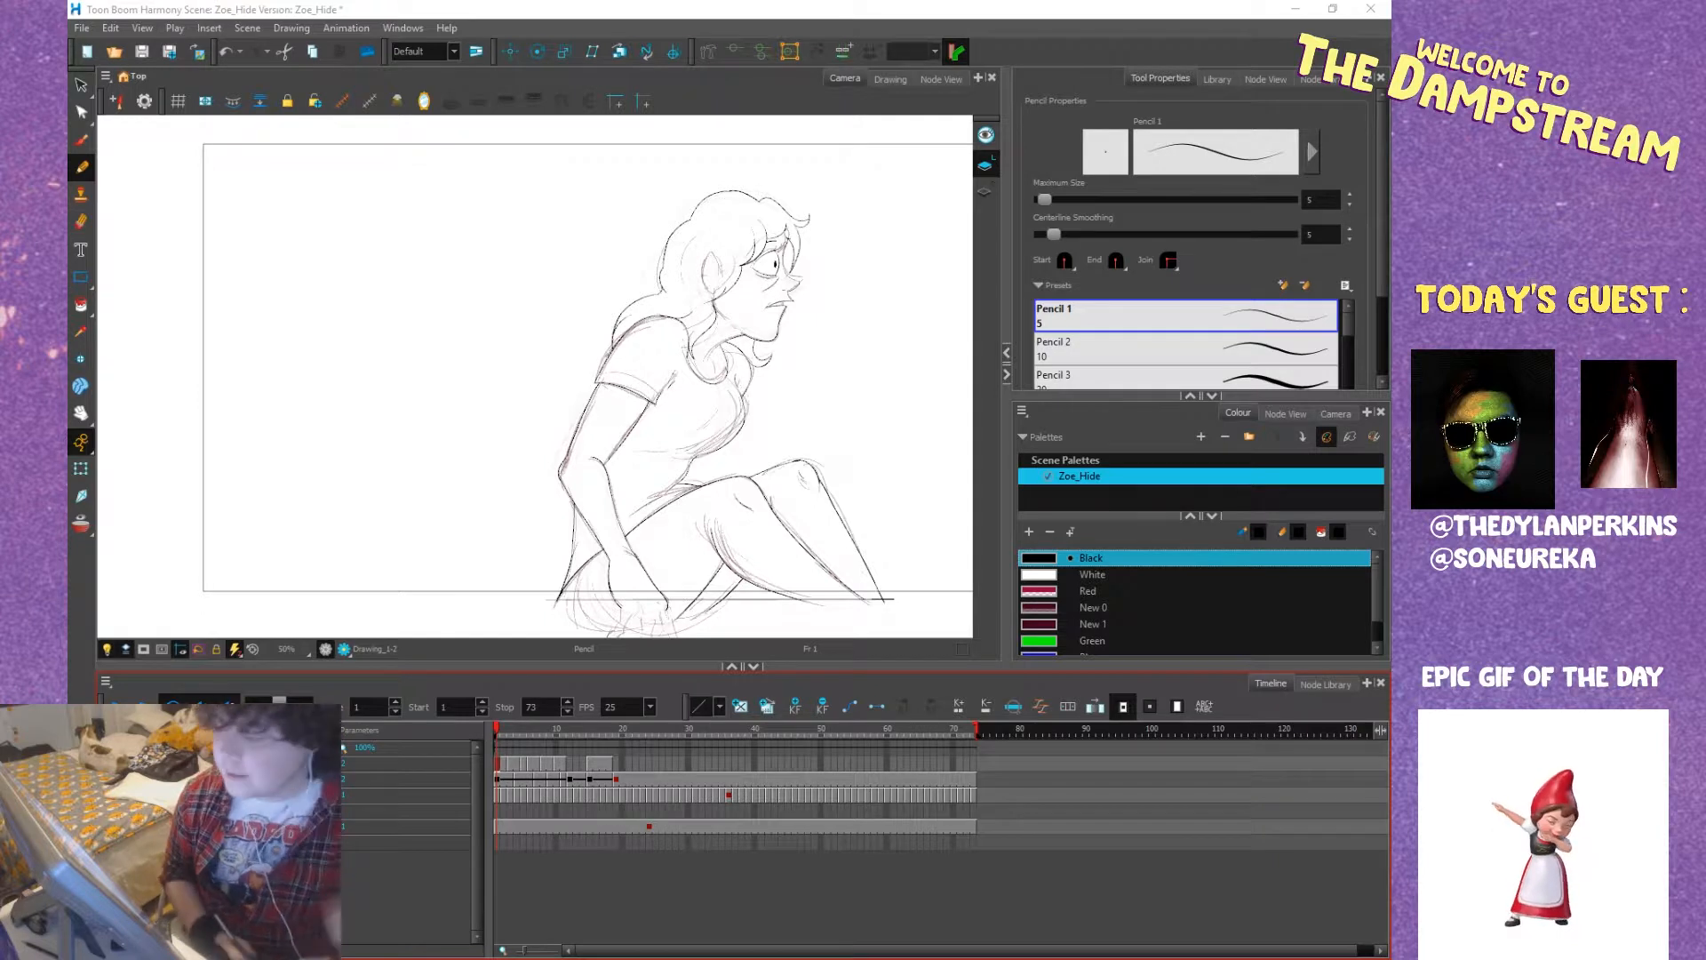
Scrub the timeline from frame 1 to frame 19 and examine the poses from seated to lying down.
mouse_move(533, 742)
left_mouse_down()
mouse_move(686, 734)
mouse_move(472, 767)
left_mouse_up()
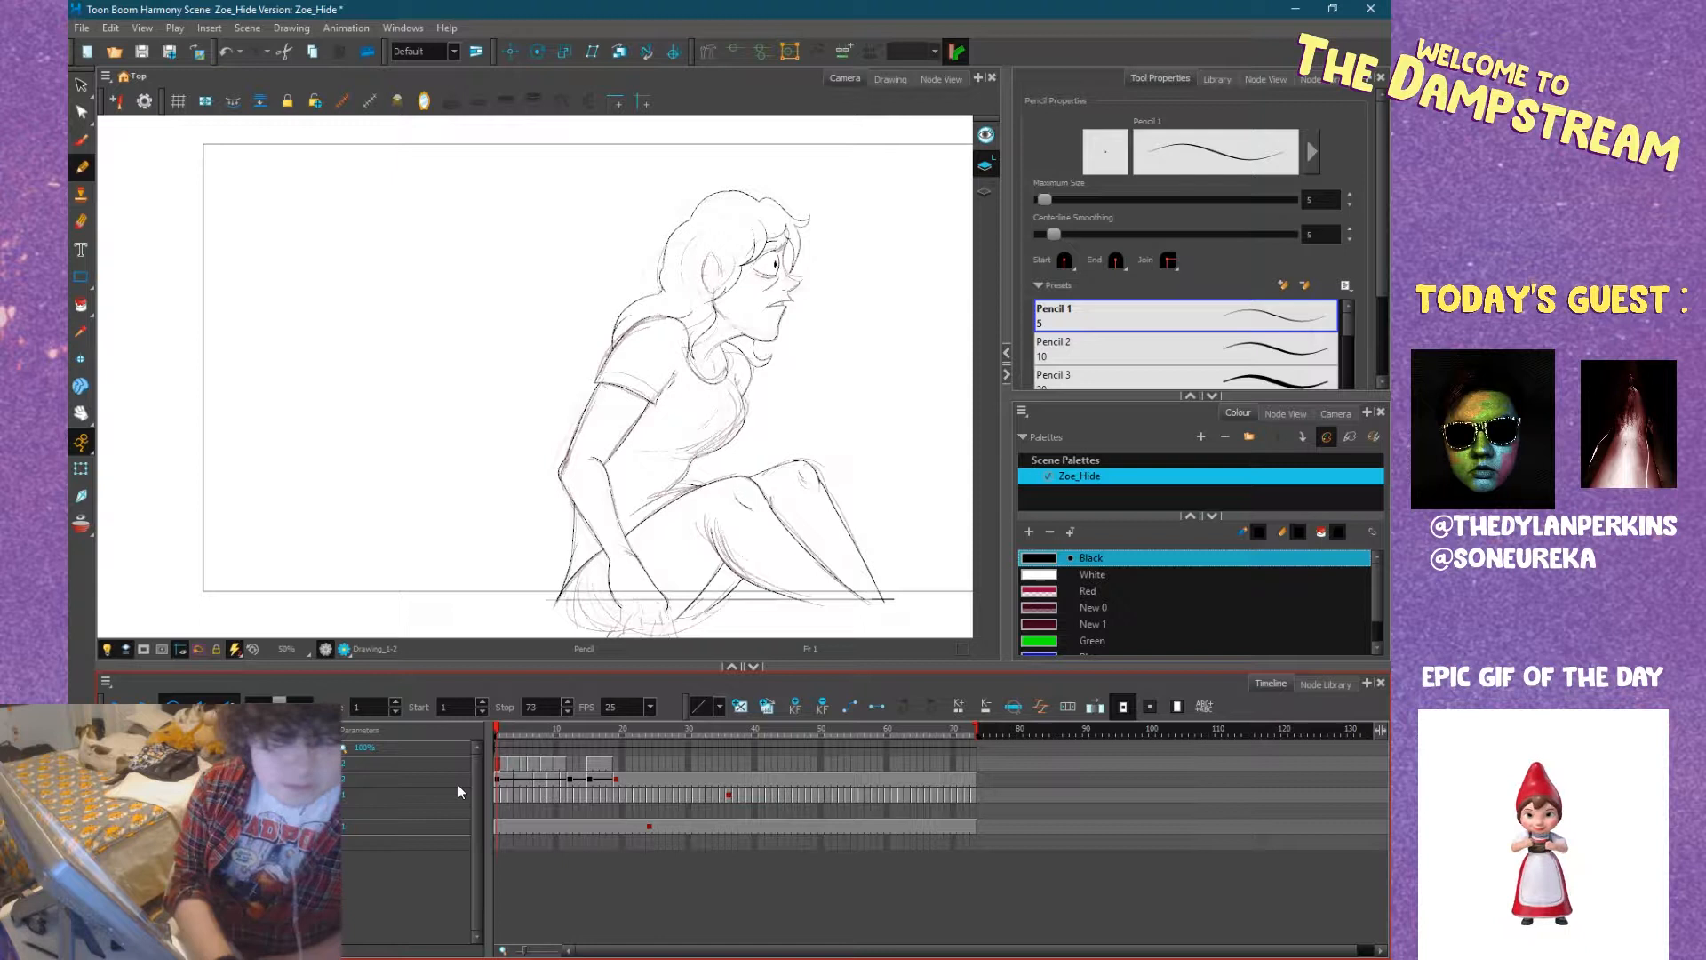
left_click_drag(533, 751, 499, 730)
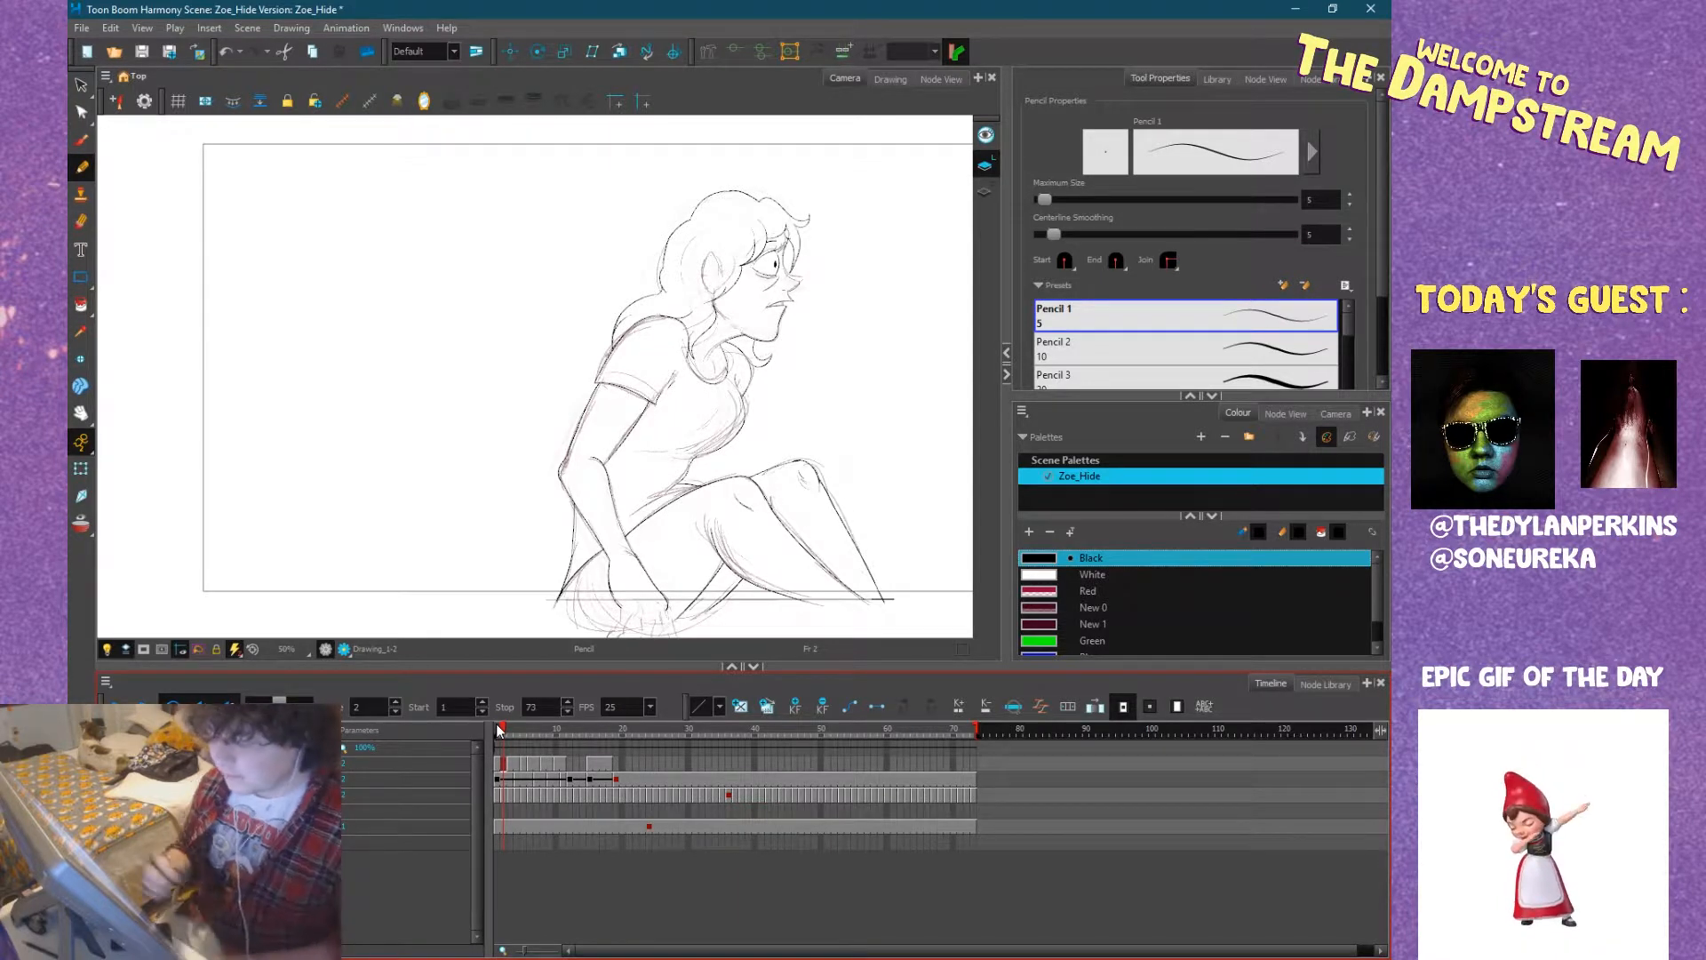
mouse_move(518, 729)
left_mouse_down()
mouse_move(501, 733)
mouse_move(562, 743)
left_mouse_up()
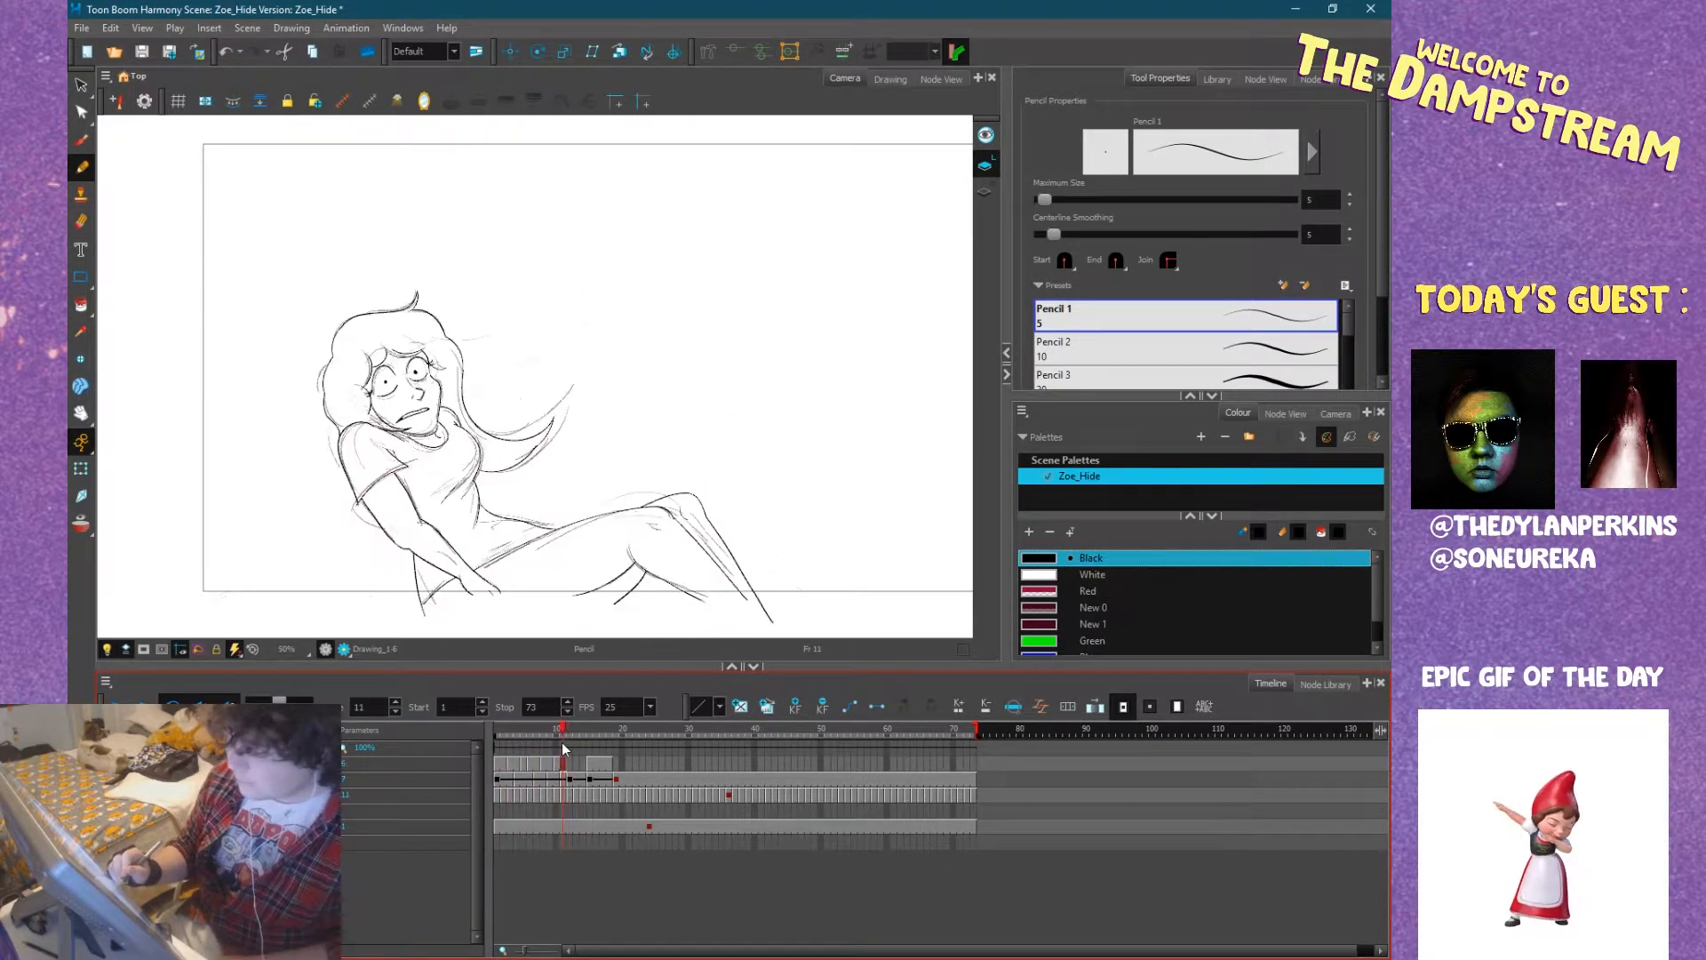
left_click(615, 760)
left_click(630, 765)
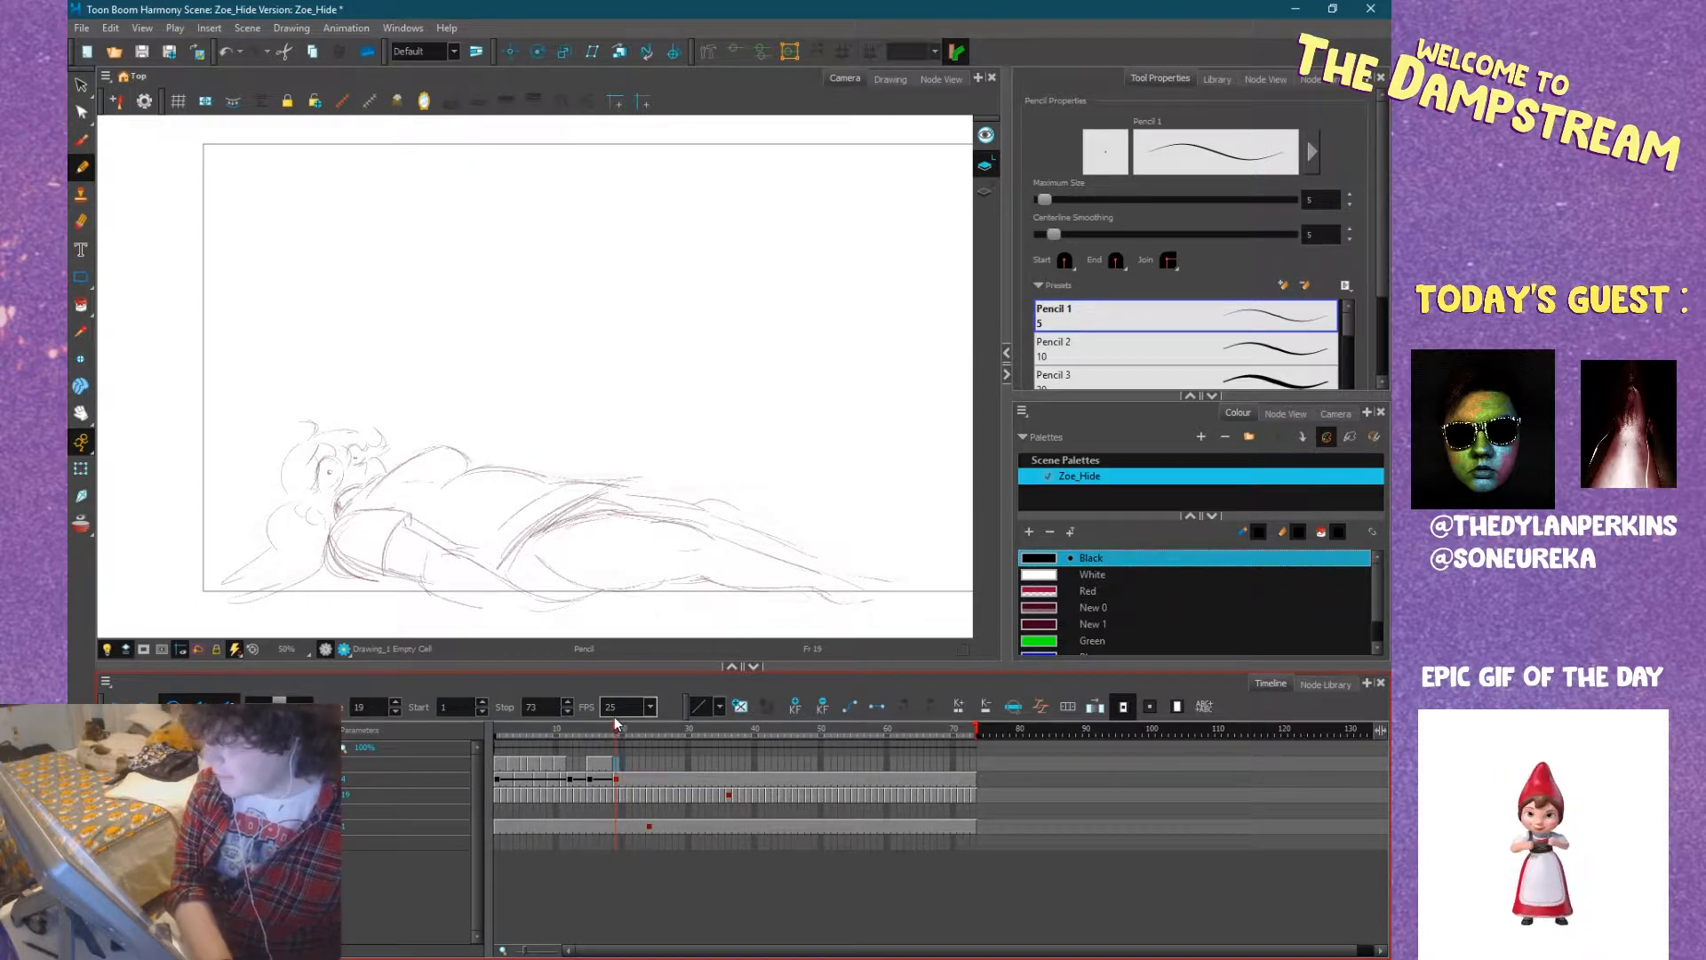
scroll(569, 524, "up", 3)
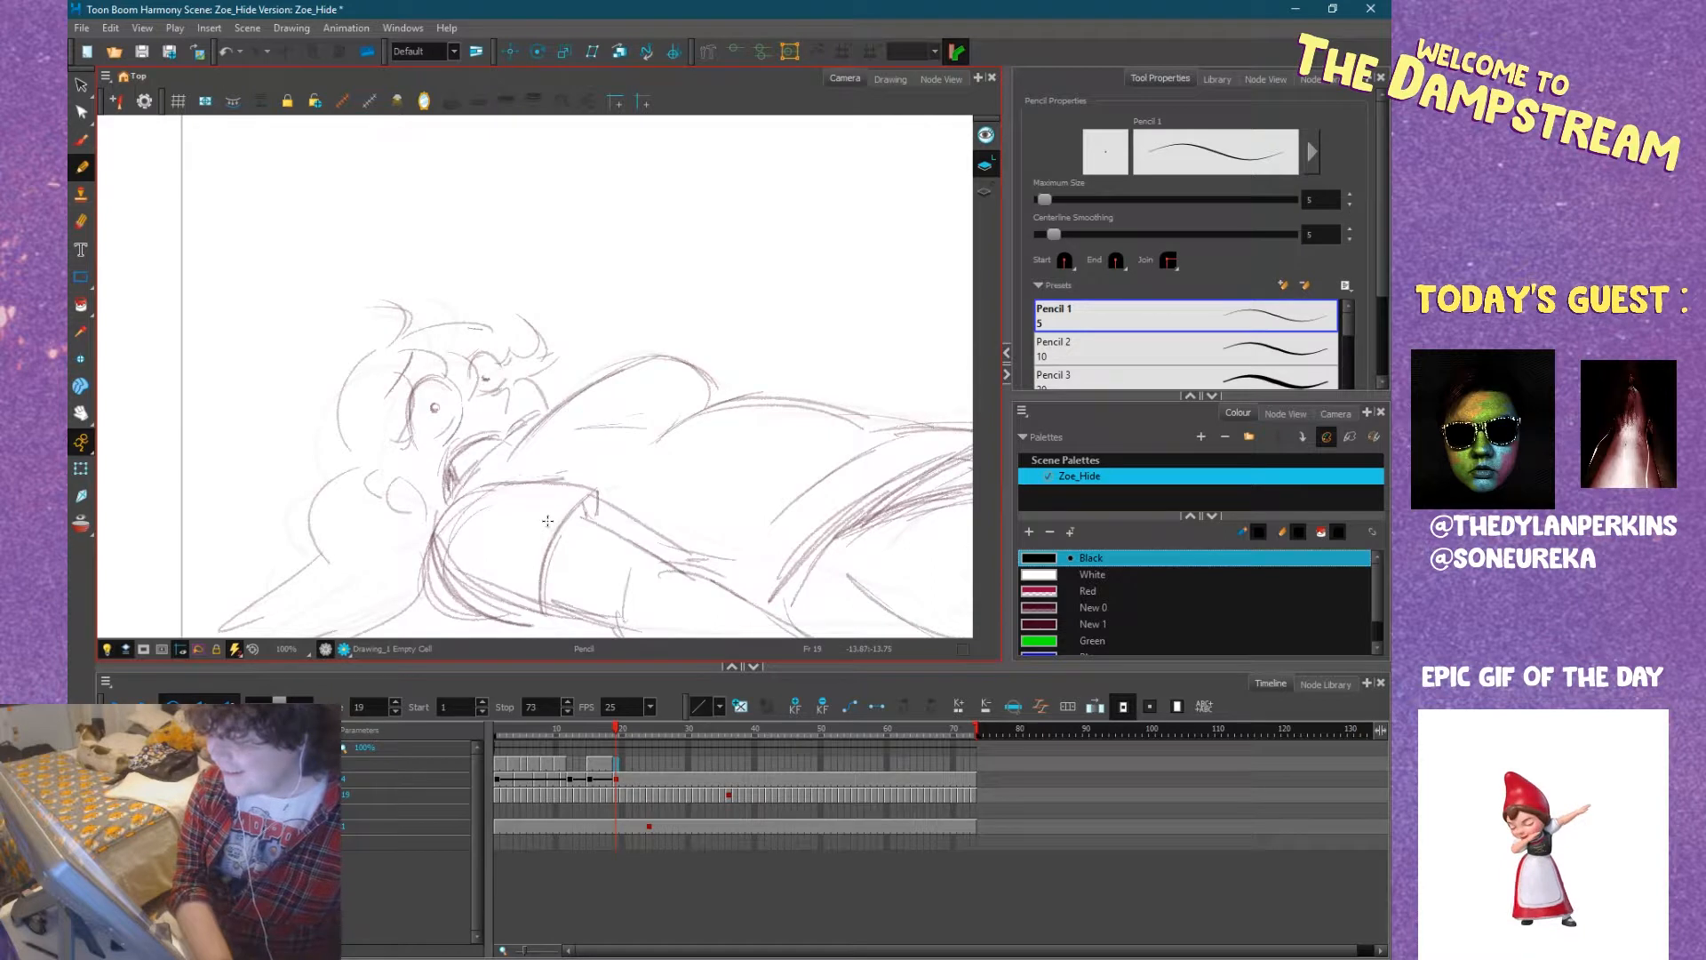
scroll(548, 521, "down", 1)
left_click_drag(550, 520, 624, 476)
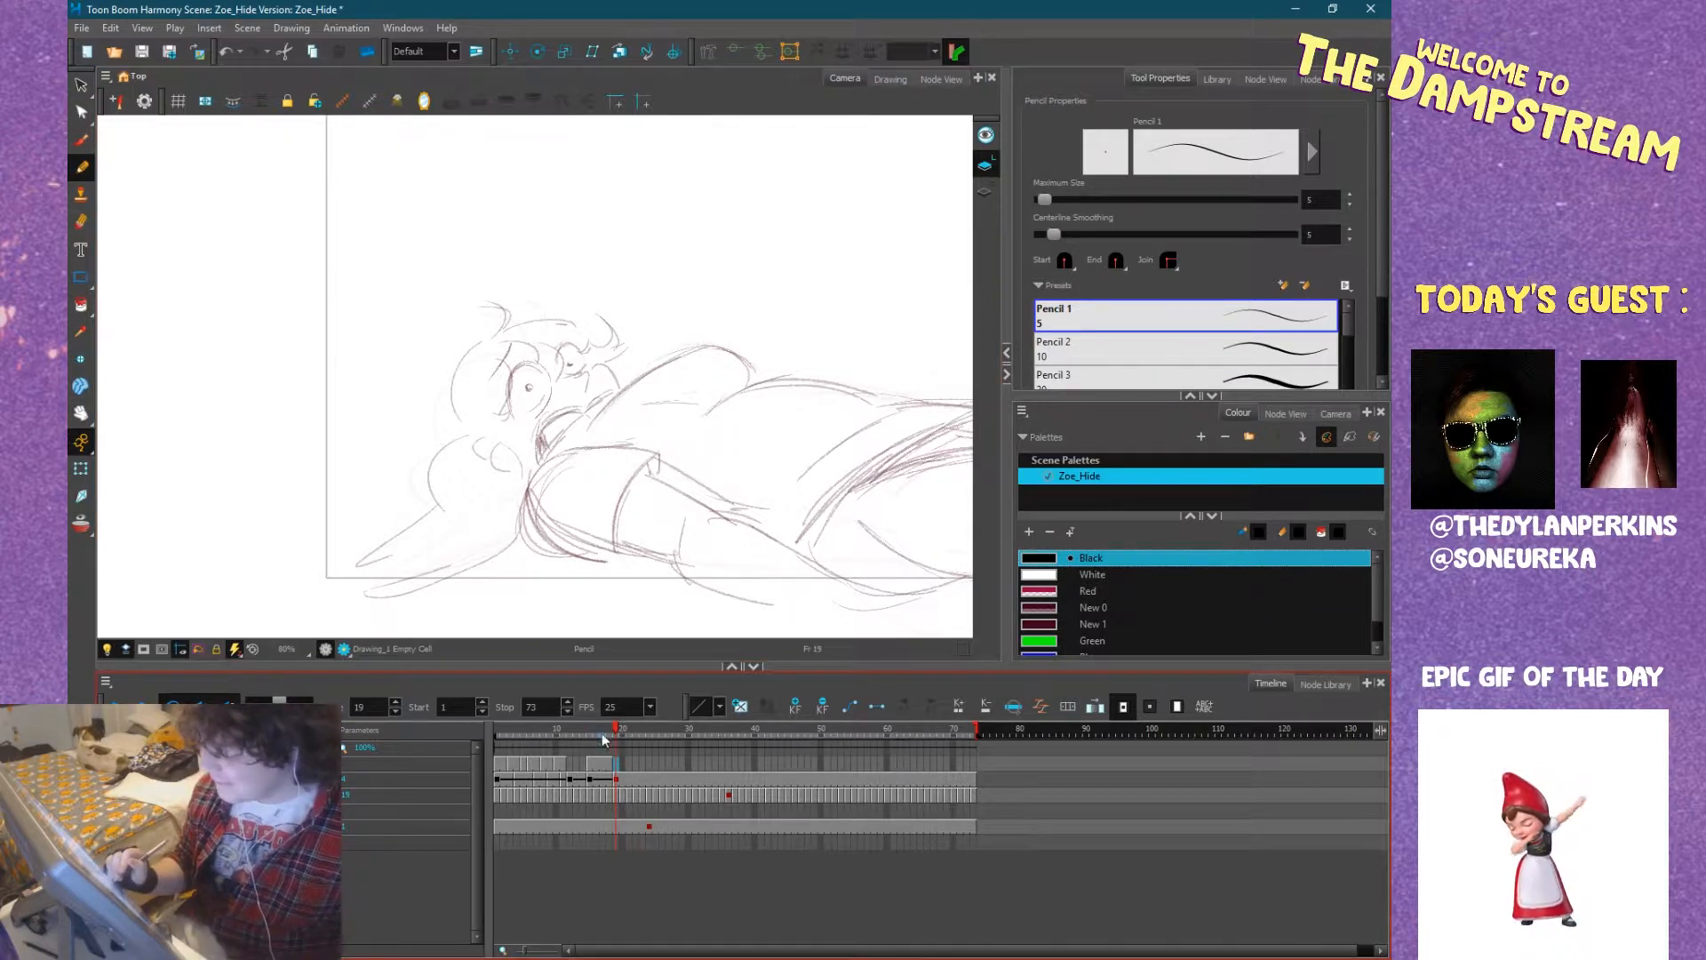
Go to frame 9 and examine the inked drawing of the woman leaning back over its rough.
mouse_move(503, 734)
left_mouse_down()
mouse_move(562, 743)
mouse_move(532, 741)
mouse_move(547, 744)
left_mouse_up()
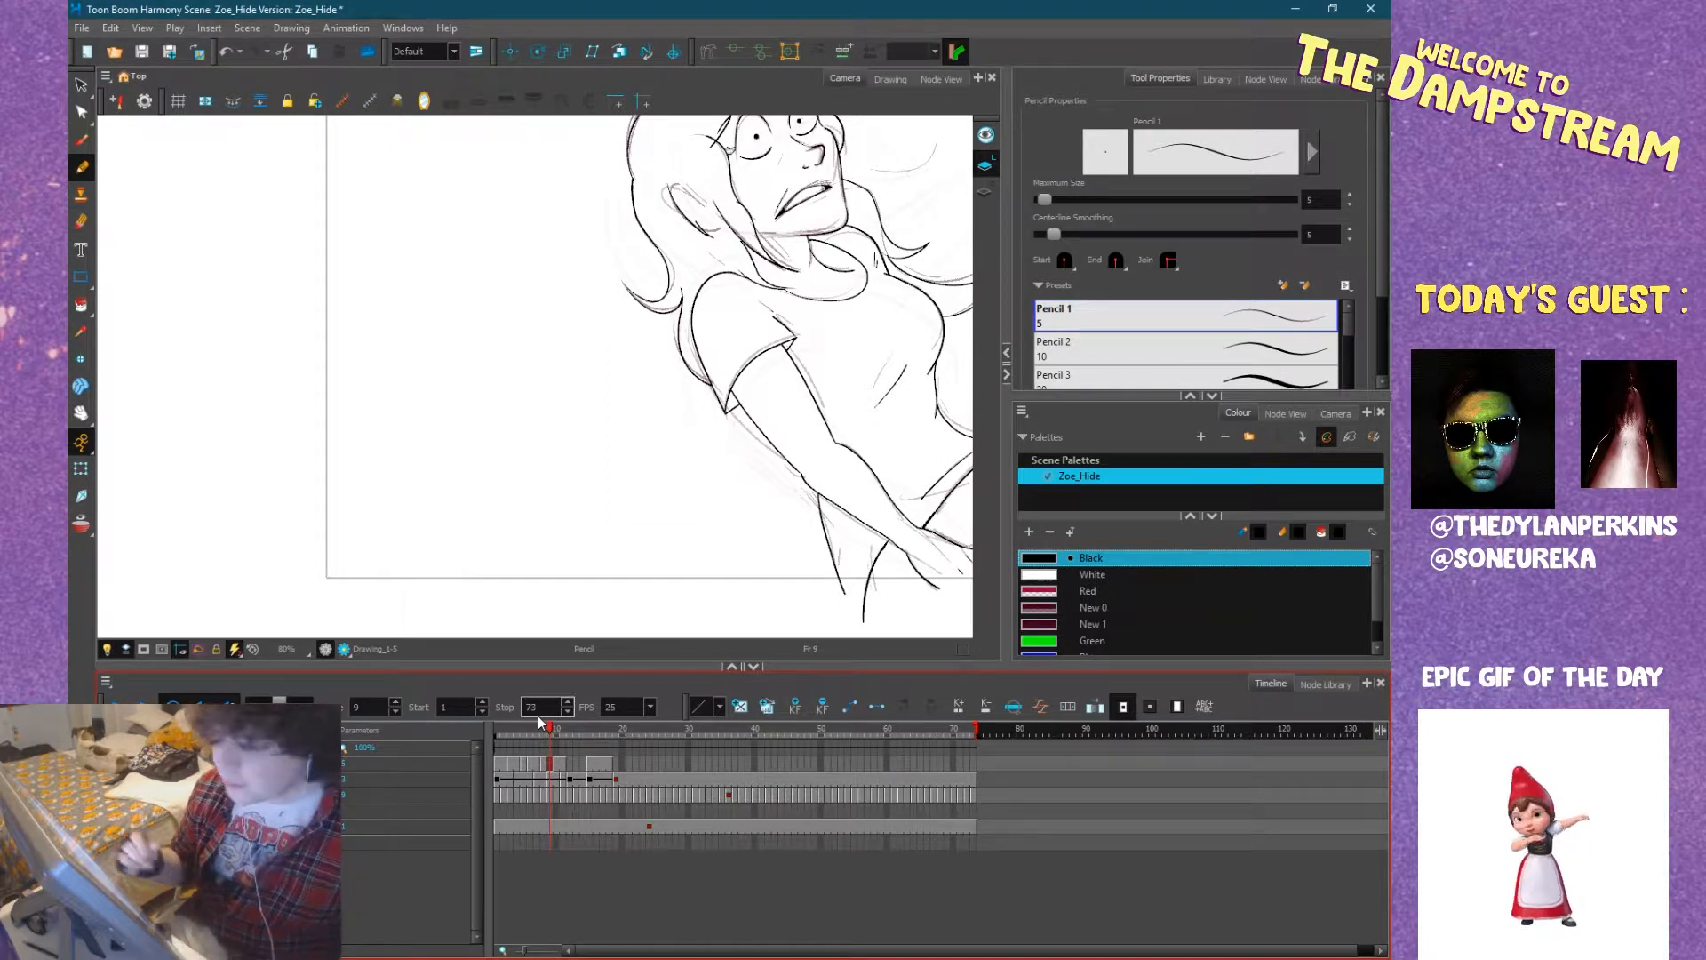
mouse_move(724, 552)
left_mouse_down()
mouse_move(669, 582)
mouse_move(630, 569)
mouse_move(706, 563)
mouse_move(508, 614)
left_mouse_up()
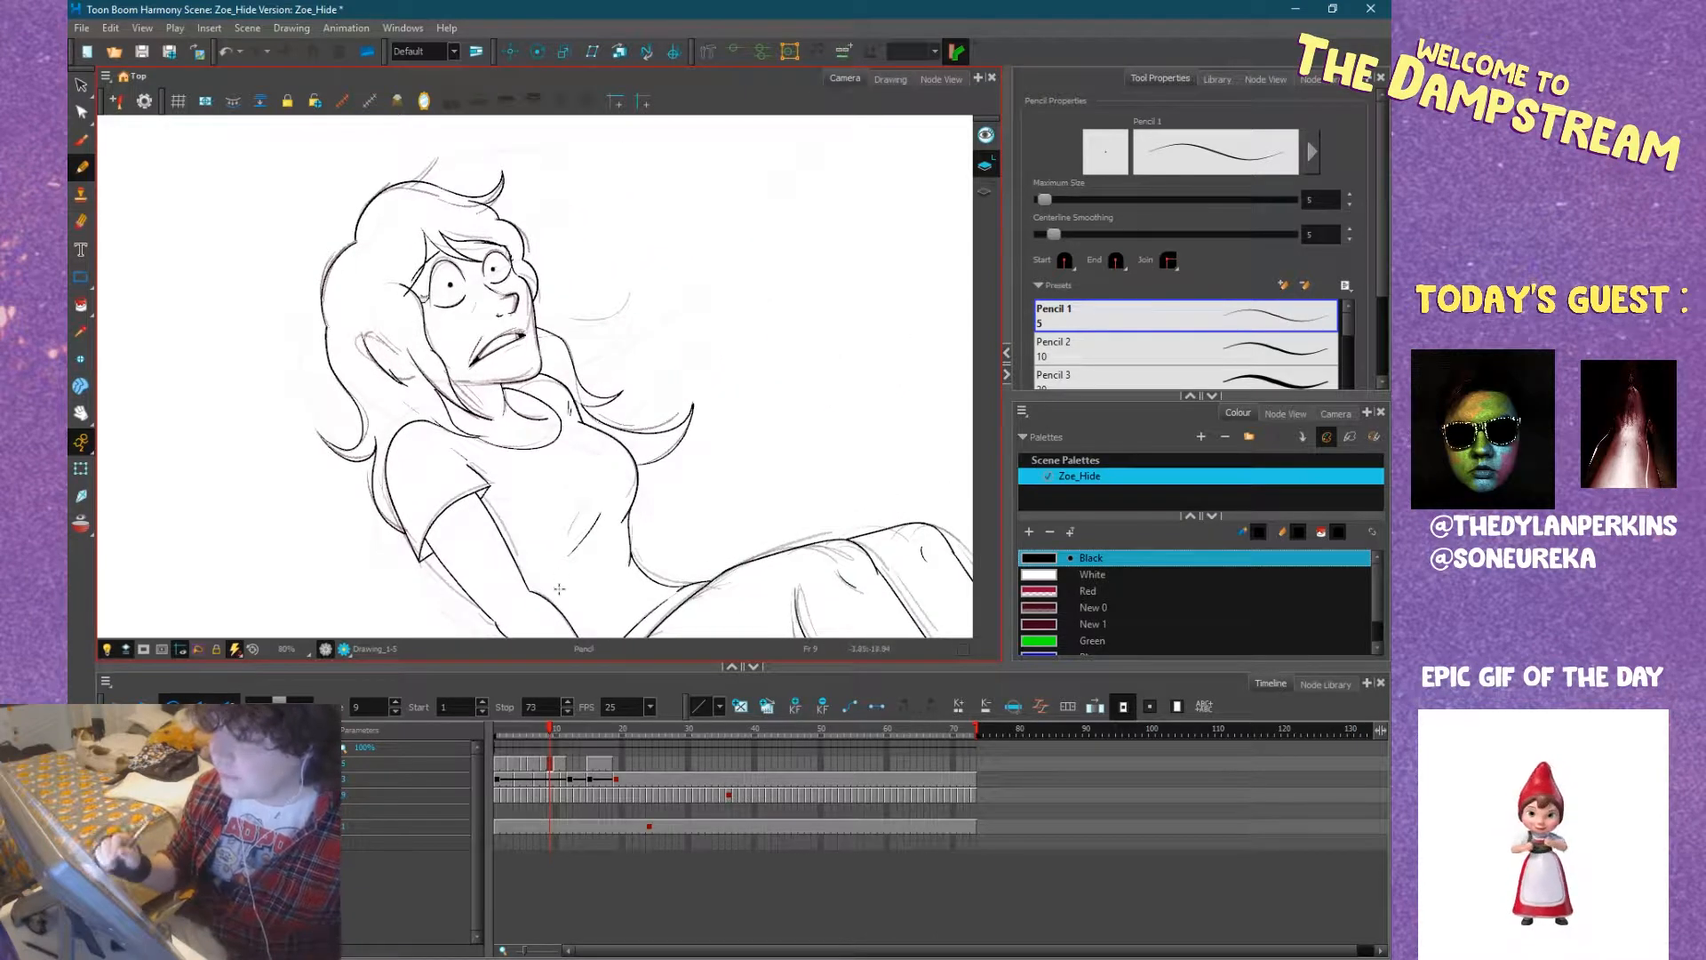
mouse_move(673, 499)
left_mouse_down()
mouse_move(732, 453)
mouse_move(789, 496)
mouse_move(669, 547)
mouse_move(657, 473)
mouse_move(595, 537)
mouse_move(734, 443)
left_mouse_up()
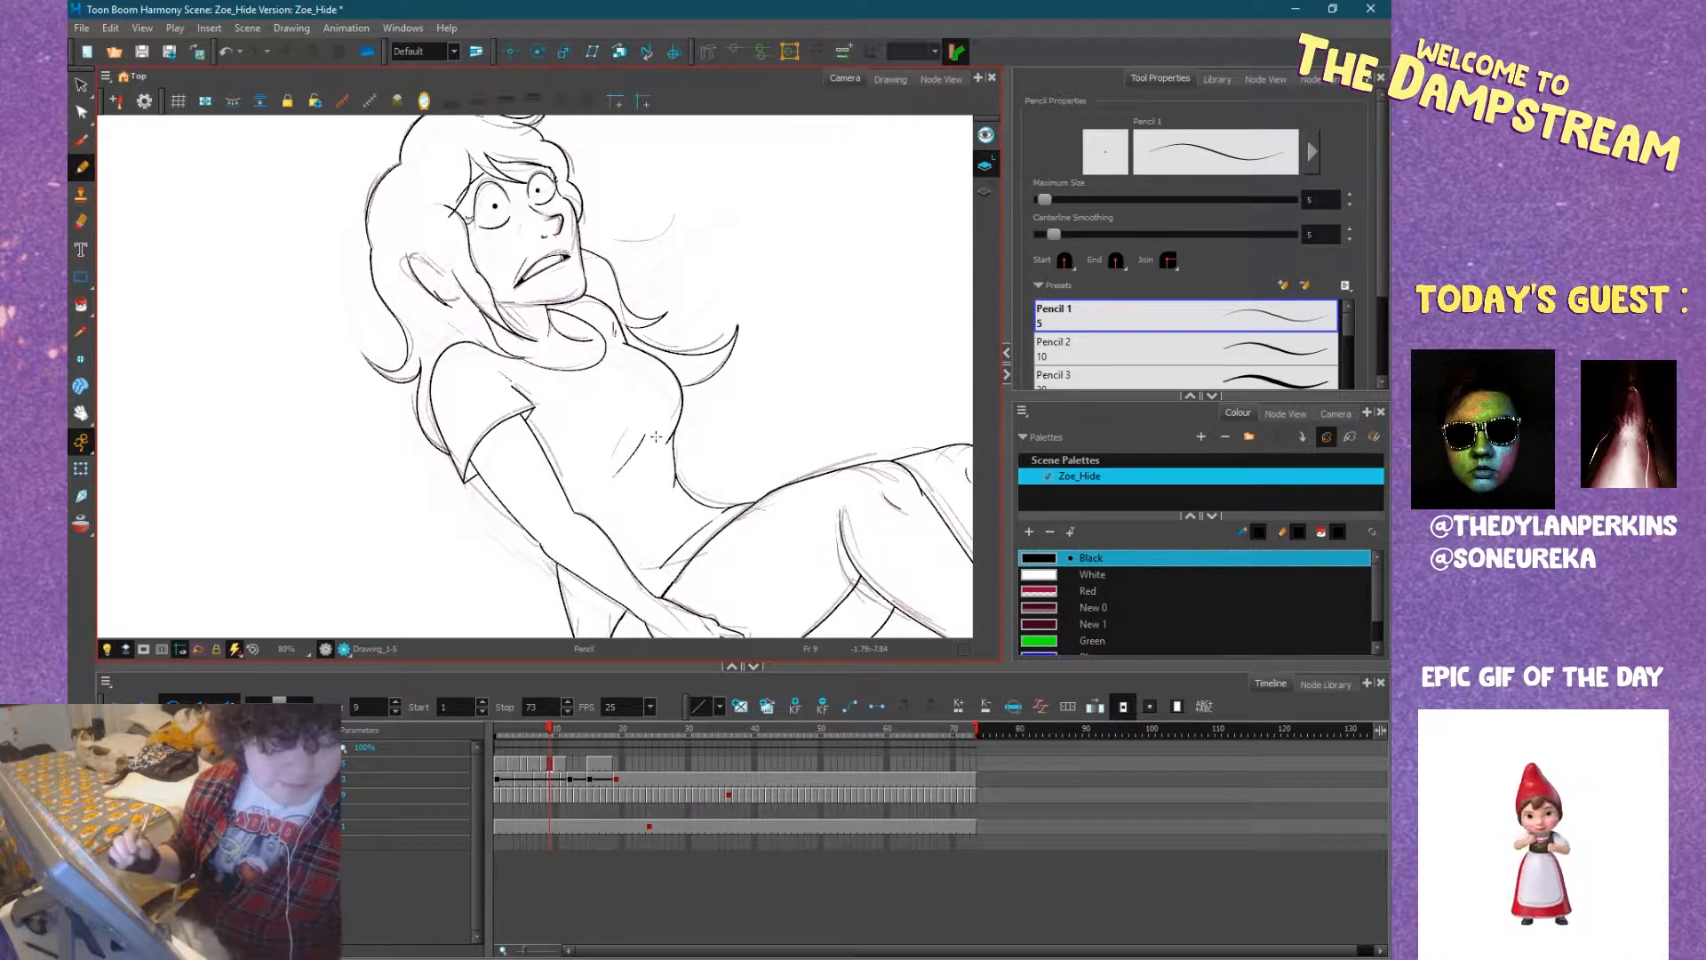
mouse_move(636, 517)
left_mouse_down()
mouse_move(655, 503)
mouse_move(517, 546)
mouse_move(653, 486)
left_mouse_up()
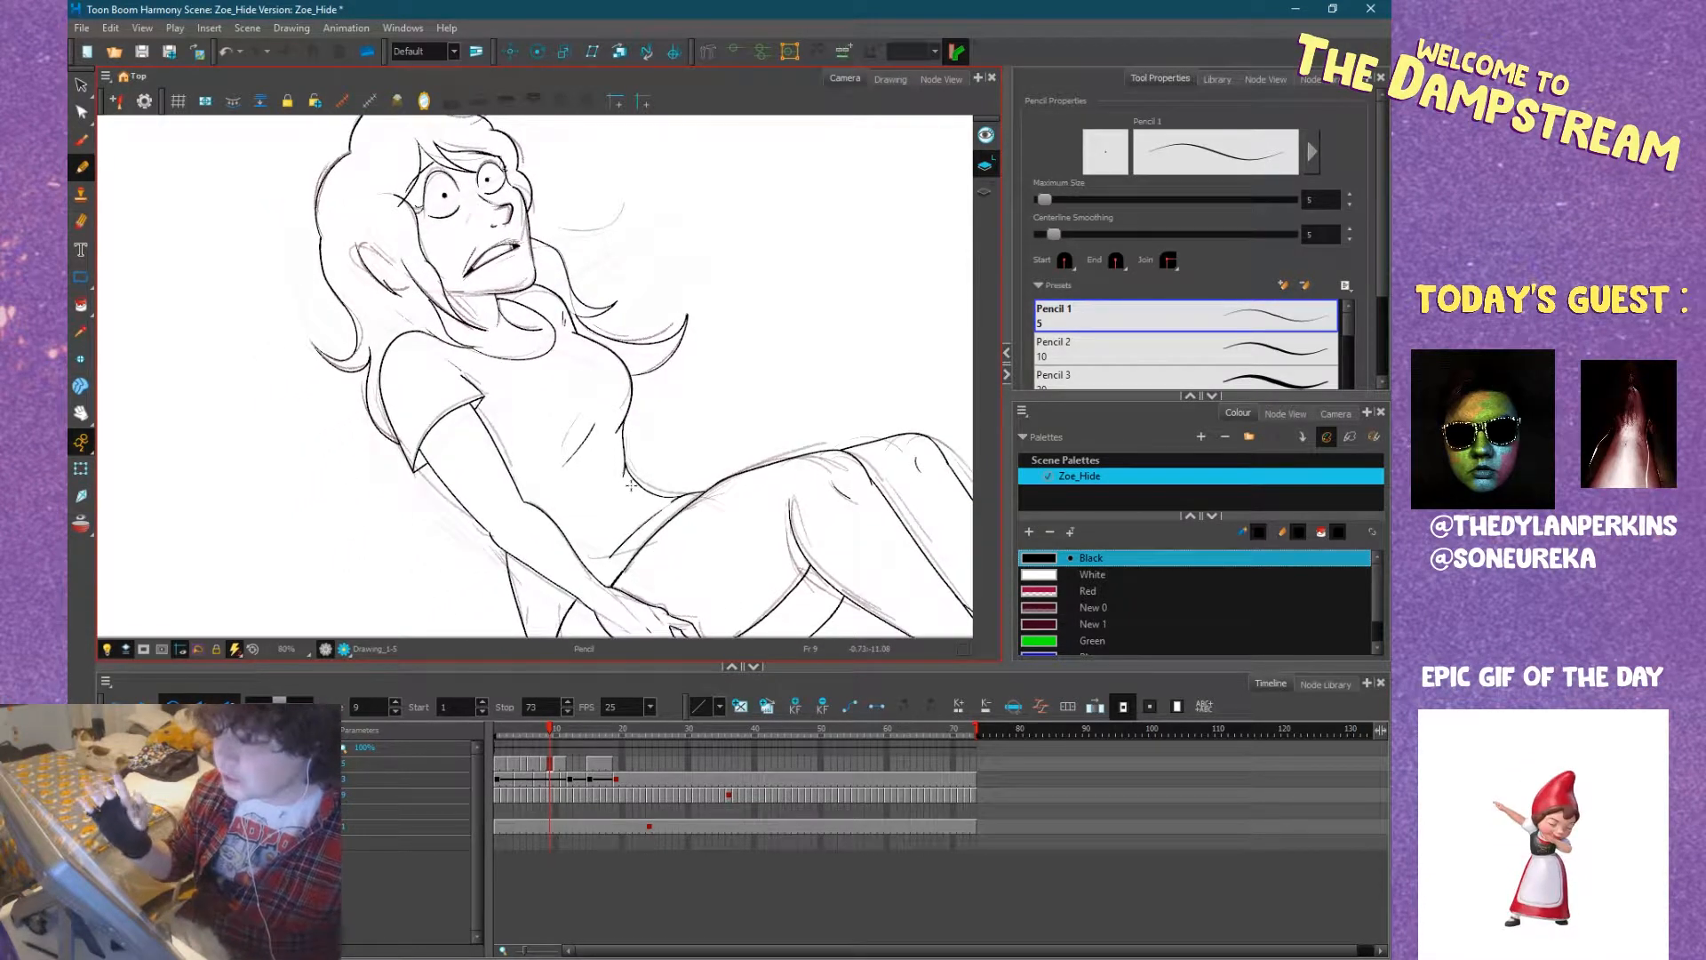
mouse_move(648, 496)
left_mouse_down()
mouse_move(731, 449)
mouse_move(683, 481)
mouse_move(692, 464)
left_mouse_up()
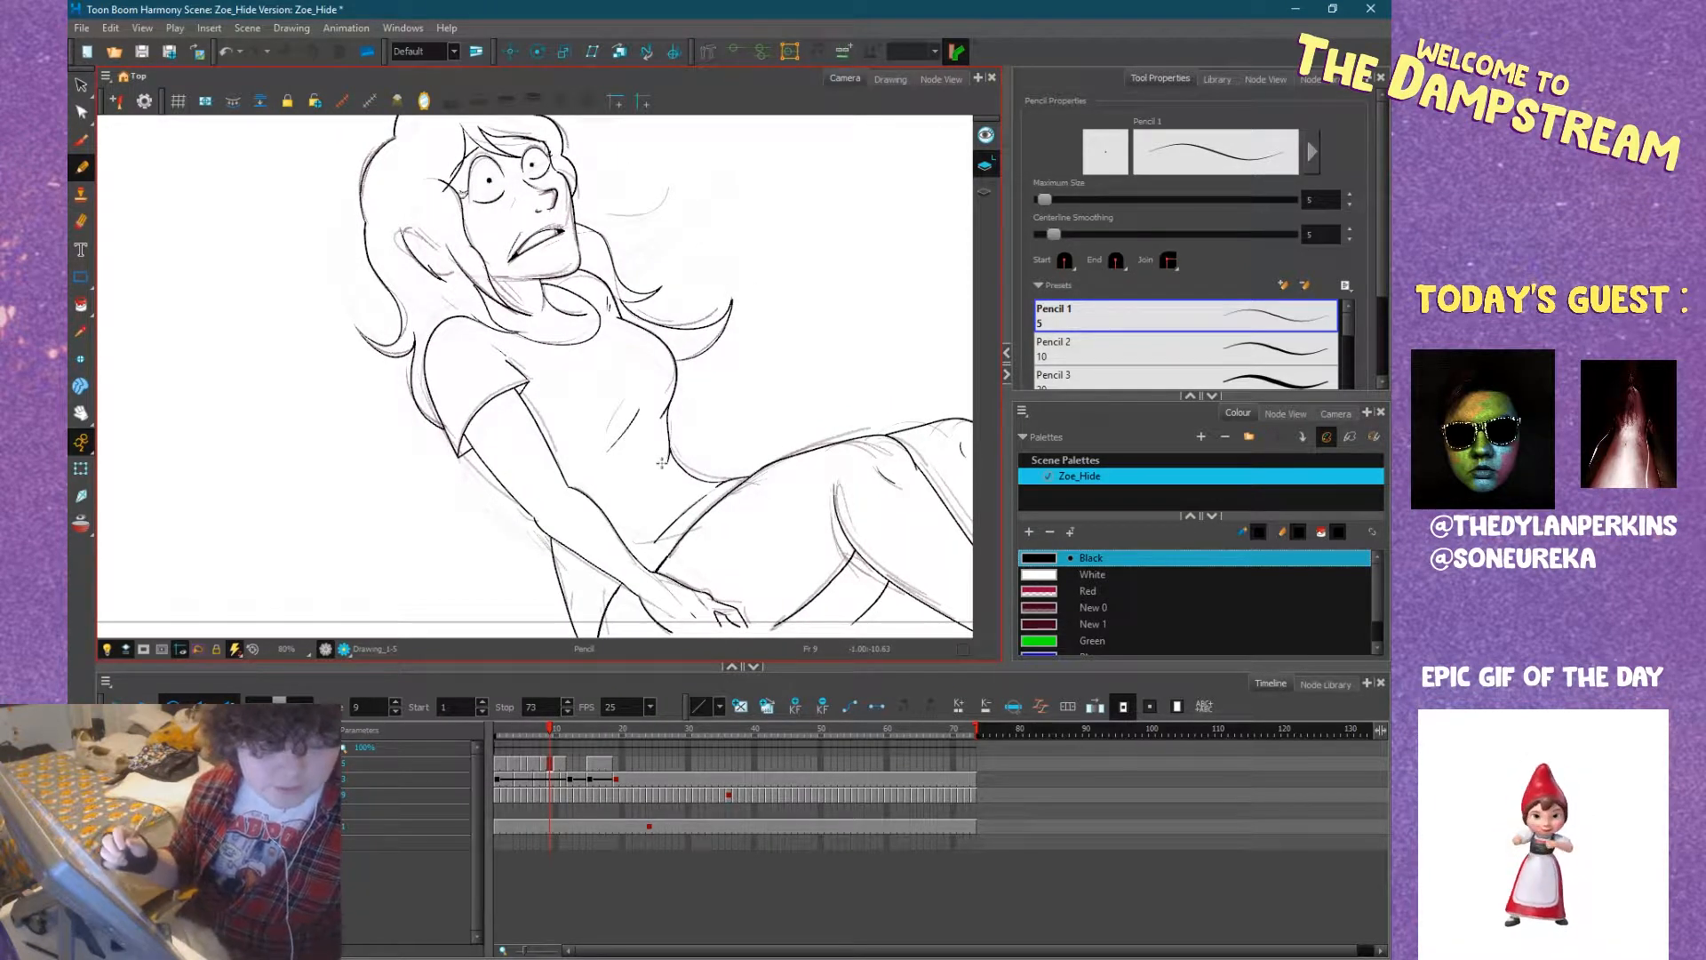
mouse_move(577, 498)
left_mouse_down()
mouse_move(547, 418)
mouse_move(469, 514)
left_mouse_up()
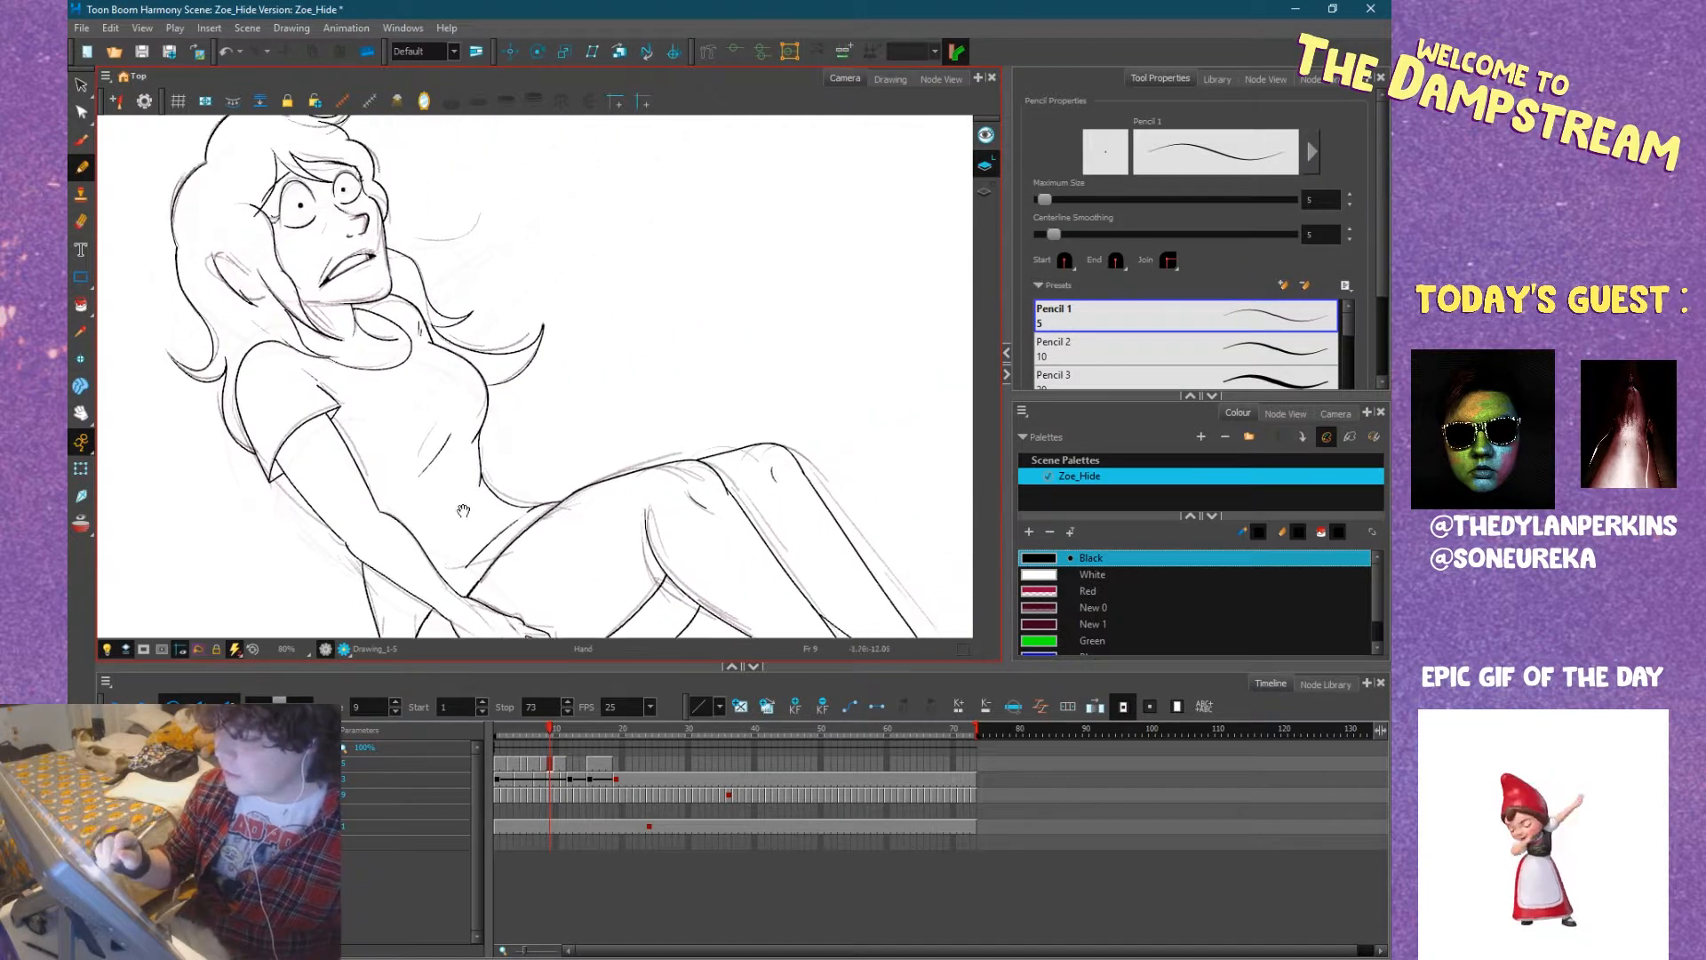
mouse_move(586, 495)
left_mouse_down()
mouse_move(595, 435)
mouse_move(578, 439)
mouse_move(633, 451)
mouse_move(622, 462)
left_mouse_up()
Return to frame 1 and examine the whole seated pose within the camera frame.
mouse_move(550, 734)
left_mouse_down()
mouse_move(500, 725)
mouse_move(536, 728)
mouse_move(504, 740)
left_mouse_up()
mouse_move(772, 450)
left_mouse_down()
mouse_move(722, 496)
mouse_move(568, 552)
left_mouse_up()
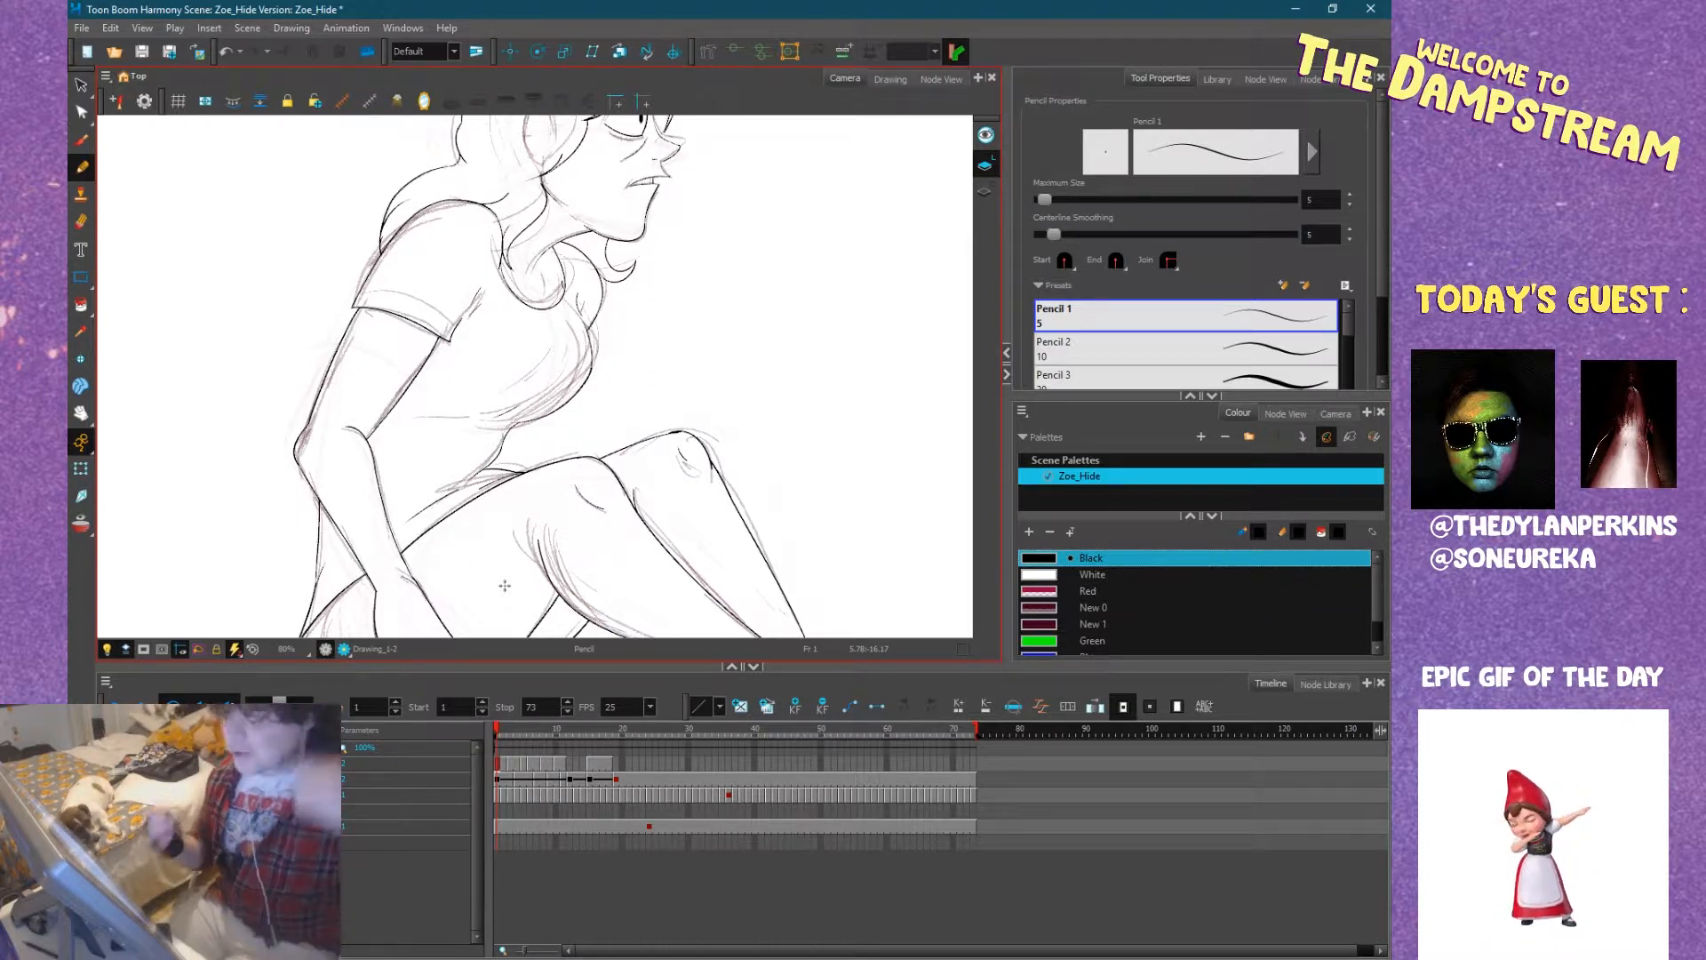
left_click_drag(523, 730, 494, 728)
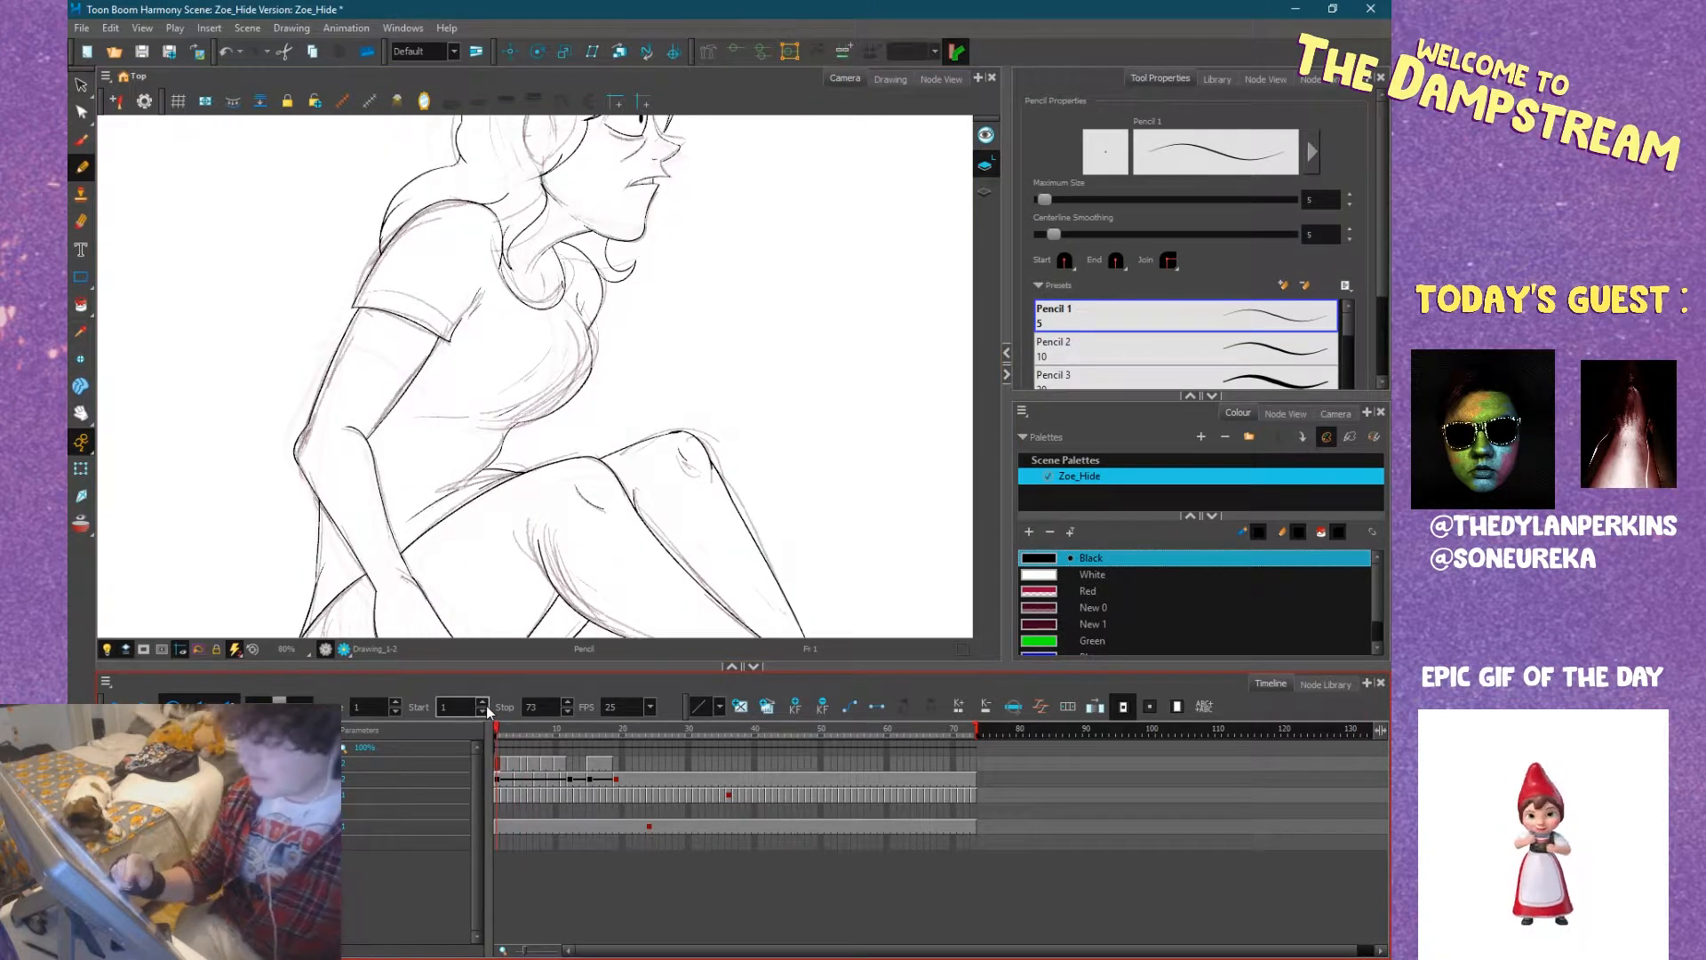
scroll(681, 627, "down", 1)
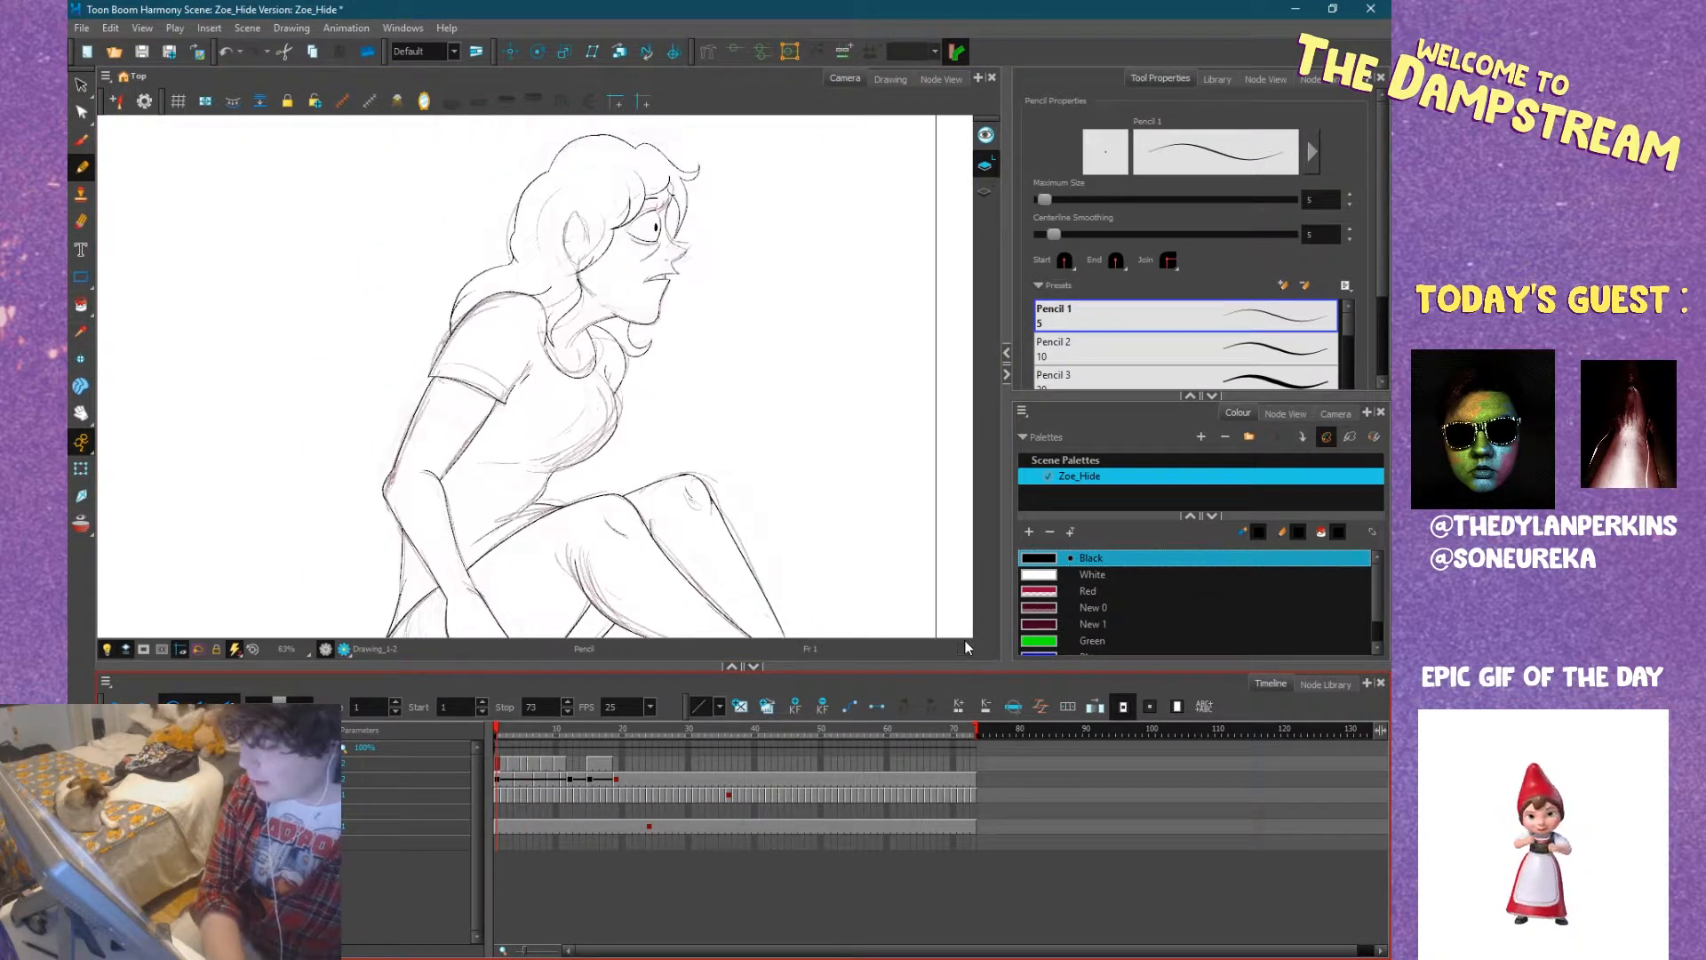
scroll(820, 518, "down", 1)
left_click_drag(765, 515, 877, 511)
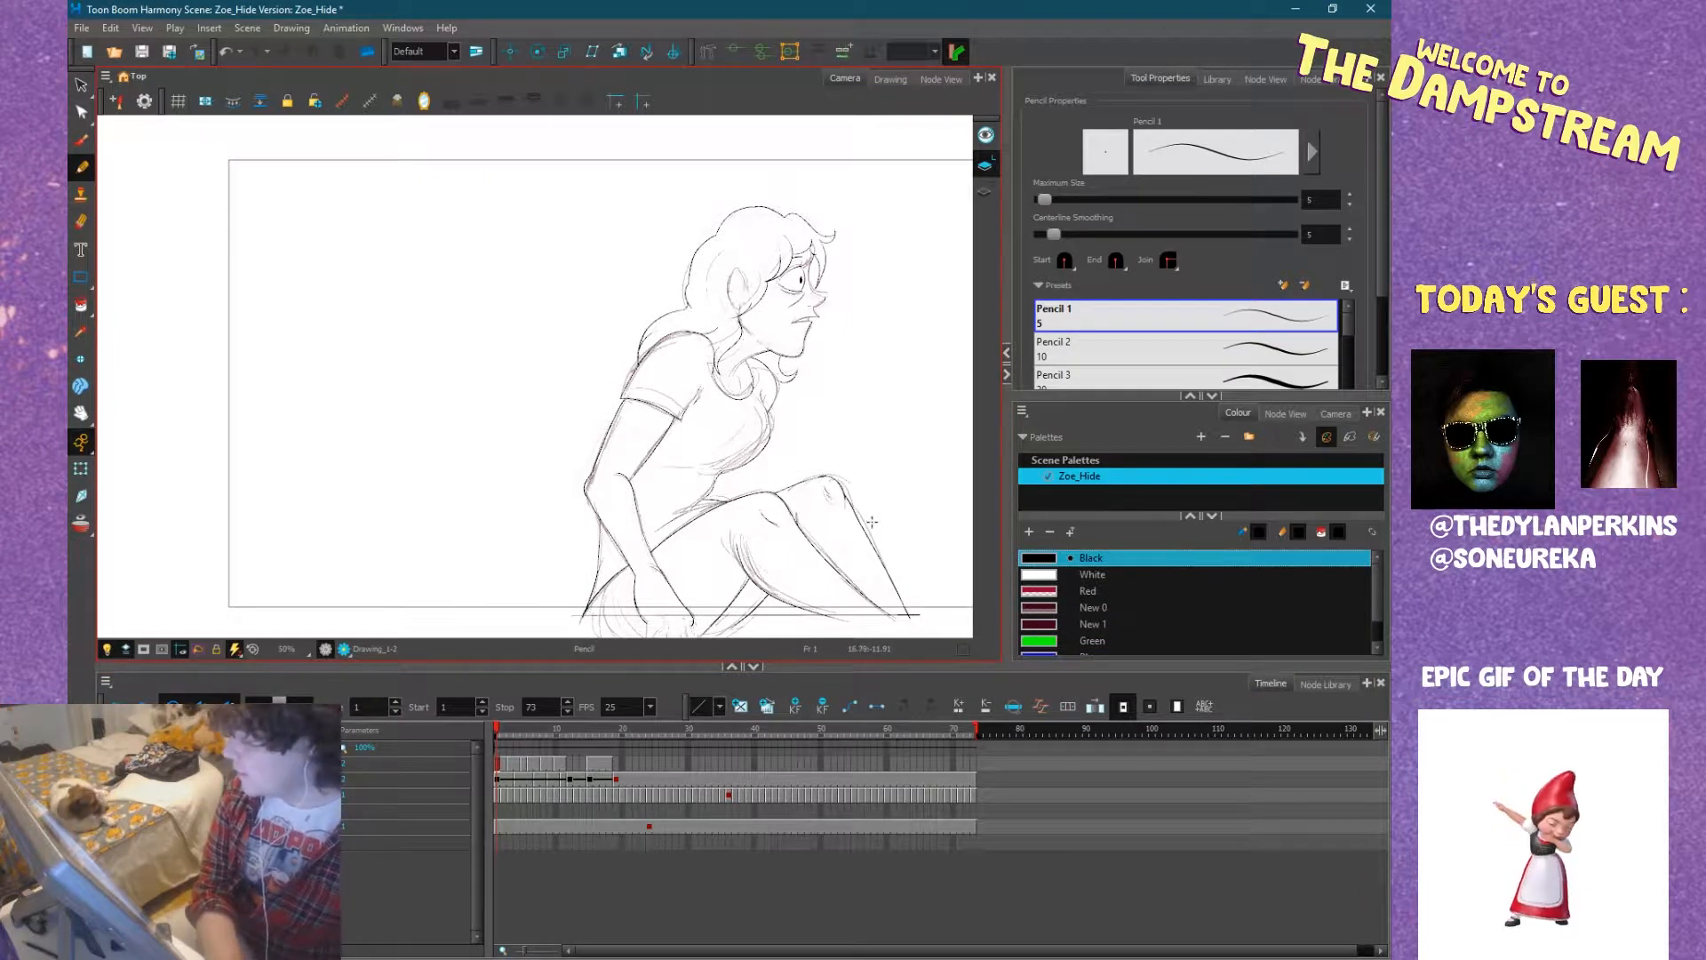
mouse_move(483, 533)
left_mouse_down()
mouse_move(521, 537)
mouse_move(458, 539)
left_mouse_up()
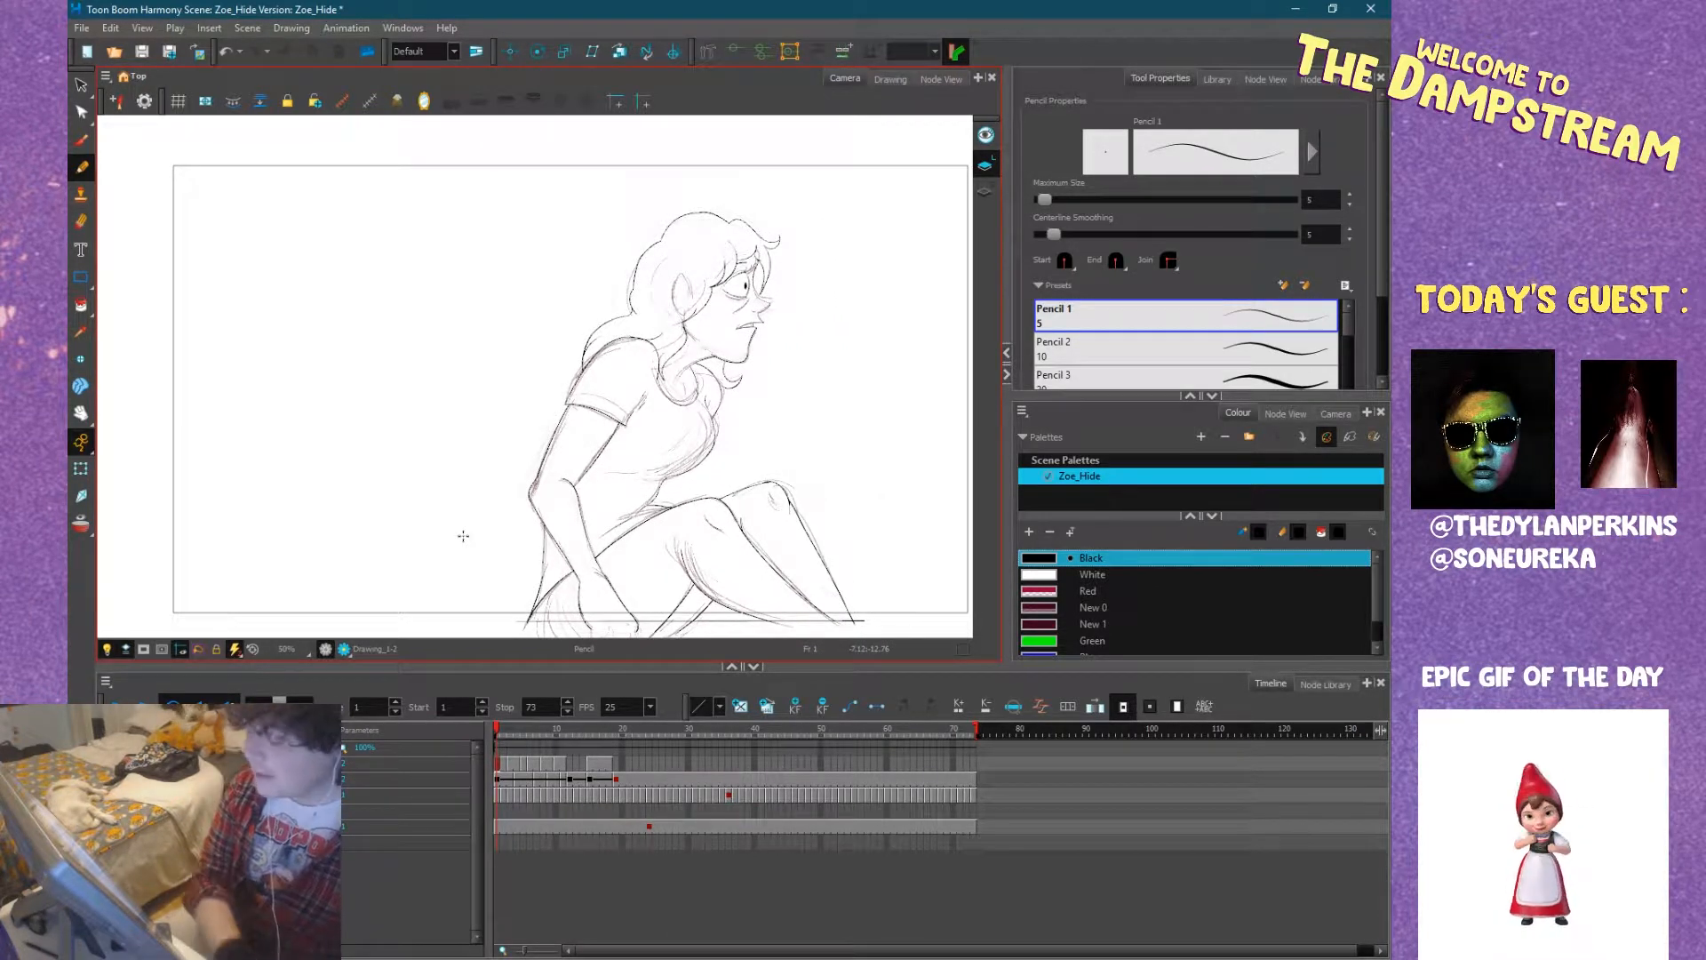
mouse_move(775, 541)
left_mouse_down()
mouse_move(720, 538)
mouse_move(757, 535)
left_mouse_up()
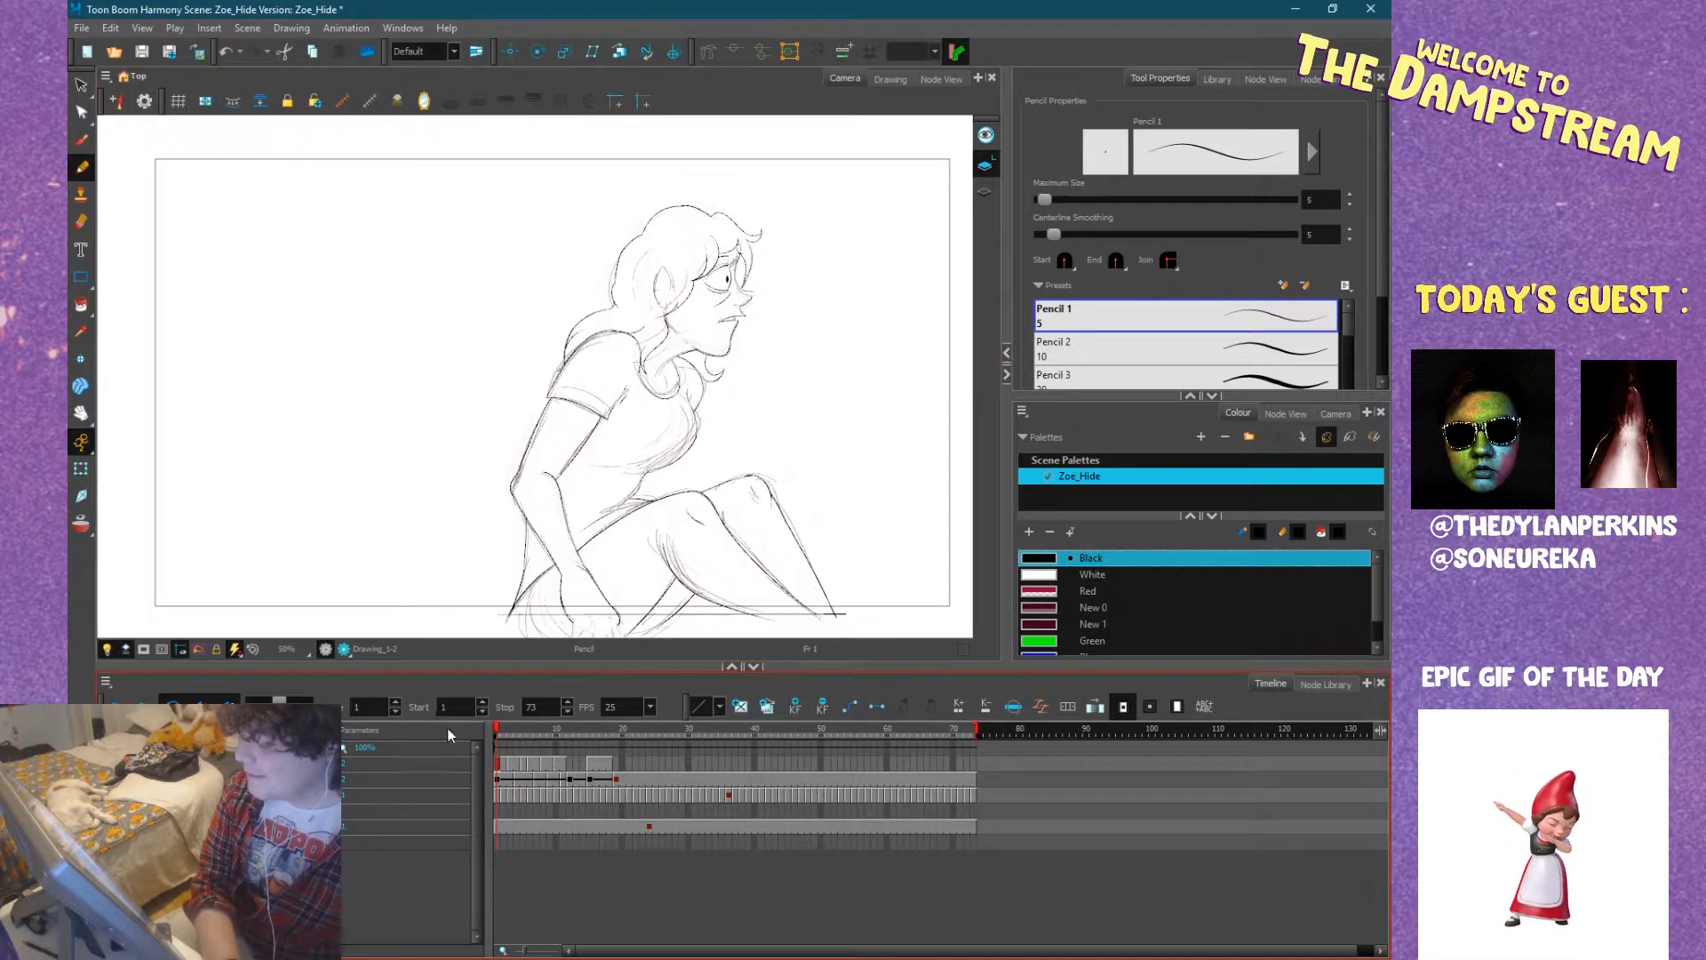
Hide the inked line drawings, play back the rough sketch animation alone, and return to frame 1.
key("Delete")
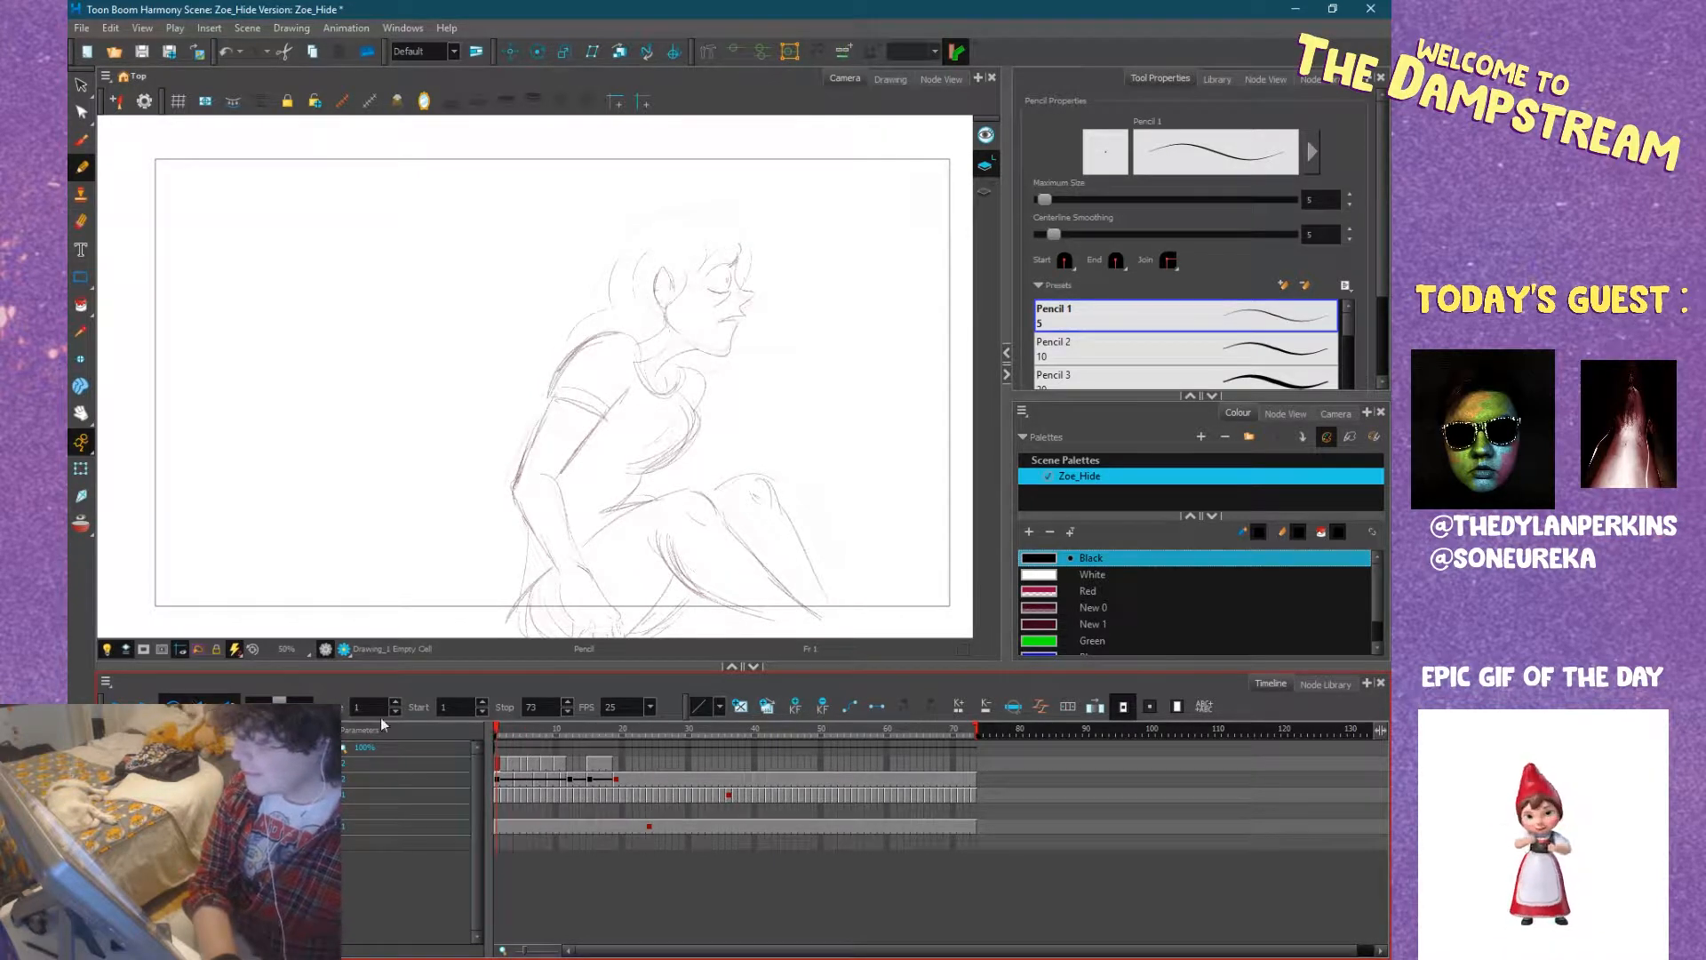
left_click(117, 708)
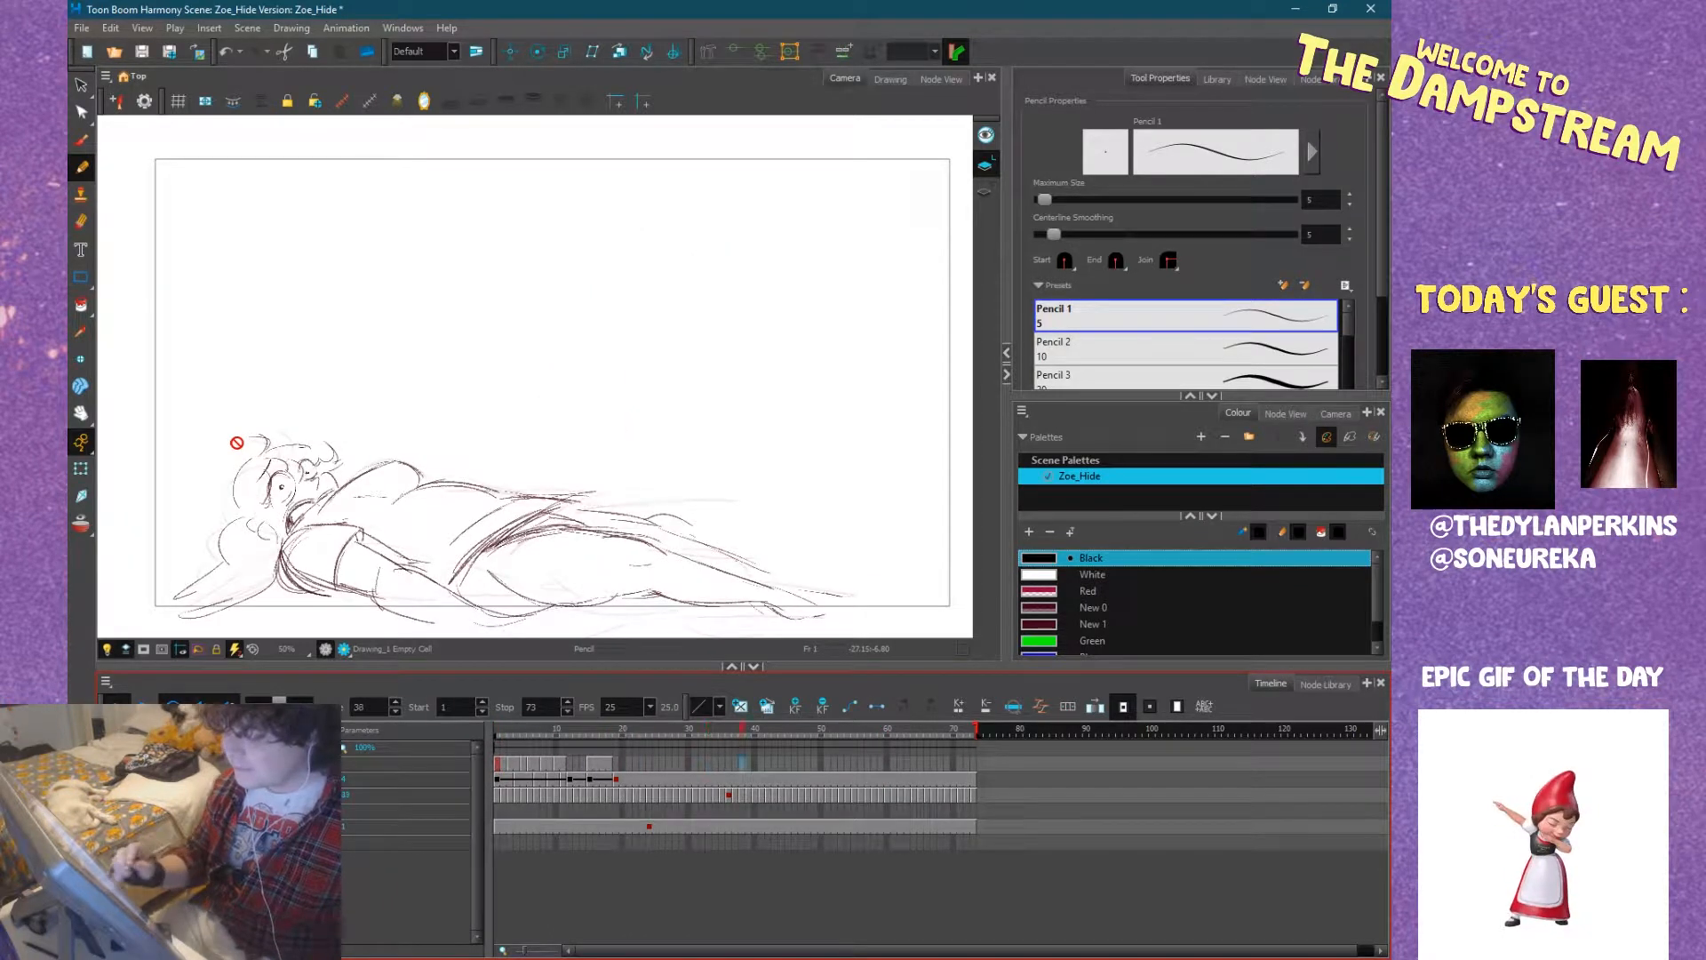
left_click_drag(564, 731, 472, 731)
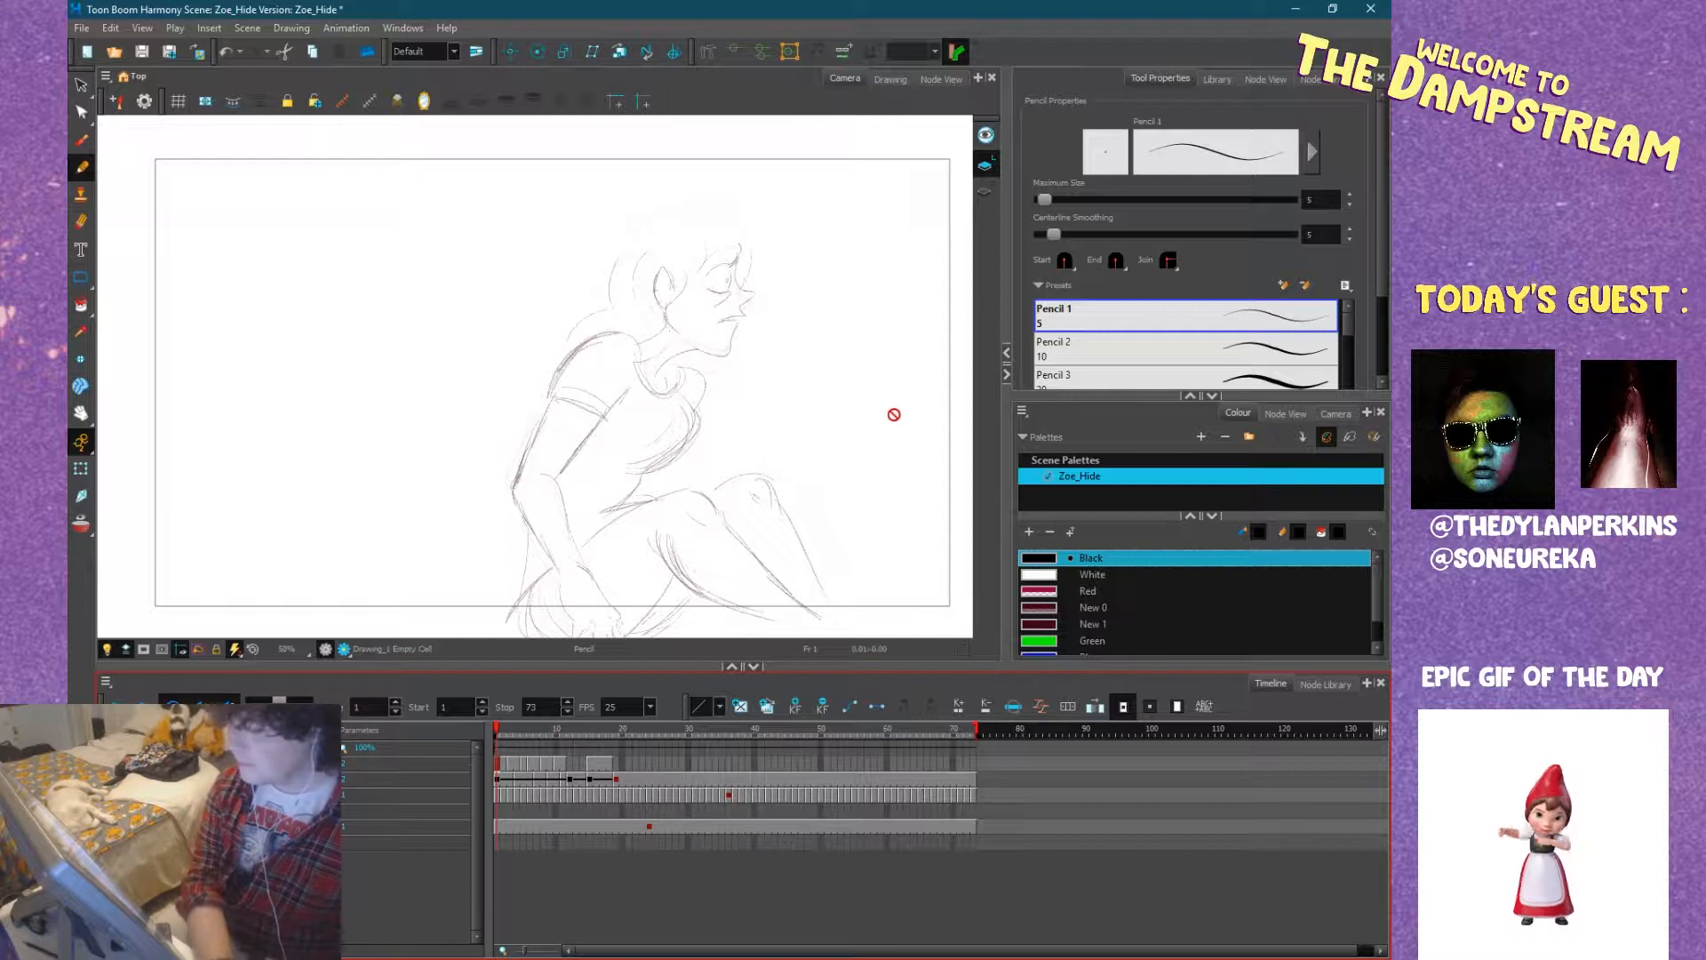
scroll(675, 426, "up", 4)
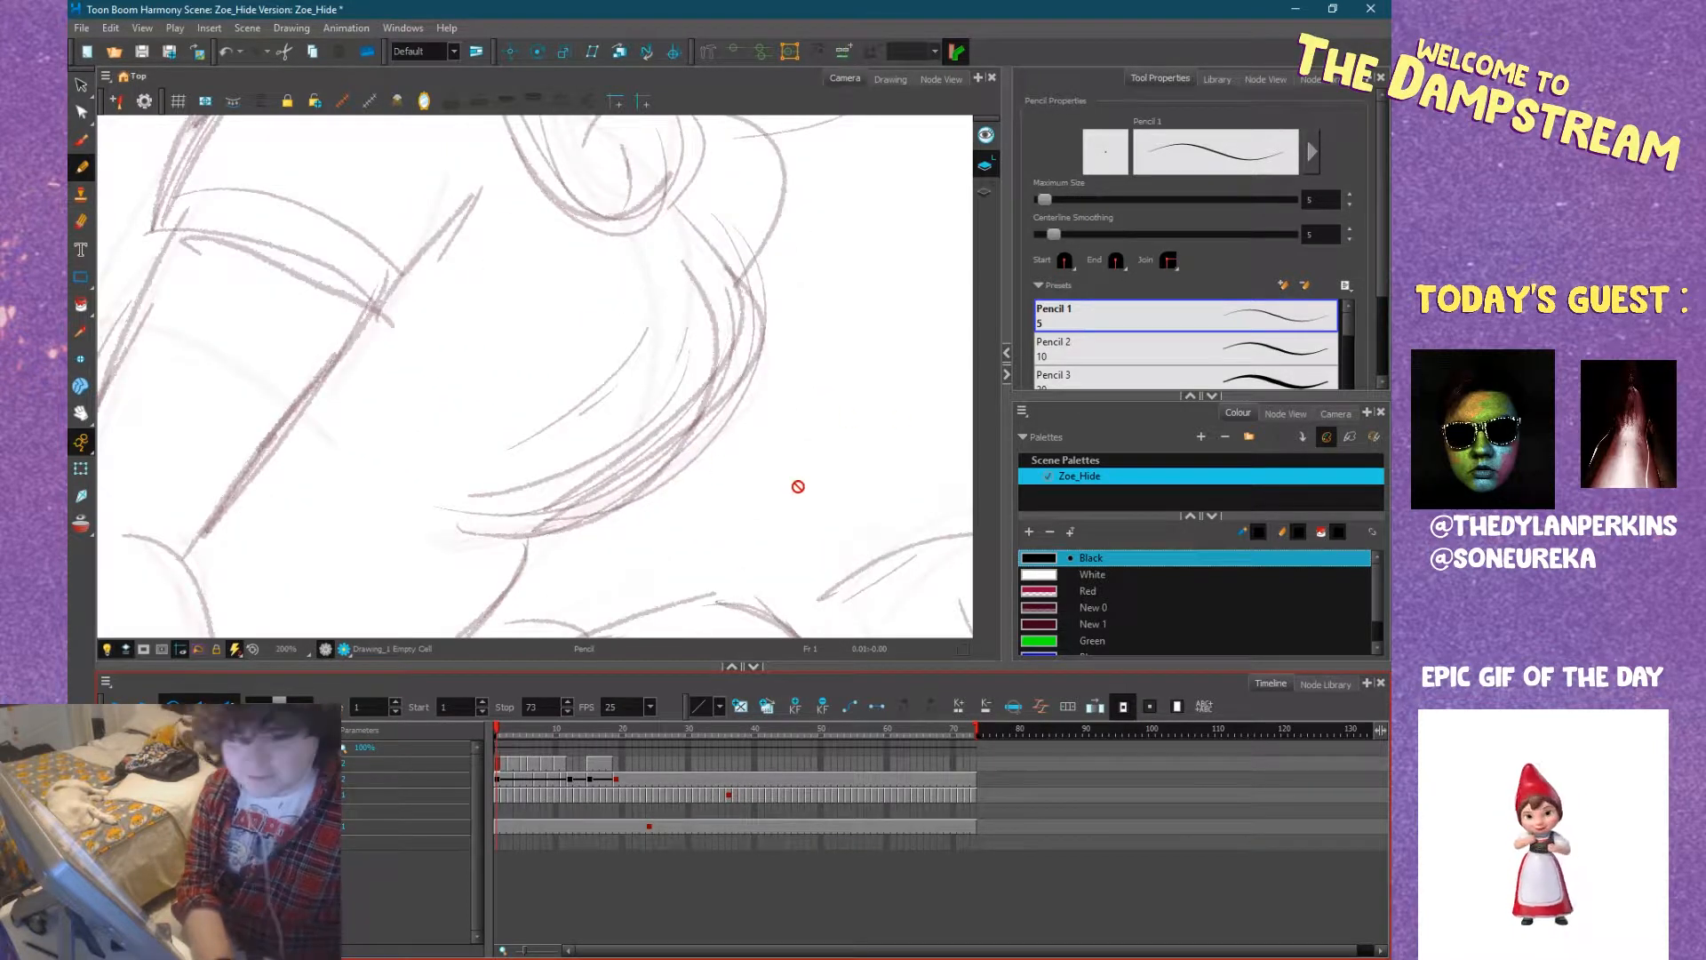
scroll(798, 486, "down", 4)
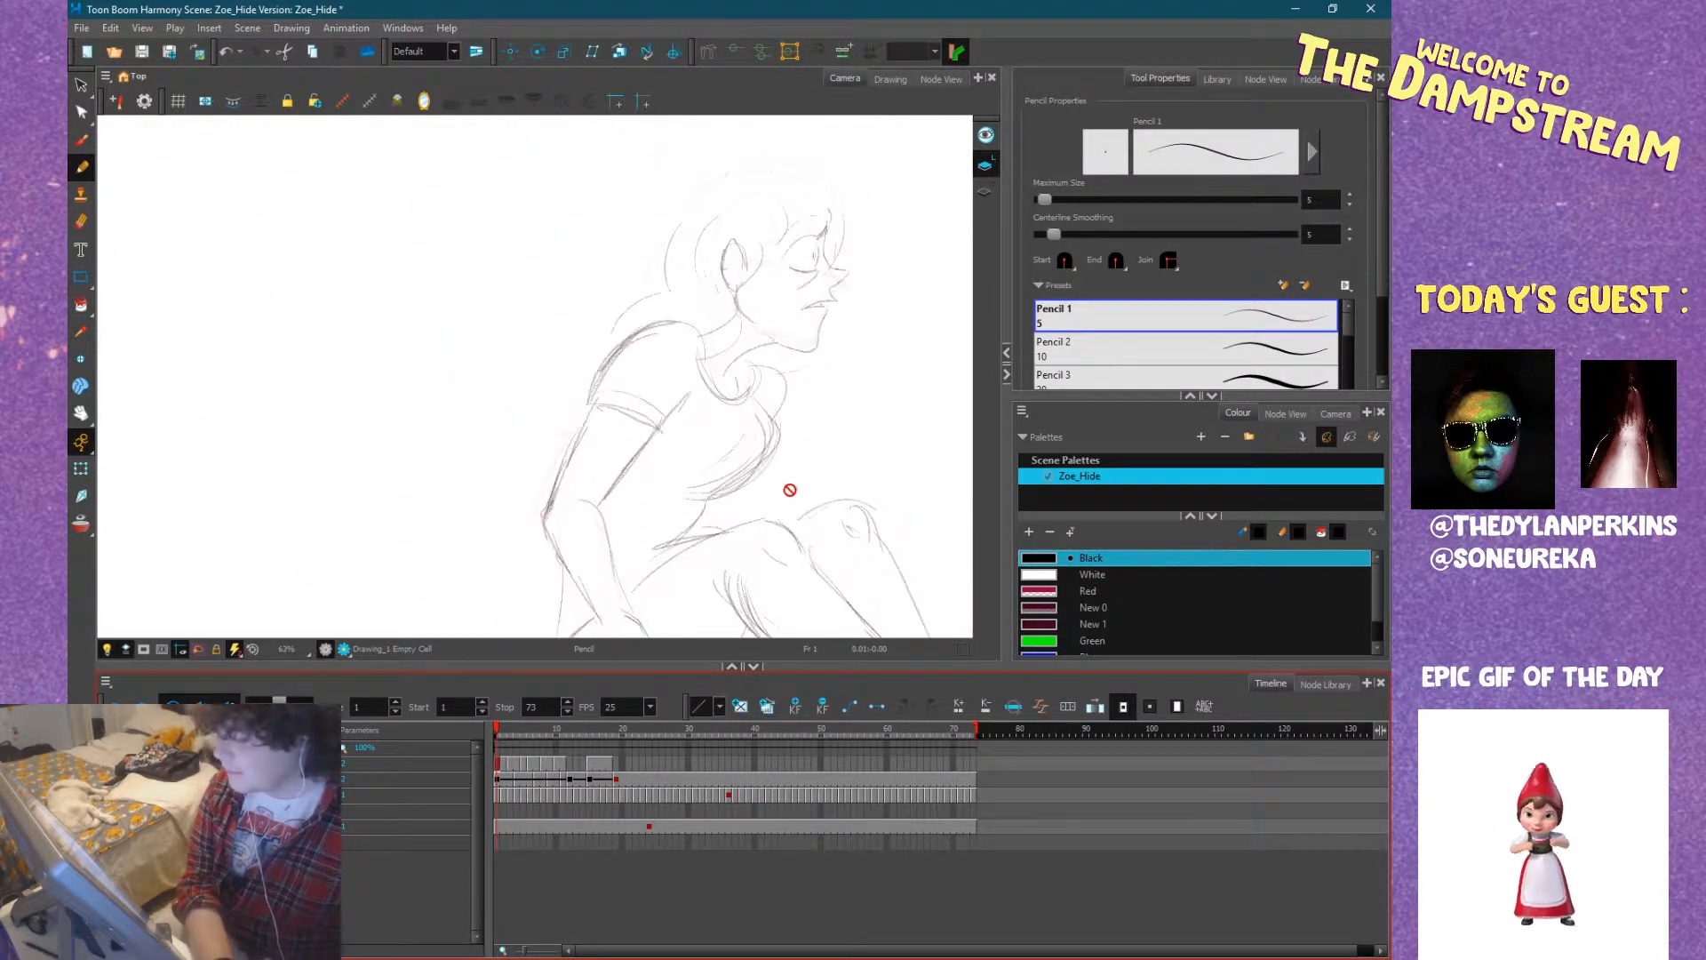
Show the inked line drawings again and hide the rough sketches, with frame 1 current.
left_click(510, 764)
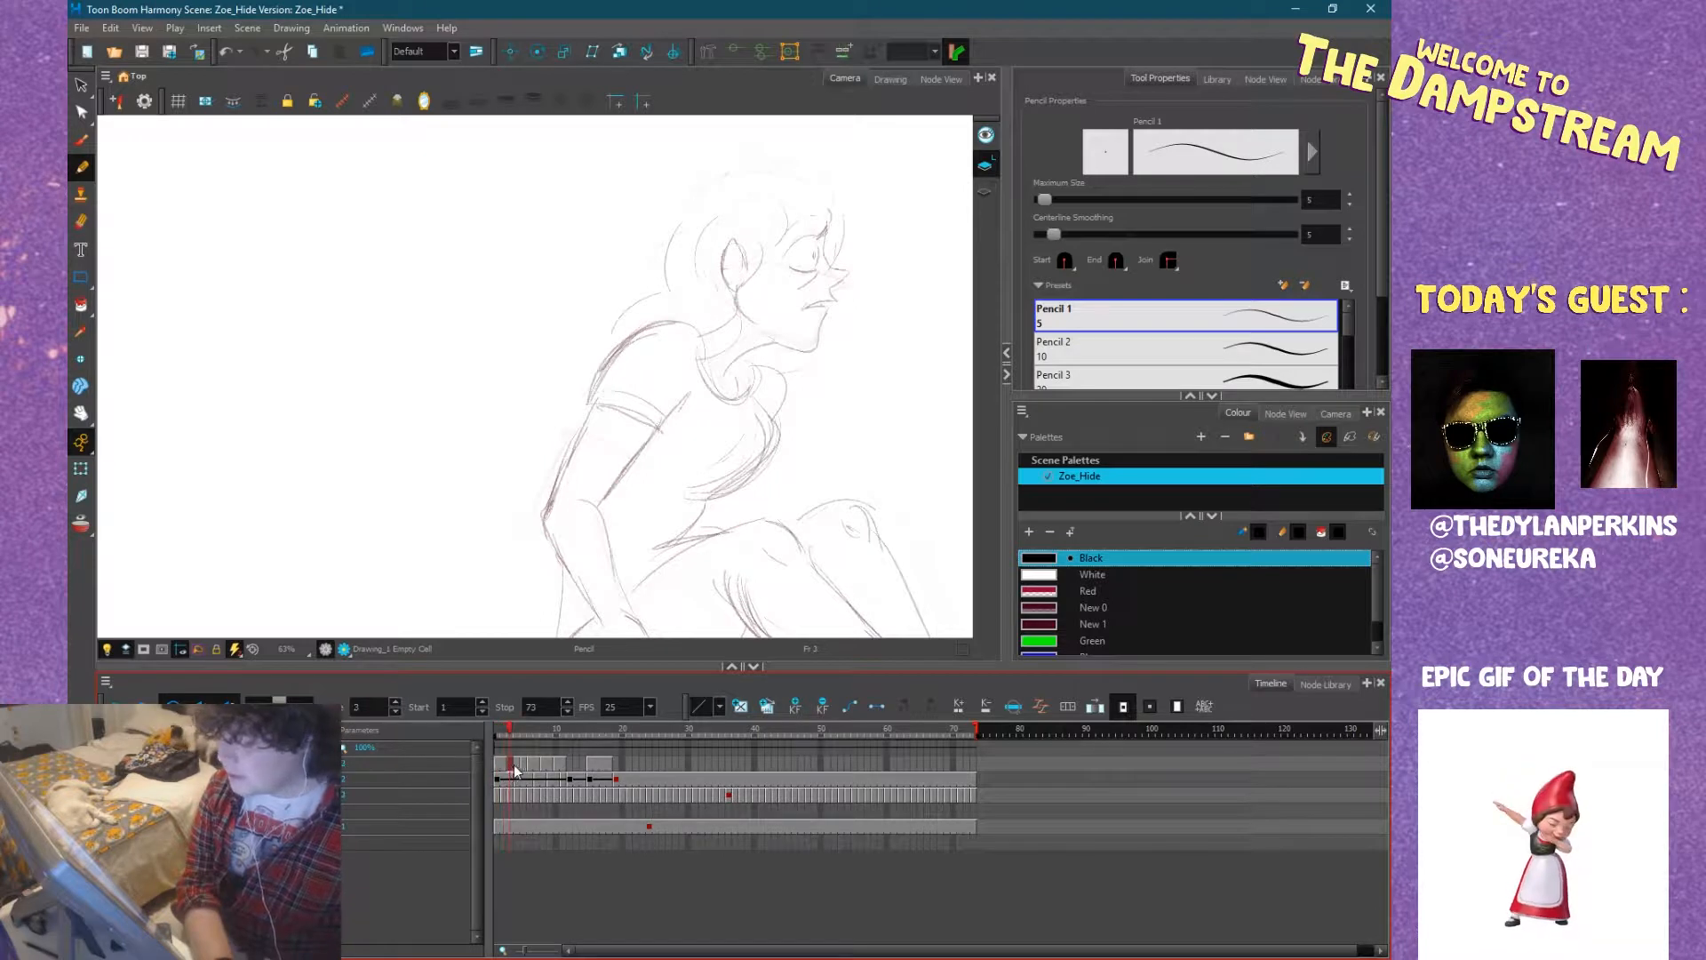
left_click(504, 764)
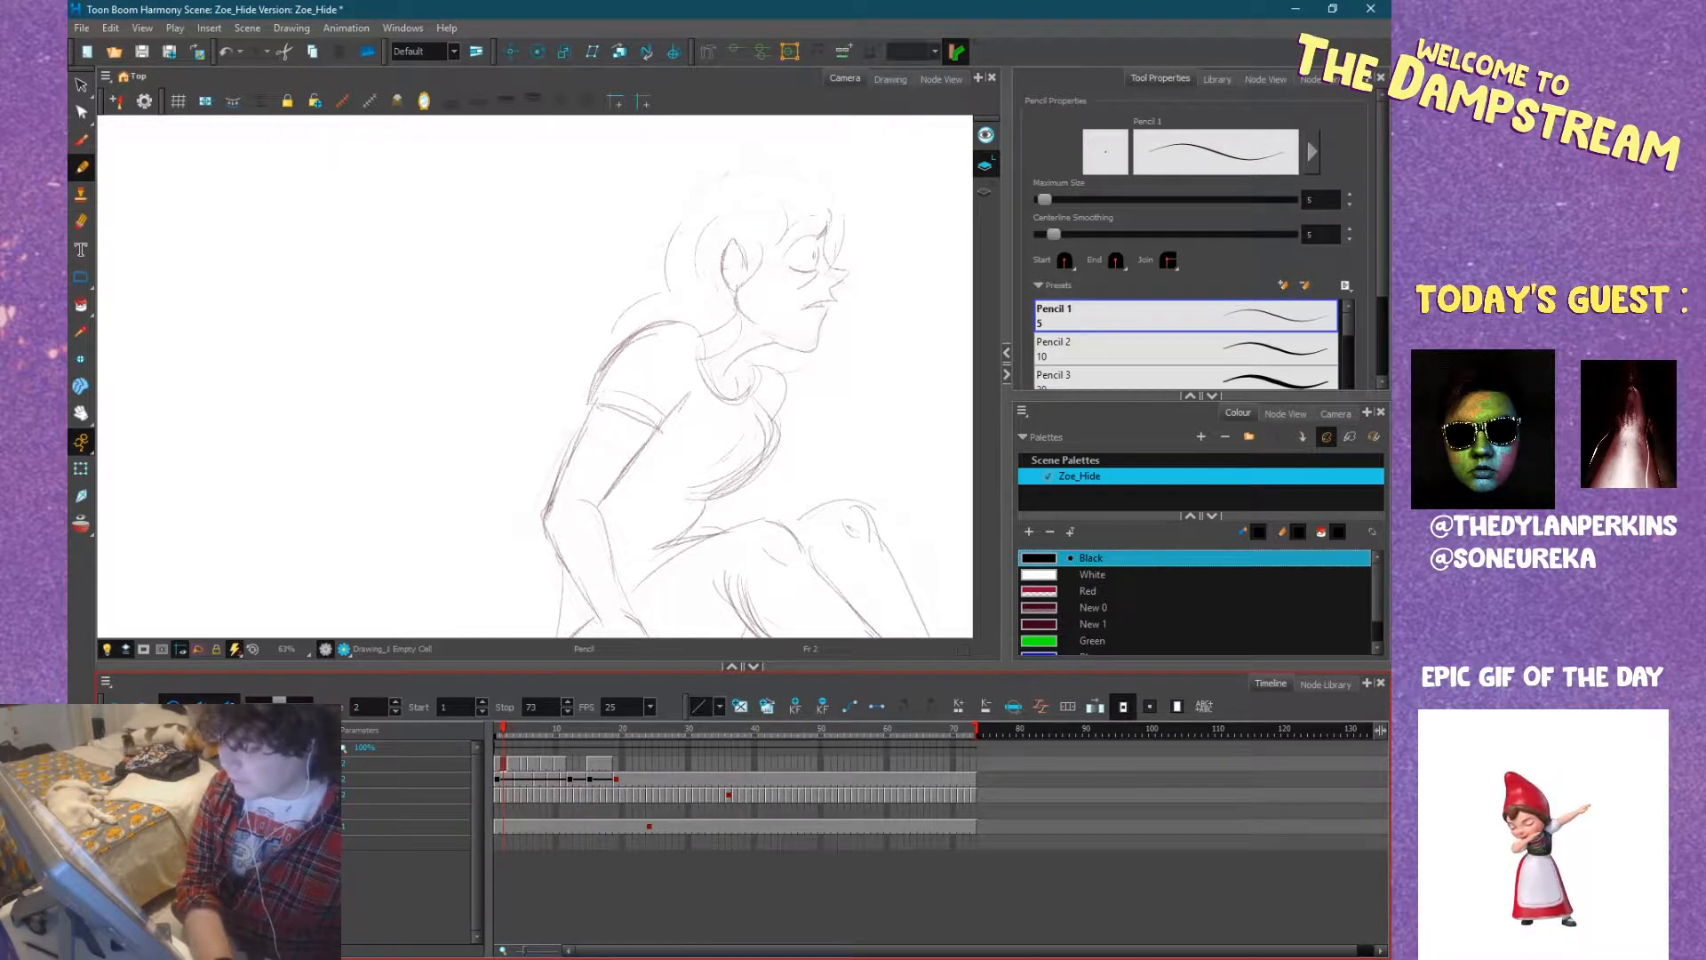
key("ctrl+v")
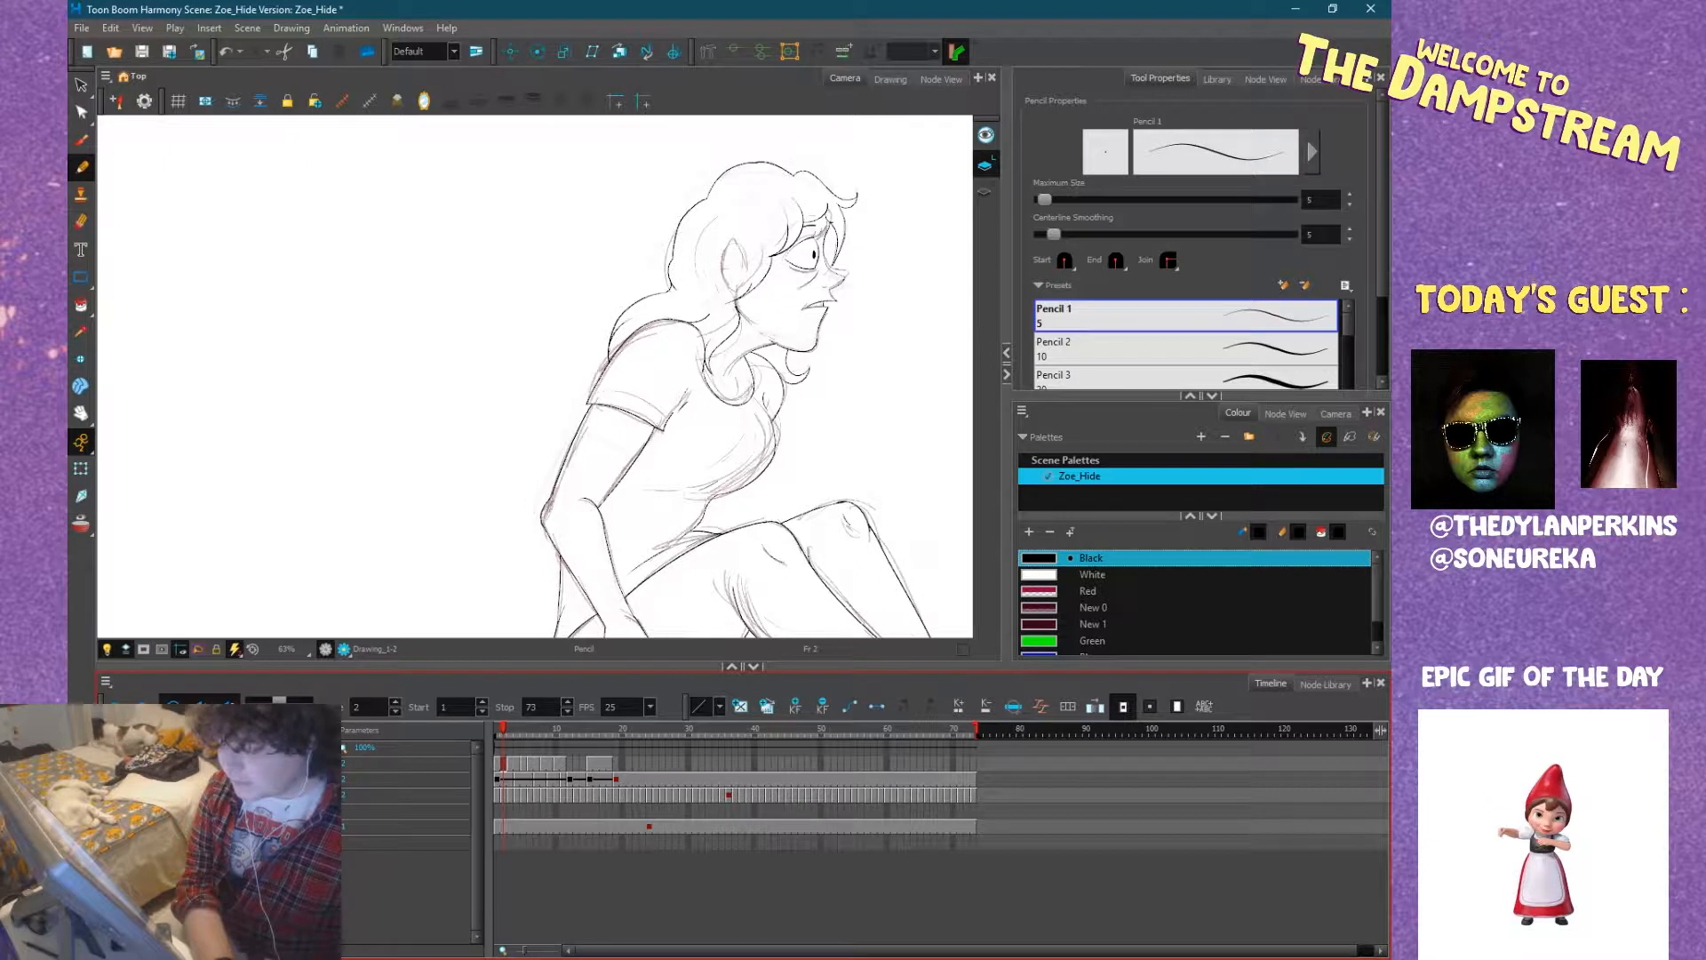
left_click(497, 764)
left_click(608, 762)
left_click(497, 764)
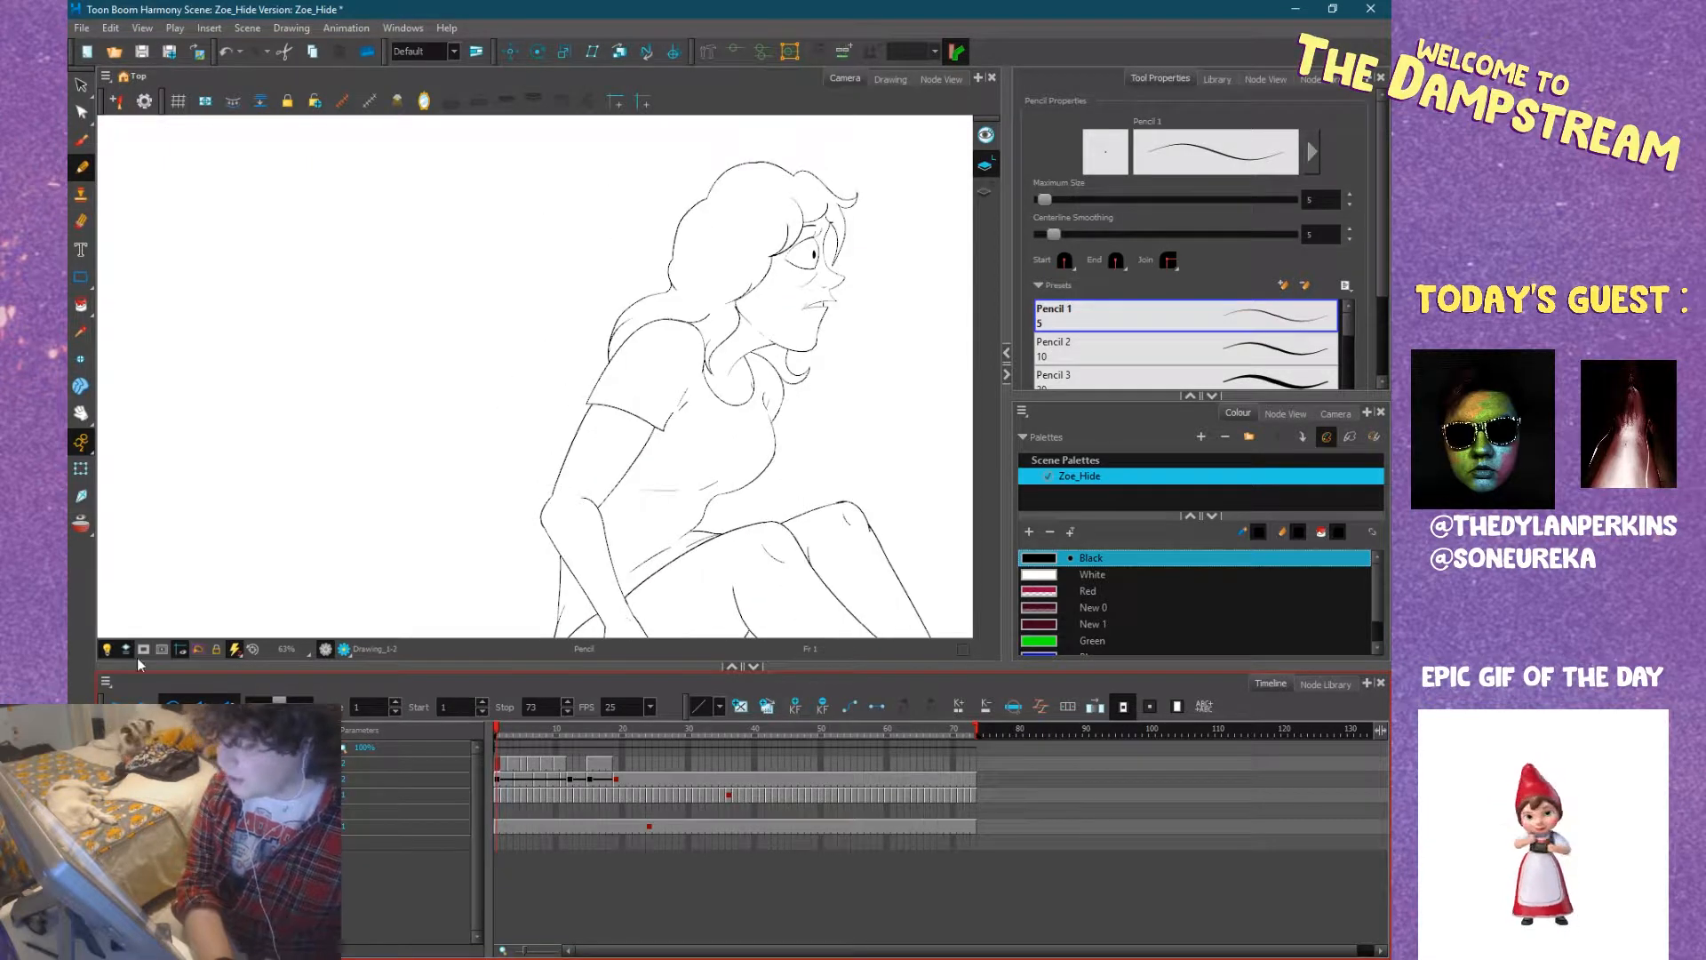
Play back the inked line animation from frame 1 without the rough sketches to check the motion.
left_click(120, 698)
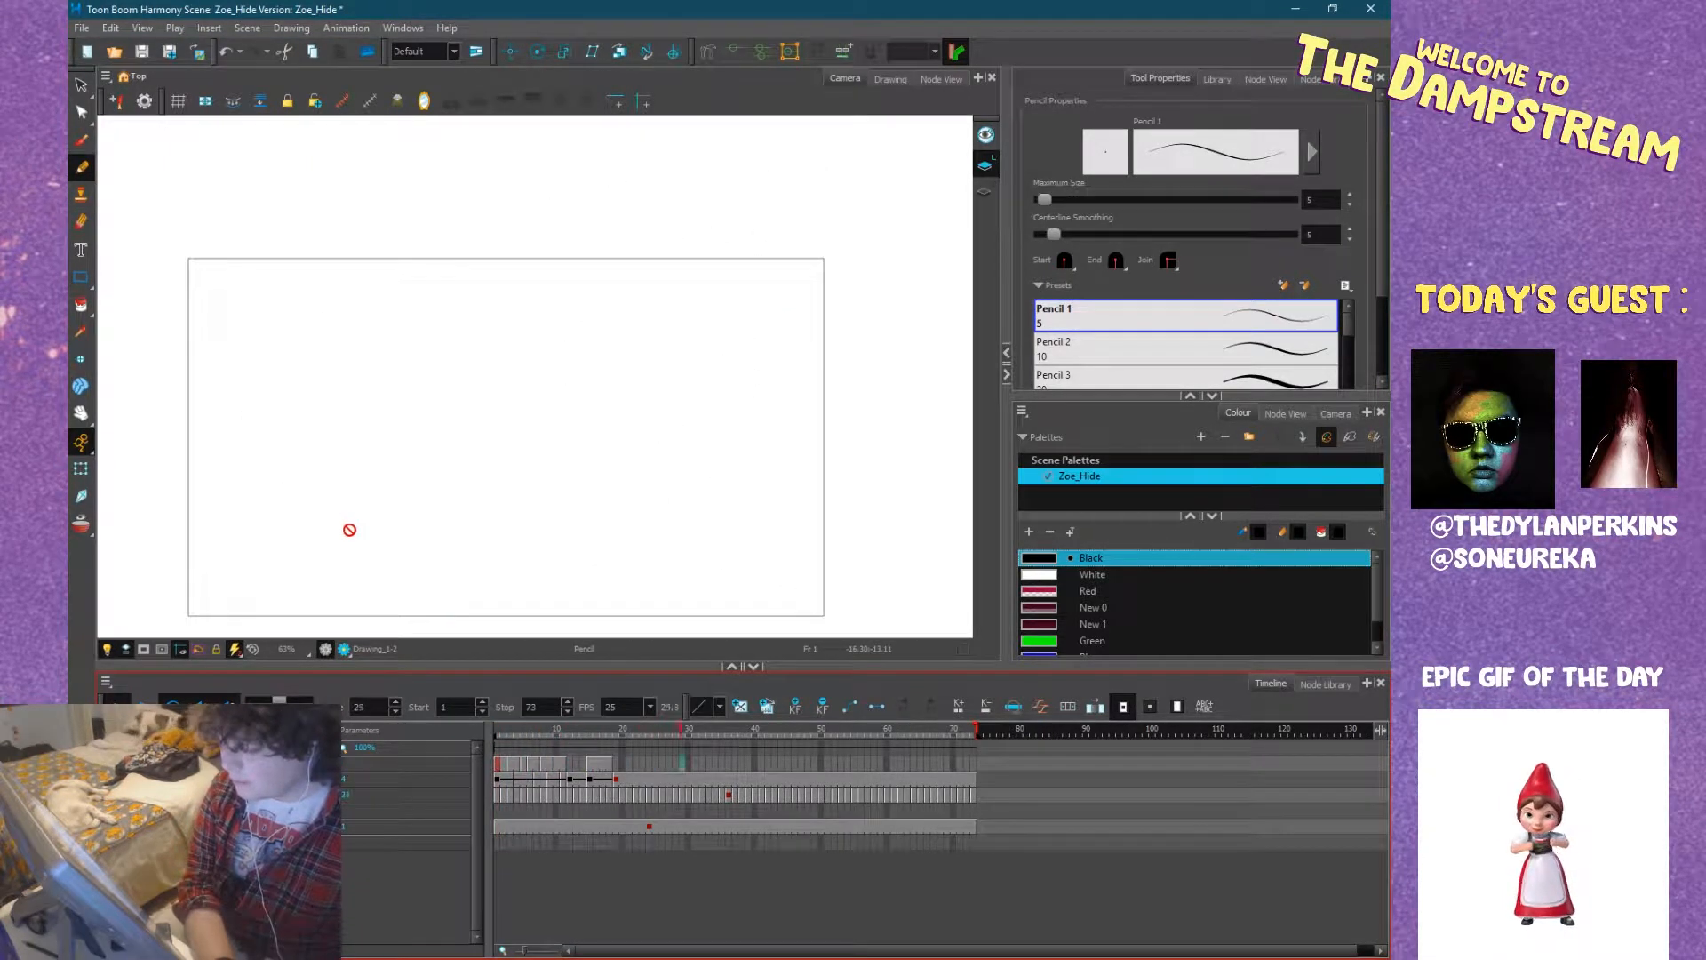
left_click_drag(533, 729, 497, 731)
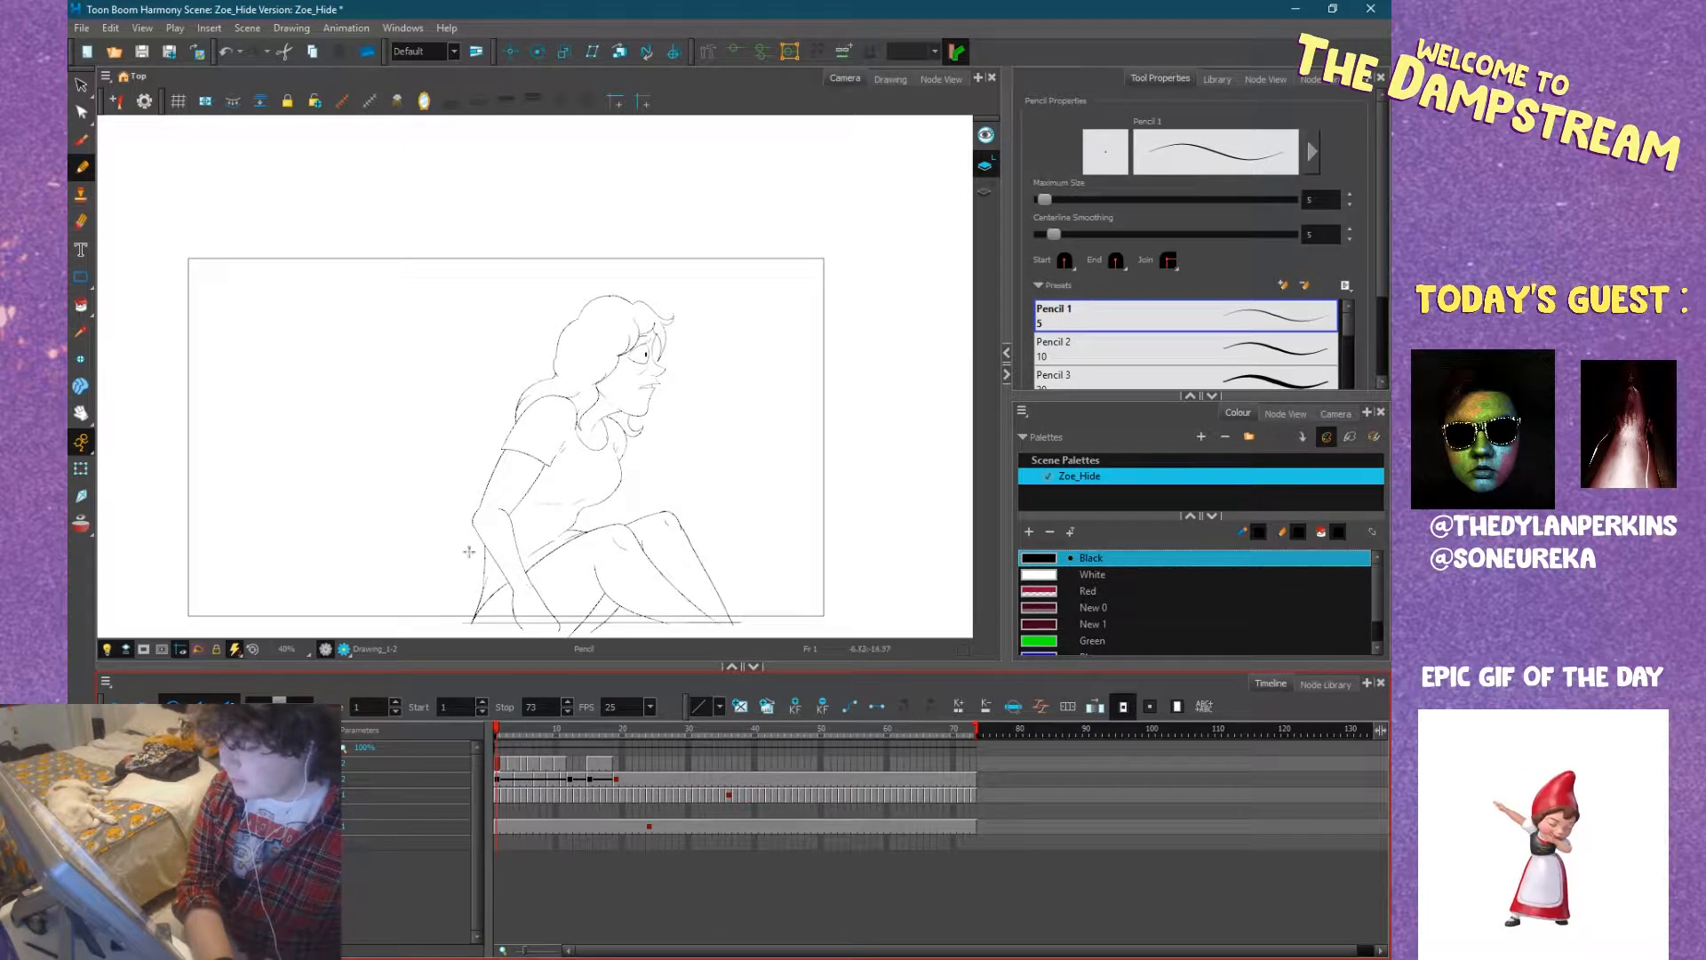
left_click_drag(610, 478, 625, 437)
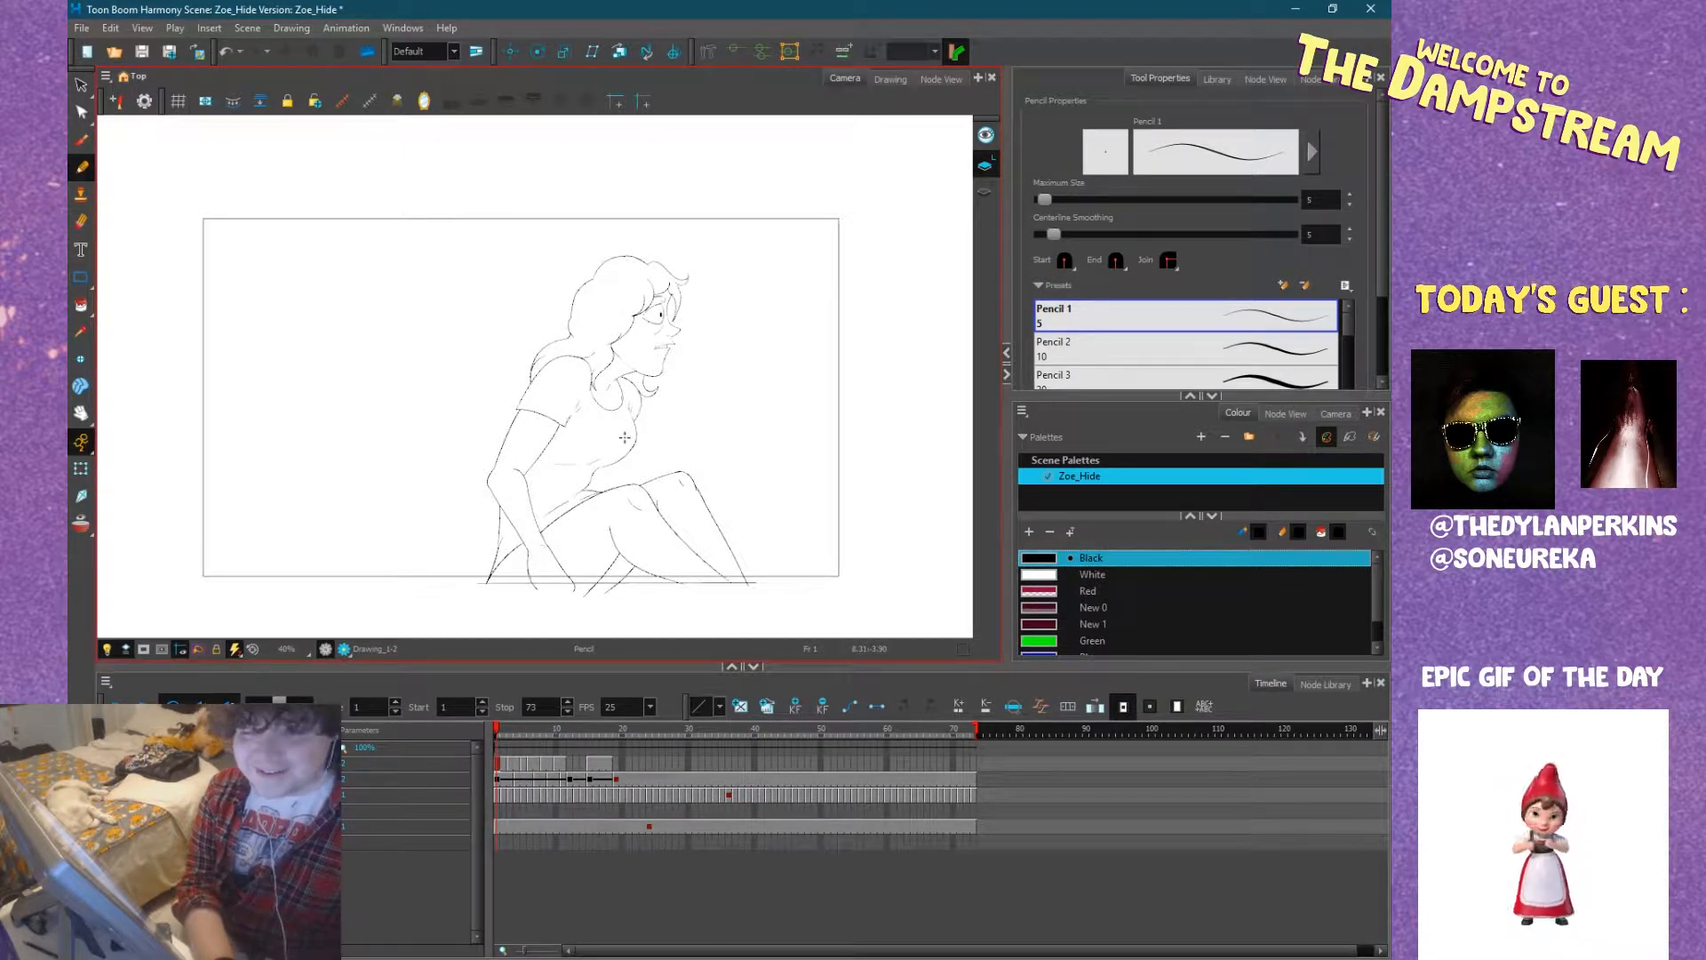
left_click(459, 732)
left_click(589, 729)
left_click(522, 730)
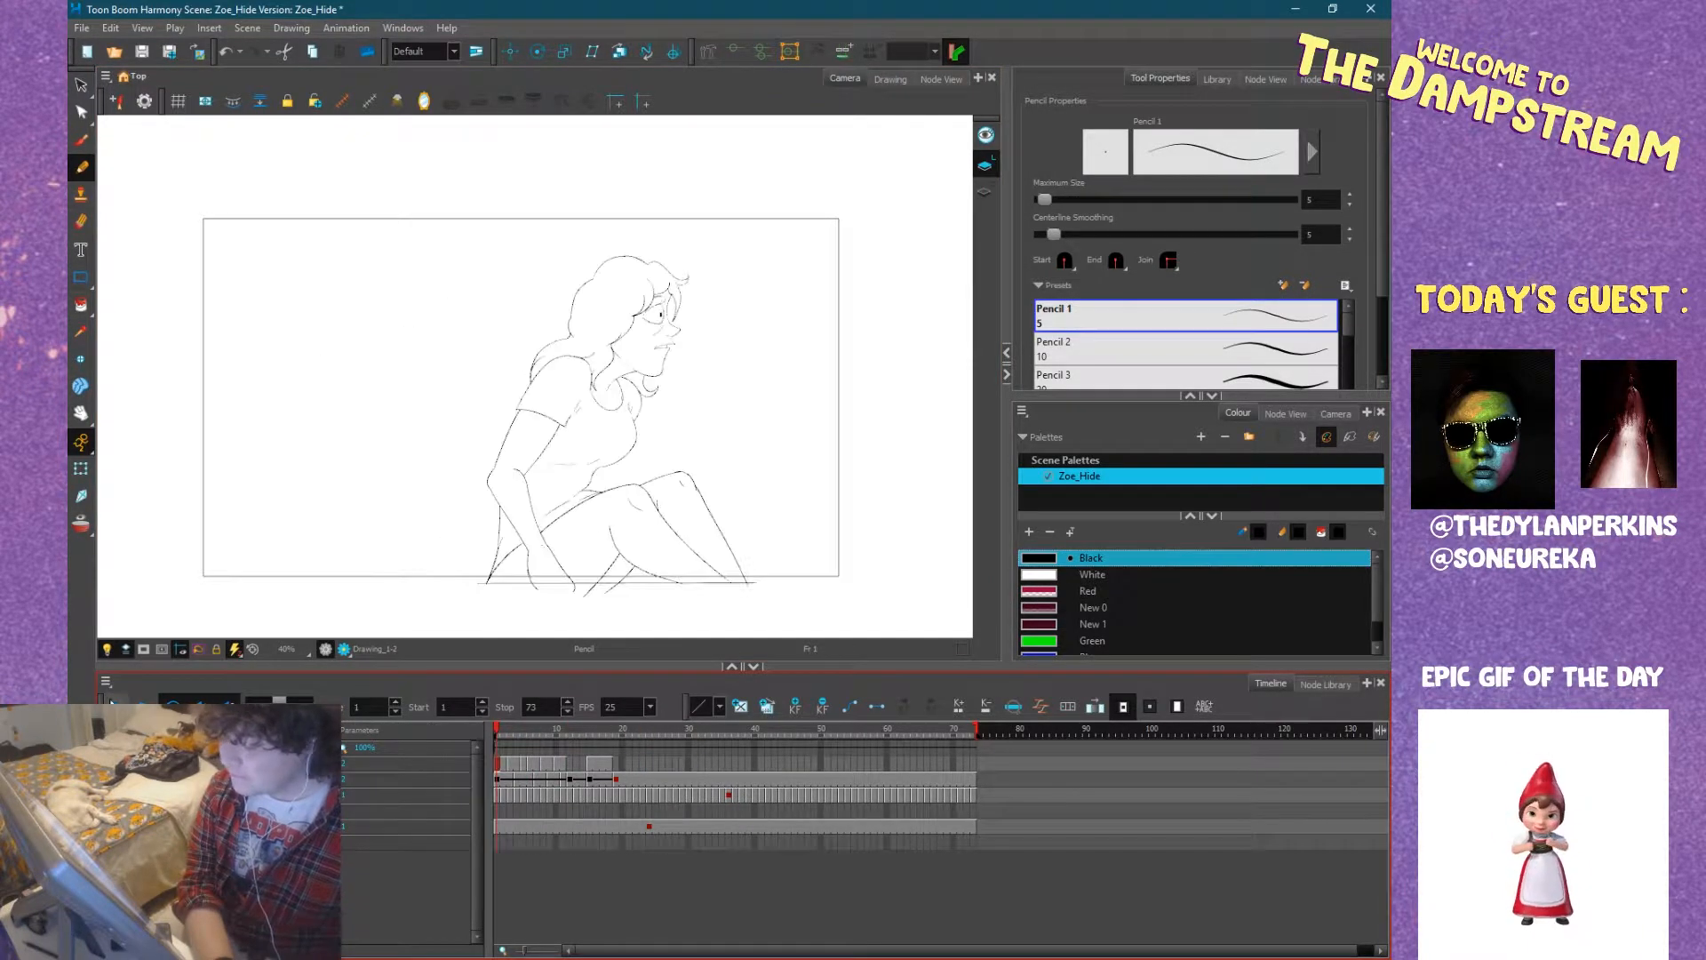
key("Return")
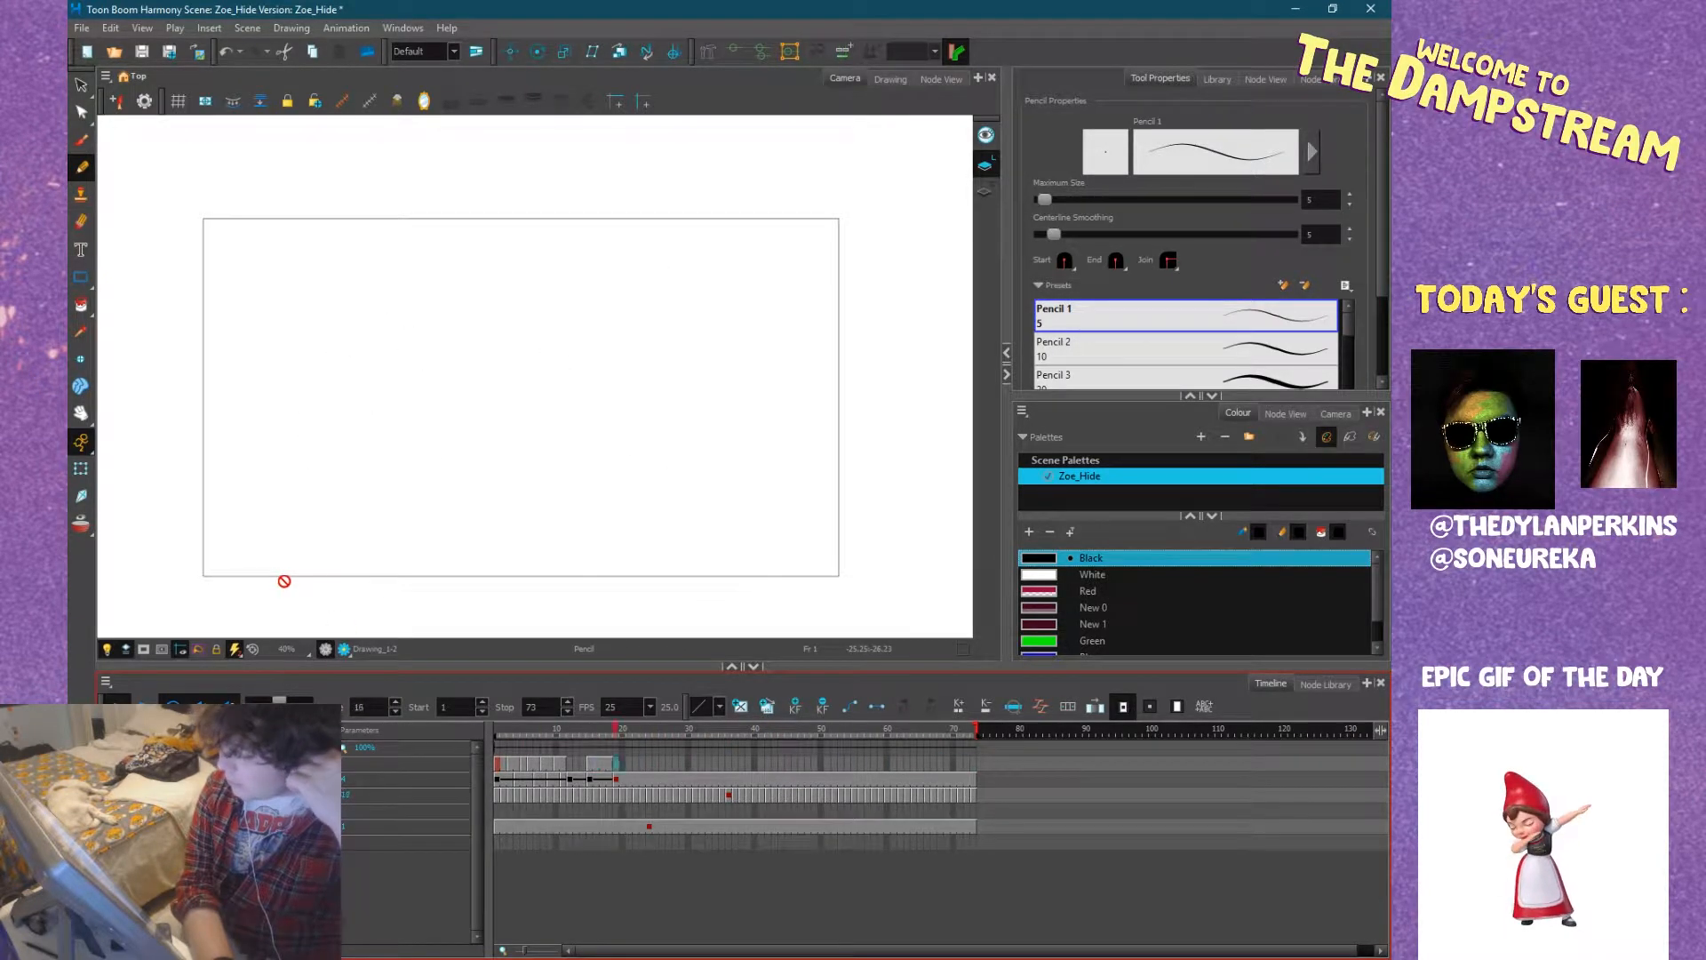
Show the rough sketch of the lying figure on frame 12 and compare the face with the preceding frame.
left_click(567, 730)
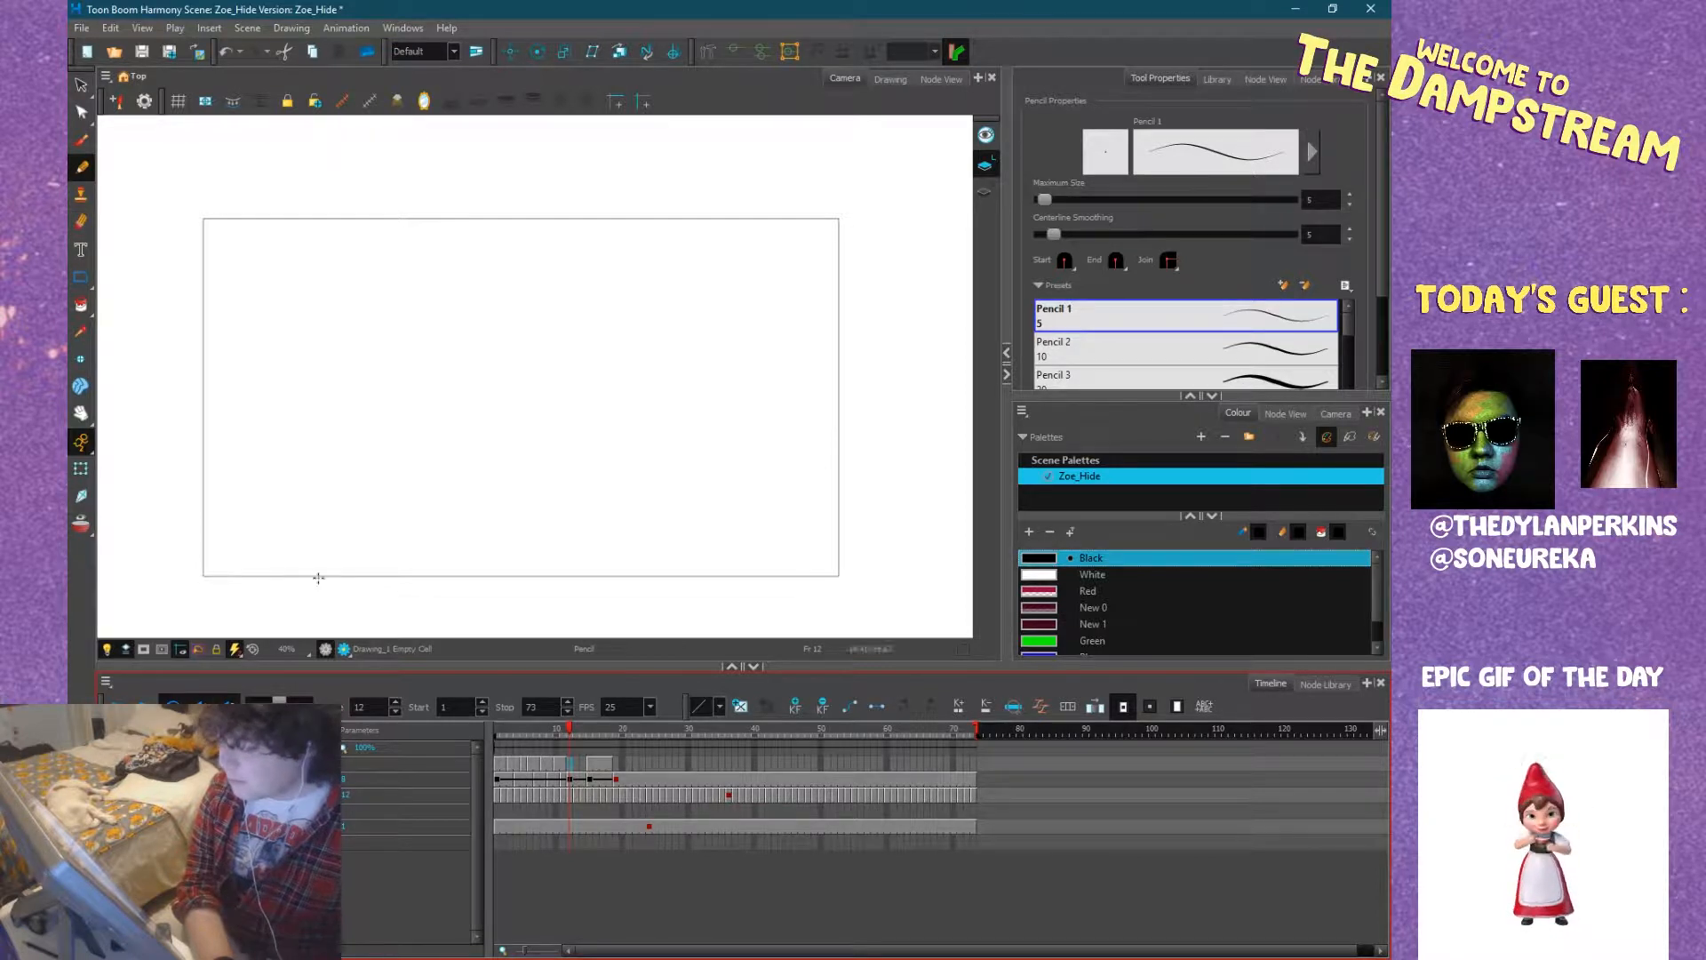
key("alt+o")
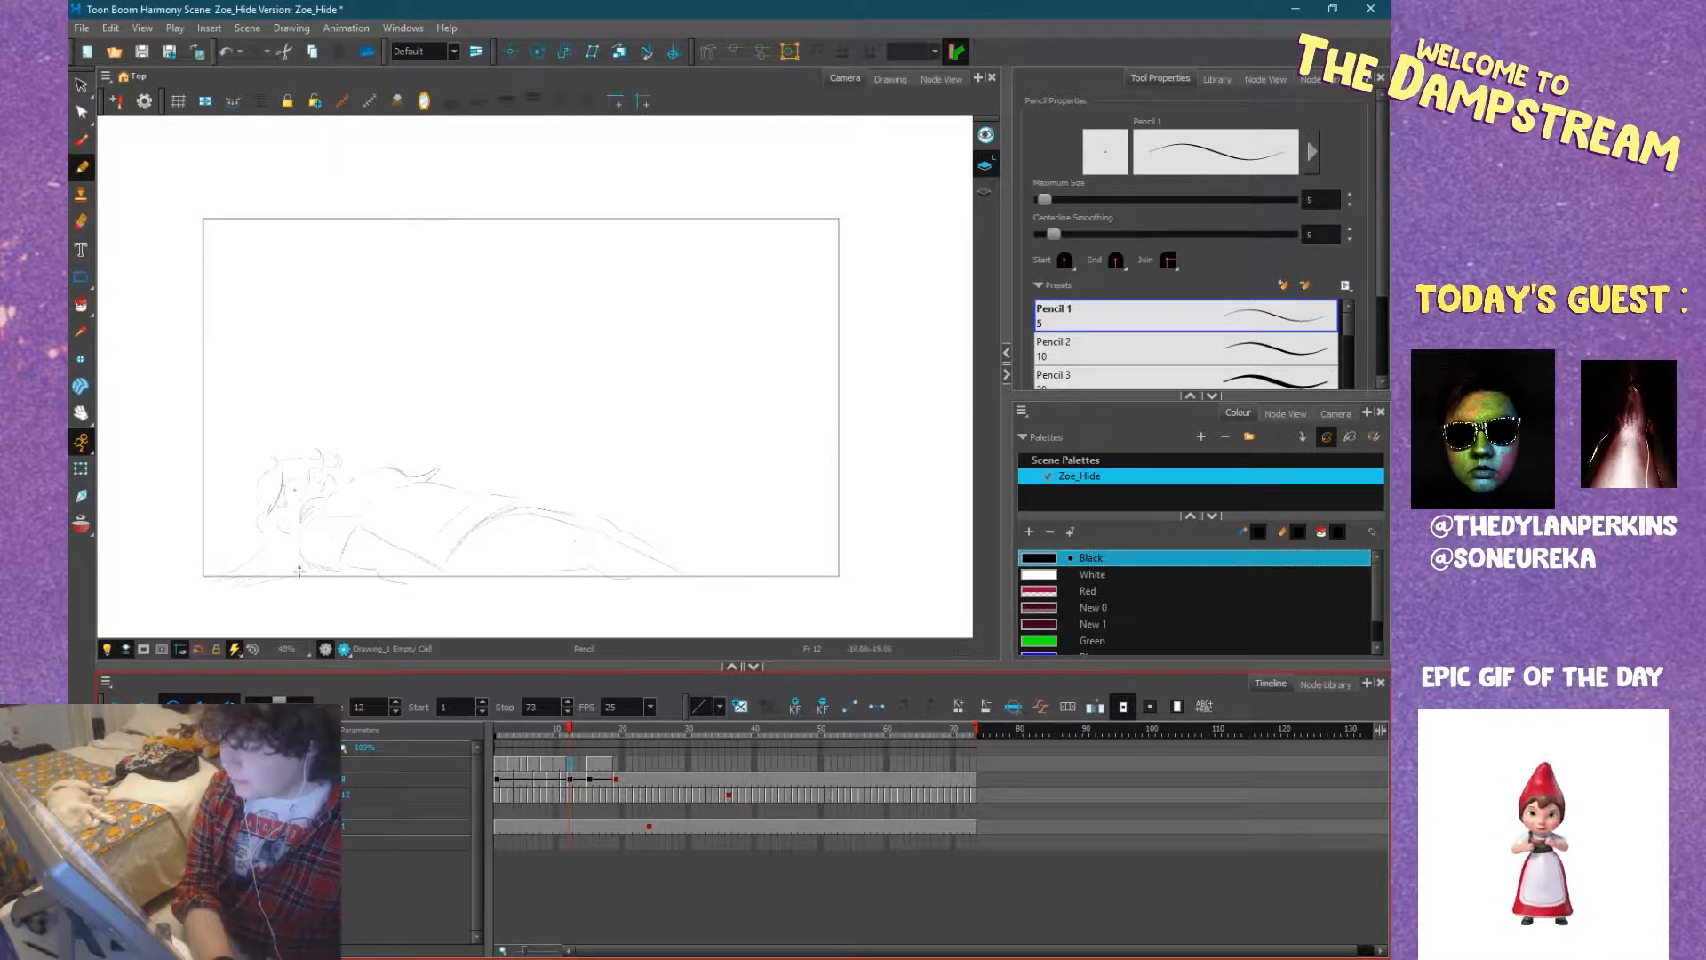
left_click_drag(358, 457, 533, 387)
scroll(551, 424, "up", 5)
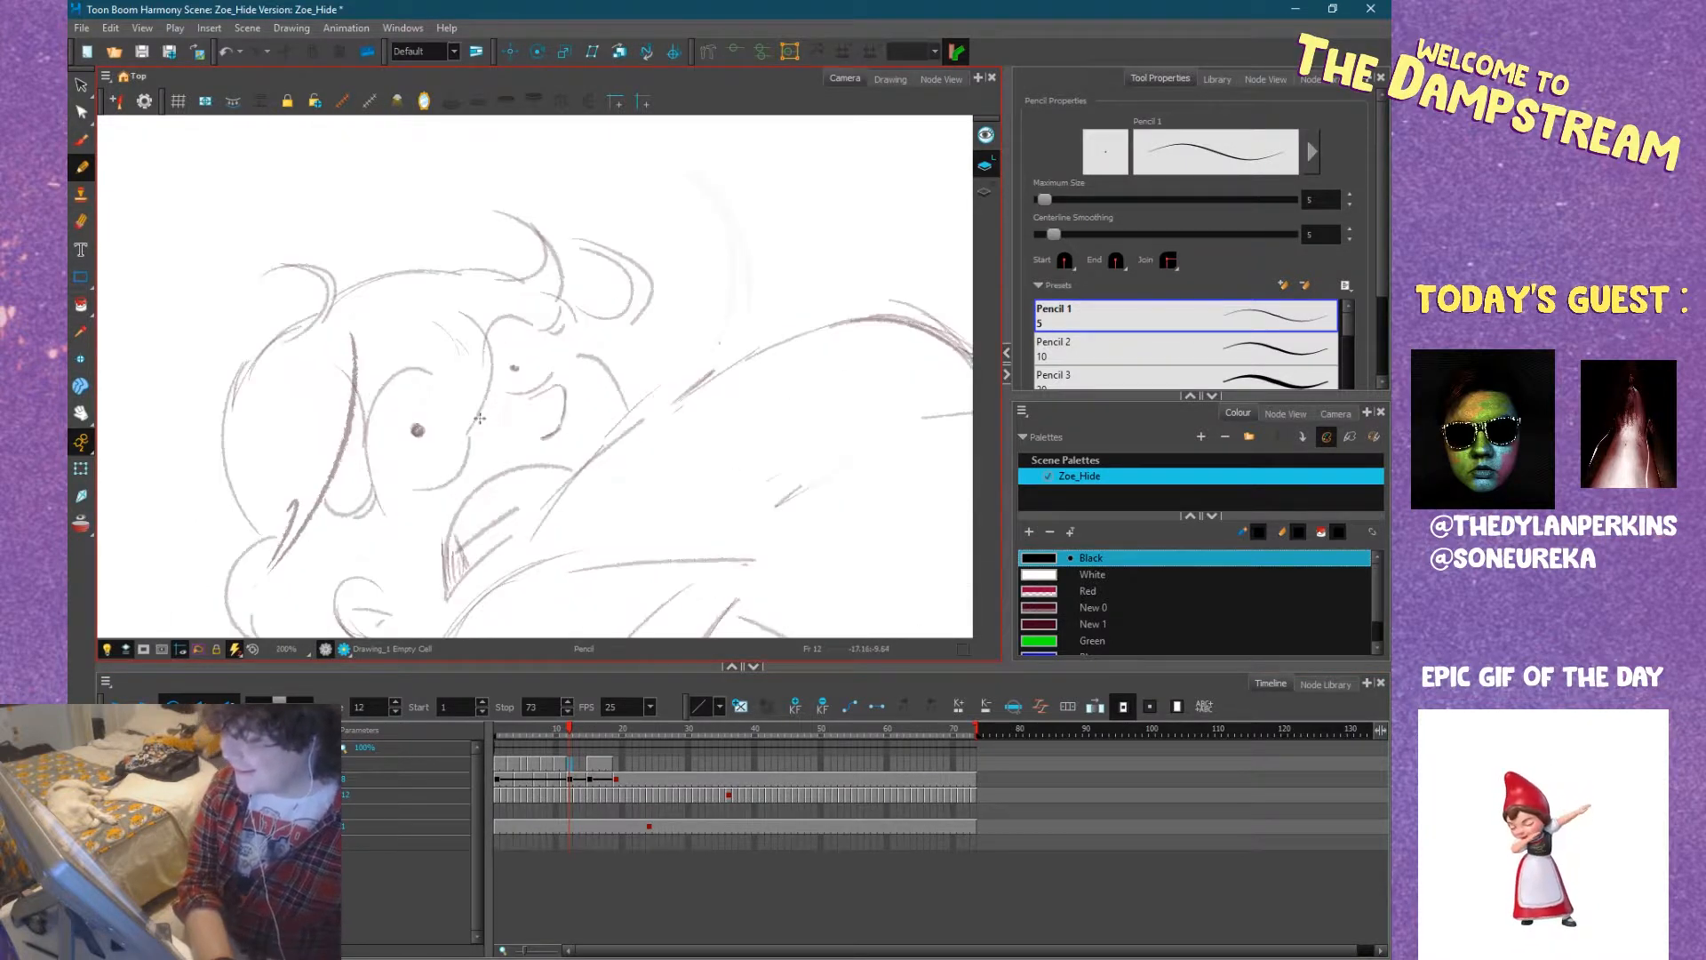
mouse_move(693, 416)
left_mouse_down()
mouse_move(745, 382)
mouse_move(693, 321)
left_mouse_up()
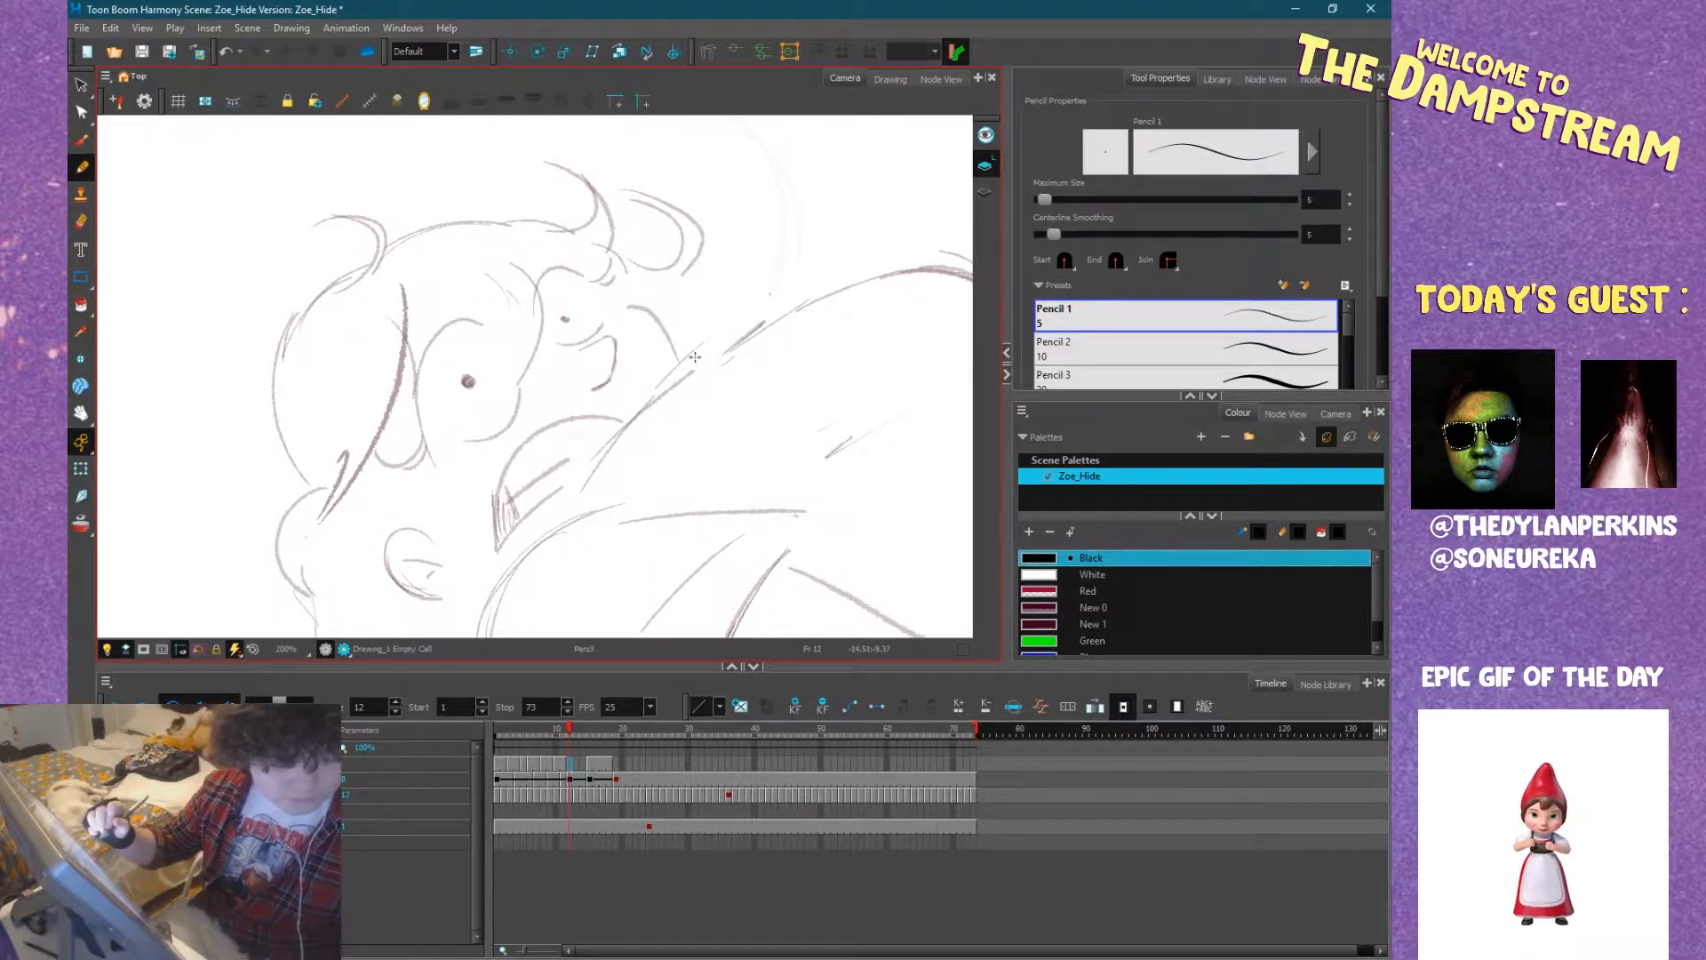
key("comma")
key("period")
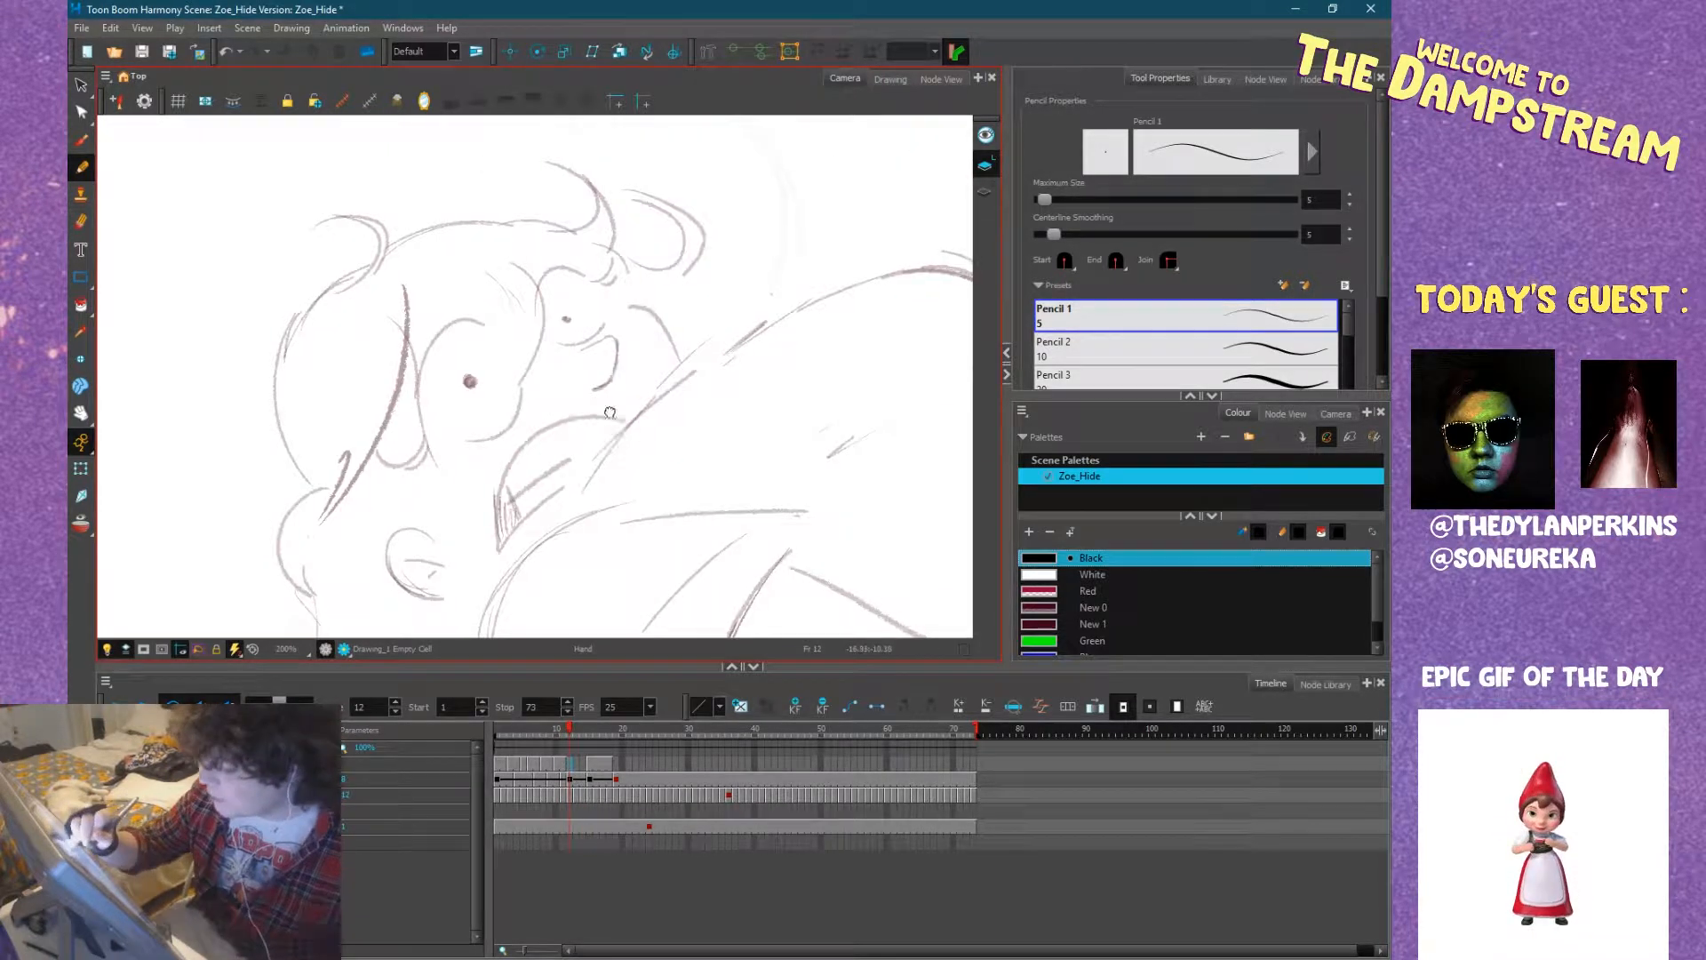
Set the pencil's maximum size to 11 and lower its minimum size for a more tapered line.
left_click(1315, 152)
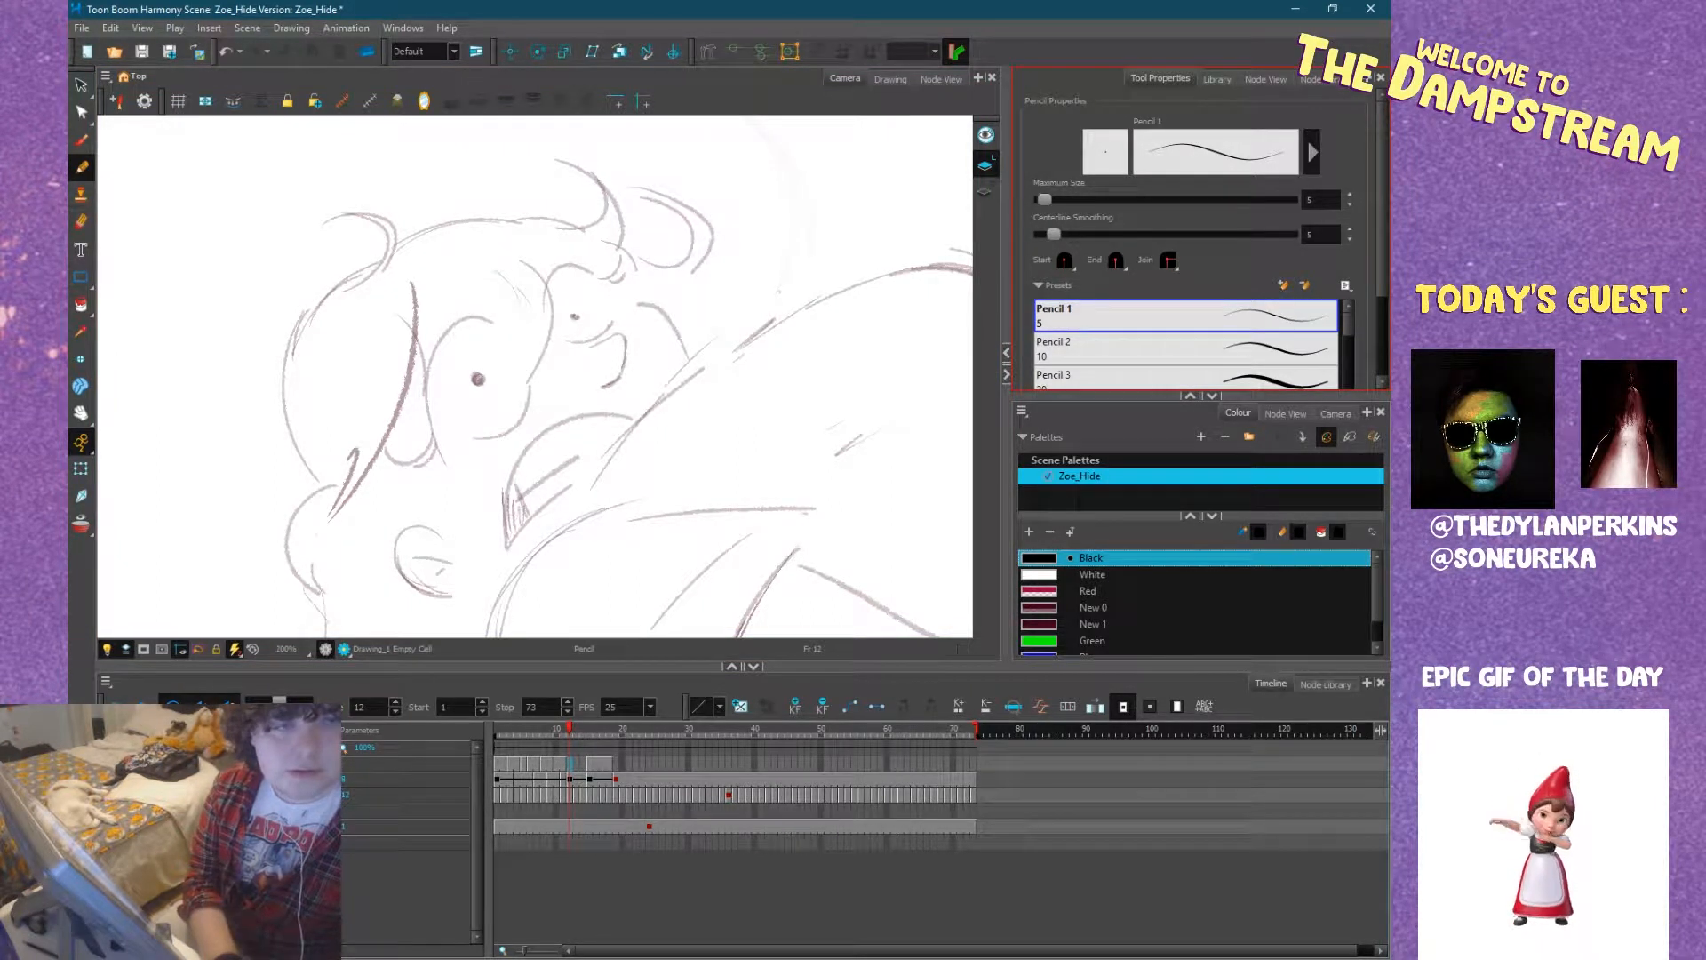
left_click_drag(521, 265, 378, 222)
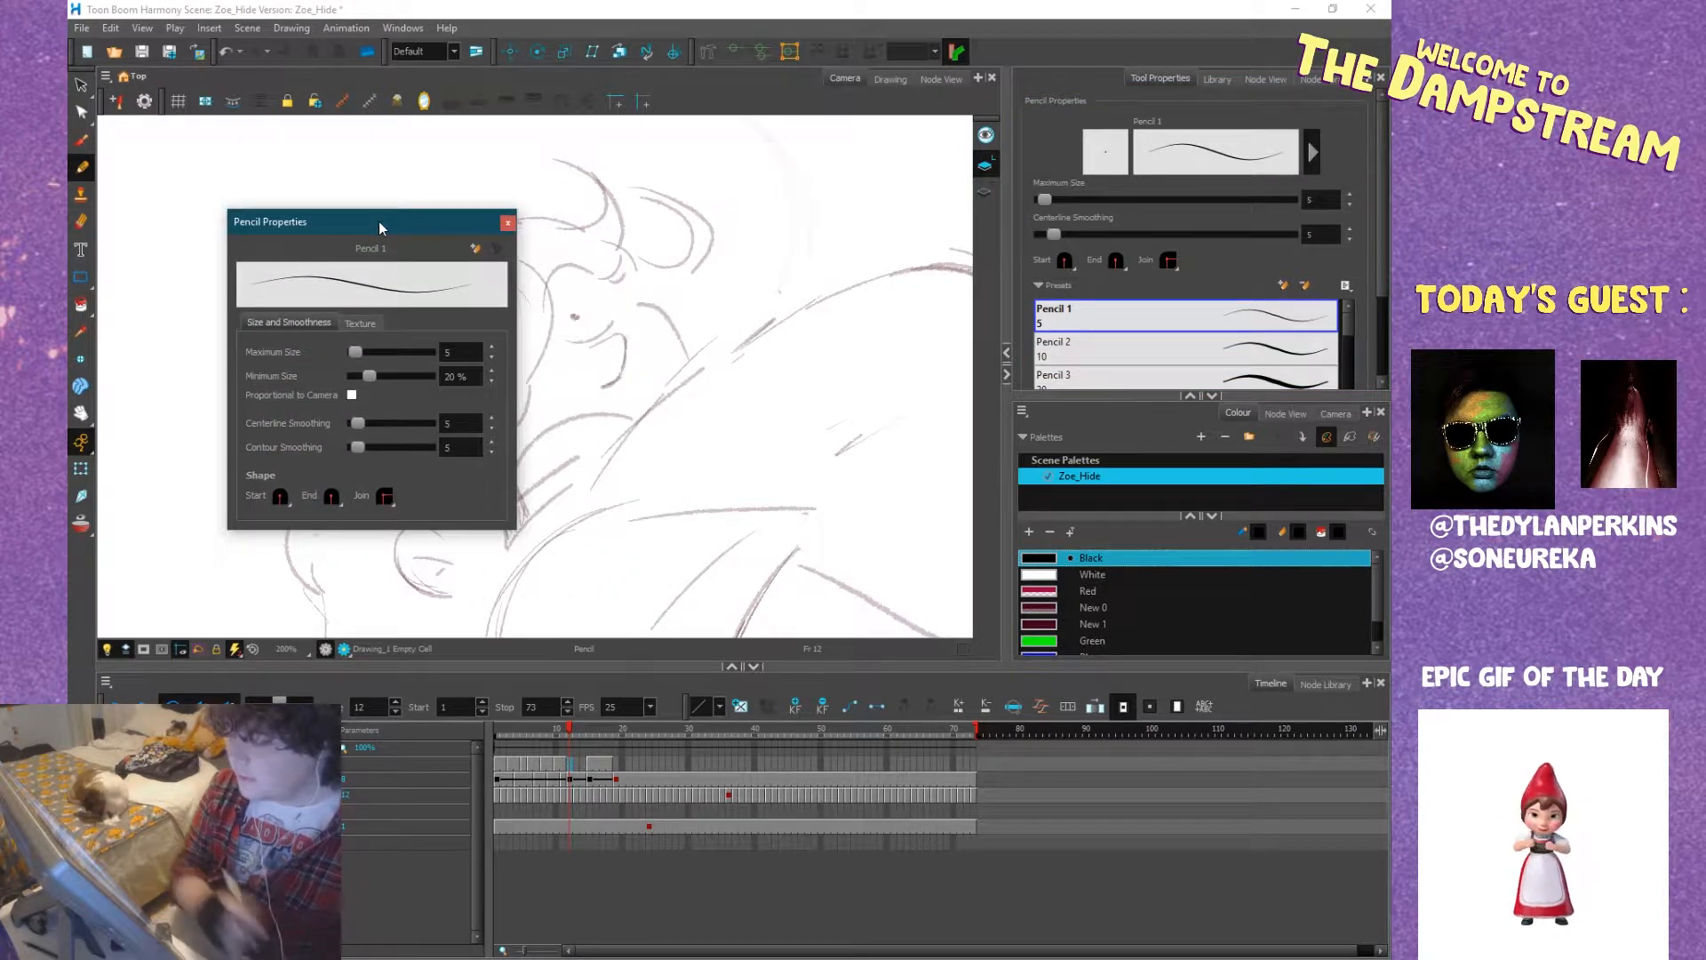
left_click_drag(371, 377, 350, 377)
left_click(493, 348)
left_click(492, 347)
left_click(493, 347)
left_click(492, 347)
left_click(492, 347)
left_click(492, 348)
left_click(507, 222)
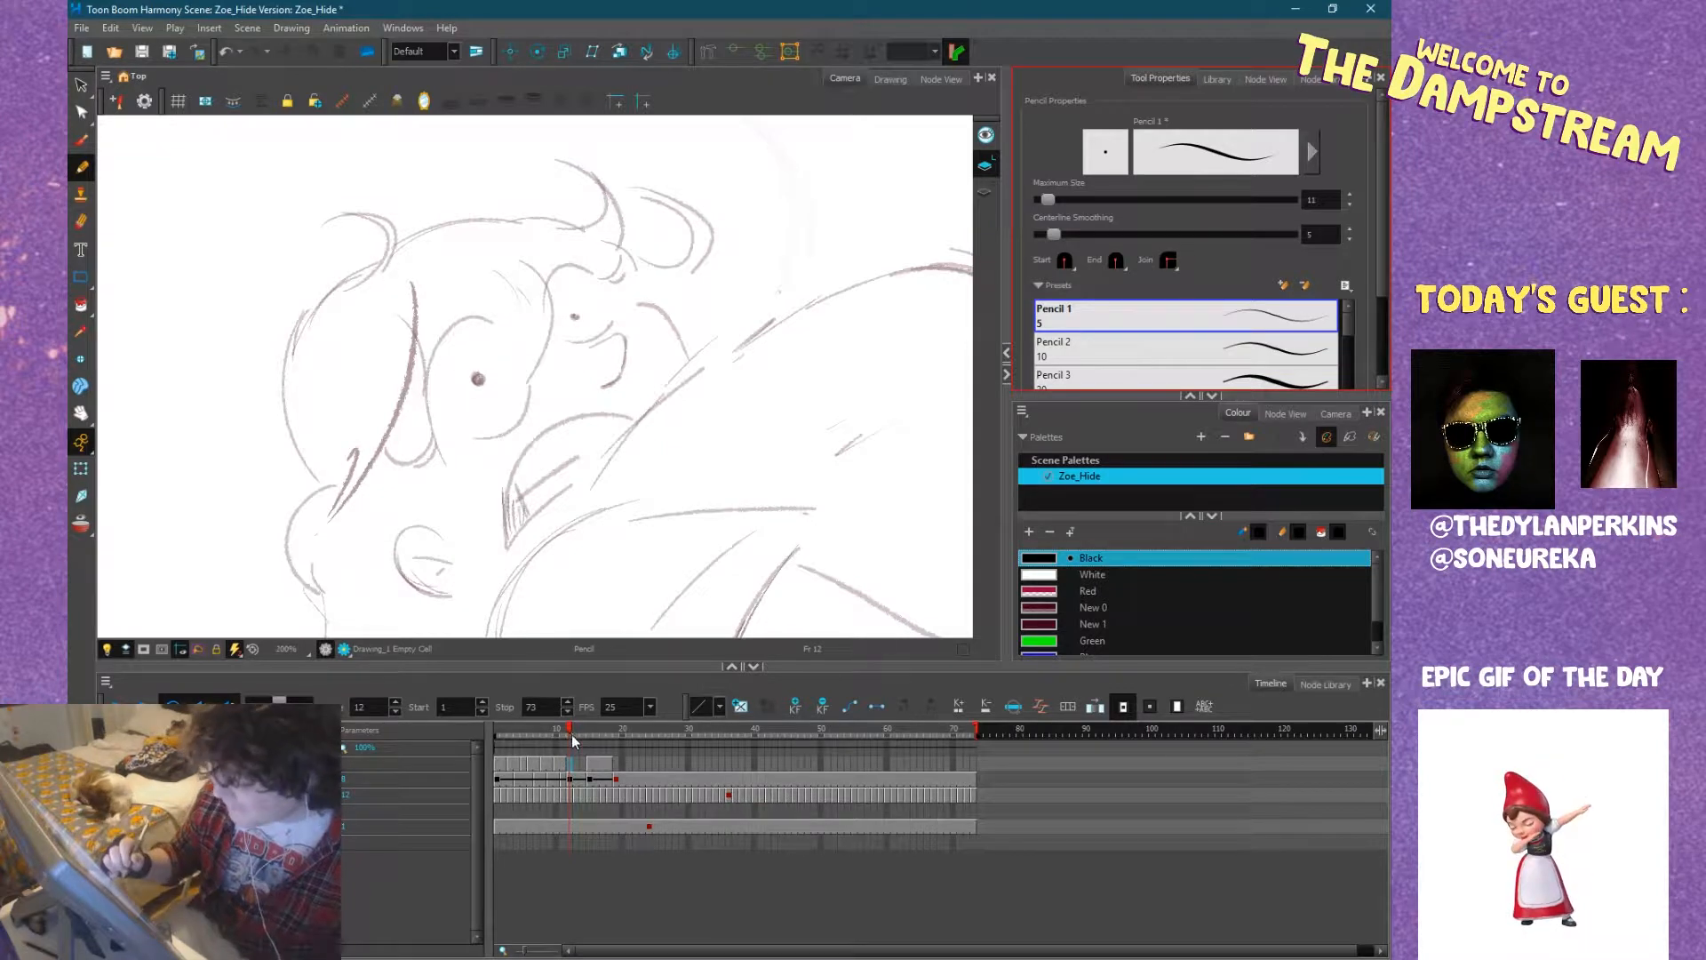
Set the pencil's maximum size to 13 and ink both pupils over the rough face on frame 12.
left_click(1349, 194)
left_click(1349, 195)
left_click(477, 379)
left_click(478, 378)
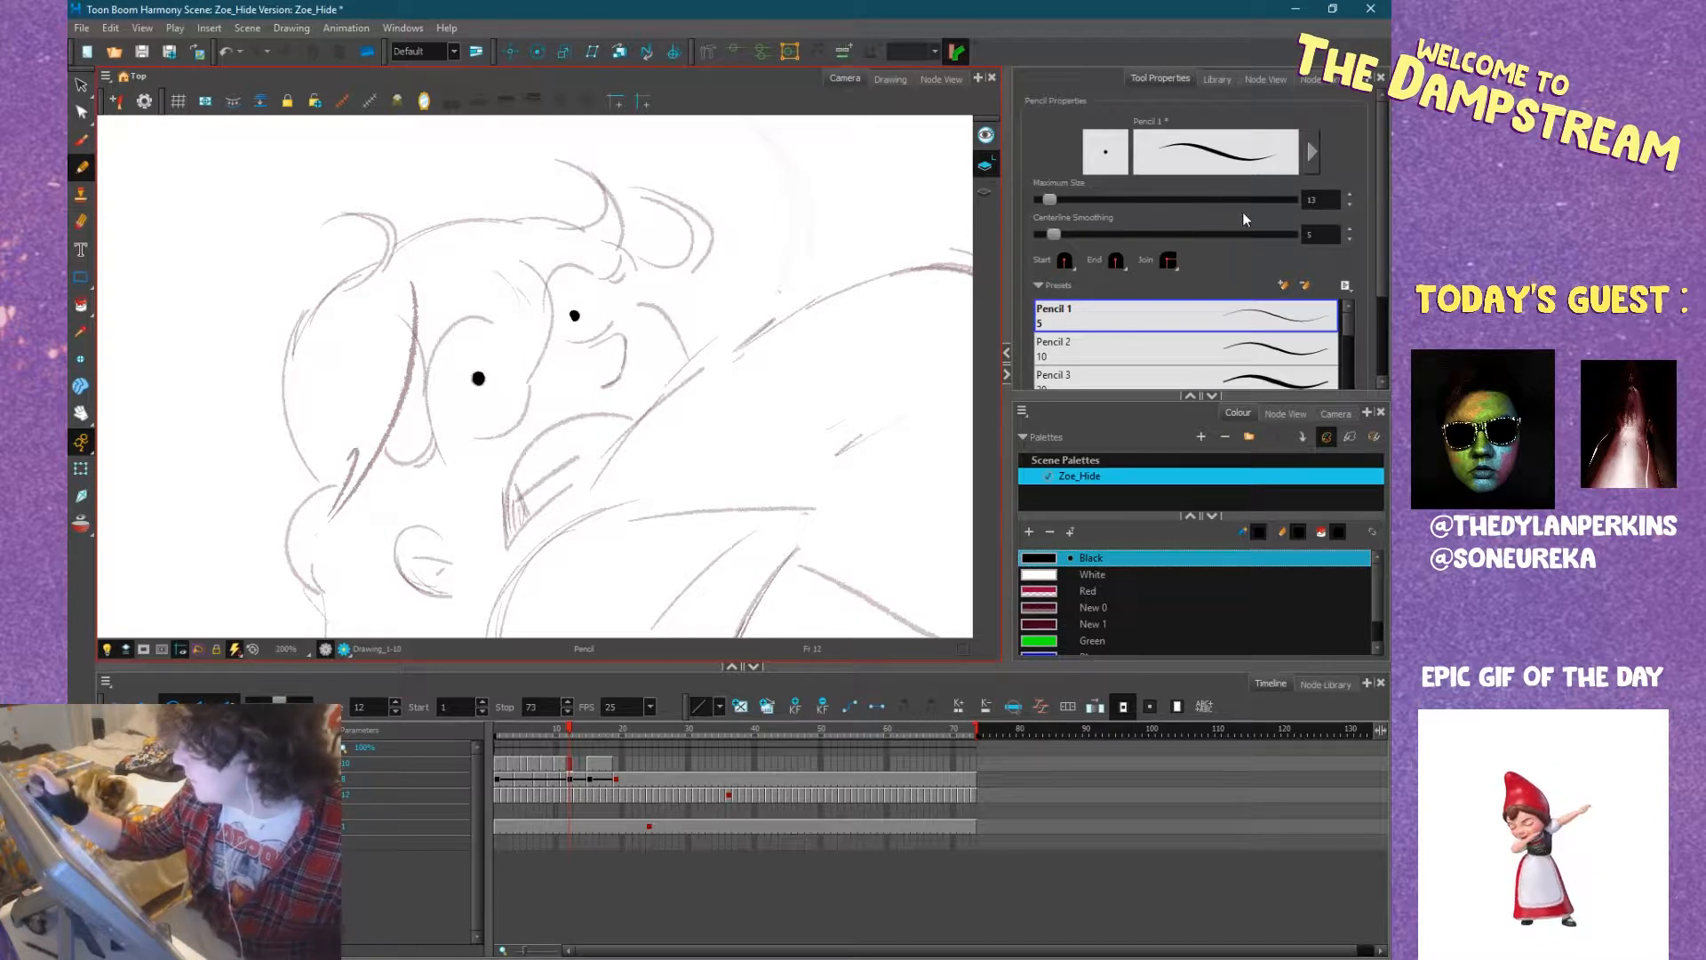
Set centerline smoothing to 26.1 and ink the curved upper outline of the larger eye.
left_click_drag(1054, 235, 1108, 236)
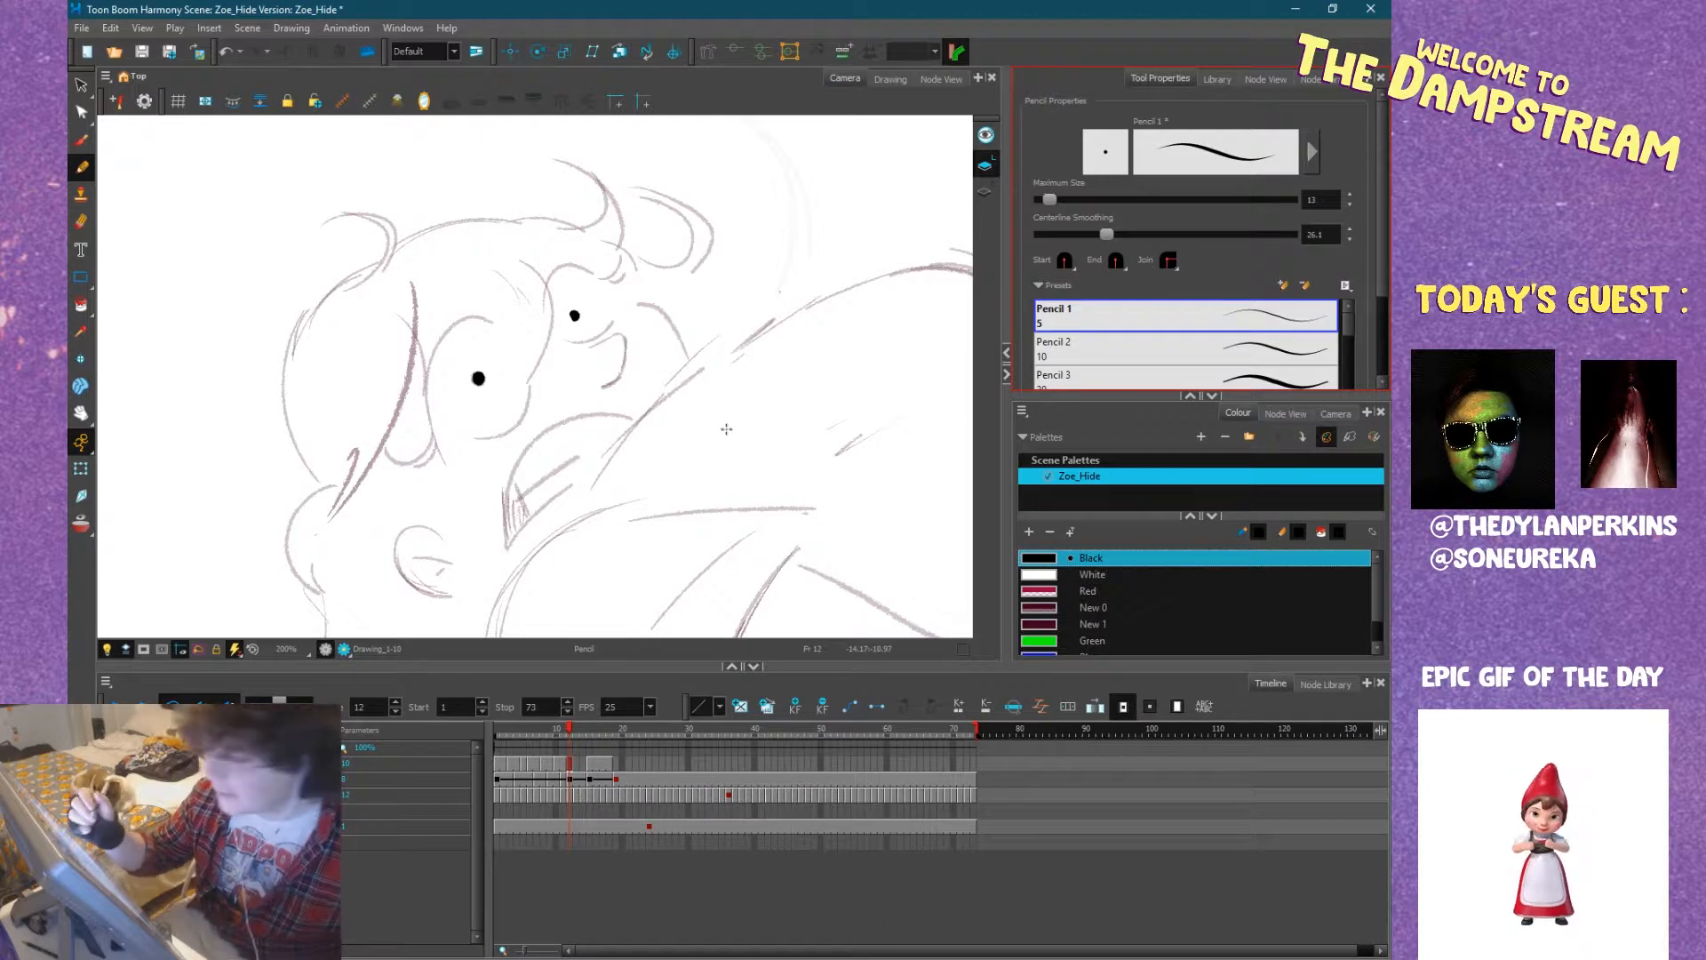
mouse_move(675, 446)
left_mouse_down()
mouse_move(682, 480)
mouse_move(572, 442)
mouse_move(625, 420)
mouse_move(558, 437)
mouse_move(645, 356)
left_mouse_up()
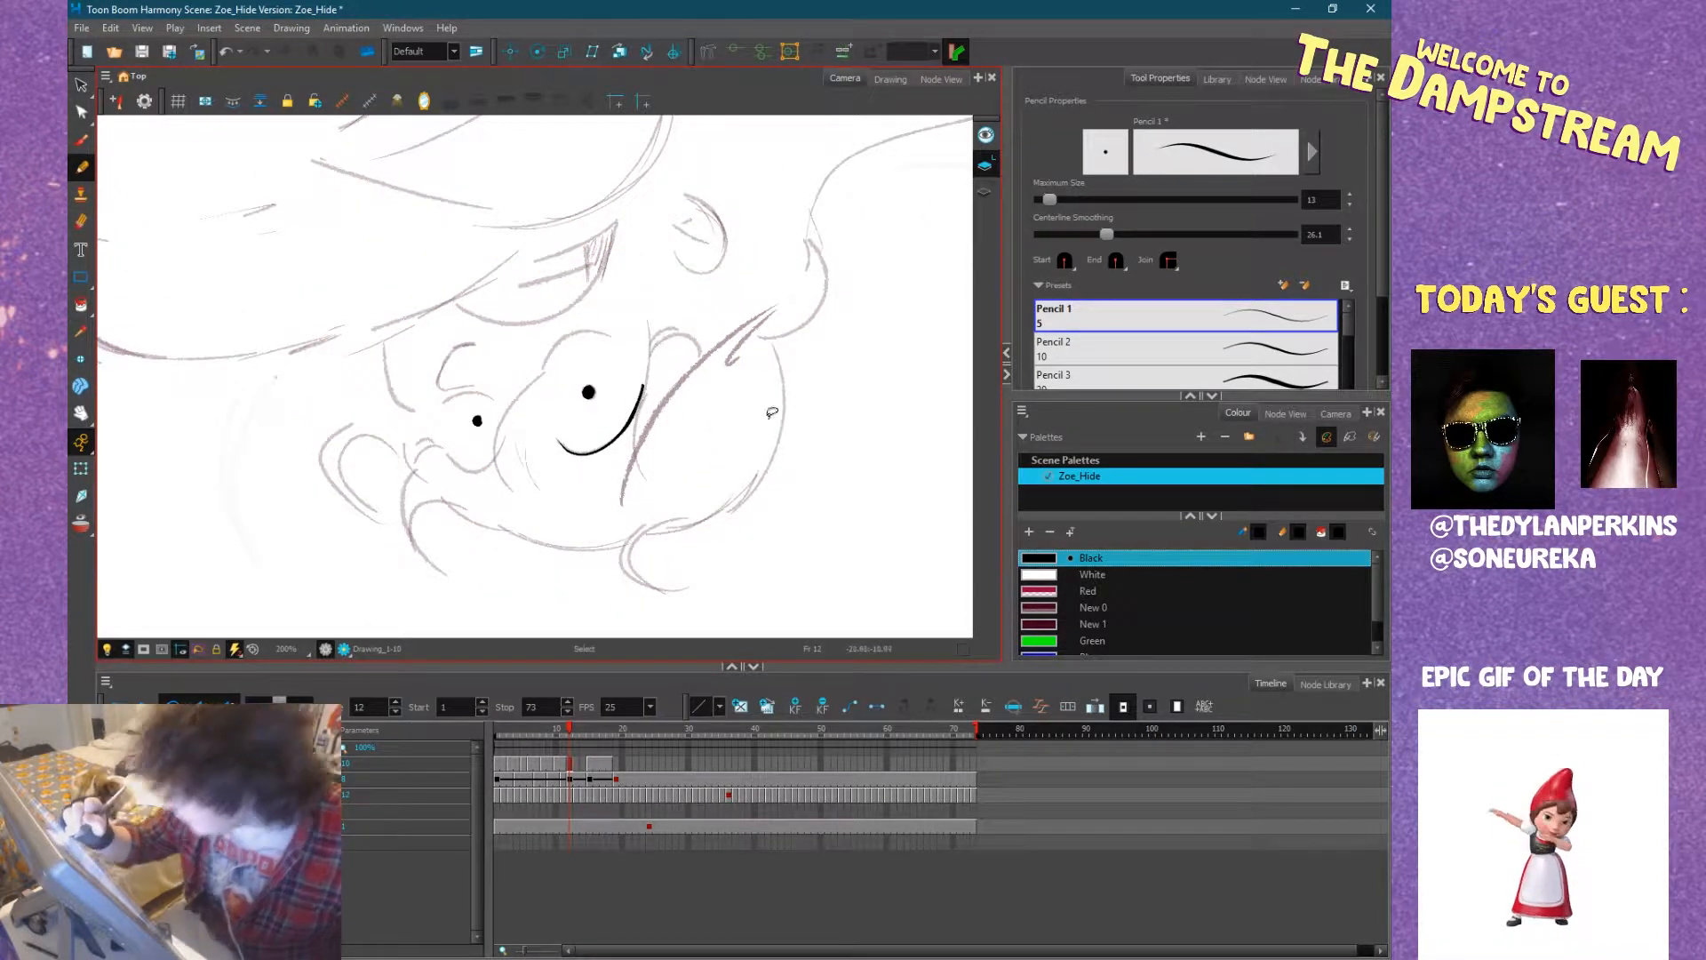
left_click_drag(733, 446, 701, 228)
Draw a short test stroke in the empty area above the figure.
left_click_drag(785, 320, 399, 585)
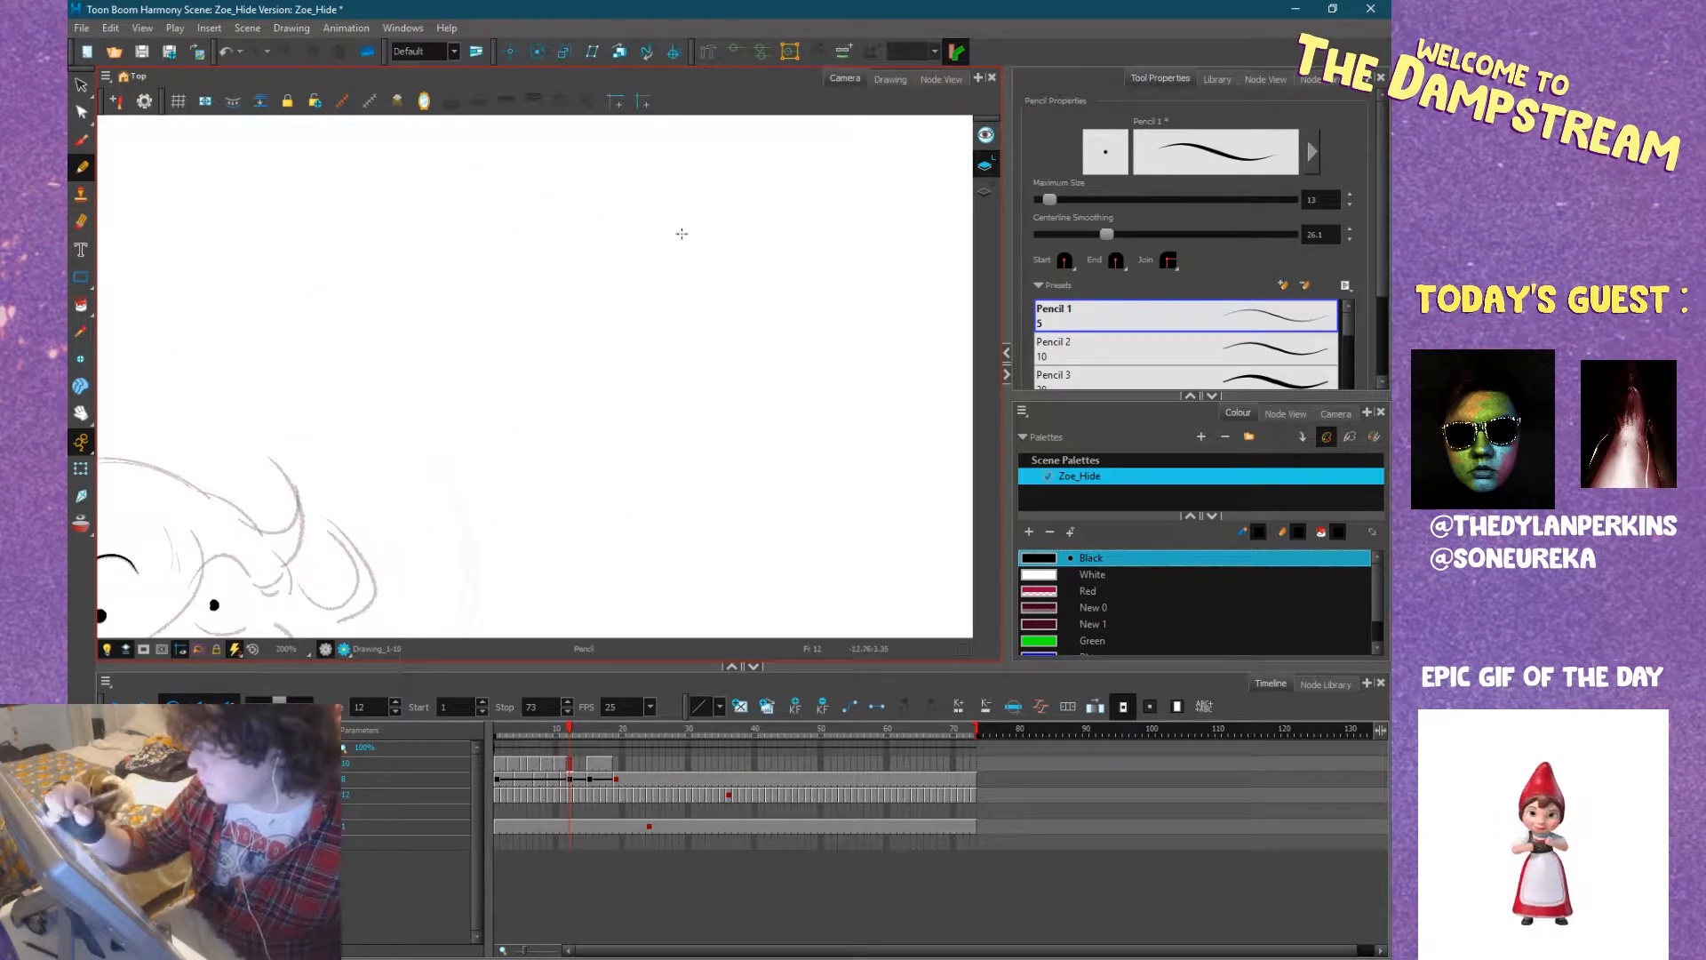
left_click_drag(754, 253, 700, 343)
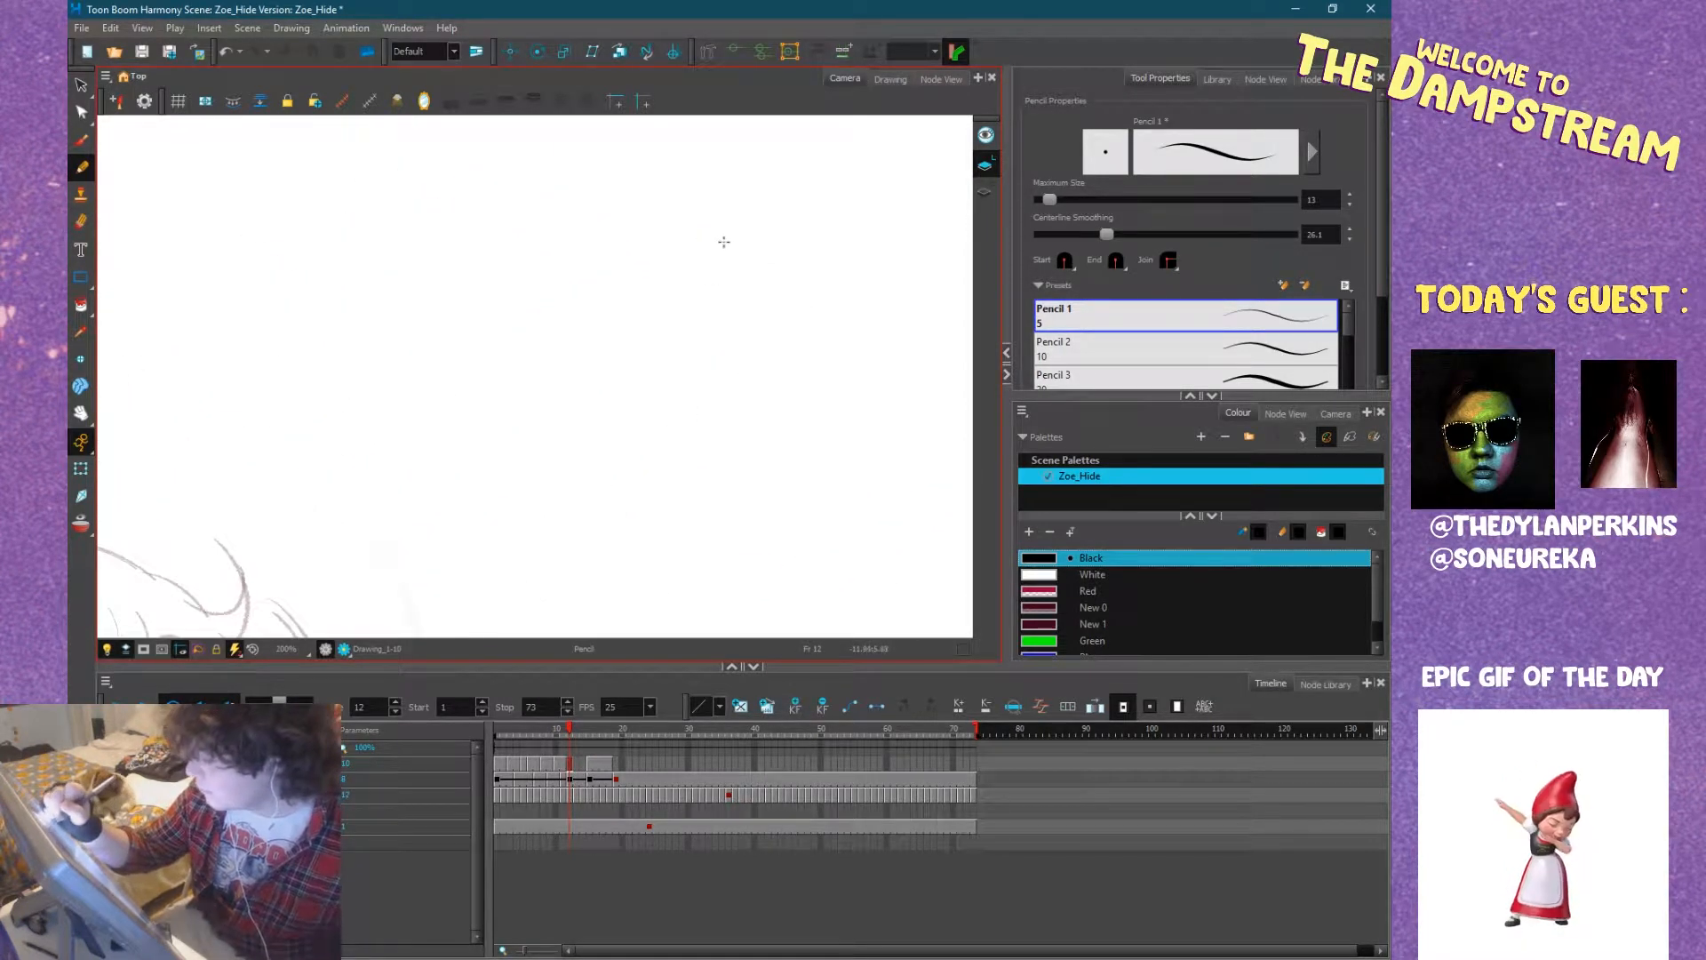
left_click_drag(728, 238, 772, 249)
Try centerline smoothing at 0, switch the pencil to the Charcoal preset, and lower its minimum size.
left_click_drag(1106, 235, 1029, 233)
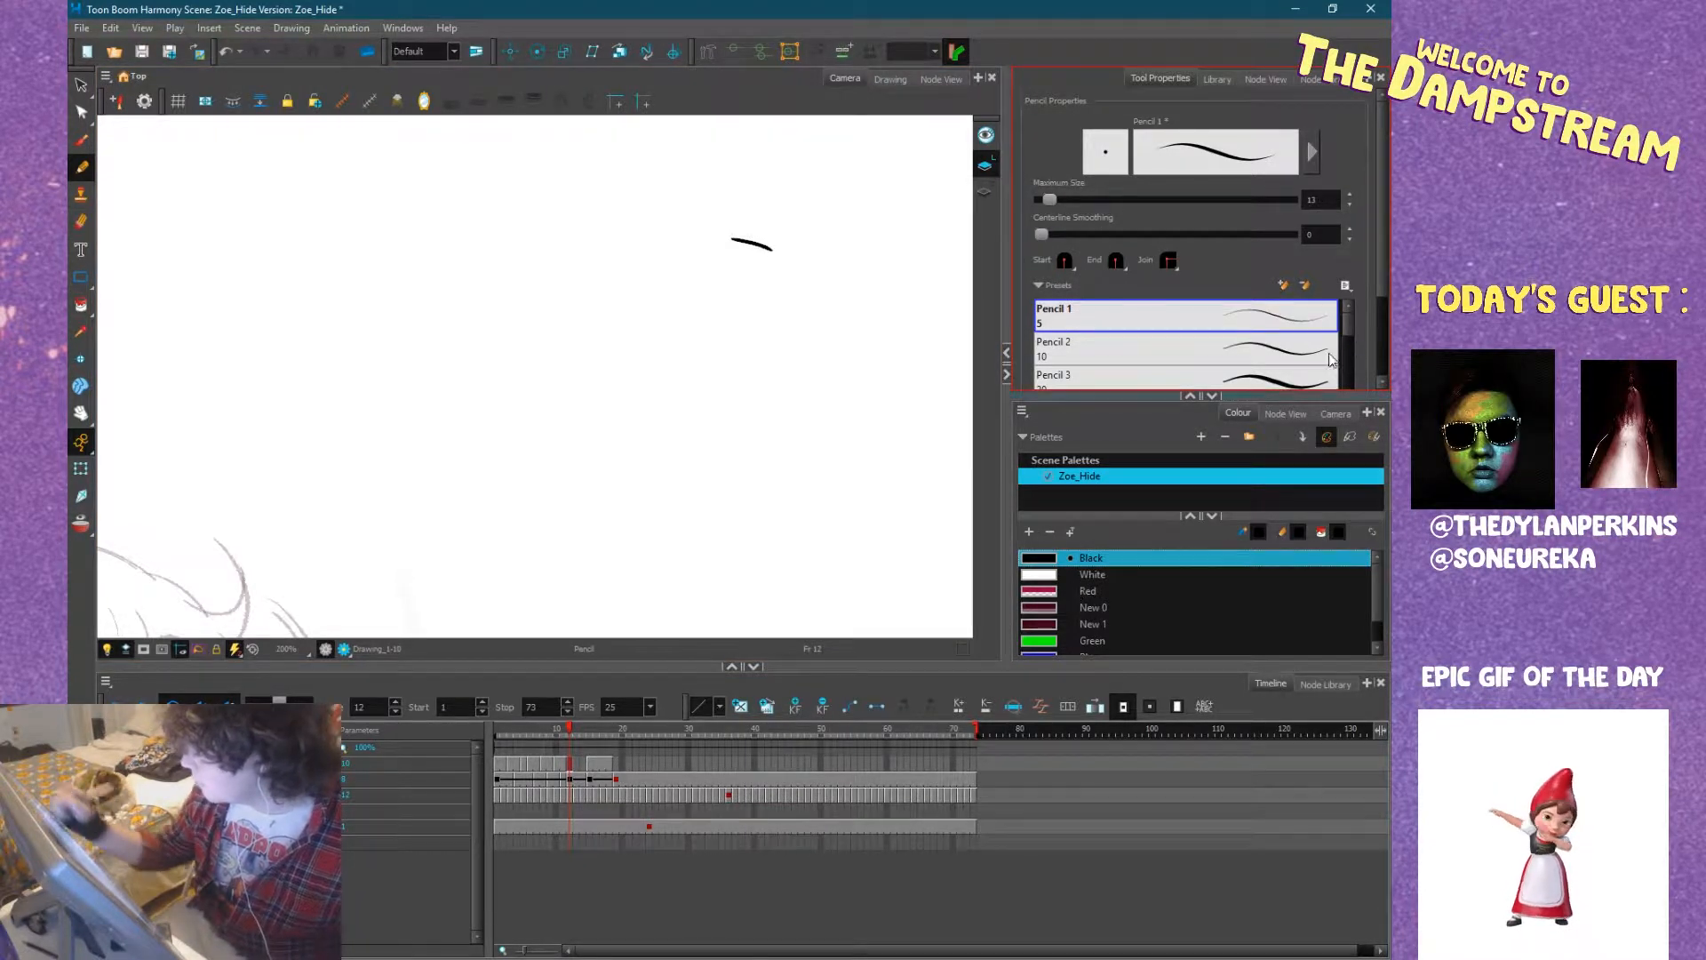
scroll(1345, 322, "down", 3)
left_click_drag(1347, 202, 1347, 225)
left_click(1317, 233)
left_click(1280, 240)
scroll(1382, 216, "up", 3)
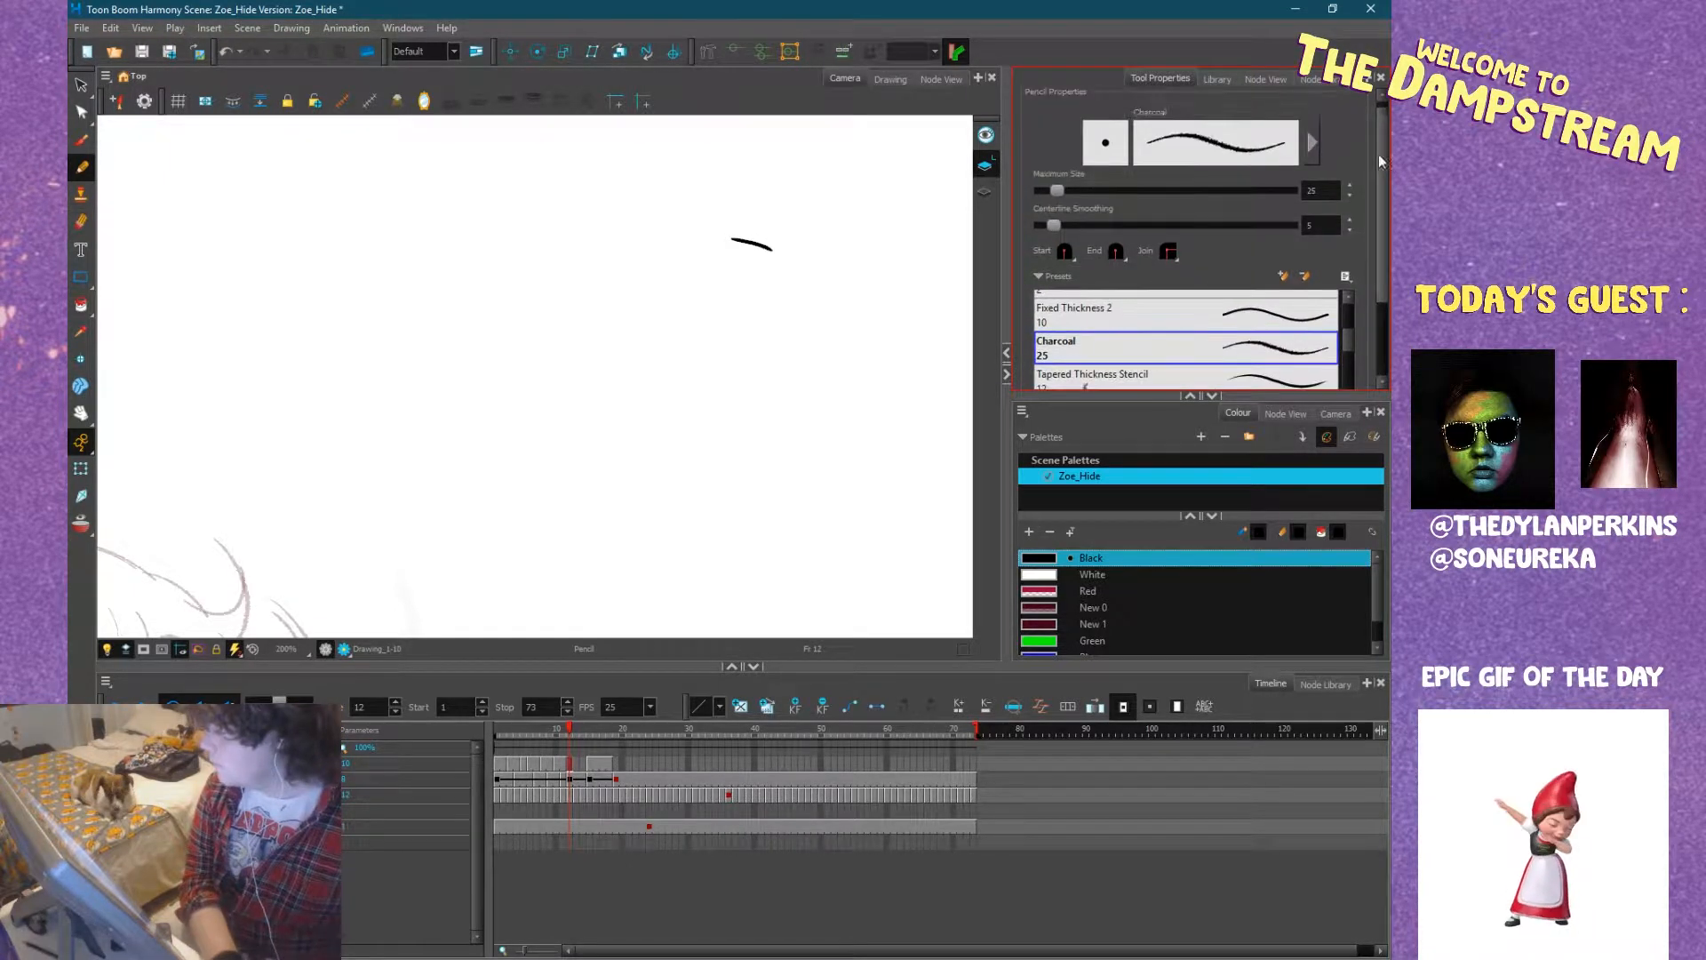
left_click(1313, 142)
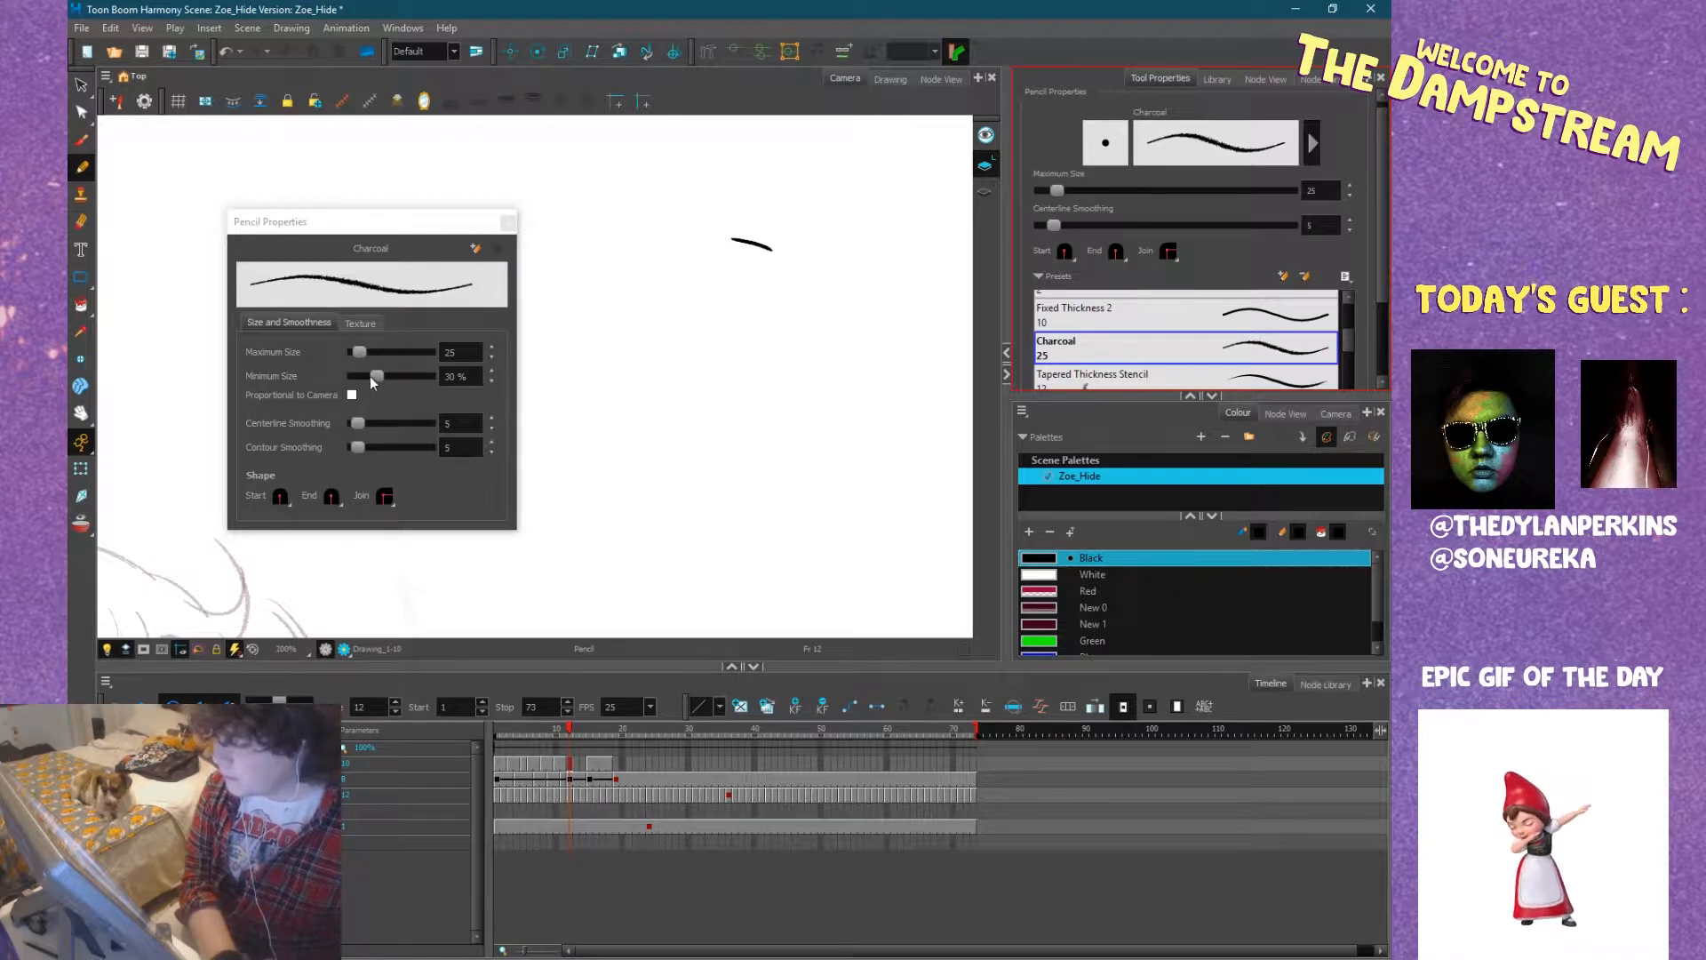
left_click_drag(370, 376, 377, 377)
left_click(508, 221)
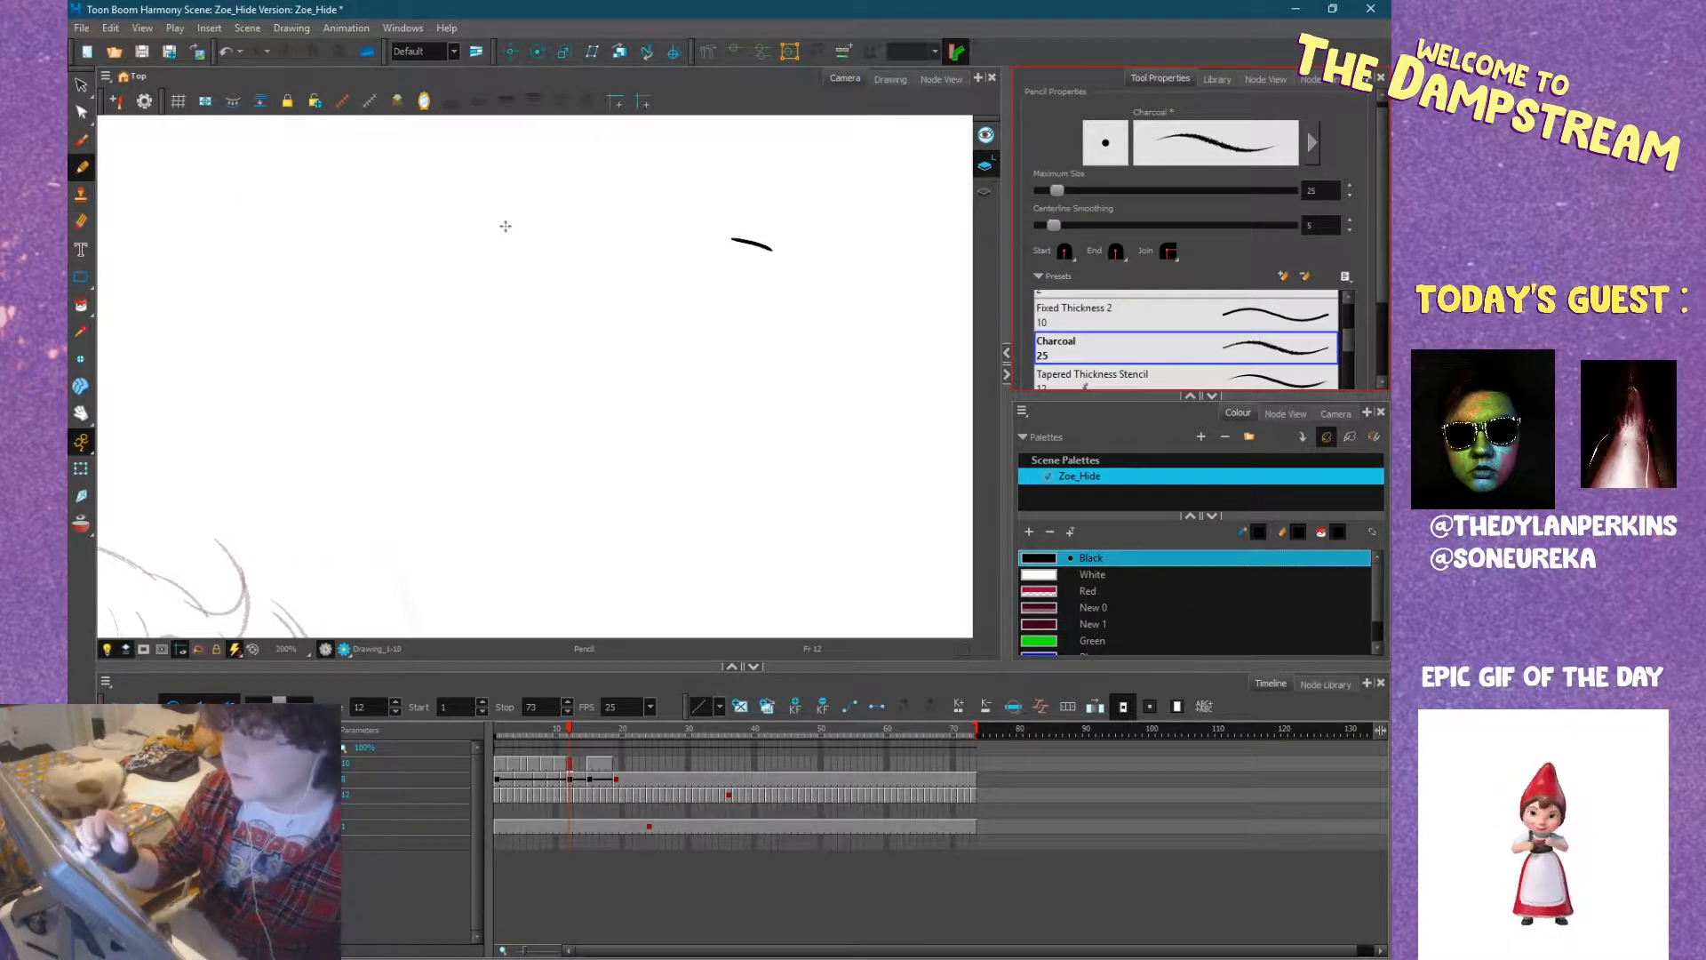
Erase the short test stroke above the figure and return to the charcoal pencil.
left_click(80, 222)
left_click_drag(738, 240, 835, 220)
left_click(82, 168)
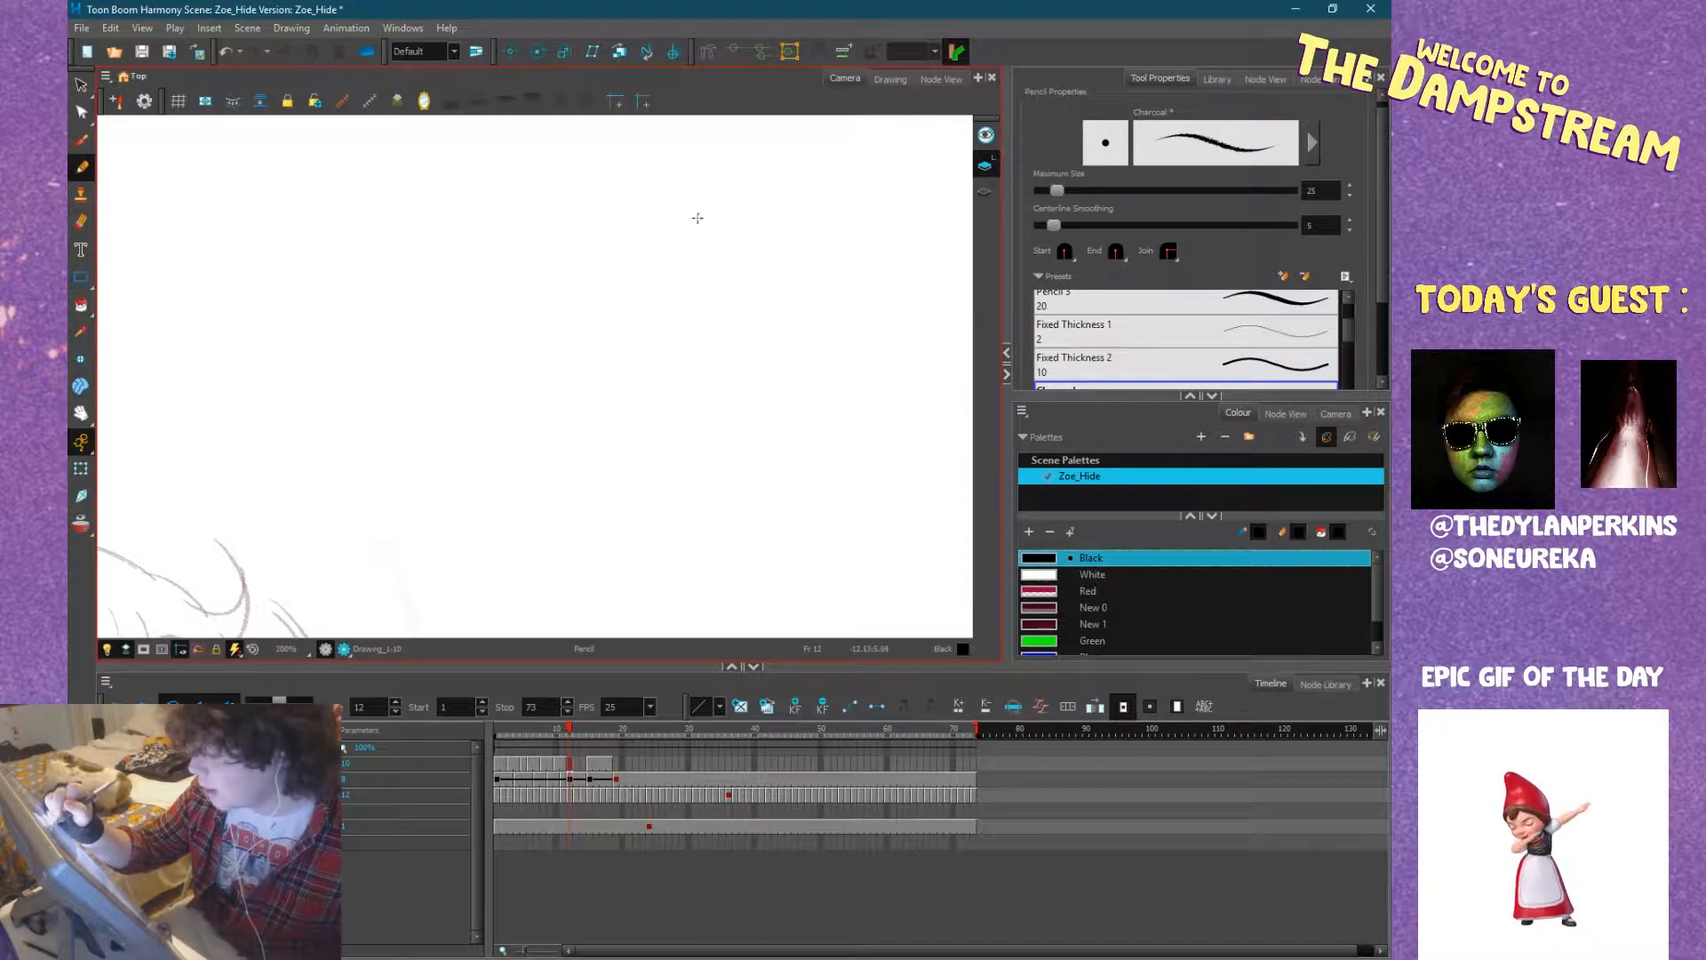
Doodle a cat's half-closed eyes, nose and frowning mouth in the empty area with the charcoal pencil.
mouse_move(705, 223)
left_mouse_down()
mouse_move(732, 234)
mouse_move(677, 227)
left_mouse_up()
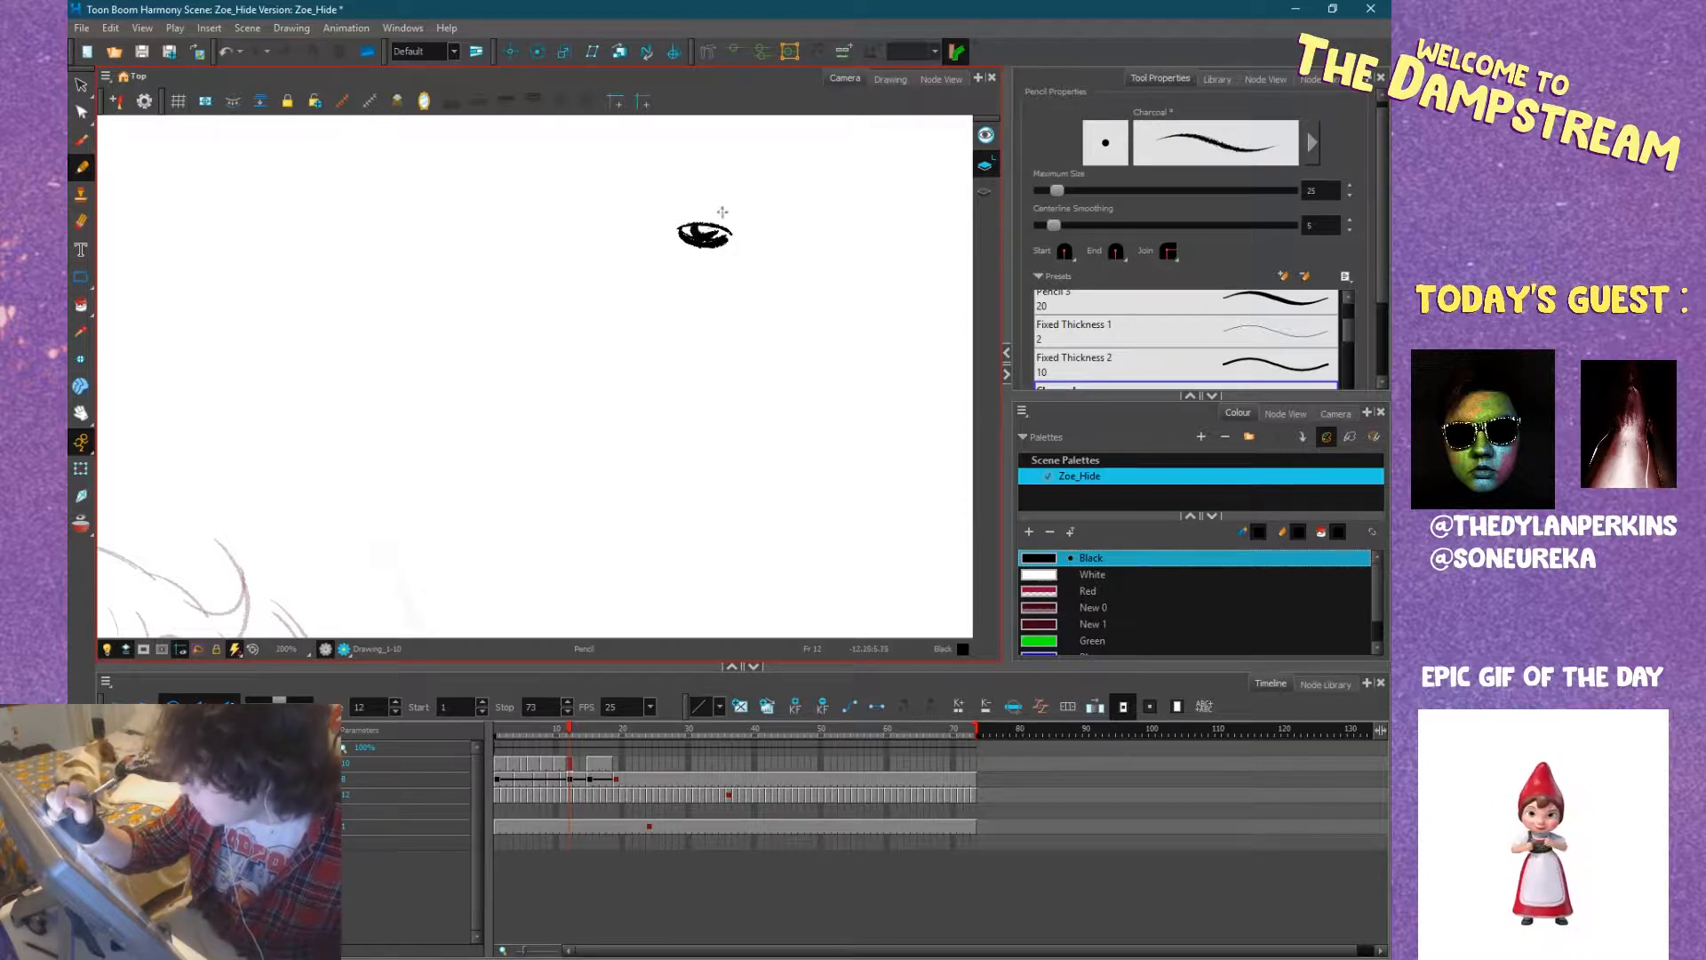
mouse_move(781, 229)
left_mouse_down()
mouse_move(822, 231)
mouse_move(773, 236)
mouse_move(810, 249)
mouse_move(792, 221)
mouse_move(823, 227)
left_mouse_up()
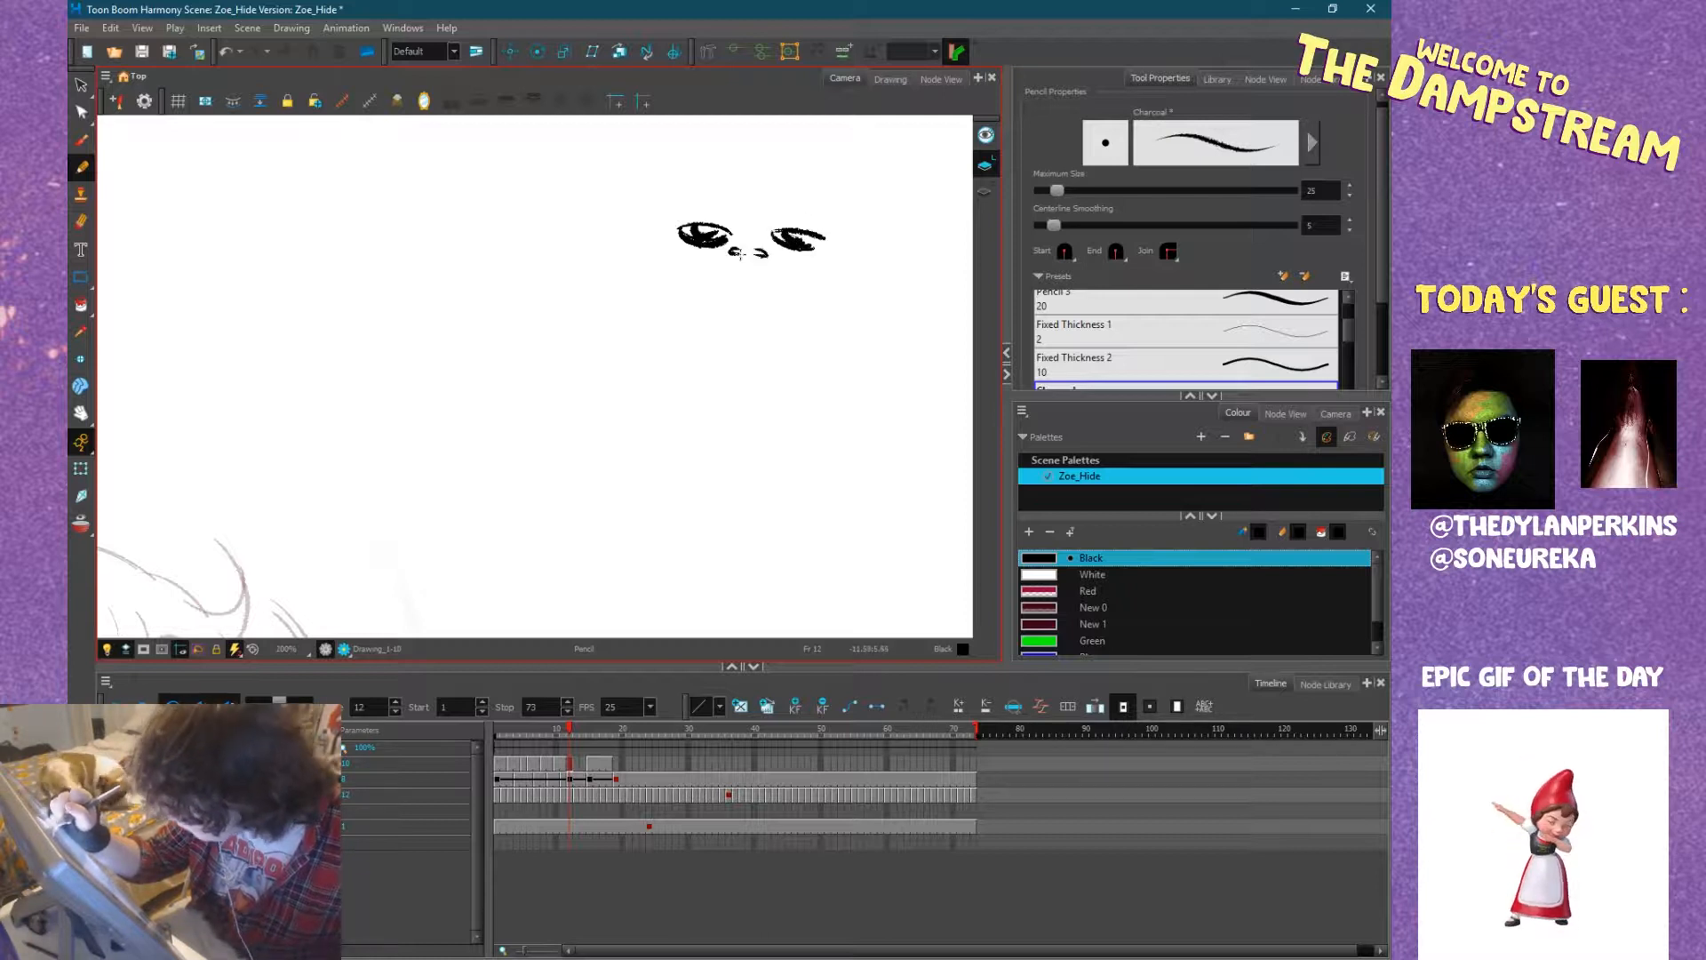
left_click_drag(737, 253, 716, 273)
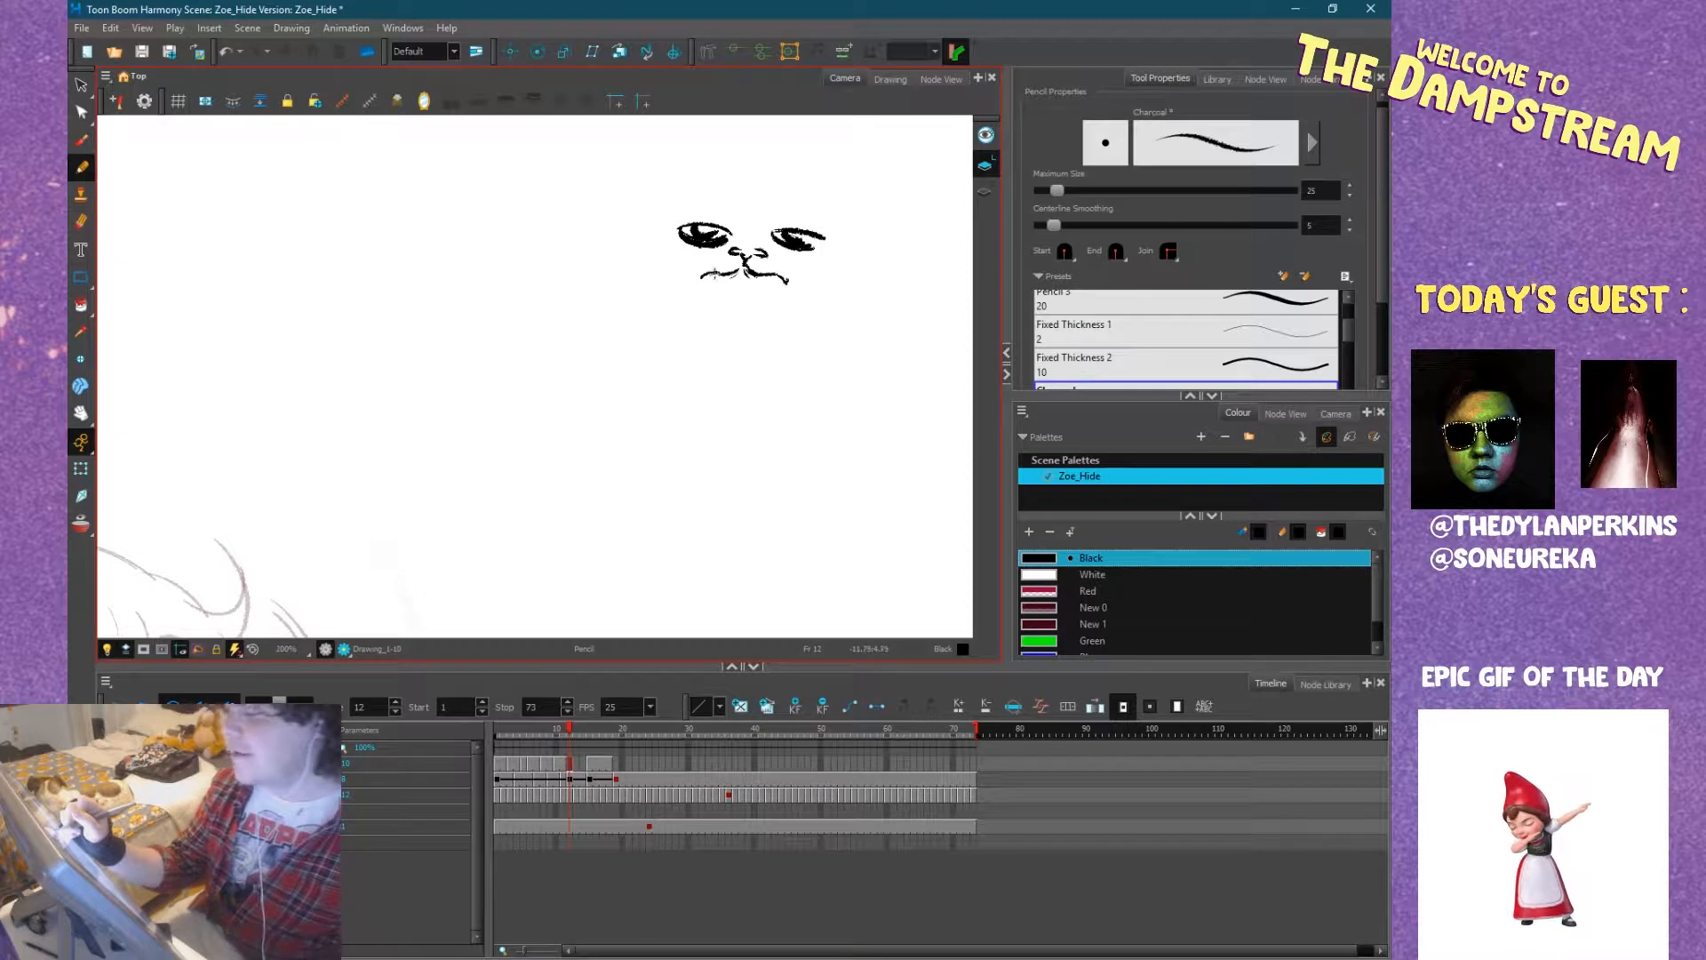
left_click_drag(712, 282, 791, 284)
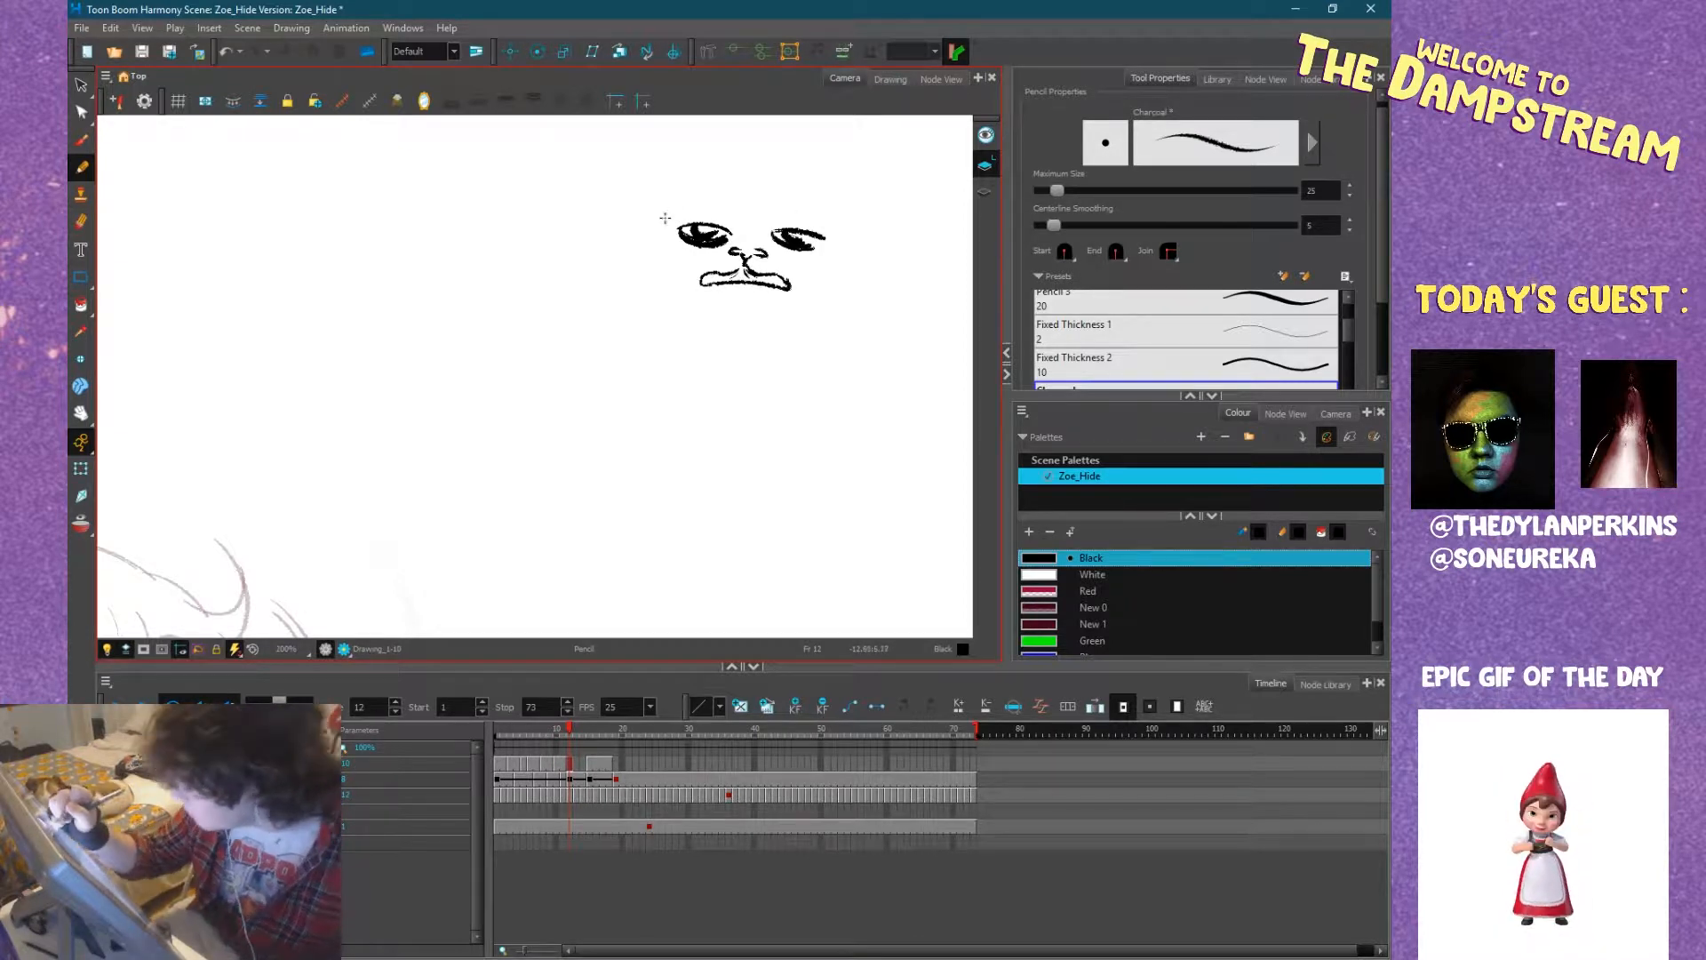
Add the doodled cat's jaw, fluffy cheeks, pointed ears, forehead tuft and teeth.
mouse_move(682, 326)
left_mouse_down()
mouse_move(638, 276)
mouse_move(663, 242)
mouse_move(619, 246)
mouse_move(654, 283)
left_mouse_up()
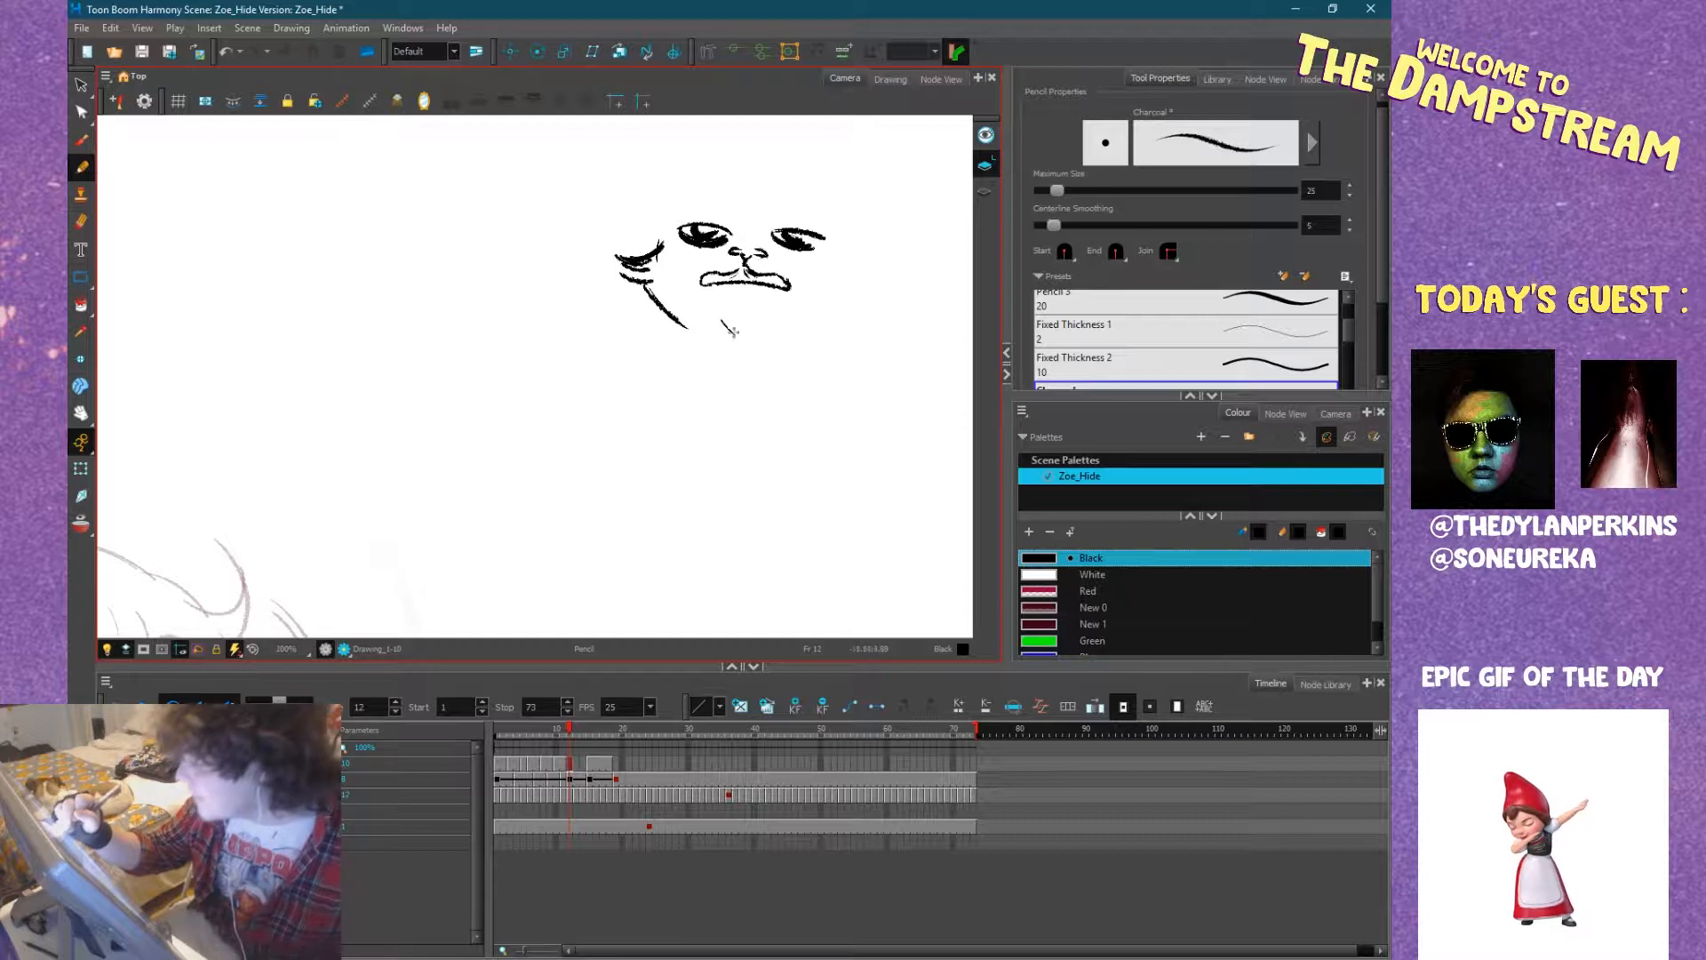
left_click_drag(851, 297, 797, 351)
mouse_move(795, 279)
left_mouse_down()
mouse_move(840, 316)
mouse_move(805, 317)
left_mouse_up()
key("ctrl+z")
left_click_drag(850, 320, 781, 350)
mouse_move(788, 232)
left_mouse_down()
mouse_move(793, 284)
mouse_move(709, 256)
left_mouse_up()
mouse_move(712, 288)
left_mouse_down()
mouse_move(724, 255)
mouse_move(613, 268)
mouse_move(578, 252)
mouse_move(611, 321)
mouse_move(617, 302)
mouse_move(786, 301)
mouse_move(853, 251)
mouse_move(822, 330)
mouse_move(793, 306)
left_mouse_up()
Draw the doodled cat's shoulders, the lines under its eyes and the fur marks on its chest.
left_click_drag(780, 424, 813, 485)
left_click_drag(631, 413, 595, 466)
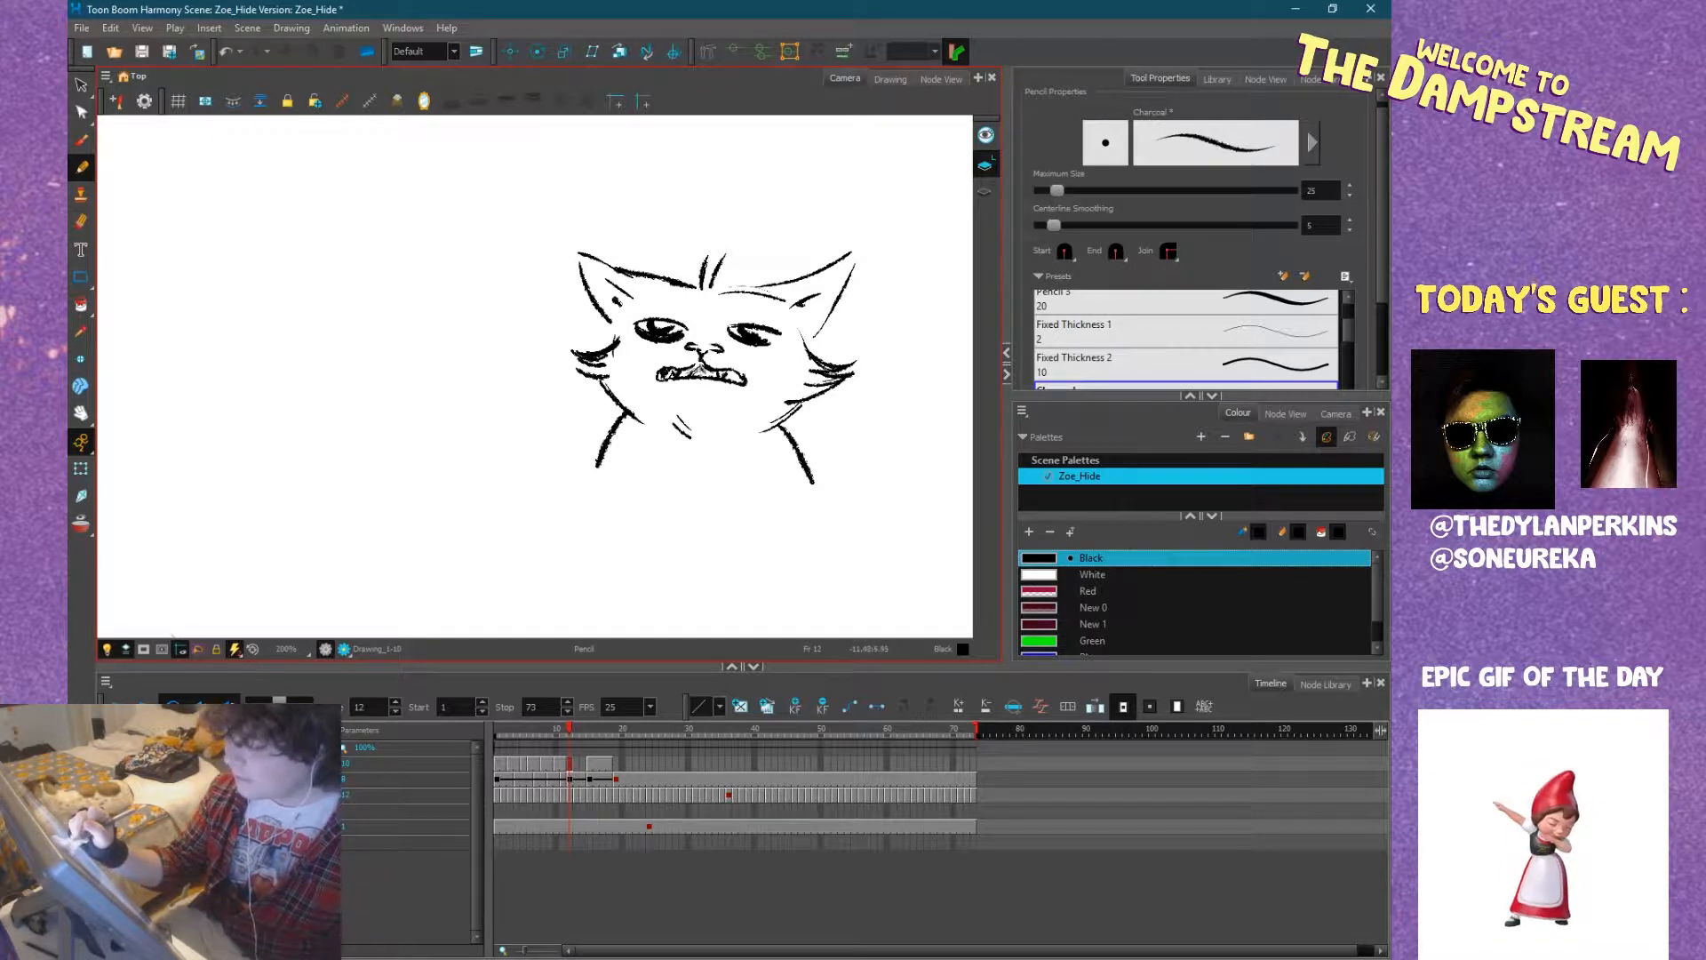
left_click_drag(662, 349, 613, 349)
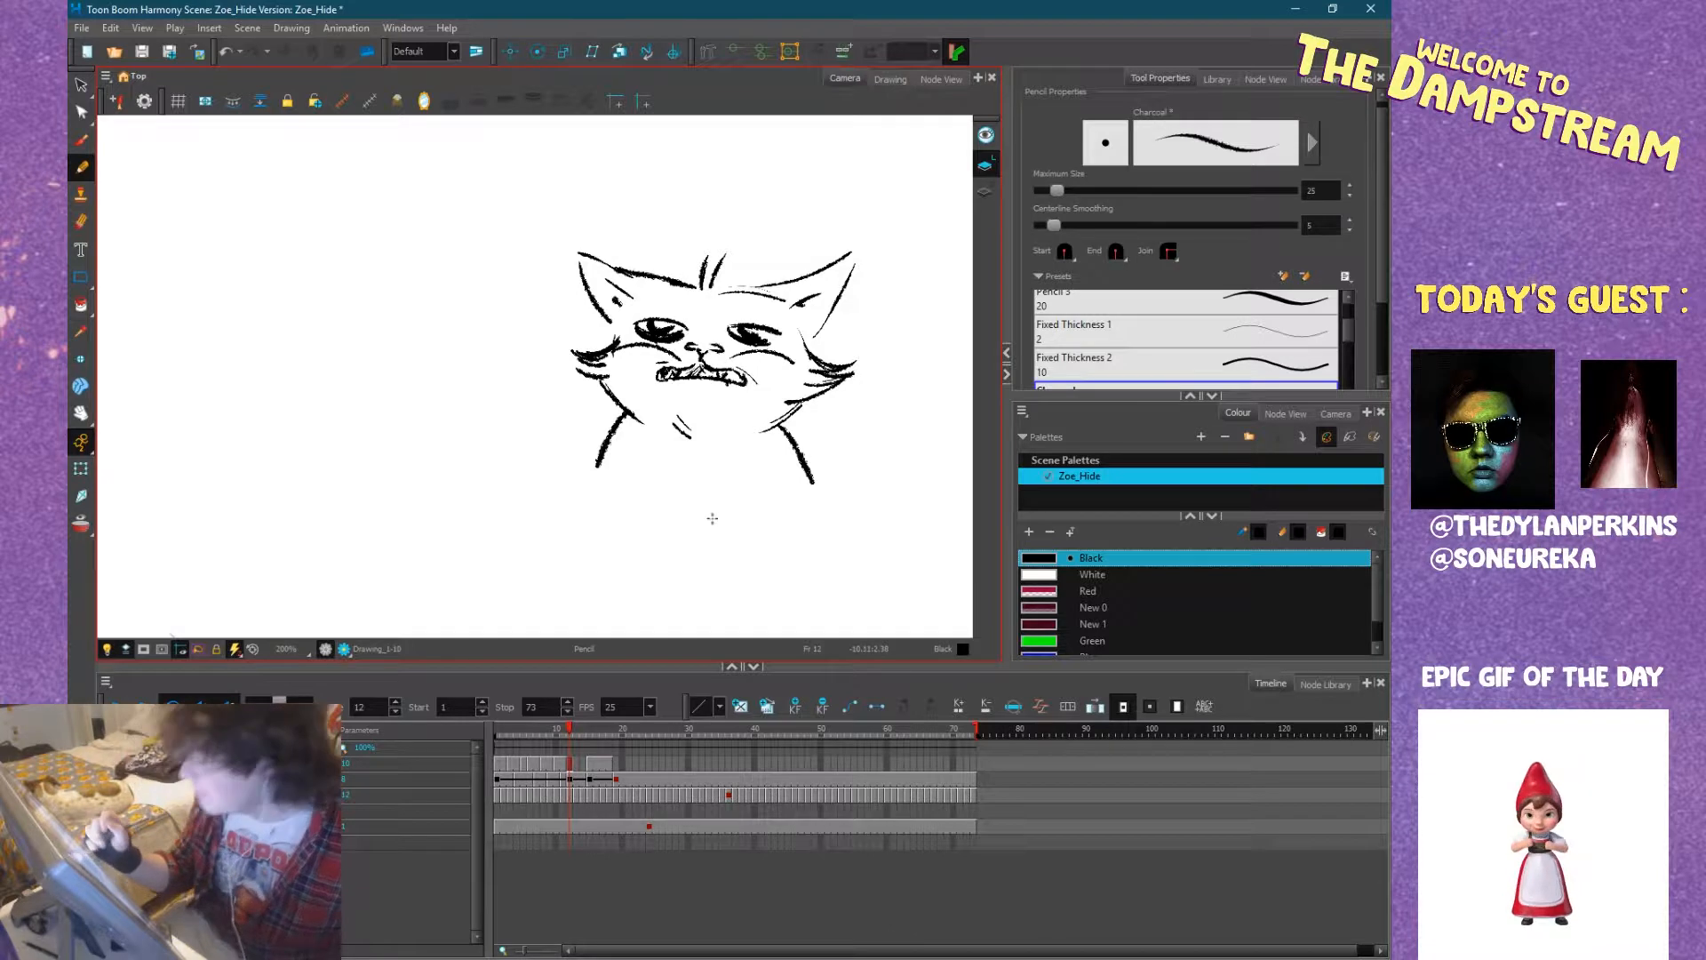
mouse_move(627, 433)
left_mouse_down()
mouse_move(659, 477)
mouse_move(768, 471)
left_mouse_up()
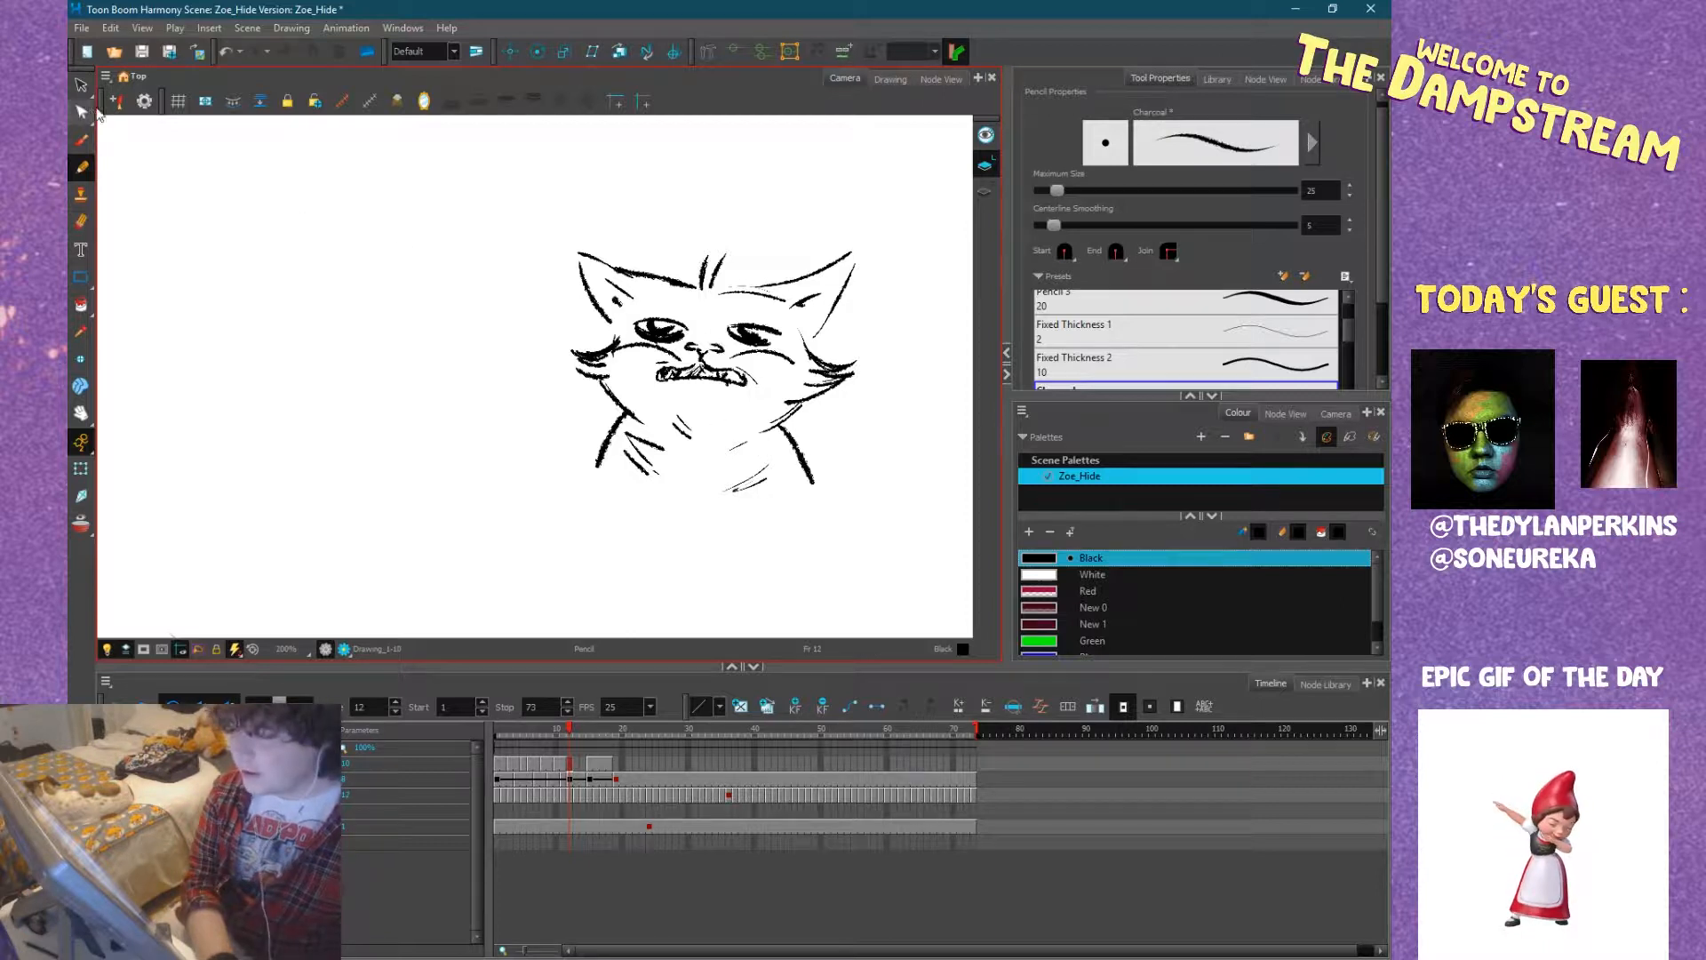
Select all strokes of the cat doodle and delete them from frame 12.
left_click(81, 85)
scroll(450, 316, "down", 2)
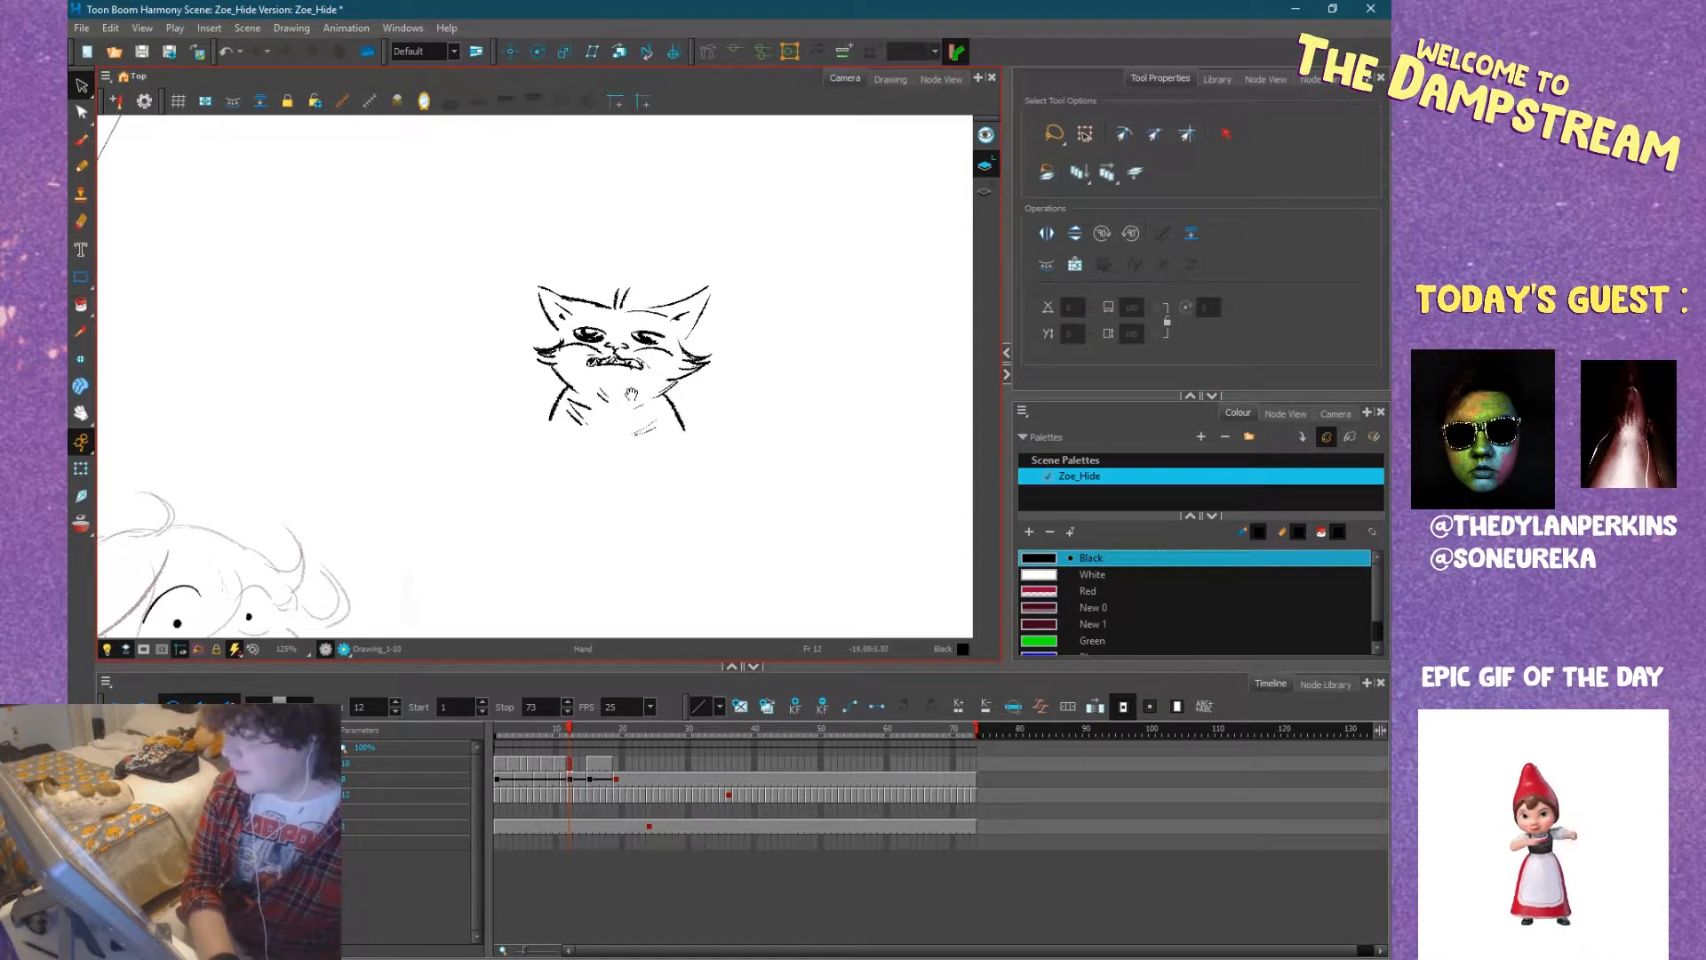
left_click_drag(631, 394, 656, 375)
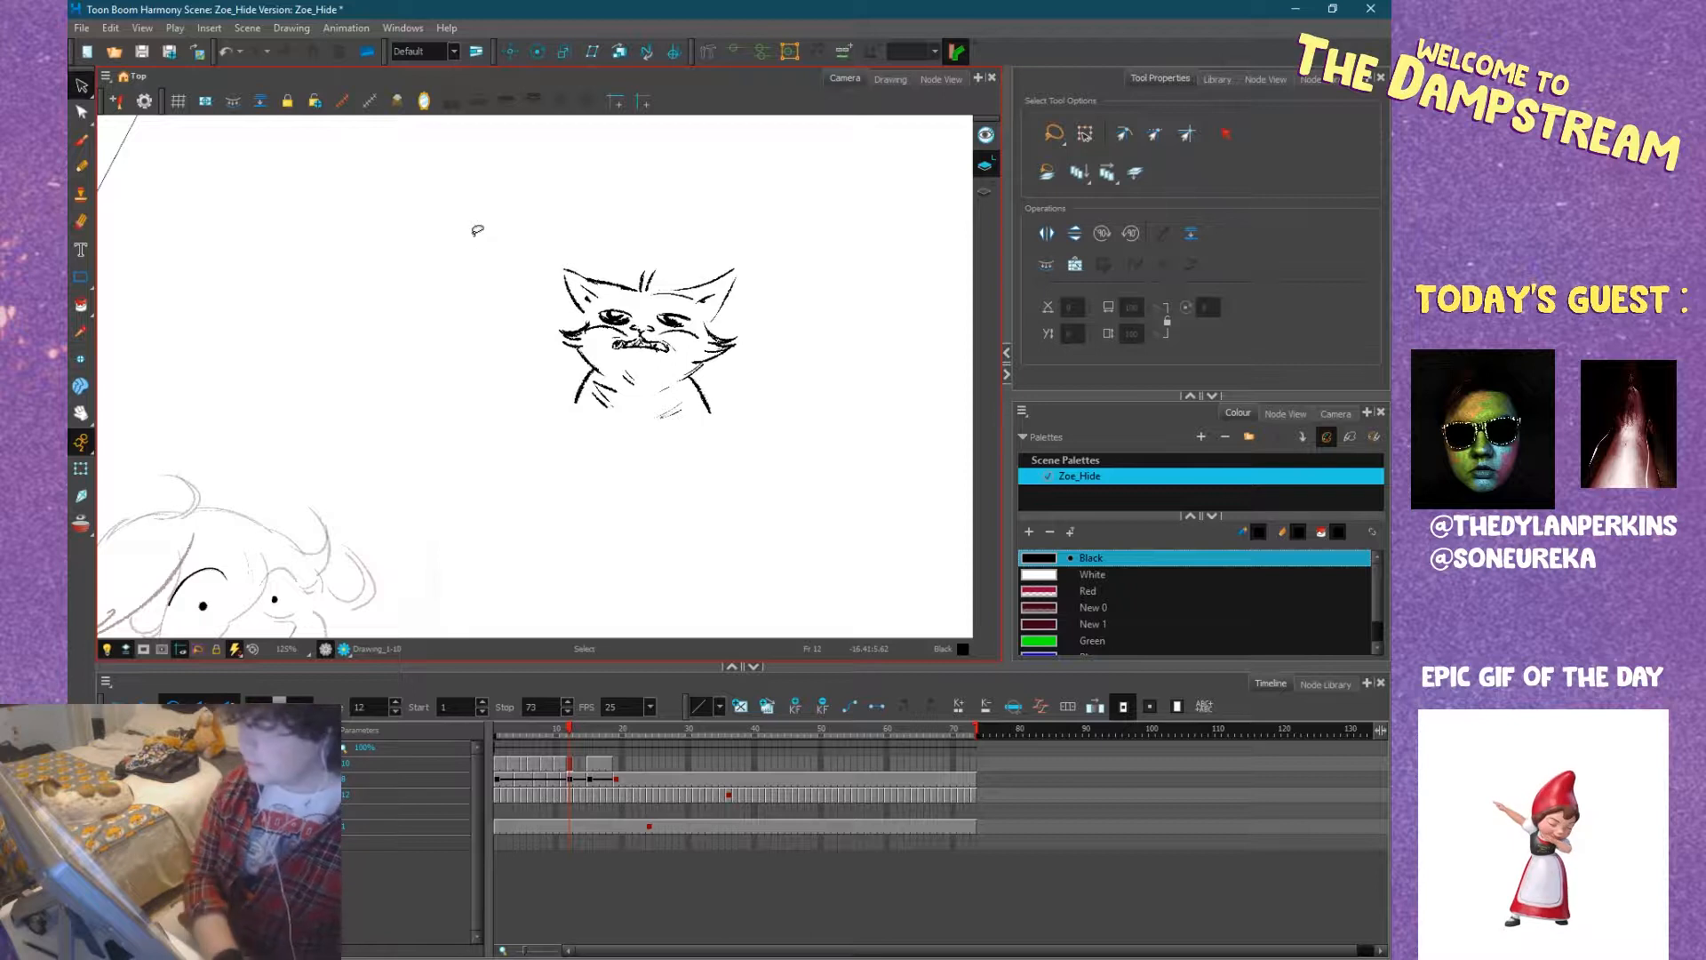
scroll(675, 329, "up", 3)
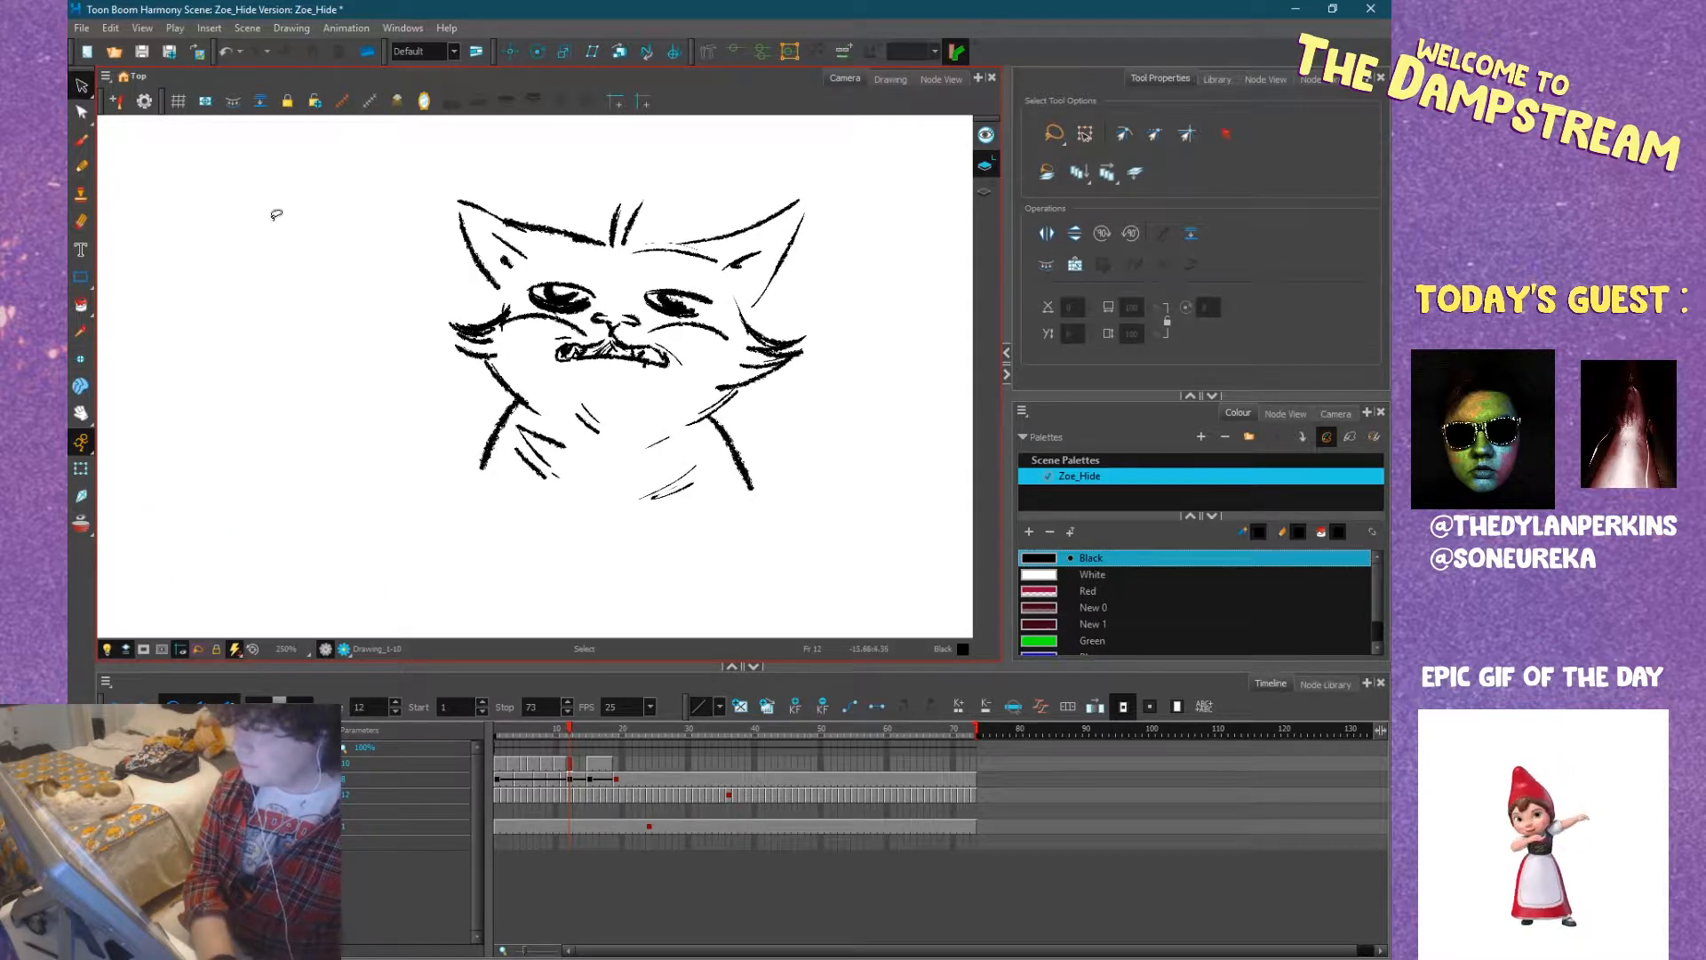
scroll(276, 214, "down", 1)
mouse_move(392, 189)
left_mouse_down()
mouse_move(871, 322)
mouse_move(804, 438)
mouse_move(707, 475)
mouse_move(546, 483)
mouse_move(398, 387)
mouse_move(364, 334)
left_mouse_up()
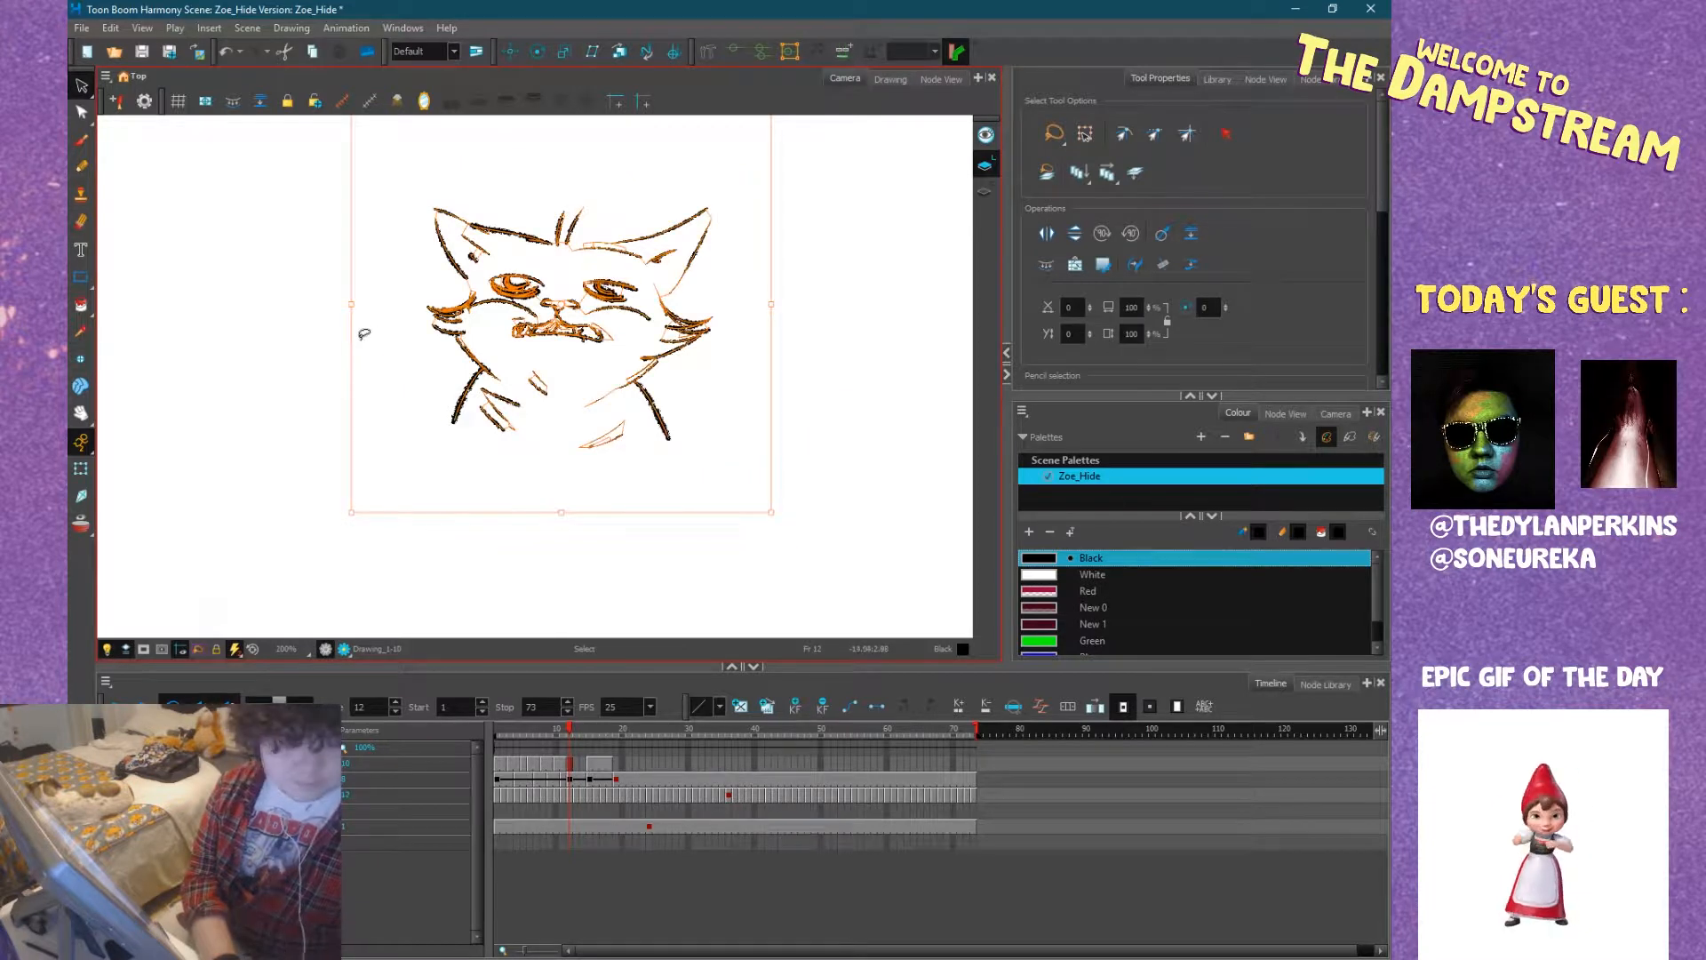
key("Delete")
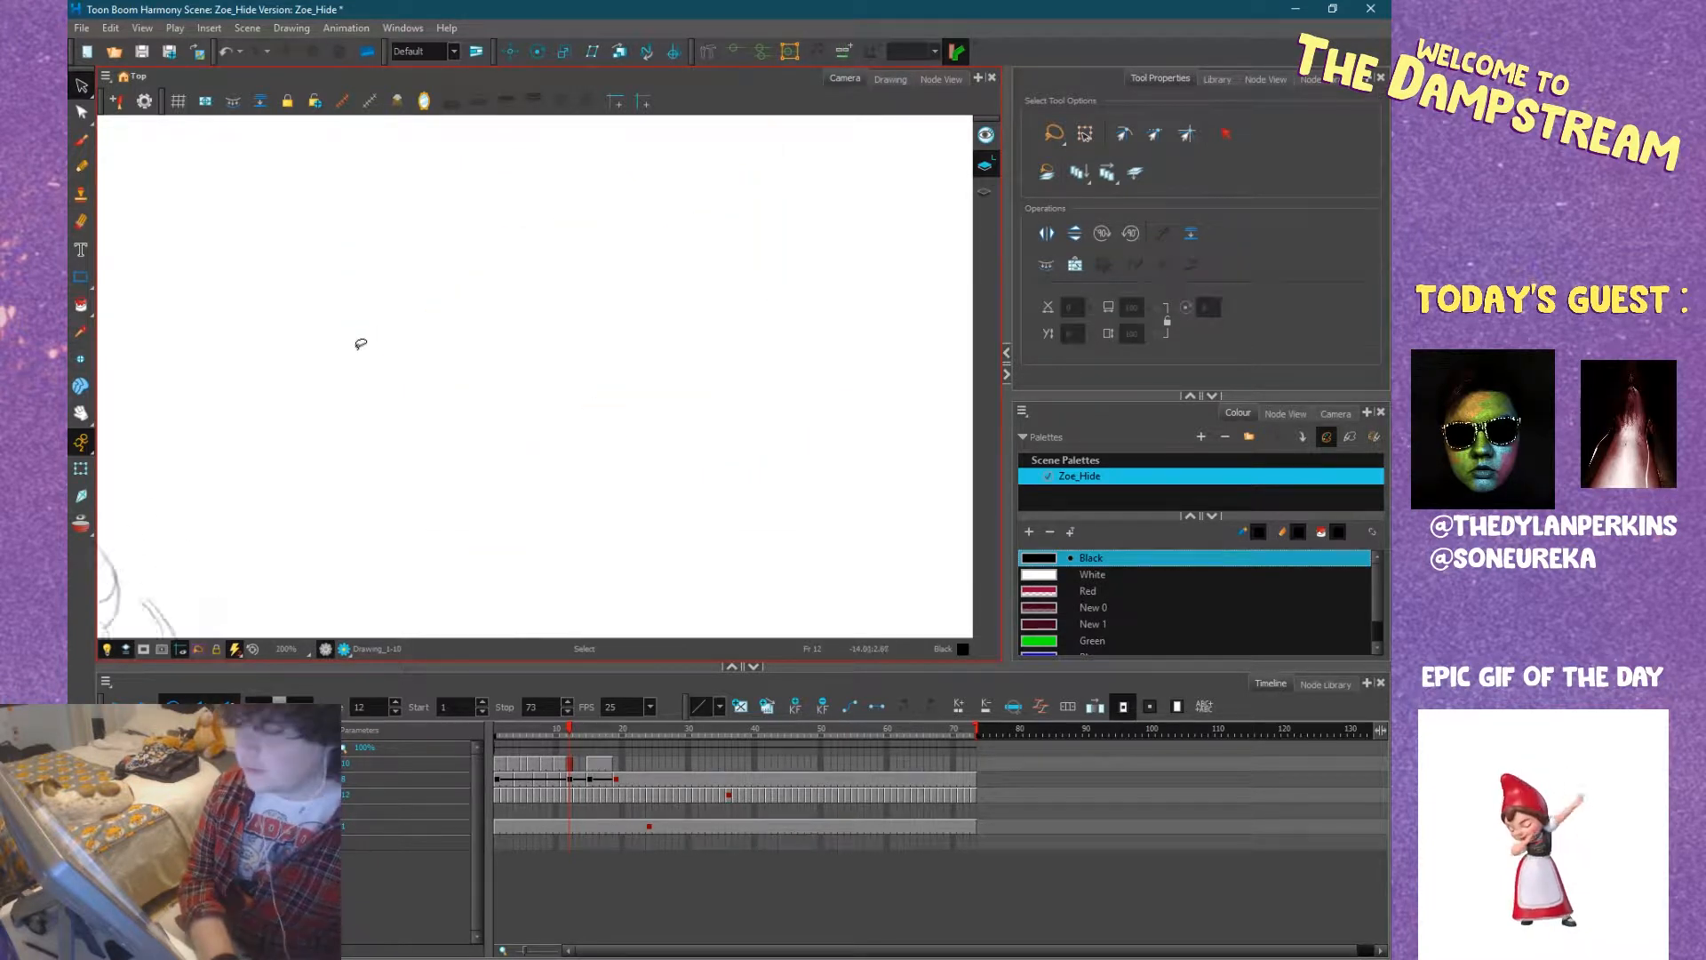
Switch the pencil back to the Pencil 1 preset for inking the figure on frame 12.
scroll(385, 351, "down", 4)
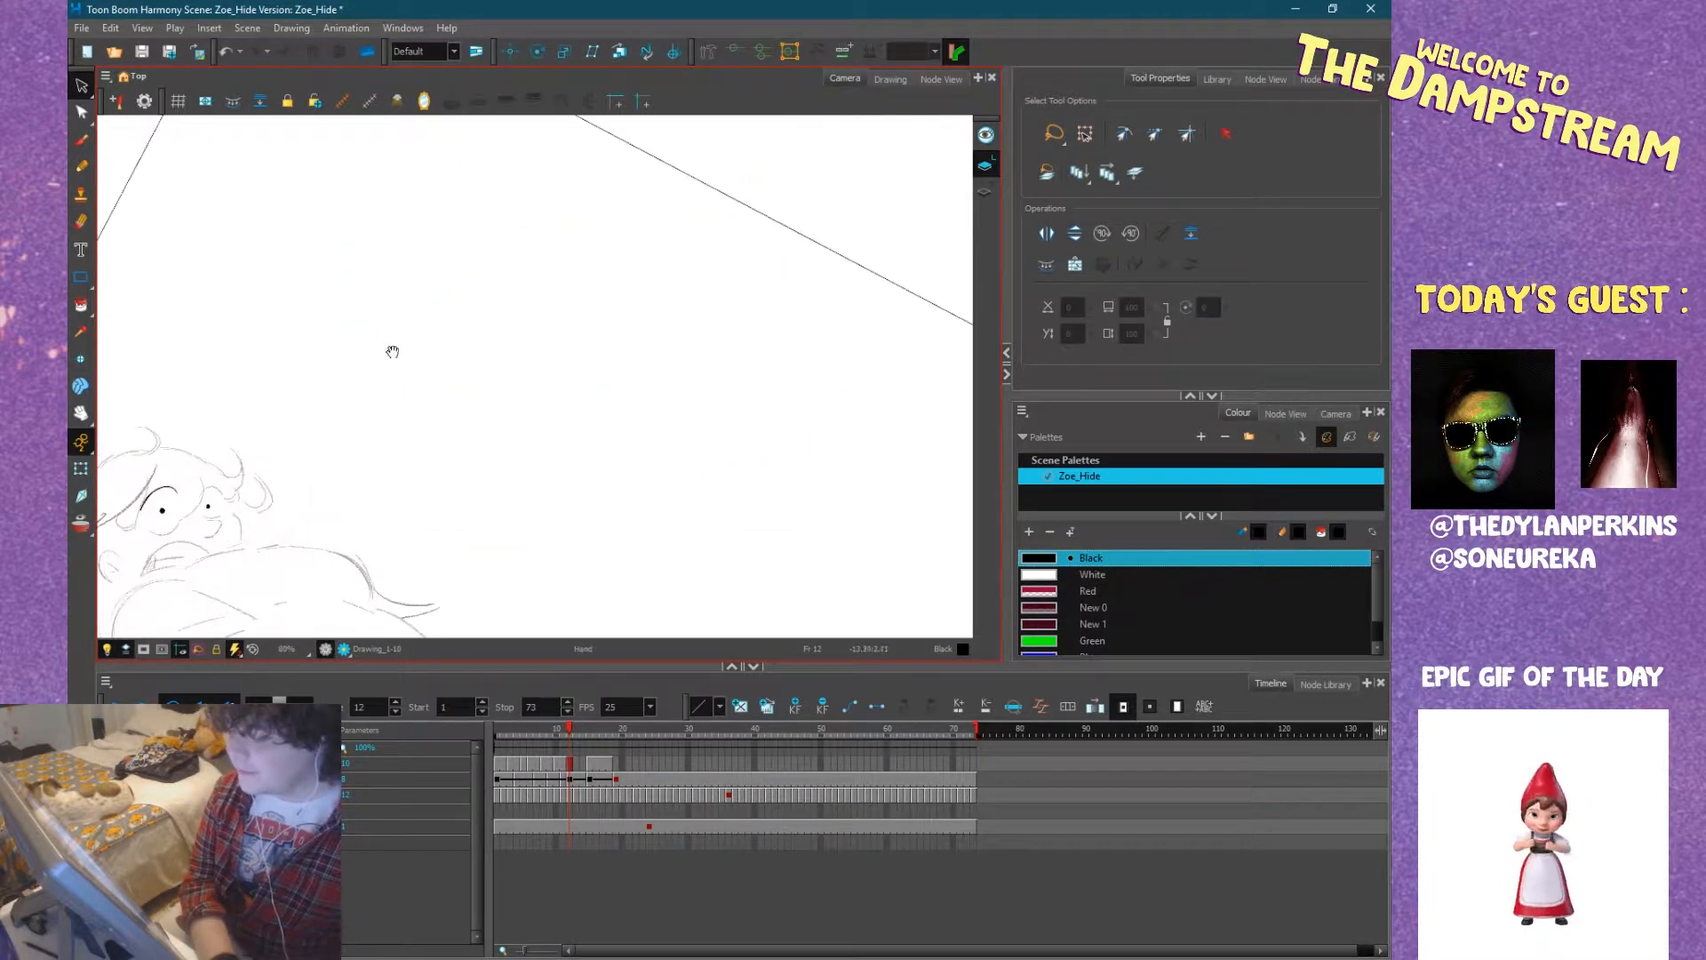
left_click(79, 167)
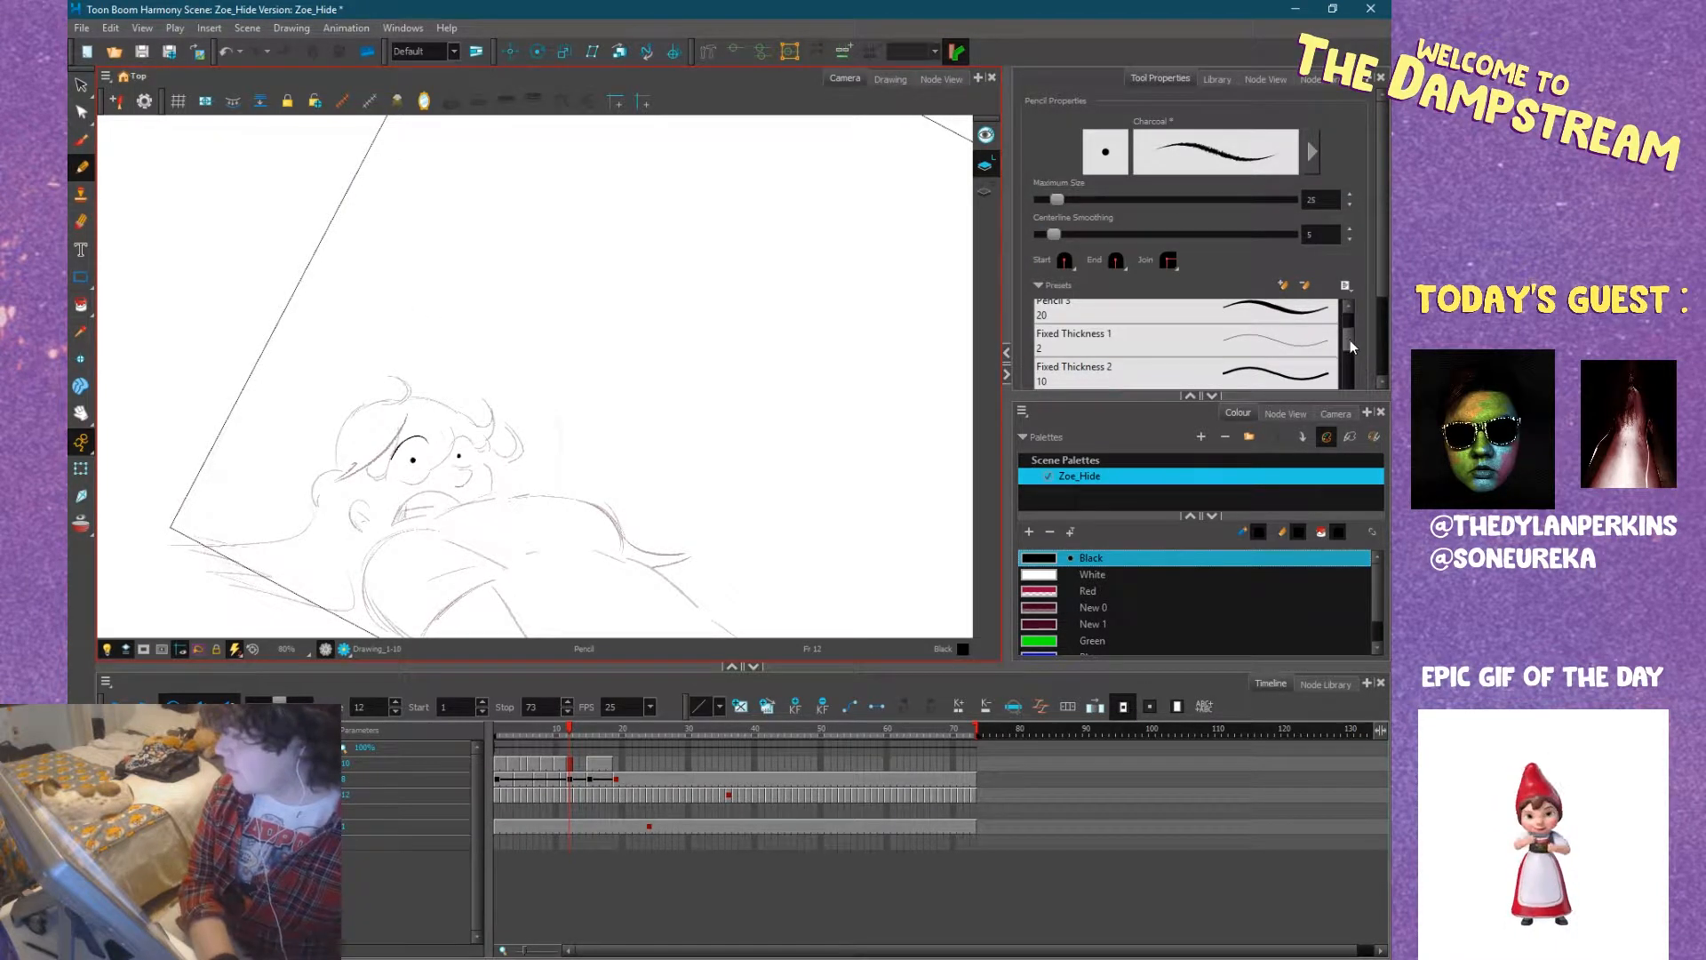
scroll(1351, 340, "up", 2)
left_click(1272, 319)
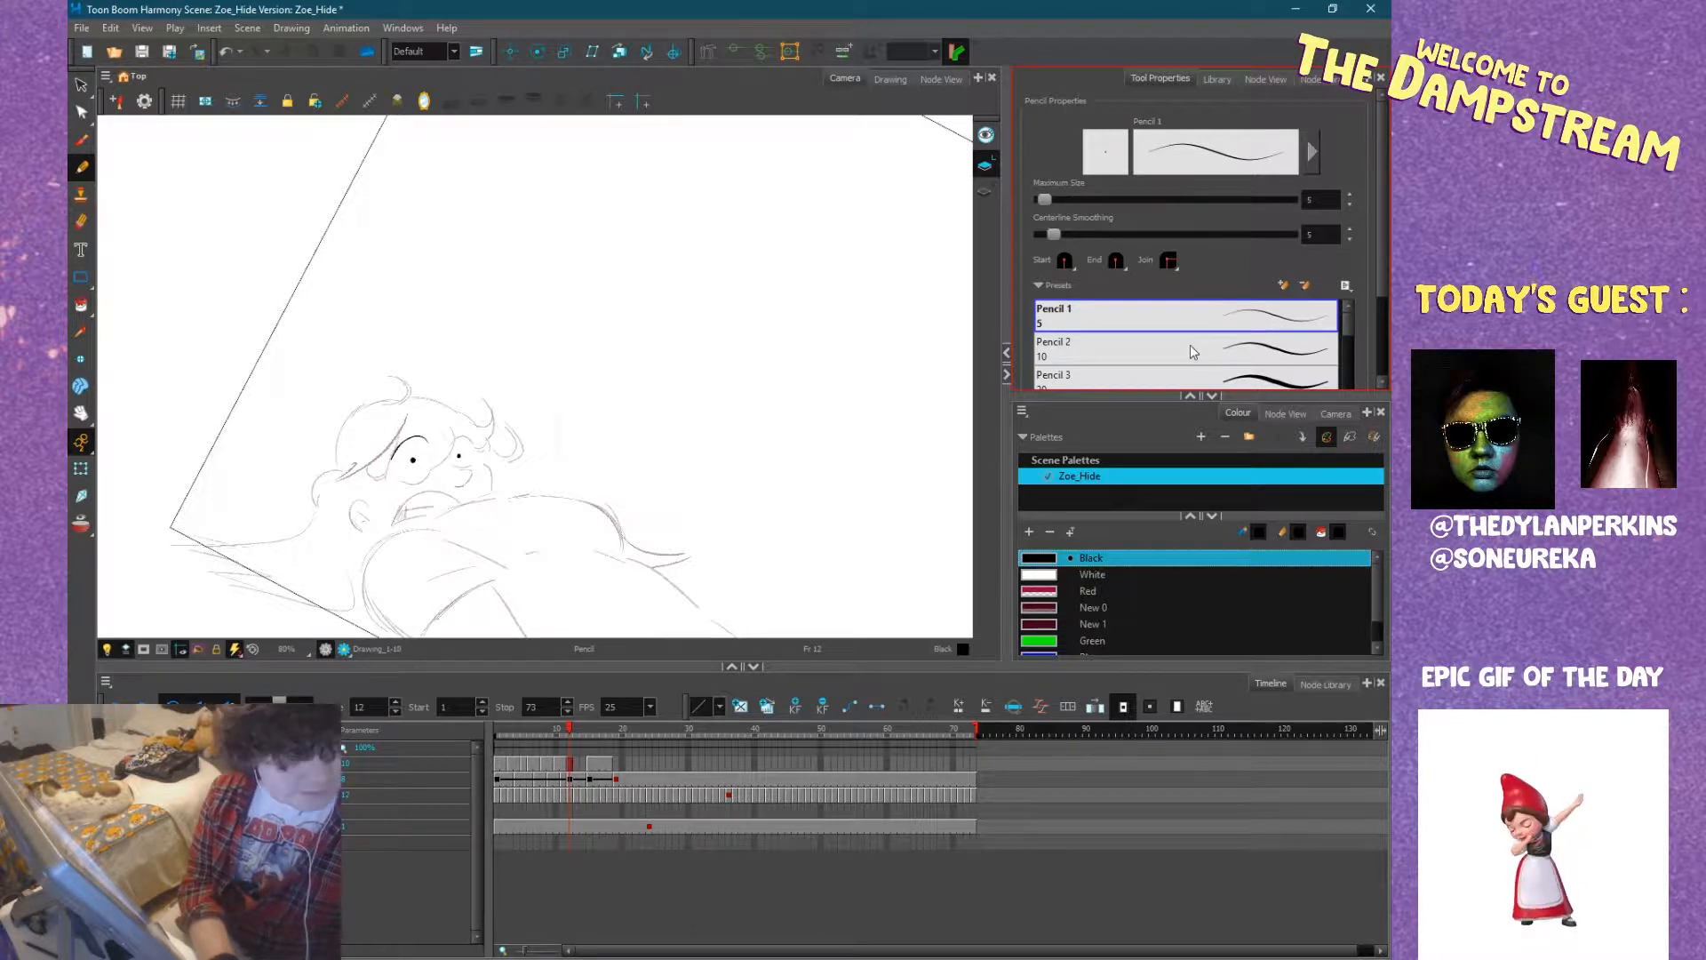
left_click_drag(809, 464, 891, 316)
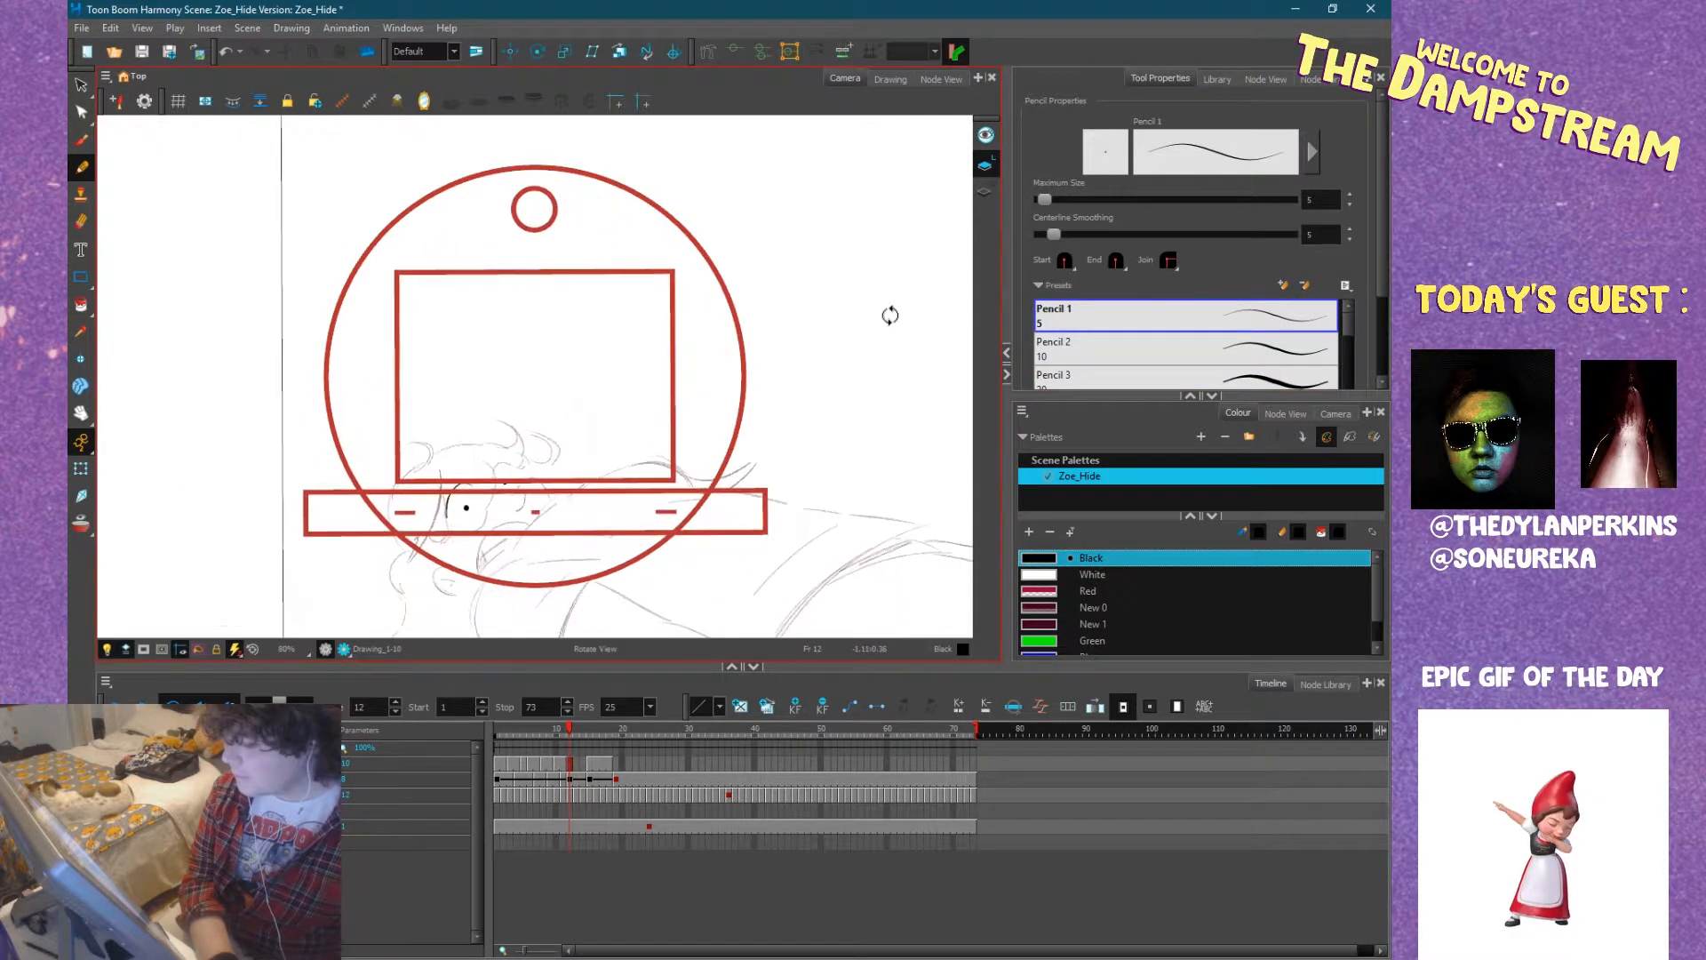
Set the pencil's maximum size to 10 for inking the lying figure on frame 12.
key("space")
left_click_drag(811, 377, 870, 279)
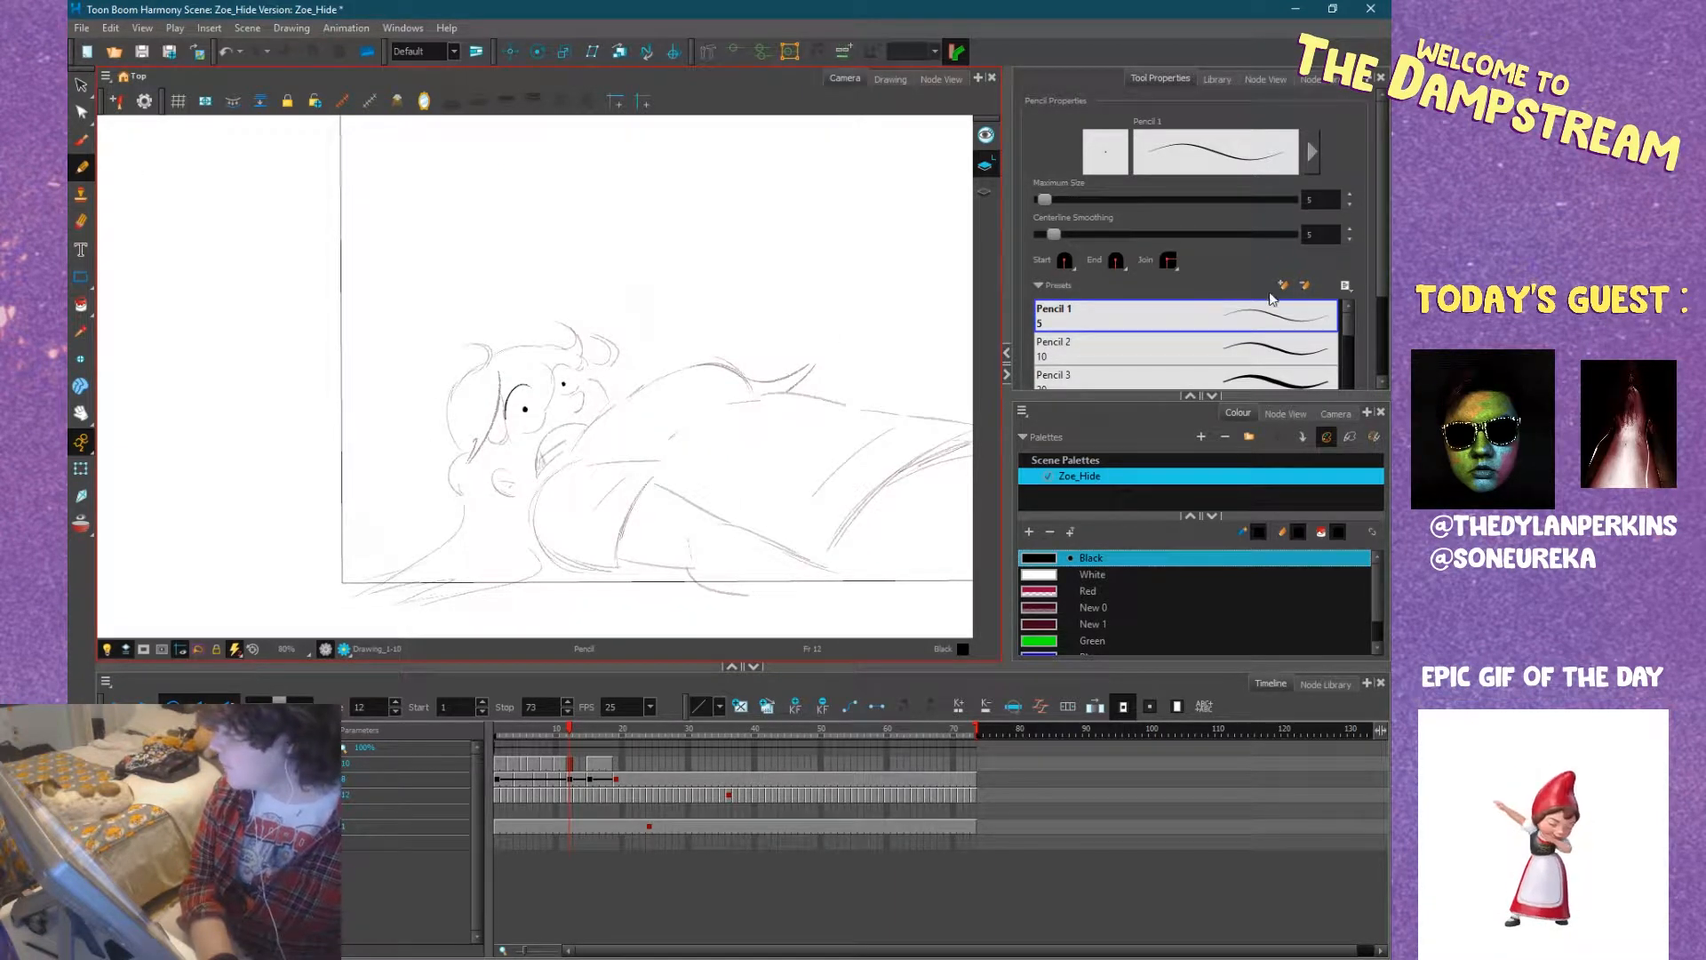
left_click(1312, 161)
left_click_drag(369, 375, 354, 375)
left_click(491, 348)
left_click(491, 347)
left_click(490, 347)
left_click(490, 347)
left_click(491, 347)
left_click(509, 222)
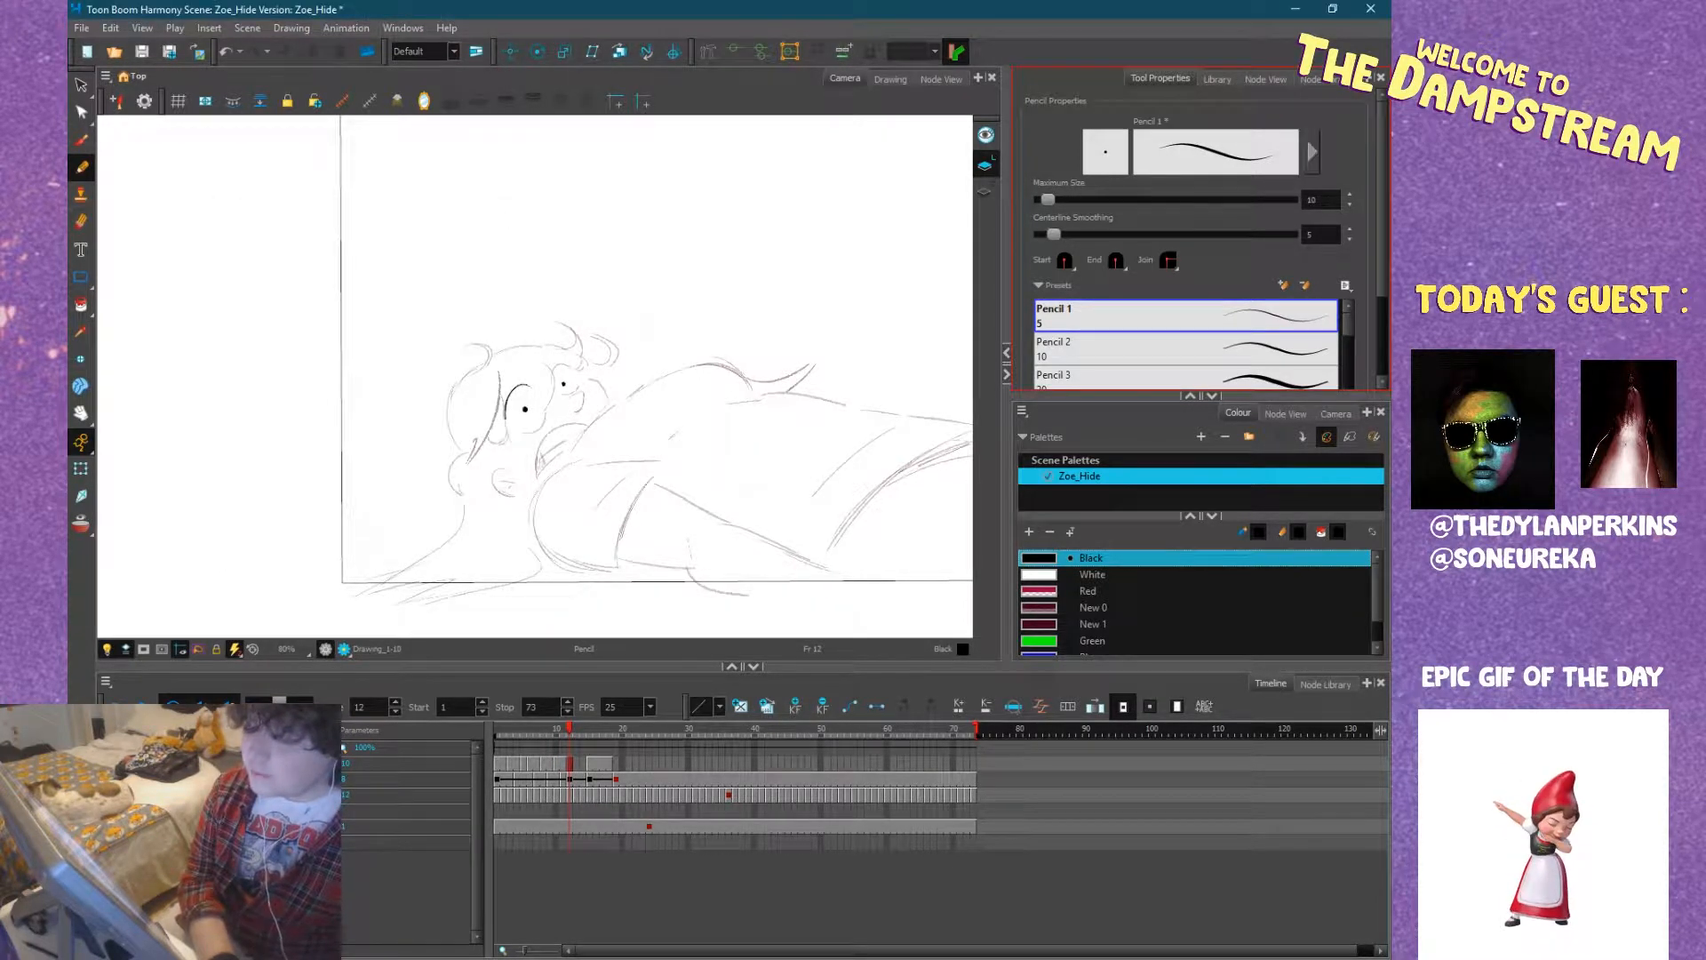
Set the pencil's centerline smoothing to 32.7 and ink the smaller eye's upper lid with its lashes.
scroll(520, 412, "up", 4)
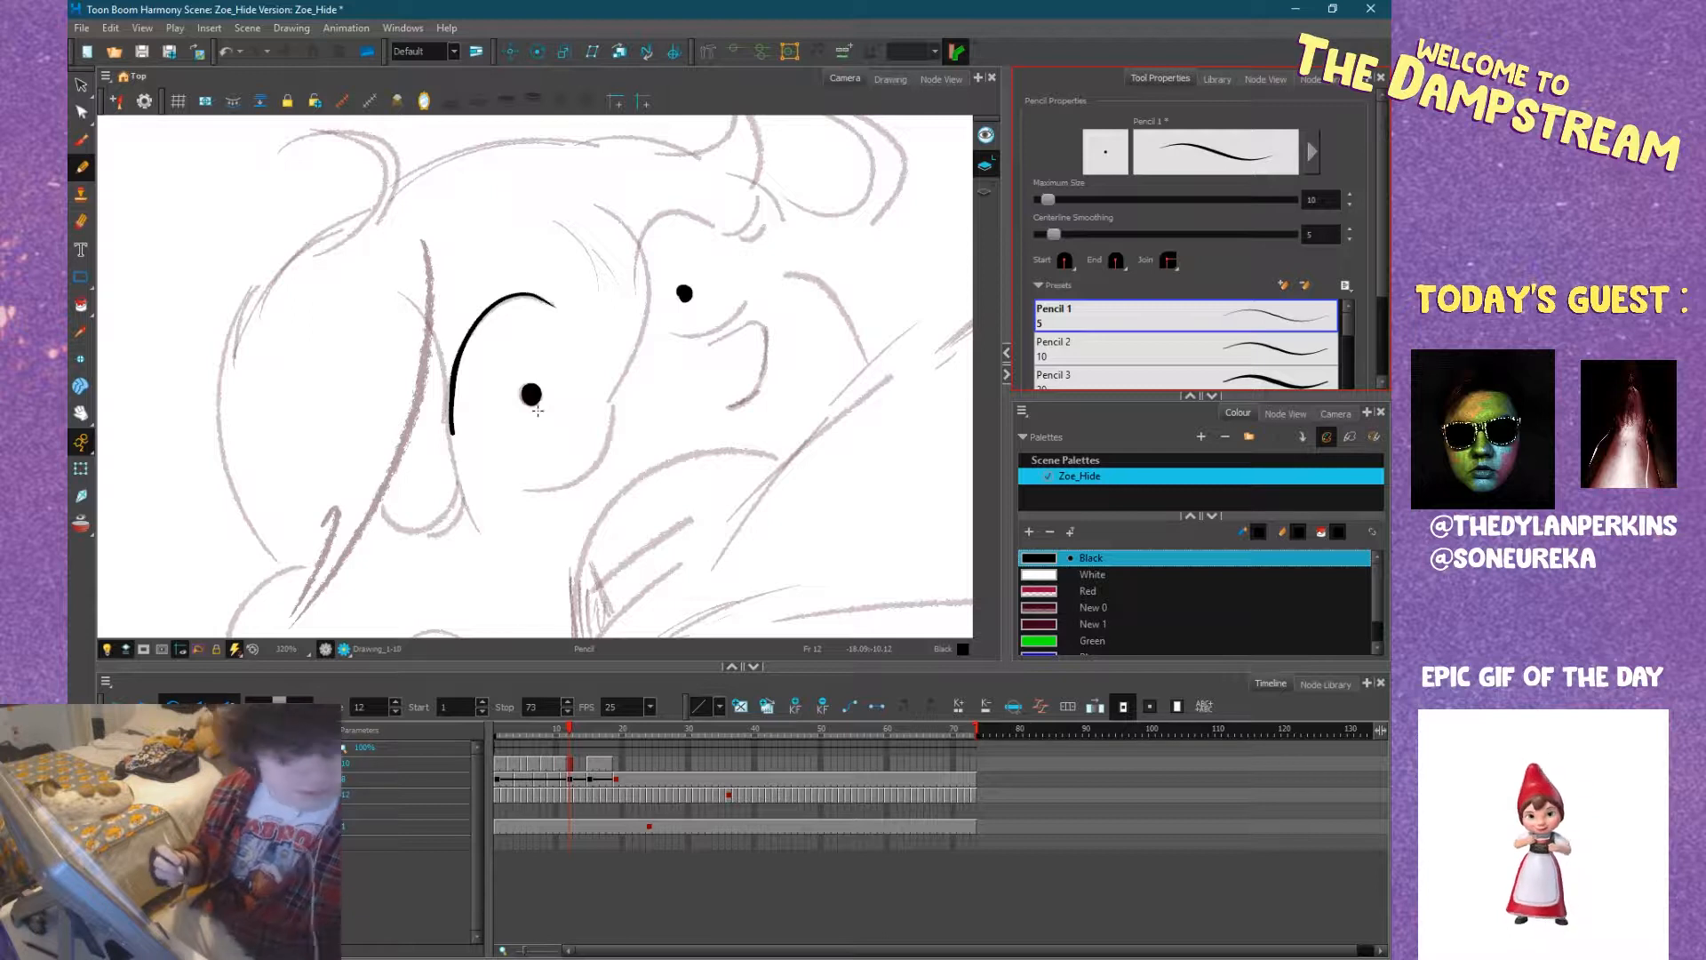
mouse_move(533, 210)
left_mouse_down()
mouse_move(697, 365)
mouse_move(625, 515)
mouse_move(691, 387)
mouse_move(627, 320)
left_mouse_up()
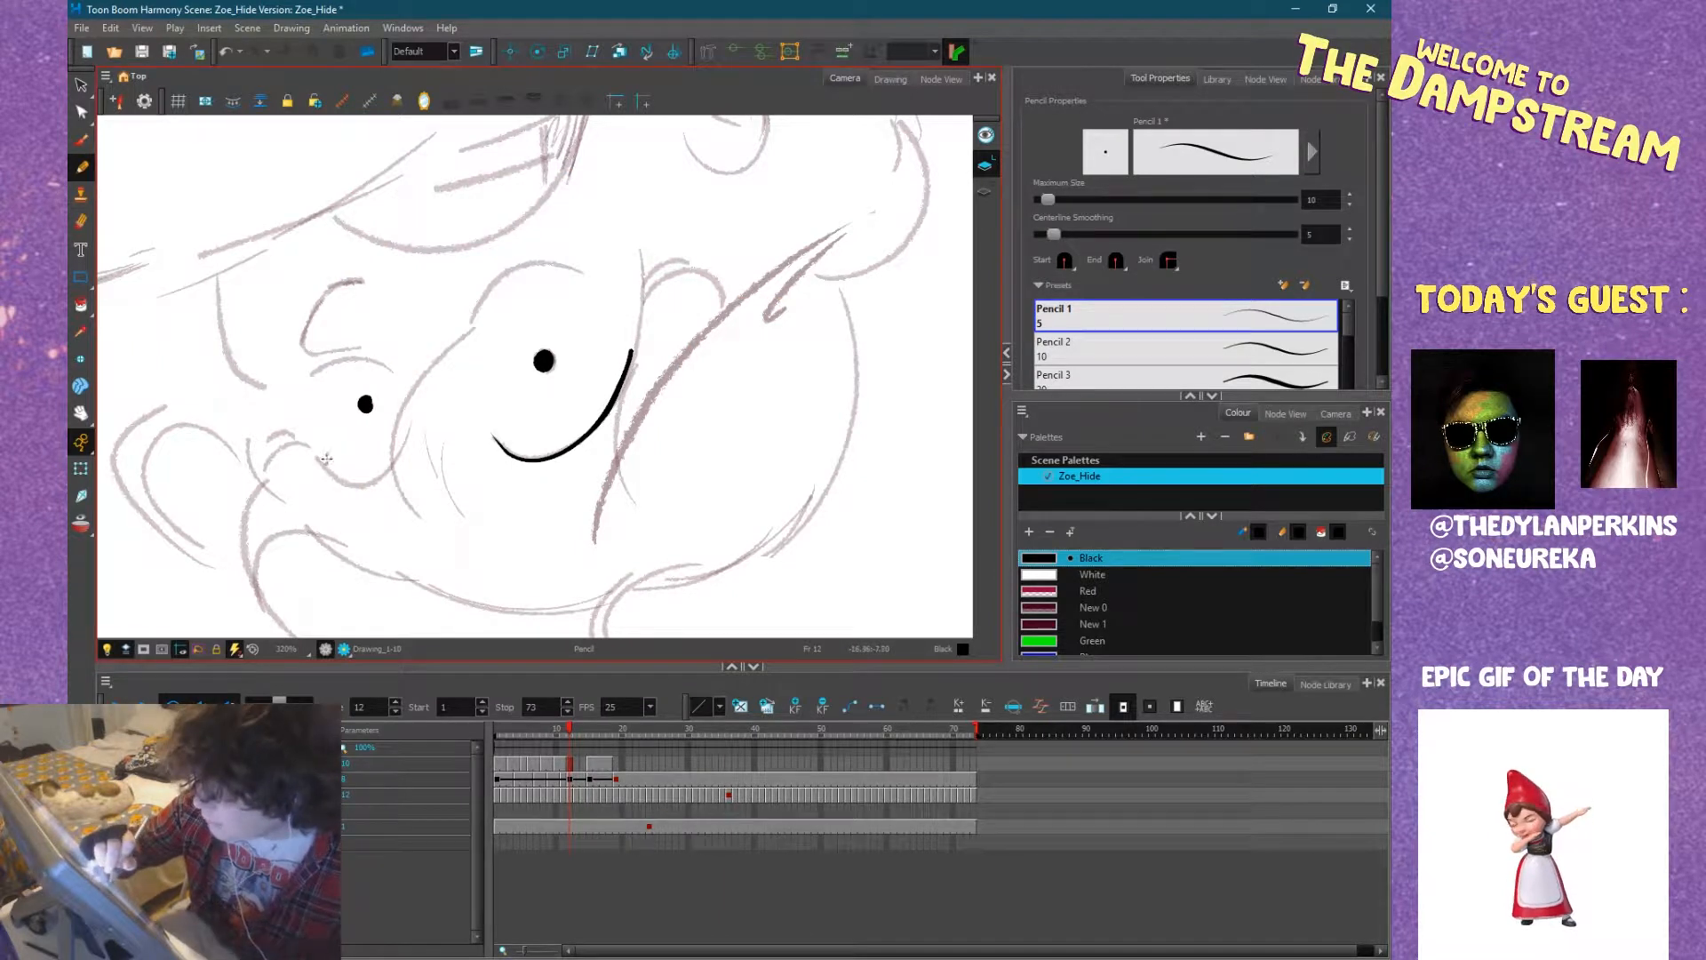
mouse_move(308, 444)
left_mouse_down()
mouse_move(333, 478)
mouse_move(383, 474)
mouse_move(406, 445)
left_mouse_up()
key("ctrl+z")
left_click_drag(1065, 234, 1154, 229)
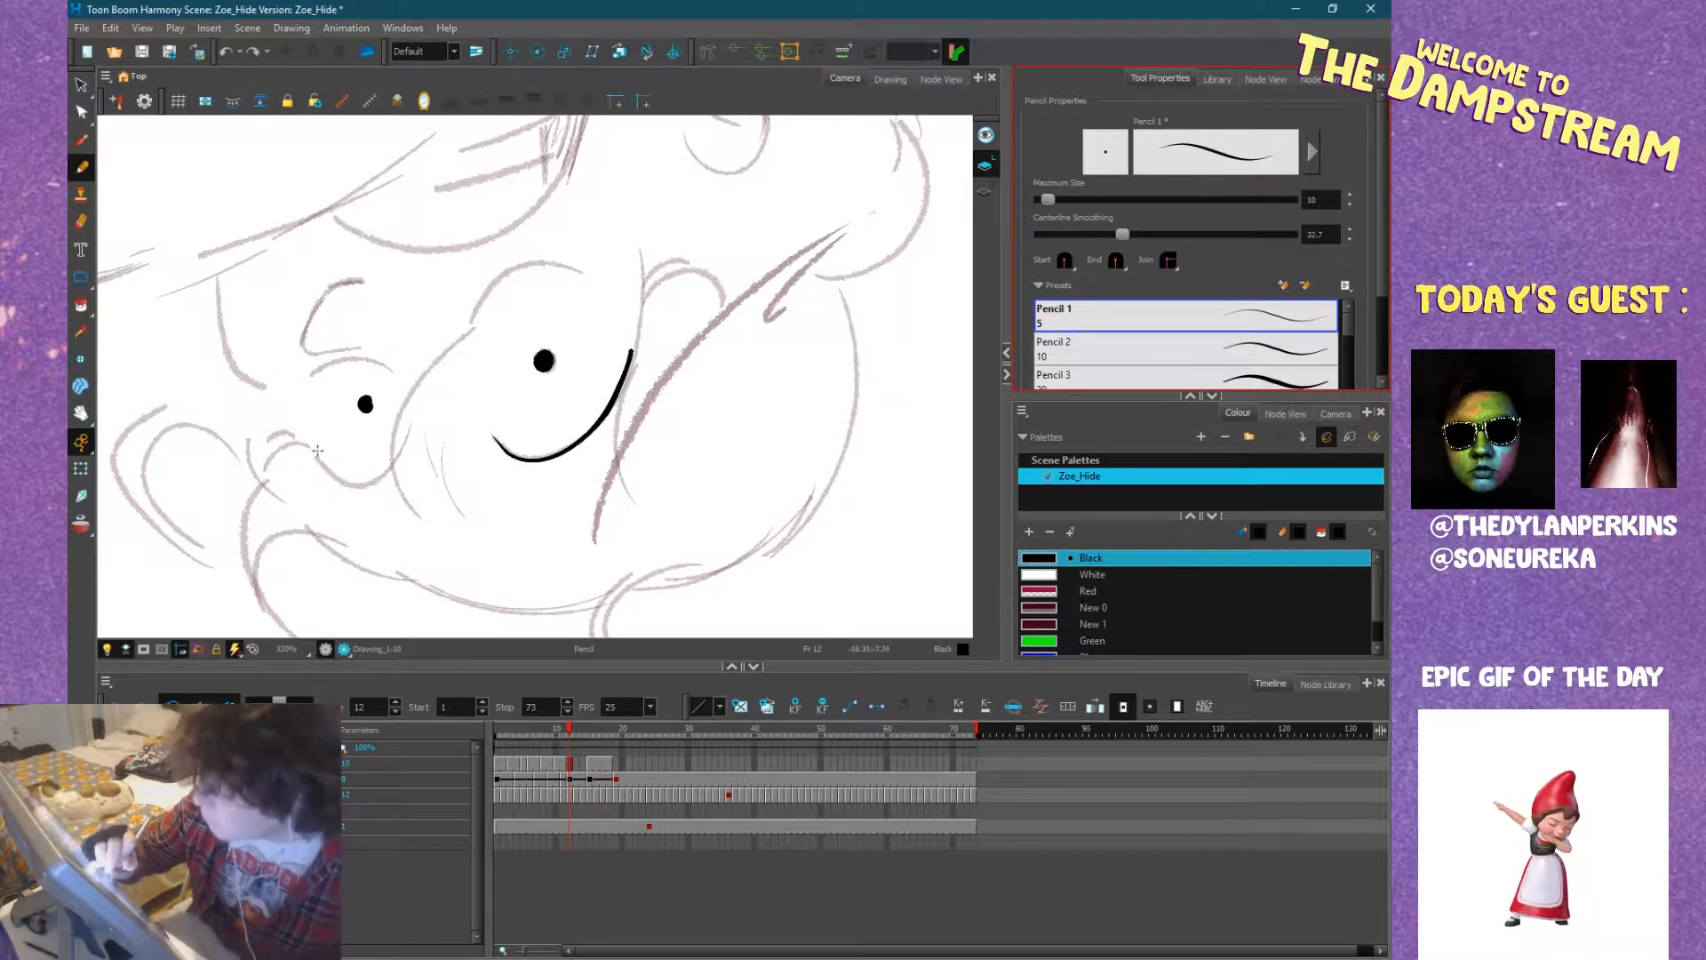
mouse_move(305, 440)
left_mouse_down()
mouse_move(359, 484)
mouse_move(412, 419)
left_mouse_up()
mouse_move(648, 426)
left_mouse_down()
mouse_move(765, 293)
mouse_move(823, 409)
mouse_move(814, 428)
mouse_move(717, 386)
mouse_move(700, 406)
left_mouse_up()
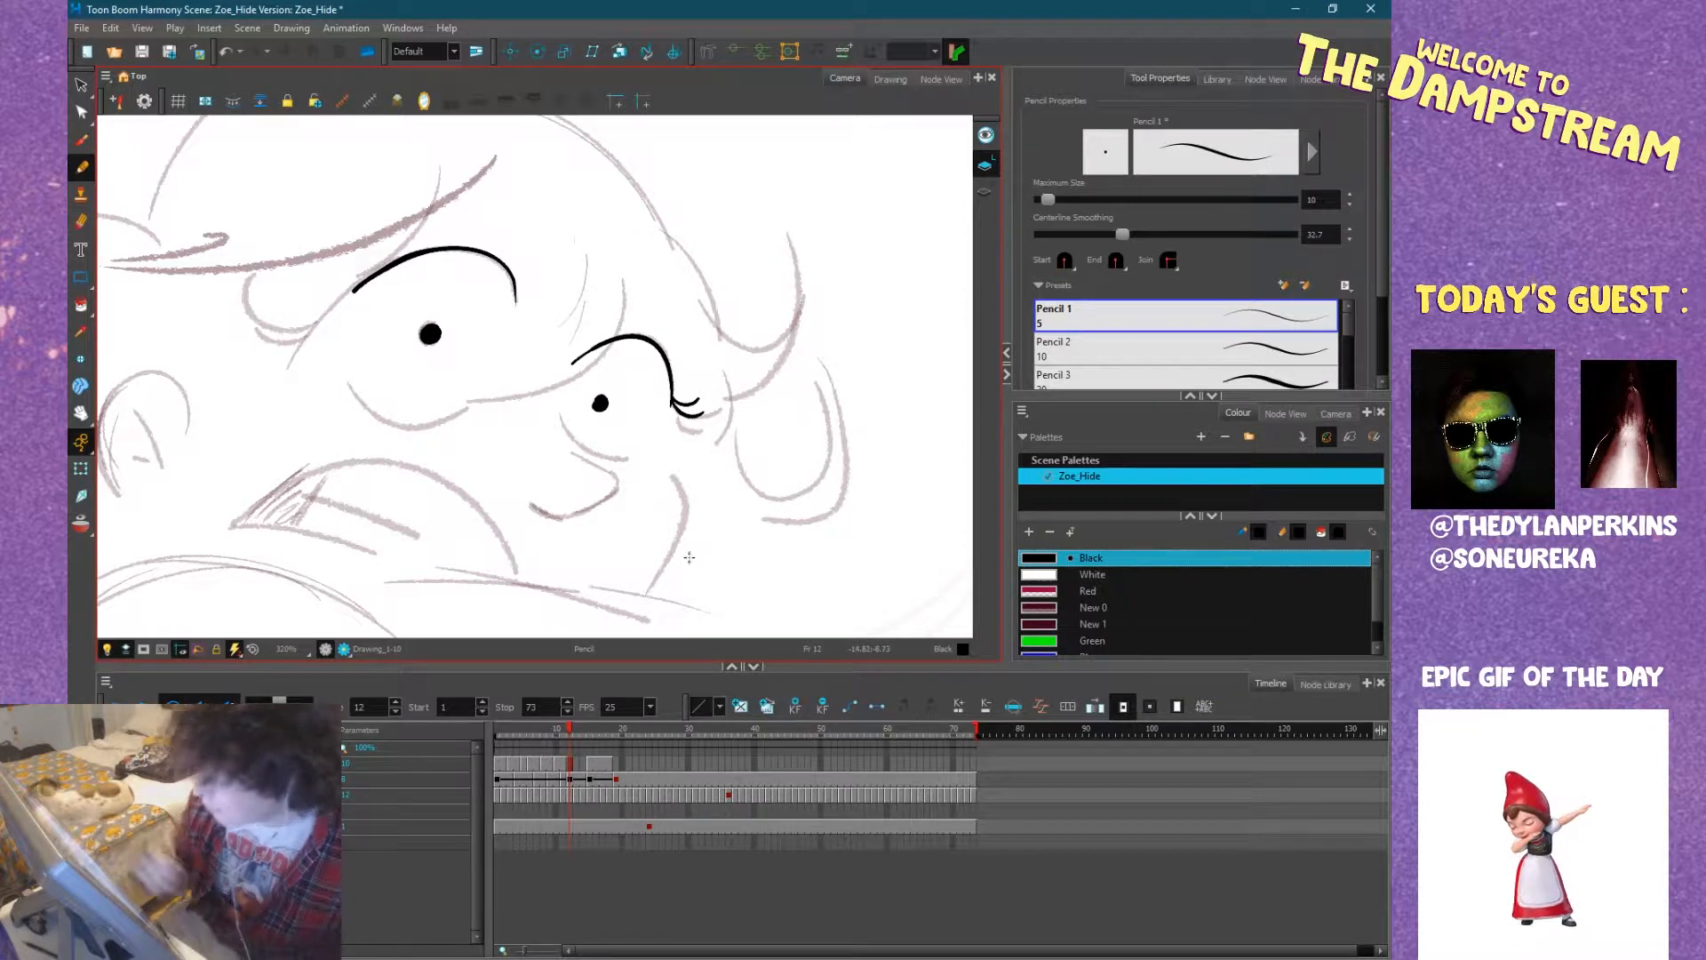
Ink the curved lower lids of both eyes and add lashes at the outer corner of the larger eye.
mouse_move(684, 549)
left_mouse_down()
mouse_move(761, 445)
mouse_move(616, 517)
left_mouse_up()
scroll(617, 517, "down", 2)
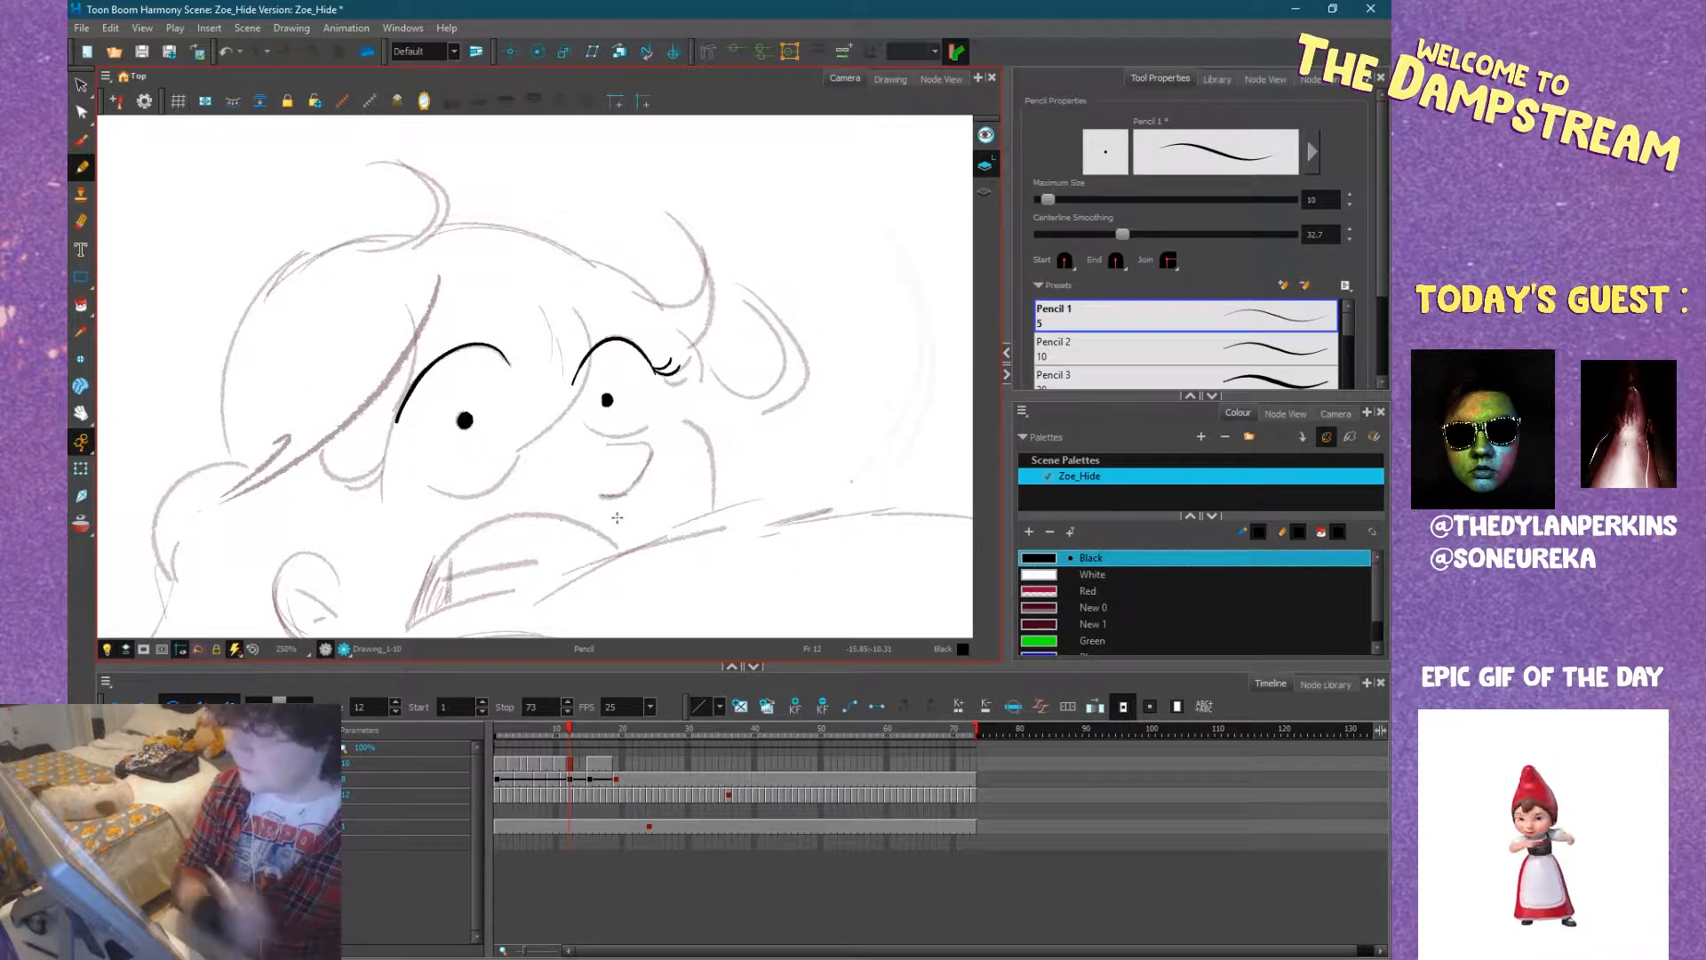
left_click_drag(713, 409, 717, 354)
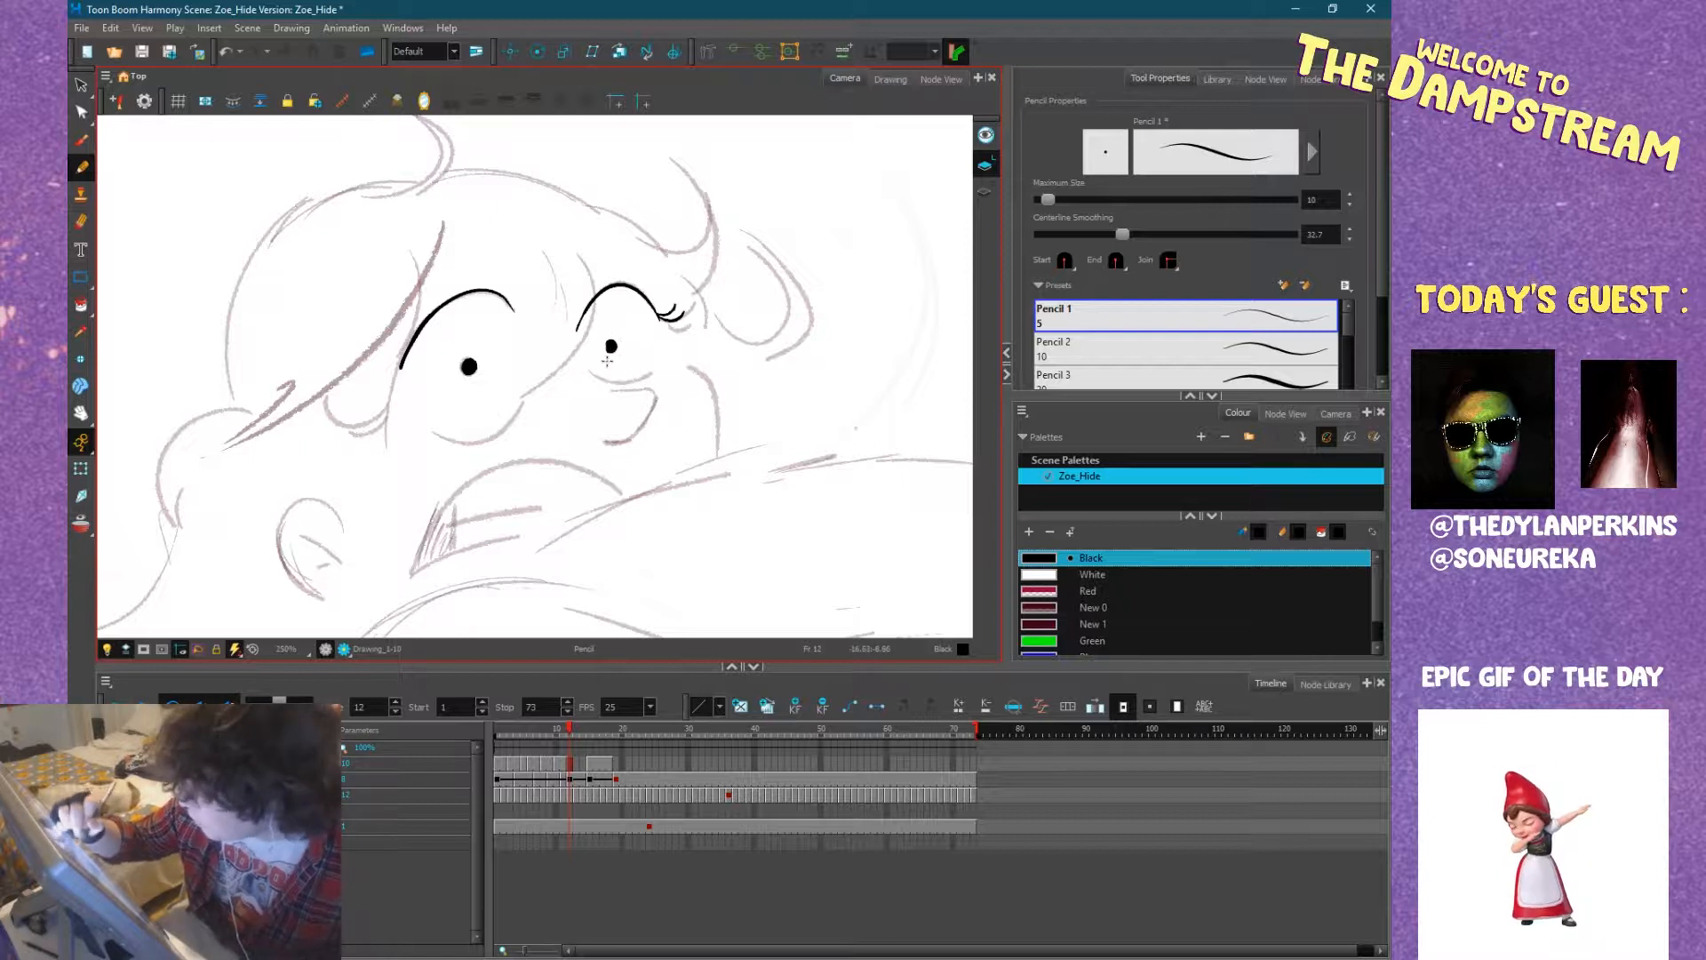
mouse_move(580, 354)
left_mouse_down()
mouse_move(610, 380)
mouse_move(663, 358)
left_mouse_up()
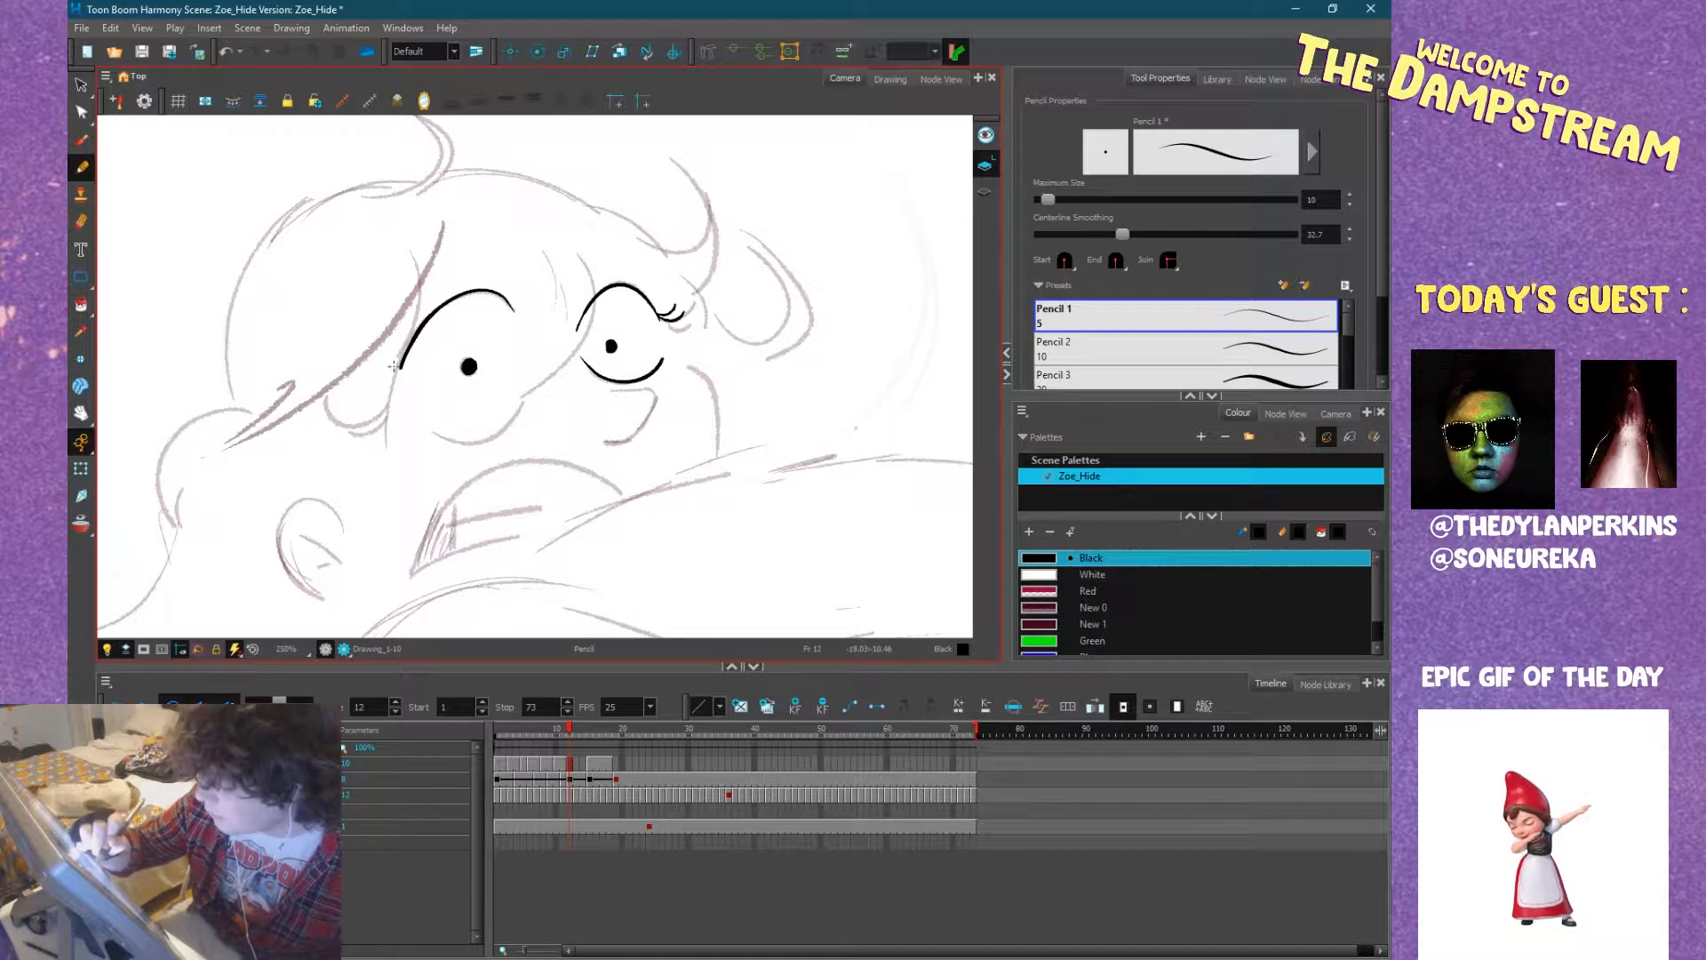
mouse_move(405, 352)
left_mouse_down()
mouse_move(350, 343)
mouse_move(364, 380)
mouse_move(476, 442)
mouse_move(528, 385)
left_mouse_up()
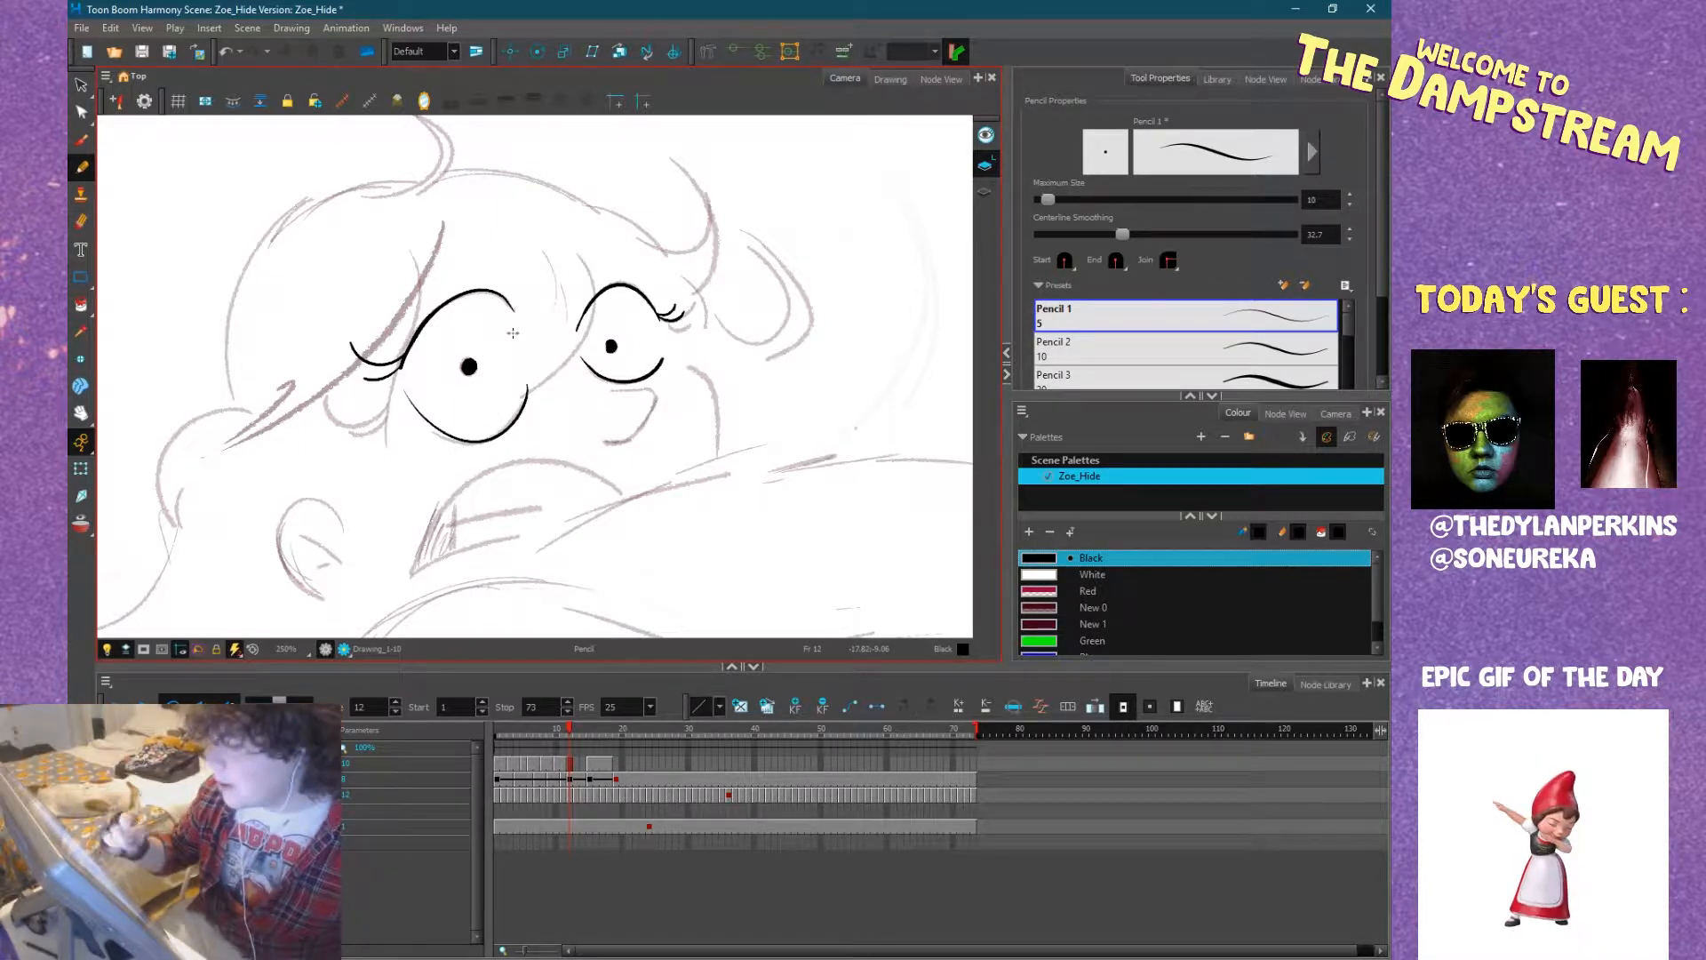
Ink the figure's small hooked nose below the smaller eye, following the rough sketch.
key("space")
left_click_drag(513, 332, 627, 282)
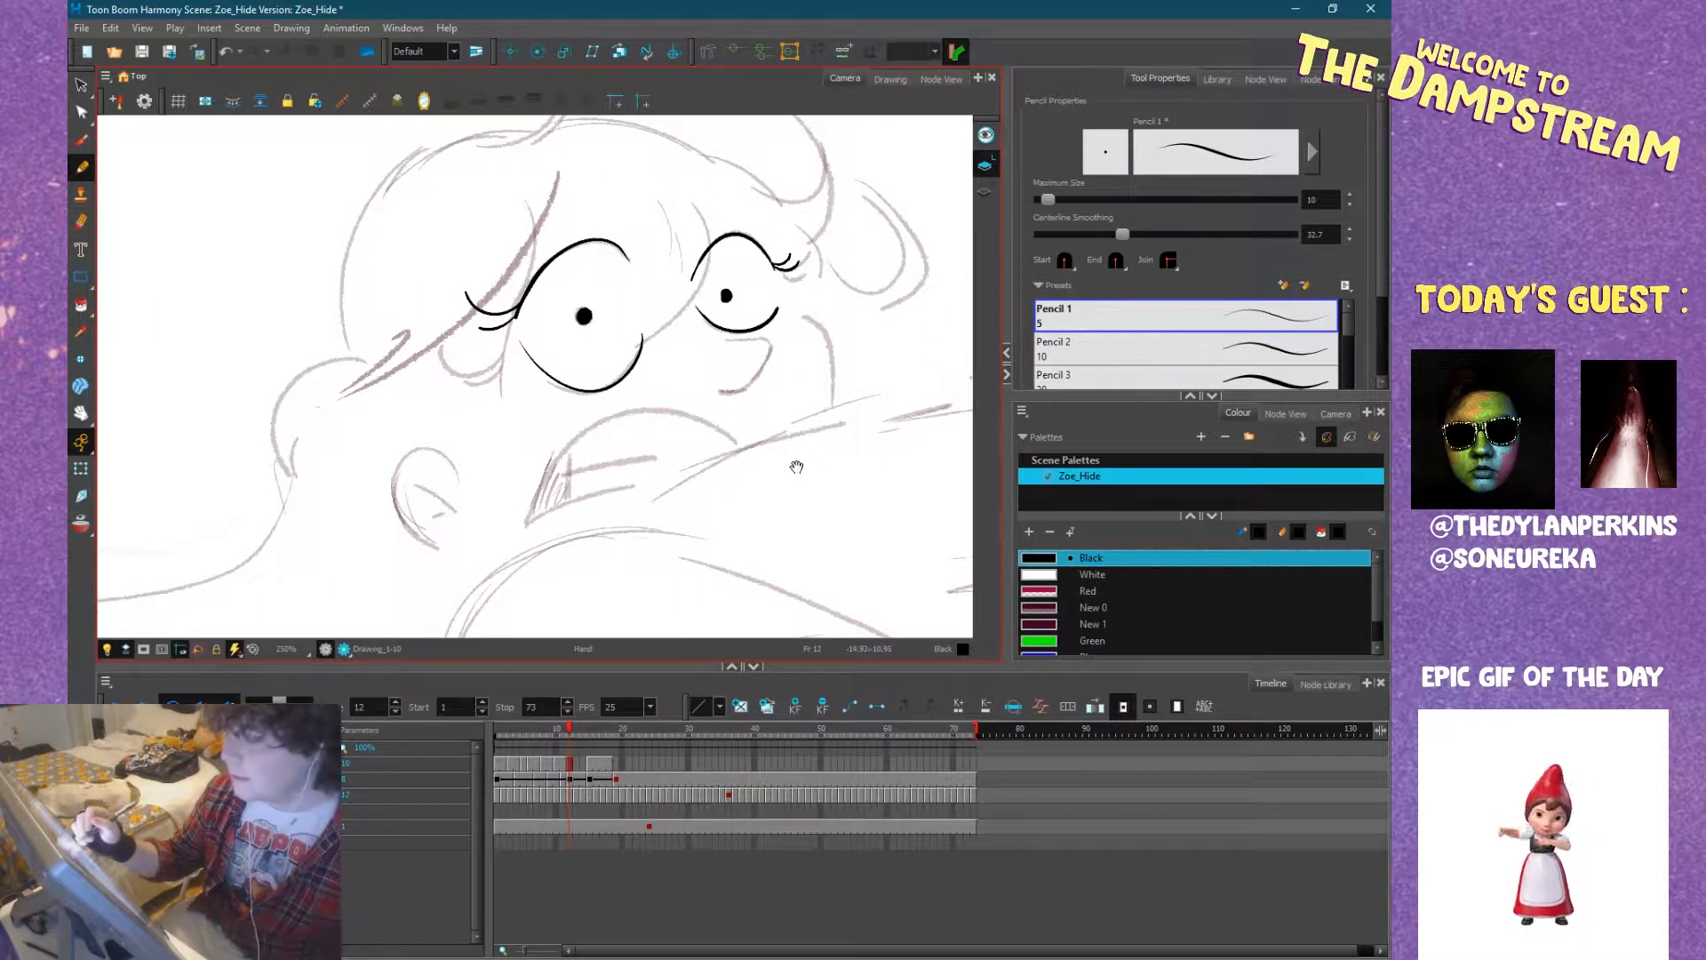
left_click_drag(797, 467, 707, 484)
left_click_drag(781, 424, 494, 577)
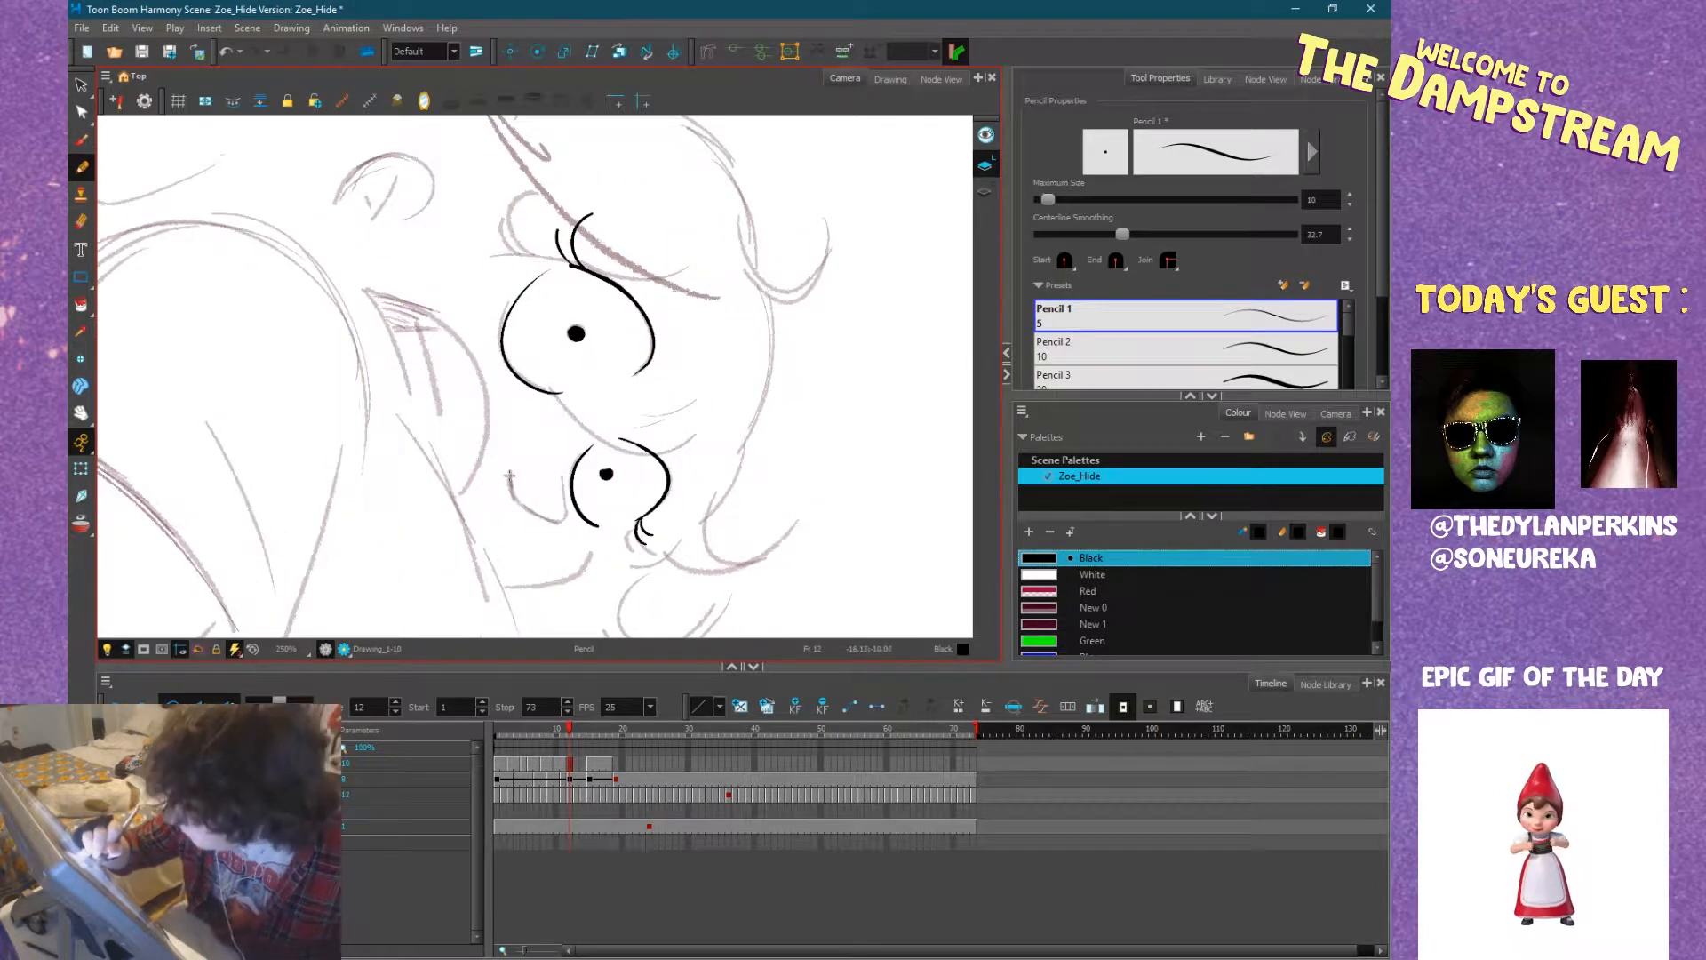
left_click_drag(510, 475, 556, 521)
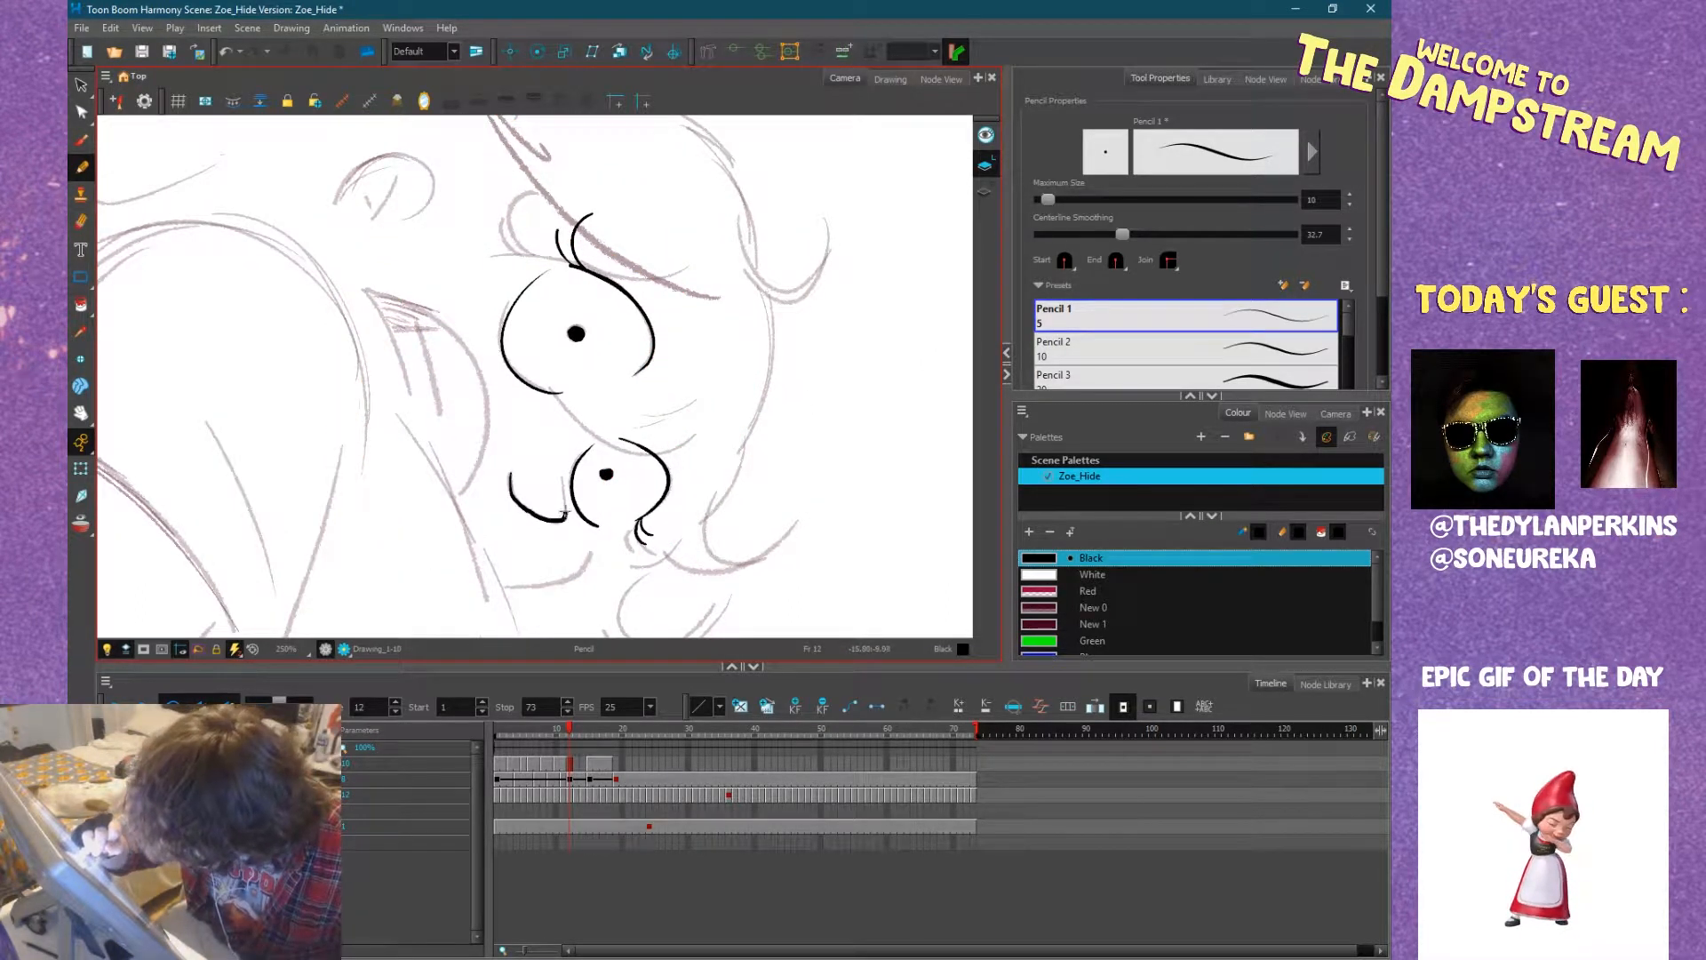
mouse_move(693, 418)
left_mouse_down()
mouse_move(708, 269)
mouse_move(661, 220)
left_mouse_up()
left_click_drag(727, 282, 707, 249)
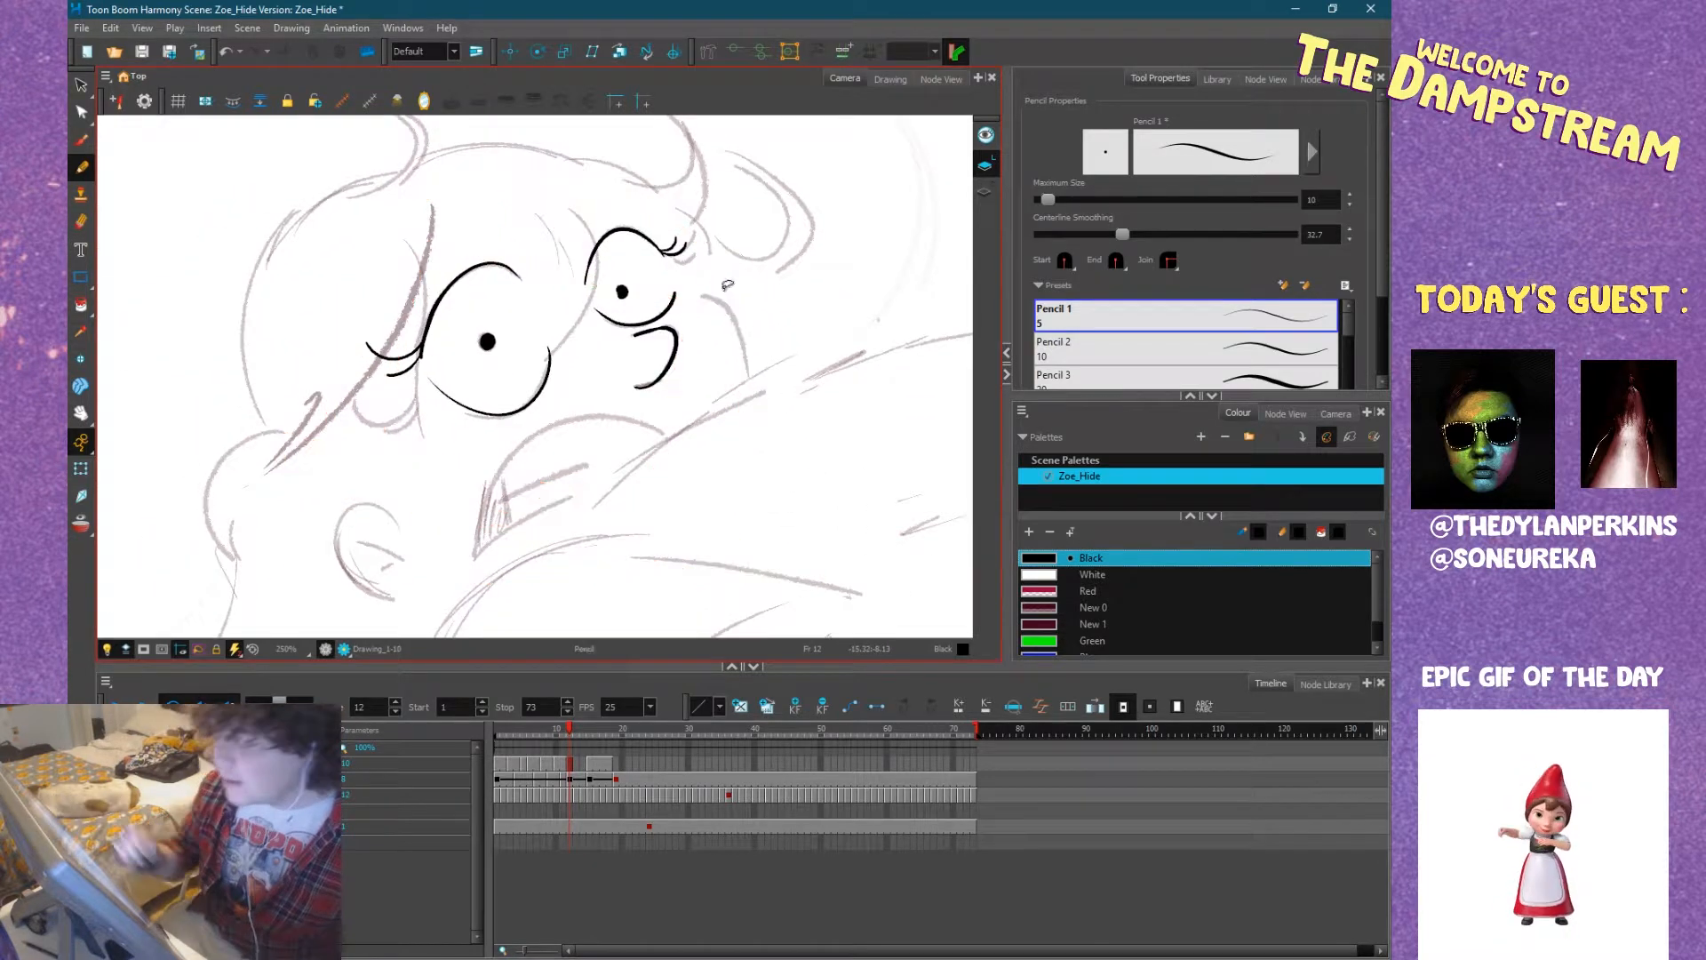
Ink the open mouth with its inner lines and fill the dark corner of the mouth with Black.
scroll(613, 359, "down", 2)
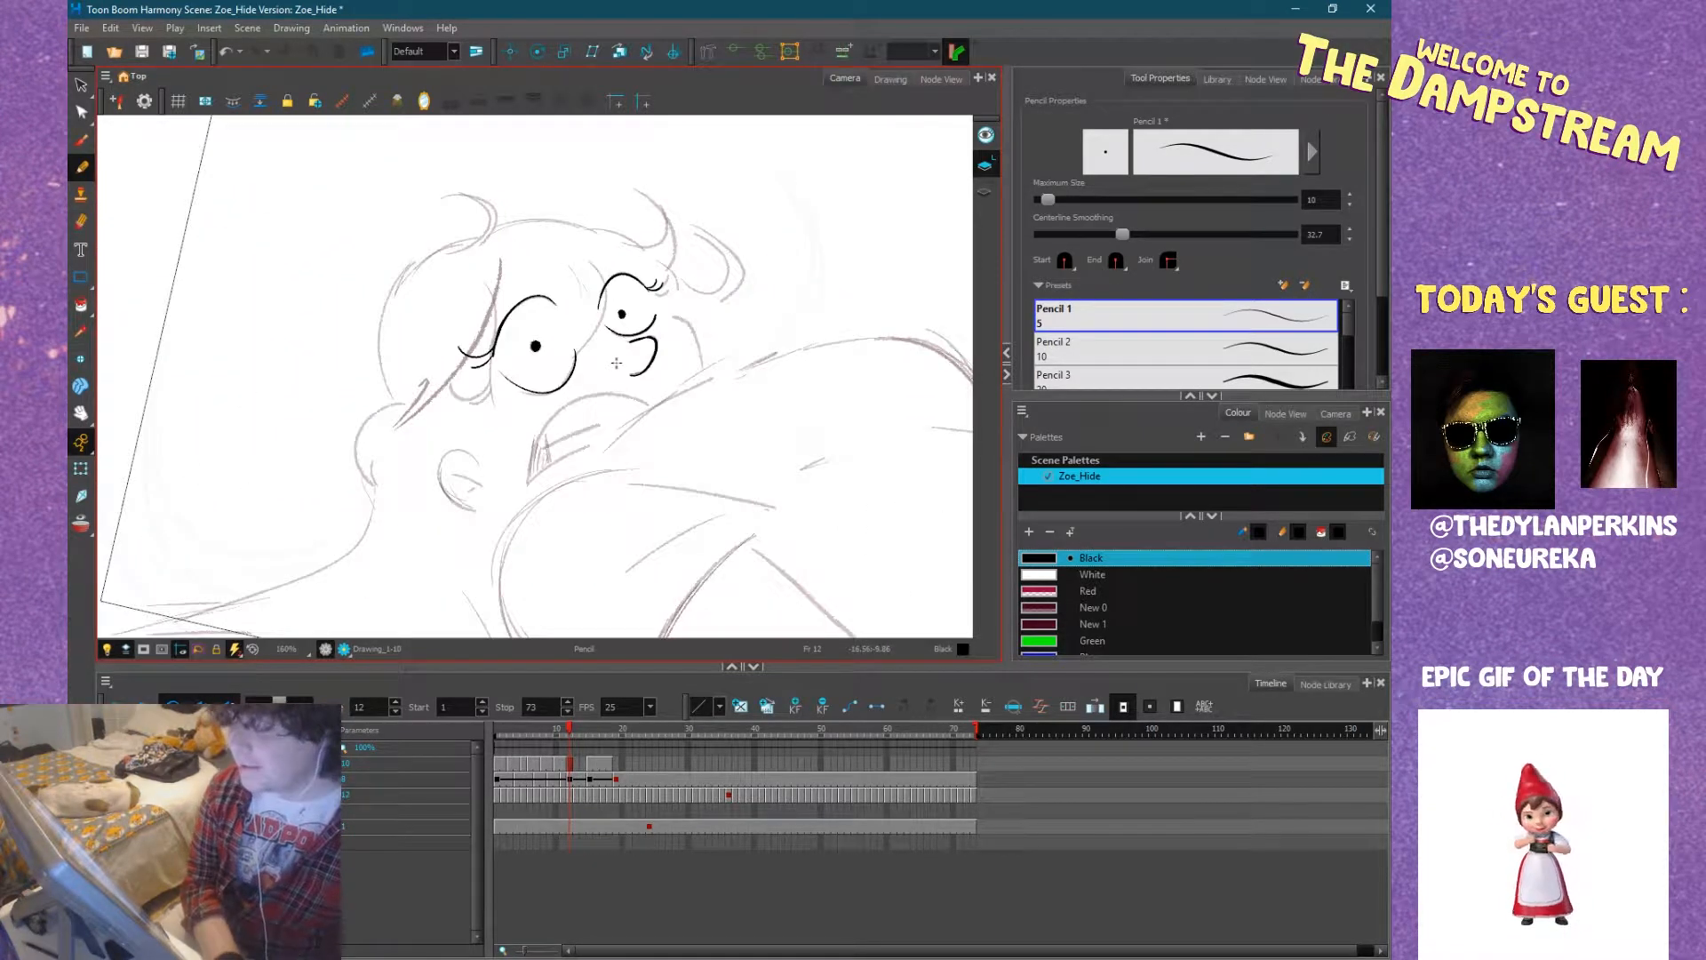
left_click_drag(642, 384, 630, 359)
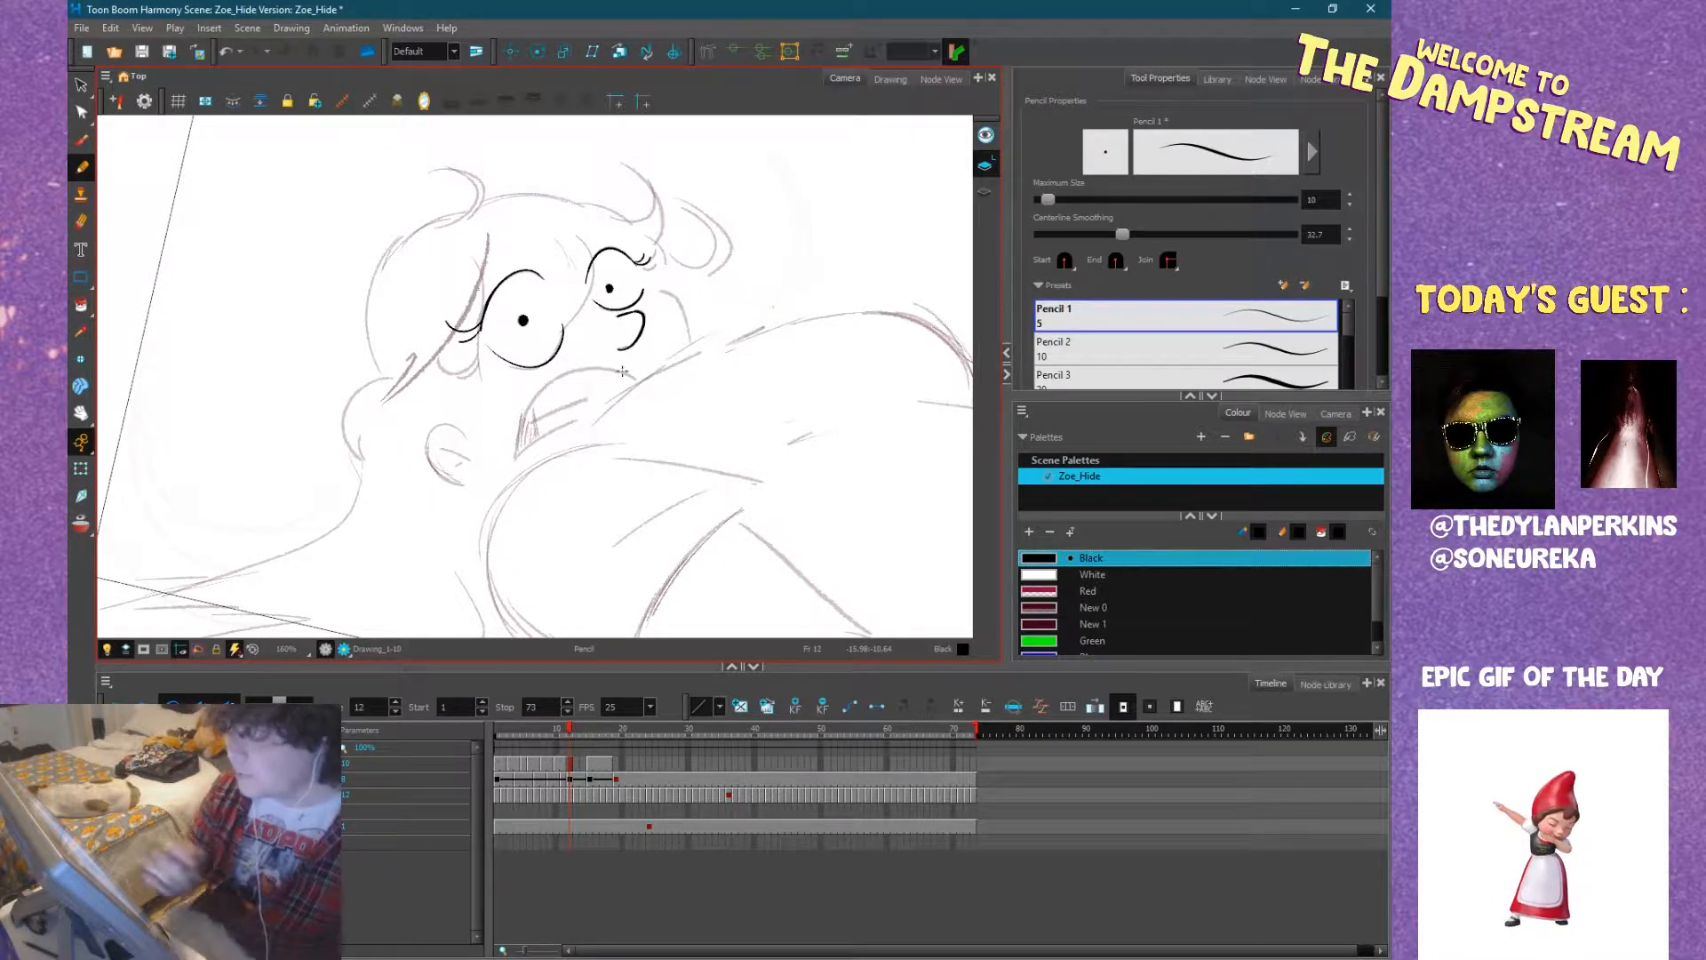
mouse_move(684, 392)
left_mouse_down()
mouse_move(752, 393)
mouse_move(728, 338)
mouse_move(664, 294)
left_mouse_up()
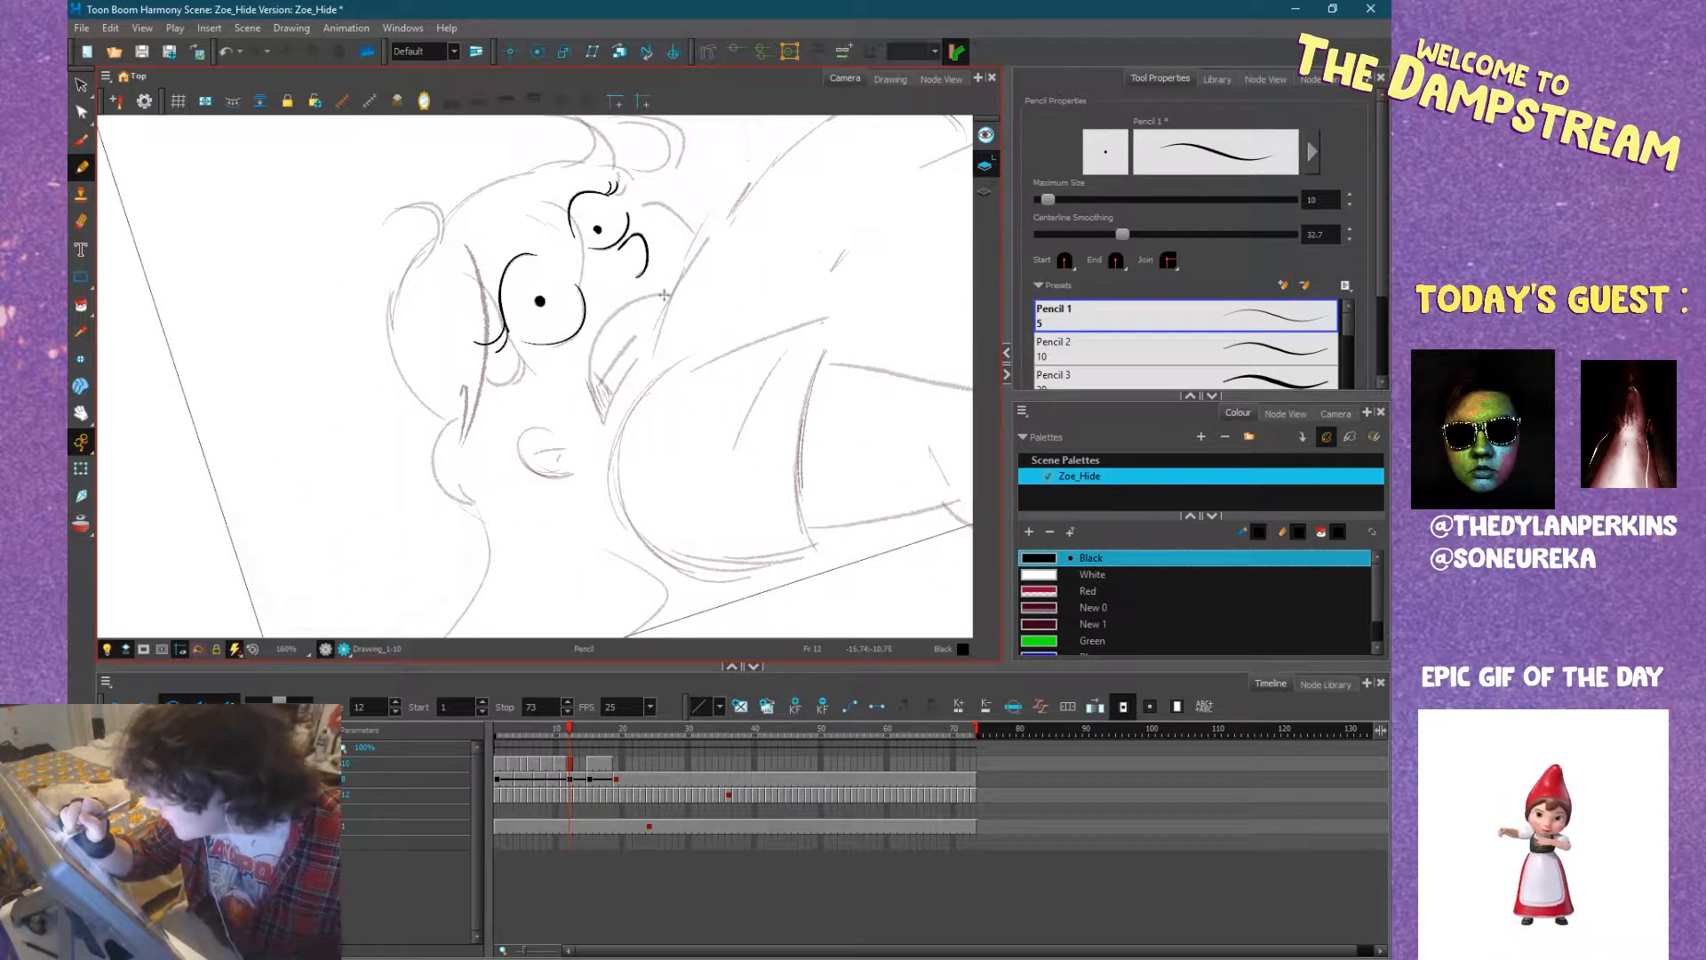
mouse_move(637, 296)
left_mouse_down()
mouse_move(601, 323)
mouse_move(596, 414)
mouse_move(610, 419)
mouse_move(660, 334)
mouse_move(610, 401)
left_mouse_up()
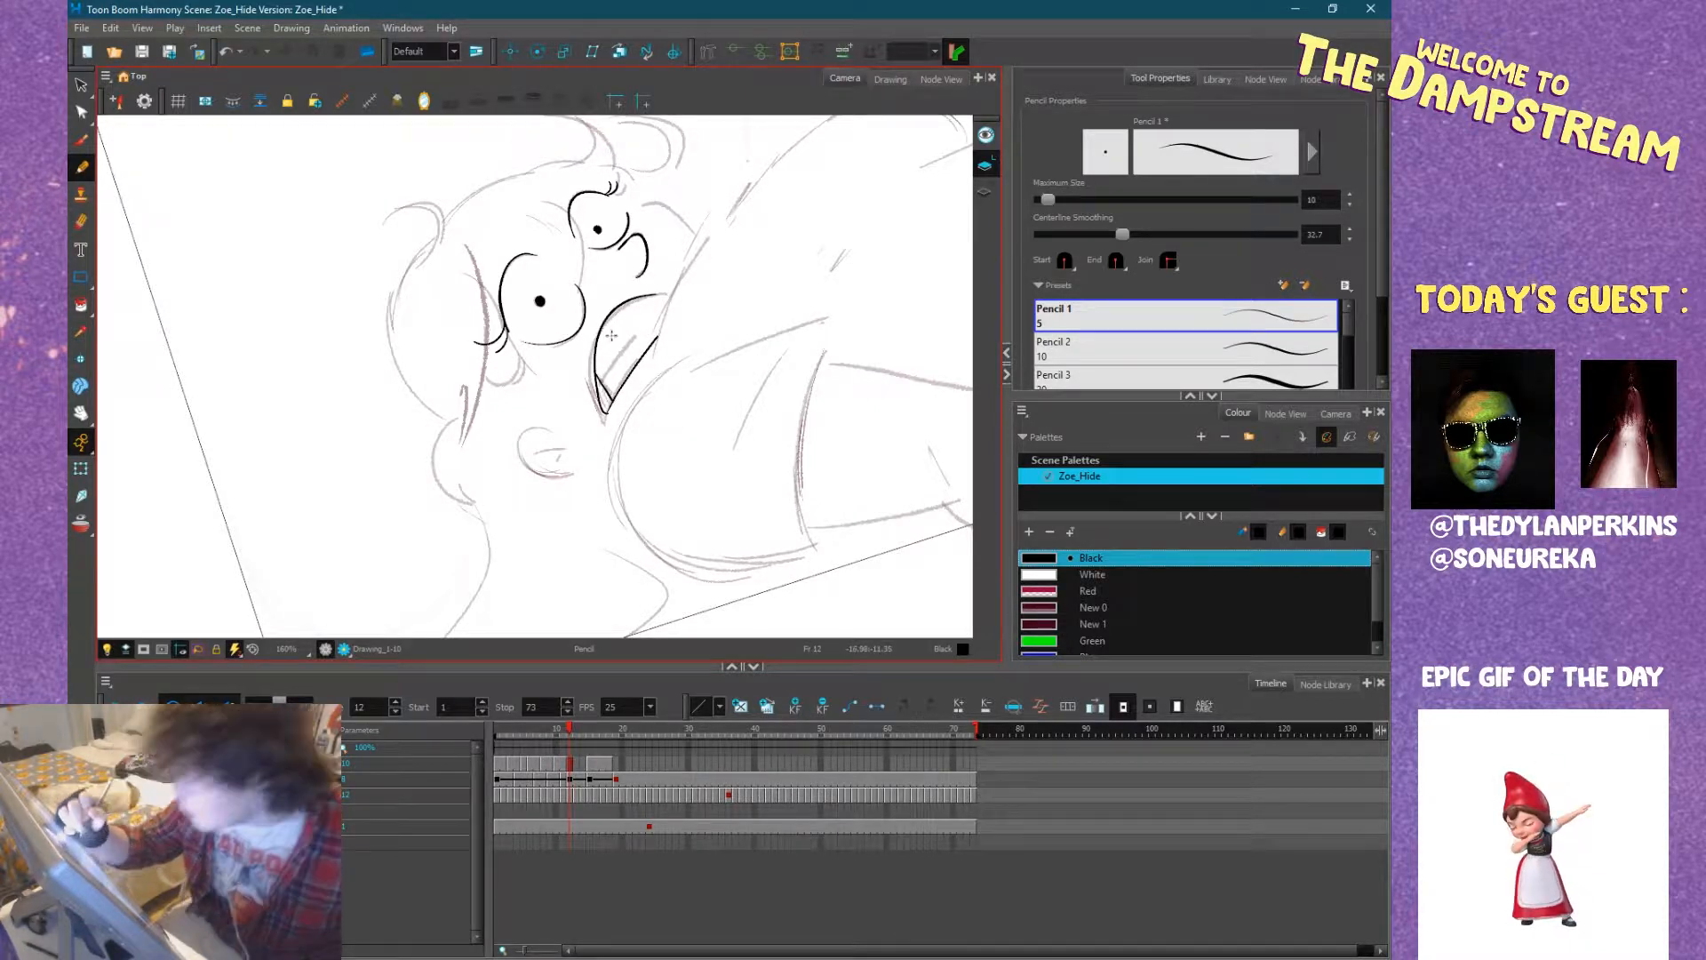
key("alt+i")
left_click(599, 391)
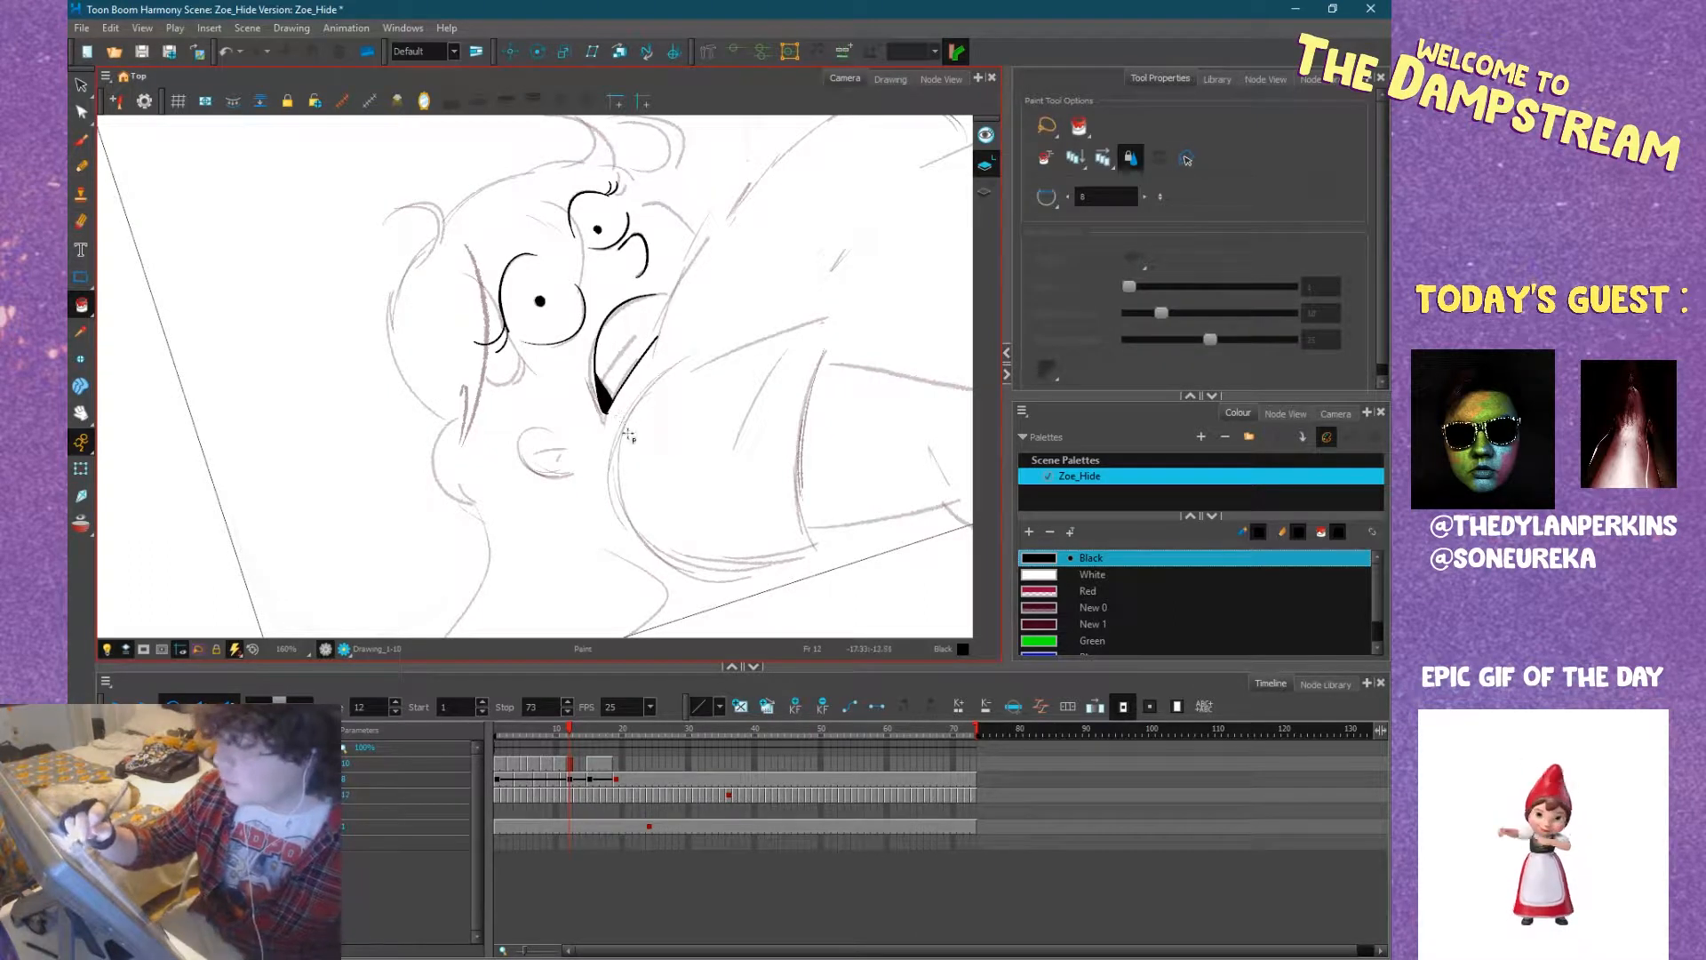
left_click(82, 167)
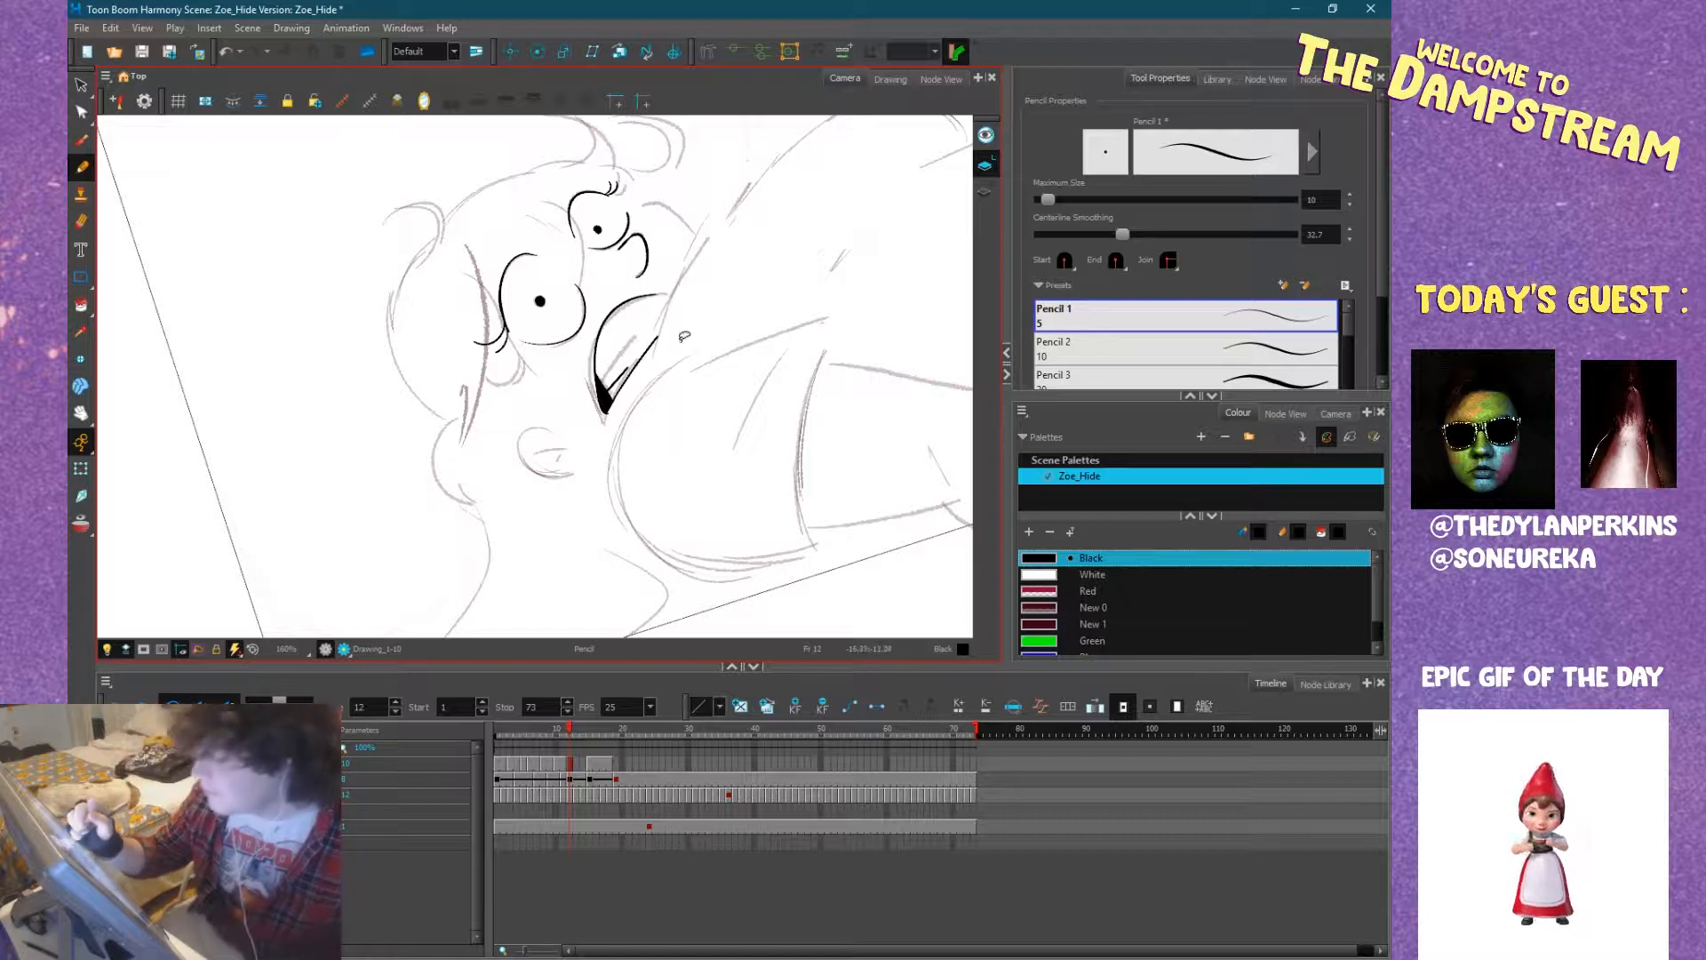
left_click_drag(766, 270, 718, 469)
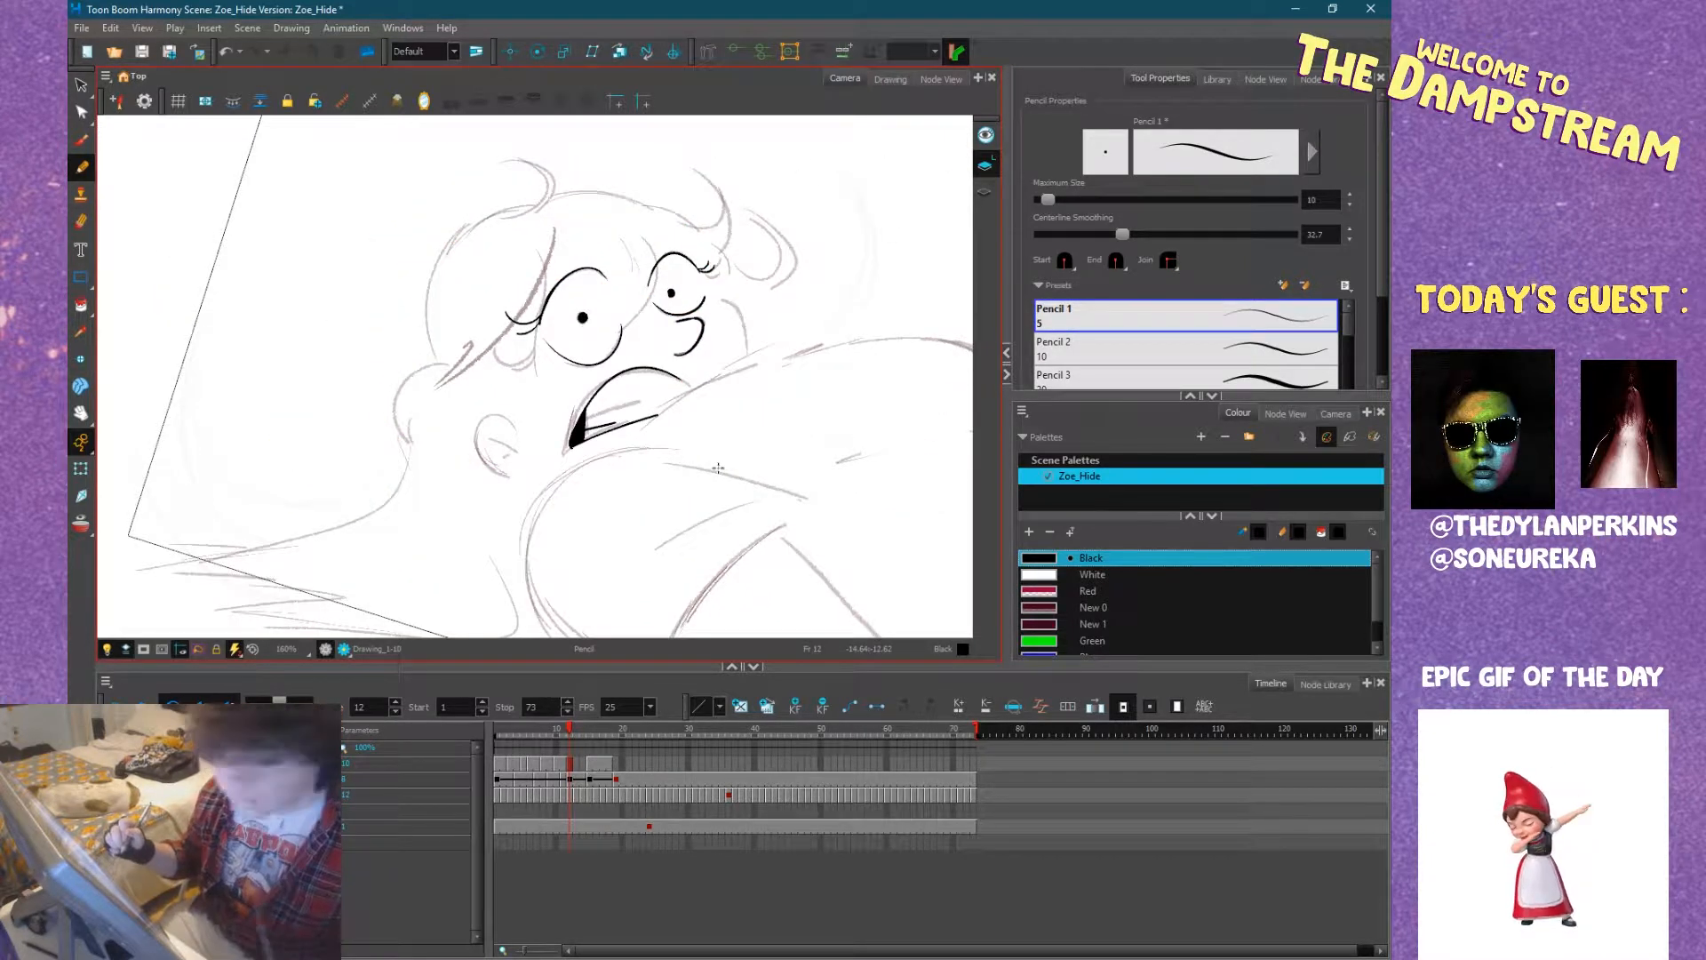
Extend the exposure of the frame 12 drawing through frame 14.
key("period")
key("period")
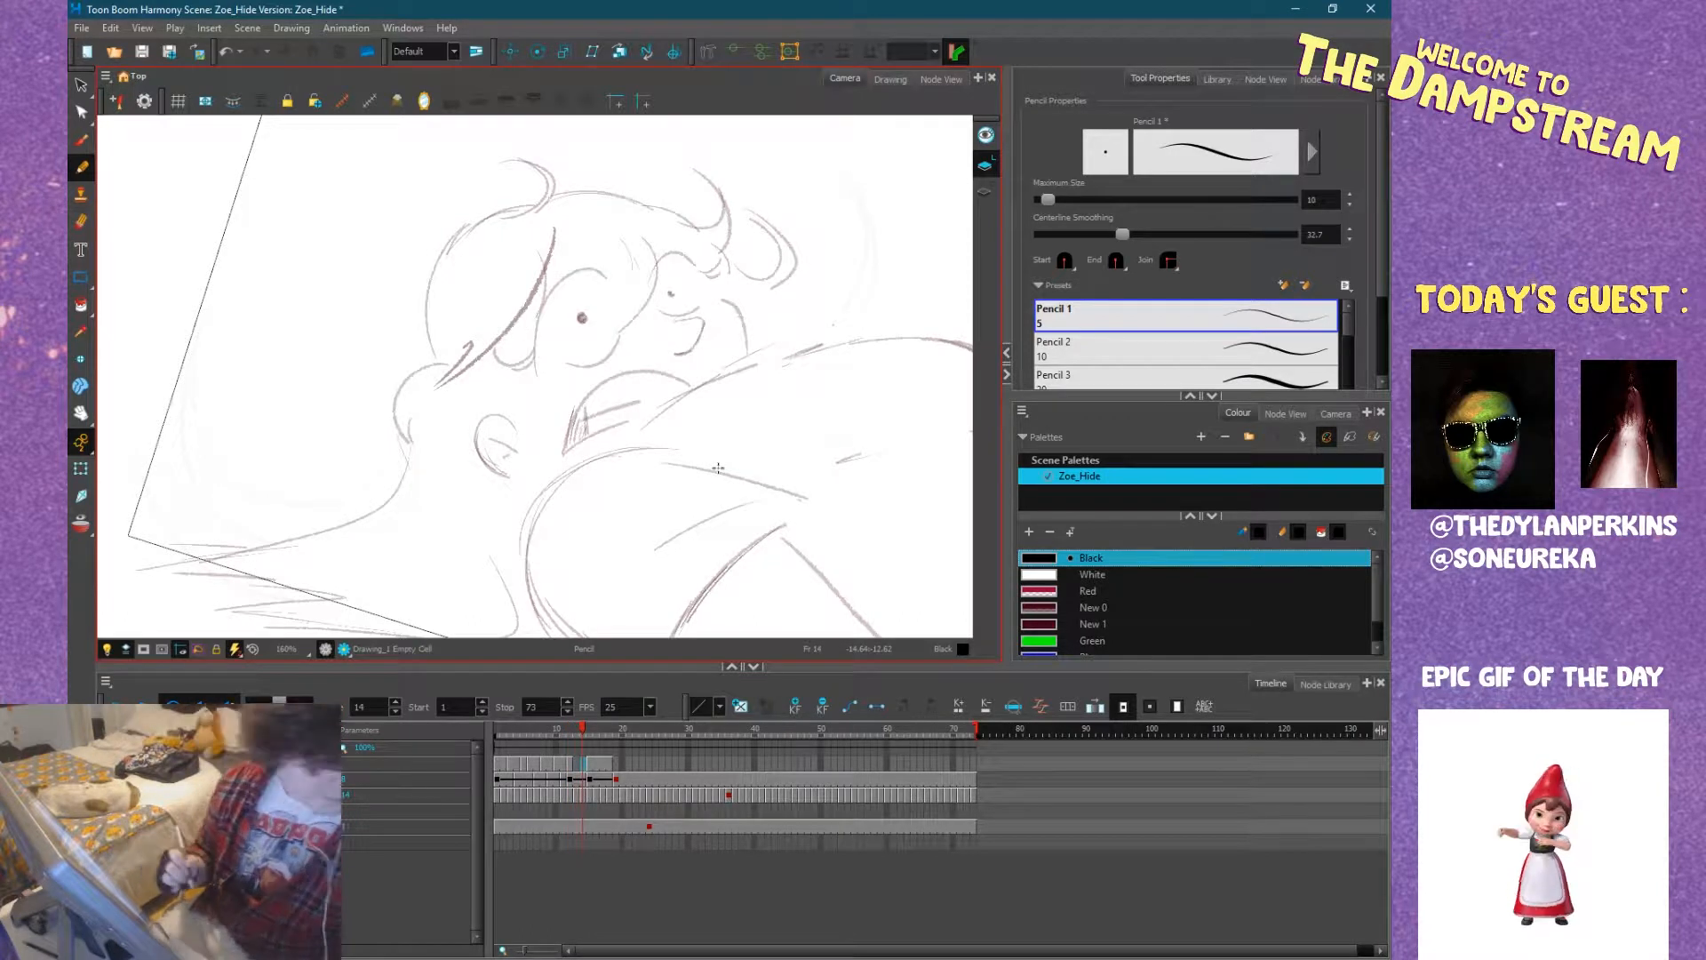
key("F5")
key("period")
key("comma")
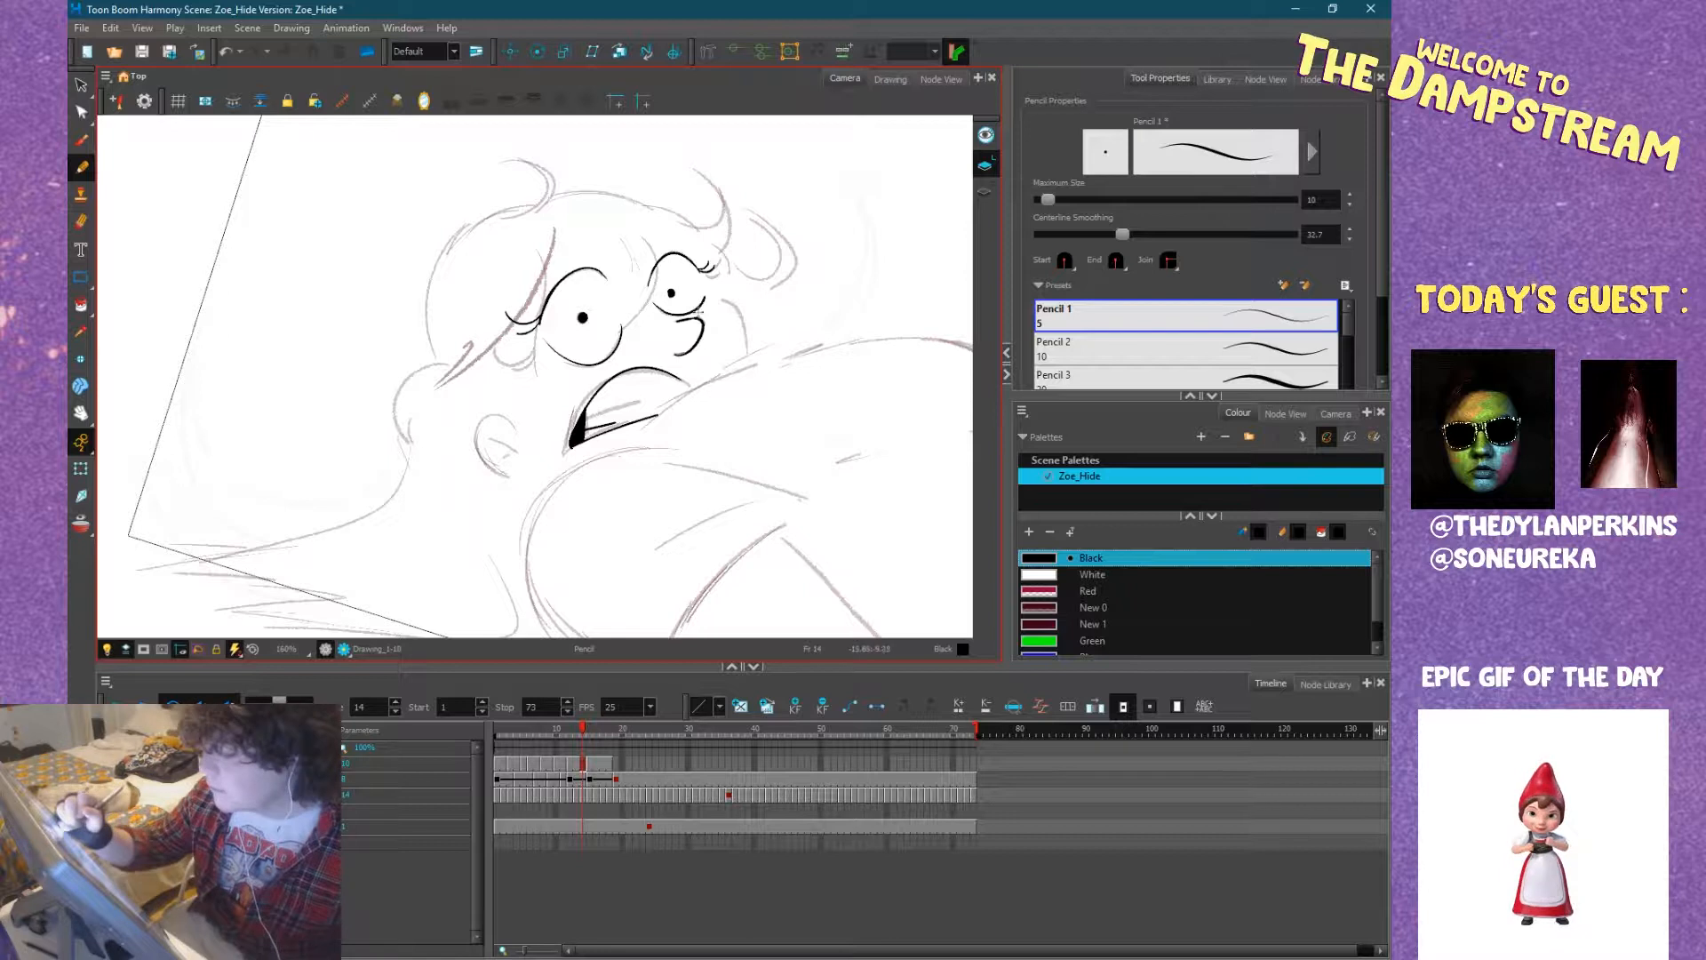
Ink the curved hem of the short sleeve and the outer edge of the sleeve around the shoulder.
mouse_move(771, 405)
left_mouse_down()
mouse_move(639, 314)
mouse_move(725, 394)
mouse_move(712, 378)
left_mouse_up()
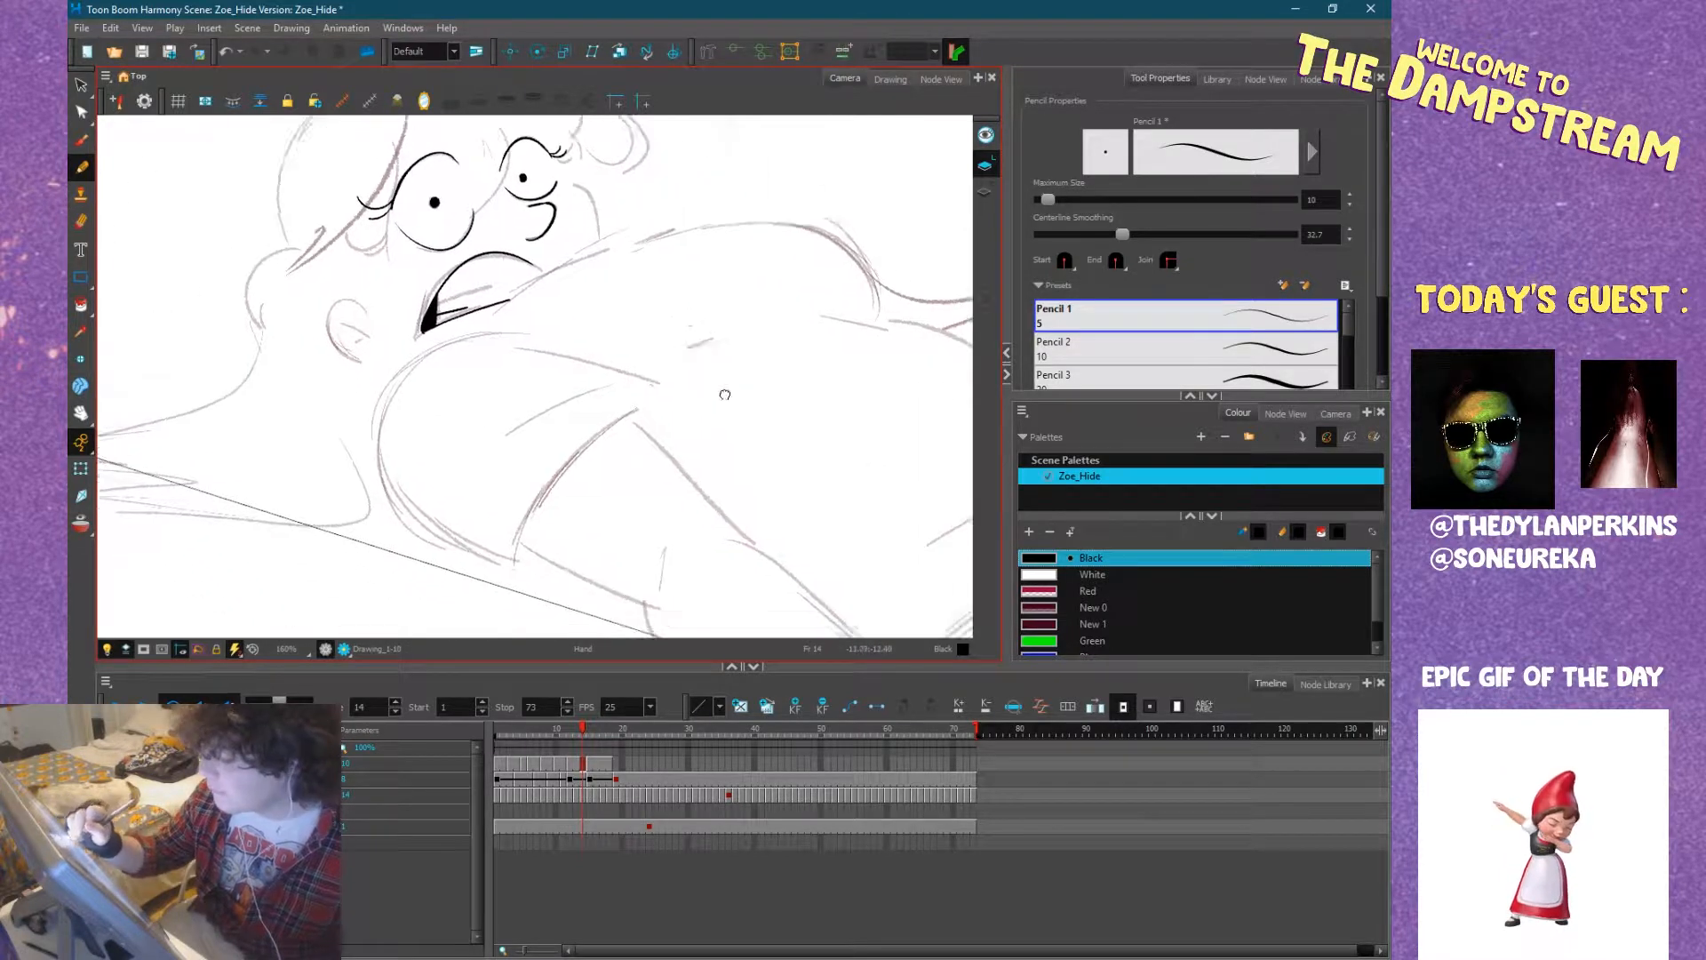
mouse_move(507, 542)
left_mouse_down()
mouse_move(566, 445)
mouse_move(645, 388)
left_mouse_up()
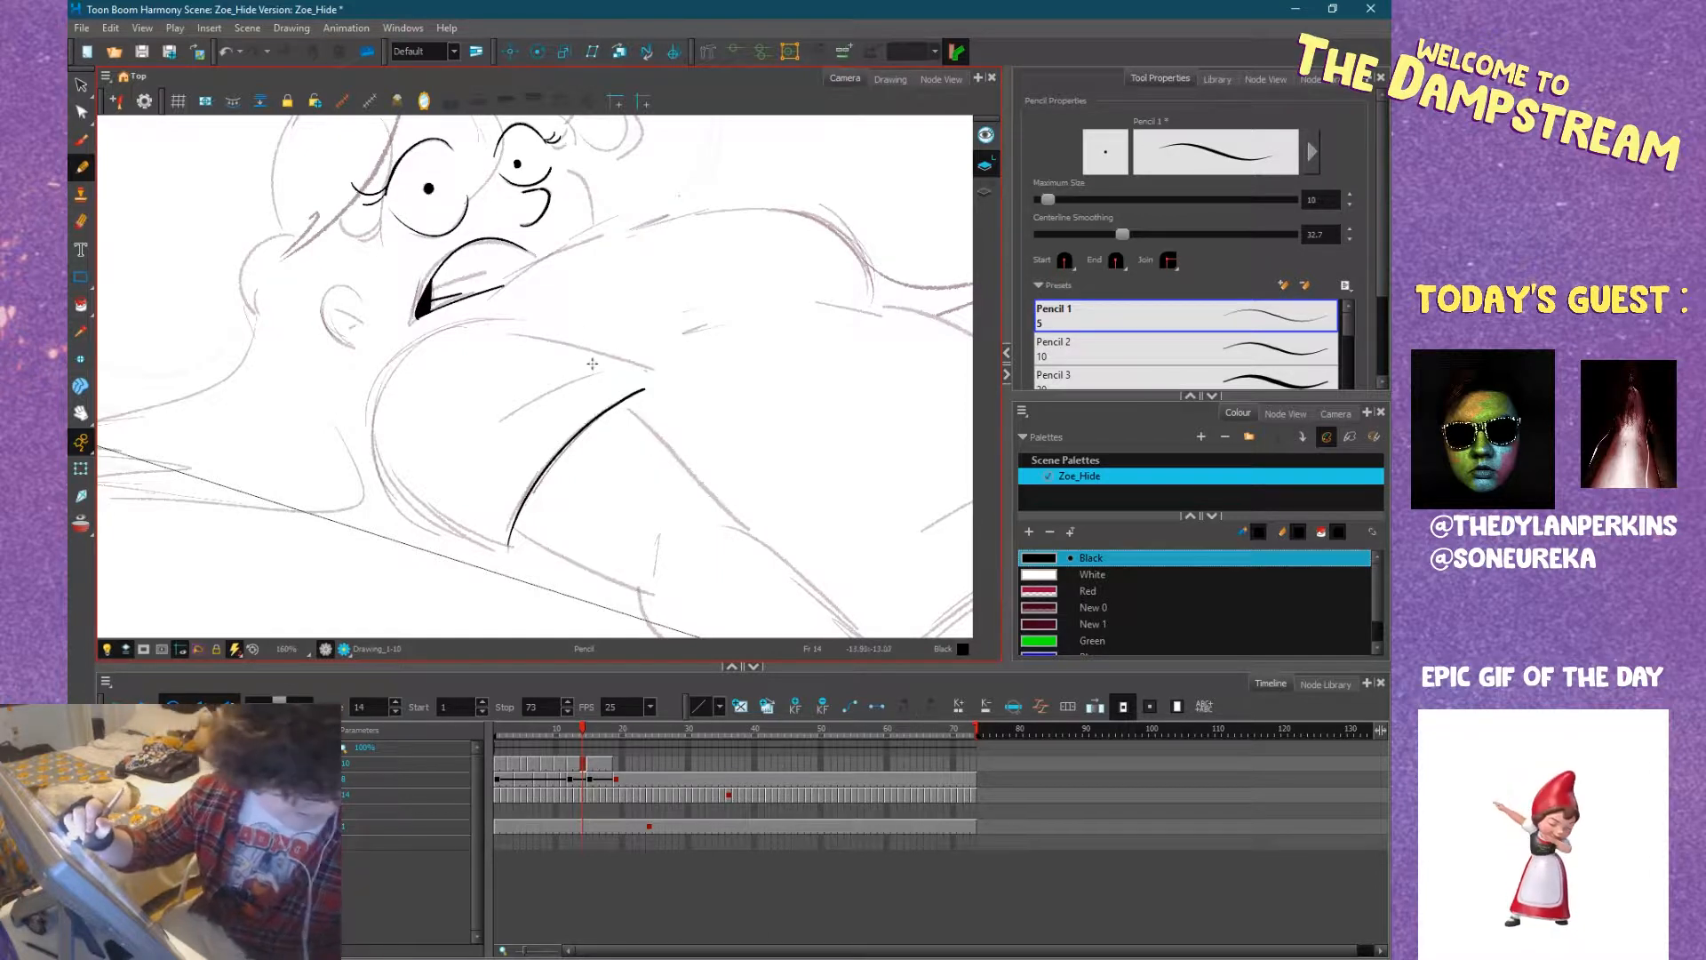
key("ctrl+alt")
mouse_move(648, 361)
left_mouse_down()
mouse_move(564, 563)
mouse_move(533, 569)
left_mouse_up()
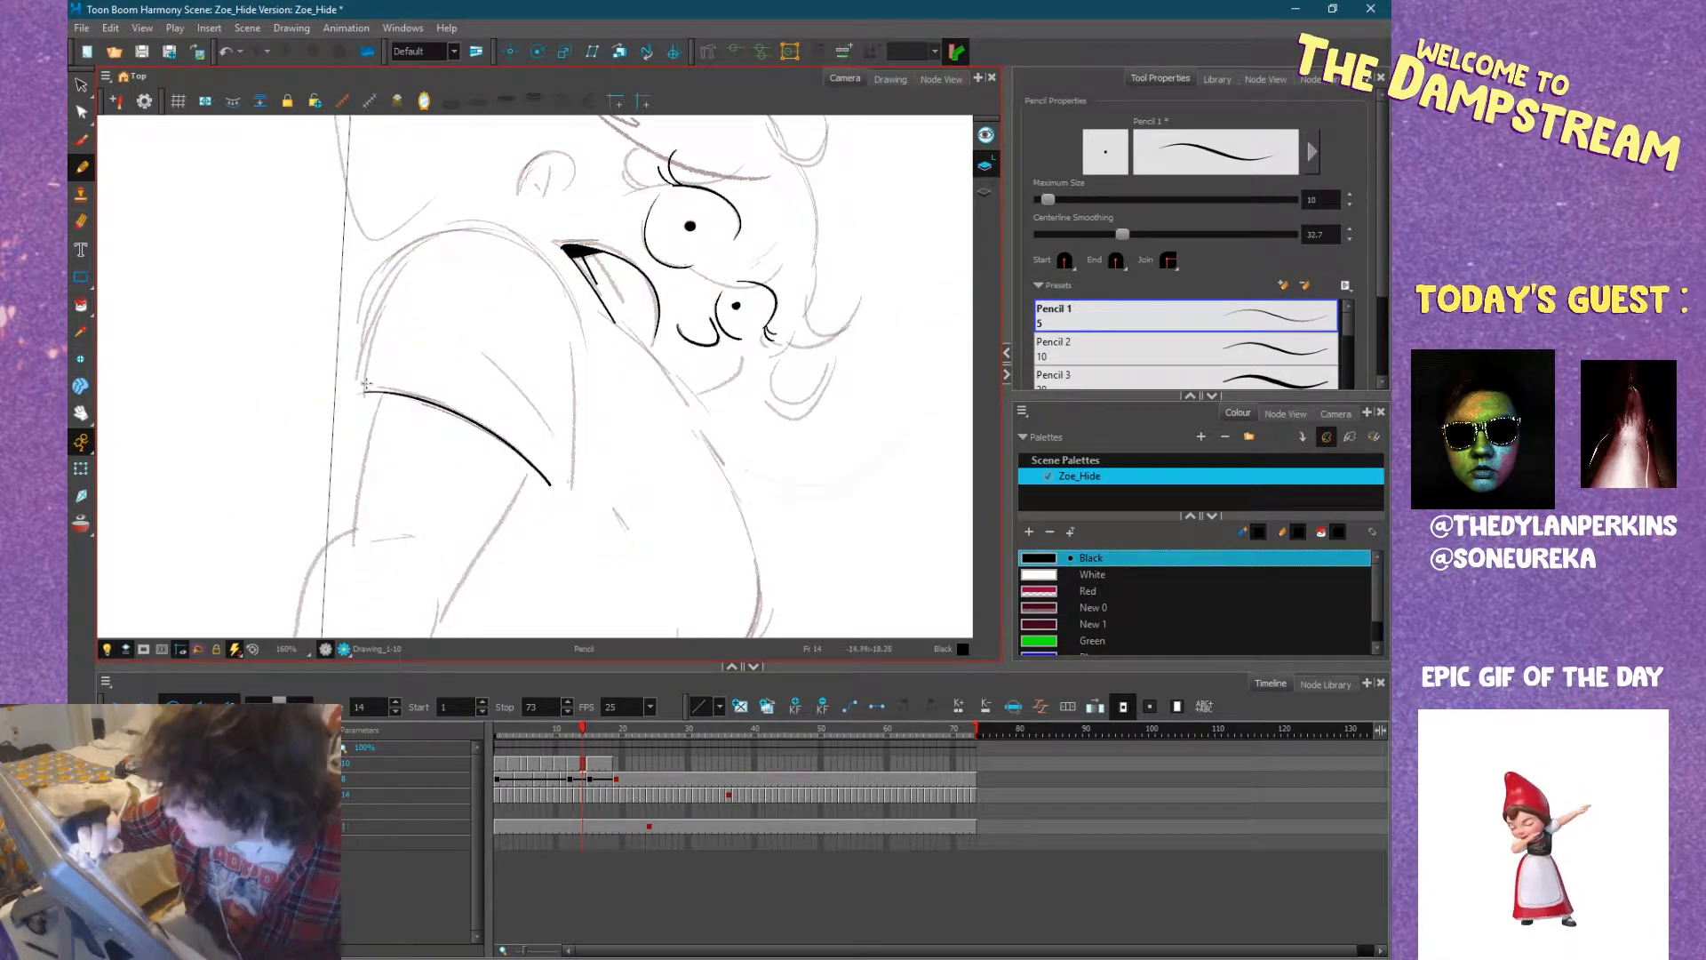
mouse_move(363, 392)
left_mouse_down()
mouse_move(398, 258)
mouse_move(463, 231)
left_mouse_up()
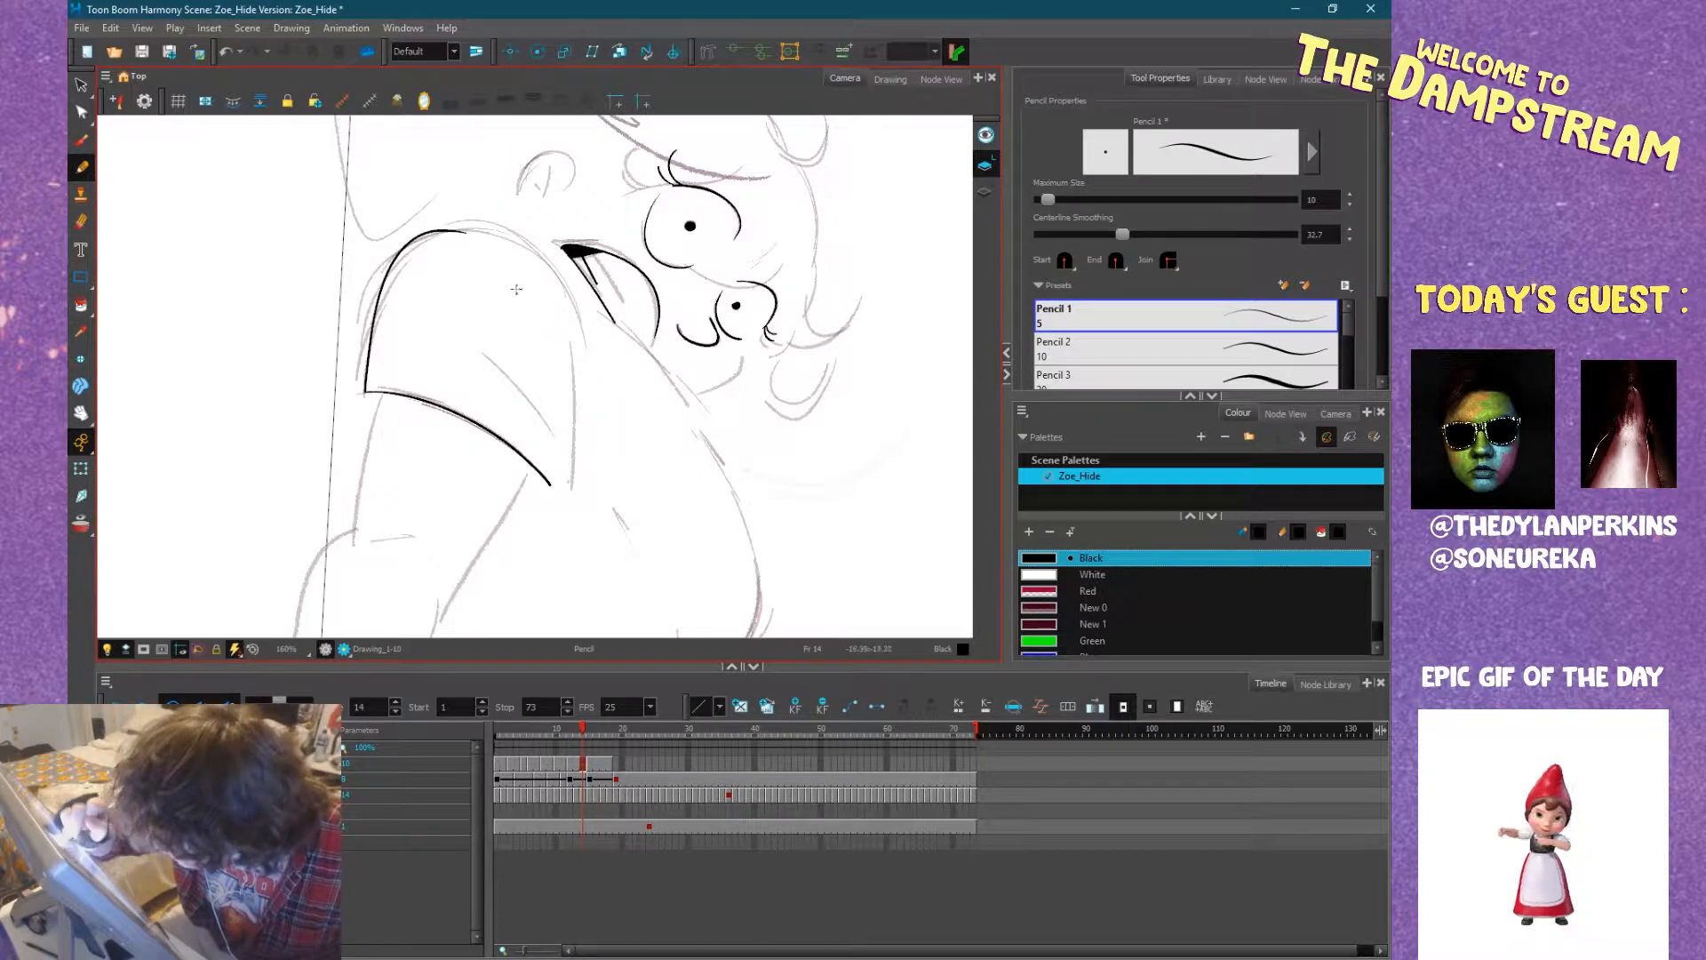
key("ctrl+alt")
mouse_move(680, 524)
left_mouse_down()
mouse_move(728, 407)
mouse_move(706, 293)
mouse_move(743, 338)
left_mouse_up()
Ink both contours of the arm from the sleeve hem past the elbow, with the small crease at the elbow.
key("space")
left_click_drag(758, 432, 533, 238)
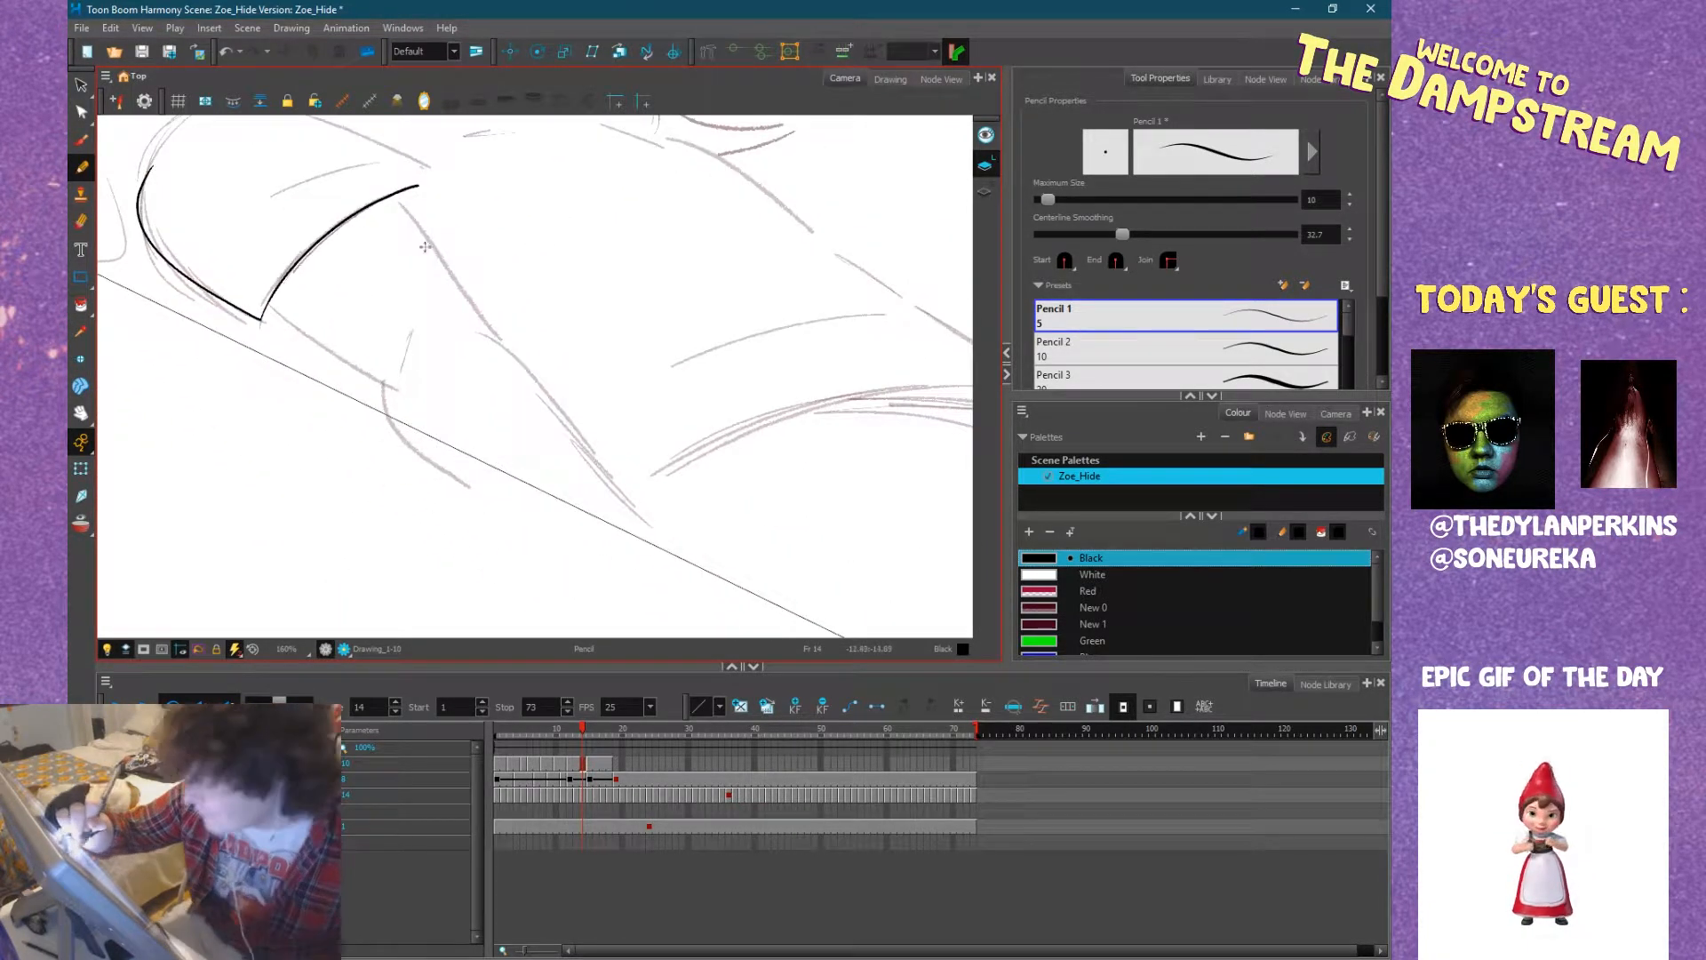
left_click_drag(397, 196, 491, 337)
mouse_move(268, 307)
left_mouse_down()
mouse_move(385, 389)
mouse_move(414, 360)
mouse_move(414, 323)
mouse_move(383, 411)
mouse_move(468, 489)
left_mouse_up()
key("ctrl+z")
left_click_drag(381, 387, 475, 492)
mouse_move(485, 333)
left_mouse_down()
mouse_move(565, 401)
mouse_move(673, 565)
left_mouse_up()
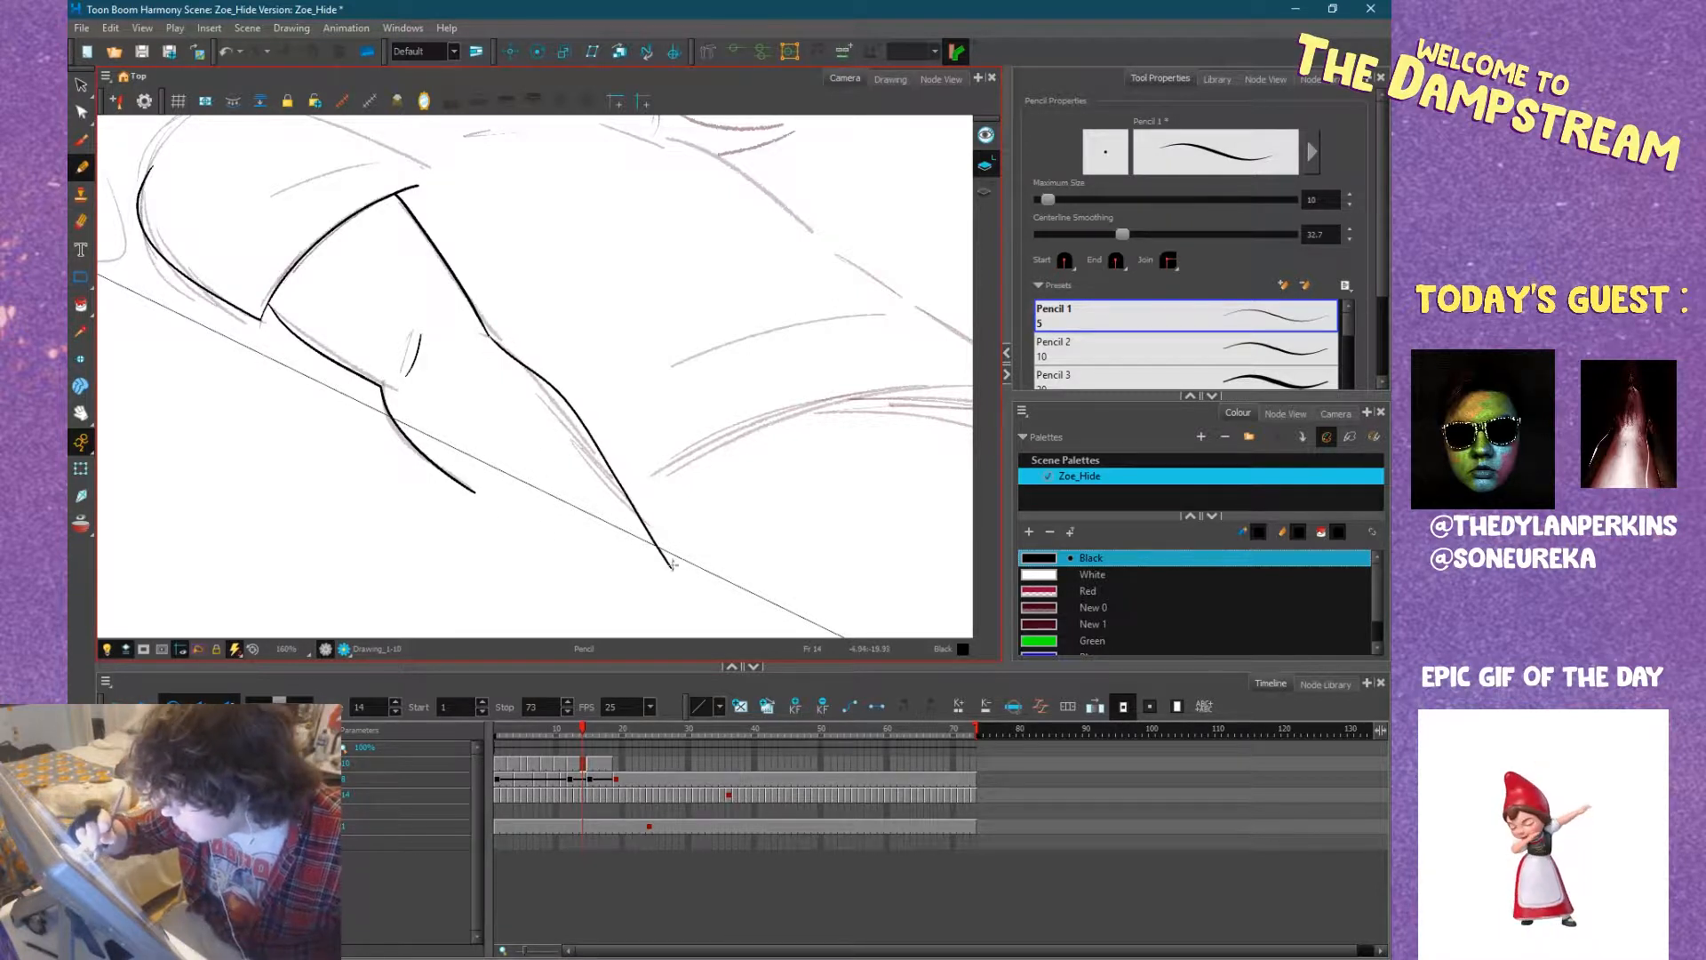
Add a short fold line to the sleeve and ink the sleeve's inner edge running to the hem corner.
mouse_move(750, 506)
left_mouse_down()
mouse_move(769, 408)
mouse_move(693, 426)
mouse_move(704, 449)
left_mouse_up()
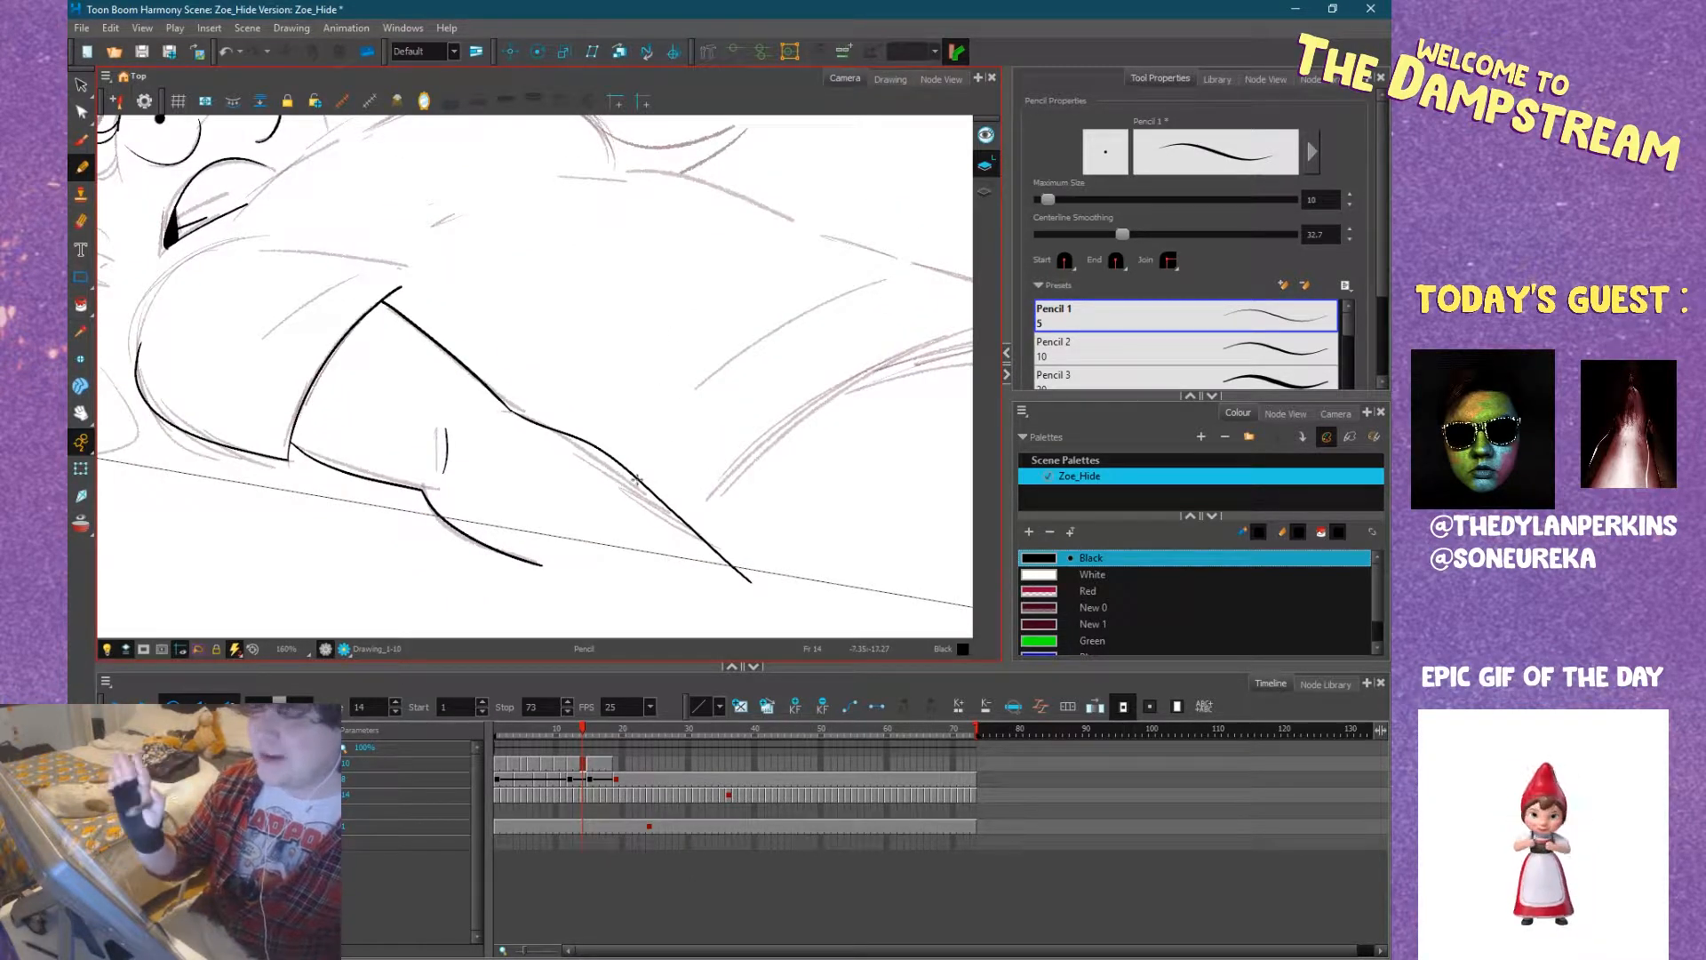
mouse_move(559, 389)
left_mouse_down()
mouse_move(662, 450)
mouse_move(590, 316)
left_mouse_up()
left_click_drag(517, 430, 543, 494)
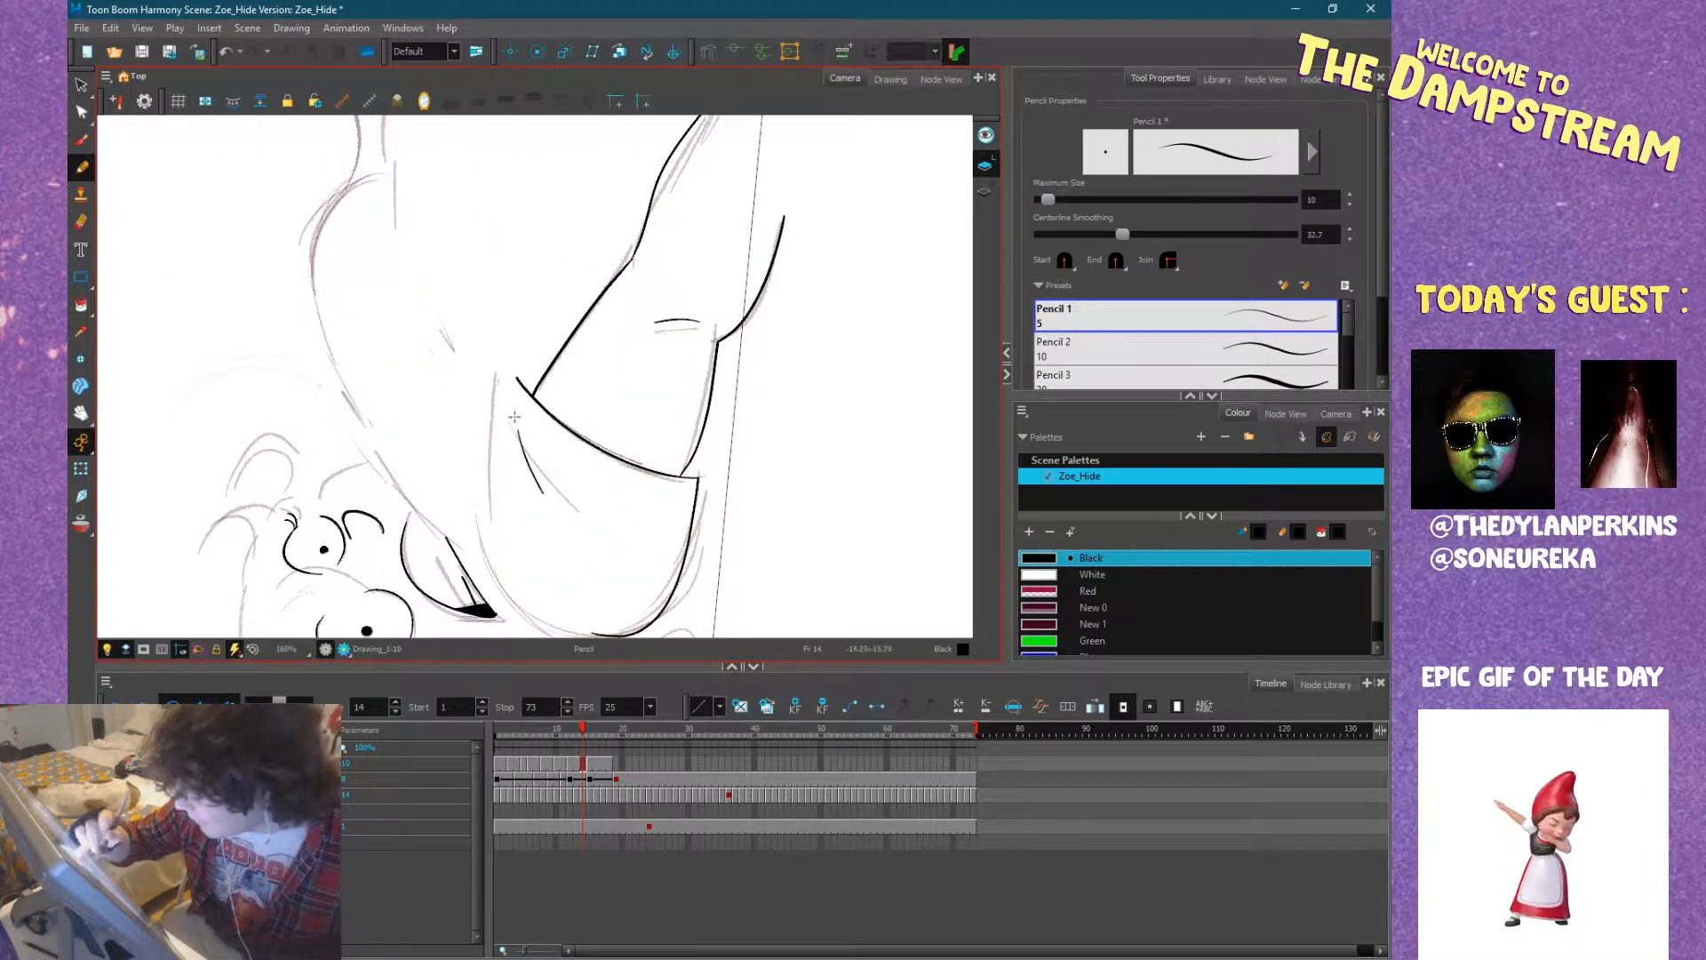
left_click_drag(517, 376, 510, 526)
mouse_move(730, 426)
left_mouse_down()
mouse_move(530, 649)
mouse_move(480, 615)
left_mouse_up()
left_click_drag(757, 388, 604, 622)
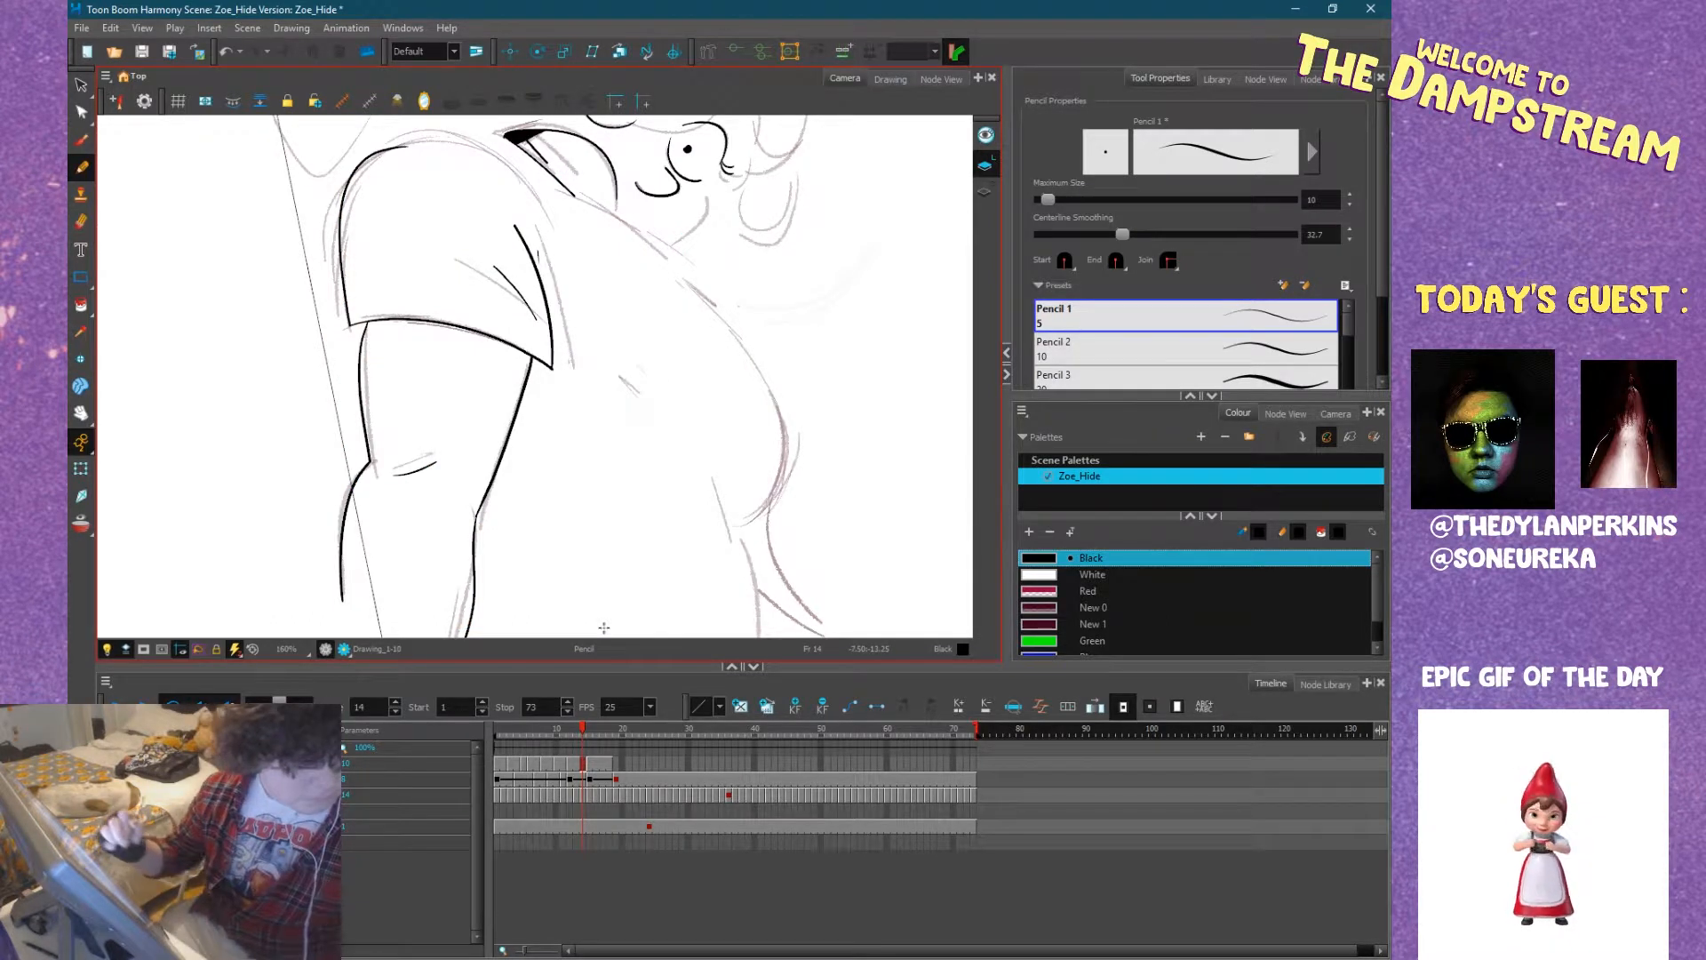
left_click_drag(781, 374, 603, 520)
mouse_move(692, 553)
left_mouse_down()
mouse_move(658, 563)
mouse_move(564, 457)
left_mouse_up()
mouse_move(411, 522)
left_mouse_down()
mouse_move(477, 547)
mouse_move(550, 483)
left_mouse_up()
key("ctrl+z")
left_click_drag(735, 492, 506, 187)
mouse_move(553, 376)
left_mouse_down()
mouse_move(695, 421)
mouse_move(710, 374)
left_mouse_up()
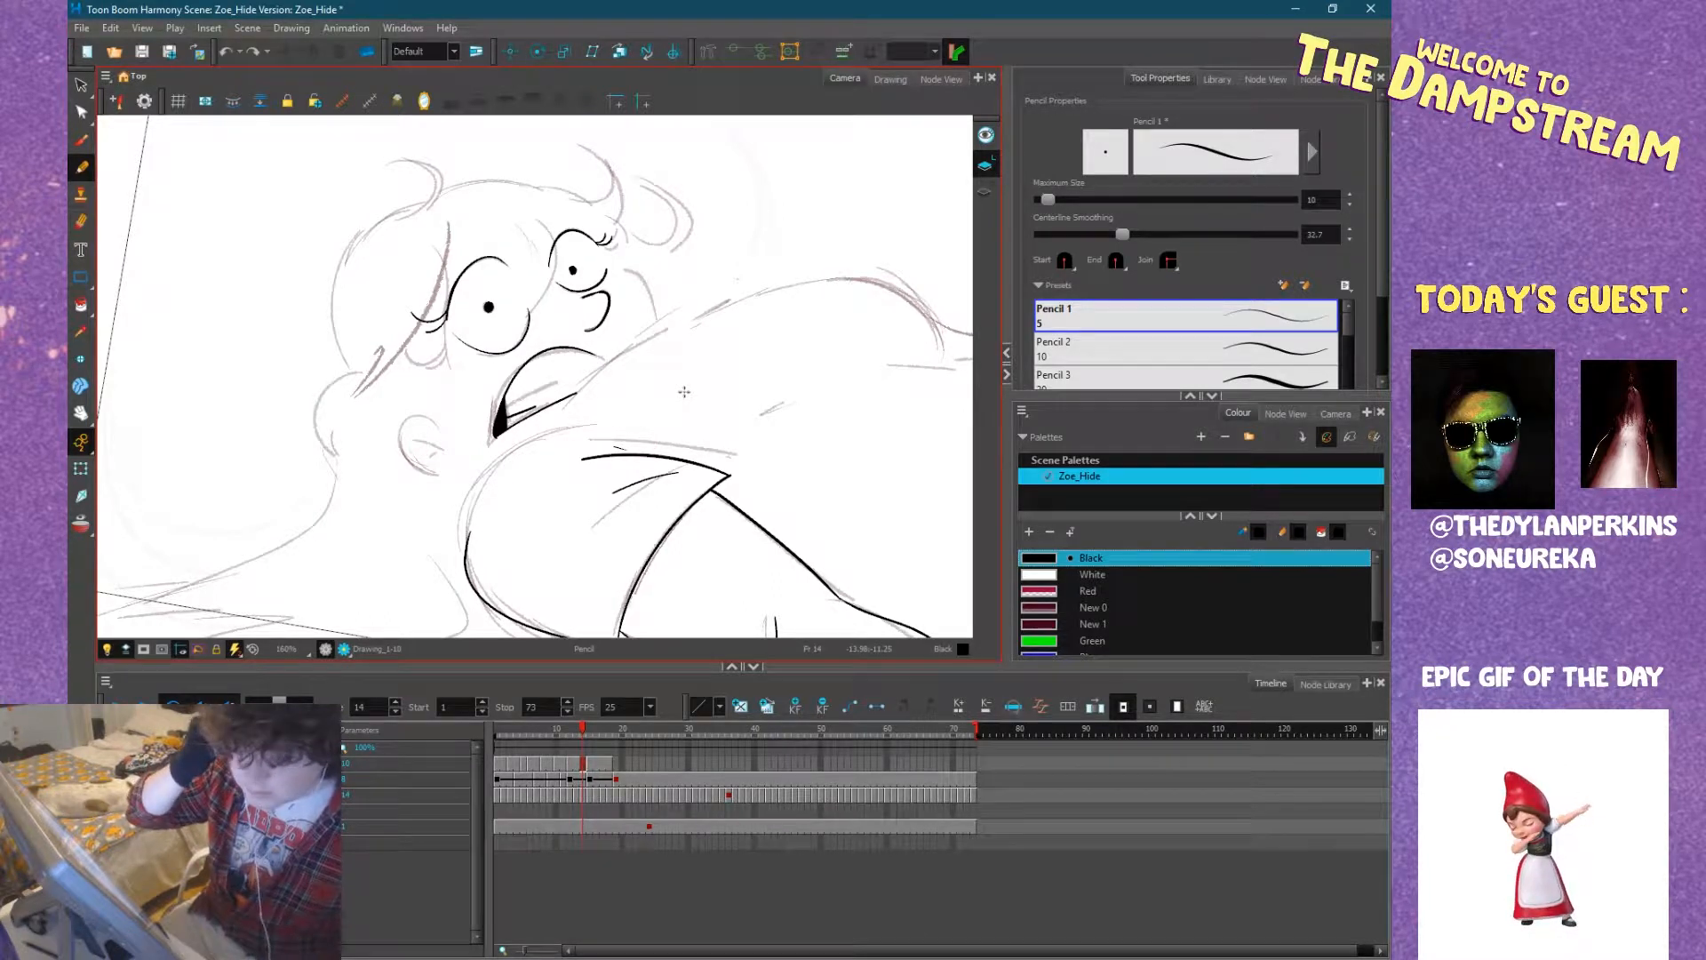
Flip back and forth through the neighbouring frames to compare the inked figure with the surrounding drawings, stopping at frame 15.
key("comma")
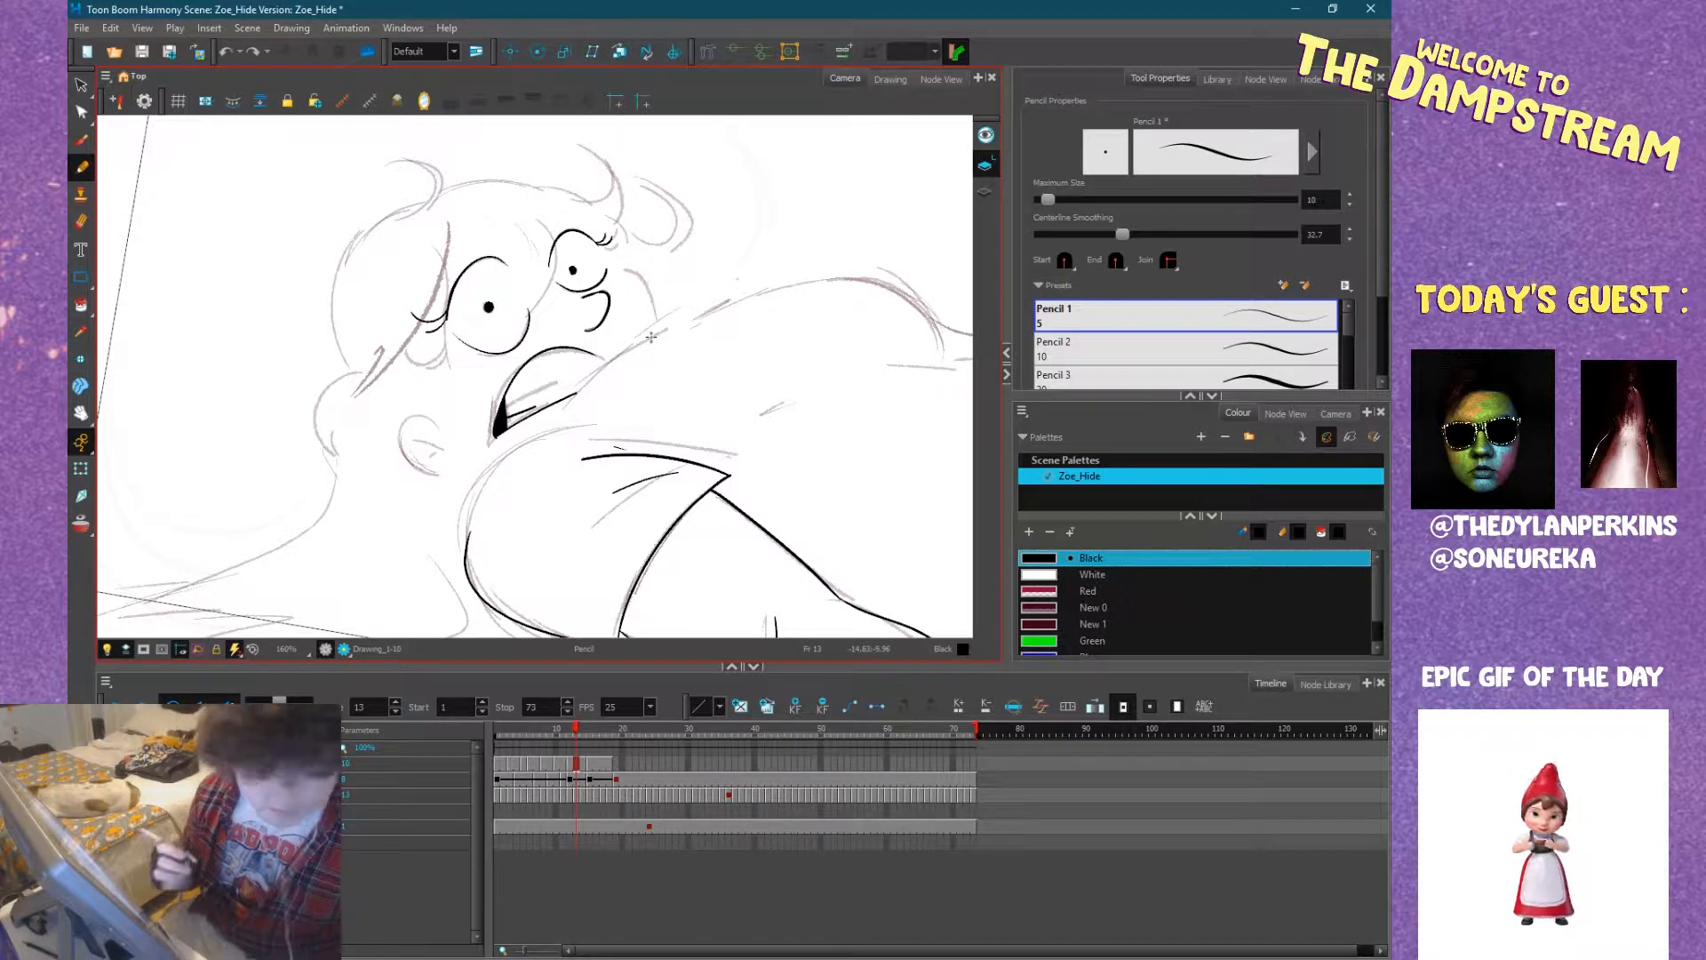
key("comma")
key("comma")
key("comma")
key("period")
key("period")
scroll(651, 336, "down", 2)
key("period")
key("period")
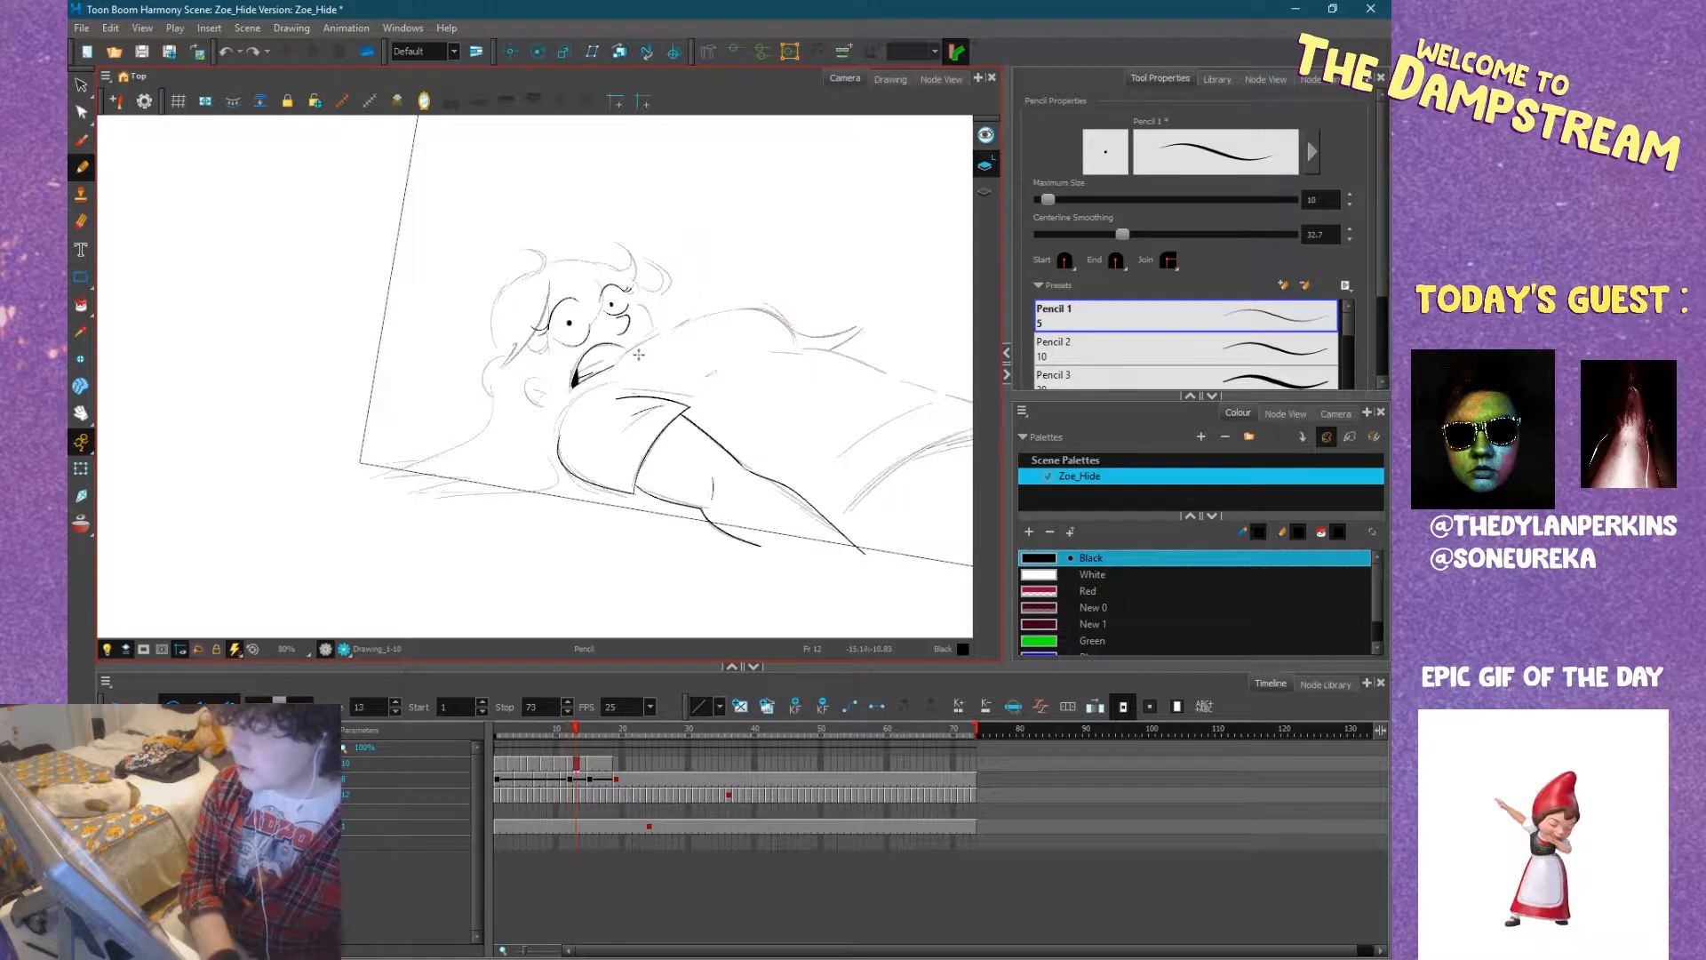
key("period")
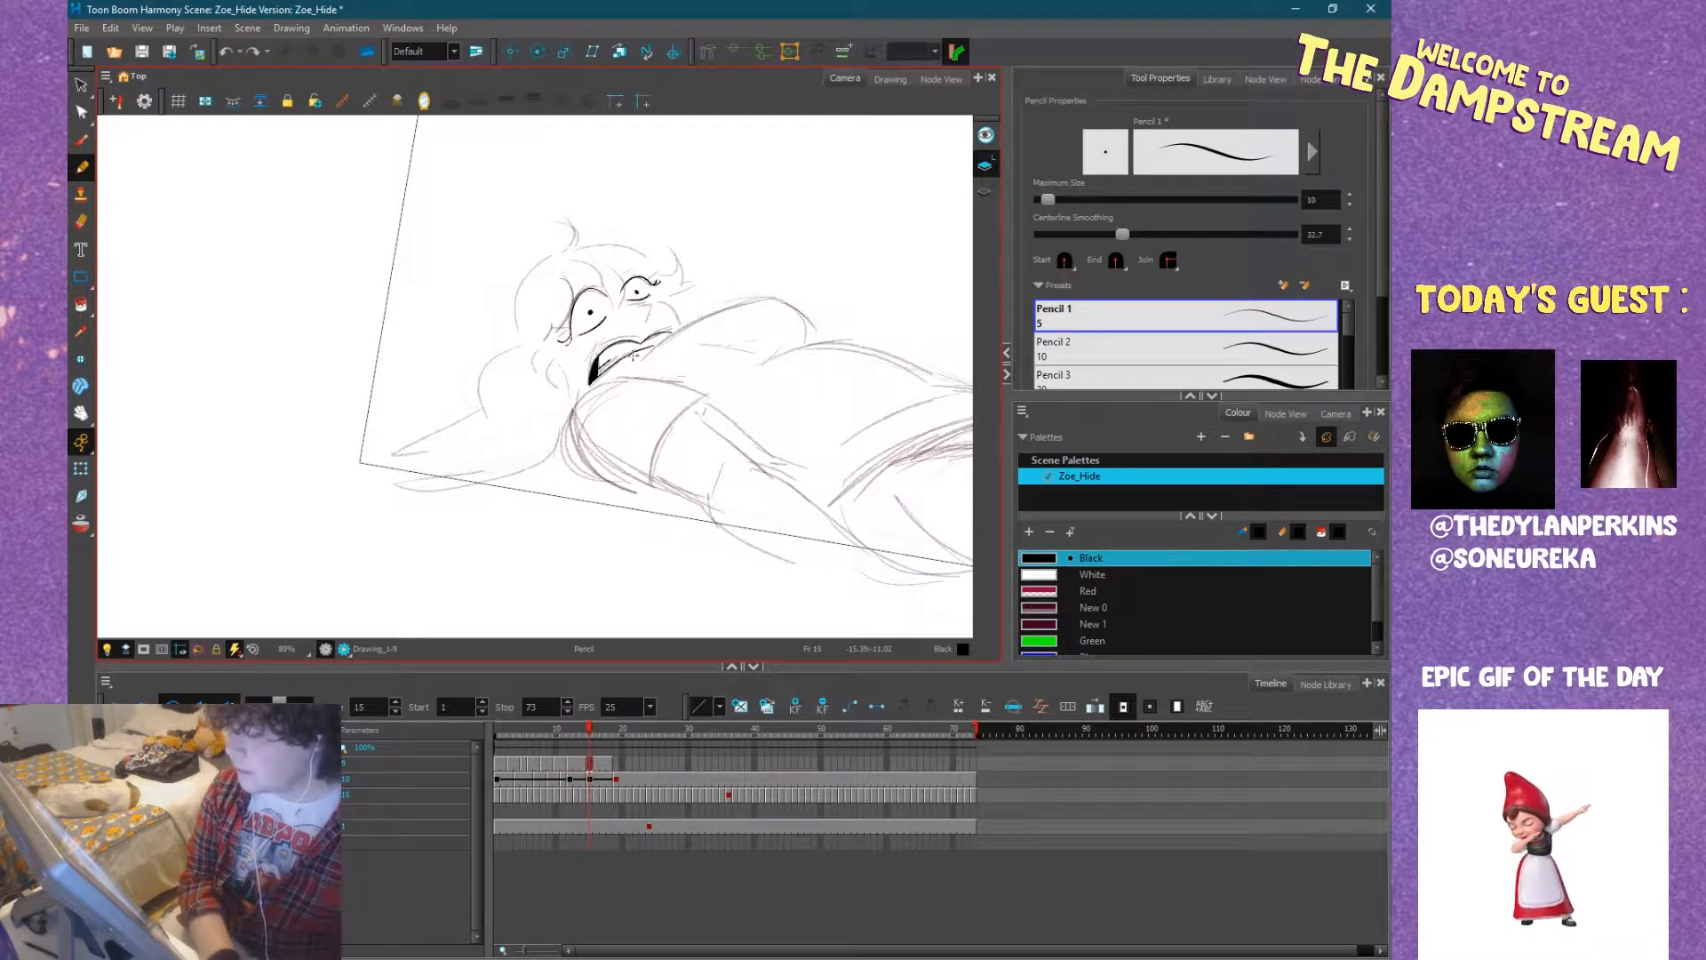
Compare the inked lying figure on frame 14 with the sitting pose on frame 11, ending on frame 12 for further inking.
scroll(653, 364, "up", 2)
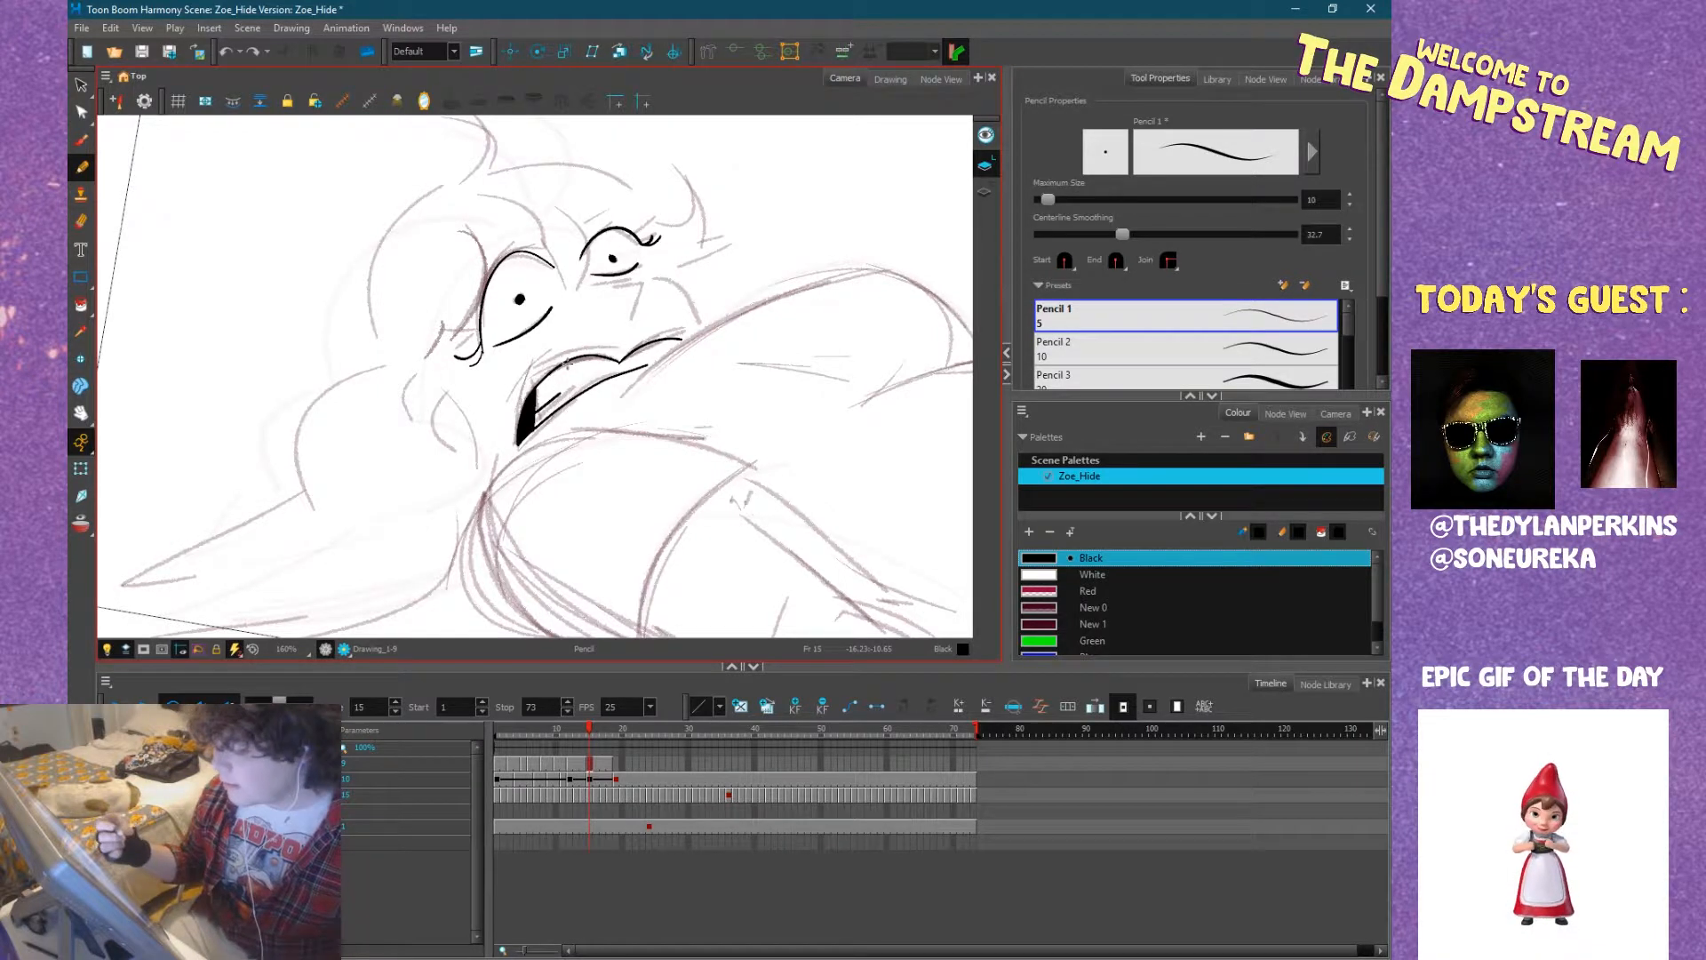
key("comma")
left_click_drag(566, 362, 601, 327)
mouse_move(638, 249)
left_mouse_down()
mouse_move(671, 265)
mouse_move(682, 302)
mouse_move(671, 251)
left_mouse_up()
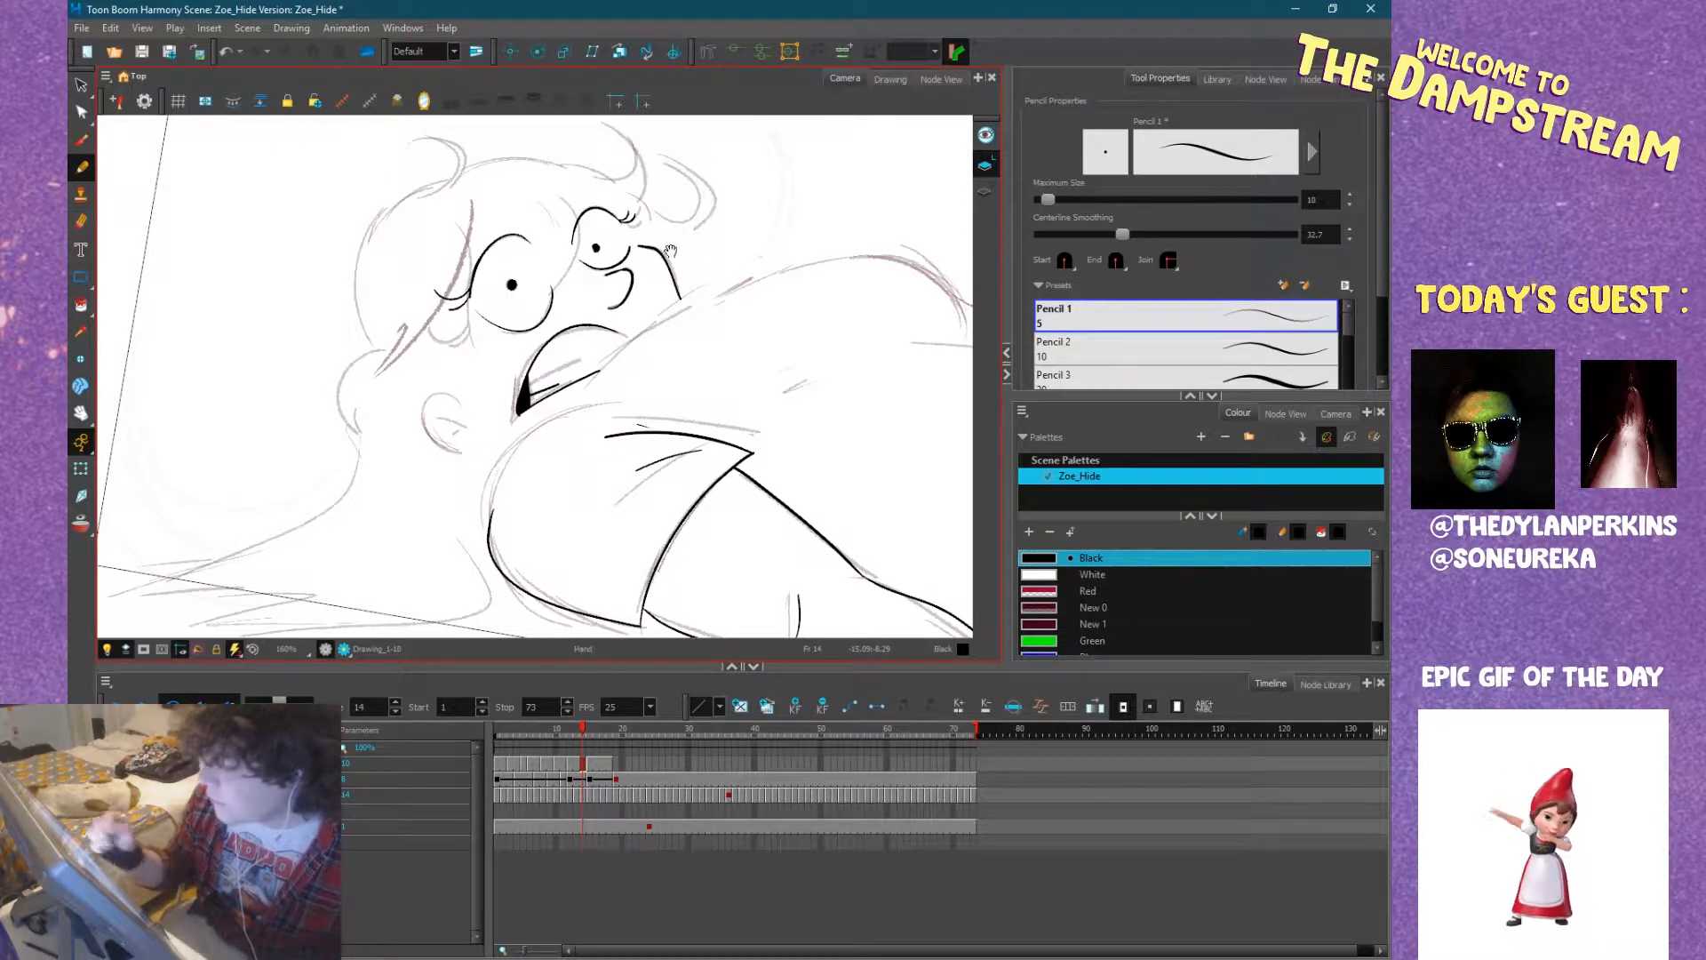
left_click_drag(751, 408, 521, 491)
mouse_move(629, 512)
left_mouse_down()
mouse_move(534, 461)
mouse_move(746, 475)
left_mouse_up()
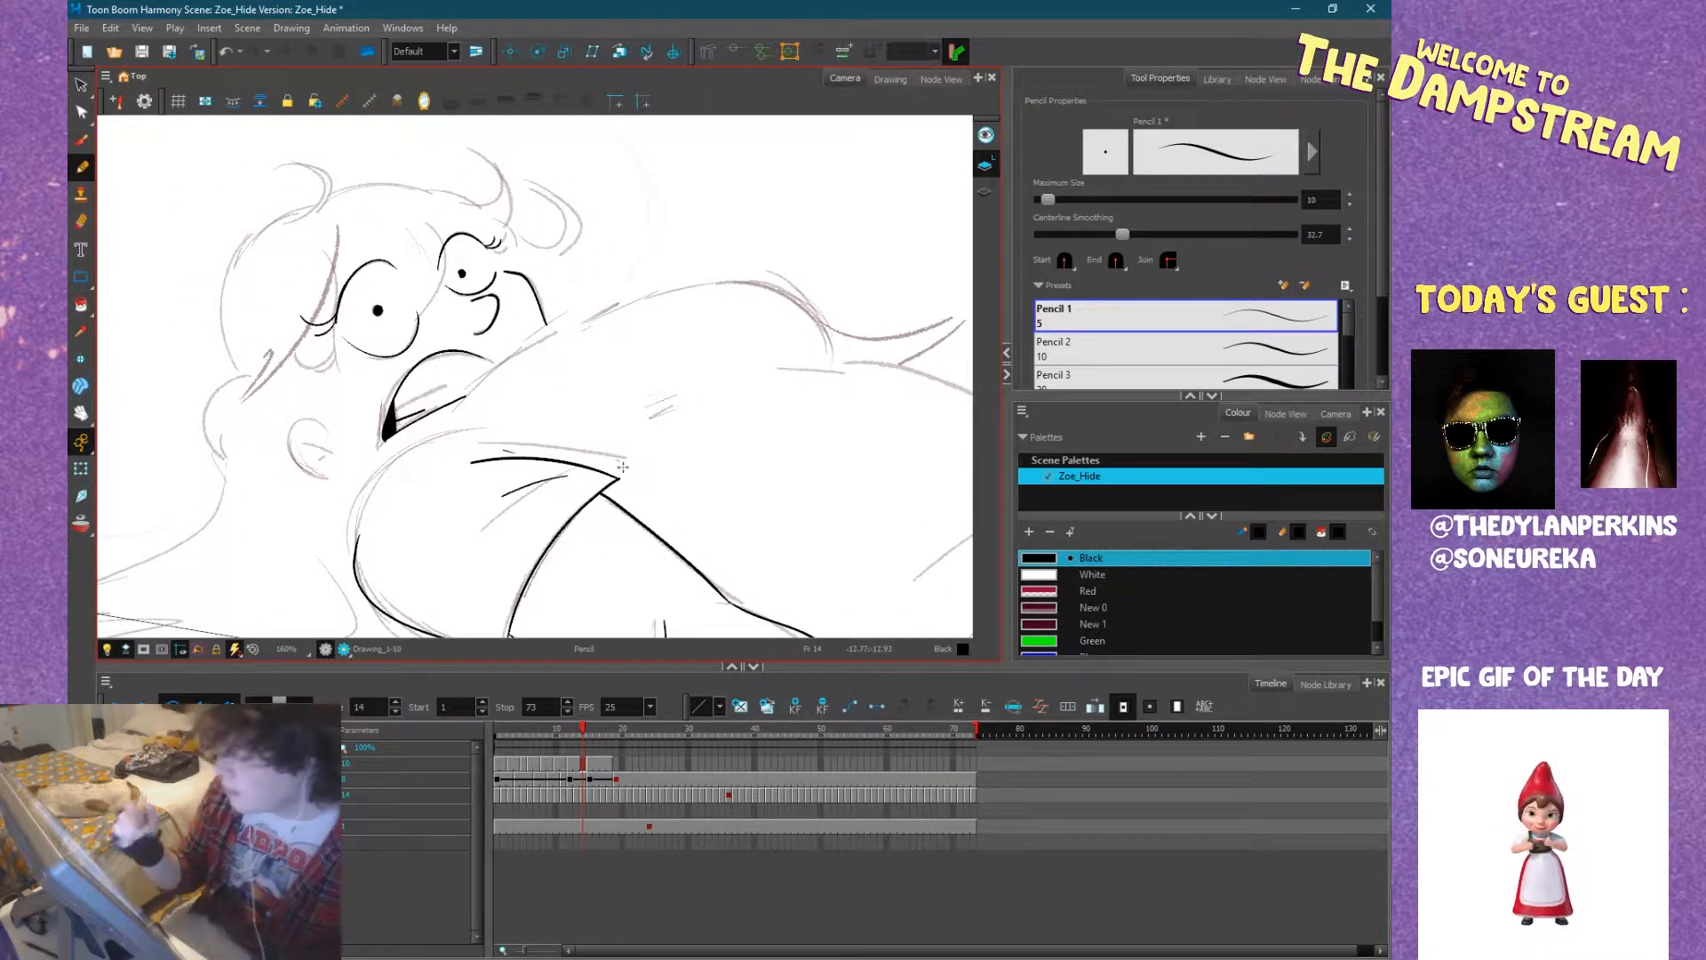
left_click_drag(490, 480, 616, 438)
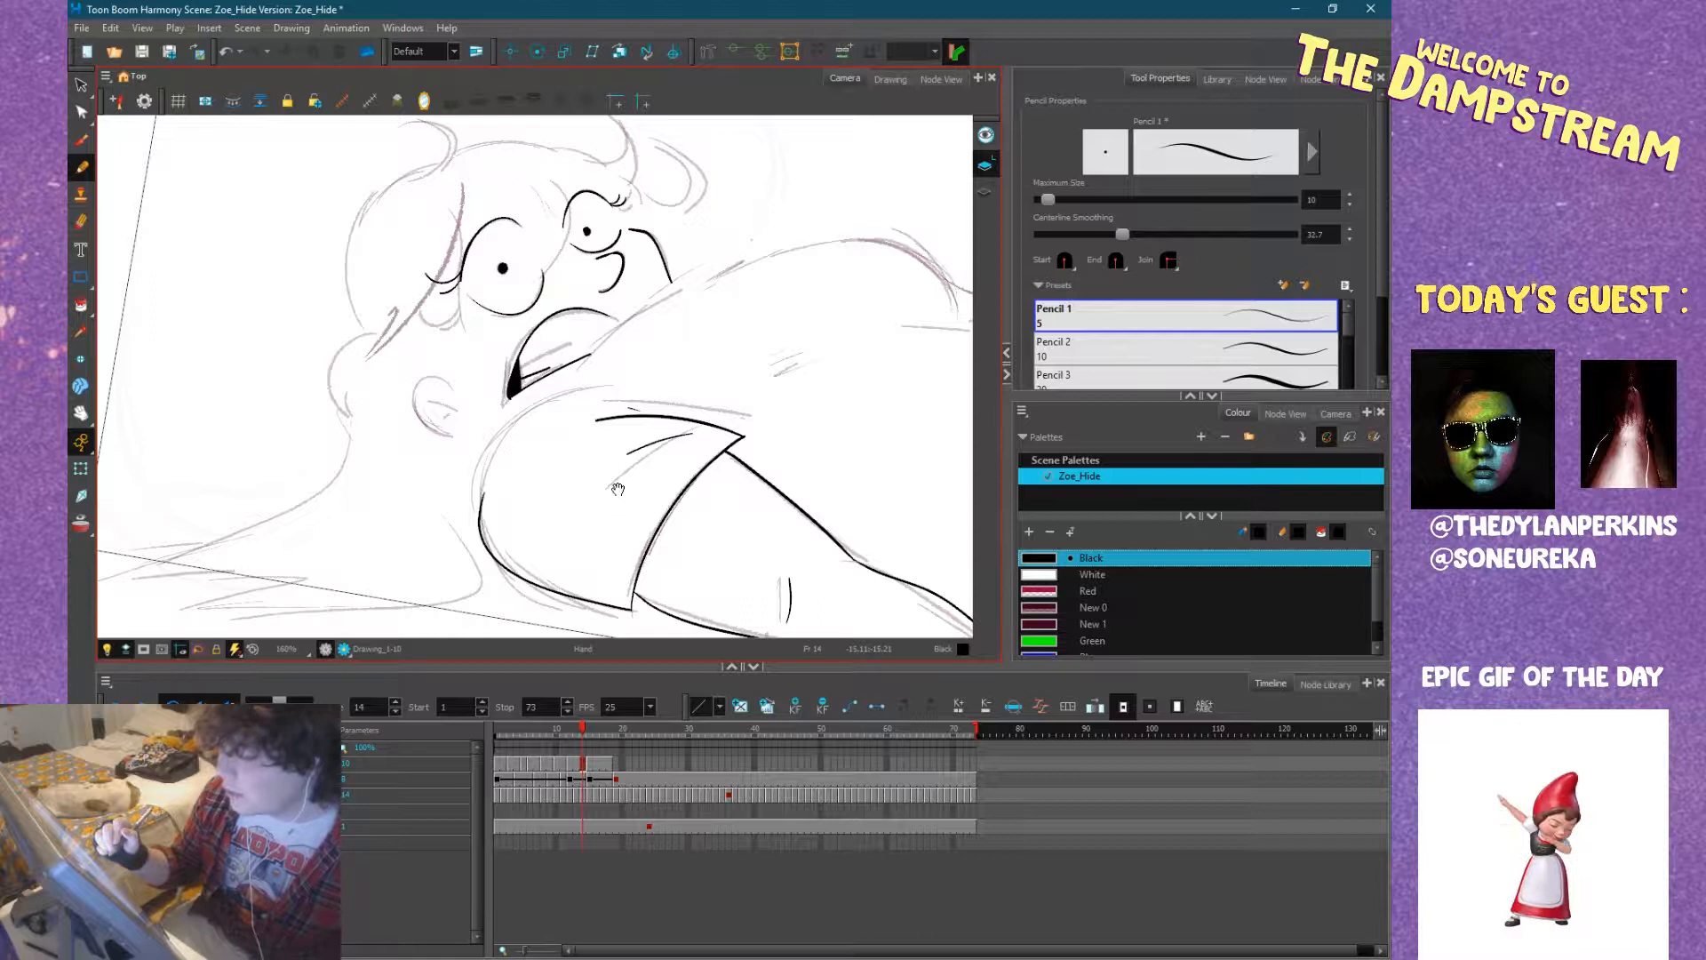
key("comma")
key("comma")
key("comma")
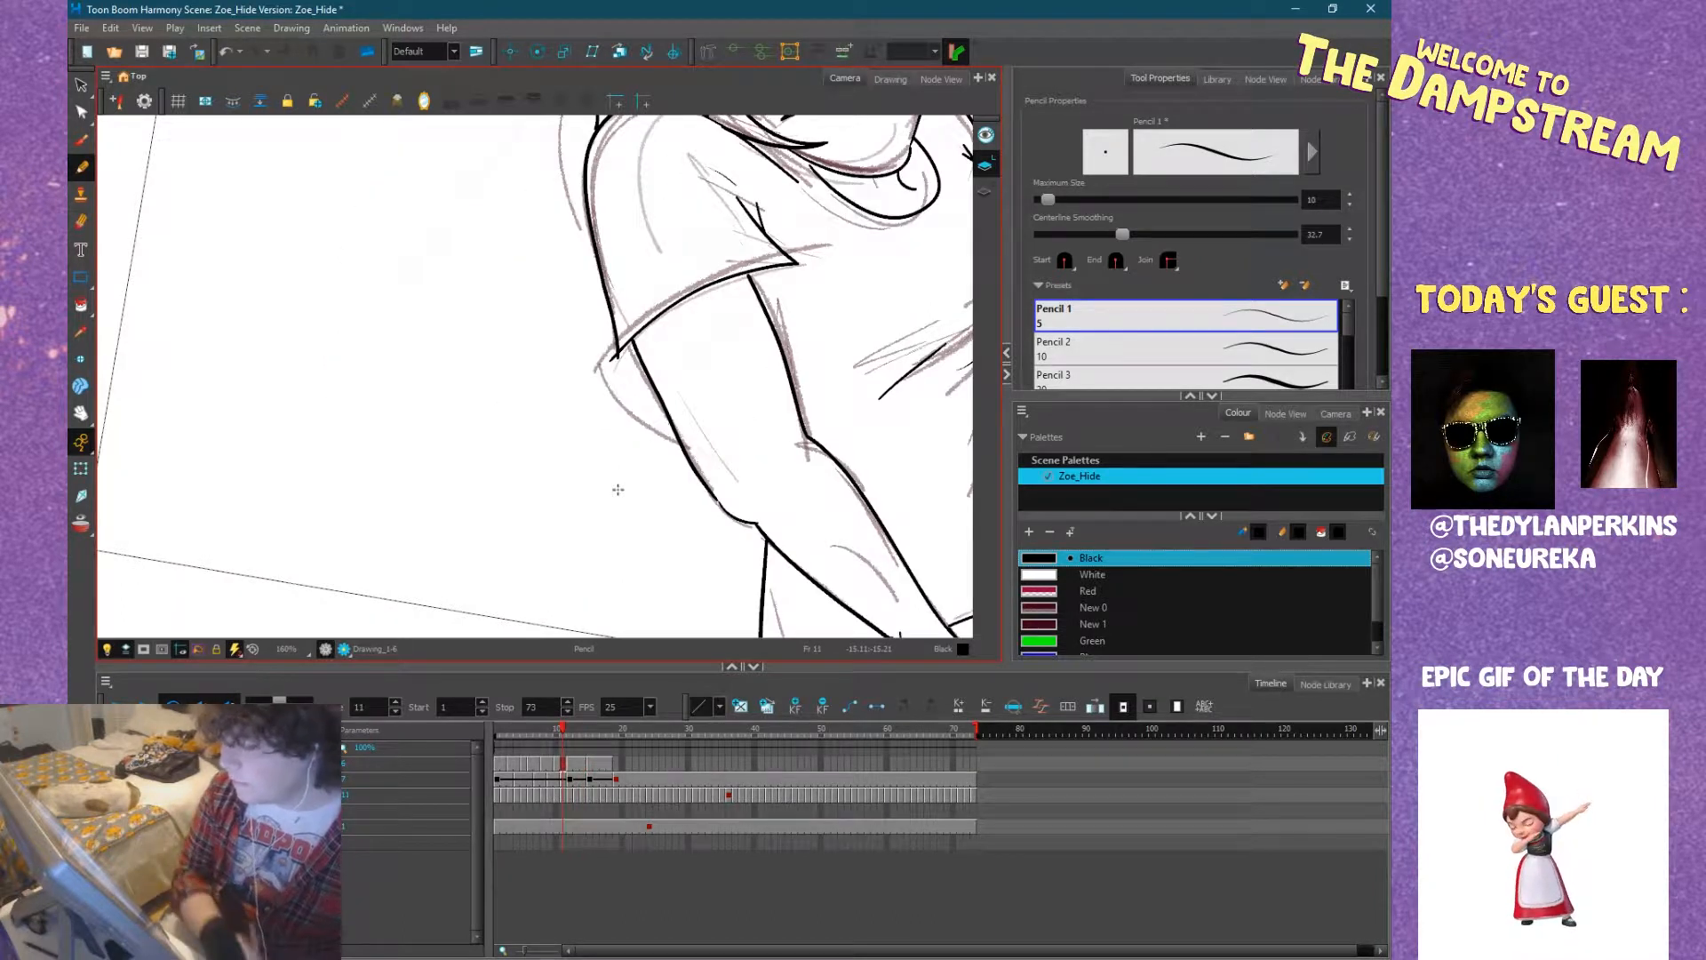
scroll(655, 398, "down", 4)
left_click_drag(698, 383, 571, 402)
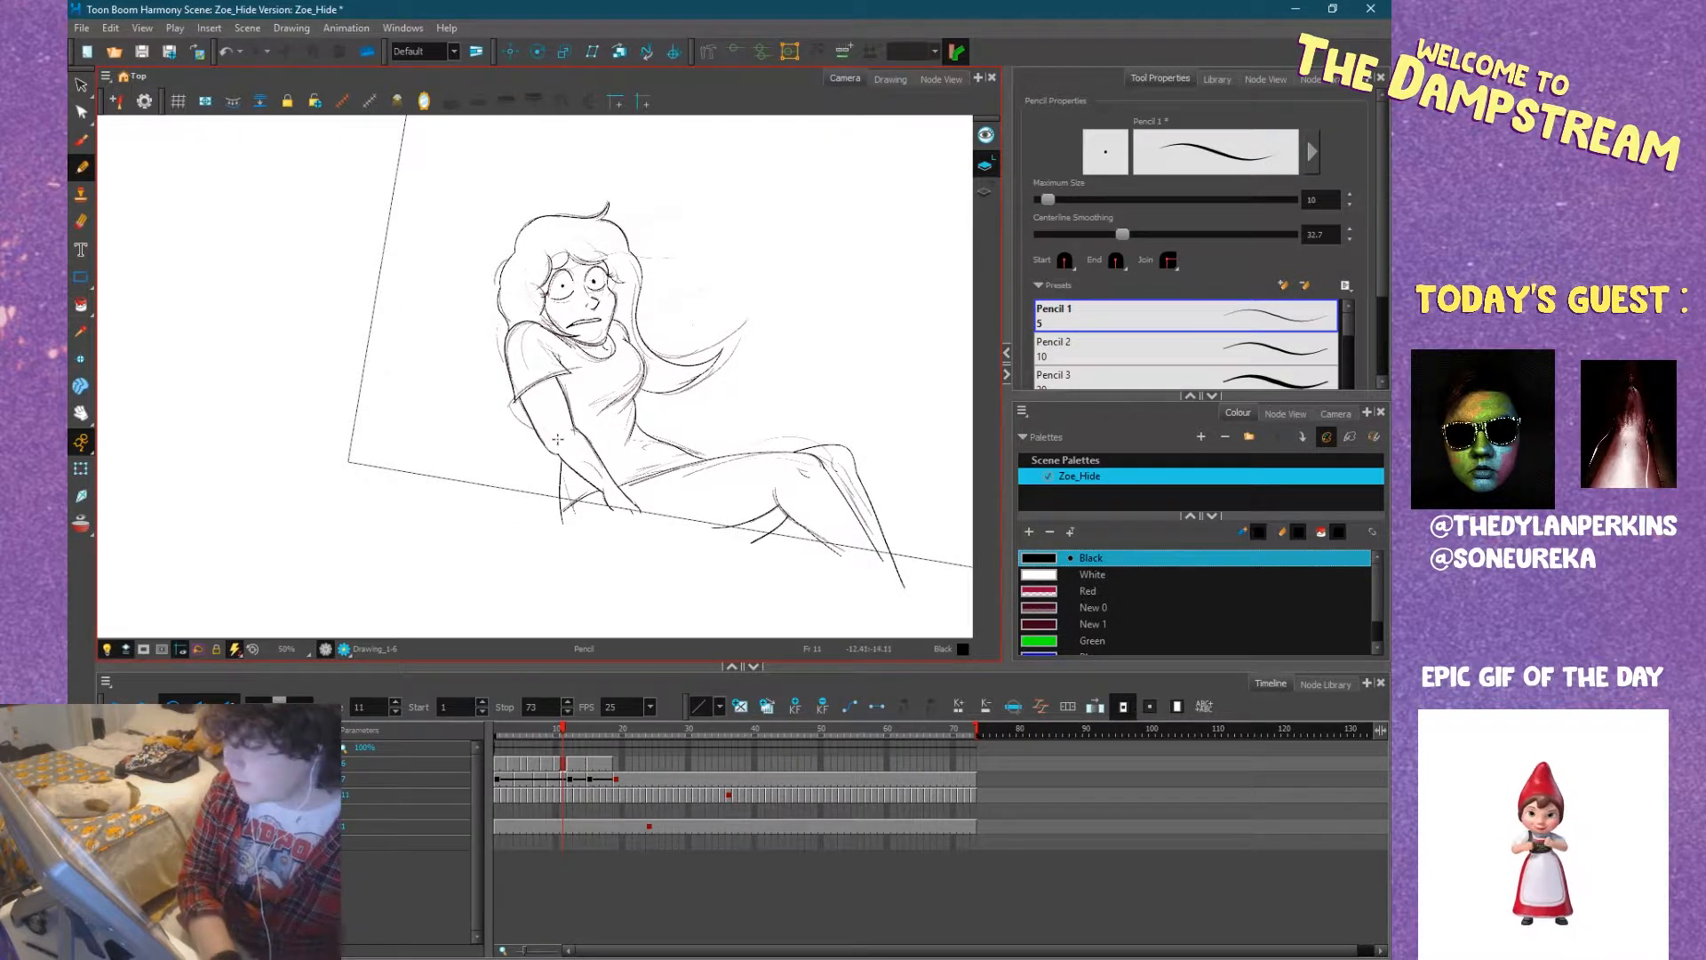
key("period")
scroll(505, 432, "up", 4)
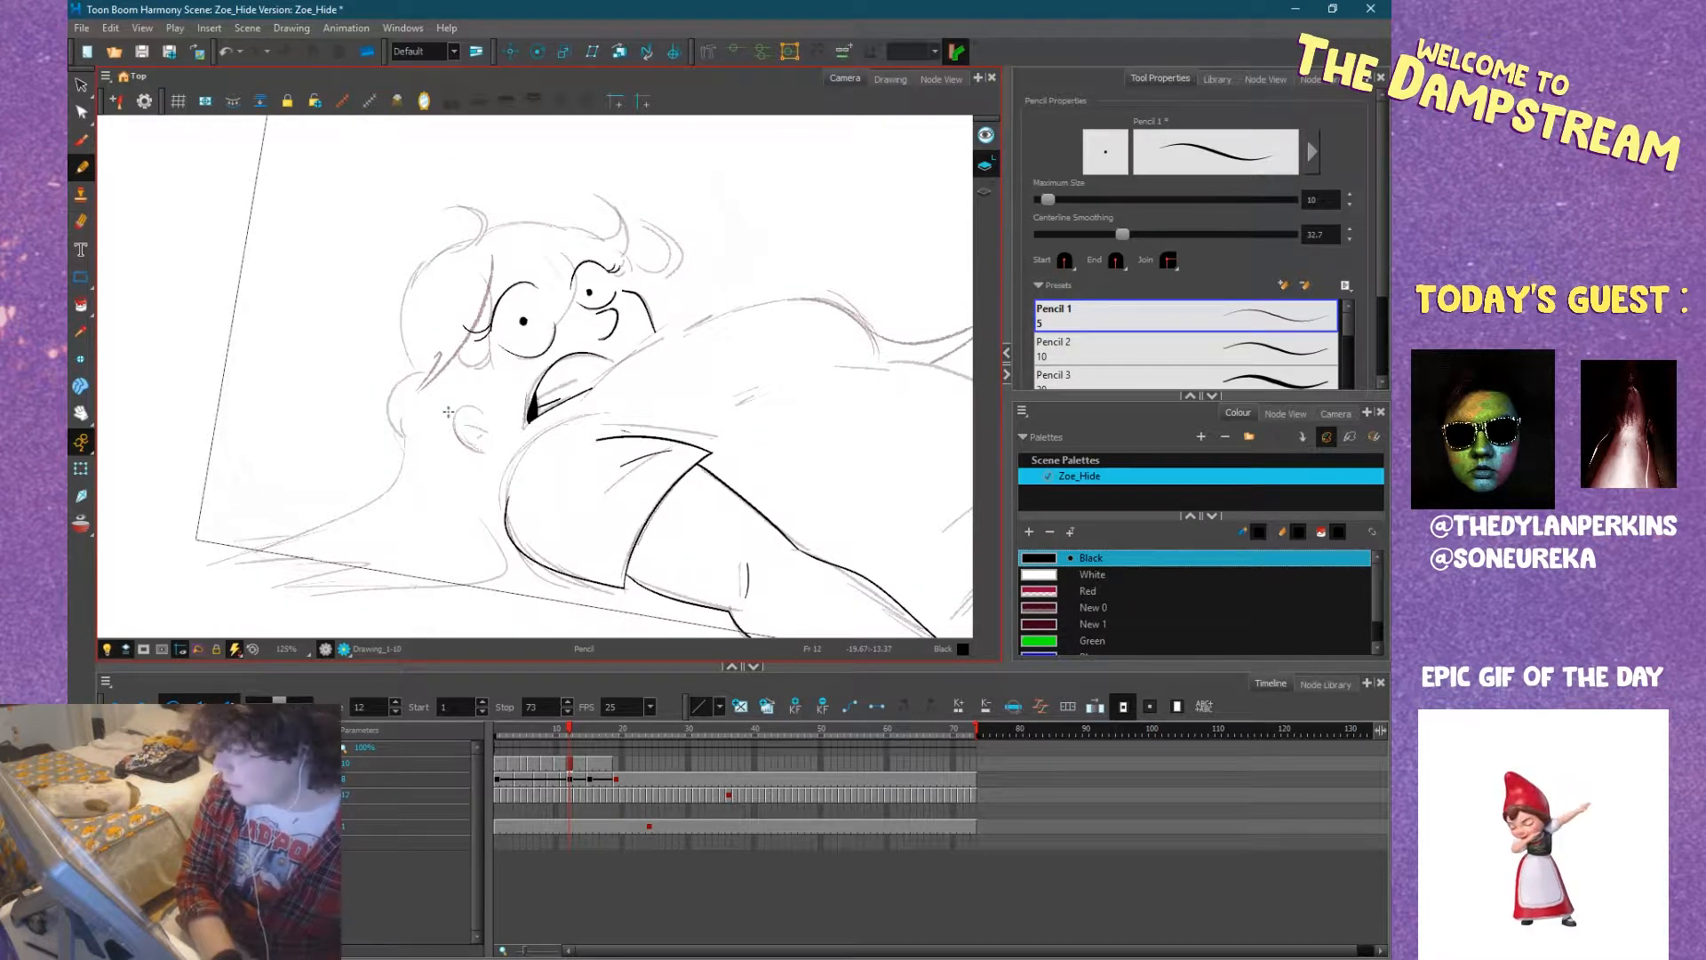
left_click_drag(449, 412, 488, 388)
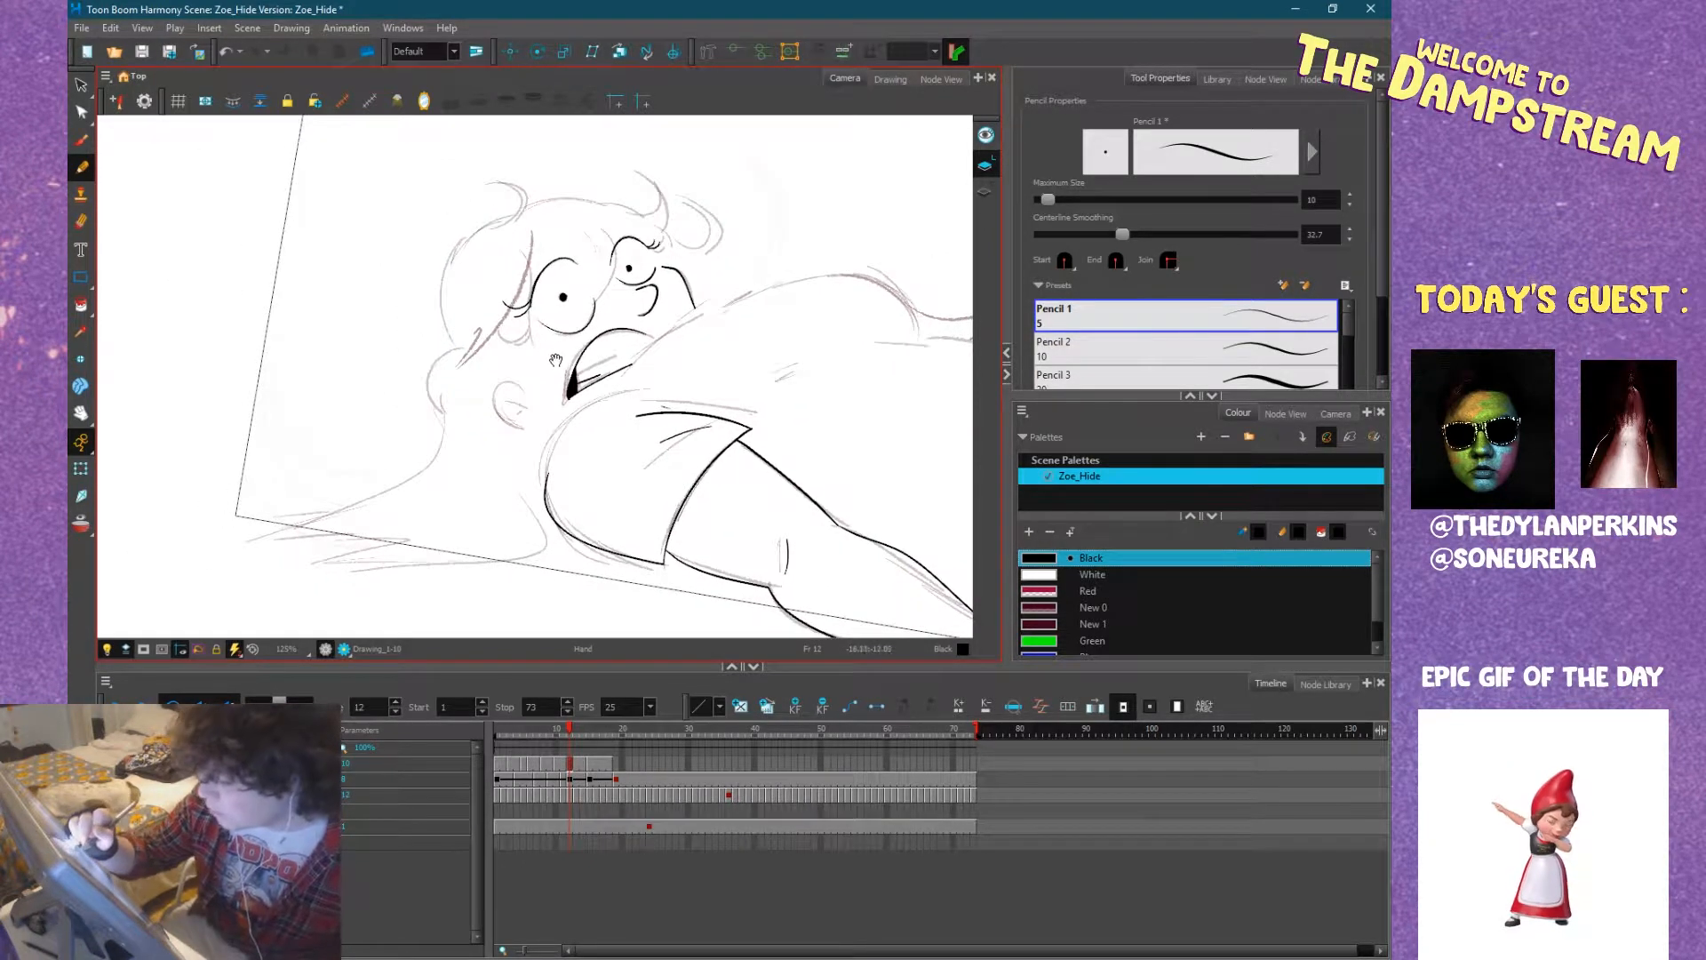
Ink the jaw line from below the near eye to the neck, and the hair's outer contour behind the ear and around the head.
left_click_drag(531, 331, 541, 449)
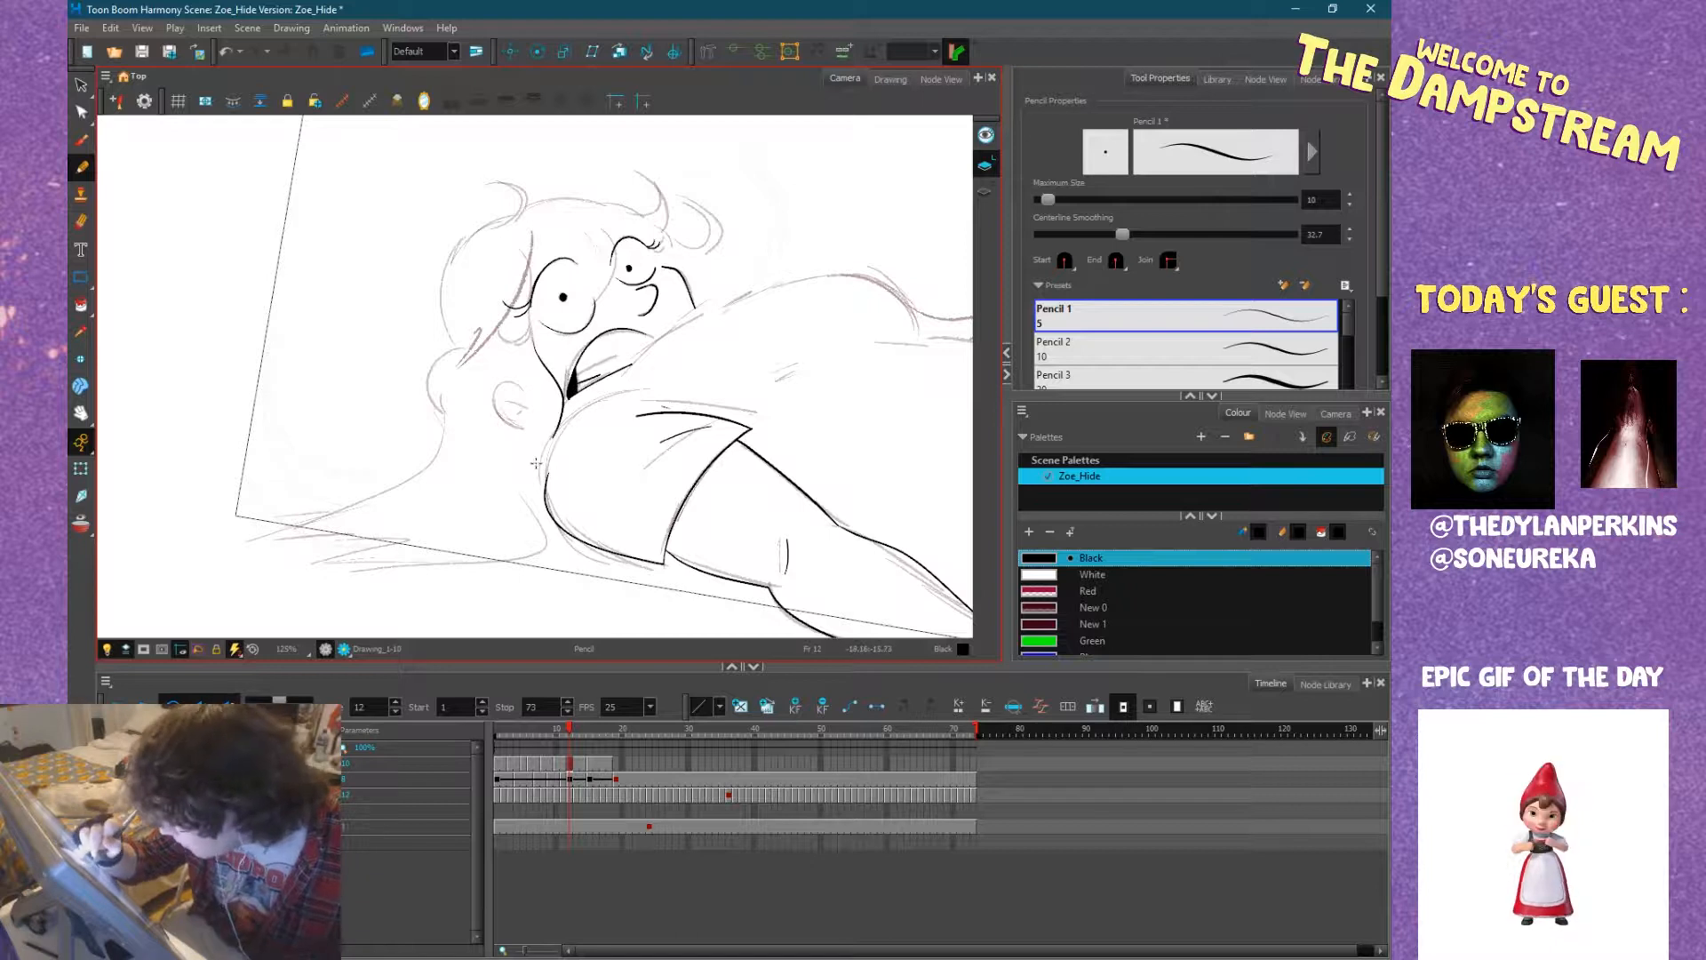
left_click_drag(453, 350, 470, 450)
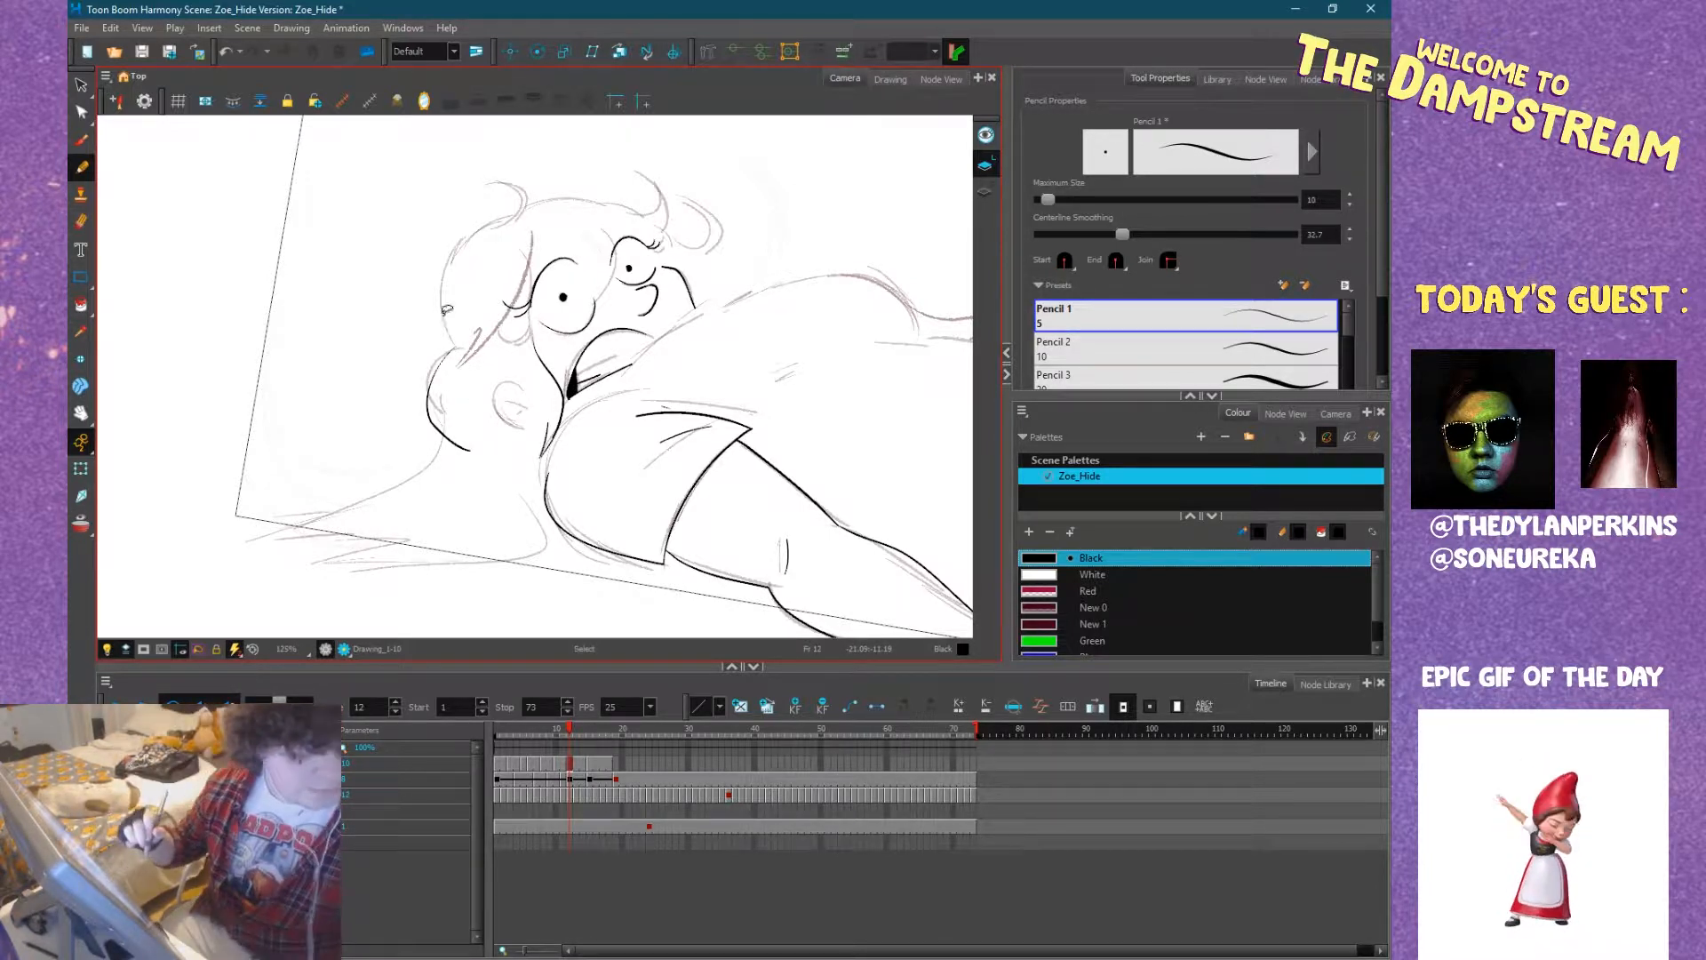
key("ctrl+z")
mouse_move(453, 349)
left_mouse_down()
mouse_move(431, 405)
mouse_move(470, 440)
left_mouse_up()
mouse_move(453, 349)
left_mouse_down()
mouse_move(455, 255)
mouse_move(541, 200)
left_mouse_up()
Ink the hair over the forehead with its curled front lock, and the far-side strand running toward the shoulder.
mouse_move(704, 291)
left_mouse_down()
mouse_move(742, 409)
mouse_move(738, 530)
mouse_move(686, 553)
mouse_move(663, 493)
mouse_move(635, 476)
mouse_move(672, 486)
mouse_move(654, 491)
mouse_move(670, 399)
left_mouse_up()
key("ctrl+z")
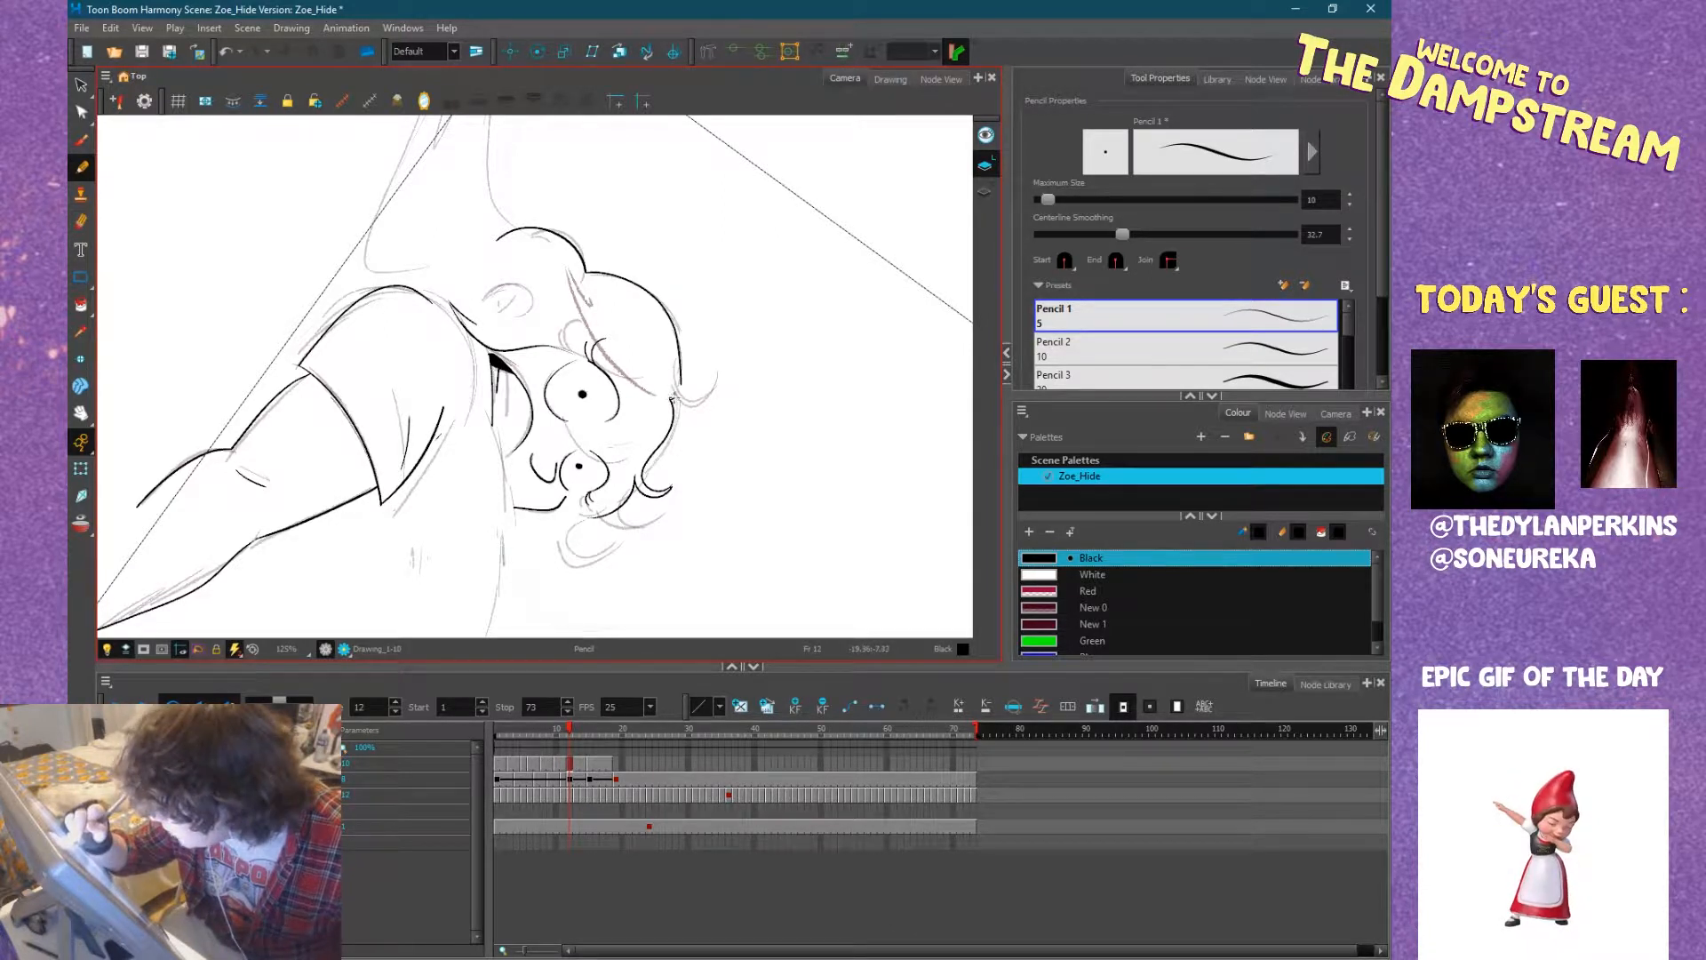
key("ctrl+z")
left_click_drag(679, 383, 678, 359)
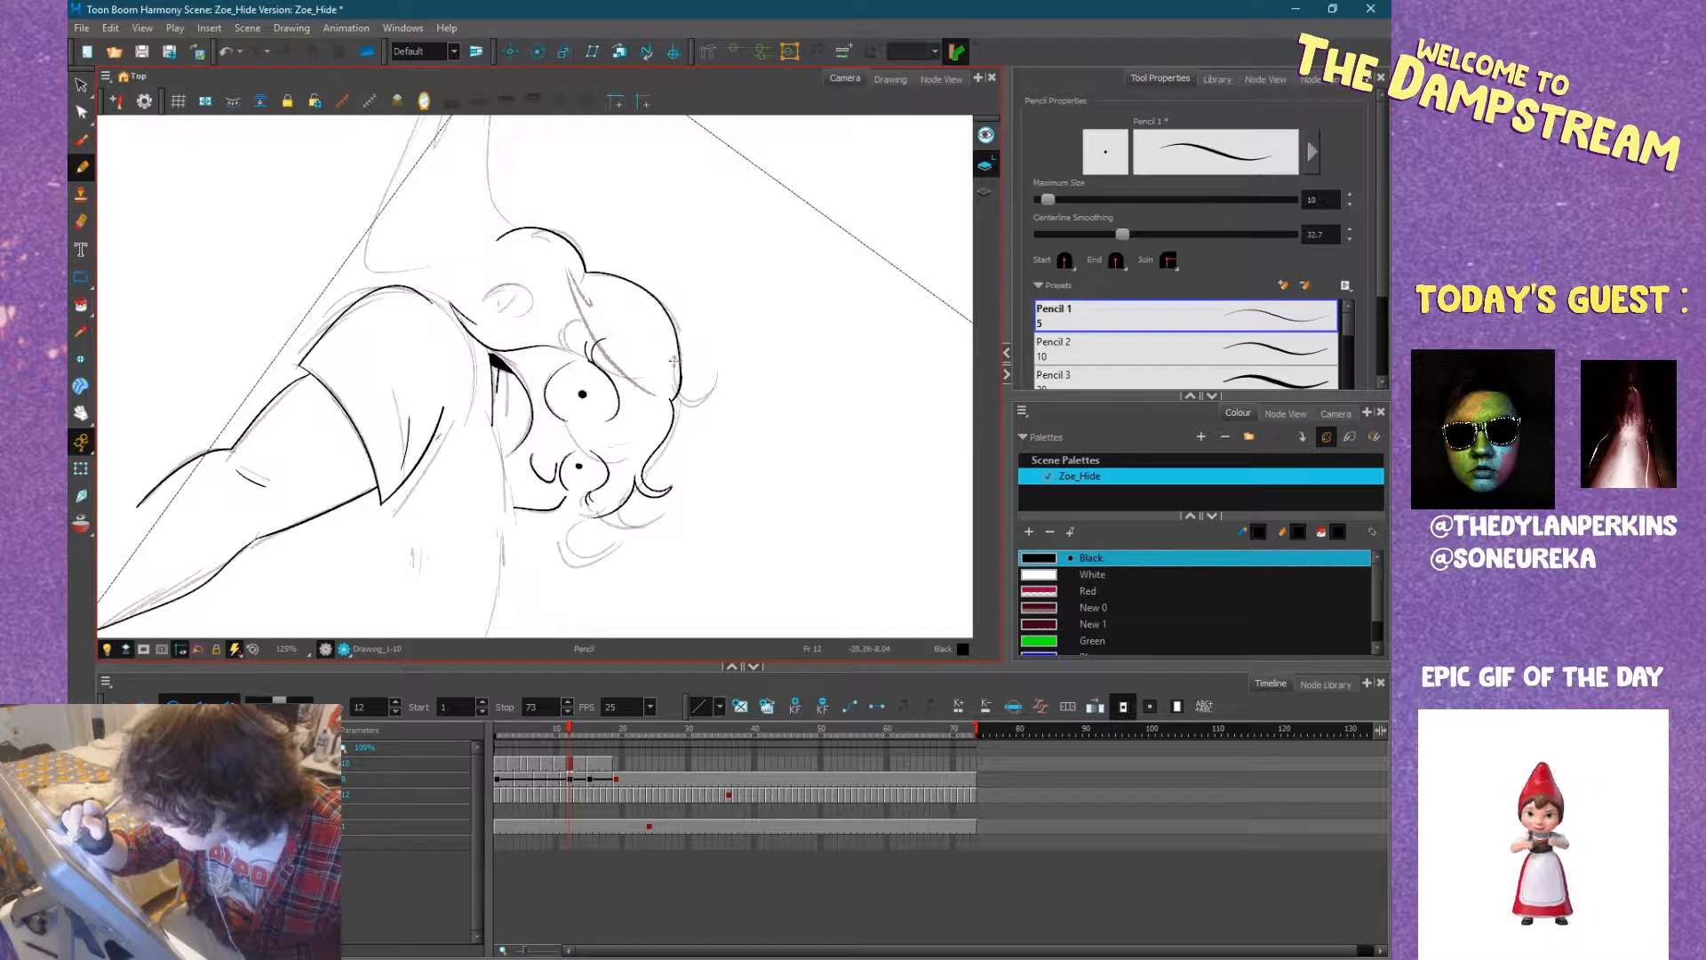
left_click_drag(777, 400, 494, 180)
left_click_drag(638, 254, 594, 216)
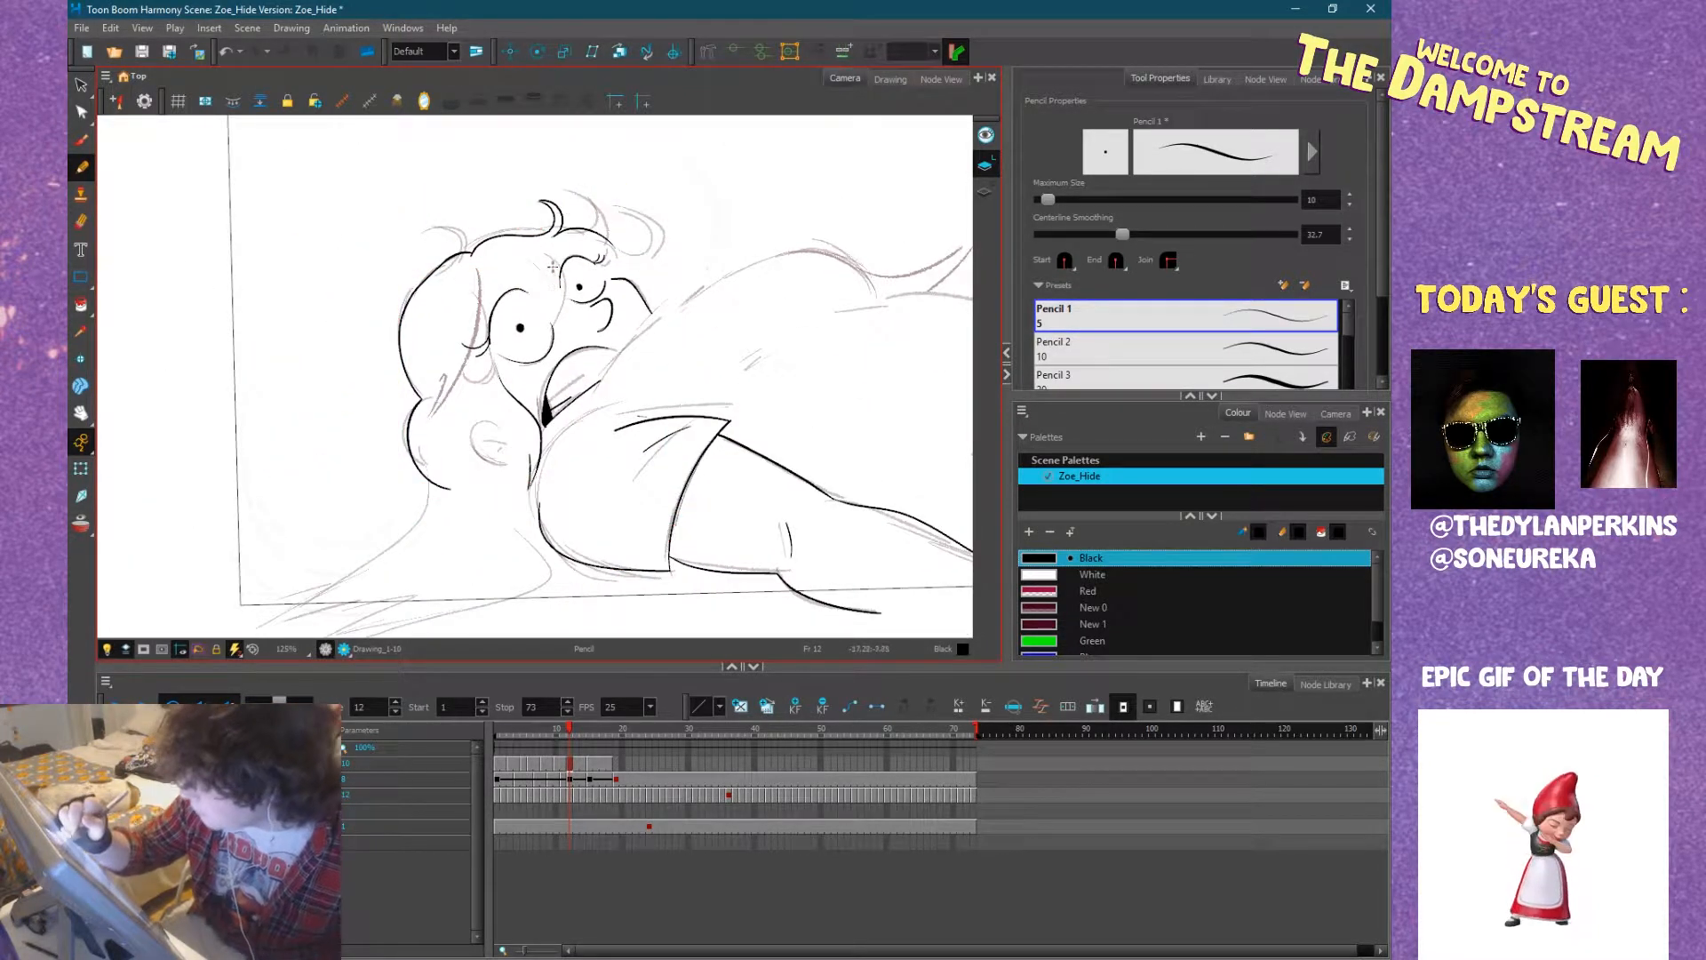
mouse_move(467, 360)
left_mouse_down()
mouse_move(494, 390)
mouse_move(510, 345)
mouse_move(470, 361)
mouse_move(500, 385)
left_mouse_up()
key("ctrl+z")
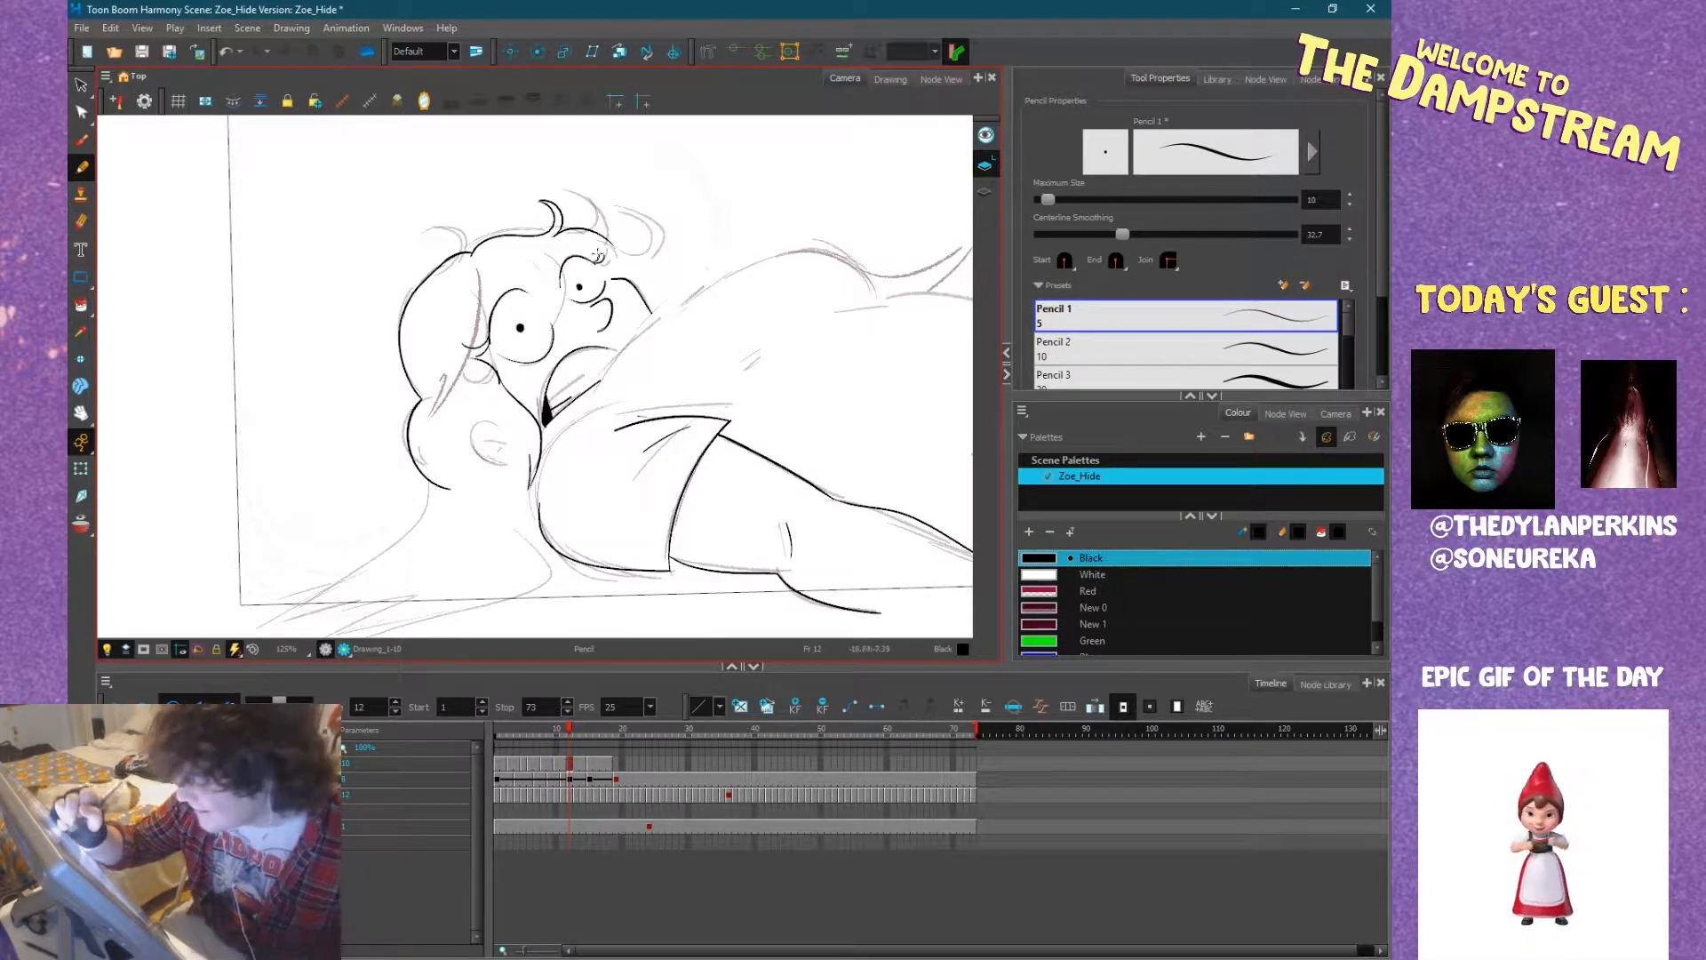
left_click_drag(597, 256, 629, 490)
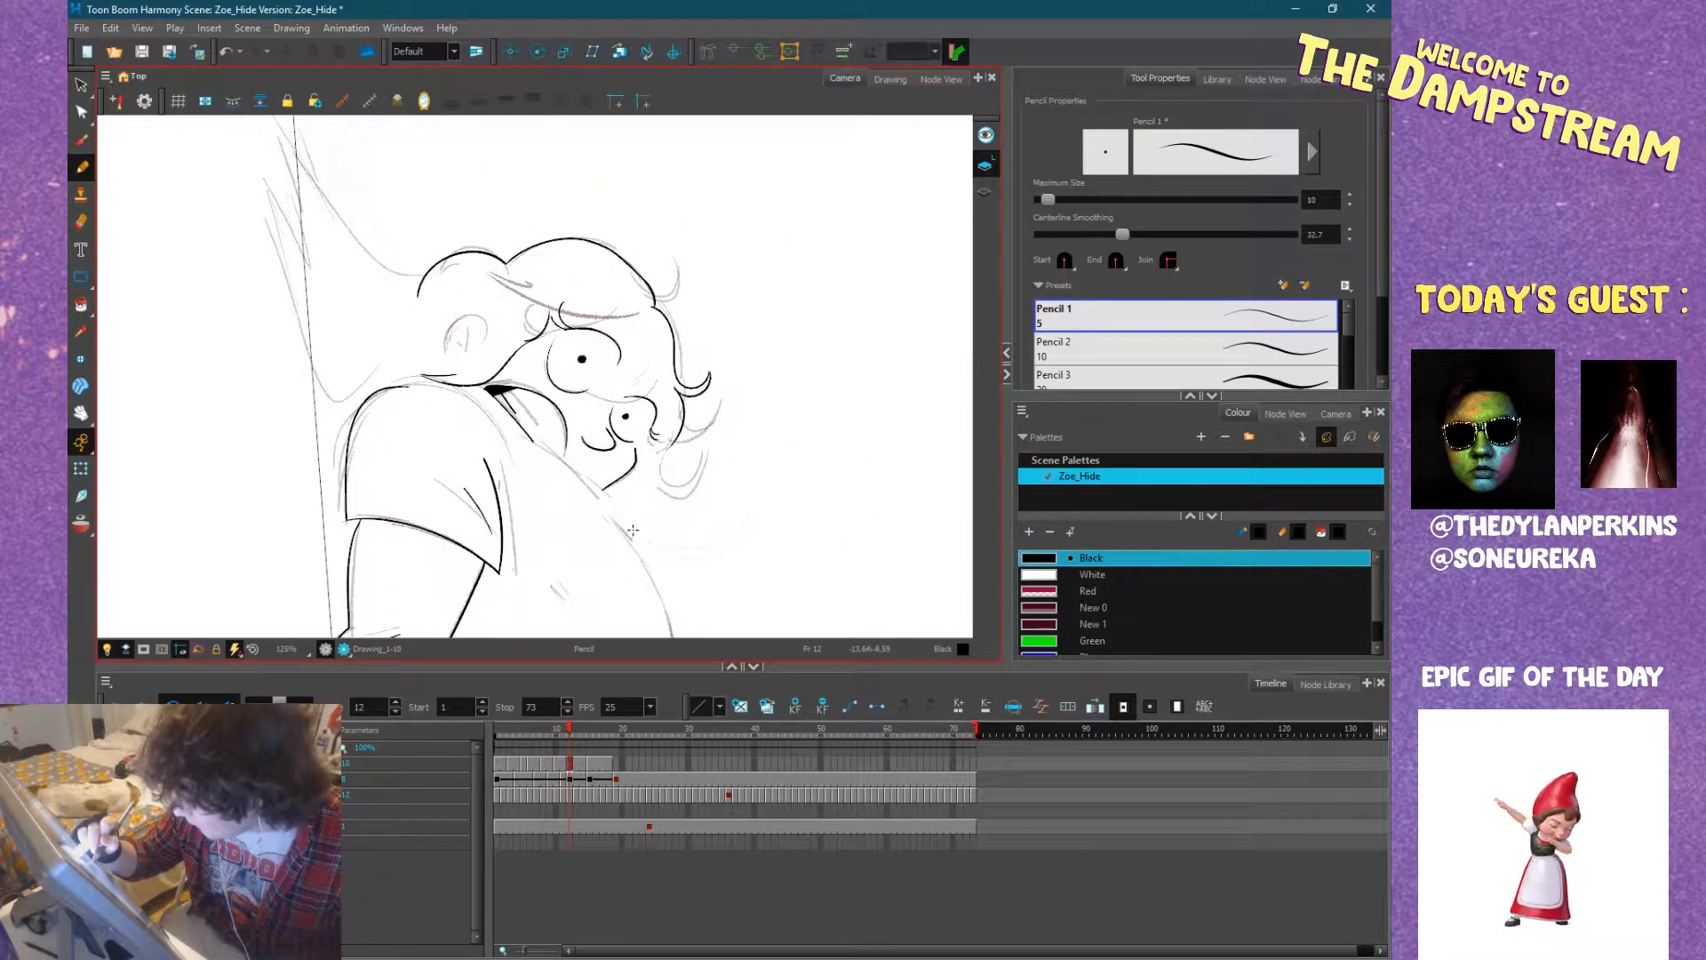
mouse_move(633, 537)
left_mouse_down()
mouse_move(668, 444)
mouse_move(639, 270)
mouse_move(535, 245)
mouse_move(495, 267)
left_mouse_up()
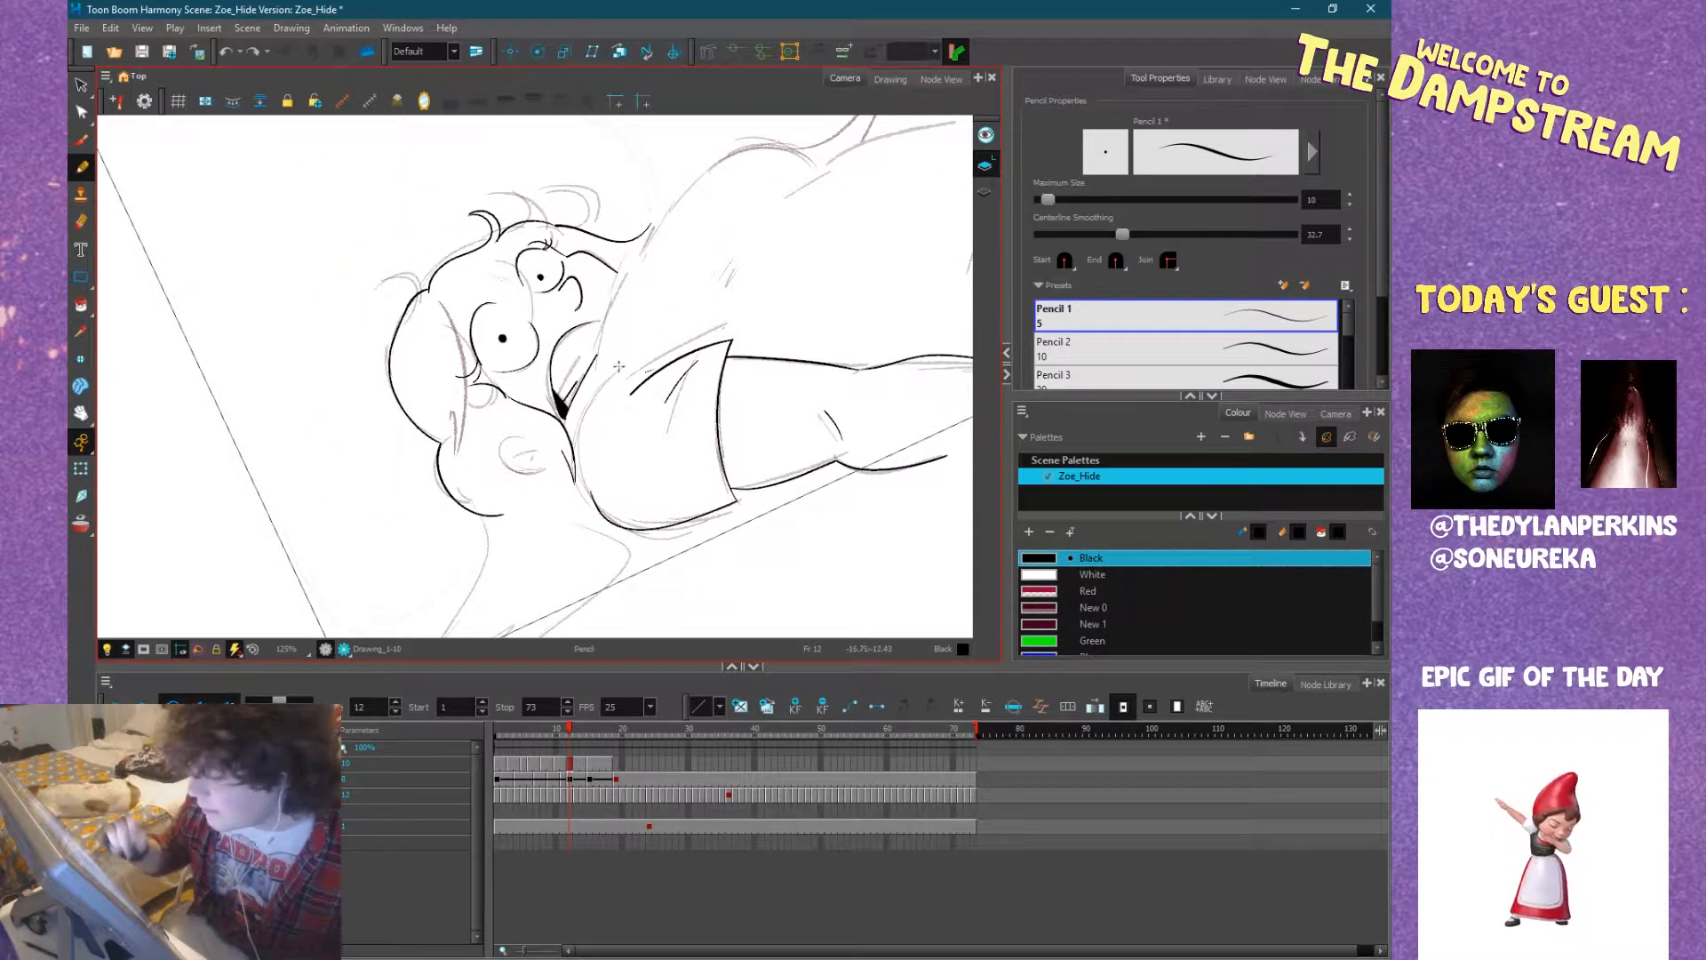
Ink the long hair spread on the ground, with both curved contours from the head and neck and the pointed tip.
mouse_move(795, 430)
left_mouse_down()
mouse_move(573, 296)
mouse_move(701, 257)
mouse_move(752, 289)
left_mouse_up()
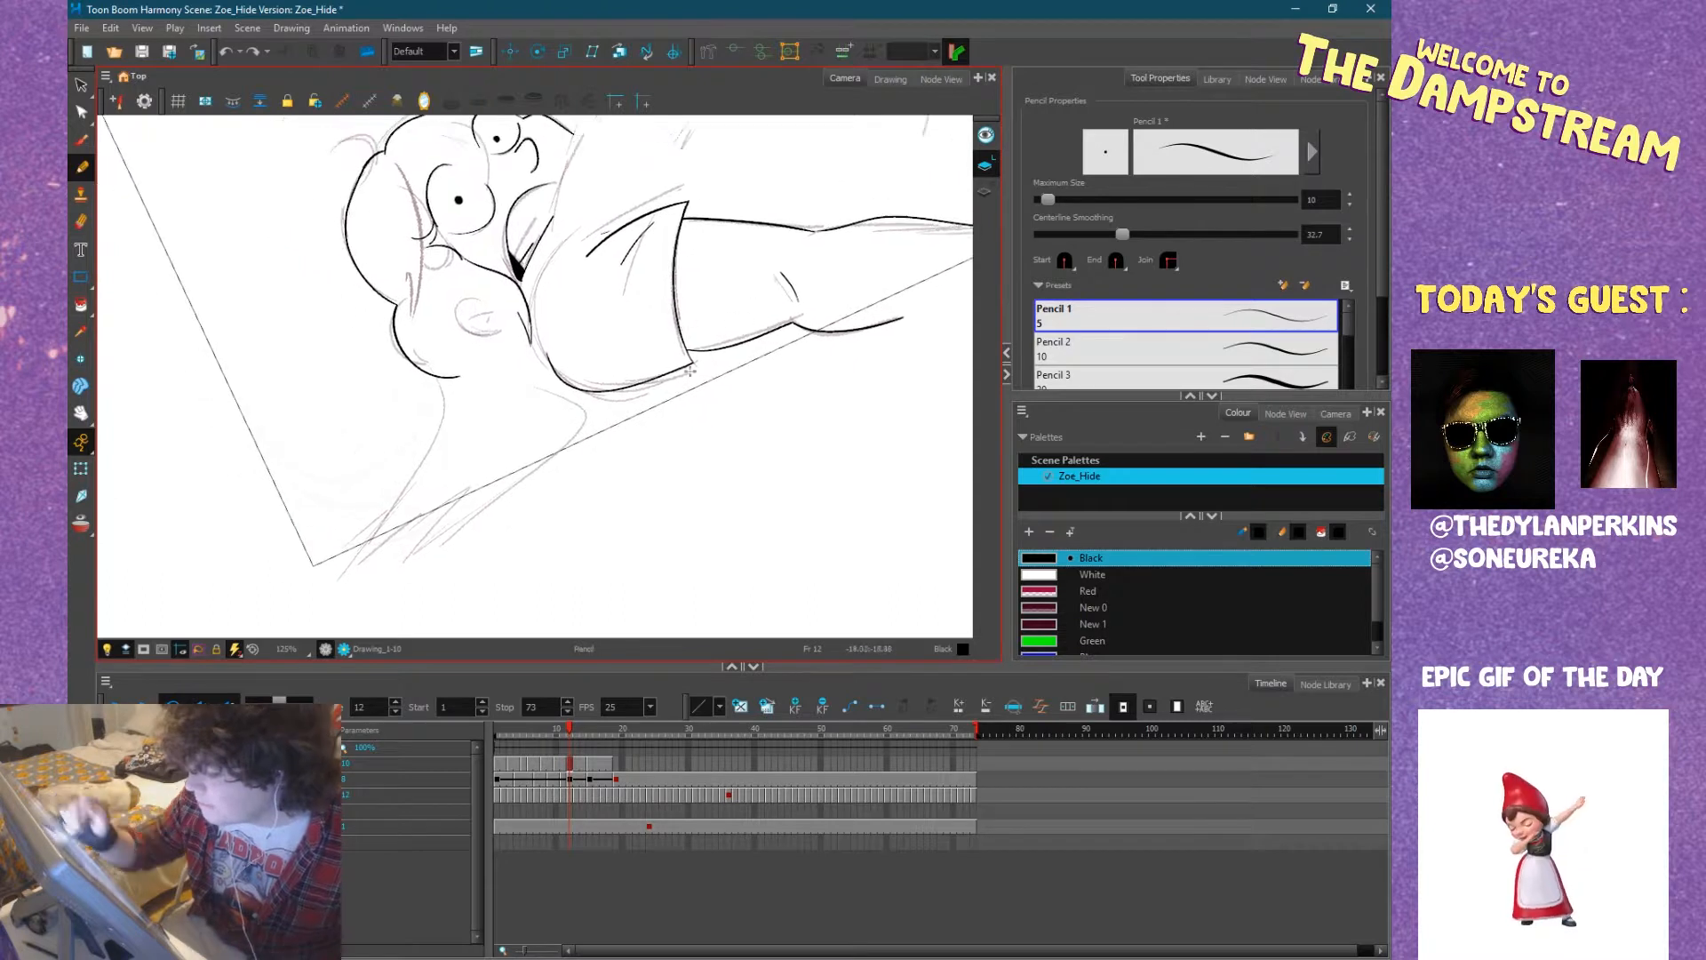
left_click_drag(607, 414, 540, 483)
key("ctrl+z")
mouse_move(565, 386)
left_mouse_down()
mouse_move(608, 417)
mouse_move(546, 482)
mouse_move(559, 470)
left_mouse_up()
key("ctrl+z")
key("ctrl+z")
left_click_drag(541, 382, 562, 477)
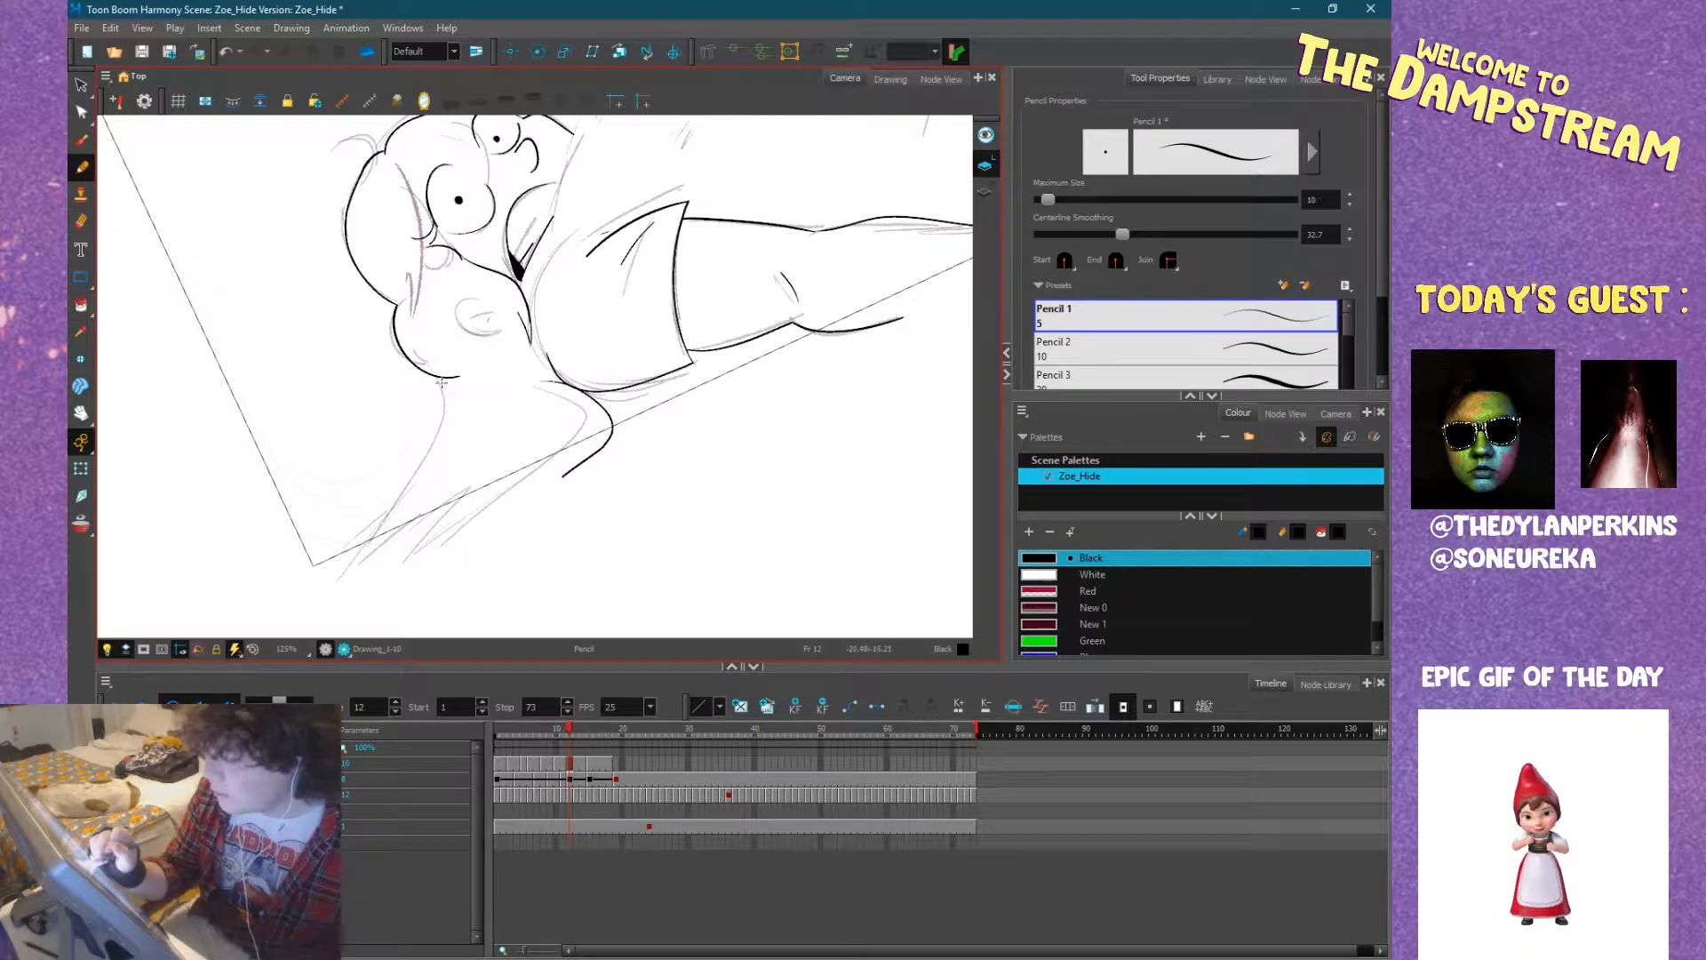
mouse_move(435, 376)
left_mouse_down()
mouse_move(456, 409)
mouse_move(307, 555)
left_mouse_up()
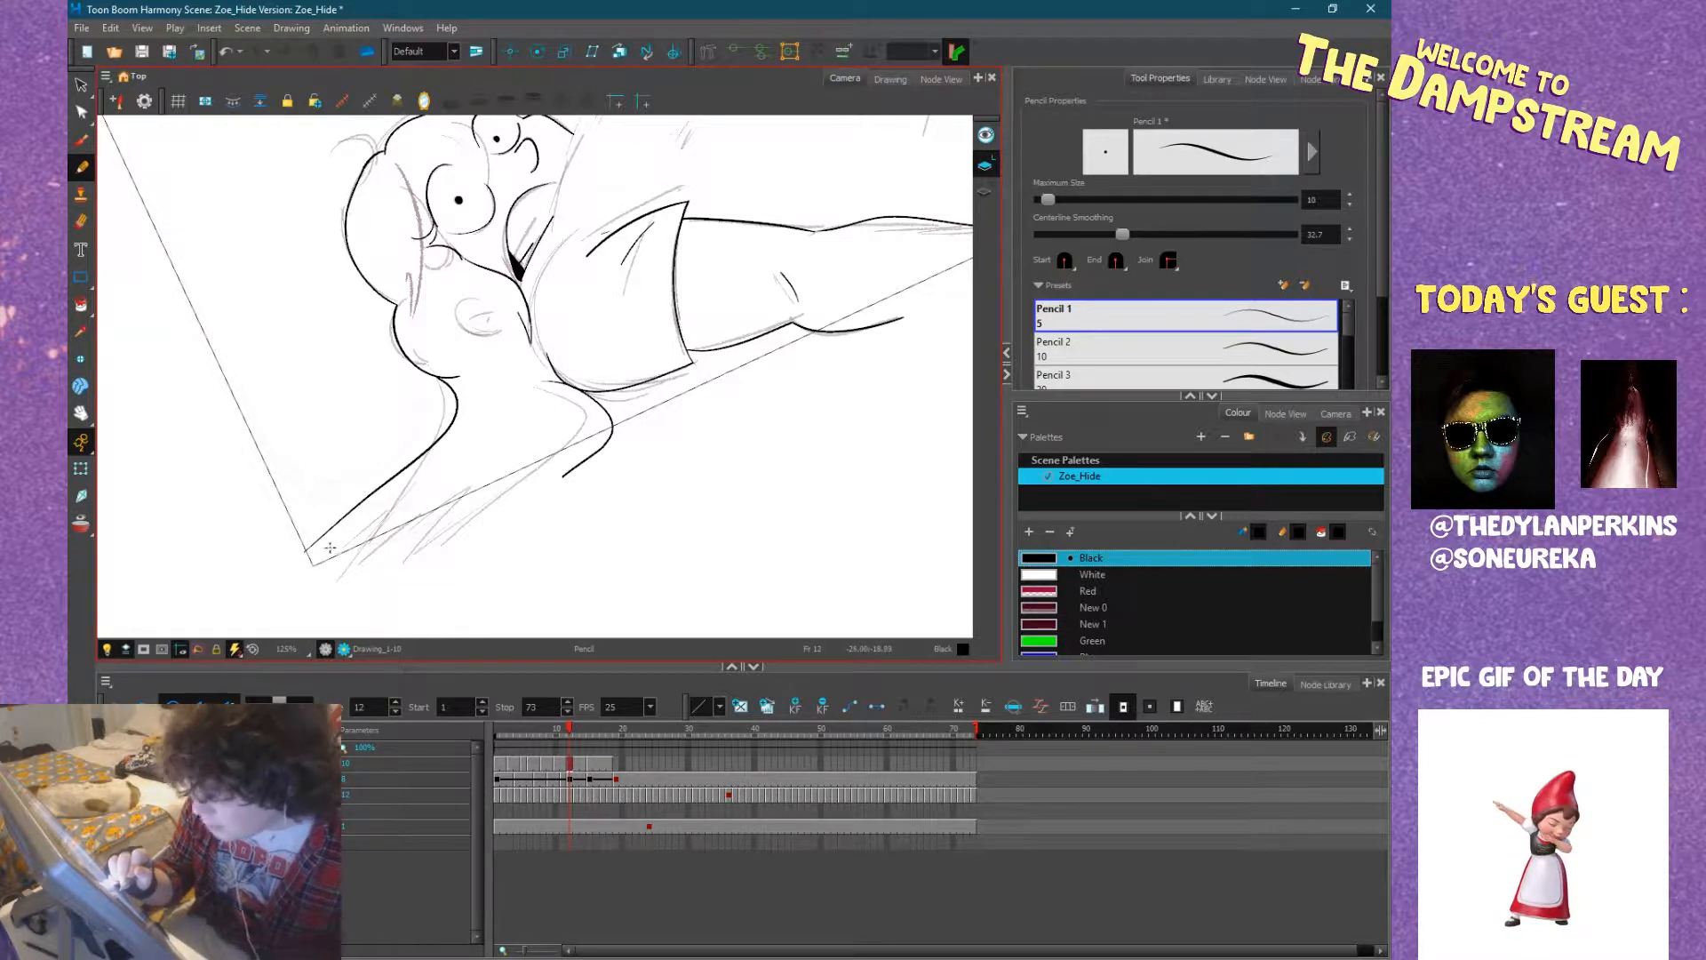
mouse_move(306, 551)
left_mouse_down()
mouse_move(382, 513)
mouse_move(308, 597)
mouse_move(529, 446)
left_mouse_up()
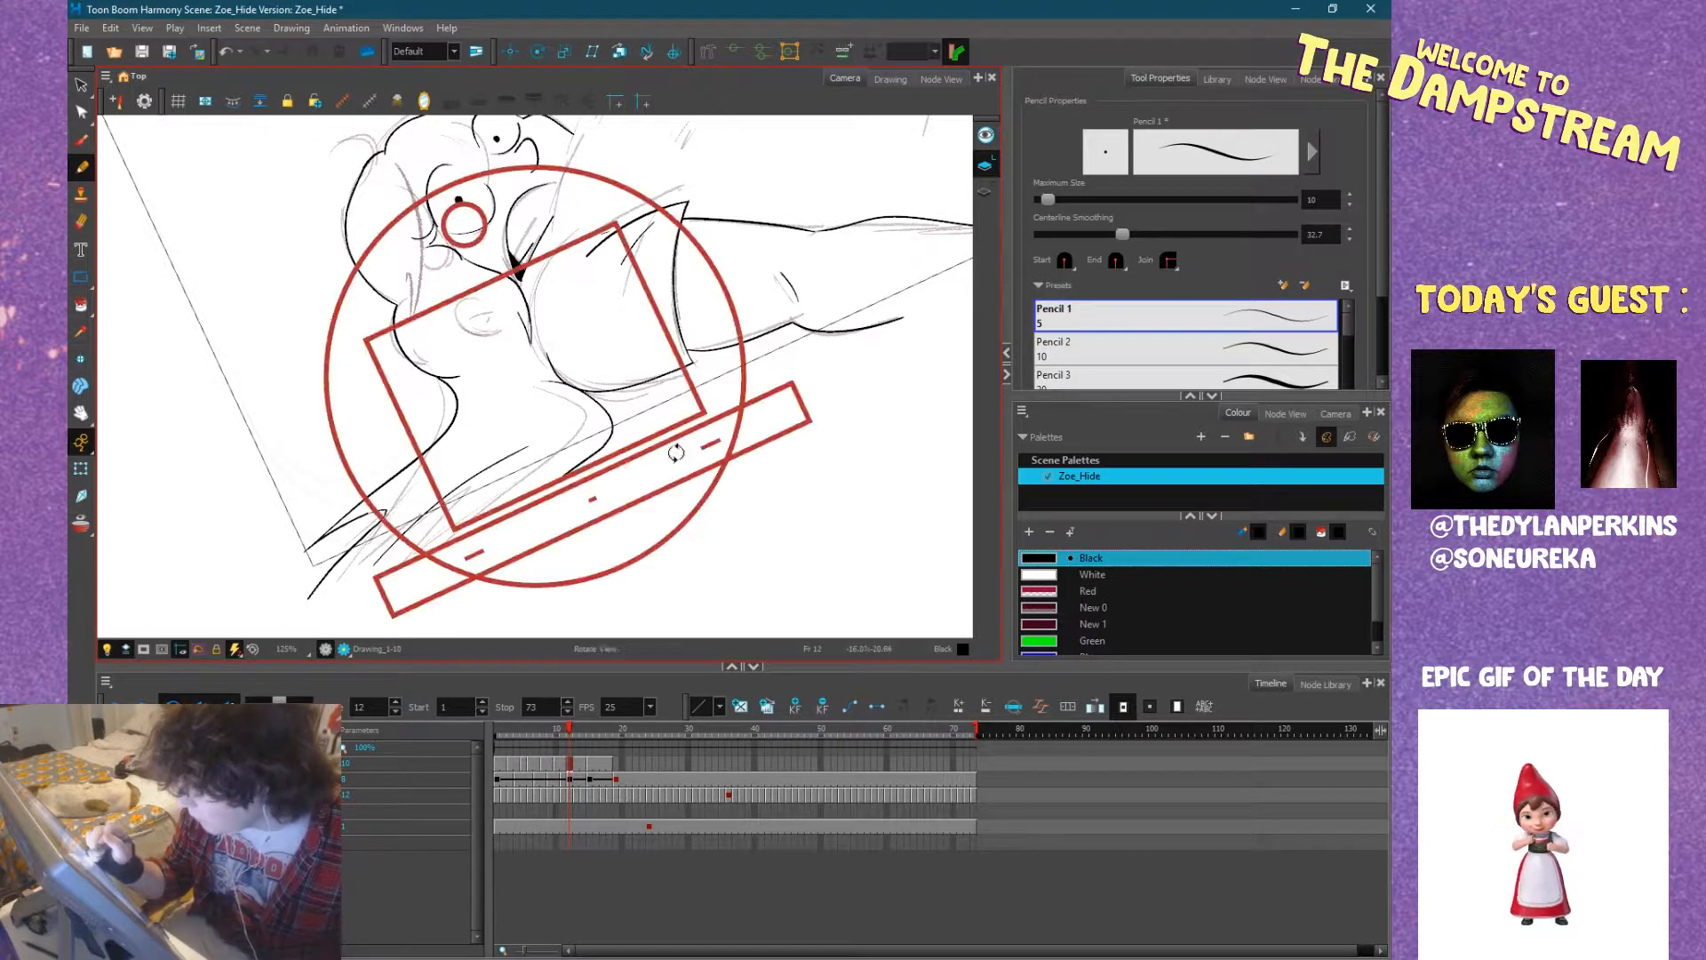
Ink the shirt's rounded chest contour, the short fold line beside it and the start of the belly contour.
left_click_drag(678, 449, 605, 518)
mouse_move(555, 370)
left_mouse_down()
mouse_move(578, 317)
mouse_move(674, 290)
left_mouse_up()
left_click_drag(855, 400, 789, 503)
mouse_move(832, 488)
left_mouse_down()
mouse_move(782, 471)
mouse_move(654, 489)
left_mouse_up()
mouse_move(755, 302)
left_mouse_down()
mouse_move(788, 412)
mouse_move(590, 609)
mouse_move(558, 544)
mouse_move(633, 317)
mouse_move(569, 267)
mouse_move(462, 227)
mouse_move(440, 236)
left_mouse_up()
mouse_move(449, 411)
left_mouse_down()
mouse_move(497, 290)
mouse_move(428, 323)
mouse_move(609, 413)
mouse_move(655, 378)
mouse_move(588, 368)
mouse_move(642, 368)
mouse_move(653, 311)
left_mouse_up()
key("ctrl+z")
key("ctrl+z")
key("ctrl+z")
key("ctrl+z")
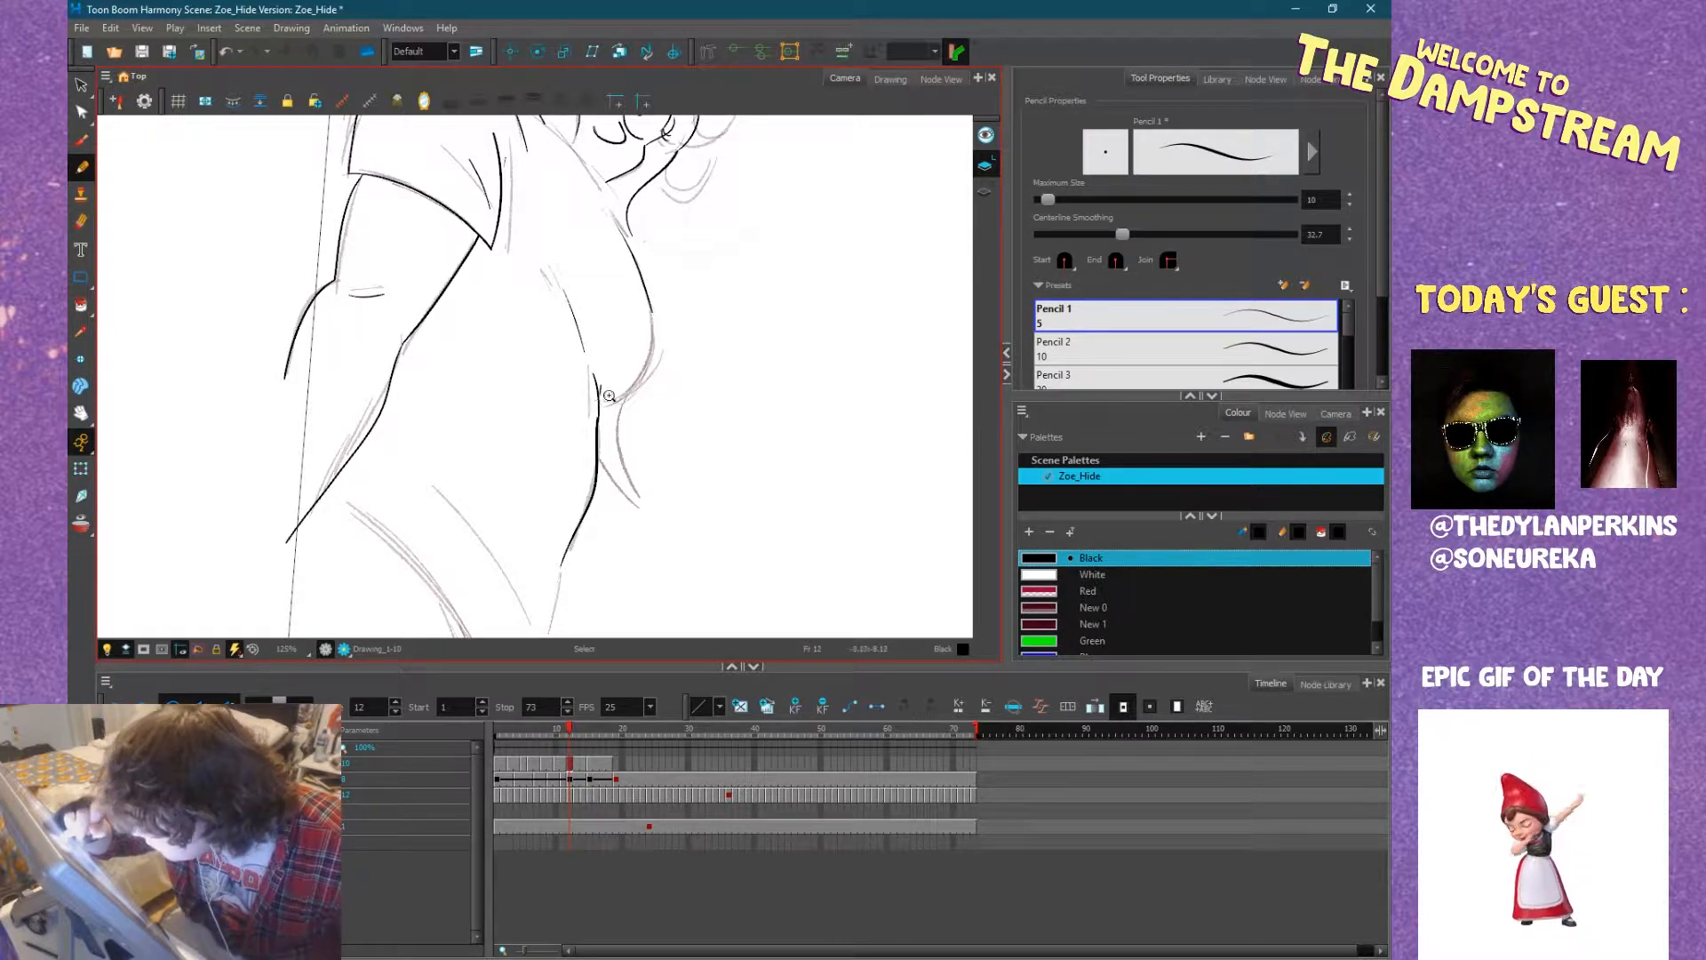
Close the chest curve against the belly line and extend the chest contour past the chin toward the near shoulder.
left_click_drag(595, 396, 634, 378)
left_click_drag(652, 316, 652, 300)
mouse_move(647, 407)
left_mouse_down()
mouse_move(631, 260)
mouse_move(527, 230)
left_mouse_up()
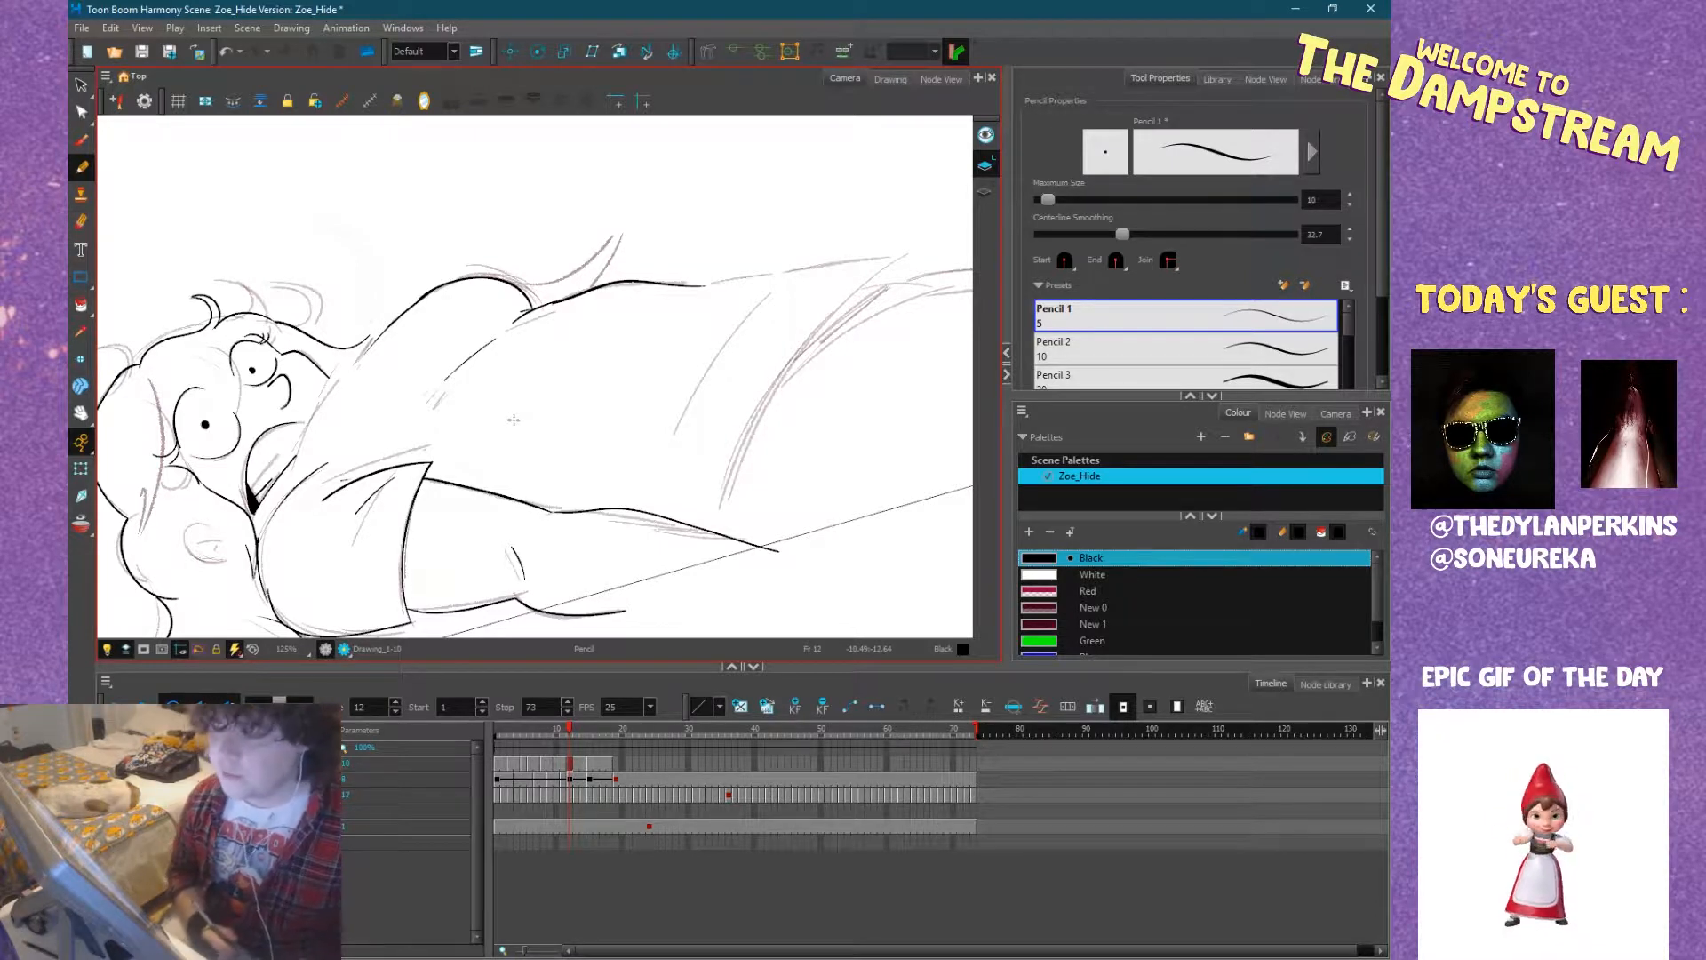
left_click_drag(551, 404, 616, 386)
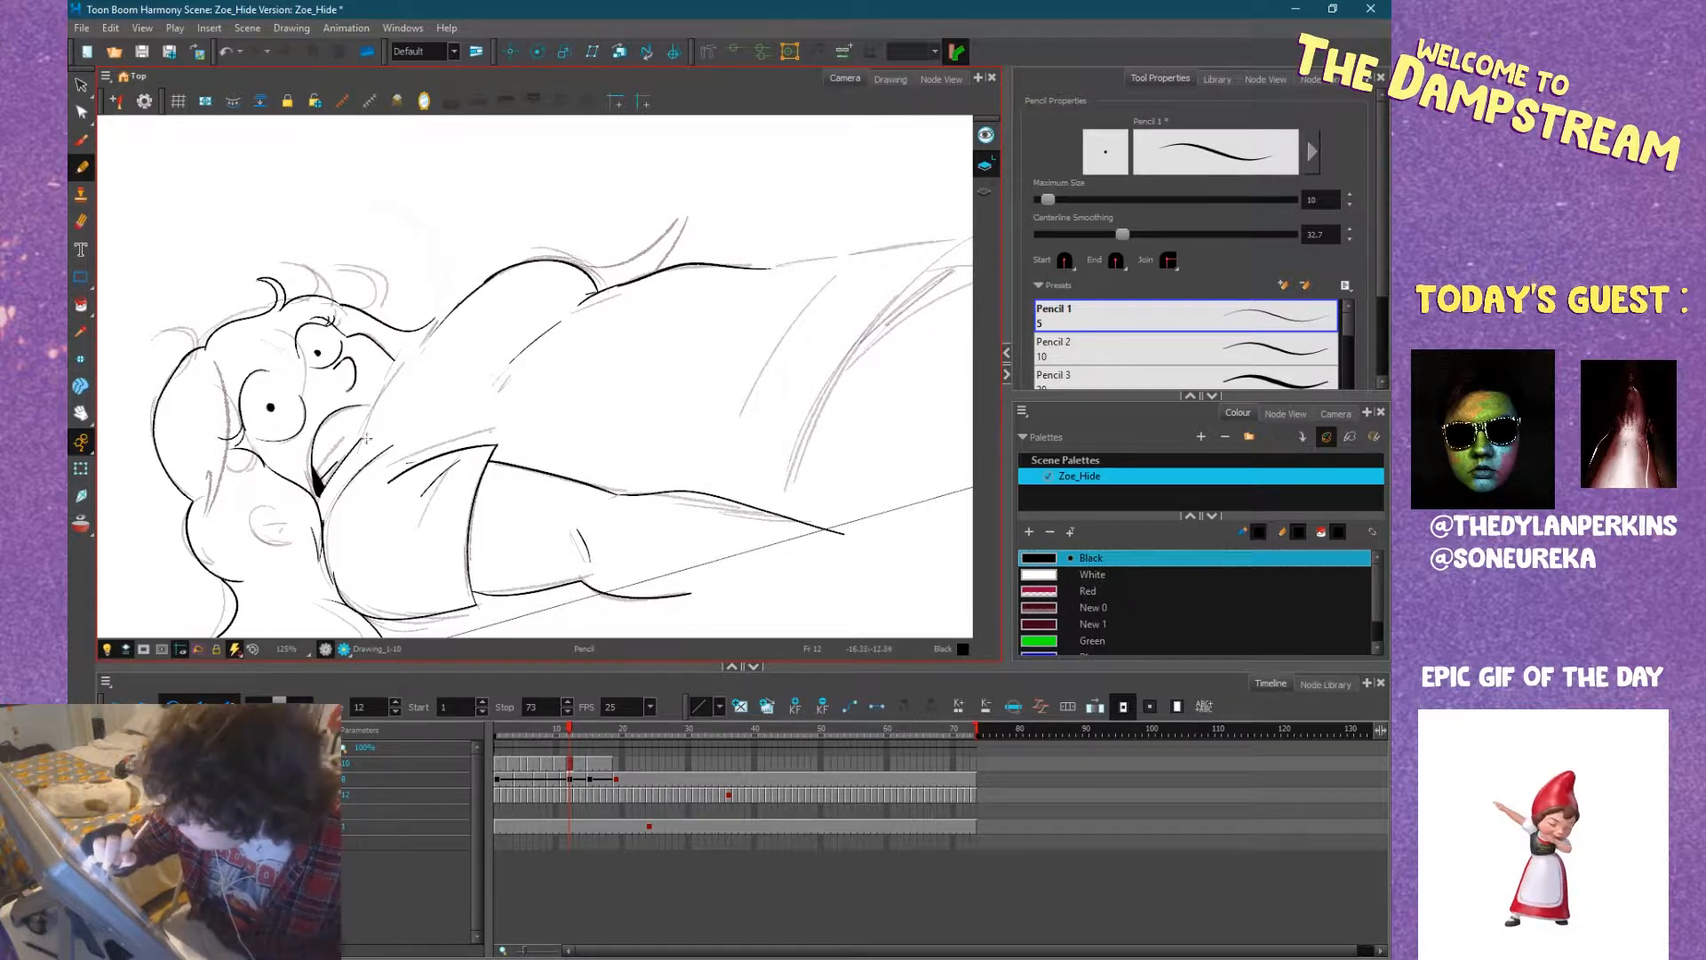
mouse_move(352, 477)
left_mouse_down()
mouse_move(448, 316)
mouse_move(586, 214)
mouse_move(666, 178)
mouse_move(729, 267)
mouse_move(429, 287)
left_mouse_up()
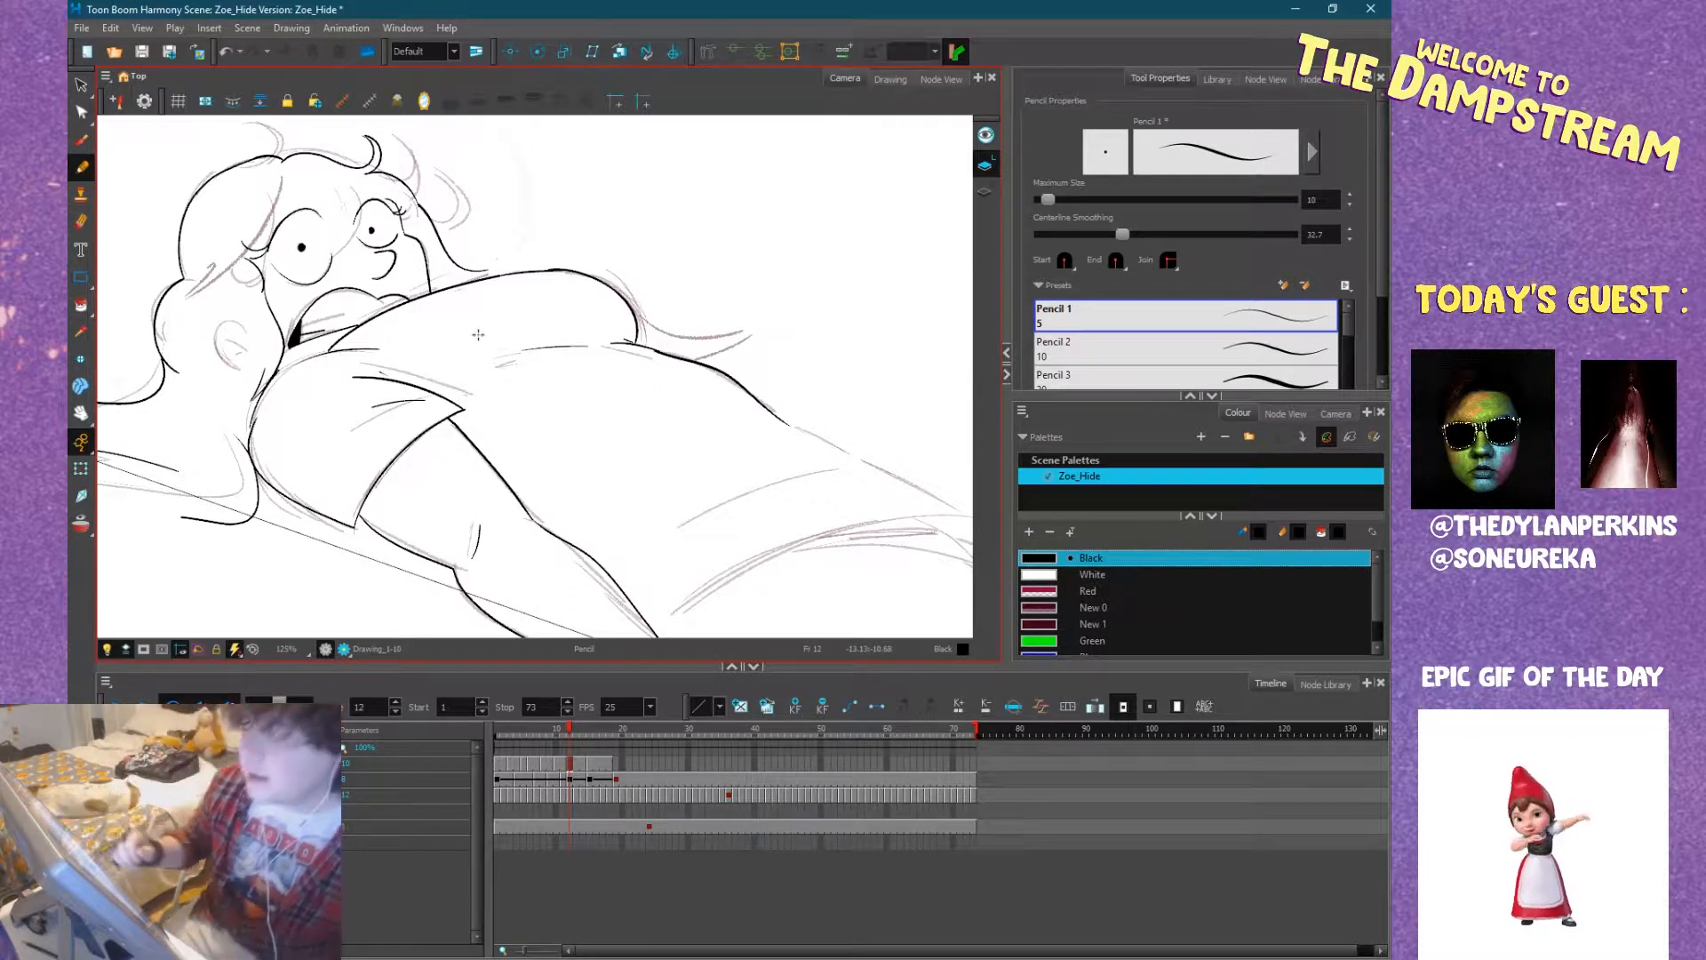
Ink the belly contour down to the shirt's hem corner, the curved hem across the hips and a fold line near it.
mouse_move(815, 548)
left_mouse_down()
mouse_move(640, 507)
mouse_move(604, 589)
left_mouse_up()
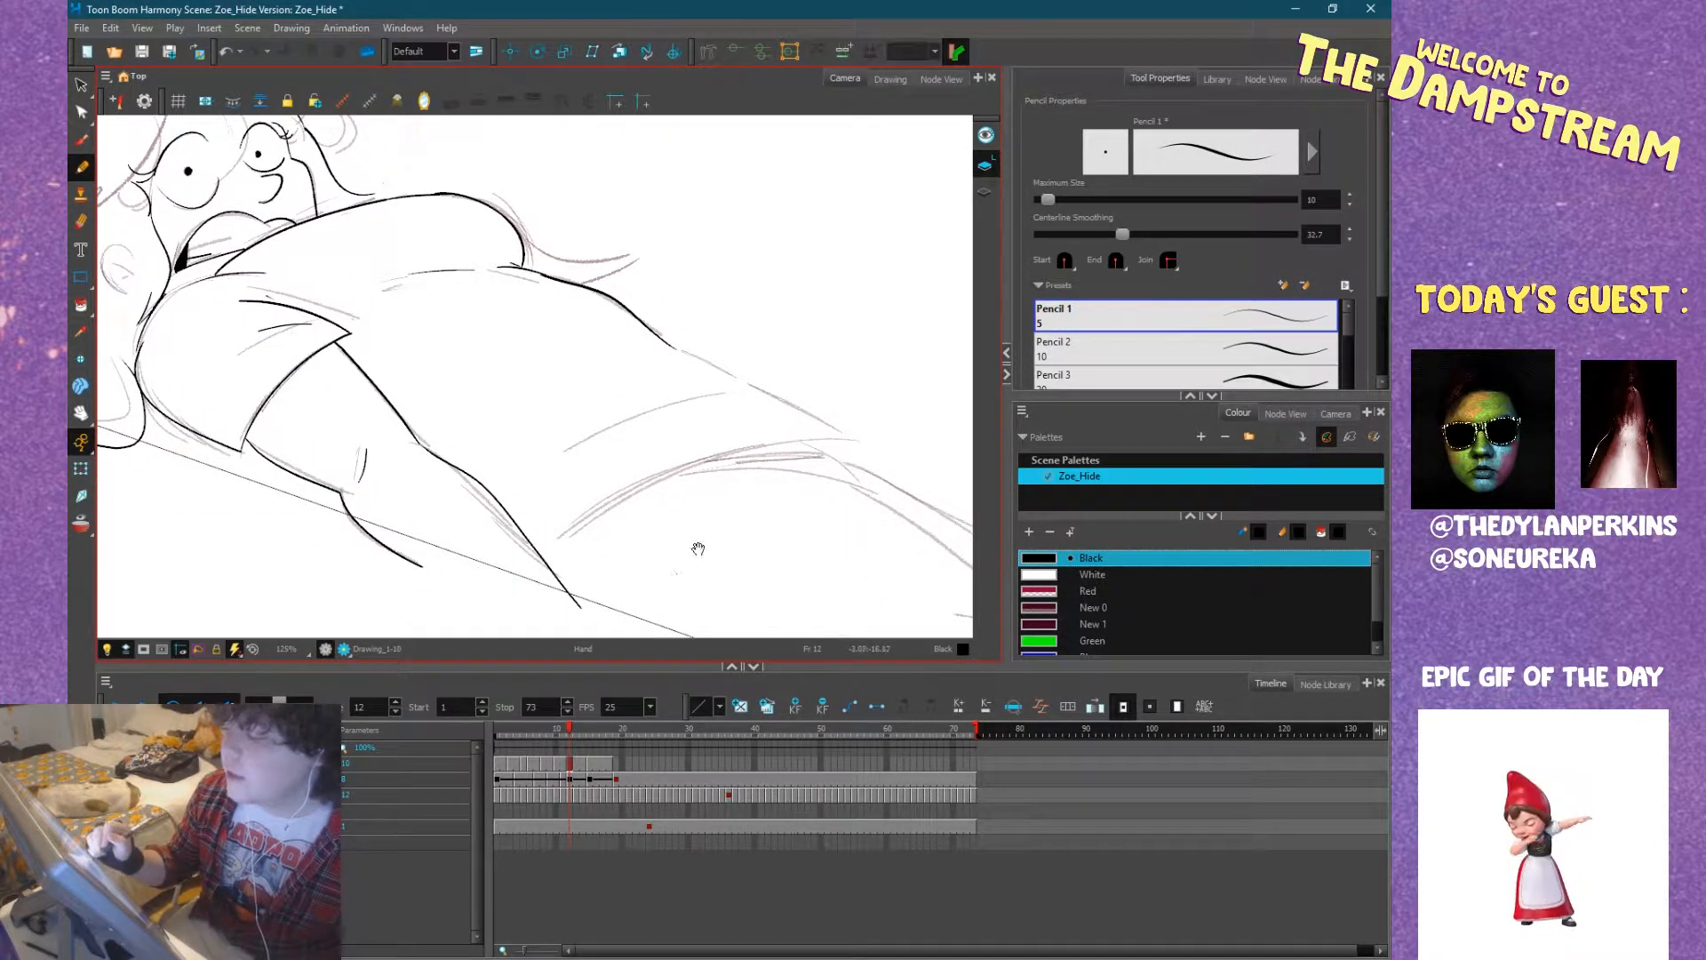
left_click_drag(699, 548, 657, 500)
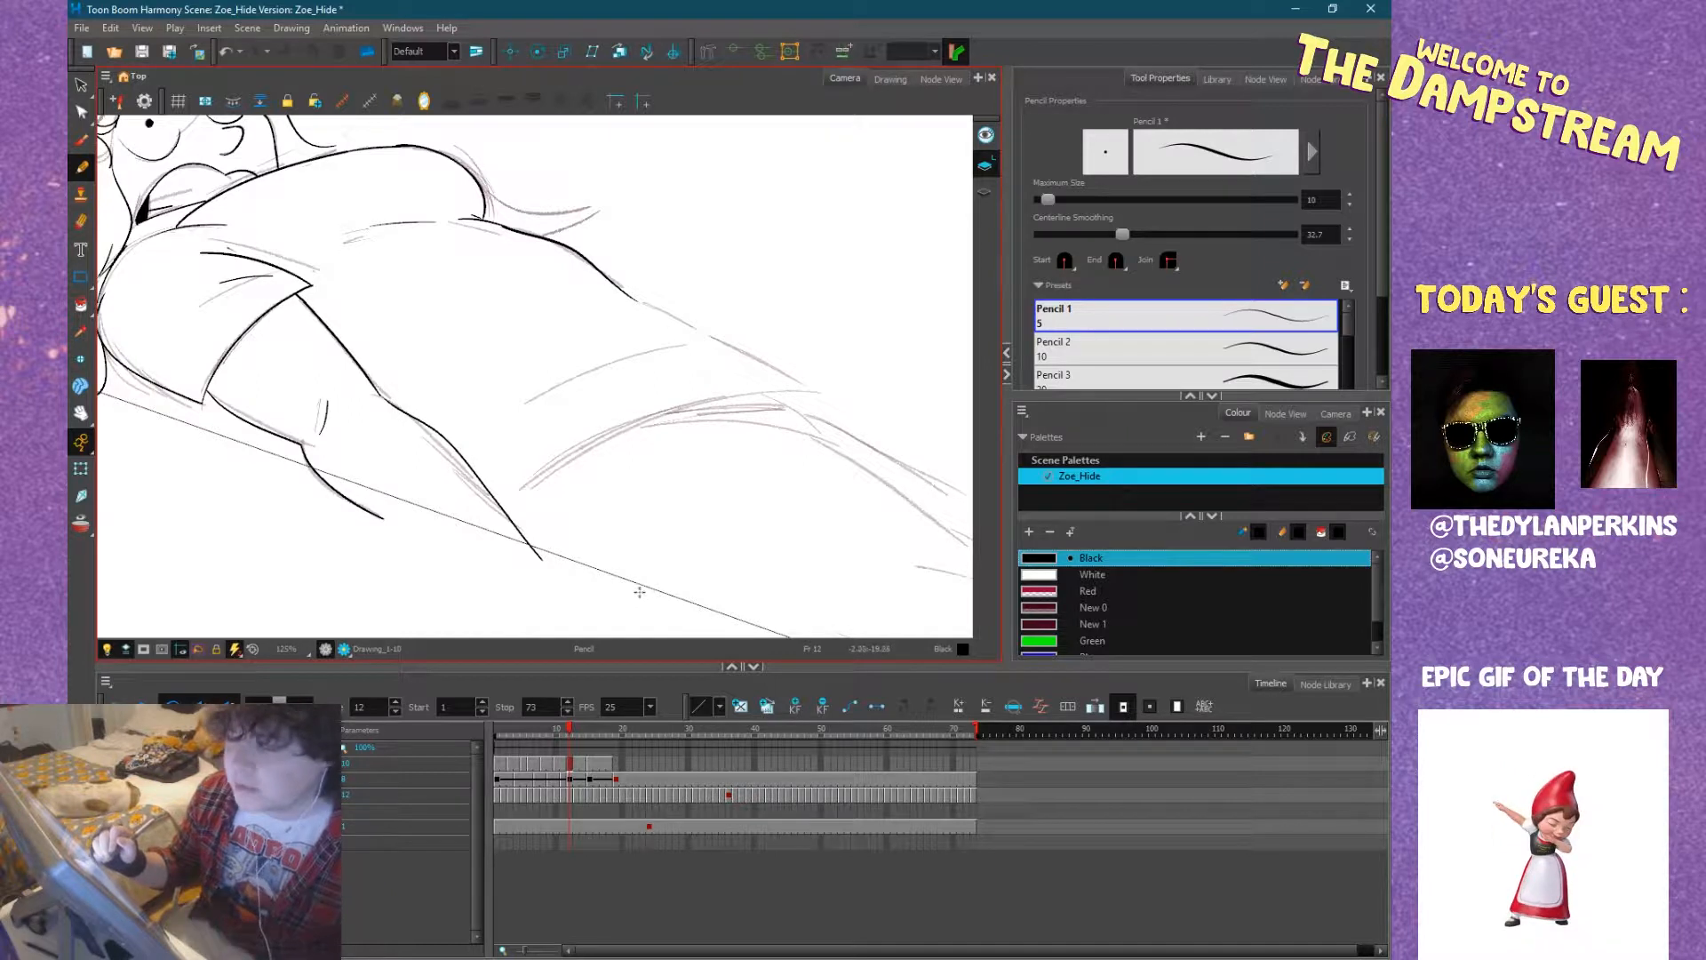
left_click_drag(781, 438, 668, 597)
mouse_move(619, 451)
left_mouse_down()
mouse_move(636, 438)
mouse_move(725, 484)
mouse_move(479, 251)
mouse_move(583, 332)
mouse_move(468, 330)
mouse_move(621, 293)
left_mouse_up()
left_click_drag(648, 361, 725, 304)
mouse_move(699, 234)
left_mouse_down()
mouse_move(569, 471)
mouse_move(569, 527)
left_mouse_up()
key("ctrl+z")
left_click_drag(575, 453, 574, 534)
mouse_move(558, 345)
left_mouse_down()
mouse_move(524, 428)
mouse_move(653, 420)
mouse_move(811, 364)
left_mouse_up()
key("space")
mouse_move(647, 413)
left_mouse_down()
mouse_move(723, 382)
mouse_move(705, 381)
mouse_move(762, 386)
mouse_move(618, 540)
left_mouse_up()
key("space")
left_click_drag(787, 576, 661, 477)
mouse_move(737, 539)
left_mouse_down()
mouse_move(678, 490)
mouse_move(678, 523)
mouse_move(589, 399)
left_mouse_up()
mouse_move(665, 474)
left_mouse_down()
mouse_move(616, 445)
mouse_move(747, 503)
mouse_move(647, 389)
mouse_move(623, 402)
left_mouse_up()
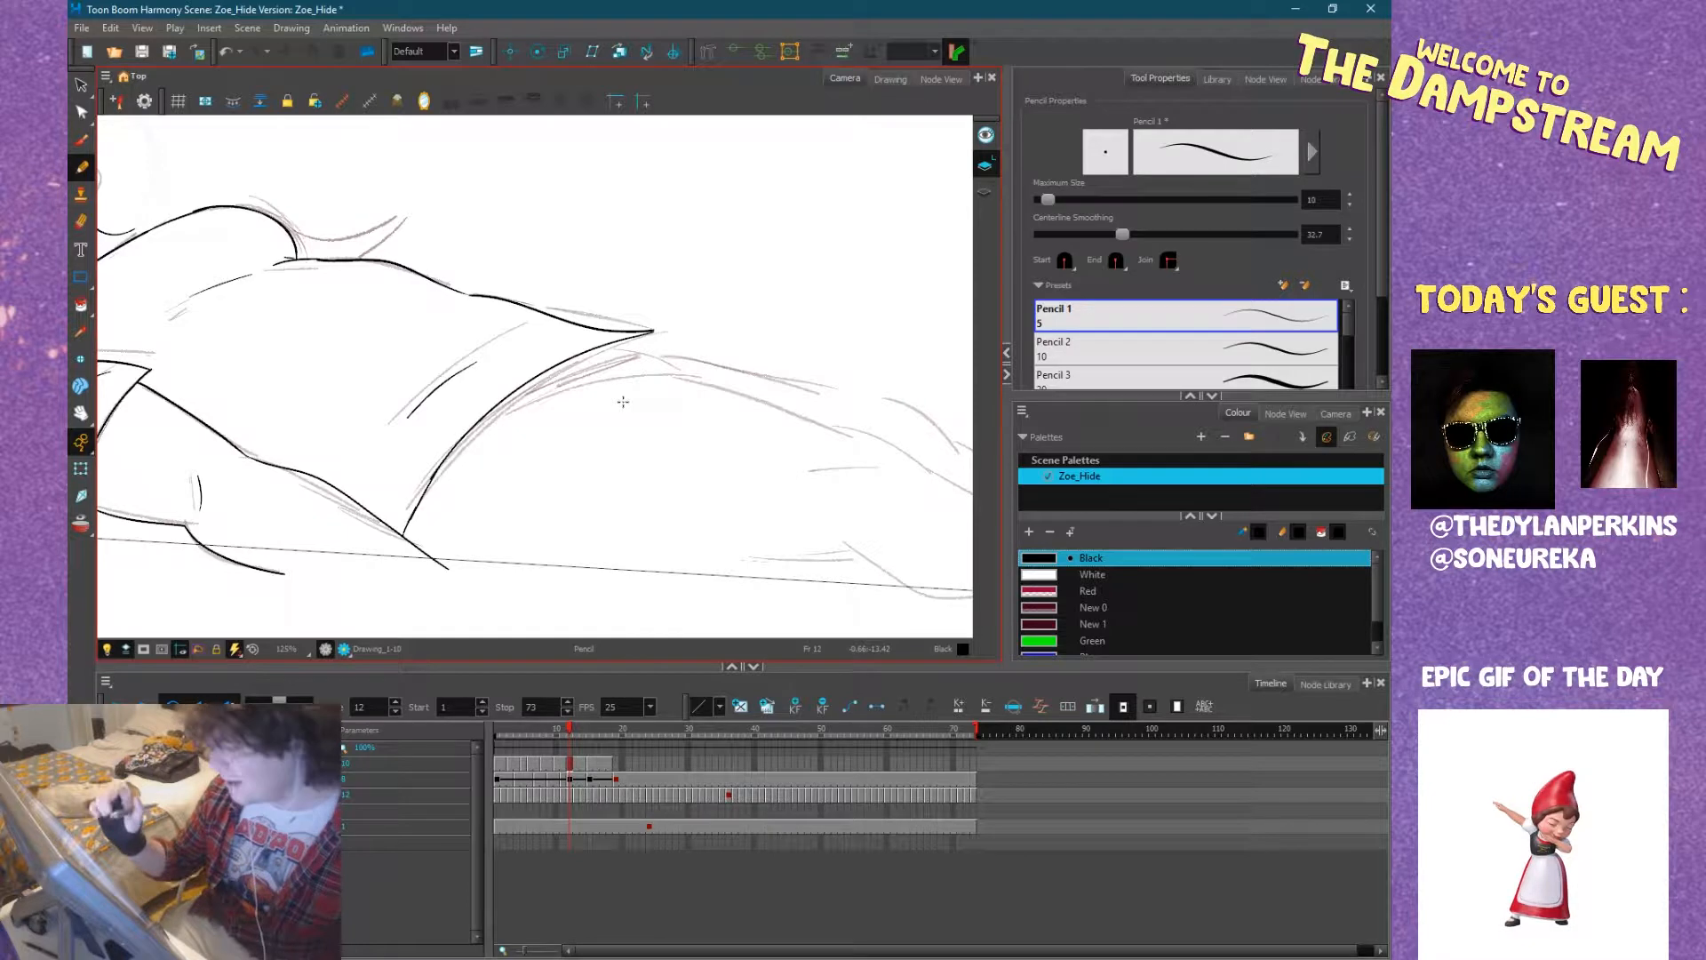
left_click_drag(752, 474, 709, 455)
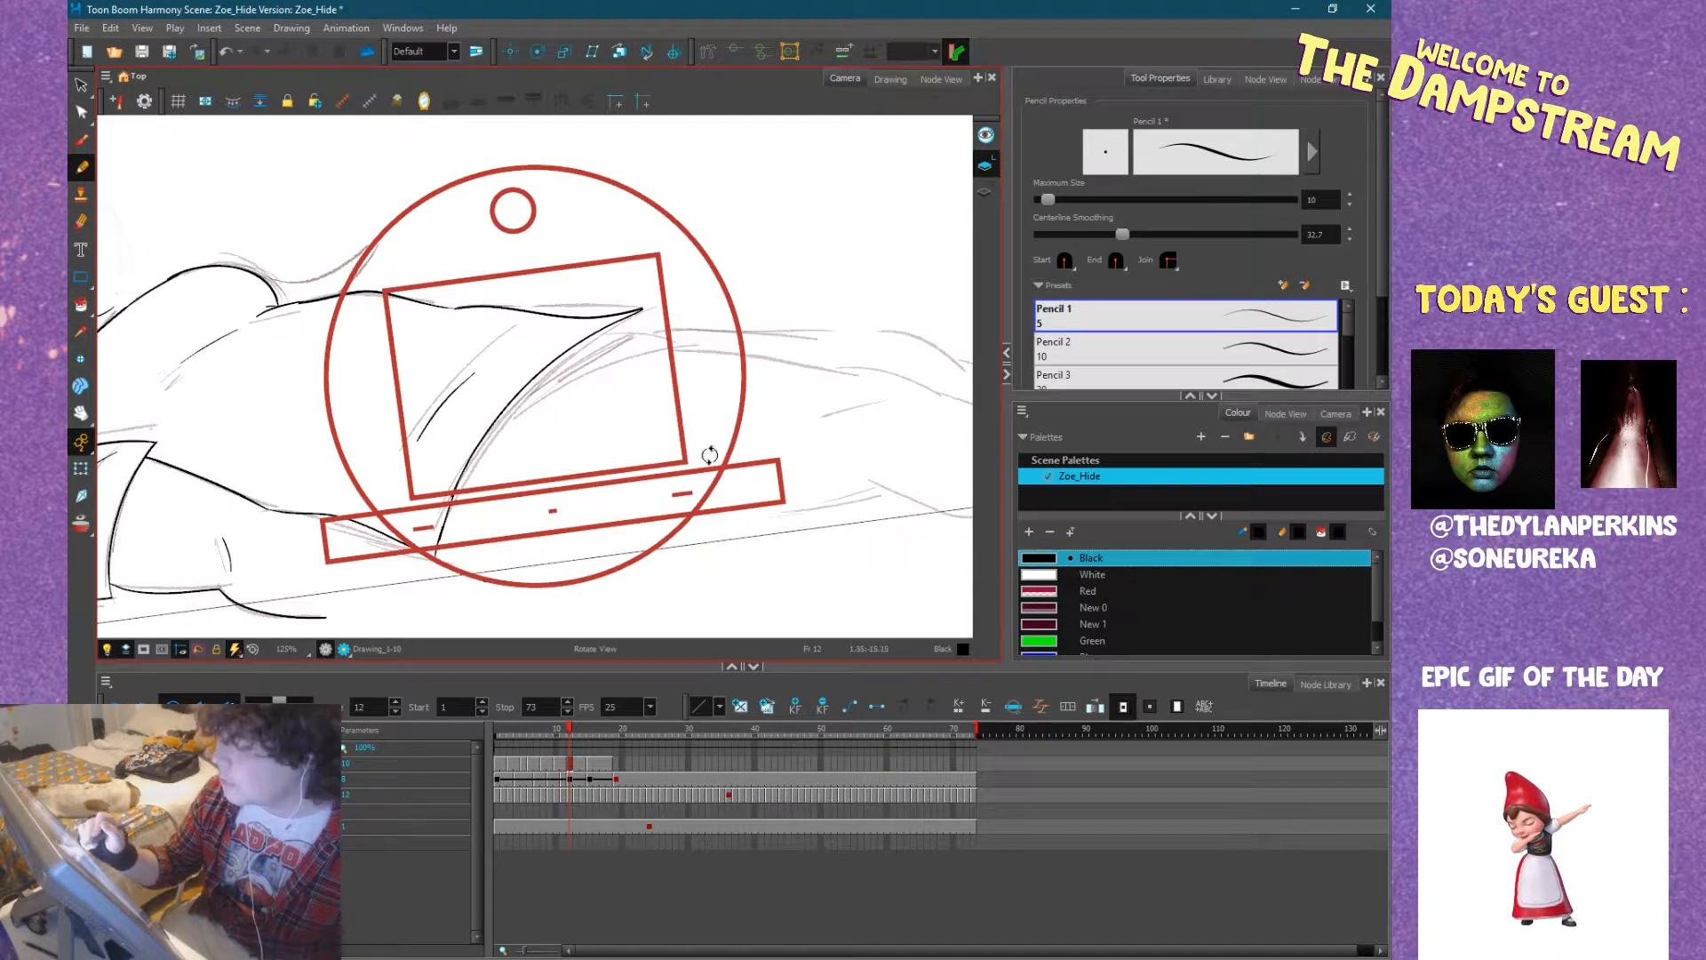
mouse_move(488, 432)
left_mouse_down()
mouse_move(587, 373)
mouse_move(687, 357)
left_mouse_up()
key("ctrl+z")
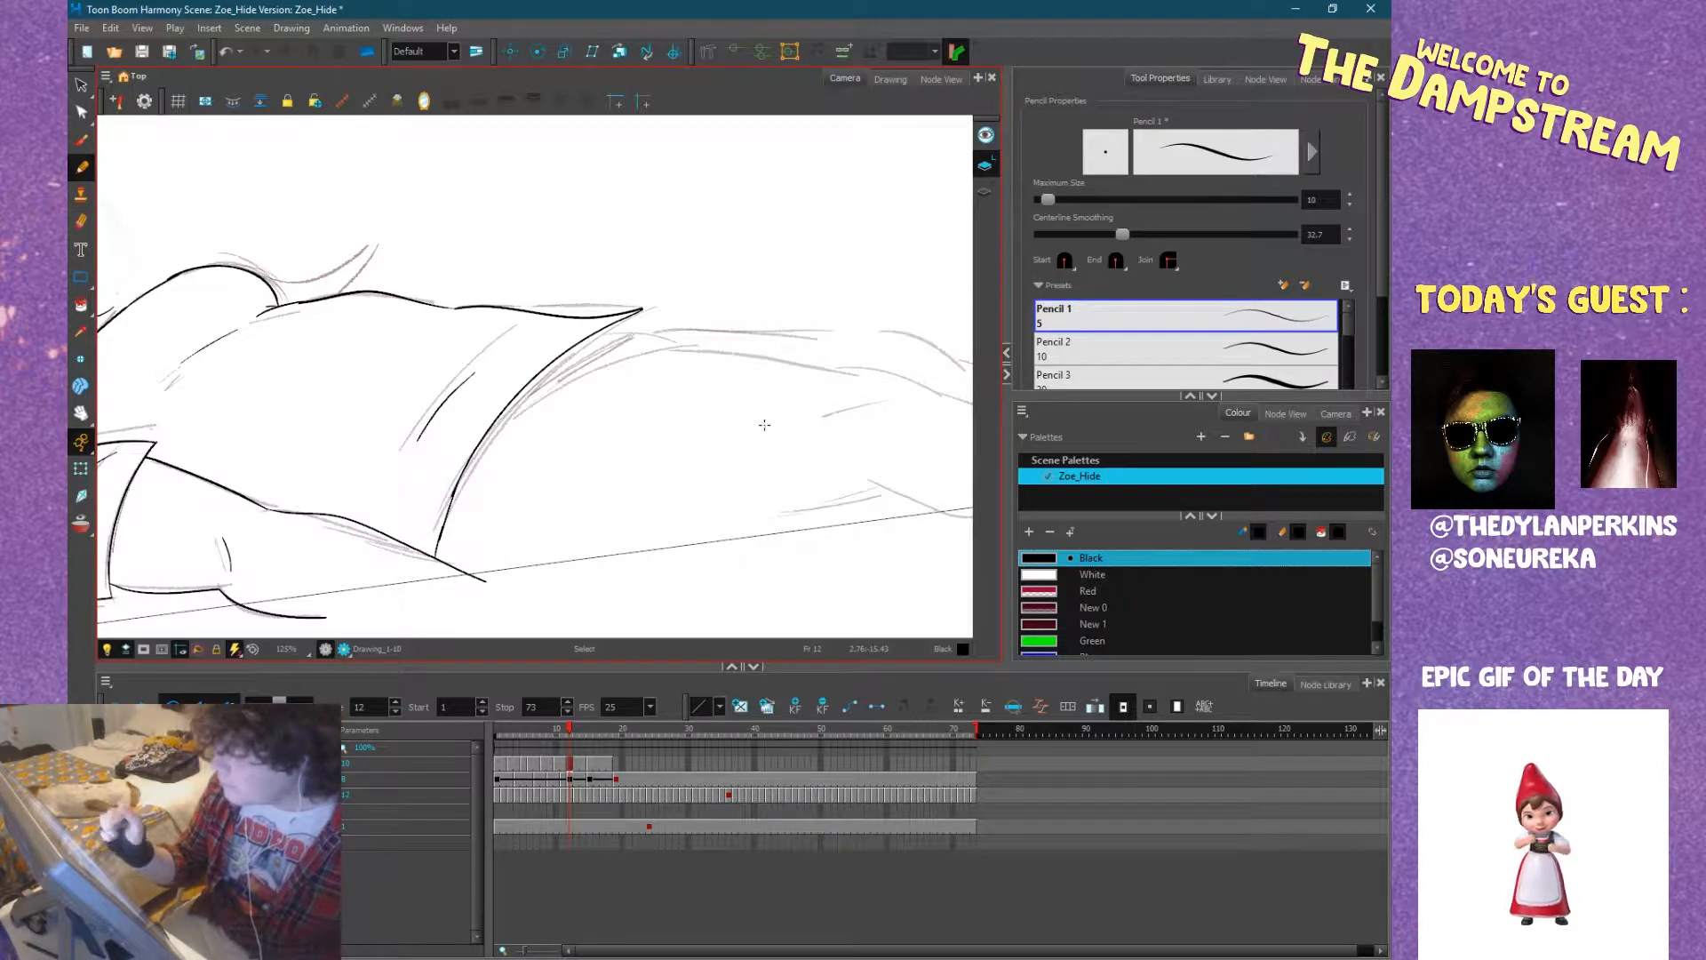
Step back and forth through the frames to check how the newly inked shirt and hair read in motion, ending on frame 14.
scroll(765, 424, "down", 5)
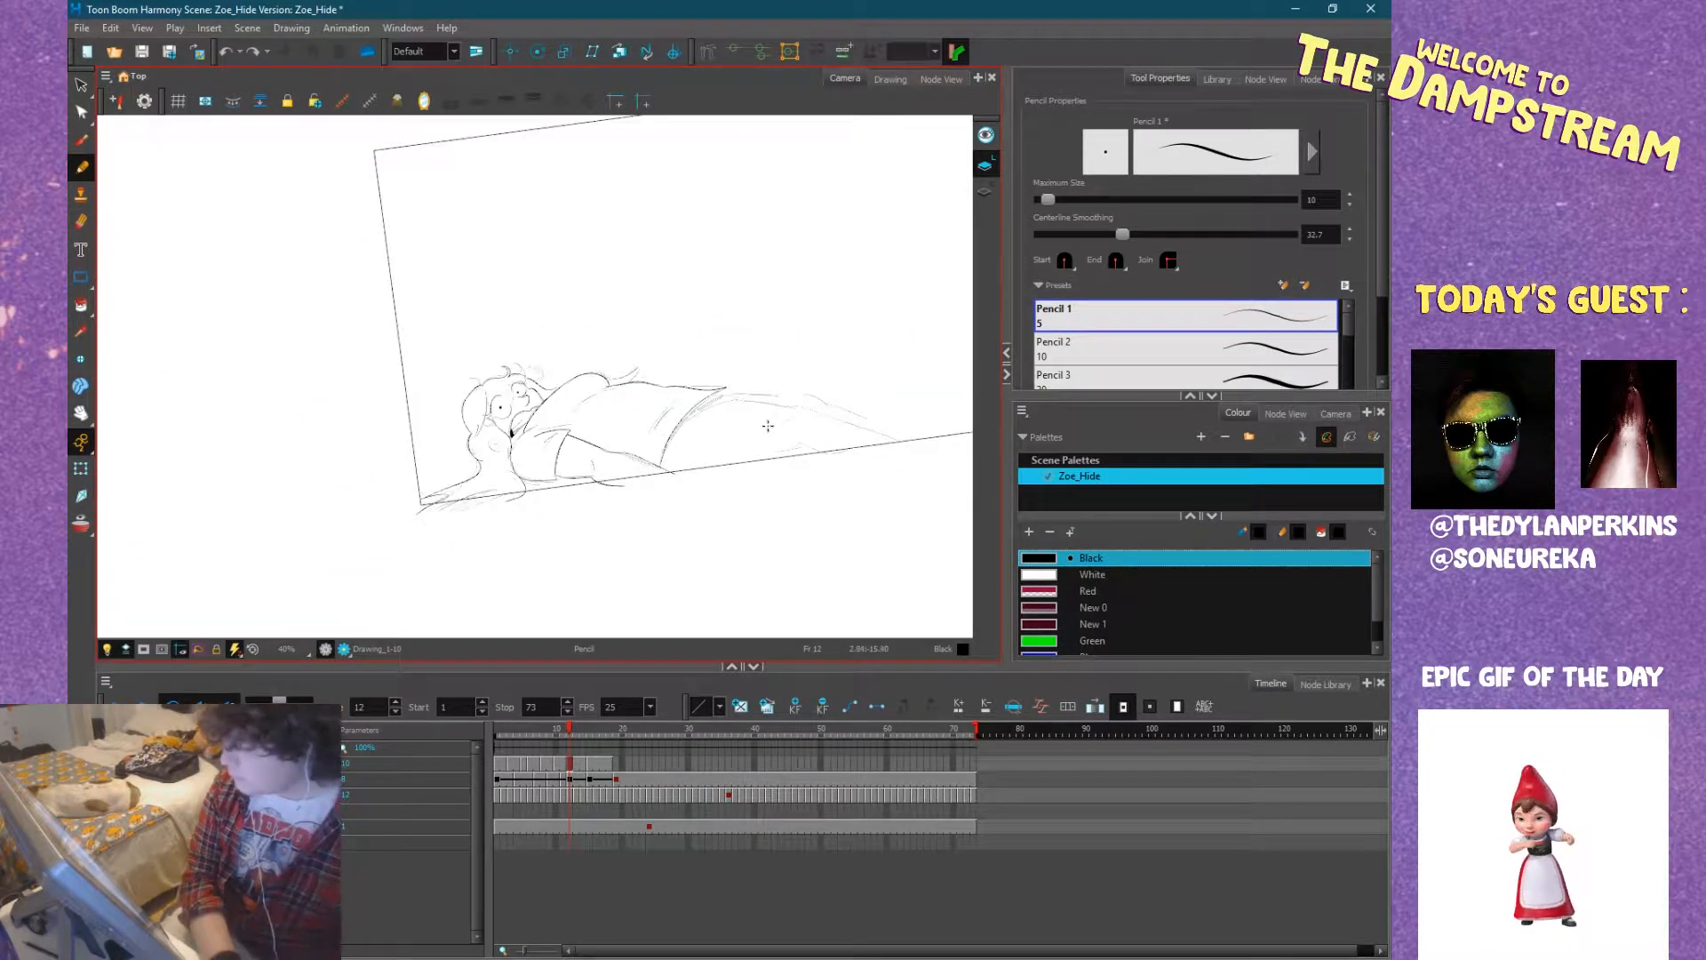
key("period")
key("period")
key("period")
key("period")
key("comma")
key("comma")
key("comma")
key("period")
key("period")
key("comma")
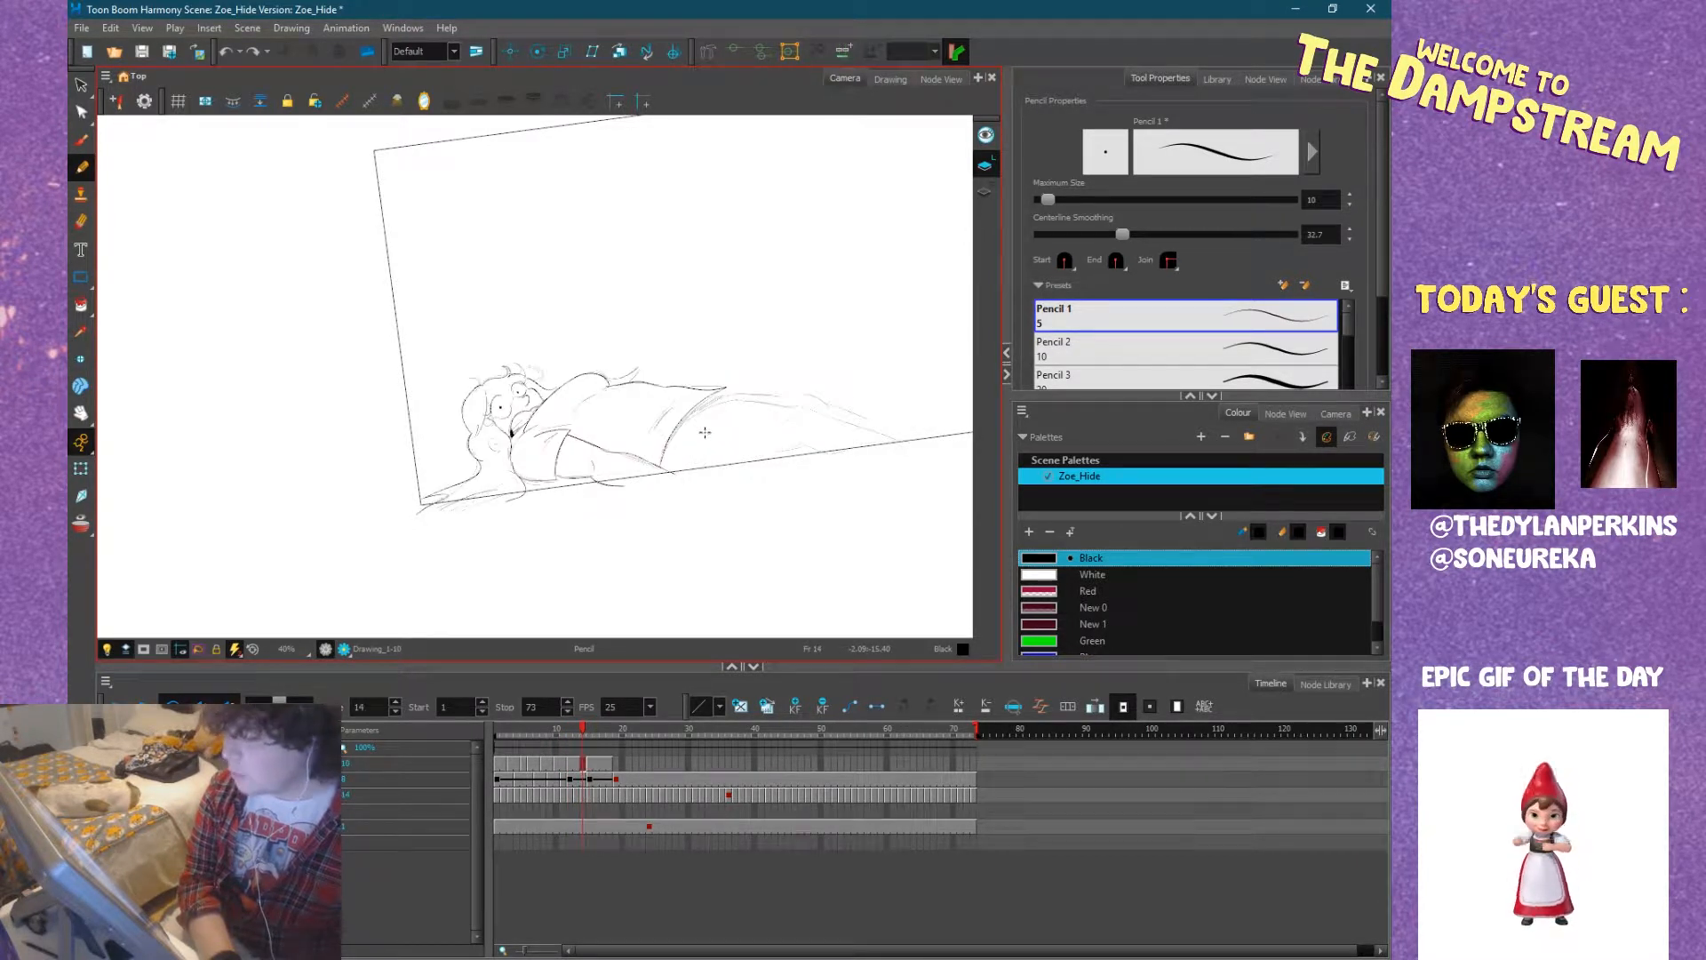
Ink the near thigh's upper contour from the shirt hem to the knee, and its underside with the bend behind the knee.
key("2")
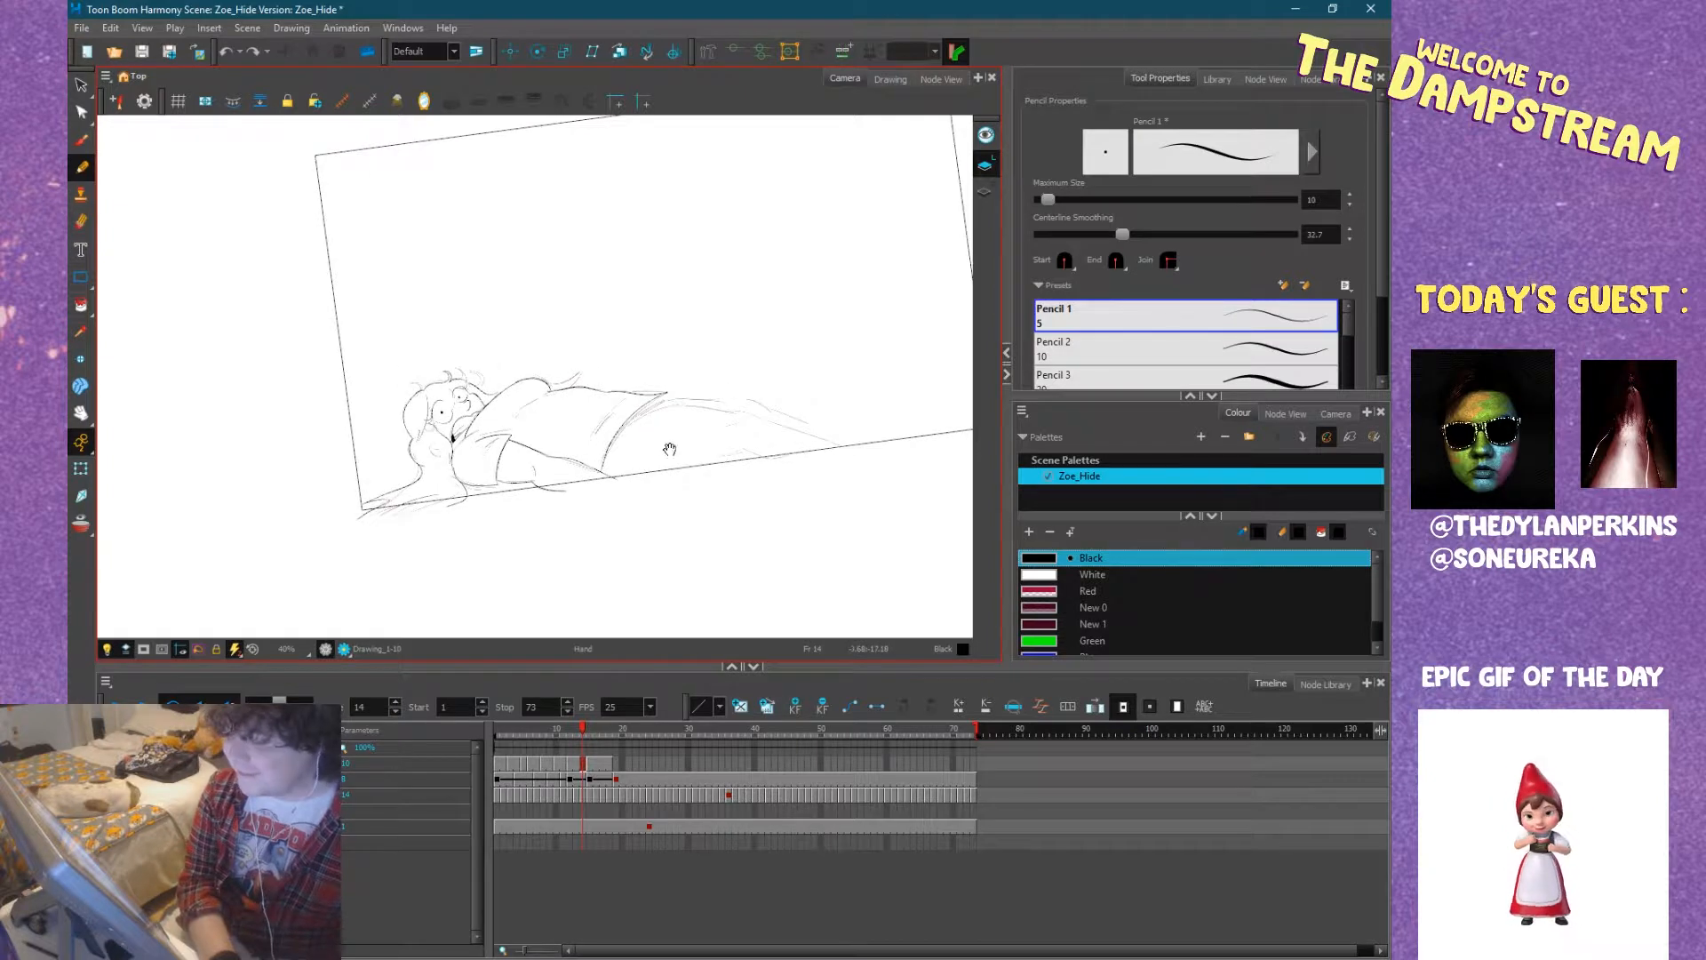
key("2")
left_click_drag(821, 454, 656, 510)
left_click_drag(667, 441, 734, 450)
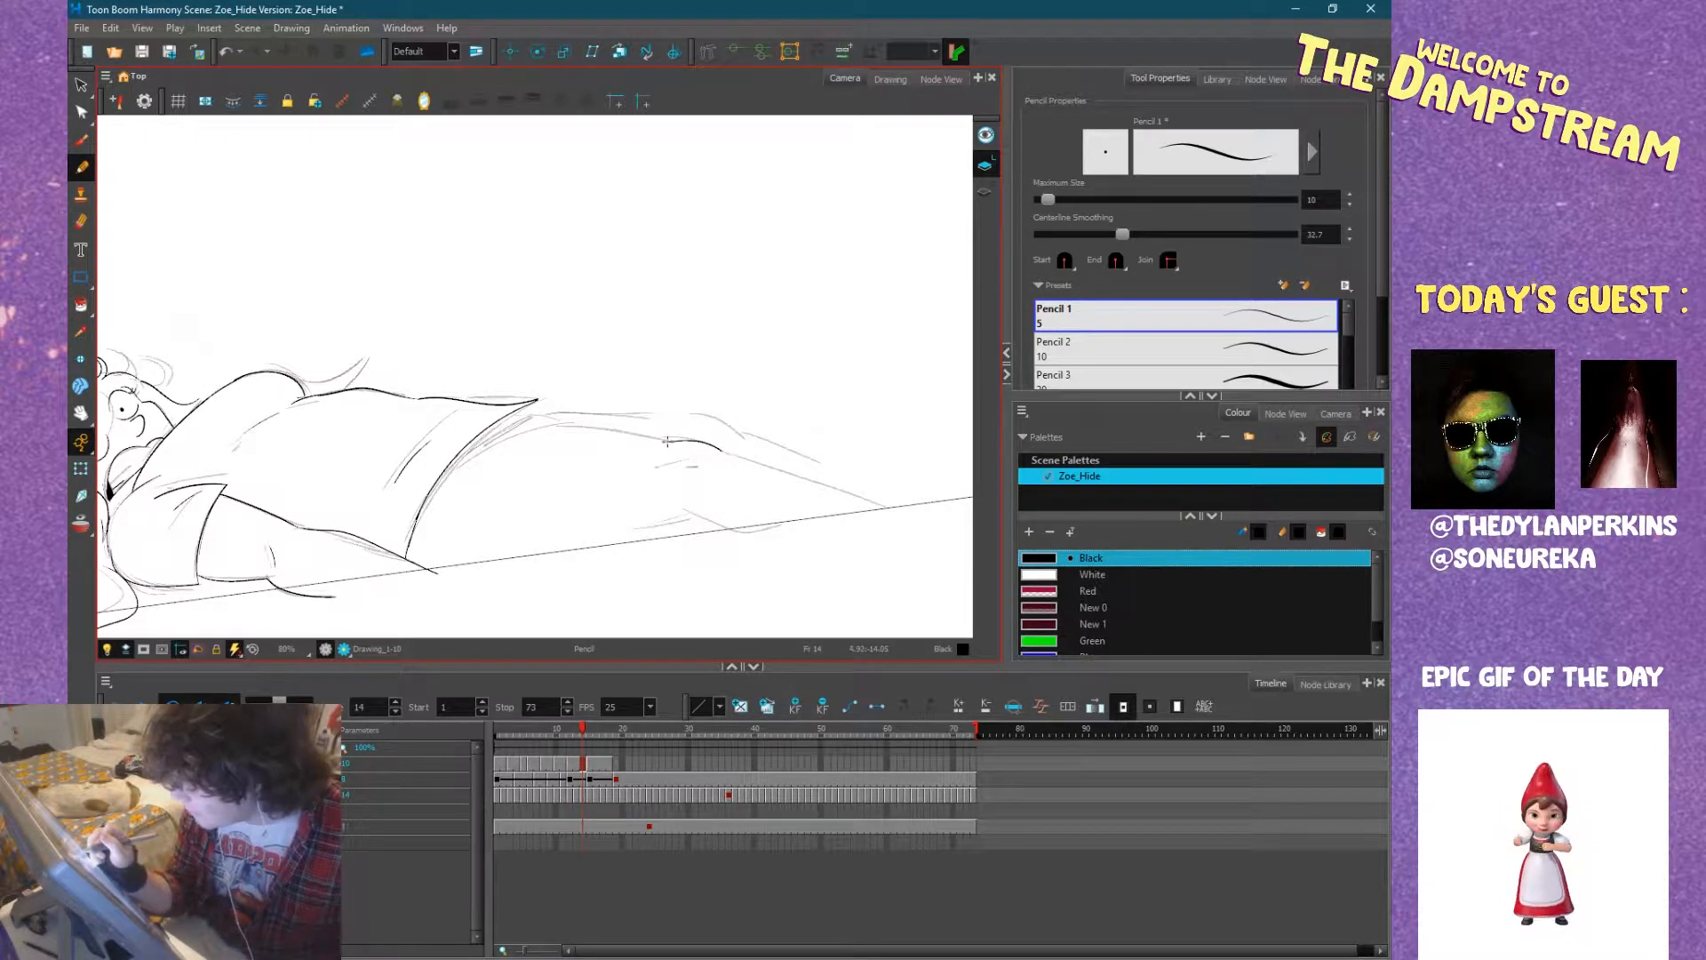
mouse_move(674, 441)
left_mouse_down()
mouse_move(554, 429)
mouse_move(481, 447)
left_mouse_up()
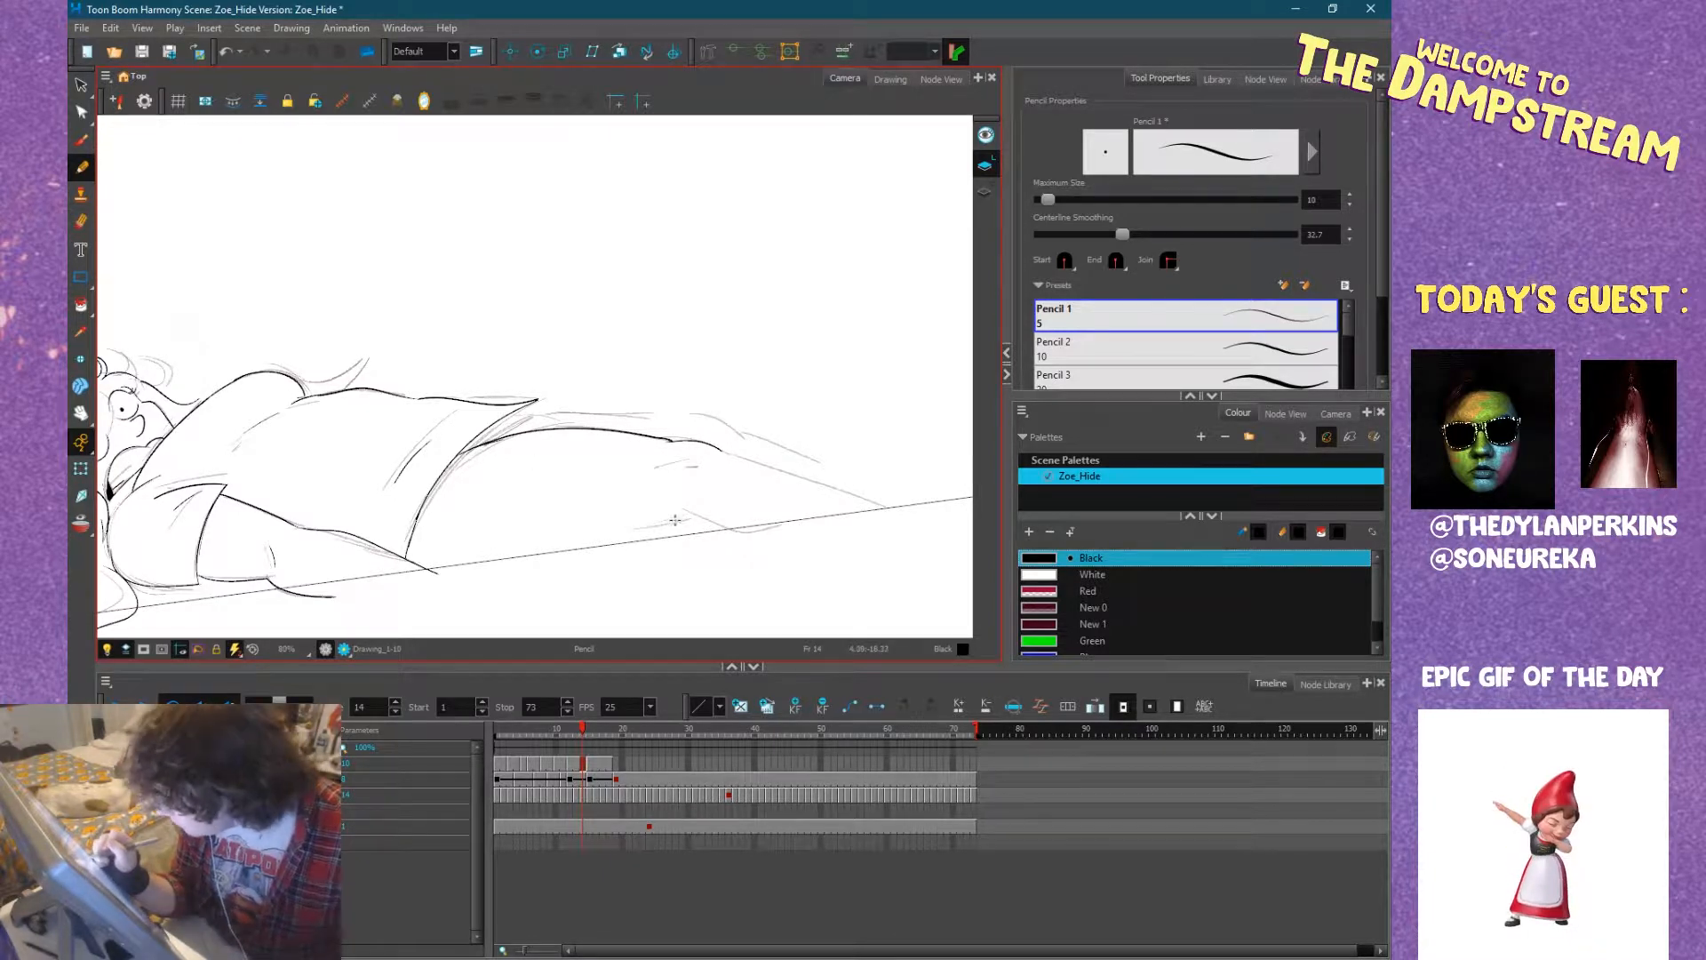
left_click_drag(664, 519, 757, 546)
left_click_drag(664, 519, 502, 575)
Ink the near shin from the knee down to the ground, and the far leg's thigh contour between knee and hem.
mouse_move(796, 544)
left_mouse_down()
mouse_move(616, 589)
mouse_move(599, 440)
left_mouse_up()
left_click_drag(485, 388, 528, 553)
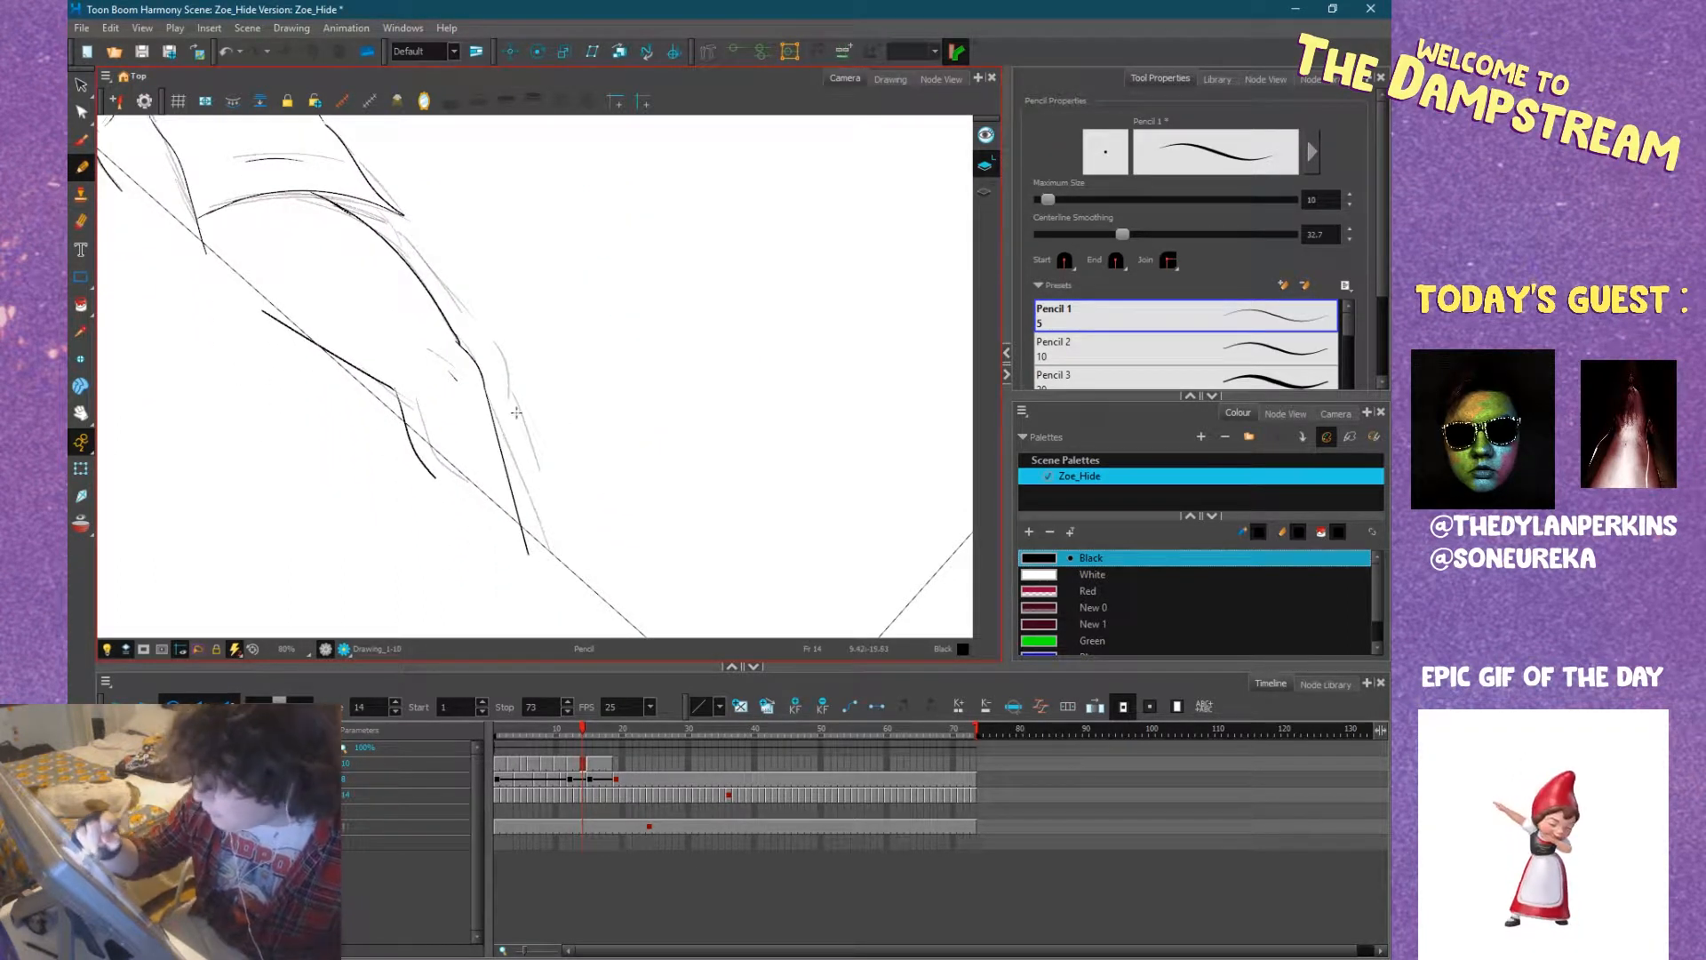
mouse_move(487, 337)
left_mouse_down()
mouse_move(507, 370)
mouse_move(389, 211)
left_mouse_up()
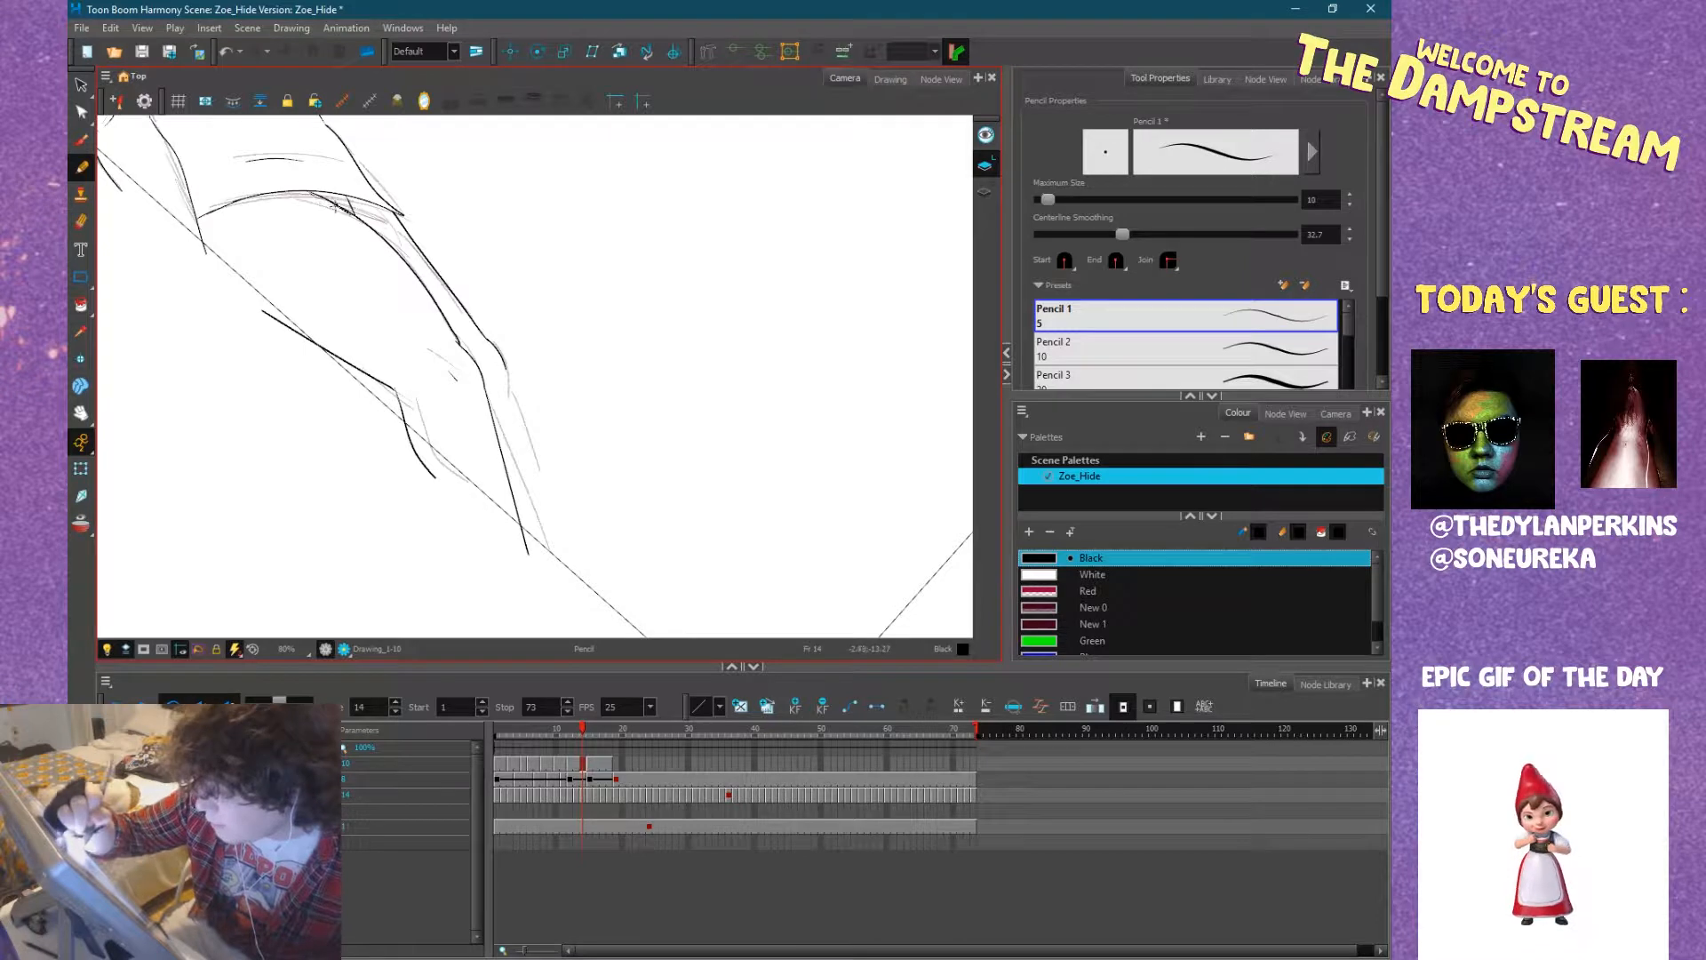
Ink the far shin's contour from the knee to the ground and compare the lying pose on frame 12 with frame 11.
mouse_move(508, 378)
left_mouse_down()
mouse_move(538, 559)
mouse_move(553, 376)
mouse_move(598, 427)
mouse_move(613, 505)
mouse_move(665, 423)
mouse_move(754, 391)
mouse_move(673, 555)
mouse_move(558, 550)
left_mouse_up()
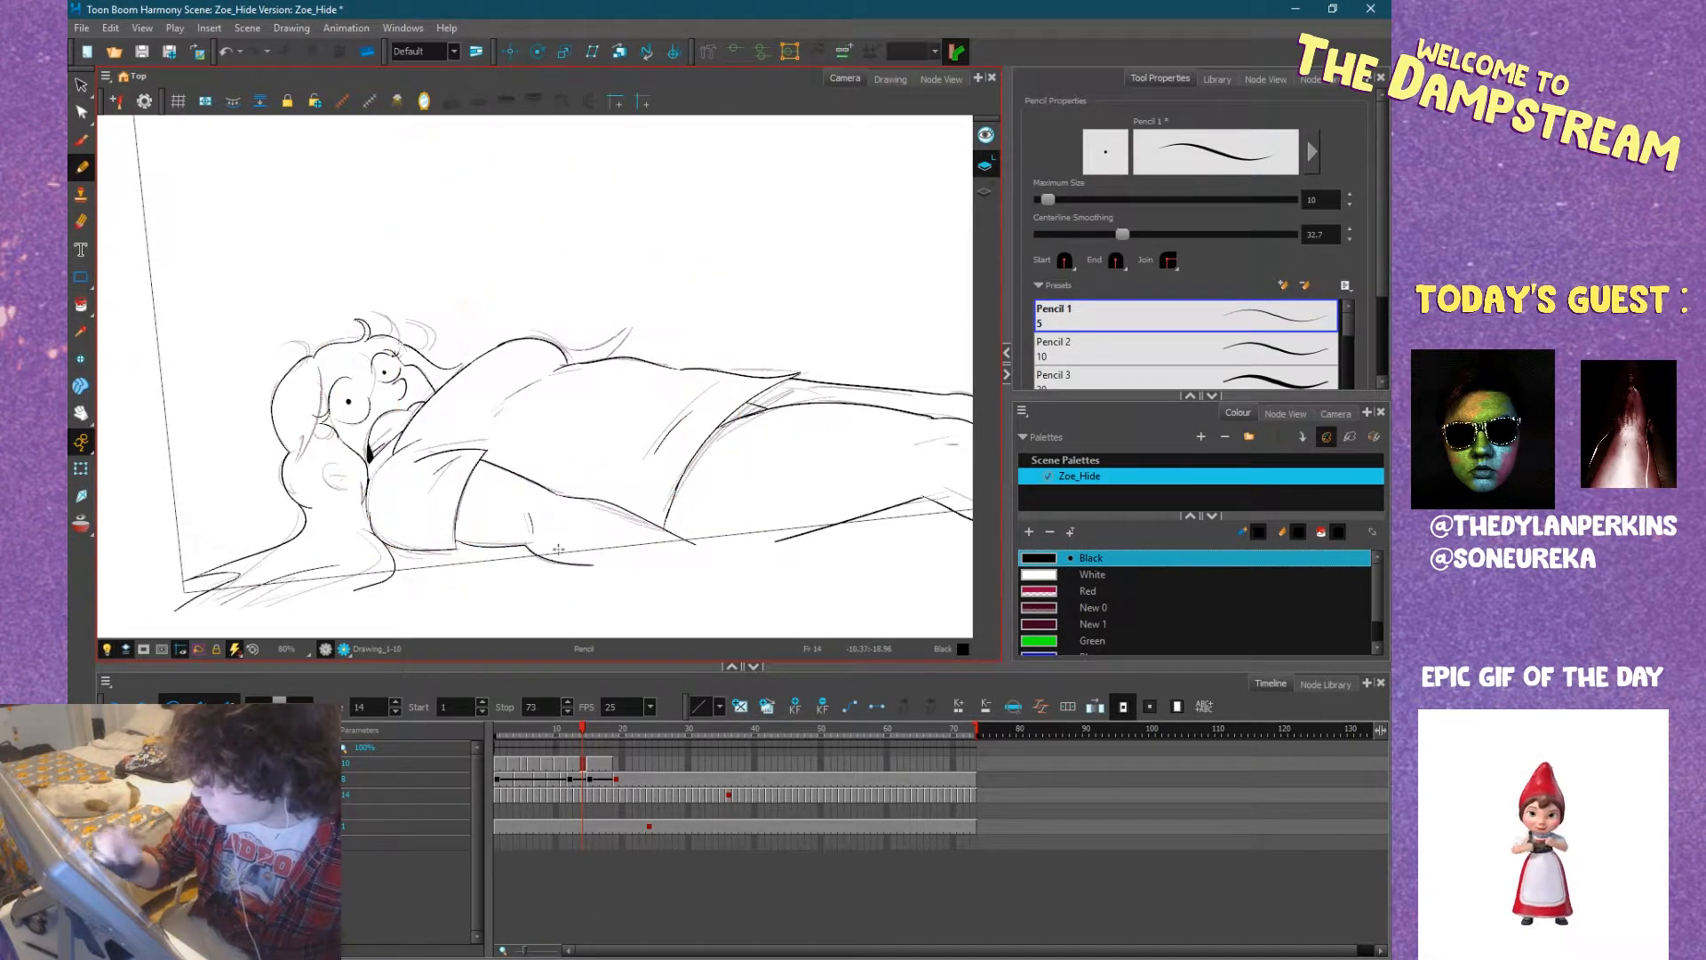
left_click(577, 730)
left_click_drag(577, 730, 565, 730)
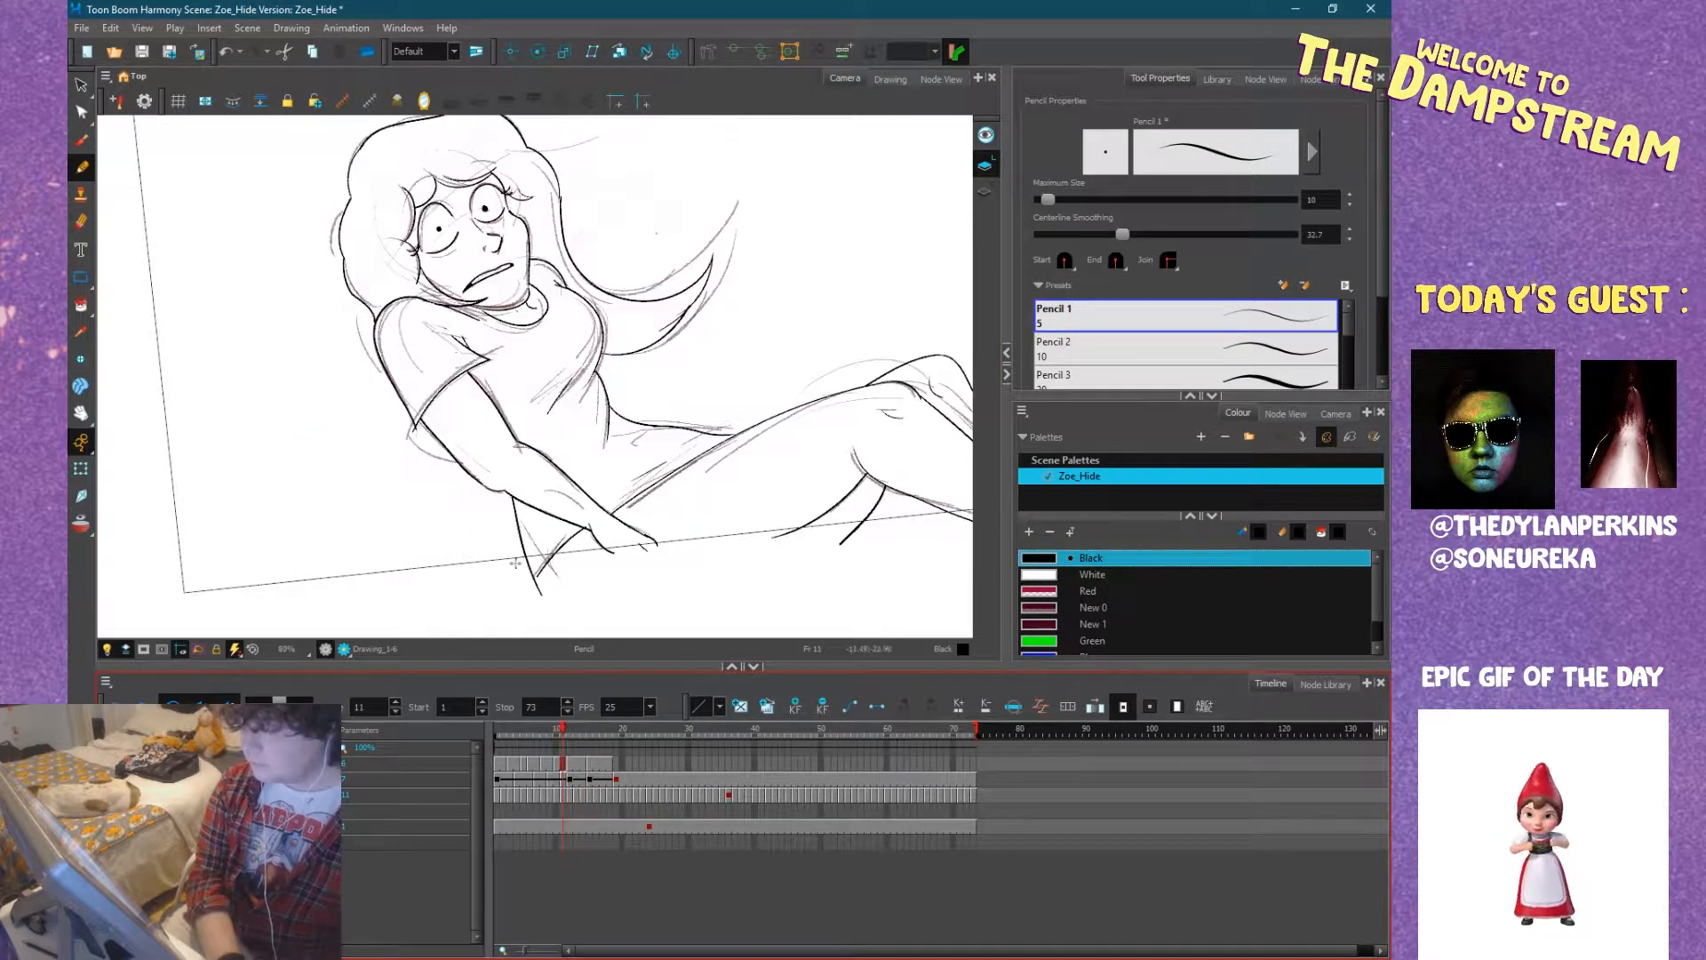
scroll(516, 562, "down", 1)
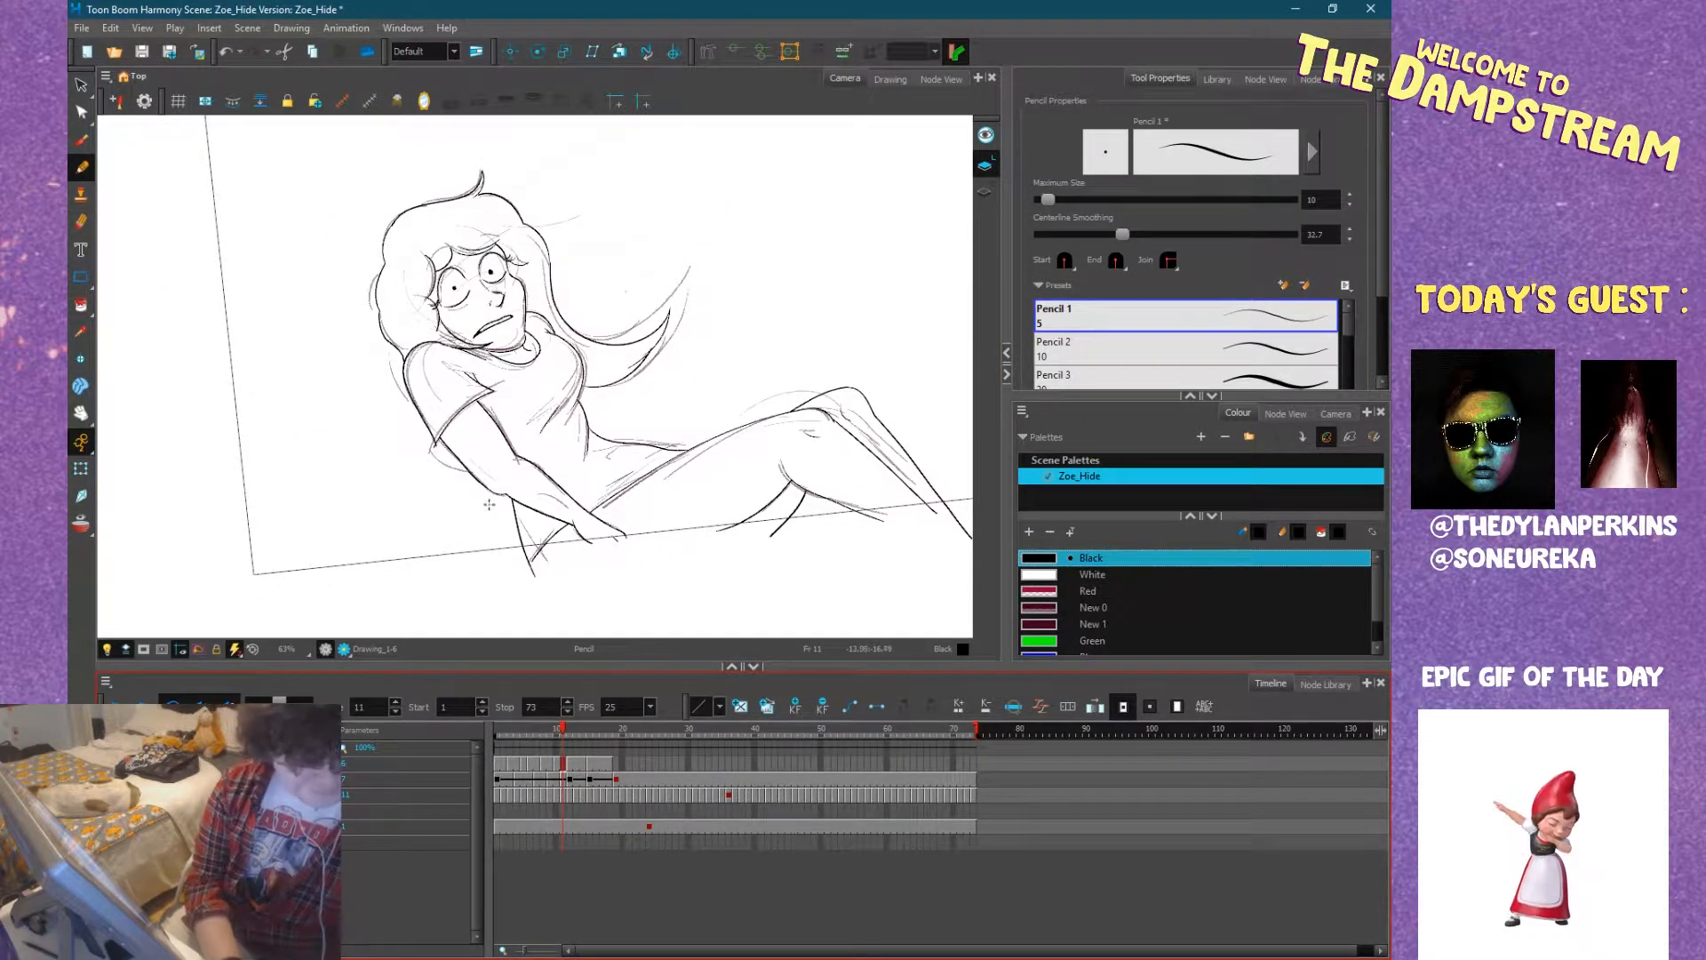
key("period")
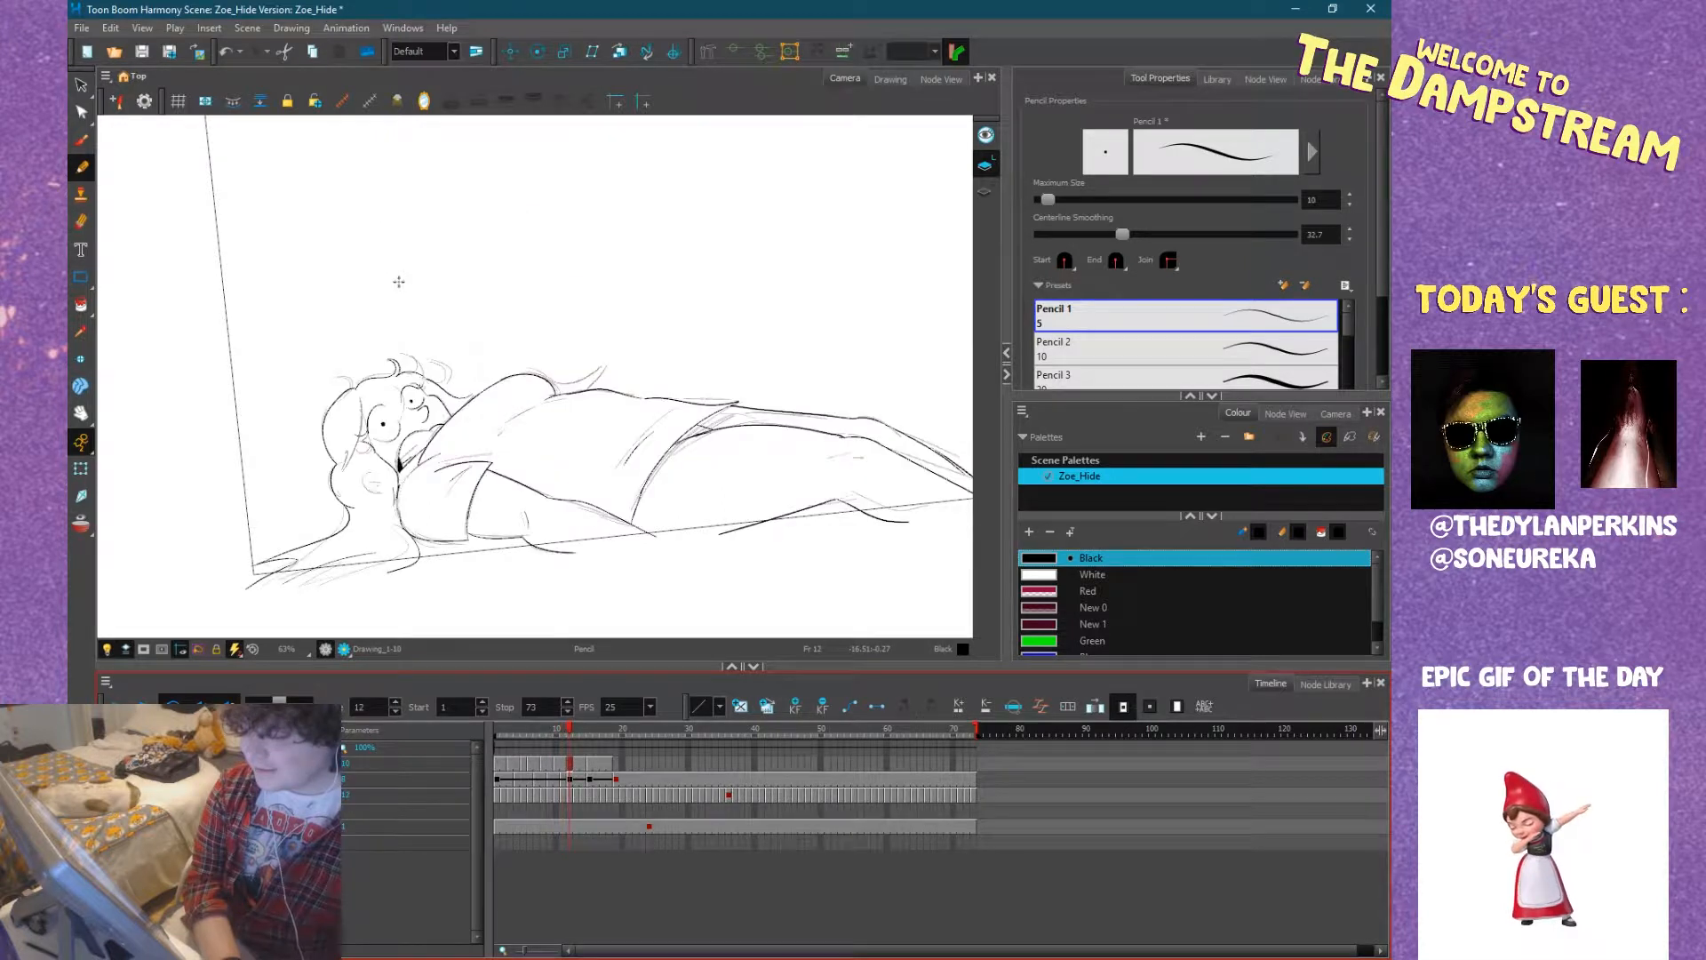
Ink the fringe strands across the lying figure's forehead, sweeping above and around both eyes on frame 12.
scroll(409, 398, "up", 4)
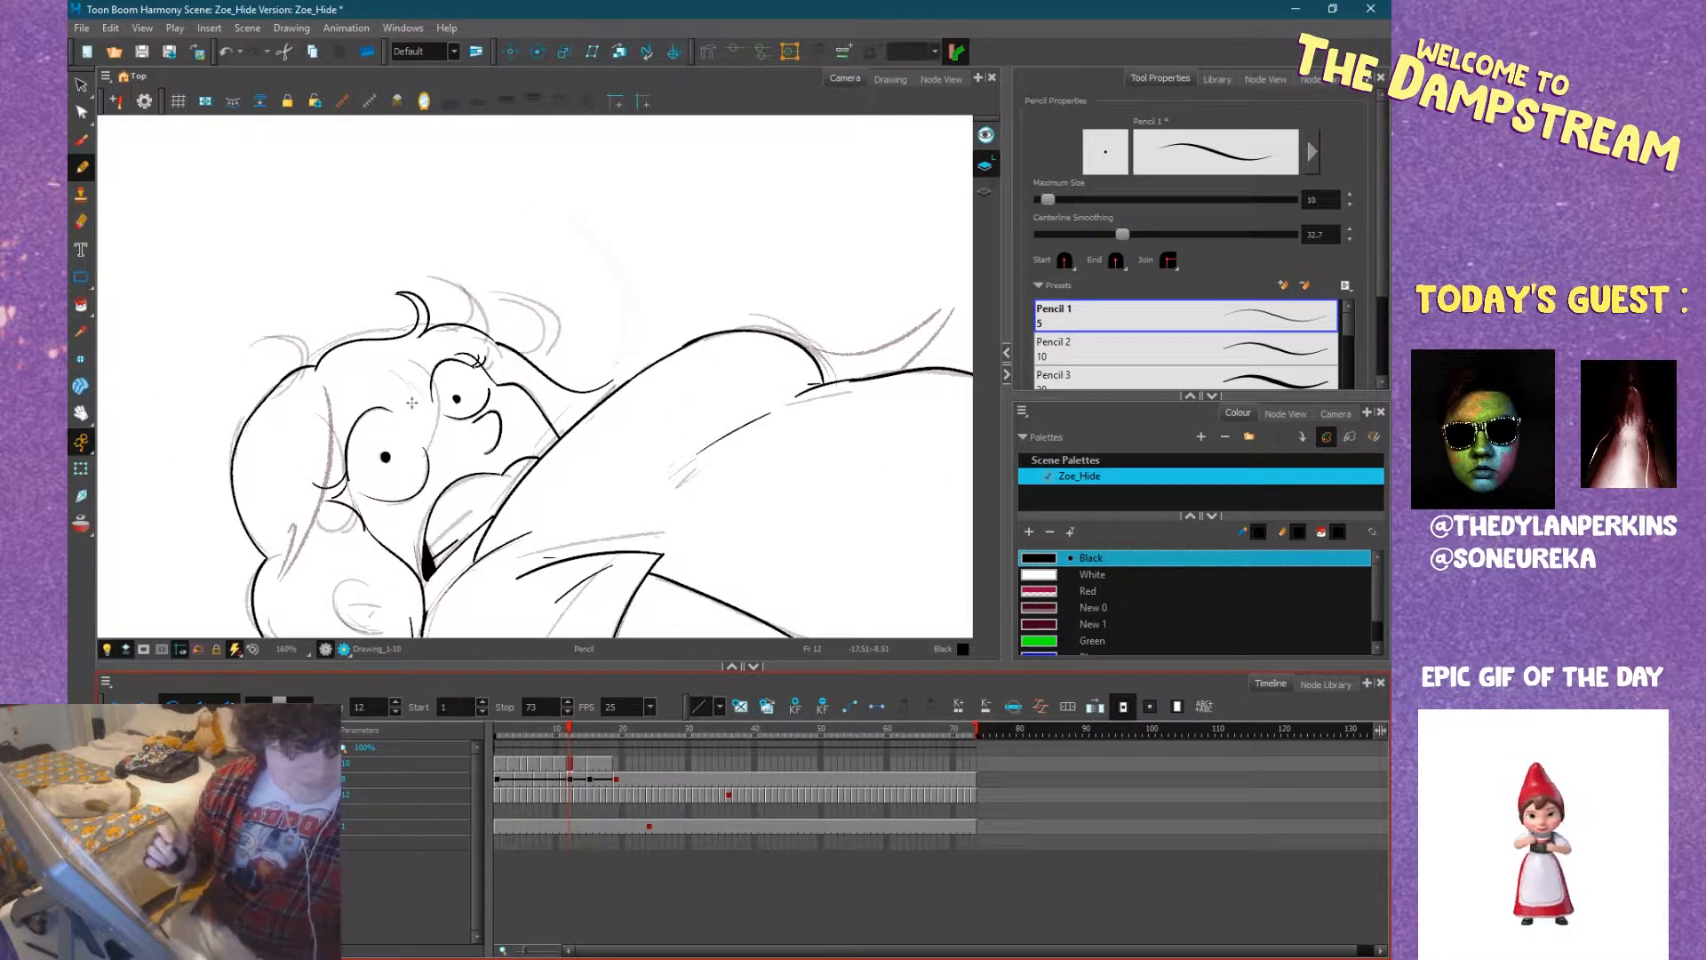
left_click_drag(518, 440, 613, 395)
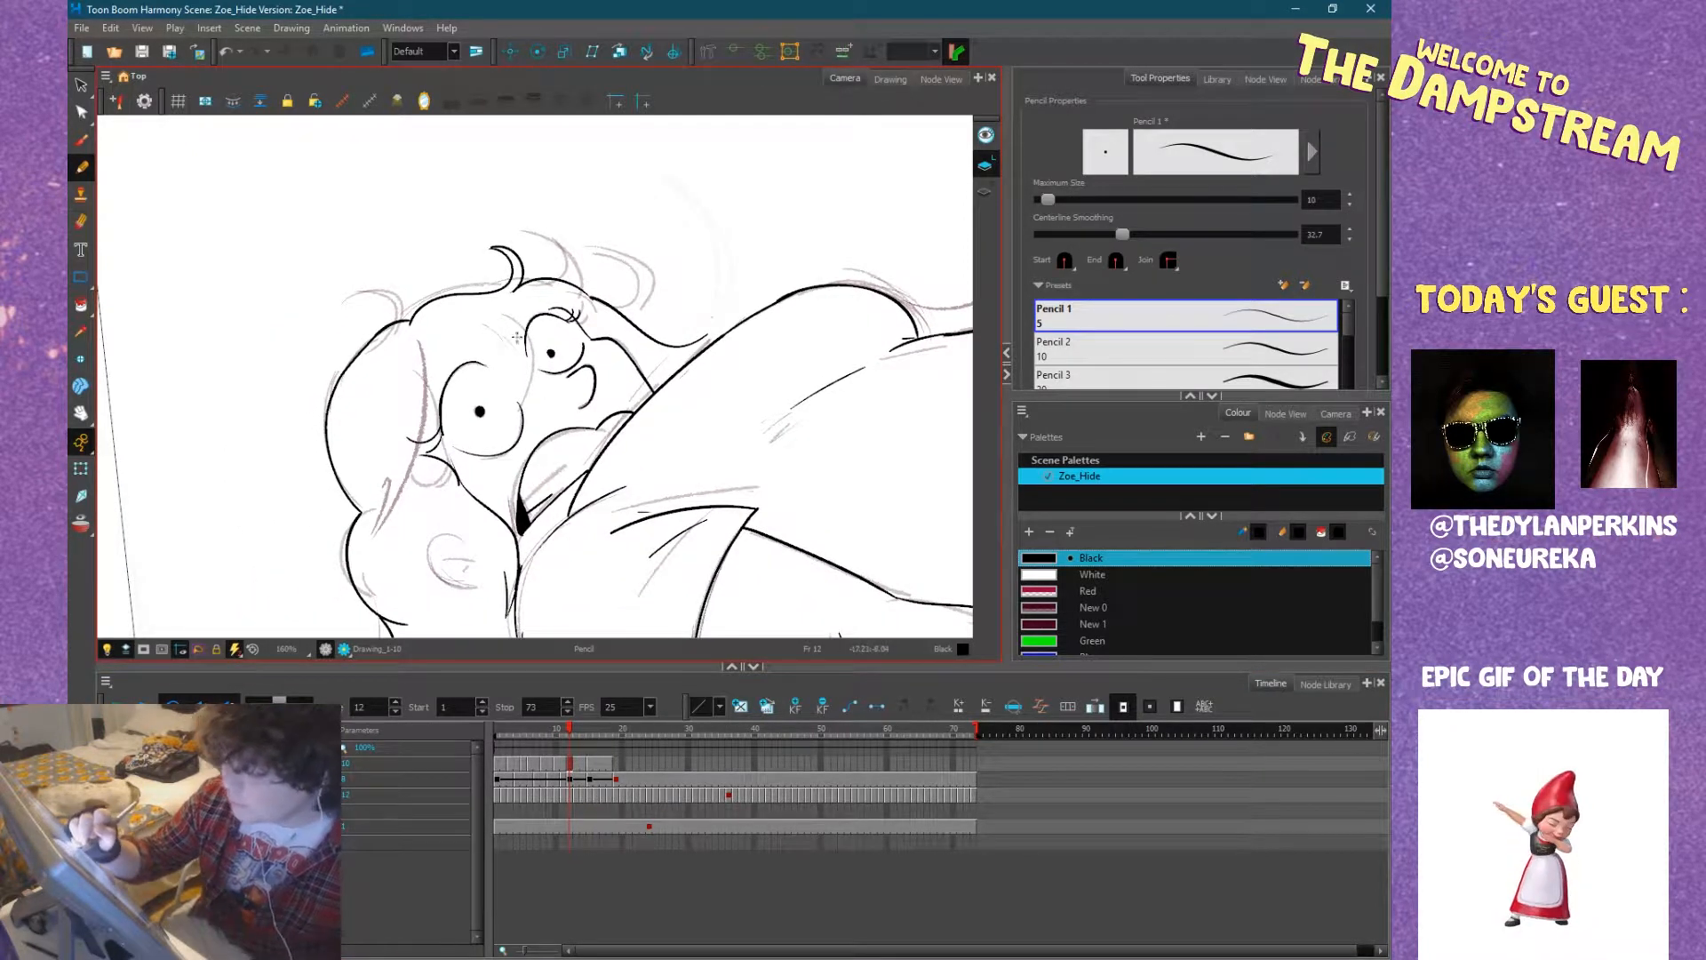
left_click_drag(503, 316, 520, 409)
left_click_drag(480, 323, 437, 382)
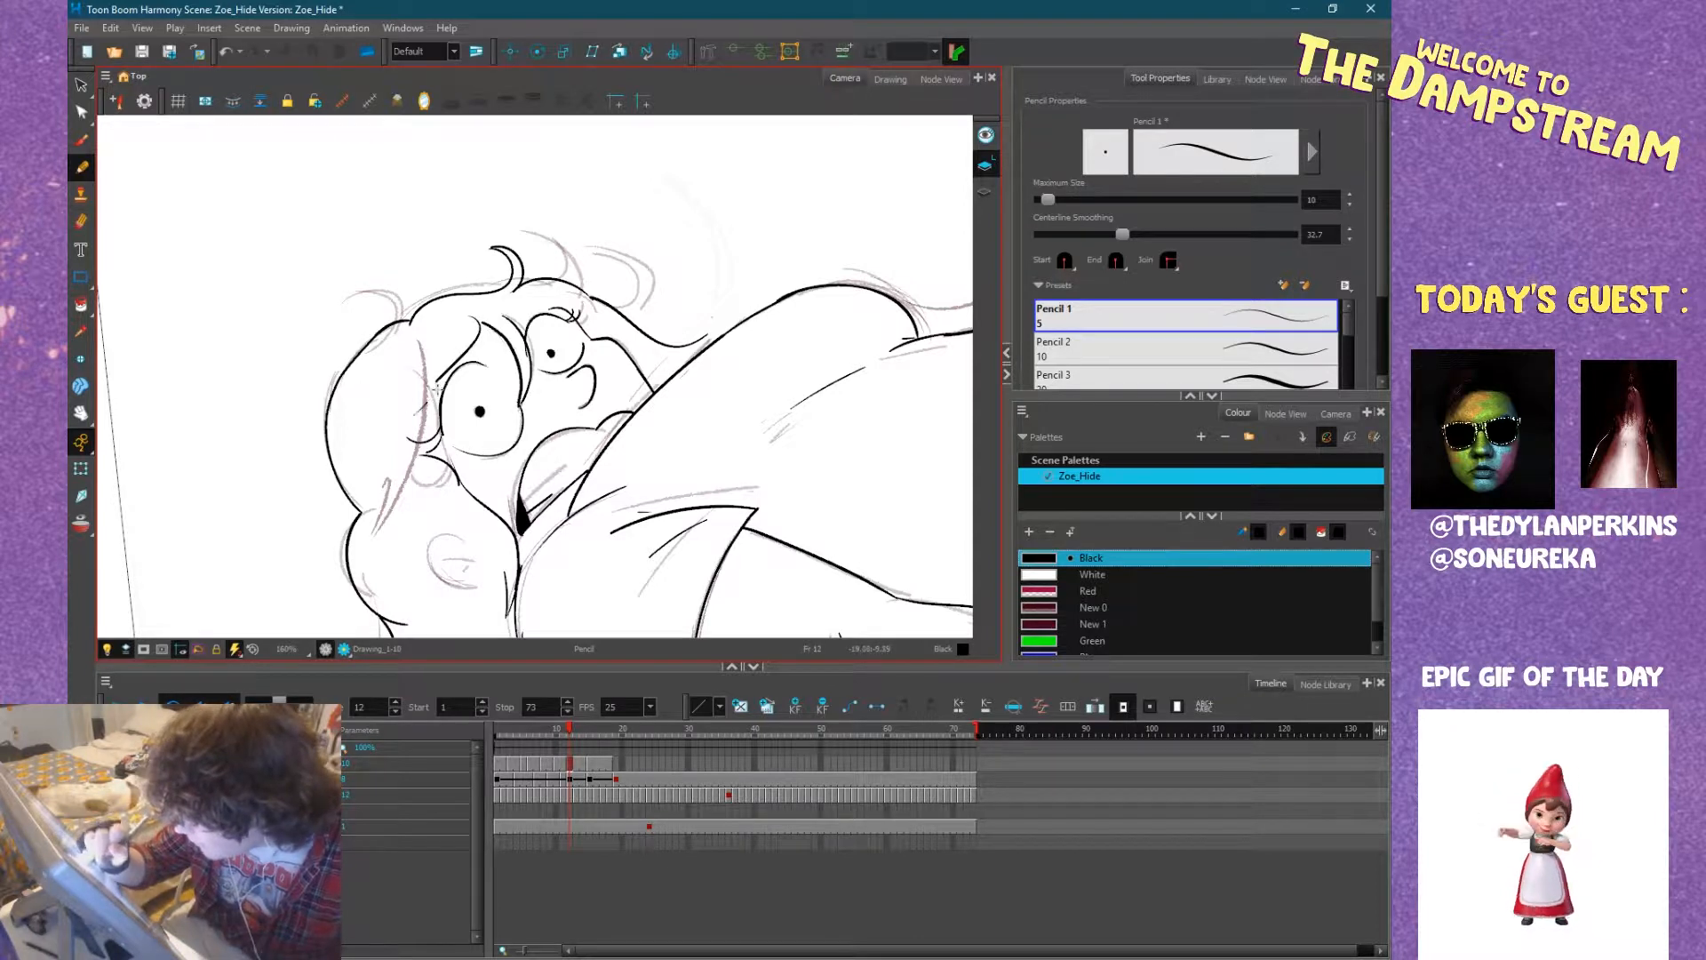
left_click_drag(632, 460, 528, 507)
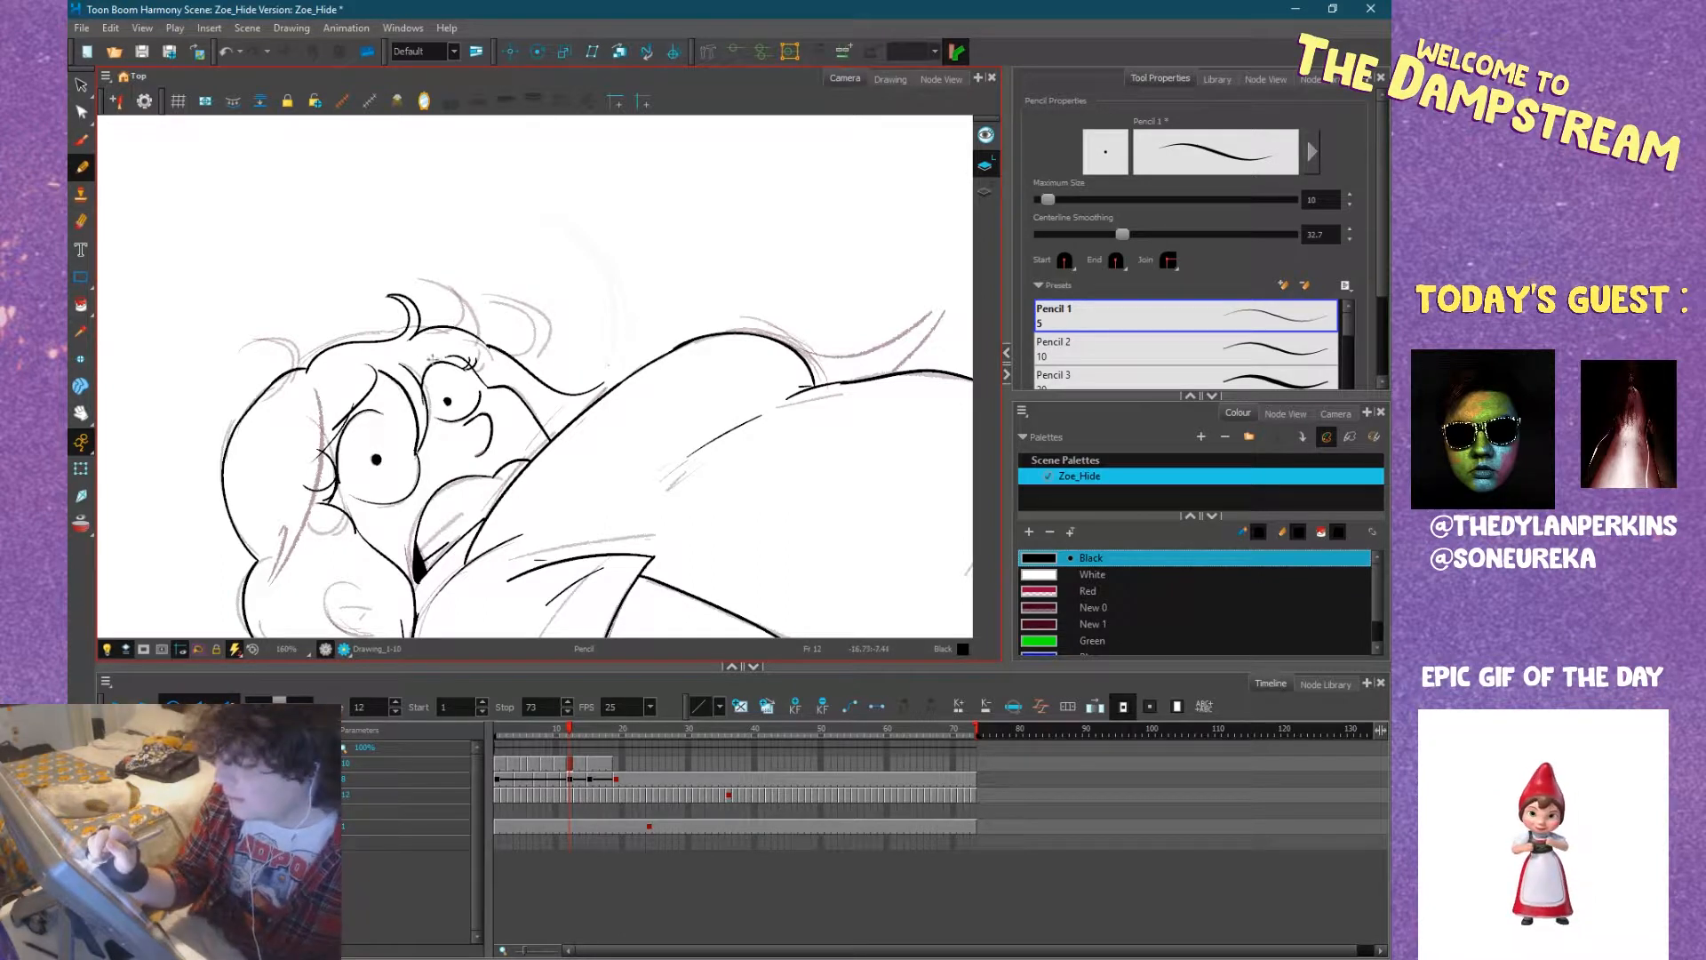
left_click_drag(451, 345, 404, 367)
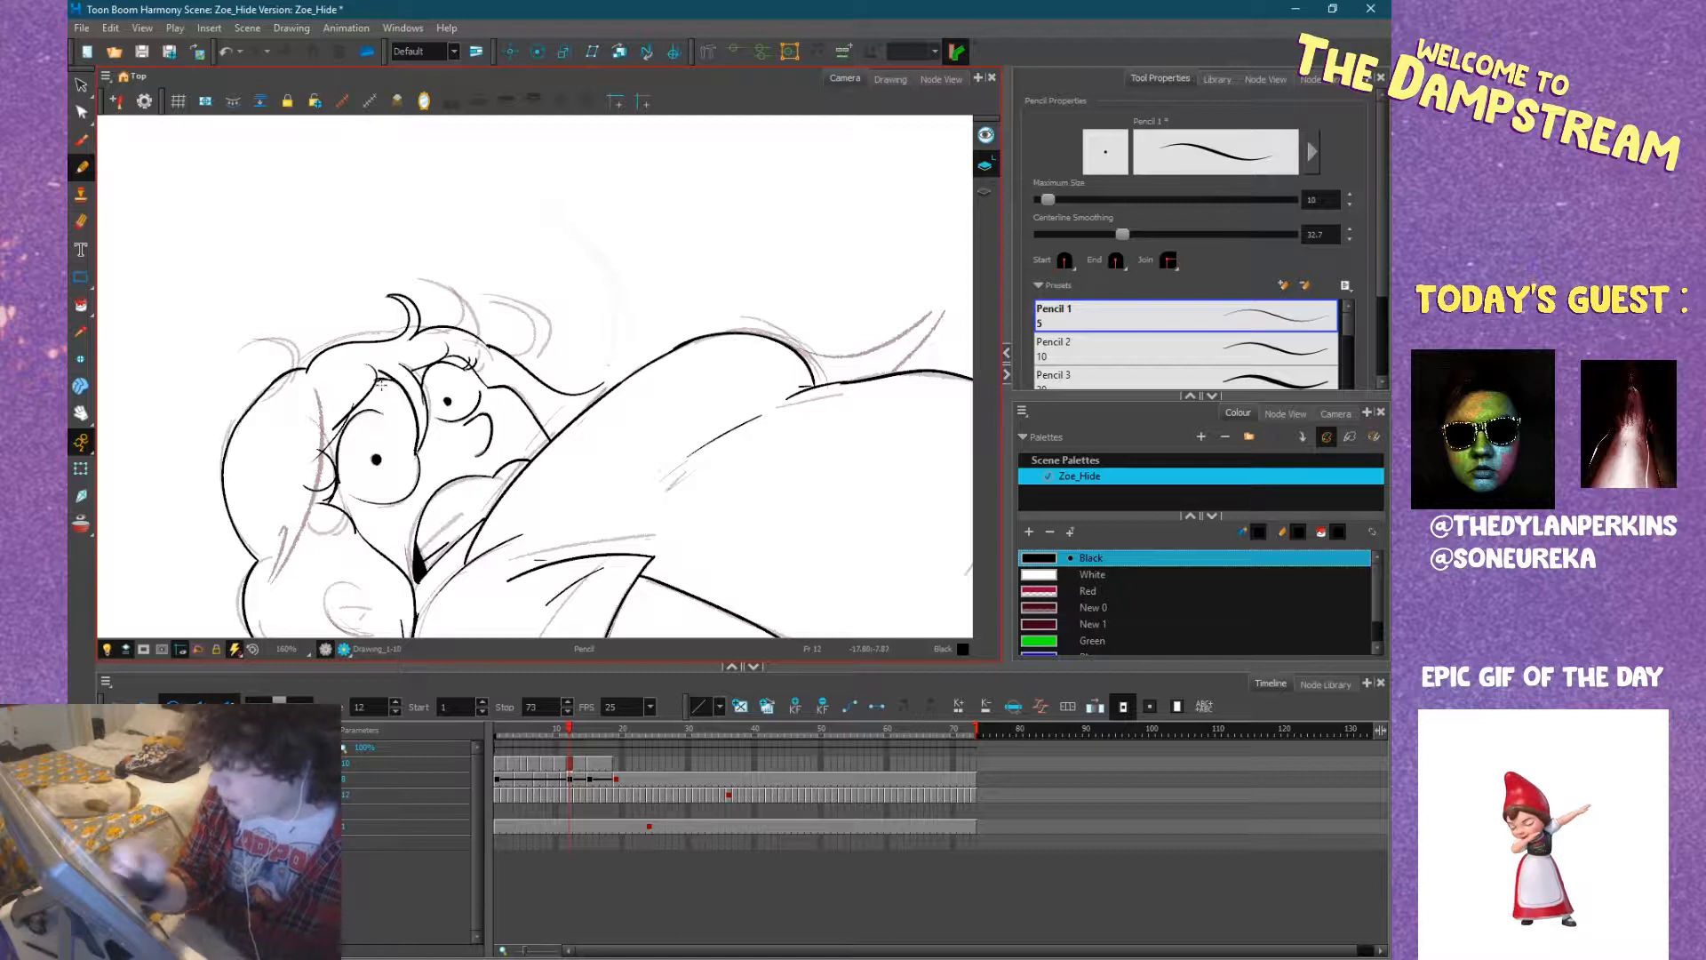
Close the tip of the hair lock where it meets the shoulder contour on frame 12.
scroll(382, 384, "down", 2)
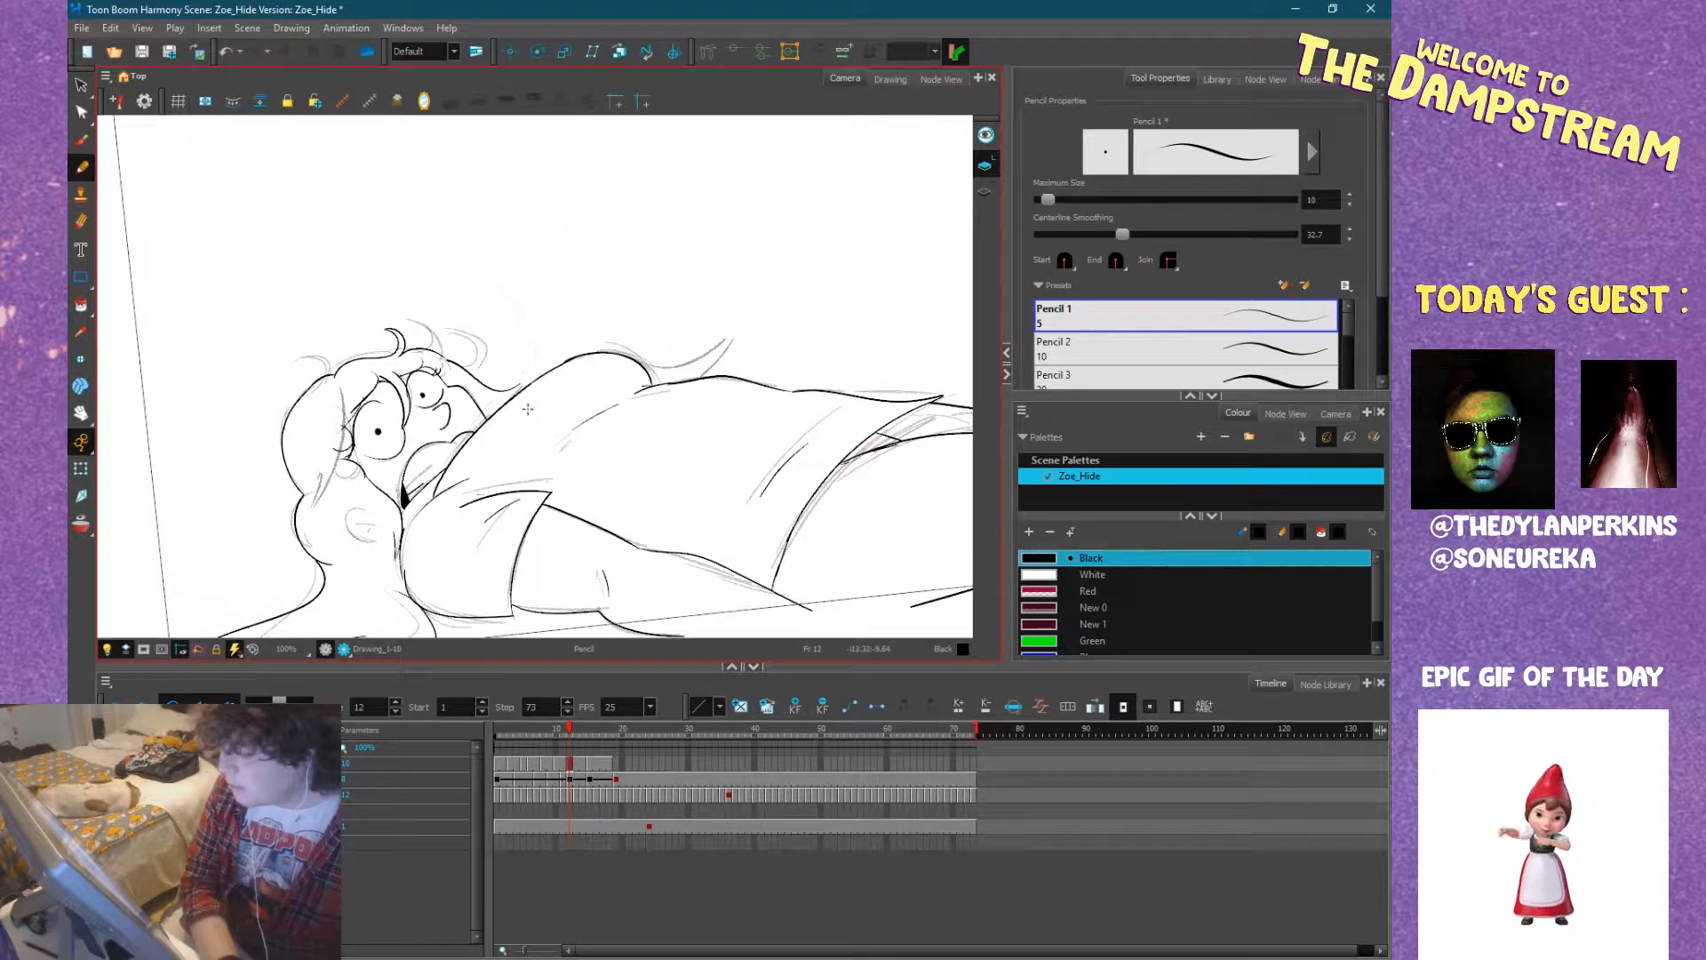
scroll(528, 409, "up", 5)
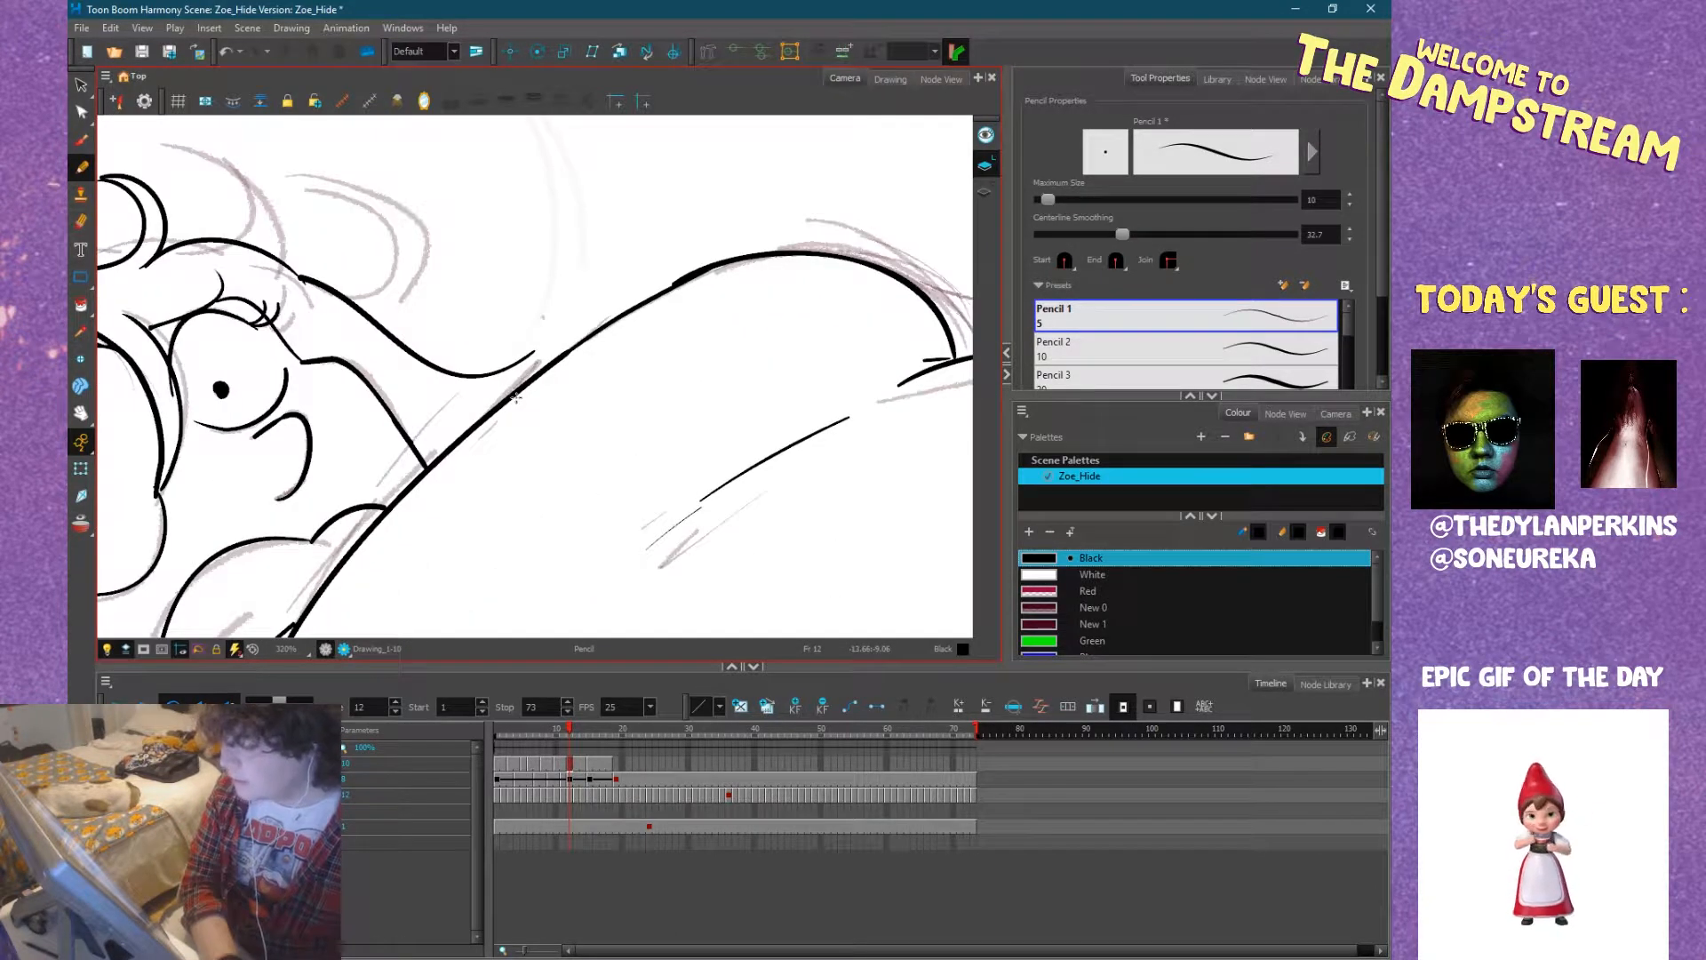
left_click_drag(537, 351, 524, 381)
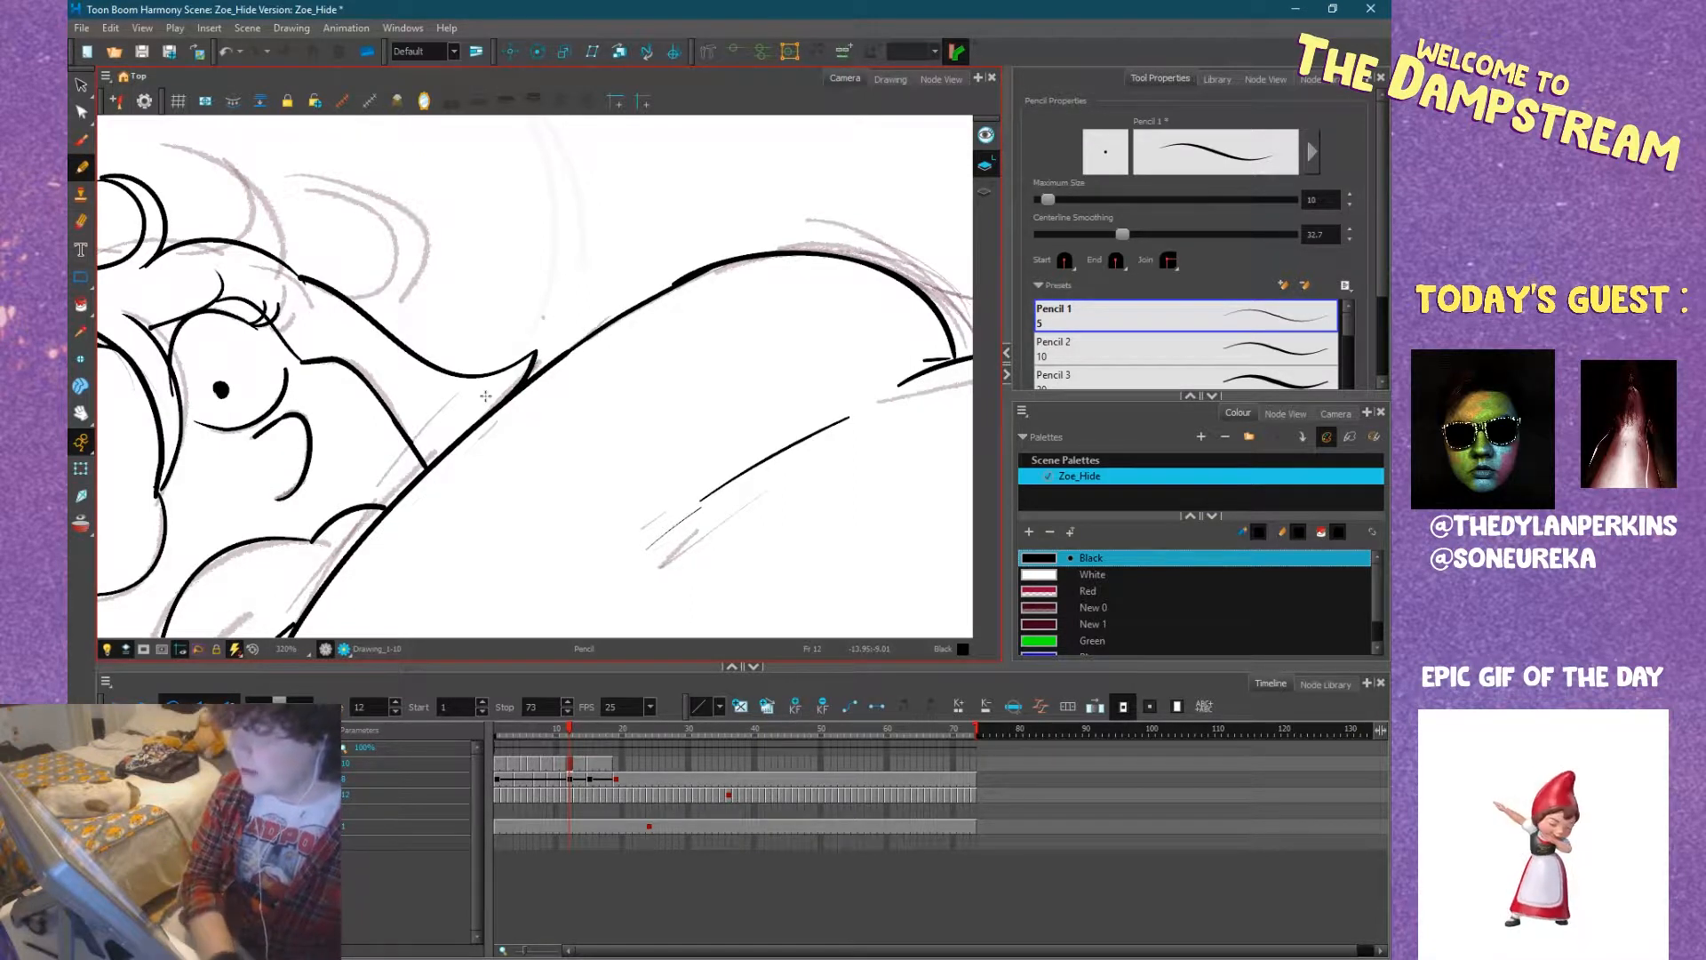
scroll(485, 395, "down", 6)
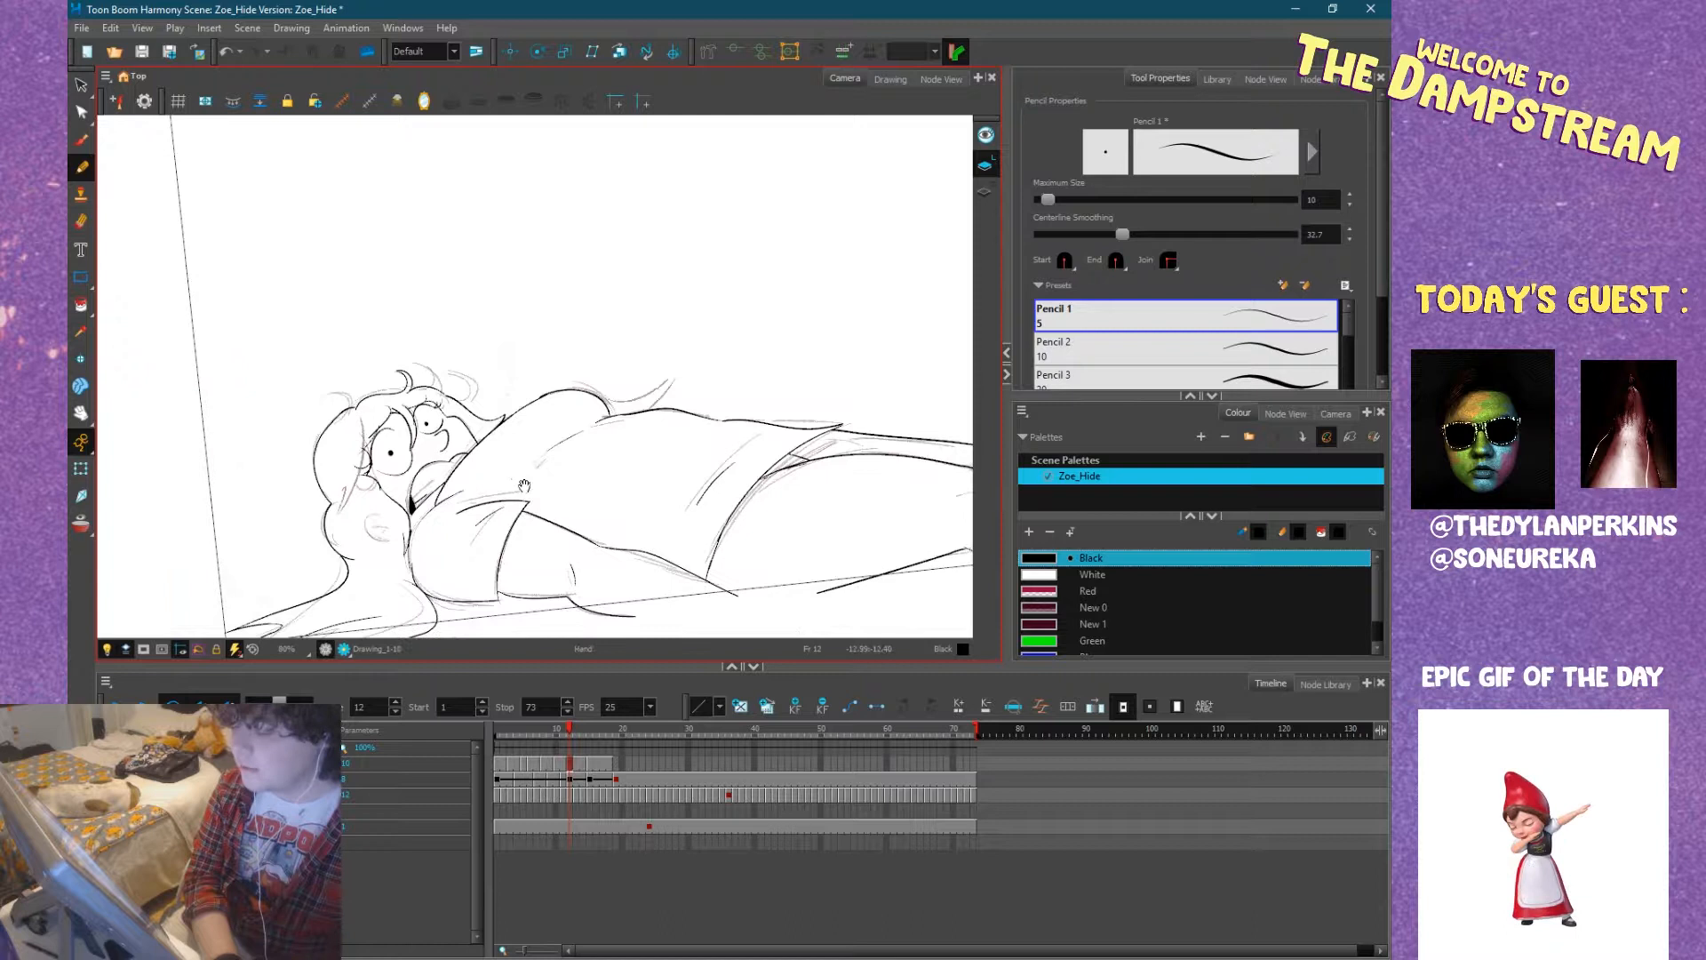
left_click_drag(524, 485, 510, 421)
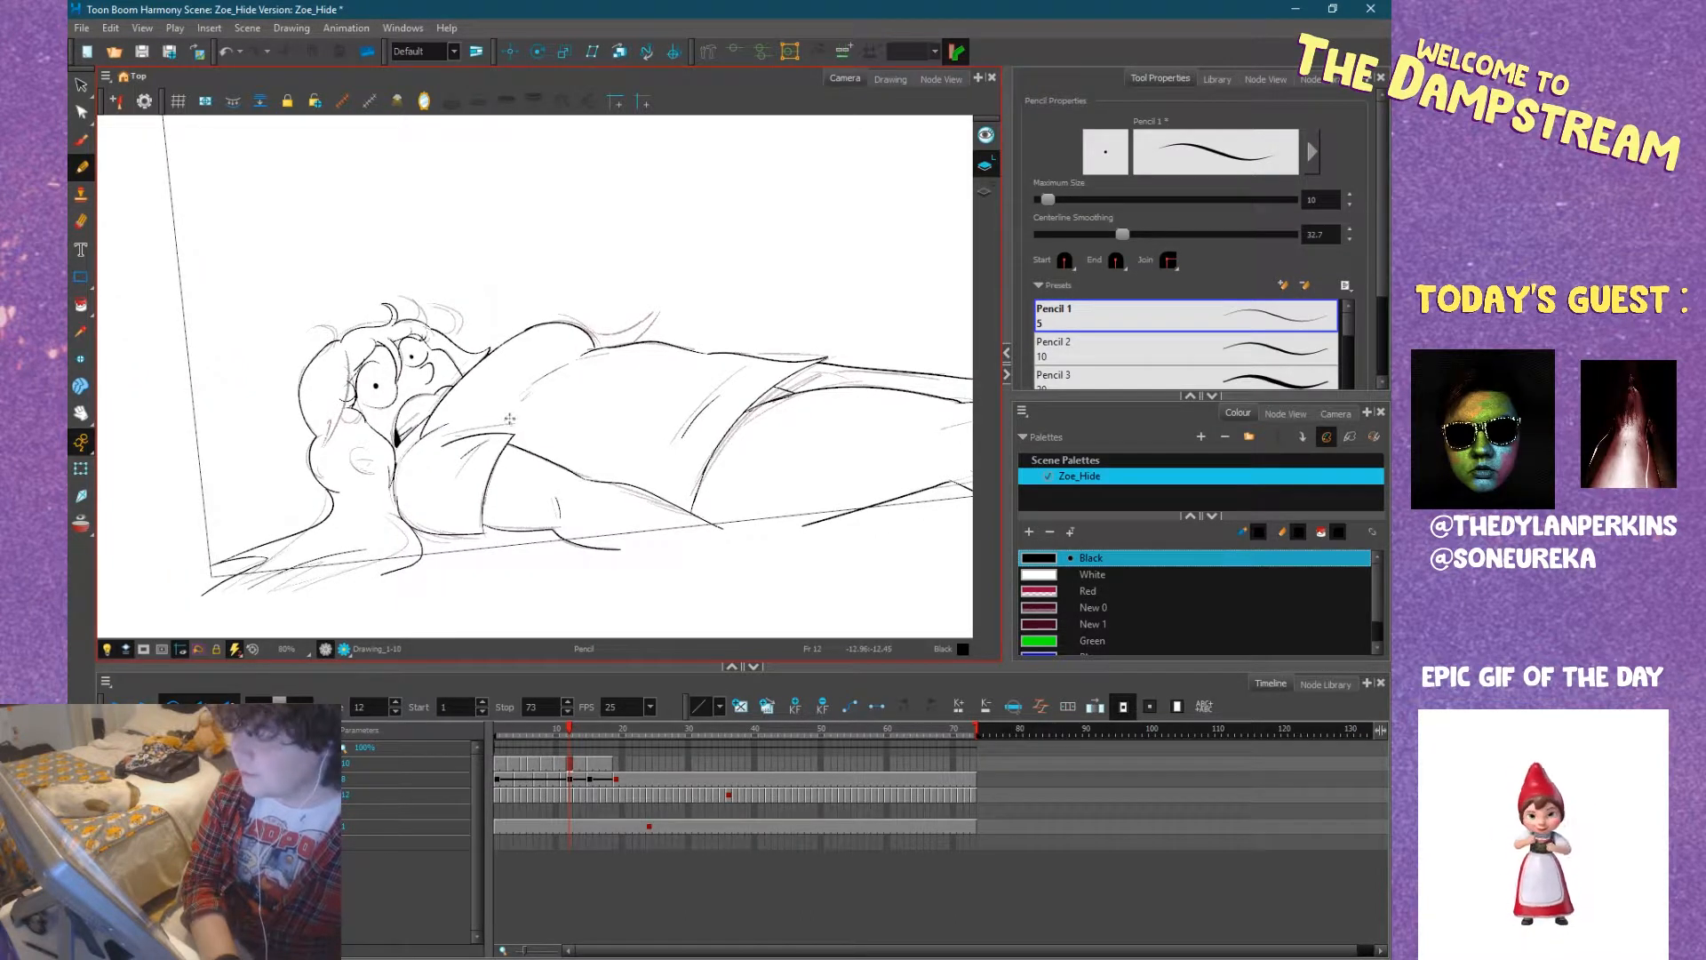
scroll(542, 436, "down", 2)
left_click_drag(621, 448, 478, 486)
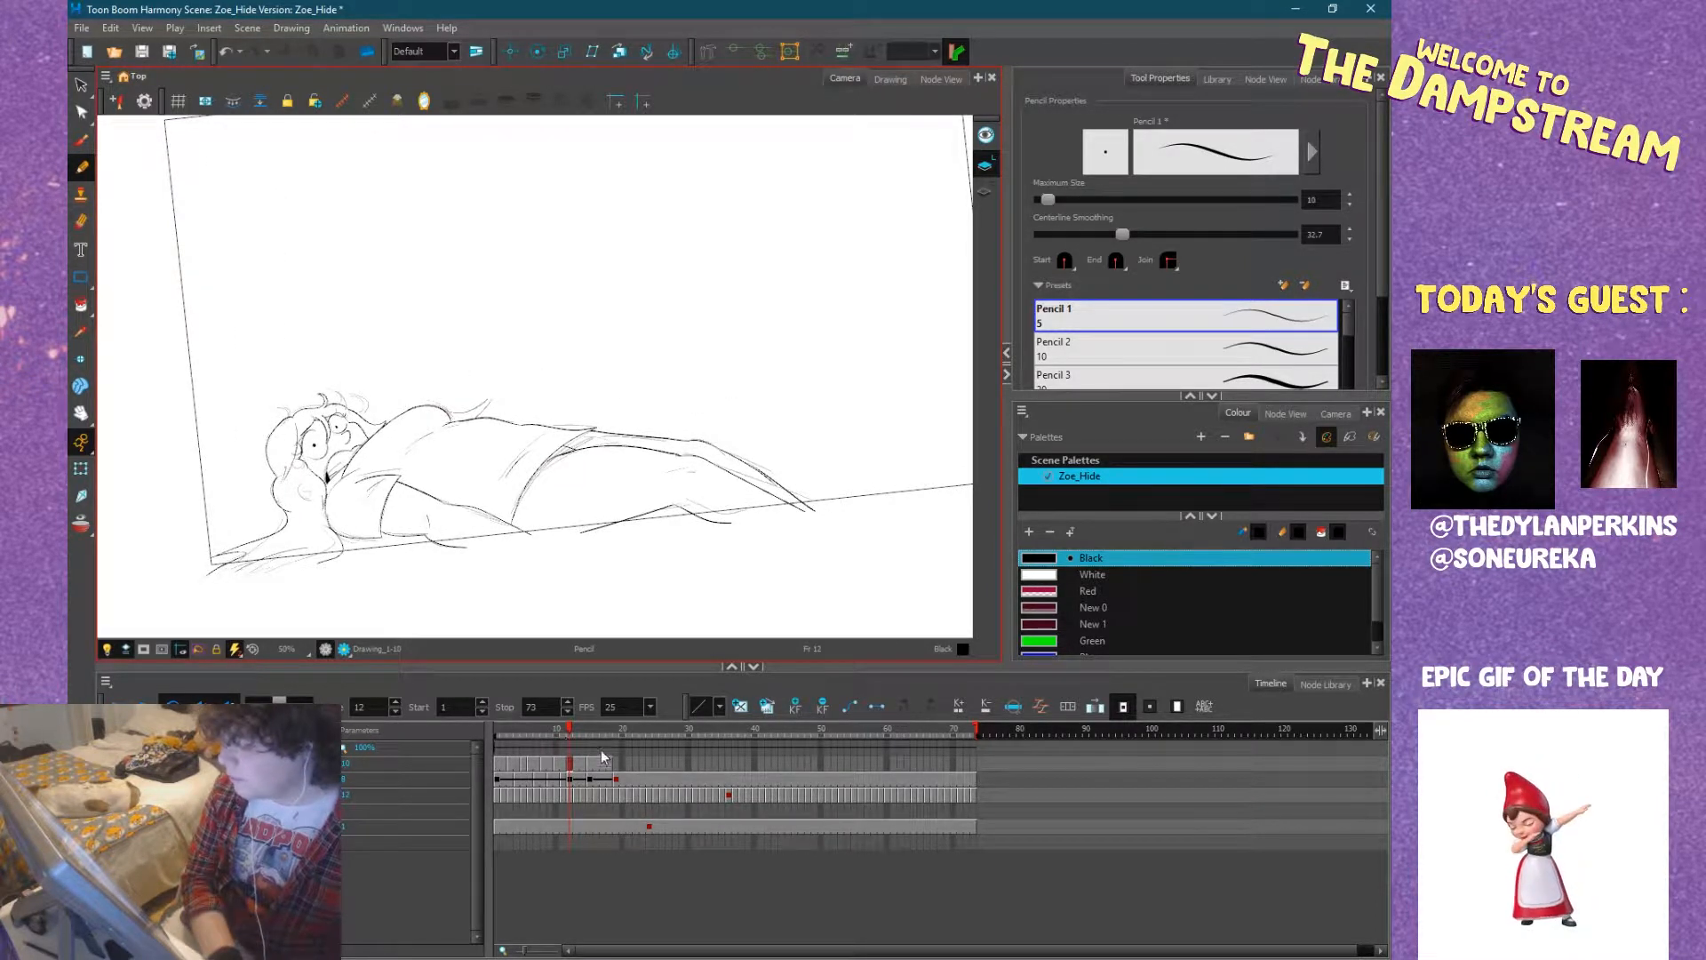
On frame 15, ink the far cheek contour curving from beside the far eye down to the shoulder.
left_click(586, 728)
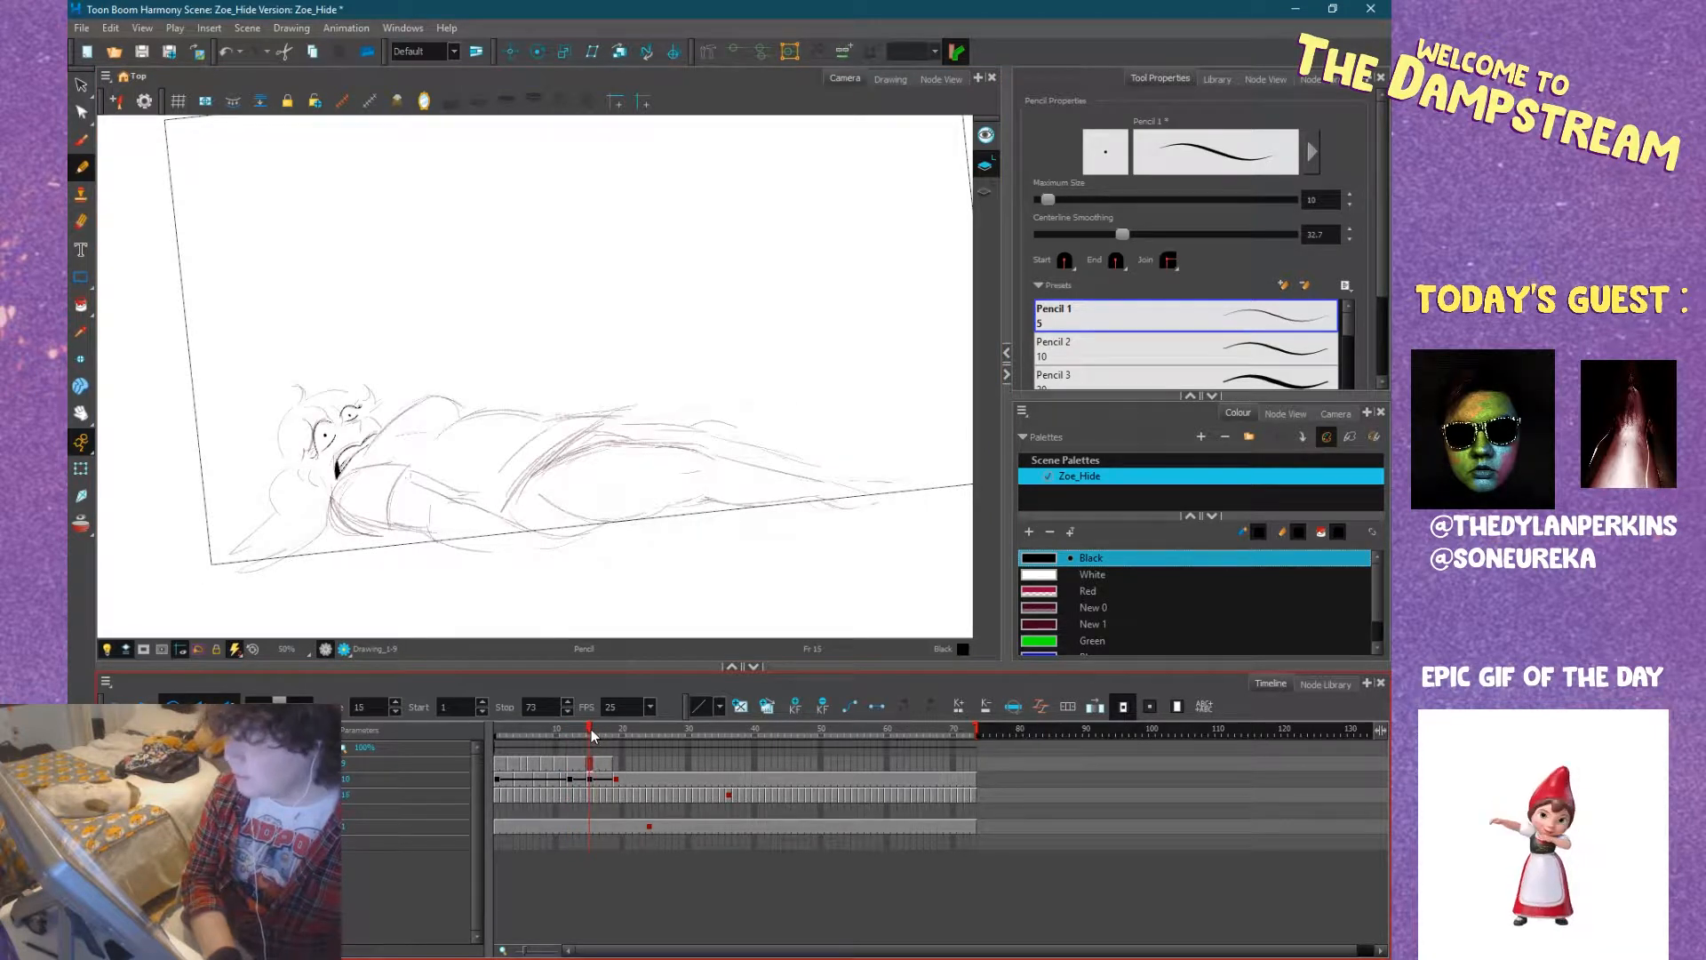
scroll(351, 429, "up", 3)
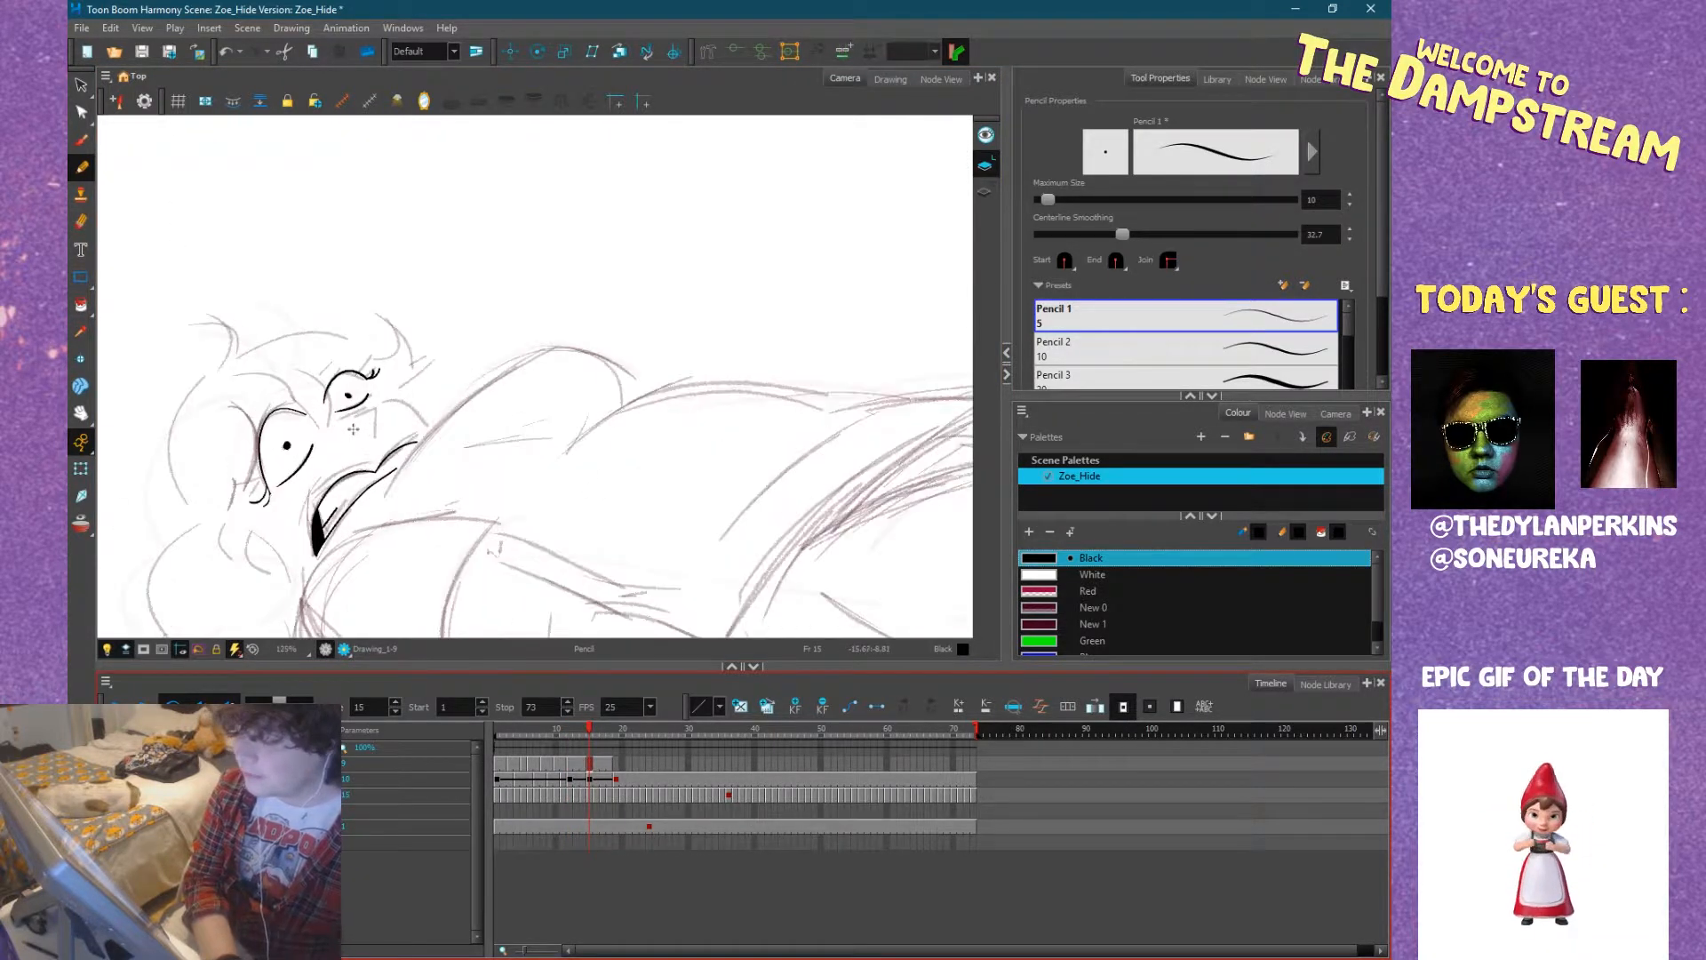
left_click_drag(519, 329, 605, 270)
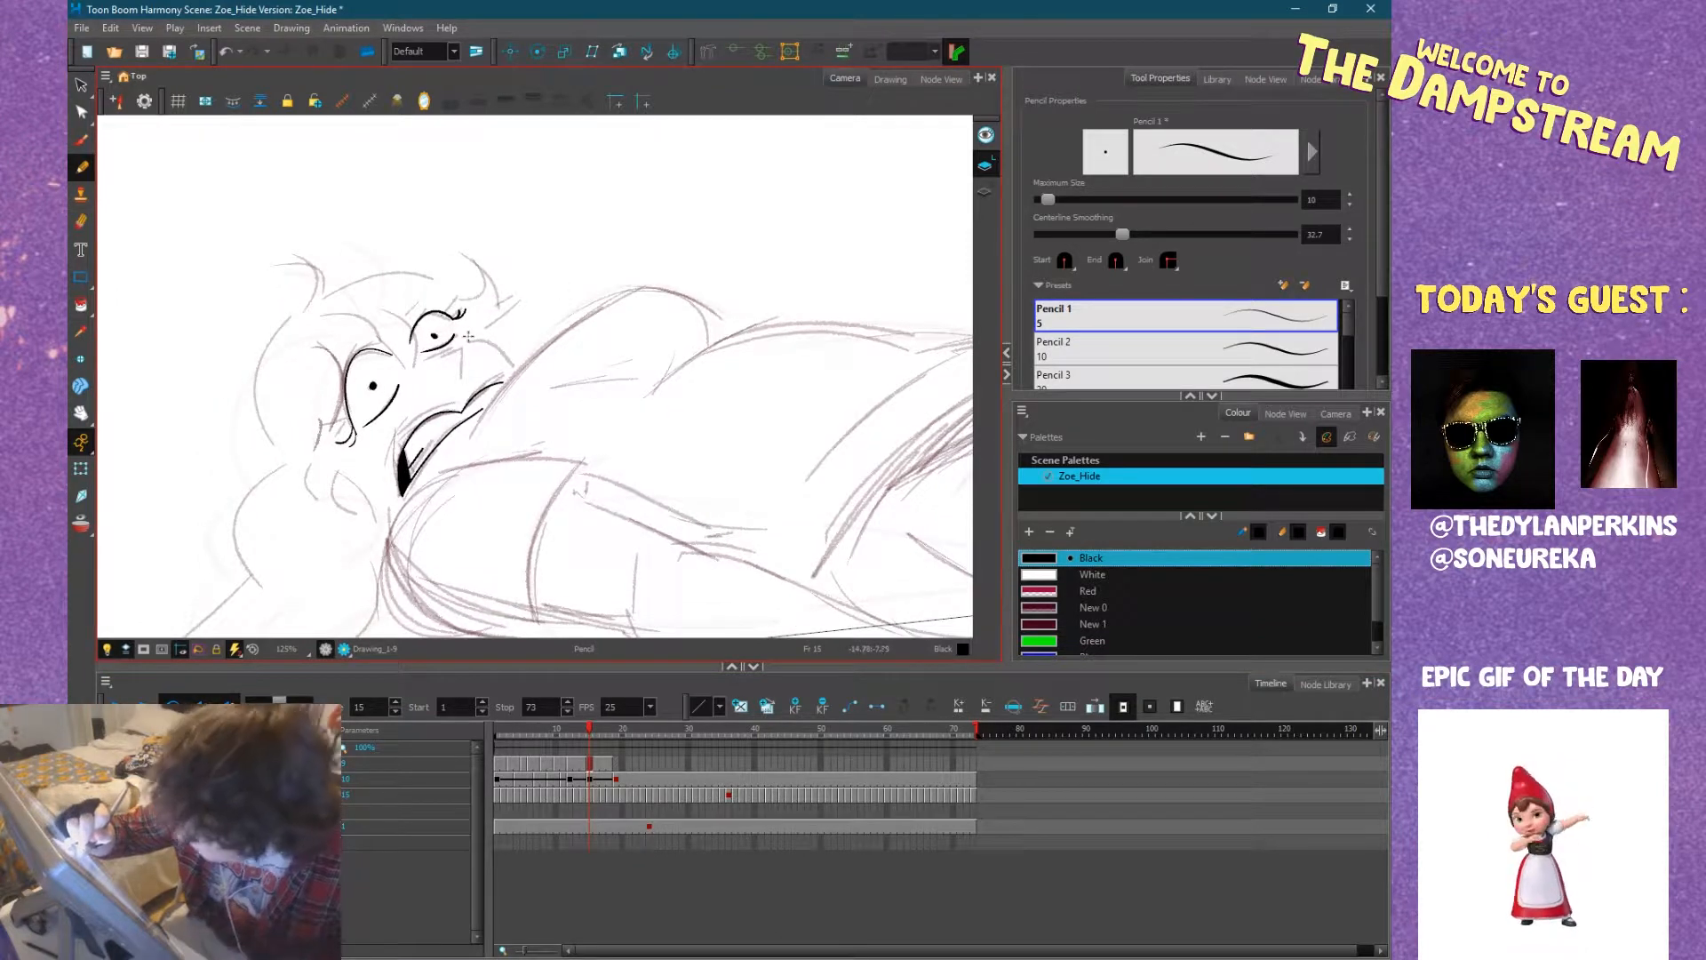
left_click_drag(468, 336, 504, 360)
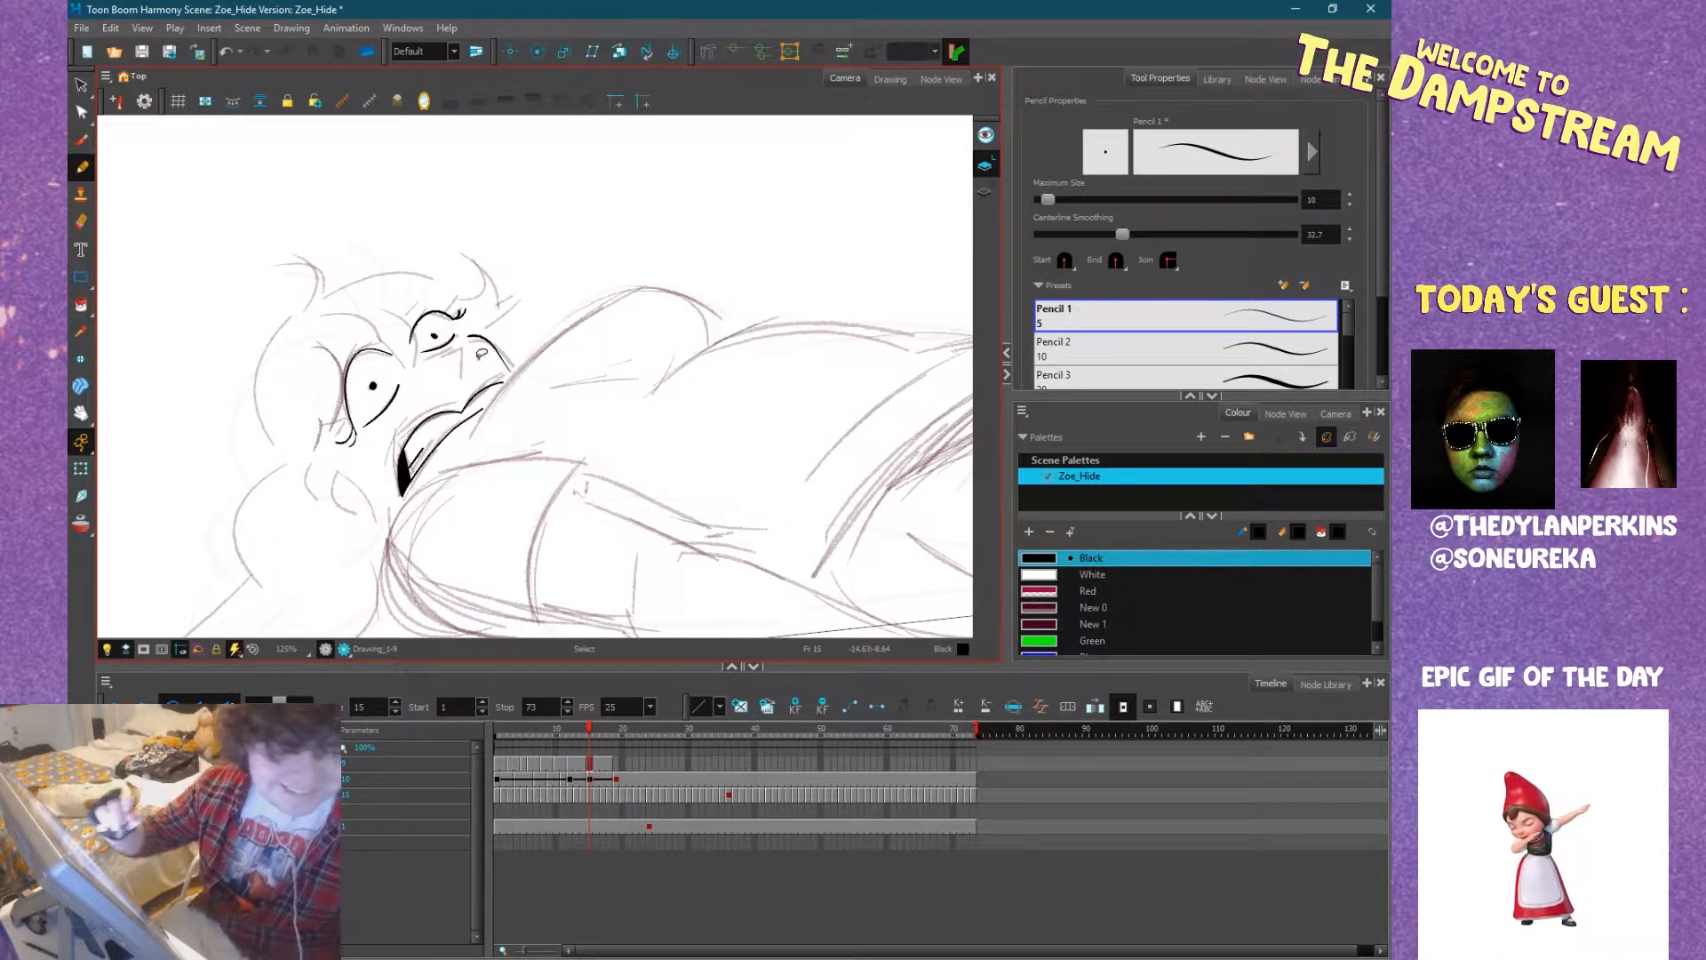
left_click_drag(754, 321, 708, 445)
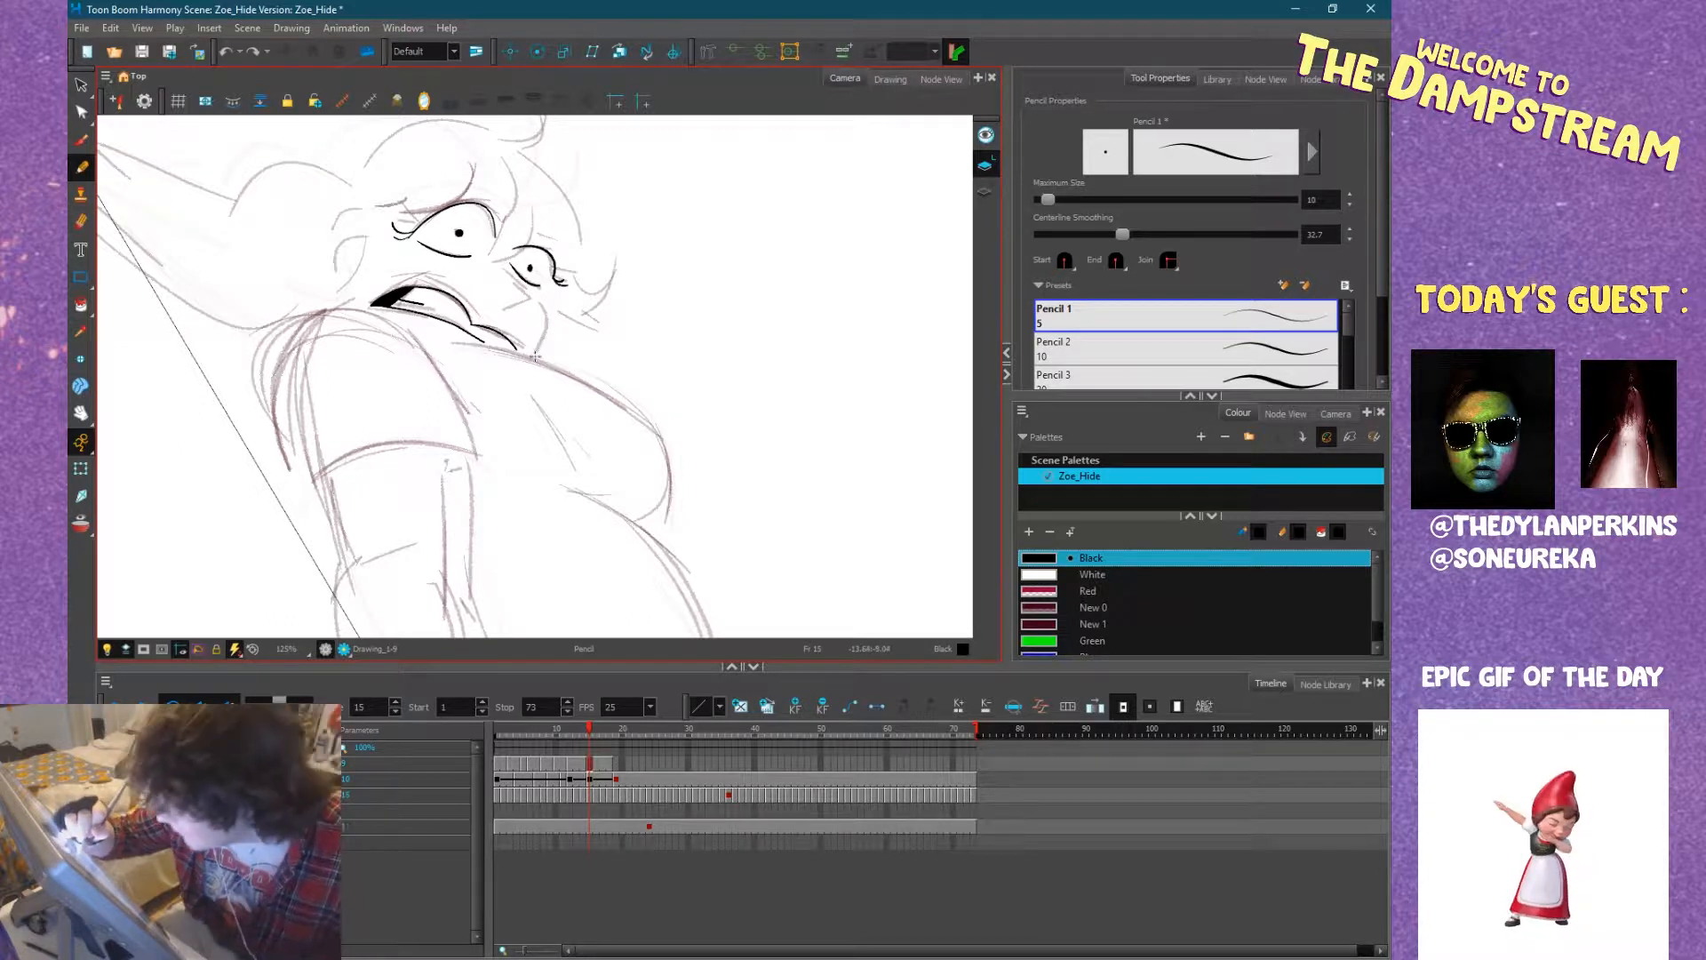
mouse_move(535, 359)
left_mouse_down()
mouse_move(551, 305)
mouse_move(578, 302)
mouse_move(667, 455)
left_mouse_up()
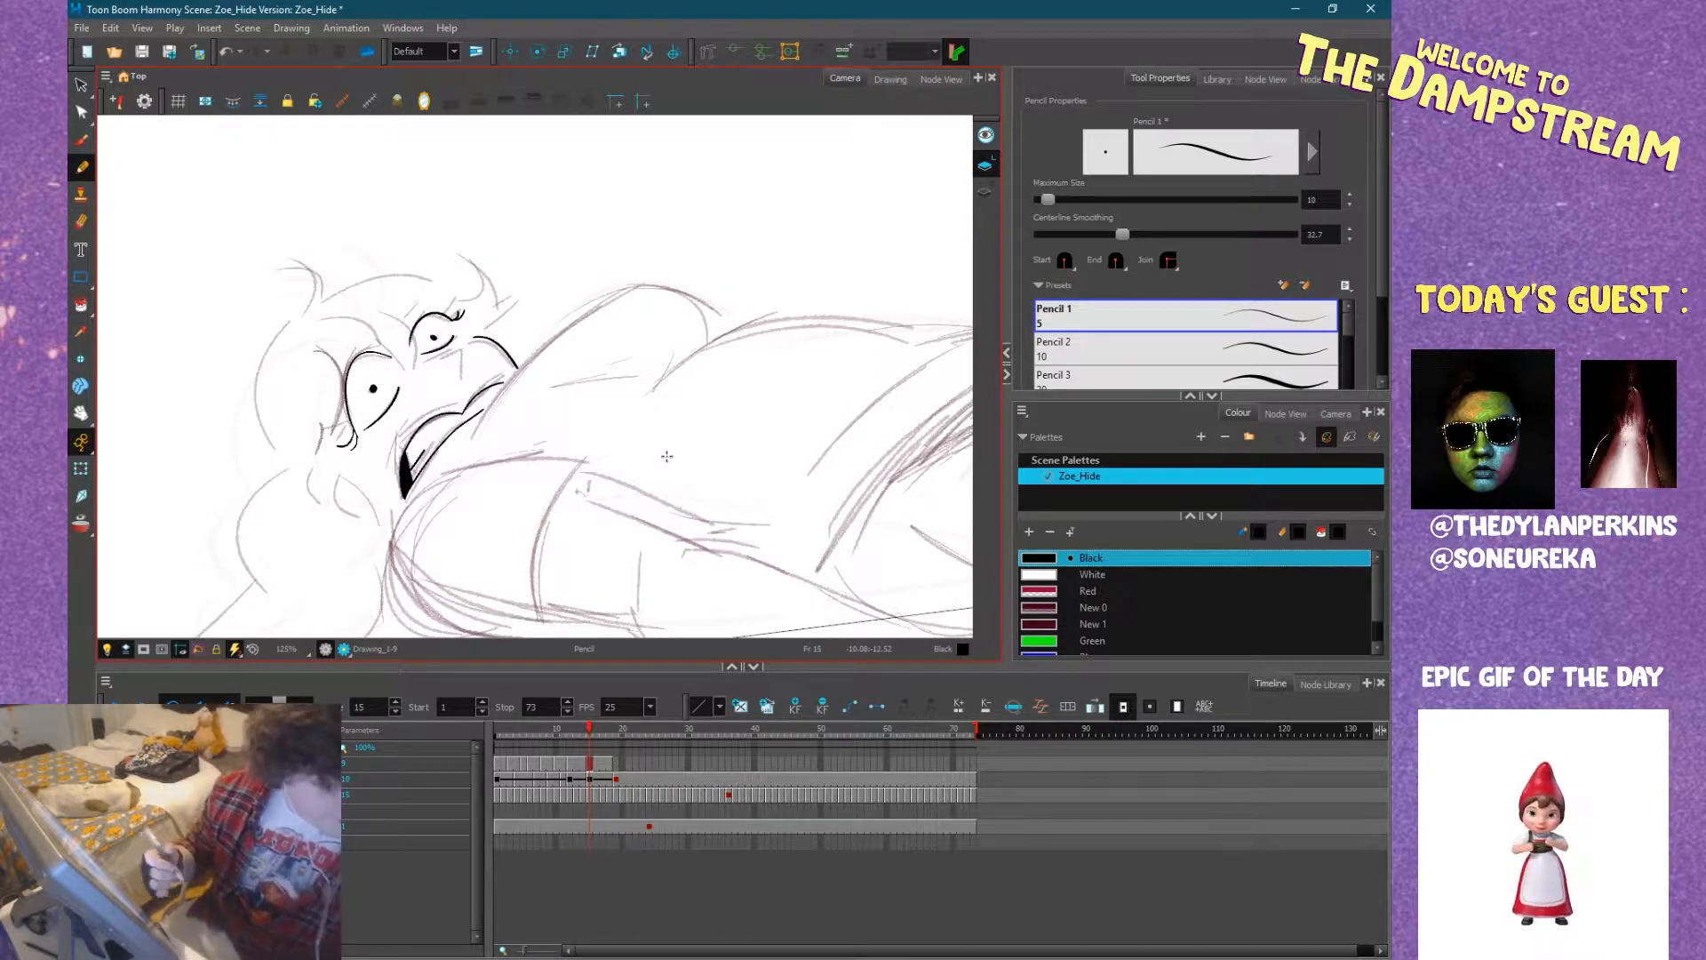
Ink the small hooked nose below the far eye on frame 15, redoing the first stroke.
mouse_move(536, 342)
left_mouse_down()
mouse_move(560, 332)
mouse_move(583, 404)
left_mouse_up()
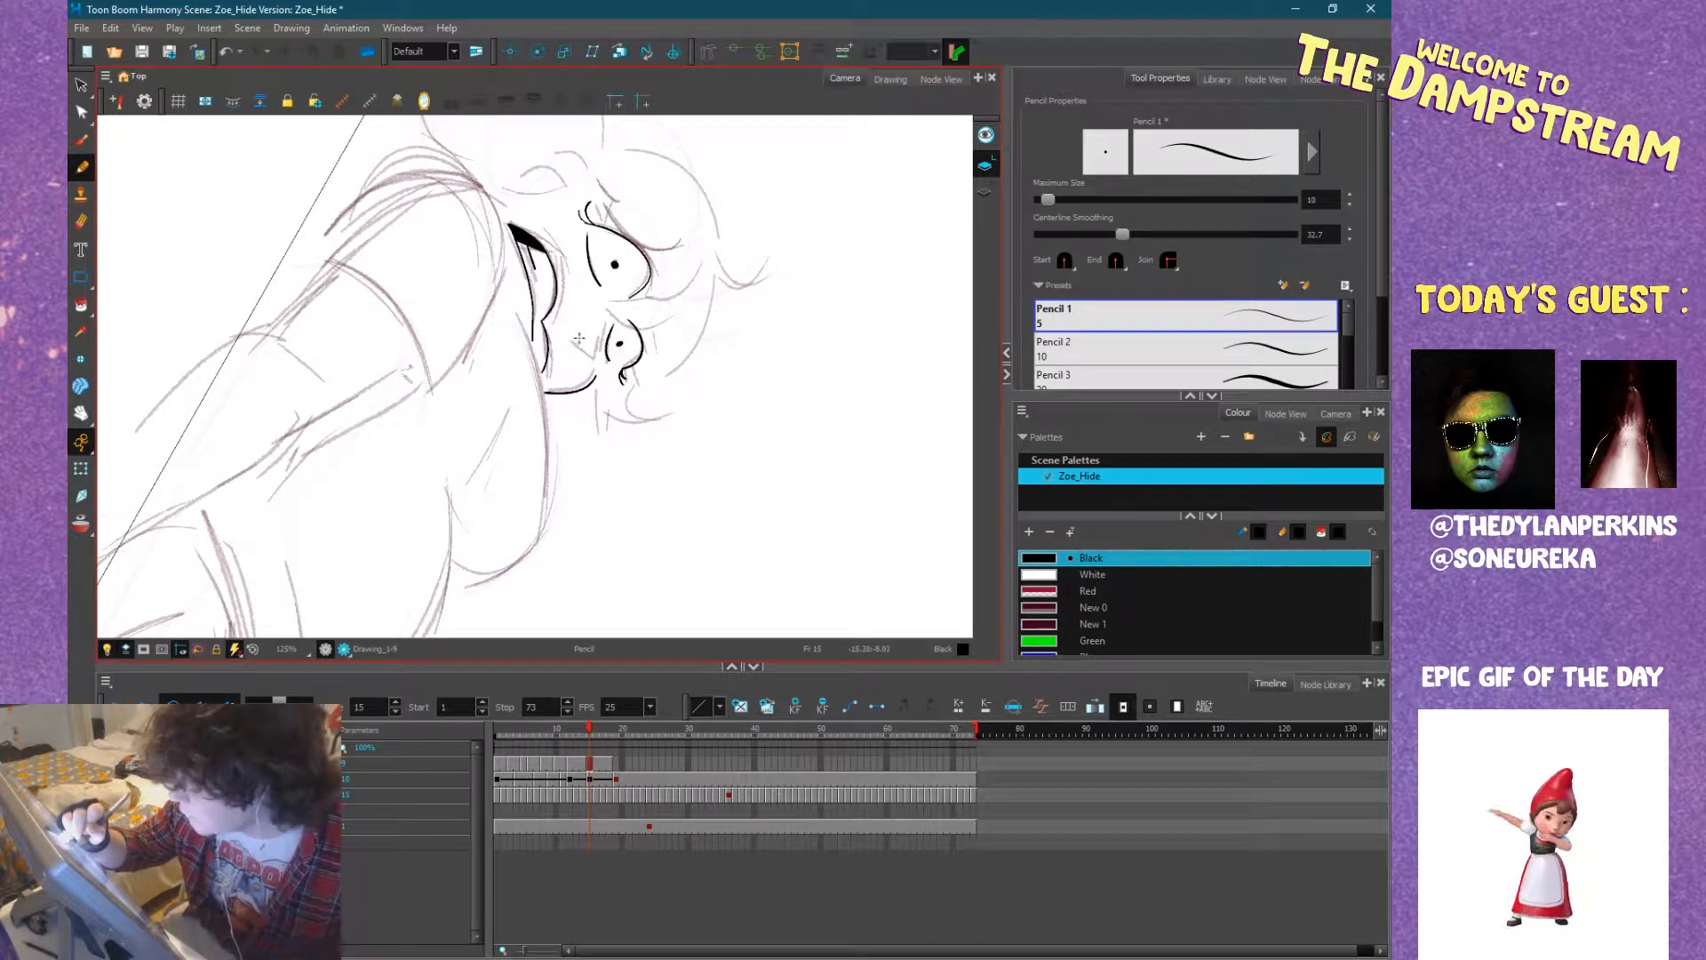
mouse_move(578, 344)
left_mouse_down()
mouse_move(594, 359)
mouse_move(599, 332)
left_mouse_up()
key("ctrl+z")
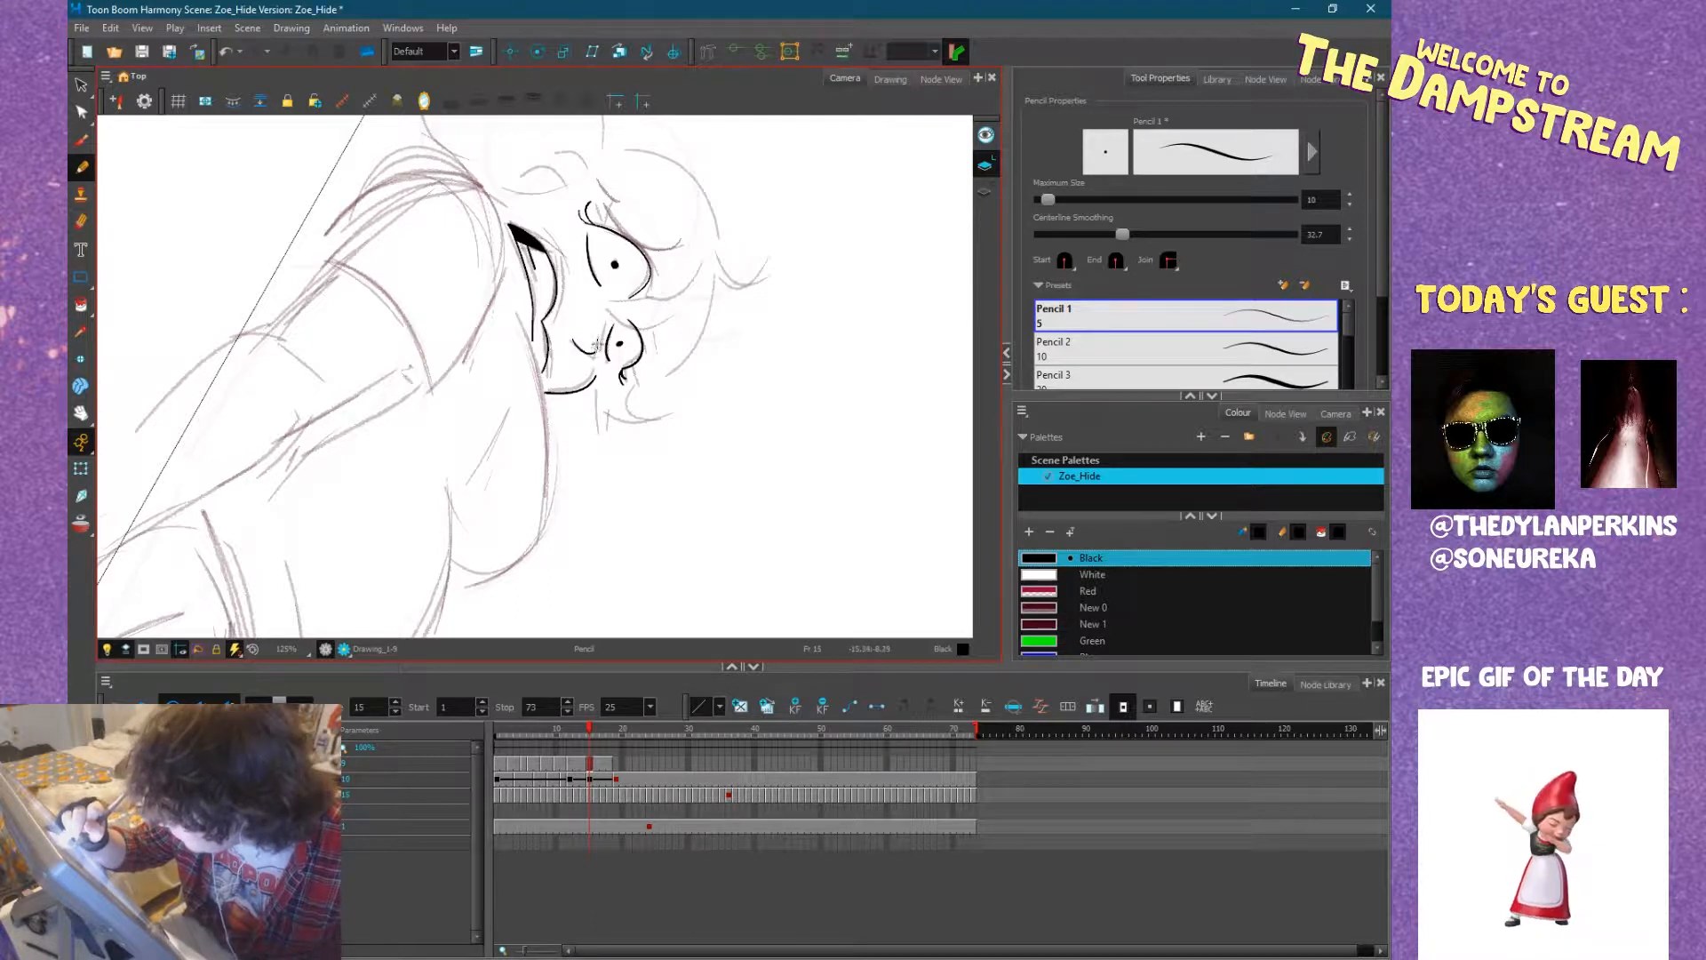
mouse_move(688, 374)
left_mouse_down()
mouse_move(694, 318)
mouse_move(530, 236)
left_mouse_up()
mouse_move(629, 281)
left_mouse_down()
mouse_move(561, 241)
mouse_move(678, 290)
left_mouse_up()
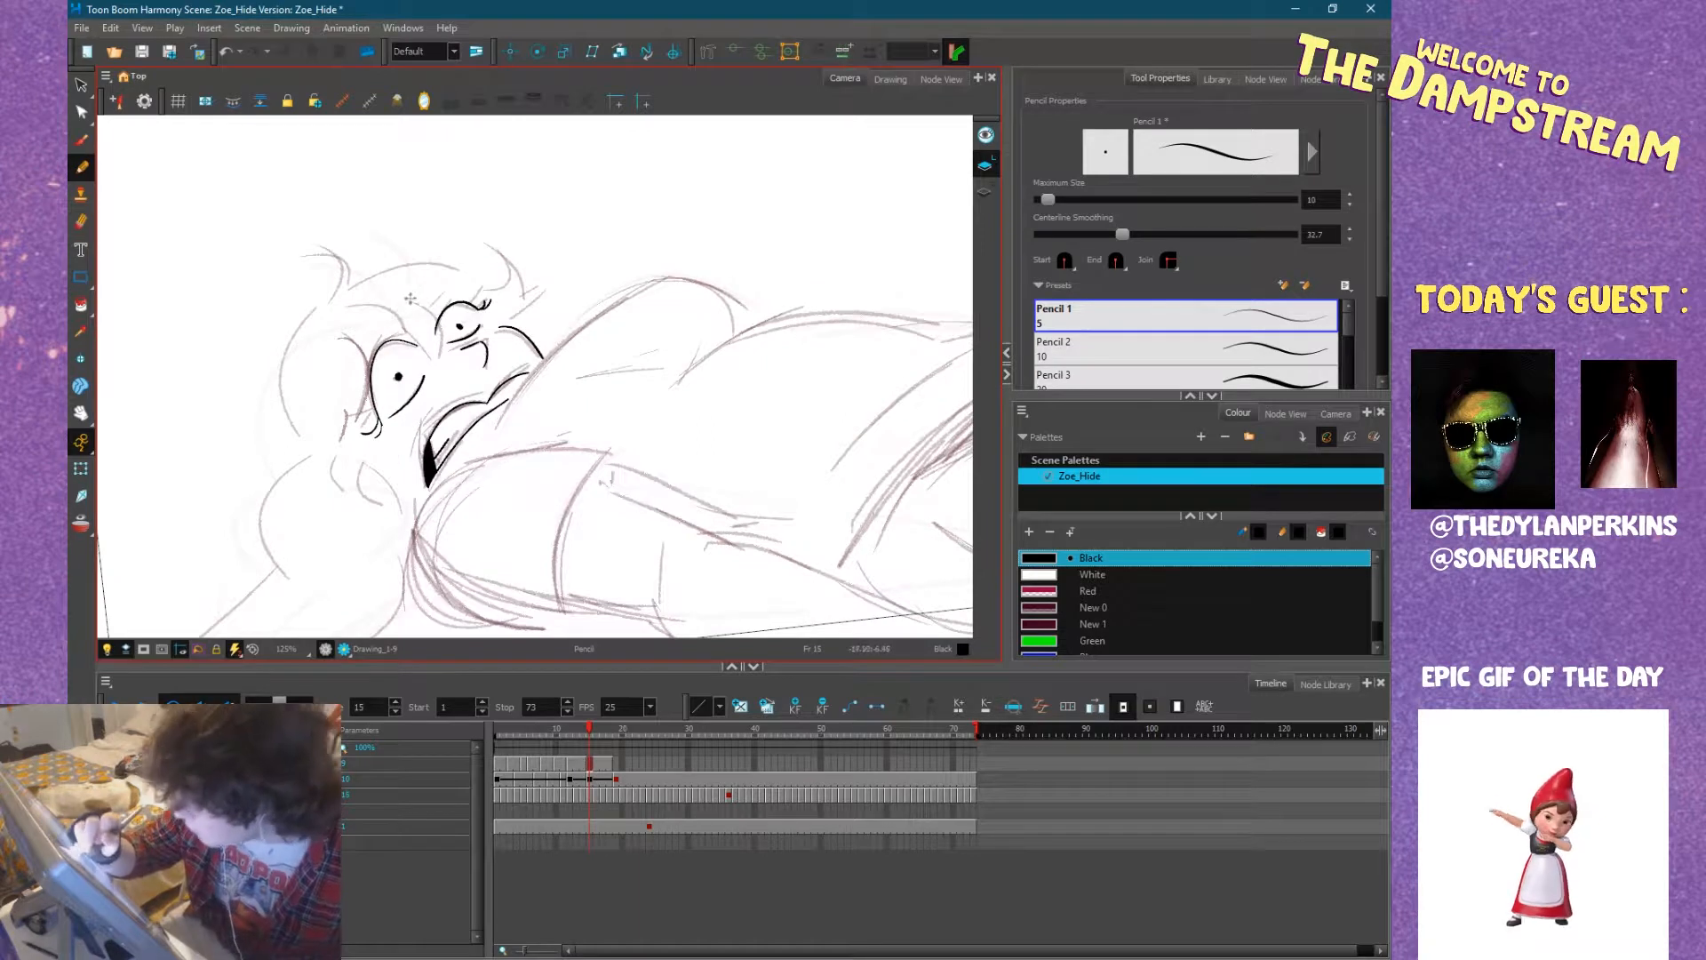
Ink the fringe strands falling between the eyes on frame 15, undoing and redrawing strokes until they follow the sketch.
left_click_drag(415, 300, 436, 355)
key("ctrl+z")
left_click_drag(408, 299, 434, 356)
key("ctrl+z")
mouse_move(413, 298)
left_mouse_down()
mouse_move(434, 367)
mouse_move(415, 325)
left_mouse_up()
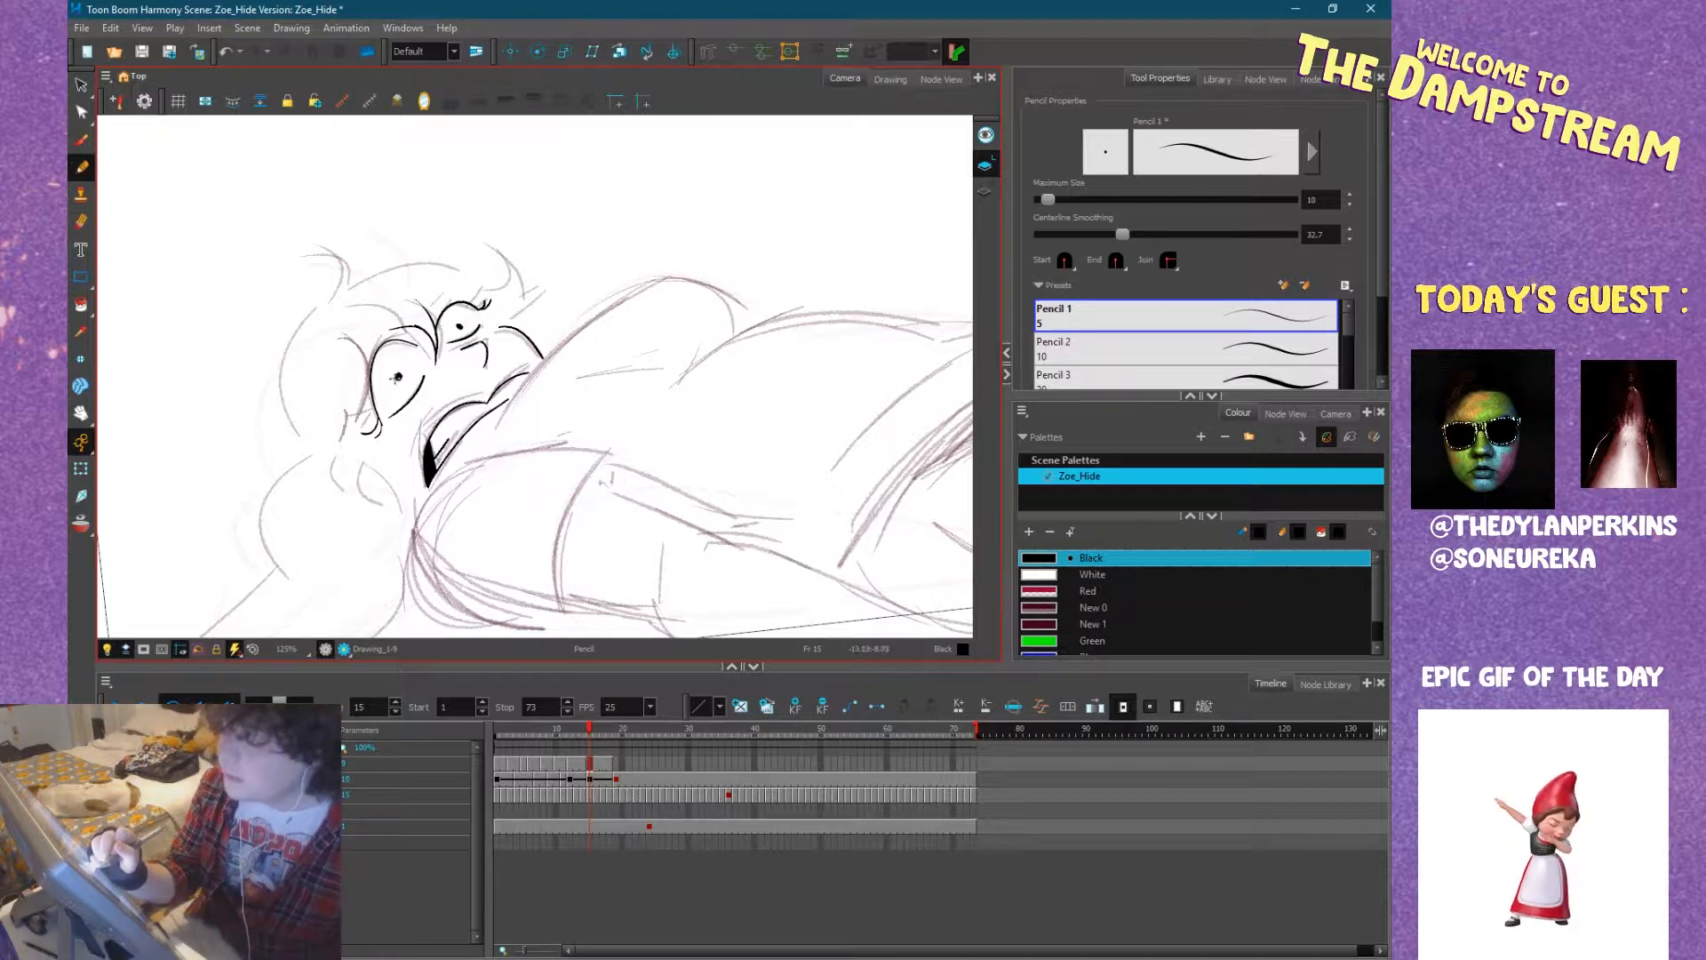
Ink the upper edge of the near sleeve from the shoulder to the cuff corner.
left_click_drag(583, 419, 646, 338)
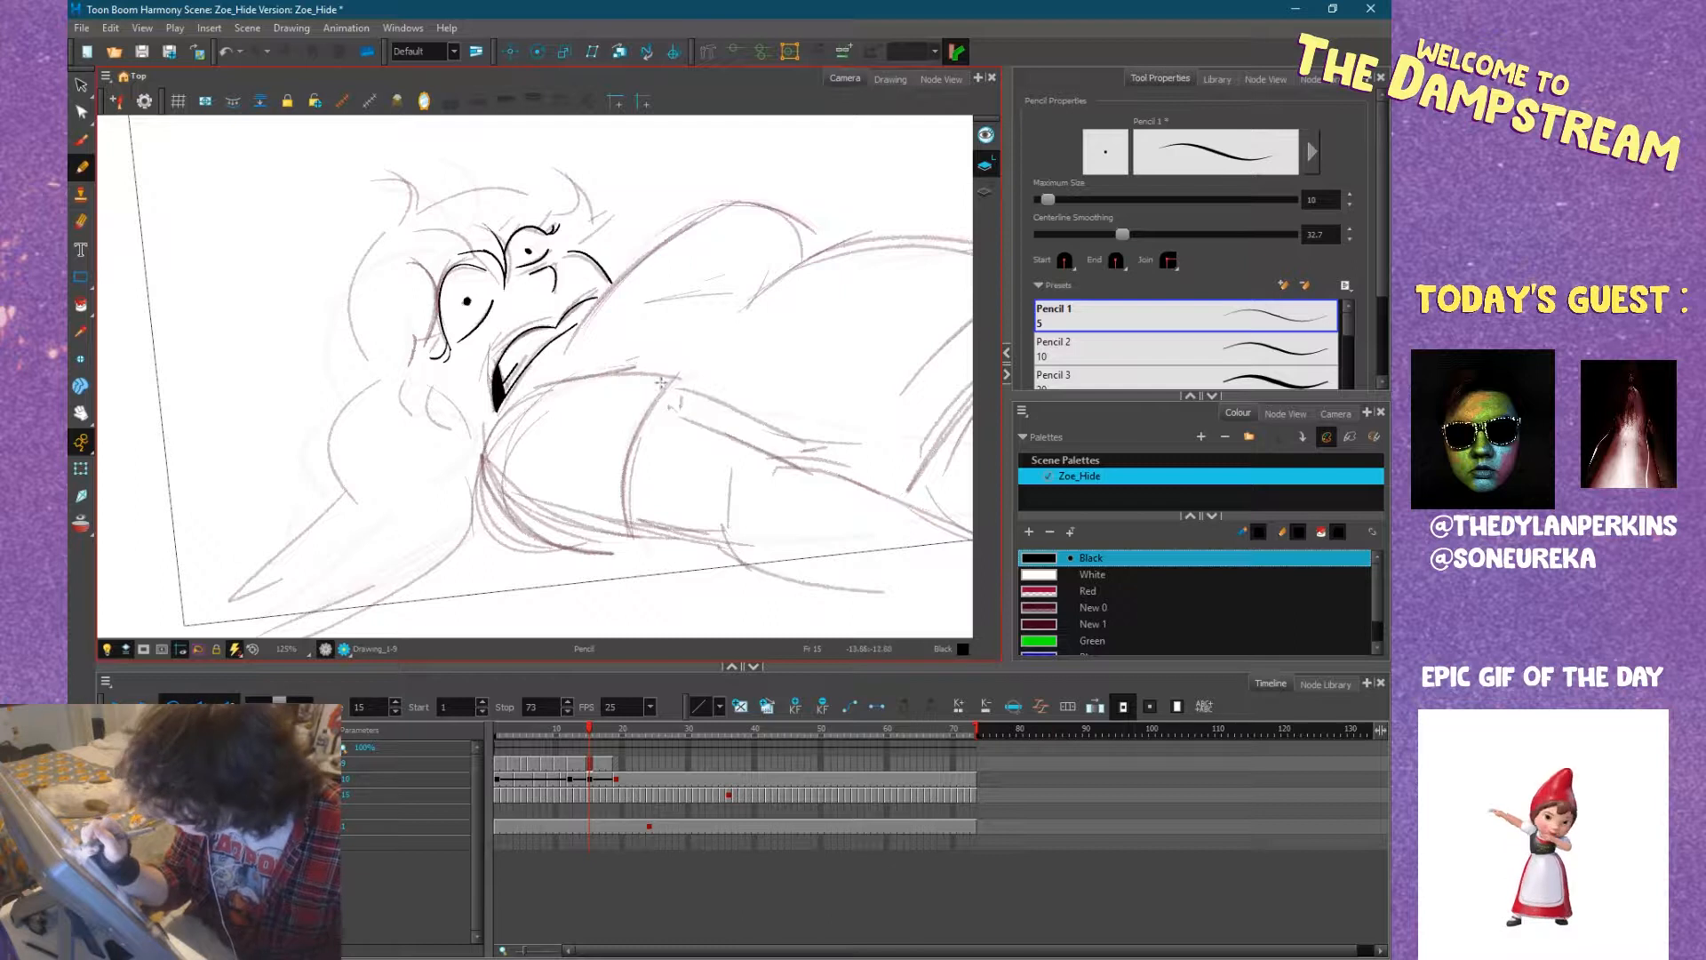
left_click_drag(669, 378, 553, 391)
mouse_move(726, 515)
left_mouse_down()
mouse_move(670, 428)
mouse_move(588, 412)
mouse_move(618, 401)
left_mouse_up()
mouse_move(772, 443)
left_mouse_down()
mouse_move(752, 490)
mouse_move(582, 569)
left_mouse_up()
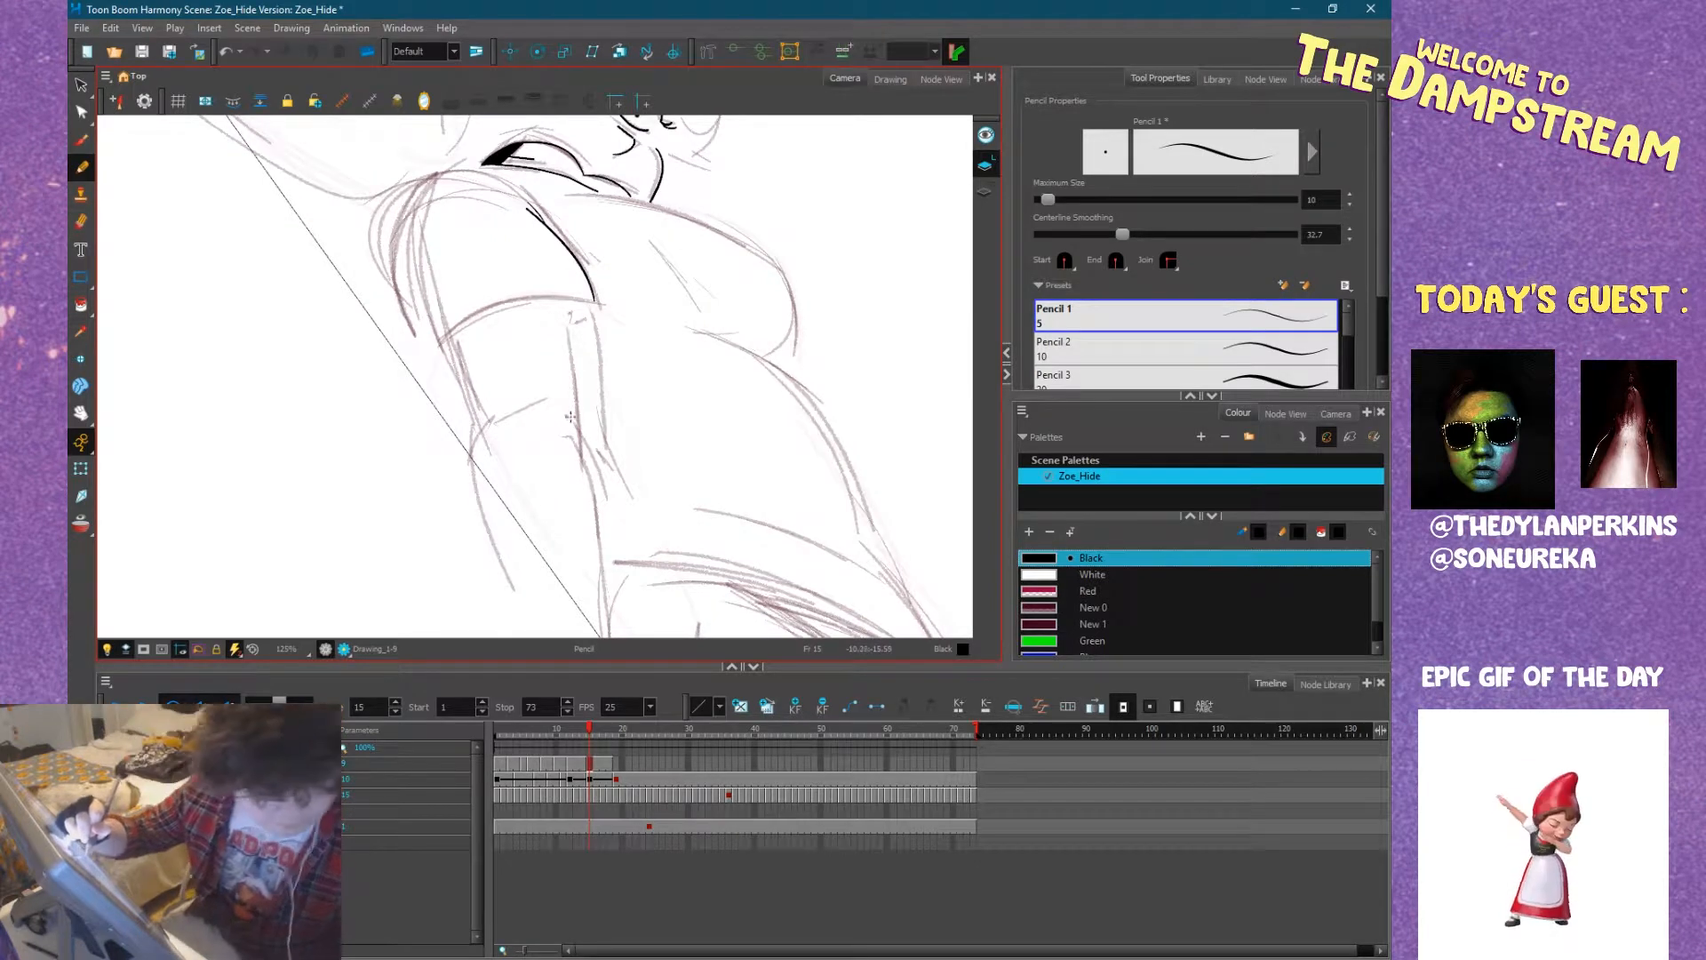
Ink both contours of the near arm from the sleeve down to the ground, with a short crease at the elbow.
key(".")
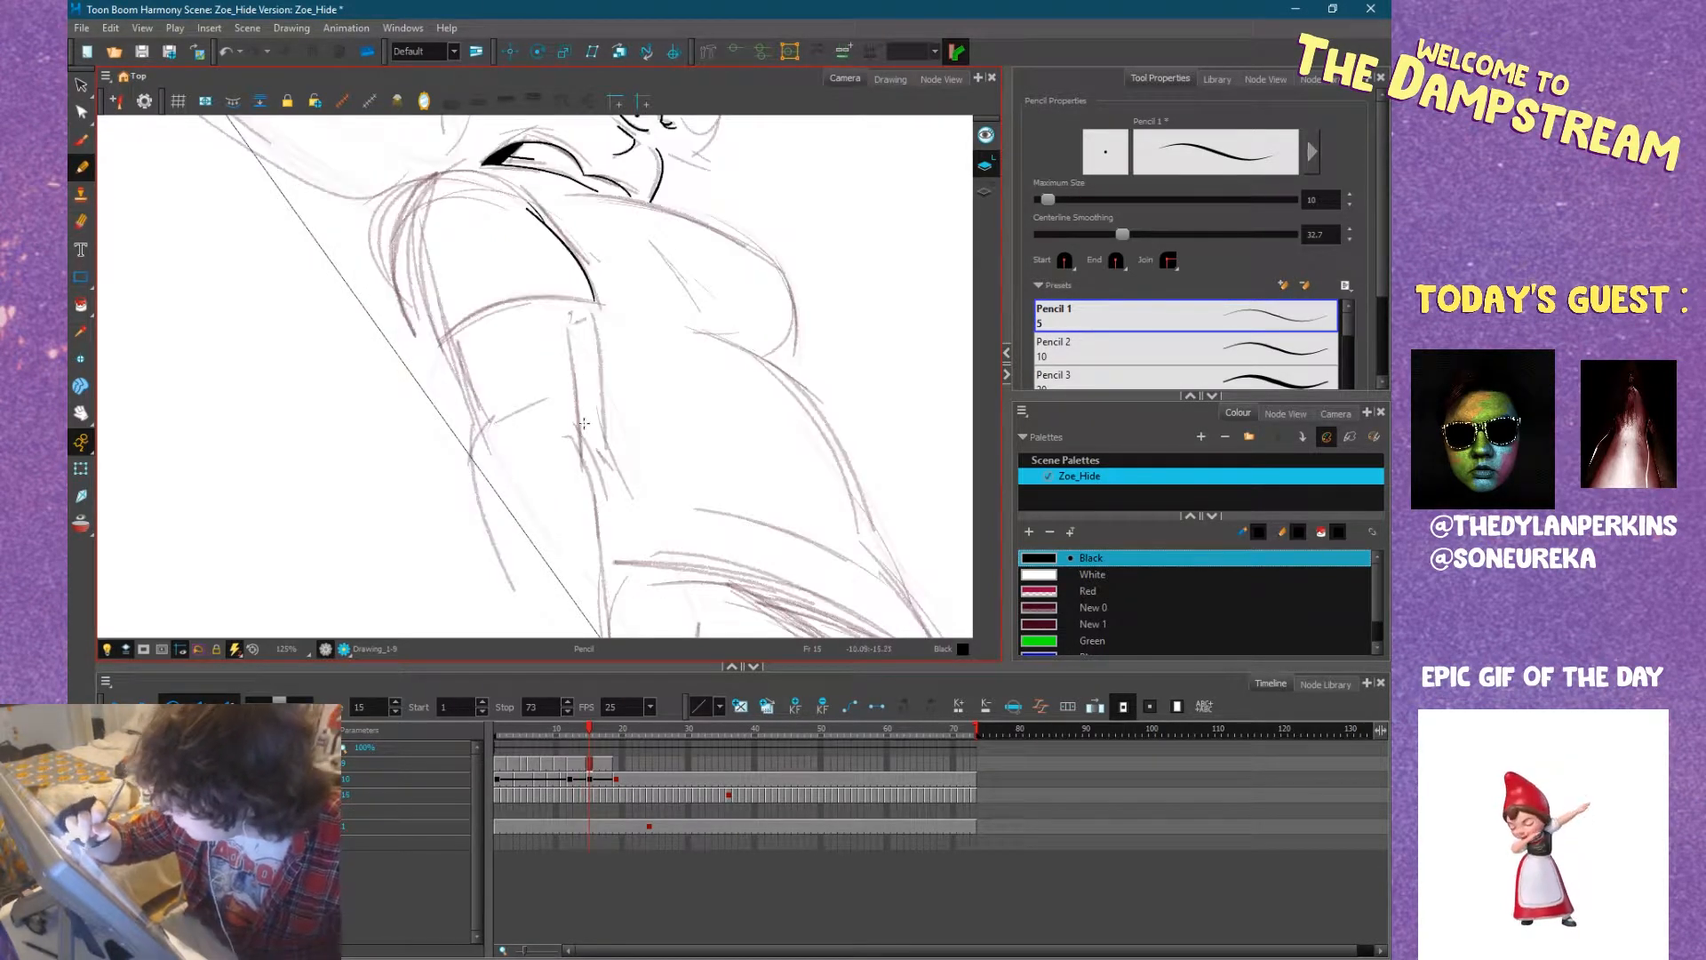
left_click_drag(579, 366, 570, 300)
key("space")
left_click_drag(448, 278, 490, 473)
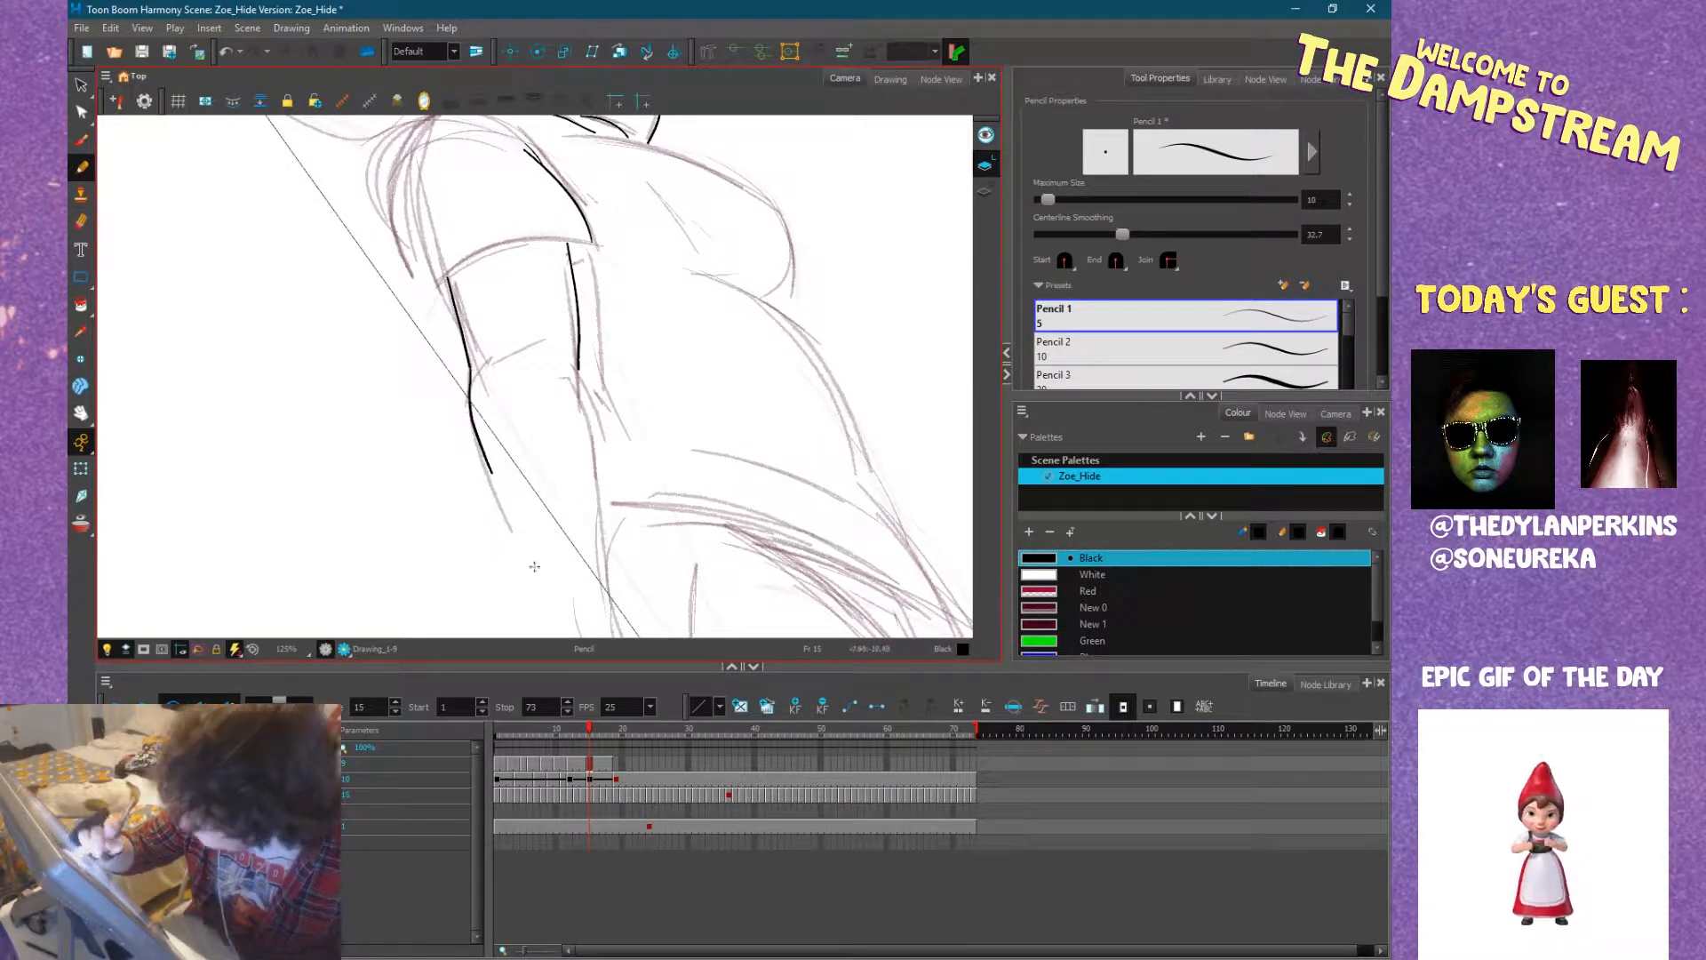
left_click_drag(608, 598, 577, 364)
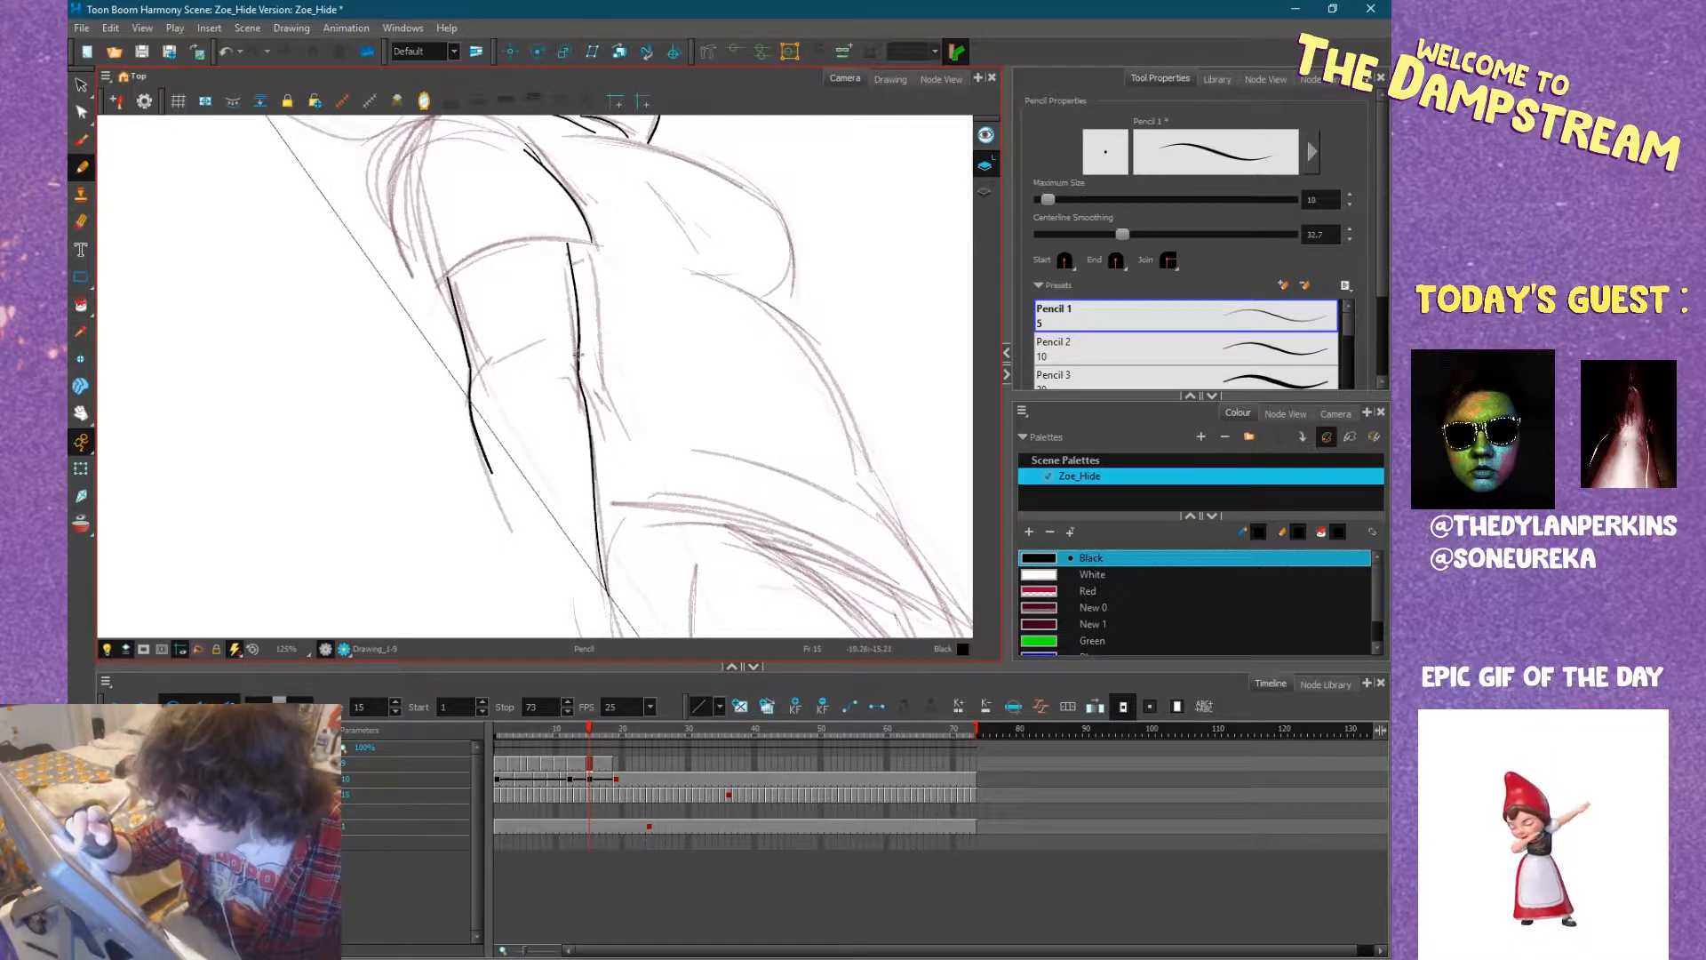
scroll(562, 360, "up", 4)
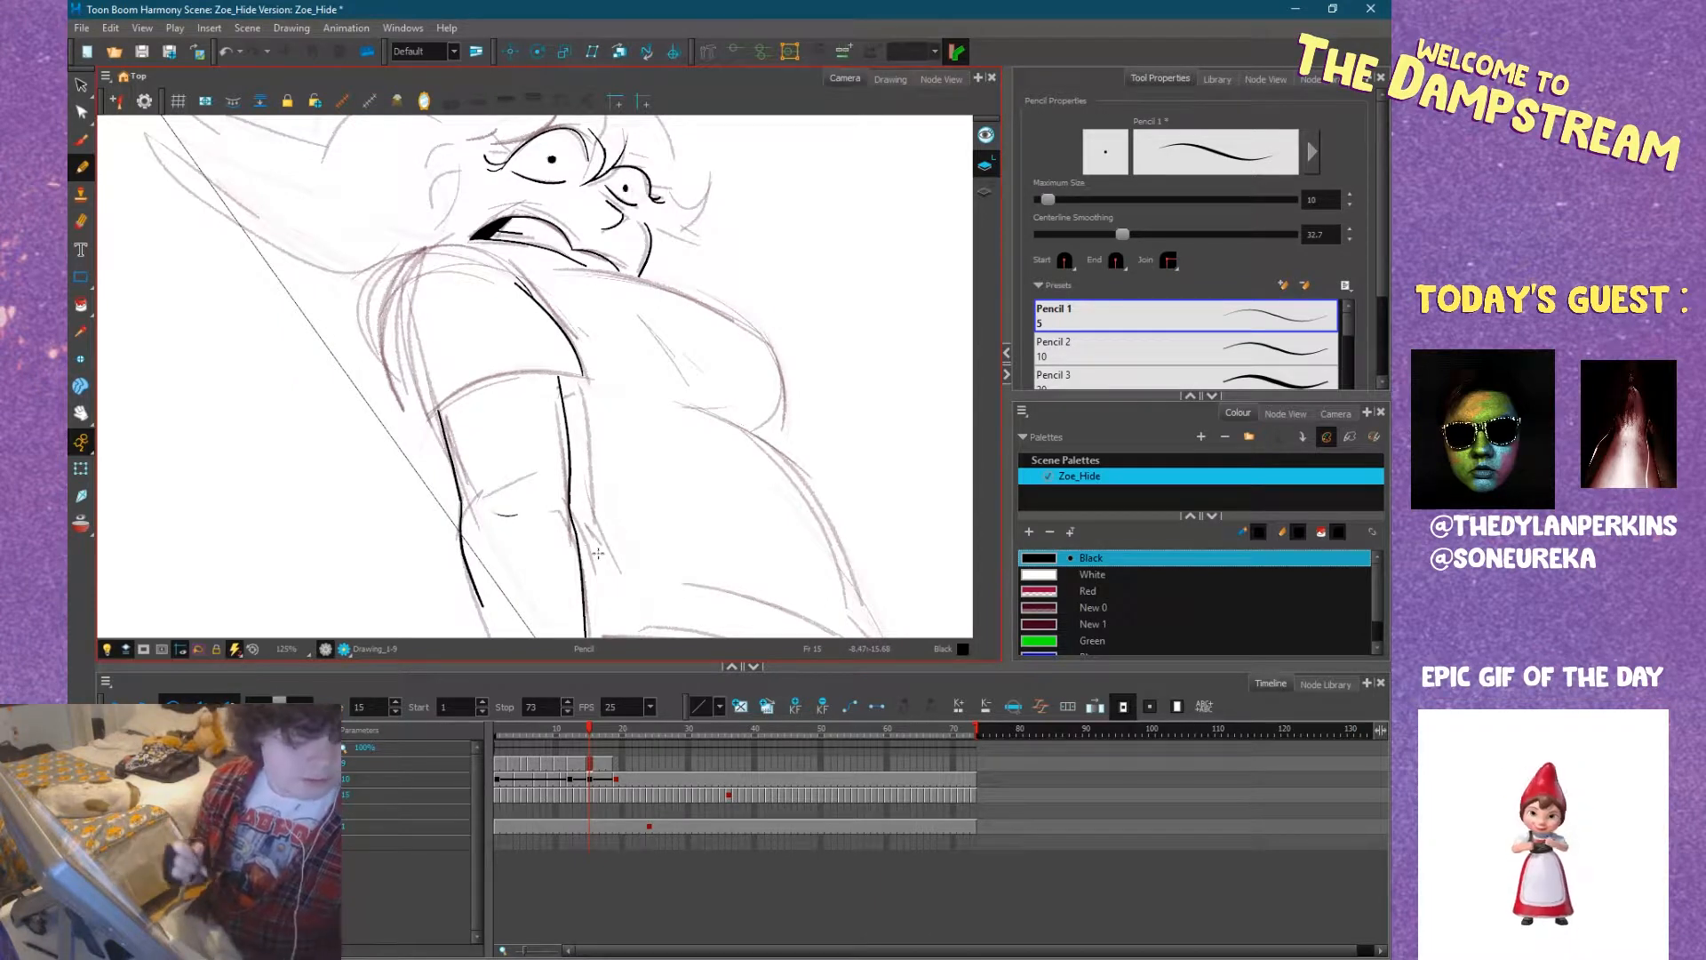
mouse_move(601, 551)
left_mouse_down()
mouse_move(656, 539)
mouse_move(740, 365)
left_mouse_up()
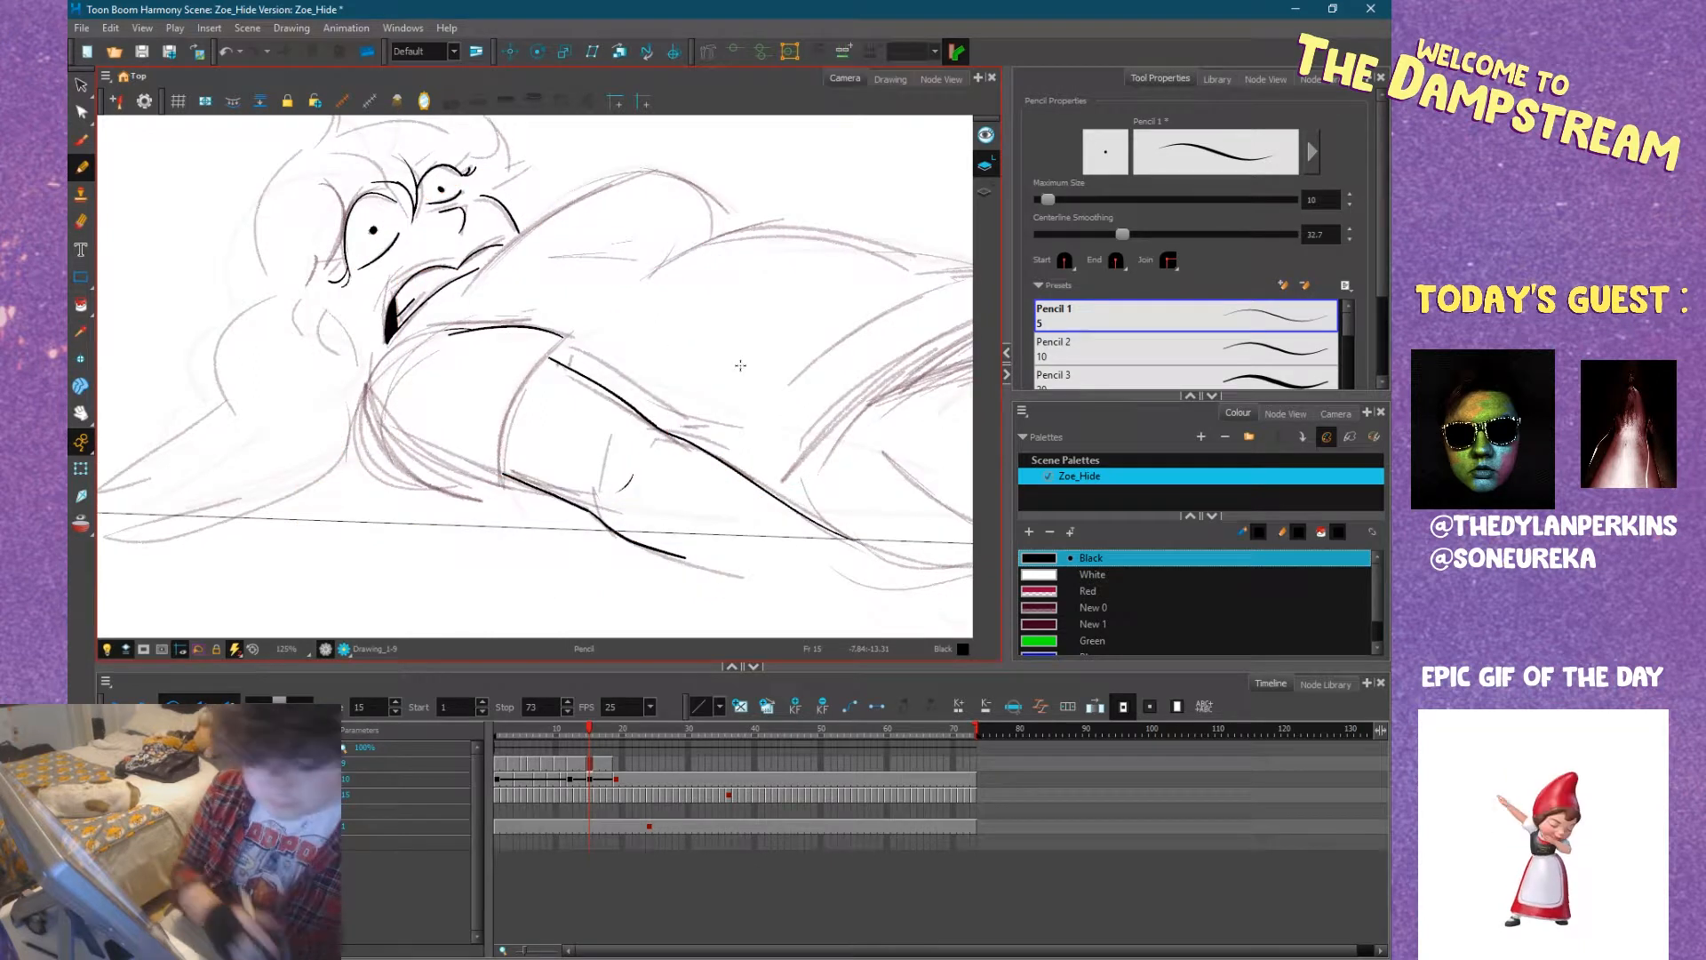
Ink the curved sleeve opening around the near arm on frame 15 and compare it with frame 14.
key("comma")
key("period")
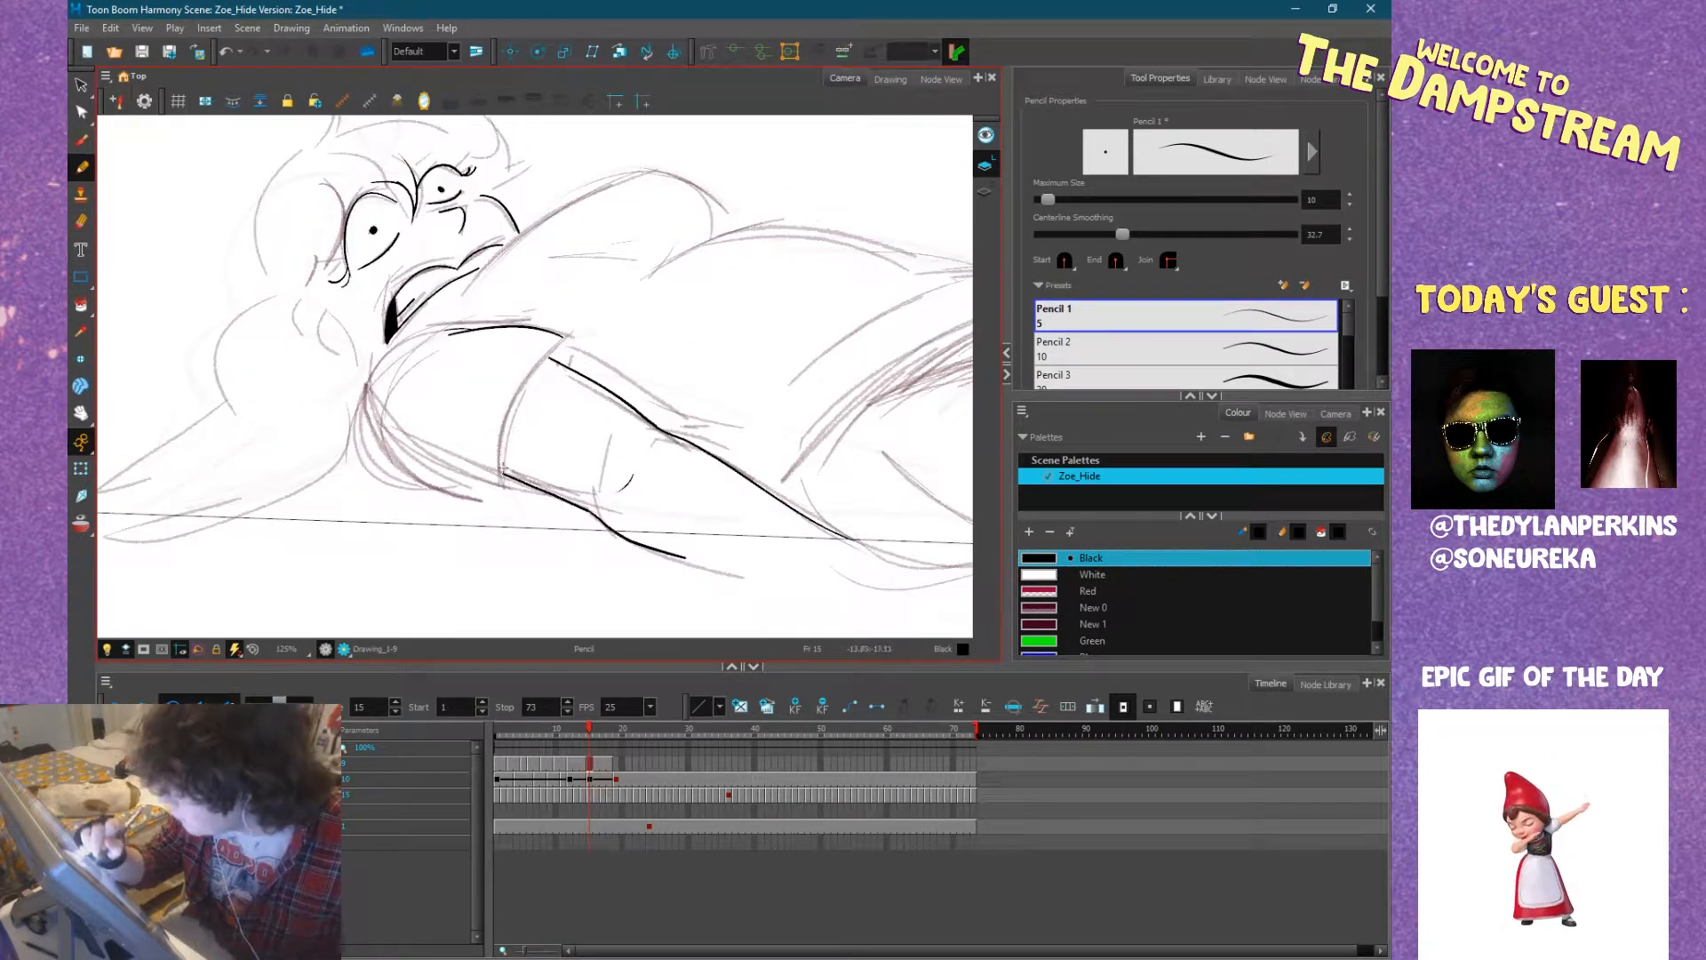
mouse_move(504, 486)
left_mouse_down()
mouse_move(508, 416)
mouse_move(562, 337)
left_mouse_up()
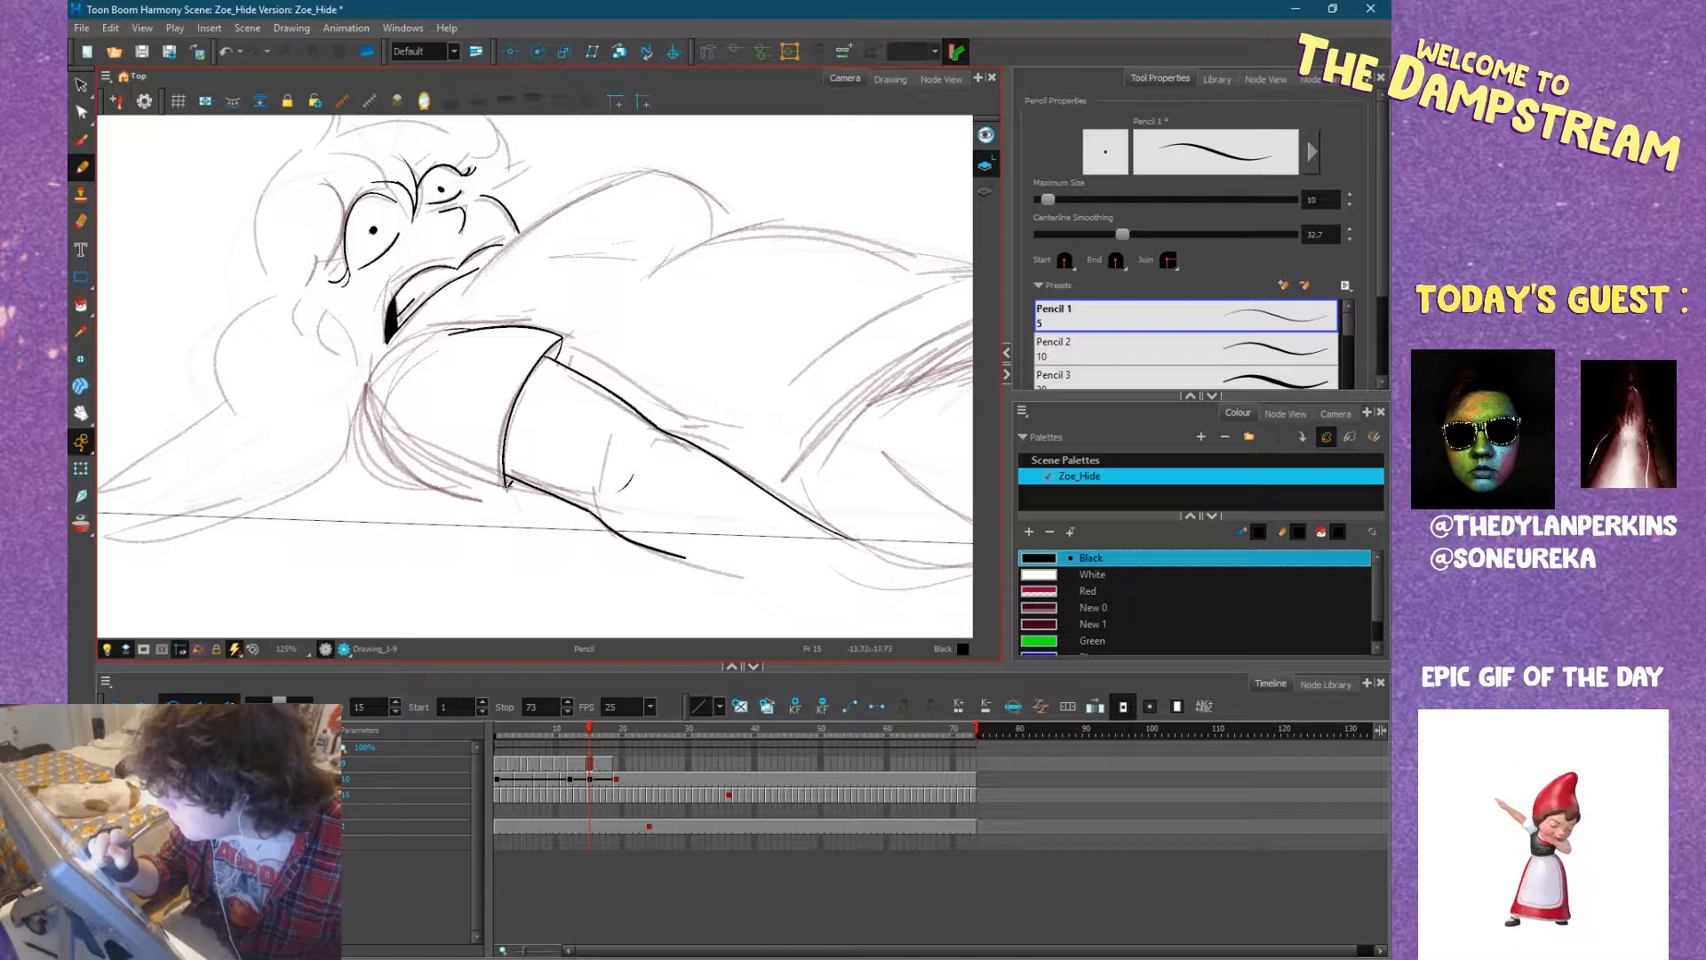
key("comma")
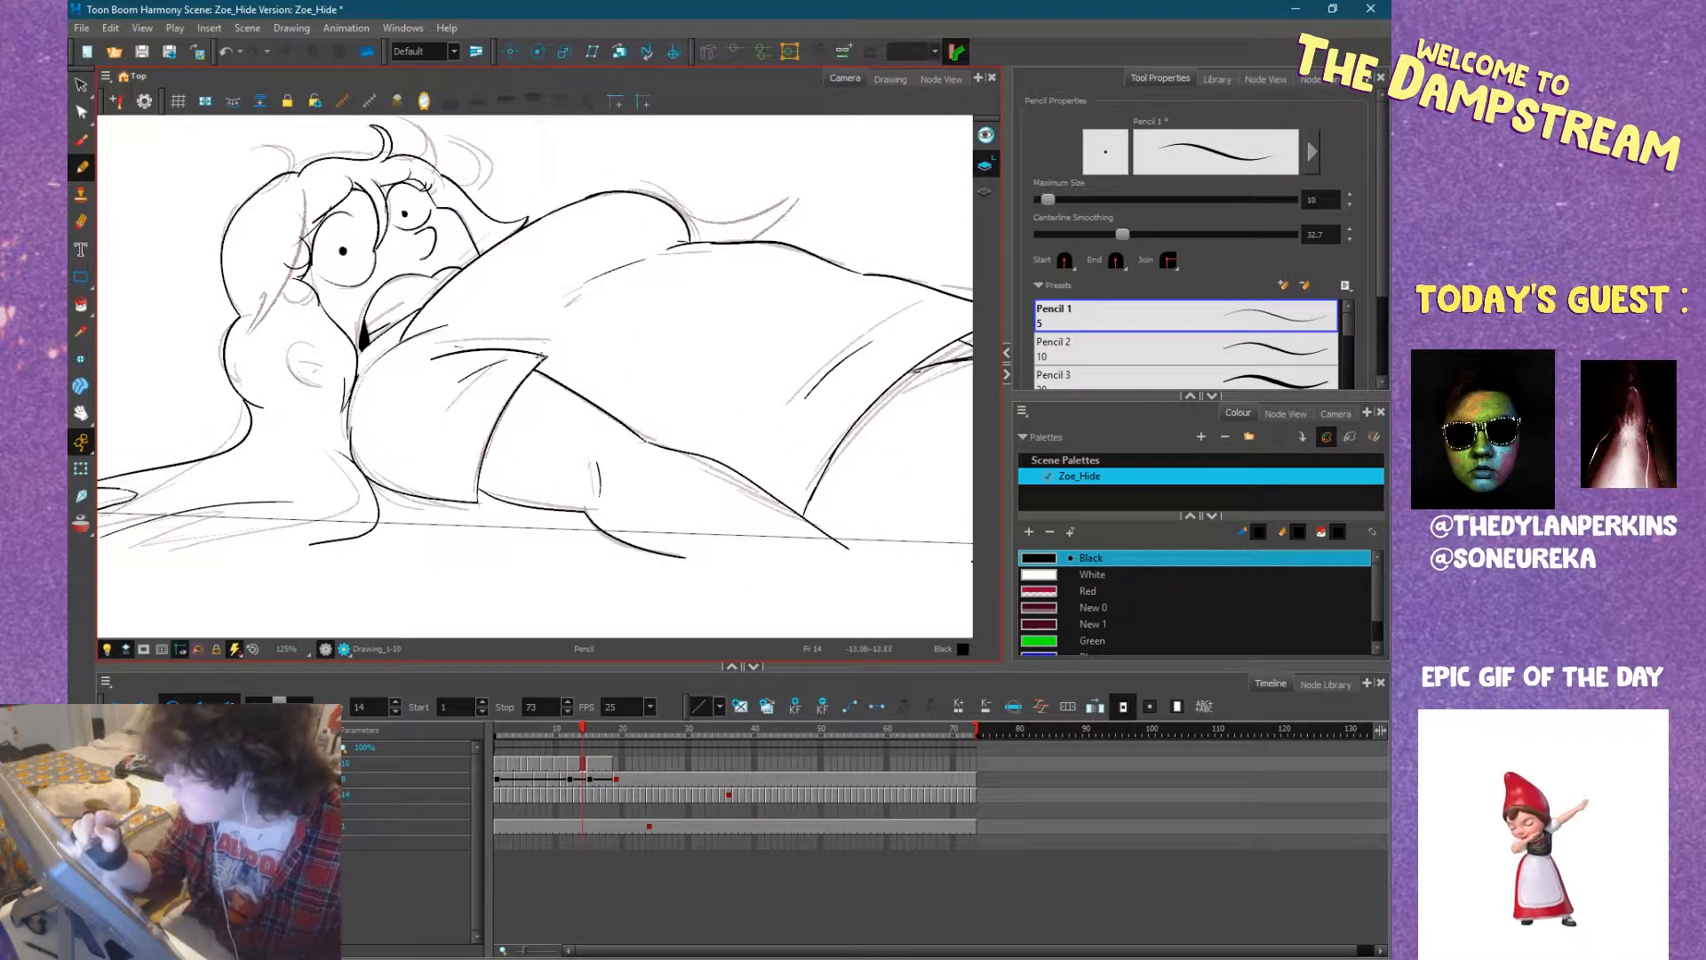
Ink the short inner edge at the near sleeve's cuff corner on frame 14.
left_click_drag(545, 356, 538, 378)
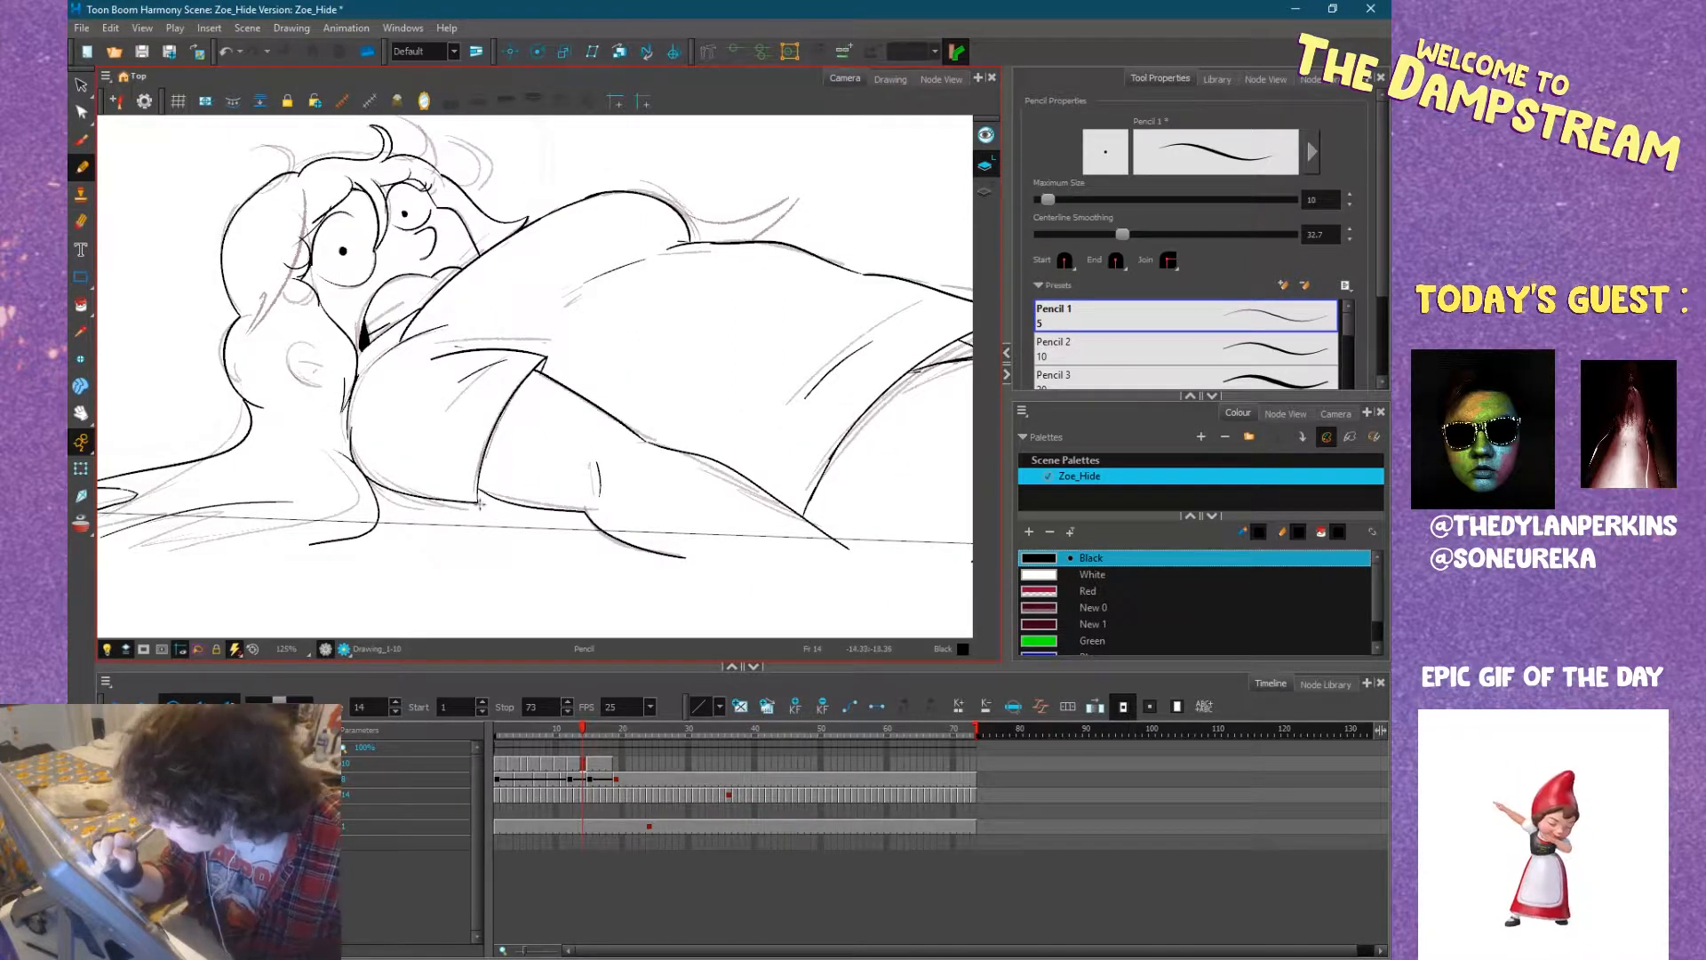
key("period")
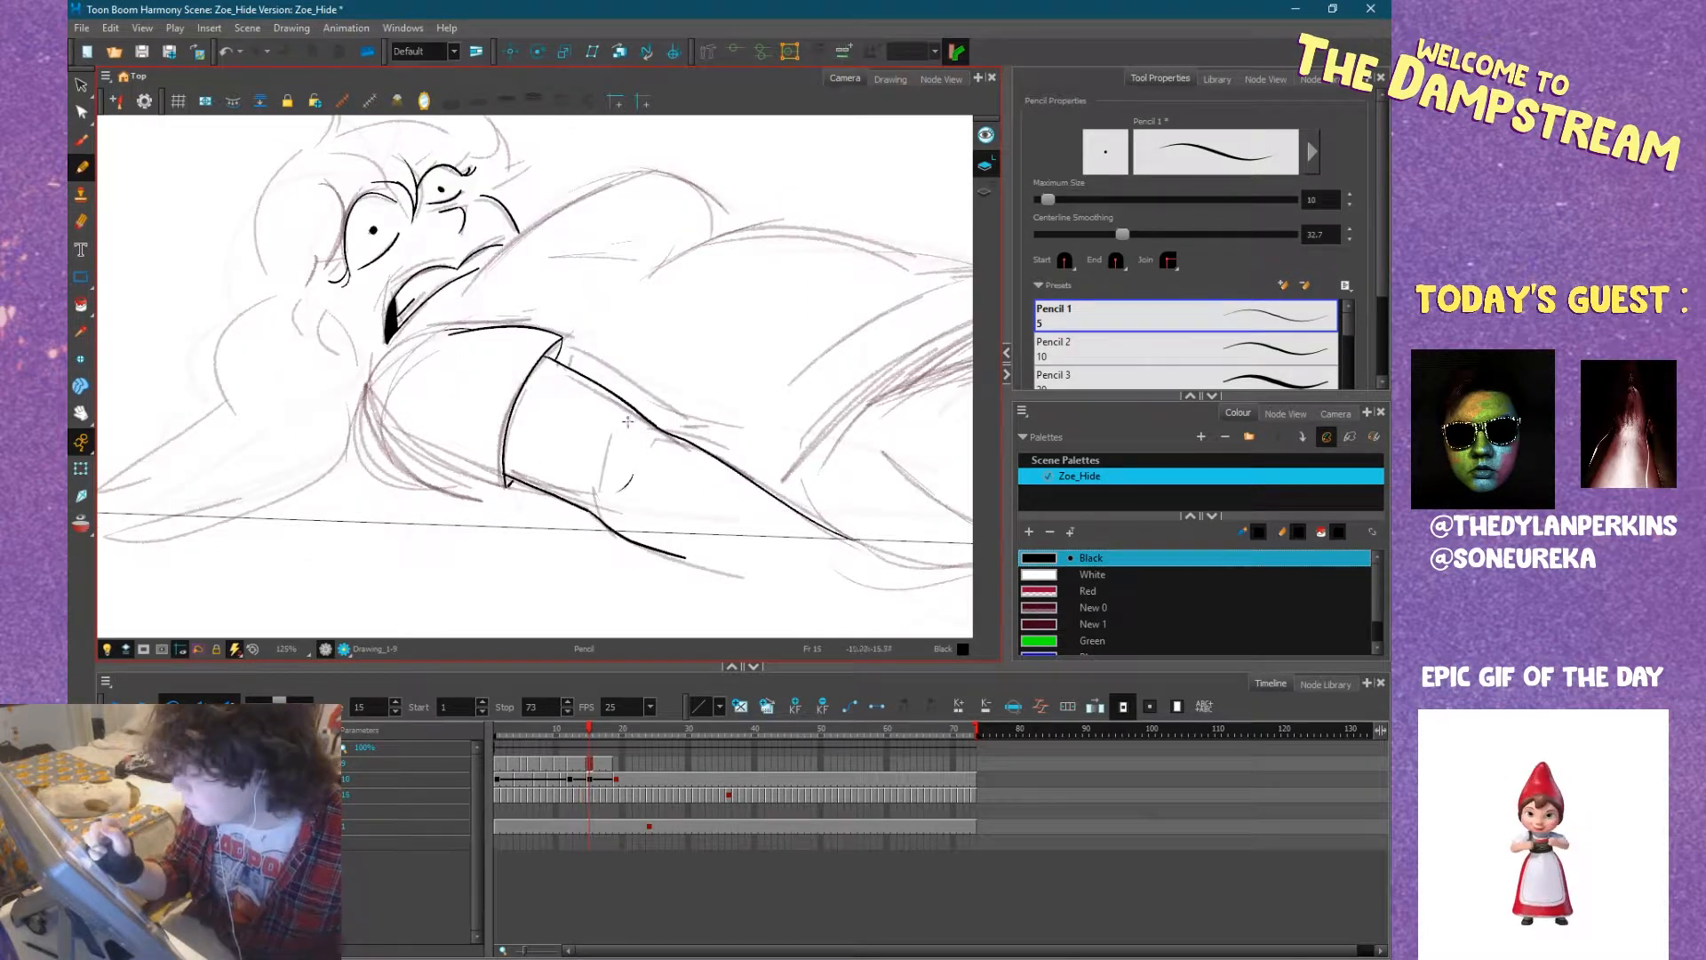
Ink a short diagonal fold line on the shirt below the far sleeve on frame 15, comparing it with the neighbouring frames.
key("space")
mouse_move(731, 376)
left_mouse_down()
mouse_move(535, 493)
mouse_move(582, 514)
left_mouse_up()
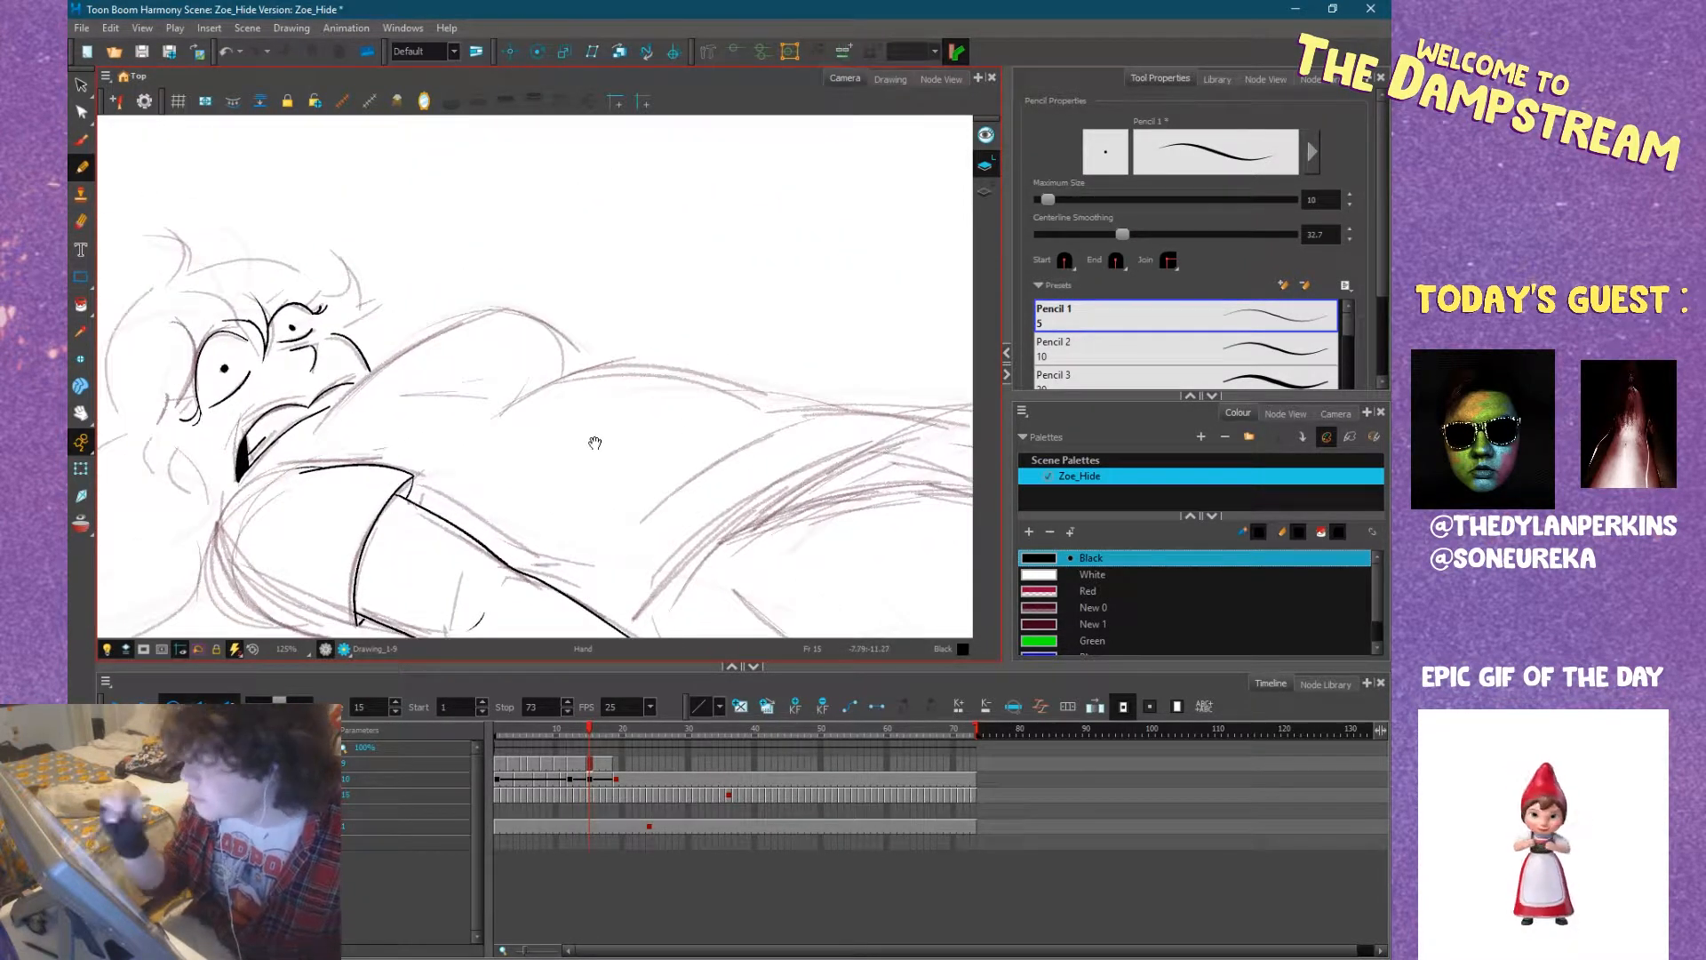
mouse_move(595, 443)
left_mouse_down()
mouse_move(678, 461)
mouse_move(757, 430)
left_mouse_up()
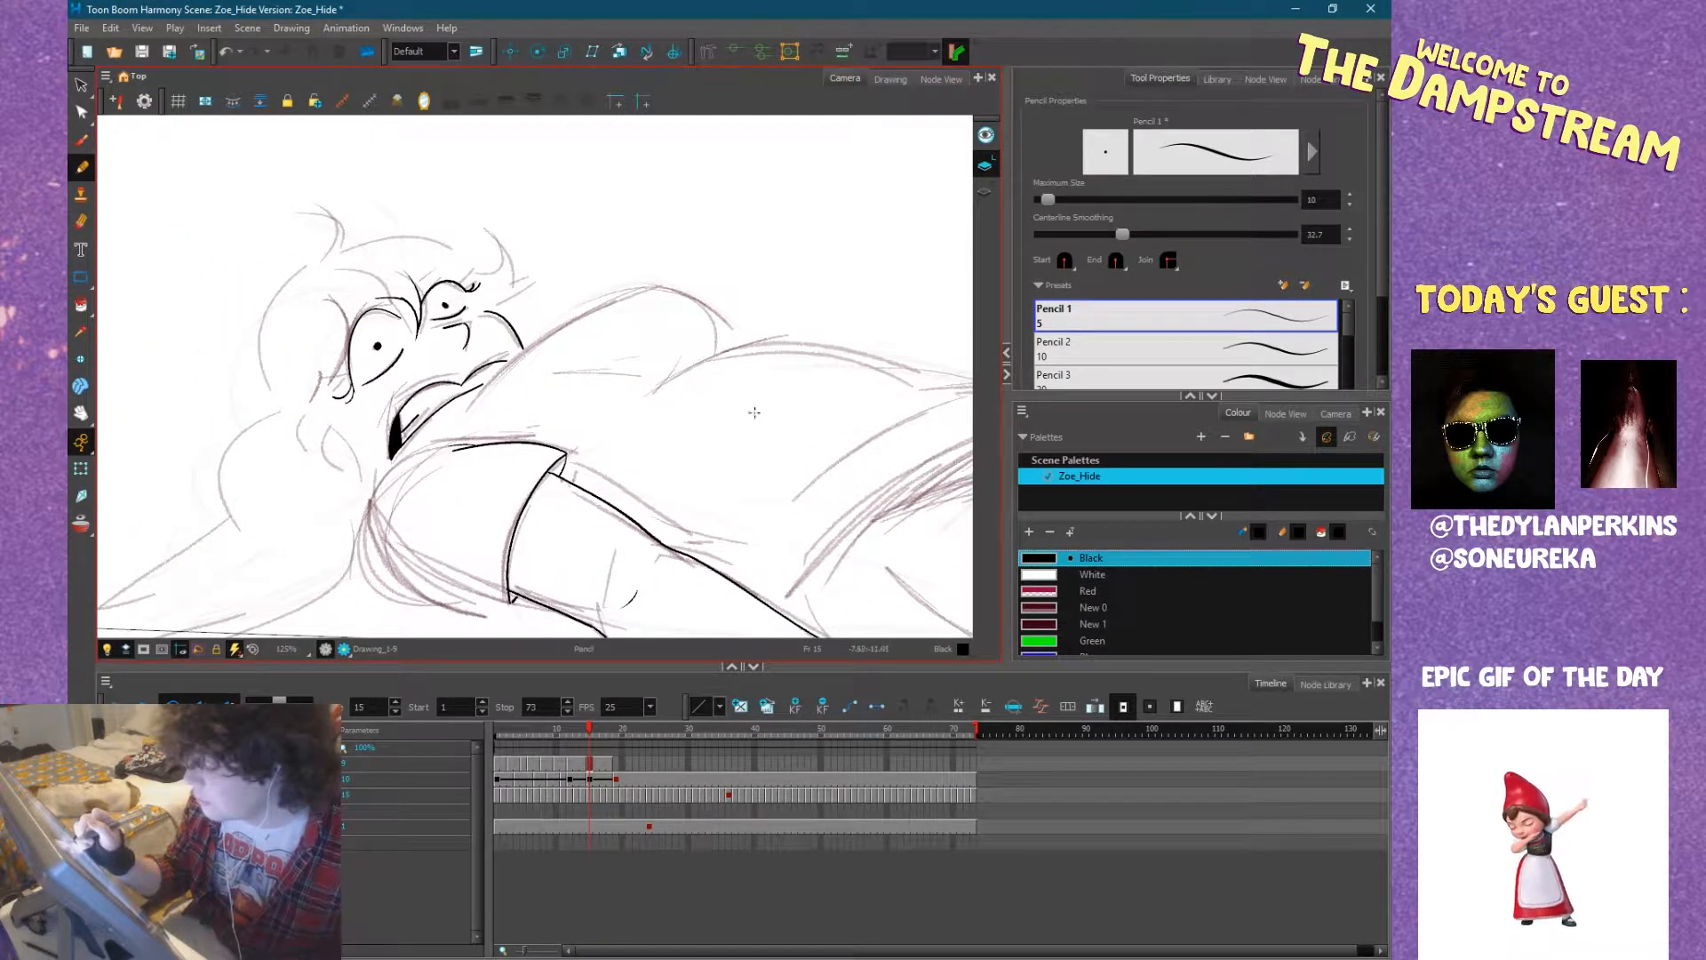
key("comma")
key("period")
key("period")
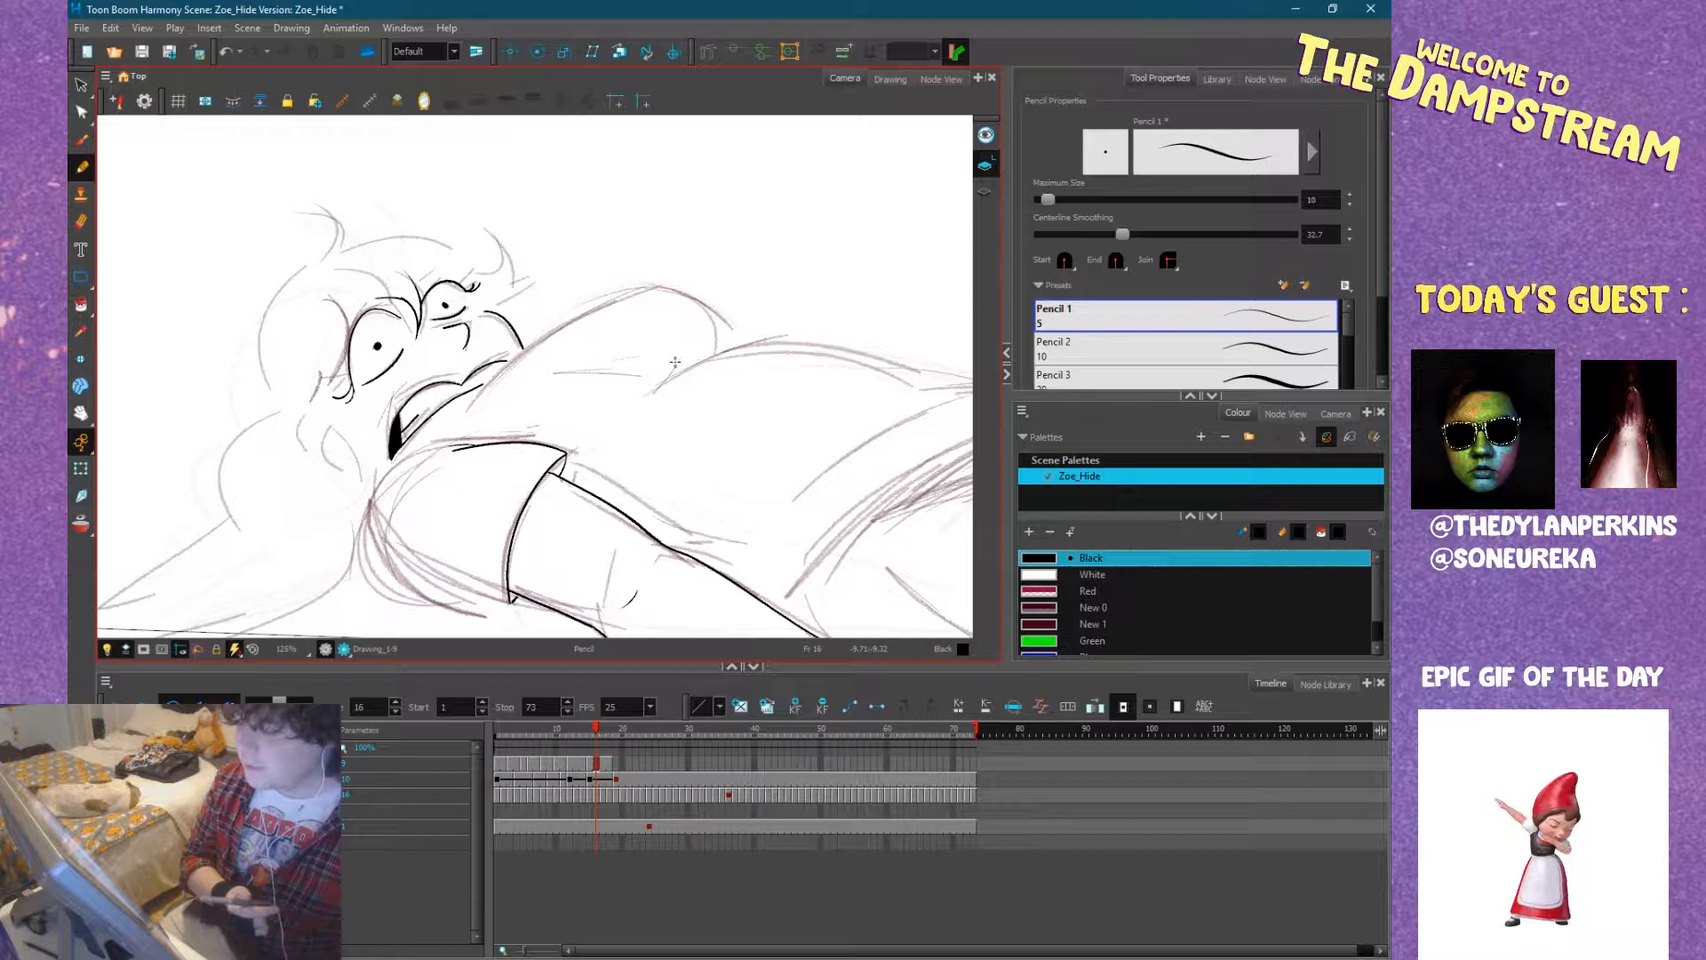
left_click_drag(647, 383, 606, 412)
key("period")
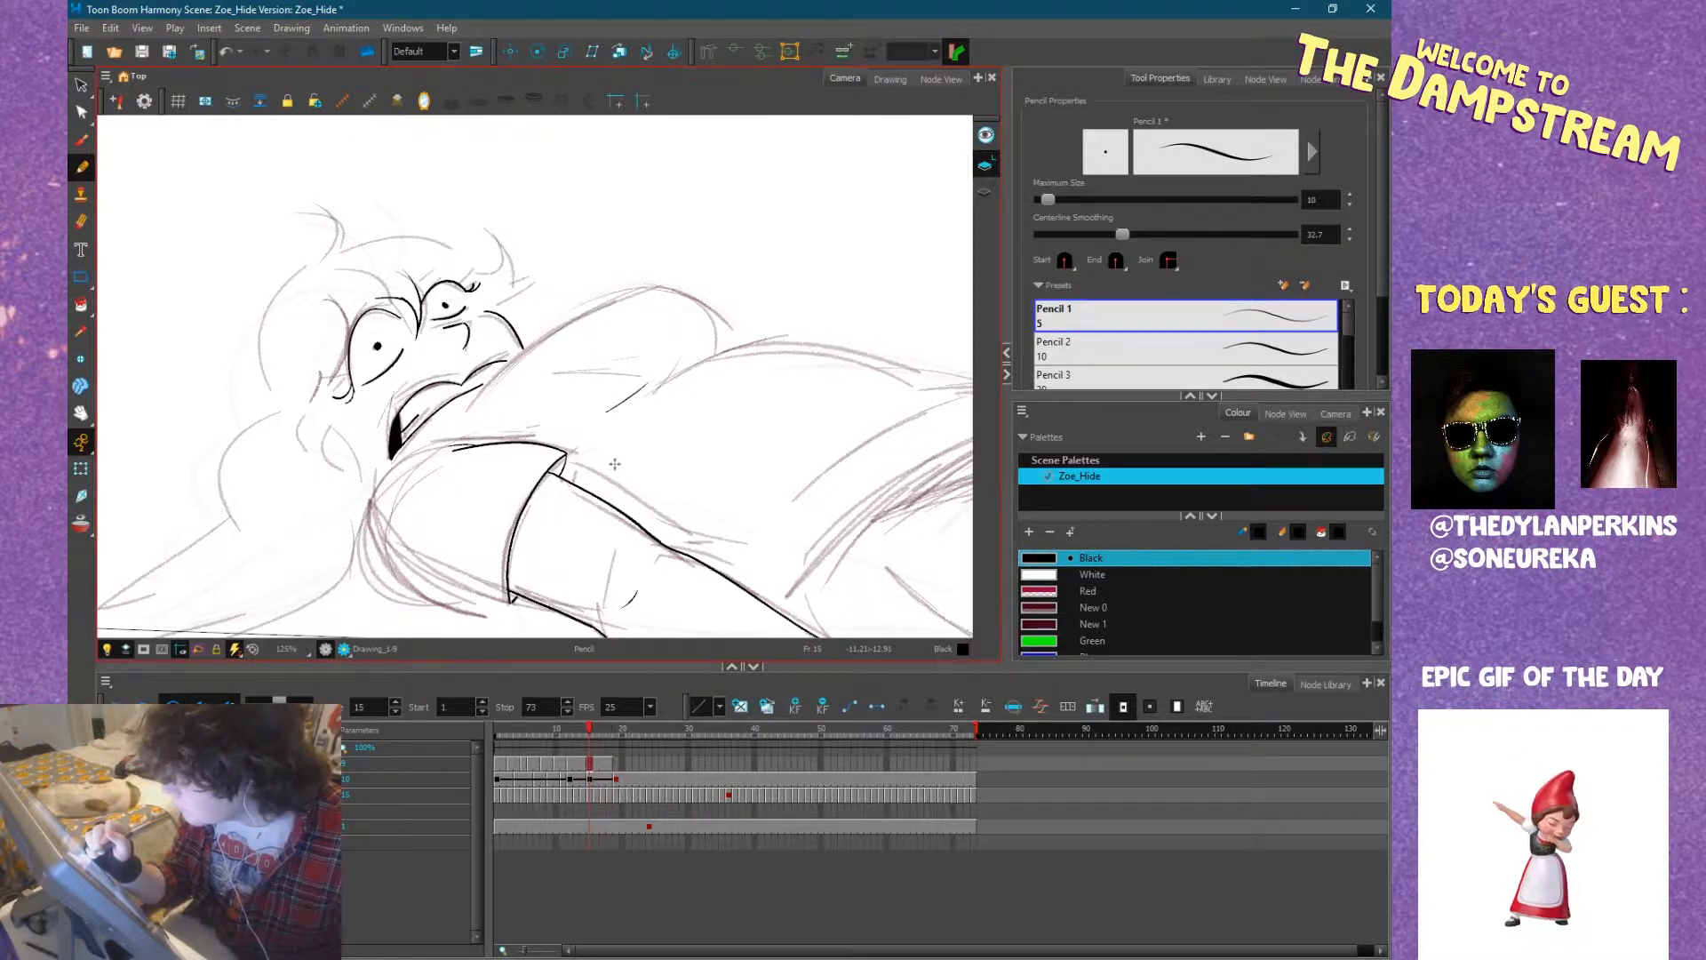
key("comma")
key("comma")
key("period")
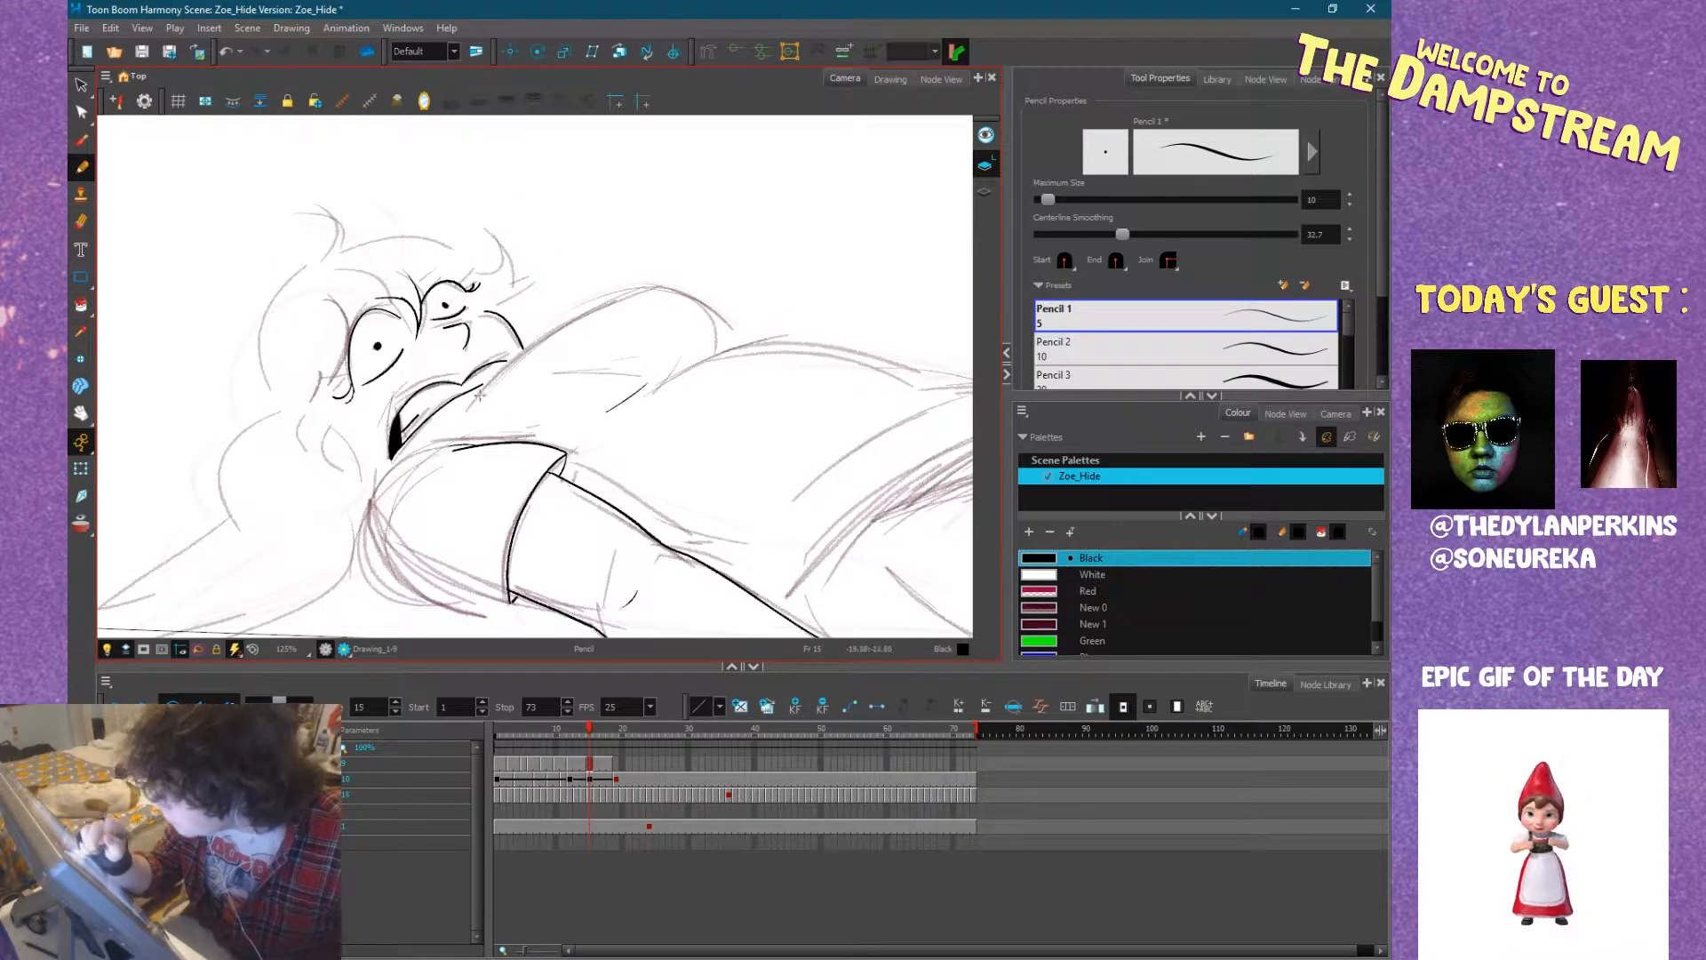
Ink the far shoulder's arched contour from beside the mouth to the armpit crease, undoing and redrawing the closing strokes.
mouse_move(504, 372)
left_mouse_down()
mouse_move(647, 291)
mouse_move(694, 305)
mouse_move(730, 348)
mouse_move(704, 374)
mouse_move(615, 377)
left_mouse_up()
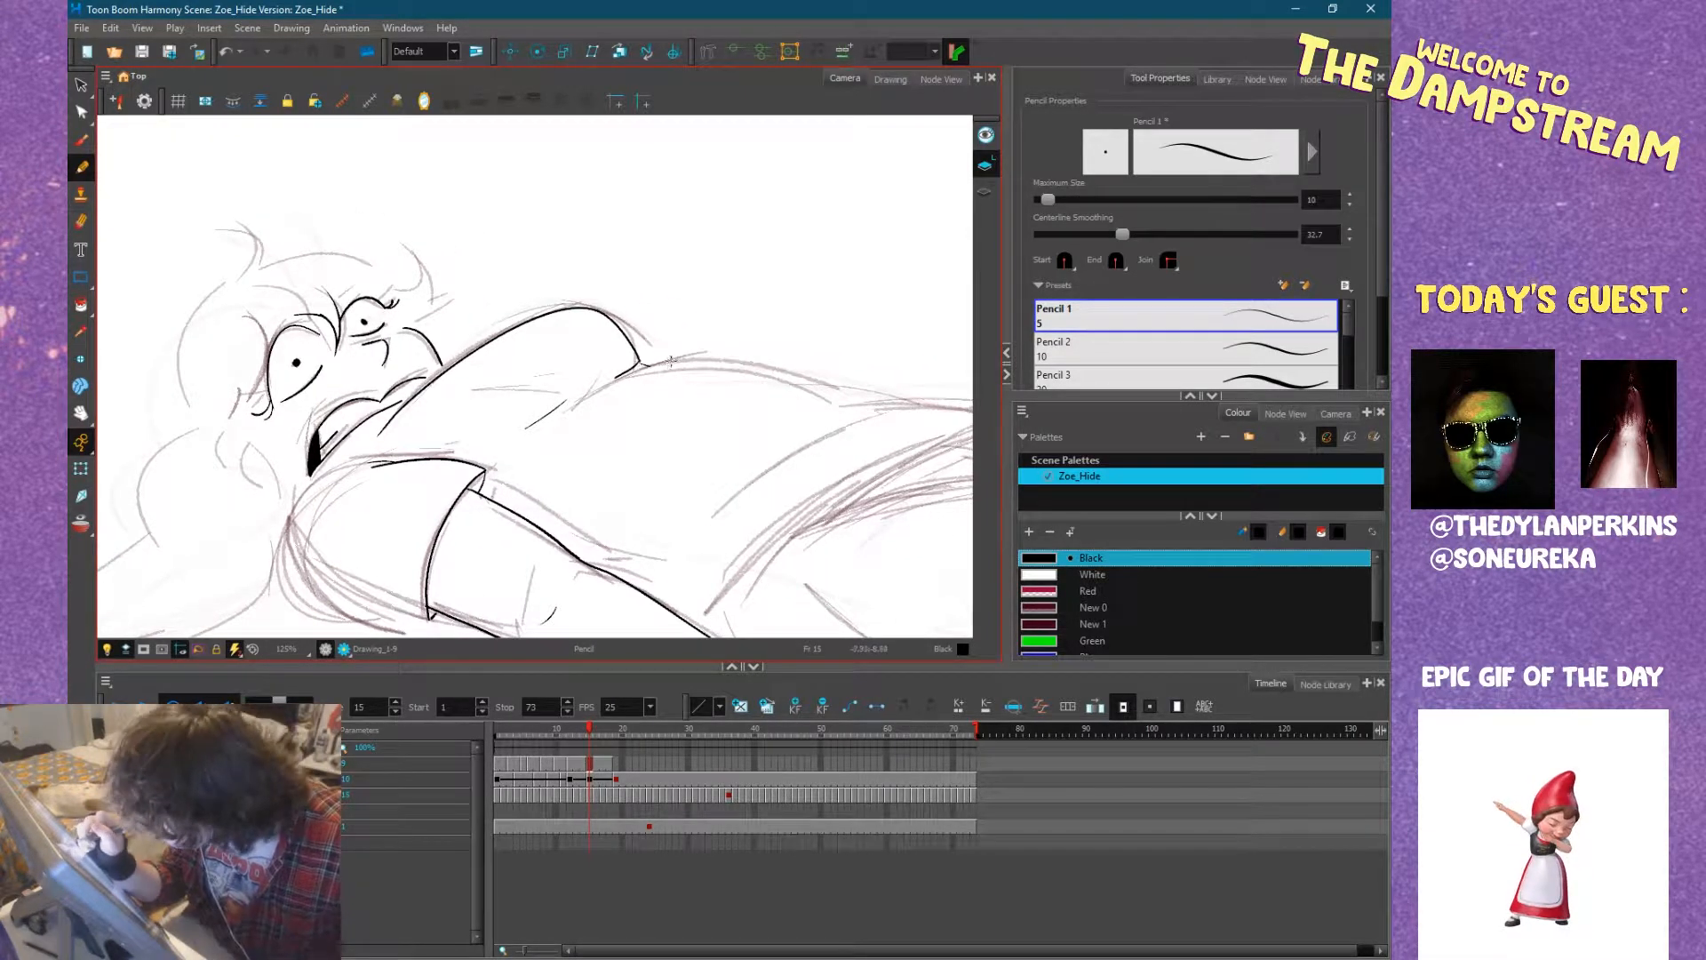
key("ctrl+z")
mouse_move(640, 361)
left_mouse_down()
mouse_move(679, 358)
mouse_move(591, 390)
mouse_move(645, 357)
mouse_move(619, 384)
left_mouse_up()
key("ctrl+z")
key("ctrl+z")
Ink the torso's upper contour from the far sleeve along the waist to the hip on frame 15.
mouse_move(816, 389)
left_mouse_down()
mouse_move(610, 602)
mouse_move(608, 333)
left_mouse_up()
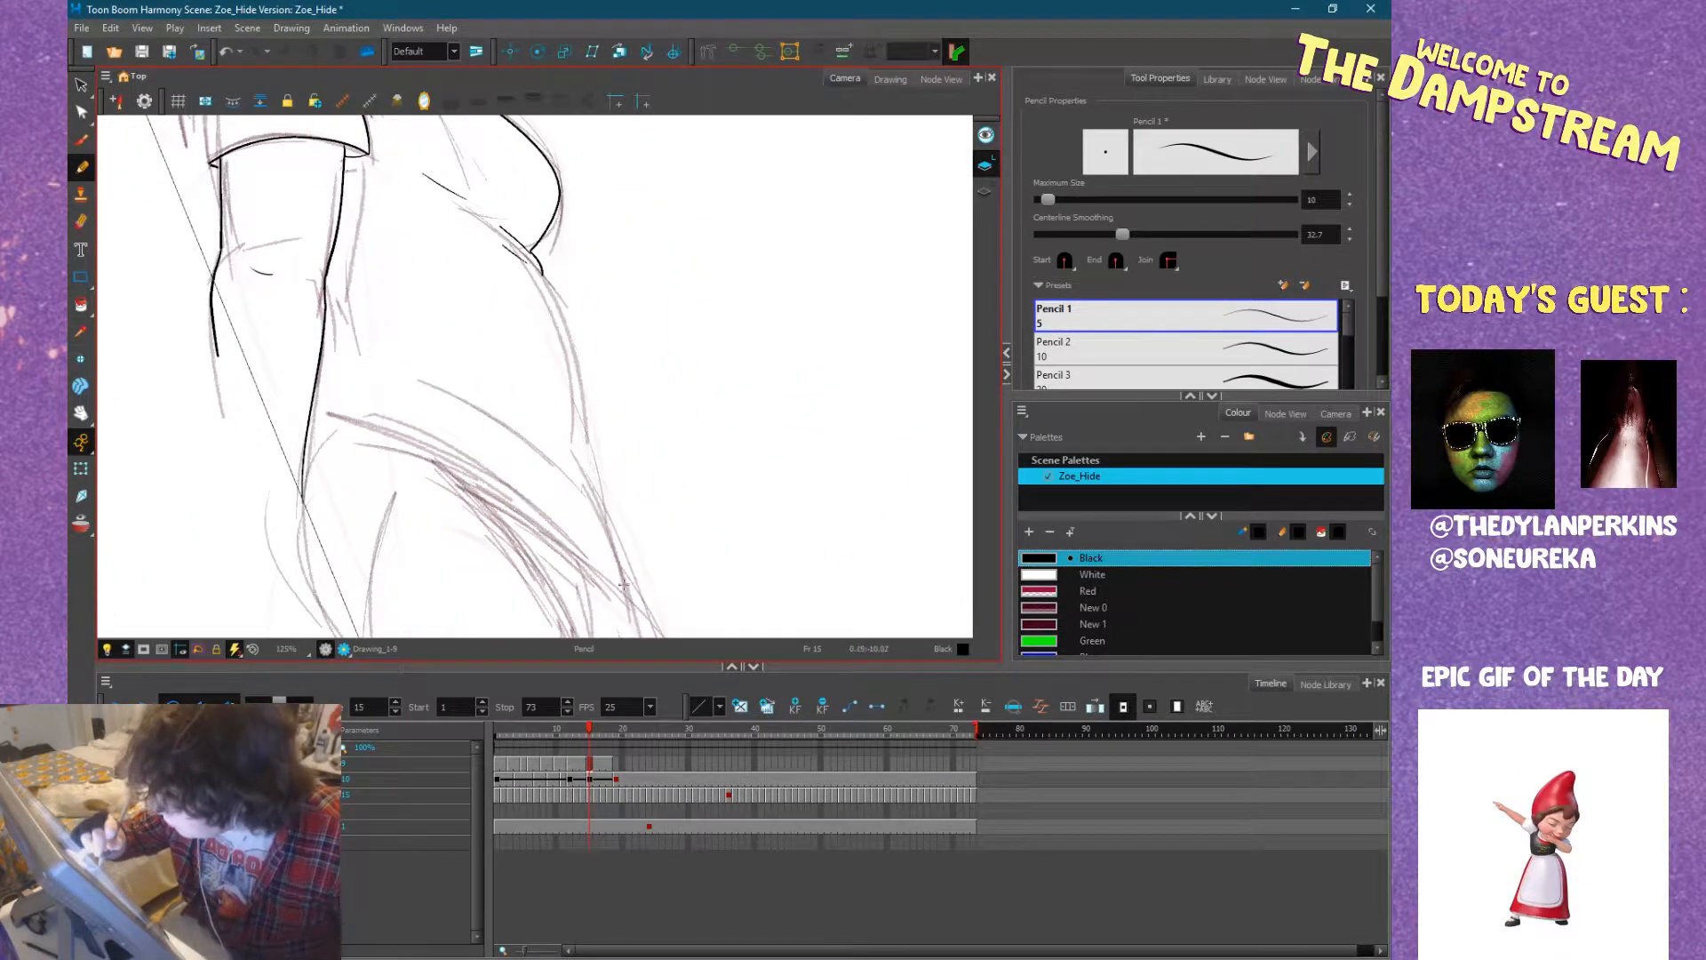
mouse_move(627, 593)
left_mouse_down()
mouse_move(574, 455)
mouse_move(537, 270)
left_mouse_up()
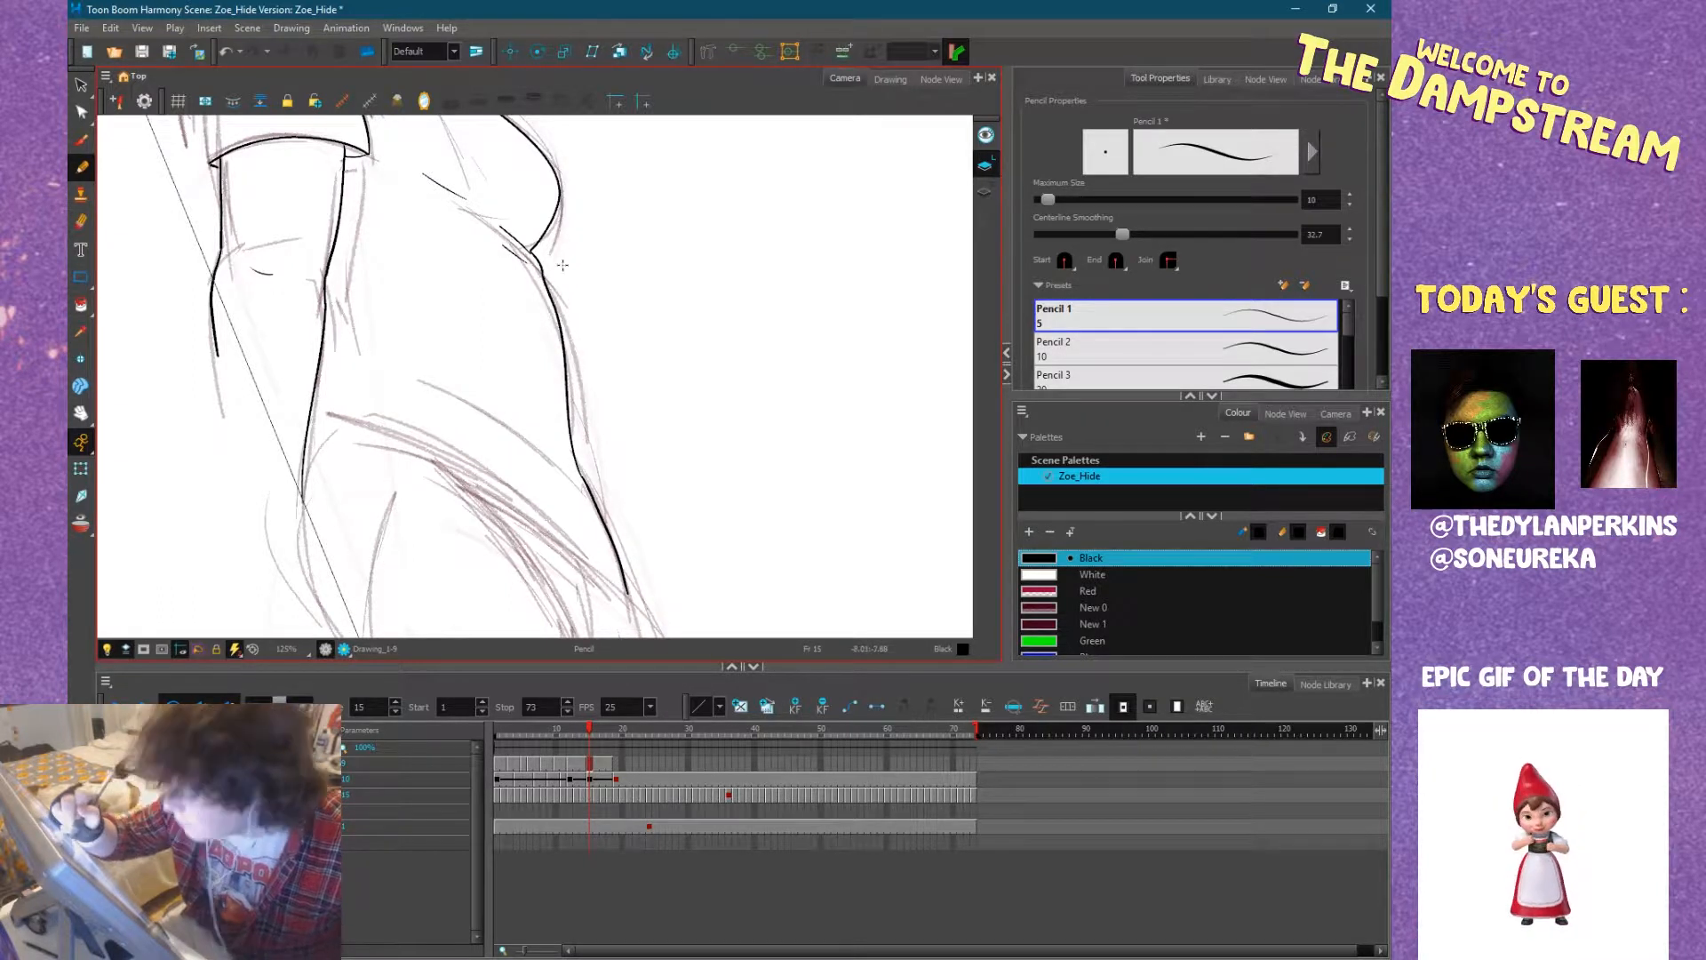
key("ctrl+alt")
left_click_drag(663, 437, 590, 285)
mouse_move(515, 457)
left_mouse_down()
mouse_move(699, 432)
mouse_move(809, 394)
left_mouse_up()
mouse_move(696, 437)
left_mouse_down()
mouse_move(774, 415)
mouse_move(507, 414)
mouse_move(828, 381)
left_mouse_up()
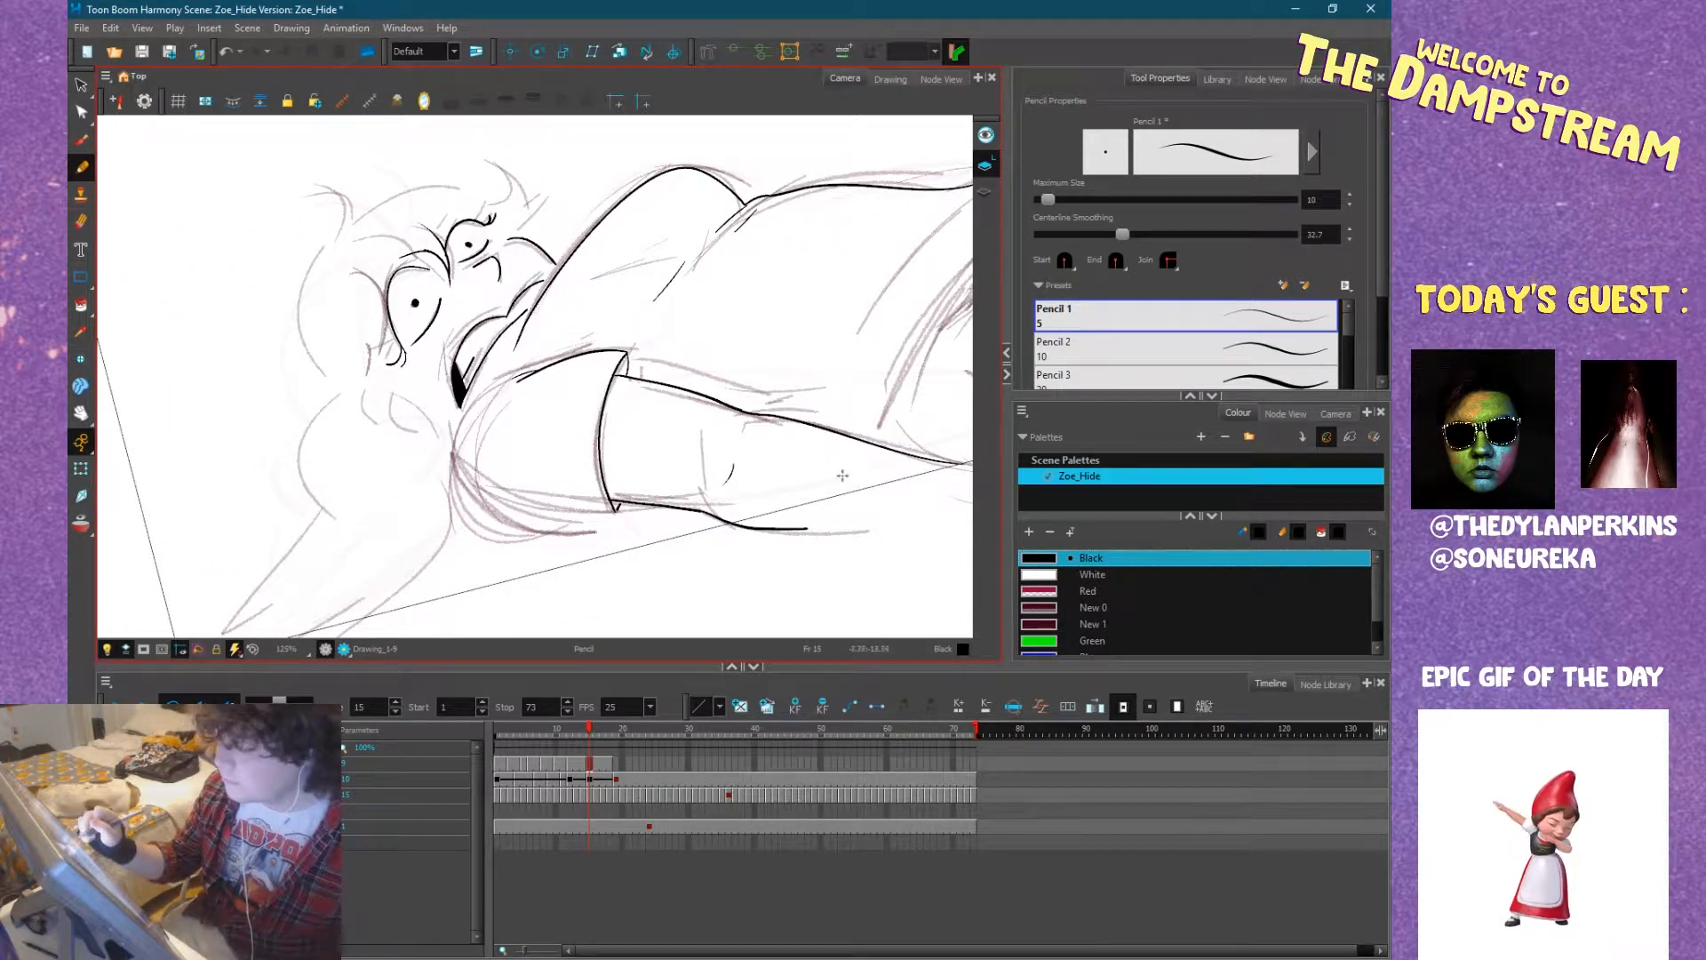
mouse_move(828, 465)
left_mouse_down()
mouse_move(678, 492)
mouse_move(665, 510)
mouse_move(792, 474)
left_mouse_up()
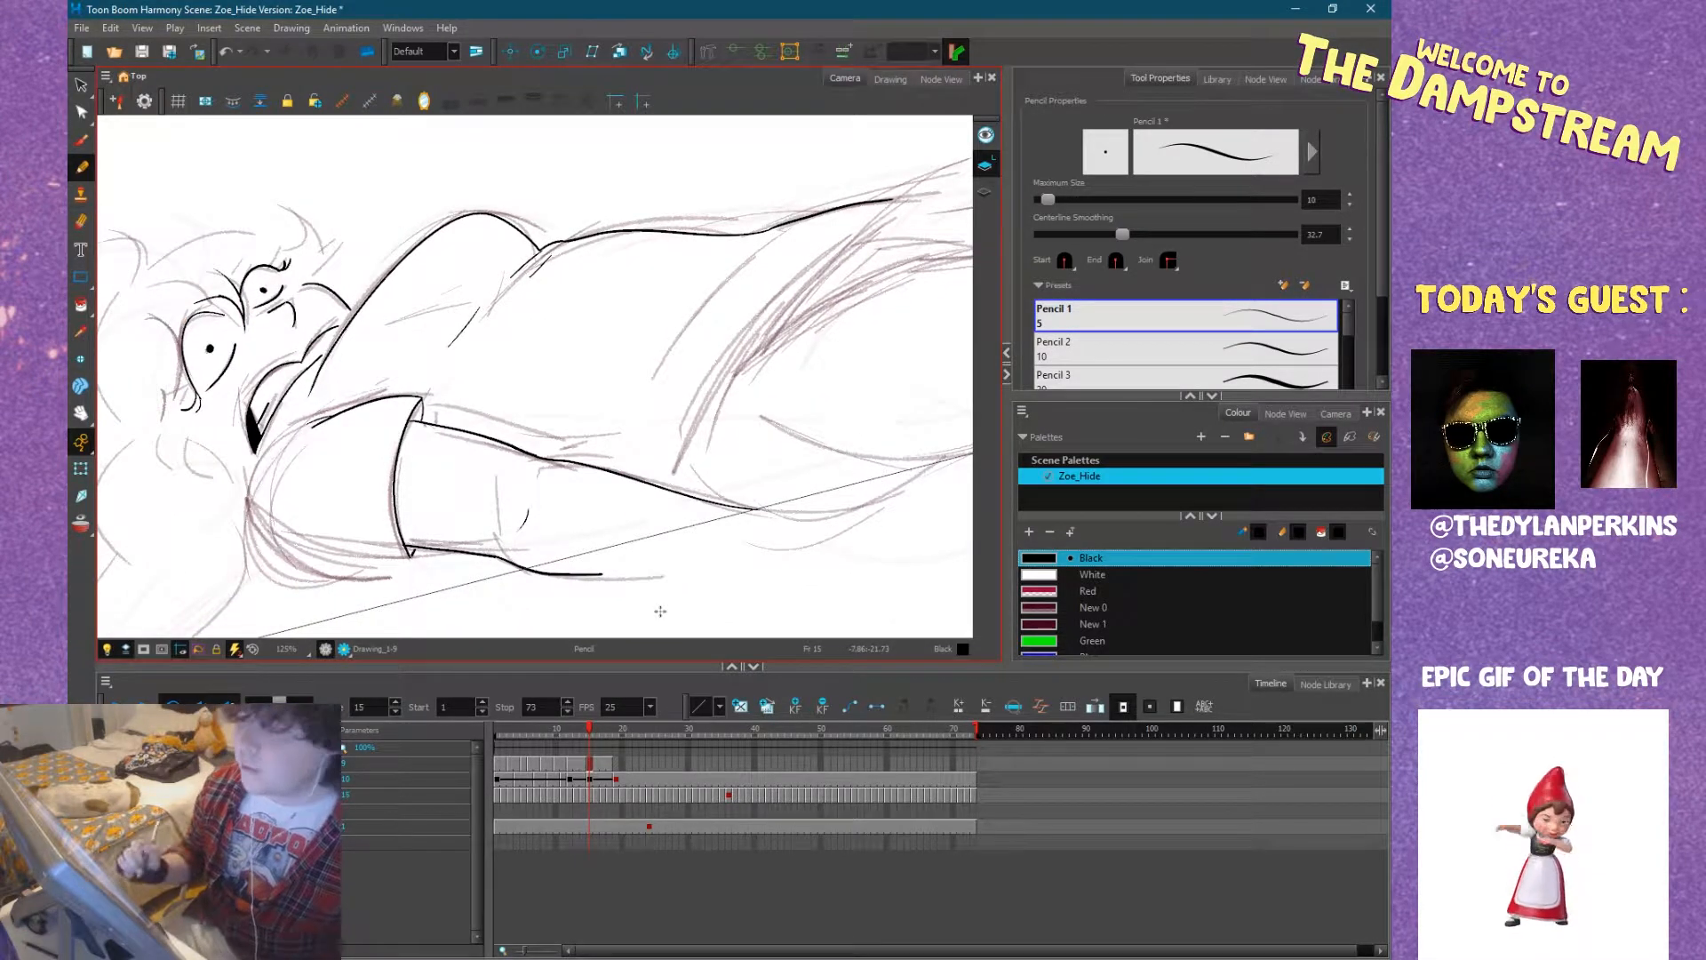
mouse_move(800, 430)
left_mouse_down()
mouse_move(796, 472)
mouse_move(770, 495)
mouse_move(785, 472)
mouse_move(698, 441)
left_mouse_up()
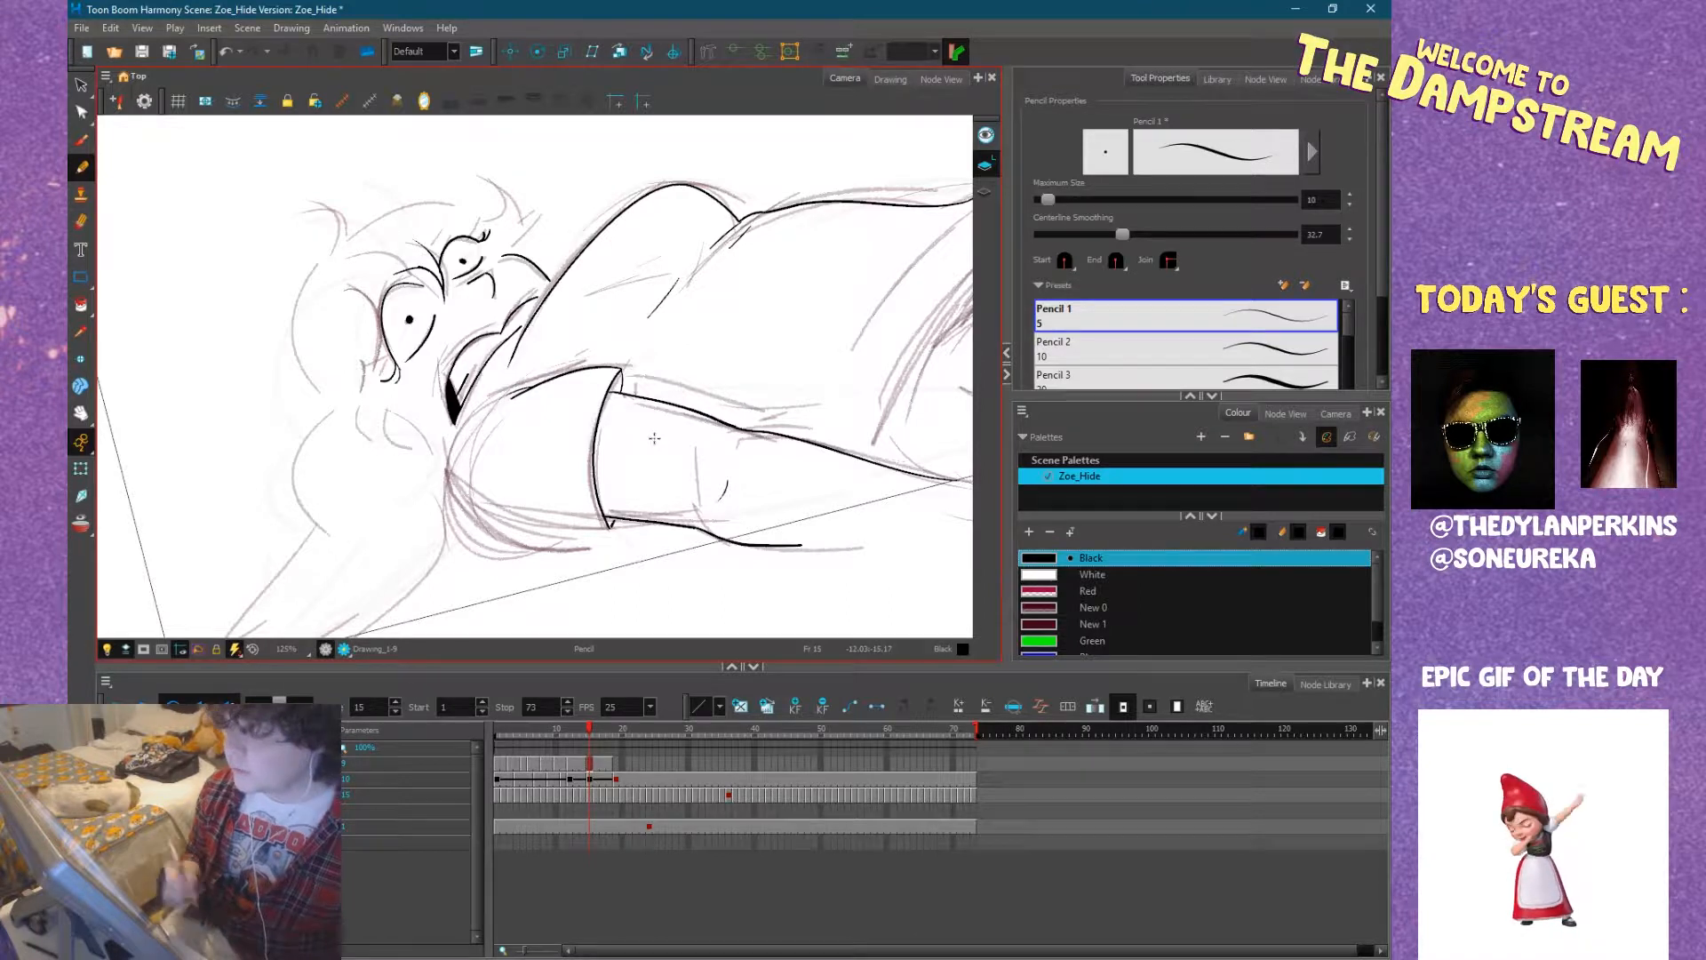
Ink the rounded underside of the near sleeve to the cuff and the shoulder line running up beside the mouth.
mouse_move(697, 487)
left_mouse_down()
mouse_move(798, 454)
mouse_move(774, 495)
mouse_move(715, 462)
mouse_move(728, 404)
mouse_move(724, 431)
mouse_move(712, 360)
left_mouse_up()
left_click_drag(713, 522, 707, 398)
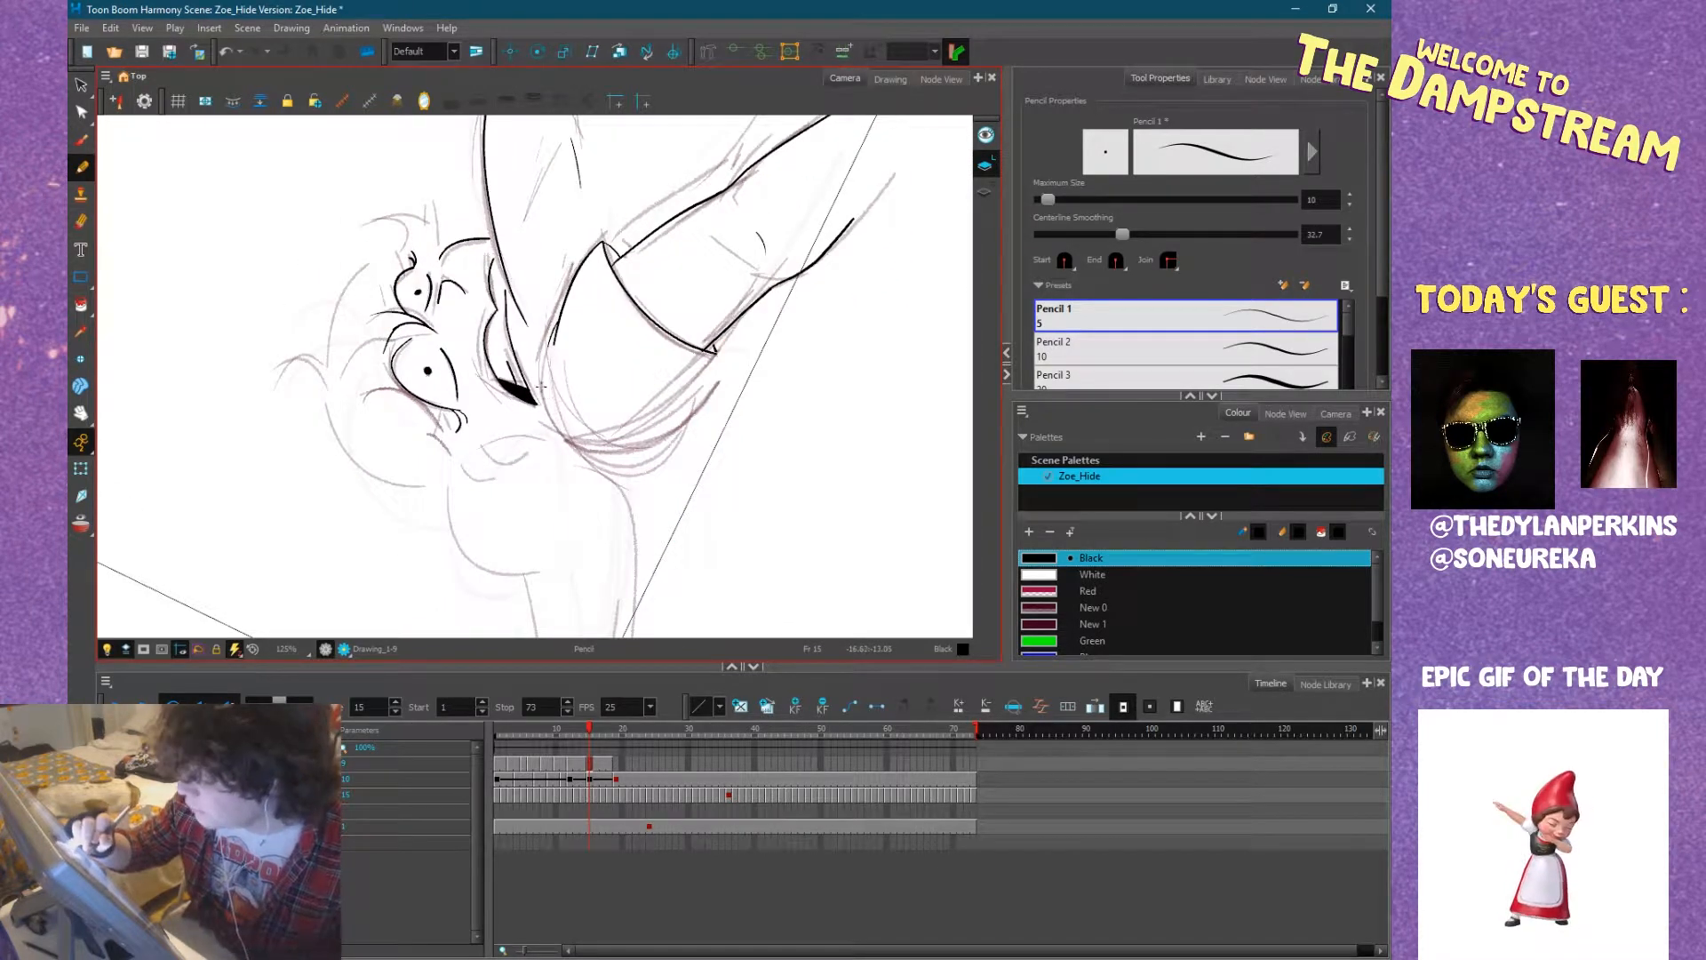
mouse_move(541, 394)
left_mouse_down()
mouse_move(565, 436)
mouse_move(621, 461)
mouse_move(655, 448)
mouse_move(718, 354)
mouse_move(677, 558)
mouse_move(674, 511)
mouse_move(623, 495)
left_mouse_up()
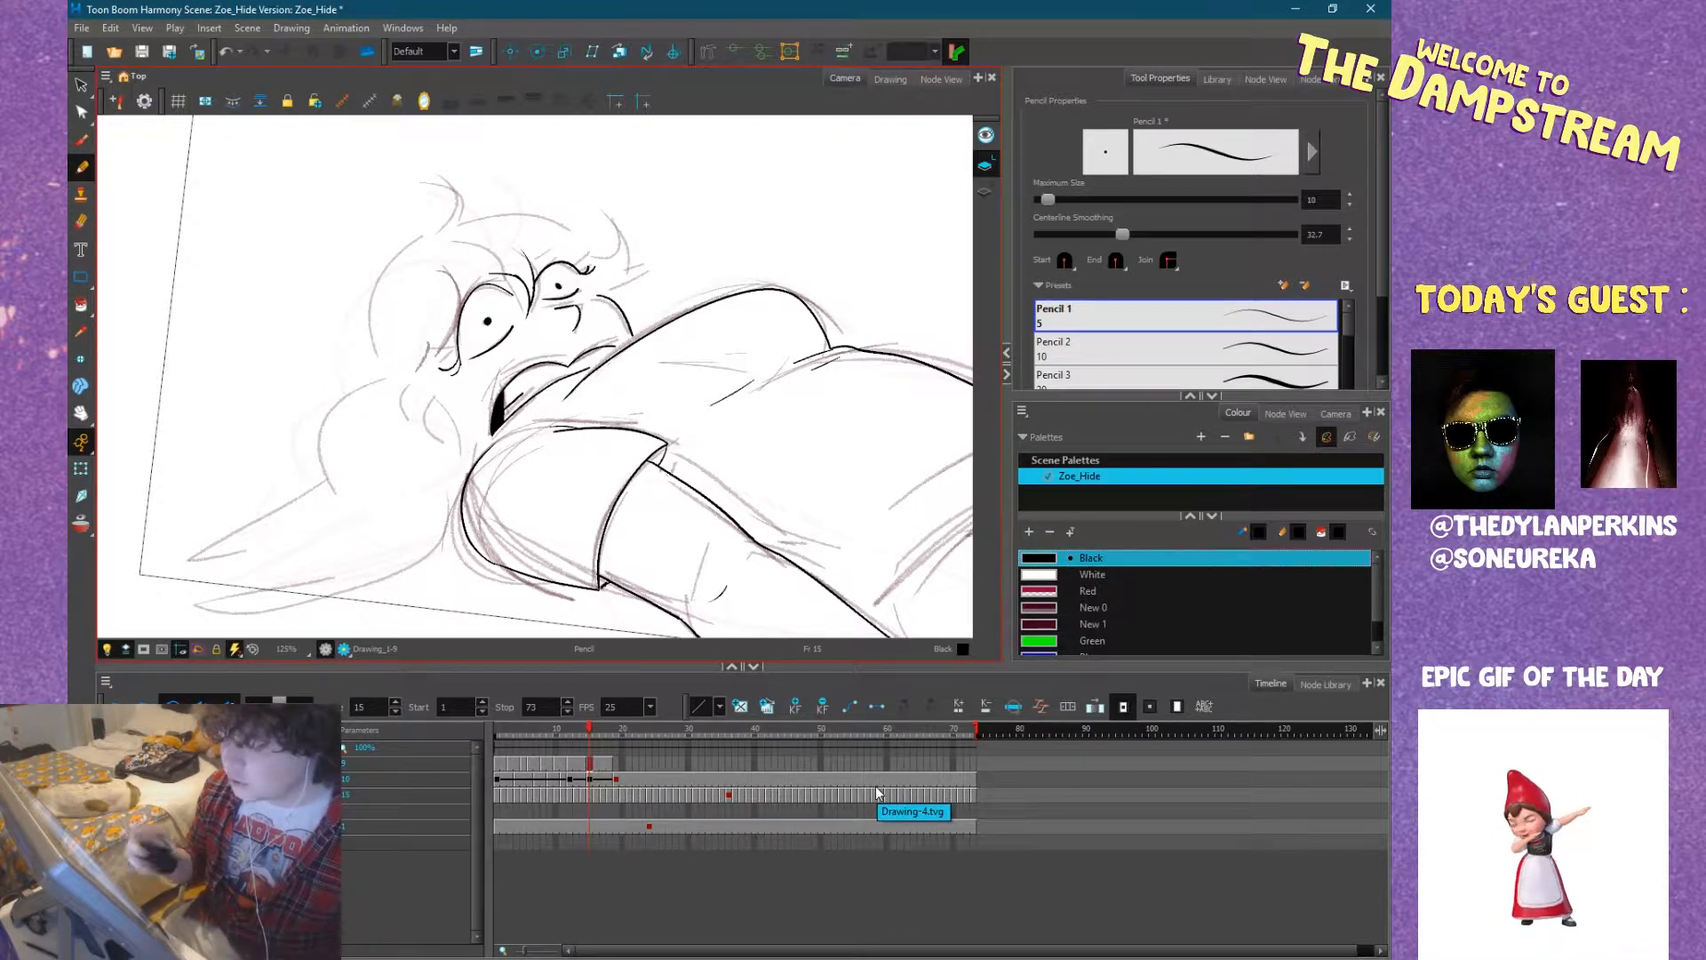
left_click_drag(684, 433, 672, 334)
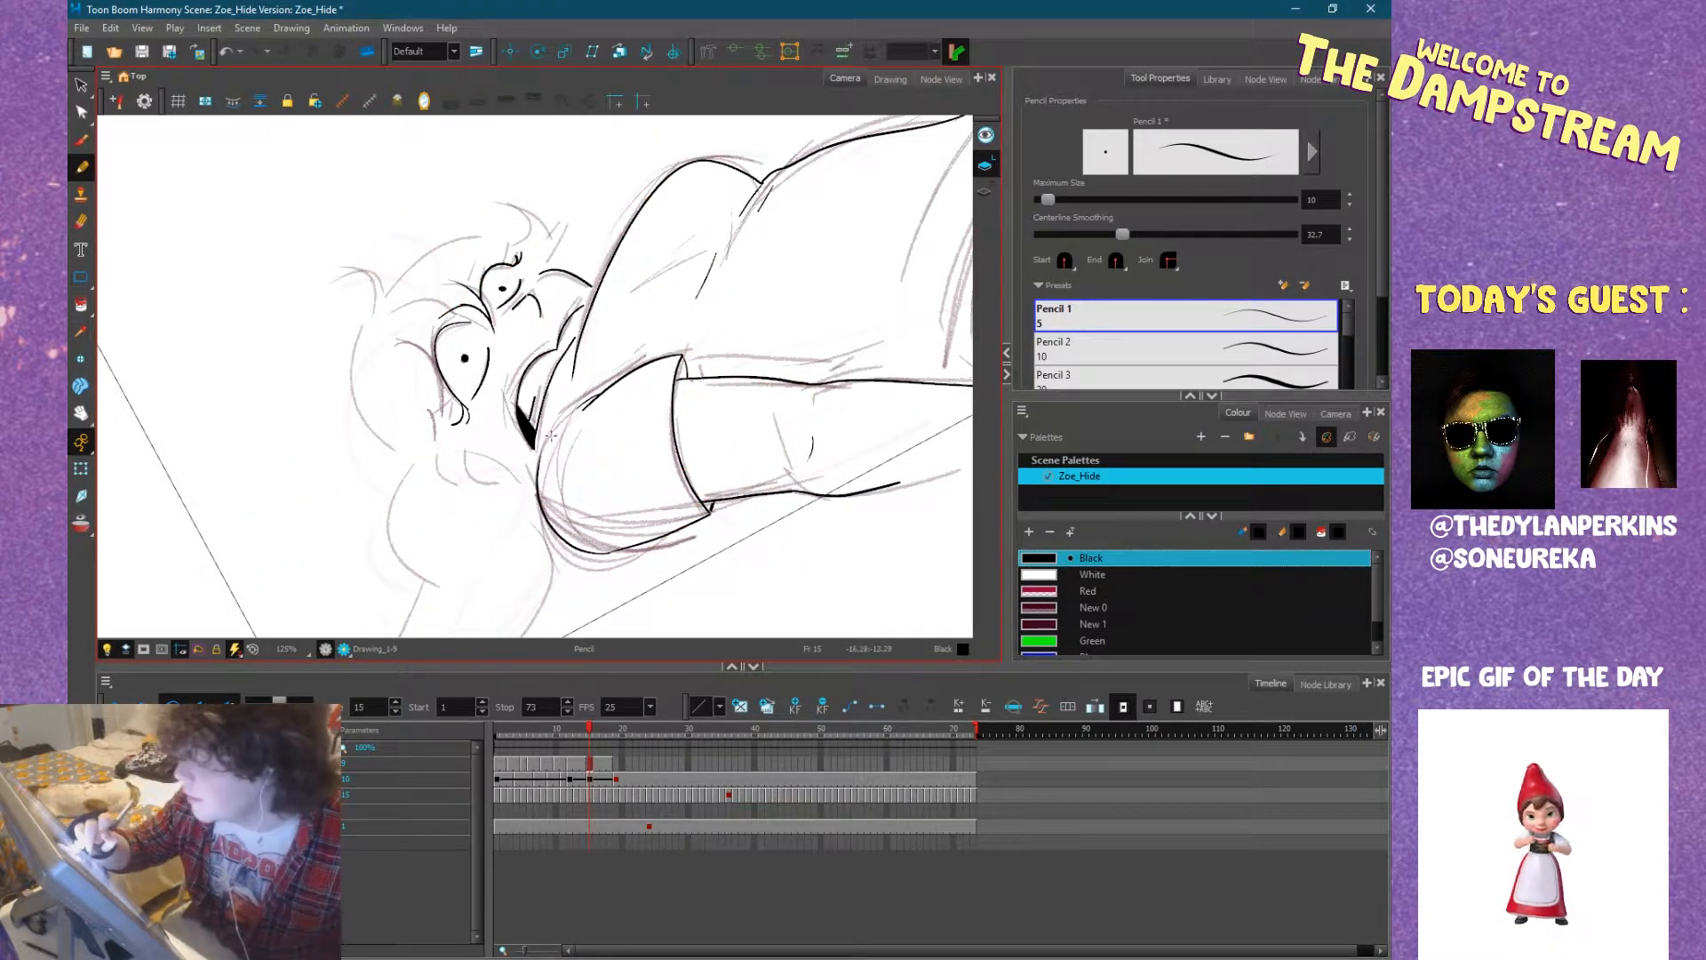
left_click_drag(537, 465, 580, 350)
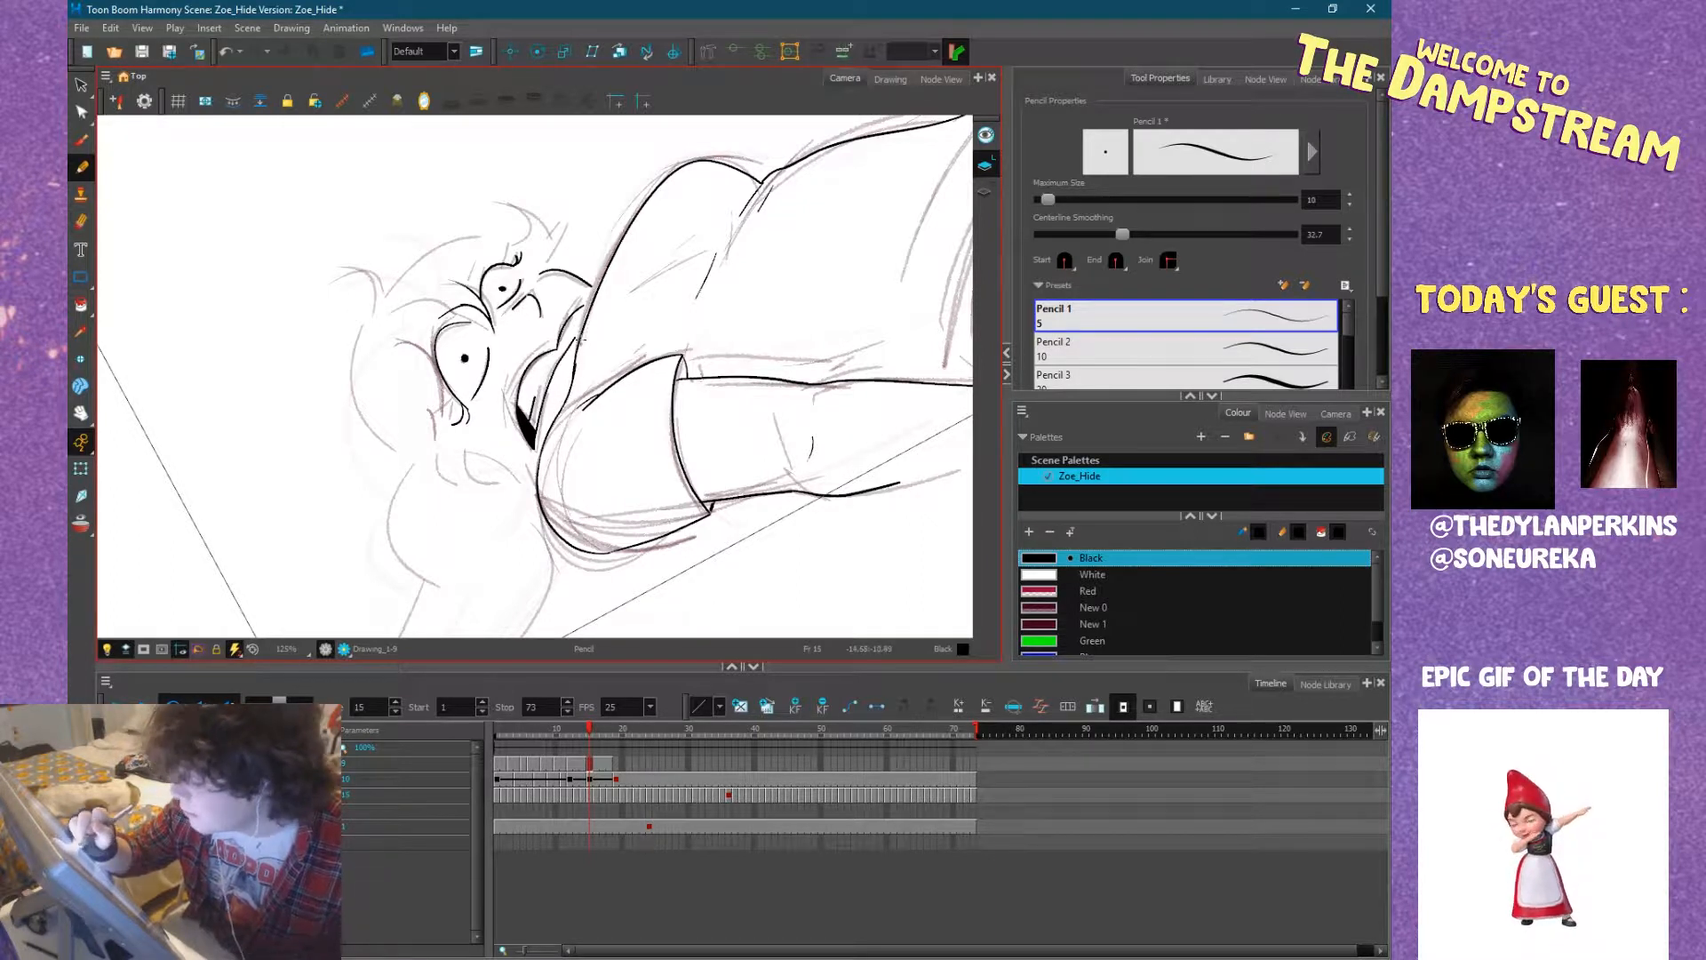
mouse_move(654, 318)
left_mouse_down()
mouse_move(635, 402)
mouse_move(617, 401)
mouse_move(688, 370)
left_mouse_up()
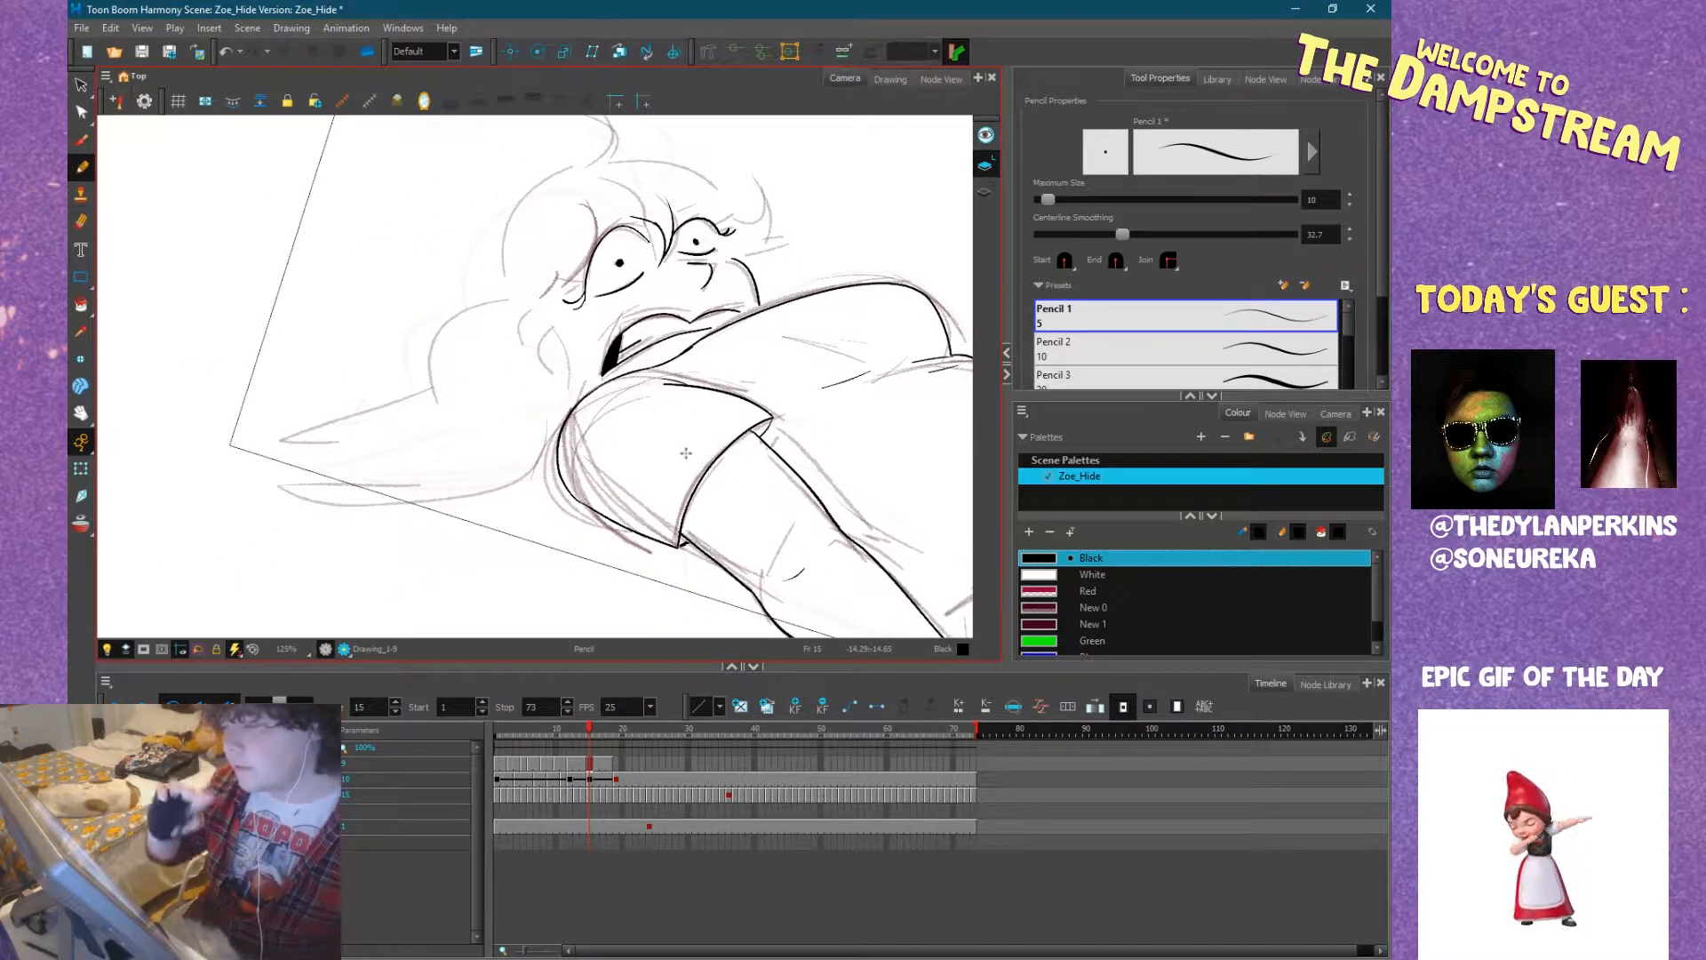
mouse_move(726, 358)
left_mouse_down()
mouse_move(723, 323)
mouse_move(697, 371)
left_mouse_up()
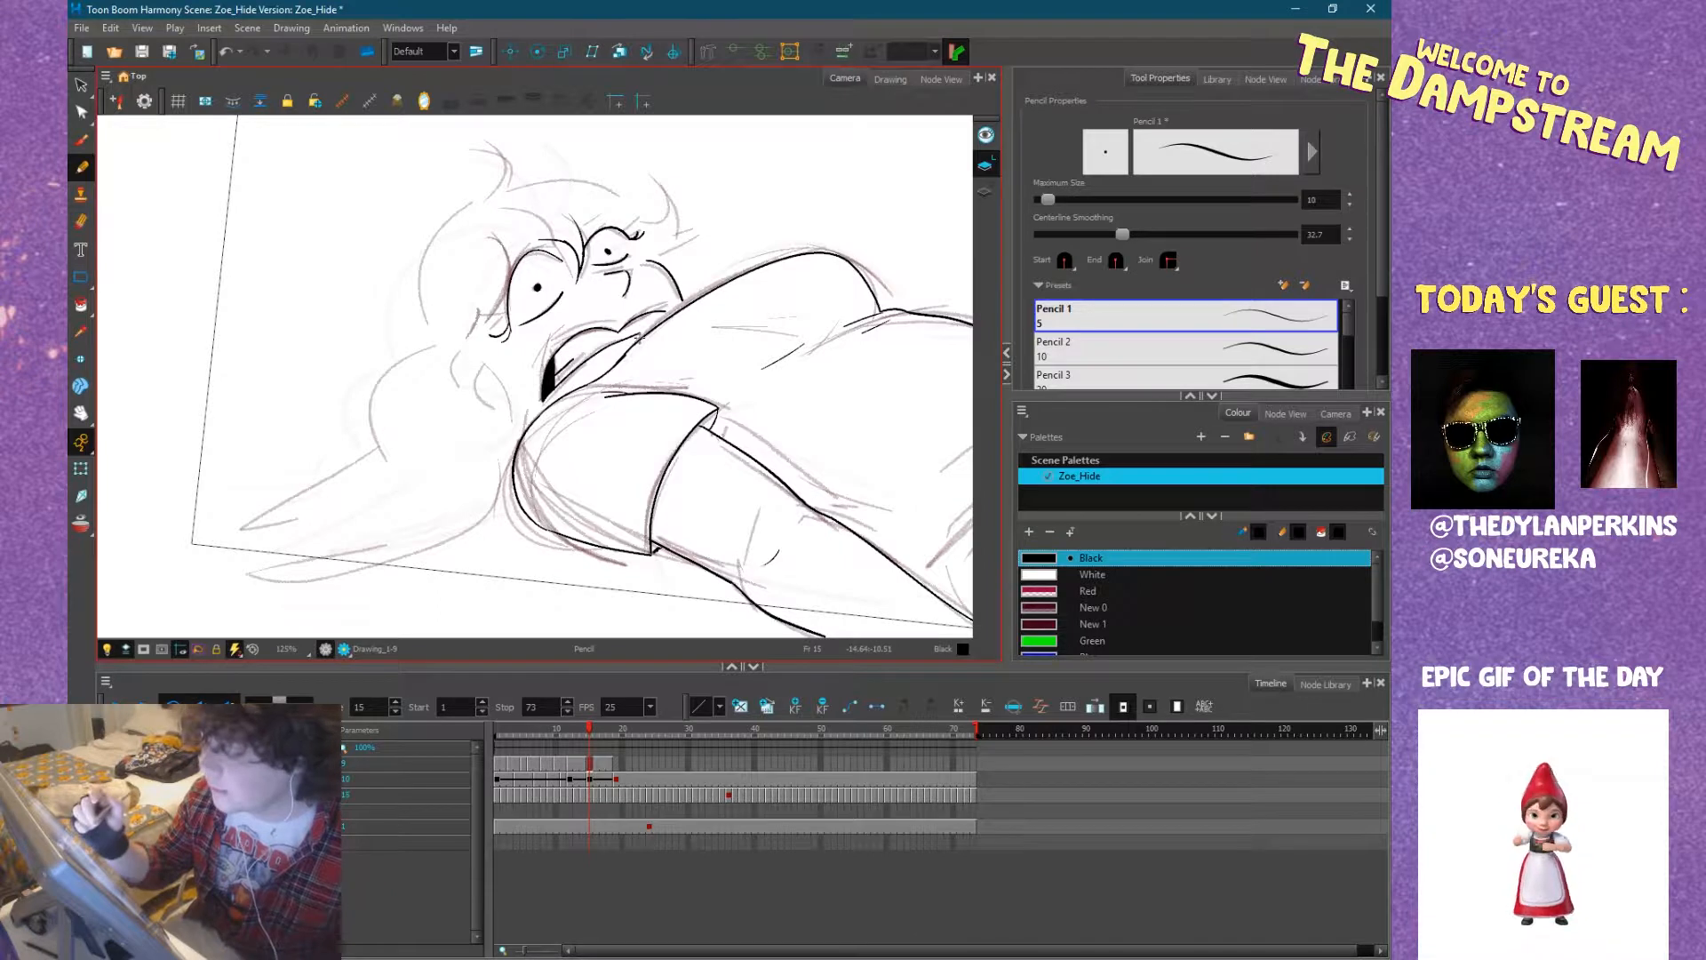
left_click_drag(633, 403, 608, 436)
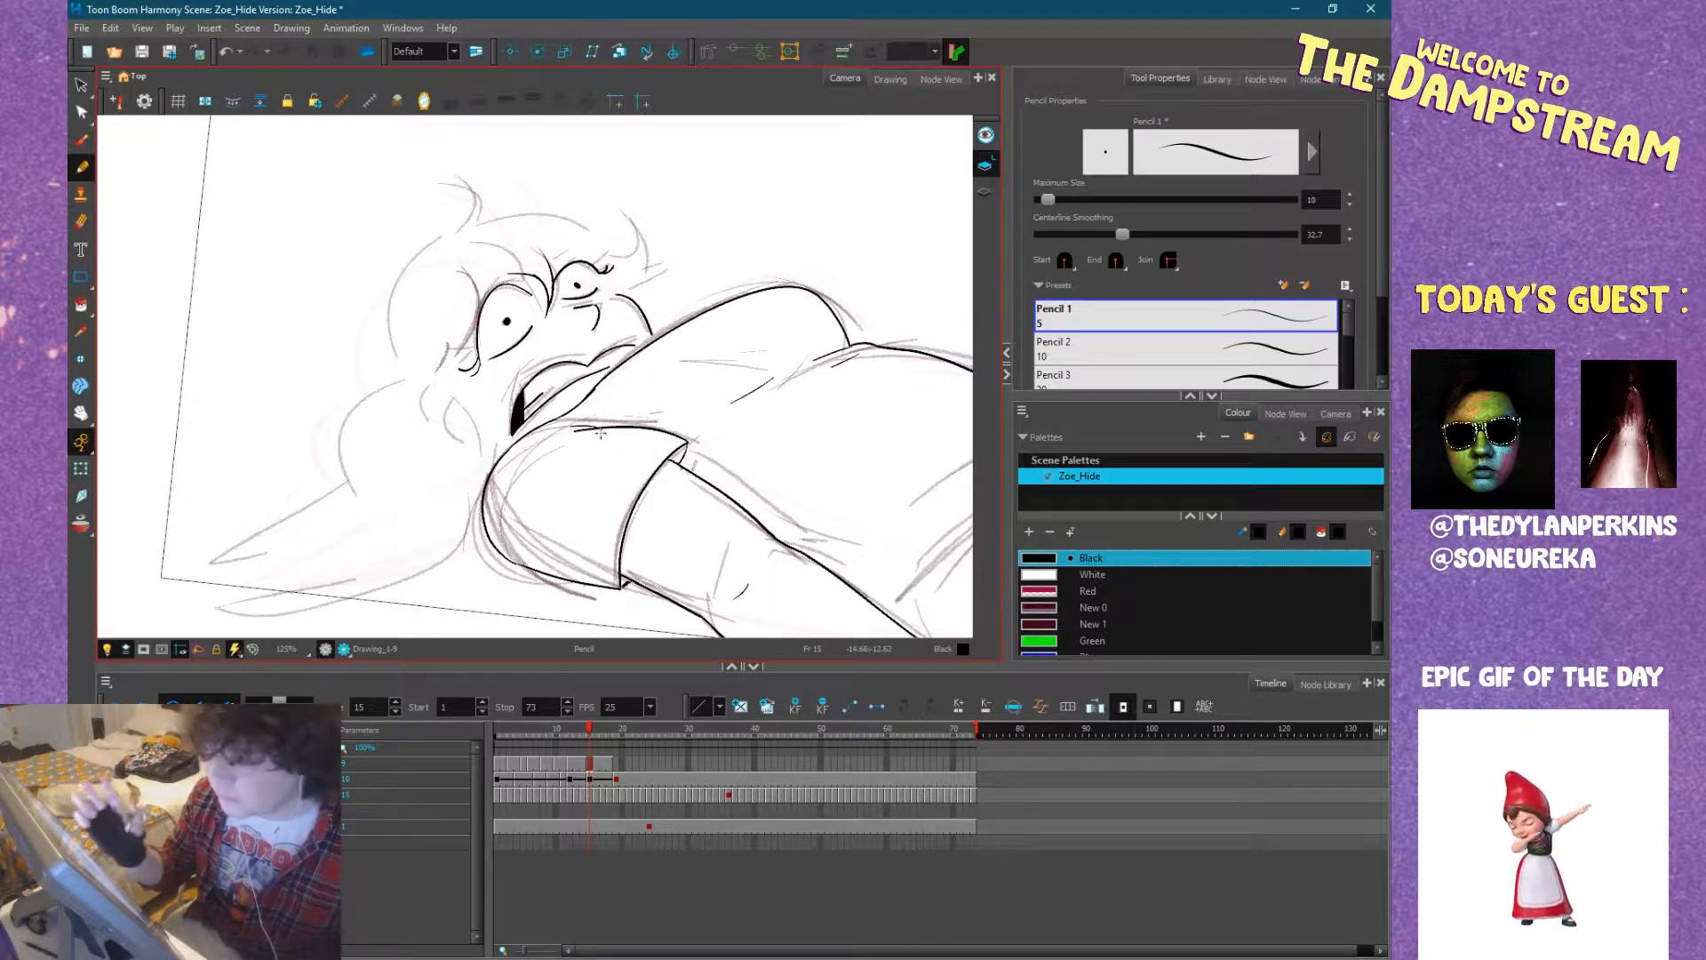
left_click_drag(599, 433, 672, 429)
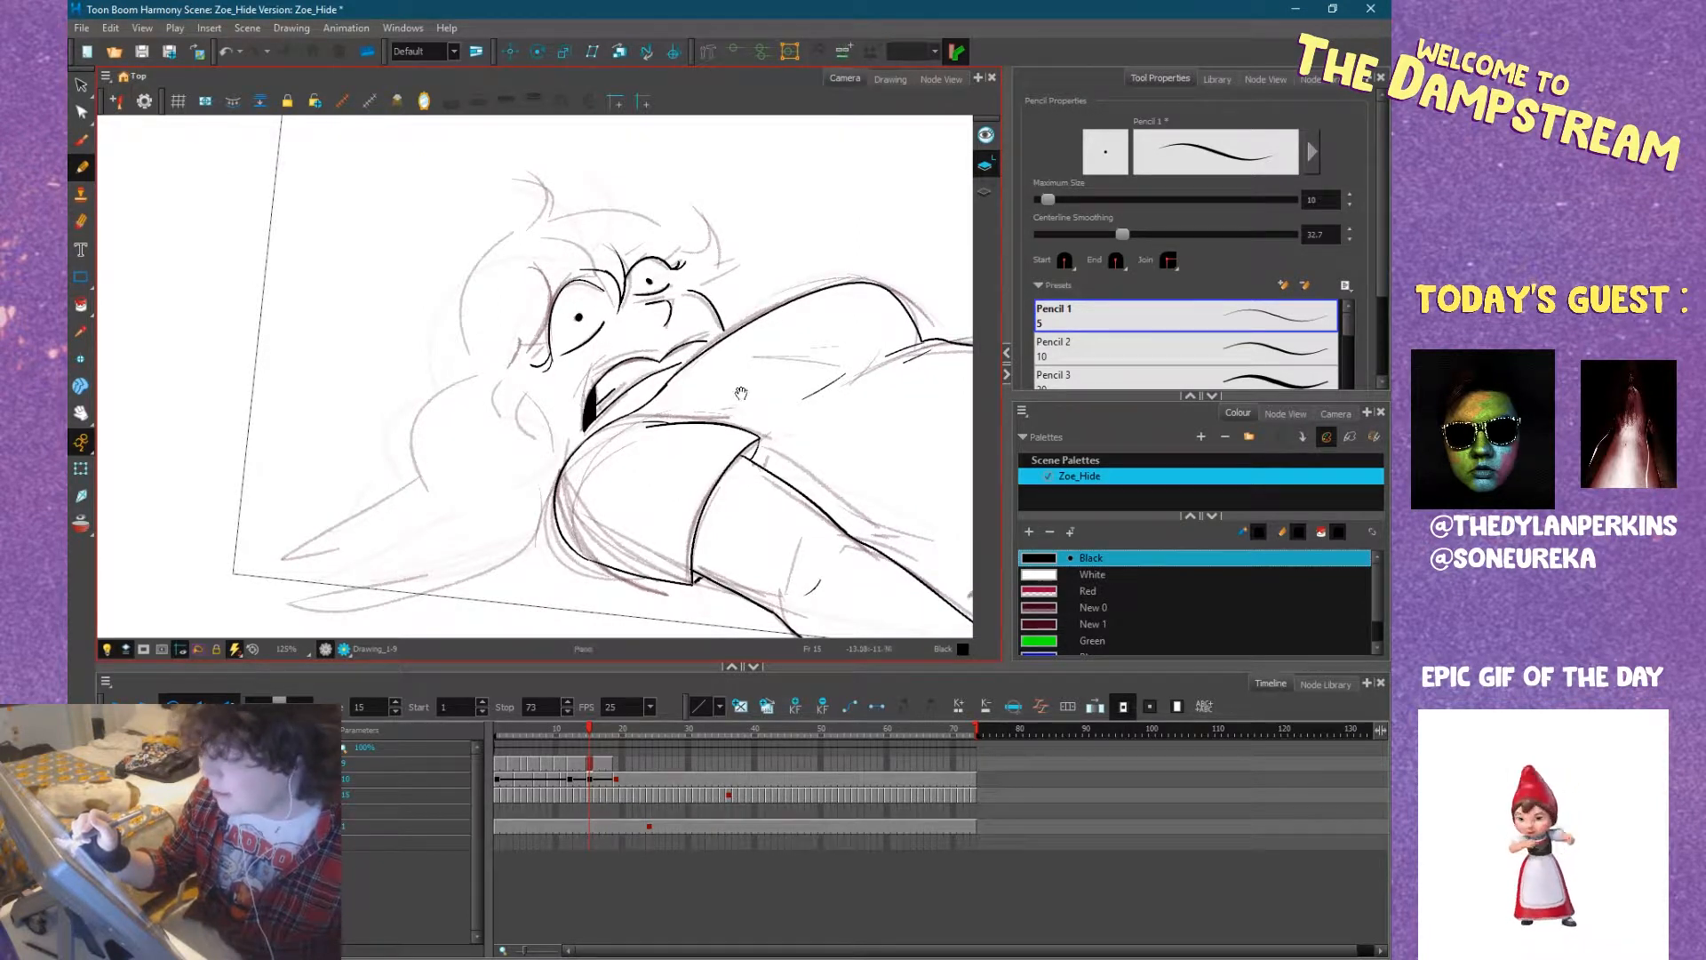
left_click_drag(739, 398, 721, 410)
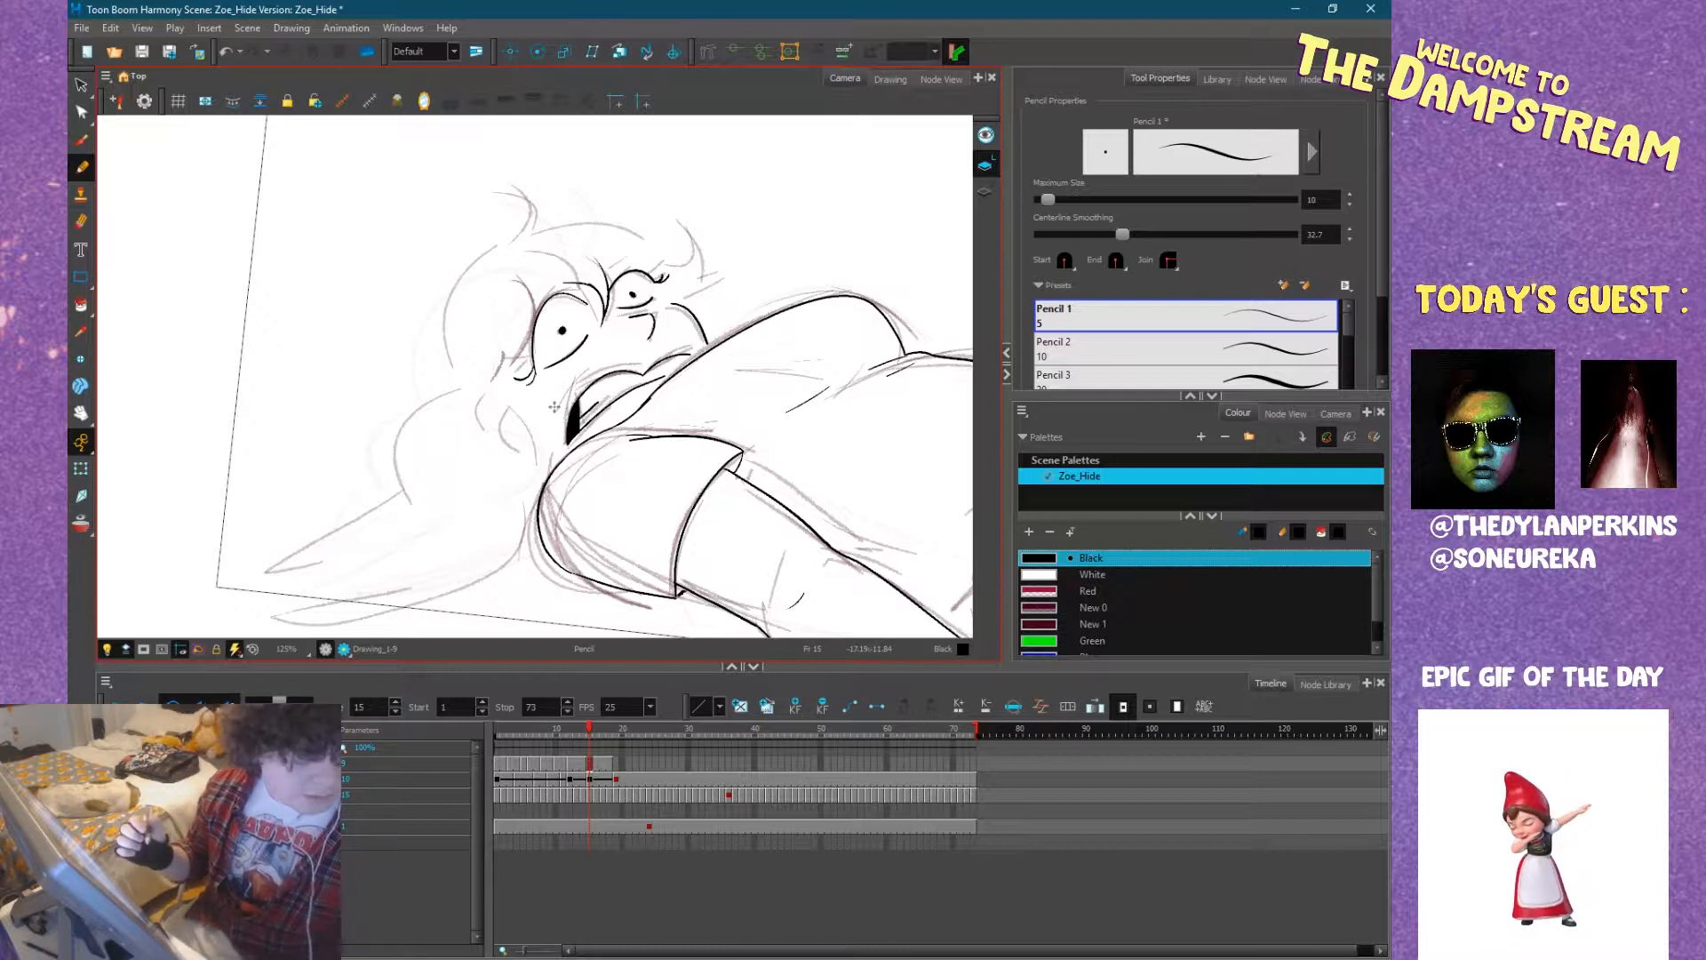
Ink the hair's outer contour on frame 15 from the lower curl up around the back of the head.
mouse_move(776, 392)
left_mouse_down()
mouse_move(733, 514)
mouse_move(753, 498)
mouse_move(720, 533)
mouse_move(711, 459)
mouse_move(773, 491)
mouse_move(665, 289)
left_mouse_up()
key("comma")
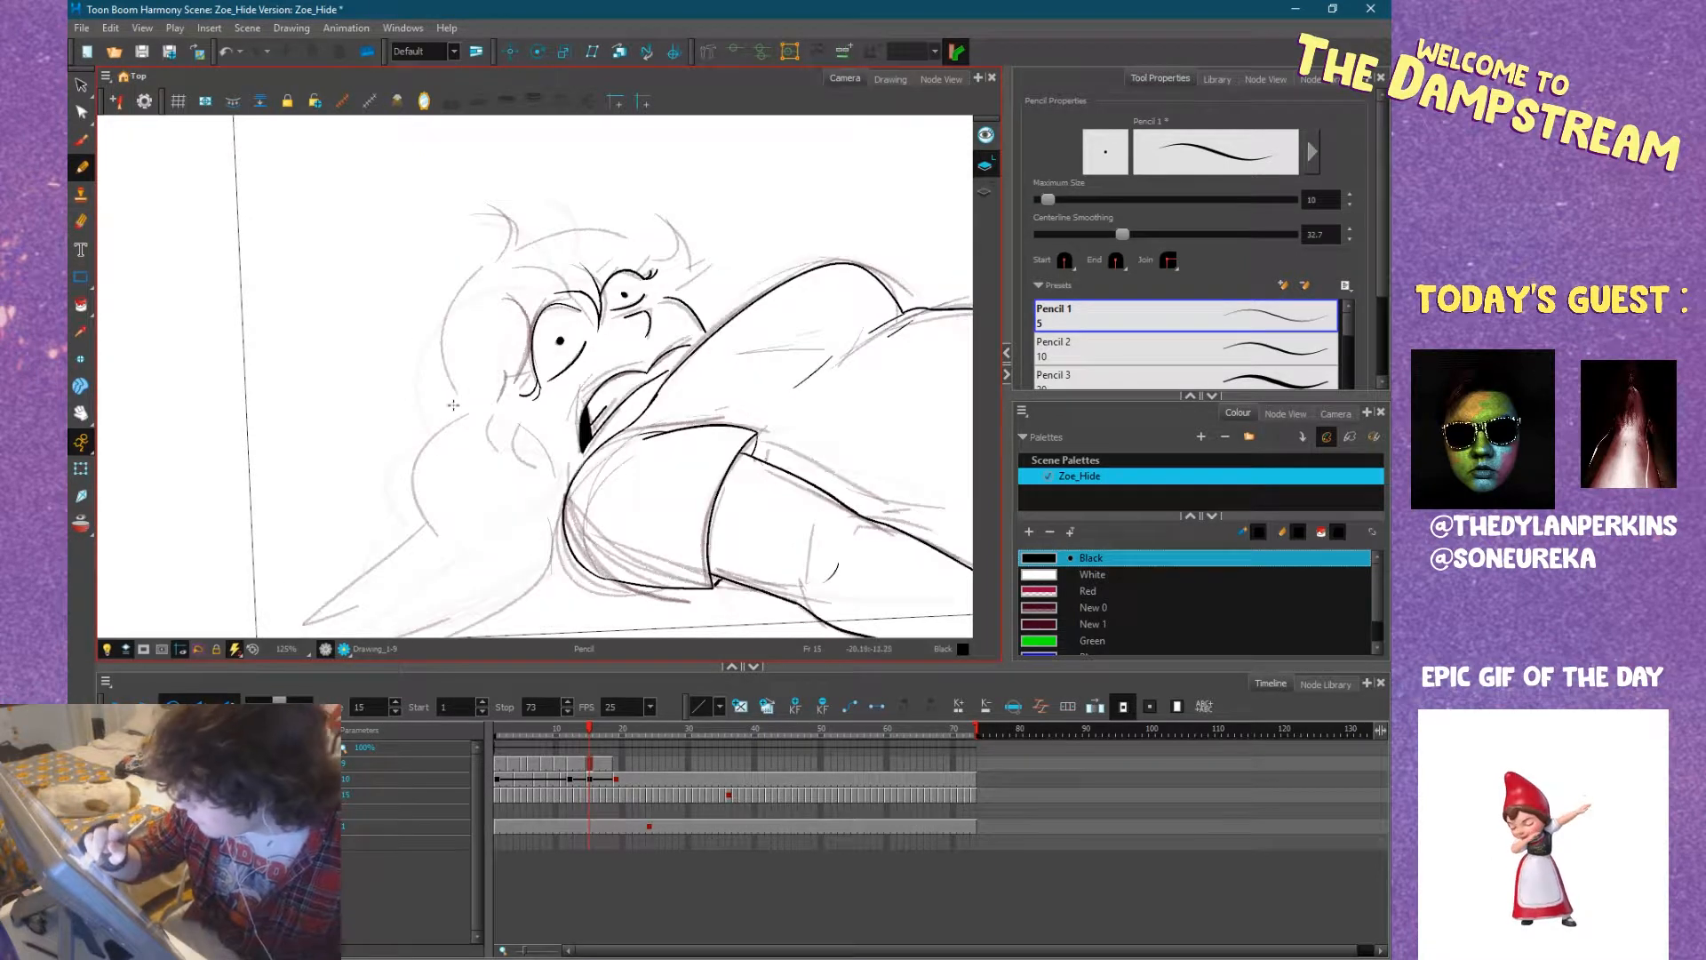
left_click_drag(449, 400, 462, 489)
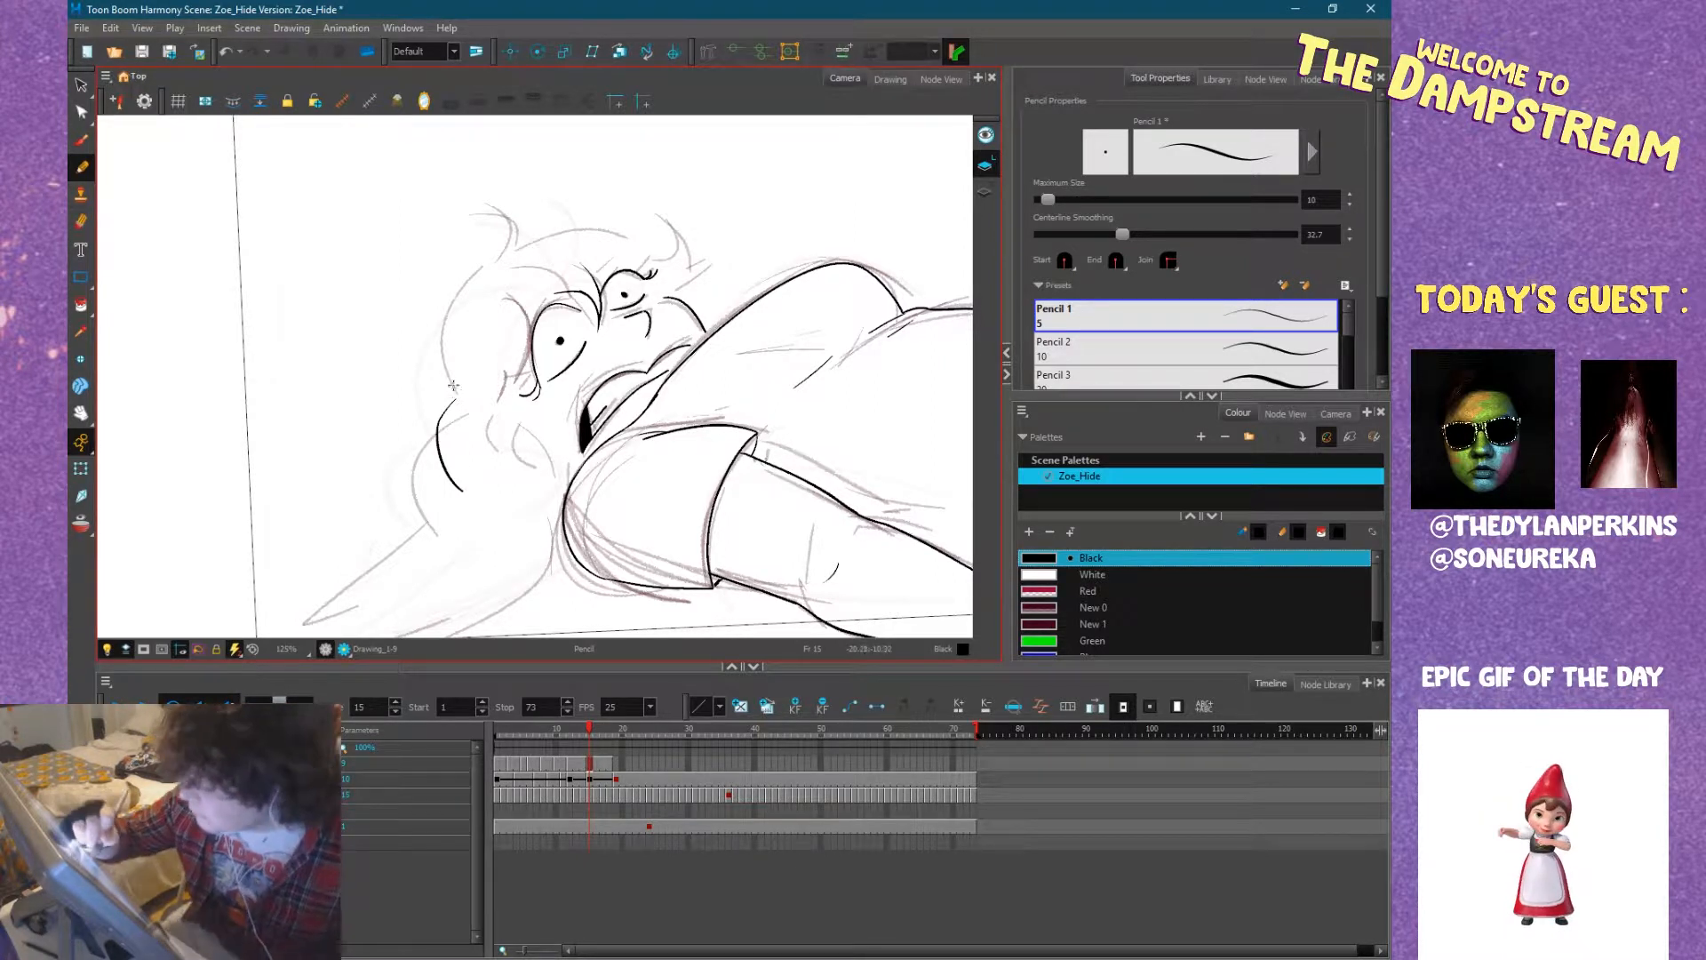
mouse_move(452, 395)
left_mouse_down()
mouse_move(452, 314)
mouse_move(513, 247)
left_mouse_up()
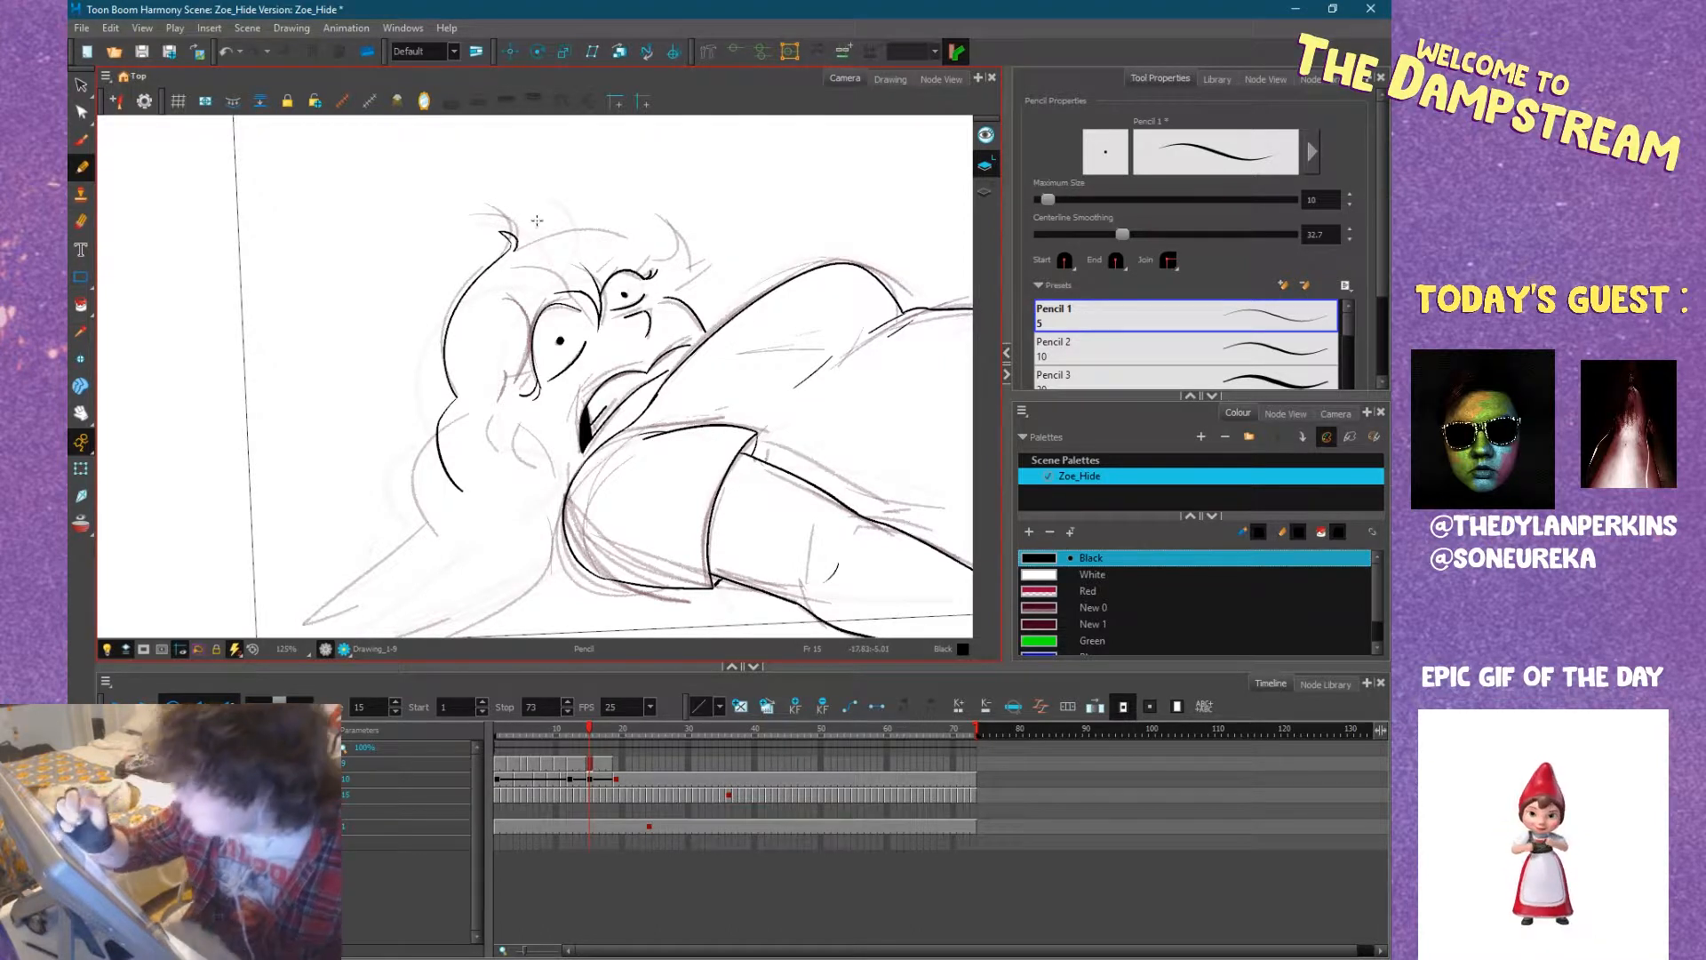
Redraw the upper hair contour up to the flicked lock on the crown and ink the lock curving past the cheek to the sleeve.
key("ctrl+alt")
mouse_move(537, 220)
left_mouse_down()
mouse_move(628, 474)
mouse_move(613, 511)
mouse_move(627, 391)
left_mouse_up()
key("alt+s")
mouse_move(729, 375)
left_mouse_down()
mouse_move(648, 259)
mouse_move(590, 214)
mouse_move(573, 245)
left_mouse_up()
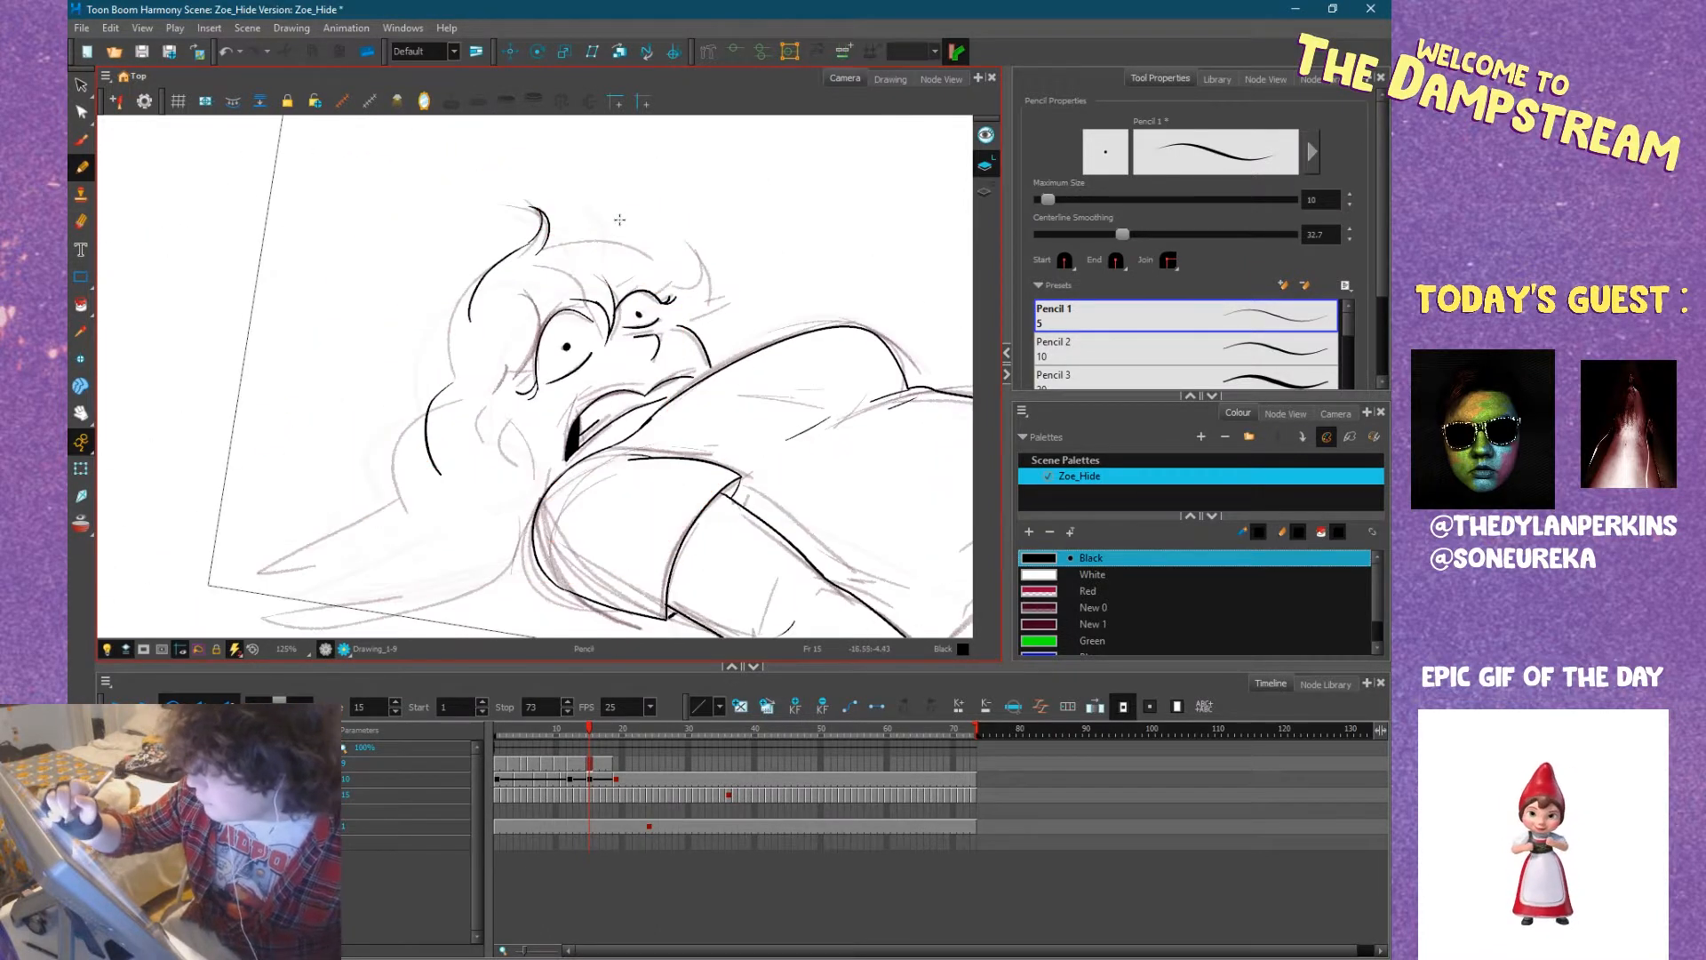
mouse_move(454, 386)
left_mouse_down()
mouse_move(478, 273)
mouse_move(539, 232)
left_mouse_up()
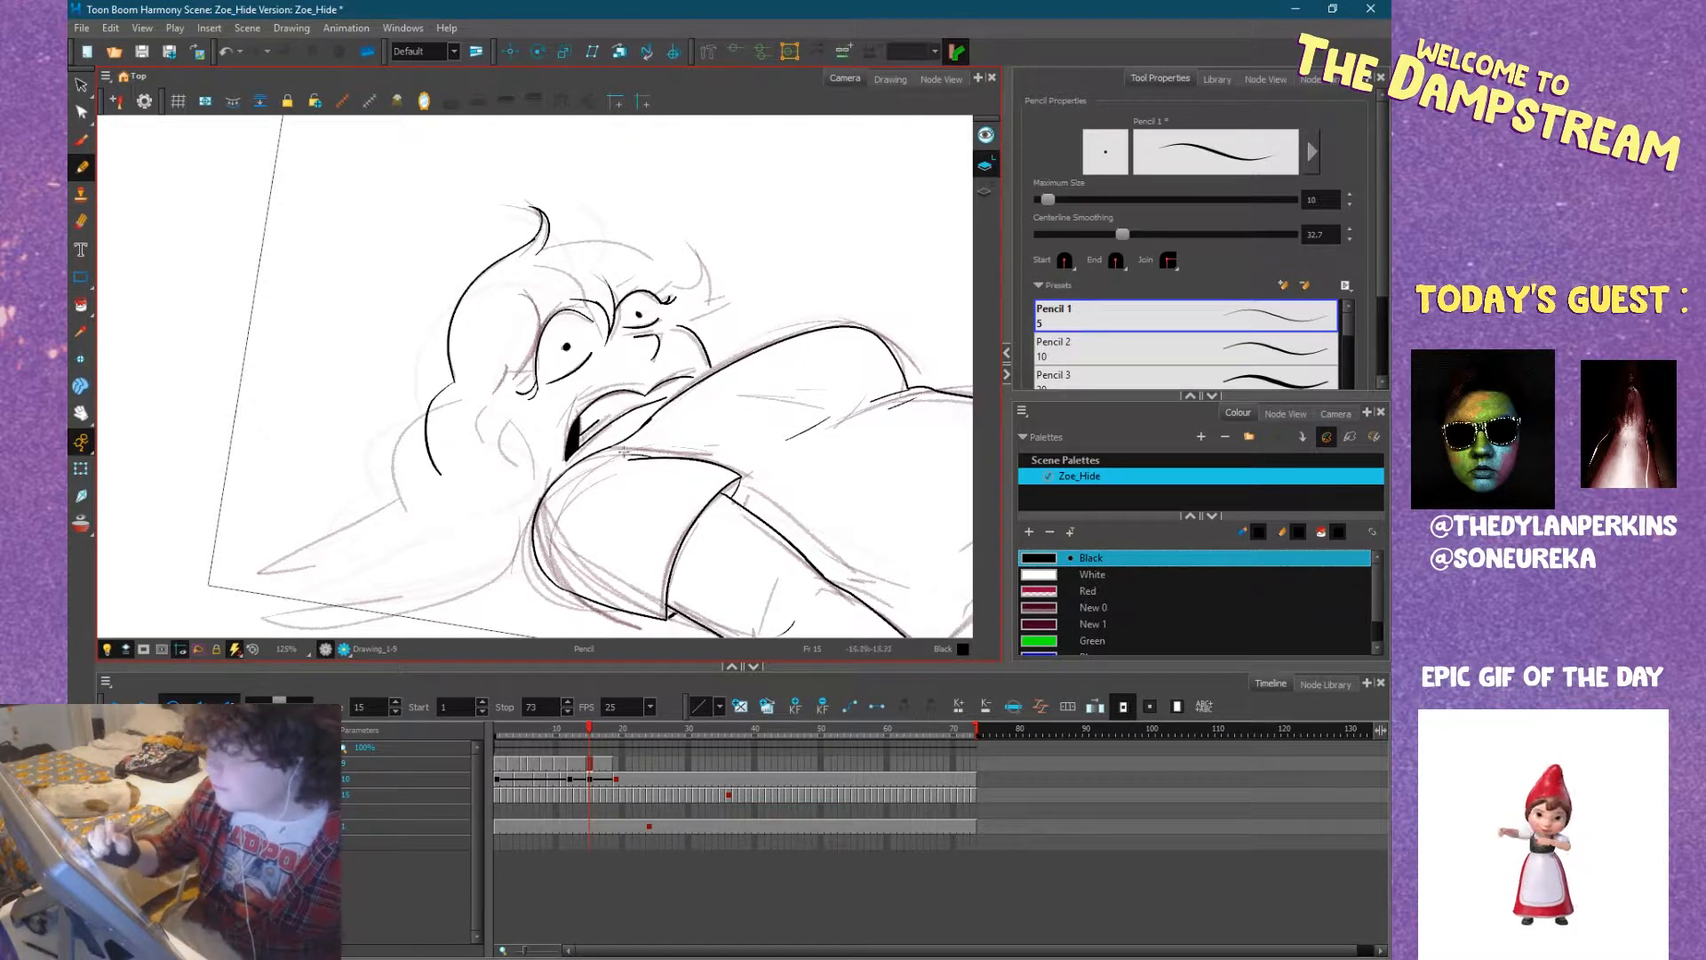
mouse_move(510, 388)
left_mouse_down()
mouse_move(562, 424)
mouse_move(532, 493)
left_mouse_up()
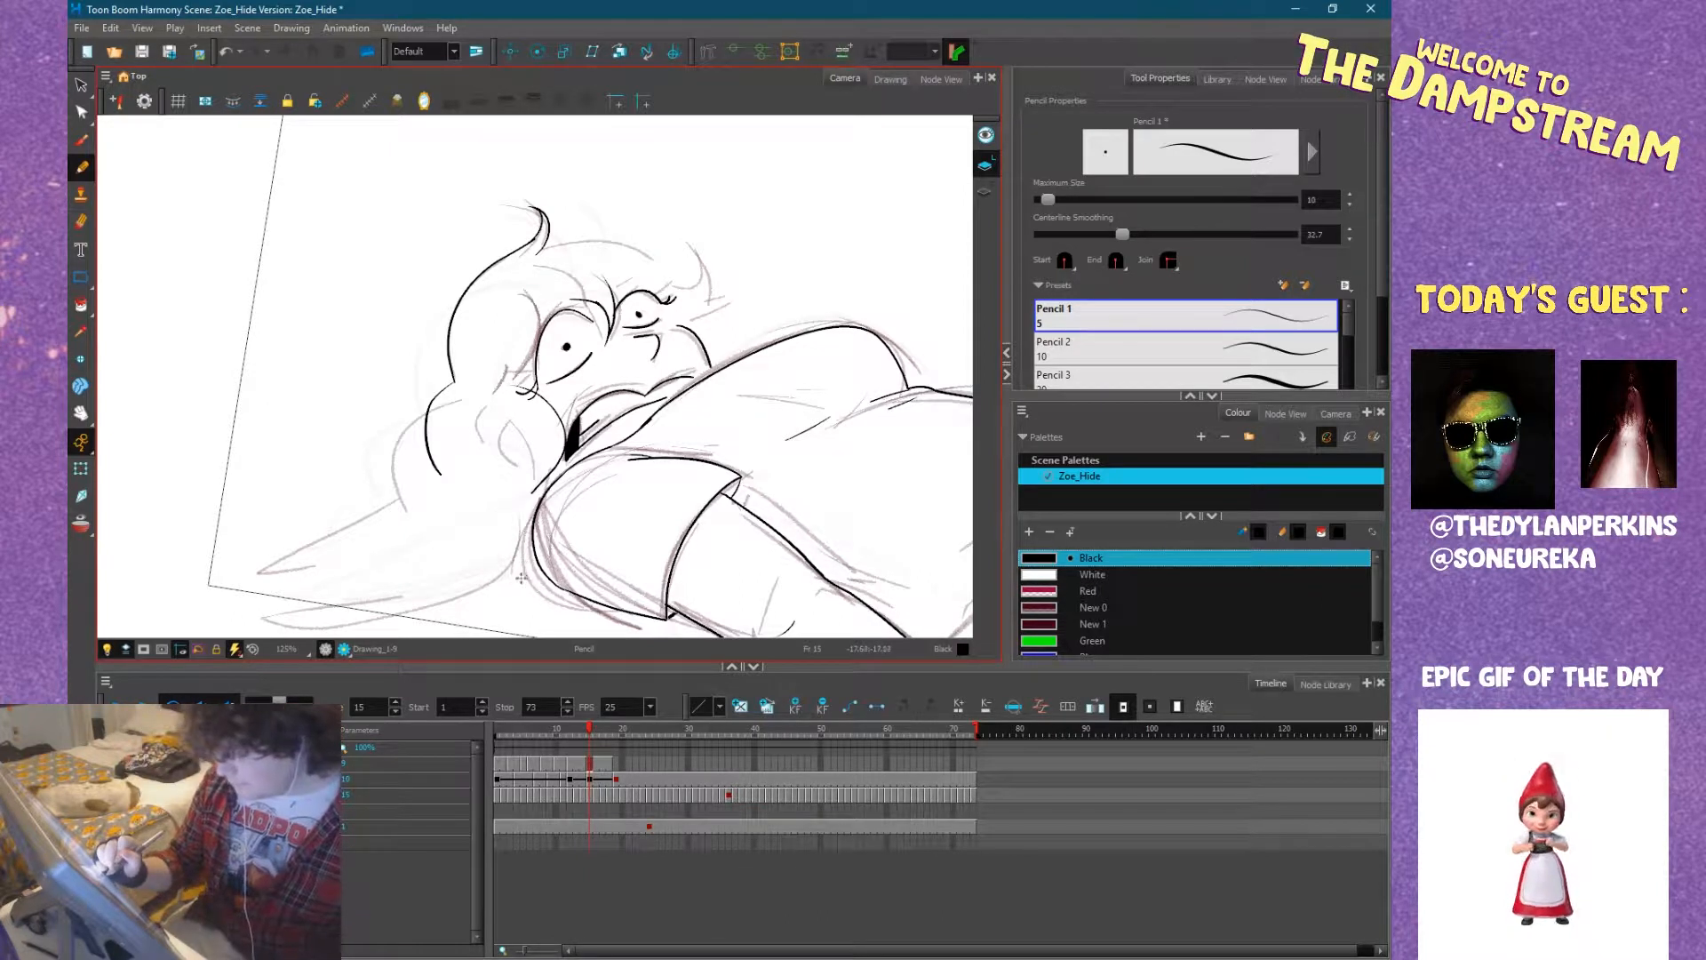
Ink the outer edge of the long hair strand flowing from the lower curl towards the ground, with a short stroke extending the curl.
left_click_drag(587, 605, 725, 504)
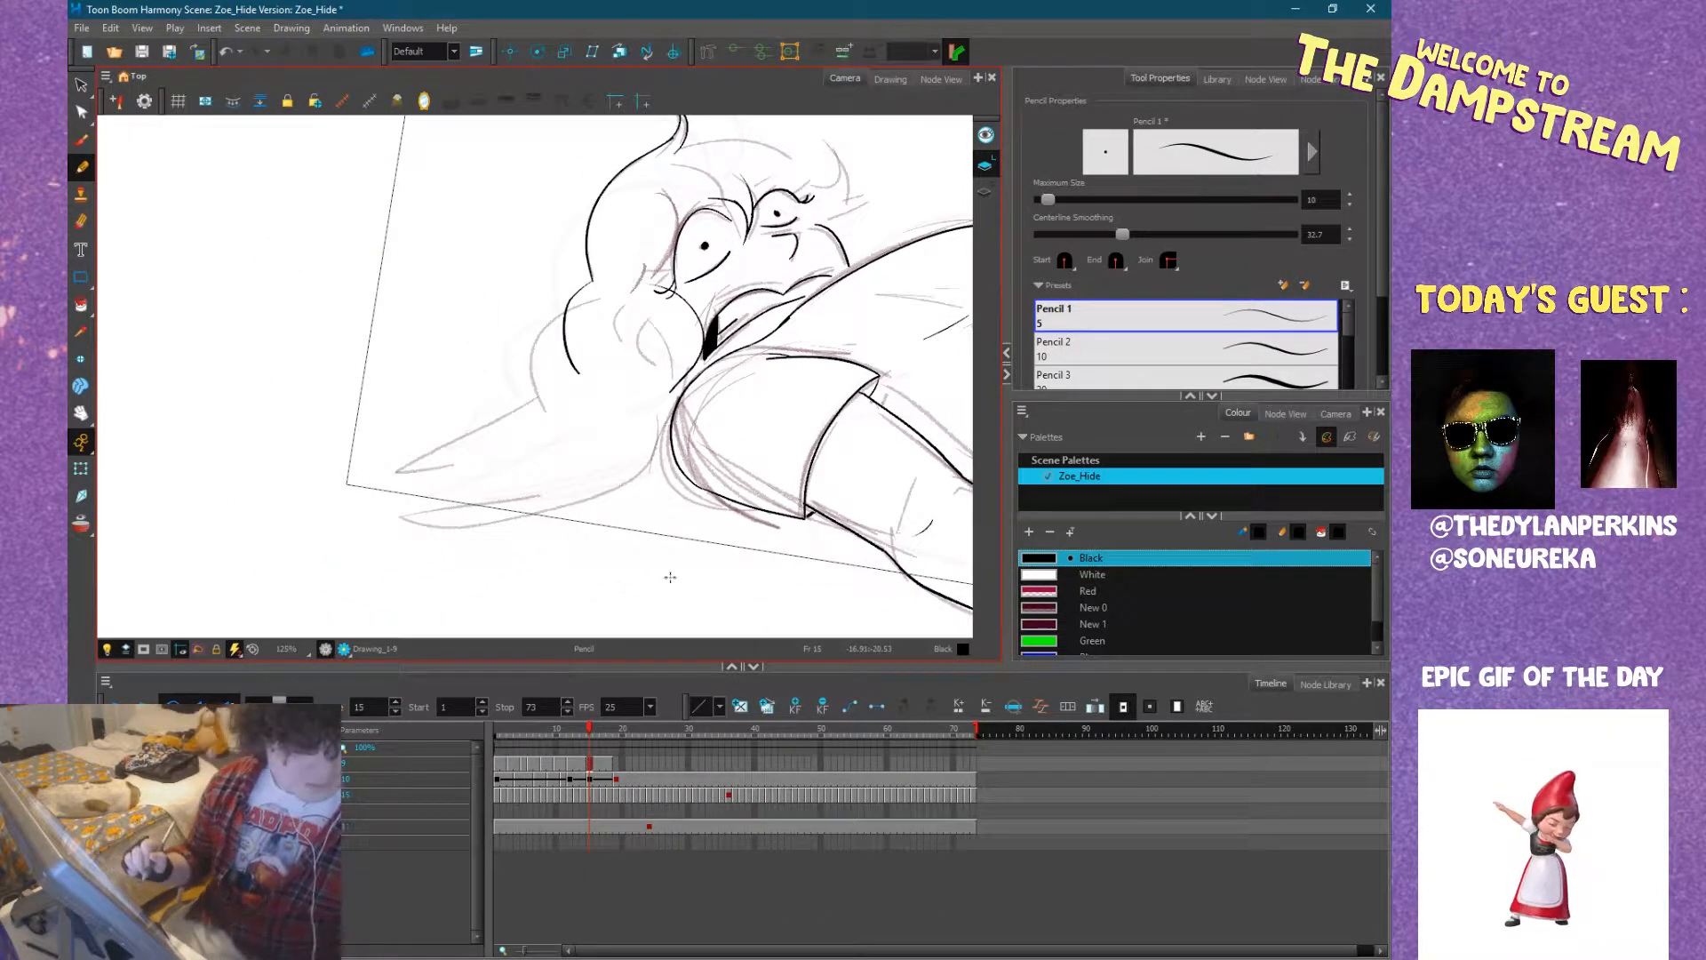
left_click_drag(670, 566, 638, 399)
key("comma")
key("period")
key("comma")
key("period")
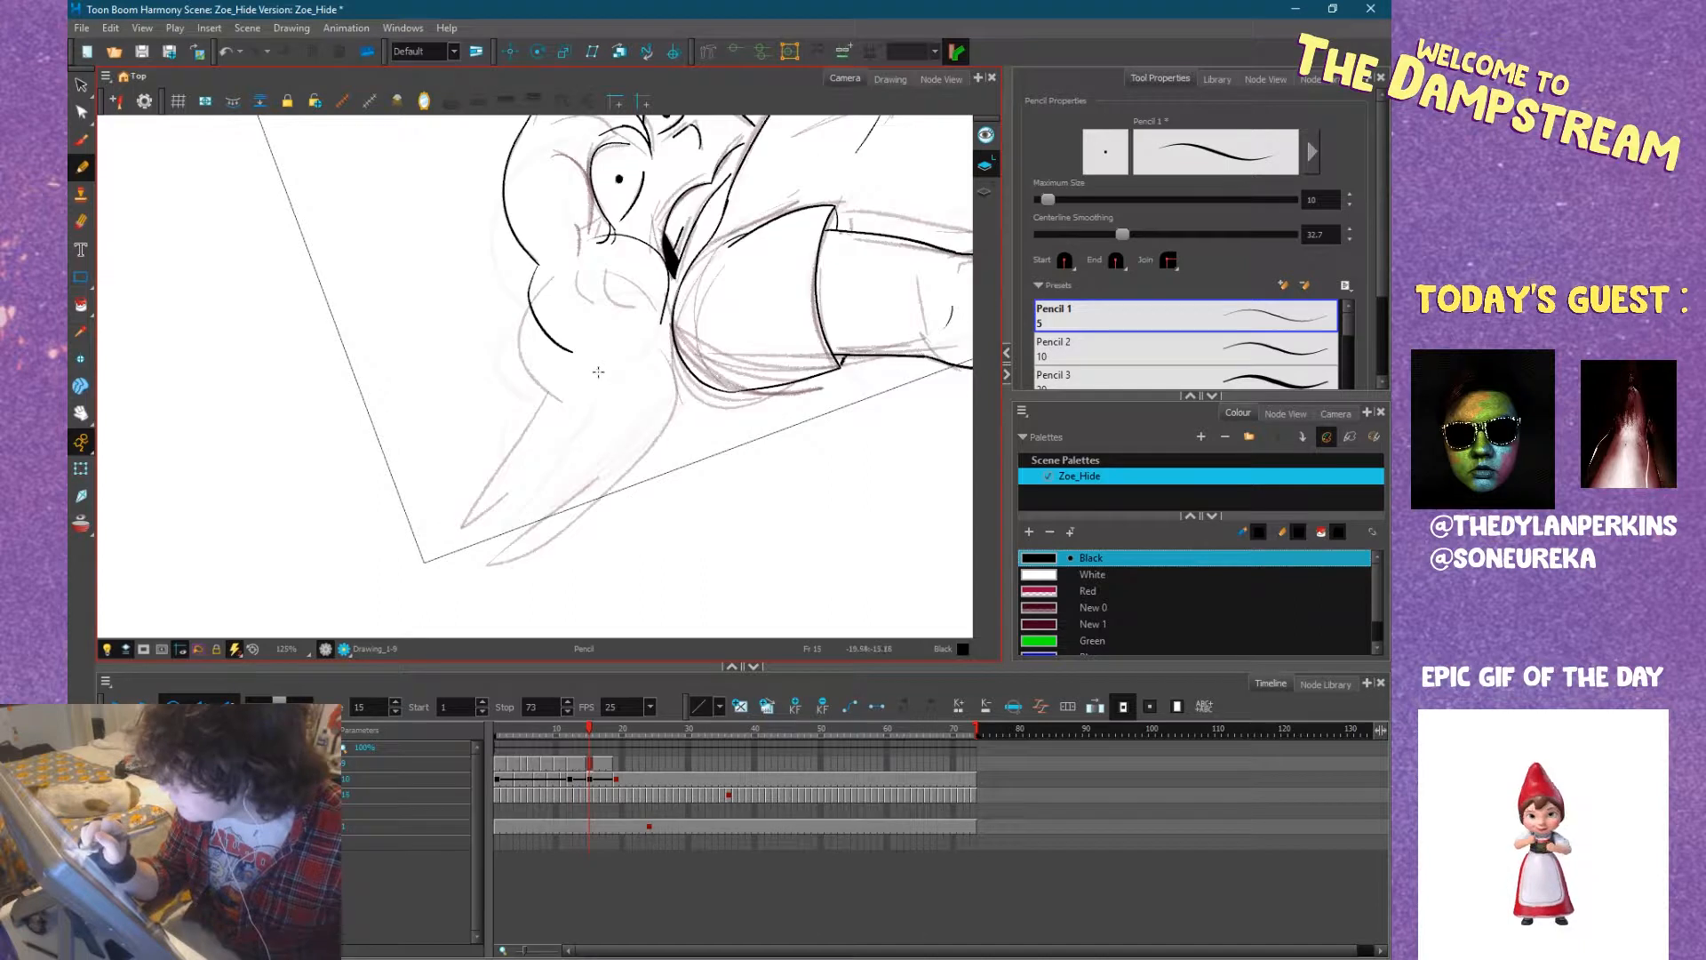
left_click_drag(578, 363, 483, 477)
left_click_drag(558, 346, 594, 364)
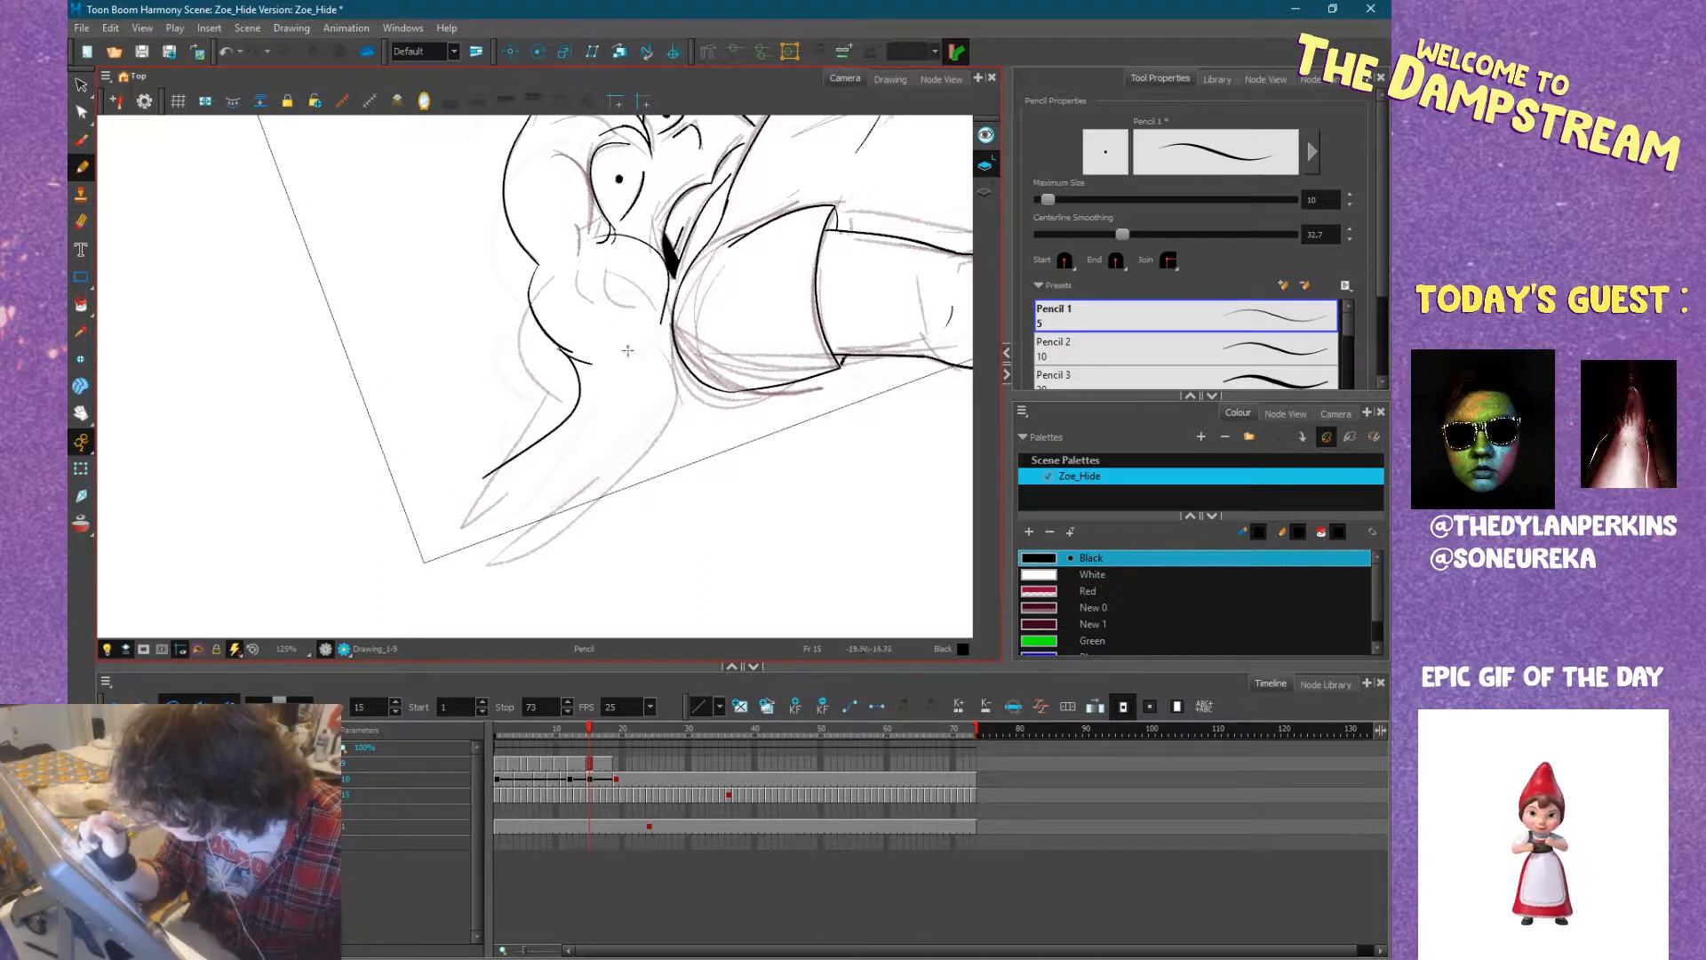
Ink the pointed ends of the long hair strand spread on the ground, checking them against frame 14.
key("comma")
key("period")
mouse_move(487, 476)
left_mouse_down()
mouse_move(410, 524)
mouse_move(490, 502)
mouse_move(423, 559)
left_mouse_up()
left_click_drag(514, 493, 534, 483)
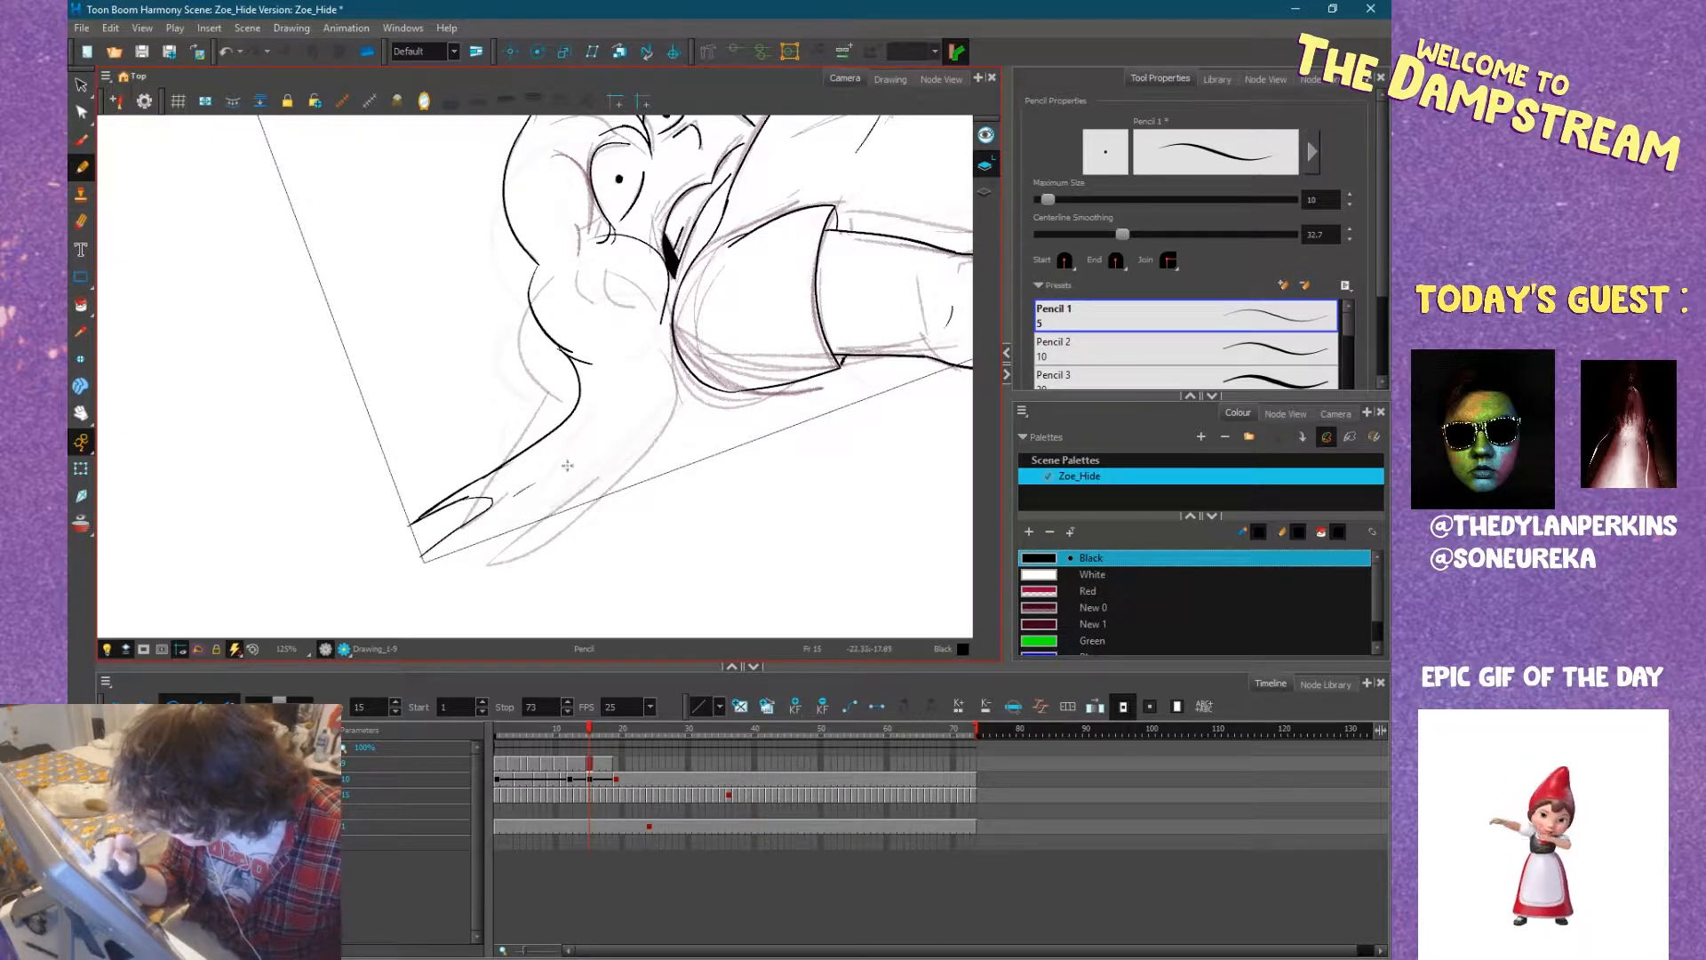
left_click_drag(417, 557, 530, 503)
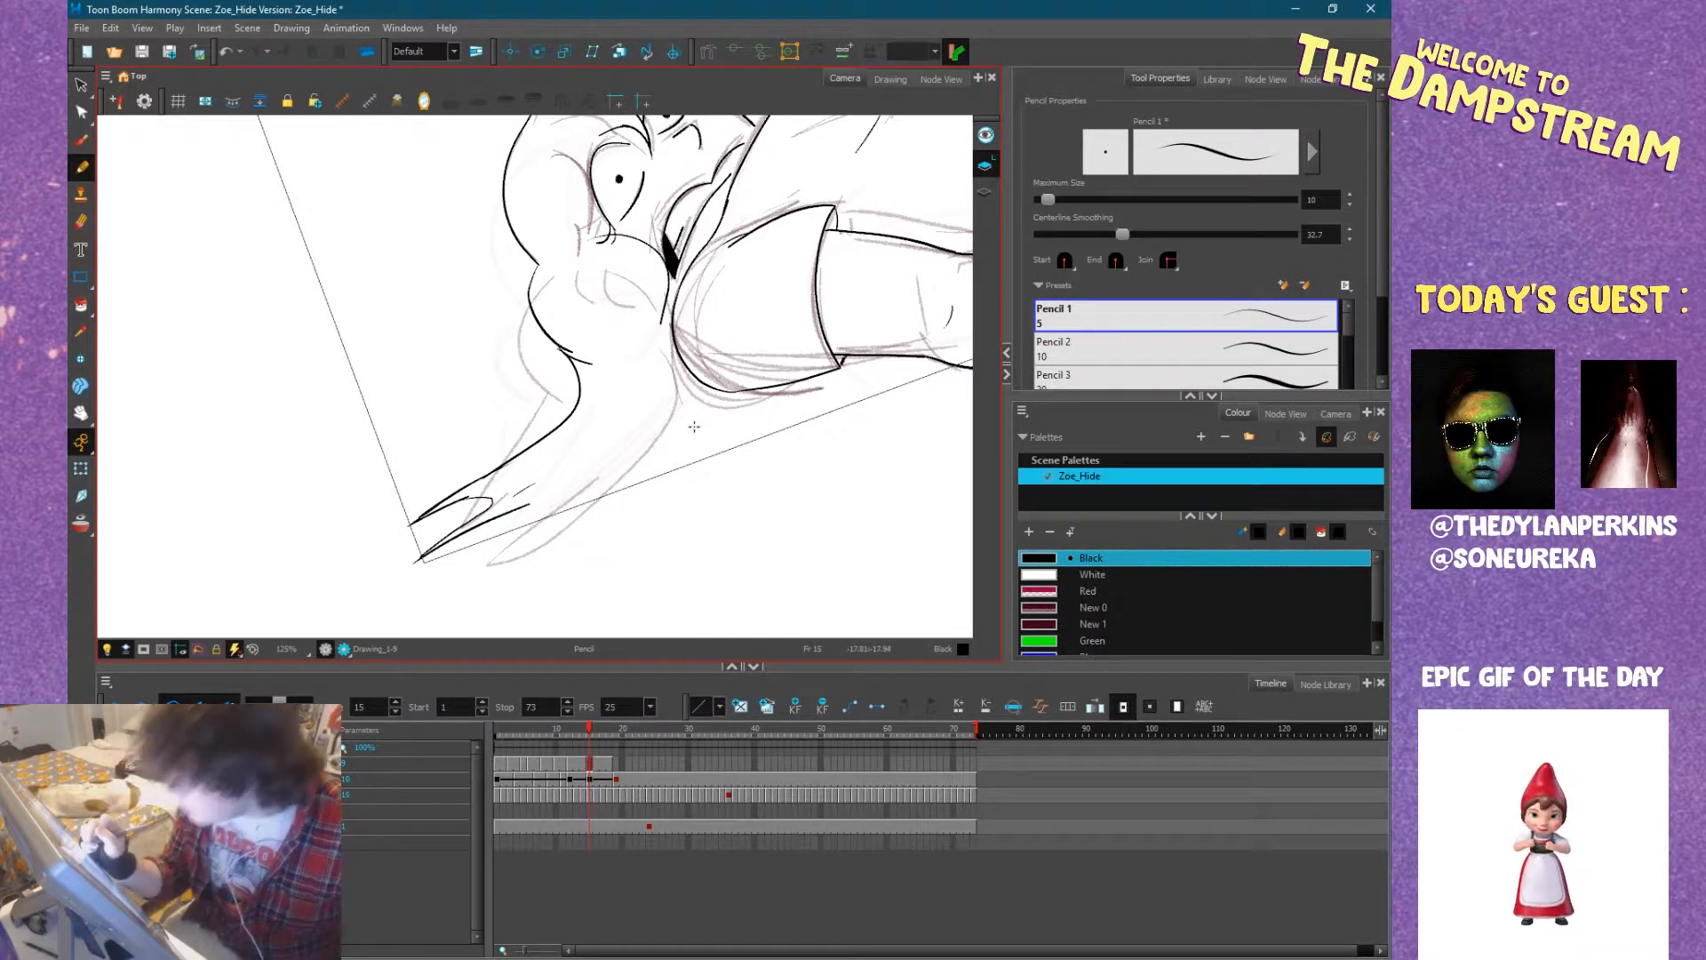
Ink the hair's lower contour bulging out from under the near sleeve and running back along the ground towards the tips.
key("comma")
key("period")
mouse_move(681, 378)
left_mouse_down()
mouse_move(608, 506)
mouse_move(659, 486)
mouse_move(692, 470)
left_mouse_up()
left_click_drag(552, 521, 653, 464)
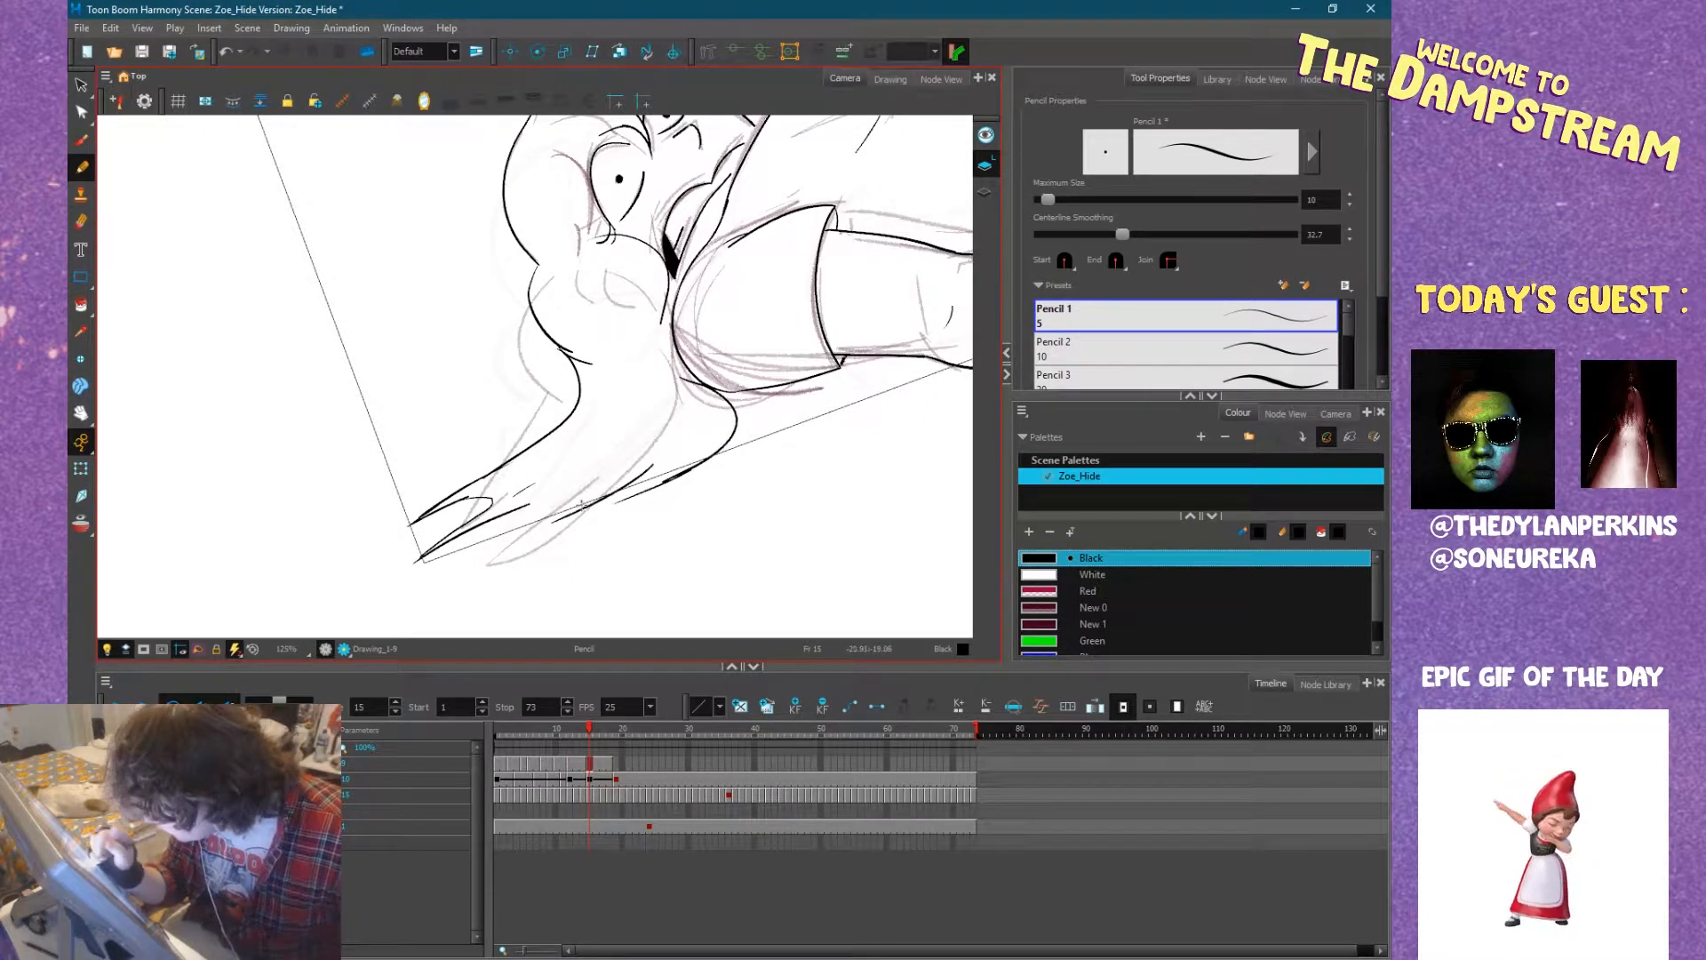
key("space")
mouse_move(882, 478)
left_mouse_down()
mouse_move(628, 537)
mouse_move(473, 602)
left_mouse_up()
mouse_move(459, 537)
left_mouse_down()
mouse_move(653, 531)
mouse_move(562, 581)
mouse_move(584, 574)
mouse_move(548, 557)
left_mouse_up()
mouse_move(656, 549)
left_mouse_down()
mouse_move(535, 512)
mouse_move(439, 548)
left_mouse_up()
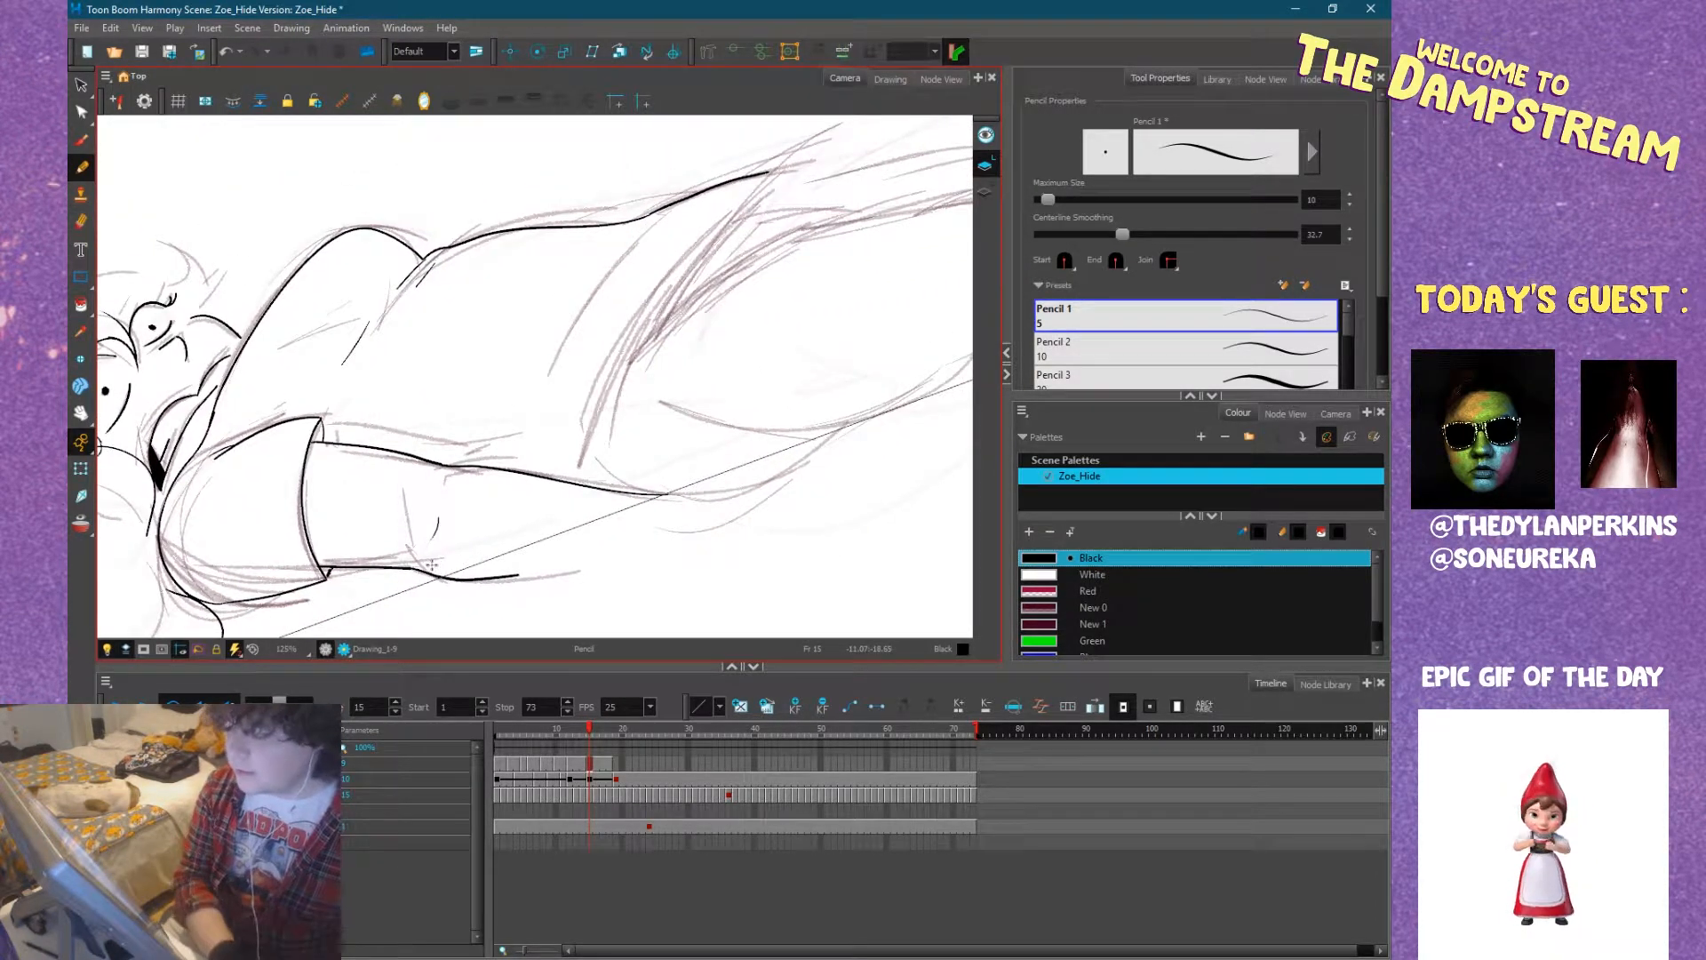
key("2")
key("2")
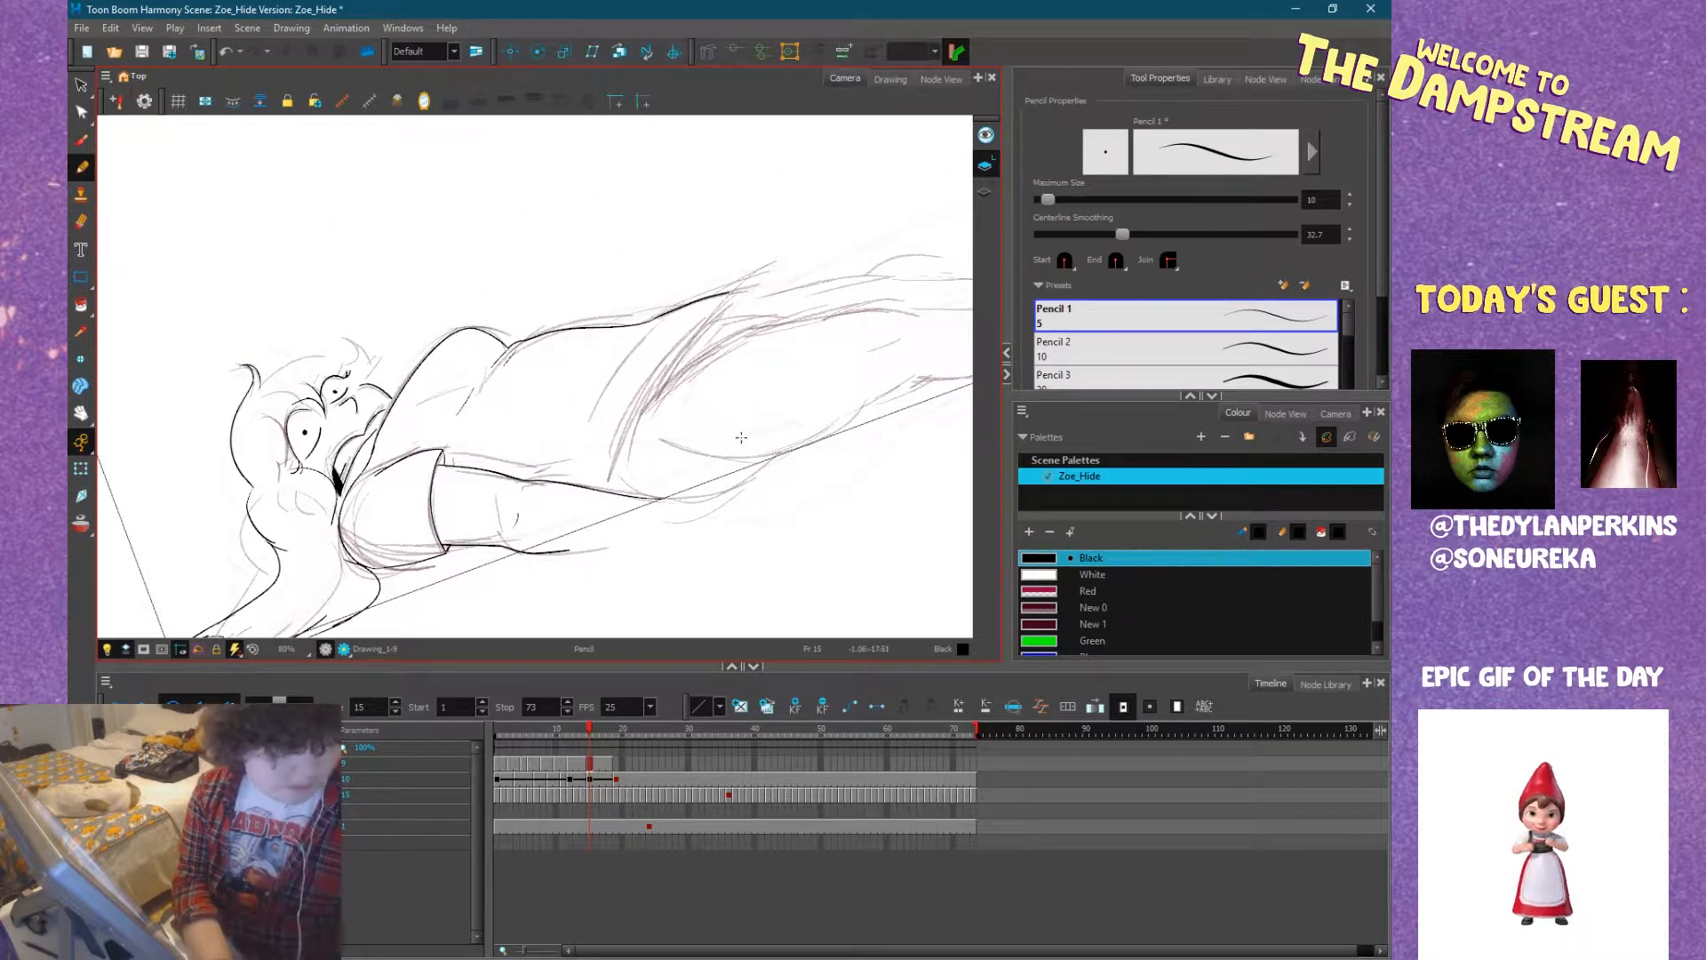
Ink the hair edge running from the chest up behind the chin, comparing with frame 14, and add a small stroke near the mouth.
left_click_drag(765, 449, 770, 506)
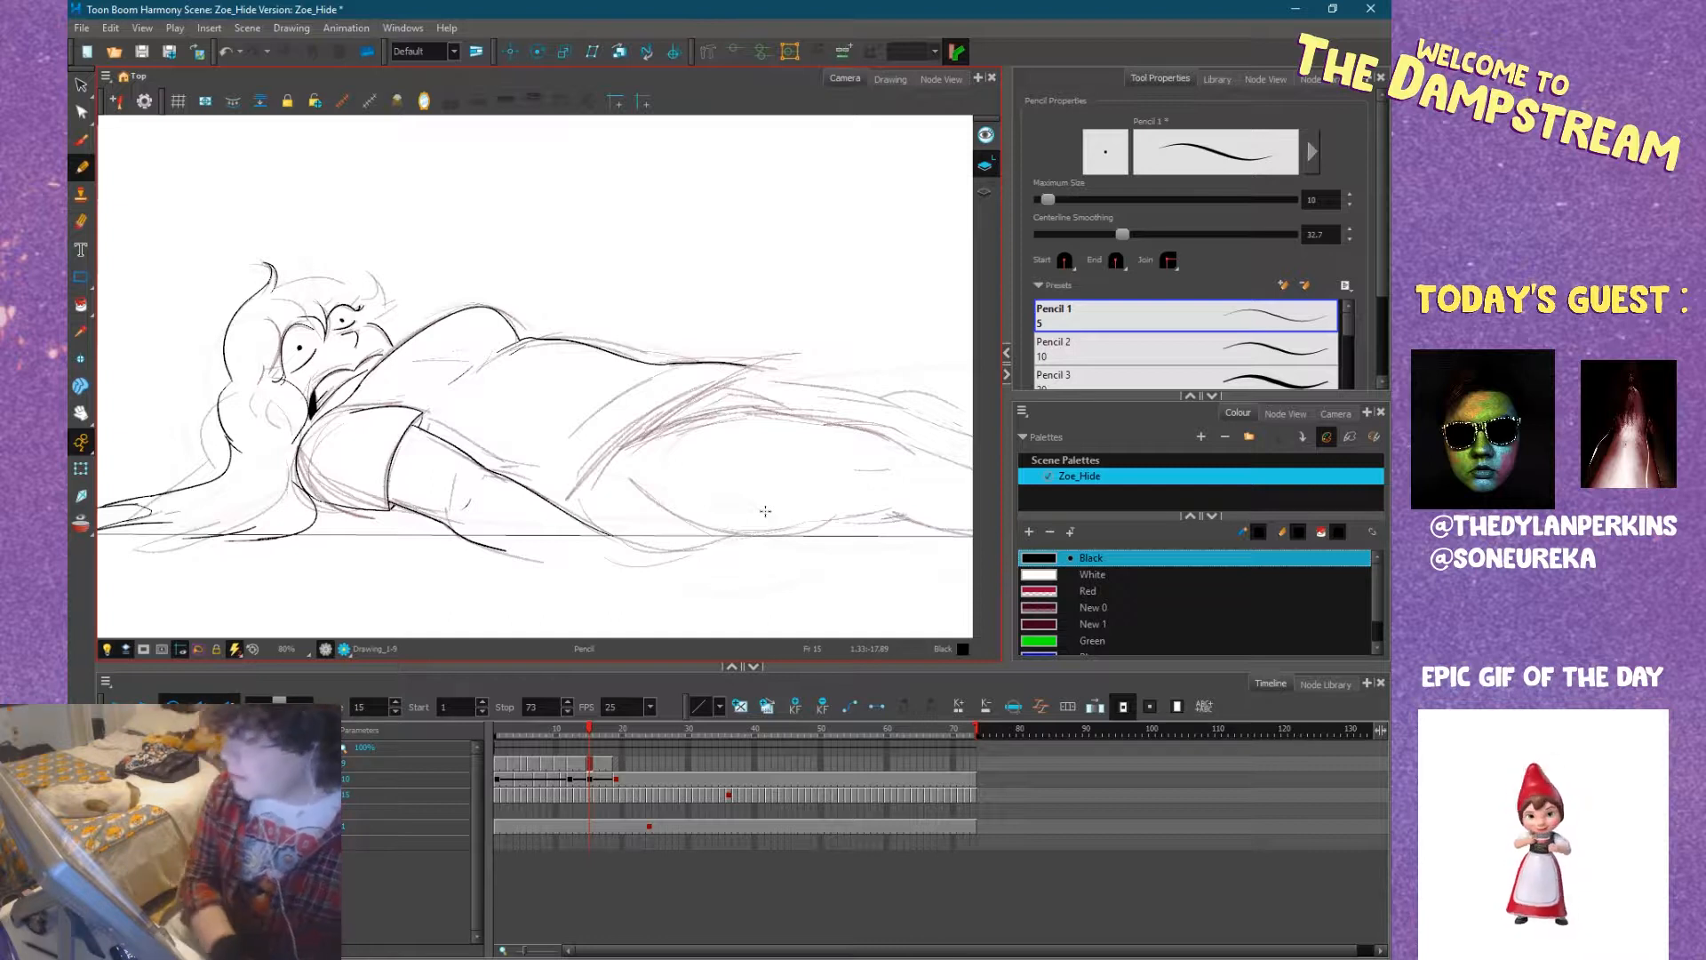
scroll(609, 445, "down", 2)
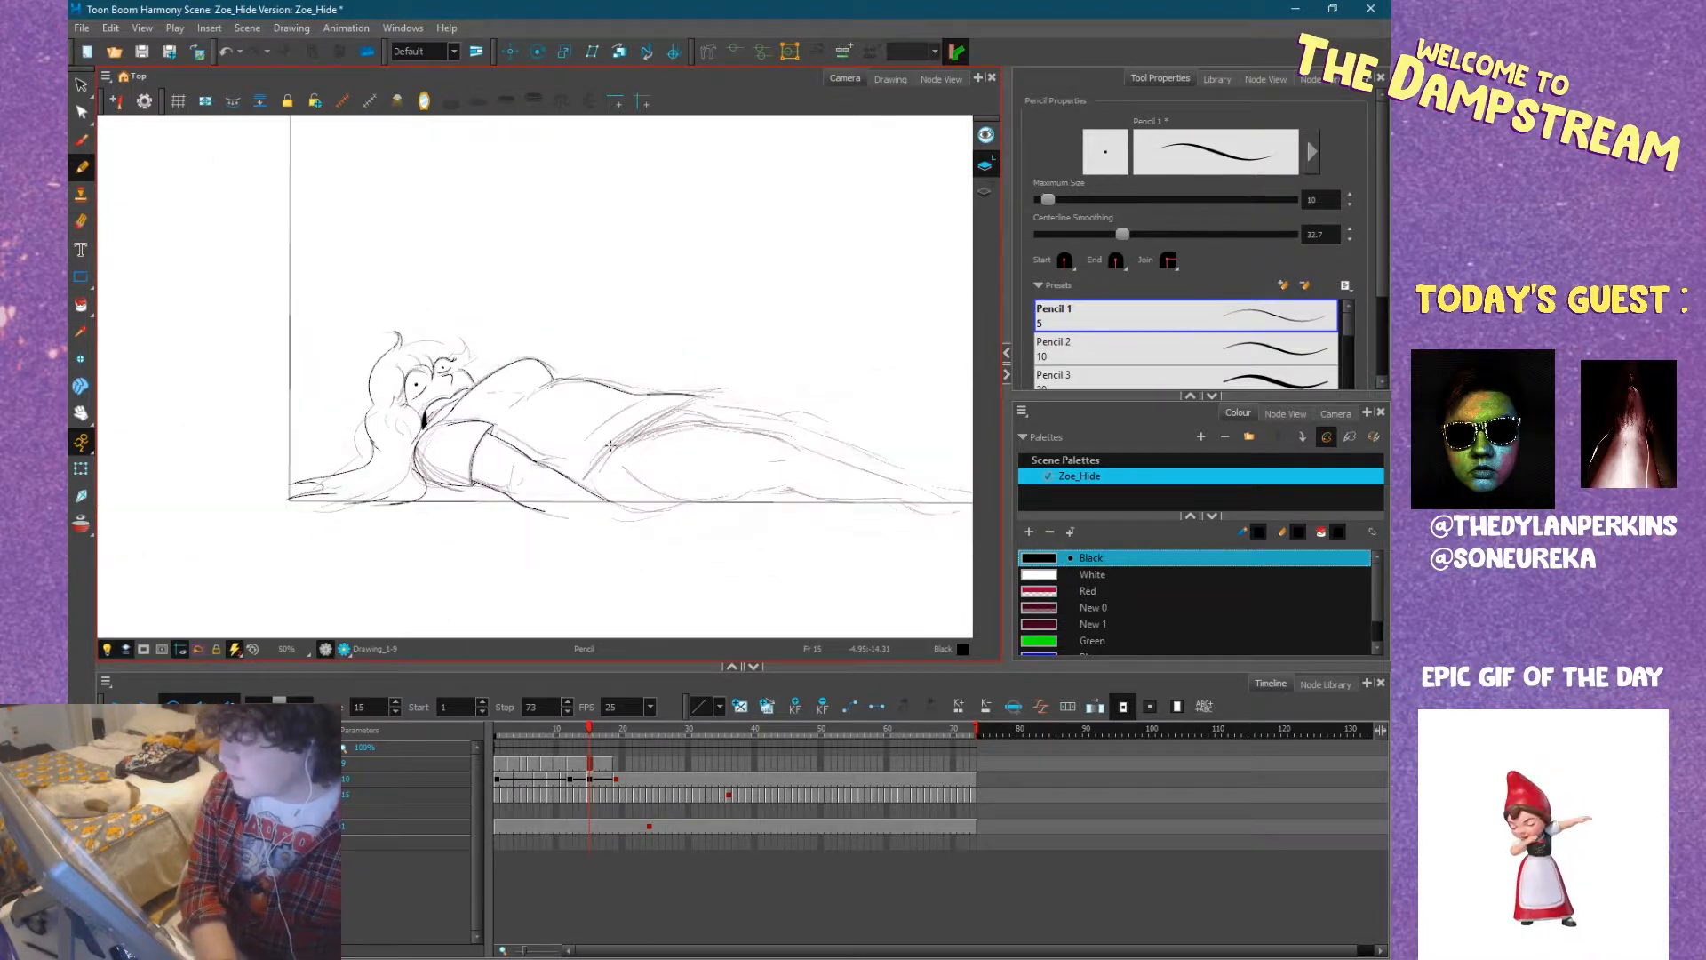
scroll(610, 445, "up", 3)
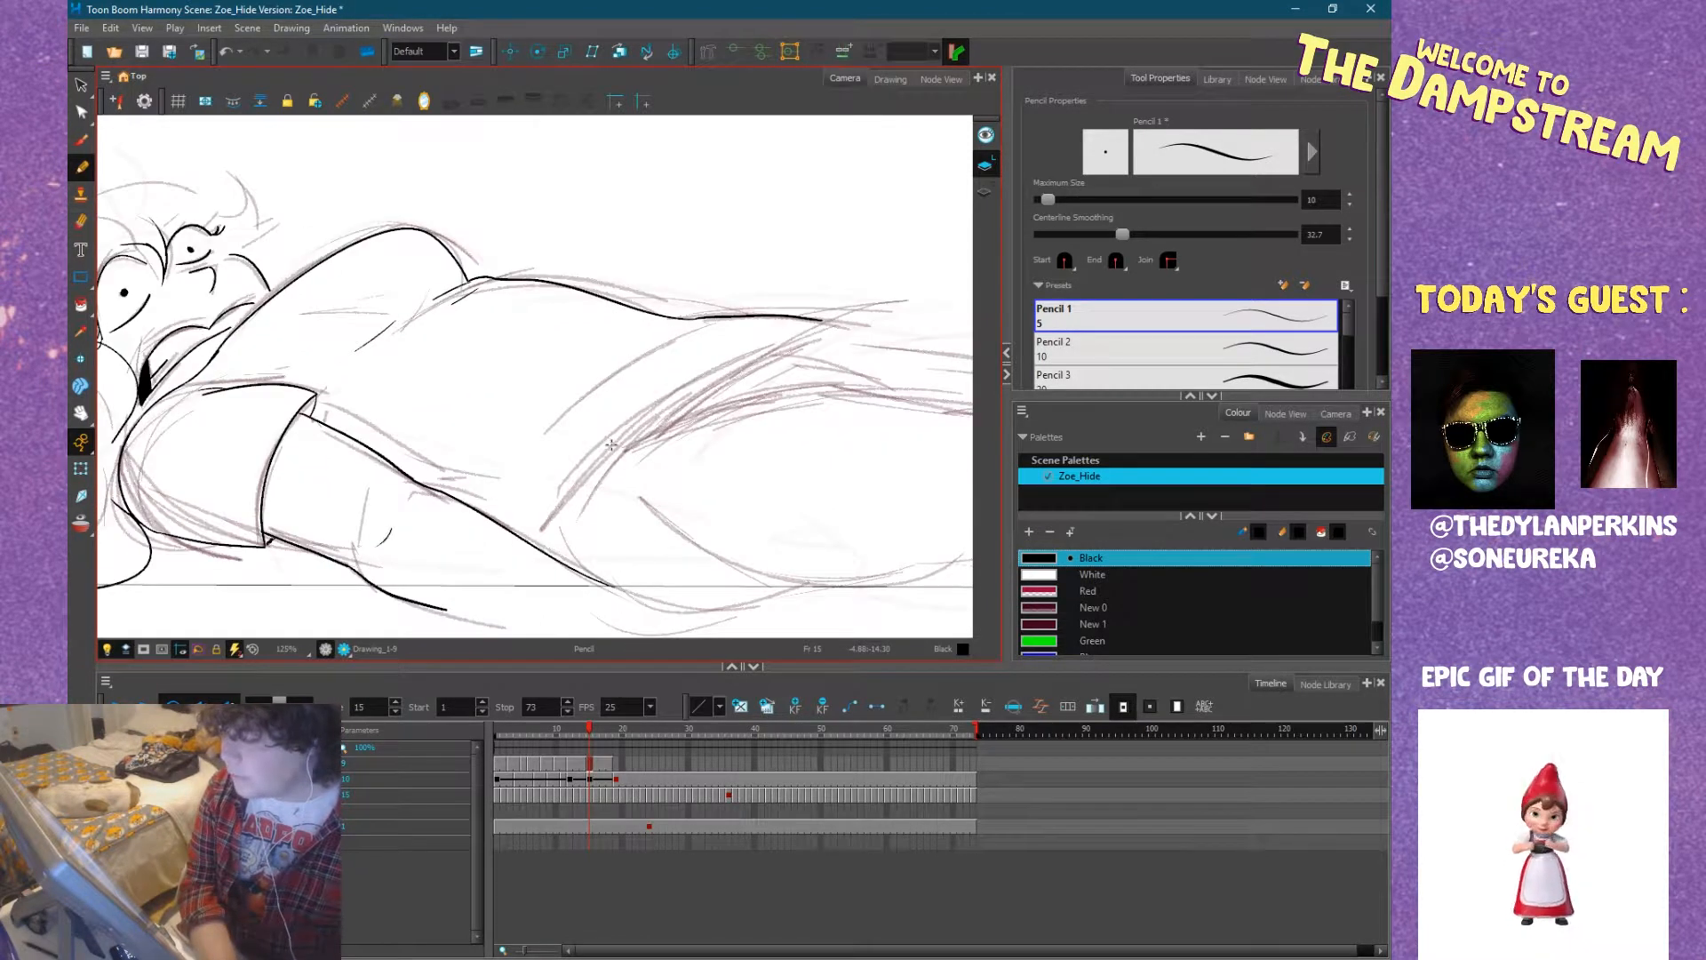
mouse_move(642, 442)
left_mouse_down()
mouse_move(782, 437)
mouse_move(711, 449)
mouse_move(728, 458)
left_mouse_up()
left_click_drag(574, 421, 616, 466)
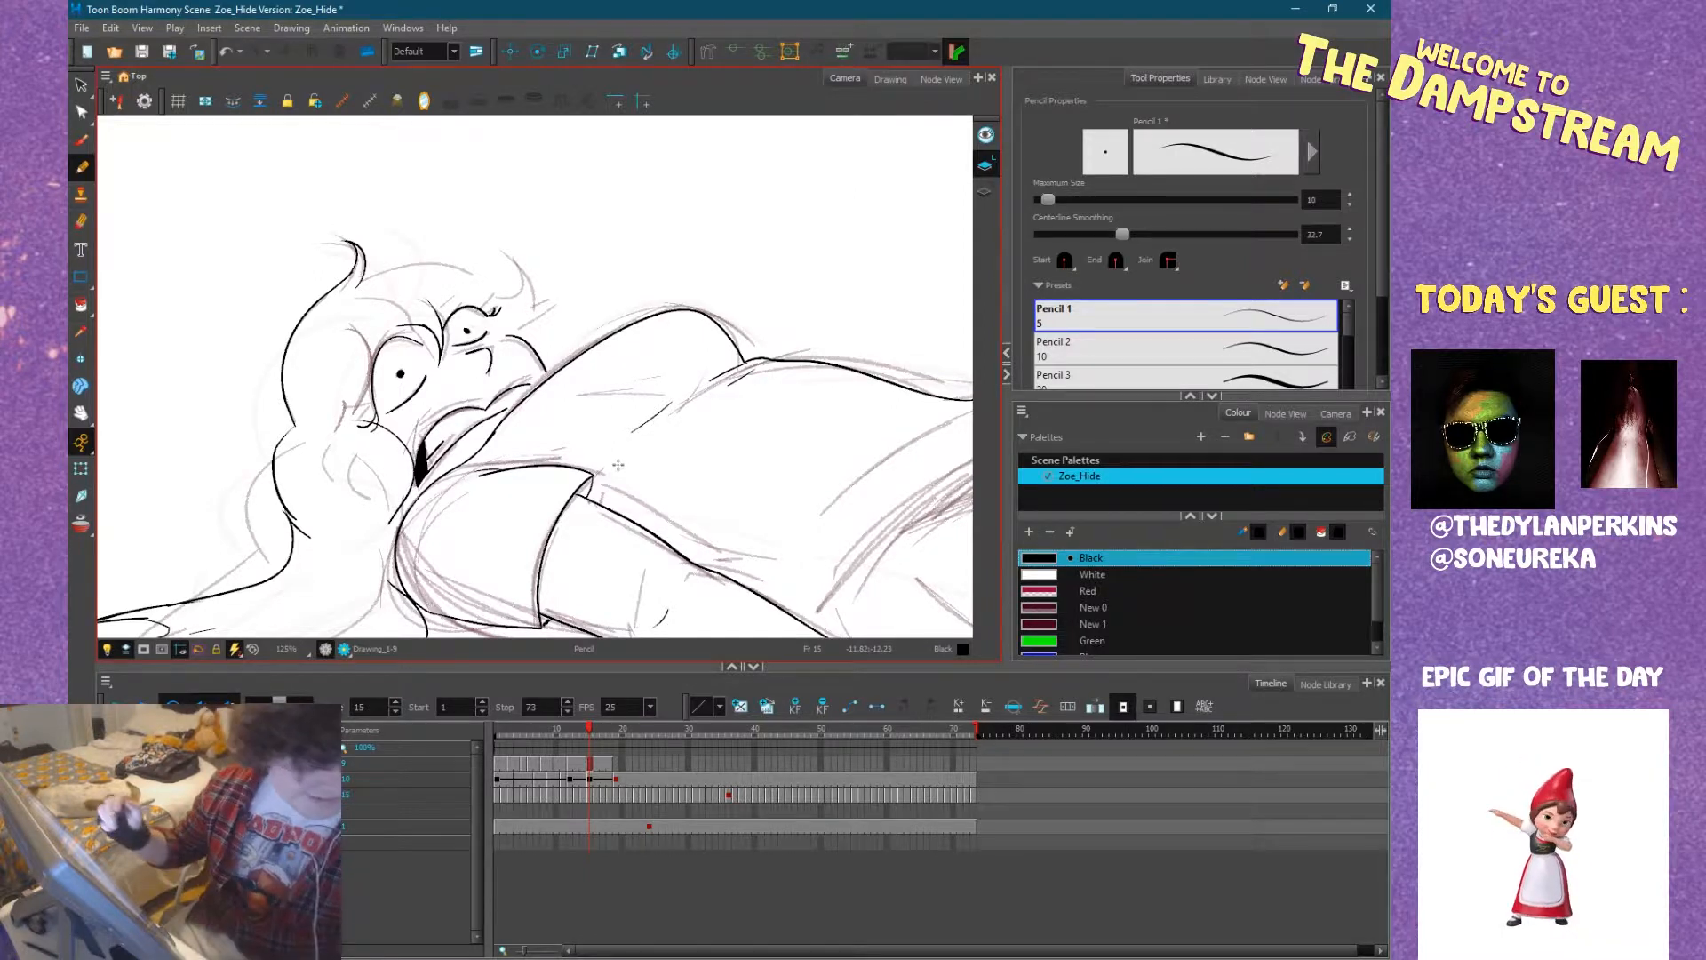
left_click_drag(749, 360, 666, 520)
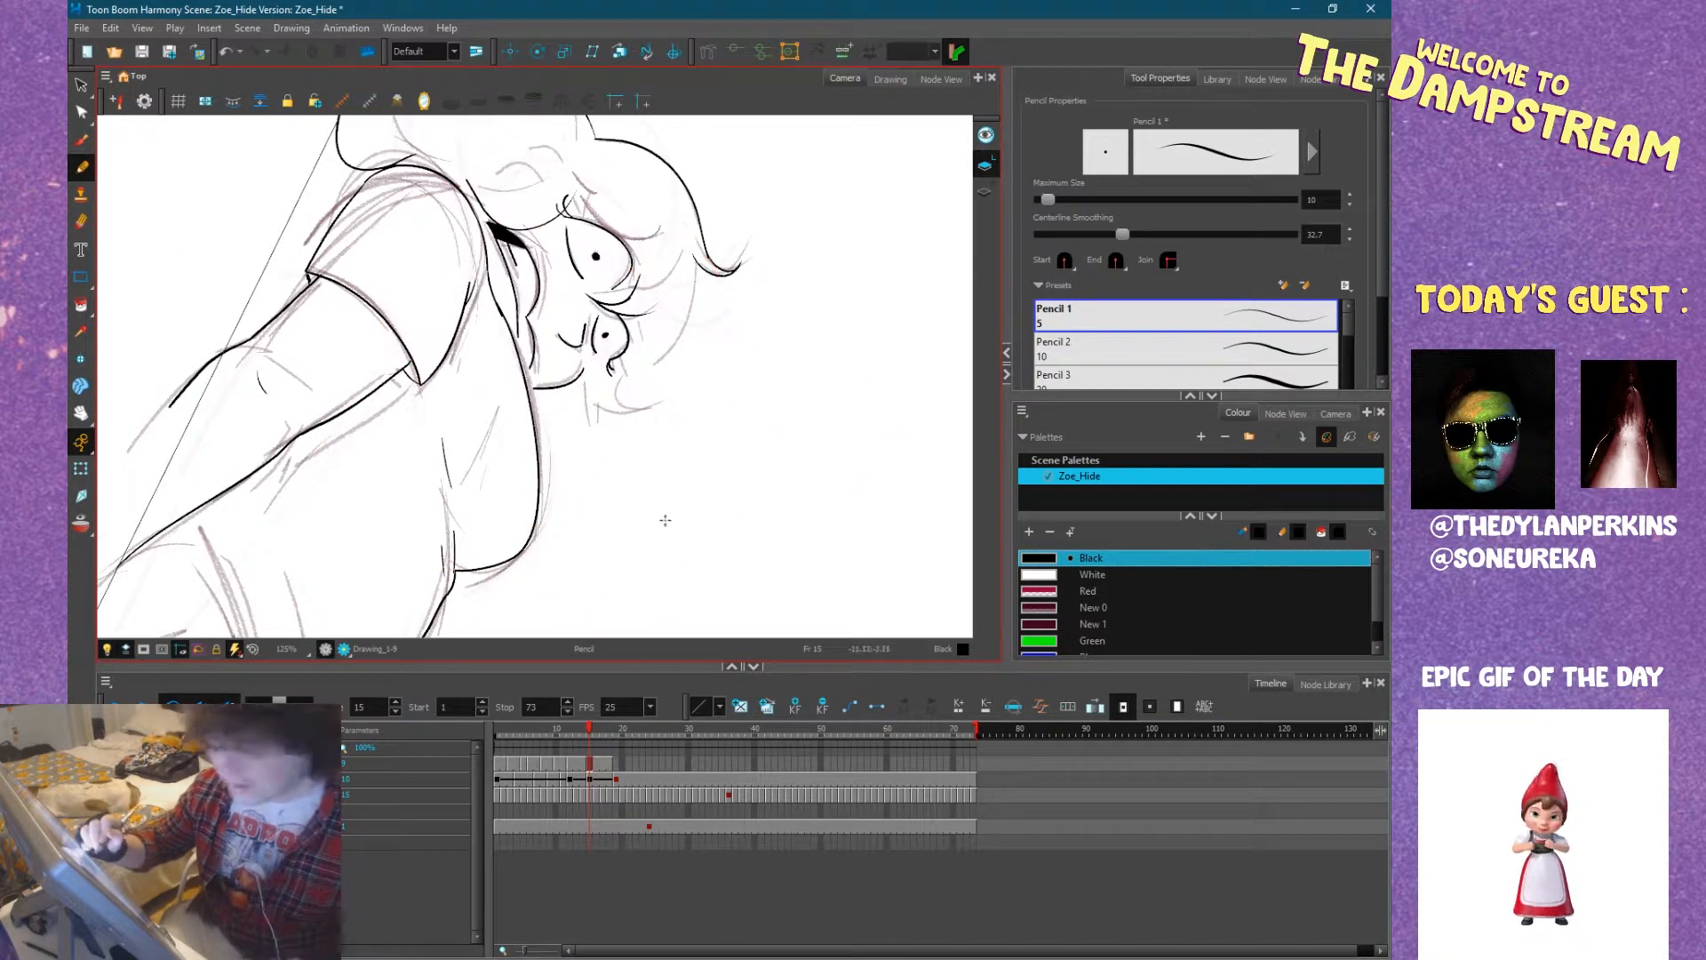
key("comma")
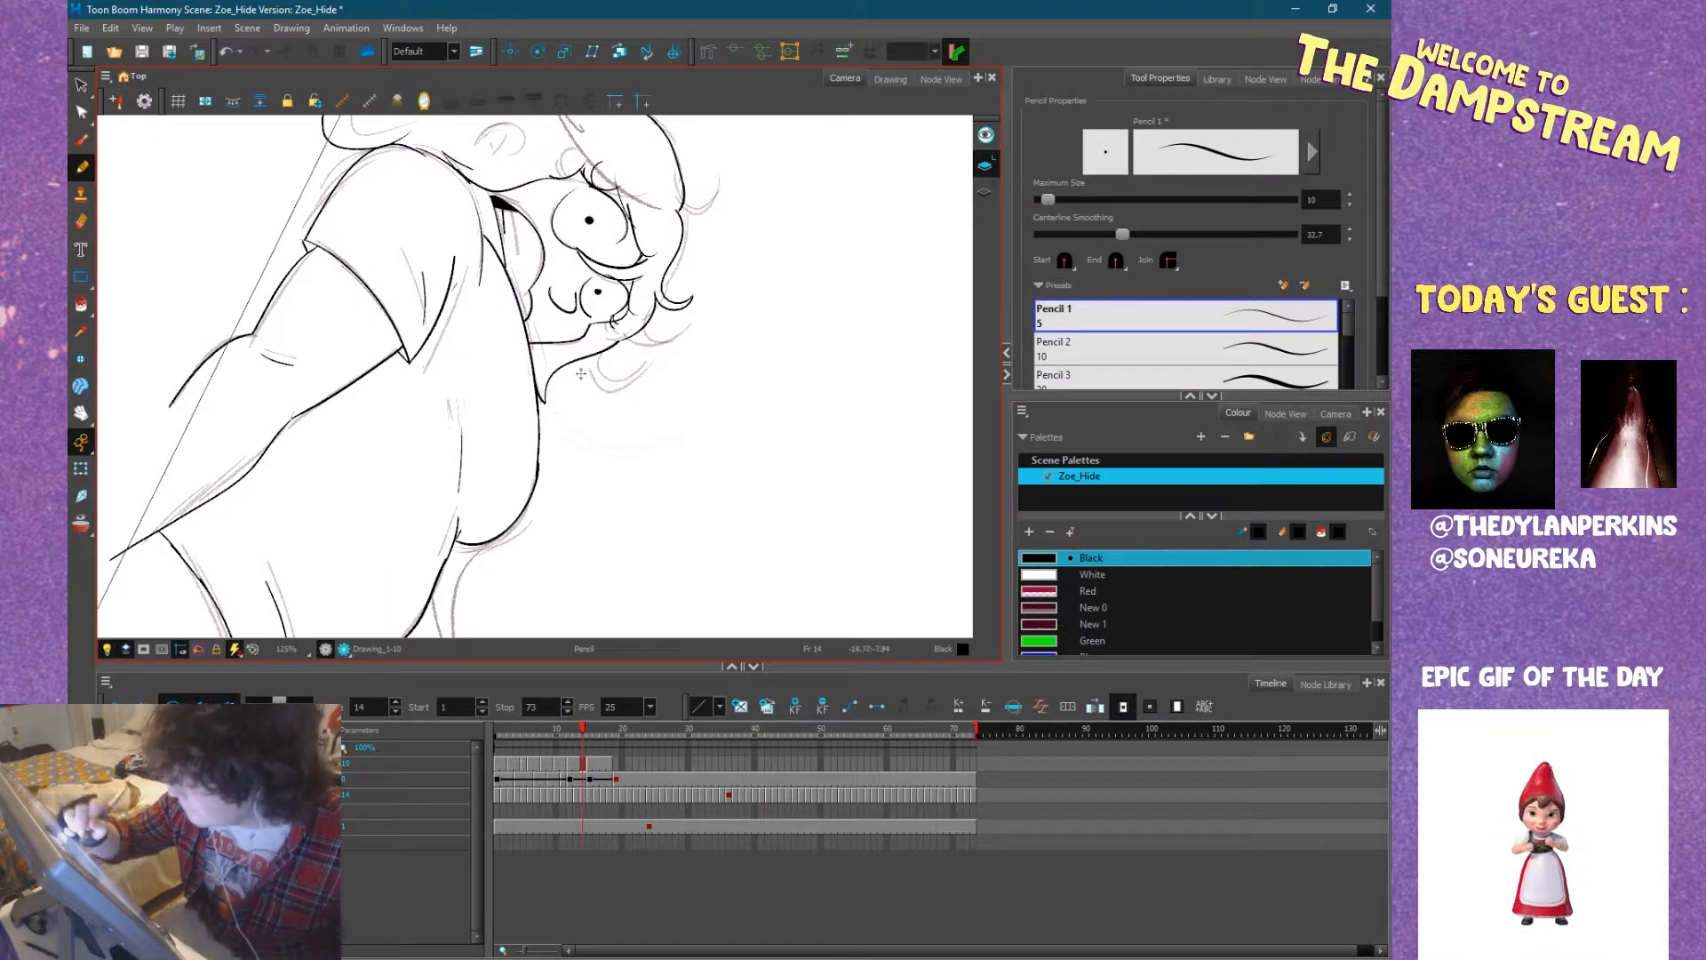
key("period")
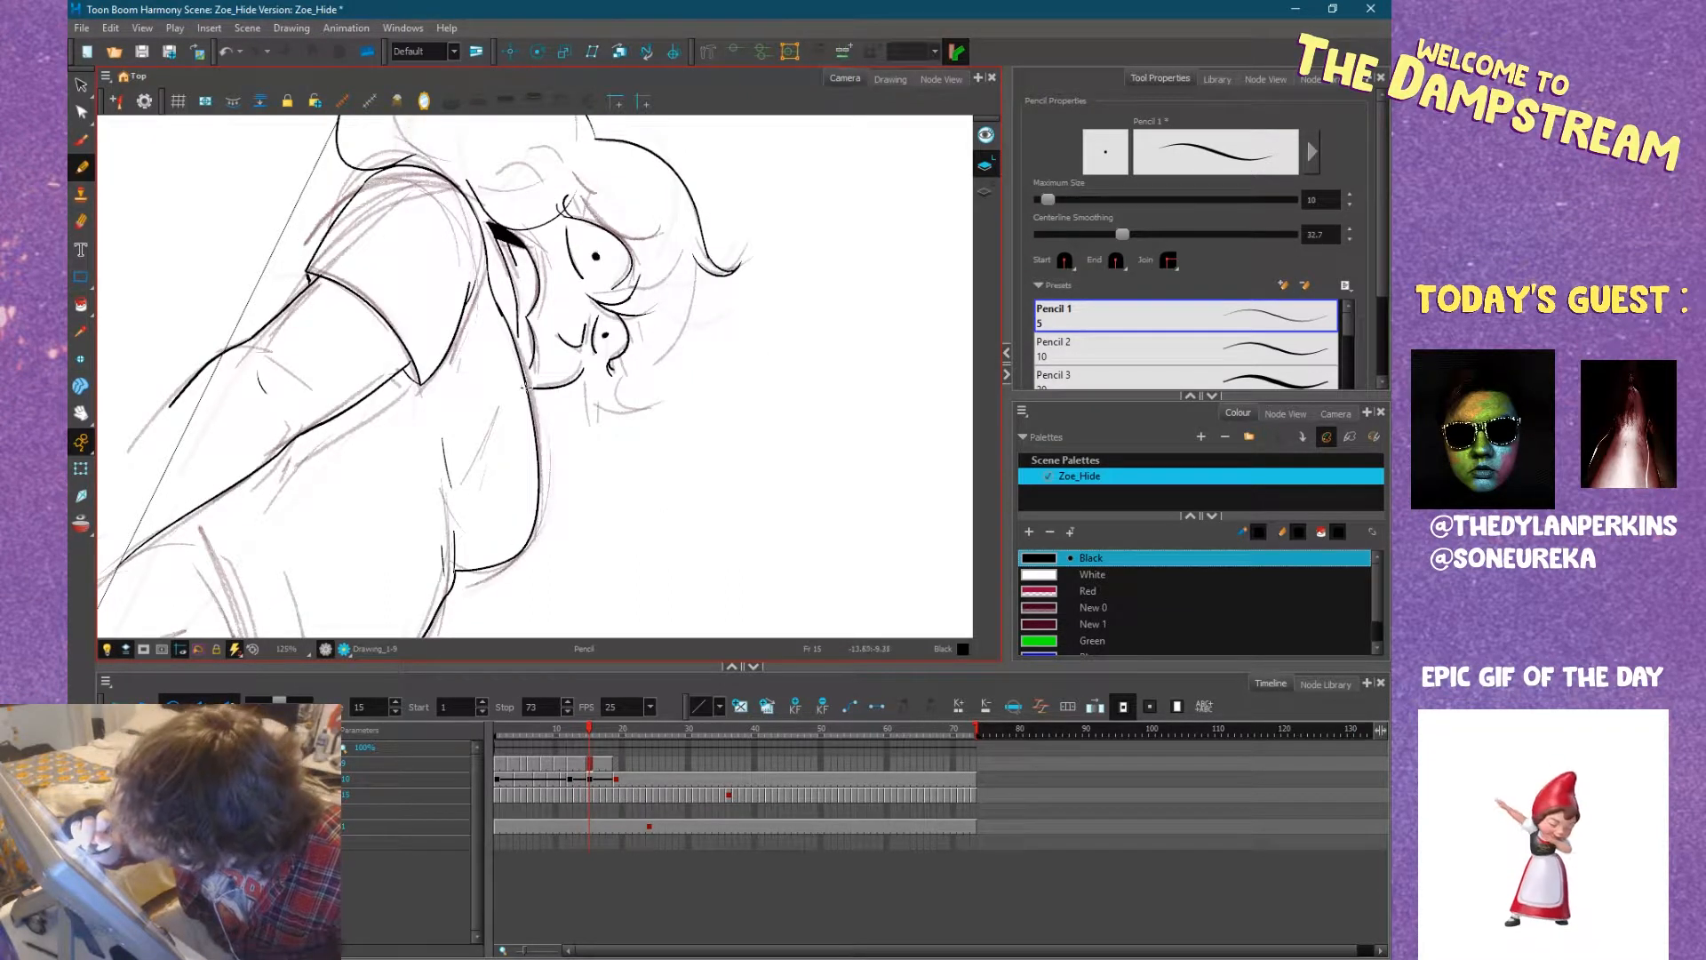
left_click_drag(539, 445, 582, 396)
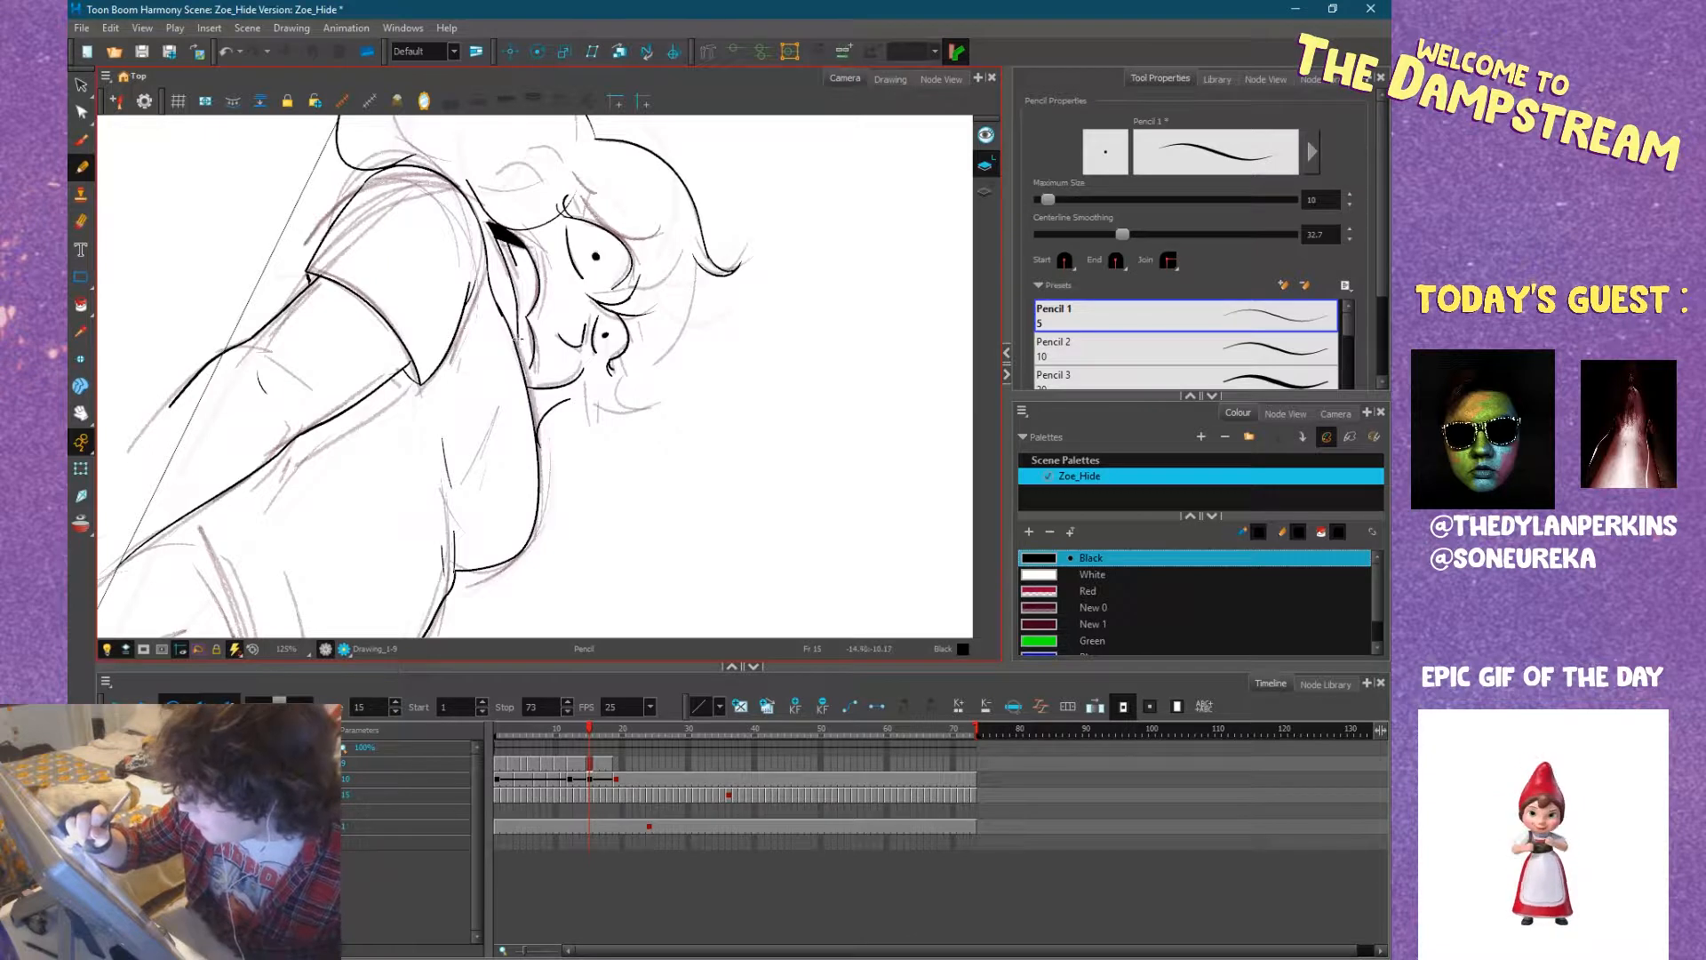
left_click_drag(535, 358, 520, 378)
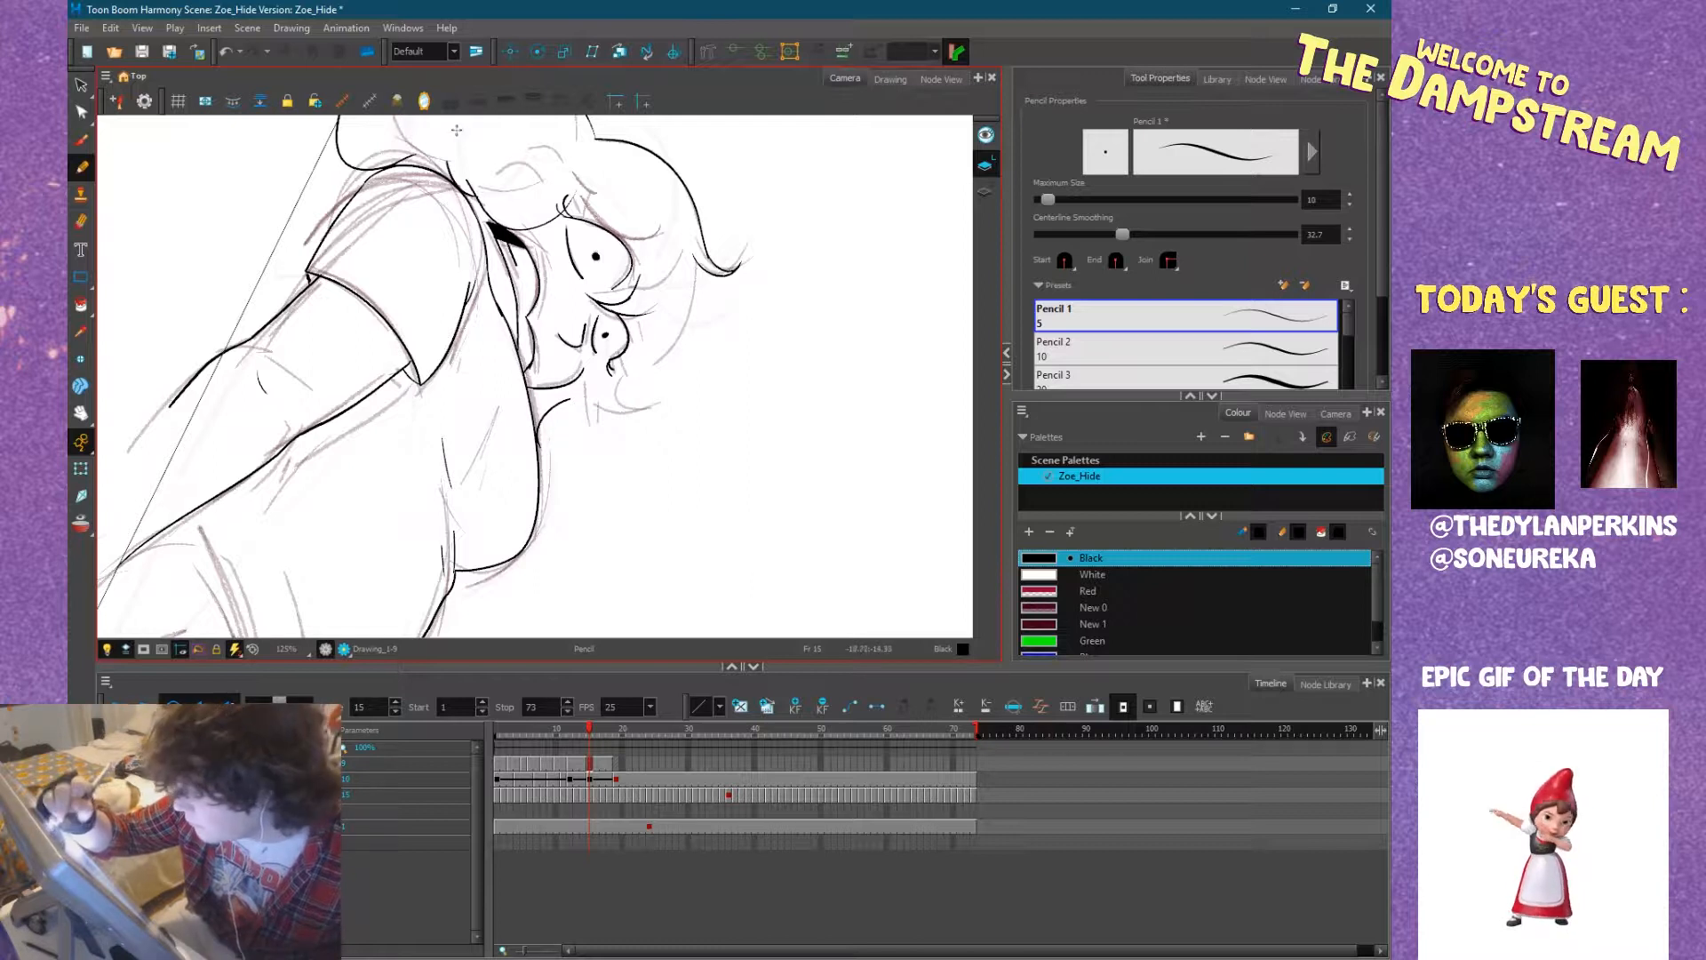
Ink the lash stroke at the far eye and the small curled lock beside it, checking them against frame 14.
key("comma")
key("period")
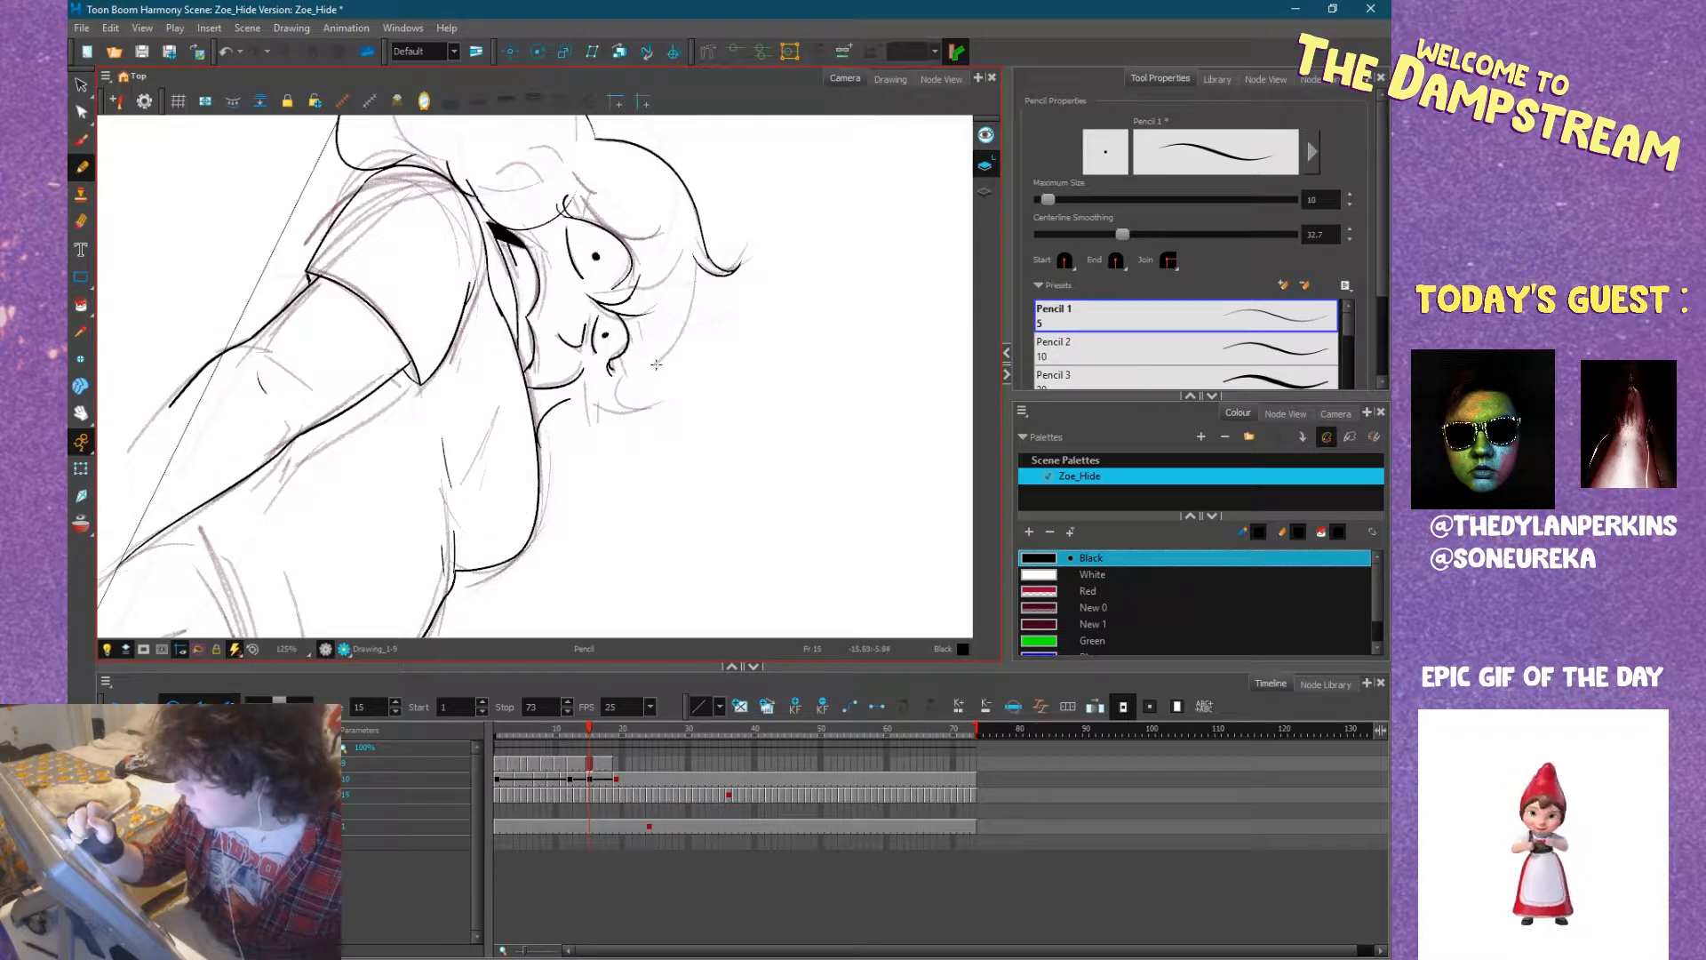
left_click_drag(586, 367, 611, 368)
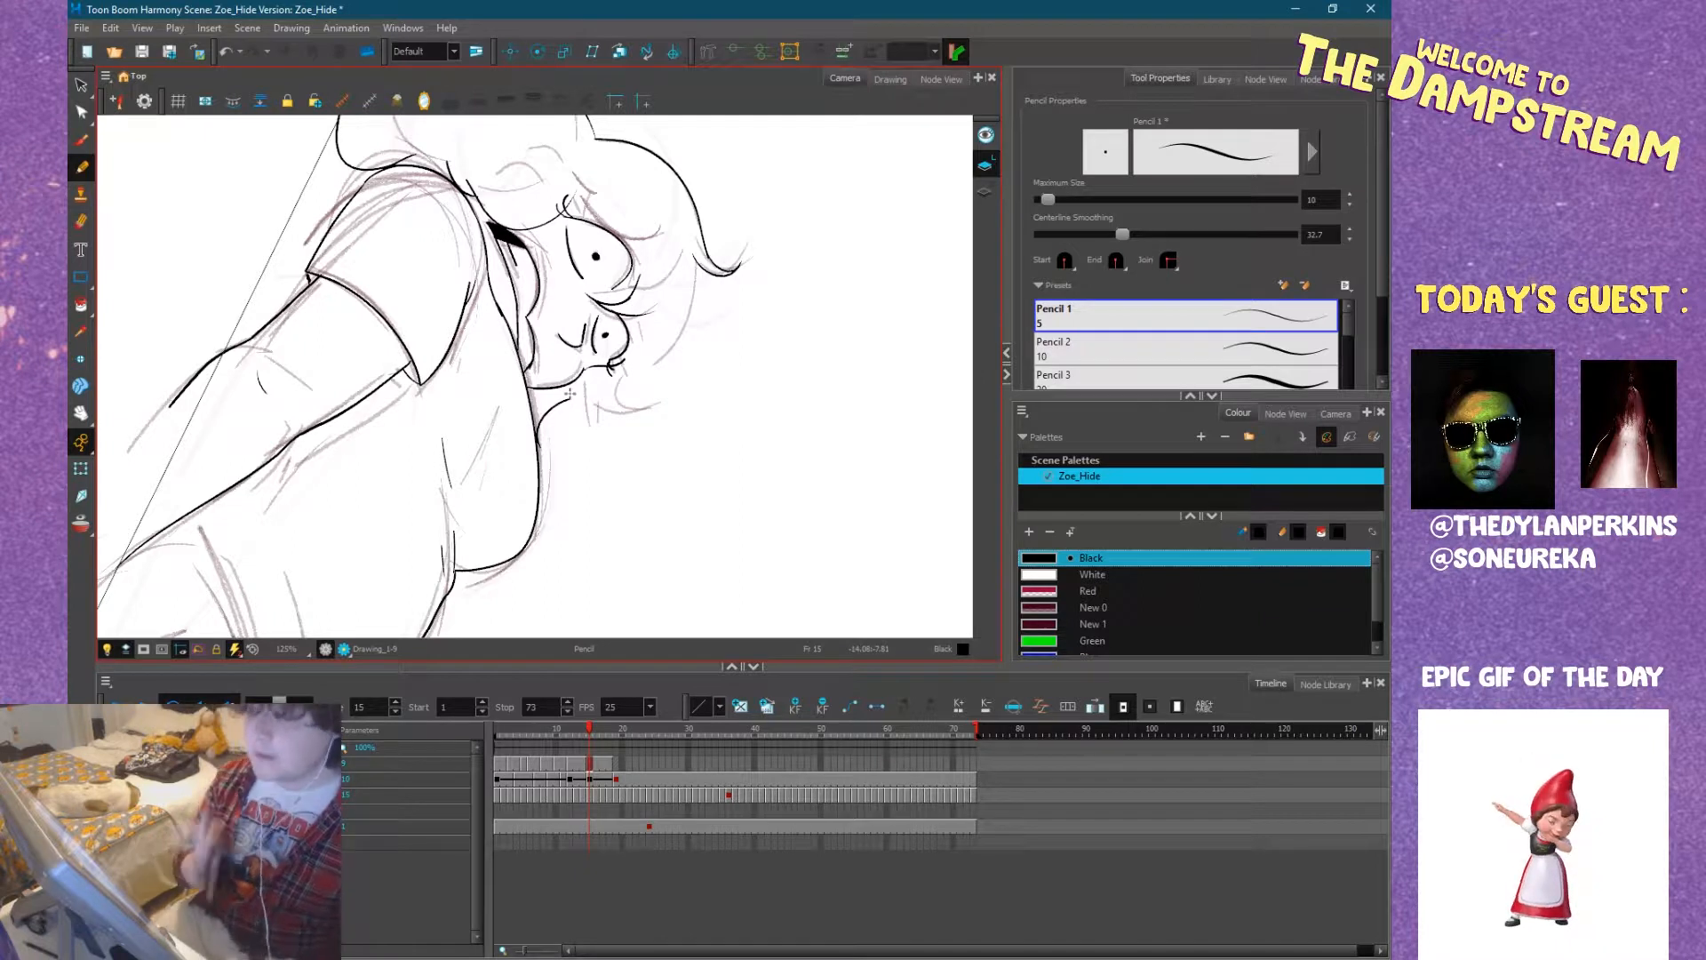
key("comma")
key("period")
mouse_move(572, 398)
left_mouse_down()
mouse_move(594, 417)
mouse_move(582, 398)
mouse_move(634, 350)
left_mouse_up()
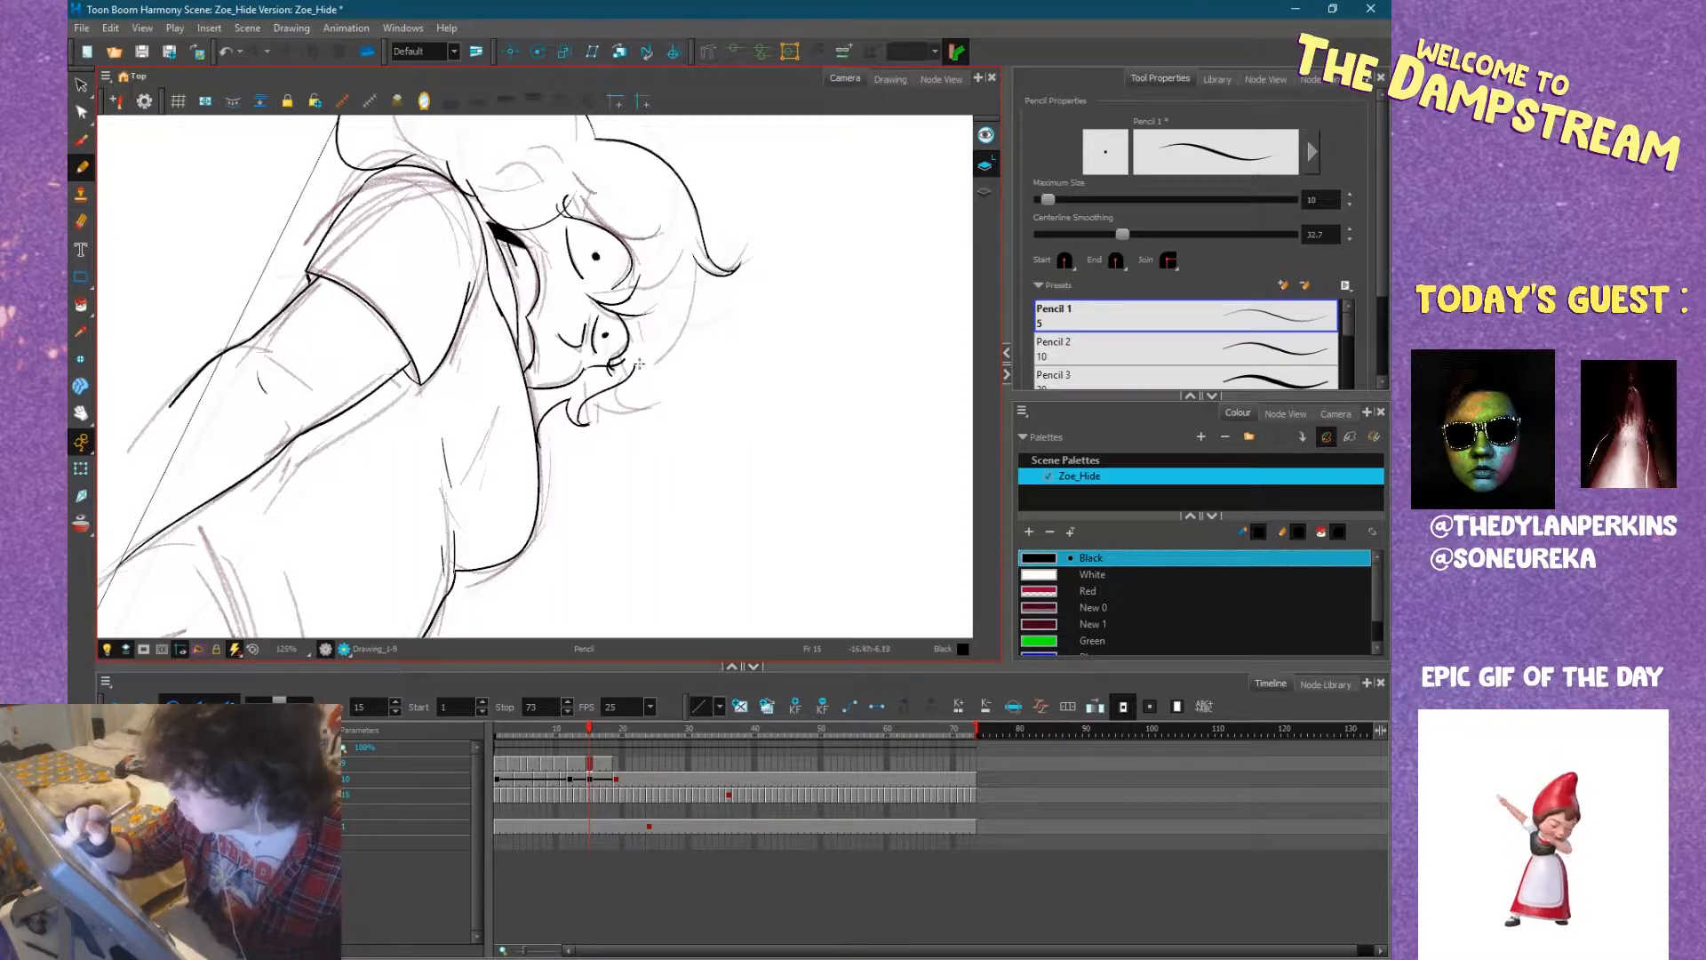
Ink the crown's contour from the flicked lock across to the far eye, comparing it with frame 14.
mouse_move(698, 264)
left_mouse_down()
mouse_move(701, 312)
mouse_move(629, 373)
mouse_move(674, 237)
mouse_move(535, 121)
left_mouse_up()
left_click_drag(627, 345, 615, 302)
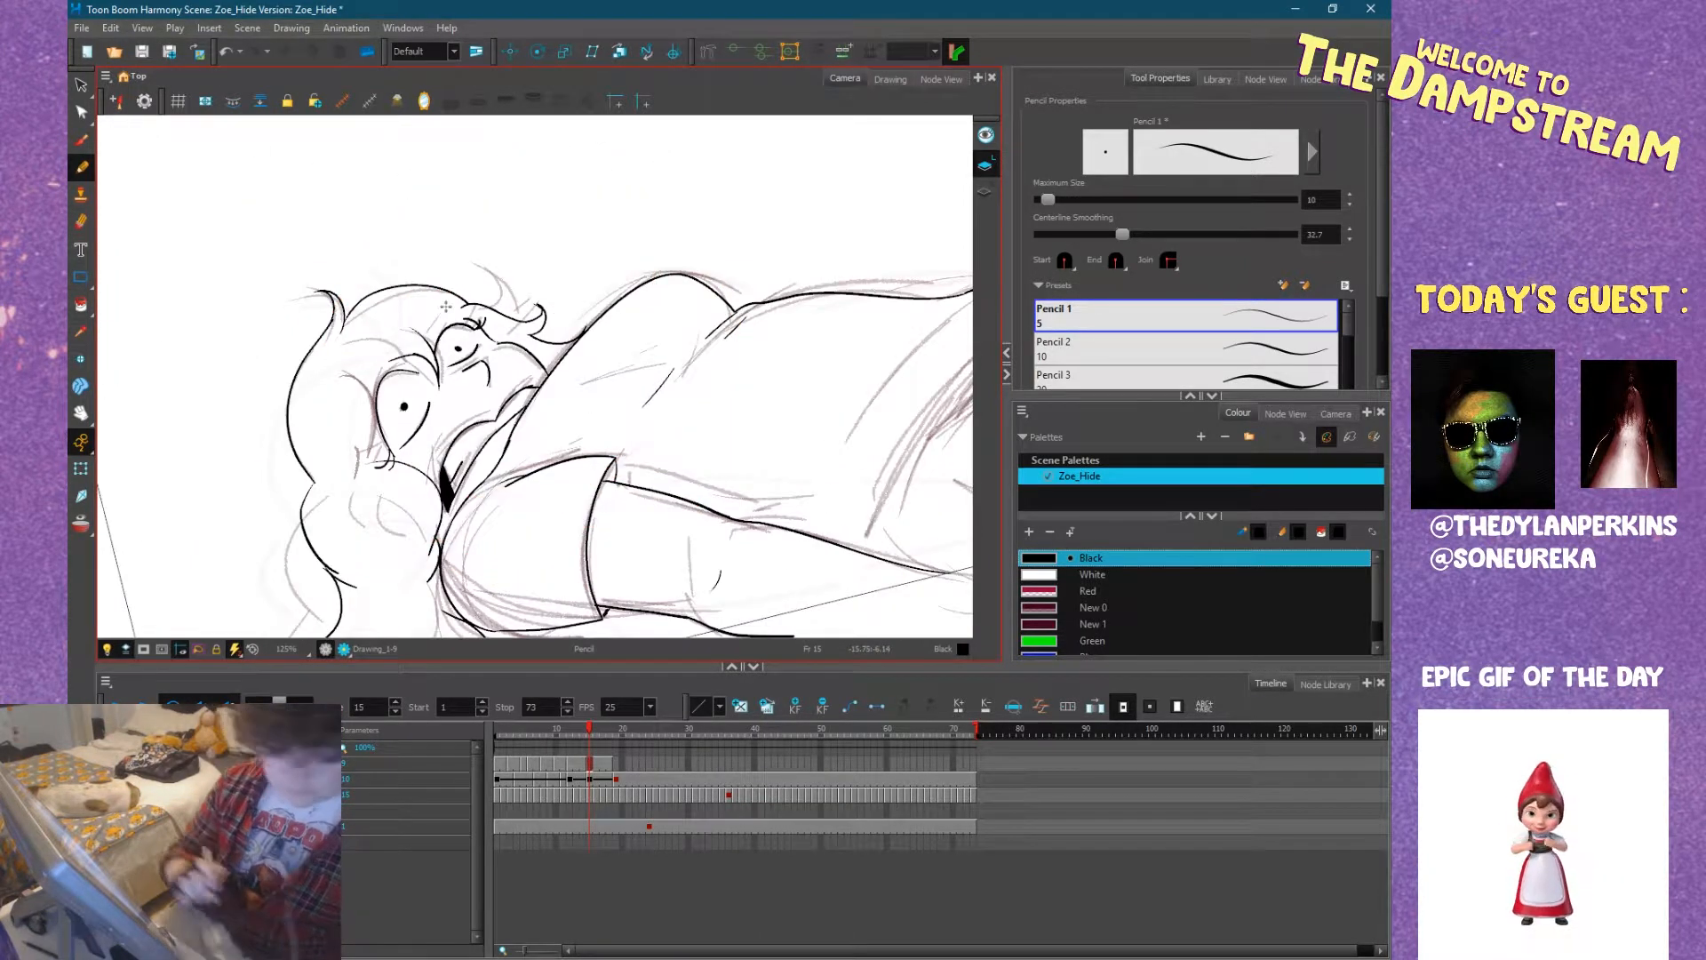
key("comma")
key("period")
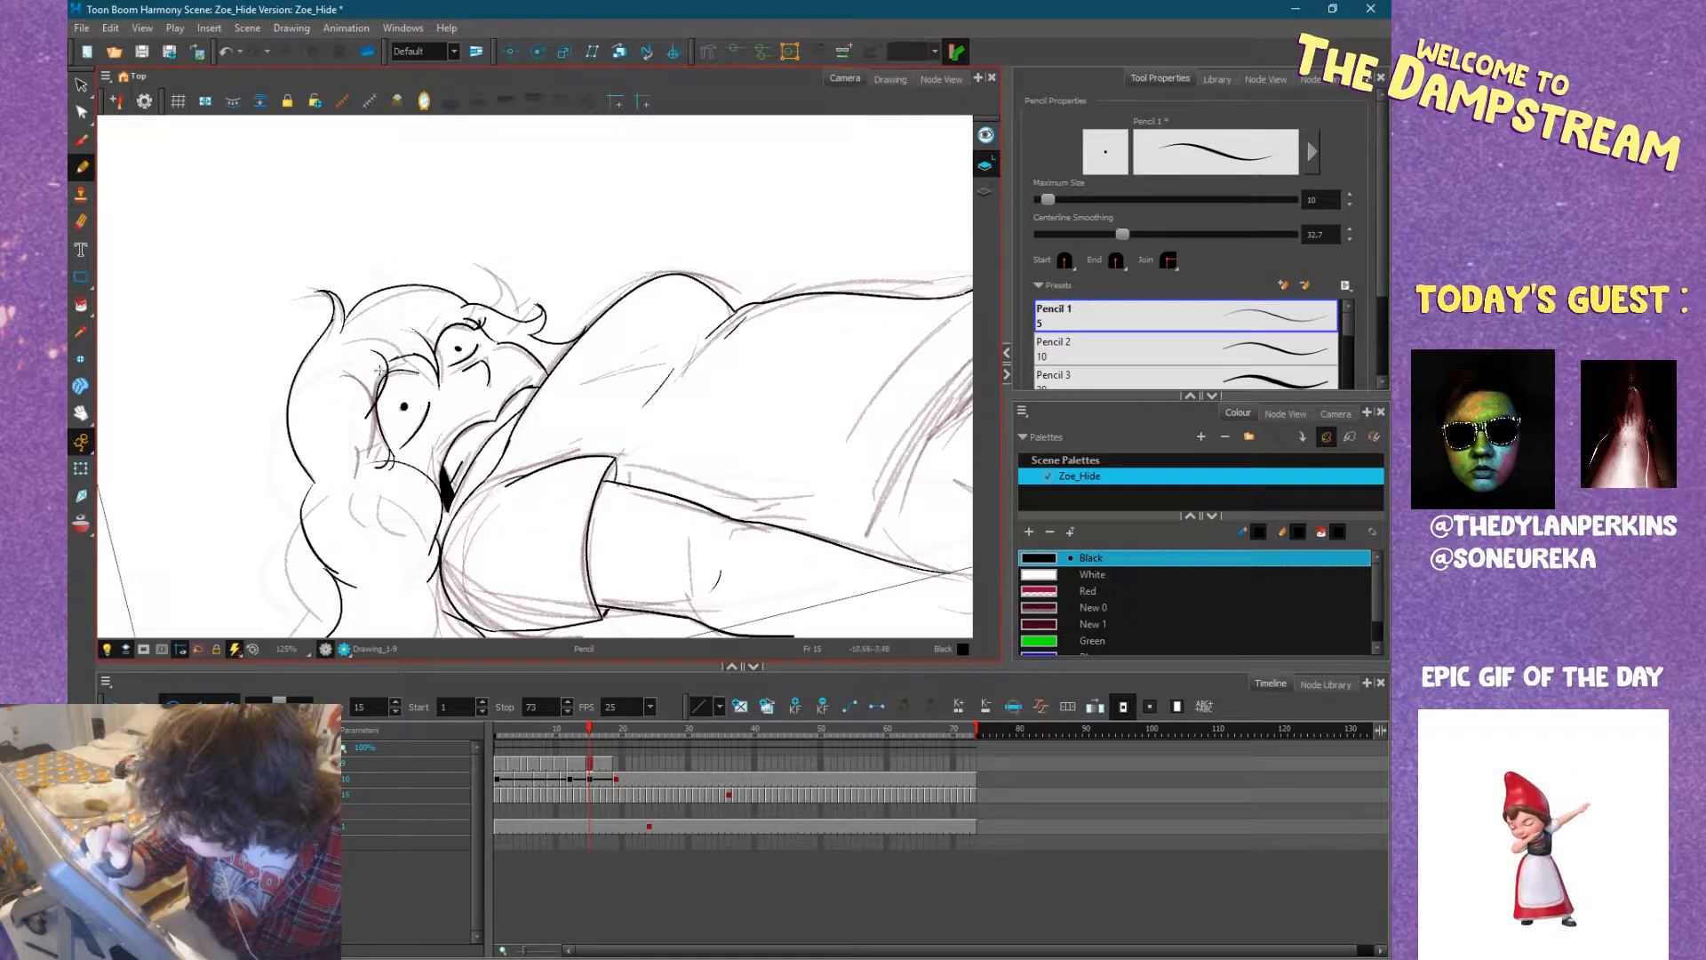
Ink the shirt's fold line on the waist above the hem, using frame 14 as reference.
mouse_move(647, 450)
left_mouse_down()
mouse_move(622, 466)
mouse_move(439, 457)
left_mouse_up()
left_click_drag(718, 509, 640, 522)
left_click_drag(753, 531, 632, 541)
key("comma")
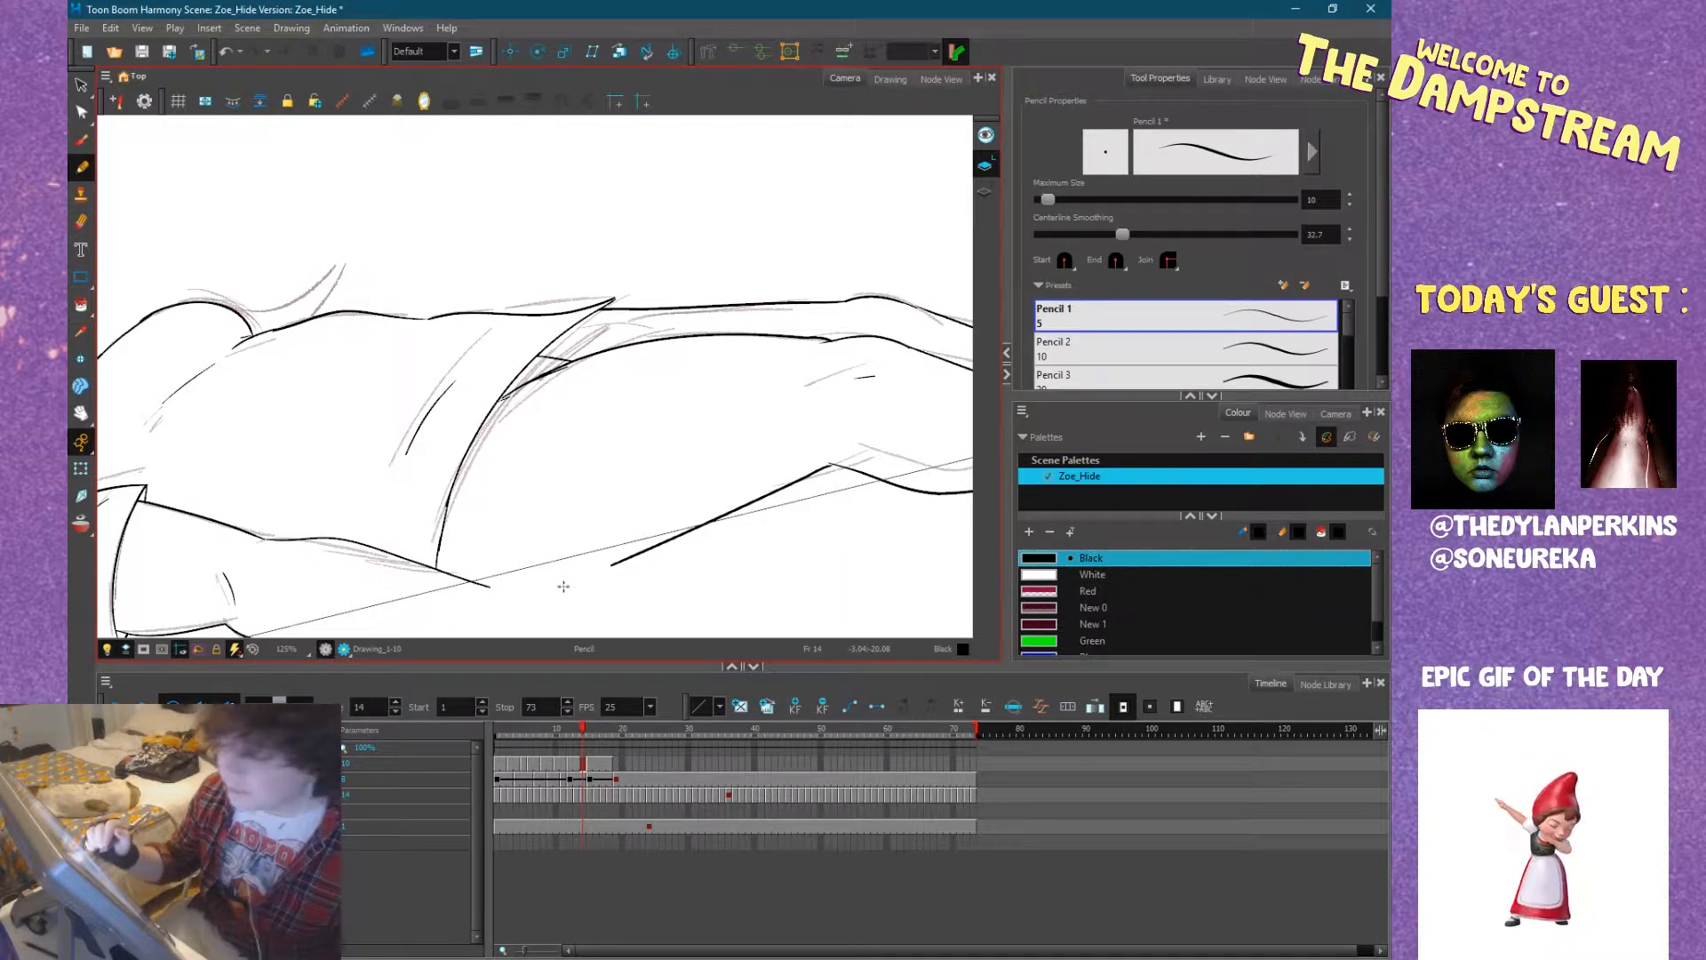
key("period")
key("comma")
key("period")
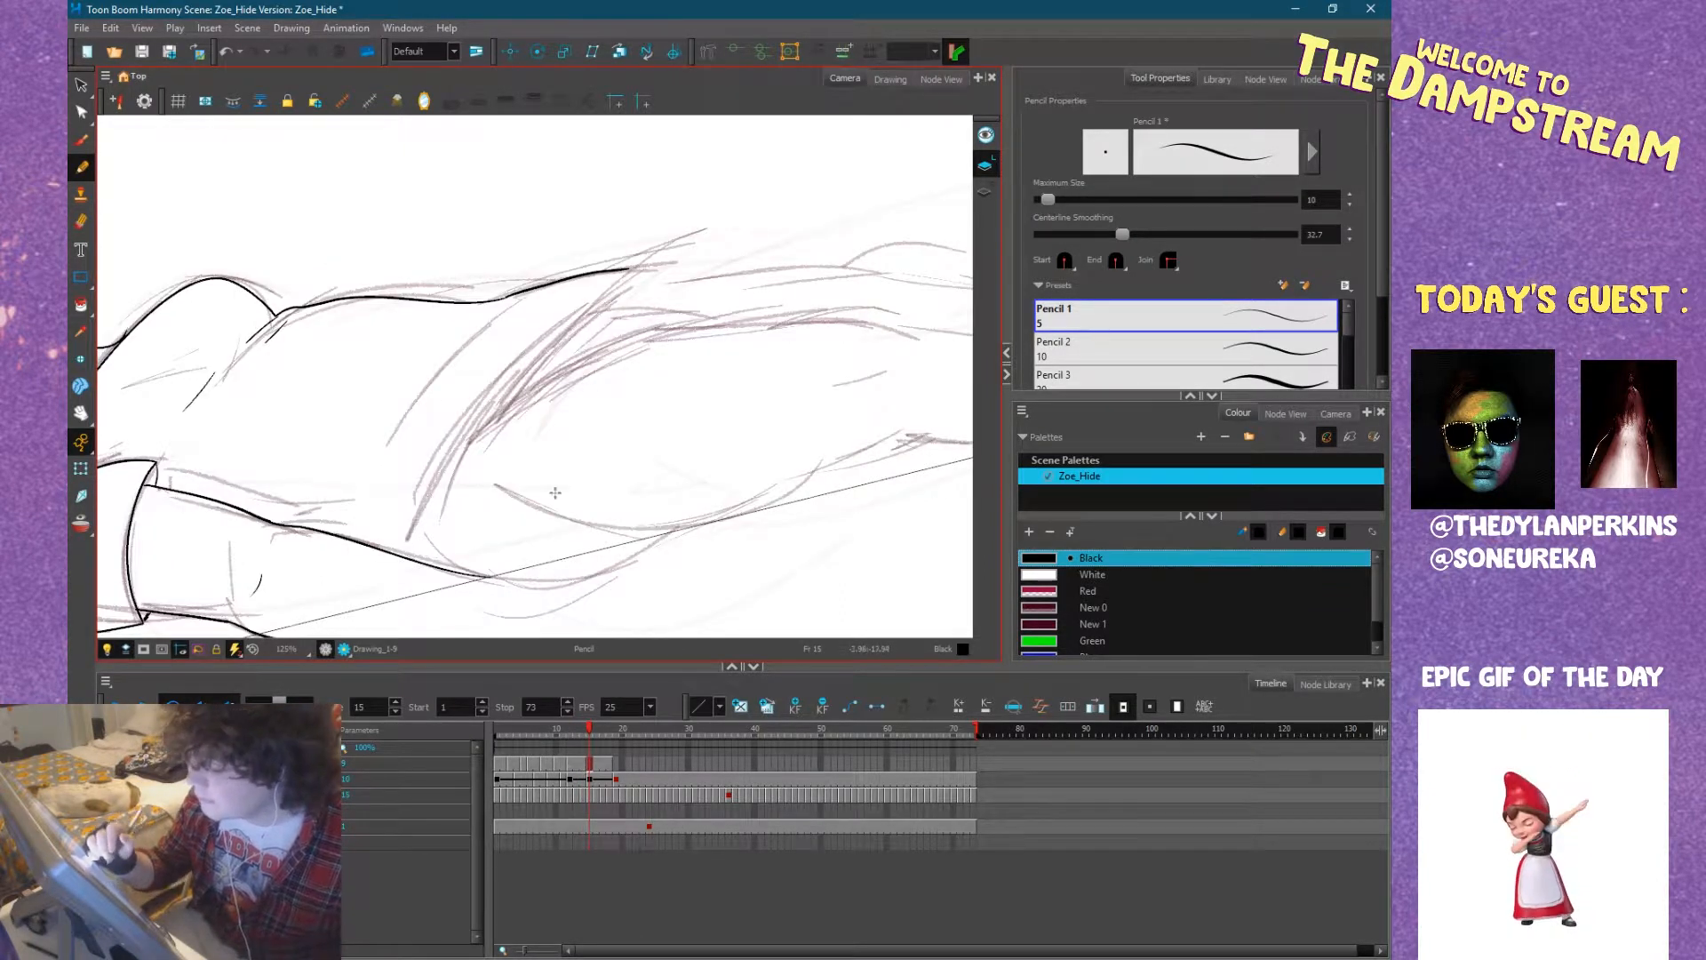
left_click_drag(389, 392, 465, 335)
key("comma")
key("period")
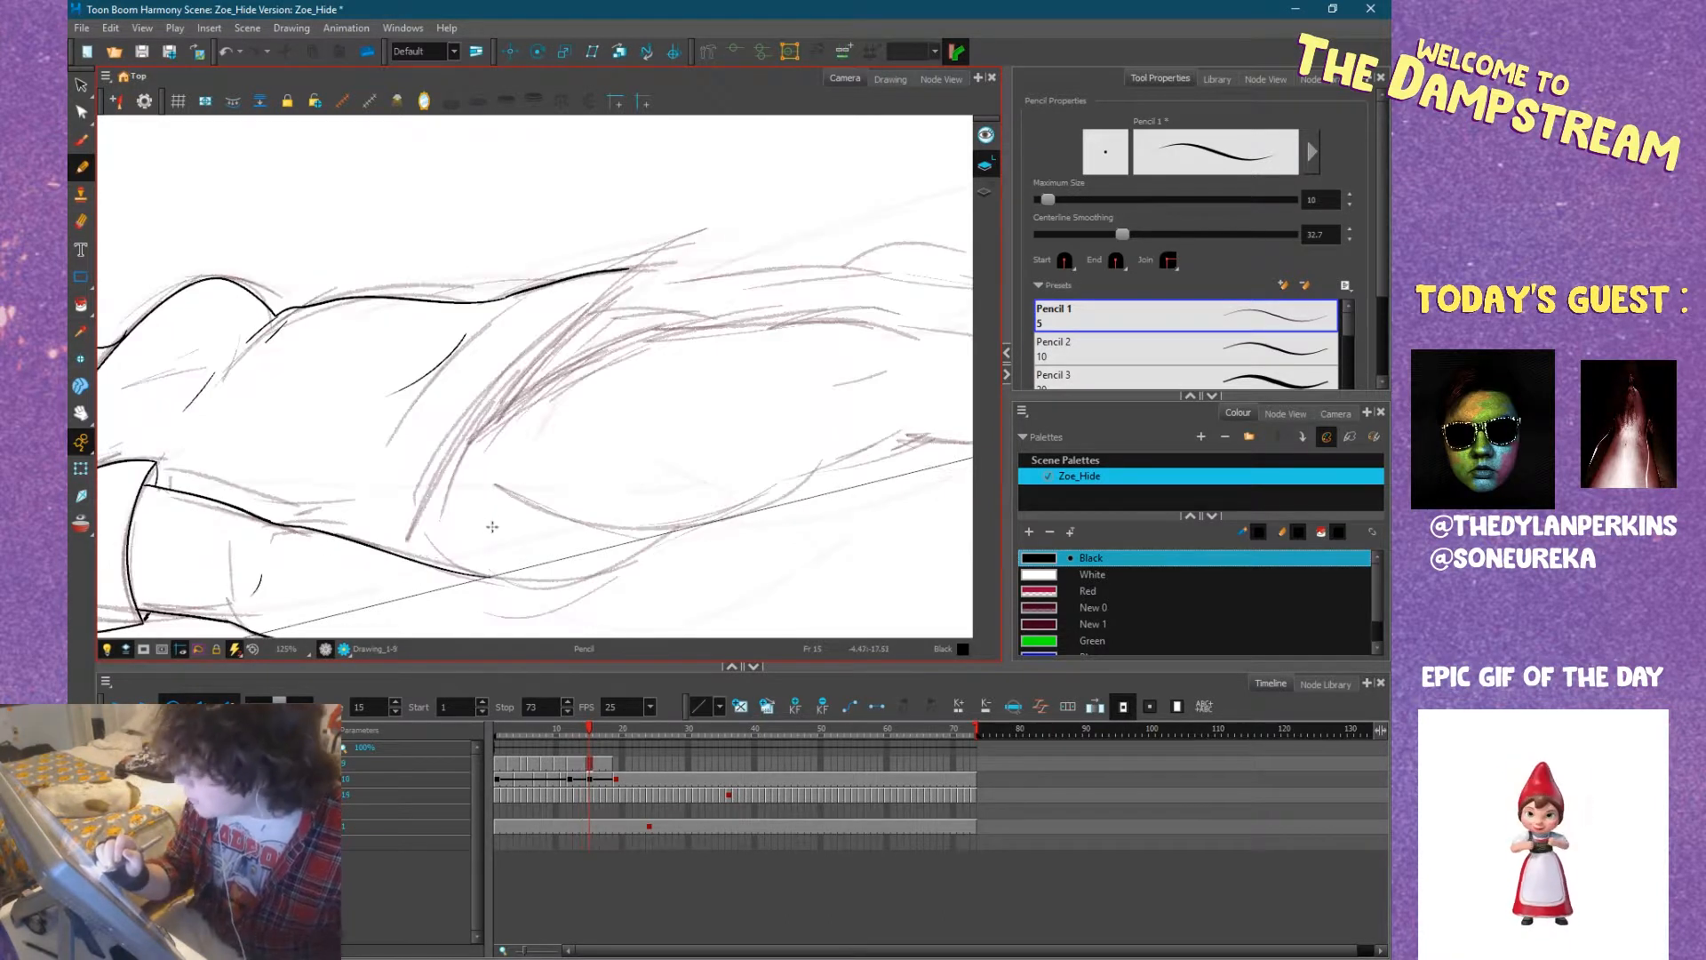
Ink the first curve of the shirt hem across the hip, following the sketch and comparing it with frame 14.
key("space")
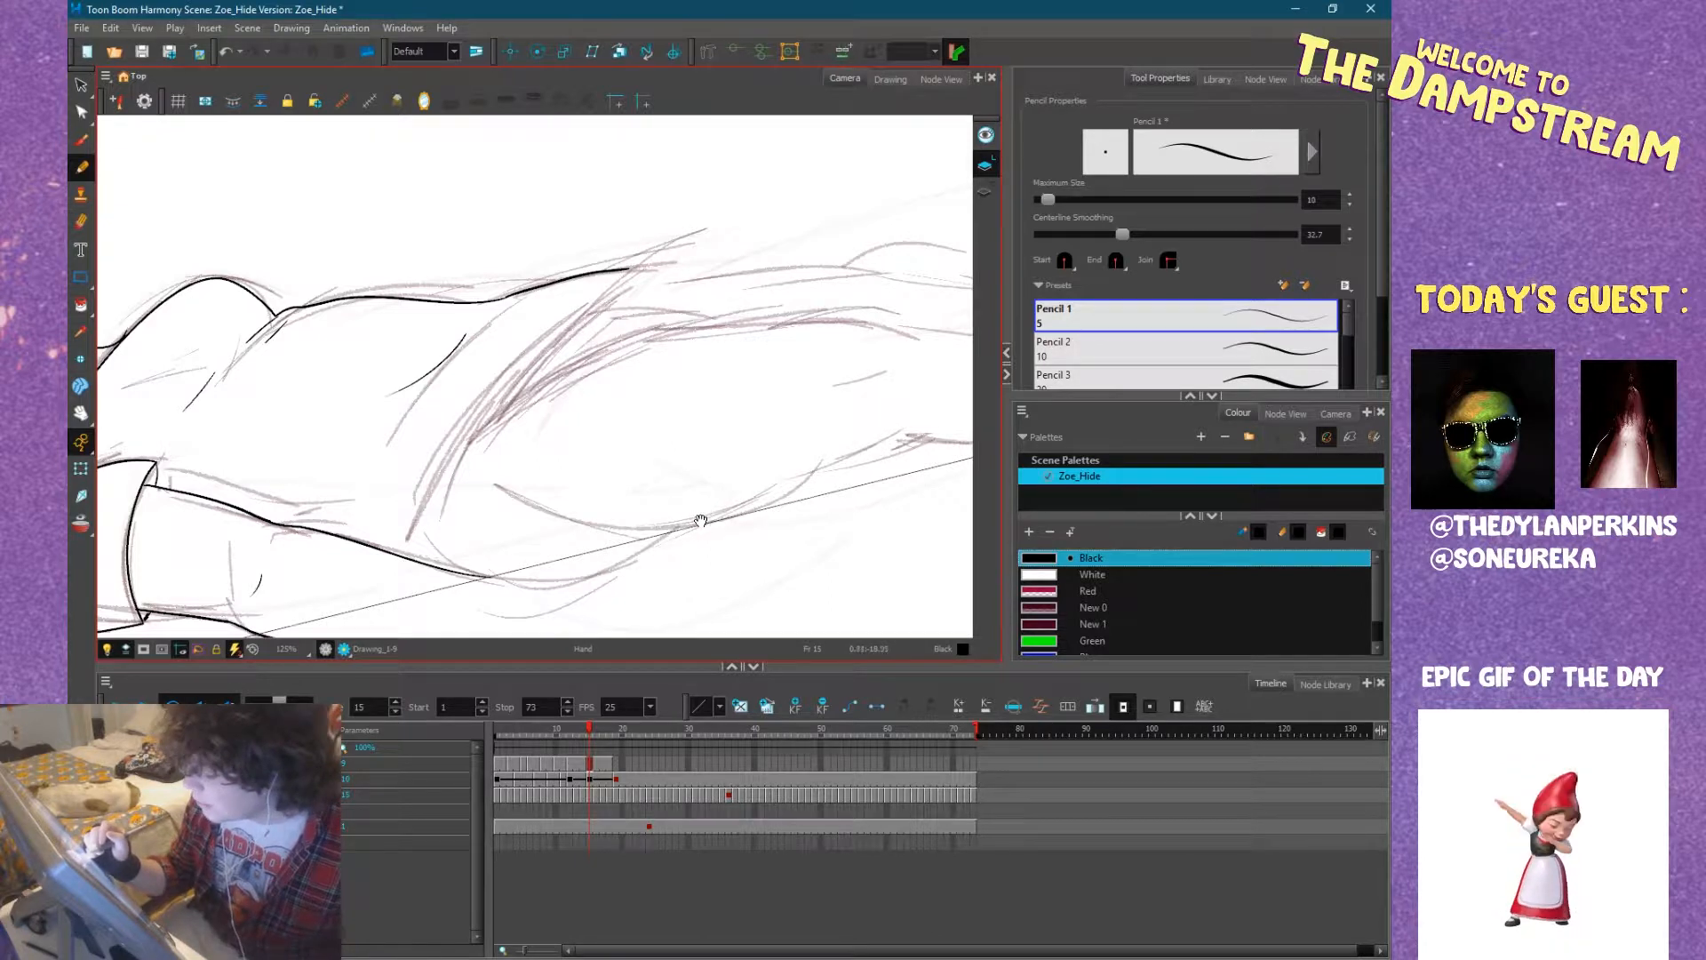
mouse_move(779, 496)
left_mouse_down()
mouse_move(718, 517)
mouse_move(814, 484)
mouse_move(791, 492)
left_mouse_up()
key("comma")
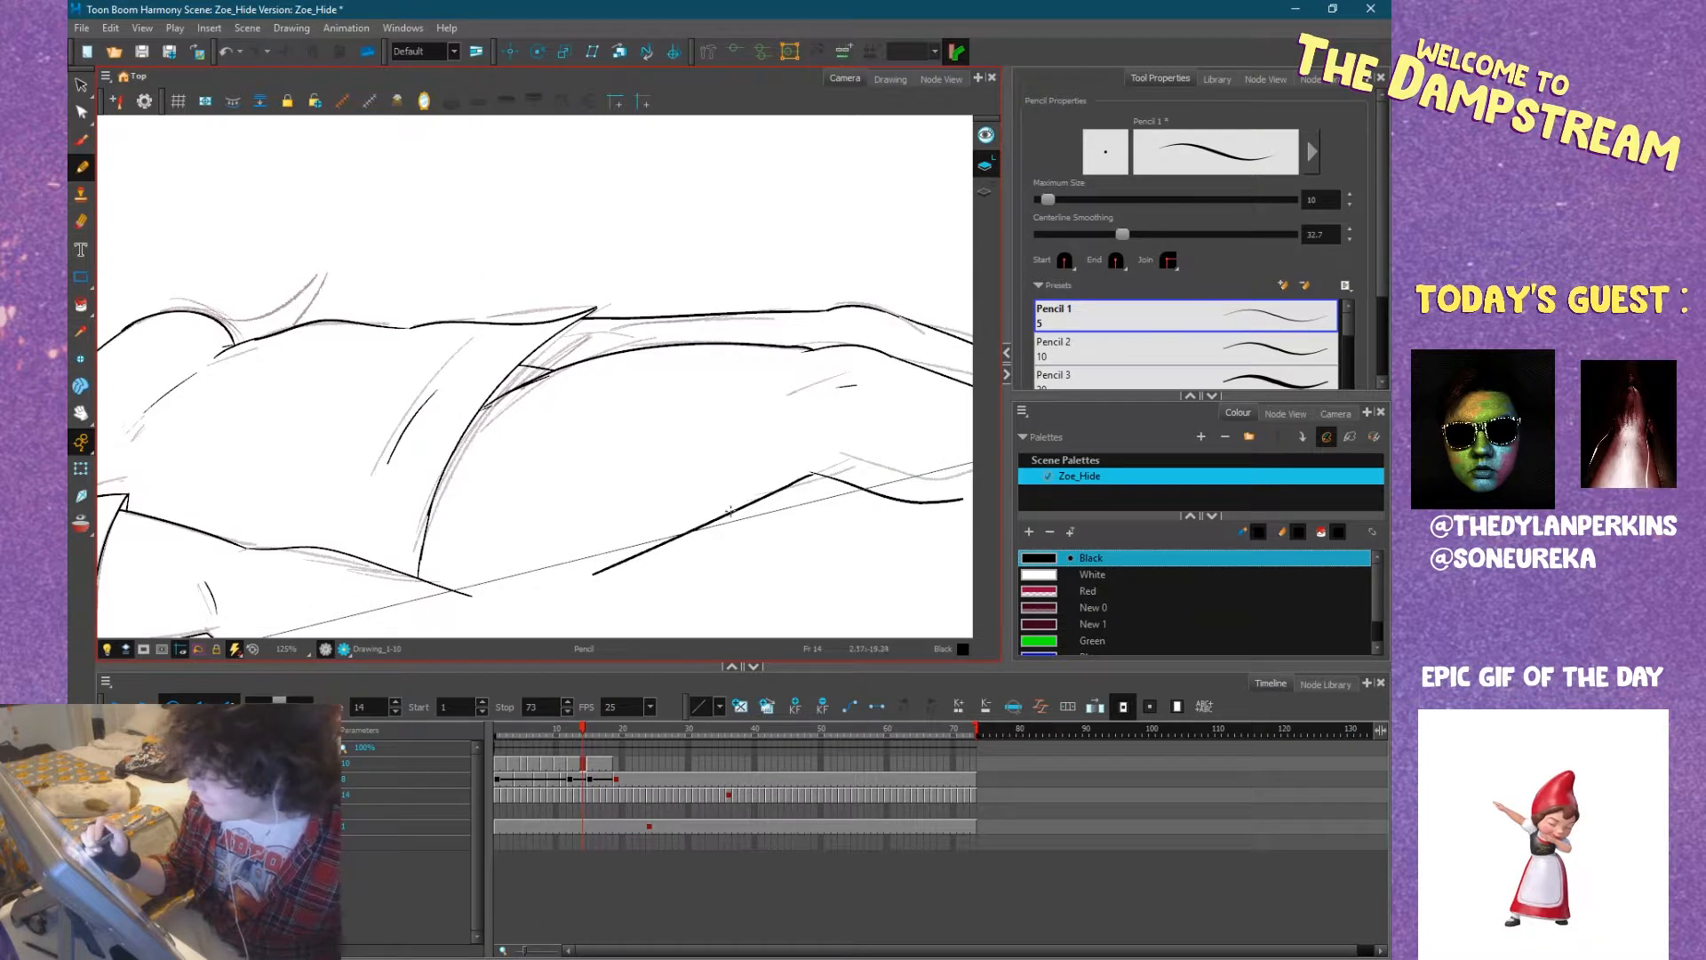
key("period")
left_click_drag(408, 515, 534, 354)
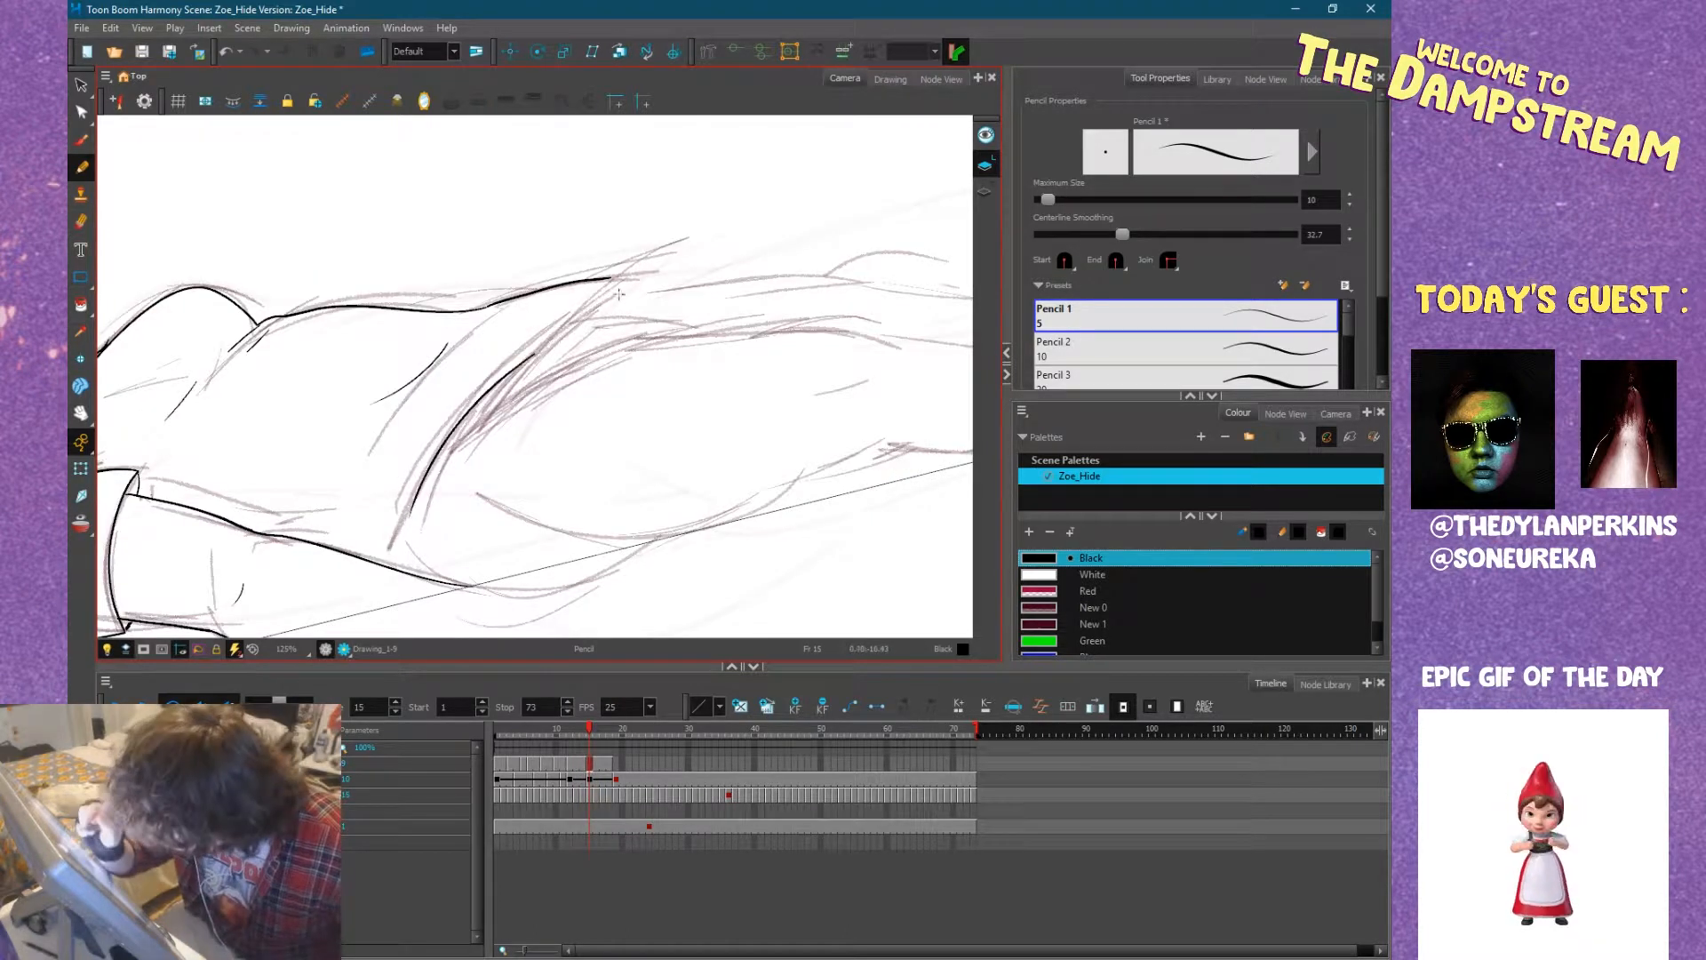
Ink the start of the near thigh's upper contour at the shirt hem and the rounded hip contour below the hand, redrawing both strokes.
scroll(610, 308, "down", 3)
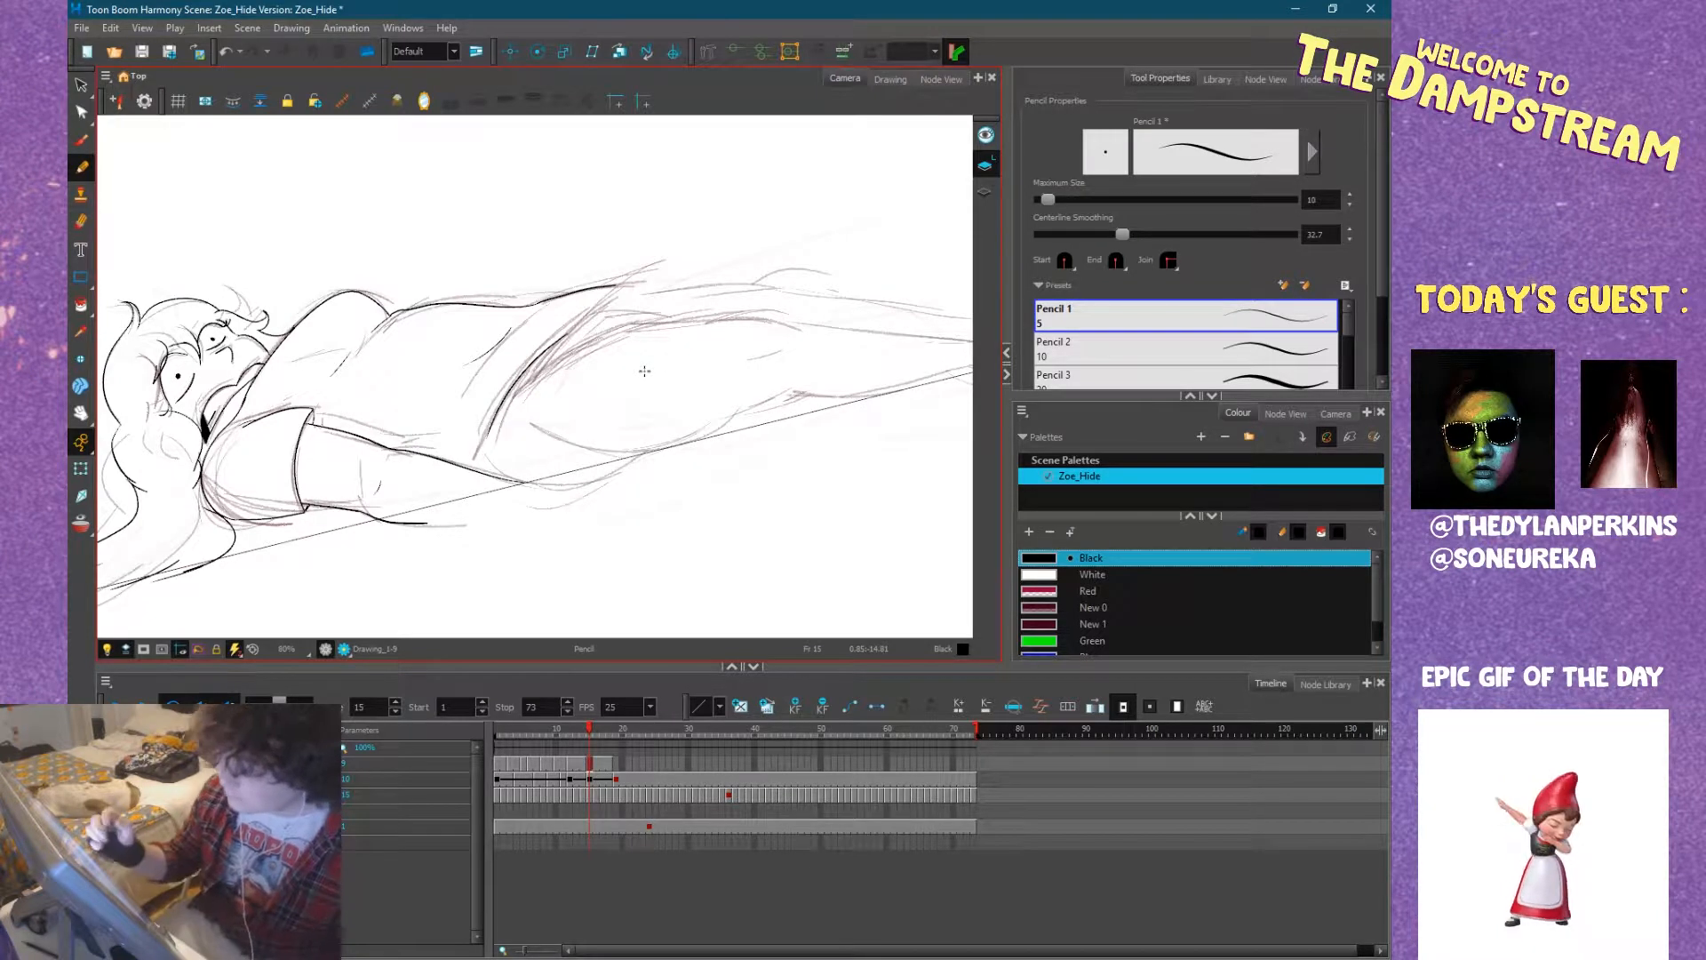
mouse_move(783, 382)
left_mouse_down()
mouse_move(671, 556)
mouse_move(698, 520)
left_mouse_up()
left_click_drag(618, 447, 620, 484)
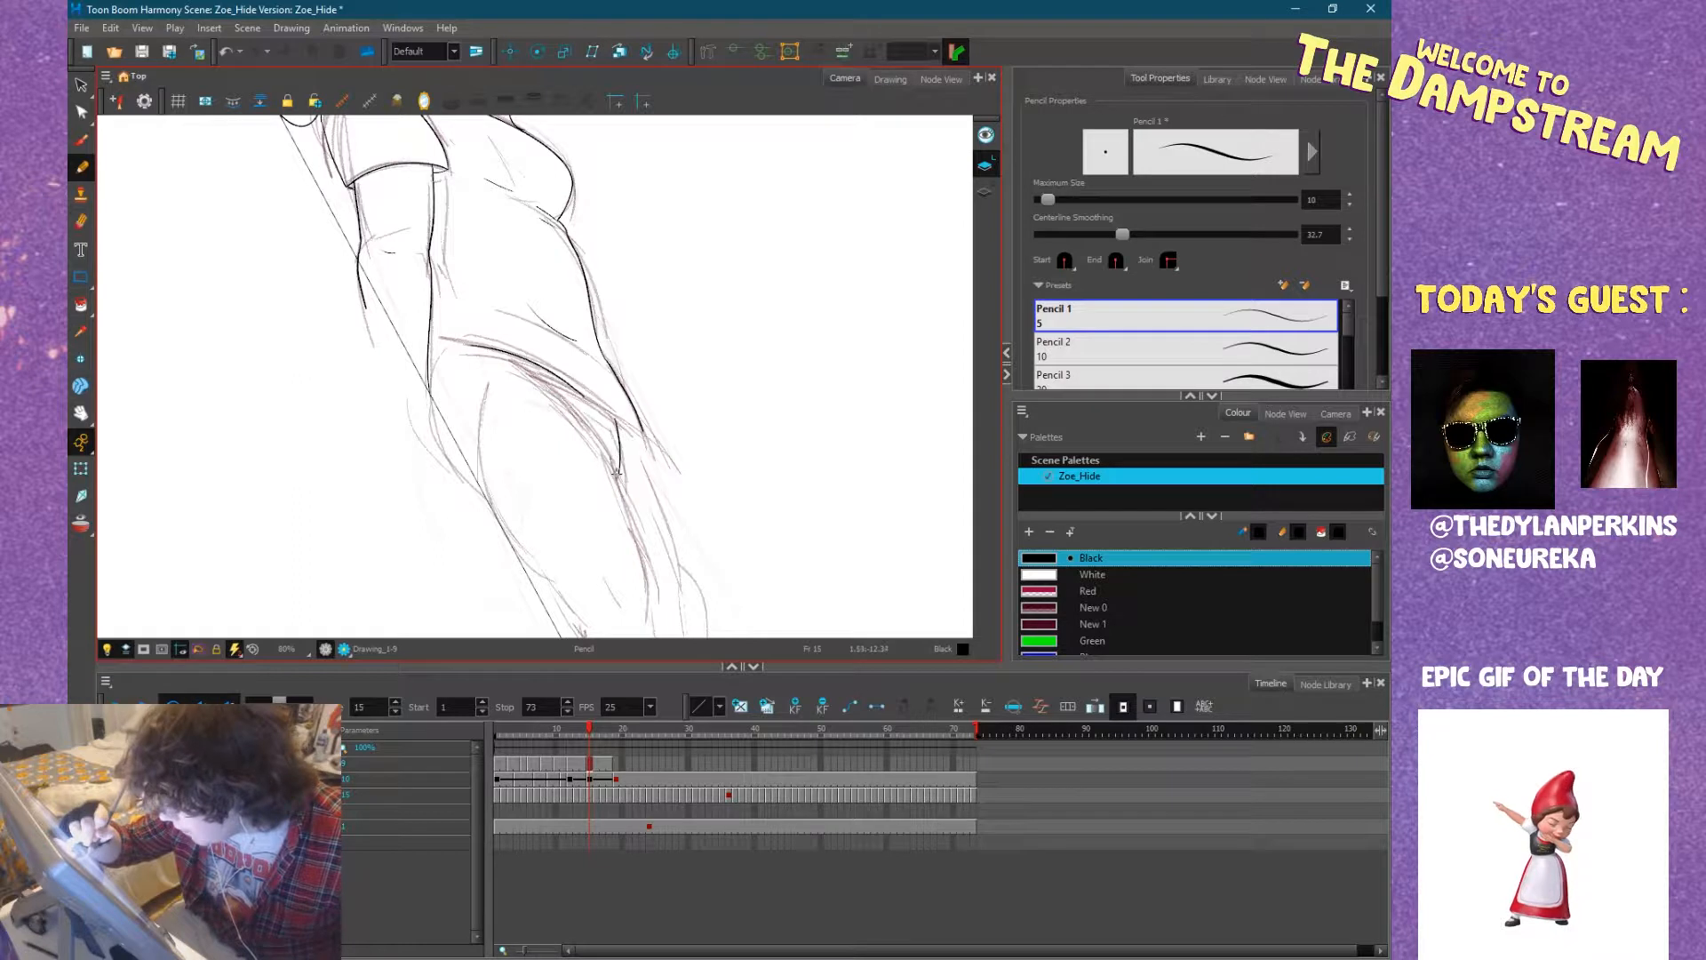
mouse_move(619, 475)
left_mouse_down()
mouse_move(578, 392)
mouse_move(593, 409)
left_mouse_up()
key("ctrl+z")
left_click_drag(618, 472, 564, 387)
left_click_drag(444, 341, 477, 494)
key("ctrl+z")
left_click_drag(440, 364, 476, 494)
Ink the near thigh's upper contour down to the knee, redrawing the stroke that joins it to the hem.
key("space")
mouse_move(604, 598)
left_mouse_down()
mouse_move(563, 454)
mouse_move(605, 491)
mouse_move(590, 412)
mouse_move(601, 467)
left_mouse_up()
left_click_drag(595, 394, 569, 322)
key("ctrl+z")
left_click_drag(596, 393, 574, 316)
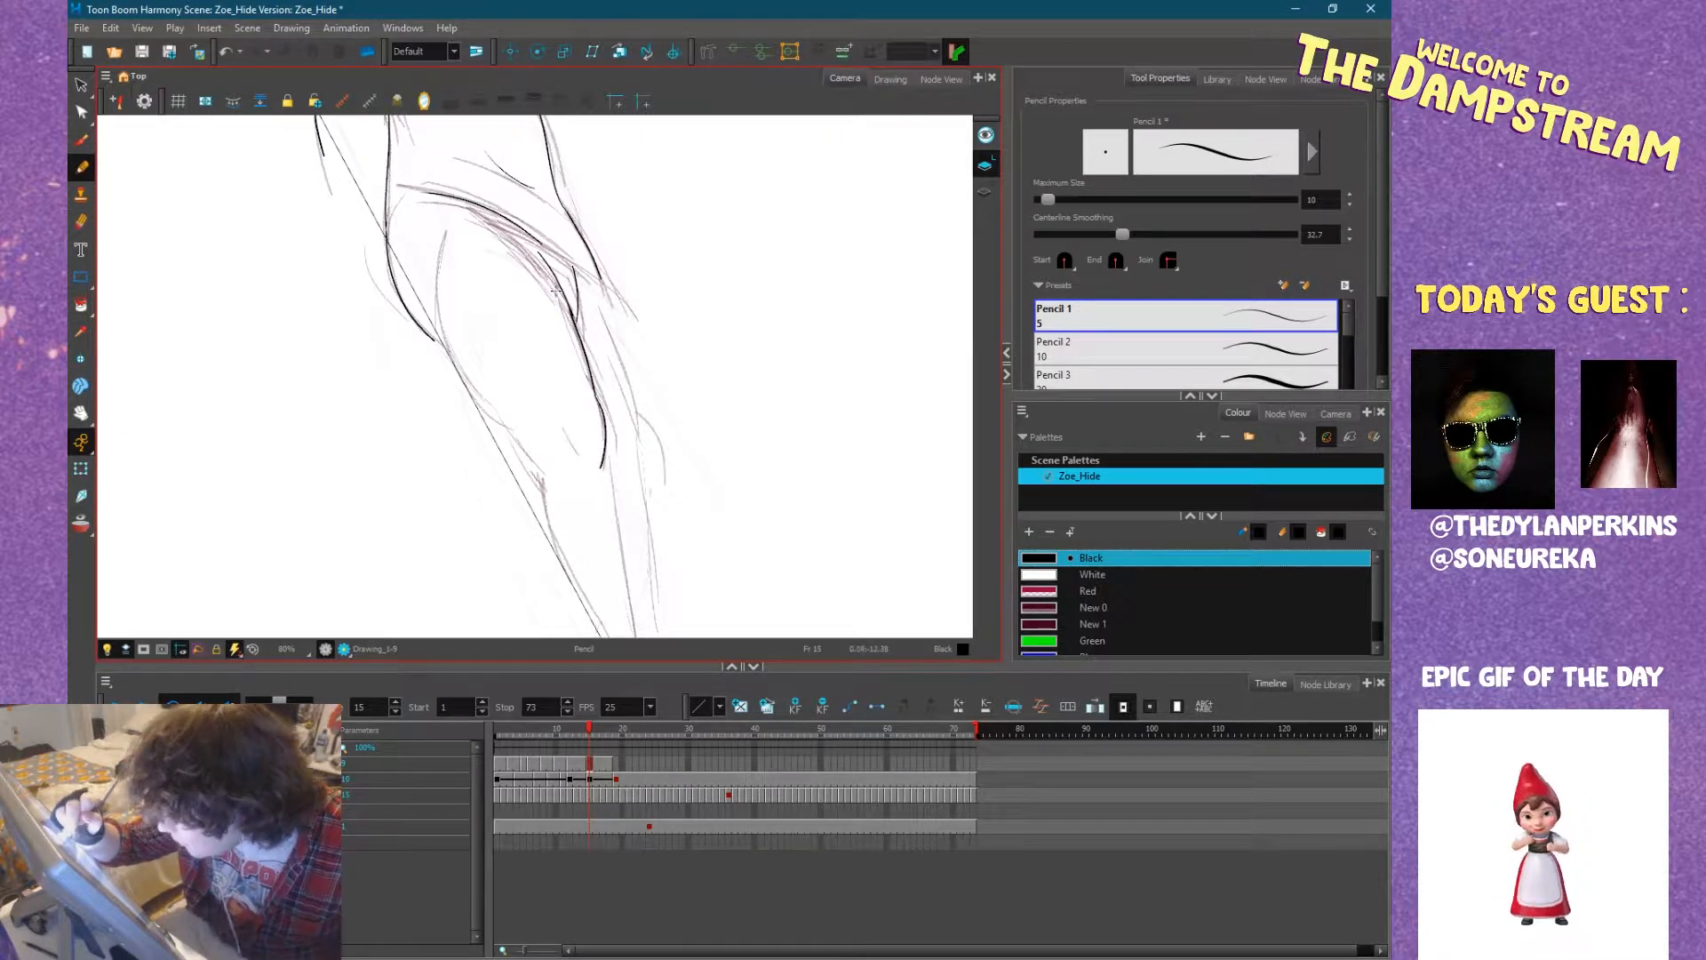
Ink the near shin below the knee and the far leg's knee and thigh contour.
mouse_move(590, 431)
left_mouse_down()
mouse_move(566, 347)
mouse_move(570, 364)
left_mouse_up()
left_click_drag(568, 366, 581, 499)
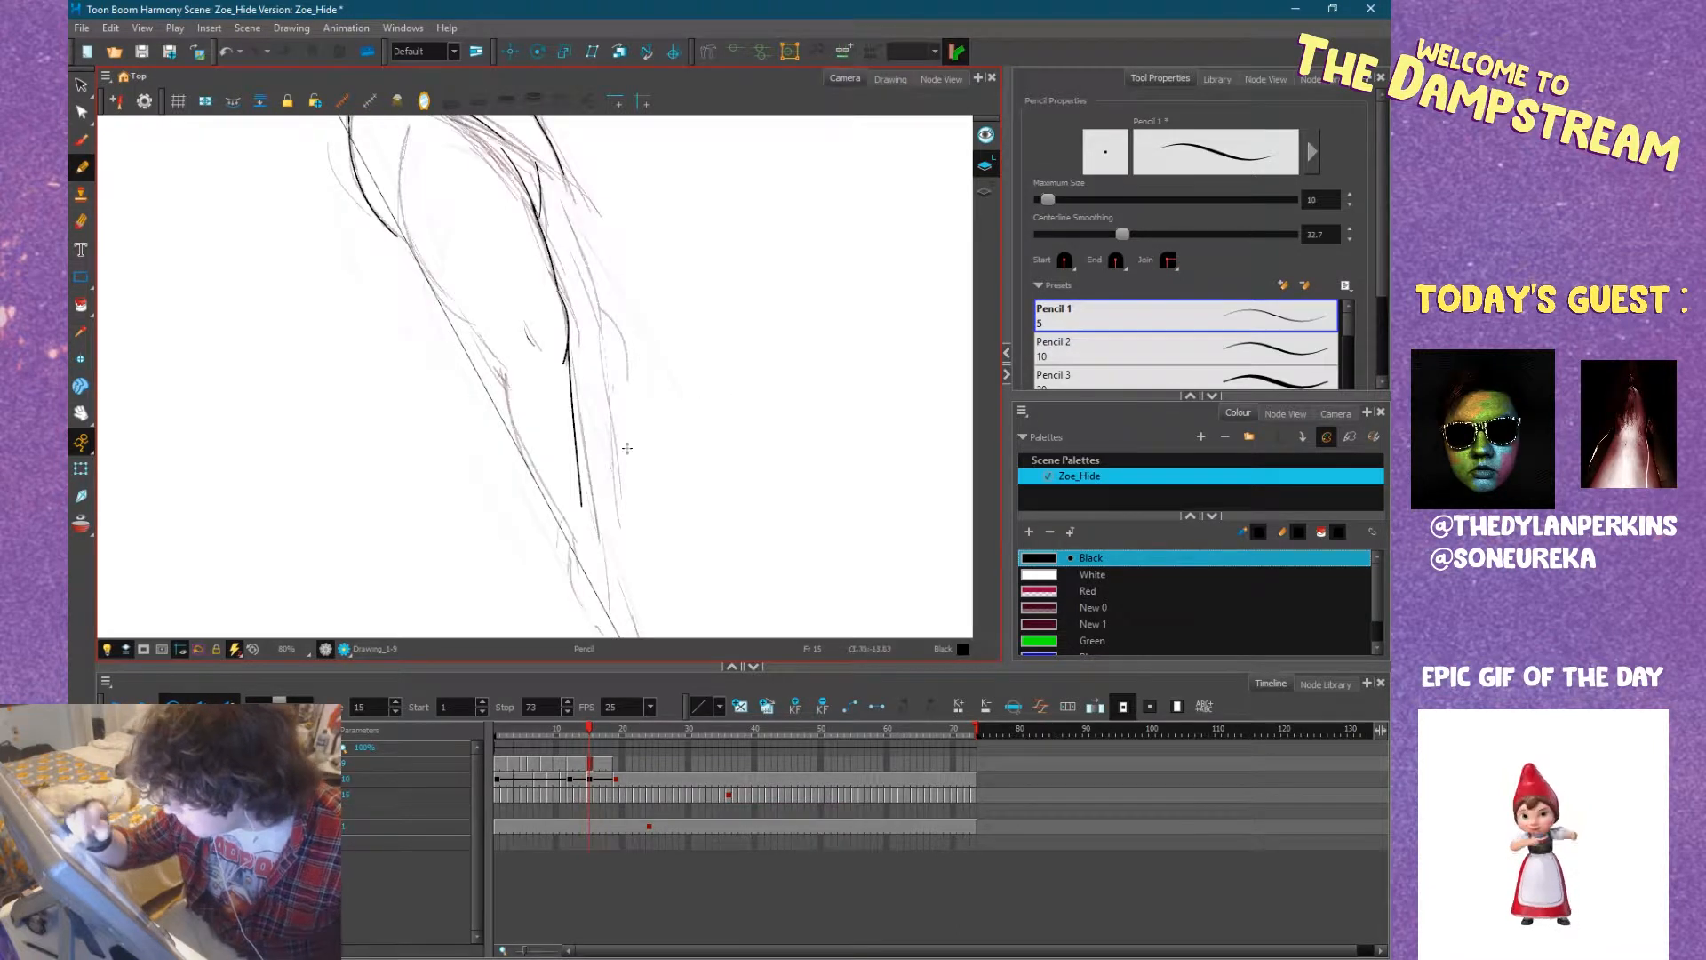
left_click_drag(597, 308, 606, 352)
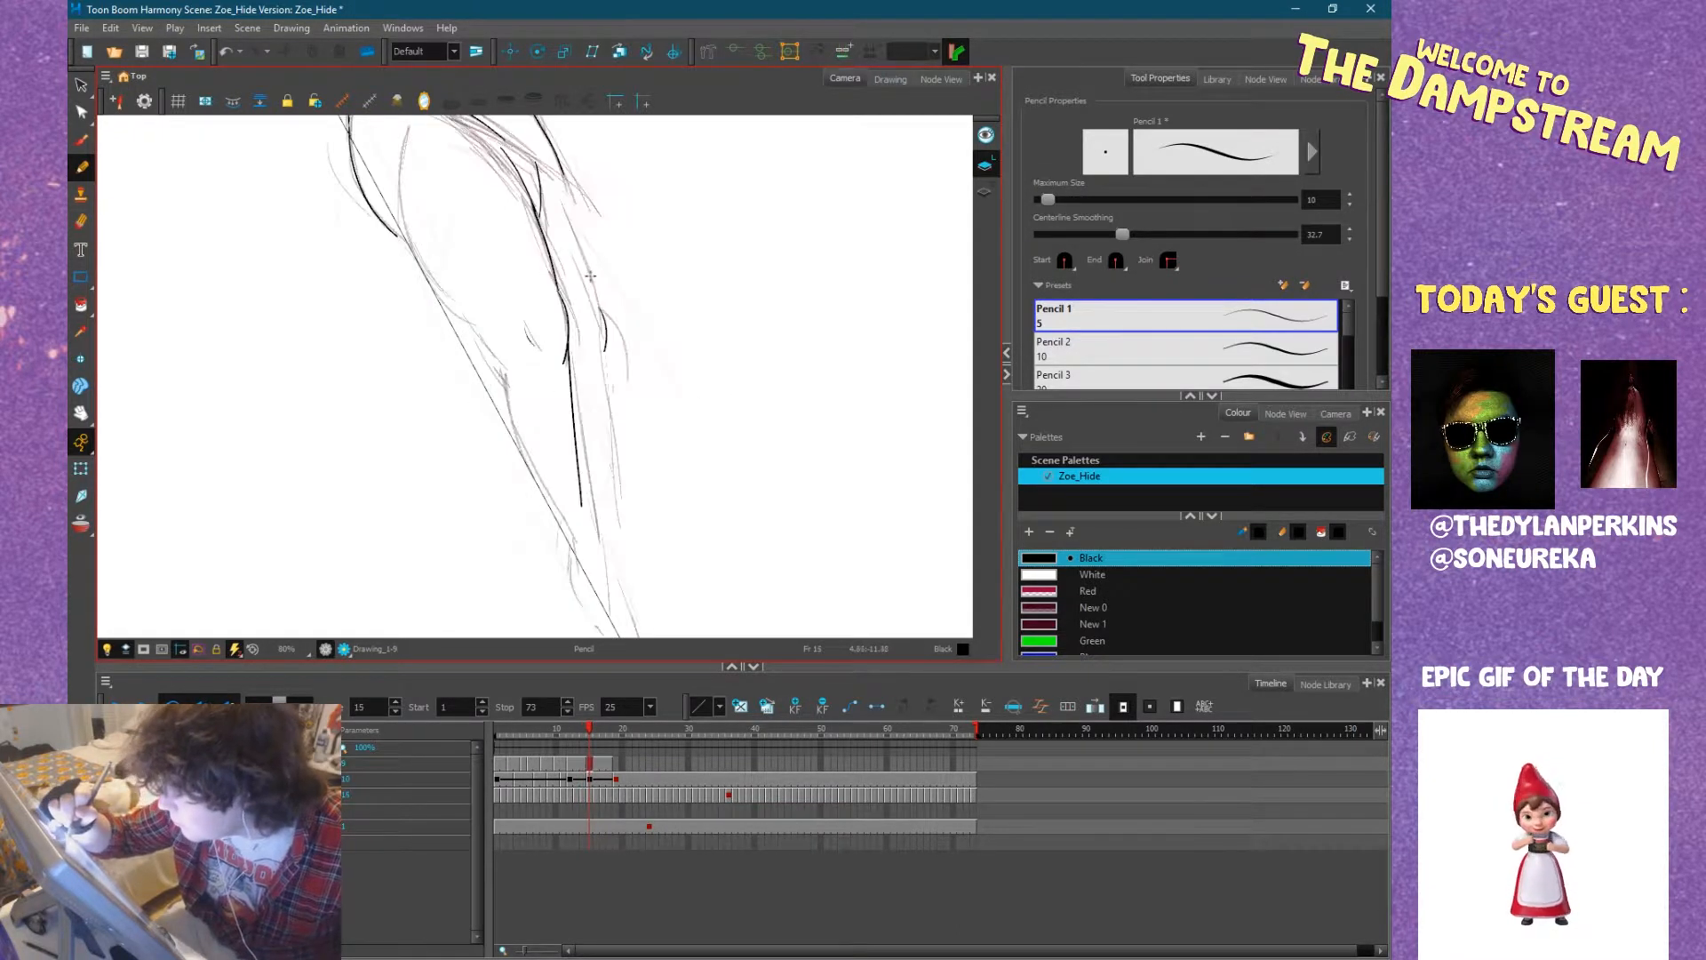
left_click_drag(592, 289, 573, 210)
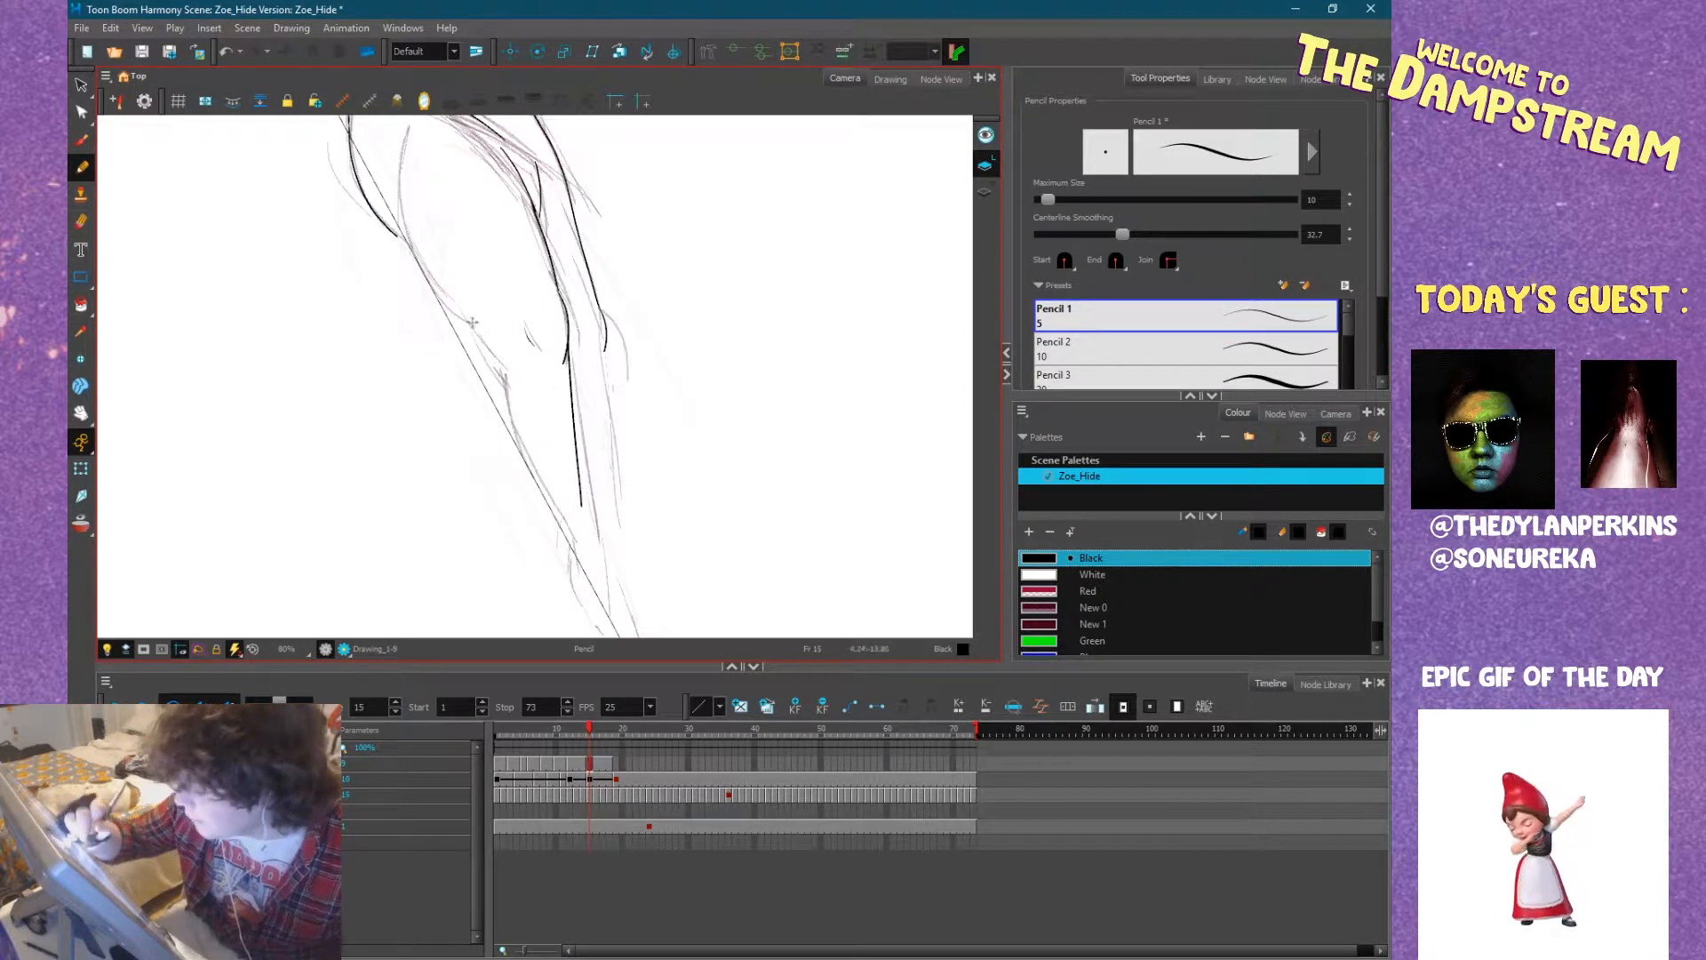
Compare with frame 14 and ink the underside of the near thigh and the calf's curve behind the knee.
key("comma")
key("period")
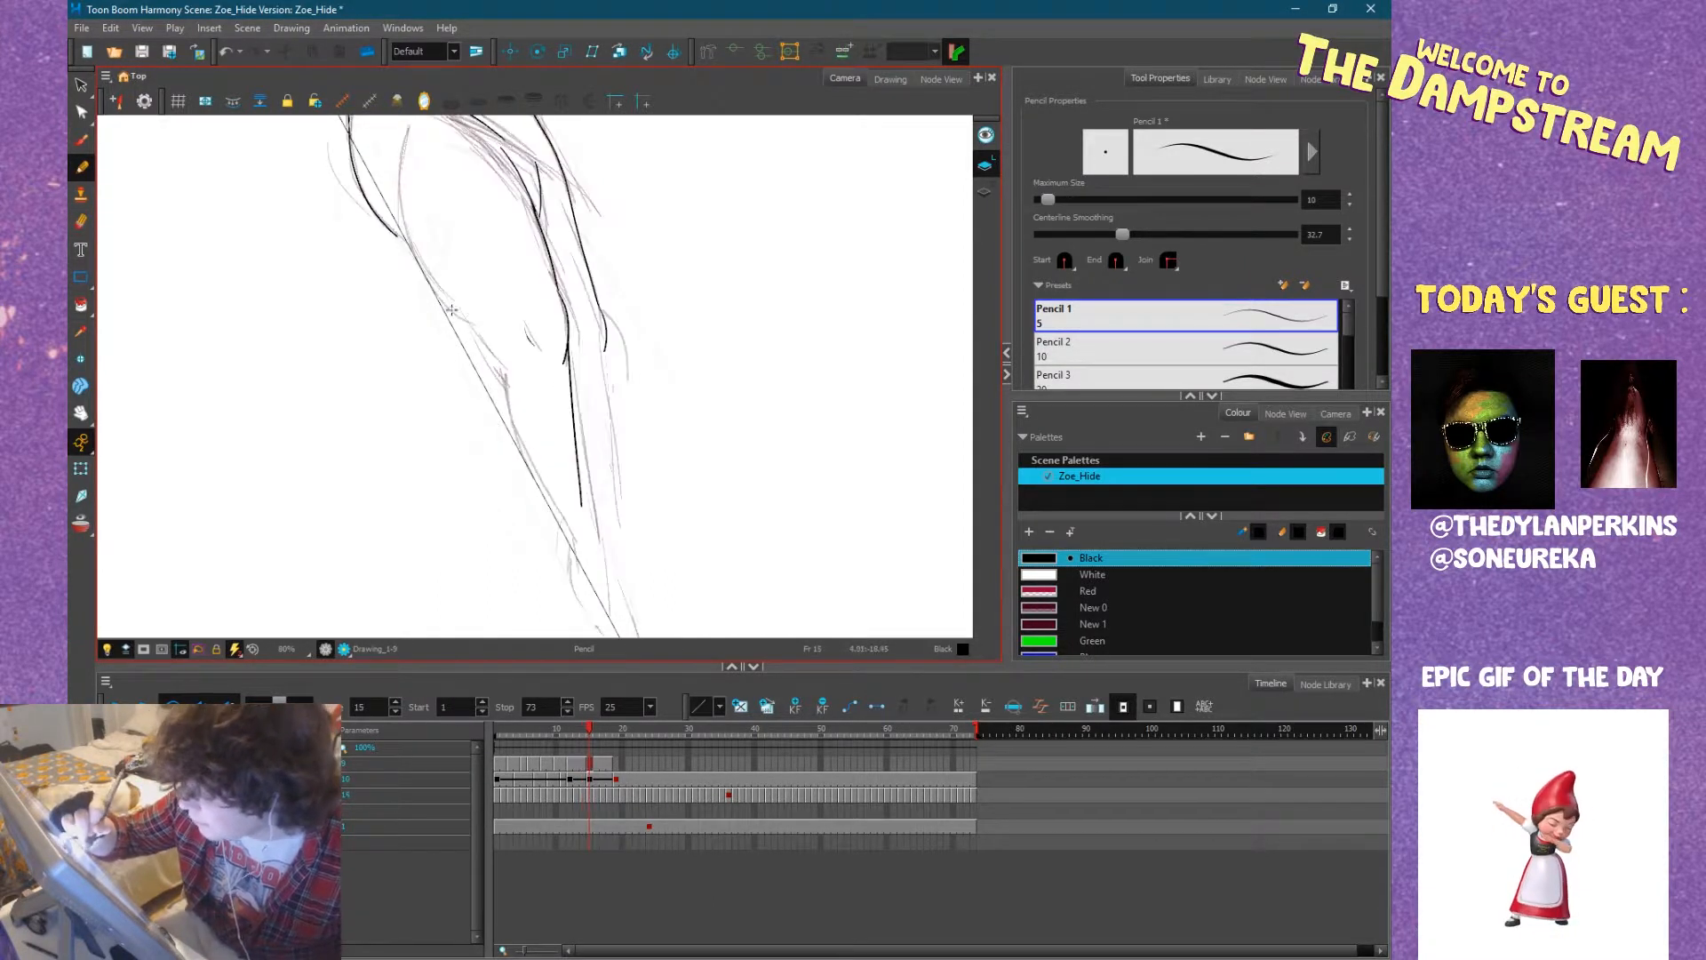
left_click_drag(504, 371, 531, 508)
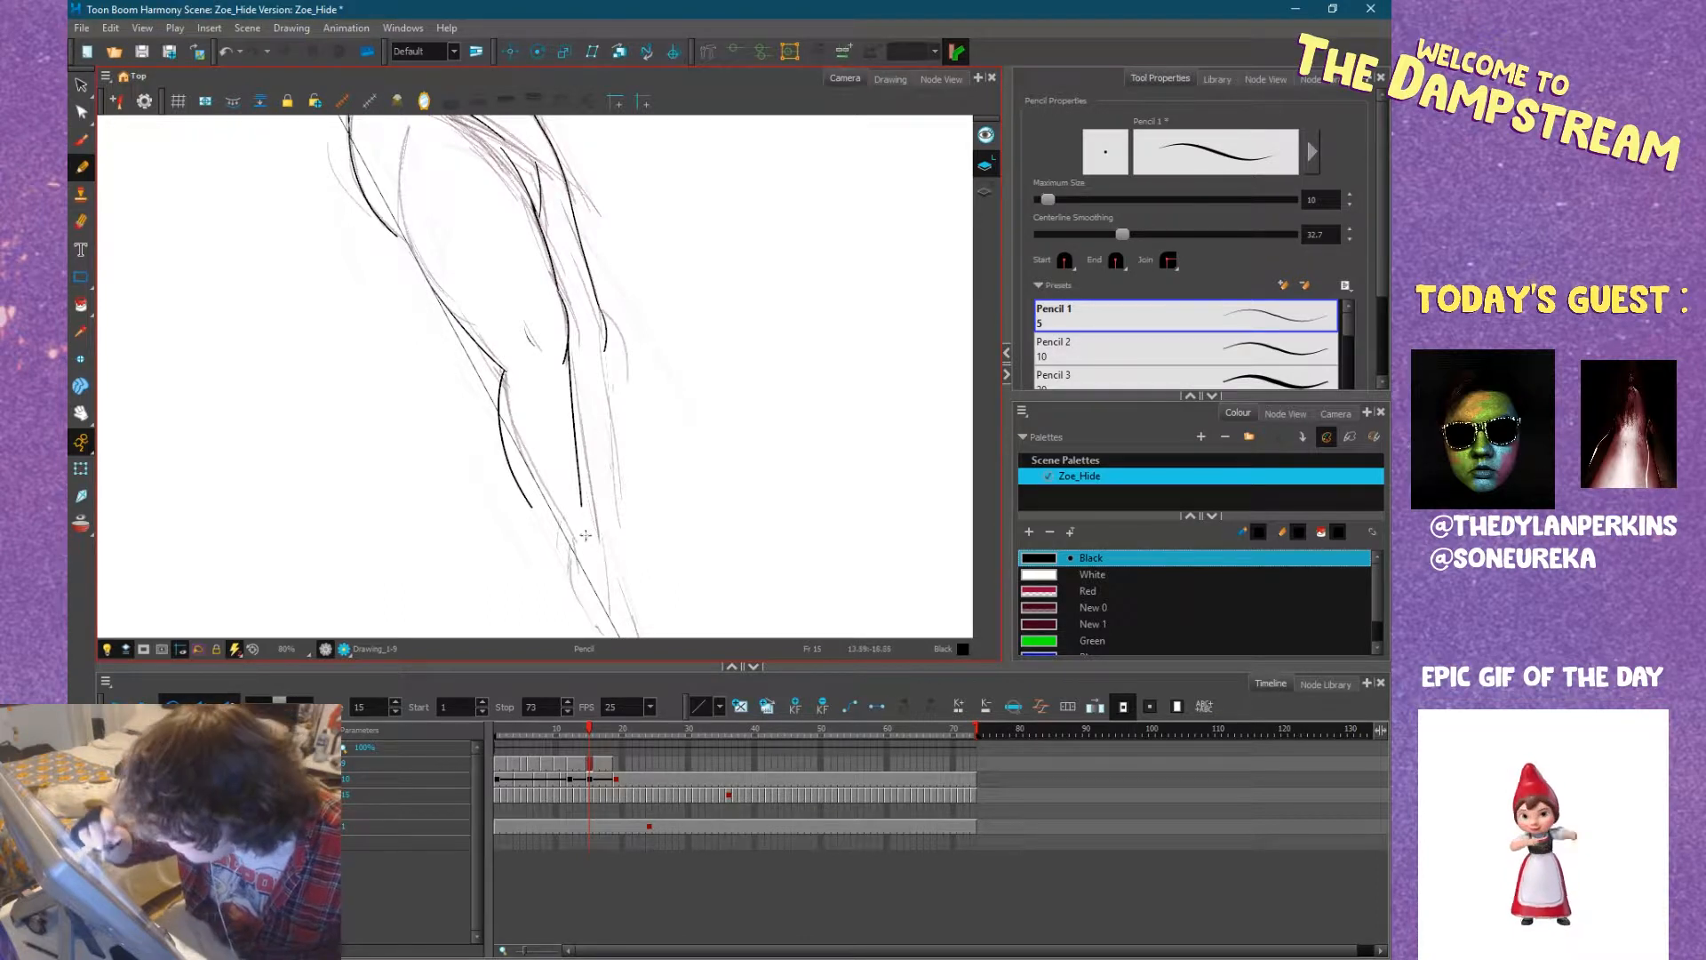
Turn on the camera mask to hide the area outside the camera frame.
left_click(161, 652)
left_click_drag(622, 500, 662, 354)
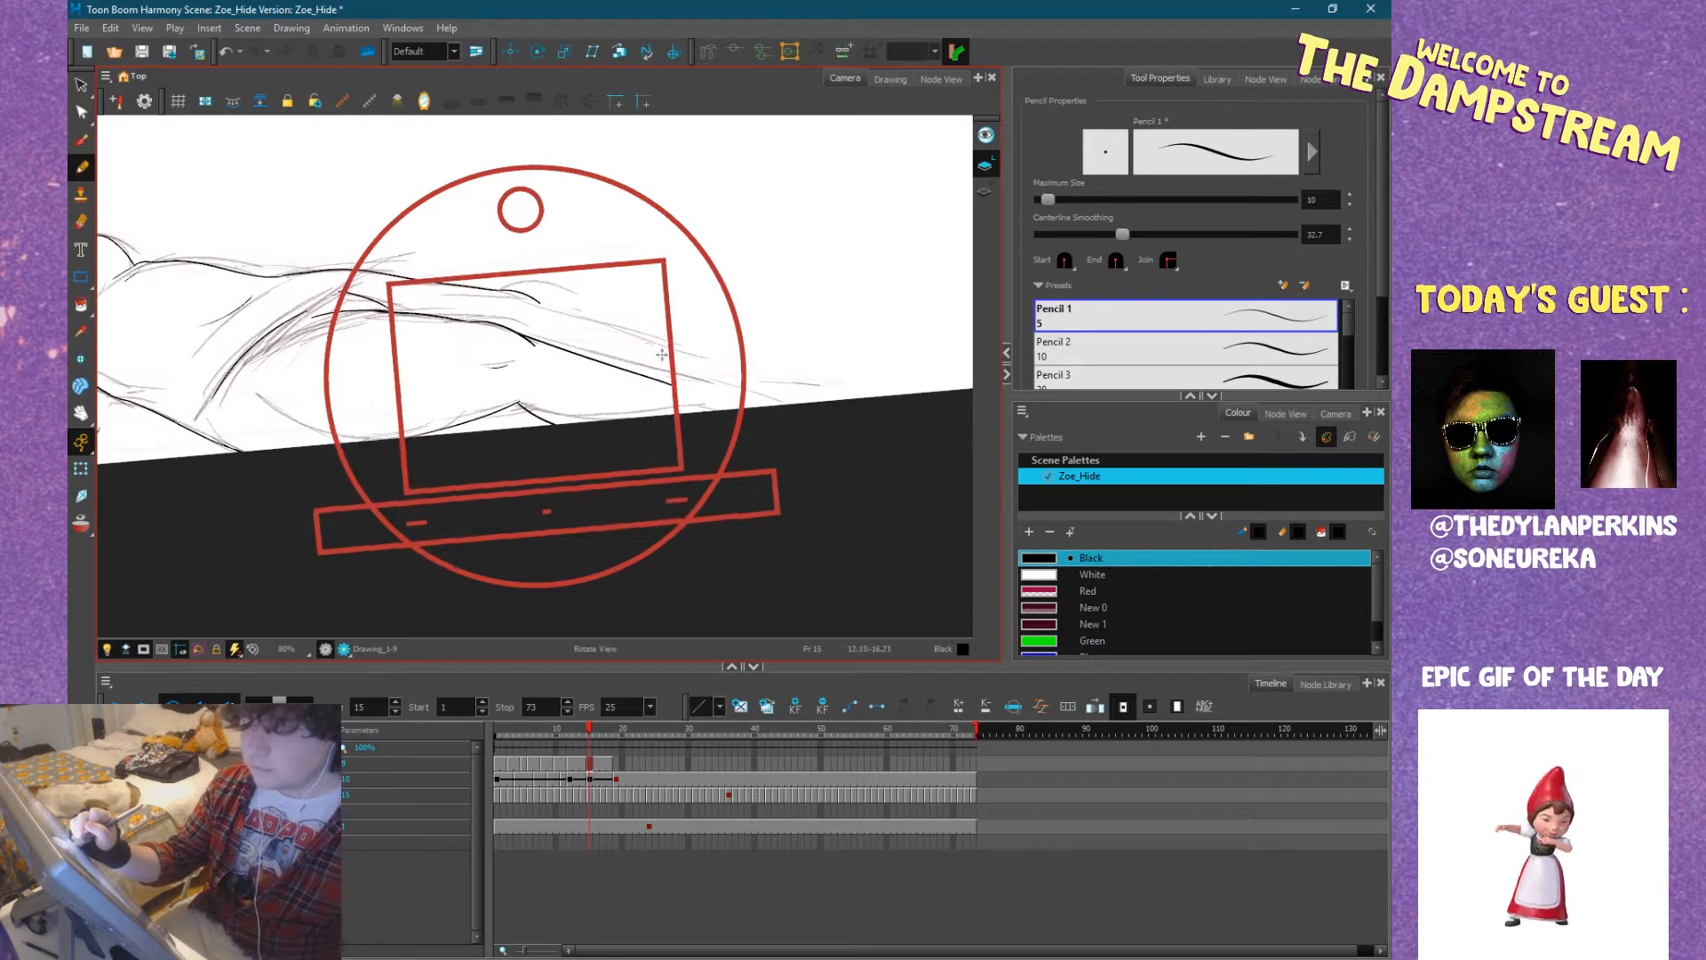
key("space")
left_click_drag(438, 226, 678, 403)
Complete the shirt hem from the waist contour over the hip down to the near arm, checking it against frame 14.
left_click_drag(517, 425, 755, 331)
mouse_move(592, 397)
left_mouse_down()
mouse_move(685, 365)
mouse_move(701, 388)
mouse_move(589, 408)
left_mouse_up()
left_click_drag(736, 419, 649, 429)
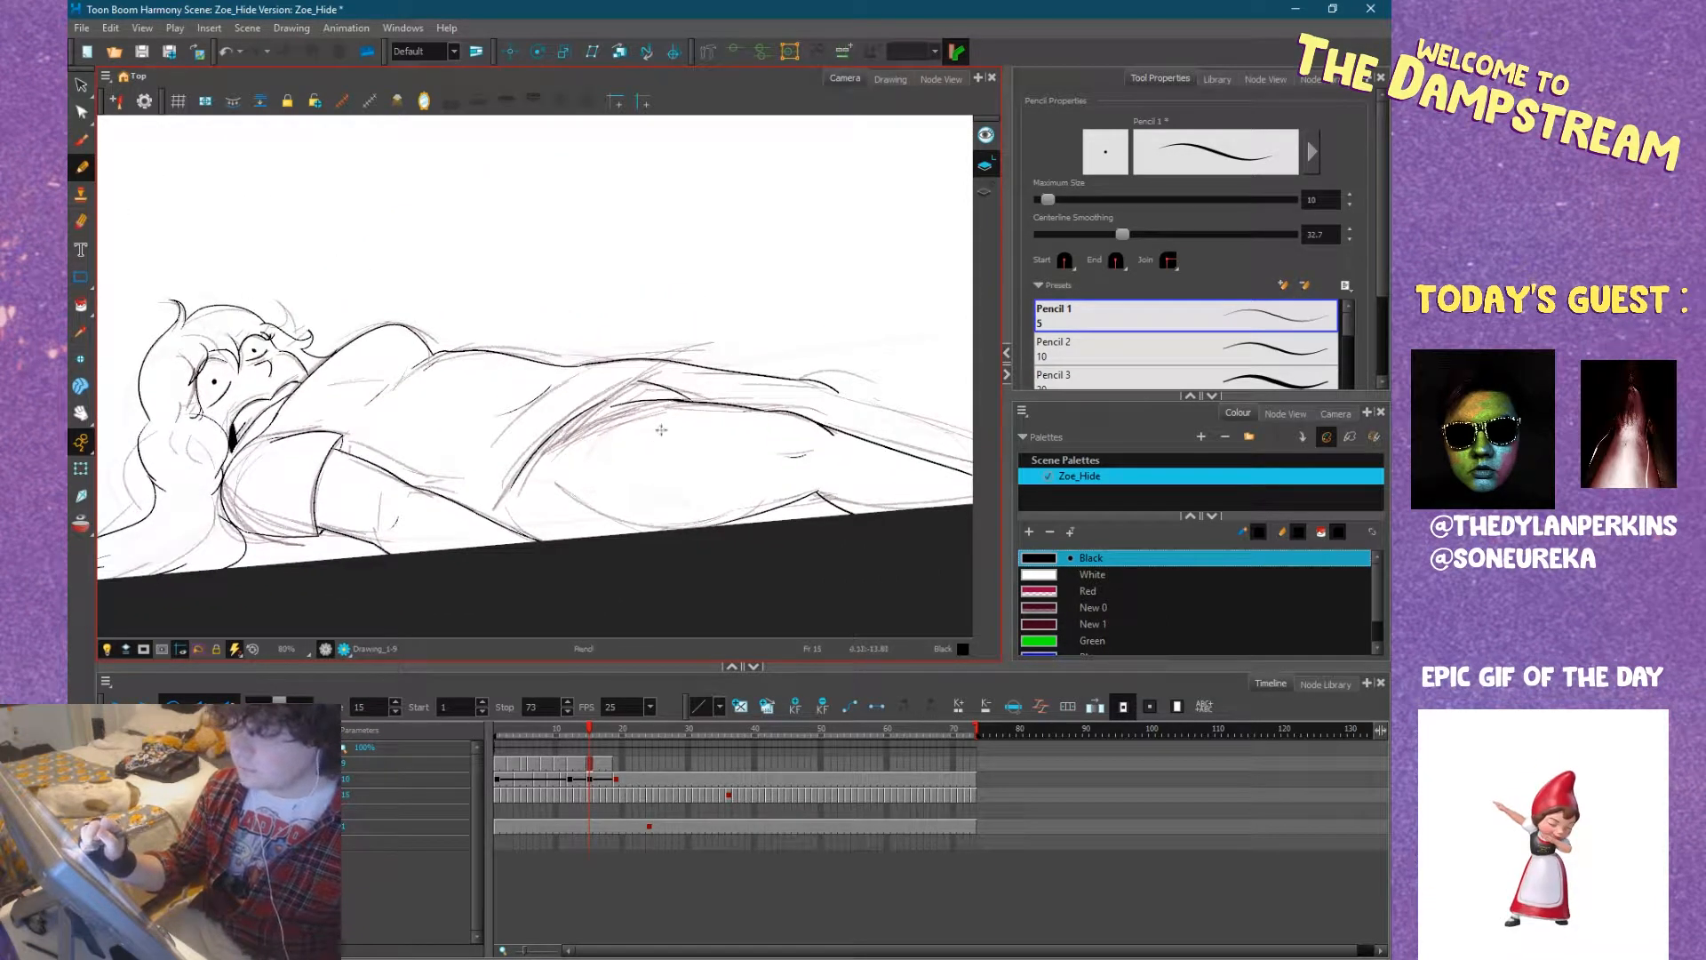
left_click_drag(773, 403, 666, 414)
mouse_move(835, 409)
left_mouse_down()
mouse_move(754, 415)
mouse_move(792, 391)
left_mouse_up()
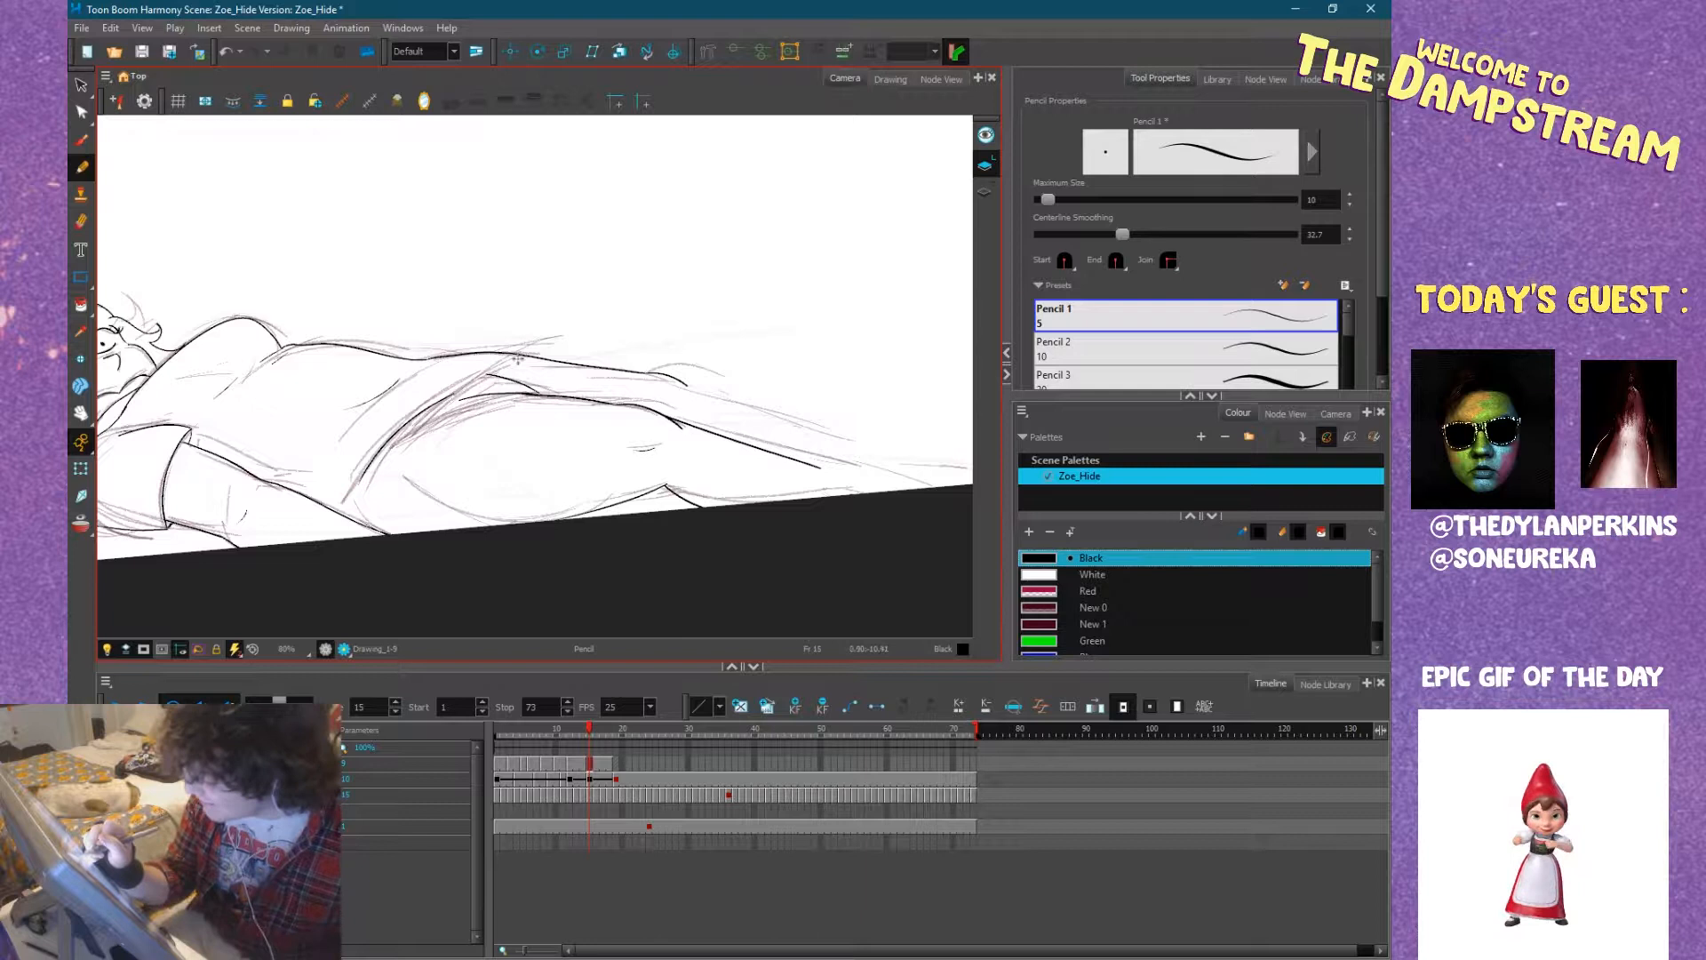
left_click_drag(530, 353, 409, 411)
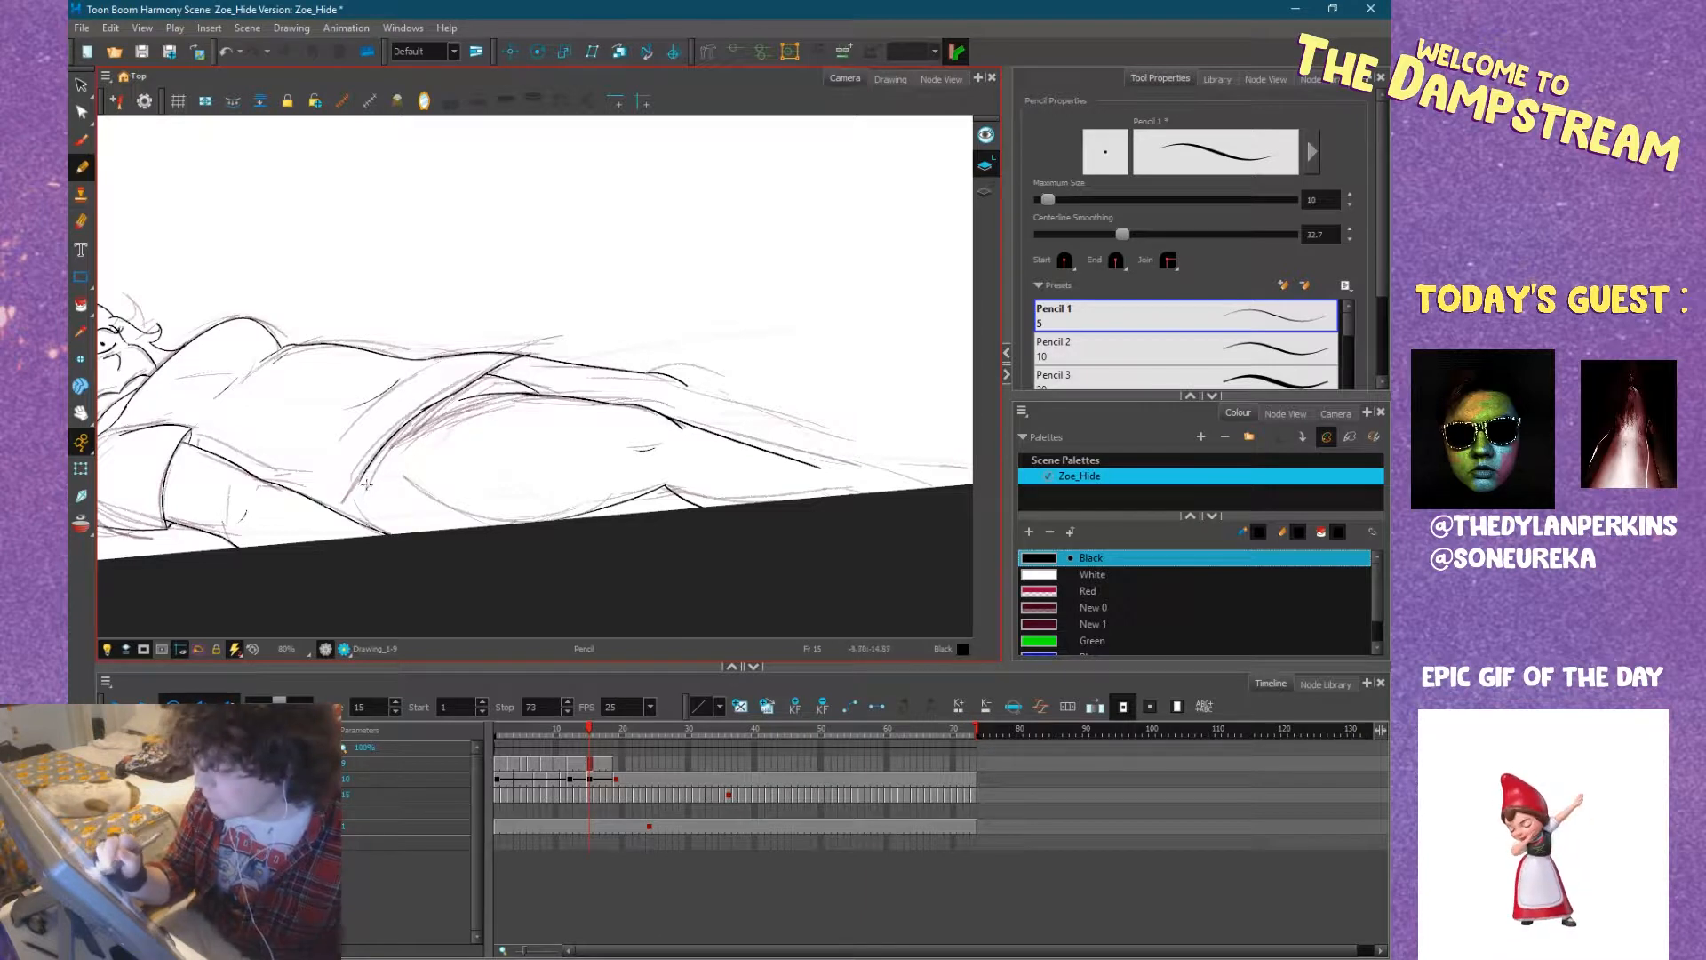
left_click_drag(351, 517, 395, 421)
key("comma")
key("period")
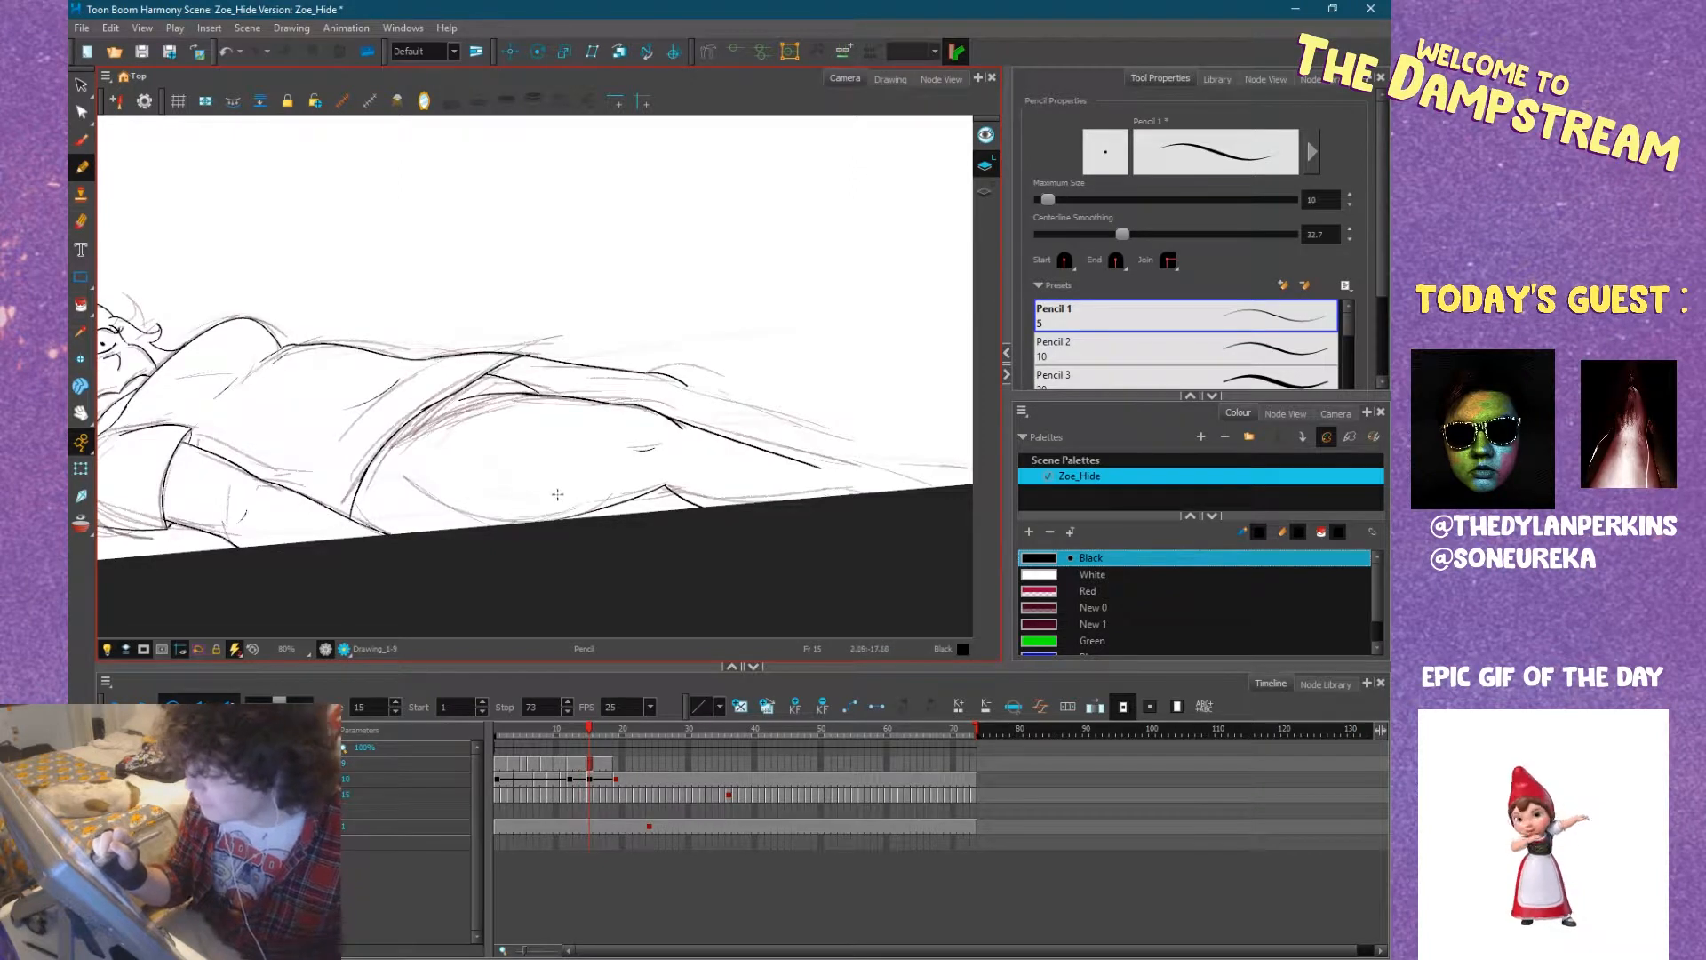
Ink the near thigh's contour where it meets the hem and extend both shin lines towards the ankles.
left_click_drag(487, 393, 380, 451)
key("space")
mouse_move(702, 437)
left_mouse_down()
mouse_move(619, 443)
mouse_move(646, 475)
mouse_move(512, 529)
left_mouse_up()
mouse_move(711, 454)
left_mouse_down()
mouse_move(610, 627)
mouse_move(589, 633)
left_mouse_up()
mouse_move(462, 353)
left_mouse_down()
mouse_move(499, 510)
mouse_move(472, 495)
mouse_move(507, 593)
left_mouse_up()
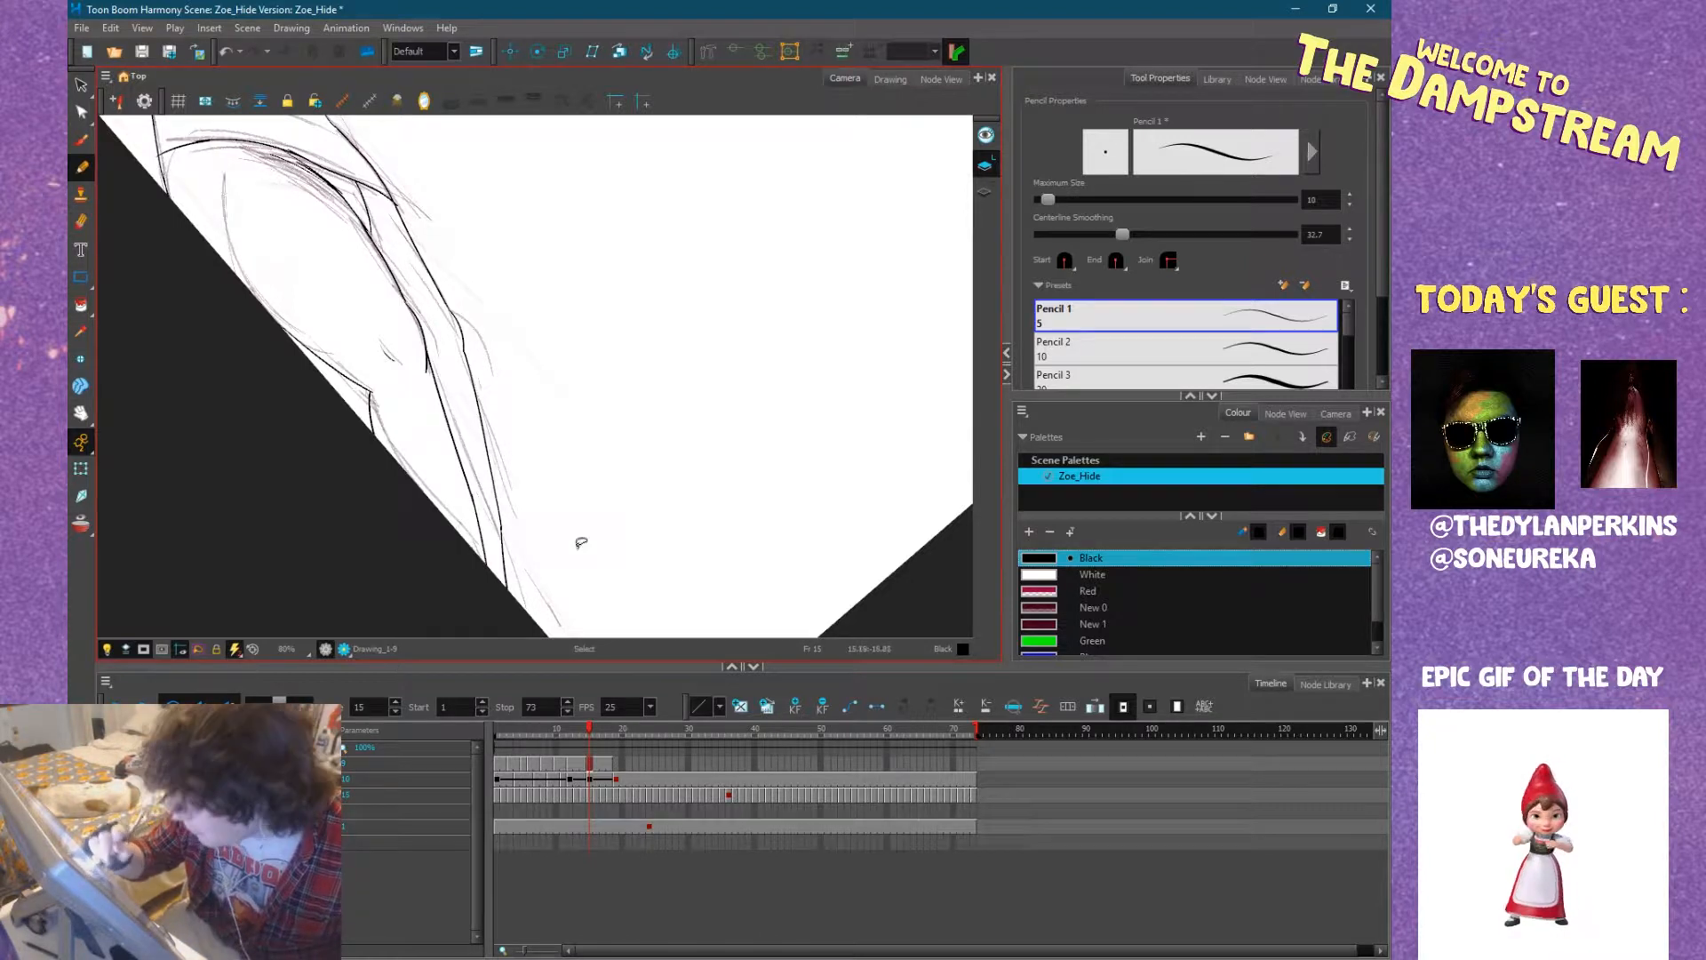
mouse_move(613, 409)
left_mouse_down()
mouse_move(648, 270)
mouse_move(656, 306)
mouse_move(828, 377)
mouse_move(812, 384)
left_mouse_up()
mouse_move(494, 462)
left_mouse_down()
mouse_move(720, 446)
mouse_move(696, 458)
left_mouse_up()
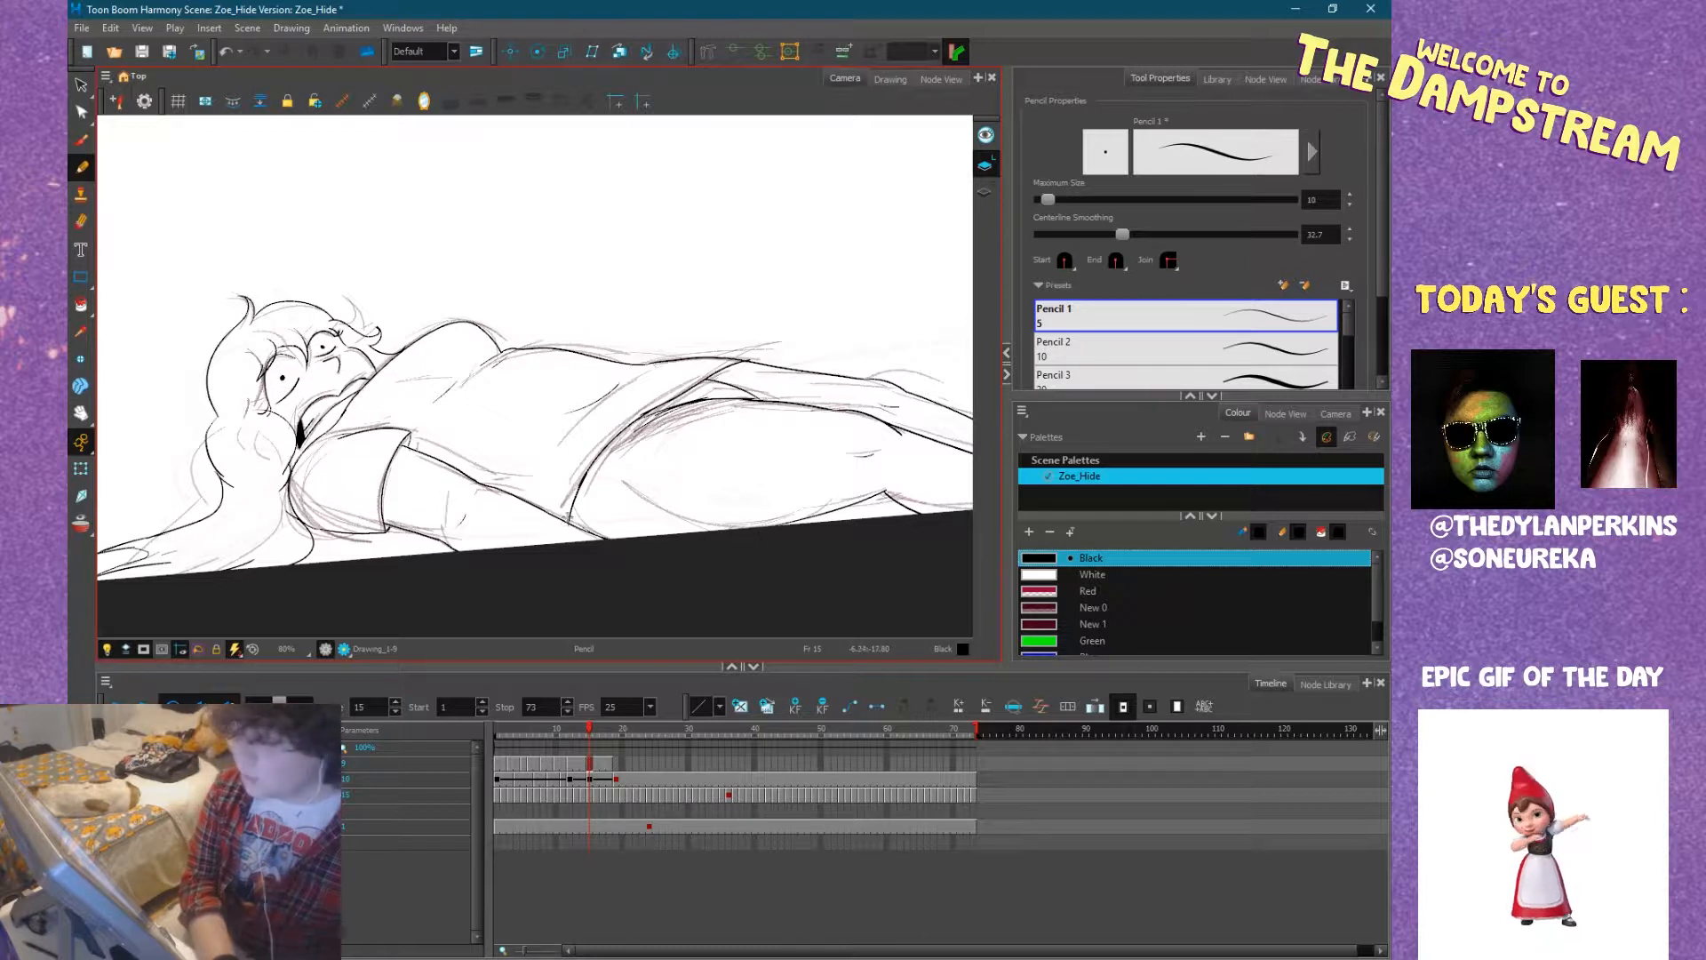
scroll(562, 515, "down", 2)
mouse_move(615, 464)
left_mouse_down()
mouse_move(508, 475)
mouse_move(500, 505)
left_mouse_up()
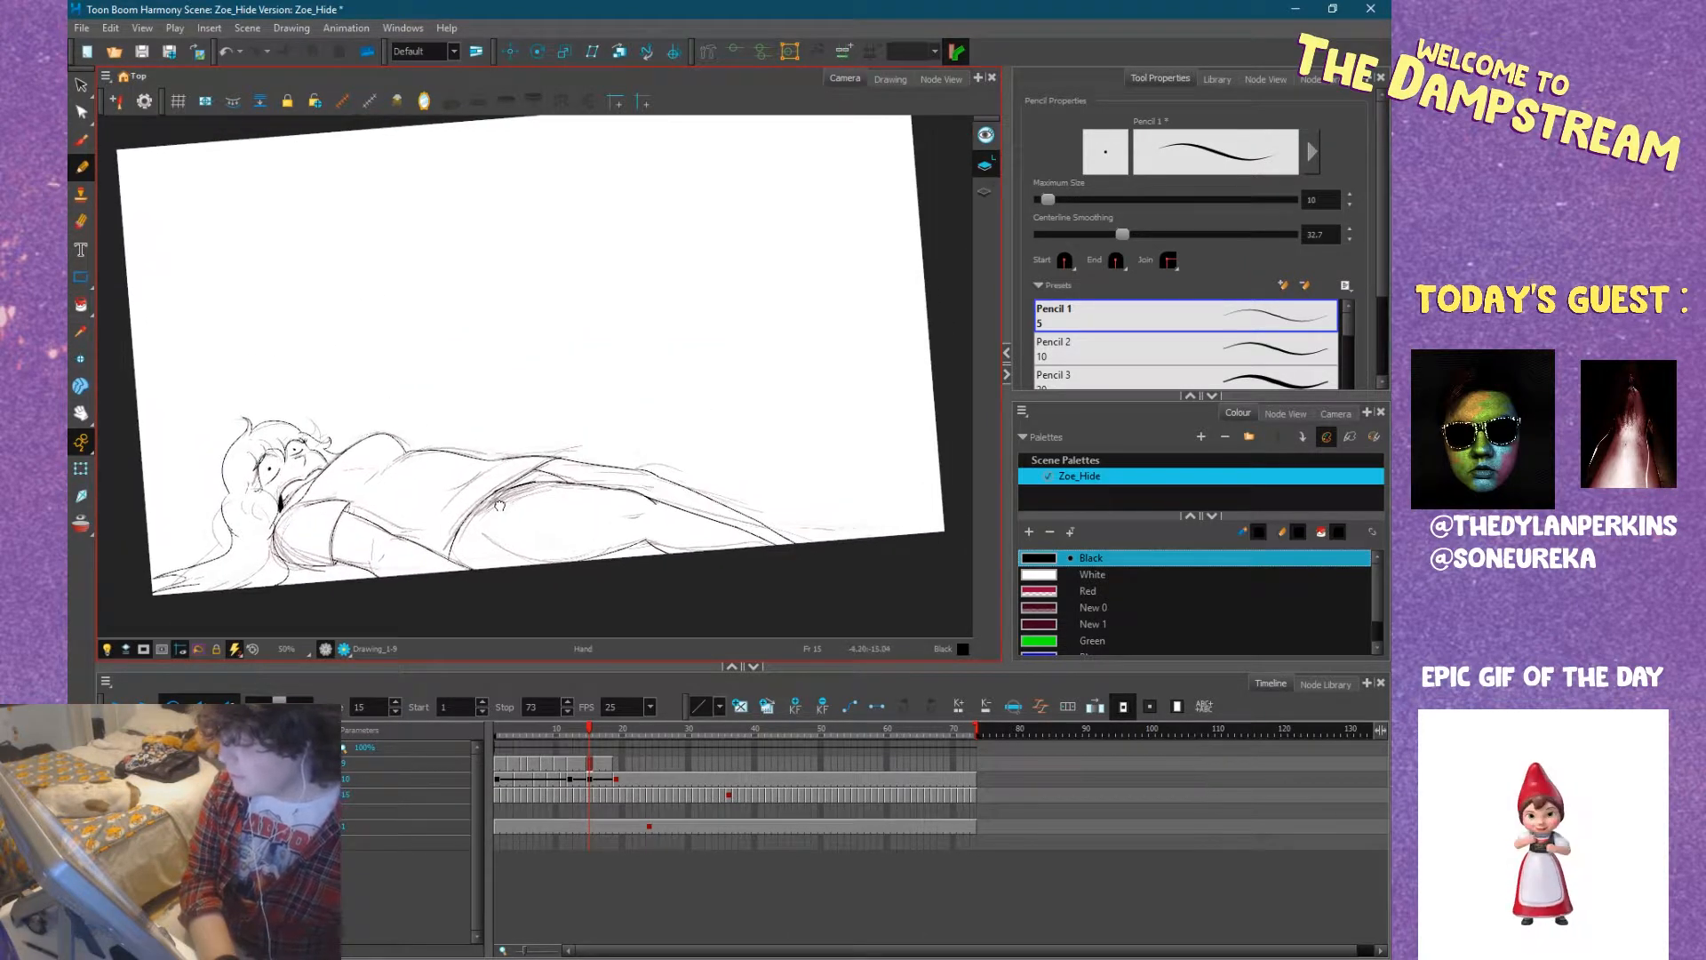
Copy all of frame 18's line art of the lying figure and paste it into the empty frame 19.
left_click_drag(574, 731, 514, 739)
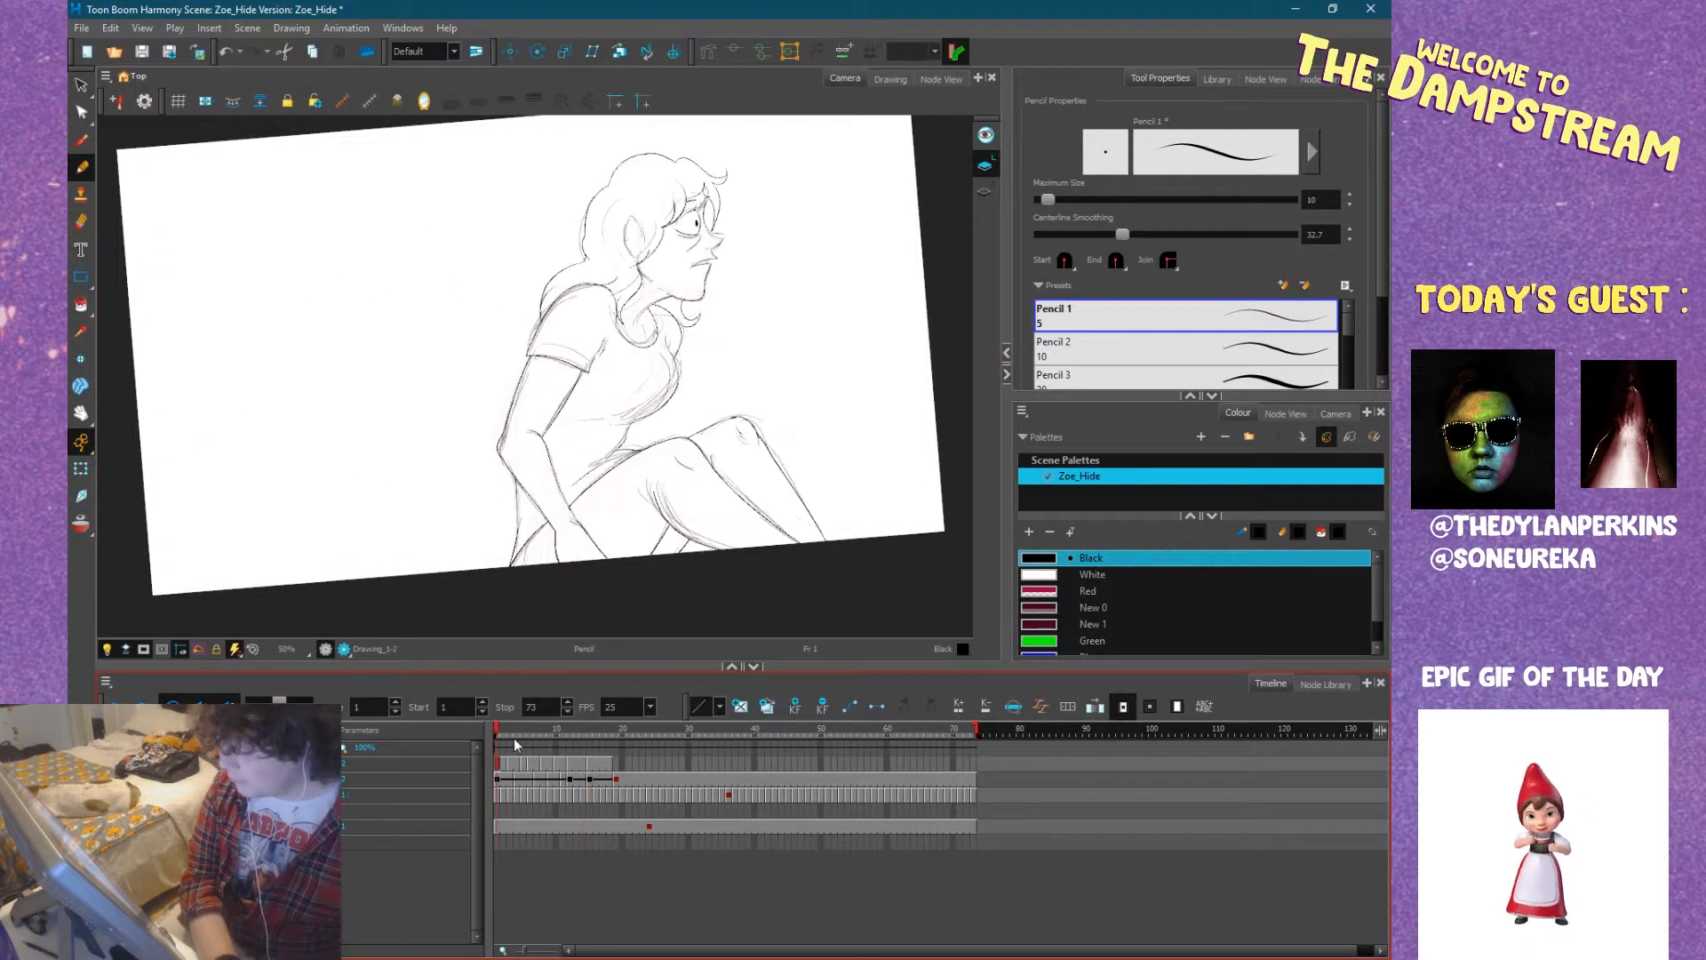
left_click(614, 764)
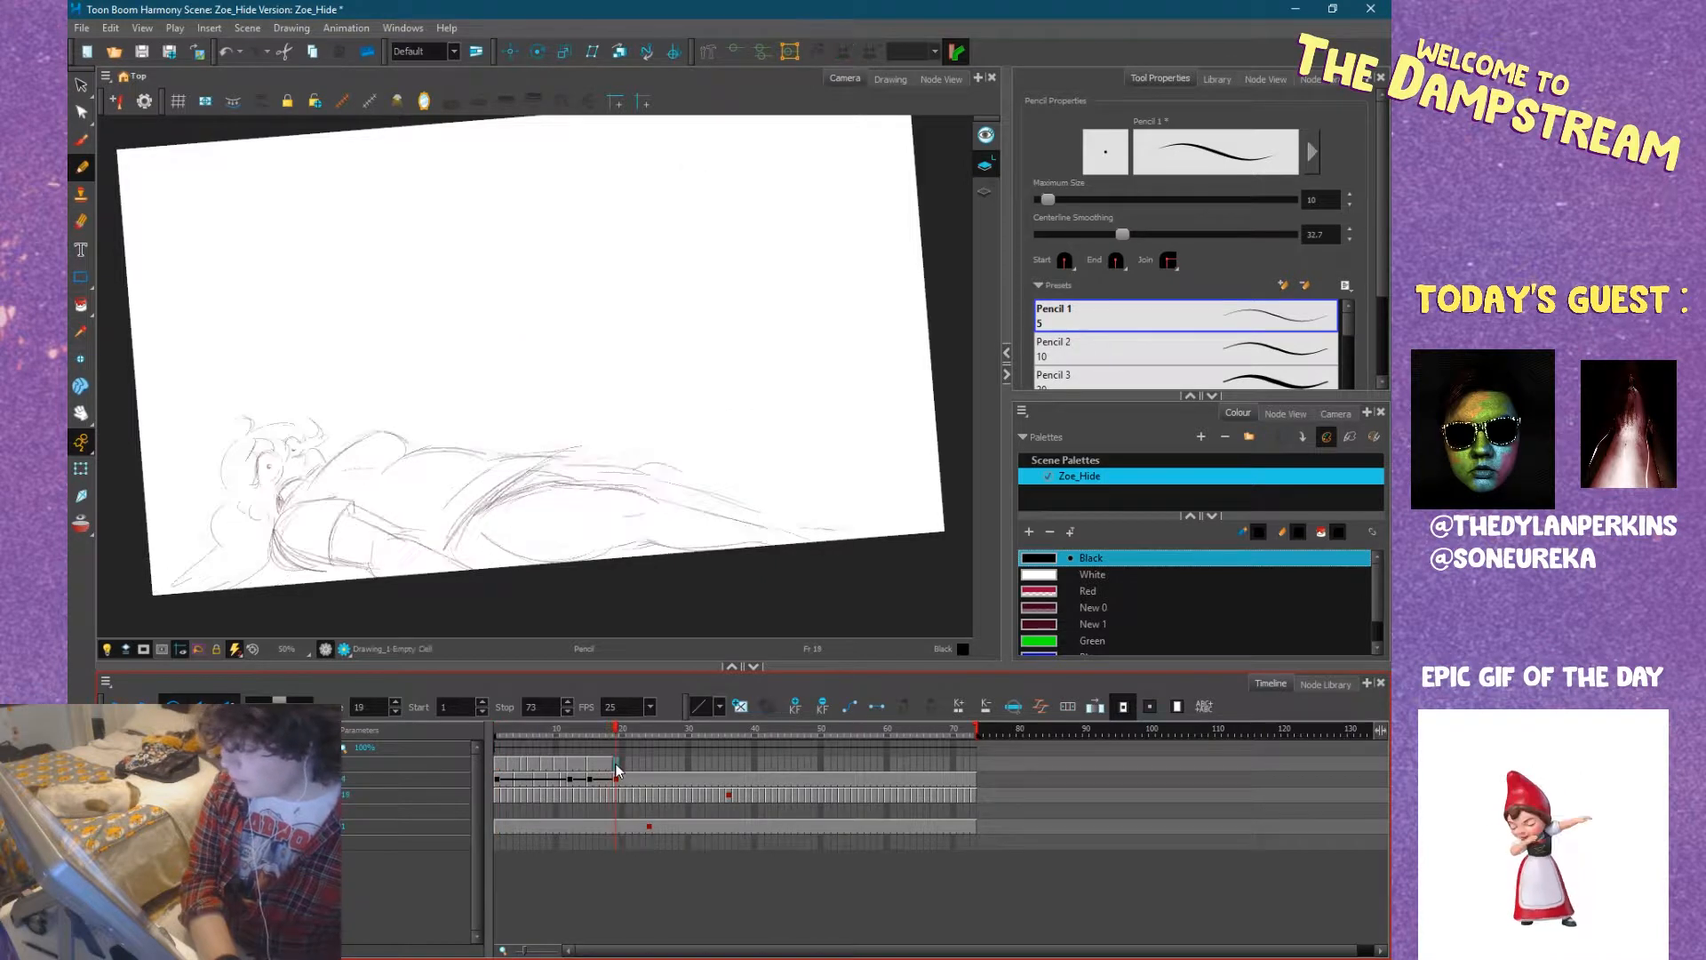
key("comma")
key("period")
key("comma")
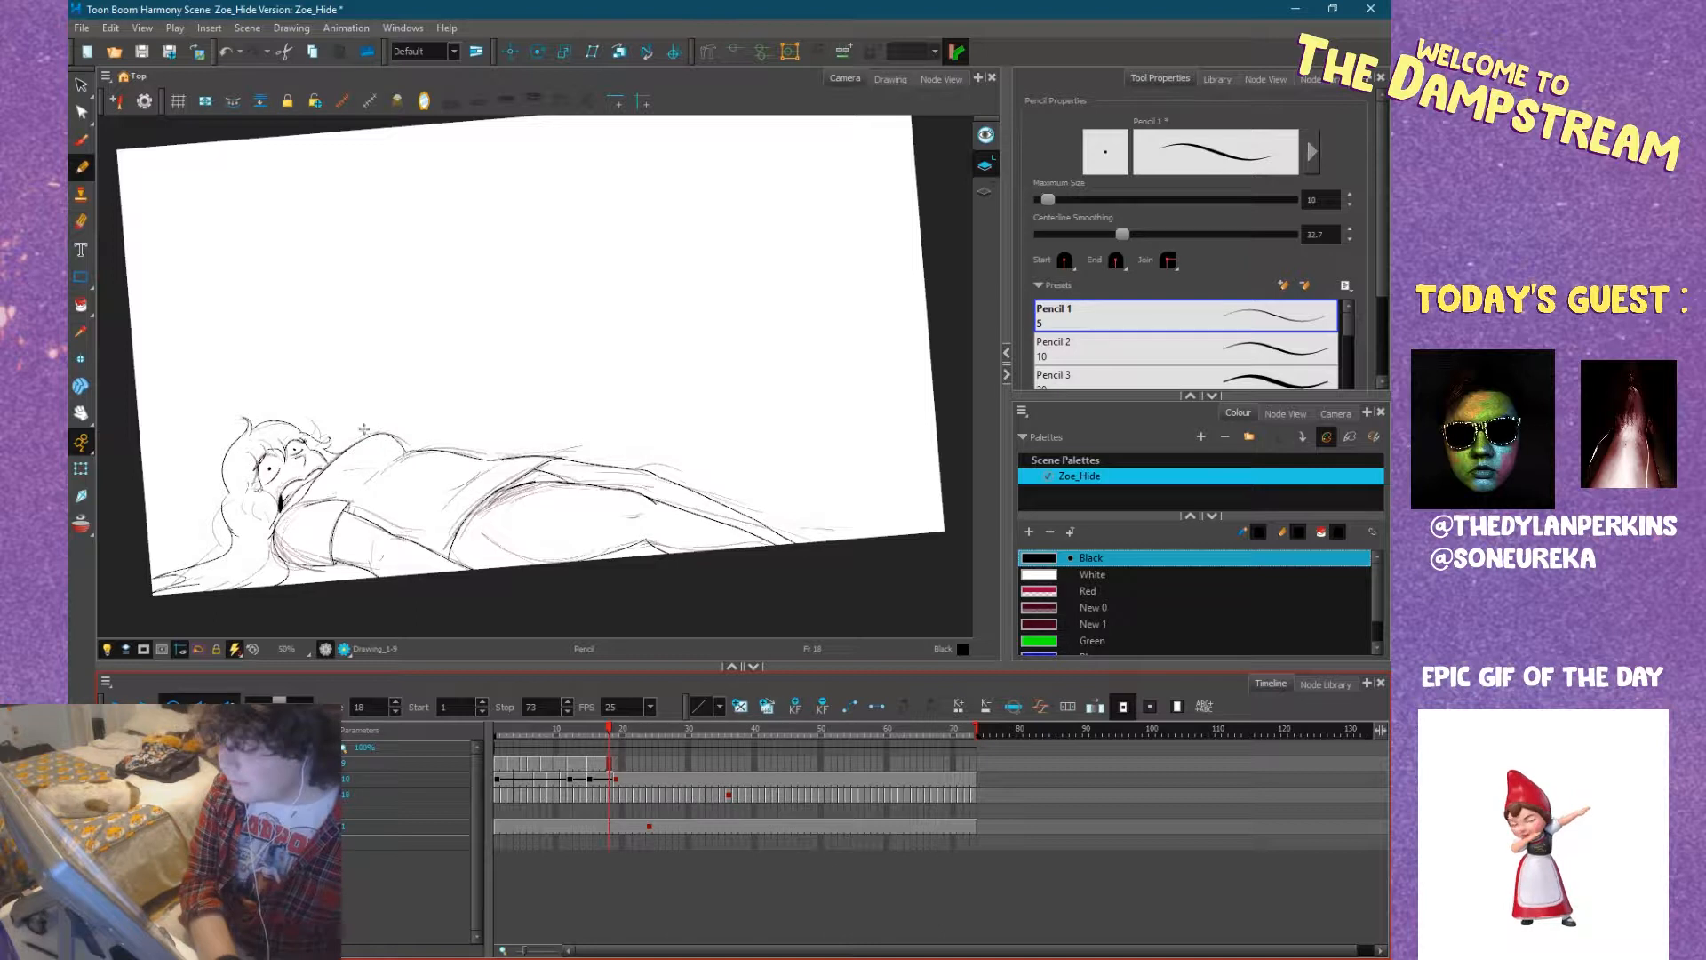
left_click(81, 85)
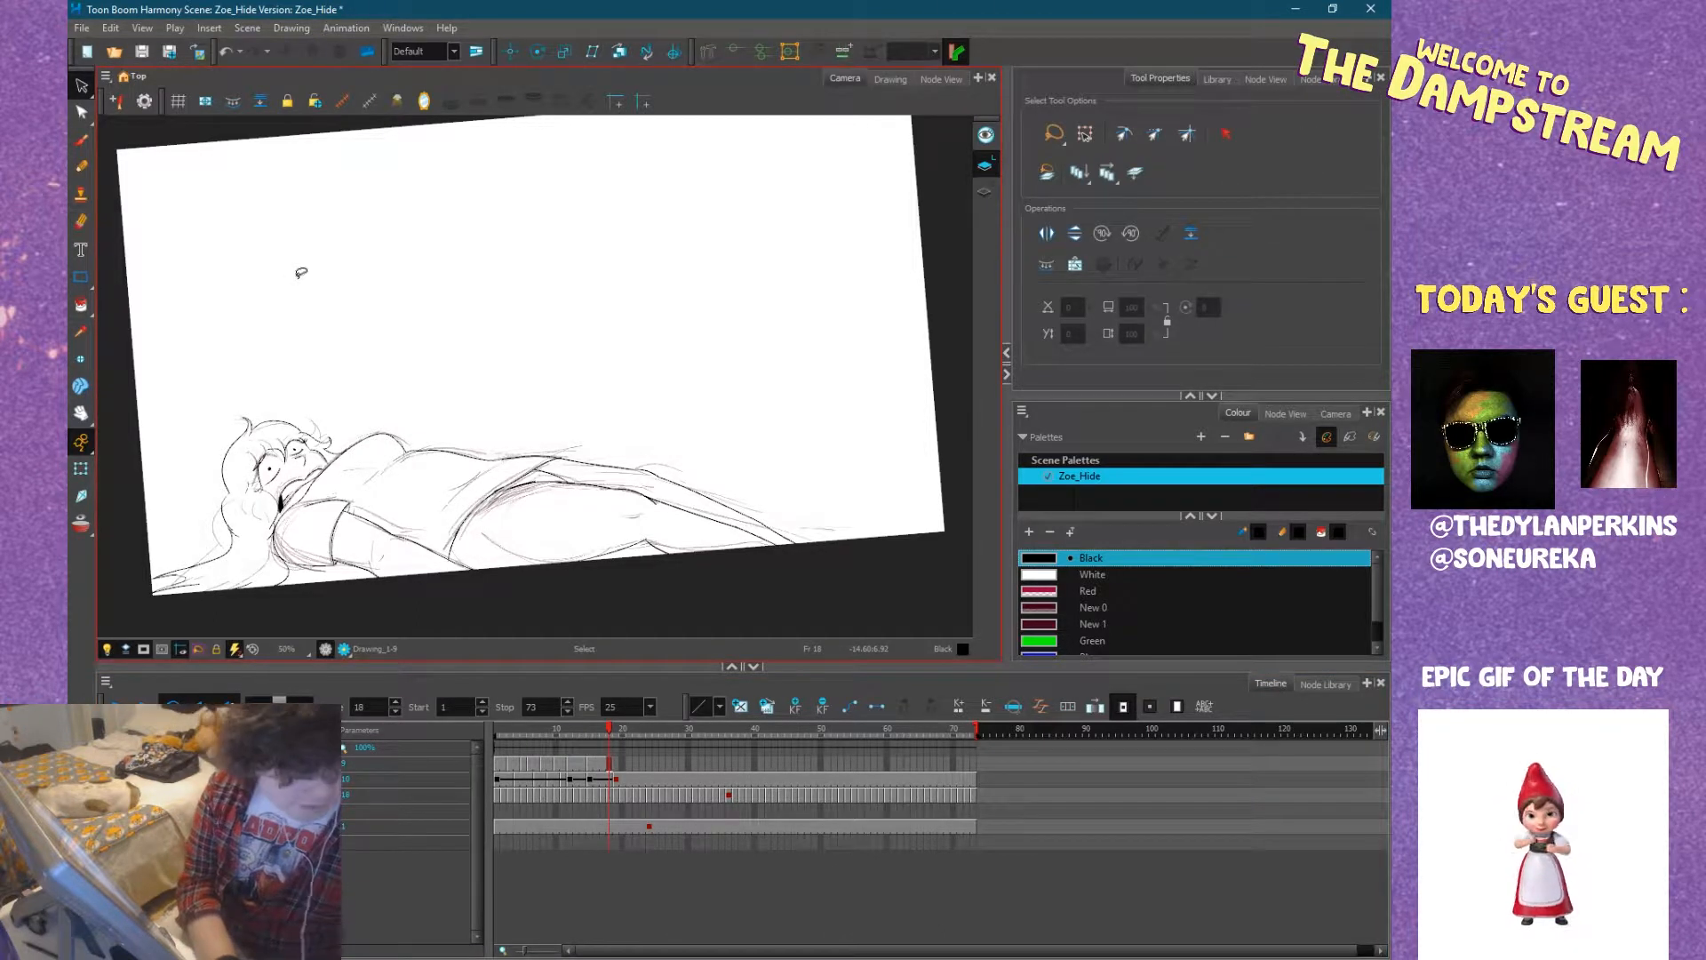
key("ctrl+a")
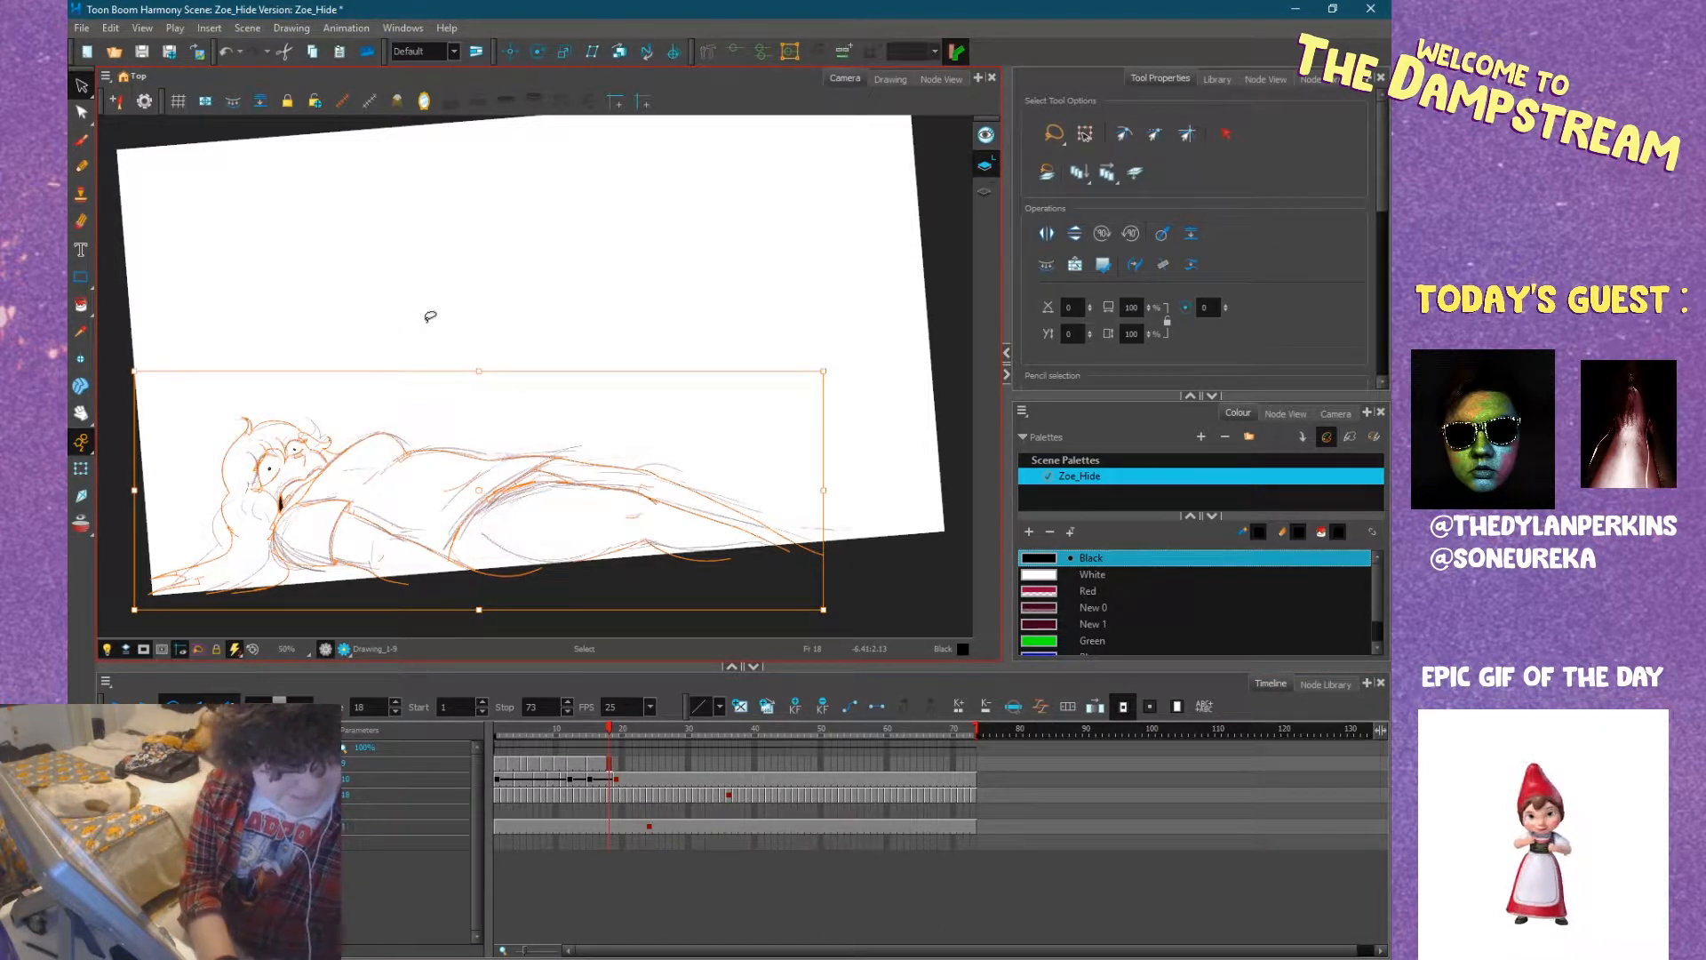
left_click(615, 769)
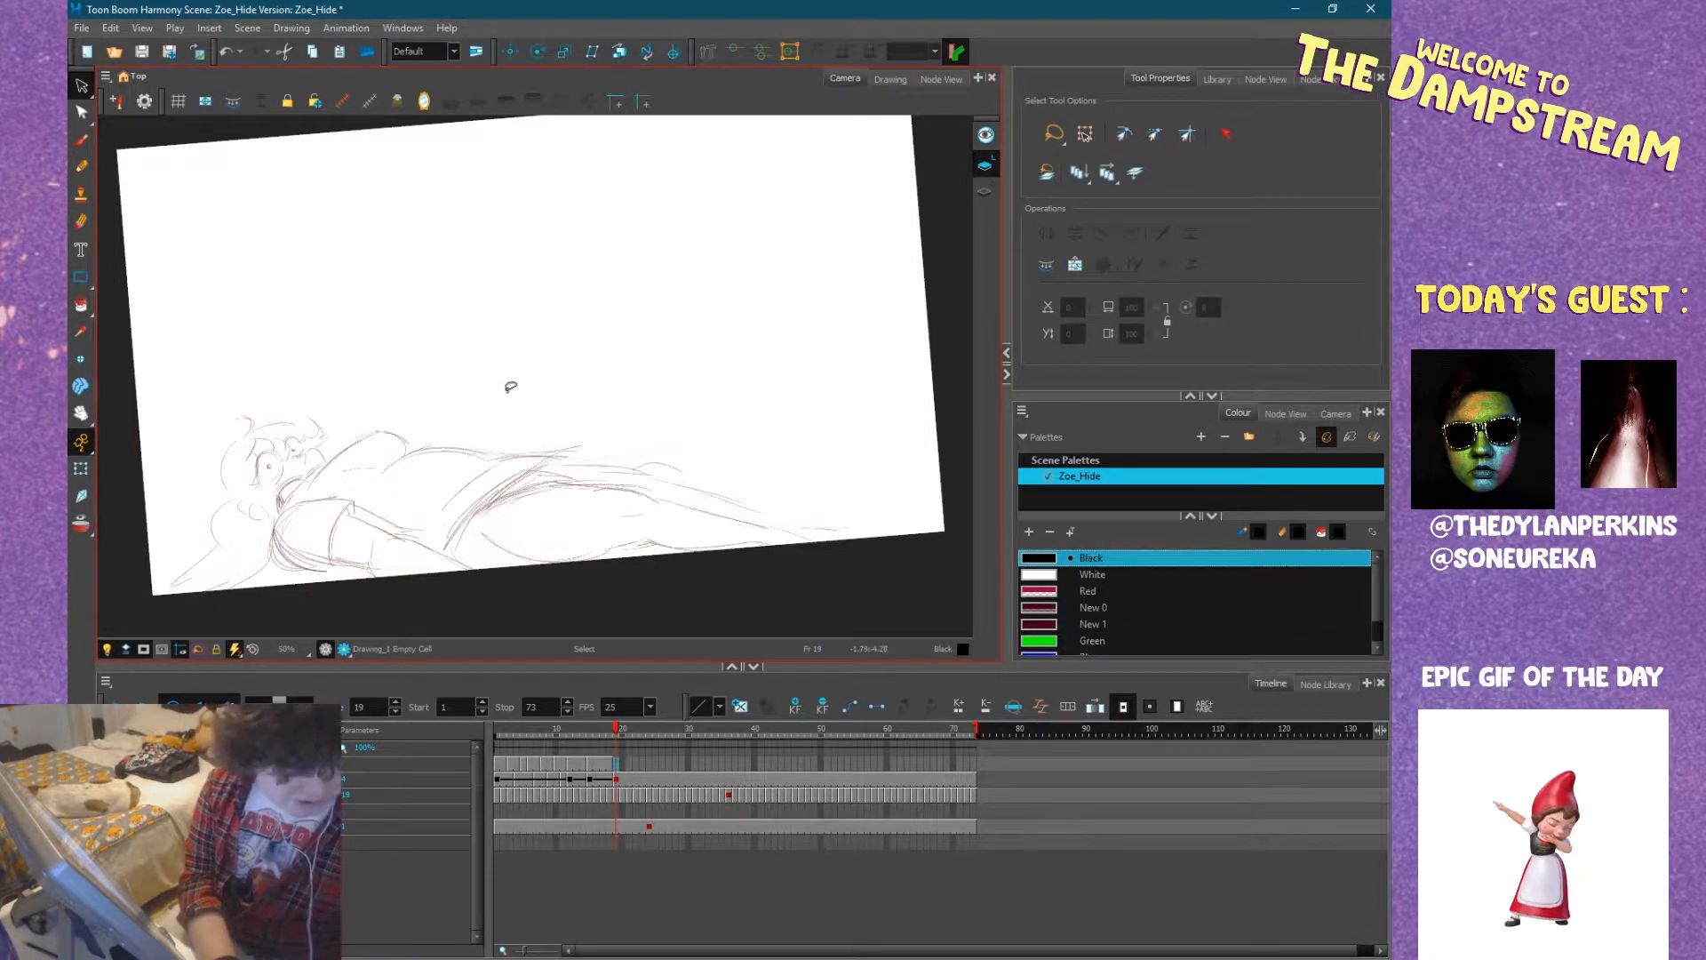
key("ctrl+v")
left_click(336, 322)
key("space")
left_click_drag(341, 394, 444, 331)
left_click_drag(444, 409, 363, 414)
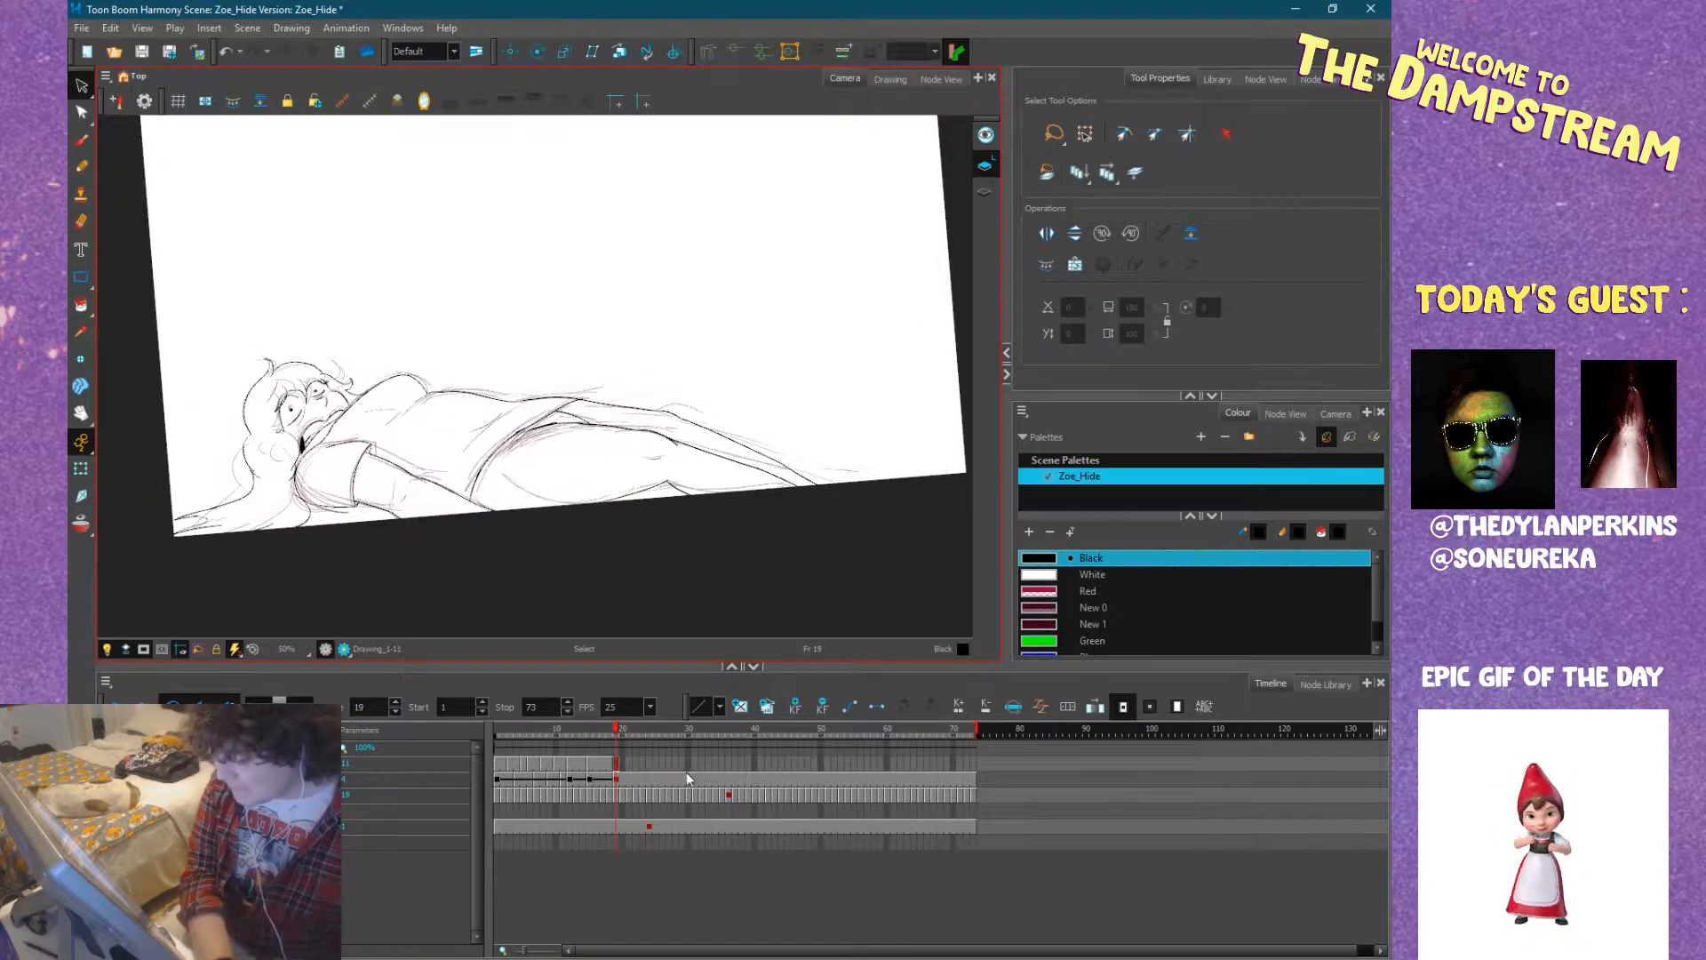
Hide the rough sketch layer and delete the pasted drawing from frame 19.
left_click(618, 765)
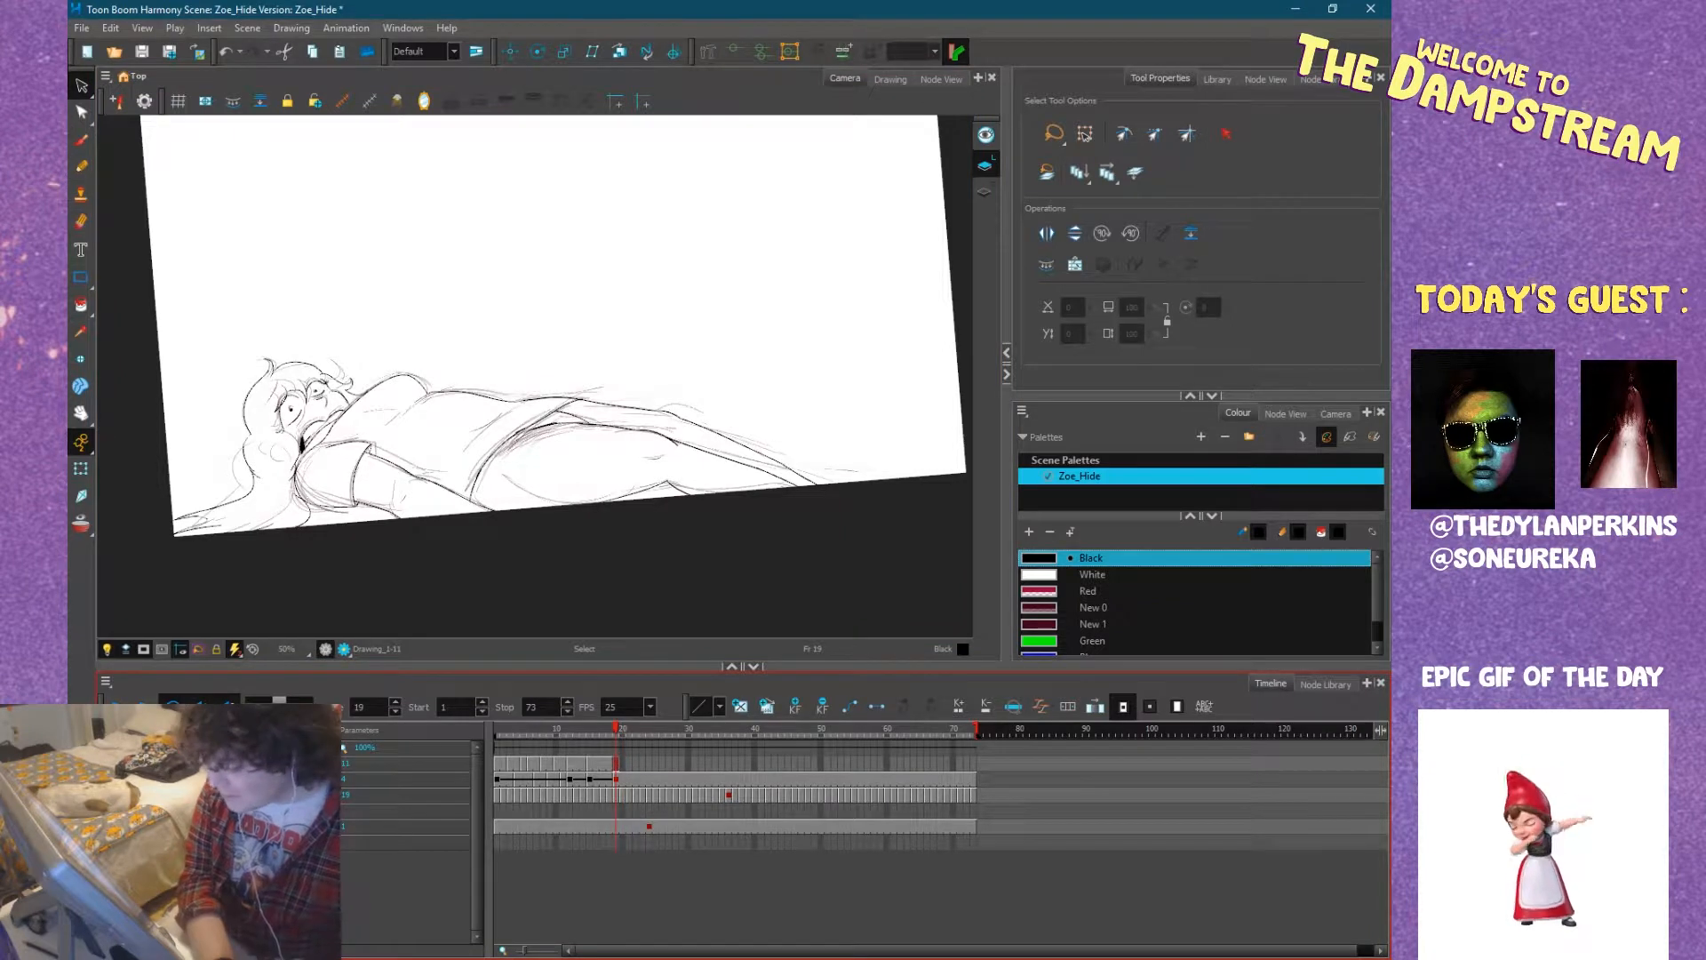
left_click(109, 795)
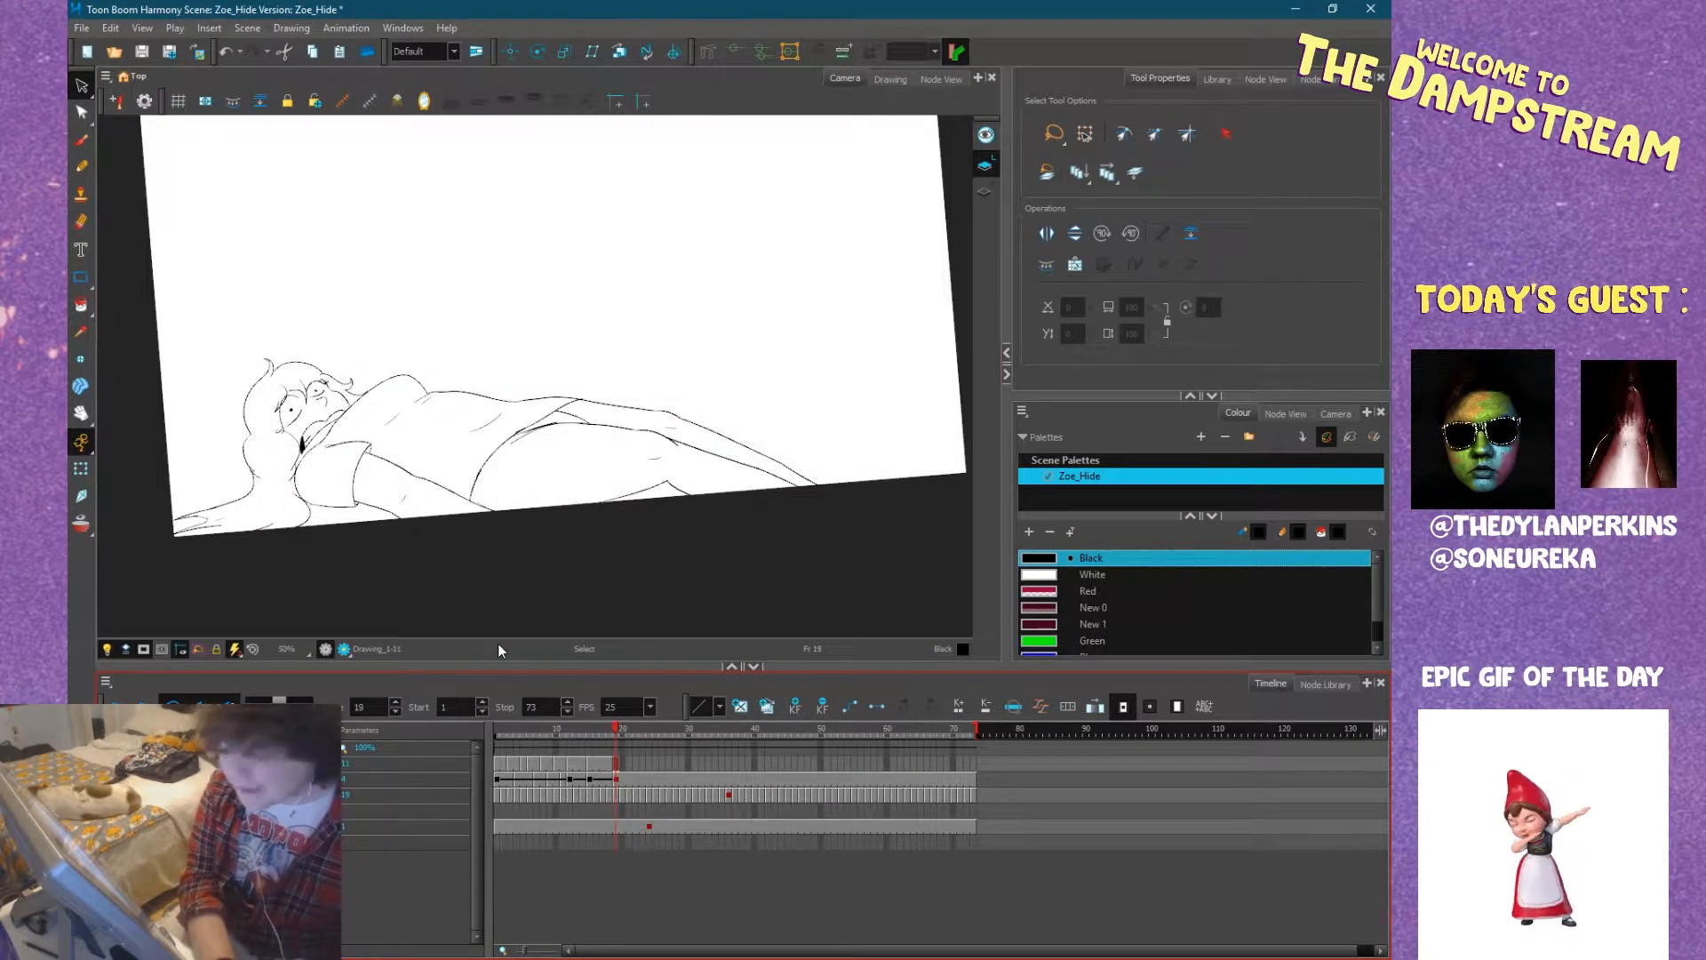
key("Delete")
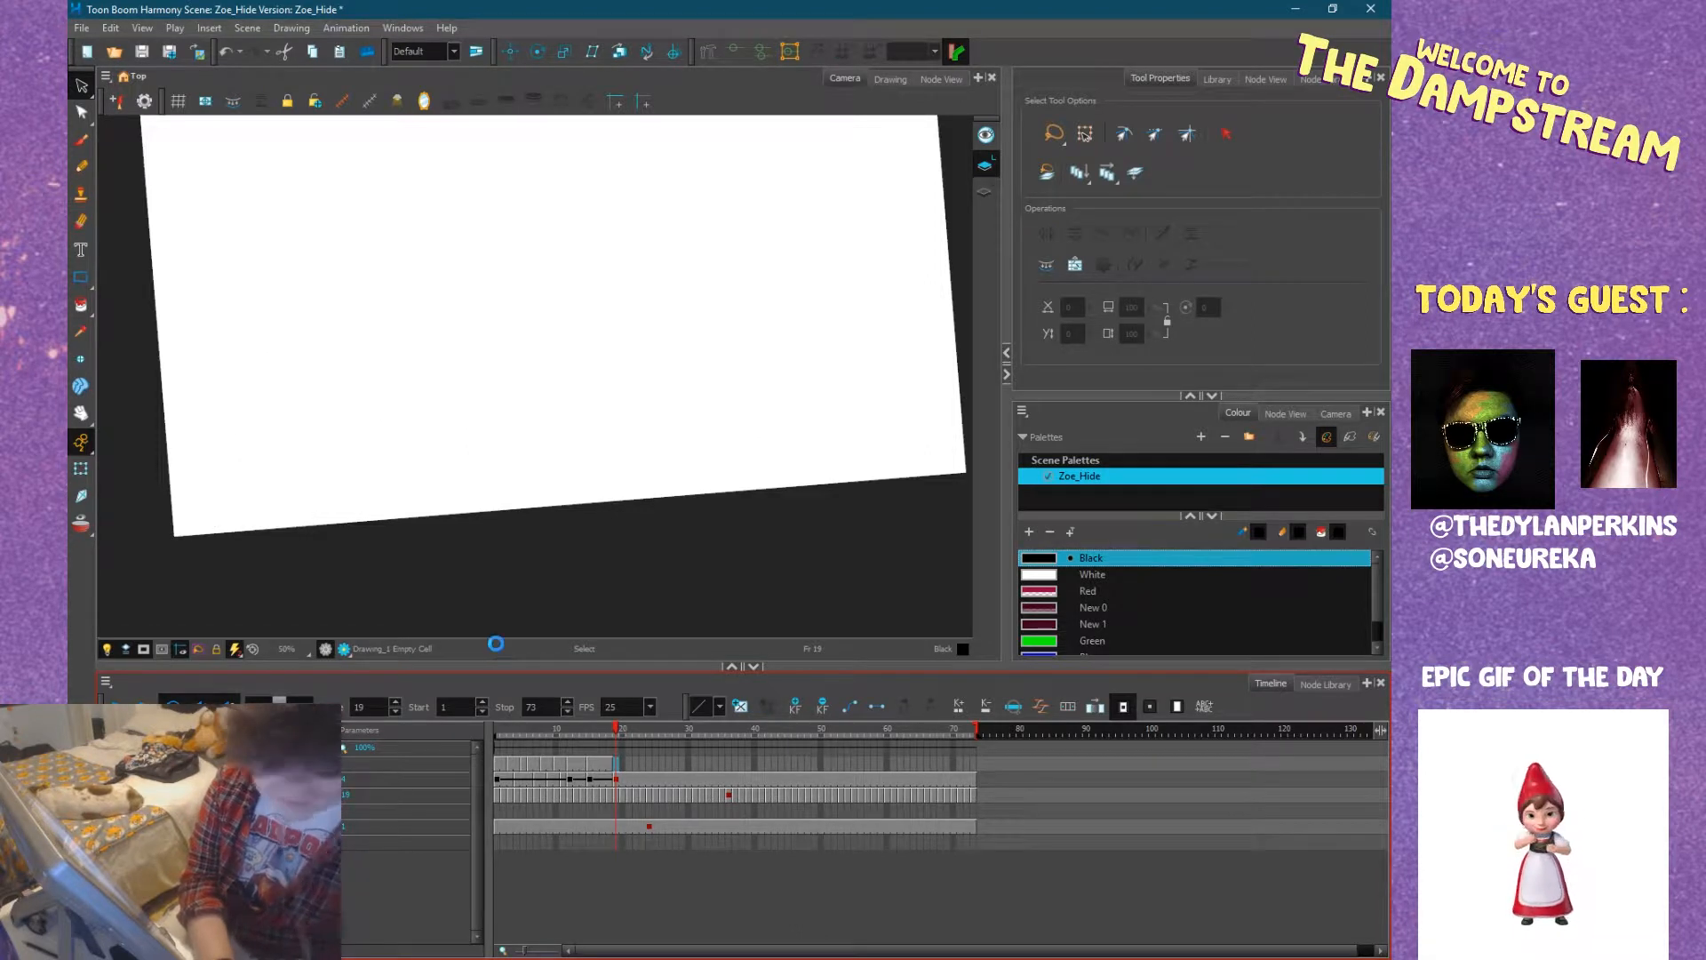
Play the inked animation from frame 1 and scrub up to frame 14 to check the fall's motion.
left_click_drag(581, 728, 482, 725)
mouse_move(477, 488)
left_mouse_down()
mouse_move(426, 622)
mouse_move(522, 580)
left_mouse_up()
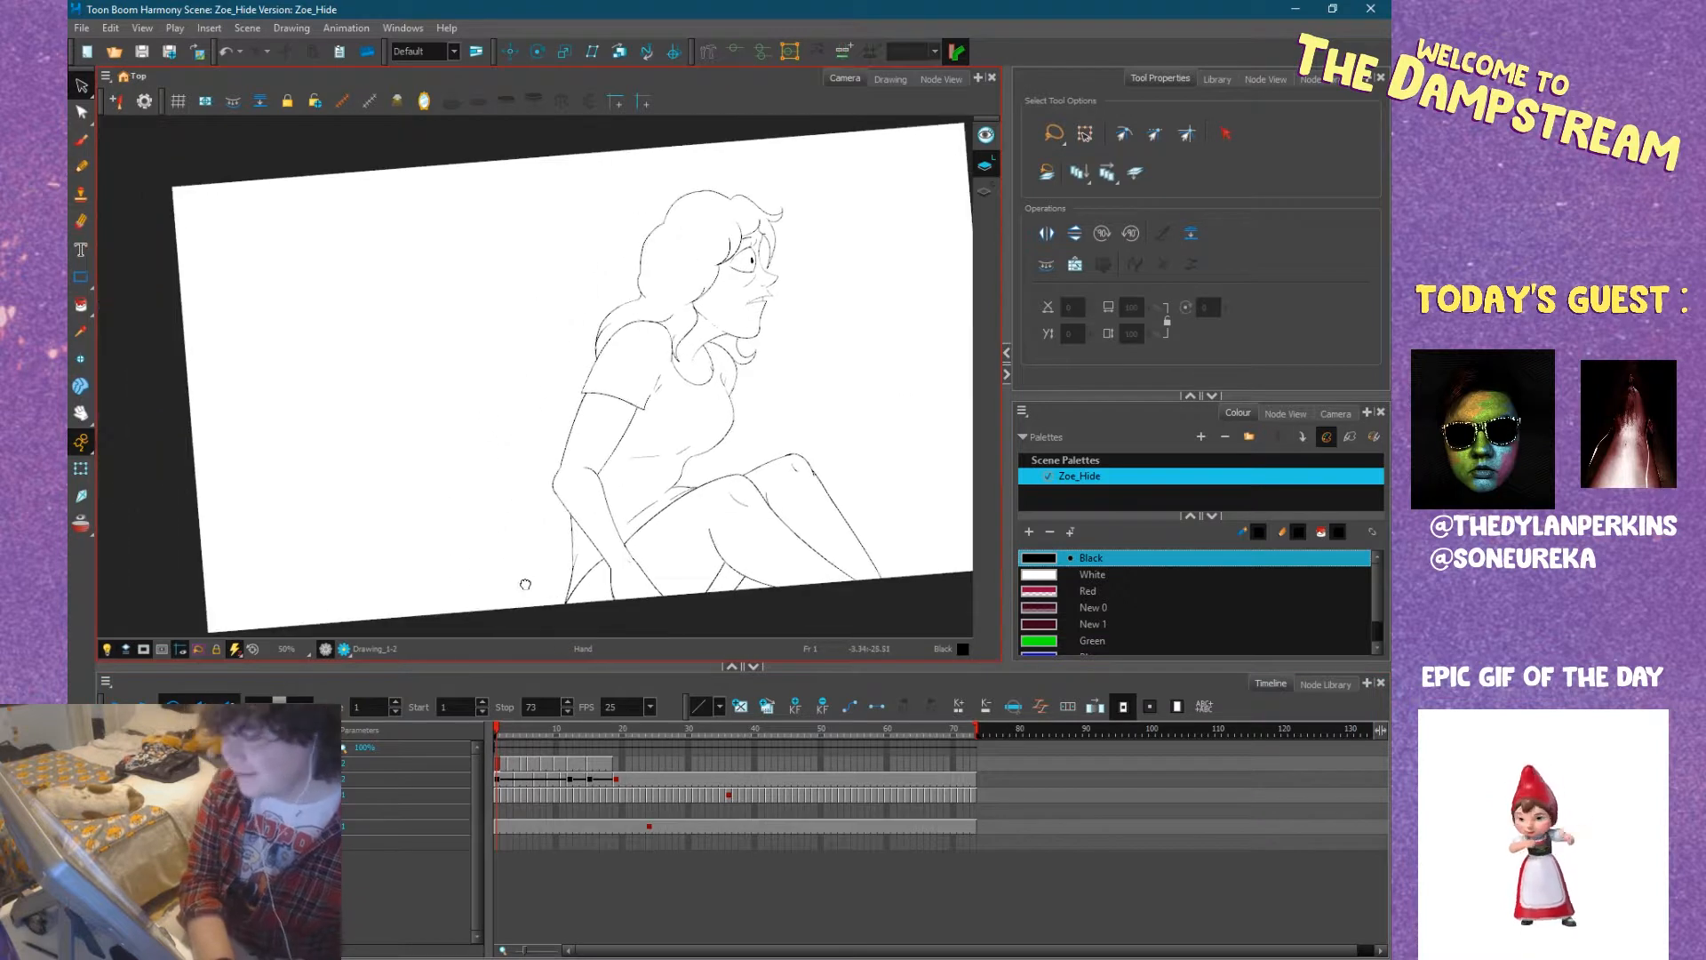
left_click(118, 706)
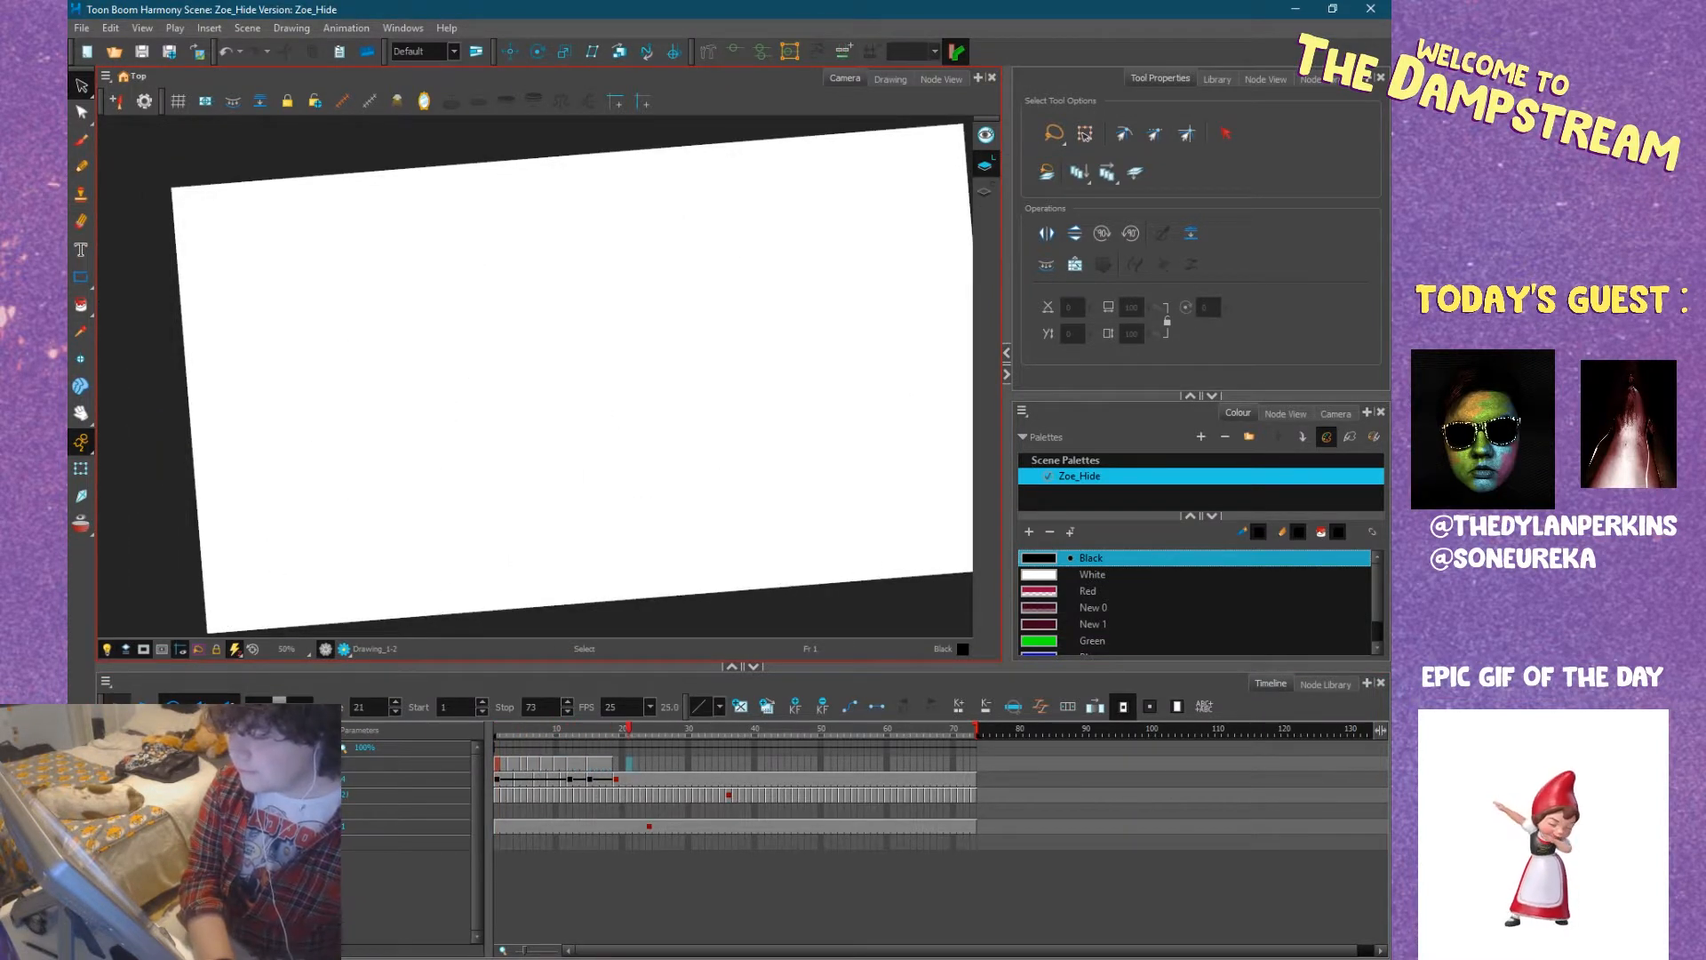
left_click(499, 729)
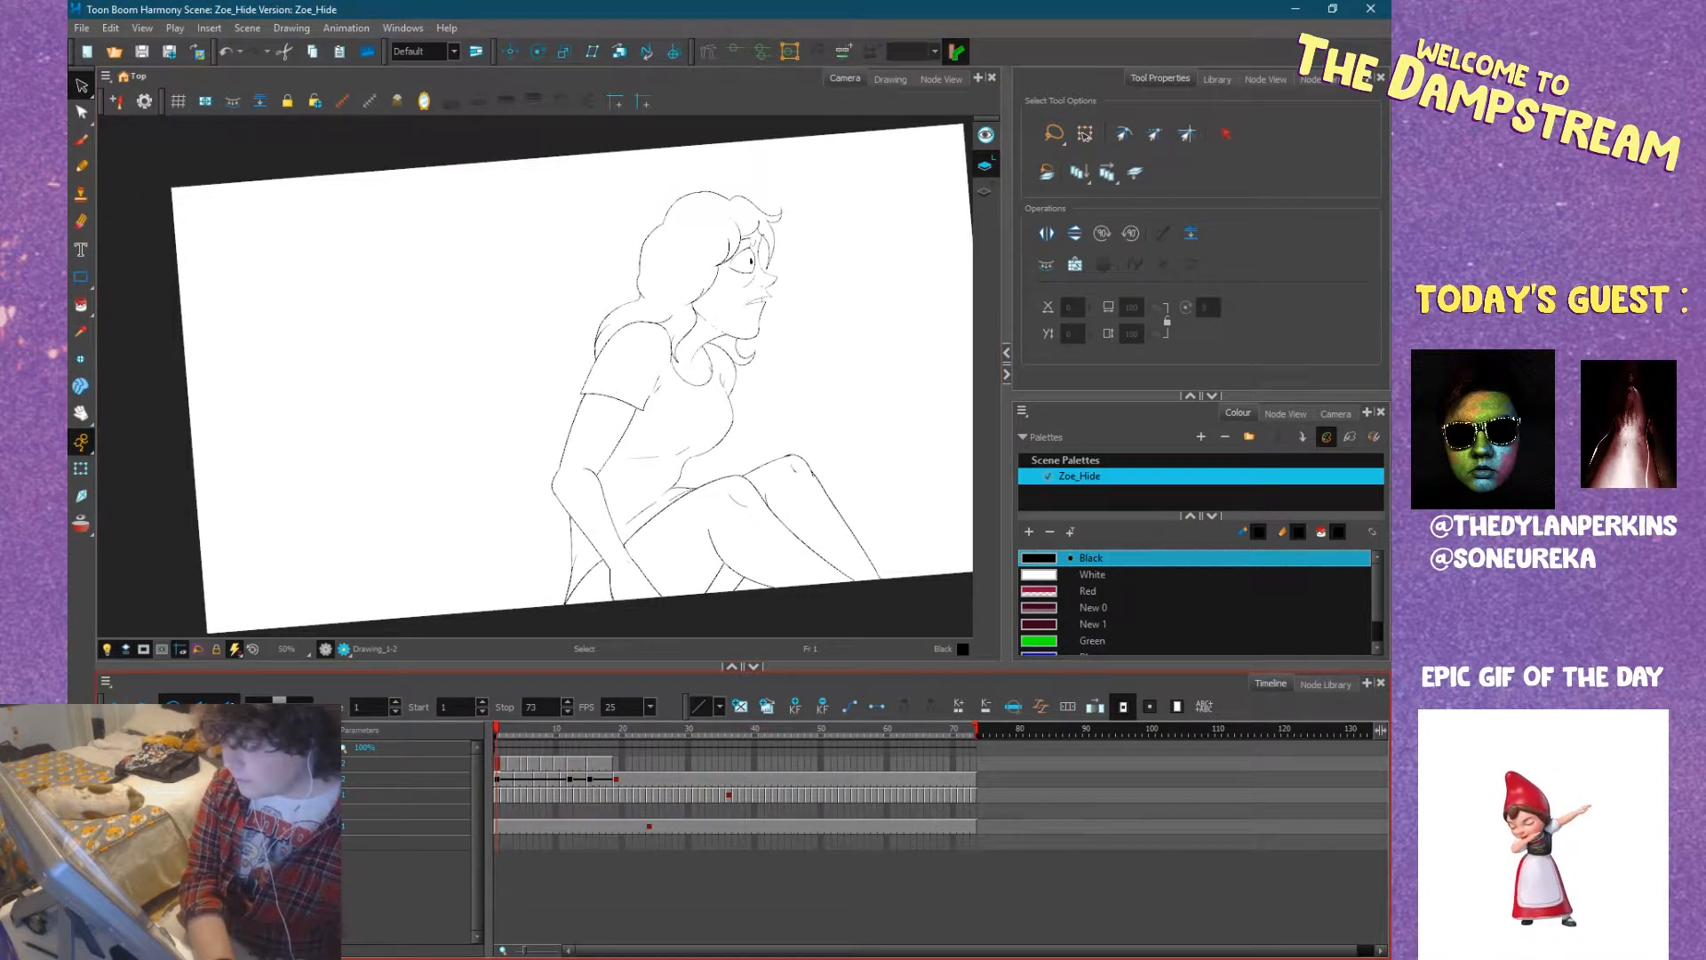
left_click(114, 704)
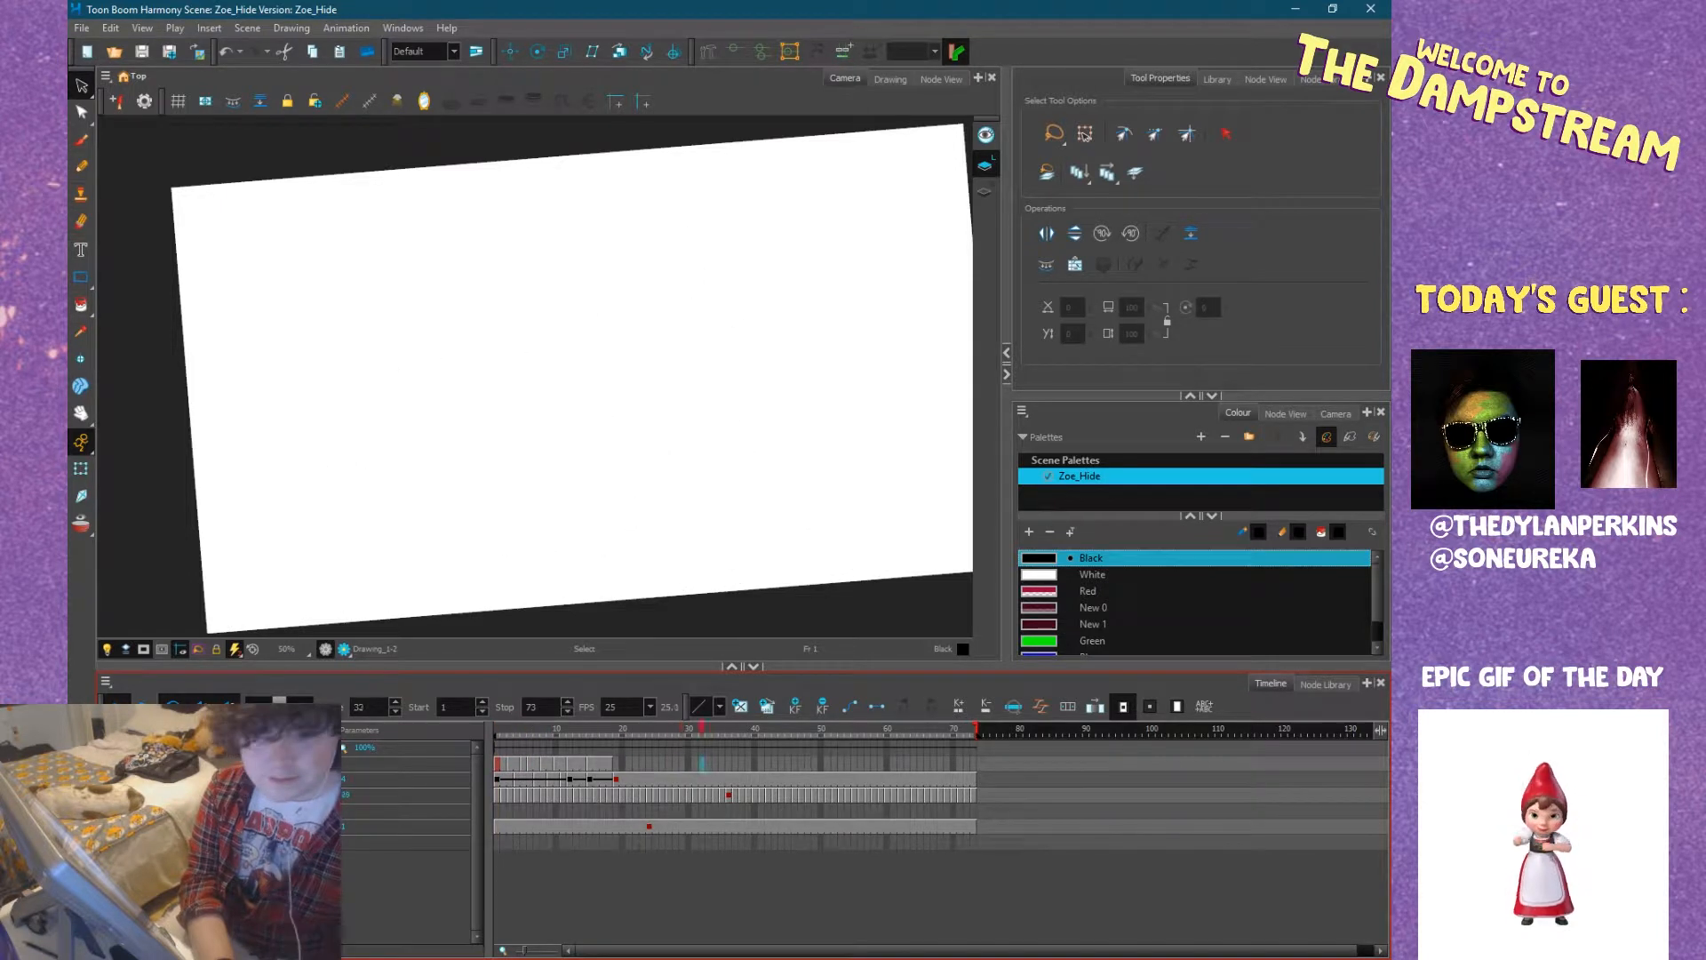
mouse_move(526, 728)
left_mouse_down()
mouse_move(487, 730)
mouse_move(600, 739)
mouse_move(565, 739)
mouse_move(583, 739)
left_mouse_up()
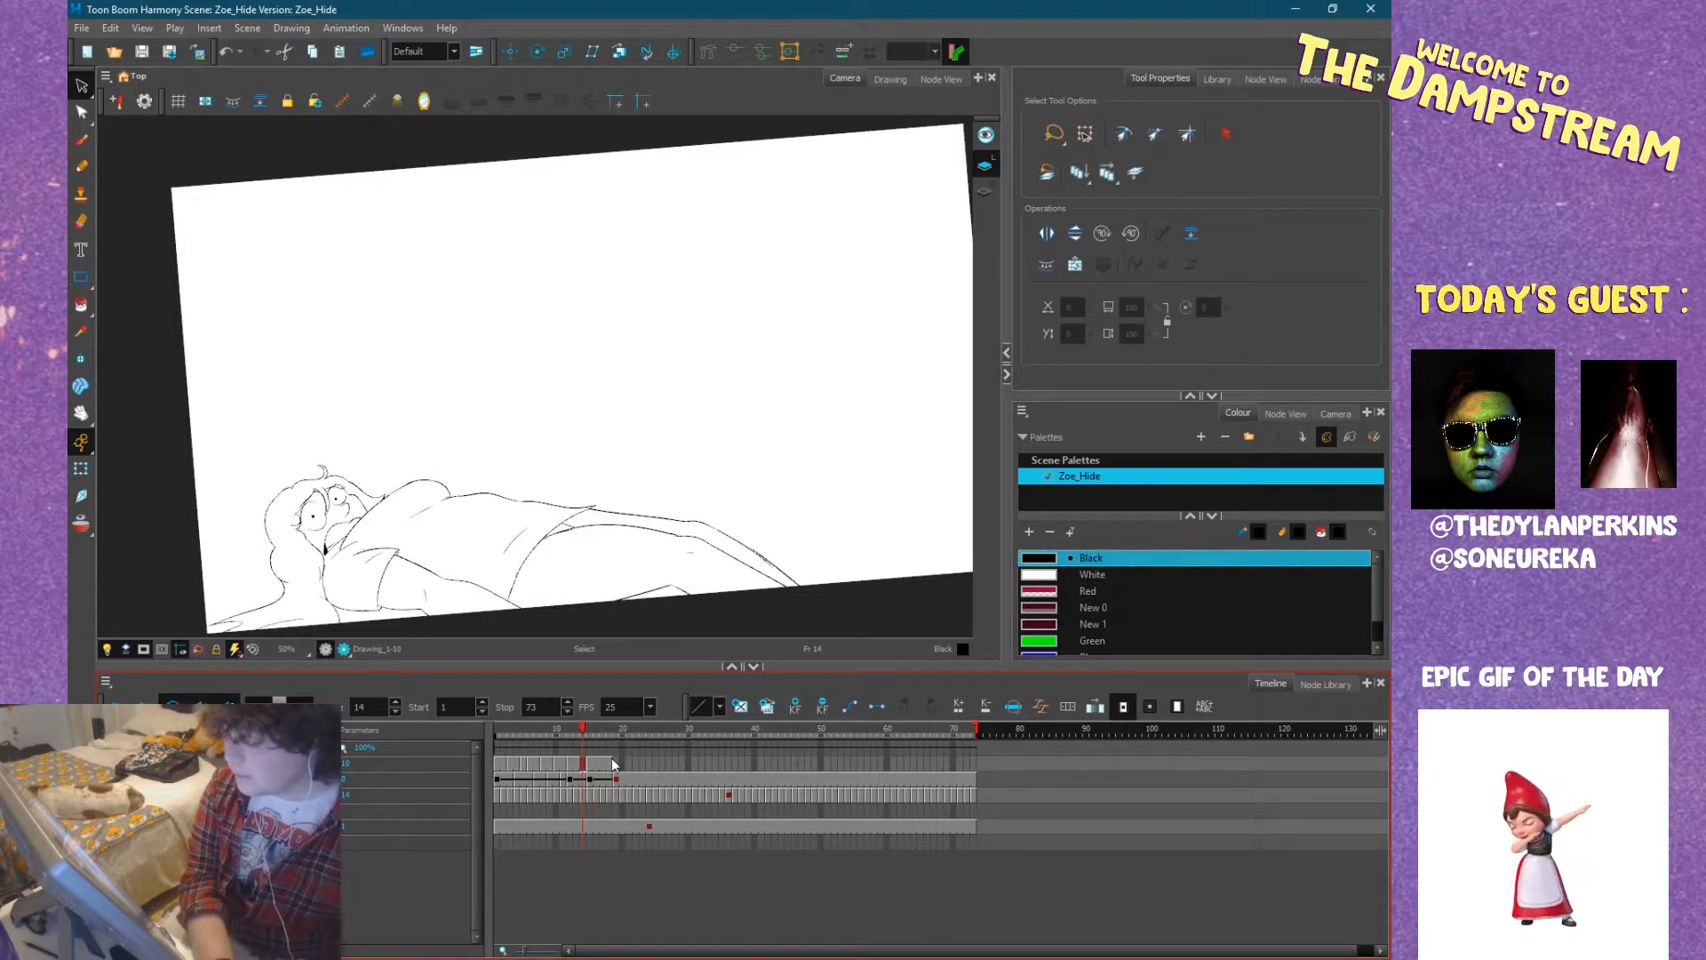
Go to the empty frame 19 and turn on onion skin to trace over the preceding inked drawing.
left_click(612, 760)
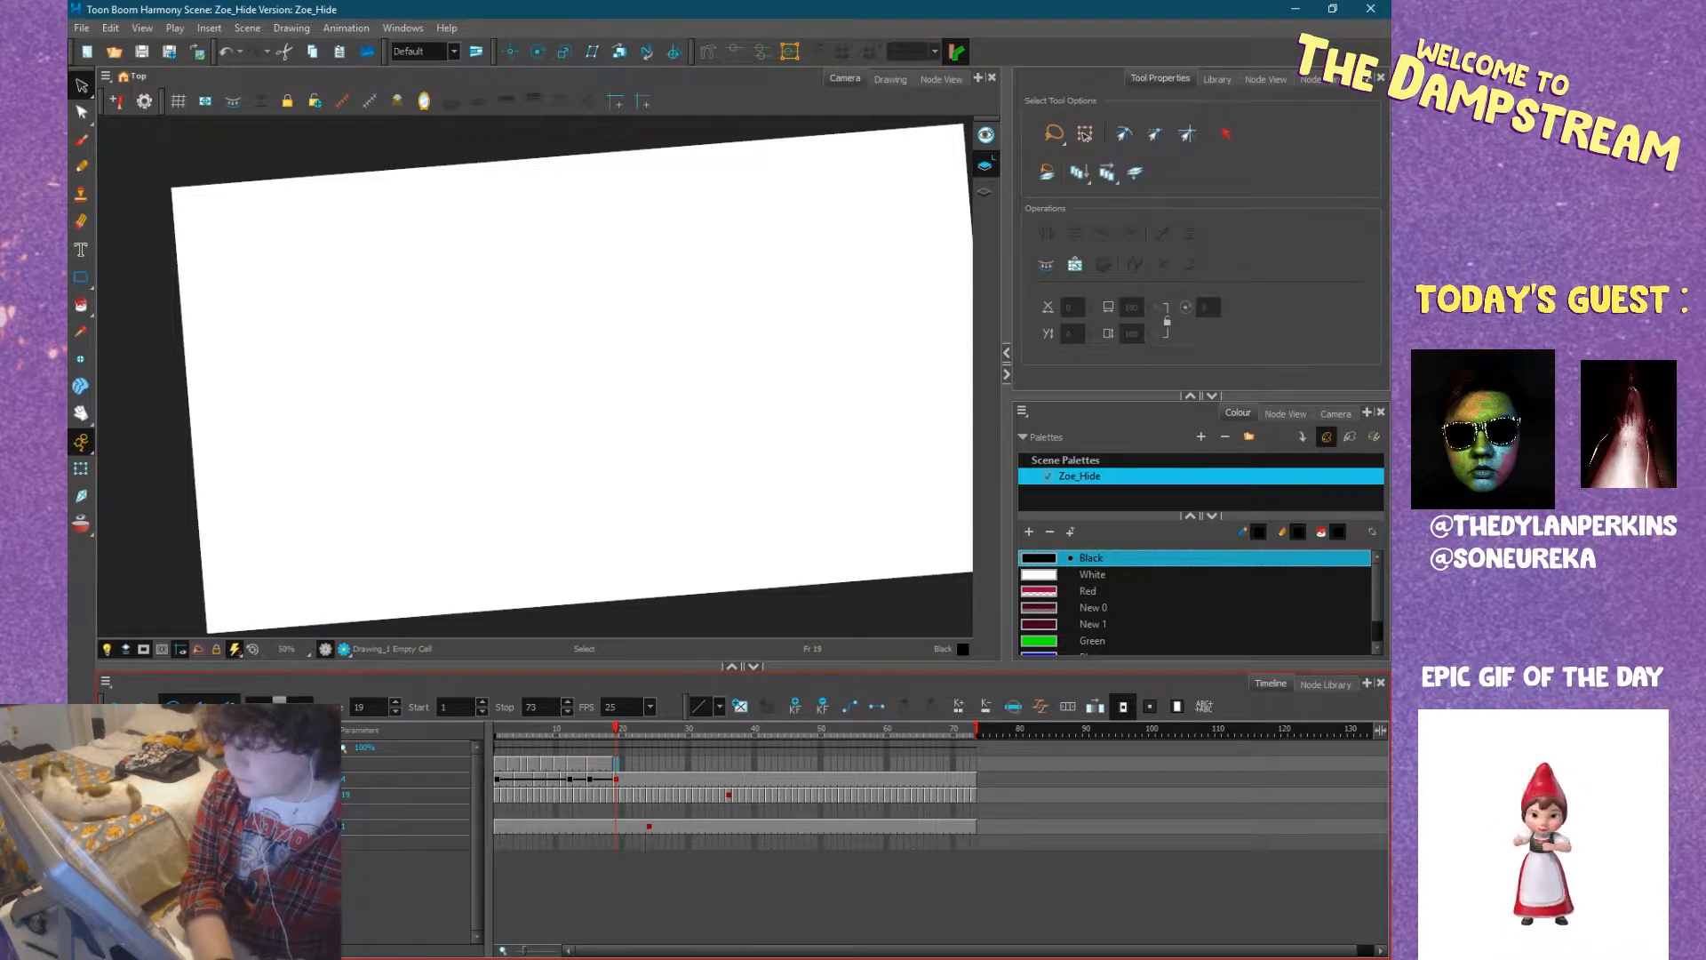
key("ctrl+v")
left_click_drag(551, 506, 692, 472)
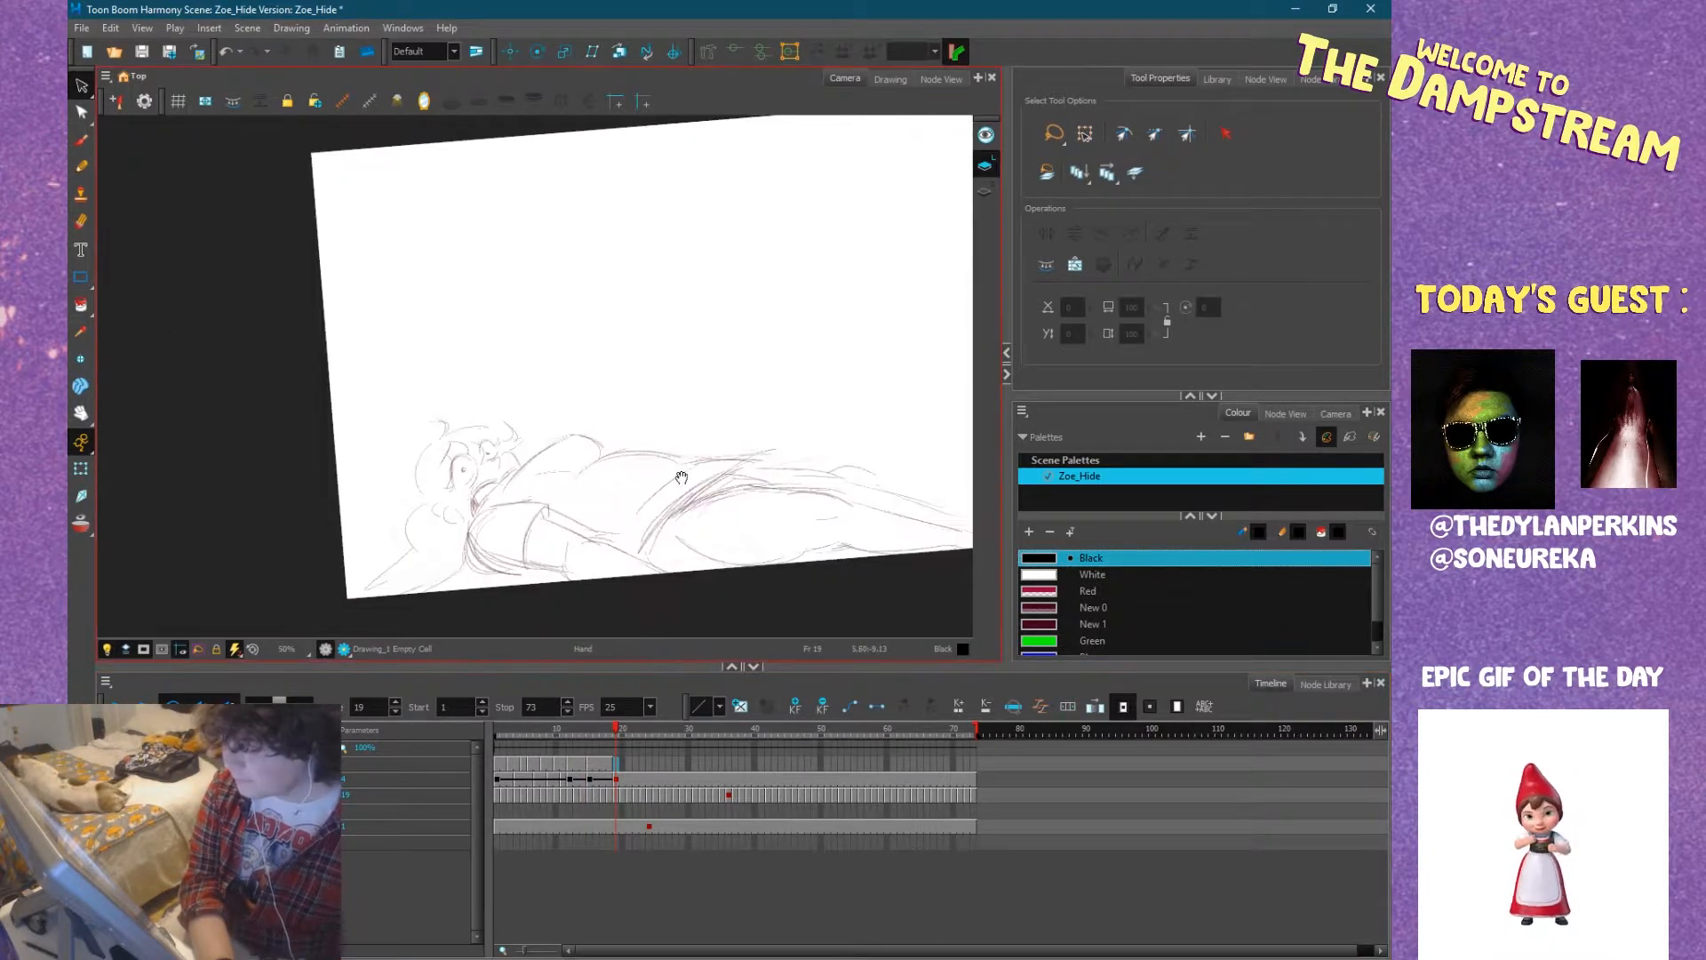
left_click(615, 763)
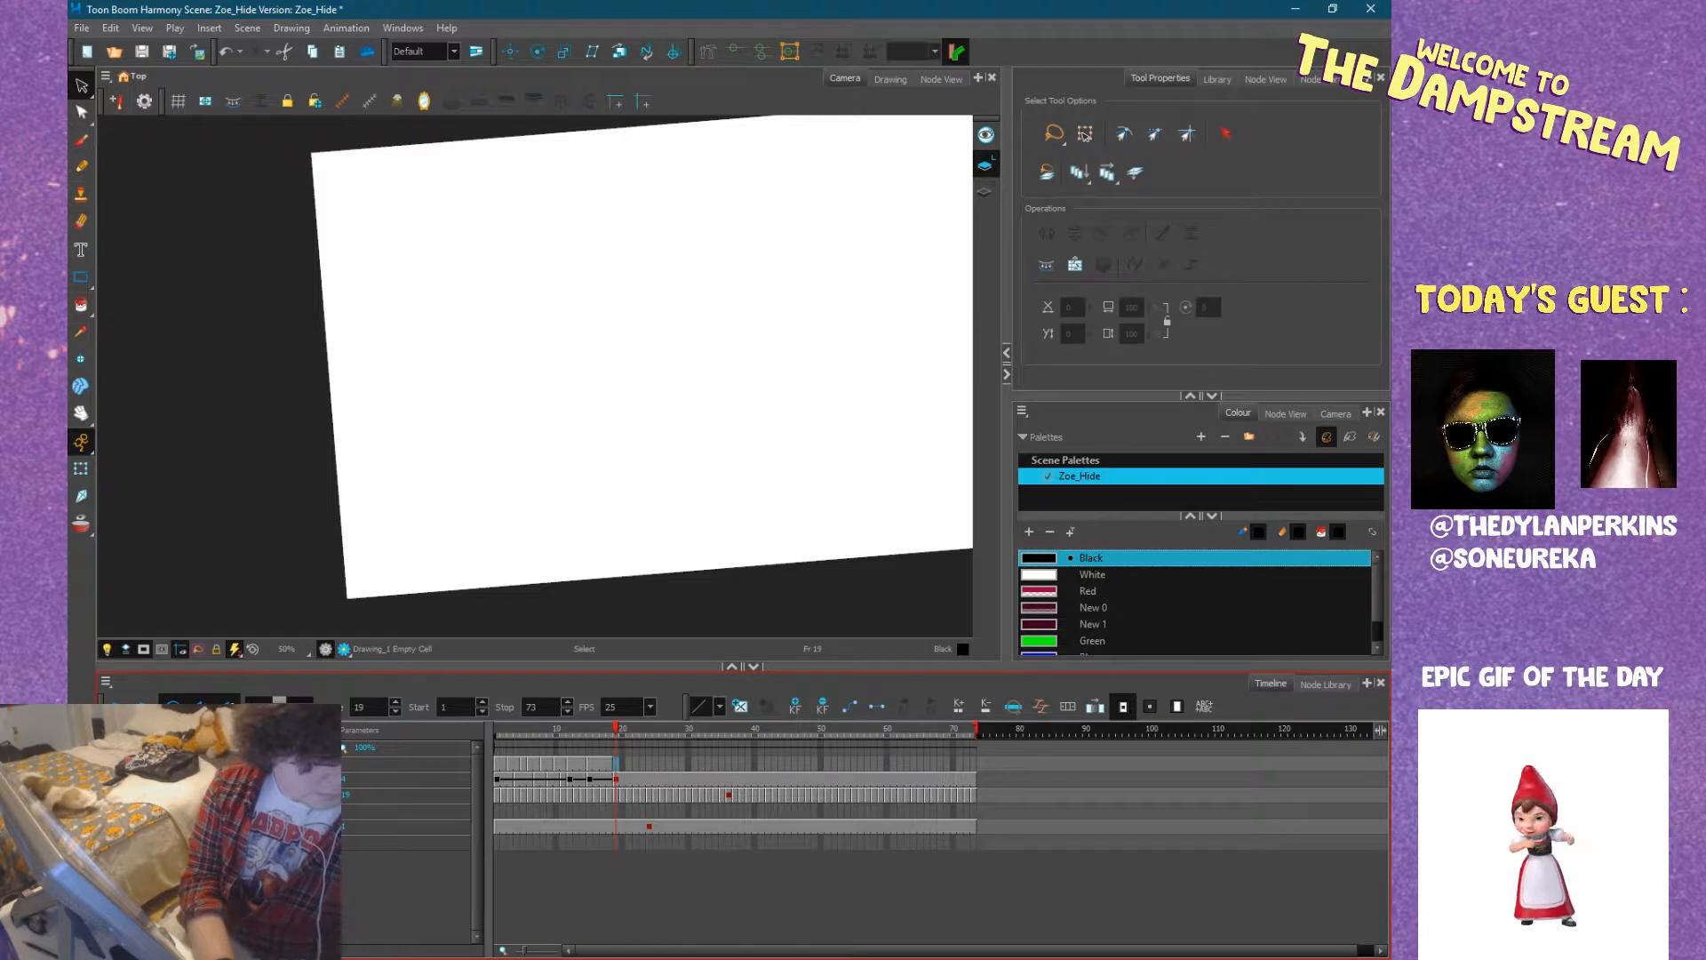
key("alt")
key("alt+o")
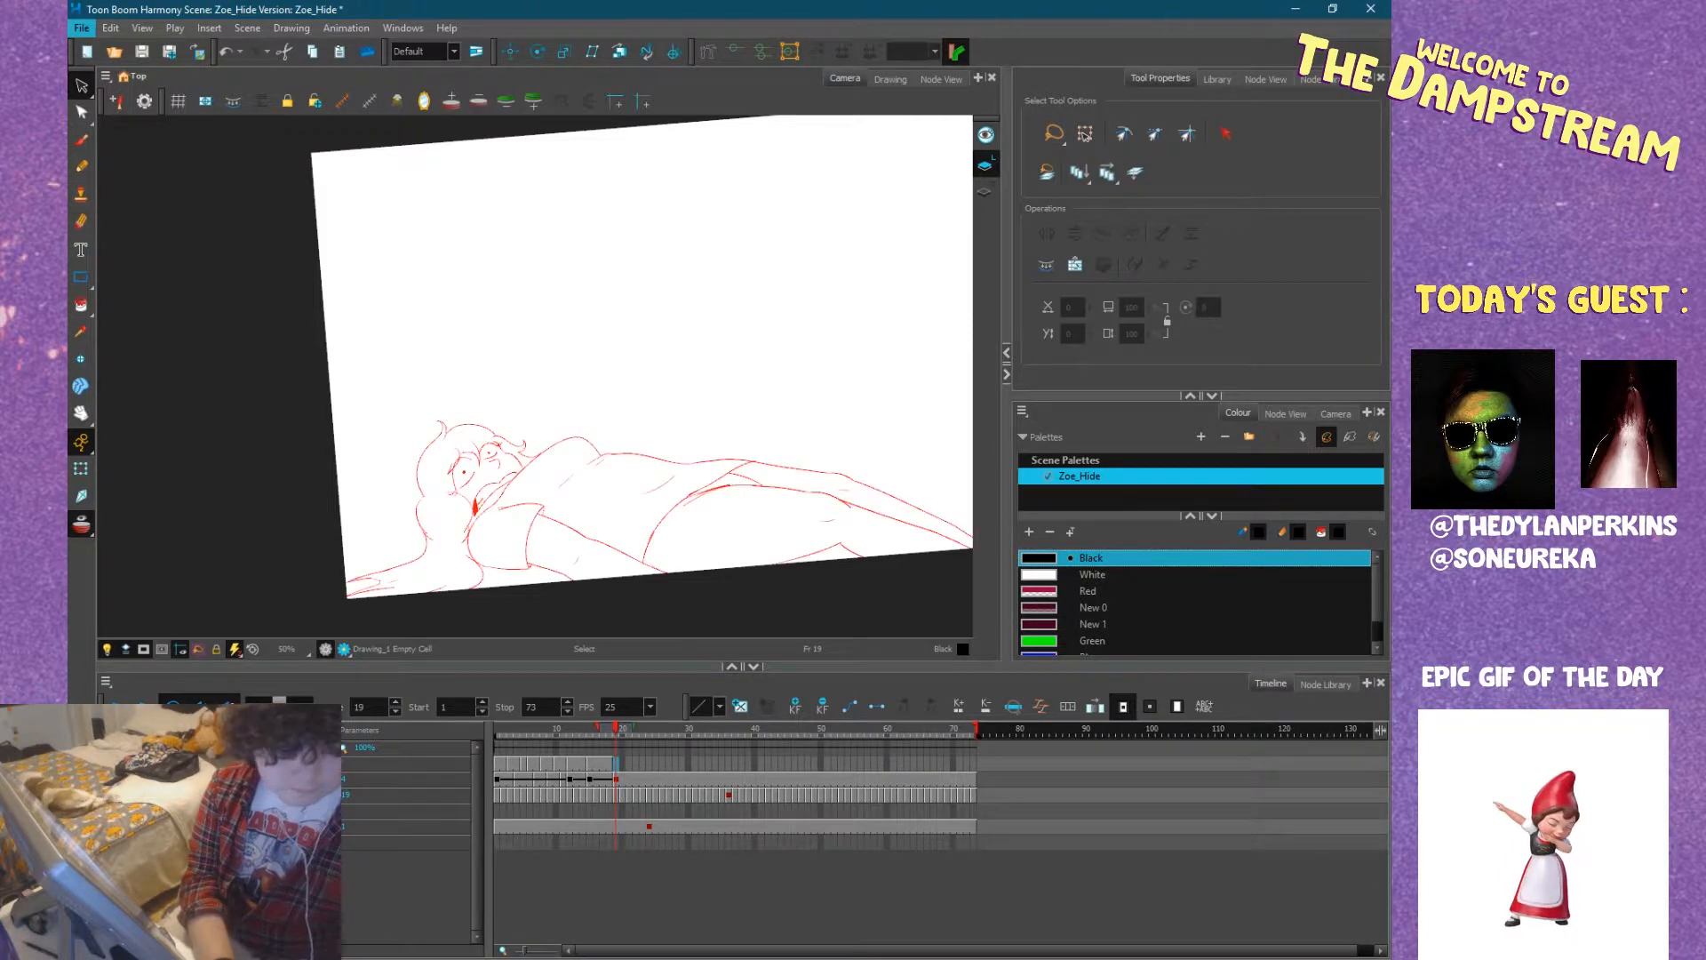
scroll(515, 491, "up", 5)
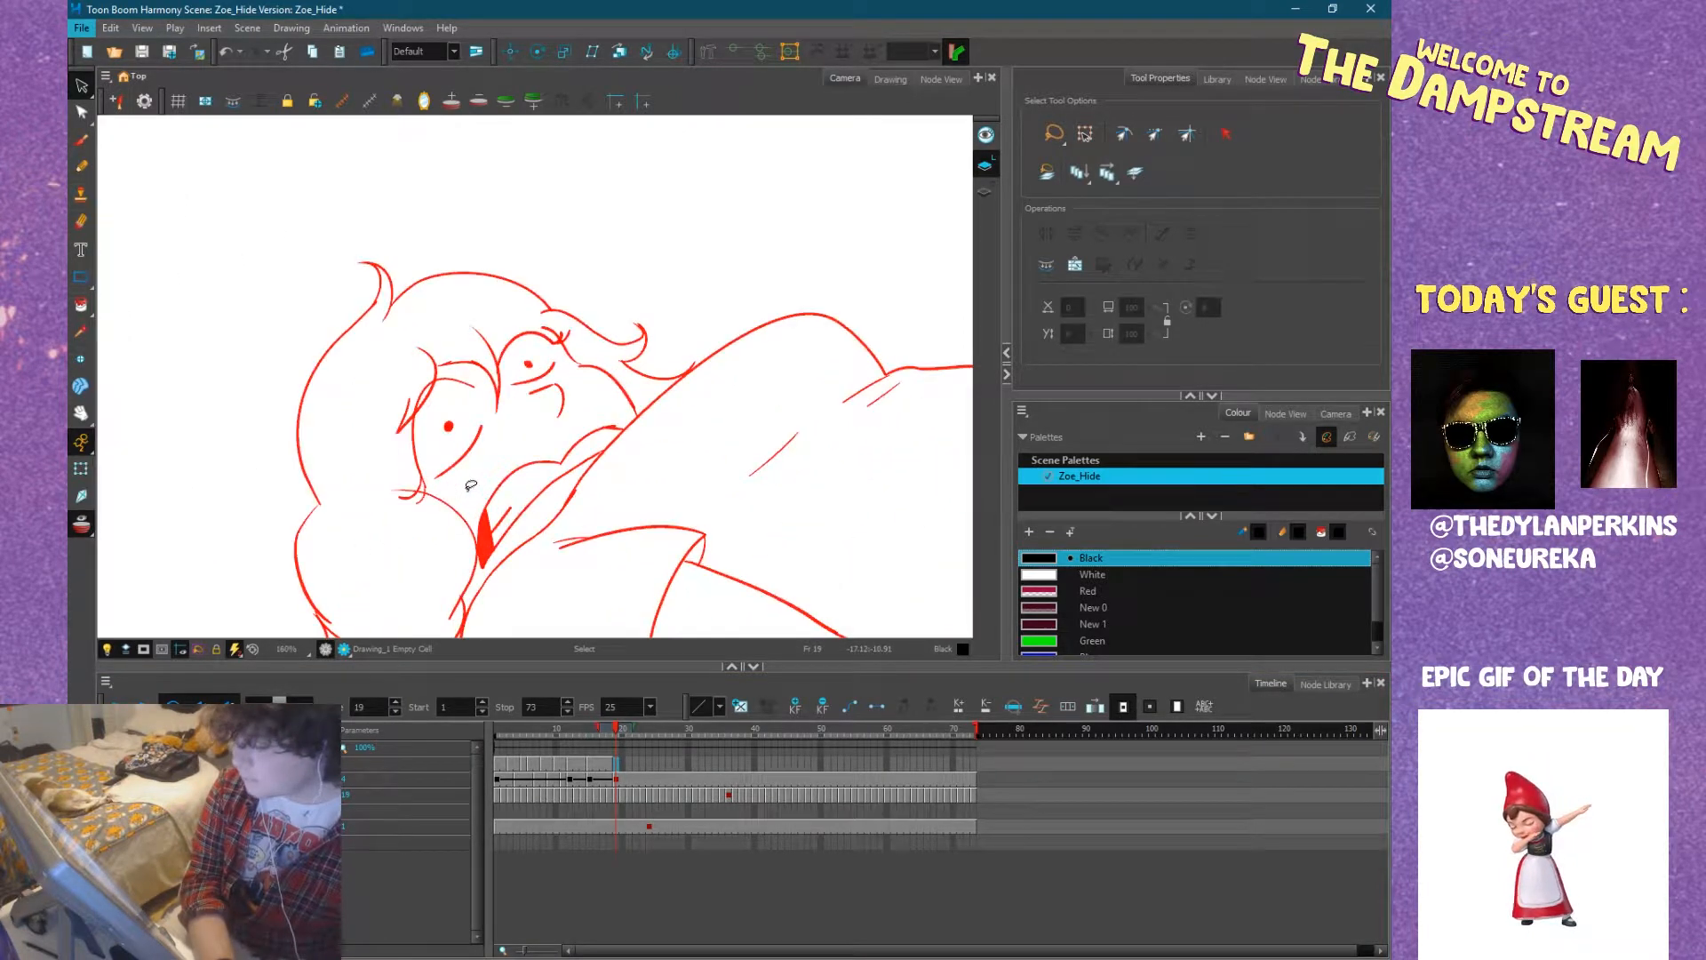
Flip back and forth through the inked frames before frame 19 to check the lying figure's head and shoulder.
left_click(85, 165)
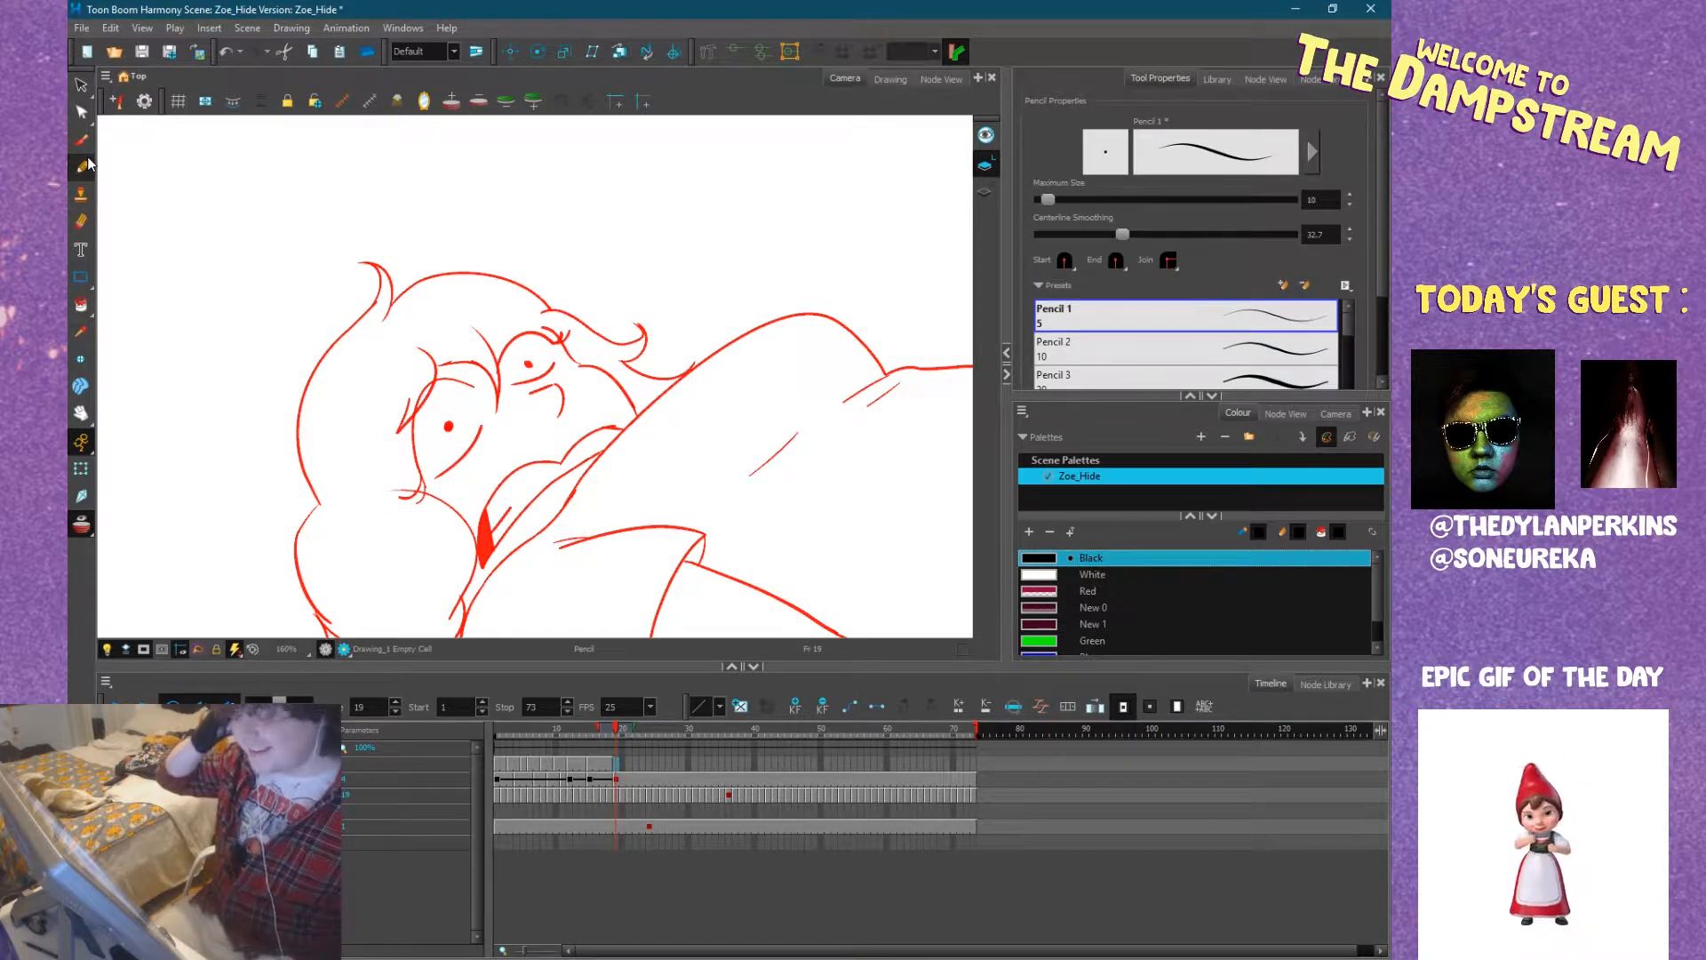
key("comma")
key("comma")
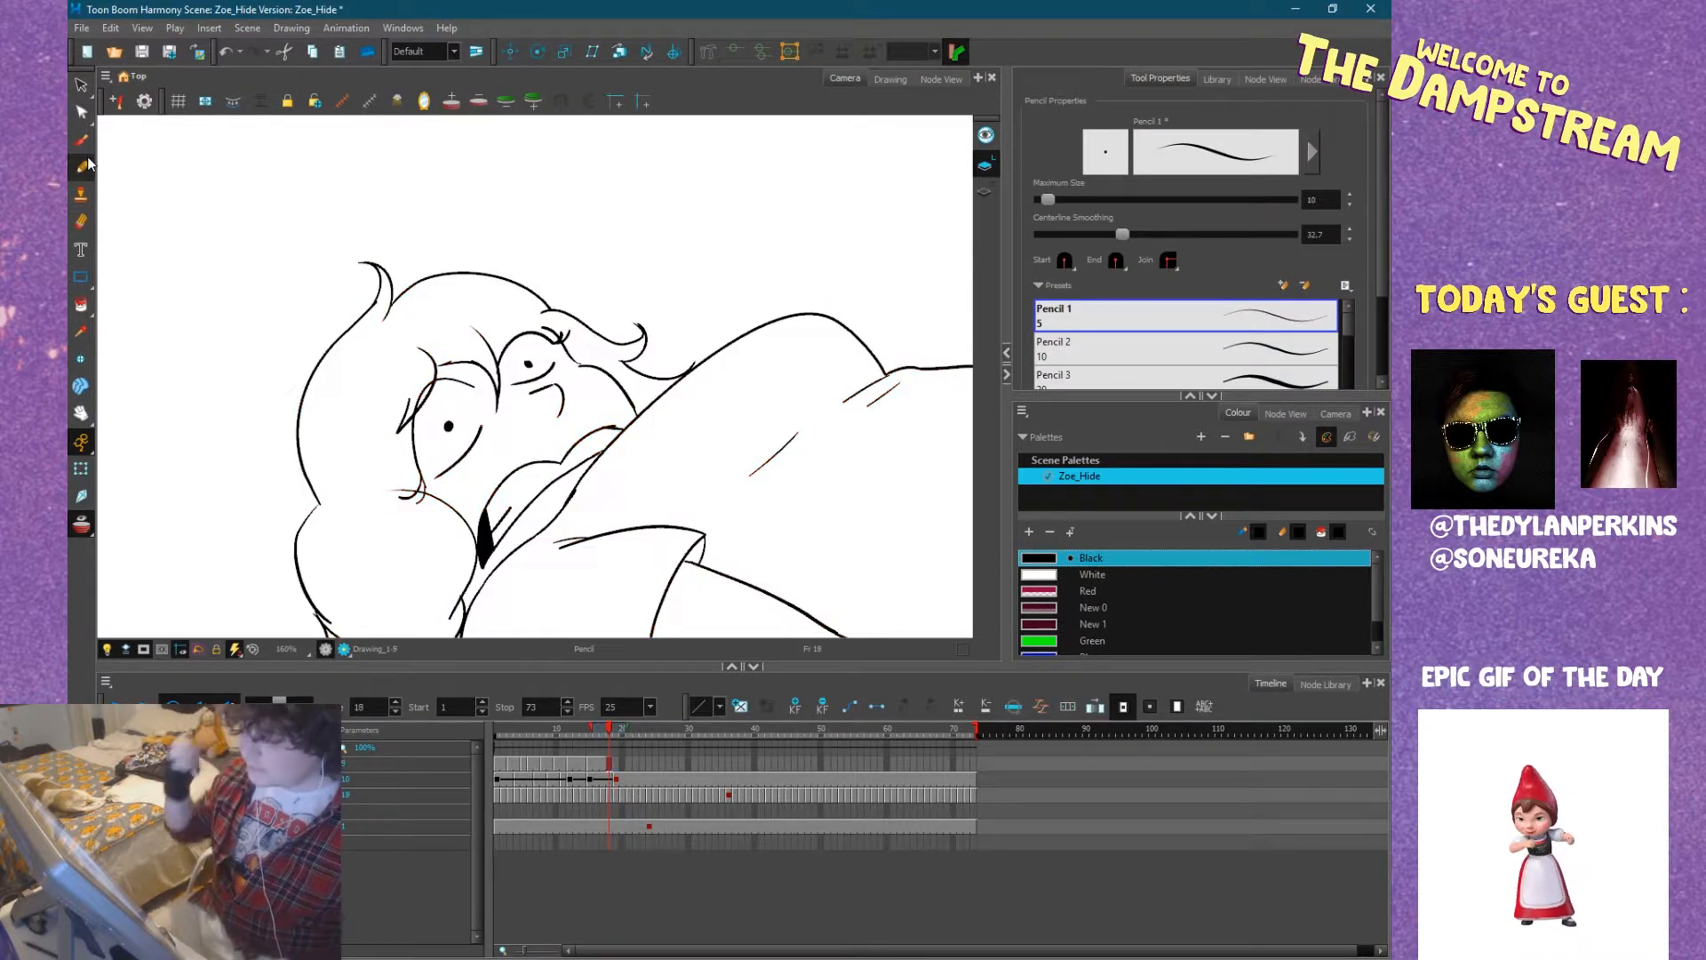
key("comma")
key("comma")
key("comma")
key("period")
key("period")
key("period")
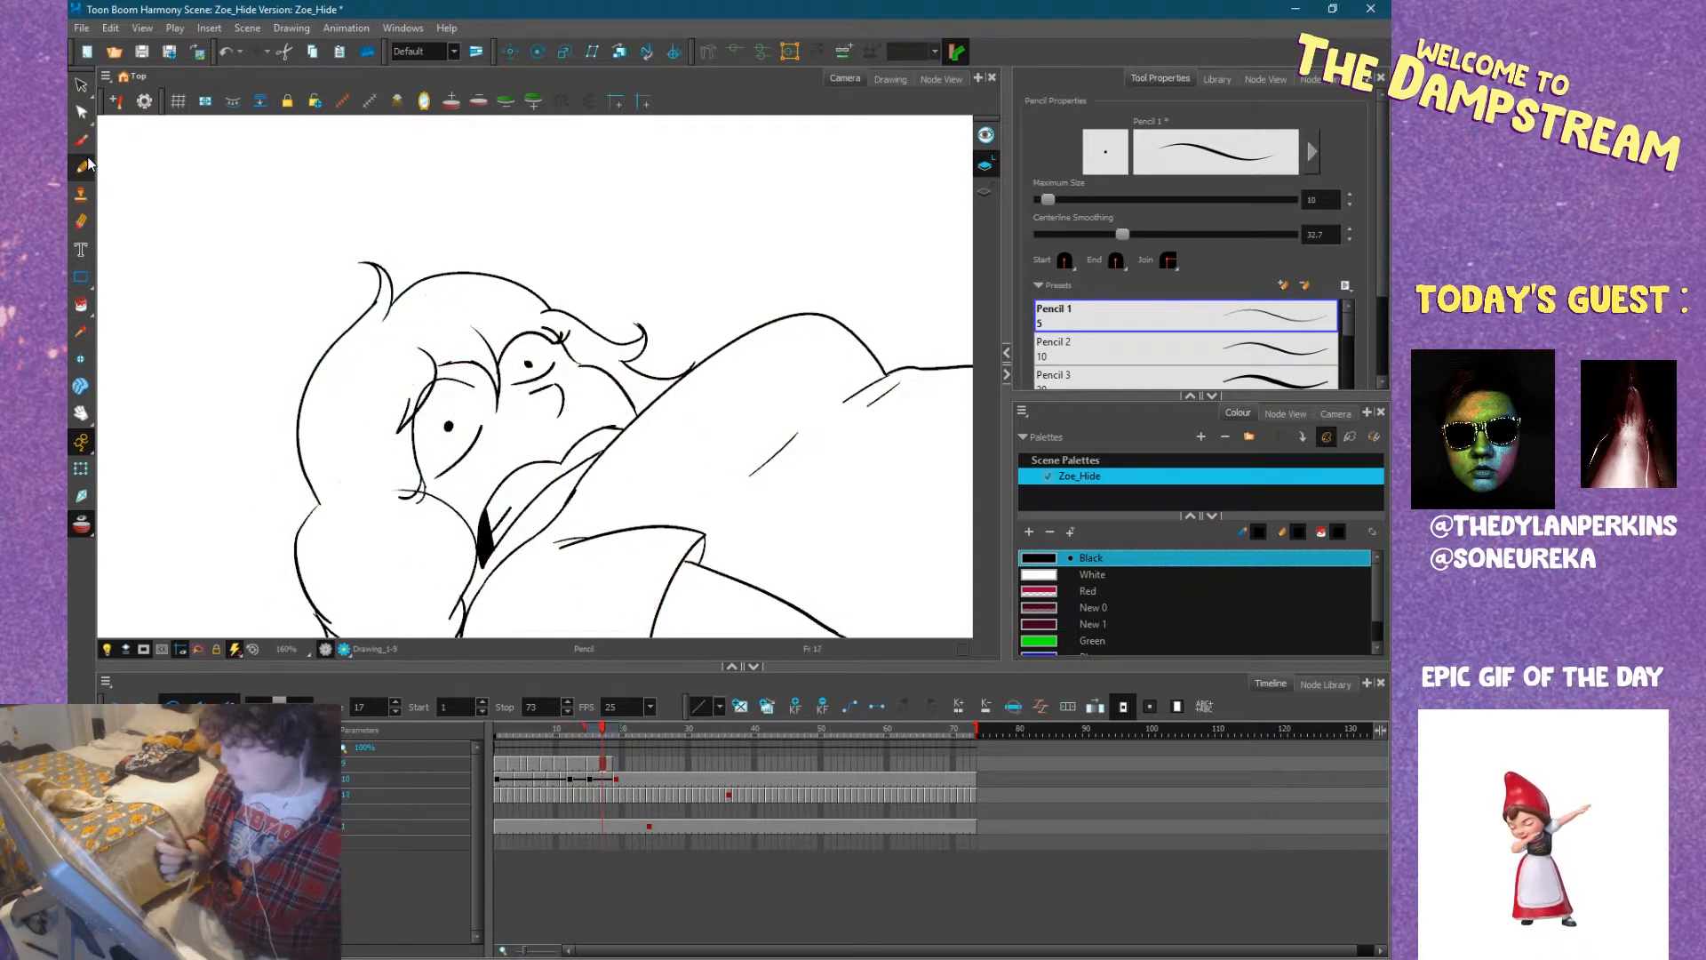
Reduce the onion skin range around the current frame and return to frame 19.
left_click(604, 736)
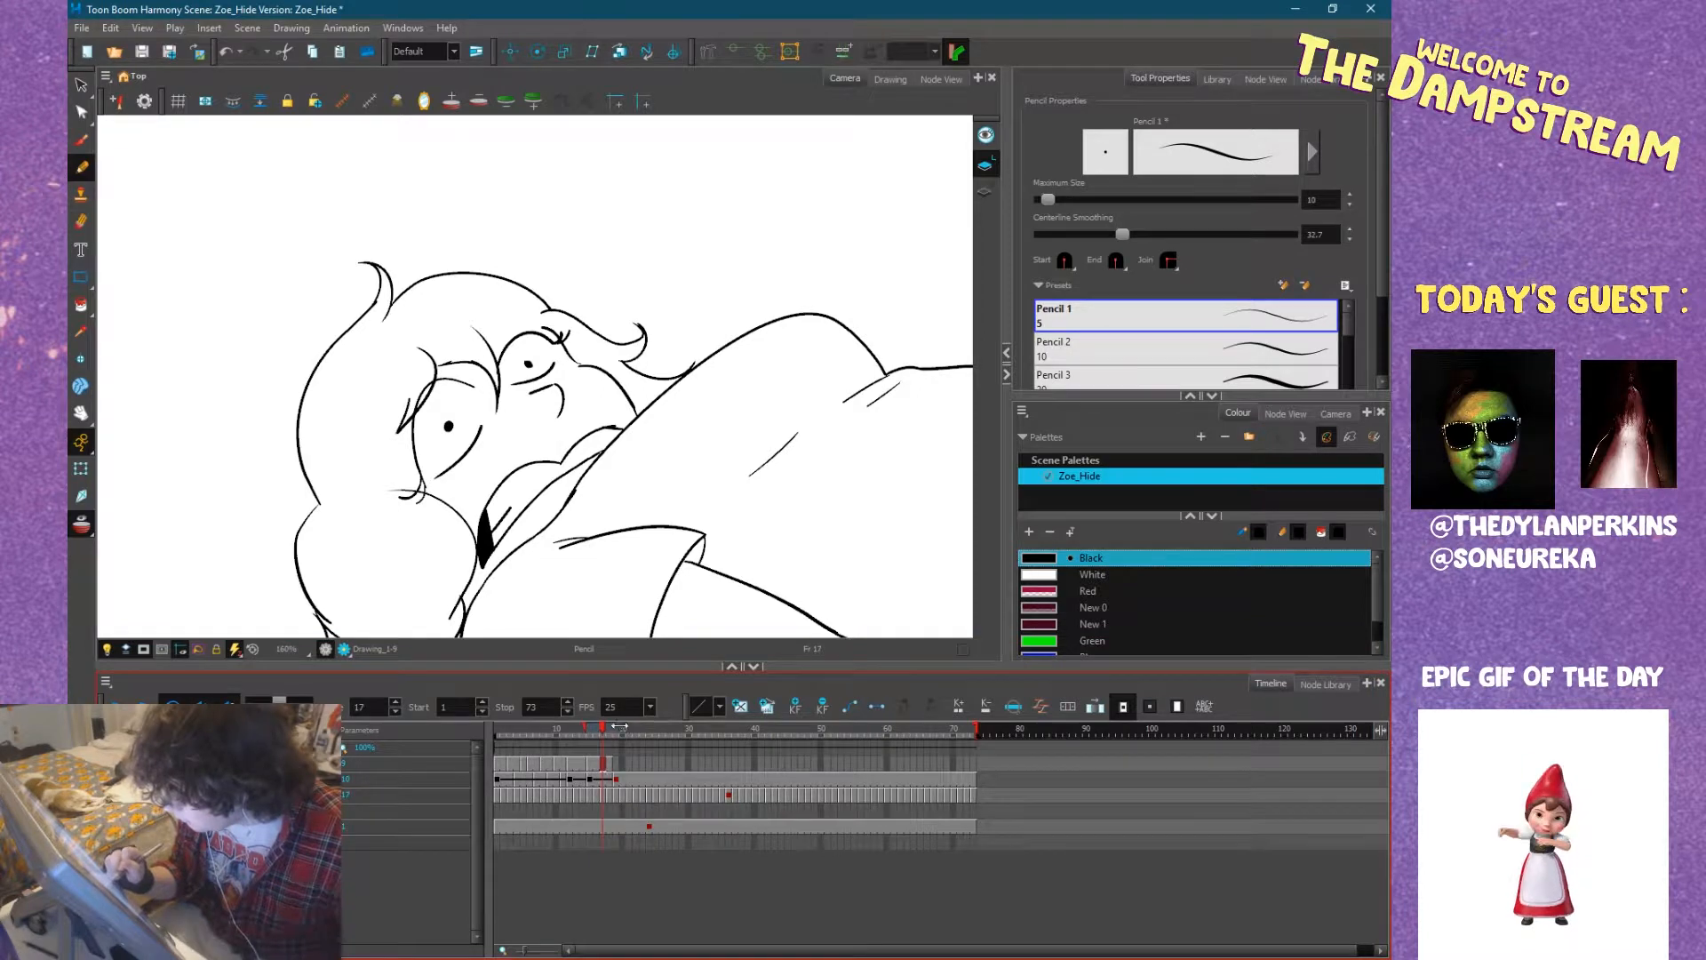
key("period")
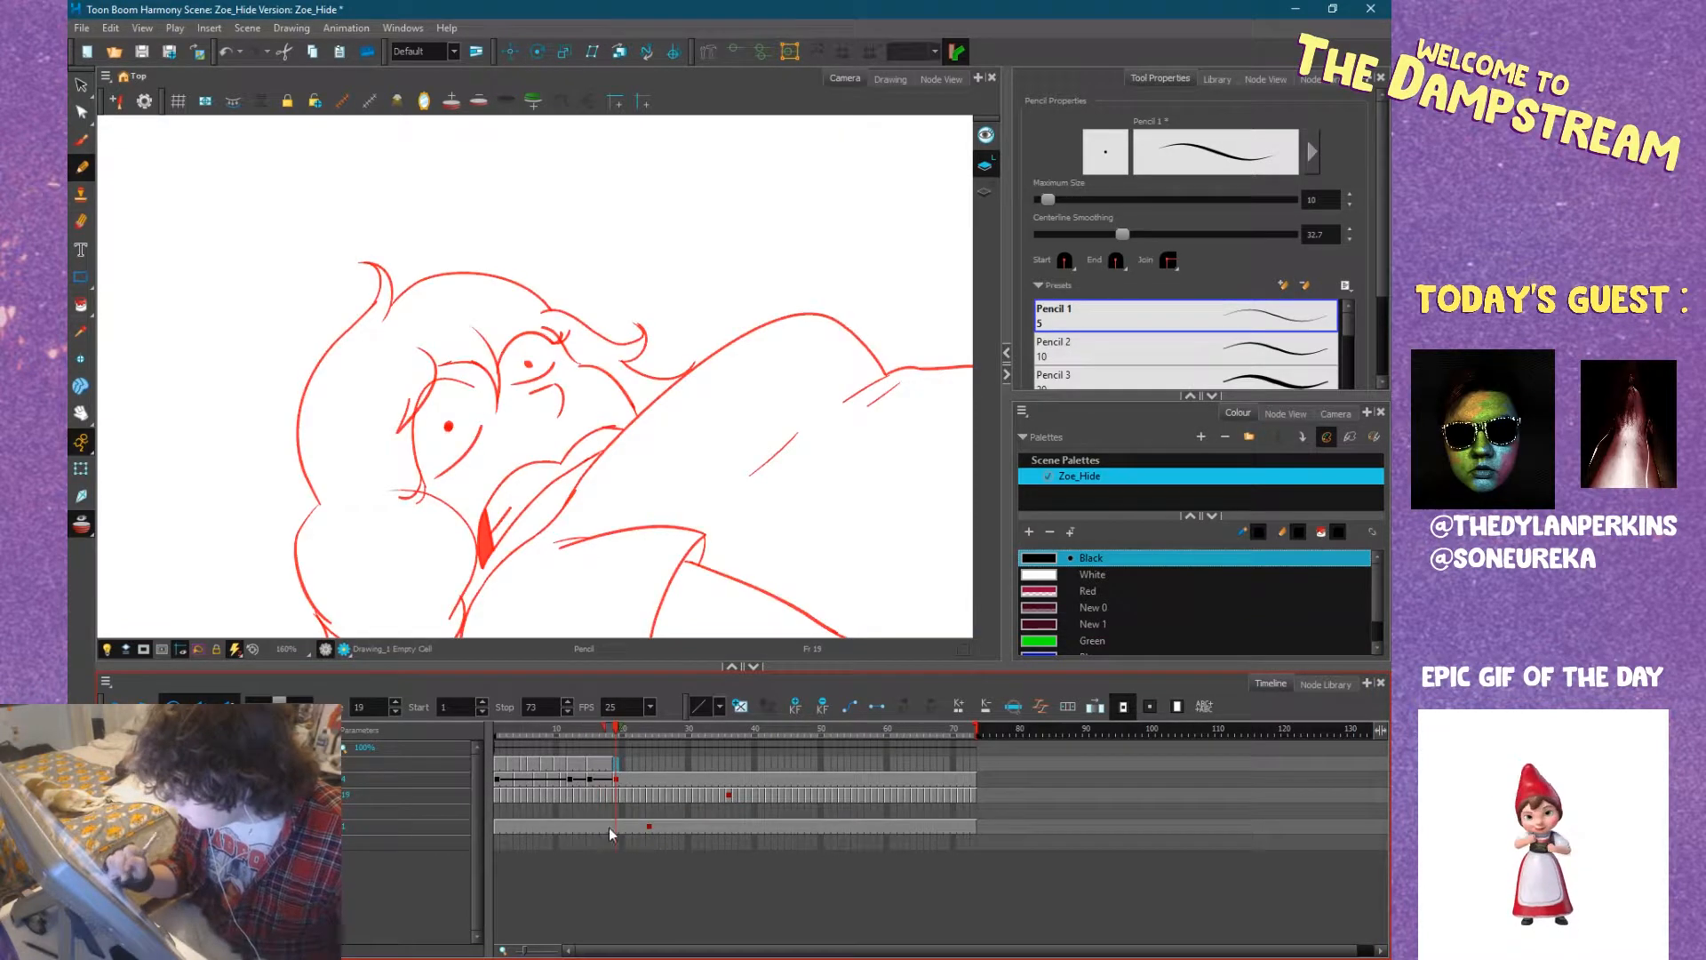
key("period")
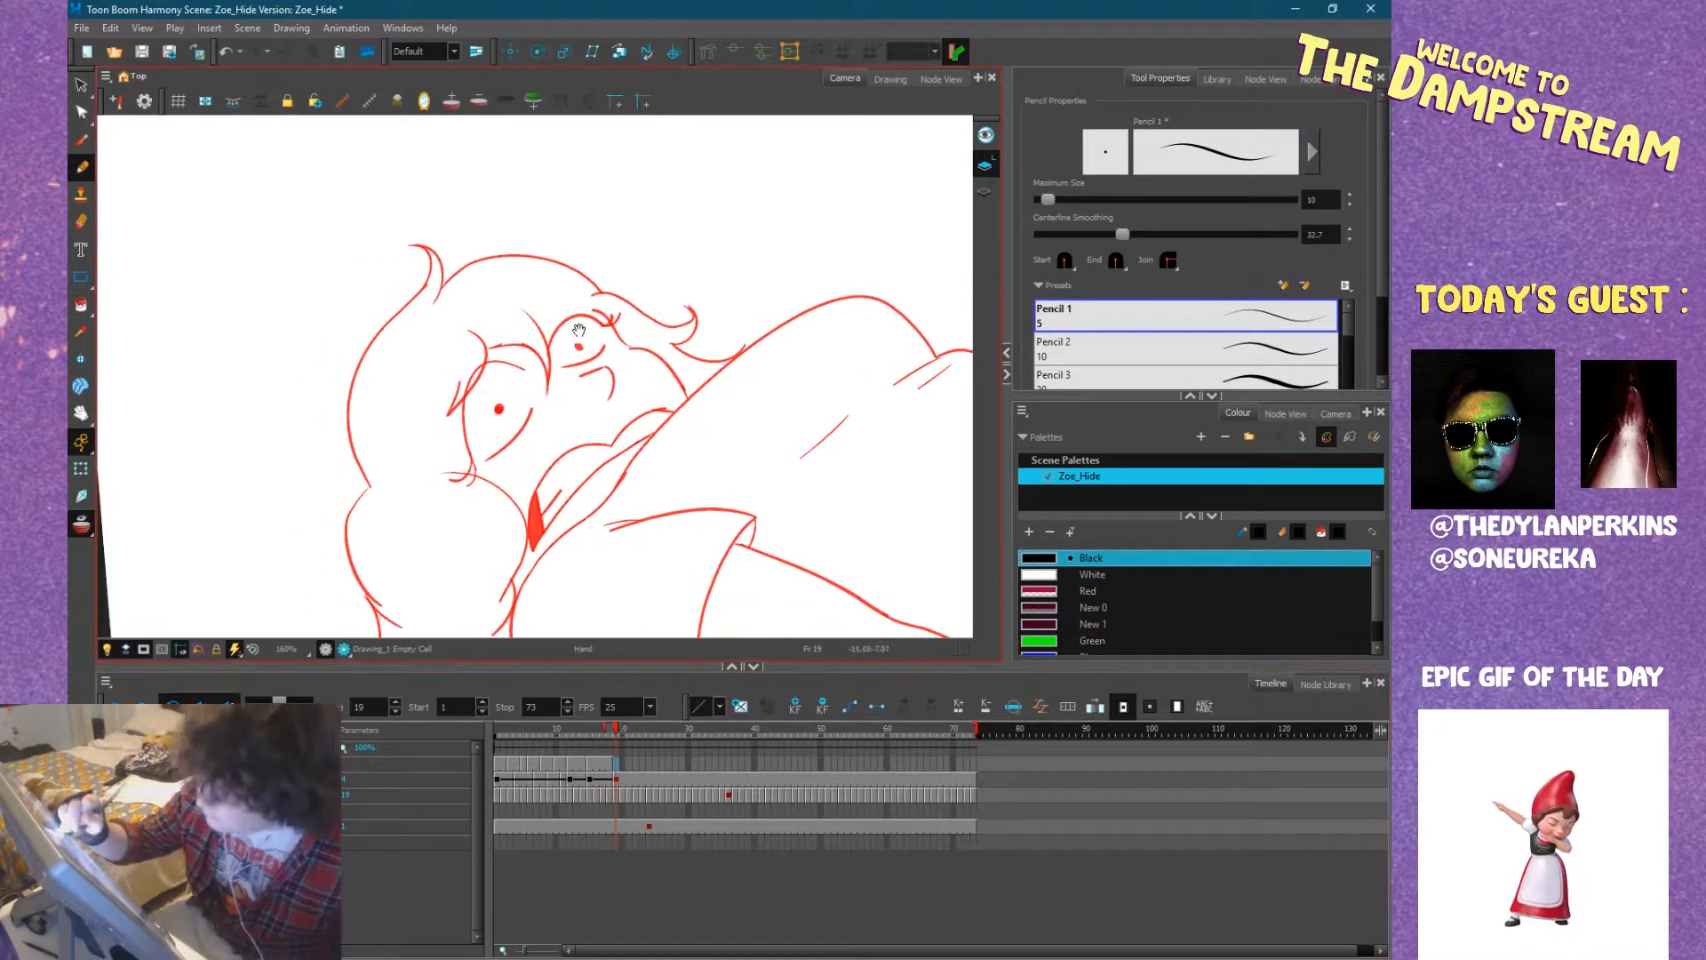
Ink the open mouth's outline on frame 19 with the Pencil and fill its dark corner with black.
left_click(498, 408)
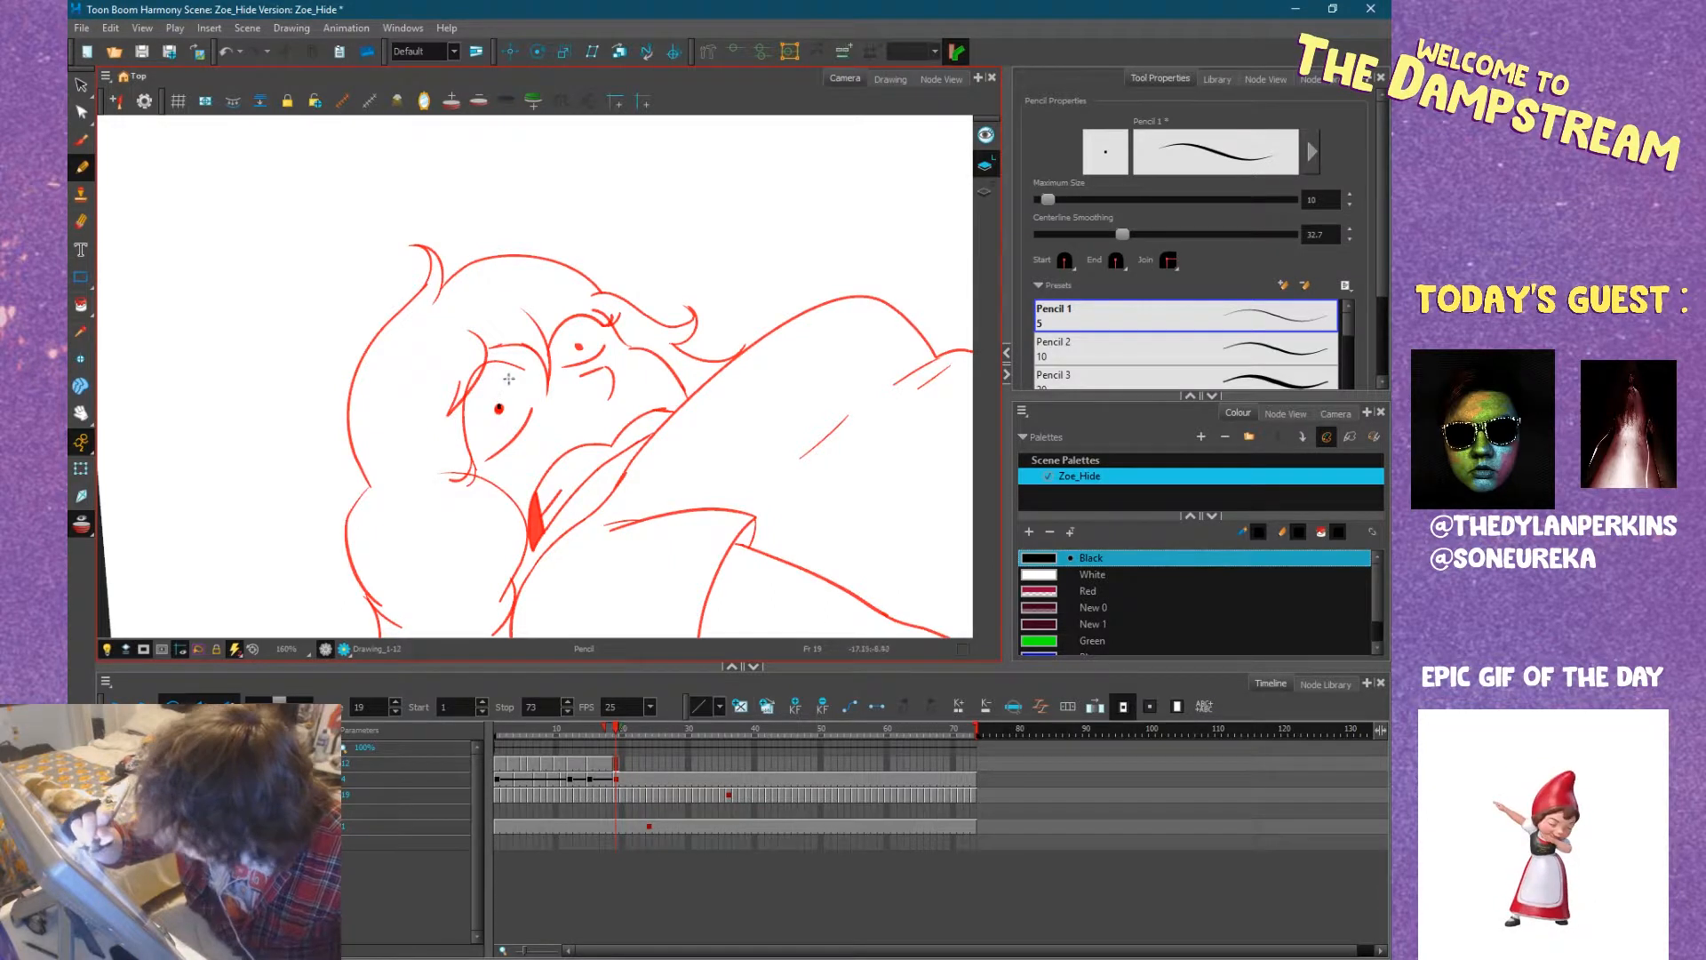
key("ctrl+z")
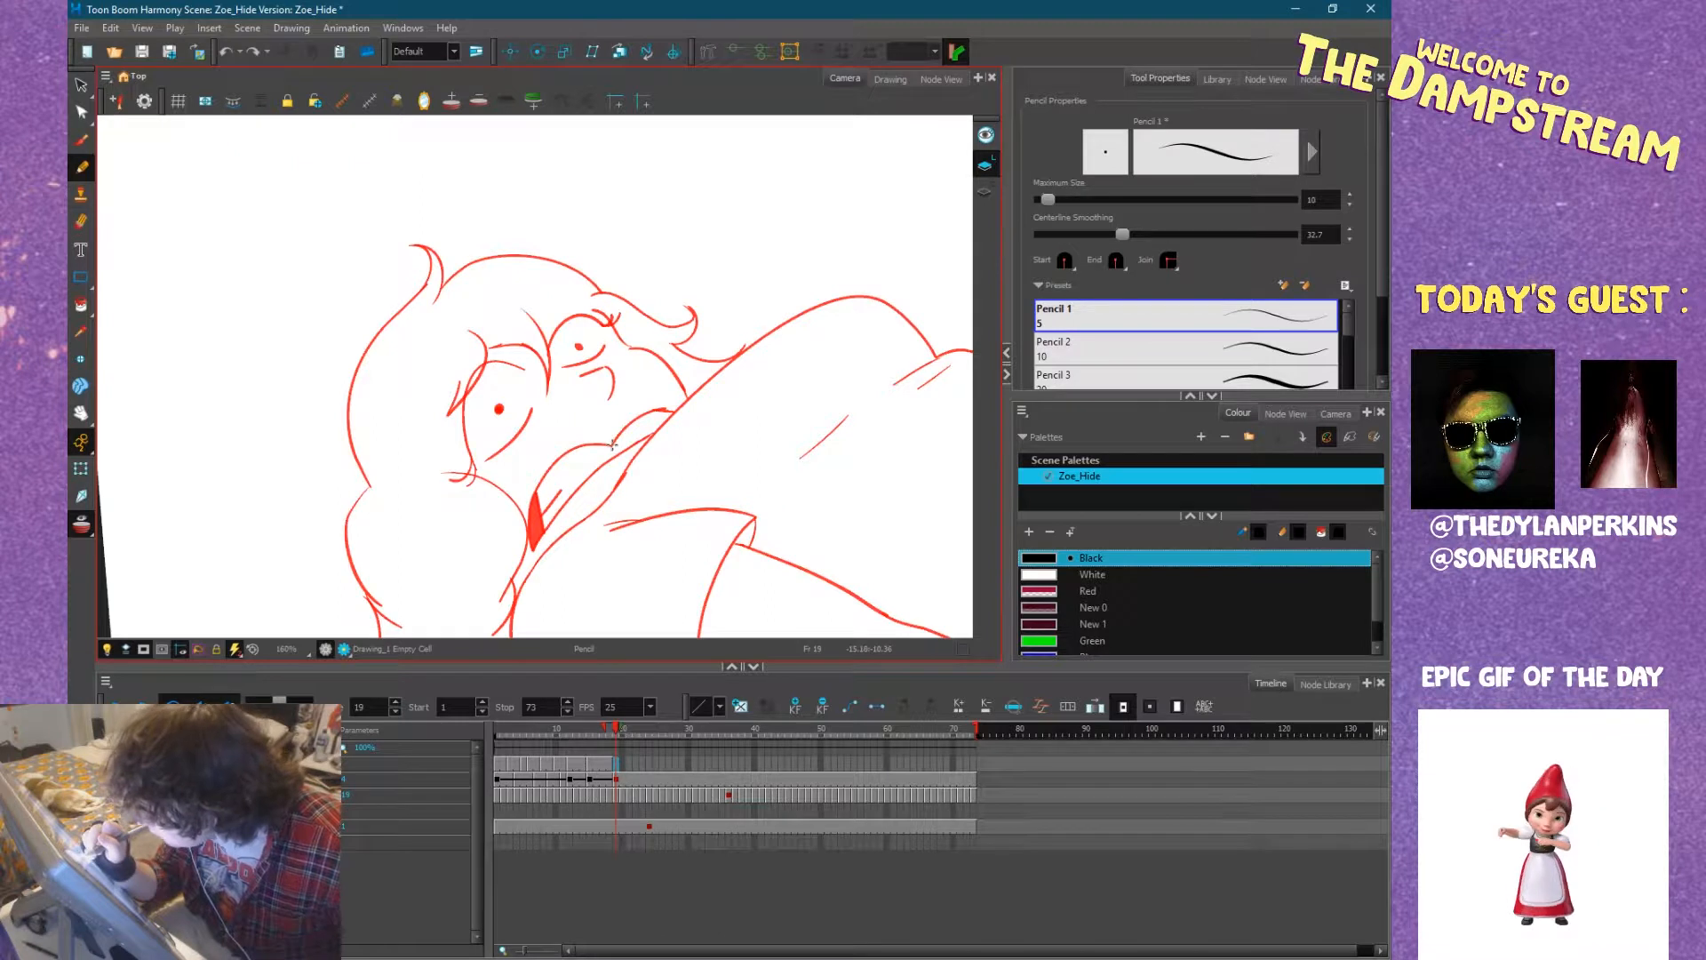
left_click_drag(591, 446, 558, 458)
mouse_move(533, 527)
left_mouse_down()
mouse_move(533, 543)
mouse_move(625, 451)
left_mouse_up()
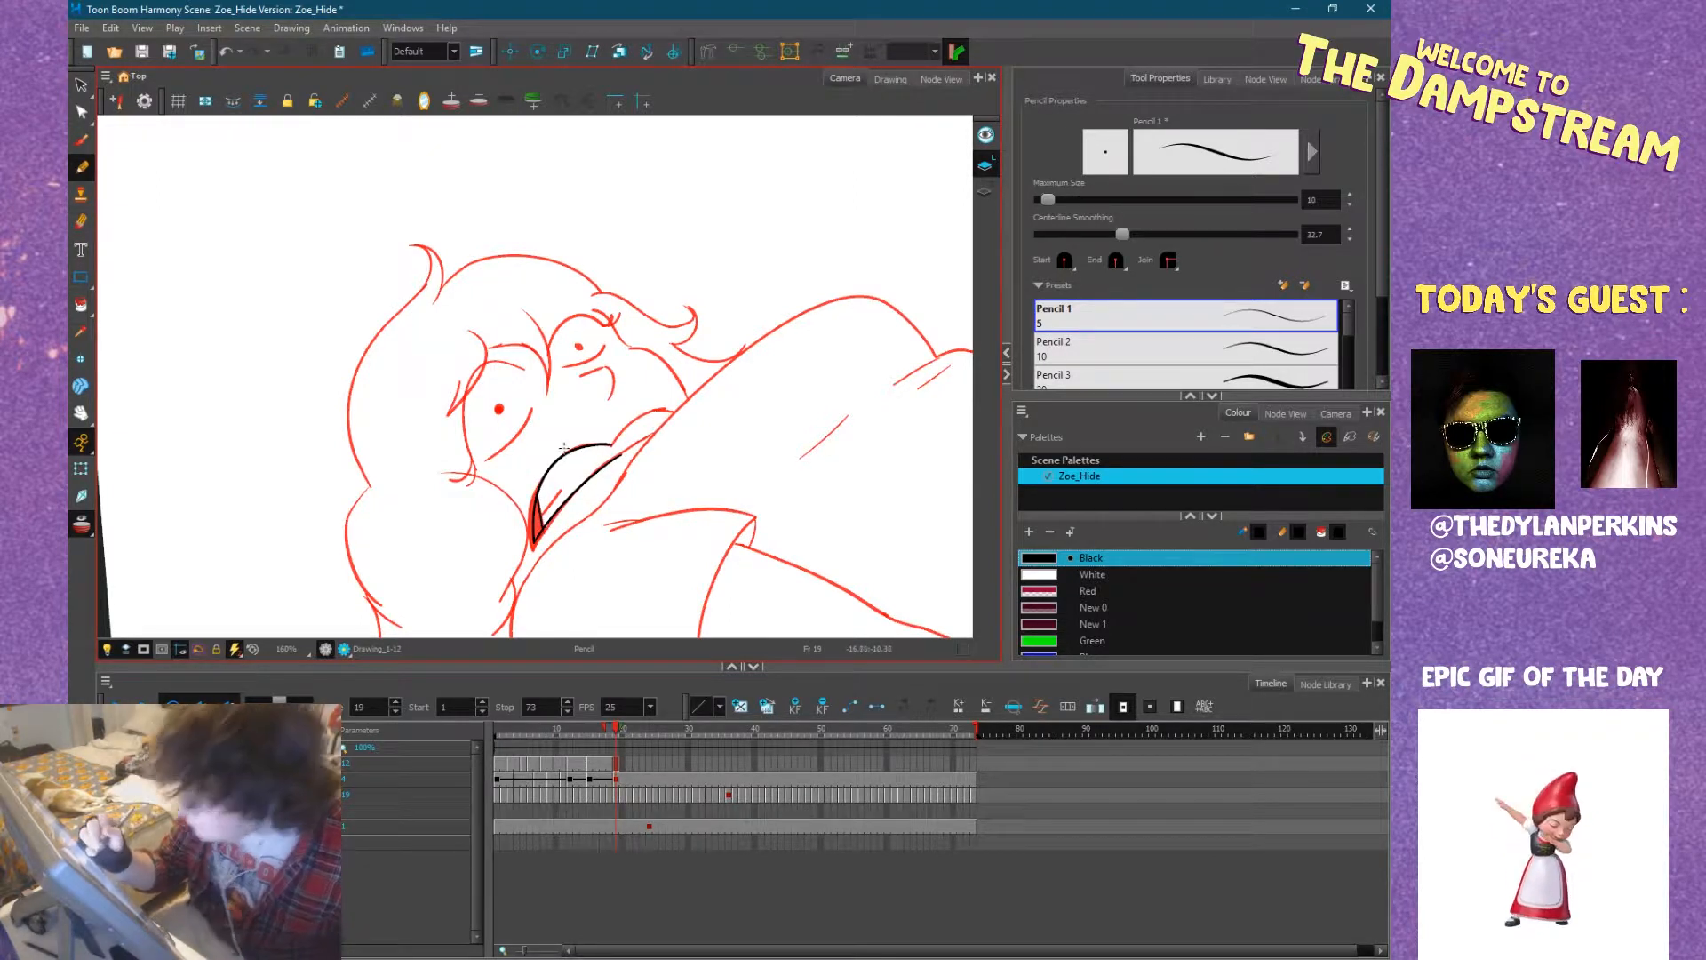
left_click(81, 305)
left_click(536, 517)
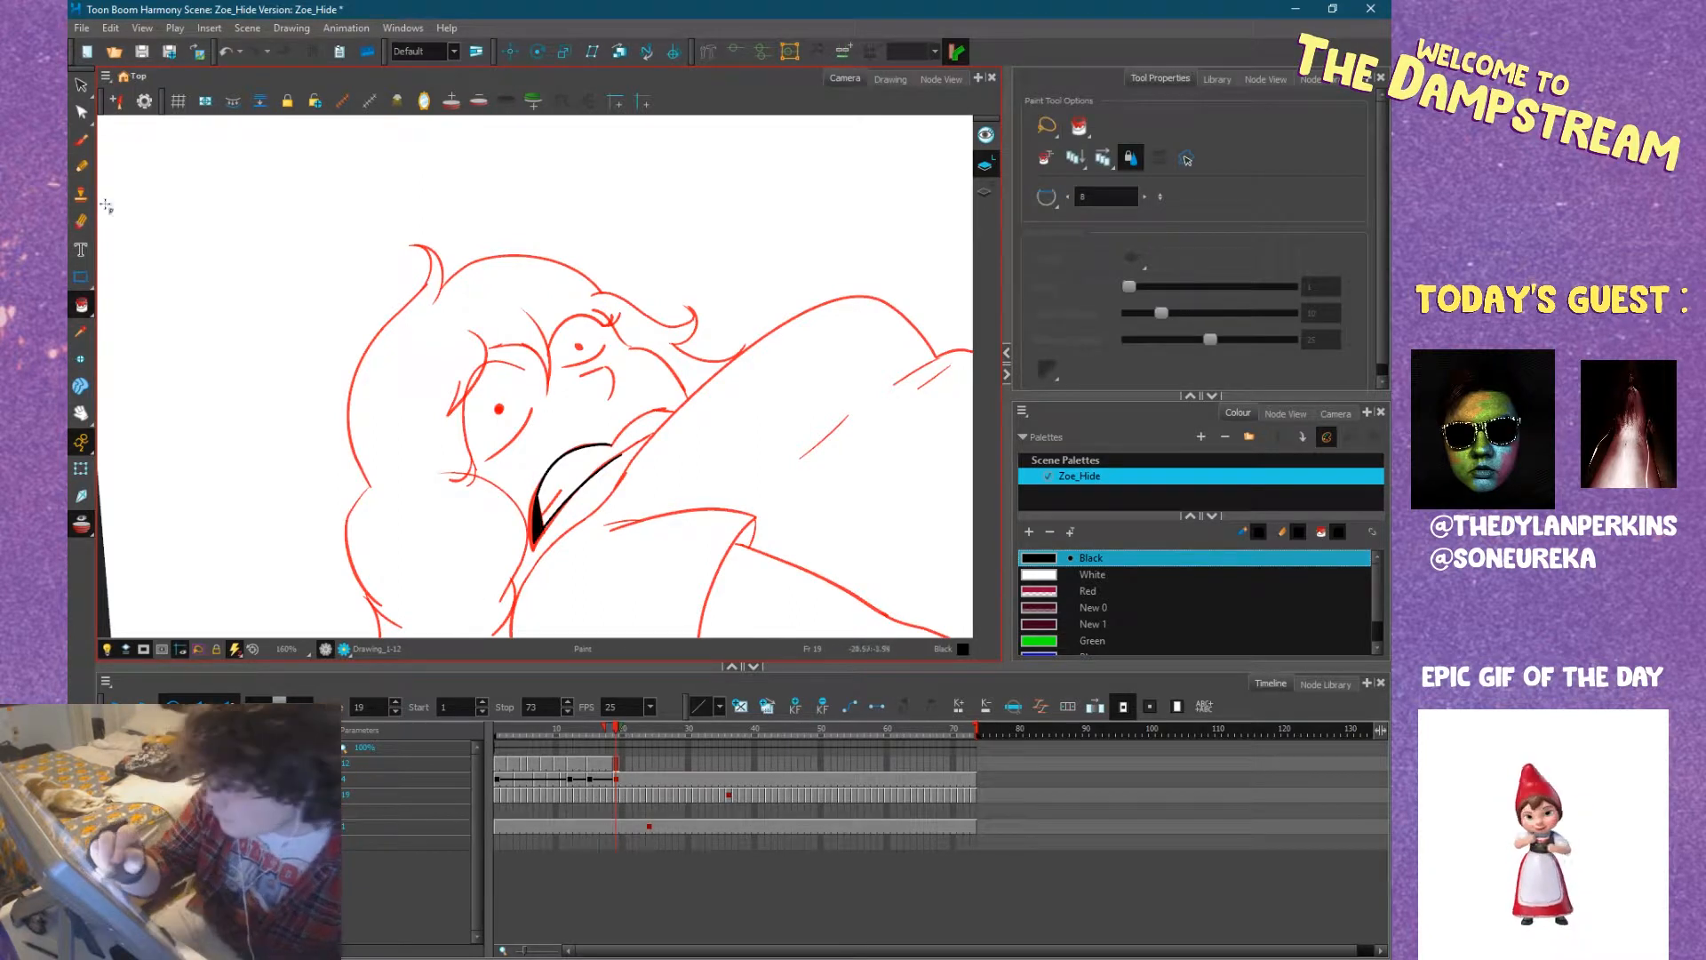
Ink the far part of the upper lip towards the shoulder and compare it with frame 18.
left_click(81, 166)
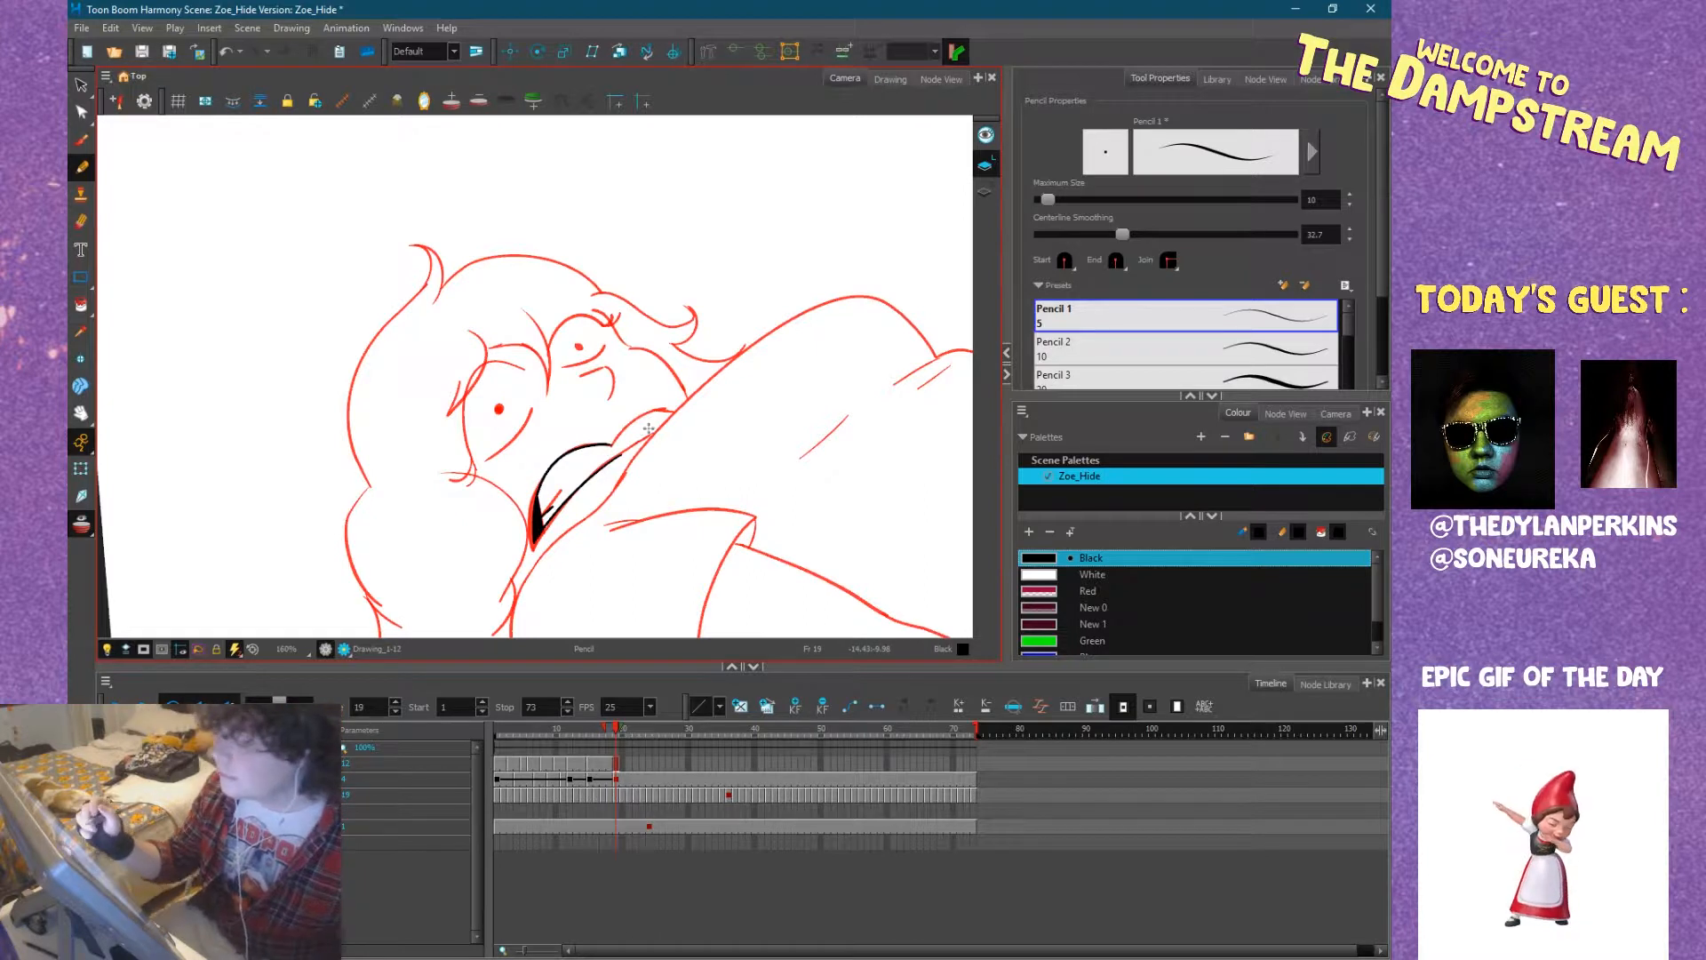
key("1")
key("1")
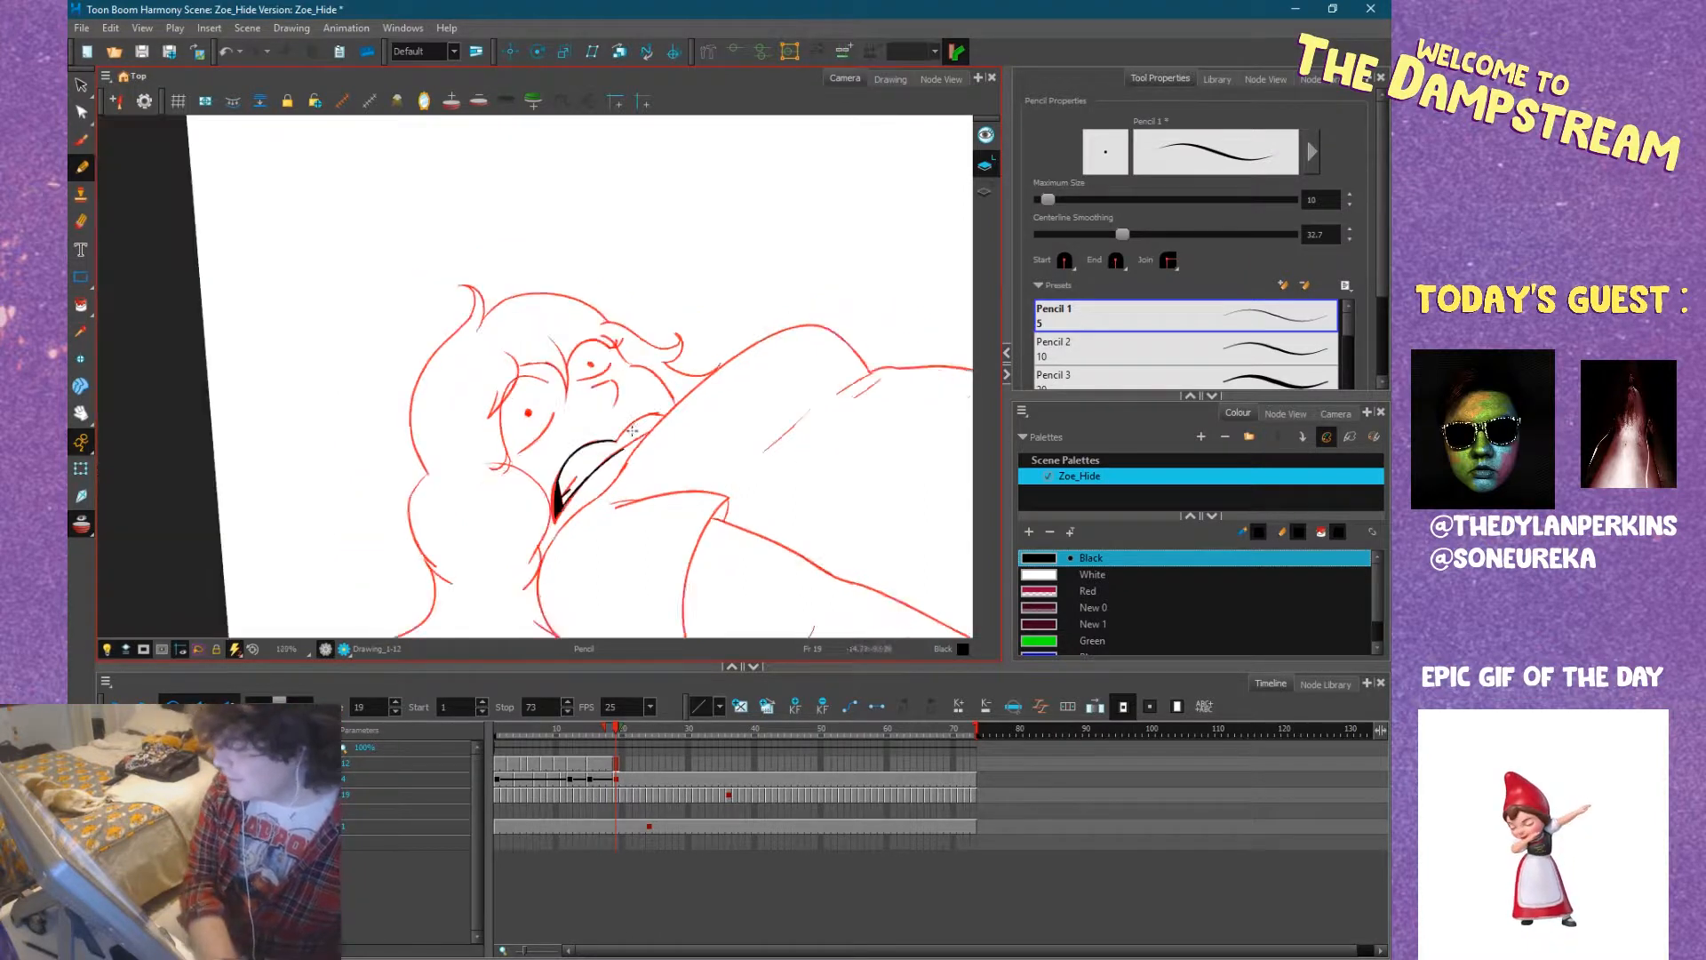
key("2")
key("space")
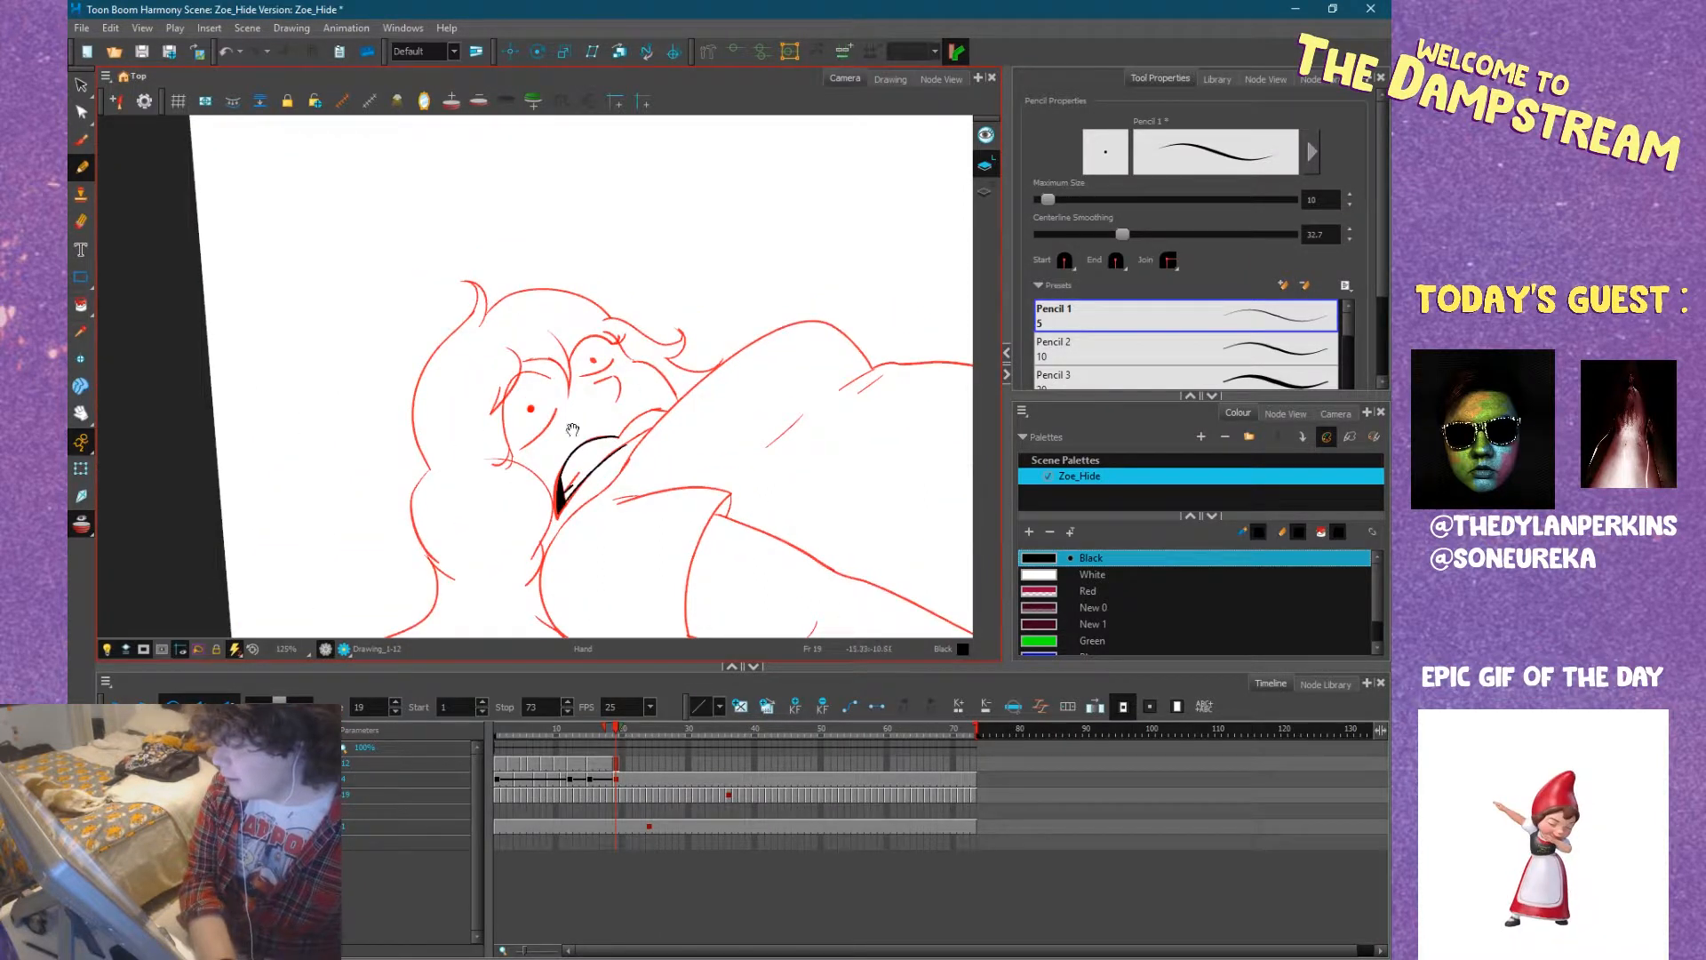
left_click_drag(572, 430, 726, 416)
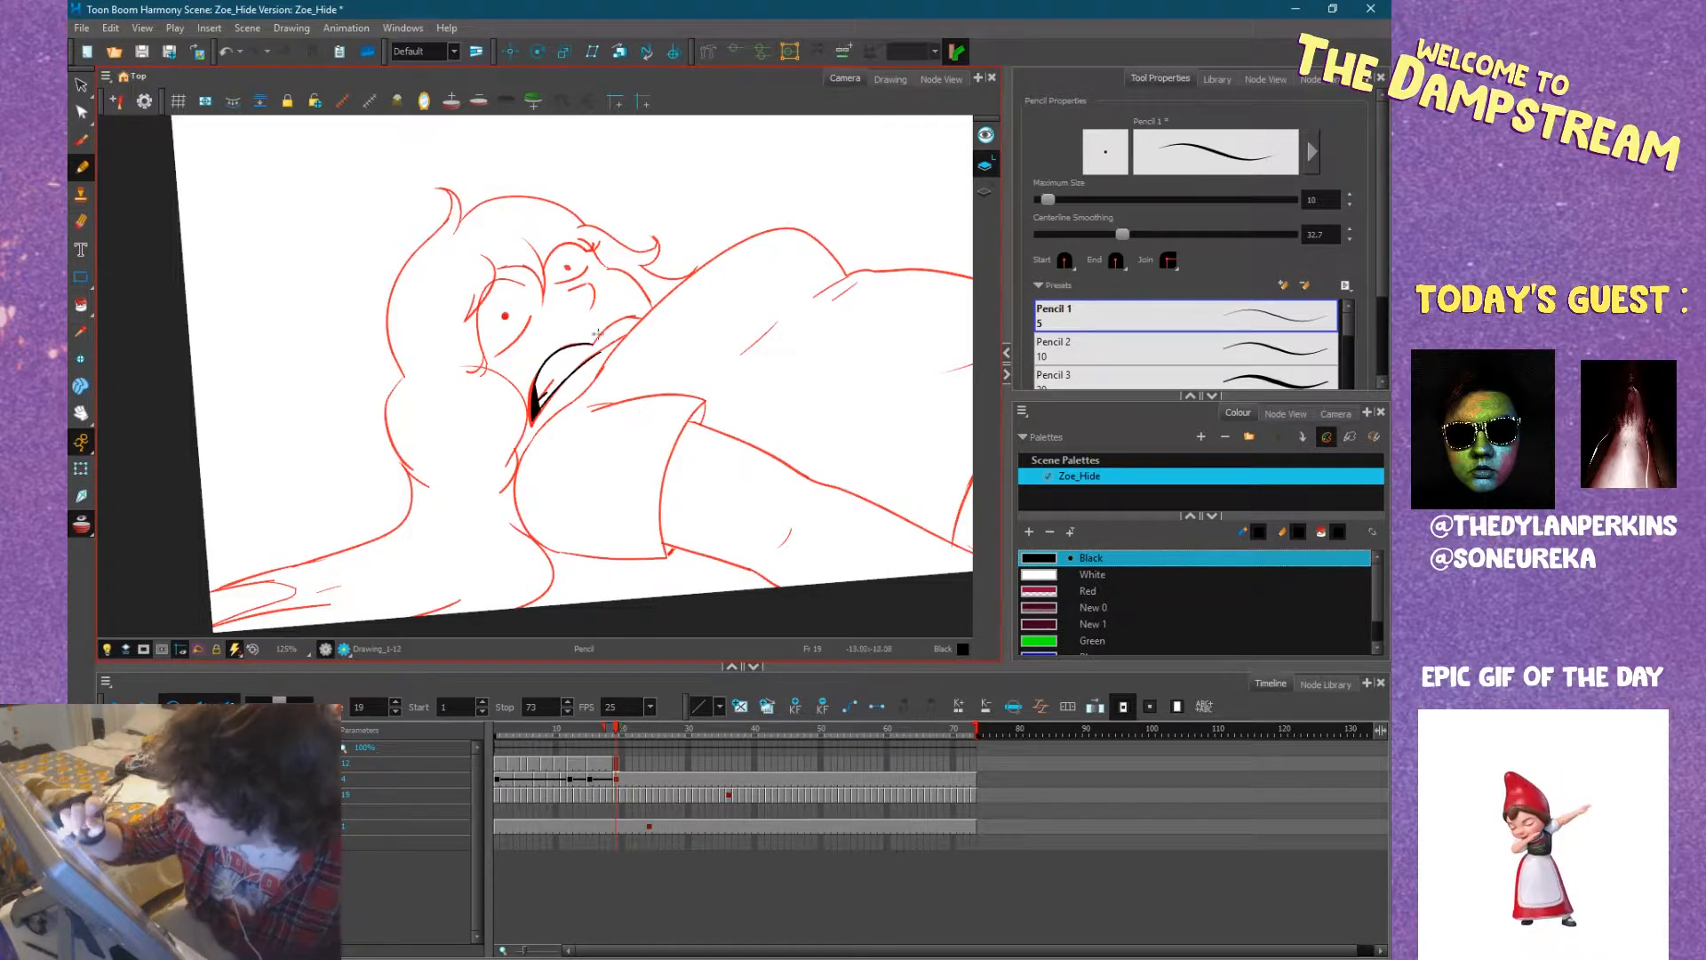
left_click_drag(596, 340, 613, 322)
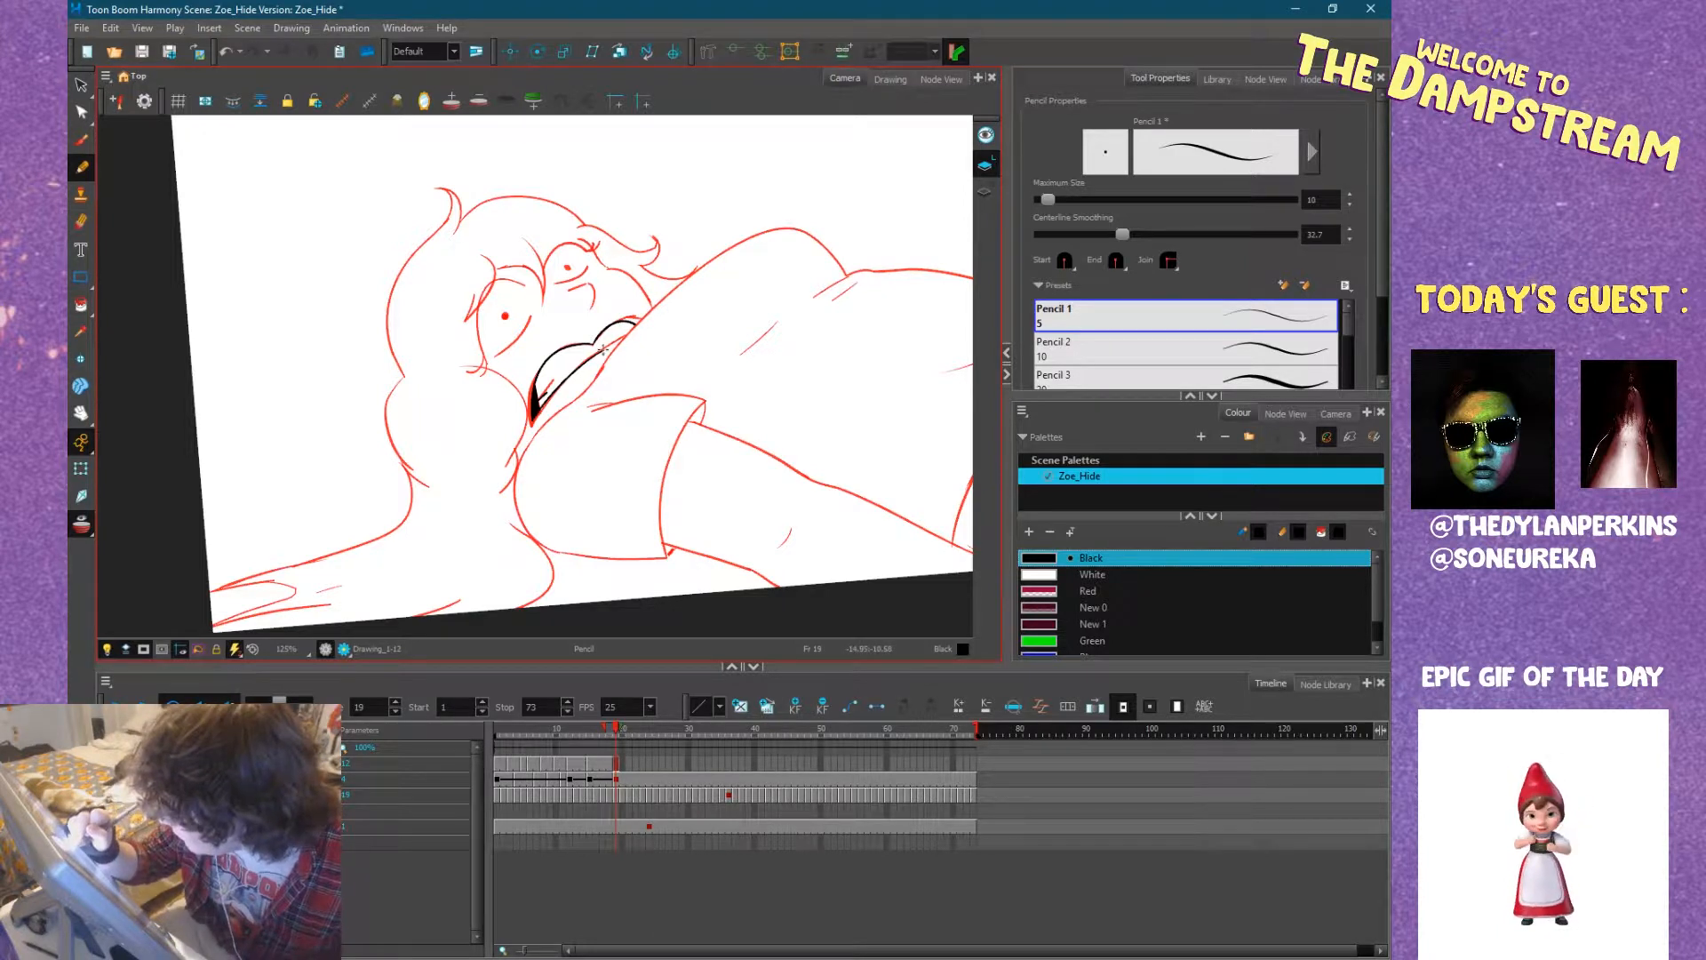
key("comma")
key("comma")
key("comma")
key("comma")
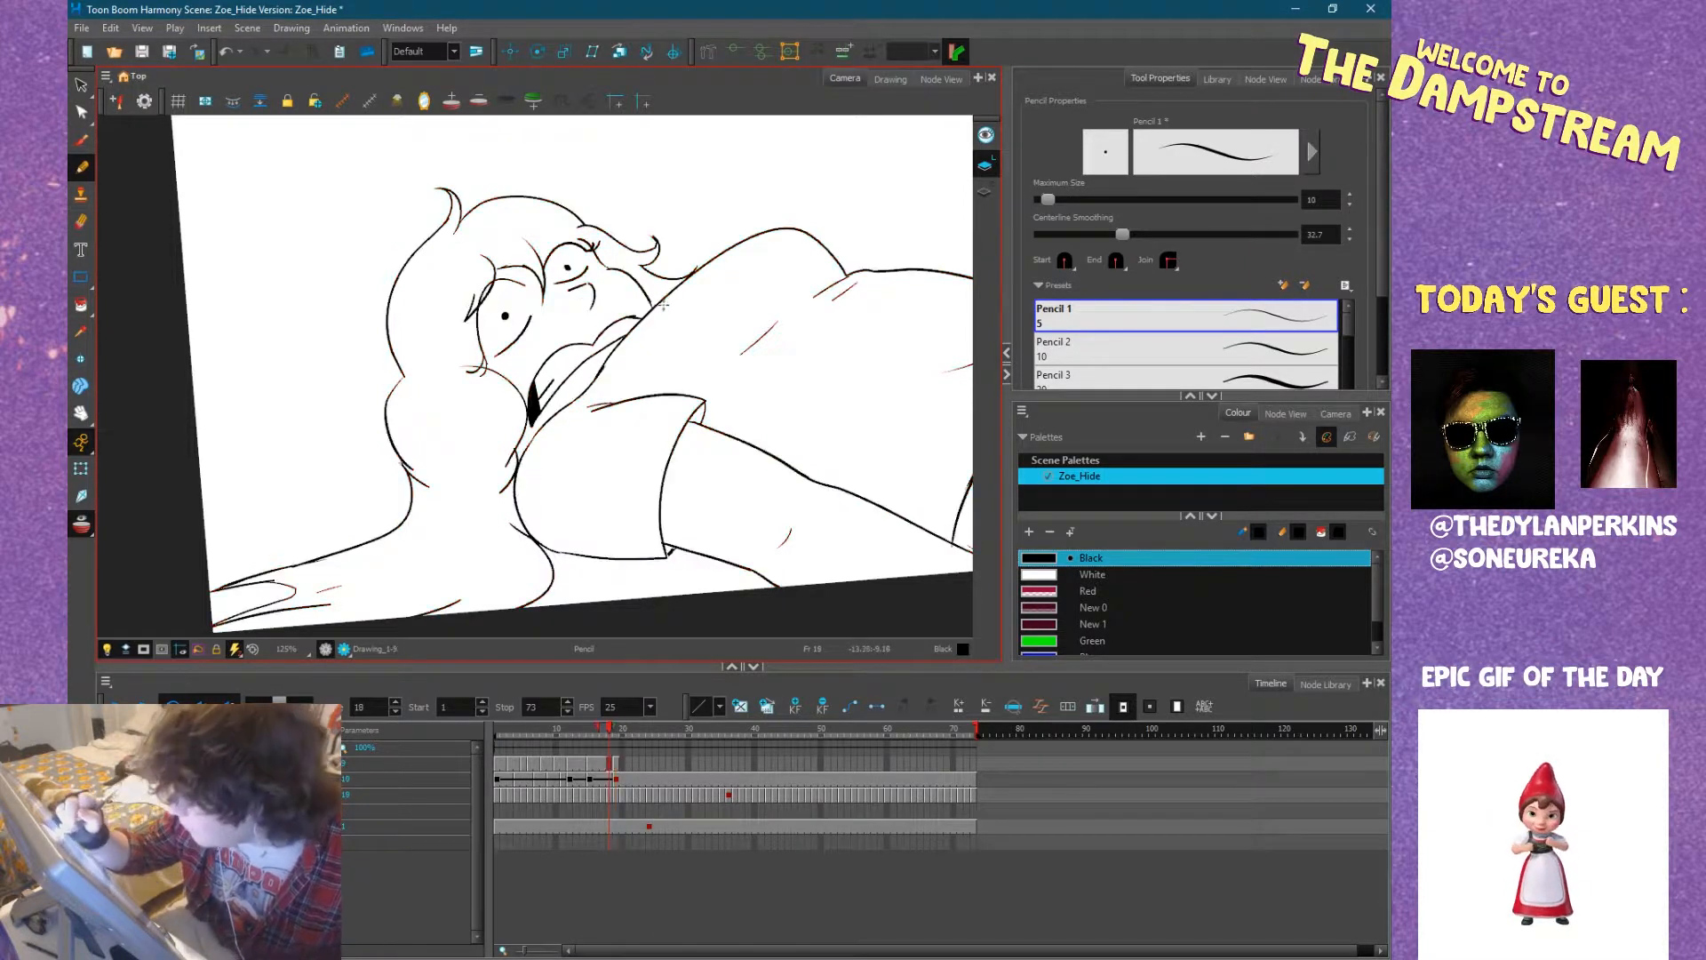
Compare the mouth with frames 14 and 15, and fill its far corner on frame 18 with black using the Paint tool.
key("comma")
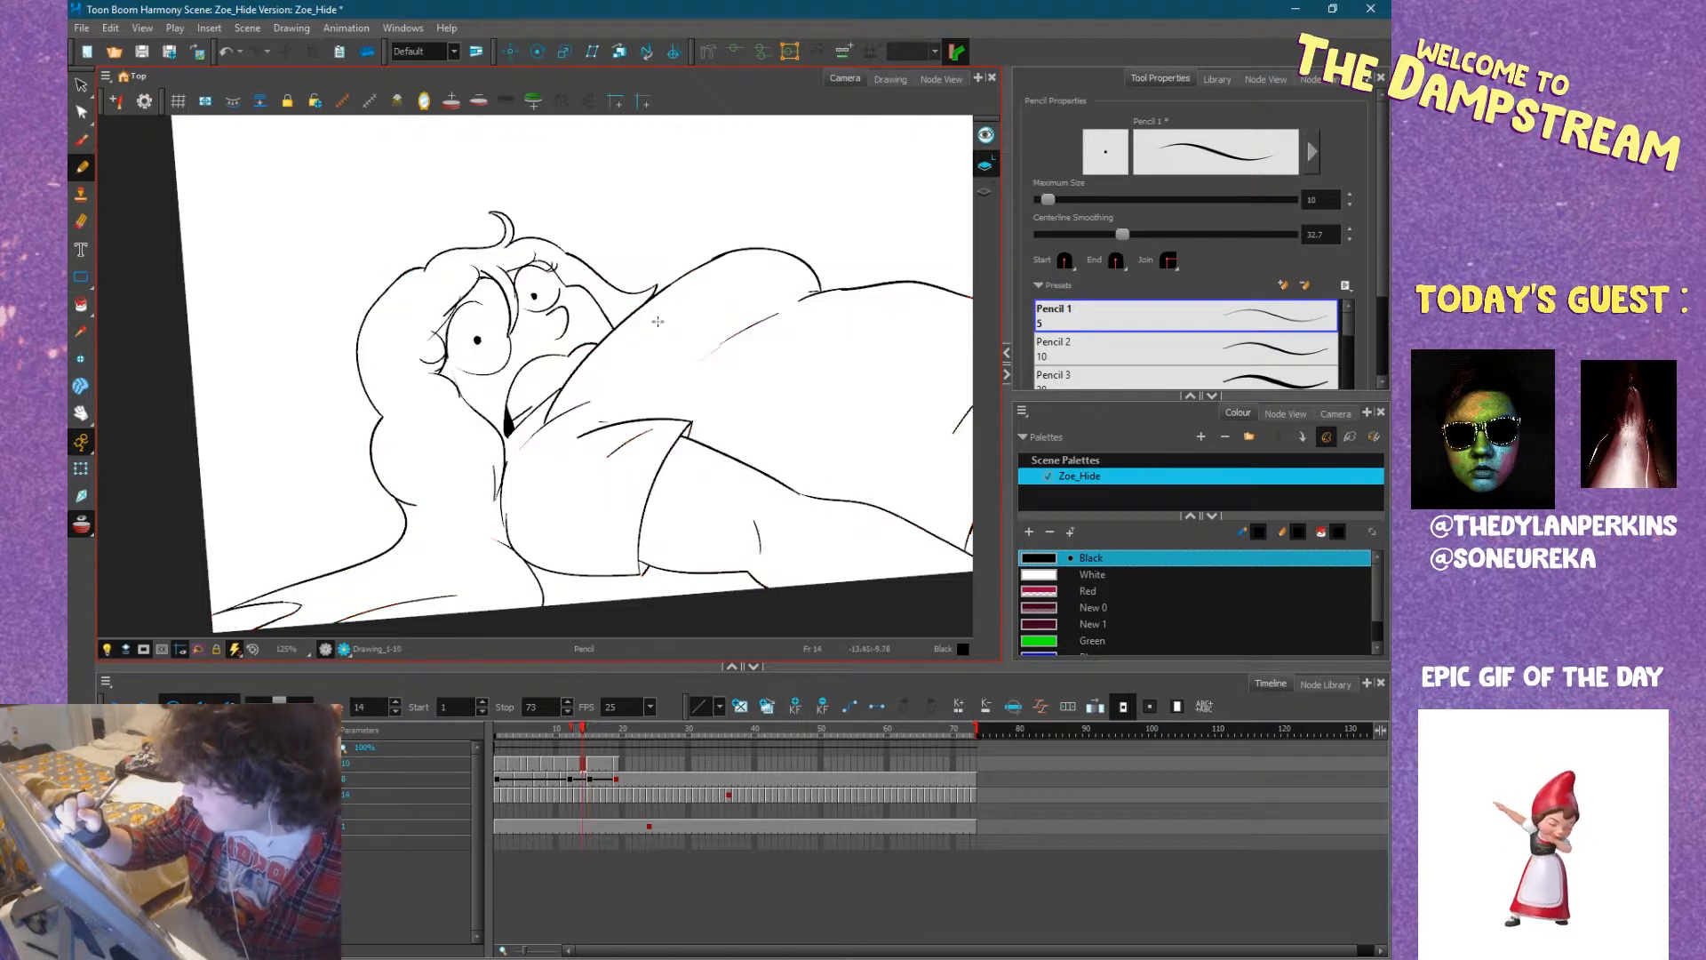
key("period")
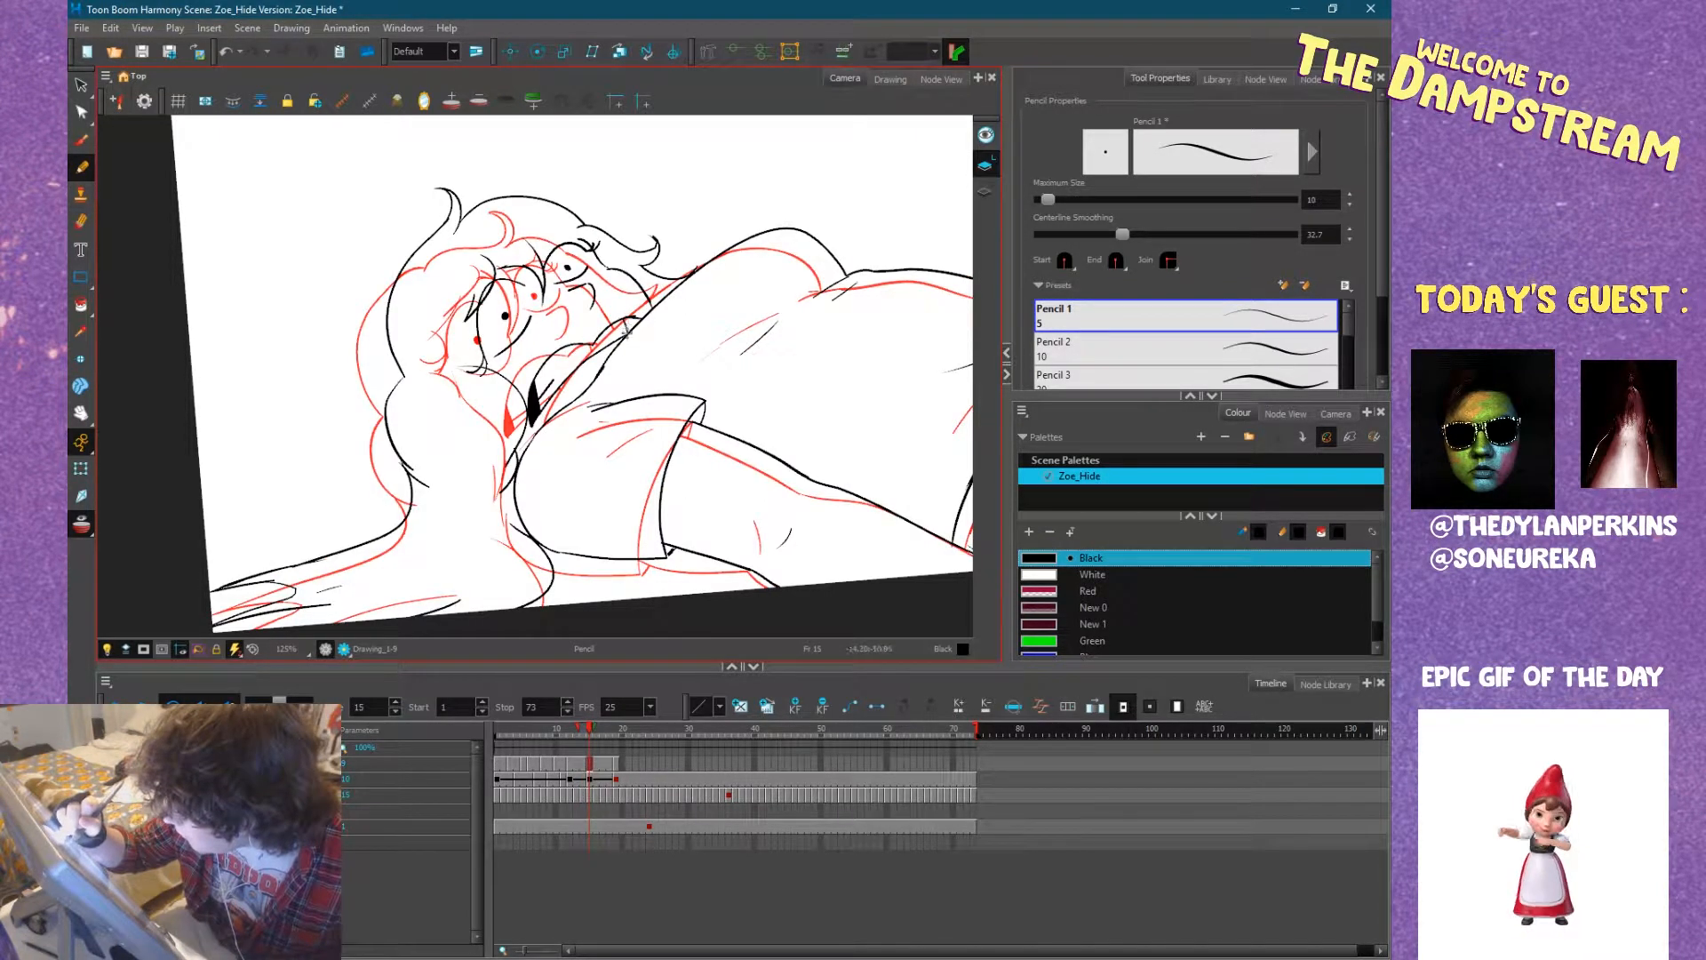
key("period")
key("period")
key("period")
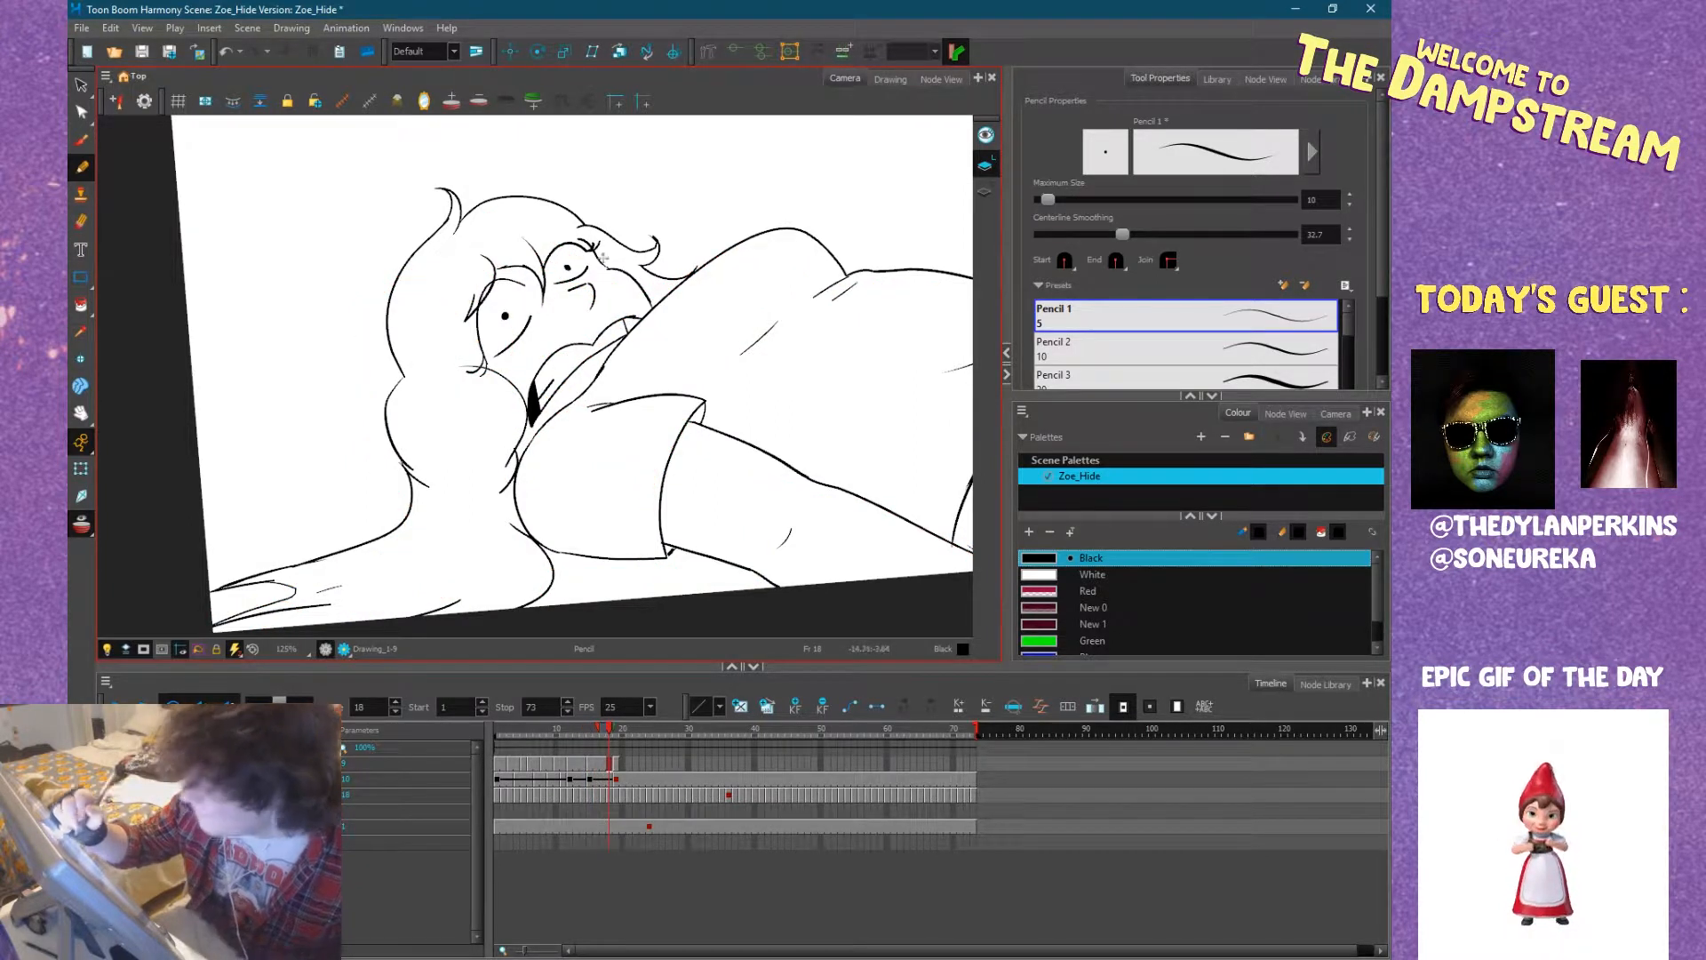
left_click(81, 305)
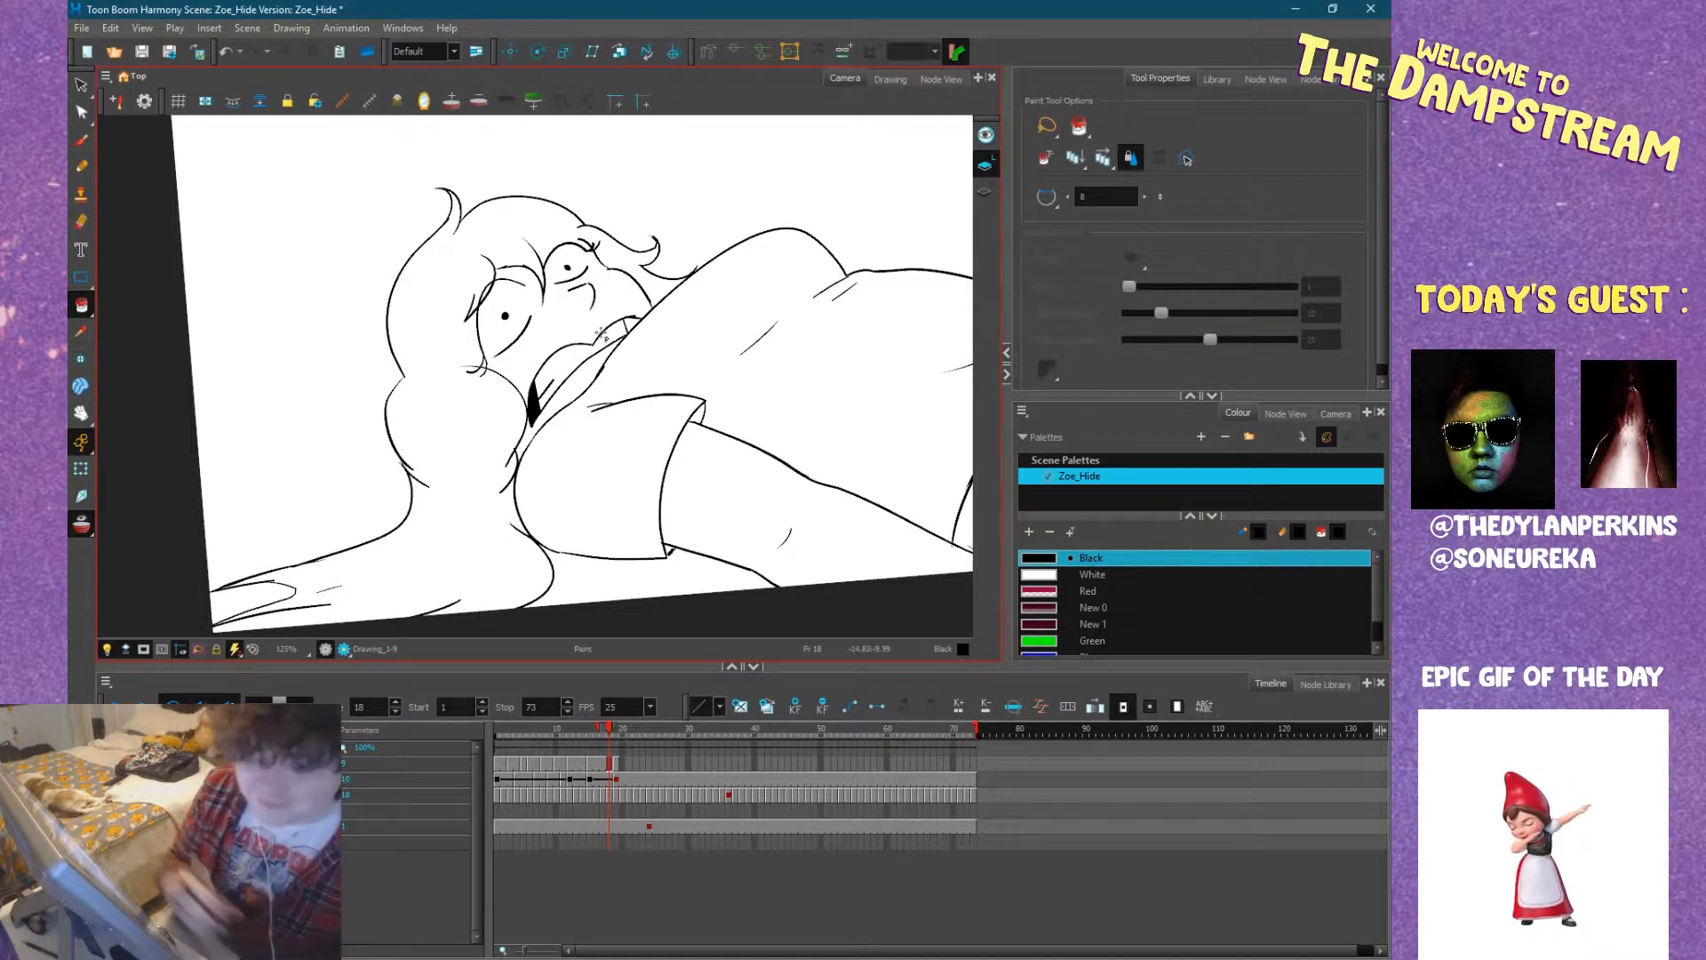
scroll(601, 333, "up", 5)
left_click(514, 296)
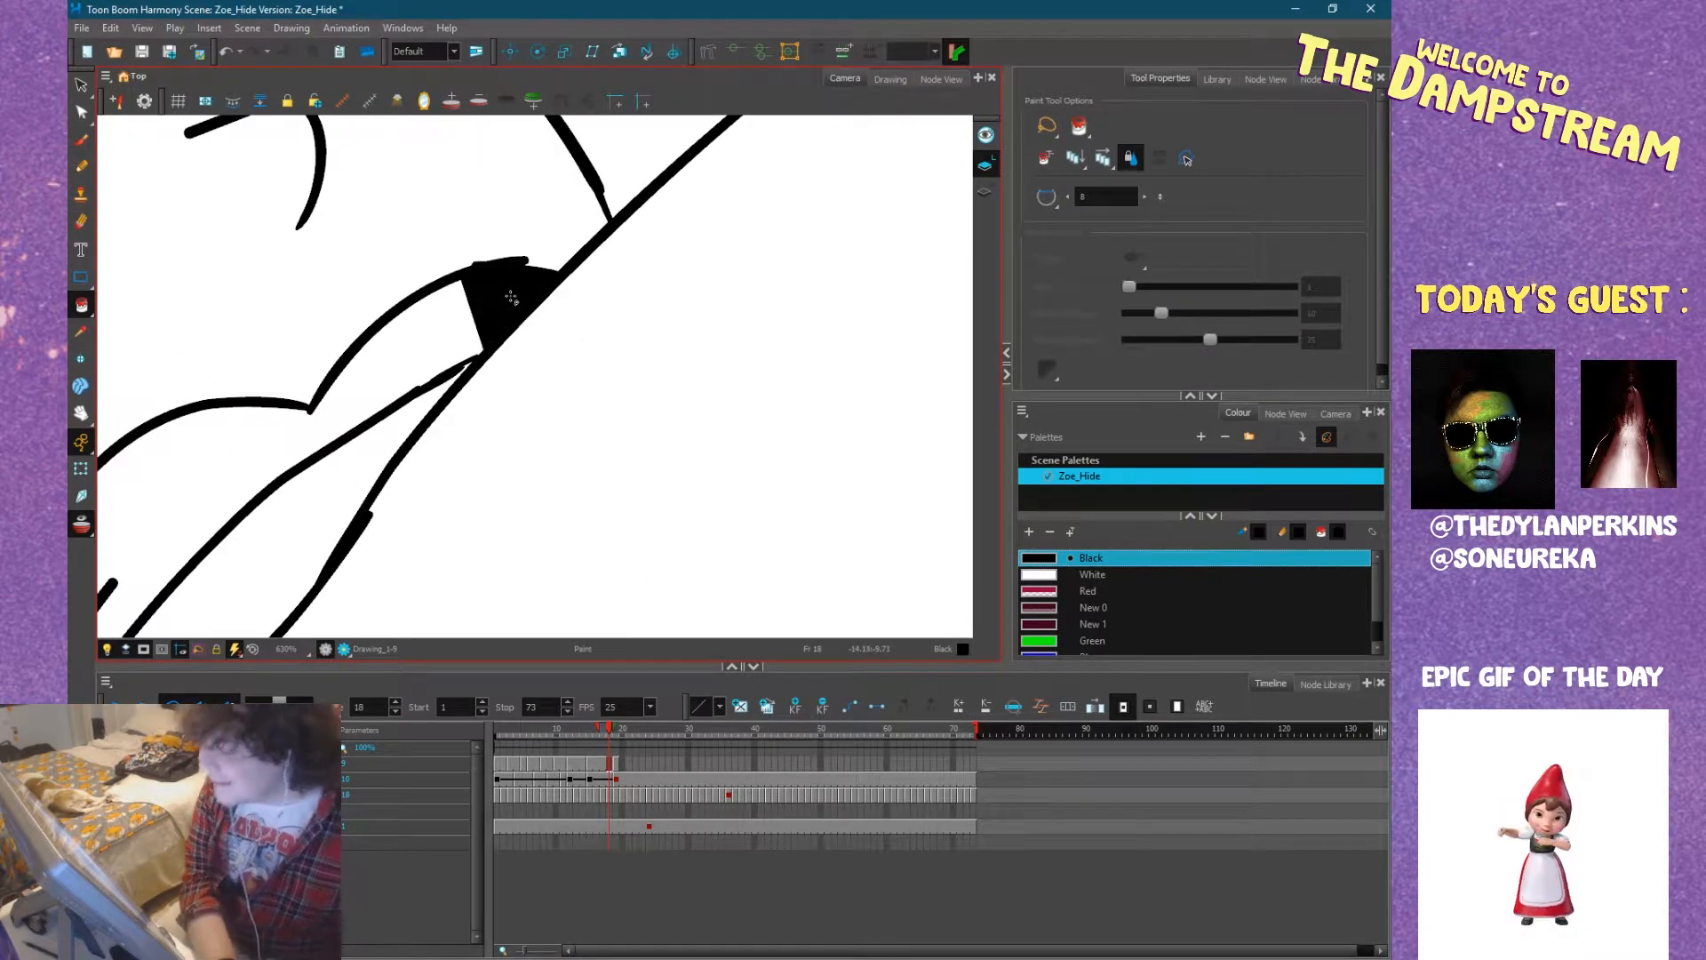
Return to frame 19 with the Pencil active and bring the mouth's far corner into place for inking.
left_click(82, 166)
scroll(456, 306, "down", 6)
key("period")
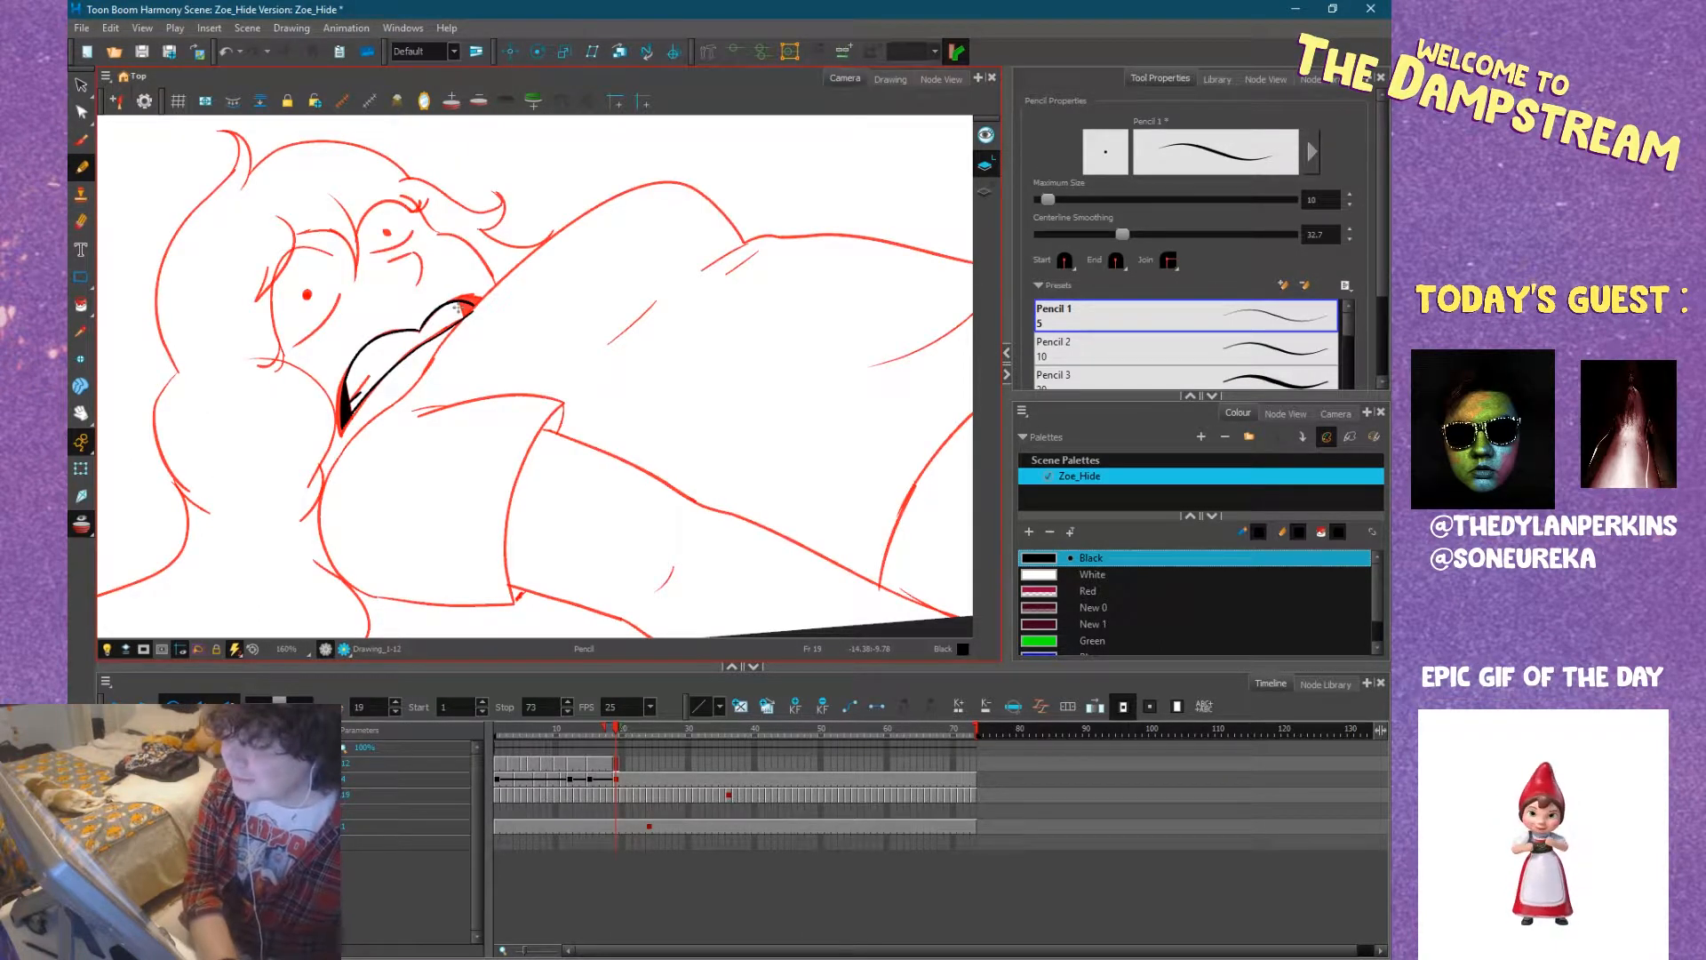
left_click_drag(481, 311, 604, 309)
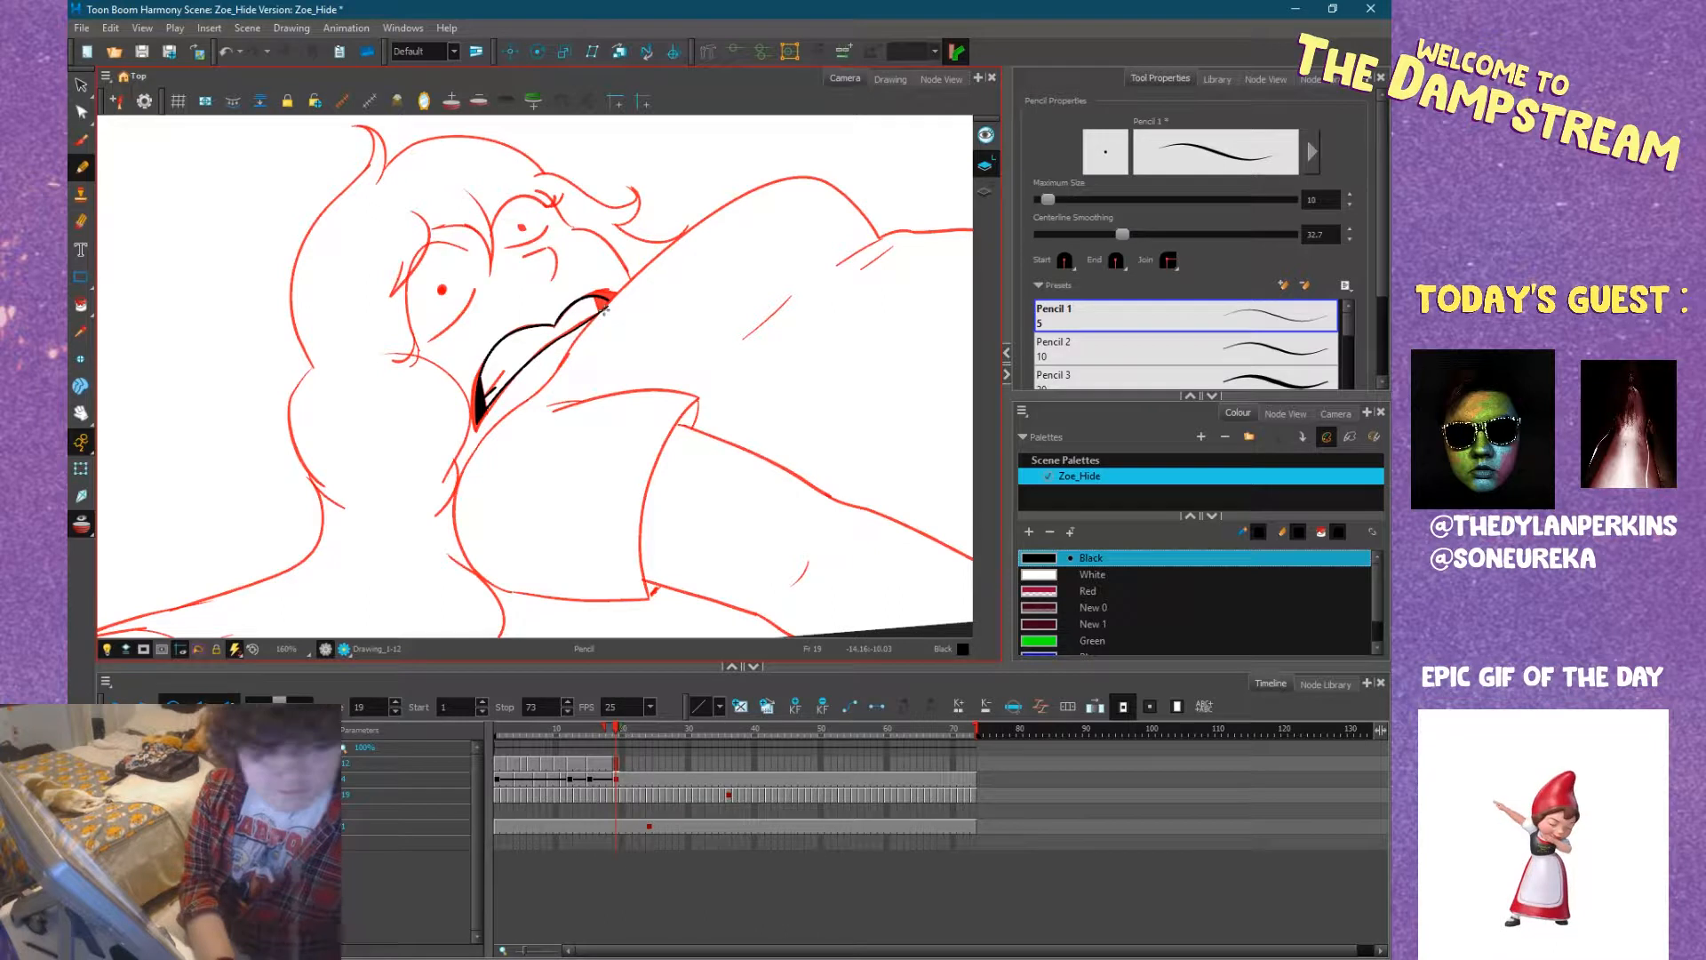
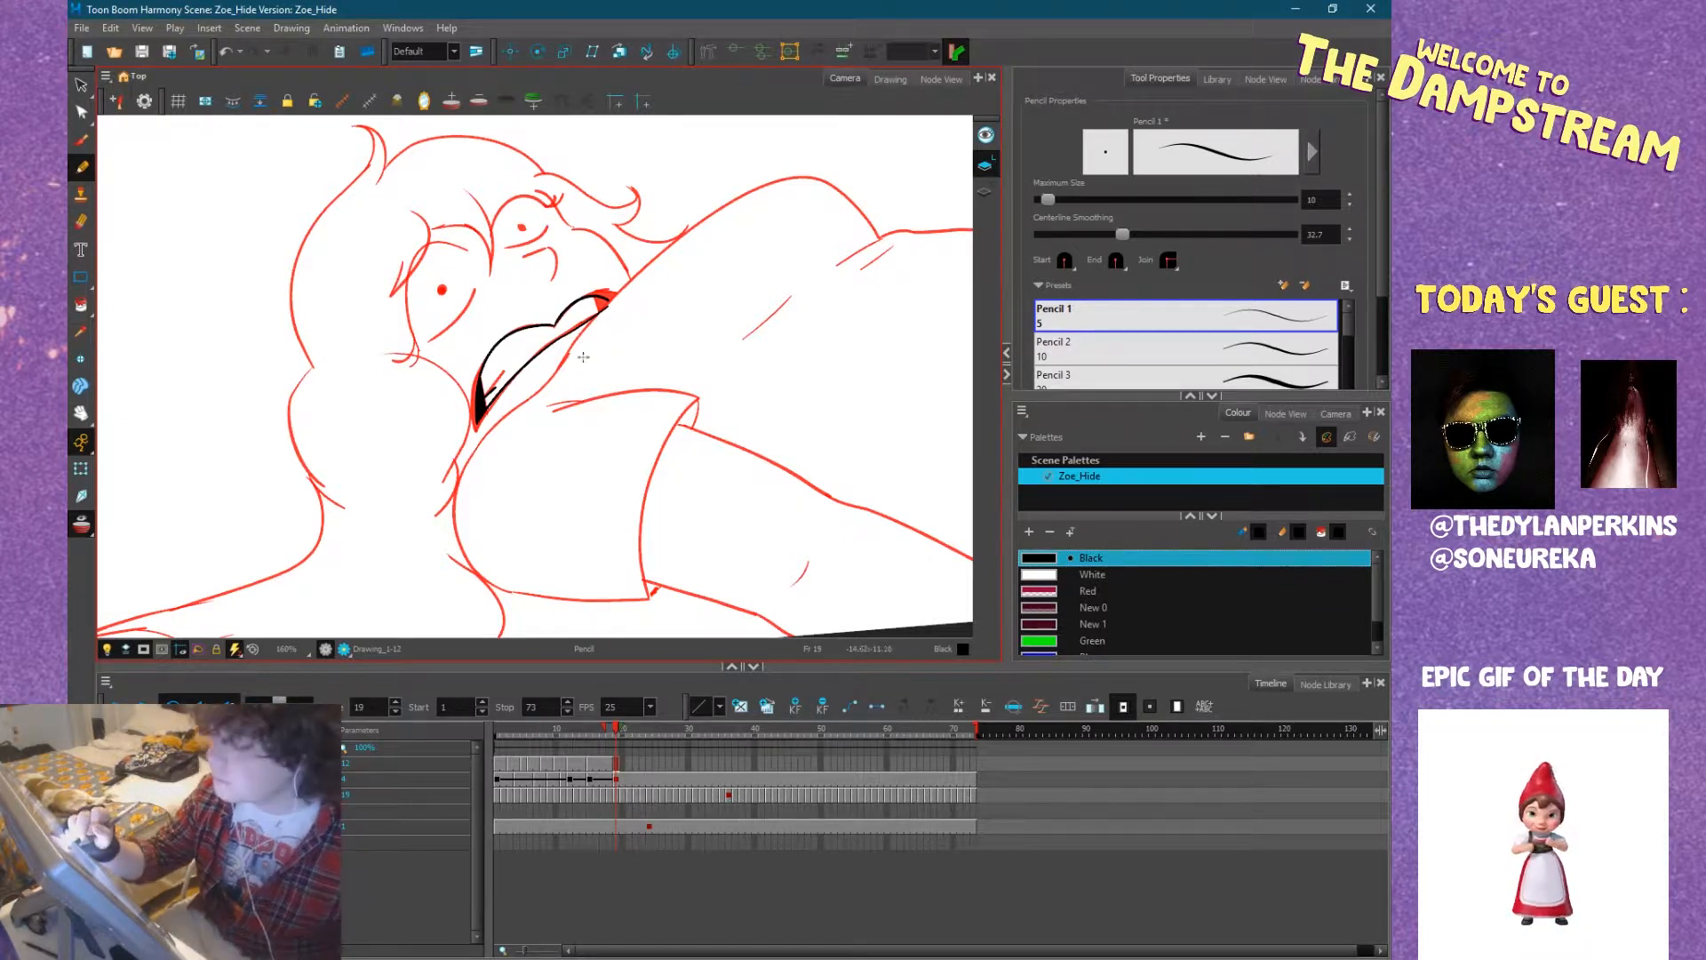
Lower the Pencil's centerline smoothing to 7.9, raise its size to 11, and ink the nose and both pupils on frame 19.
left_click_drag(639, 245, 538, 511)
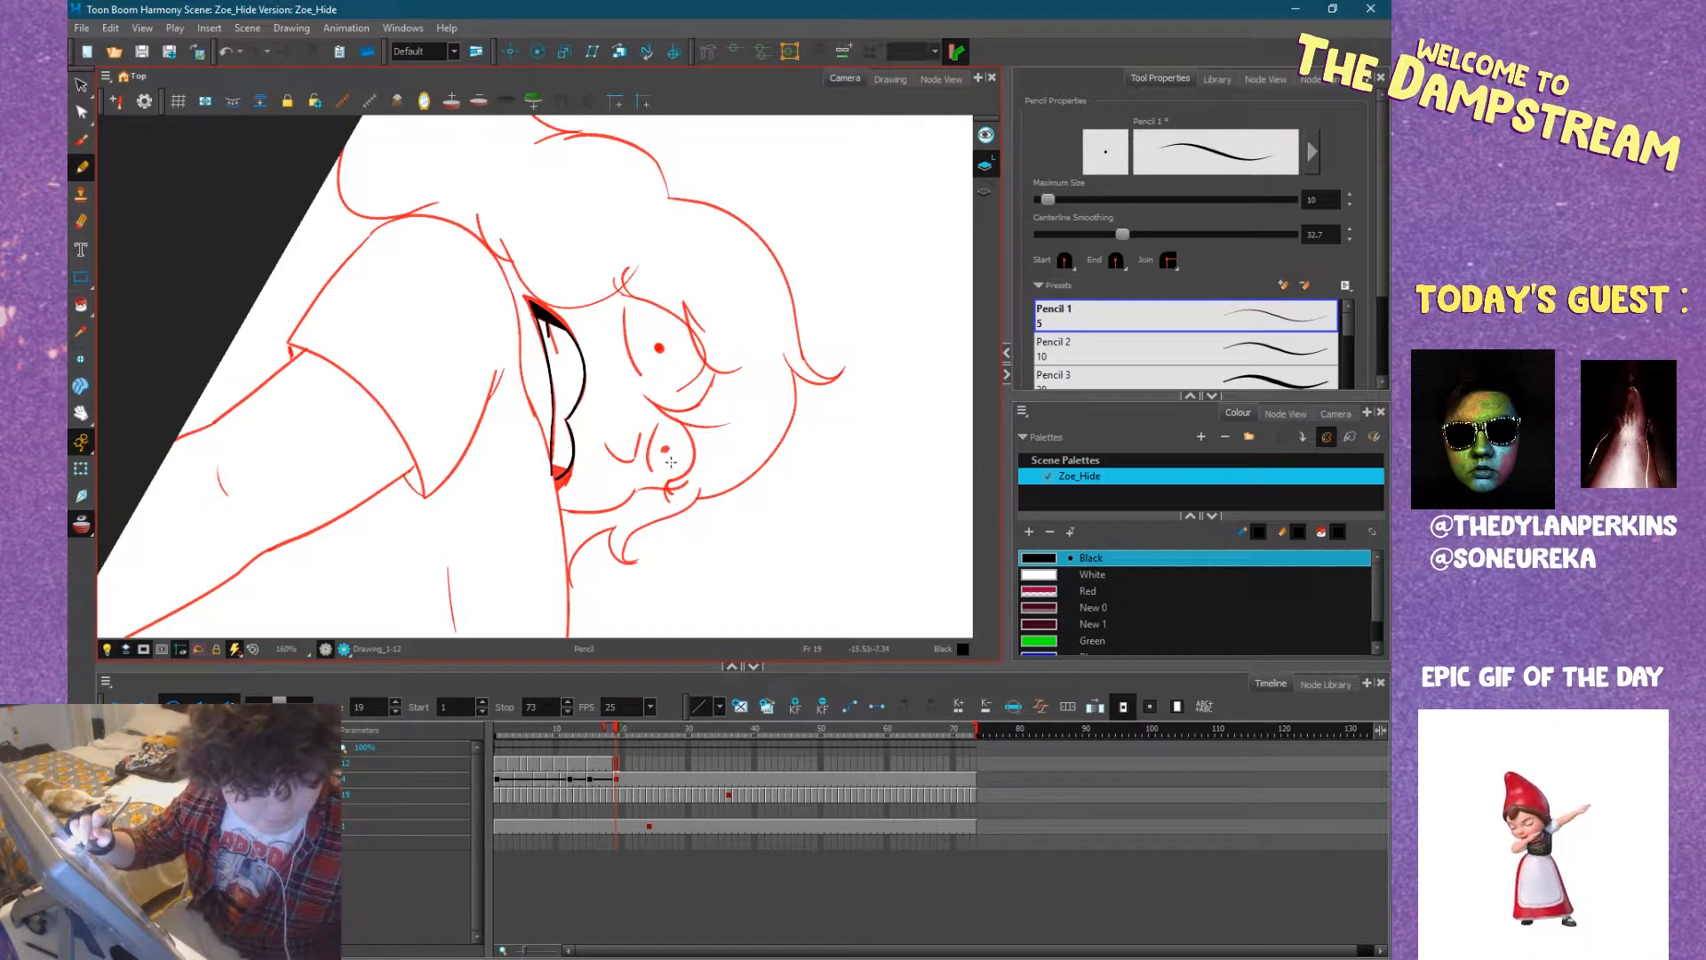
left_click_drag(1116, 234, 1086, 234)
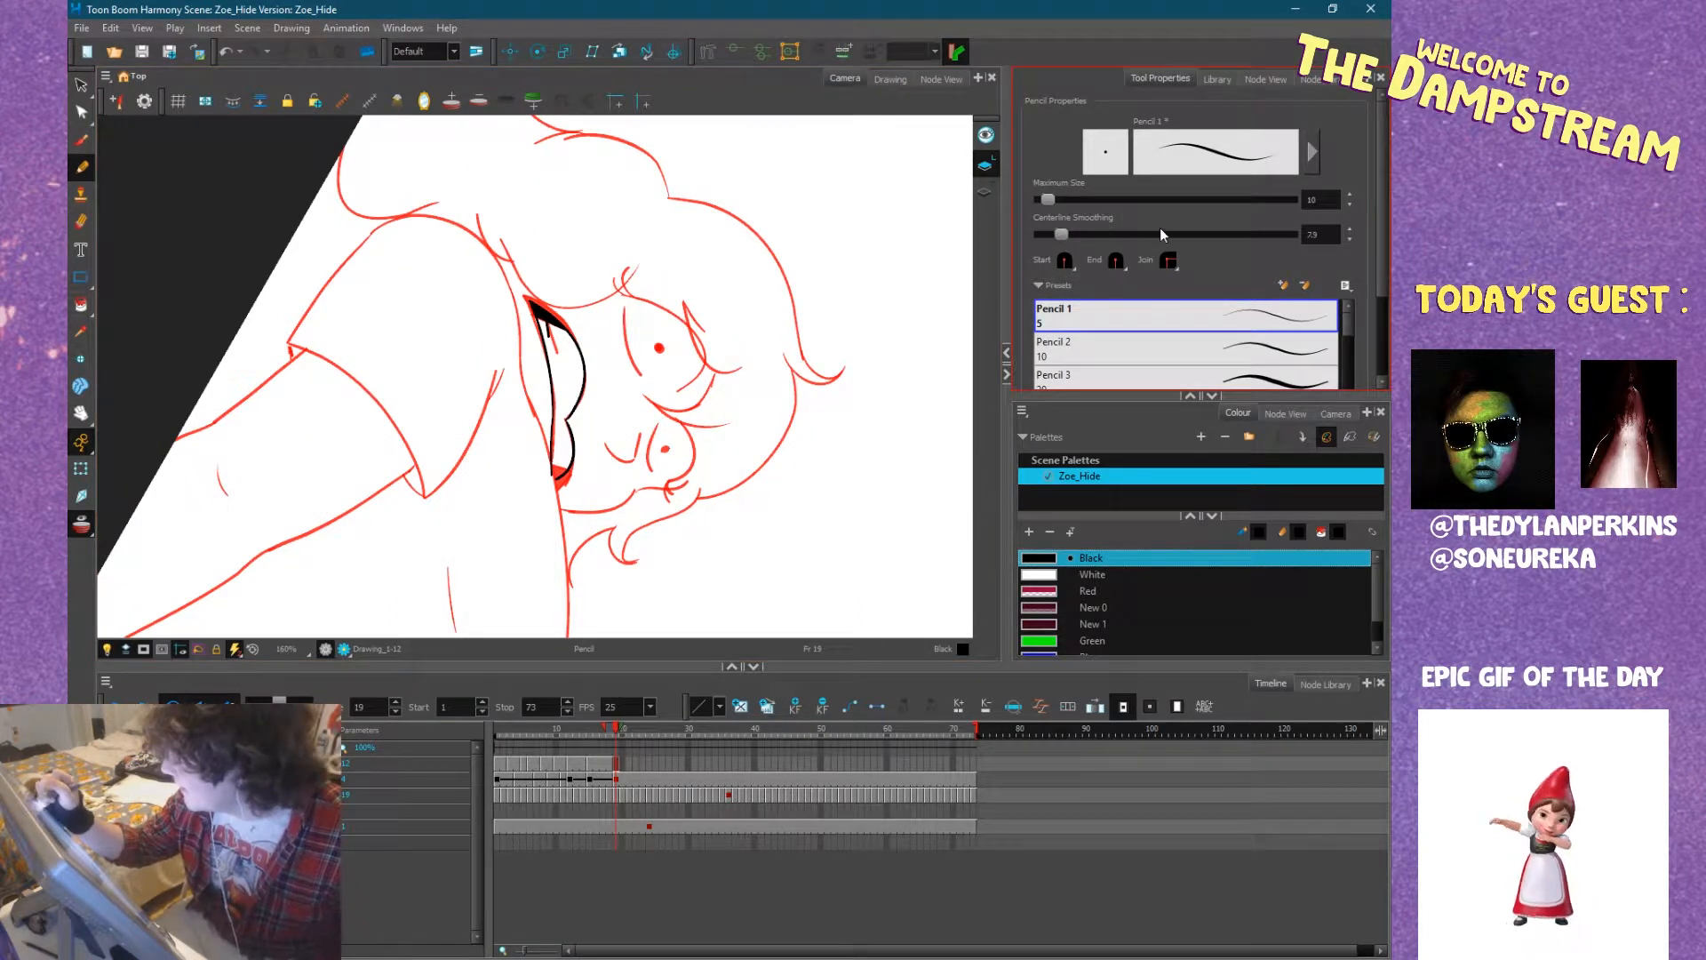
mouse_move(605, 433)
left_mouse_down()
mouse_move(631, 462)
mouse_move(639, 435)
left_mouse_up()
key("comma")
key("period")
left_click(659, 348)
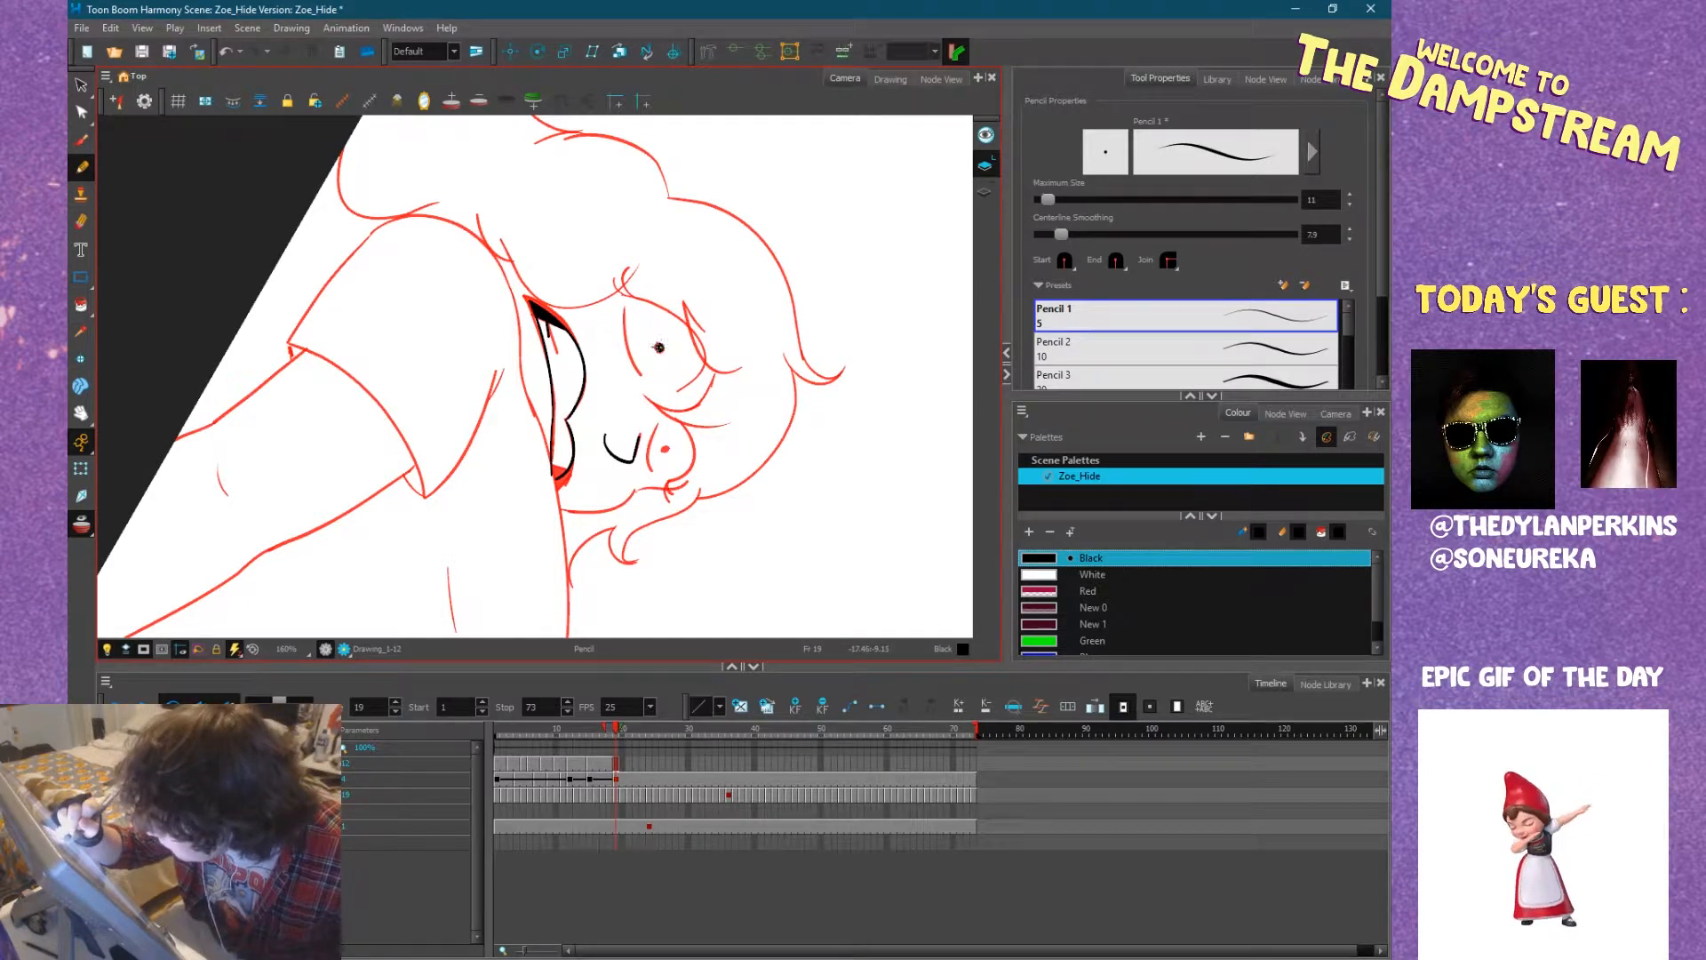
left_click(666, 447)
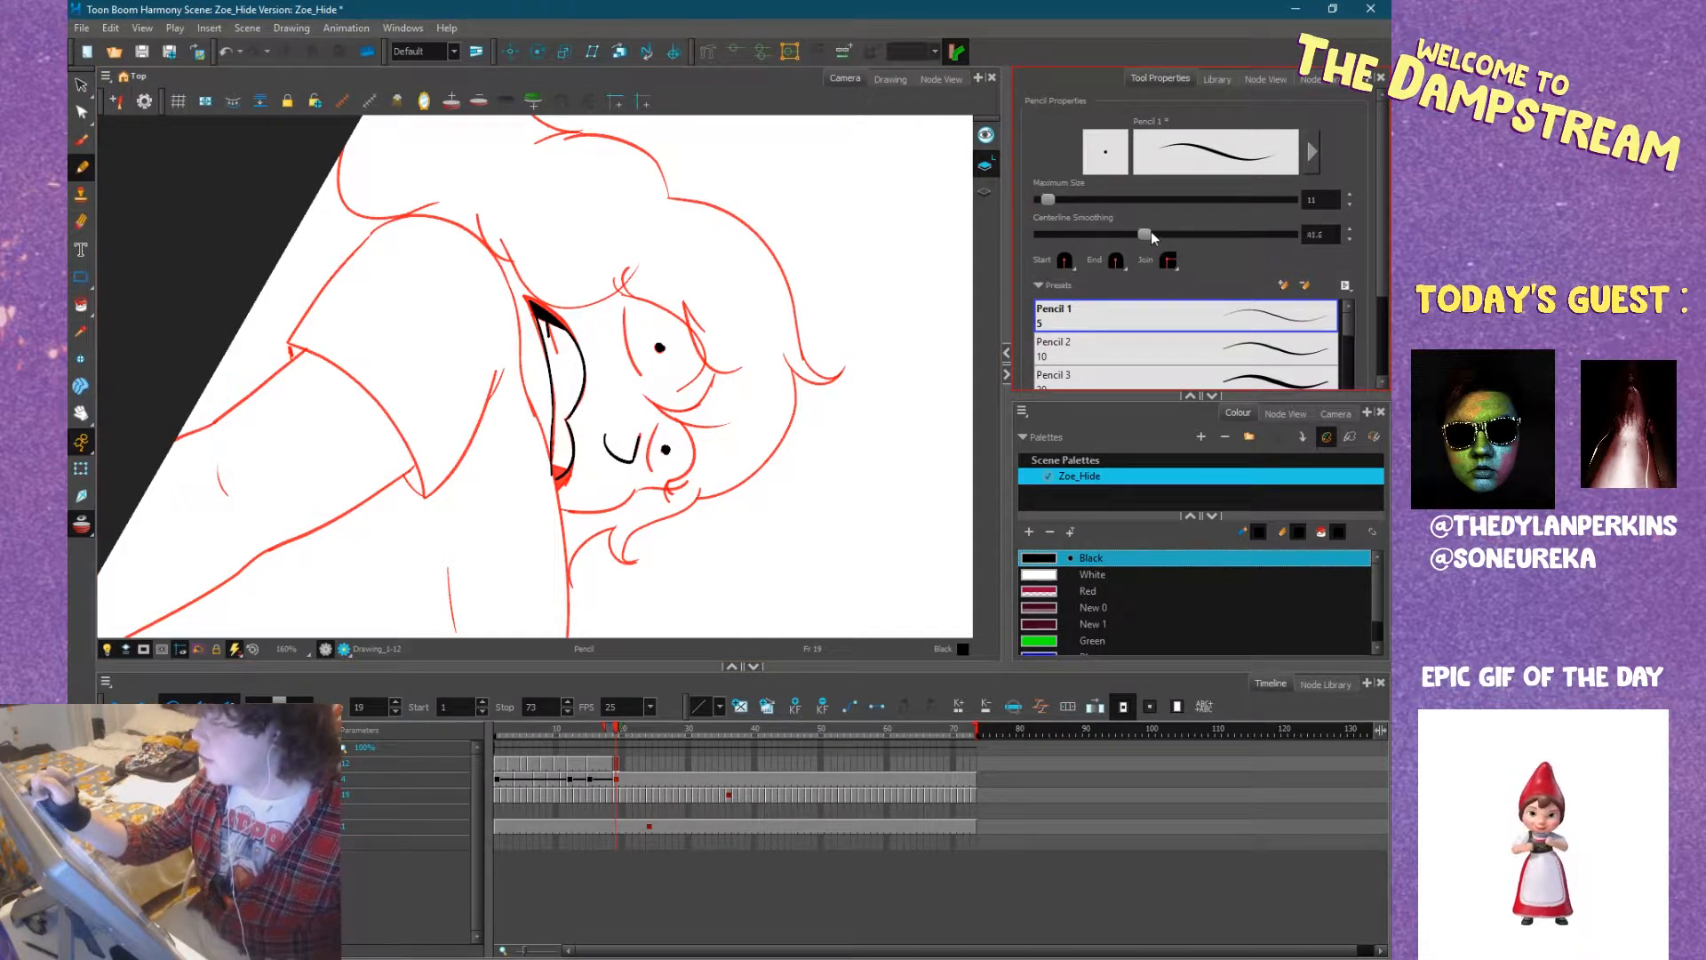
Raise the Pencil's centerline smoothing to about 62 and ink the near eye's upper lid and corner lashes.
left_click_drag(1197, 236, 1202, 236)
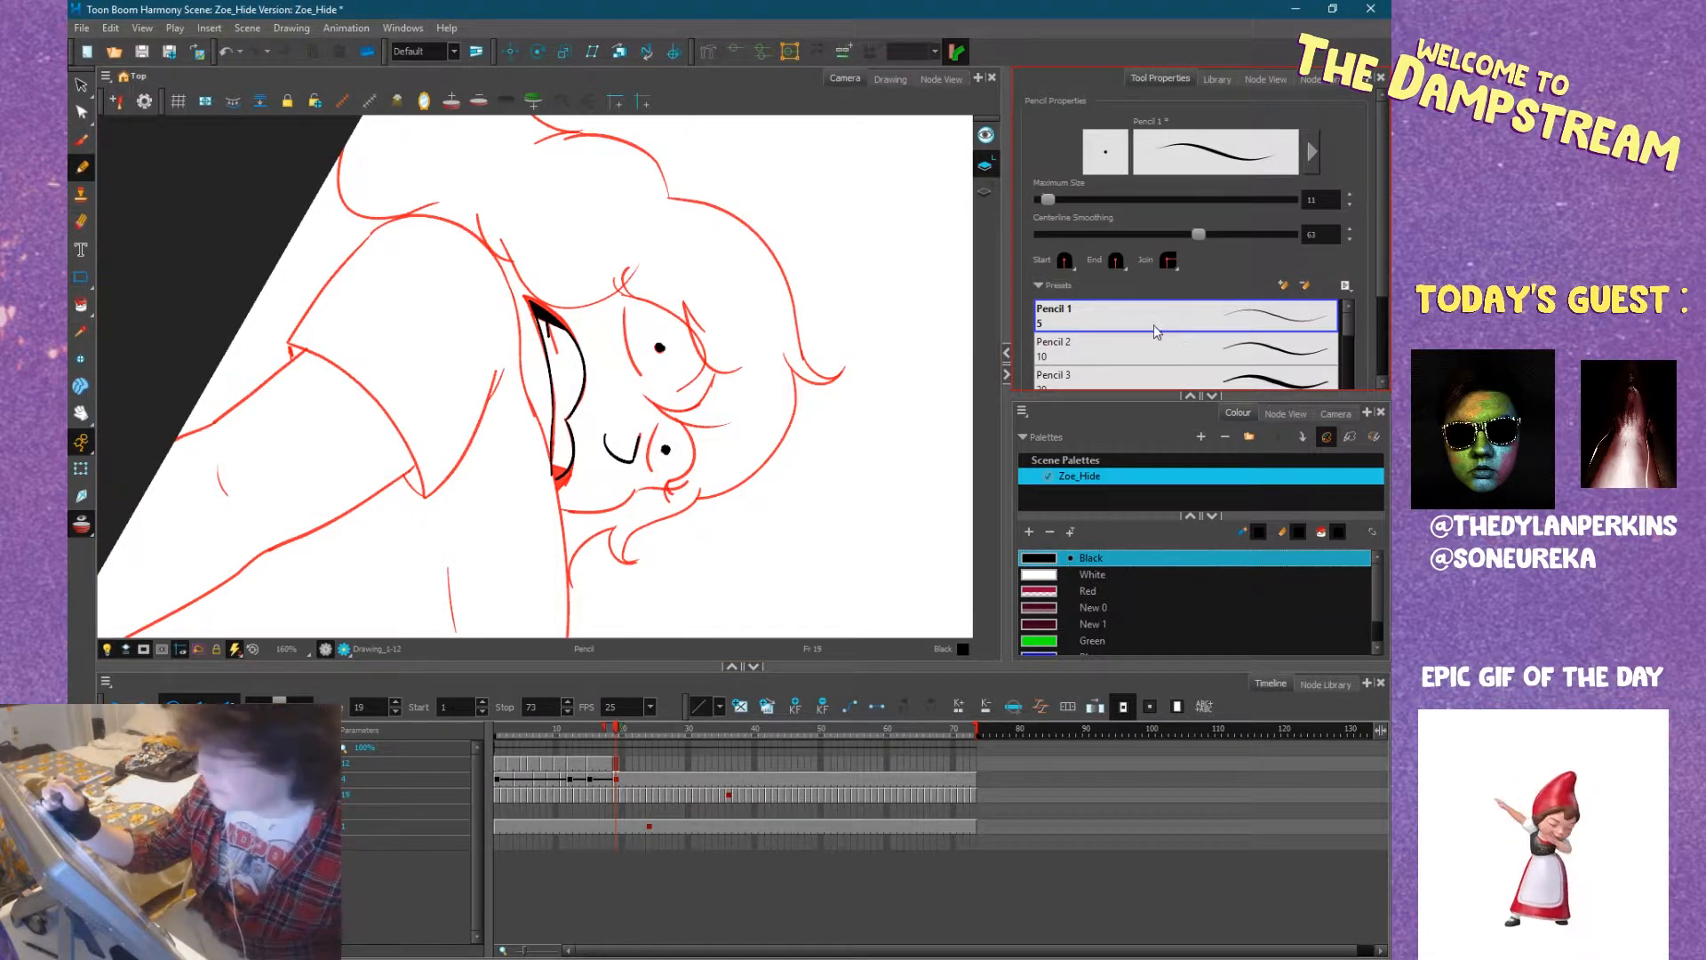
mouse_move(938, 333)
left_mouse_down()
mouse_move(837, 412)
mouse_move(613, 208)
mouse_move(682, 244)
mouse_move(777, 369)
mouse_move(610, 519)
left_mouse_up()
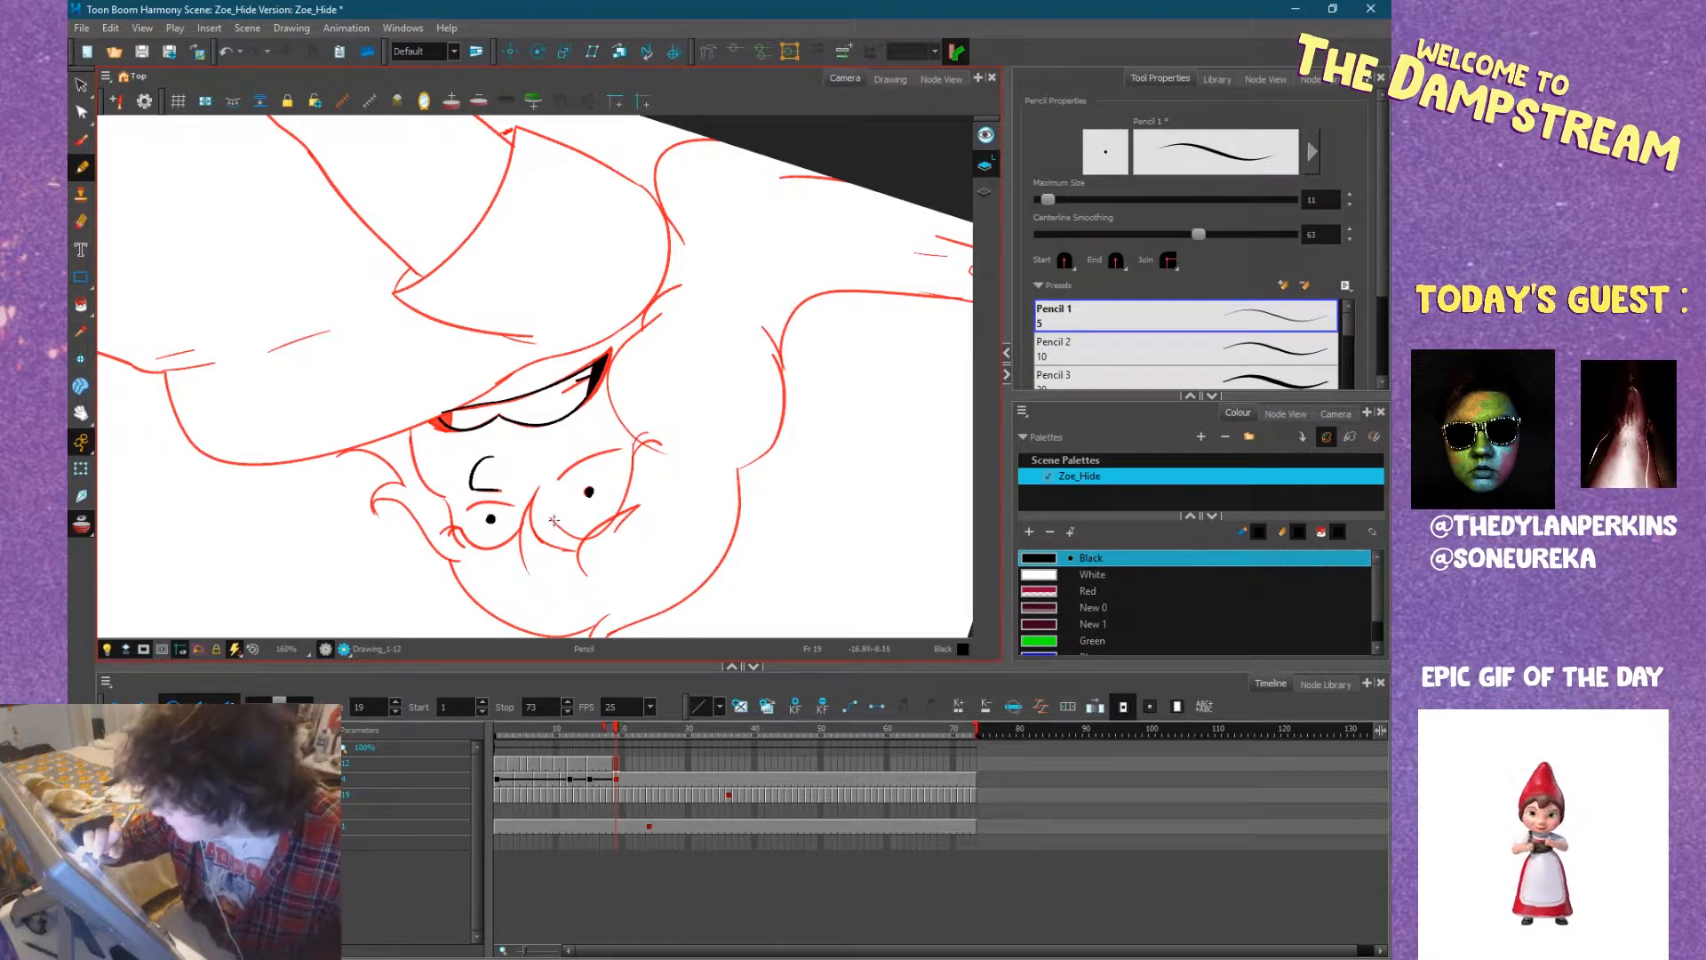
mouse_move(564, 529)
left_mouse_down()
mouse_move(594, 533)
mouse_move(638, 466)
left_mouse_up()
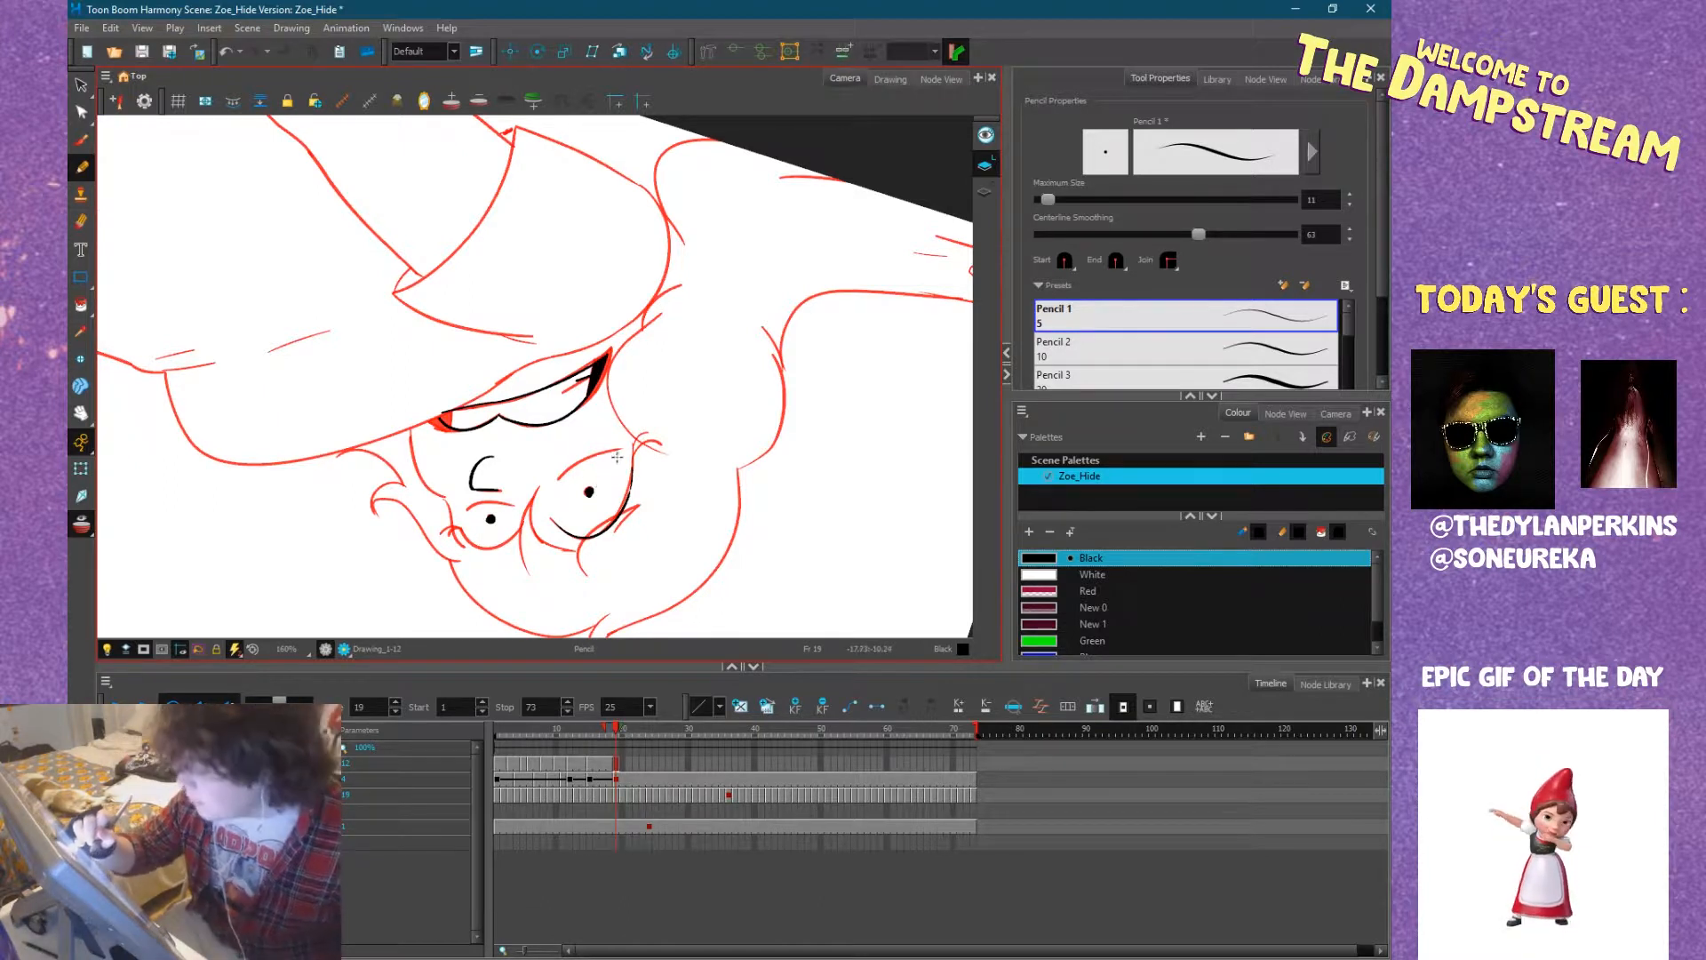
key("ctrl")
key("ctrl+z")
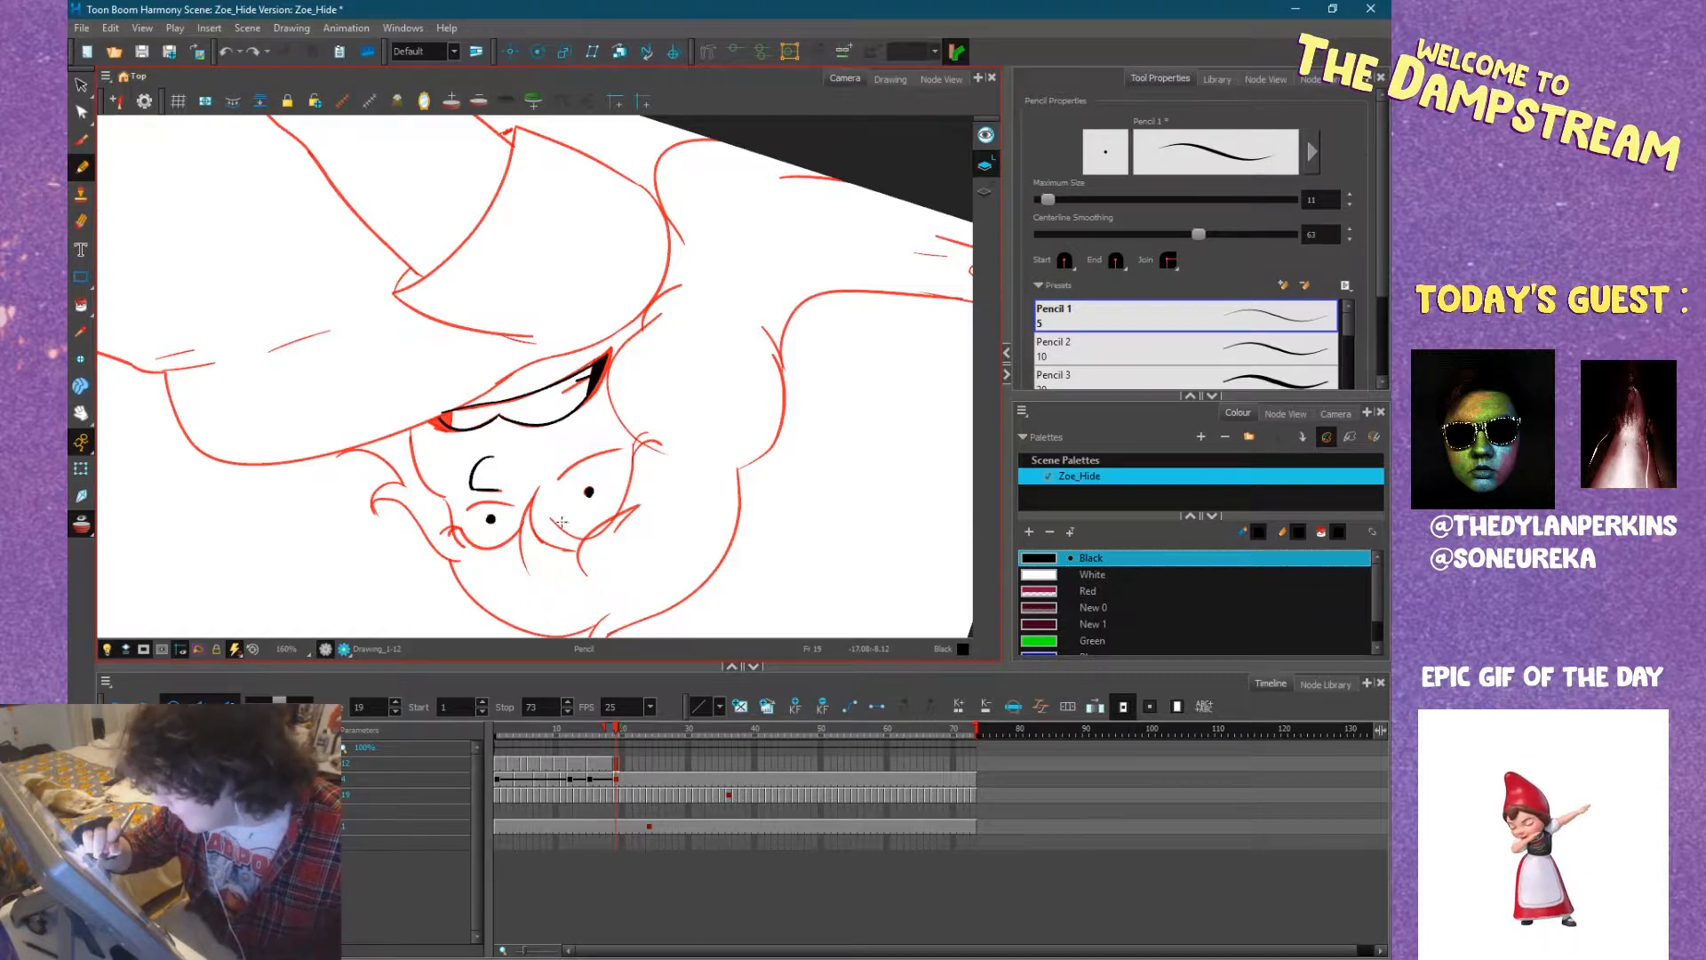
mouse_move(548, 514)
left_mouse_down()
mouse_move(573, 538)
mouse_move(611, 531)
mouse_move(635, 462)
left_mouse_up()
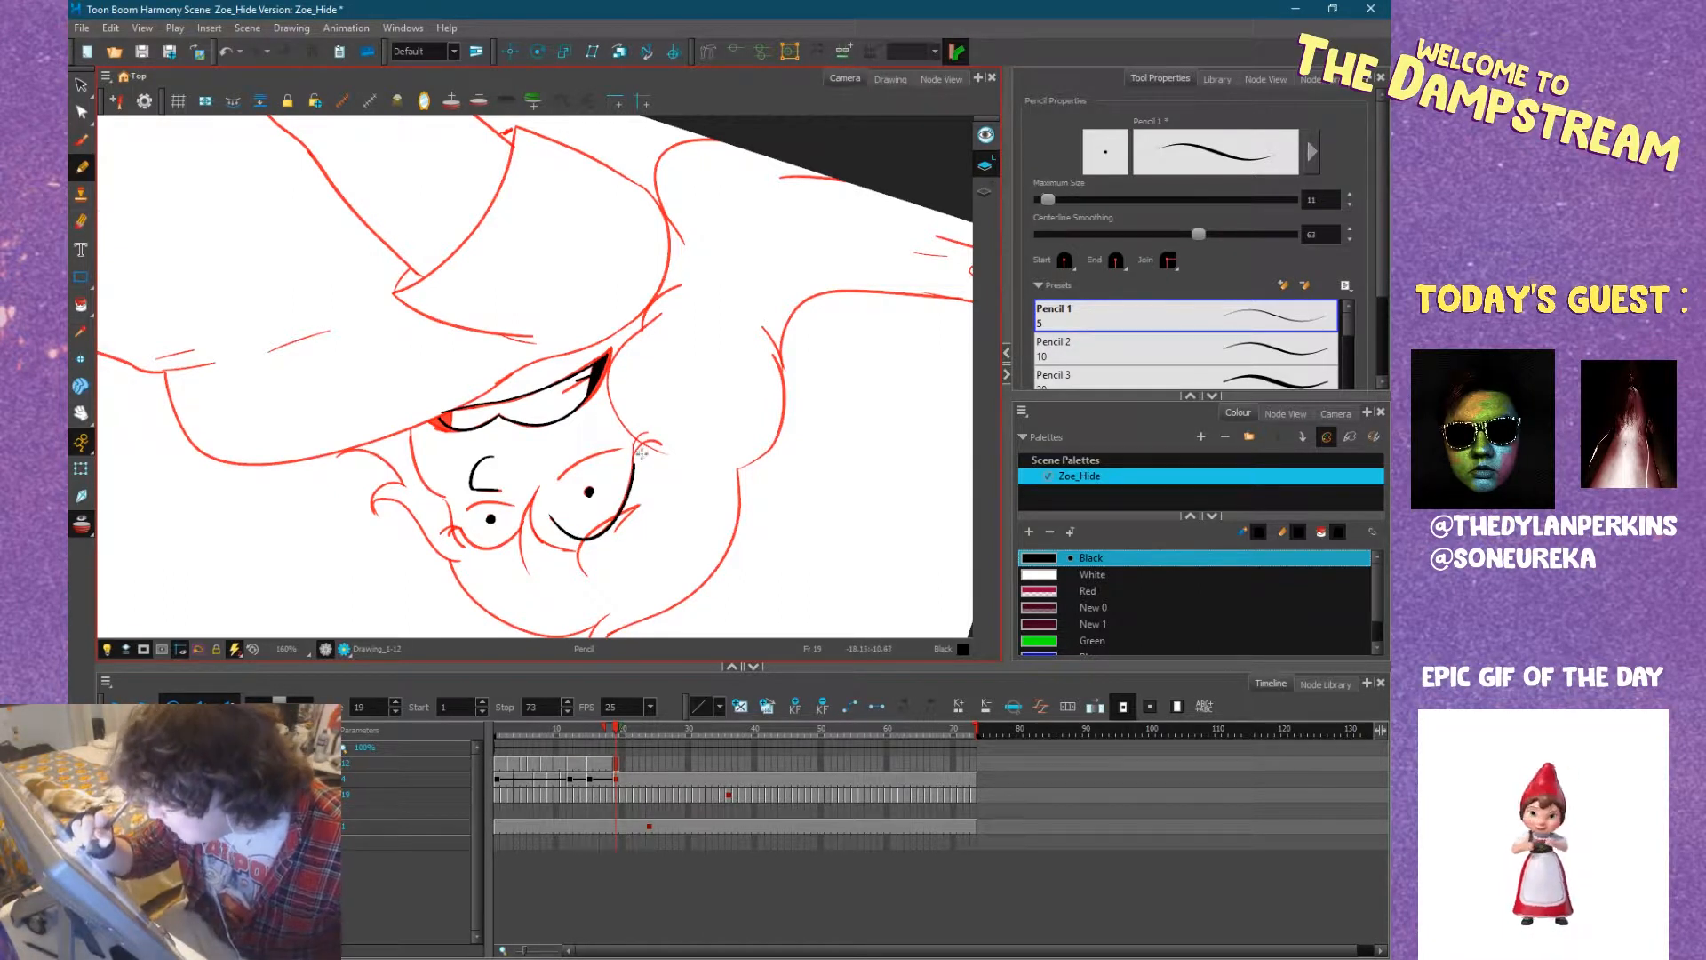
left_click_drag(634, 463, 661, 455)
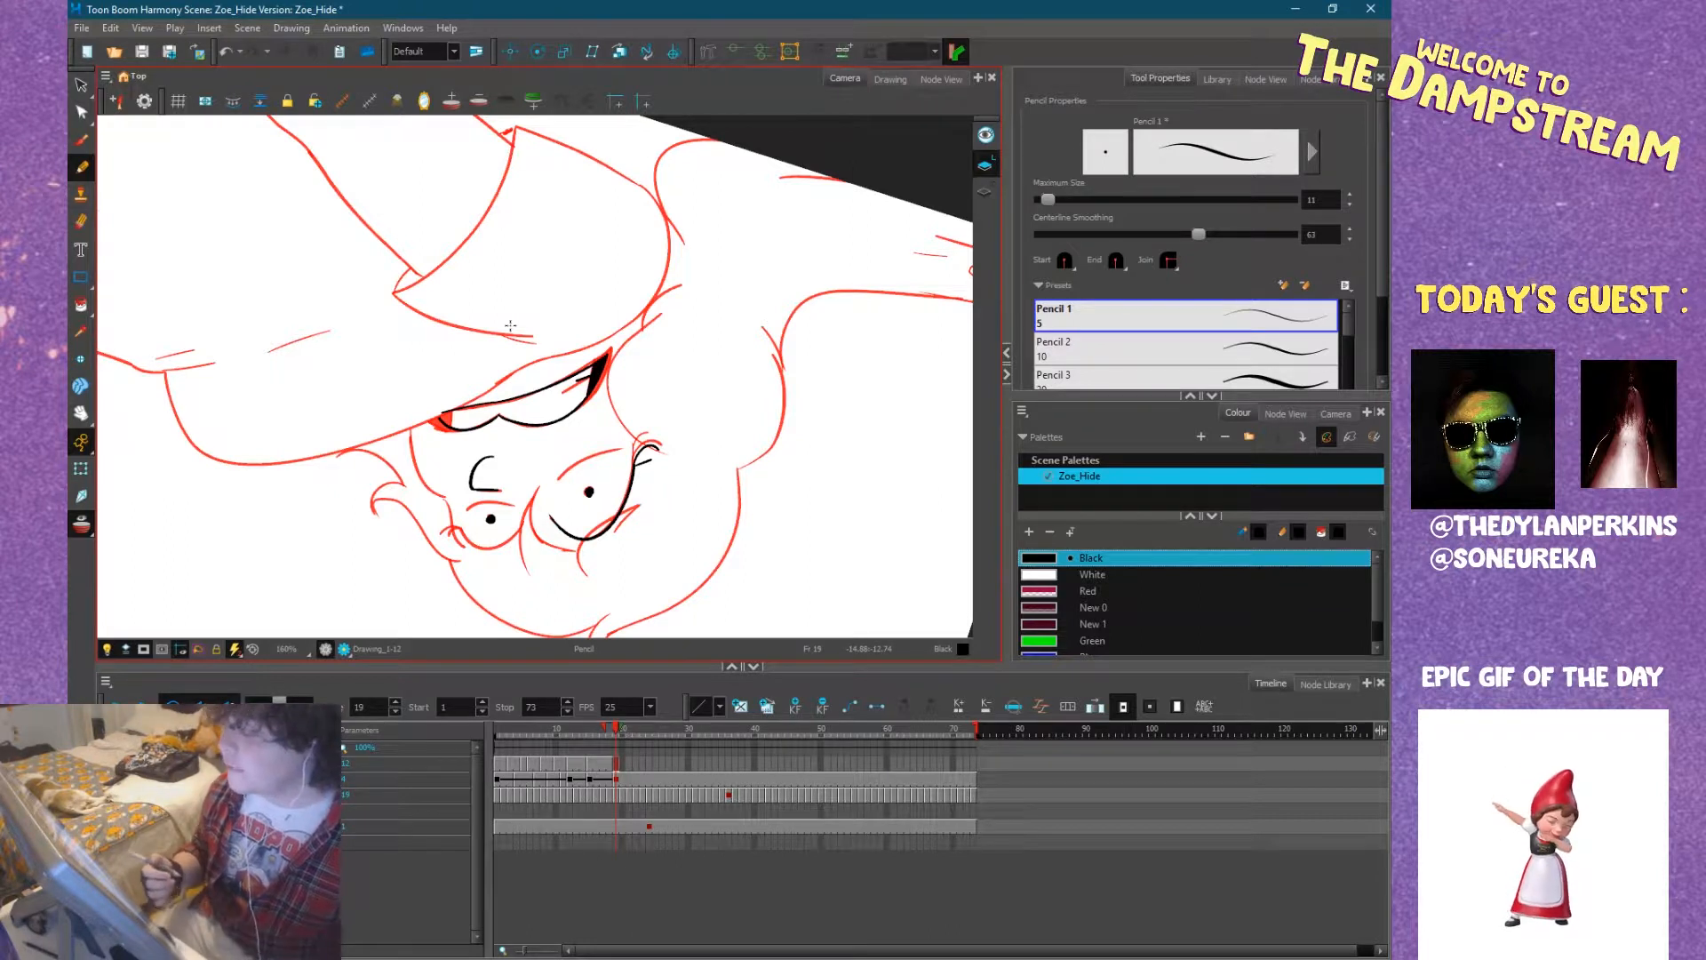
Reshape the near eye's lash stroke with the Contour Editor and return to the Pencil.
left_click(81, 112)
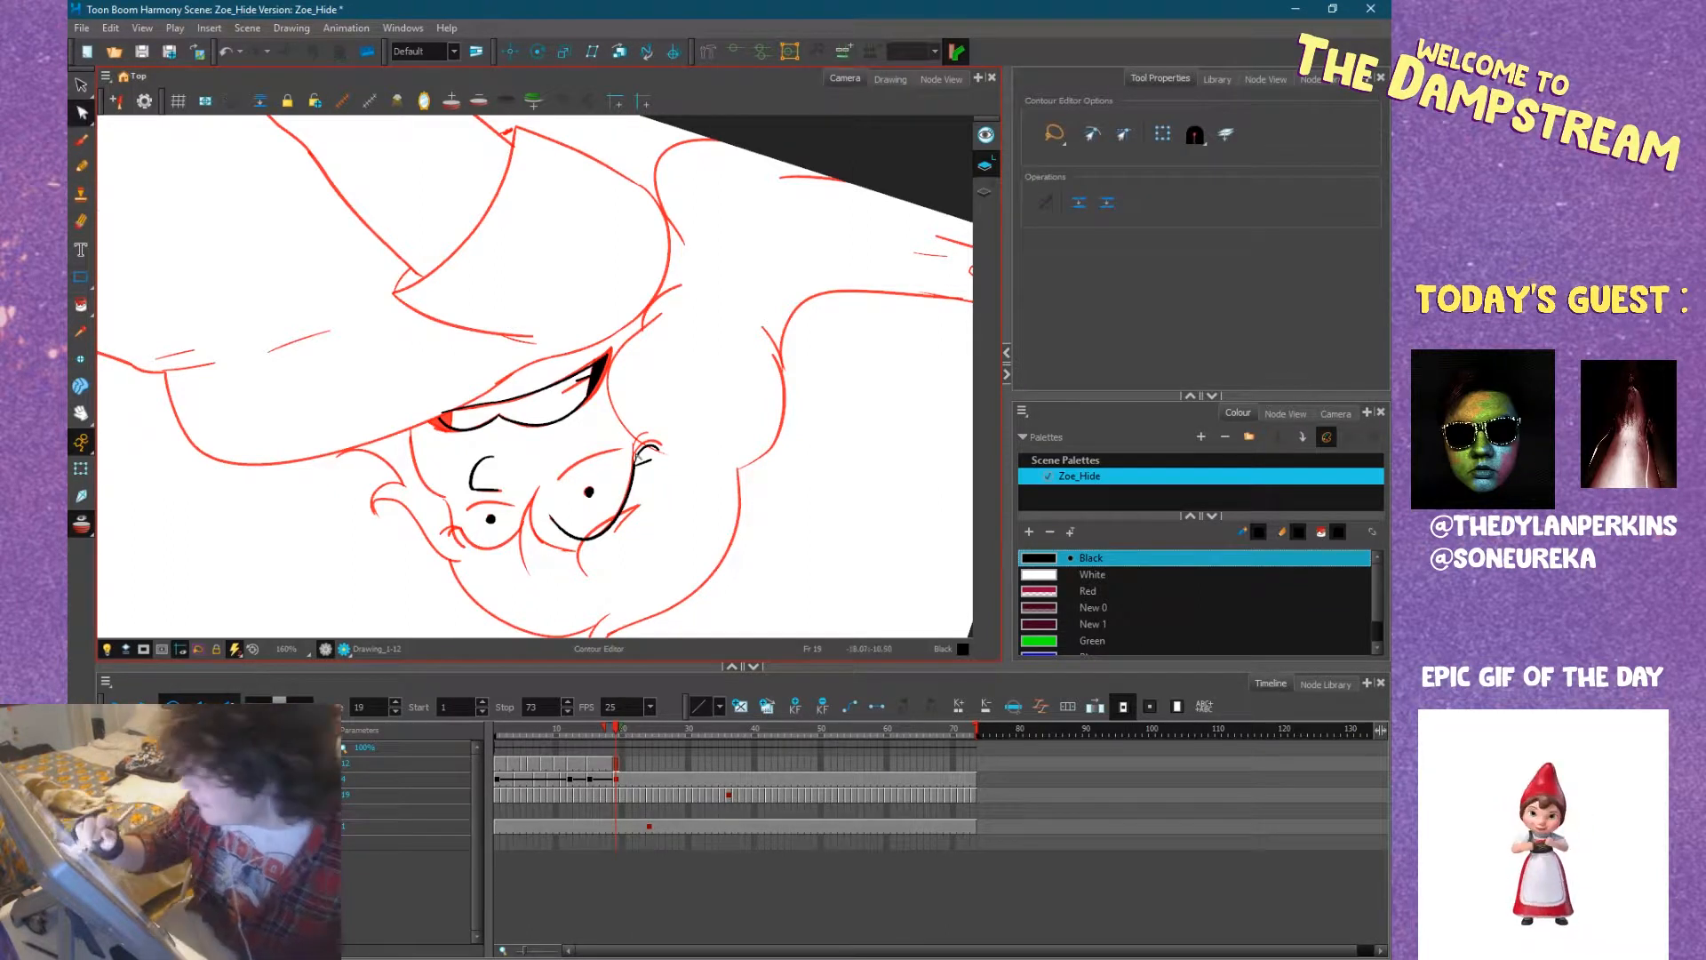
left_click_drag(645, 466, 646, 459)
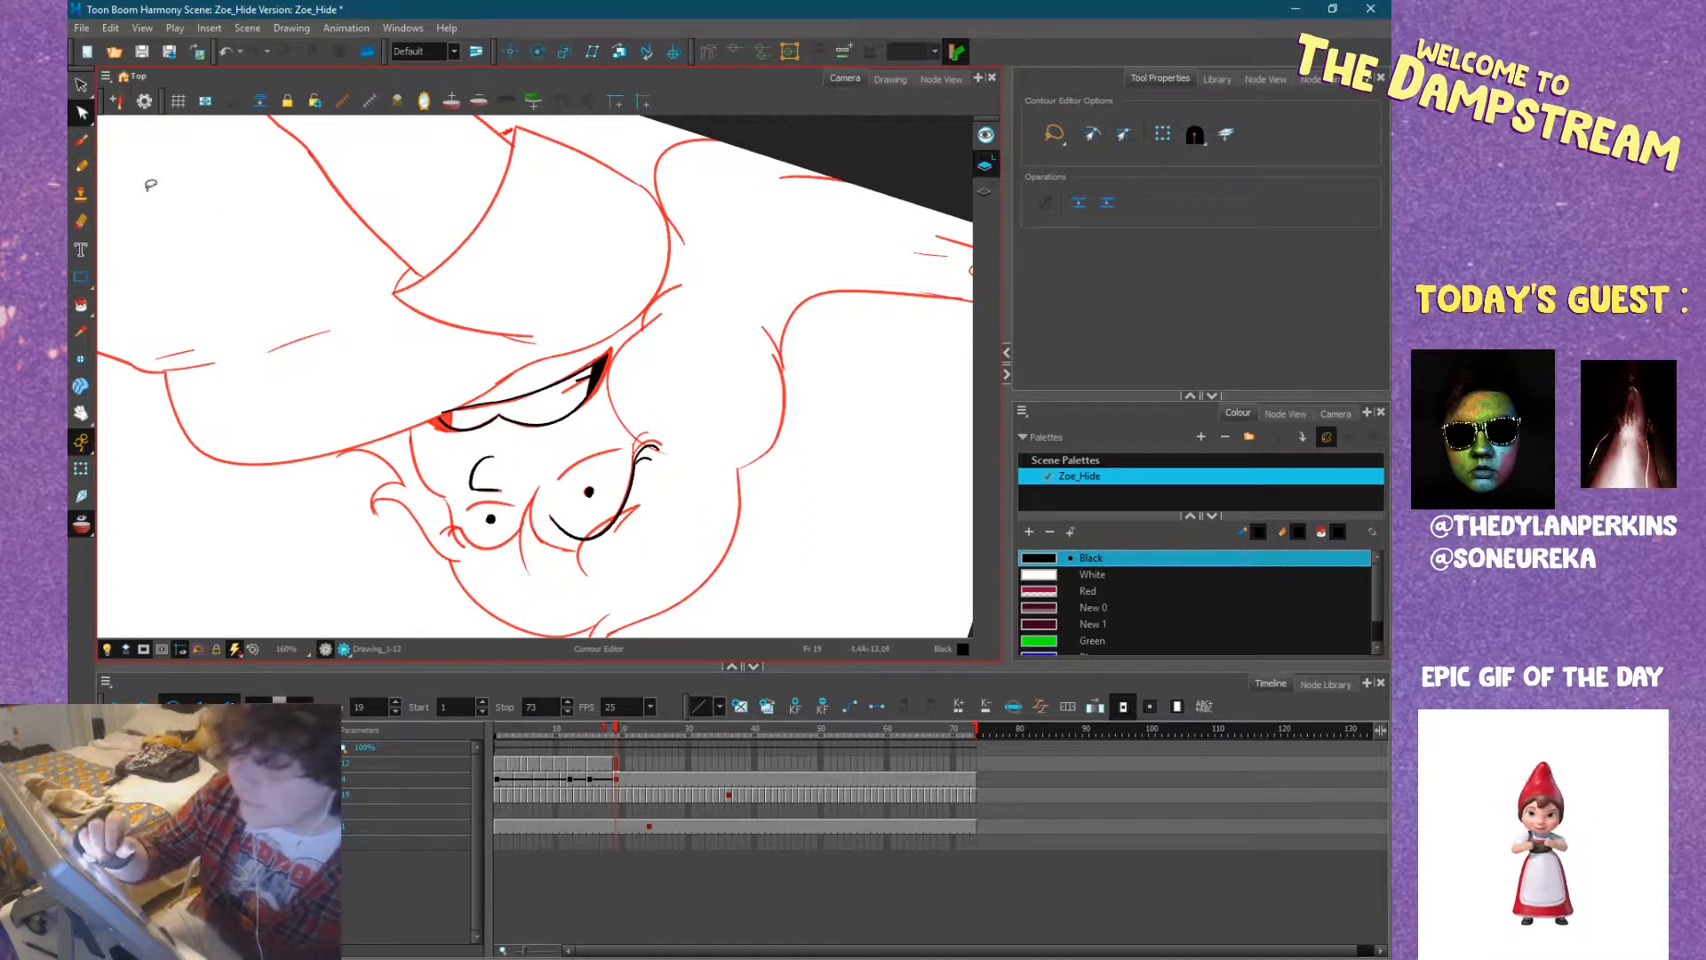
left_click(82, 167)
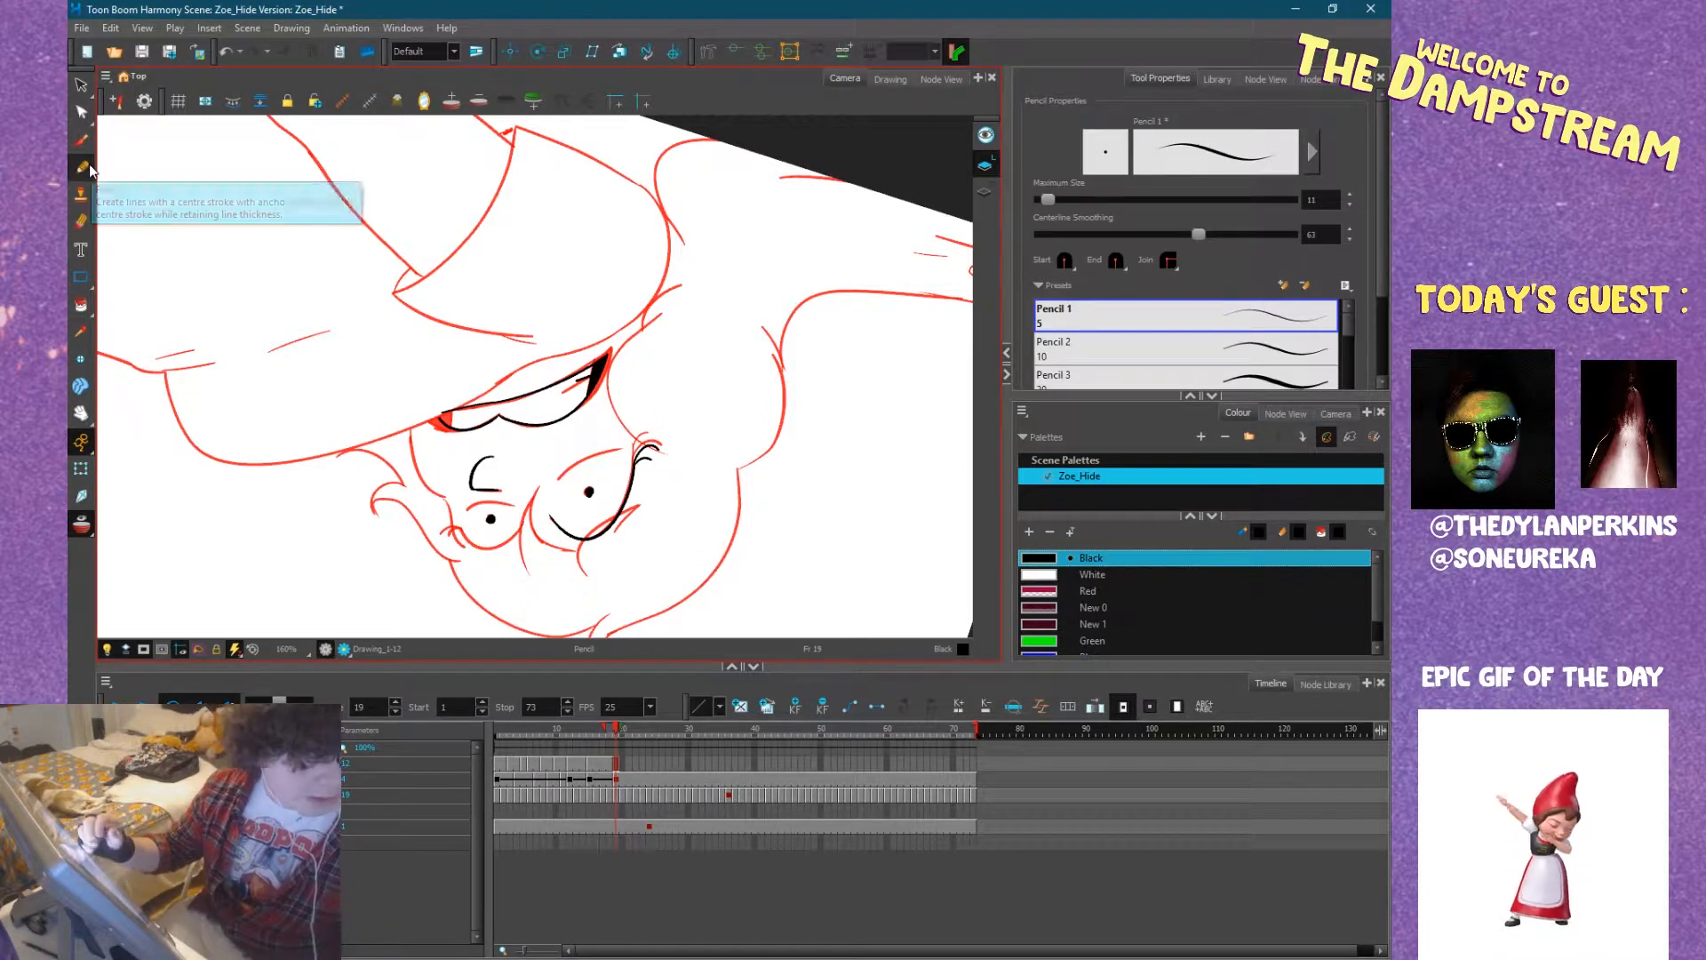
Ink the far eye's upper lid and the lashes at its outer corner, undoing the stray stroke.
mouse_move(807, 449)
left_mouse_down("ctrl+alt")
mouse_move(658, 275)
mouse_move(780, 322)
mouse_move(577, 203)
left_mouse_up("ctrl+alt")
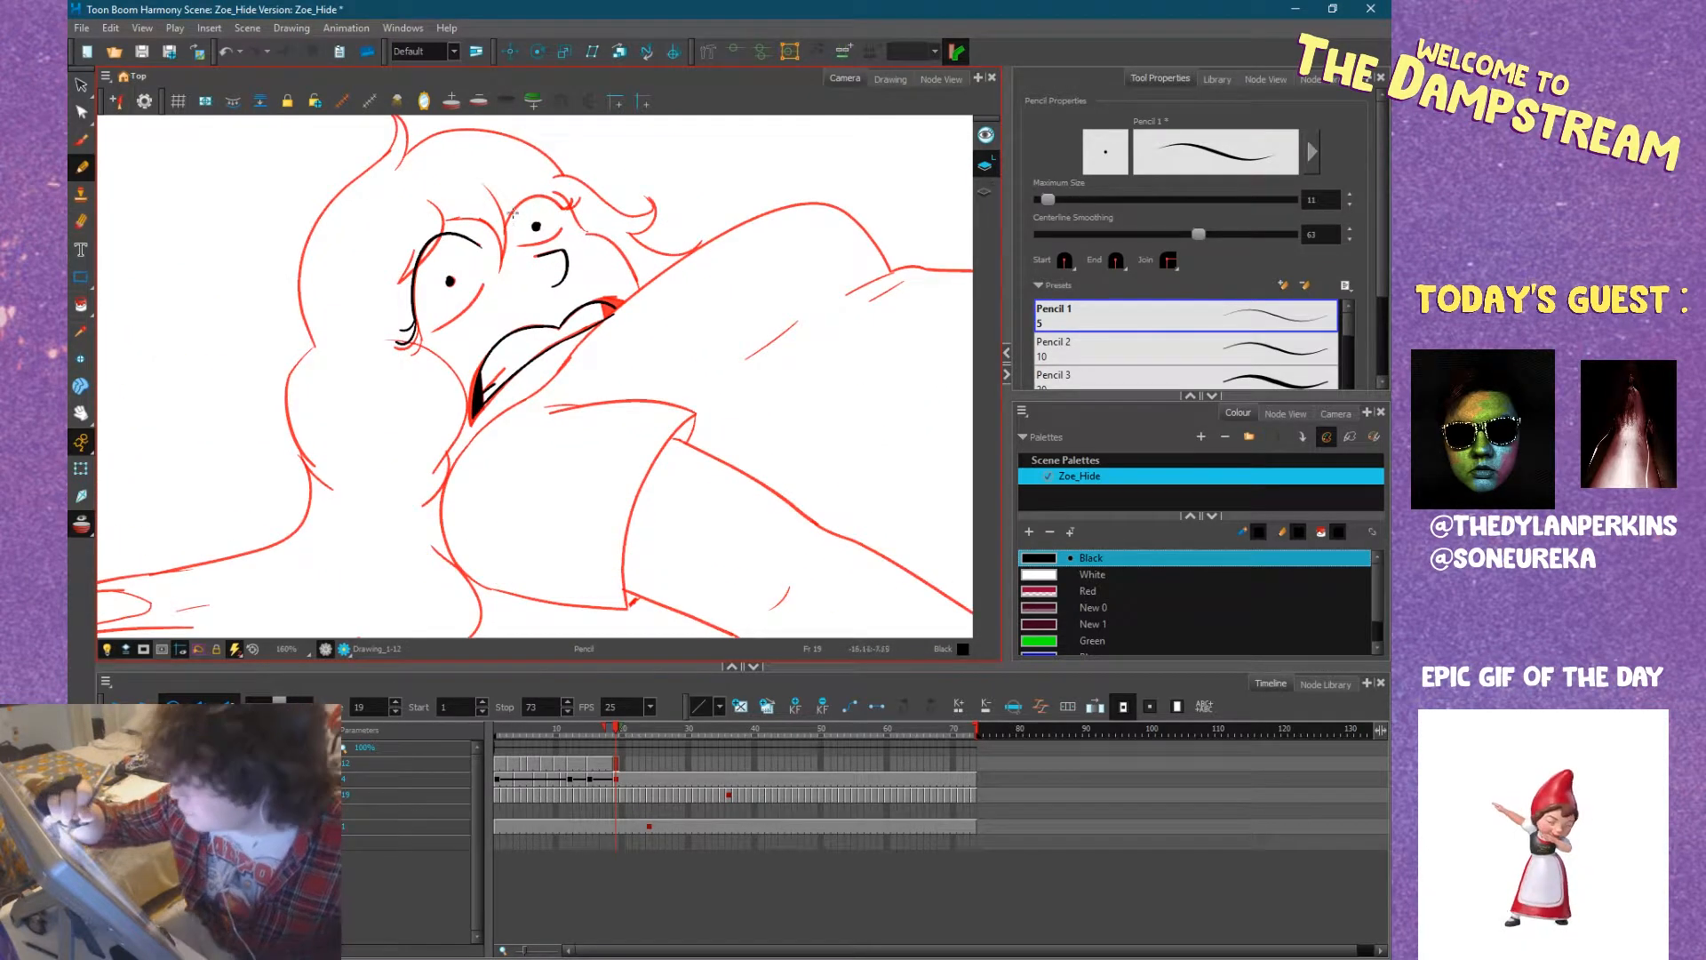
mouse_move(506, 233)
left_mouse_down()
mouse_move(543, 188)
mouse_move(565, 201)
left_mouse_up()
left_click_drag(716, 291, 757, 348, "ctrl+alt")
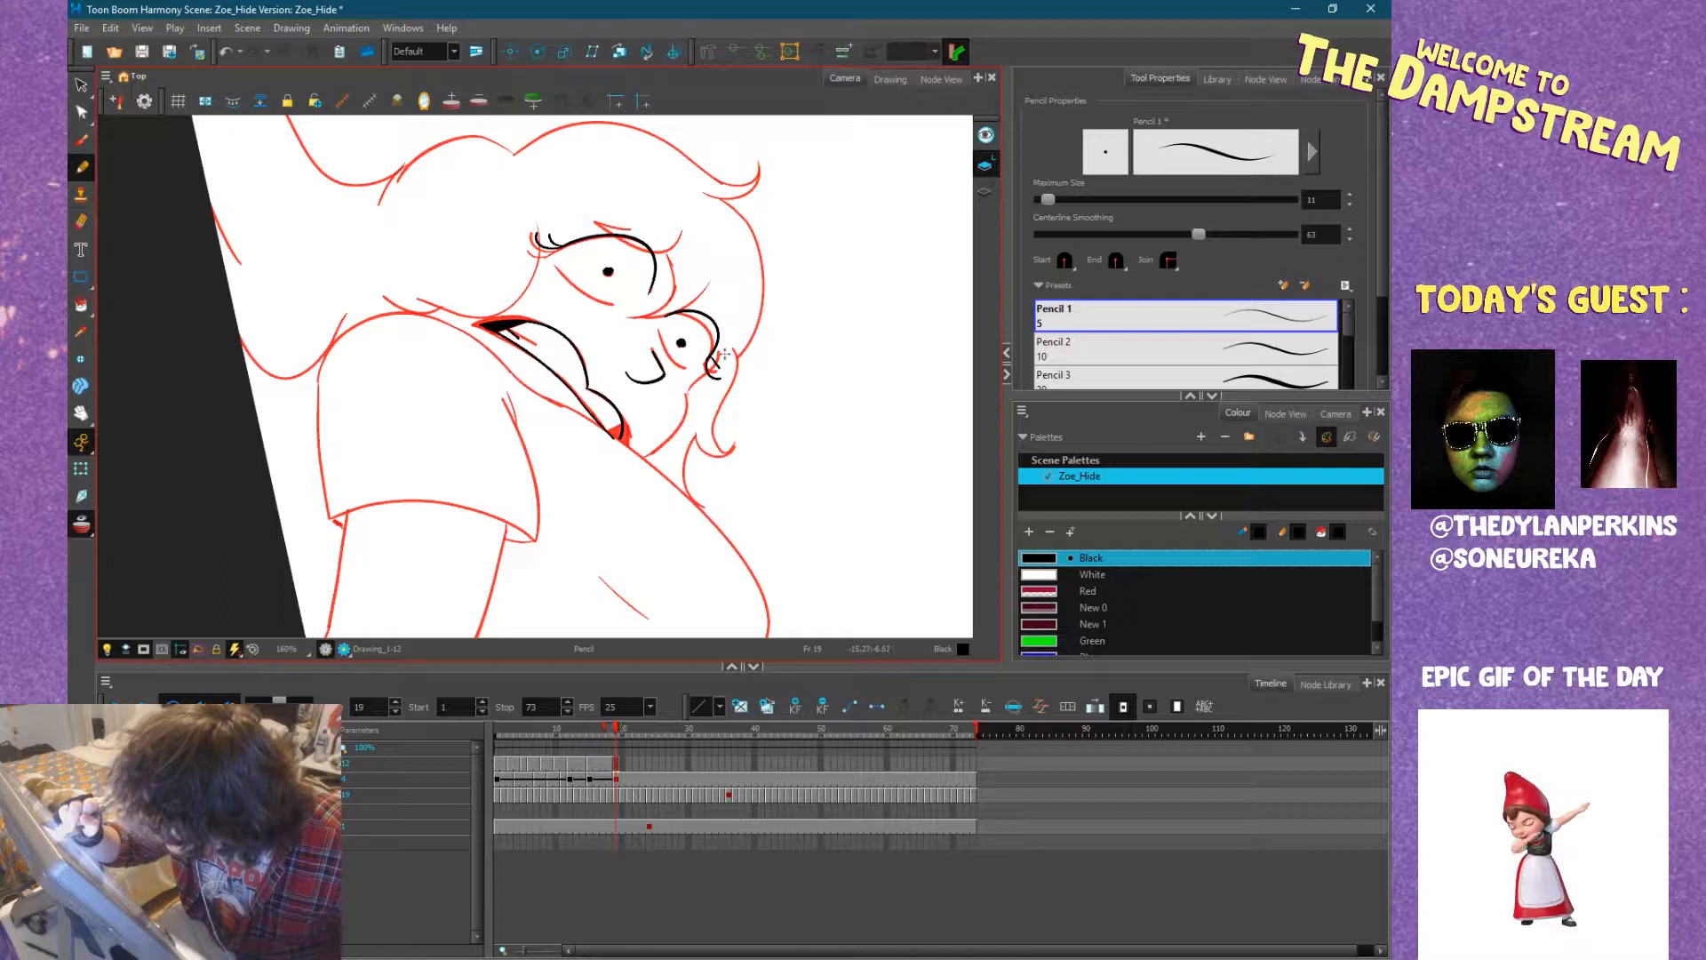
key("alt+s")
key("ctrl+z")
Ink the lower lids of both eyes to close their outlines.
mouse_move(742, 349)
left_mouse_down("ctrl+alt")
mouse_move(803, 647)
mouse_move(664, 665)
left_mouse_up("ctrl+alt")
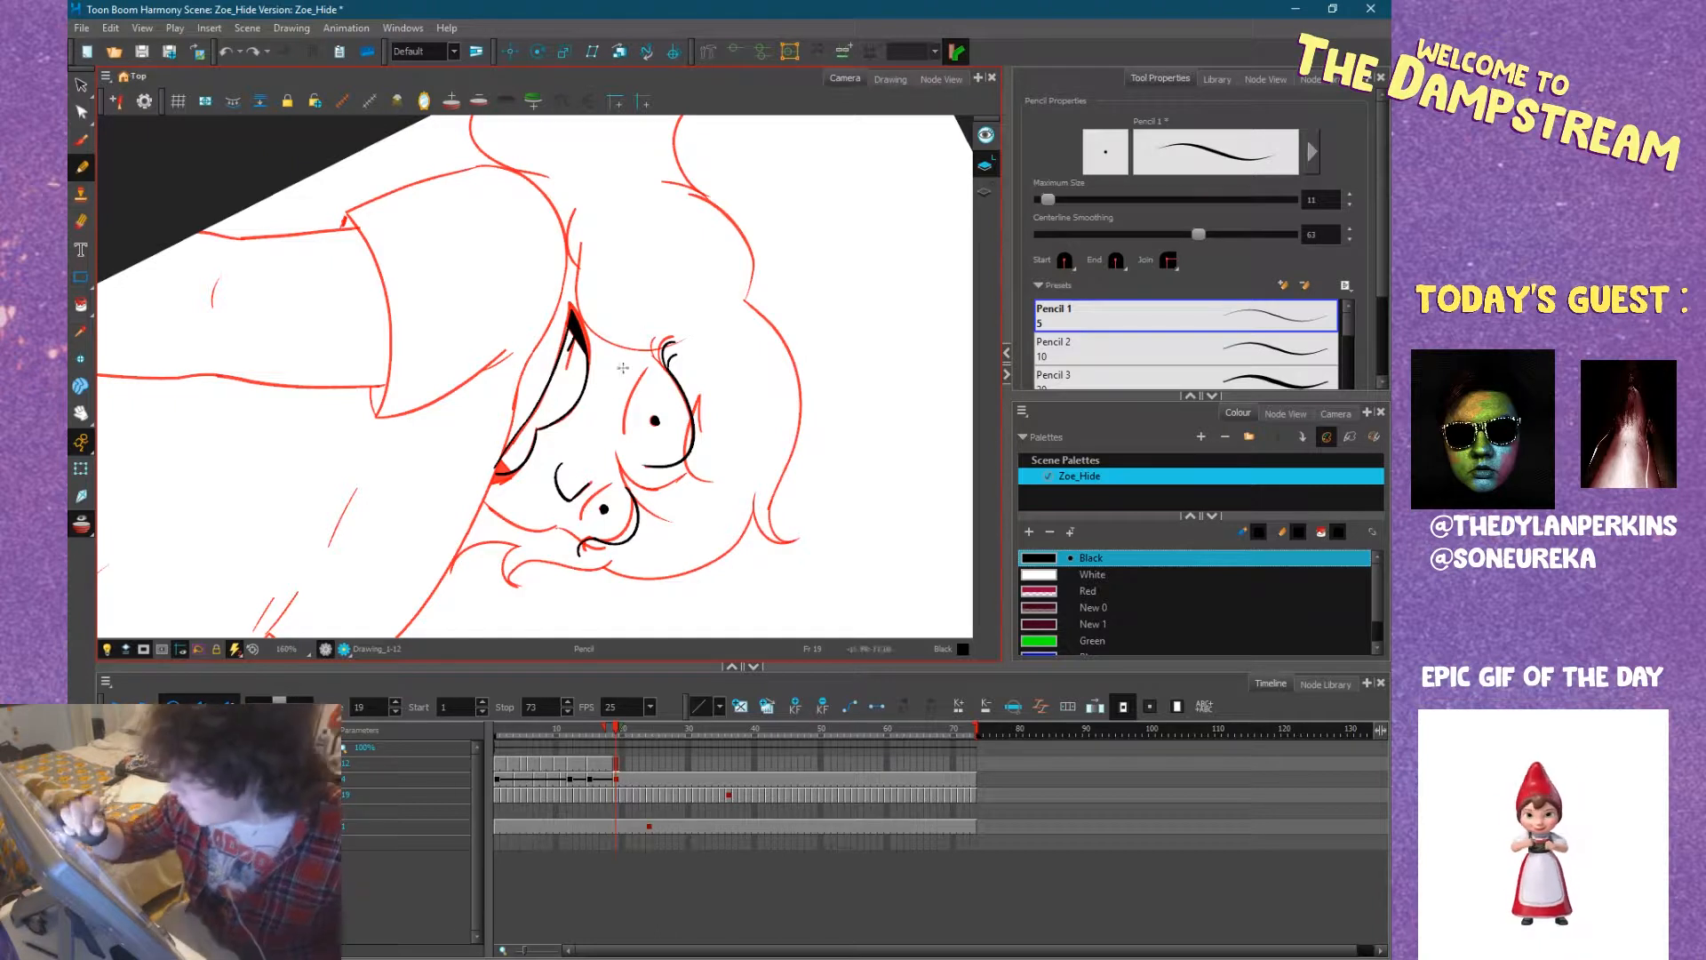
mouse_move(633, 457)
left_mouse_down()
mouse_move(622, 410)
mouse_move(649, 362)
left_mouse_up()
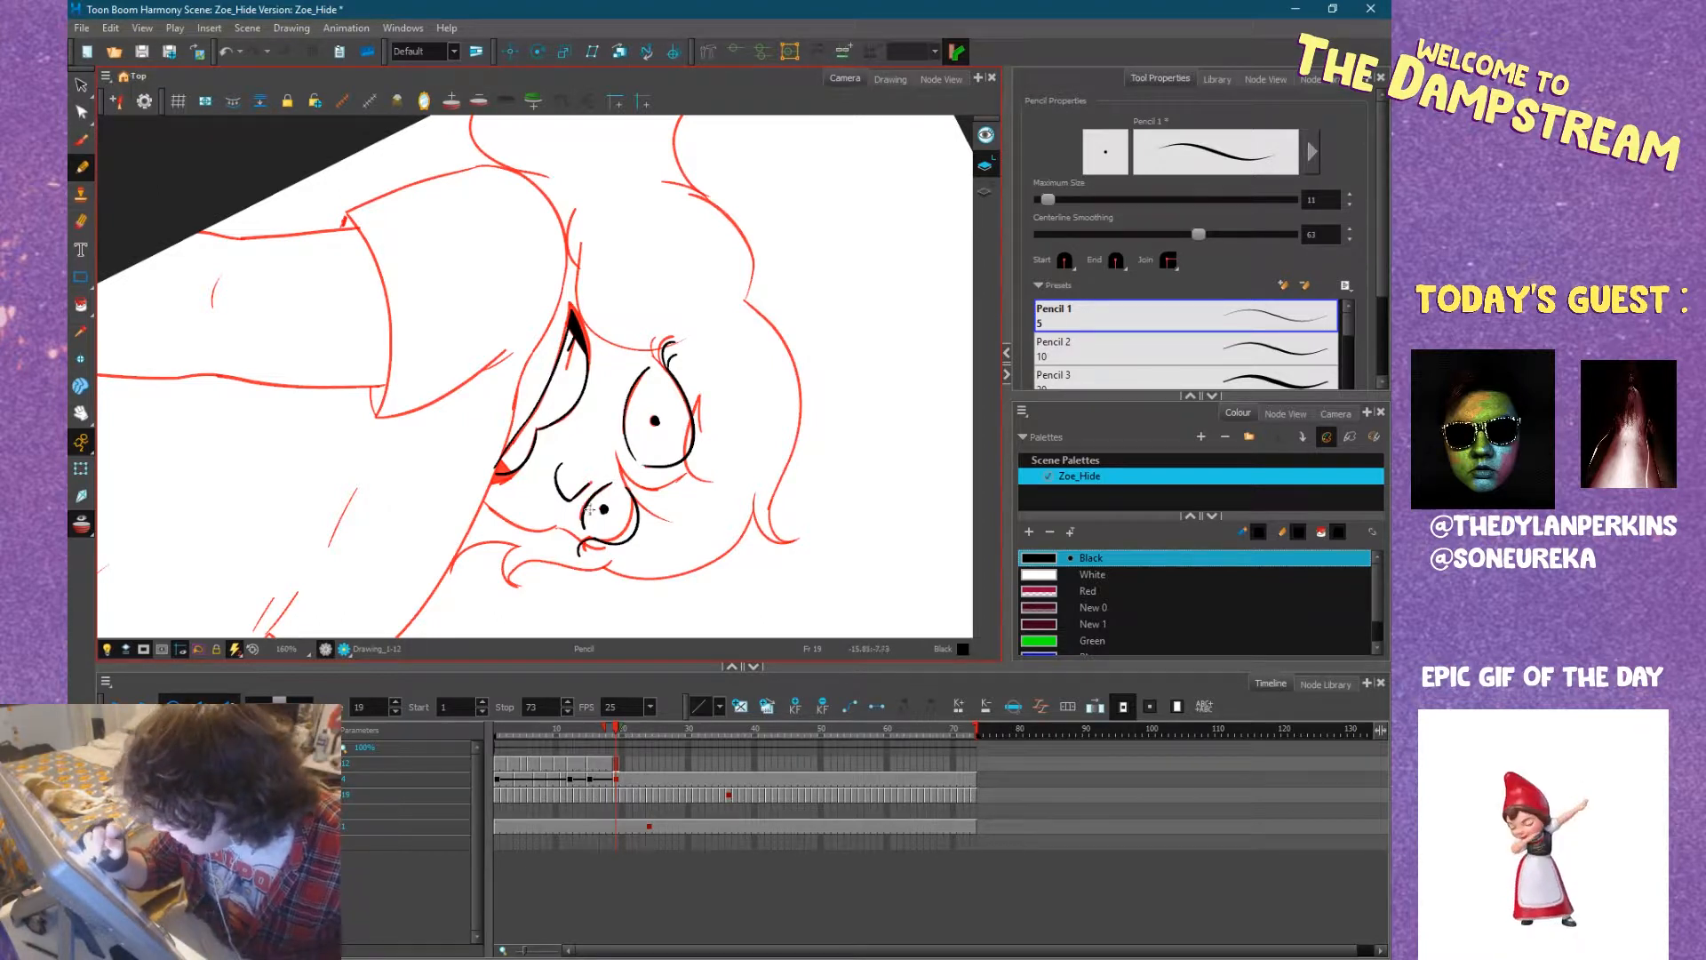
key("ctrl+alt")
left_click_drag(714, 592, 731, 422)
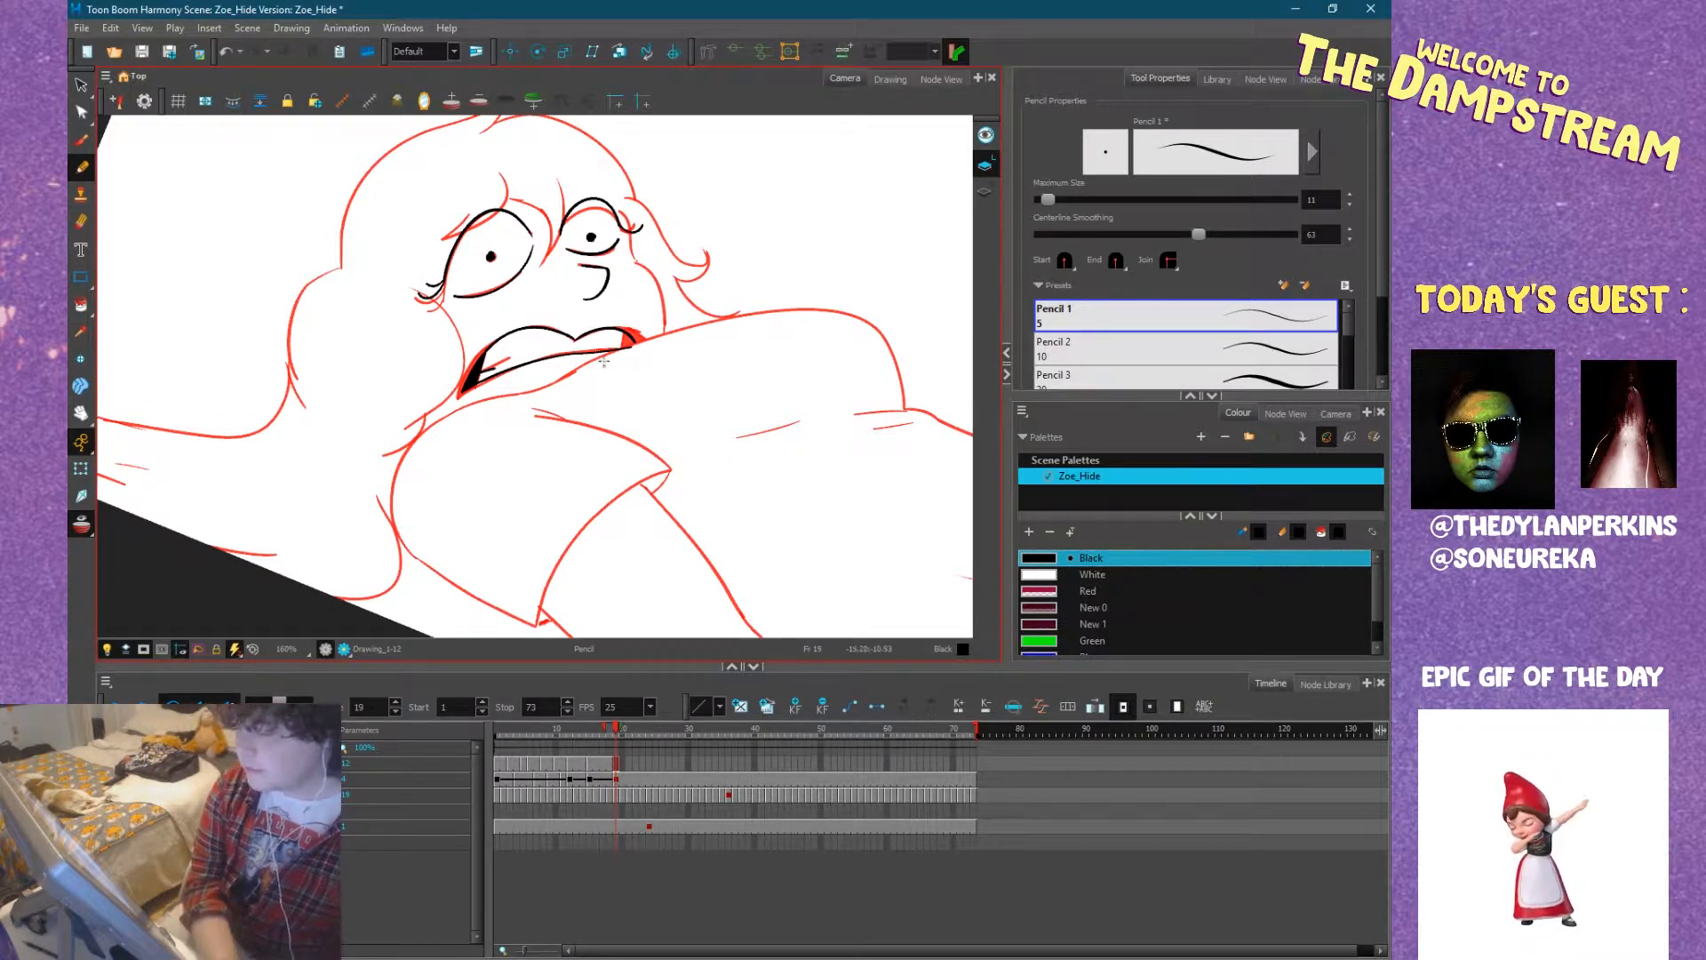
key("2")
key("2")
key("1")
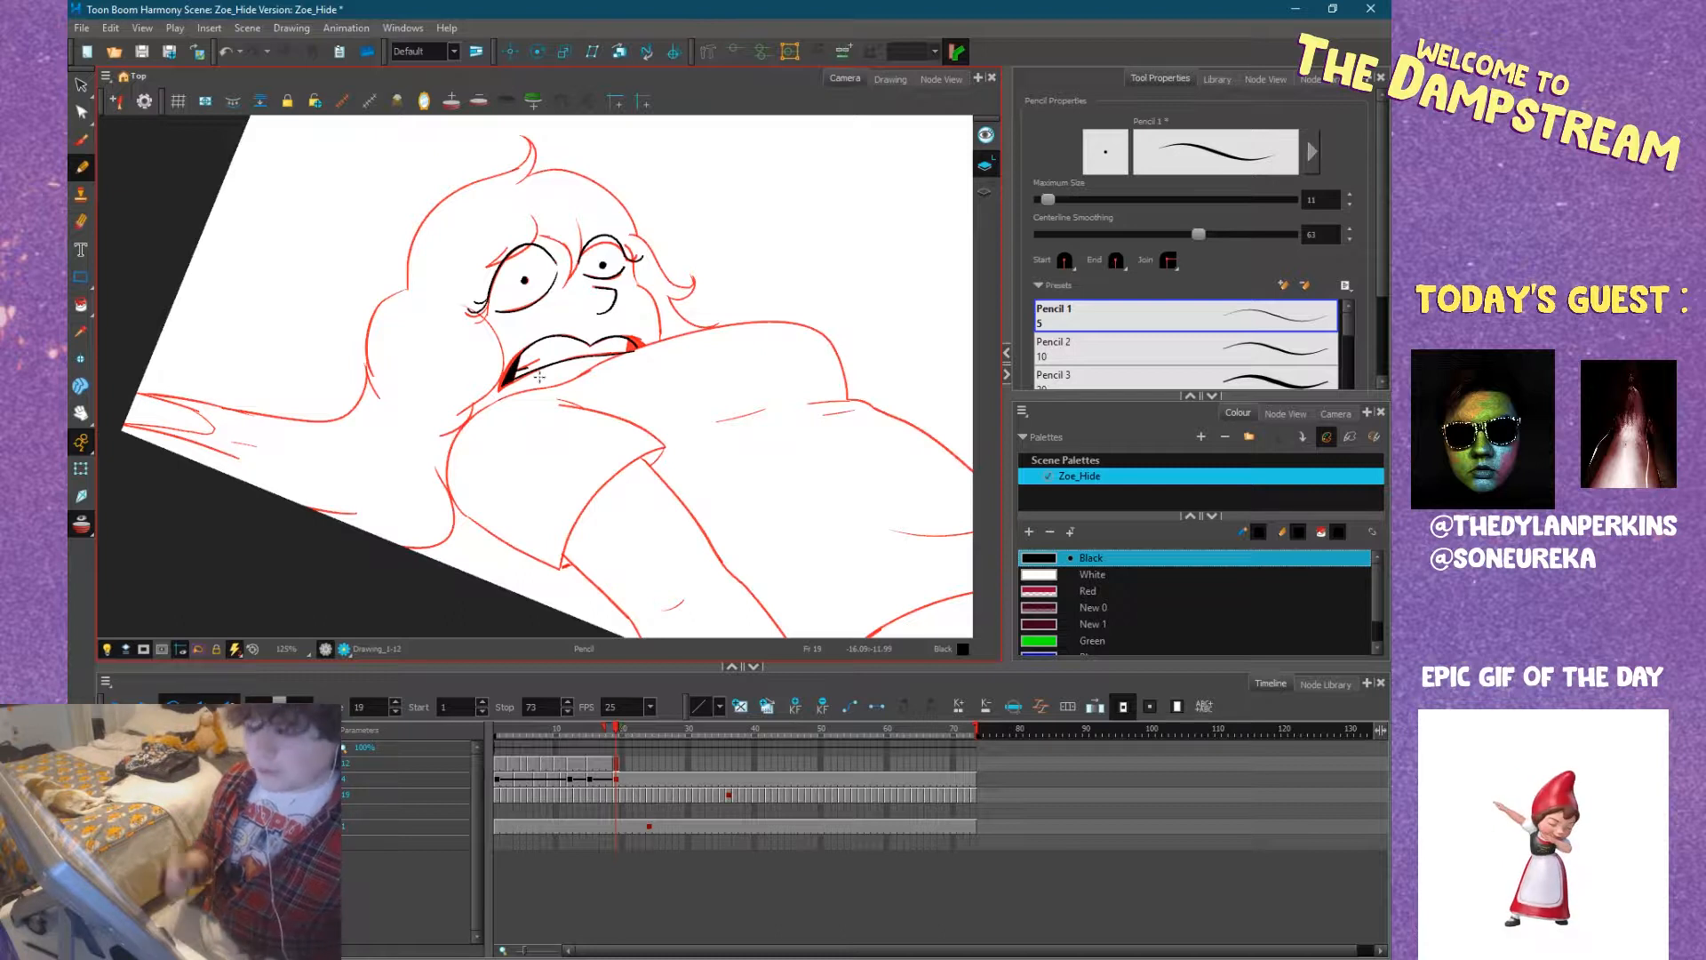
left_click_drag(596, 437, 634, 405)
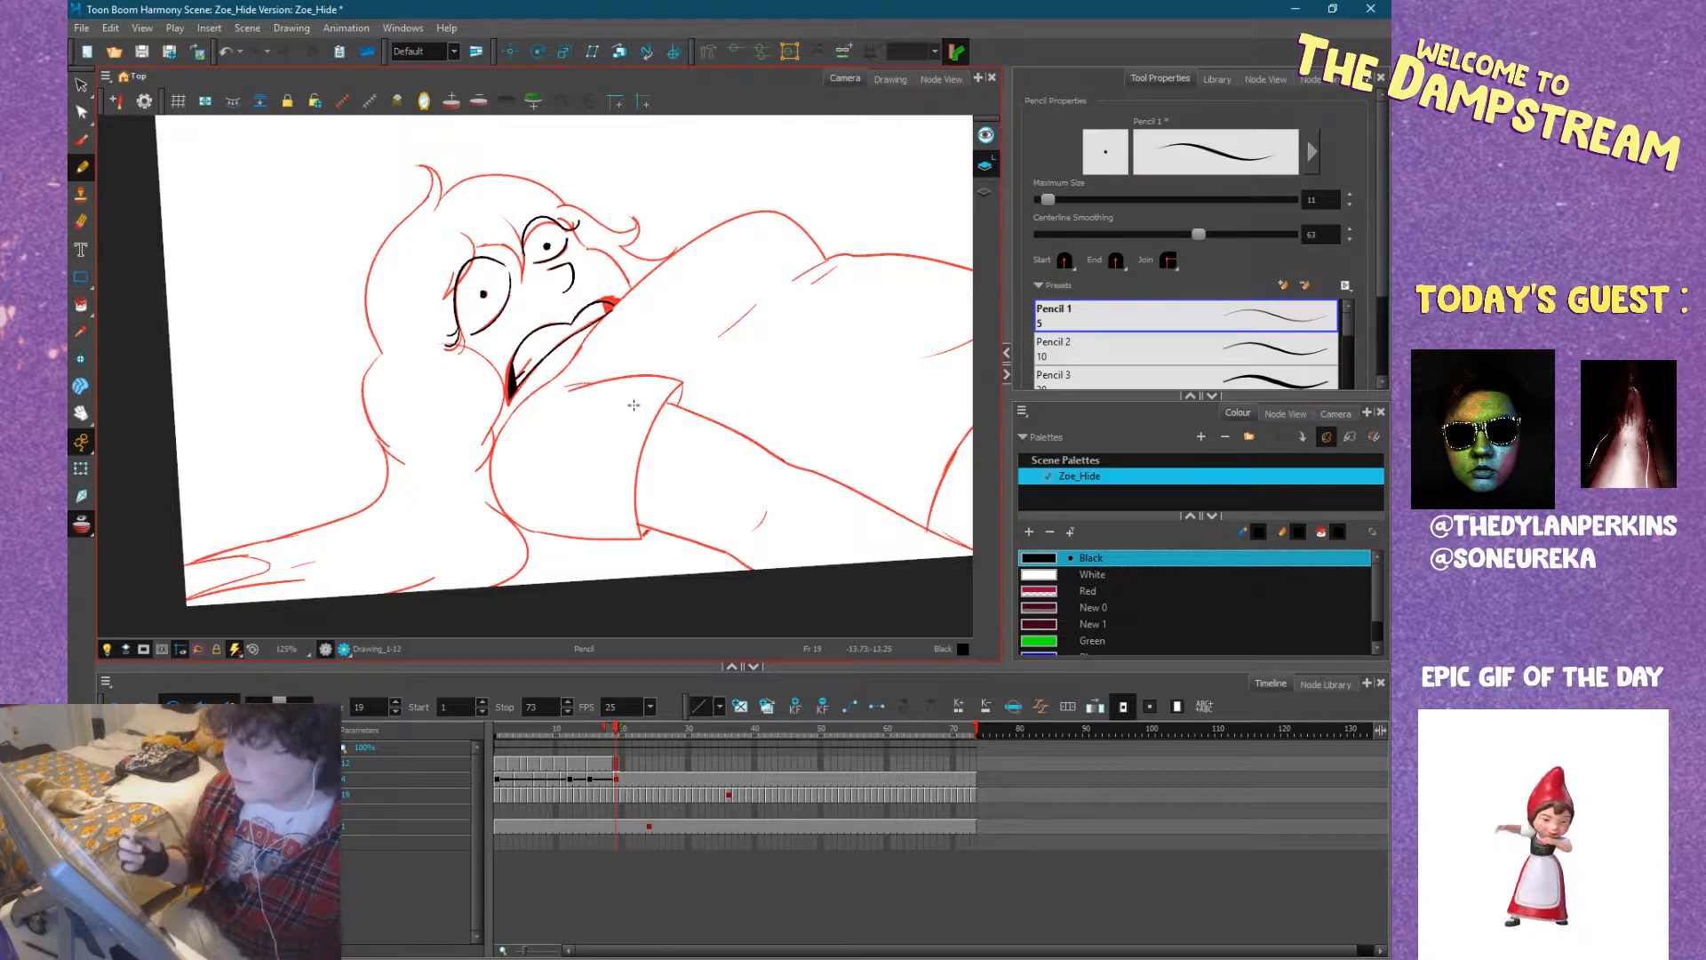
key("space")
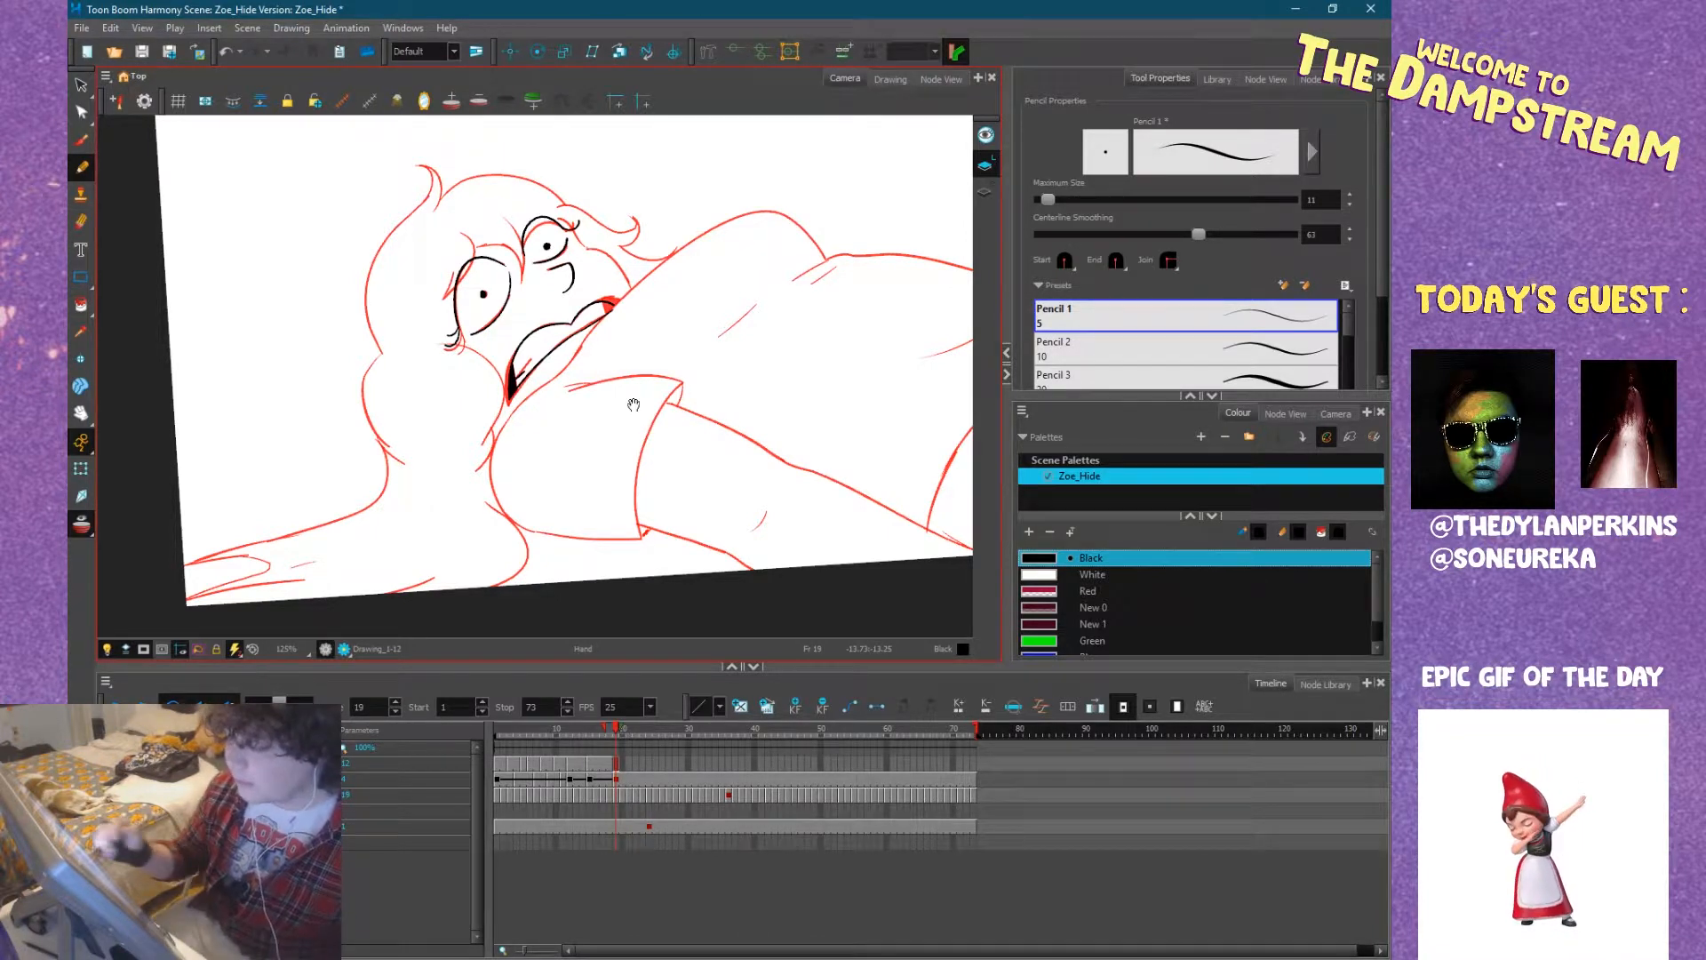
left_click_drag(634, 405, 709, 423)
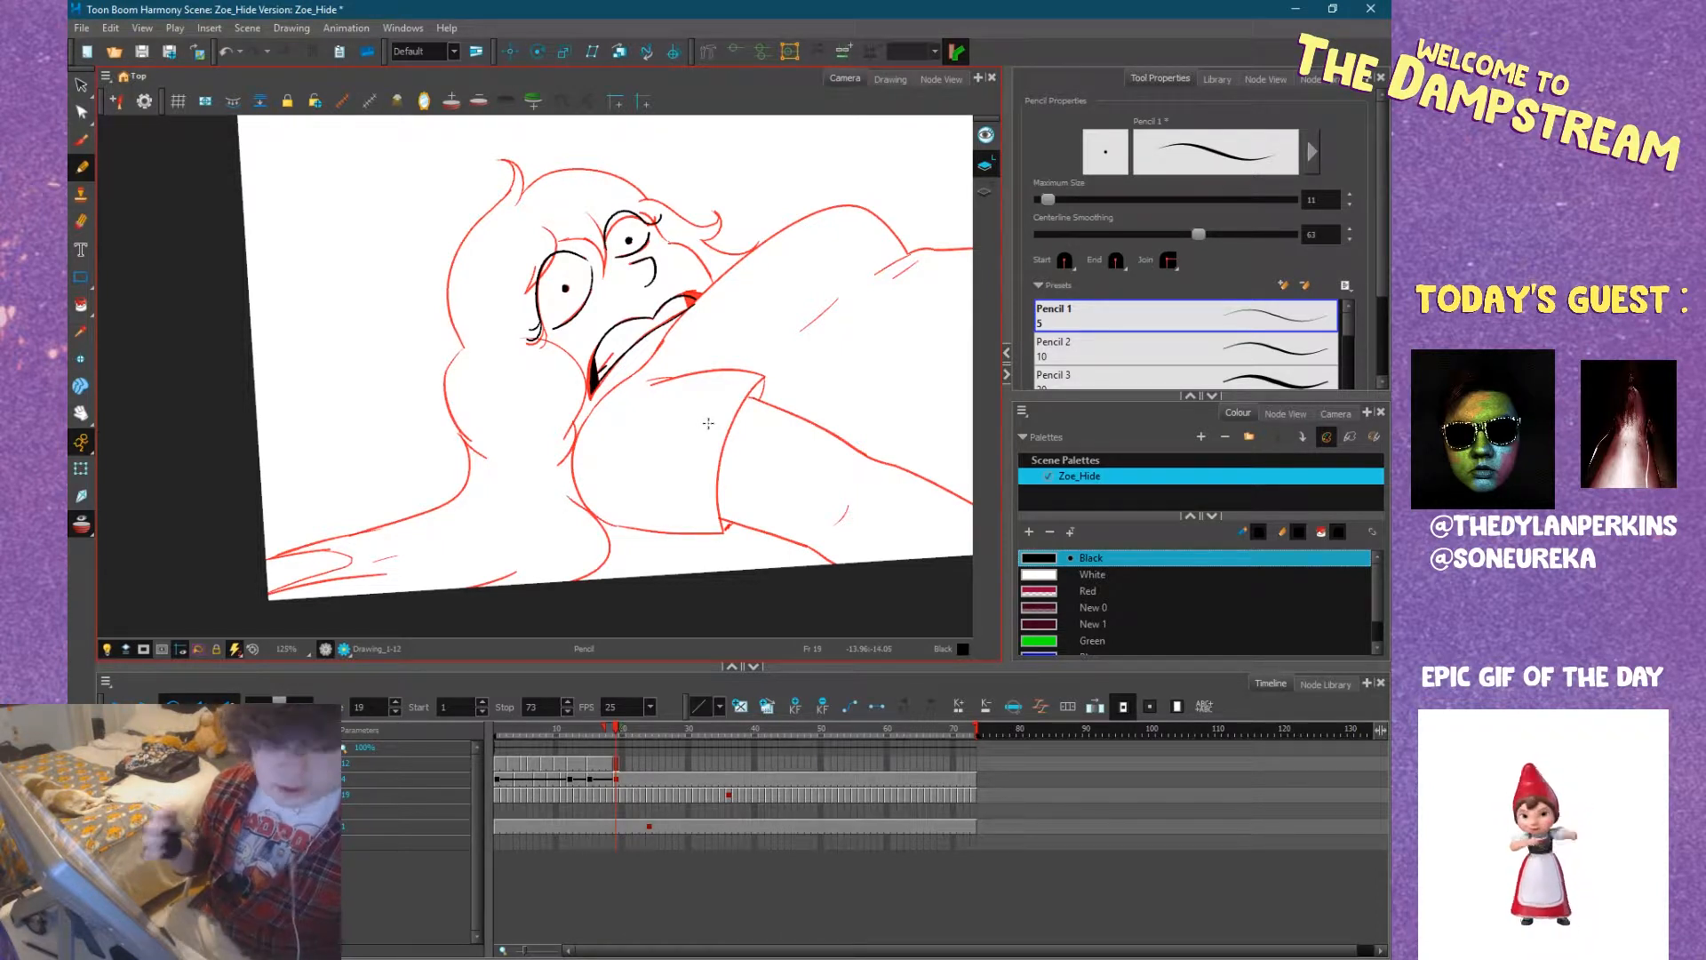
key("space")
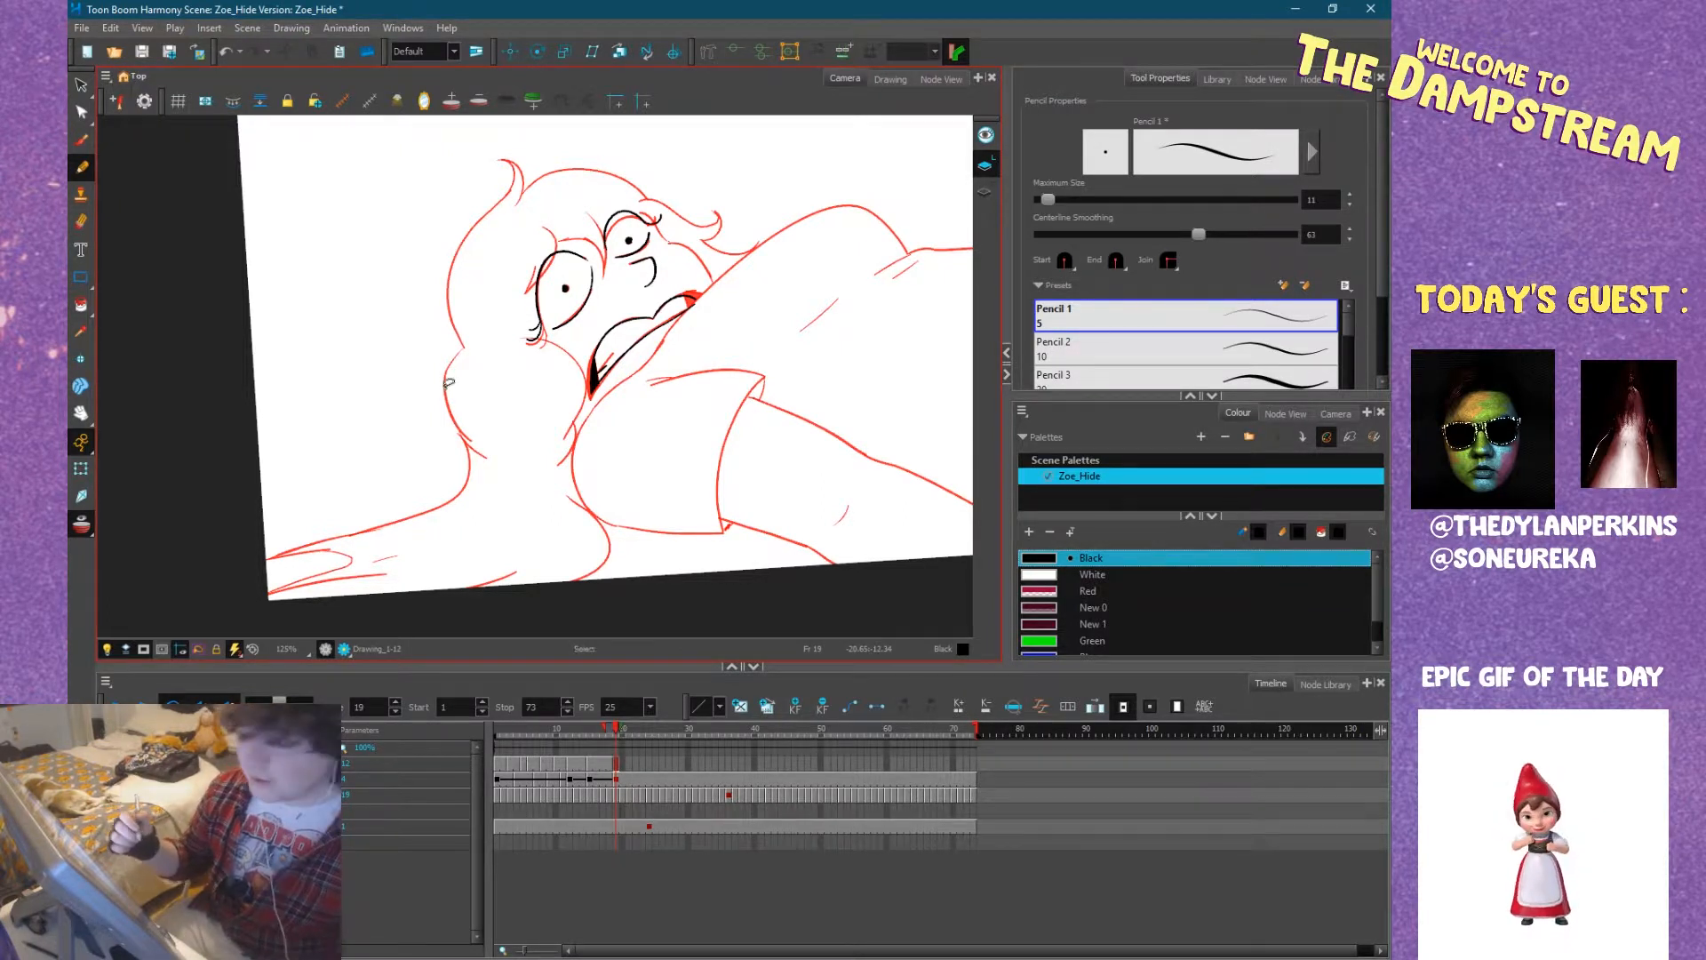
key("ctrl+alt")
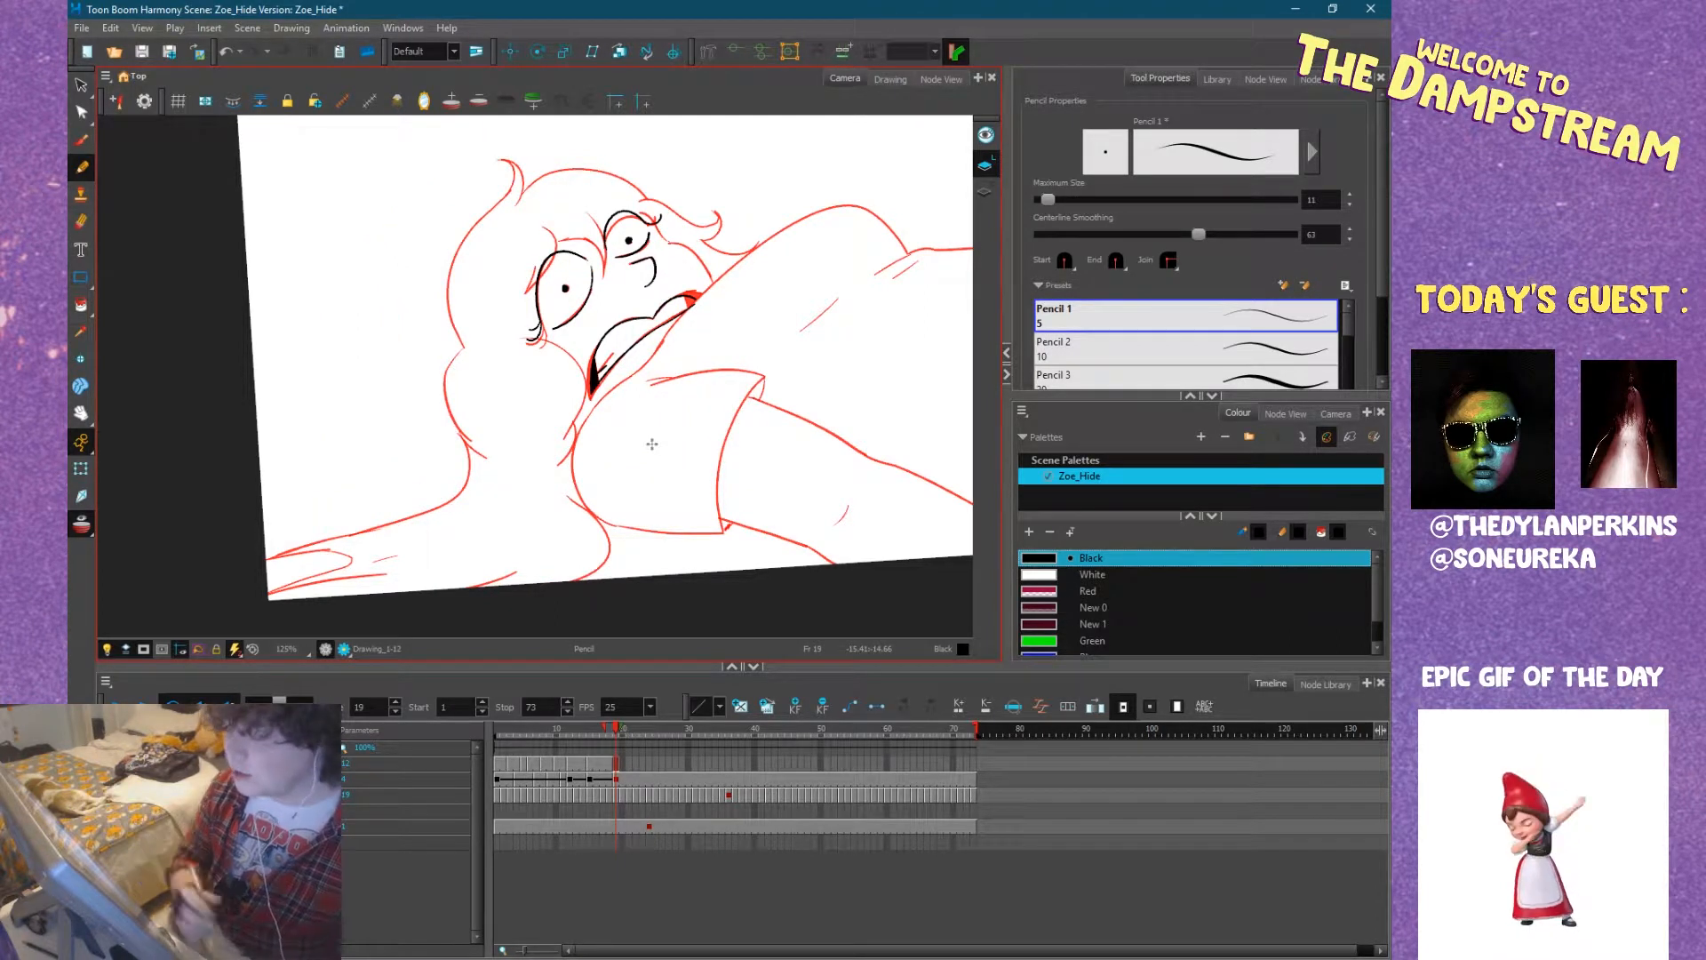
Ink the outer outline of the hair behind the head, from the lower lobe up to the curl on top.
key("2")
key("2")
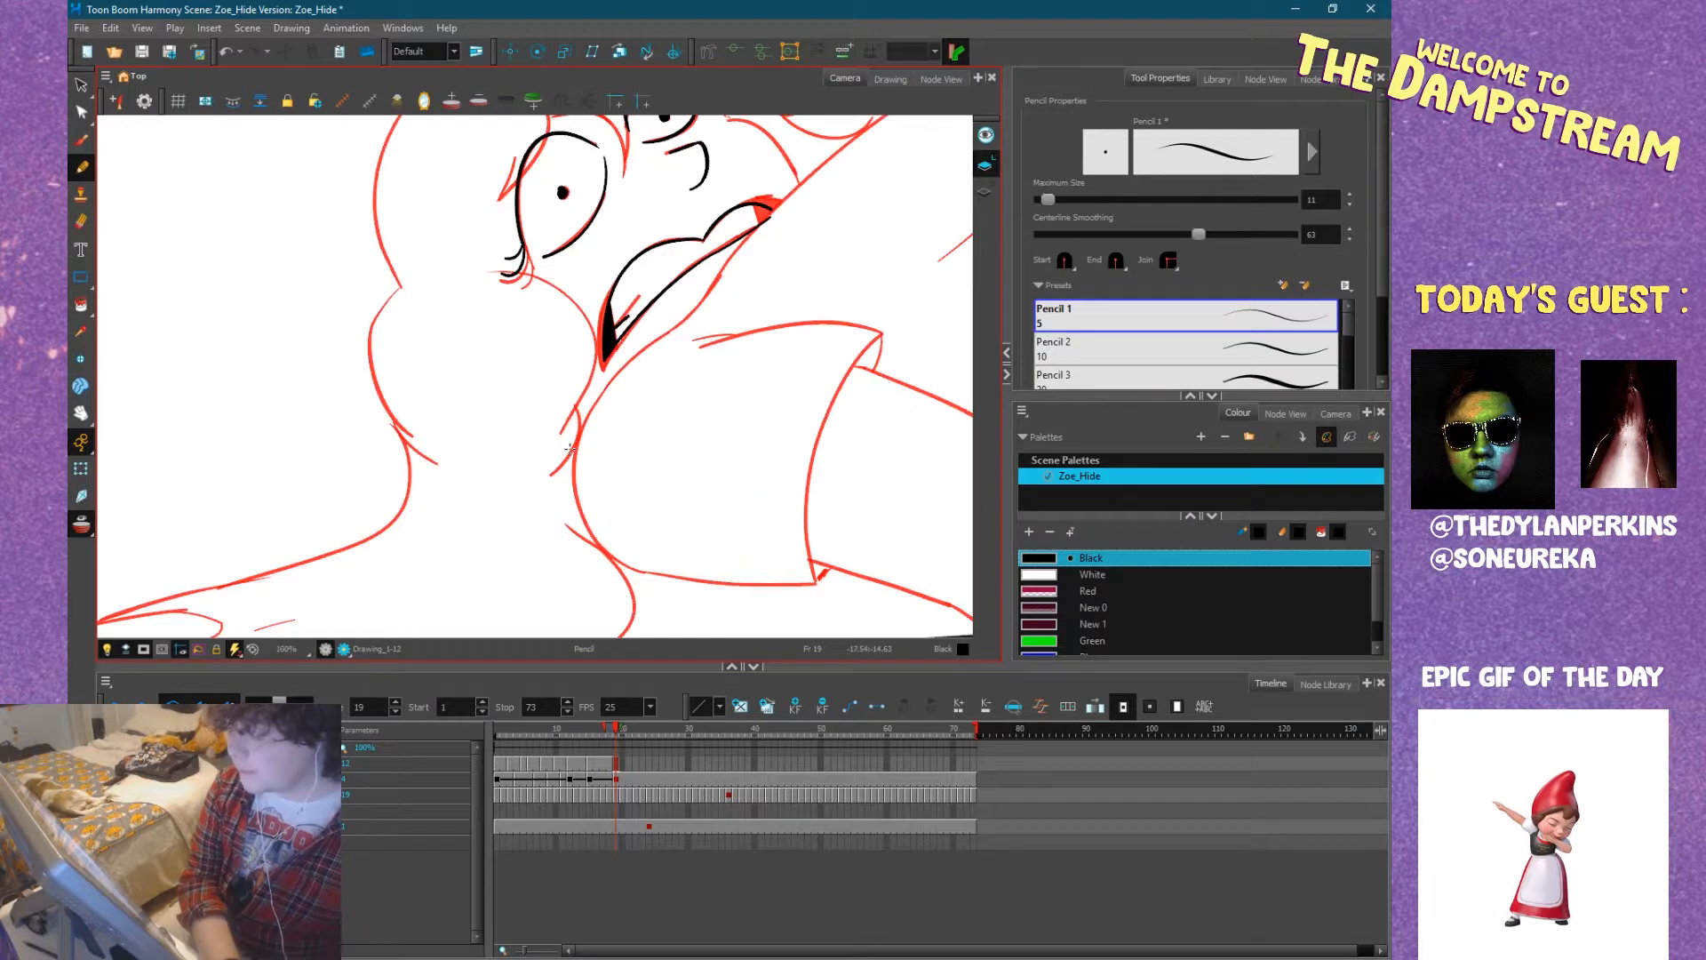
key("1")
key("ctrl+alt")
mouse_move(571, 448)
left_mouse_down()
mouse_move(666, 506)
mouse_move(684, 477)
mouse_move(601, 356)
left_mouse_up()
mouse_move(432, 320)
left_mouse_down()
mouse_move(405, 379)
mouse_move(437, 446)
left_mouse_up()
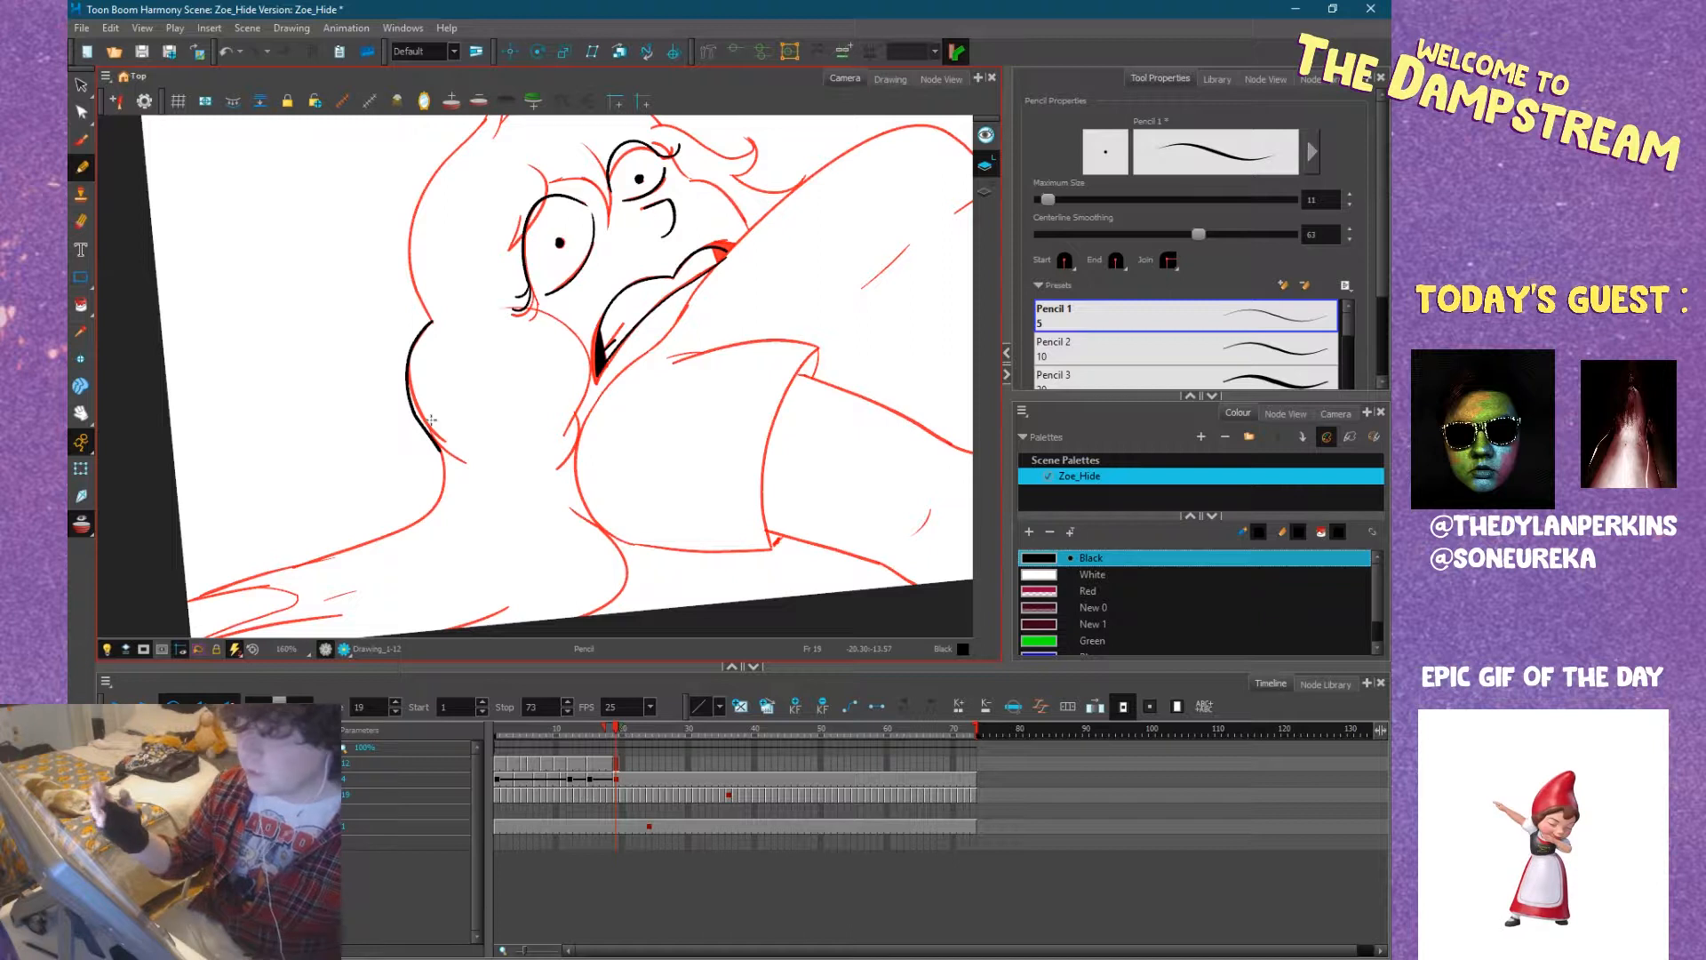
mouse_move(705, 344)
left_mouse_down()
mouse_move(688, 507)
mouse_move(560, 605)
left_mouse_up()
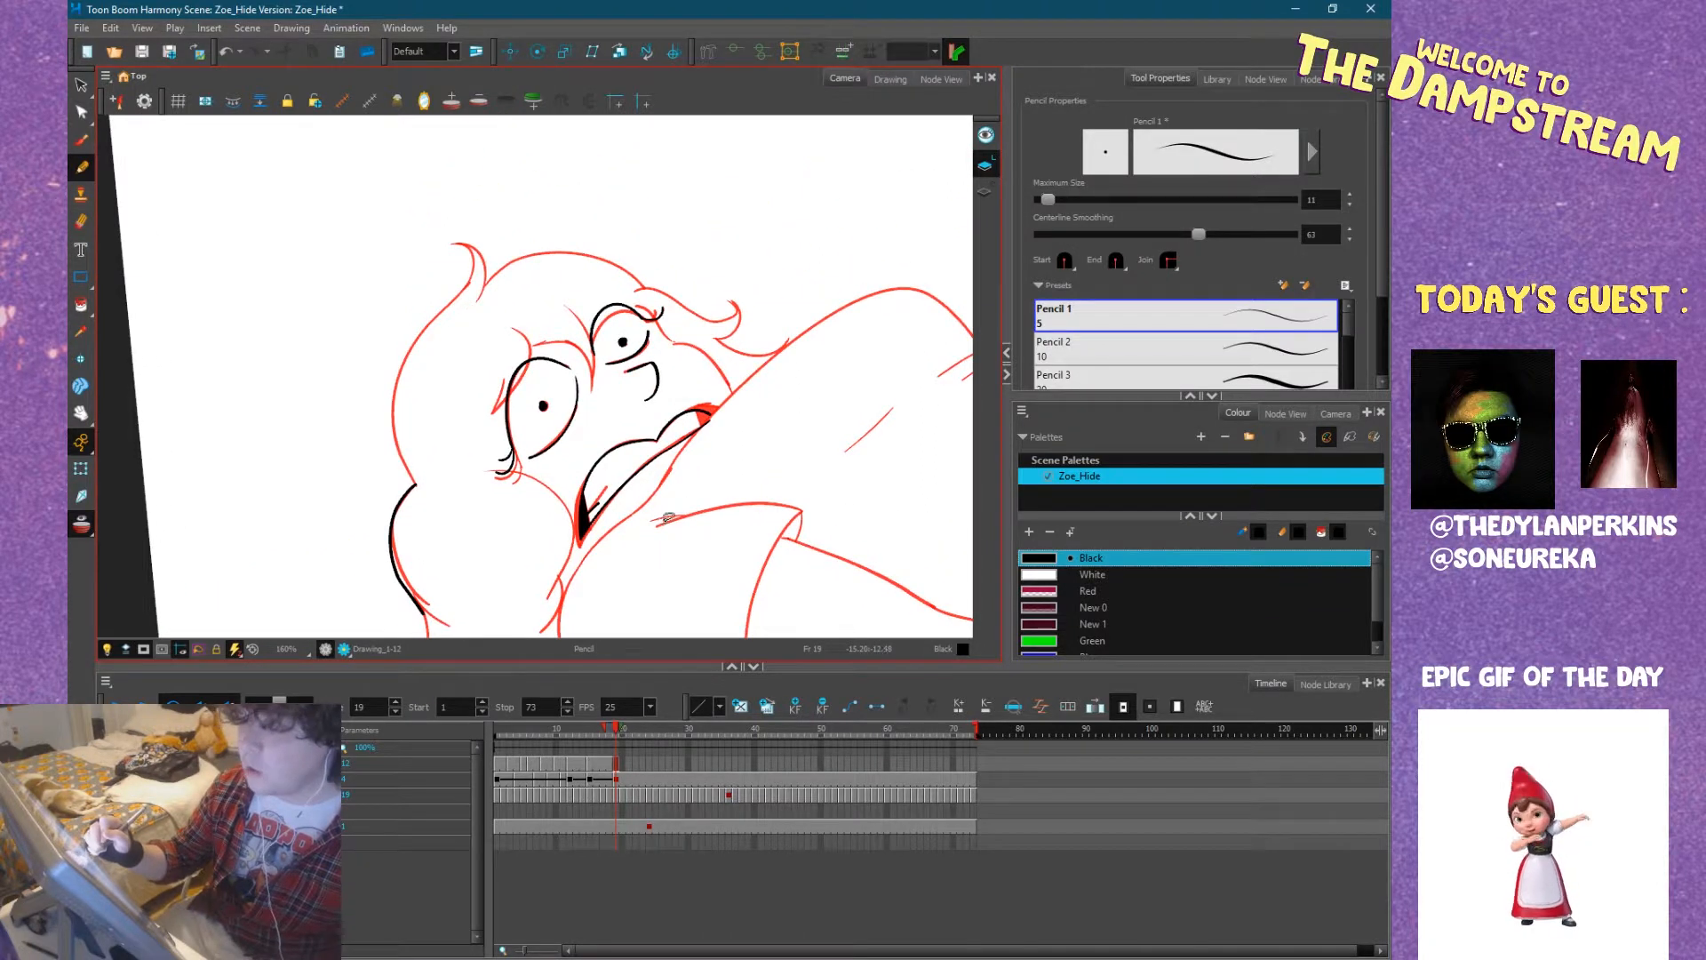
mouse_move(597, 445)
left_mouse_down()
mouse_move(585, 479)
mouse_move(620, 505)
mouse_move(613, 463)
mouse_move(667, 363)
mouse_move(650, 264)
left_mouse_up()
mouse_move(728, 441)
left_mouse_down()
mouse_move(712, 378)
mouse_move(658, 311)
mouse_move(606, 324)
mouse_move(781, 412)
mouse_move(735, 488)
left_mouse_up()
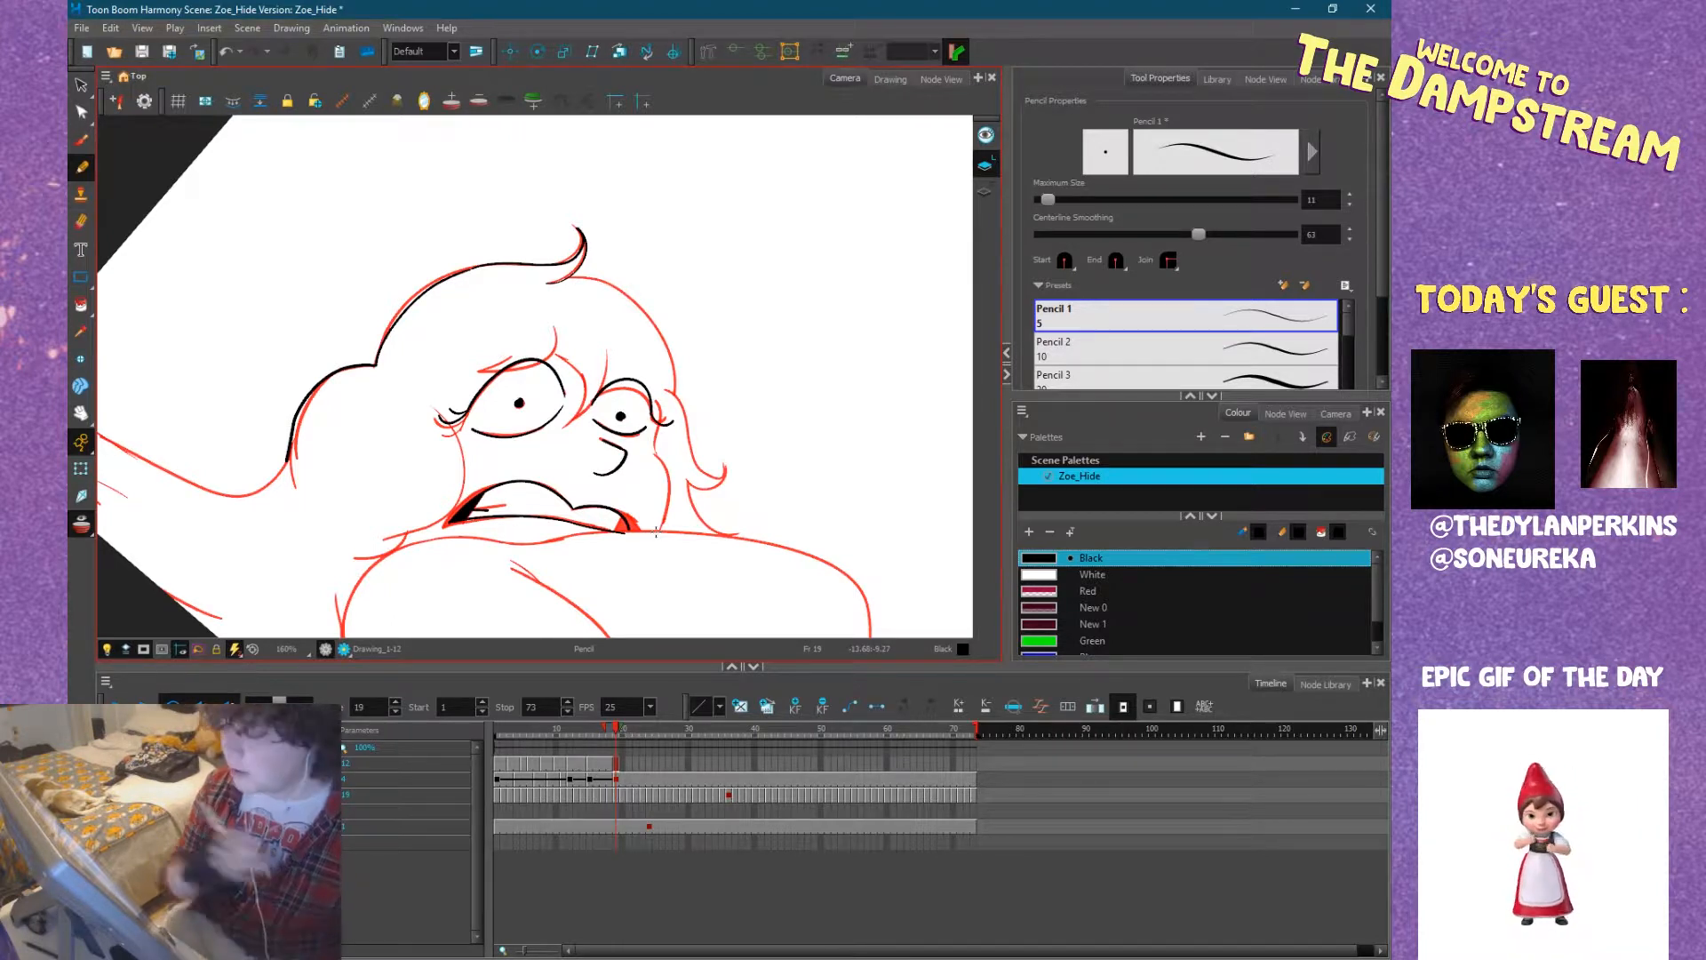
Ink the far cheek, the curled hair lock beside it, and the hair outline over the forehead up to the top curl.
mouse_move(659, 450)
left_mouse_down()
mouse_move(641, 427)
mouse_move(718, 416)
mouse_move(522, 271)
mouse_move(571, 269)
mouse_move(537, 267)
left_mouse_up()
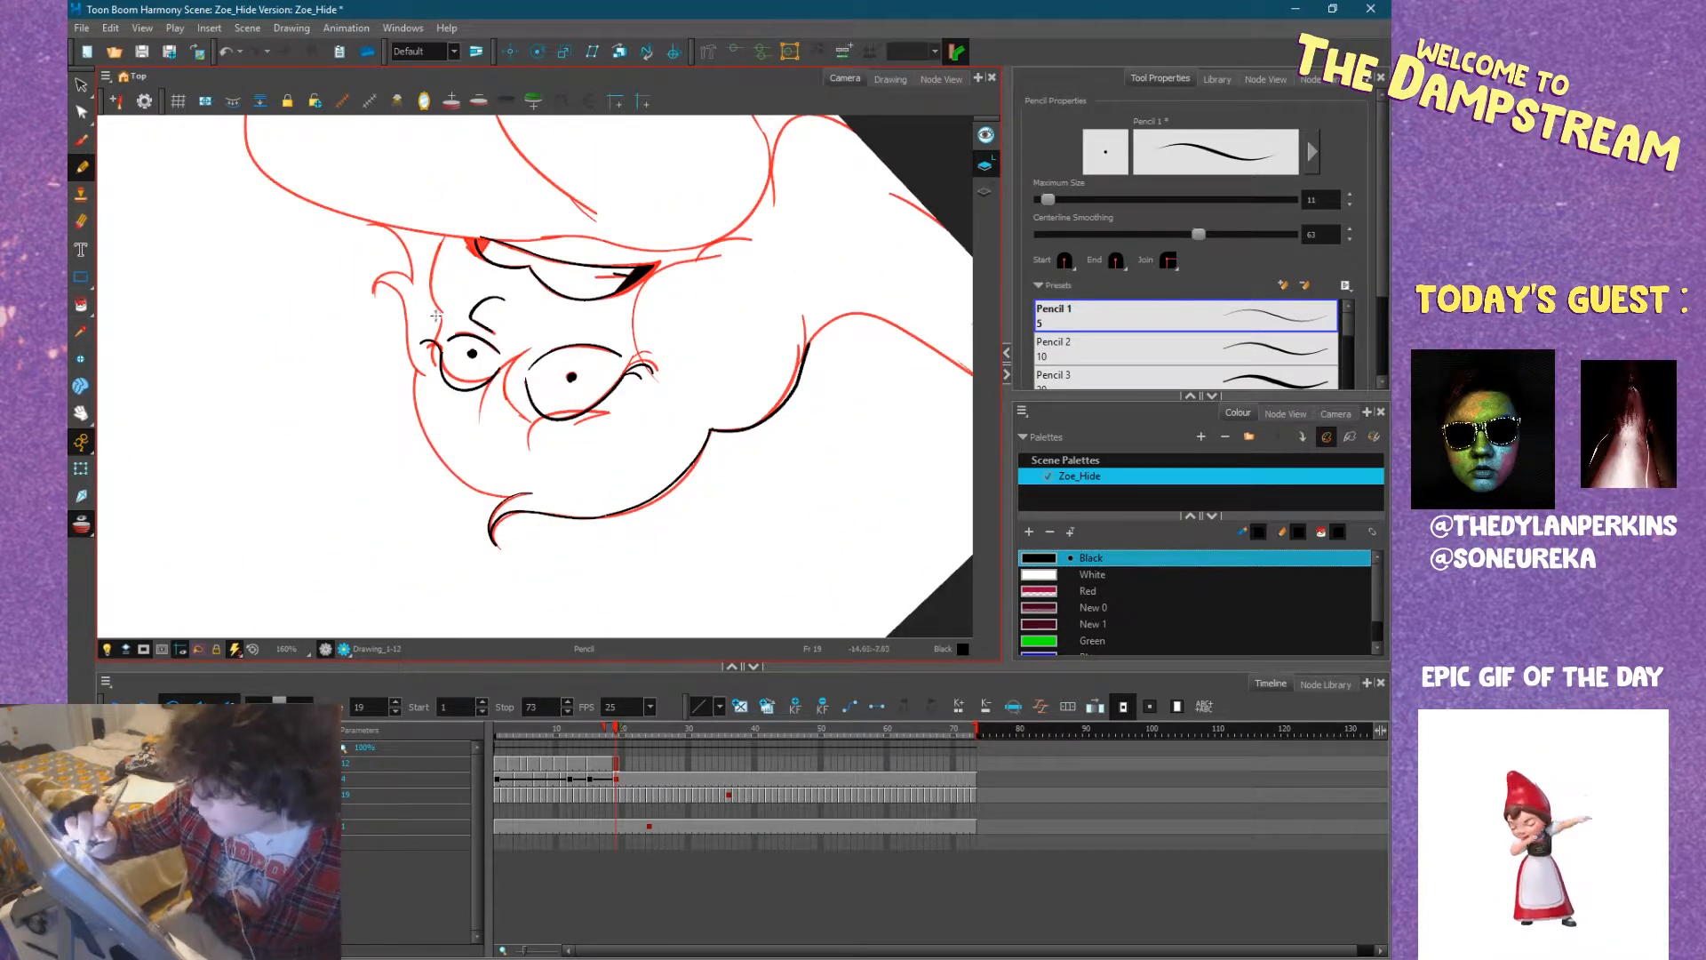
mouse_move(440, 342)
left_mouse_down()
mouse_move(447, 233)
mouse_move(542, 293)
mouse_move(571, 495)
mouse_move(655, 578)
left_mouse_up()
left_click_drag(582, 528, 555, 534)
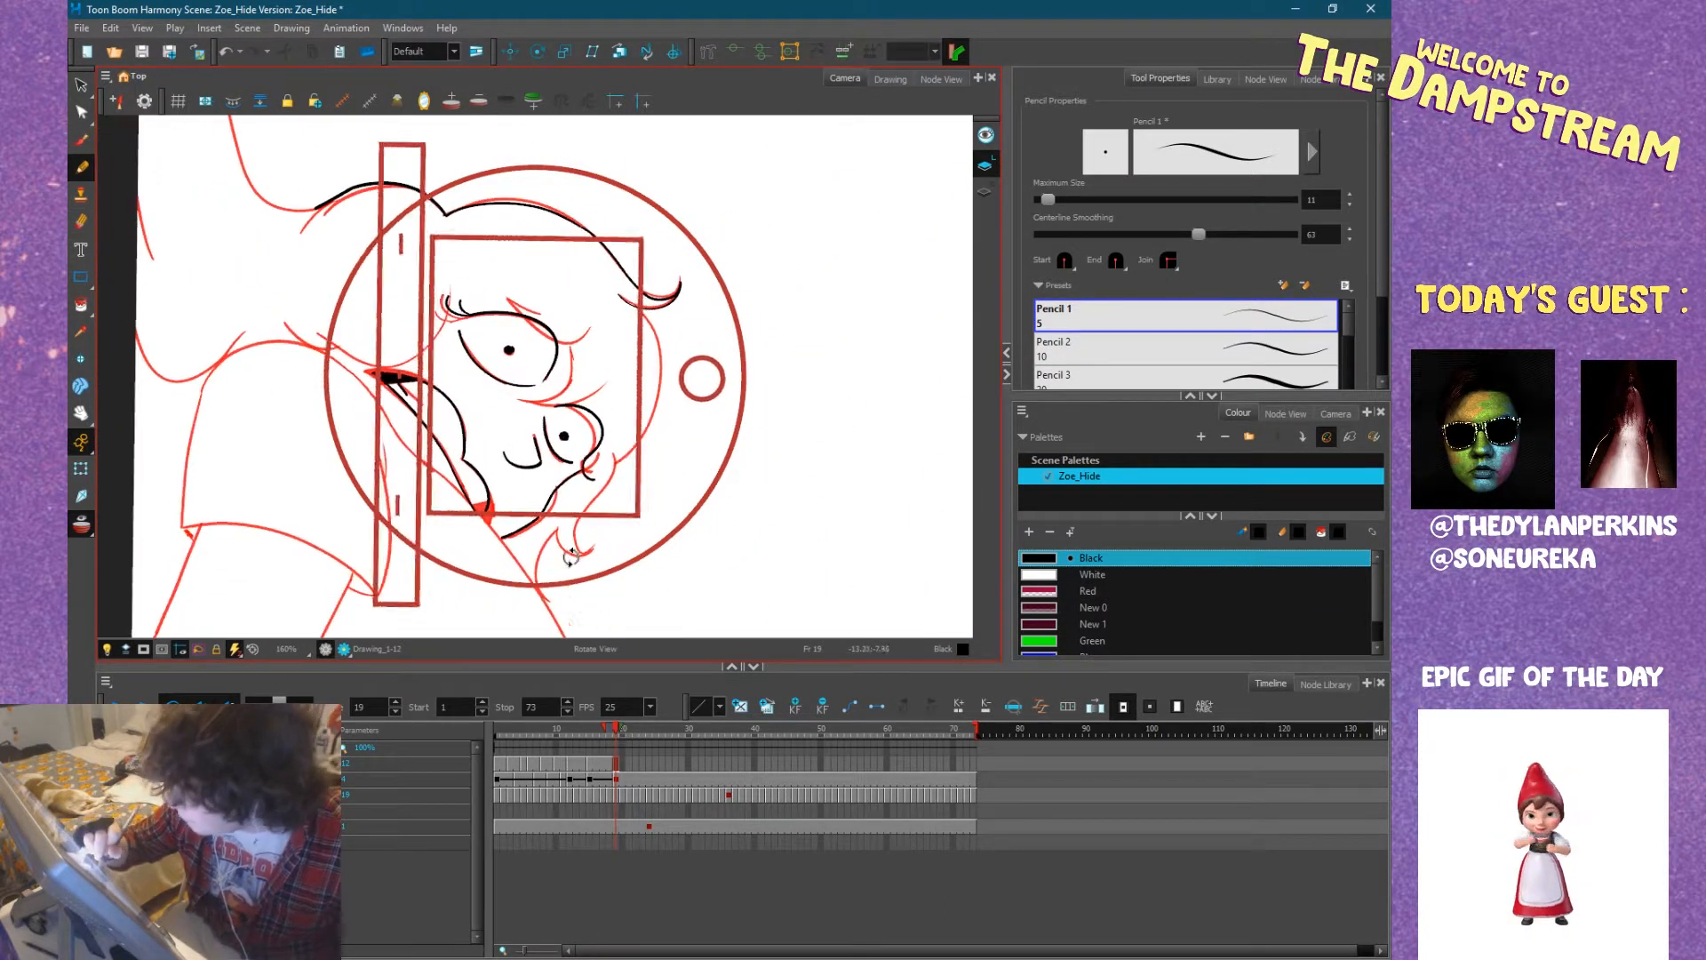
mouse_move(543, 596)
left_mouse_down()
mouse_move(563, 513)
mouse_move(550, 530)
mouse_move(566, 557)
mouse_move(584, 550)
mouse_move(562, 546)
mouse_move(615, 463)
left_mouse_up()
key("ctrl+z")
mouse_move(579, 556)
left_mouse_down()
mouse_move(654, 391)
mouse_move(646, 303)
left_mouse_up()
key("alt+s")
left_click_drag(742, 410, 598, 176)
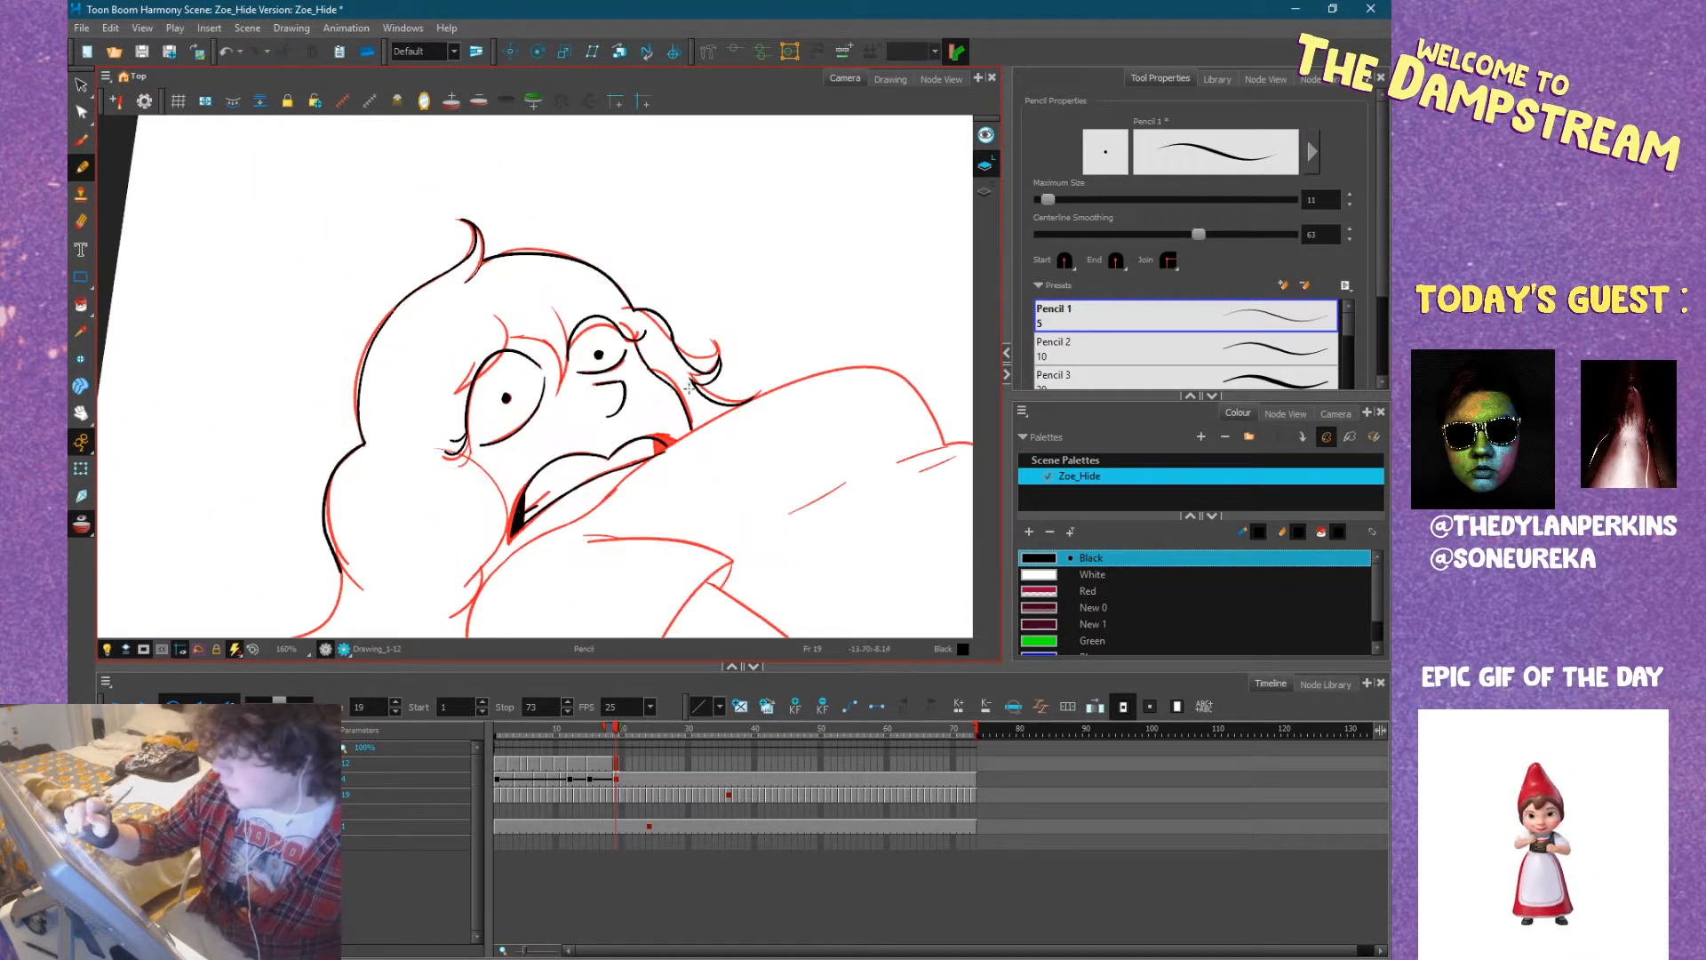
Ink the fringe strands between the eyes and over the near eye, redrawing strokes that miss the sketch.
left_click_drag(561, 311, 569, 377)
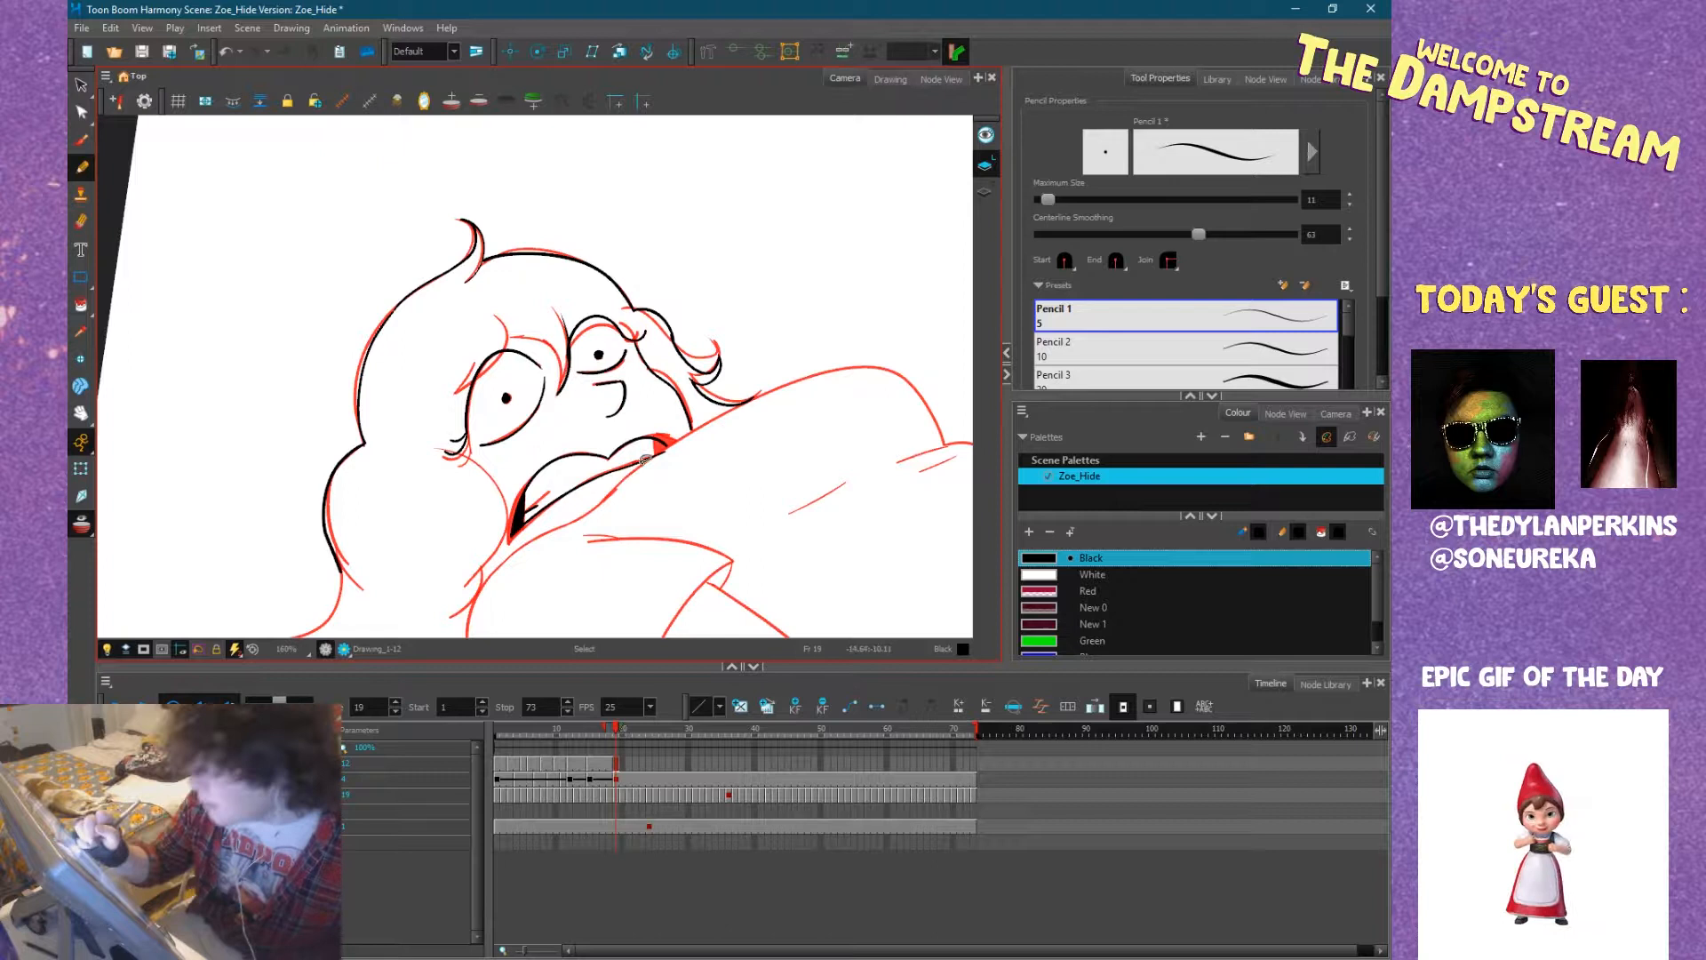
mouse_move(785, 560)
left_mouse_down()
mouse_move(663, 579)
mouse_move(657, 507)
mouse_move(593, 410)
left_mouse_up()
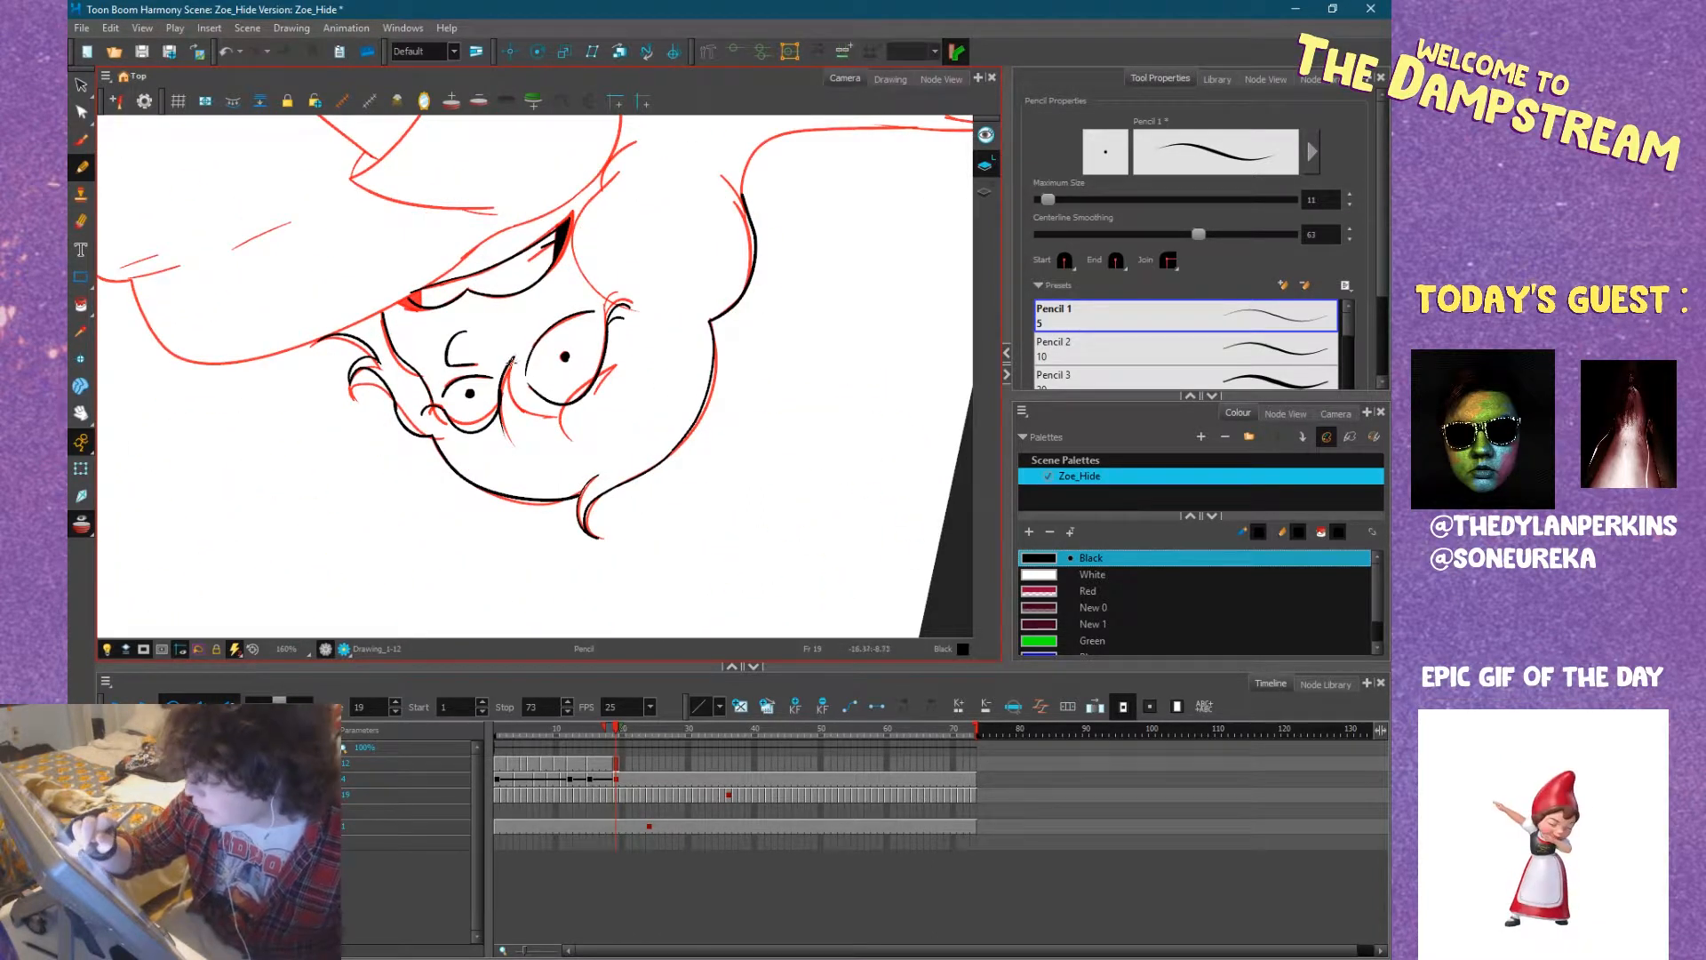
mouse_move(513, 355)
left_mouse_down()
mouse_move(509, 422)
mouse_move(633, 366)
left_mouse_up()
key("ctrl+z")
left_click_drag(536, 421, 612, 376)
key("ctrl+z")
mouse_move(533, 420)
left_mouse_down()
mouse_move(641, 366)
mouse_move(601, 389)
left_mouse_up()
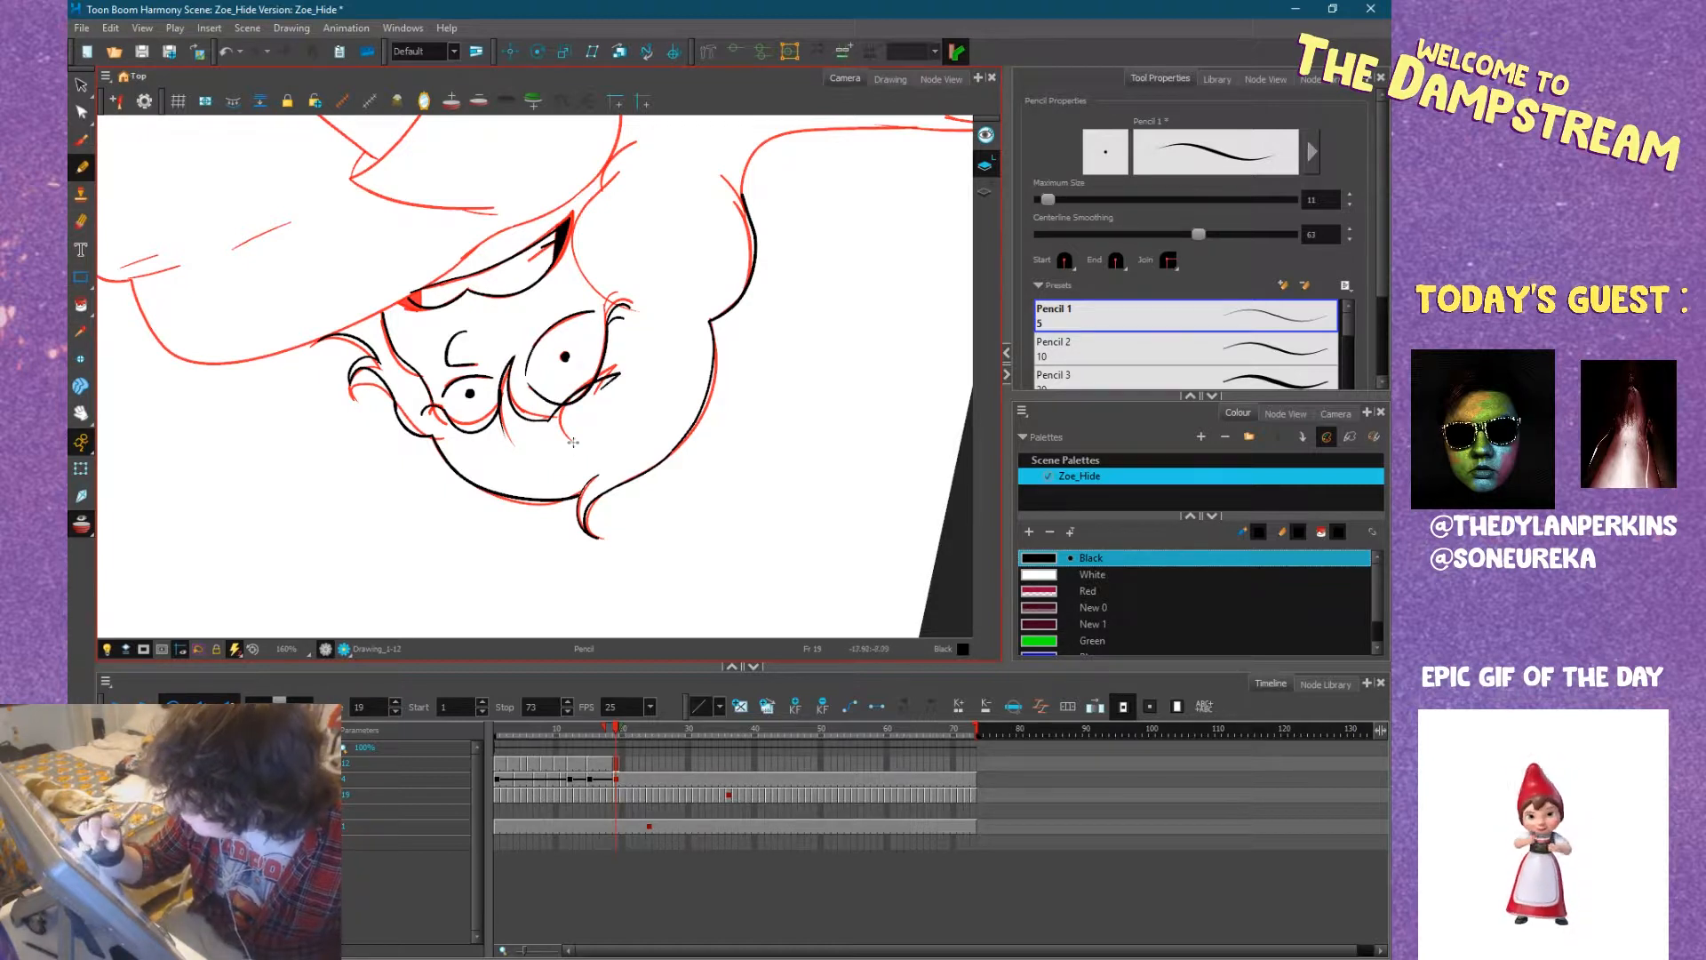
mouse_move(723, 392)
left_mouse_down()
mouse_move(480, 298)
mouse_move(585, 303)
left_mouse_up()
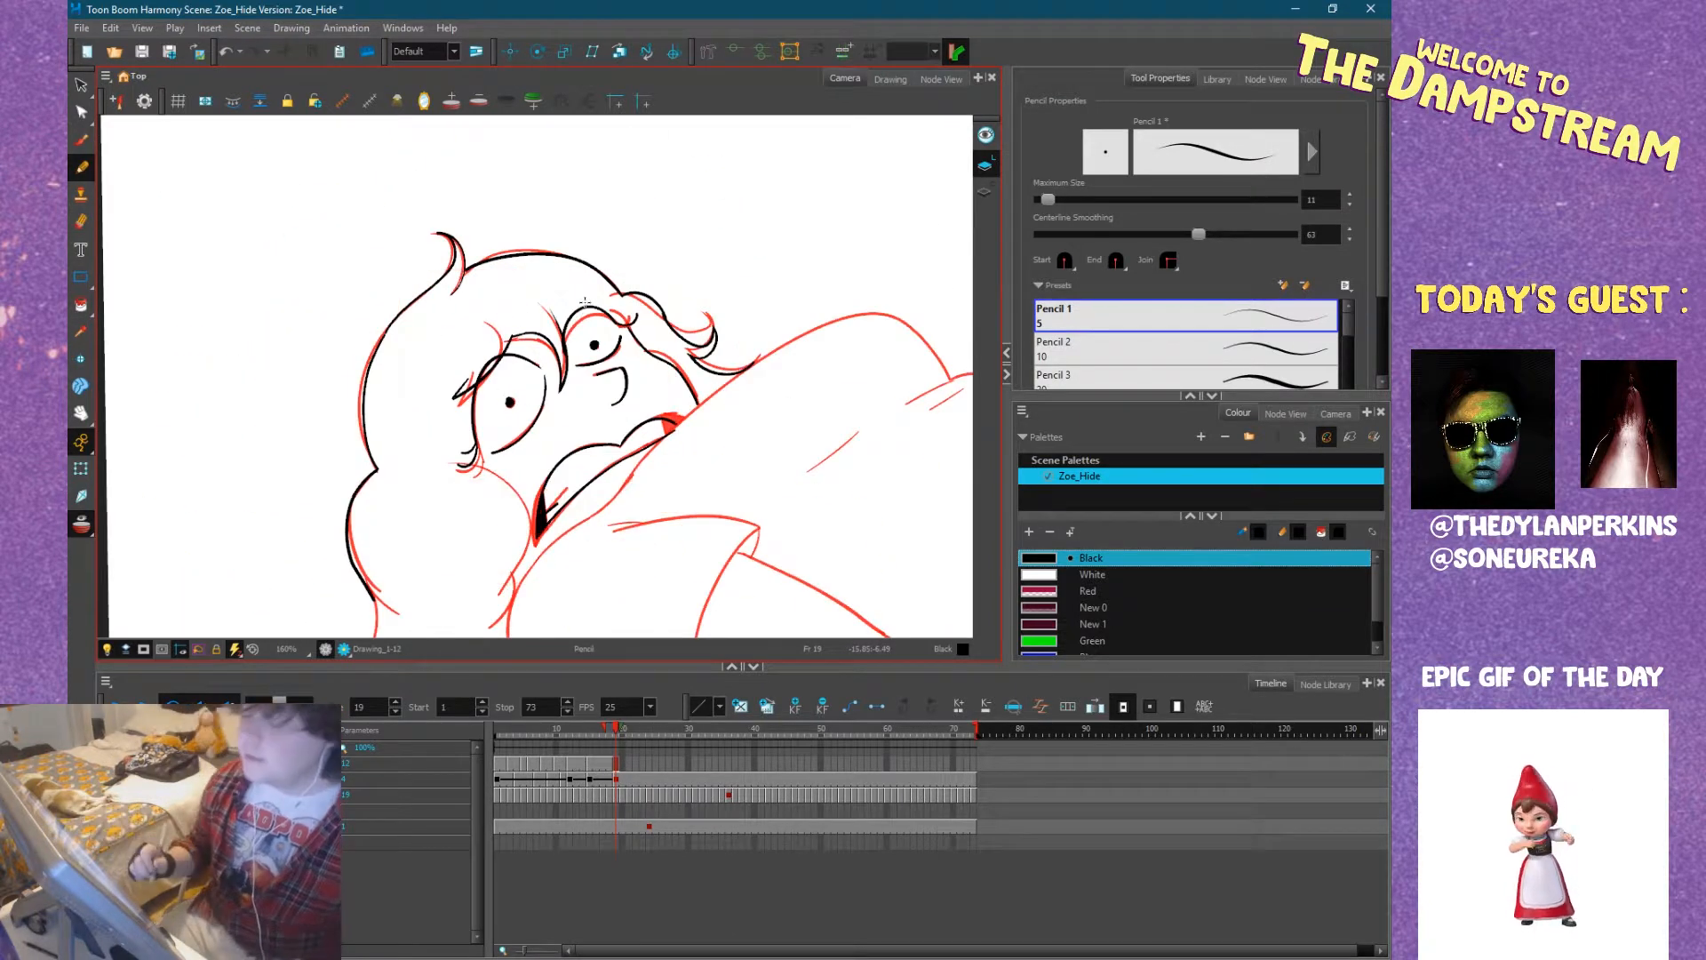
Ink the near cheek from the eye's lashes to the mouth corner and the short hair stroke below the jaw.
mouse_move(463, 462)
left_mouse_down()
mouse_move(516, 580)
mouse_move(504, 586)
mouse_move(514, 529)
mouse_move(486, 615)
mouse_move(510, 576)
left_mouse_up()
key("ctrl+z")
key("ctrl+z")
key("ctrl+z")
mouse_move(466, 462)
left_mouse_down()
mouse_move(529, 542)
mouse_move(515, 565)
mouse_move(558, 435)
mouse_move(484, 535)
left_mouse_up()
key("ctrl+z")
left_click_drag(513, 462, 473, 546)
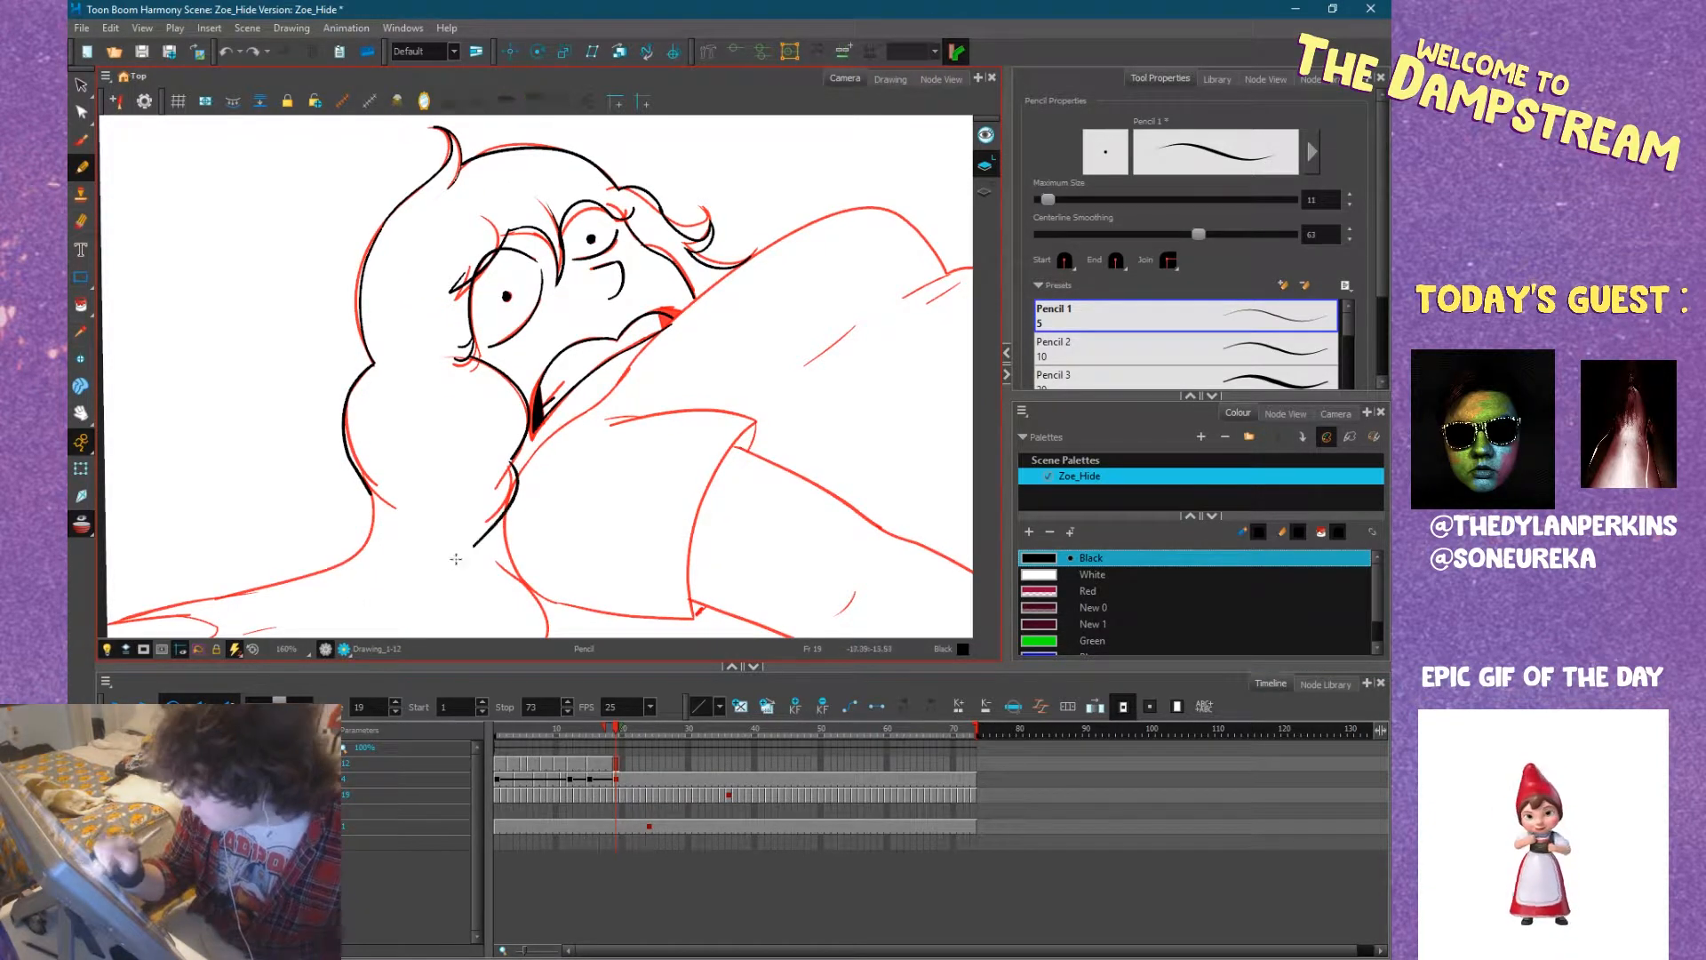
Ink the hair spread on the floor: the lobe below the shoulder, the pointed tips, and the upper edge rising to the head.
left_click_drag(527, 435, 590, 311)
left_click_drag(581, 474, 701, 502)
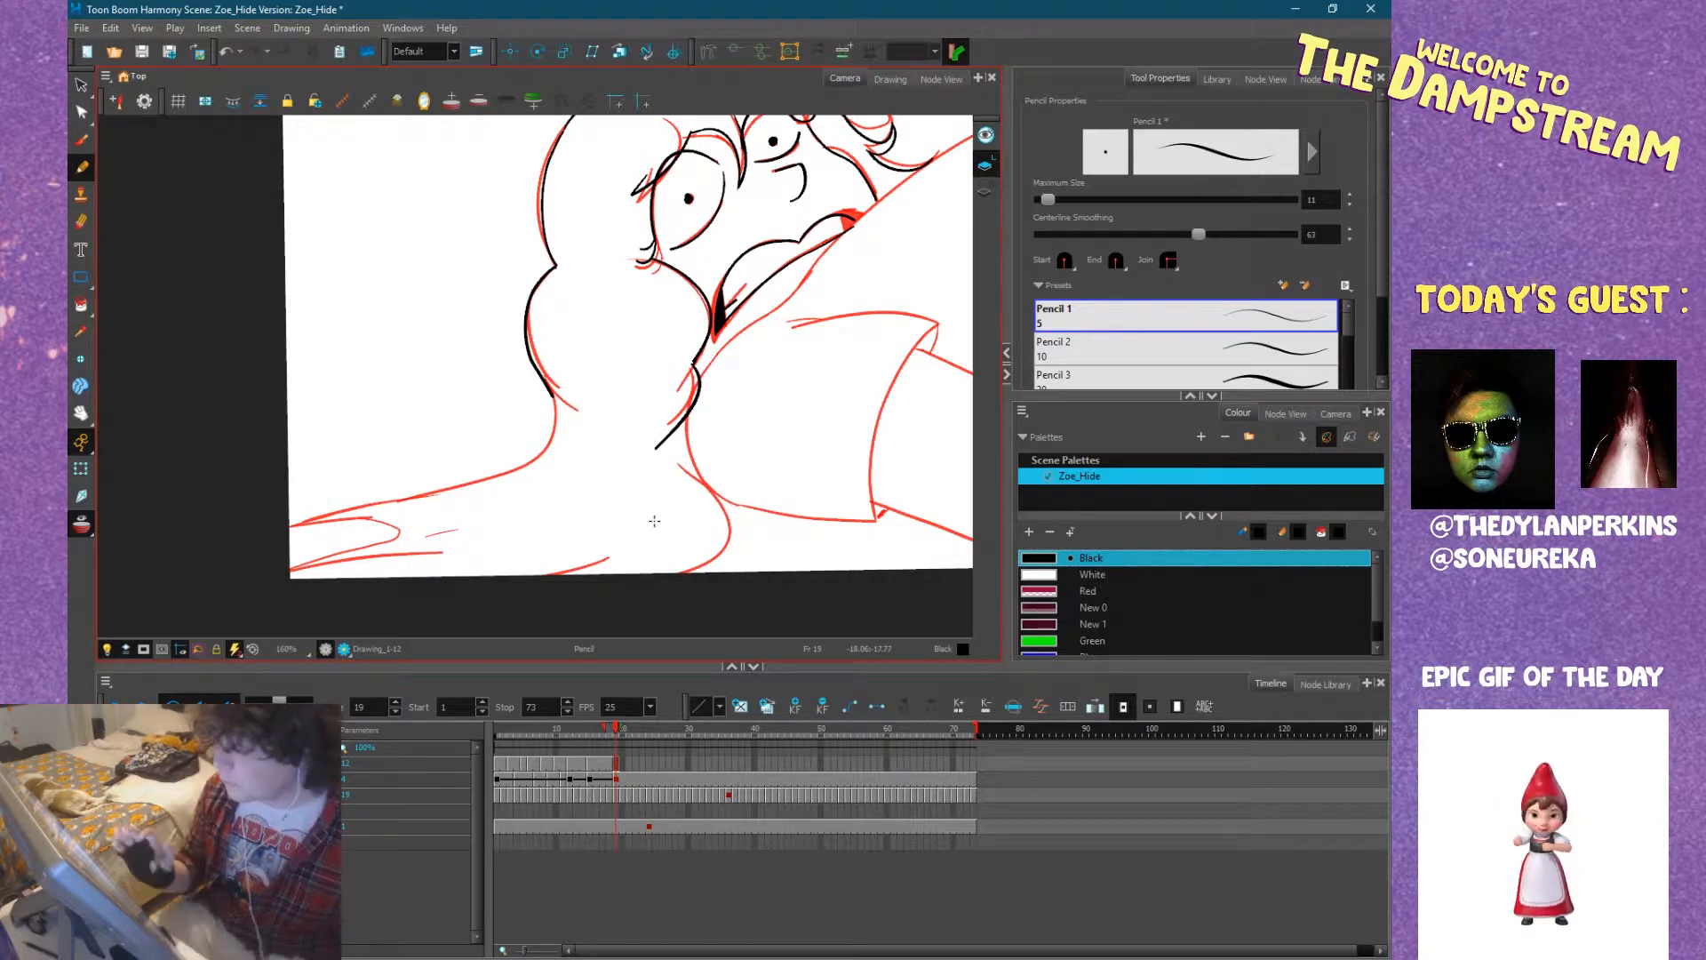
mouse_move(657, 515)
left_mouse_down()
mouse_move(781, 525)
mouse_move(666, 385)
mouse_move(628, 583)
mouse_move(760, 510)
mouse_move(687, 472)
left_mouse_up()
mouse_move(606, 413)
left_mouse_down()
mouse_move(645, 443)
mouse_move(641, 513)
left_mouse_up()
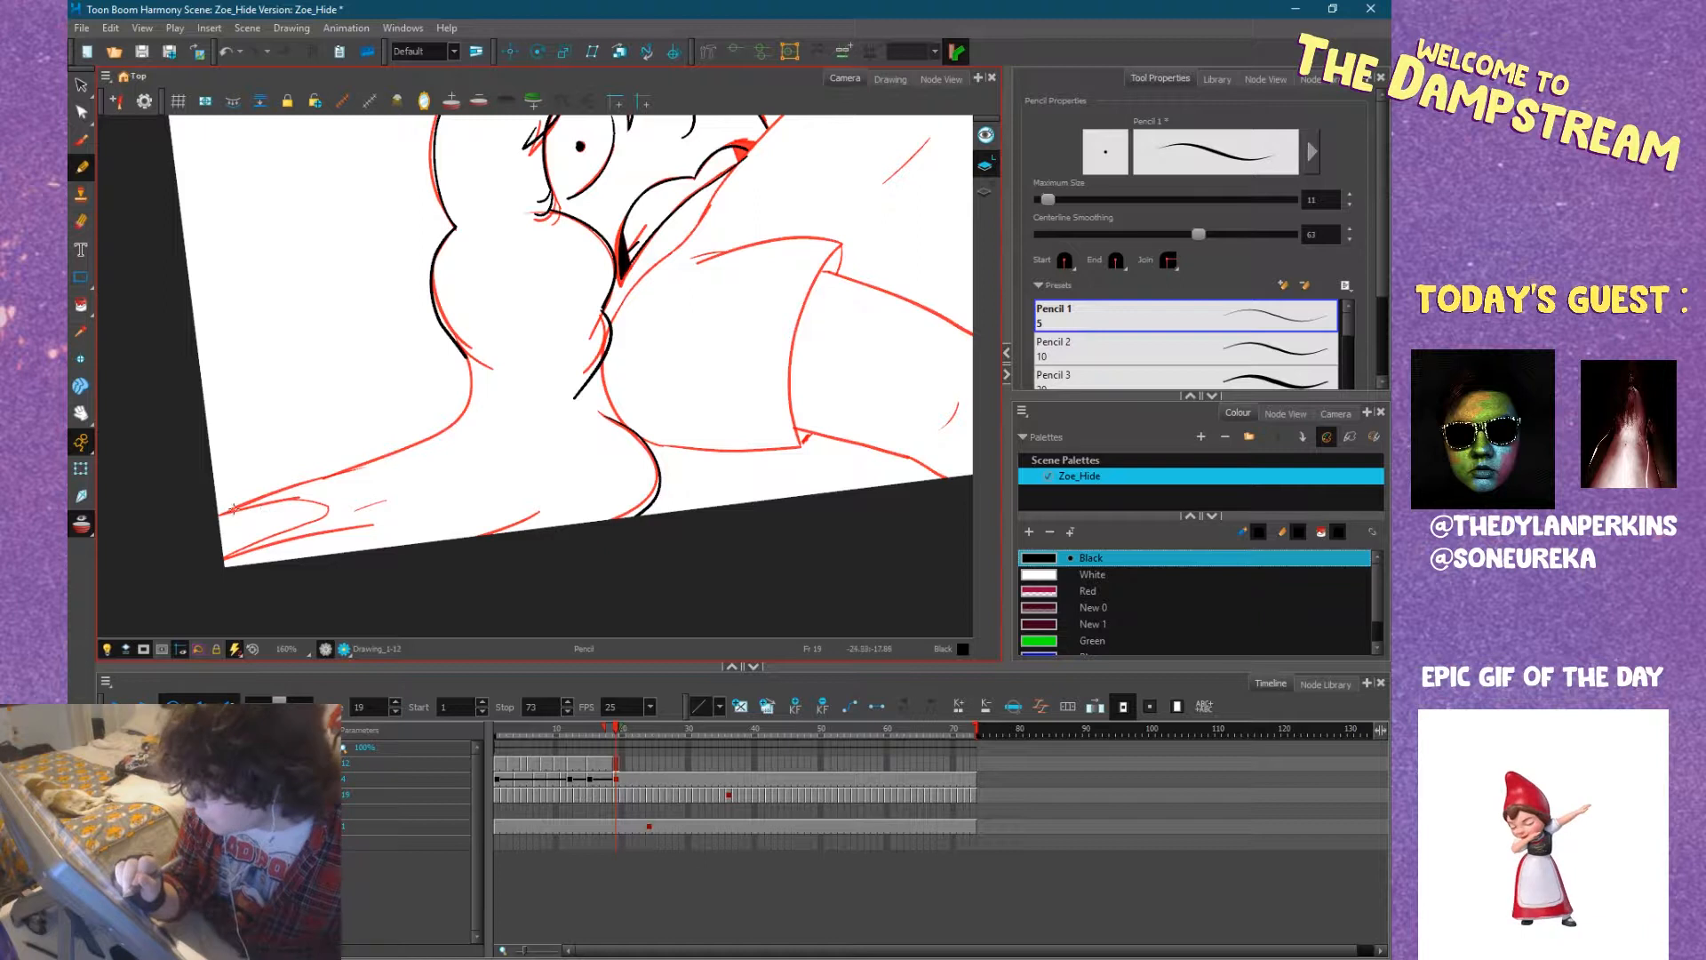
mouse_move(228, 513)
left_mouse_down()
mouse_move(320, 505)
mouse_move(231, 515)
mouse_move(413, 531)
left_mouse_up()
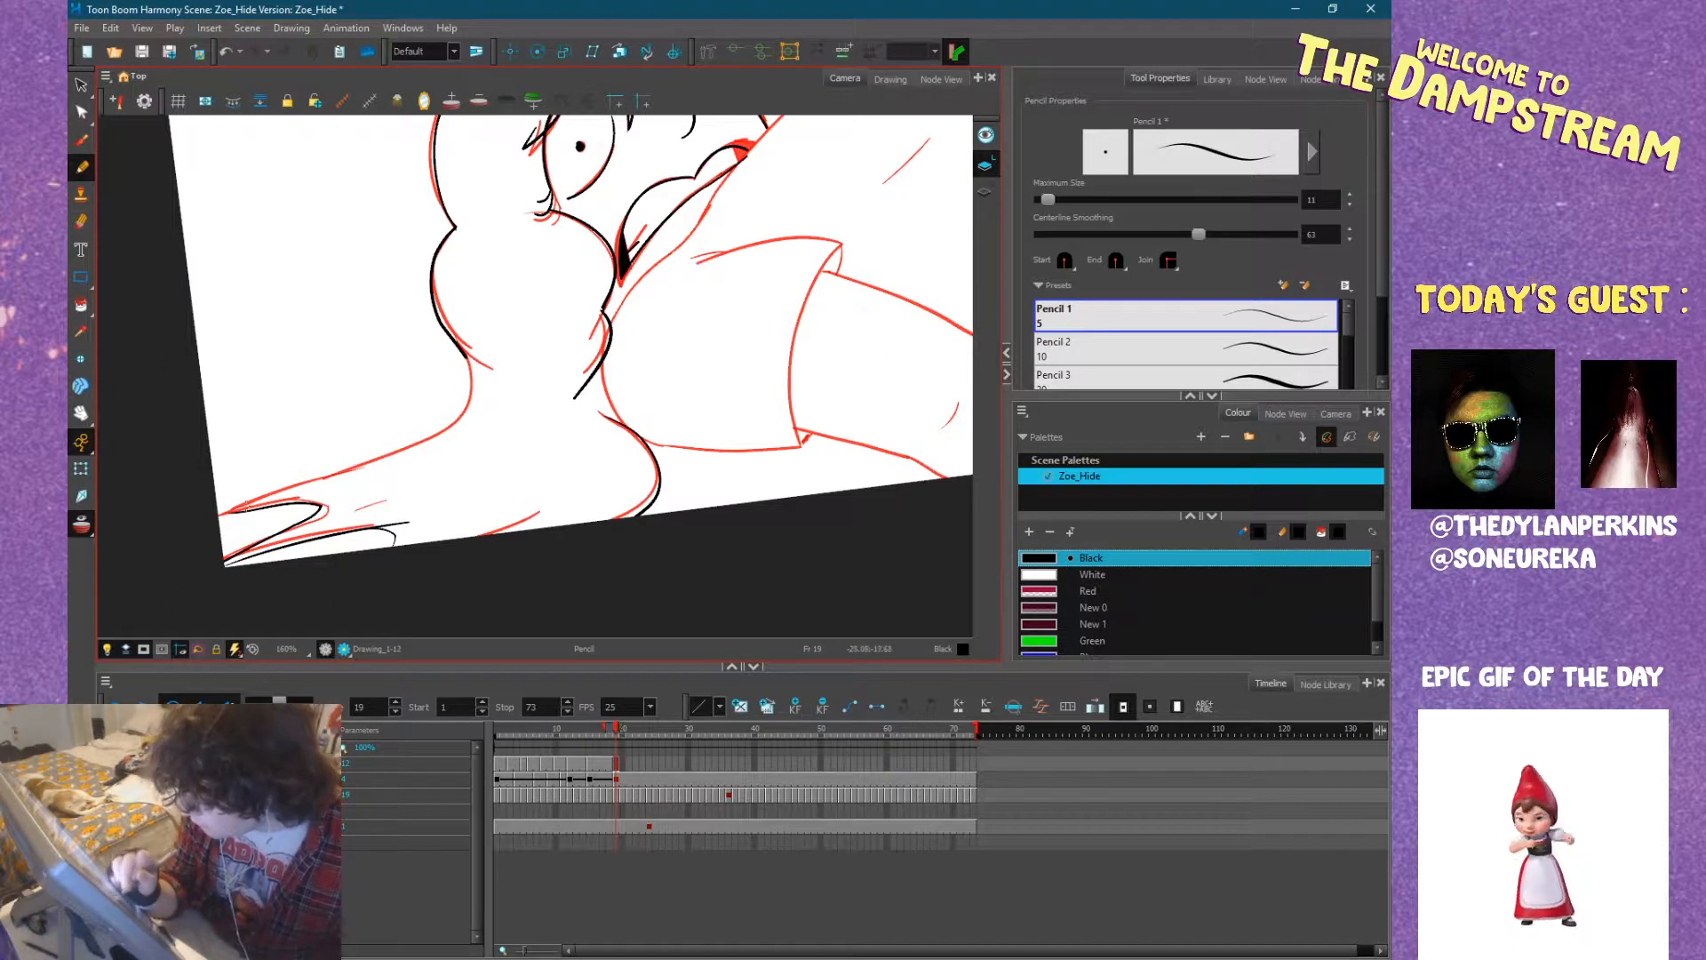
mouse_move(222, 513)
left_mouse_down()
mouse_move(435, 439)
mouse_move(479, 400)
mouse_move(469, 365)
left_mouse_up()
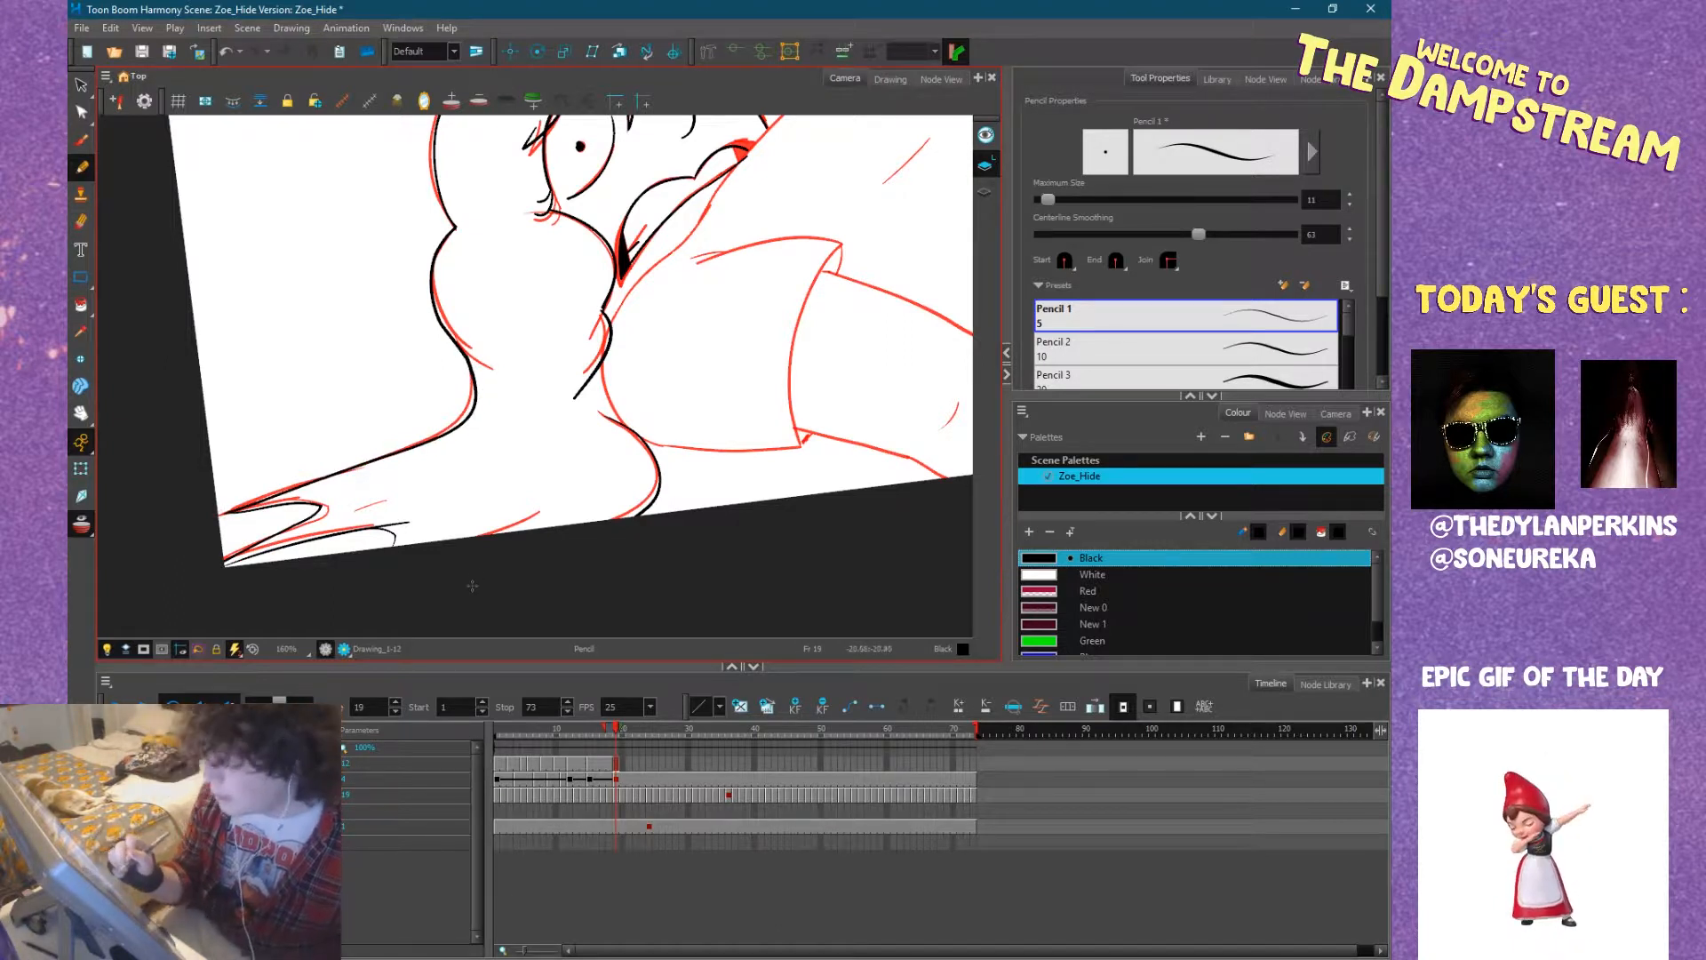
Ink the near sleeve's curved hem with its folded corners and the sleeve's upper edge.
left_click_drag(798, 482, 615, 525)
mouse_move(795, 409)
left_mouse_down()
mouse_move(577, 579)
mouse_move(505, 504)
mouse_move(613, 405)
mouse_move(666, 389)
left_mouse_up()
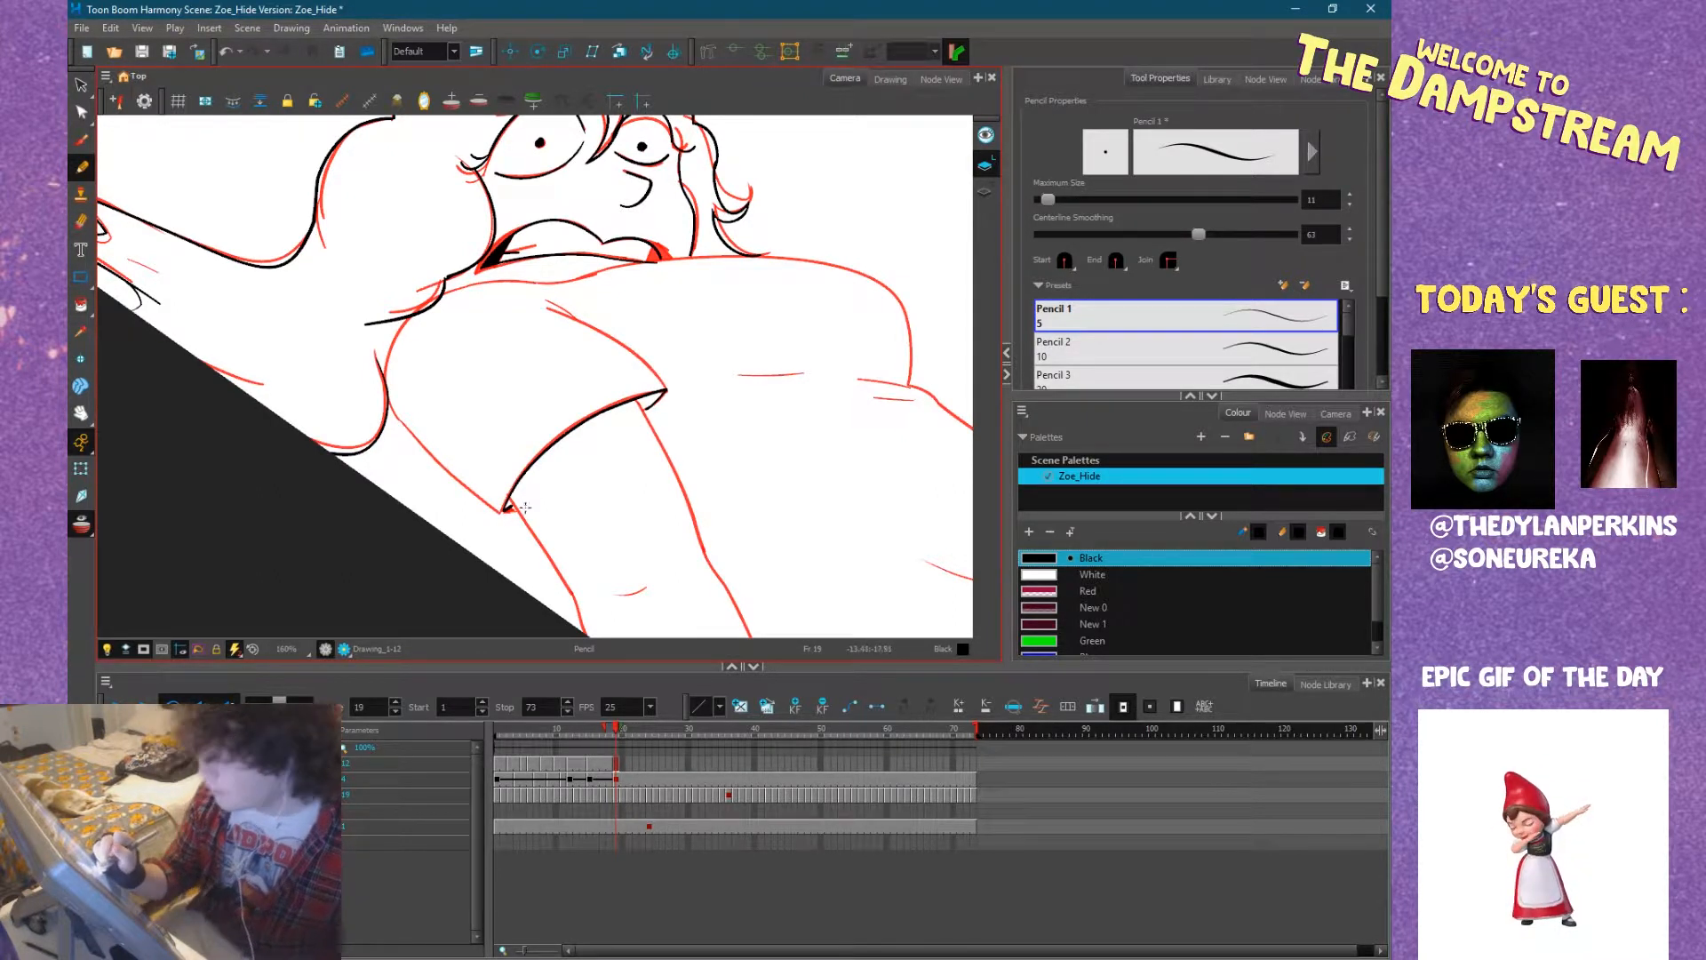
key("ctrl+alt")
mouse_move(487, 579)
left_mouse_down()
mouse_move(636, 426)
mouse_move(693, 442)
mouse_move(635, 431)
left_mouse_up()
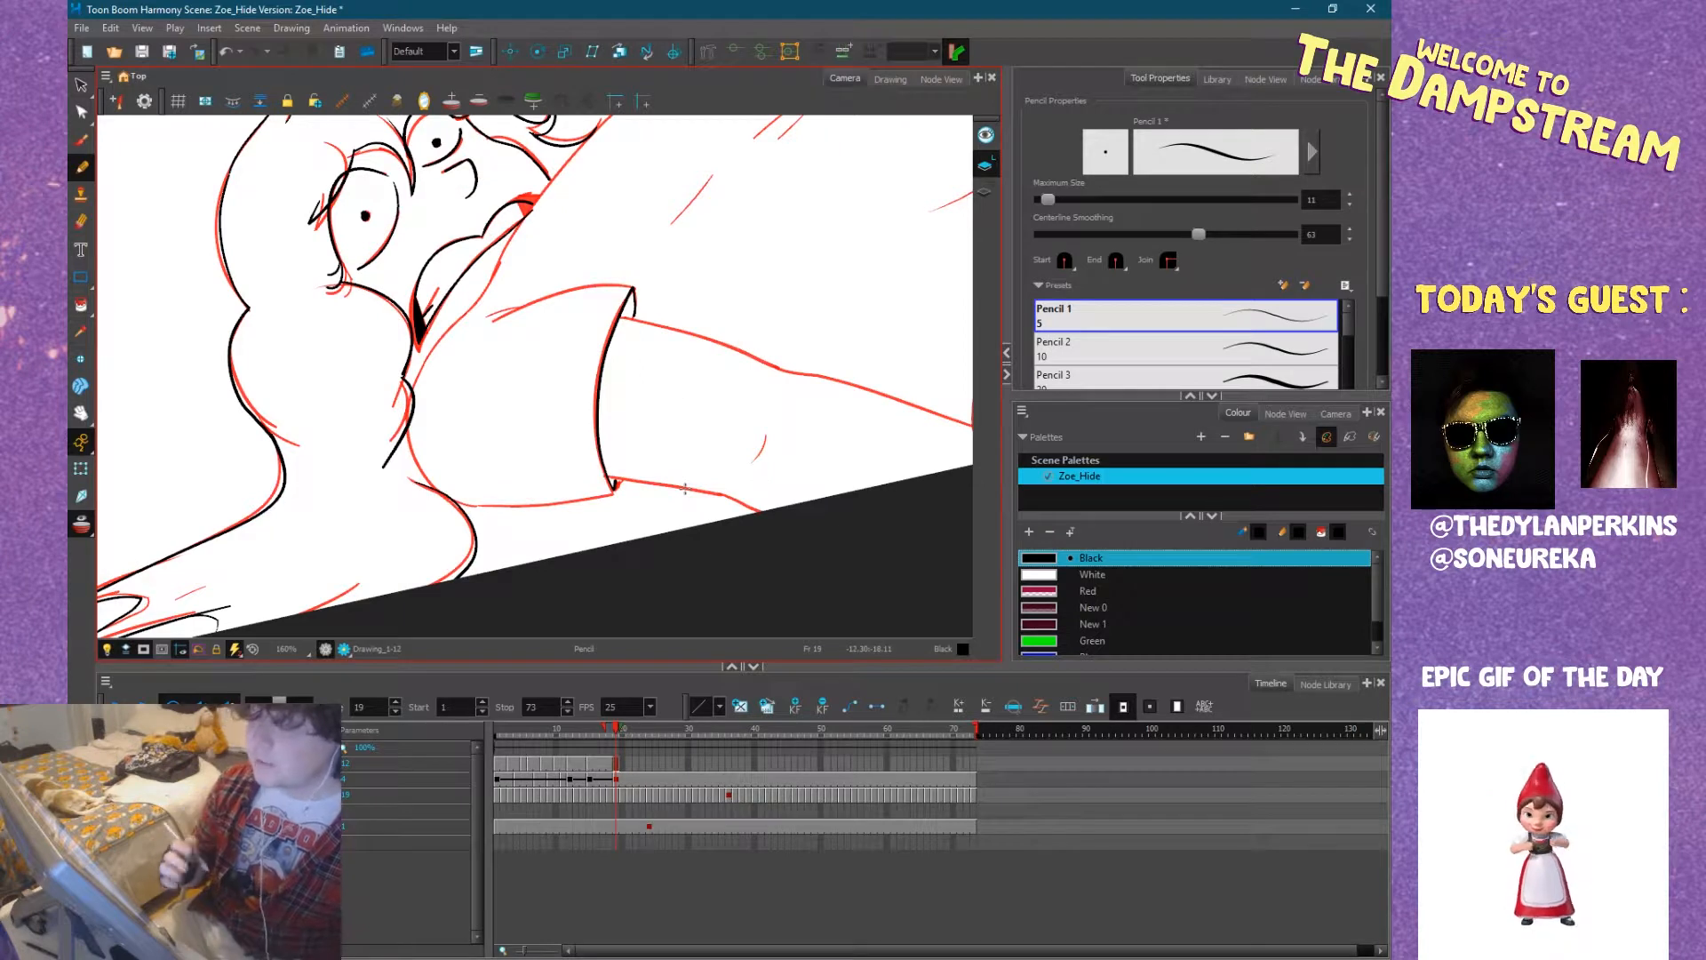
key("ctrl+alt")
mouse_move(685, 488)
left_mouse_down()
mouse_move(710, 249)
mouse_move(604, 318)
mouse_move(525, 288)
left_mouse_up()
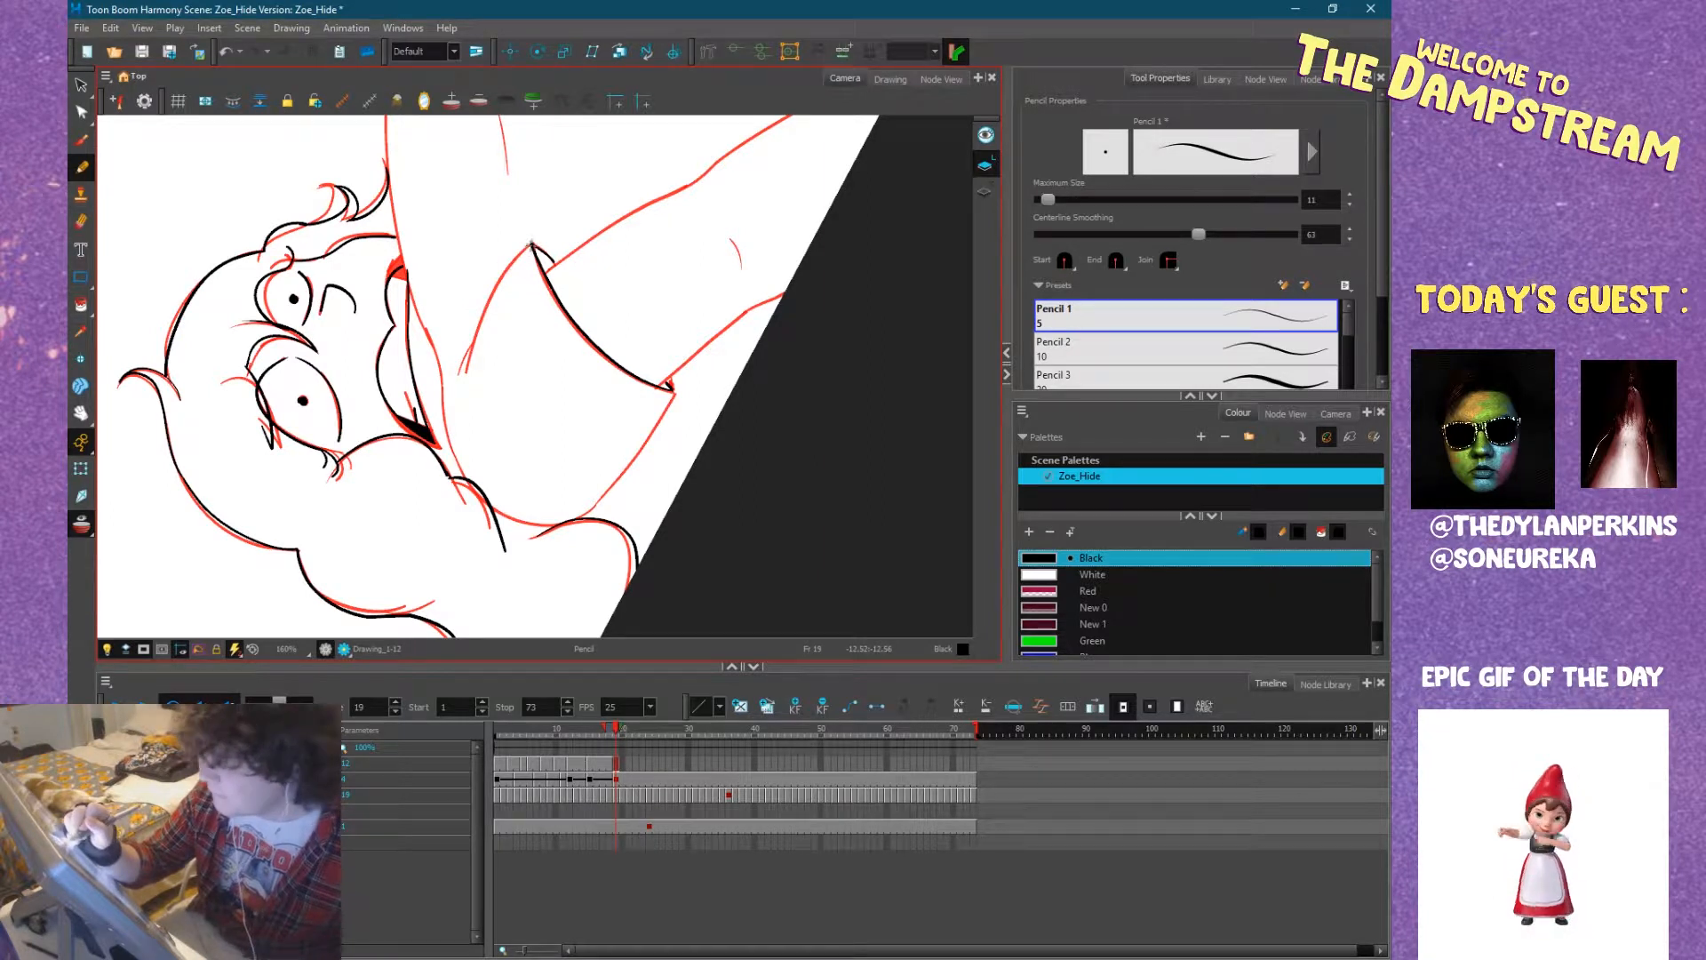
left_click_drag(520, 255, 463, 361)
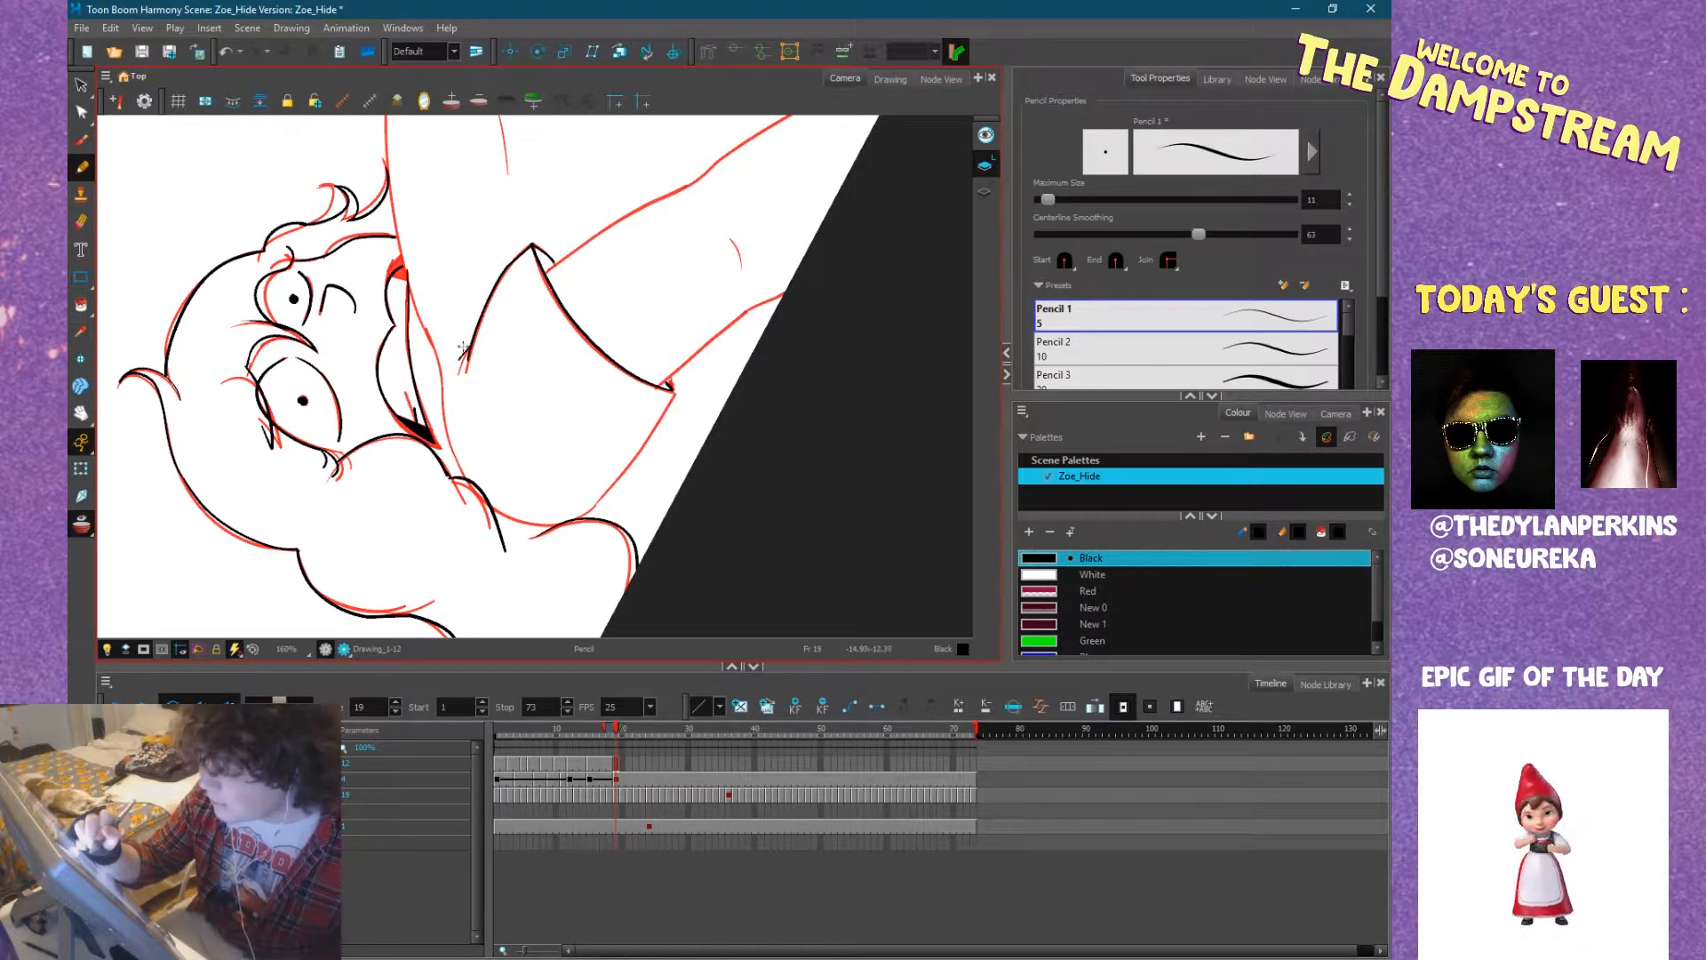
Ink the near sleeve's underside from the hem around the shoulder to the hair, redoing the stroke that misses.
left_click_drag(605, 464, 403, 397)
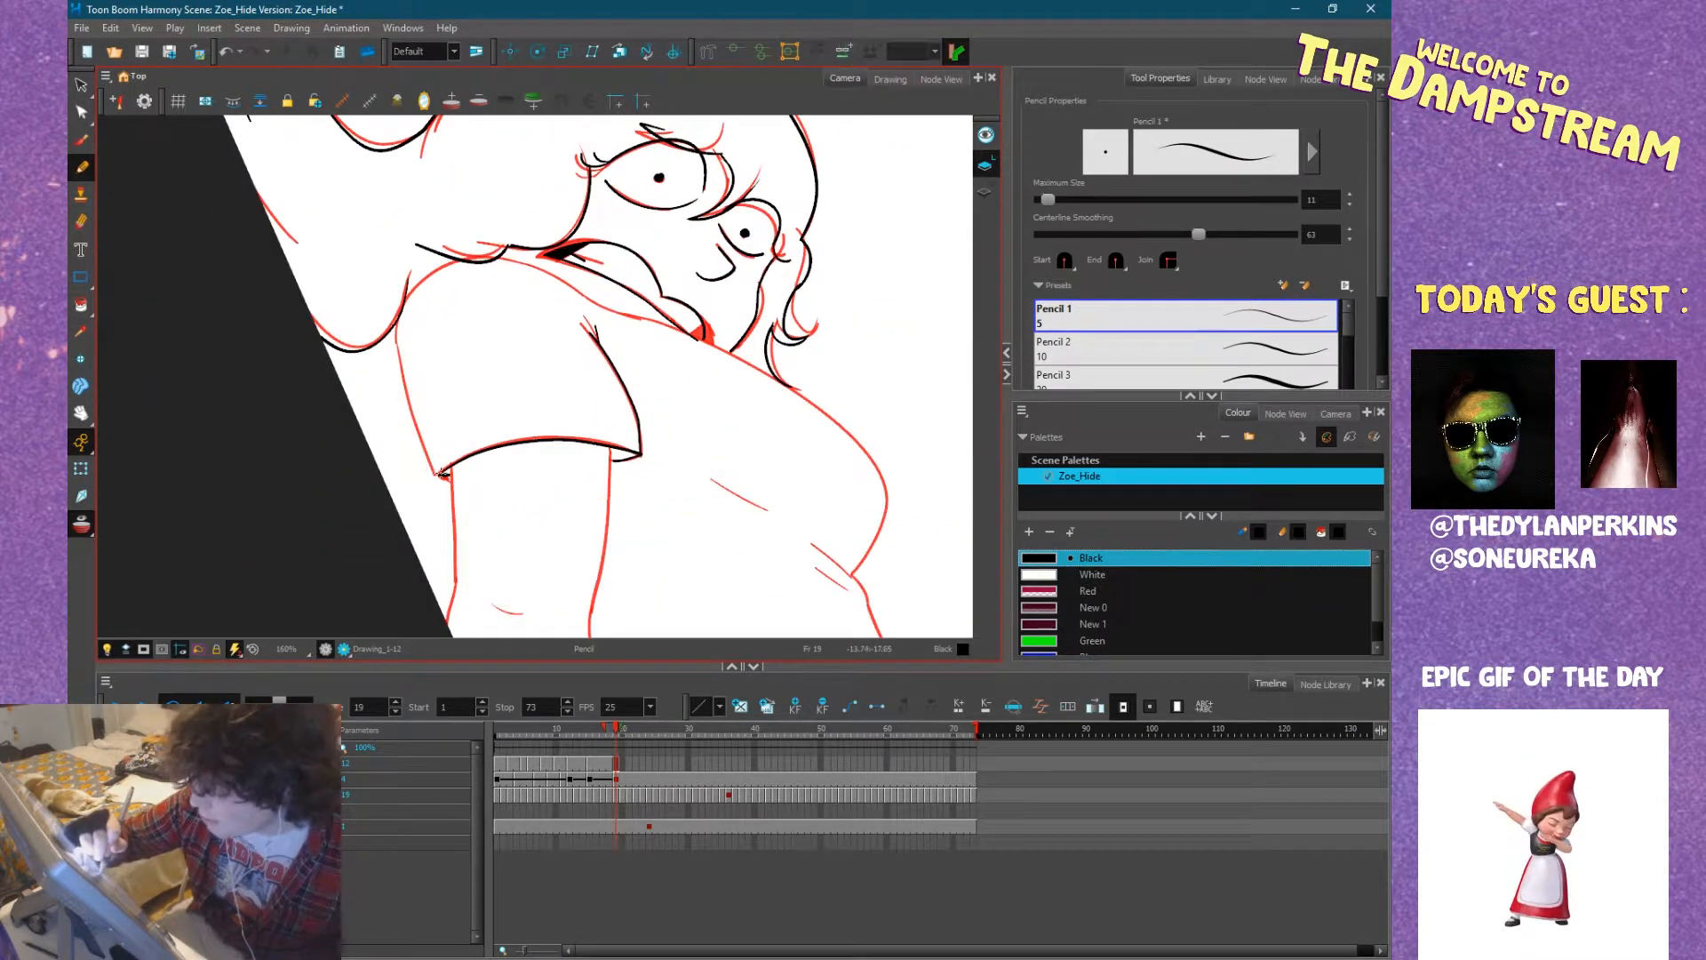
mouse_move(442, 475)
left_mouse_down()
mouse_move(400, 375)
mouse_move(407, 303)
mouse_move(535, 271)
mouse_move(657, 391)
mouse_move(620, 357)
mouse_move(653, 462)
mouse_move(622, 498)
left_mouse_up()
key("ctrl+z")
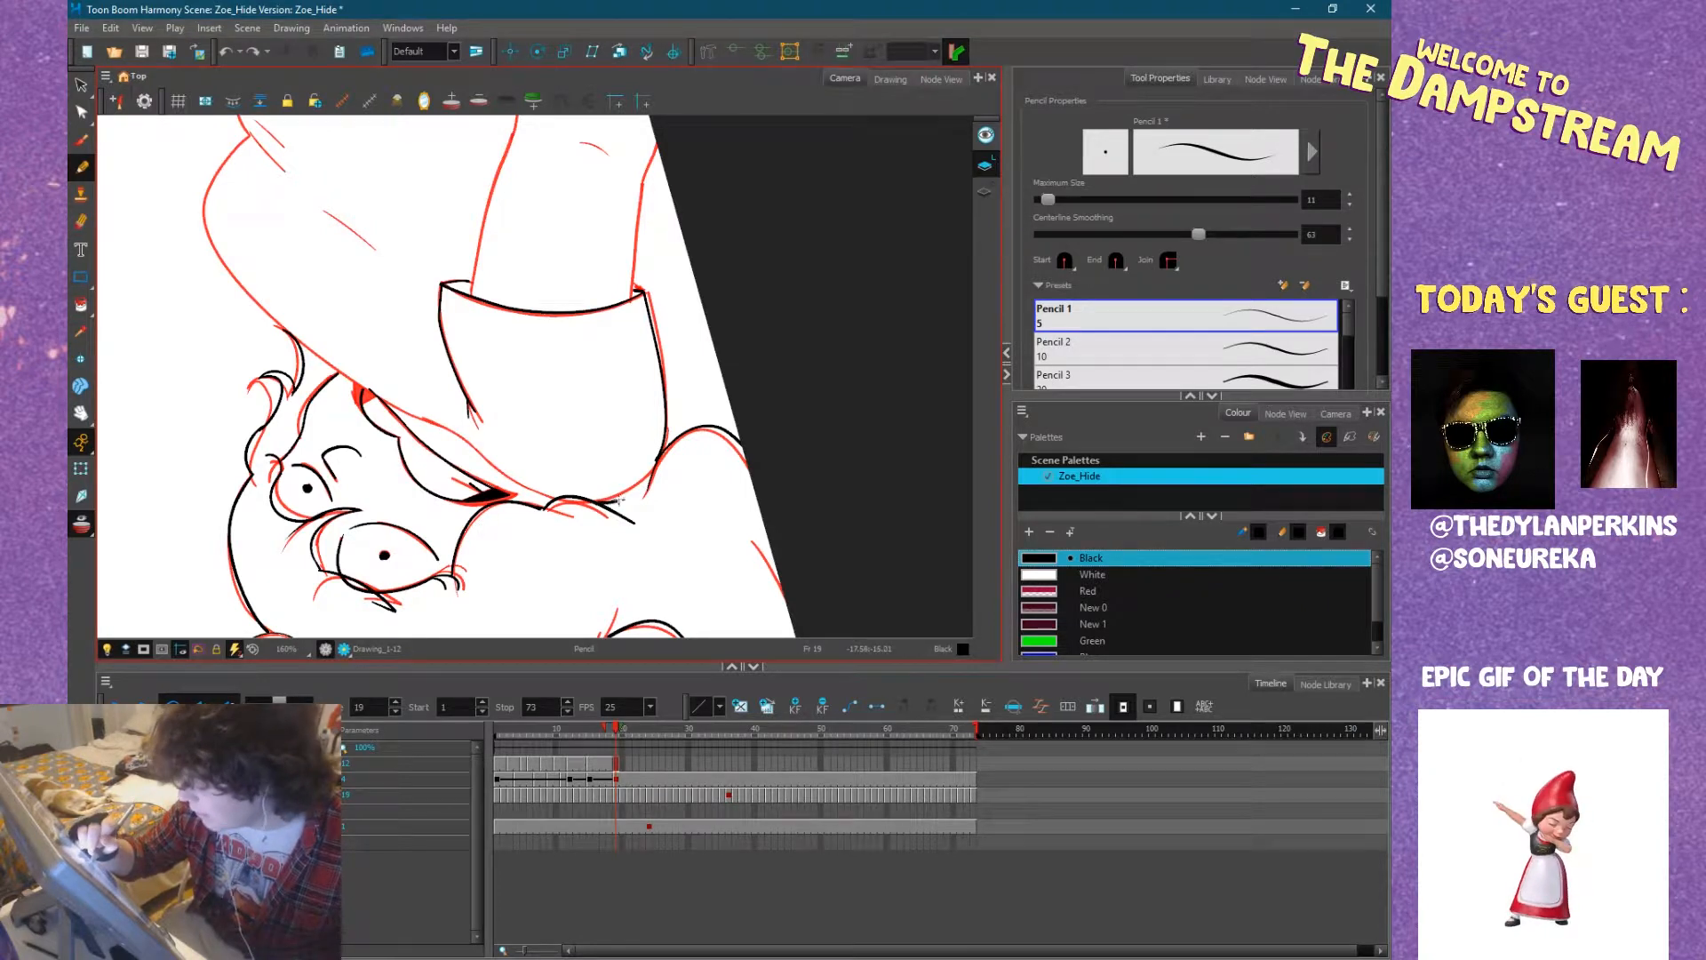
left_click_drag(656, 468, 656, 446)
left_click_drag(728, 392, 587, 544)
left_click_drag(430, 440, 445, 345)
mouse_move(716, 318)
left_mouse_down()
mouse_move(725, 351)
mouse_move(538, 551)
left_mouse_up()
Ink both sides of the near arm from the sleeve hem past the elbow, including the elbow crease.
mouse_move(736, 479)
left_mouse_down()
mouse_move(579, 376)
mouse_move(625, 214)
left_mouse_up()
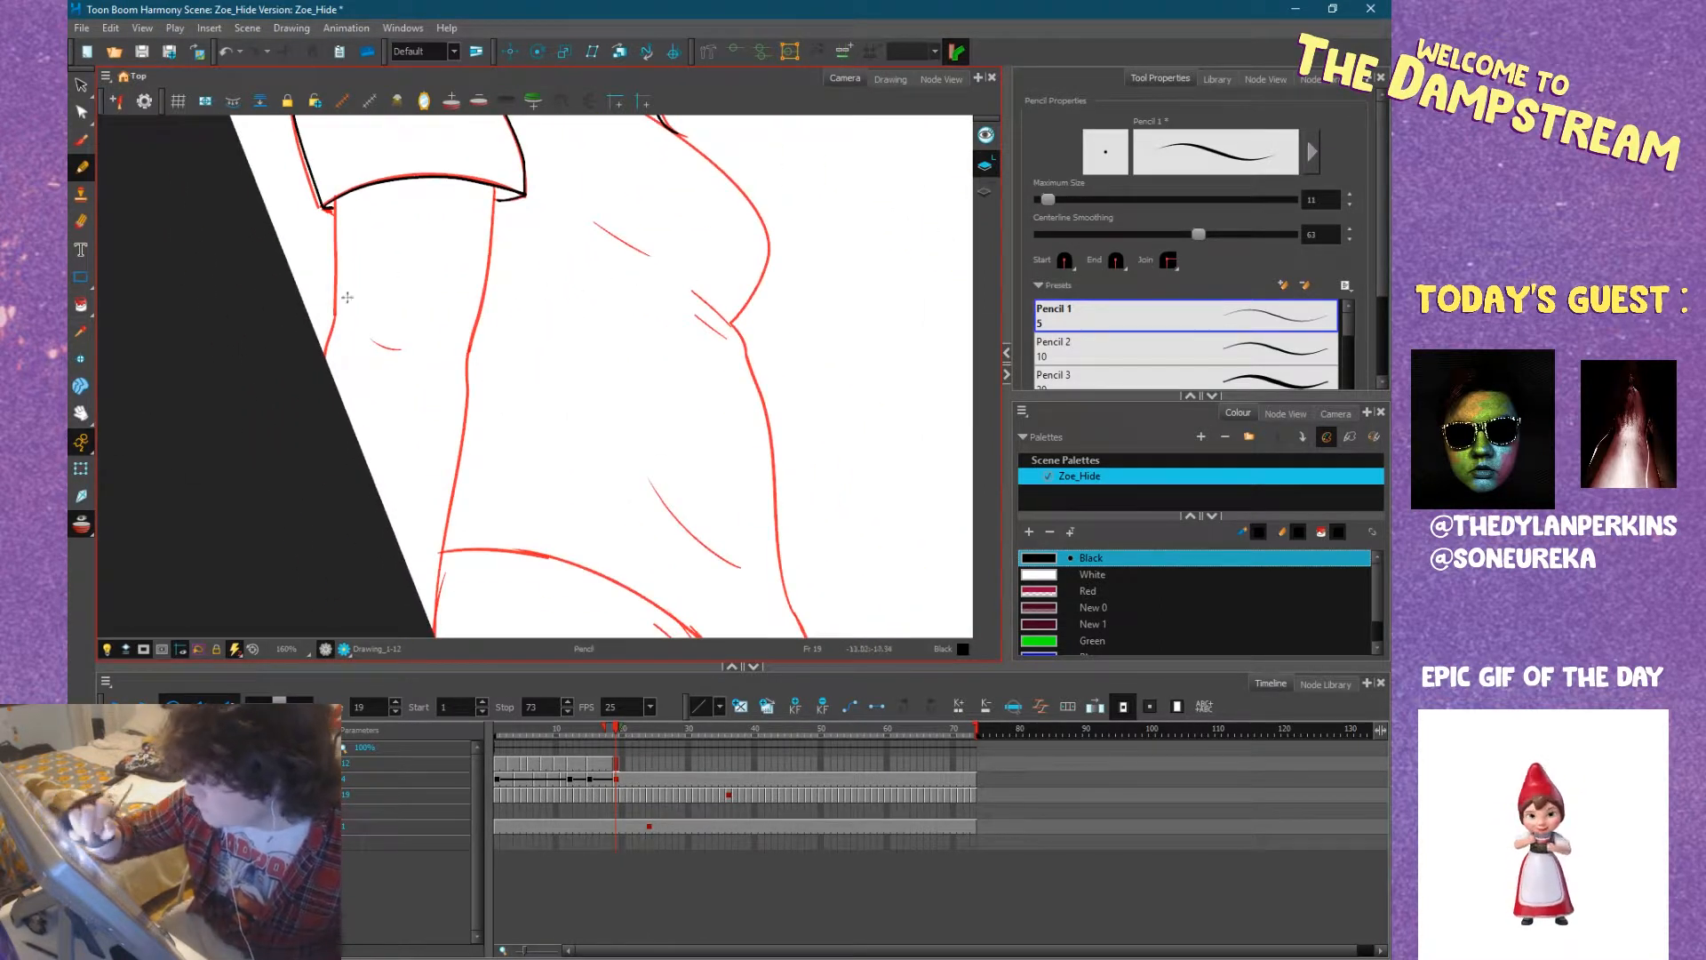
mouse_move(325, 374)
left_mouse_down()
mouse_move(347, 280)
mouse_move(340, 249)
mouse_move(337, 318)
mouse_move(334, 197)
left_mouse_up()
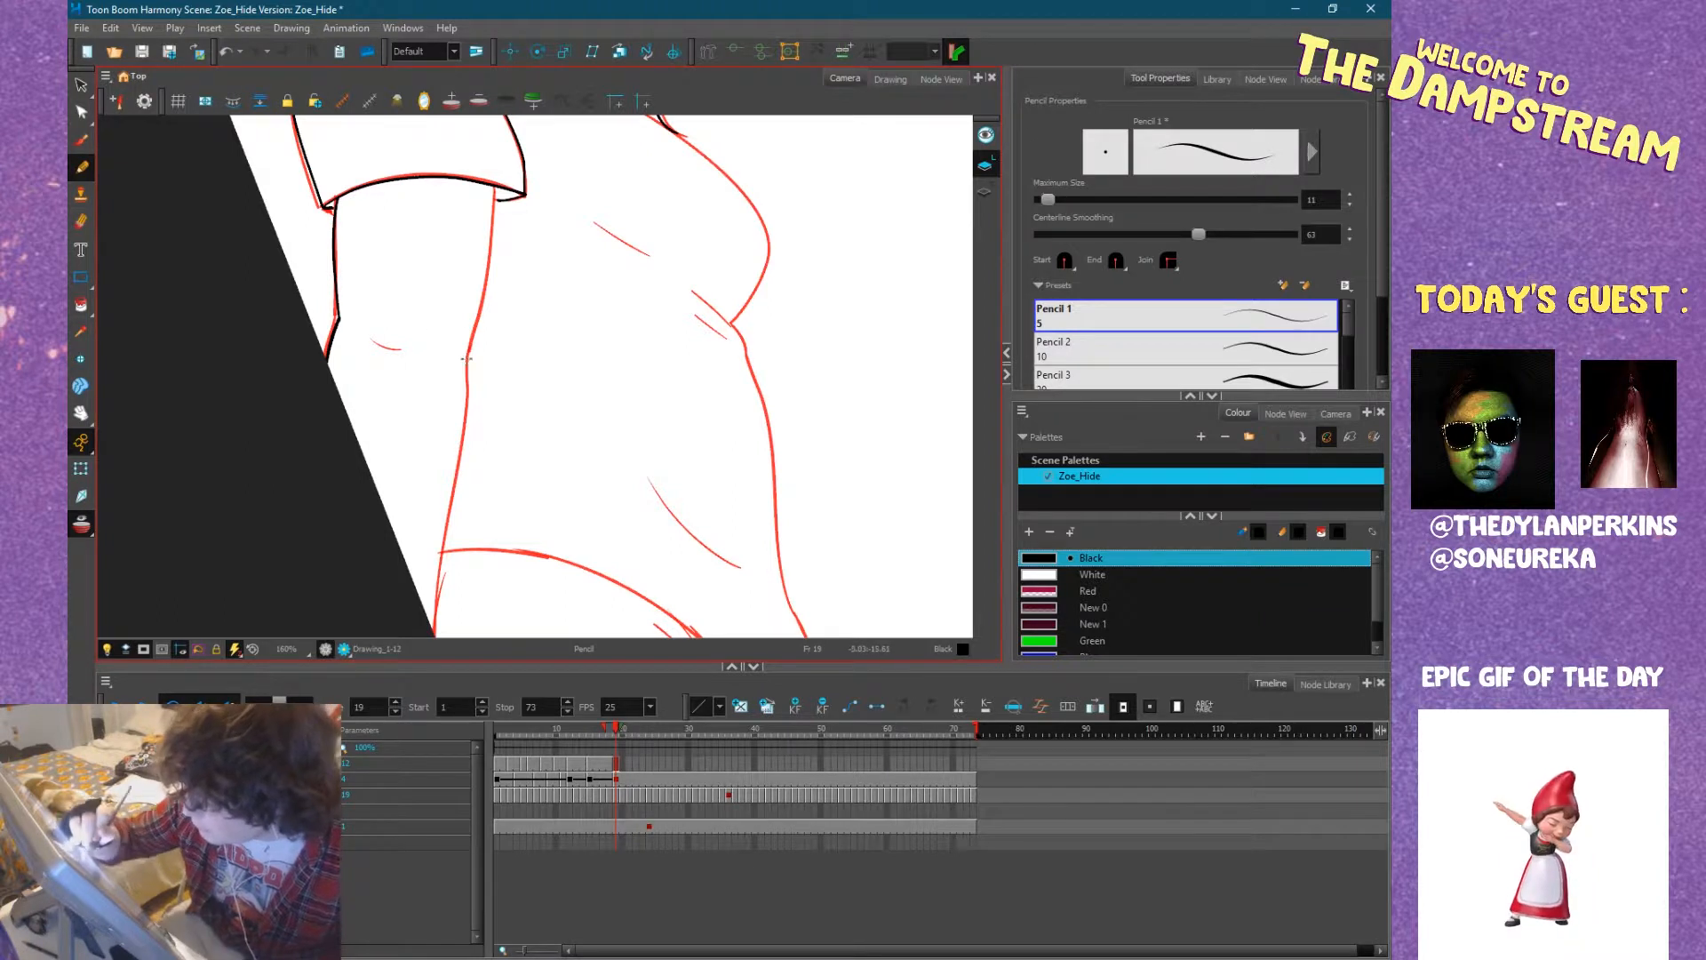
left_click_drag(467, 360, 494, 188)
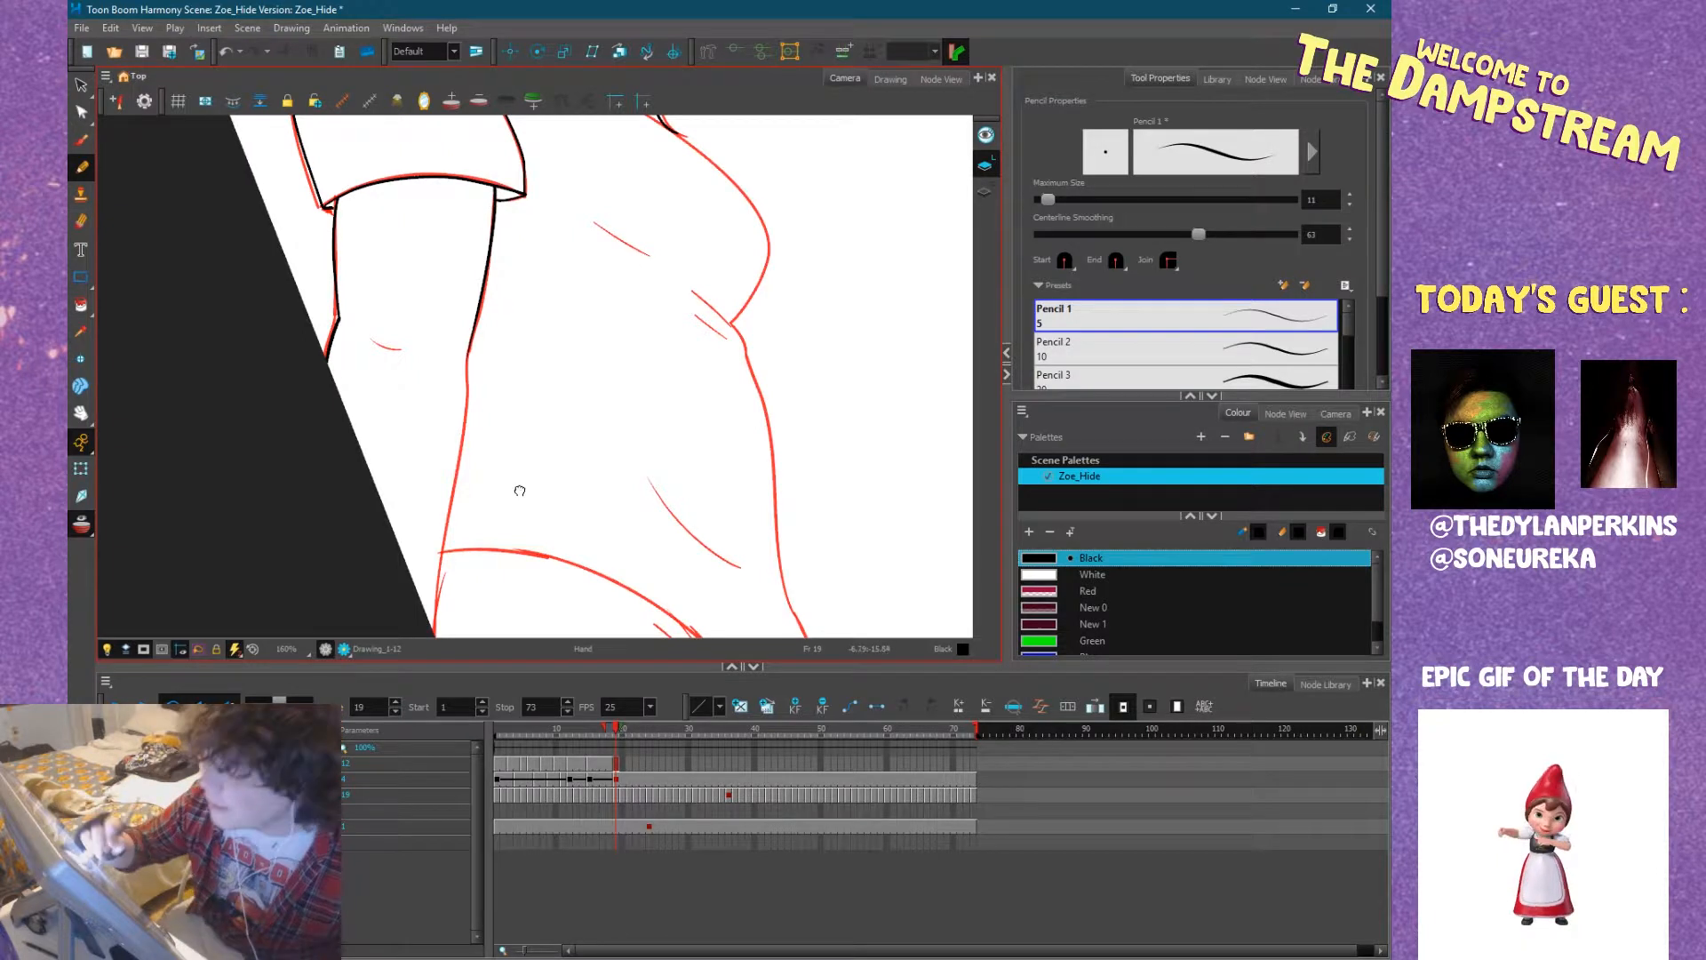
scroll(518, 488, "down", 3)
mouse_move(436, 541)
left_mouse_down()
mouse_move(478, 229)
mouse_move(420, 229)
left_mouse_up()
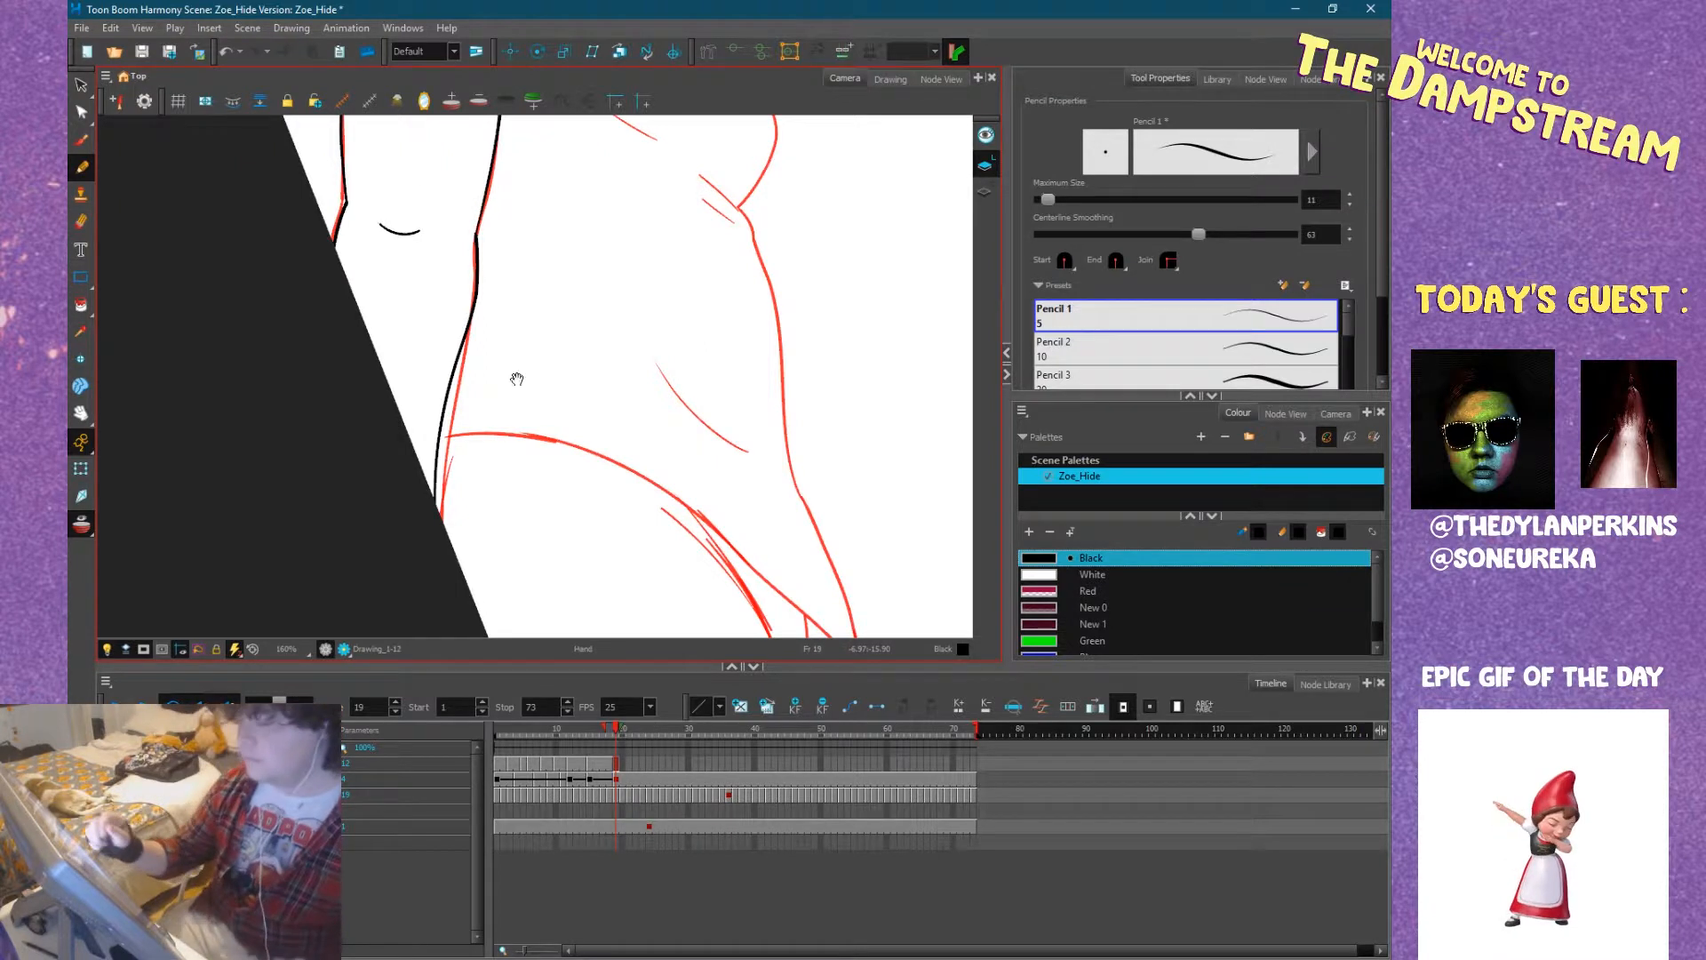
Ink the long curved shirt fold on the belly and the short crease on the chest, redrawing the first fold stroke.
left_click_drag(517, 379, 459, 485)
left_click_drag(591, 468, 660, 541)
key("ctrl+z")
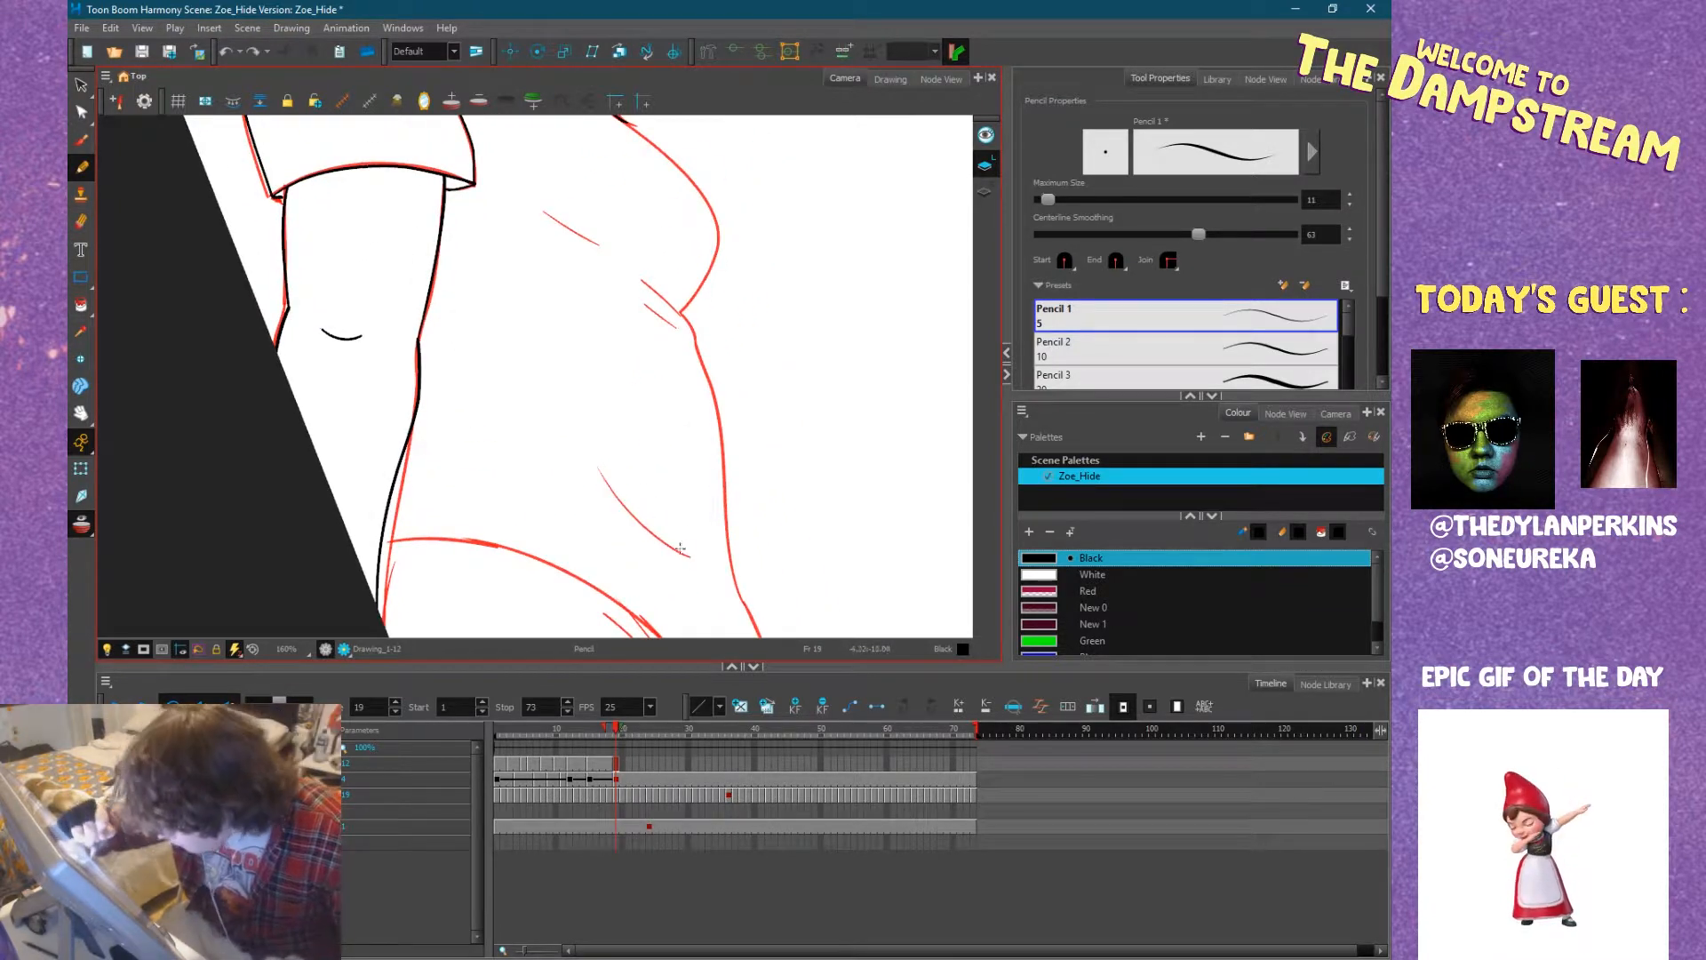
left_click_drag(589, 446, 689, 557)
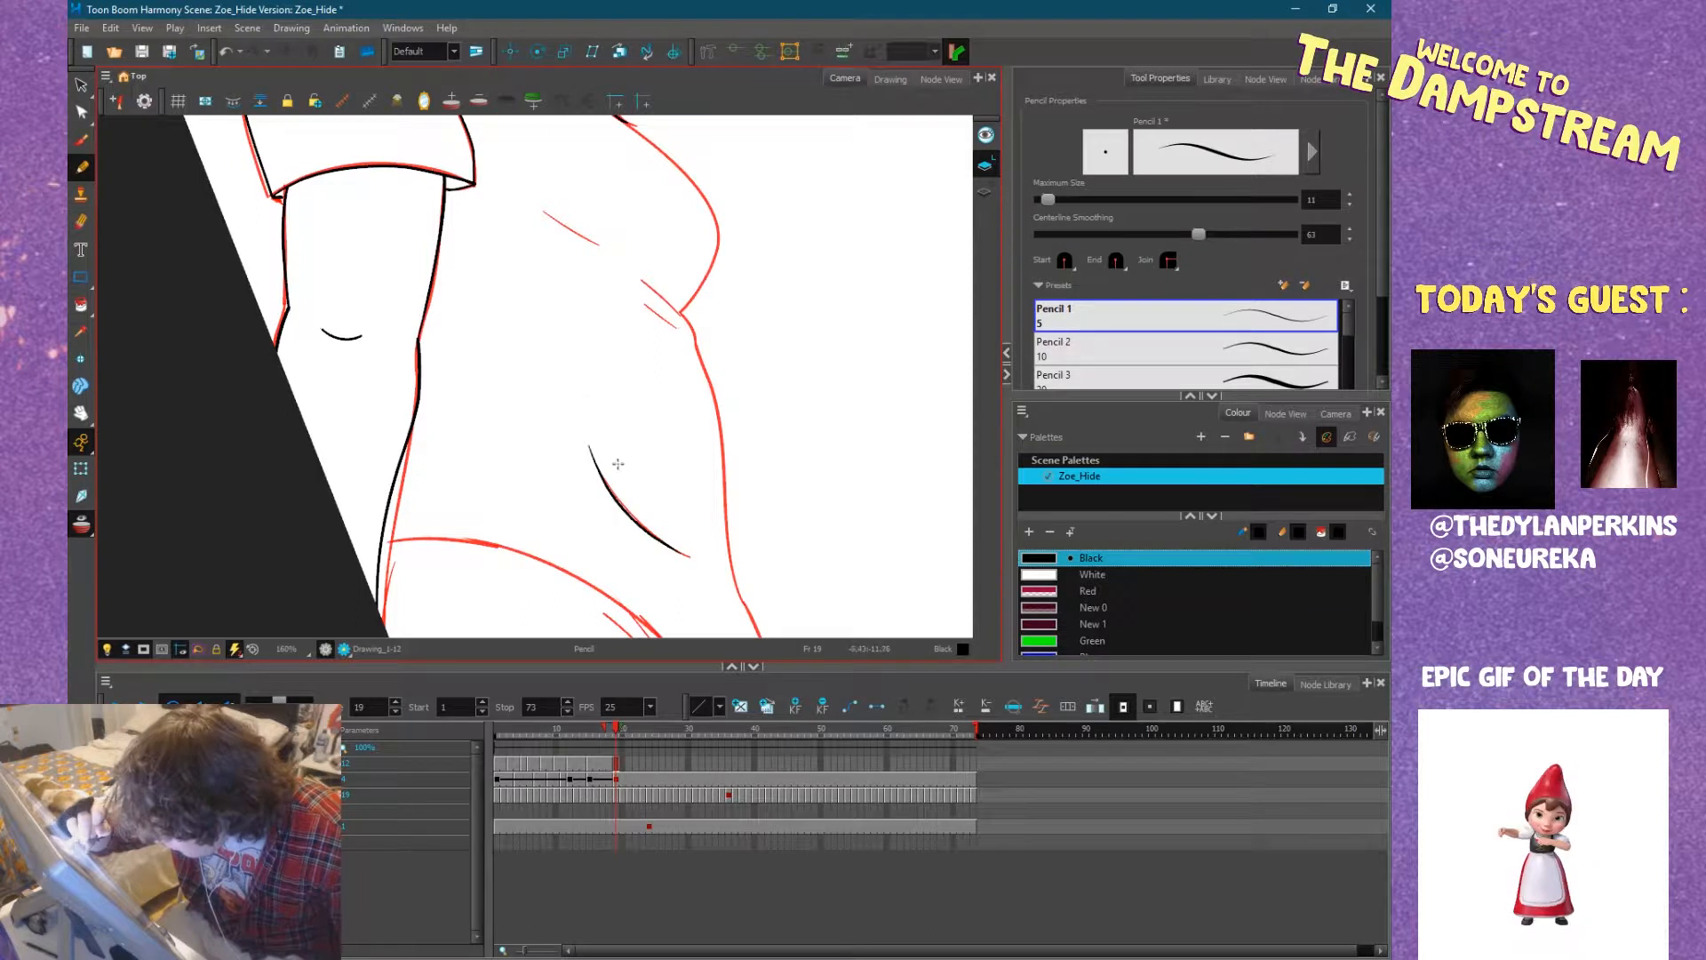
left_click_drag(693, 307, 688, 483)
left_click_drag(537, 381, 577, 412)
Ink the chest outline from the notch above the belly up to the hair lock beside the face, redrawing it once.
mouse_move(700, 389)
left_mouse_down()
mouse_move(696, 442)
mouse_move(556, 217)
mouse_move(643, 347)
mouse_move(644, 488)
mouse_move(587, 542)
left_mouse_up()
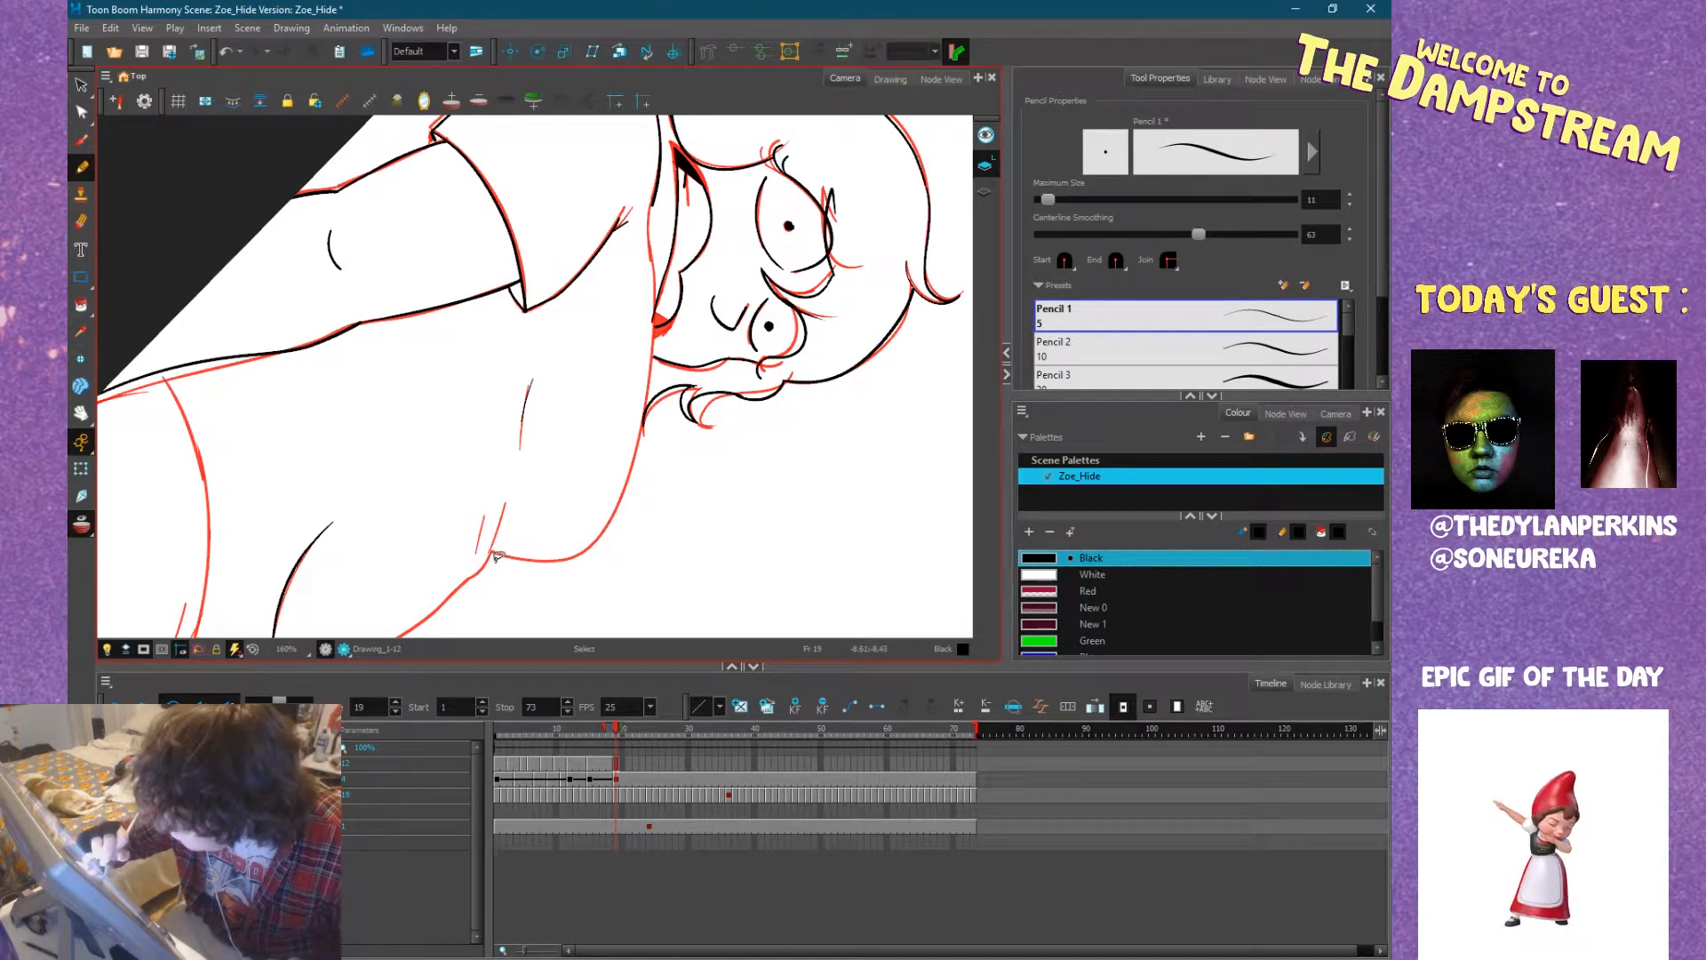
mouse_move(507, 560)
left_mouse_down()
mouse_move(569, 560)
mouse_move(606, 529)
mouse_move(627, 451)
mouse_move(626, 478)
left_mouse_up()
key("ctrl+z")
mouse_move(541, 560)
left_mouse_down()
mouse_move(604, 539)
mouse_move(638, 474)
mouse_move(644, 307)
mouse_move(560, 254)
mouse_move(590, 335)
mouse_move(522, 286)
mouse_move(639, 275)
mouse_move(684, 292)
left_mouse_up()
left_click_drag(618, 185, 643, 343)
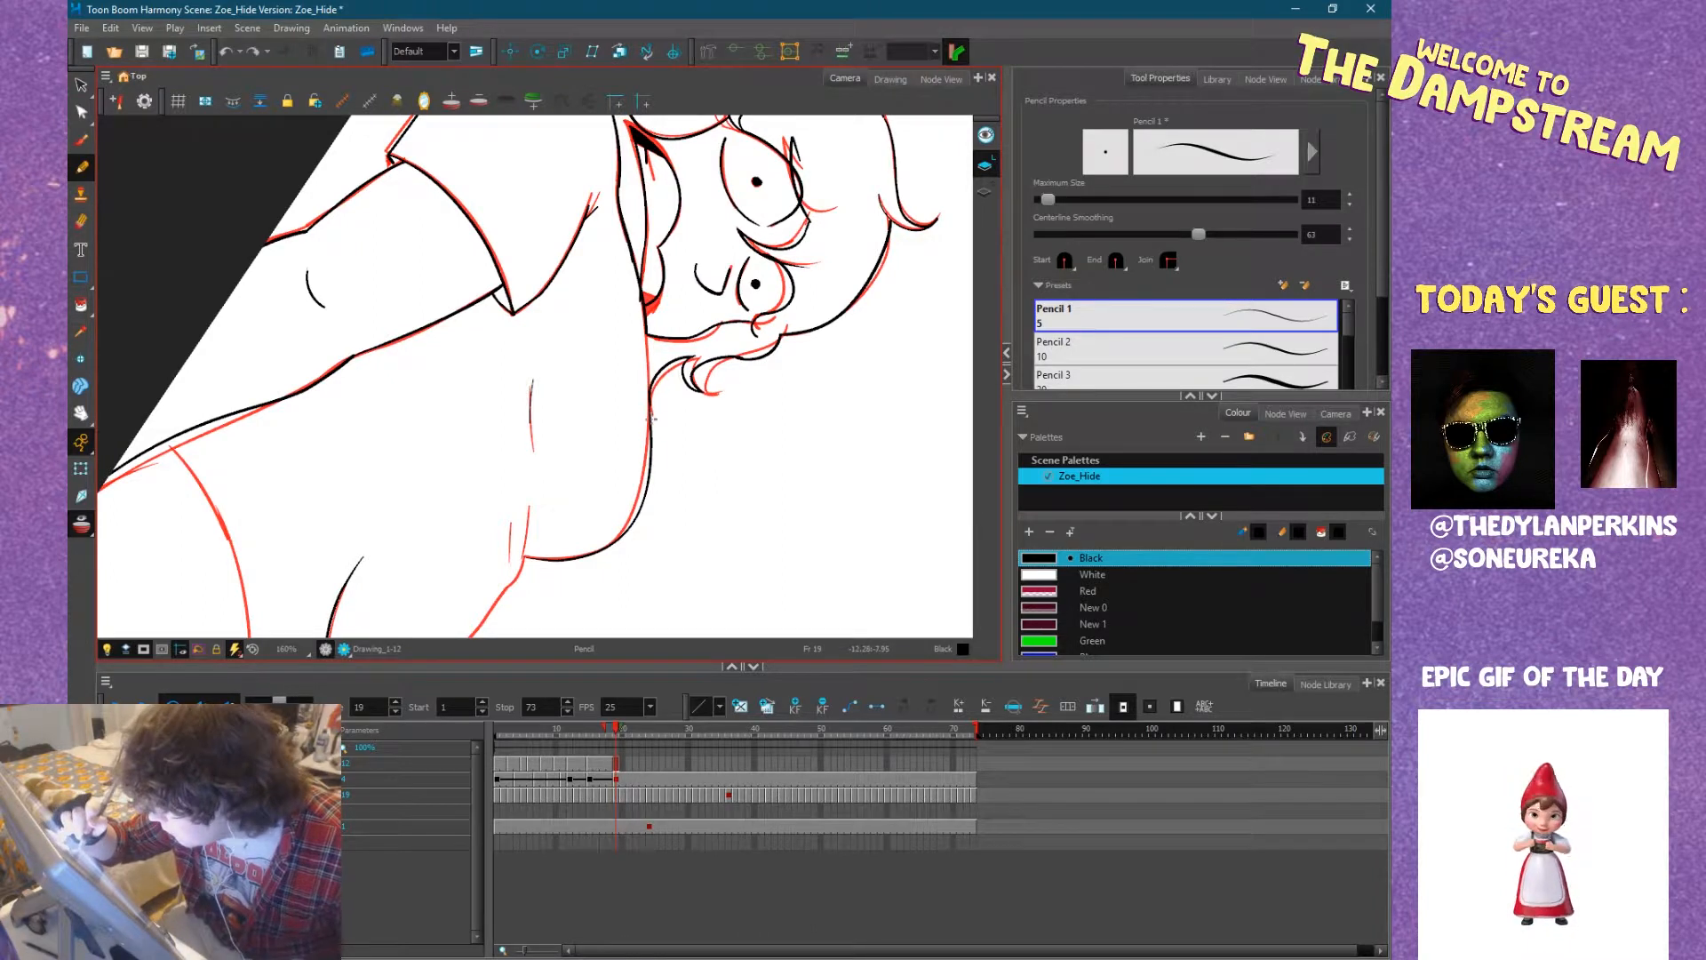
Ink the short shirt creases at the notch below the chest and the start of the belly outline.
key("ctrl+alt")
mouse_move(704, 495)
left_mouse_down()
mouse_move(673, 341)
mouse_move(702, 463)
mouse_move(646, 407)
left_mouse_up()
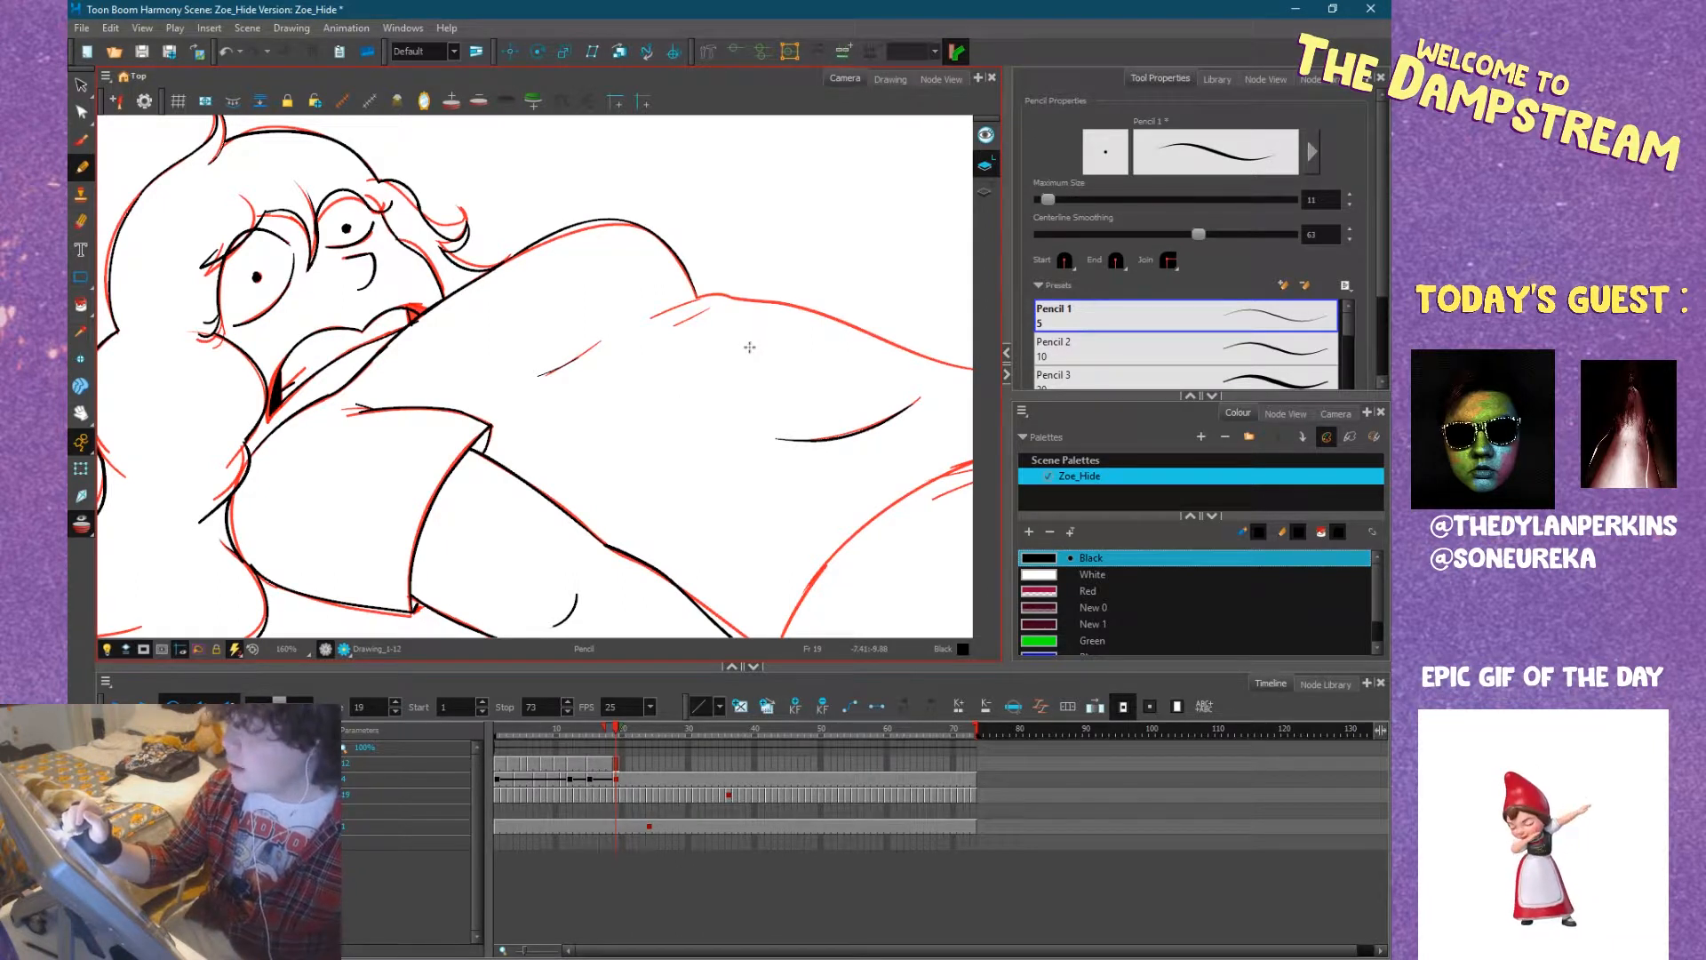
mouse_move(813, 419)
left_mouse_down()
mouse_move(755, 454)
mouse_move(603, 456)
mouse_move(627, 476)
left_mouse_up()
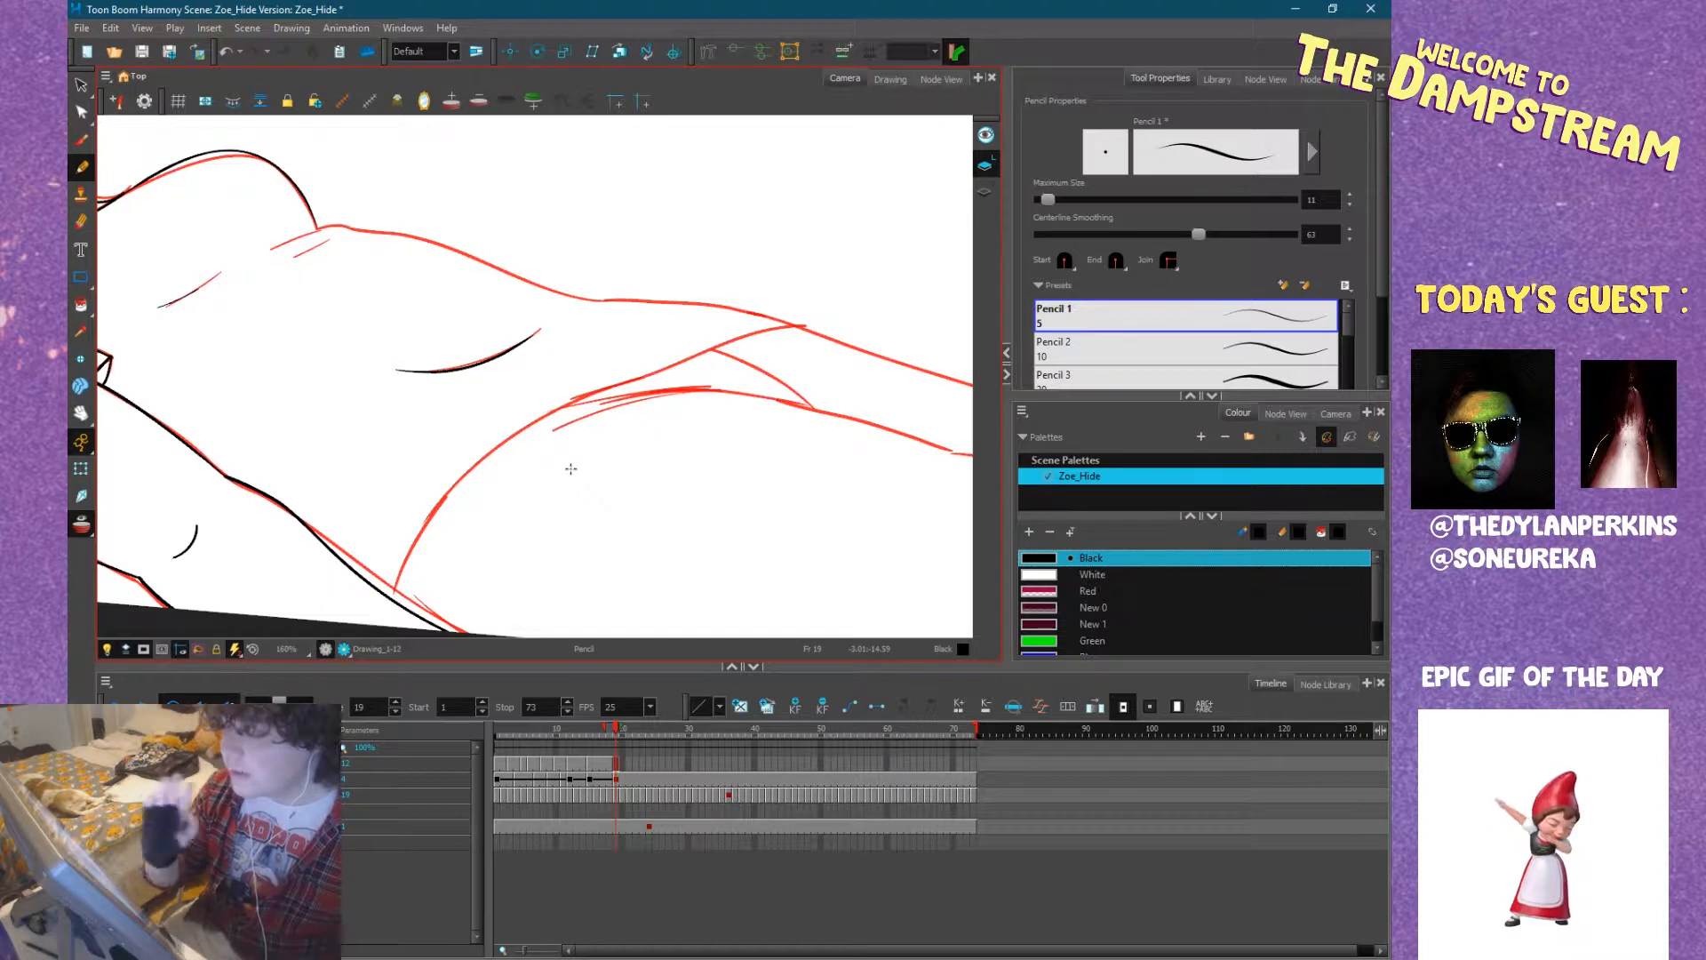
mouse_move(580, 413)
left_mouse_down()
mouse_move(669, 447)
mouse_move(627, 422)
mouse_move(588, 291)
left_mouse_up()
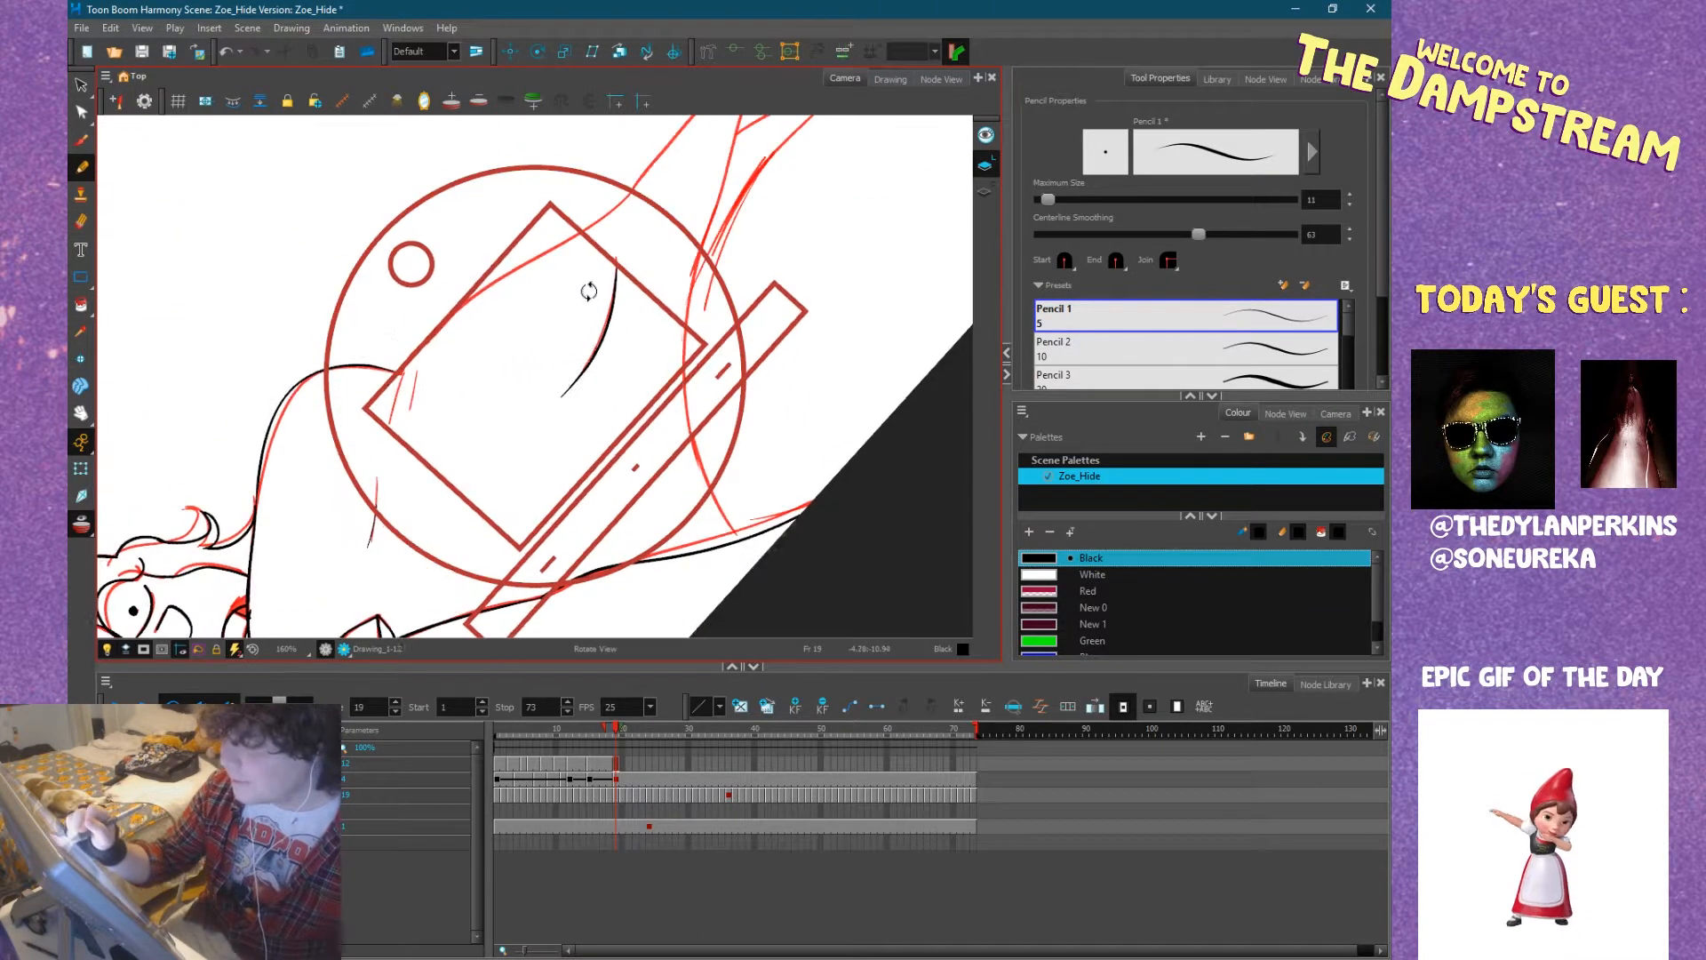
mouse_move(403, 371)
left_mouse_down()
mouse_move(444, 320)
mouse_move(392, 414)
left_mouse_up()
mouse_move(605, 330)
left_mouse_down()
mouse_move(572, 492)
mouse_move(609, 373)
left_mouse_up()
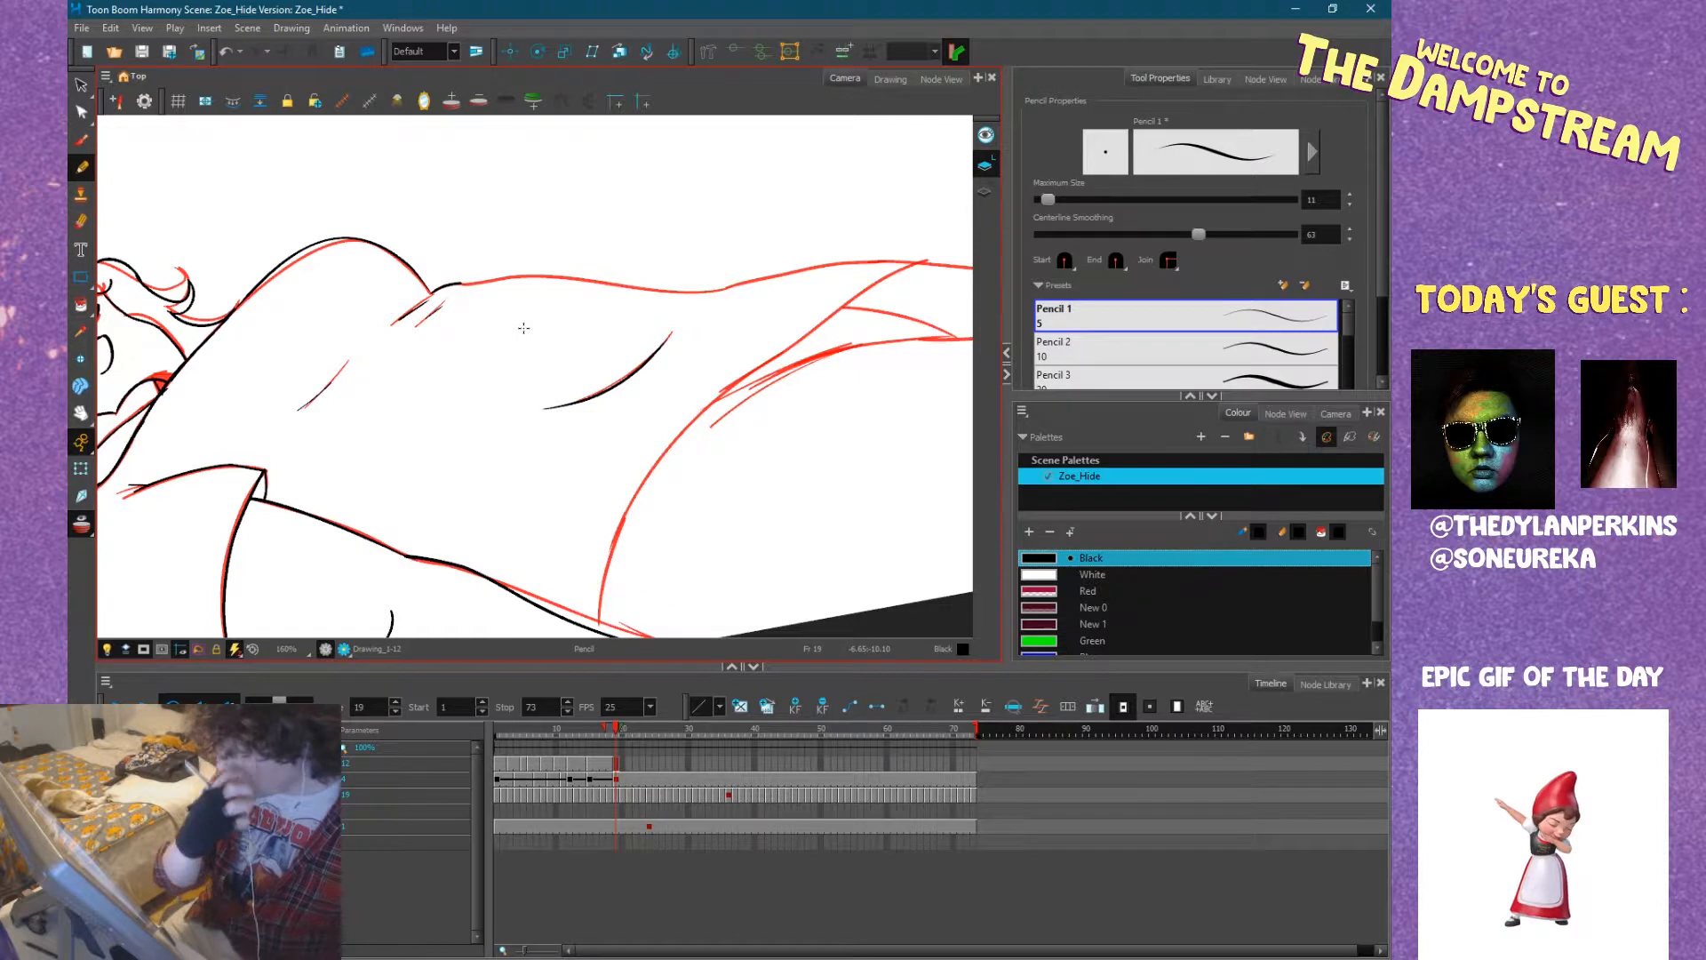
Ink the curved lower edge of the shirt from the near arm up to the far hip.
left_click_drag(527, 322, 594, 543)
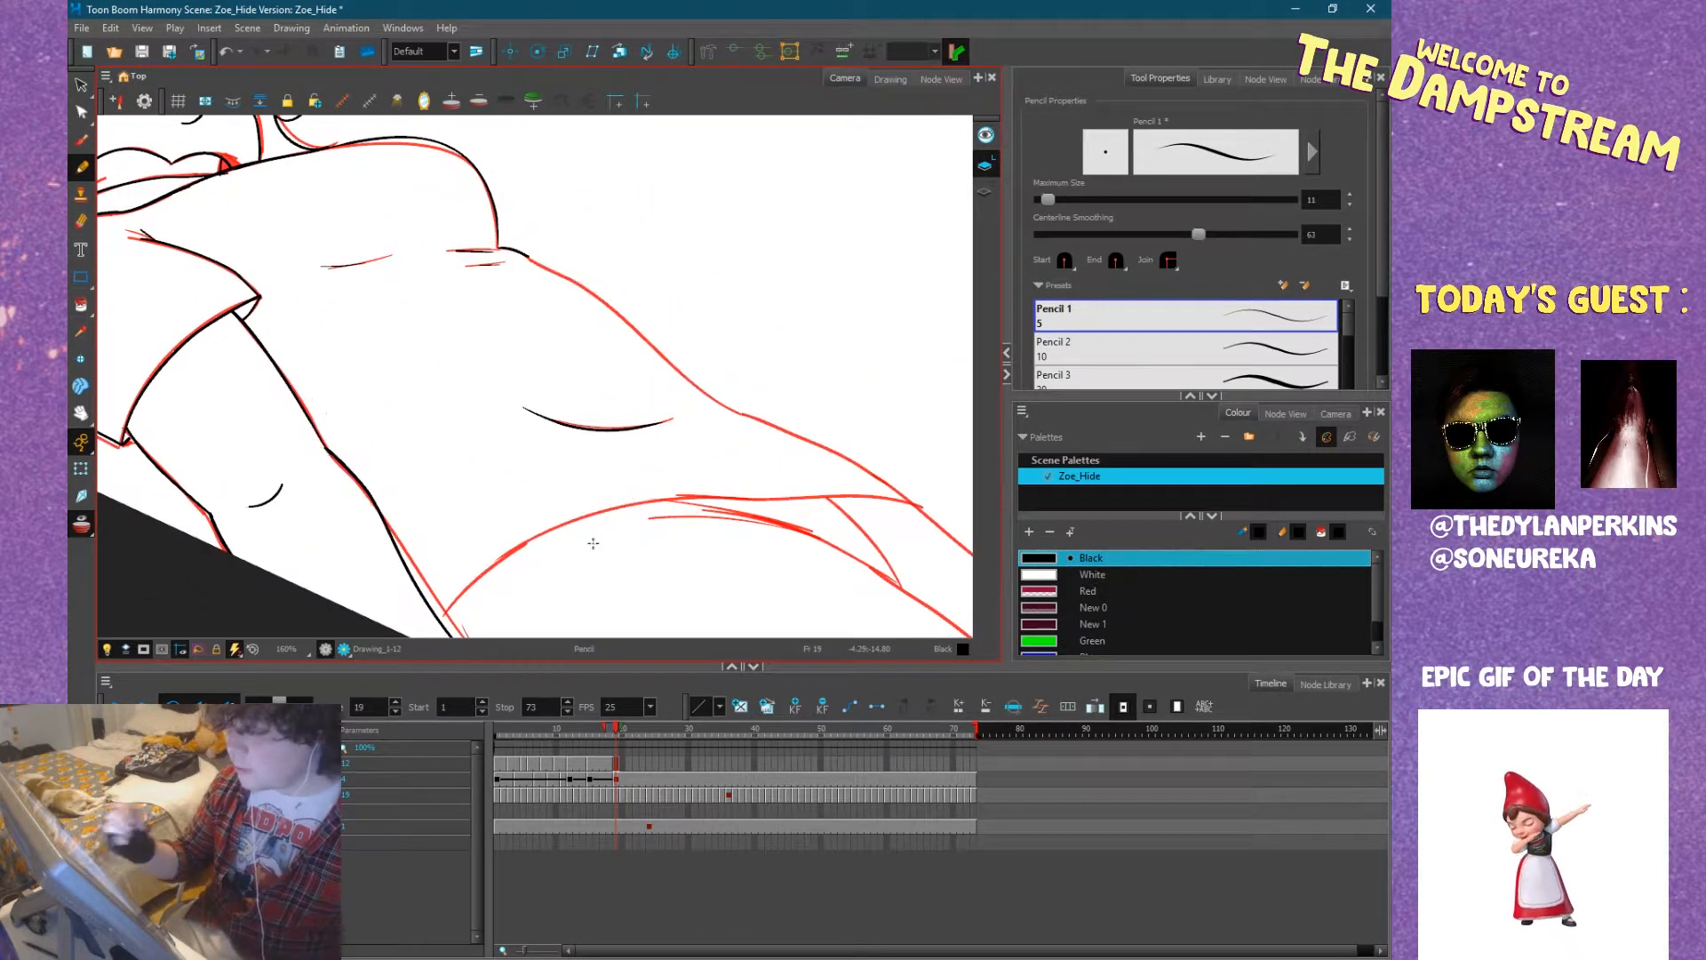
left_click_drag(780, 444, 716, 369)
mouse_move(791, 447)
left_mouse_down()
mouse_move(746, 453)
mouse_move(788, 483)
mouse_move(776, 552)
mouse_move(724, 354)
mouse_move(648, 259)
mouse_move(743, 583)
mouse_move(727, 408)
mouse_move(624, 468)
mouse_move(614, 418)
left_mouse_up()
left_click_drag(457, 493, 439, 519)
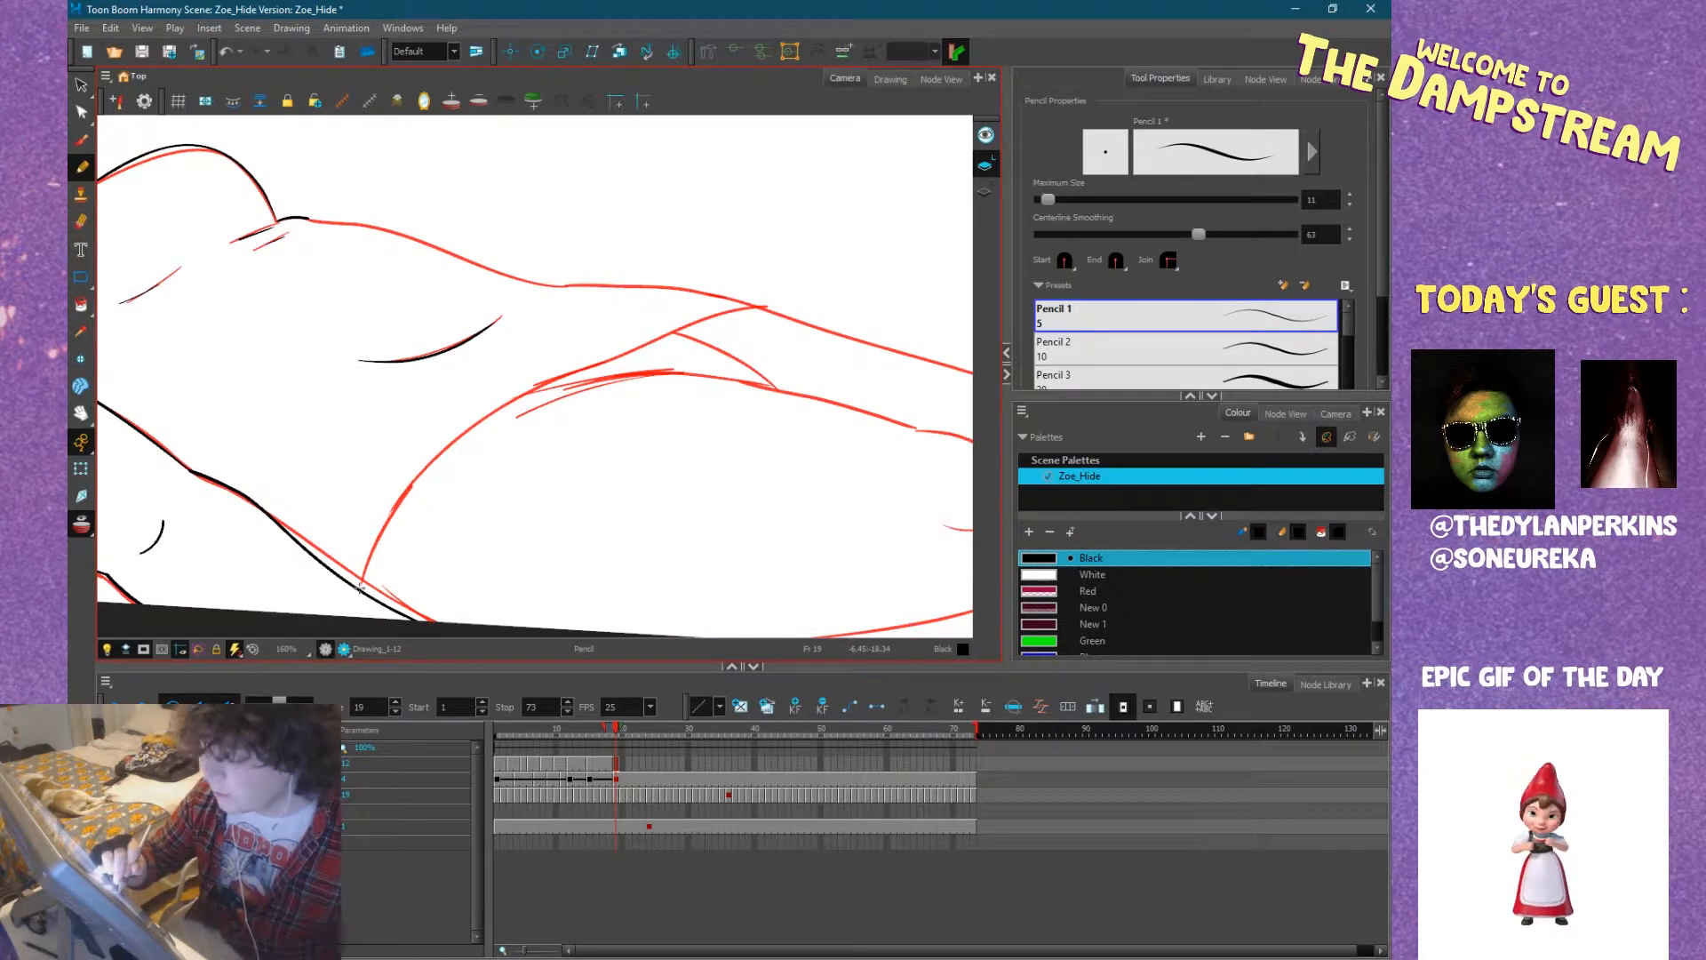
mouse_move(360, 586)
left_mouse_down()
mouse_move(427, 473)
mouse_move(513, 407)
mouse_move(668, 330)
mouse_move(762, 304)
mouse_move(800, 323)
mouse_move(752, 417)
mouse_move(680, 256)
mouse_move(606, 480)
left_mouse_up()
mouse_move(593, 349)
left_mouse_down()
mouse_move(648, 439)
mouse_move(745, 458)
mouse_move(562, 598)
mouse_move(604, 381)
left_mouse_up()
Ink the belly outline from the chest notch to the hip, undoing and redrawing strokes that miss the sketch.
mouse_move(736, 333)
left_mouse_down()
mouse_move(700, 291)
mouse_move(431, 451)
left_mouse_up()
key("ctrl+z")
left_click_drag(605, 288, 518, 372)
key("ctrl+z")
left_click_drag(430, 452, 636, 238)
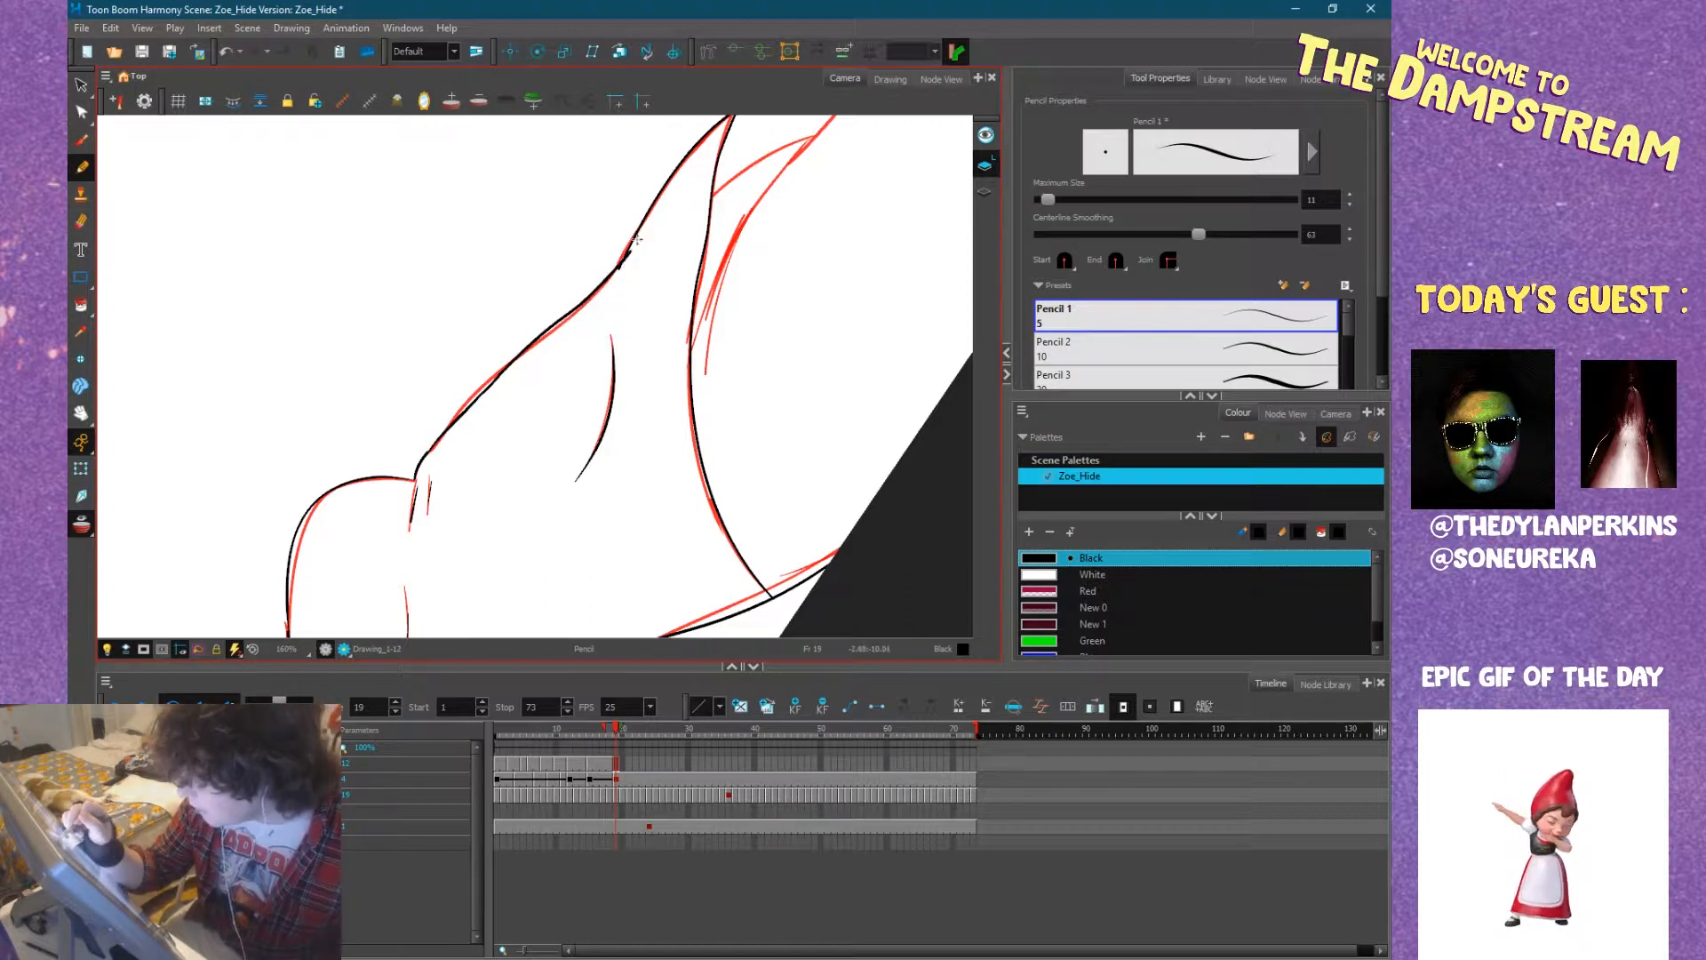
Ink the near thigh's upper outline from the shirt edge to the knee, with the knee crease.
left_click_drag(778, 362, 705, 533)
mouse_move(760, 473)
left_mouse_down()
mouse_move(754, 457)
mouse_move(613, 432)
mouse_move(366, 566)
left_mouse_up()
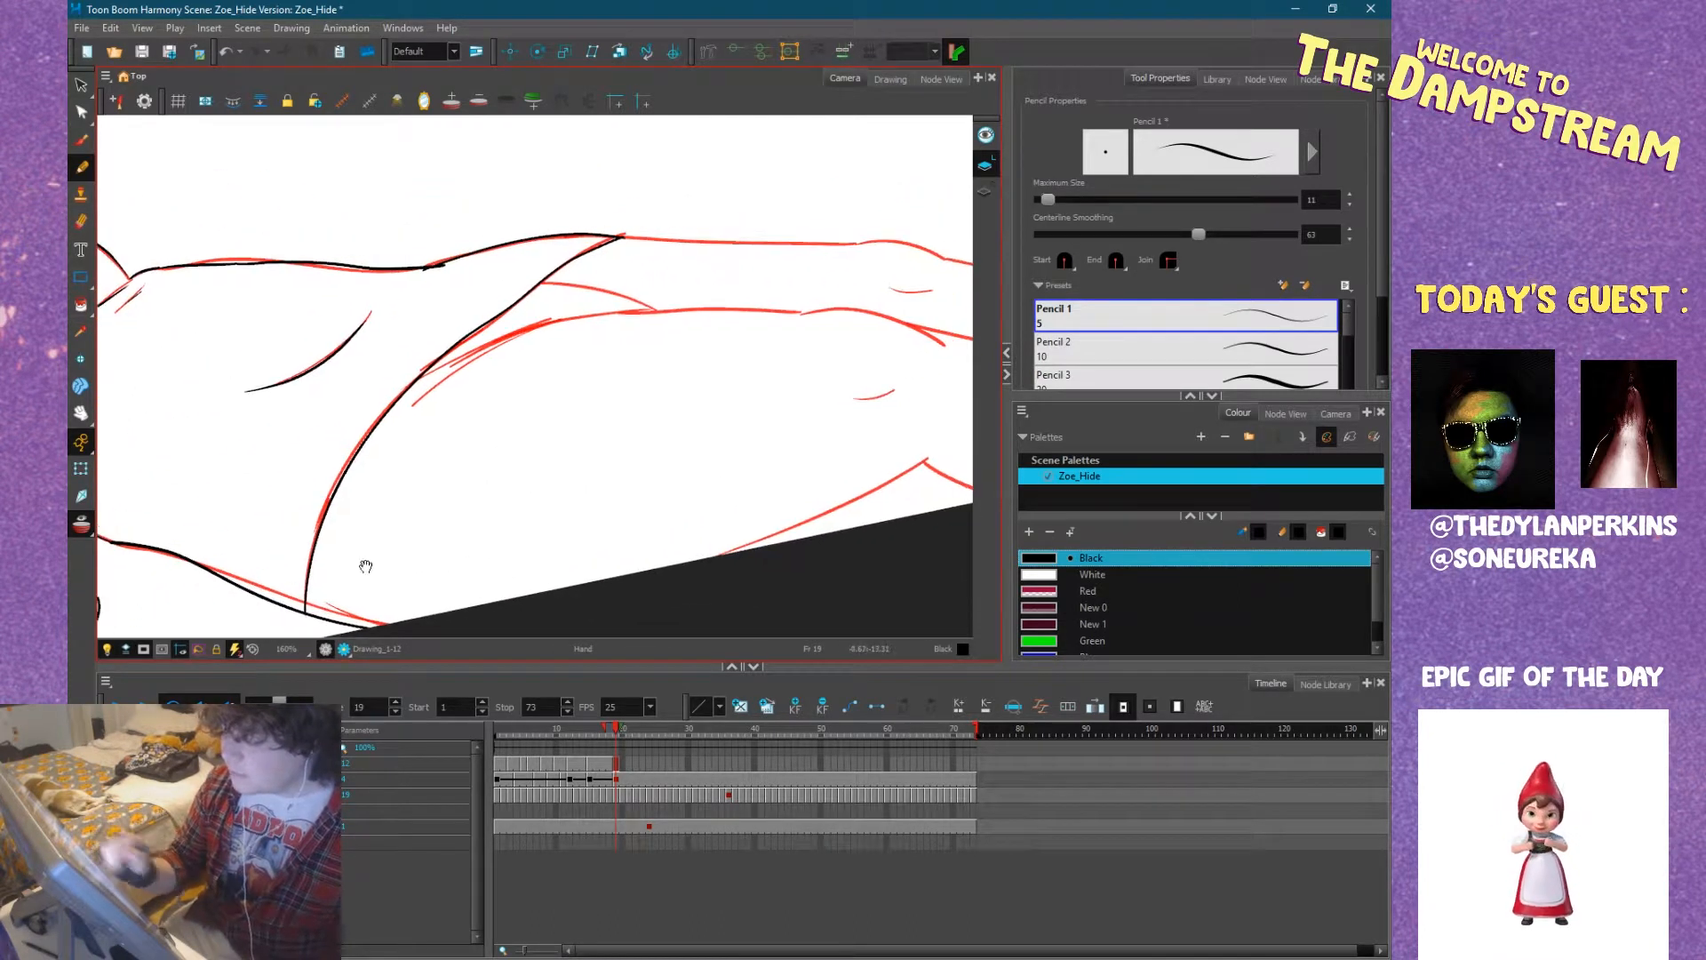
scroll(440, 514, "down", 3)
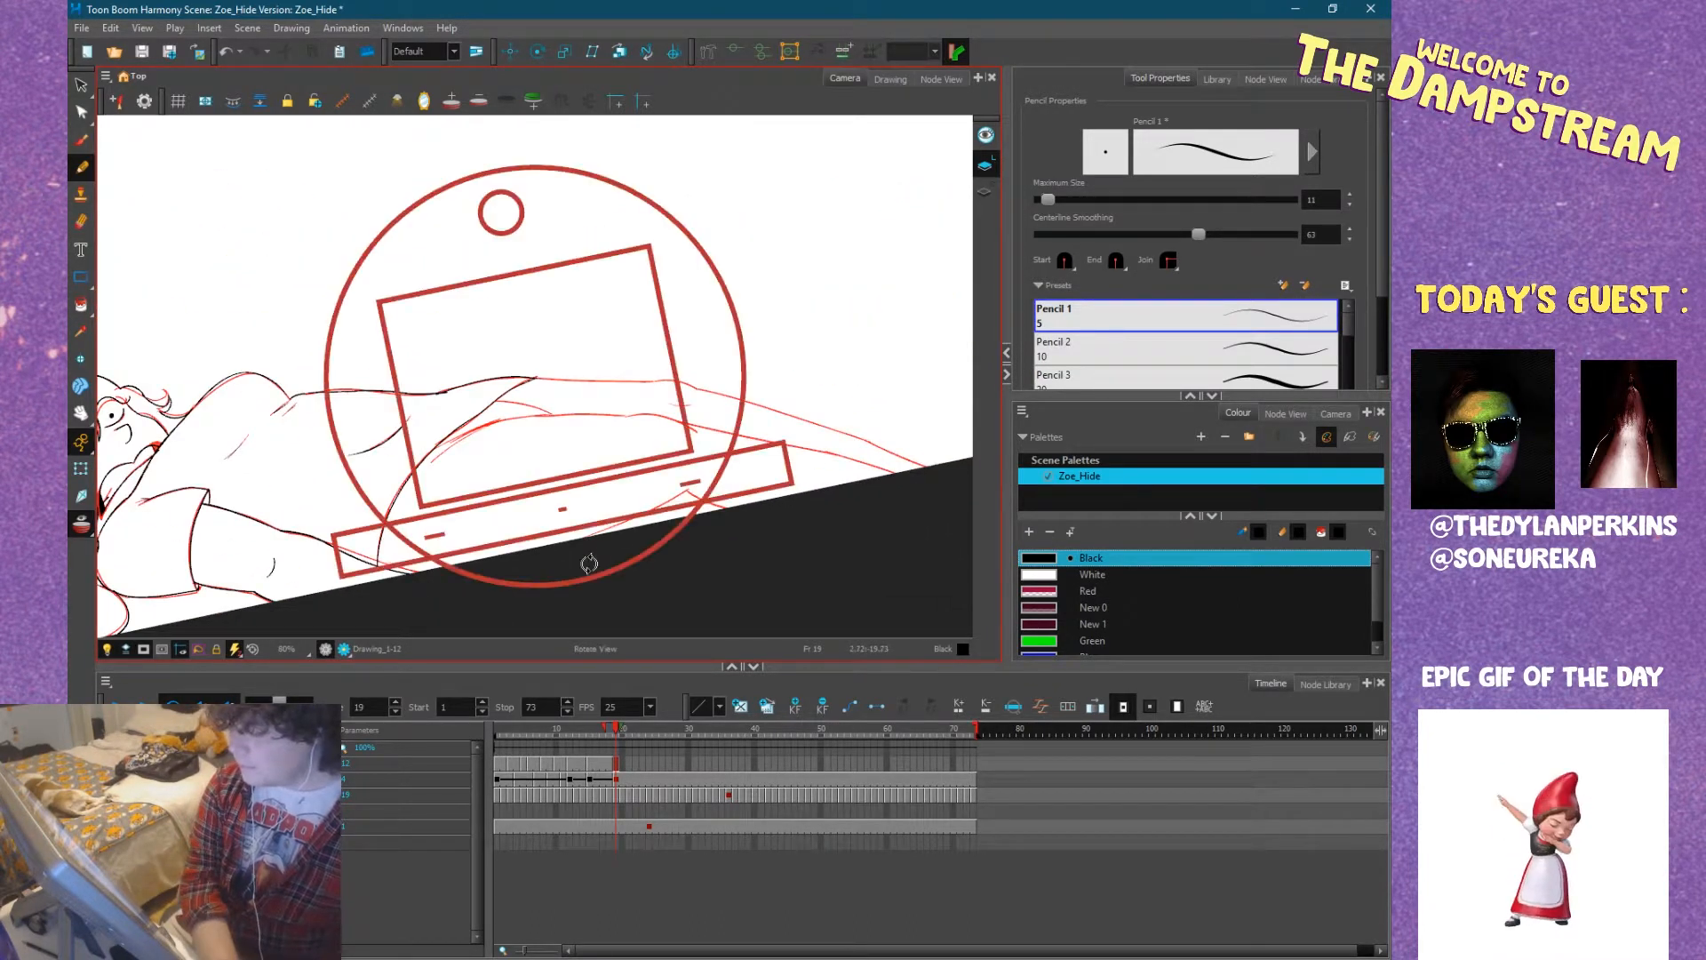
left_click_drag(588, 562, 482, 561)
scroll(609, 514, "up", 2)
mouse_move(723, 495)
left_mouse_down()
mouse_move(601, 392)
mouse_move(518, 427)
mouse_move(508, 459)
mouse_move(515, 374)
mouse_move(542, 447)
mouse_move(477, 213)
mouse_move(441, 156)
left_mouse_up()
left_click_drag(517, 290, 527, 242)
left_click_drag(653, 311, 707, 226)
mouse_move(536, 410)
left_mouse_down()
mouse_move(544, 445)
mouse_move(612, 336)
mouse_move(577, 313)
left_mouse_up()
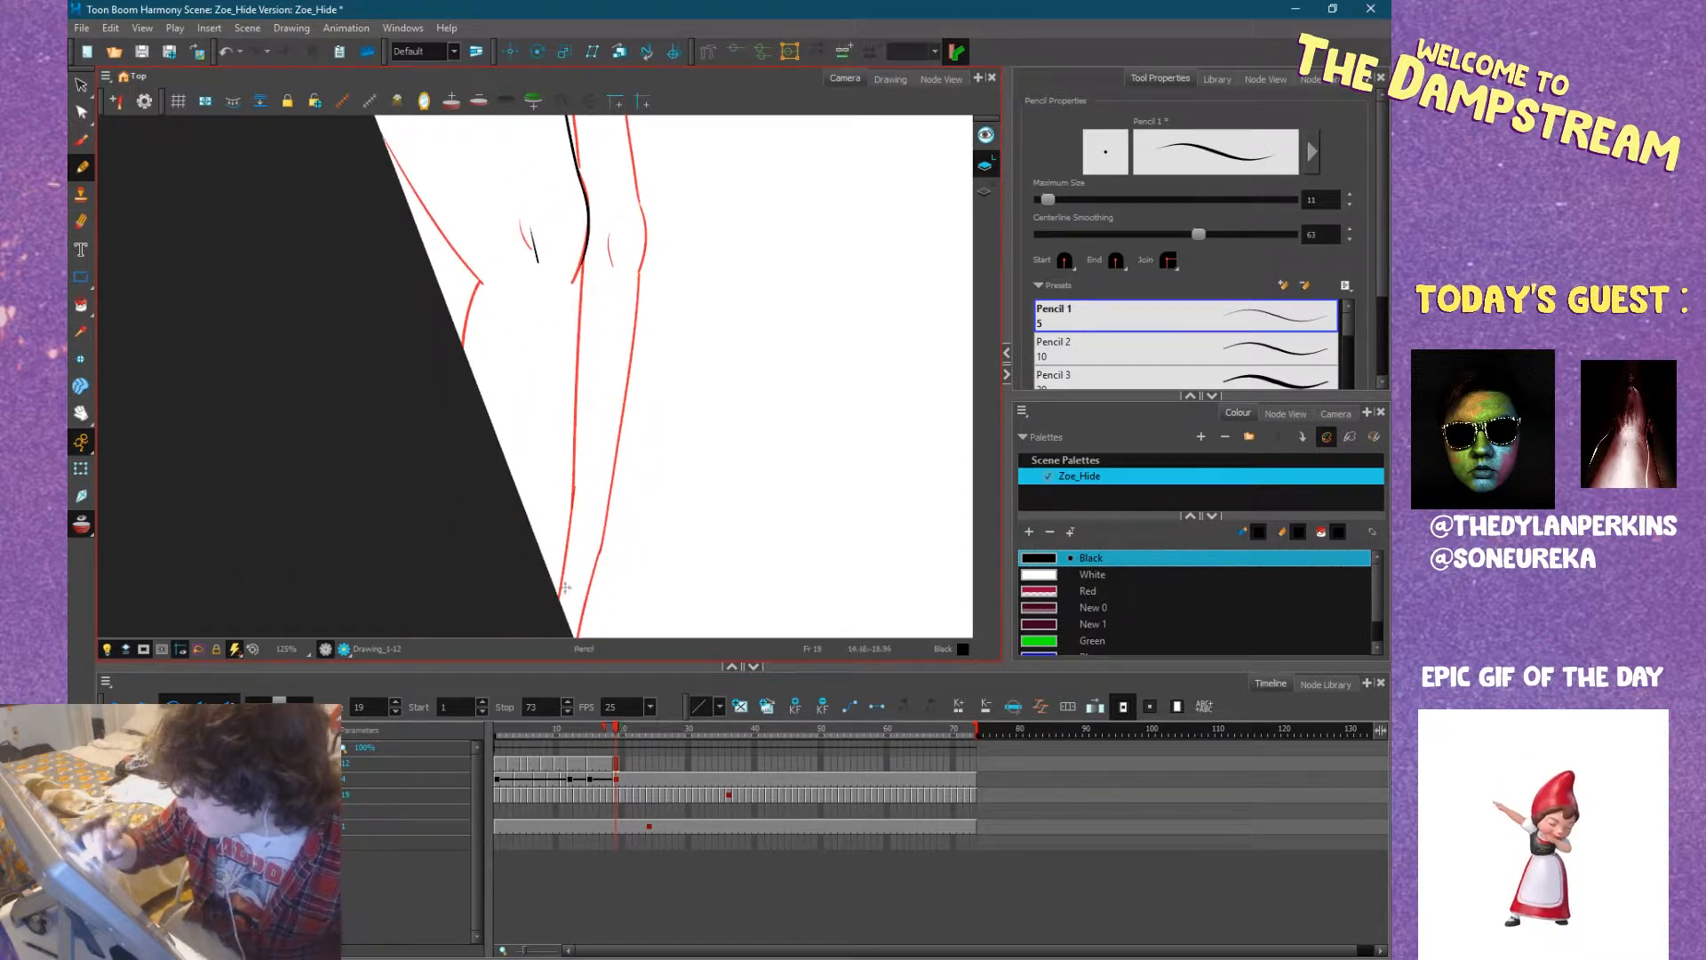
Ink the near shin and the far leg's outline past the knee, with the far knee crease.
mouse_move(556, 605)
left_mouse_down()
mouse_move(585, 251)
mouse_move(648, 247)
mouse_move(641, 189)
left_mouse_up()
mouse_move(642, 188)
left_mouse_down()
mouse_move(627, 367)
mouse_move(602, 221)
left_mouse_up()
left_click_drag(661, 480, 678, 309)
left_click_drag(648, 205, 578, 587)
left_click_drag(594, 436, 594, 628)
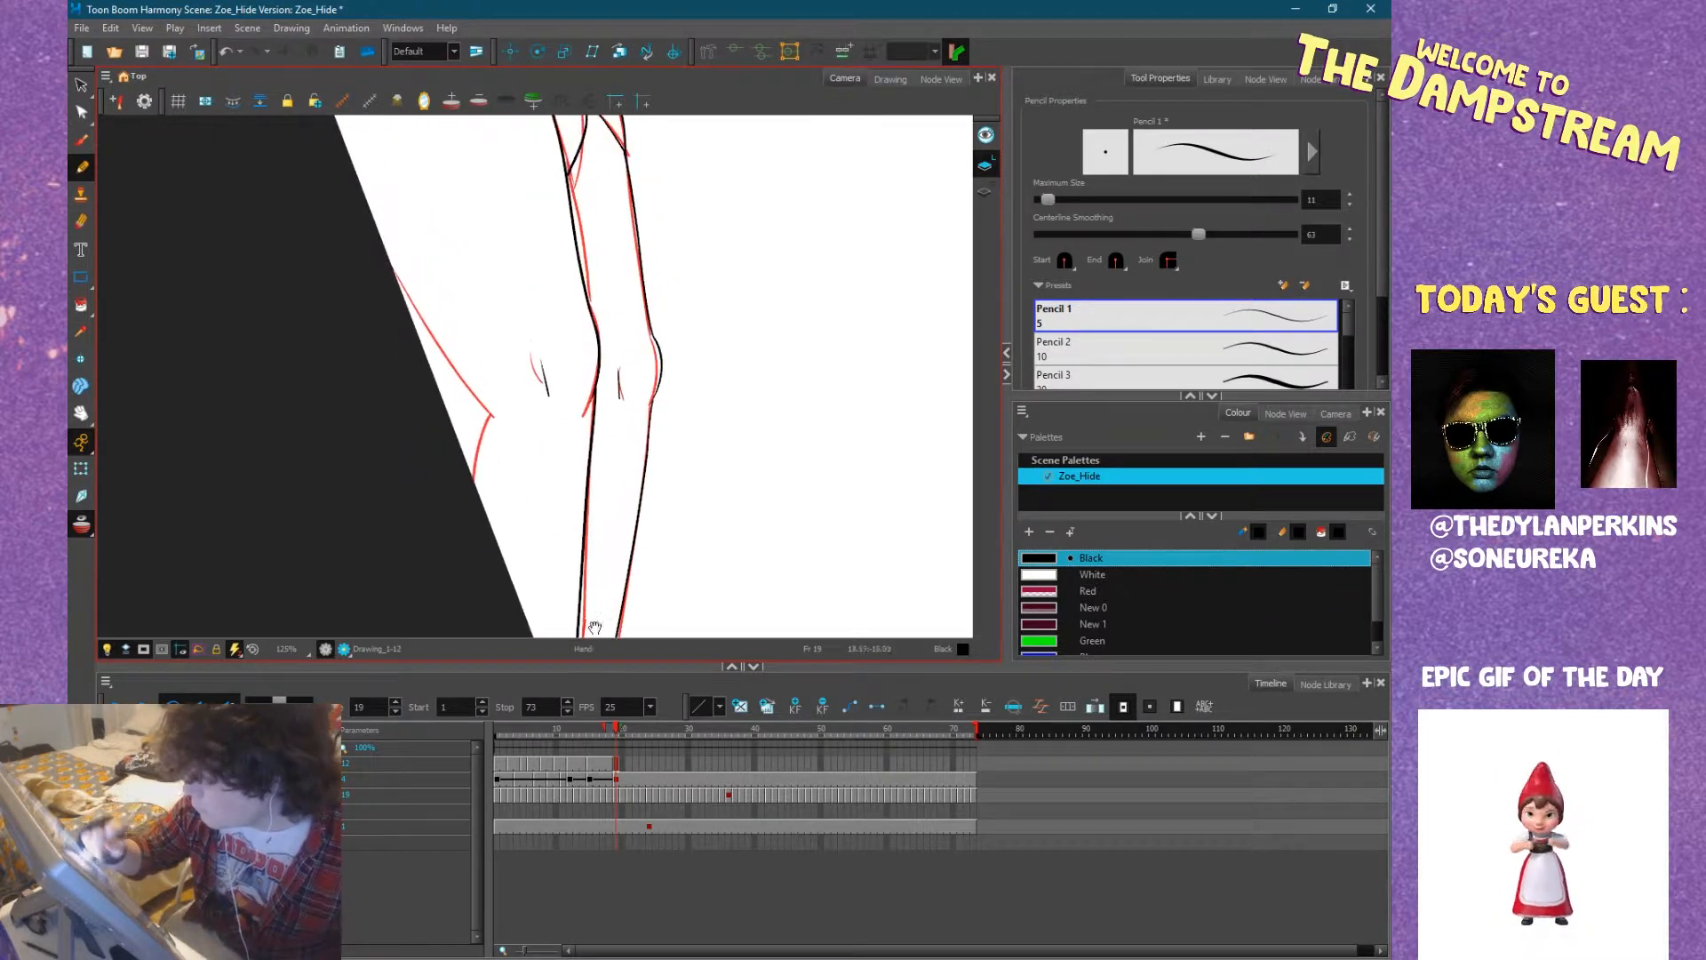
Ink the near leg's underside on both sides of the bent knee corner.
left_click_drag(468, 316, 478, 500)
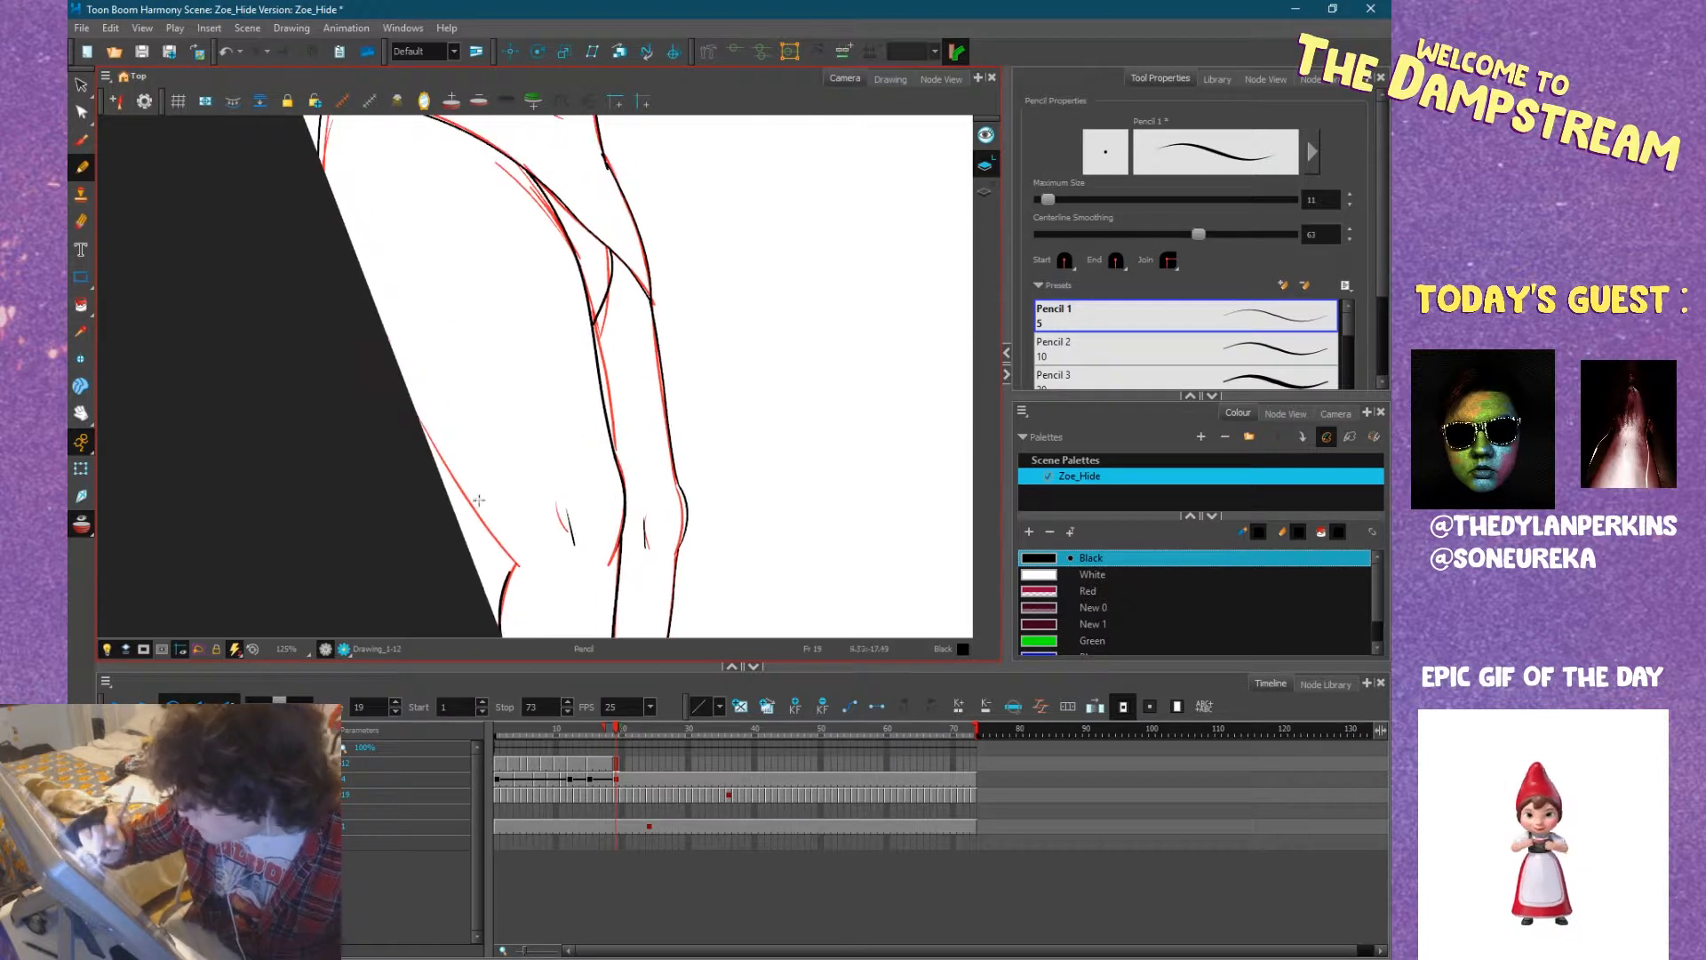
left_click_drag(510, 569, 374, 351)
left_click_drag(447, 398, 594, 617)
Extend the exposure of the finished lying drawing to frame 73 and return to frame 1.
mouse_move(629, 470)
left_mouse_down()
mouse_move(620, 263)
mouse_move(664, 324)
left_mouse_up()
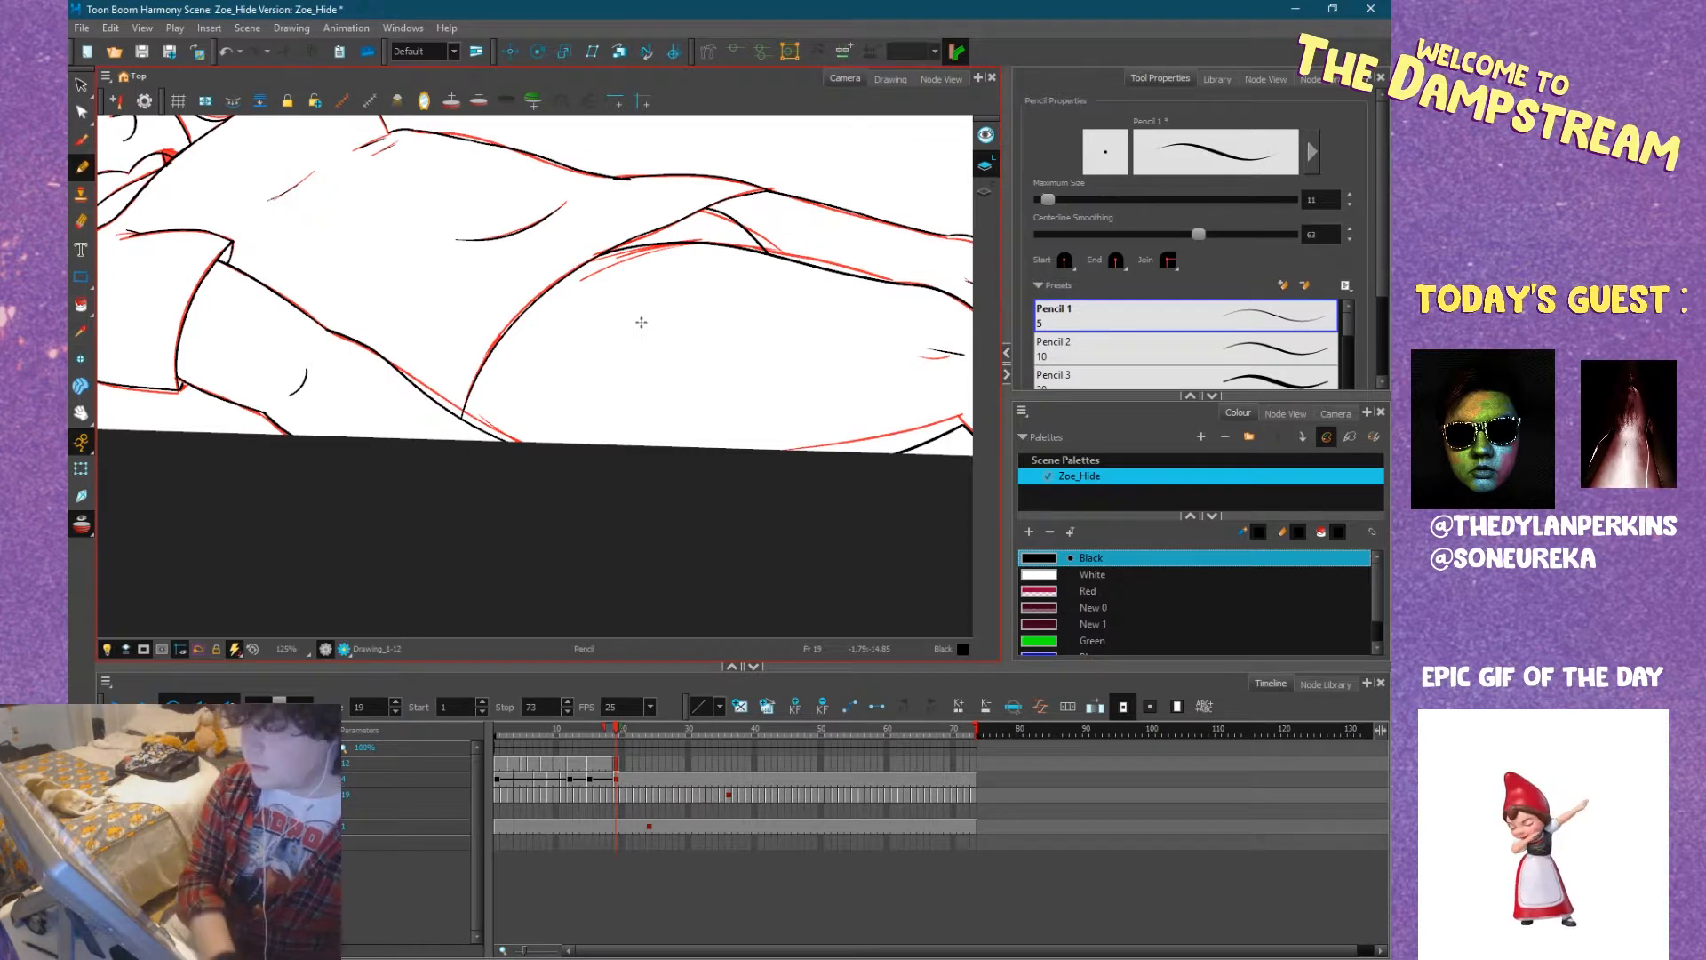
key("1")
left_click_drag(496, 411, 599, 473)
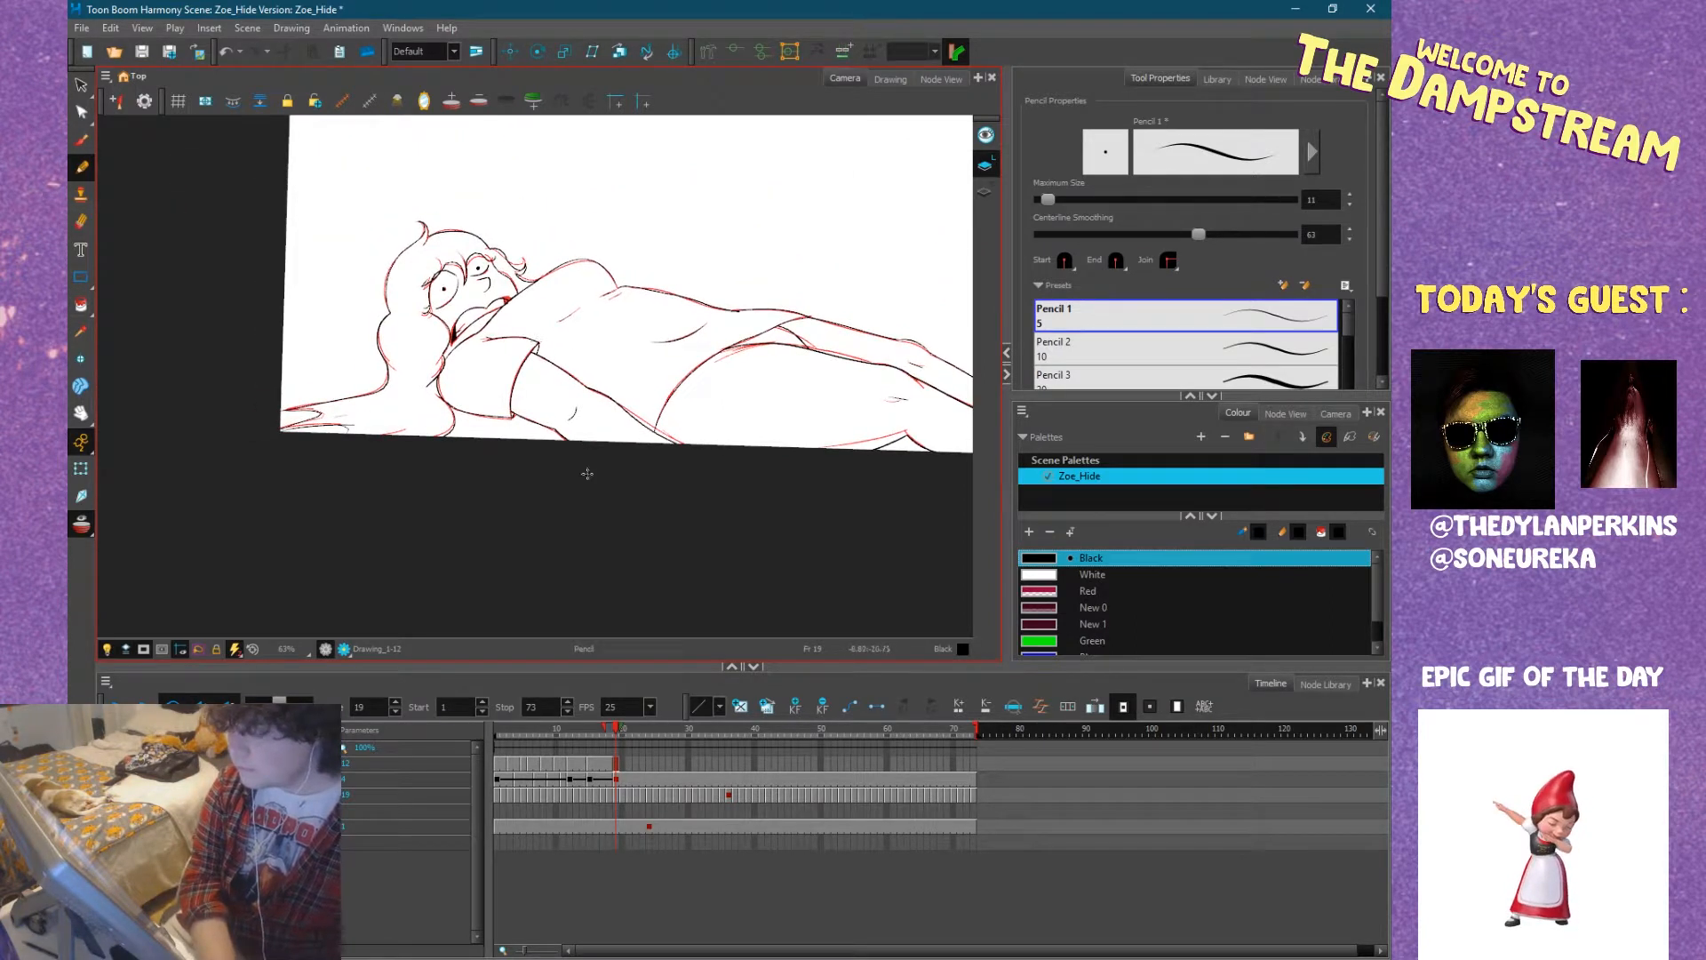
left_click(973, 766)
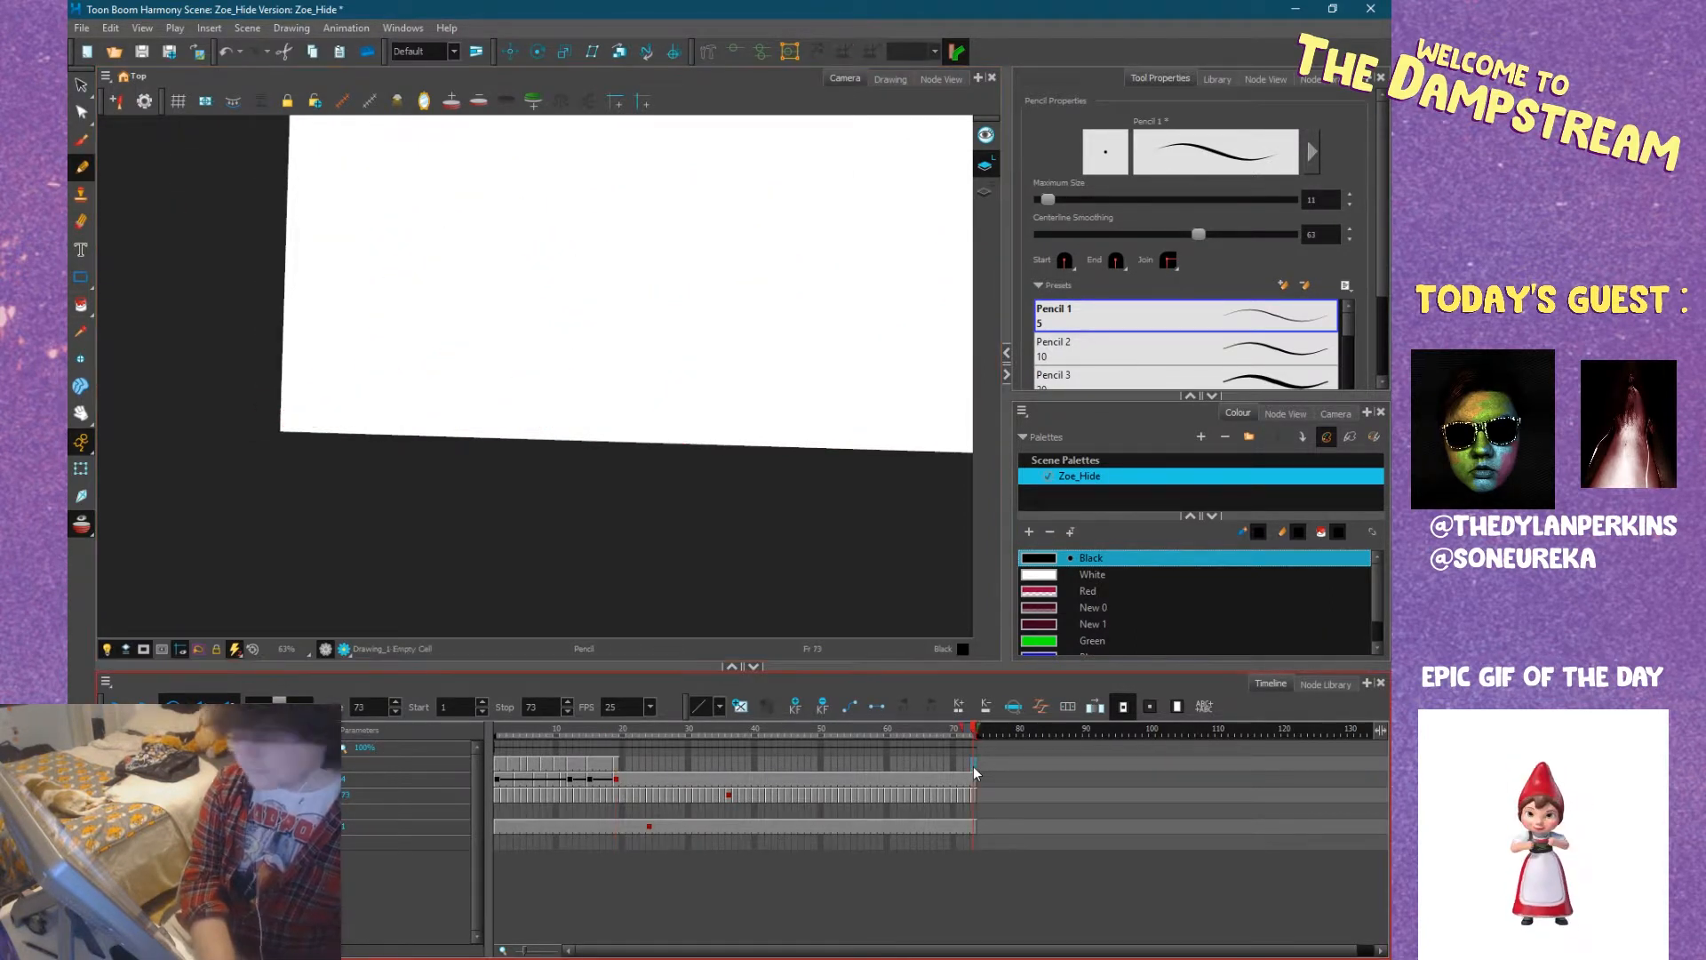
key("F5")
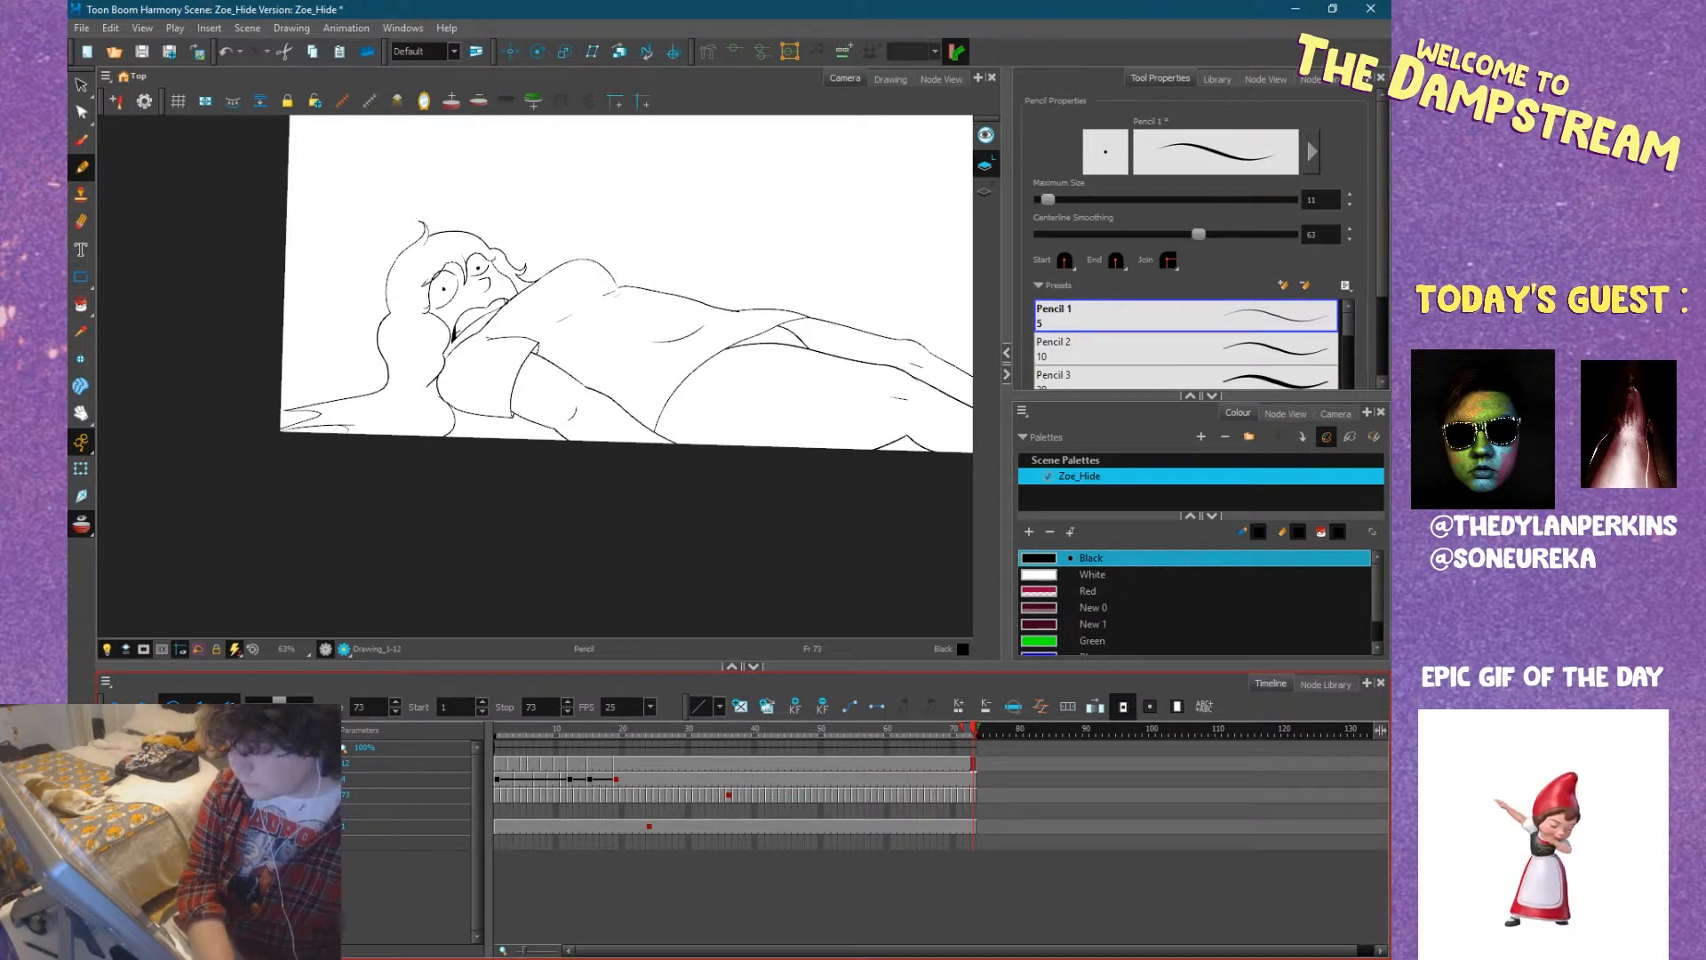
left_click(499, 762)
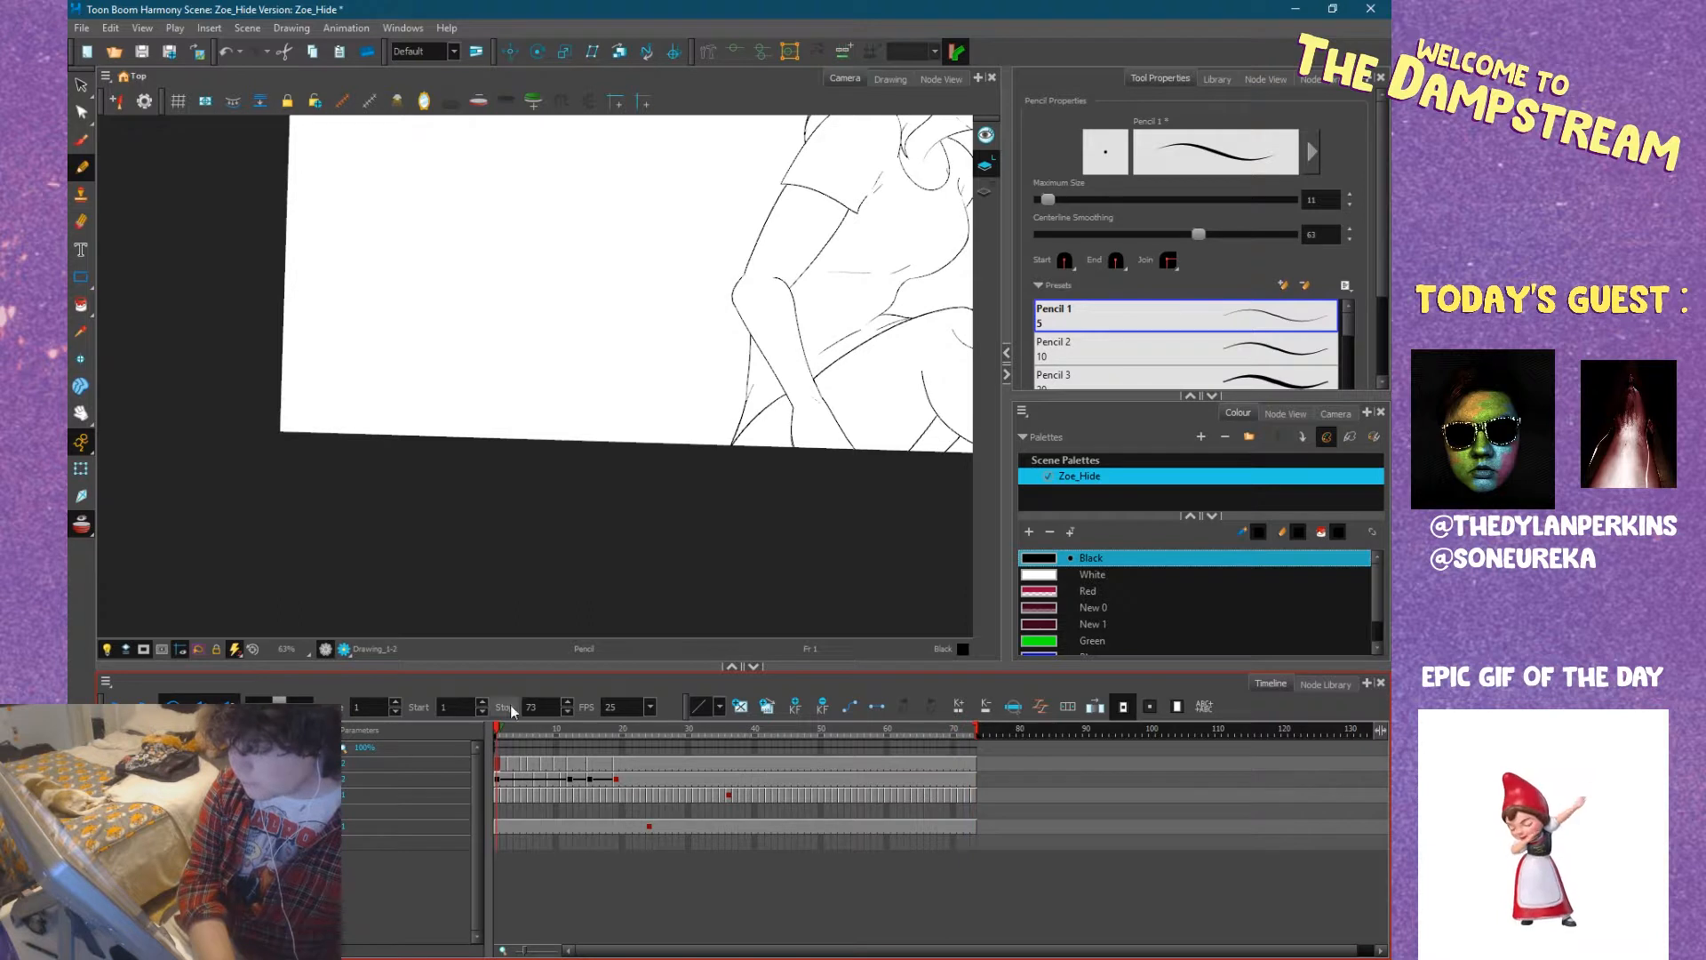
Review the falling animation by playing it from frame 1 and scrubbing through the early frames to frame 24.
left_click_drag(533, 545, 299, 689)
key("1")
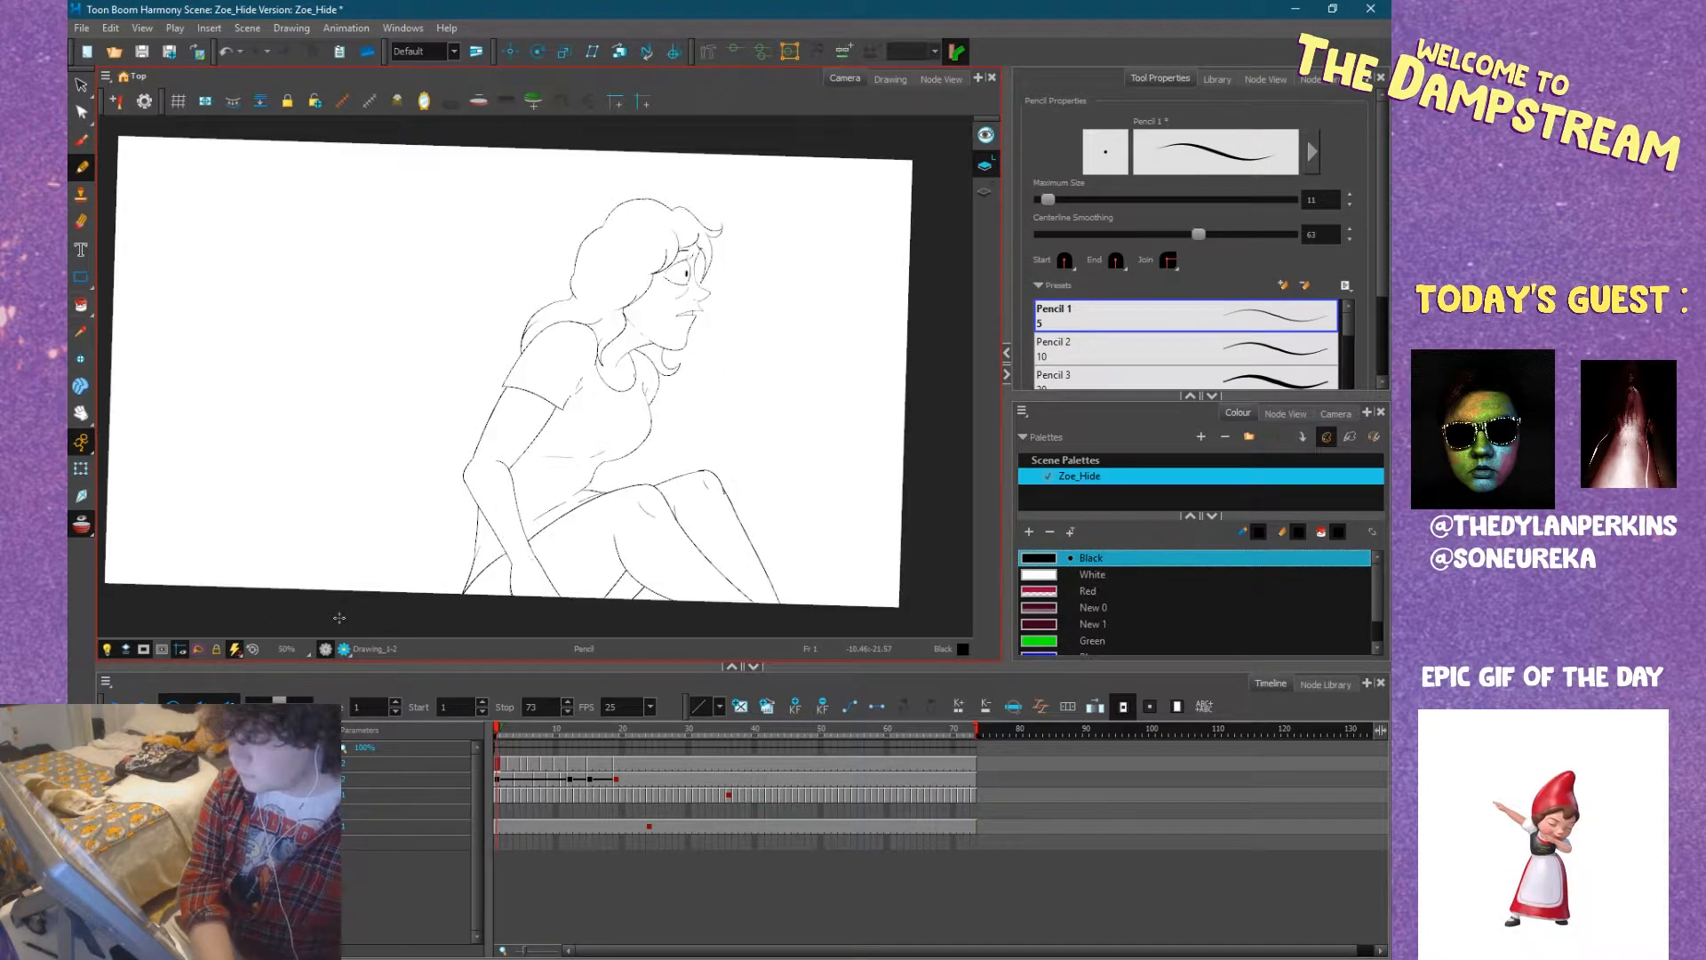
left_click_drag(381, 610, 529, 602)
left_click(498, 730)
left_click(116, 707)
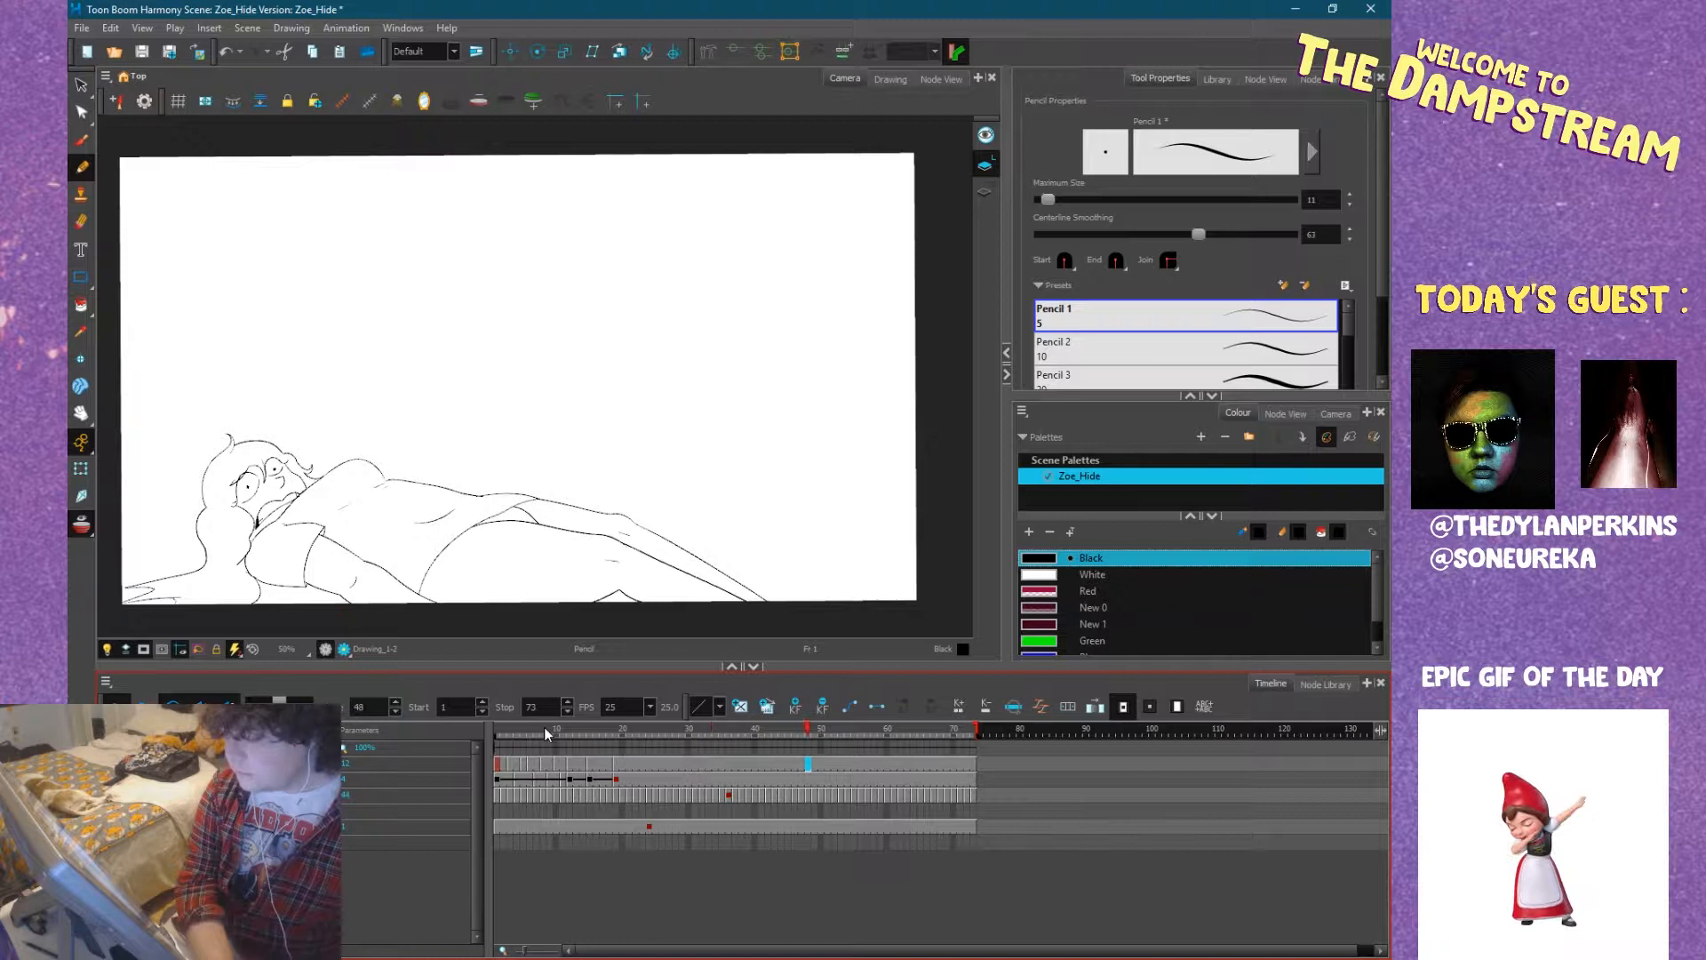
left_click_drag(544, 728, 457, 734)
left_click(116, 707)
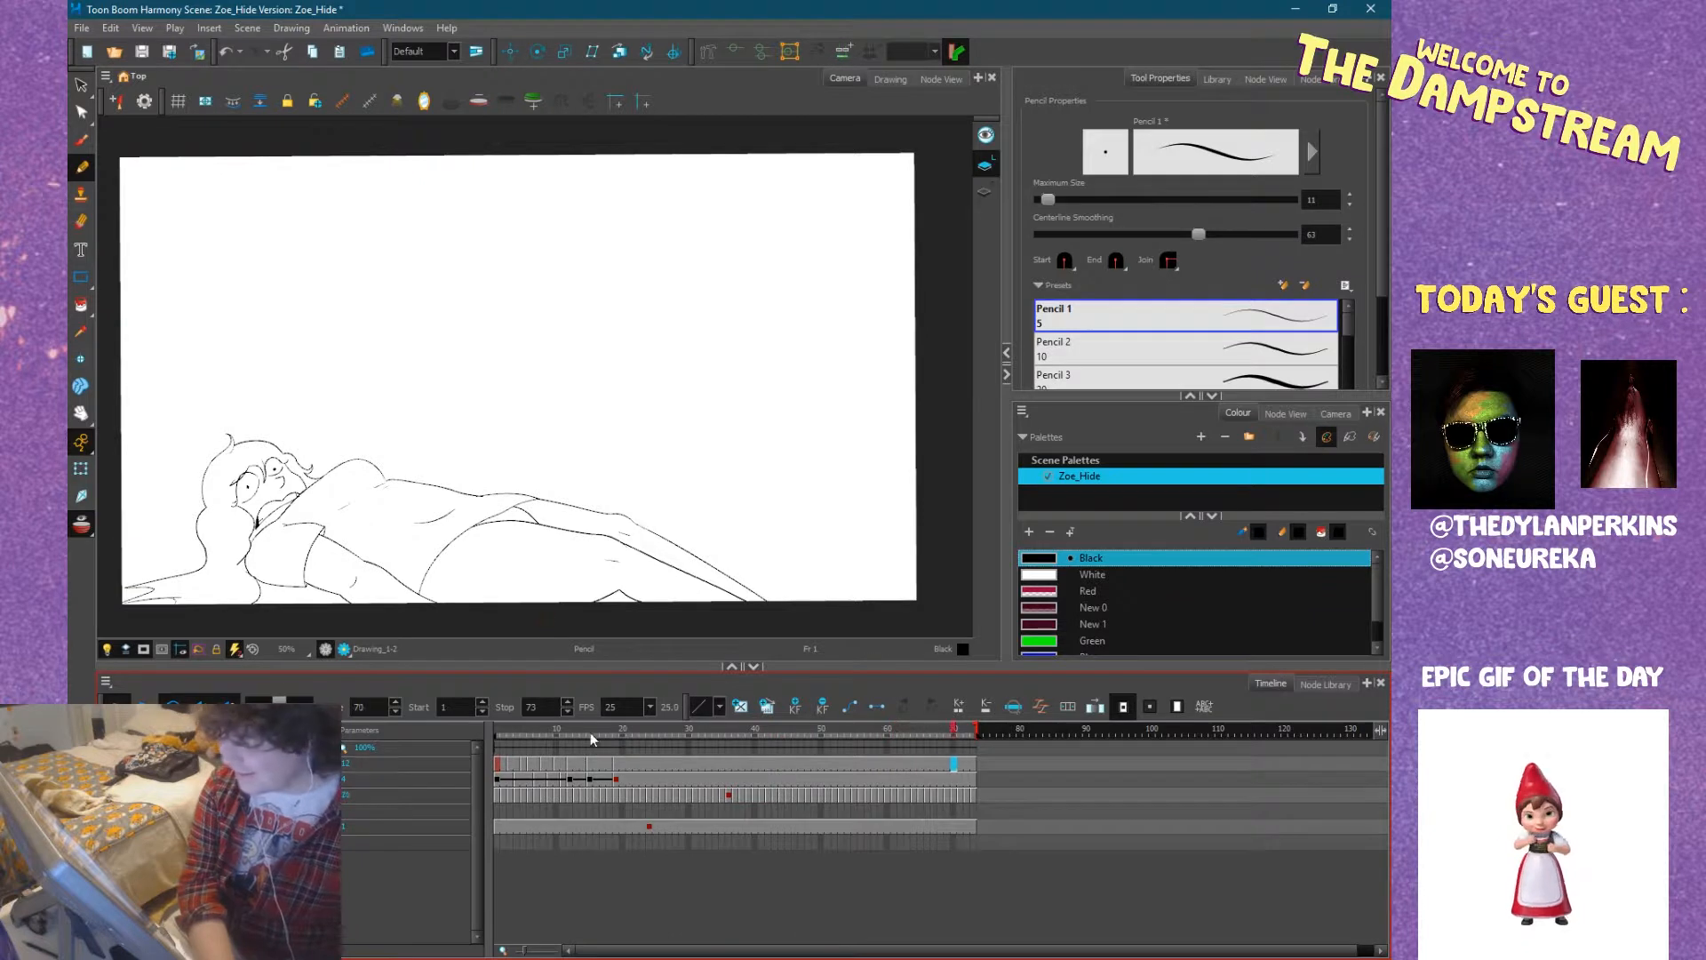
left_click(524, 726)
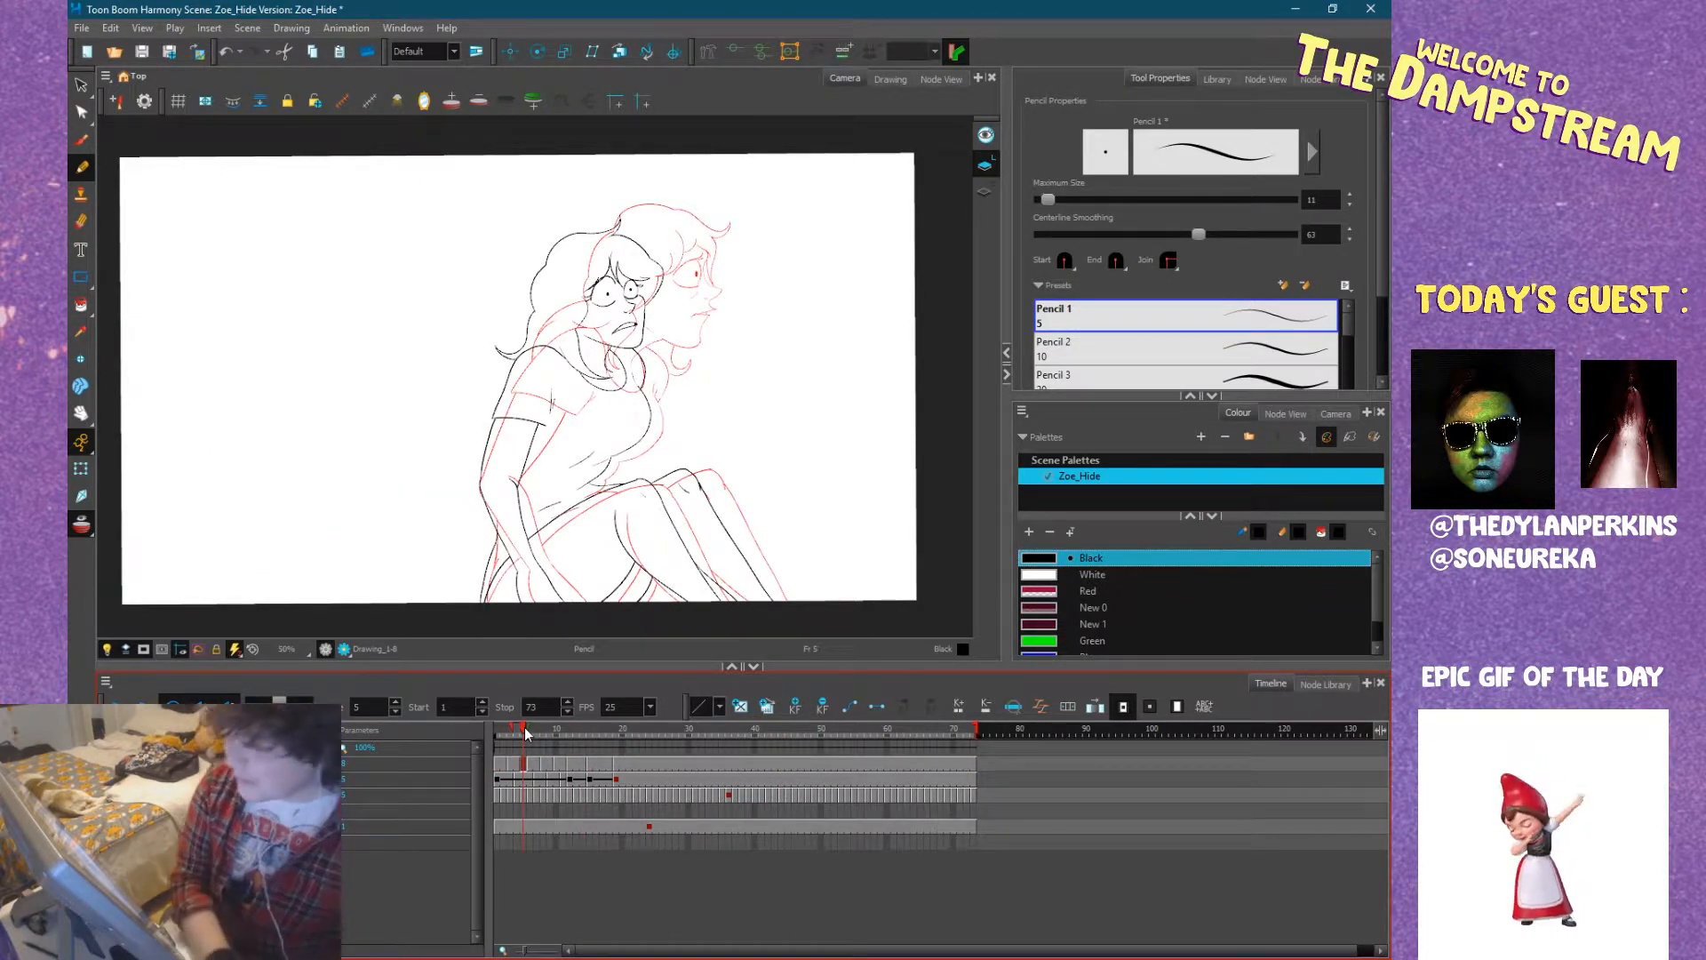
left_click_drag(574, 744, 652, 732)
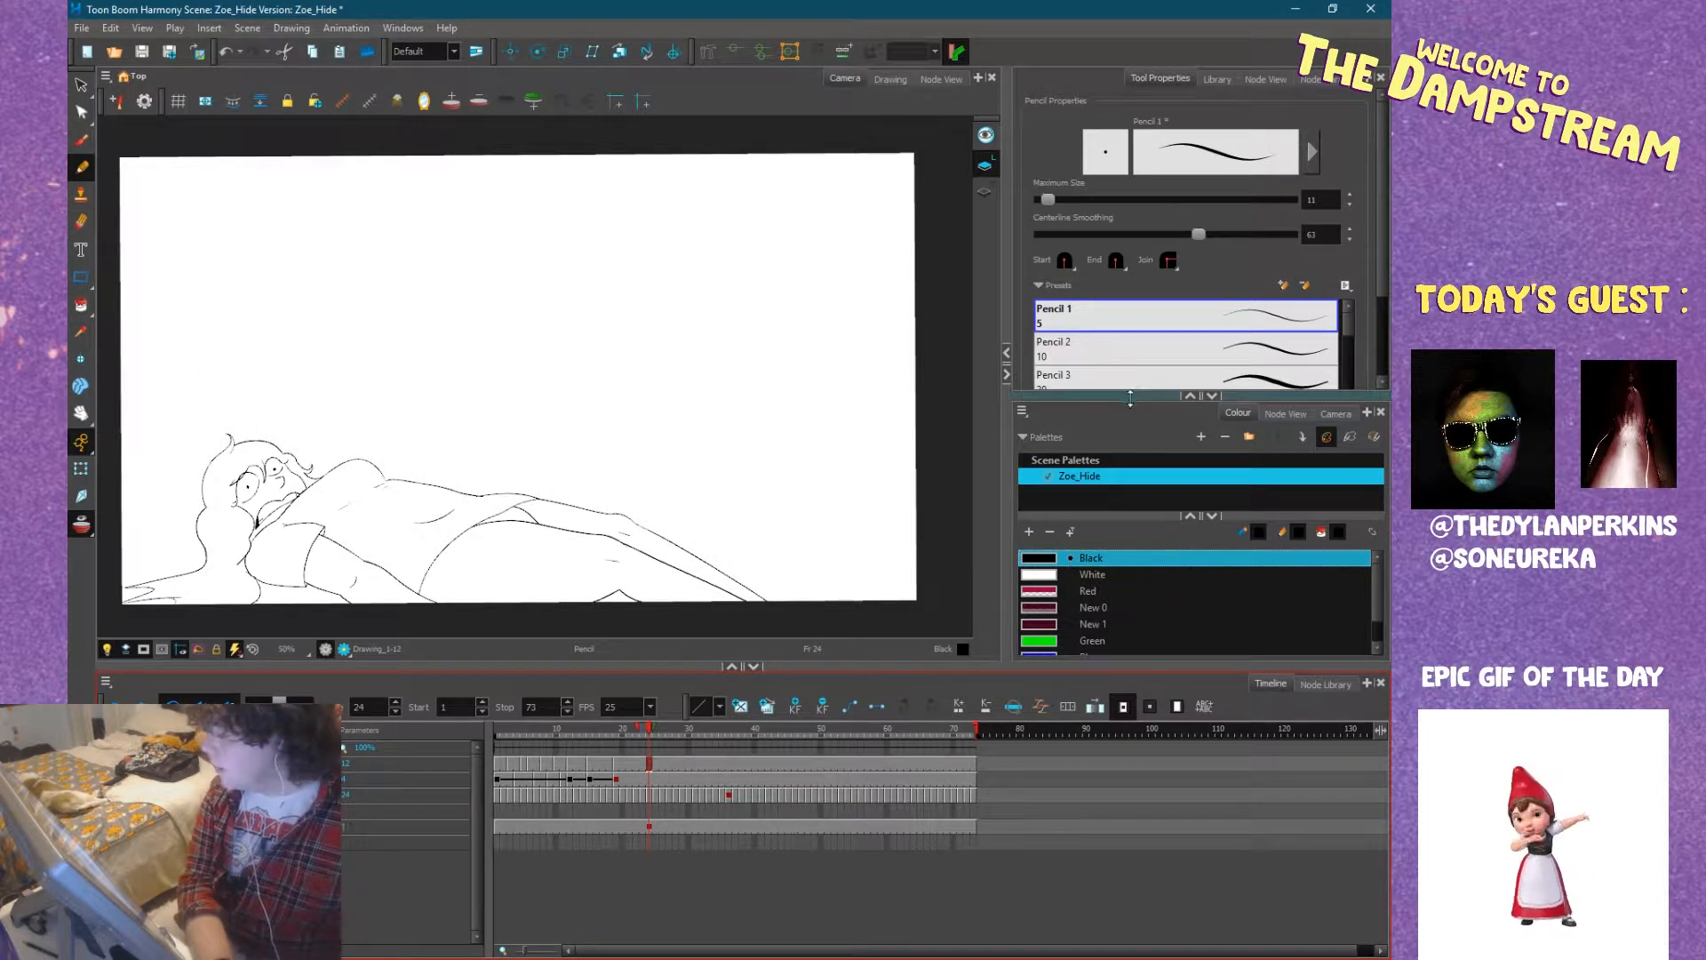
Try a short pencil mark on the shirt at frame 2 in Black, and set the centerline smoothing to 15.8.
left_click(1049, 625)
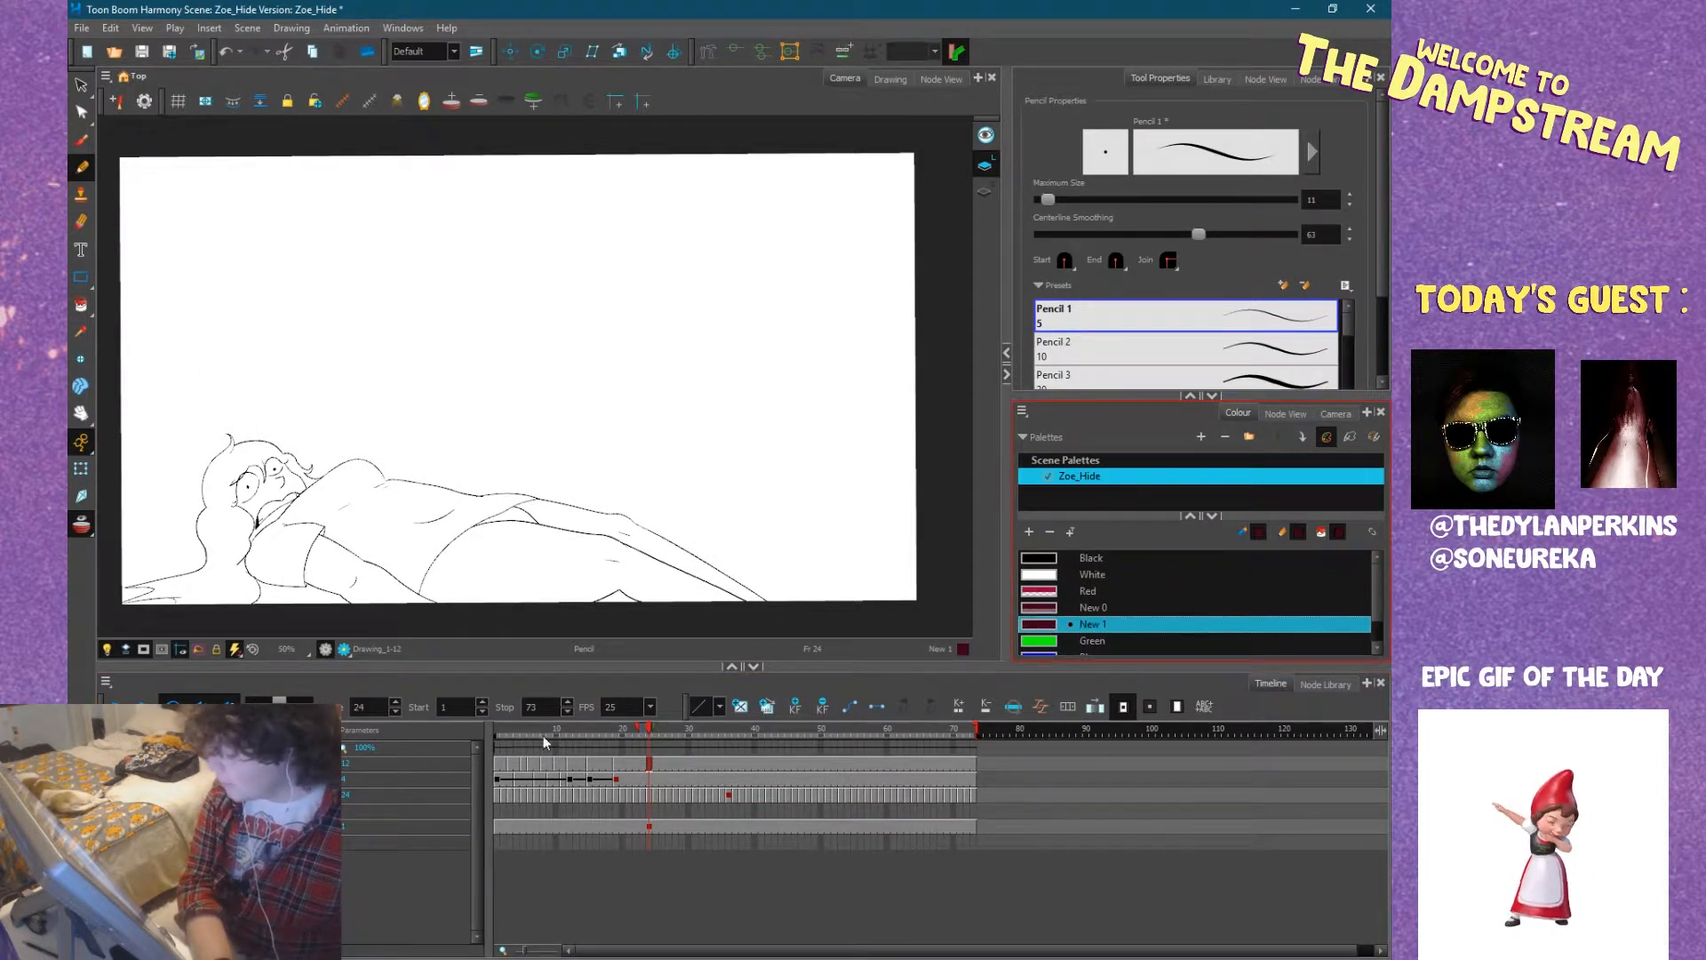
left_click(505, 762)
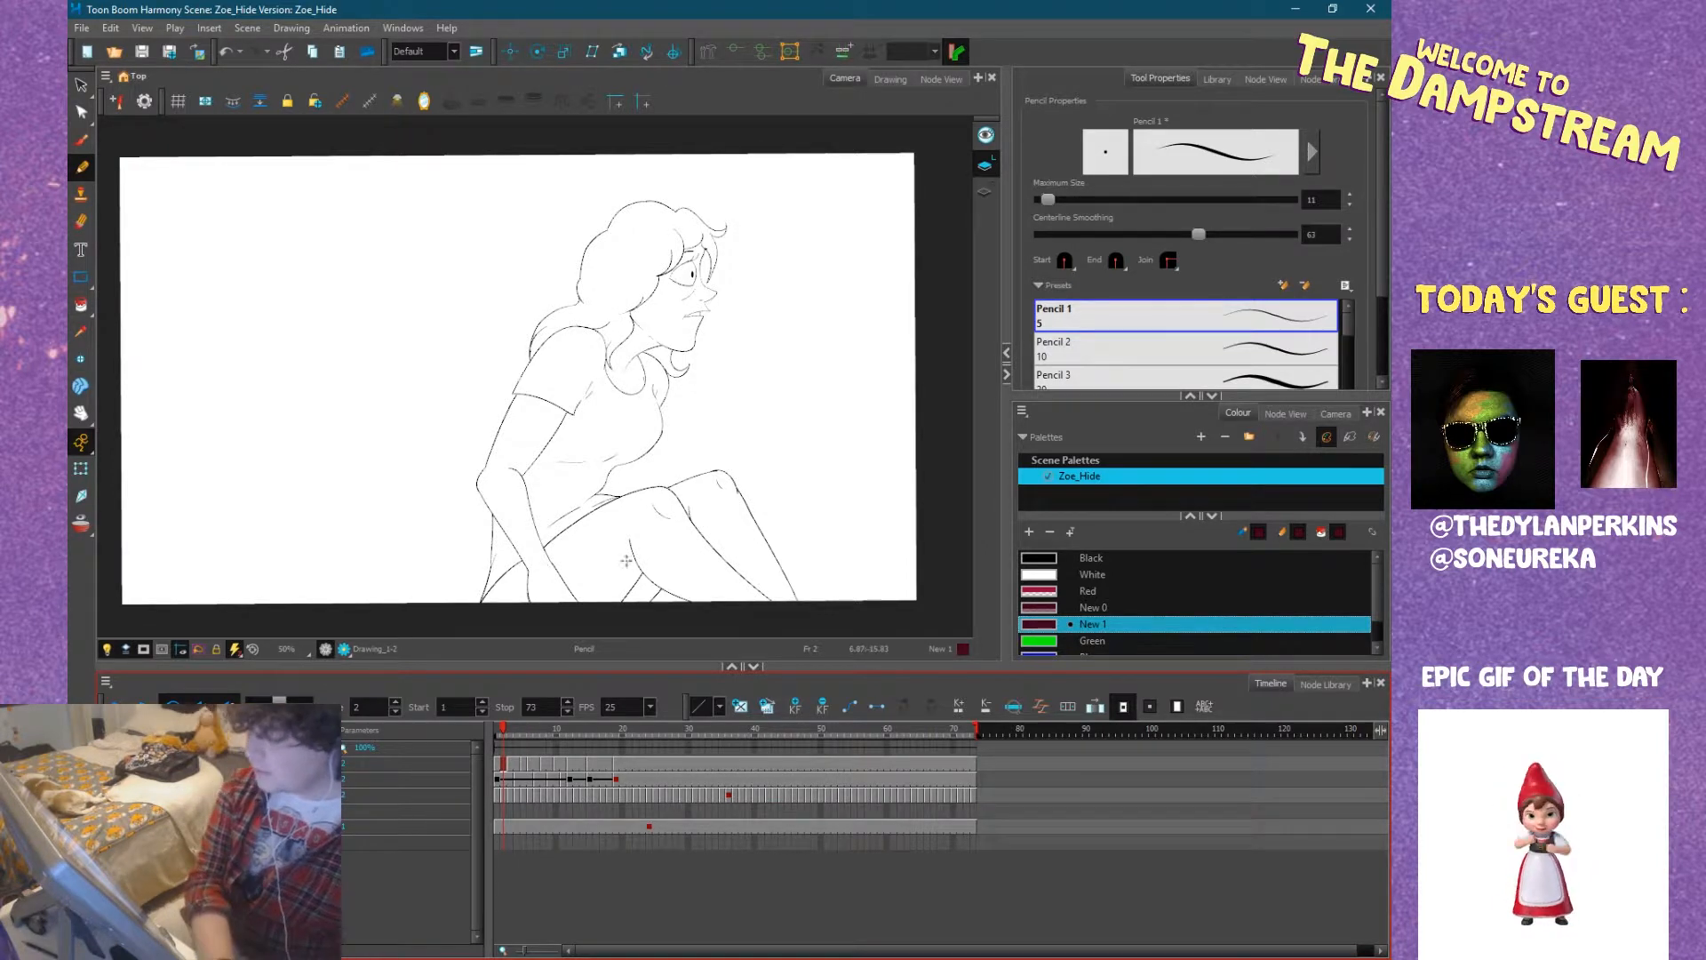
left_click(1052, 592)
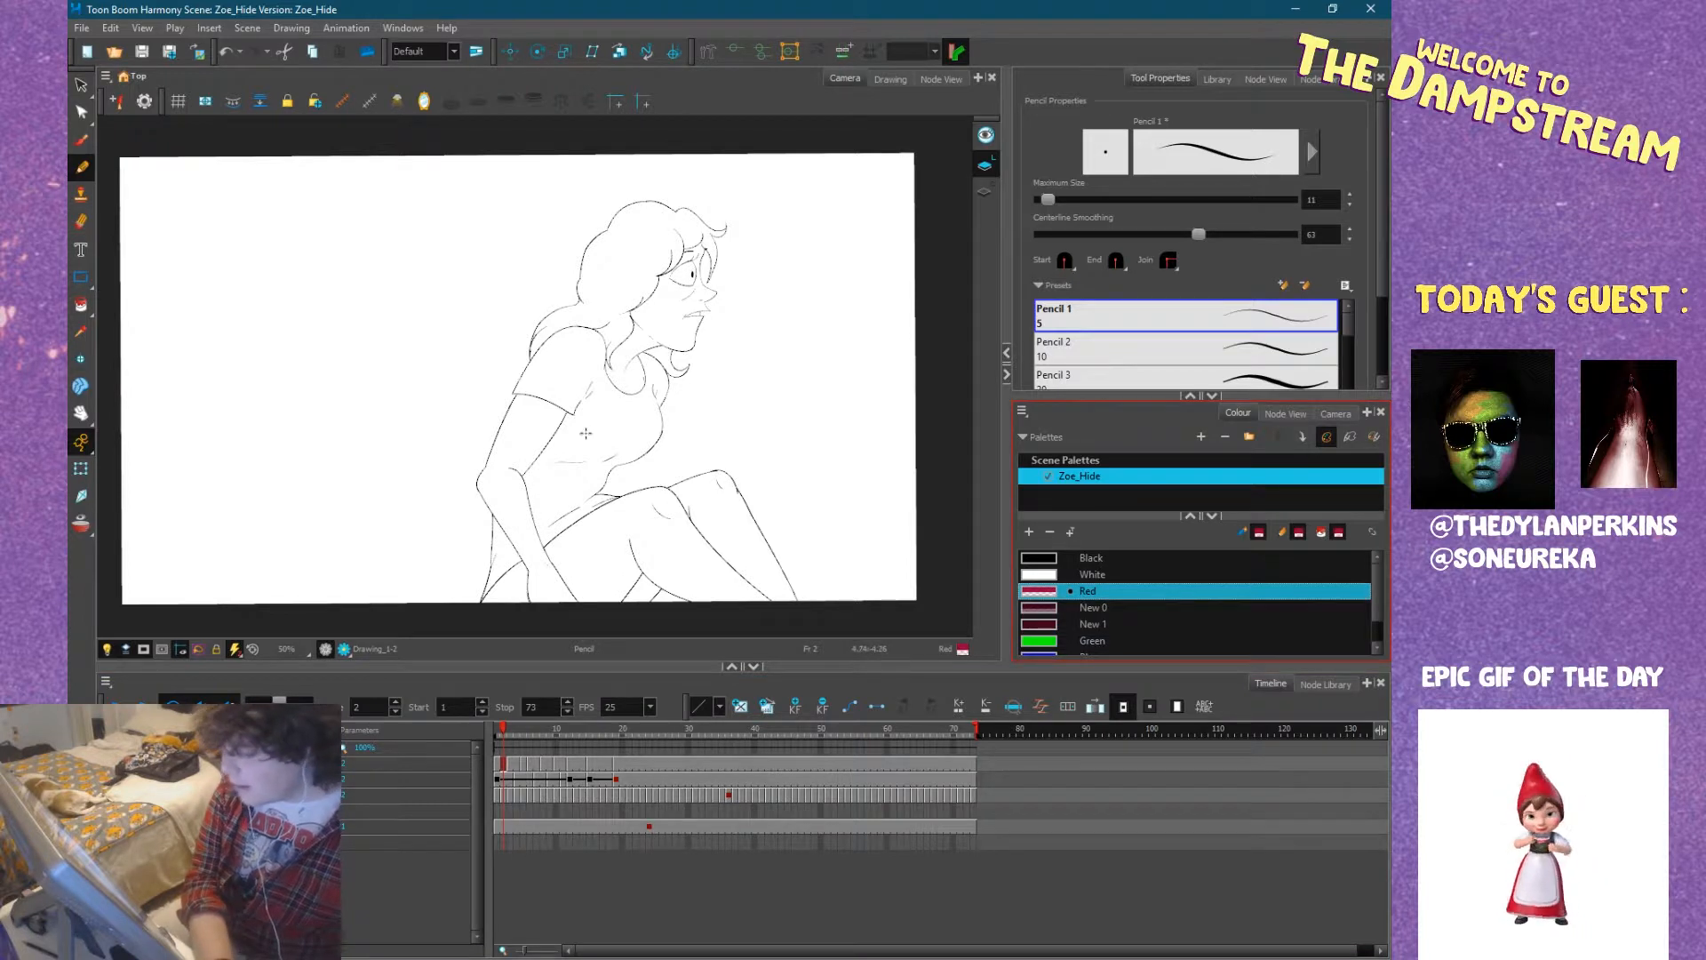
left_click(1066, 559)
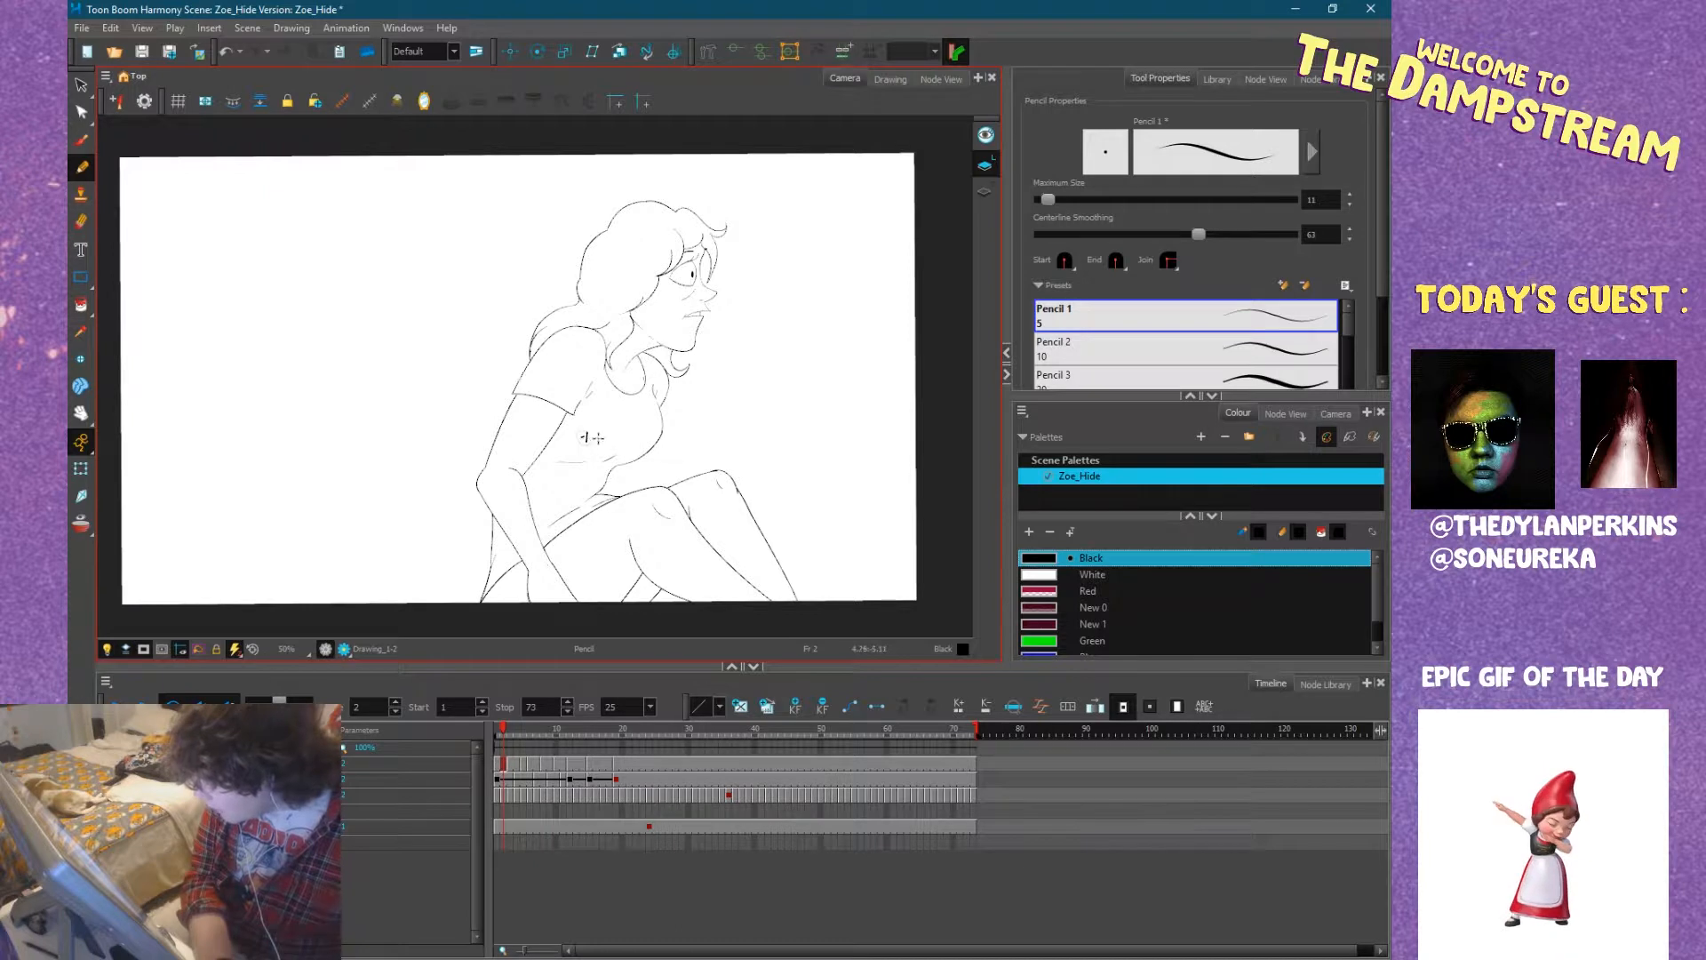
left_click(1184, 235)
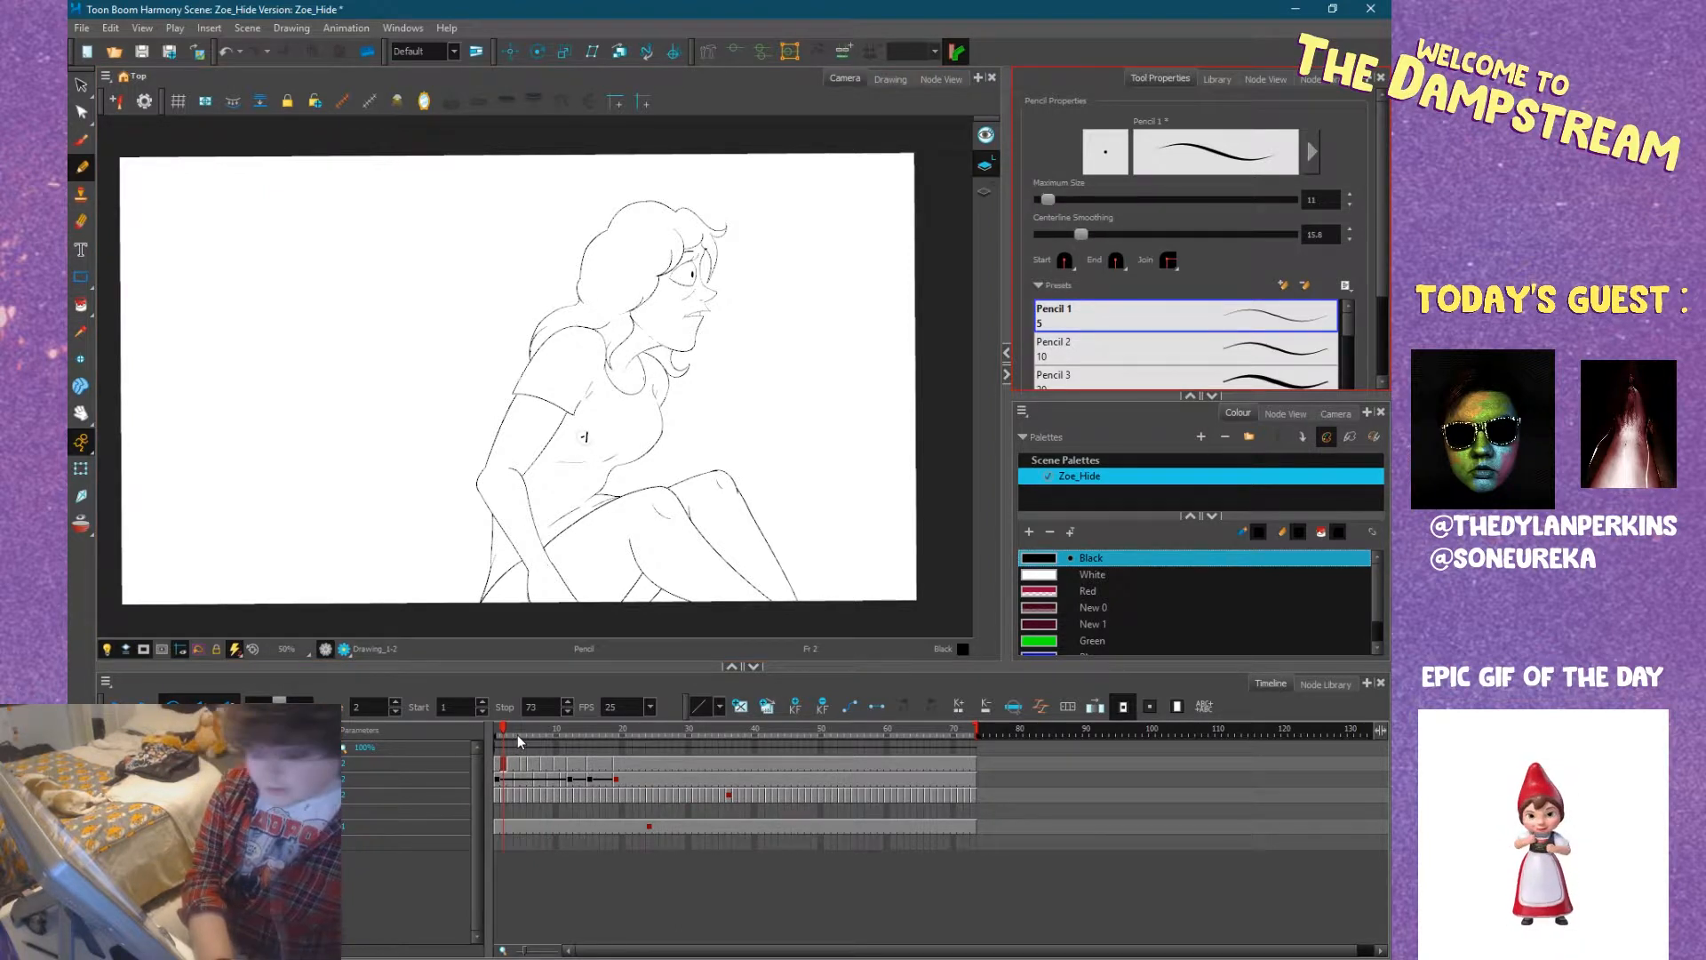
Extend the exposure of the lying drawing to frame 73 again.
key("alt+s")
key("alt+slash")
left_click(972, 762)
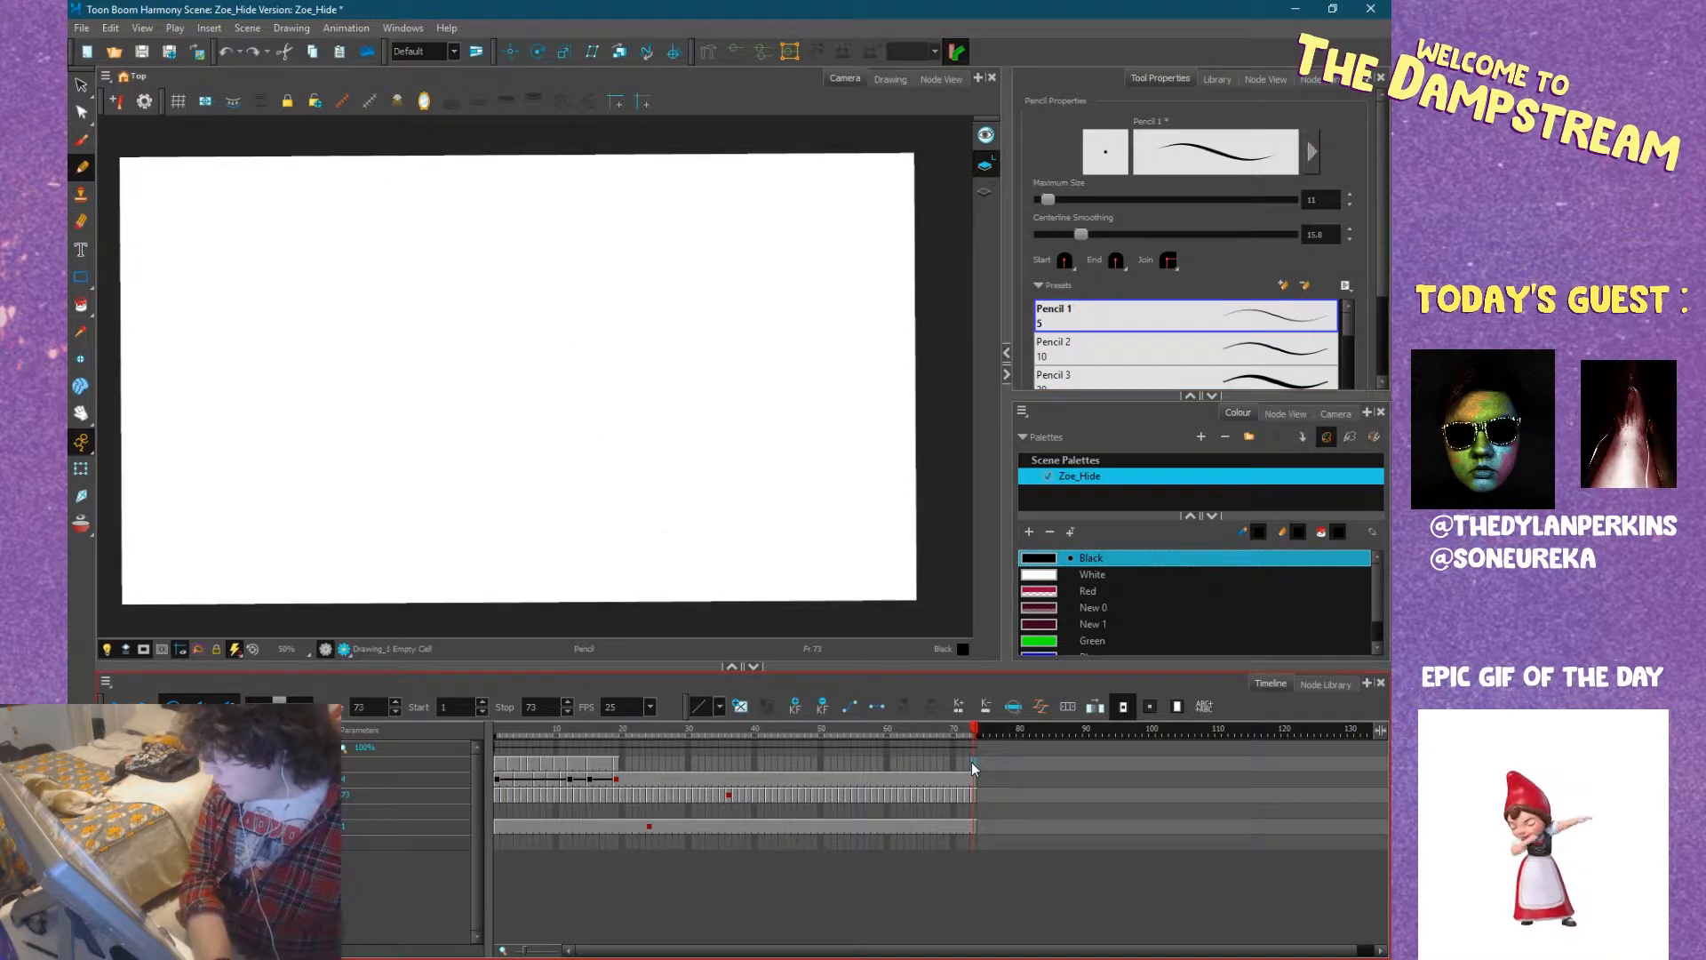
key("F5")
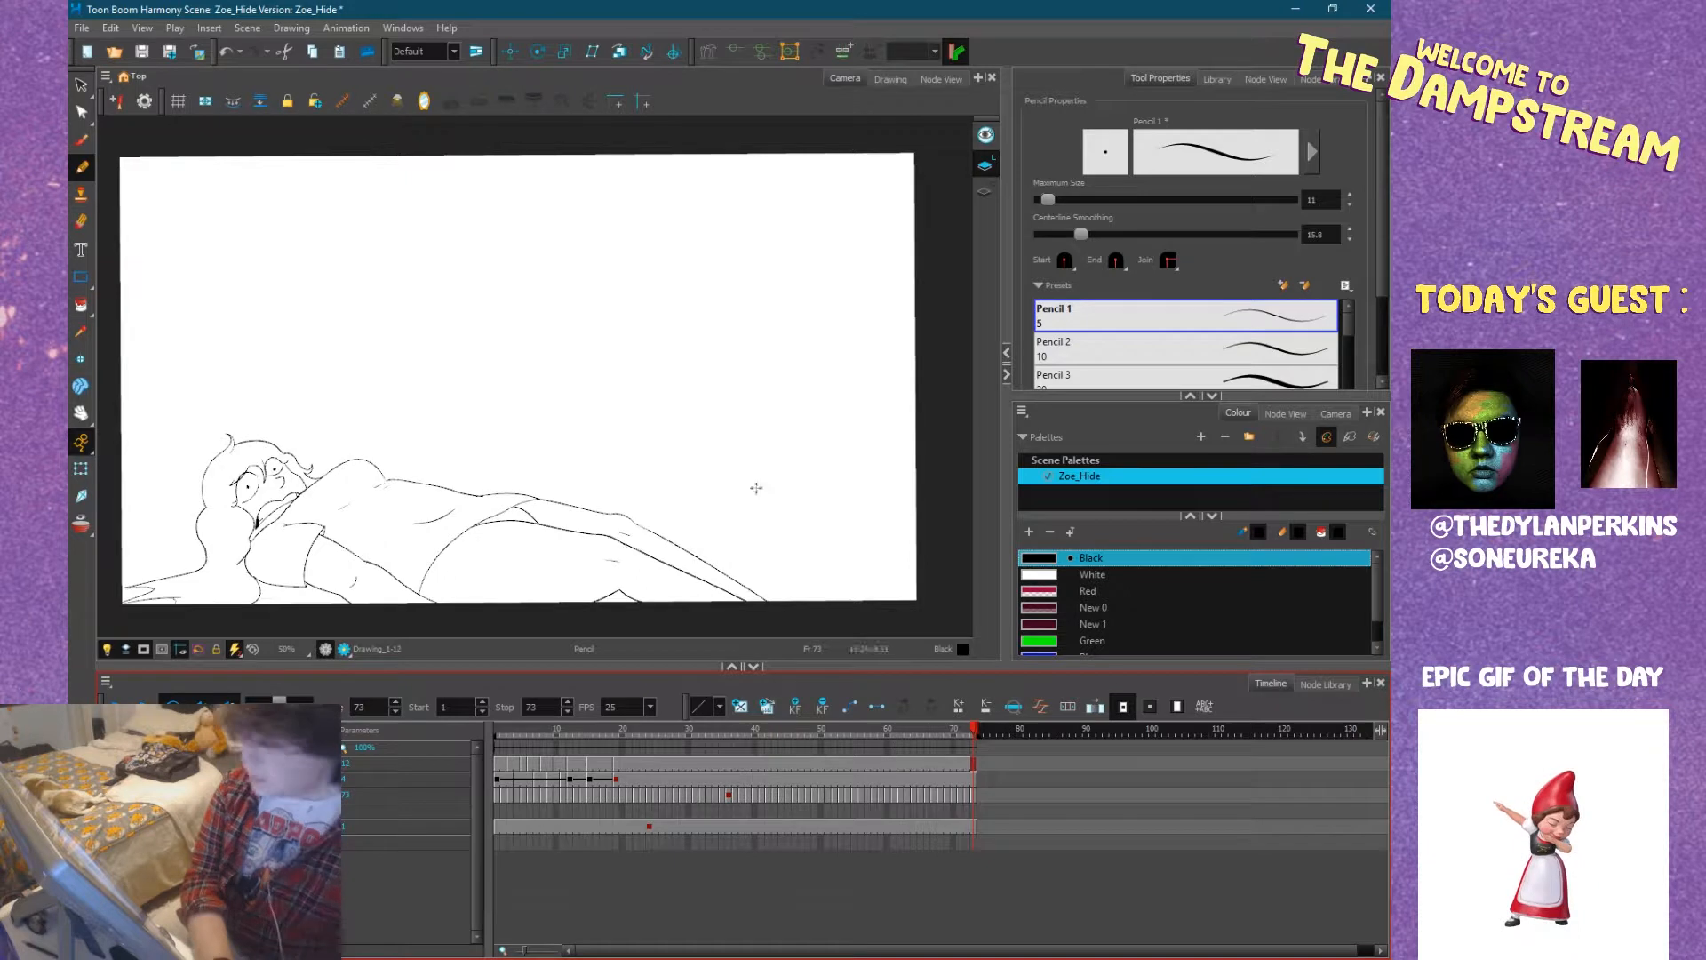
Set the pencil's centerline smoothing to 1 and add a new vector drawing layer, selecting its cell at frame 13.
left_click(1081, 235)
left_click_drag(1045, 234, 1037, 234)
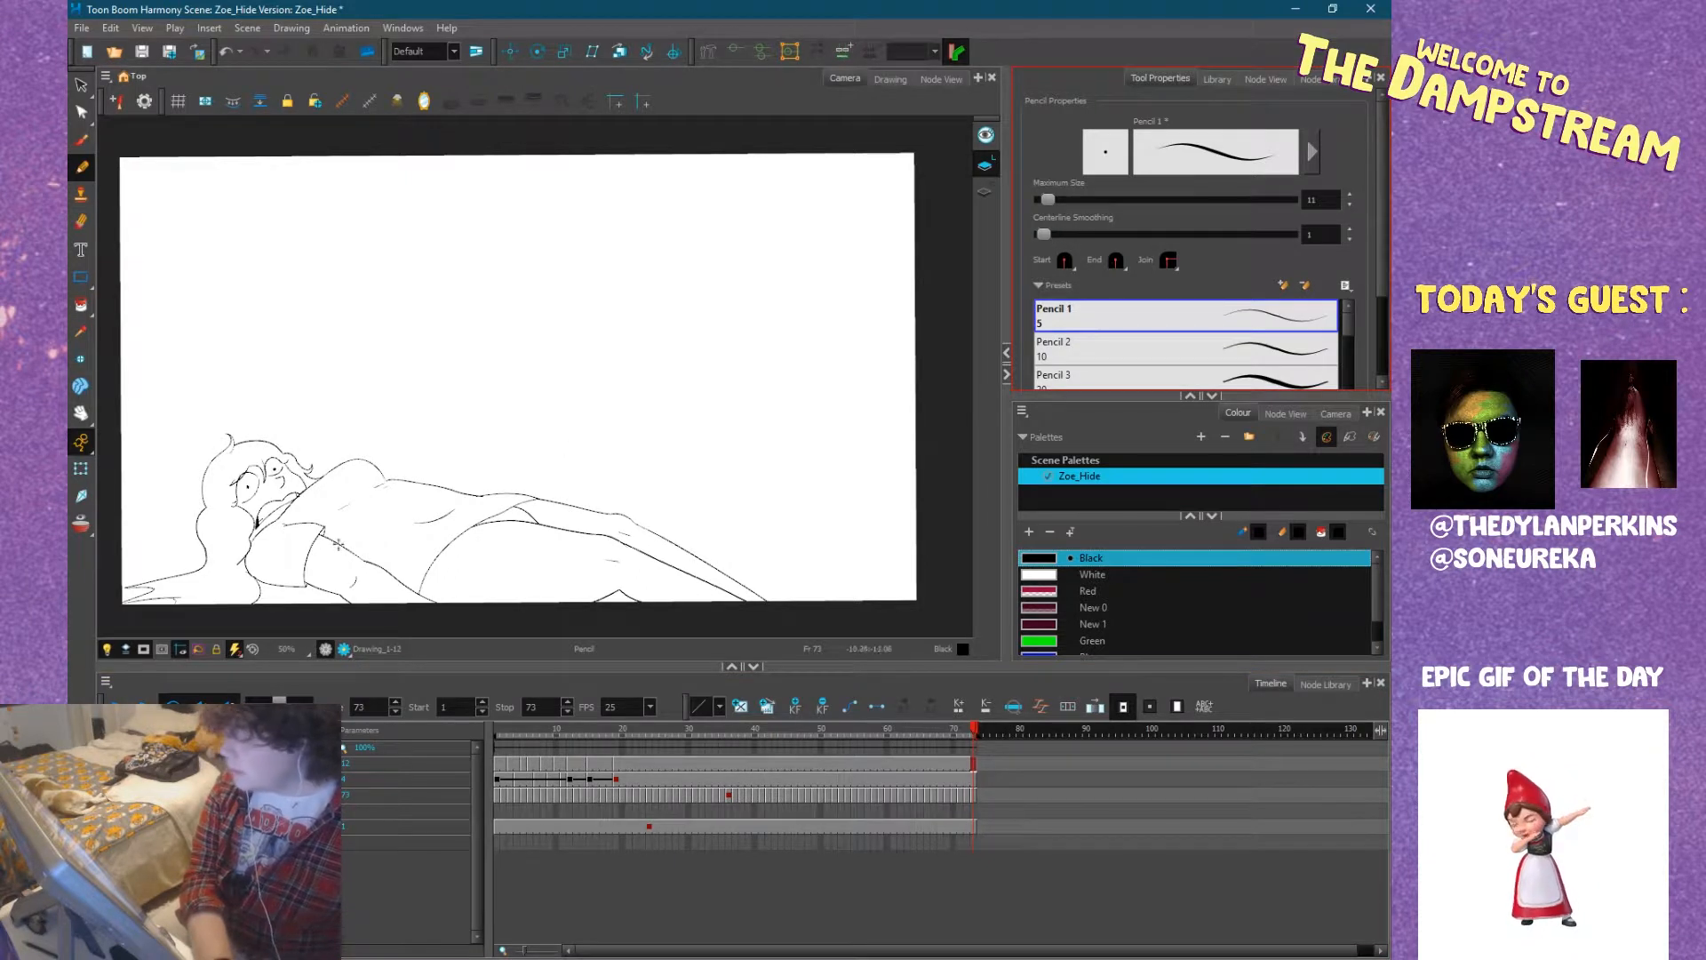
left_click(209, 747)
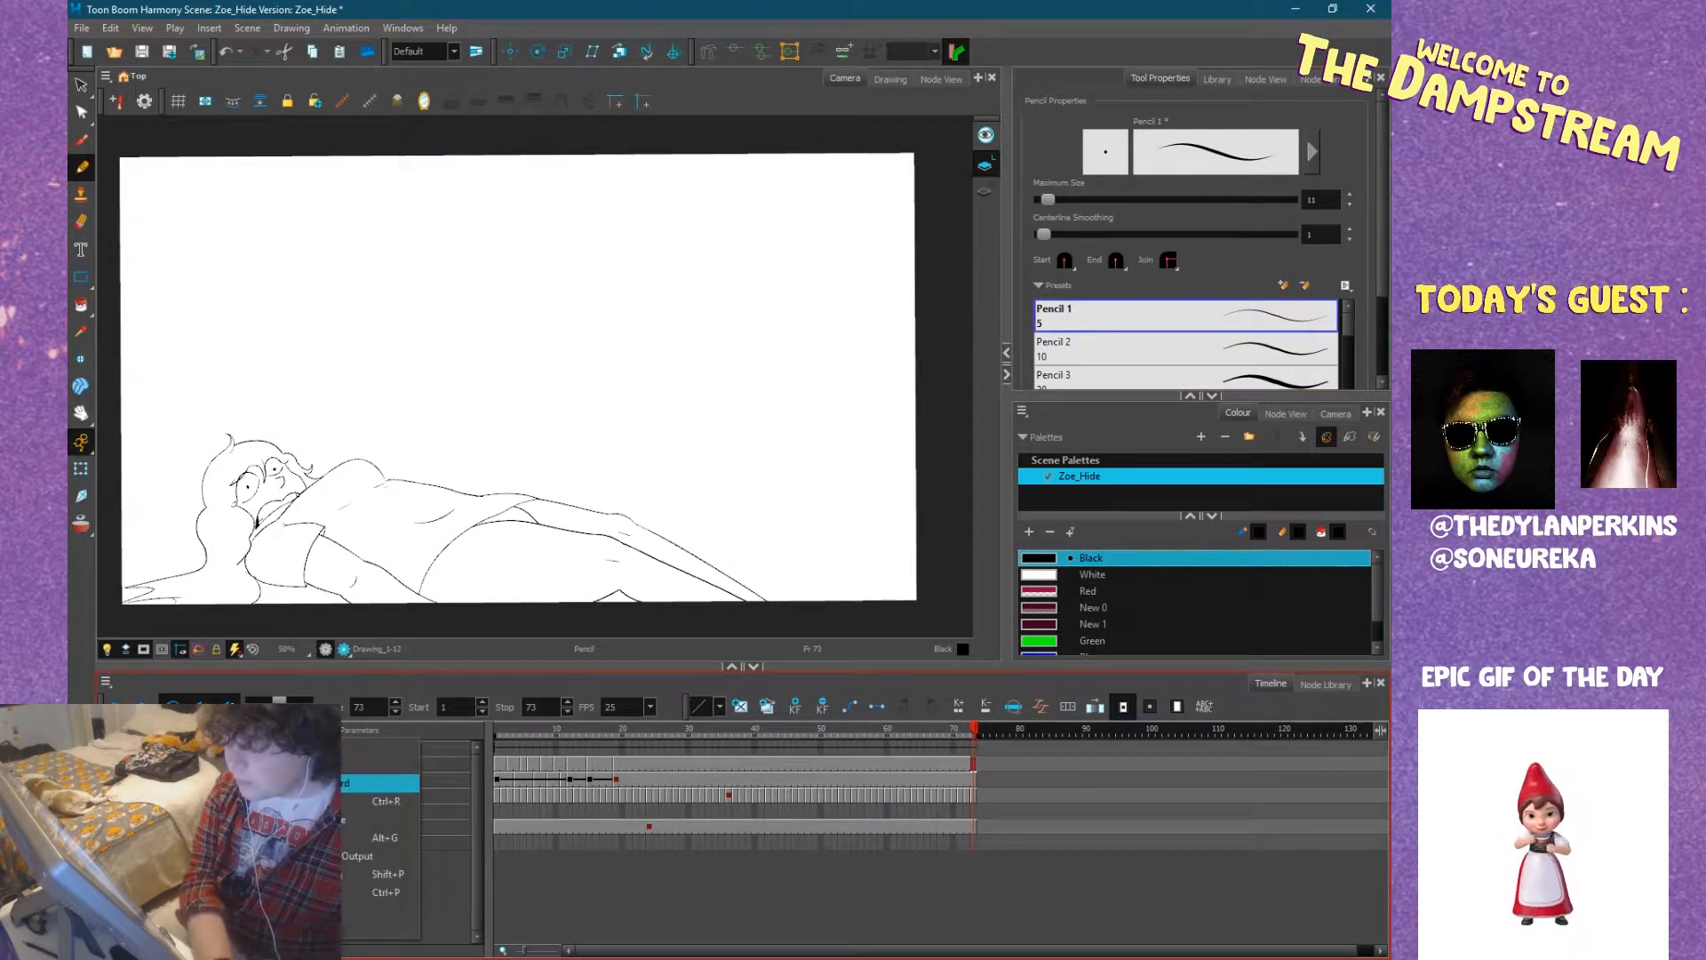
left_click(293, 801)
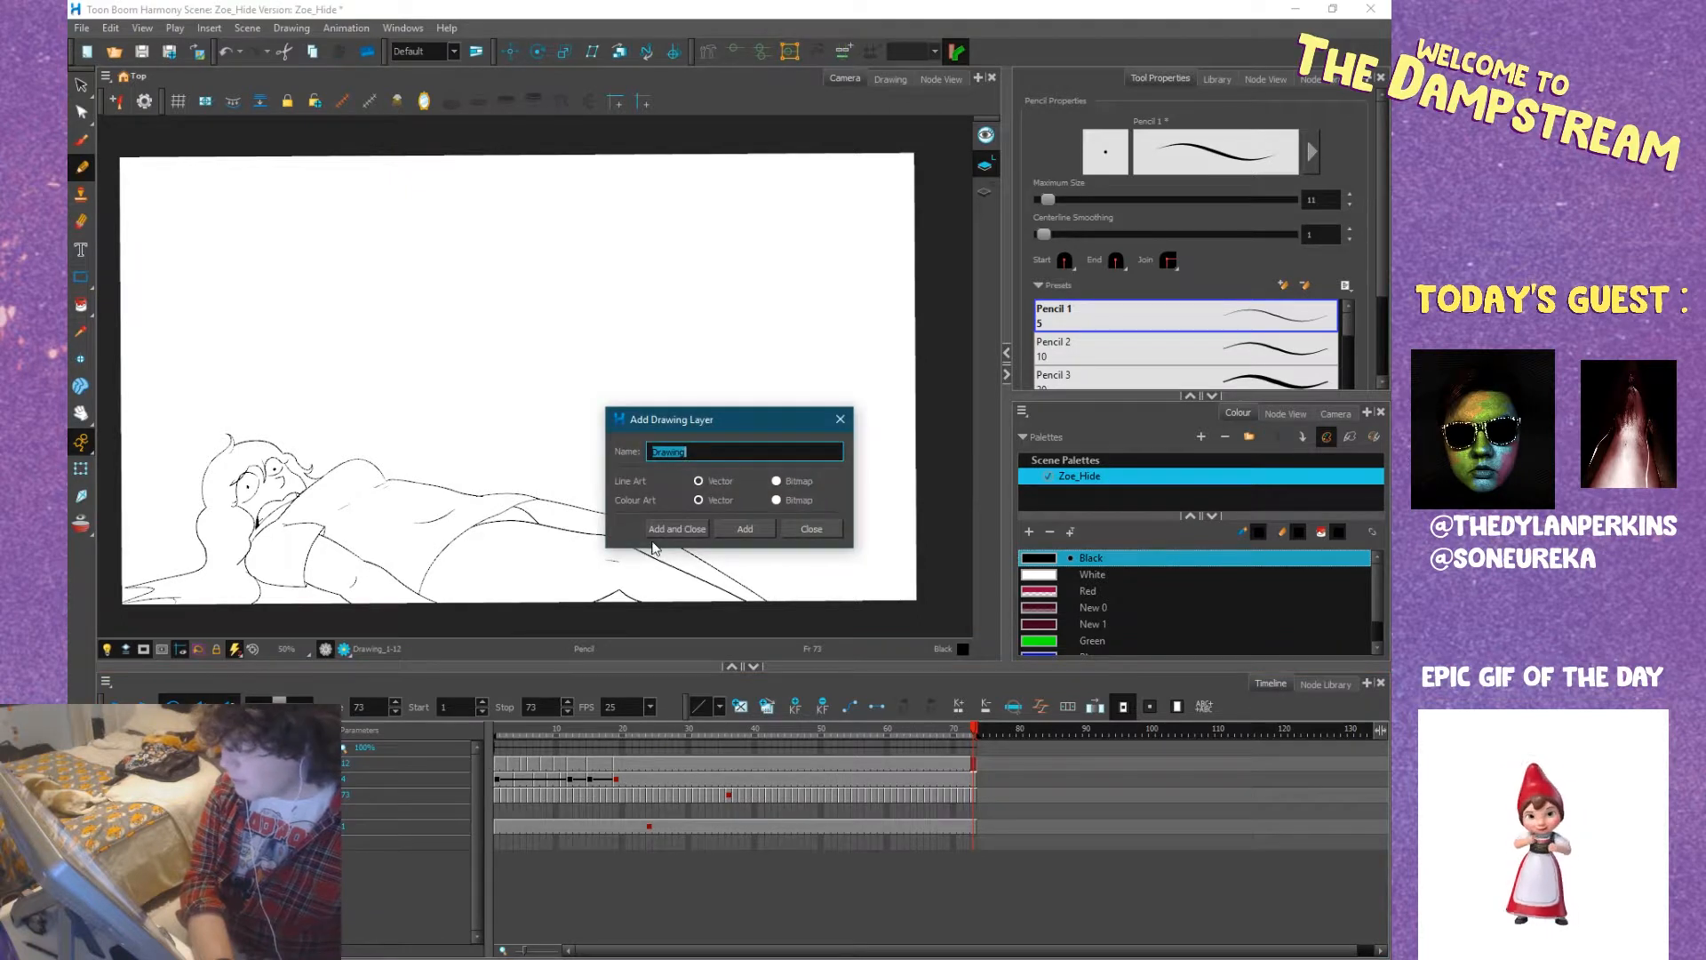
key("Return")
left_click(577, 771)
Select the New 0 colour swatch and adjust its colour in the Colour Picker.
mouse_move(647, 476)
left_mouse_down()
mouse_move(572, 571)
mouse_move(583, 495)
left_mouse_up()
left_click(1045, 606)
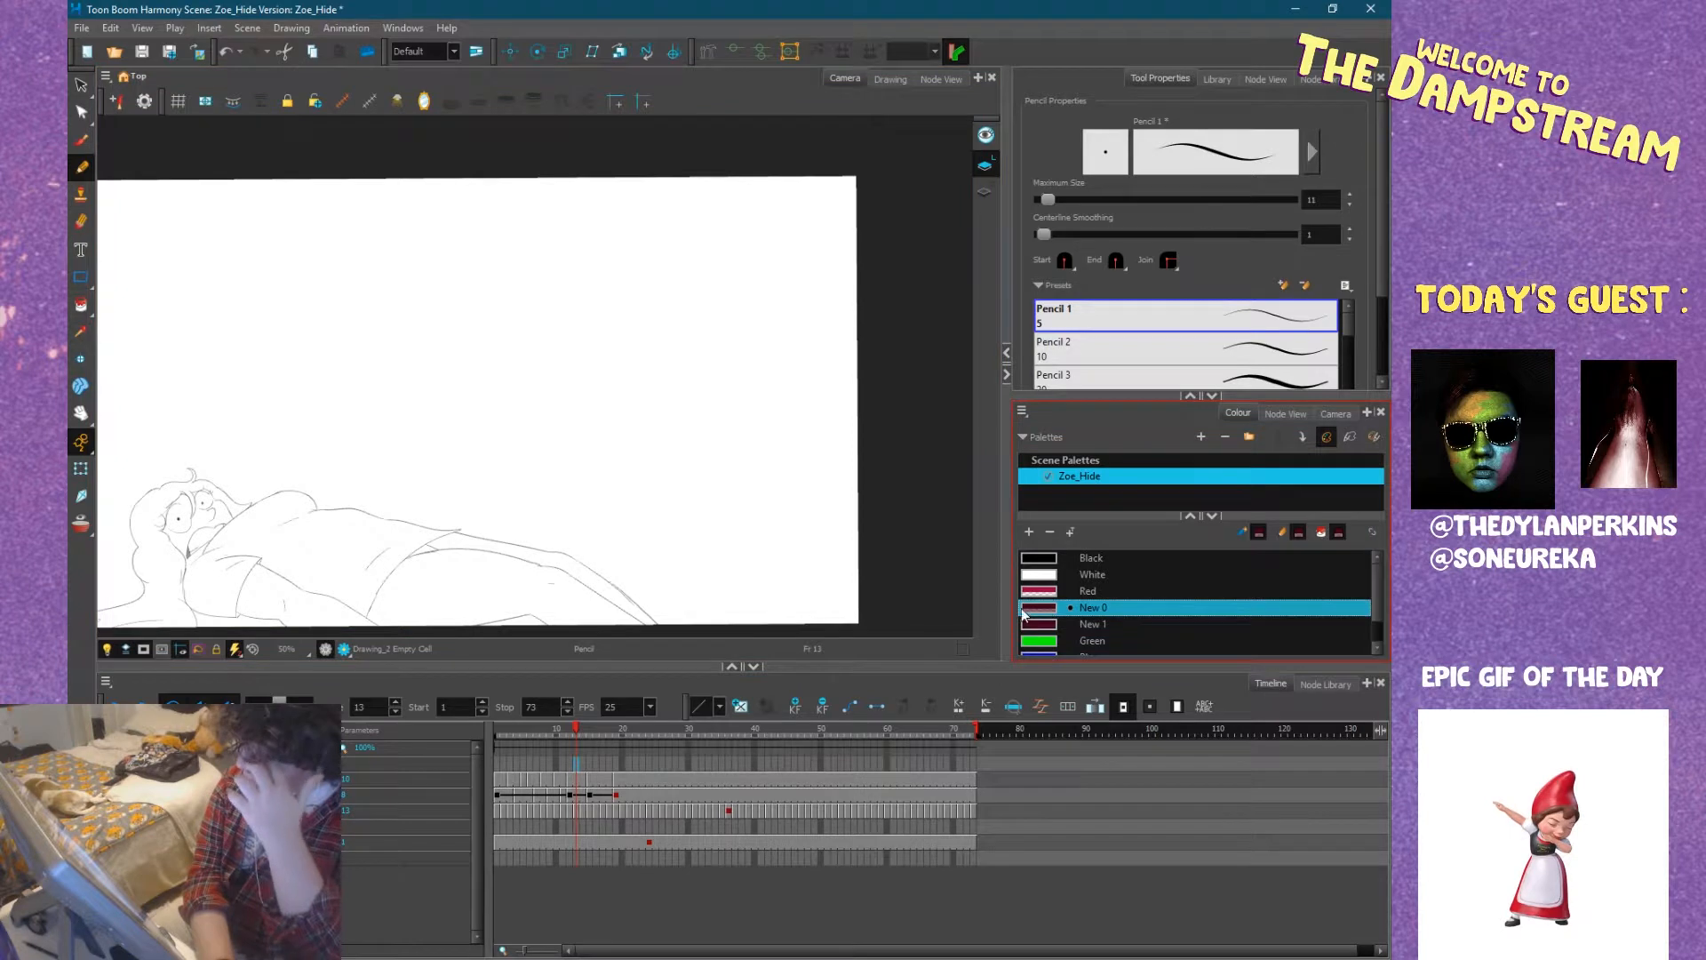
double_click(1049, 613)
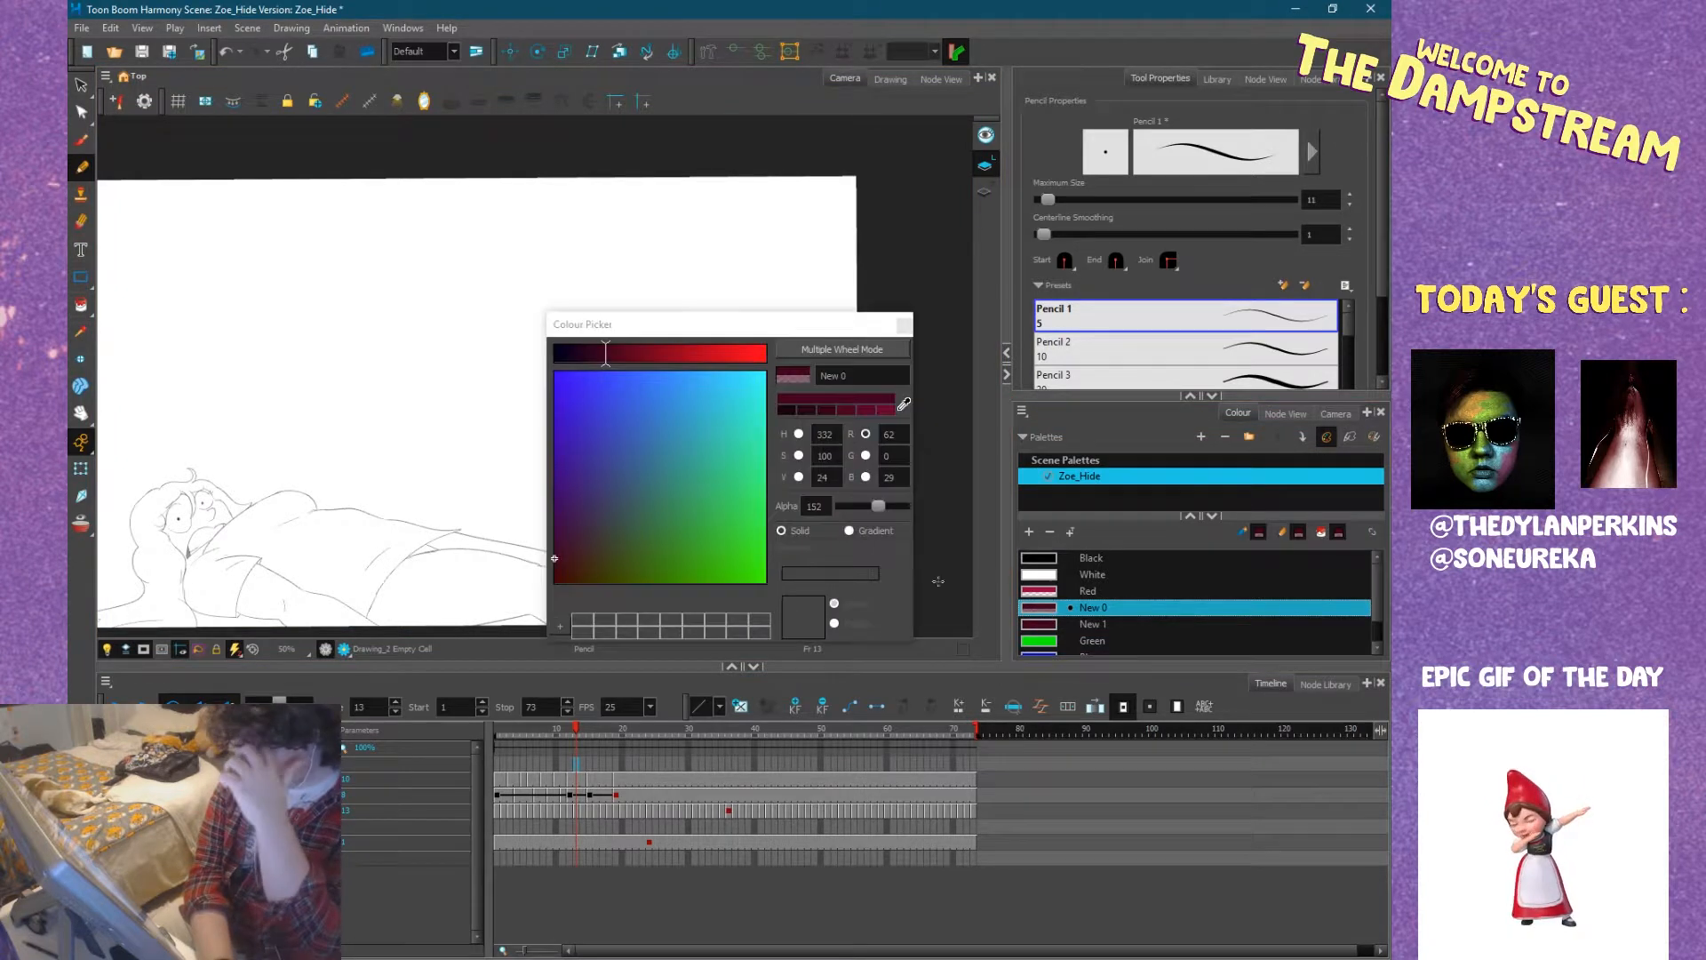
left_click(856, 343)
left_click_drag(657, 539, 664, 539)
left_click(952, 327)
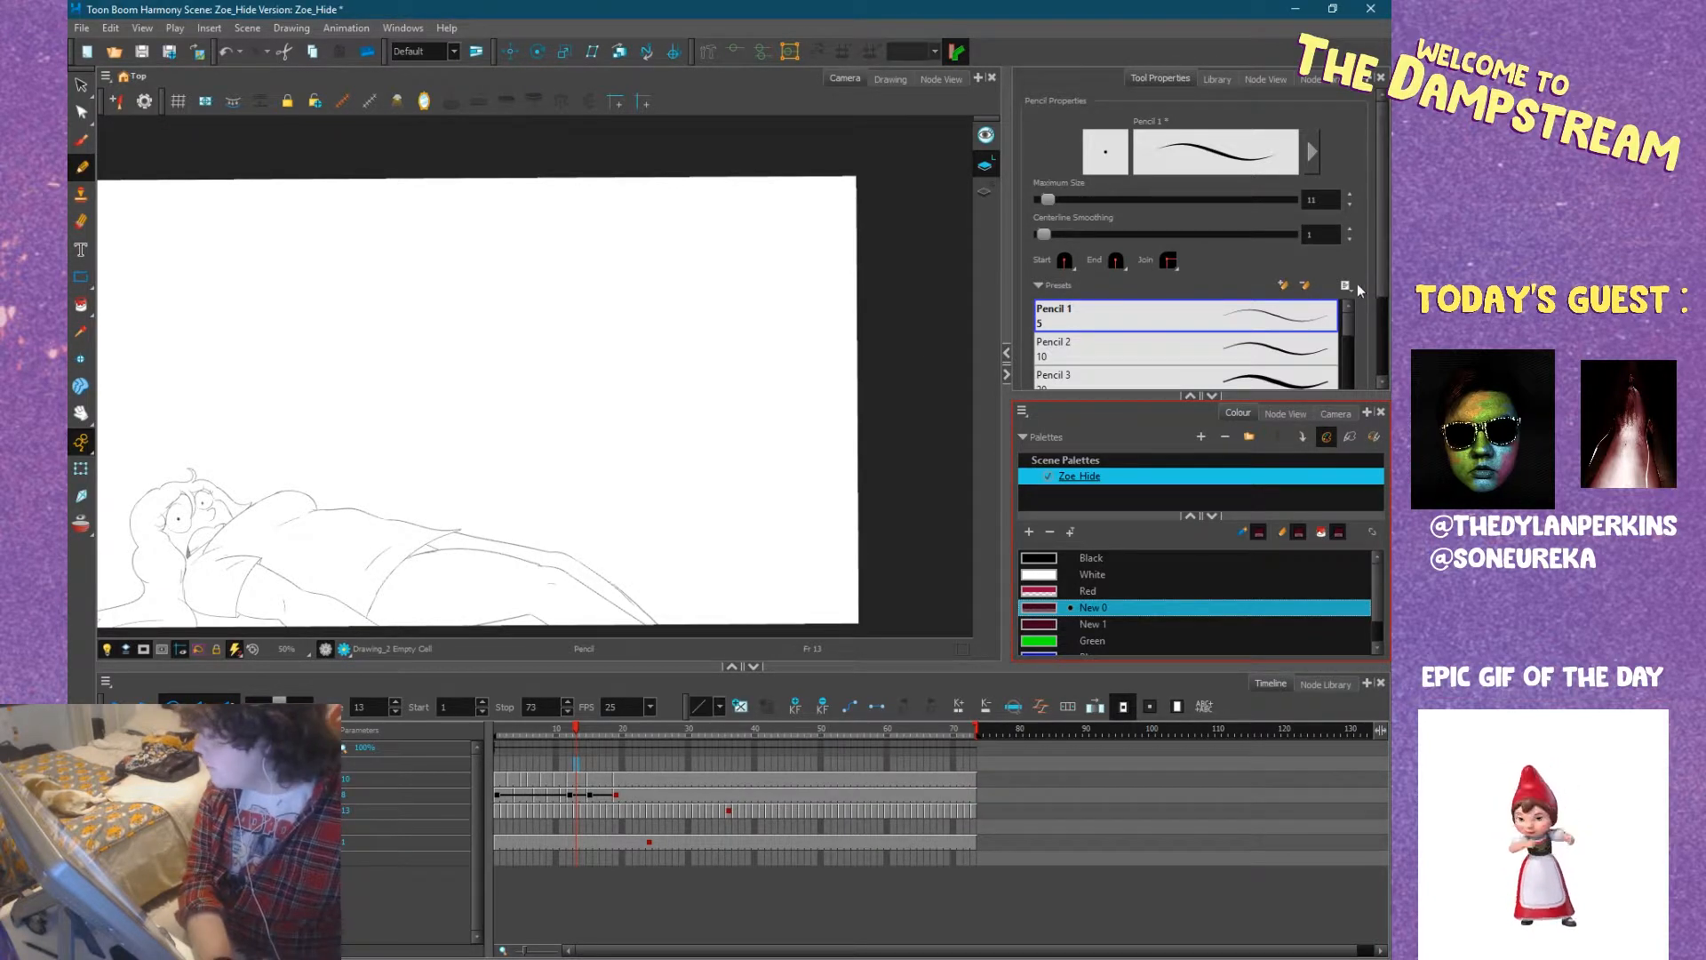
Choose the Charcoal pencil preset and set its centerline smoothing to 0.
scroll(1357, 285, "down", 2)
scroll(1357, 281, "down", 3)
left_click(1294, 330)
scroll(1364, 274, "up", 2)
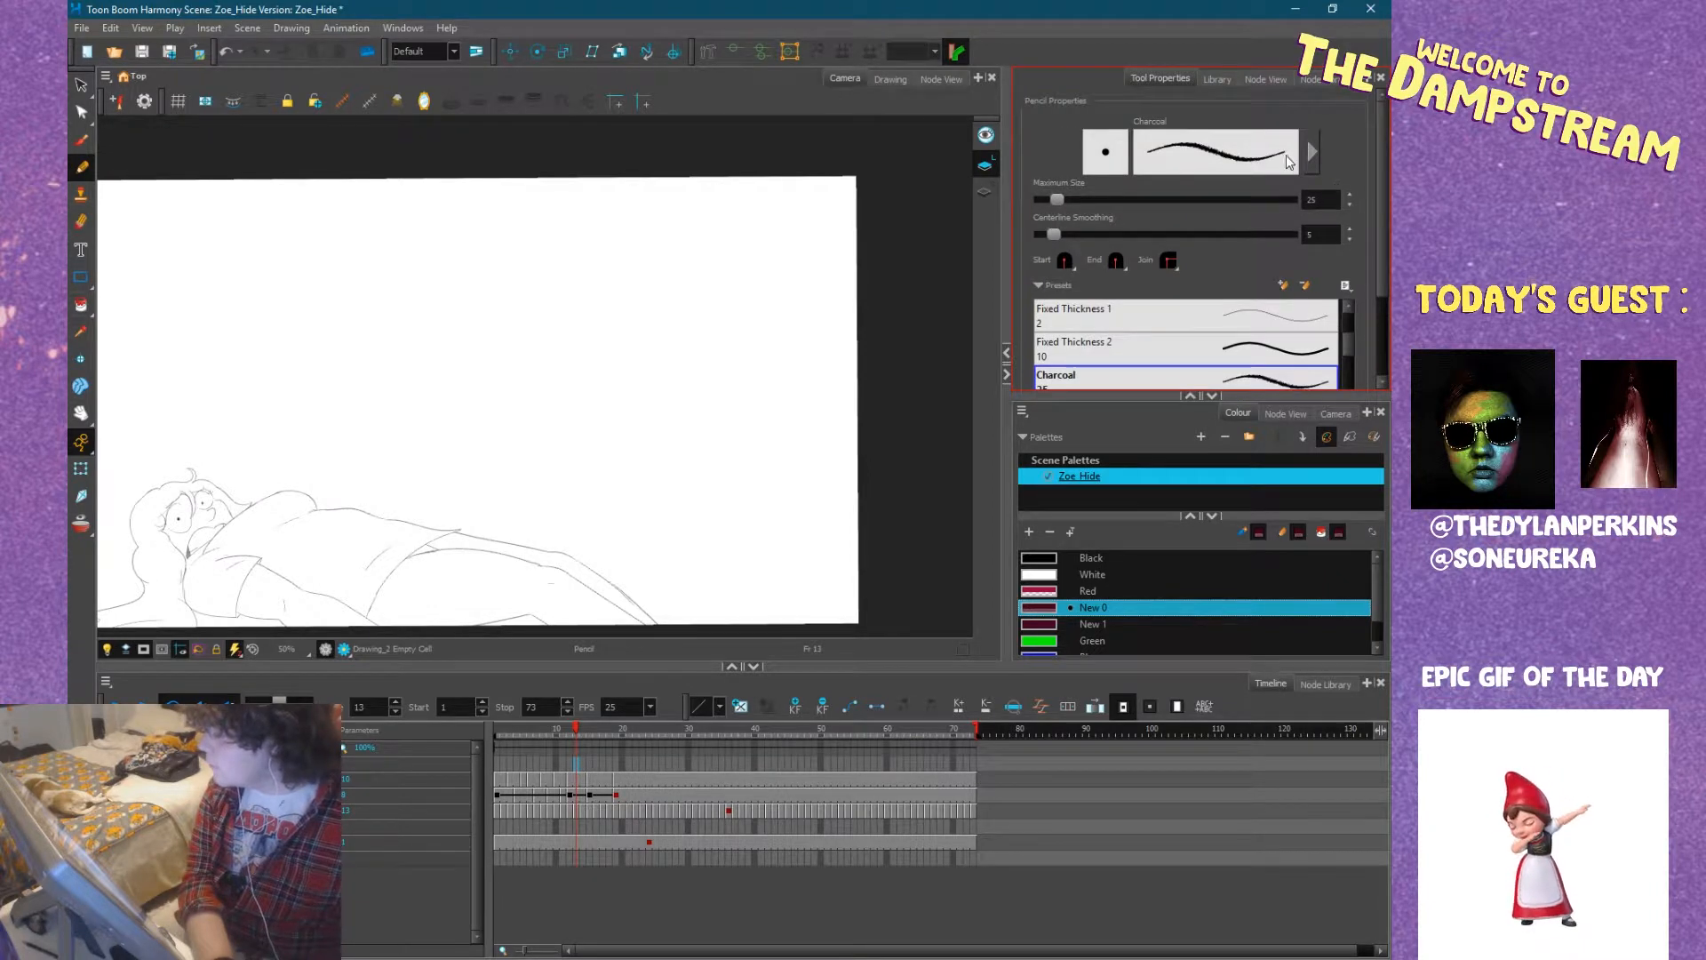
left_click_drag(1054, 233, 1027, 232)
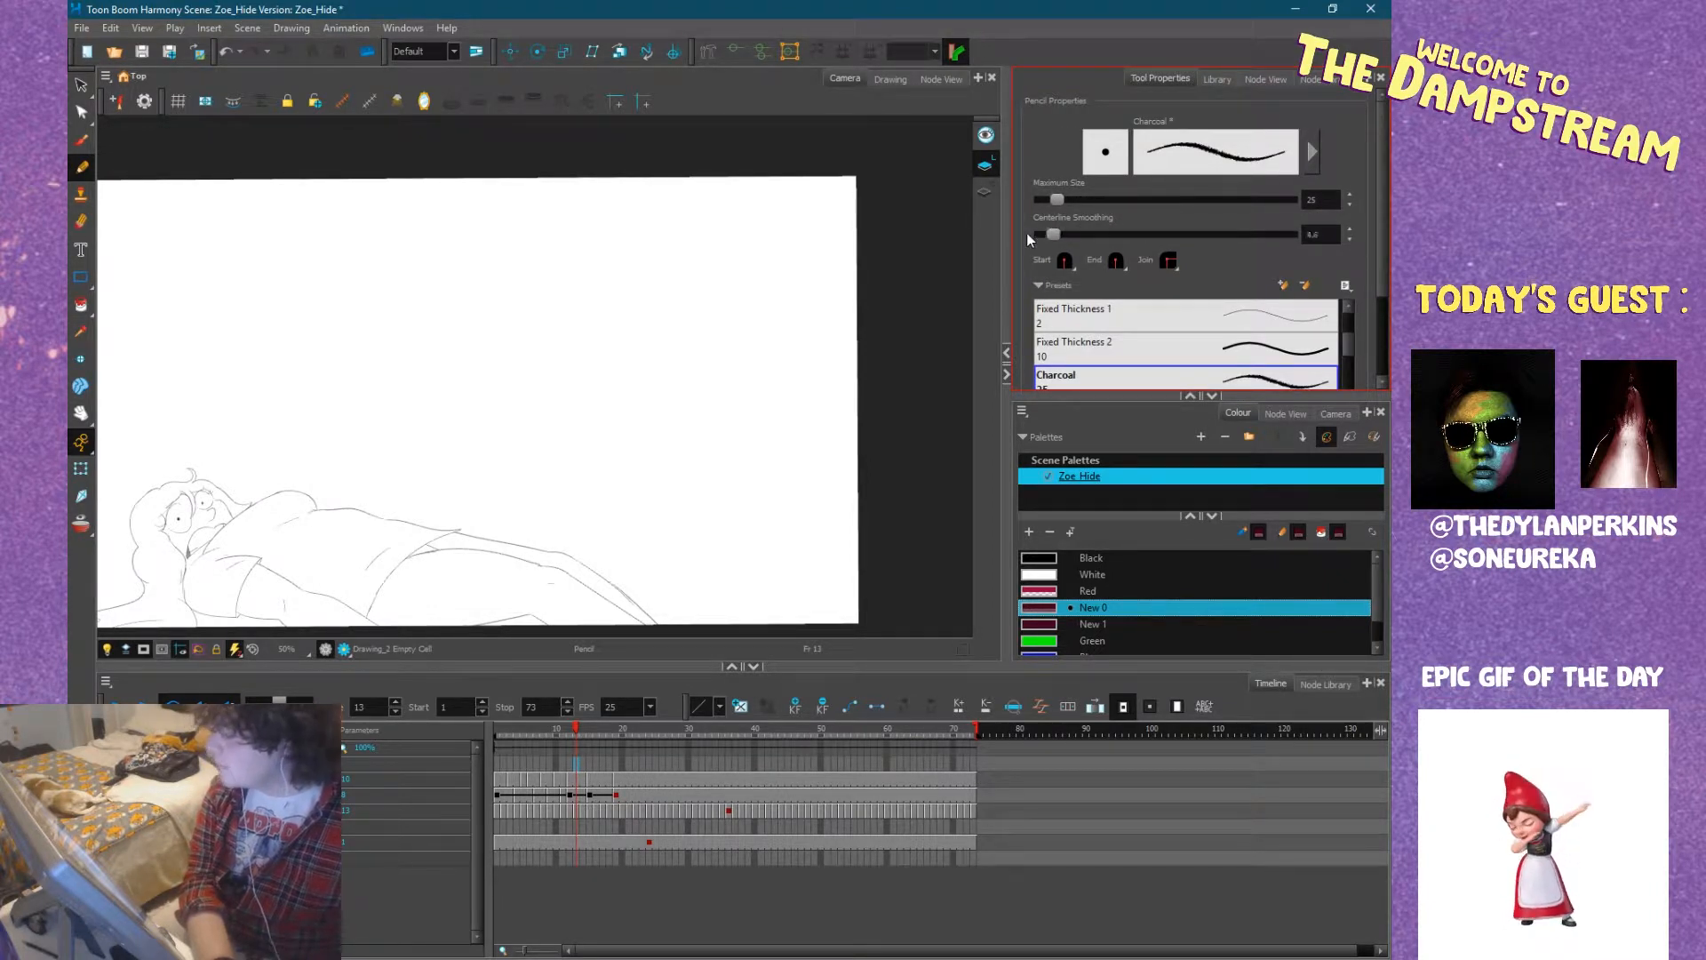
Adjust the Charcoal pencil's stroke shape so its line tapers more at the ends.
left_click(1311, 153)
left_click(380, 376)
left_click_drag(359, 383, 352, 378)
left_click(508, 224)
Sketch the cartoon head's two round eyes with small pupils, overlapping side by side, and start the rounded nose.
scroll(613, 274, "up", 2)
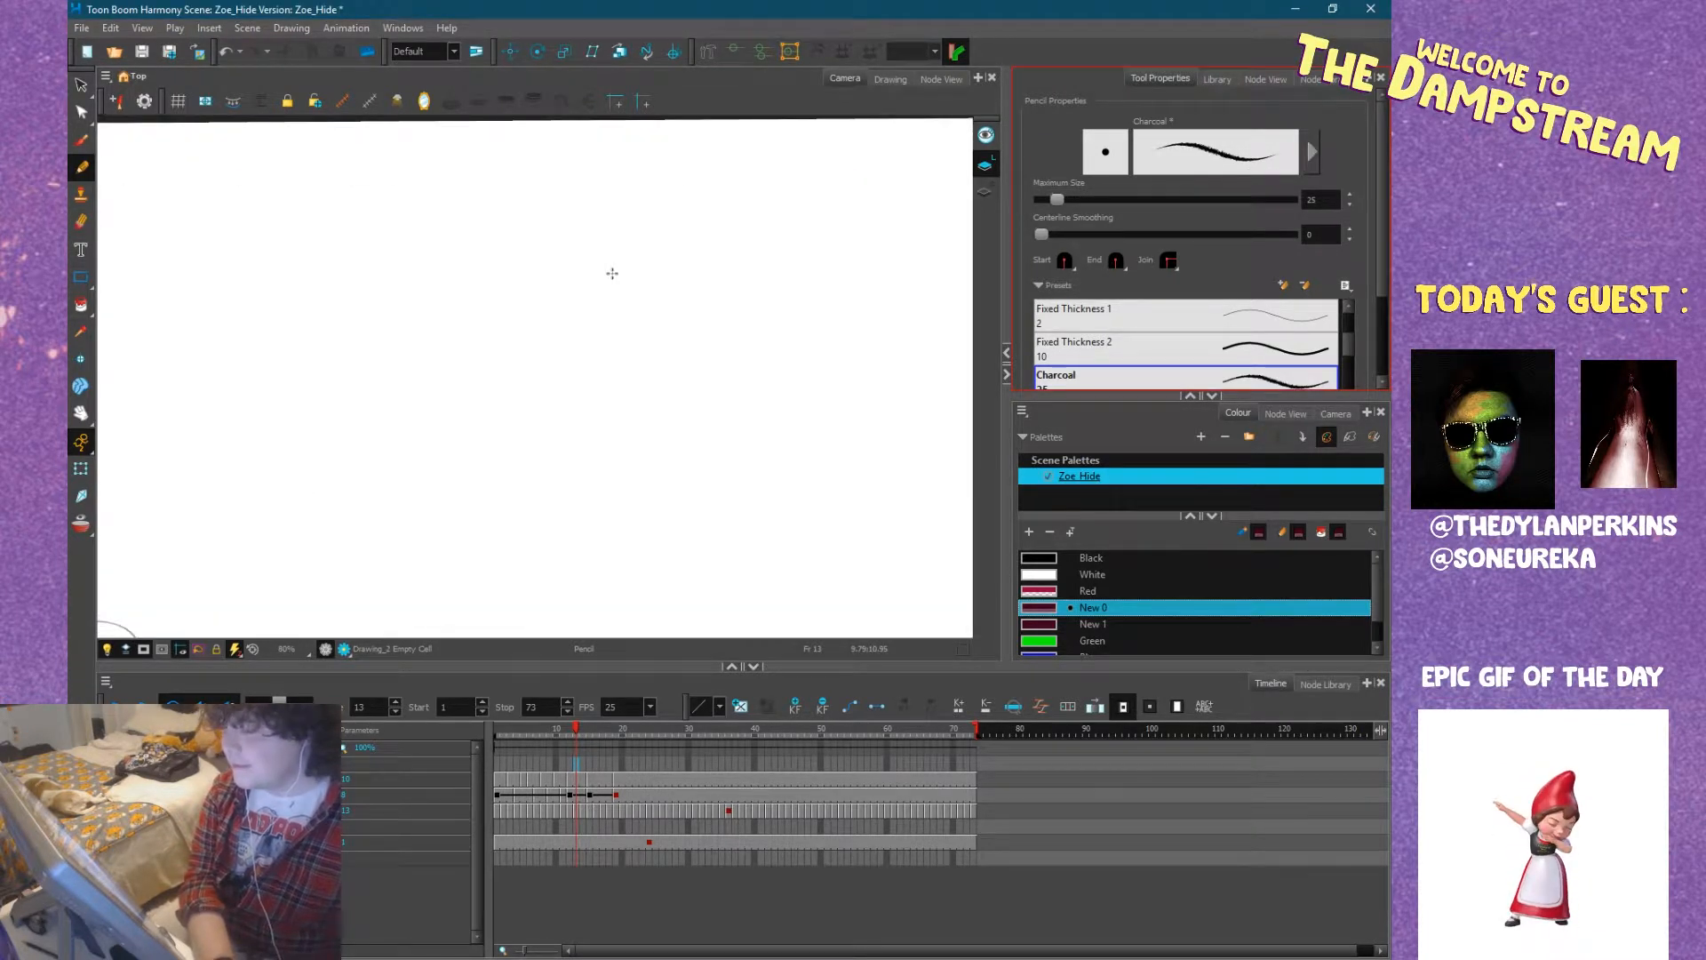
key("space")
mouse_move(775, 286)
left_mouse_down()
mouse_move(776, 331)
mouse_move(698, 267)
mouse_move(715, 272)
mouse_move(662, 254)
left_mouse_up()
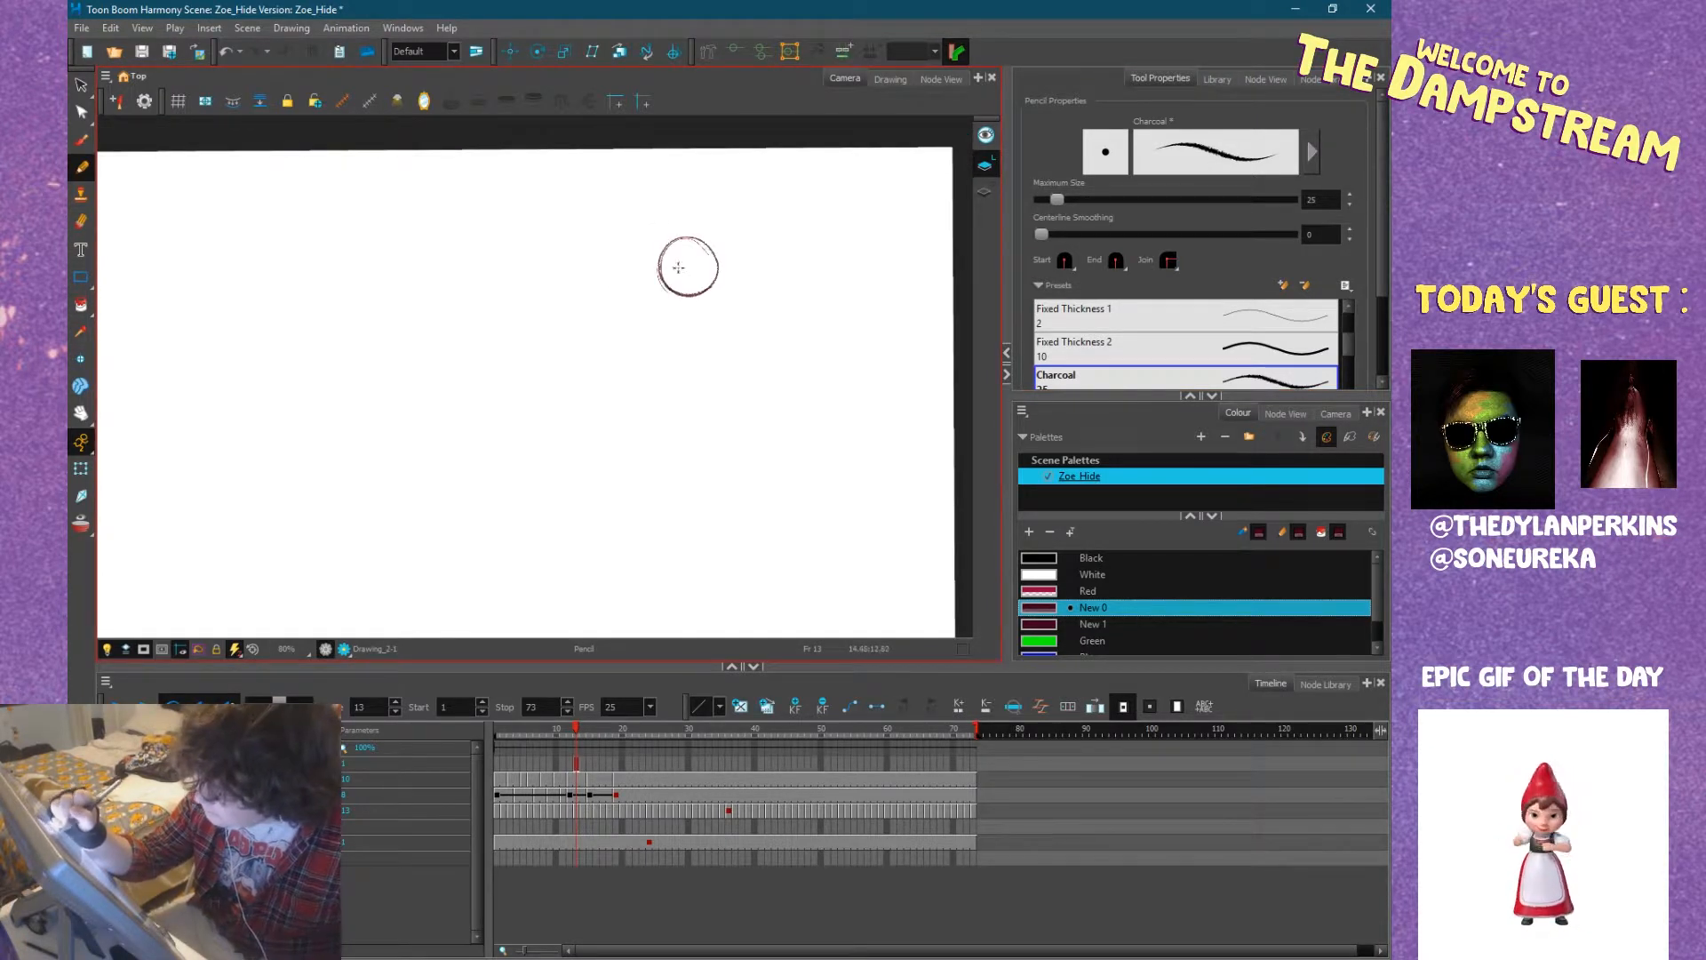
left_click(680, 272)
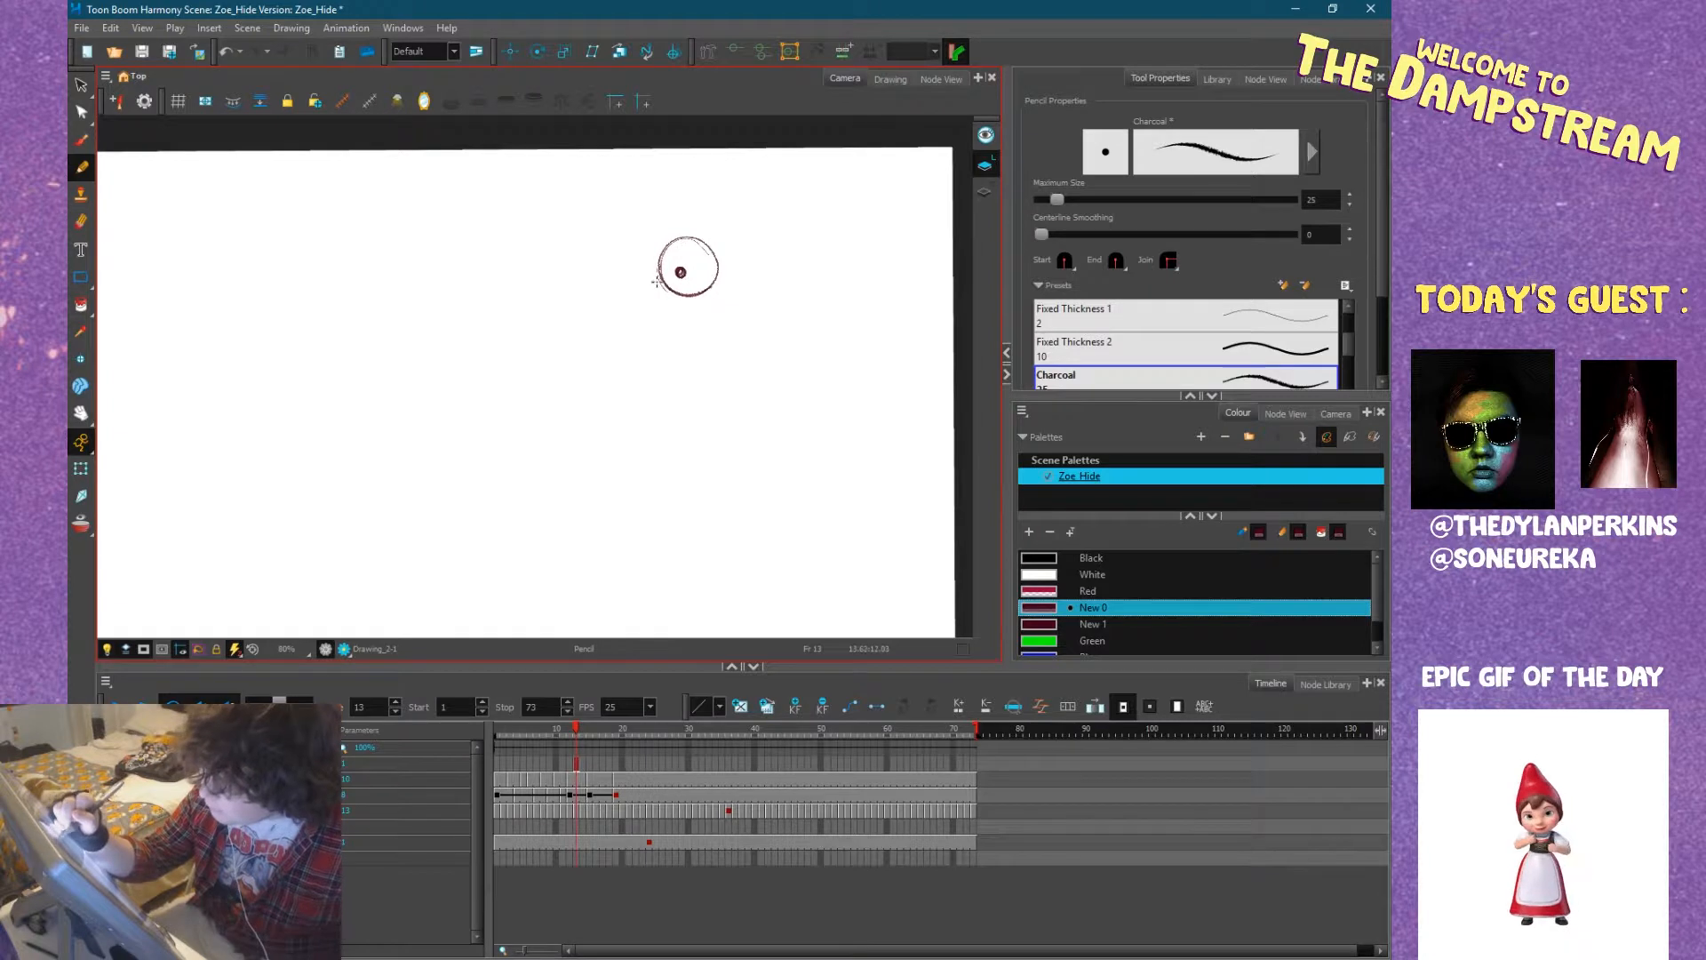
mouse_move(634, 283)
left_mouse_down()
mouse_move(621, 282)
mouse_move(652, 259)
mouse_move(618, 252)
mouse_move(637, 269)
mouse_move(624, 280)
mouse_move(652, 238)
left_mouse_up()
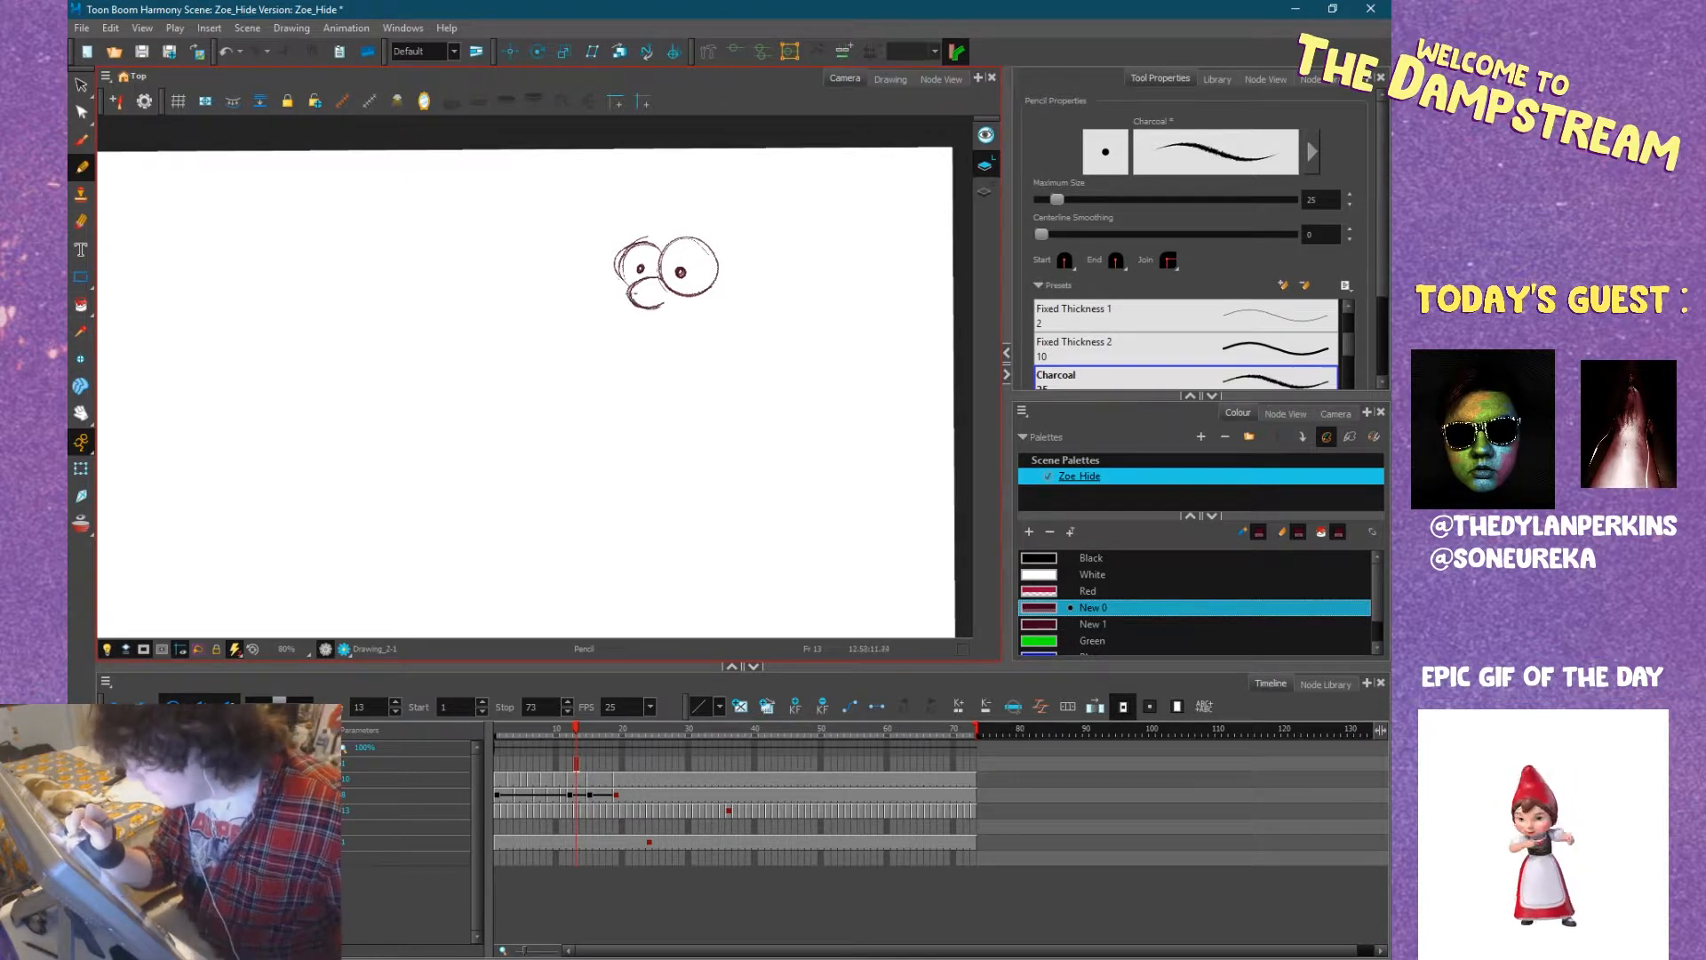
Sketch the muzzle with its full lips and cheek curve, plus the ear with zigzag hair above it.
mouse_move(633, 282)
left_mouse_down()
mouse_move(624, 345)
mouse_move(674, 351)
mouse_move(621, 364)
mouse_move(686, 367)
left_mouse_up()
left_click_drag(704, 292, 695, 348)
left_click_drag(749, 290, 766, 265)
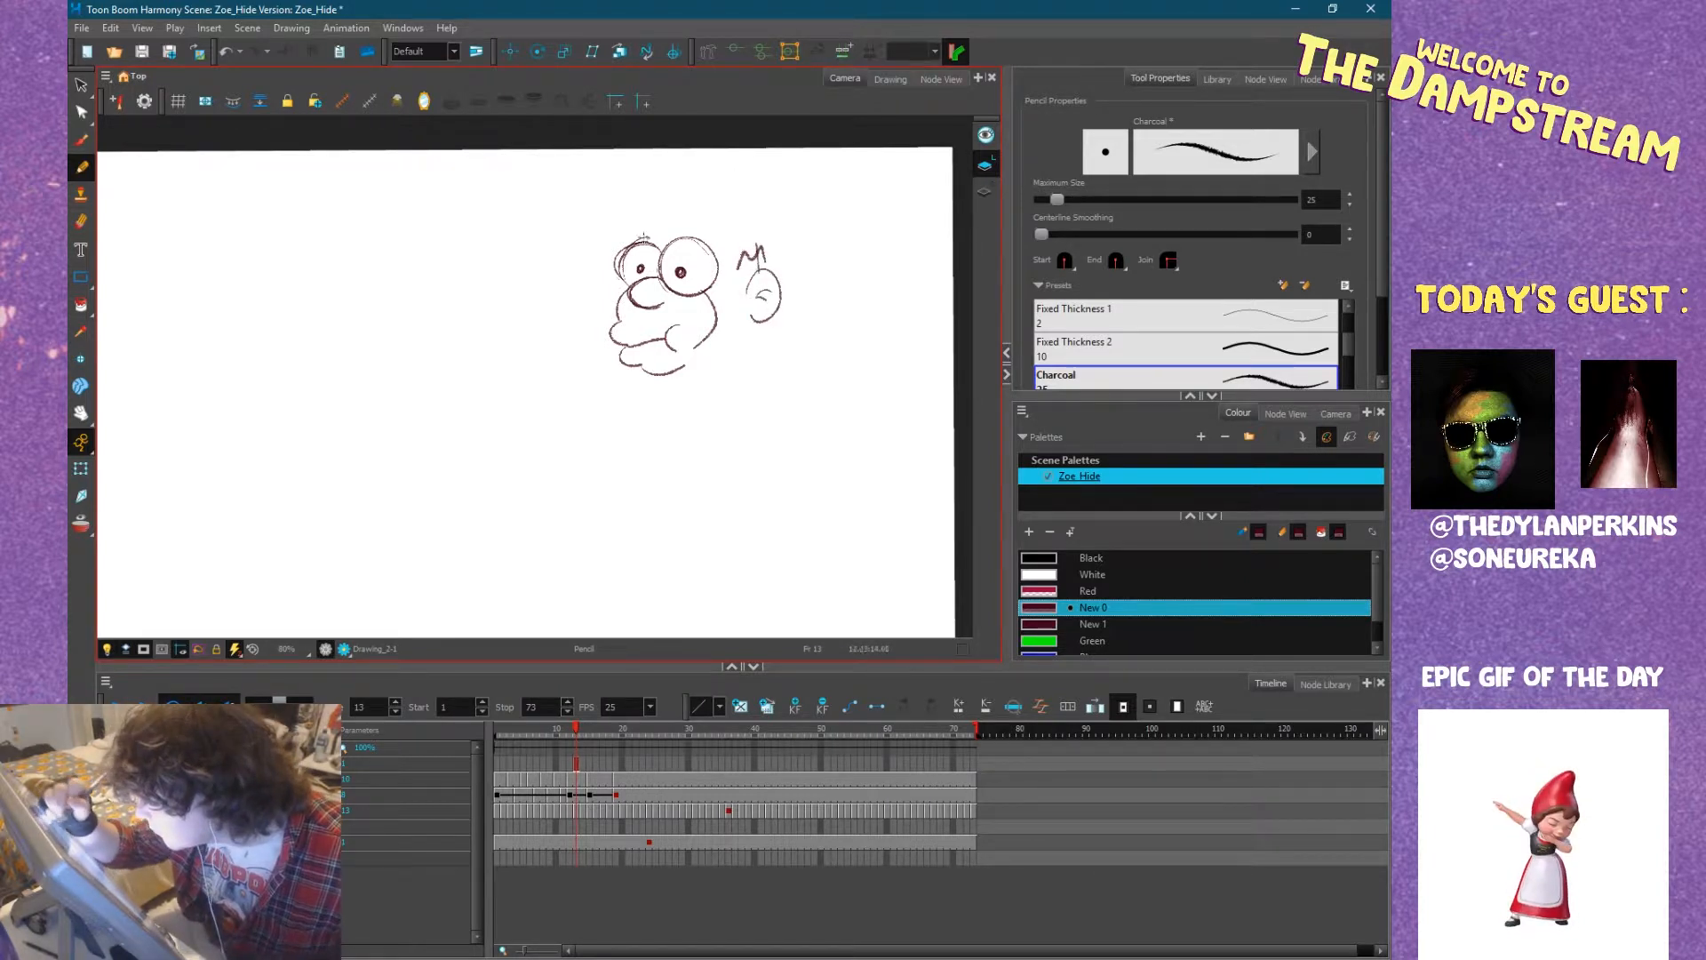
Try several strokes for the bald cranium's outline above the eyes, undoing each one.
left_click_drag(625, 241, 634, 220)
mouse_move(684, 209)
left_mouse_down()
mouse_move(653, 296)
mouse_move(702, 252)
left_mouse_up()
left_click(144, 652)
key("ctrl+z")
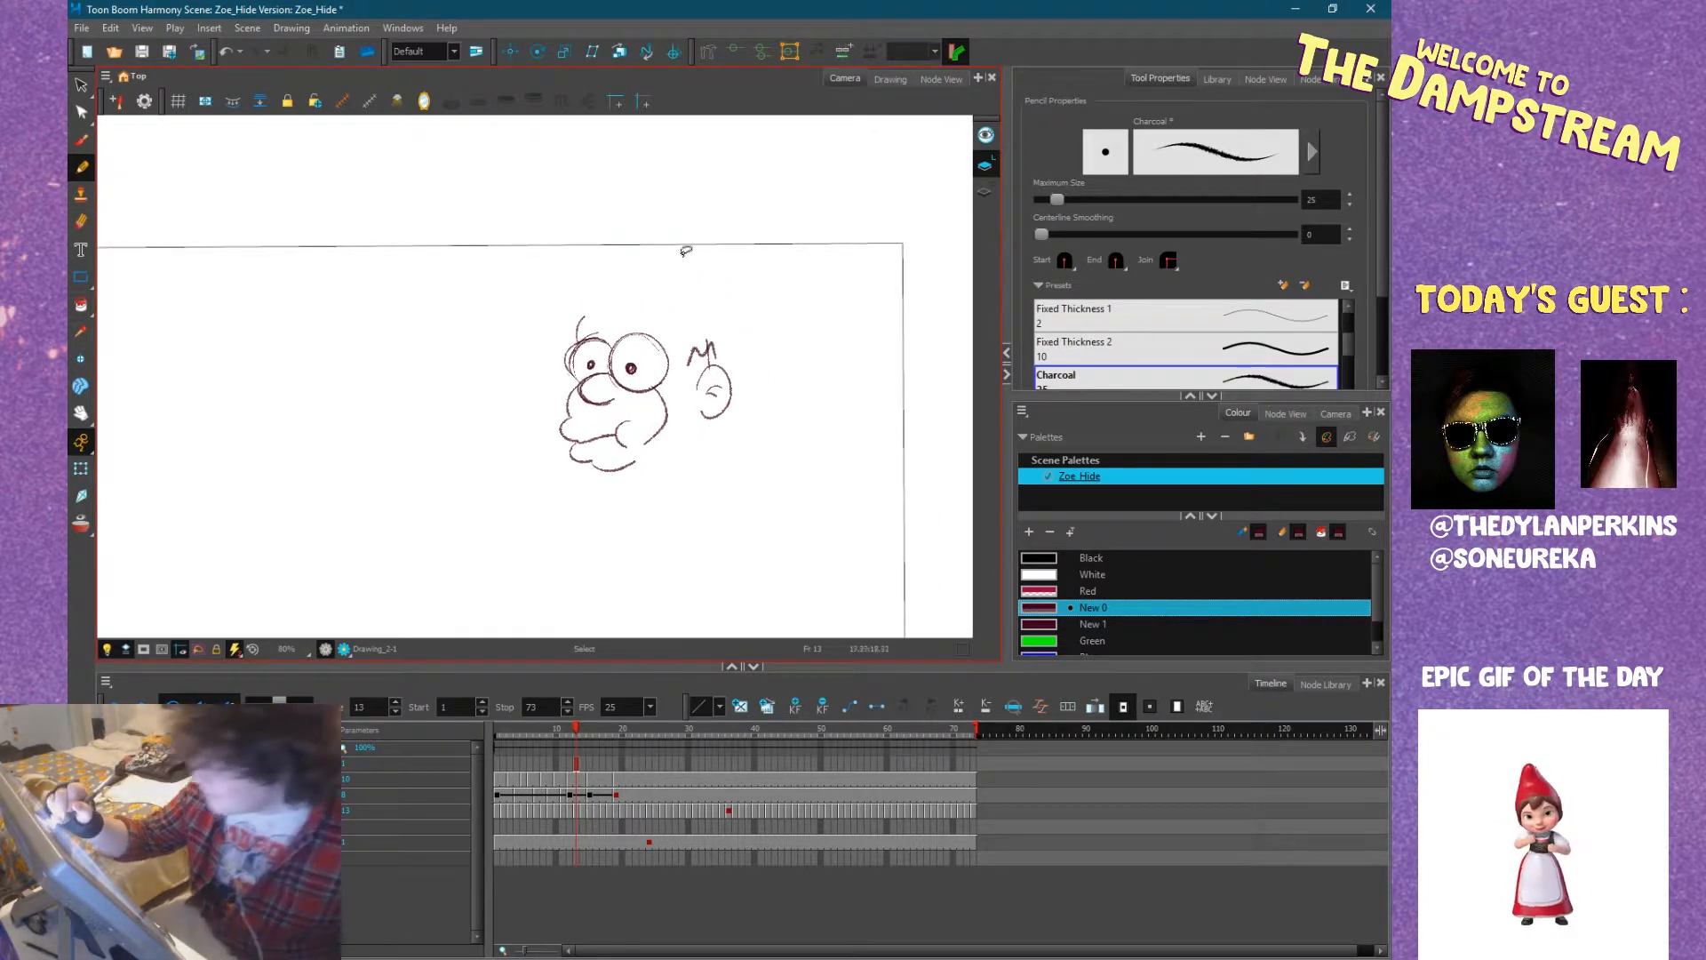
left_click_drag(588, 316, 697, 278)
key("ctrl+z")
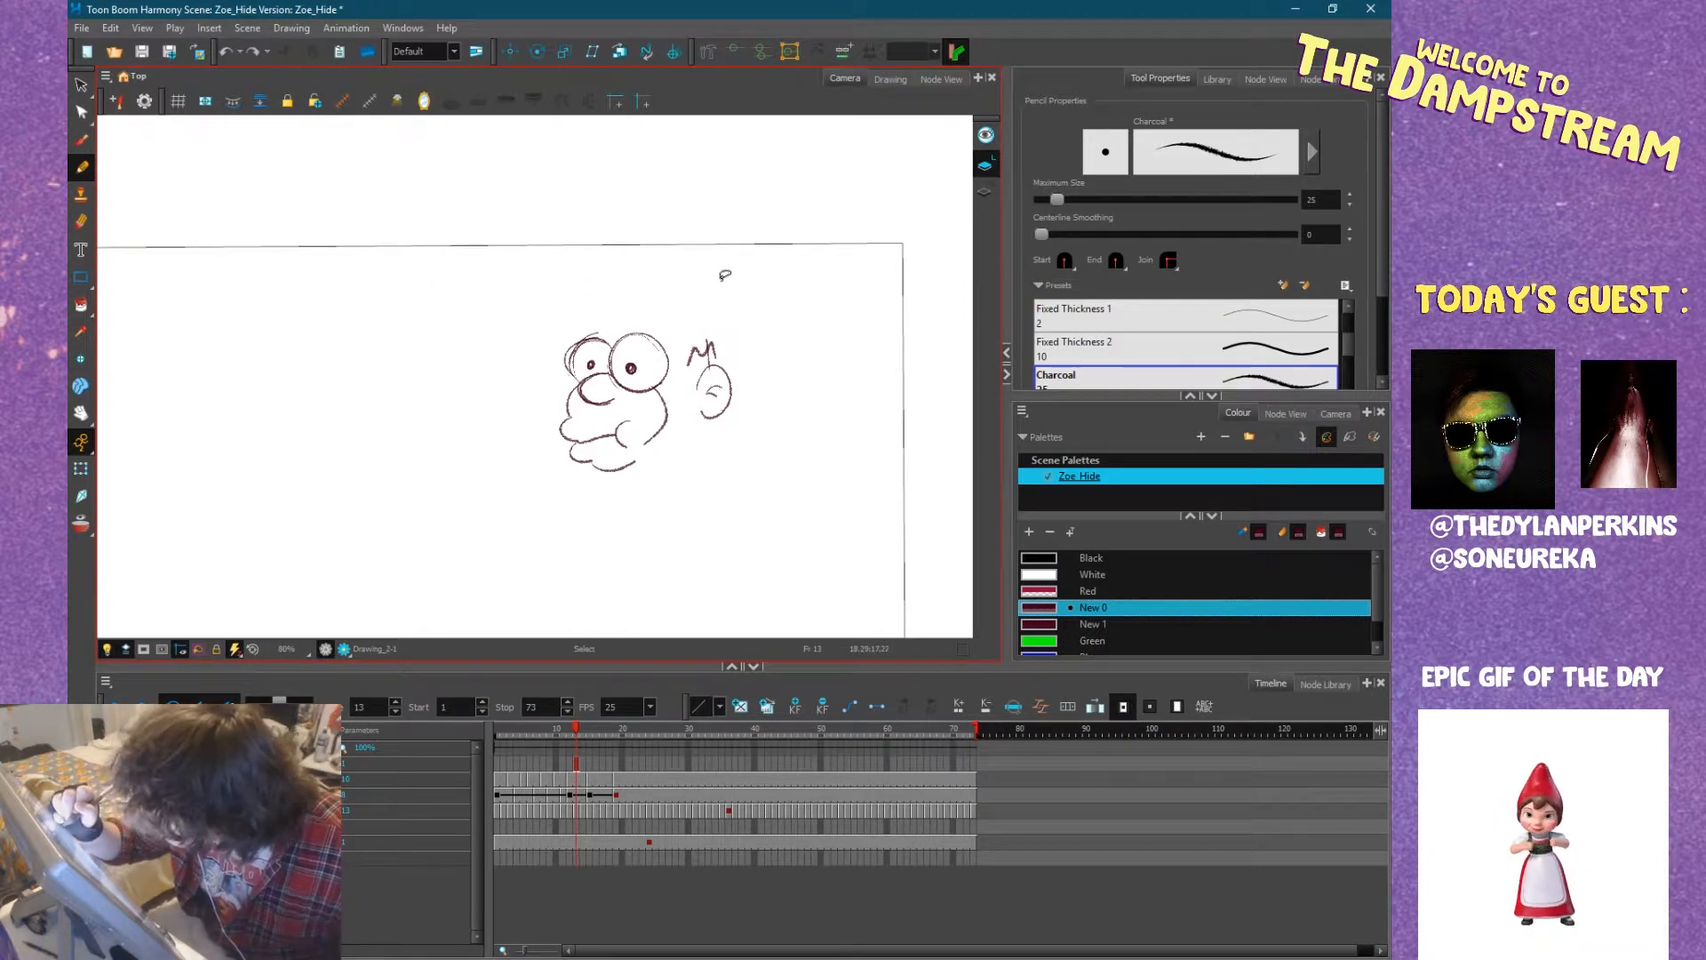
key("ctrl+z")
left_click_drag(594, 322, 698, 286)
key("ctrl+z")
Draw the domed cranium outline down to the ear, with two looping hairs on top.
left_click_drag(596, 331, 677, 254)
mouse_move(718, 365)
left_mouse_down()
mouse_move(719, 310)
mouse_move(668, 249)
mouse_move(698, 263)
left_mouse_up()
mouse_move(699, 358)
left_mouse_down()
mouse_move(725, 337)
mouse_move(731, 359)
left_mouse_up()
left_click_drag(755, 470, 761, 421)
Sketch the neck and slanted shirt collar below the head, and add worried brows above the eyes.
mouse_move(717, 364)
left_mouse_down()
mouse_move(710, 447)
mouse_move(615, 453)
left_mouse_up()
mouse_move(734, 435)
left_mouse_down()
mouse_move(616, 490)
mouse_move(651, 503)
left_mouse_up()
left_click_drag(731, 436, 650, 510)
left_click_drag(603, 451, 593, 471)
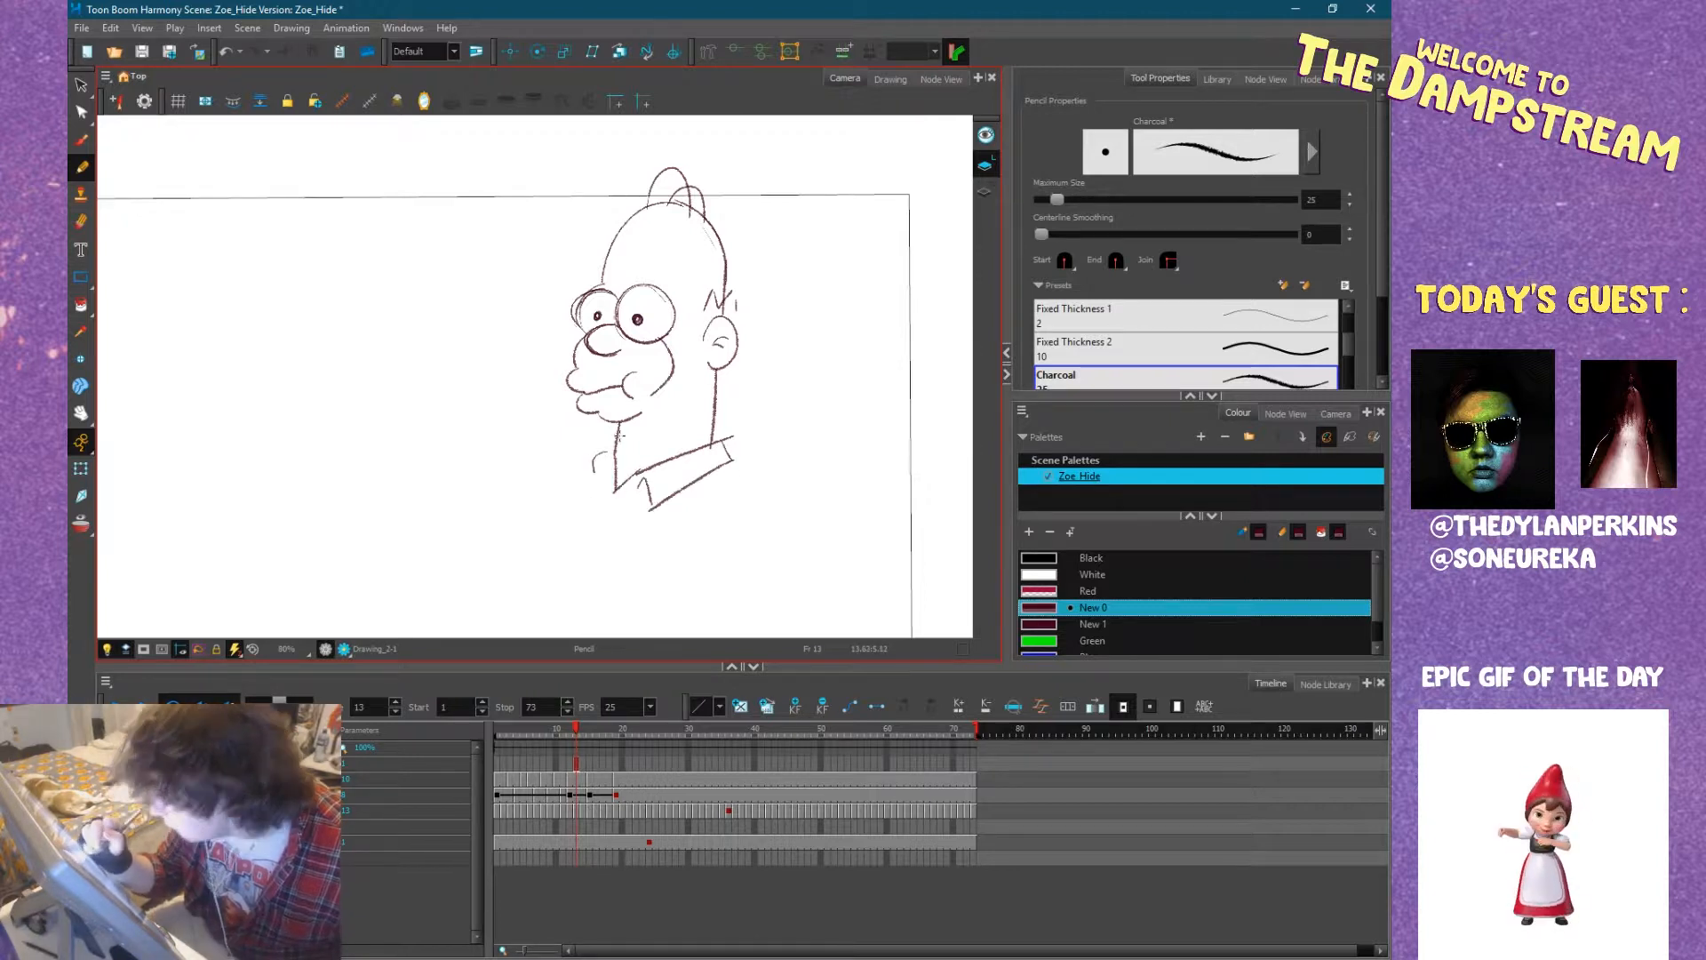
mouse_move(579, 290)
left_mouse_down()
mouse_move(616, 268)
mouse_move(672, 287)
left_mouse_up()
Sketch a small raised hand with rounded fingers, below and to the left of the cartoon head.
scroll(737, 511, "down", 2)
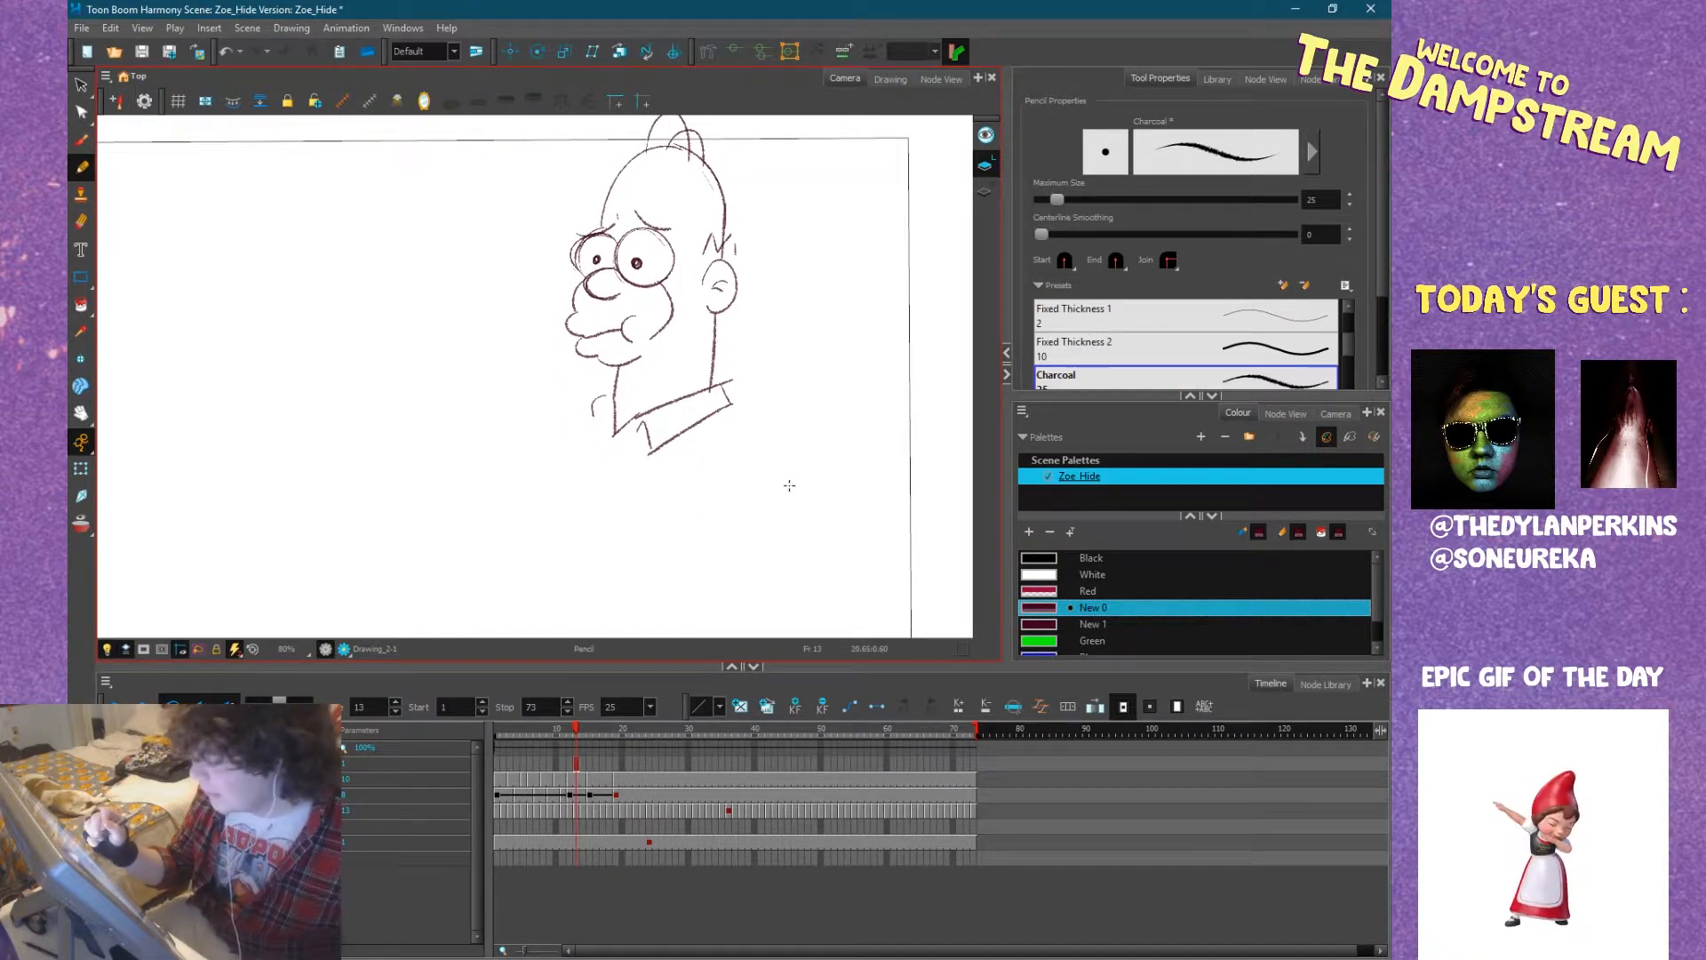
left_click_drag(538, 491, 599, 463)
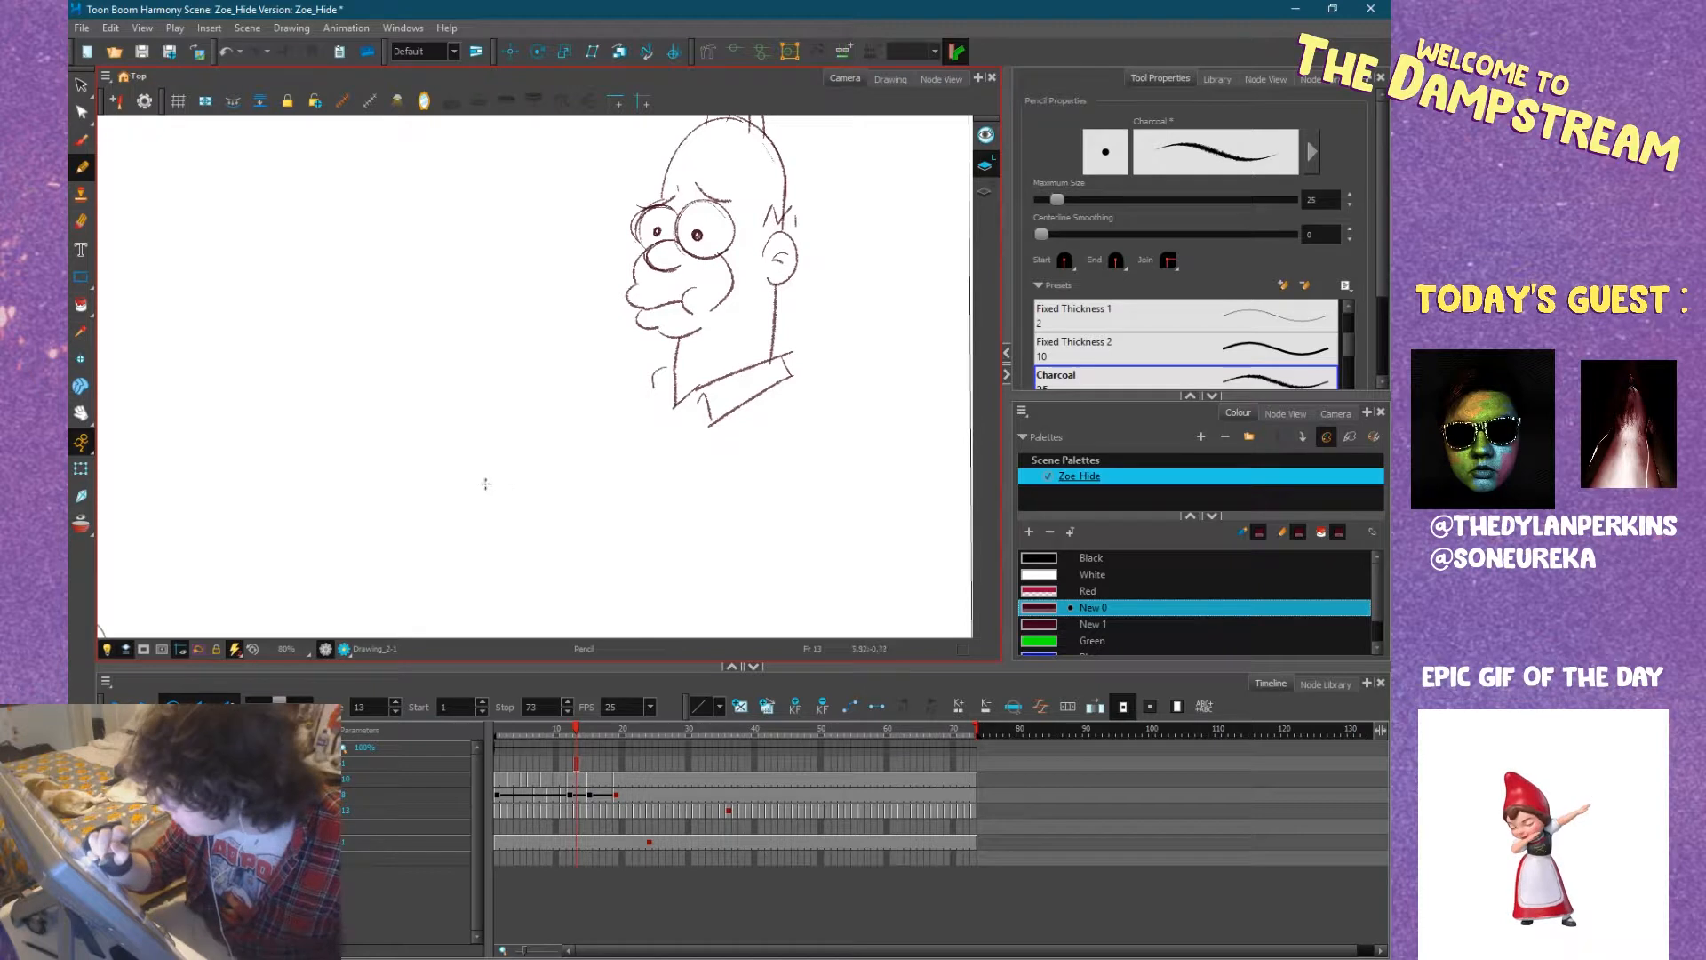
mouse_move(452, 494)
left_mouse_down()
mouse_move(465, 453)
mouse_move(519, 482)
mouse_move(505, 509)
mouse_move(521, 536)
mouse_move(492, 549)
left_mouse_up()
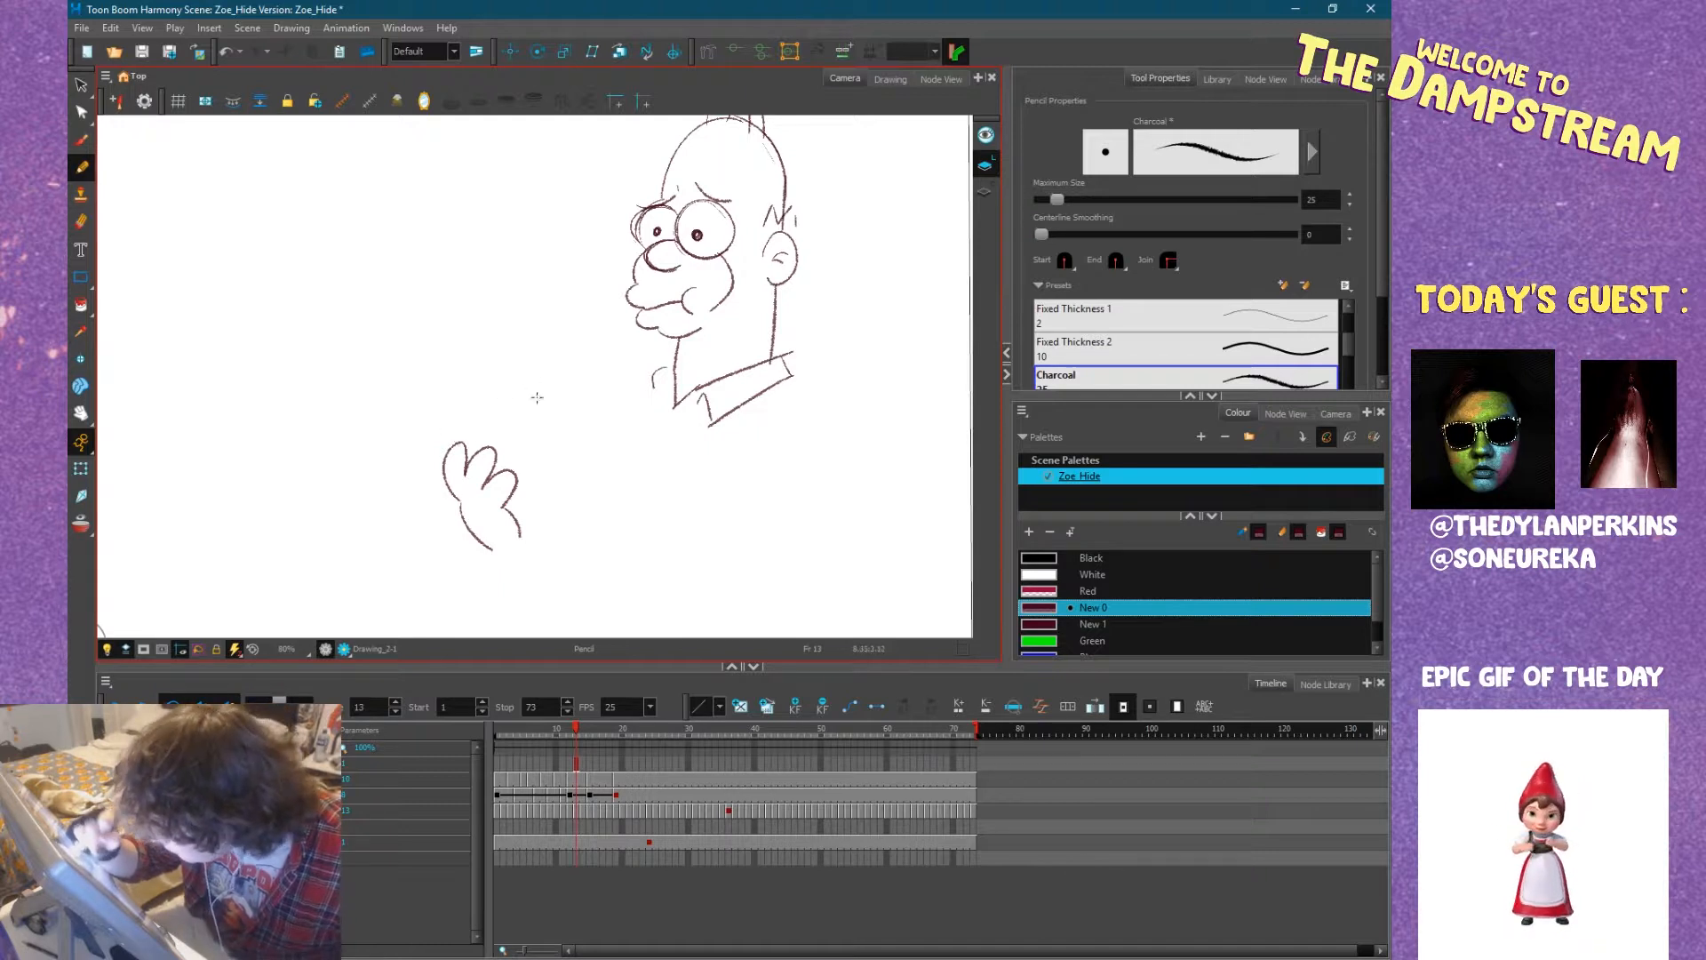
left_click_drag(448, 439, 515, 487)
Sketch a small round head above the raised hand, with two heavy-lidded eyes, an open mouth and an ear.
left_click_drag(522, 381, 561, 439)
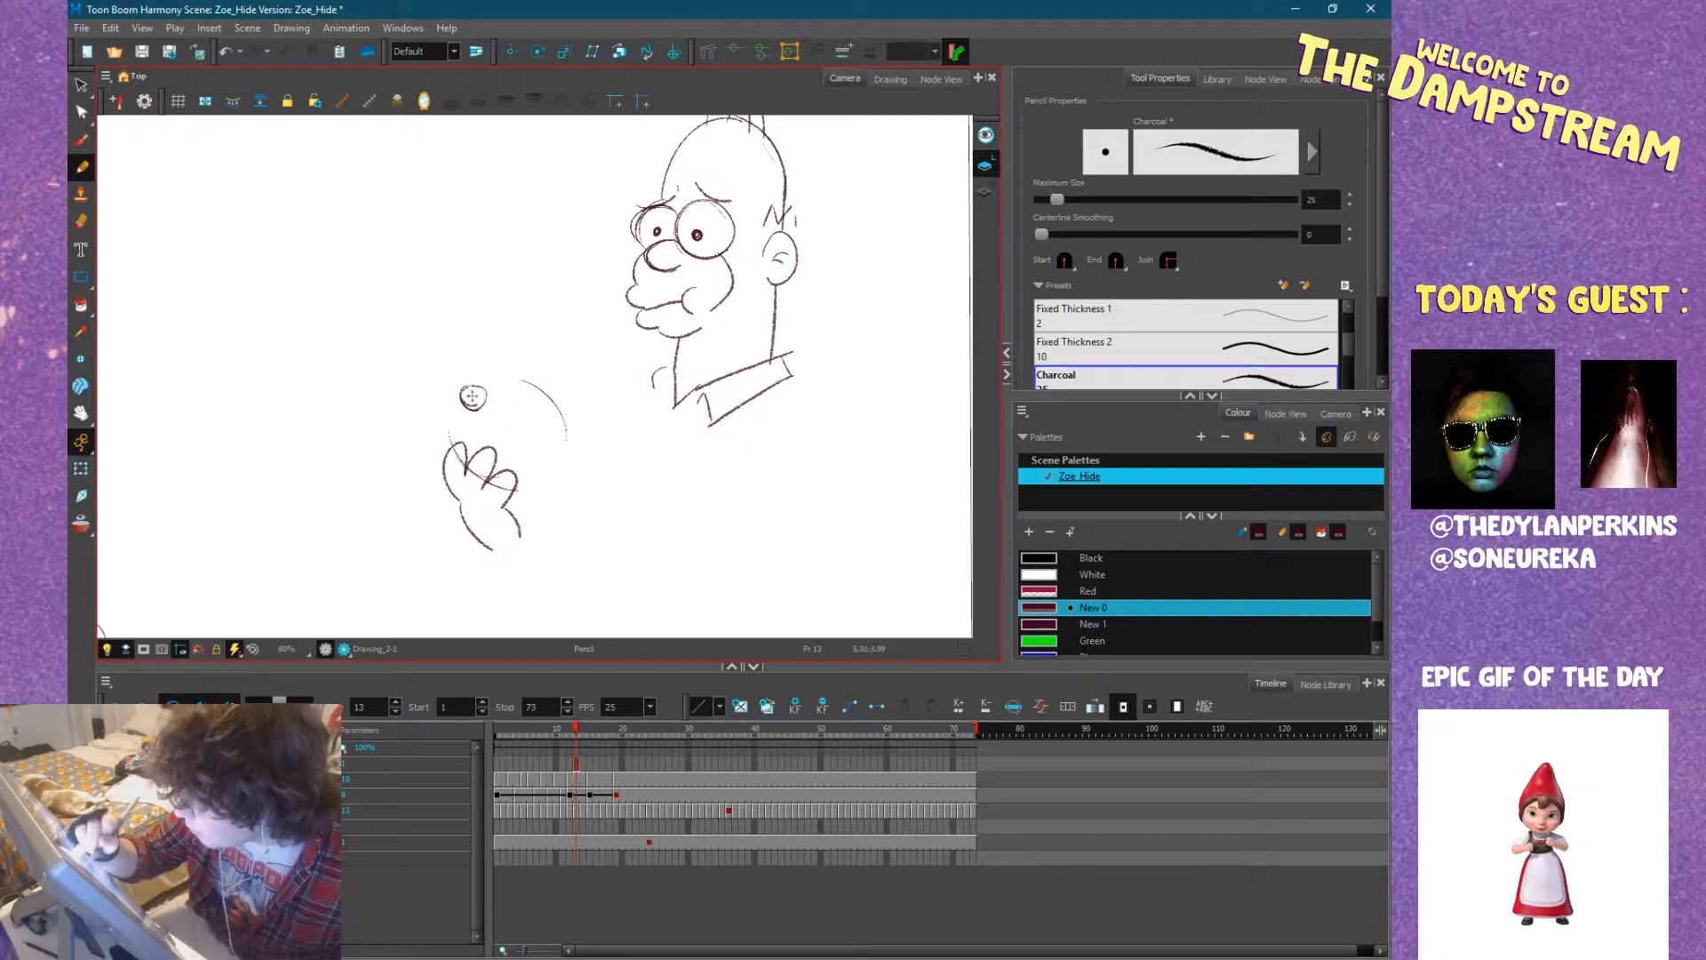
mouse_move(478, 385)
left_mouse_down()
mouse_move(463, 397)
mouse_move(518, 377)
left_mouse_up()
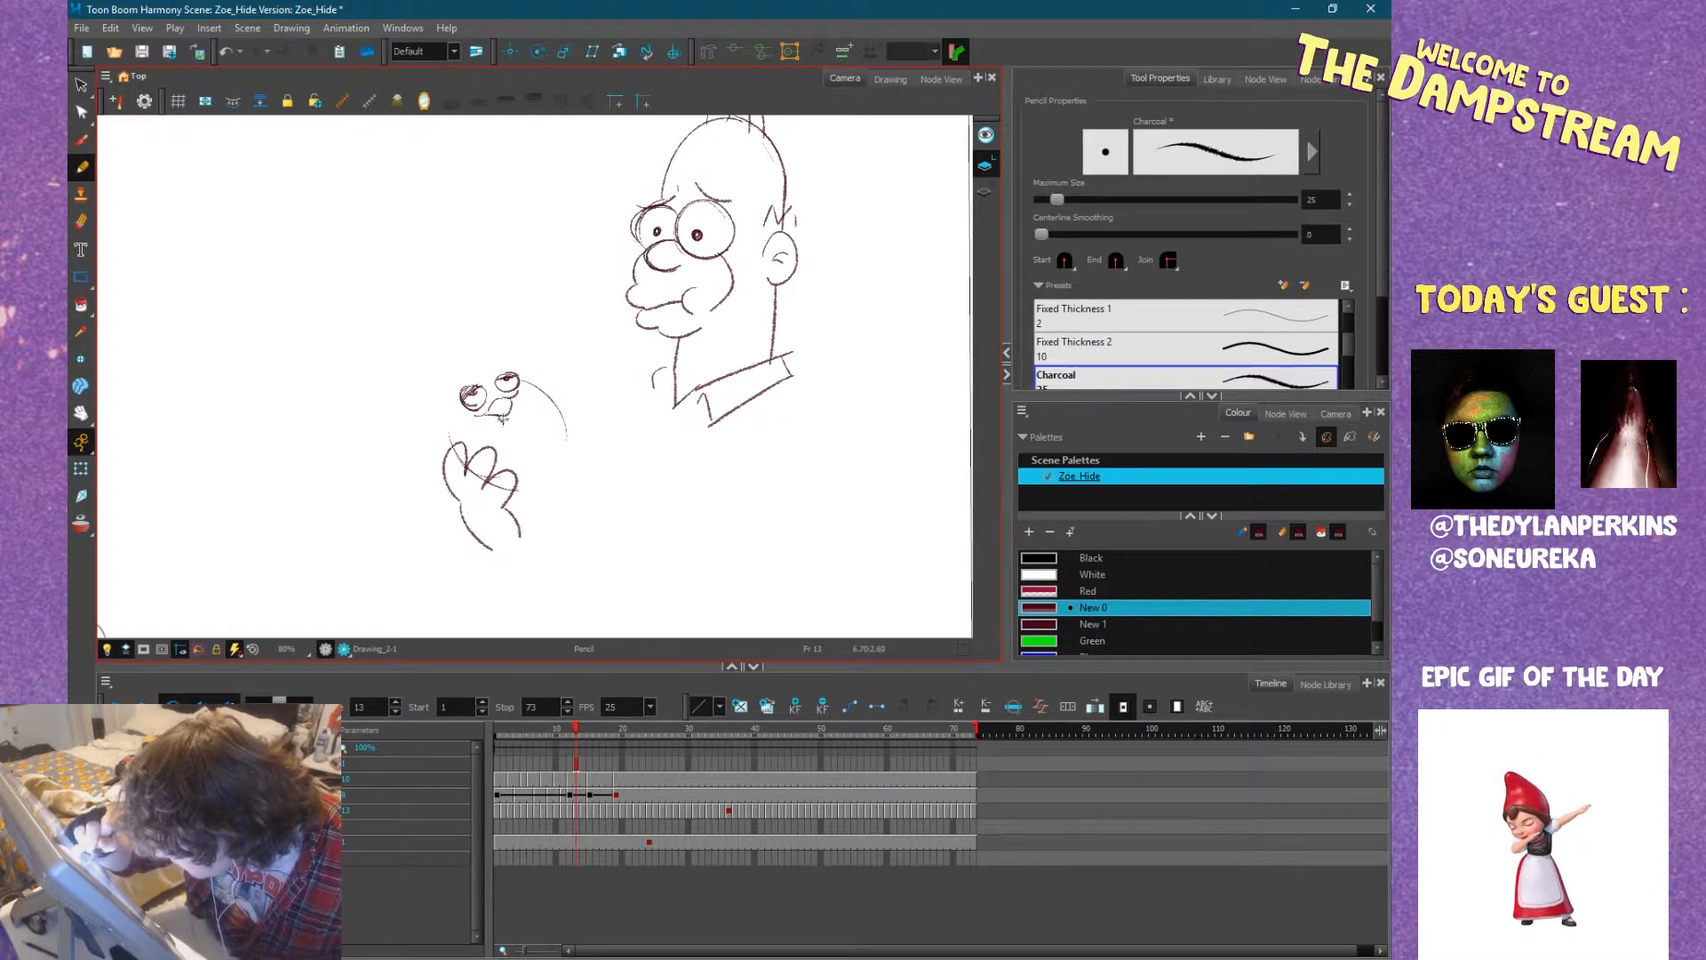
left_click_drag(497, 408, 496, 412)
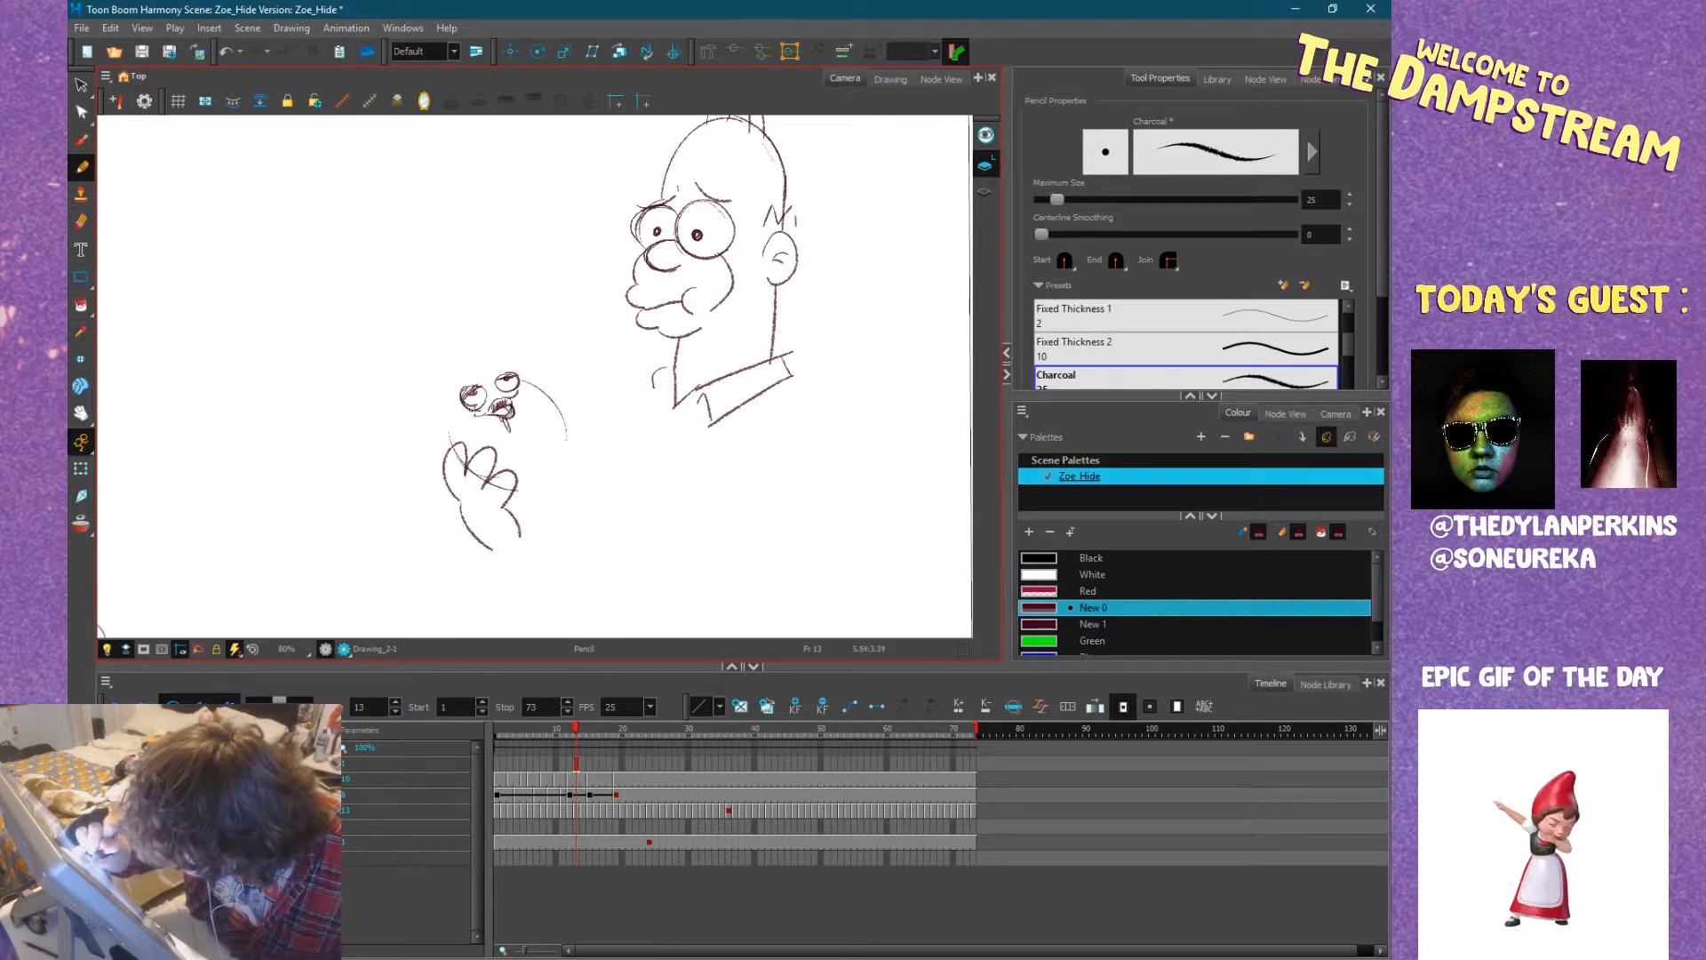
left_click_drag(504, 370, 523, 377)
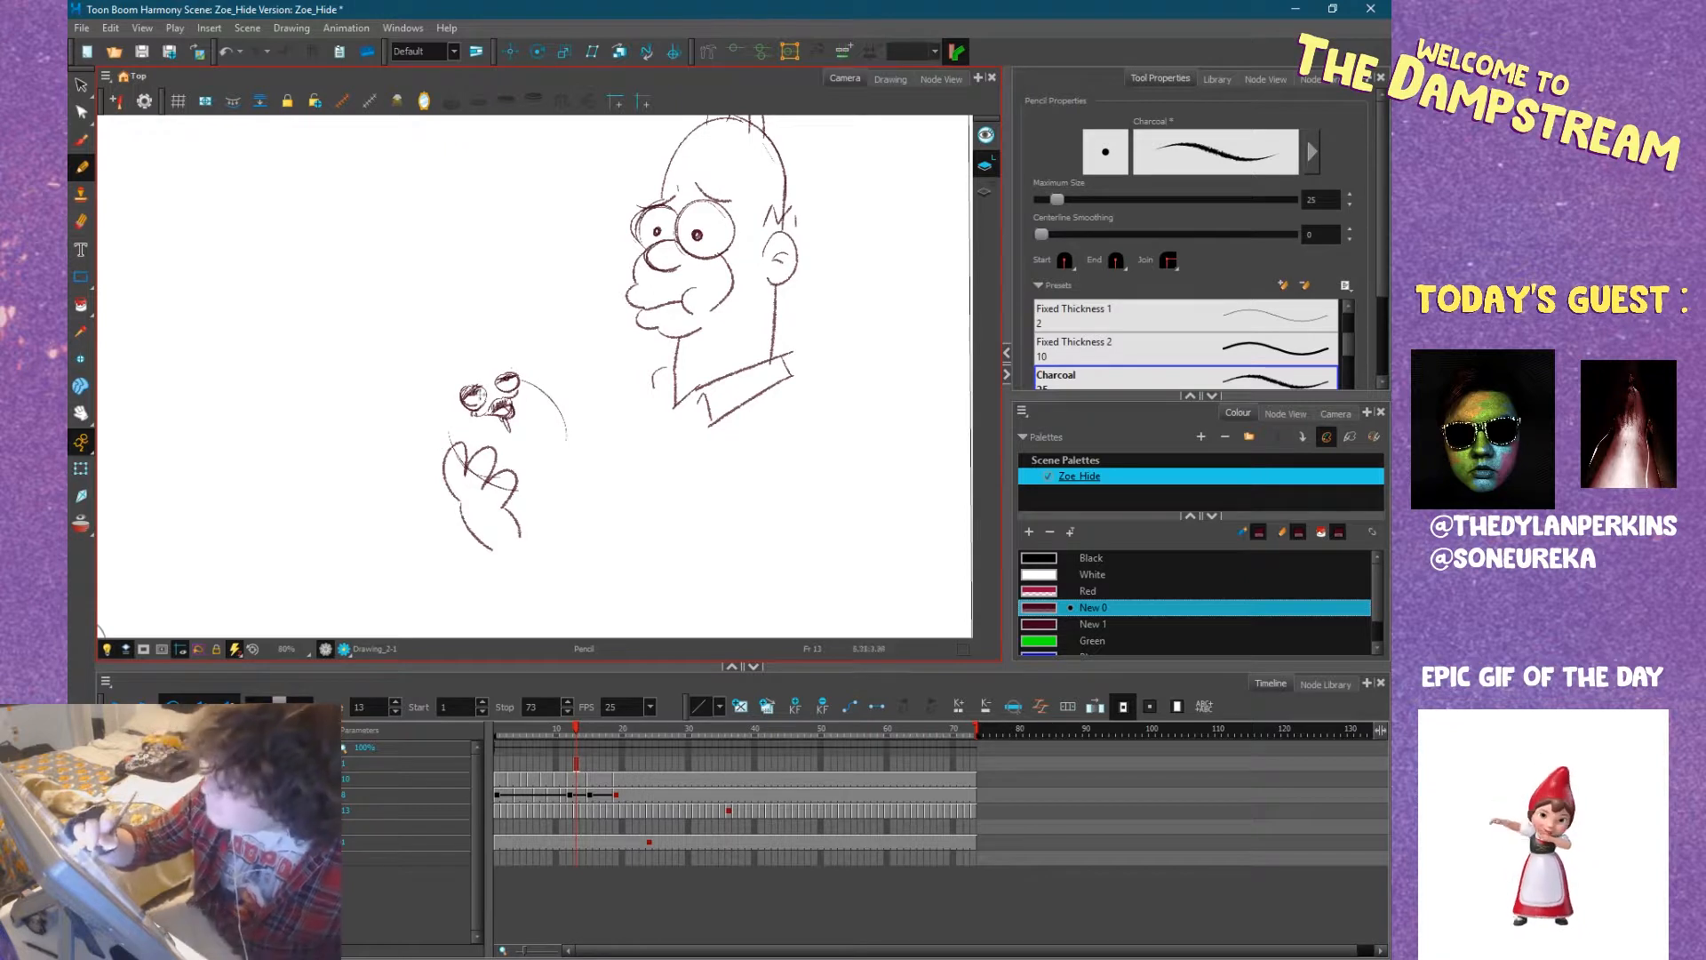
left_click_drag(448, 440, 464, 390)
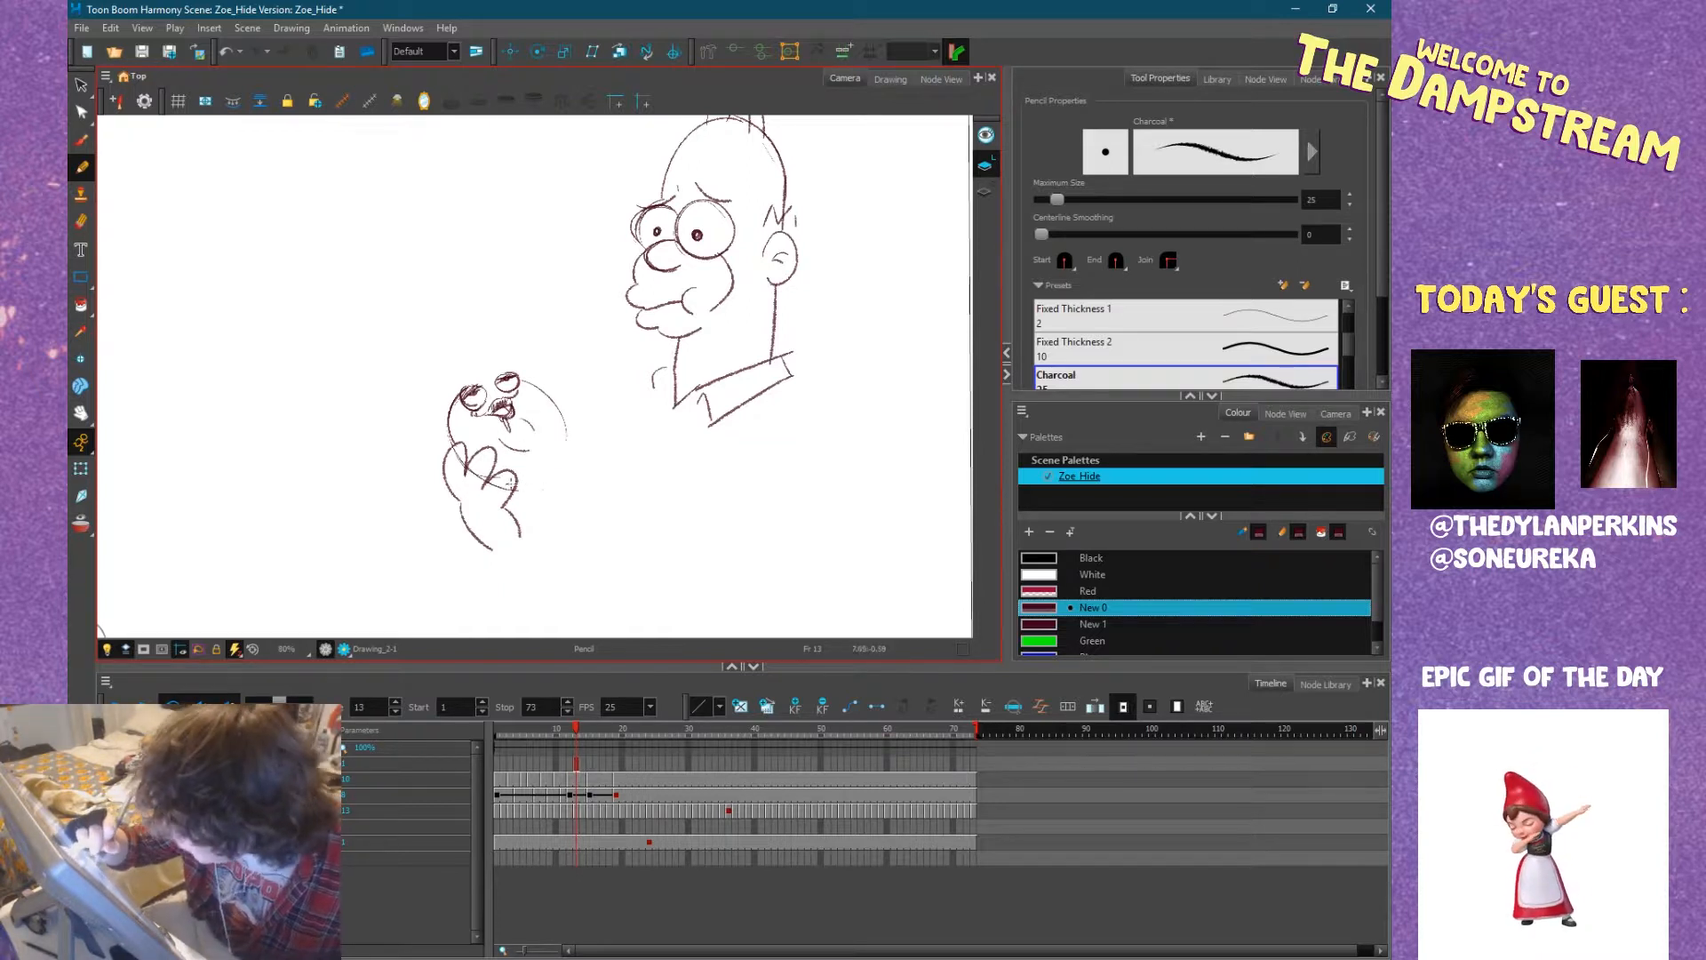
left_click_drag(538, 391, 558, 434)
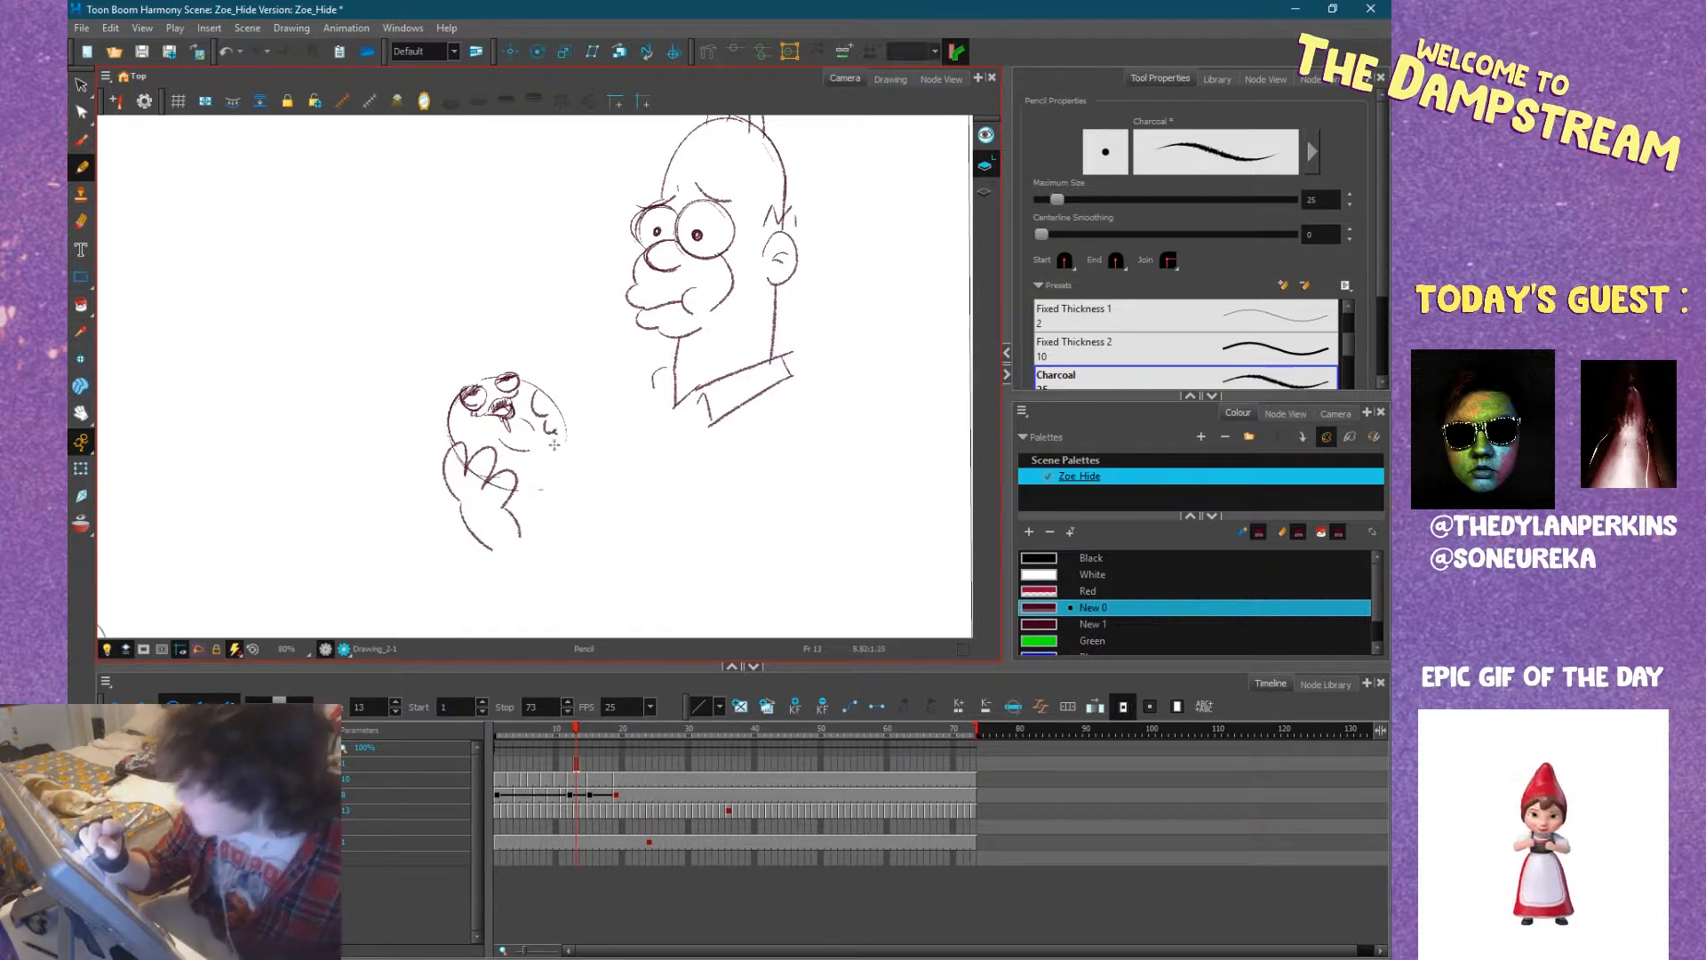
left_click_drag(558, 436, 563, 454)
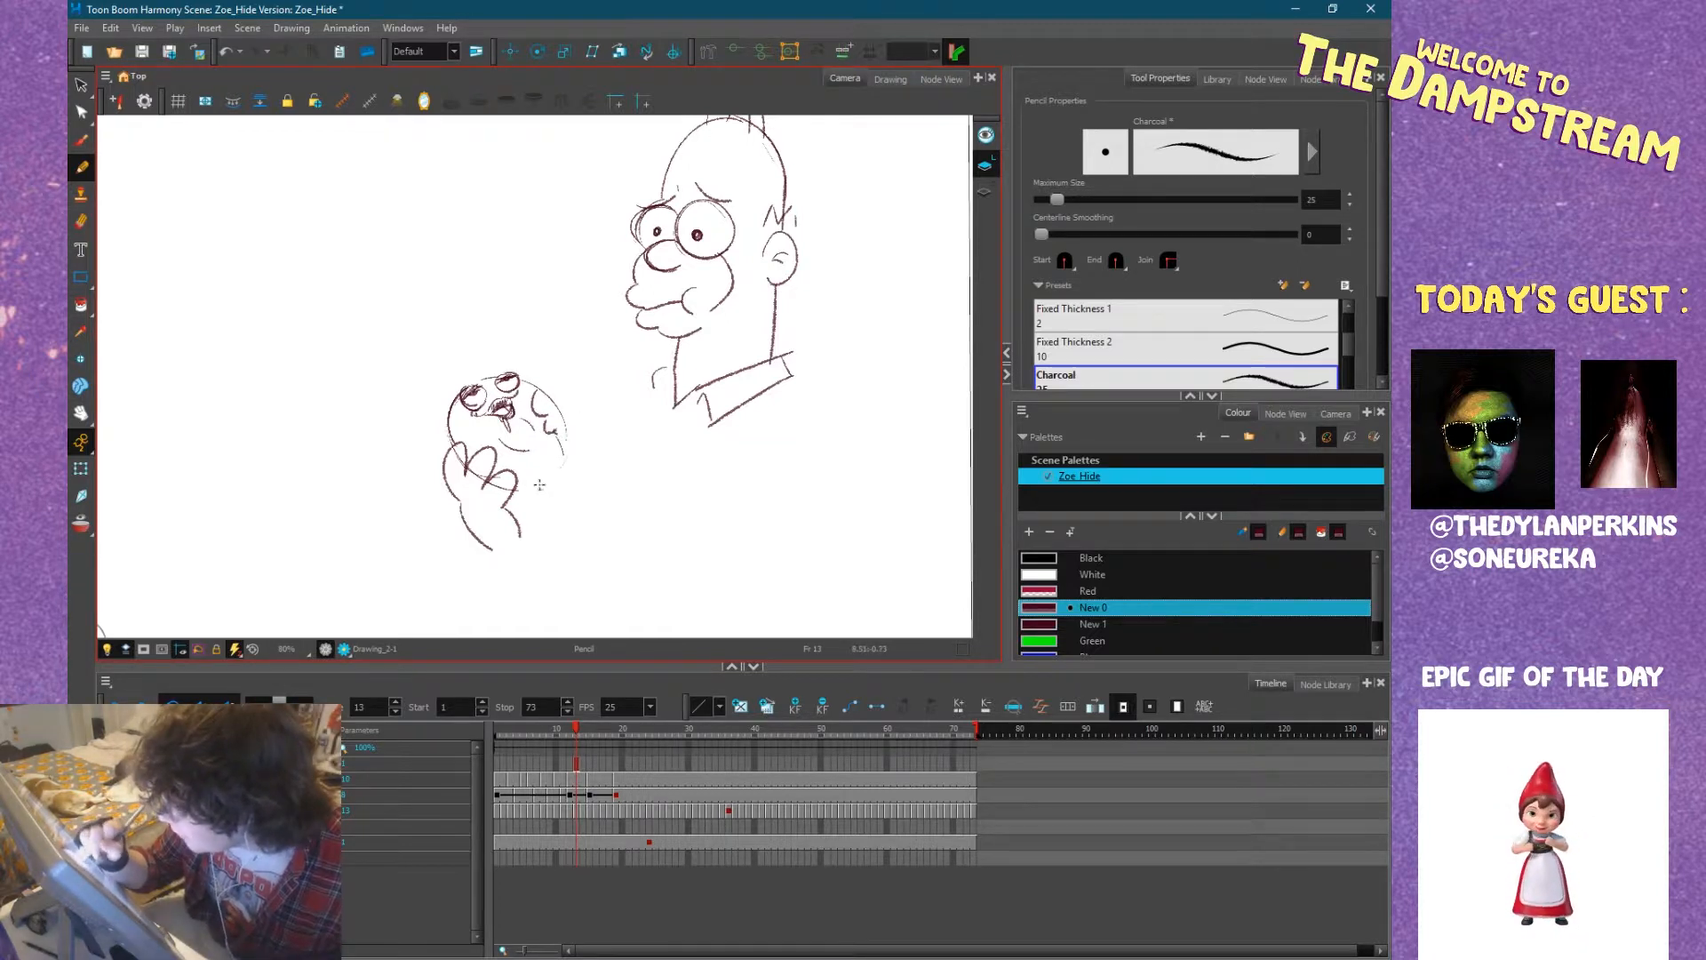
Delete the doodle of the bald cartoon head and small figure from frame 13 of the drawing layer.
left_click_drag(728, 481, 675, 505)
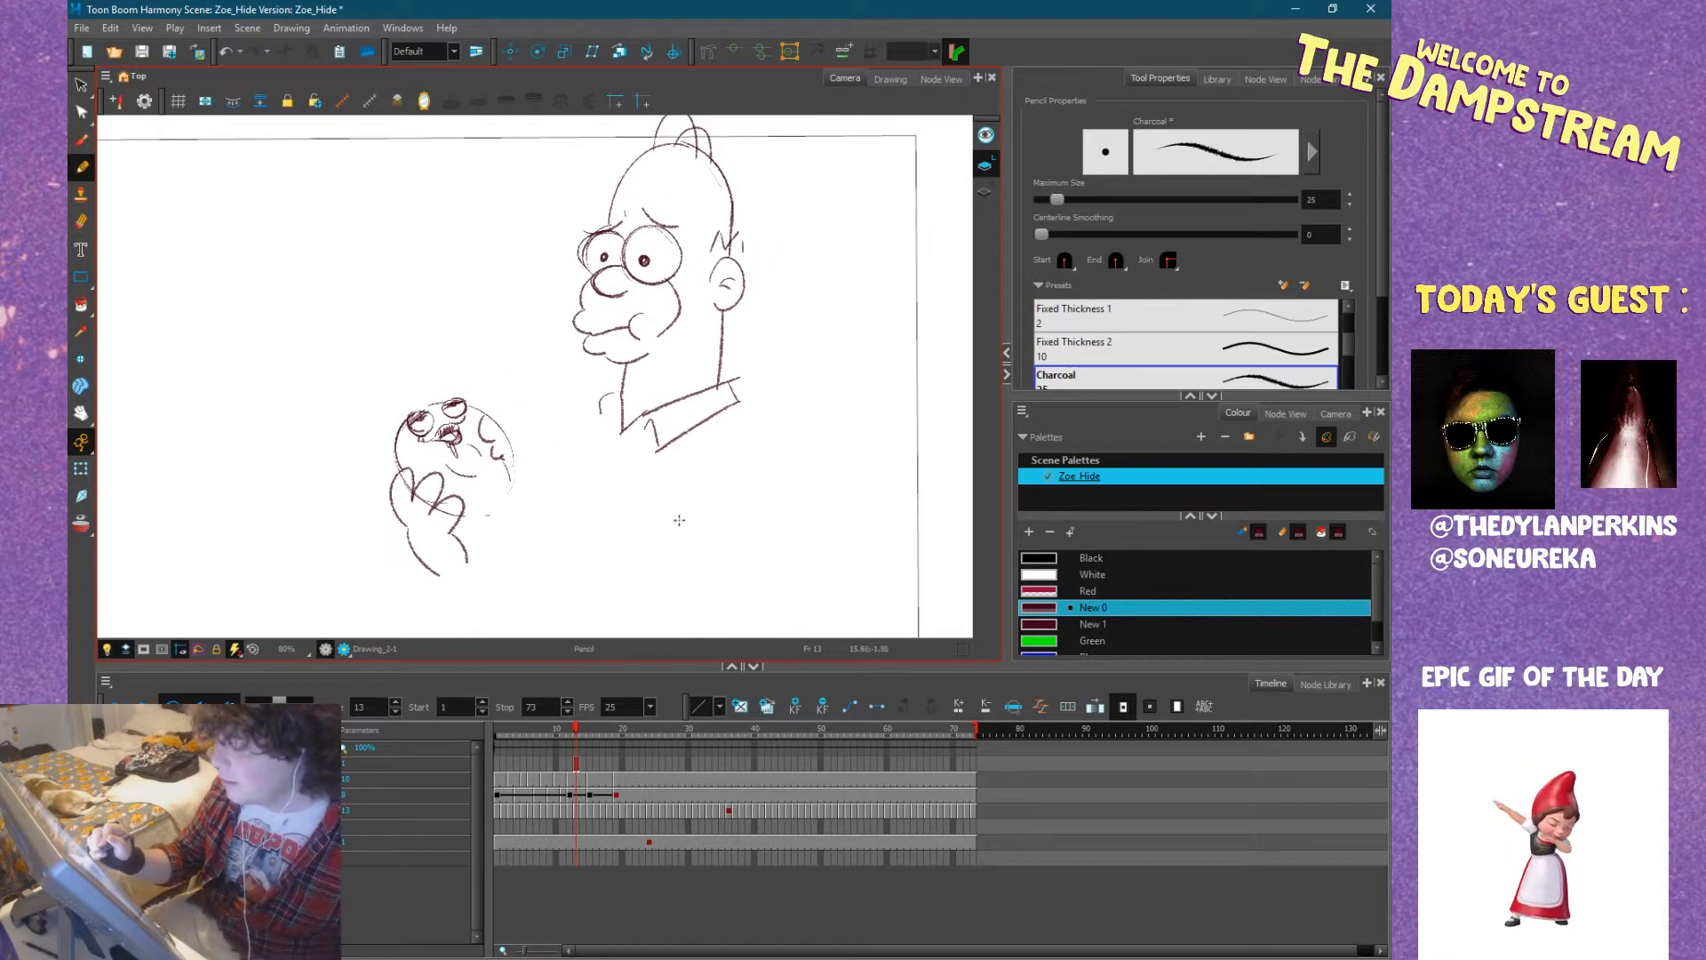
scroll(451, 422, "up", 7)
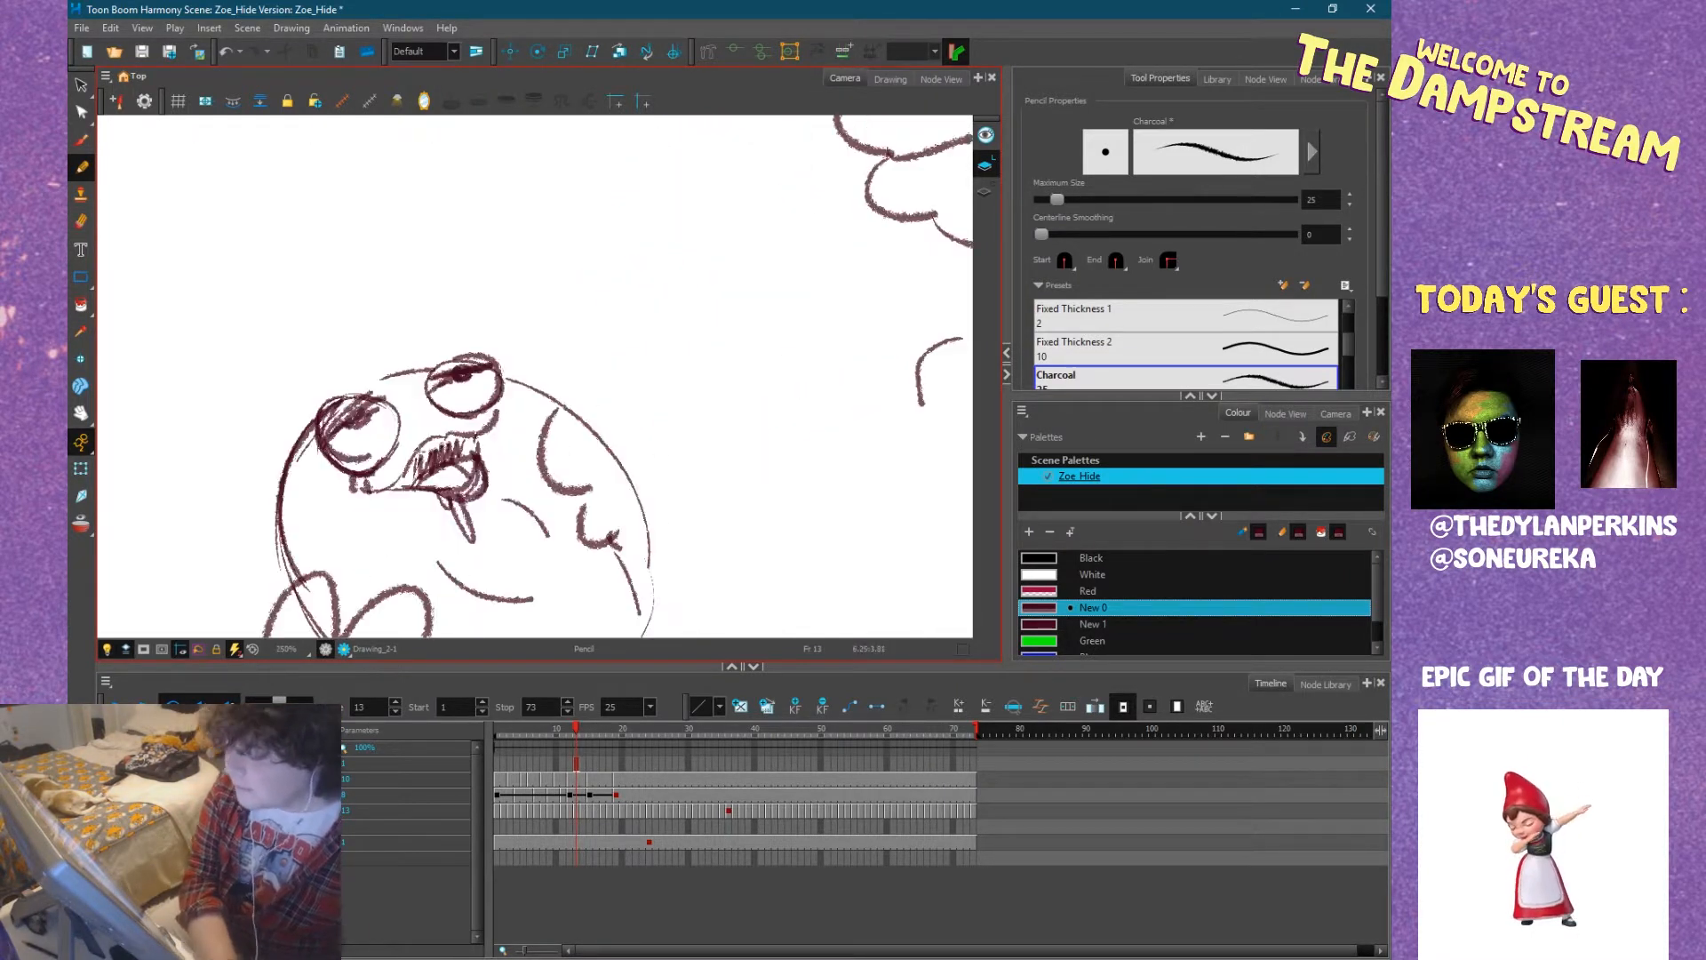
scroll(437, 462, "down", 7)
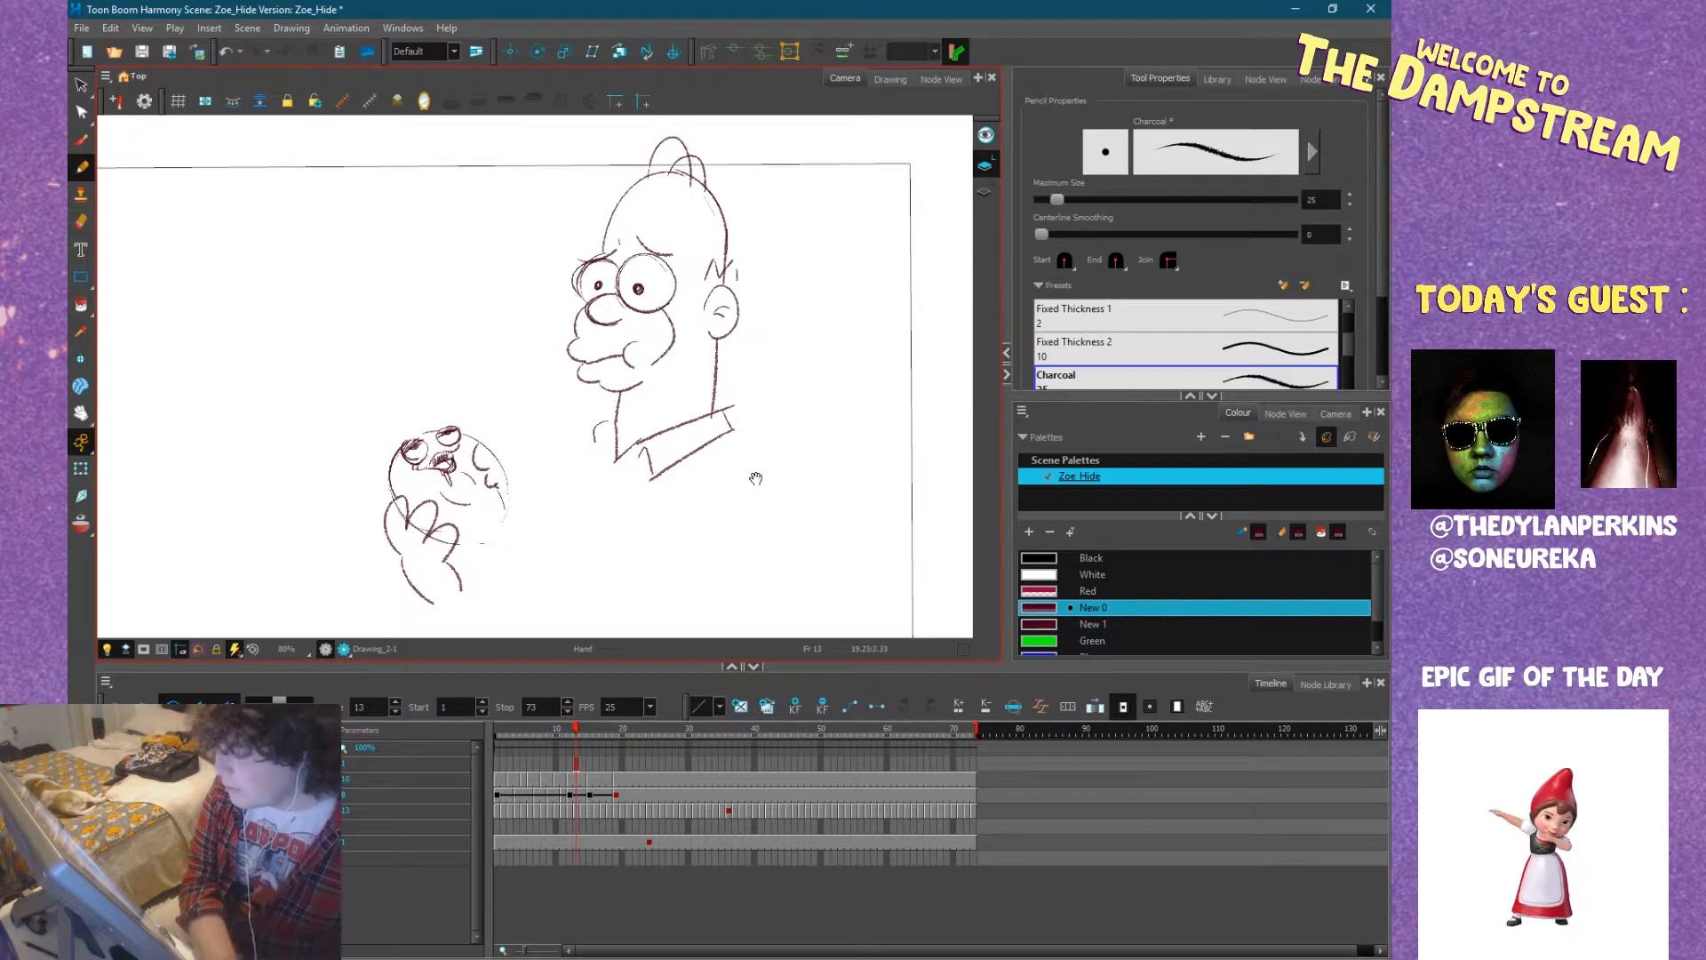
mouse_move(756, 478)
left_mouse_down()
mouse_move(720, 480)
mouse_move(737, 474)
left_mouse_up()
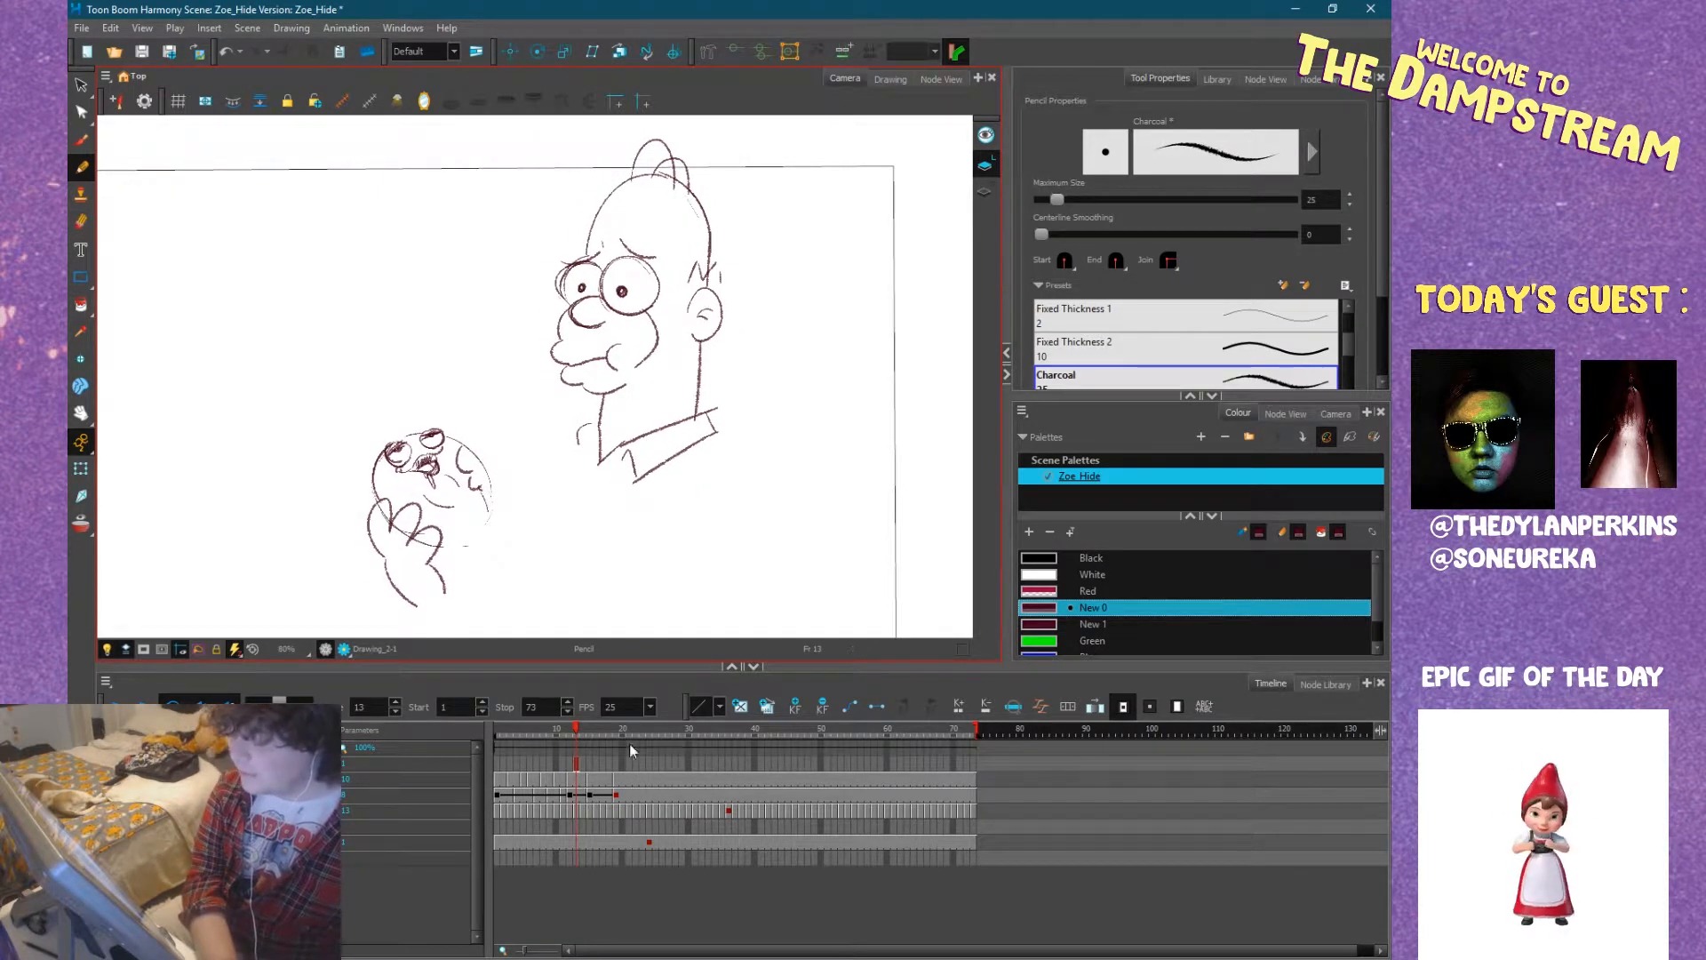
left_click(578, 766)
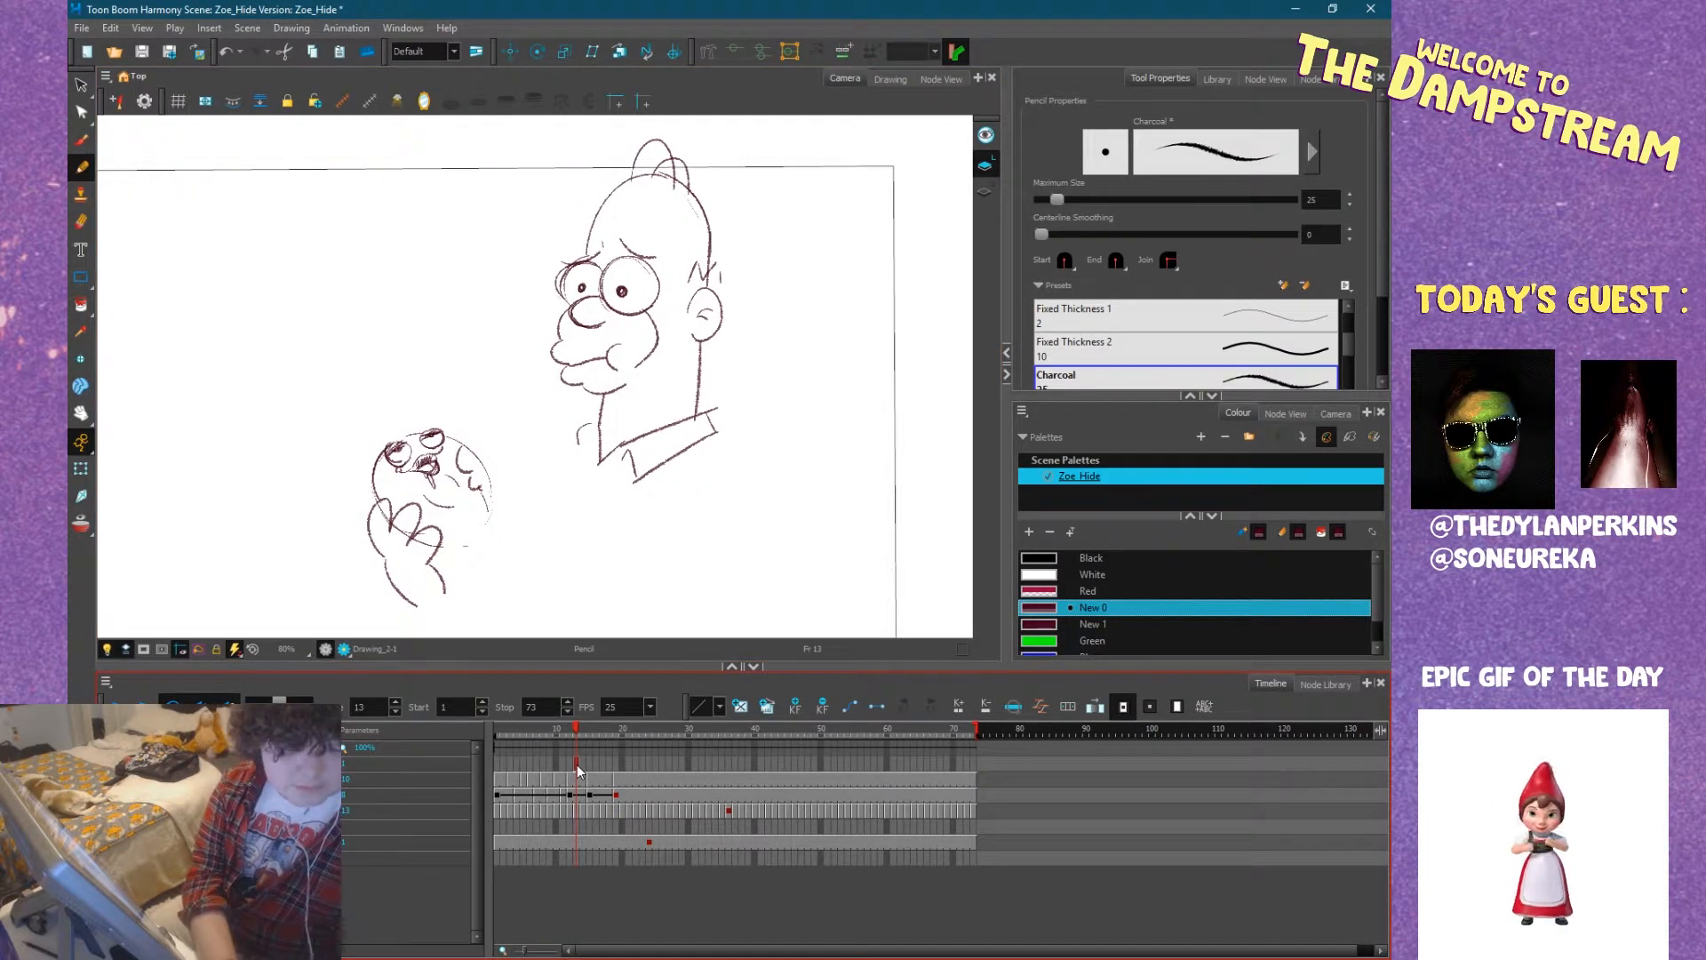
key("Delete")
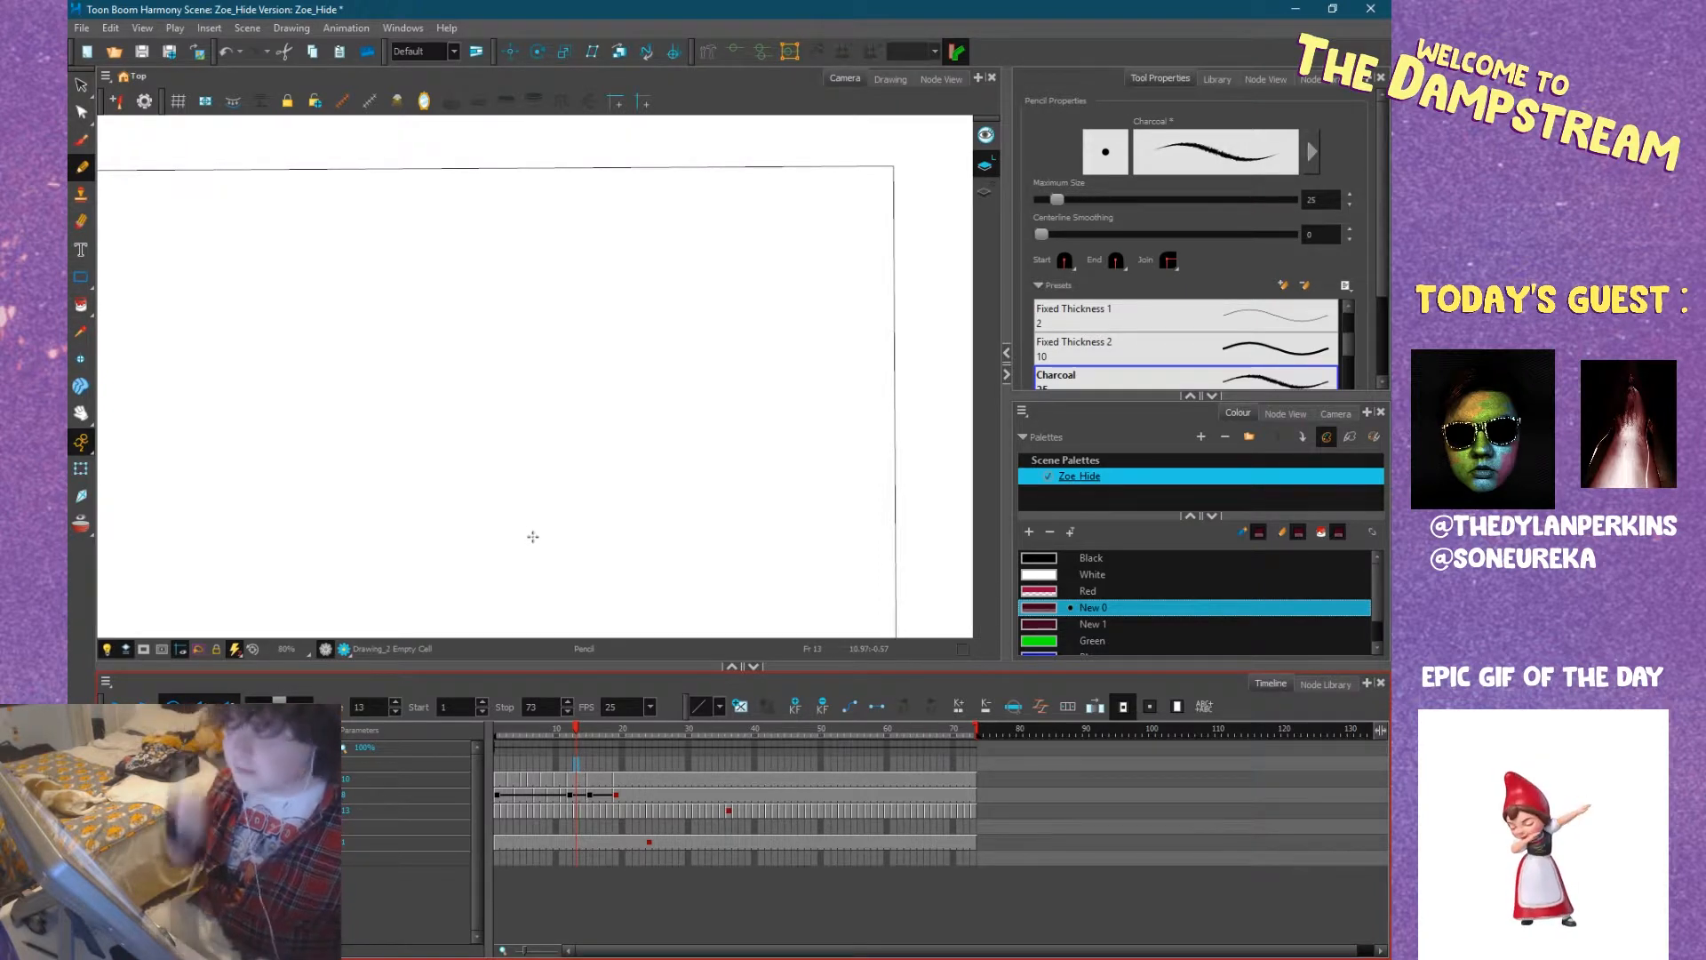
Sketch a round hedgehog head on the empty frame 13, with two large eyes, pupils and a wide muzzle.
mouse_move(643, 396)
left_mouse_down()
mouse_move(827, 376)
mouse_move(723, 399)
mouse_move(686, 438)
left_mouse_up()
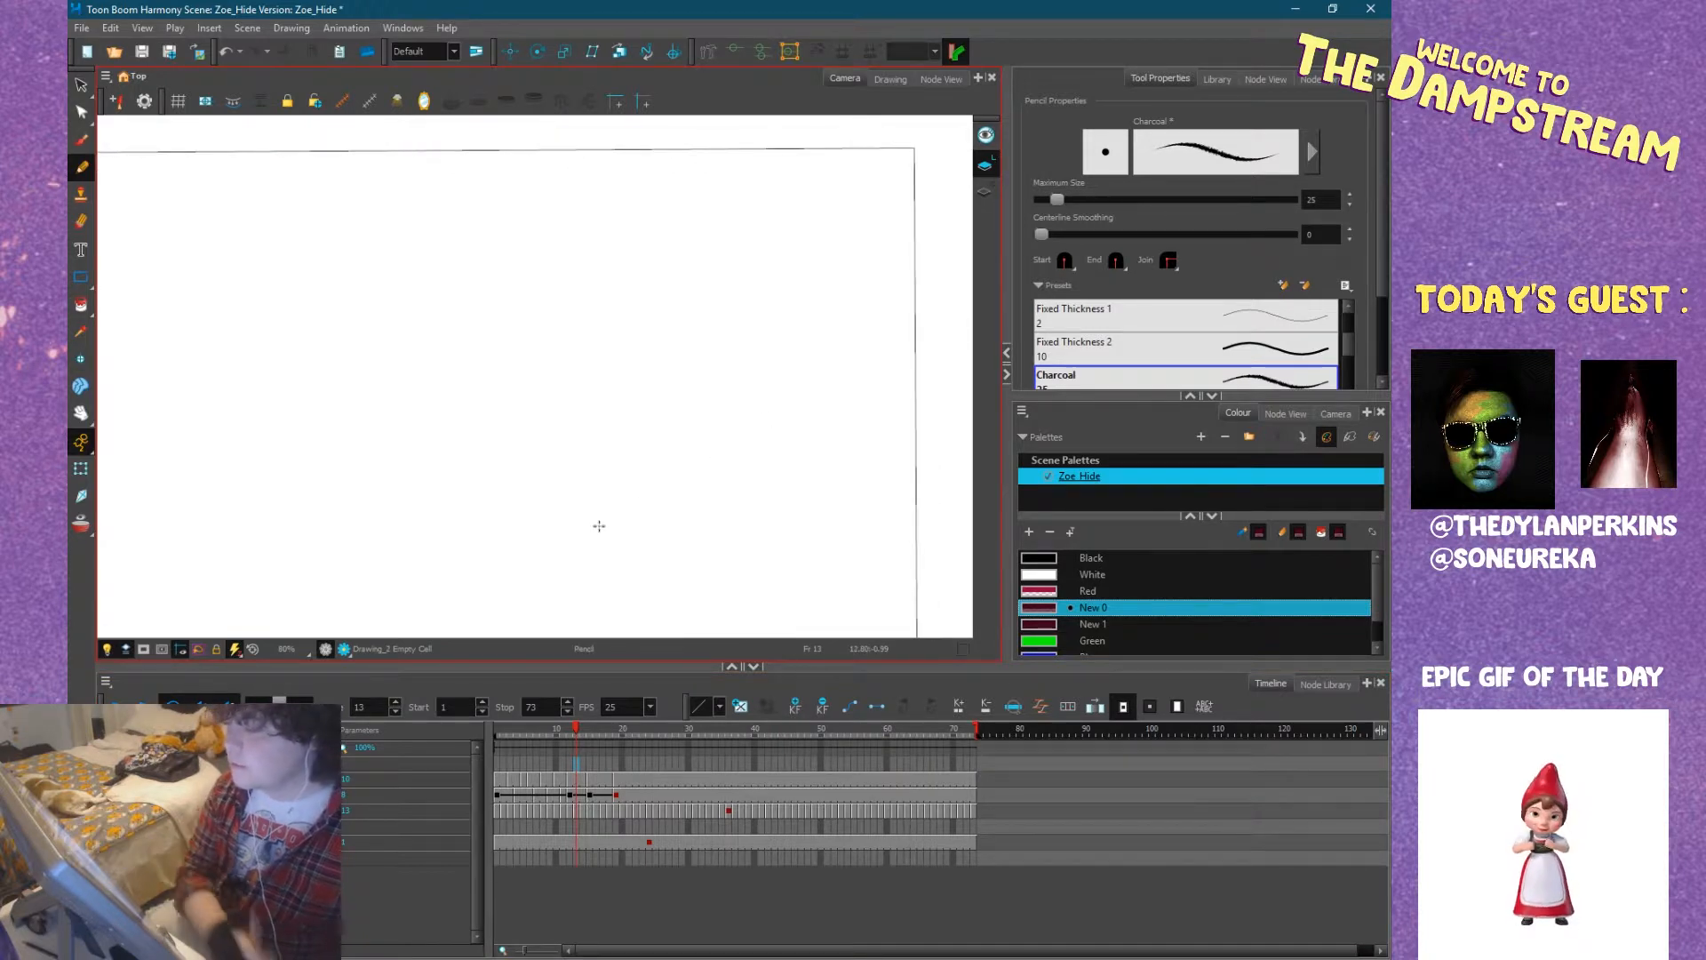
left_click(570, 730)
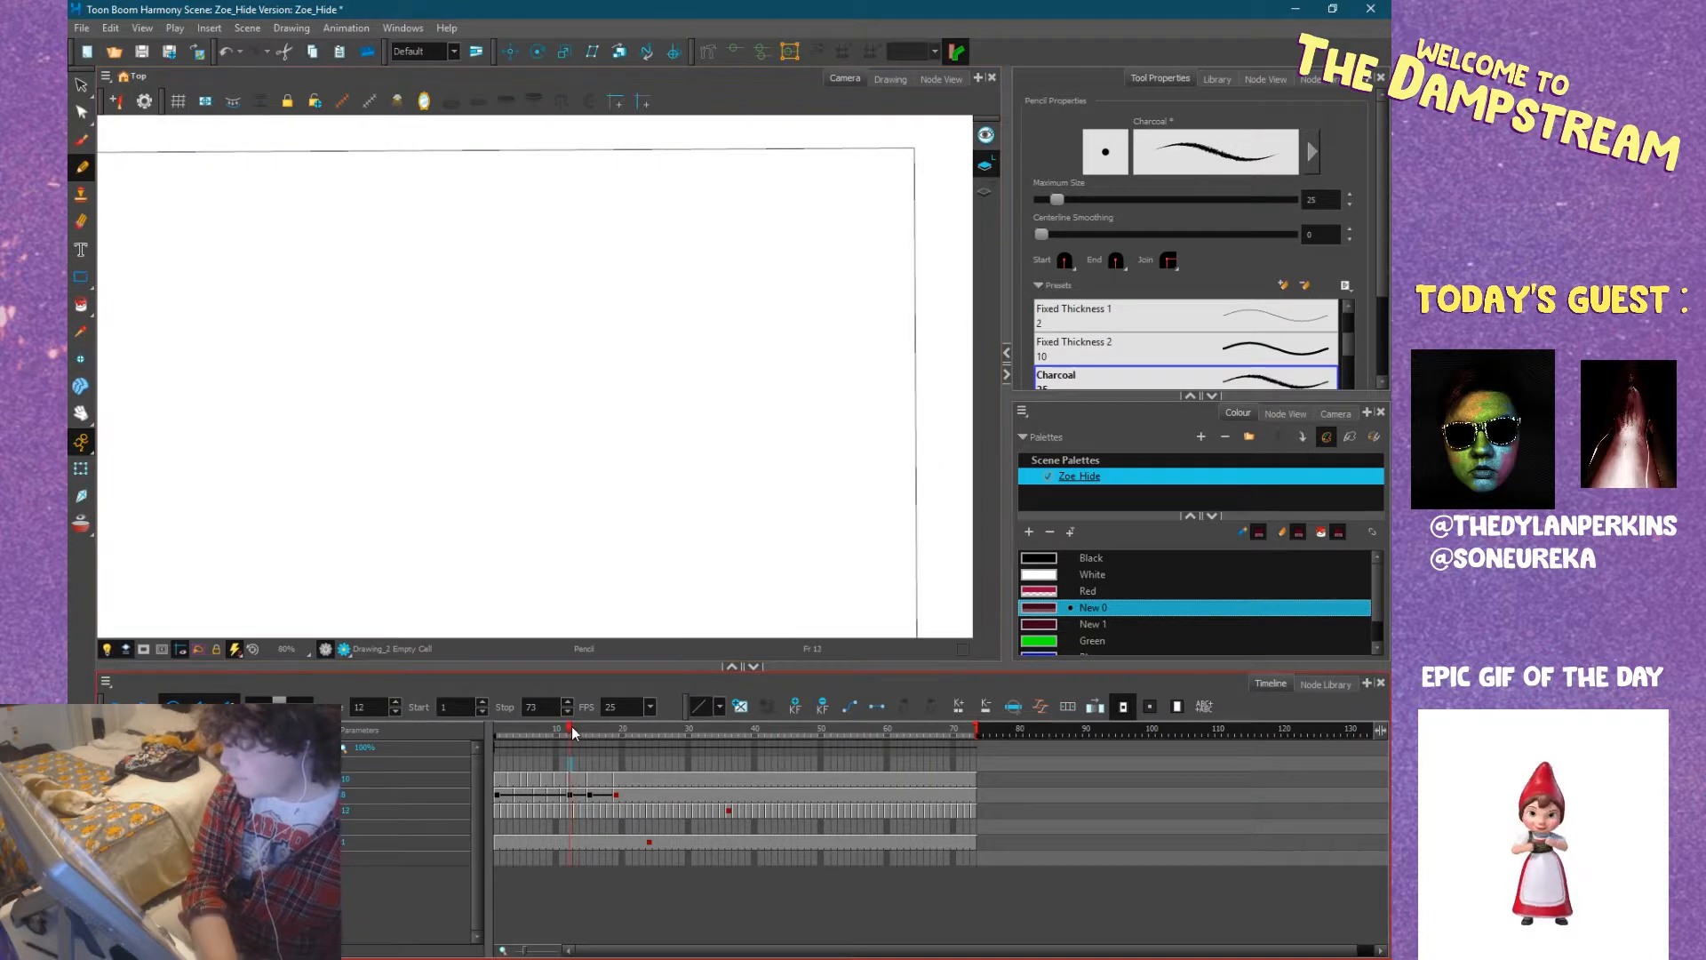
left_click_drag(570, 732, 580, 728)
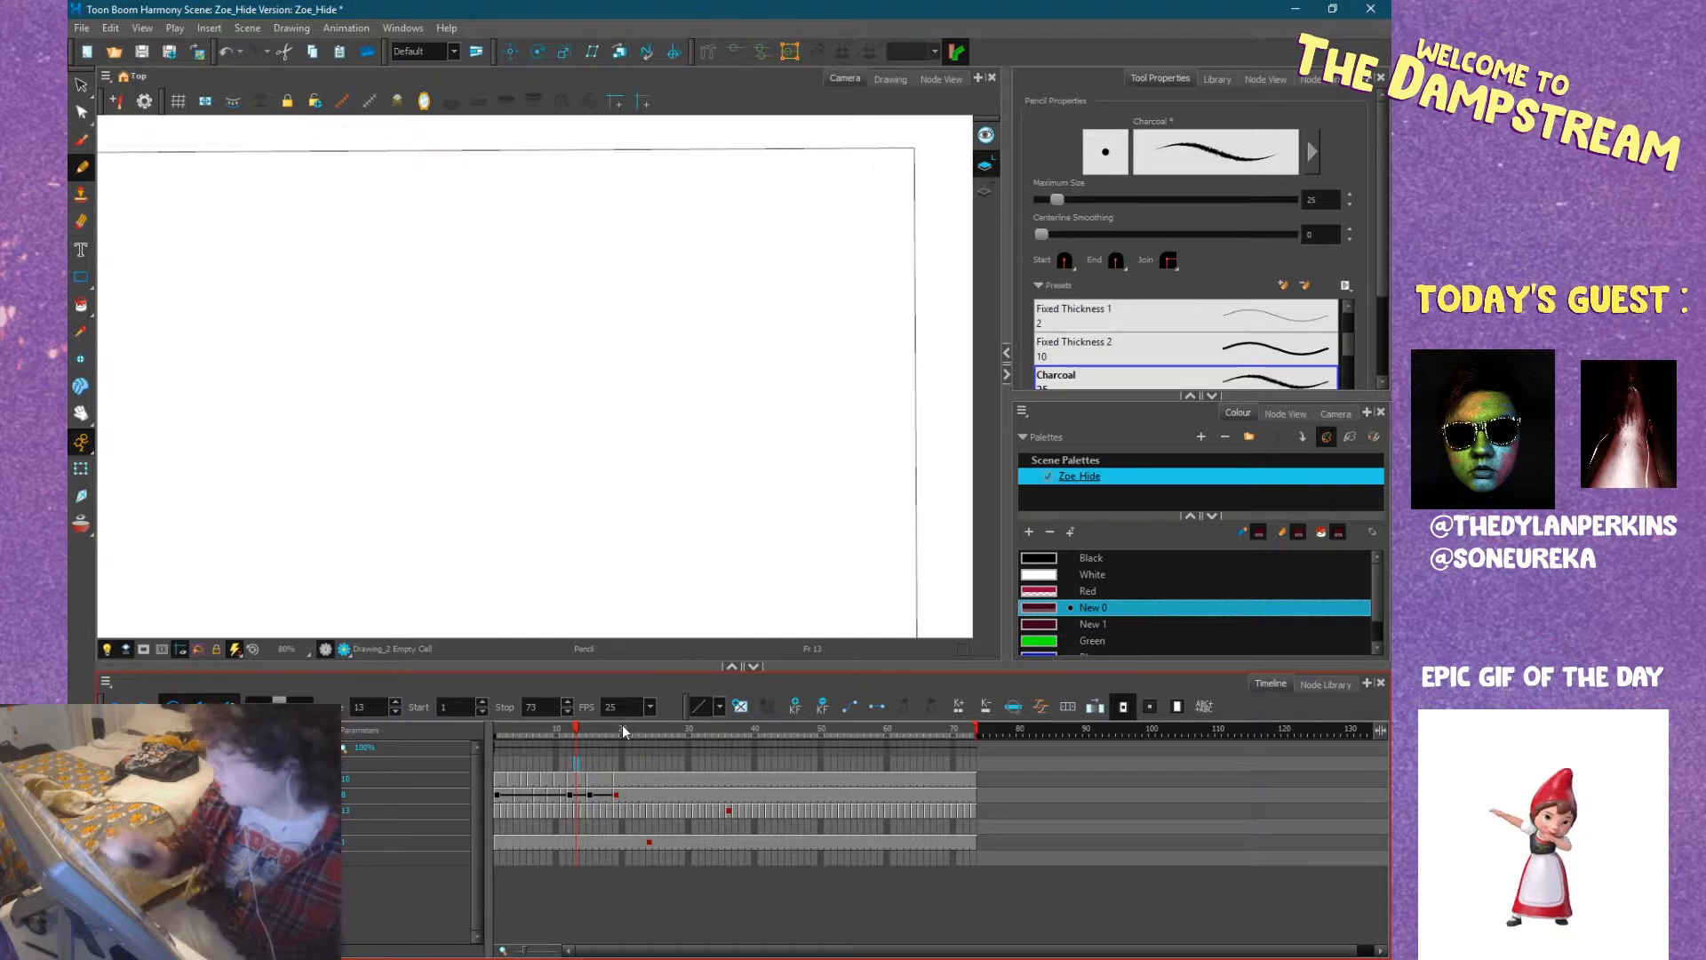
left_click_drag(720, 453, 762, 467)
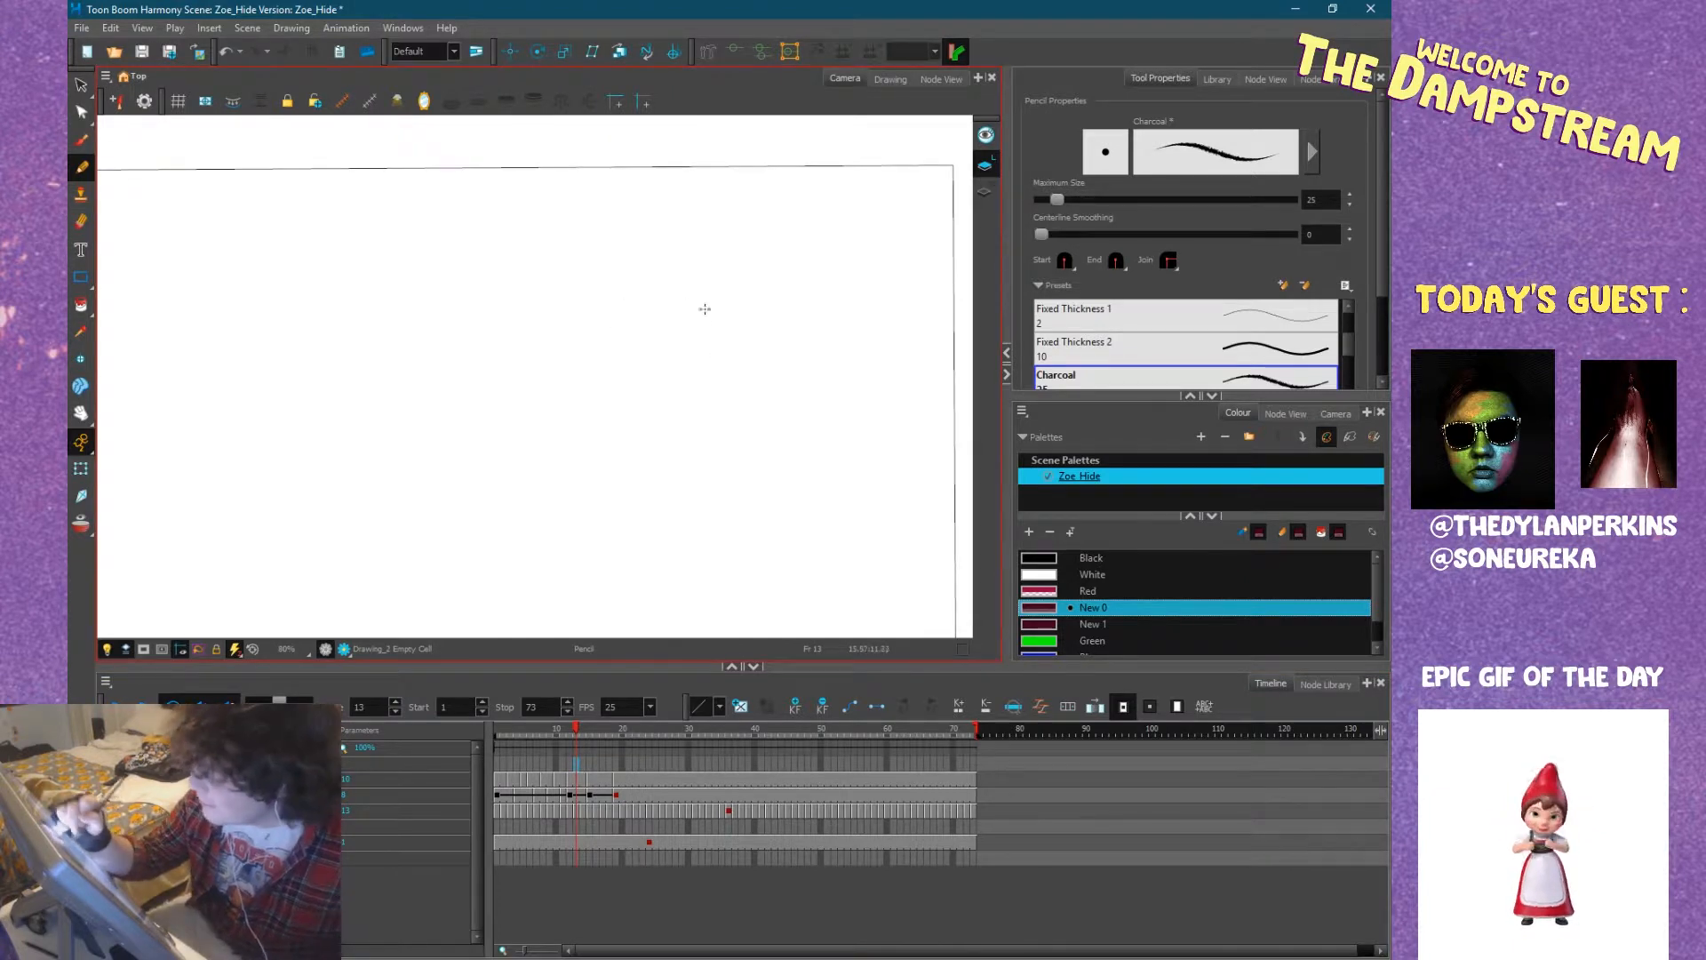
mouse_move(663, 350)
left_mouse_down()
mouse_move(685, 266)
mouse_move(706, 306)
mouse_move(654, 281)
left_mouse_up()
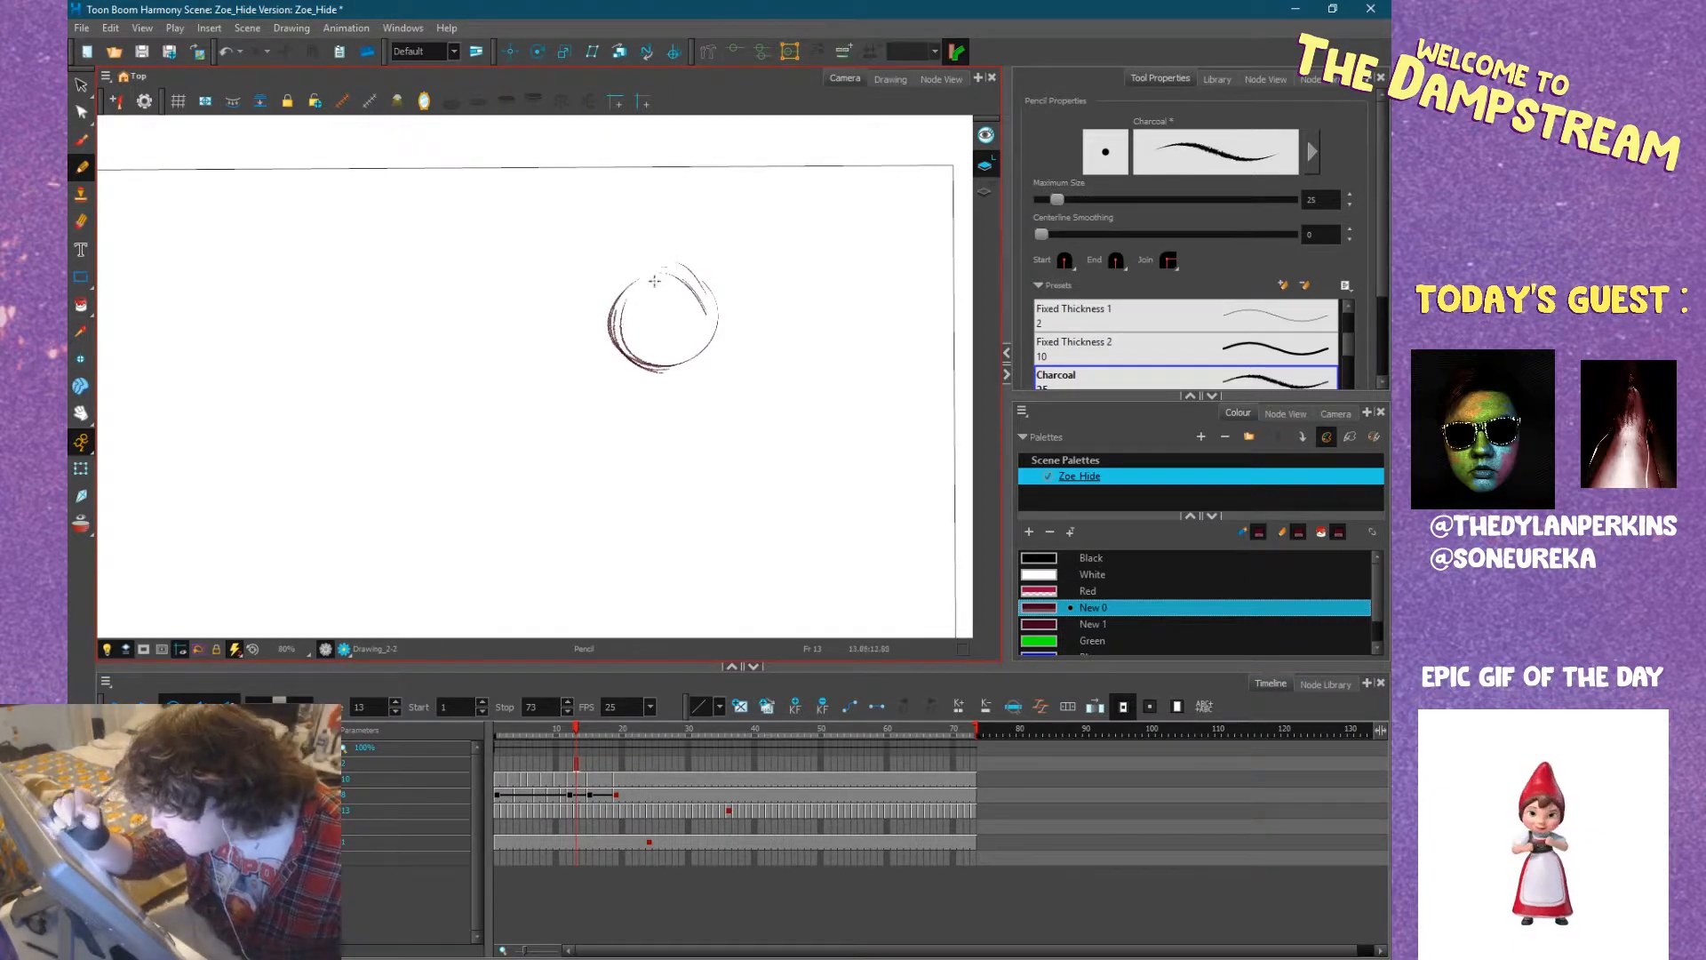
mouse_move(612, 335)
left_mouse_down()
mouse_move(644, 348)
mouse_move(613, 345)
left_mouse_up()
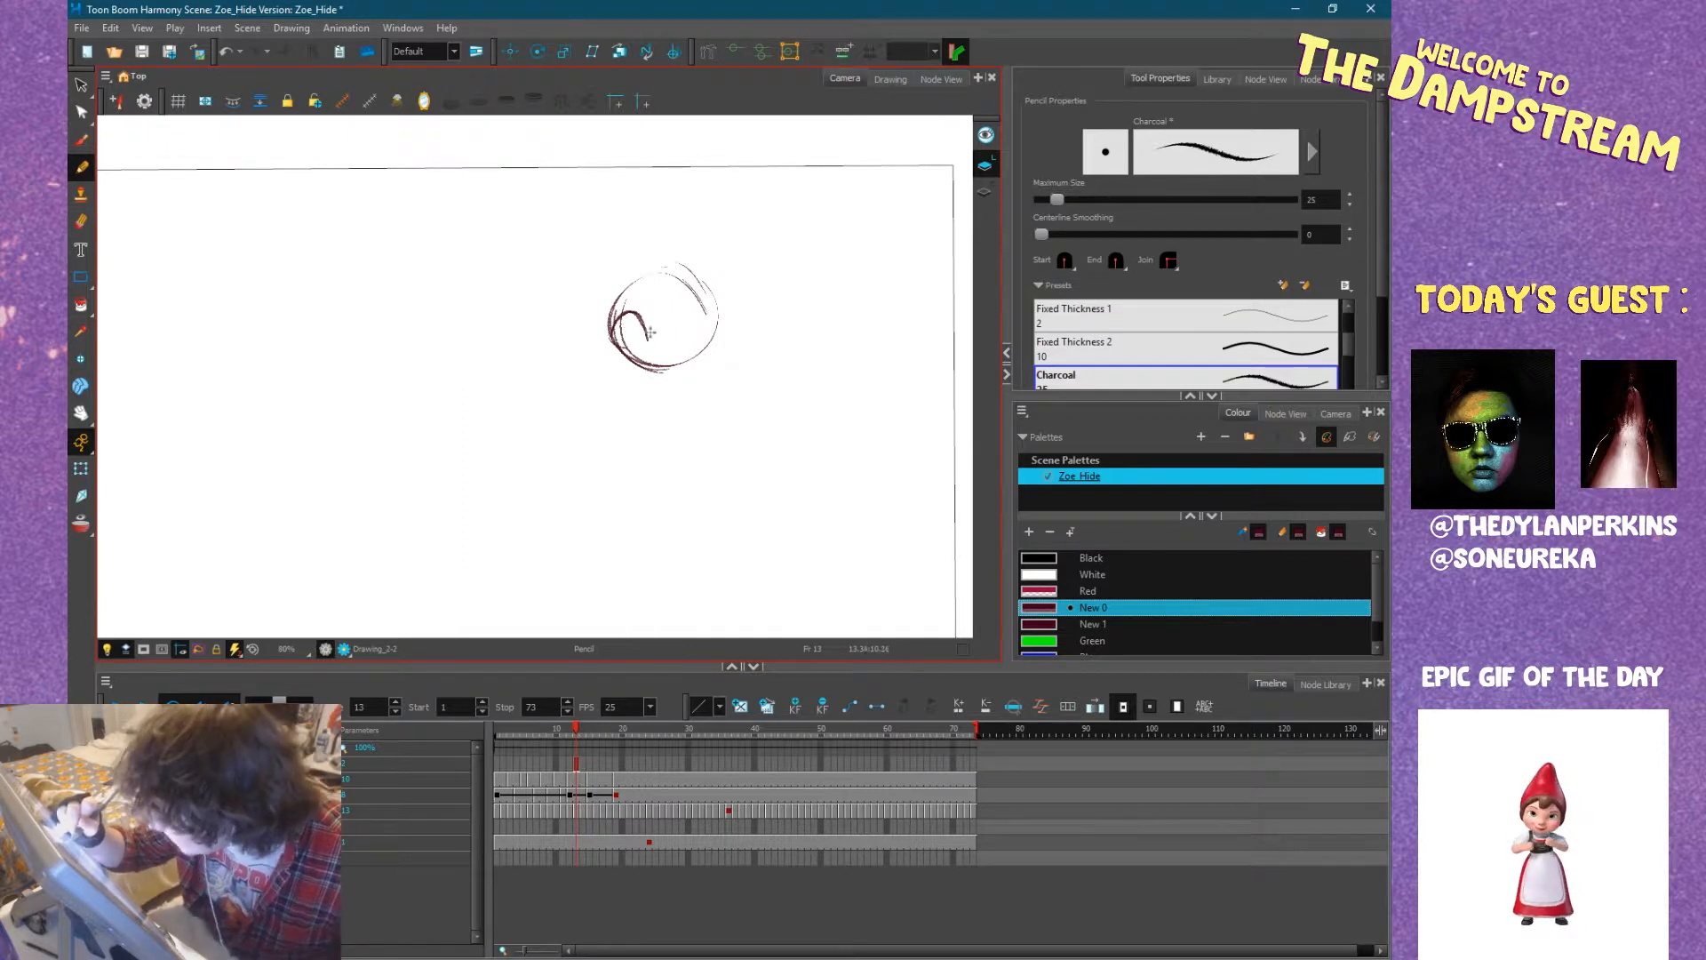
mouse_move(643, 343)
left_mouse_down()
mouse_move(615, 349)
mouse_move(625, 332)
left_mouse_up()
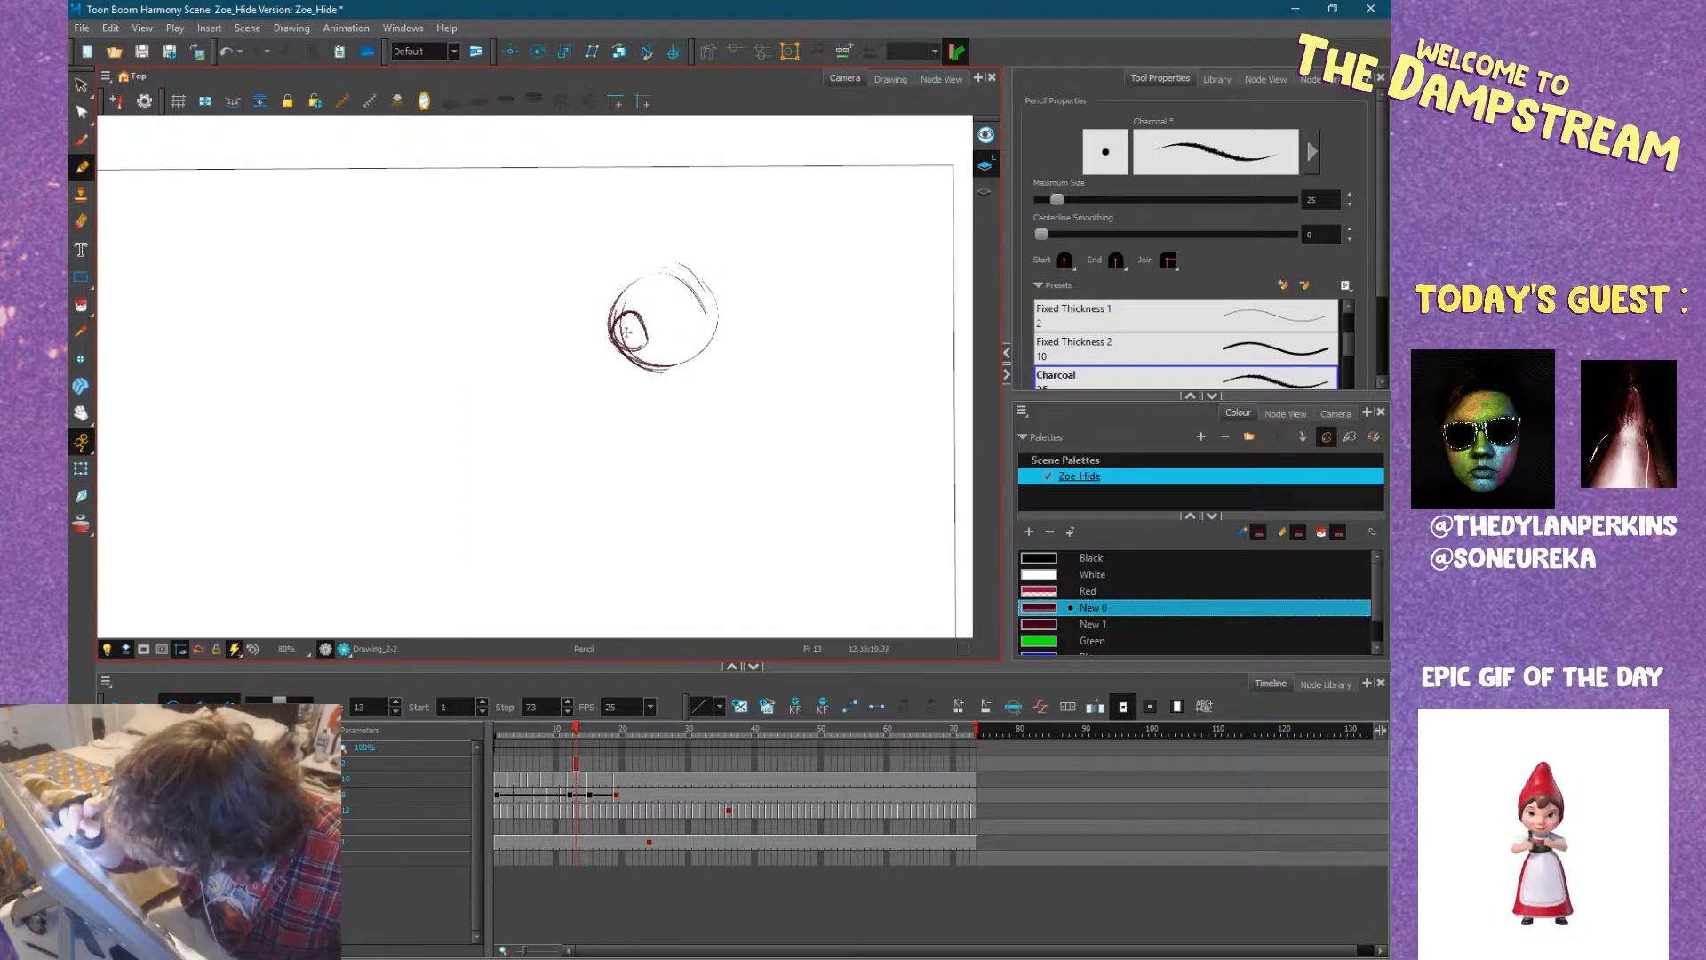
mouse_move(656, 338)
left_mouse_down()
mouse_move(684, 301)
mouse_move(669, 328)
mouse_move(664, 311)
mouse_move(675, 340)
mouse_move(657, 343)
mouse_move(670, 315)
mouse_move(663, 335)
mouse_move(695, 350)
mouse_move(615, 358)
mouse_move(636, 384)
mouse_move(707, 358)
mouse_move(632, 367)
mouse_move(666, 369)
left_mouse_up()
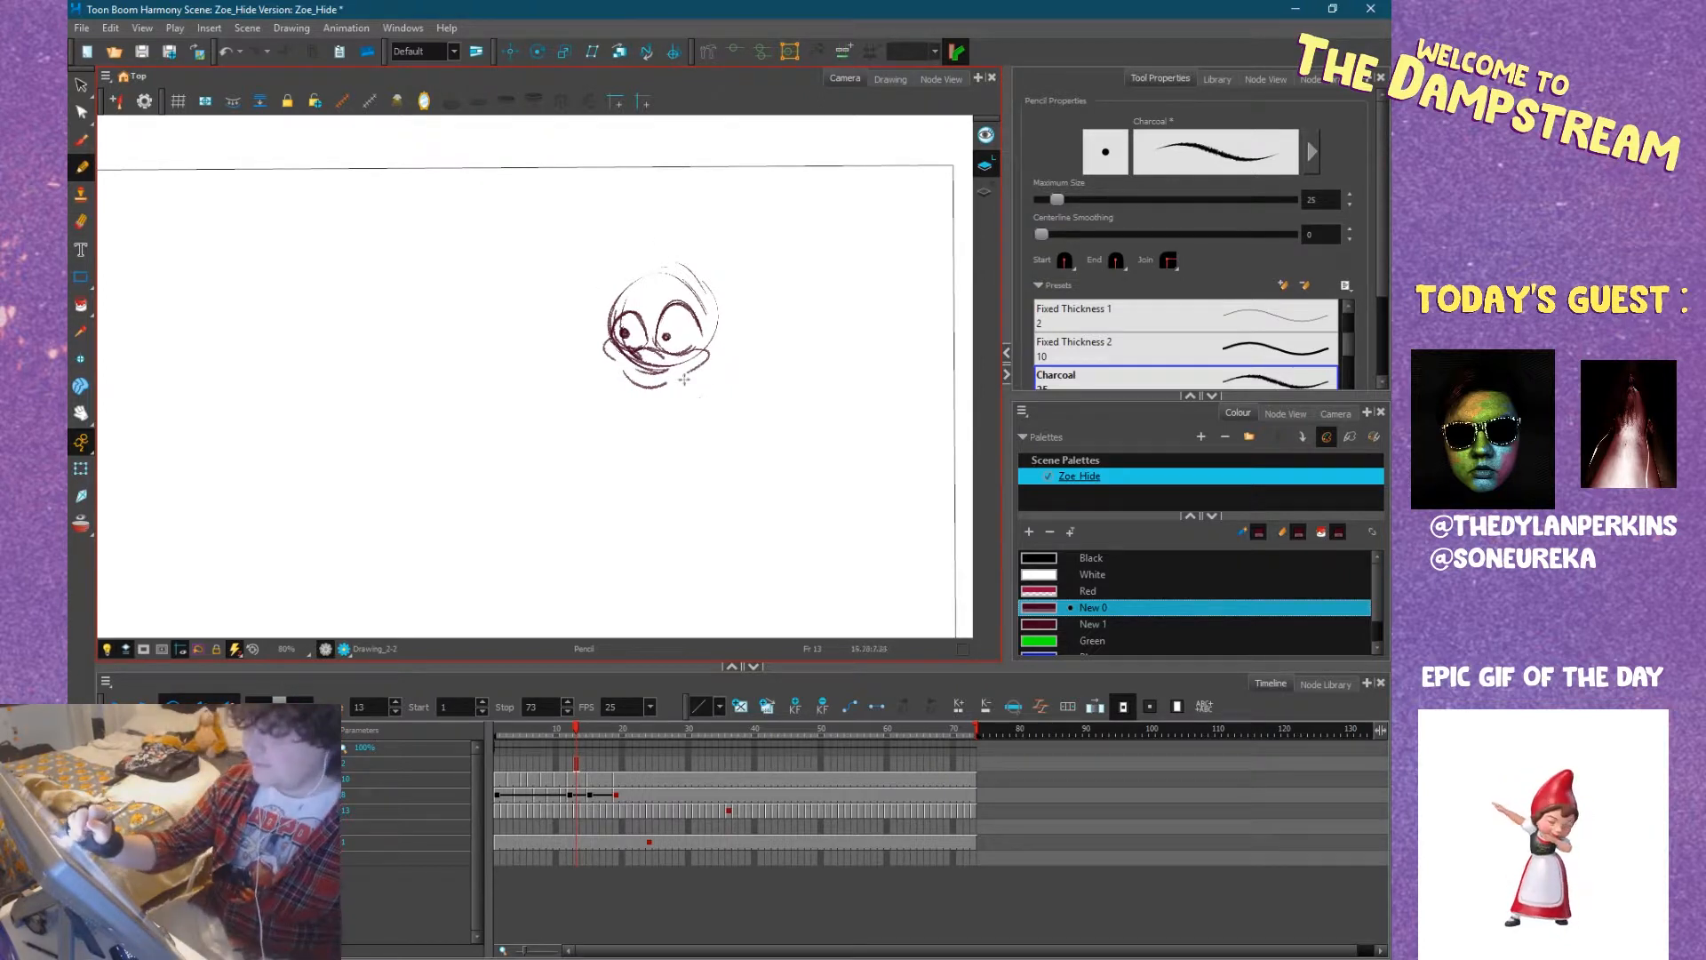
Draw the hedgehog's small rounded body with its belly patch, and add pointed ears and swept-back head spikes.
left_click_drag(652, 402, 690, 433)
mouse_move(698, 374)
left_mouse_down()
mouse_move(717, 424)
mouse_move(726, 405)
left_mouse_up()
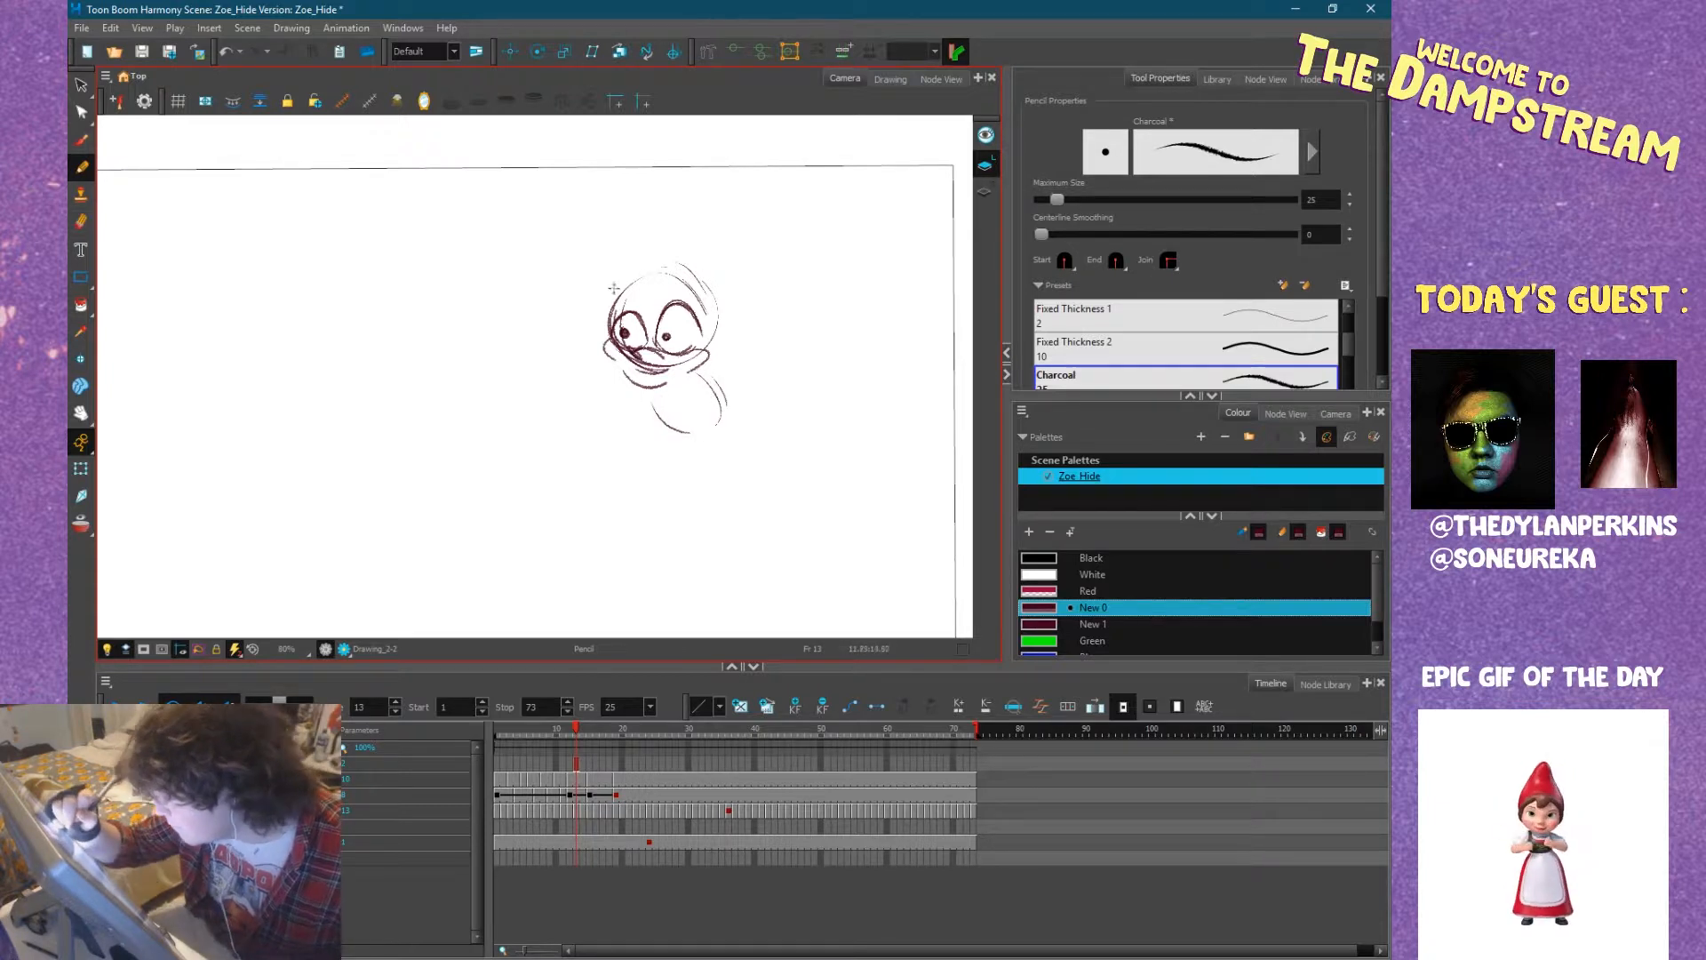
mouse_move(613, 295)
left_mouse_down()
mouse_move(694, 236)
mouse_move(740, 240)
mouse_move(730, 294)
mouse_move(701, 289)
mouse_move(800, 263)
mouse_move(807, 339)
mouse_move(771, 352)
mouse_move(786, 370)
left_mouse_up()
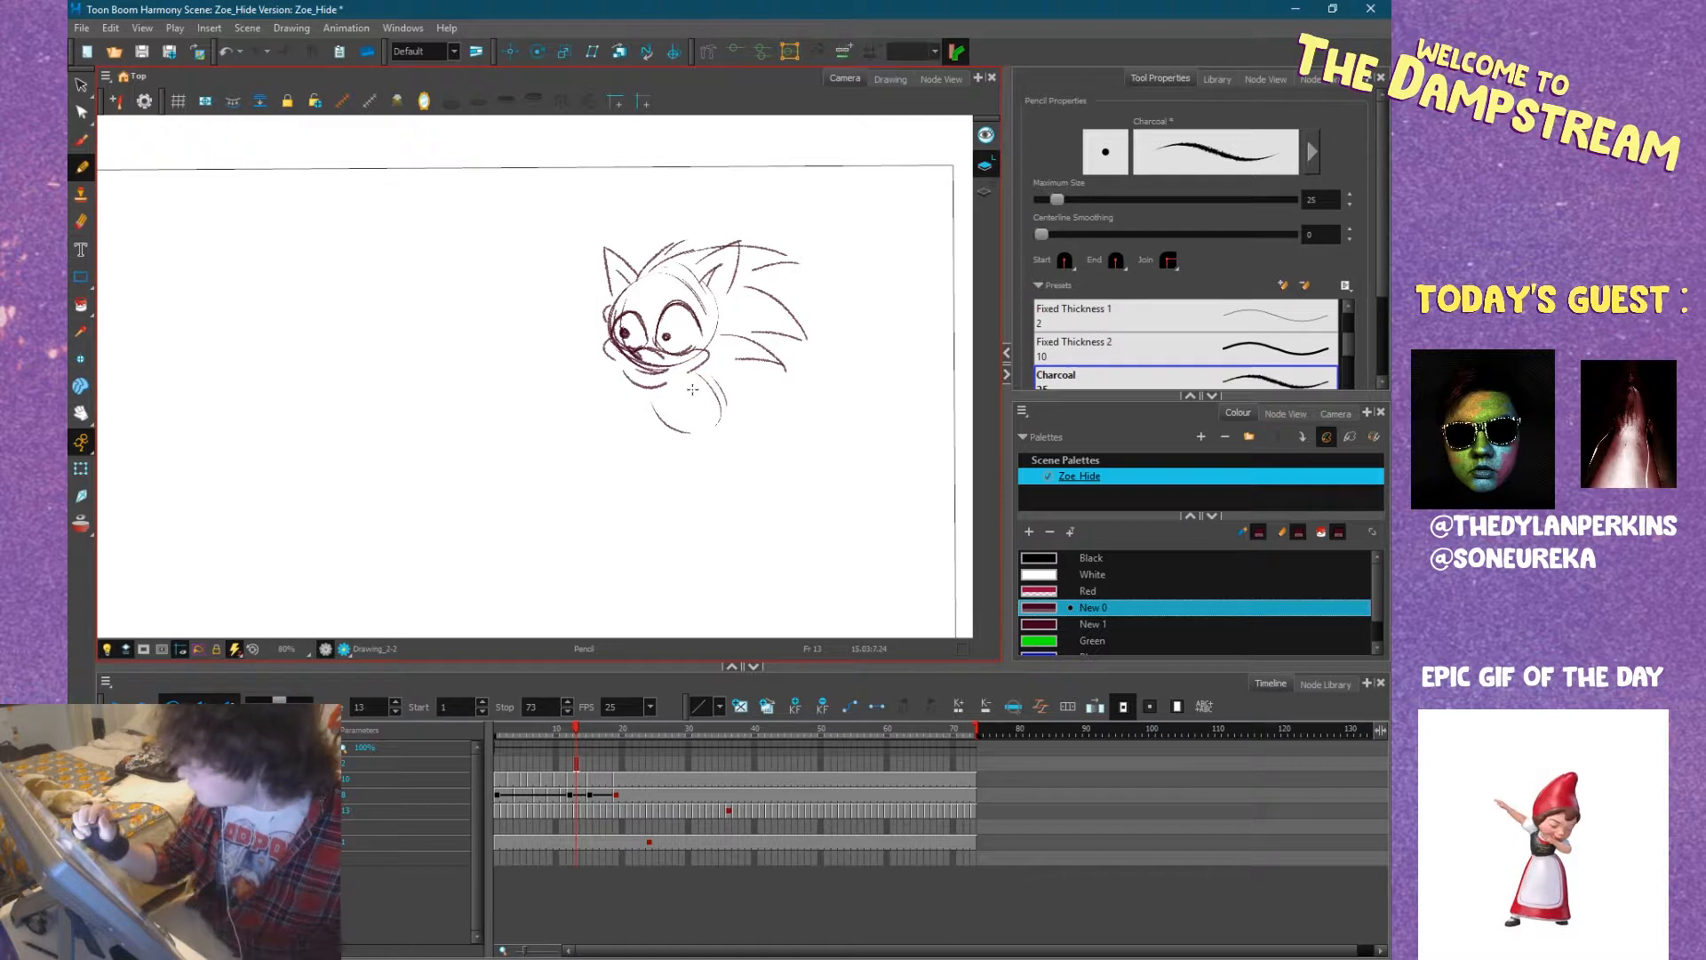
mouse_move(666, 402)
left_mouse_down()
mouse_move(682, 428)
mouse_move(656, 423)
mouse_move(675, 426)
left_mouse_up()
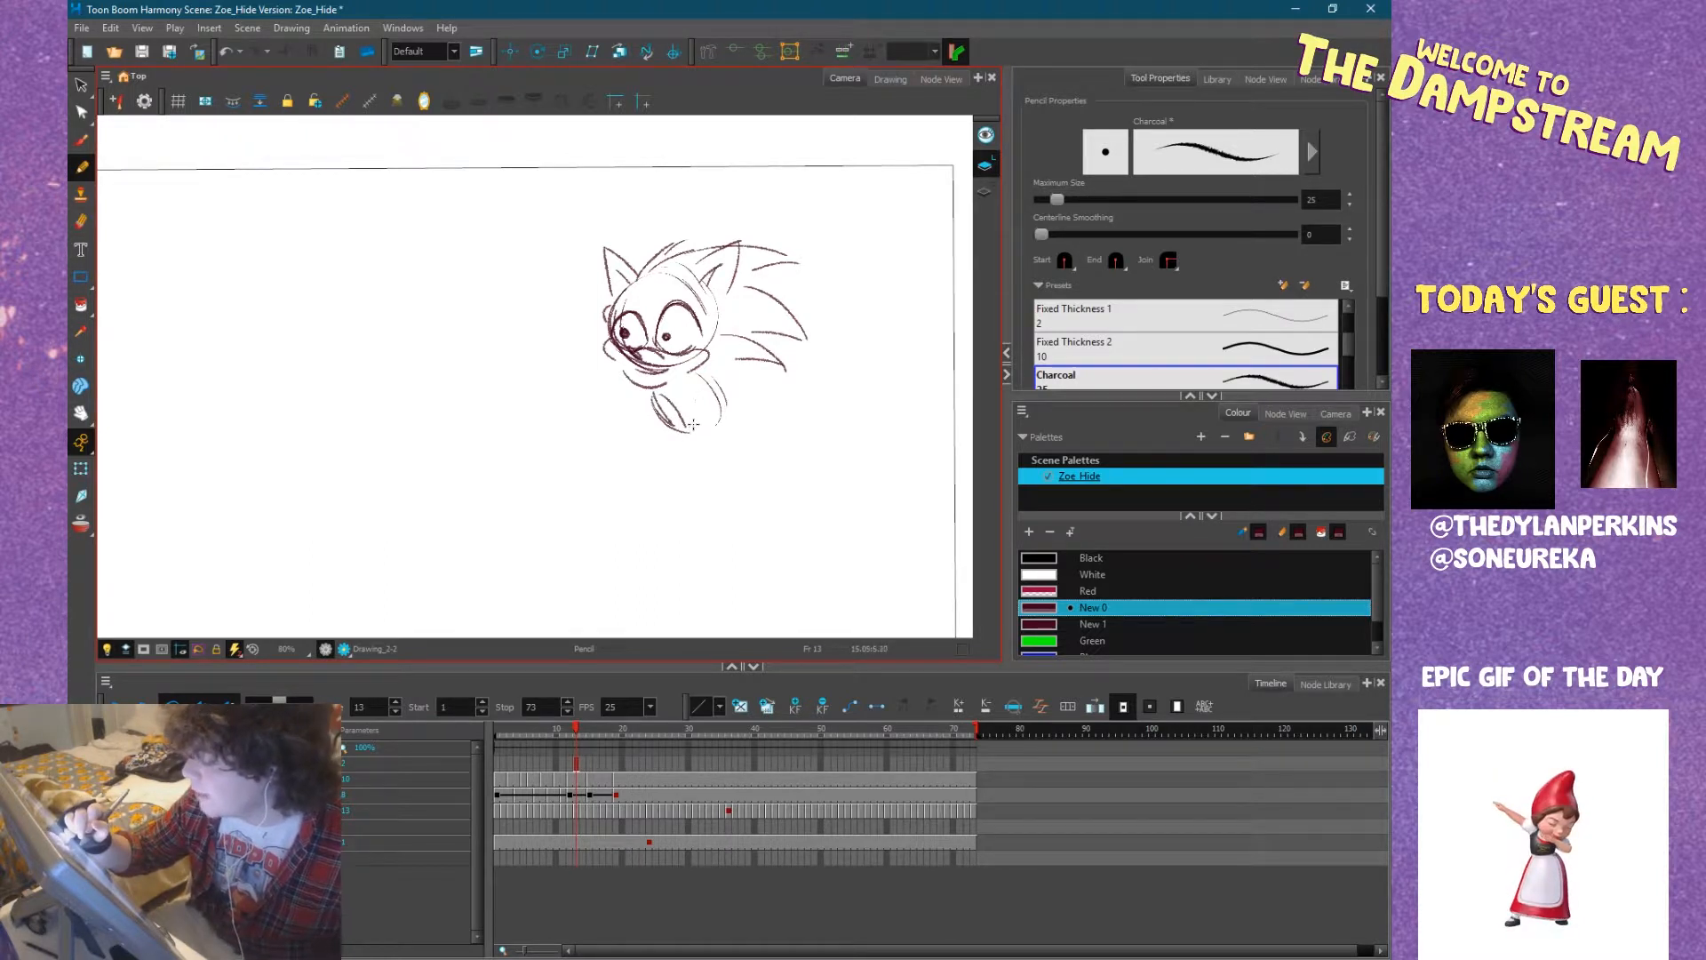
Draw the hedgehog's curved tail and two thin legs ending in cuffed, pointed shoes with a stripe.
mouse_move(720, 419)
left_mouse_down()
mouse_move(757, 398)
mouse_move(686, 515)
left_mouse_up()
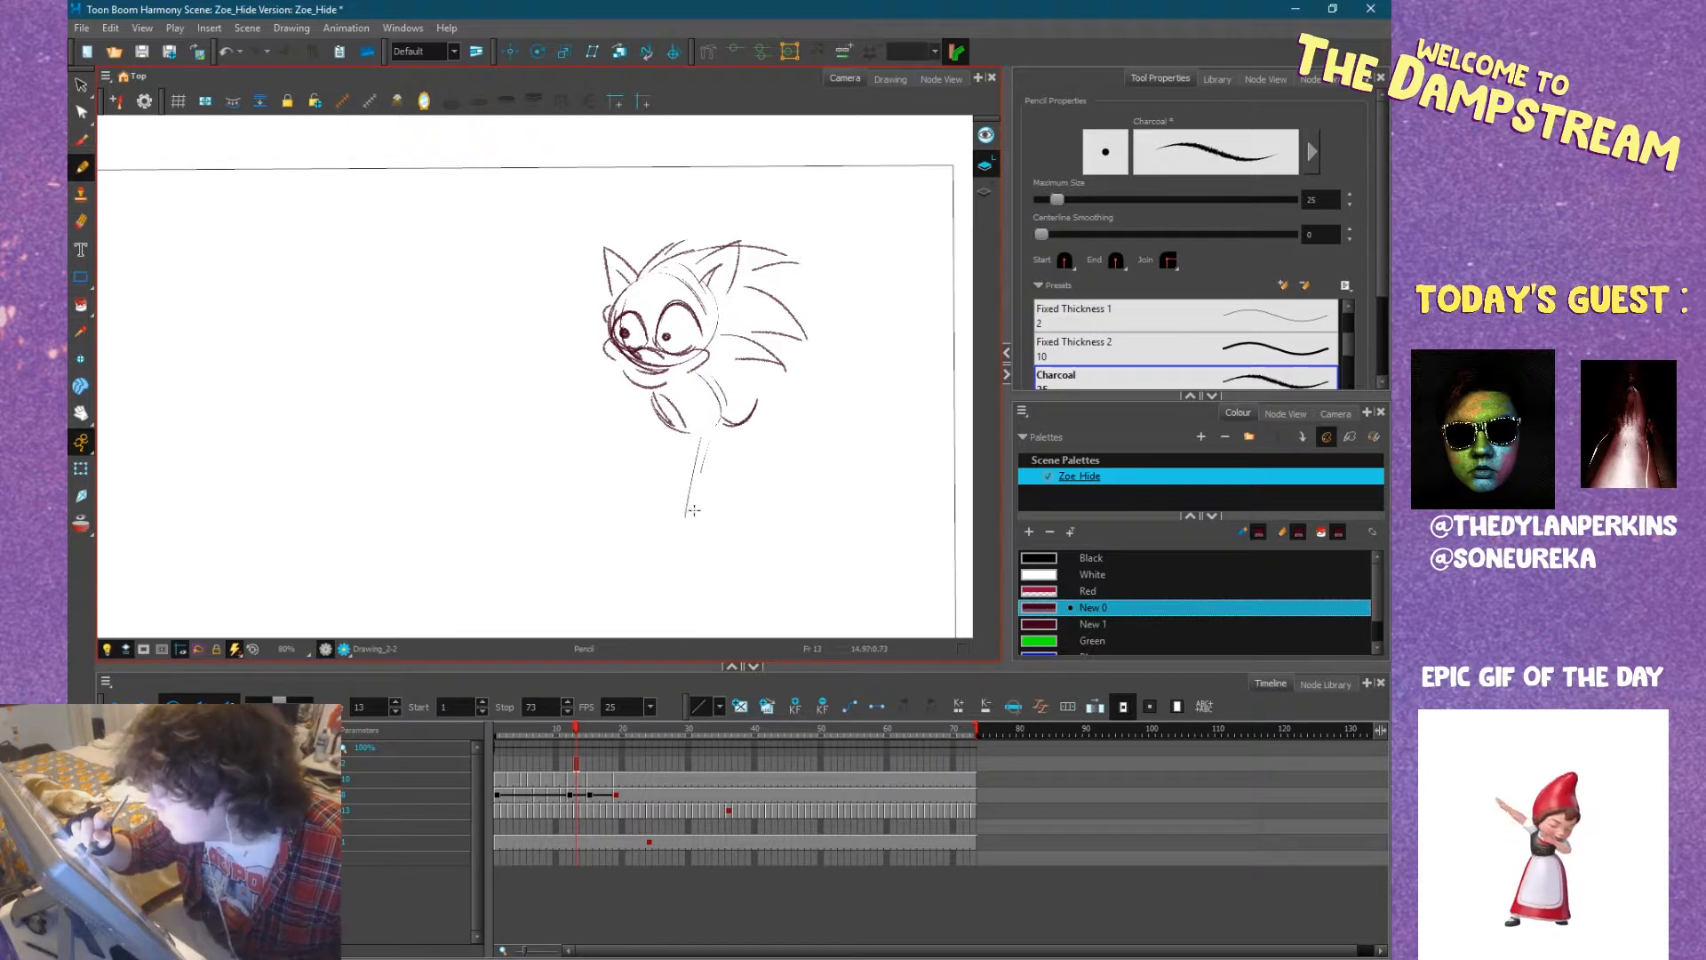
mouse_move(715, 430)
left_mouse_down()
mouse_move(698, 489)
mouse_move(711, 506)
mouse_move(681, 522)
mouse_move(681, 547)
mouse_move(733, 538)
mouse_move(756, 566)
left_mouse_up()
key("ctrl+z")
mouse_move(732, 561)
left_mouse_down()
mouse_move(689, 555)
mouse_move(760, 568)
mouse_move(692, 553)
left_mouse_up()
left_click_drag(727, 535, 694, 560)
left_click_drag(693, 544, 708, 557)
left_click_drag(696, 488, 721, 421)
mouse_move(696, 500)
left_mouse_down()
mouse_move(708, 456)
mouse_move(639, 519)
mouse_move(666, 521)
mouse_move(633, 520)
left_mouse_up()
mouse_move(632, 503)
left_mouse_down()
mouse_move(625, 518)
mouse_move(666, 551)
mouse_move(565, 559)
mouse_move(670, 551)
mouse_move(576, 556)
mouse_move(625, 558)
left_mouse_up()
left_click_drag(627, 529, 634, 556)
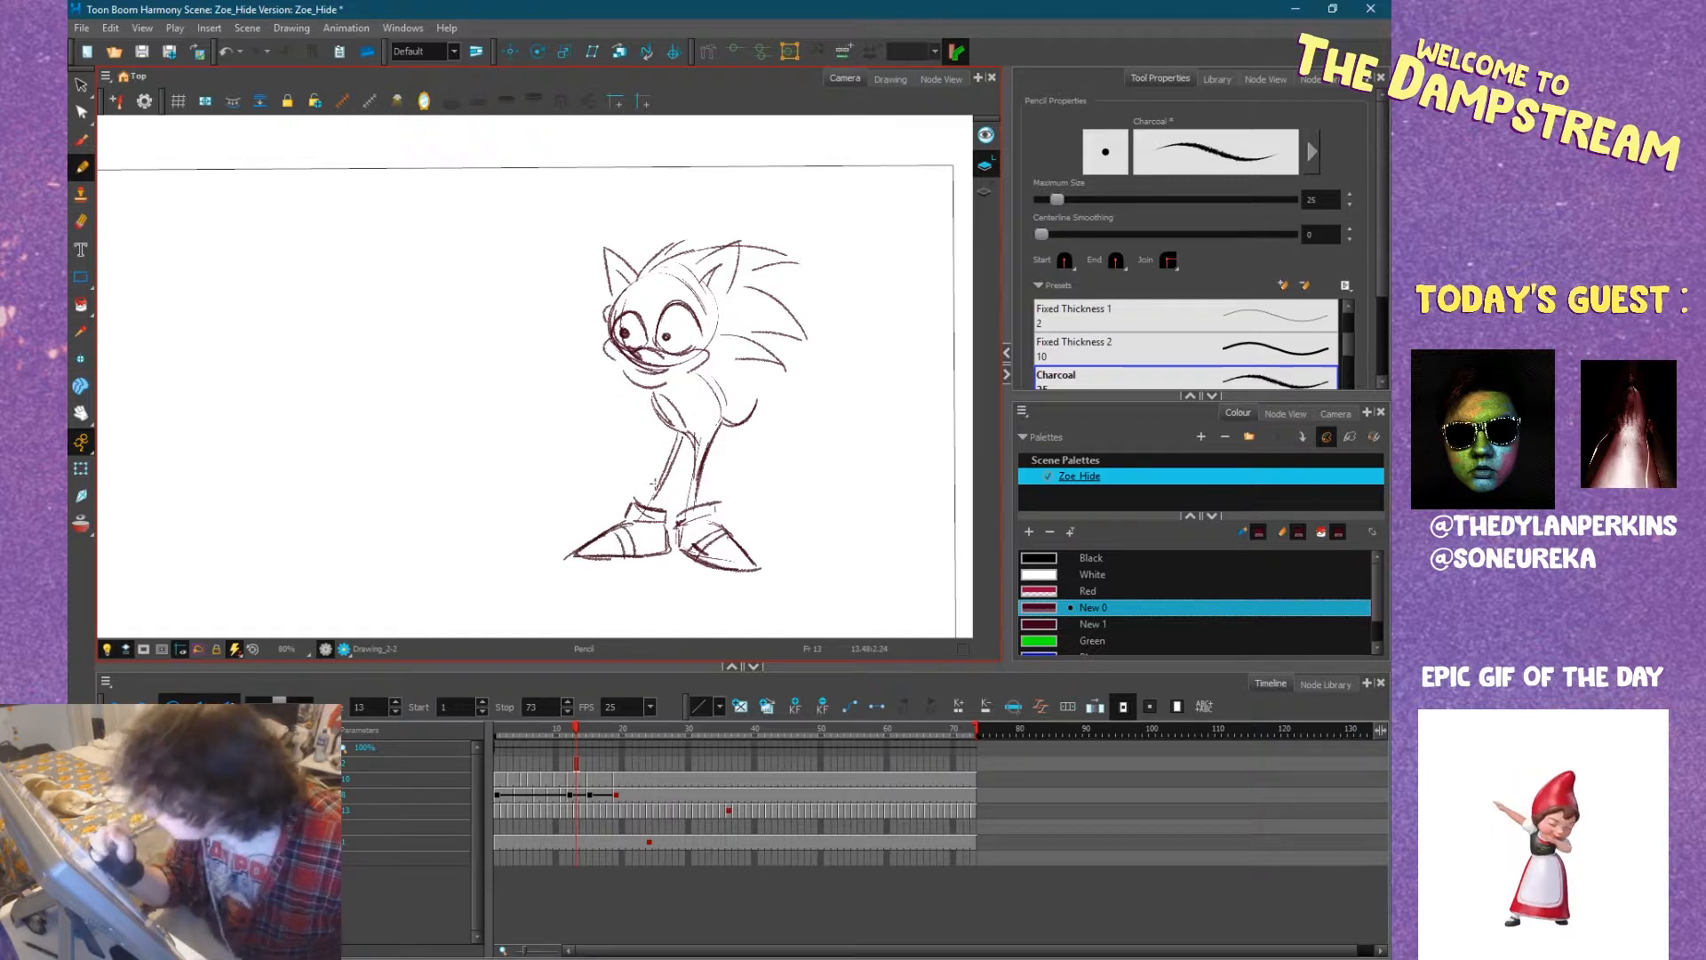
Add a small mouth, a bent arm with a gloved fist on the hip, and an outstretched open hand.
left_click_drag(641, 373, 661, 377)
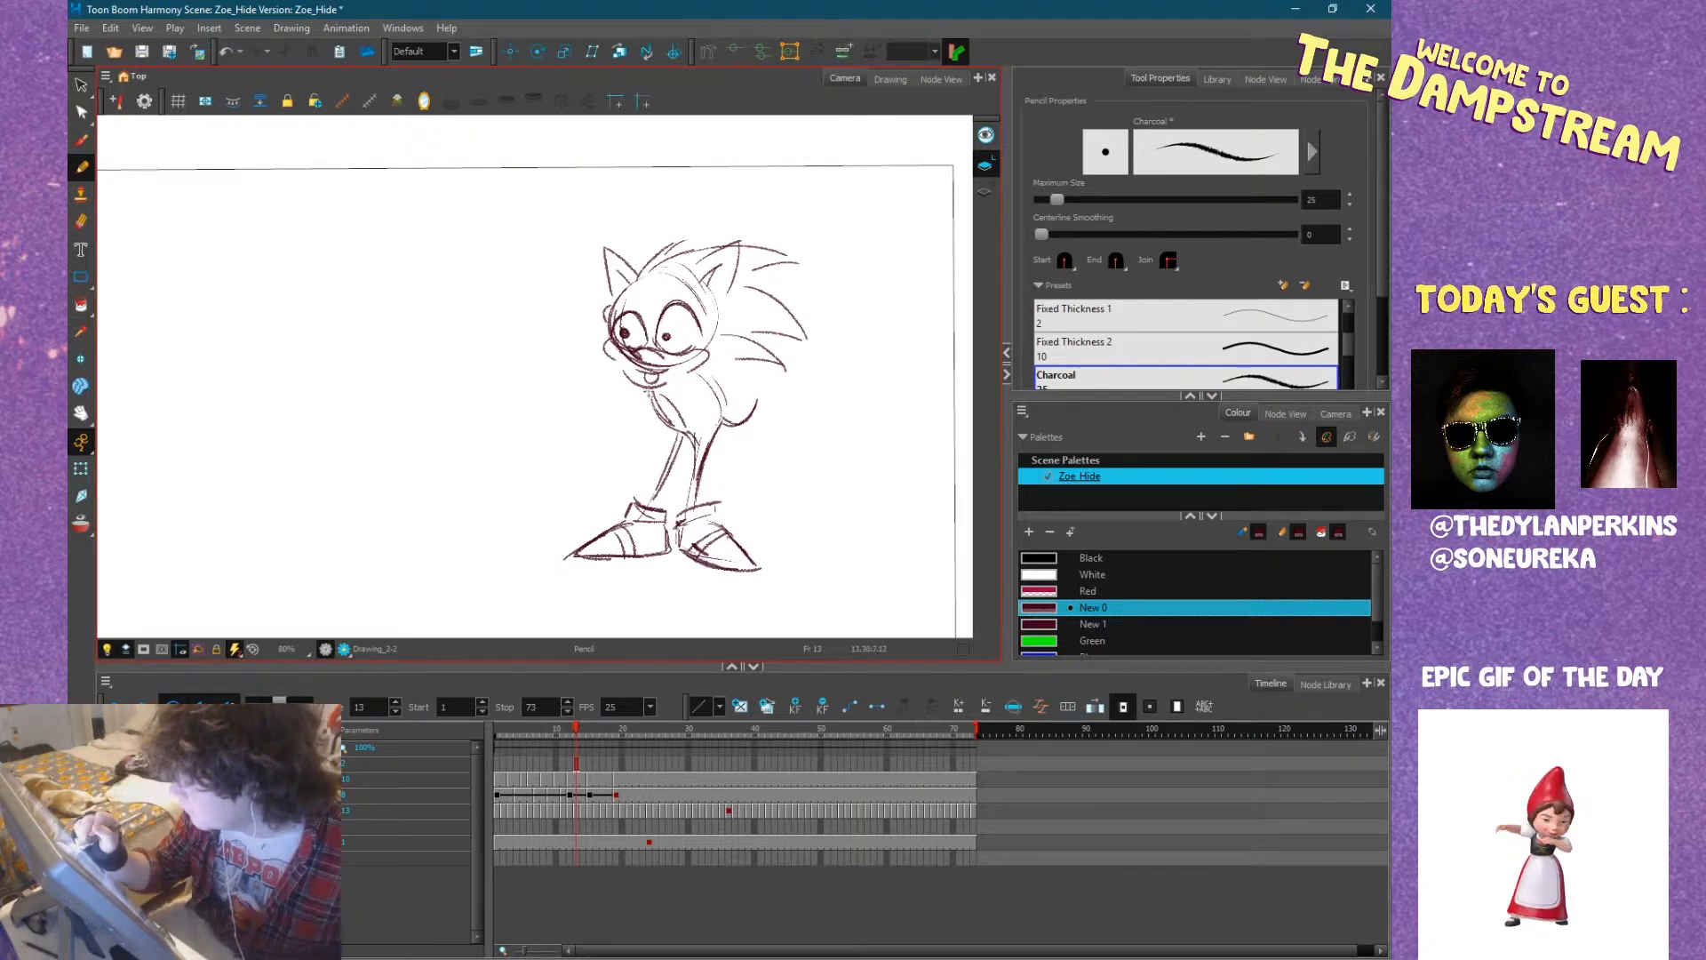
mouse_move(736, 408)
left_mouse_down()
mouse_move(718, 425)
mouse_move(725, 391)
left_mouse_up()
mouse_move(725, 389)
left_mouse_down()
mouse_move(745, 400)
mouse_move(732, 386)
left_mouse_up()
key("ctrl+z")
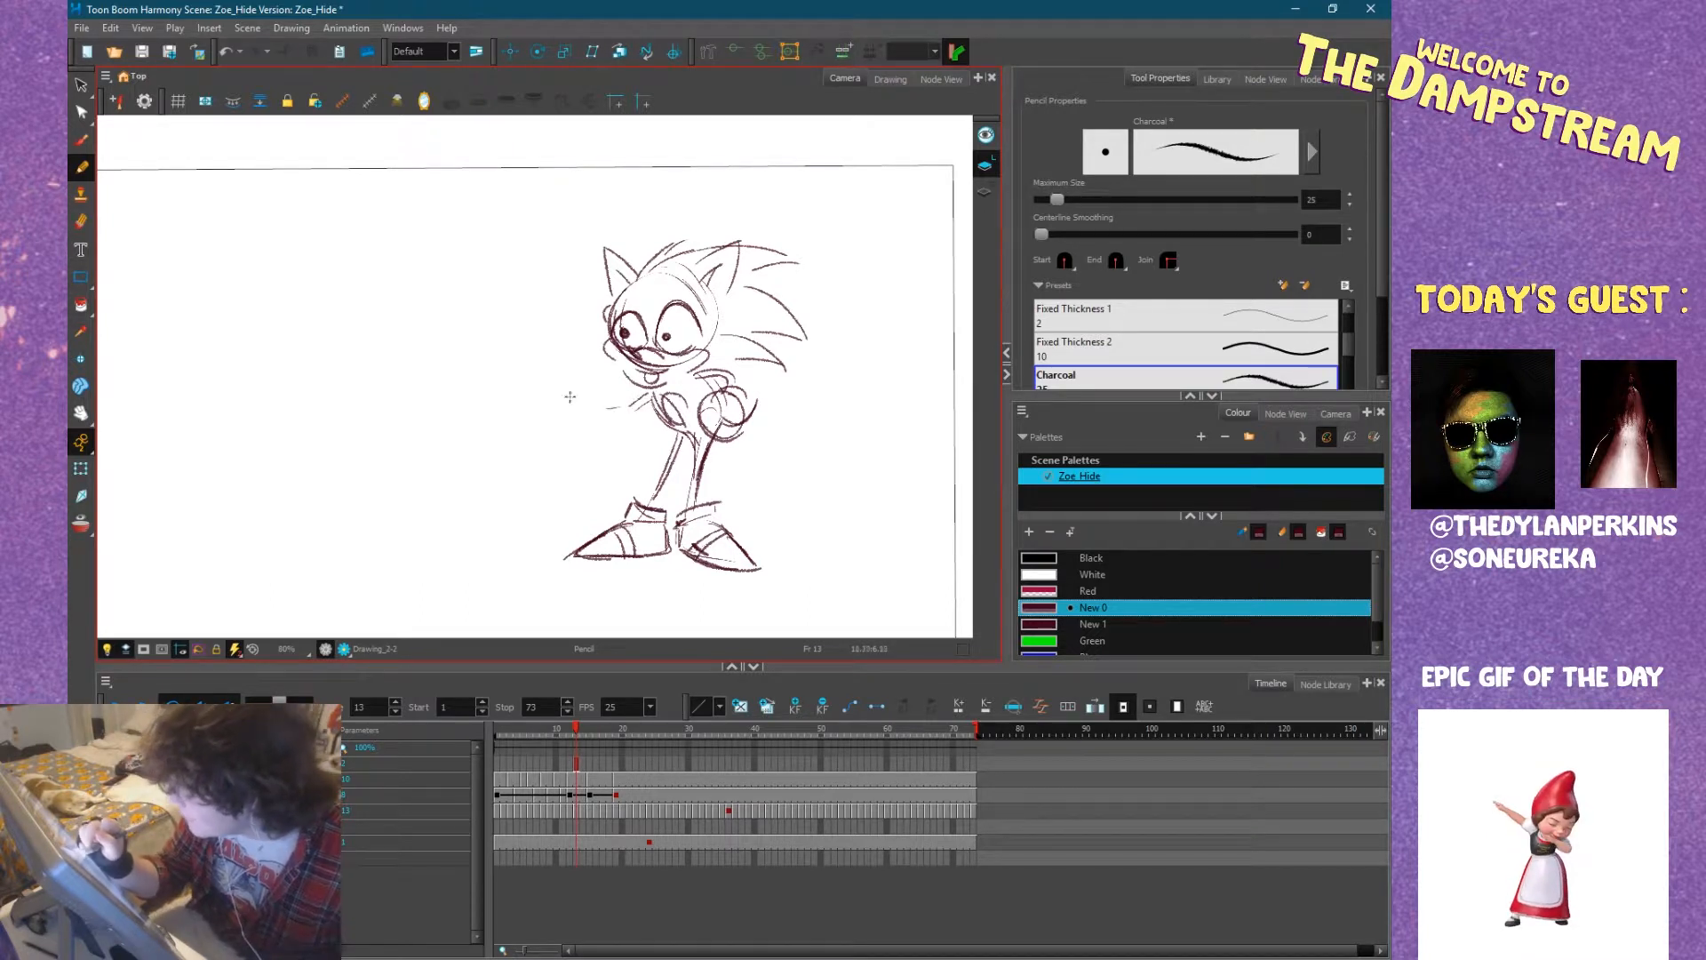
mouse_move(600, 397)
left_mouse_down()
mouse_move(564, 416)
mouse_move(587, 425)
mouse_move(565, 363)
mouse_move(533, 431)
mouse_move(538, 416)
mouse_move(600, 449)
mouse_move(599, 421)
left_mouse_up()
mouse_move(561, 366)
left_mouse_down()
mouse_move(560, 349)
mouse_move(553, 404)
mouse_move(577, 391)
mouse_move(608, 421)
left_mouse_up()
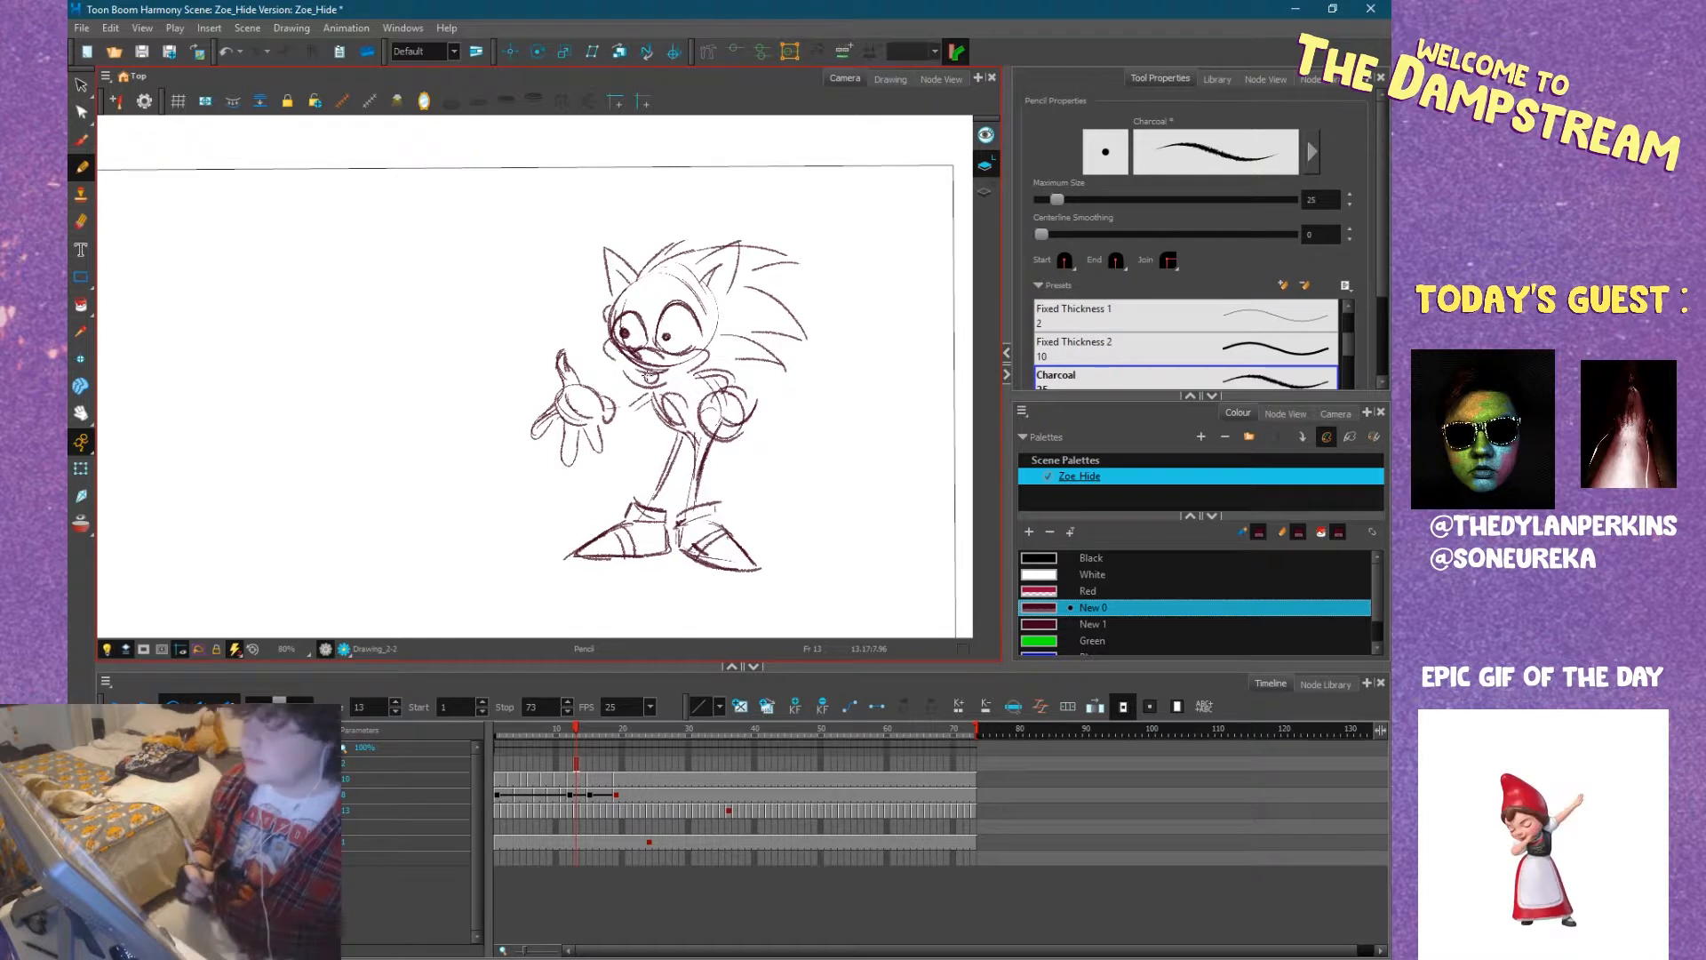
Bring up the browser's Buster Bunny reference picture and examine the character's pose, face and ears.
mouse_move(722, 468)
left_mouse_down()
mouse_move(797, 490)
mouse_move(773, 489)
left_mouse_up()
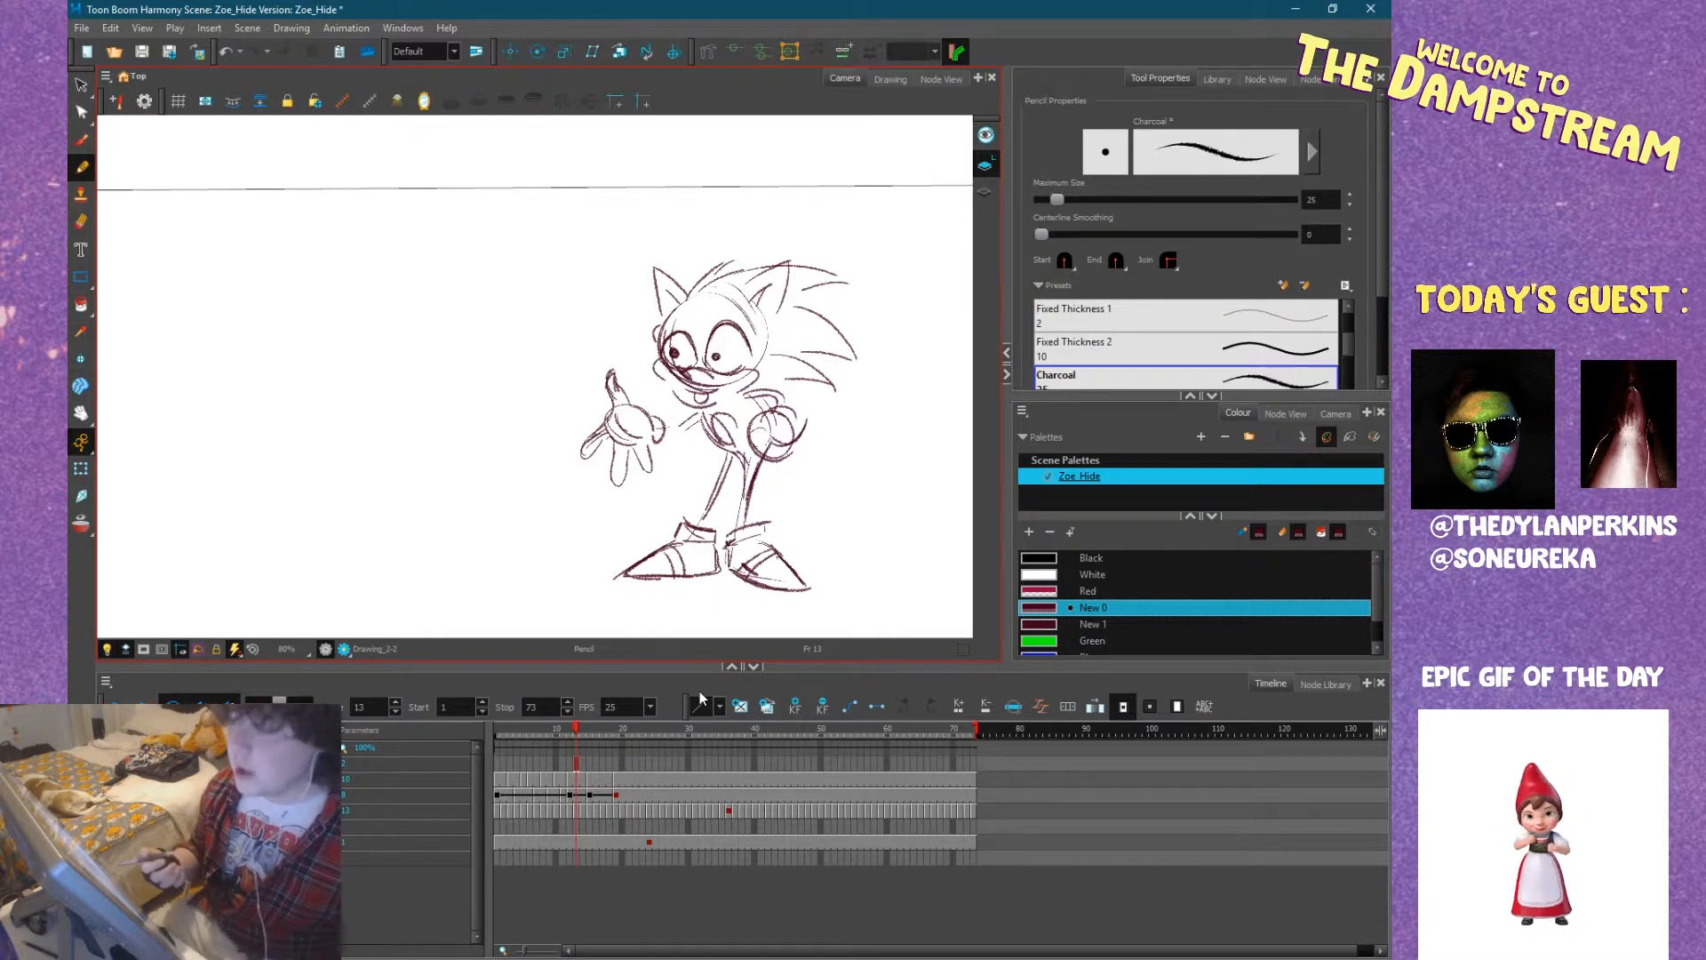
mouse_move(855, 455)
left_mouse_down()
mouse_move(841, 441)
mouse_move(909, 473)
mouse_move(788, 461)
mouse_move(830, 483)
left_mouse_up()
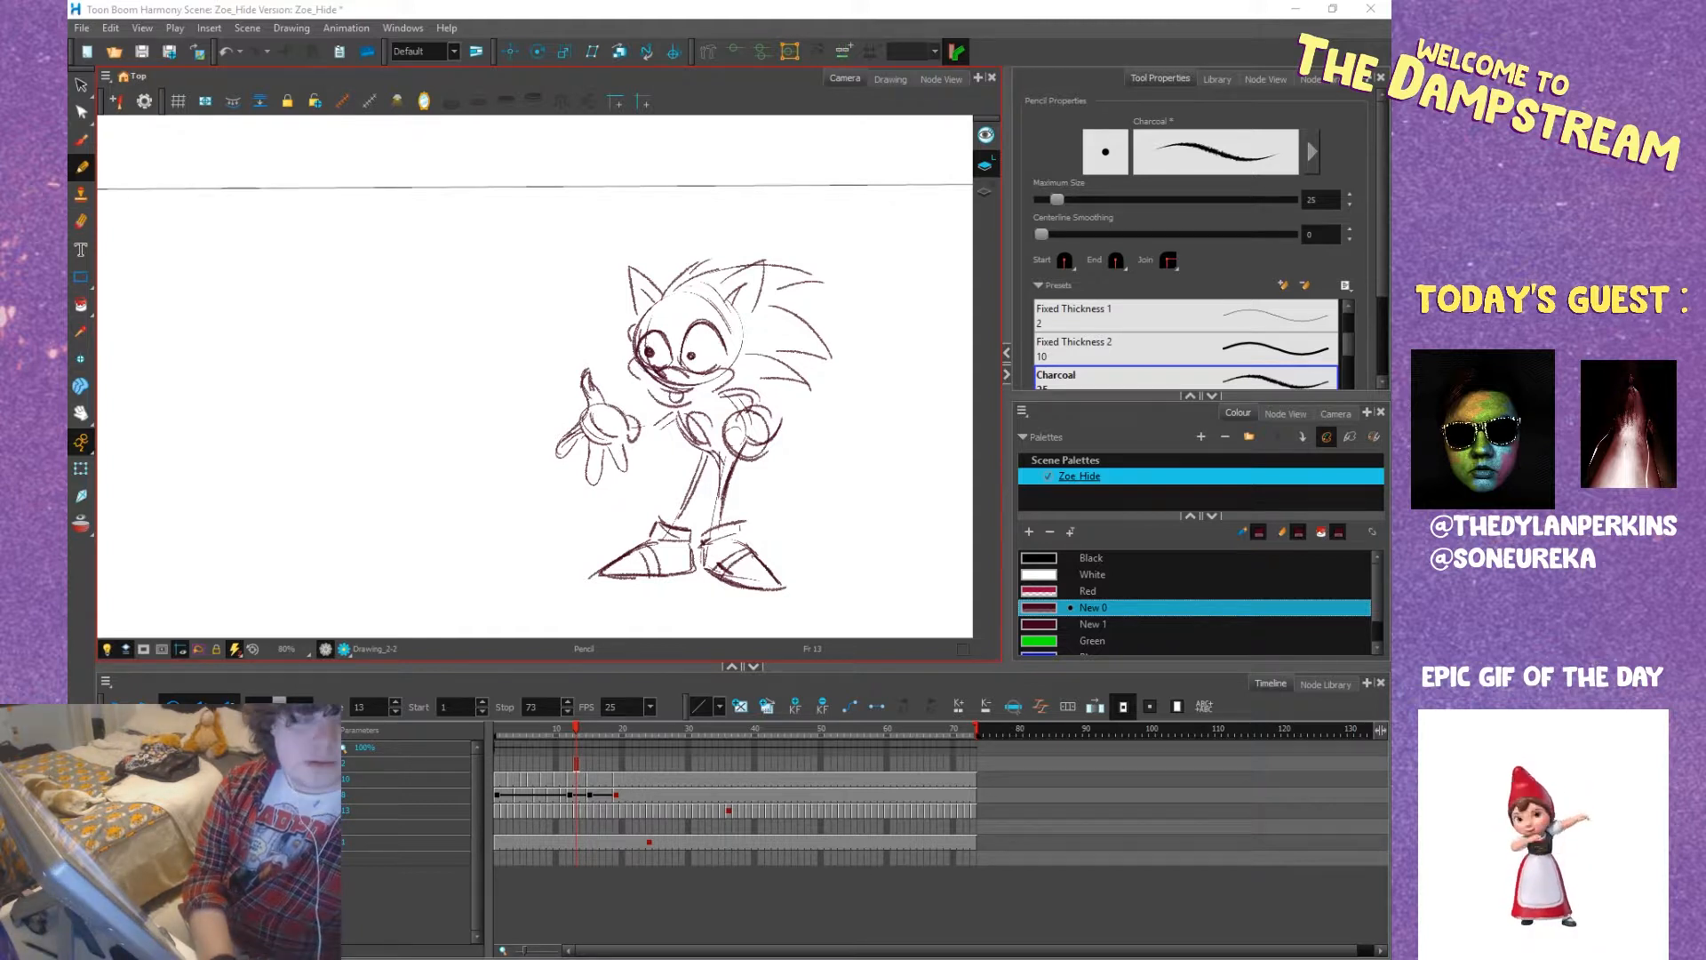
left_click_drag(0, 258, 518, 2)
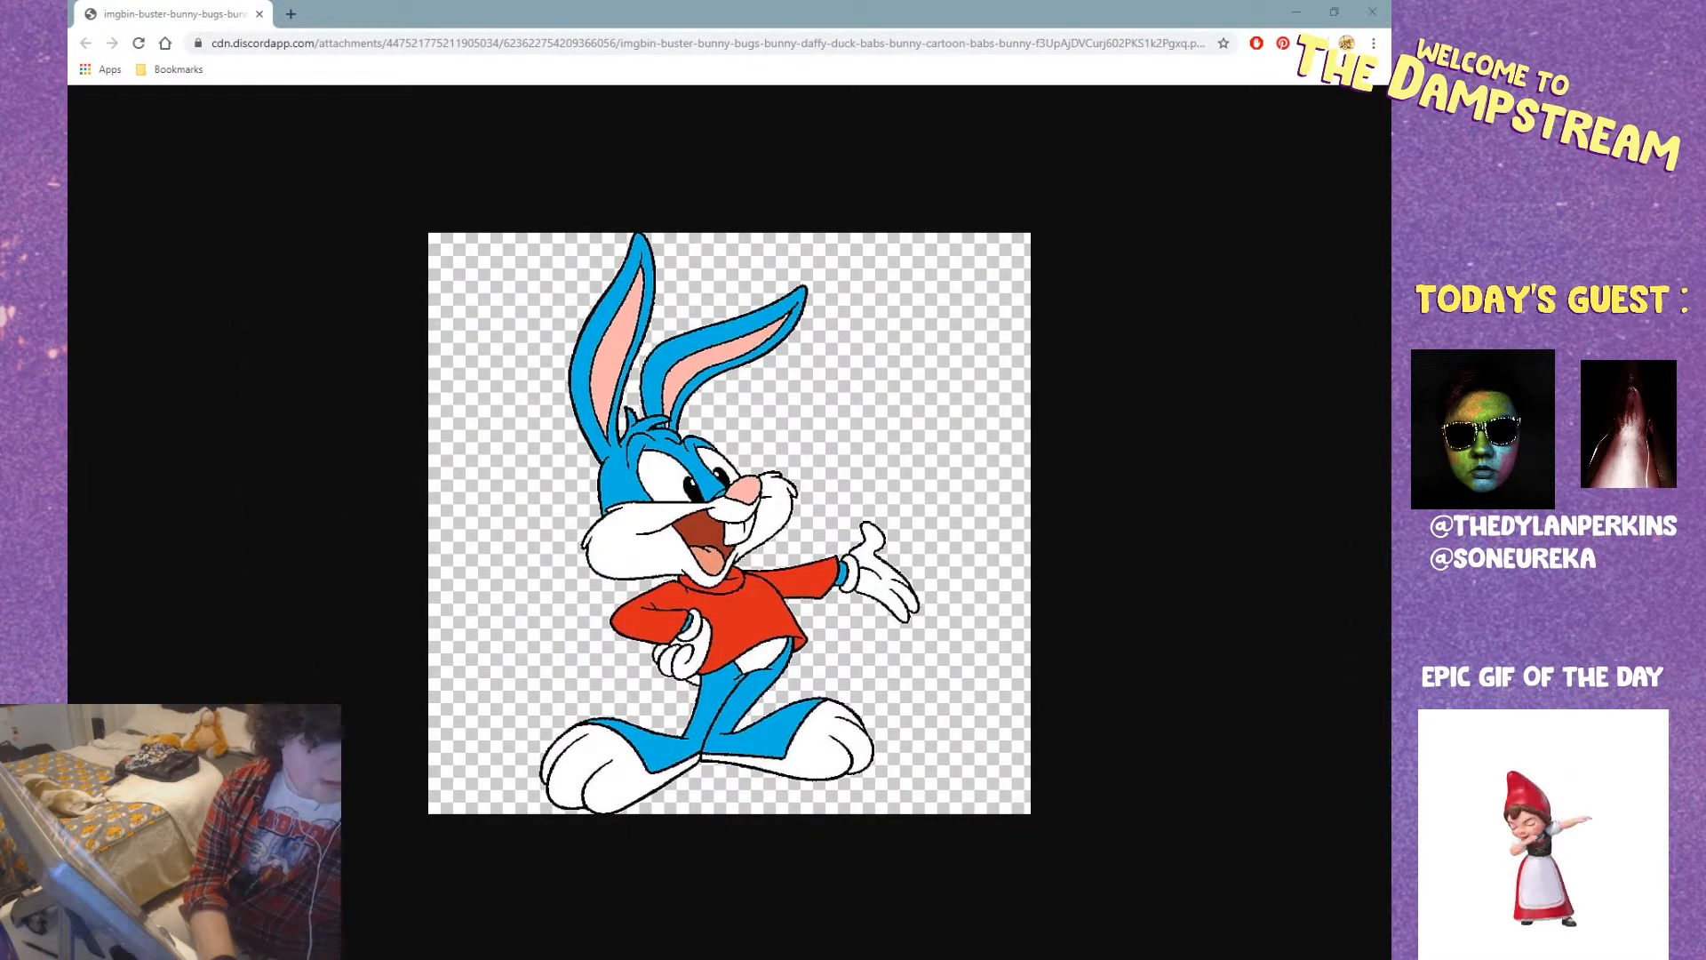
left_click_drag(499, 7, 0, 151)
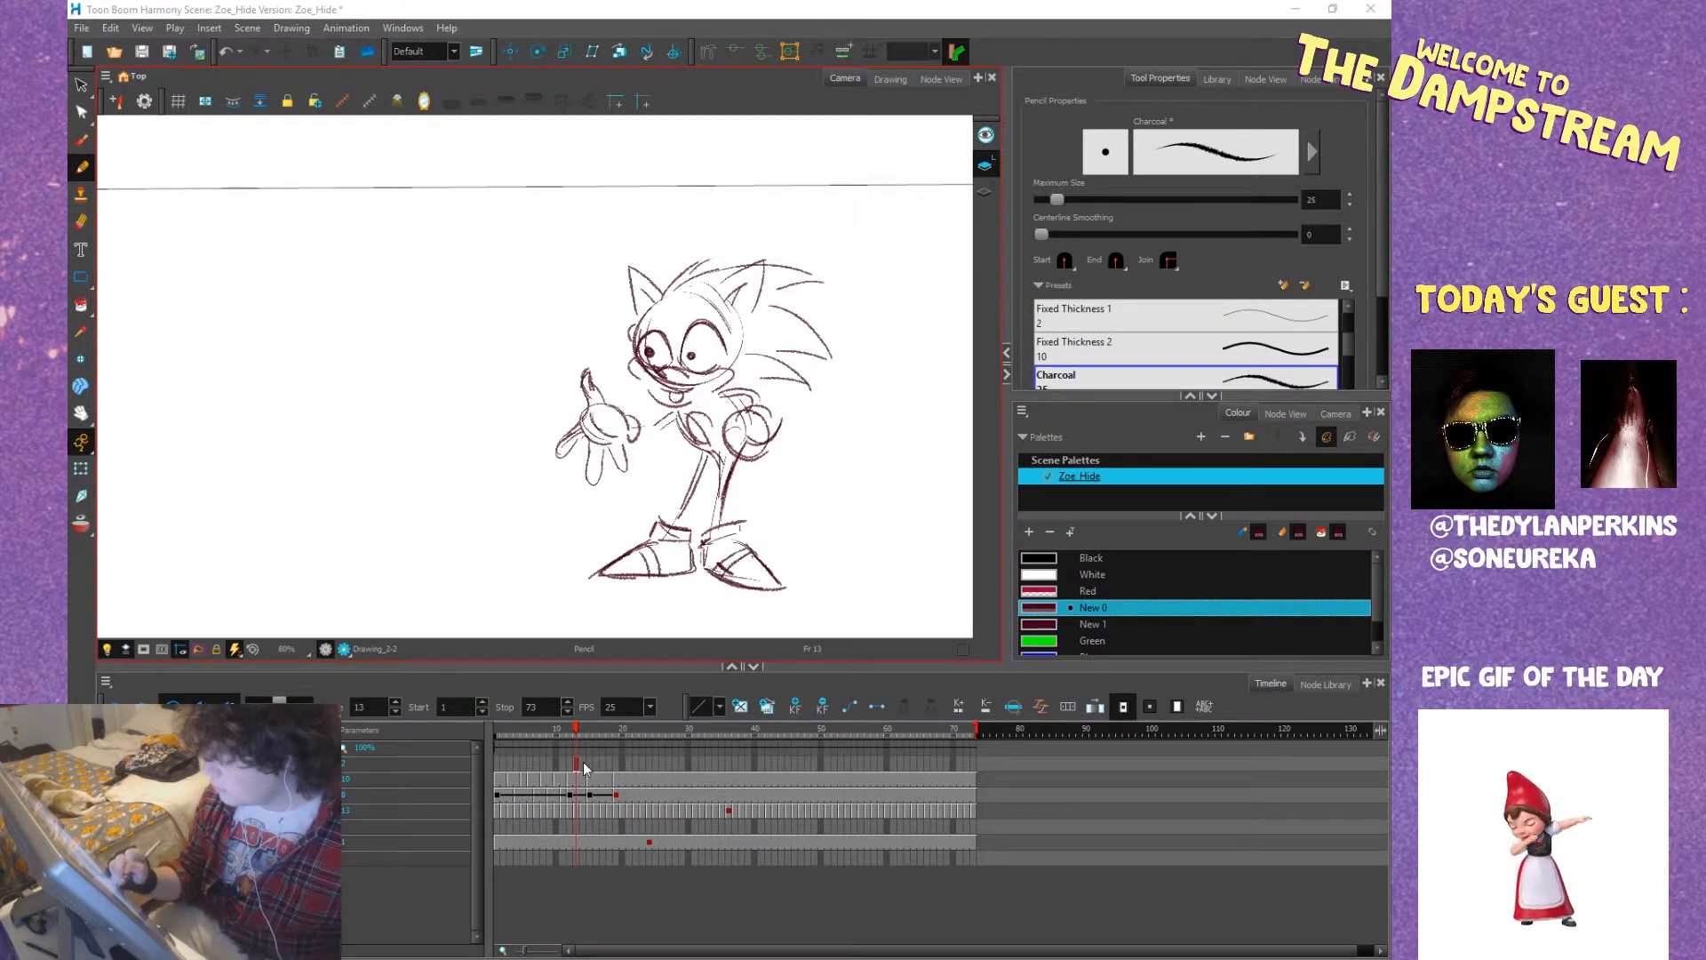
Sketch the bunny's egg-shaped head beside the hedgehog, with large oval eyes and a pupil.
left_click_drag(518, 366, 680, 366)
left_click_drag(556, 321, 555, 311)
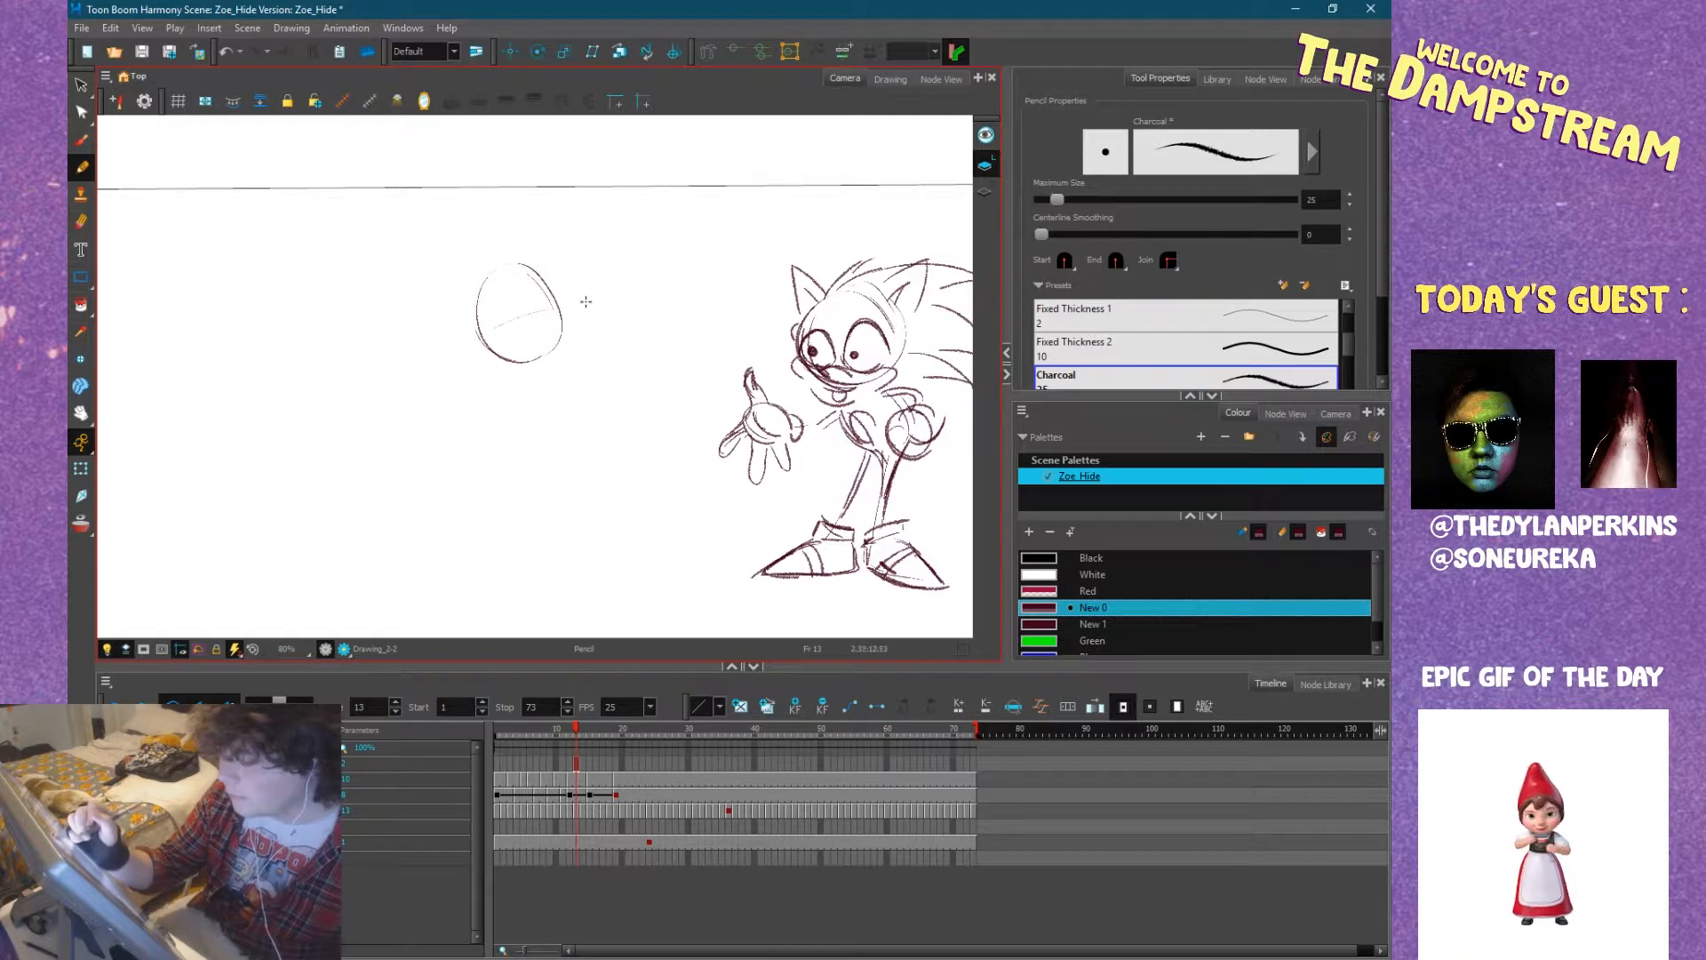
mouse_move(531, 275)
left_mouse_down()
mouse_move(546, 327)
mouse_move(533, 310)
left_mouse_up()
left_click_drag(544, 290, 556, 313)
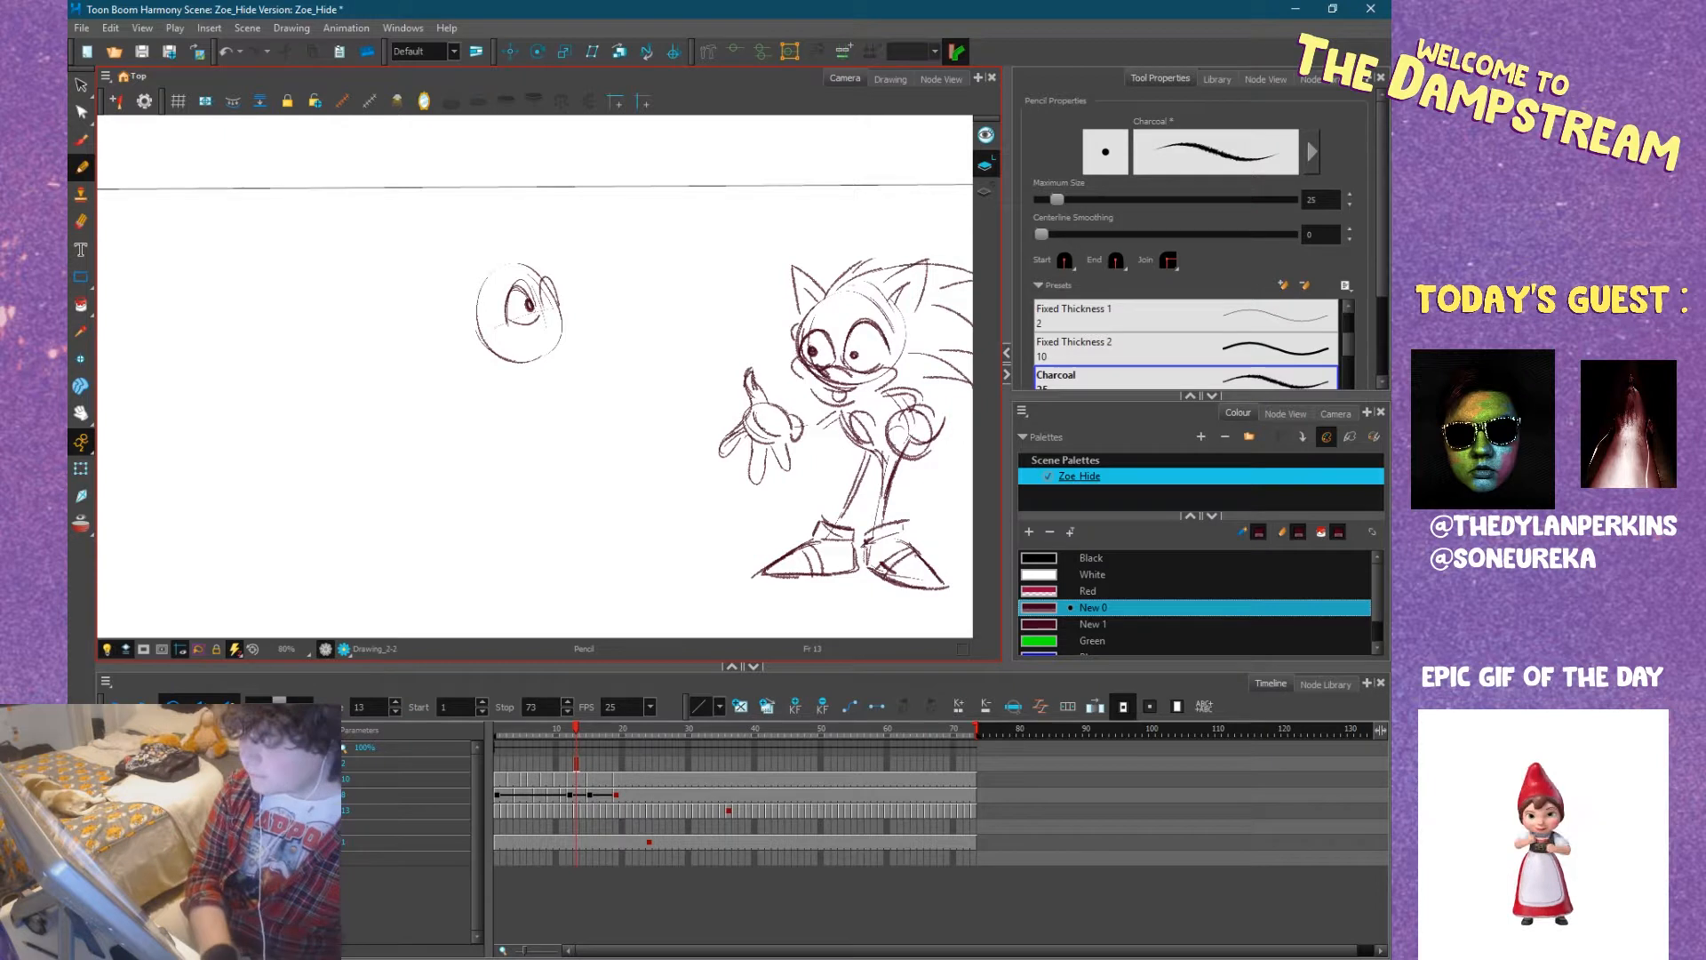
Check the browser's bunny-and-hedgehog reference drawing, and add the bunny's nose, open mouth with front teeth, and pointed cheek fur.
key("alt+Tab")
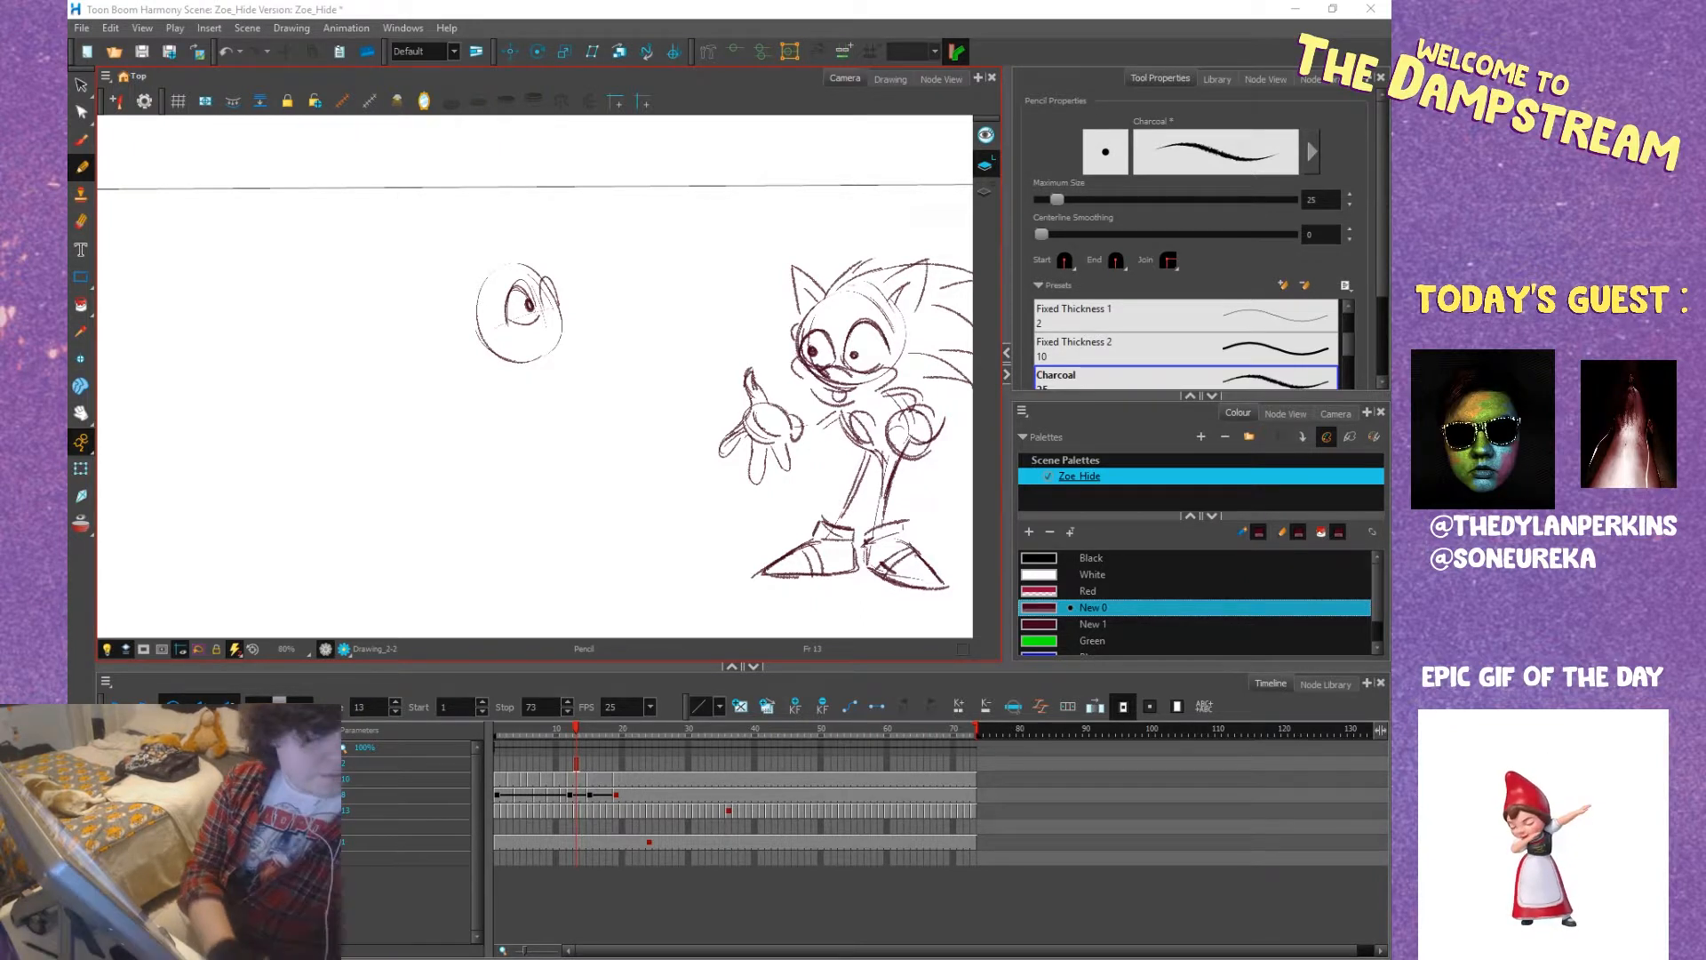
left_click_drag(0, 283, 617, 138)
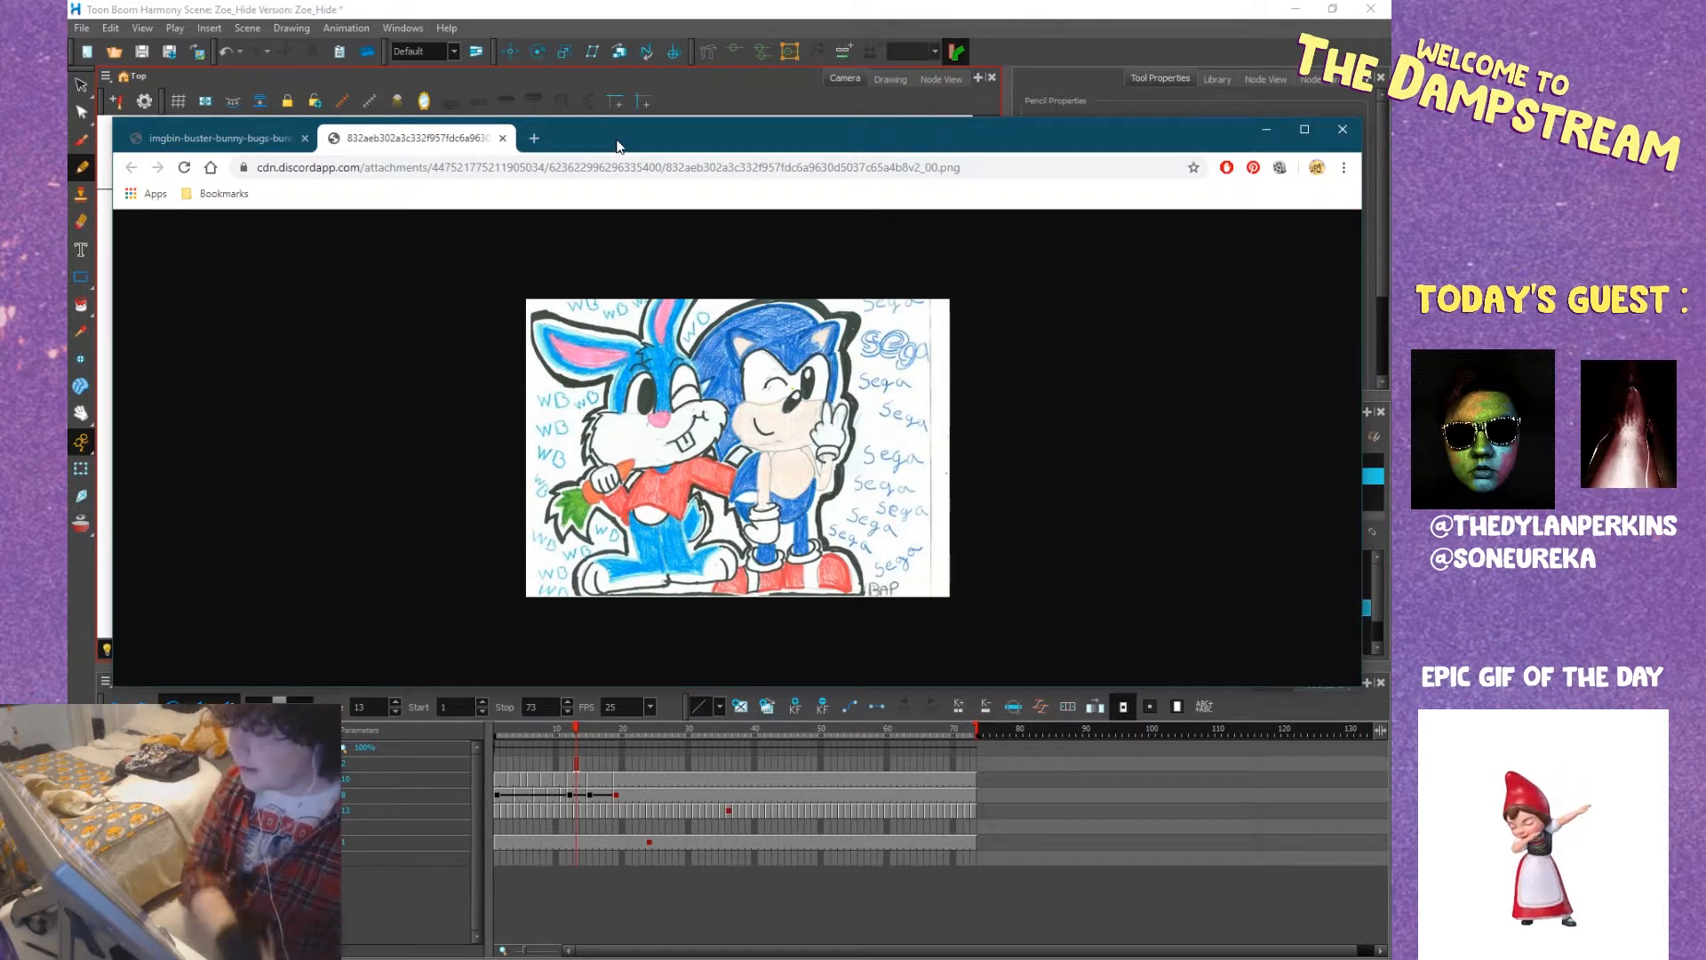
left_click_drag(626, 130, 0, 272)
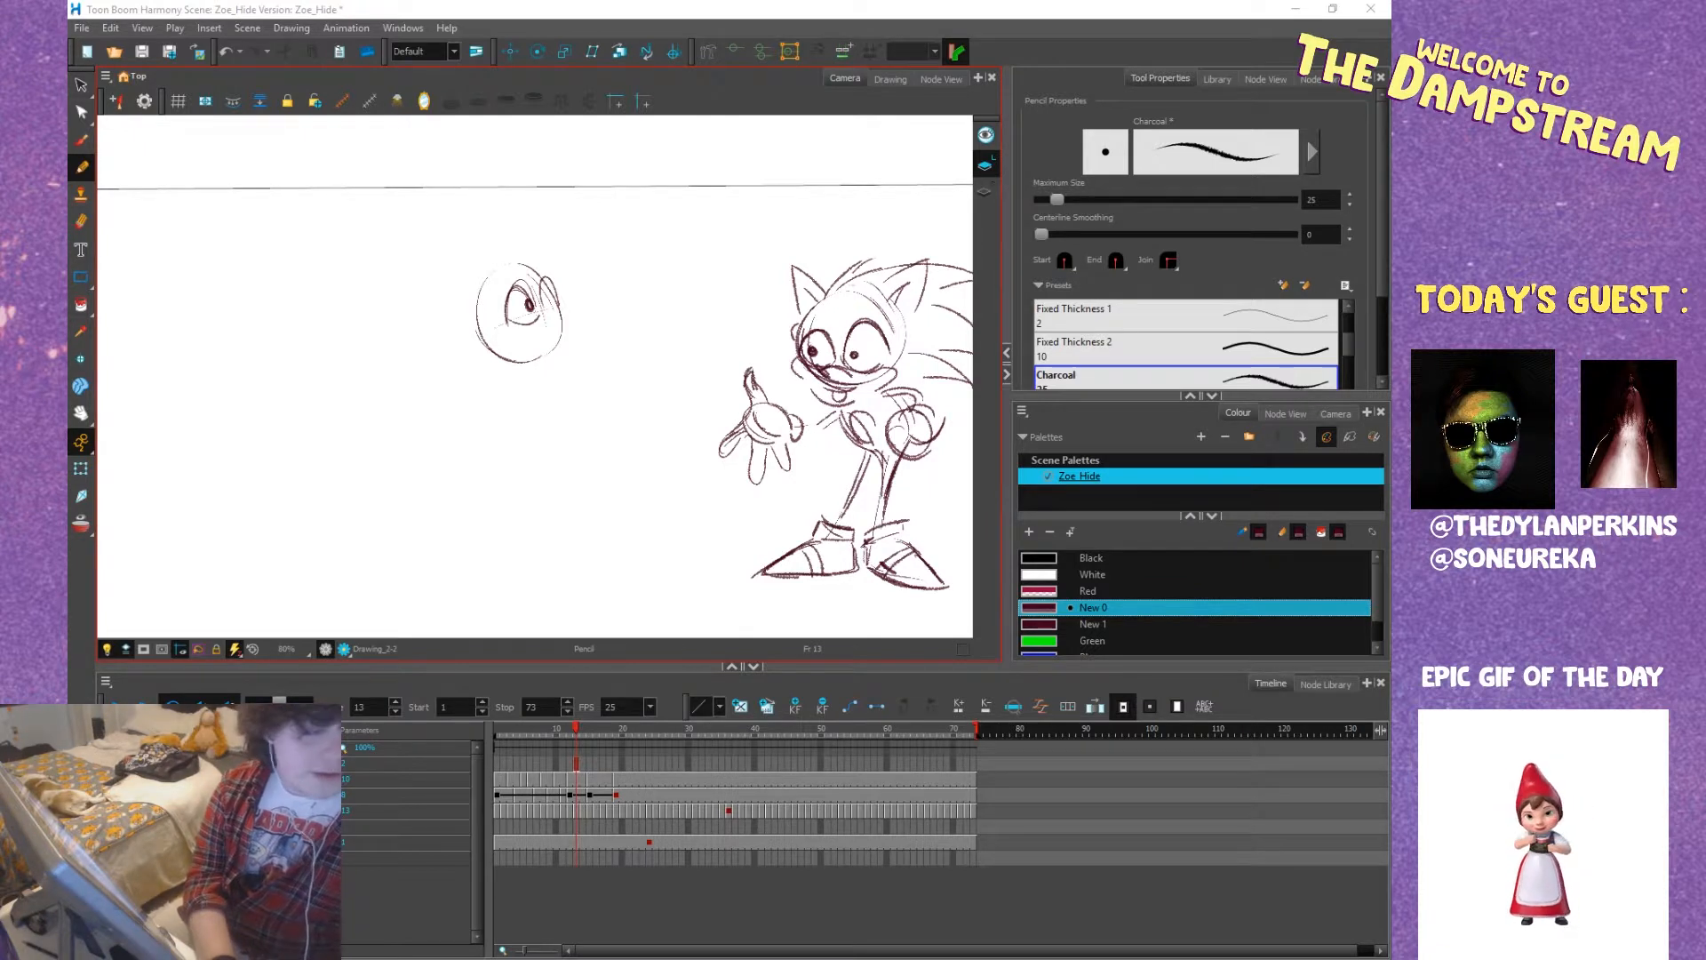
left_click(576, 762)
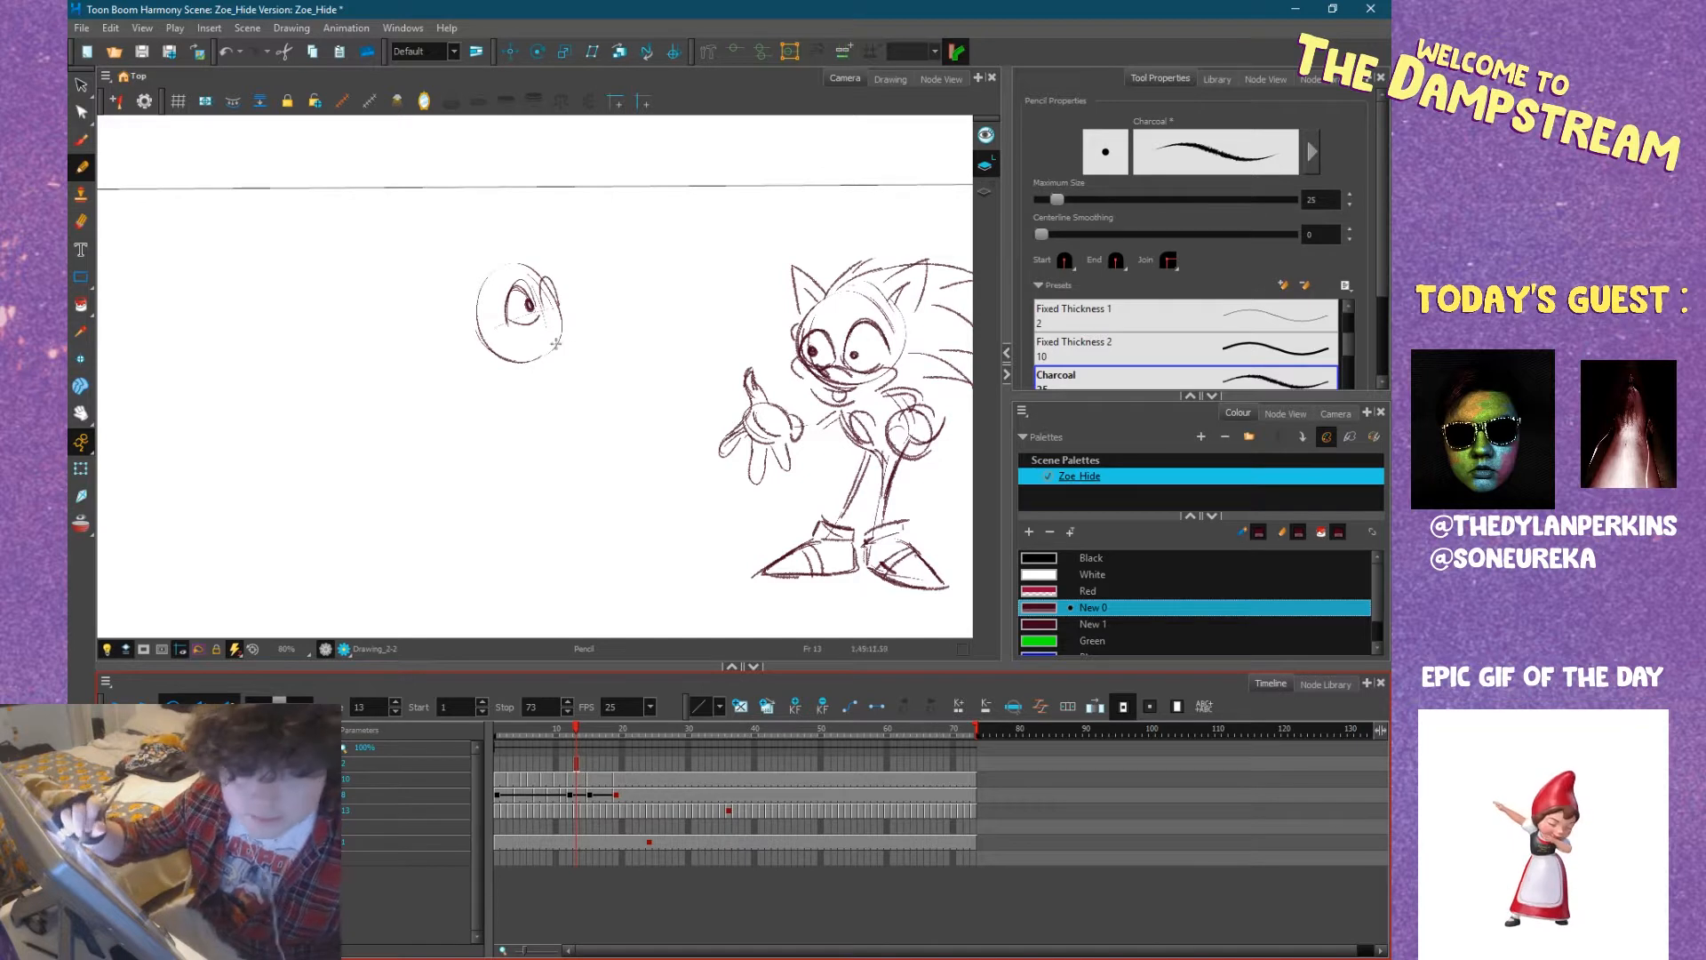
mouse_move(556, 310)
left_mouse_down()
mouse_move(550, 274)
mouse_move(547, 335)
mouse_move(517, 336)
mouse_move(534, 329)
mouse_move(530, 348)
mouse_move(530, 319)
mouse_move(573, 353)
left_mouse_up()
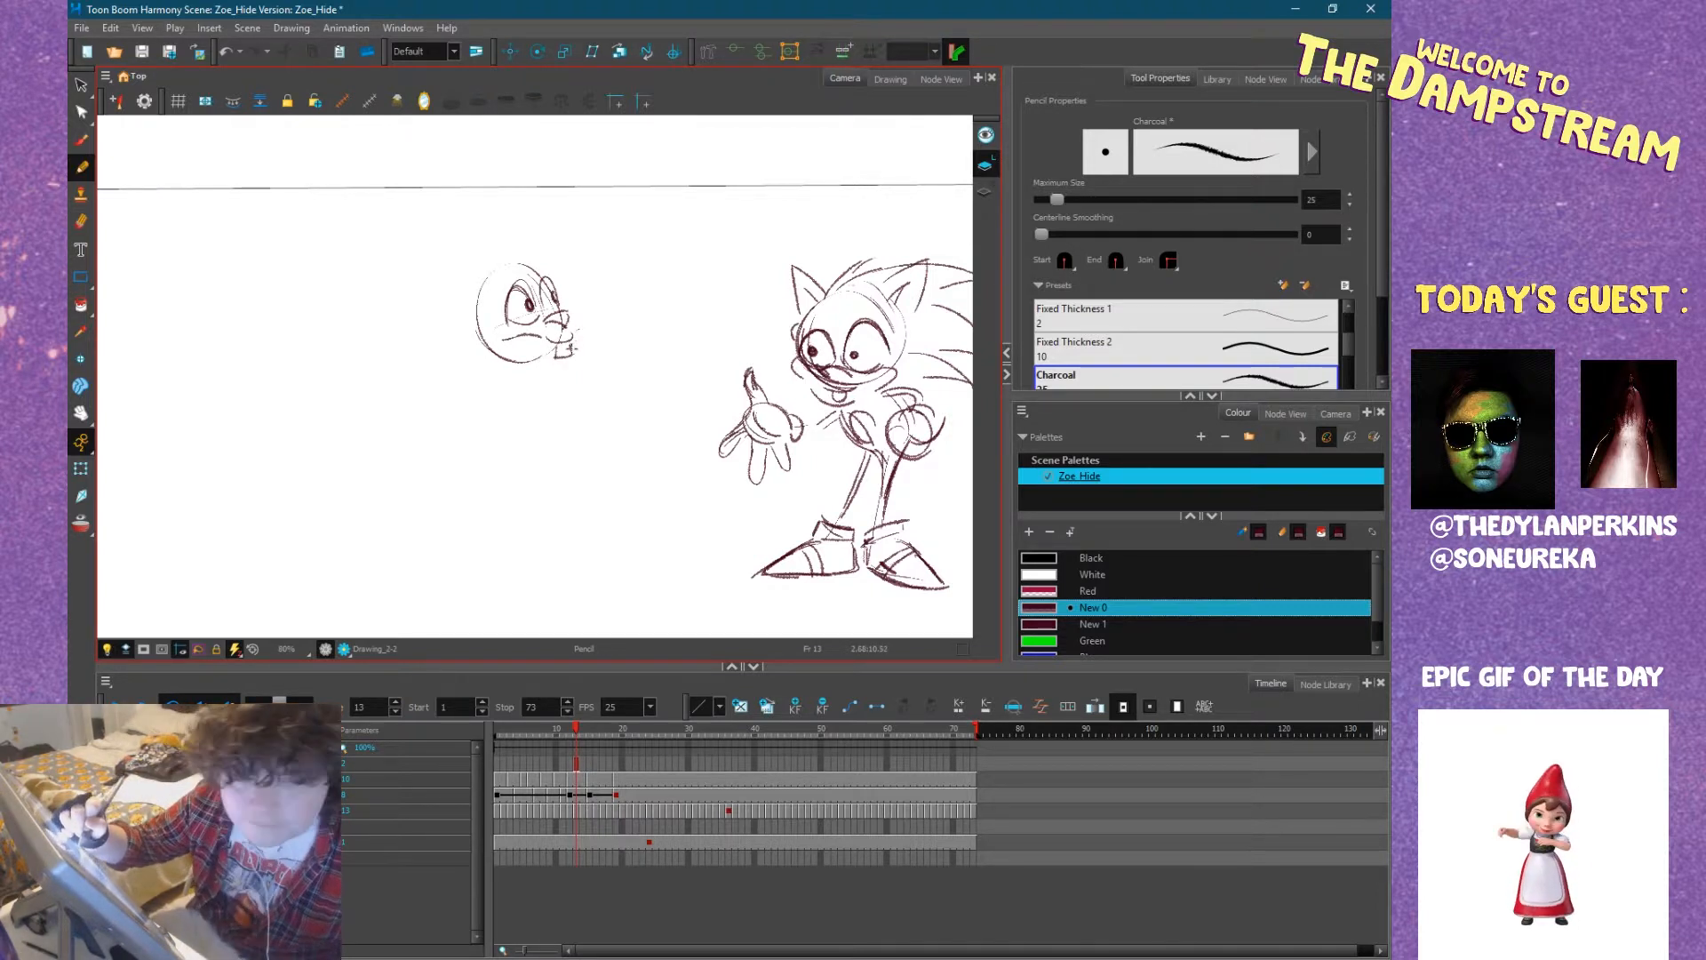
mouse_move(522, 327)
left_mouse_down()
mouse_move(458, 322)
mouse_move(504, 372)
mouse_move(489, 372)
left_mouse_up()
left_click_drag(521, 329, 560, 364)
mouse_move(574, 297)
left_mouse_down()
mouse_move(565, 384)
mouse_move(544, 355)
mouse_move(541, 370)
mouse_move(478, 356)
left_mouse_up()
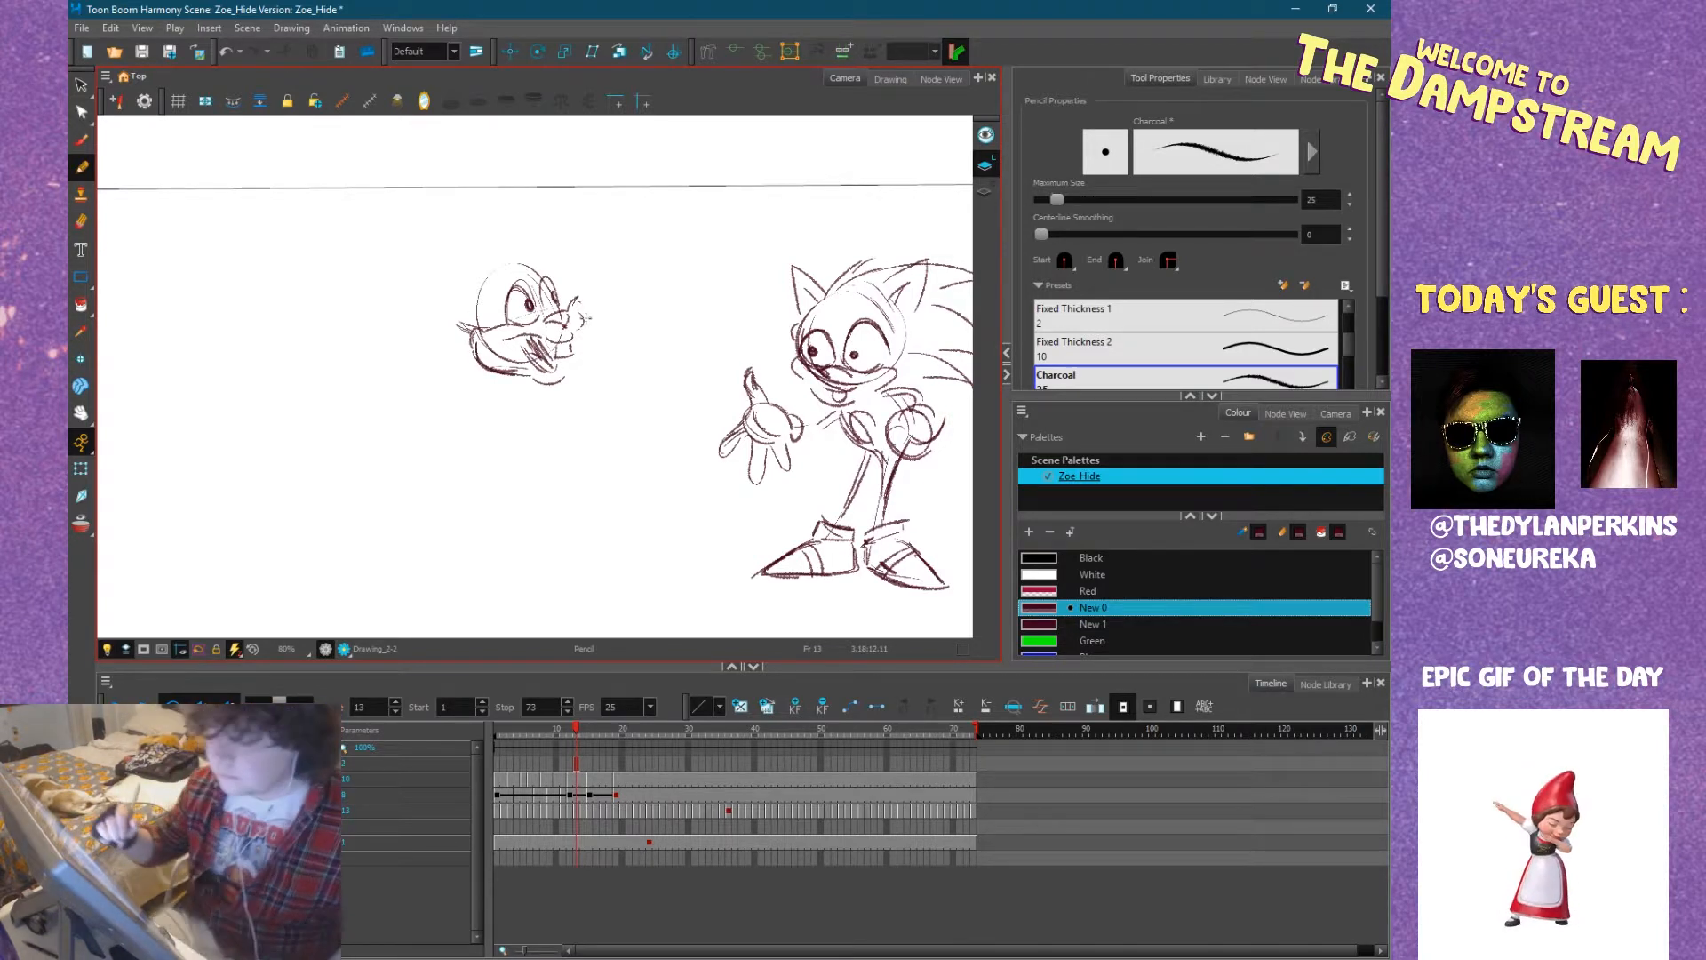
mouse_move(575, 360)
left_mouse_down()
mouse_move(585, 322)
mouse_move(586, 342)
left_mouse_up()
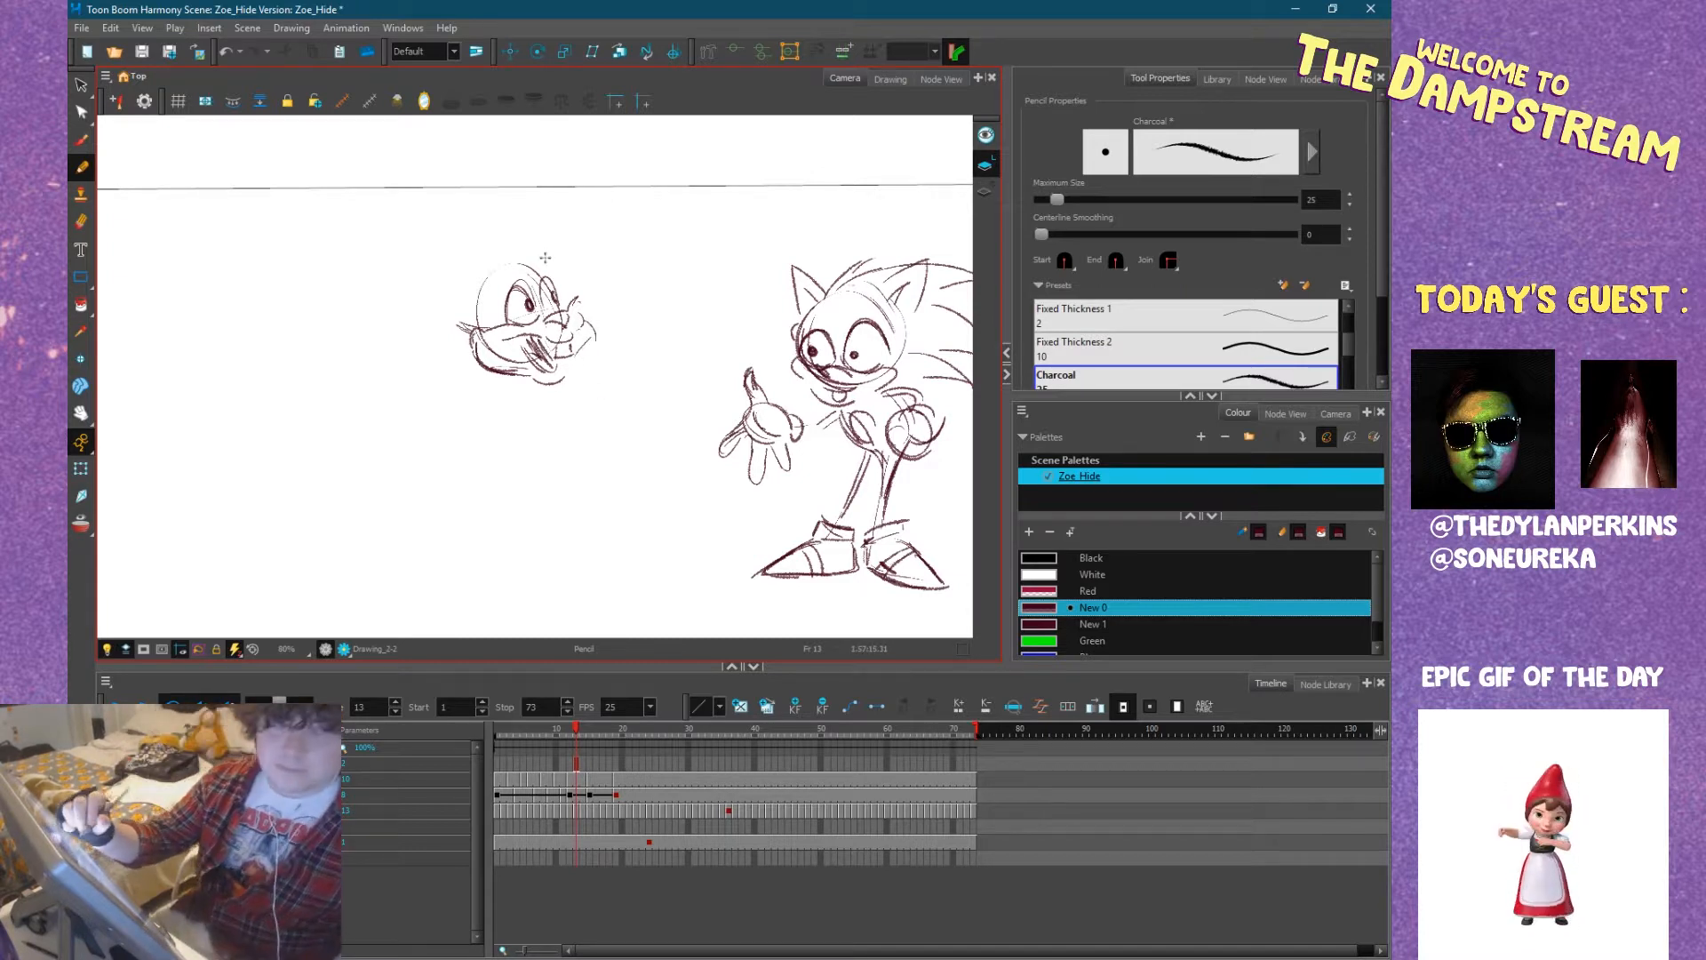
Add the bunny's hair tuft and back of the head, and sketch the torso with a loose shirt and a hand on the hip.
mouse_move(510, 264)
left_mouse_down()
mouse_move(503, 224)
mouse_move(520, 259)
left_mouse_up()
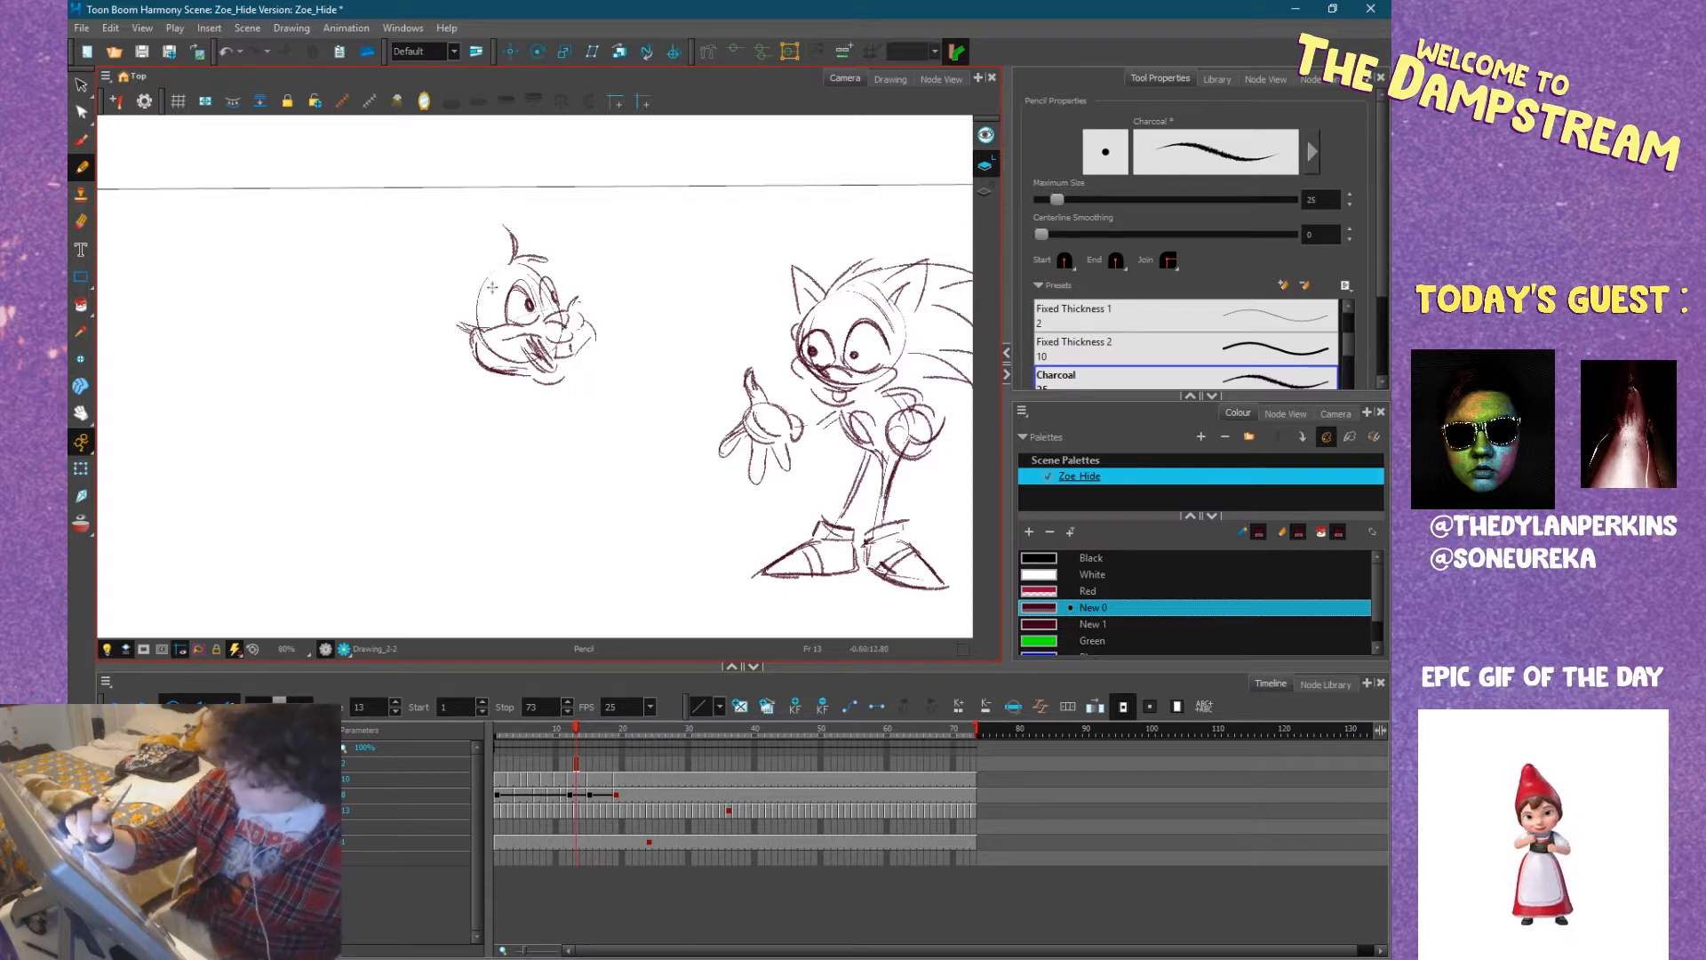
left_click_drag(479, 321, 488, 272)
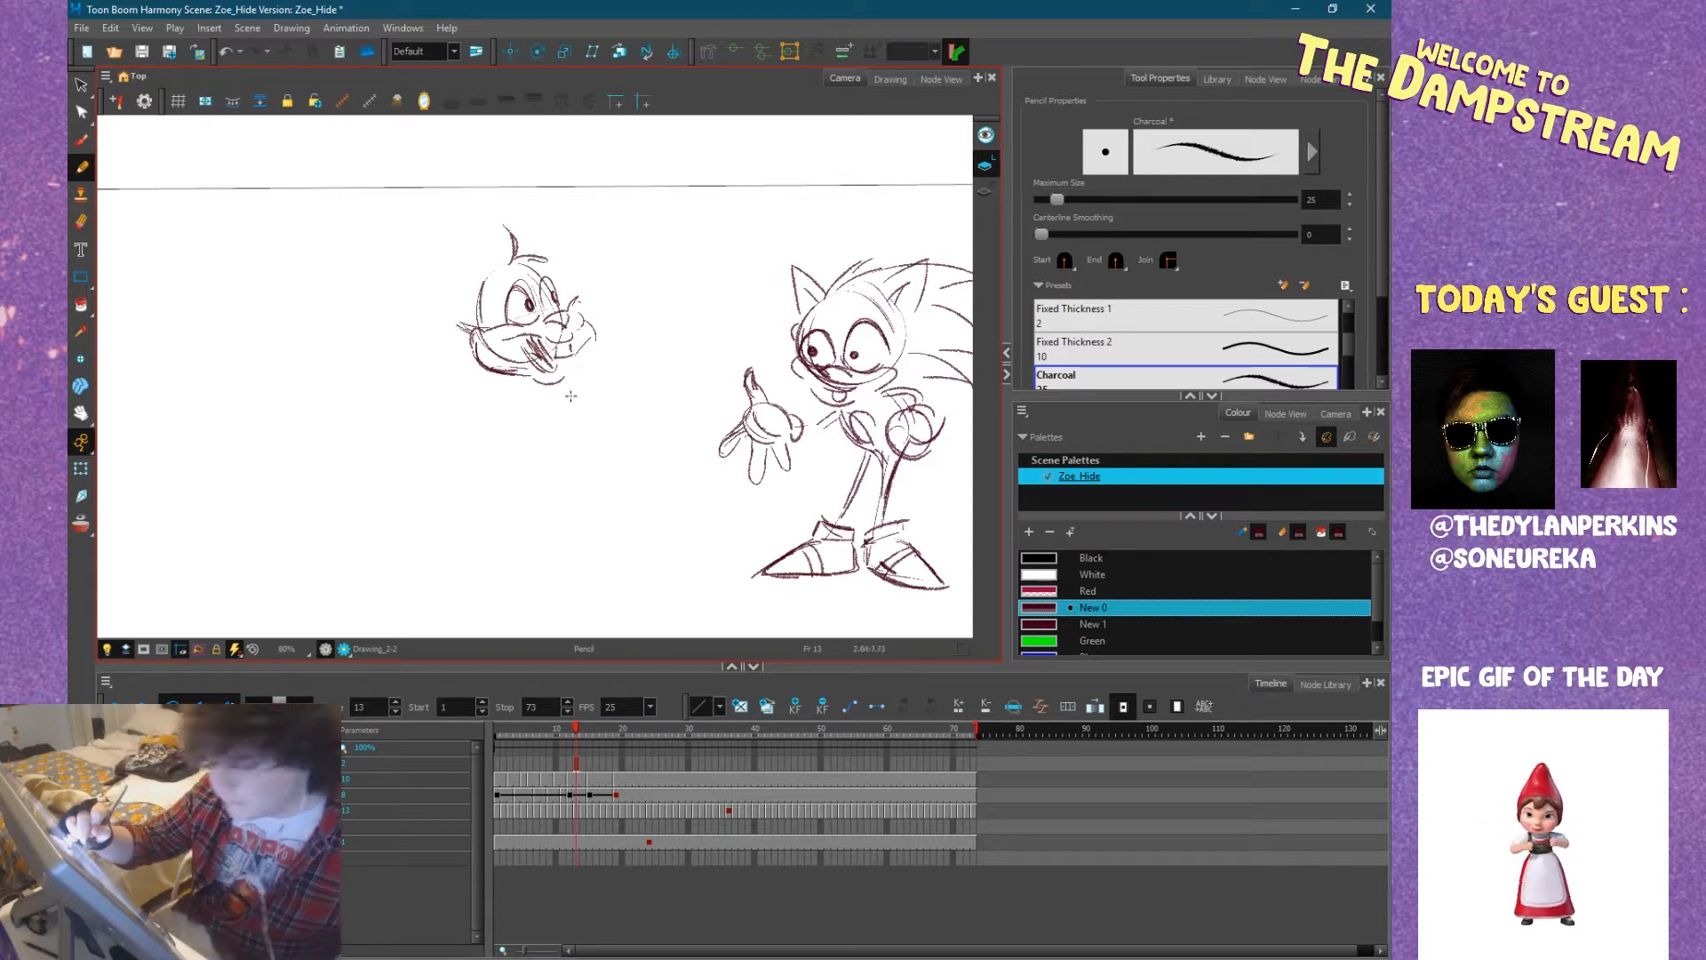
mouse_move(571, 383)
left_mouse_down()
mouse_move(621, 434)
mouse_move(538, 449)
left_mouse_up()
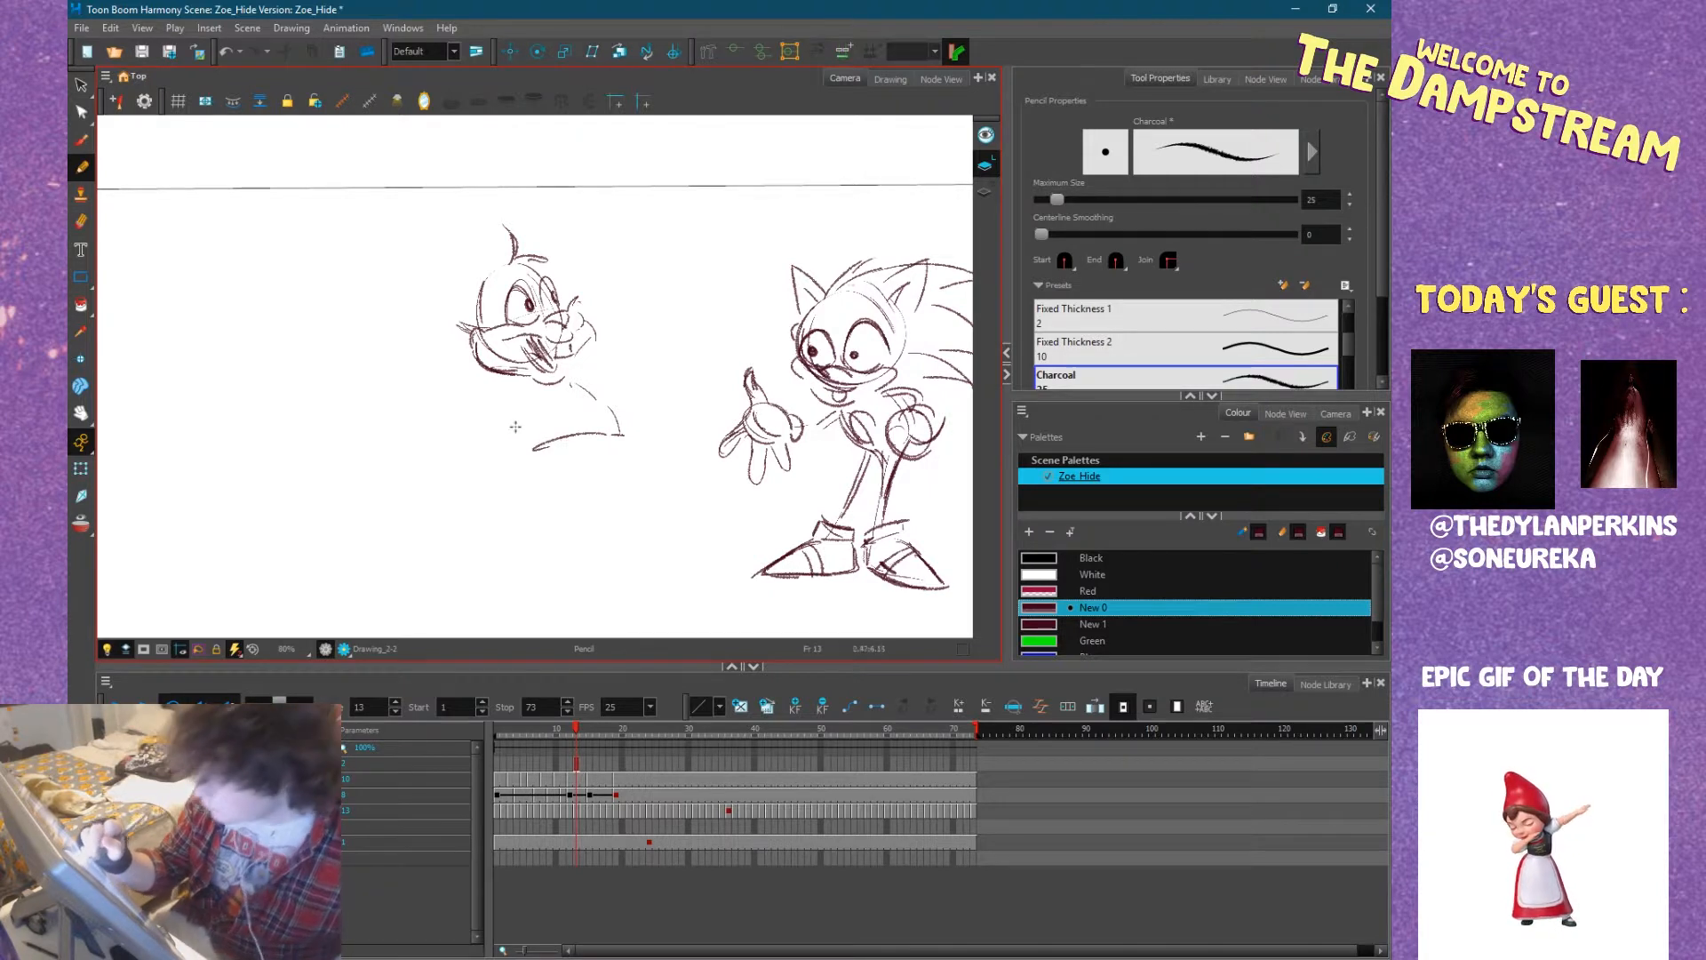
mouse_move(542, 412)
left_mouse_down()
mouse_move(537, 437)
mouse_move(491, 444)
mouse_move(521, 450)
mouse_move(476, 397)
mouse_move(493, 427)
mouse_move(511, 410)
mouse_move(575, 469)
mouse_move(614, 378)
mouse_move(556, 436)
mouse_move(584, 489)
mouse_move(543, 482)
mouse_move(438, 516)
mouse_move(441, 529)
mouse_move(600, 502)
left_mouse_up()
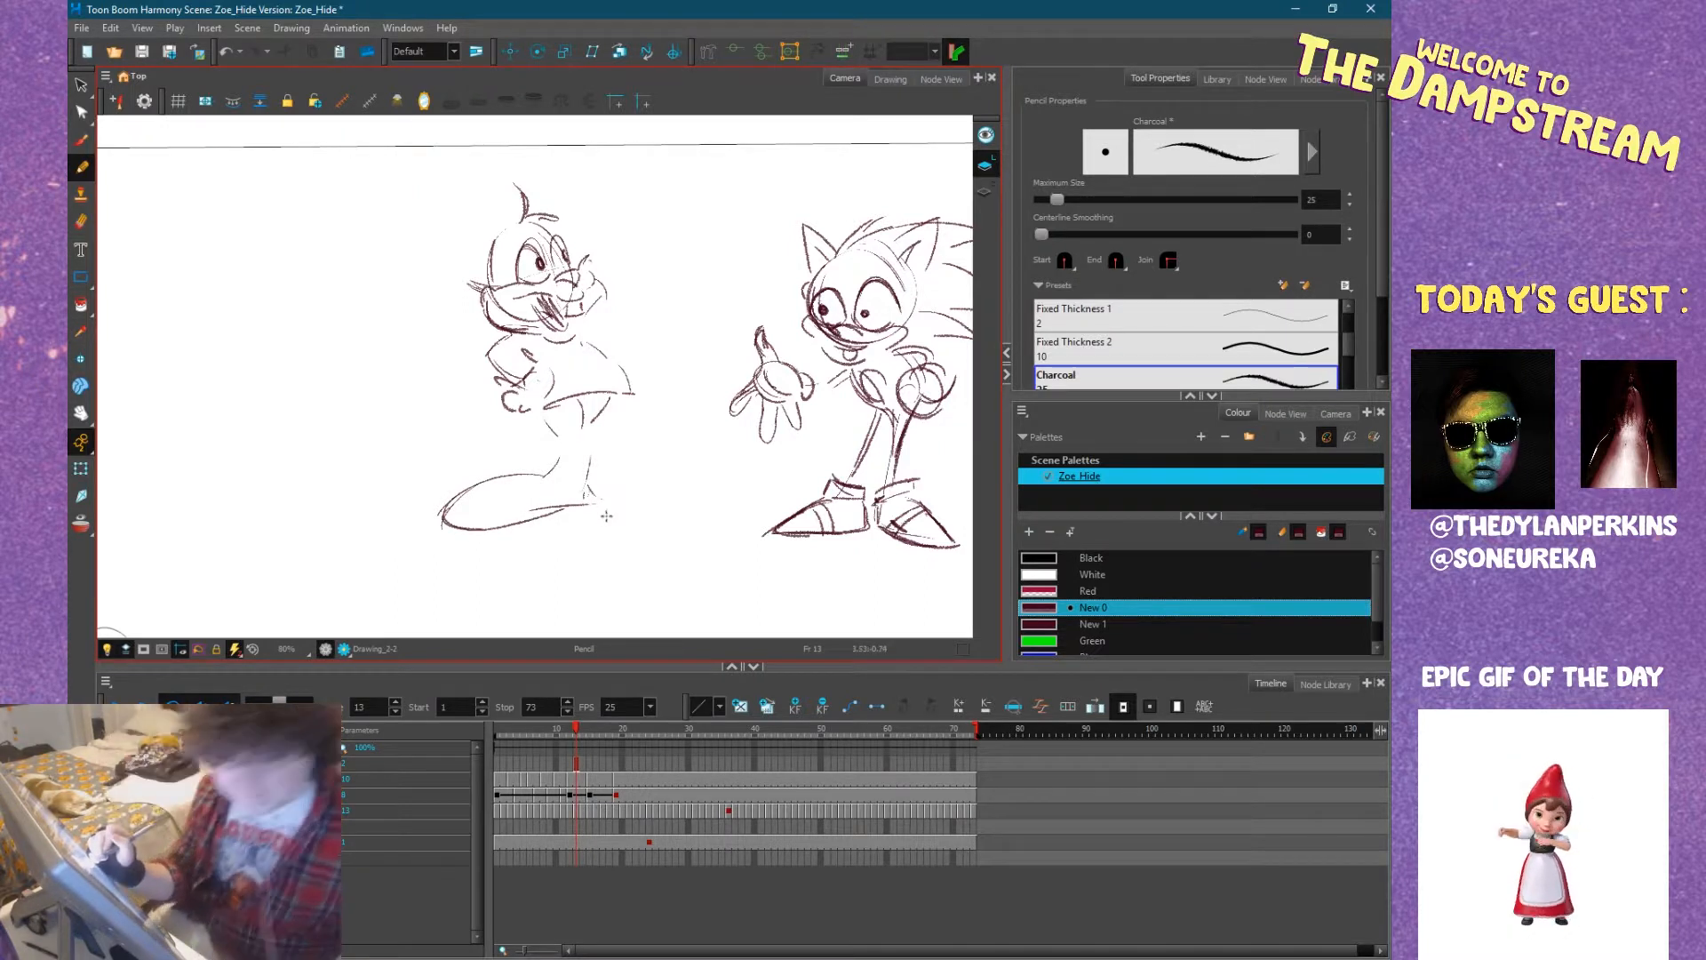
Draw the bunny's legs and two long feet with toe lines, and add a small fluffy tail behind.
mouse_move(467, 497)
left_mouse_down()
mouse_move(454, 529)
mouse_move(470, 526)
left_mouse_up()
mouse_move(511, 502)
left_mouse_down()
mouse_move(464, 528)
mouse_move(519, 524)
mouse_move(530, 483)
mouse_move(544, 486)
left_mouse_up()
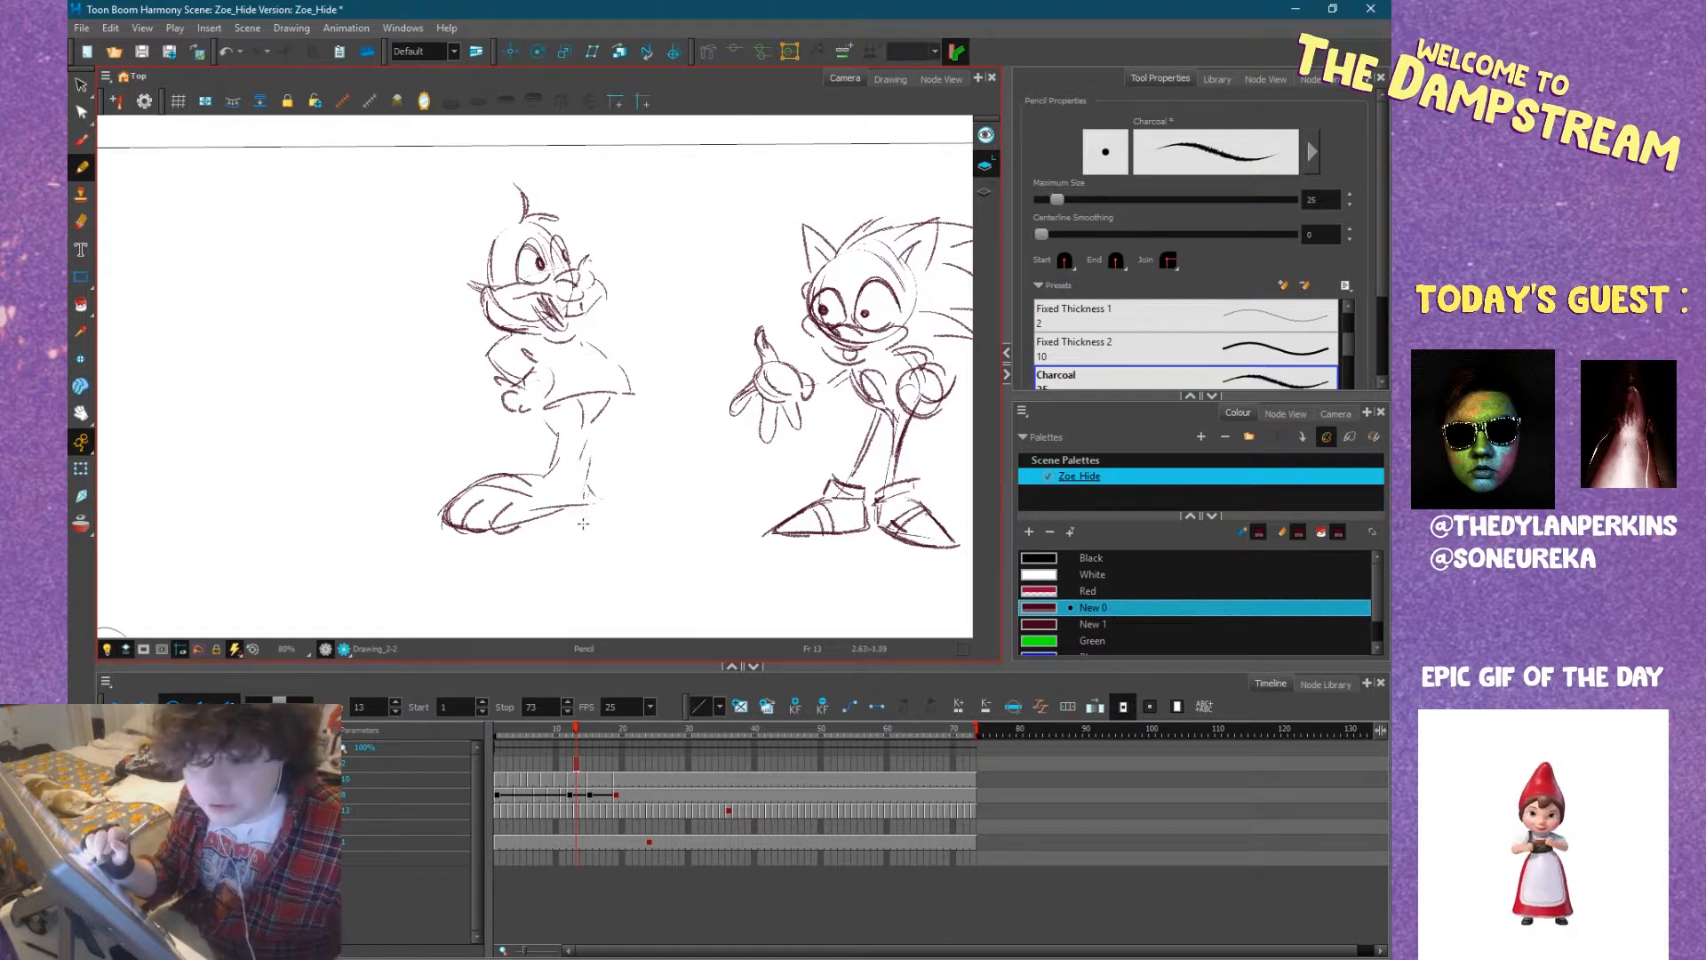
left_click_drag(562, 507, 693, 485)
mouse_move(597, 506)
left_mouse_down()
mouse_move(696, 494)
mouse_move(658, 484)
left_mouse_up()
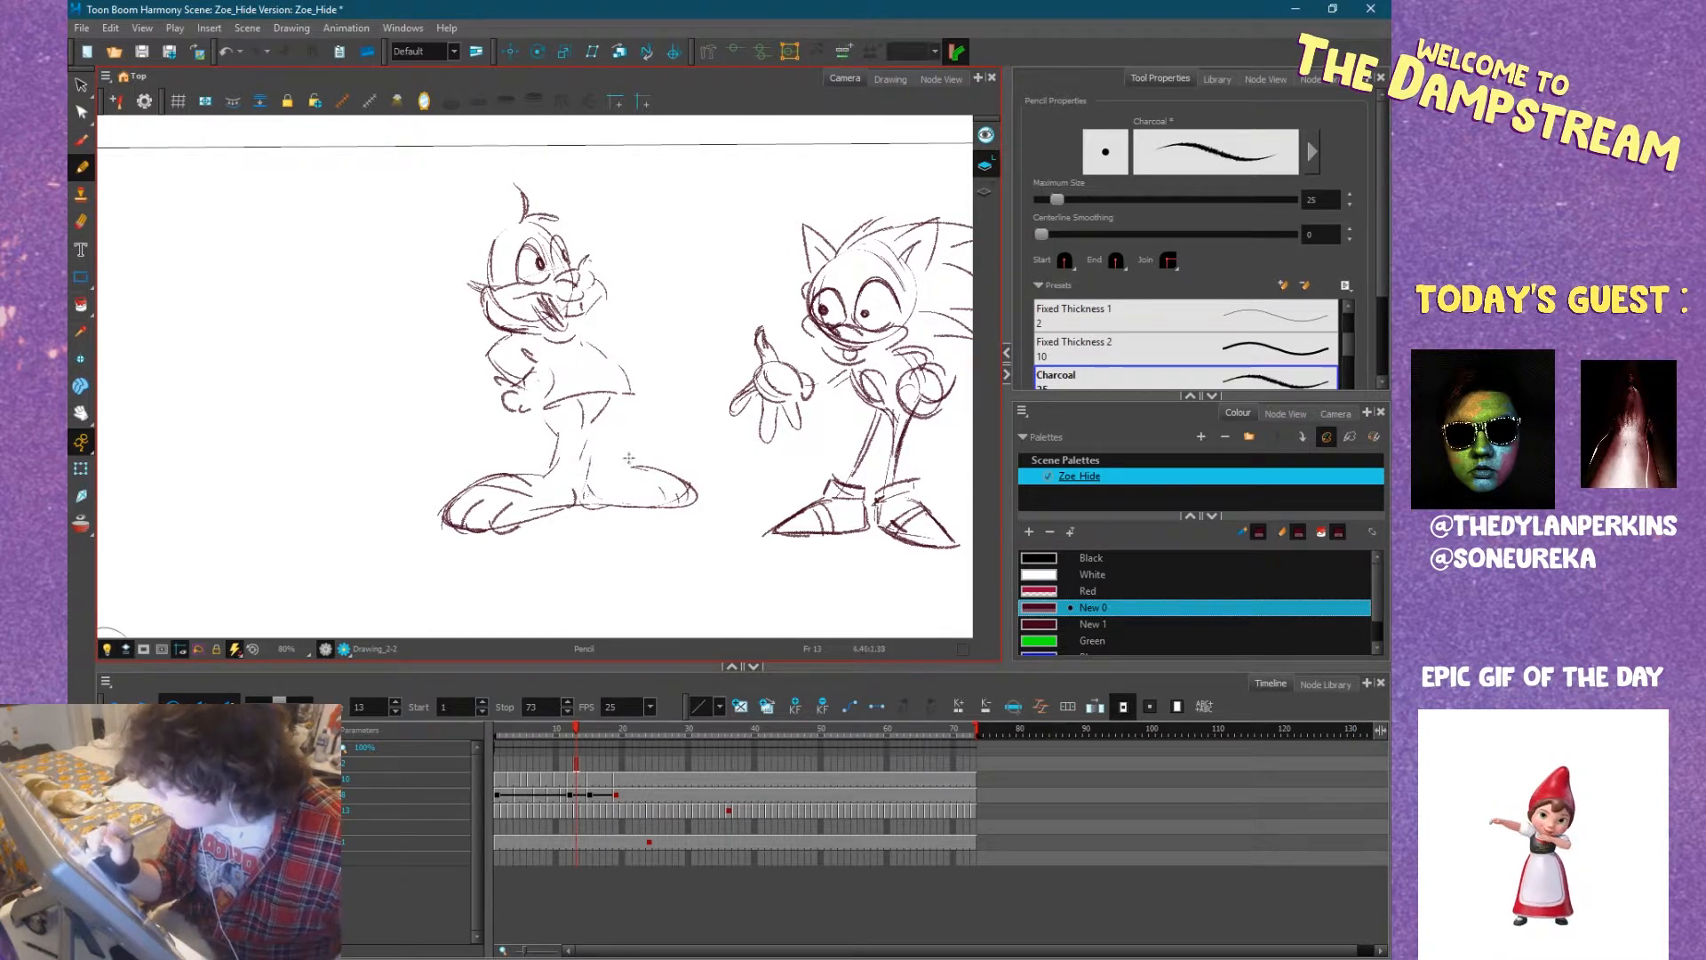
mouse_move(640, 467)
left_mouse_down()
mouse_move(634, 403)
mouse_move(615, 449)
left_mouse_up()
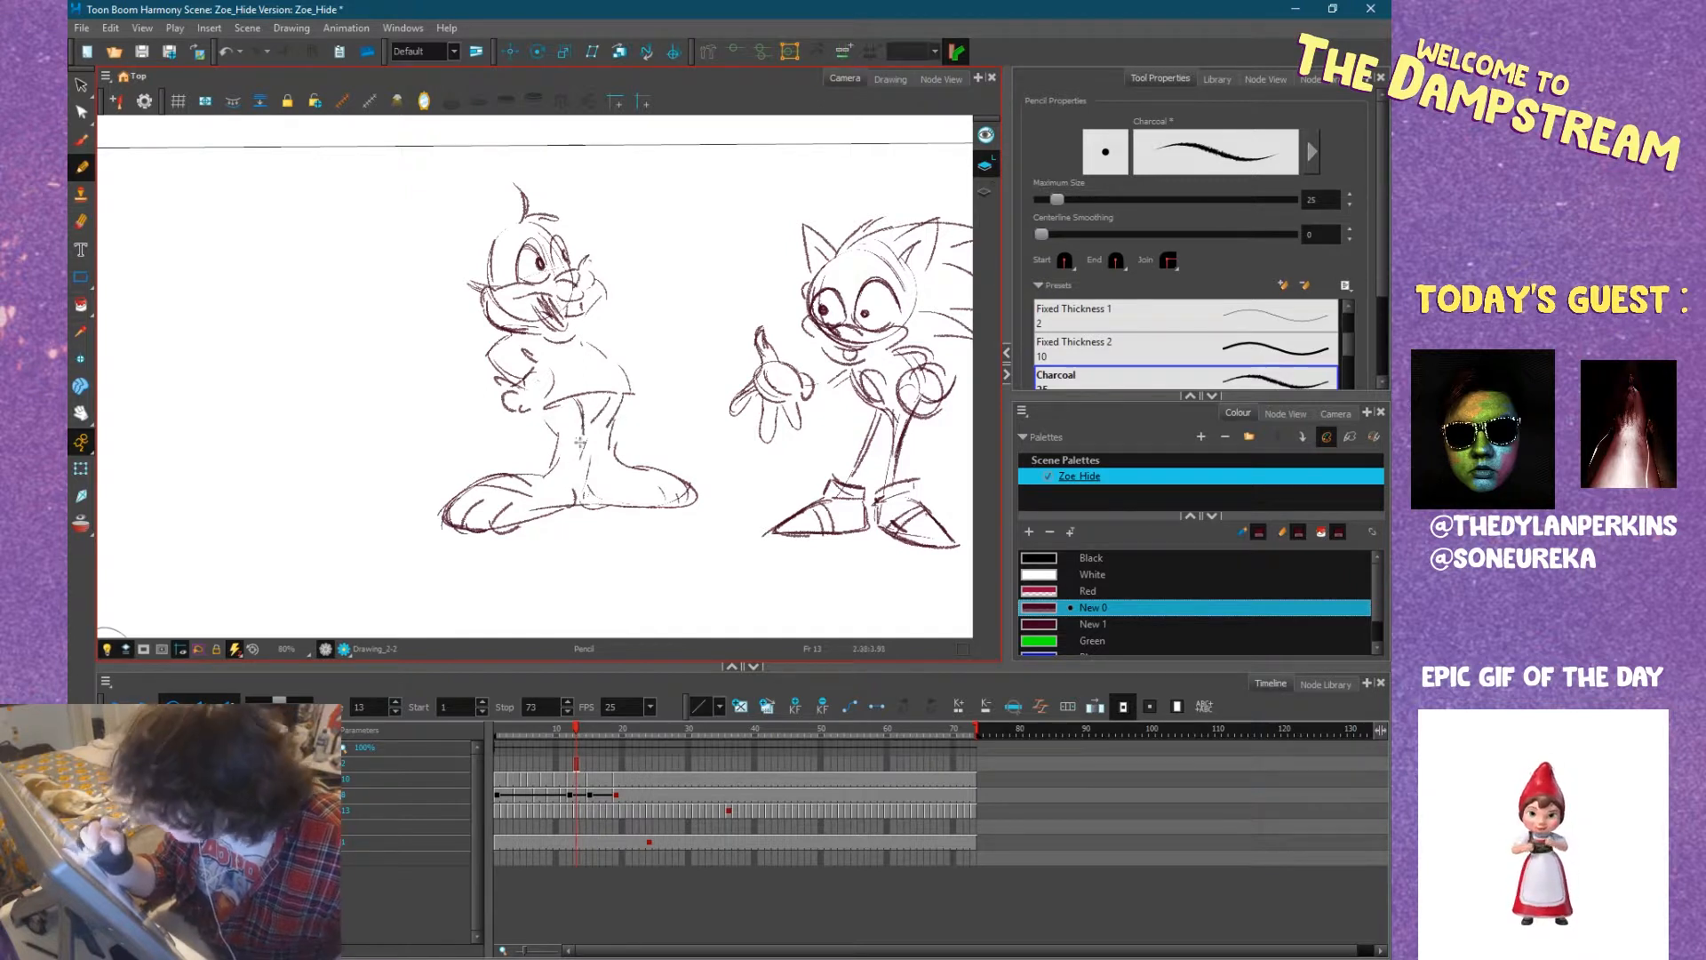
left_click_drag(680, 365, 634, 407)
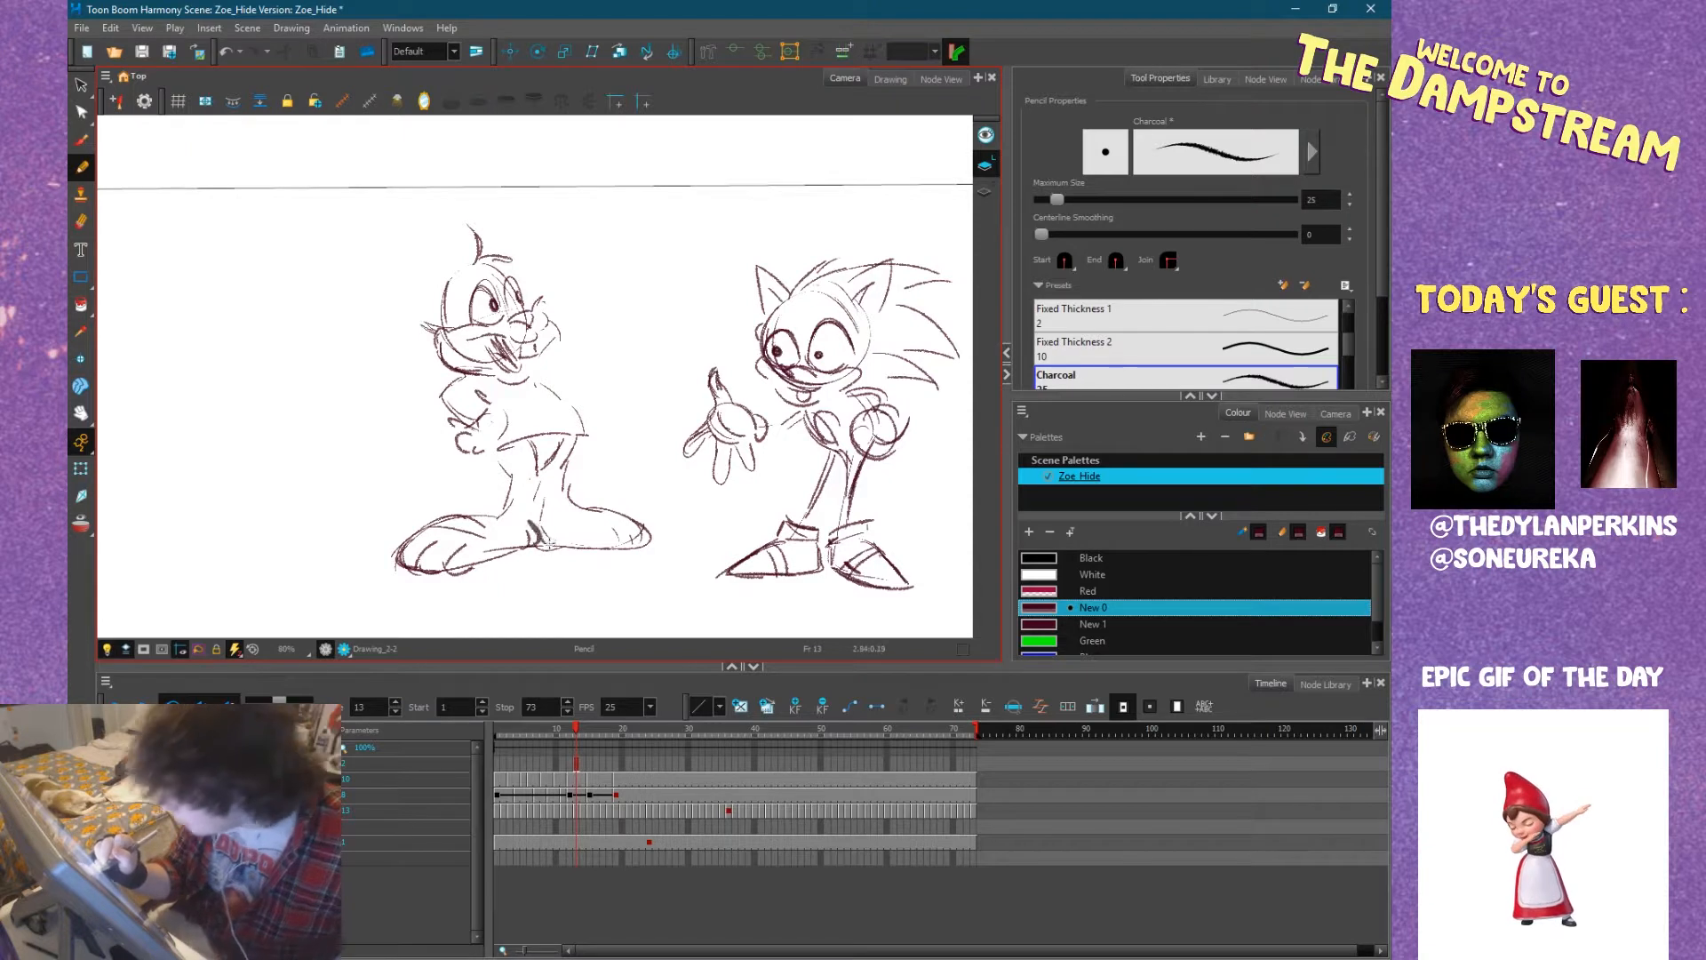
mouse_move(537, 486)
left_mouse_down()
mouse_move(569, 435)
mouse_move(539, 476)
mouse_move(505, 485)
left_mouse_up()
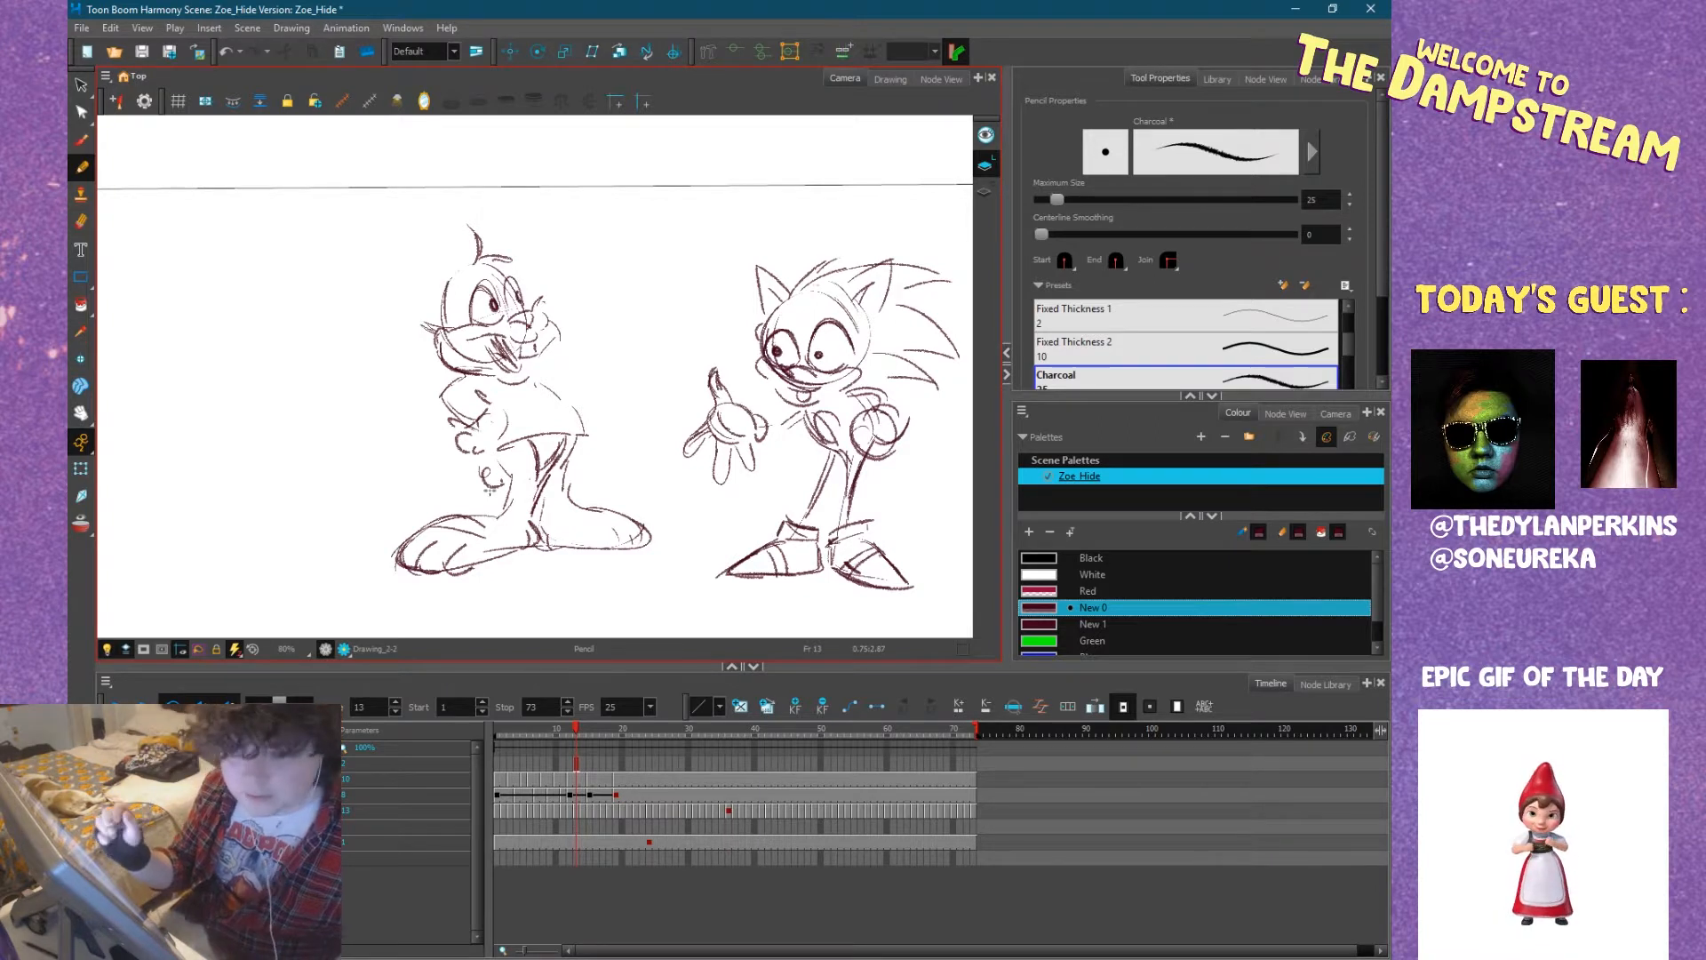
Draw the bunny's outstretched arm with a gesturing hand, and add two long ears, one upright and one folded forward.
mouse_move(545, 371)
left_mouse_down()
mouse_move(600, 366)
mouse_move(602, 400)
mouse_move(616, 341)
mouse_move(590, 329)
mouse_move(605, 353)
mouse_move(632, 348)
mouse_move(663, 311)
mouse_move(622, 389)
left_mouse_up()
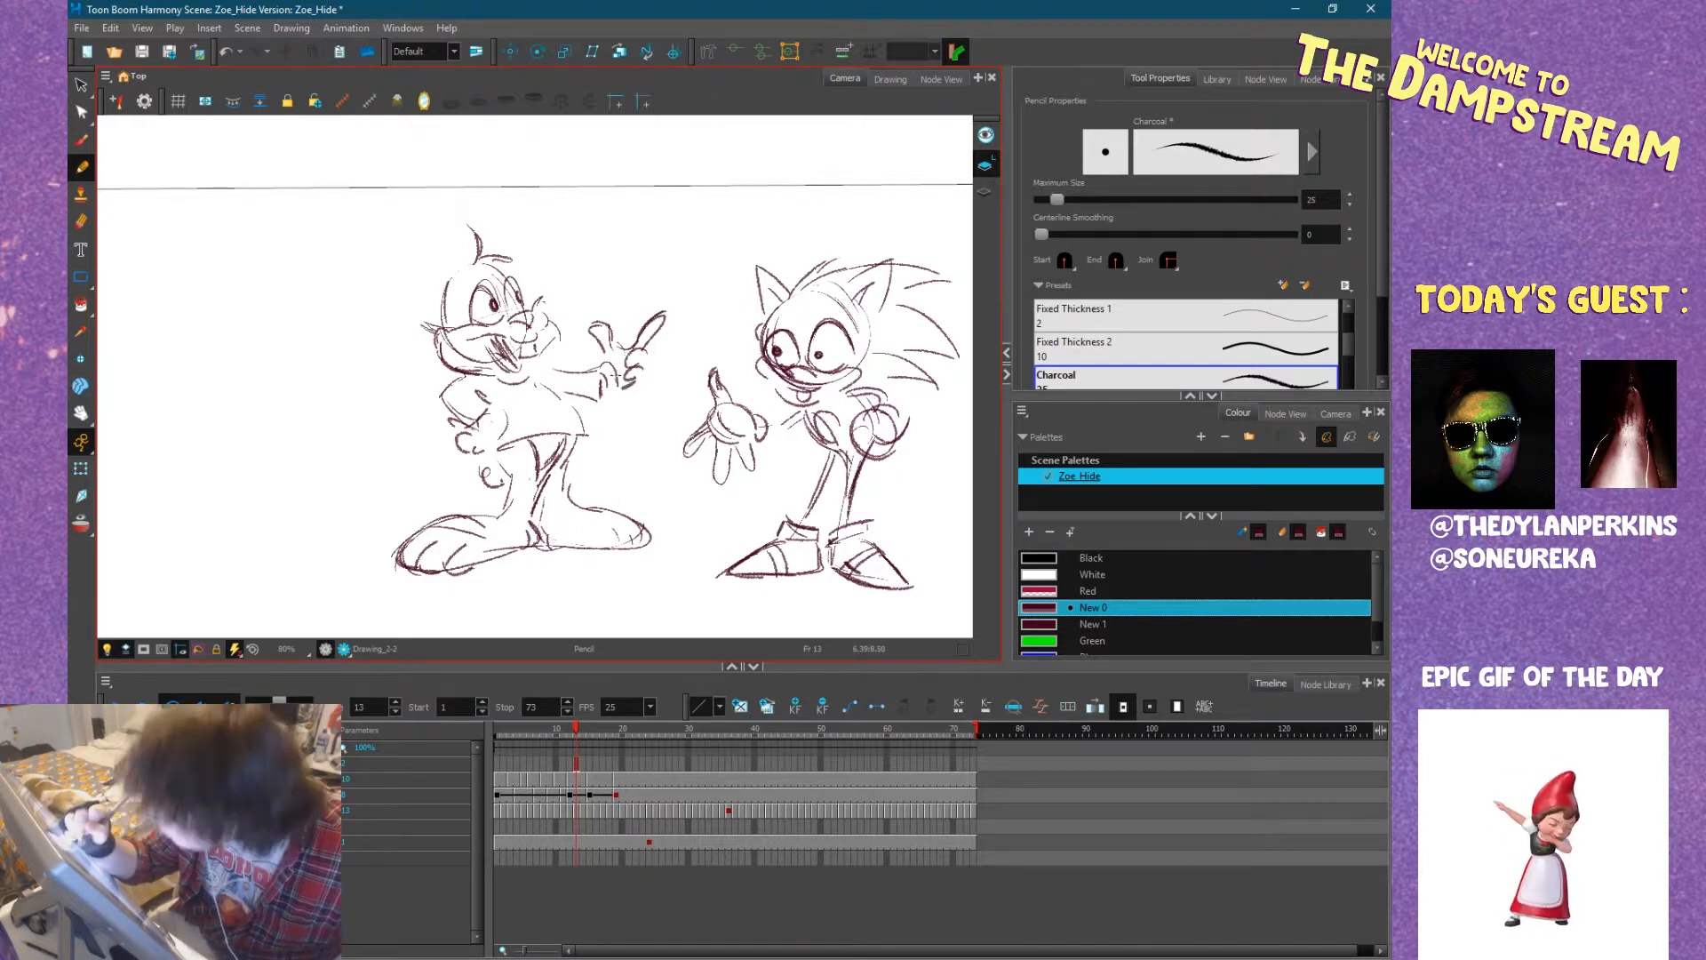
mouse_move(464, 250)
left_mouse_down()
mouse_move(471, 288)
mouse_move(425, 162)
mouse_move(414, 222)
mouse_move(446, 311)
mouse_move(413, 217)
mouse_move(425, 261)
mouse_move(439, 220)
mouse_move(461, 269)
left_mouse_up()
mouse_move(420, 195)
left_mouse_down()
mouse_move(463, 306)
mouse_move(618, 256)
left_mouse_up()
mouse_move(511, 293)
left_mouse_down()
mouse_move(627, 274)
mouse_move(573, 251)
mouse_move(591, 242)
left_mouse_up()
left_click_drag(528, 270, 580, 255)
Select the whole hedgehog sketch and move it slightly up to line its feet up with the bunny's.
left_click_drag(843, 467, 704, 442)
left_click(83, 87)
mouse_move(538, 475)
left_mouse_down()
mouse_move(951, 392)
mouse_move(666, 636)
mouse_move(569, 600)
mouse_move(551, 533)
left_mouse_up()
left_click_drag(640, 571, 641, 486)
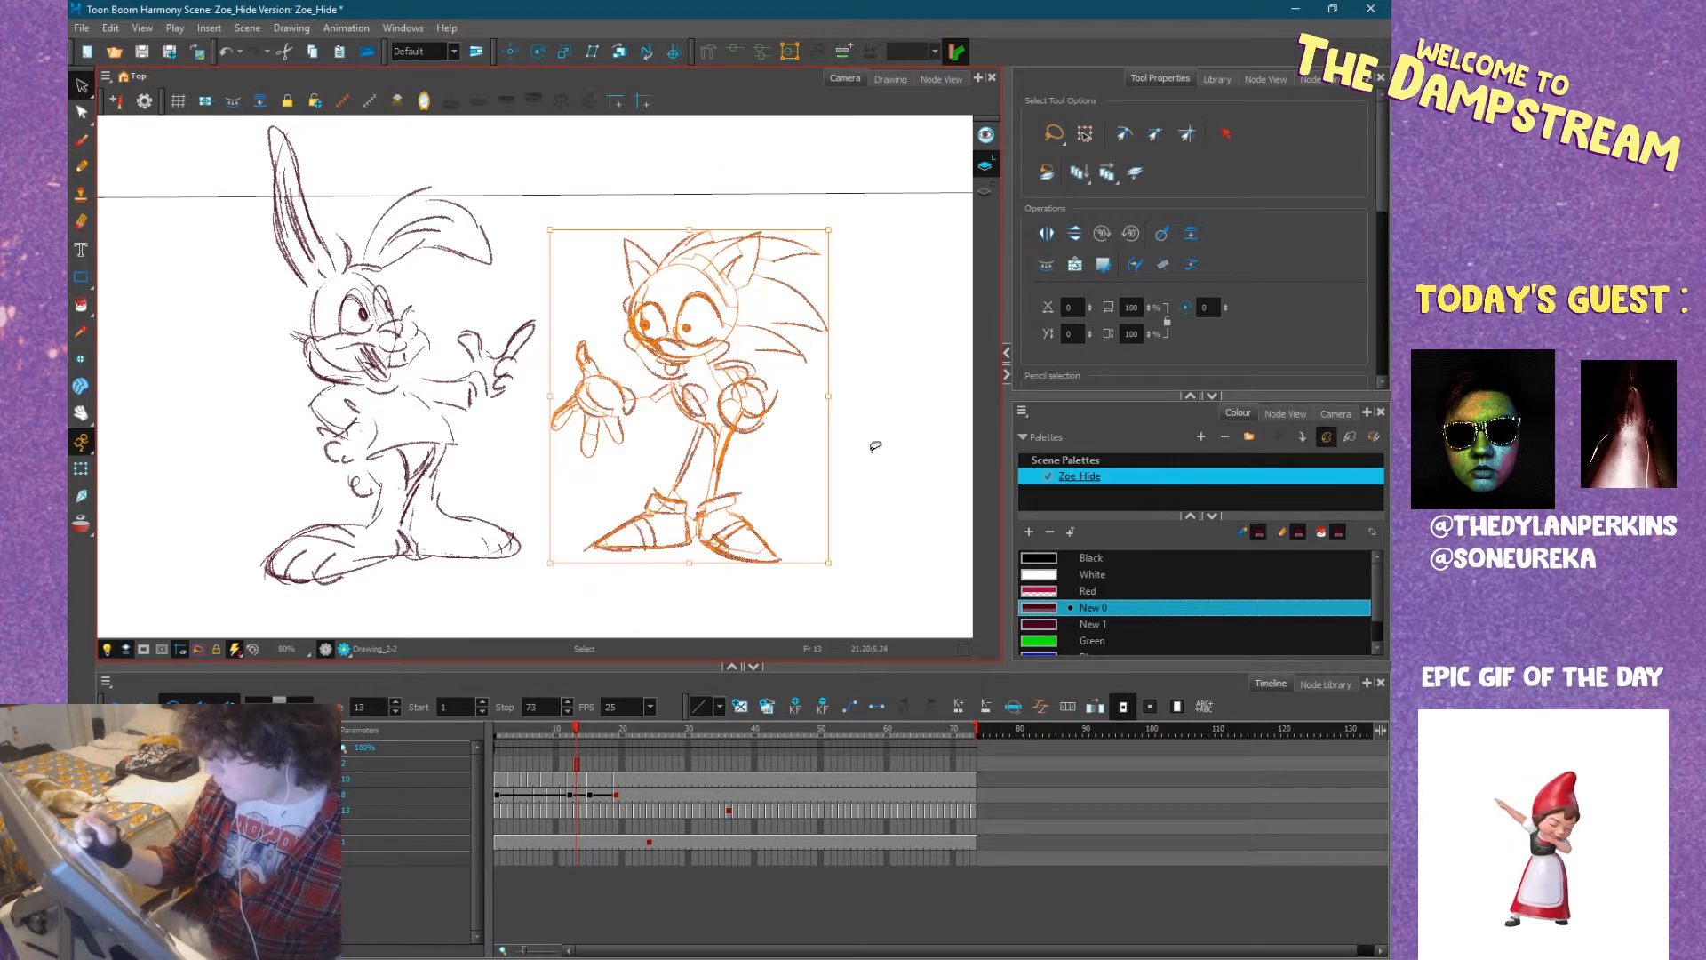
left_click(856, 459)
left_click(89, 167)
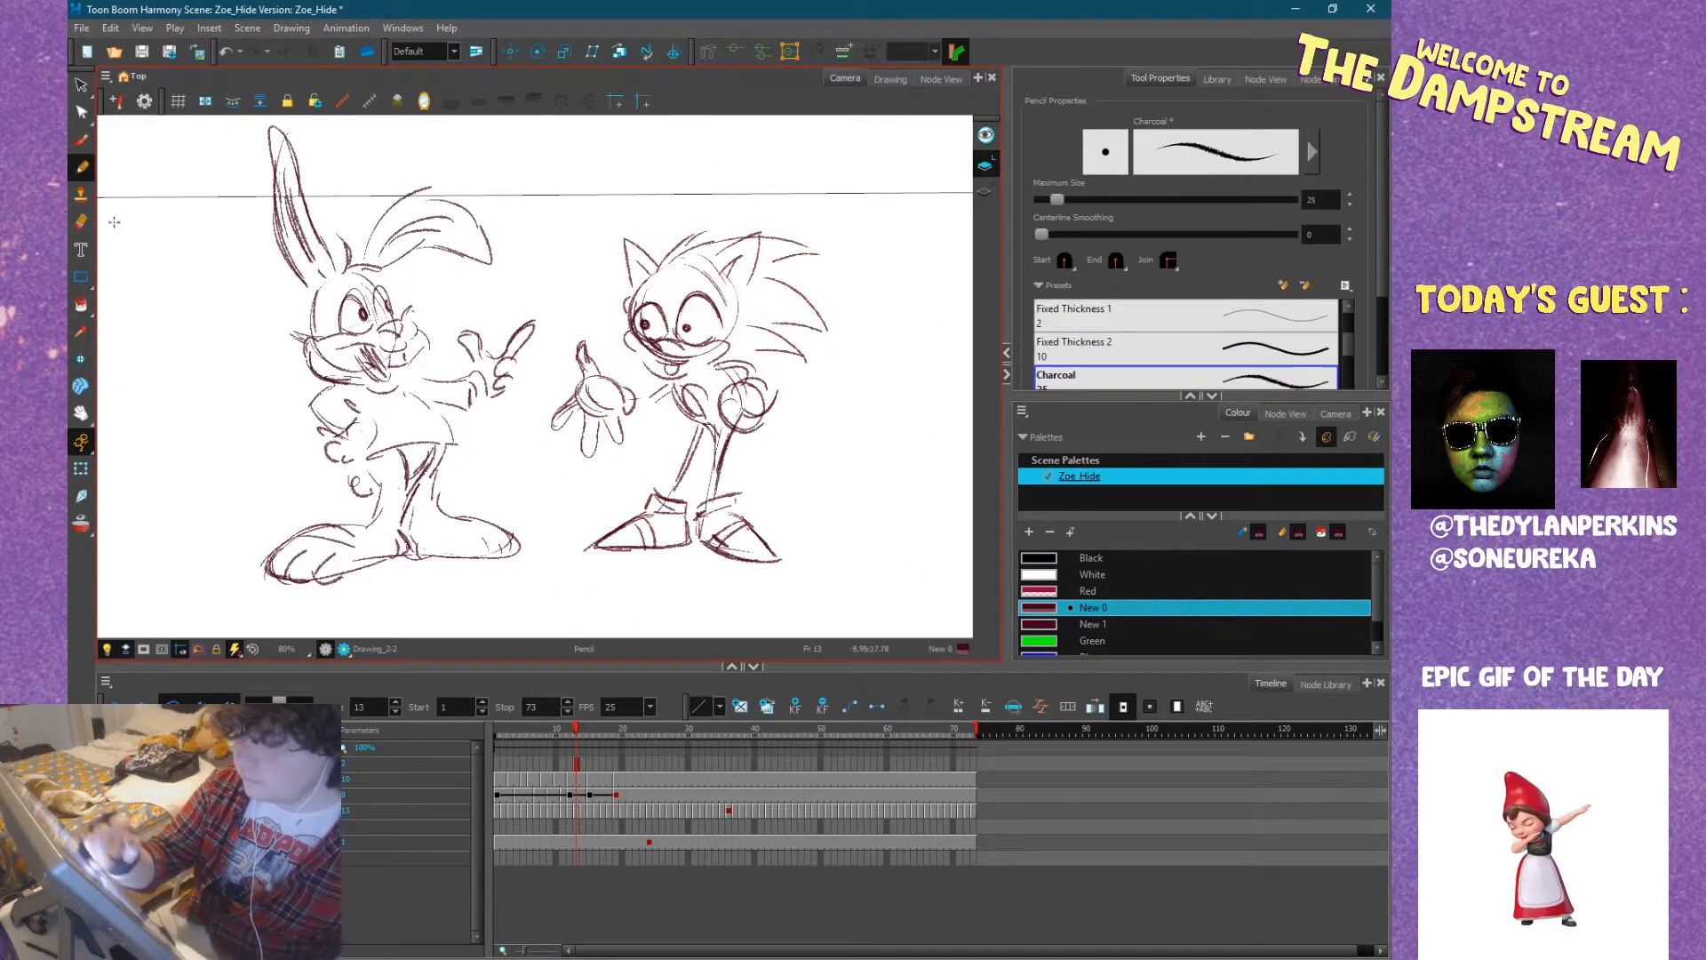
Erase the hedgehog's pupils and redraw them looking towards the bunny.
left_click(78, 222)
mouse_move(659, 364)
left_mouse_down()
mouse_move(679, 359)
mouse_move(648, 325)
left_mouse_up()
left_click_drag(693, 327, 642, 327)
left_click(81, 167)
left_click_drag(689, 318, 688, 315)
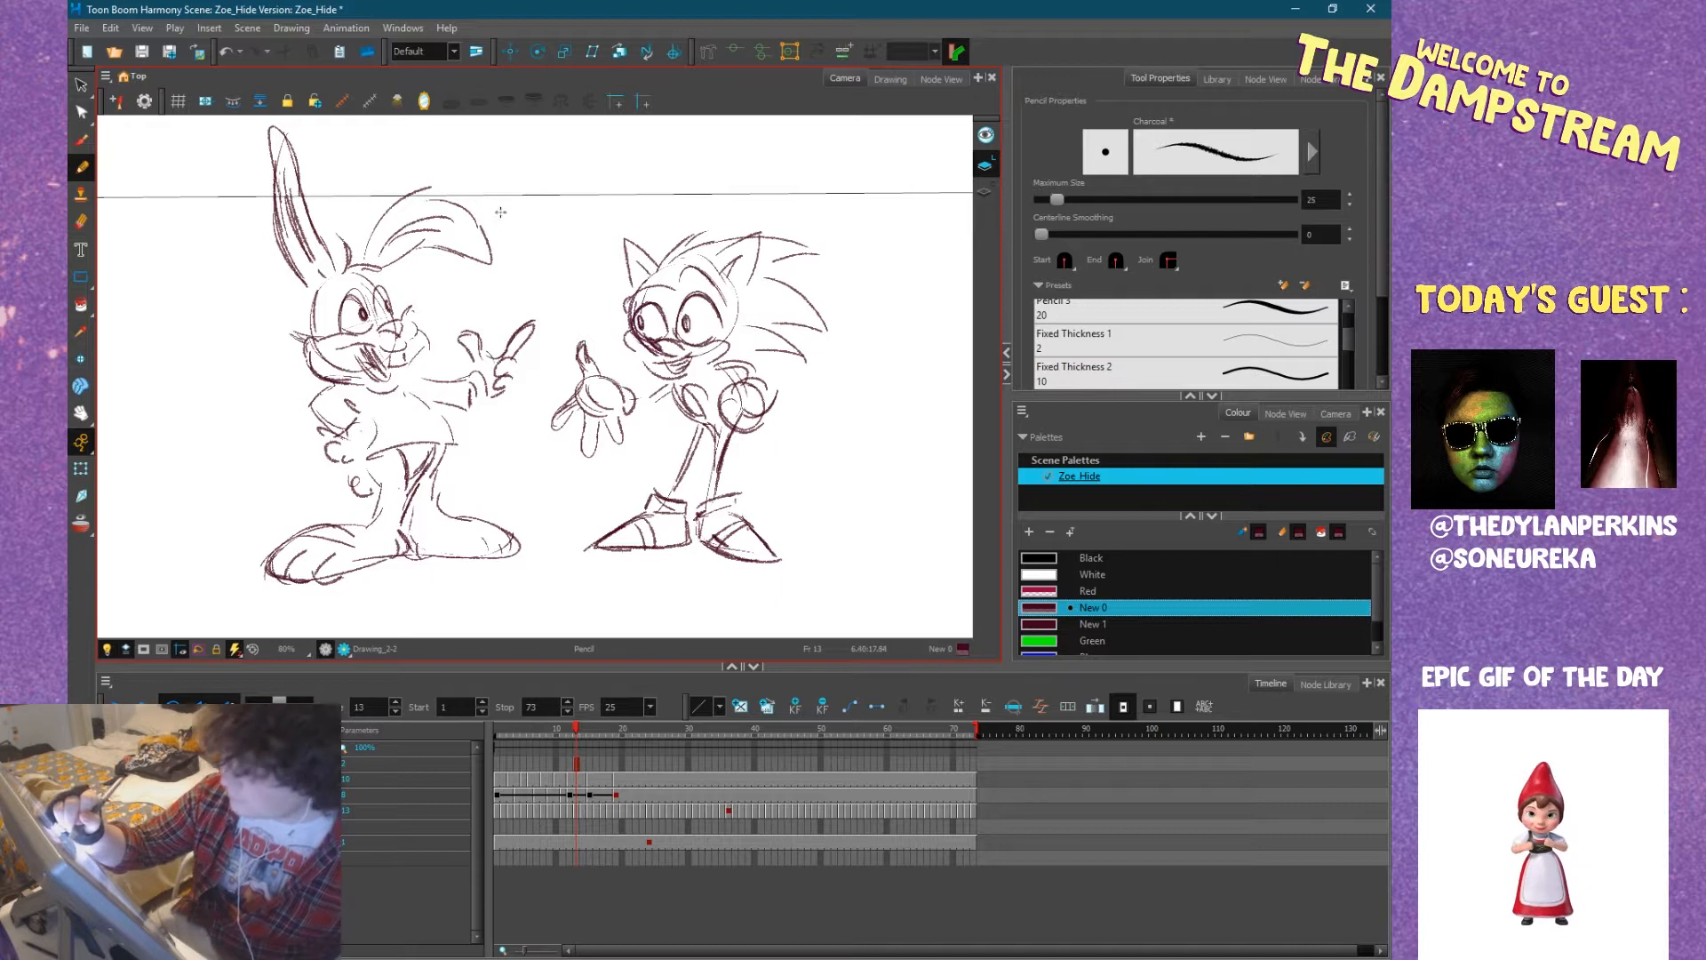
Letter "NICE BIG FEET DUDE" above the hedgehog and draw a speech bubble around it with a tail to its head.
left_click_drag(549, 182, 565, 158)
mouse_move(570, 160)
left_mouse_down()
mouse_move(570, 176)
mouse_move(622, 155)
left_mouse_up()
mouse_move(633, 142)
left_mouse_down()
mouse_move(633, 158)
mouse_move(652, 151)
left_mouse_up()
left_click_drag(590, 178, 586, 205)
mouse_move(579, 189)
left_mouse_down()
mouse_move(607, 196)
mouse_move(651, 164)
left_mouse_up()
mouse_move(602, 216)
left_mouse_down()
mouse_move(604, 231)
mouse_move(656, 216)
left_mouse_up()
left_click_drag(573, 136, 622, 265)
Letter "THANKS" beside the bunny's head and enclose it in a speech bubble pointing to its mouth.
mouse_move(460, 285)
left_mouse_down()
mouse_move(492, 303)
mouse_move(513, 280)
mouse_move(517, 299)
left_mouse_up()
mouse_move(528, 275)
left_mouse_down()
mouse_move(531, 296)
mouse_move(526, 257)
mouse_move(511, 308)
mouse_move(425, 322)
left_mouse_up()
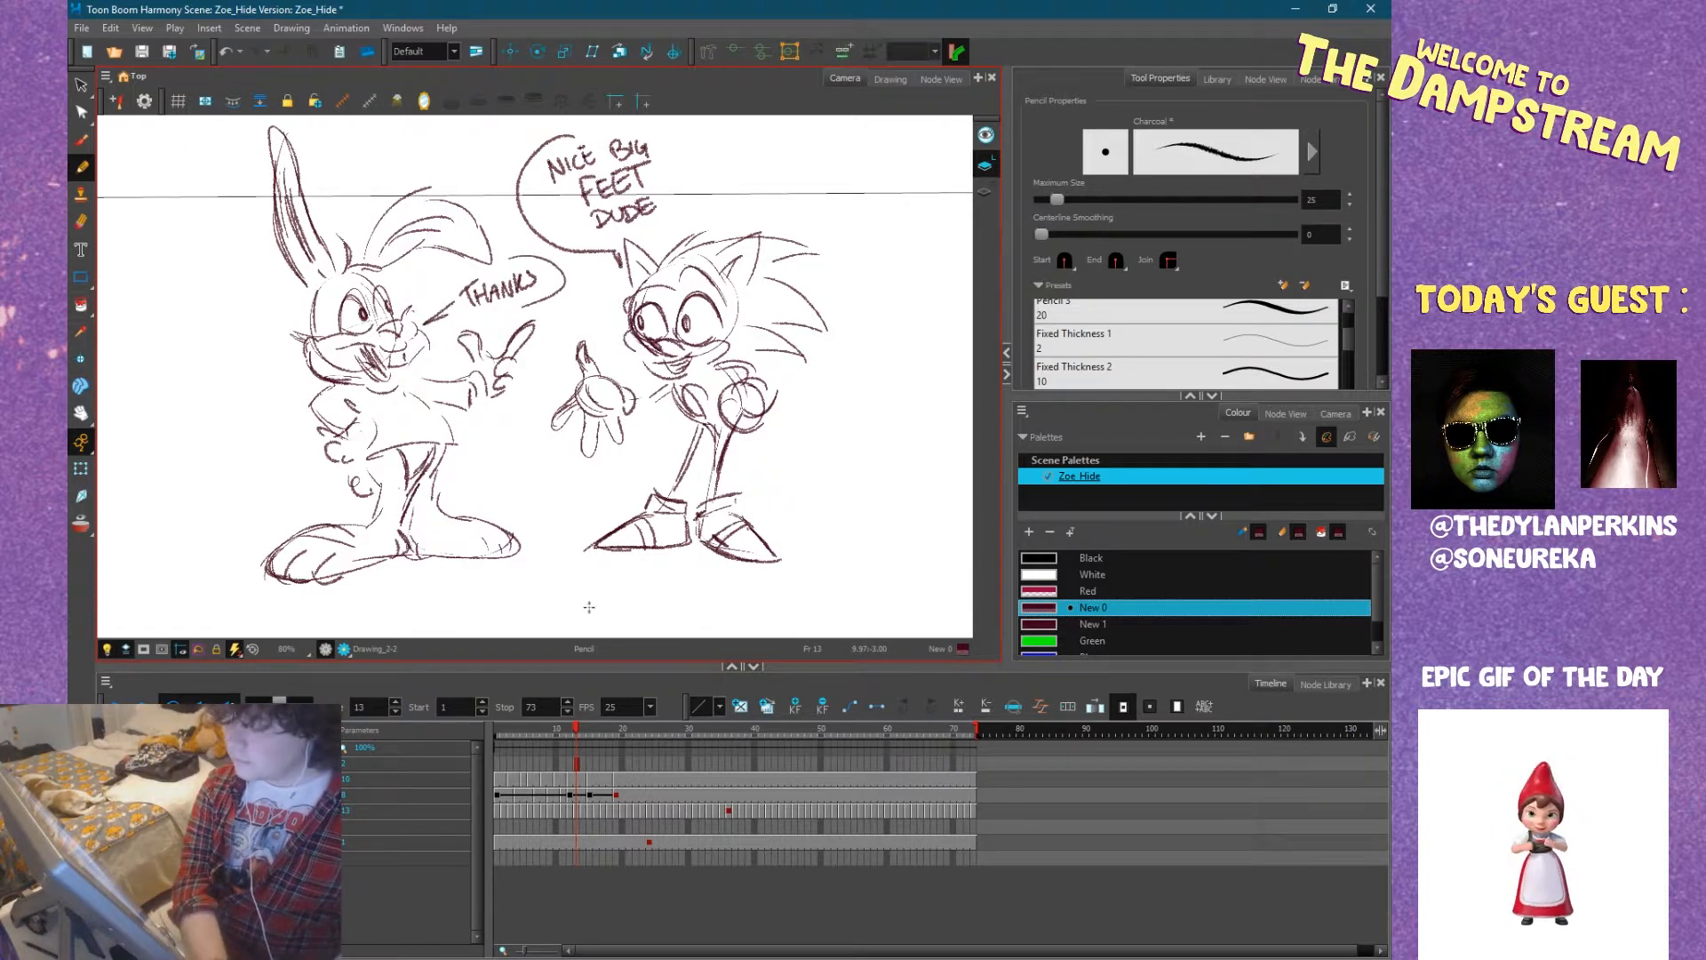
mouse_move(474, 517)
left_mouse_down()
mouse_move(538, 540)
mouse_move(425, 559)
mouse_move(489, 551)
left_mouse_up()
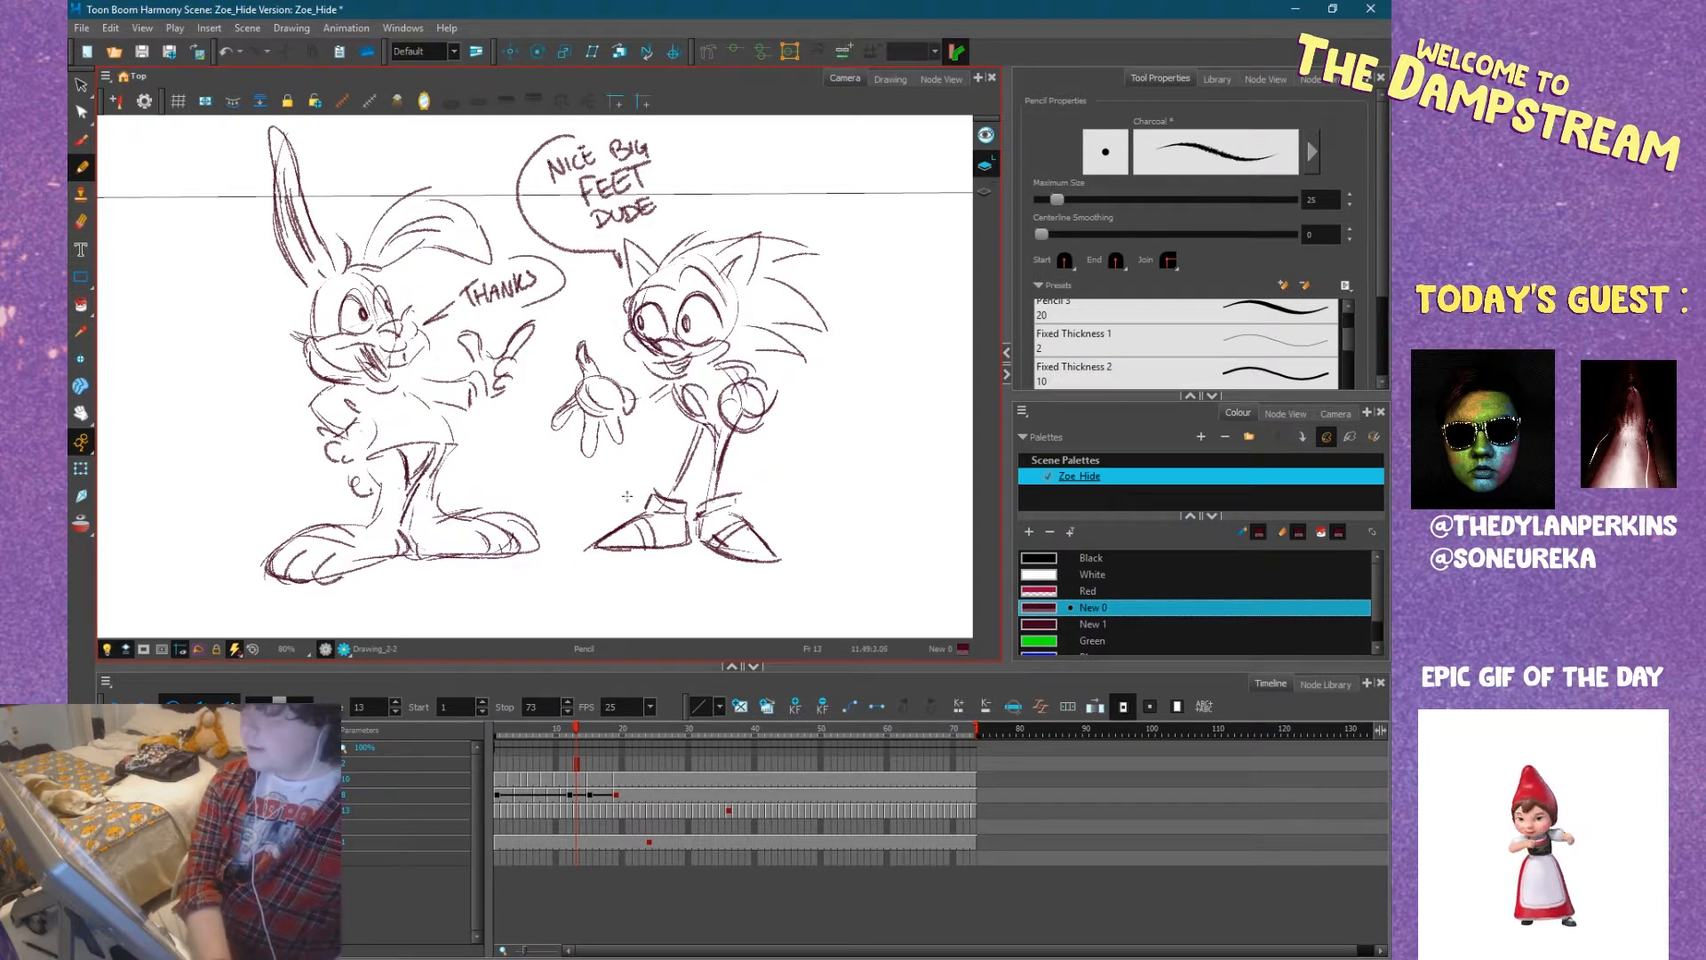
scroll(626, 496, "down", 2)
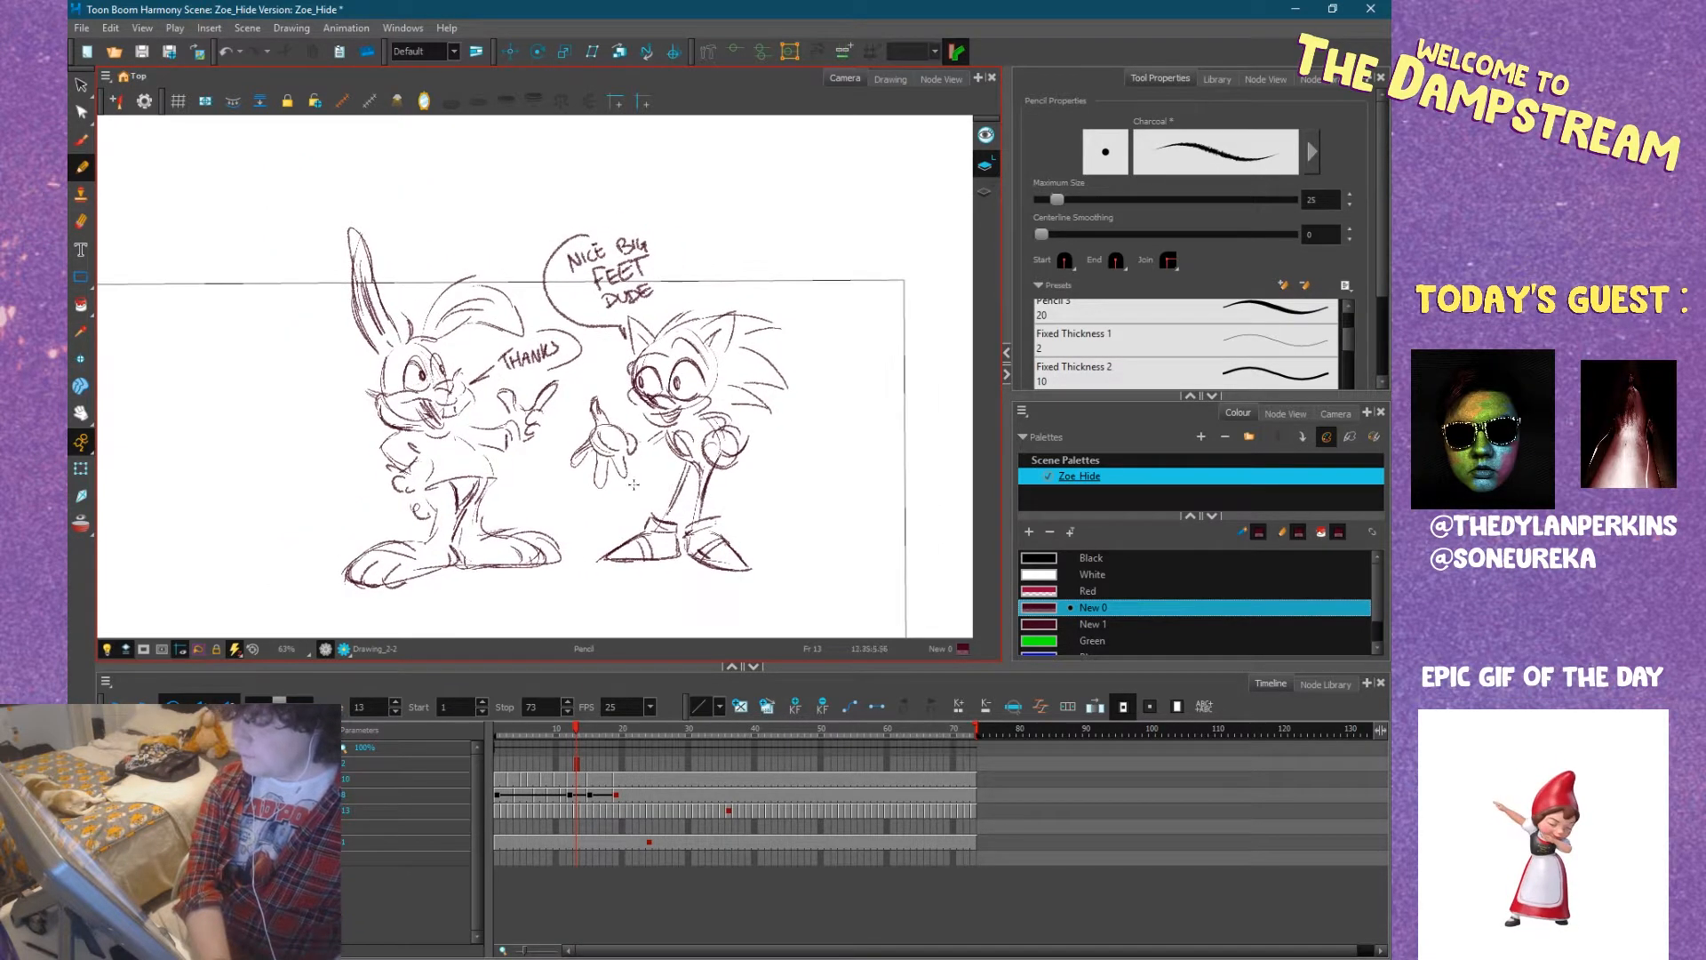
scroll(634, 485, "up", 2)
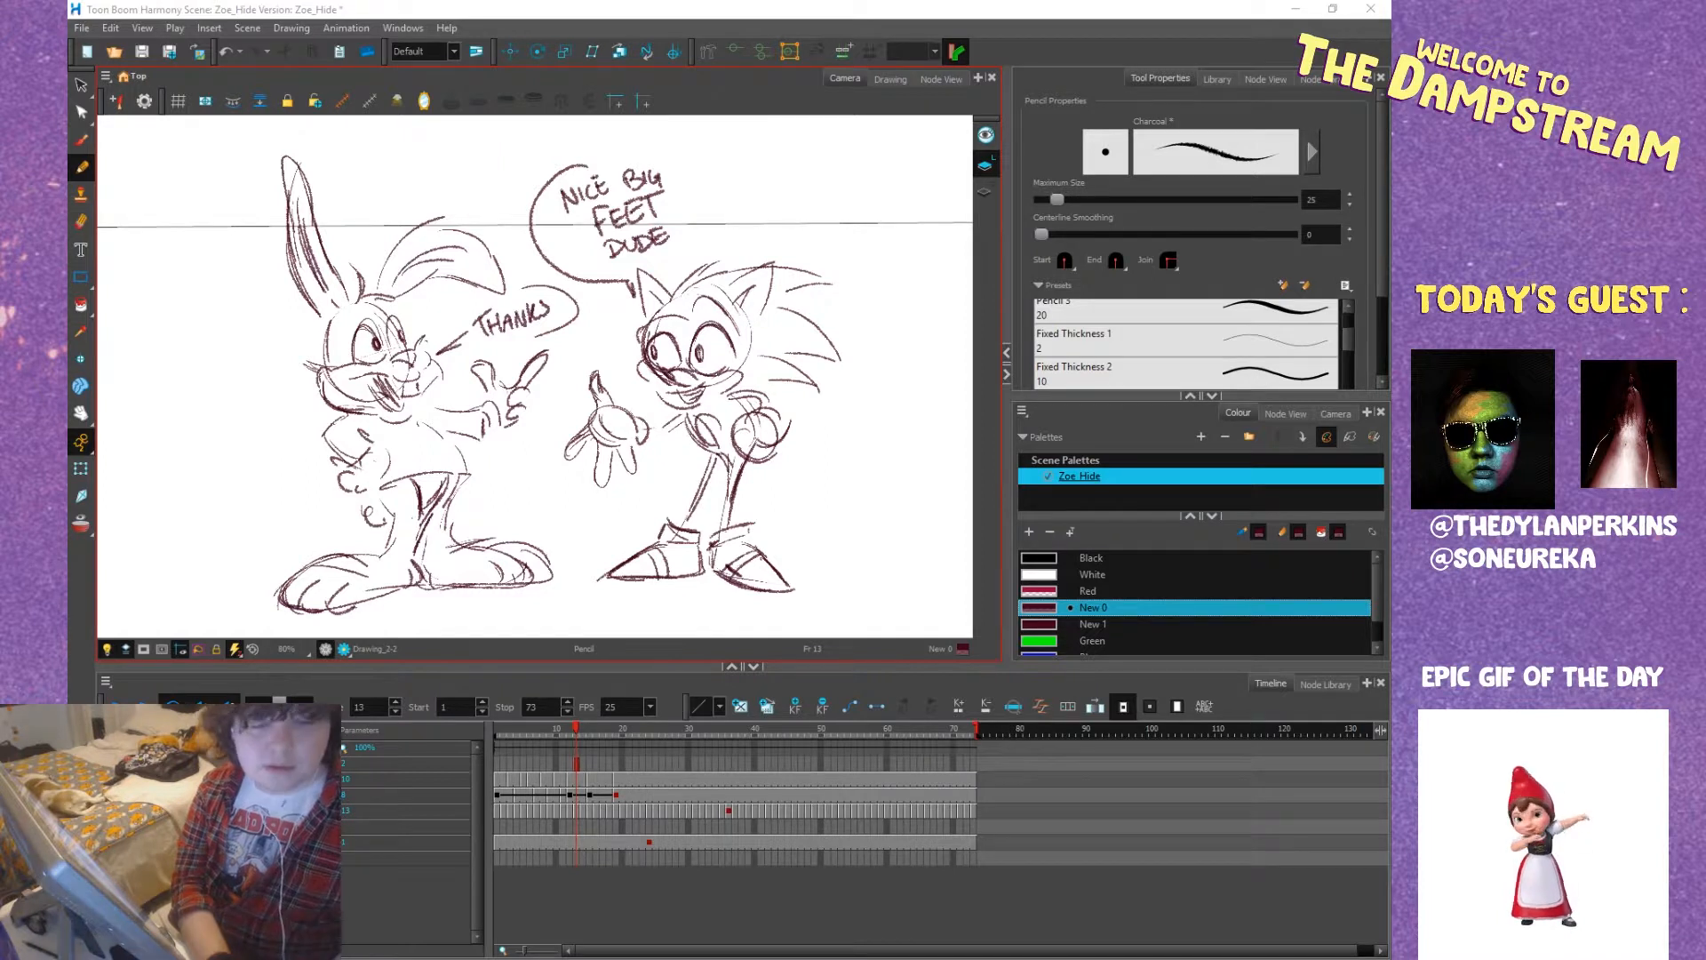
Switch to the browser and look through the tweeted photos of ghost train and haunted house fairground rides.
left_click_drag(70, 594, 920, 2)
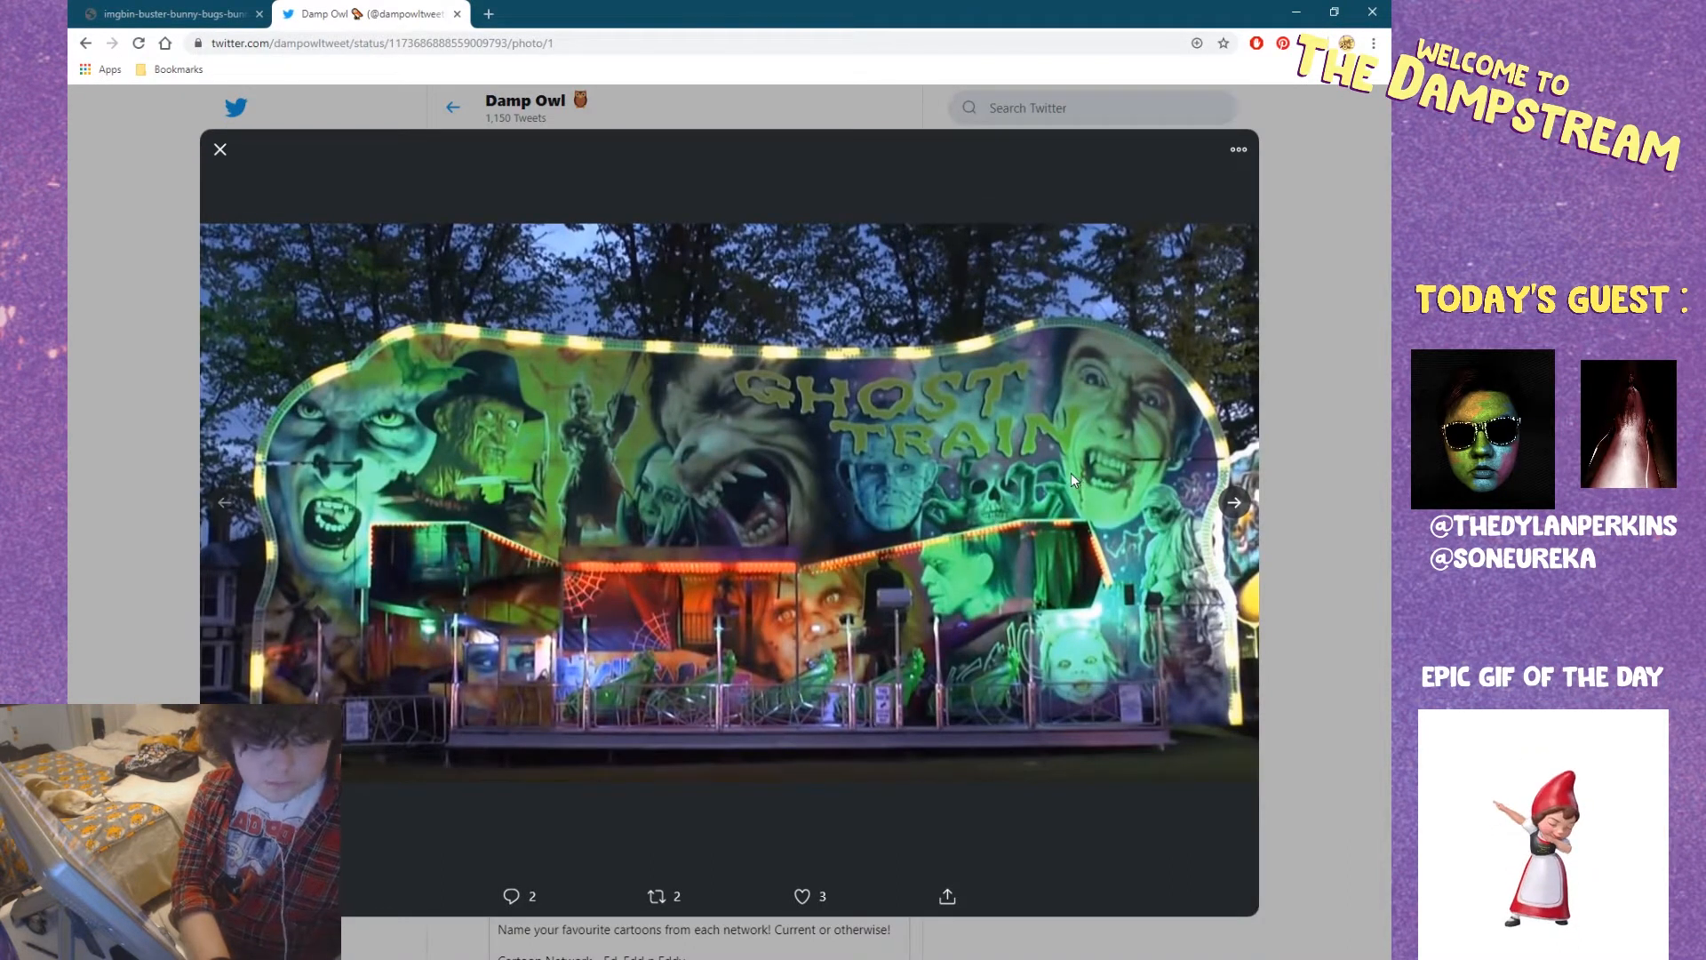
key("Right")
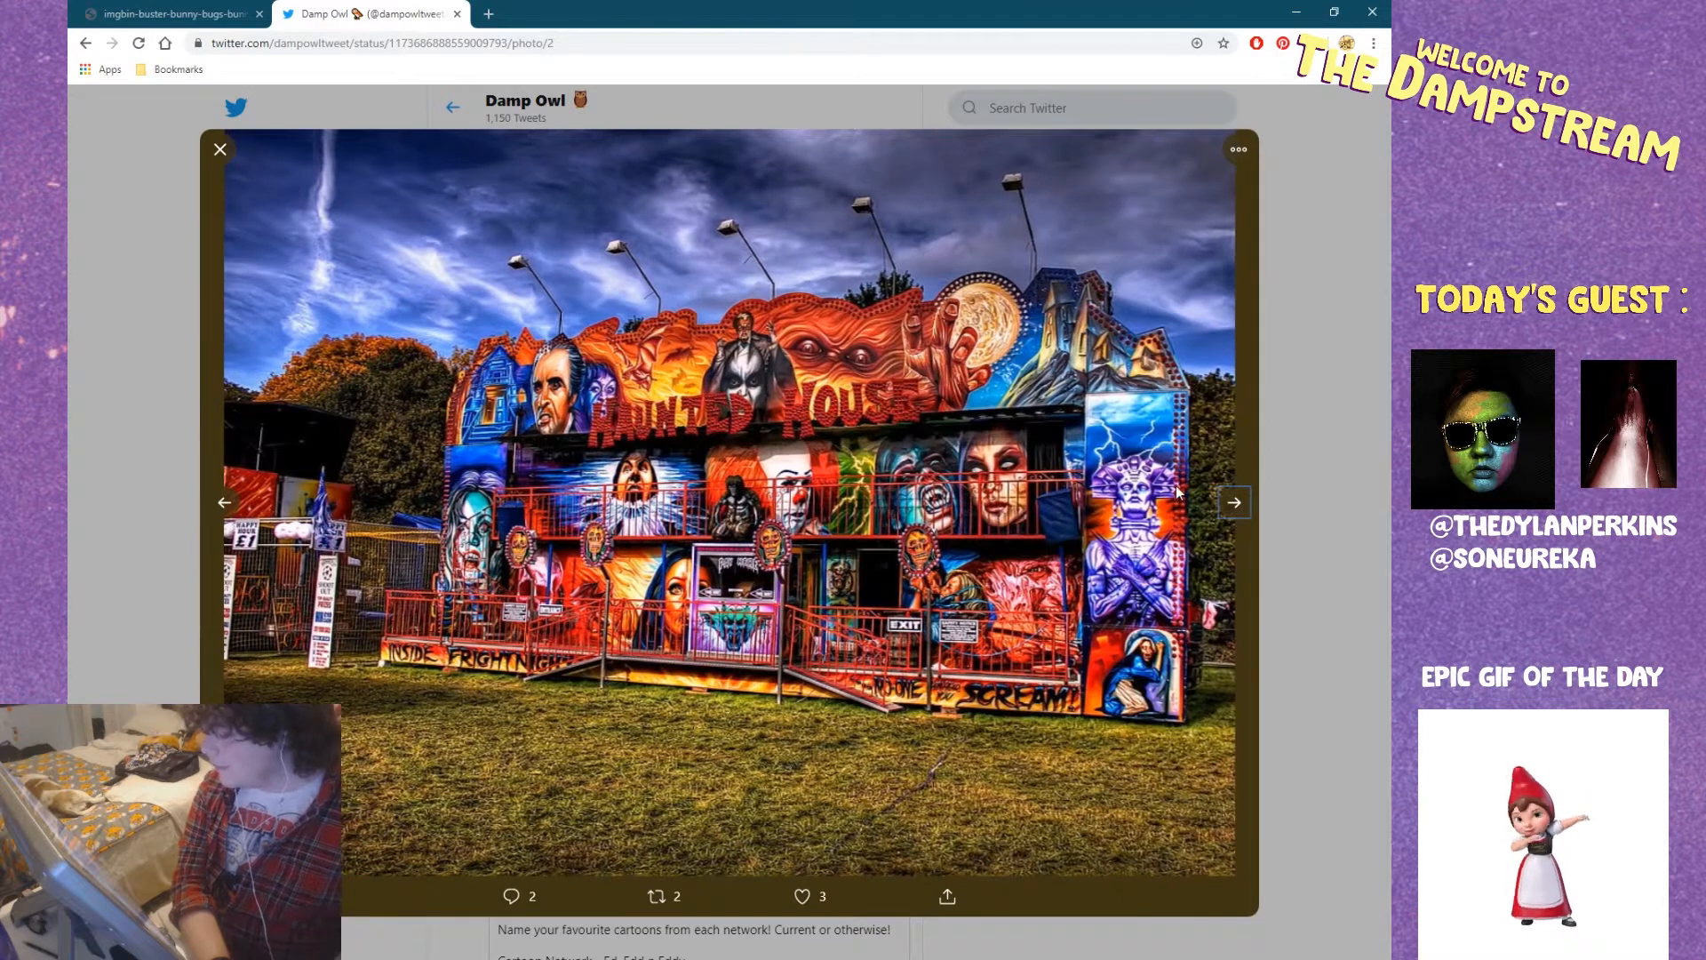
left_click(1245, 491)
key("Left")
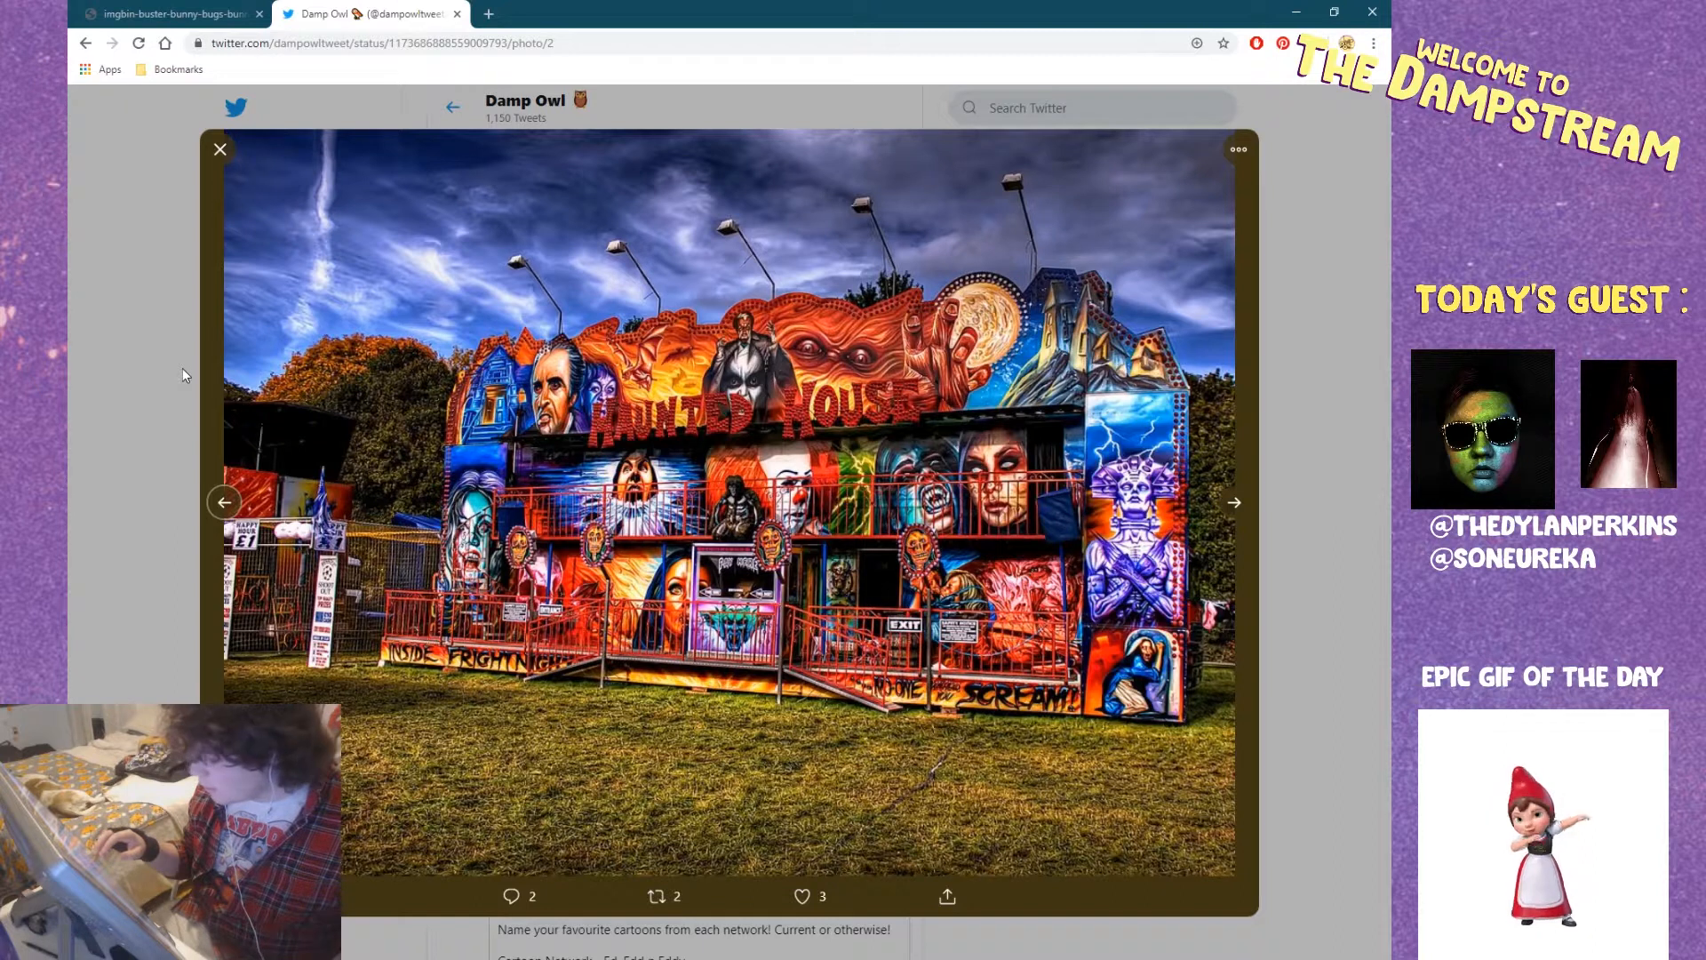
key("Left")
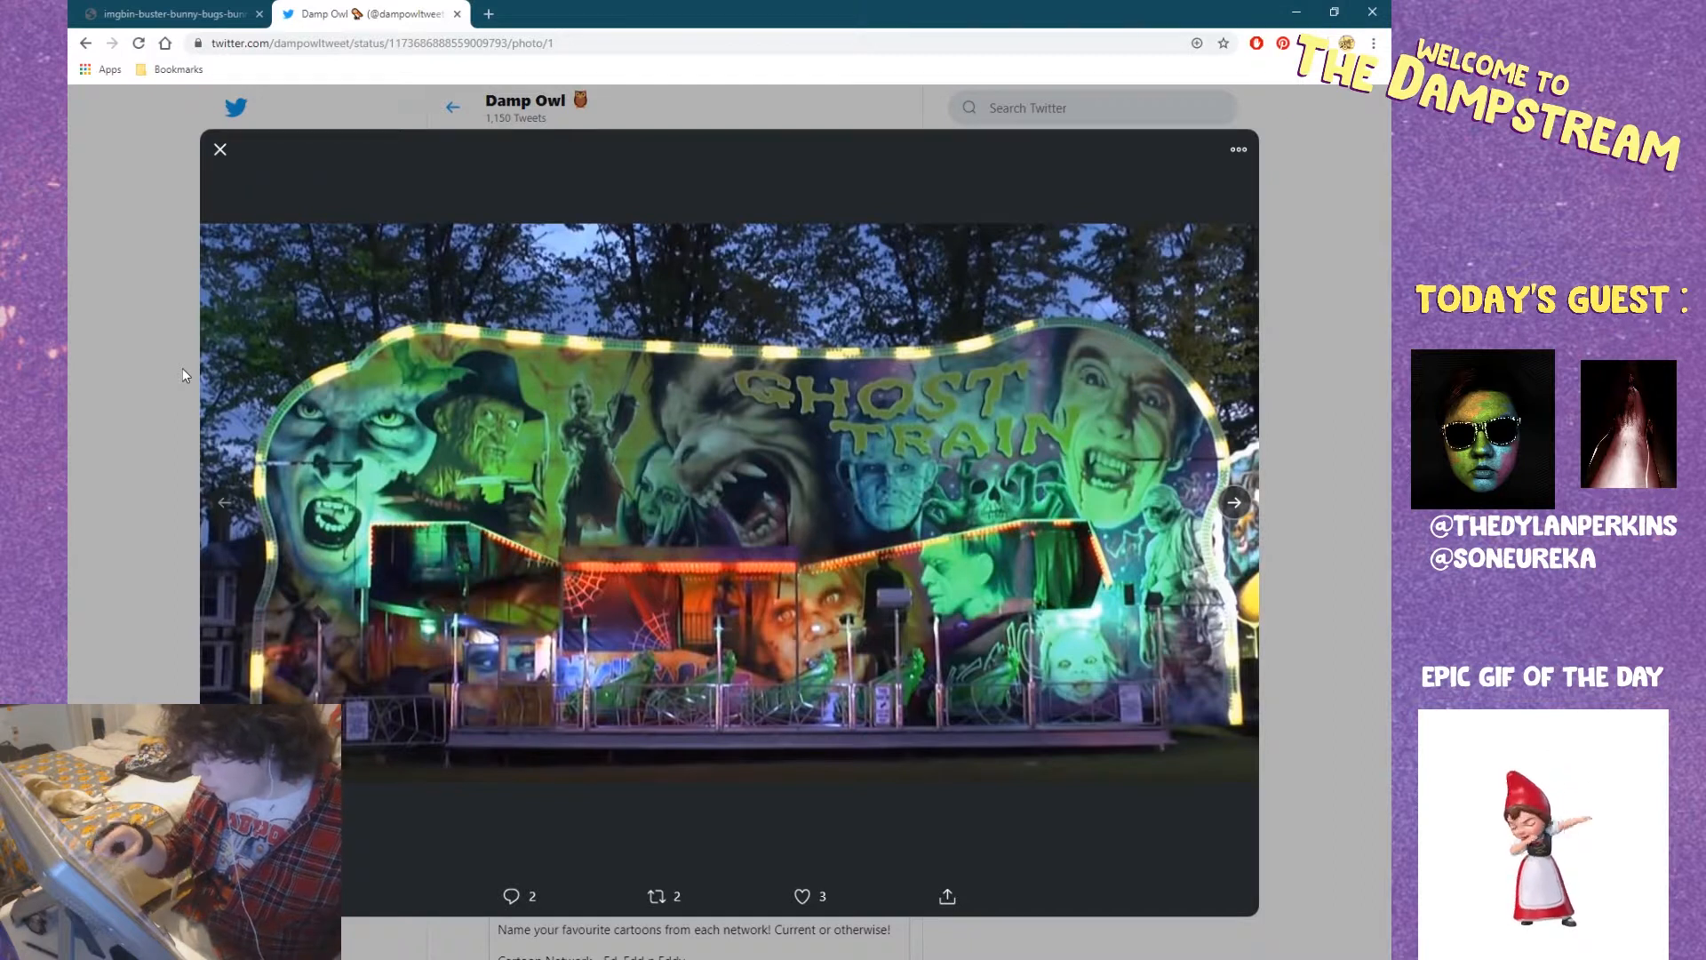
key("Right")
key("Right")
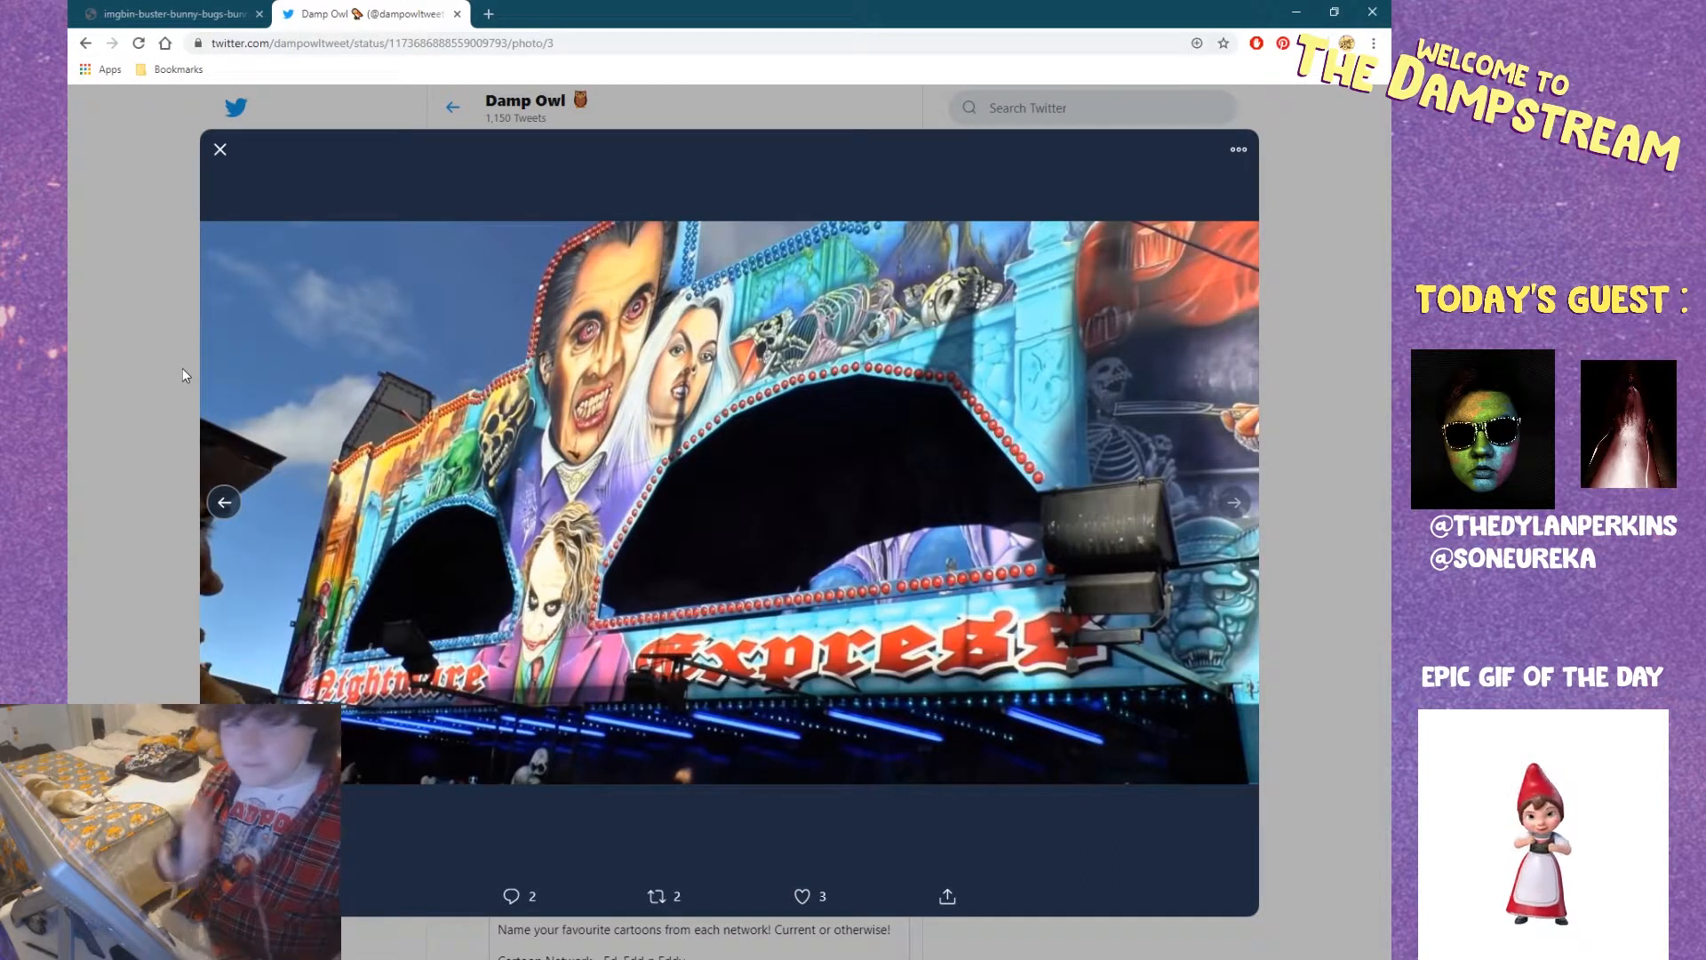
left_click_drag(595, 8, 70, 182)
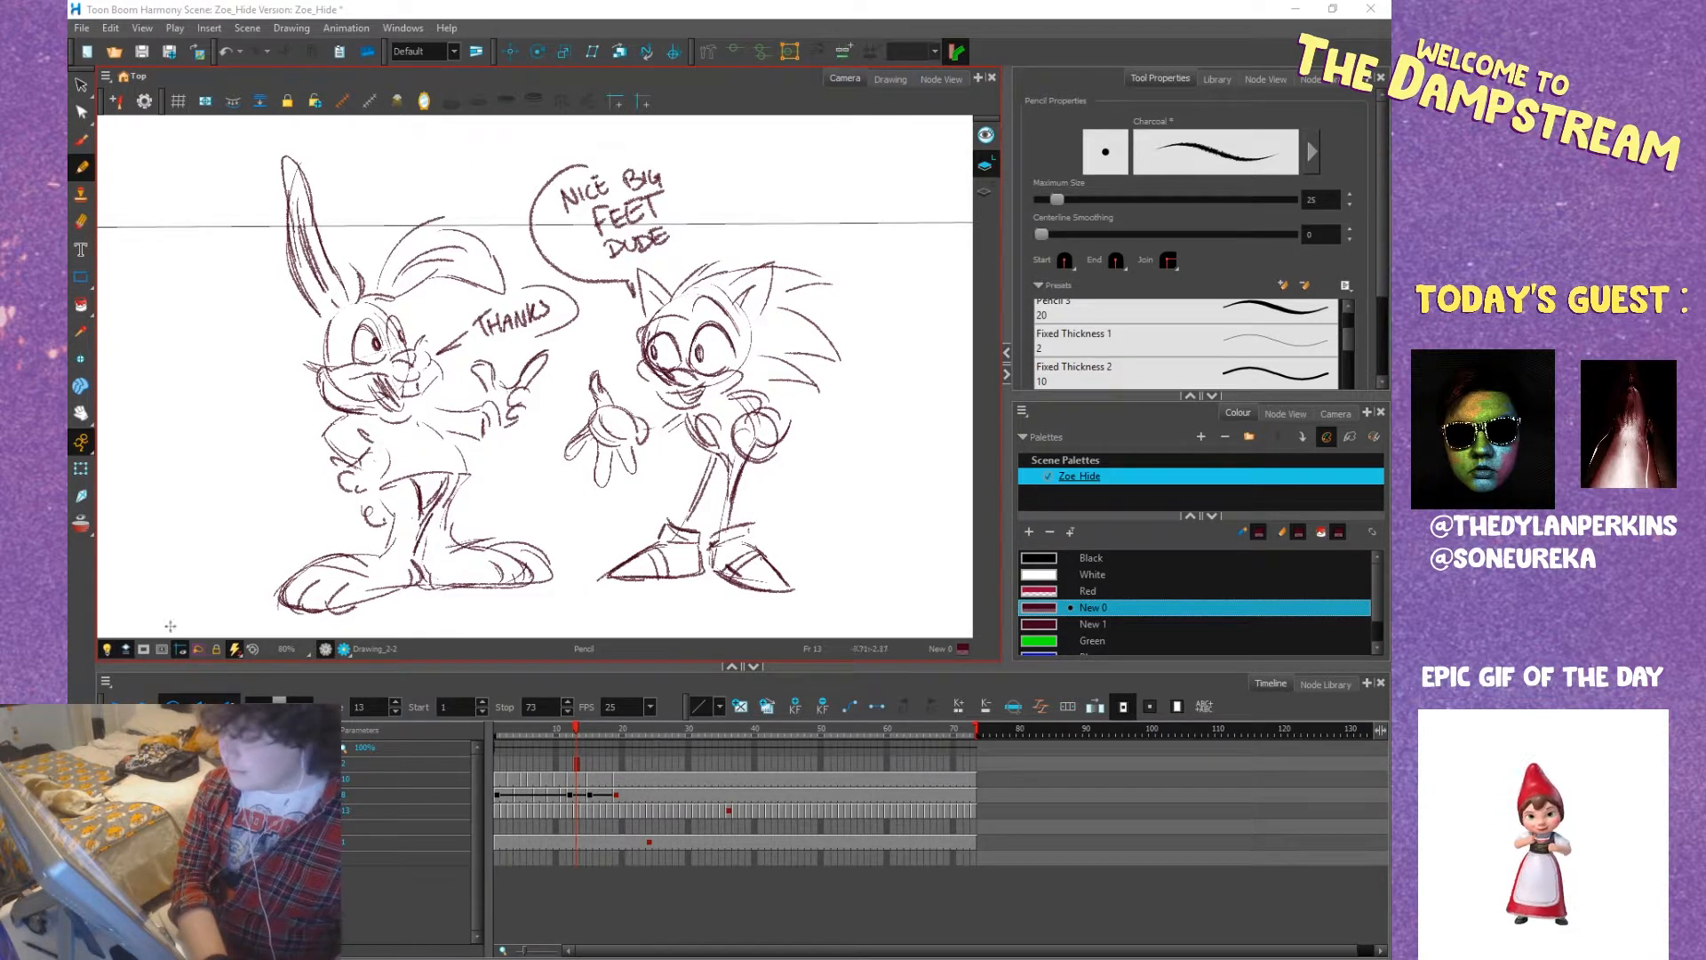
left_click_drag(69, 502, 928, 7)
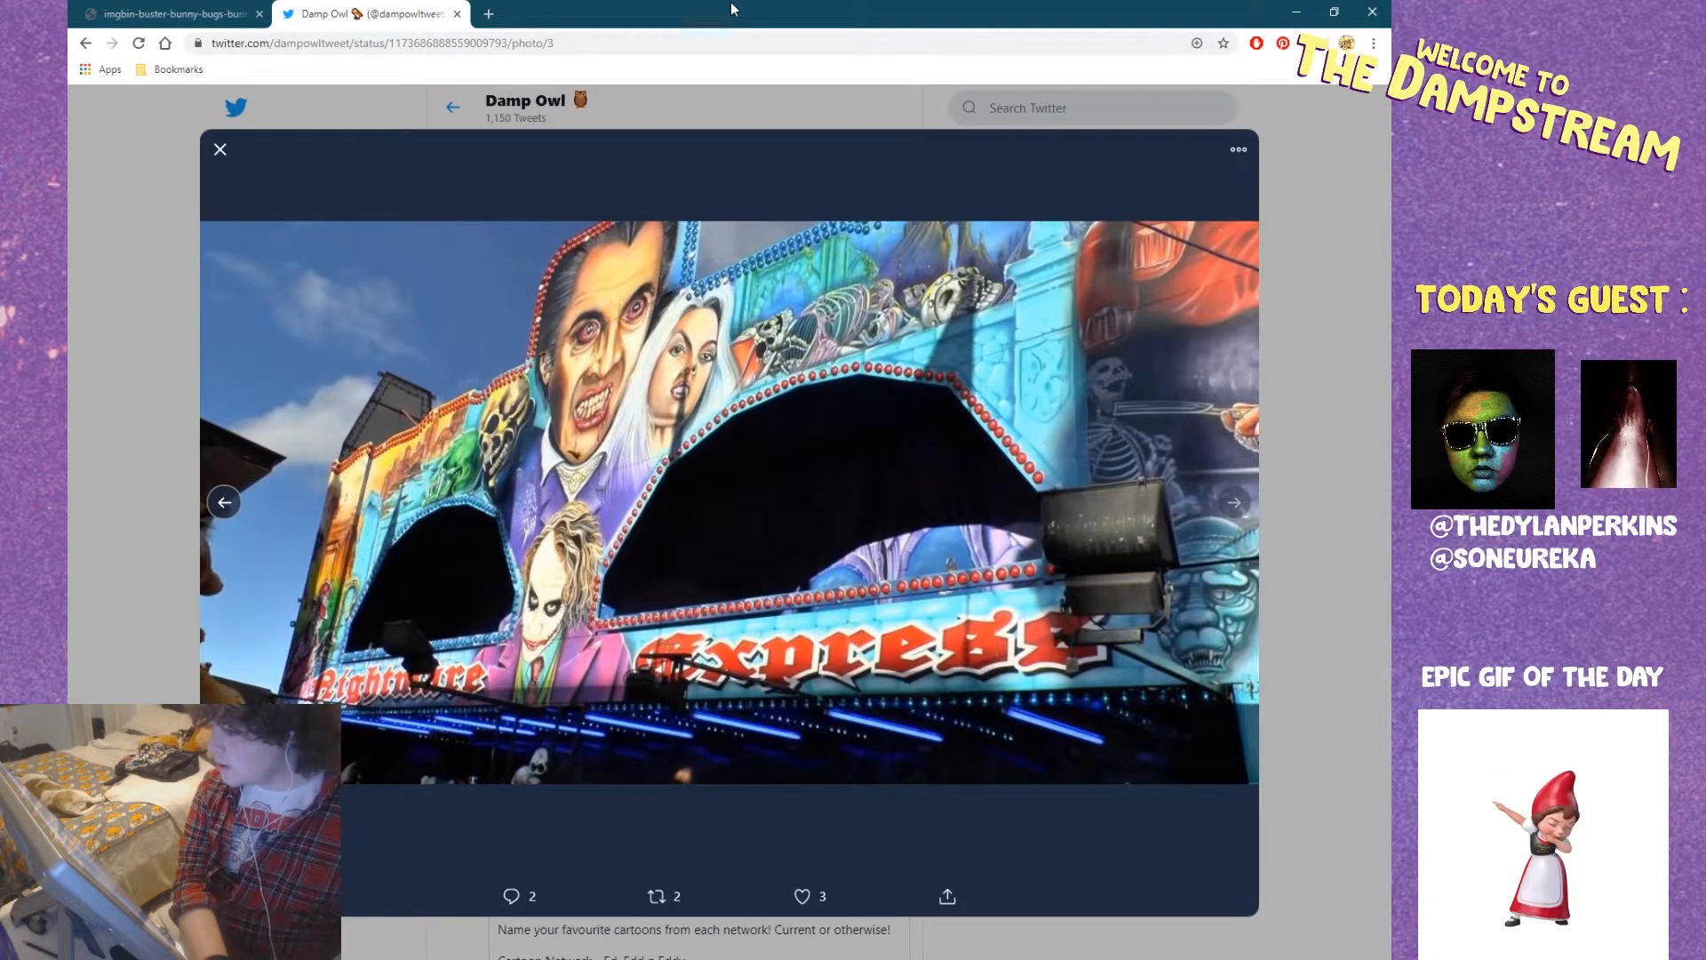
left_click_drag(746, 16, 0, 304)
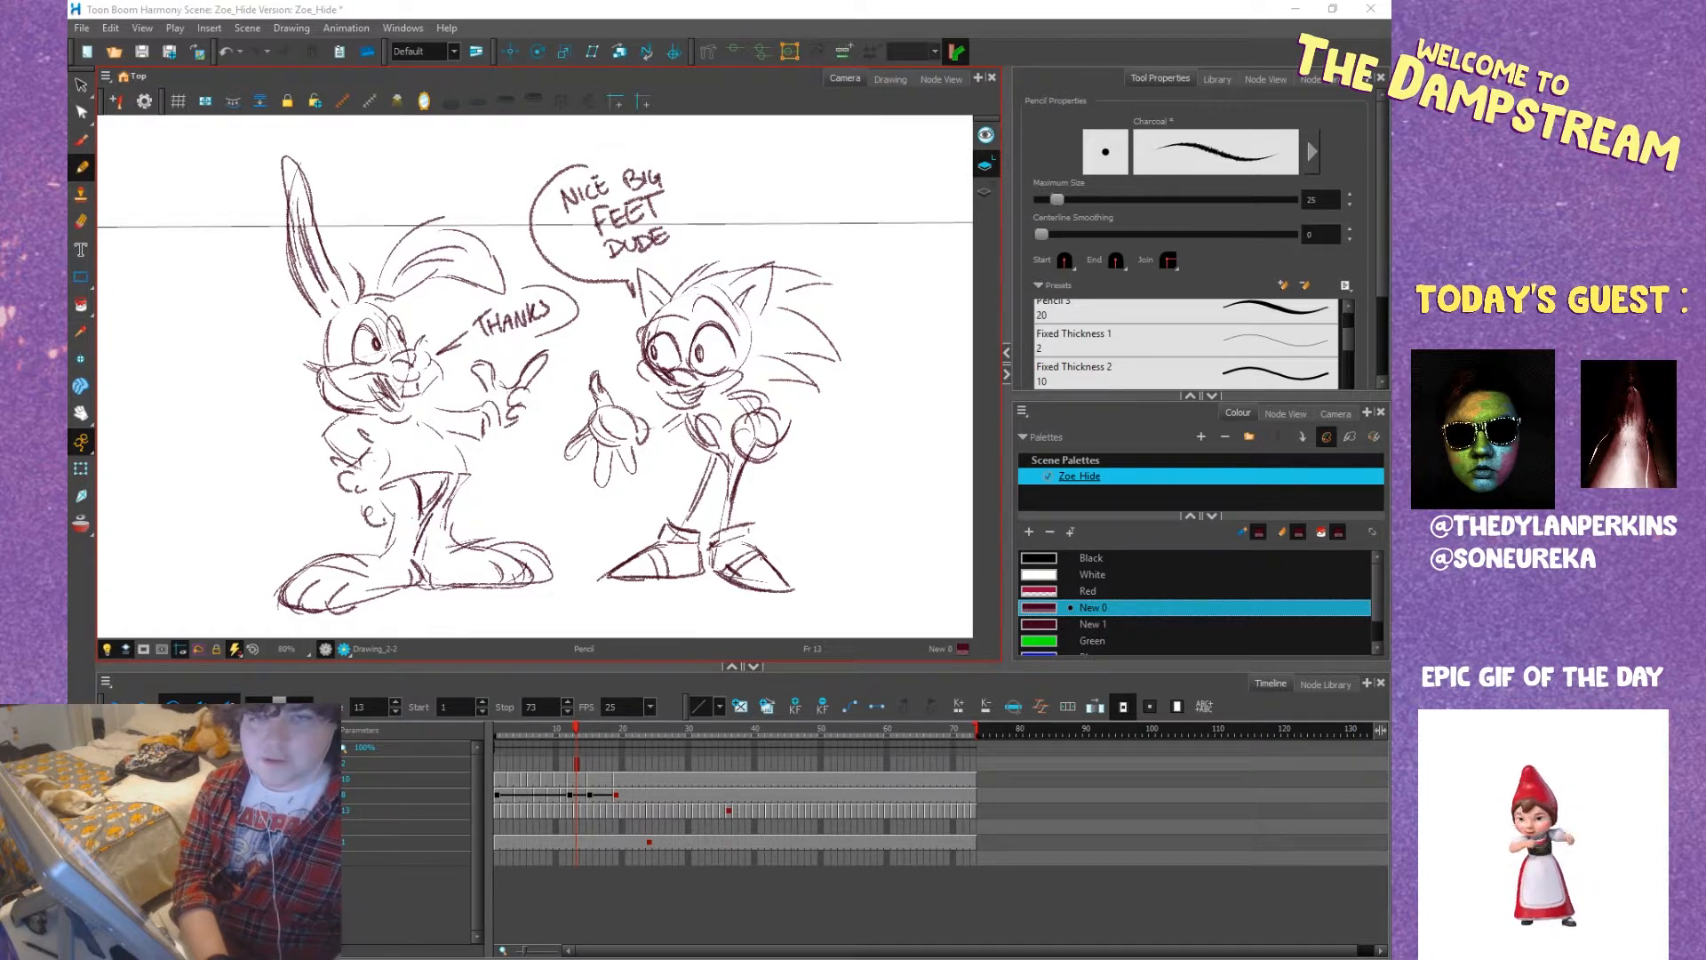
Delete the bunny-and-hedgehog doodle from the drawing layer at frame 13 and bring the reclining Zoe drawing into view.
left_click(578, 765)
key("Delete")
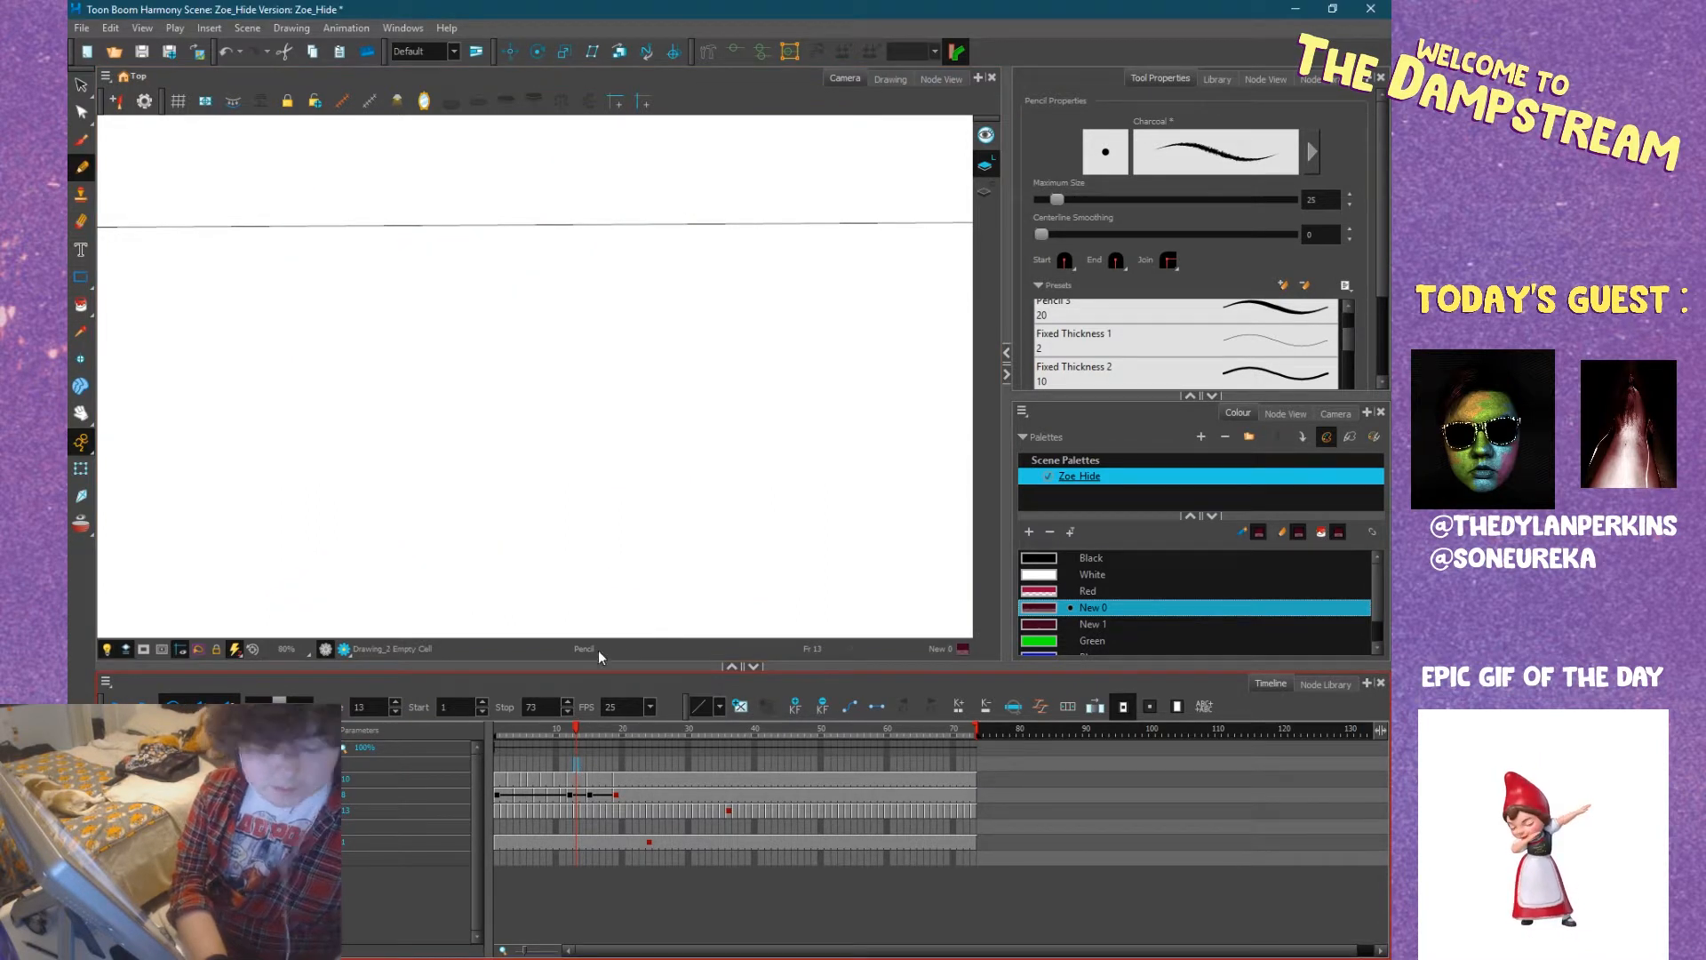
scroll(545, 513, "down", 1)
key("space")
mouse_move(546, 556)
left_mouse_down()
mouse_move(716, 511)
mouse_move(785, 469)
left_mouse_up()
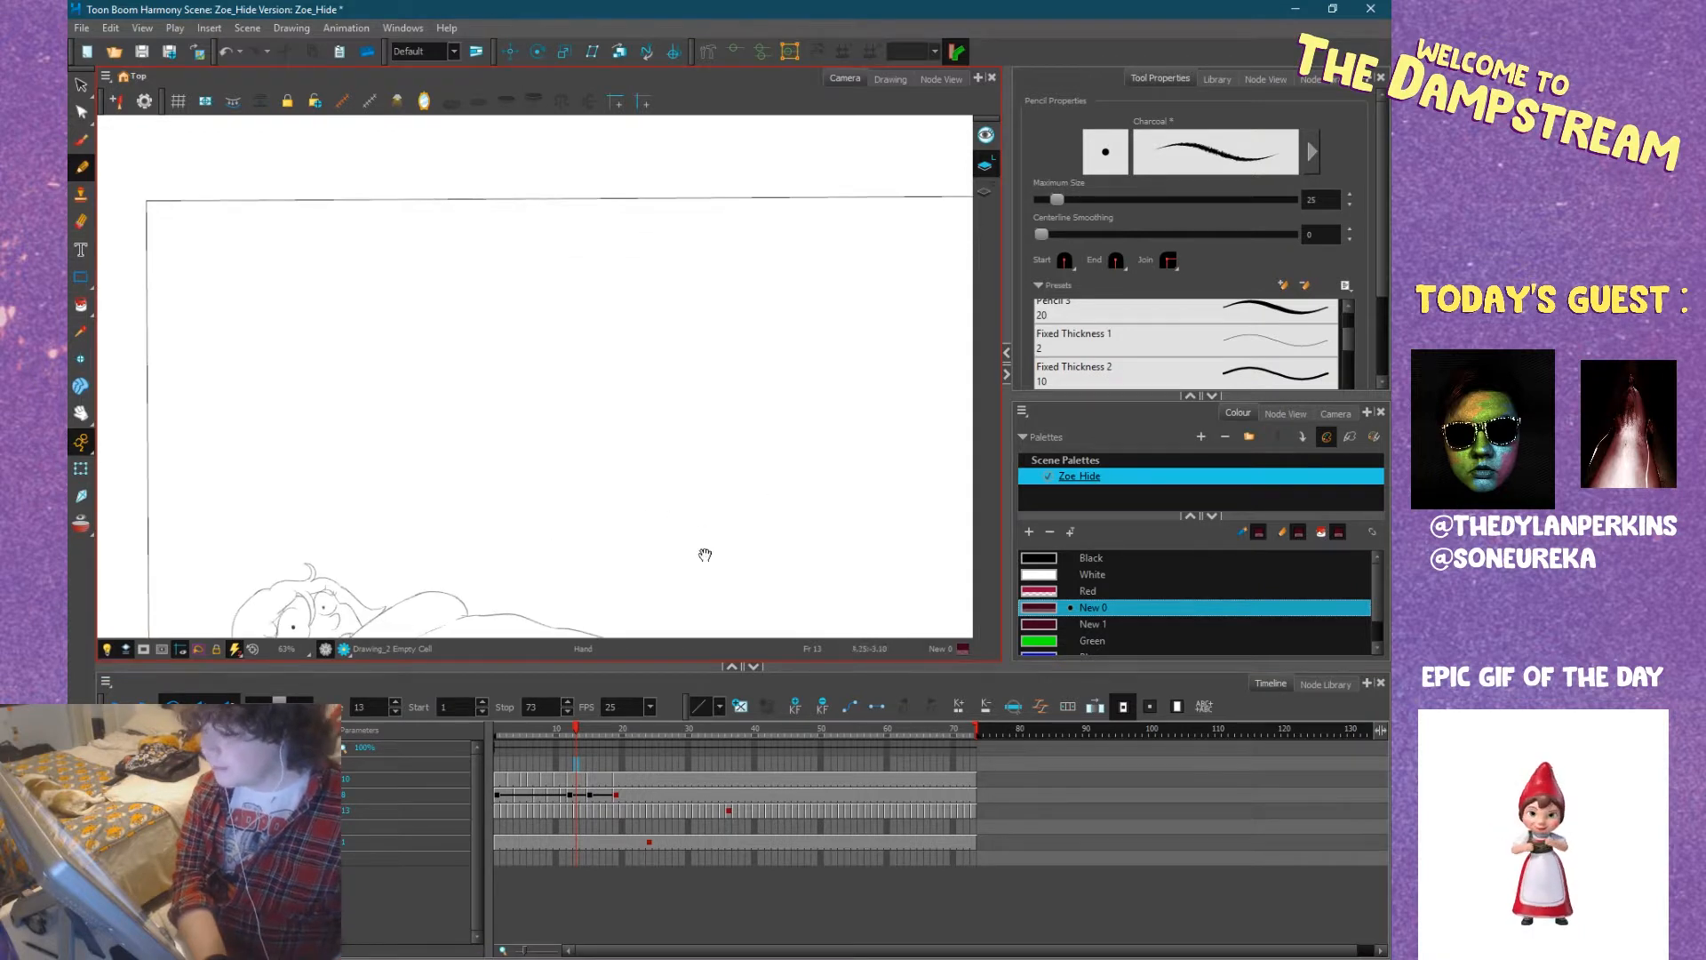
mouse_move(681, 568)
left_mouse_down()
mouse_move(702, 397)
mouse_move(785, 396)
left_mouse_up()
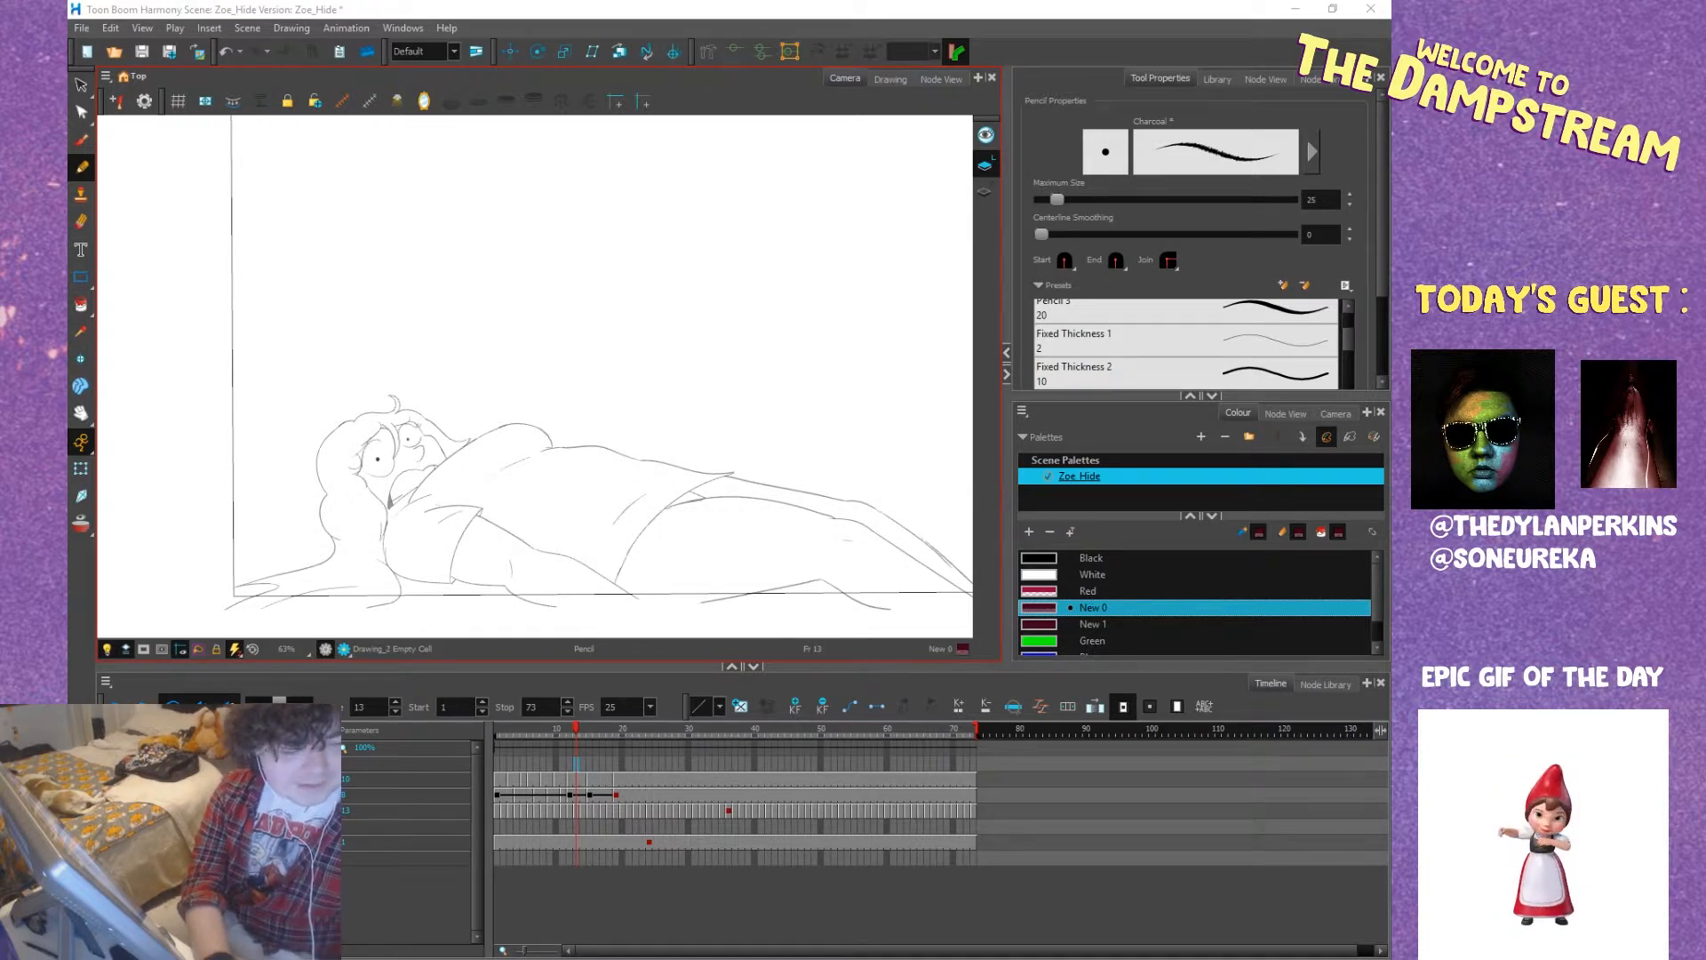
Switch back to the Harmony scene and bring the leaning Zoe drawing at frame 9 into view.
key("alt+Tab")
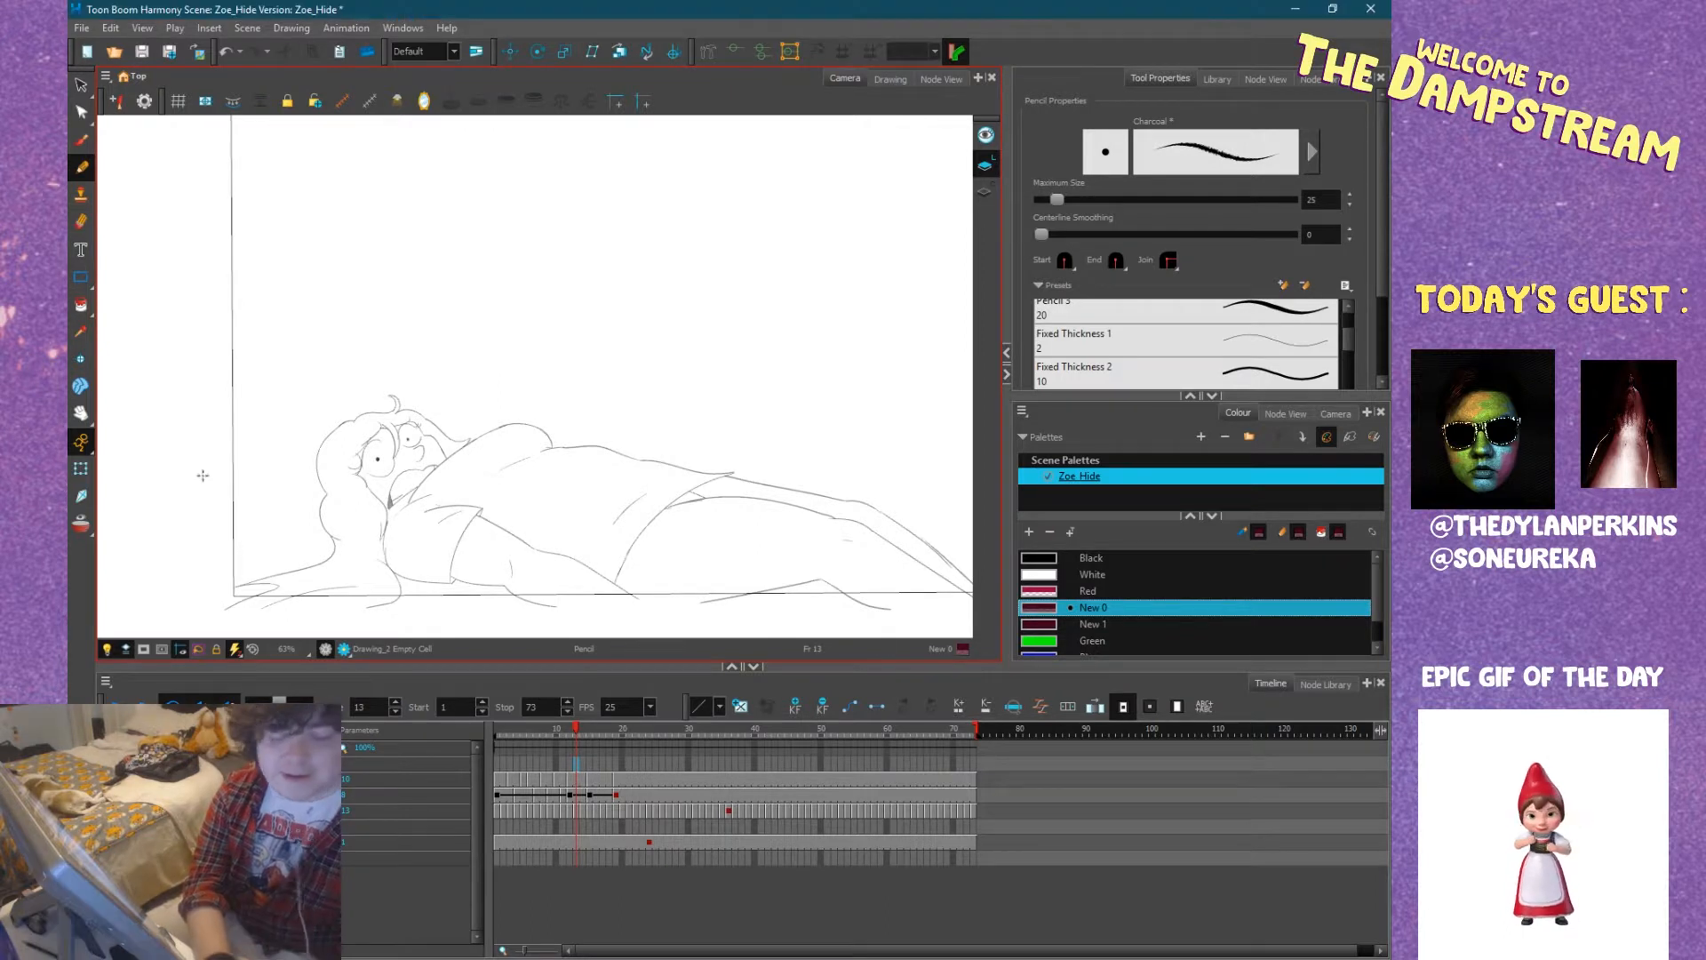
mouse_move(552, 728)
left_mouse_down()
mouse_move(472, 738)
mouse_move(569, 740)
mouse_move(549, 735)
left_mouse_up()
left_click_drag(672, 488, 548, 496)
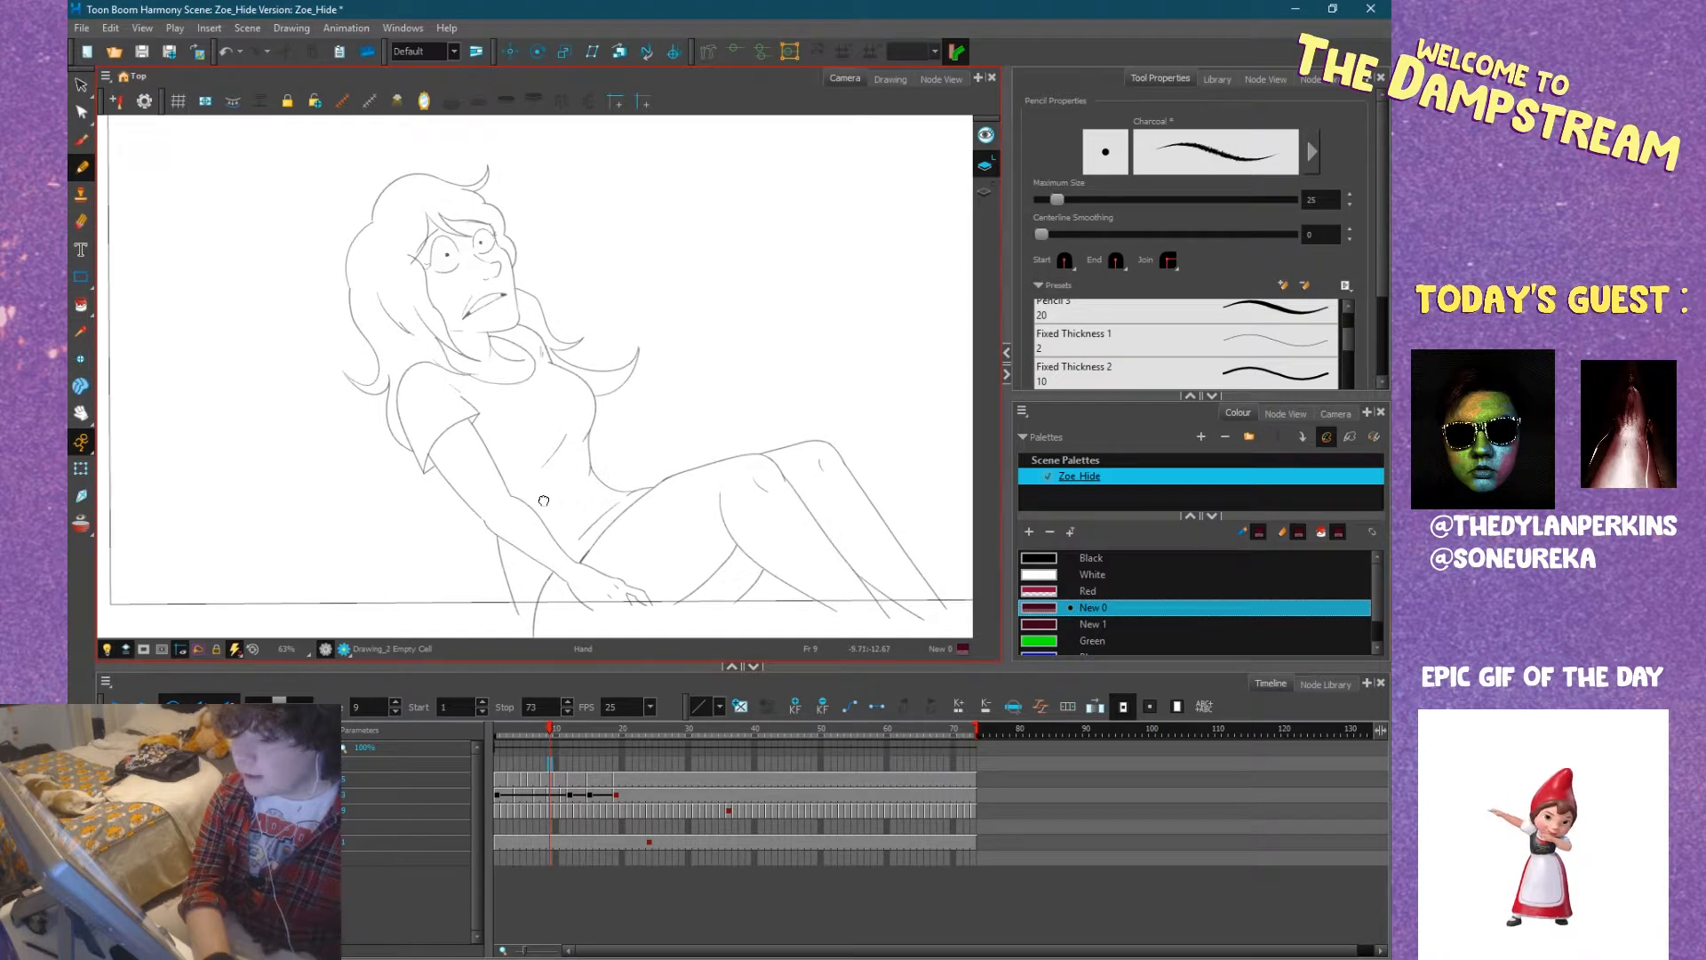
left_click(1200, 436)
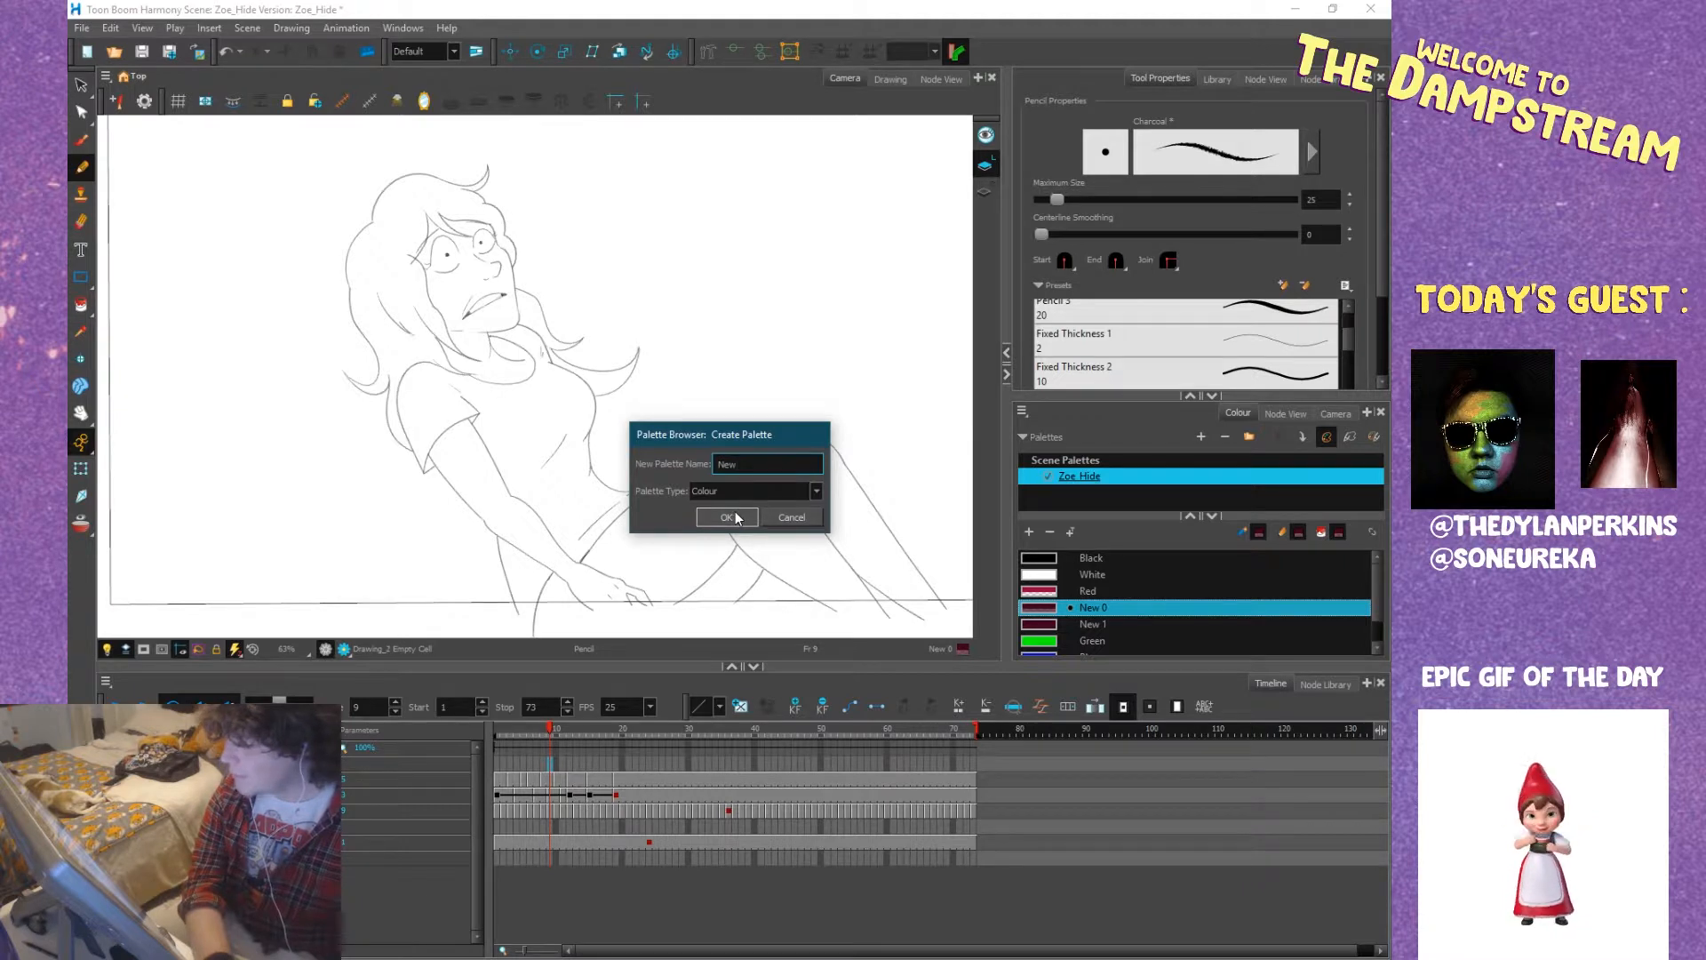
left_click(792, 517)
left_click(1200, 438)
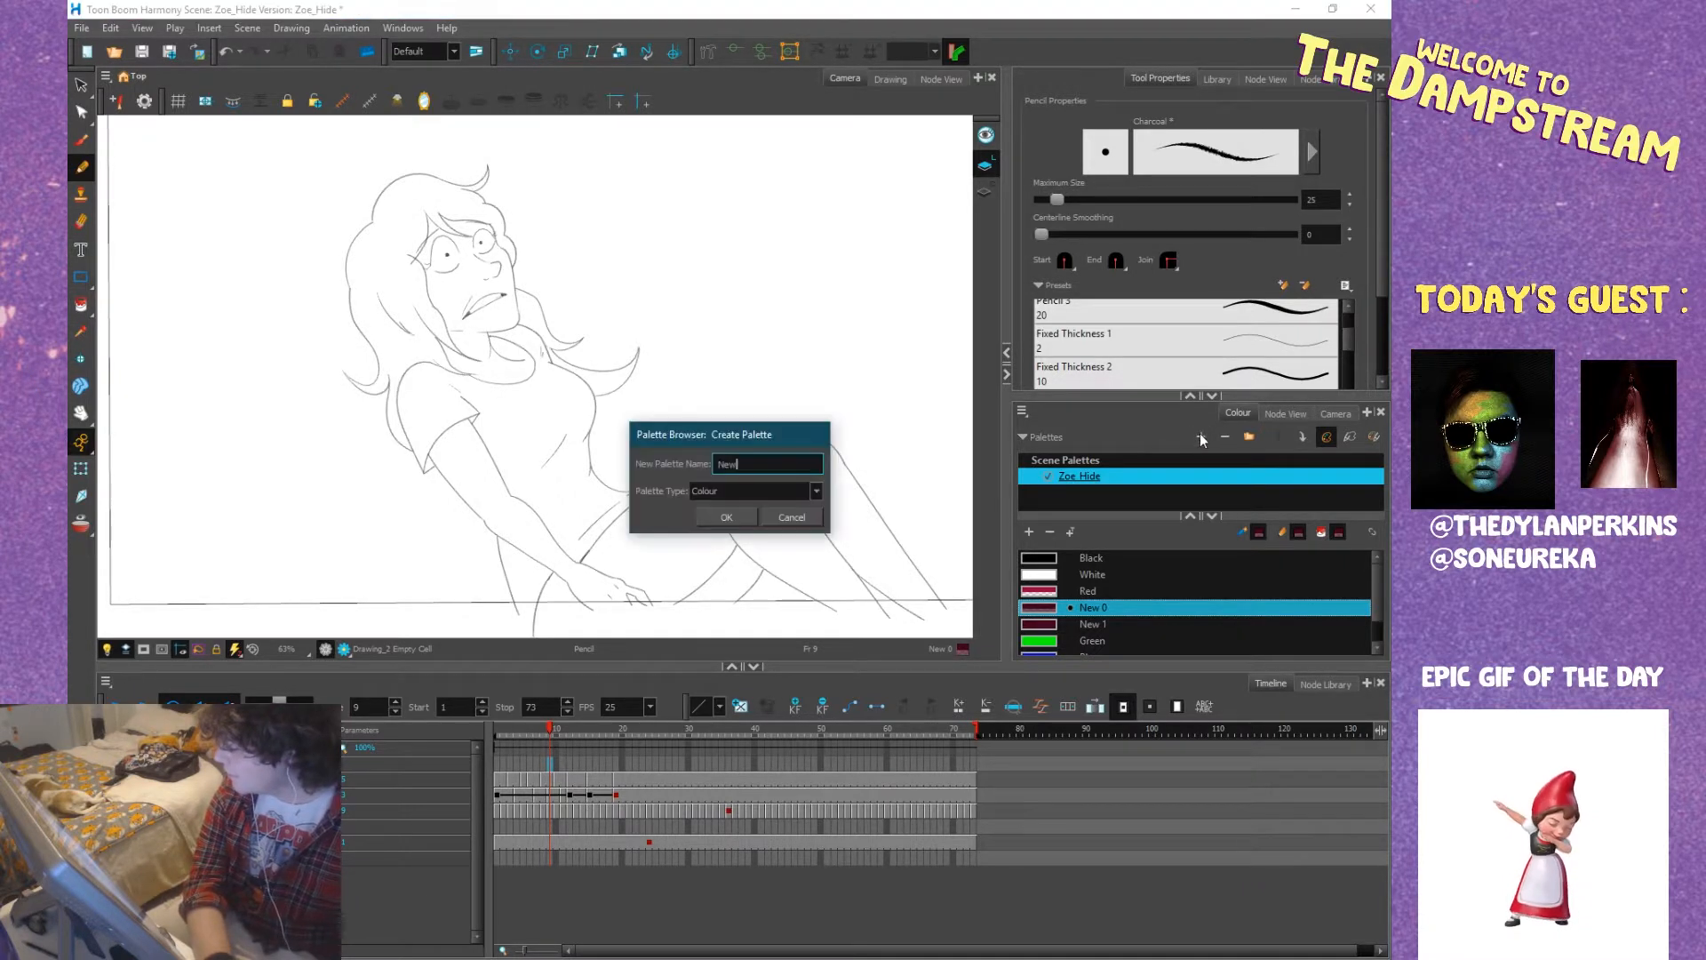
left_click(810, 518)
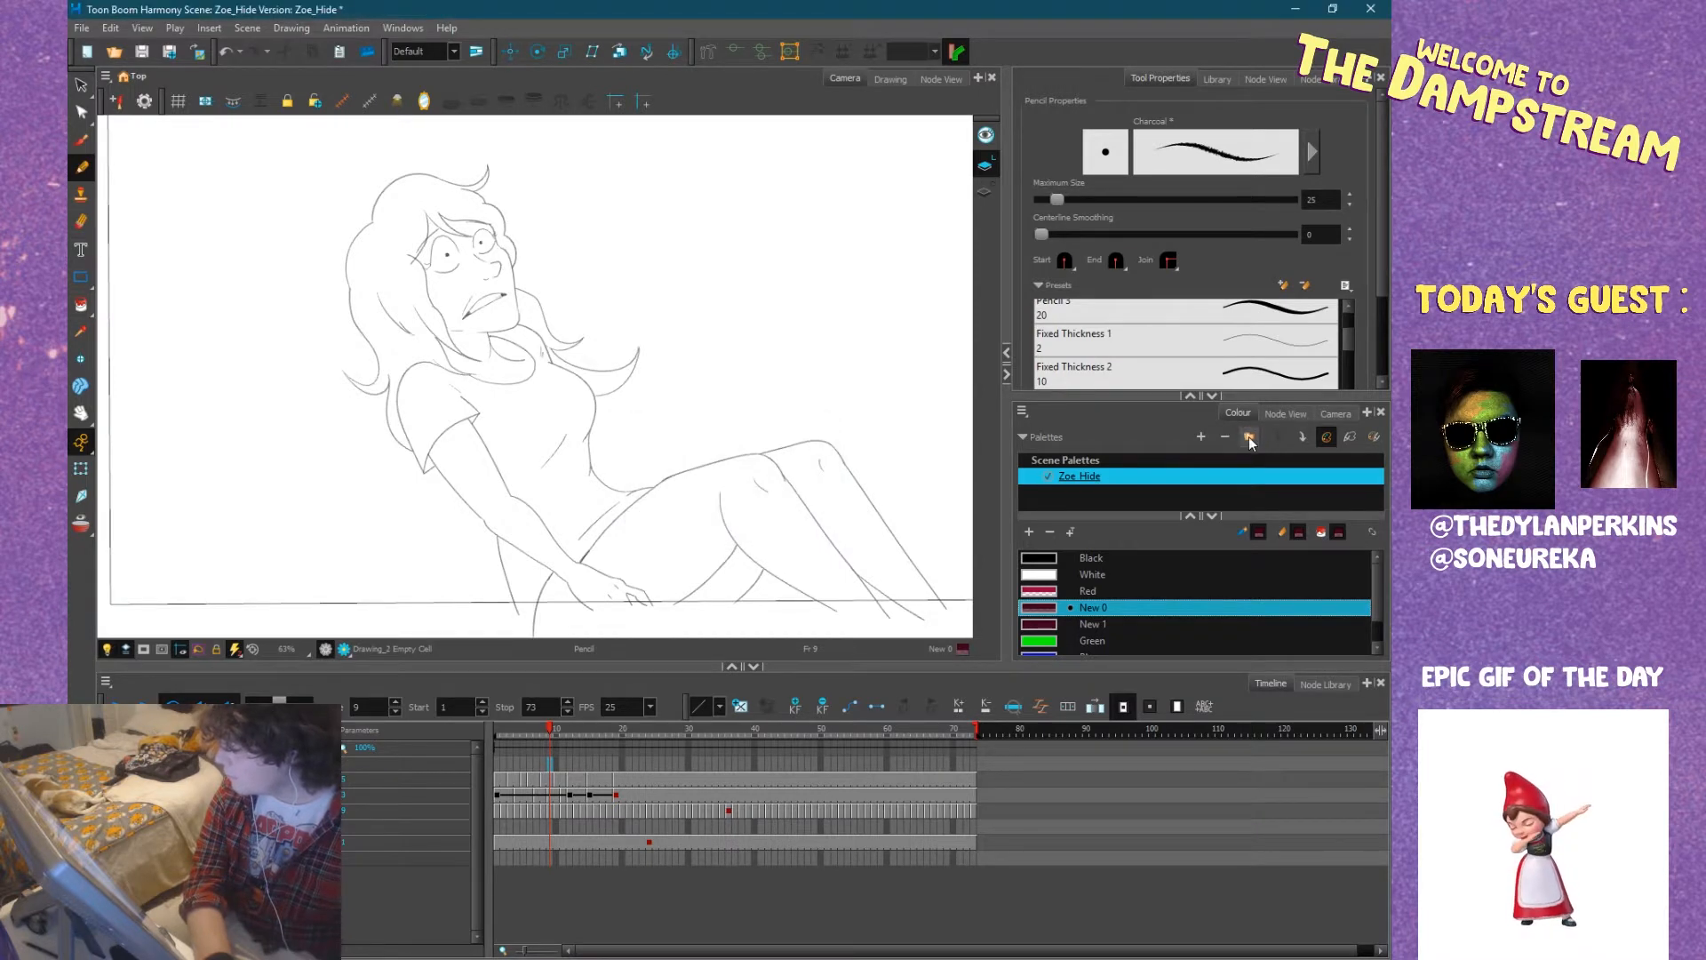
left_click(1249, 435)
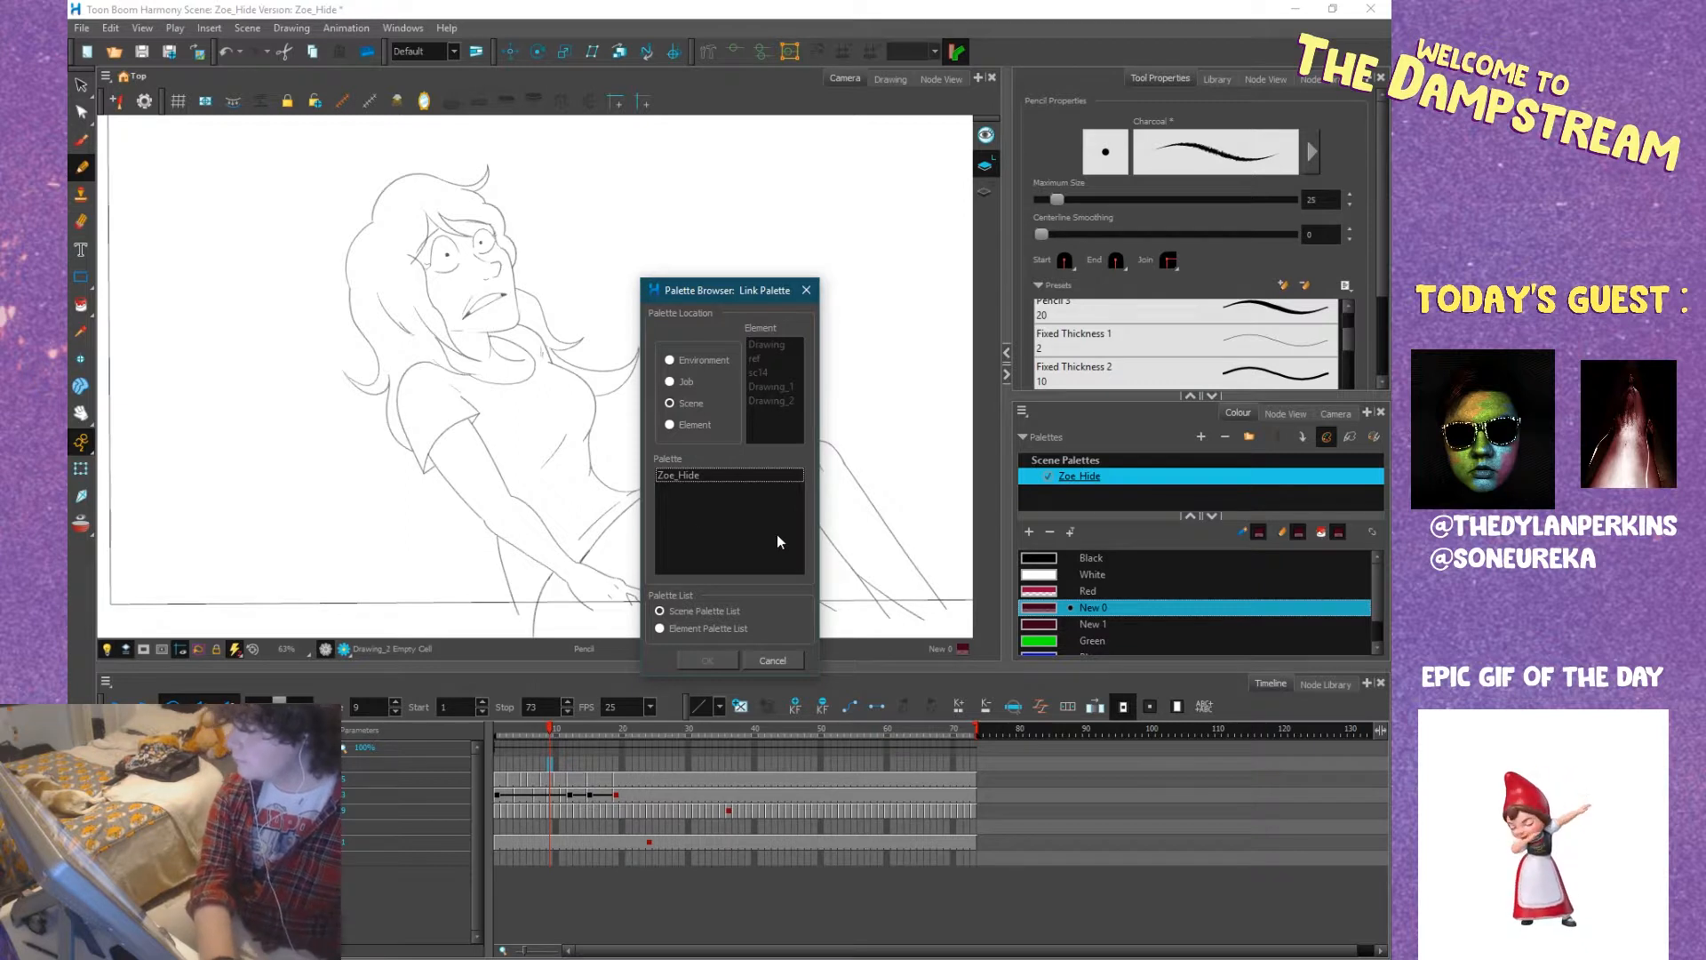
left_click(797, 657)
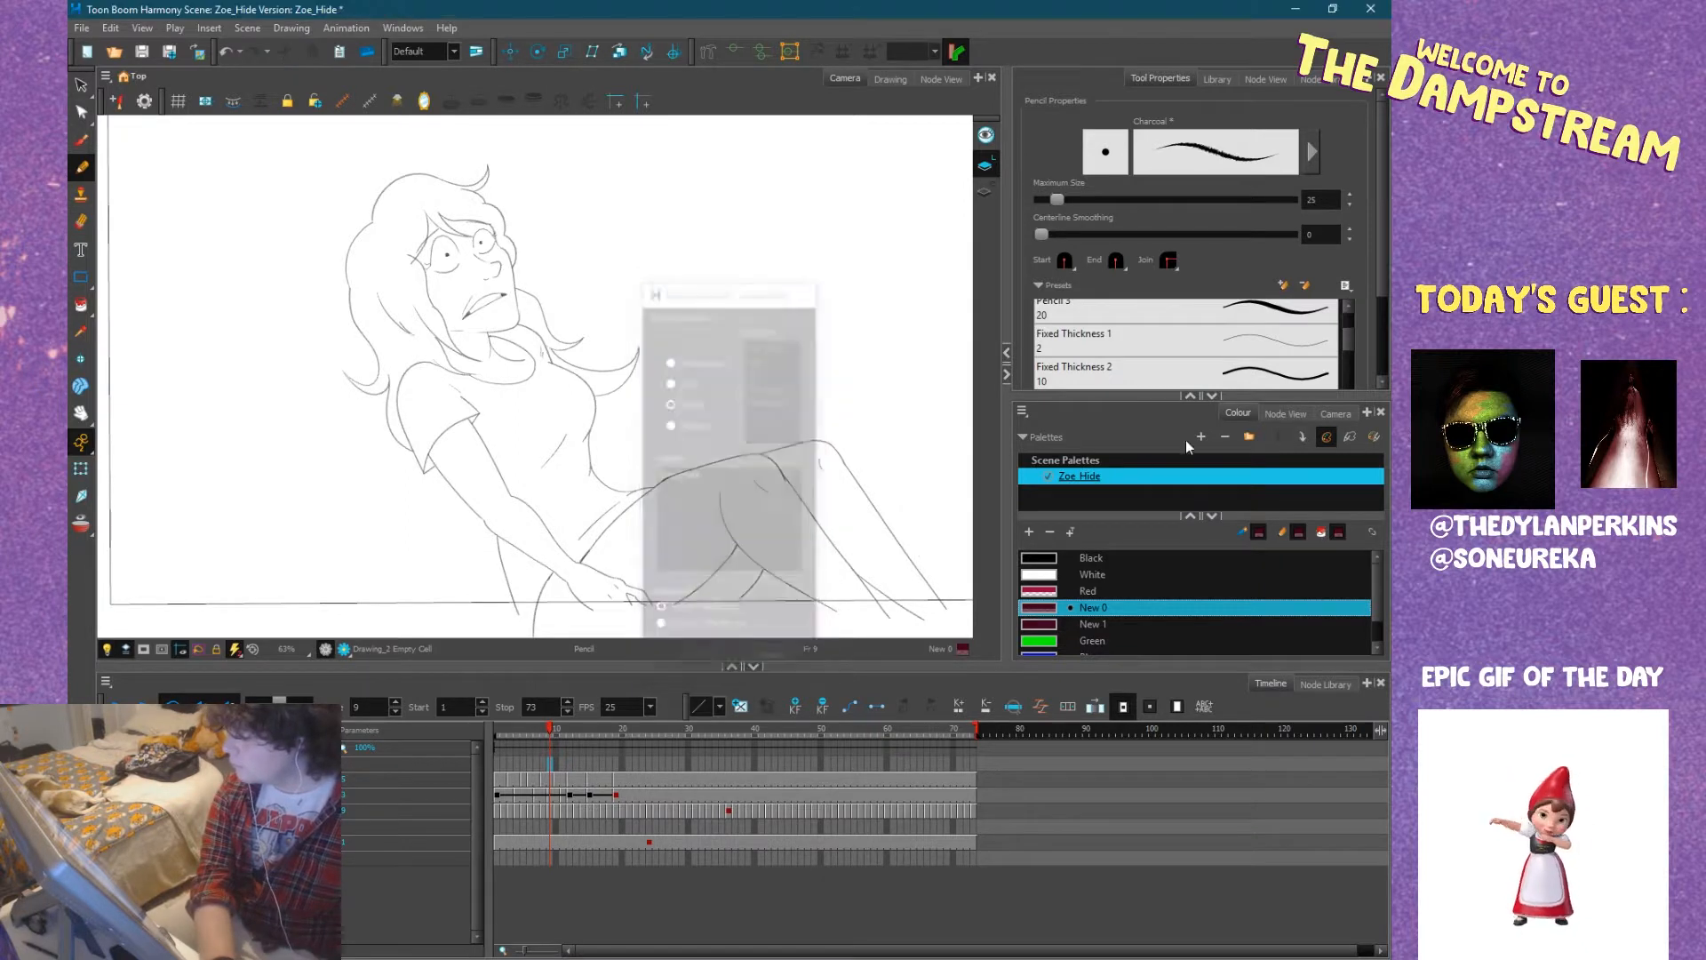
right_click(1075, 492)
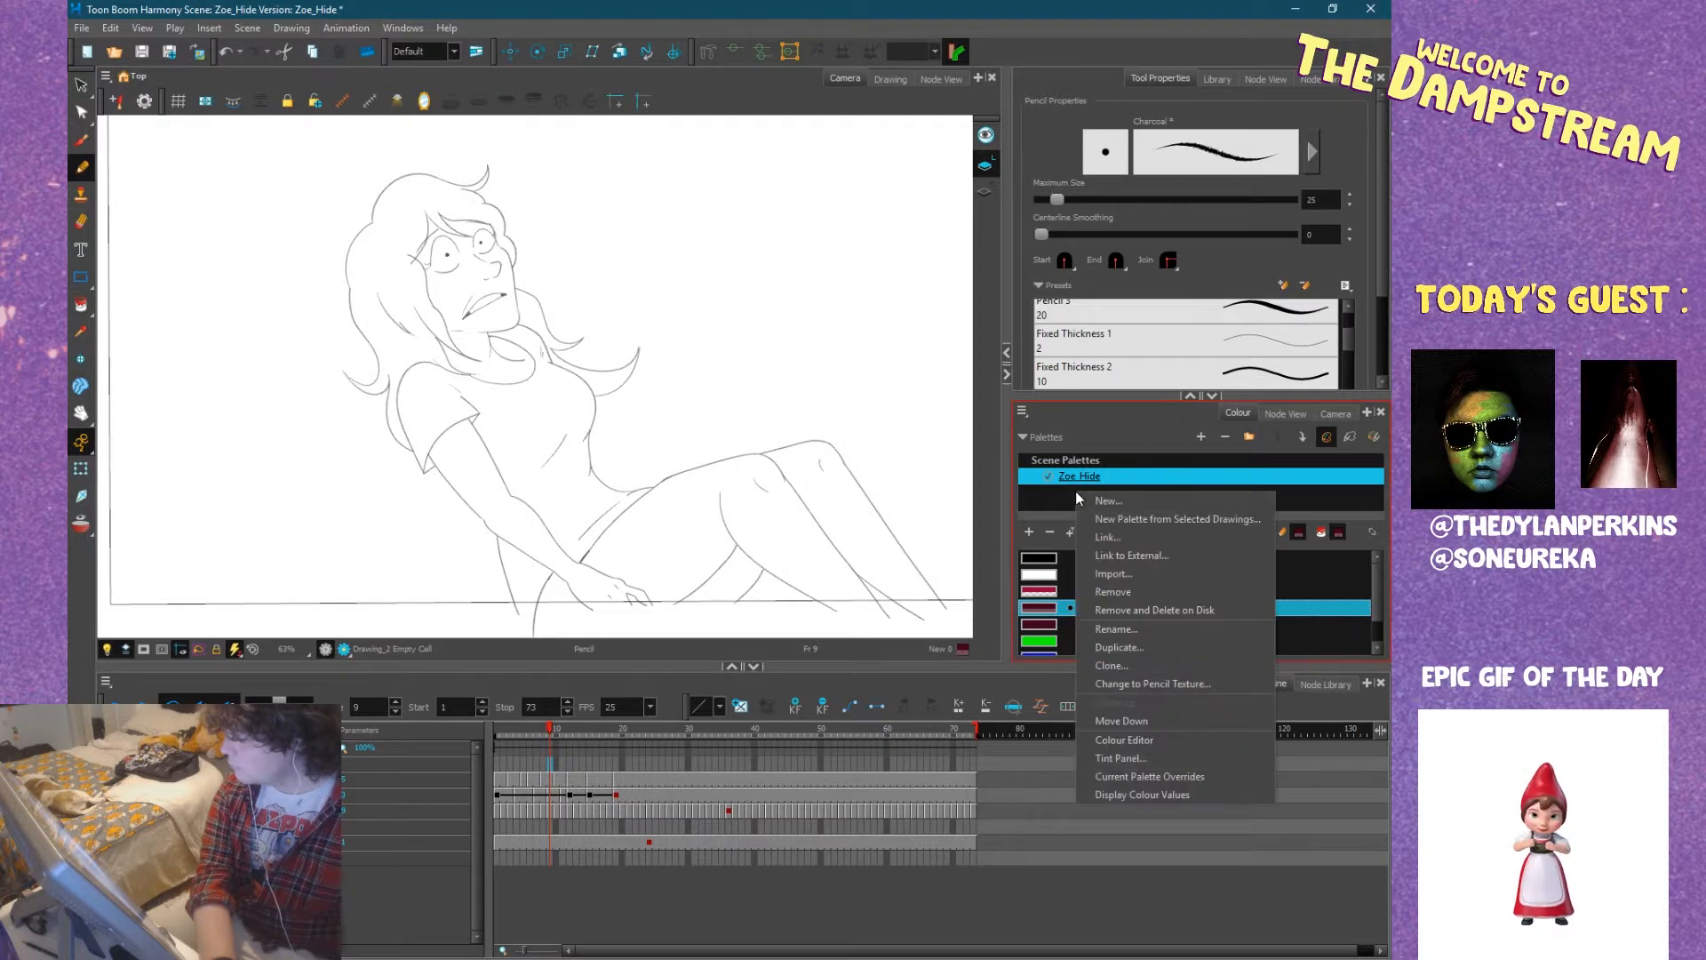
left_click(1127, 574)
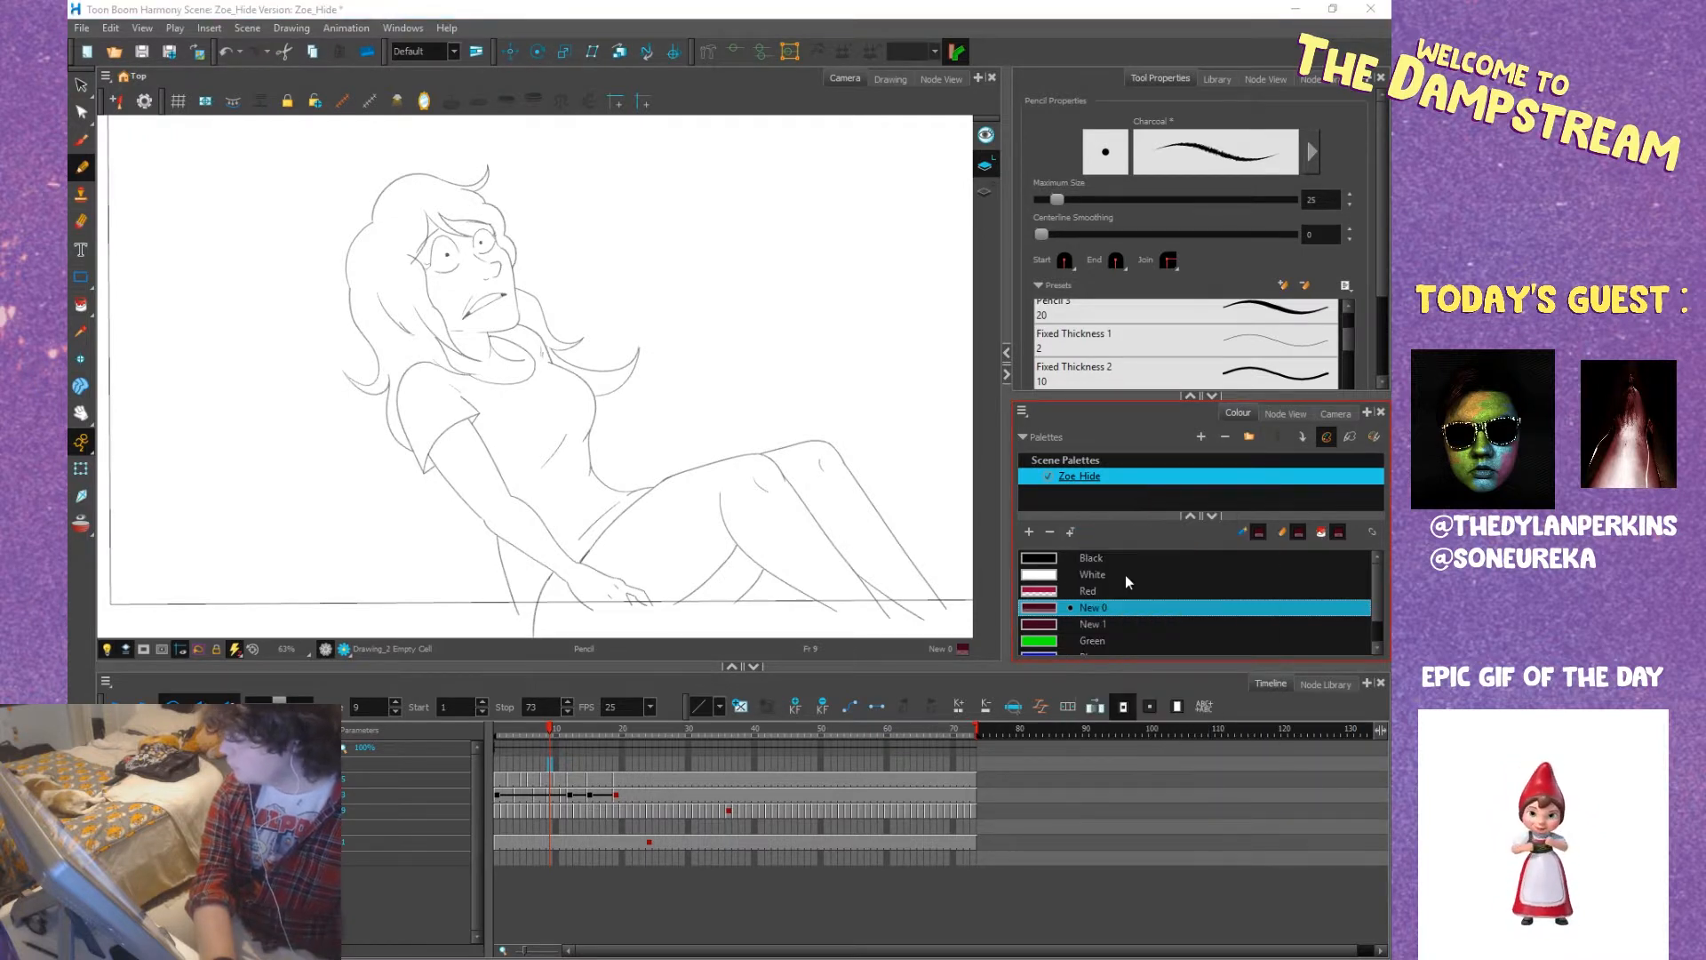
left_click_drag(576, 35, 0, 289)
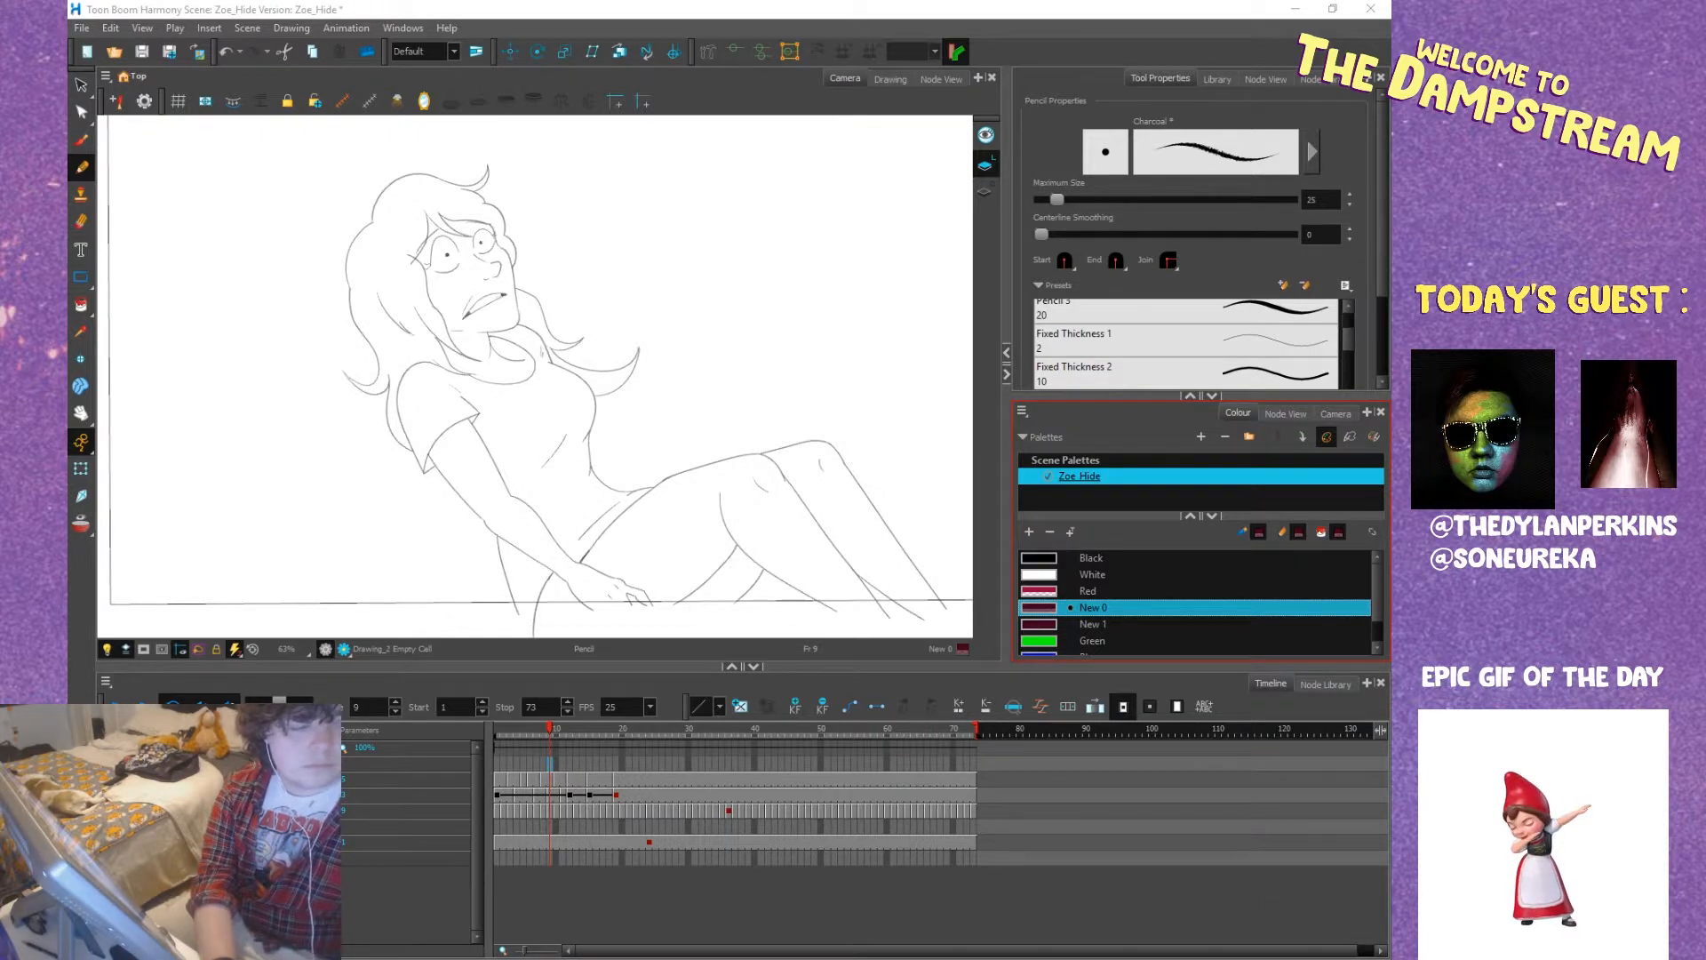
left_click_drag(68, 215, 0, 215)
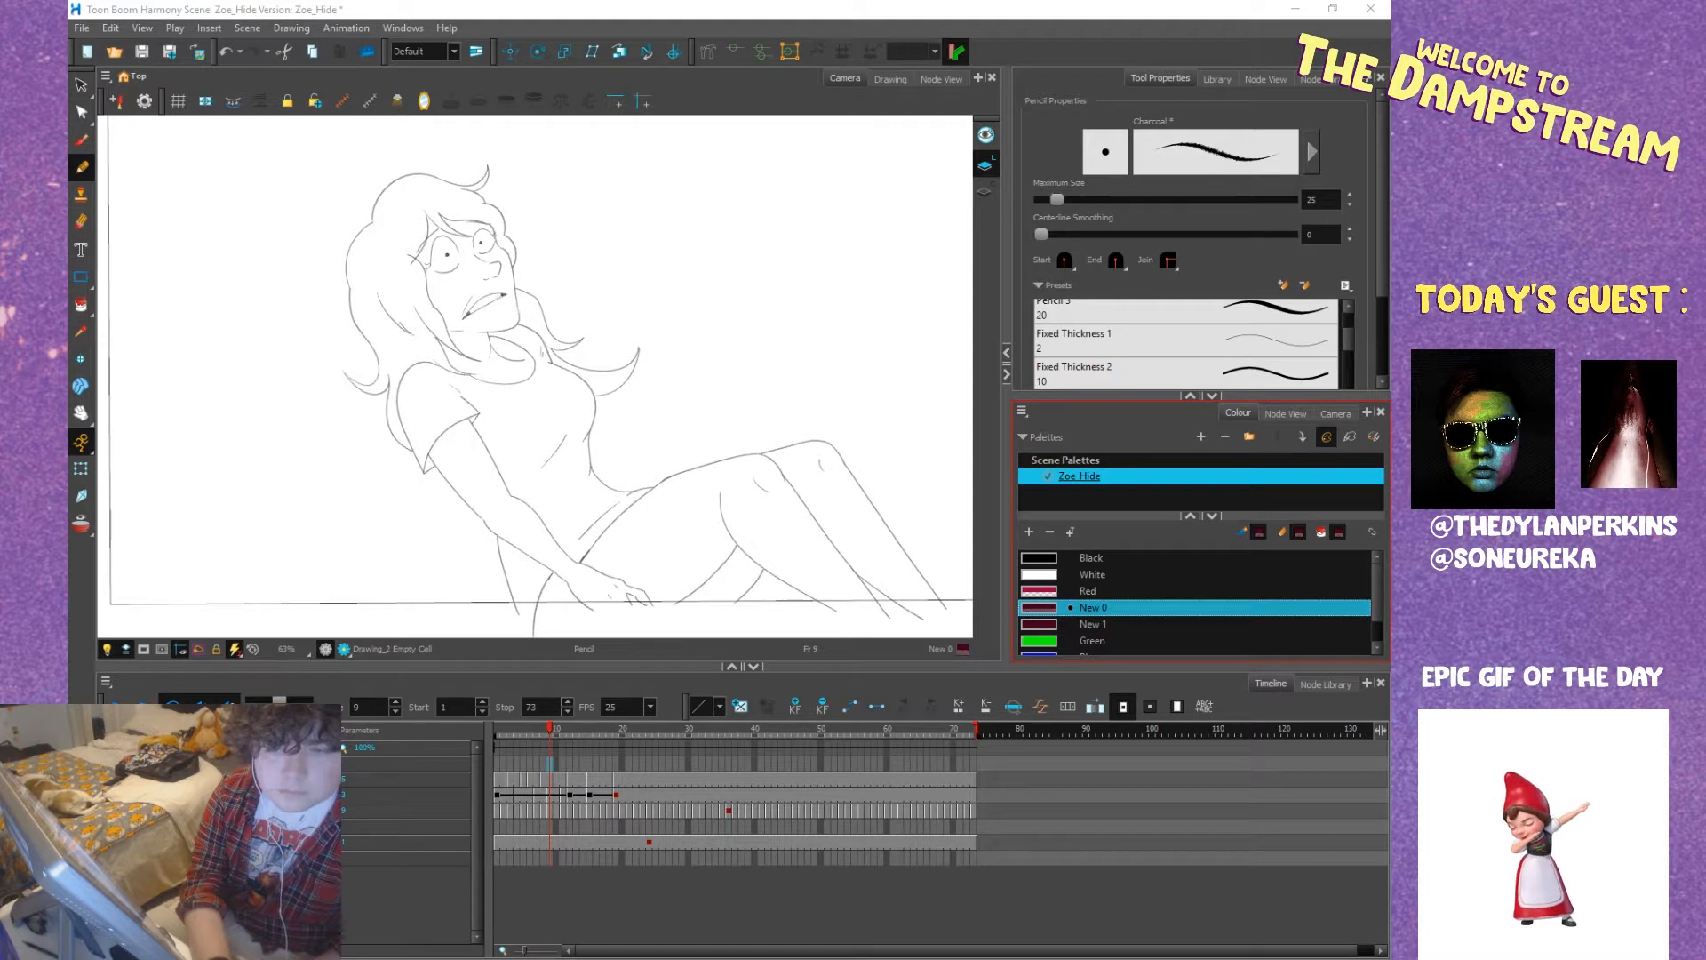
key("alt+Tab")
key("alt+Tab")
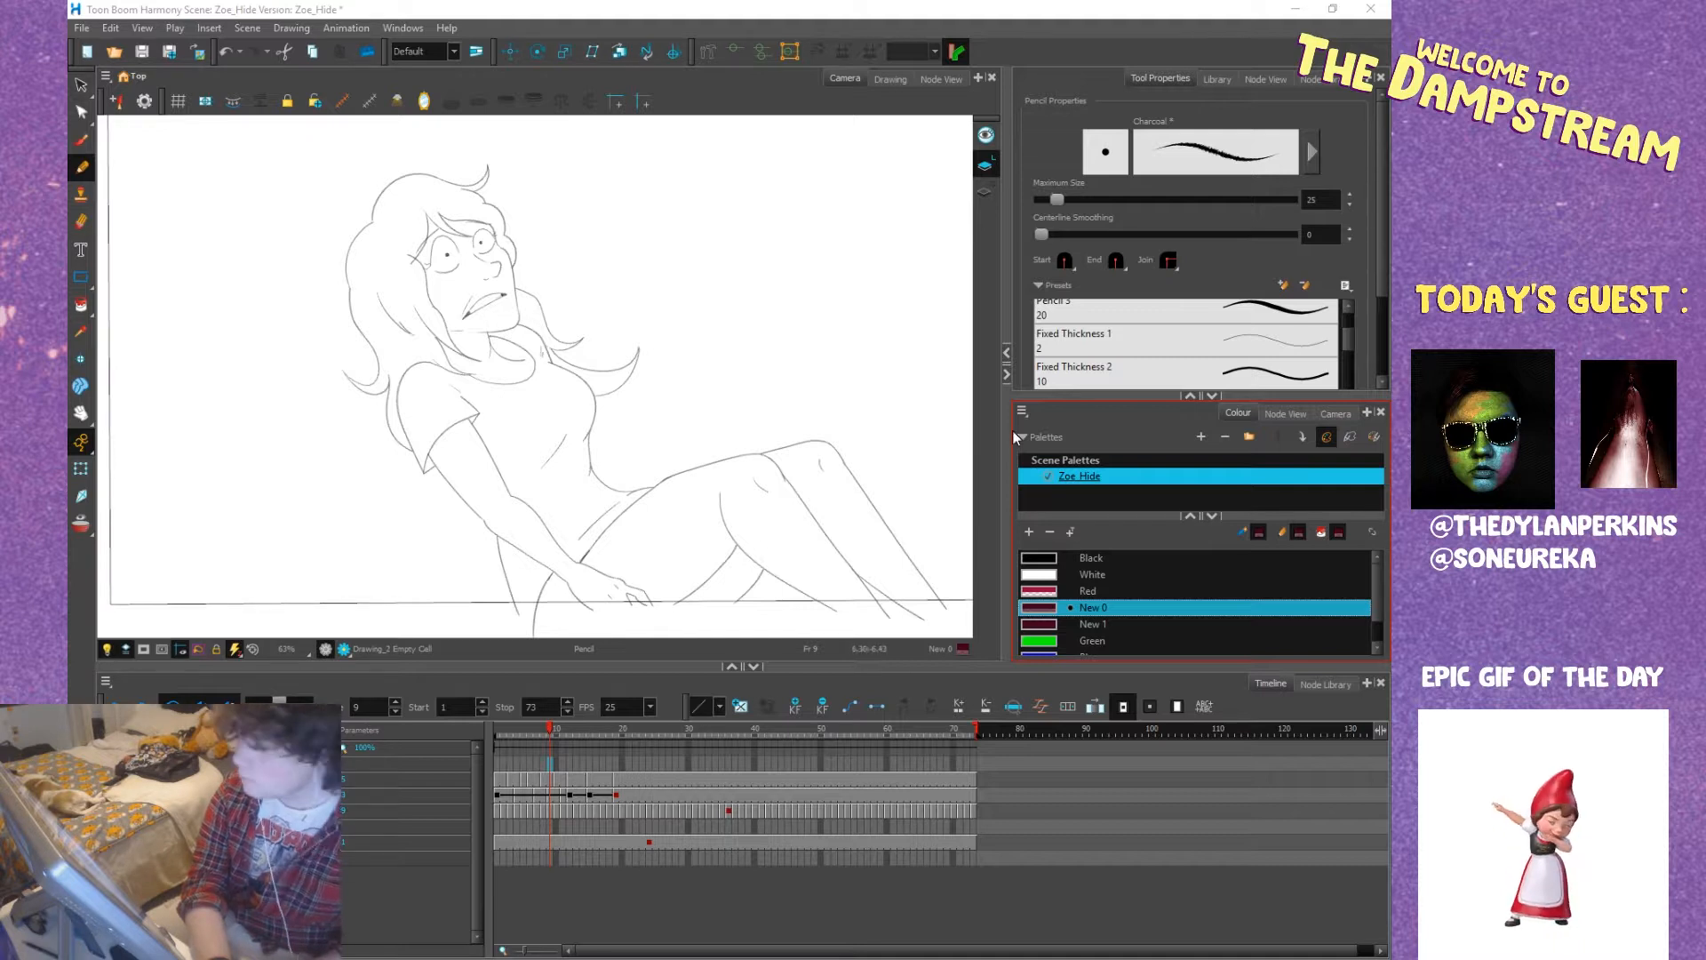
right_click(1107, 494)
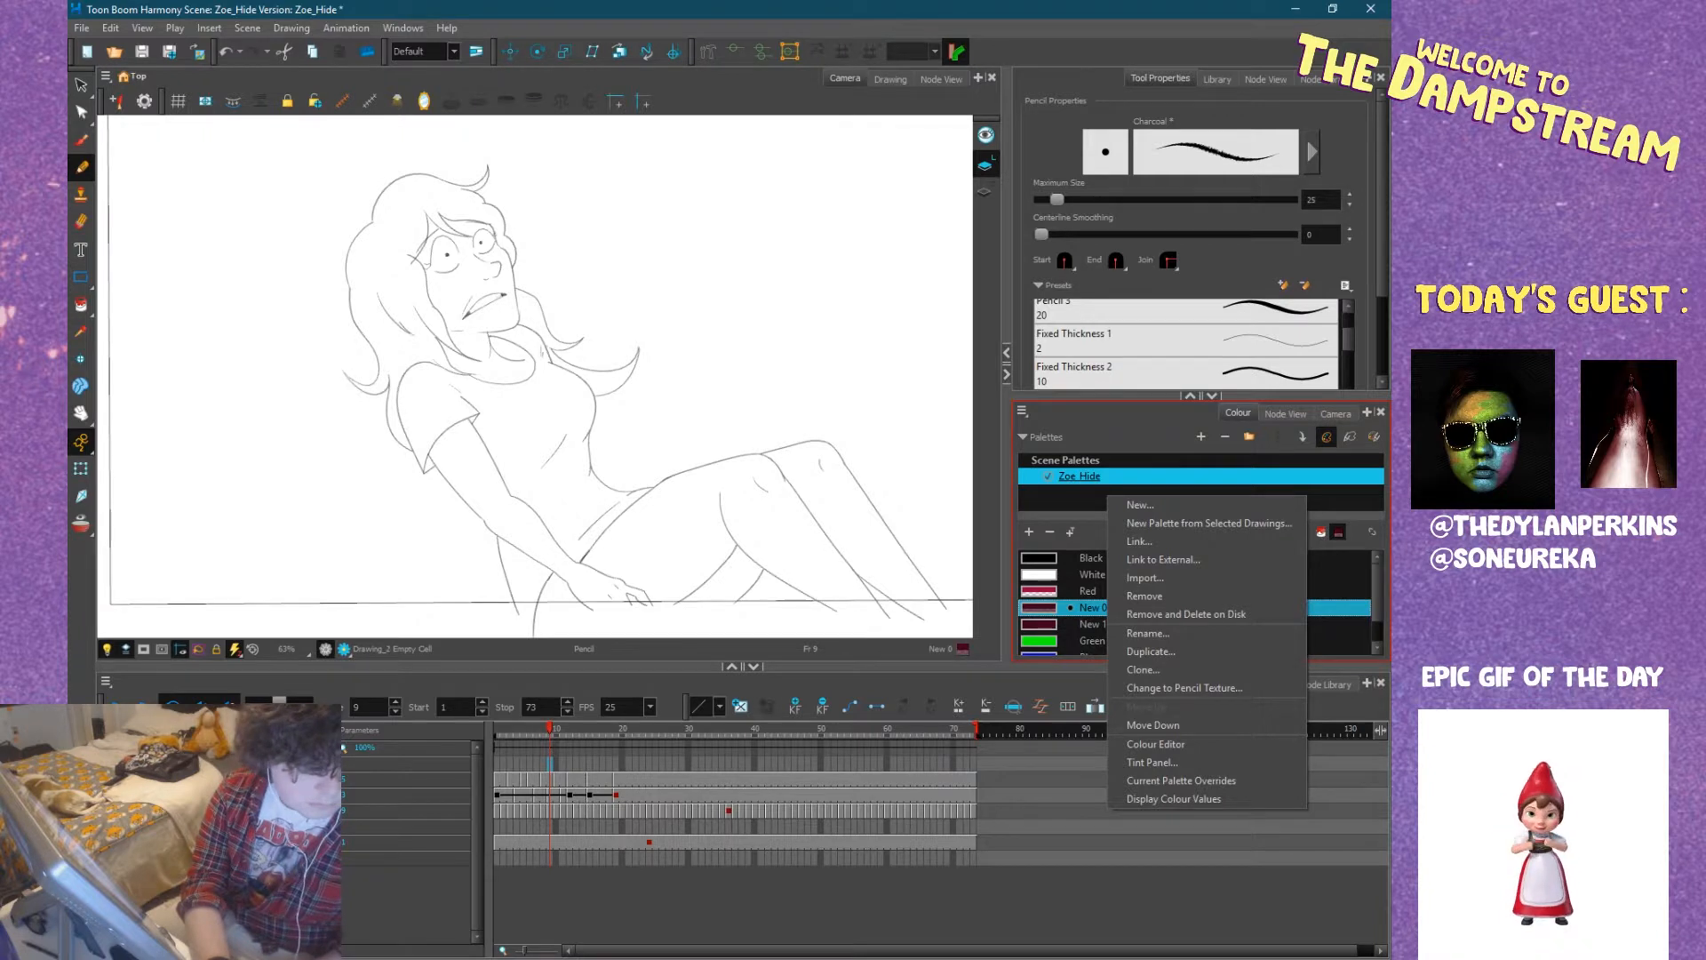
left_click(1144, 577)
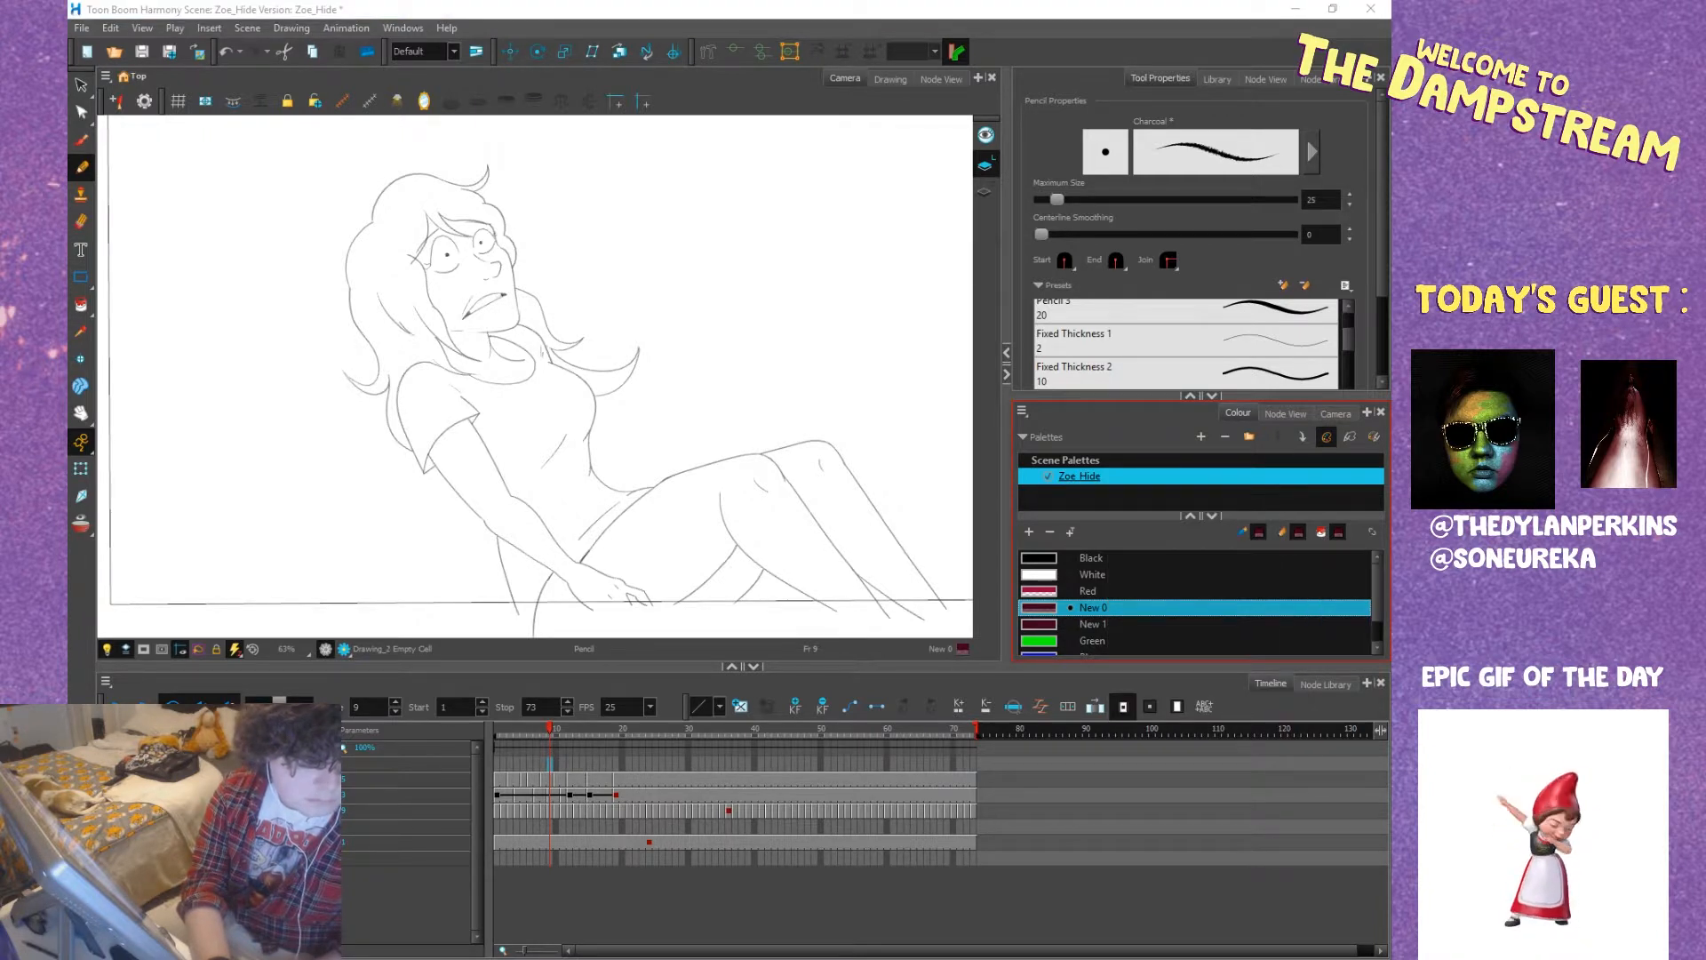
left_click(860, 755)
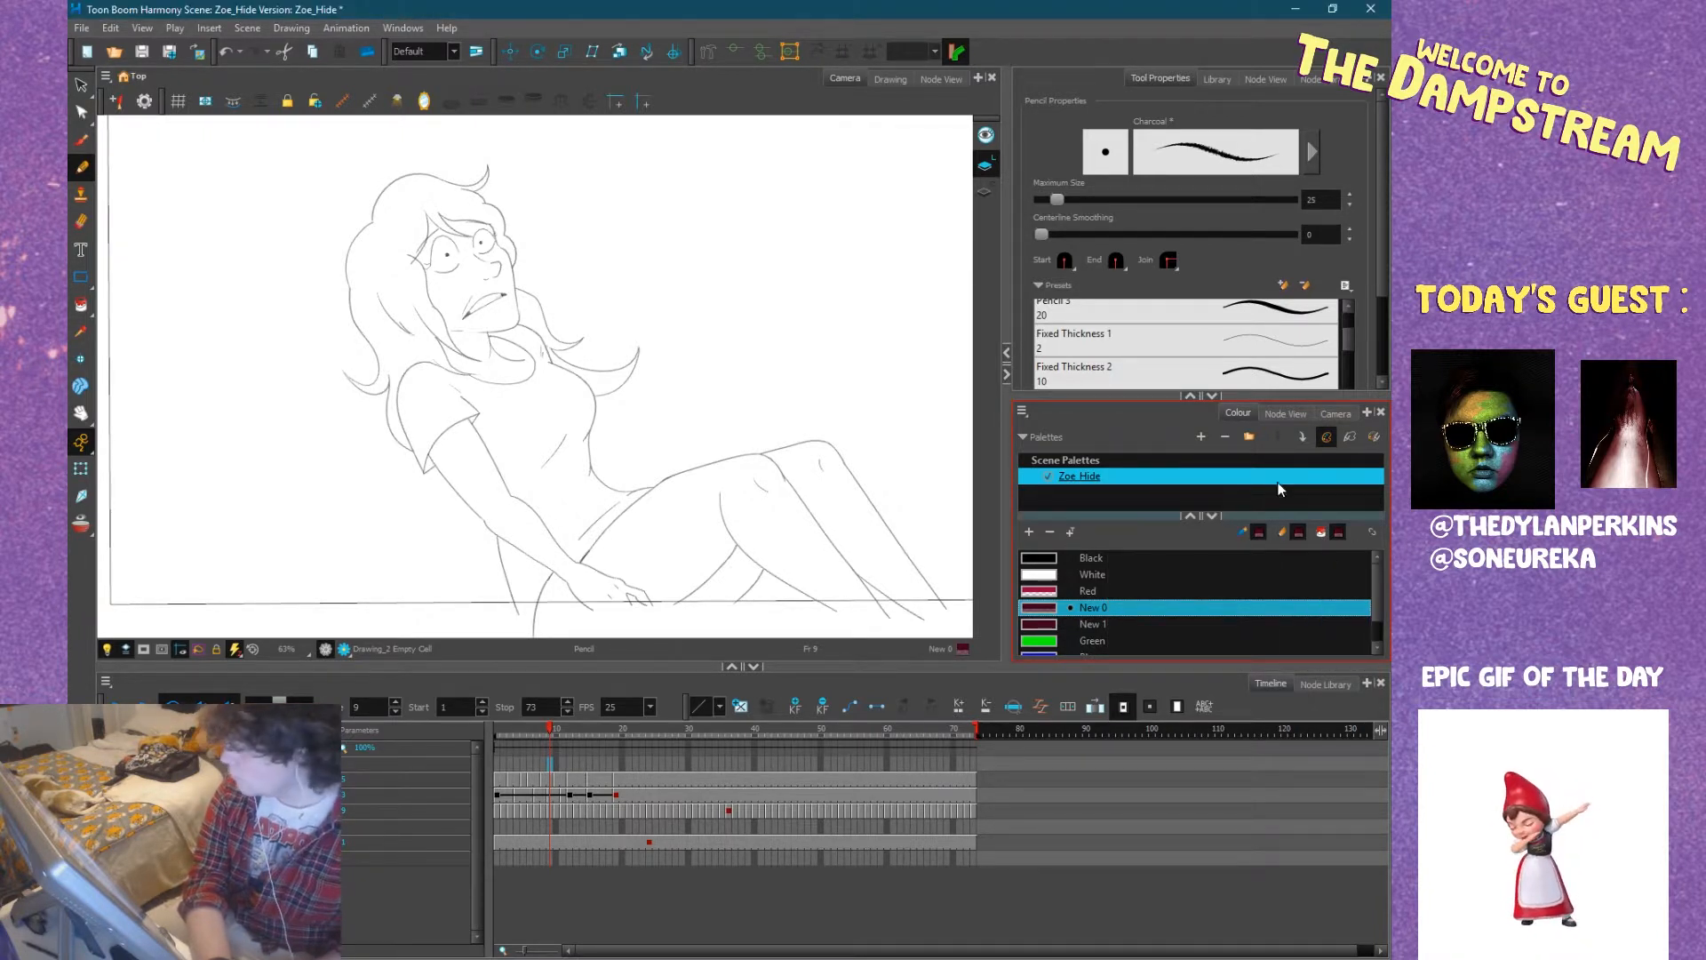
Import an existing colour palette into the scene under the name Window.
right_click(1084, 501)
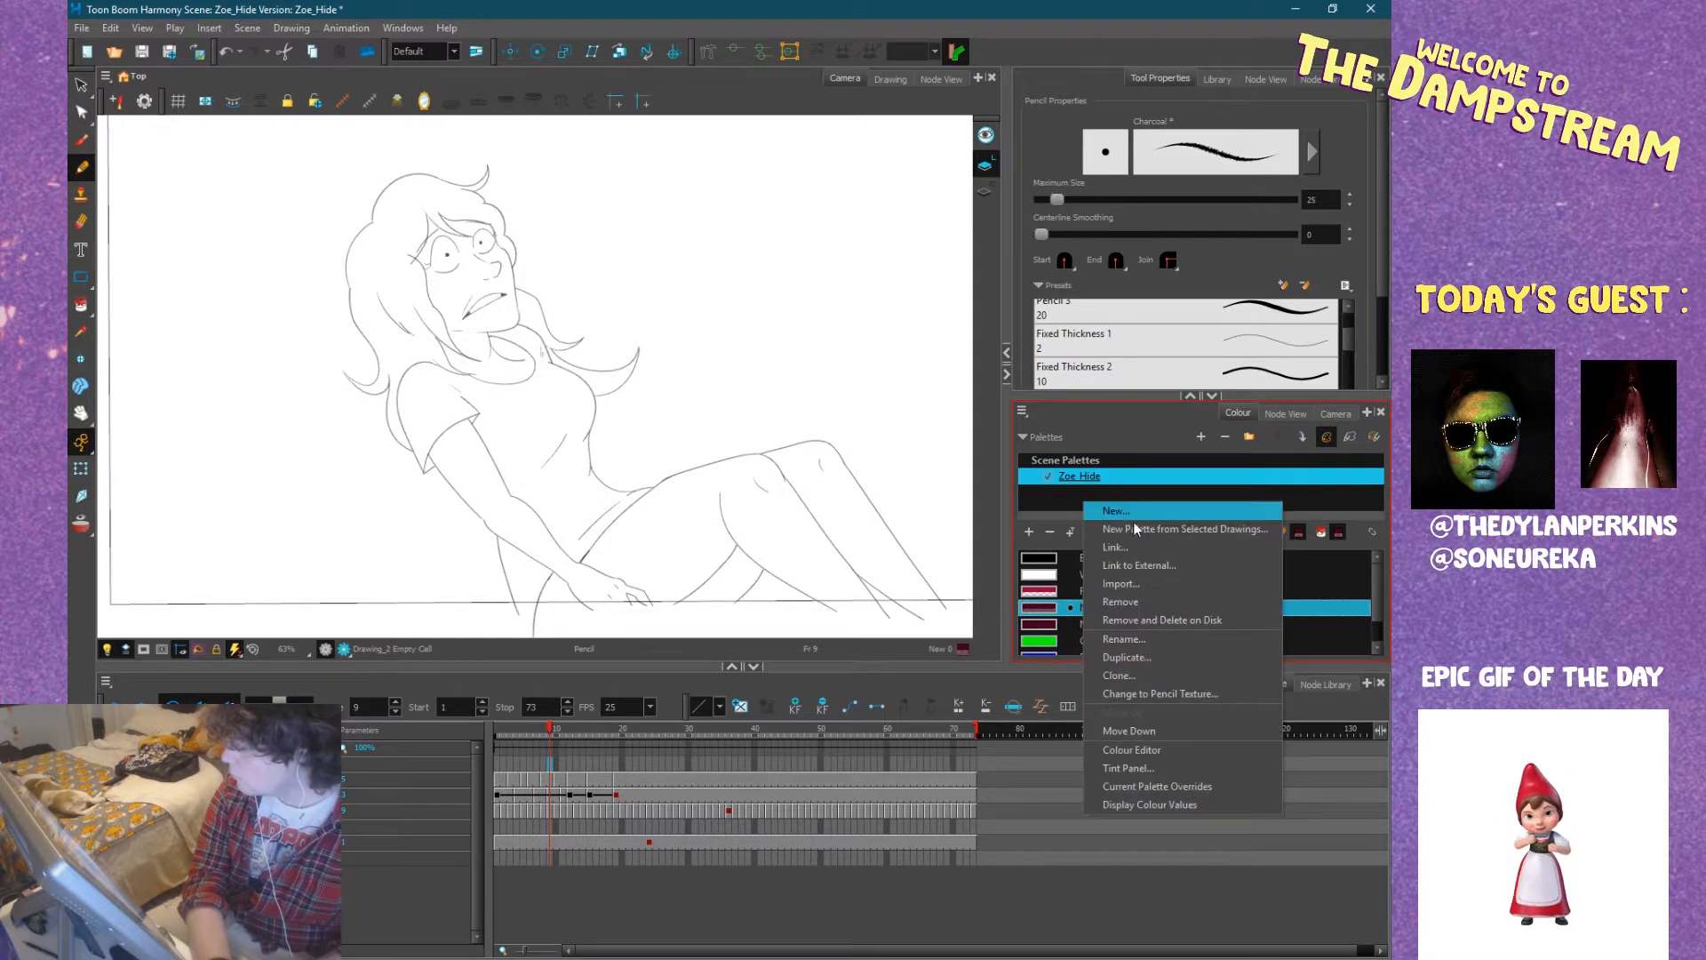
left_click(1128, 579)
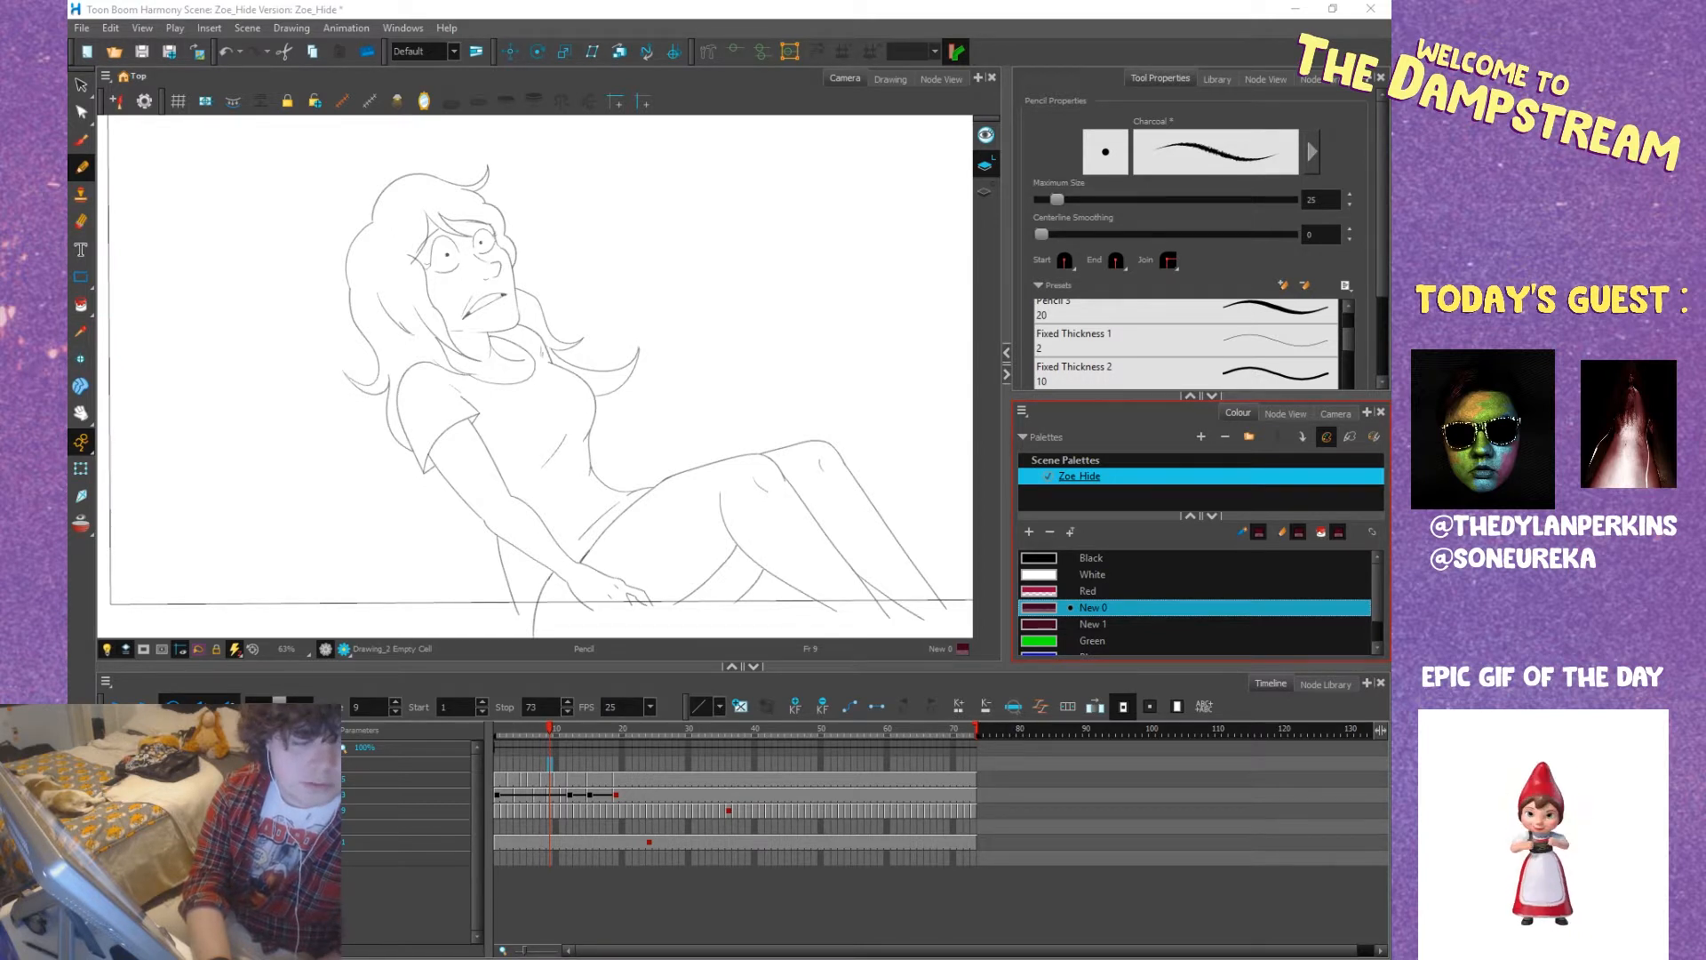
key("Return")
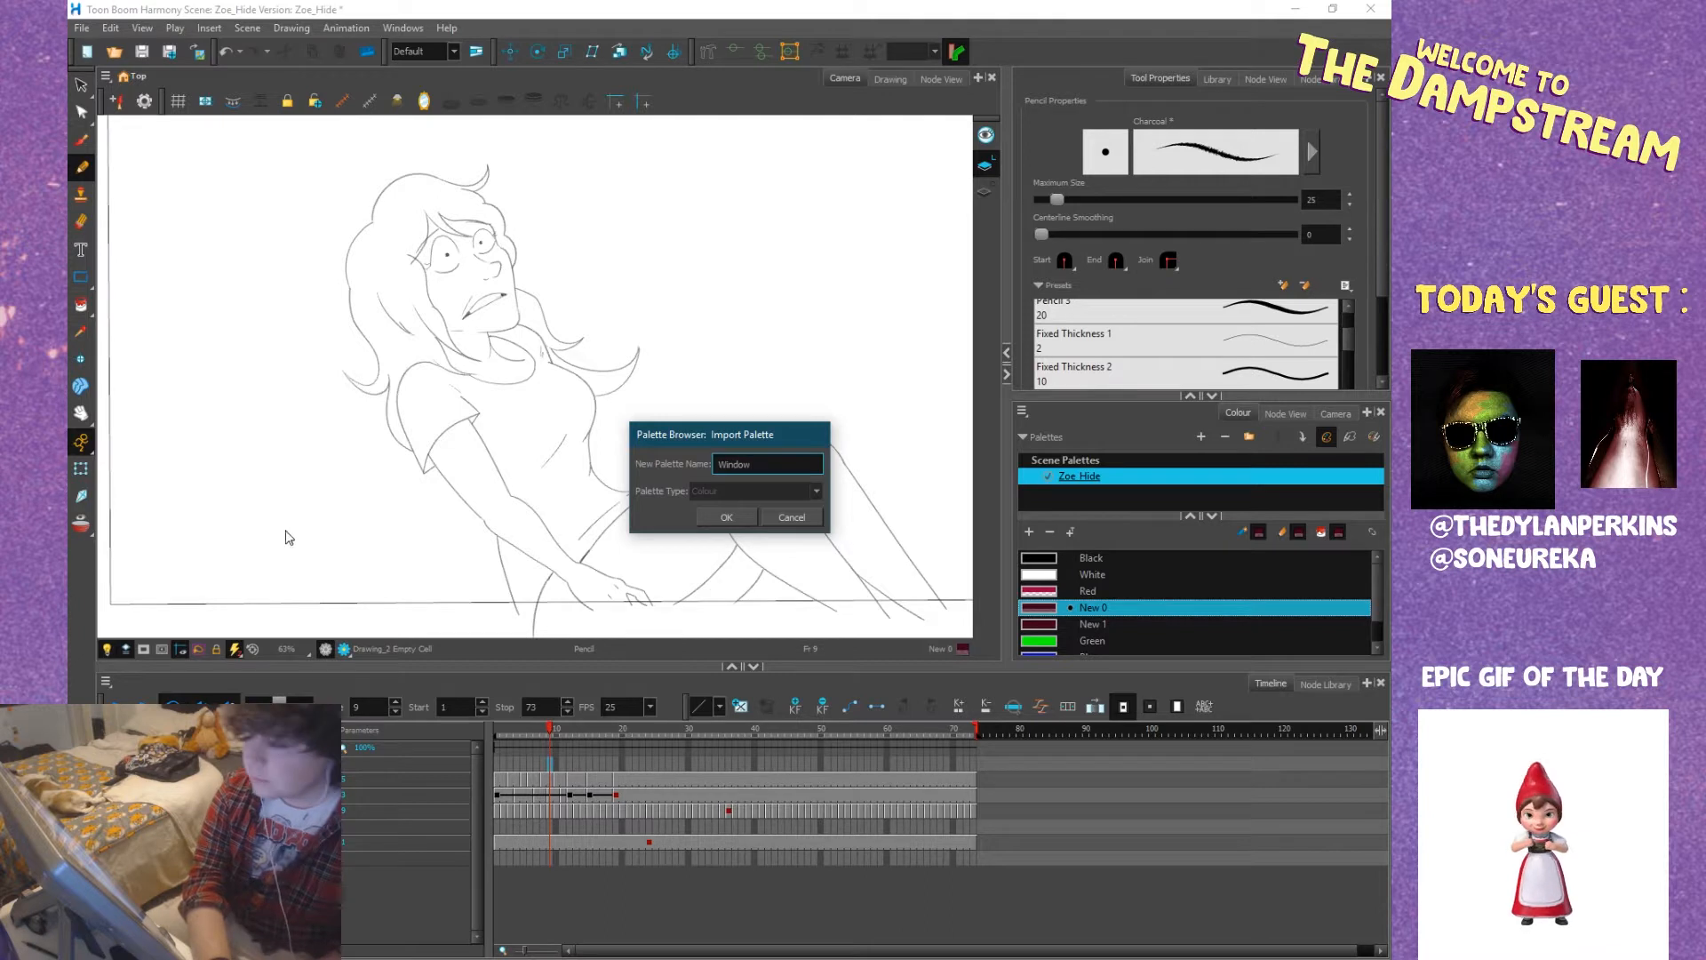
left_click(726, 516)
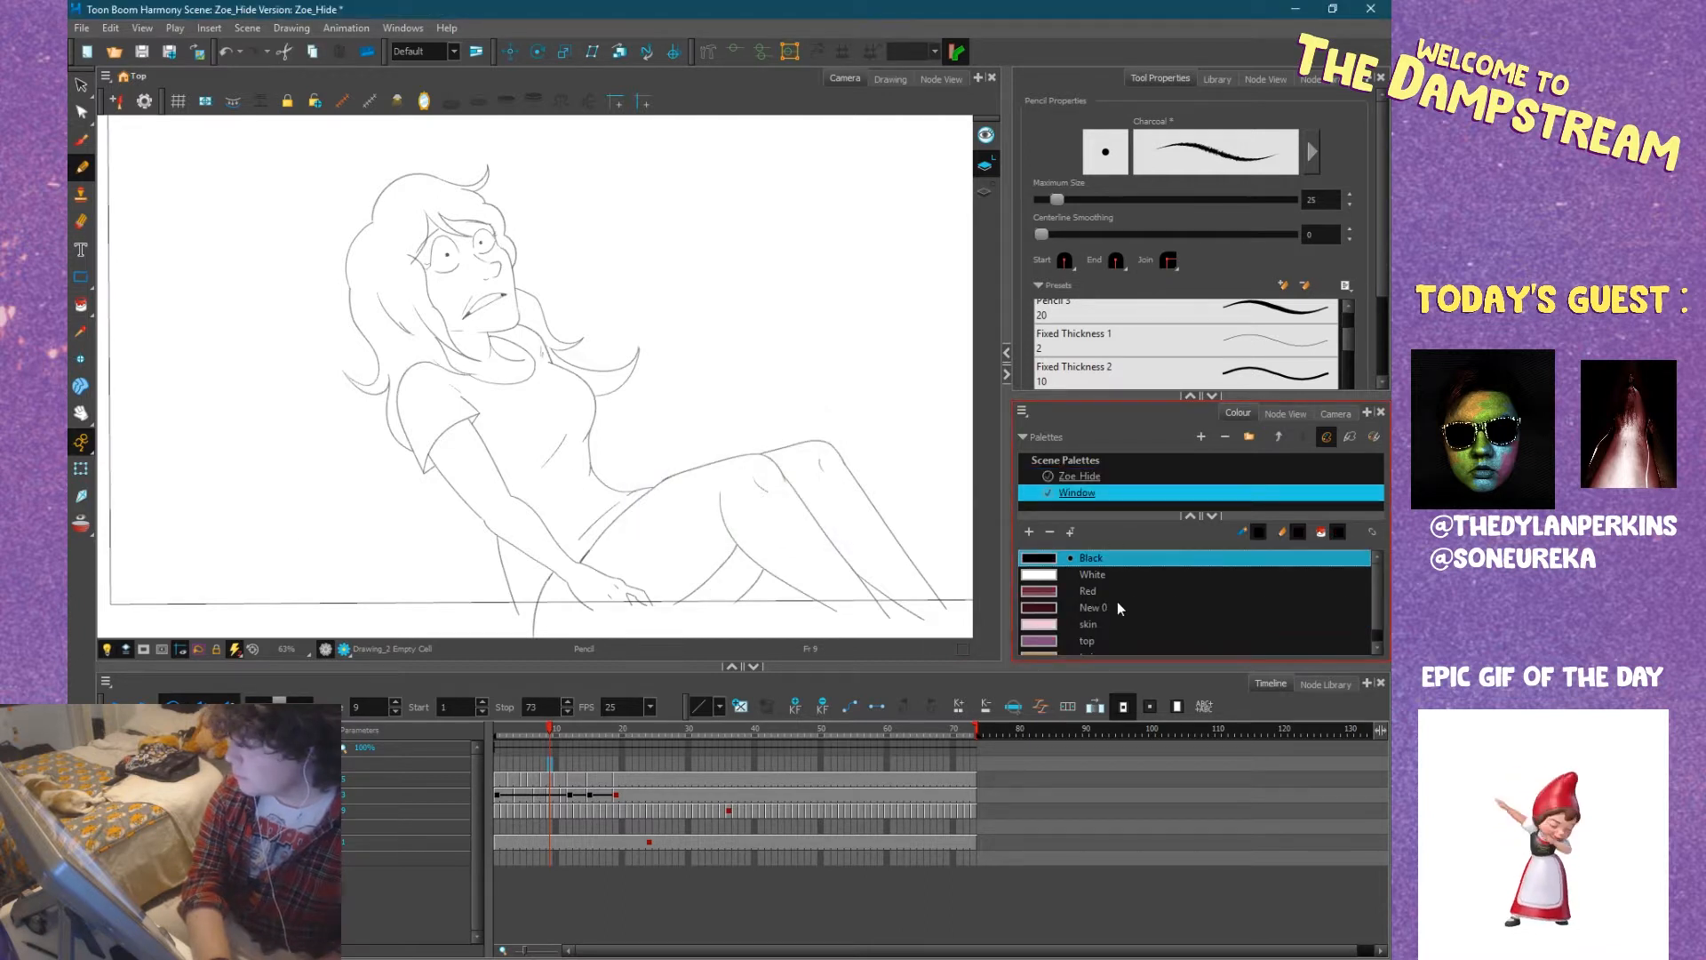
scroll(1119, 608, "down", 1)
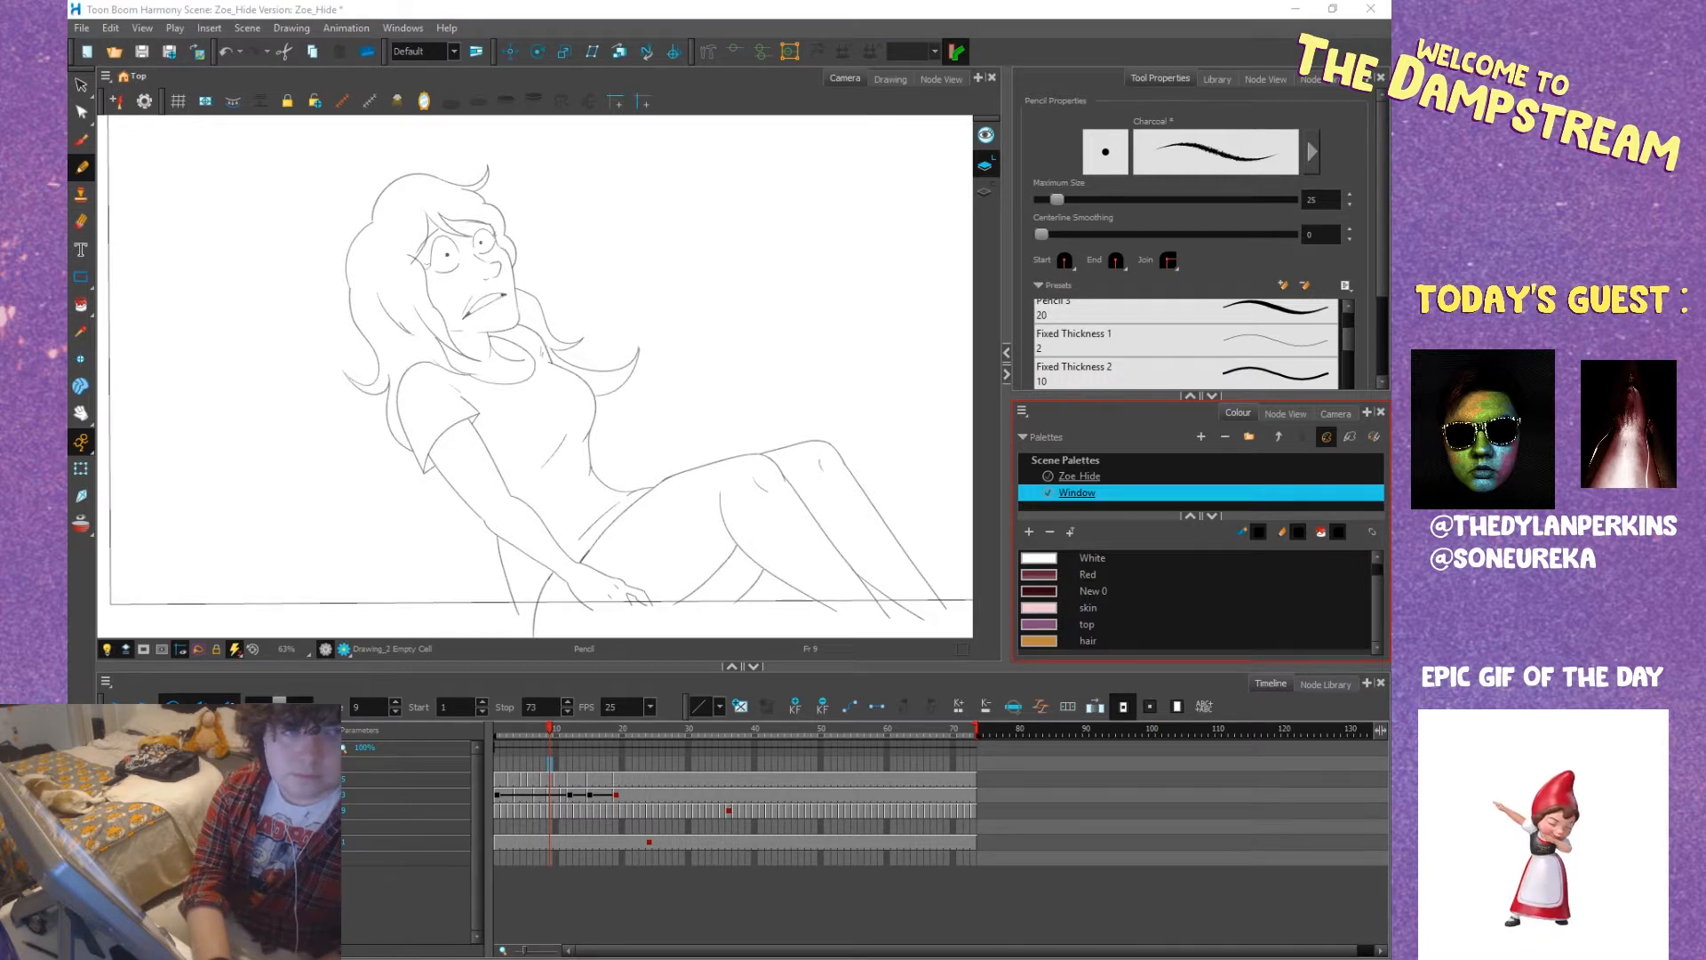
Switch to Discord, play and pause the YouTube video posted in the Thing chat, and return to Harmony.
left_click_drag(68, 266, 613, 1)
left_click(558, 756)
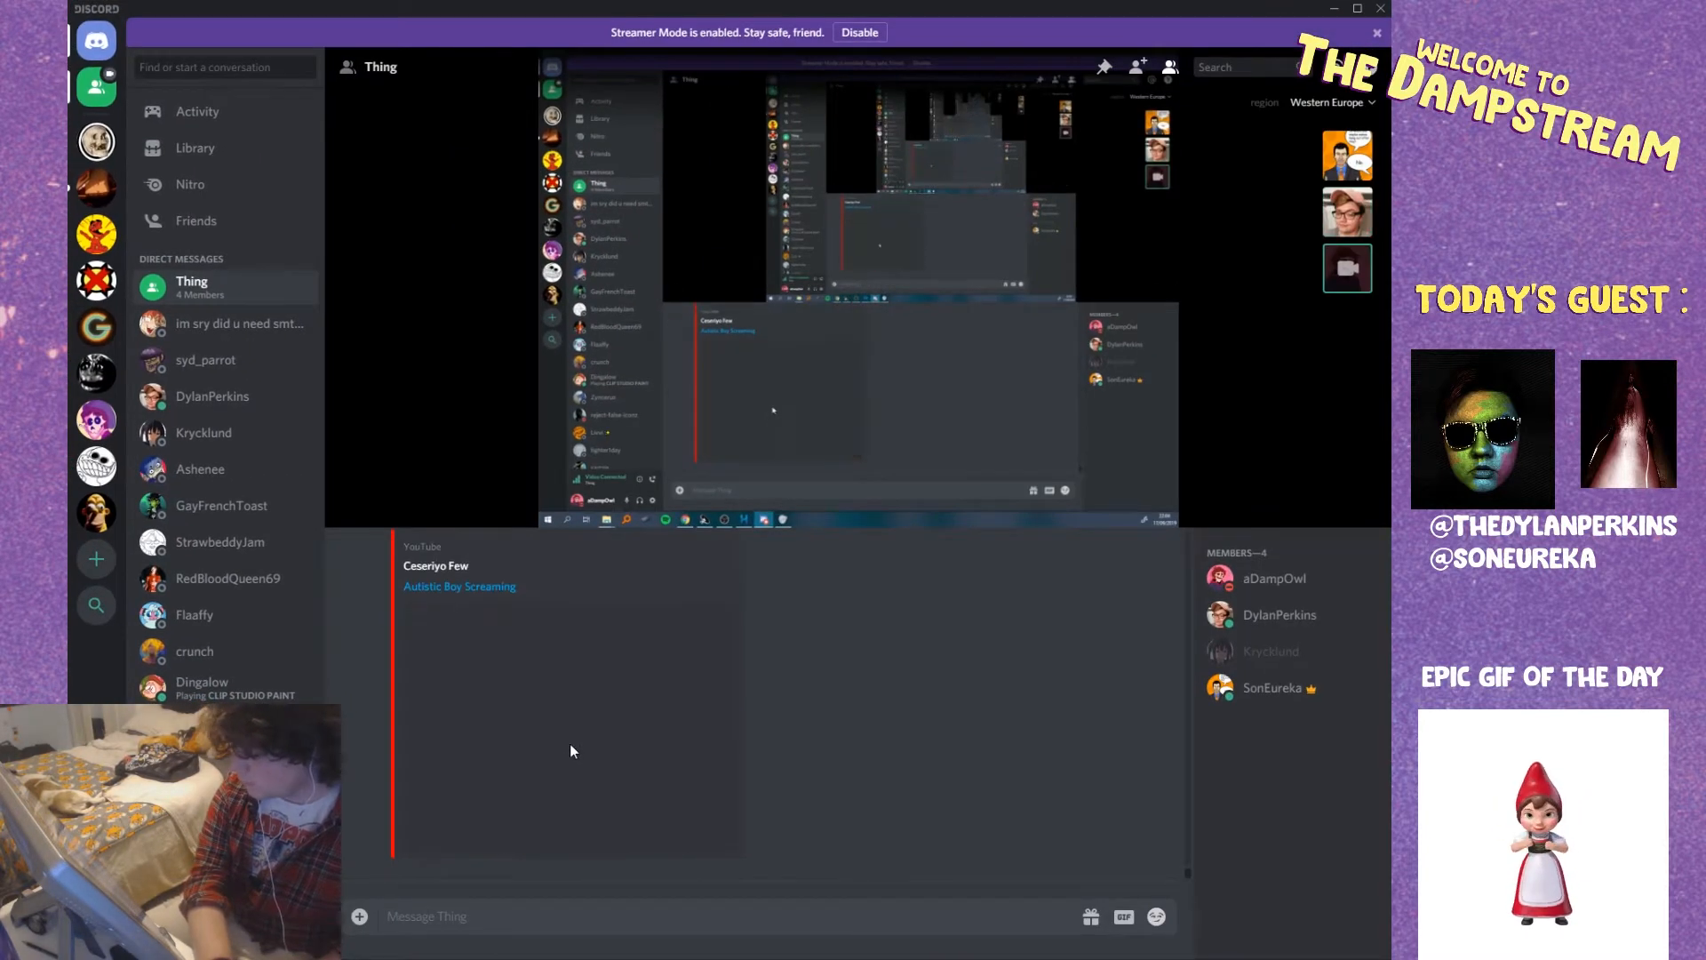
left_click_drag(489, 837, 493, 838)
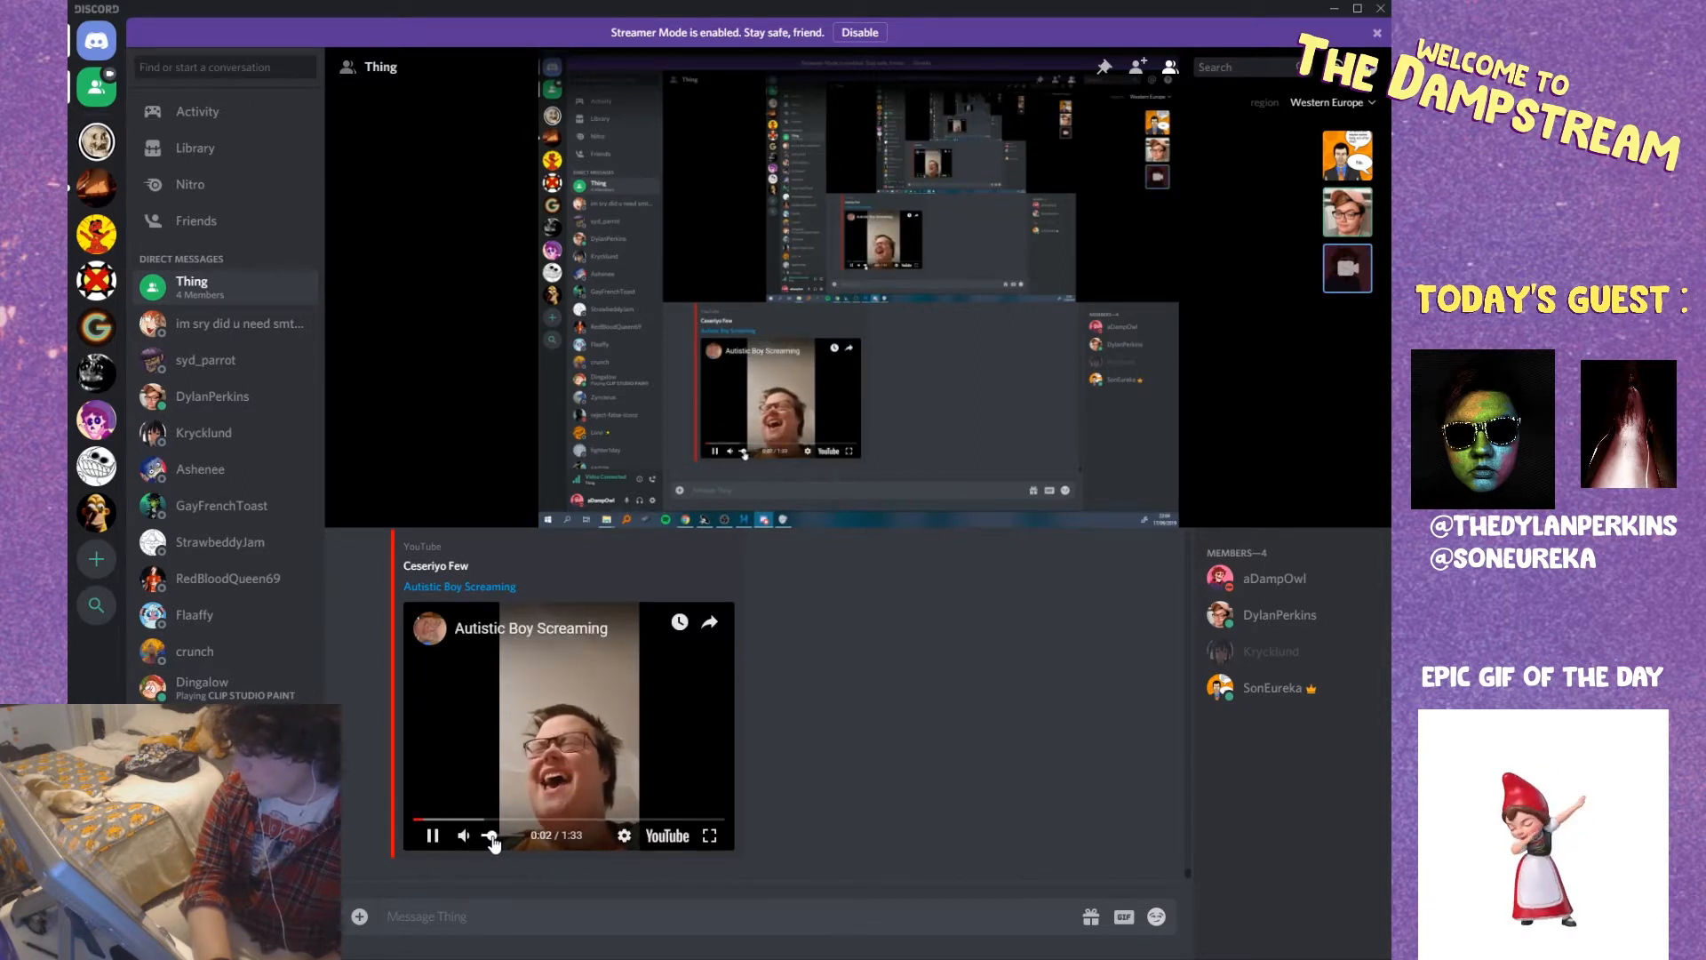
left_click(433, 835)
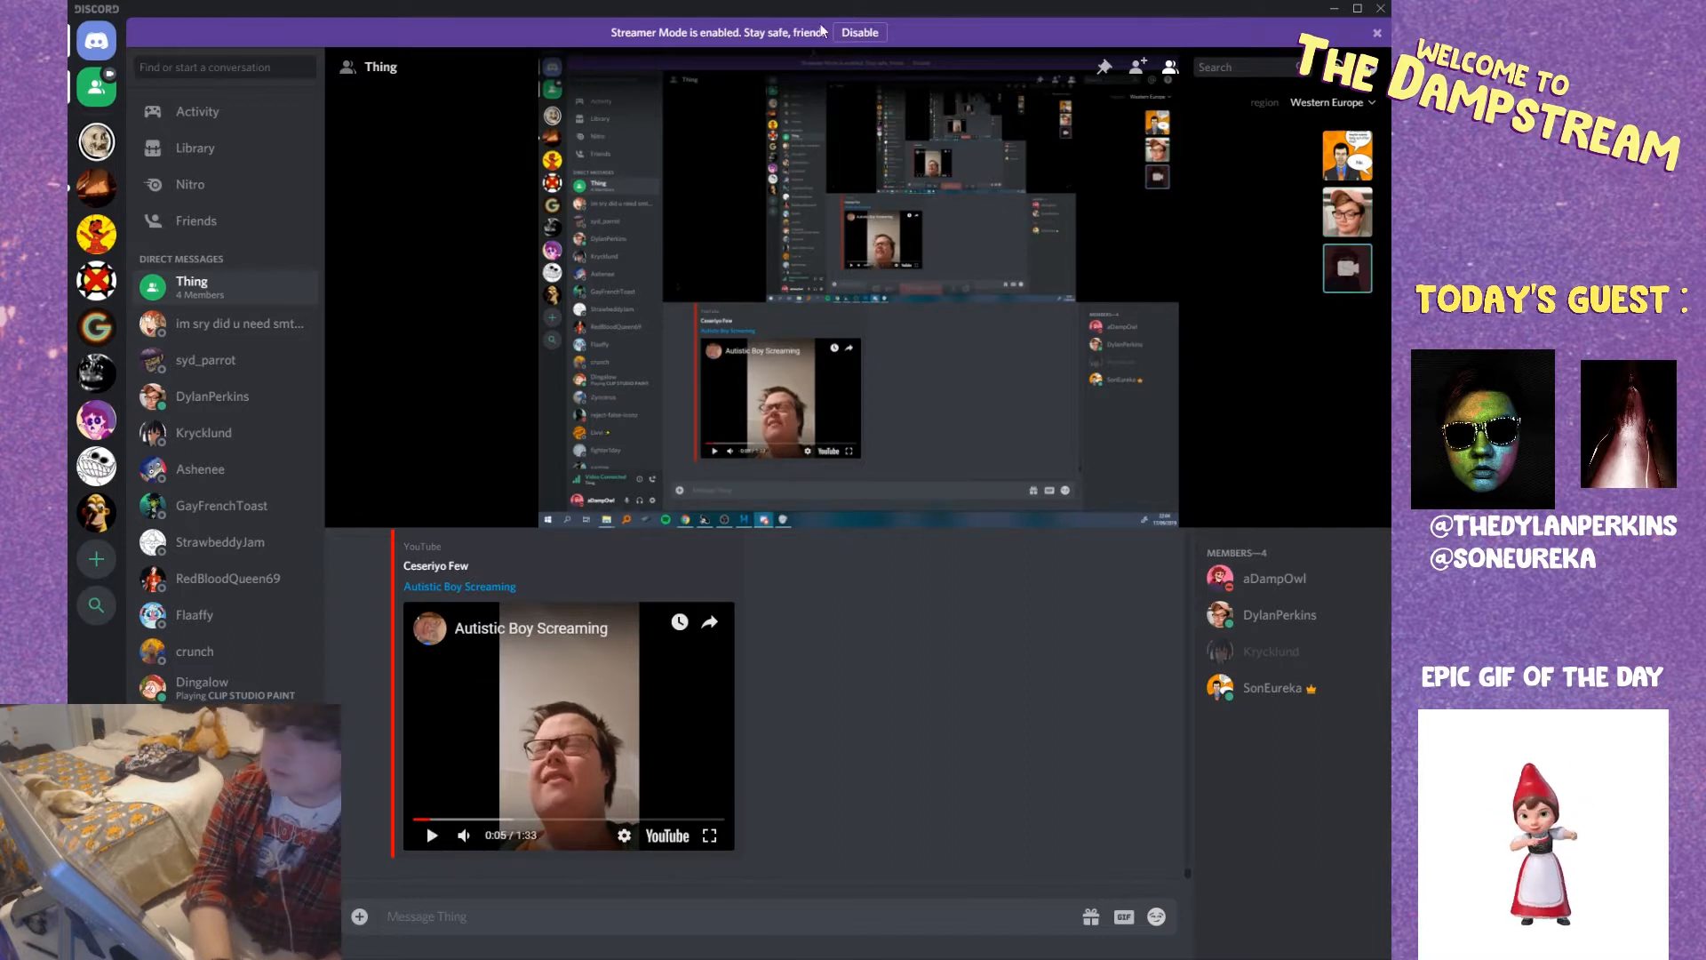
left_click(1333, 8)
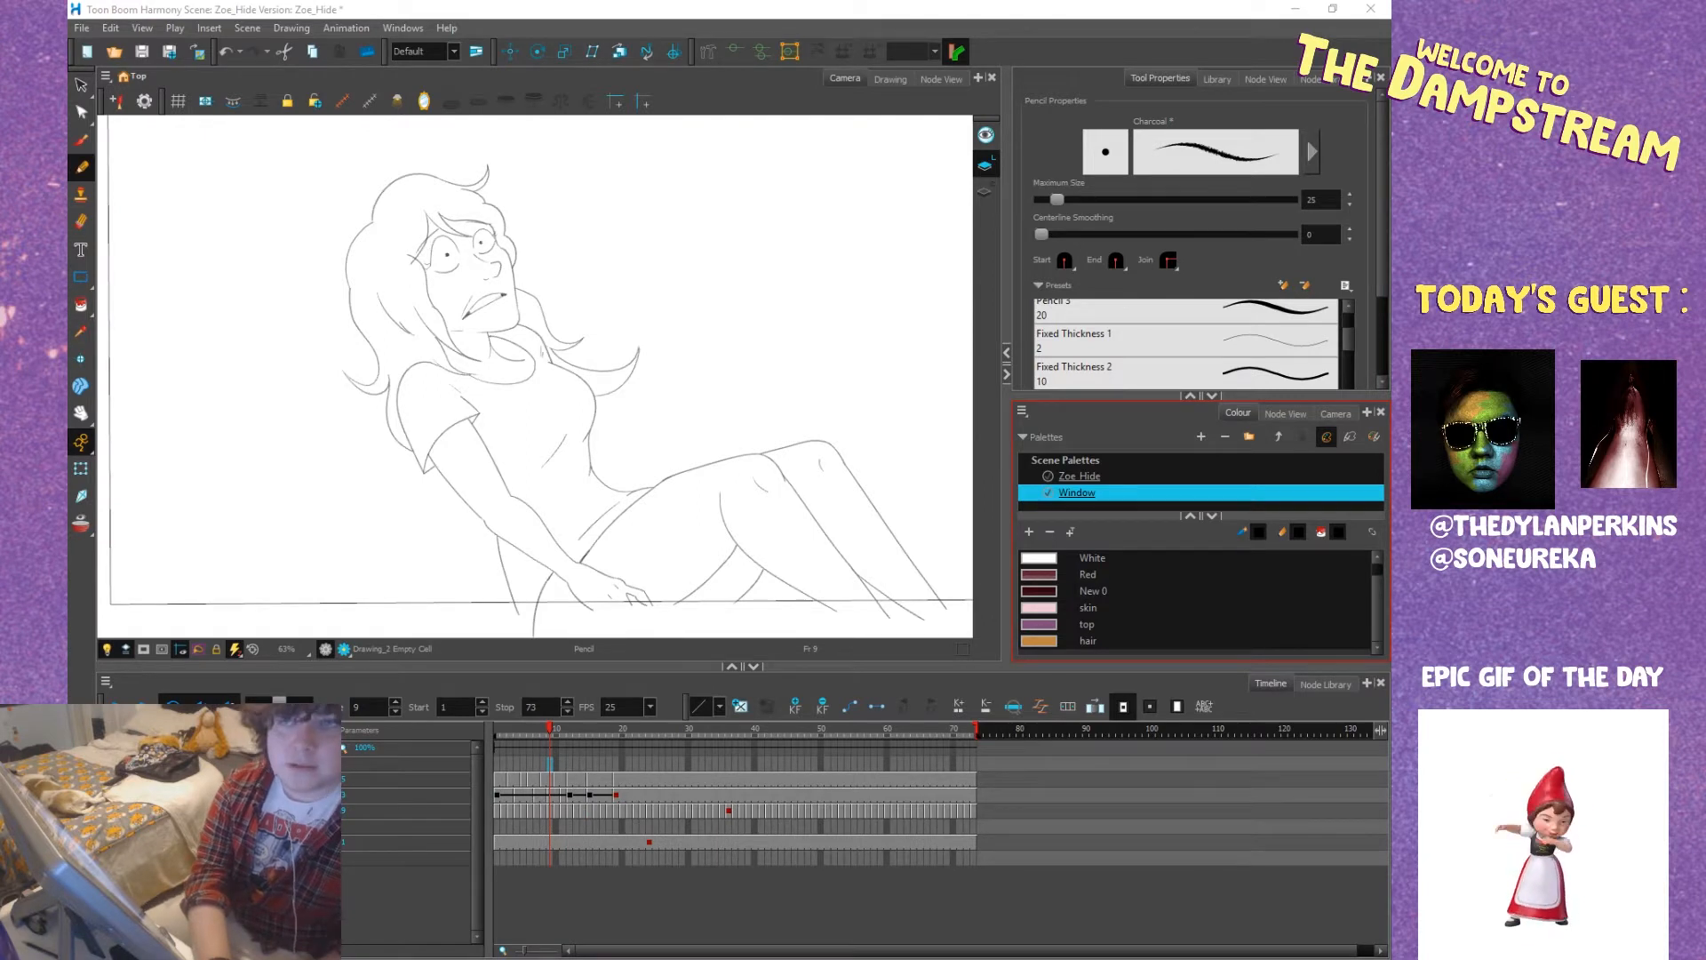
key("alt+Tab")
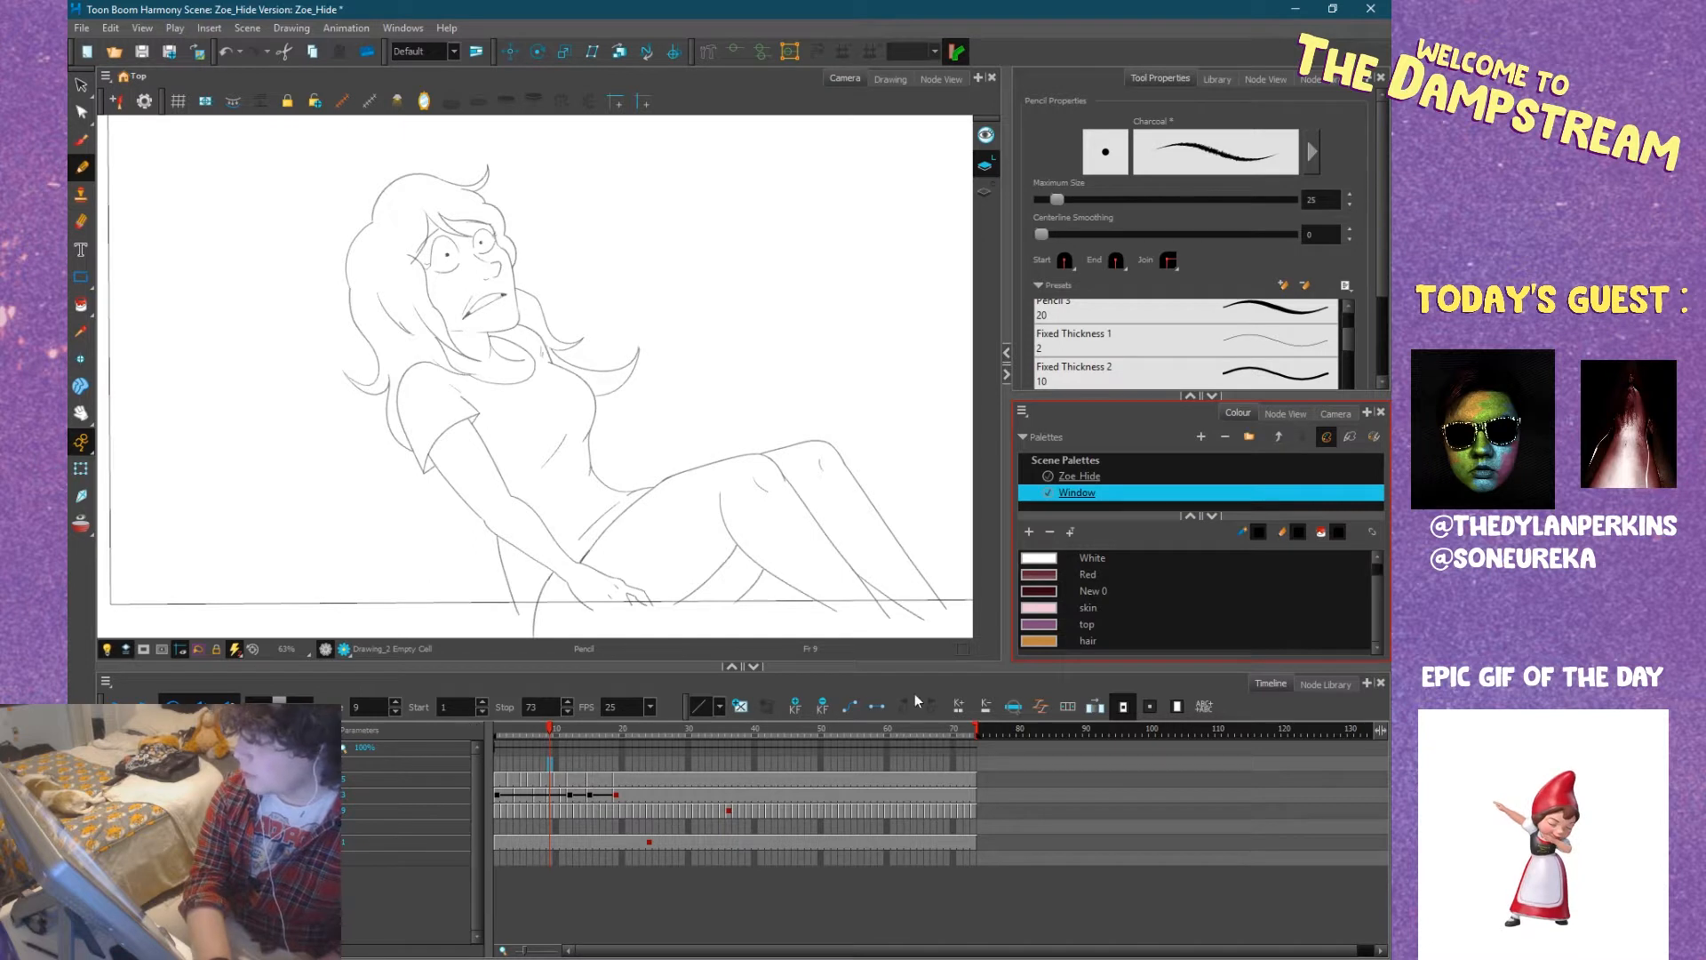
Paint Zoe's face and neck at frame 2 with the Window palette's skin colour.
left_click(1043, 607)
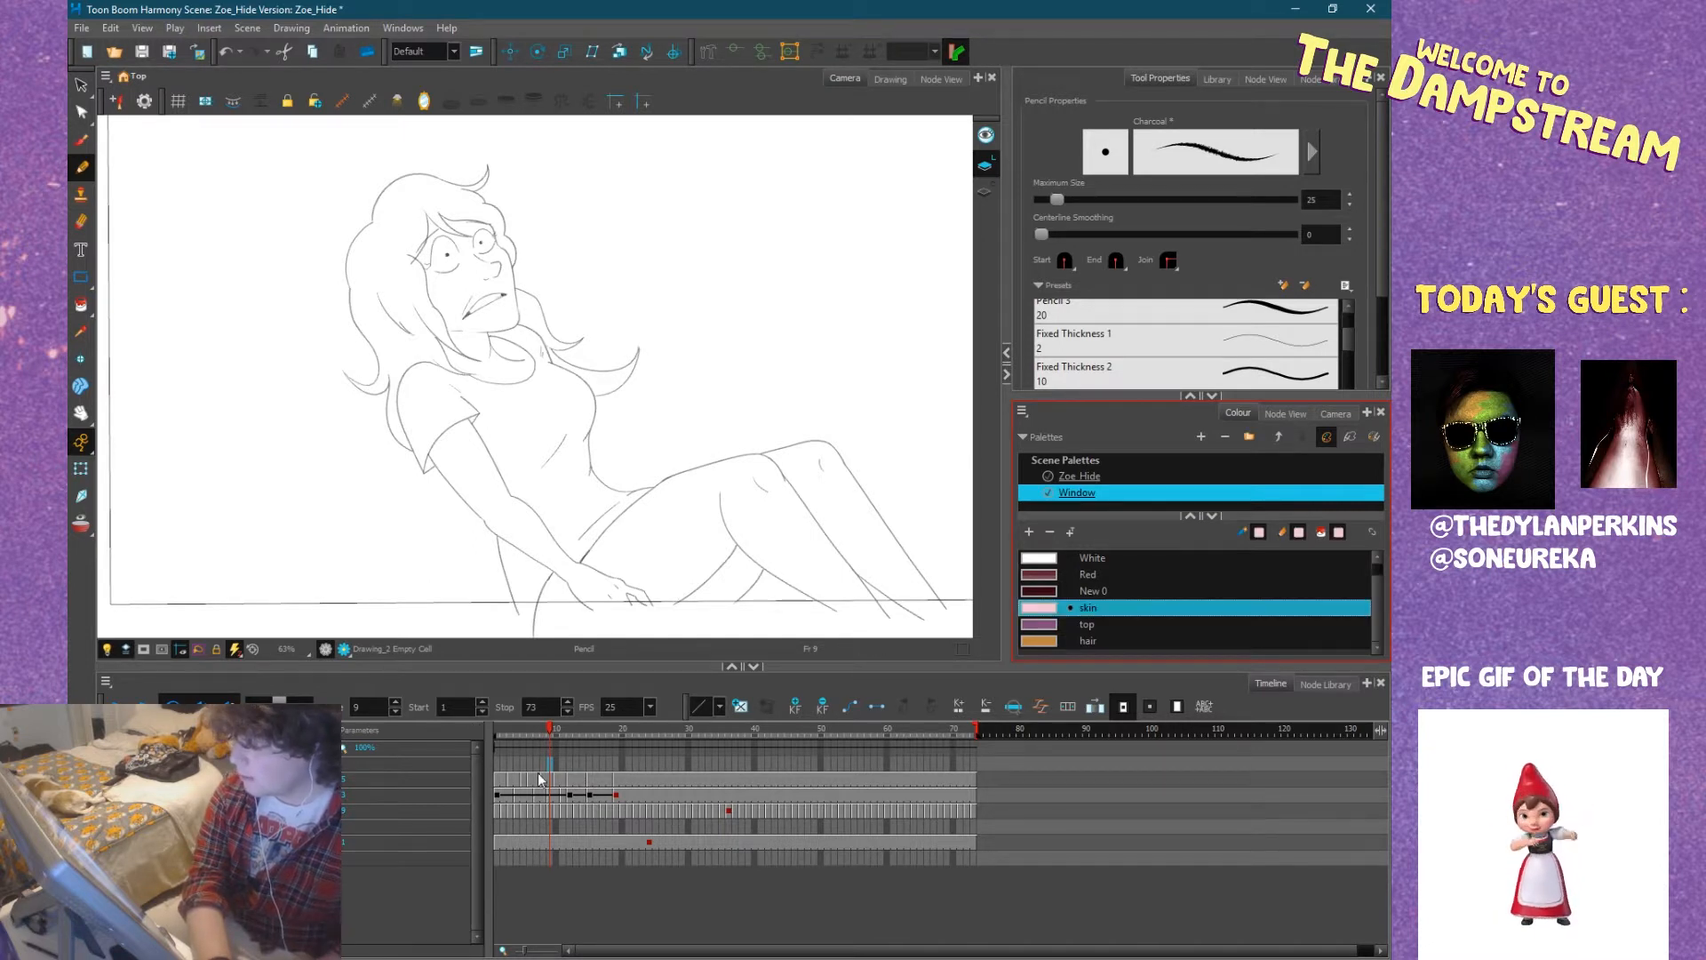
left_click(506, 779)
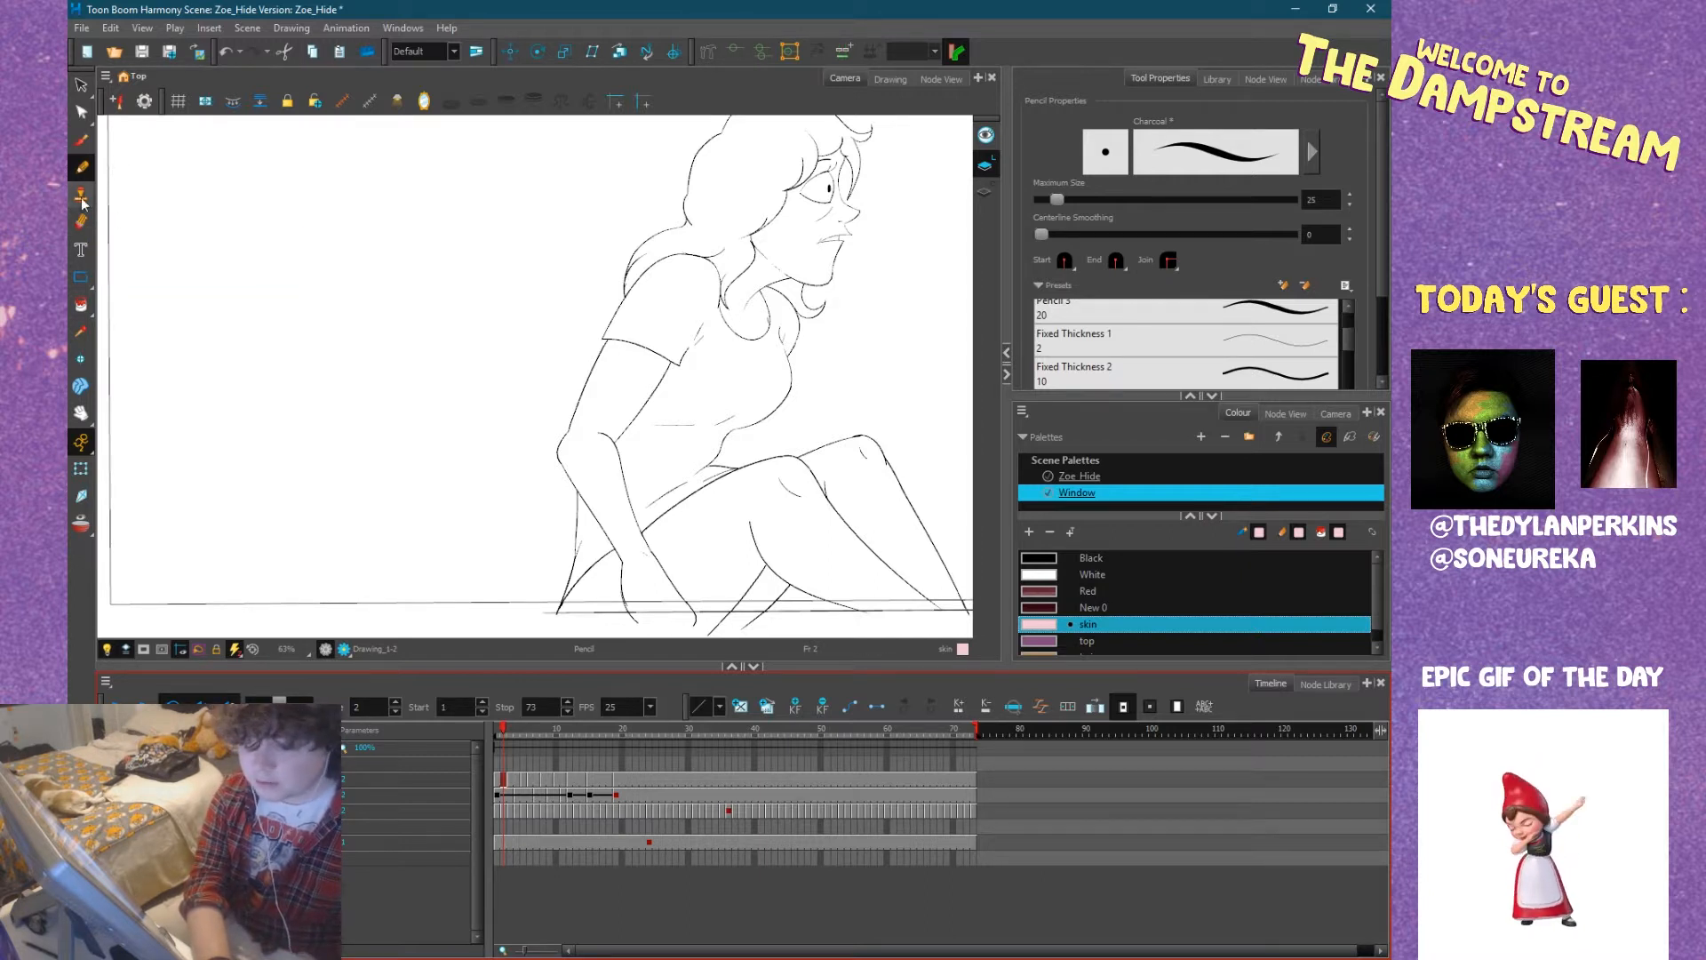
left_click(80, 307)
mouse_move(590, 243)
left_mouse_down()
mouse_move(385, 290)
mouse_move(305, 328)
left_mouse_up()
scroll(491, 313, "up", 5)
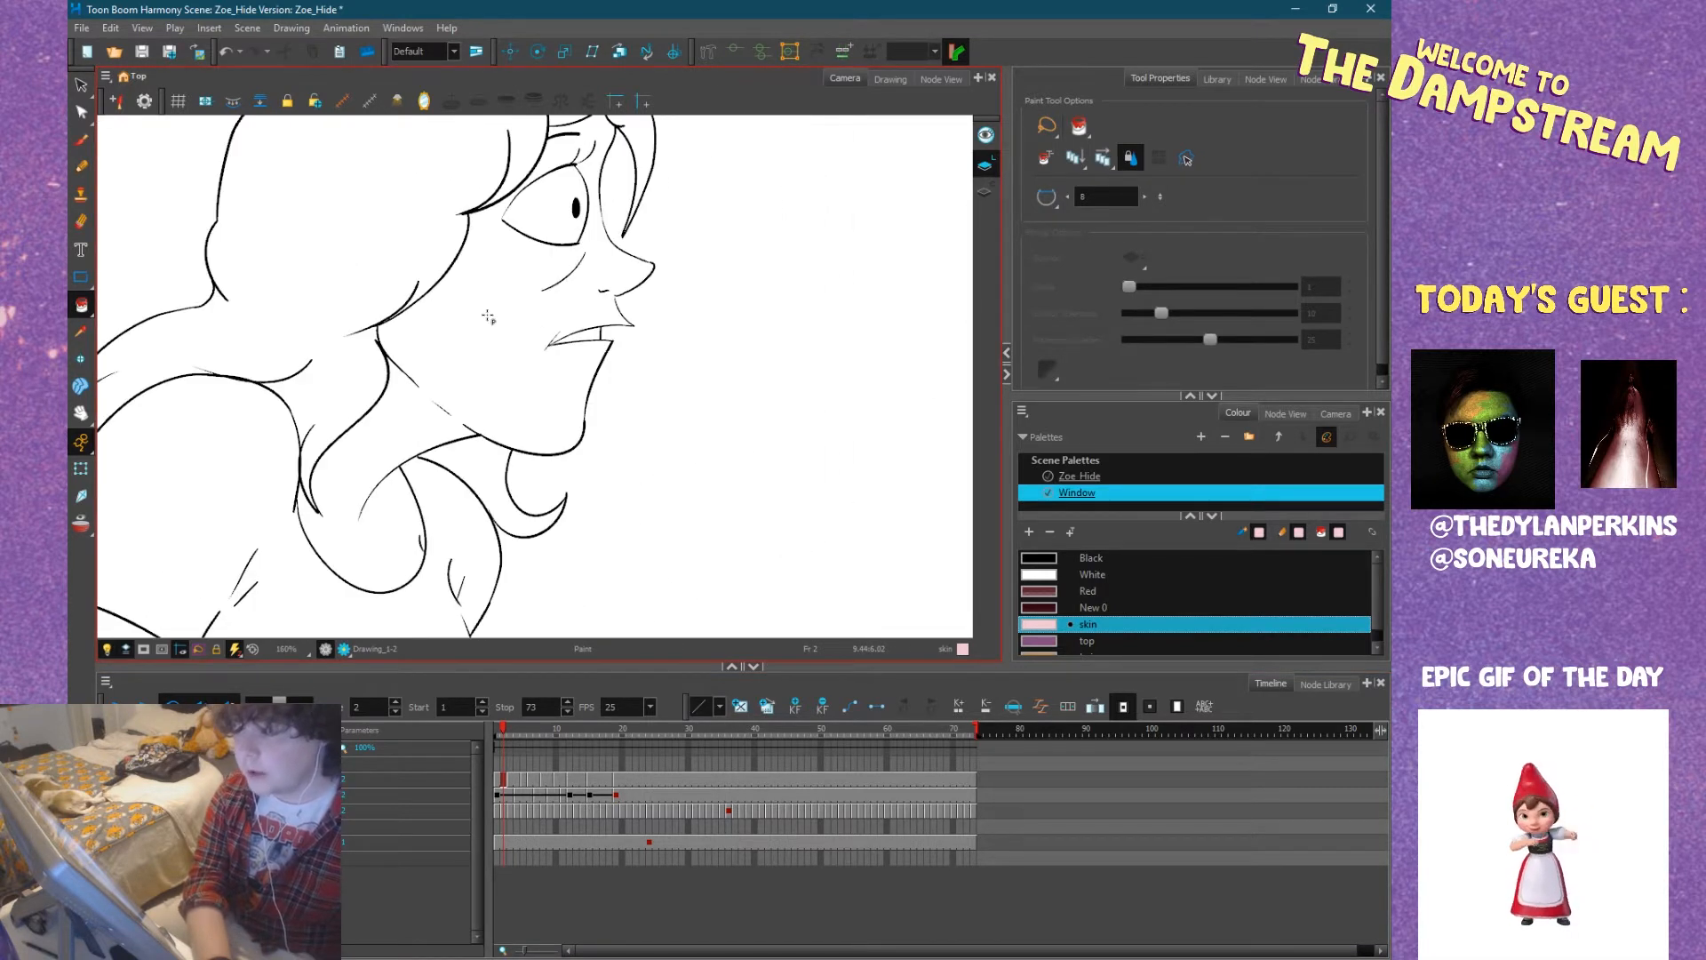
left_click(467, 385)
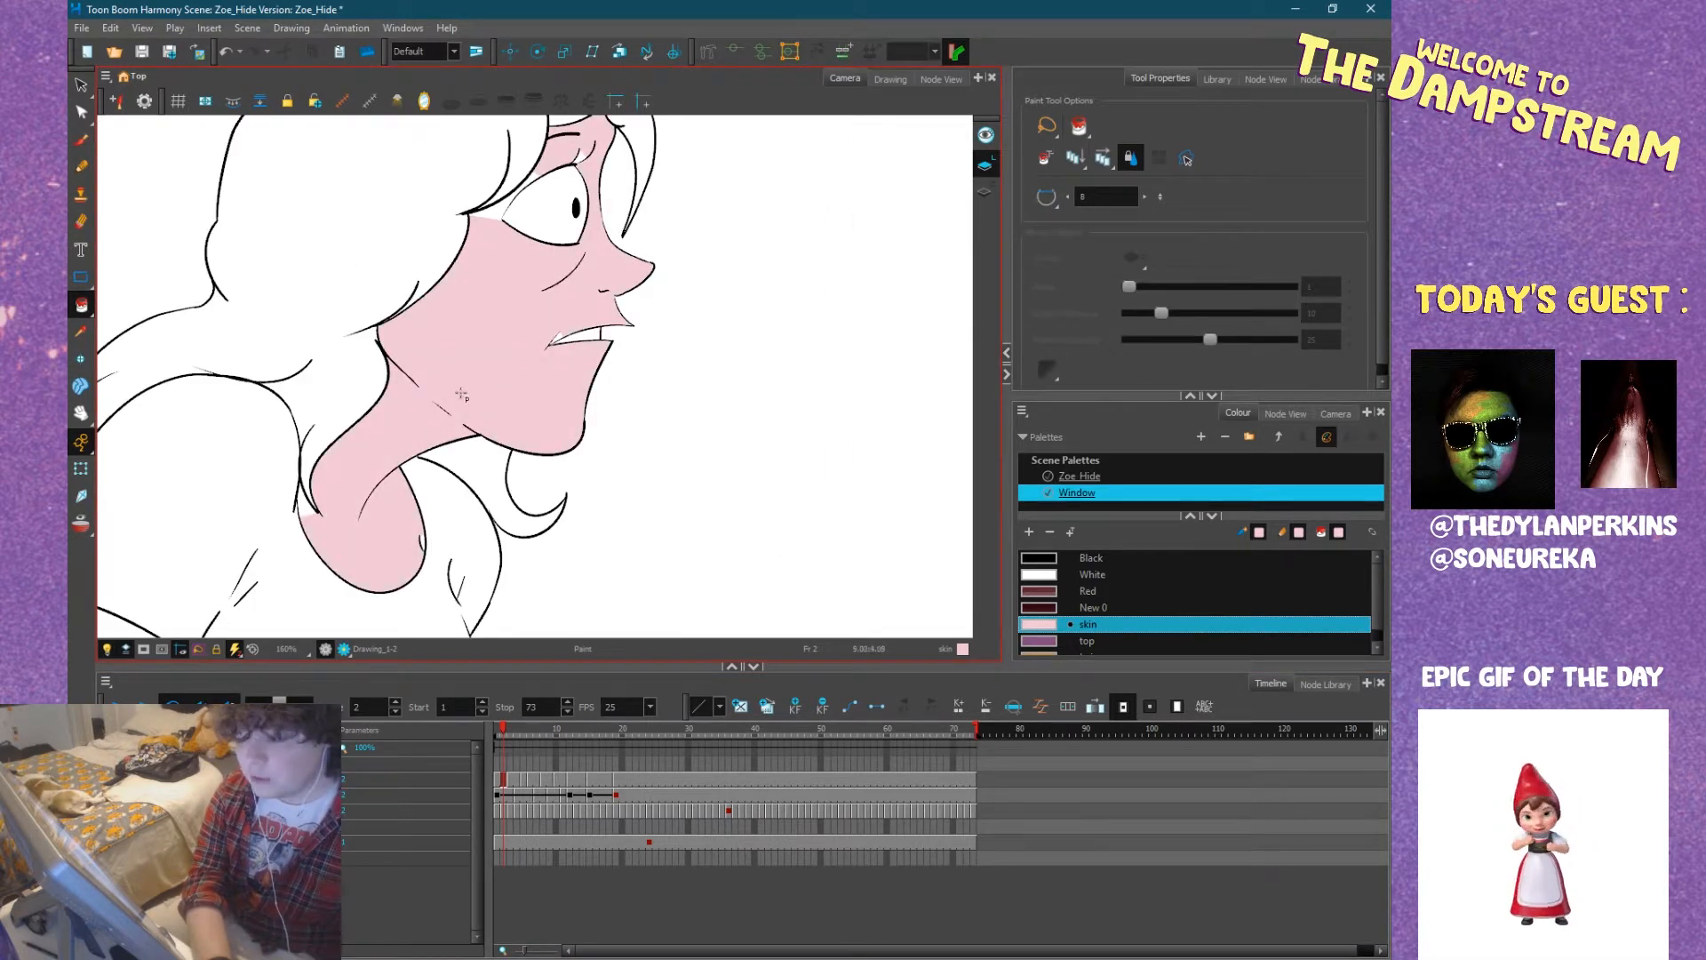
Set the Paint tool to No Close Gap and fill the unpainted skin slivers at the outer eye and mouth corners.
left_click(1055, 195)
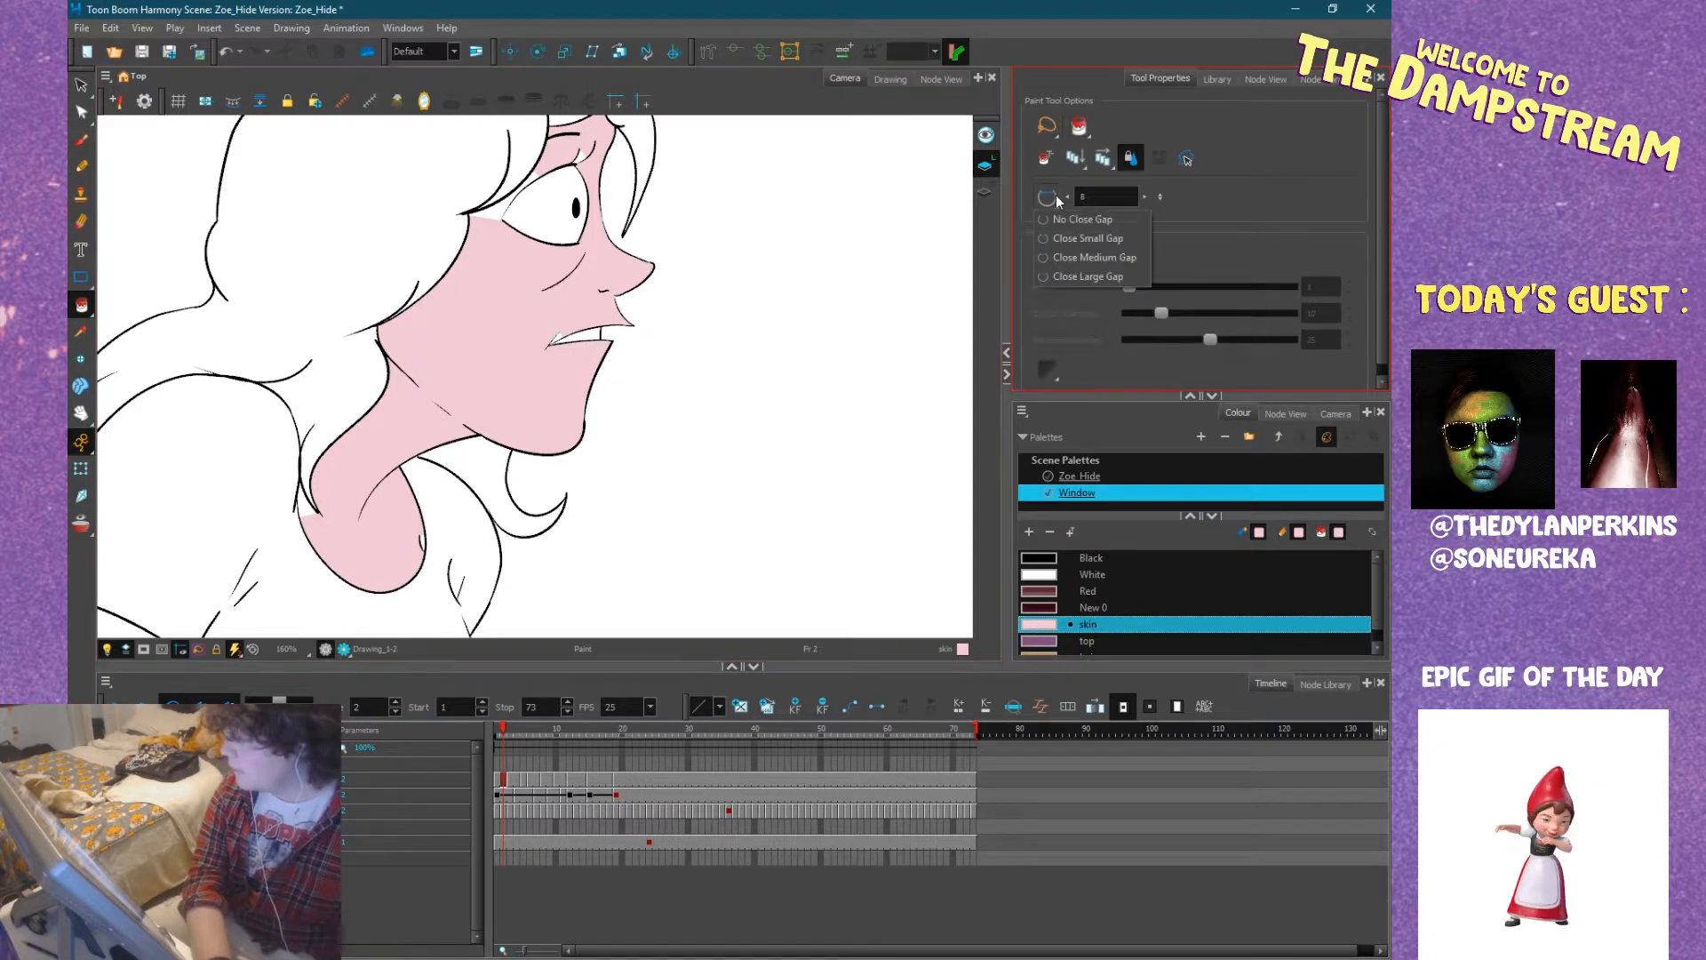
left_click(1077, 219)
left_click_drag(658, 256, 654, 447)
scroll(550, 345, "up", 3)
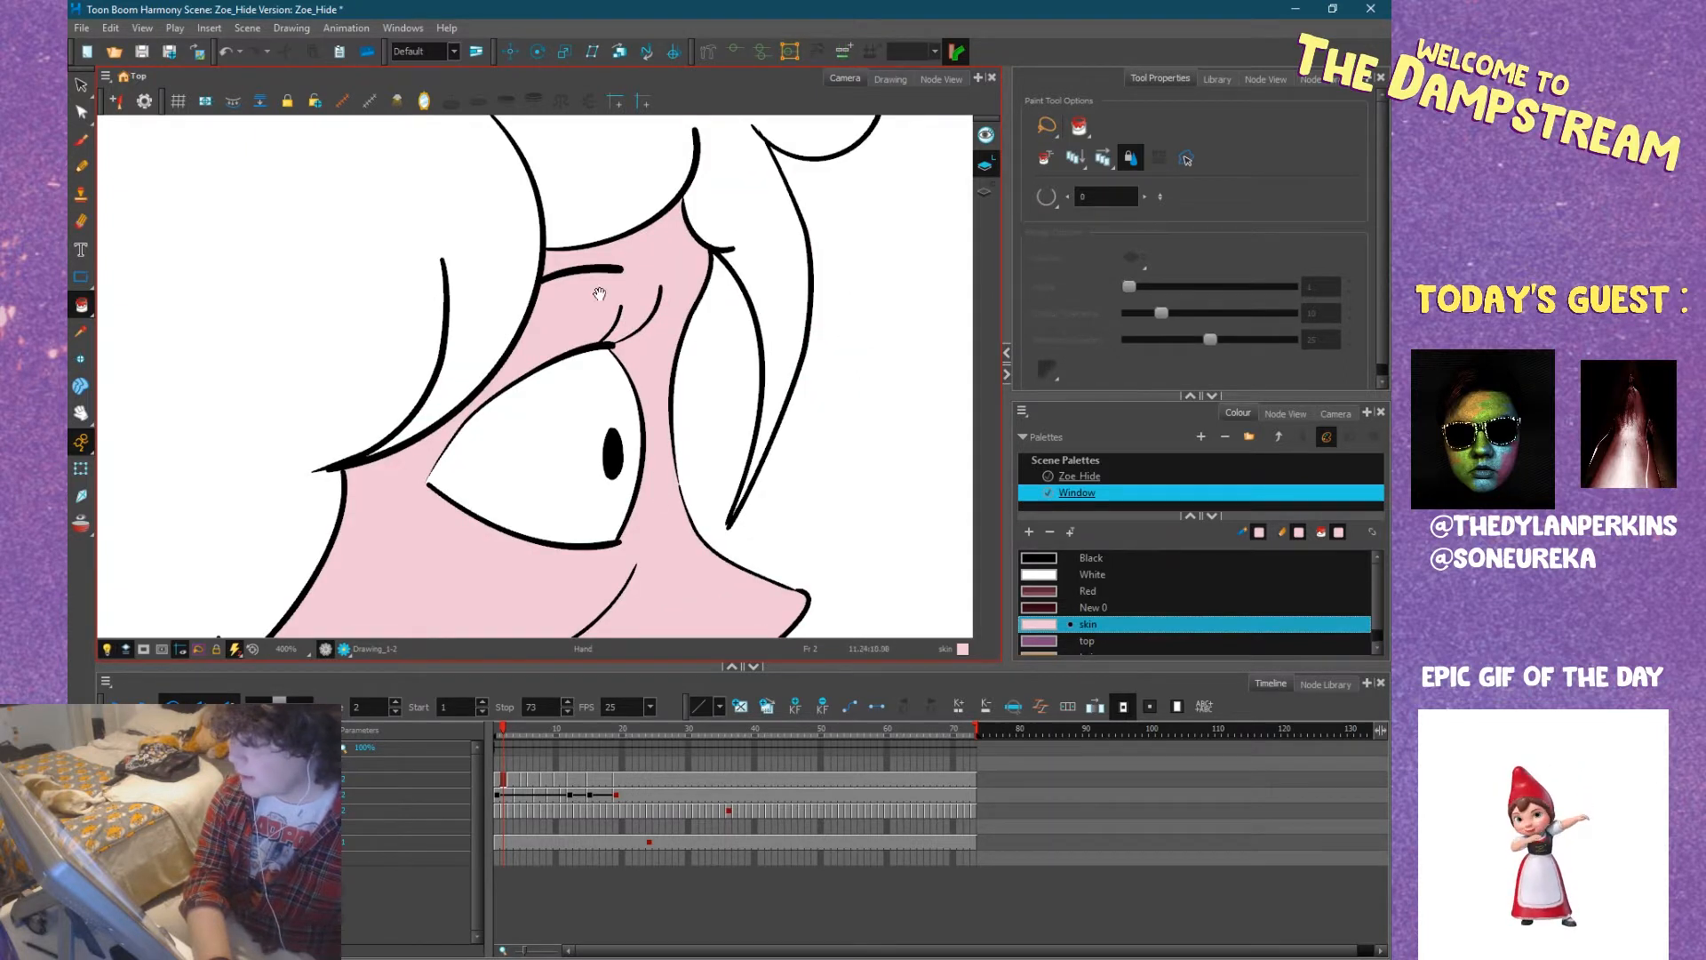
left_click_drag(690, 619, 606, 287)
scroll(464, 443, "up", 3)
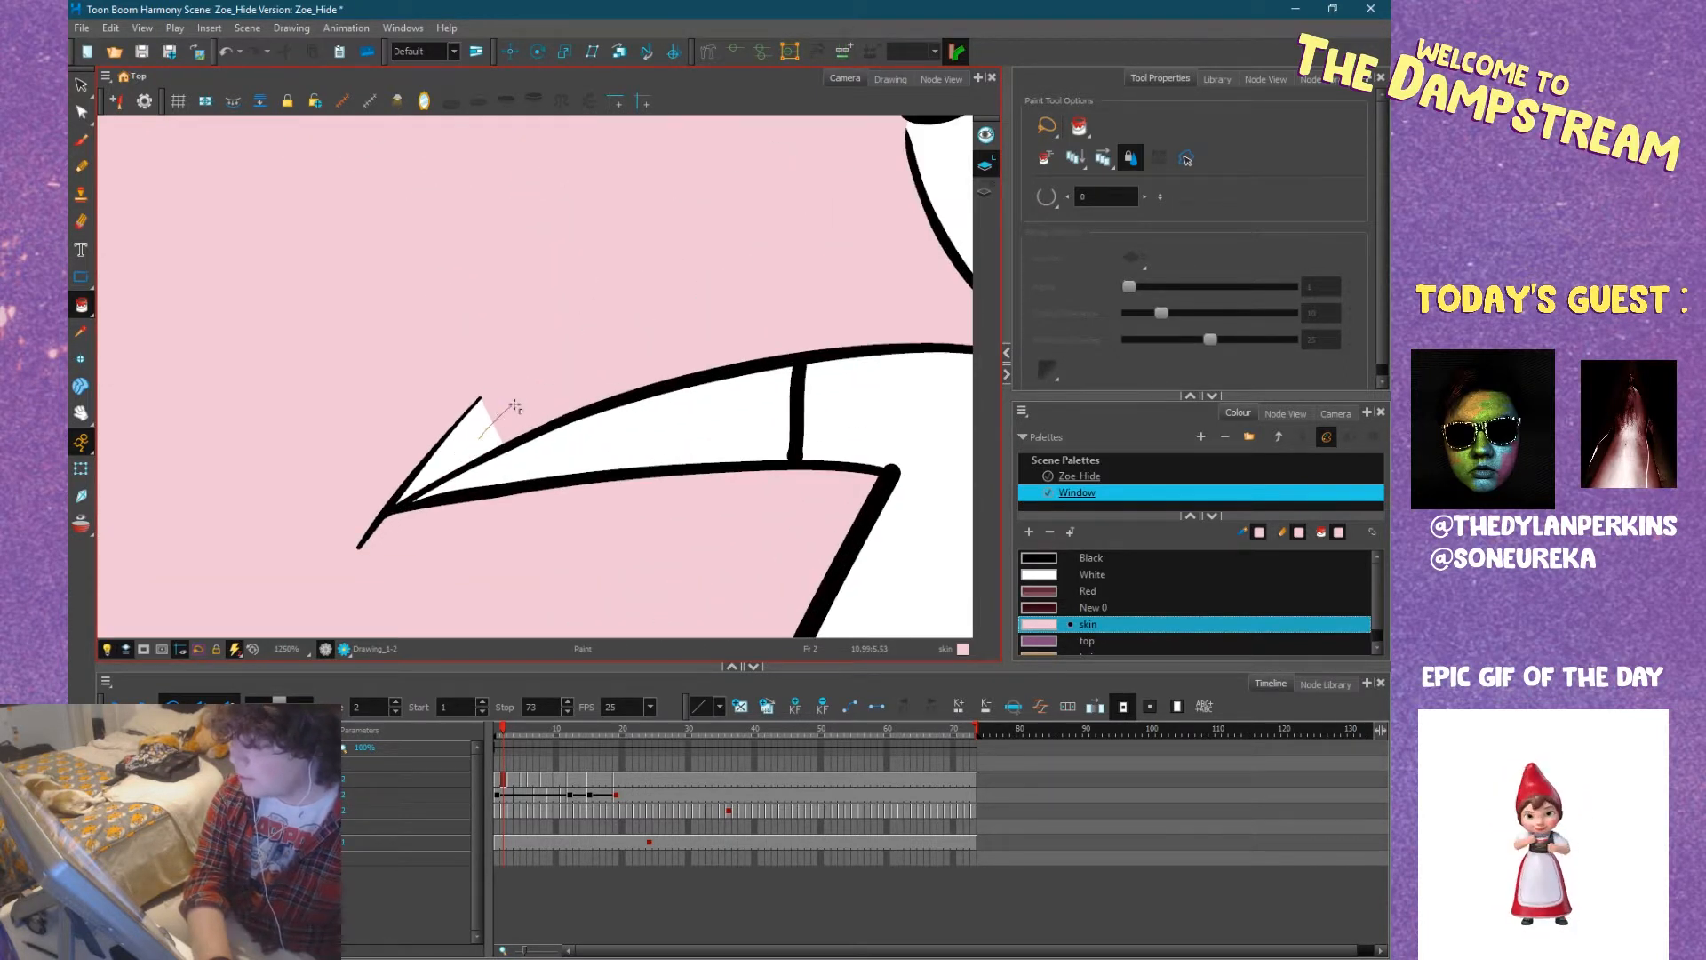
scroll(498, 413, "down", 5)
mouse_move(509, 415)
left_mouse_down()
mouse_move(698, 283)
mouse_move(616, 343)
left_mouse_up()
left_click_drag(476, 477, 672, 329)
Fill the small gap at the neckline and Zoe's bare arm with the skin colour.
left_click(503, 389)
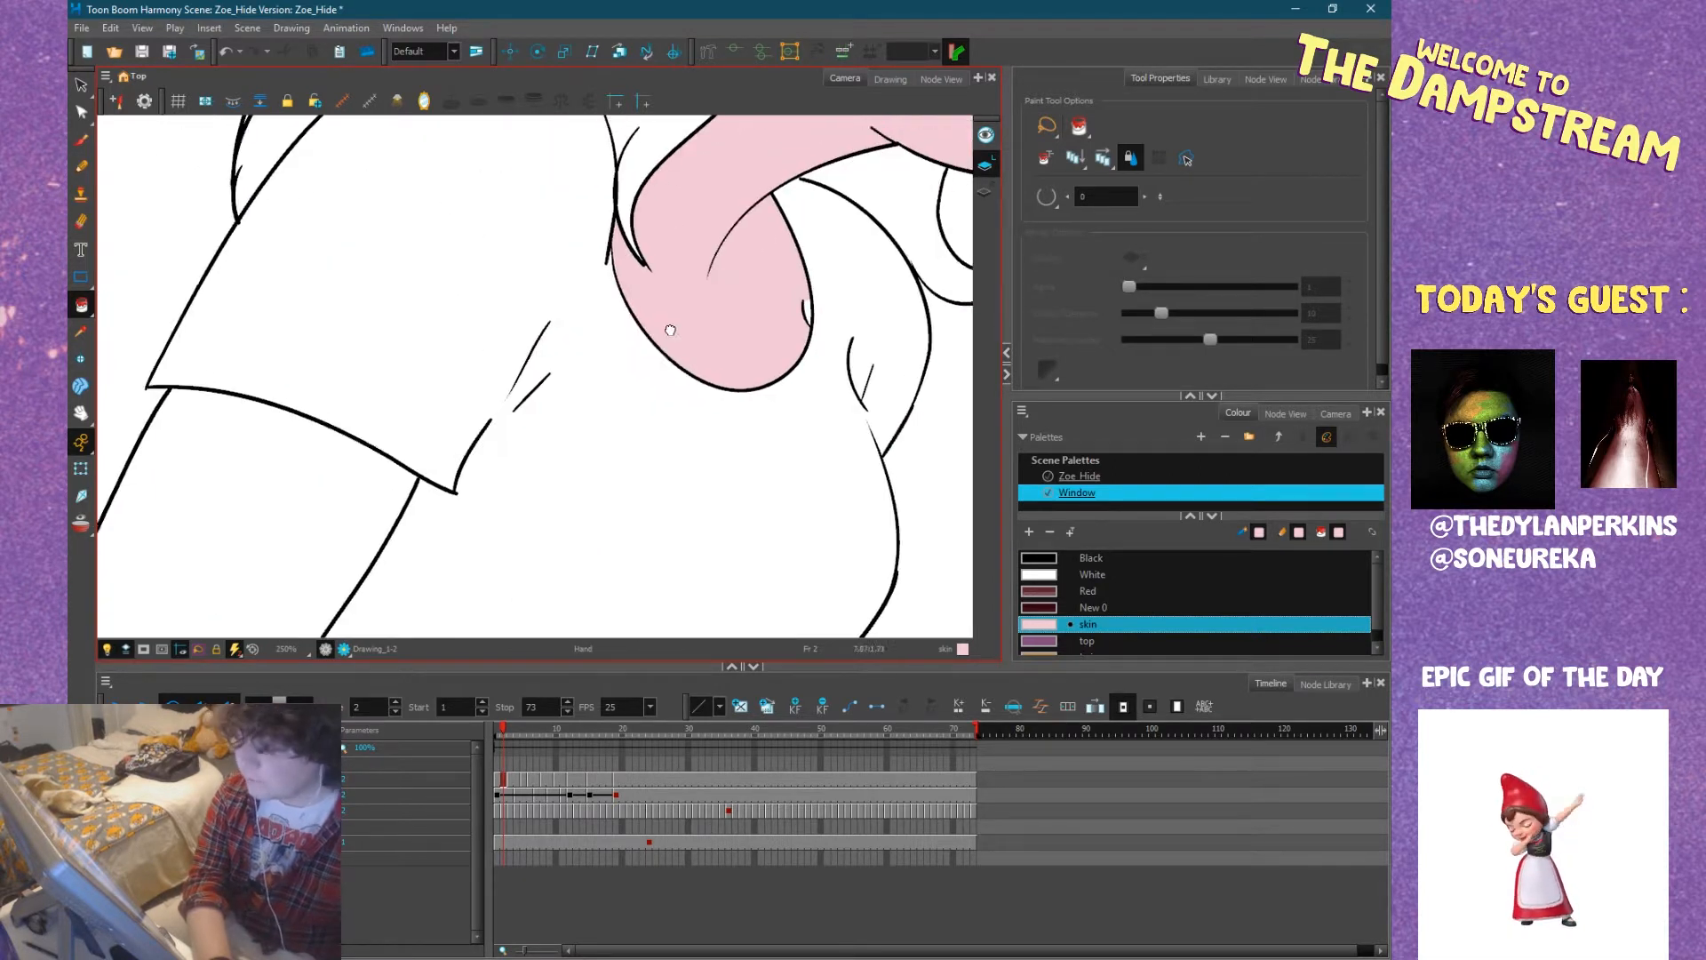
left_click_drag(840, 276, 649, 307)
scroll(624, 358, "up", 4)
left_click(633, 304)
scroll(624, 359, "down", 4)
key("1")
left_click_drag(531, 471, 609, 276)
left_click(473, 307)
Fill both of Zoe's legs with the skin colour, including the small wedge beside the near knee.
left_click_drag(533, 427, 324, 293)
left_click(453, 465)
left_click(555, 547)
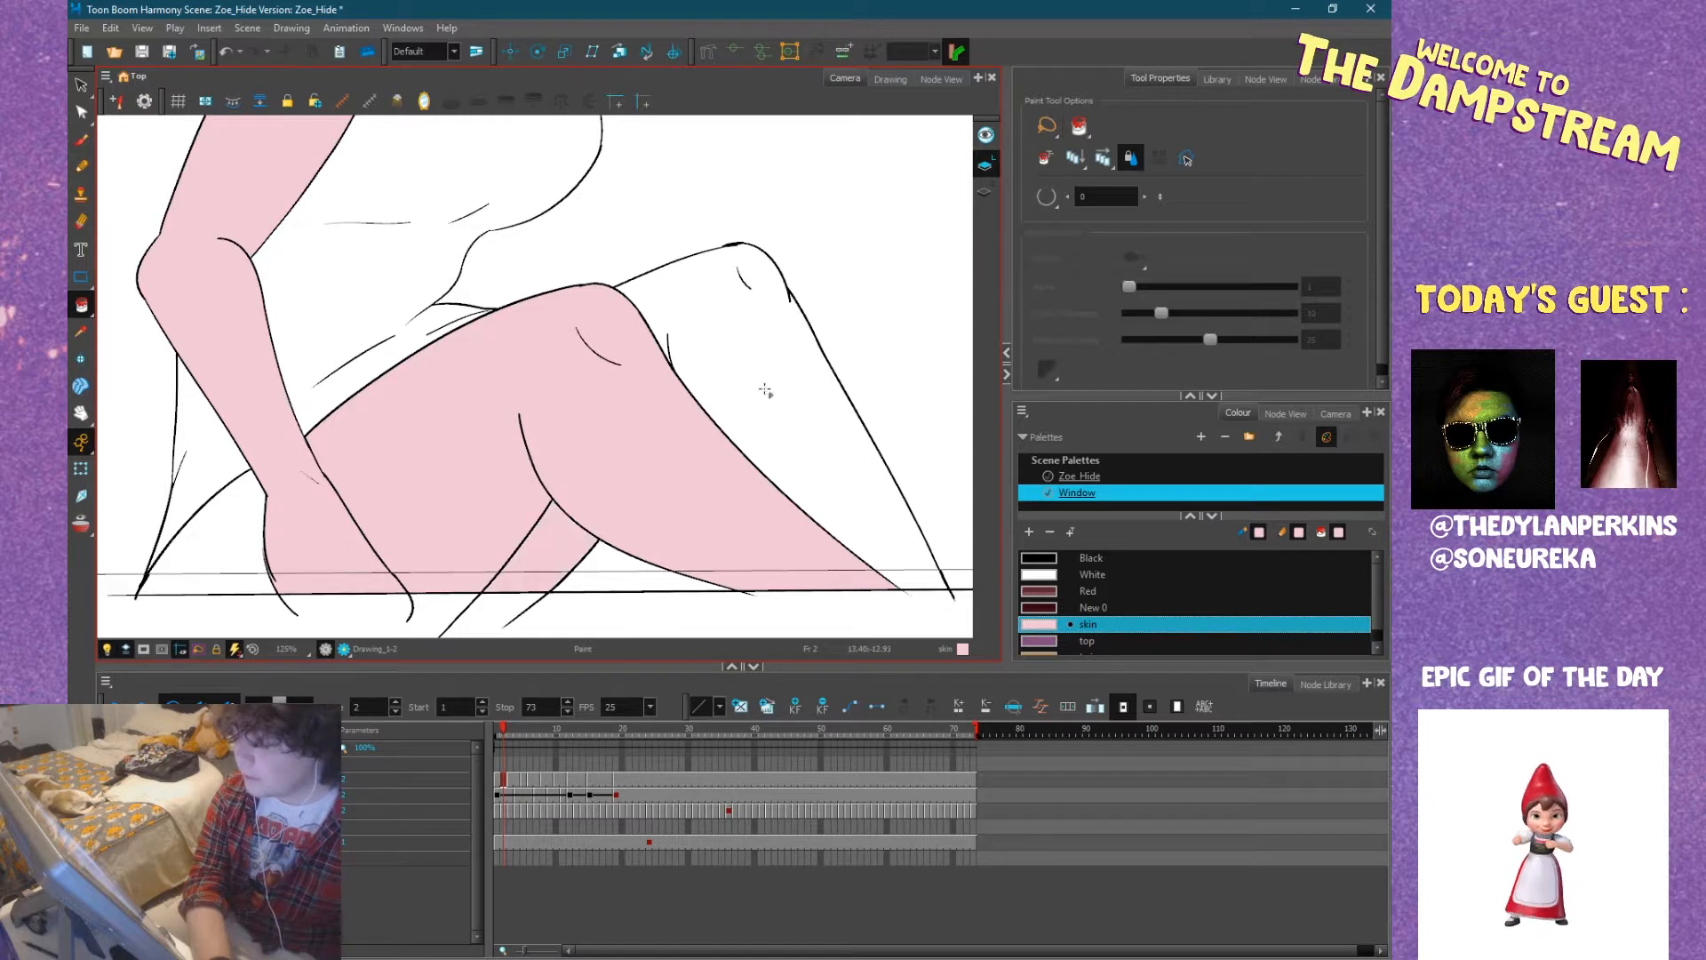
left_click(760, 395)
scroll(652, 339, "up", 5)
left_click(686, 344)
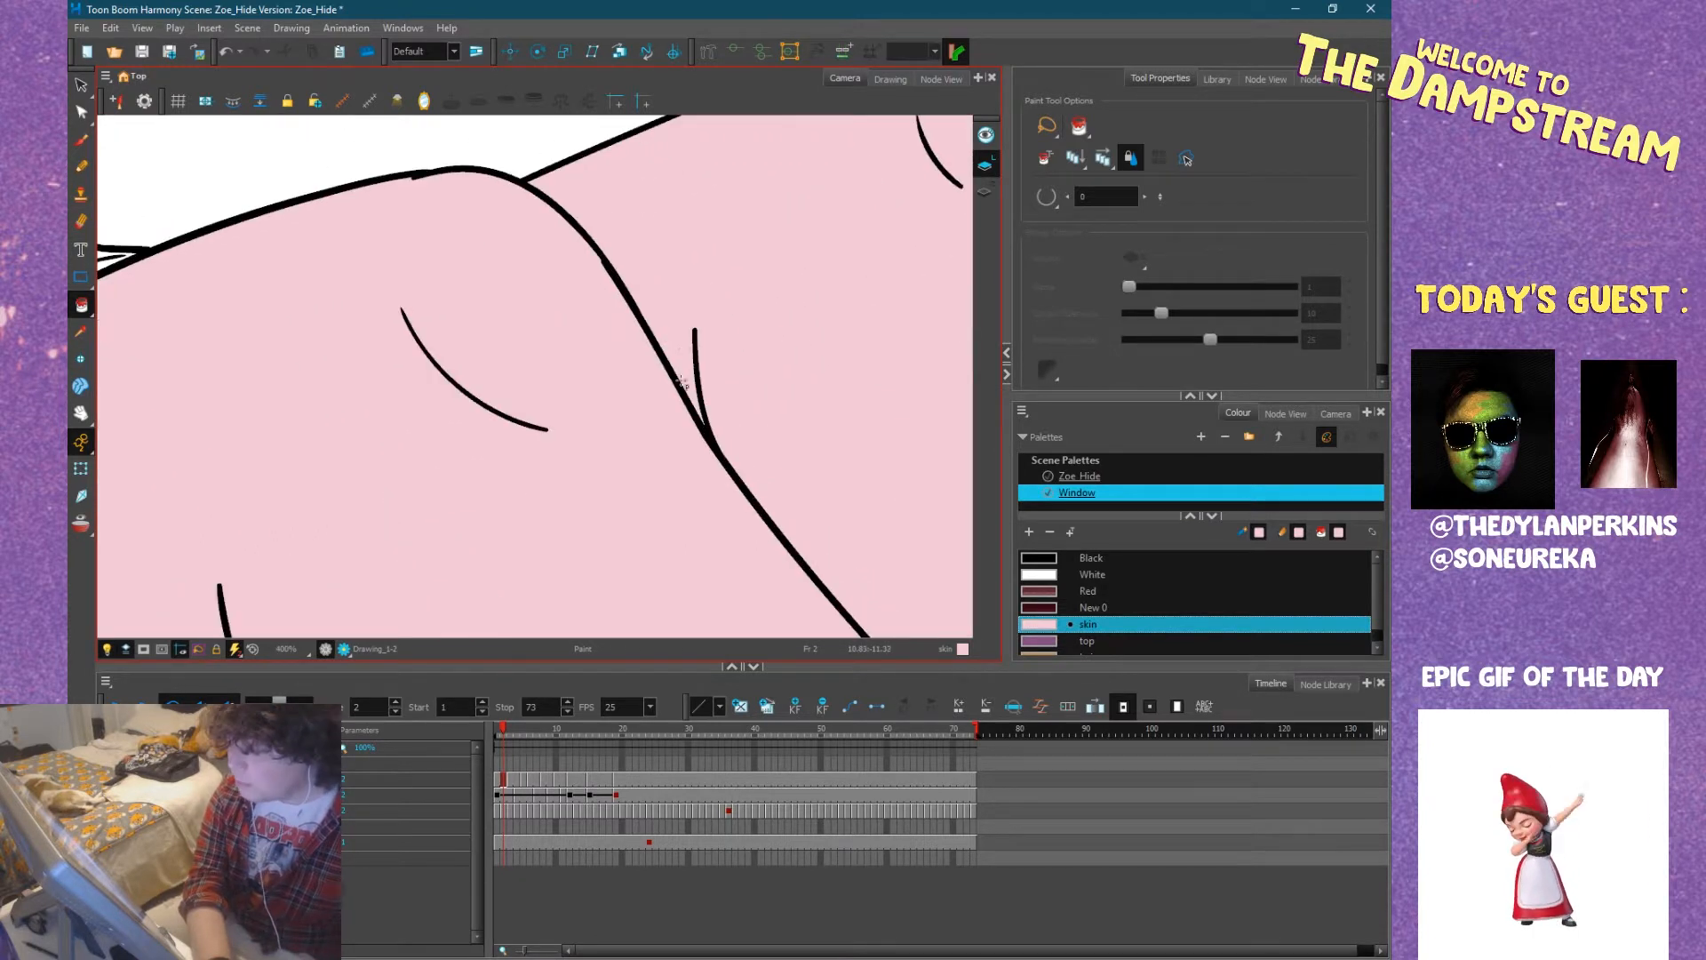
Paint Zoe's eye and teeth at frame 2 with the Window palette's White colour.
scroll(673, 403, "down", 7)
left_click_drag(587, 441, 656, 402)
left_click(464, 495)
left_click_drag(789, 376, 627, 406)
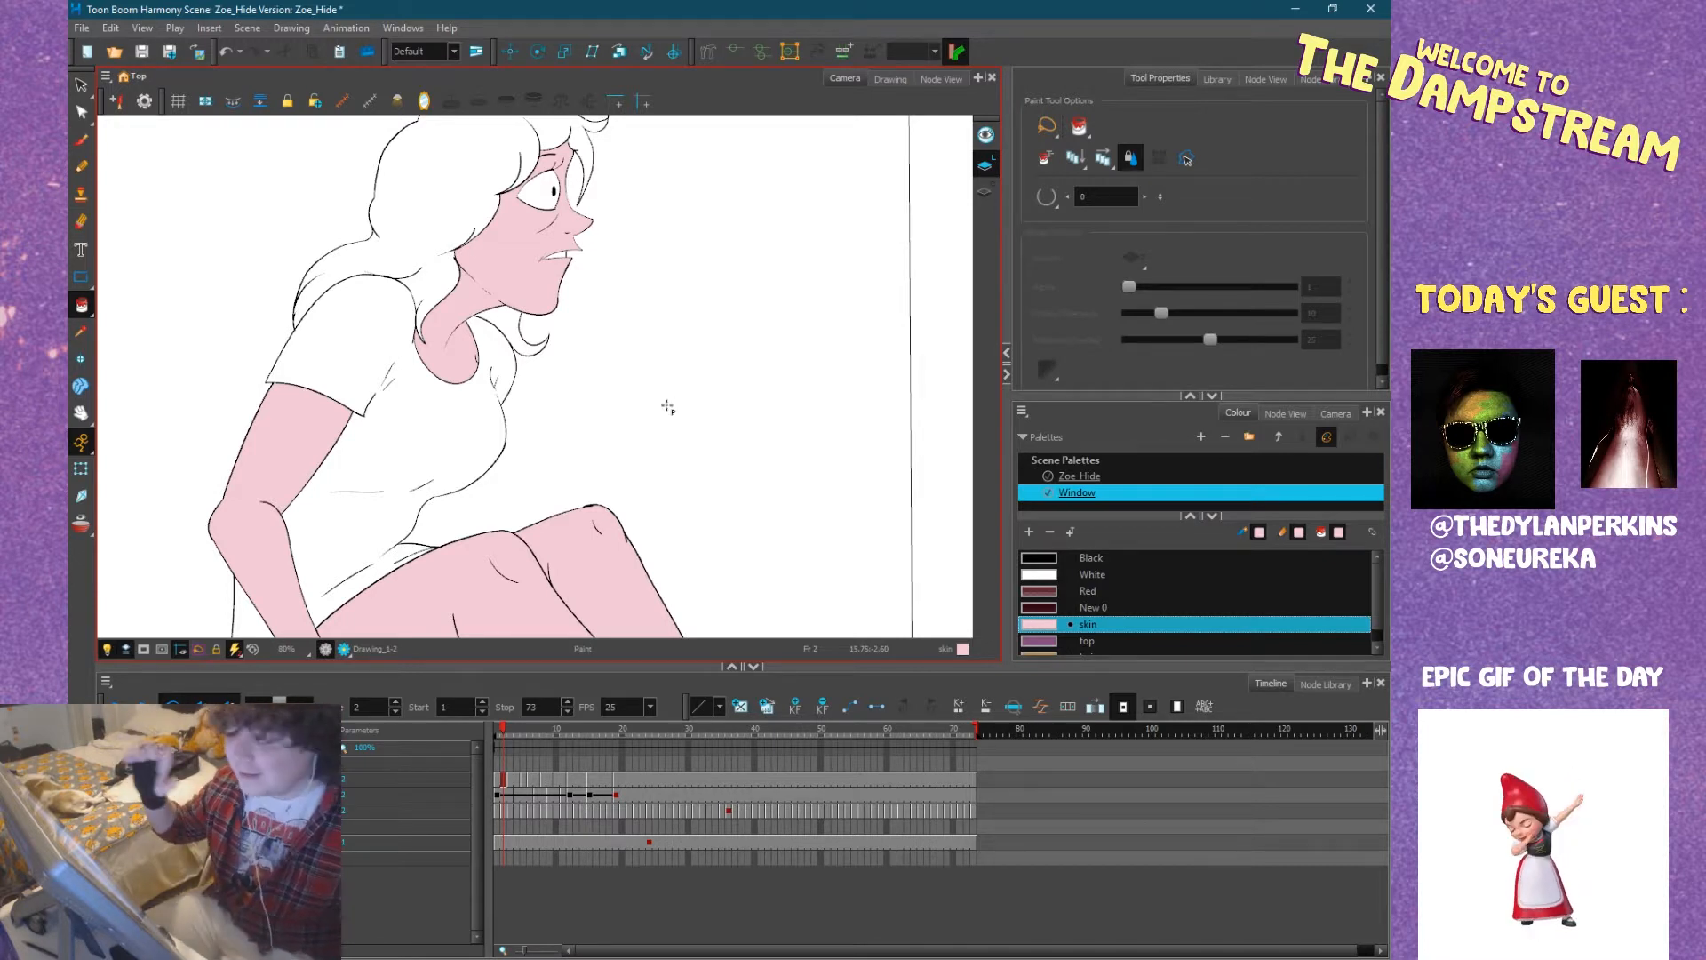
left_click(1035, 571)
scroll(585, 354, "up", 5)
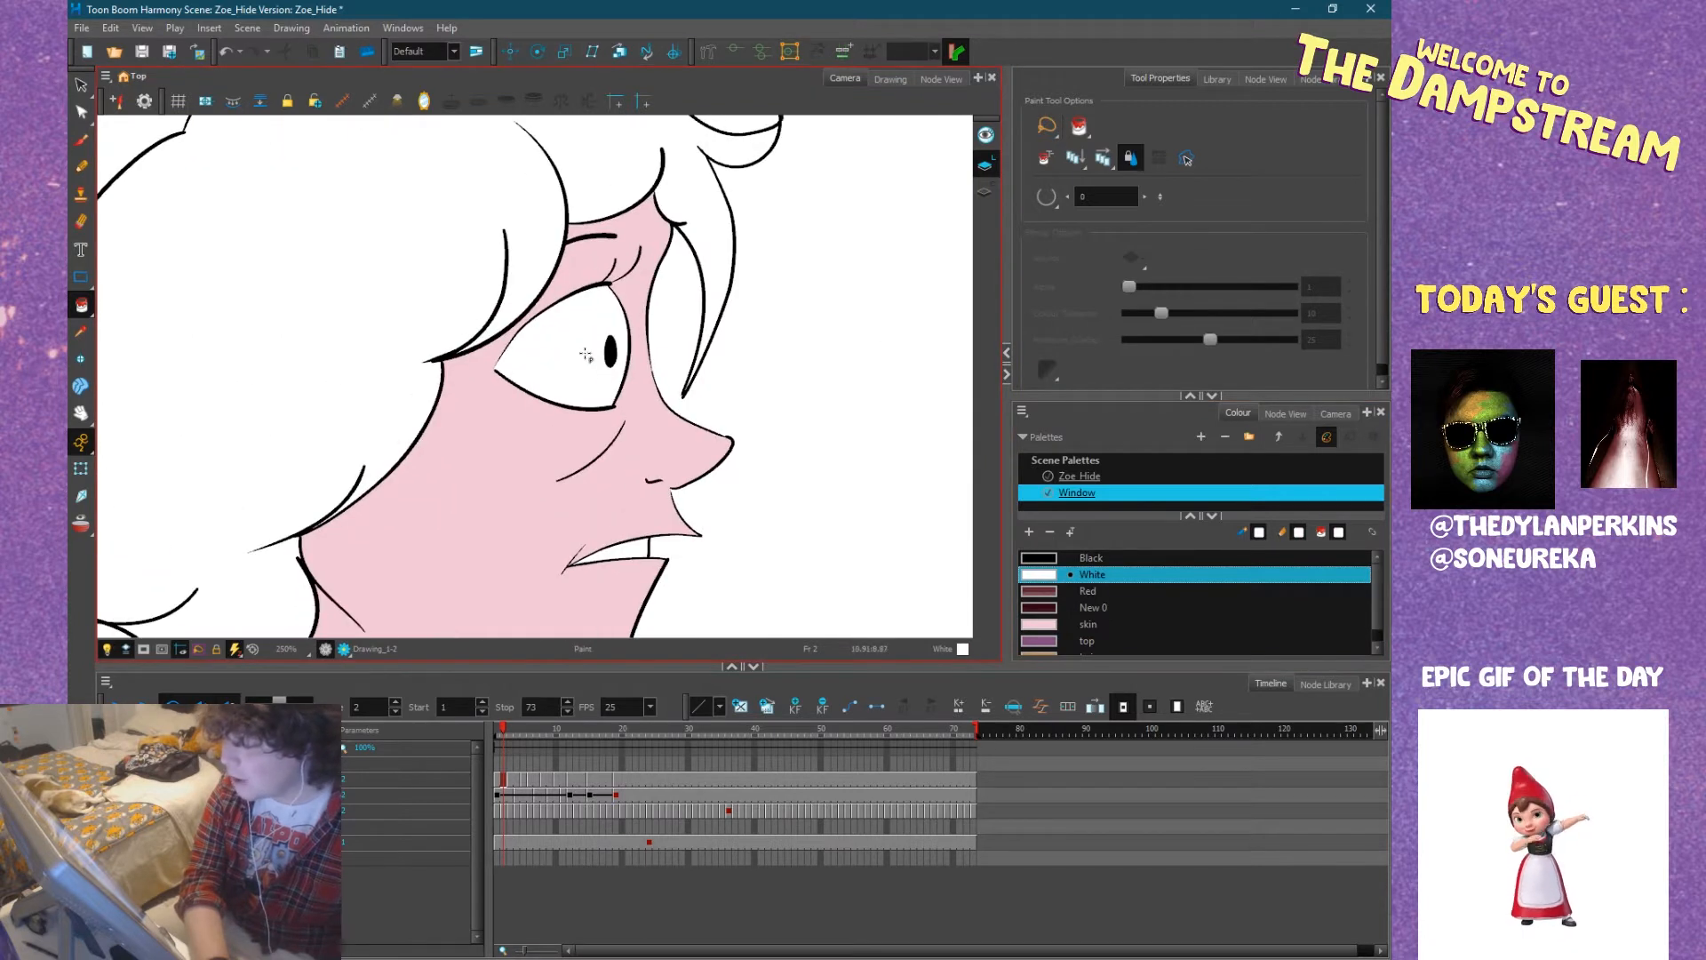
scroll(679, 411, "up", 2)
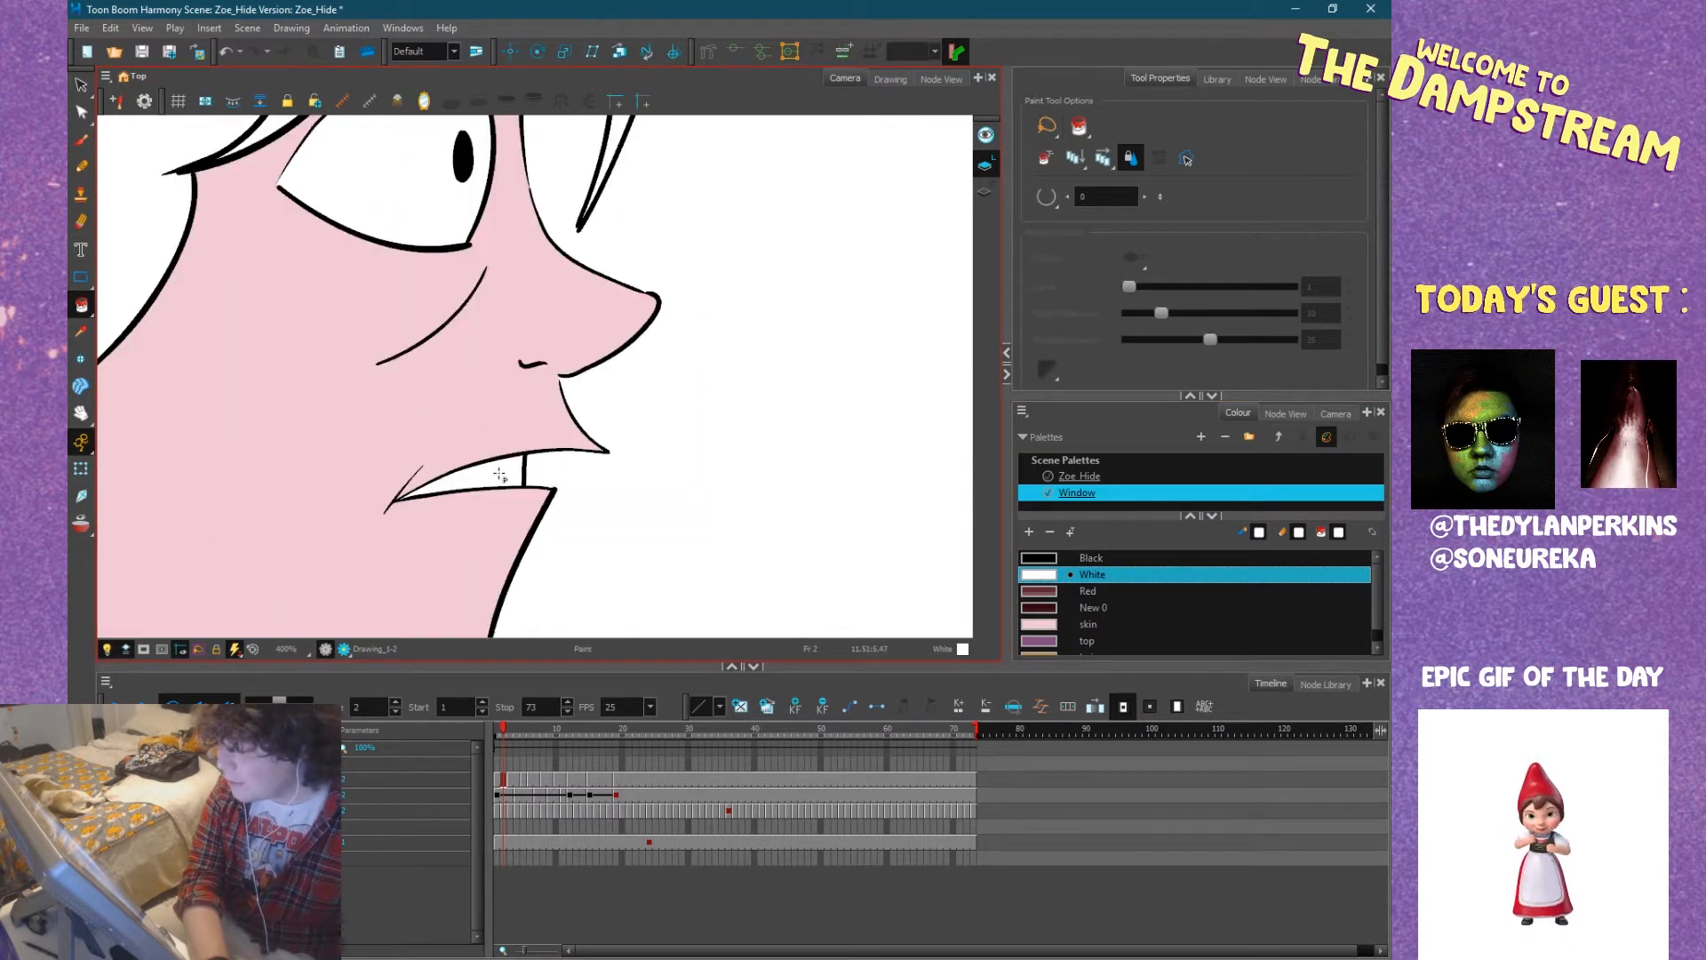
scroll(501, 475, "down", 6)
left_click_drag(621, 430, 664, 400)
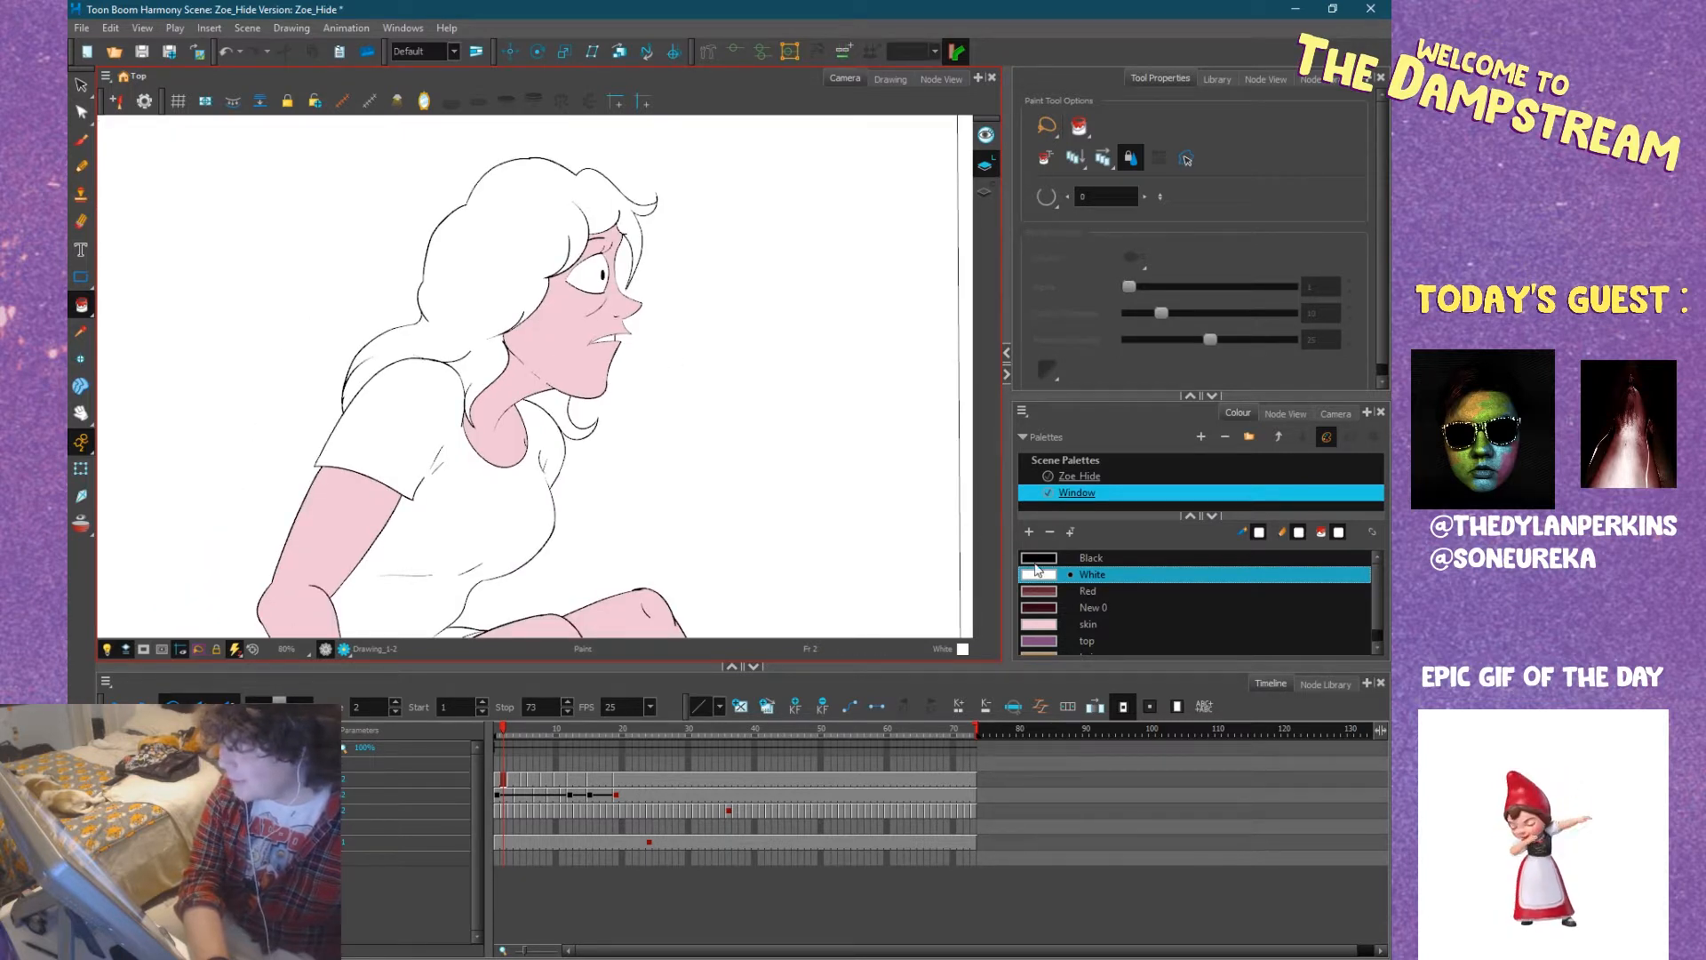
Fill Zoe's main hair mass with the hair colour, including the sliver along the top of her shoulder.
scroll(1071, 622, "down", 1)
left_click(1045, 640)
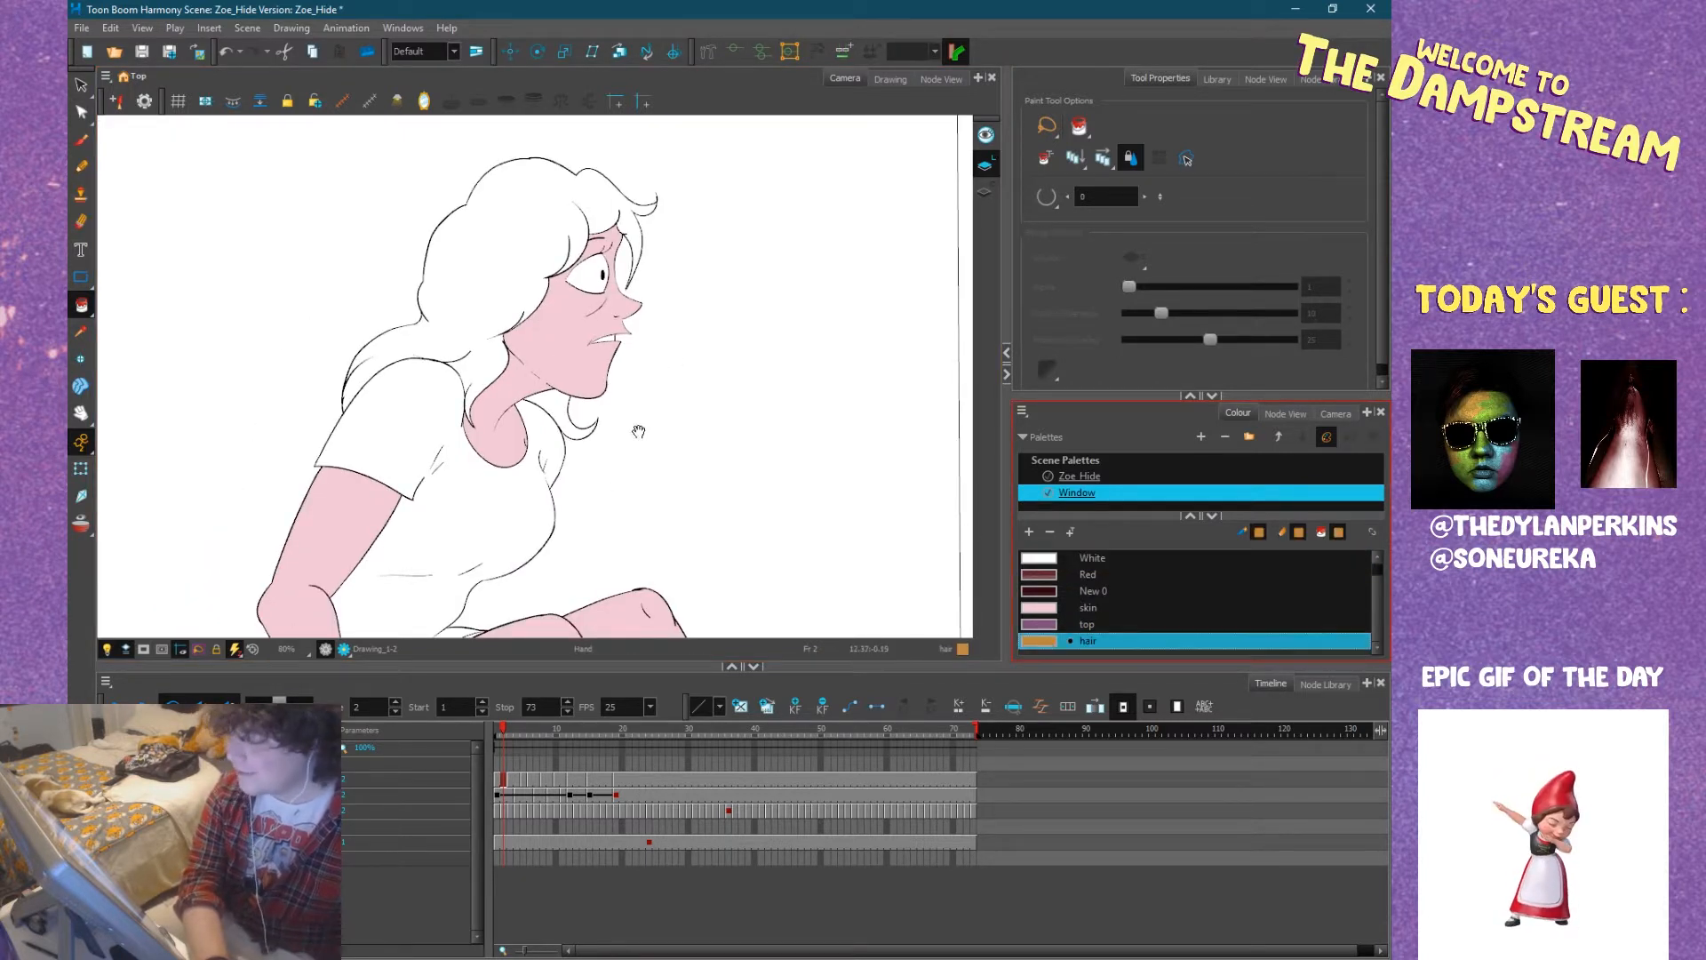
left_click_drag(636, 426, 615, 445)
left_click(489, 318)
scroll(391, 416, "up", 6)
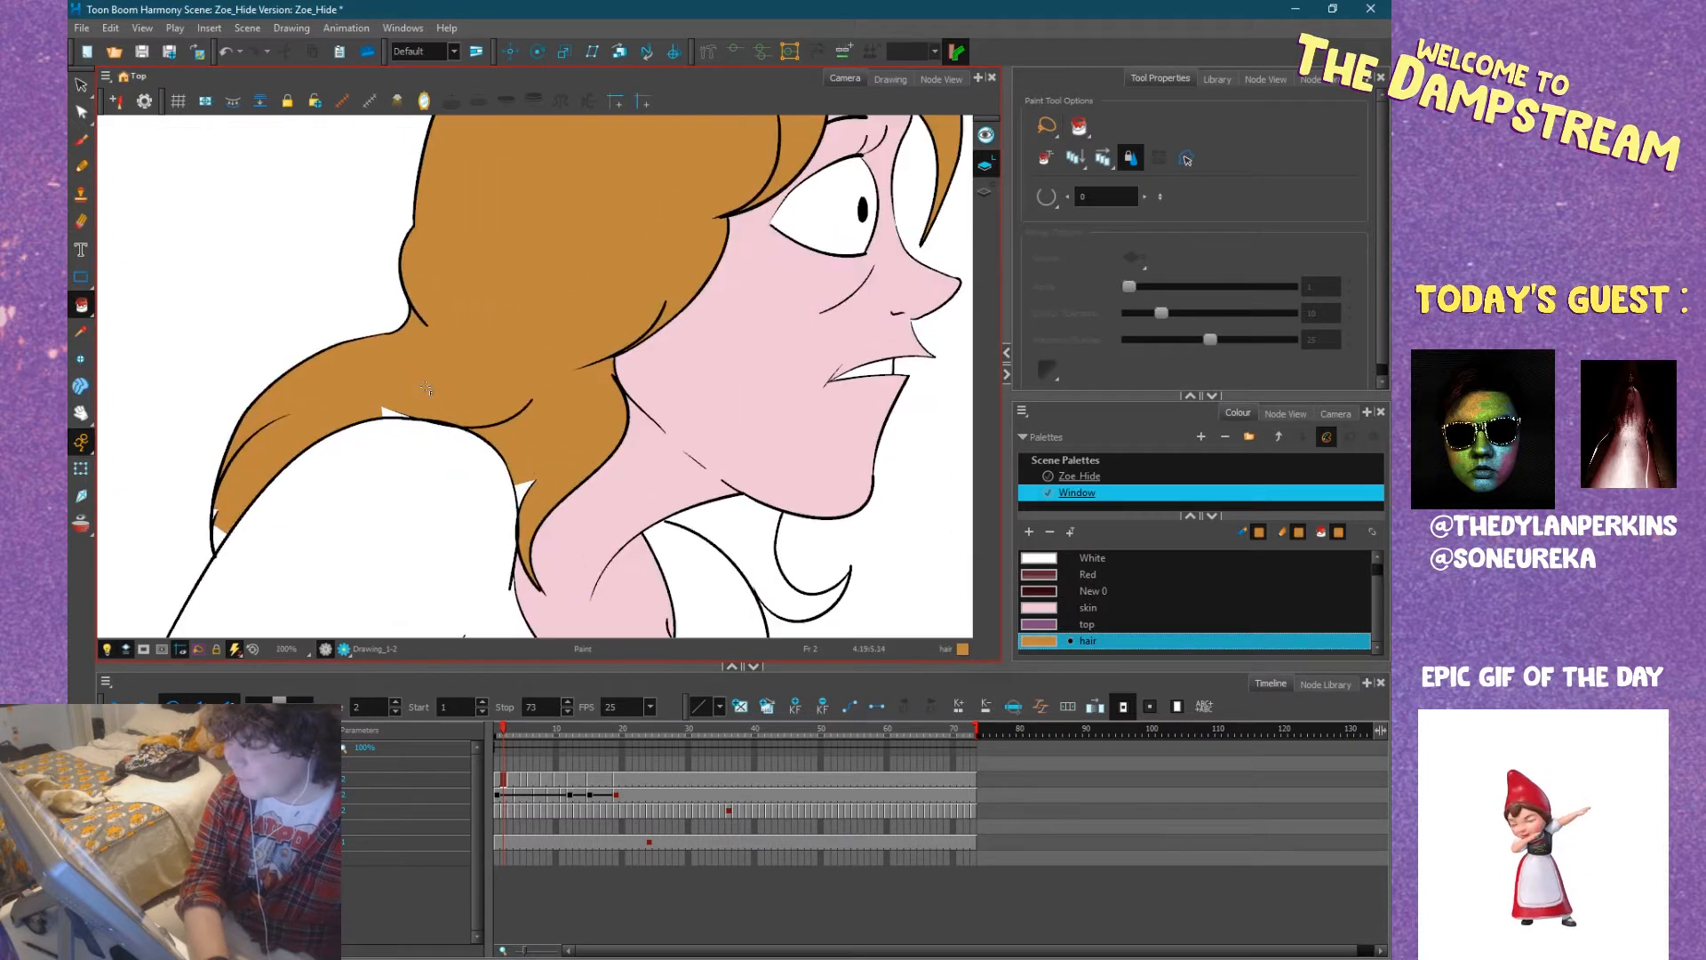
left_click(378, 409)
scroll(391, 409, "down", 3)
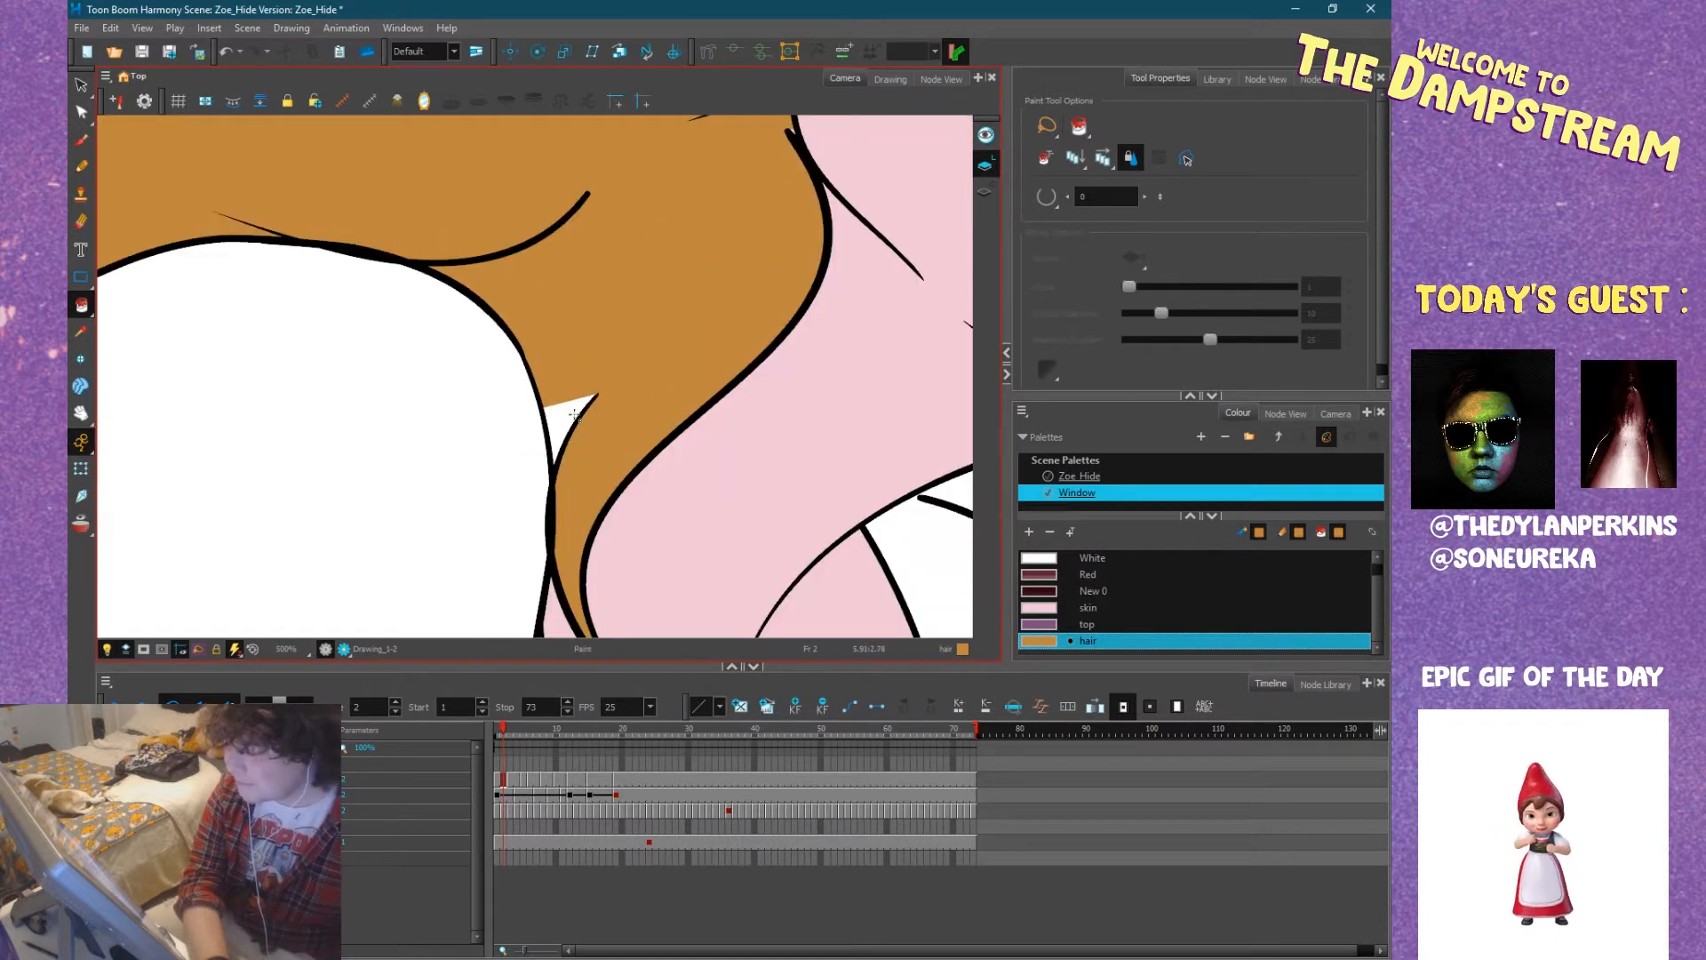
Fill the unpainted slivers beside the neck strand and at the hair's rear tip with the hair colour.
left_click_drag(398, 407, 445, 384)
scroll(295, 440, "up", 4)
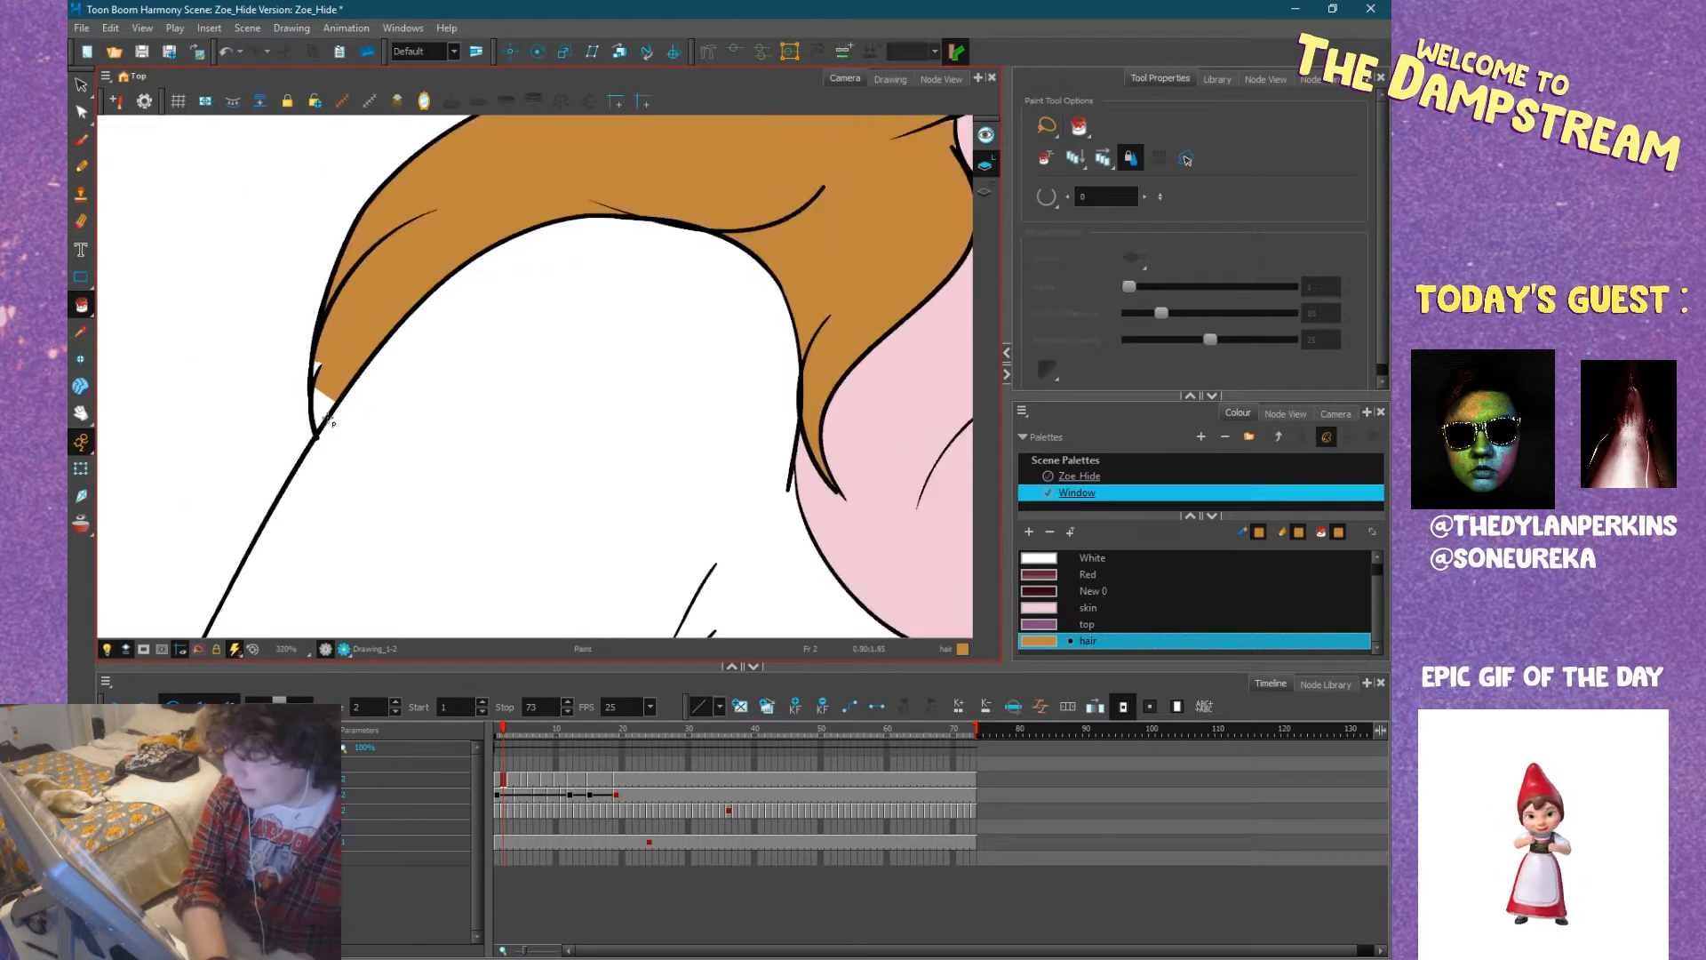
left_click(321, 409)
left_click(305, 287)
scroll(307, 294, "up", 4)
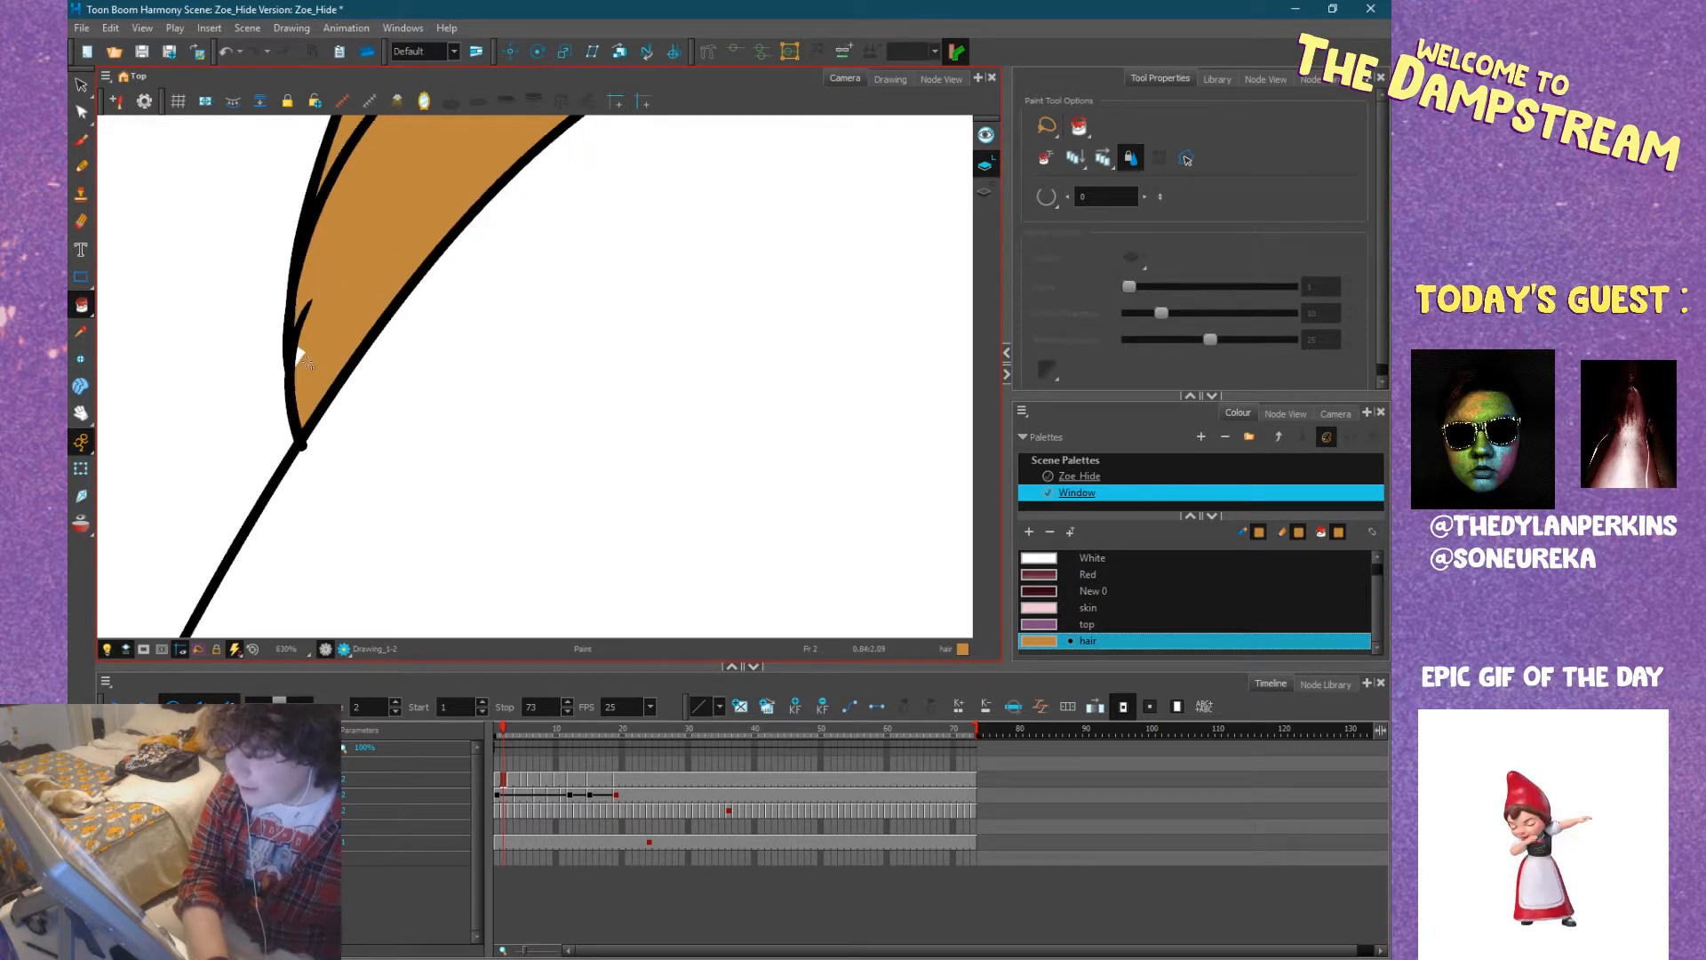
scroll(309, 316, "down", 6)
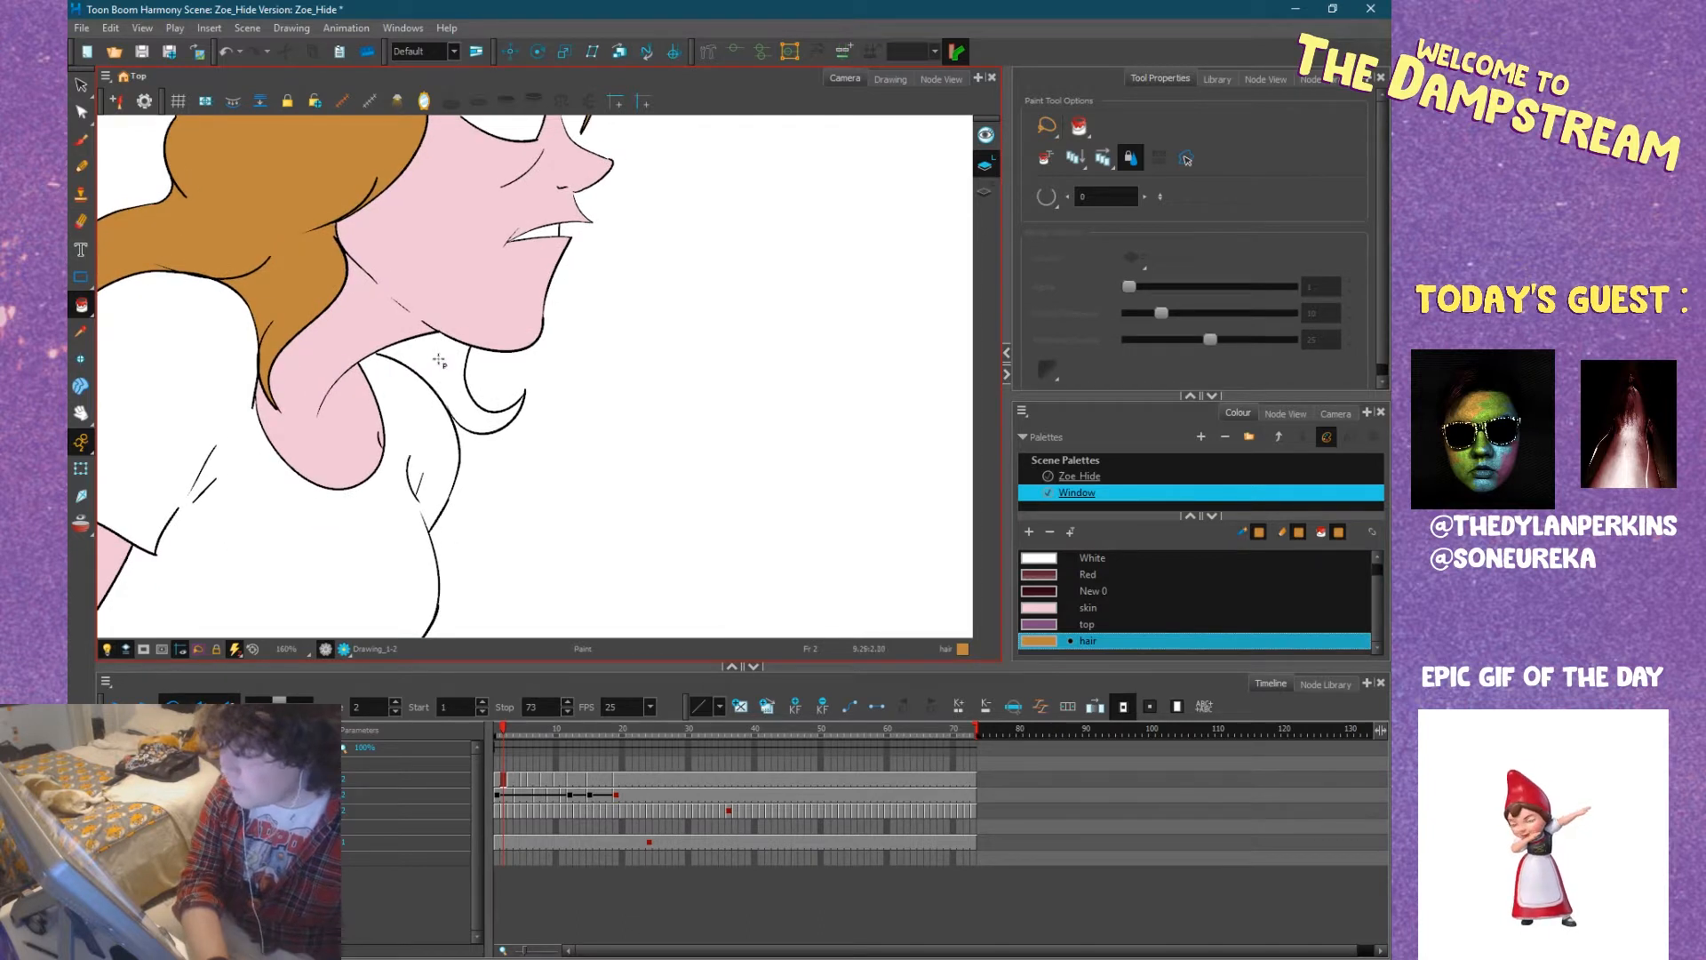
Set the Paint tool to Close Small Gap and fill the hair lock beneath Zoe's chin with the hair colour.
scroll(455, 378, "up", 5)
left_click_drag(451, 375, 472, 444)
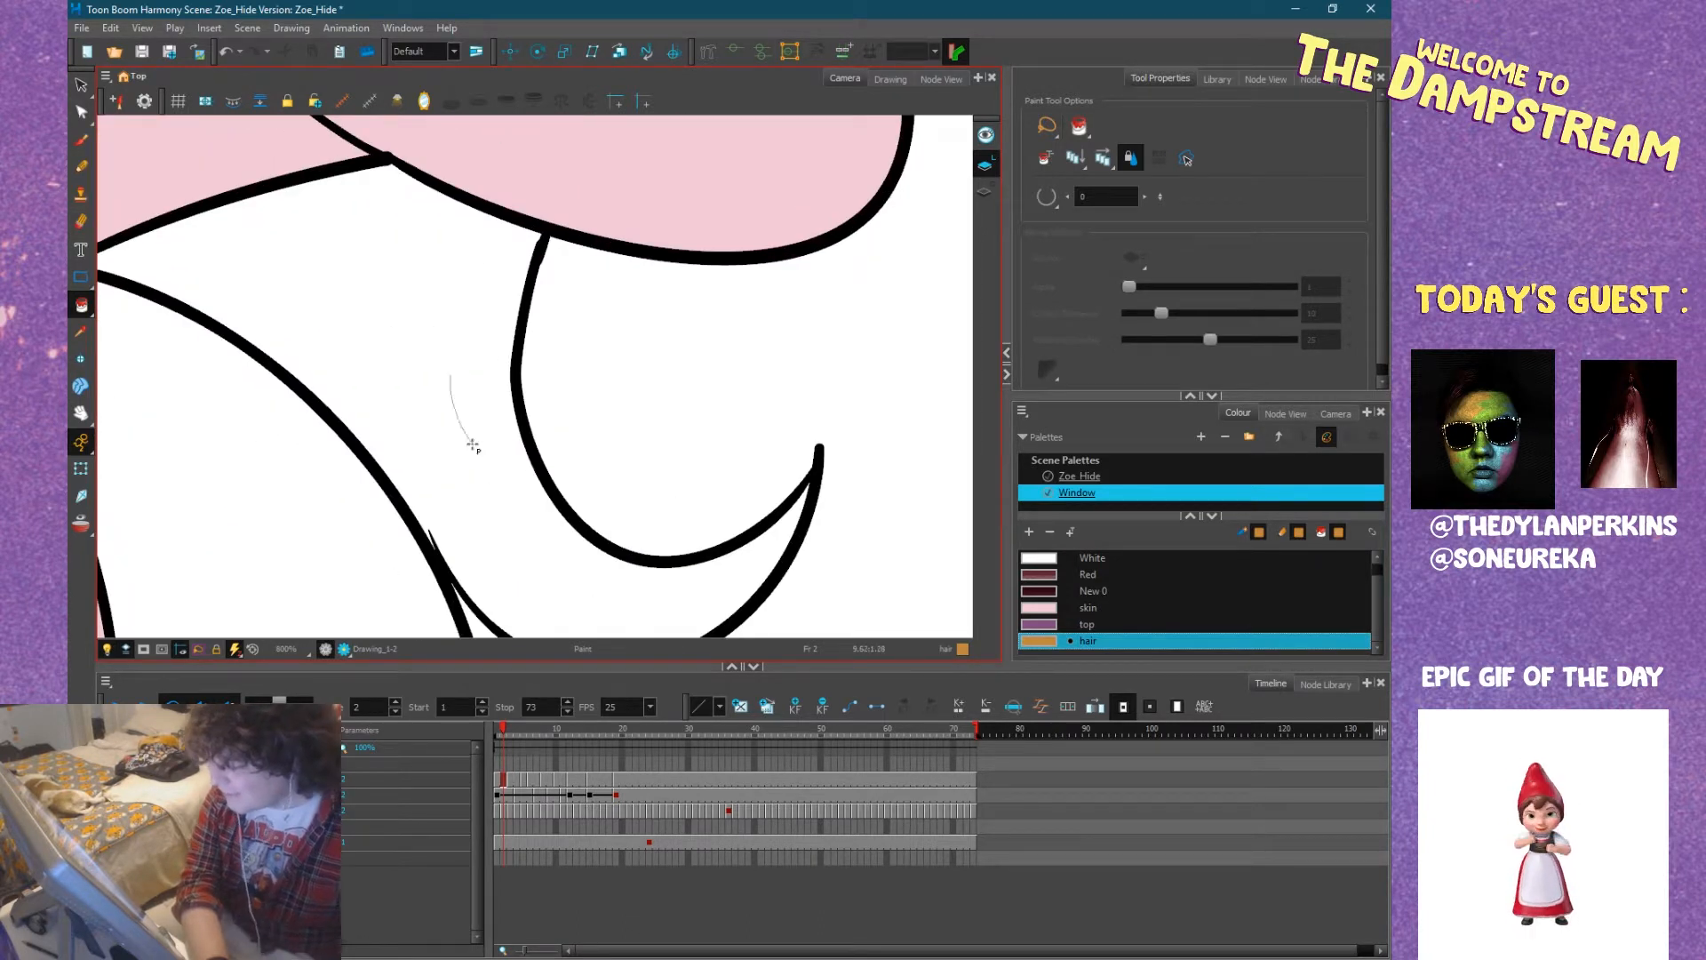
scroll(441, 382, "down", 3)
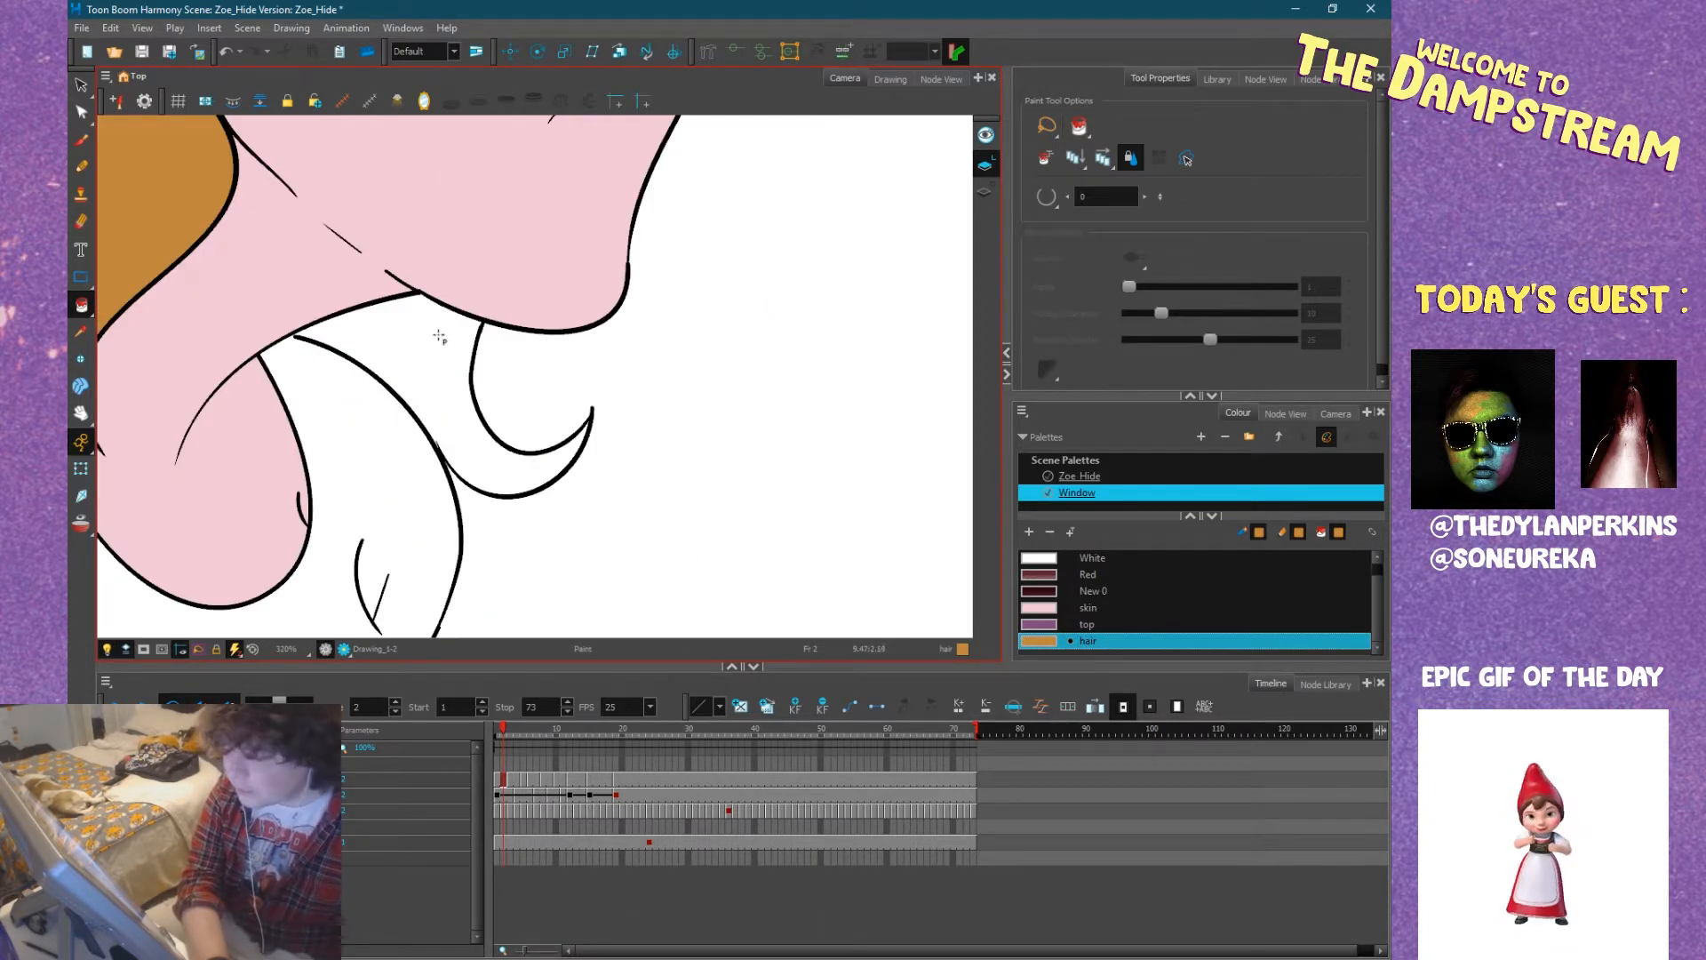
scroll(439, 337, "up", 5)
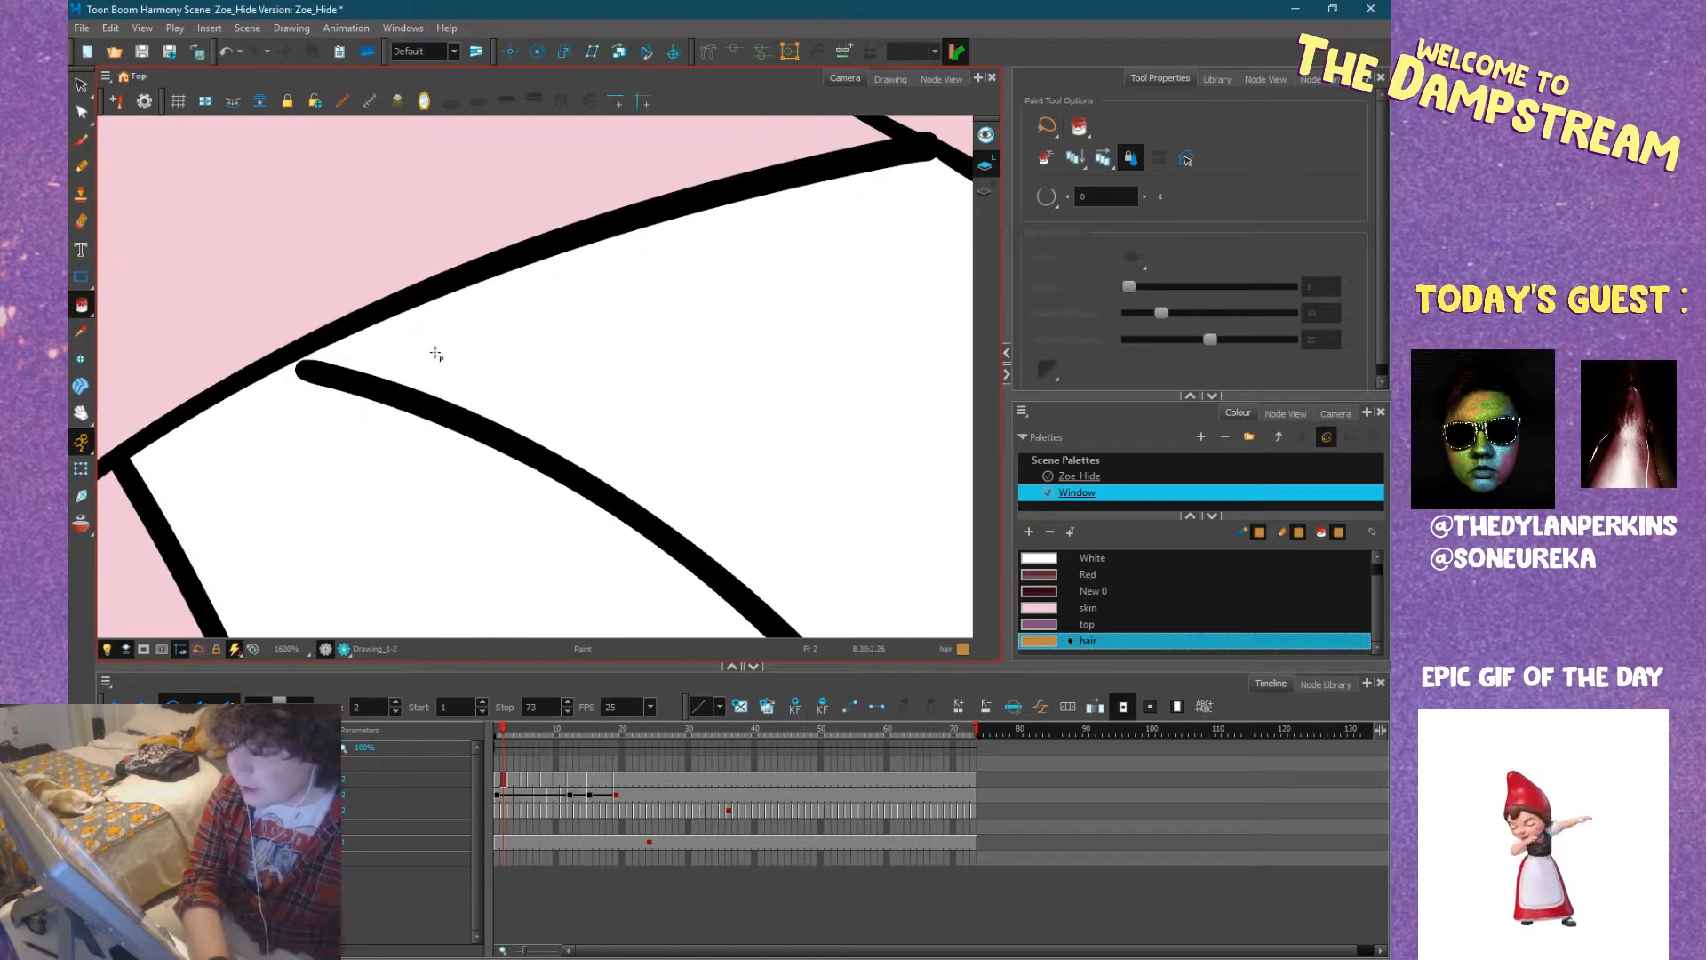
scroll(438, 359, "down", 3)
left_click_drag(638, 402, 530, 335)
left_click(1045, 196)
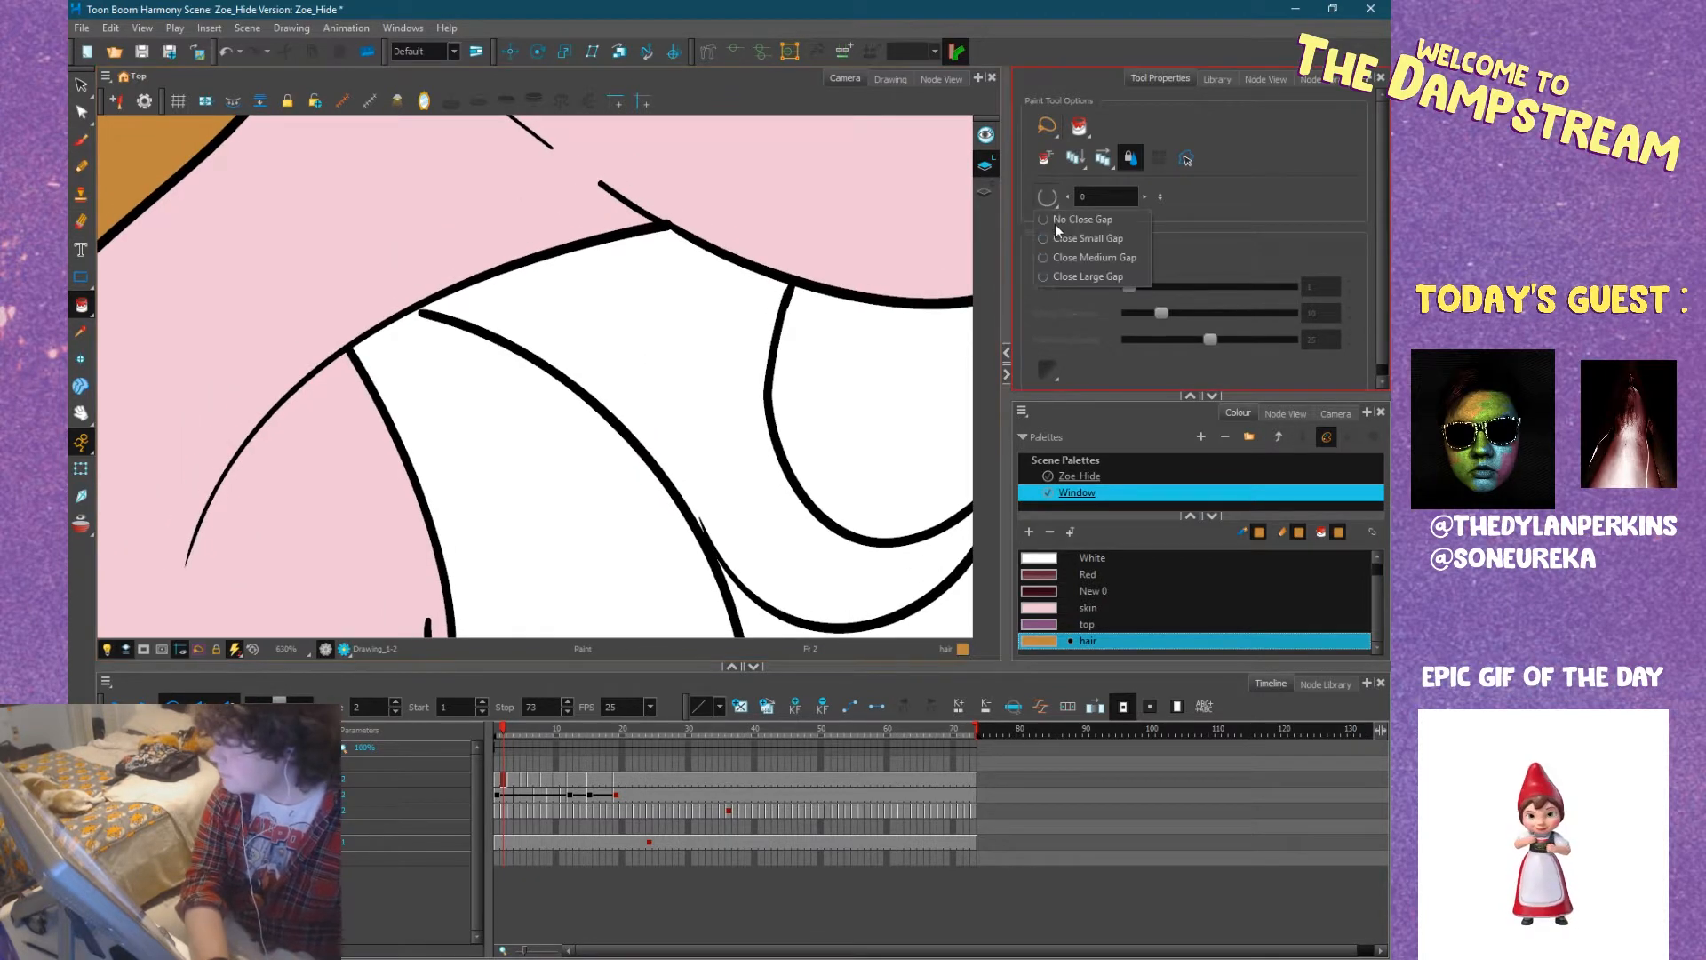
left_click(1079, 242)
left_click(659, 369)
scroll(659, 369, "down", 13)
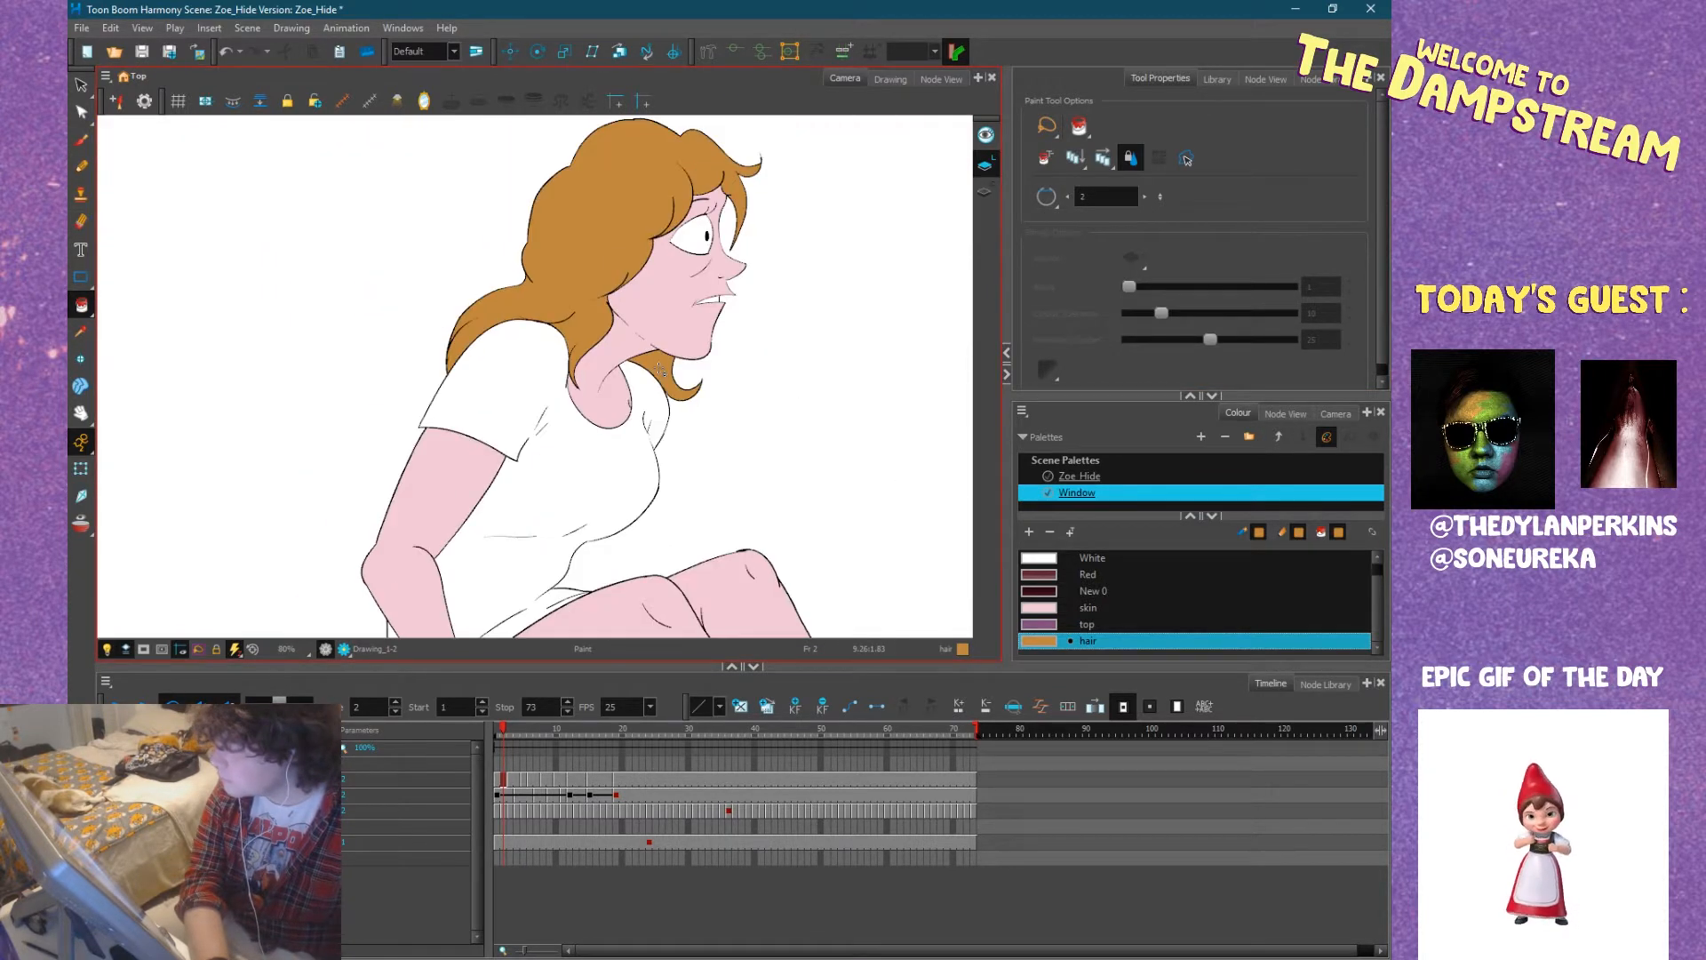
Fill the main area of Zoe's shirt at frame 2 with the top colour.
scroll(692, 391, "up", 4)
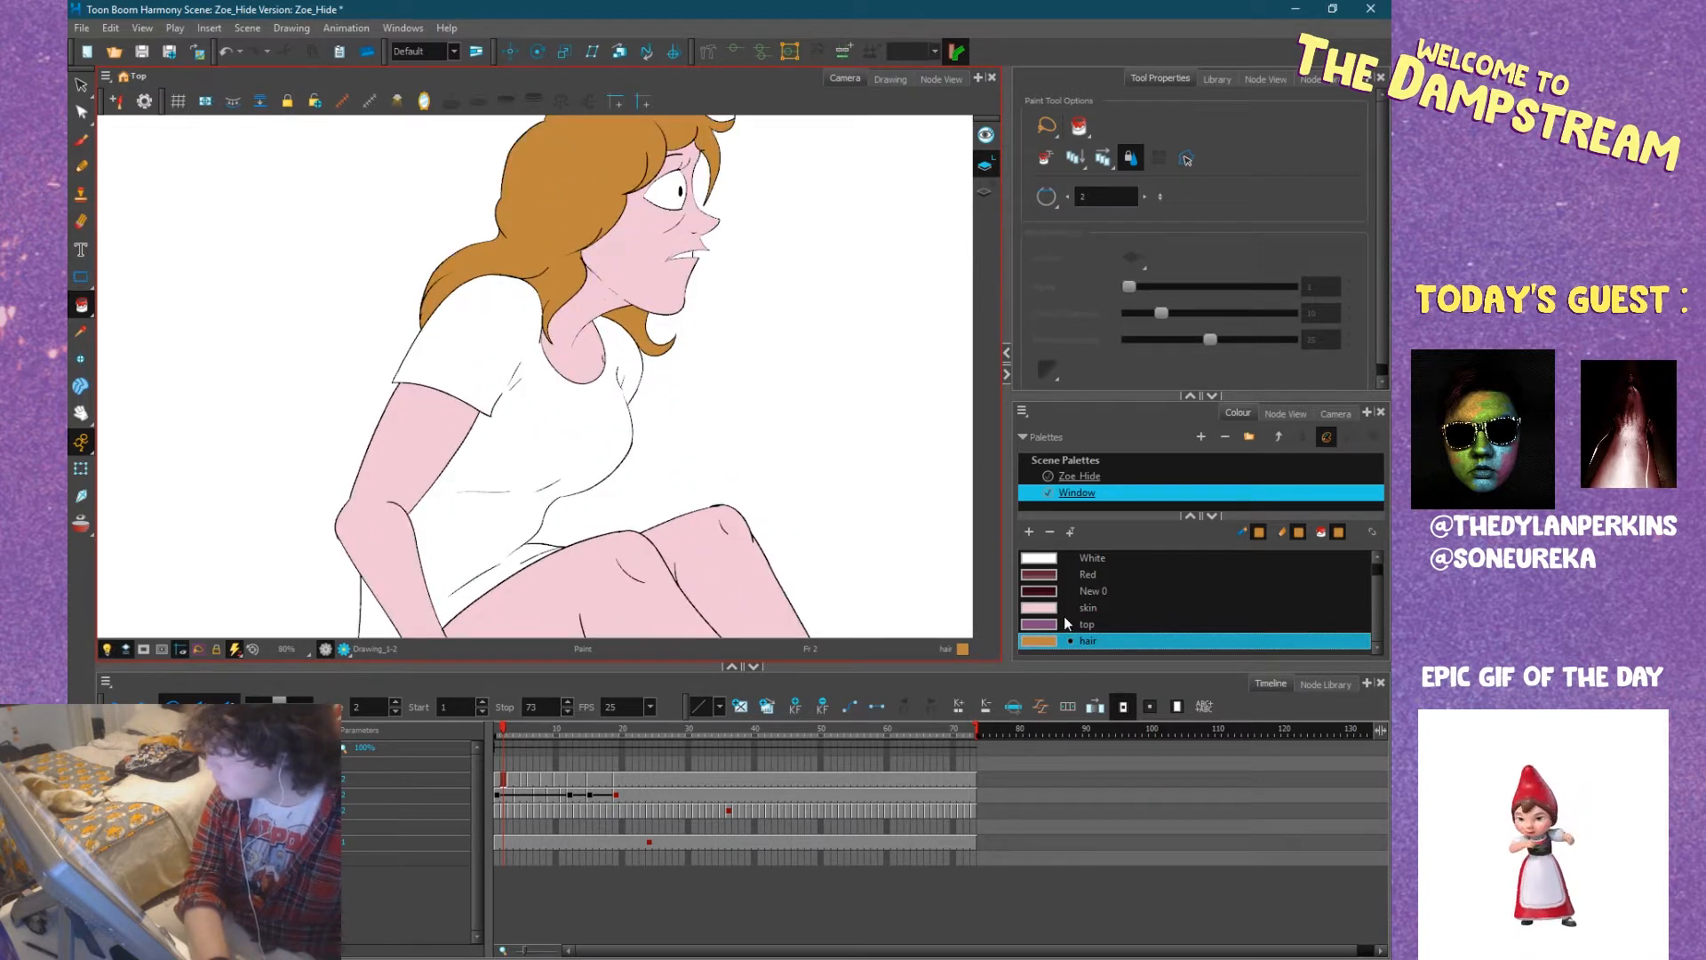
left_click(1066, 624)
left_click(569, 439)
Set the Paint tool to No Close Gap and fill the slivers in the far sleeve's creases with the top colour.
left_click(1046, 197)
left_click(1074, 223)
scroll(638, 387, "up", 5)
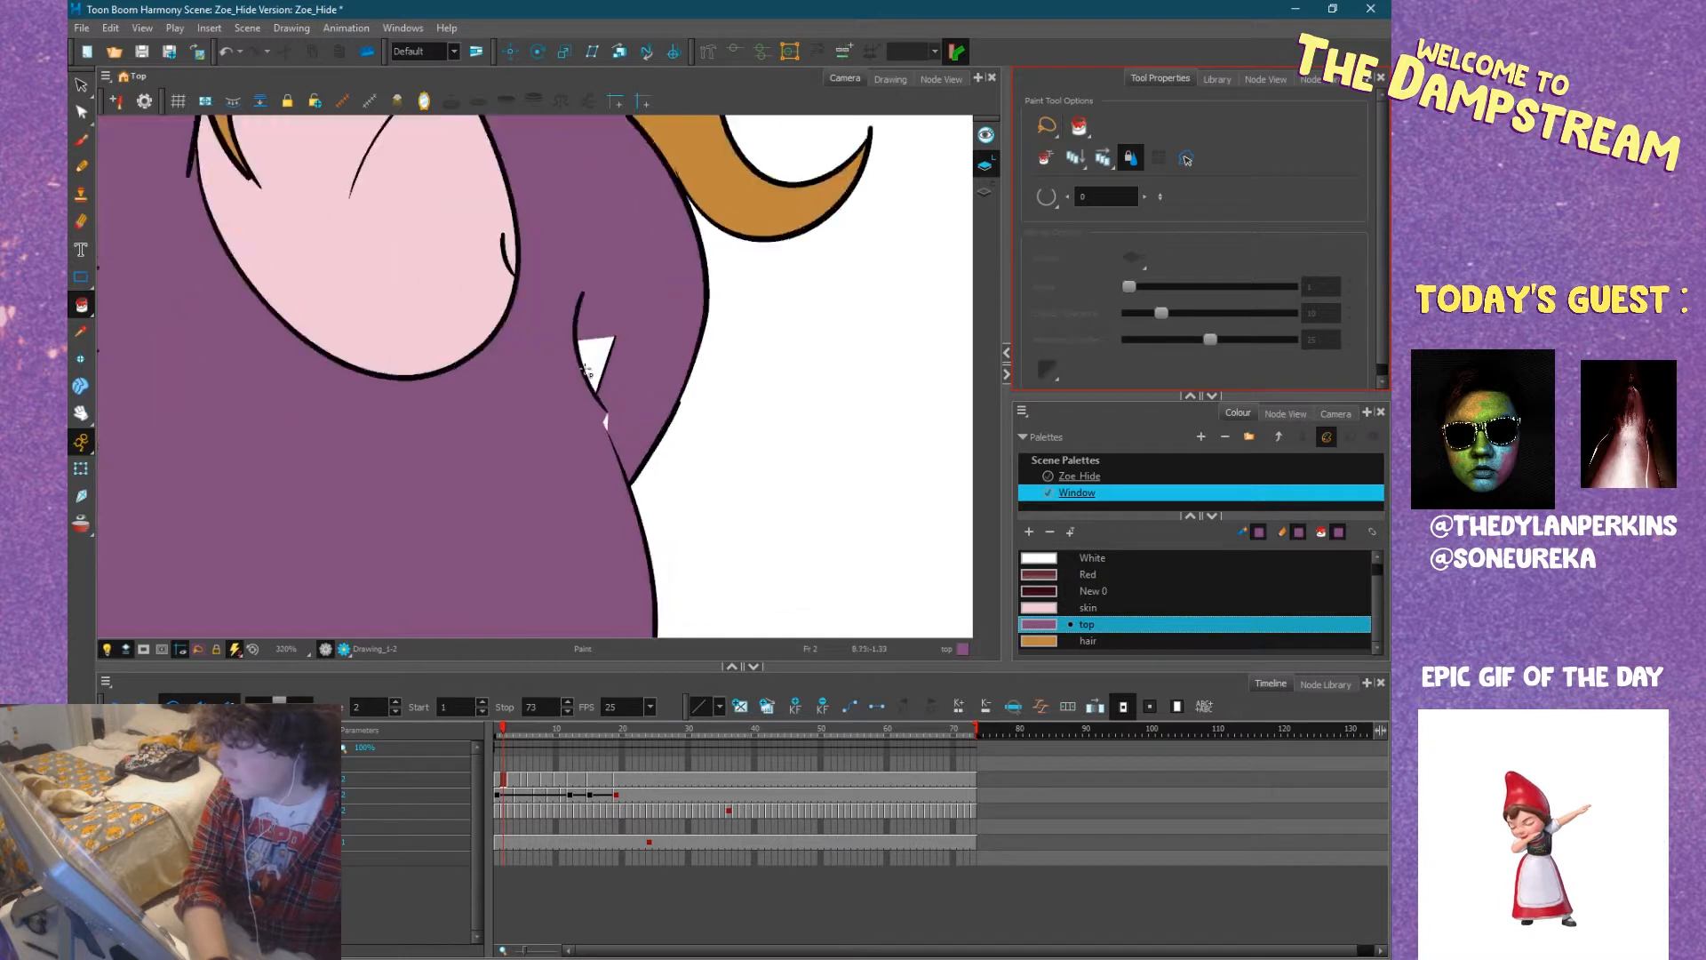
scroll(587, 370, "up", 2)
left_click(599, 365)
scroll(611, 442, "up", 6)
mouse_move(599, 456)
left_mouse_down()
mouse_move(653, 487)
mouse_move(679, 333)
left_mouse_up()
scroll(646, 483, "down", 6)
scroll(646, 484, "down", 6)
Fill the part of the shirt behind Zoe's forearm with the top colour, including the sliver at its back edge.
left_click_drag(595, 485, 738, 404)
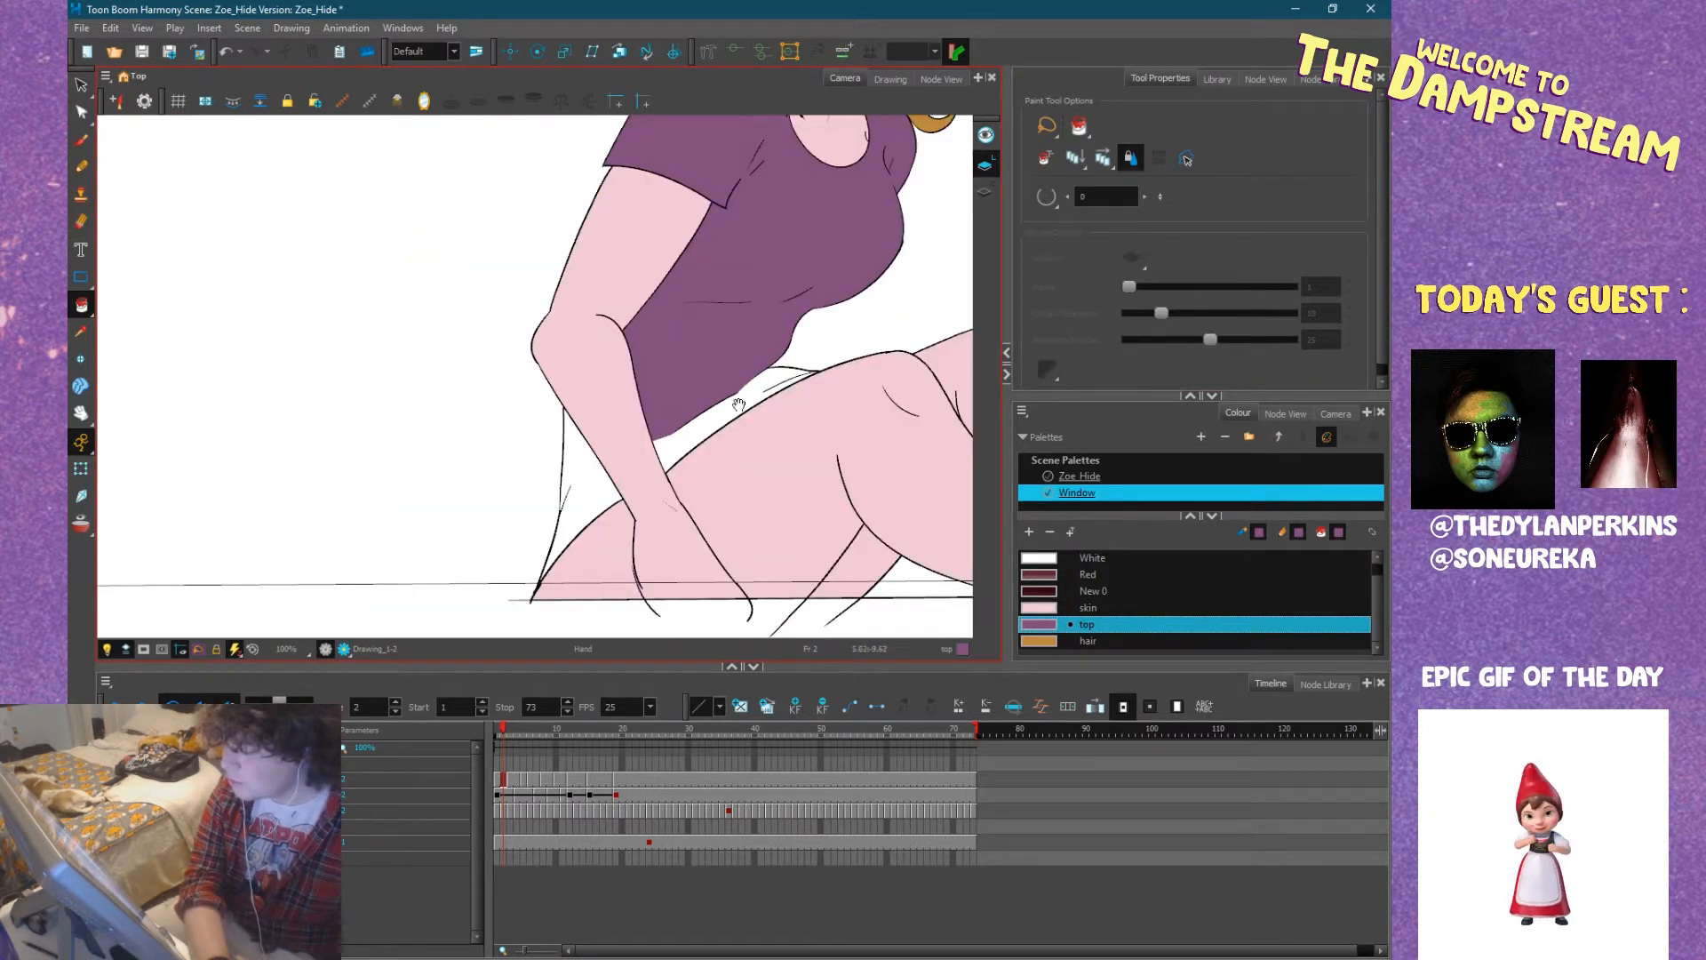
left_click(598, 488)
scroll(598, 488, "up", 5)
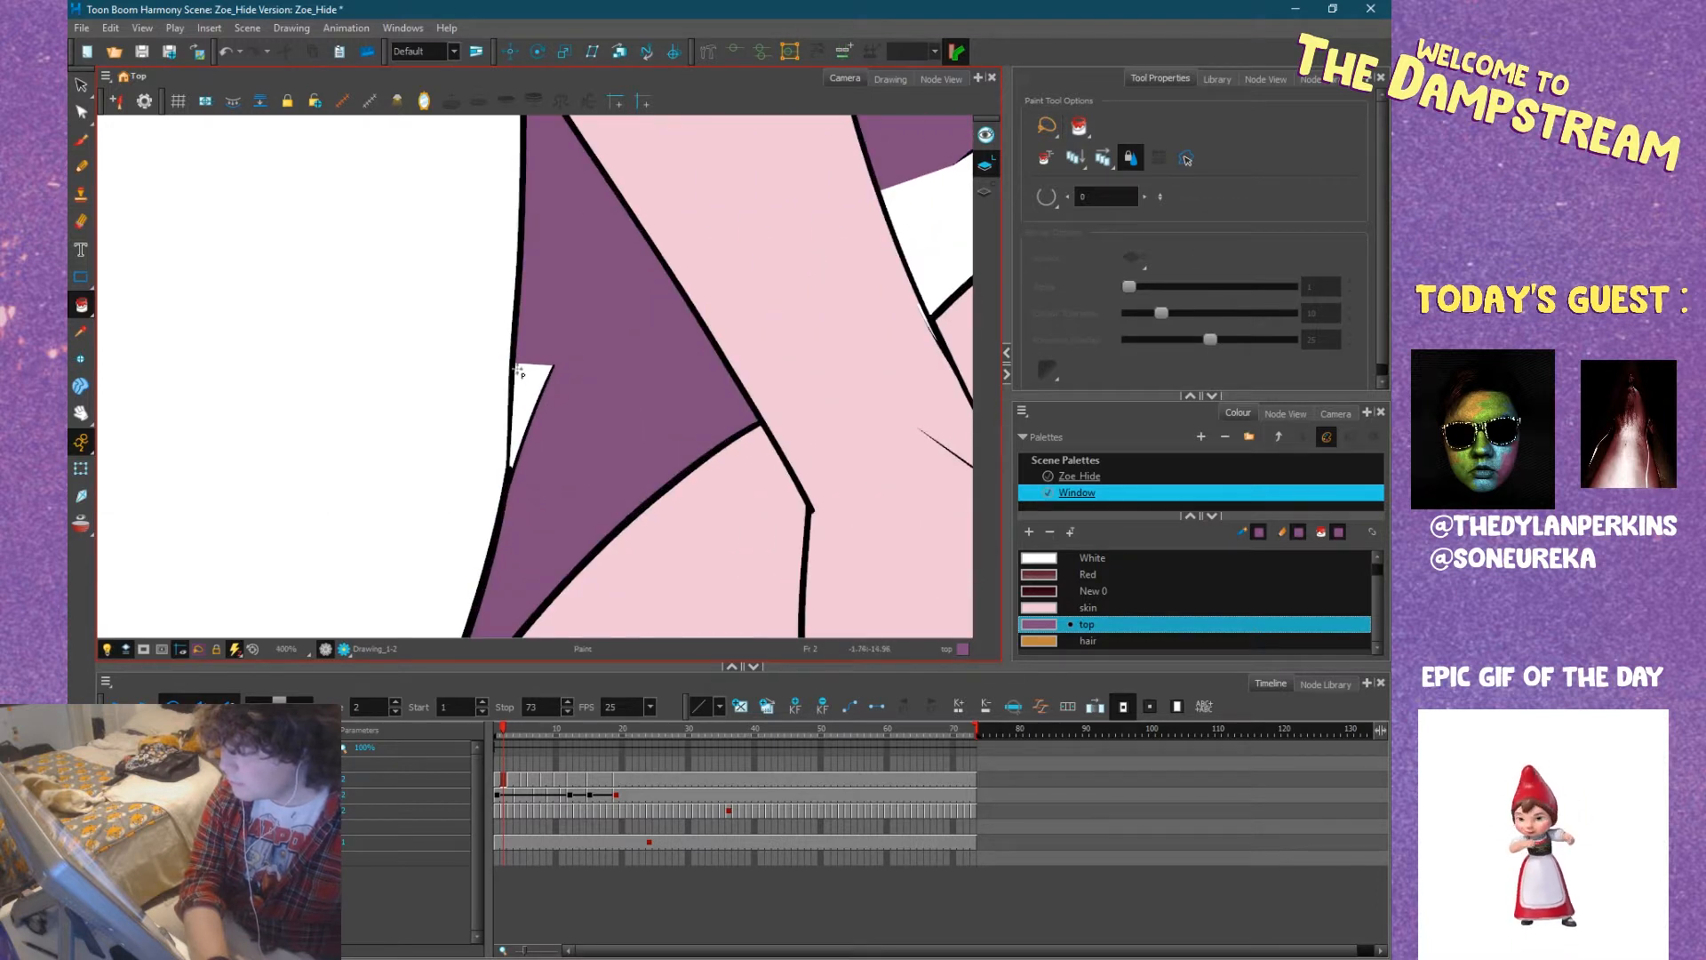
Fill the shirt's lower hem along the thigh and its remaining creases at the waist with the top colour.
left_click_drag(675, 373, 294, 525)
left_click(576, 376)
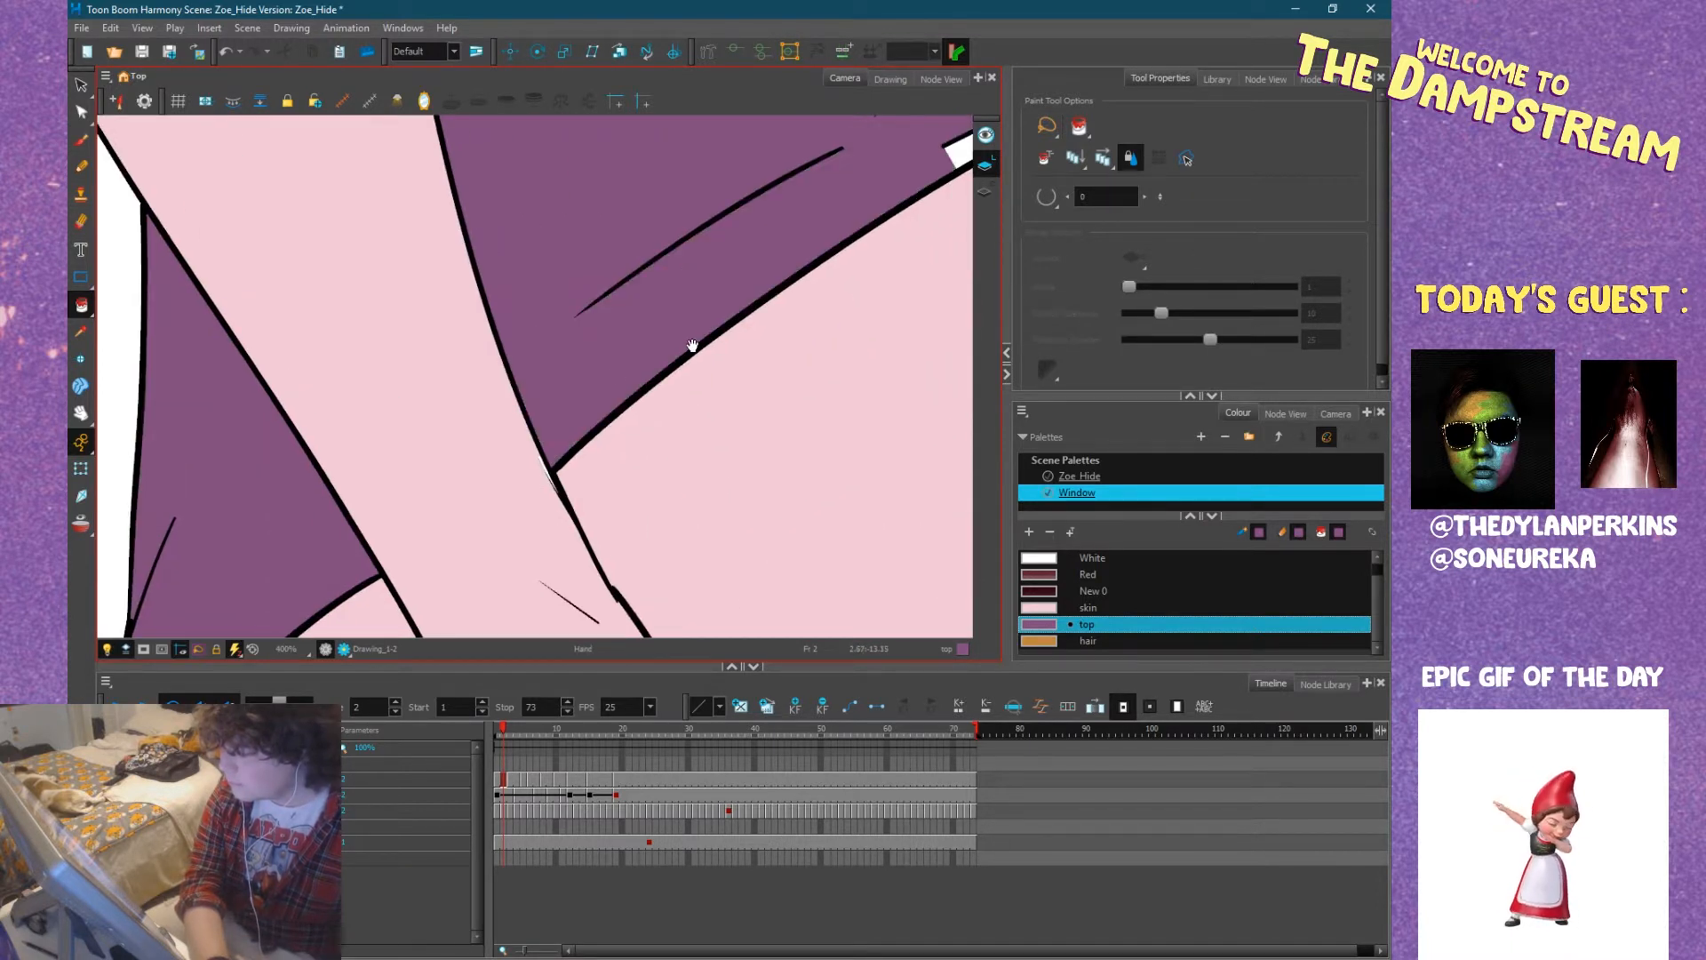
left_click_drag(692, 345, 408, 550)
left_click_drag(746, 332, 637, 379)
left_click(563, 411)
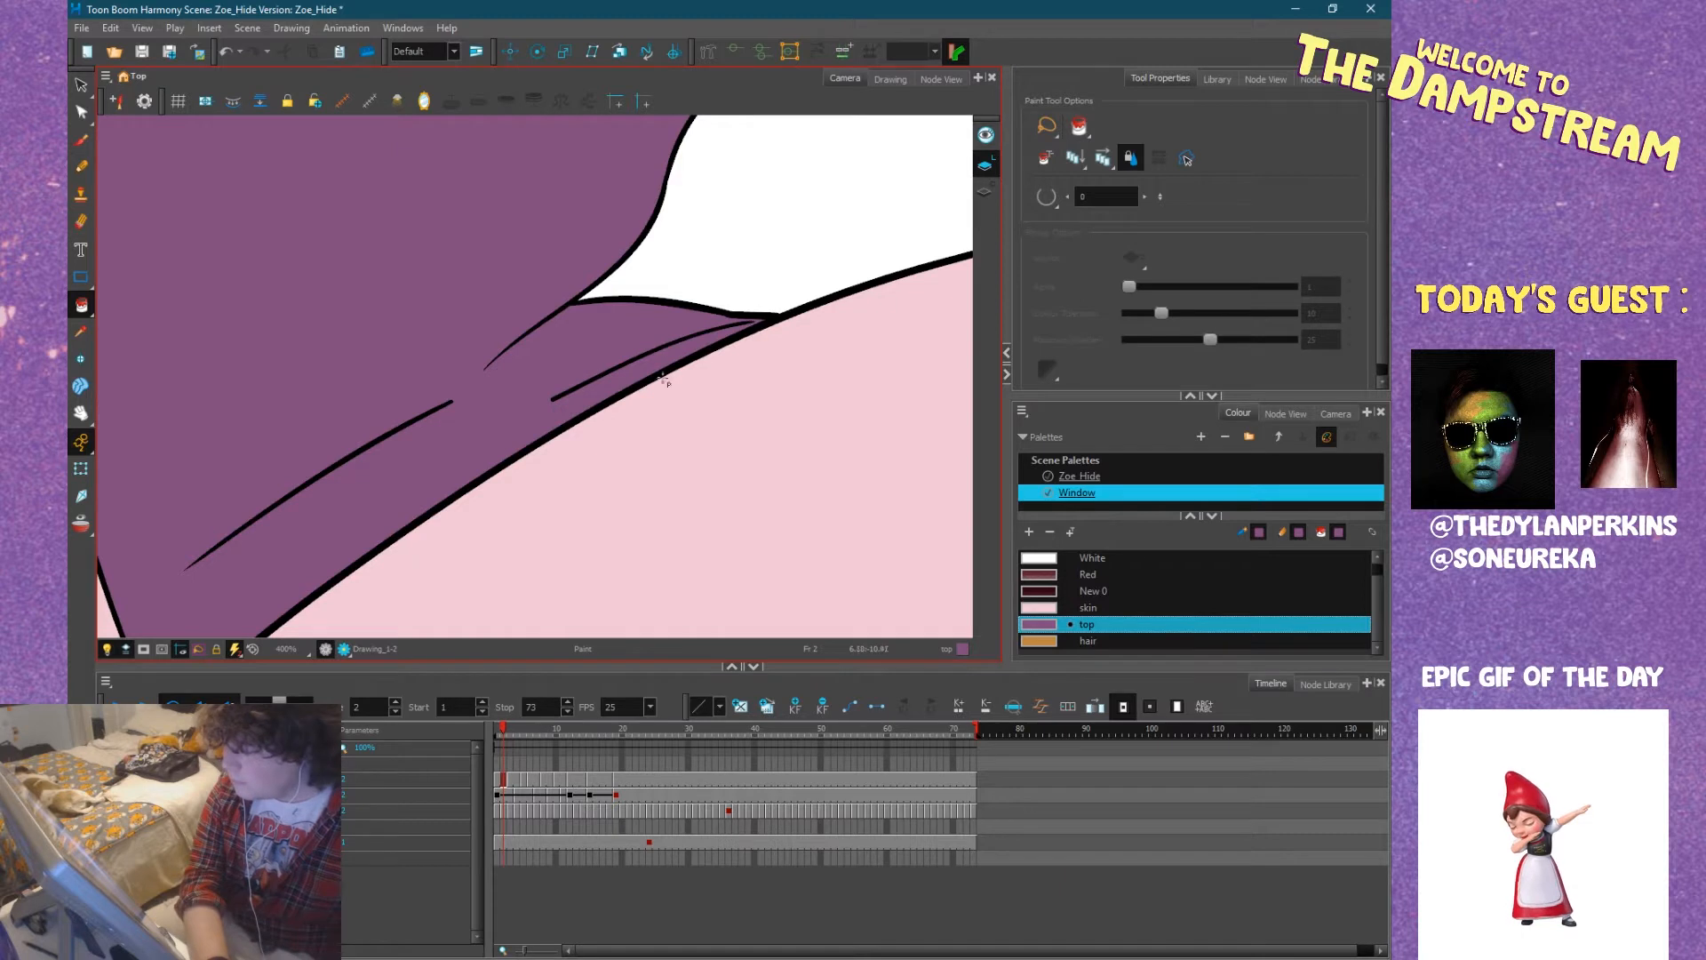
scroll(622, 391, "down", 10)
scroll(627, 389, "up", 2)
scroll(628, 389, "down", 2)
left_click_drag(627, 388, 507, 497)
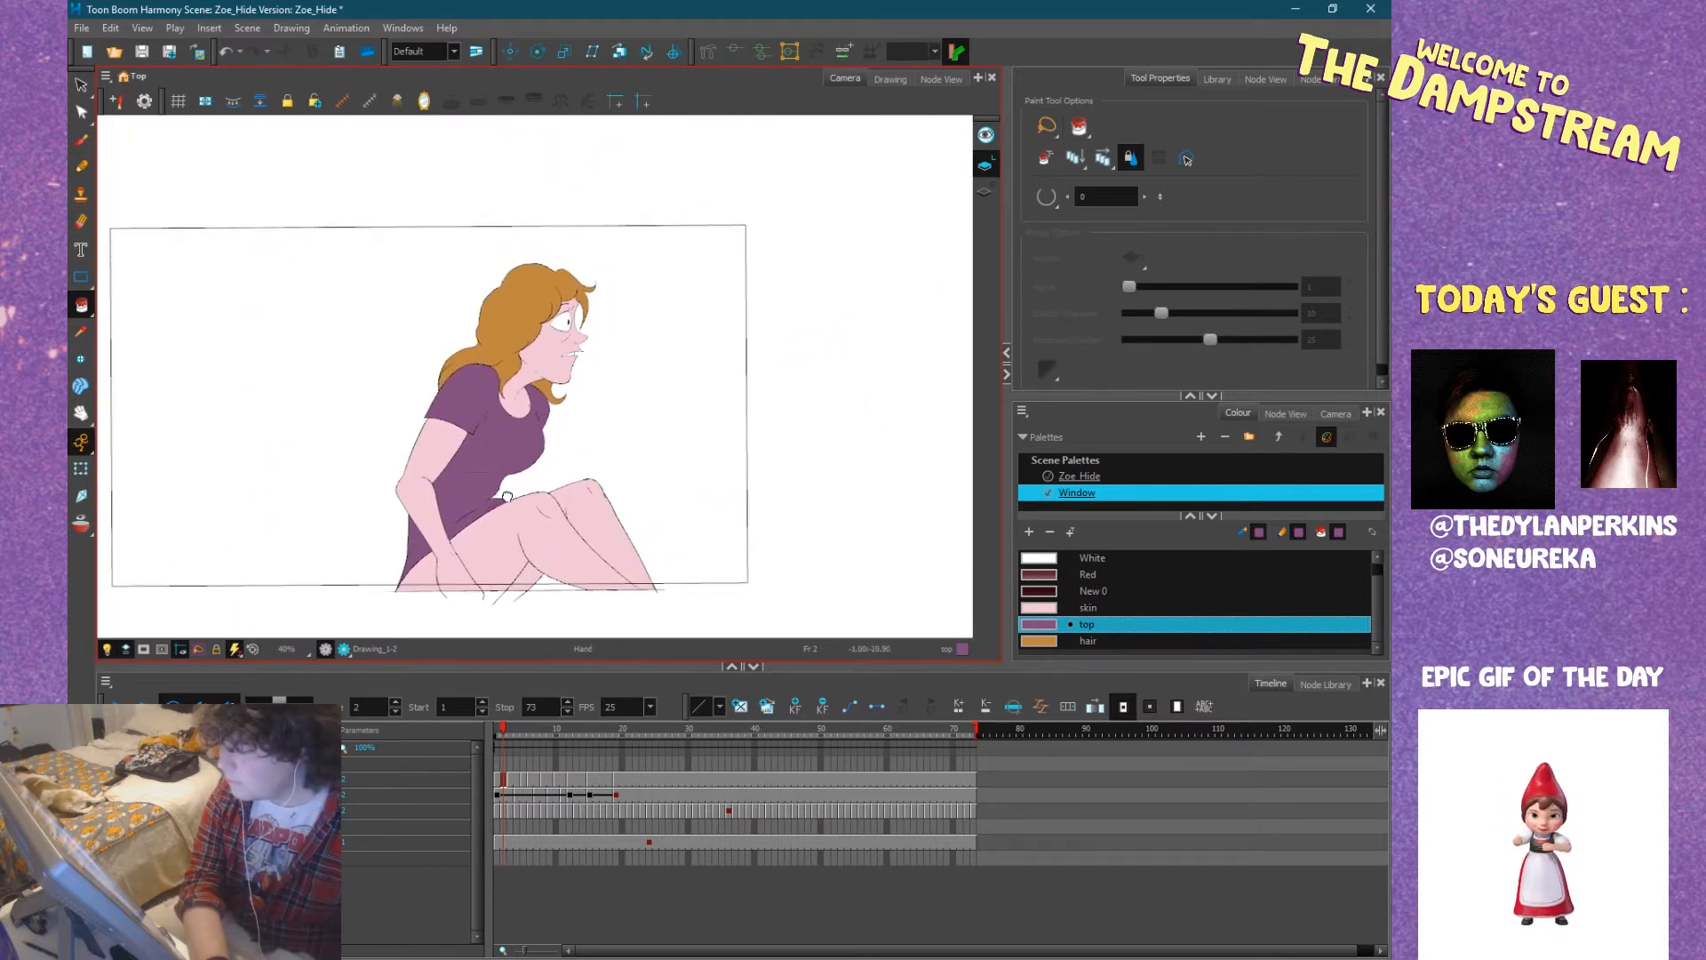
Advance to frame 3 and fill Zoe's shirt with the top colour, including the part behind her forearm.
key("period")
left_click(504, 485)
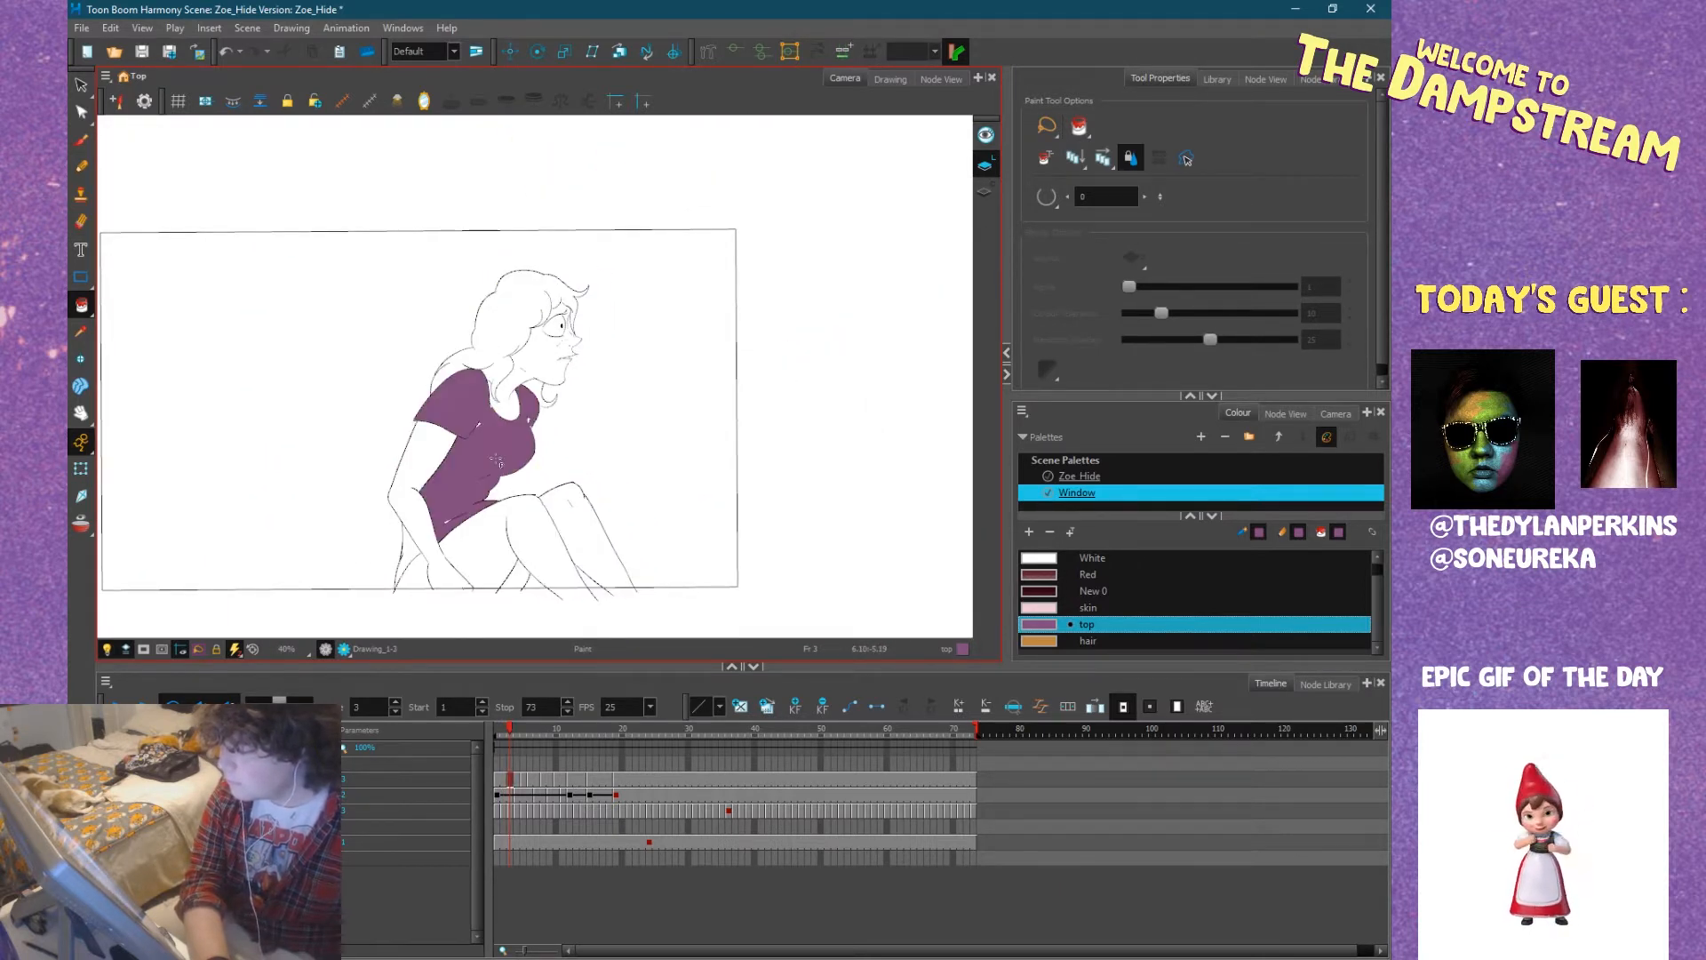
scroll(525, 496, "up", 5)
scroll(559, 497, "up", 1)
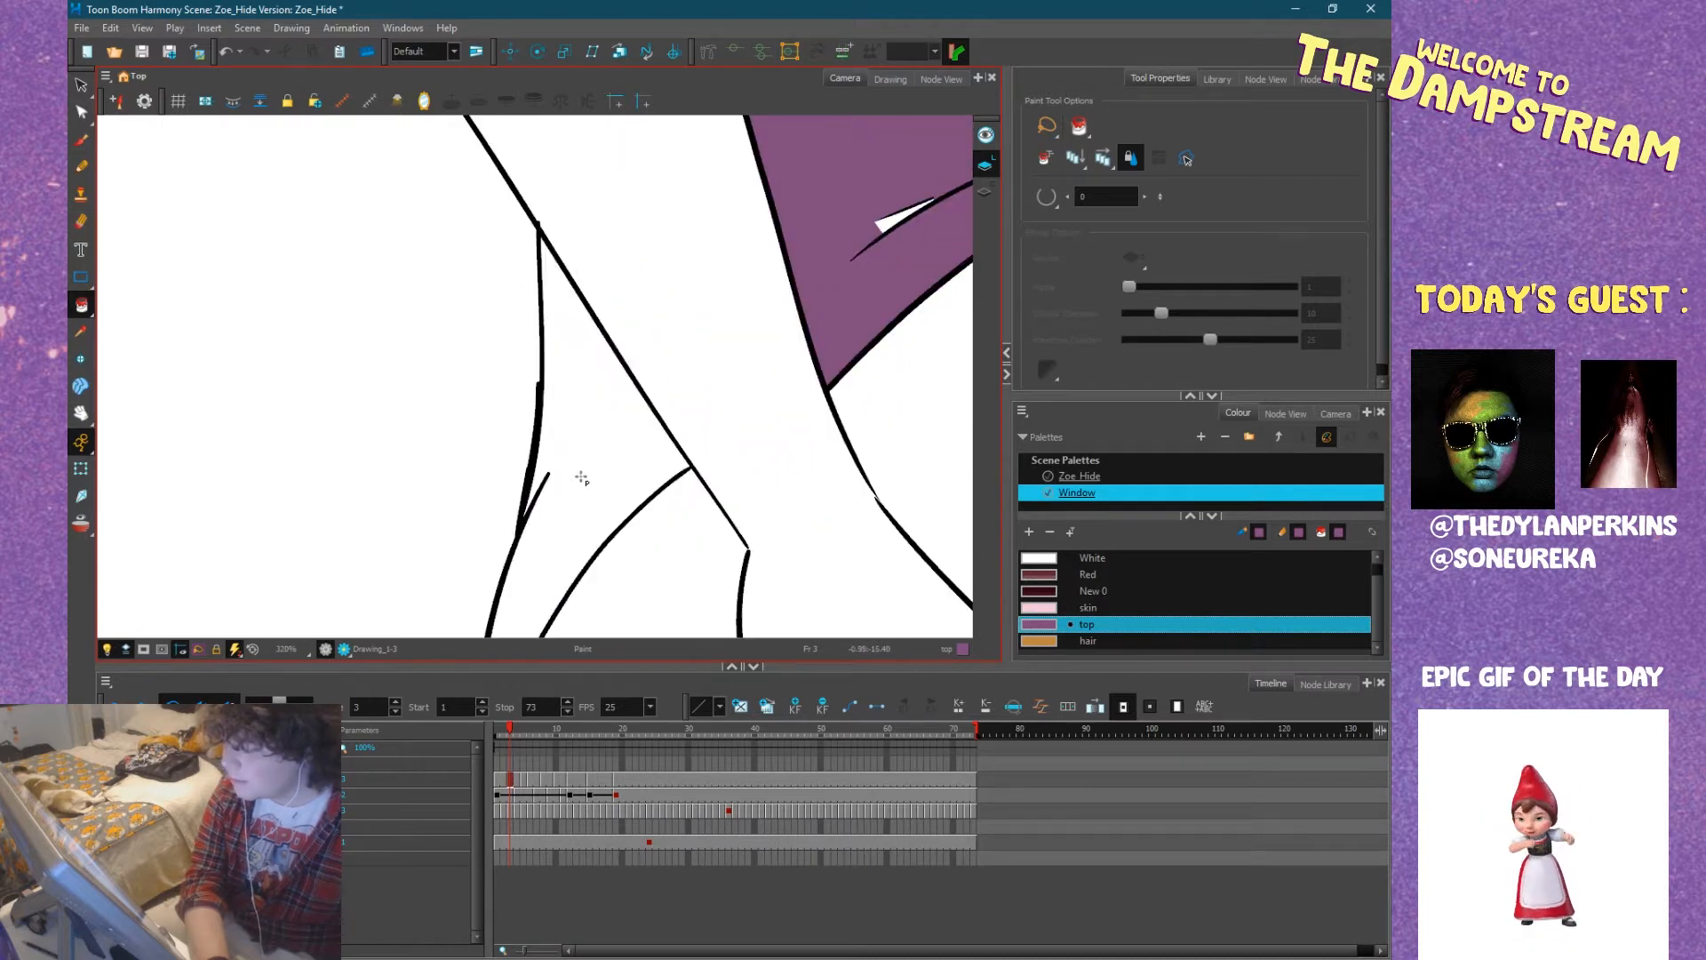
left_click(574, 480)
Fill the unpainted slivers at the shirt's waist crease and neckline at frame 3 with the top colour.
scroll(412, 570, "up", 4)
scroll(411, 569, "up", 2)
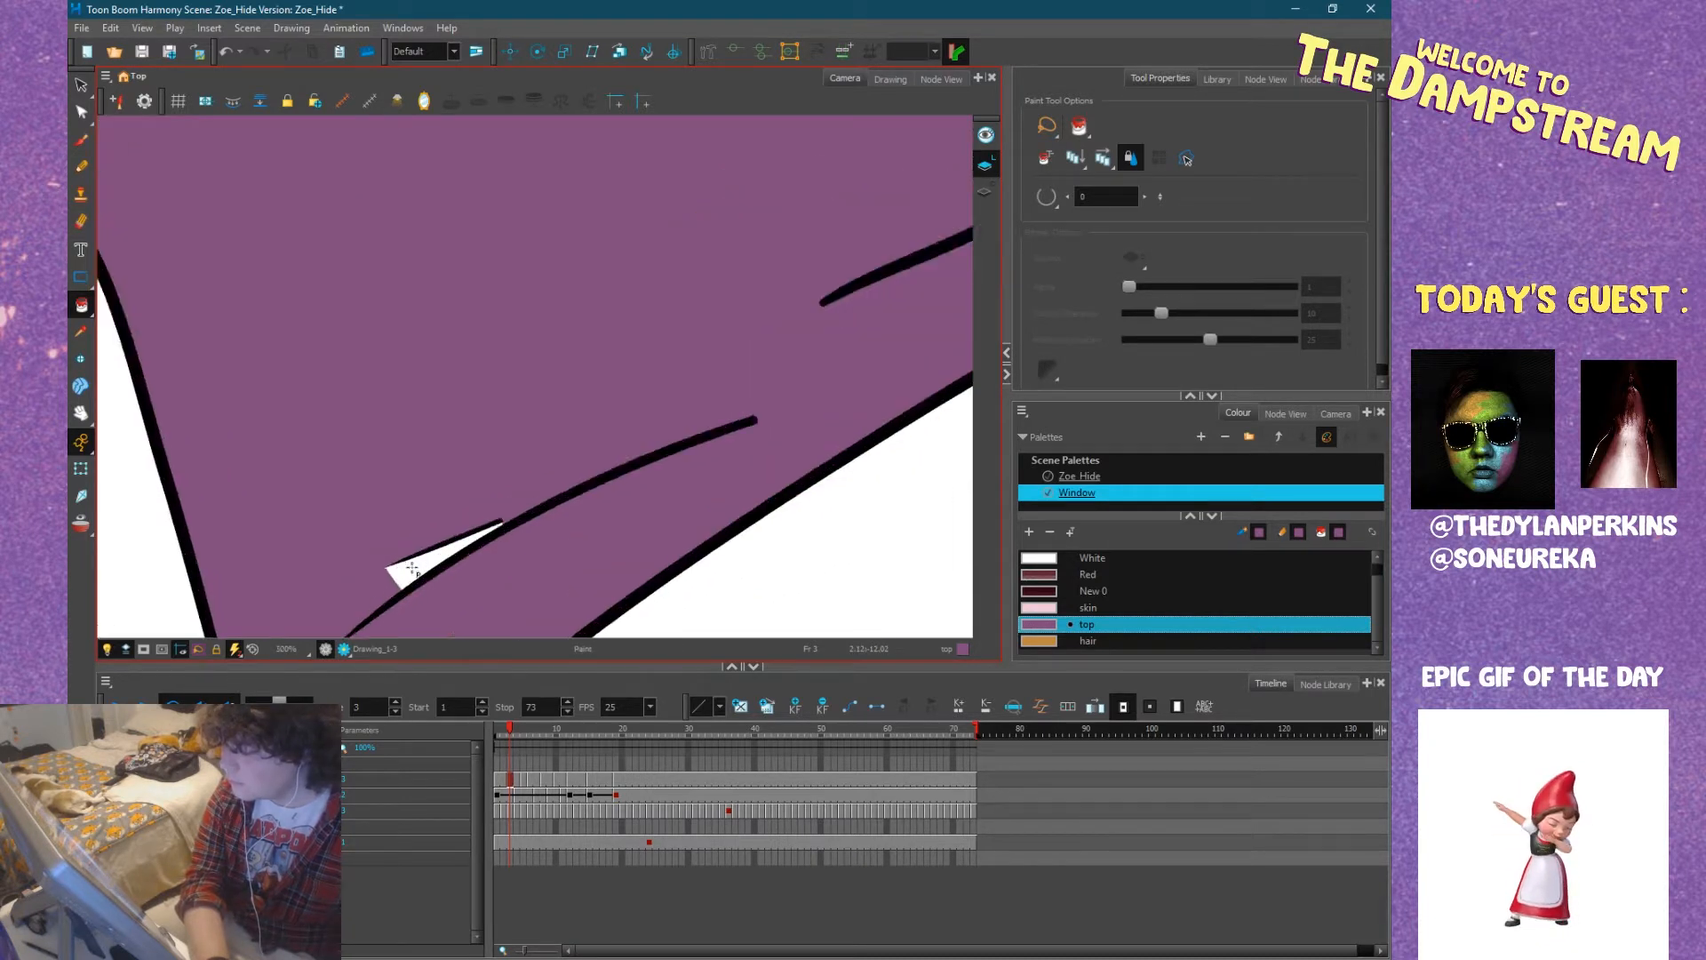
scroll(475, 402, "down", 8)
scroll(418, 577, "up", 7)
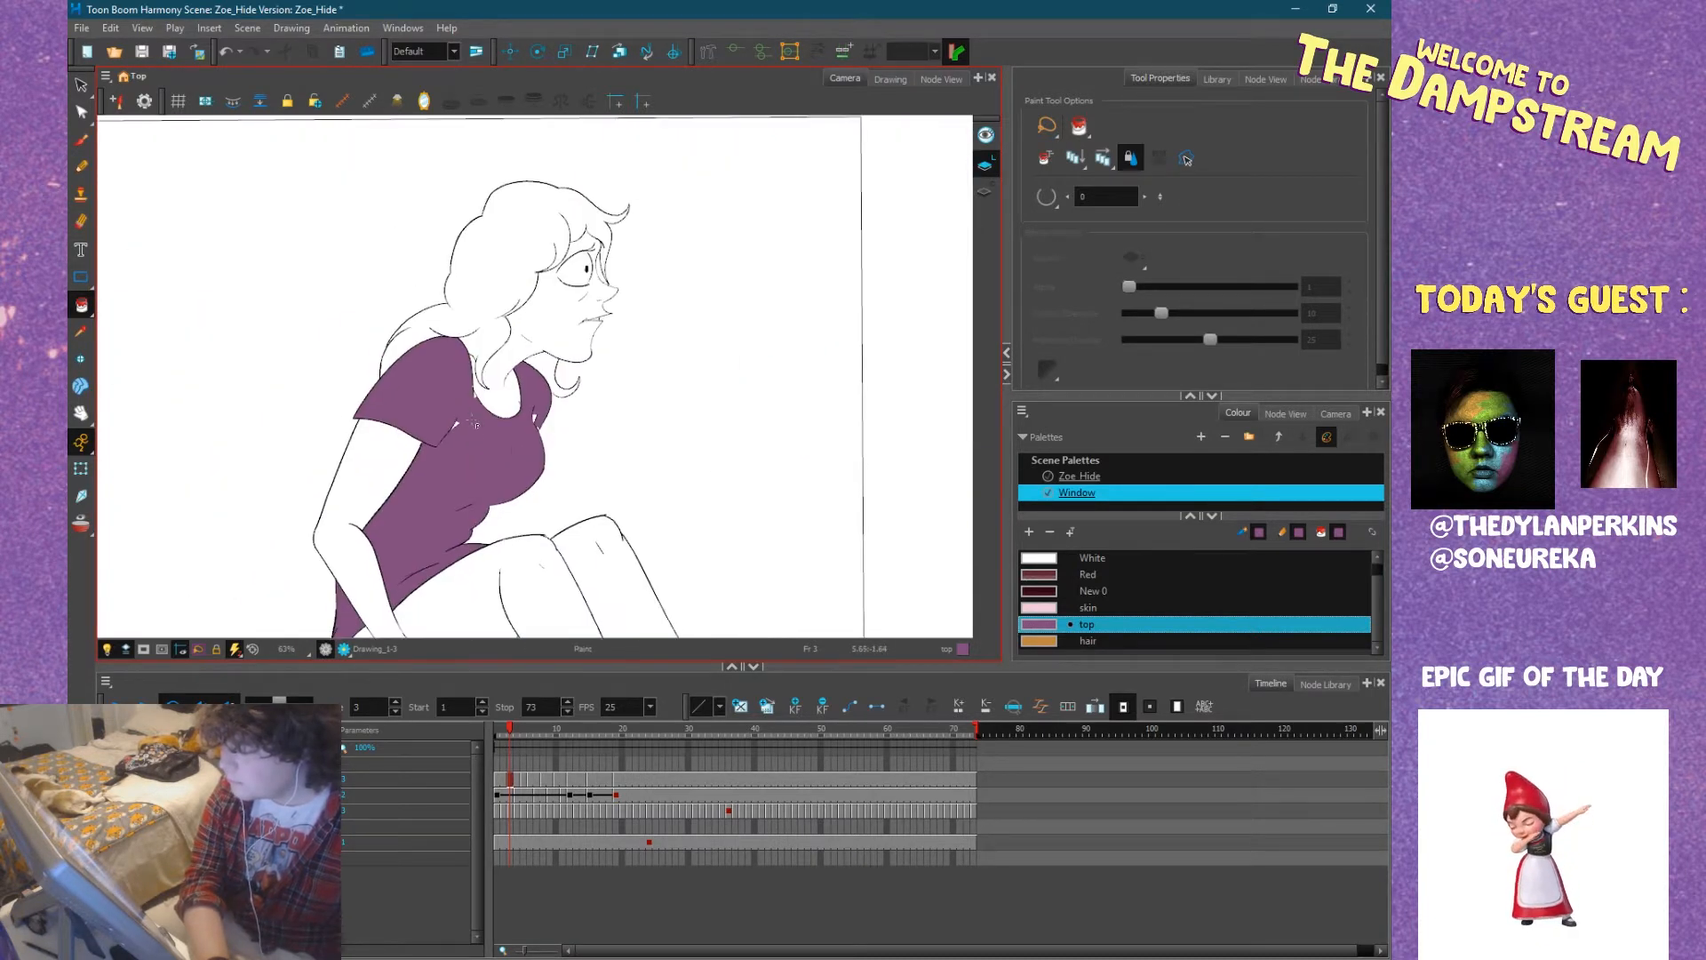
left_click_drag(582, 217, 484, 415)
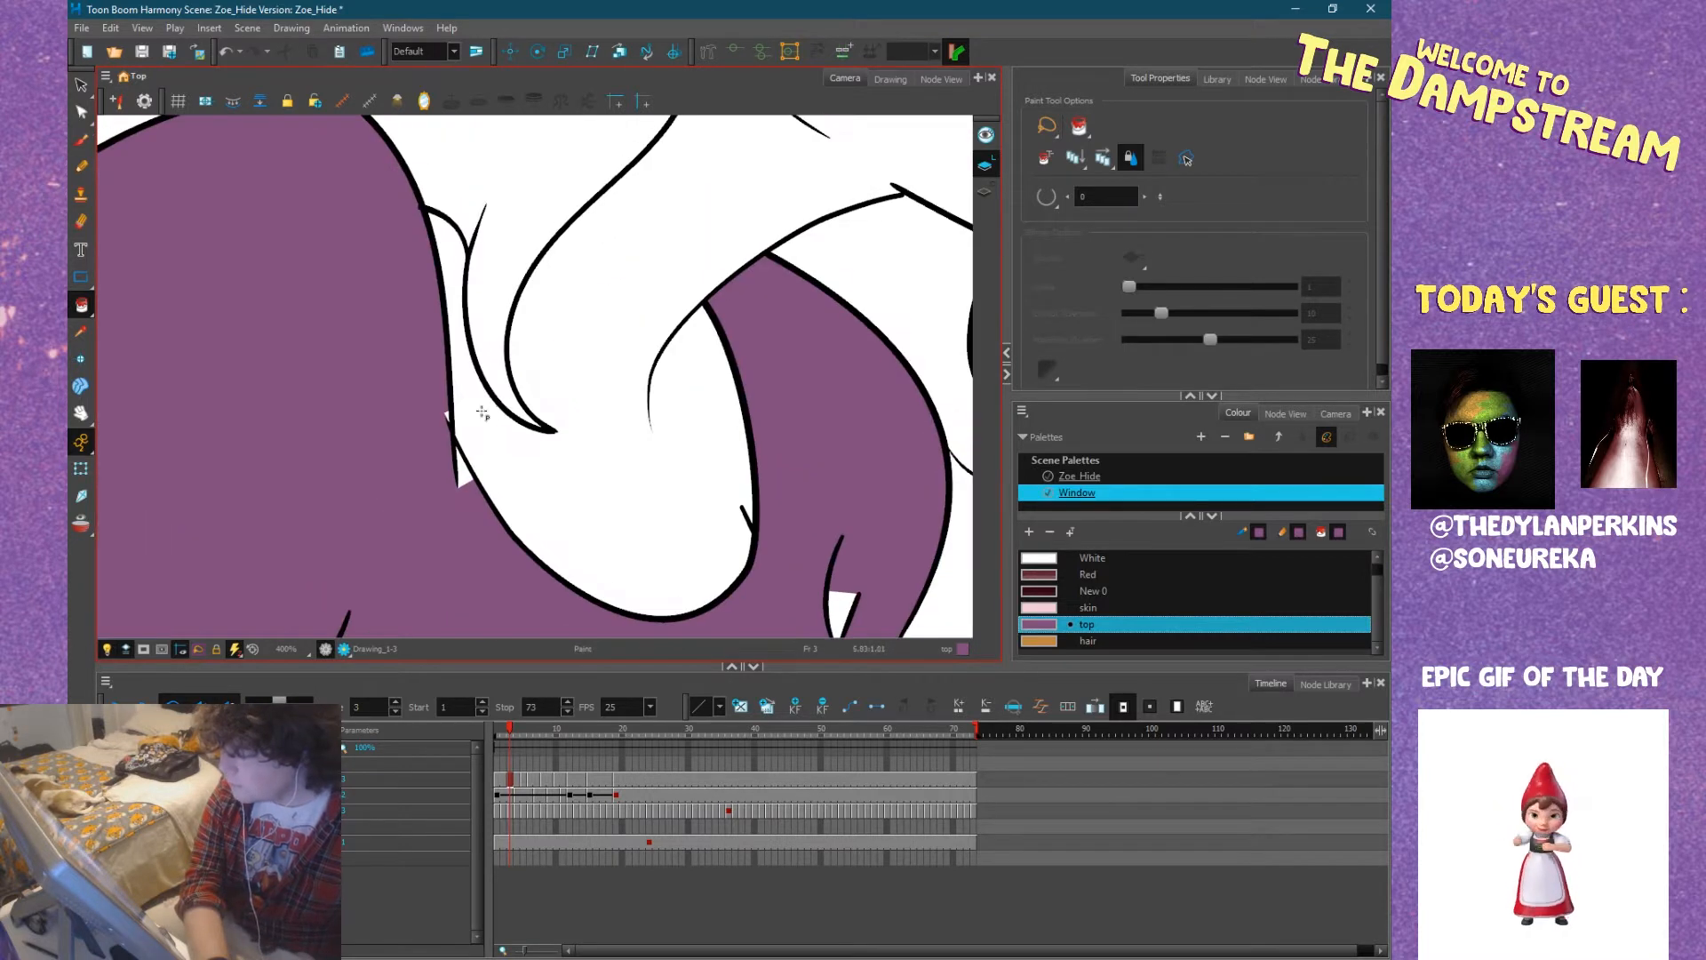
scroll(465, 426, "up", 8)
left_click(388, 316)
scroll(449, 388, "down", 6)
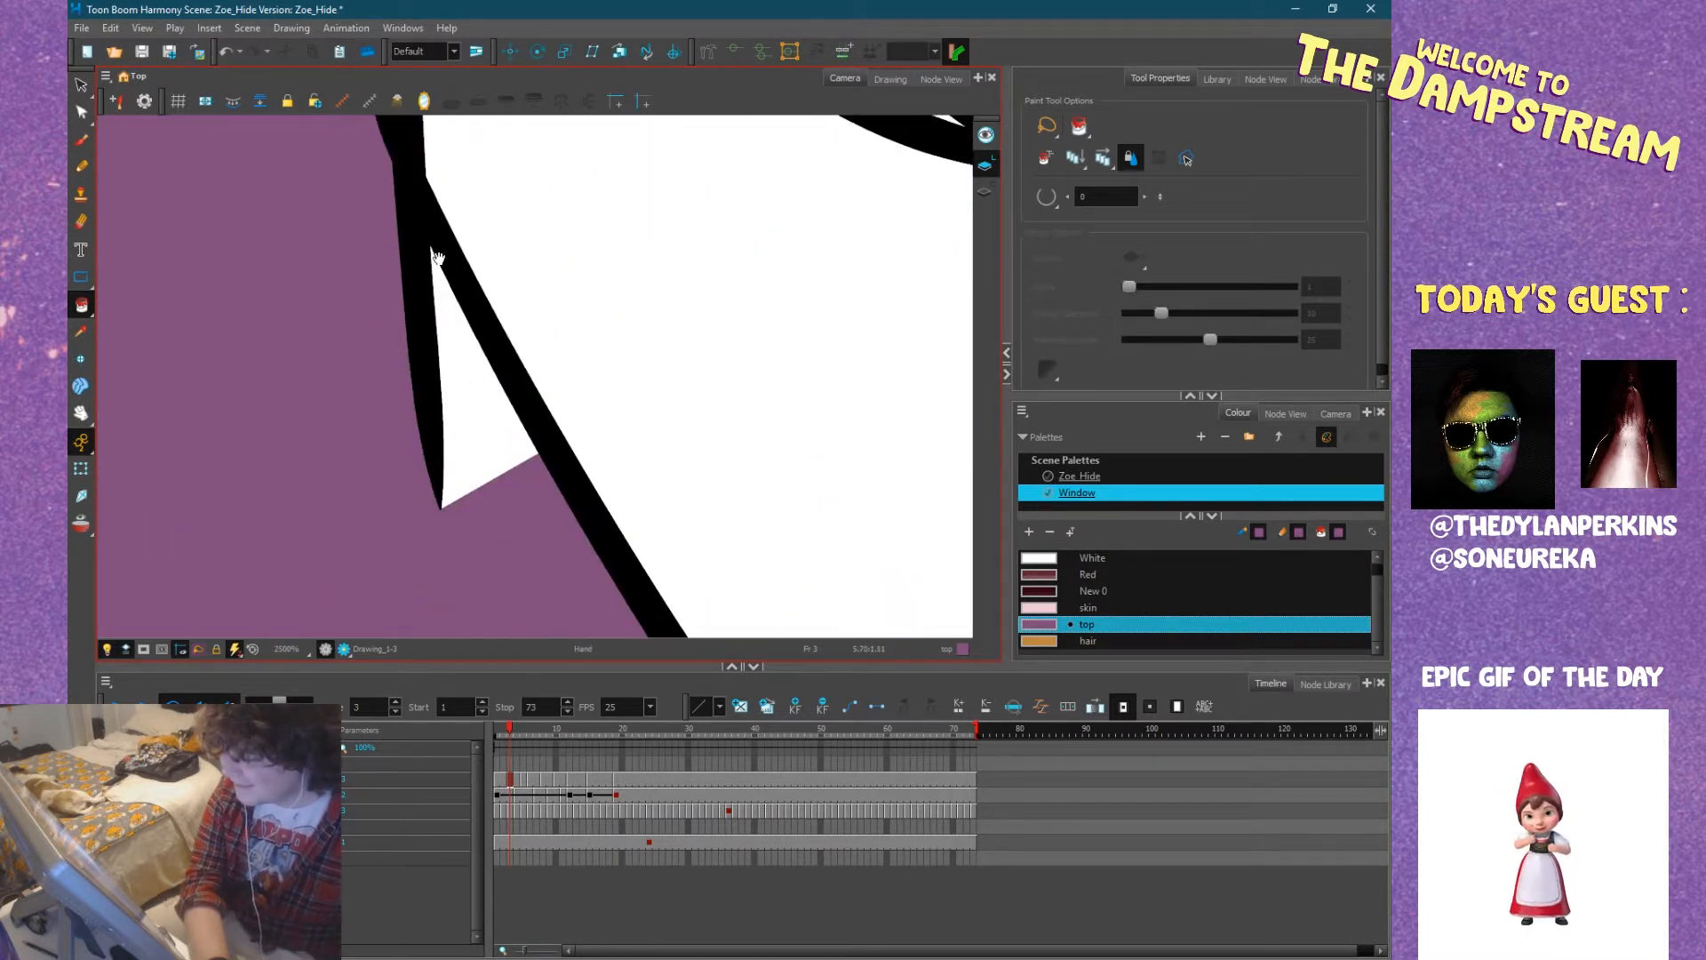
Fill the small gaps in the far sleeve's crease and underarm corner at frame 3 with the top colour.
scroll(511, 395, "down", 2)
left_click_drag(680, 389, 467, 173)
scroll(560, 421, "up", 6)
left_click(560, 423)
left_click(549, 457)
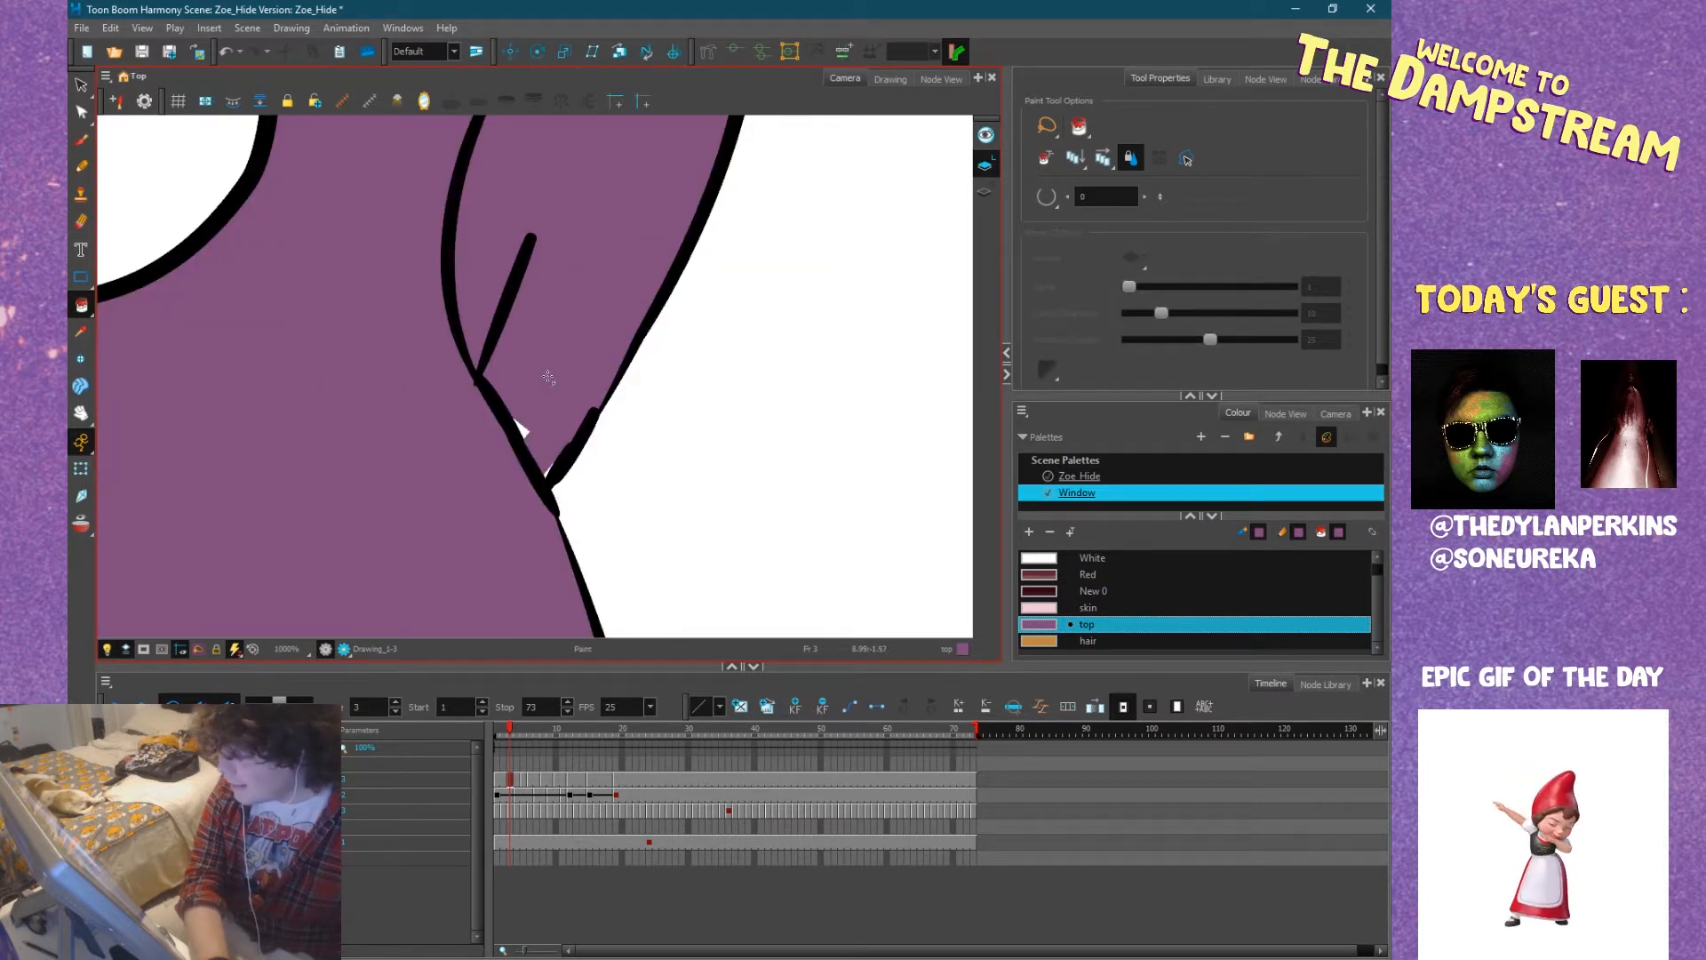
scroll(530, 407, "down", 2)
scroll(528, 428, "up", 4)
scroll(528, 428, "up", 1)
left_click(512, 475)
left_click_drag(625, 521, 525, 233)
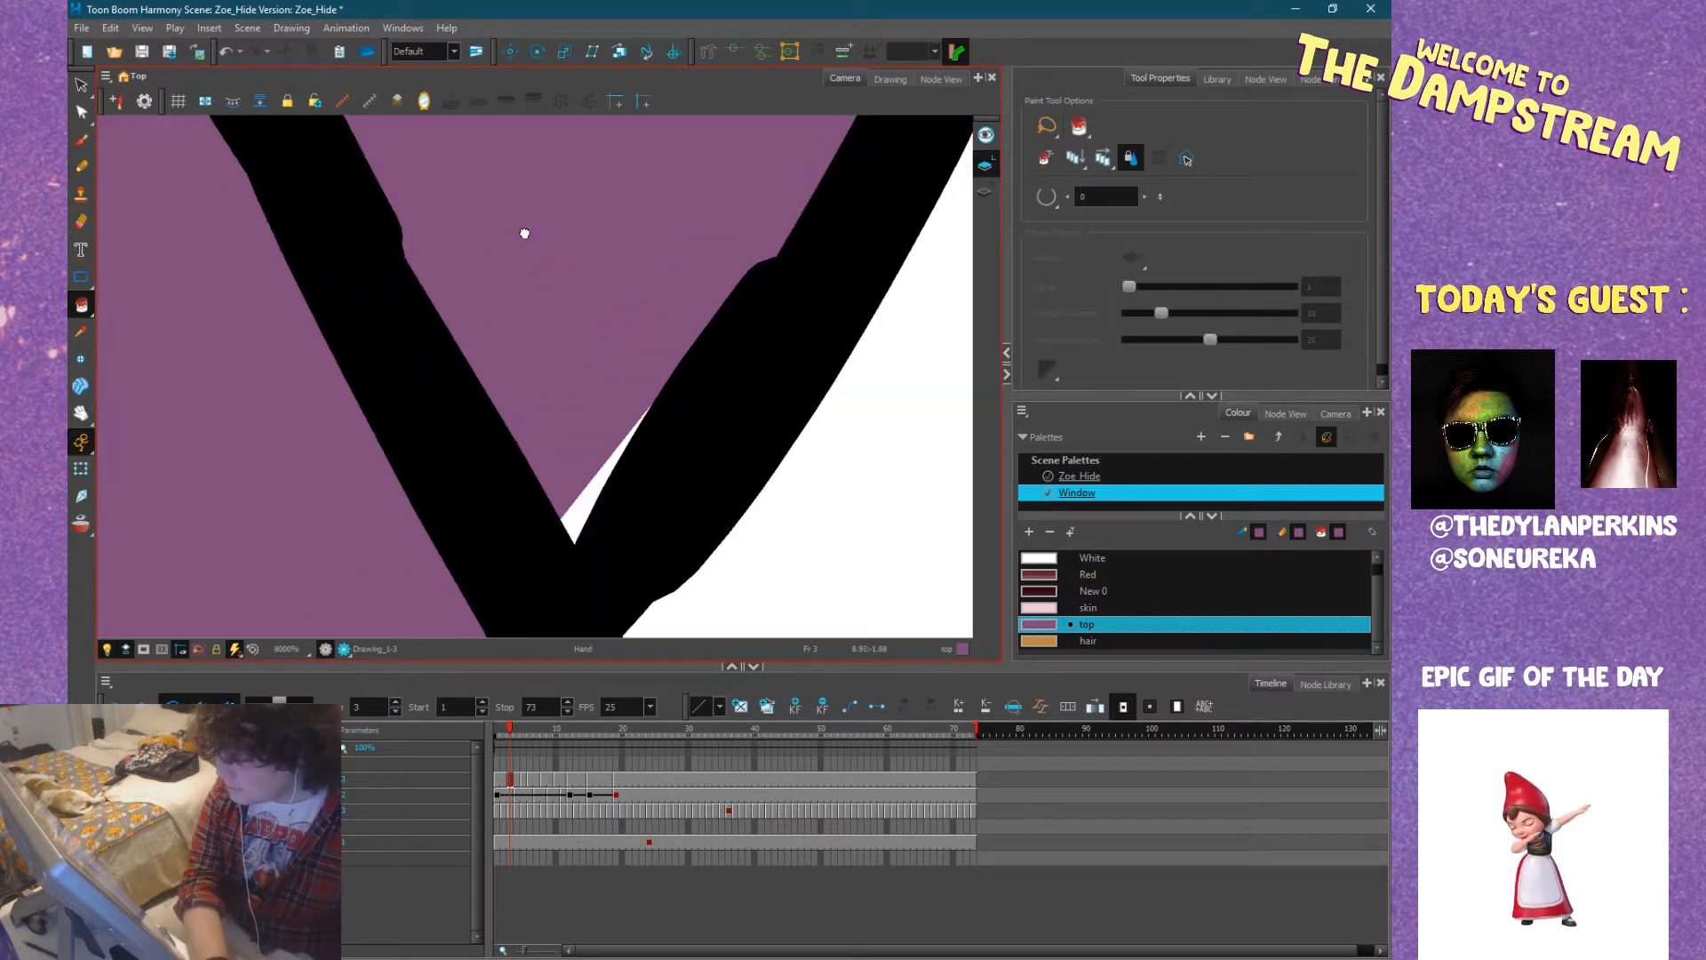
left_click(590, 490)
scroll(582, 471, "down", 8)
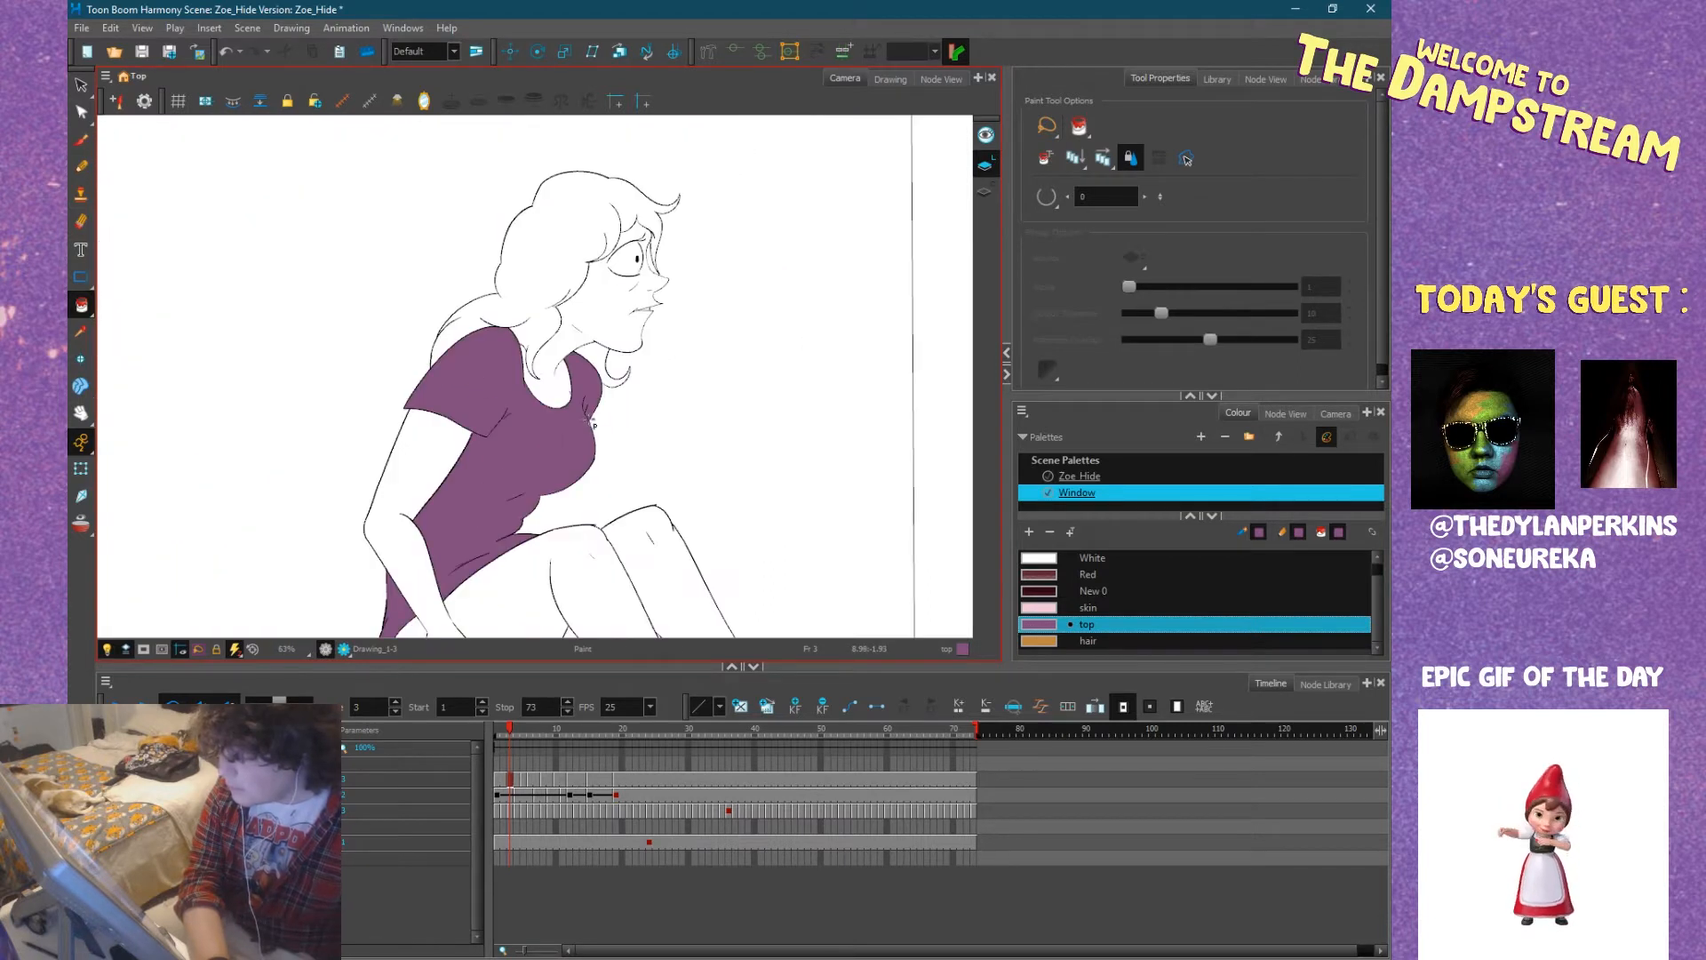
Draw a skin-coloured Pencil line along the frame's lower edge to close off the bottoms of Zoe's legs.
left_click_drag(555, 404, 491, 271)
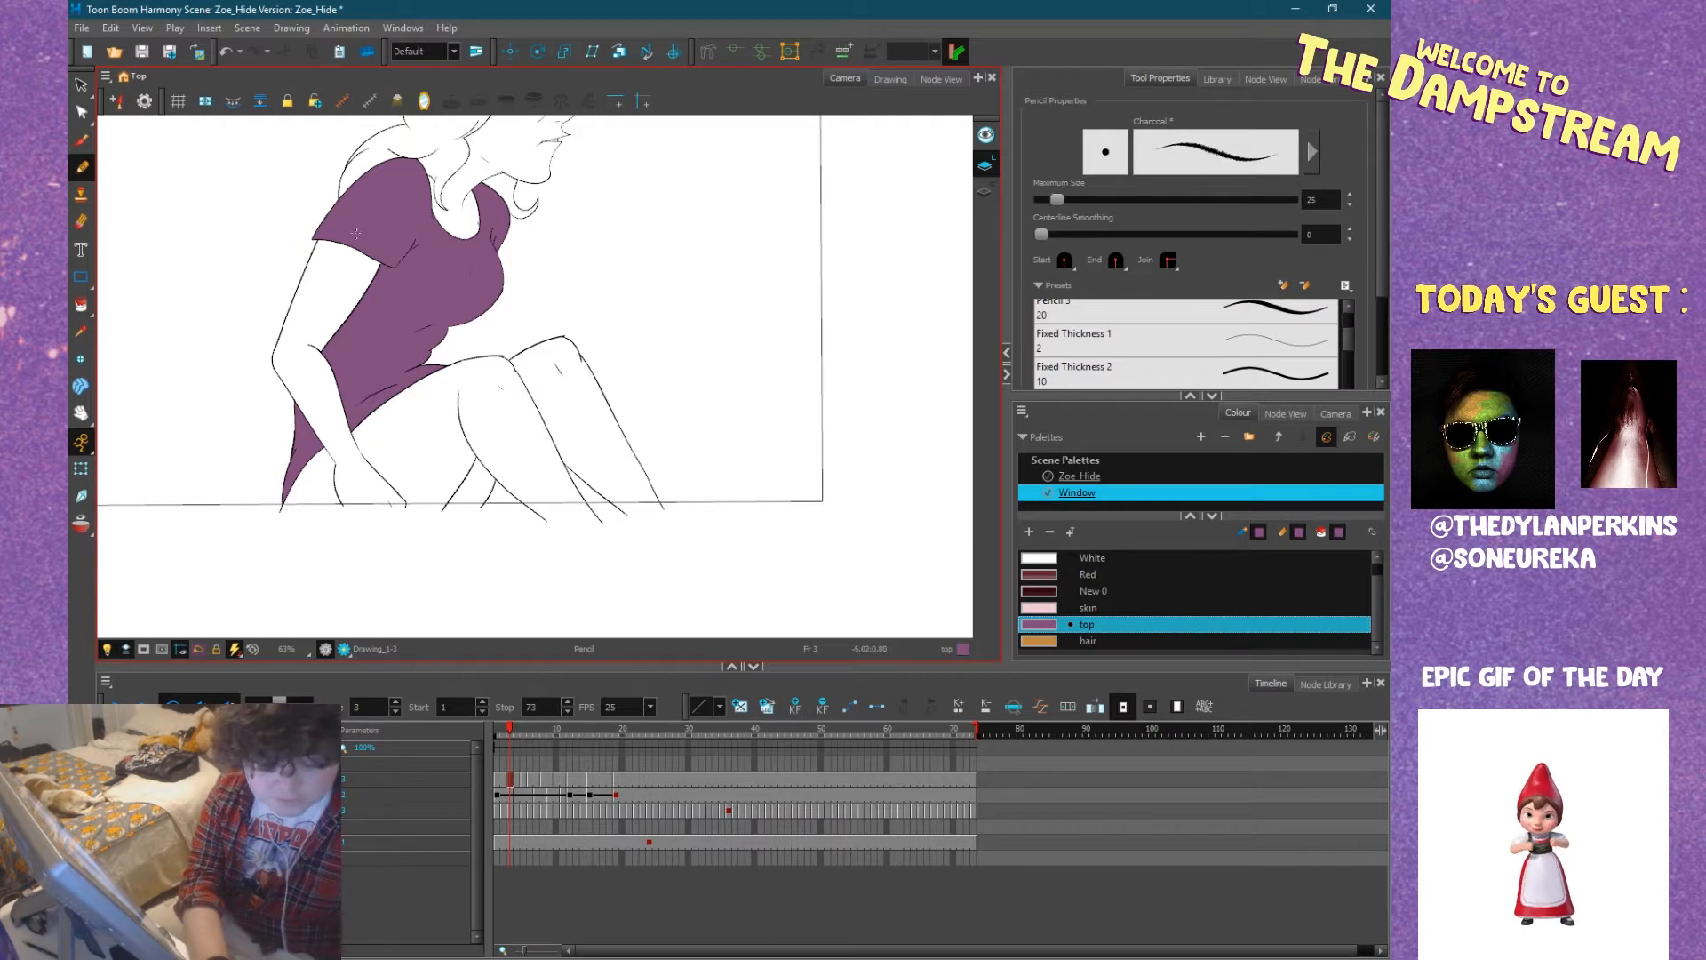
left_click(1047, 608)
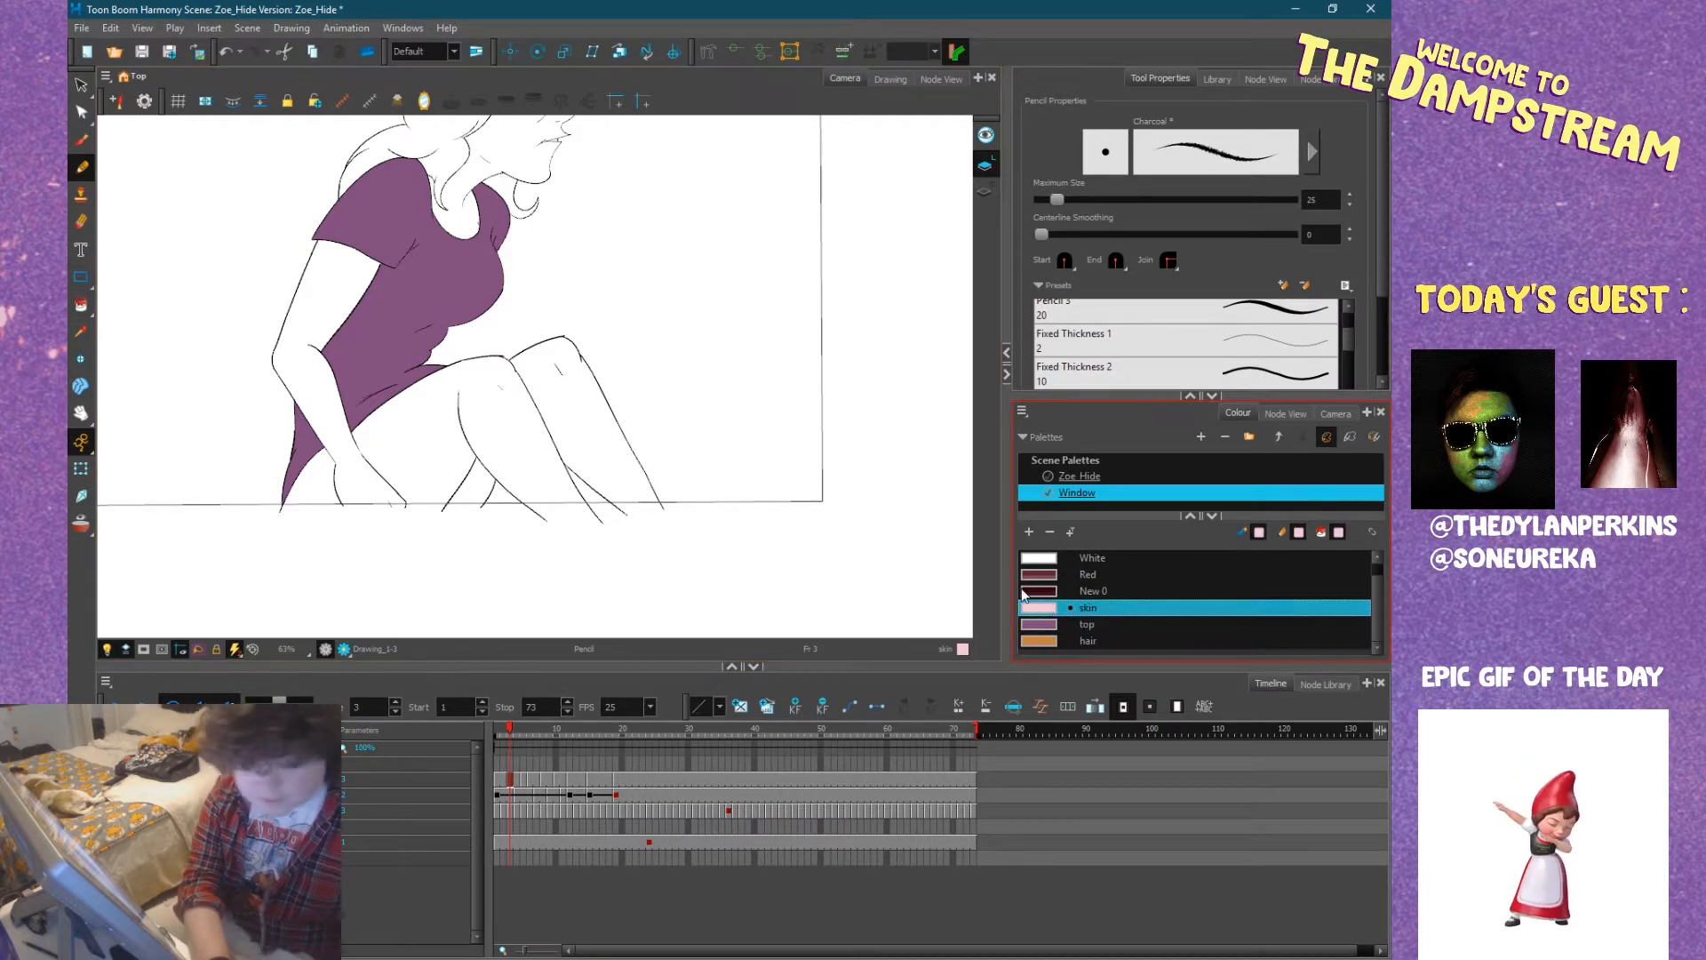
left_click_drag(279, 505, 666, 521)
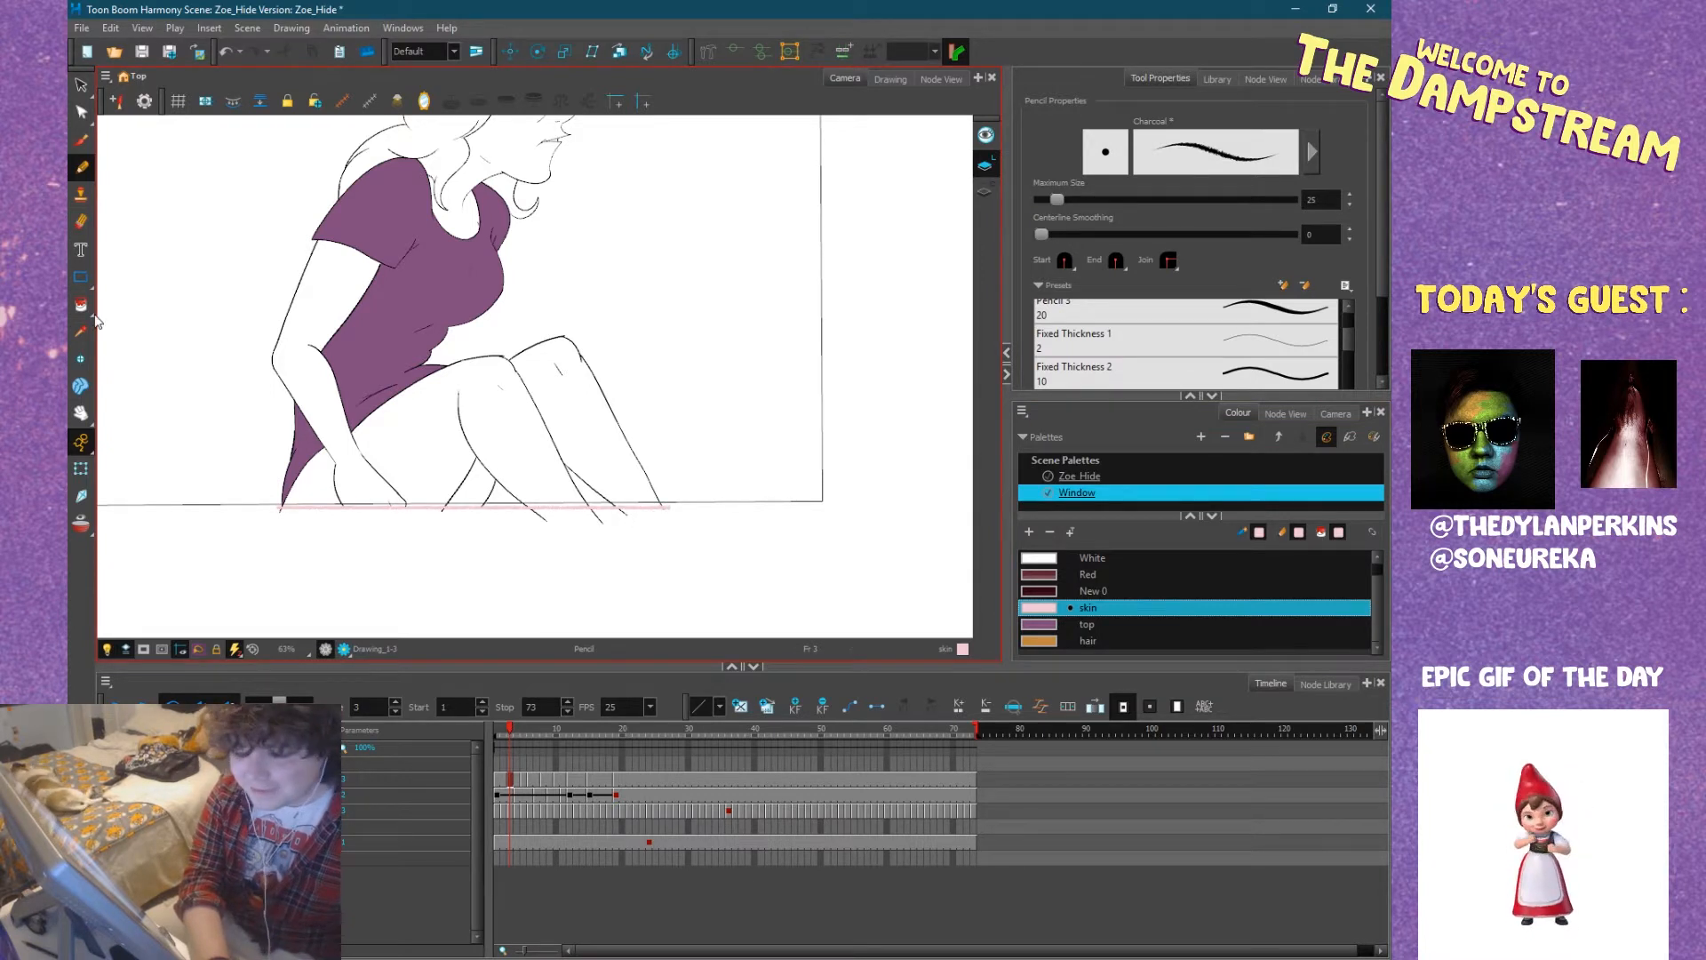
Fill Zoe's legs, arm and the small area behind her wrist at frame 3 with the skin colour.
left_click(81, 305)
left_click(545, 439)
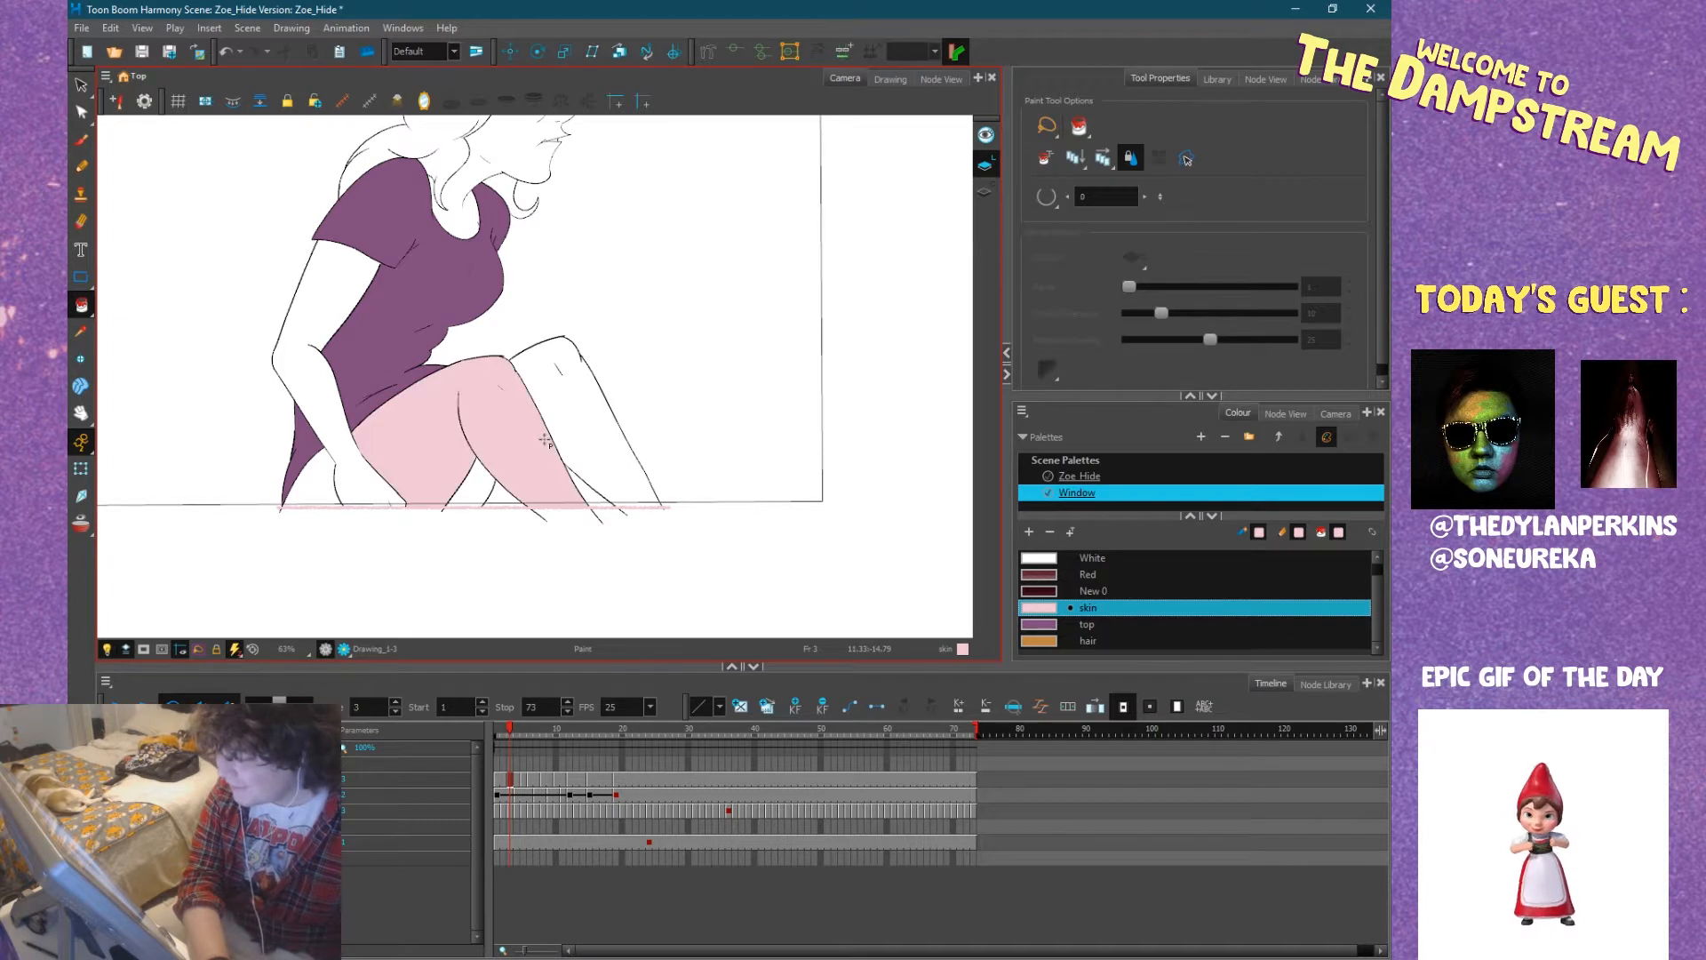
left_click(593, 418)
left_click(470, 493)
left_click(308, 483)
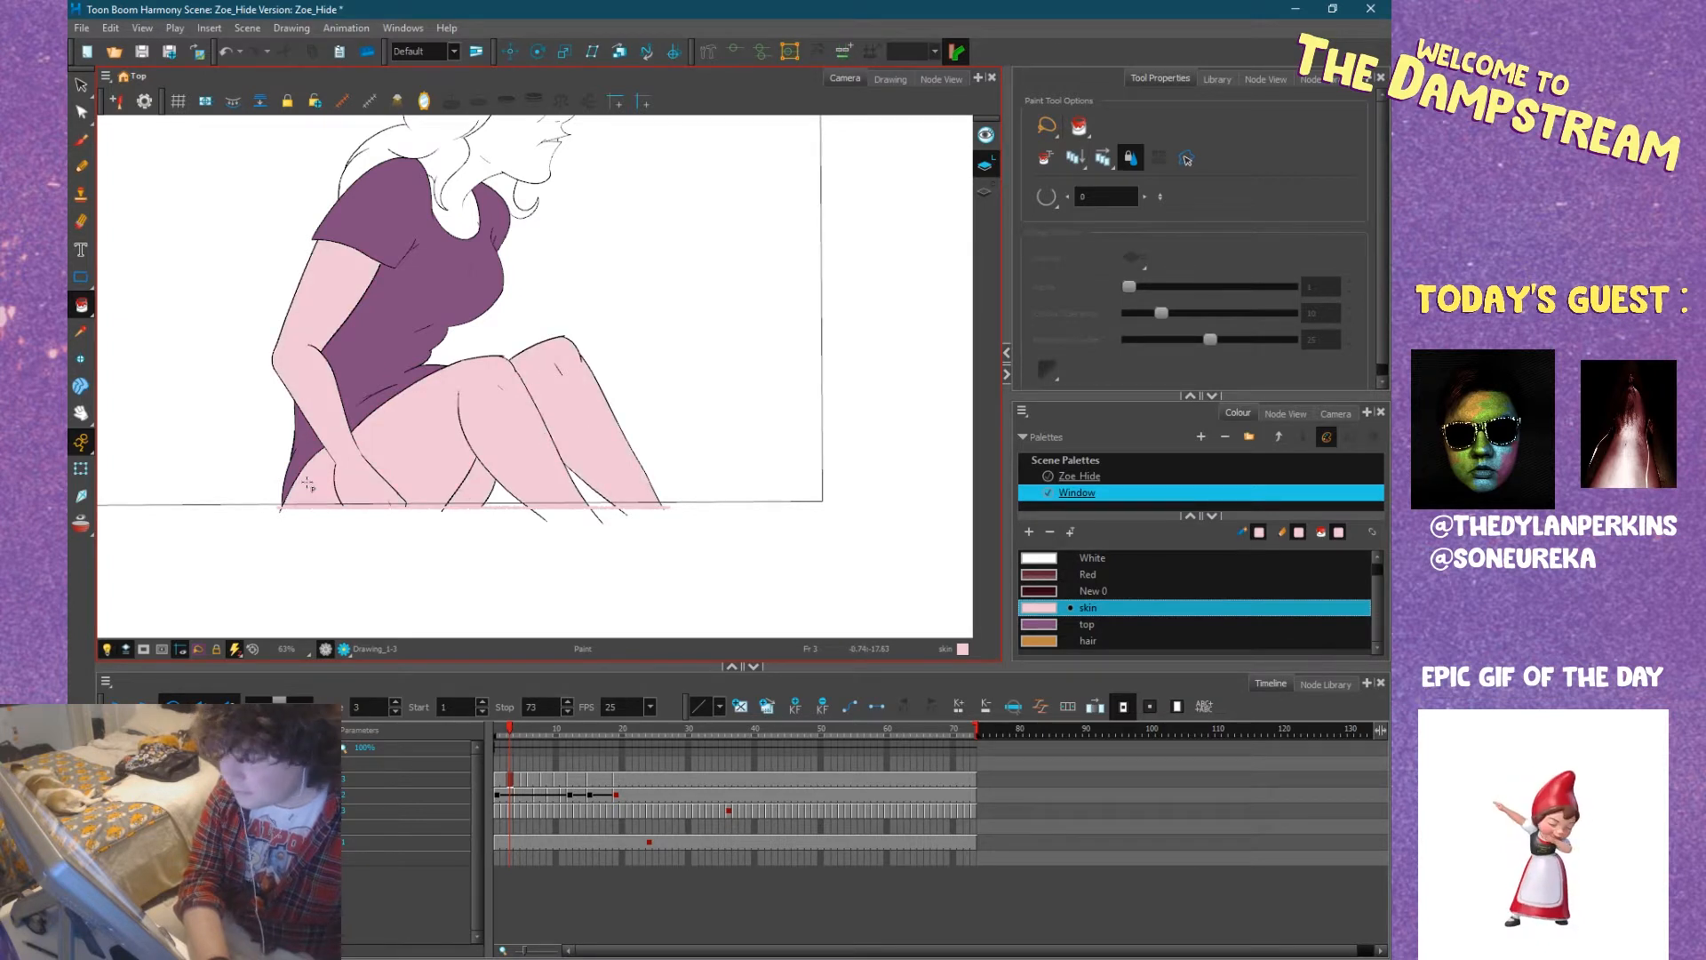
Fill Zoe's face and neck at frame 3 with the skin colour.
mouse_move(442, 392)
left_mouse_down()
mouse_move(312, 576)
mouse_move(390, 559)
mouse_move(371, 577)
left_mouse_up()
scroll(458, 343, "up", 5)
left_click_drag(466, 293, 653, 243)
left_click(405, 320)
left_click_drag(565, 306, 413, 514)
left_click(396, 360)
Fill the remaining gaps around Zoe's brow creases at frame 3 with the skin colour.
left_click_drag(526, 360, 491, 468)
left_click_drag(542, 252, 519, 404)
left_click(572, 289)
scroll(596, 295, "up", 5)
left_click(616, 303)
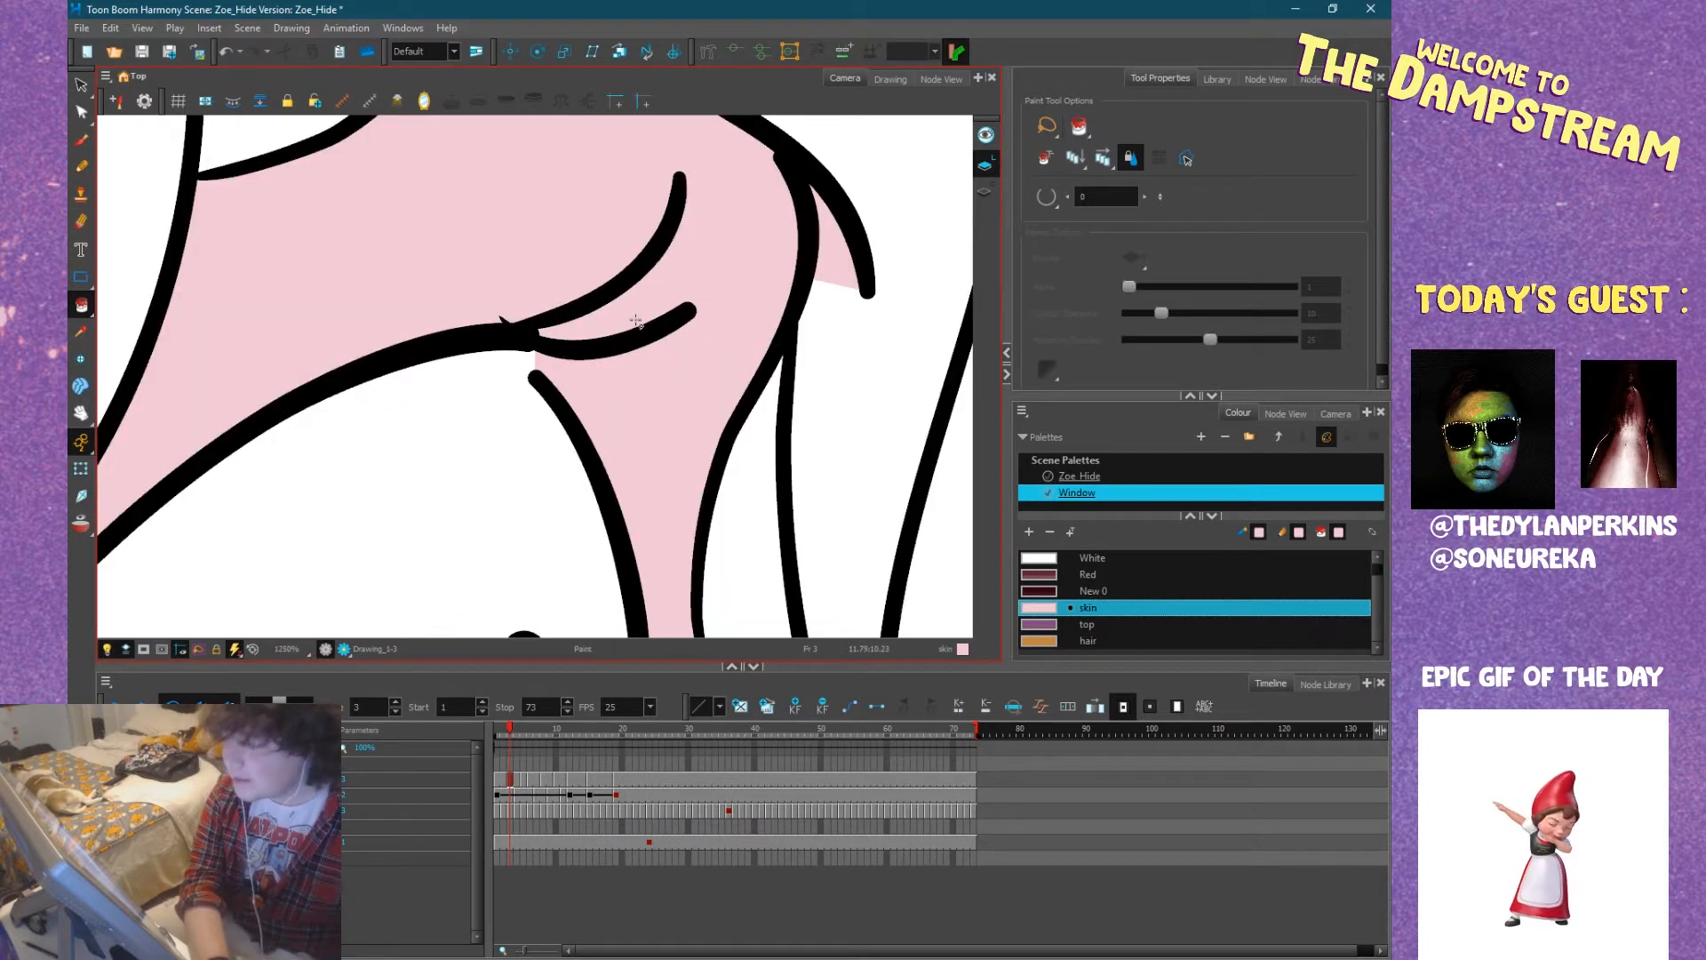
scroll(627, 327, "down", 3)
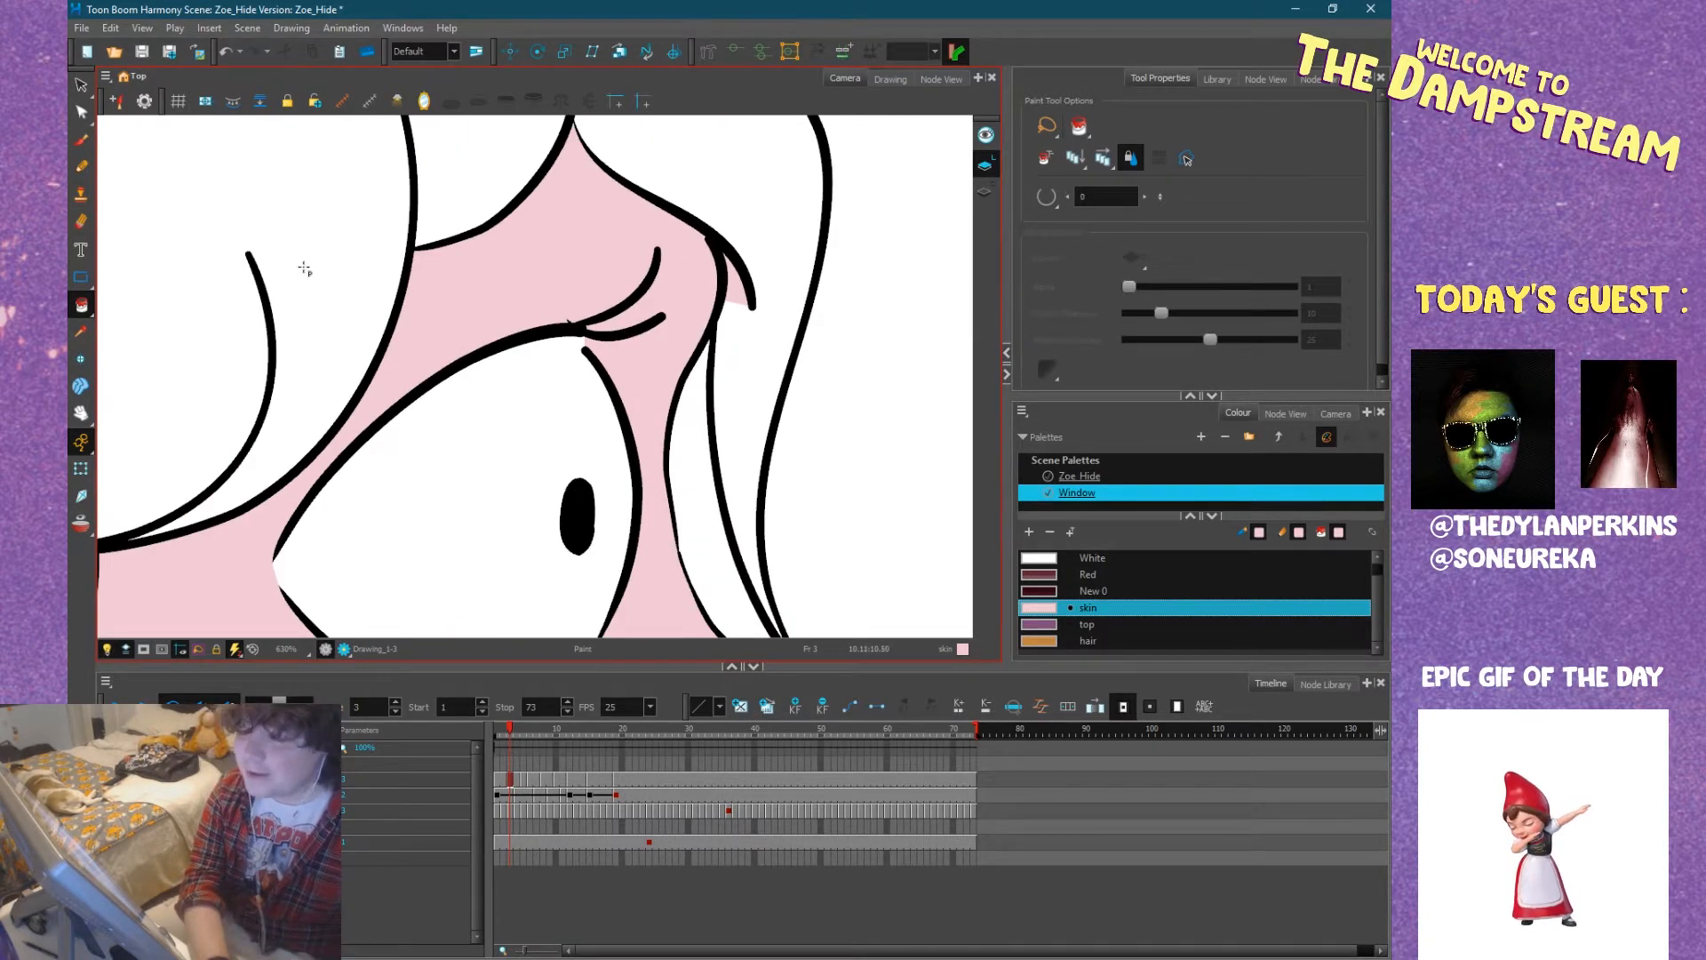
Pull the stray skin fill outside Zoe's brow back behind the outline with the Contour Editor at frame 3.
key("alt+q")
left_click_drag(735, 306, 736, 225)
left_click(769, 227)
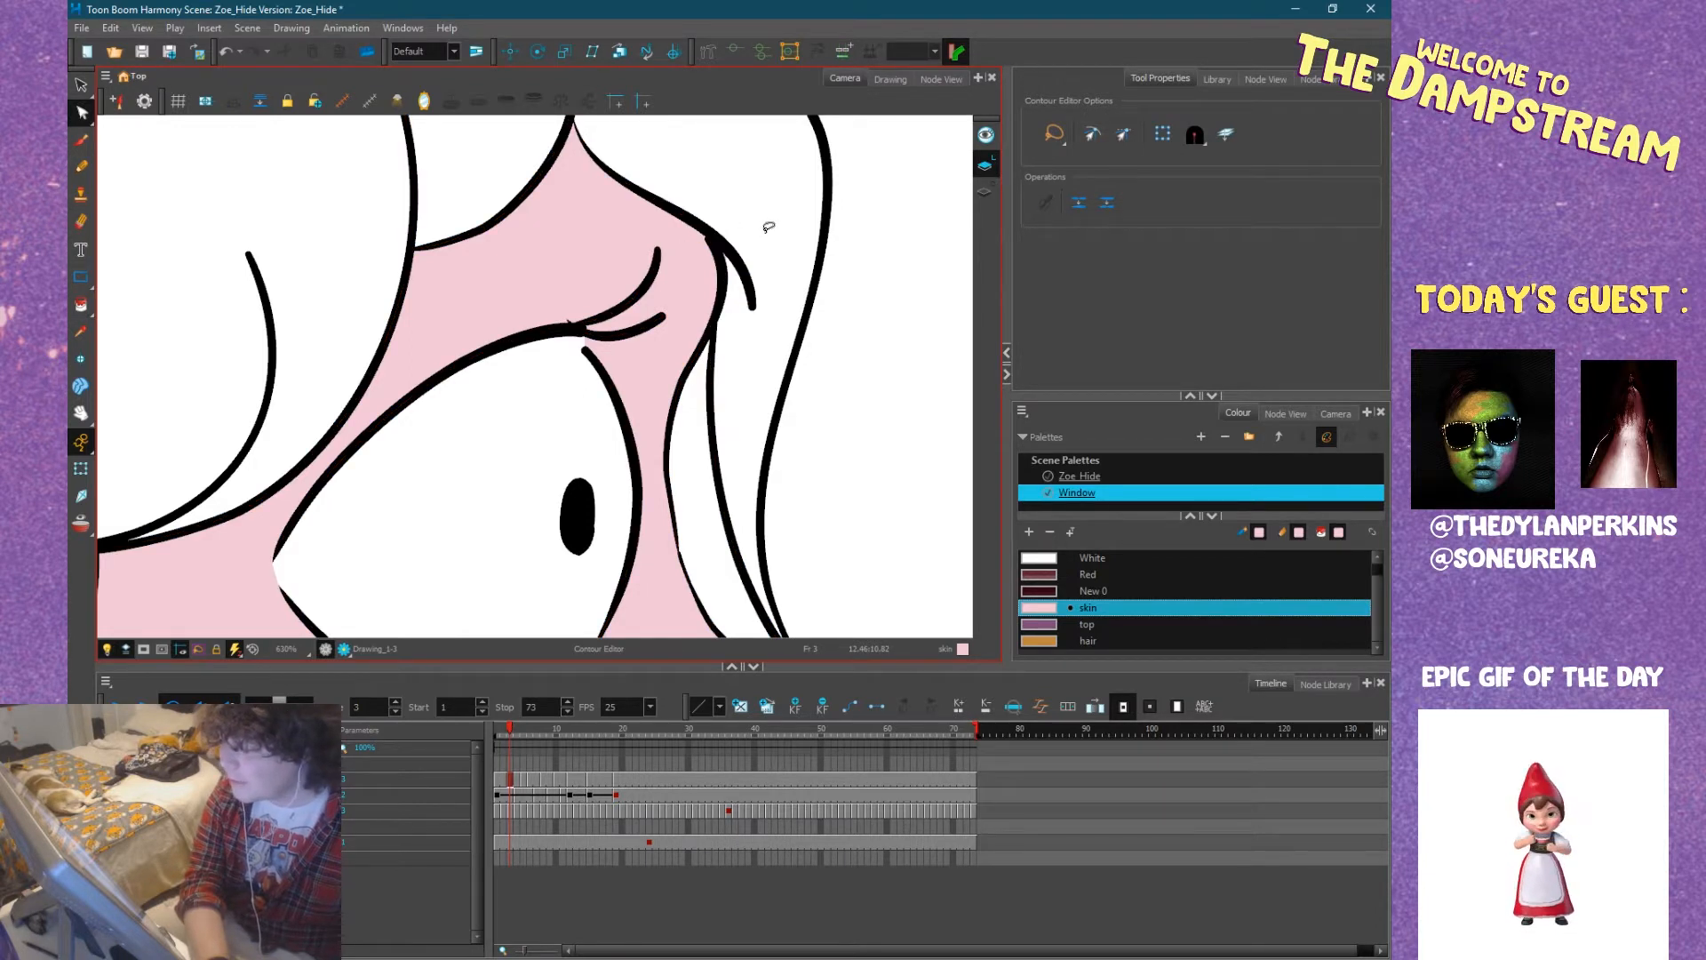
Paint Zoe's teeth at frame 3 with the White colour.
left_click(80, 305)
scroll(754, 375, "down", 4)
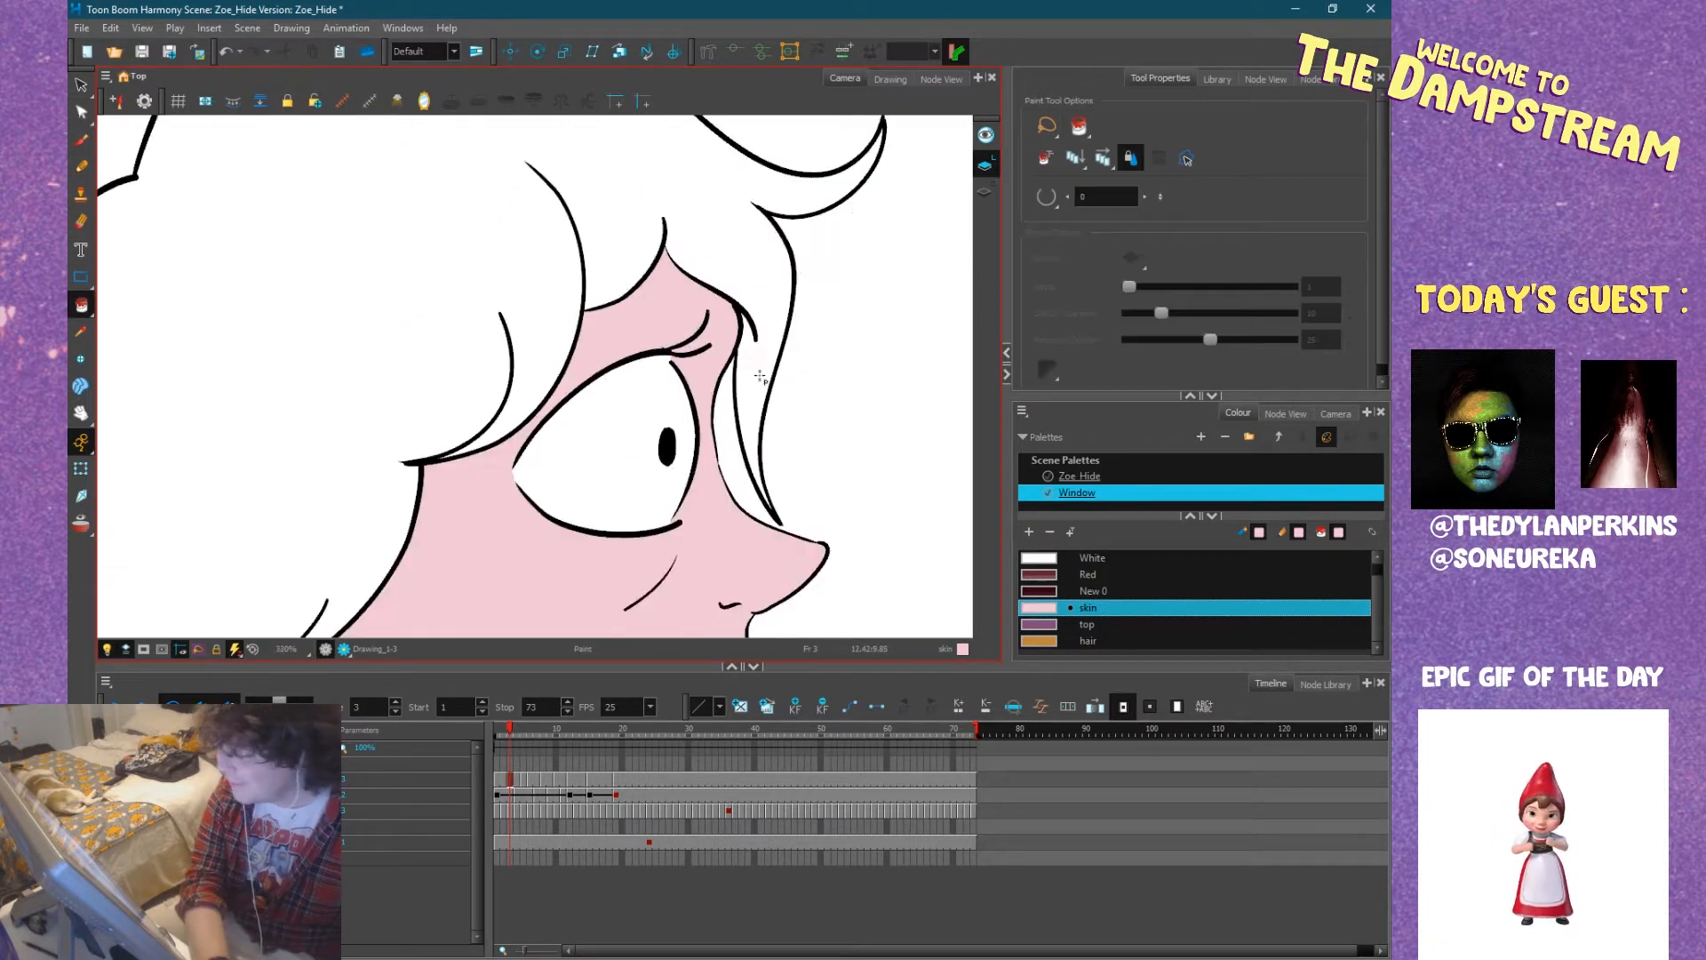
left_click_drag(794, 383, 678, 303)
left_click(1033, 561)
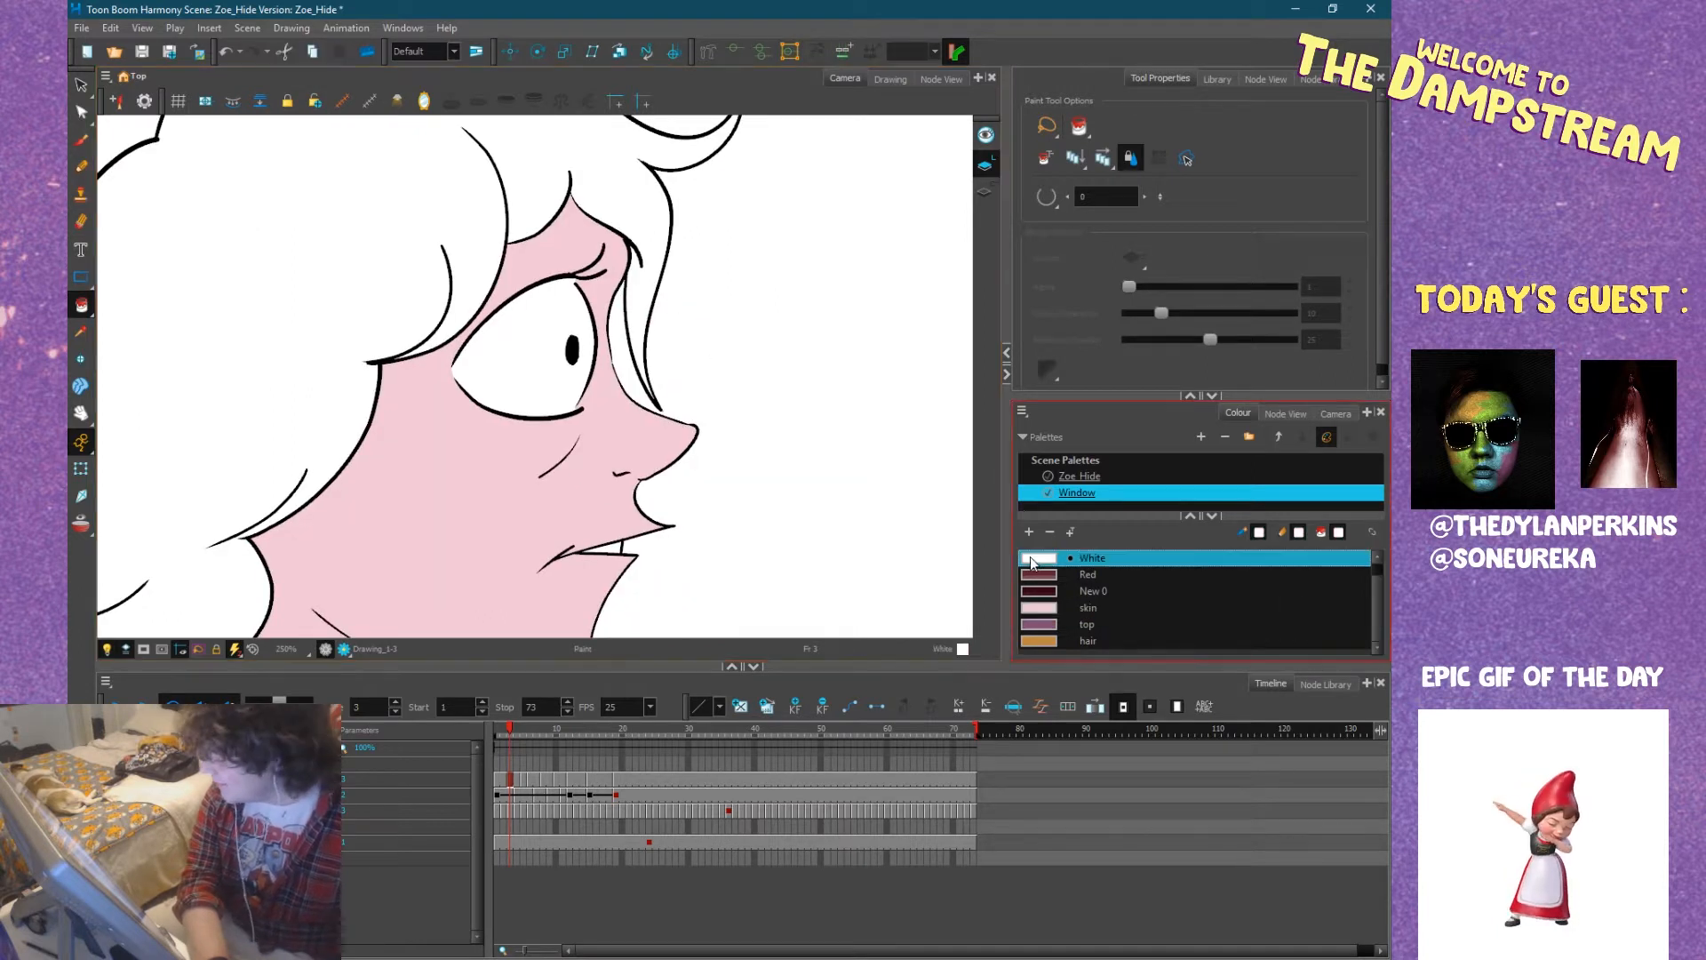
scroll(586, 440, "up", 6)
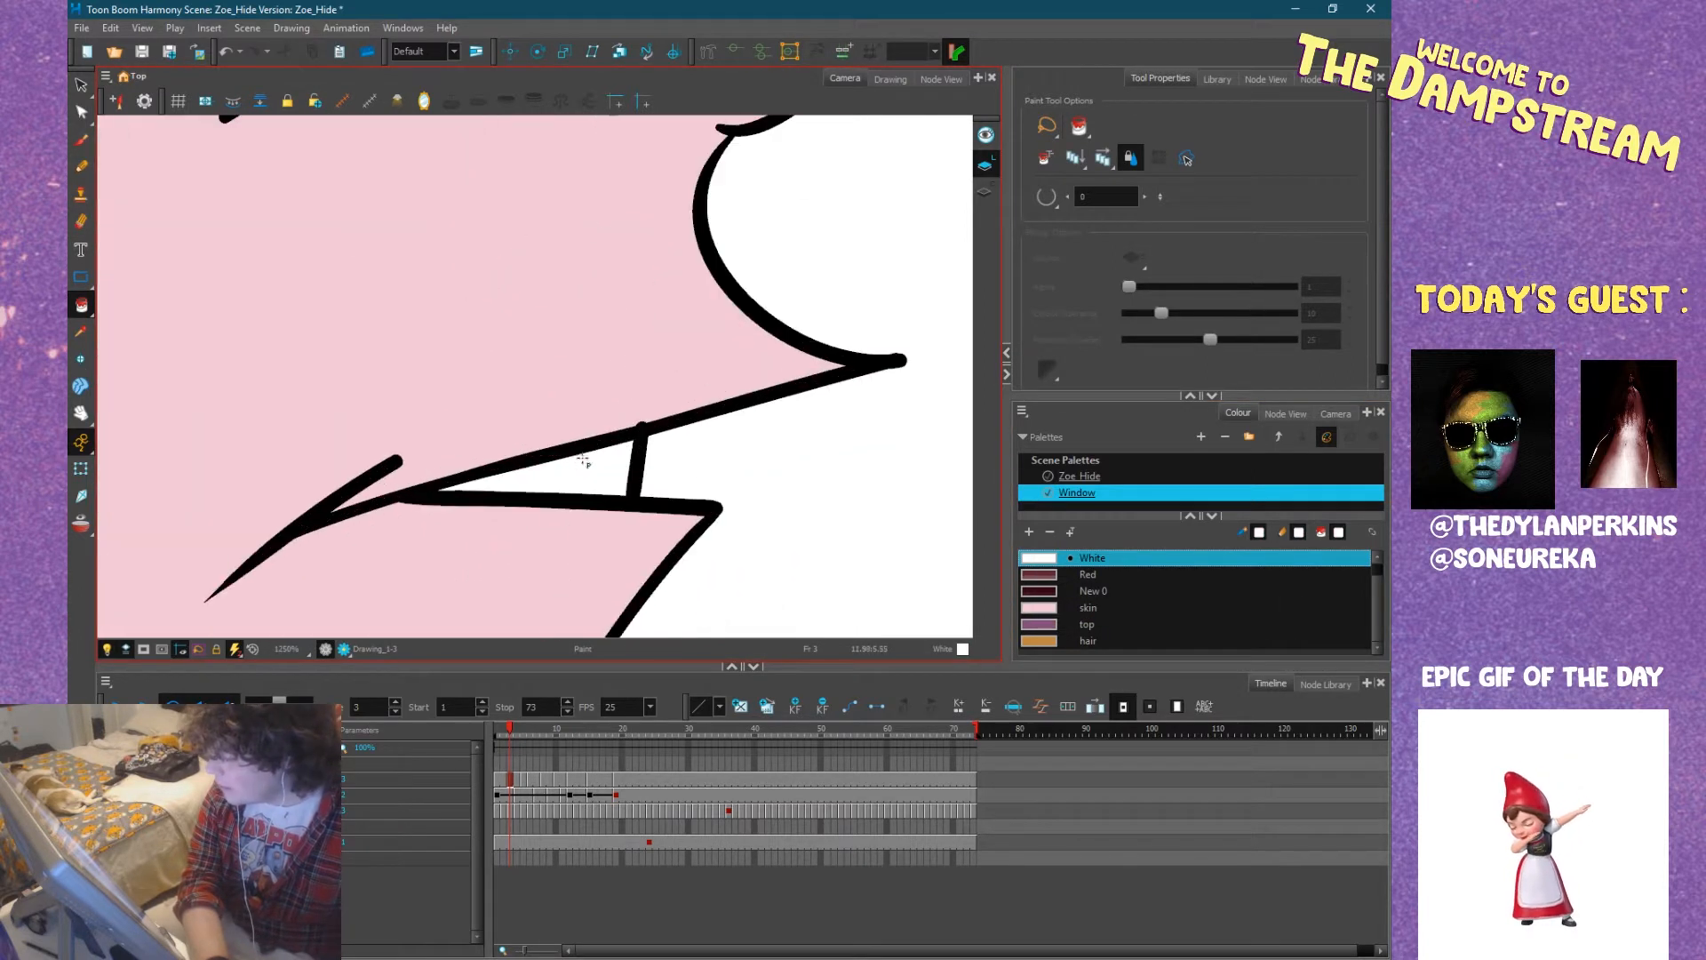
scroll(580, 471, "down", 10)
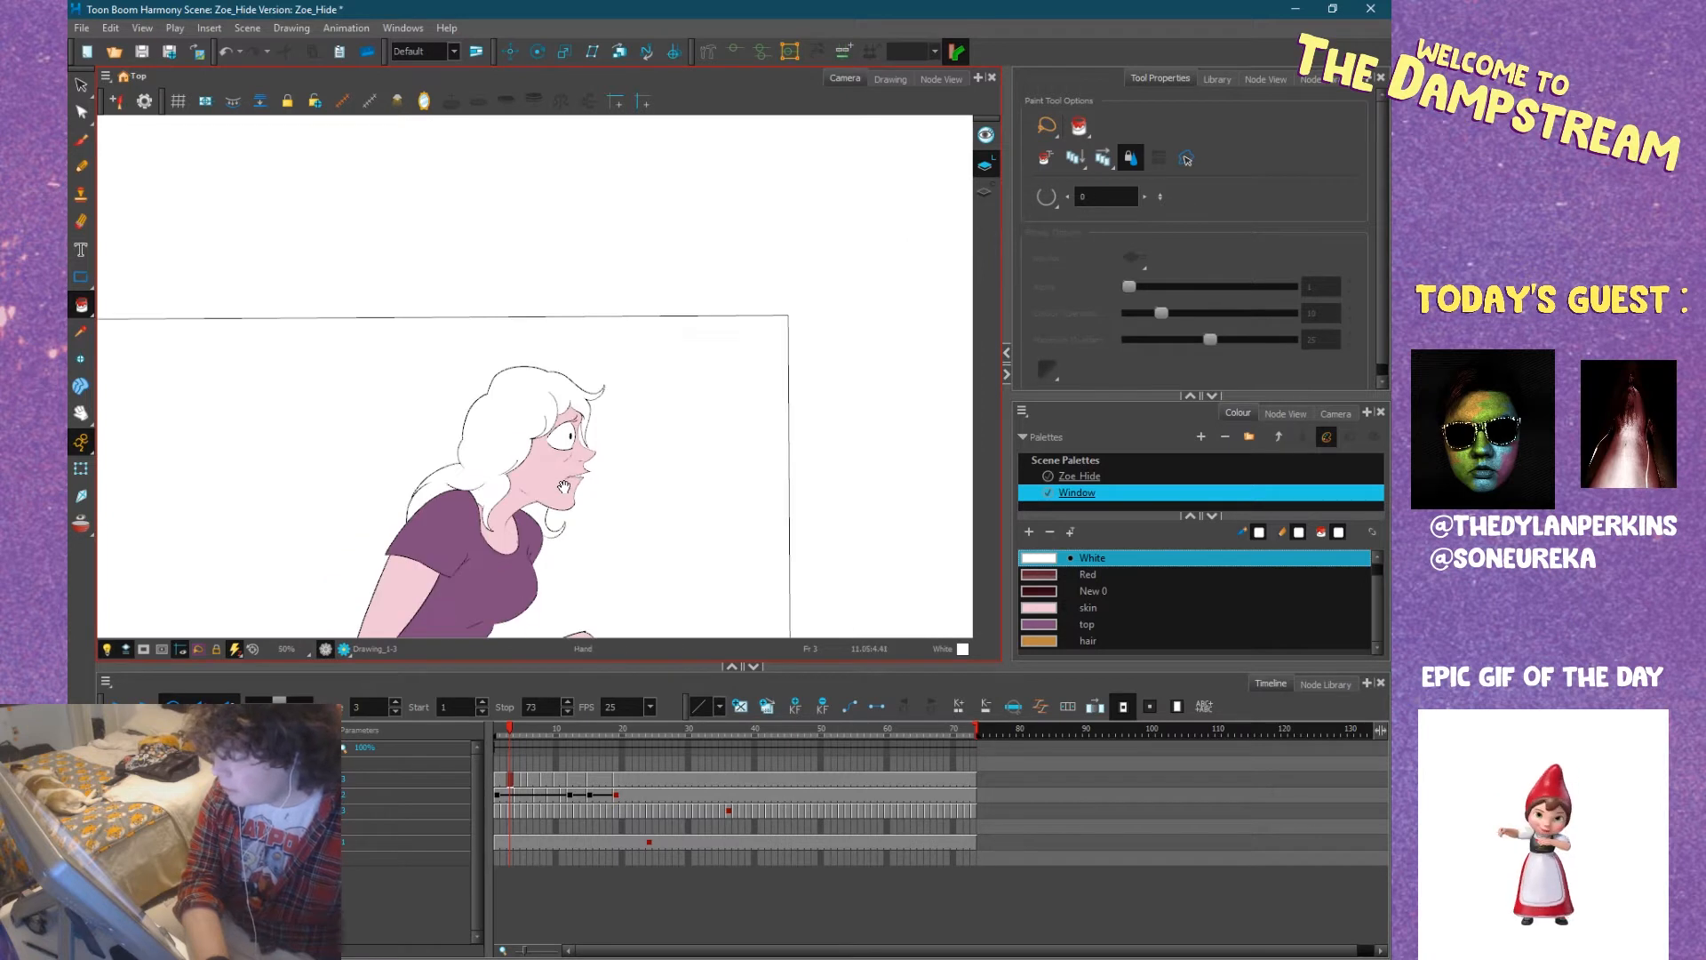
left_click_drag(564, 487, 552, 341)
mouse_move(568, 408)
left_mouse_down()
mouse_move(614, 404)
mouse_move(595, 419)
left_mouse_up()
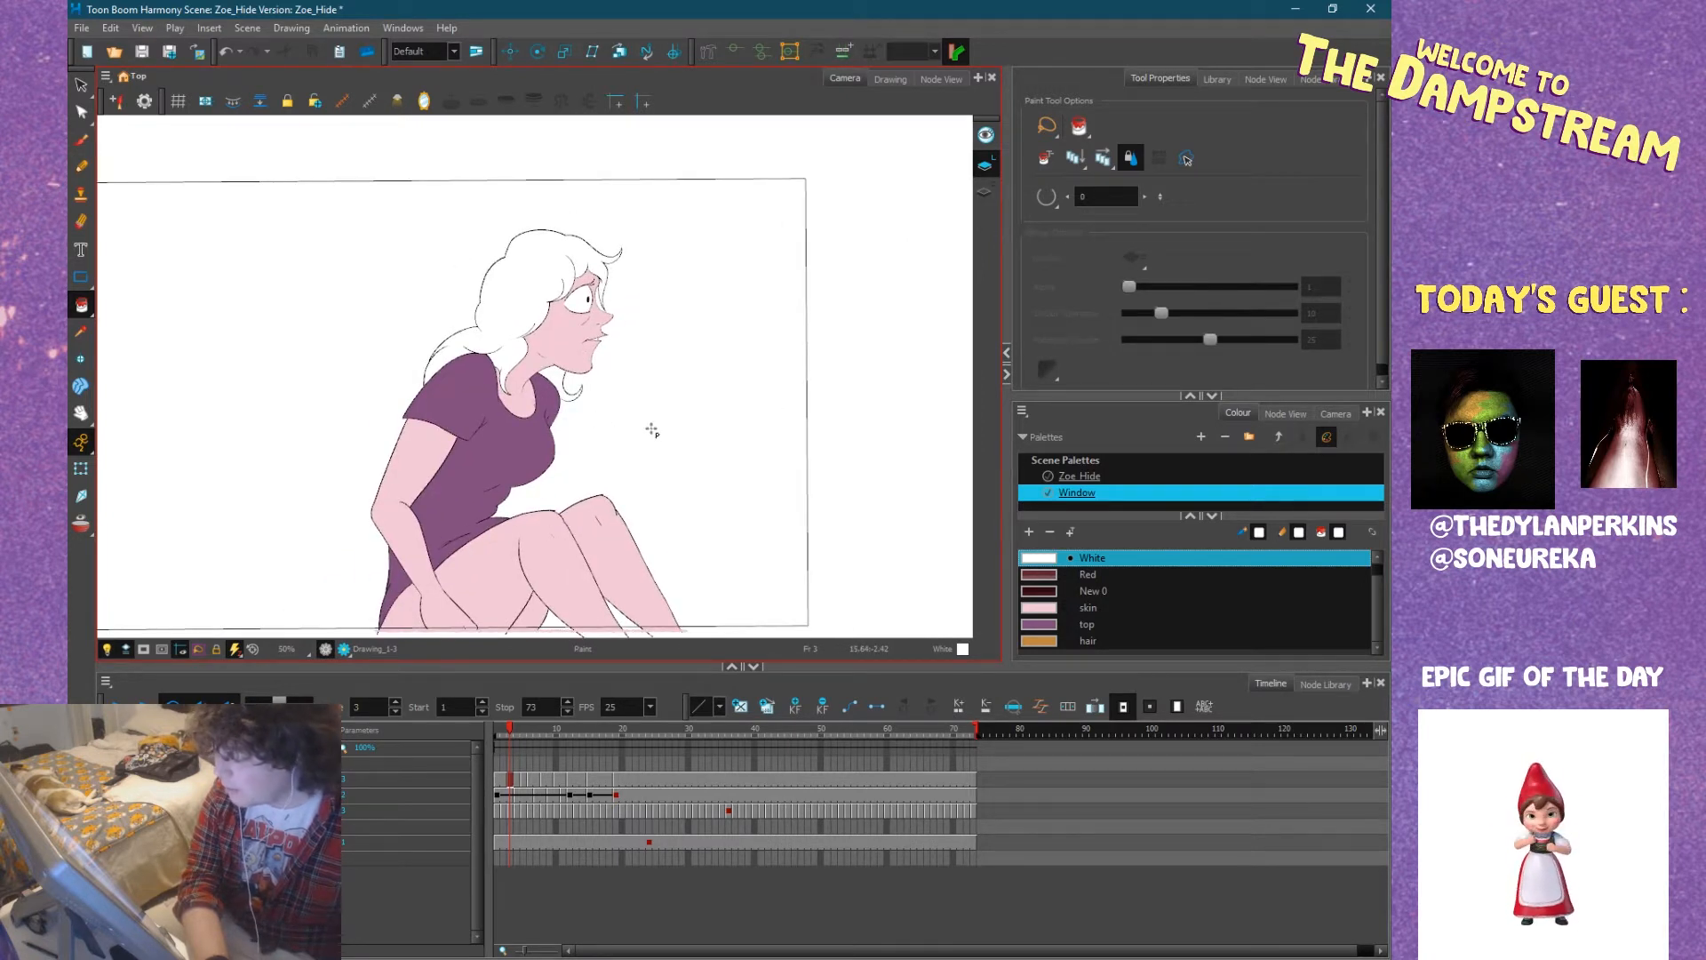
Fill the main mass of Zoe's hair at frame 3 with the hair colour.
left_click(1040, 641)
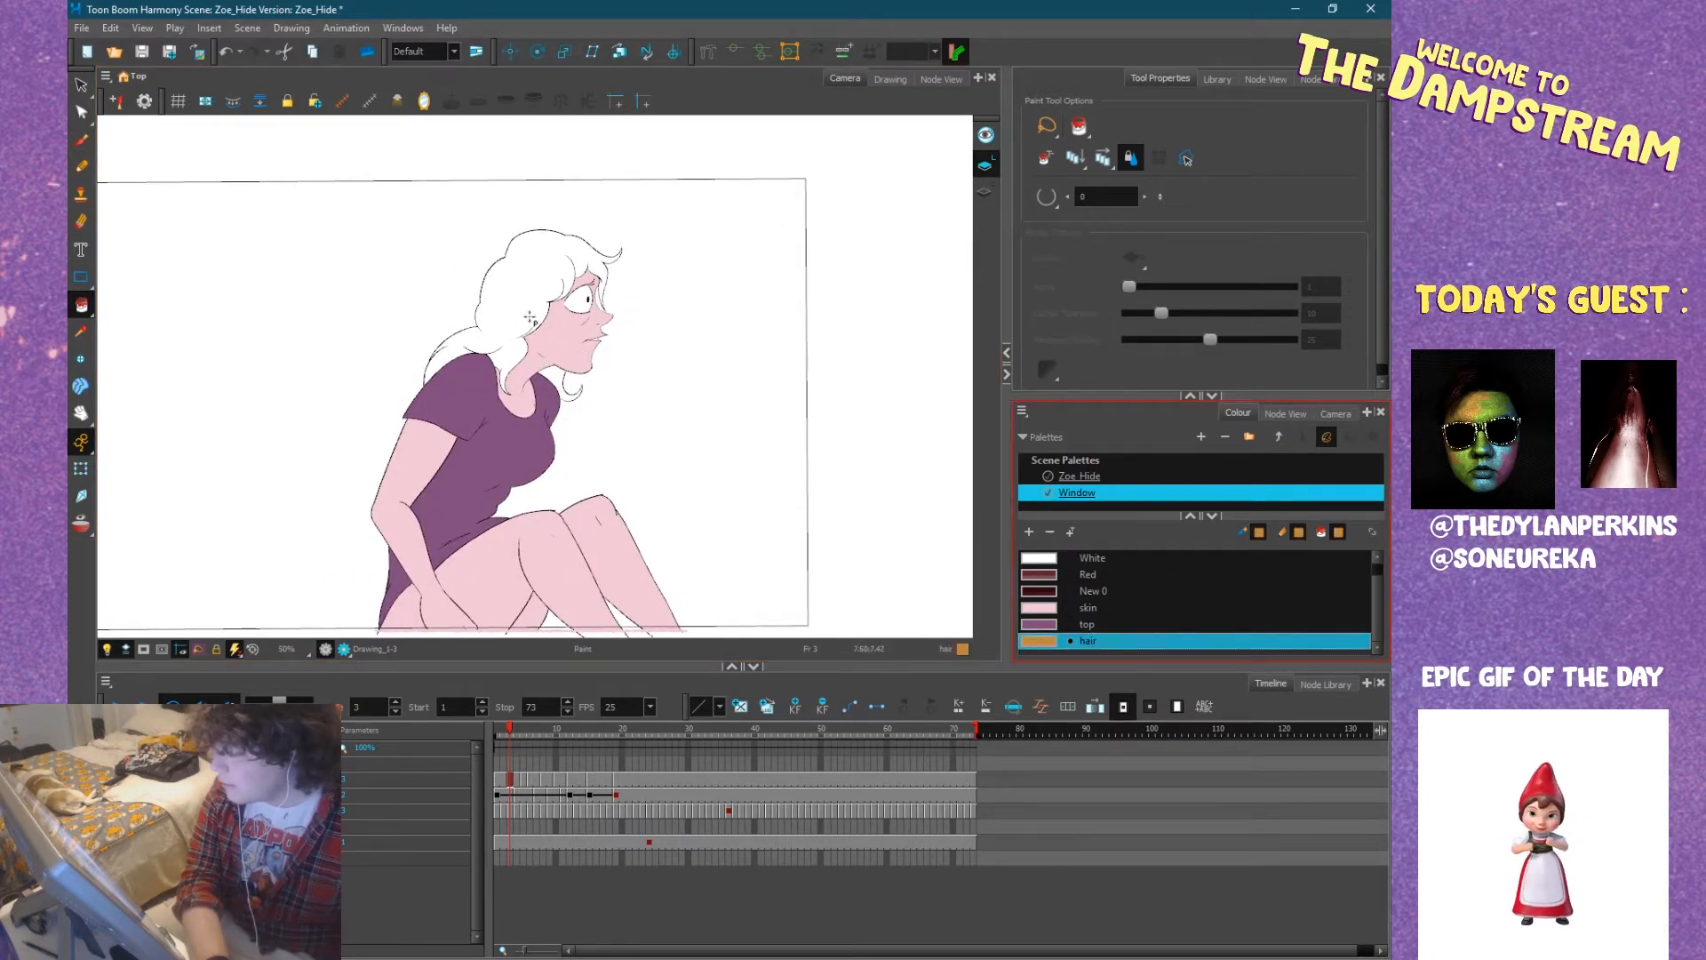
scroll(529, 313, "up", 4)
left_click(527, 306)
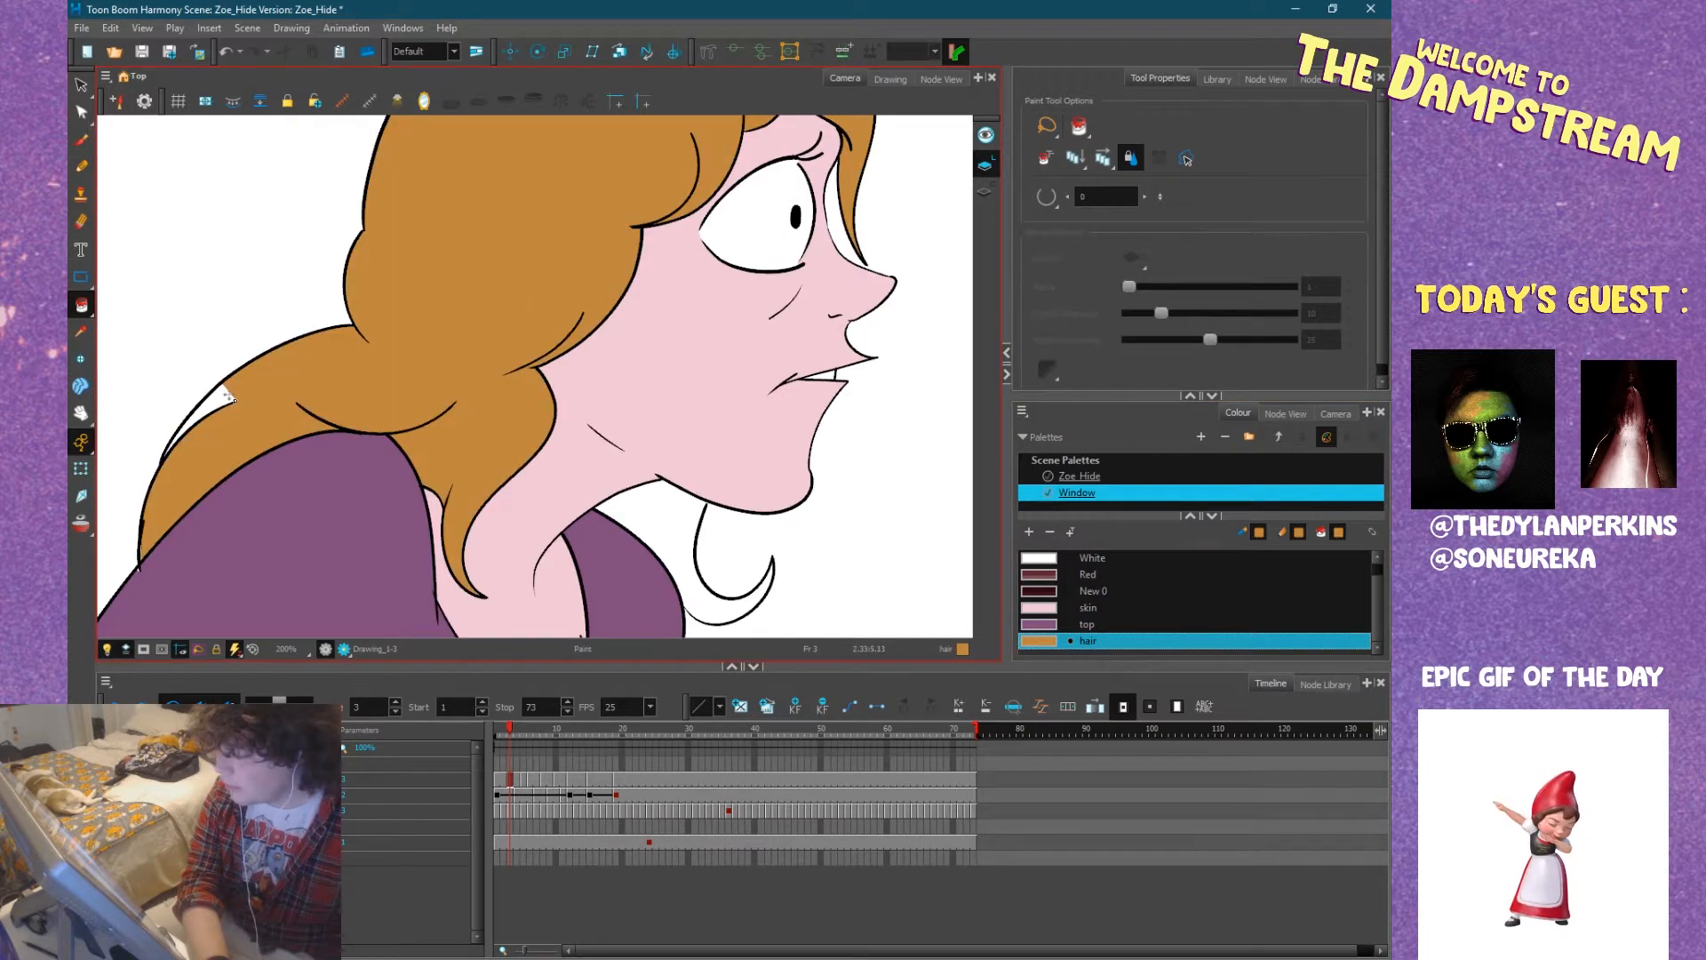
Set the Paint tool's gap closing to 2 and fill the hair sliver over the shoulder and the lock beneath the chin at frame 3.
left_click_drag(386, 425, 594, 401)
scroll(429, 379, "up", 5)
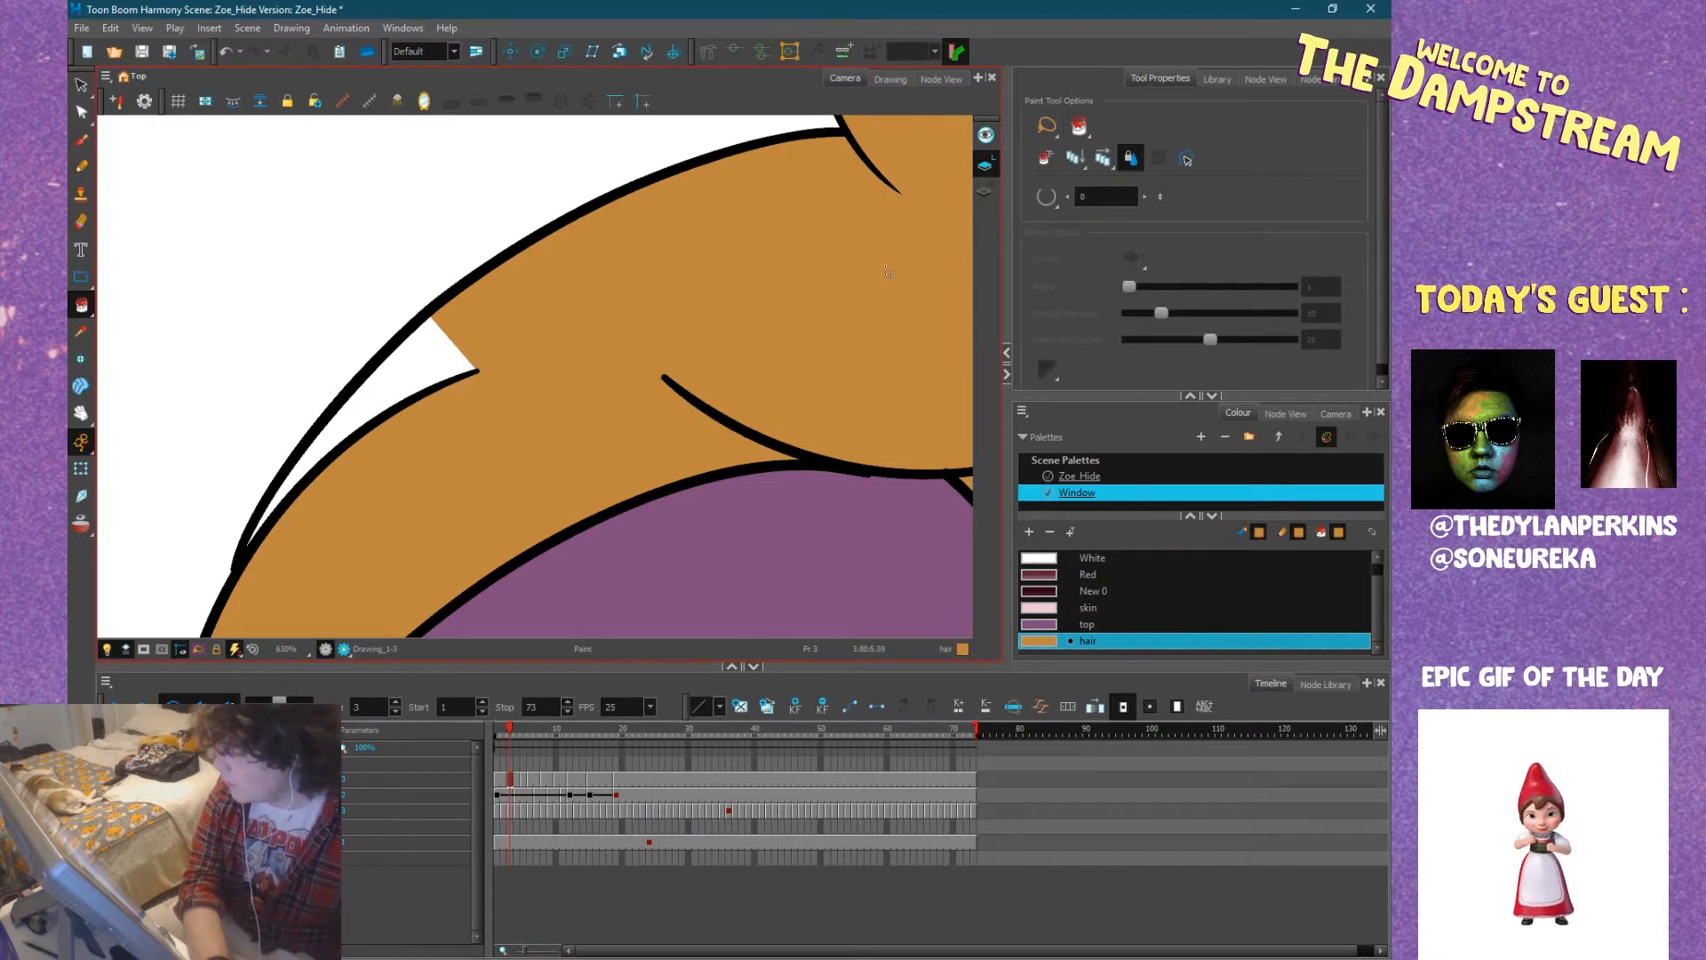
left_click(1051, 201)
left_click(1080, 243)
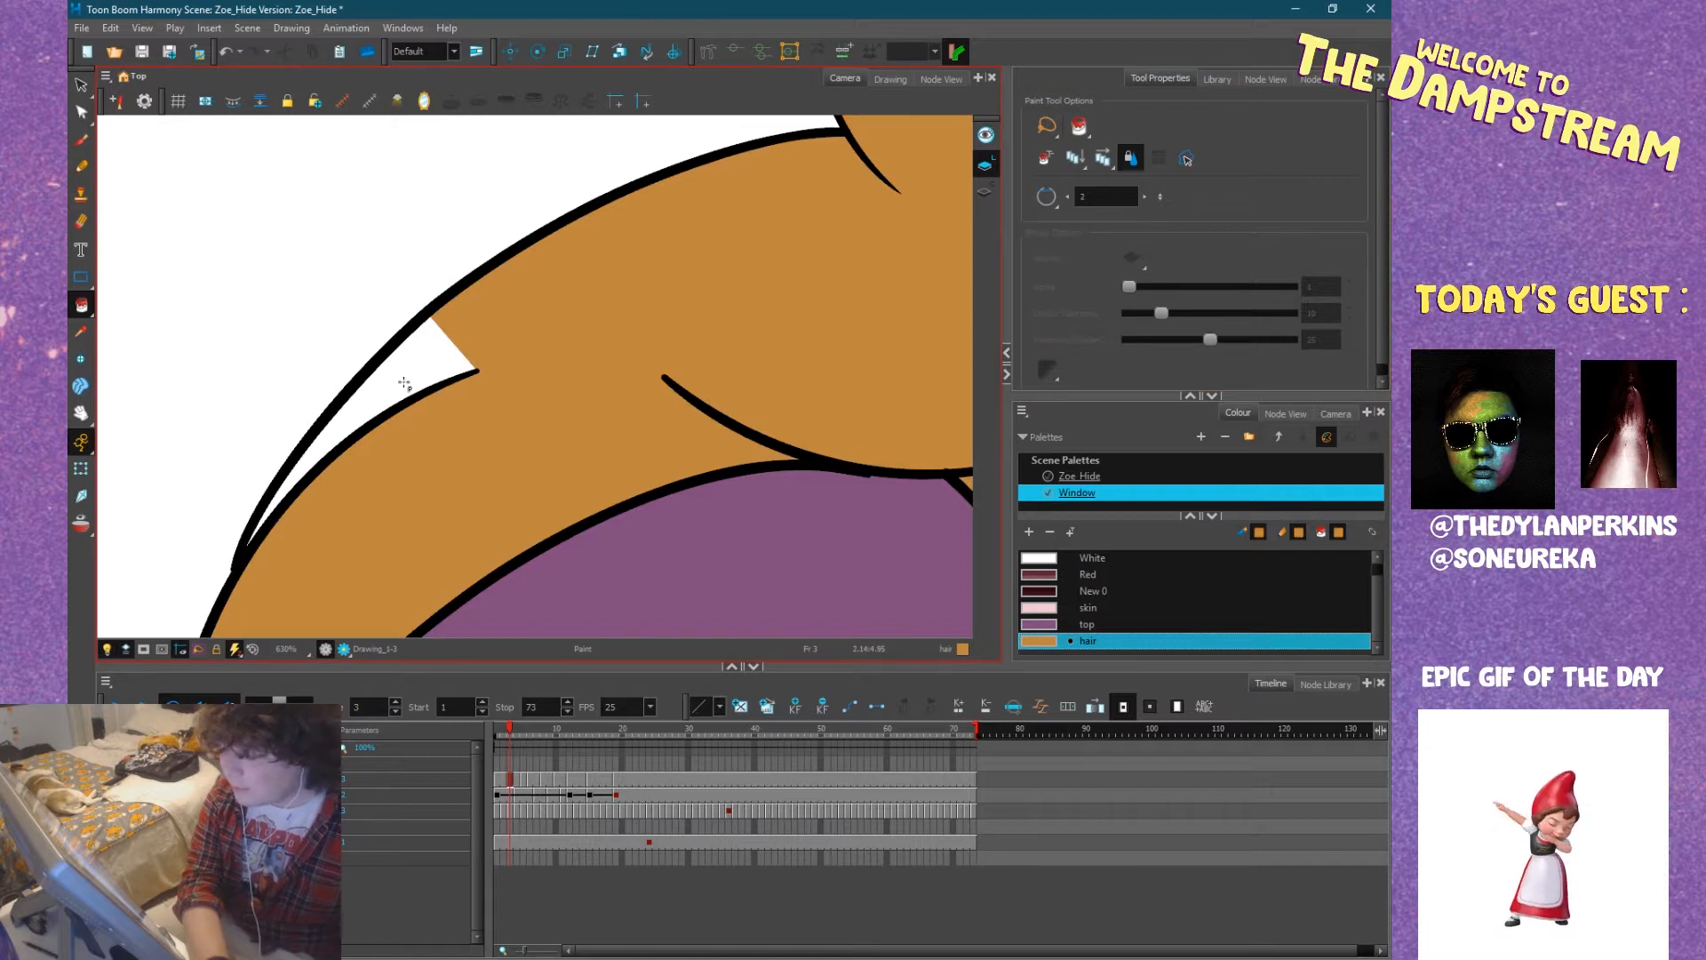
left_click(407, 379)
scroll(516, 408, "down", 5)
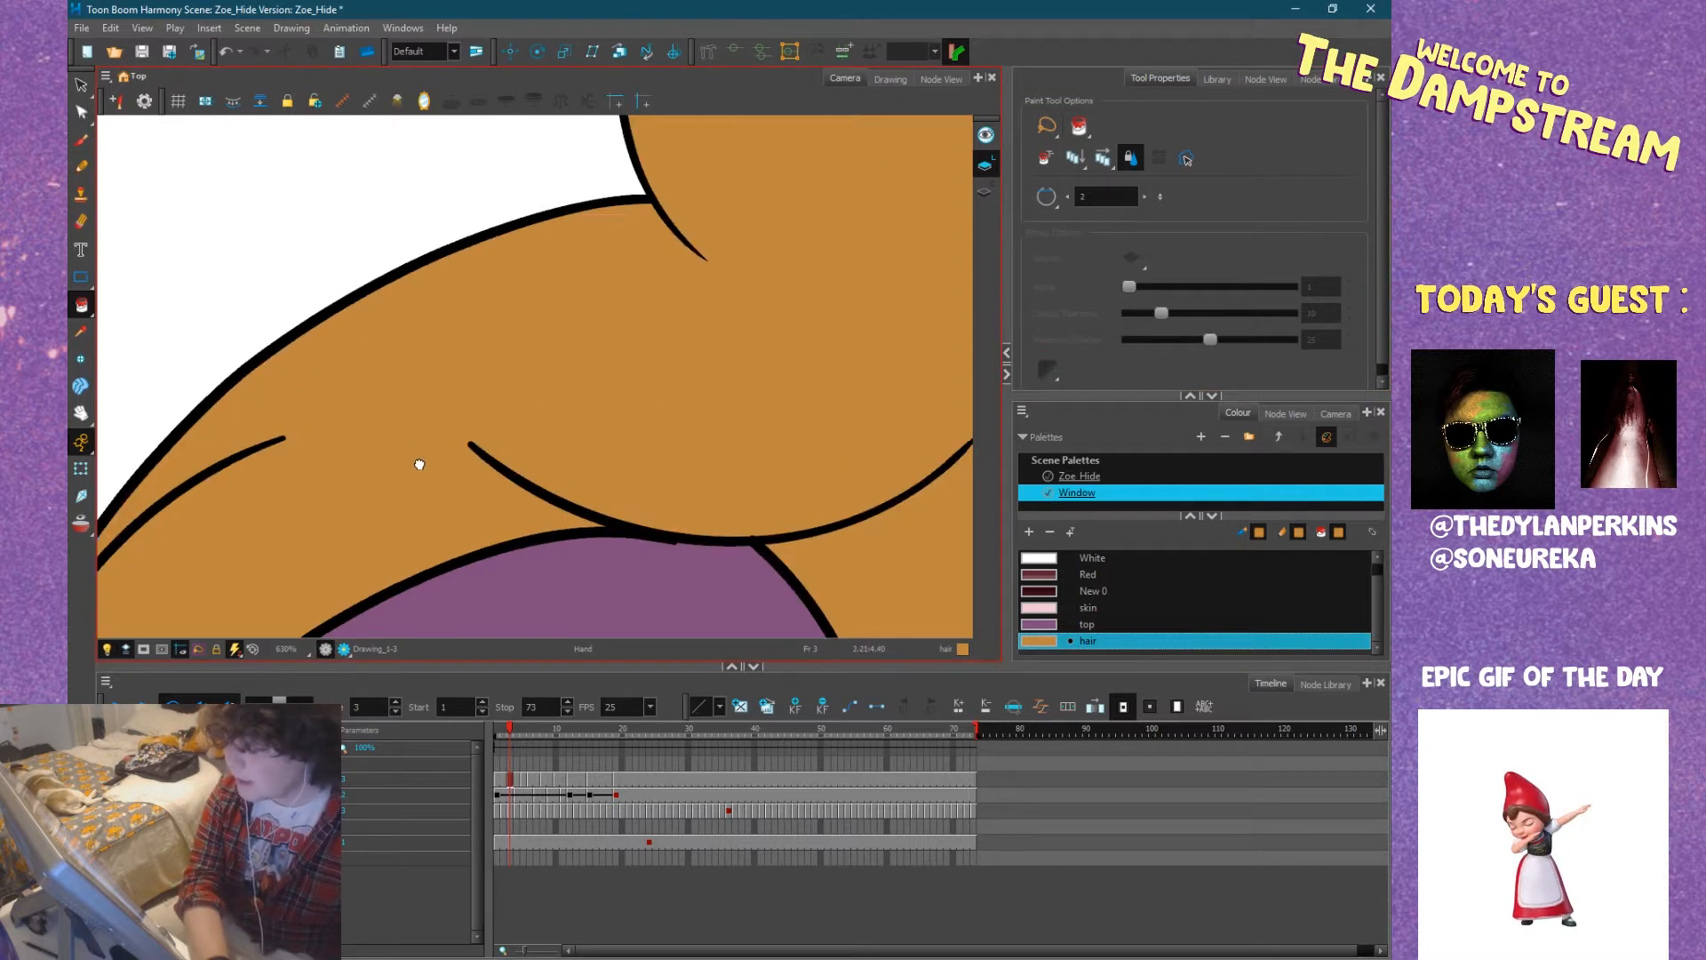
mouse_move(613, 368)
left_mouse_down()
mouse_move(569, 392)
mouse_move(568, 319)
left_mouse_up()
left_click(484, 452)
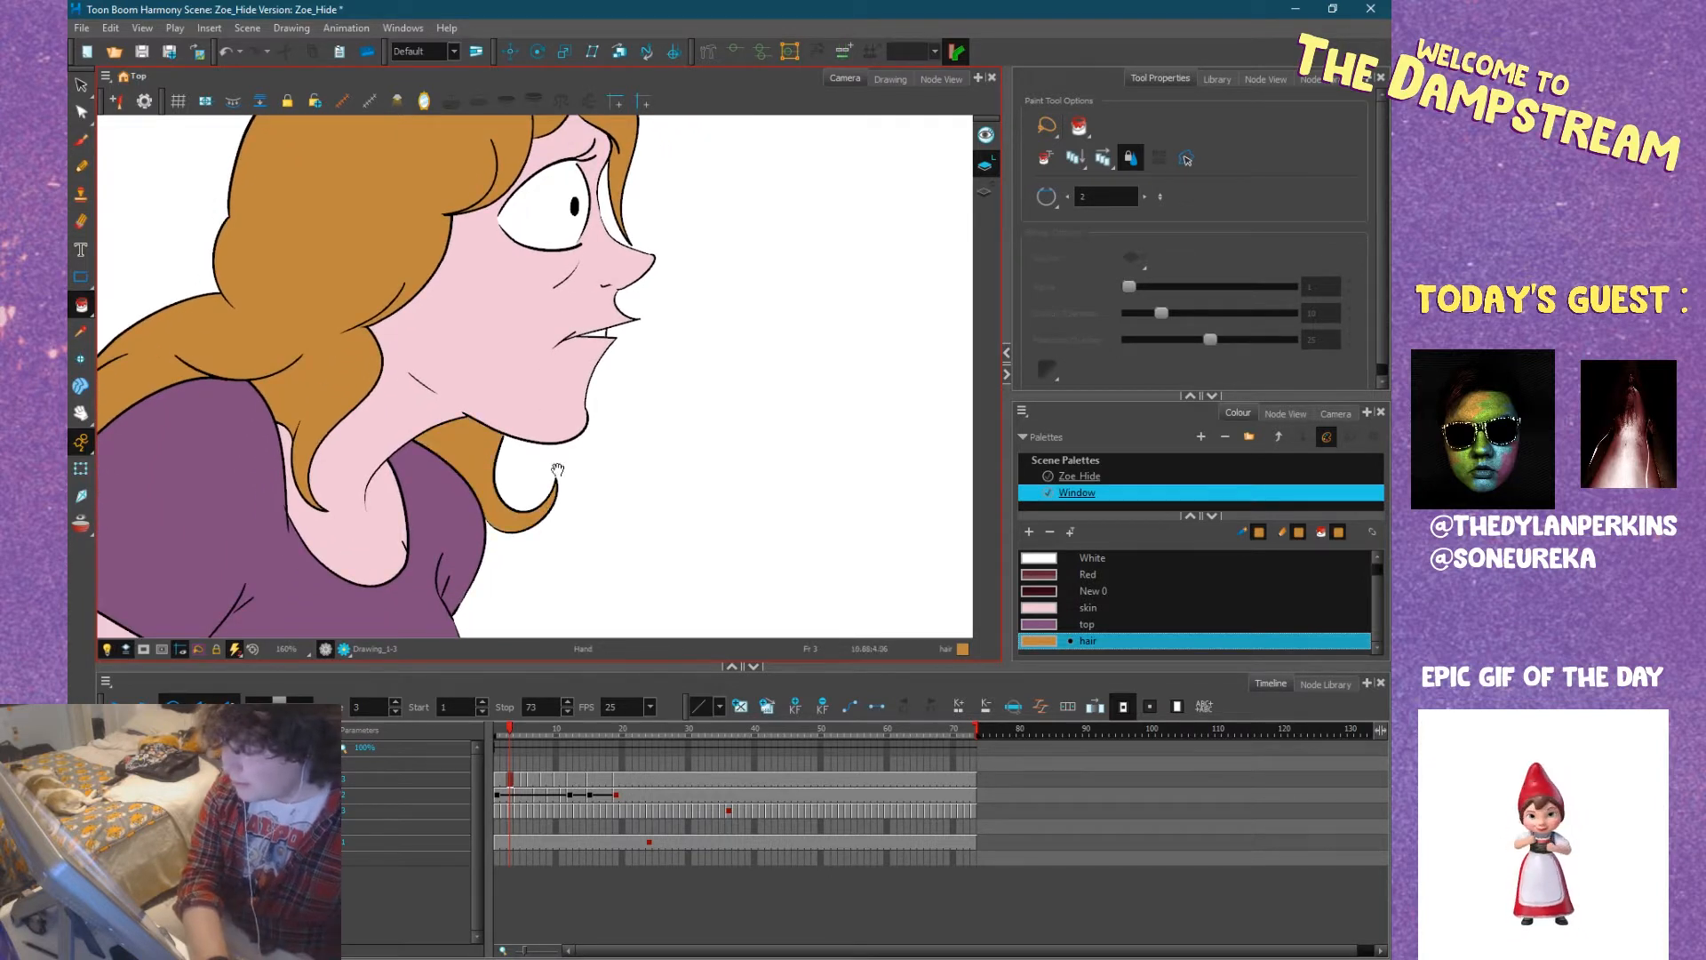
Advance to frame 5 and fill the main mass of Zoe's hair with the hair colour.
scroll(558, 469, "down", 2)
left_click_drag(568, 440, 499, 260)
scroll(467, 370, "down", 2)
key("period")
key("period")
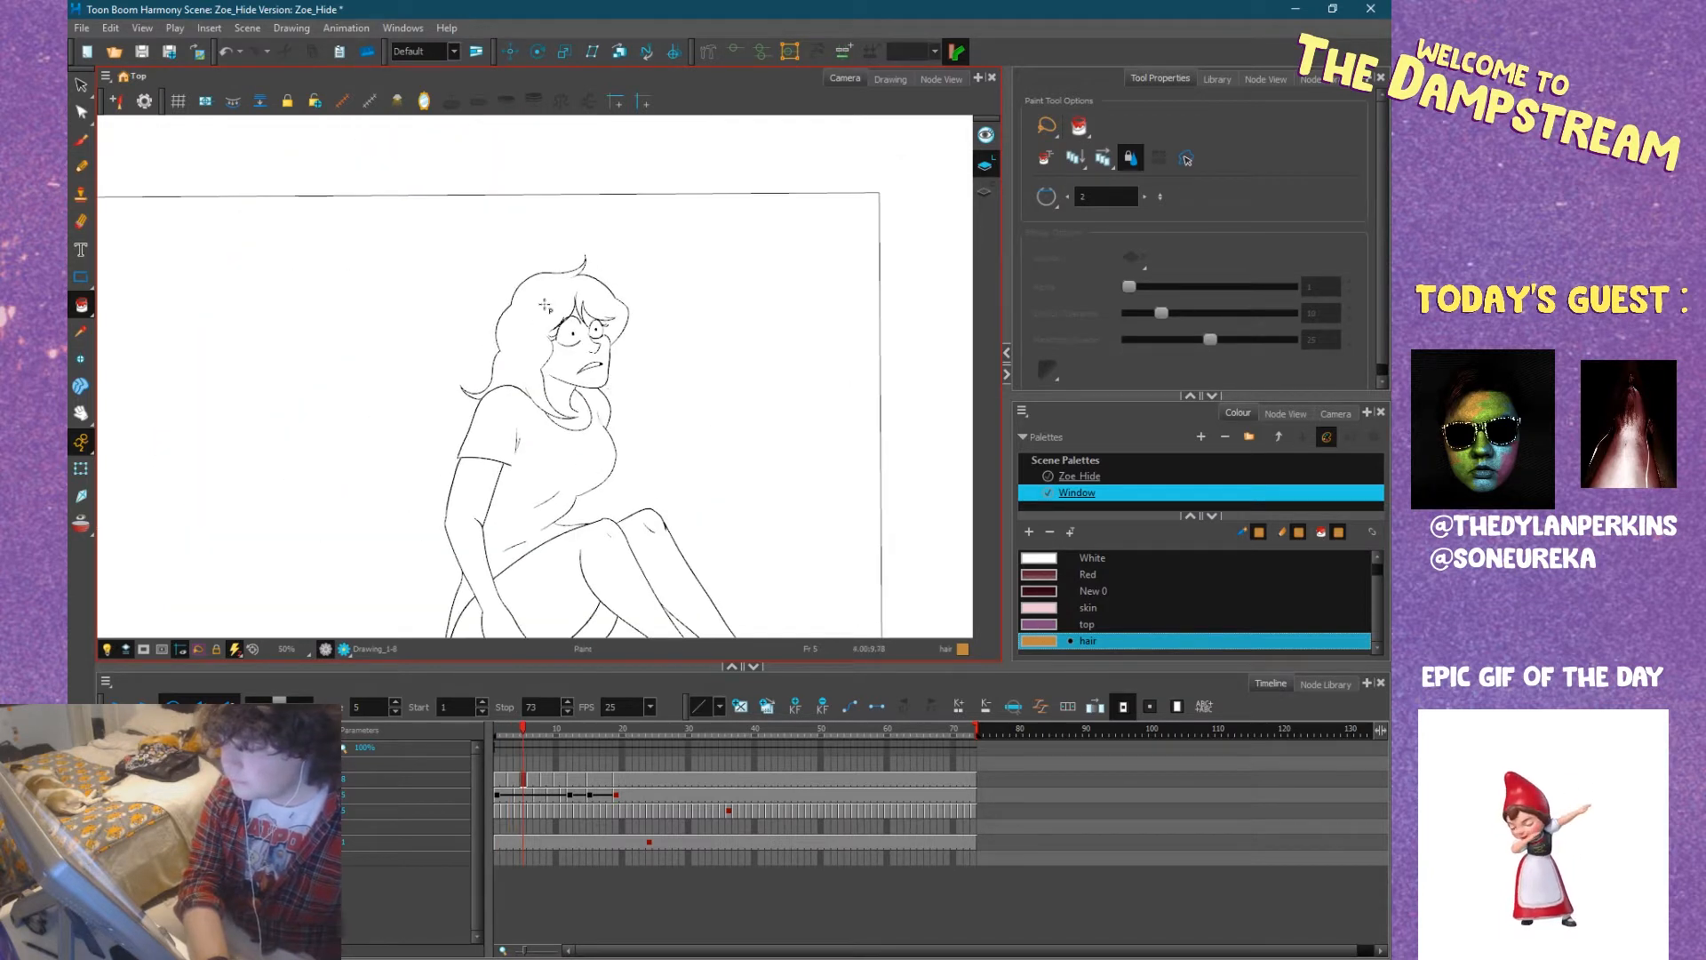
key("comma")
key("period")
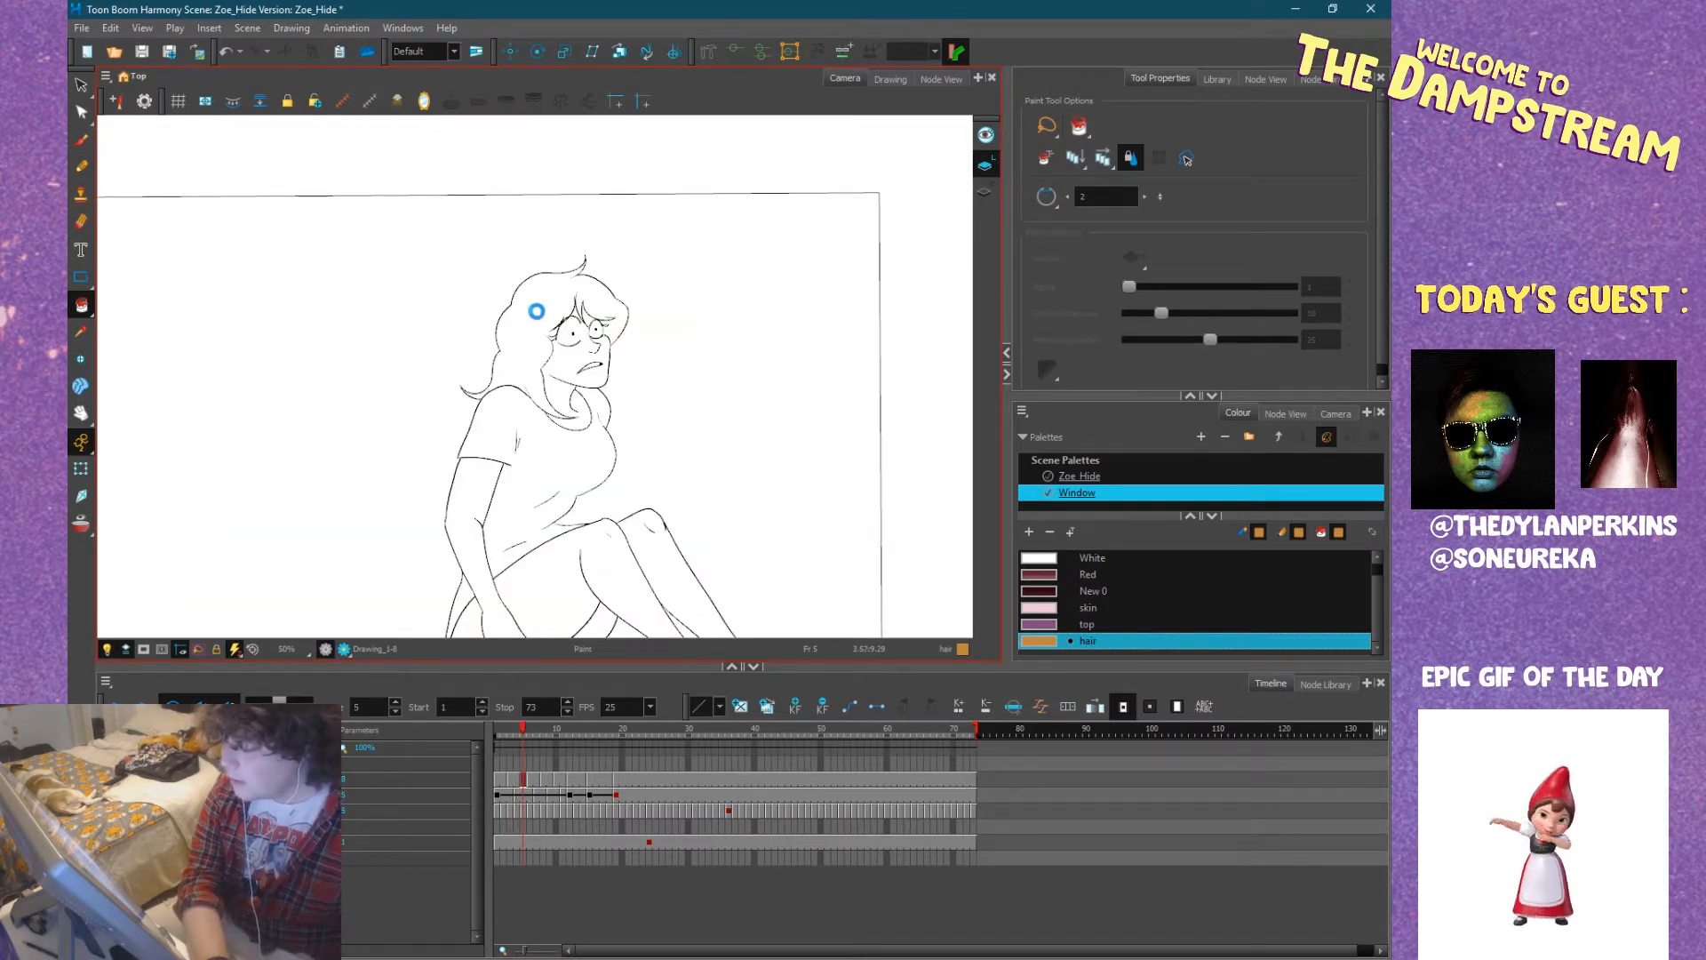
left_click(543, 313)
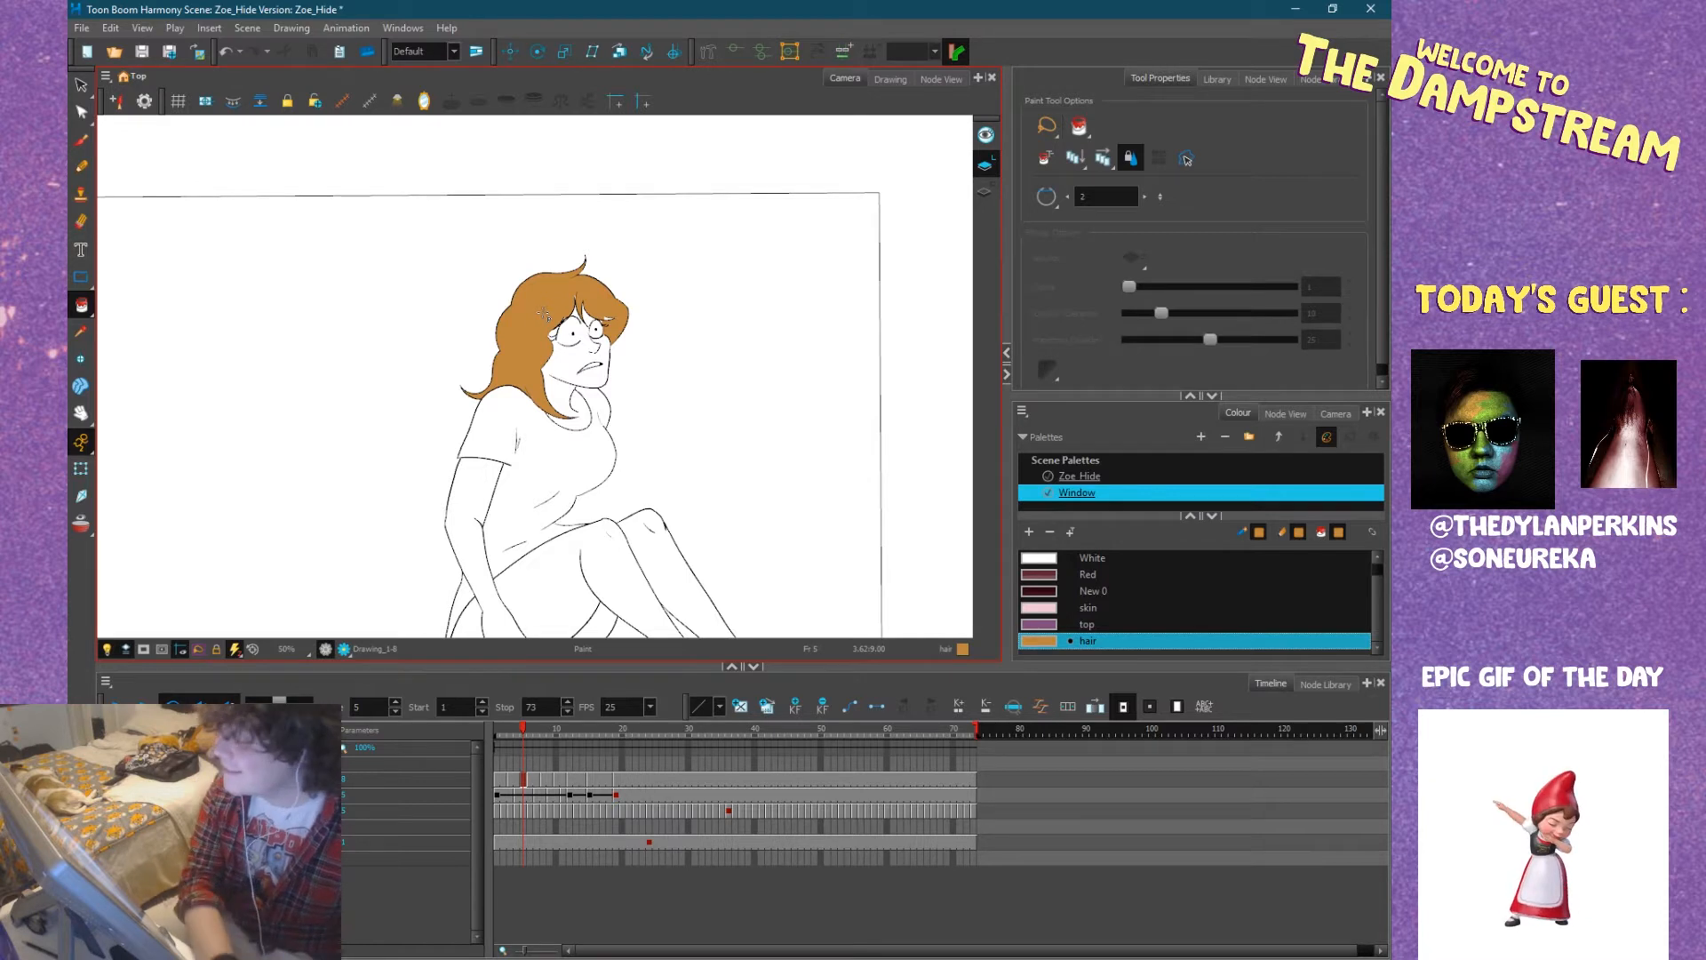
Try to fill the small sliver at the top of the fringe parting at frame 5 with the hair colour.
scroll(543, 313, "up", 5)
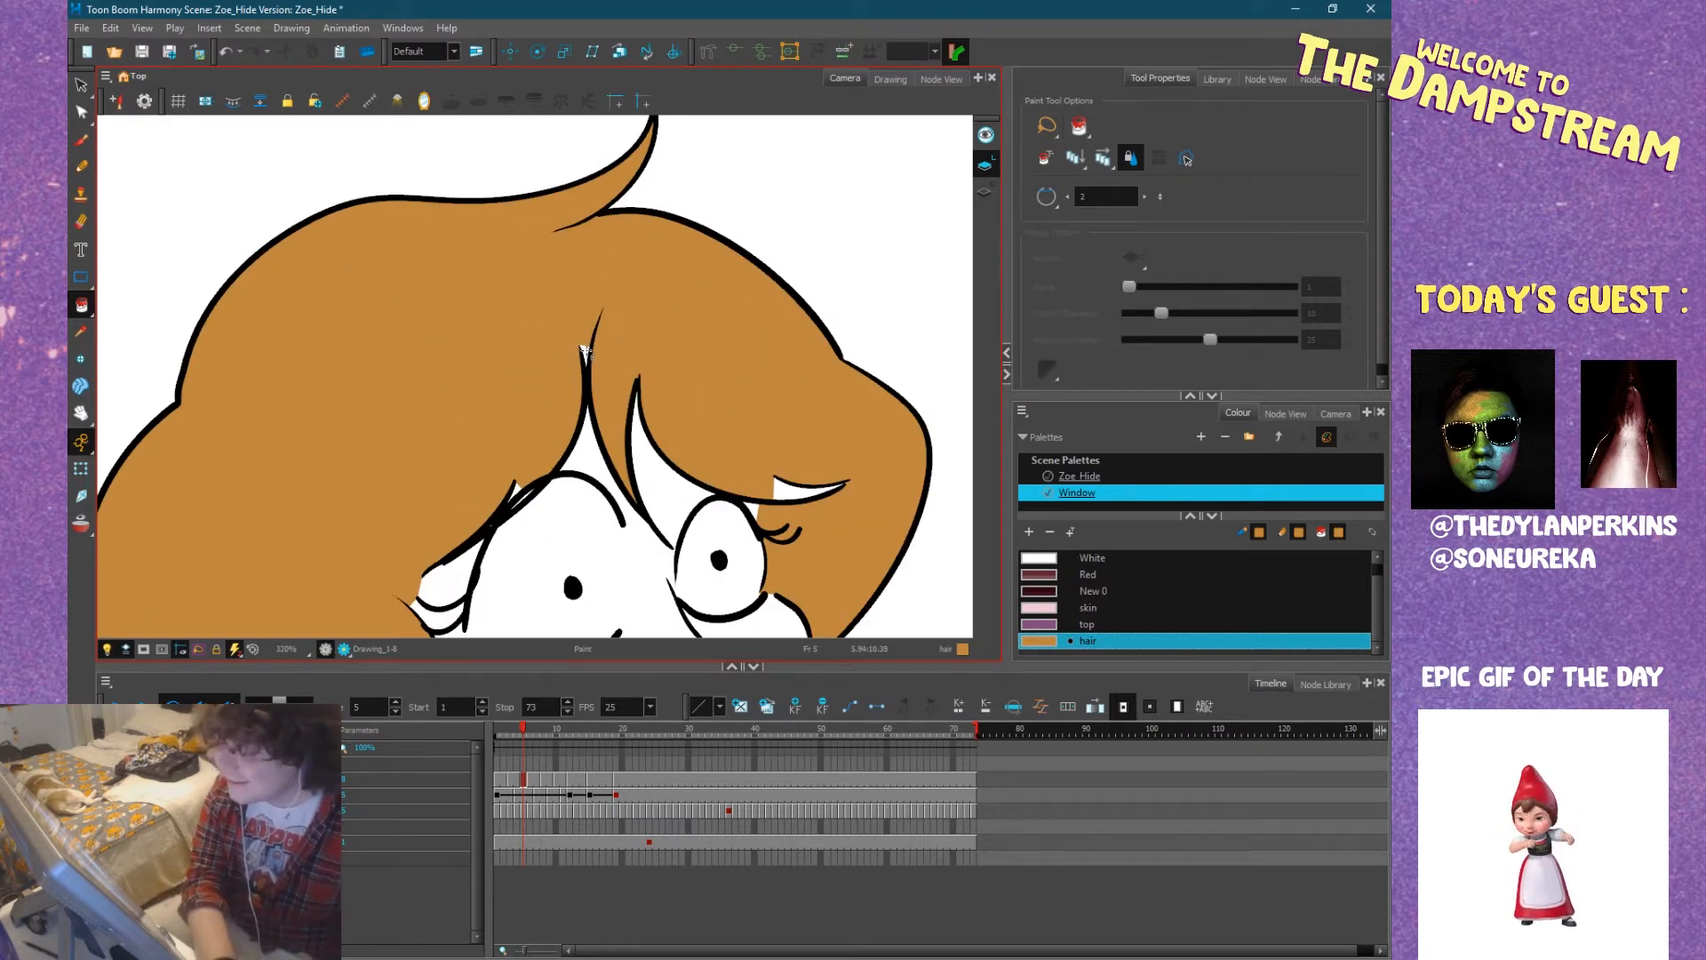
left_click(586, 354)
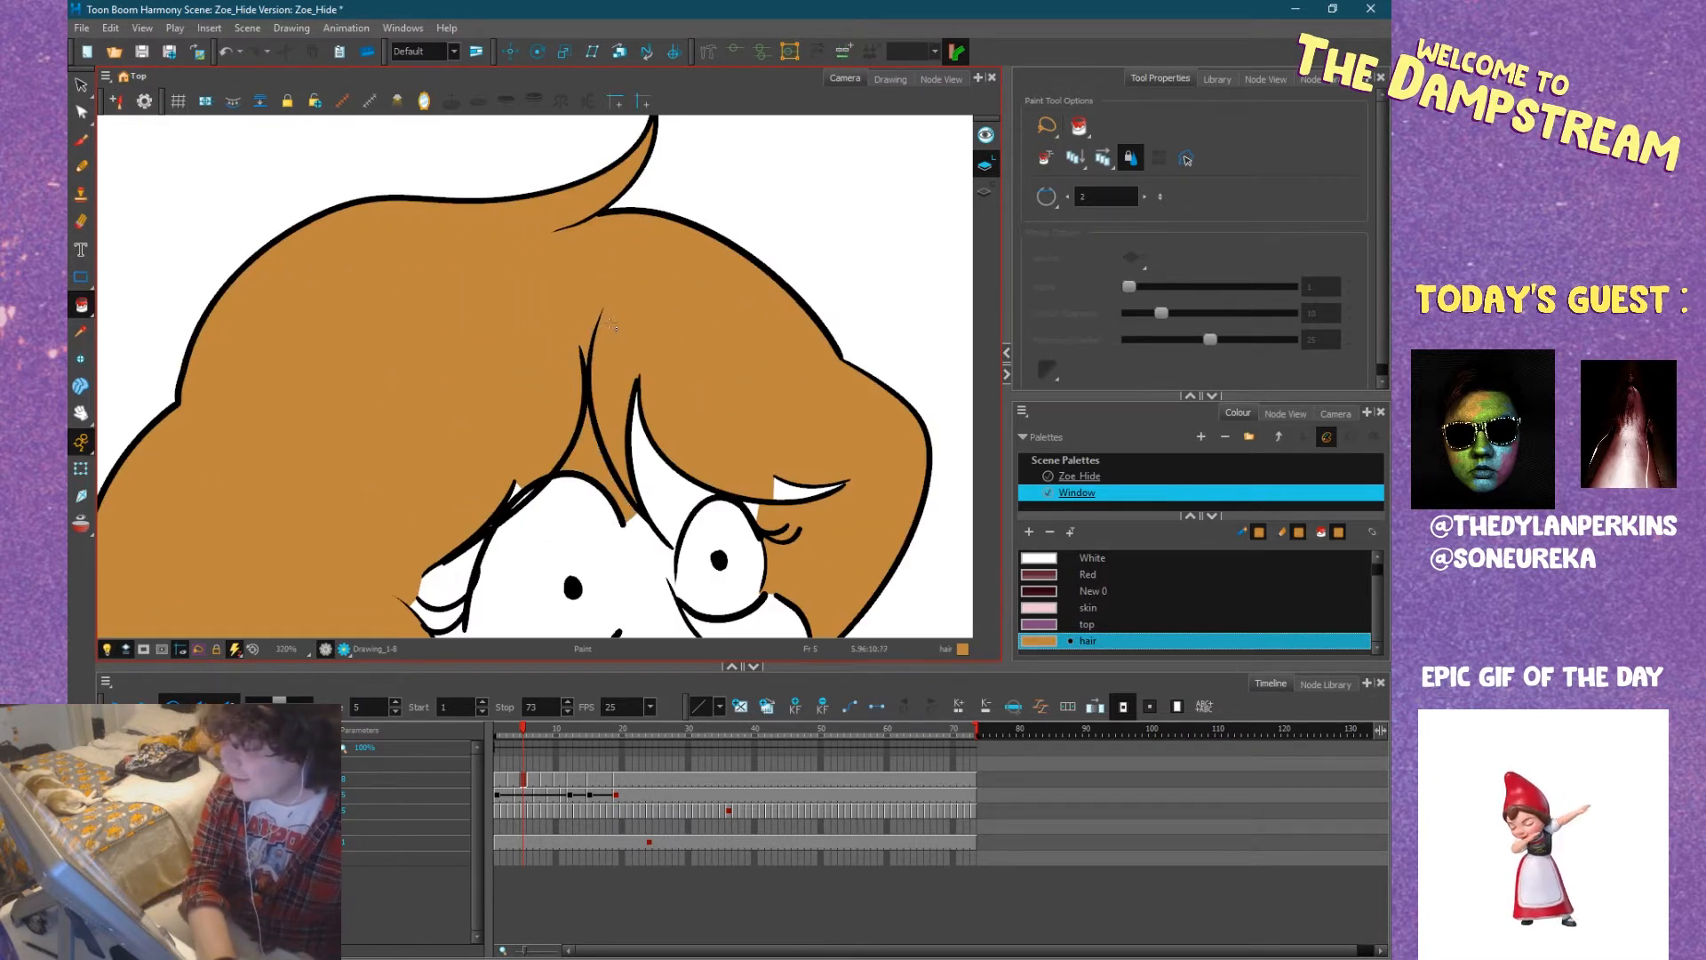
key("ctrl+z")
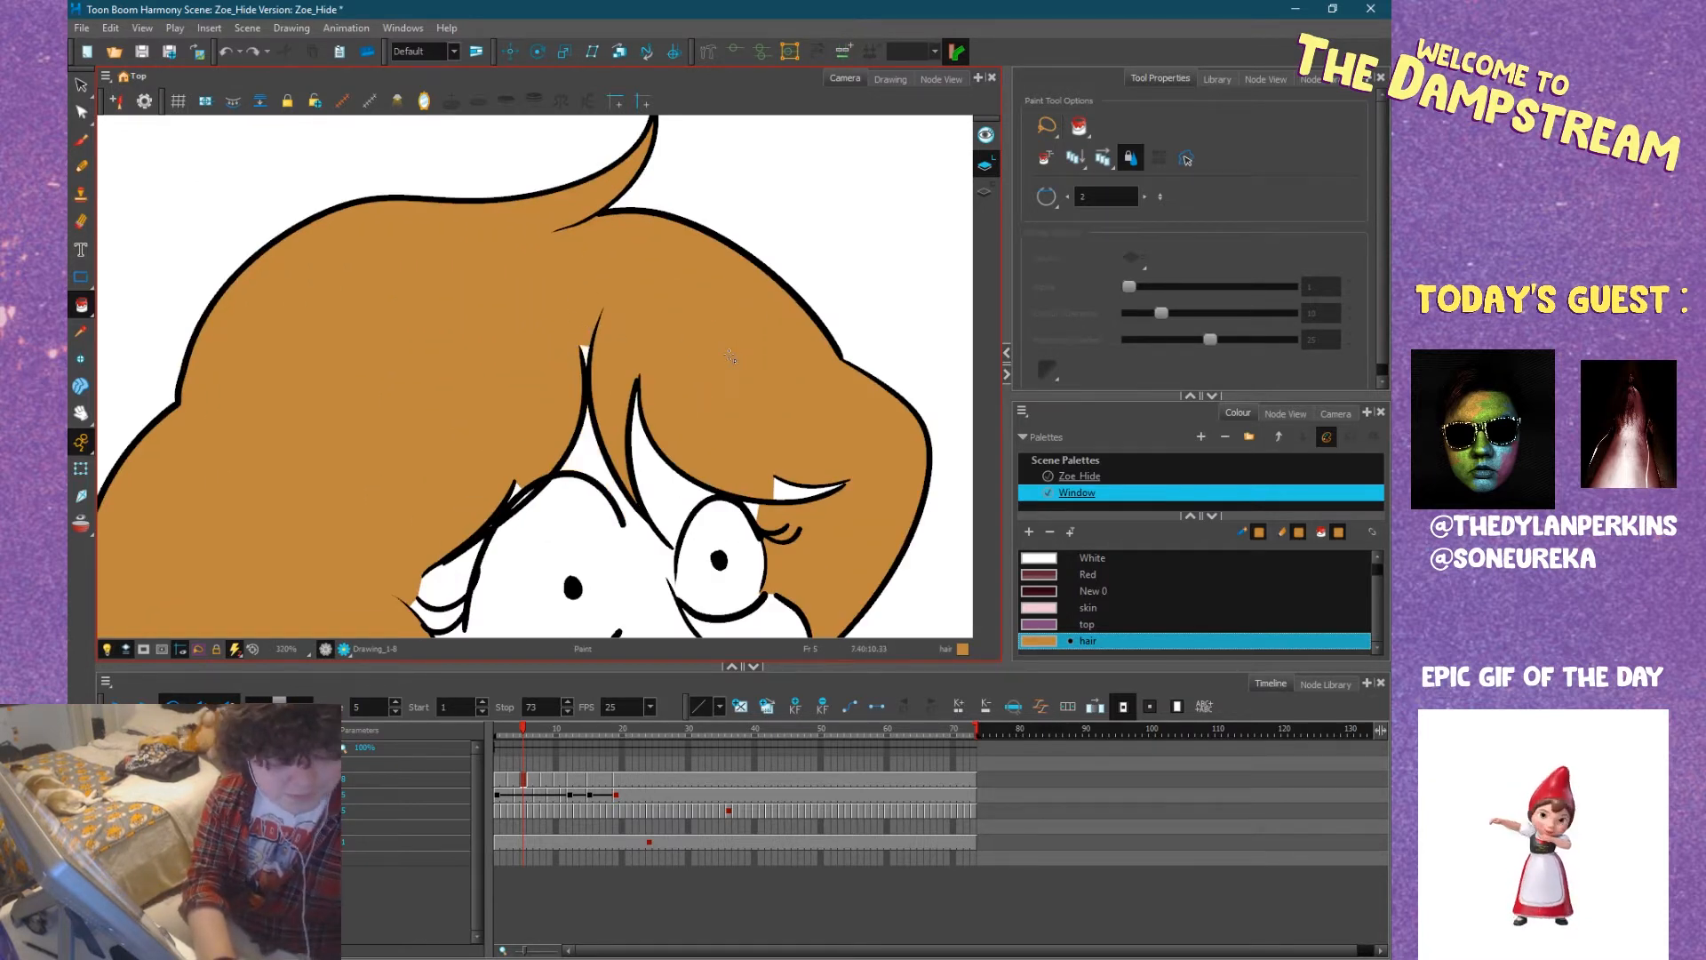
Fill the unpainted sliver in the fringe above the far eye at frame 5 with the hair colour.
left_click_drag(611, 447, 486, 402)
left_click(597, 449)
scroll(554, 466, "up", 5)
left_click(528, 482)
scroll(528, 482, "down", 6)
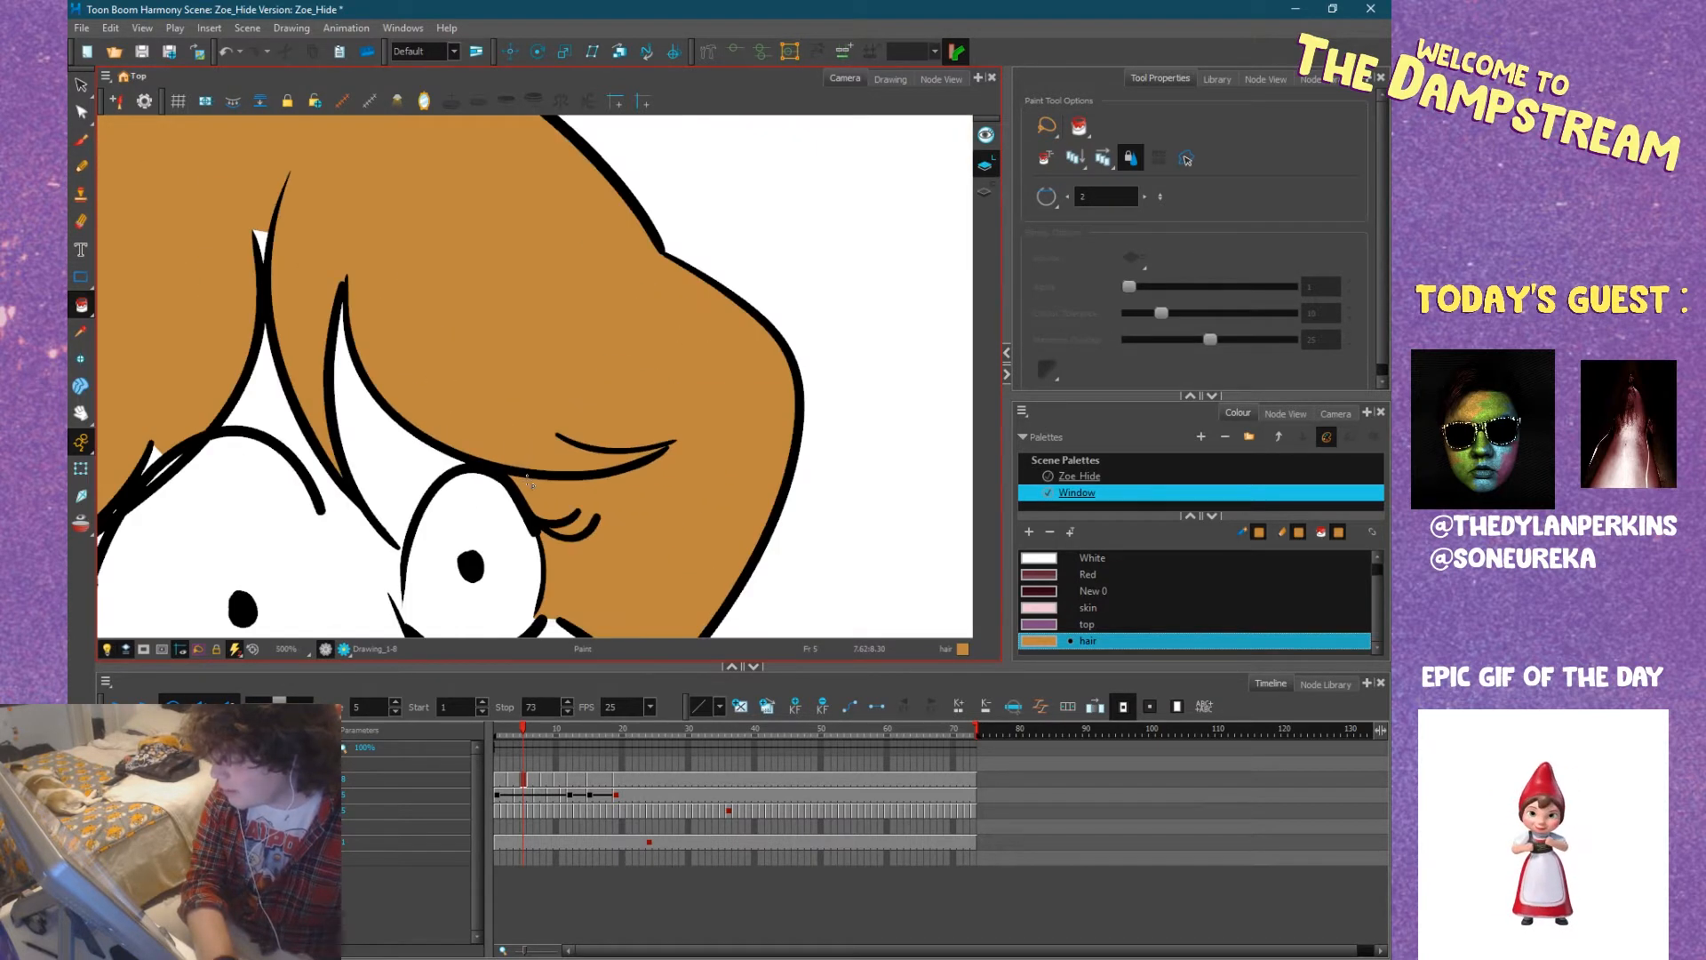
Fill the small gap where the fringe meets the near brow at frame 5 with the hair colour.
scroll(640, 361, "up", 4)
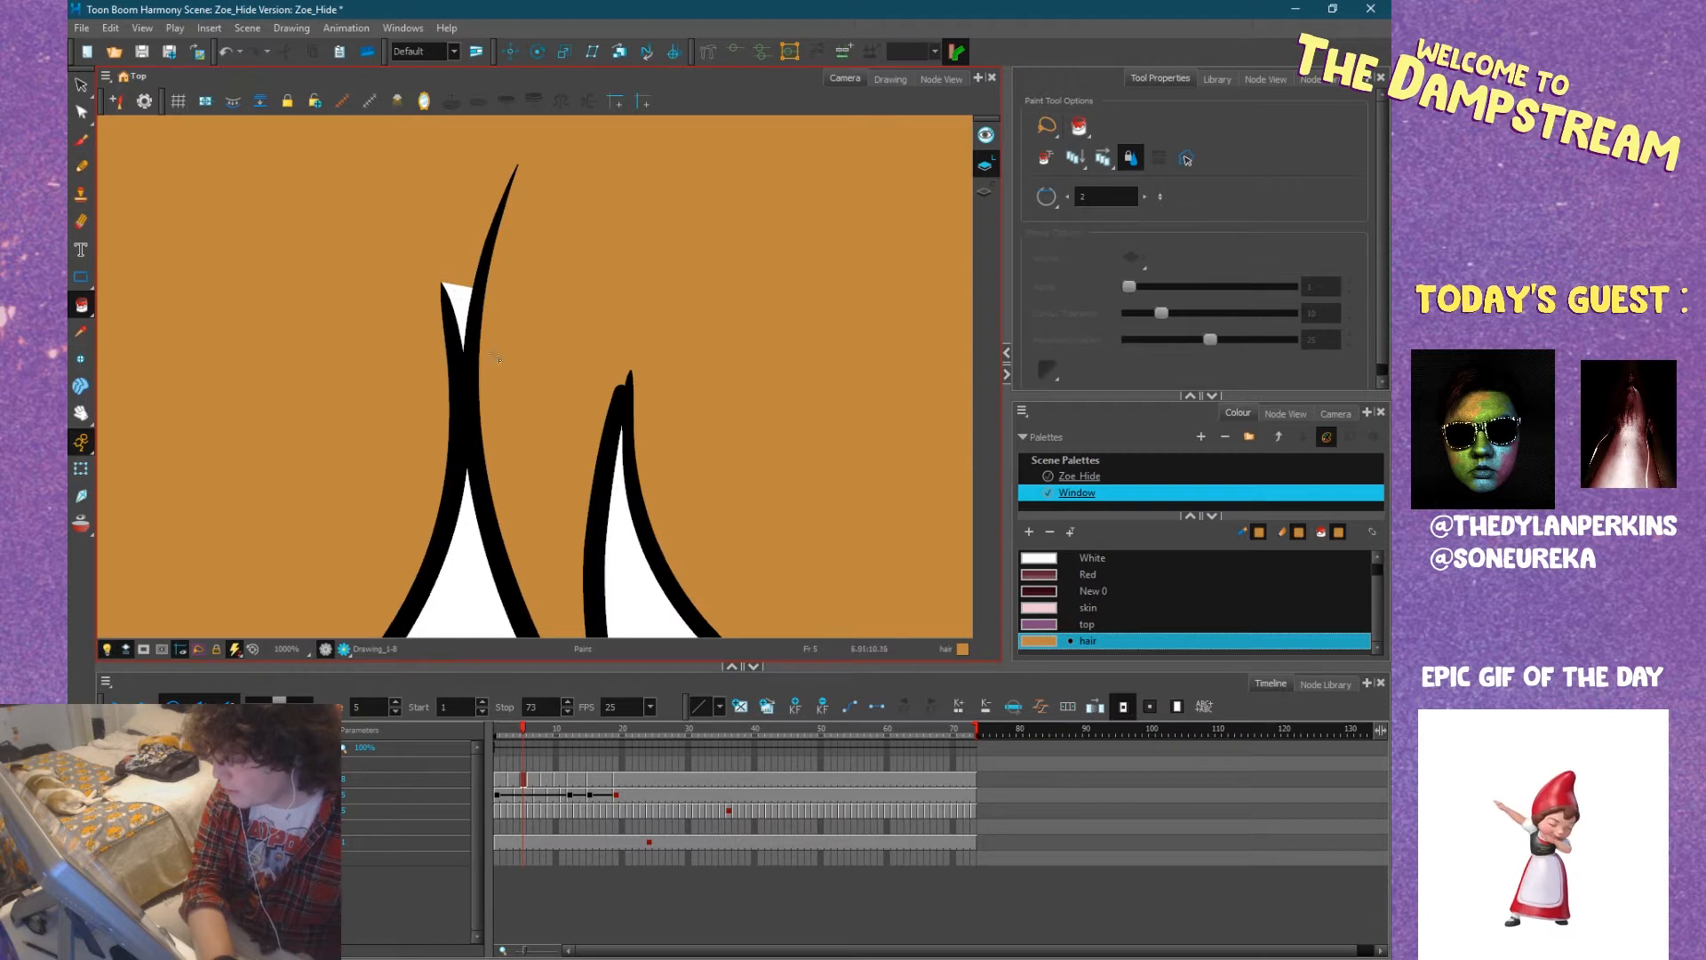
left_click_drag(503, 367, 524, 204)
left_click_drag(375, 522, 495, 335)
left_click(385, 375)
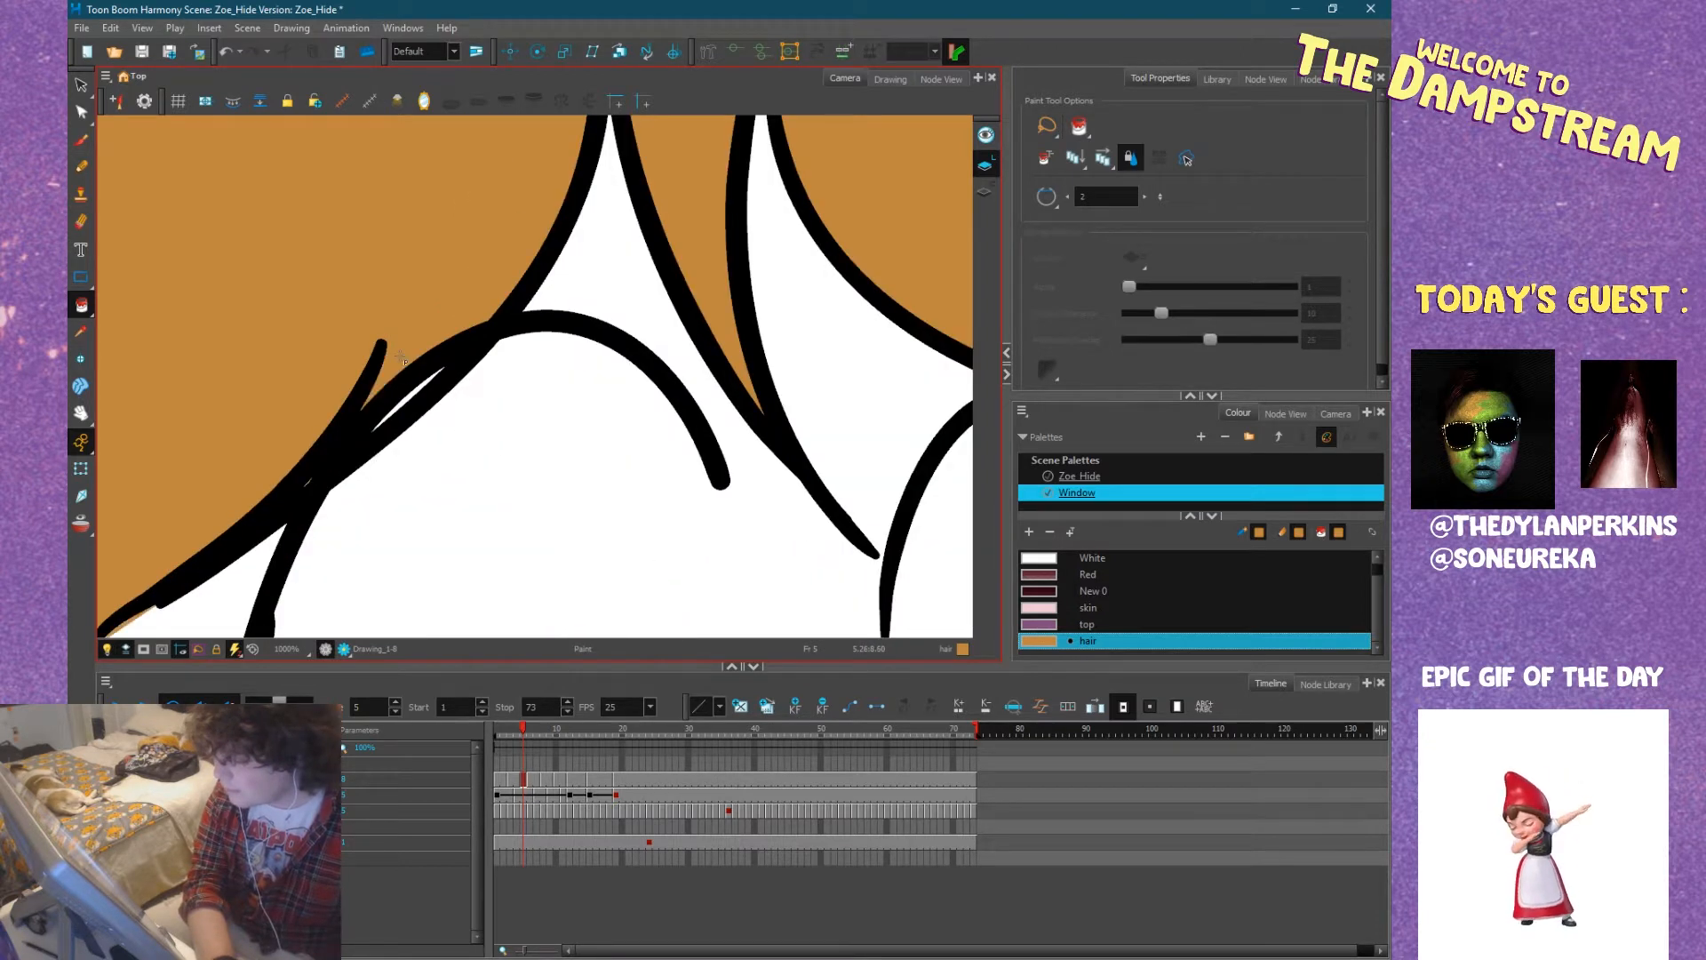
scroll(401, 358, "down", 6)
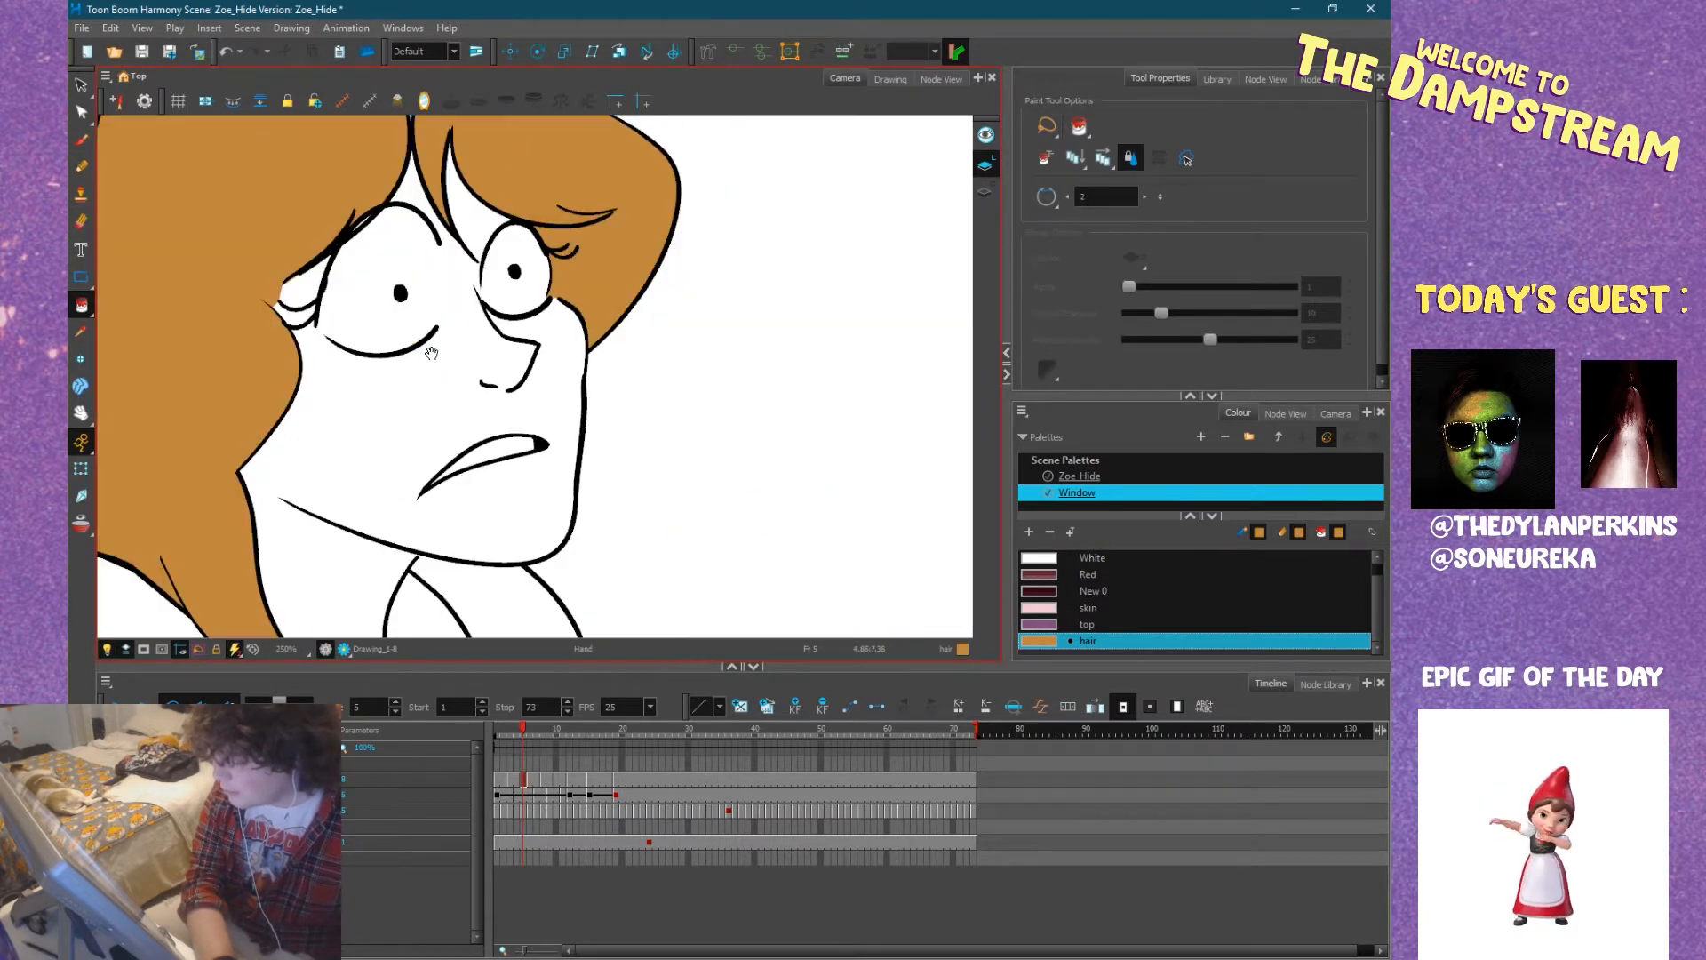
Move to frame 7 and fill the main mass of Zoe's hair with the hair colour.
key("comma")
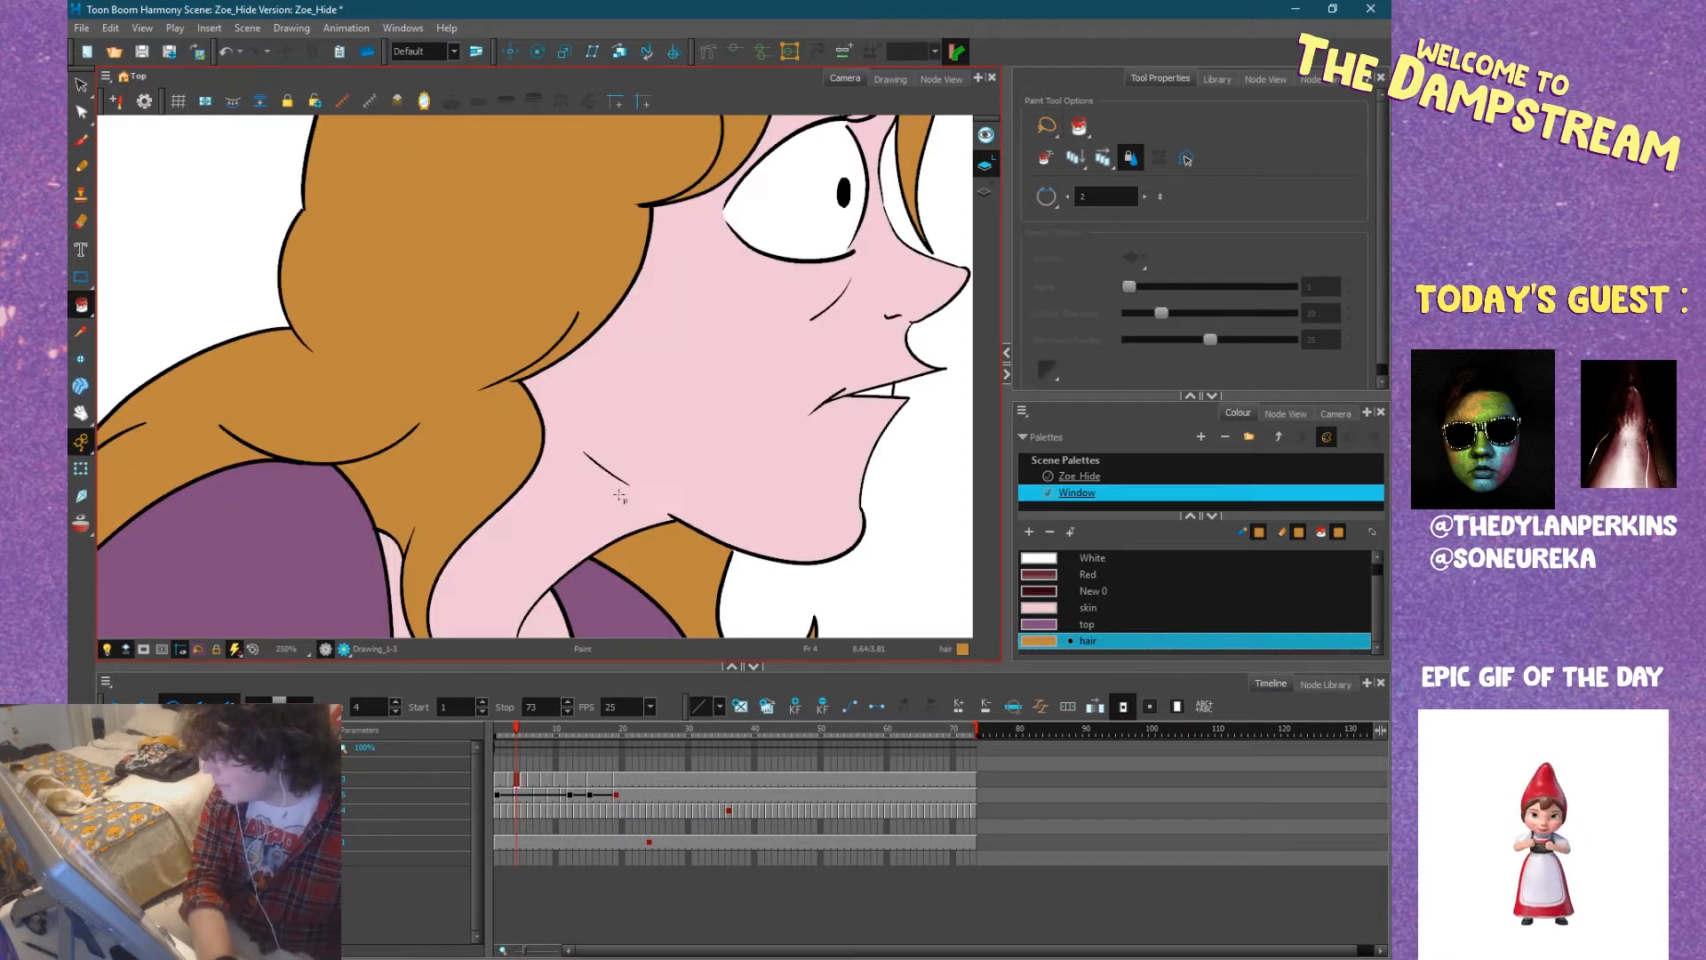
scroll(638, 503, "down", 8)
scroll(620, 503, "up", 8)
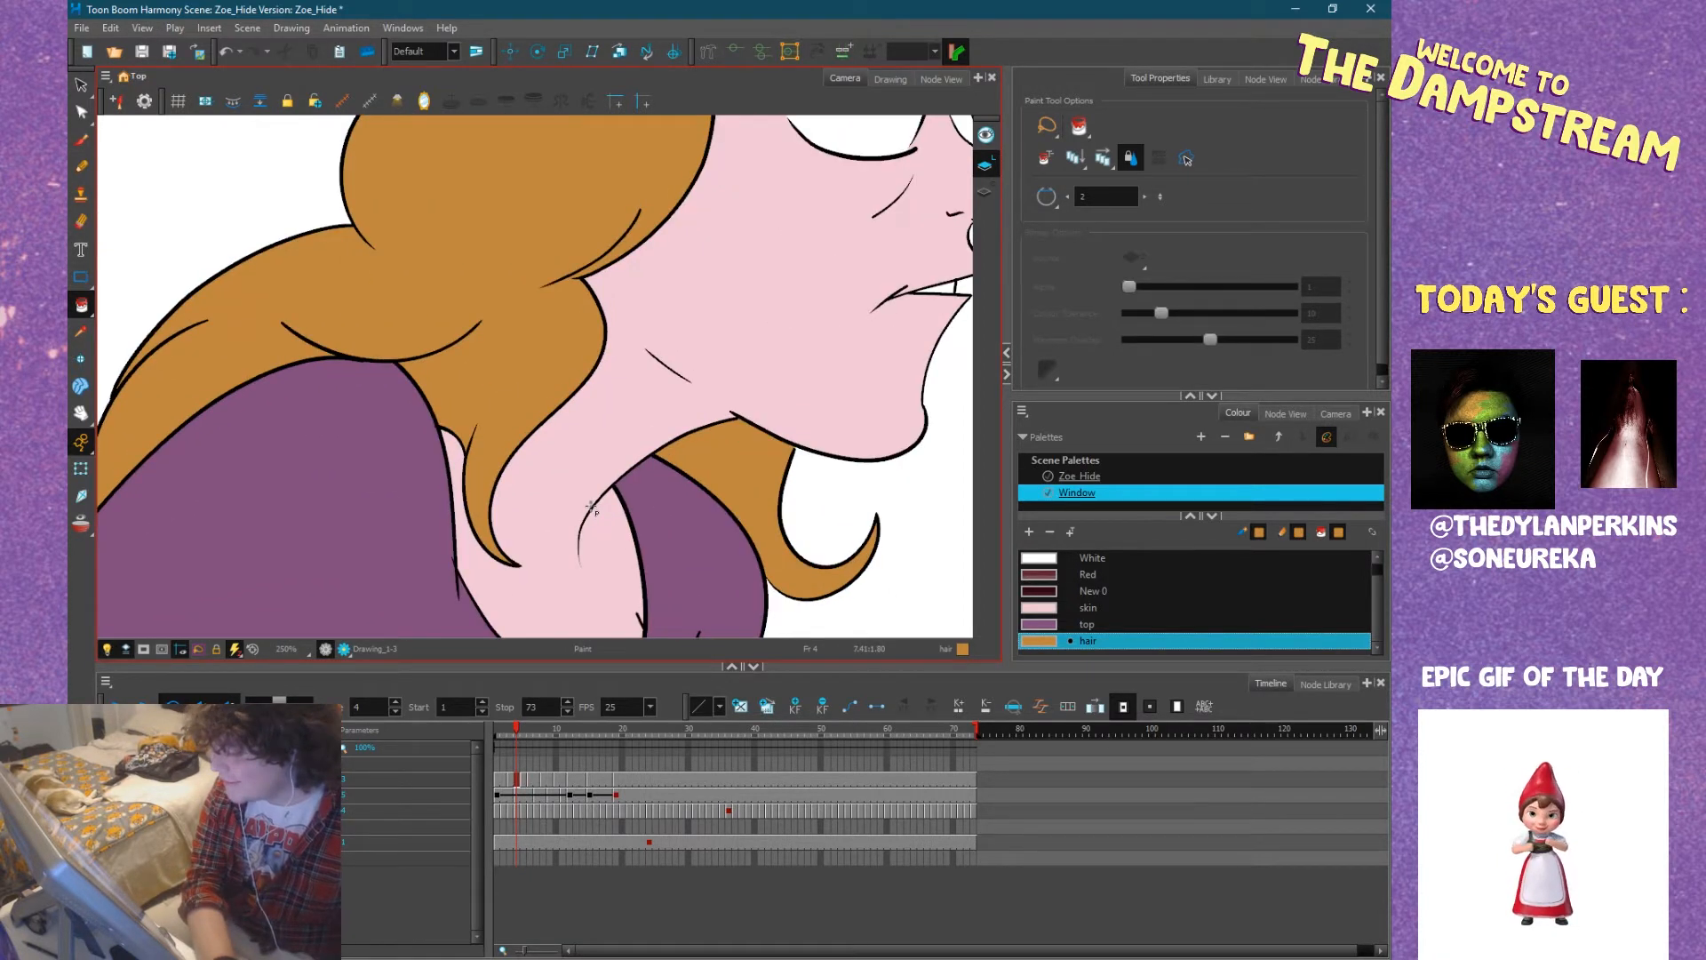
key("period")
key("period")
key("period")
left_click_drag(583, 444, 933, 520)
left_click_drag(631, 389, 718, 494)
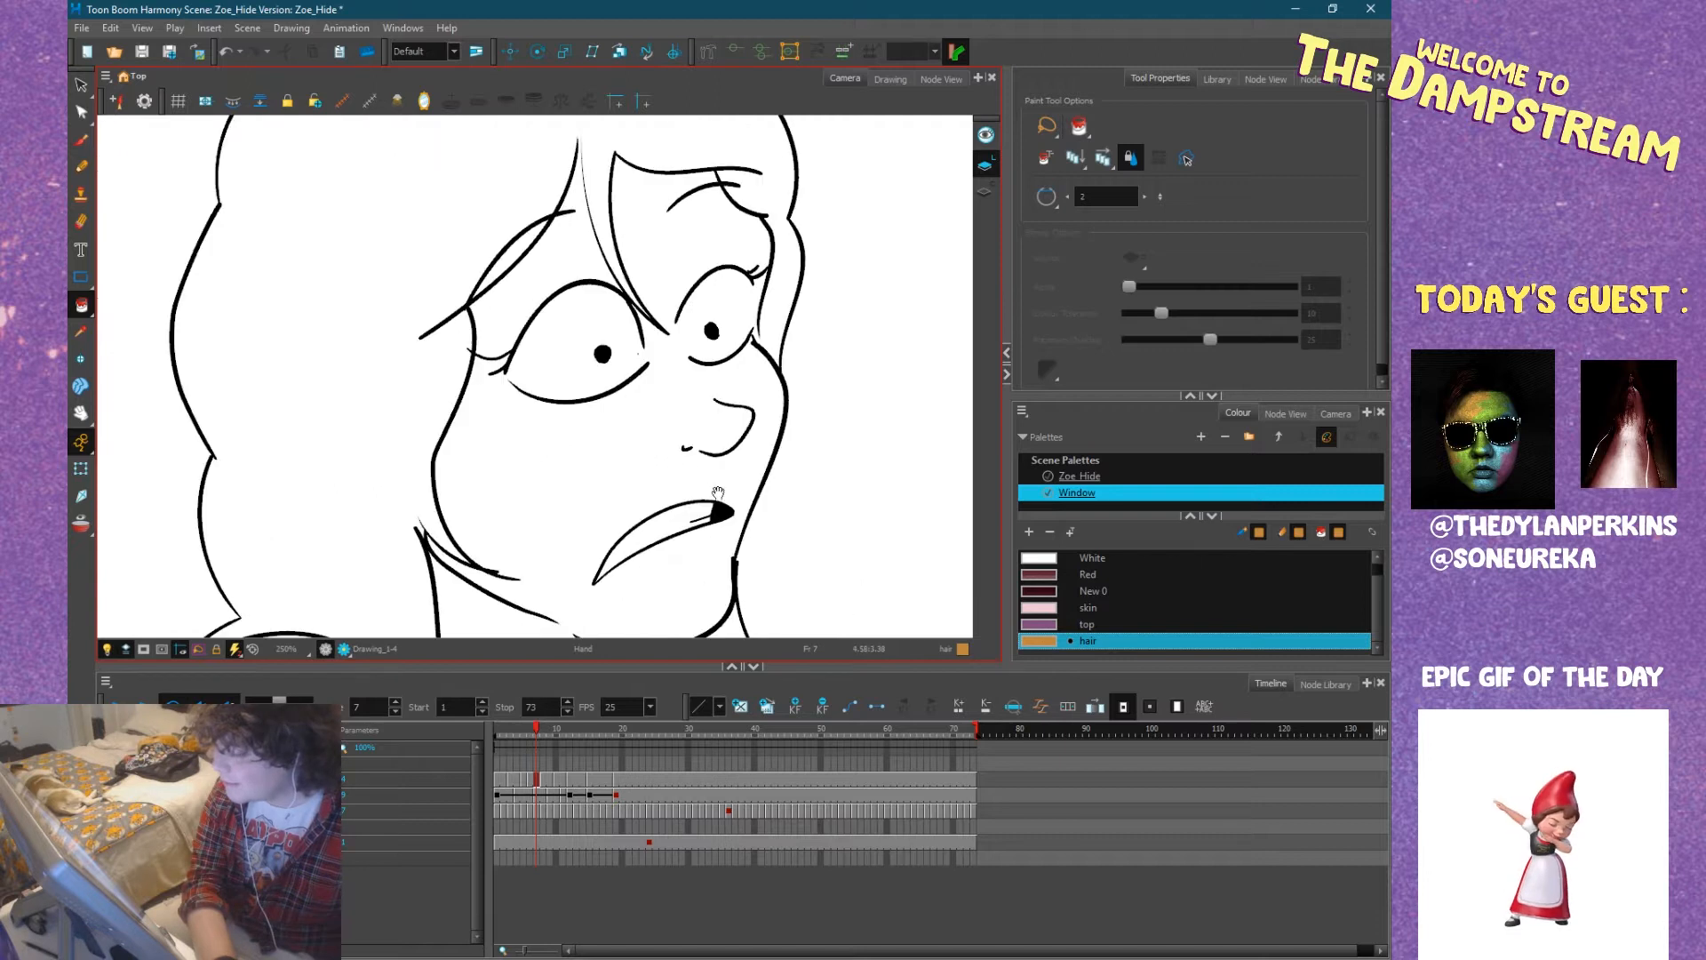
key("1")
left_click(465, 343)
Fill the fringe gap above the near brow and the lock beside the far eye at frame 7 with the hair colour.
mouse_move(491, 368)
left_mouse_down()
mouse_move(484, 354)
mouse_move(535, 392)
left_mouse_up()
scroll(535, 392, "up", 4)
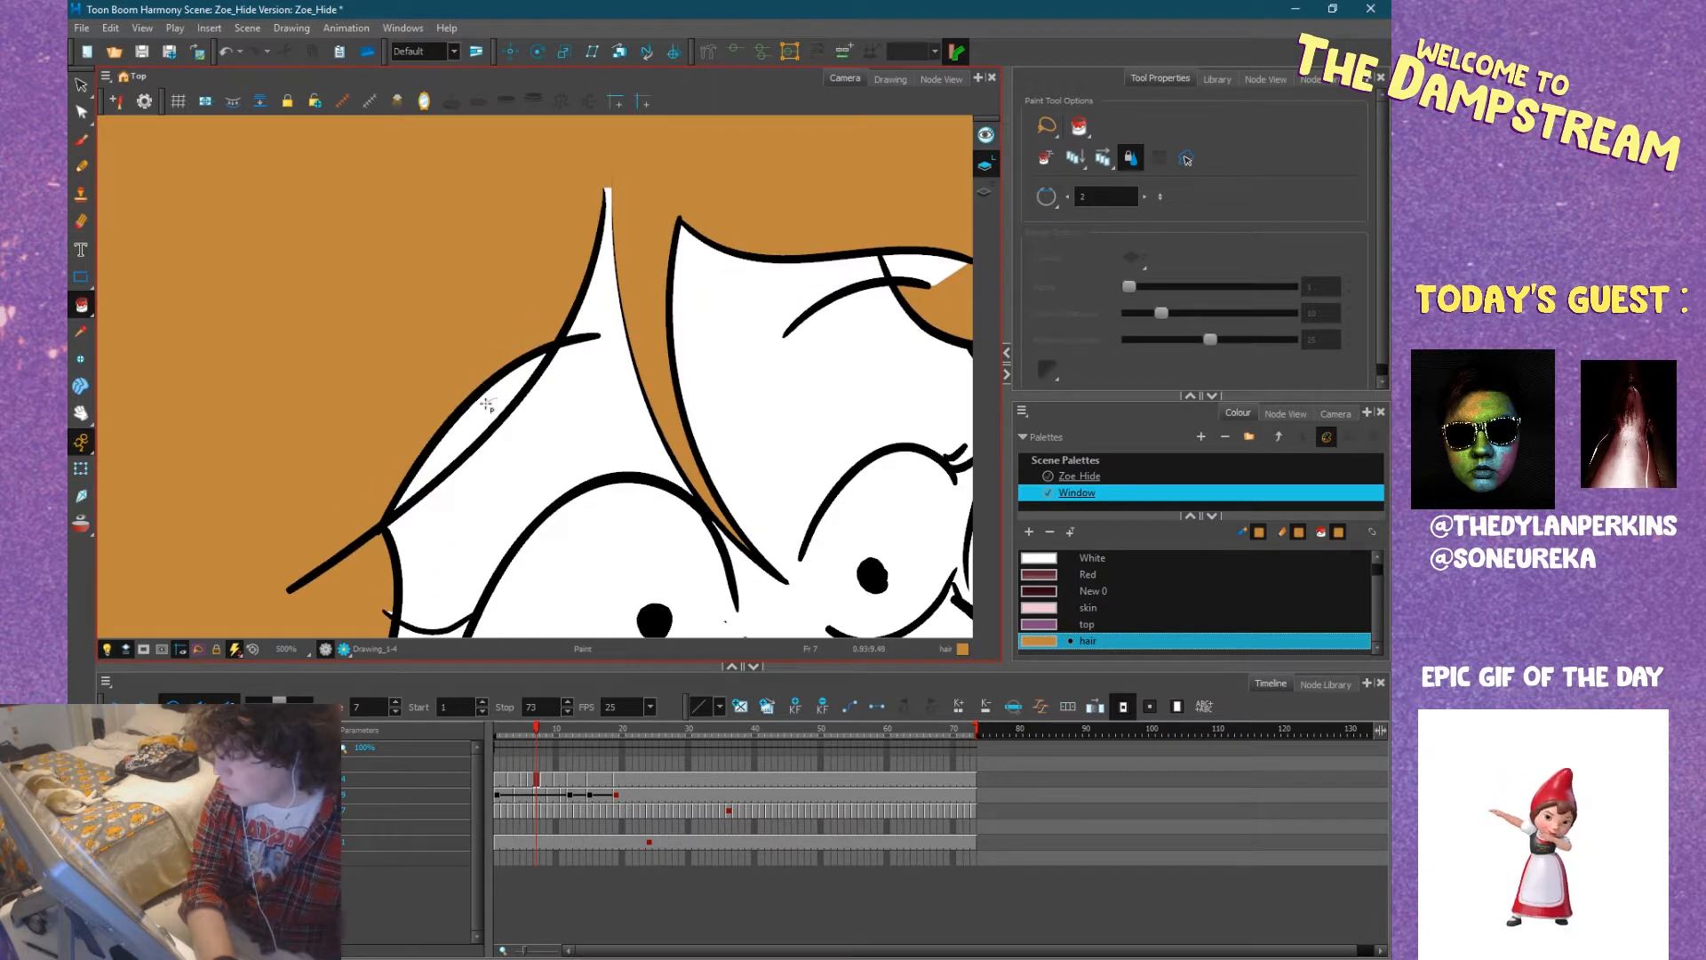
left_click(489, 409)
key("1")
left_click_drag(582, 420, 487, 433)
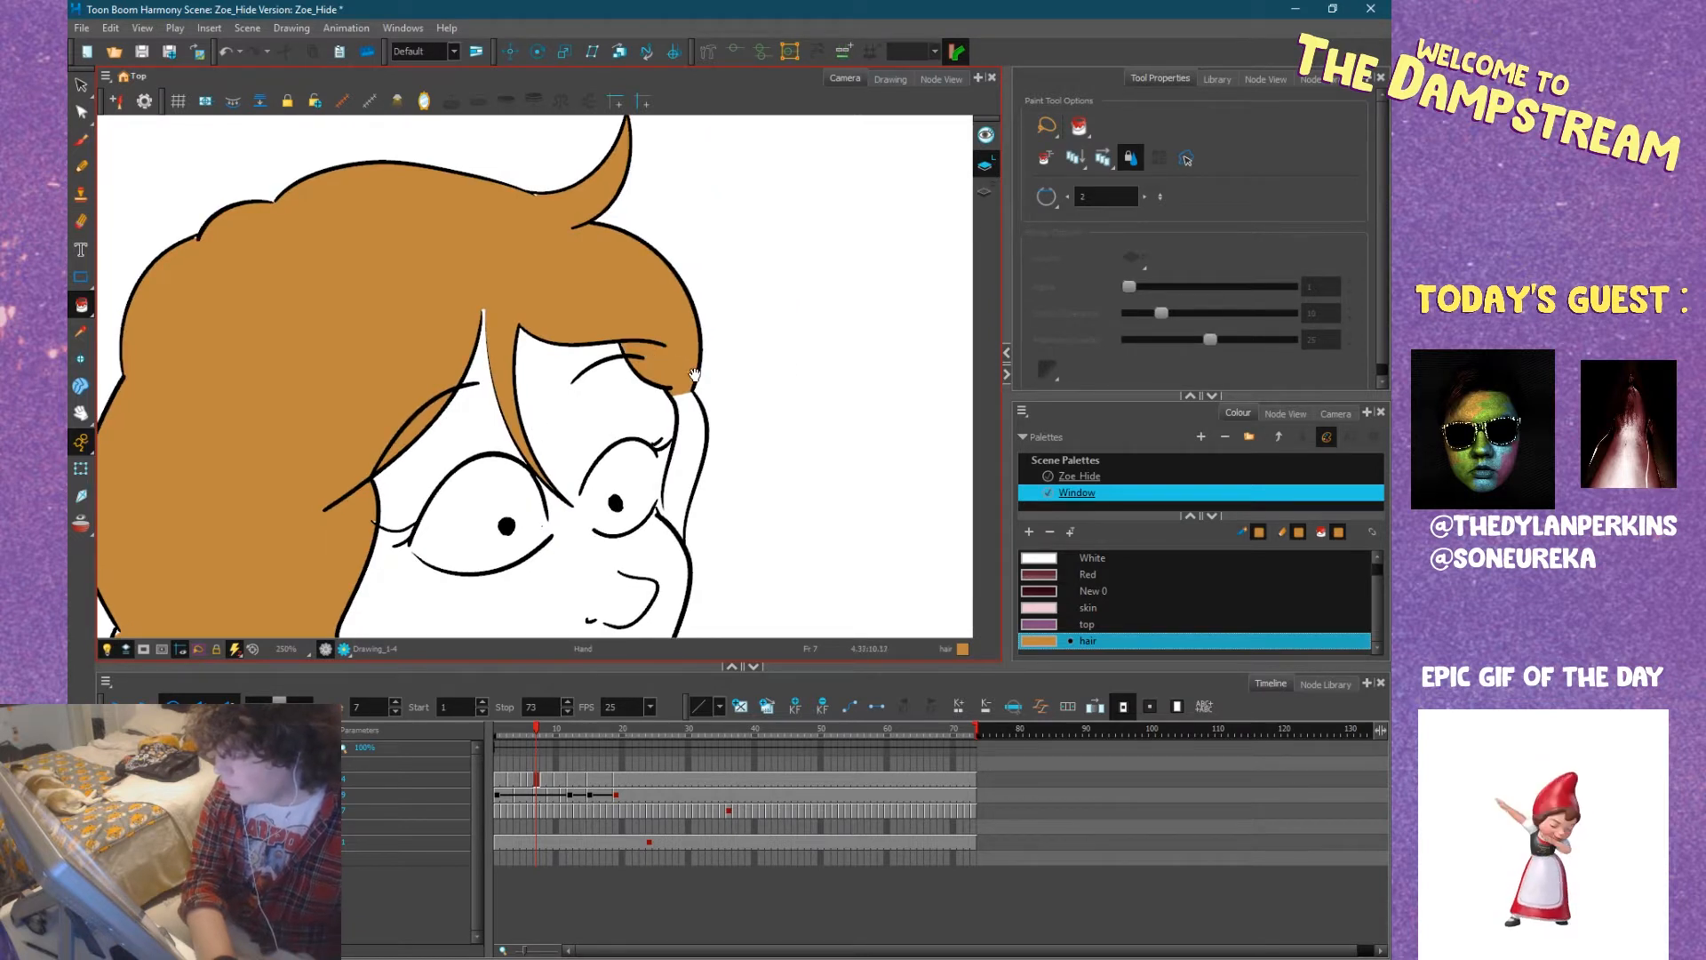
left_click_drag(694, 375, 617, 320)
left_click(613, 386)
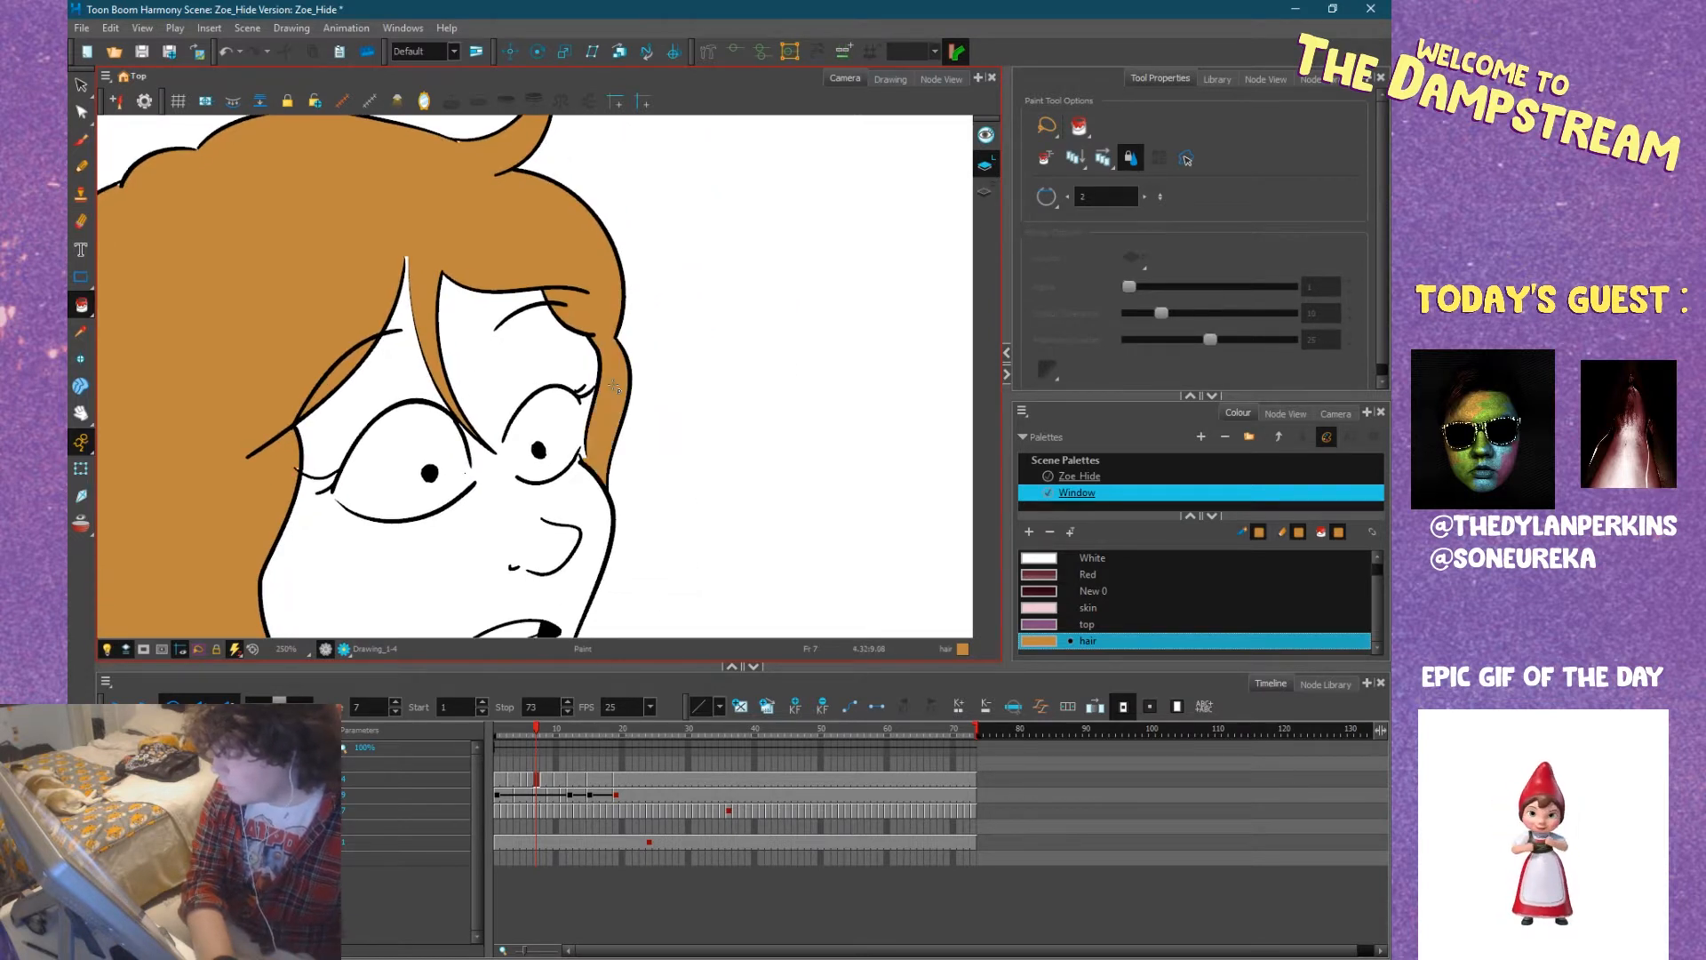
Fill the hair tip resting on the back of Zoe's shoulder at frame 7 with the hair colour.
left_click_drag(464, 488, 534, 334)
left_click_drag(422, 373, 624, 311)
mouse_move(544, 364)
left_mouse_down()
mouse_move(588, 307)
mouse_move(710, 285)
left_mouse_up()
left_click(517, 451)
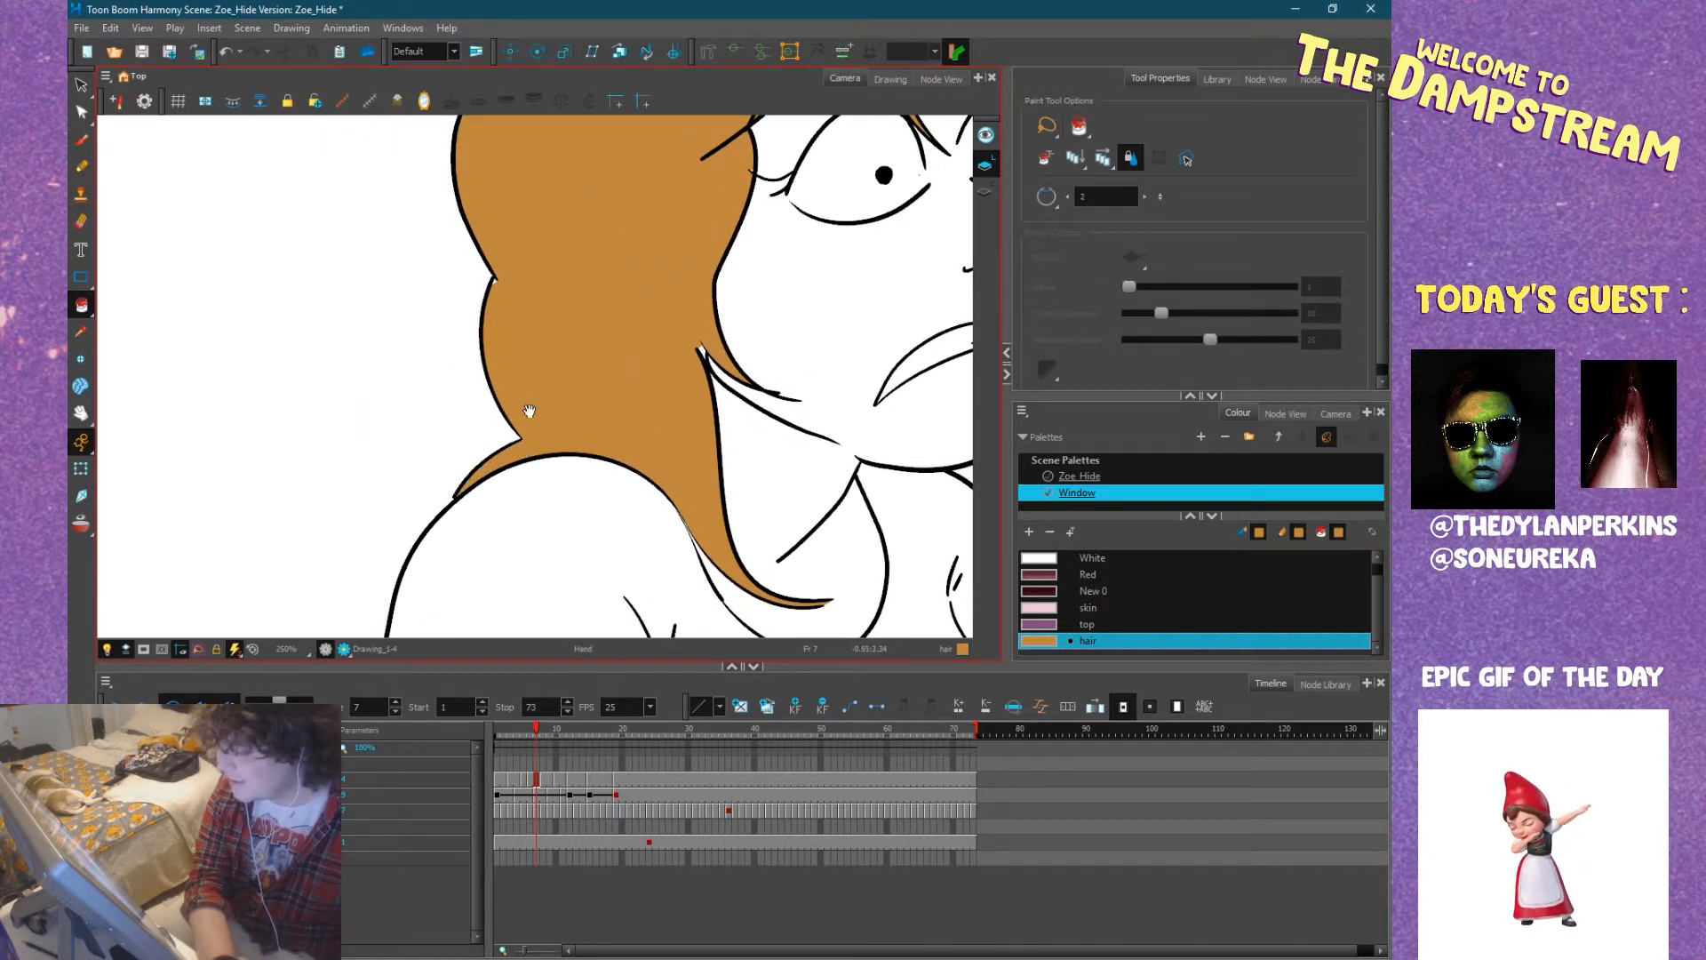
Try to fill the narrow sliver between the hair strands beside Zoe's jaw at frame 7 with the hair colour.
left_click_drag(530, 408, 273, 431)
key("2")
key("2")
key("2")
key("2")
left_click(275, 340)
left_click_drag(275, 292, 290, 447)
key("1")
key("1")
key("1")
key("1")
key("1")
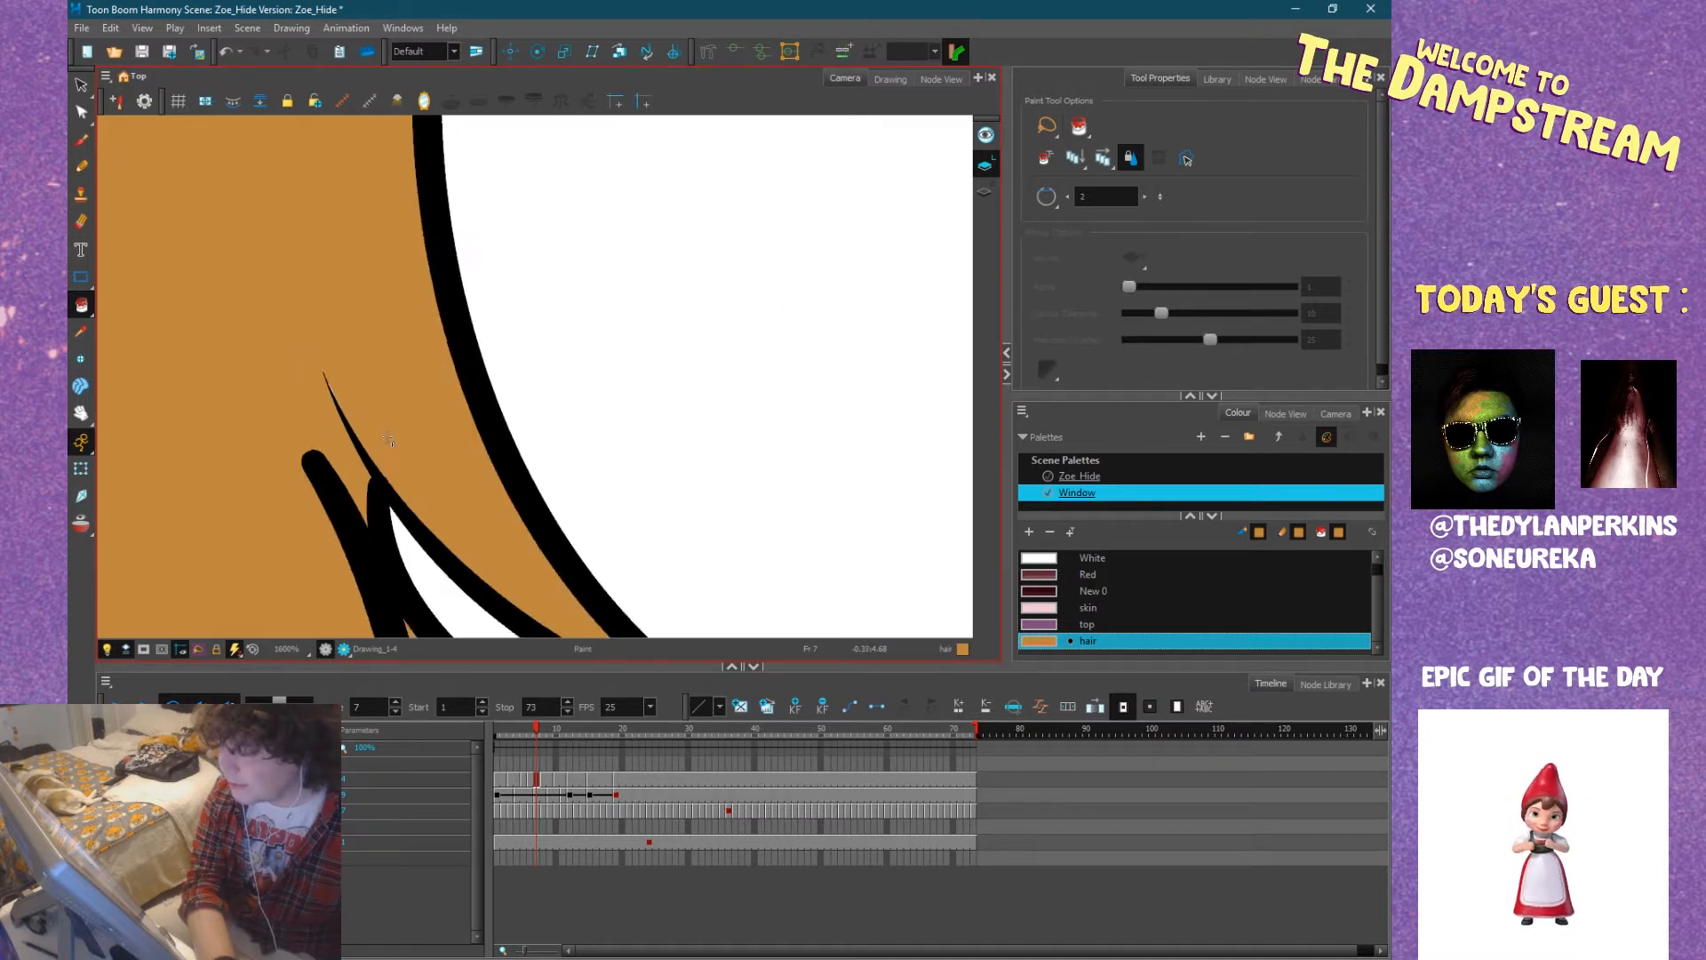
left_click_drag(601, 453, 522, 402)
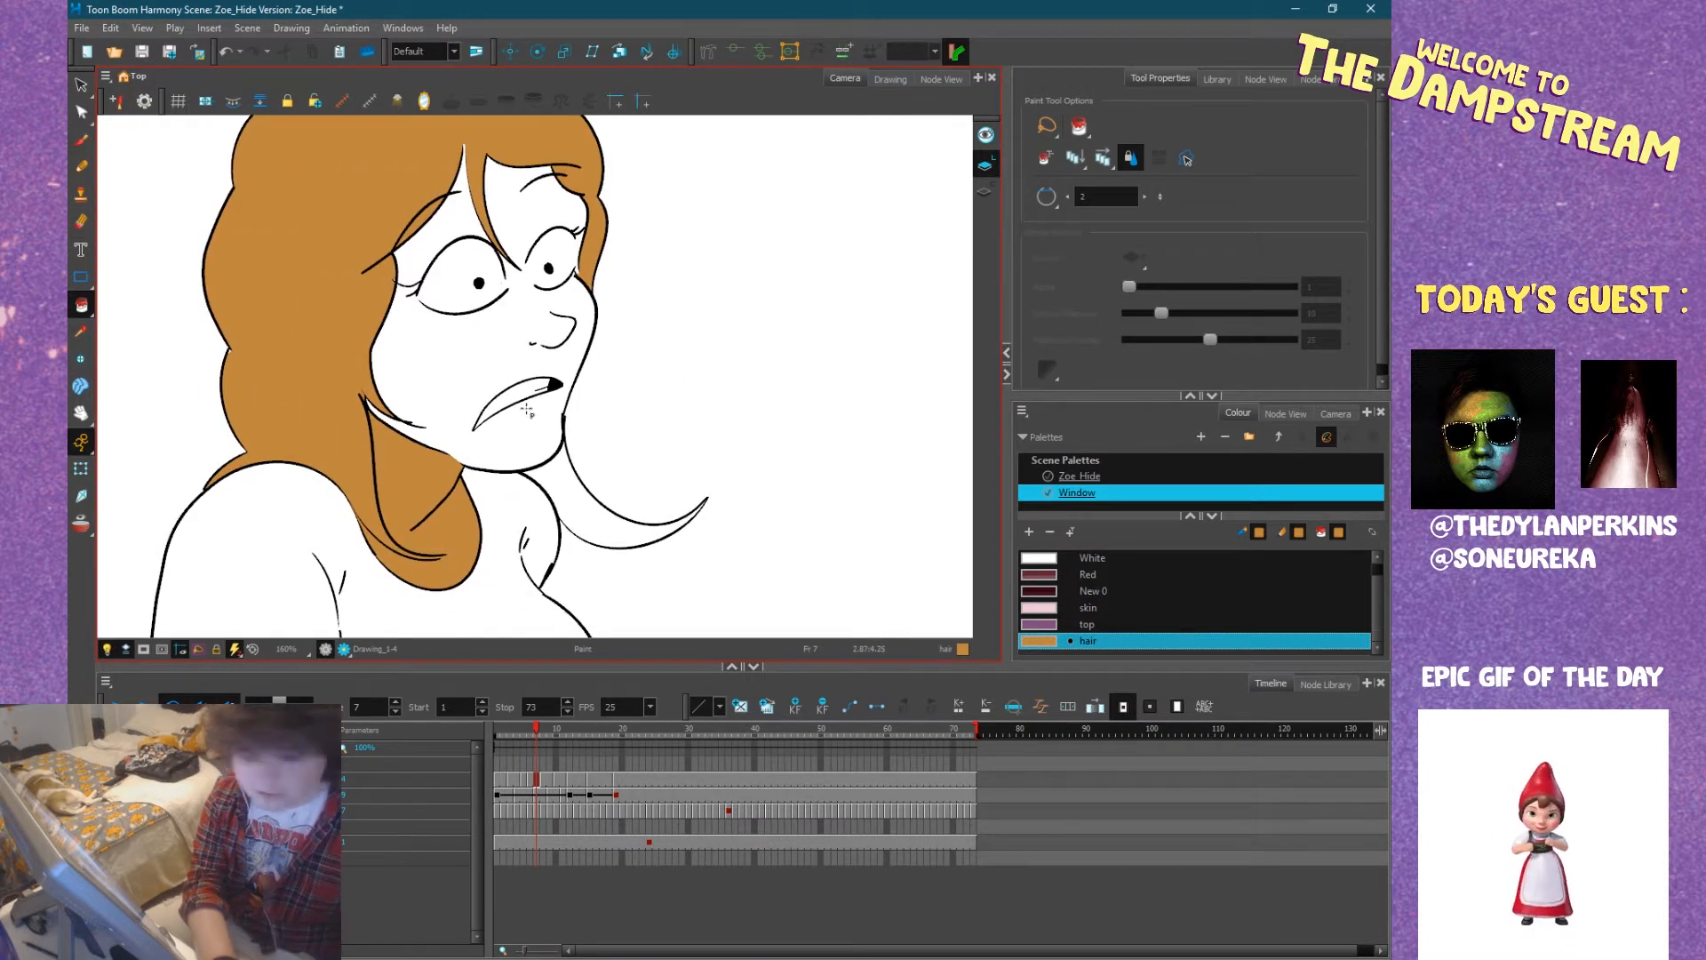
key("ctrl+z")
scroll(366, 394, "up", 10)
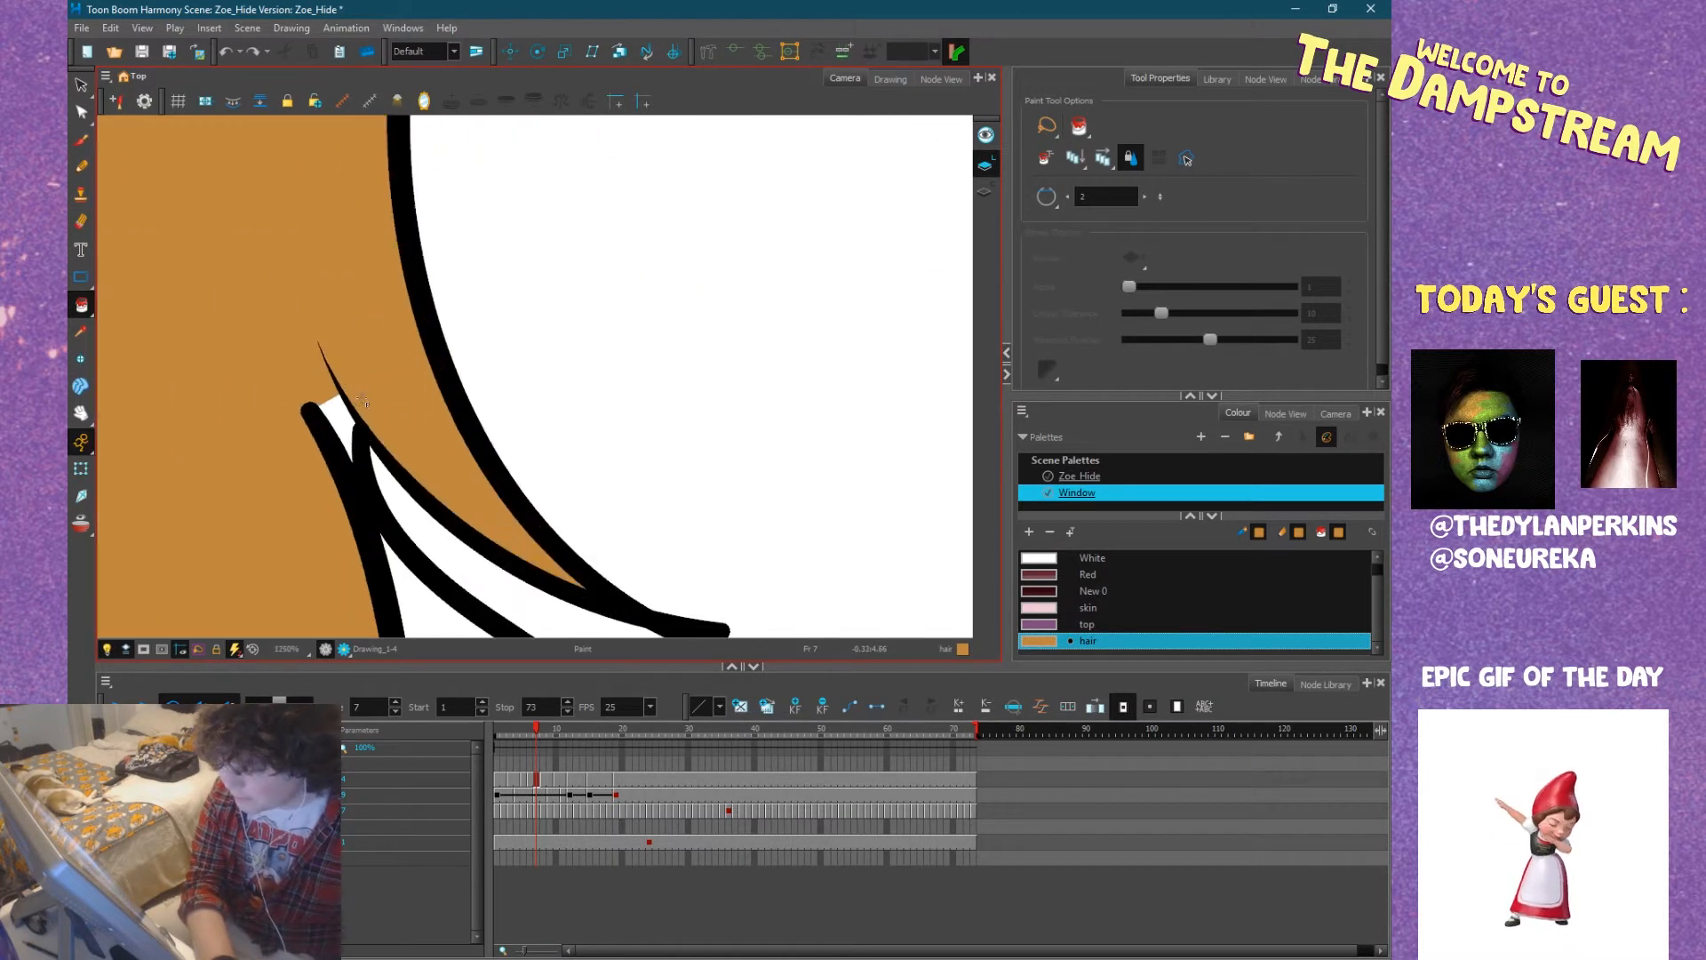
Fill the sliver between the strands beside Zoe's jaw and the lock curling out below her chin with the hair colour.
left_click(328, 409)
scroll(328, 412, "down", 9)
scroll(328, 411, "down", 3)
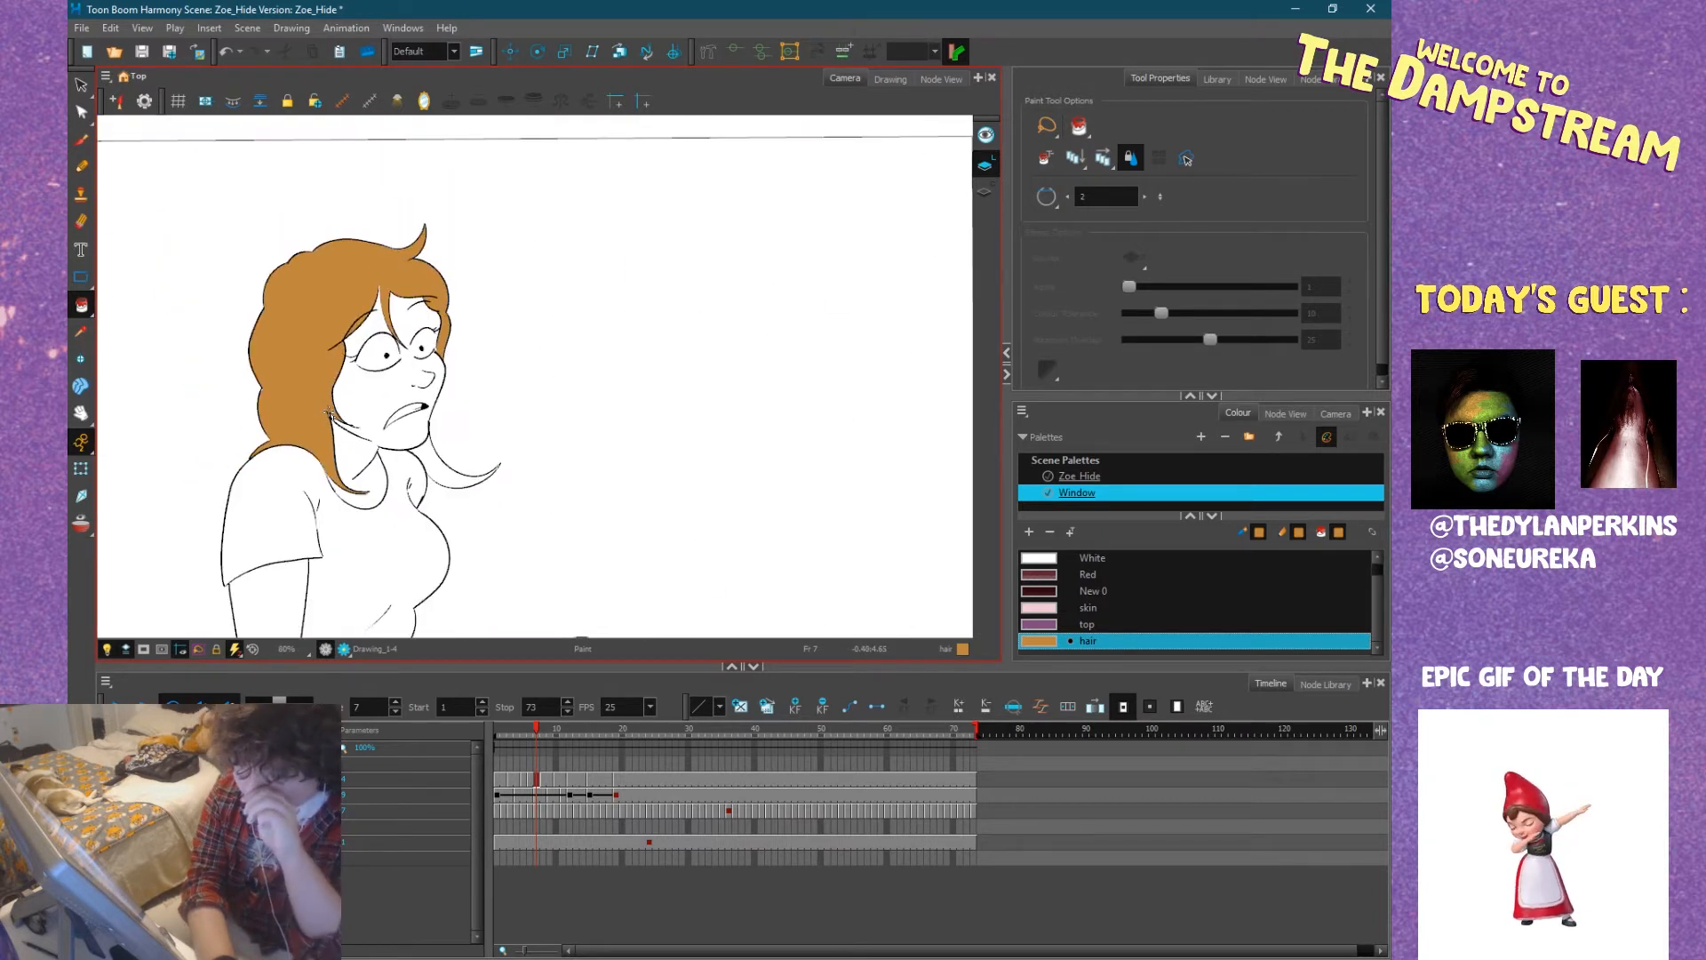
scroll(356, 414, "up", 6)
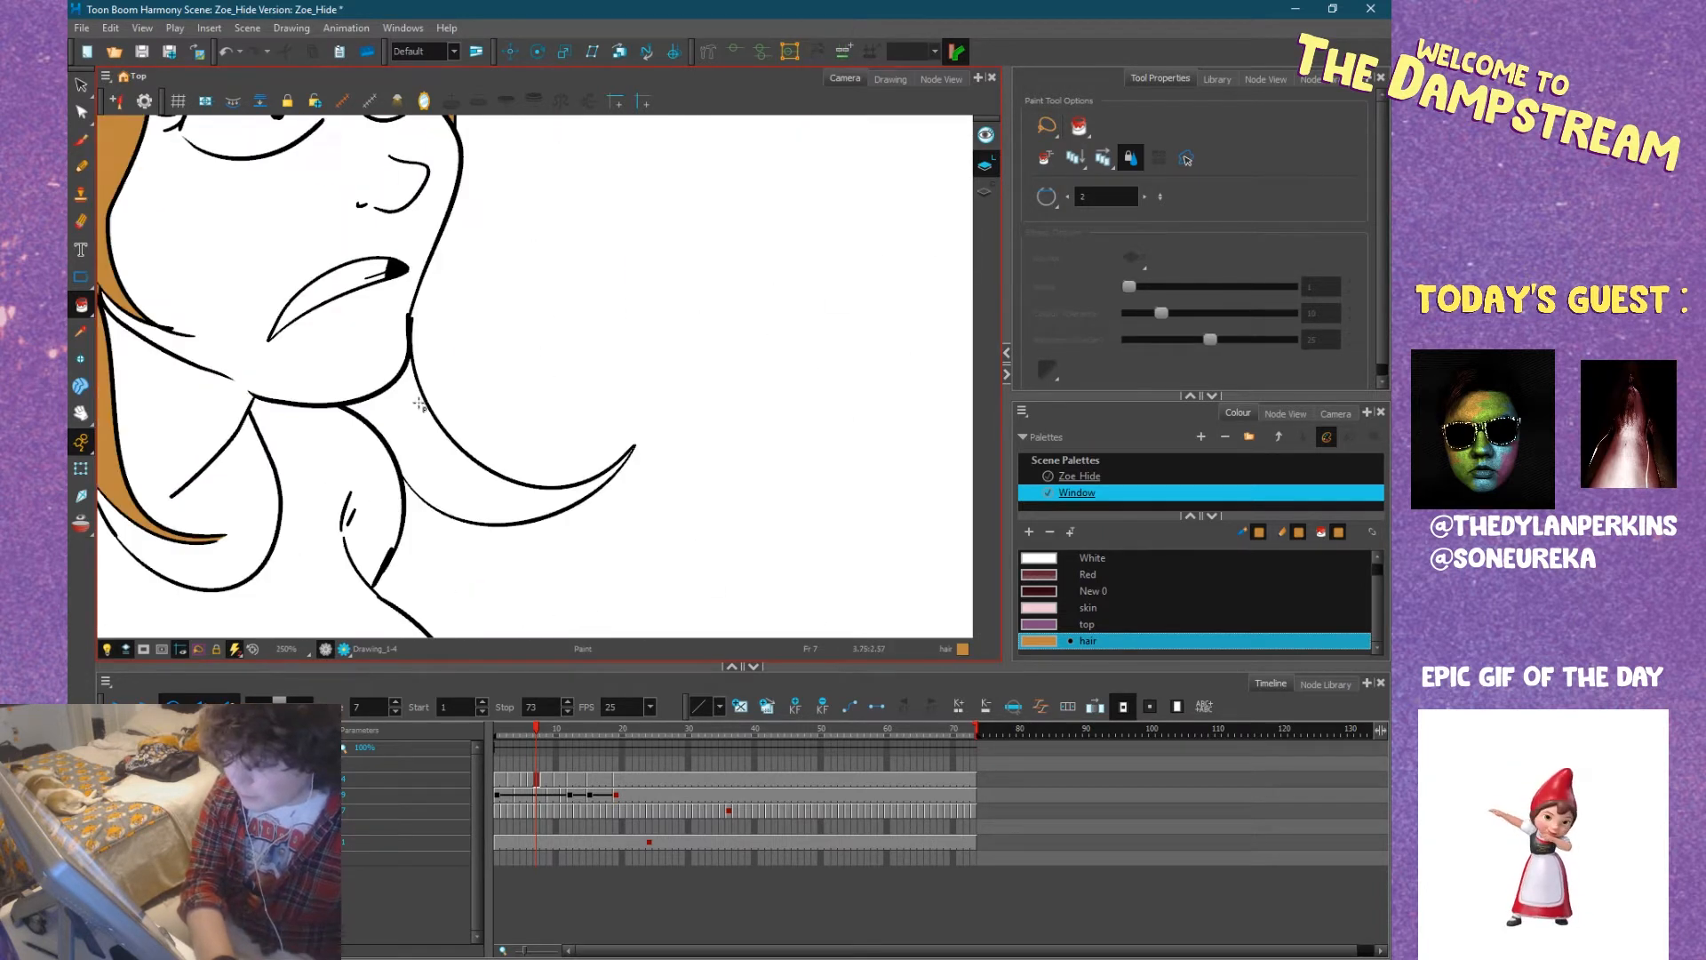
left_click(418, 407)
scroll(417, 407, "down", 9)
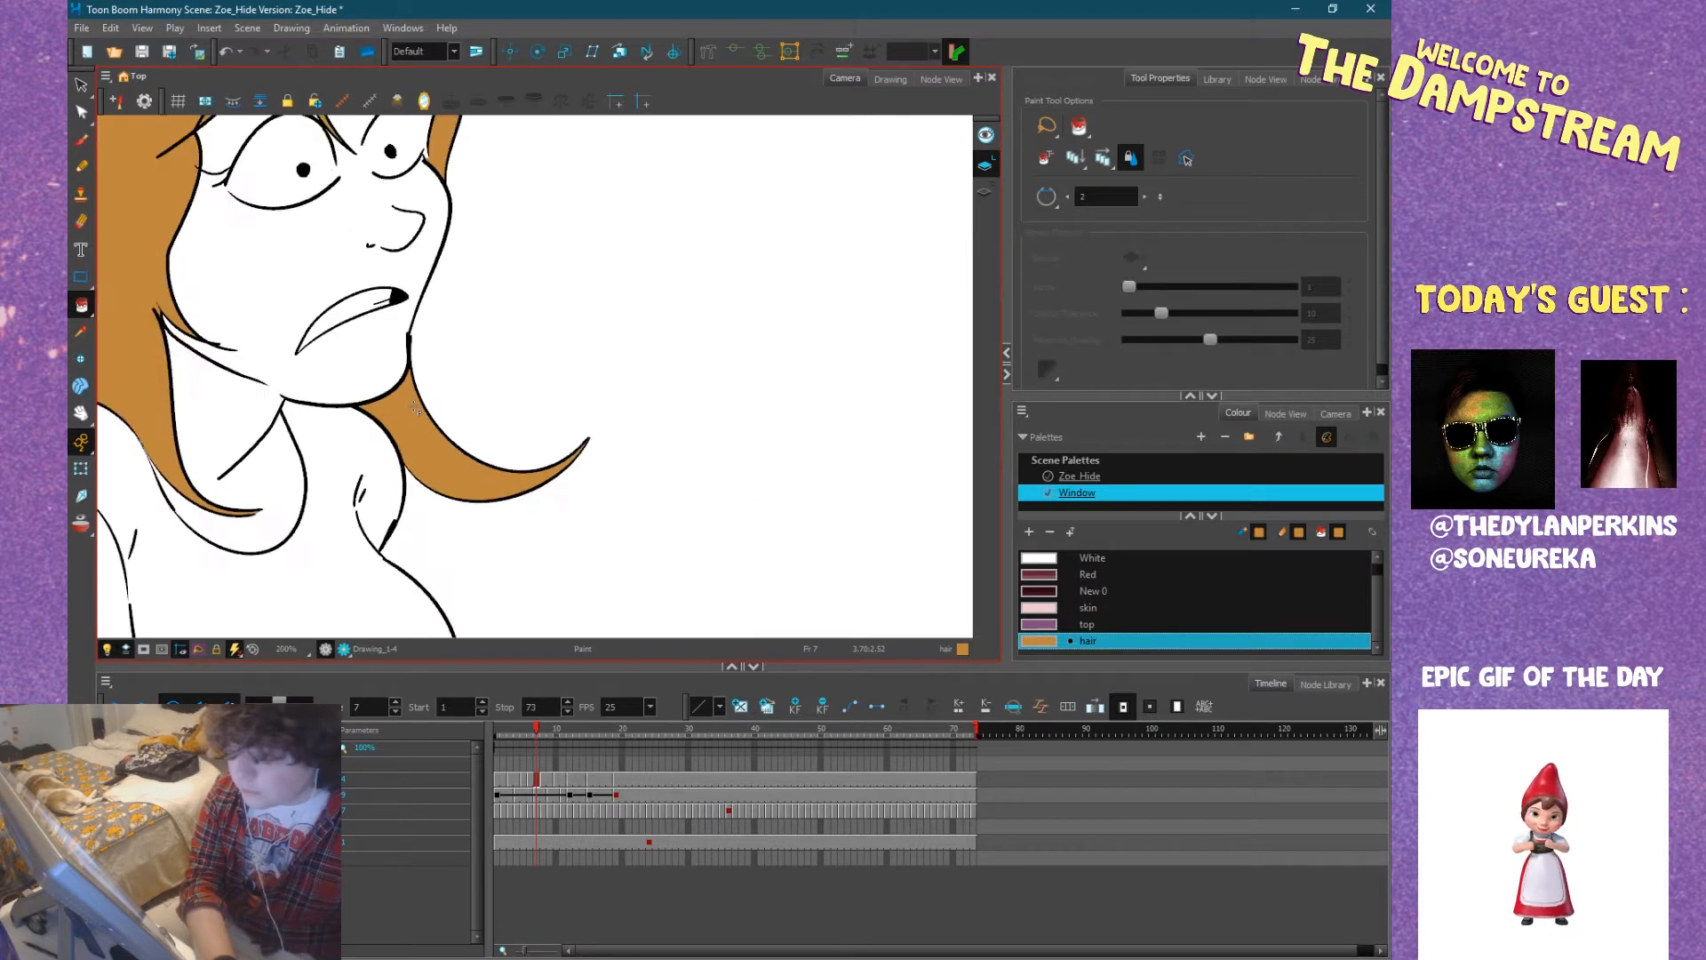
scroll(495, 421, "up", 3)
Draw a skin-coloured pencil line along the lower frame edge at frame 7, closing off the open ends of Zoe's arms and legs.
left_click_drag(529, 419, 483, 290)
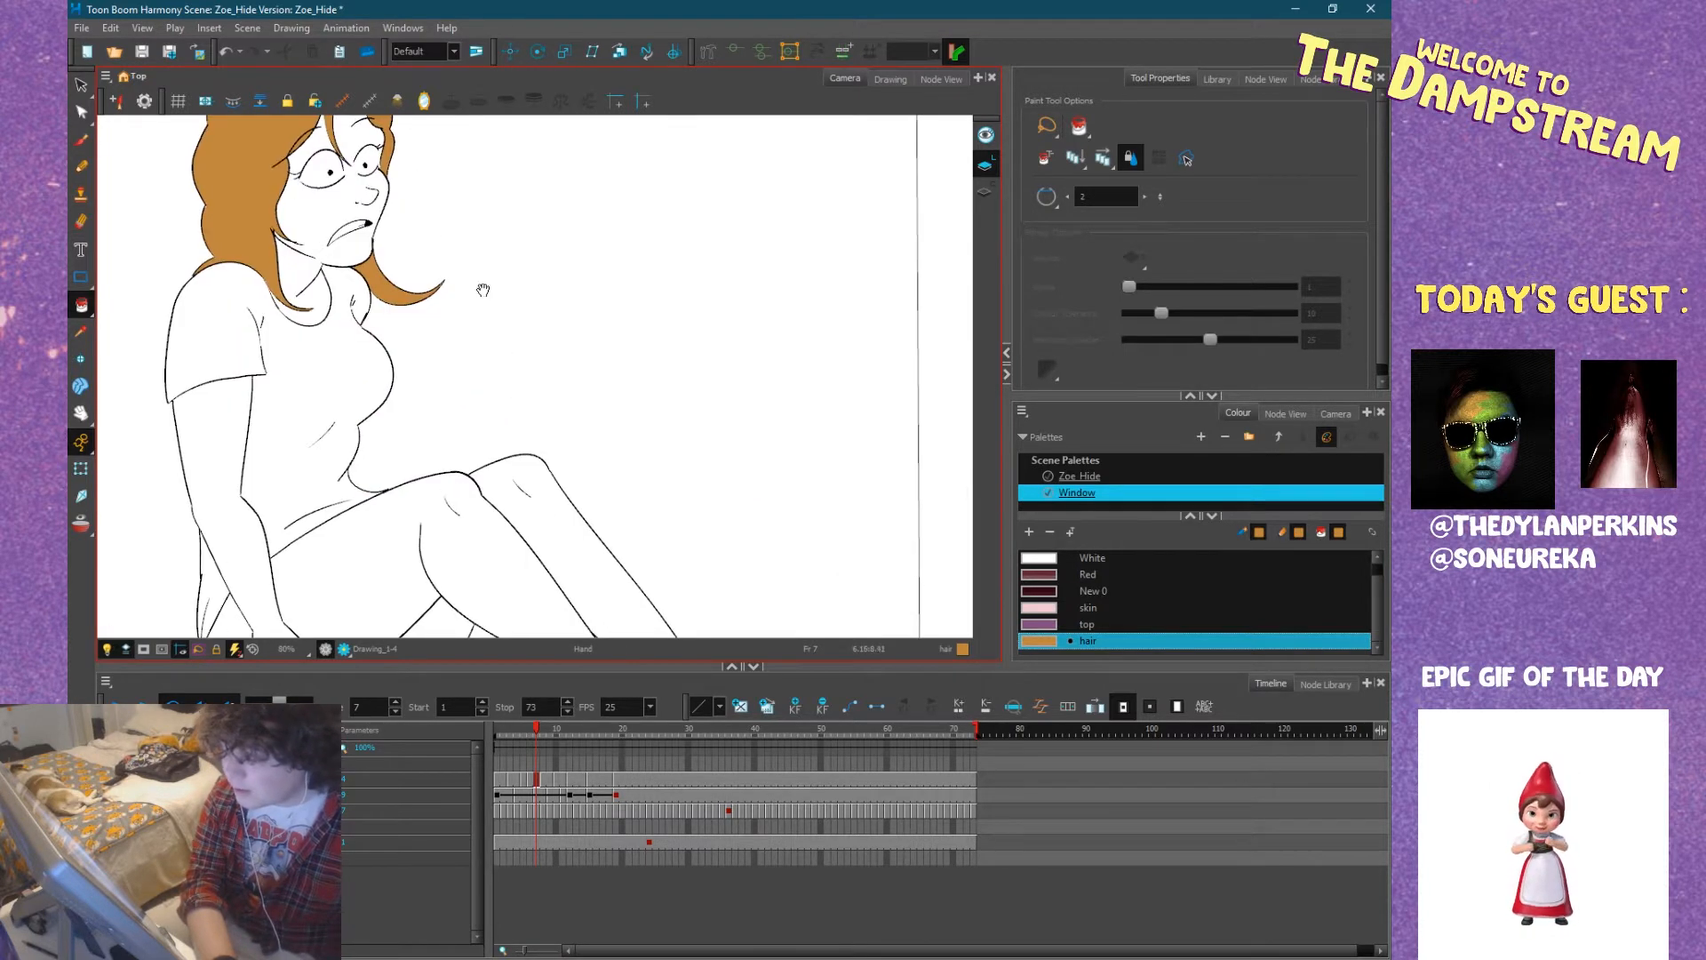
left_click_drag(430, 430, 438, 327)
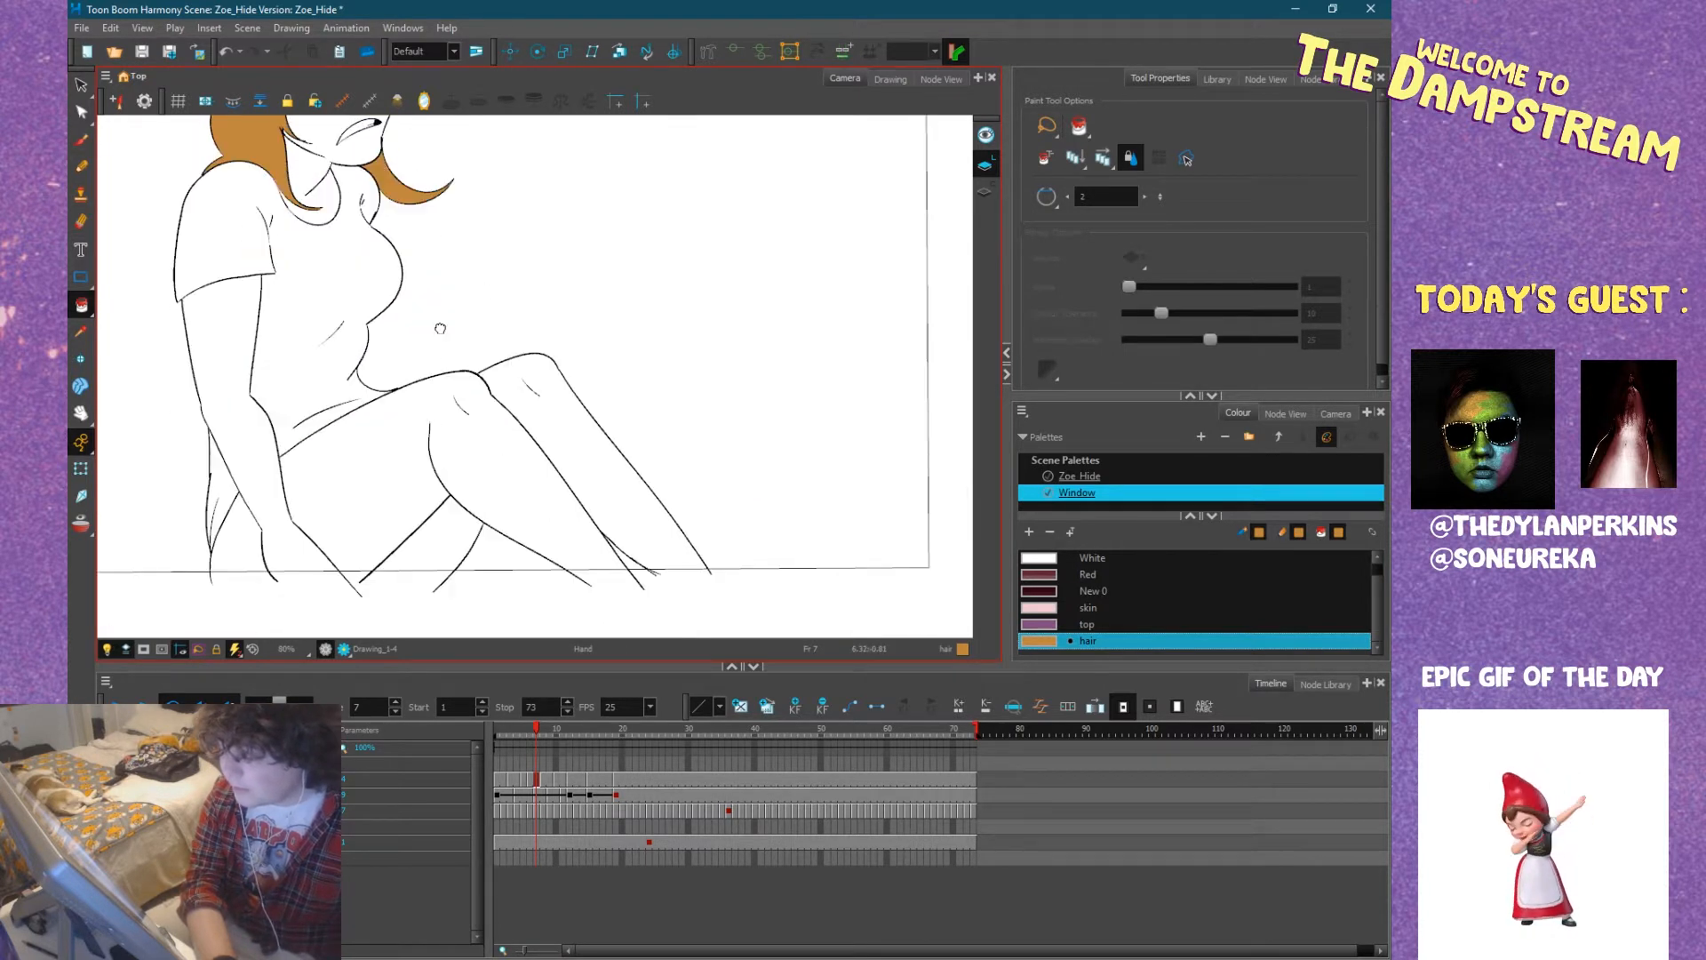
left_click(81, 167)
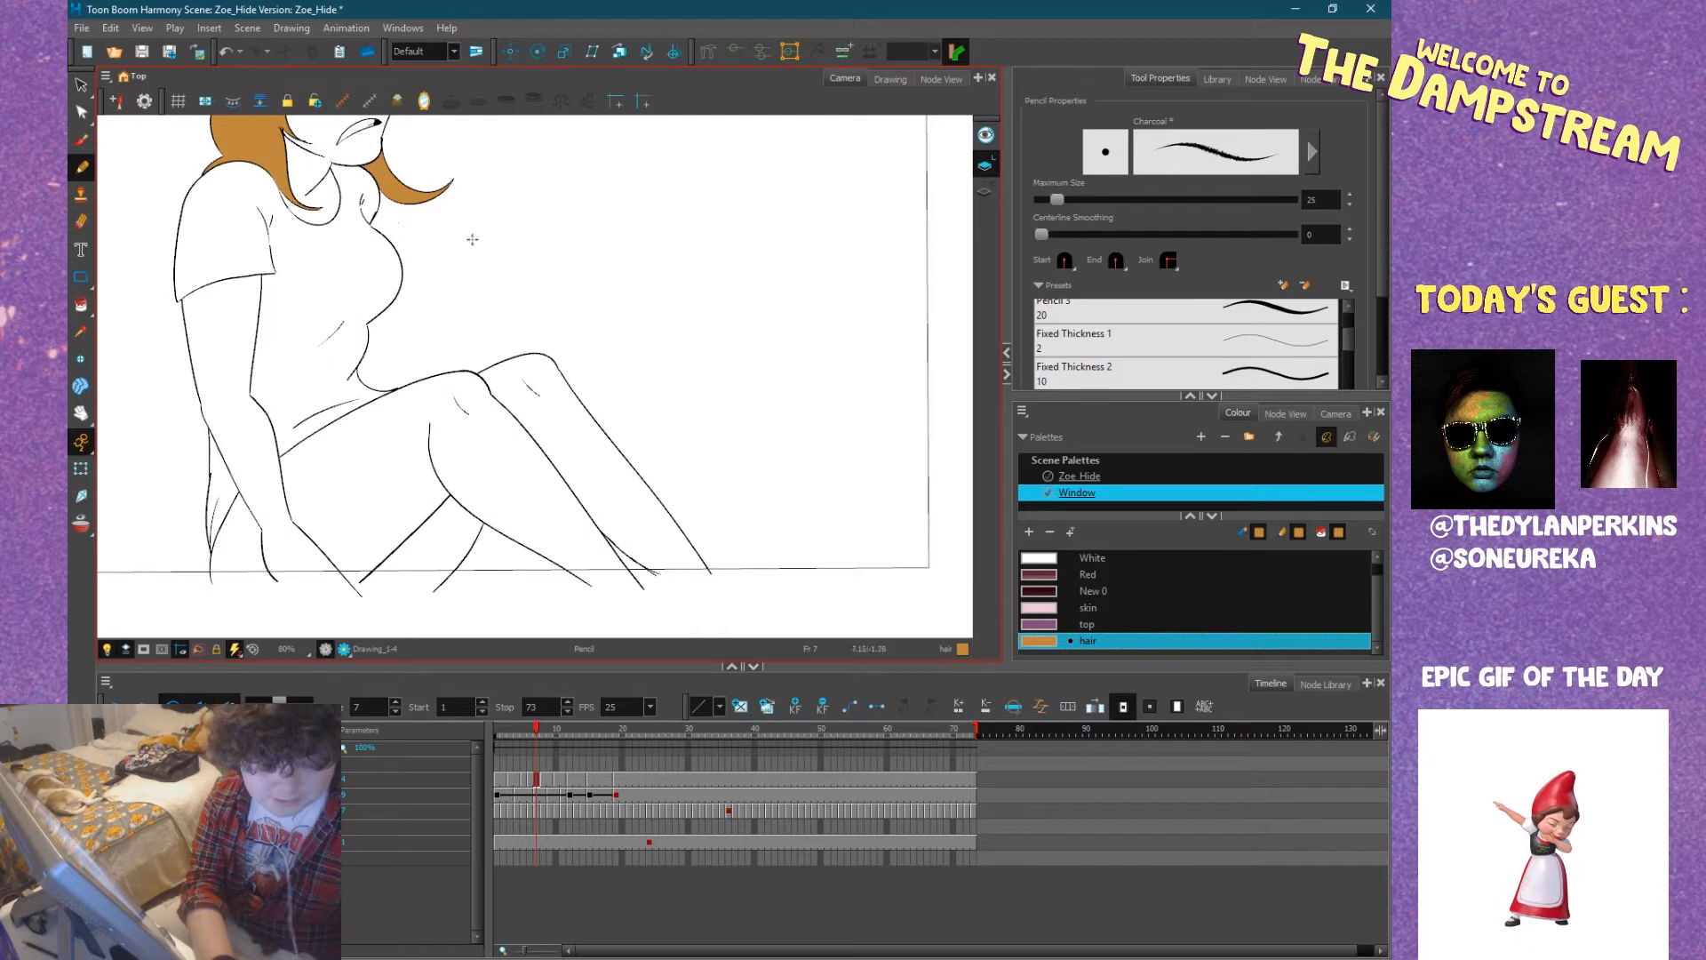
left_click(1038, 609)
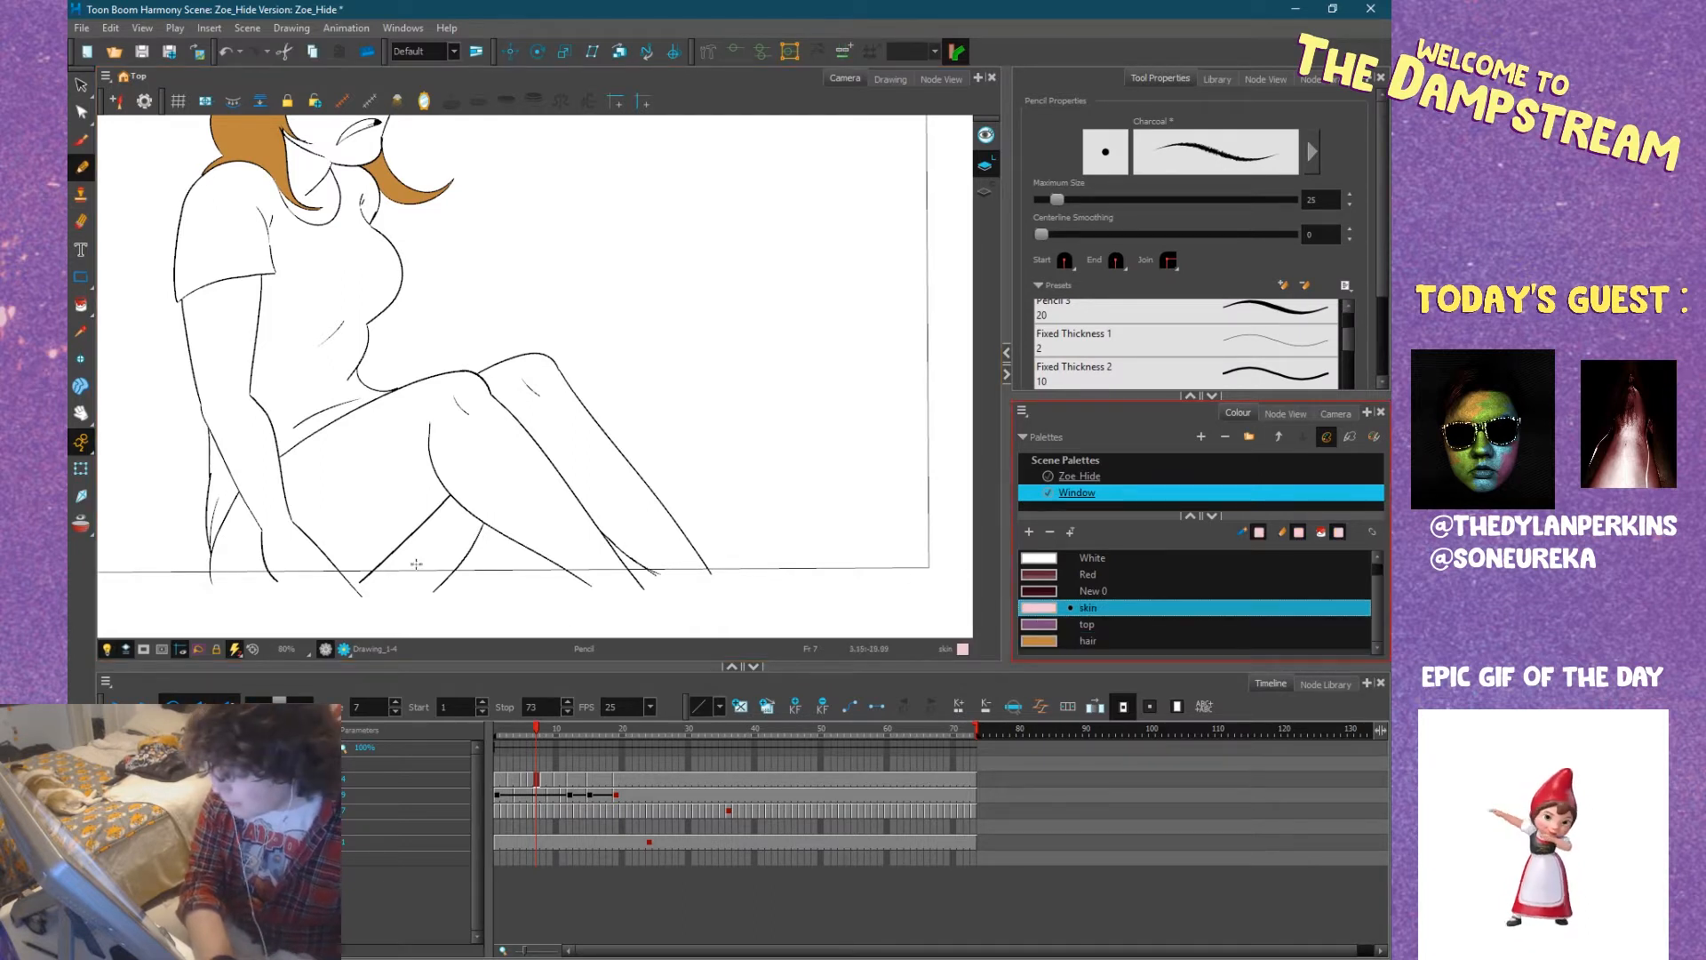
left_click_drag(202, 579, 752, 576)
Fill Zoe's near arm, both legs and the enclosed area behind her forearm at frame 7 with the skin colour.
left_click(81, 305)
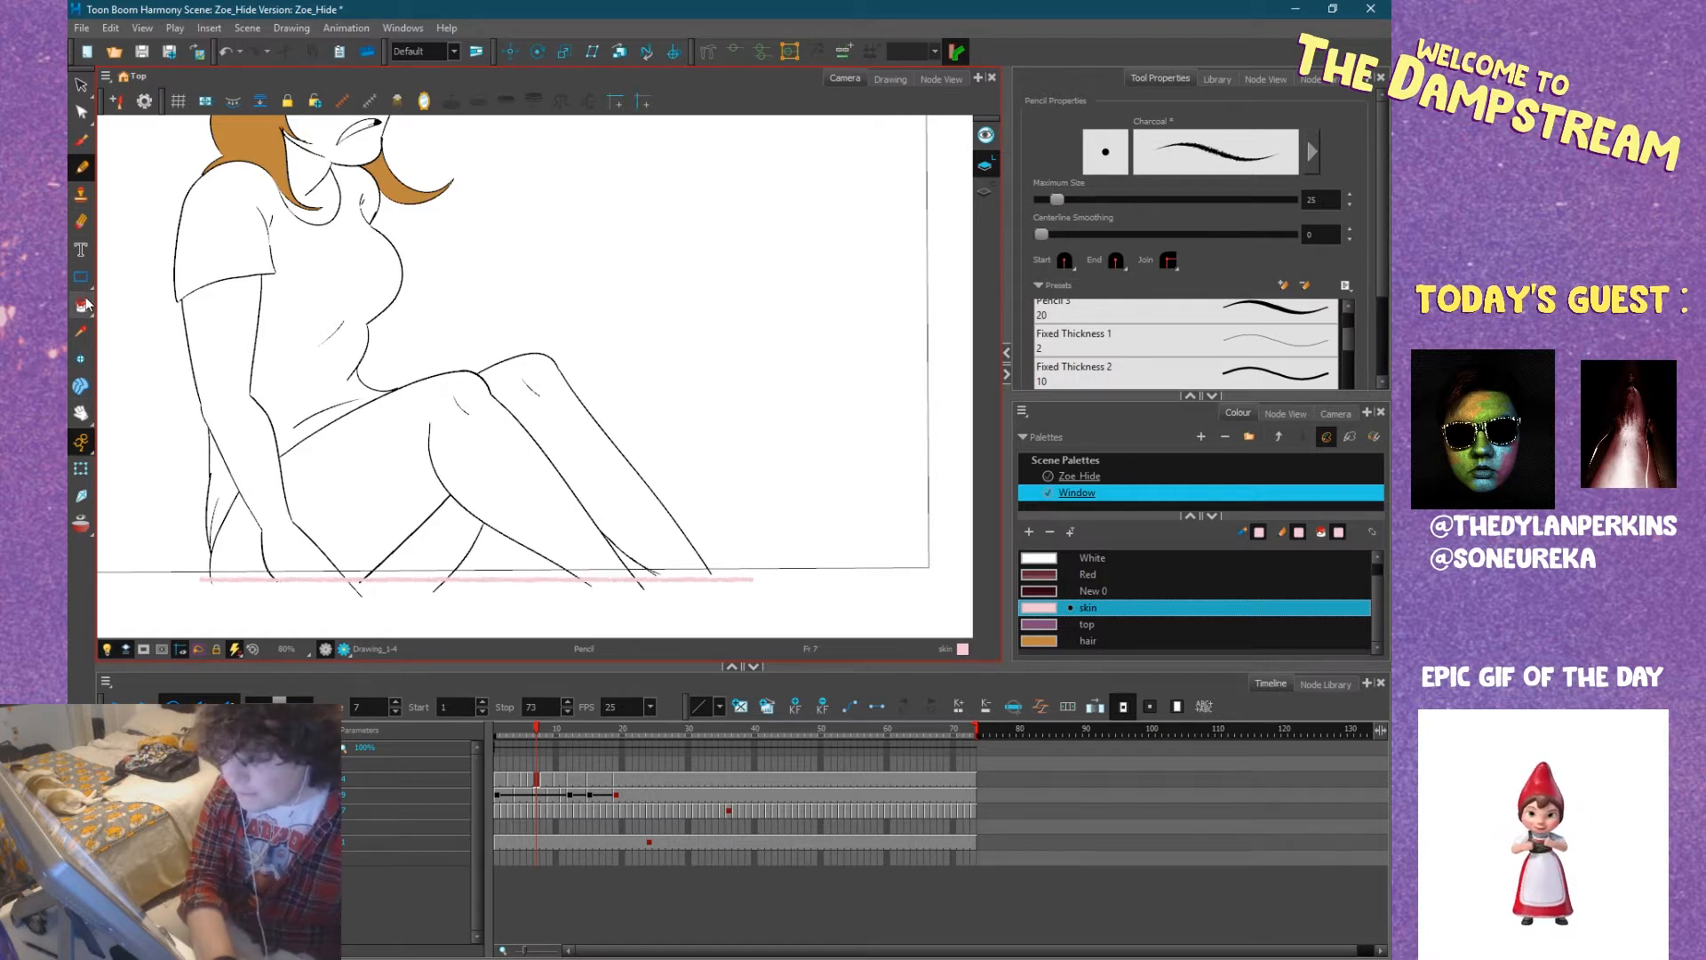
left_click(244, 342)
left_click(301, 503)
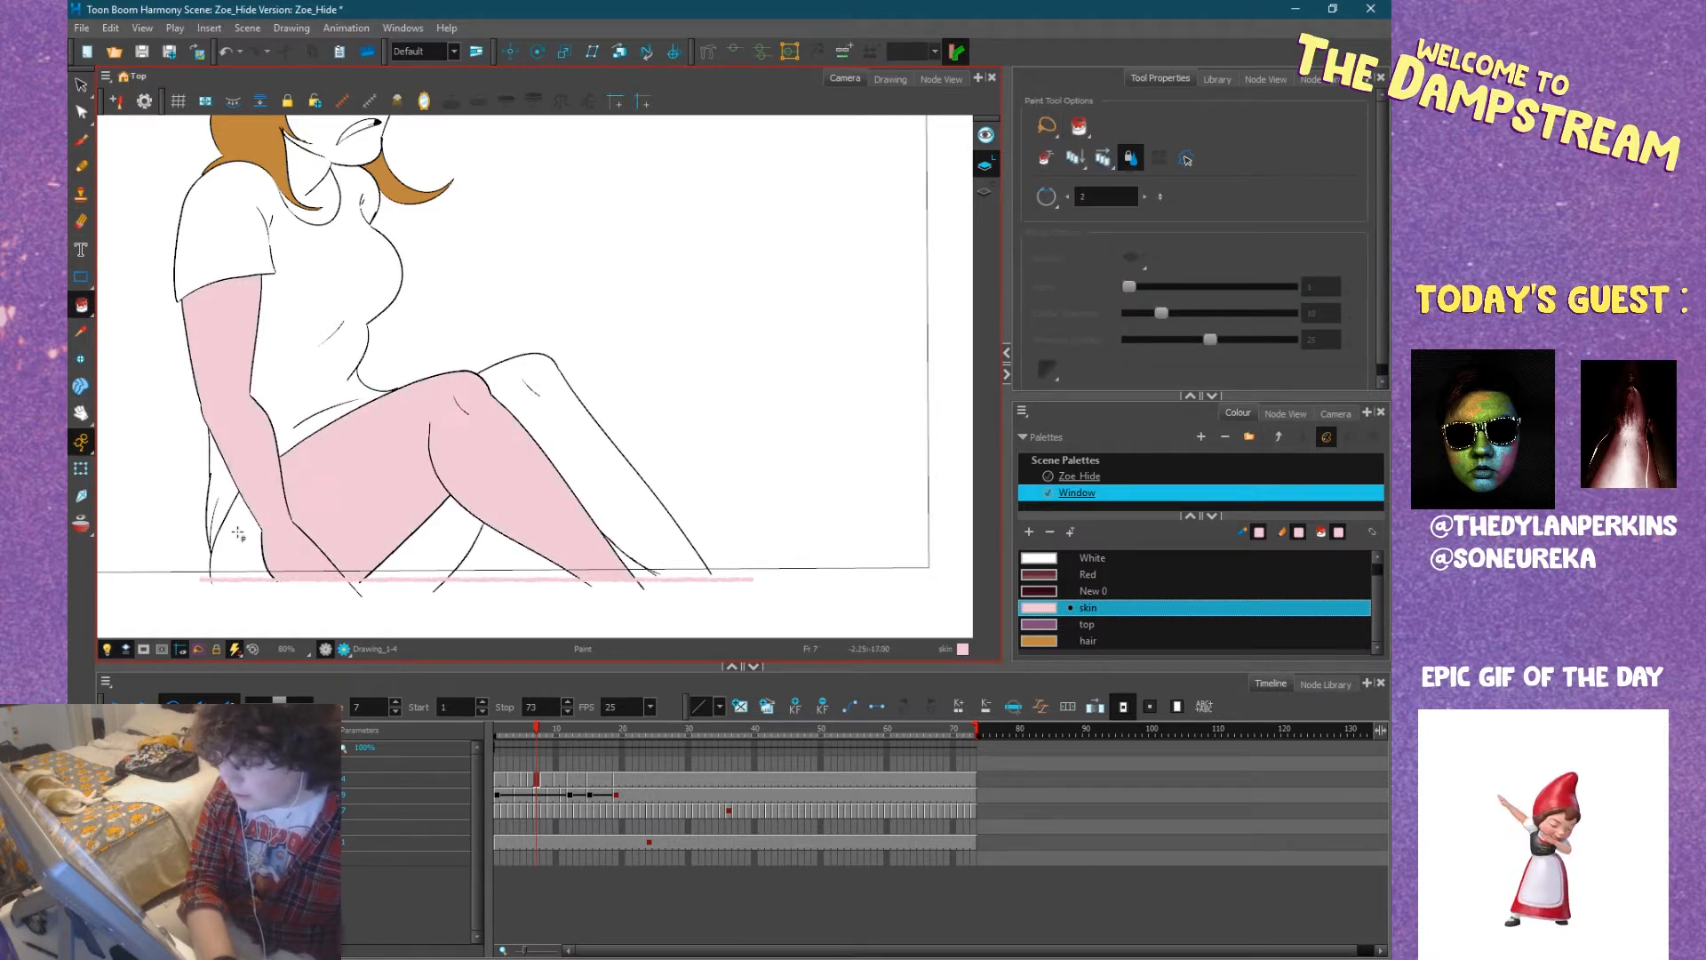
left_click(244, 533)
left_click(449, 536)
left_click(591, 484)
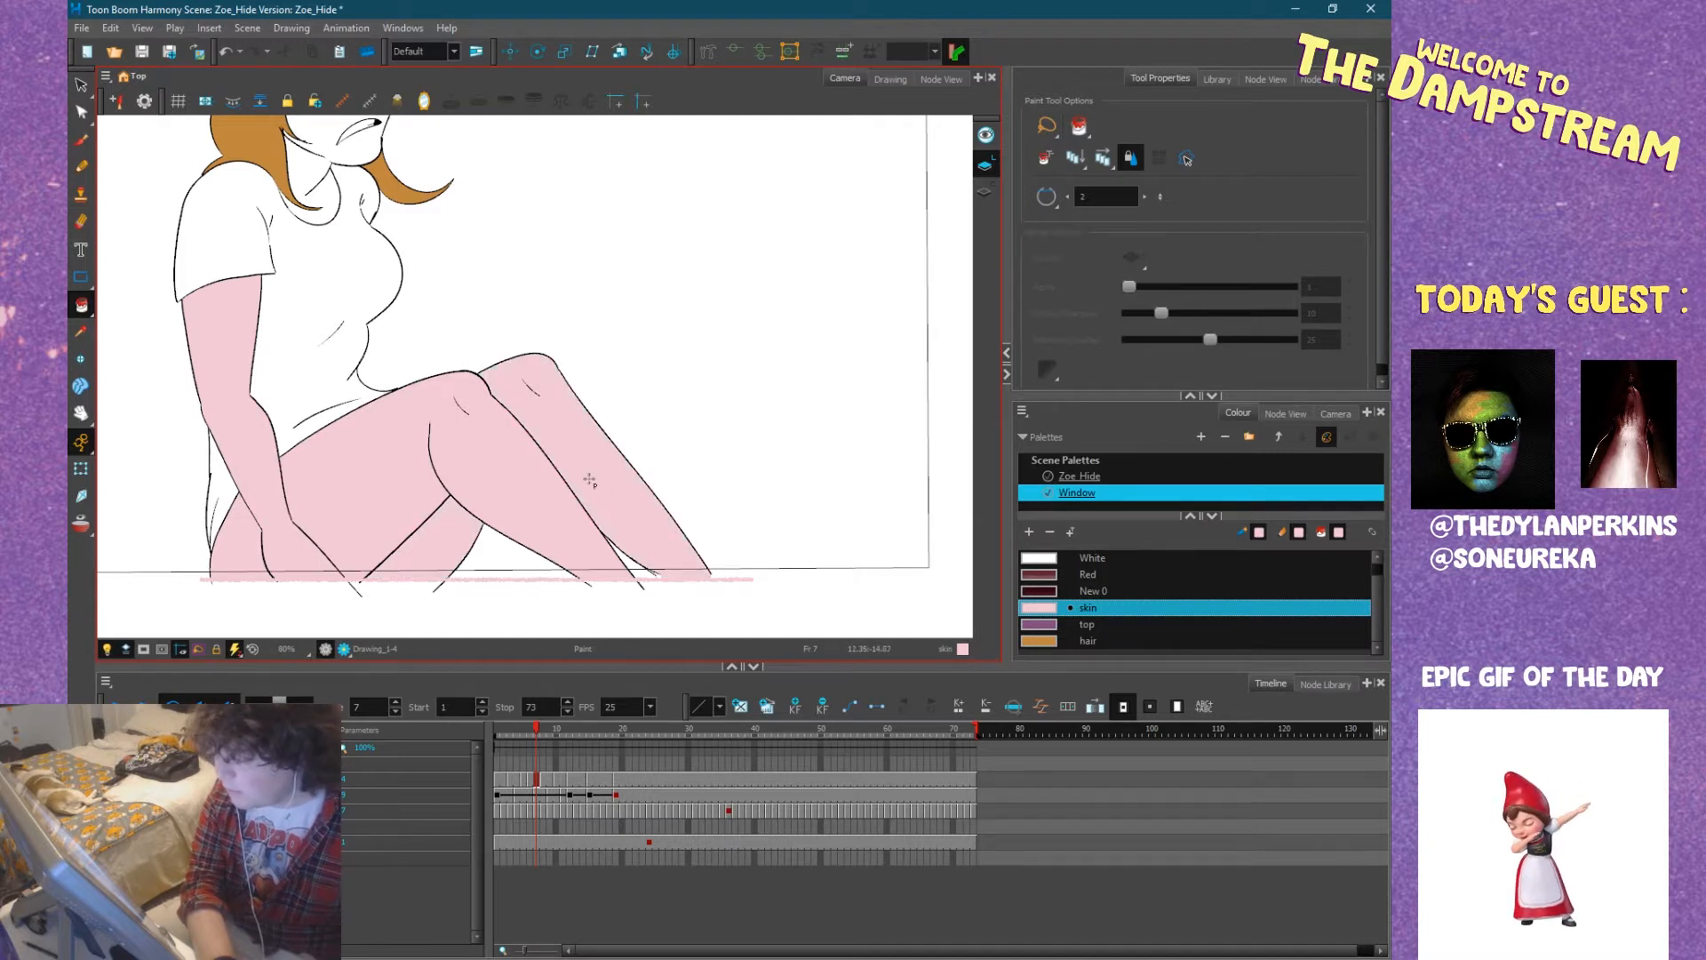
Try to fill Zoe's face, neck and the small gaps beside the jaw strands at frame 7 with the skin colour.
left_click_drag(385, 325, 476, 539)
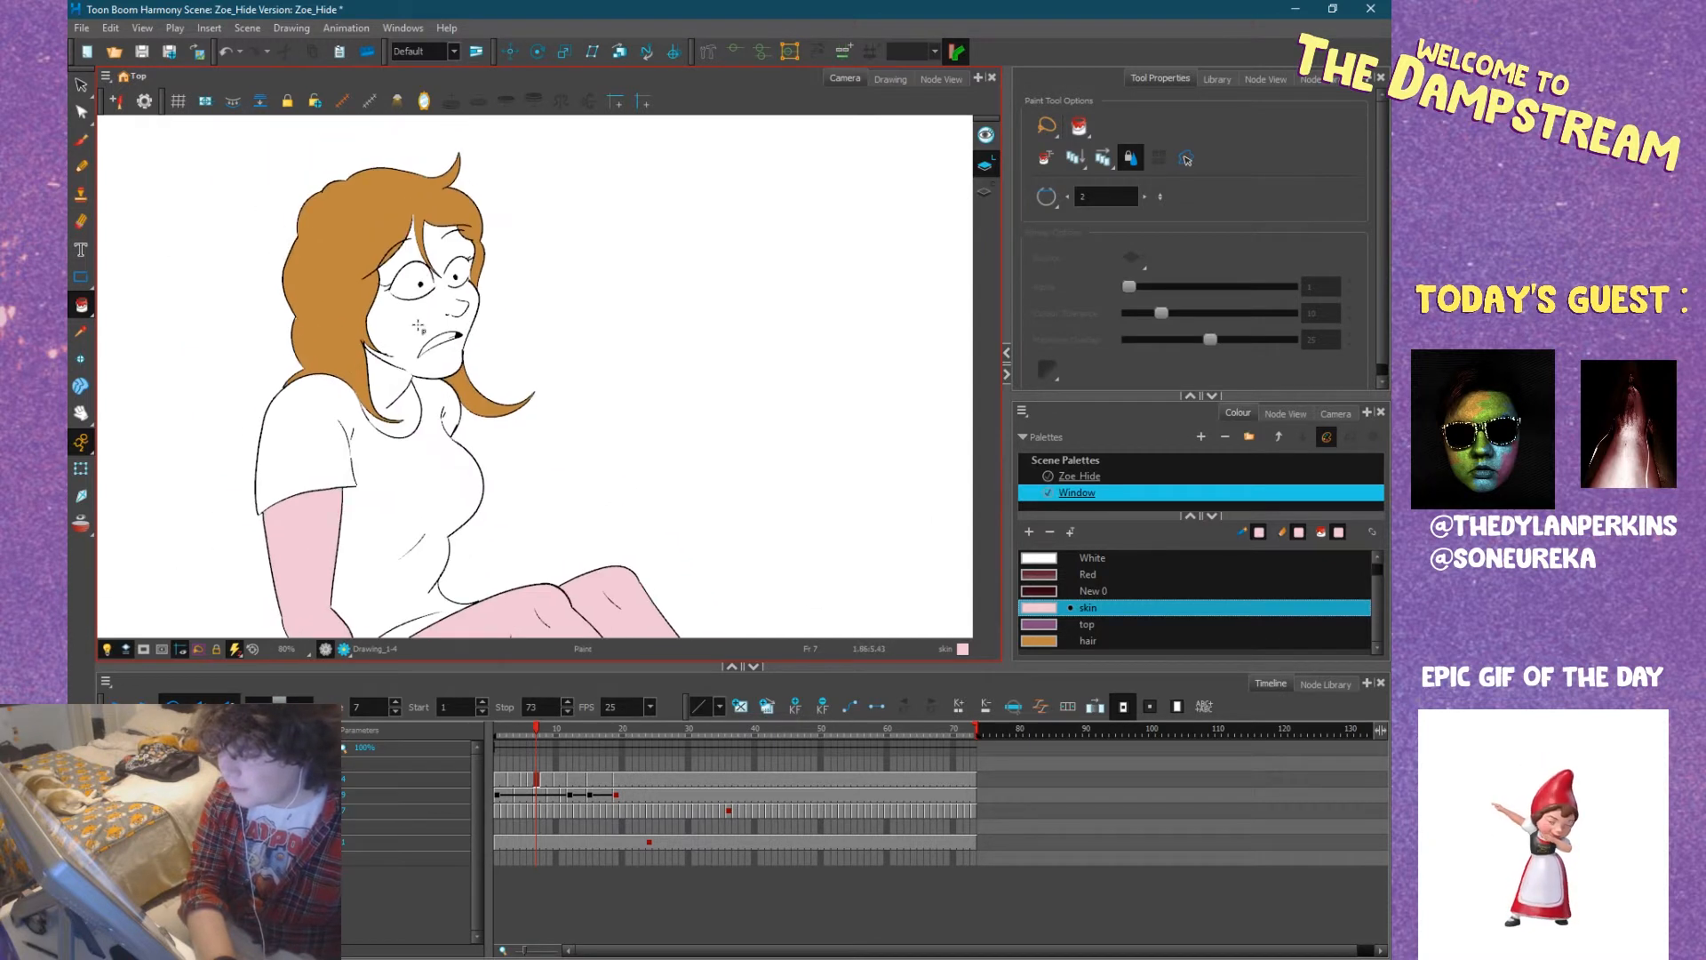
key("2")
key("2")
key("2")
key("2")
key("2")
left_click(381, 343)
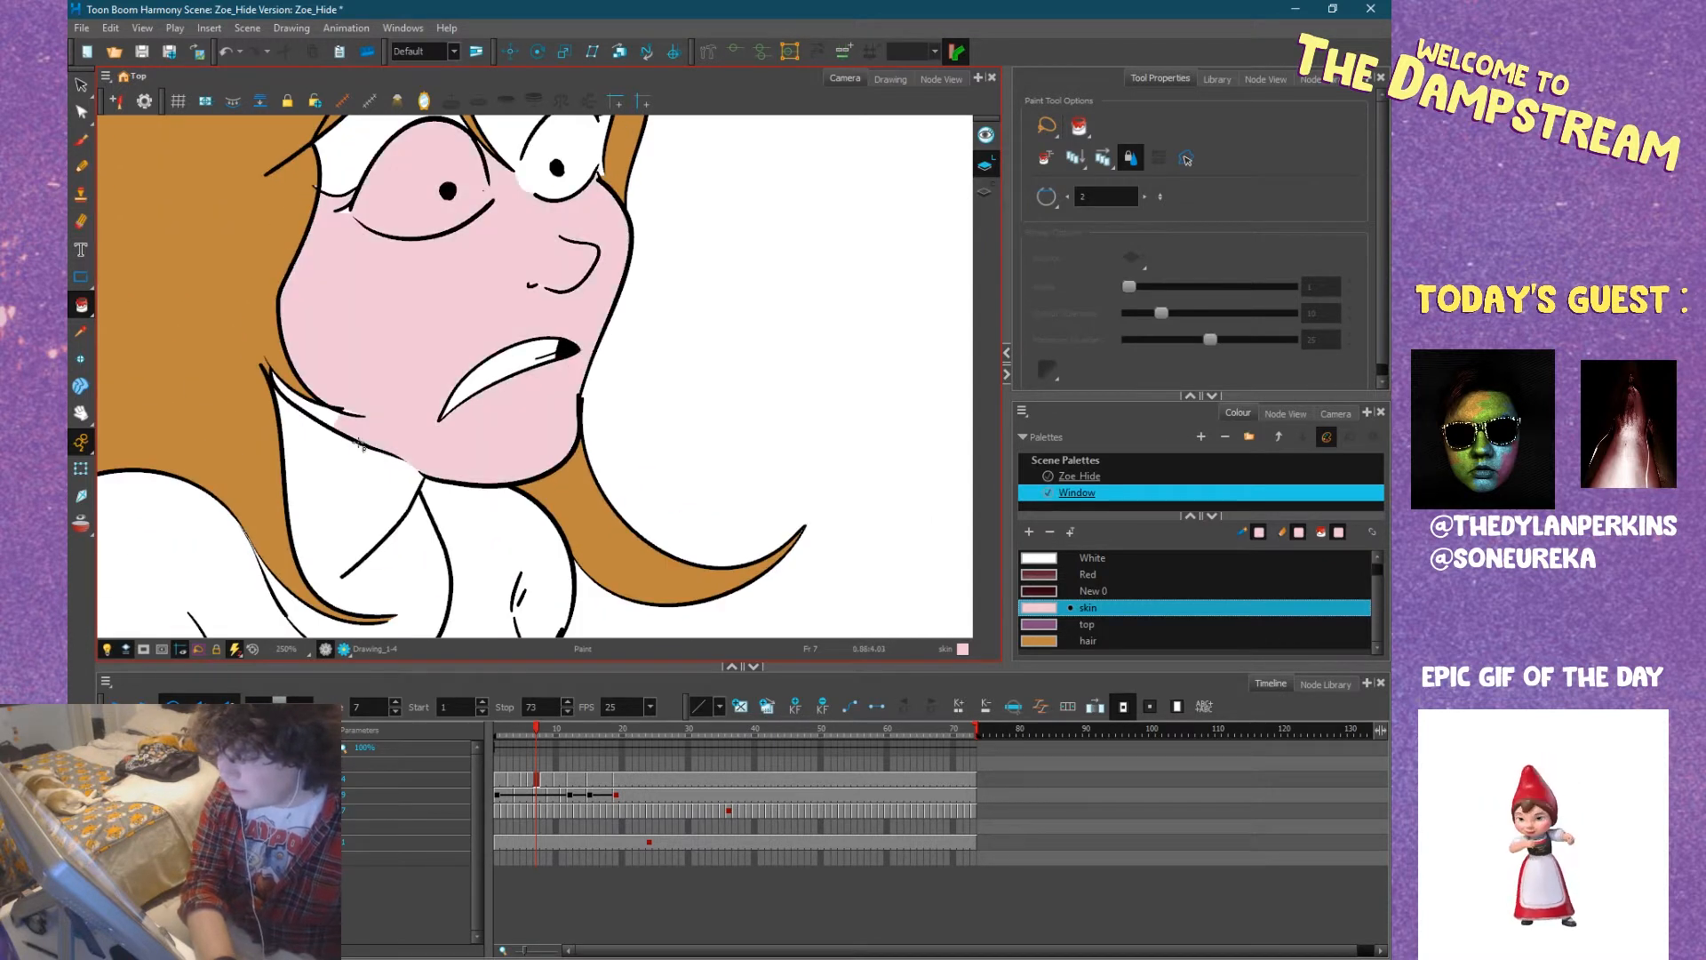
left_click(345, 493)
scroll(344, 493, "down", 5)
scroll(341, 464, "up", 7)
left_click(311, 465)
scroll(380, 476, "up", 4)
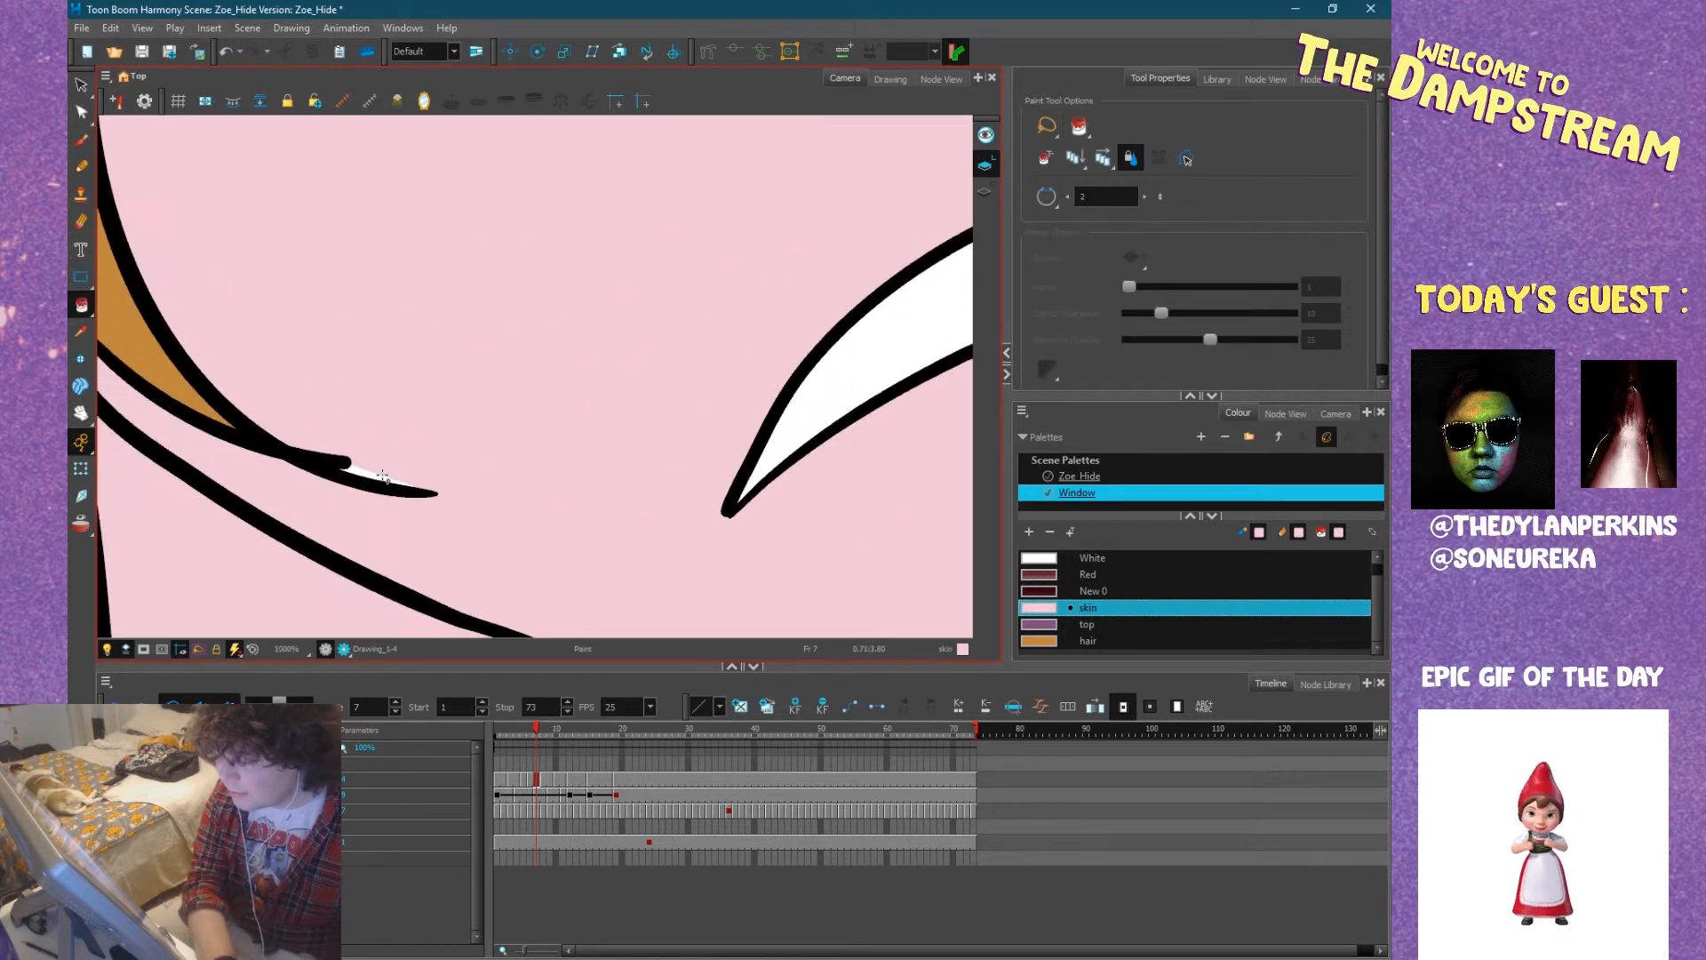
scroll(382, 475, "down", 8)
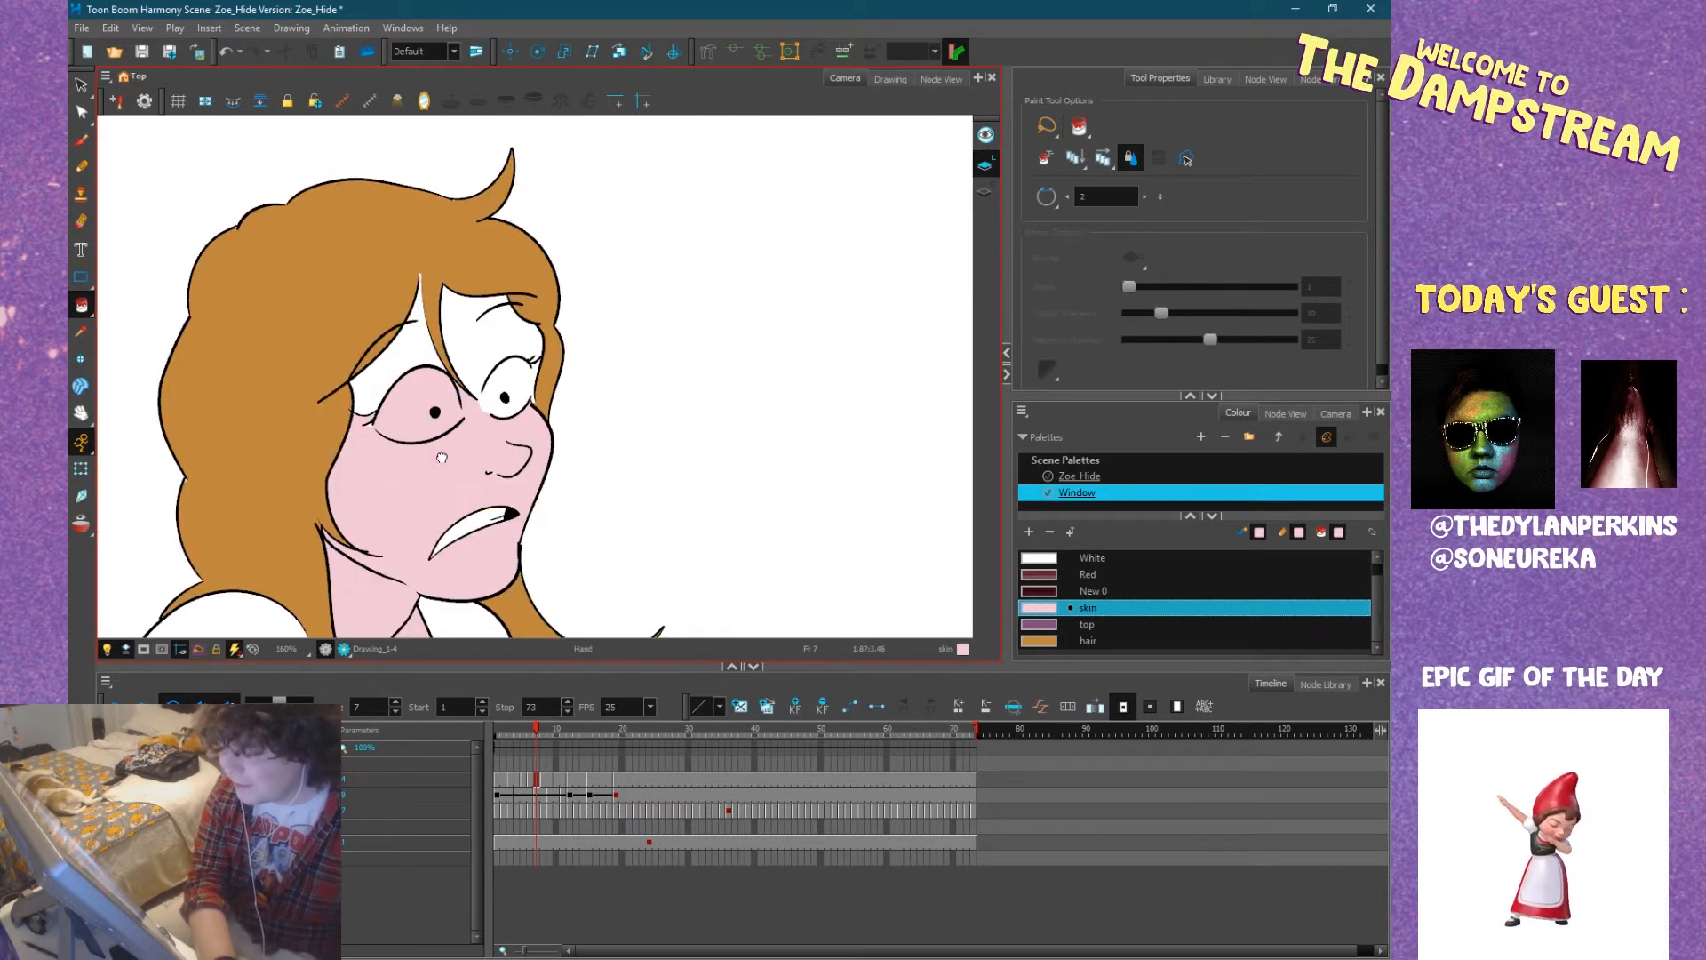
Undo the skin fills on Zoe's face and neck.
key("ctrl+z")
key("ctrl+z")
key("ctrl+z")
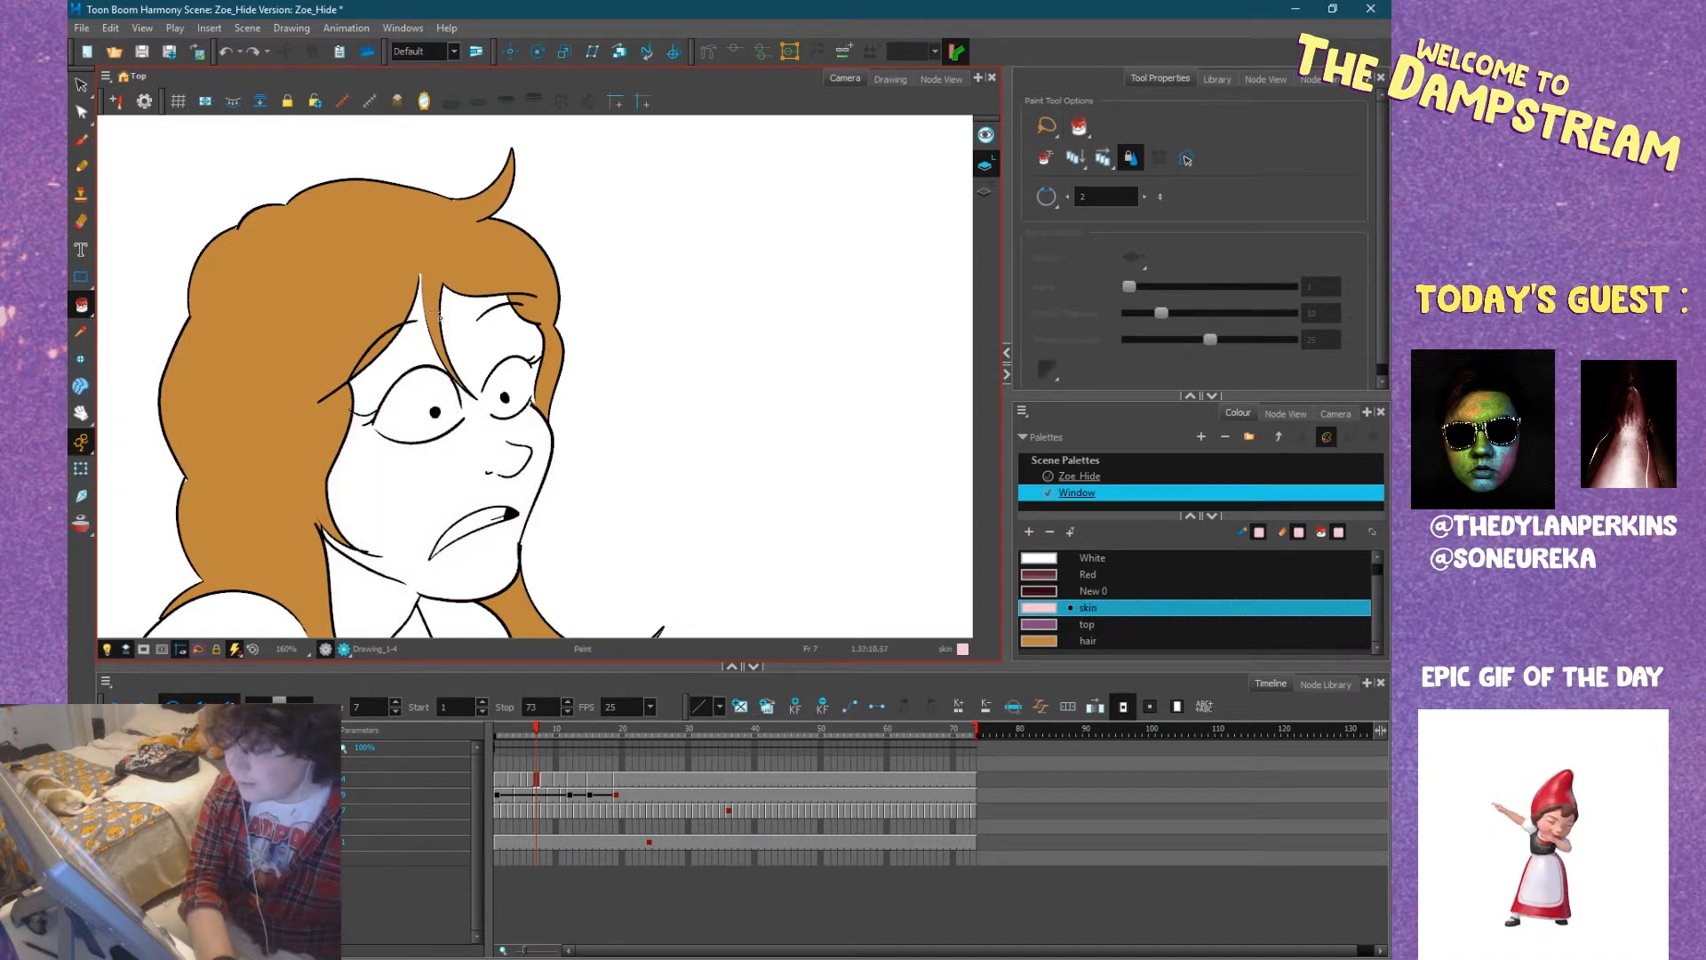
Fill the forehead areas above both of Zoe's eyes at frame 7 with the skin colour.
left_click(419, 316)
left_click(414, 338)
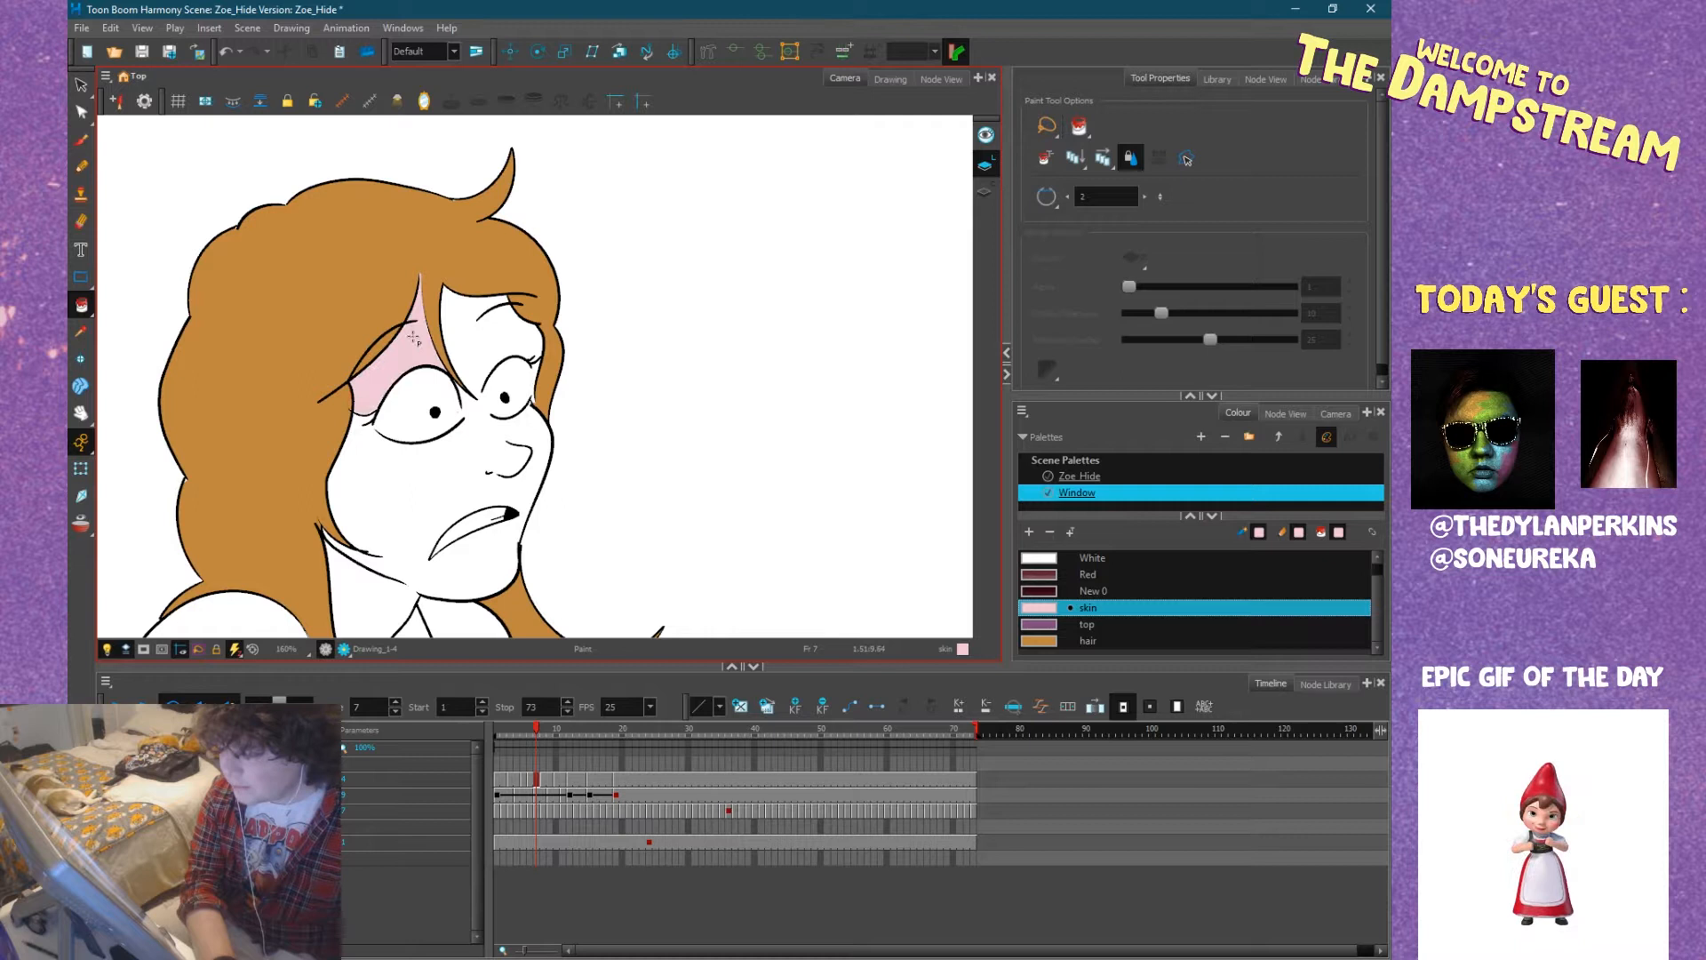
left_click(487, 348)
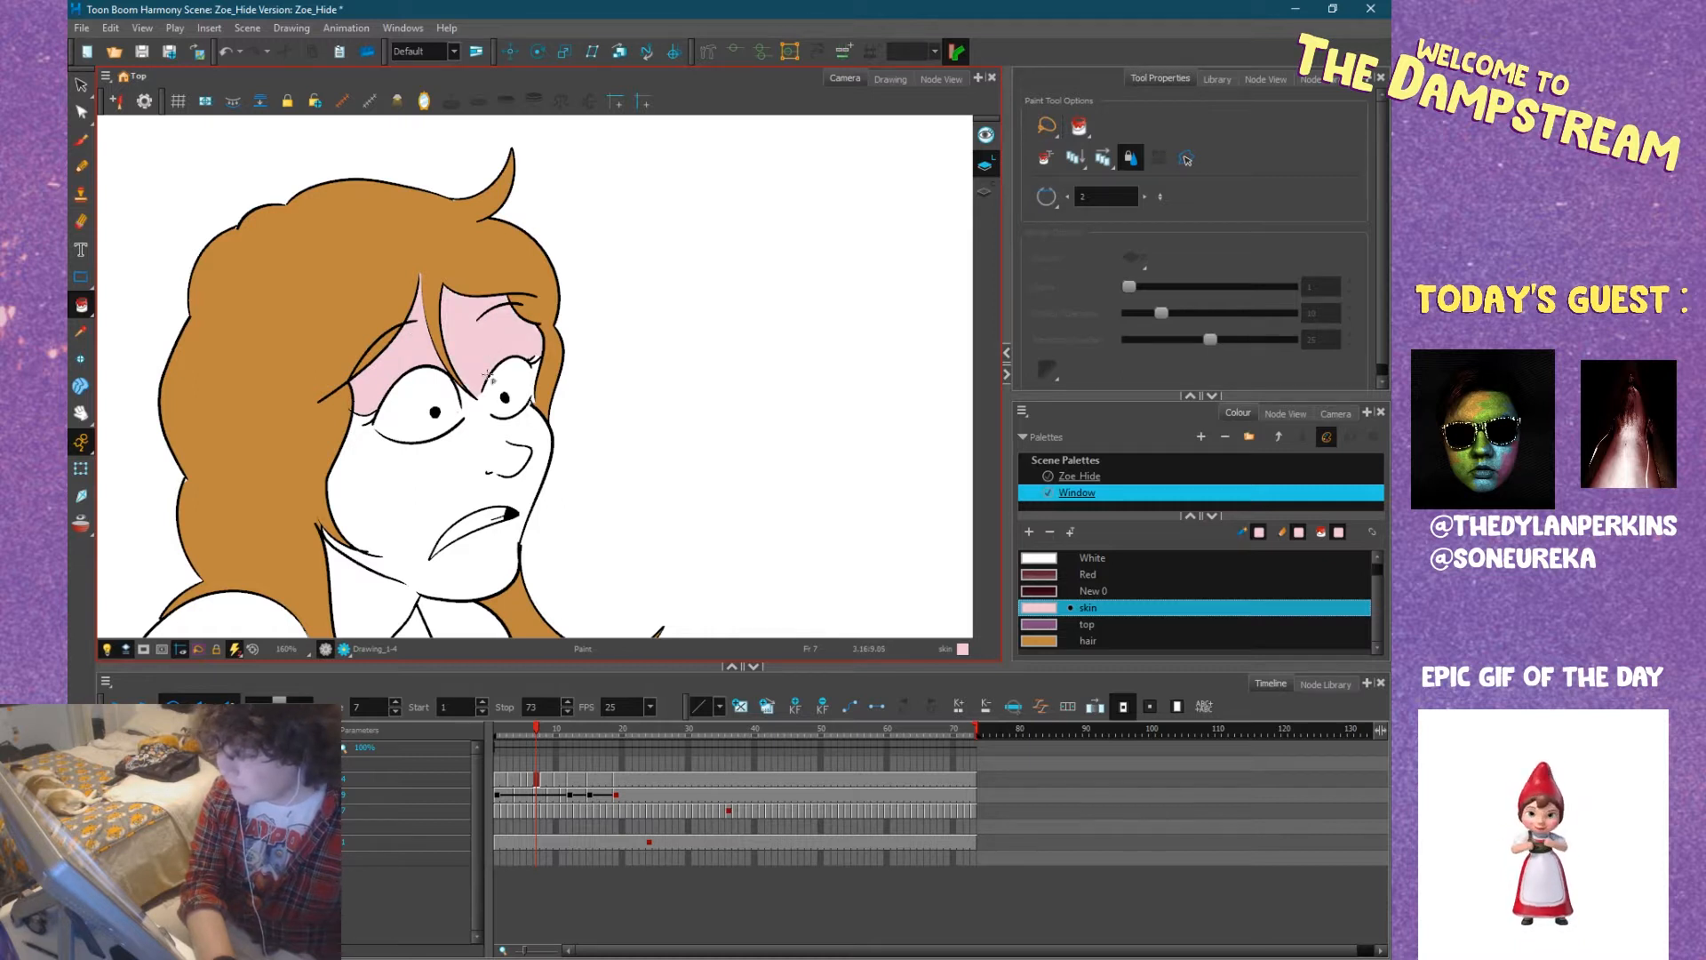
Select the White colour from the Window palette and switch to the Pencil tool.
left_click(1093, 557)
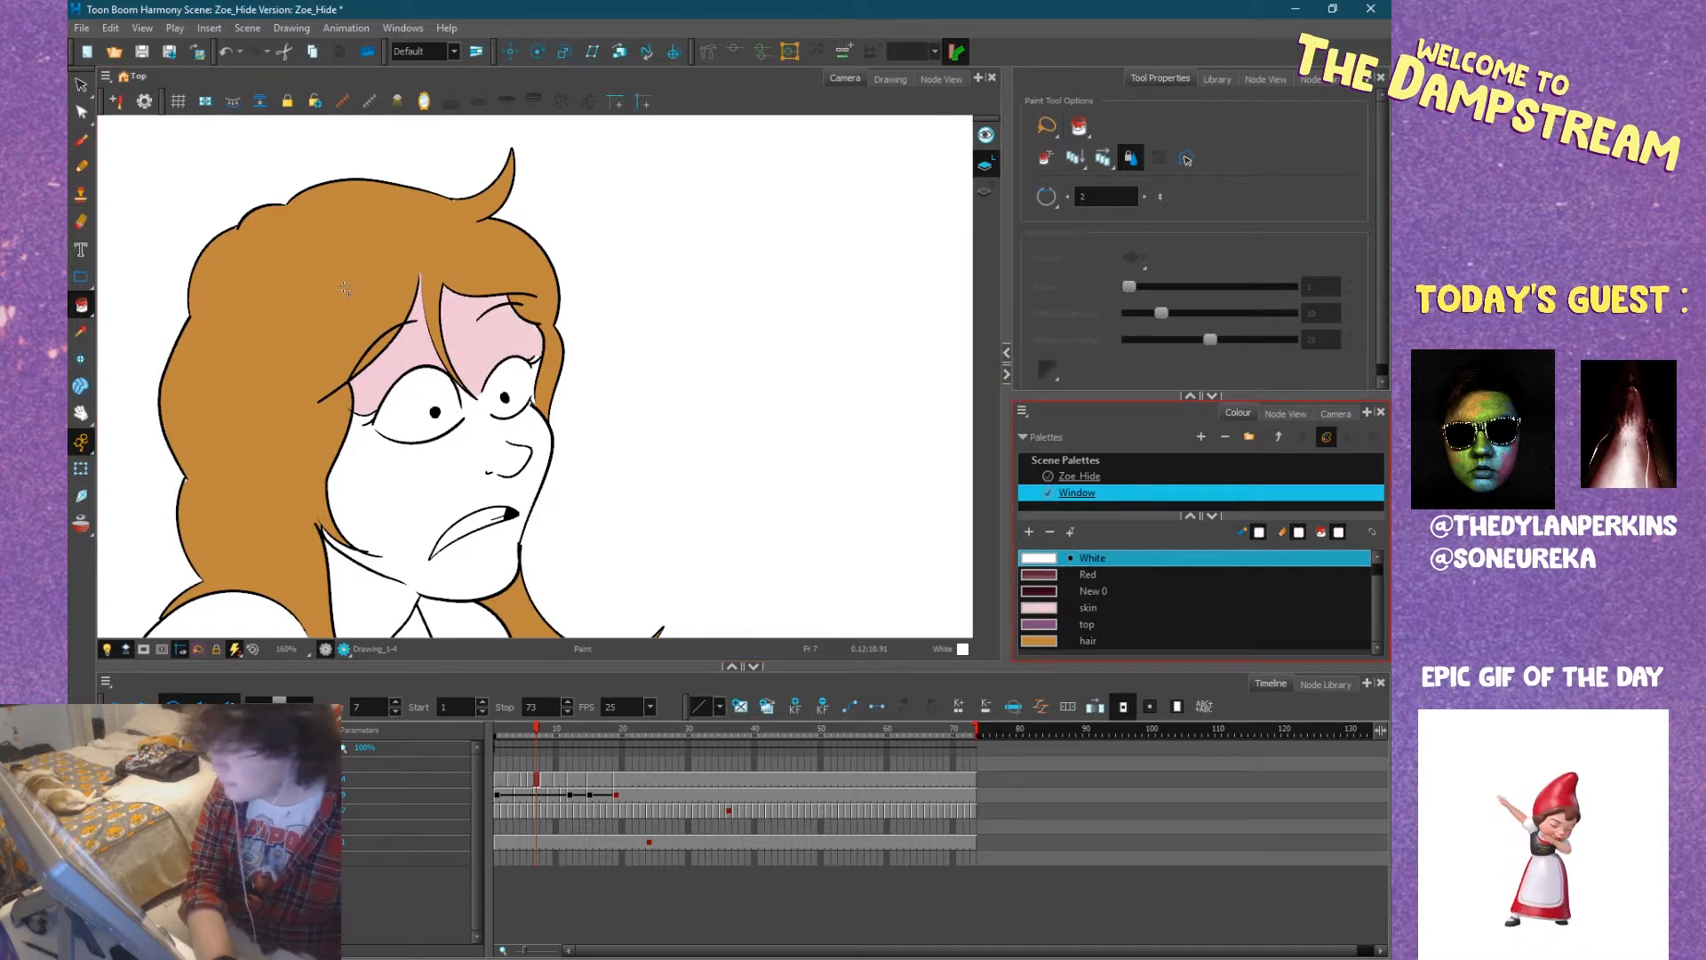
left_click(81, 167)
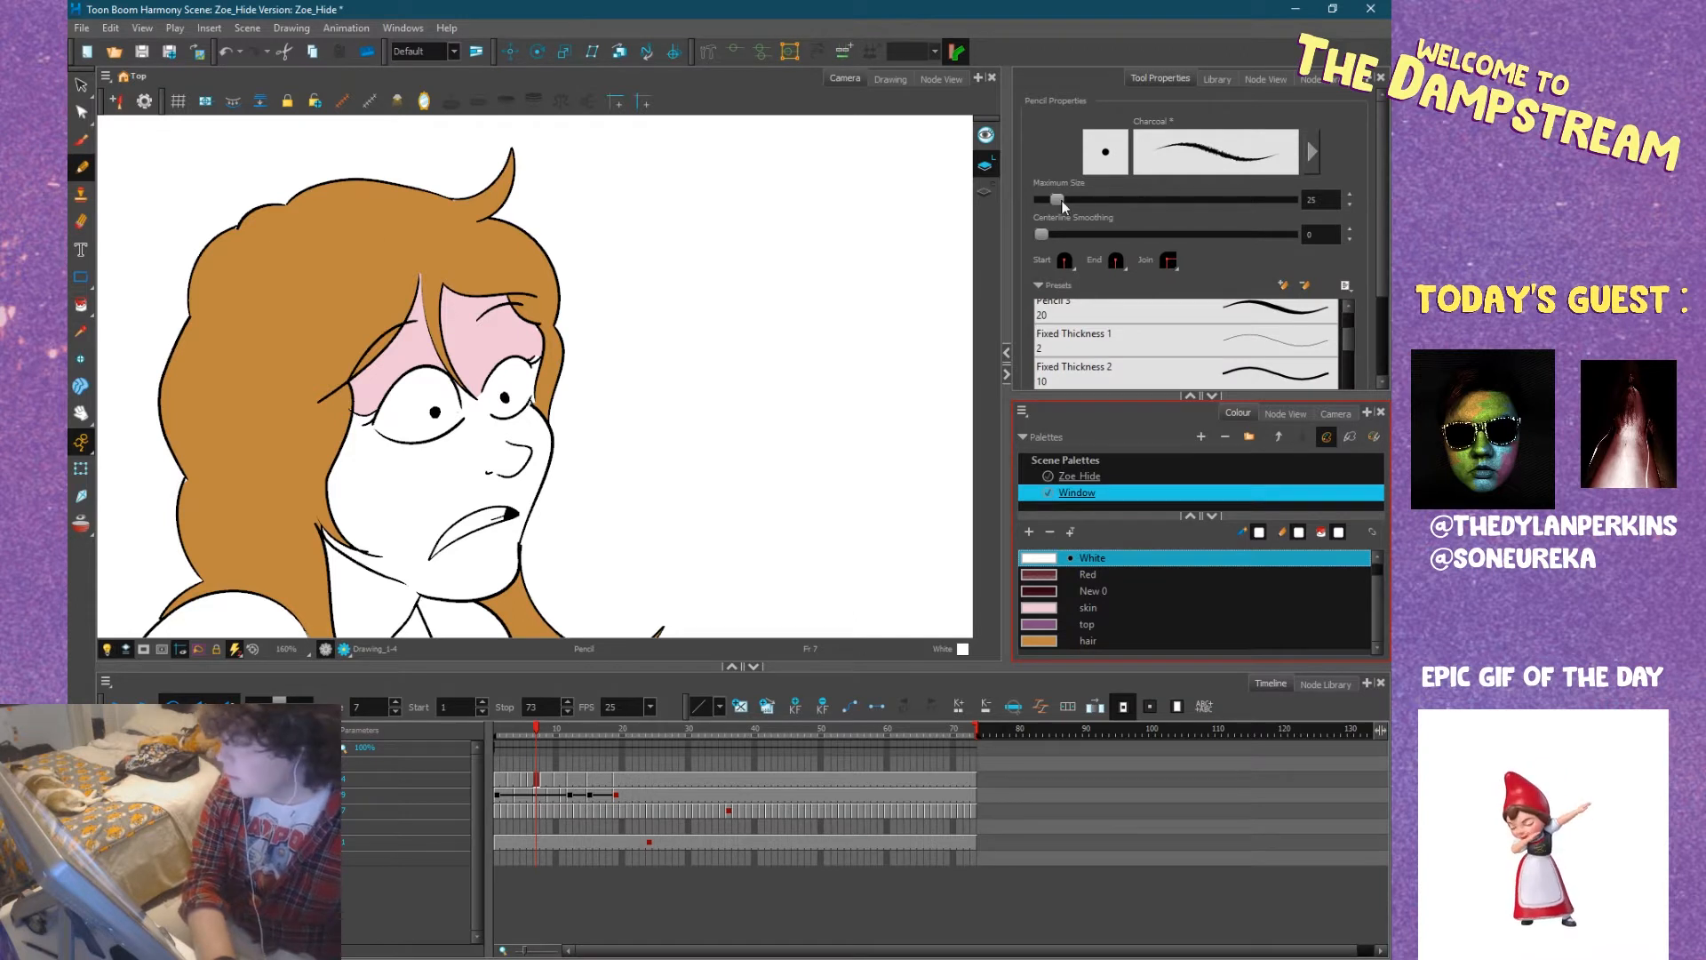
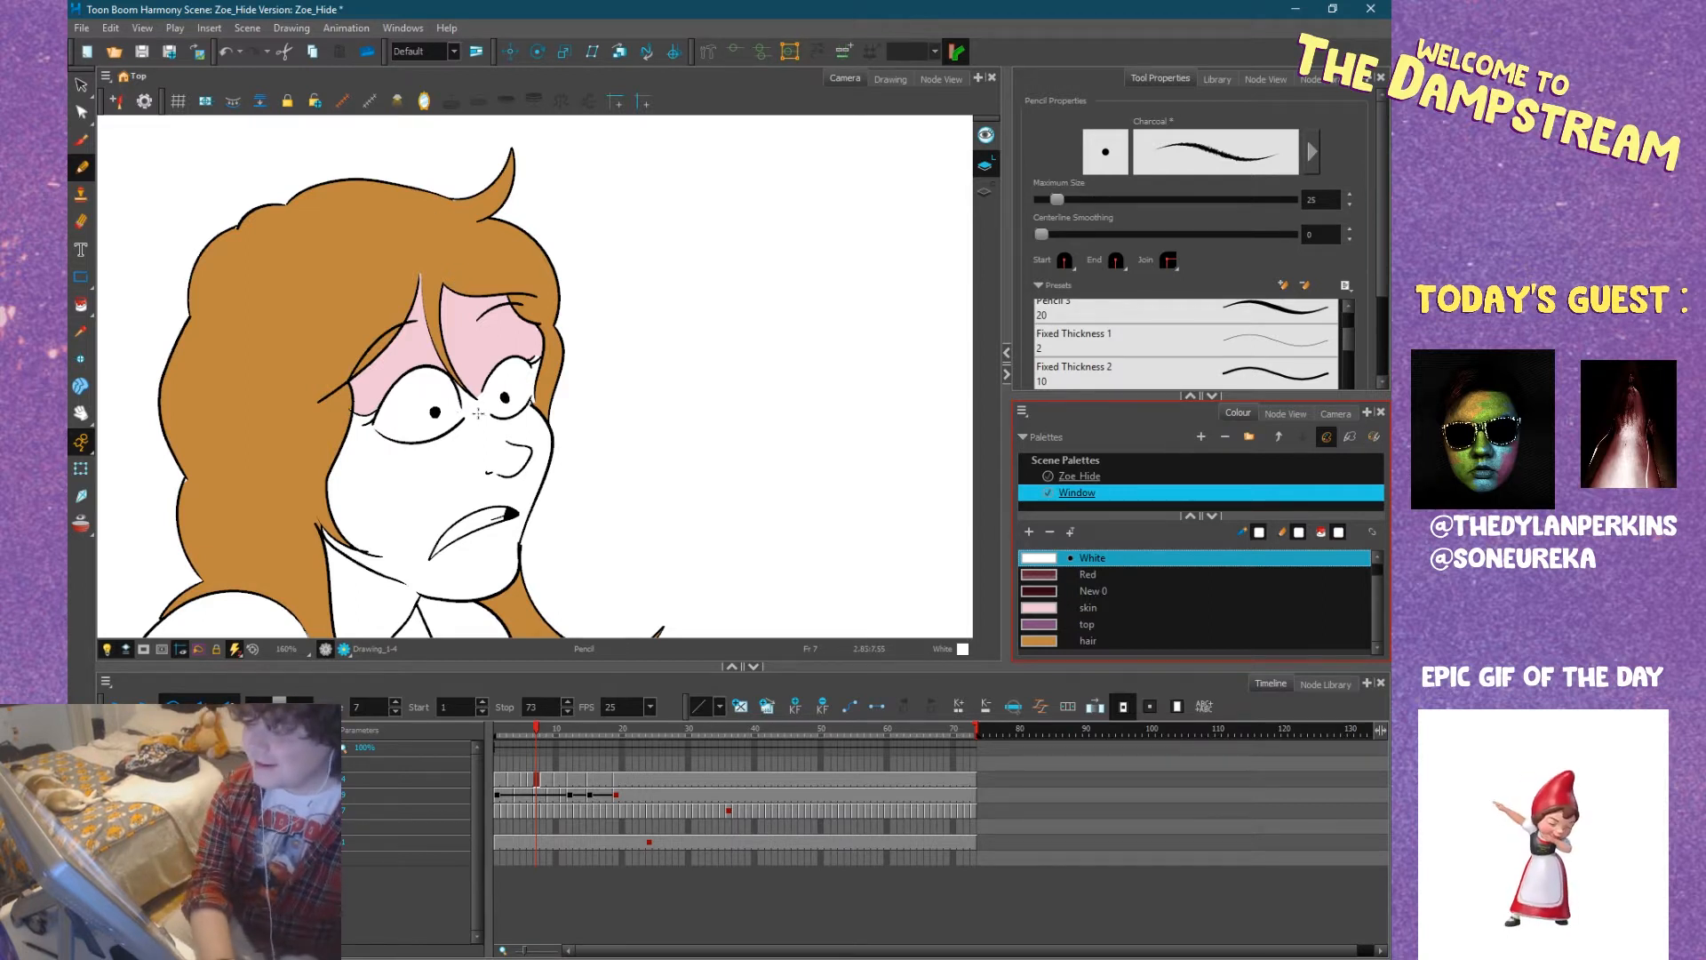
Set the pencil's maximum size to 25.2 and turn on drawing behind the existing artwork.
scroll(478, 413, "up", 8)
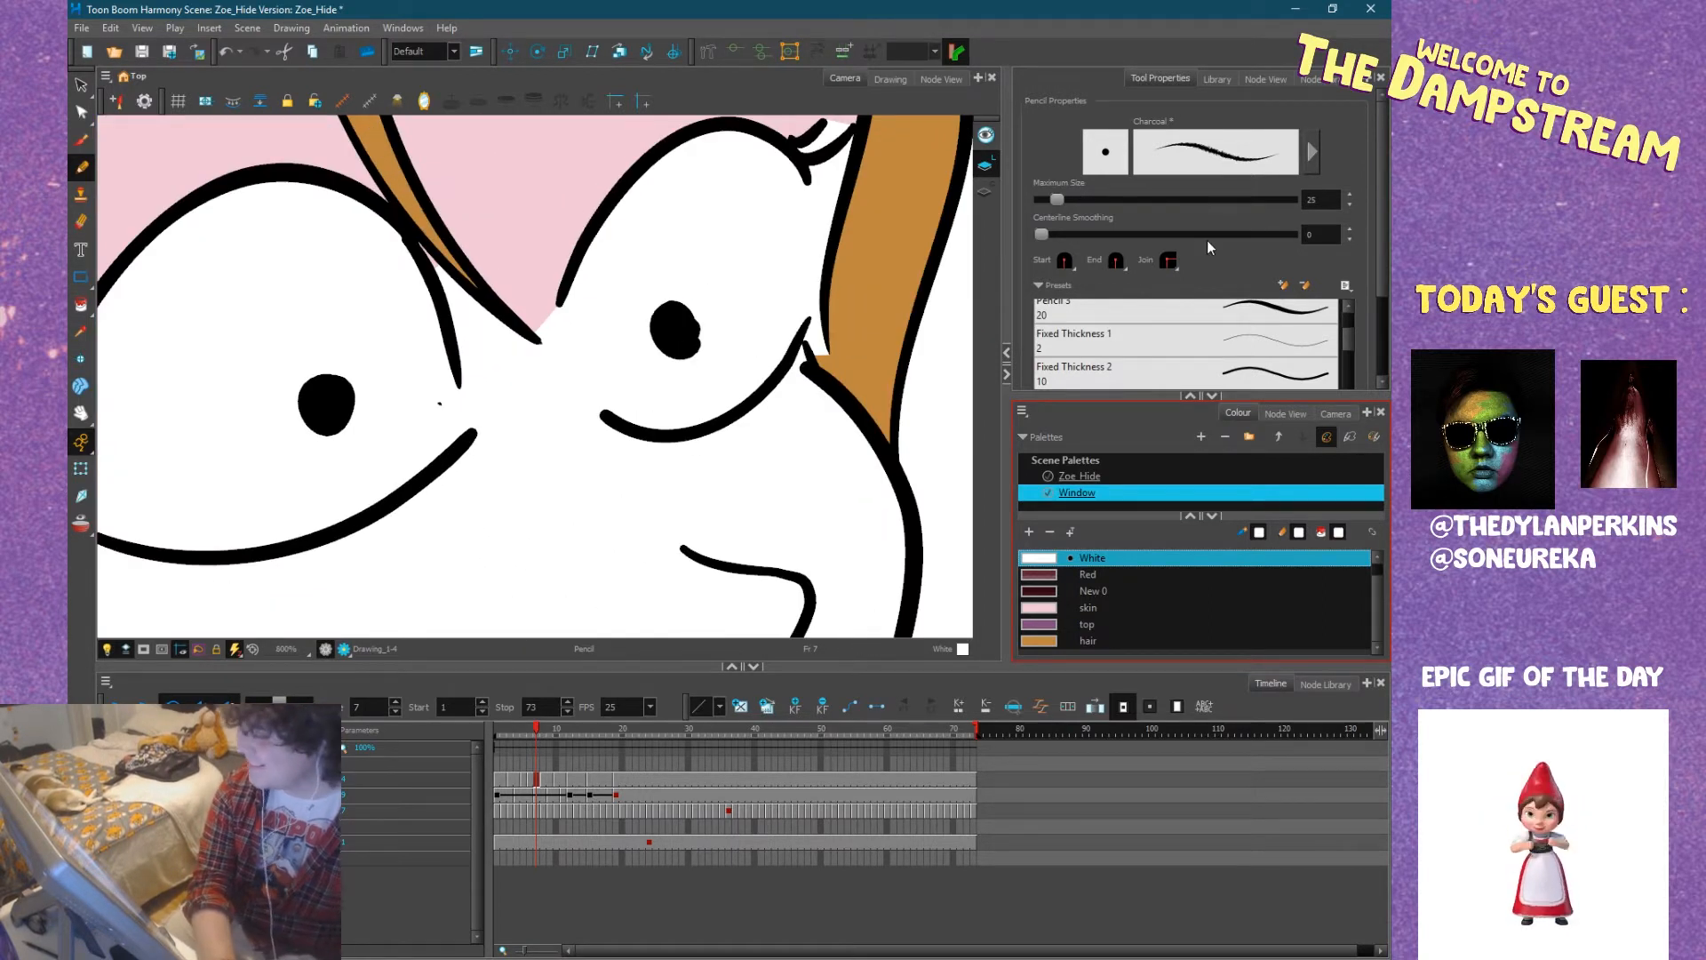
left_click(1060, 199)
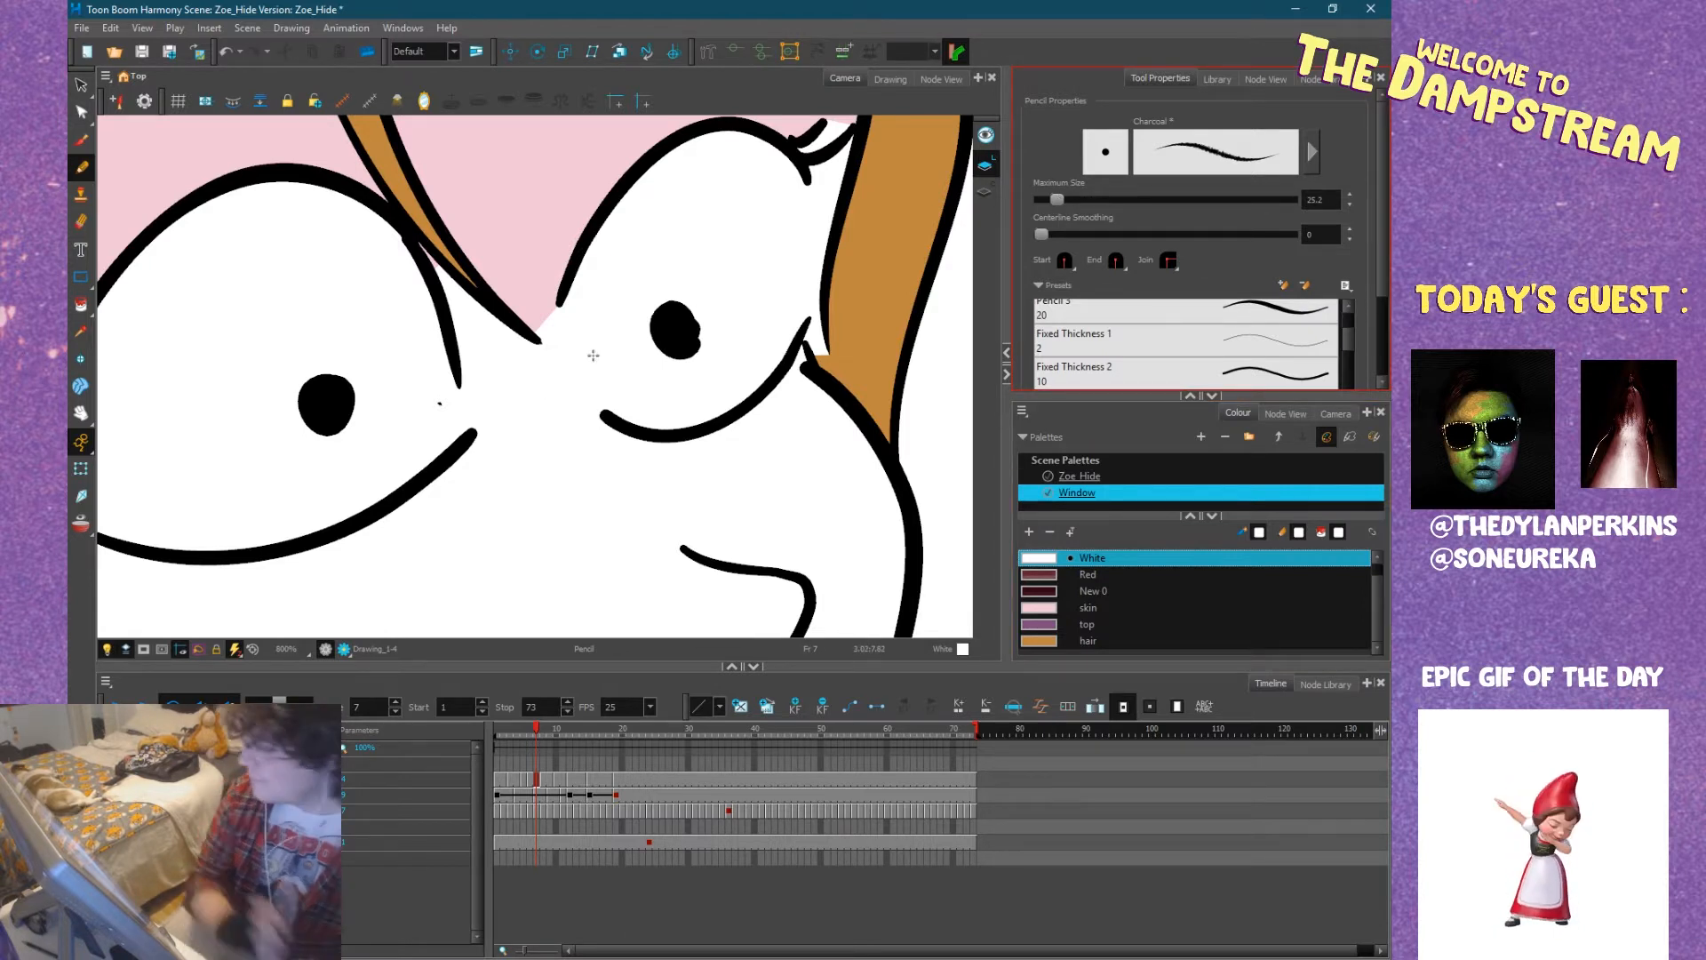
scroll(1385, 327, "down", 3)
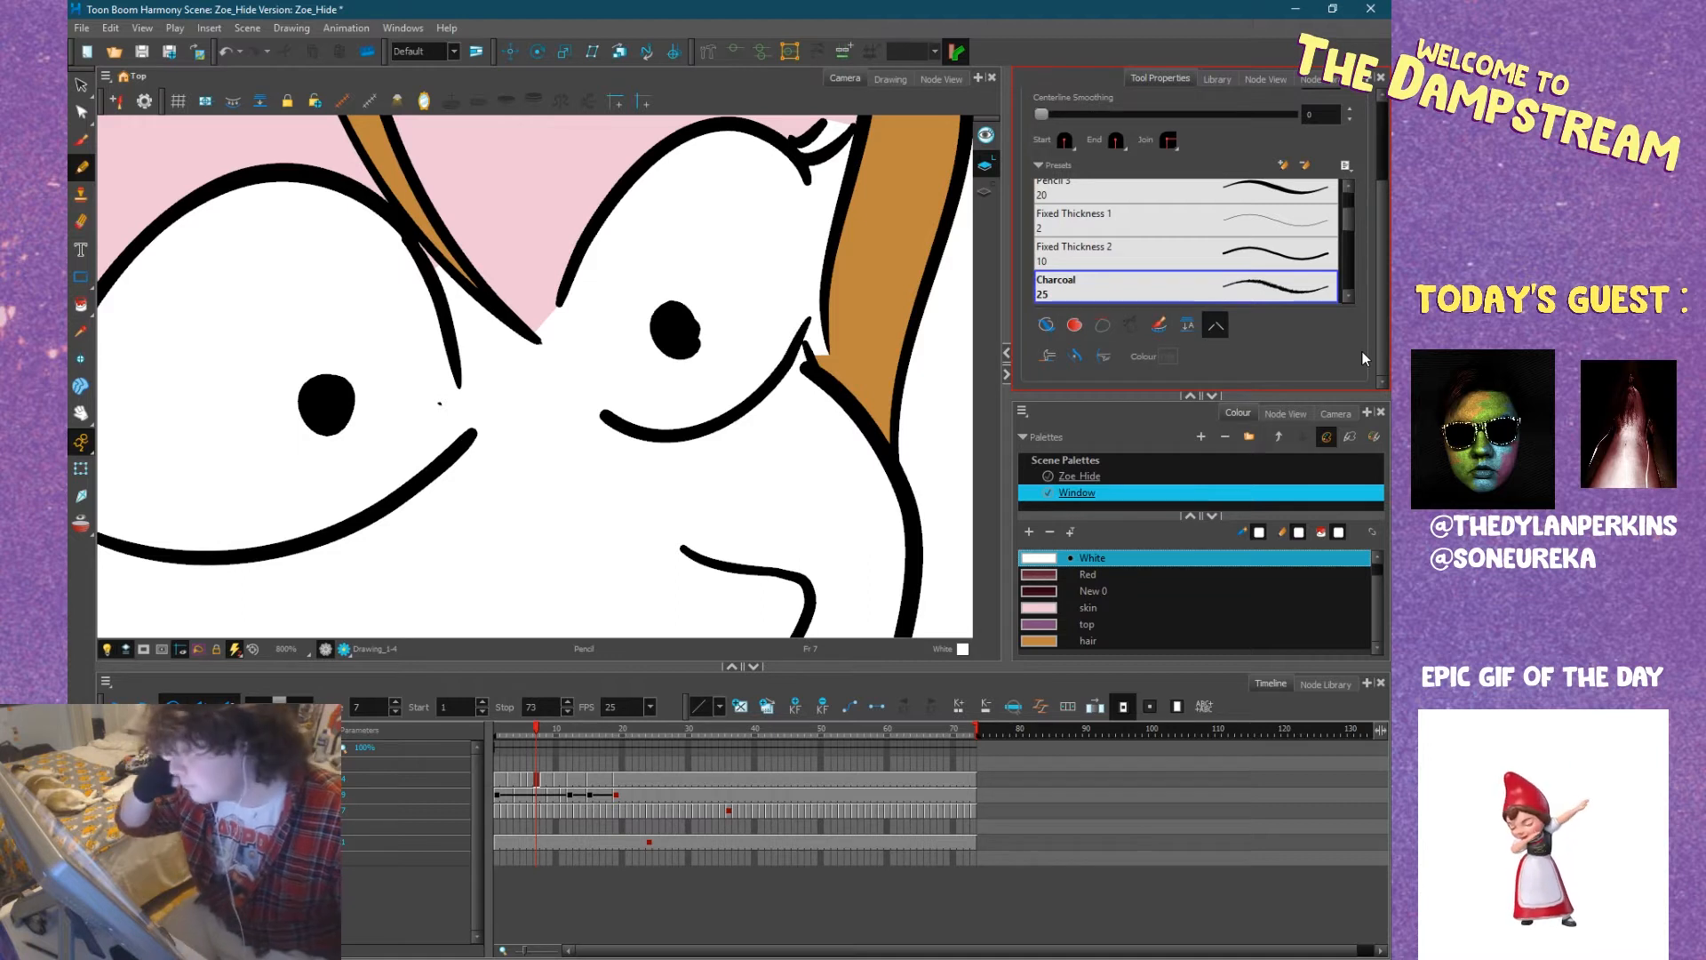
left_click(1047, 326)
Close the open corners of Zoe's wider eye at frame 7 with white pencil strokes behind the outline.
key("space")
mouse_move(759, 396)
left_mouse_down()
mouse_move(860, 482)
mouse_move(939, 447)
left_mouse_up()
left_click_drag(815, 453, 862, 421)
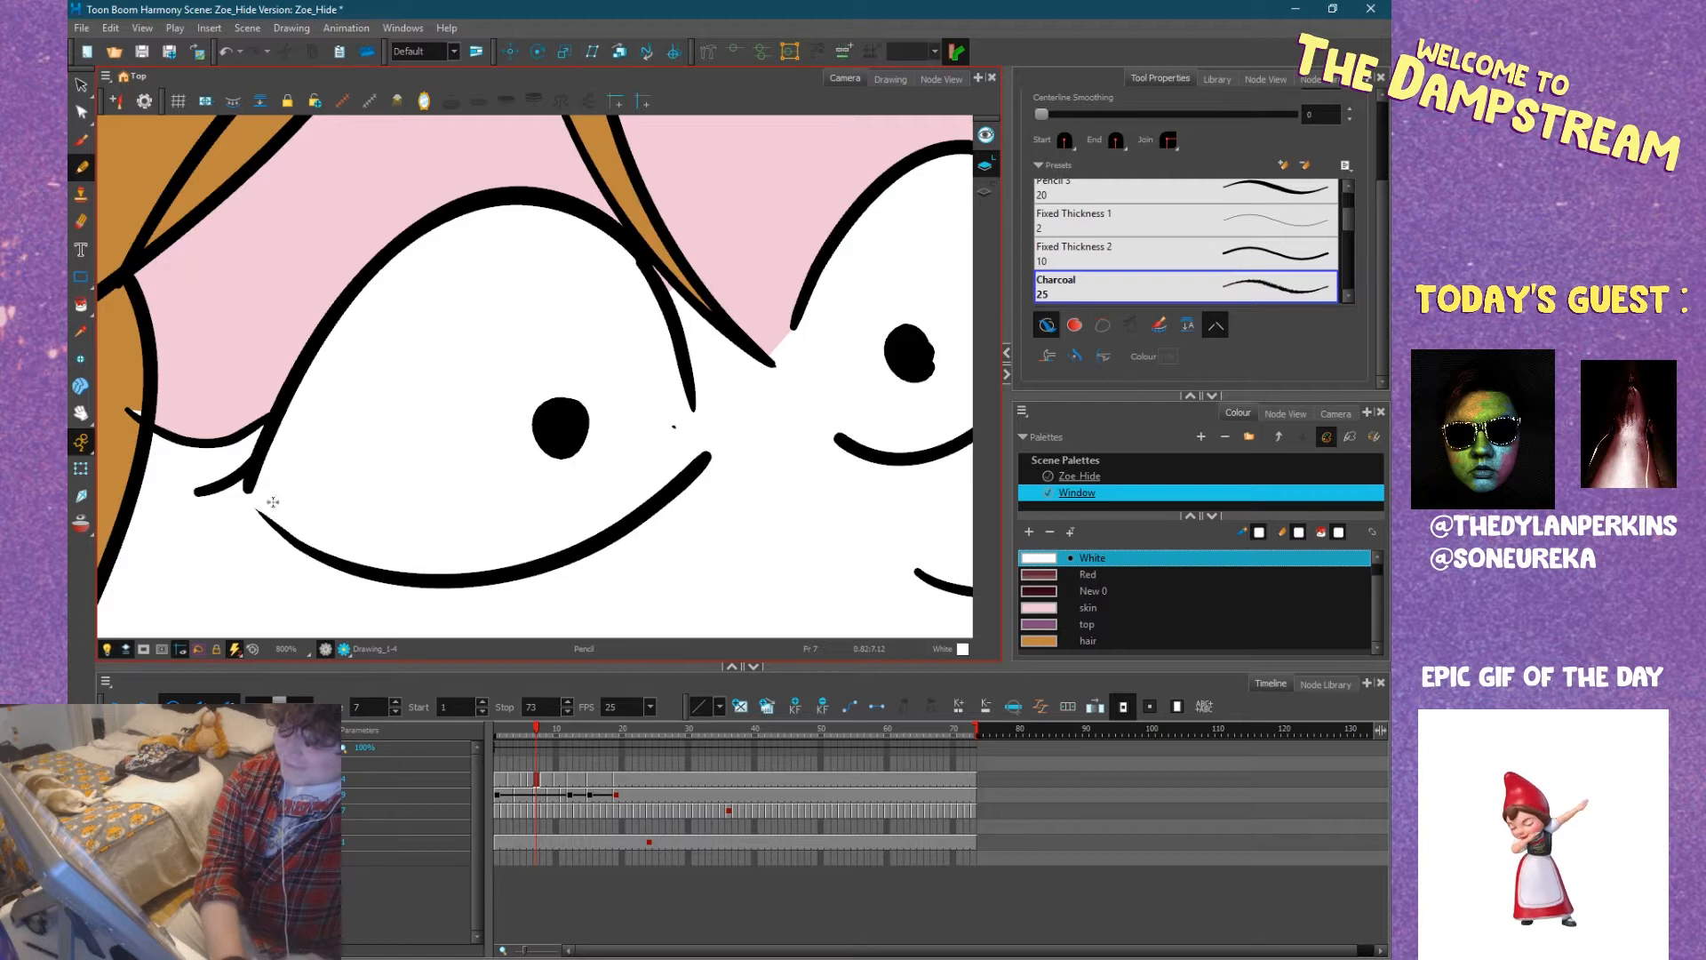
scroll(250, 484, "up", 2)
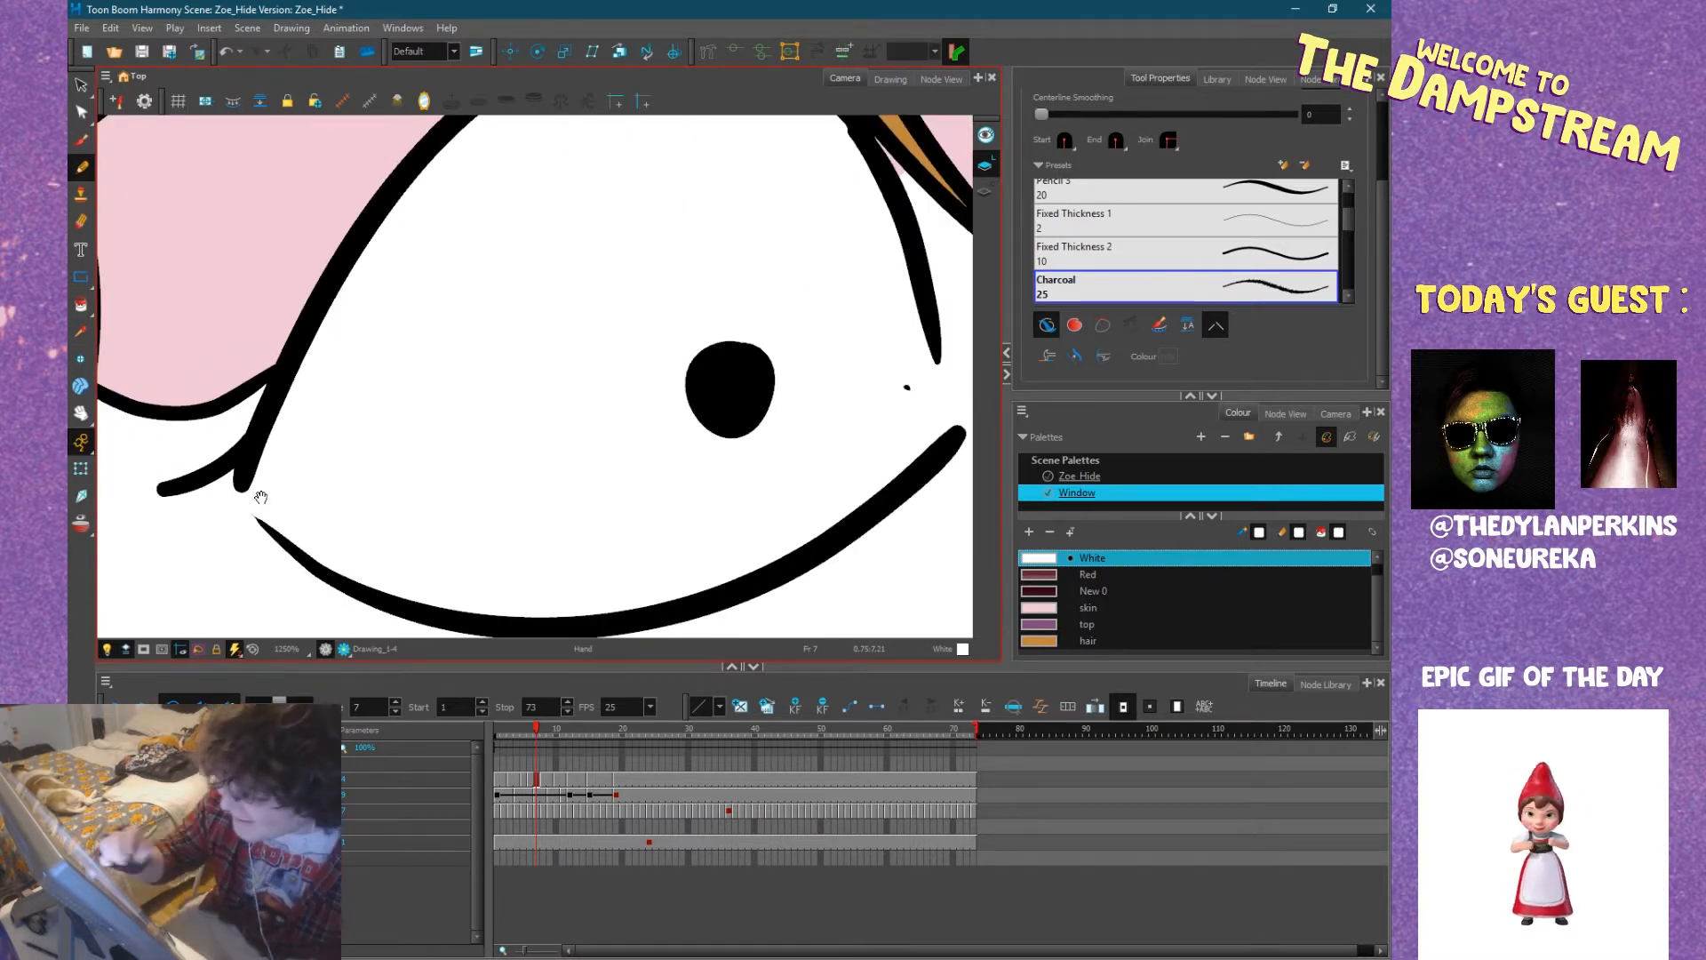
left_click_drag(260, 497, 344, 452)
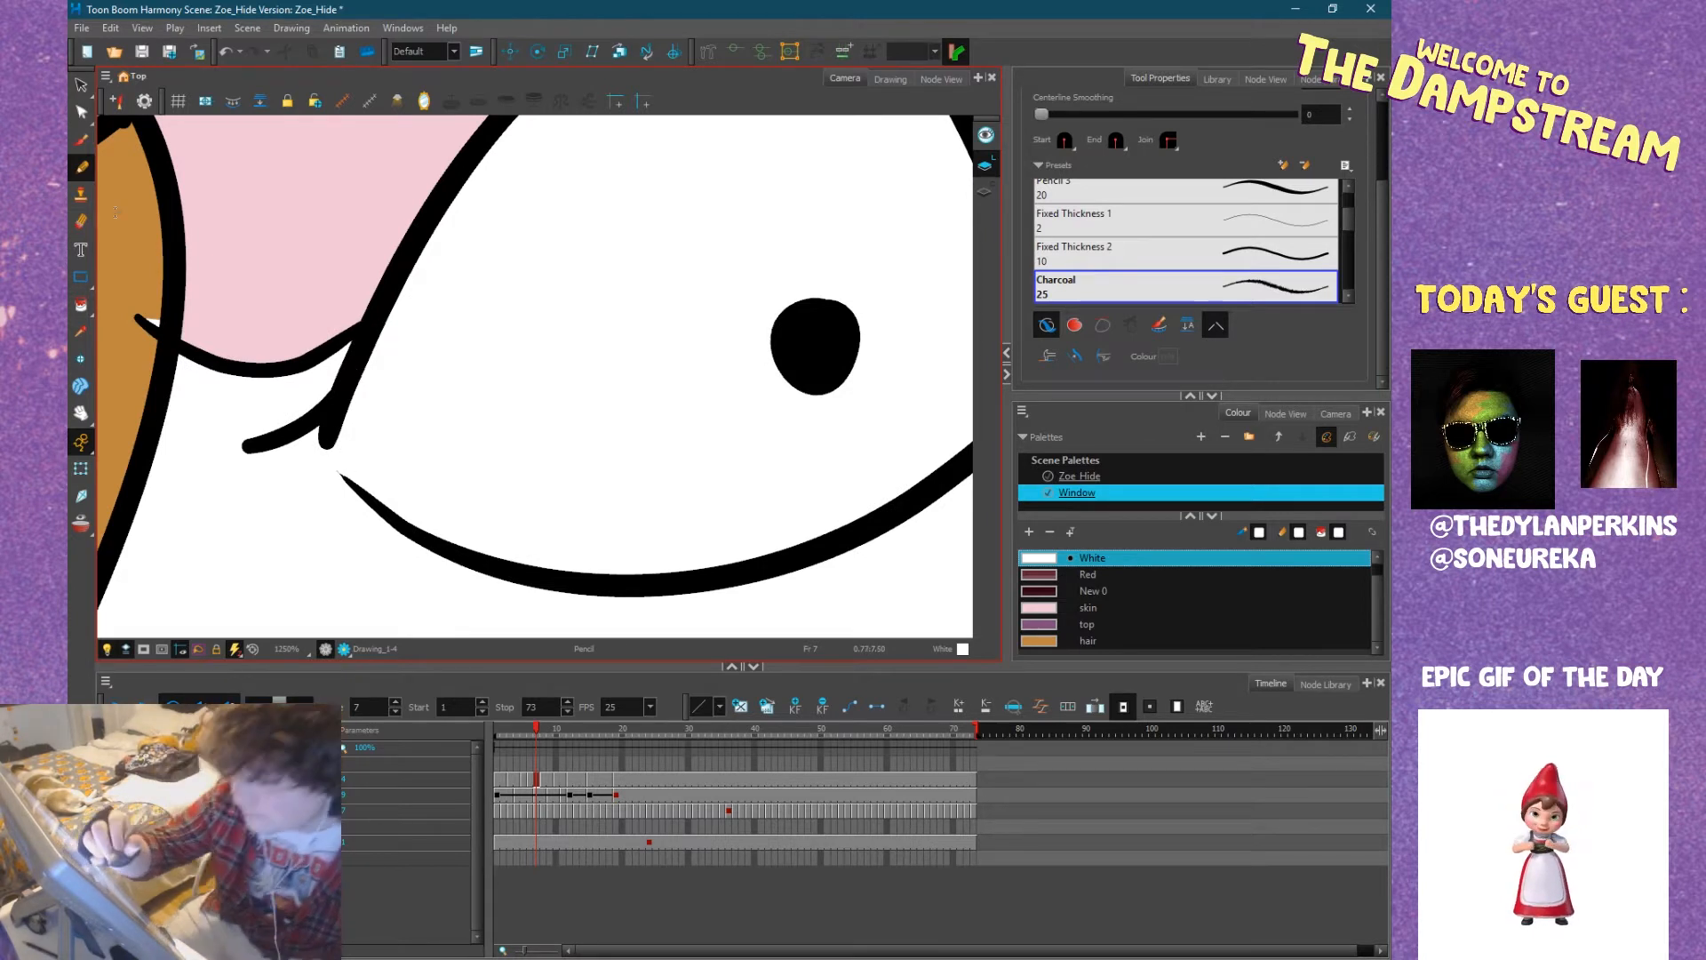
Fill Zoe's face around the eyes at frame 7 with the skin colour.
left_click(81, 305)
left_click(1087, 607)
left_click(655, 606)
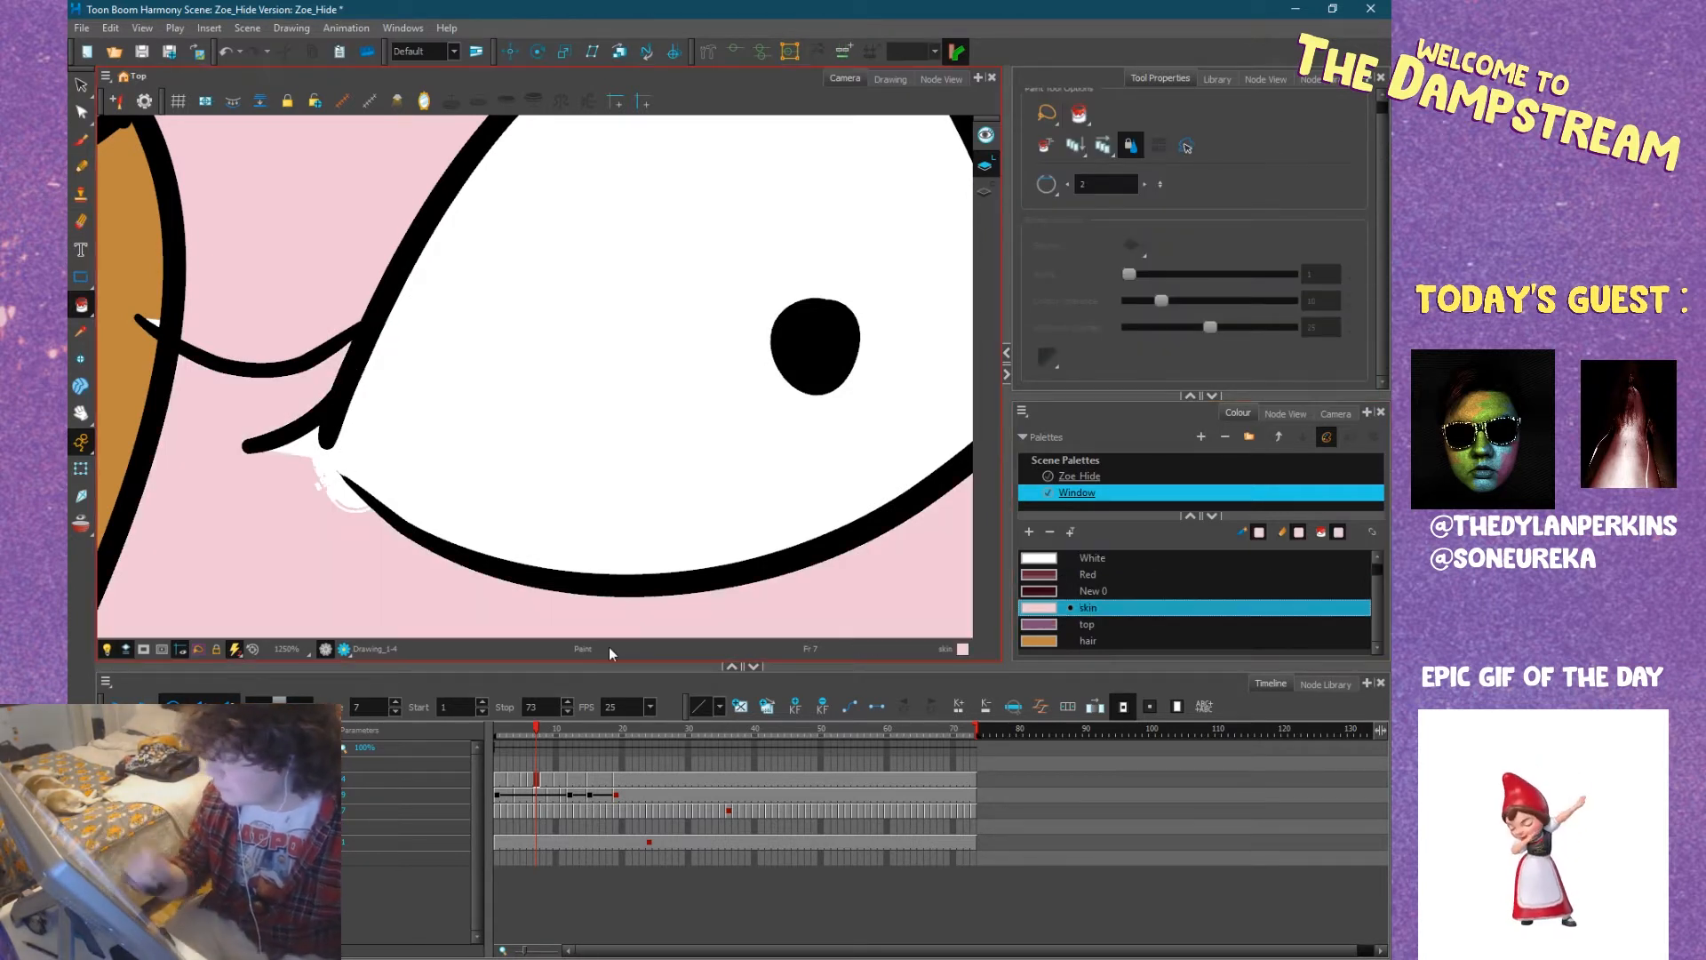
key("1")
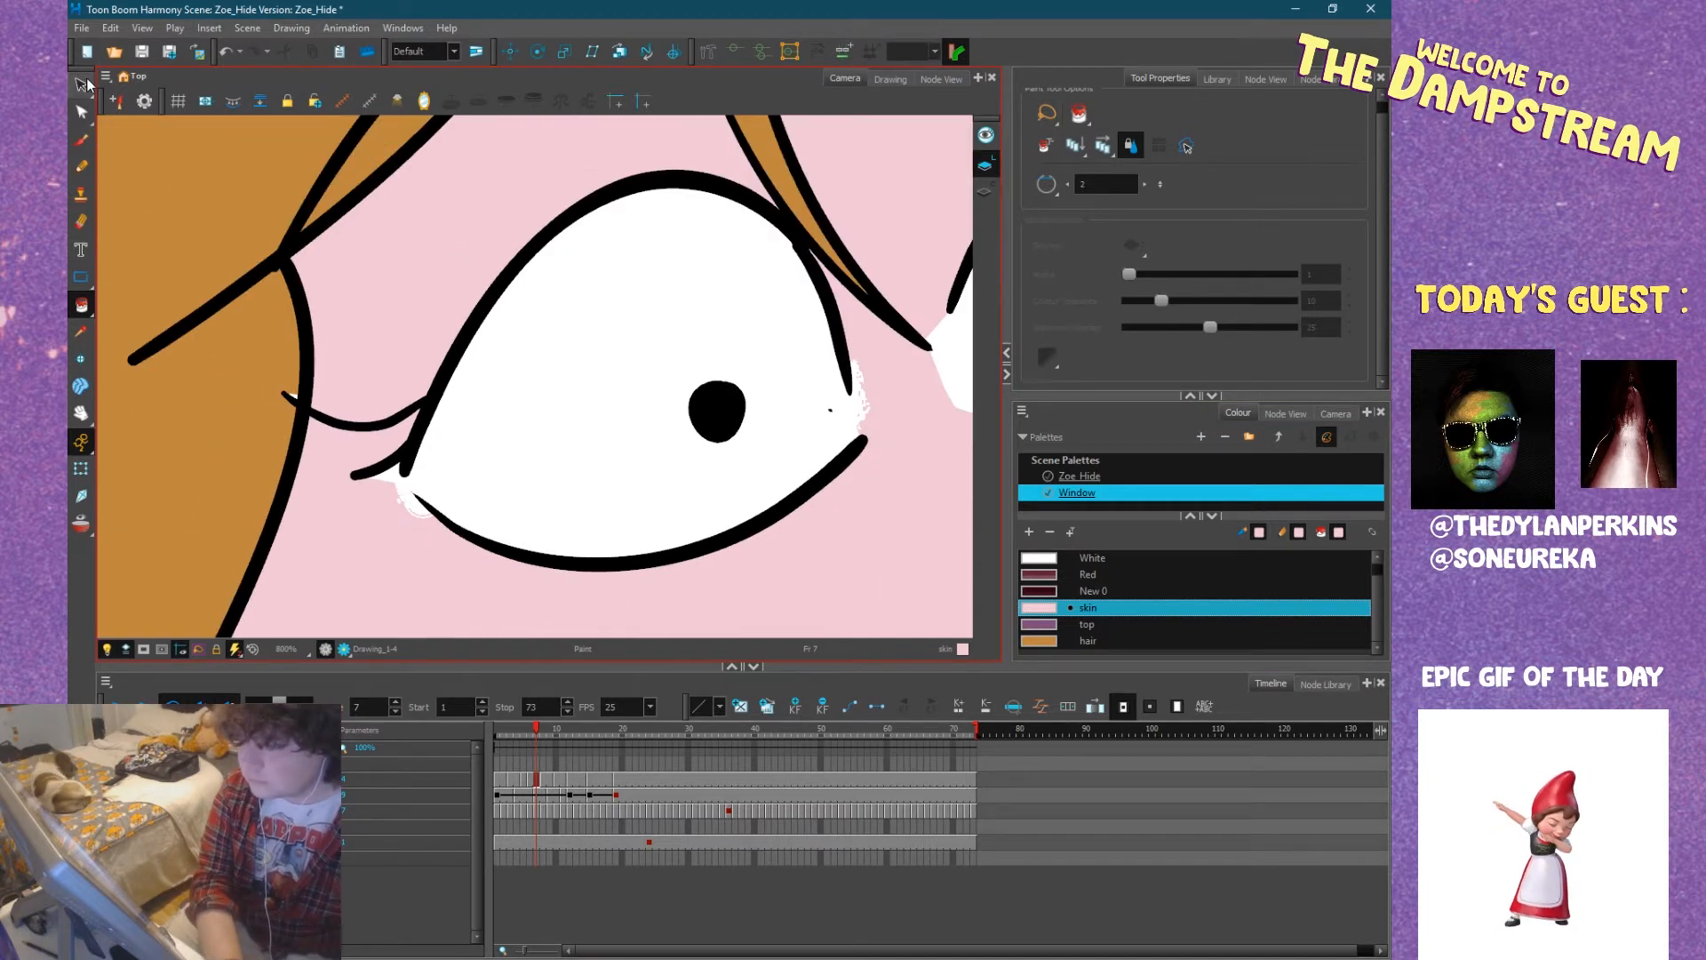
Select and delete the stray white strokes outside the outer corner of Zoe's wider eye.
key("alt+s")
left_click(412, 503)
left_click_drag(411, 503, 412, 498)
left_click(407, 494)
key("Delete")
left_click(406, 486)
key("Delete")
scroll(414, 495, "up", 6)
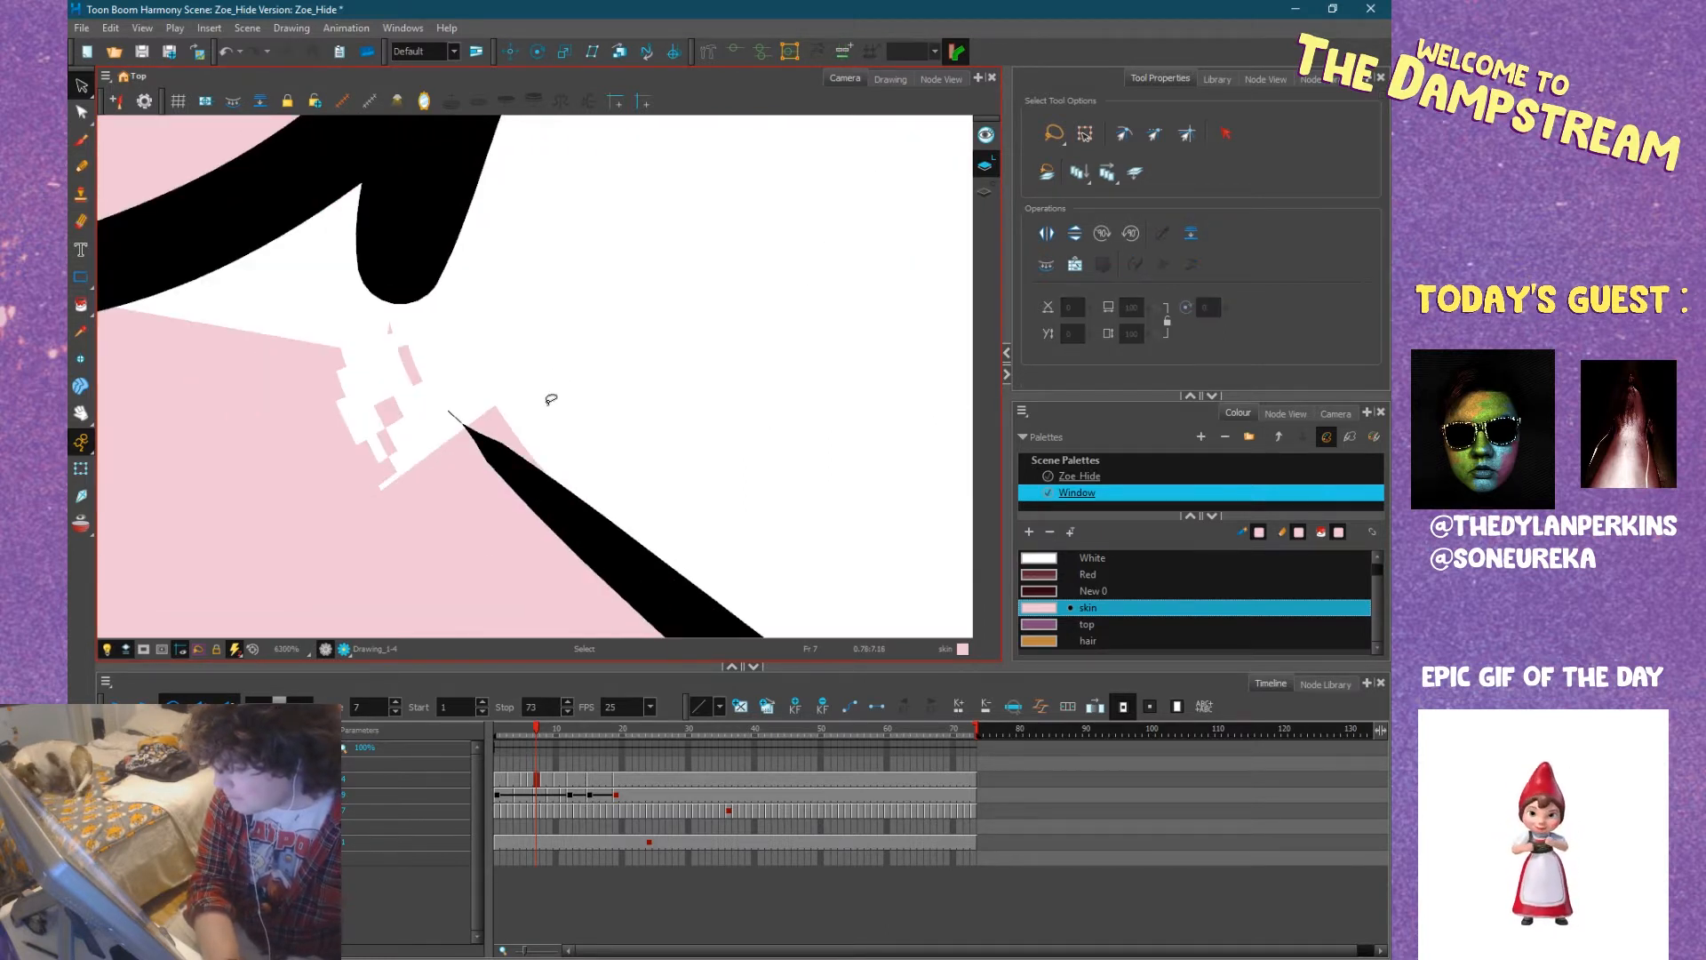
left_click(477, 374)
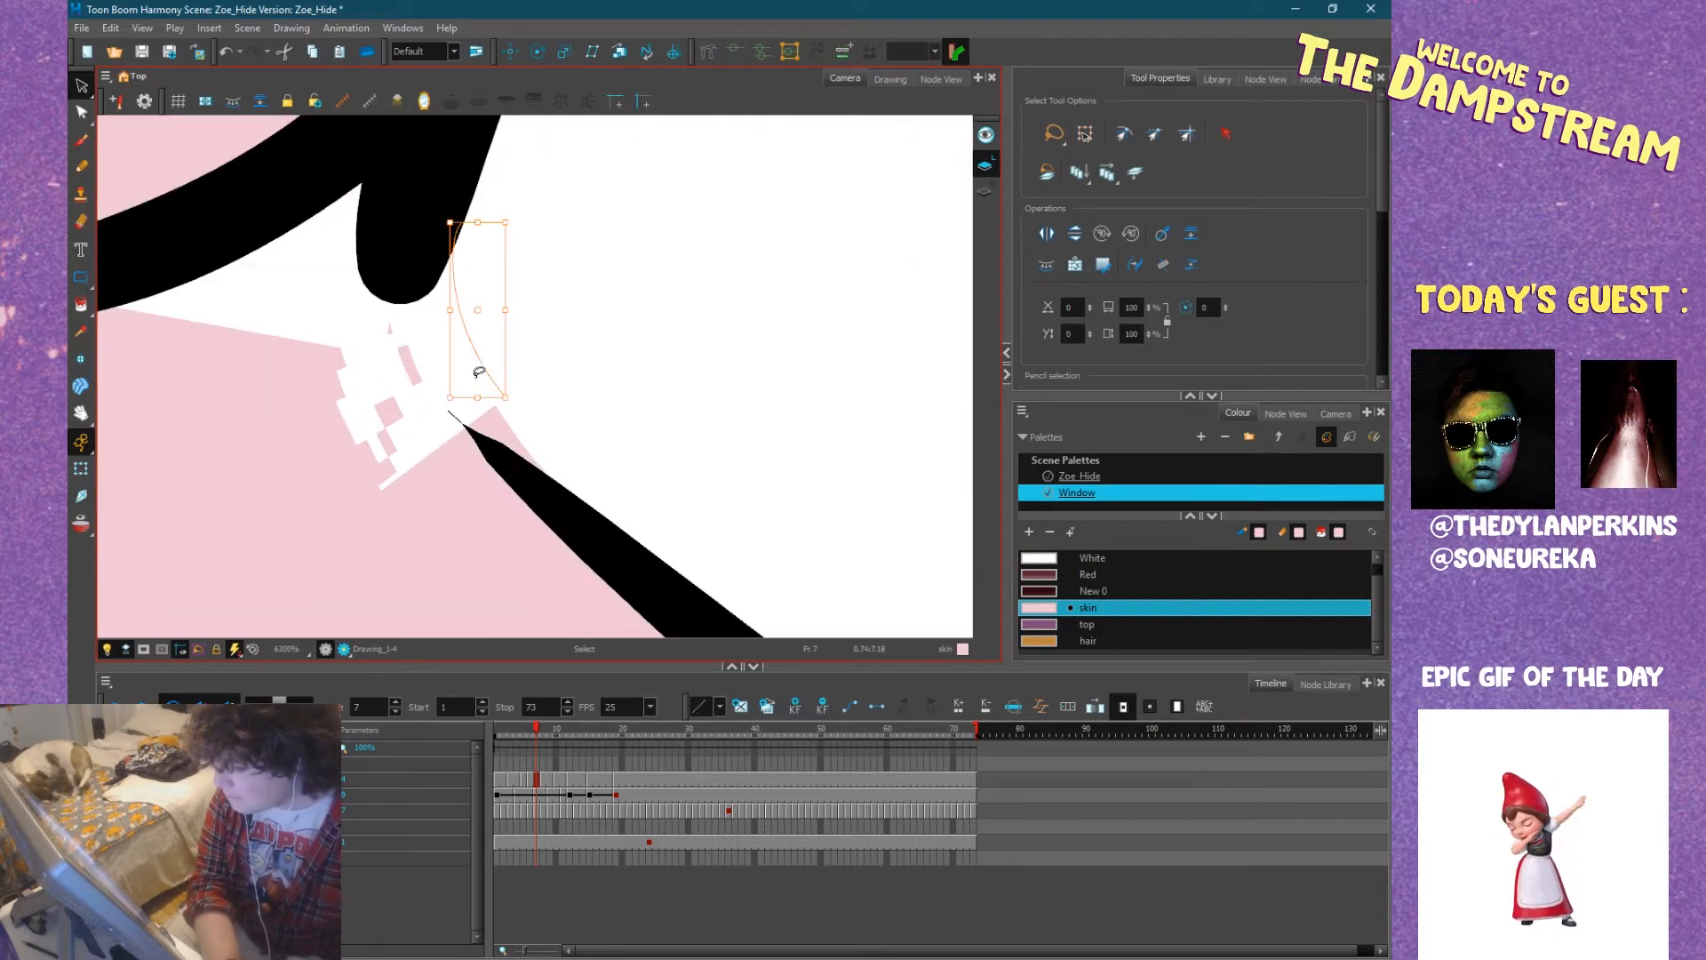
key("Delete")
scroll(416, 403, "down", 3)
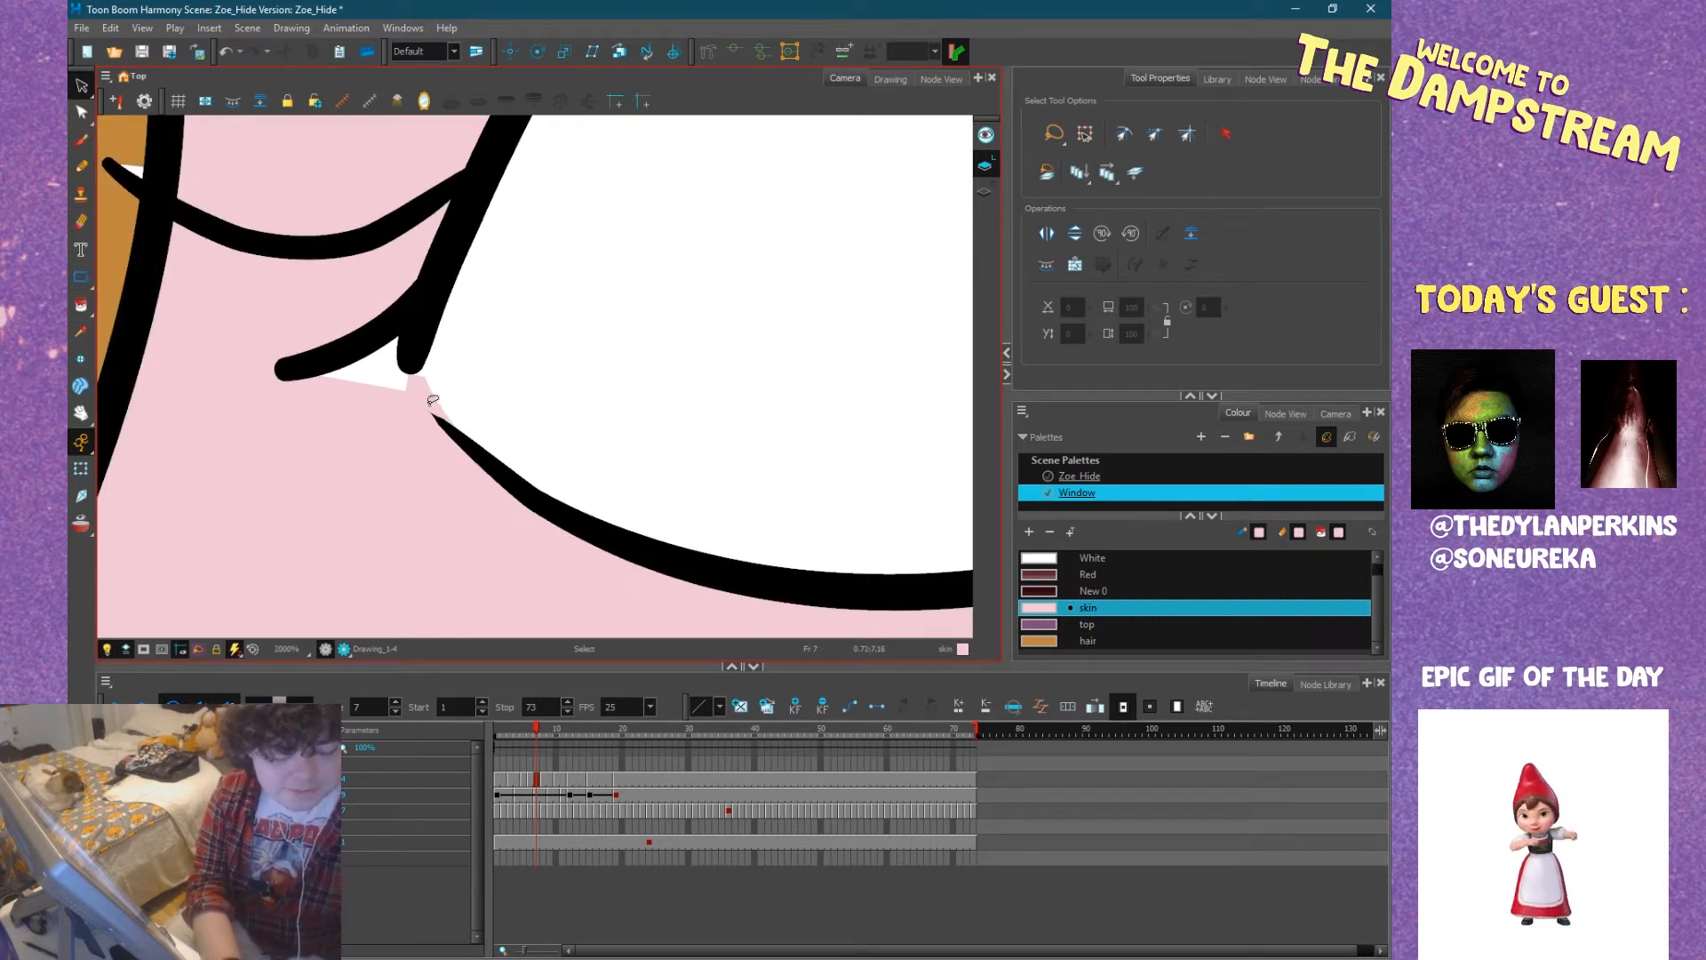
scroll(508, 418, "down", 3)
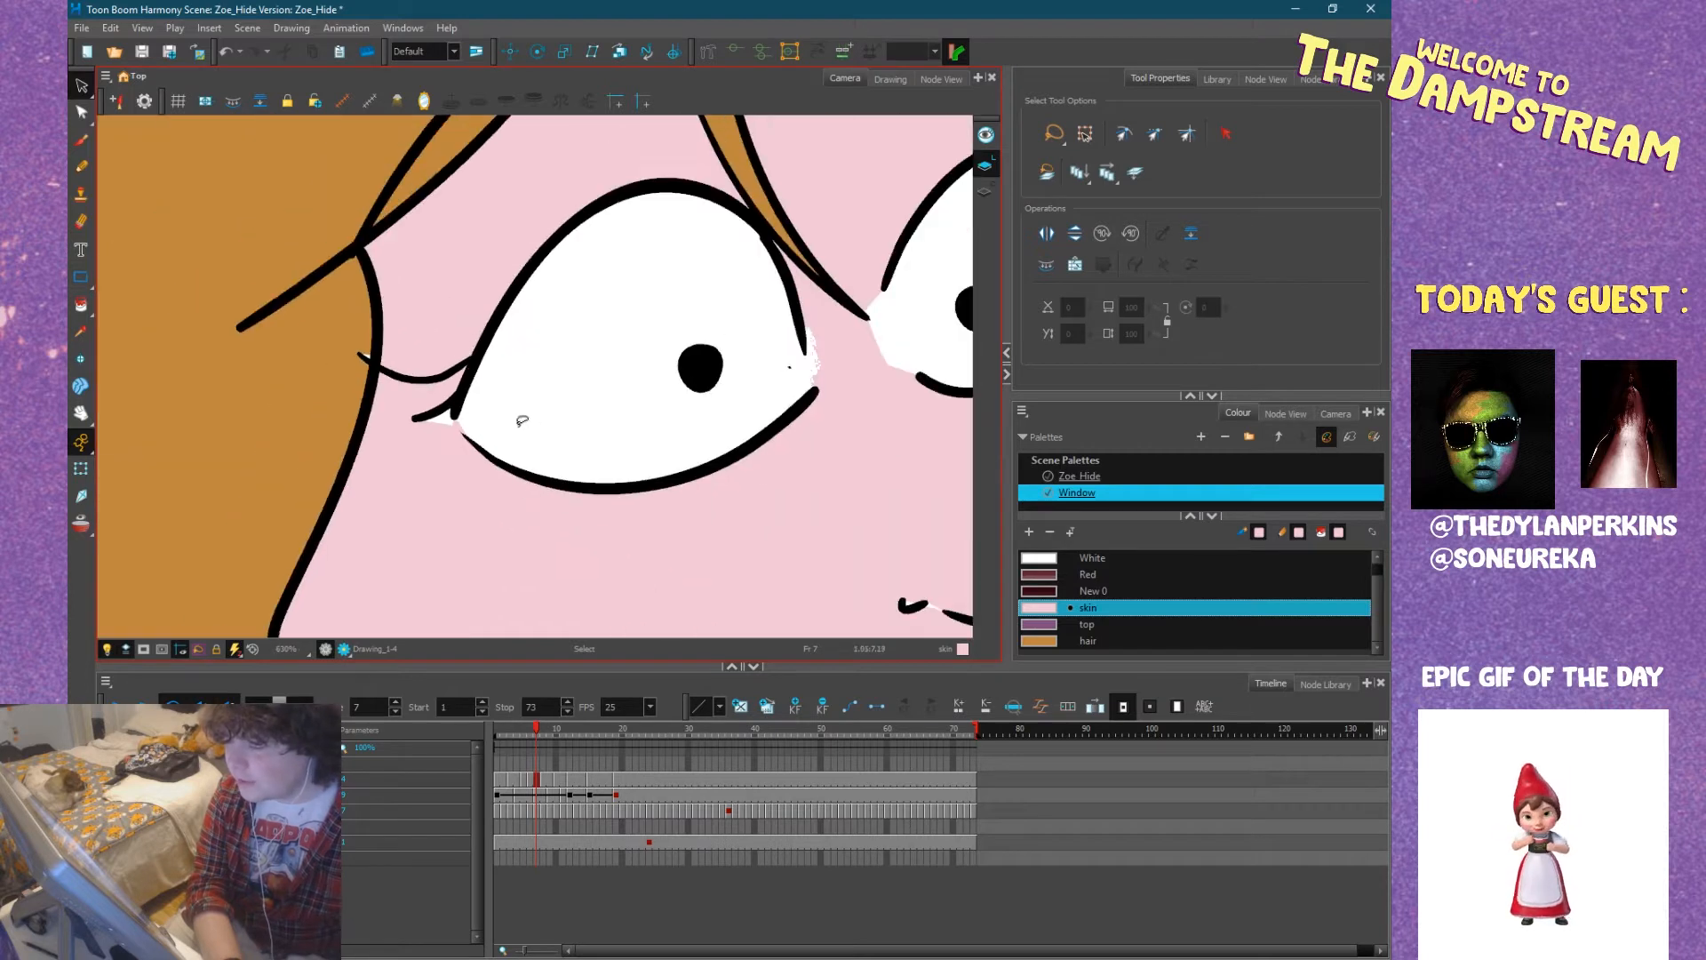
Set up the Pencil with the skin colour, a maximum size of 6.8 and the None texture.
left_click_drag(727, 385, 451, 373)
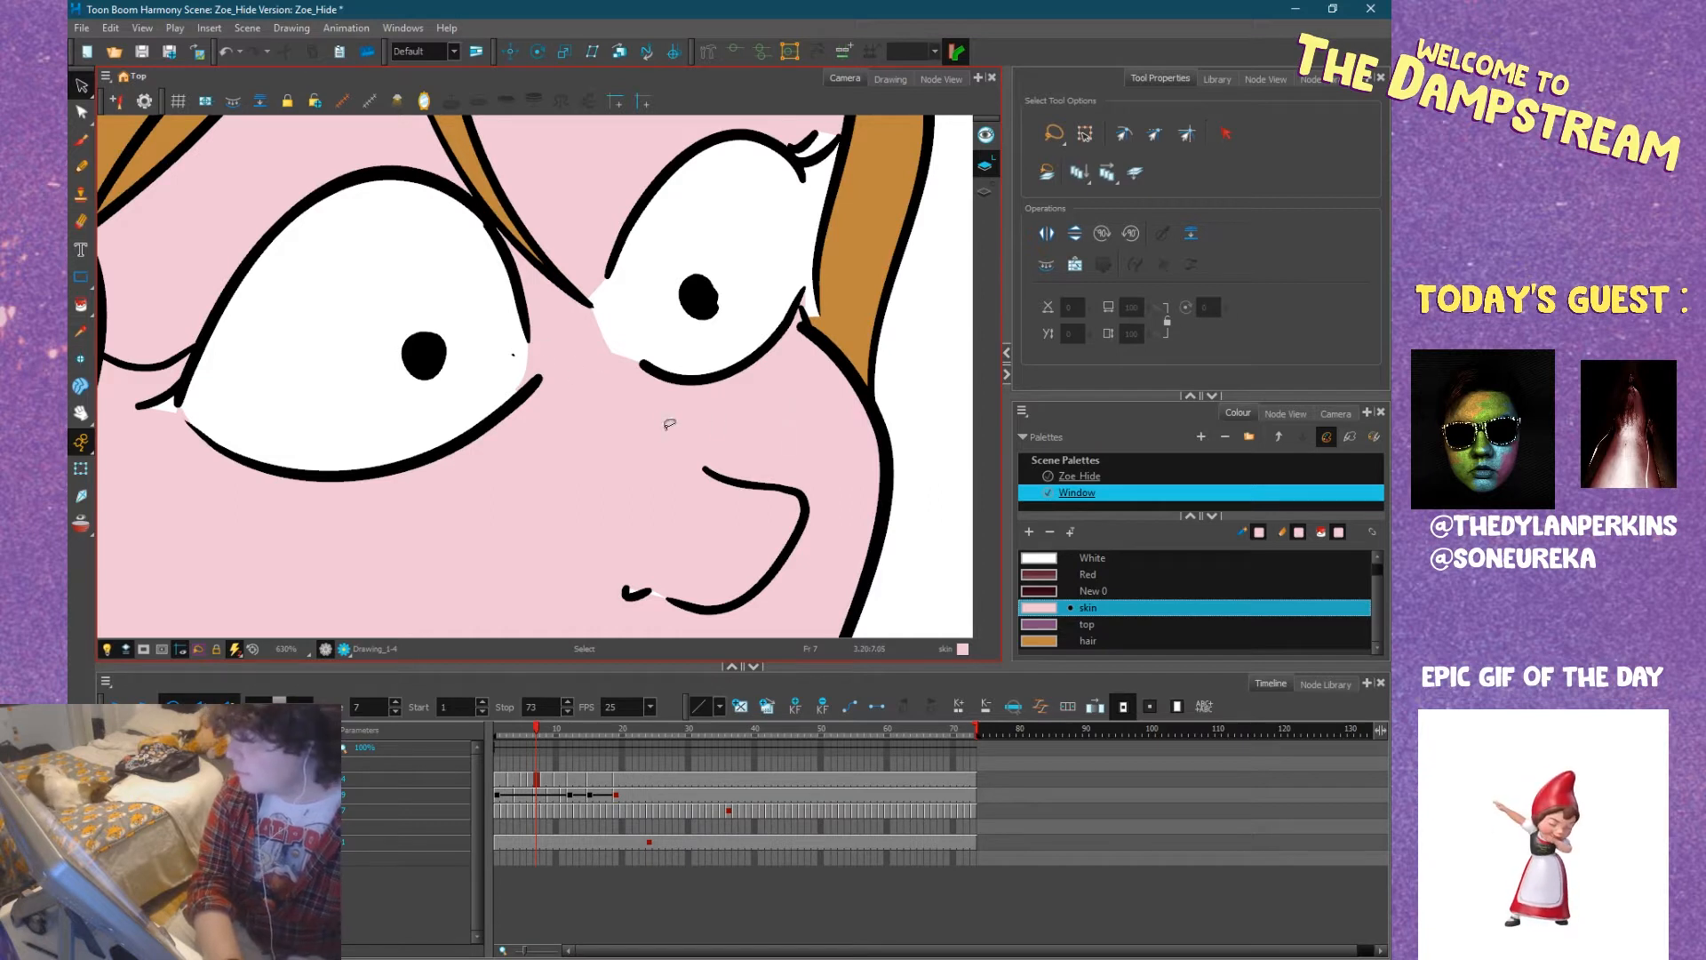
left_click_drag(815, 331, 665, 470)
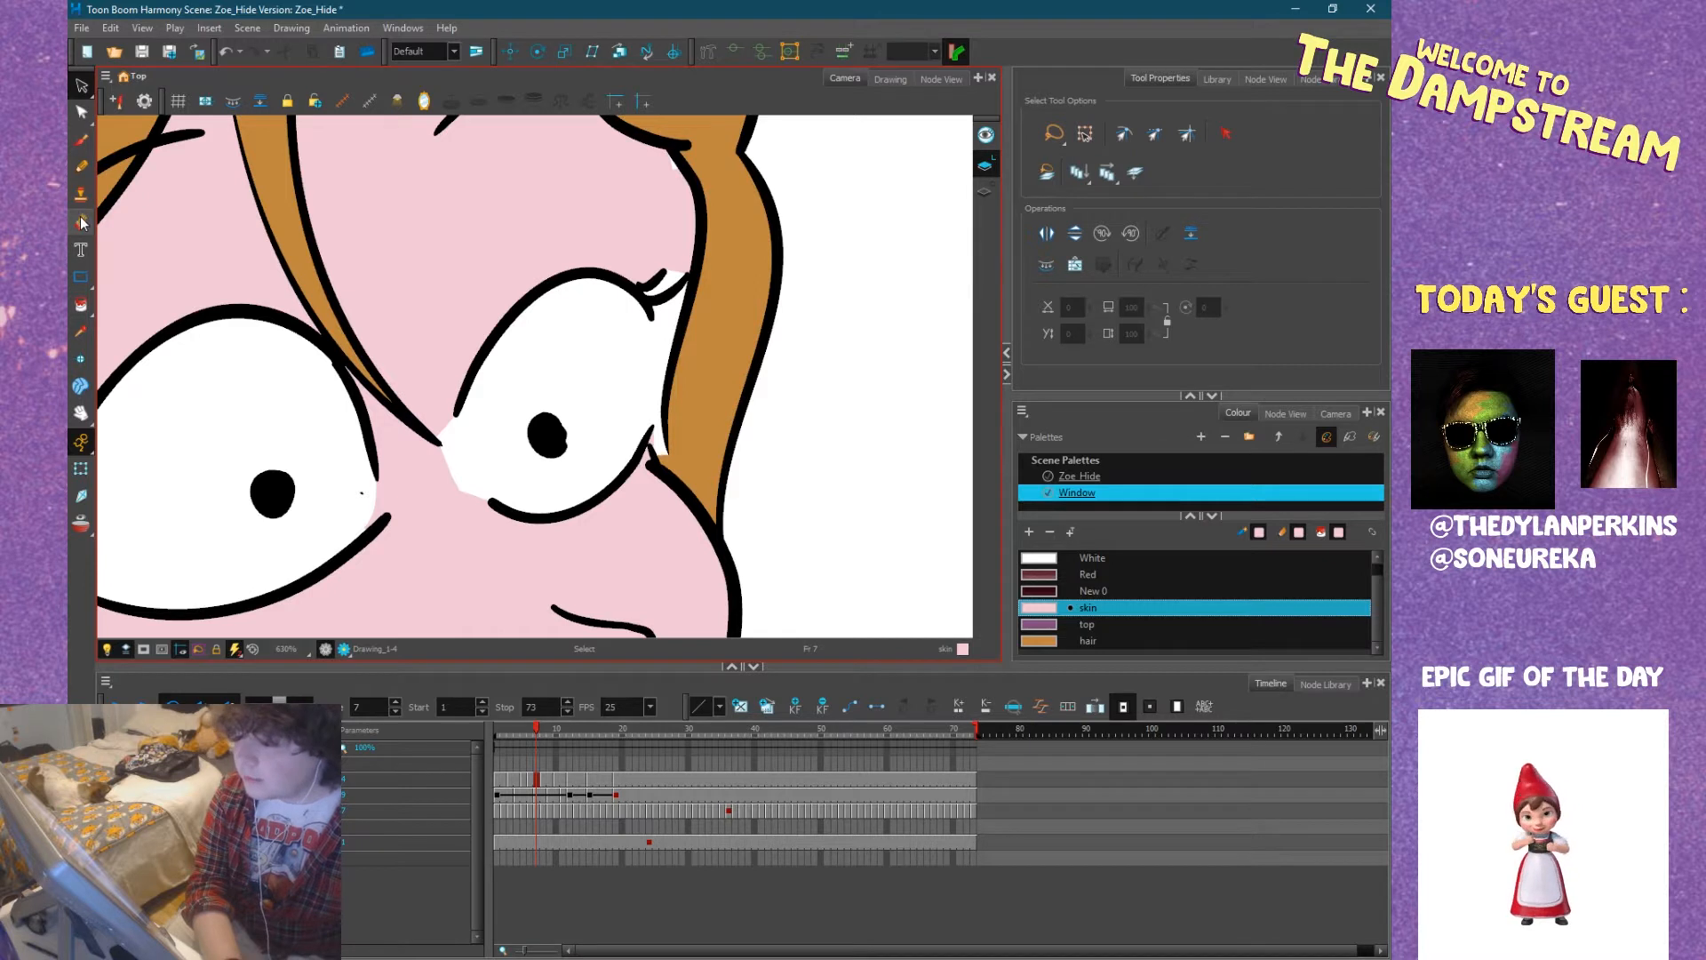
left_click(80, 304)
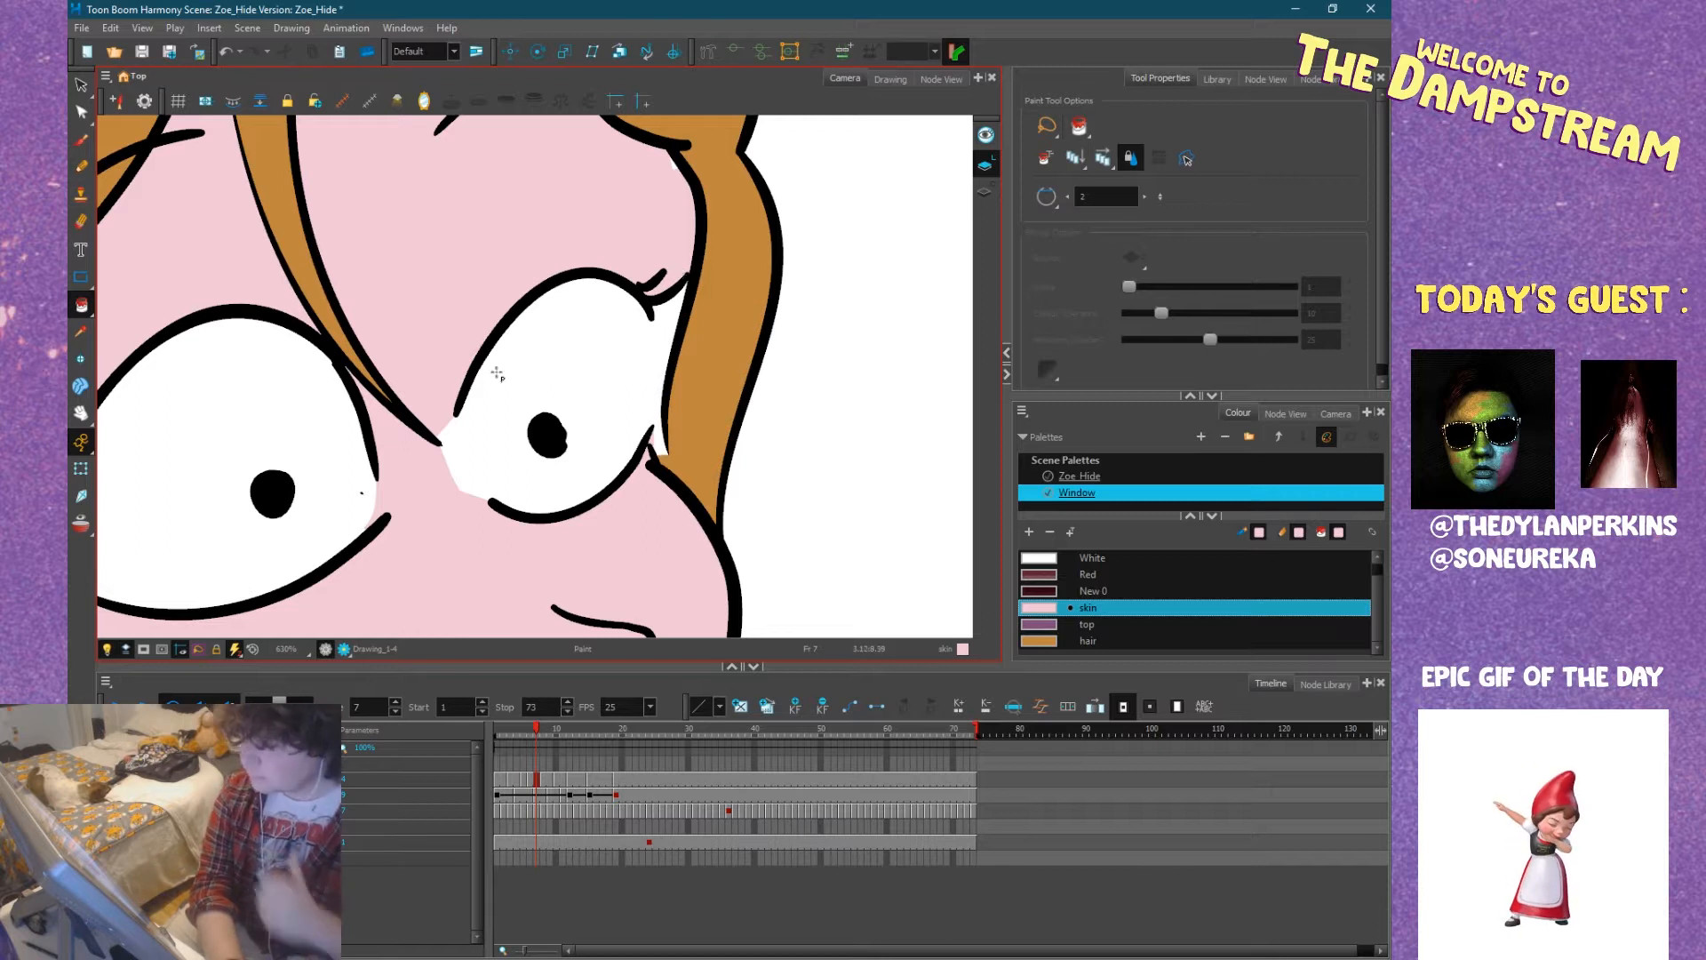
left_click(1086, 608)
left_click(82, 169)
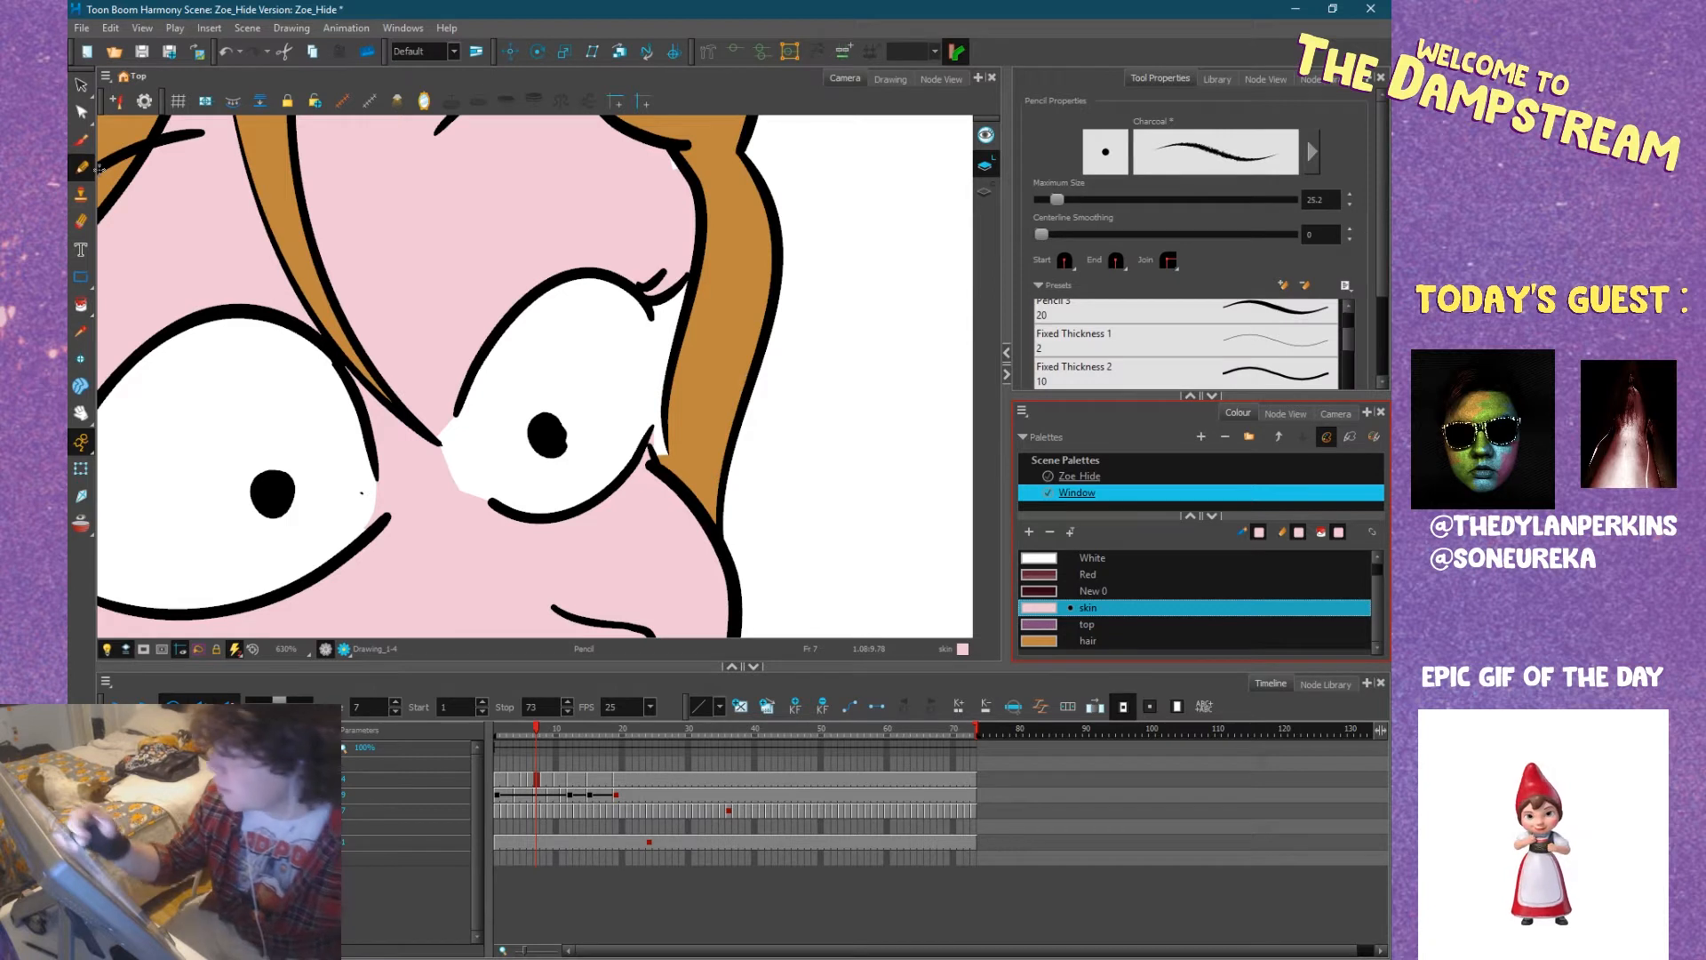
left_click_drag(1054, 197, 1036, 190)
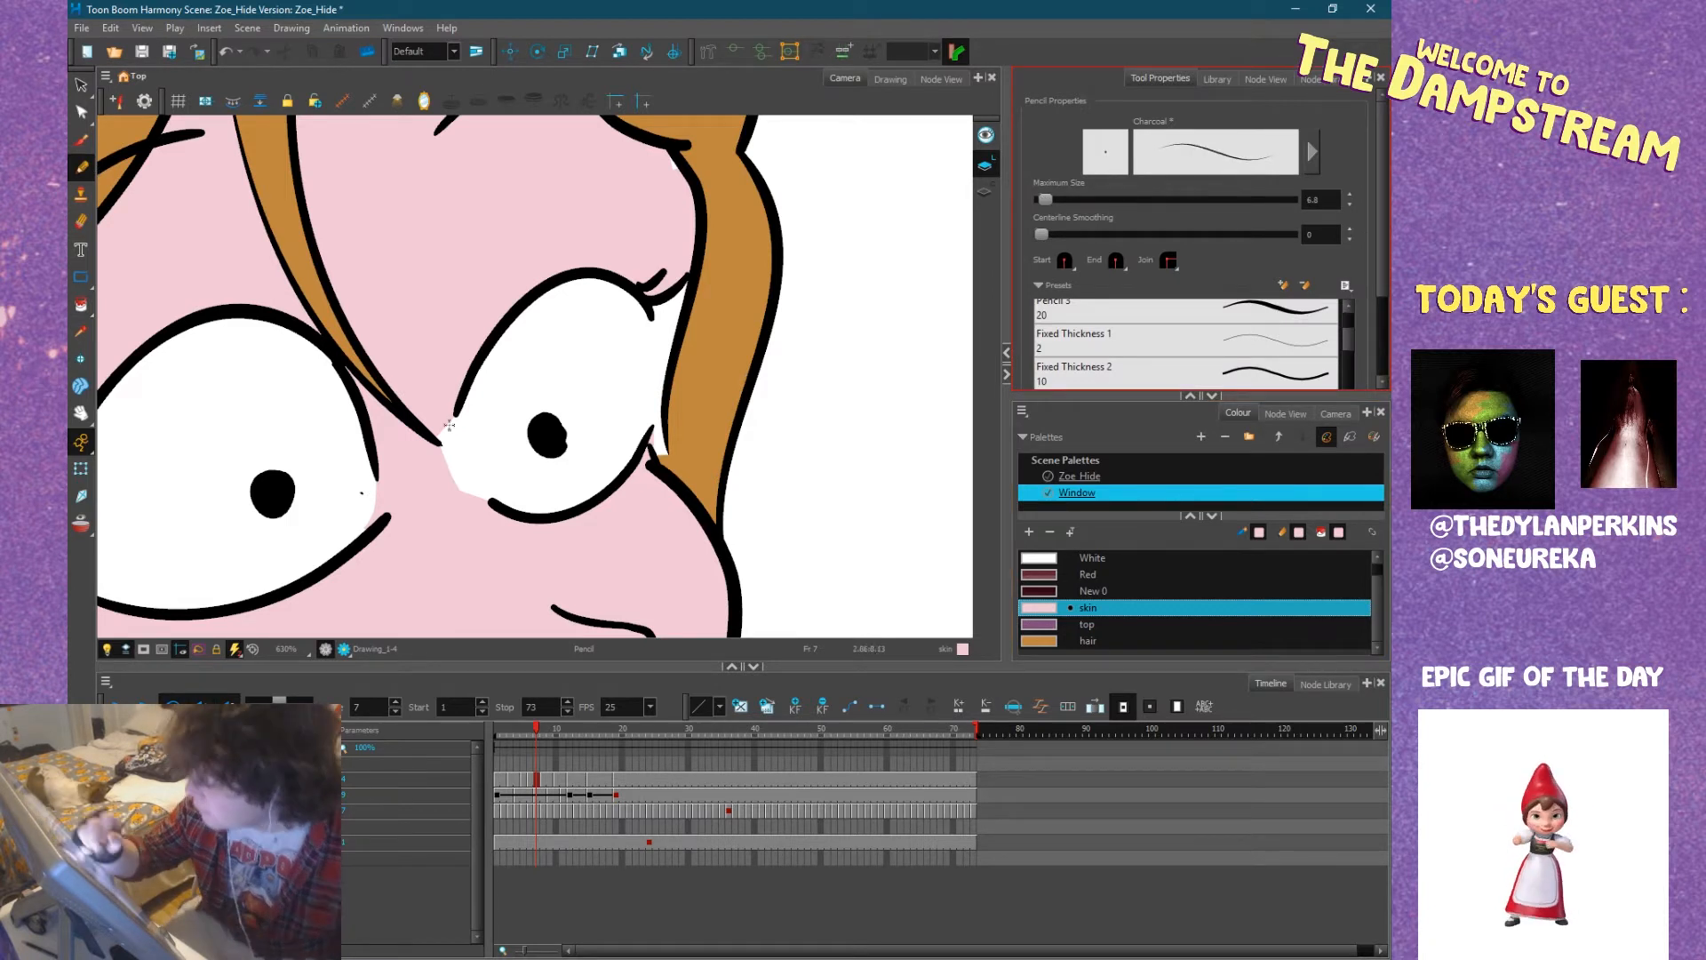
left_click(1313, 152)
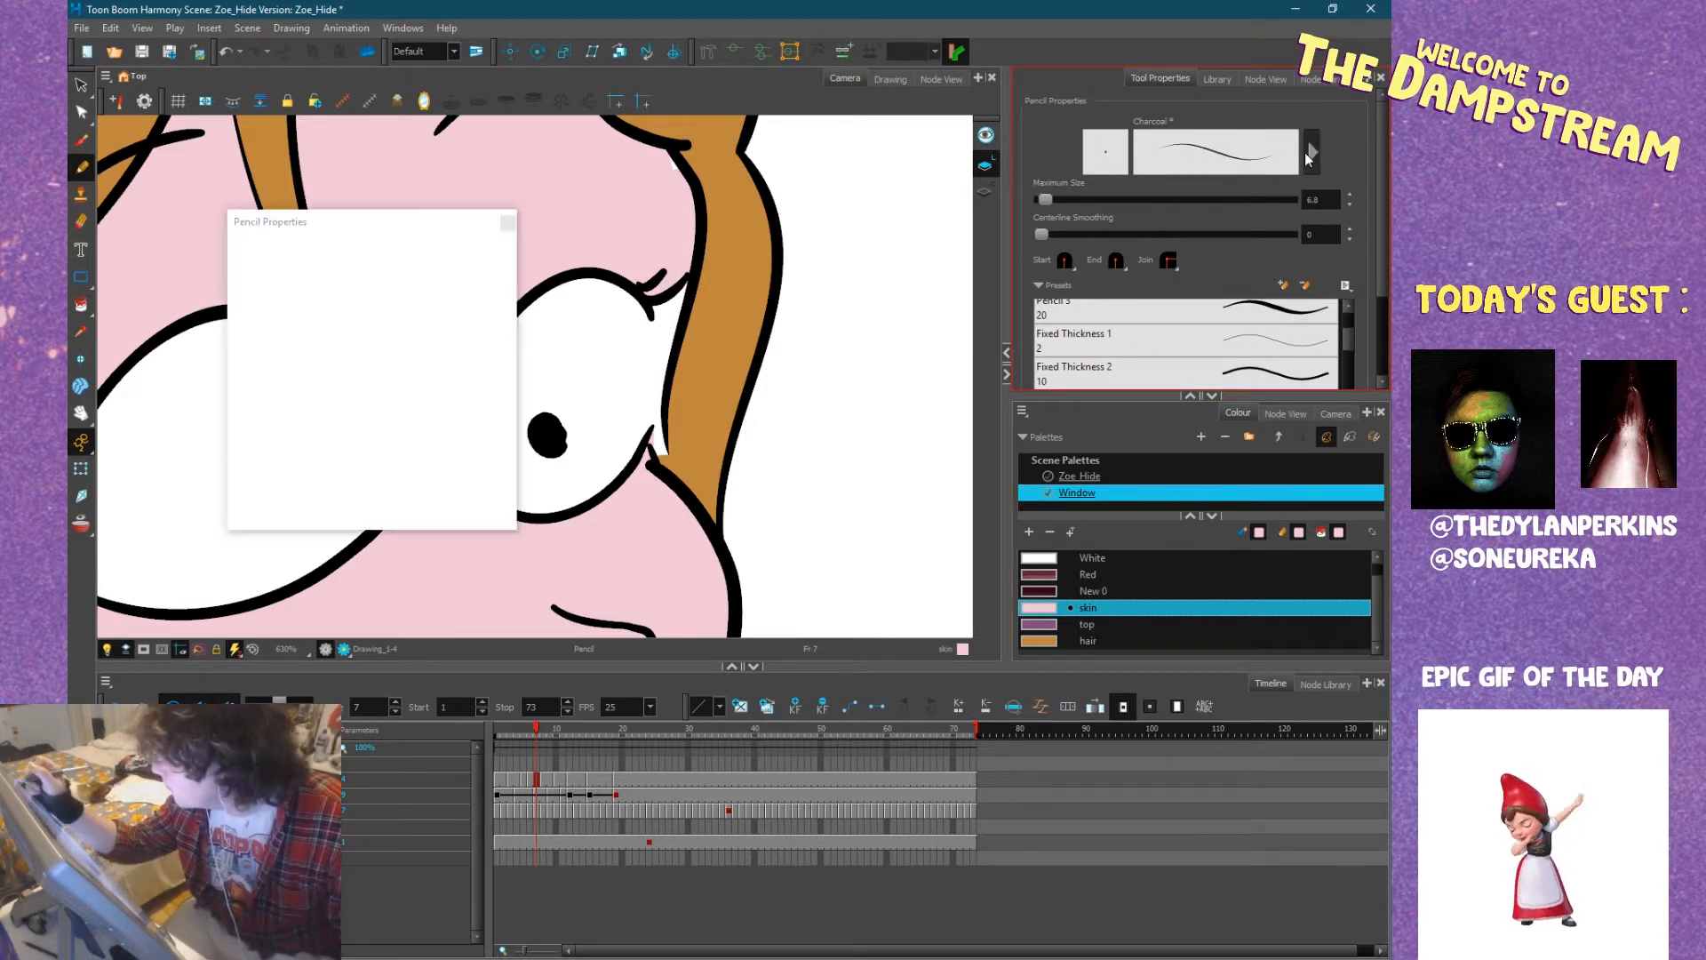
left_click(356, 323)
left_click(284, 377)
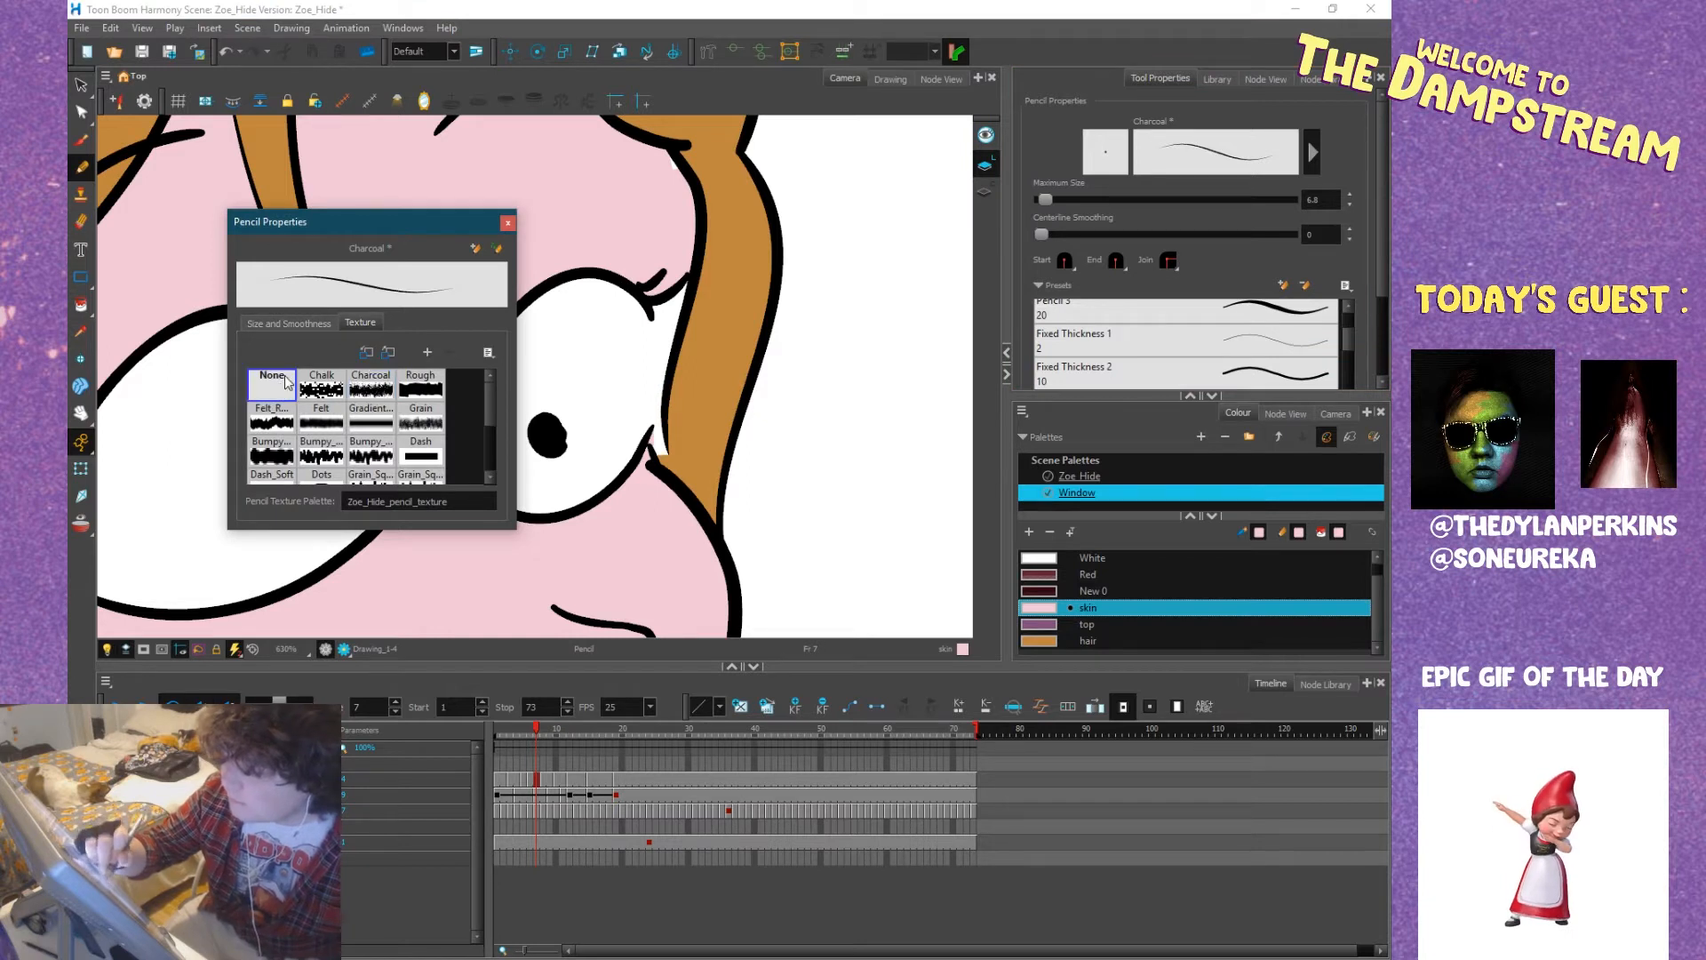
left_click(507, 224)
Paint skin colour along the inner corner of Zoe's narrower eye and in the gap between its outer corner and the hair.
left_click(456, 389)
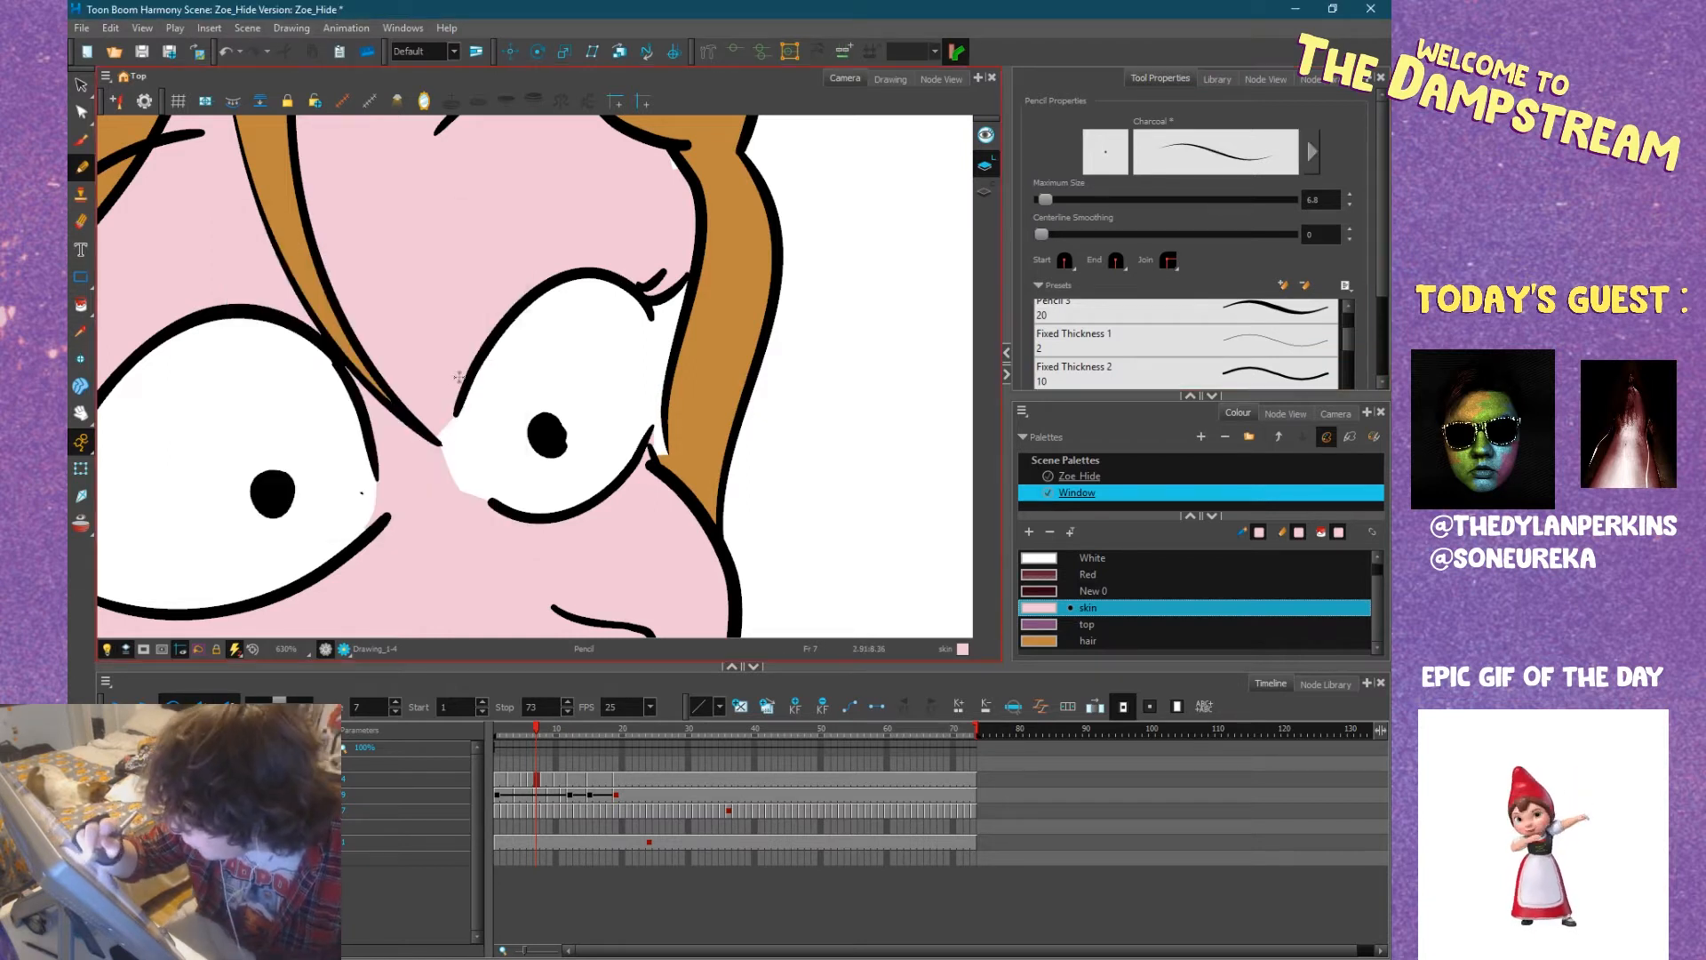
left_click_drag(456, 463, 480, 498)
left_click_drag(443, 416, 462, 490)
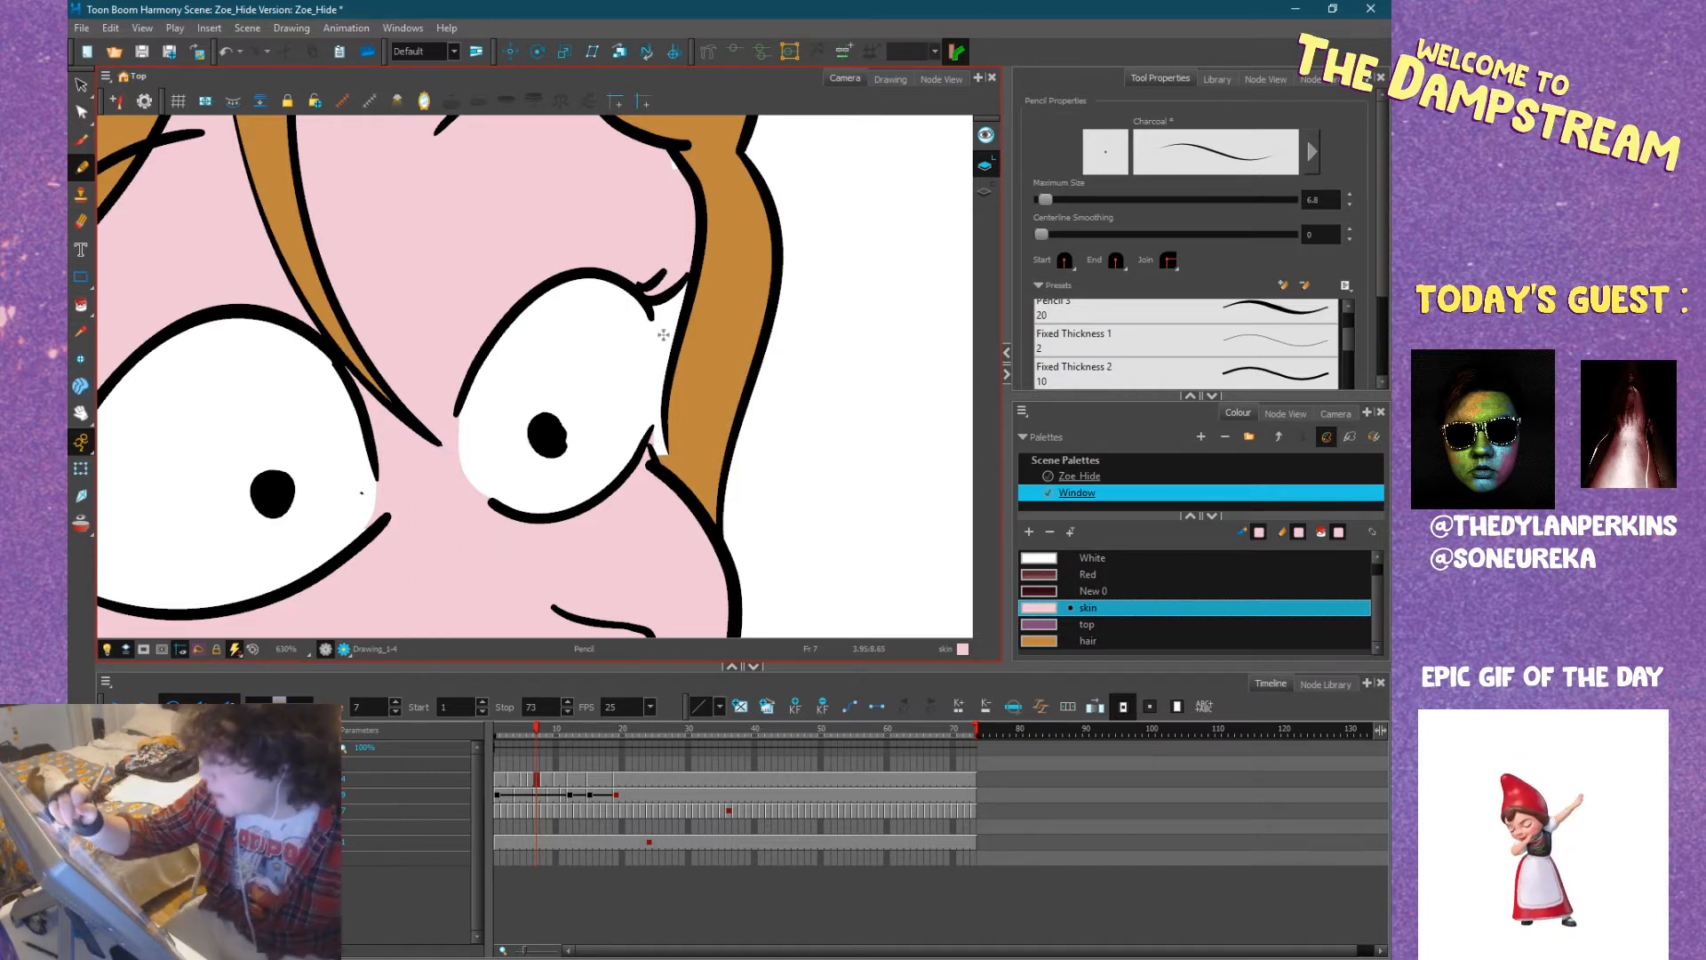
left_click_drag(657, 313, 671, 347)
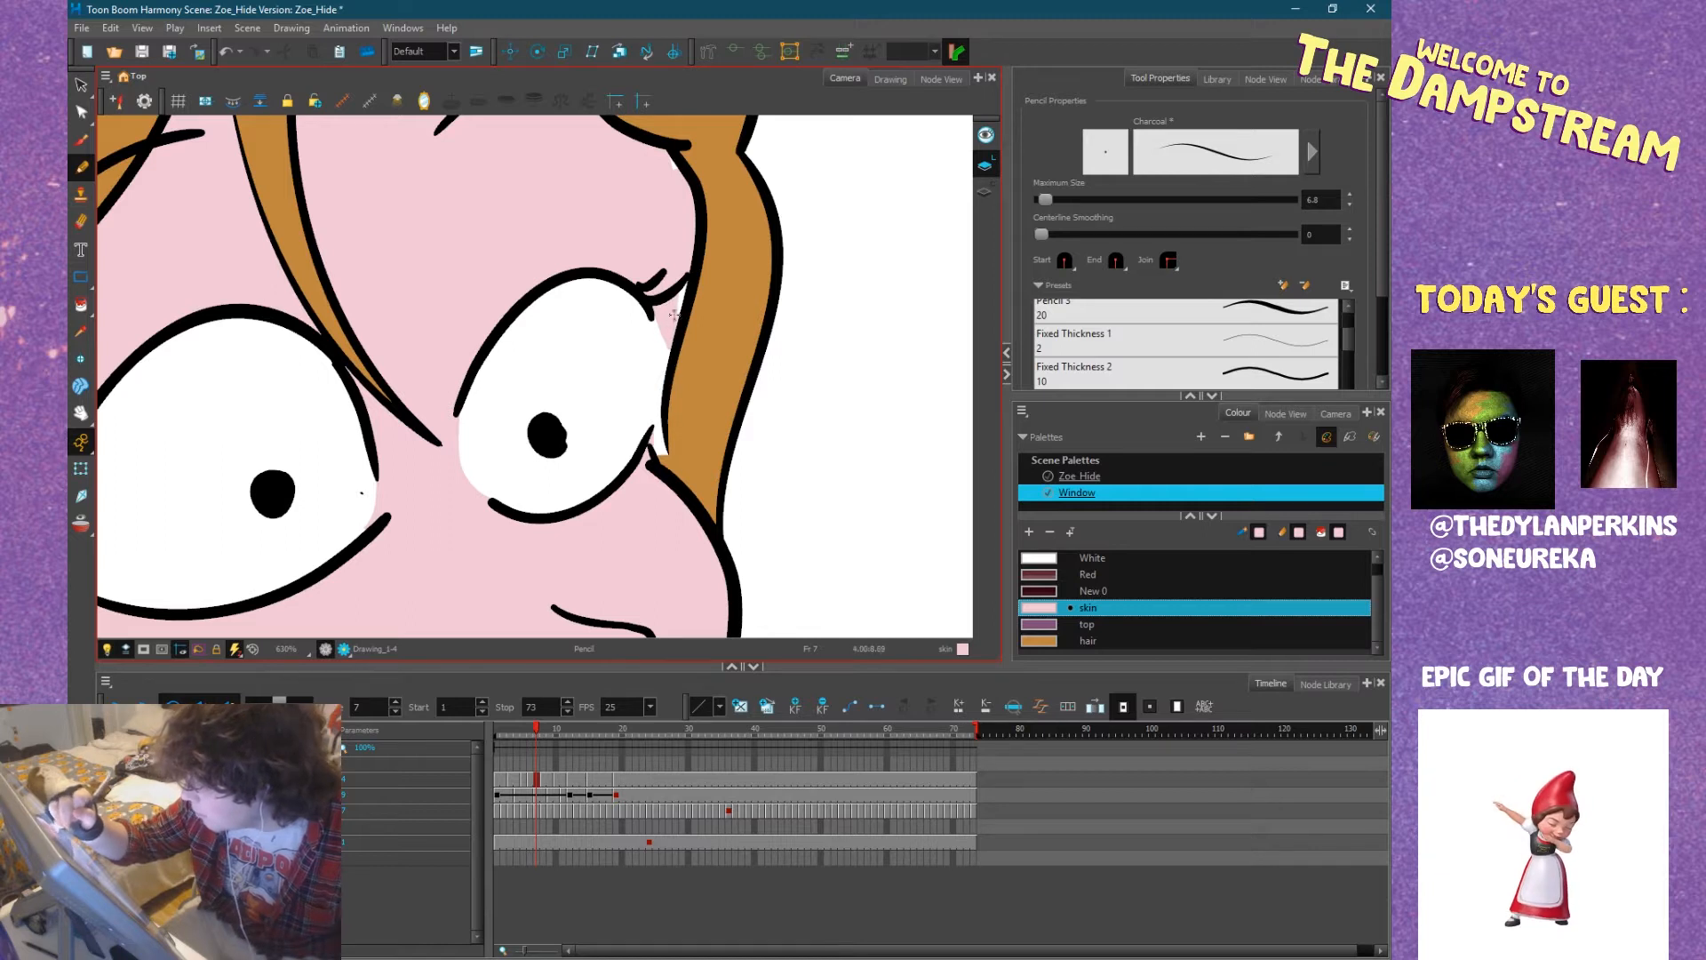
Touch up the small white gap under the lash of Zoe's wider eye with the skin colour.
key("space")
left_click_drag(512, 316, 741, 218)
left_click_drag(649, 390, 707, 382)
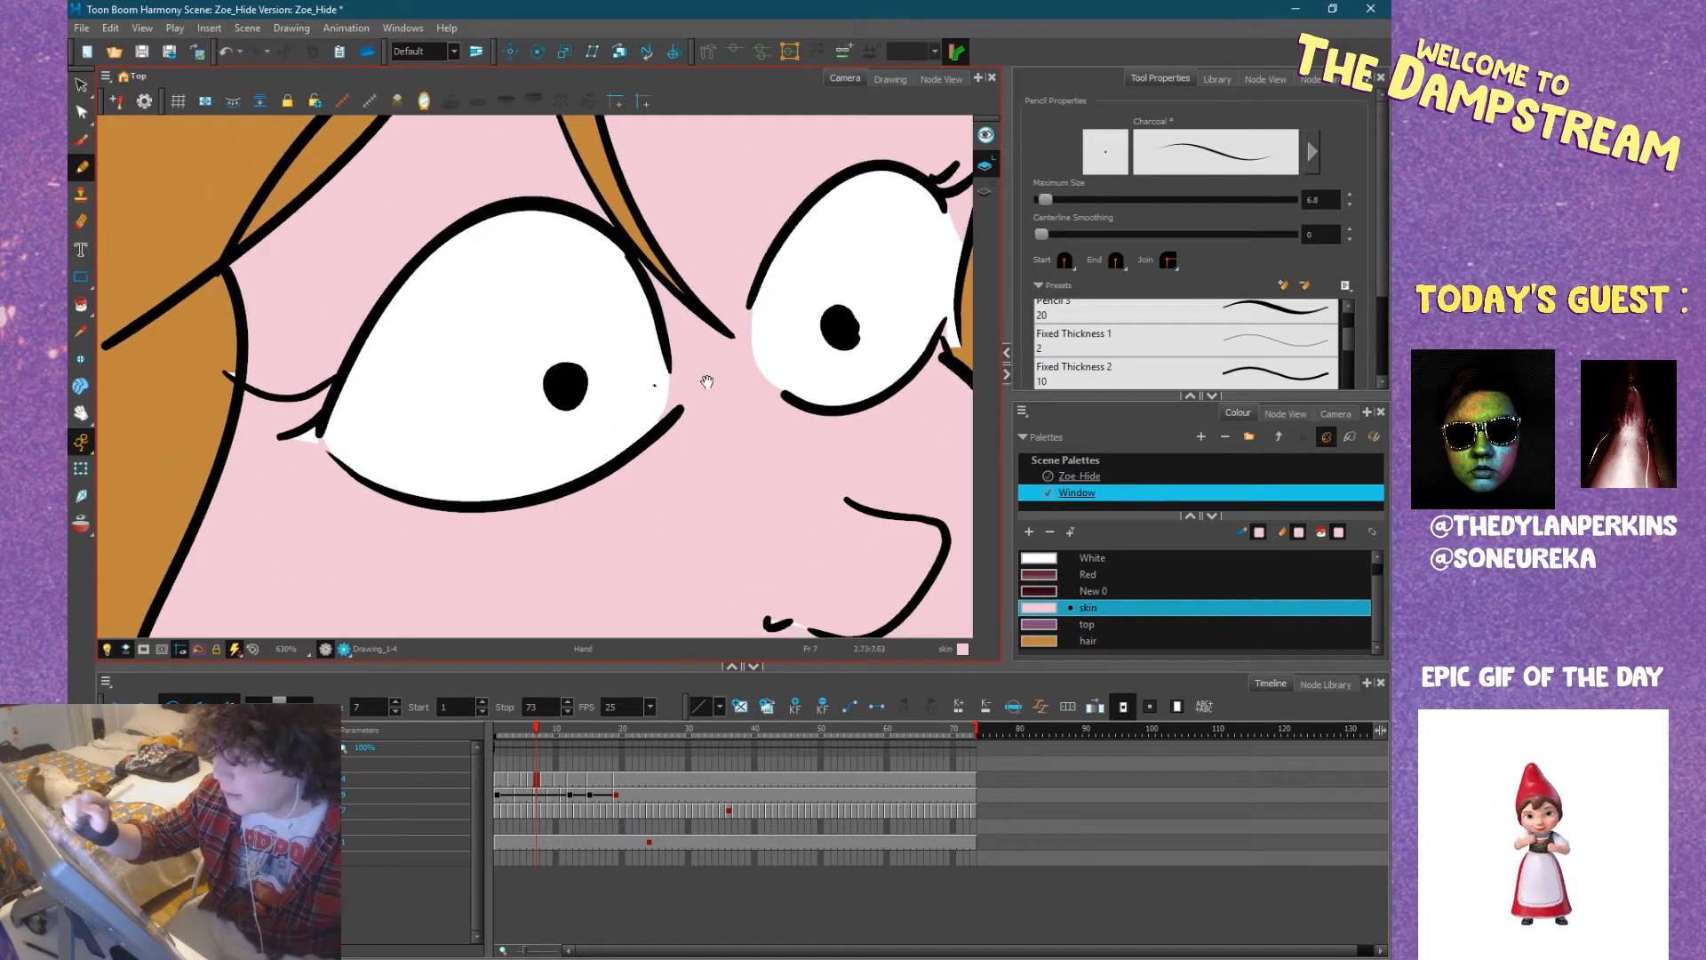
left_click_drag(464, 432, 581, 436)
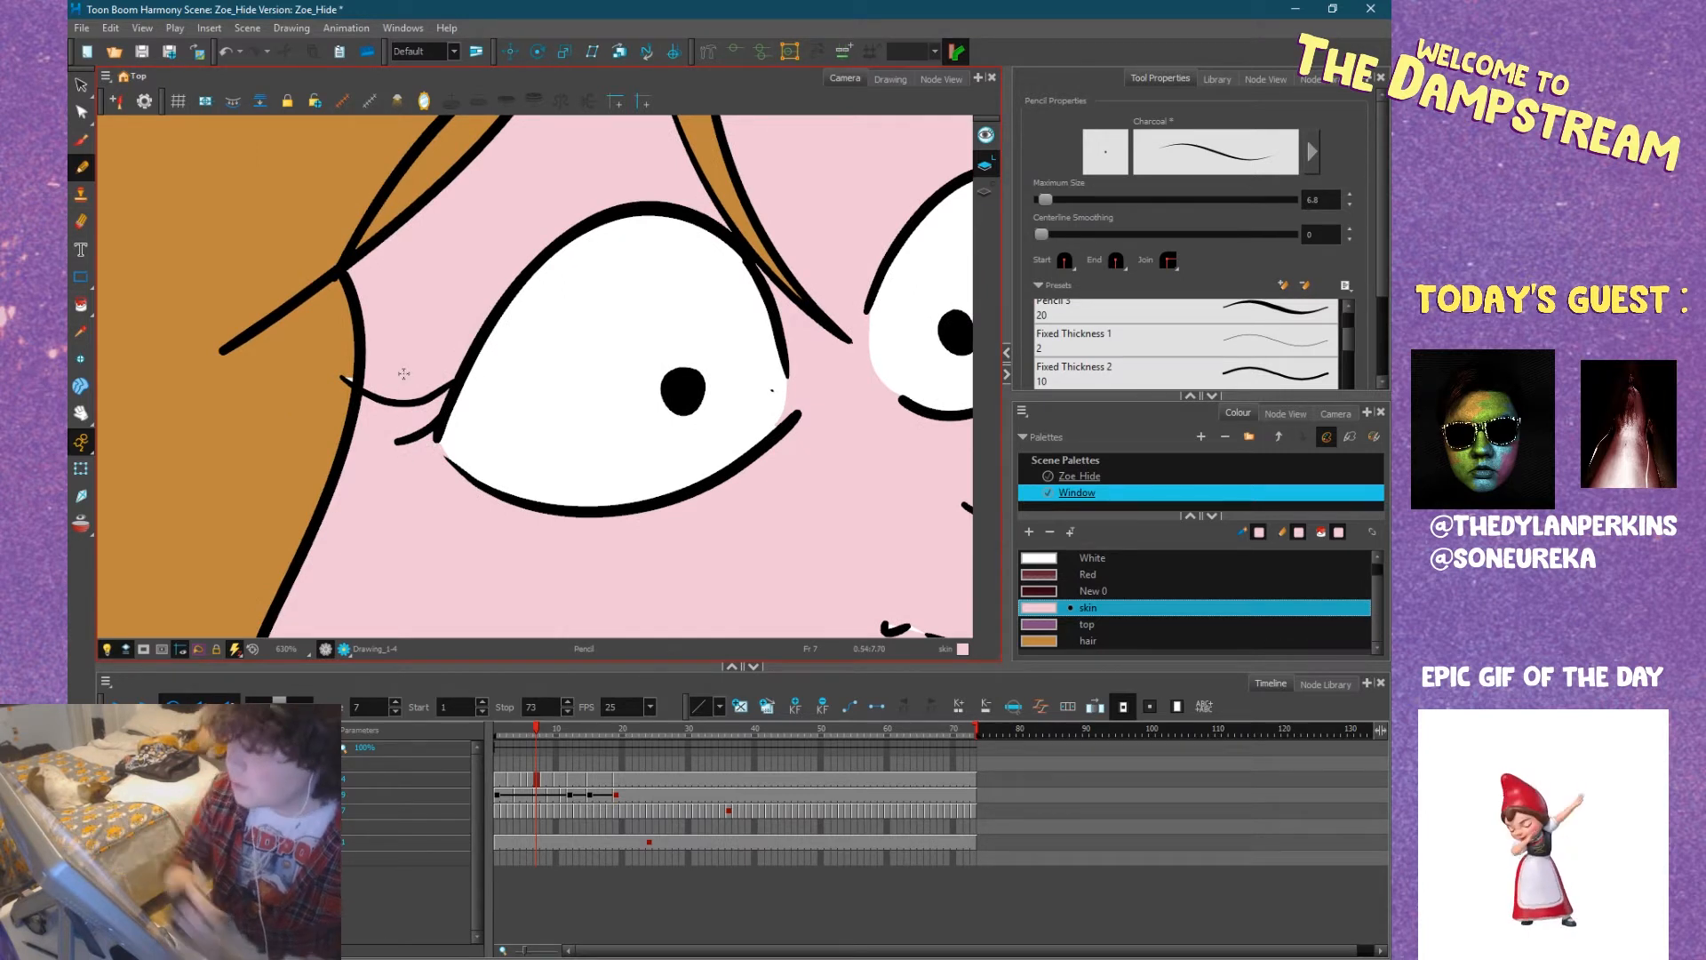
key("1")
Paint the white gap in the hair strand beside Zoe's narrower eye with the hair colour.
key("space")
left_click_drag(752, 456, 459, 463)
left_click_drag(608, 422, 552, 511)
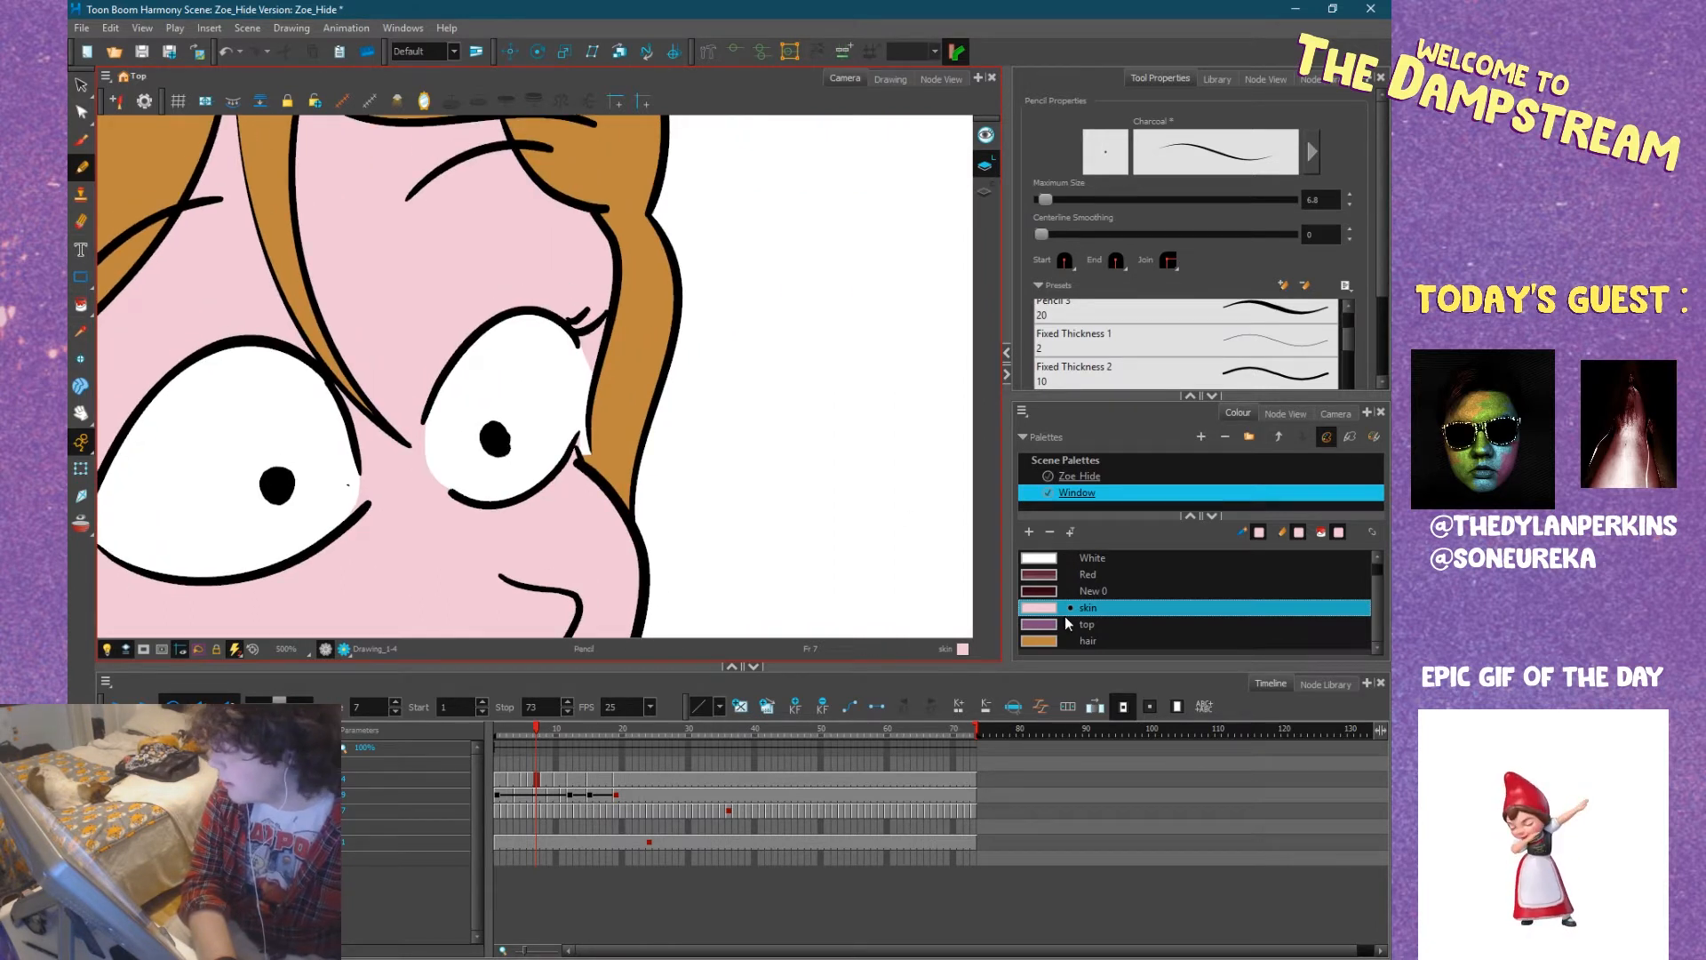
left_click(1049, 639)
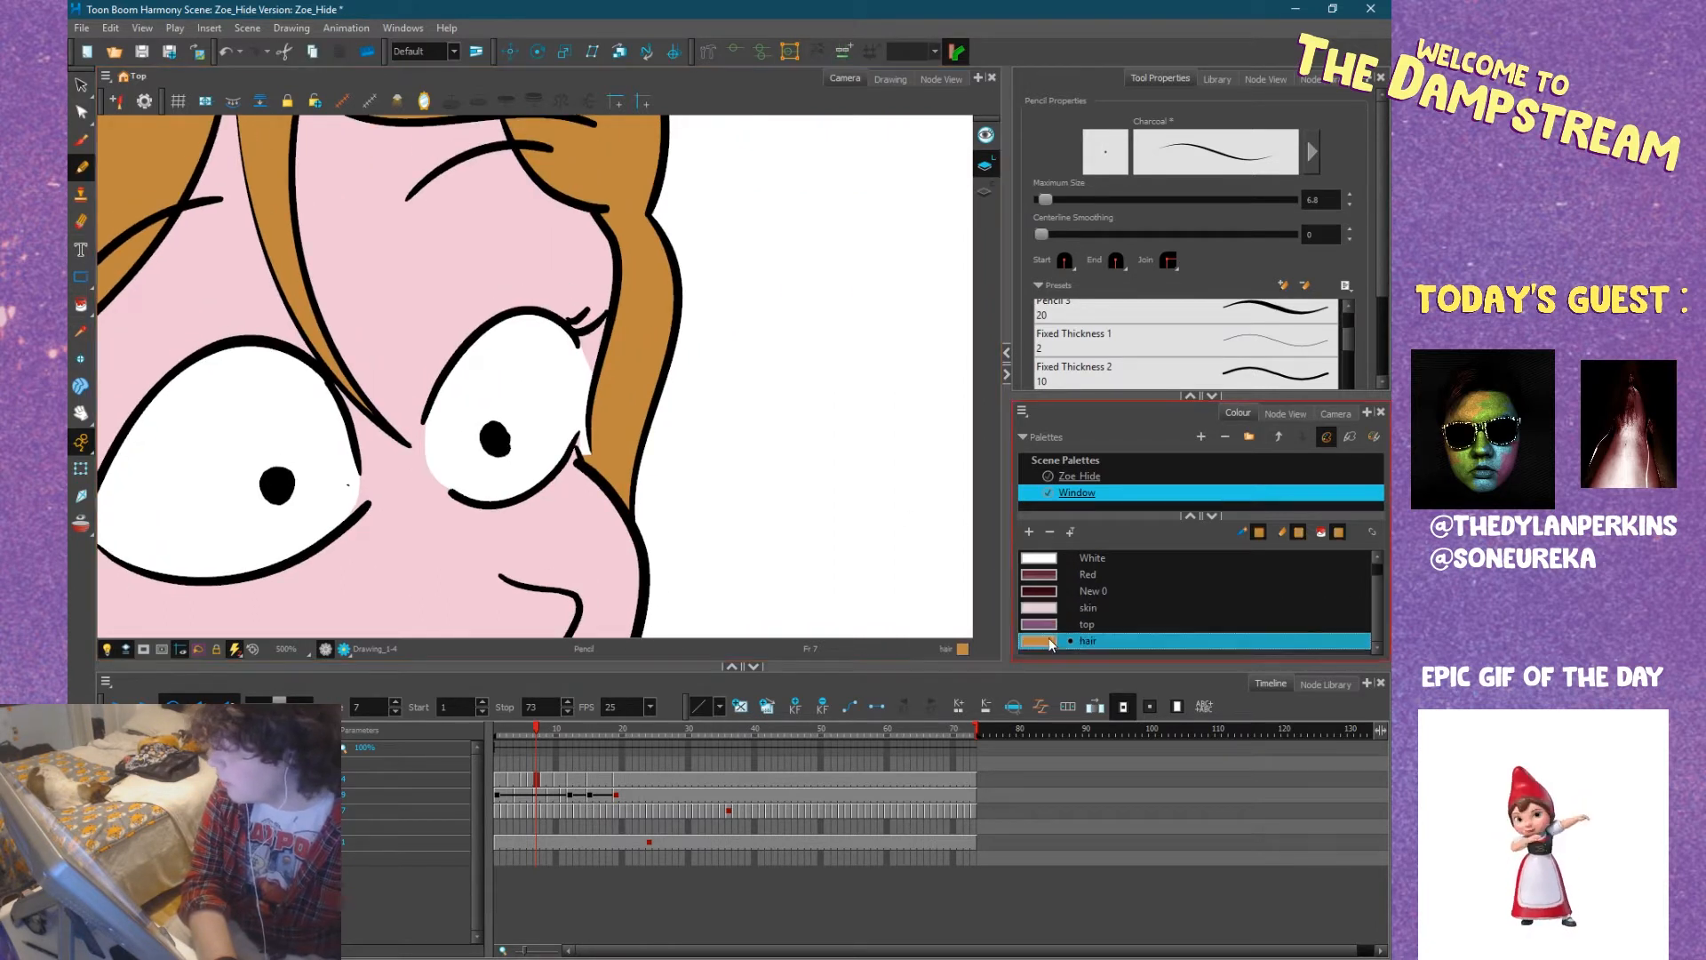
left_click_drag(587, 452, 581, 435)
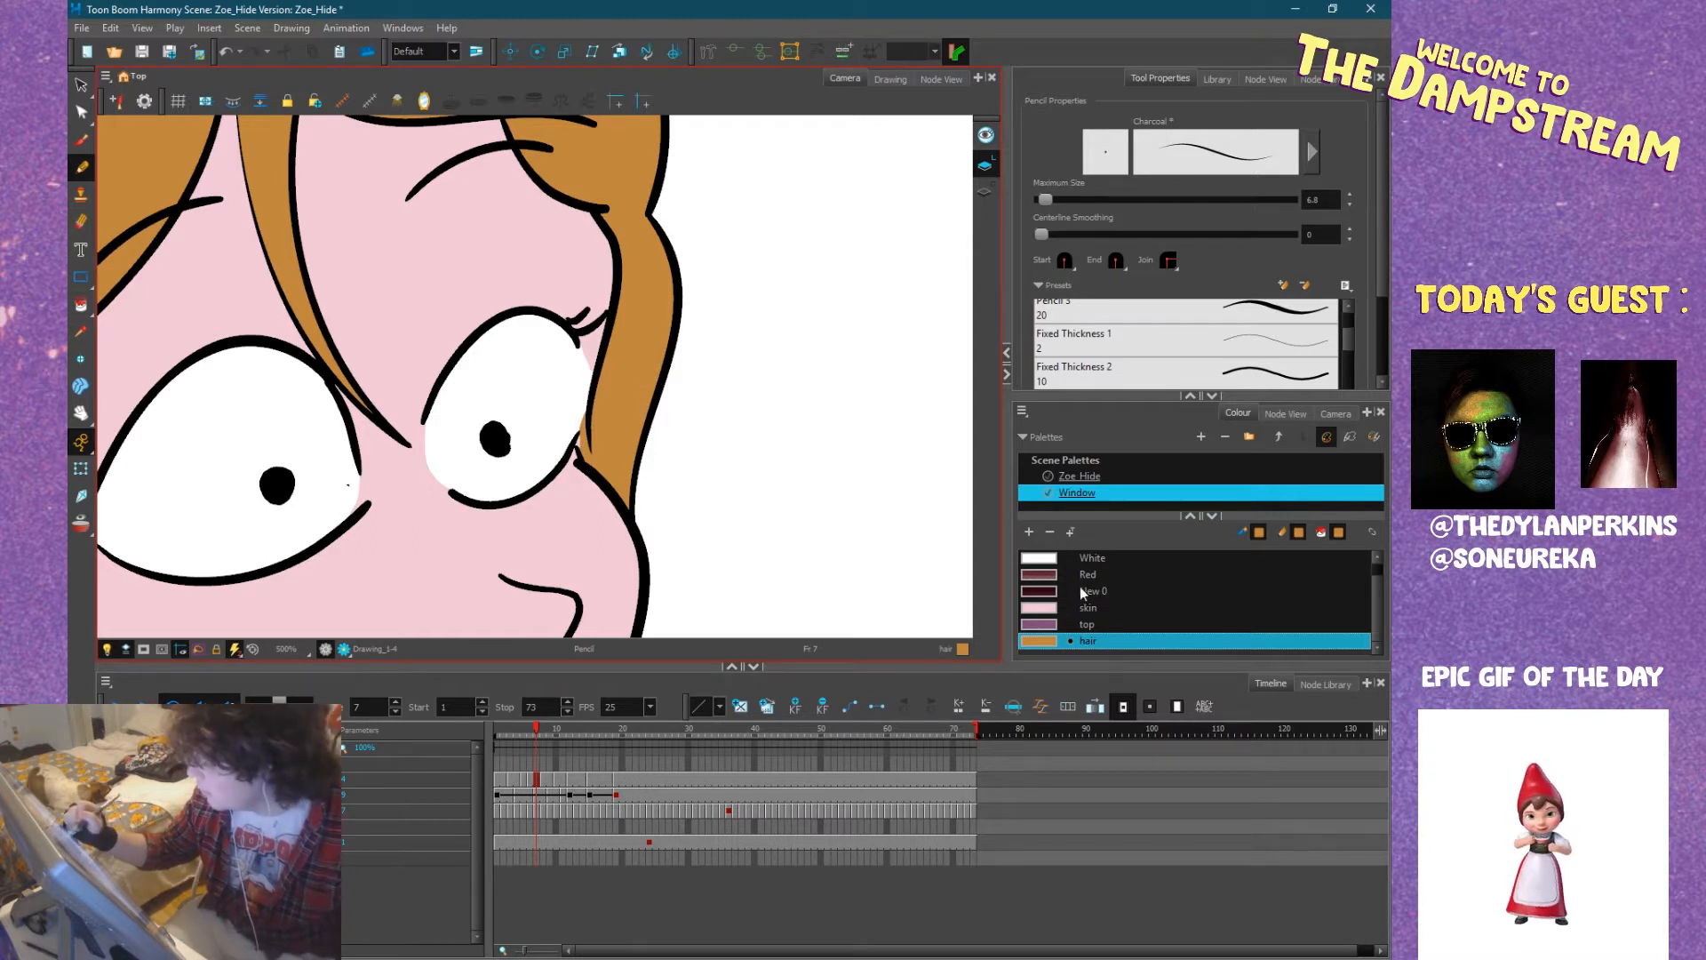
Select the White colour from the Window palette and switch to the Paint tool.
left_click(1042, 562)
key("alt+i")
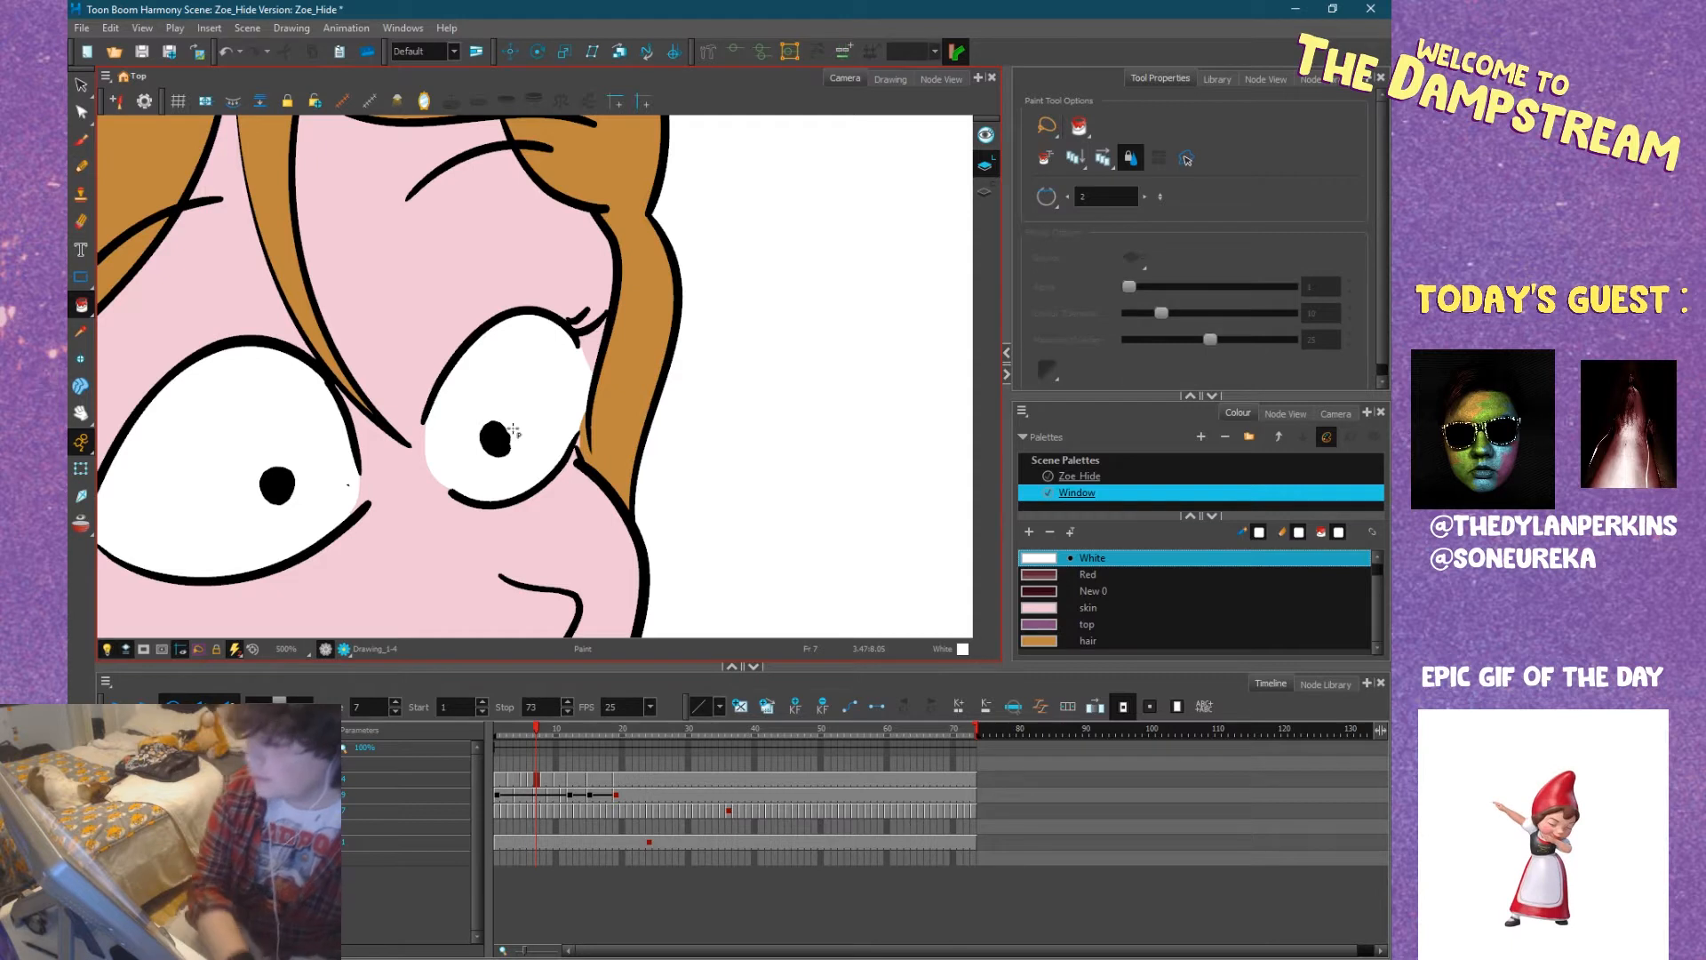
key("1")
key("1")
key("1")
Fill Zoe's neck and the small gaps beside the jaw strands at frame 7 with the skin colour.
key("space")
left_click_drag(557, 493, 569, 398)
mouse_move(609, 453)
left_mouse_down()
mouse_move(608, 361)
mouse_move(710, 355)
left_mouse_up()
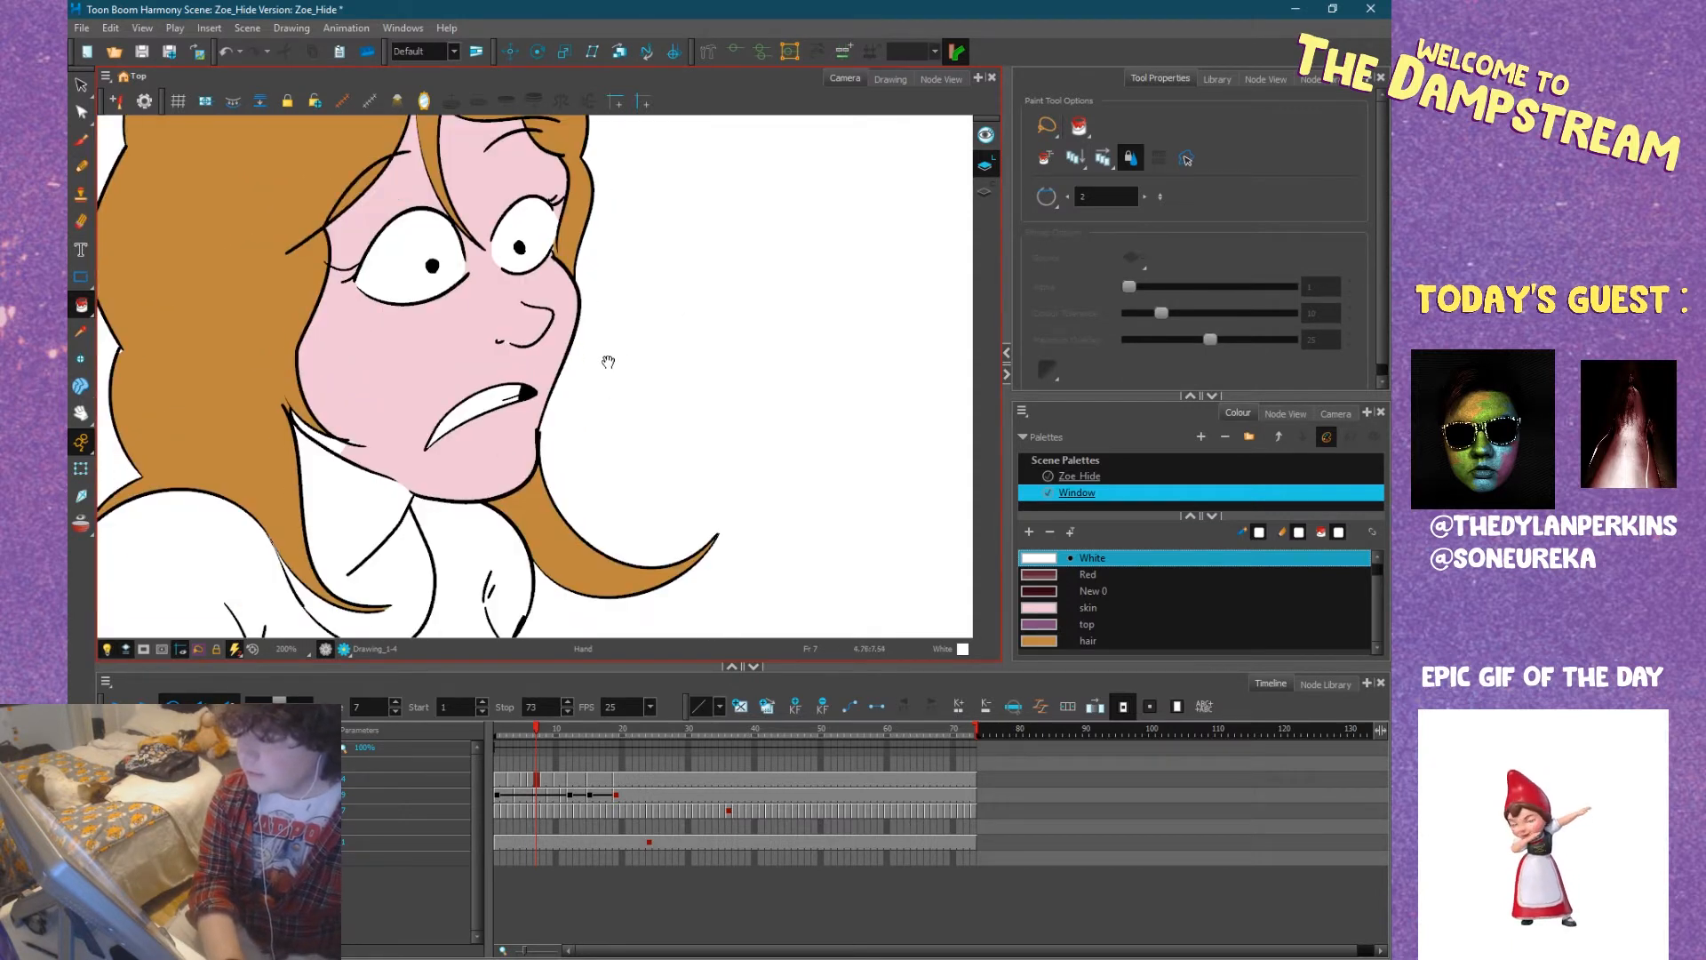
left_click(1048, 609)
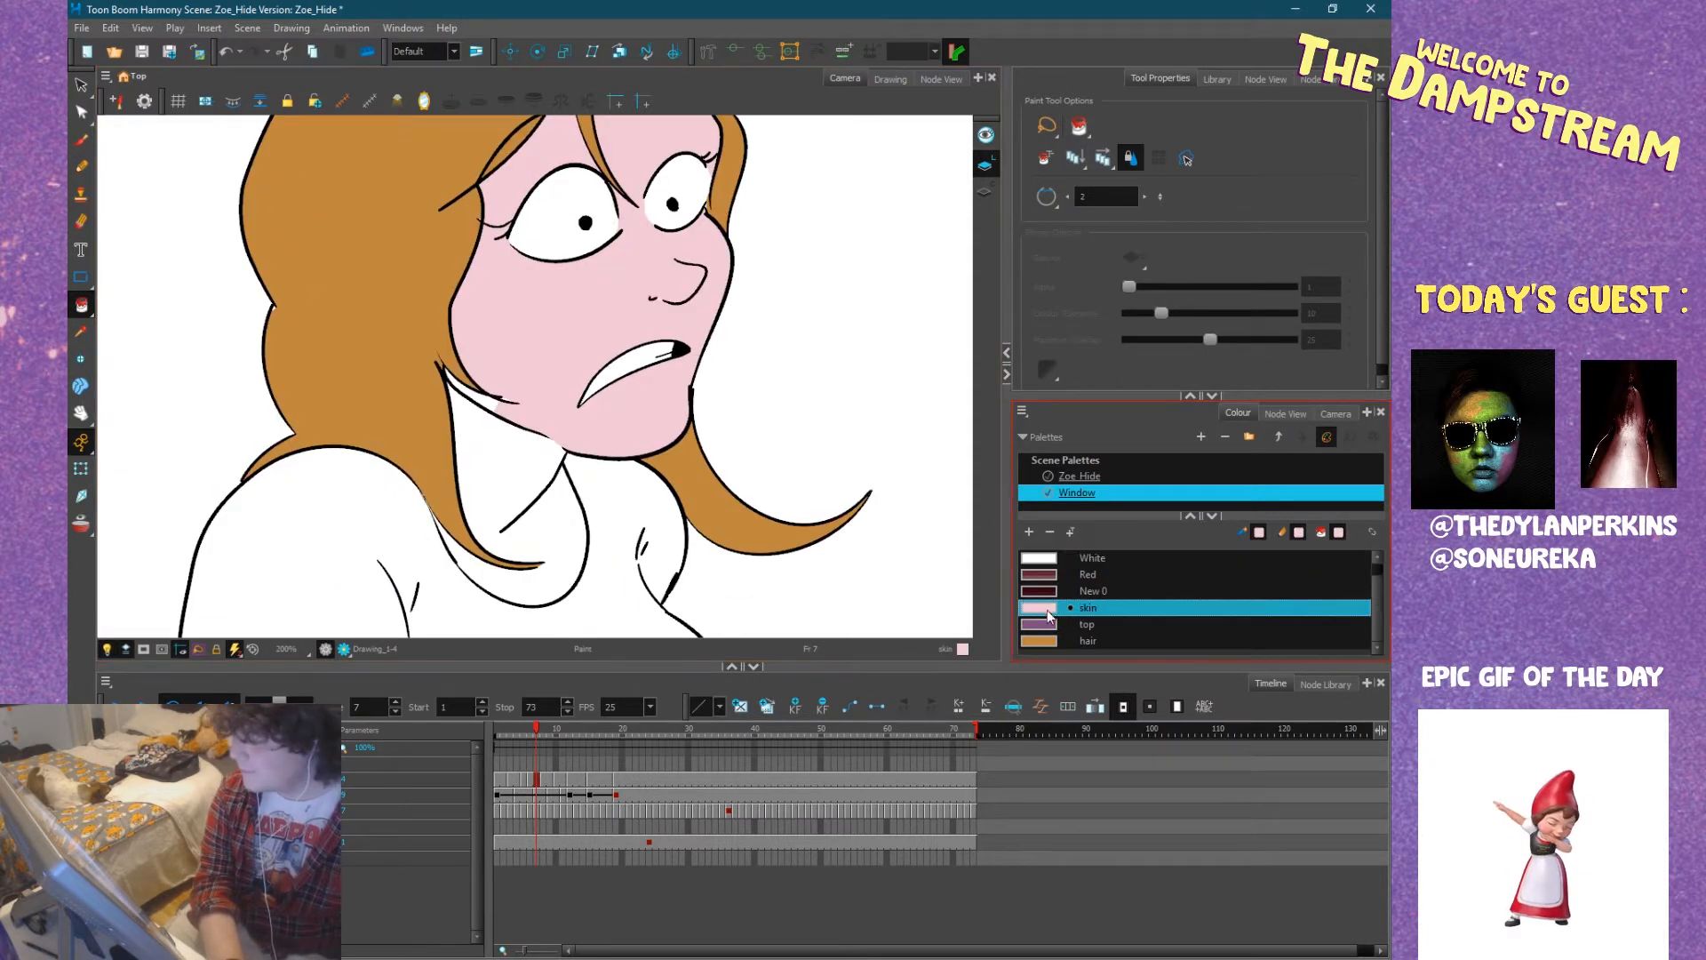
left_click(513, 488)
key("2")
key("2")
key("2")
key("2")
key("2")
left_click(488, 408)
key("2")
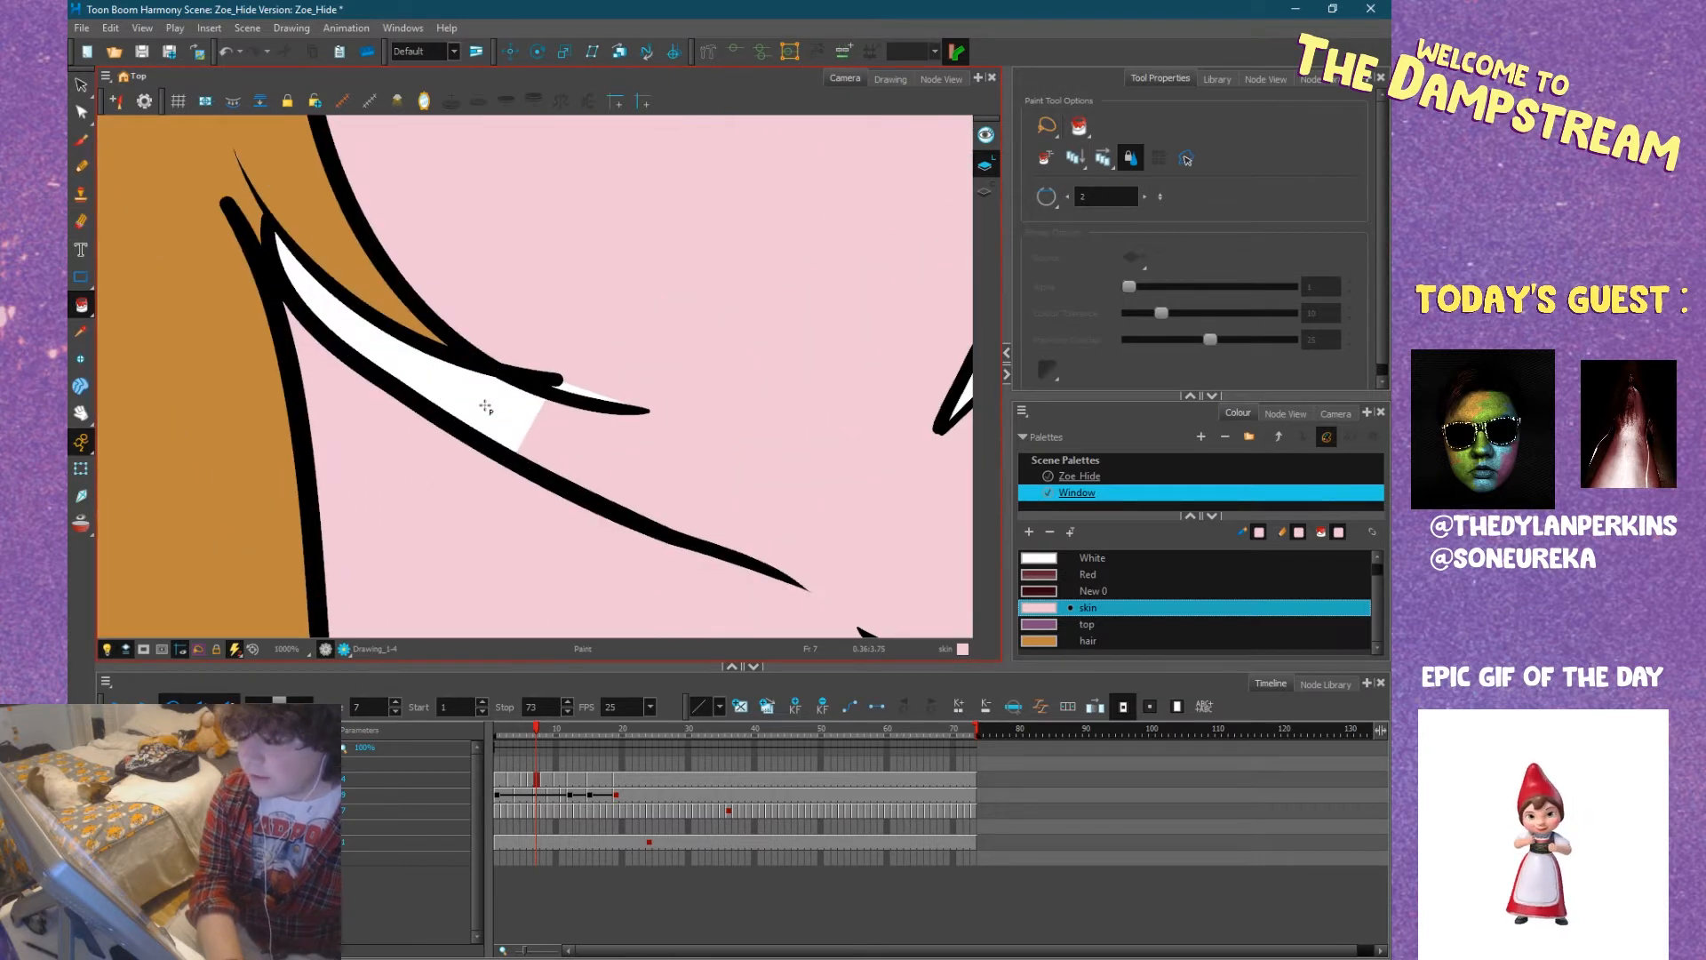
key("2")
left_click(587, 395)
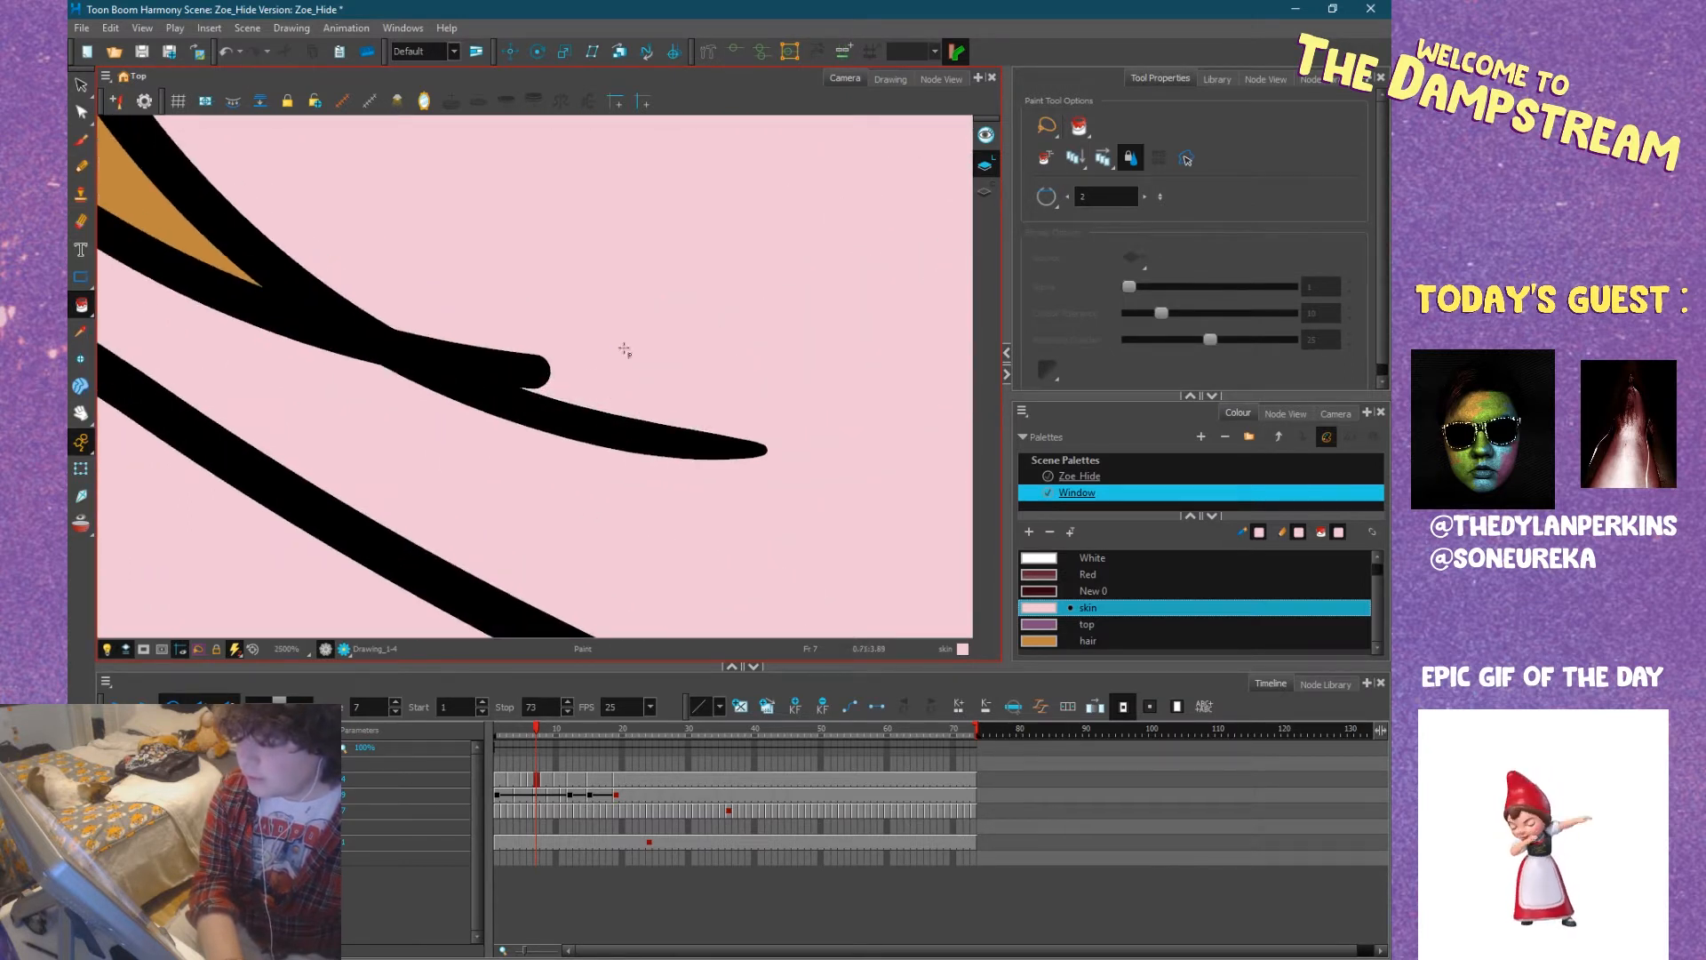
Try to fill the thin sliver at the tapered strand line beside Zoe's jaw with the hair colour.
key("1")
key("1")
key("1")
key("1")
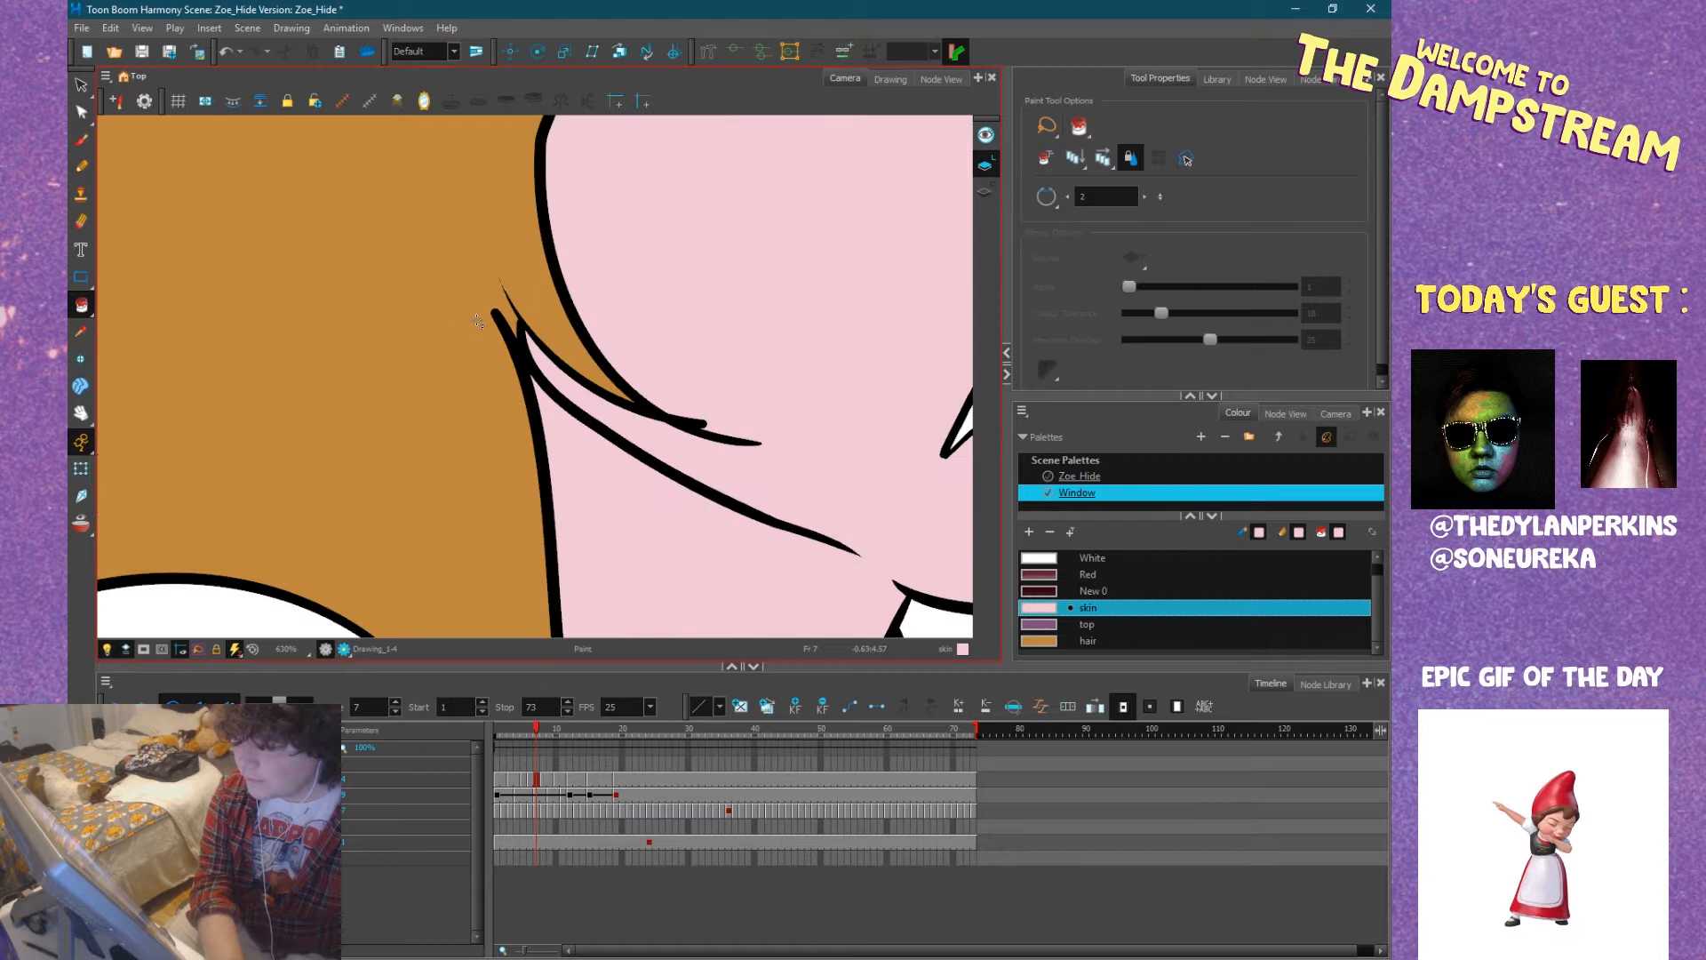
key("2")
key("2")
key("2")
key("2")
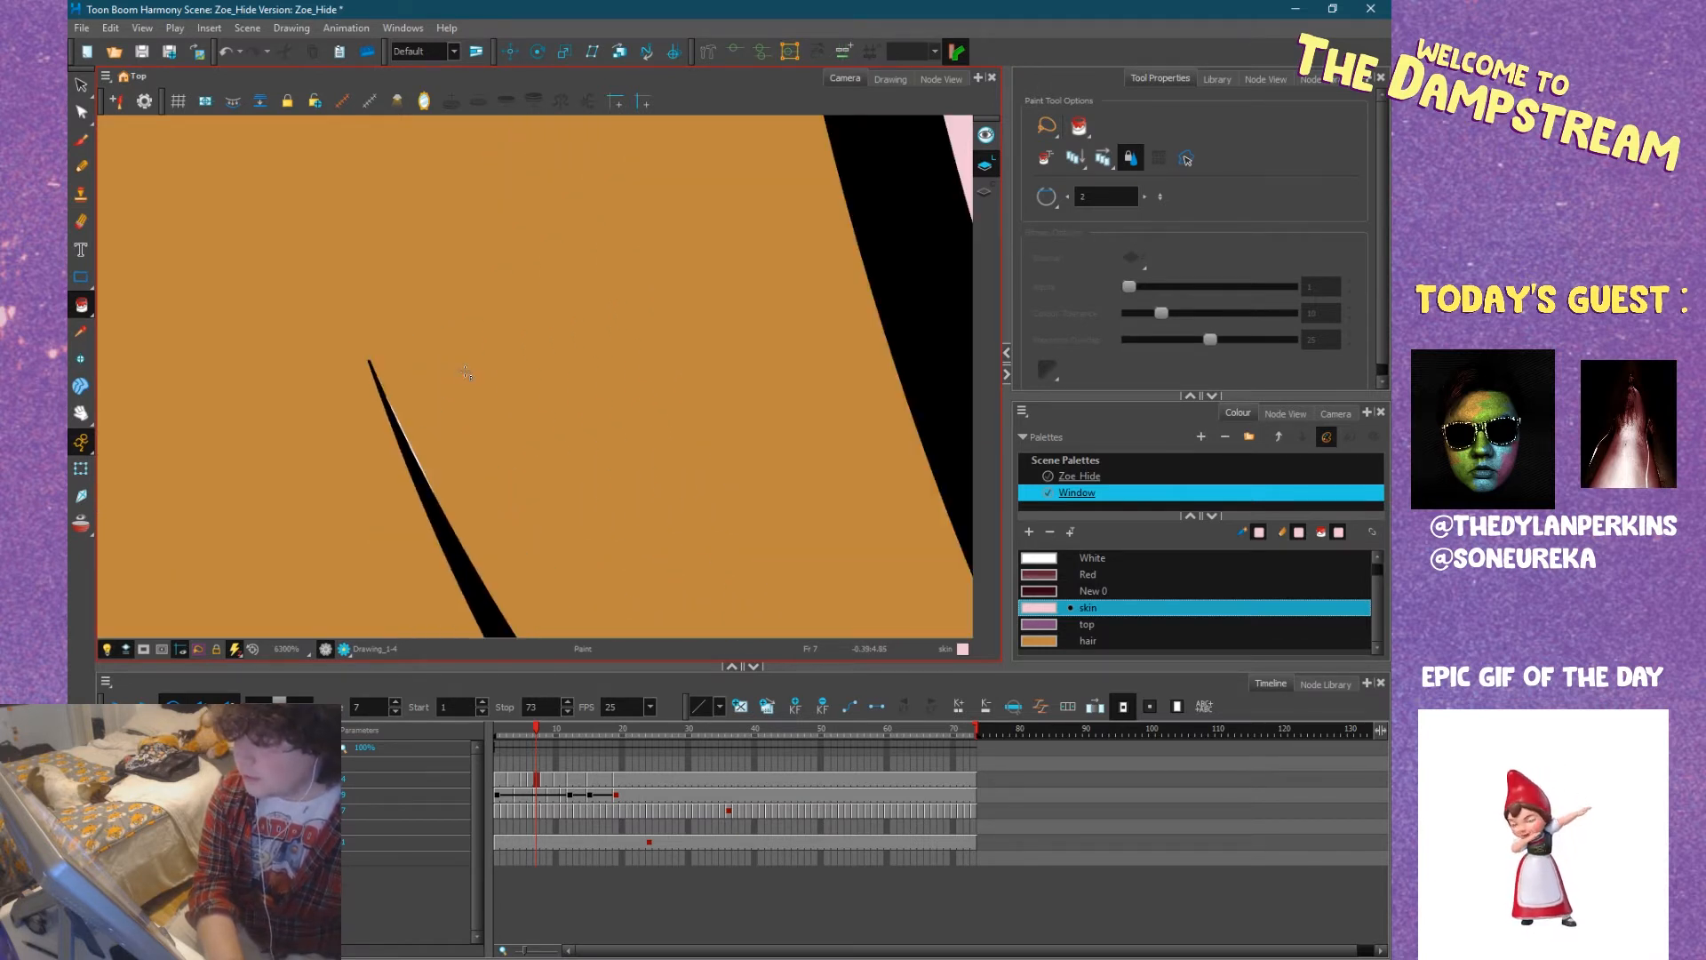
left_click(1047, 641)
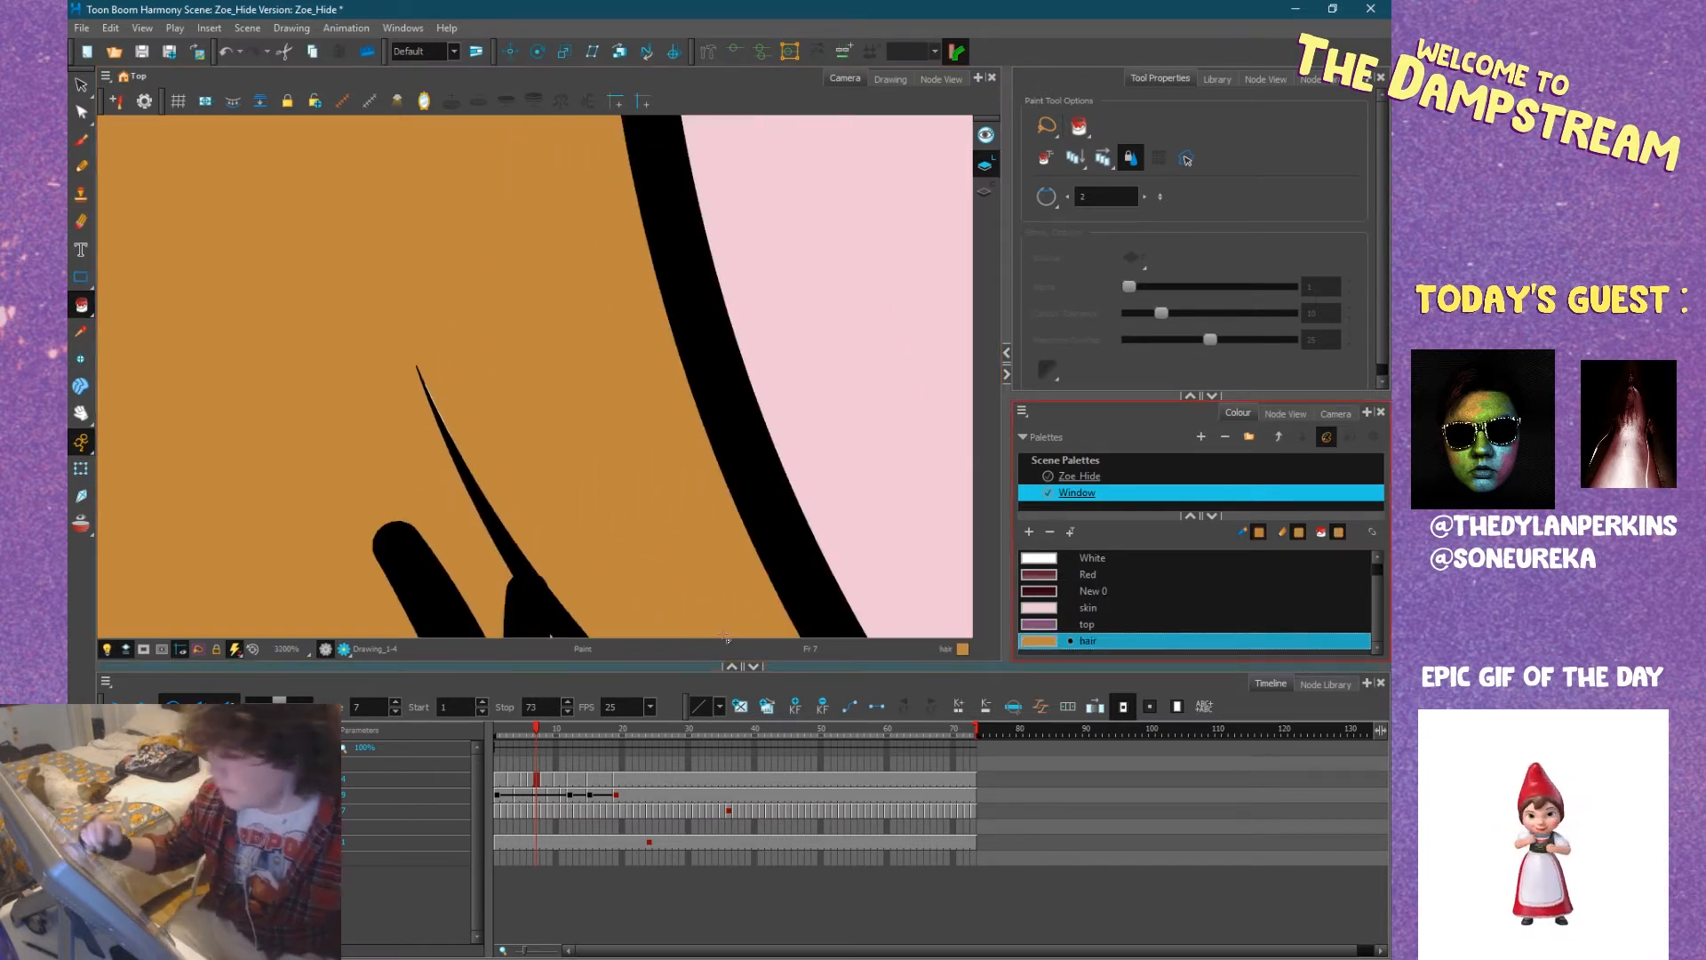
left_click(448, 438)
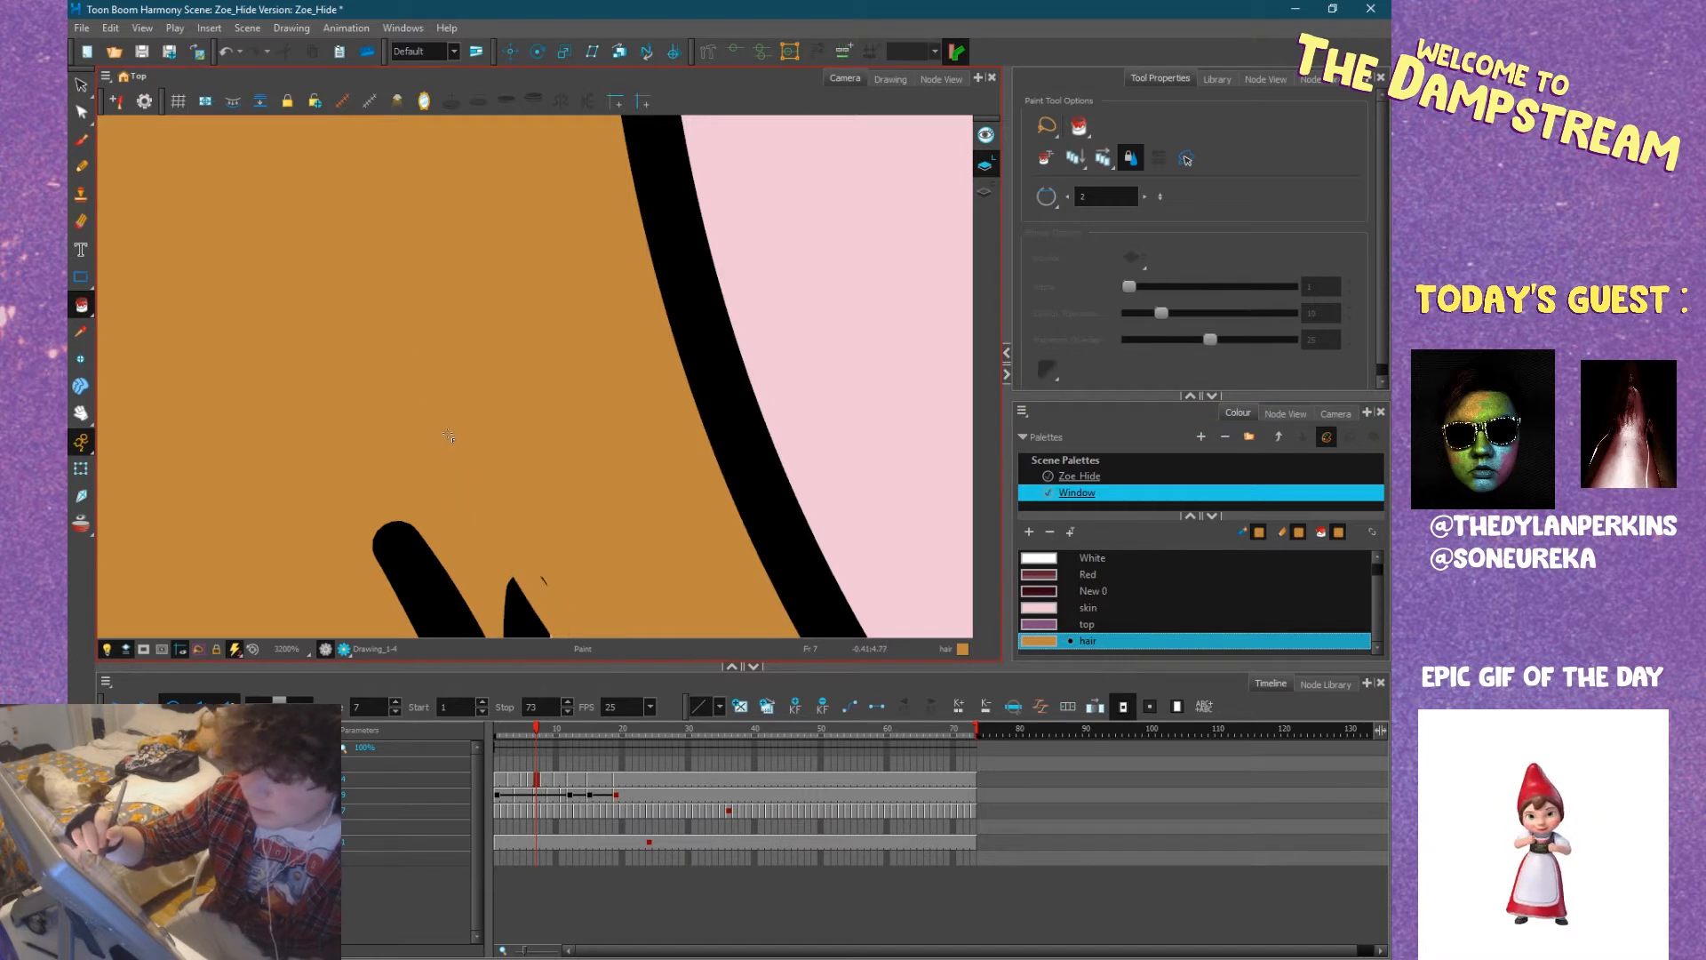
key("ctrl+z")
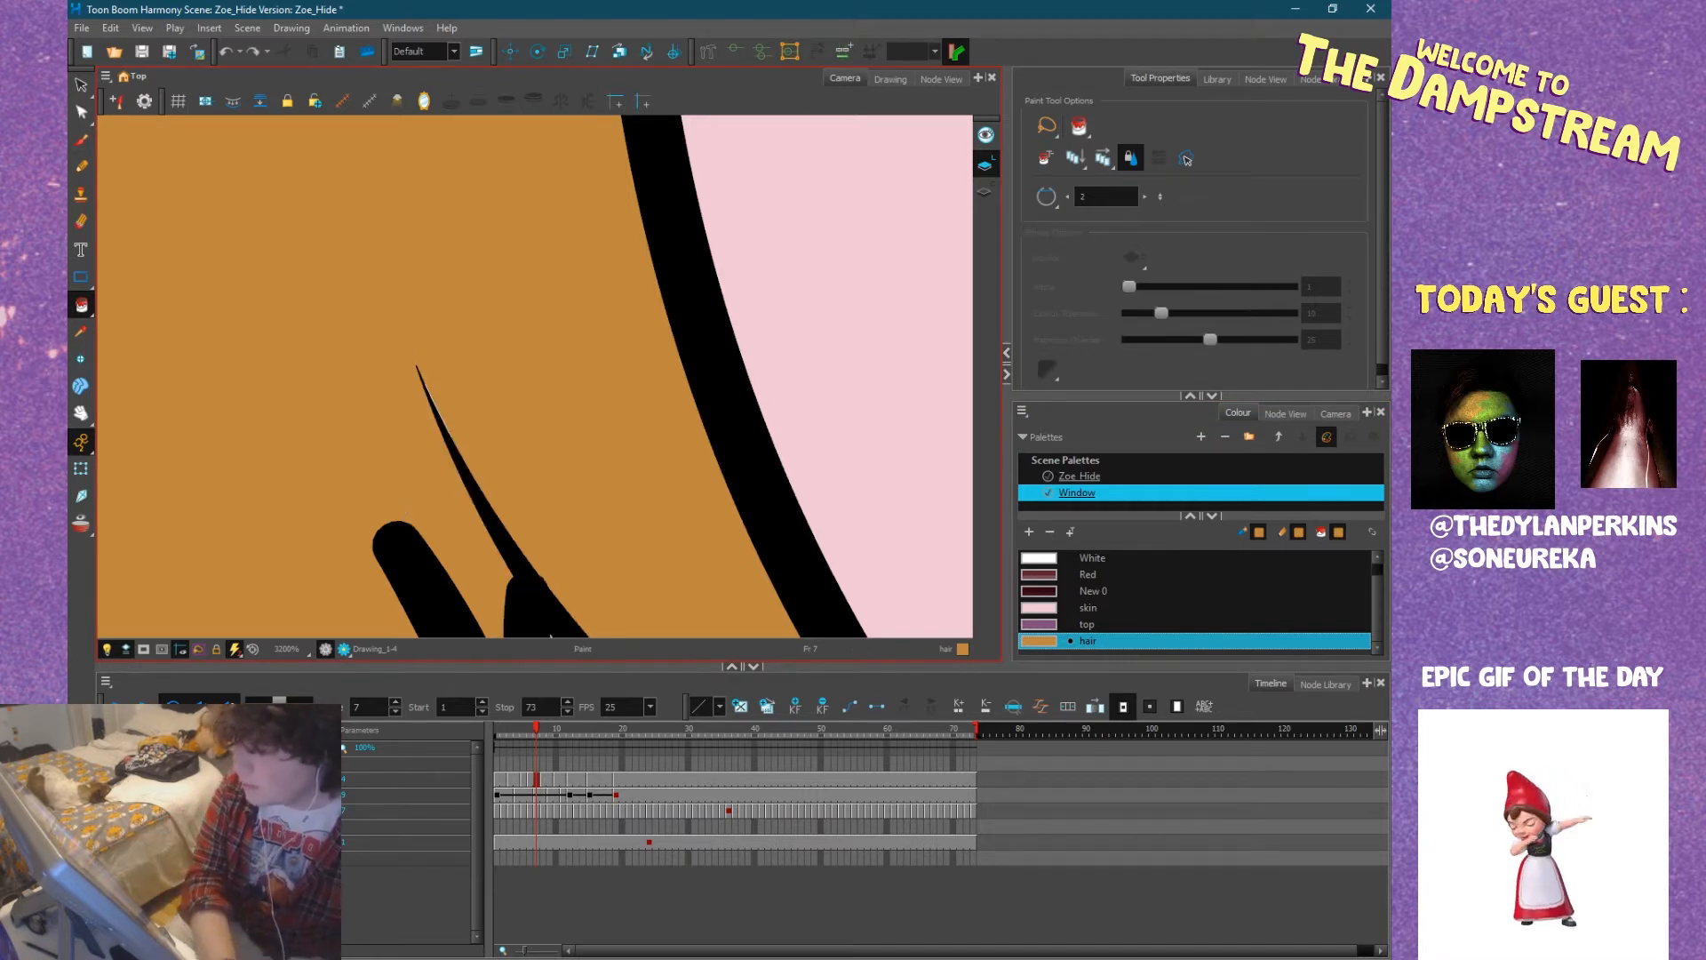
Switch to the Pencil tool and touch up the small gap at the notch in Zoe's hair outline with the hair colour.
left_click(82, 165)
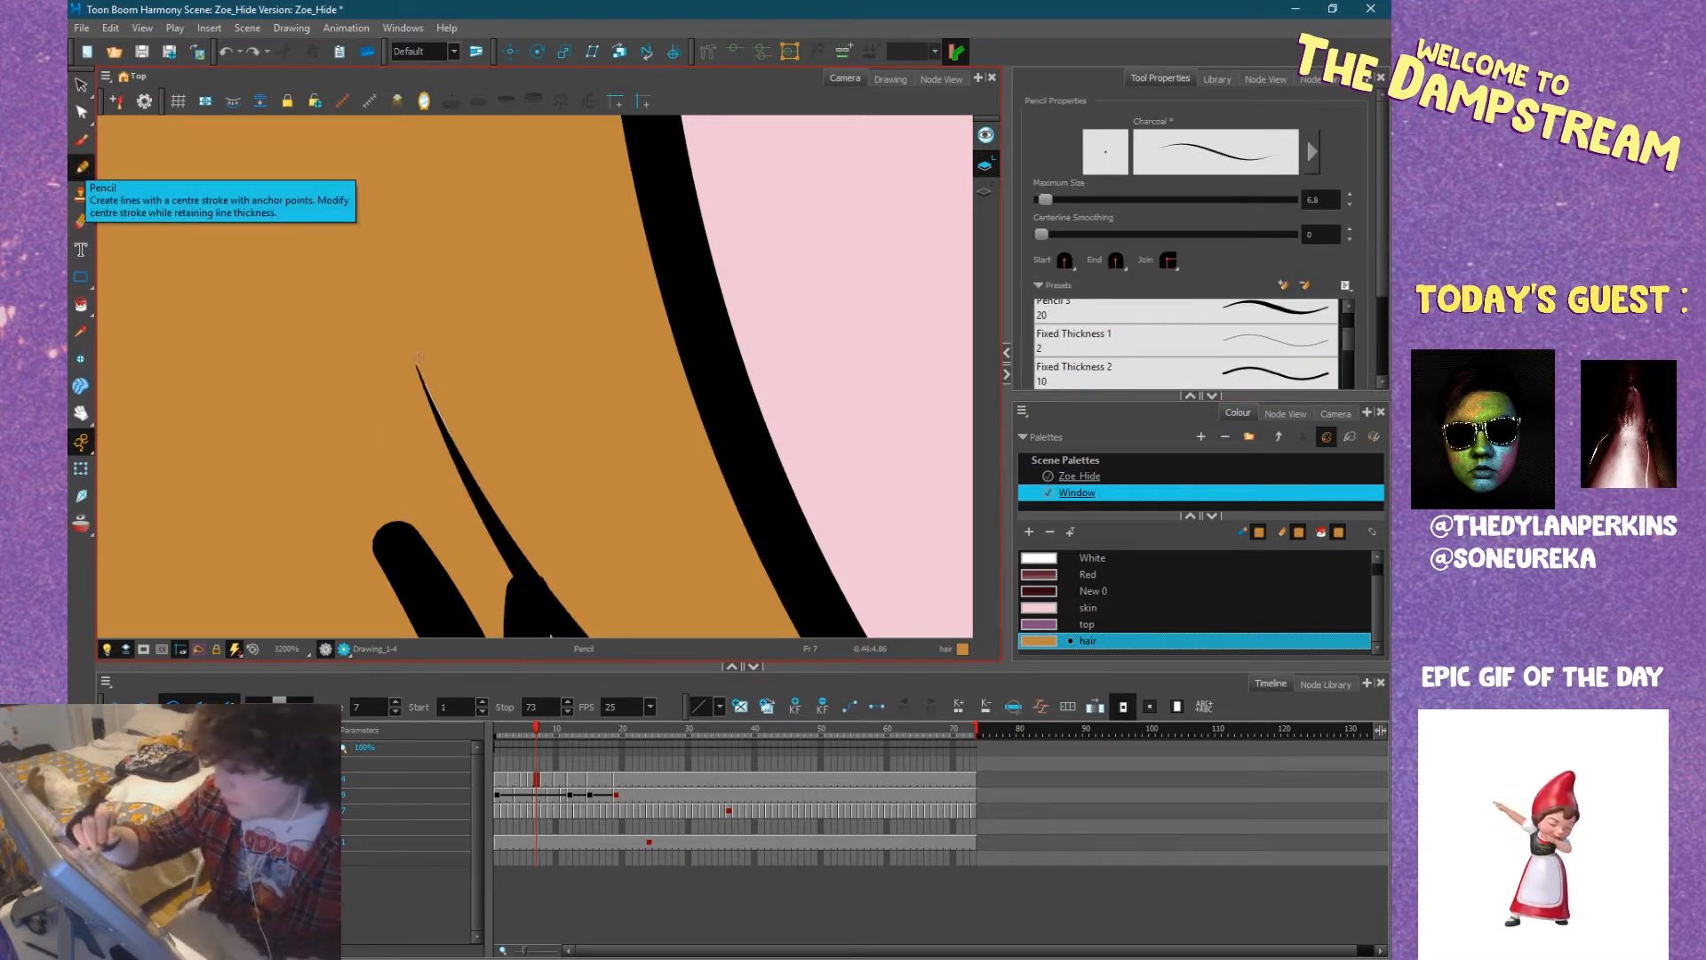
scroll(453, 446, "down", 8)
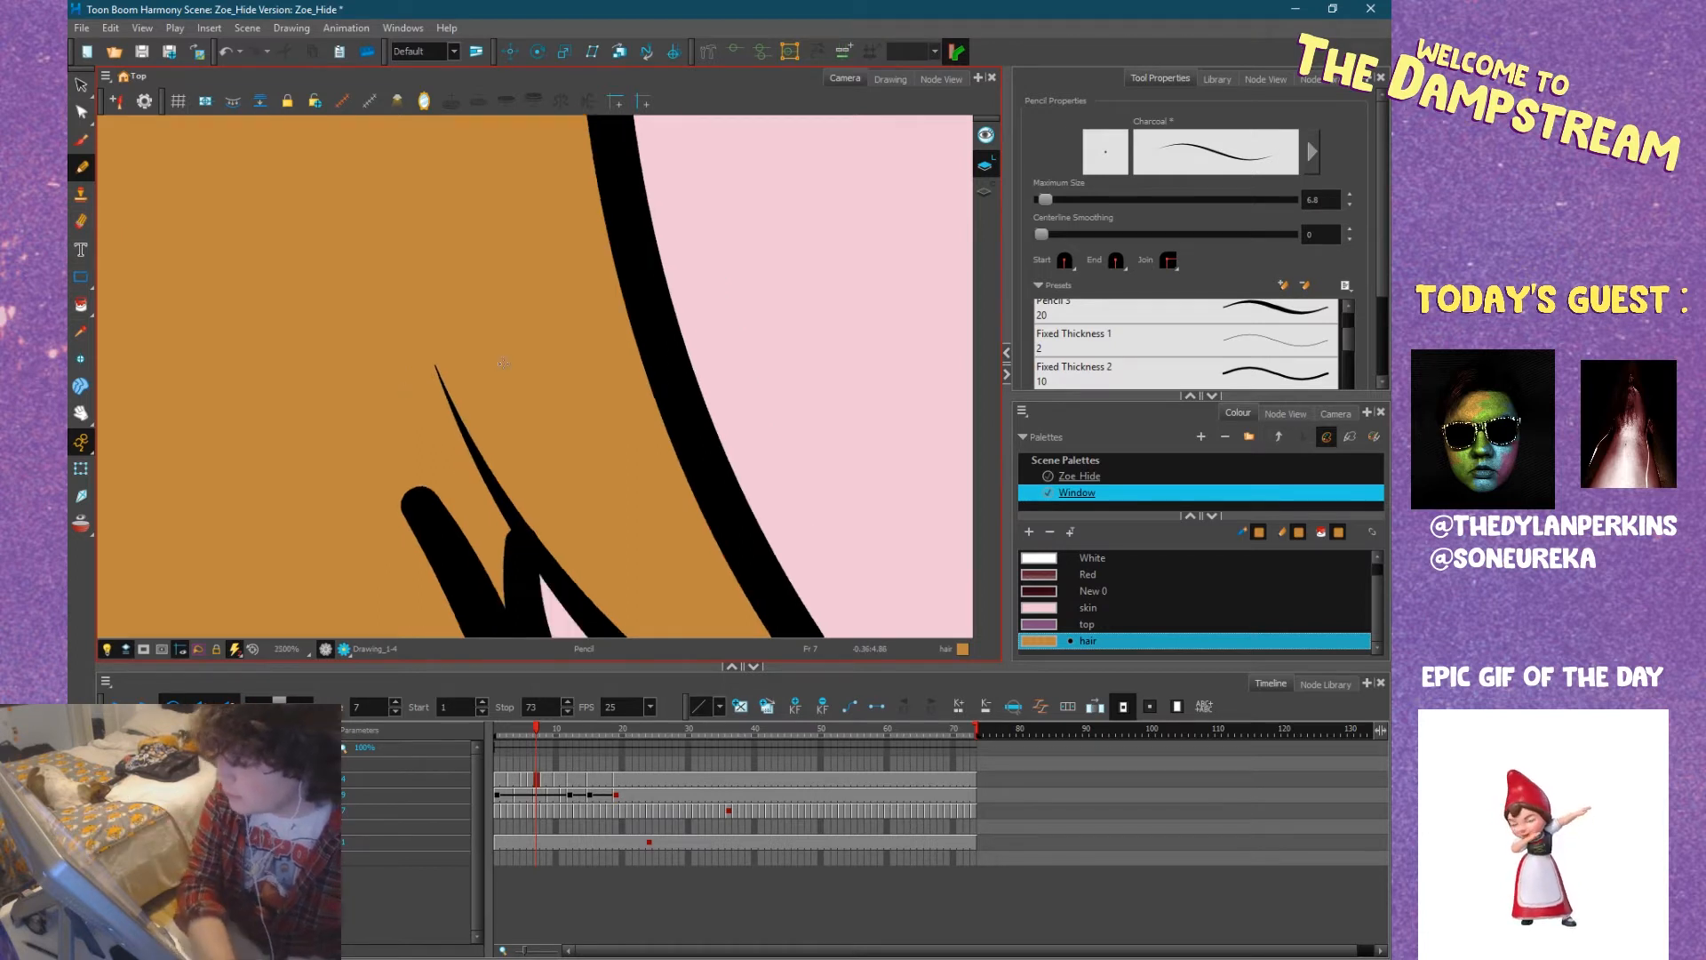
scroll(585, 456, "down", 2)
scroll(397, 372, "up", 7)
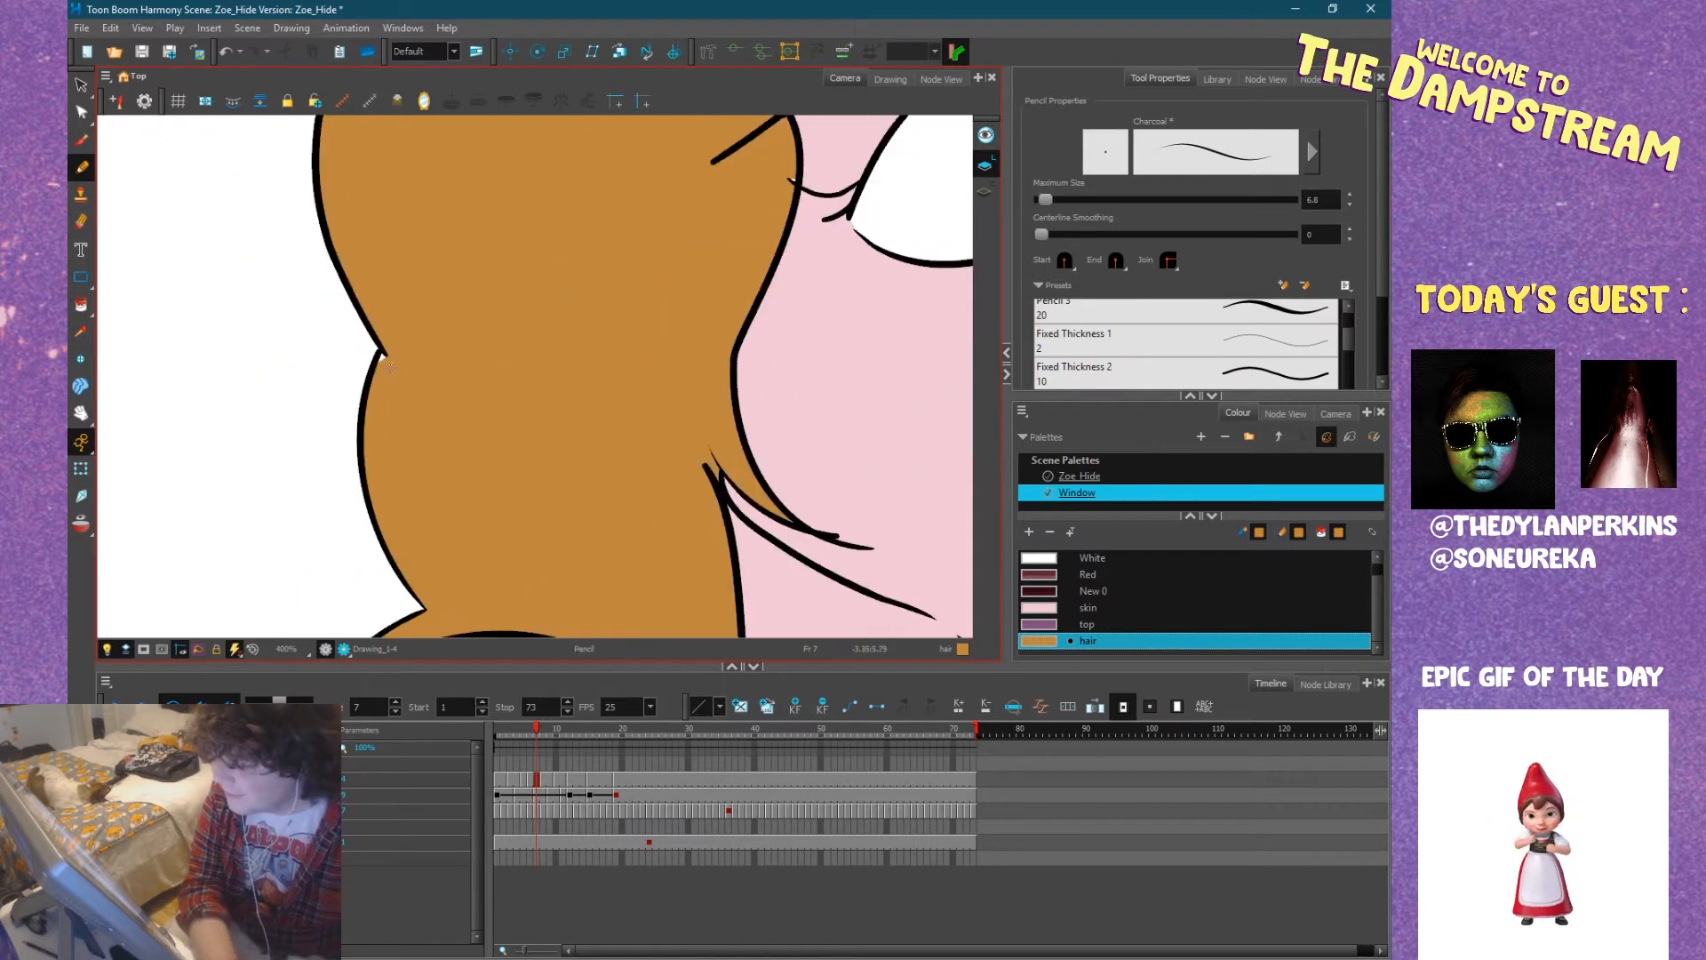
mouse_move(343, 314)
left_mouse_down()
mouse_move(330, 356)
mouse_move(314, 324)
left_mouse_up()
scroll(313, 322, "down", 6)
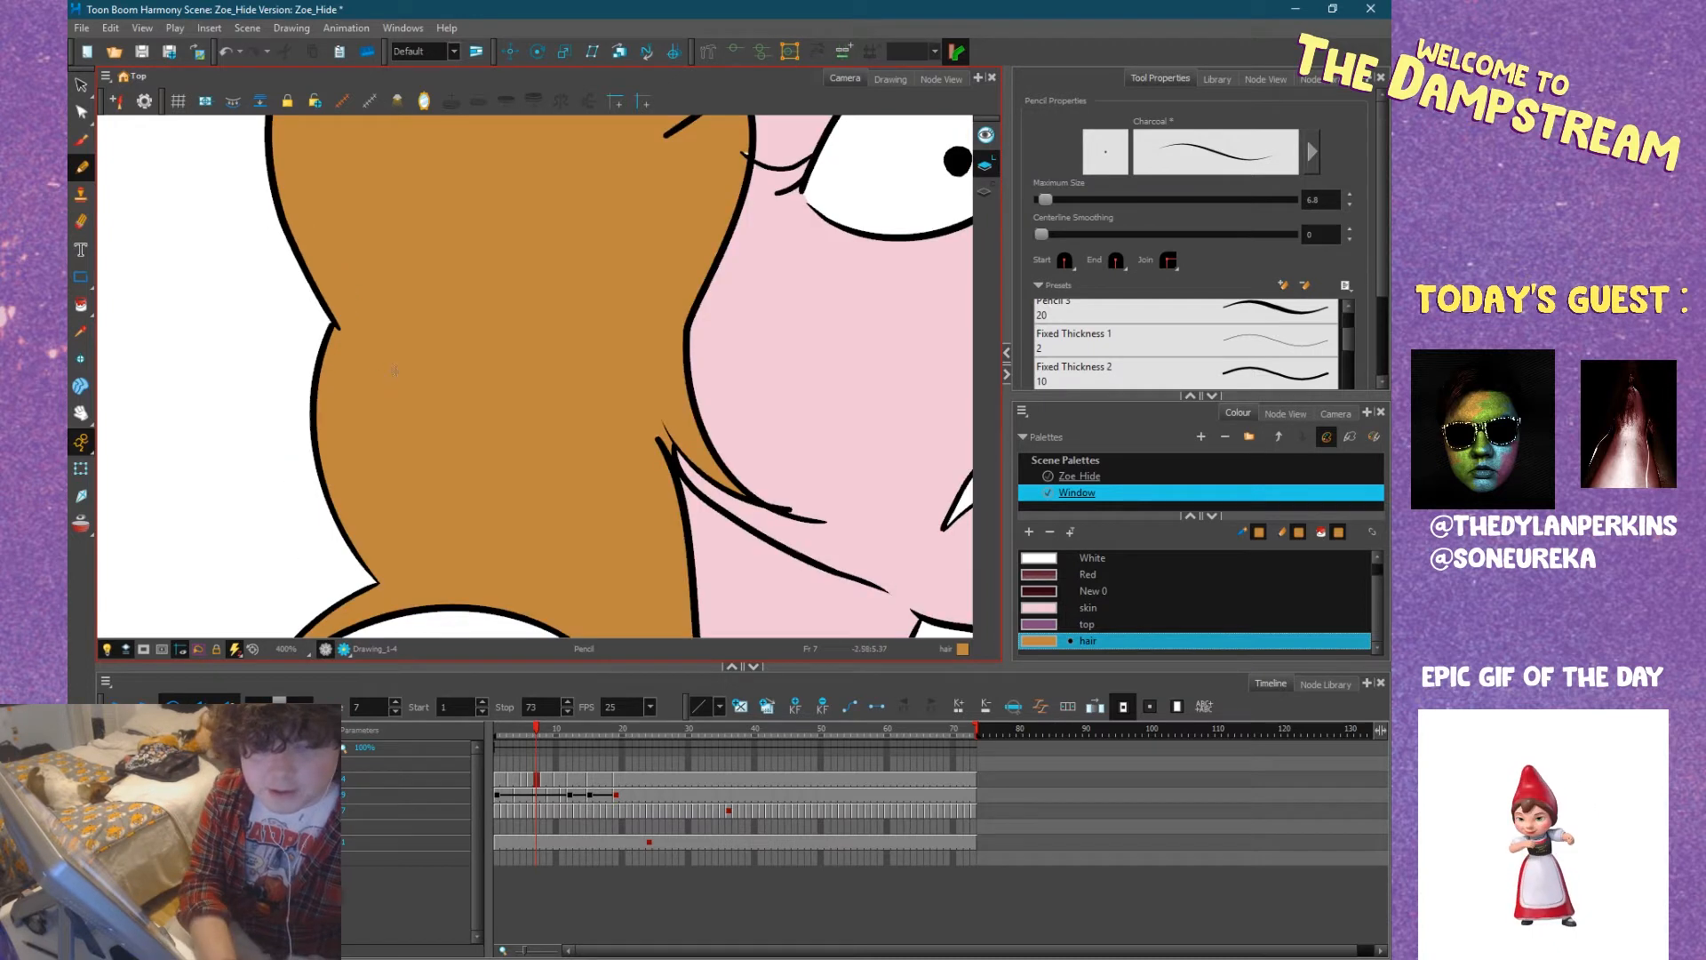
scroll(428, 461, "down", 1)
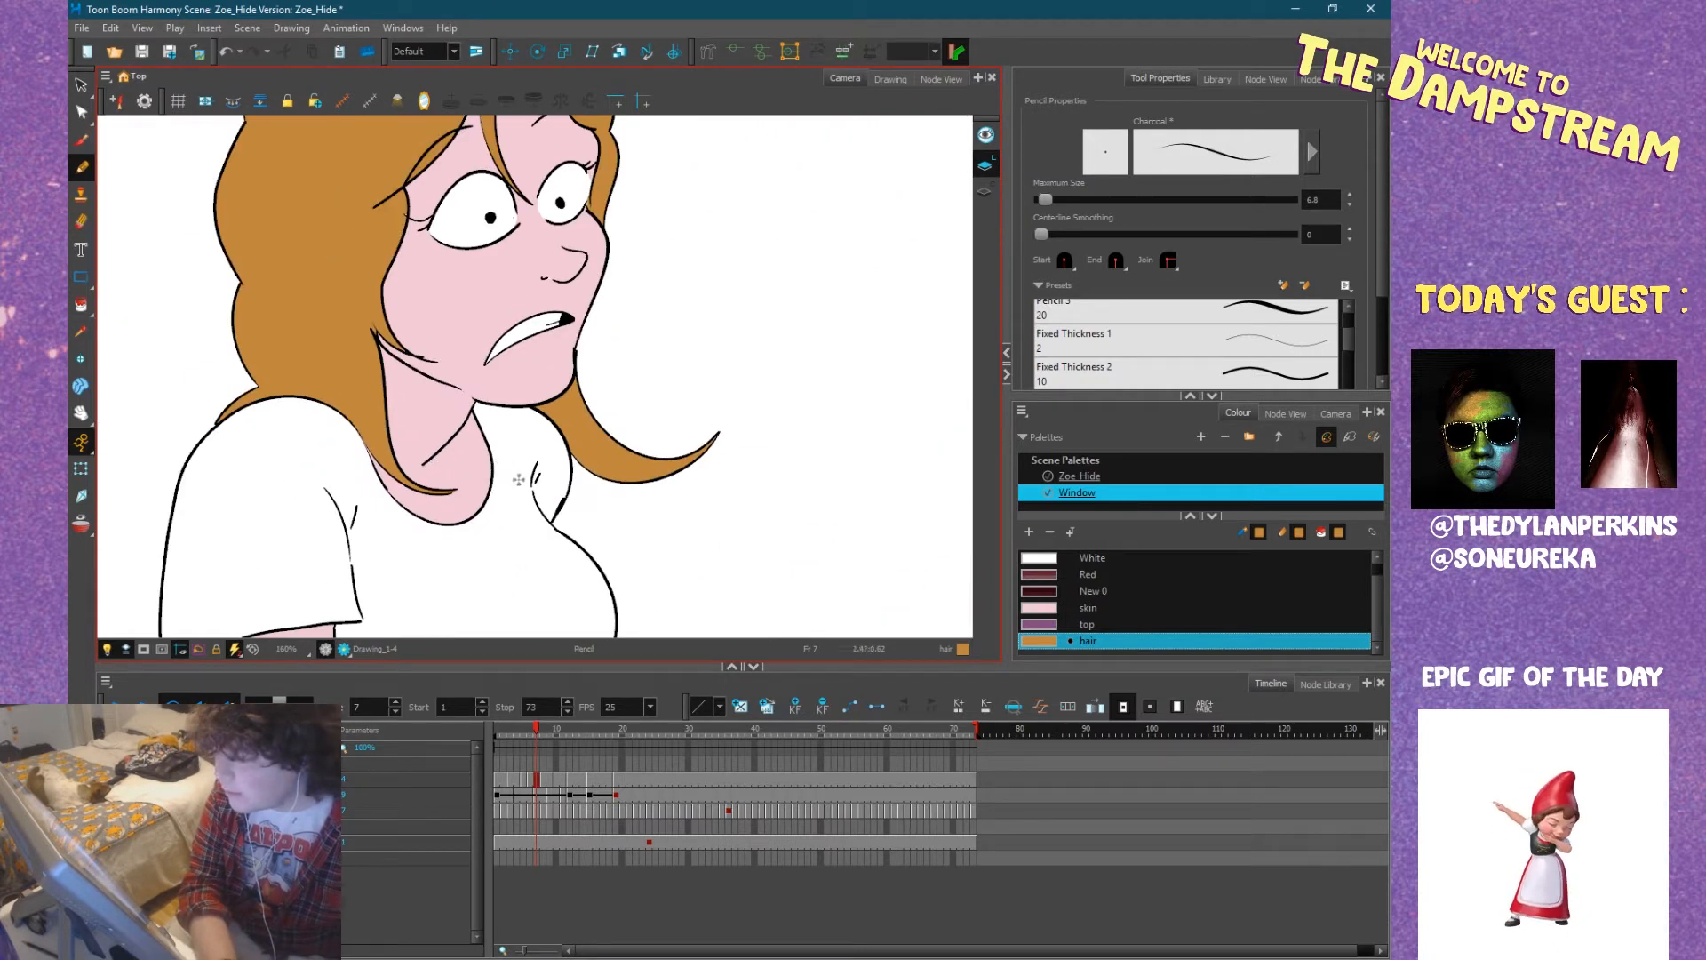
Select the skin colour and pencil a small stroke over the nostril mark beside Zoe's nose.
left_click_drag(517, 391, 462, 529)
scroll(478, 394, "up", 5)
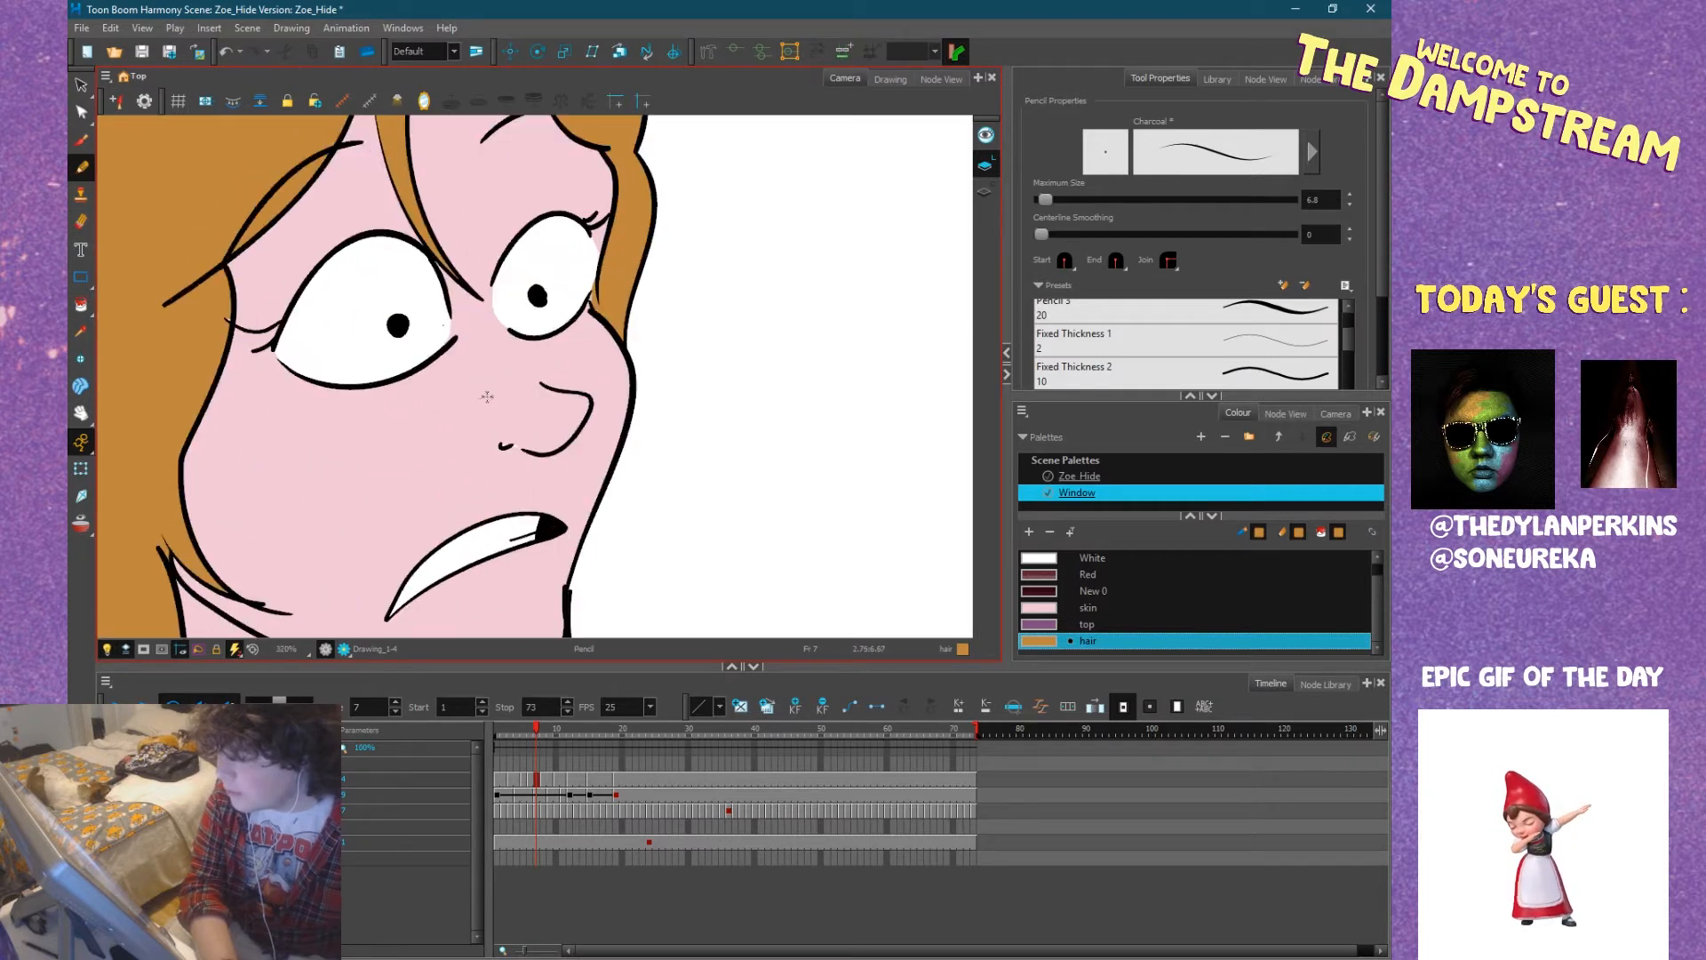
left_click(1059, 608)
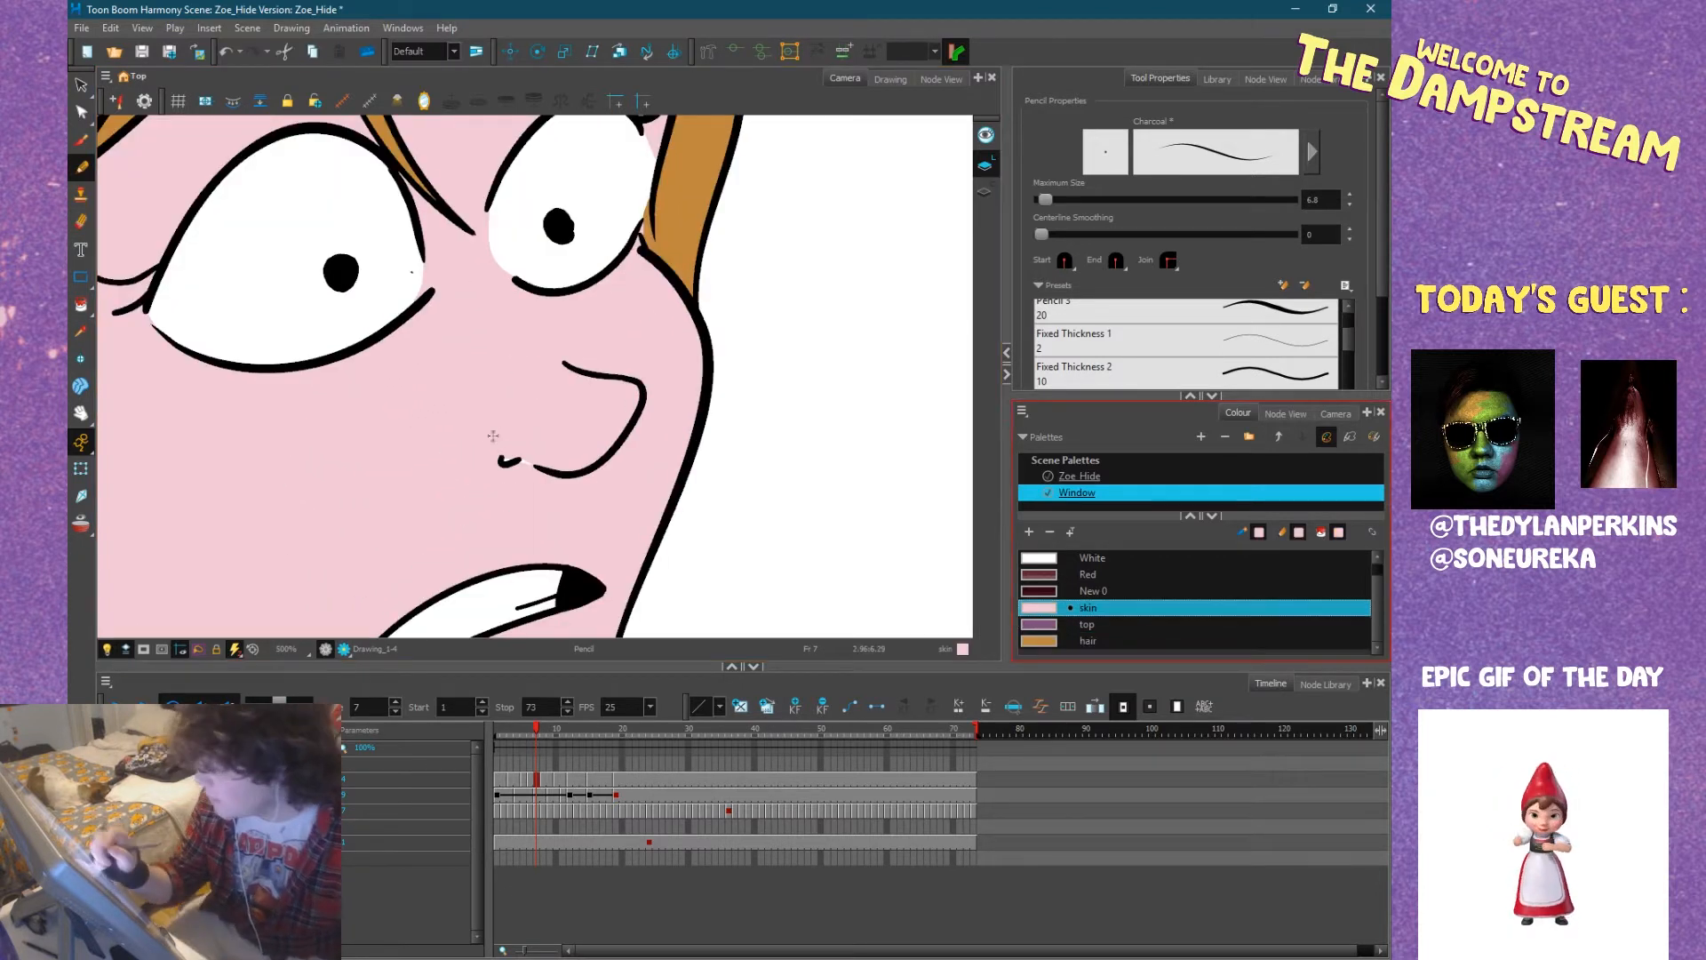
left_click_drag(517, 455, 506, 462)
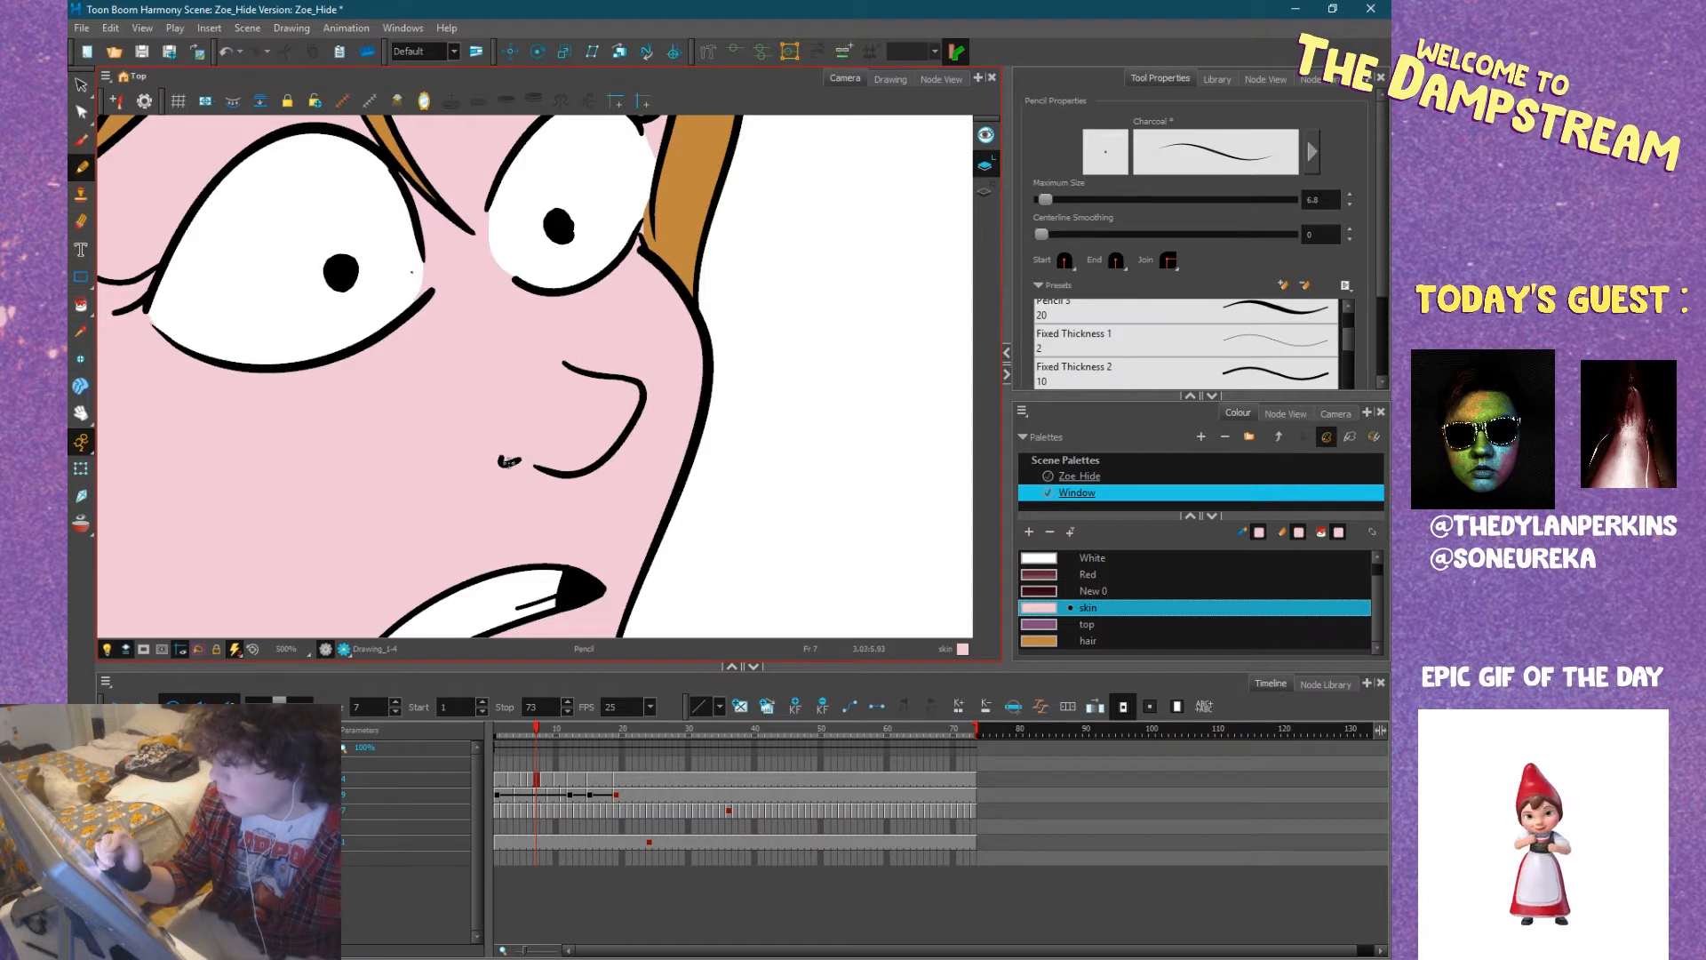
scroll(505, 461, "down", 5)
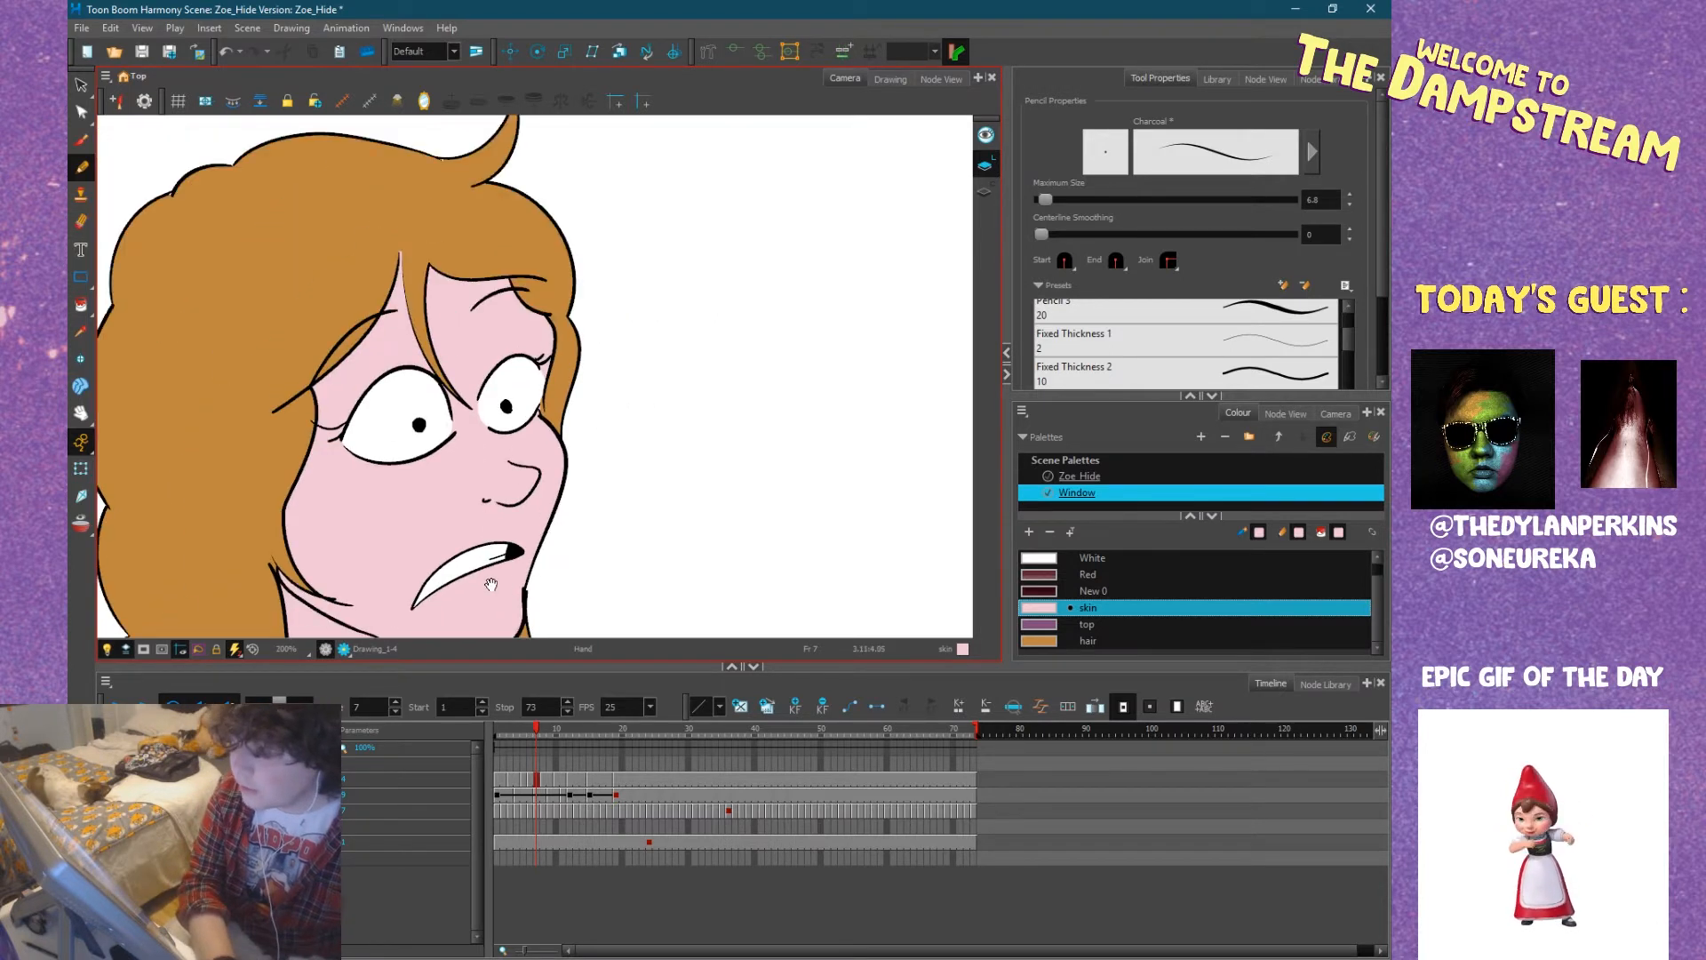
Pencil over the white gap where the eyelash line crosses the hair edge with the hair colour.
scroll(302, 415, "up", 6)
scroll(302, 415, "up", 6)
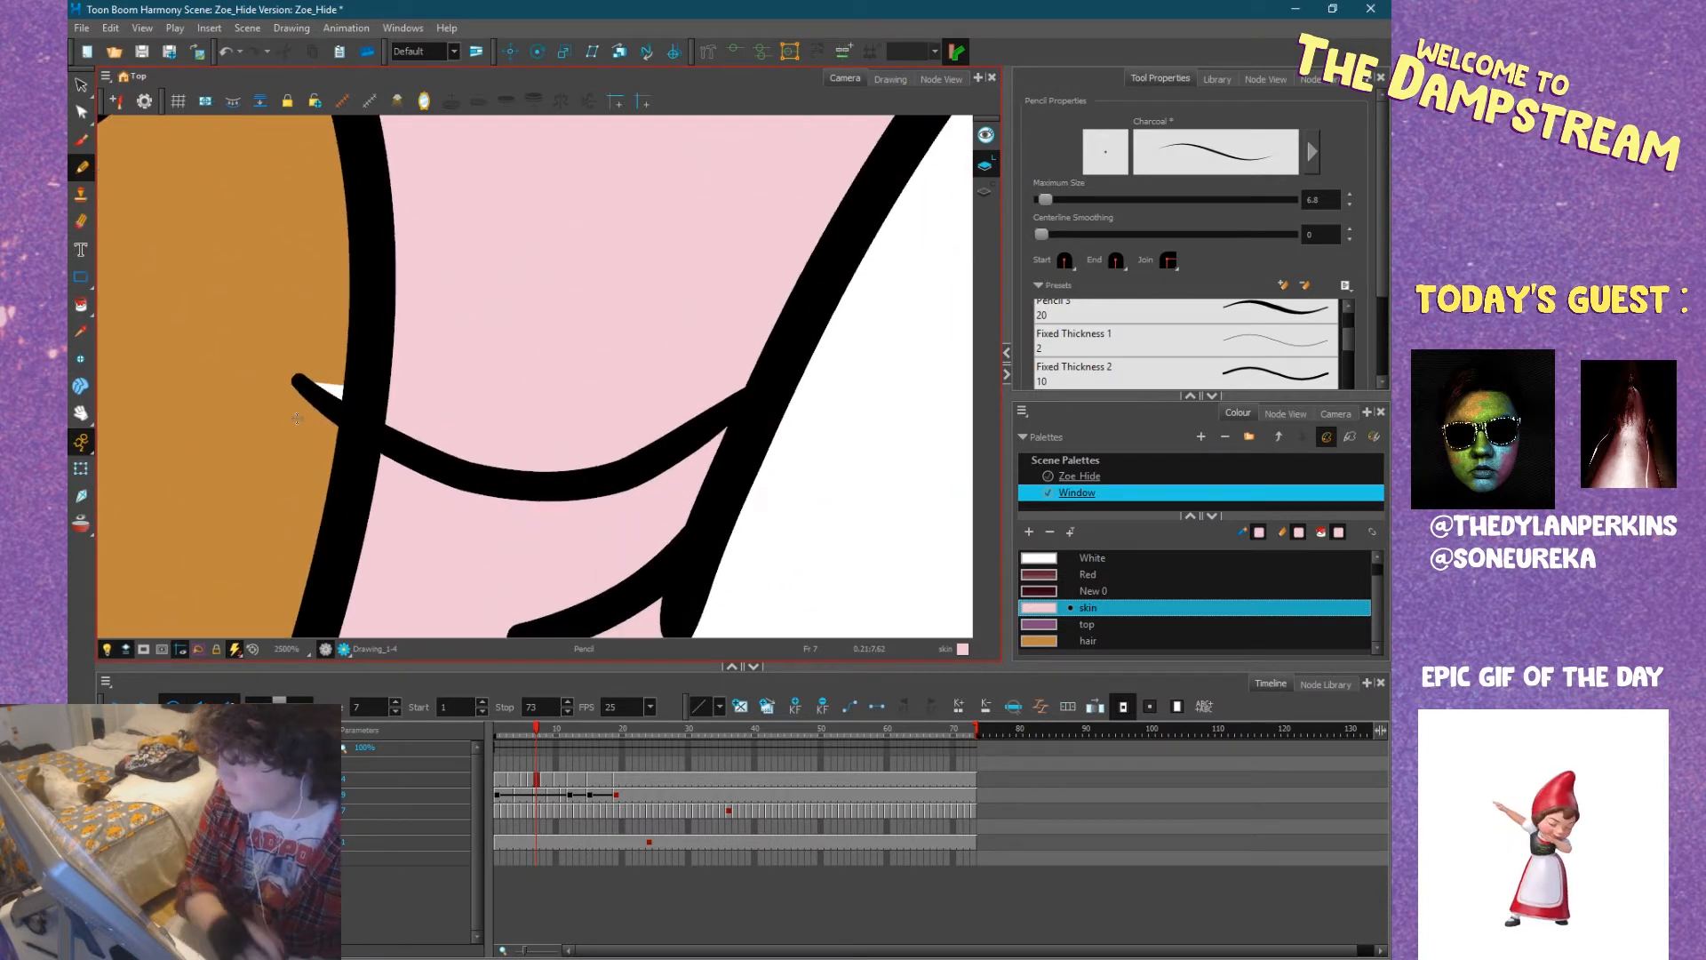
left_click(1038, 640)
left_click_drag(336, 392, 313, 390)
scroll(453, 480, "down", 9)
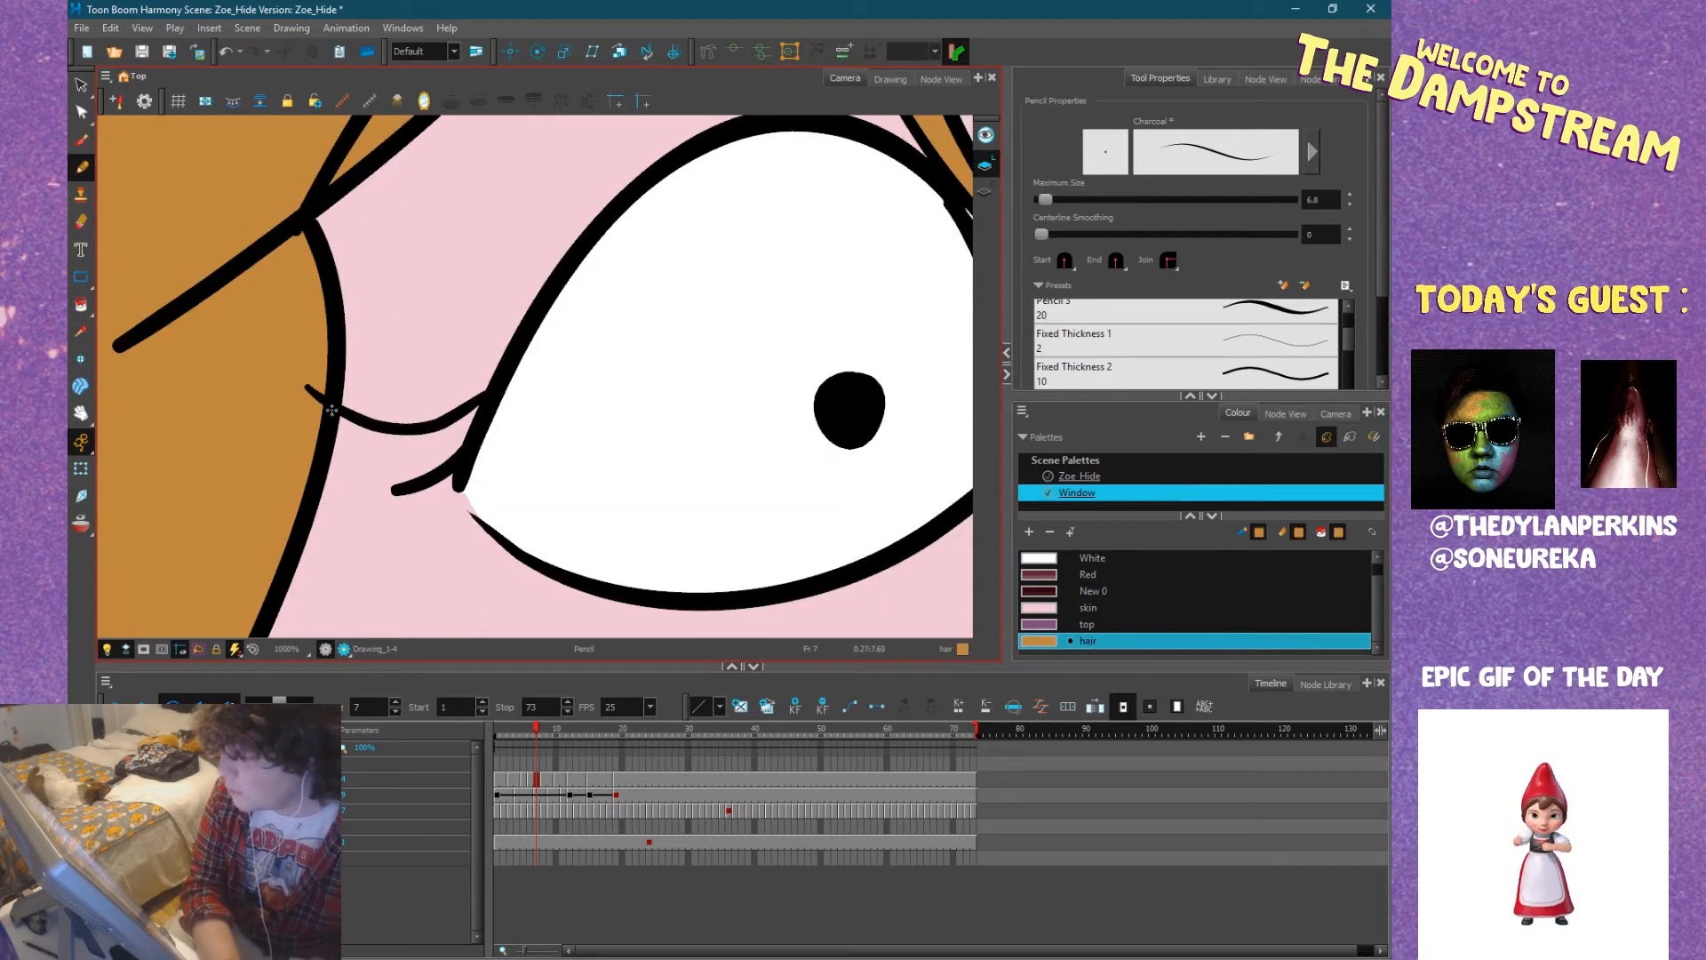
Fill the main area of Zoe's shirt at frame 7 with the top colour using the Paint tool.
mouse_move(514, 447)
left_mouse_down()
mouse_move(488, 349)
mouse_move(491, 373)
left_mouse_up()
left_click_drag(488, 477, 465, 365)
mouse_move(440, 464)
left_mouse_down()
mouse_move(557, 339)
mouse_move(522, 377)
left_mouse_up()
left_click_drag(440, 512, 440, 430)
scroll(451, 500, "down", 4)
mouse_move(466, 560)
left_mouse_down()
mouse_move(477, 422)
mouse_move(525, 394)
left_mouse_up()
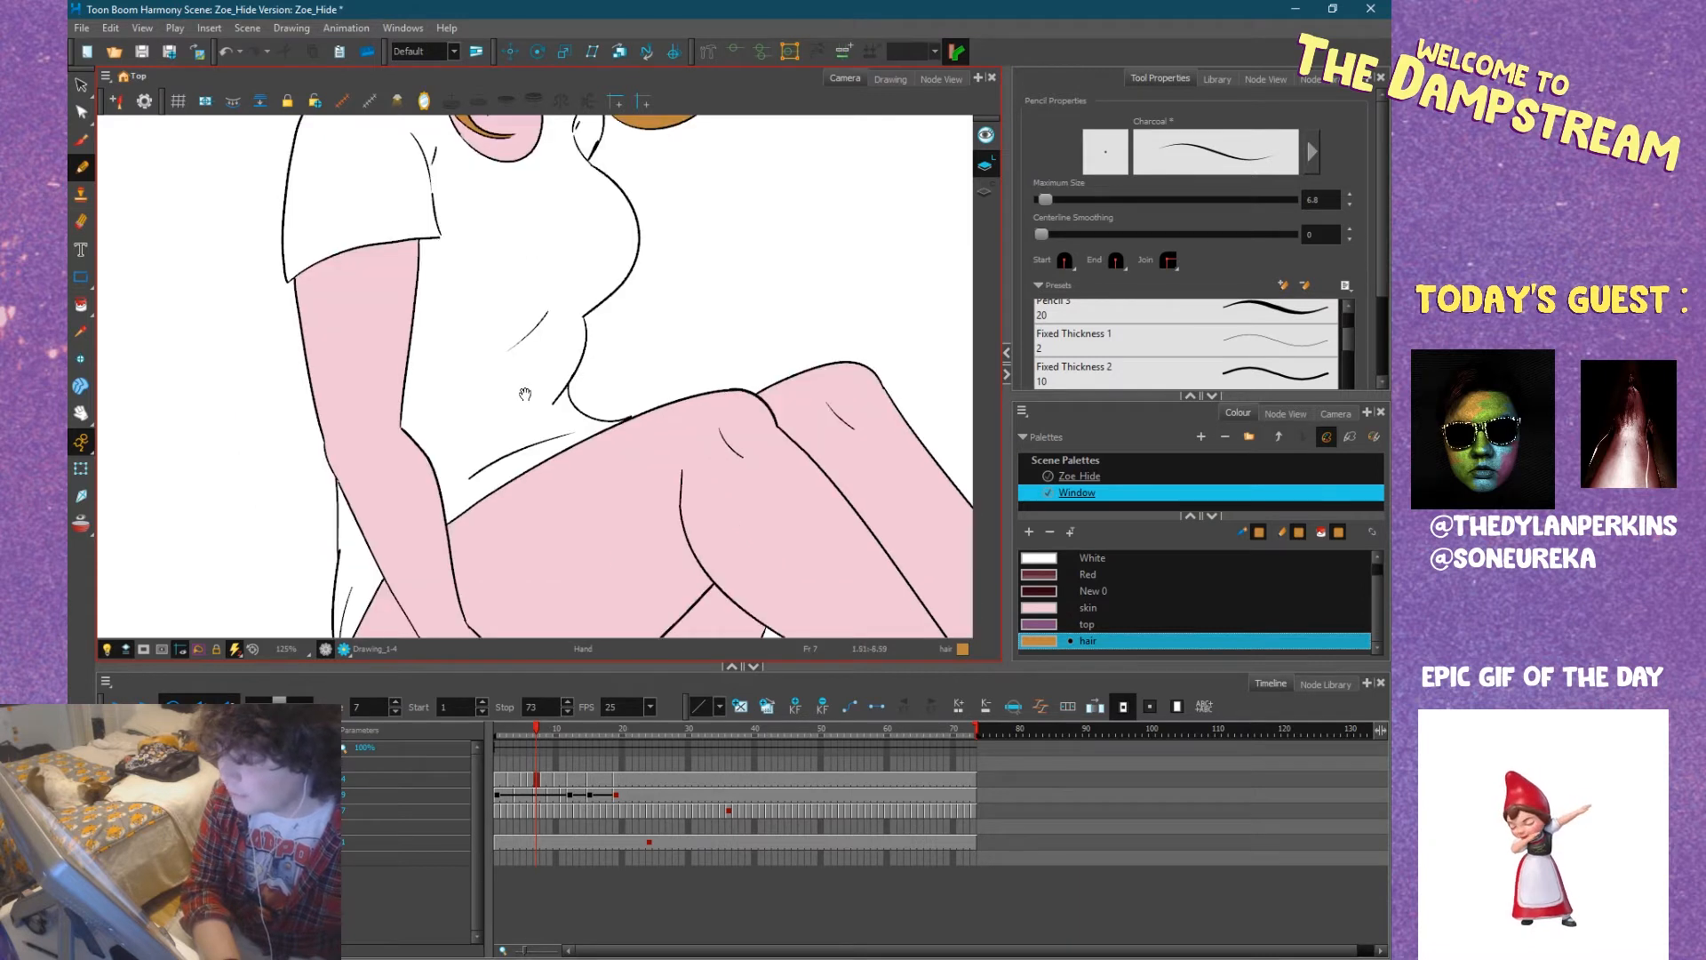
left_click(1087, 624)
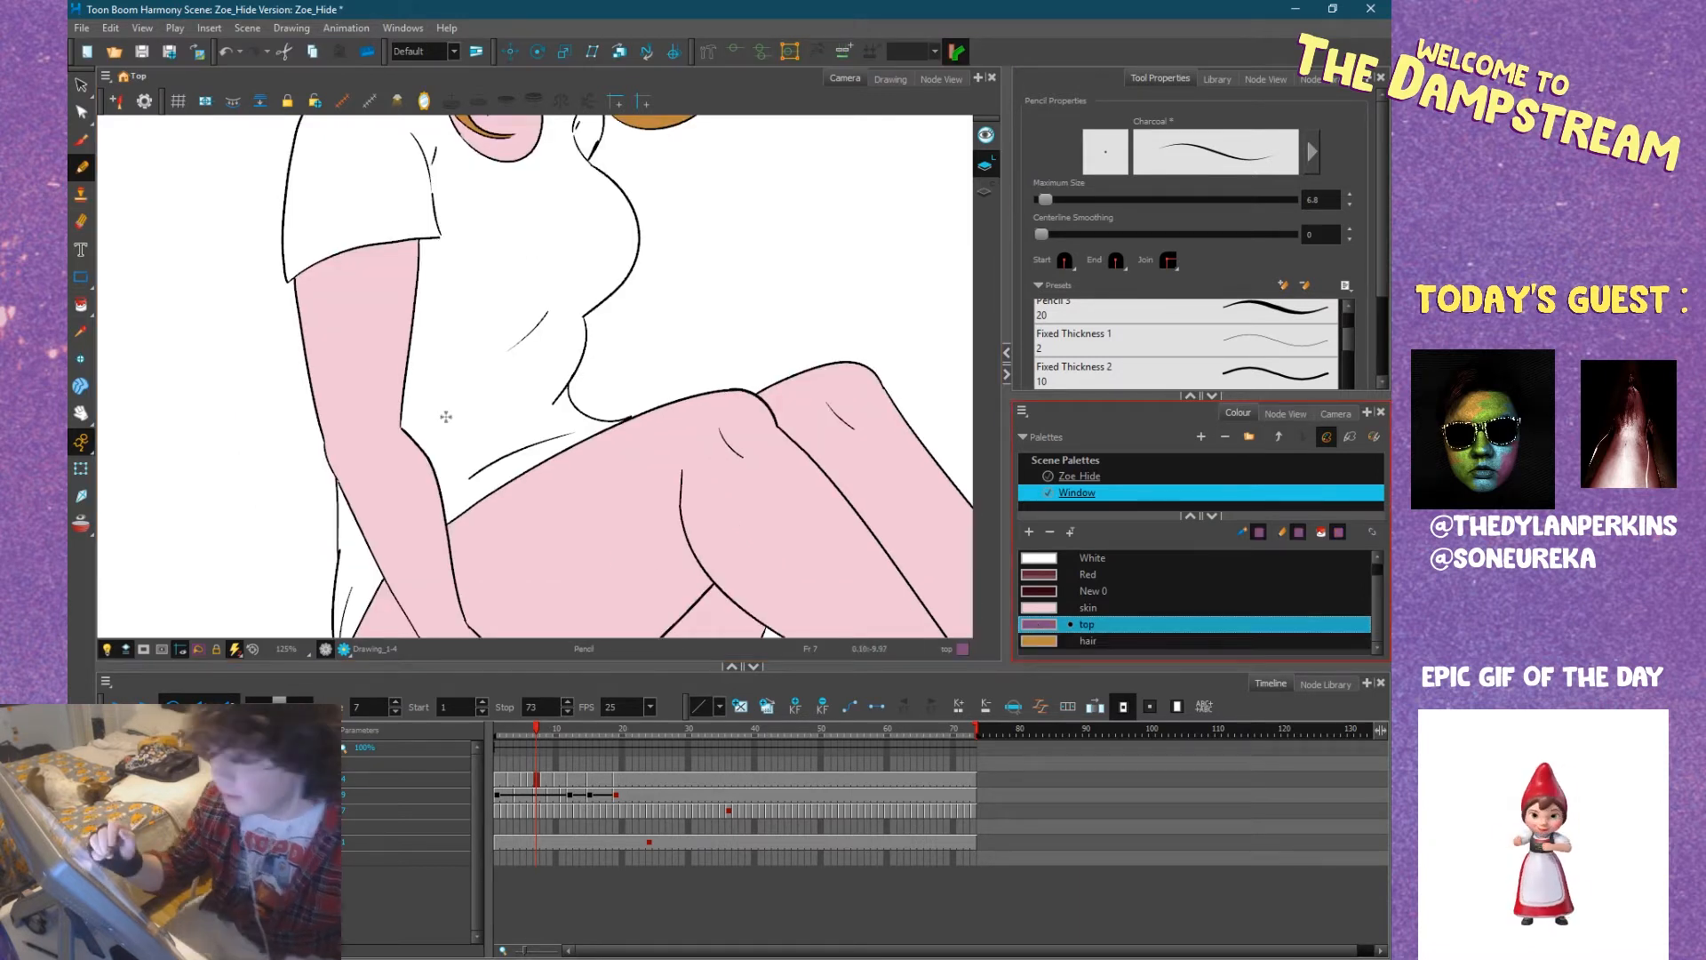
left_click(81, 305)
scroll(566, 391, "up", 5)
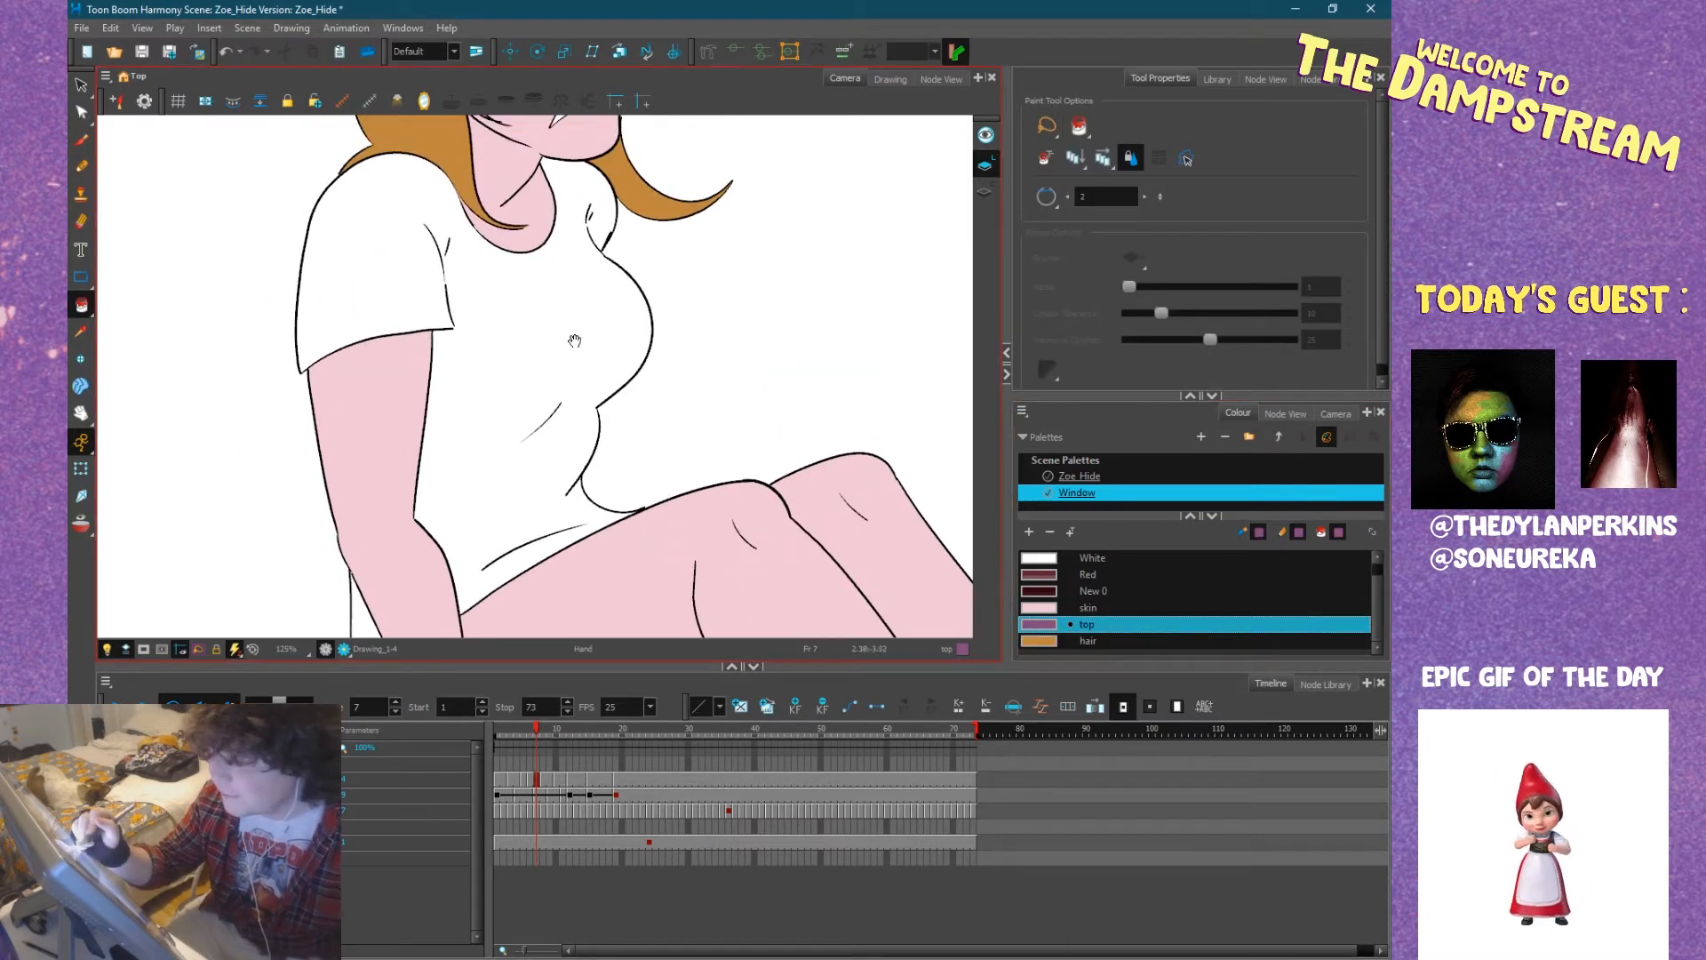
left_click(565, 391)
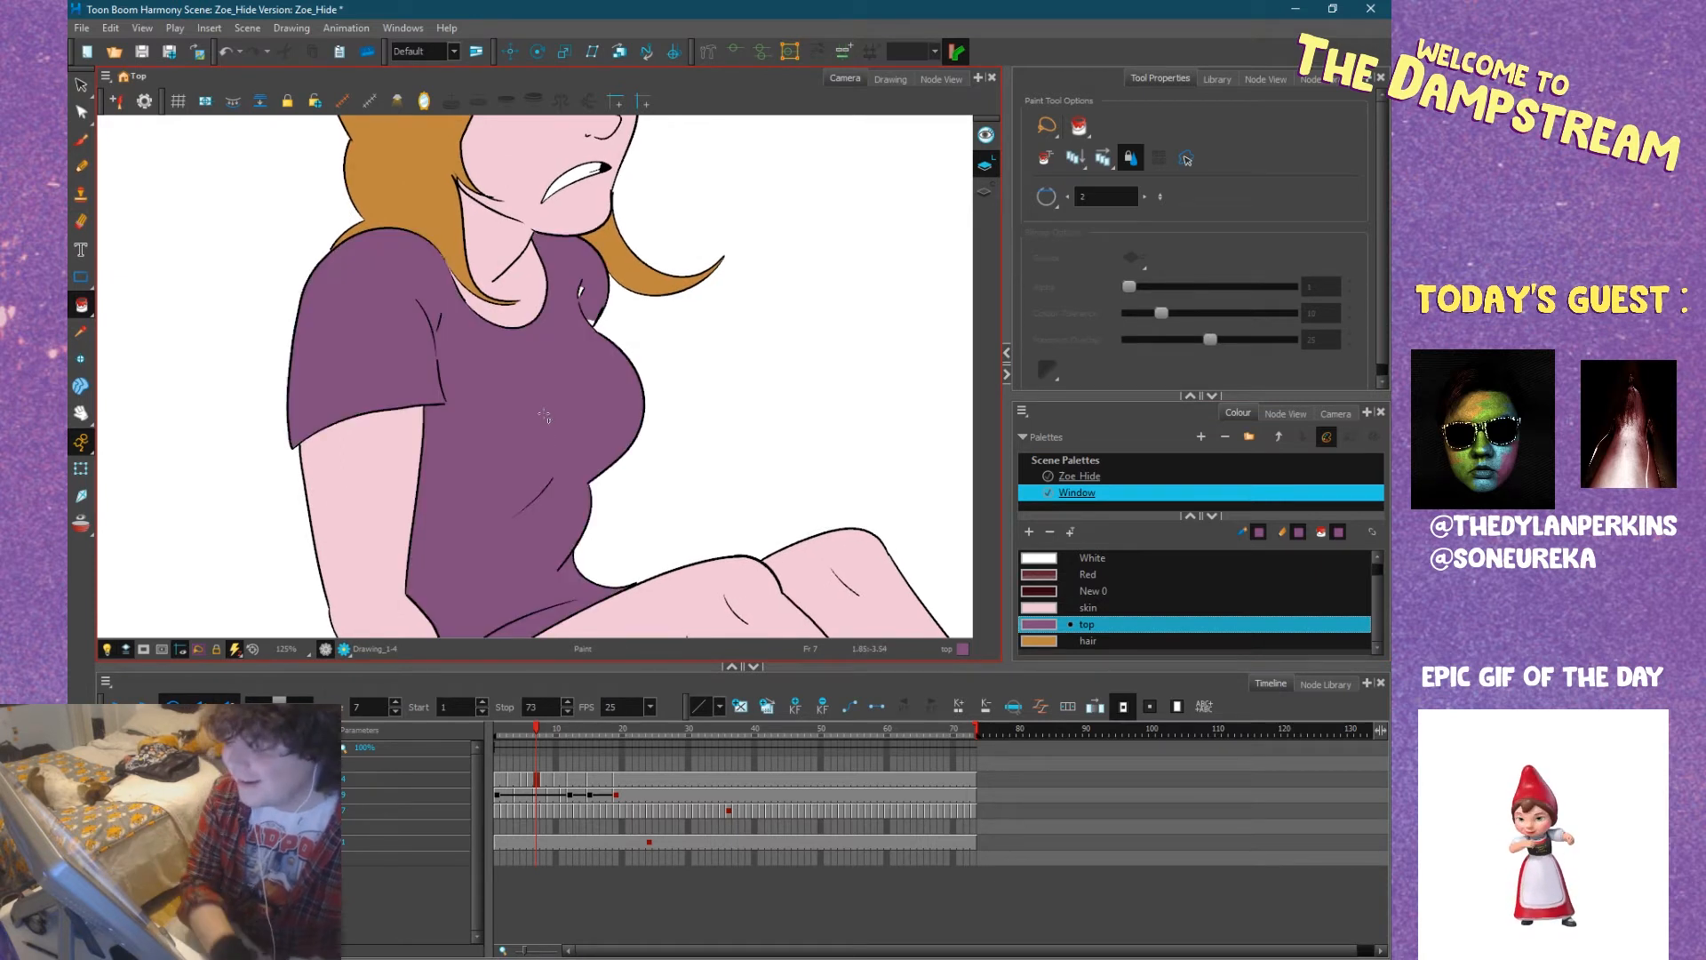
Fill the parts of the shirt behind Zoe's forearm and hip with the top colour.
scroll(520, 497, "down", 3)
scroll(458, 498, "up", 5, "ctrl")
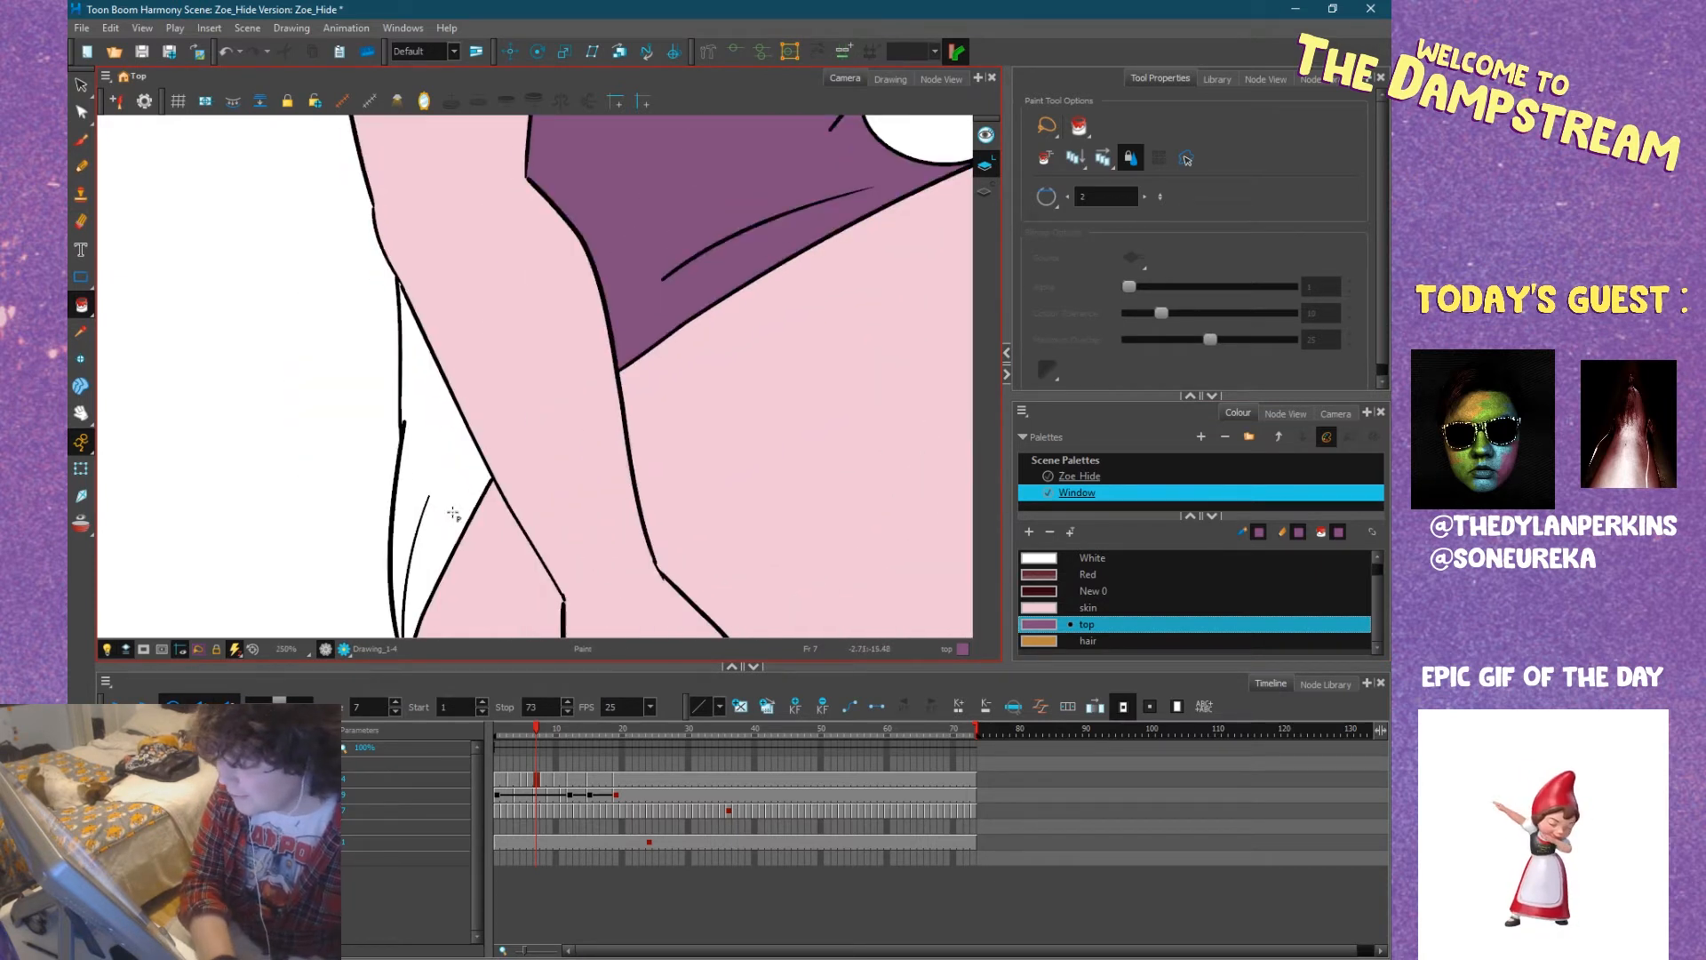
left_click(463, 476)
left_click(394, 508)
Fill the white gaps around the shirt's fold lines at Zoe's far shoulder with the top colour.
mouse_move(506, 391)
left_mouse_down()
mouse_move(468, 533)
mouse_move(382, 589)
left_mouse_up()
left_click_drag(549, 362, 462, 513)
left_click_drag(553, 354, 508, 488)
mouse_move(598, 270)
left_mouse_down()
mouse_move(553, 495)
mouse_move(615, 391)
left_mouse_up()
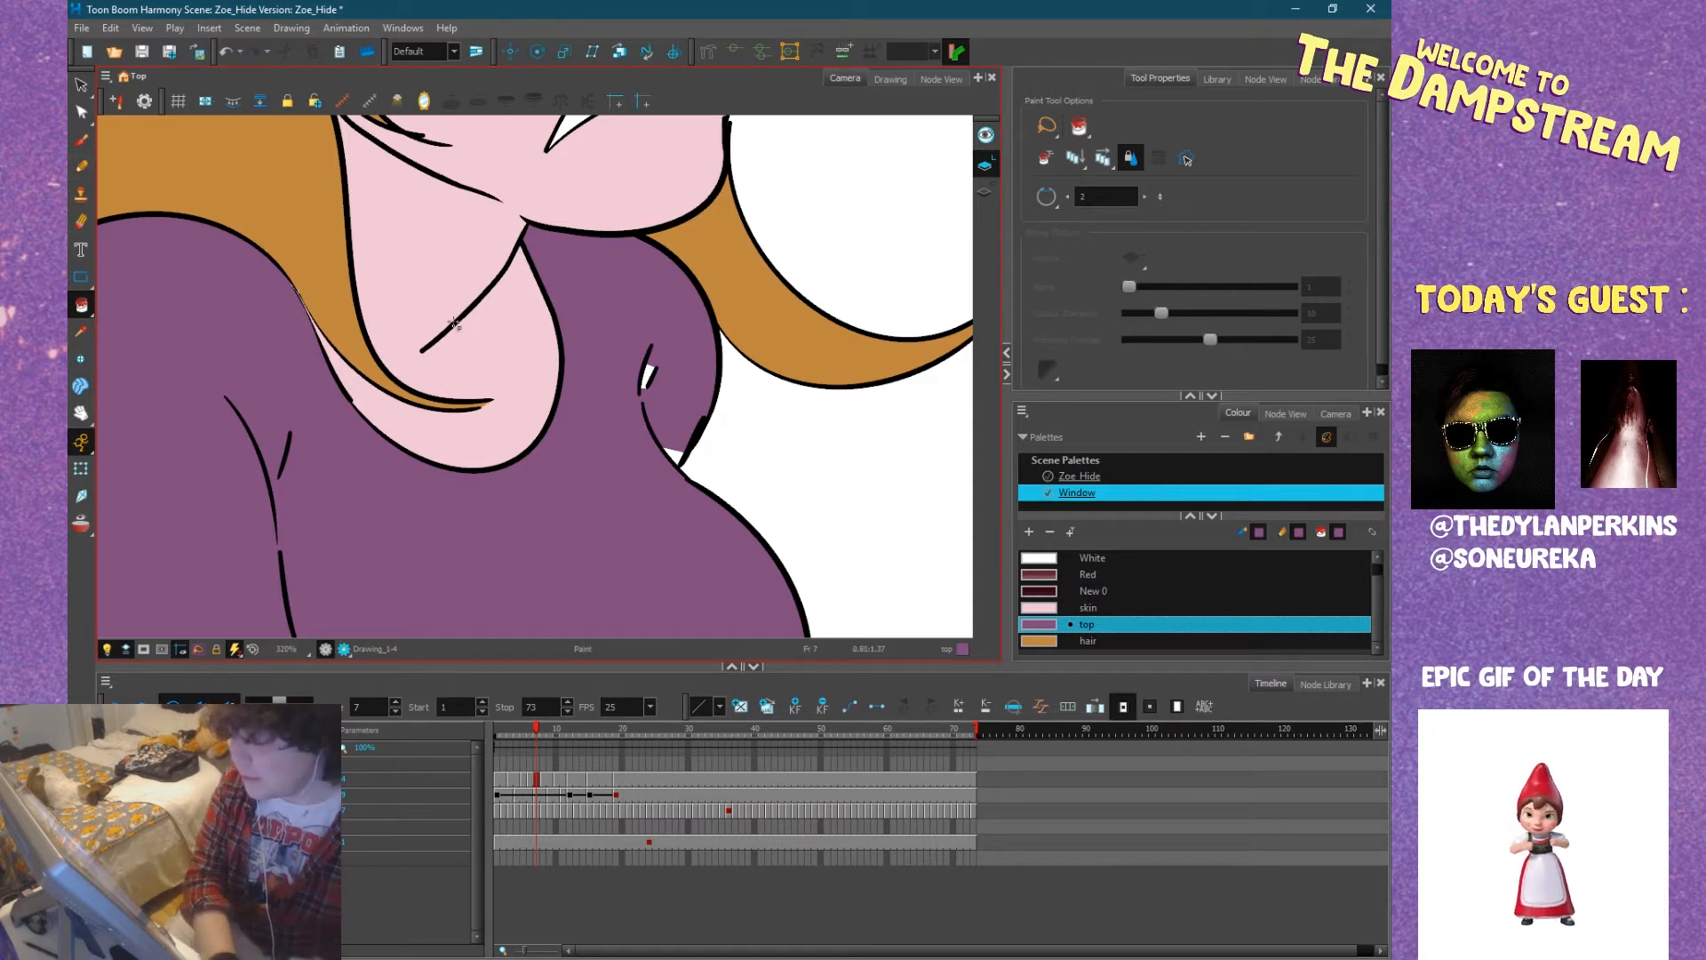
scroll(642, 384, "up", 8)
left_click(684, 372)
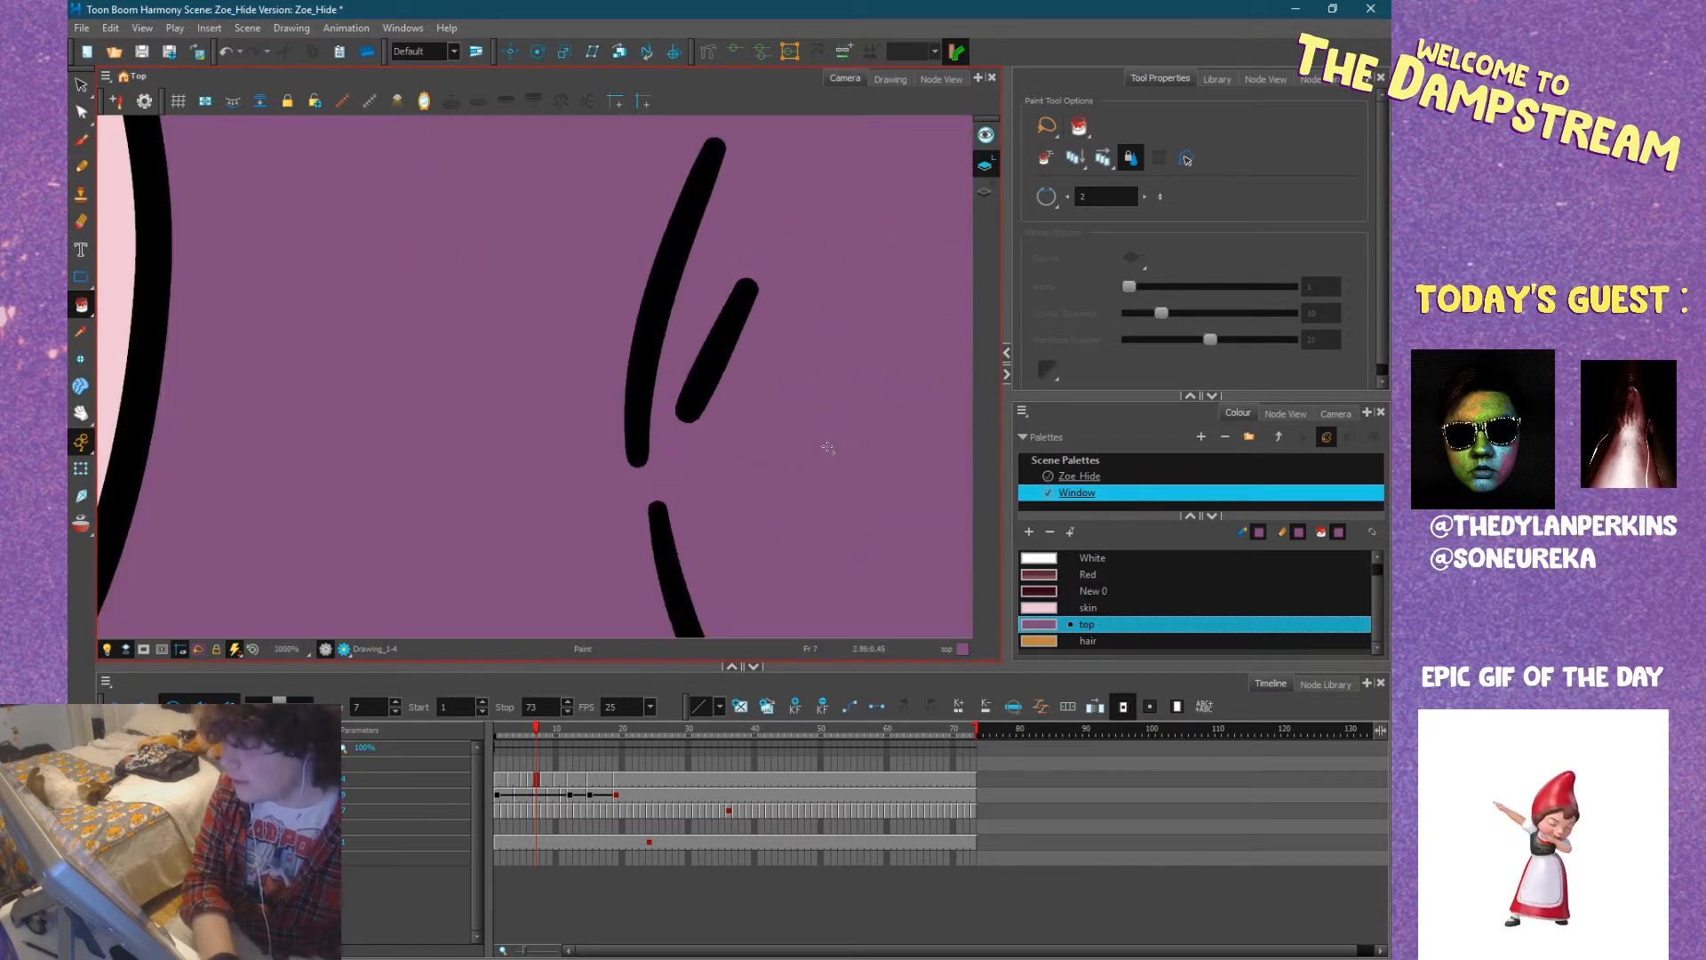
left_click_drag(836, 481, 611, 257)
left_click_drag(644, 582, 520, 389)
Advance to frame 8 and fill the main area of Zoe's shirt with the top colour.
scroll(599, 492, "down", 9)
scroll(602, 489, "down", 4)
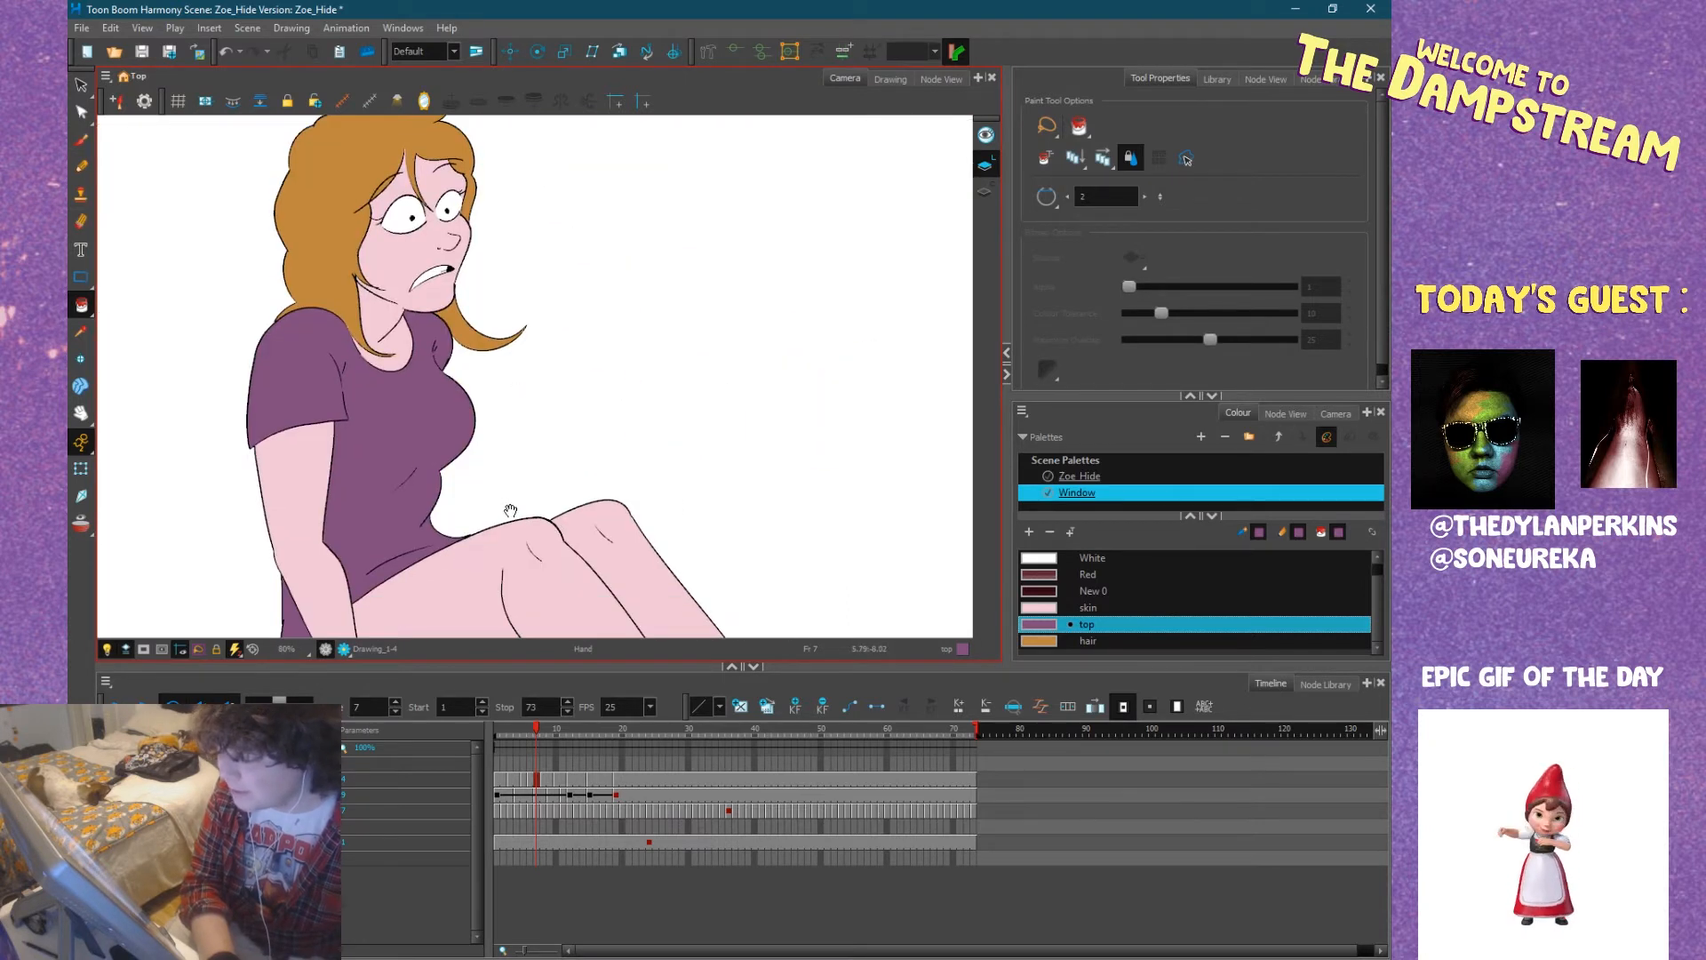
left_click_drag(568, 468, 610, 446)
left_click_drag(600, 507, 480, 446)
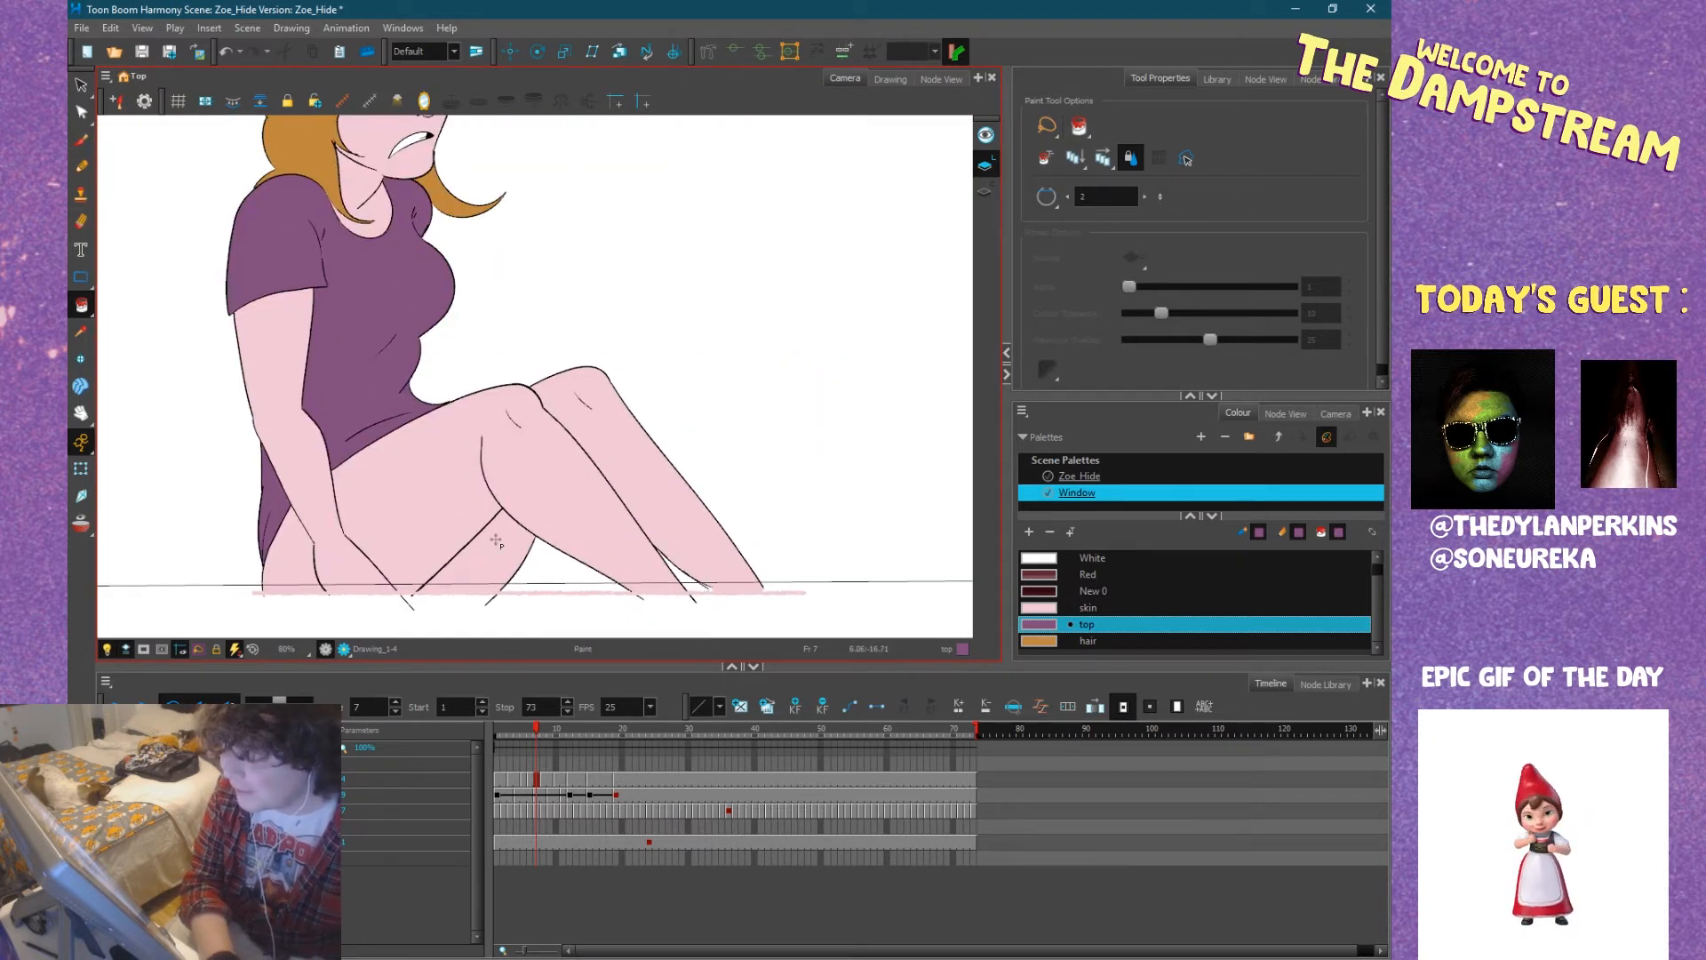
key(".")
left_click_drag(384, 483, 690, 525)
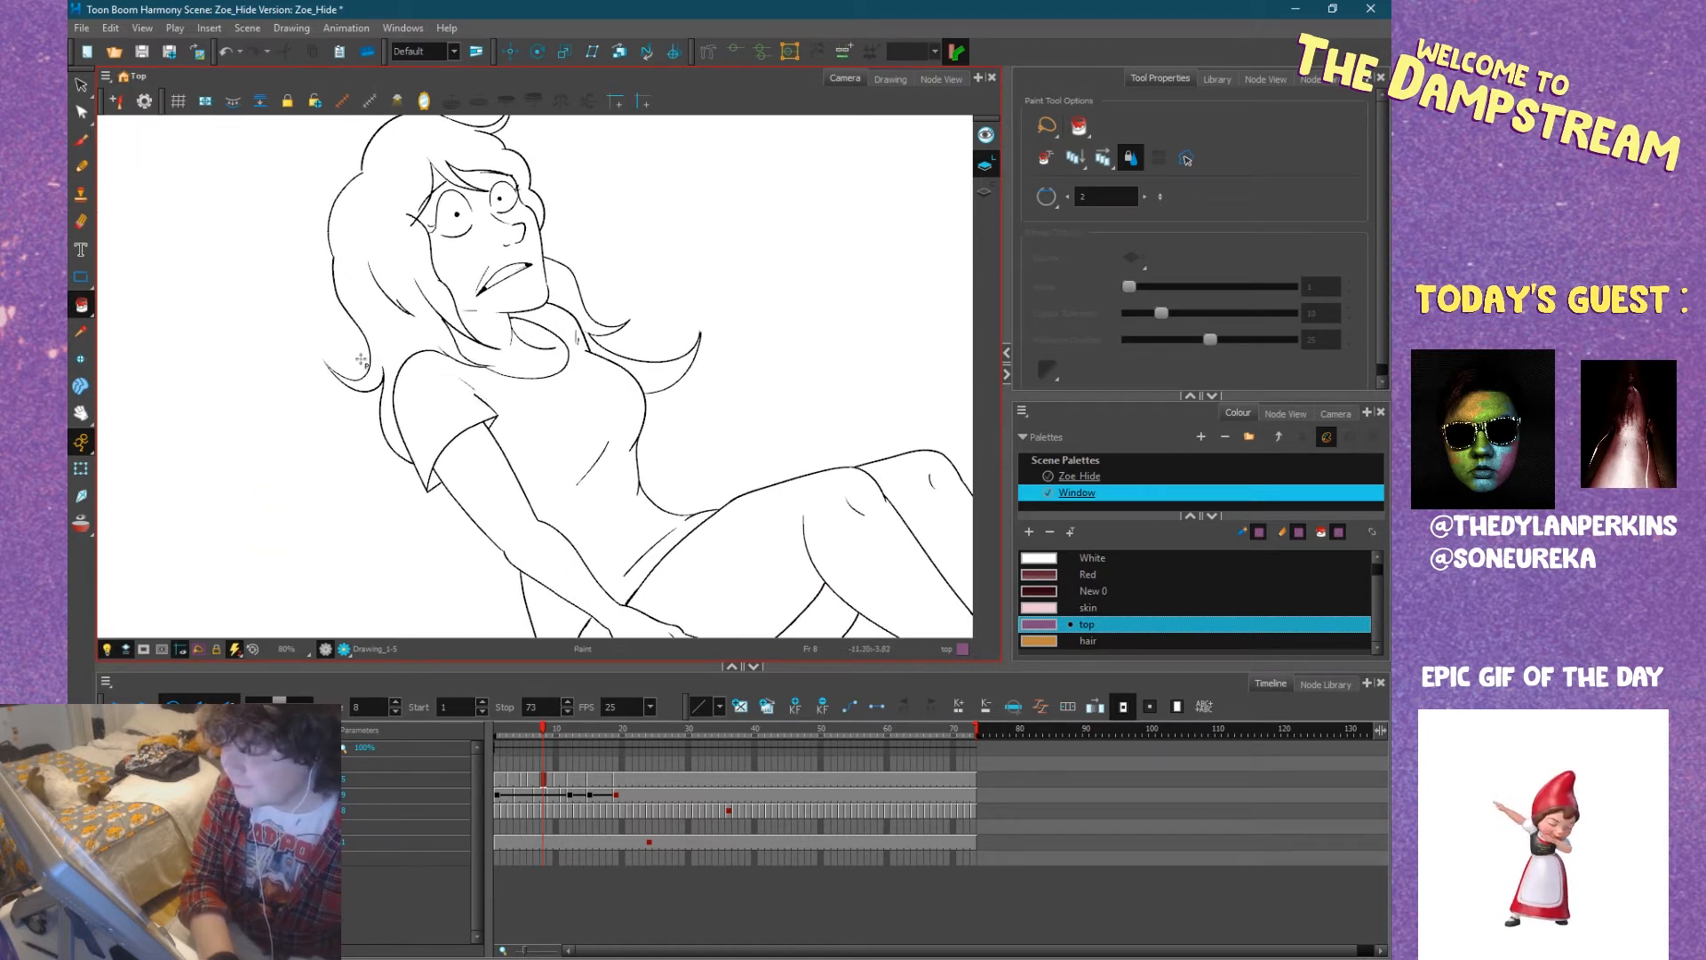
scroll(536, 378, "up", 3)
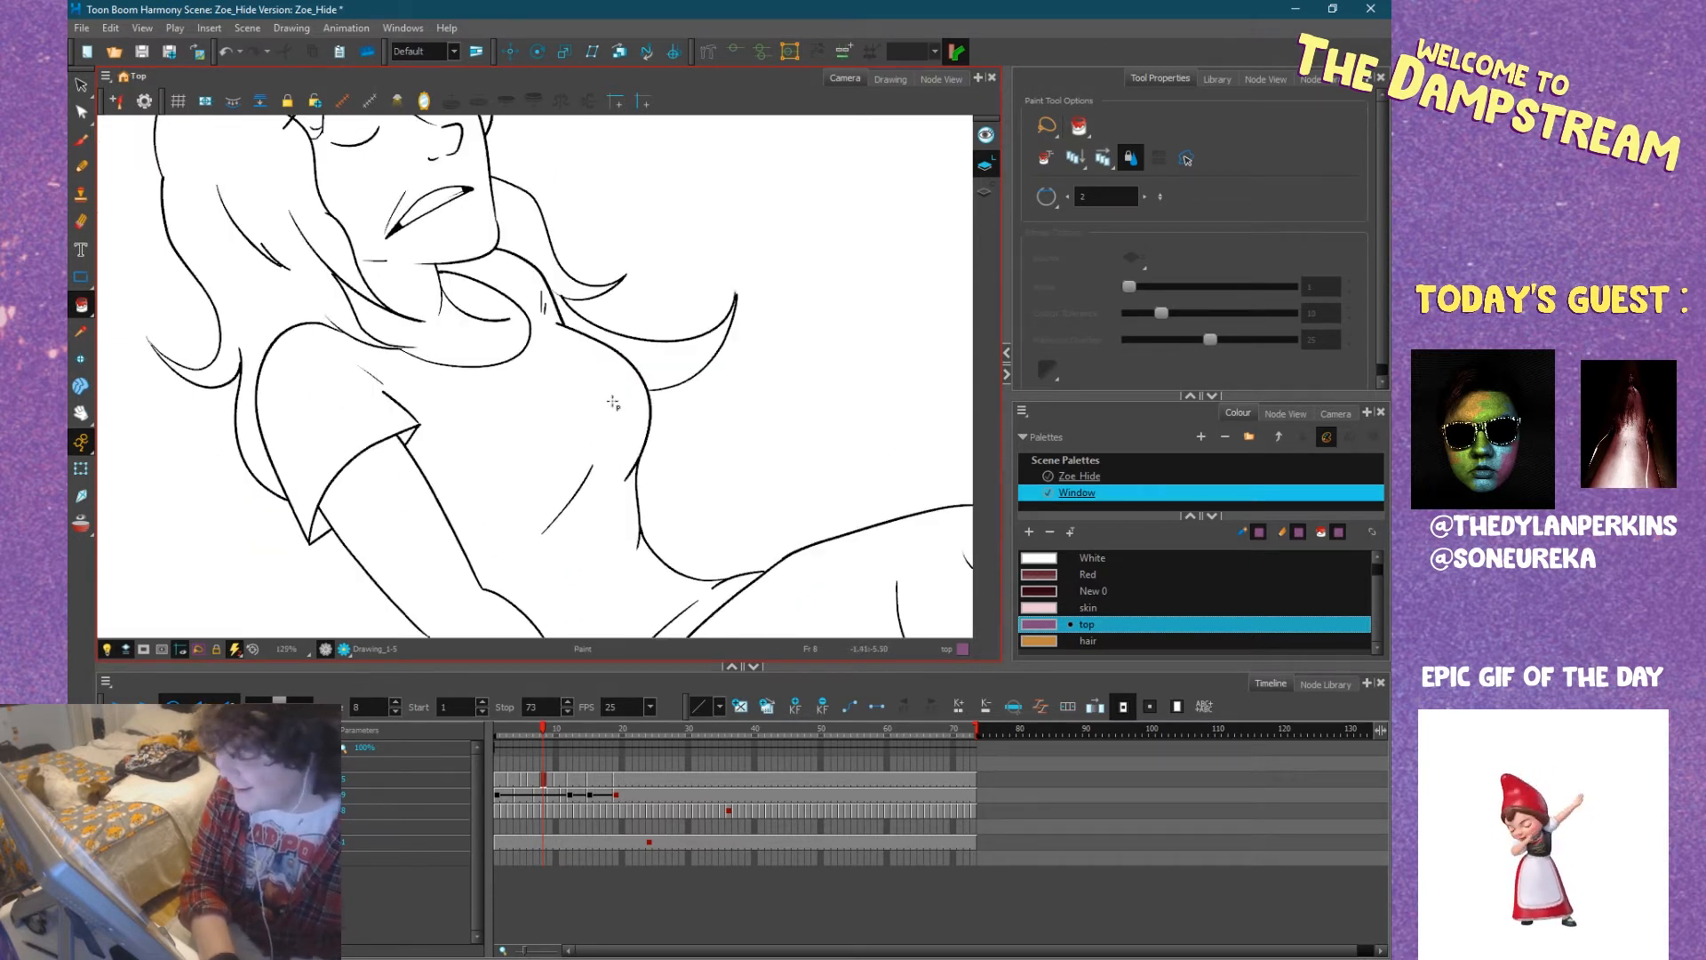
left_click(570, 414)
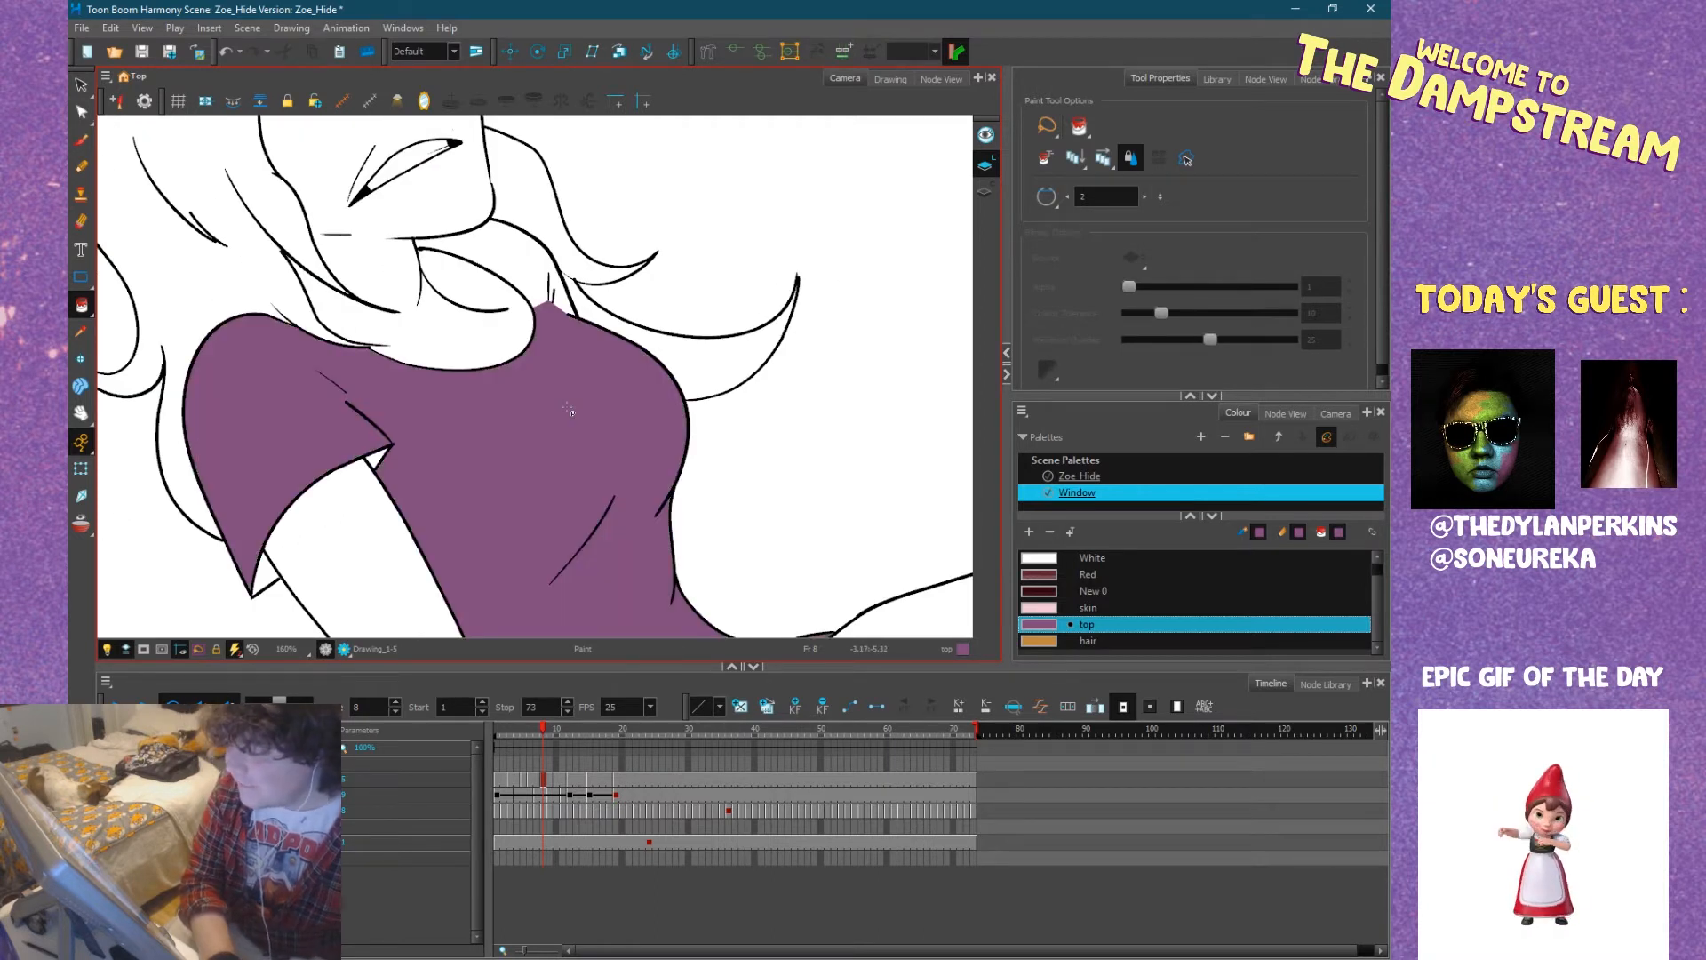
Fill the shirt's far shoulder and the gap between its fold lines at frame 8 with the top colour.
left_click_drag(381, 449, 695, 589)
left_click(658, 461)
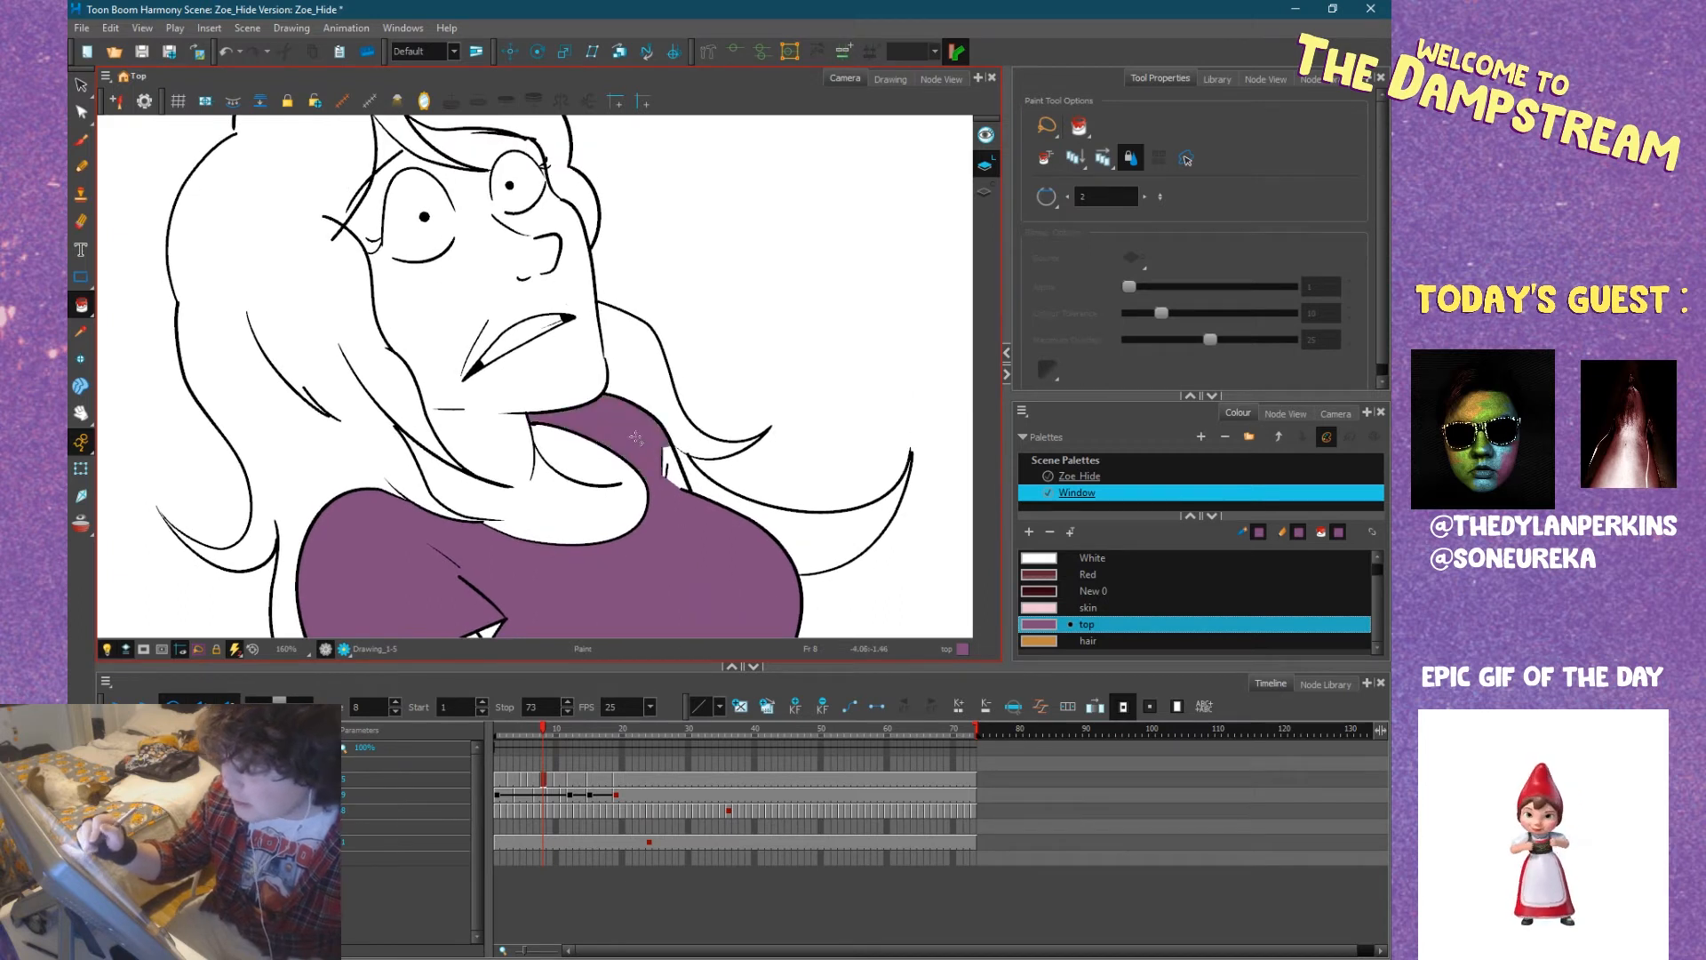
left_click(672, 473)
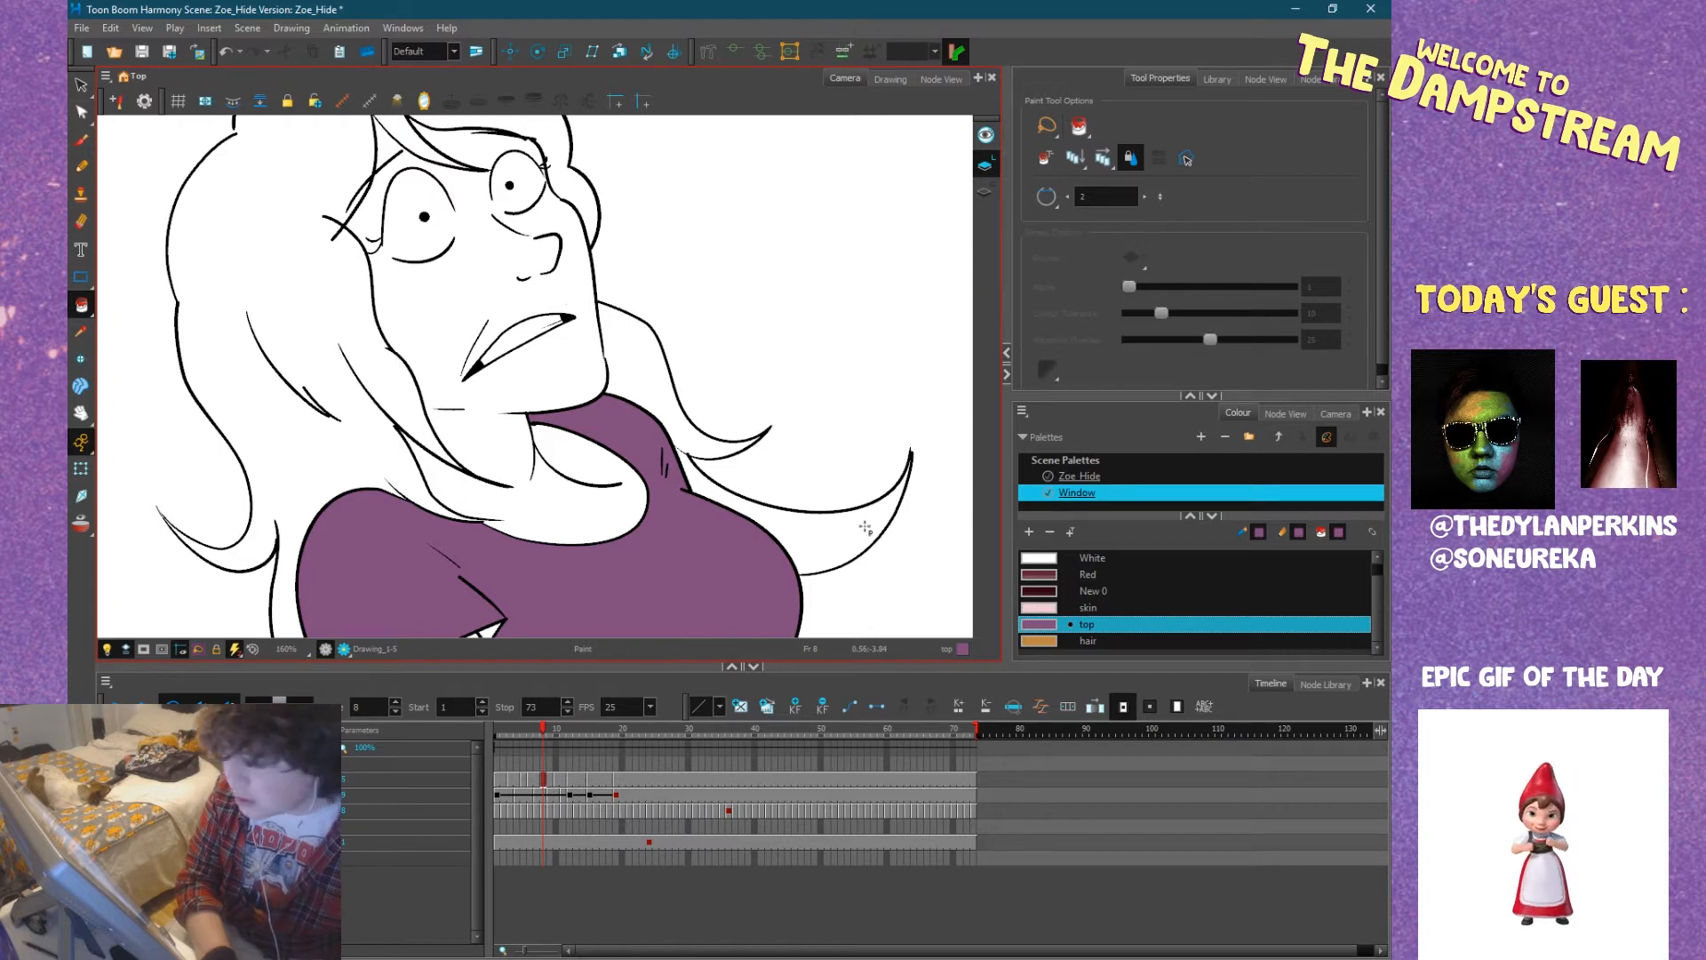
Pencil a skin-coloured line along the ground from Zoe's hip to past her feet, closing off the legs at frame 8.
scroll(625, 518, "down", 2)
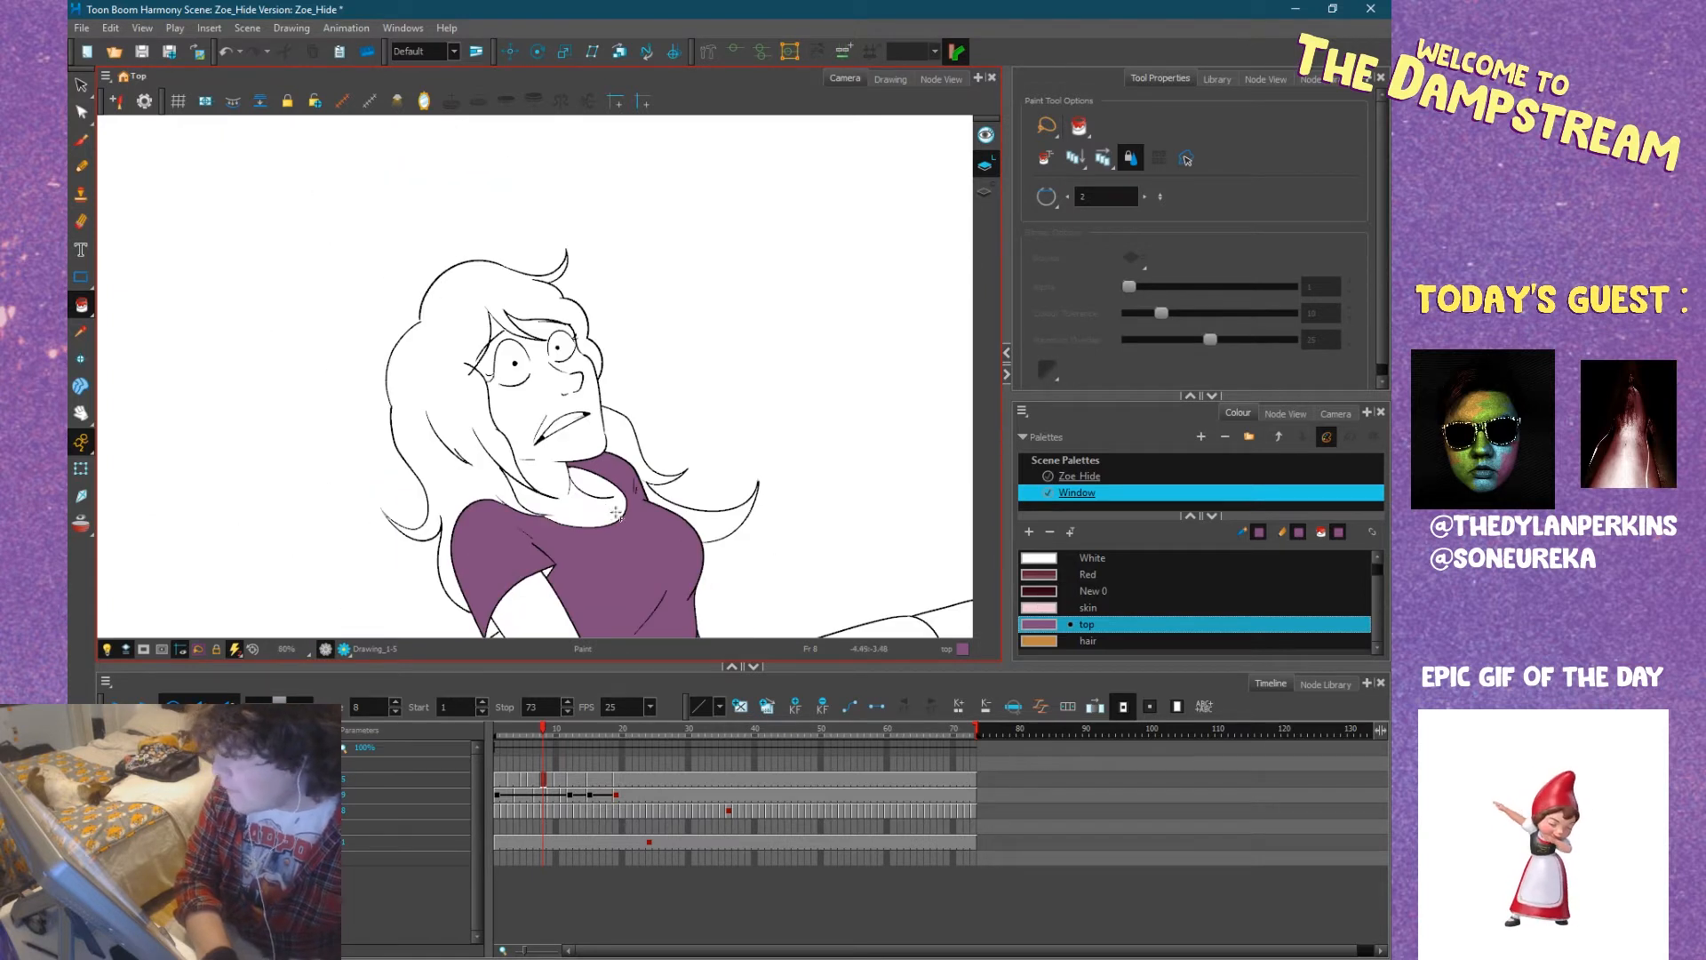
key("space")
left_click_drag(743, 494, 645, 325)
left_click_drag(769, 445, 723, 404)
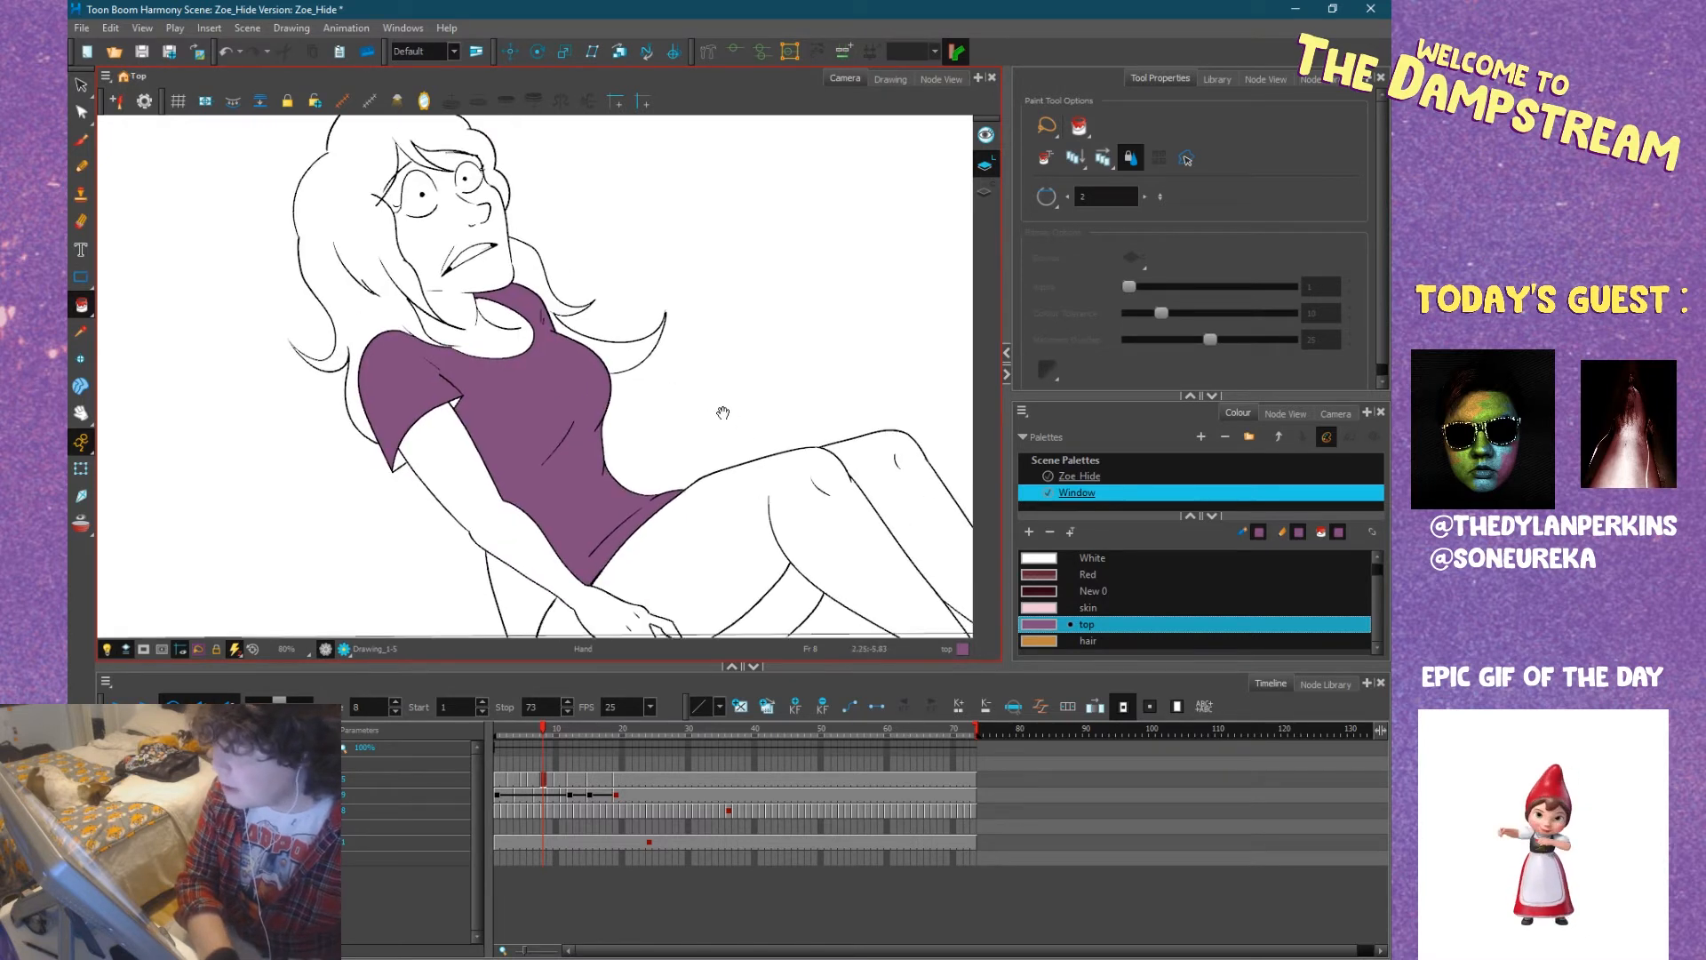
left_click(1040, 610)
left_click_drag(708, 546, 614, 455)
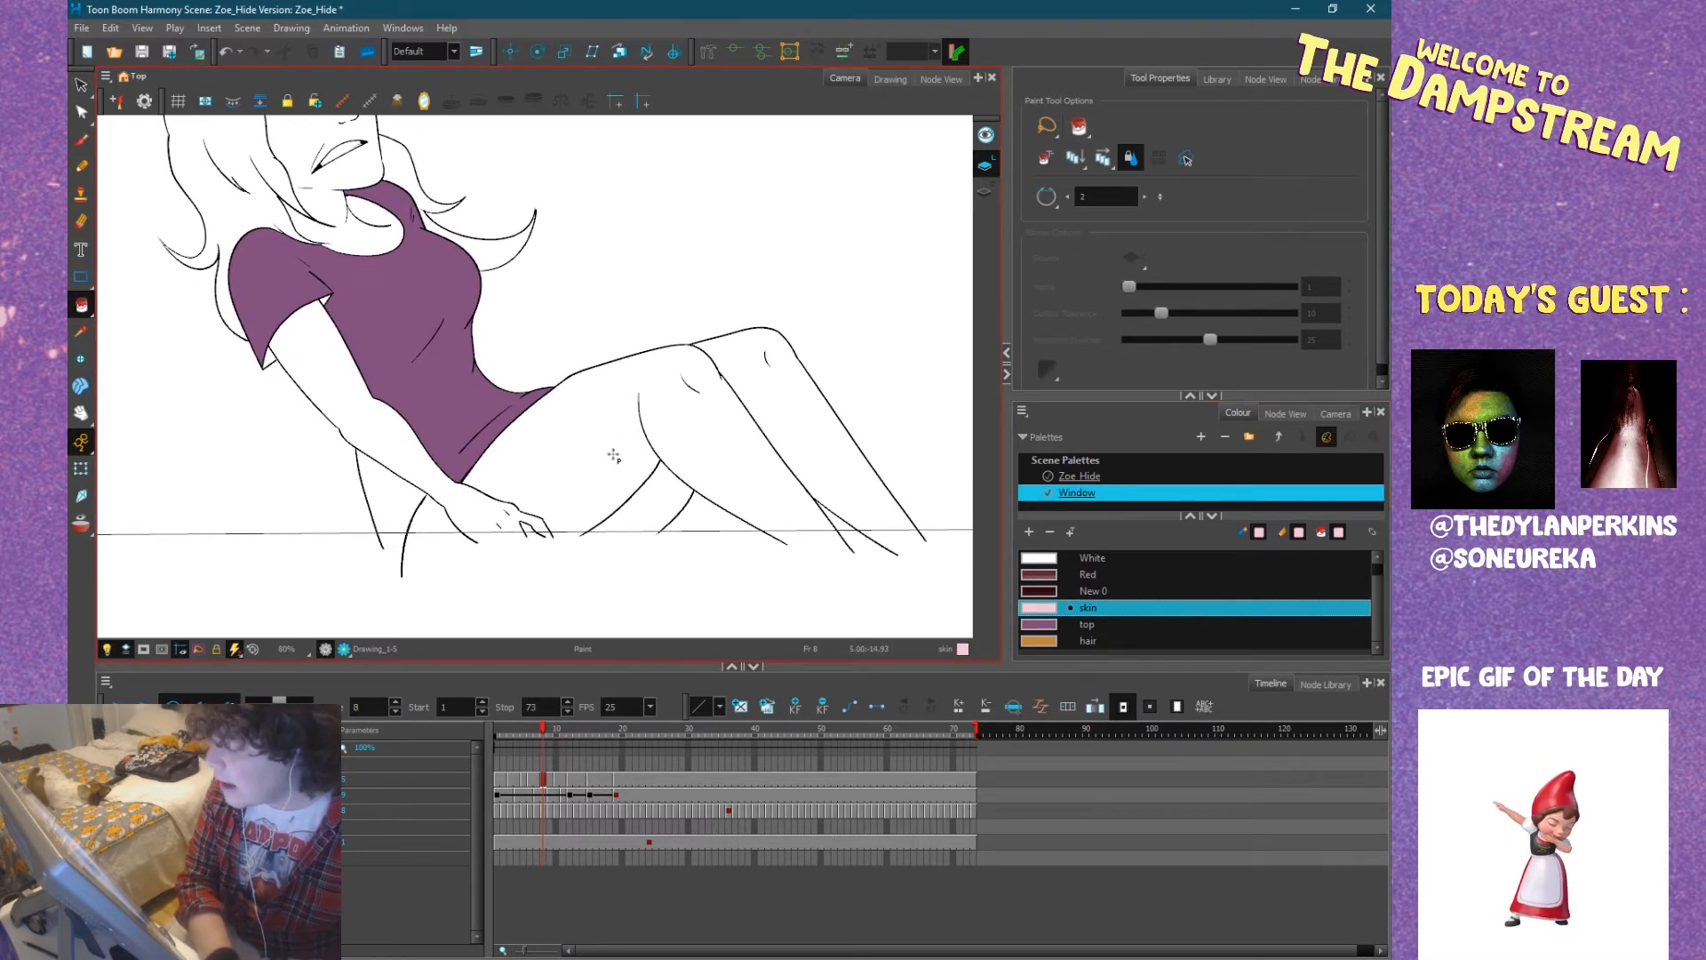
left_click(81, 168)
left_click_drag(591, 419, 340, 420)
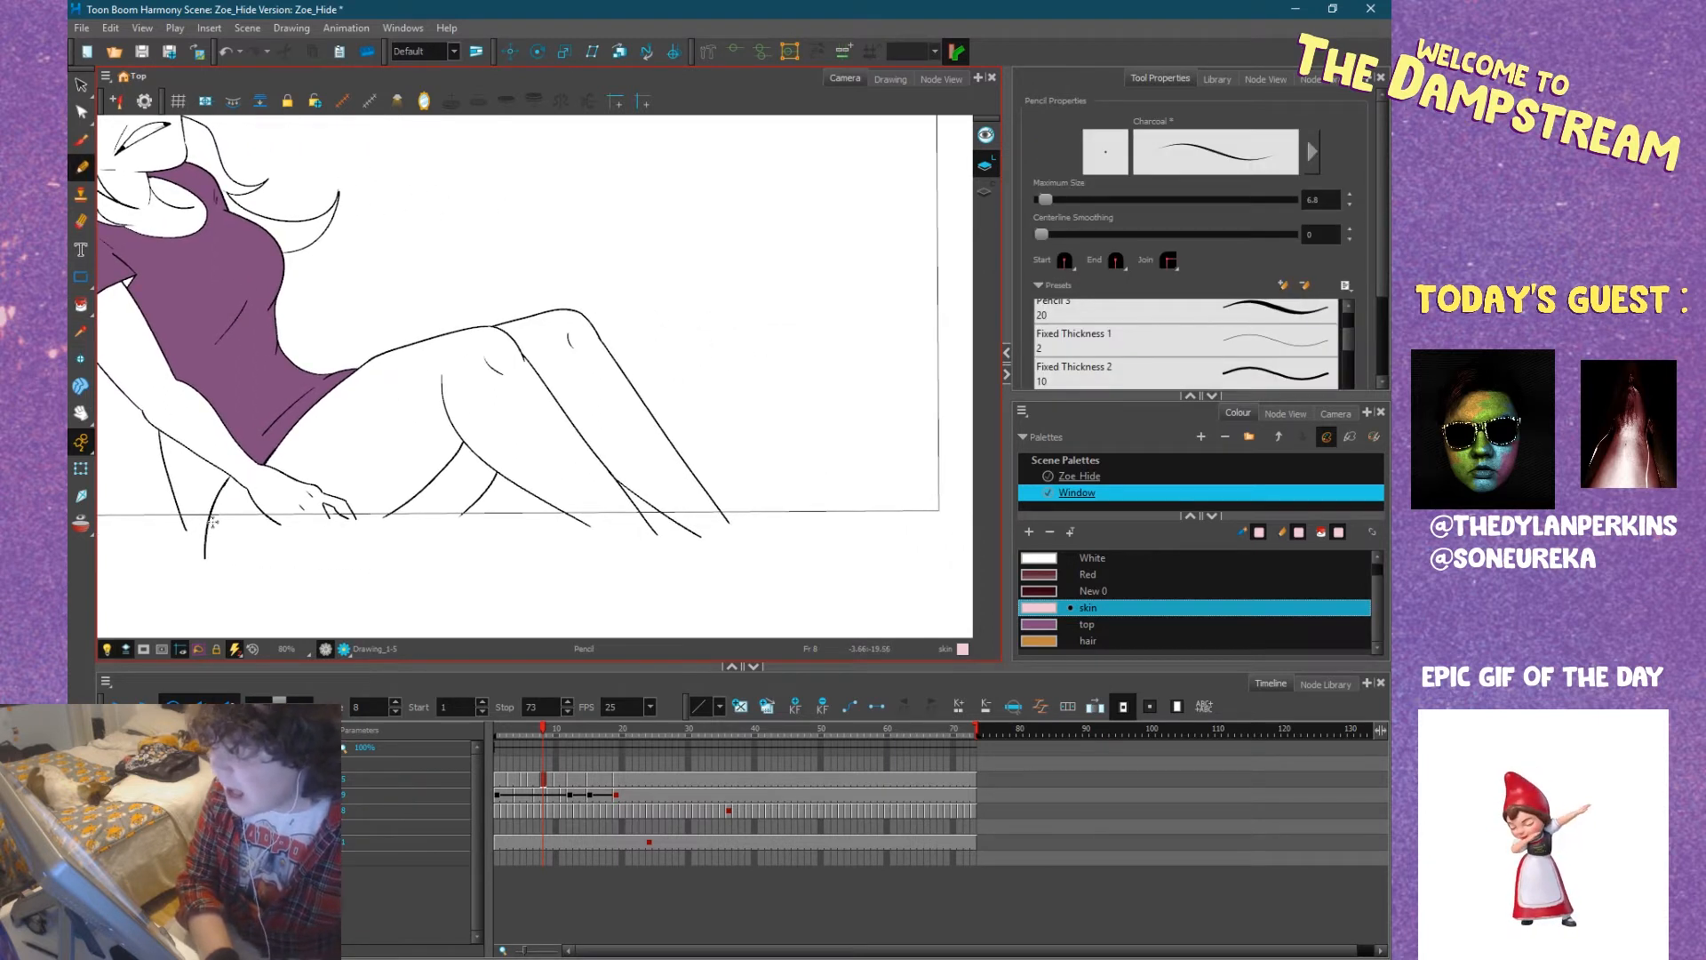
left_click_drag(210, 520, 762, 526)
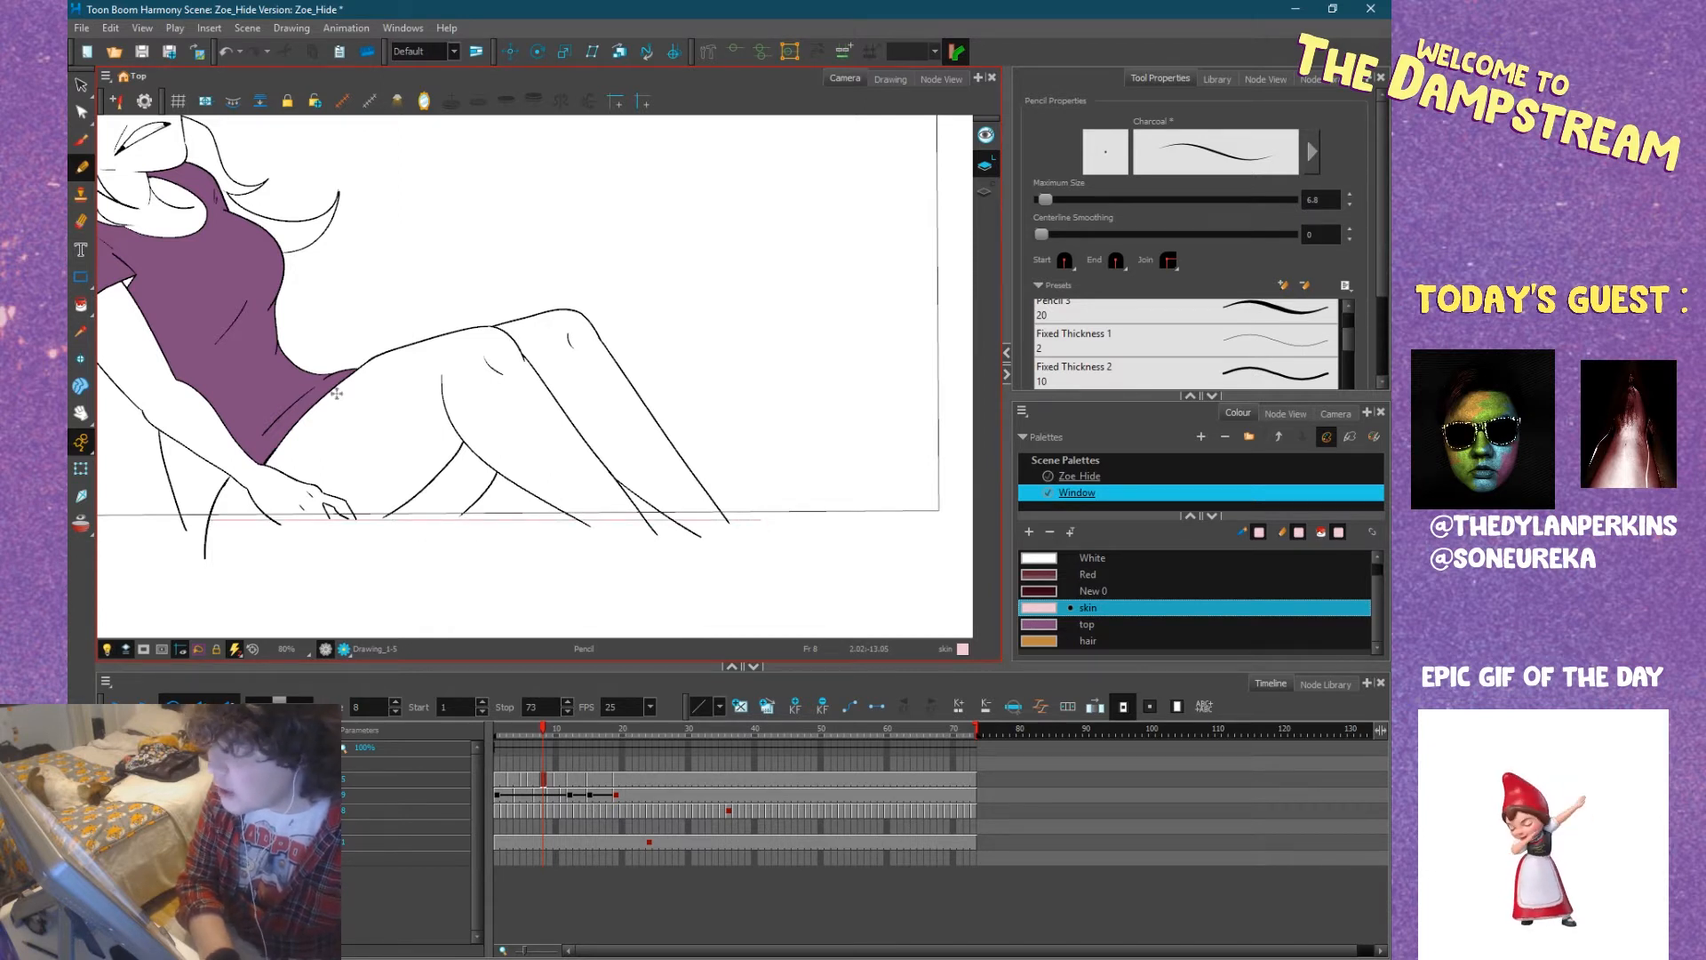
Fill both of Zoe's legs at frame 8 with the skin colour using the Paint tool.
left_click(80, 305)
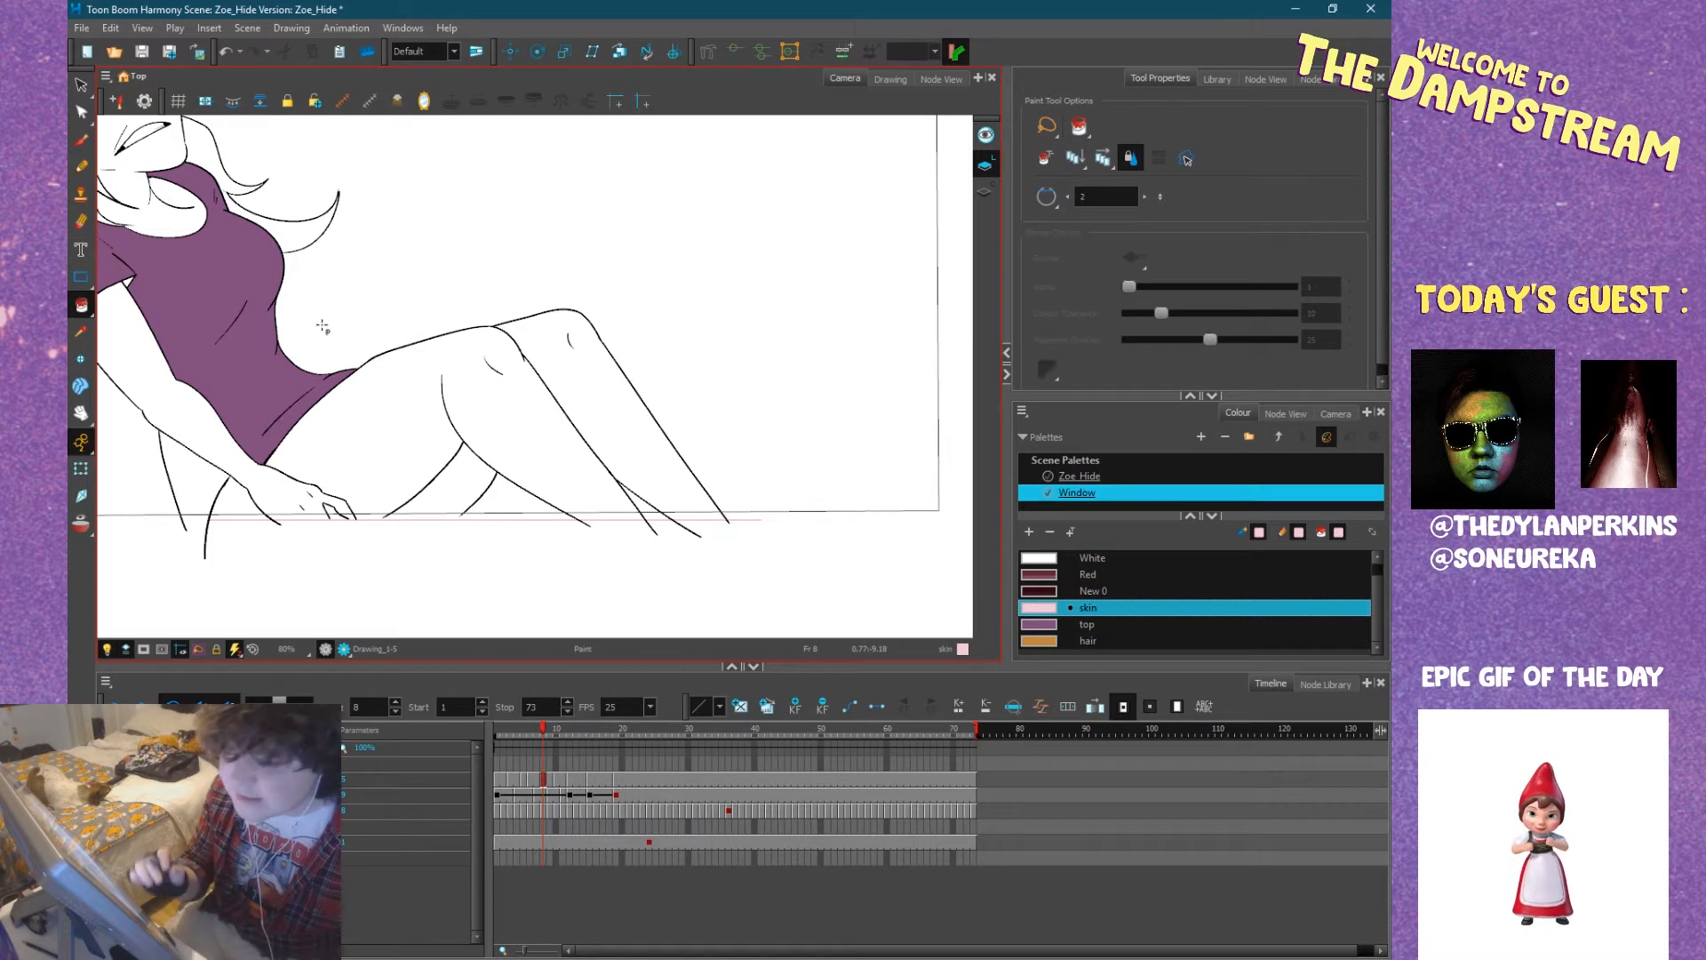
left_click(426, 455)
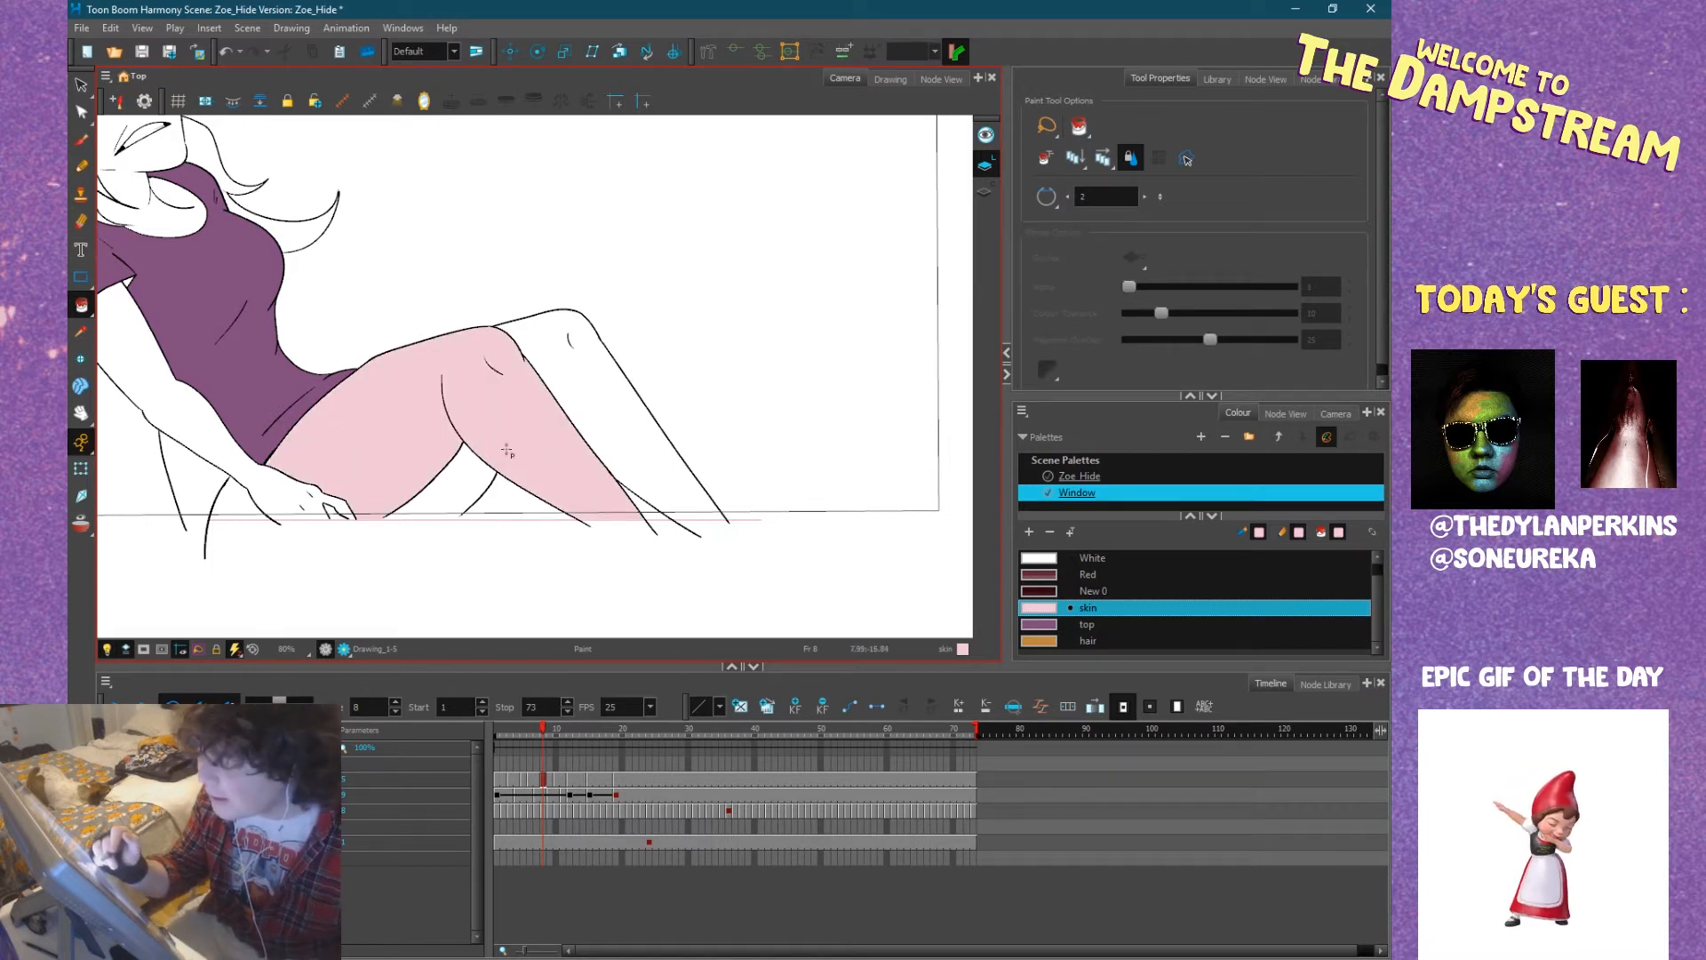
left_click(459, 483)
left_click(636, 414)
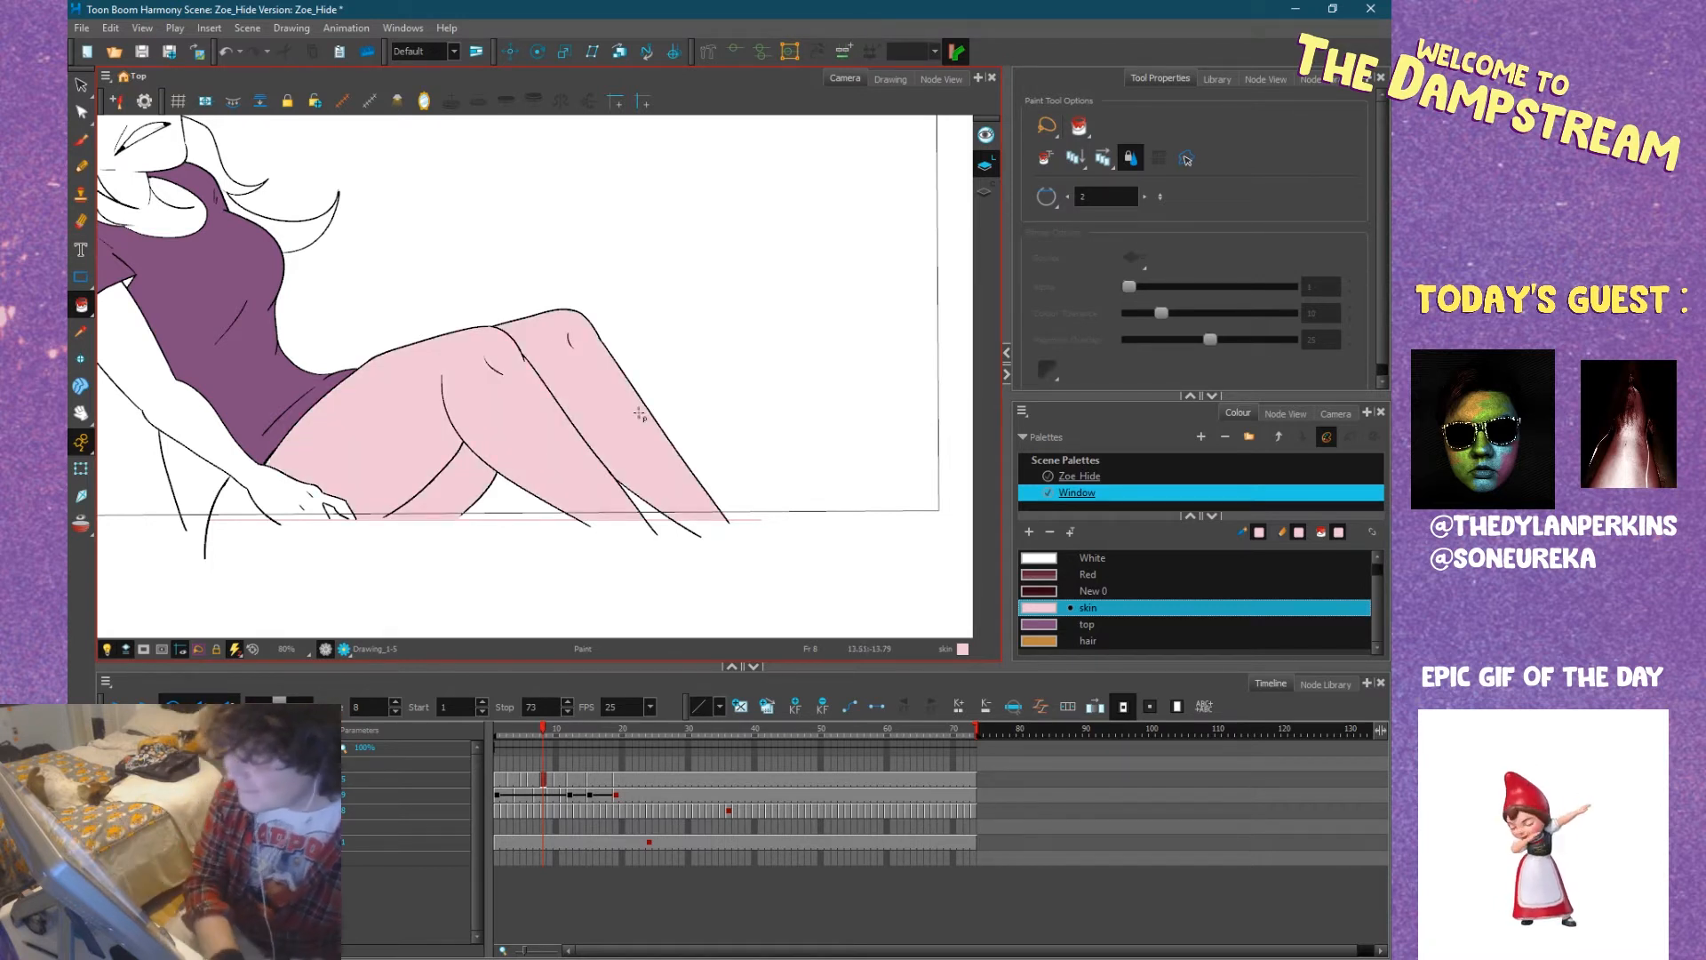
Fill Zoe's near arm, hand, fingers and the sliver beside the shirt's hem at frame 8 with the skin colour.
scroll(327, 513, "up", 4)
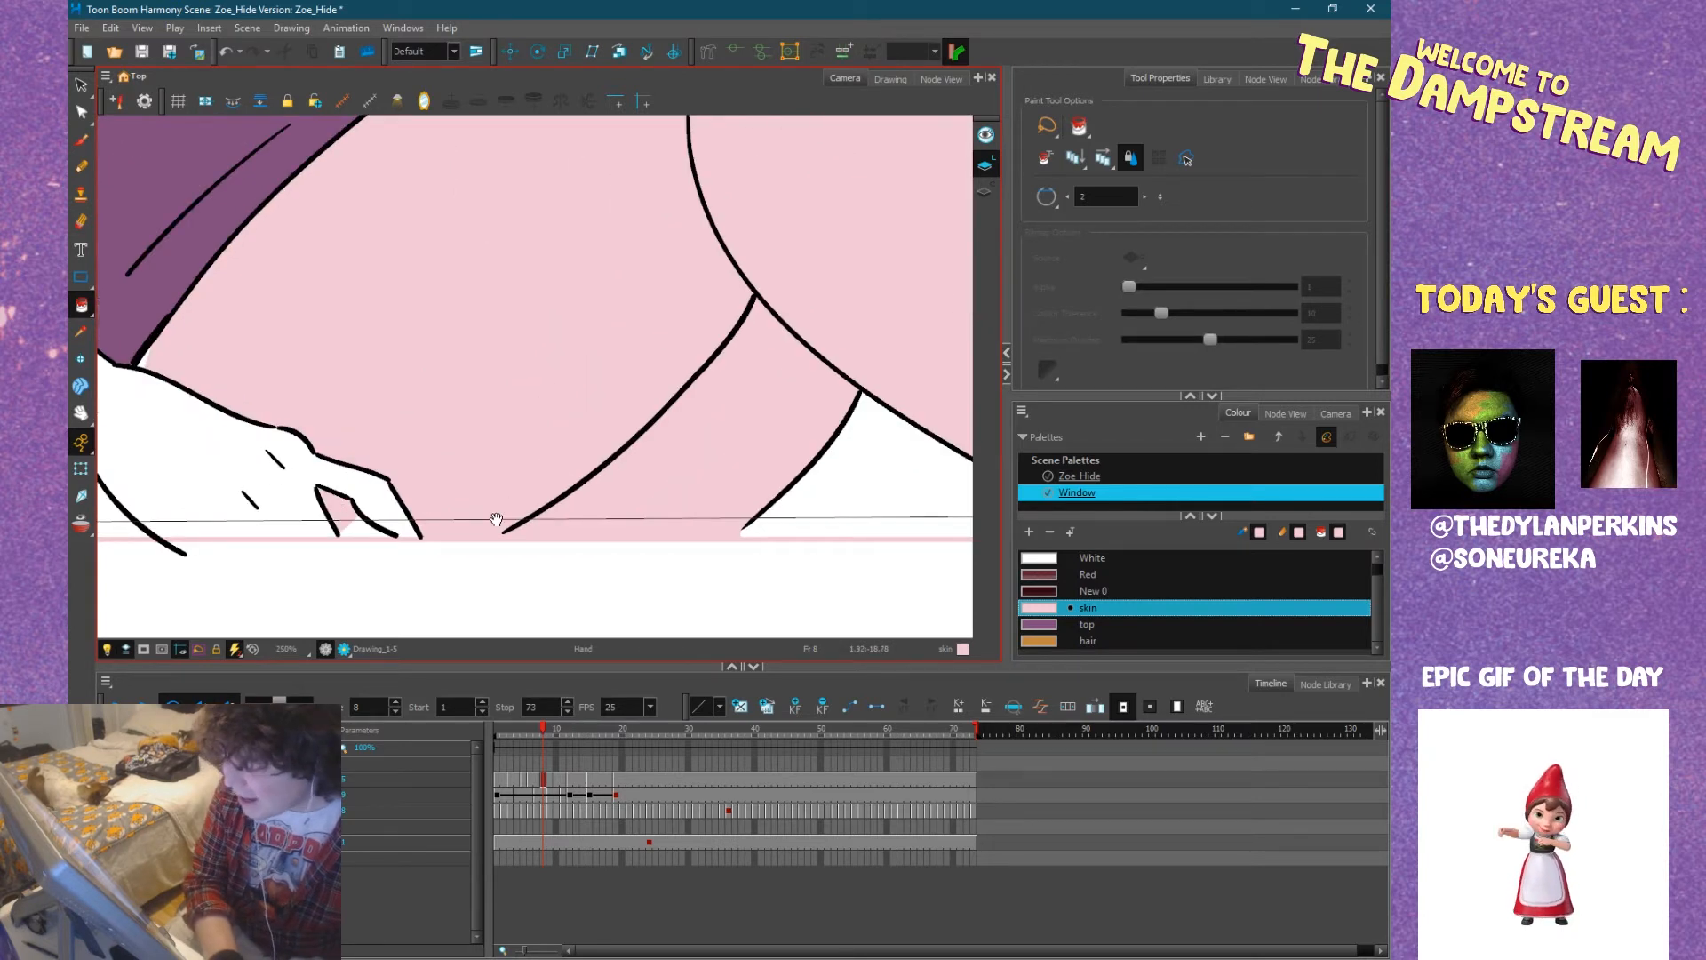
left_click_drag(496, 519, 515, 529)
left_click(335, 477)
left_click(231, 542)
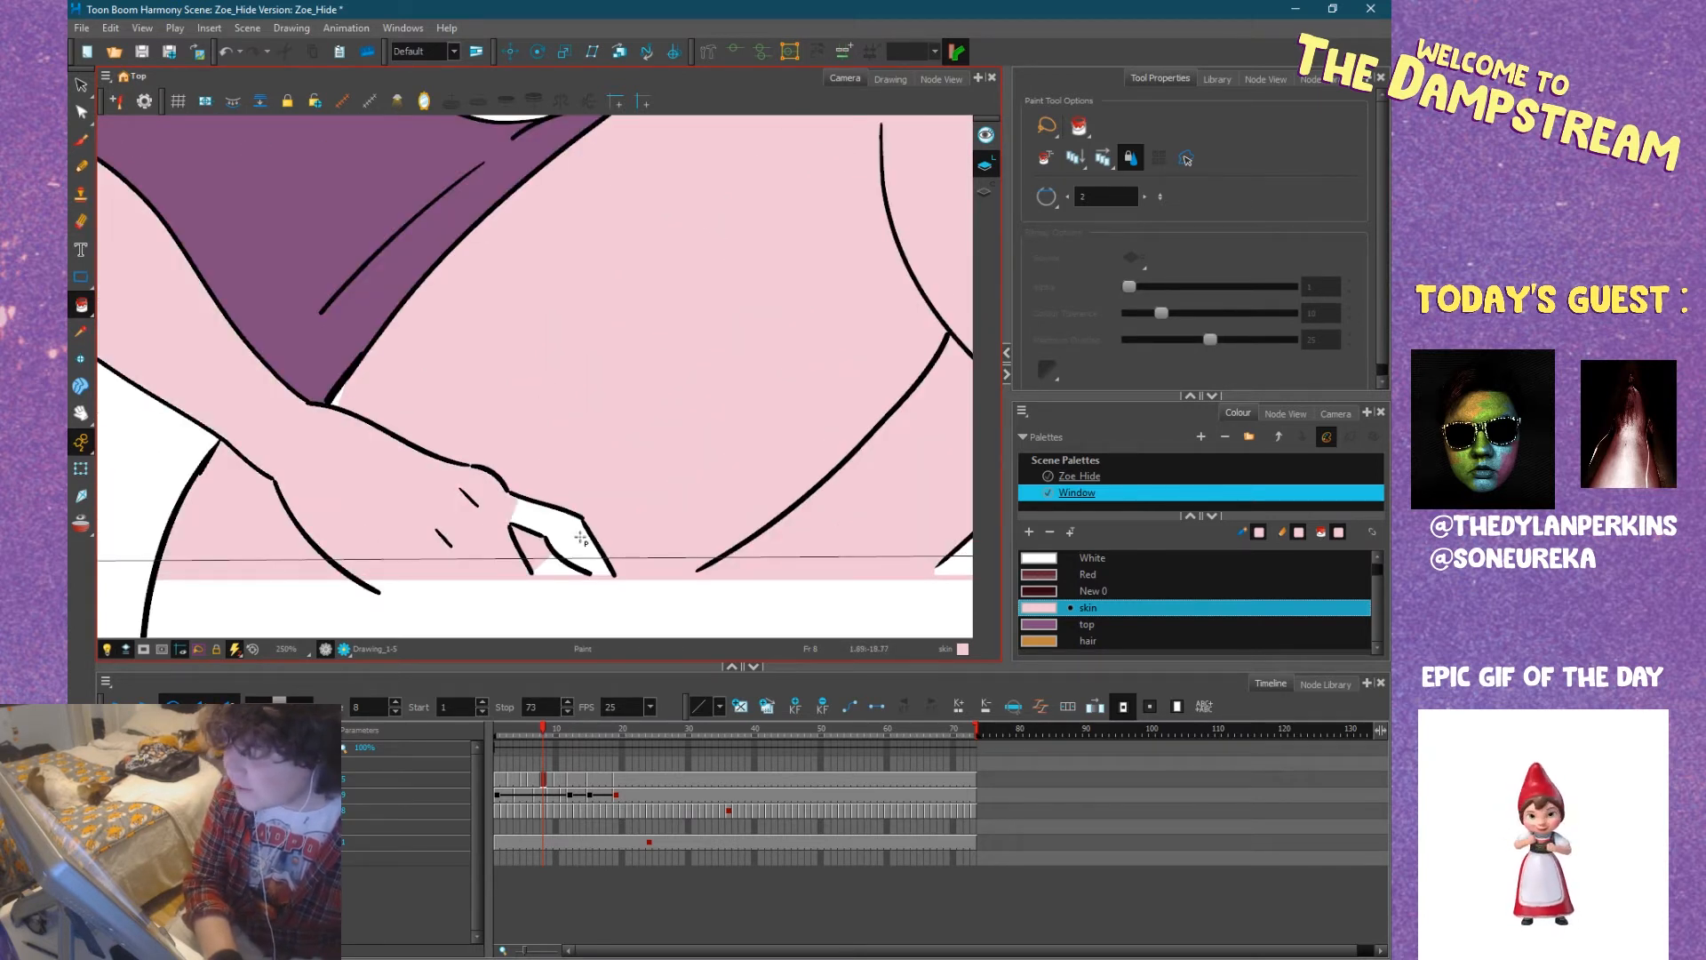
left_click(564, 566)
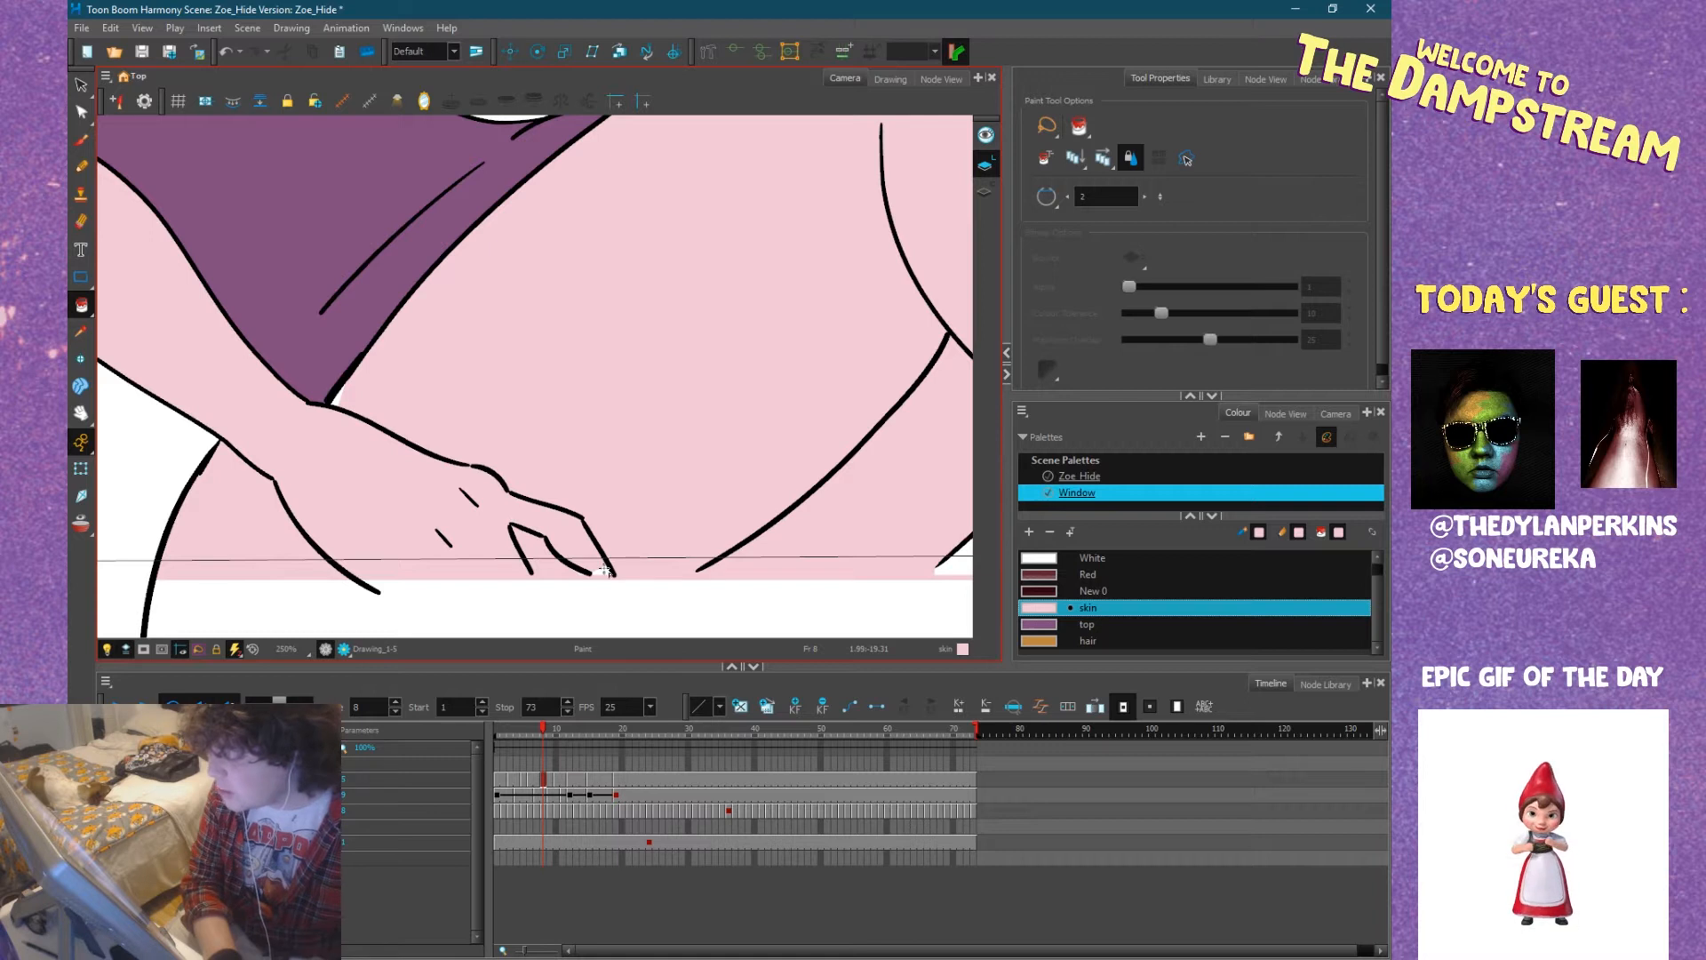
left_click_drag(436, 453, 579, 515)
scroll(489, 444, "up", 4)
left_click(438, 522)
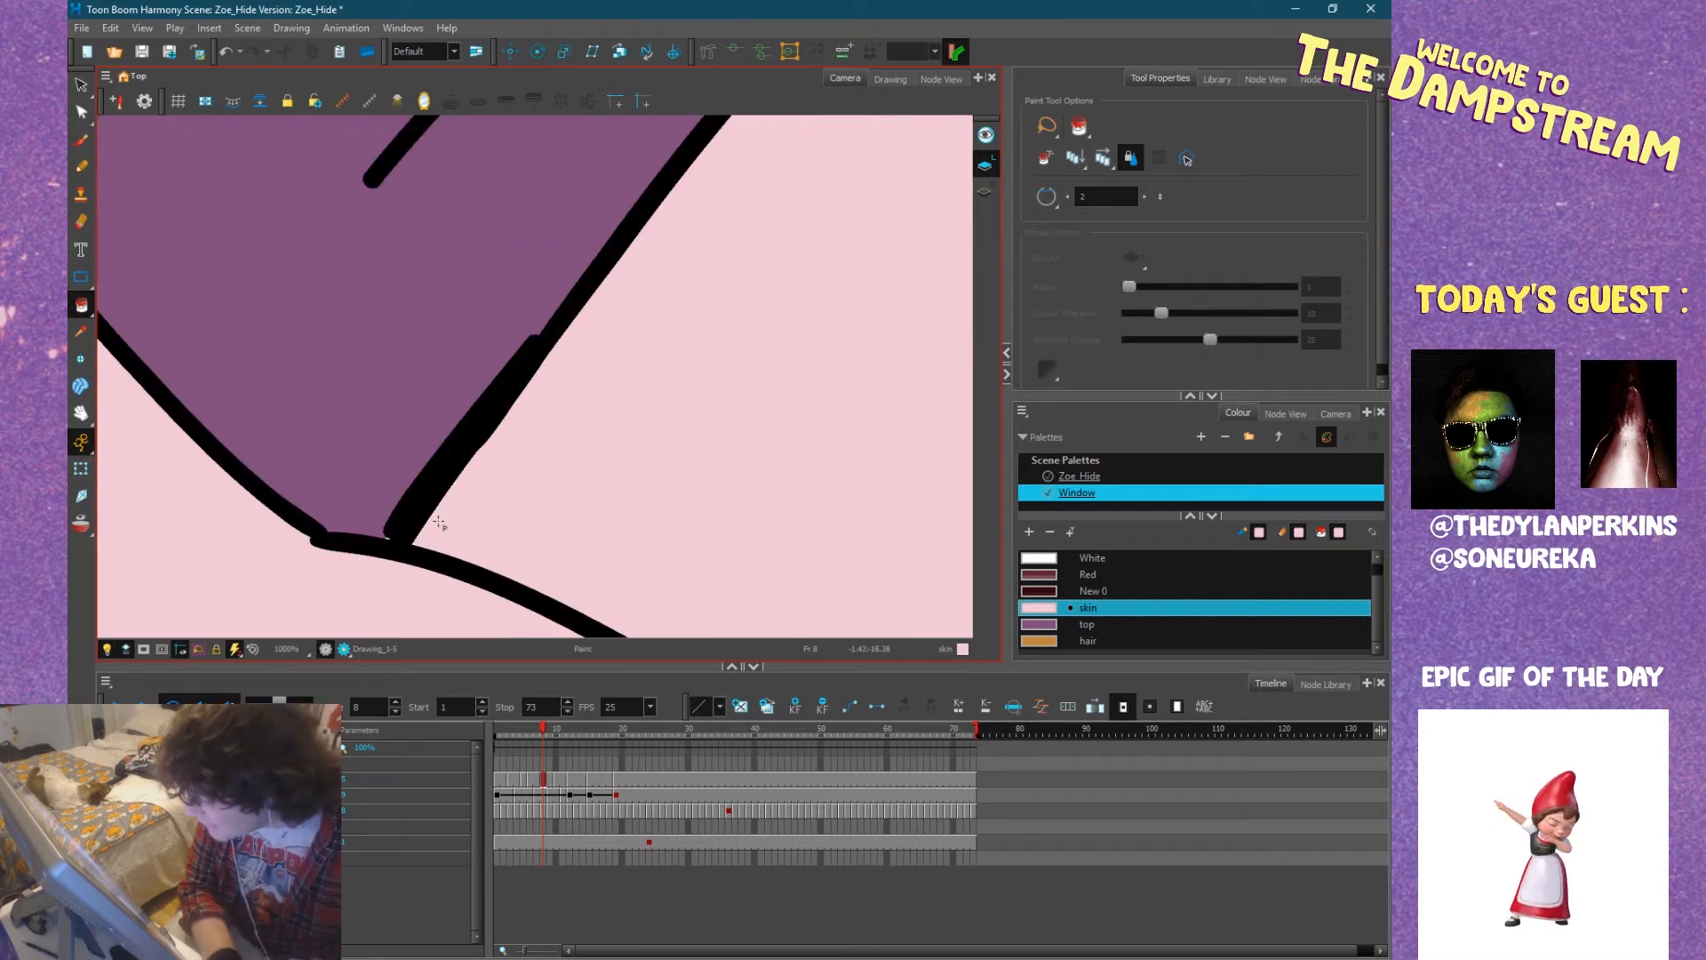
Pencil a short line in the top colour along the ground behind Zoe's hip, closing off the back of the shirt.
scroll(496, 505, "down", 4)
scroll(501, 504, "down", 5)
left_click_drag(522, 487, 544, 485)
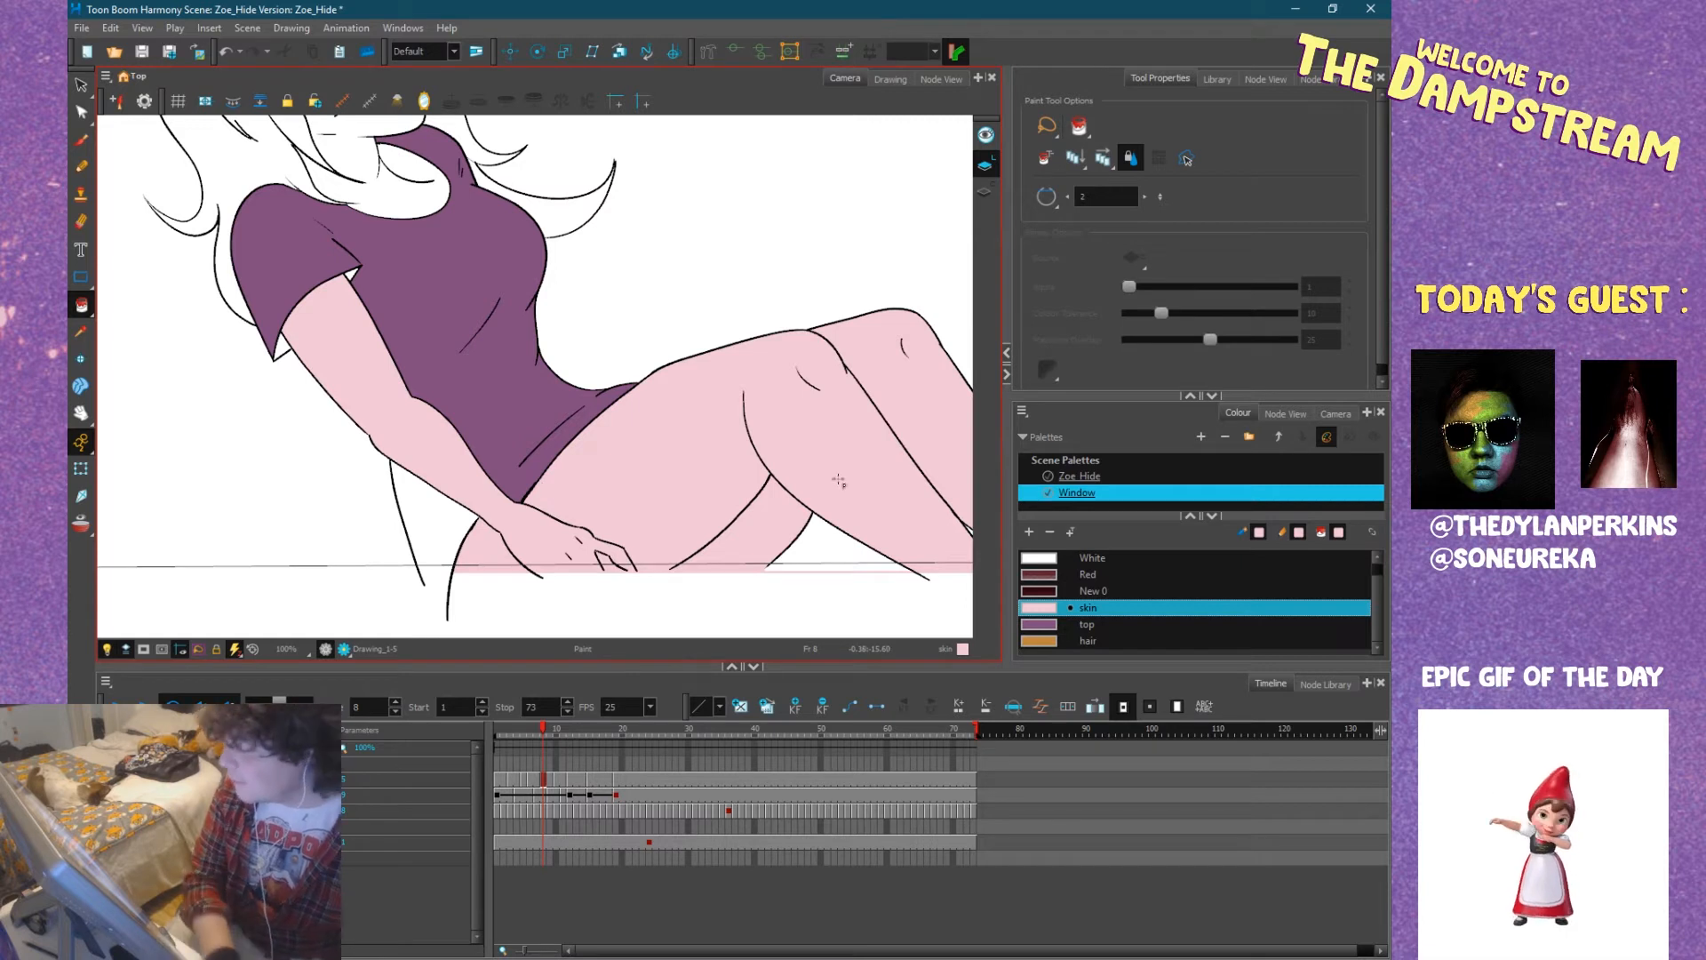
left_click(1057, 627)
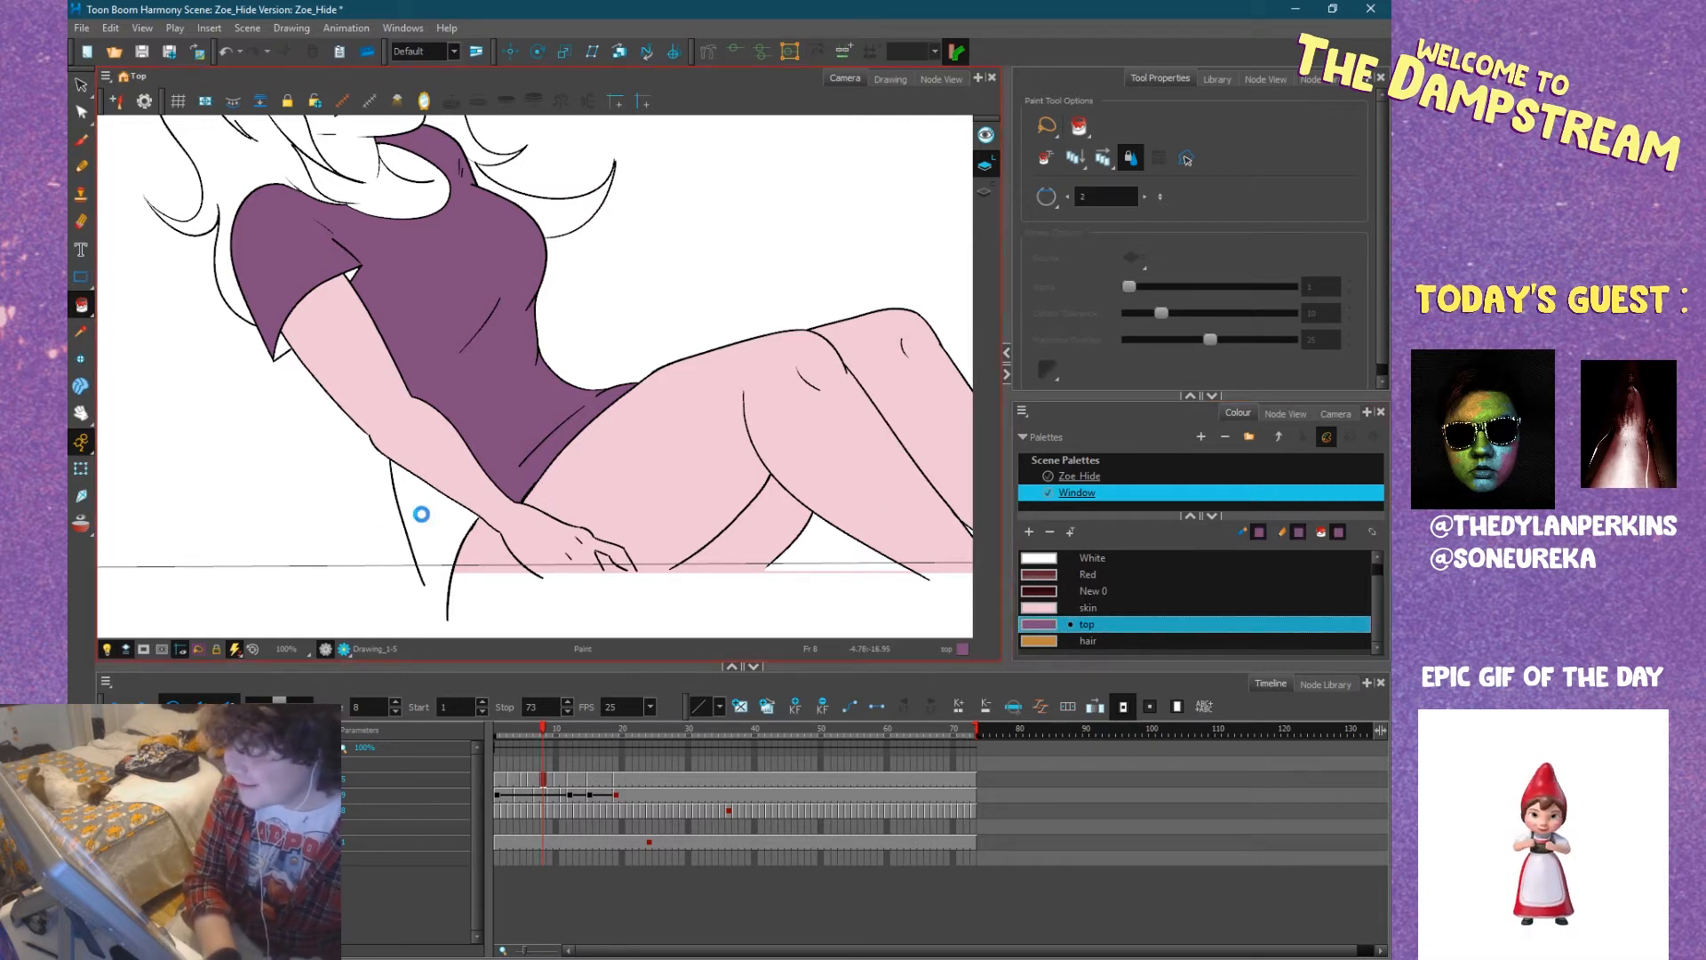
left_click(81, 166)
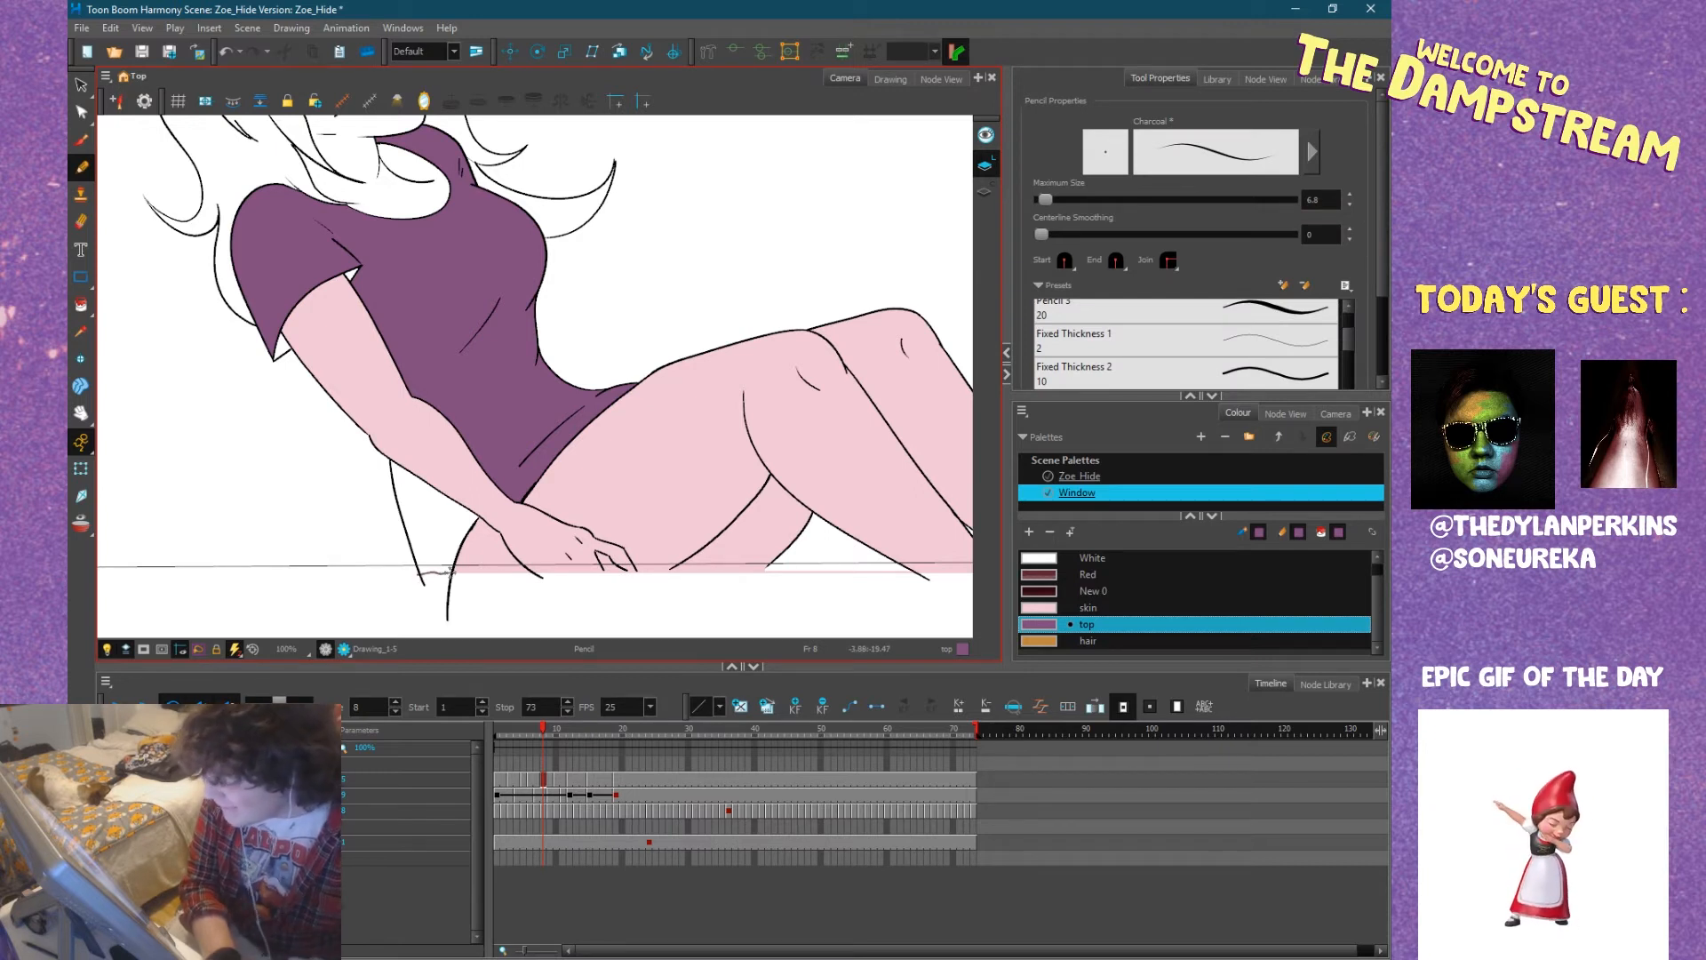
Fill the shirt area behind Zoe's arm and the small gaps at the sleeve hem with the top colour.
left_click_drag(453, 503, 382, 361)
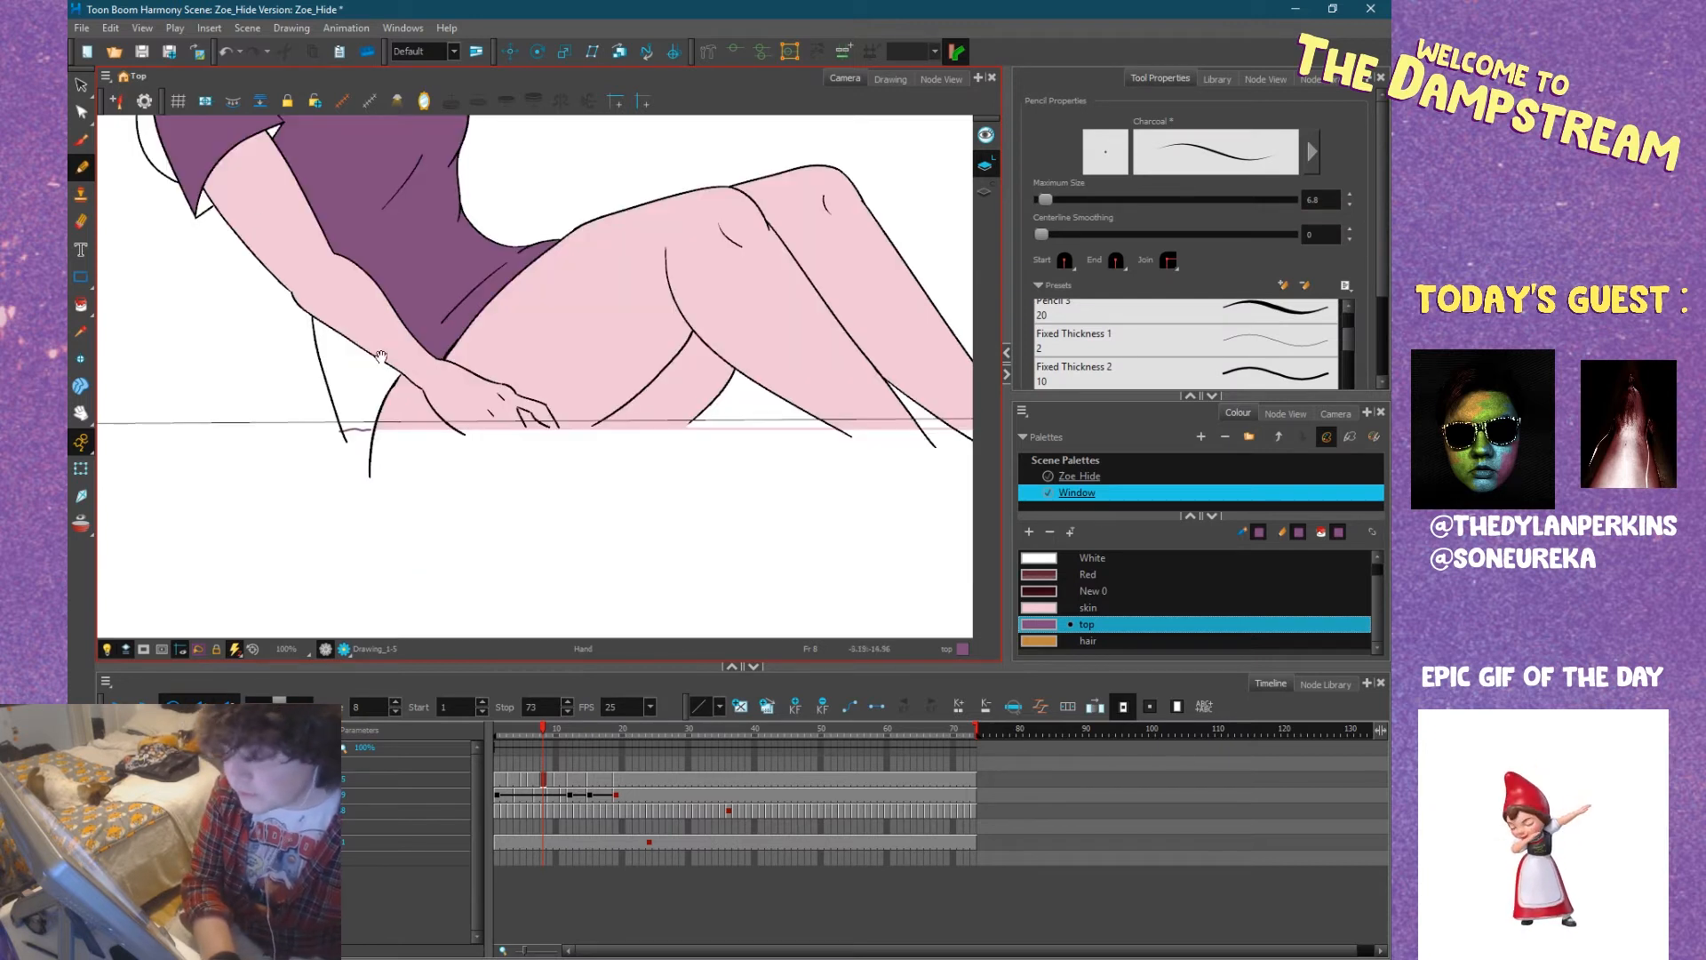
scroll(382, 366, "up", 5)
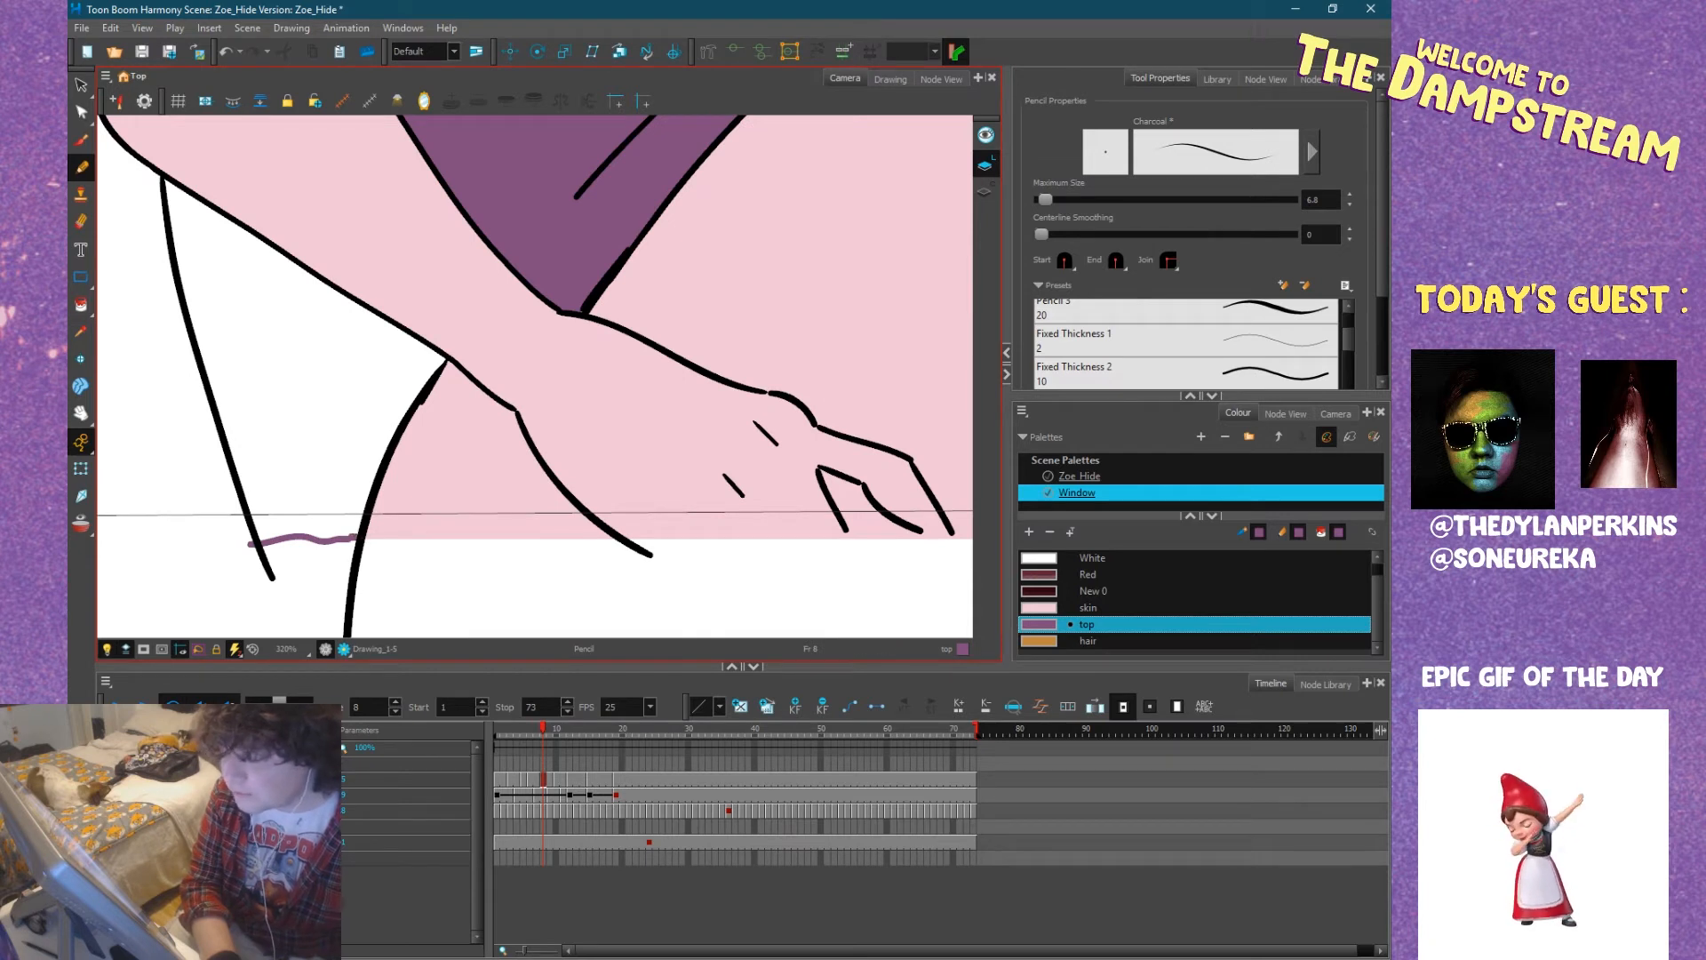
left_click(81, 304)
left_click(272, 334)
left_click_drag(285, 258, 502, 576)
left_click_drag(259, 210, 453, 467)
mouse_move(266, 287)
left_mouse_down()
mouse_move(471, 523)
mouse_move(323, 411)
left_mouse_up()
left_click(370, 504)
left_click(590, 273)
scroll(477, 379, "down", 5)
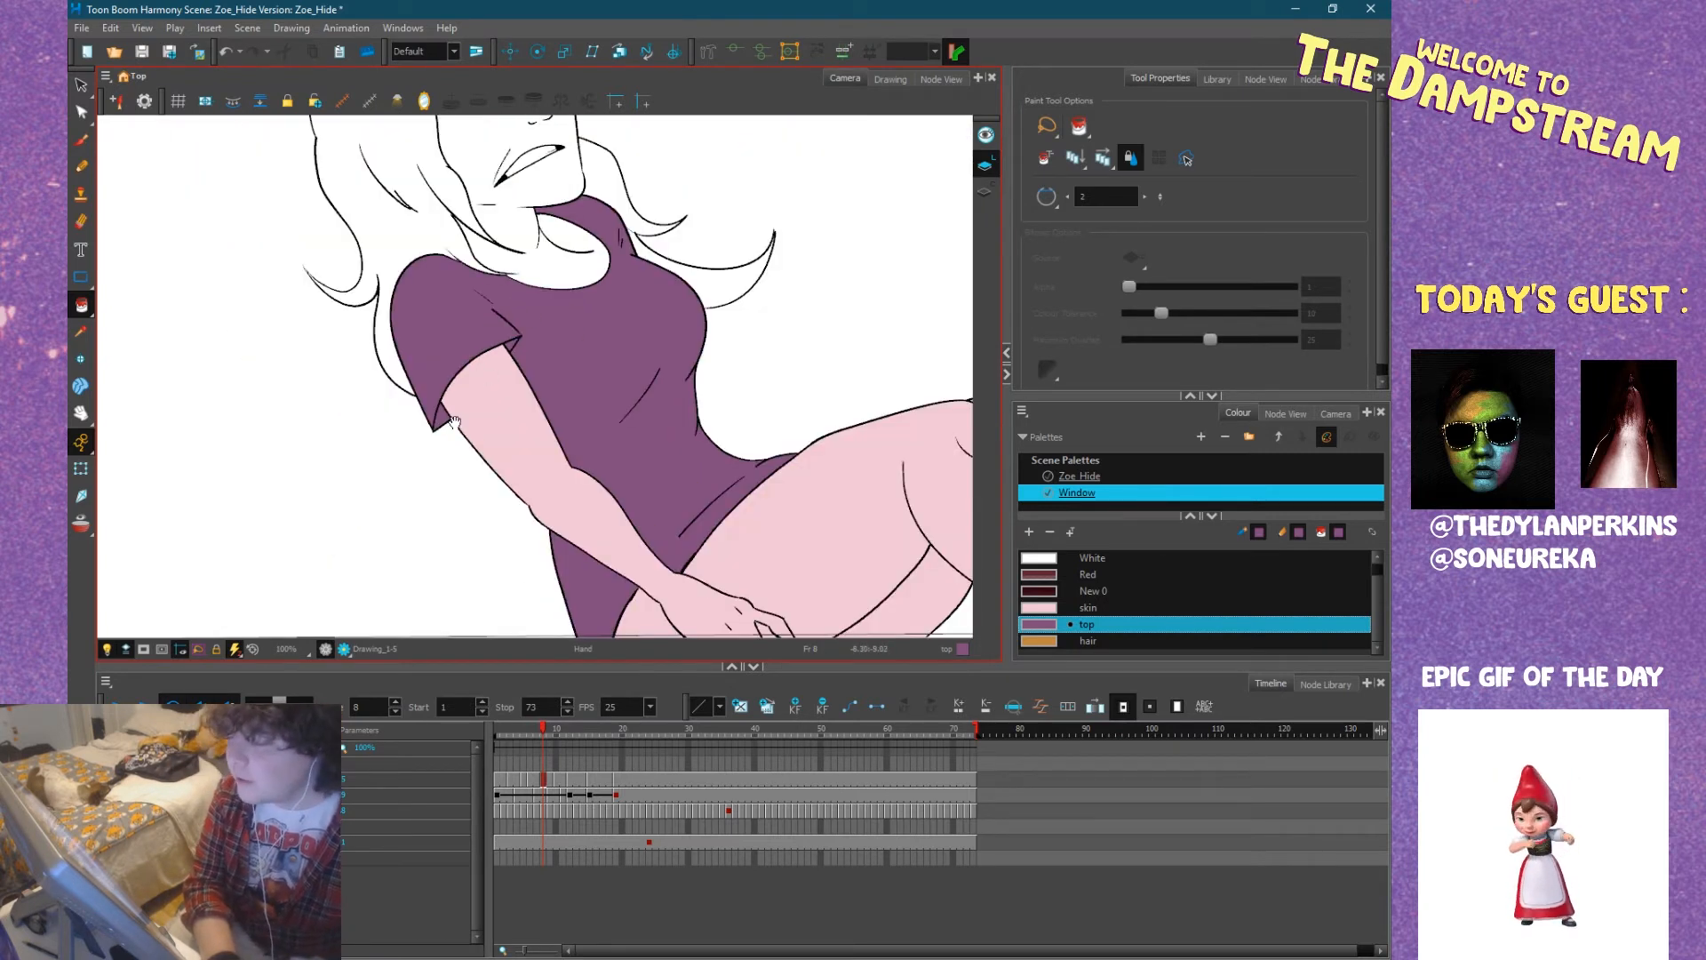
Fill the main mass of Zoe's hair and the flick above her fringe at frame 8 with the hair colour.
left_click_drag(453, 422, 365, 635)
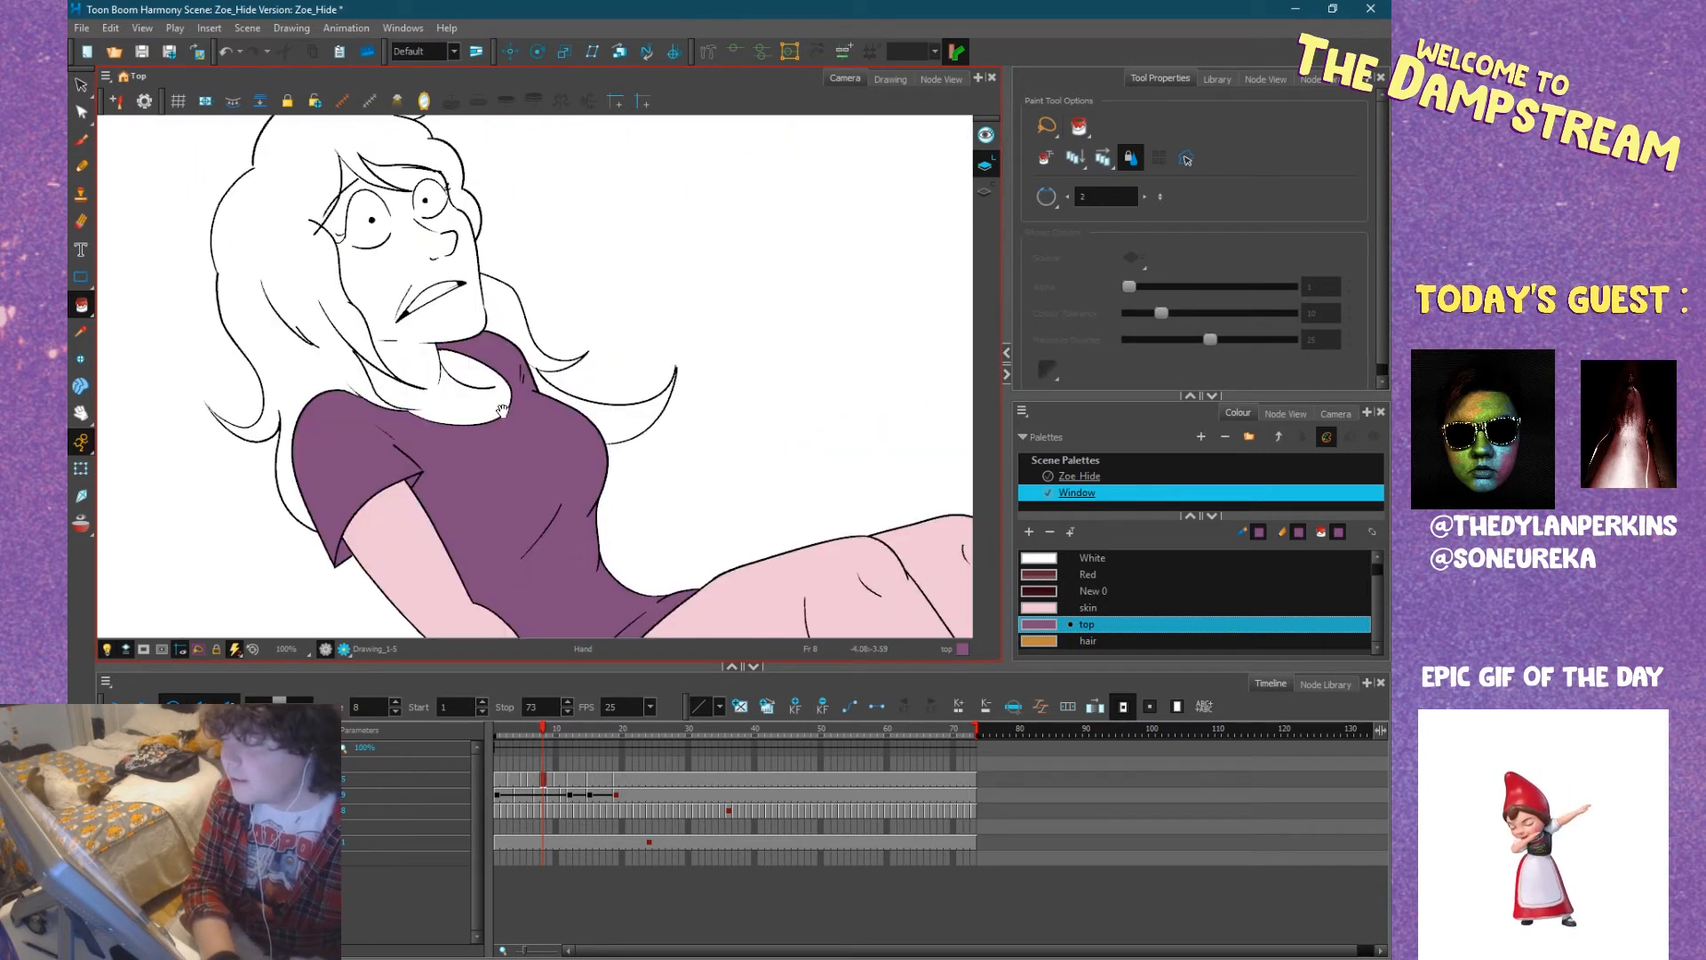
left_click_drag(489, 457, 534, 458)
left_click_drag(638, 432, 595, 337)
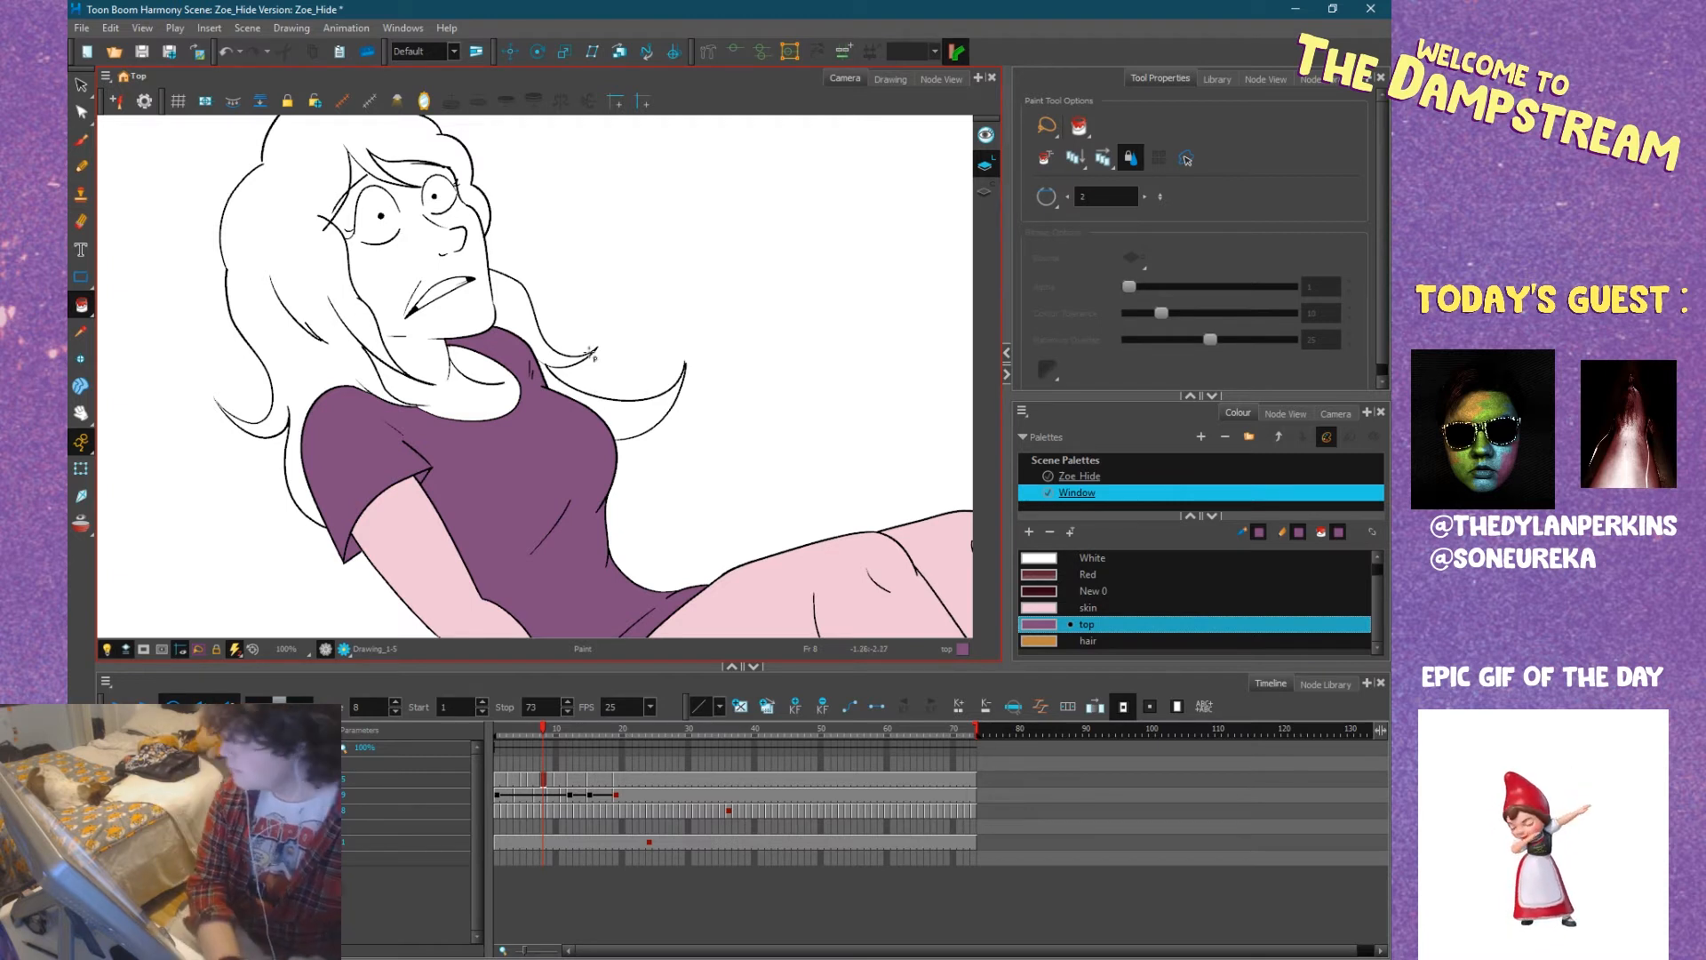
left_click(1077, 641)
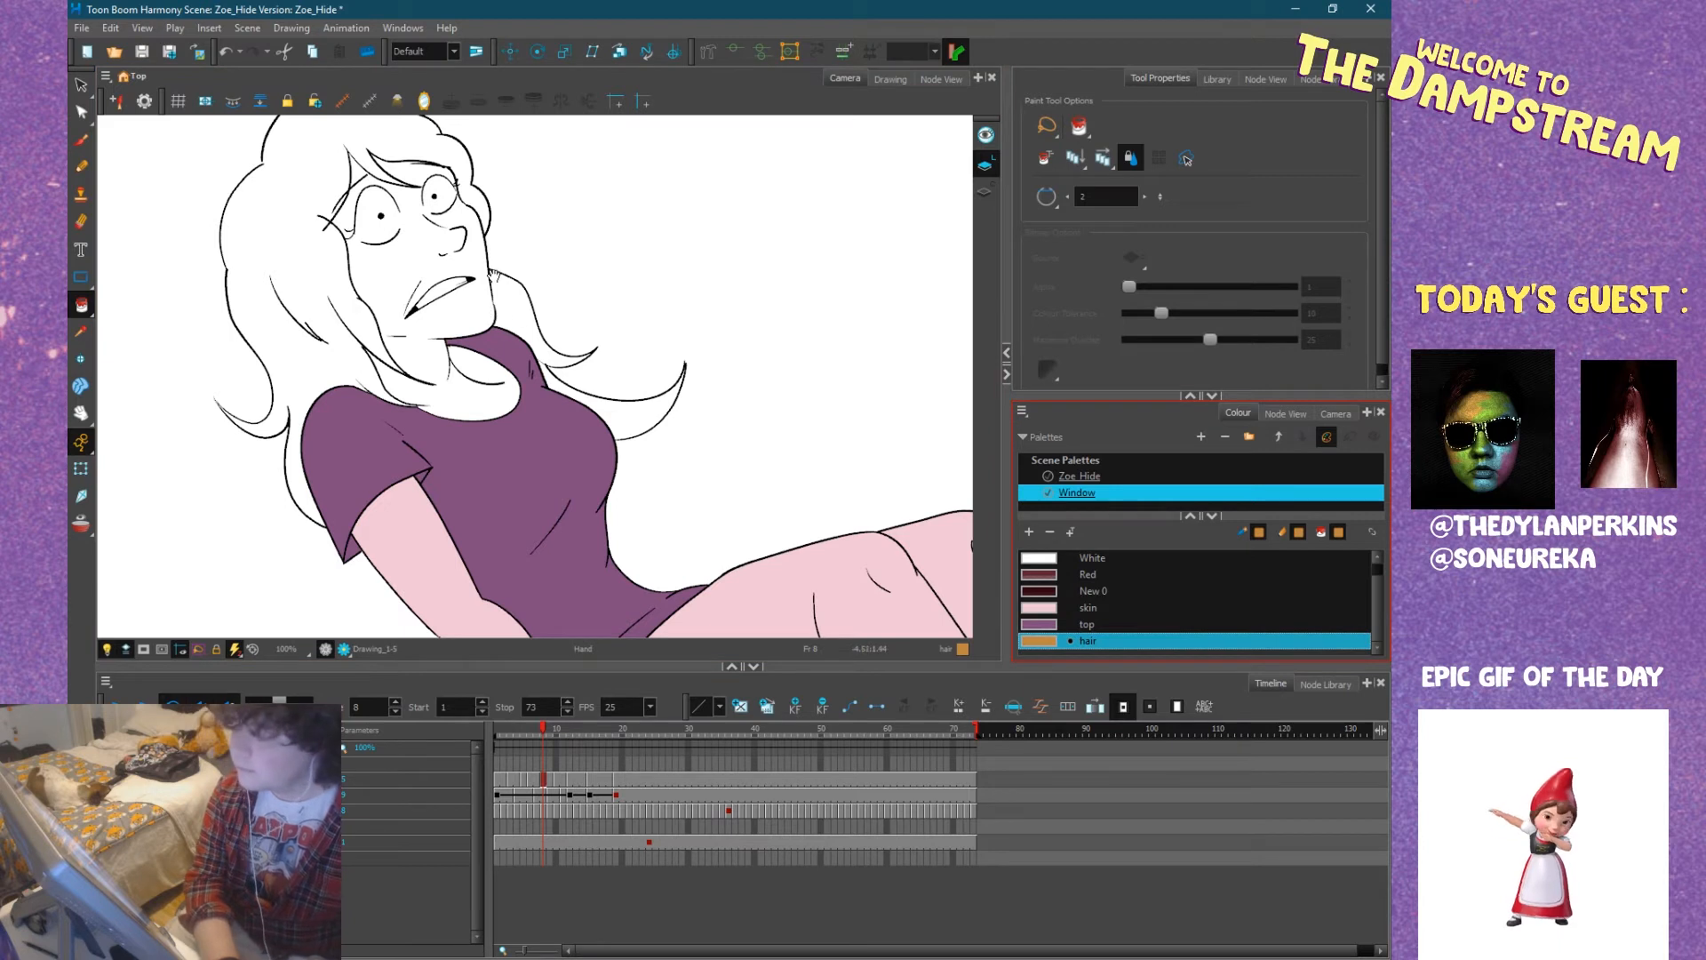
left_click_drag(493, 275, 578, 398)
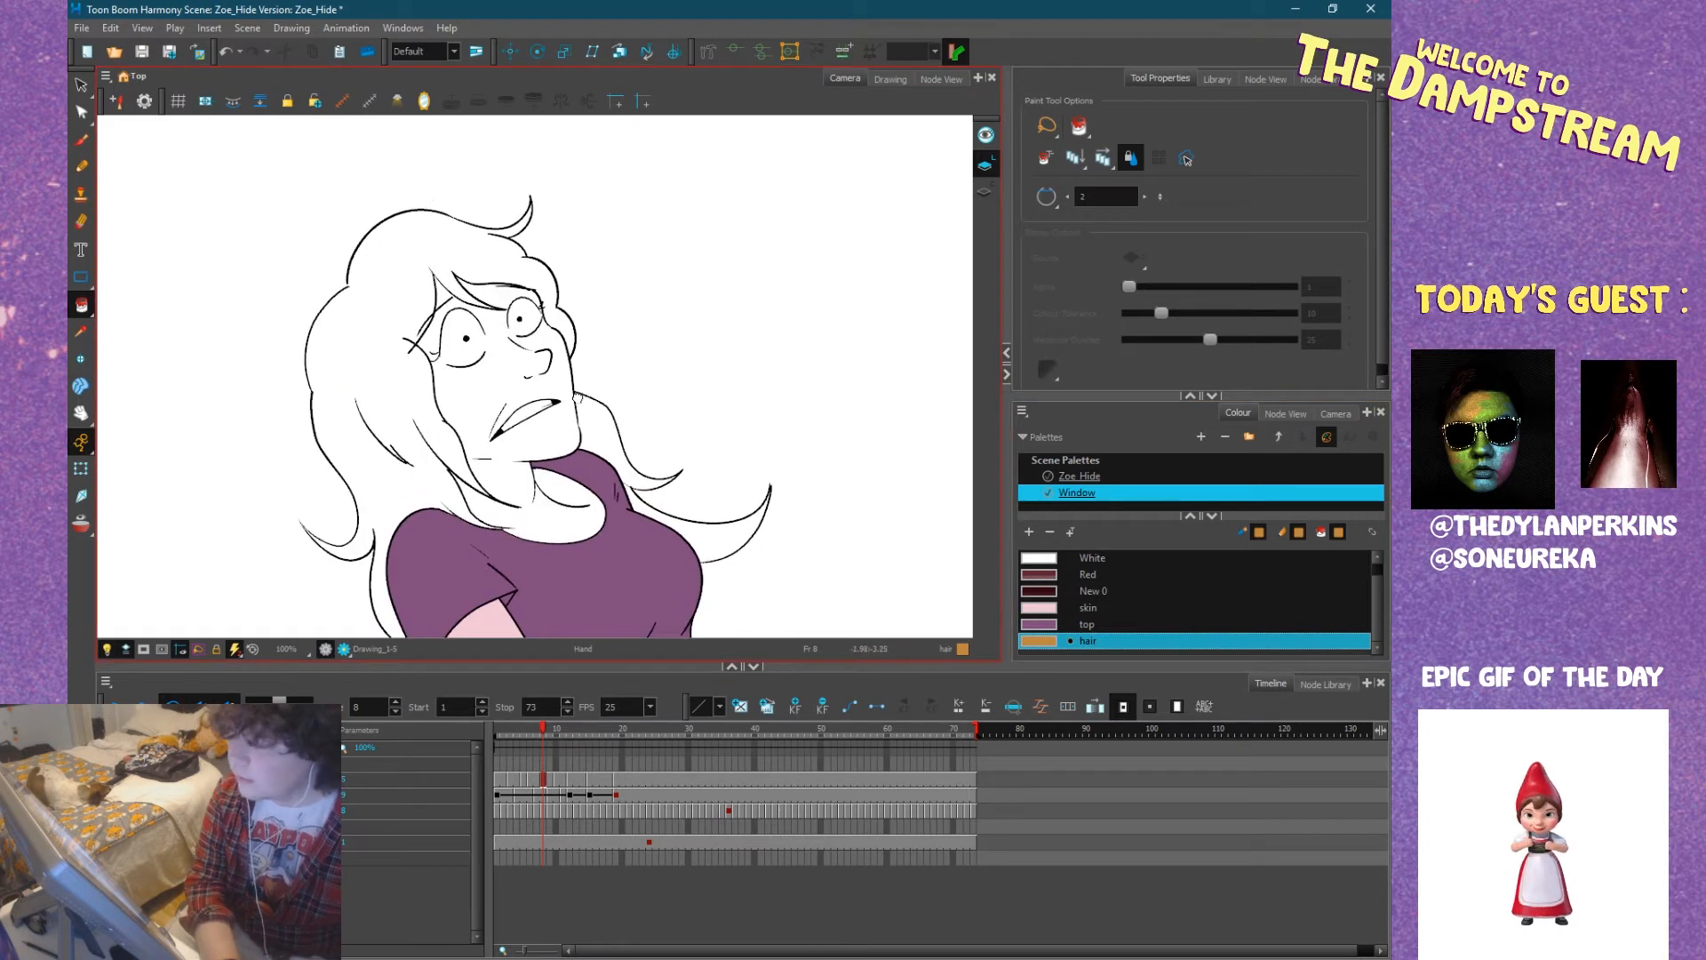
left_click(353, 361)
left_click_drag(514, 358, 472, 456)
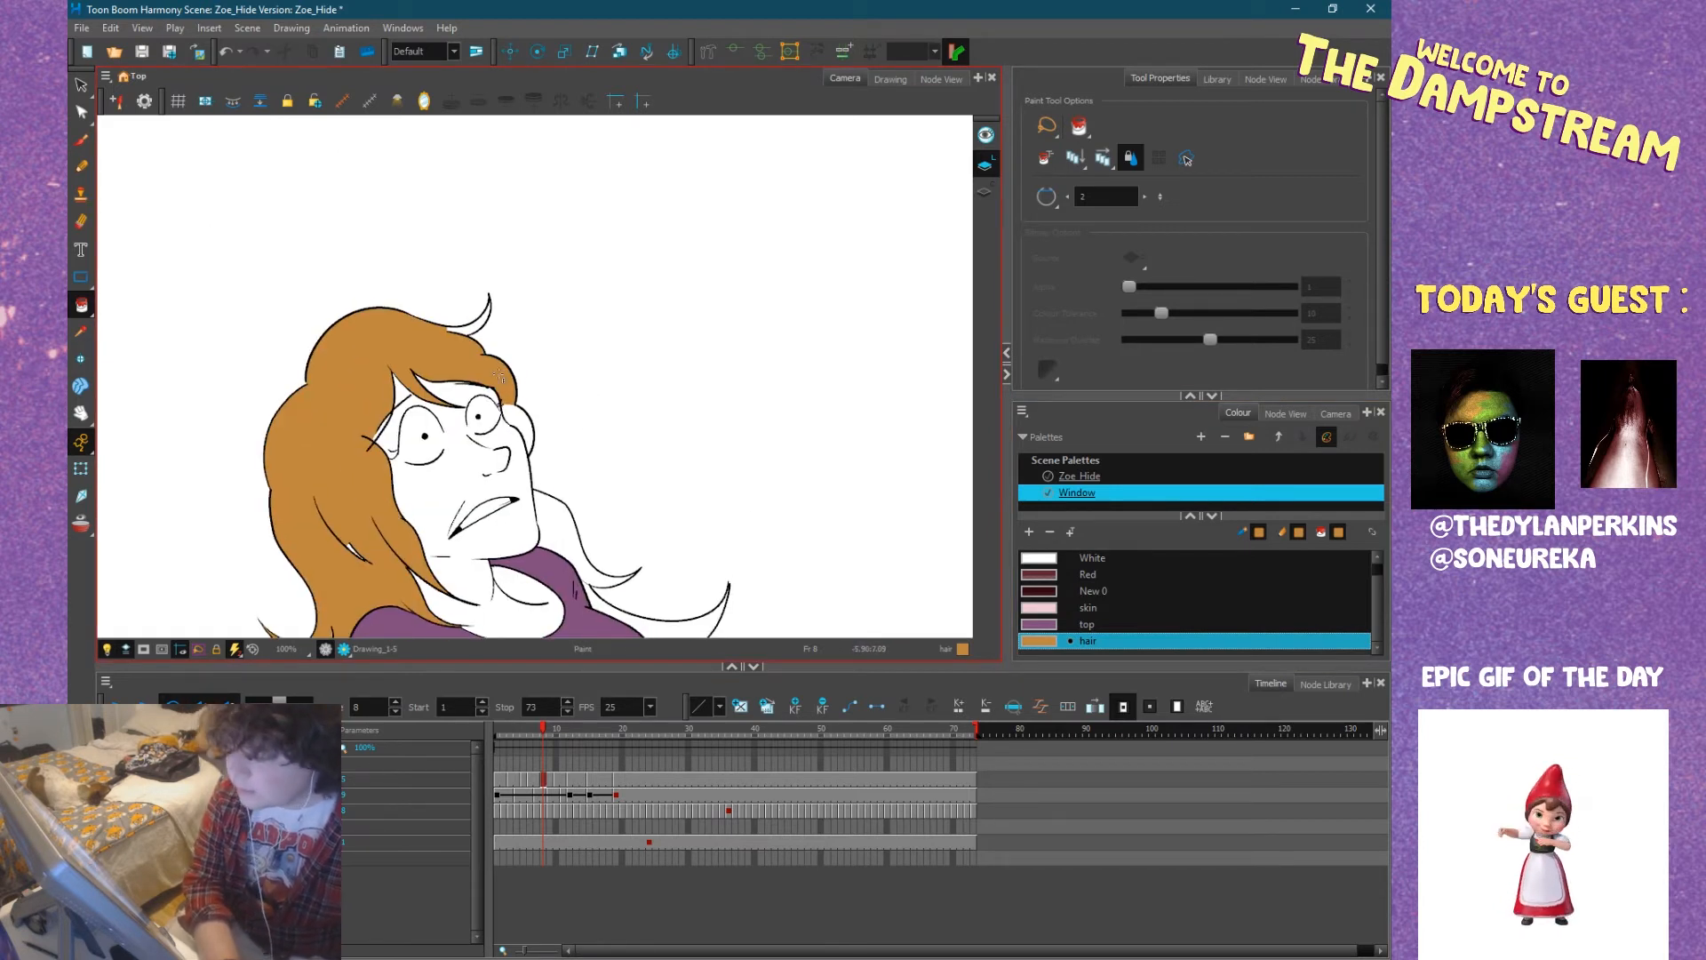
scroll(452, 329, "up", 7)
left_click(466, 326)
scroll(477, 389, "down", 4)
Fill the hair slivers beside Zoe's near eyelashes and between the crossing strand lines with the hair colour.
scroll(507, 355, "up", 8)
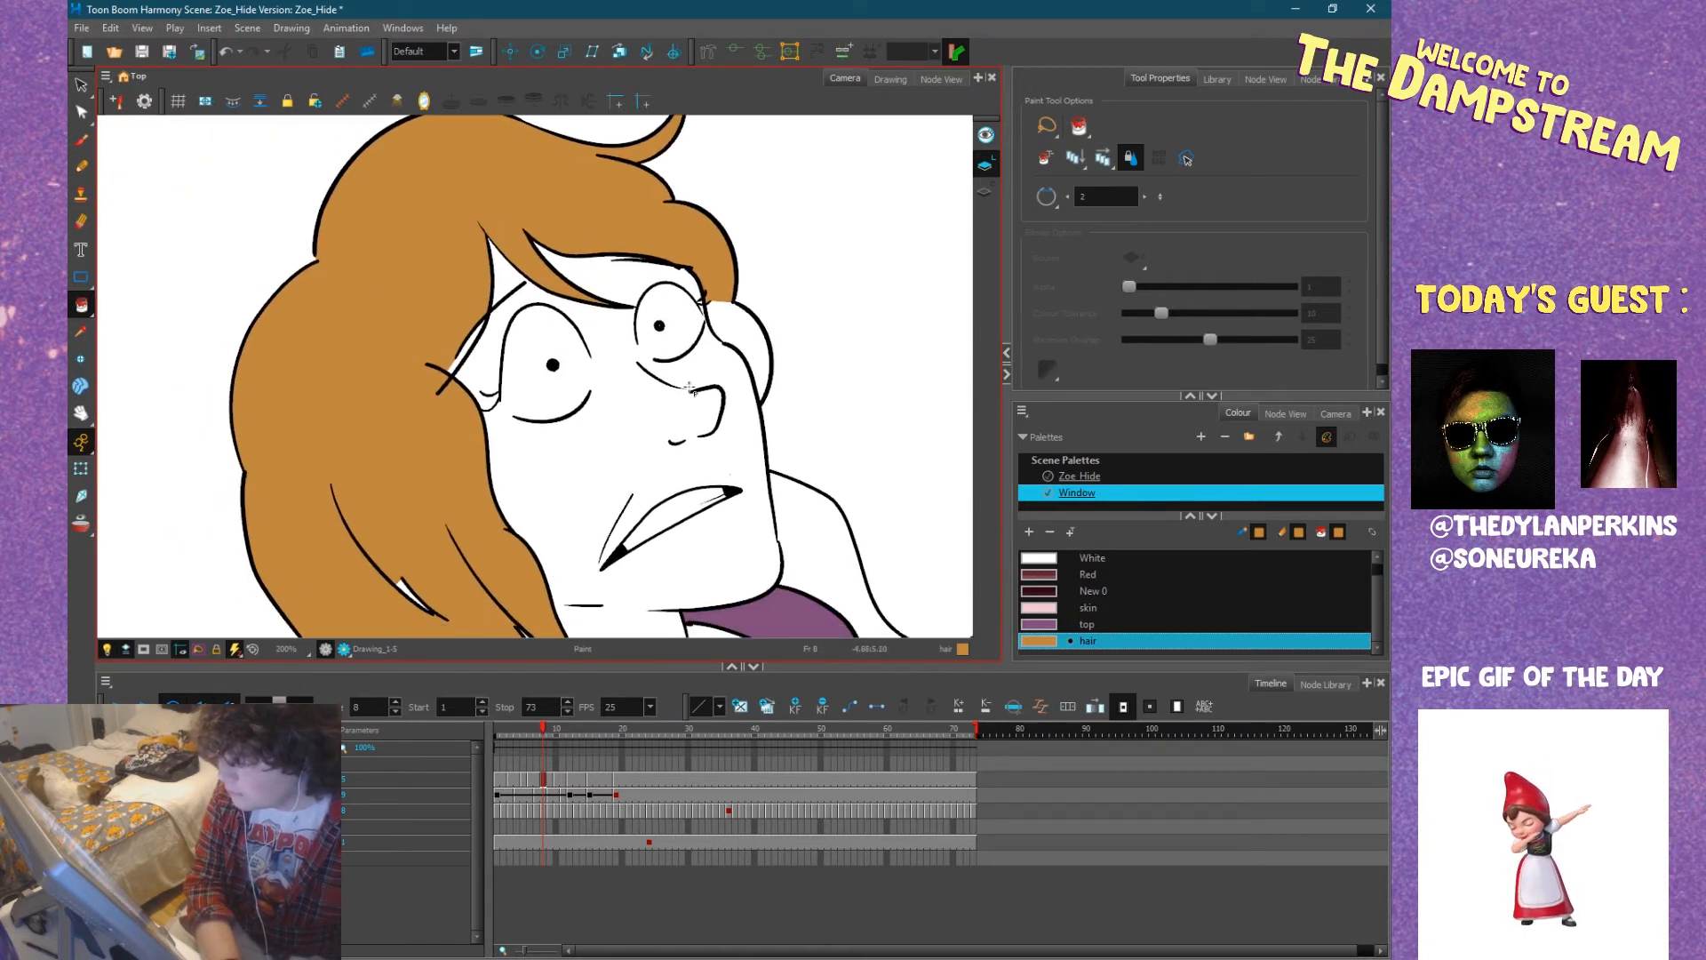
left_click(480, 381)
scroll(479, 381, "down", 8)
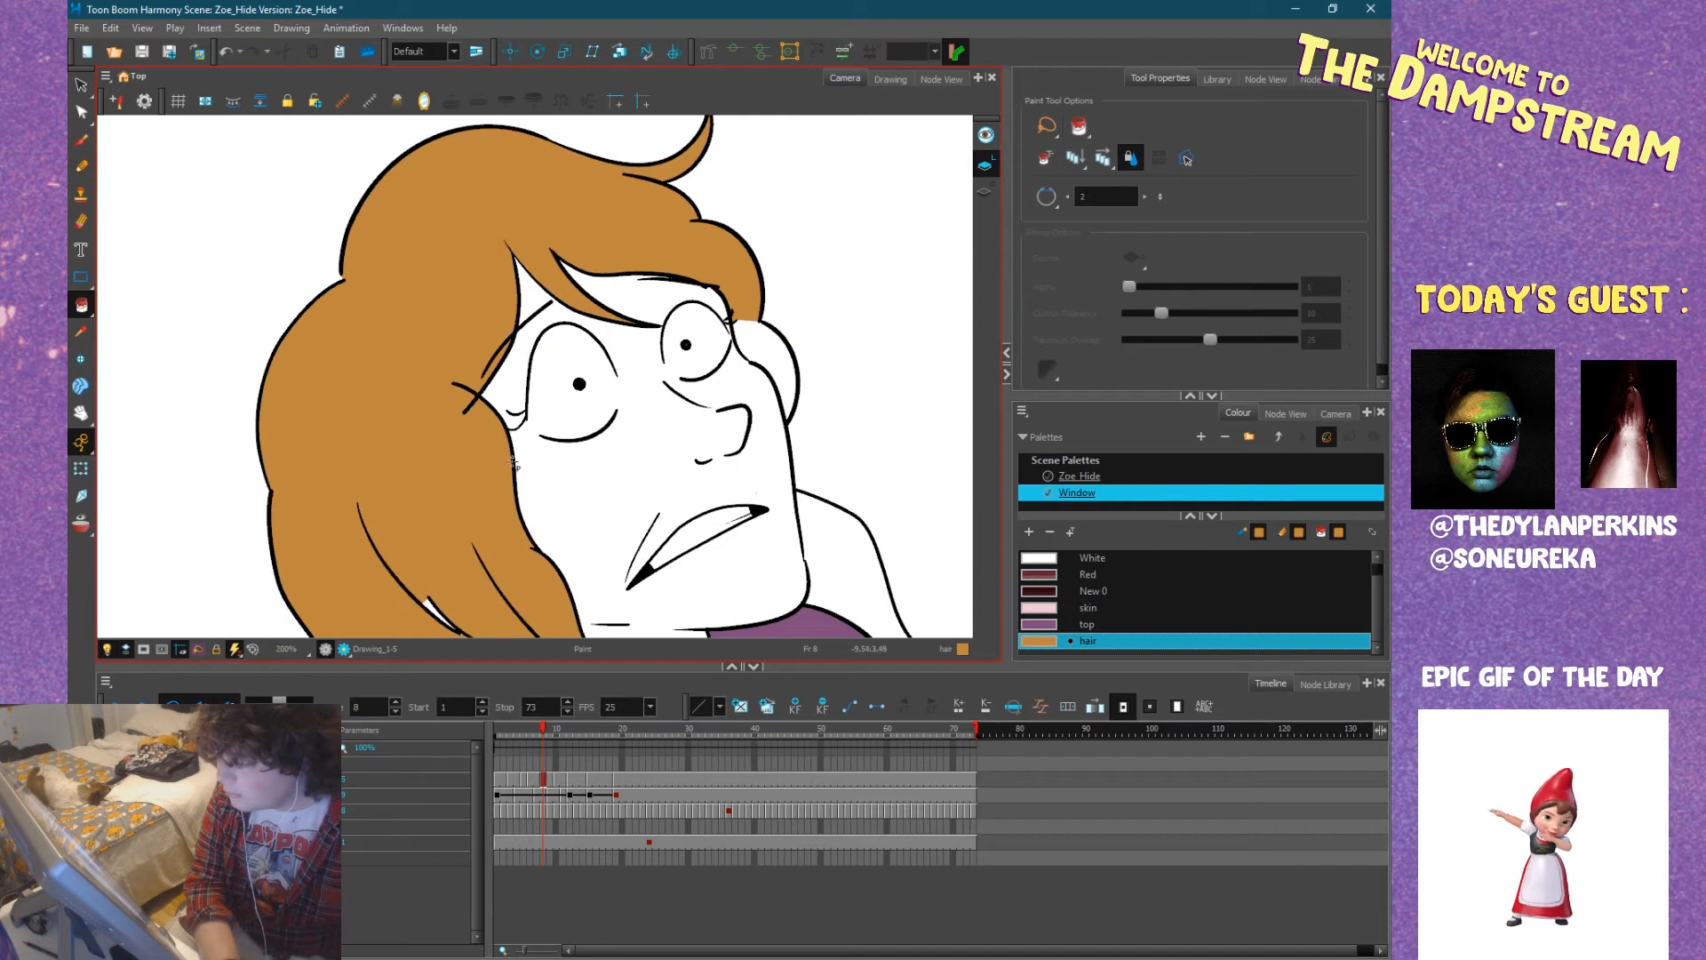
left_click_drag(394, 501, 426, 253)
scroll(379, 343, "up", 10)
left_click(373, 349)
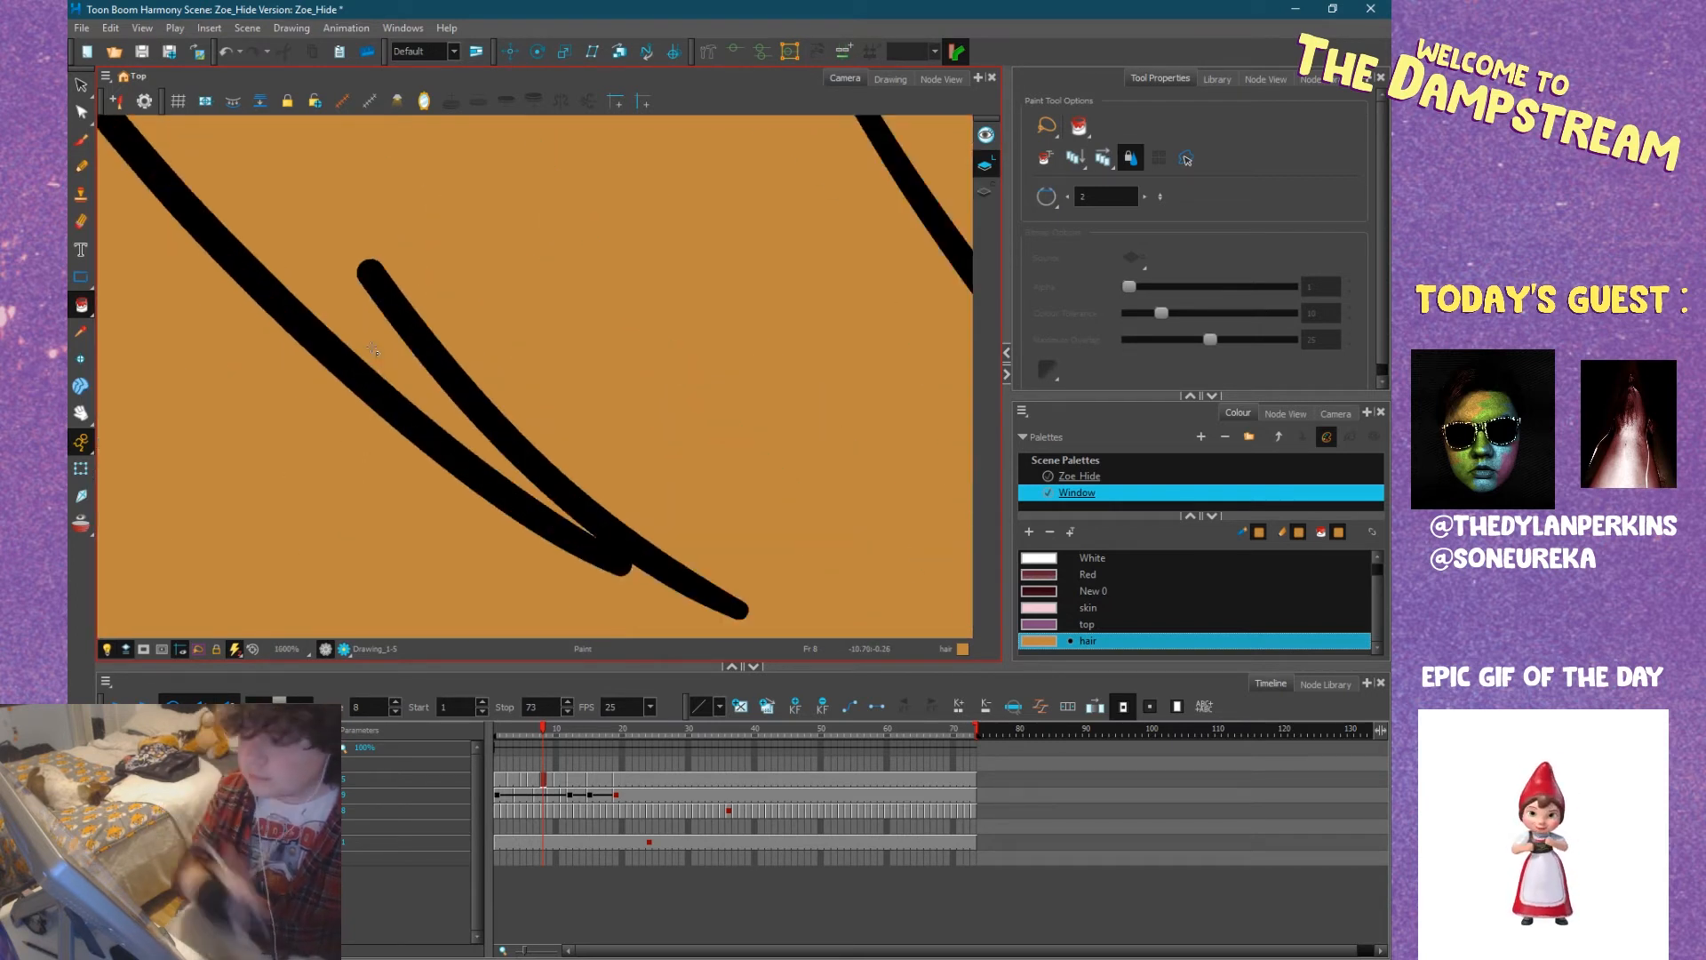
Touch up the white slivers where the hair strand lines meet near Zoe's shoulder, using the Pencil in the hair colour.
scroll(373, 349, "down", 5)
scroll(391, 290, "down", 5)
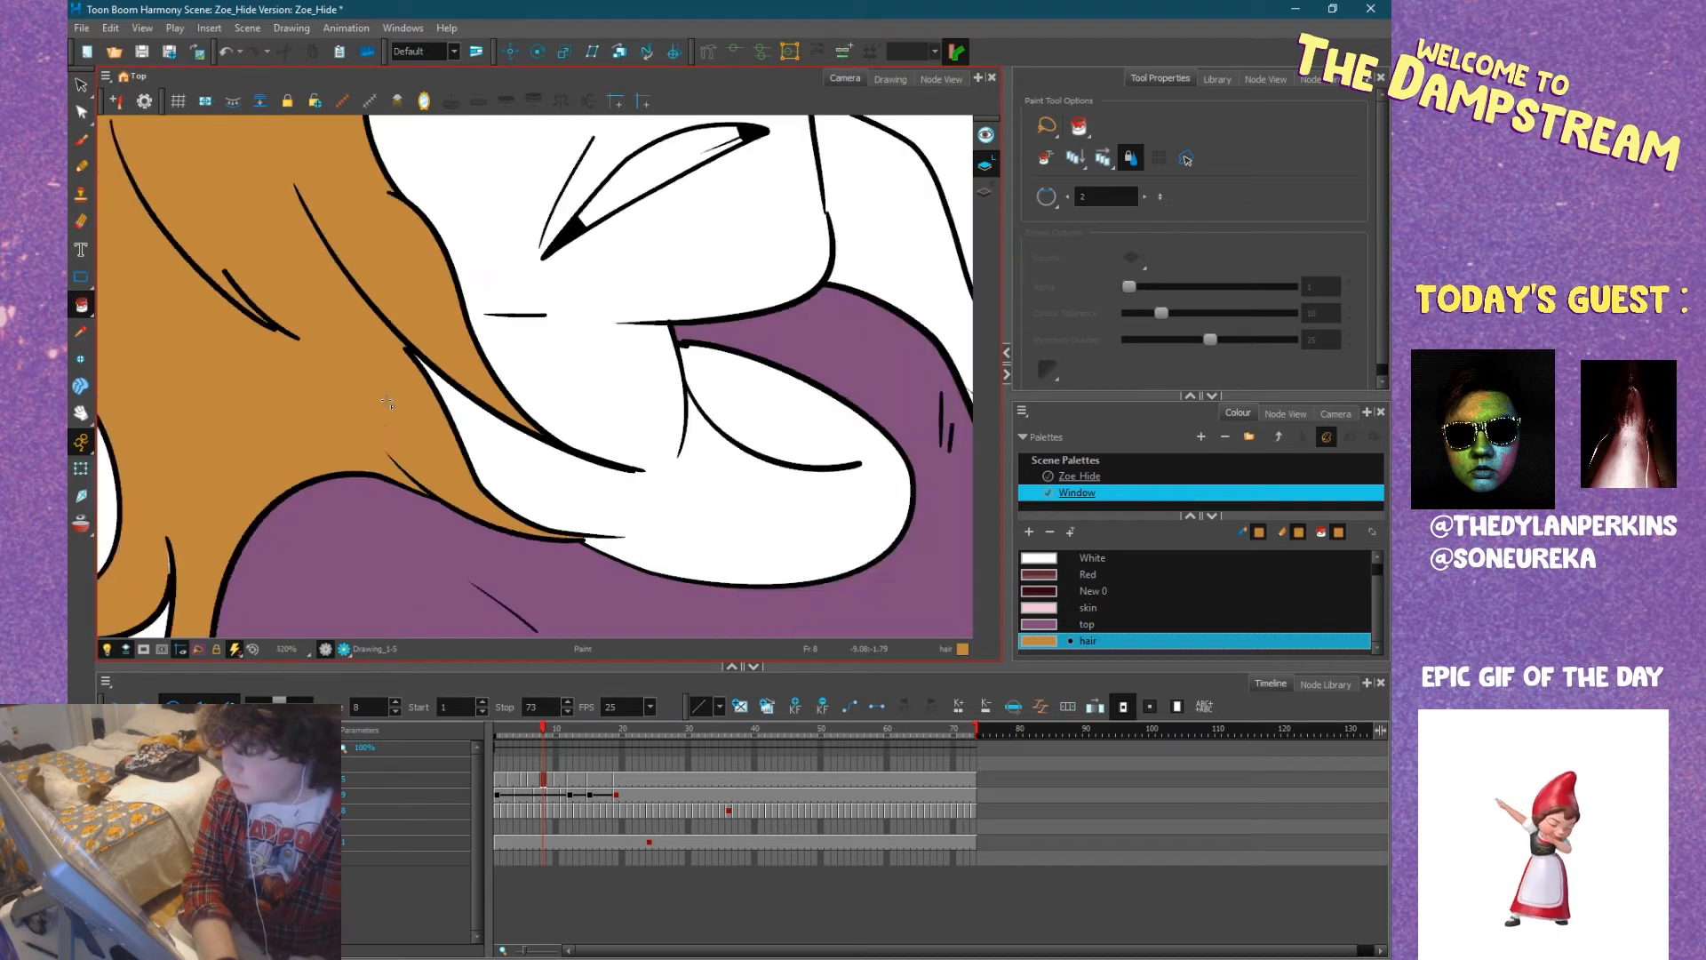
scroll(348, 423, "up", 8)
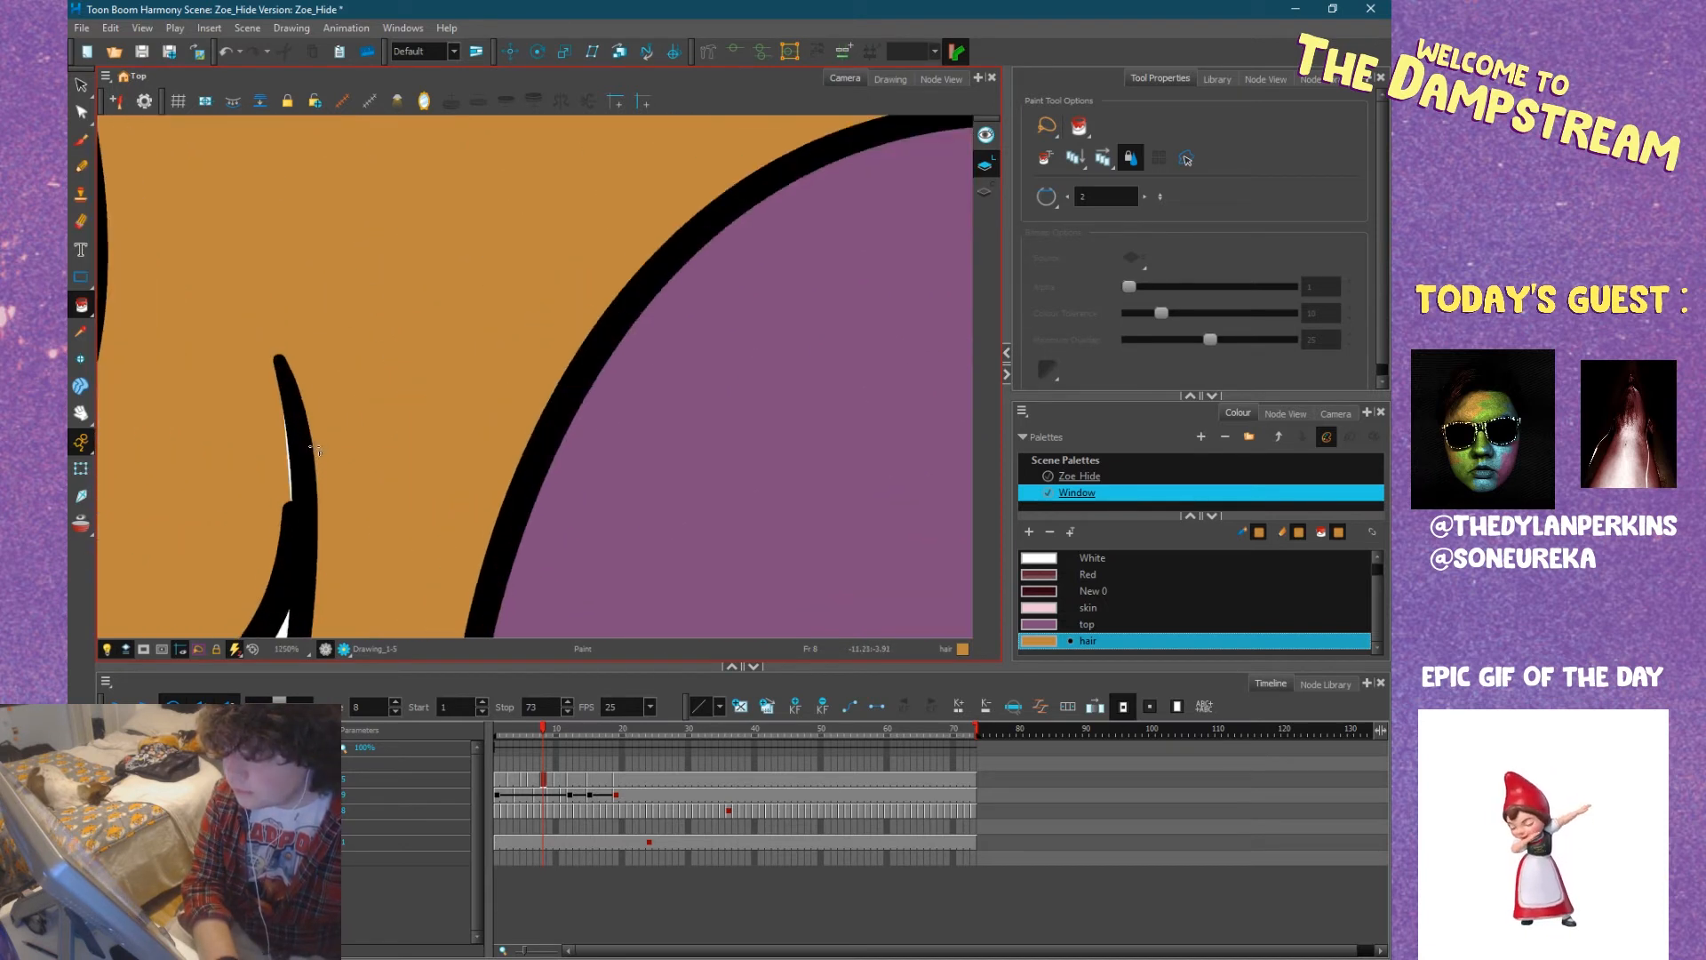
left_click(81, 167)
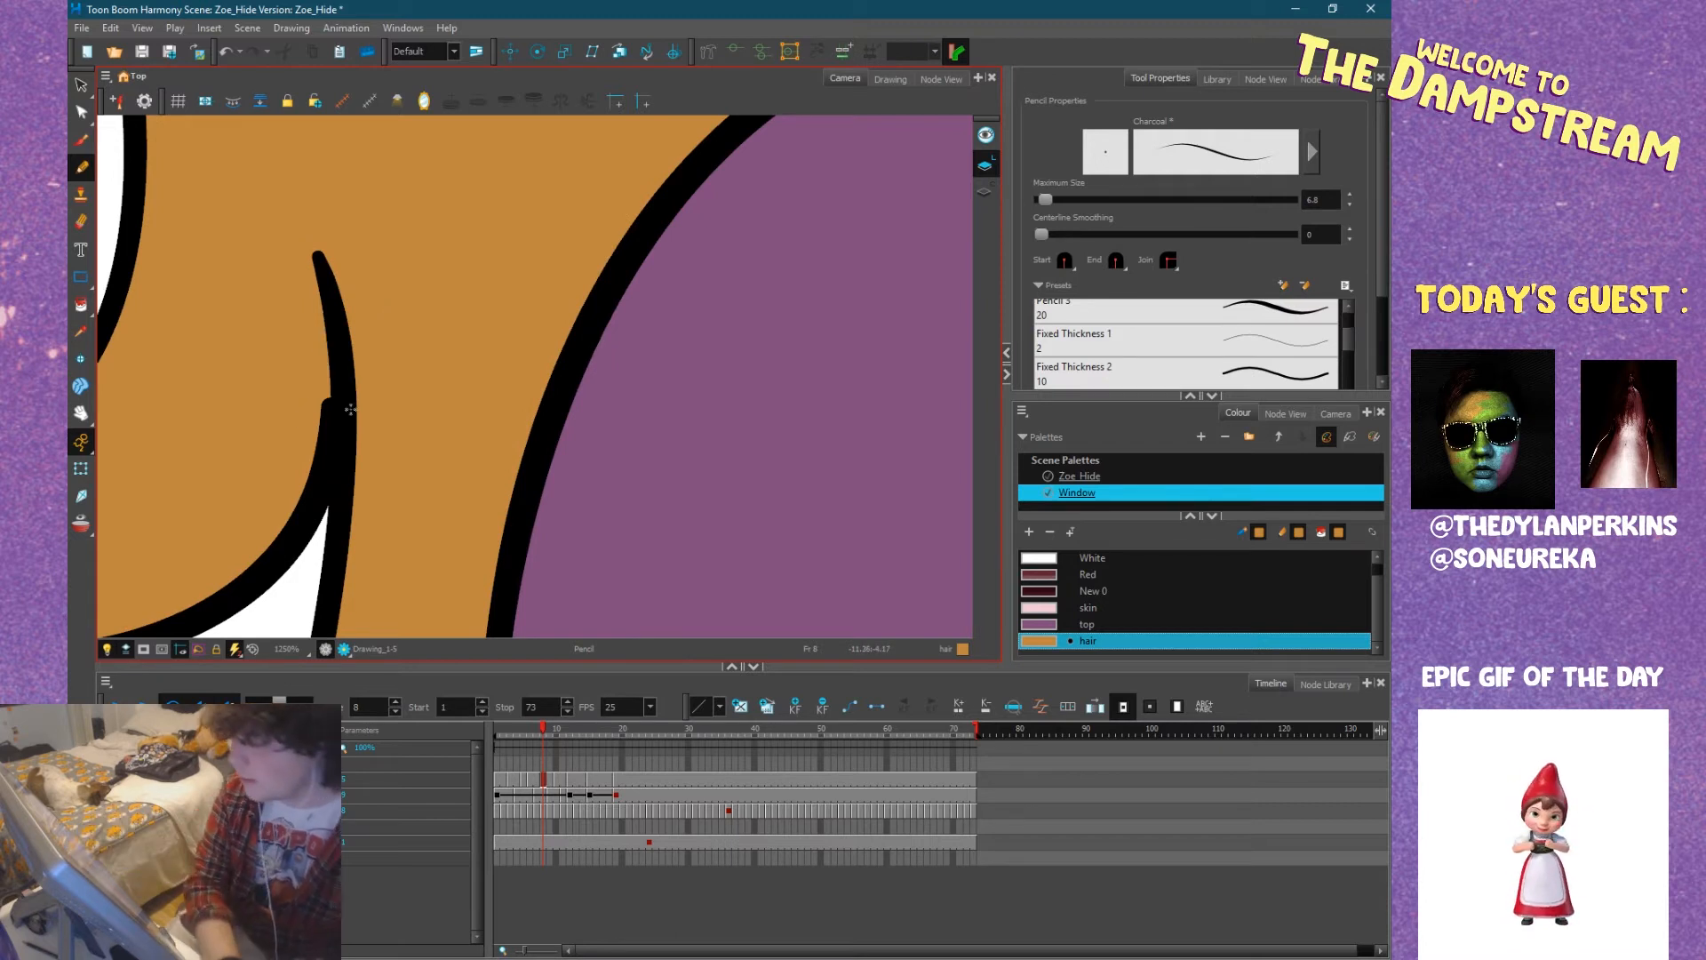
scroll(327, 445, "down", 5)
mouse_move(327, 445)
left_mouse_down()
mouse_move(551, 552)
mouse_move(477, 553)
left_mouse_up()
scroll(415, 418, "up", 8)
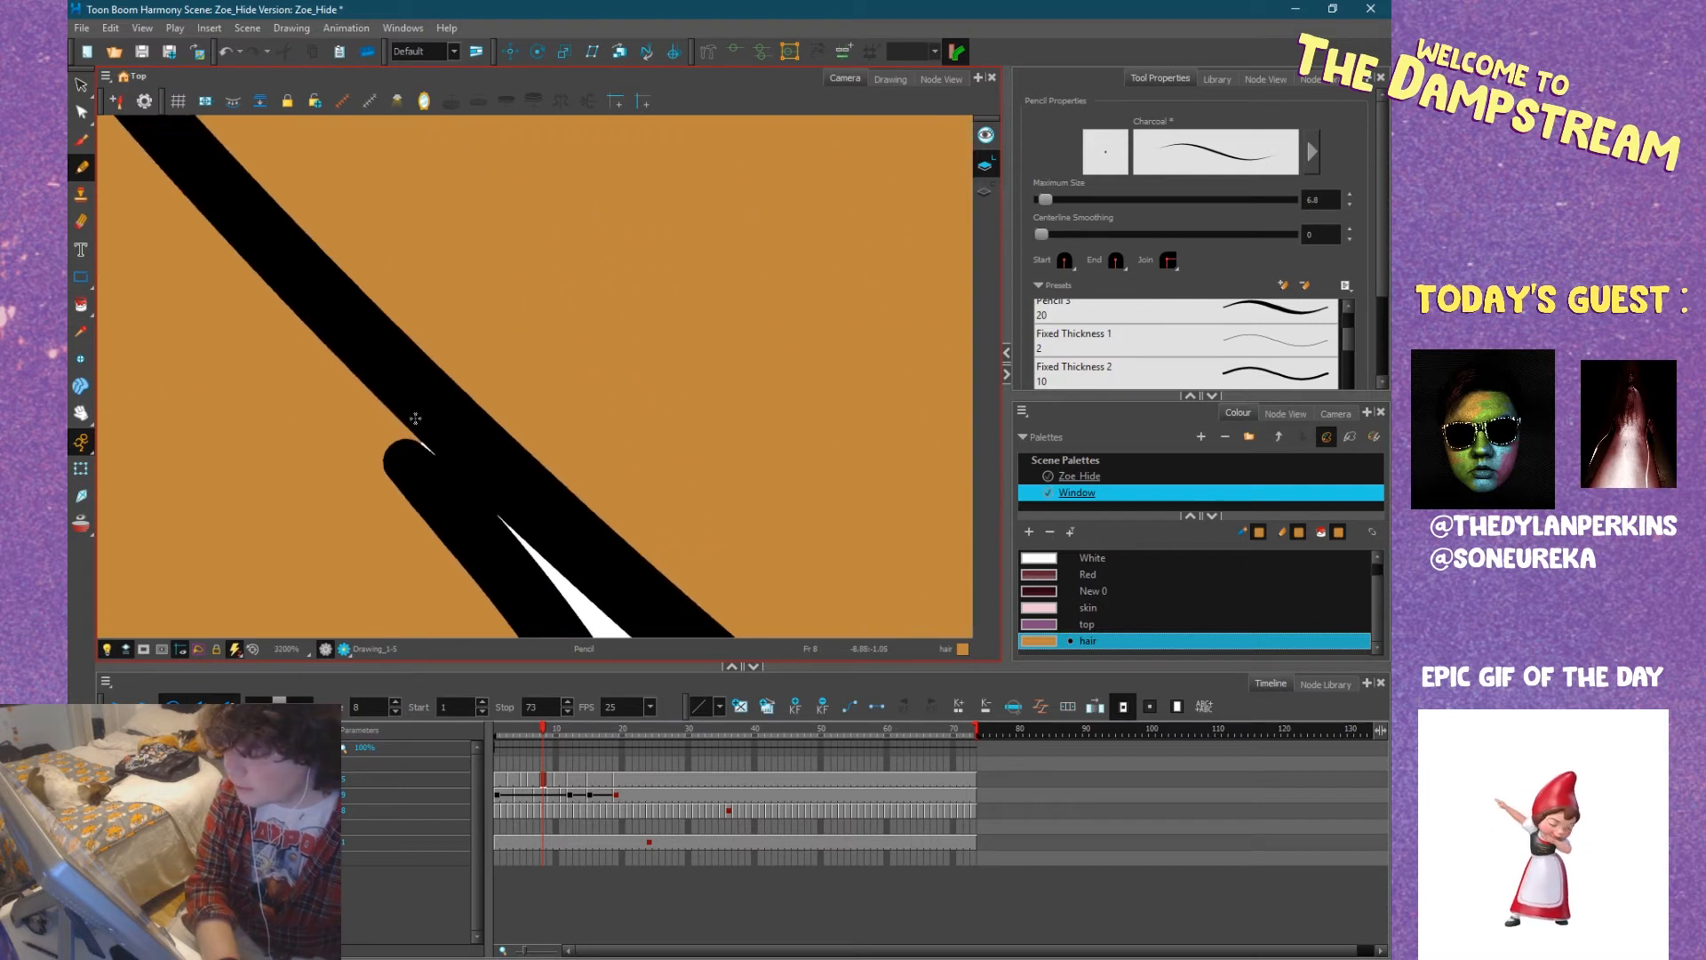
scroll(414, 418, "down", 9)
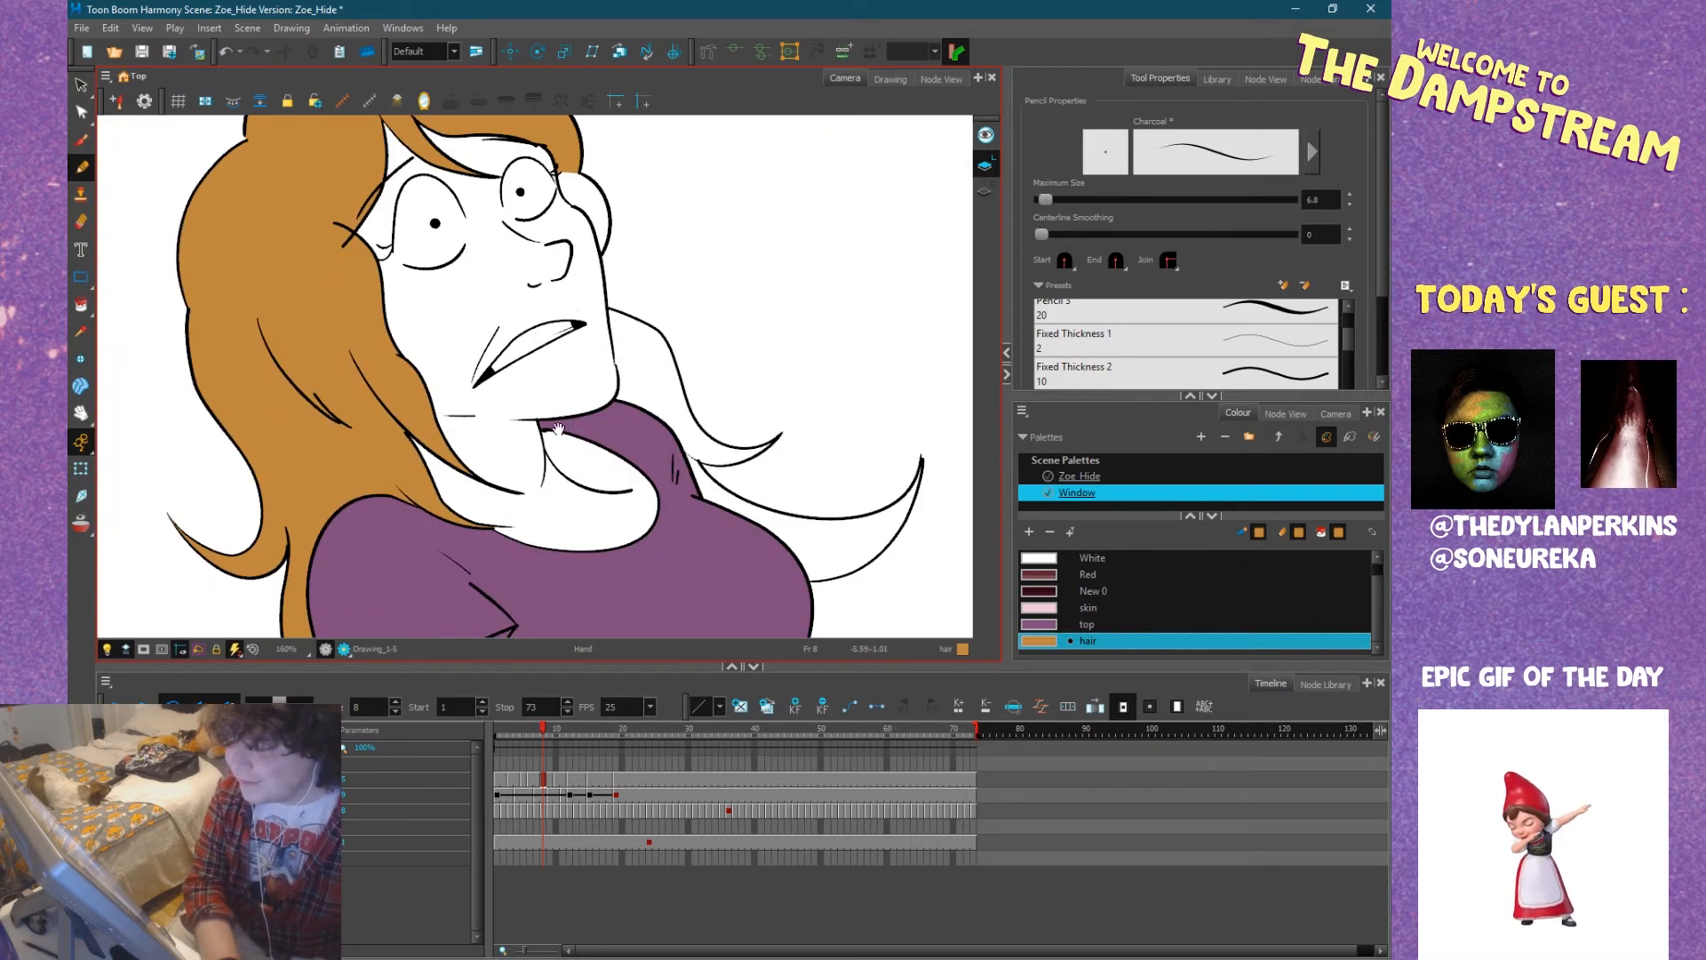
Fill the hair on the far side of Zoe's neck and its long outer curl with the hair colour.
left_click_drag(558, 429, 444, 456)
left_click_drag(369, 131, 462, 365)
mouse_move(534, 408)
left_mouse_down()
mouse_move(462, 342)
mouse_move(475, 267)
mouse_move(498, 257)
left_mouse_up()
left_click(81, 305)
left_click_drag(609, 382, 543, 271)
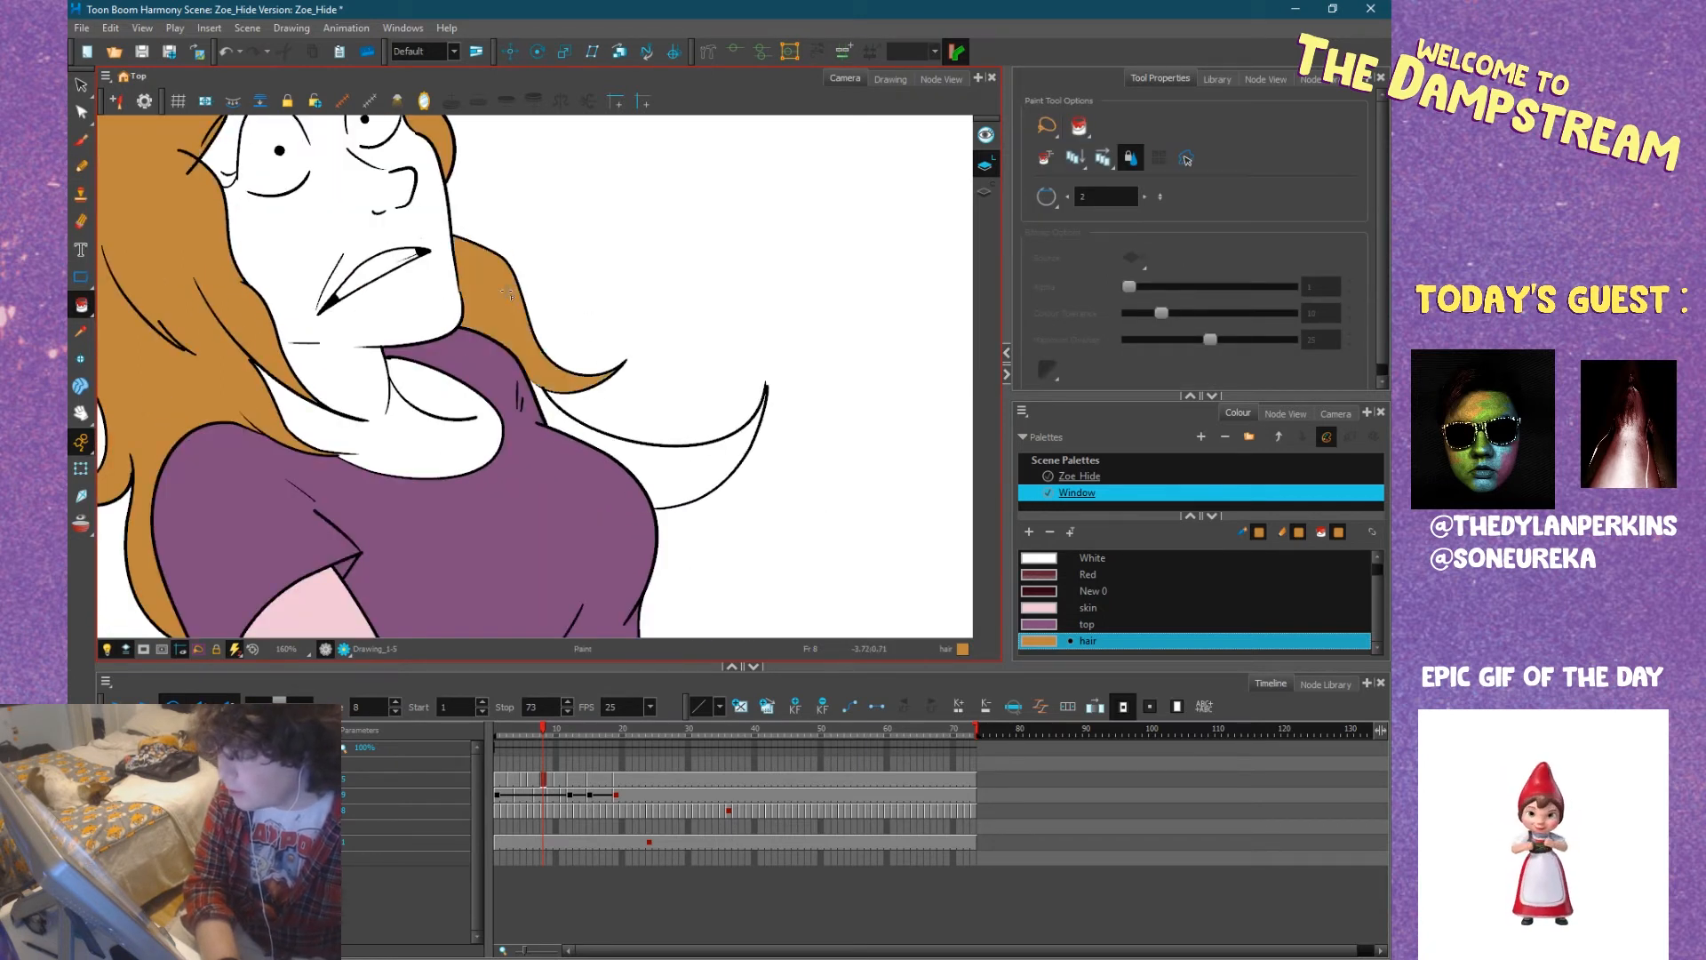
left_click_drag(633, 422, 538, 300)
left_click(565, 370)
Make skin the active paint colour for Zoe's face and neck at frame 8.
left_click_drag(383, 409, 695, 349)
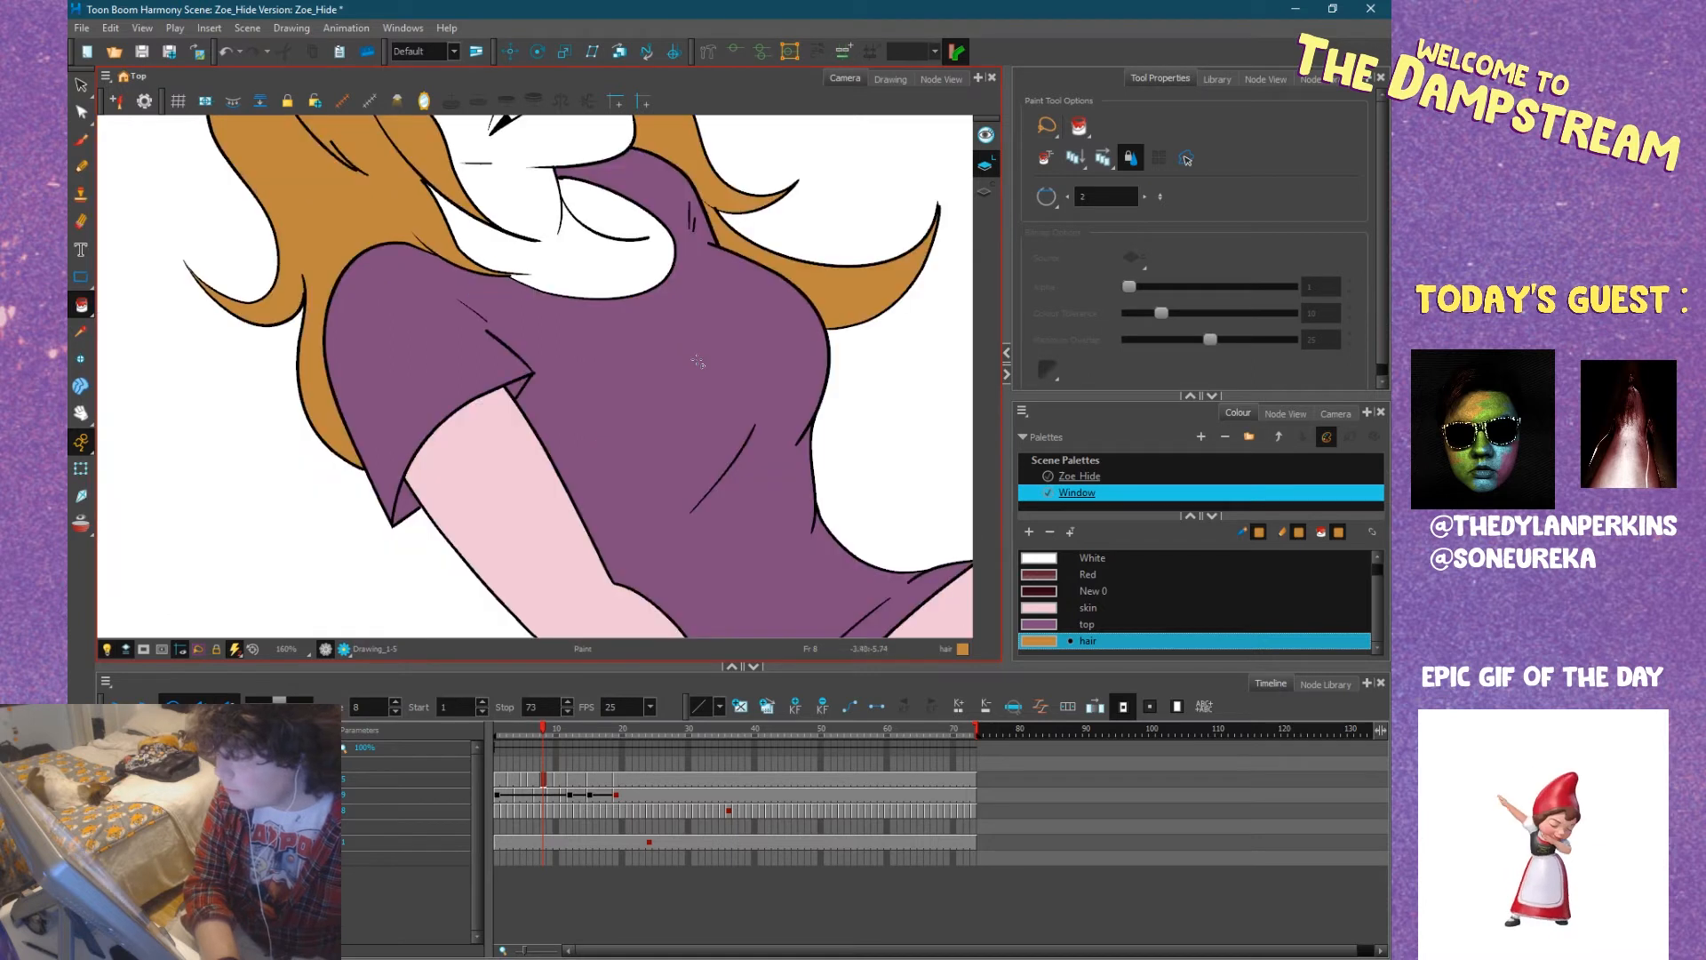
key("1")
left_click(1048, 626)
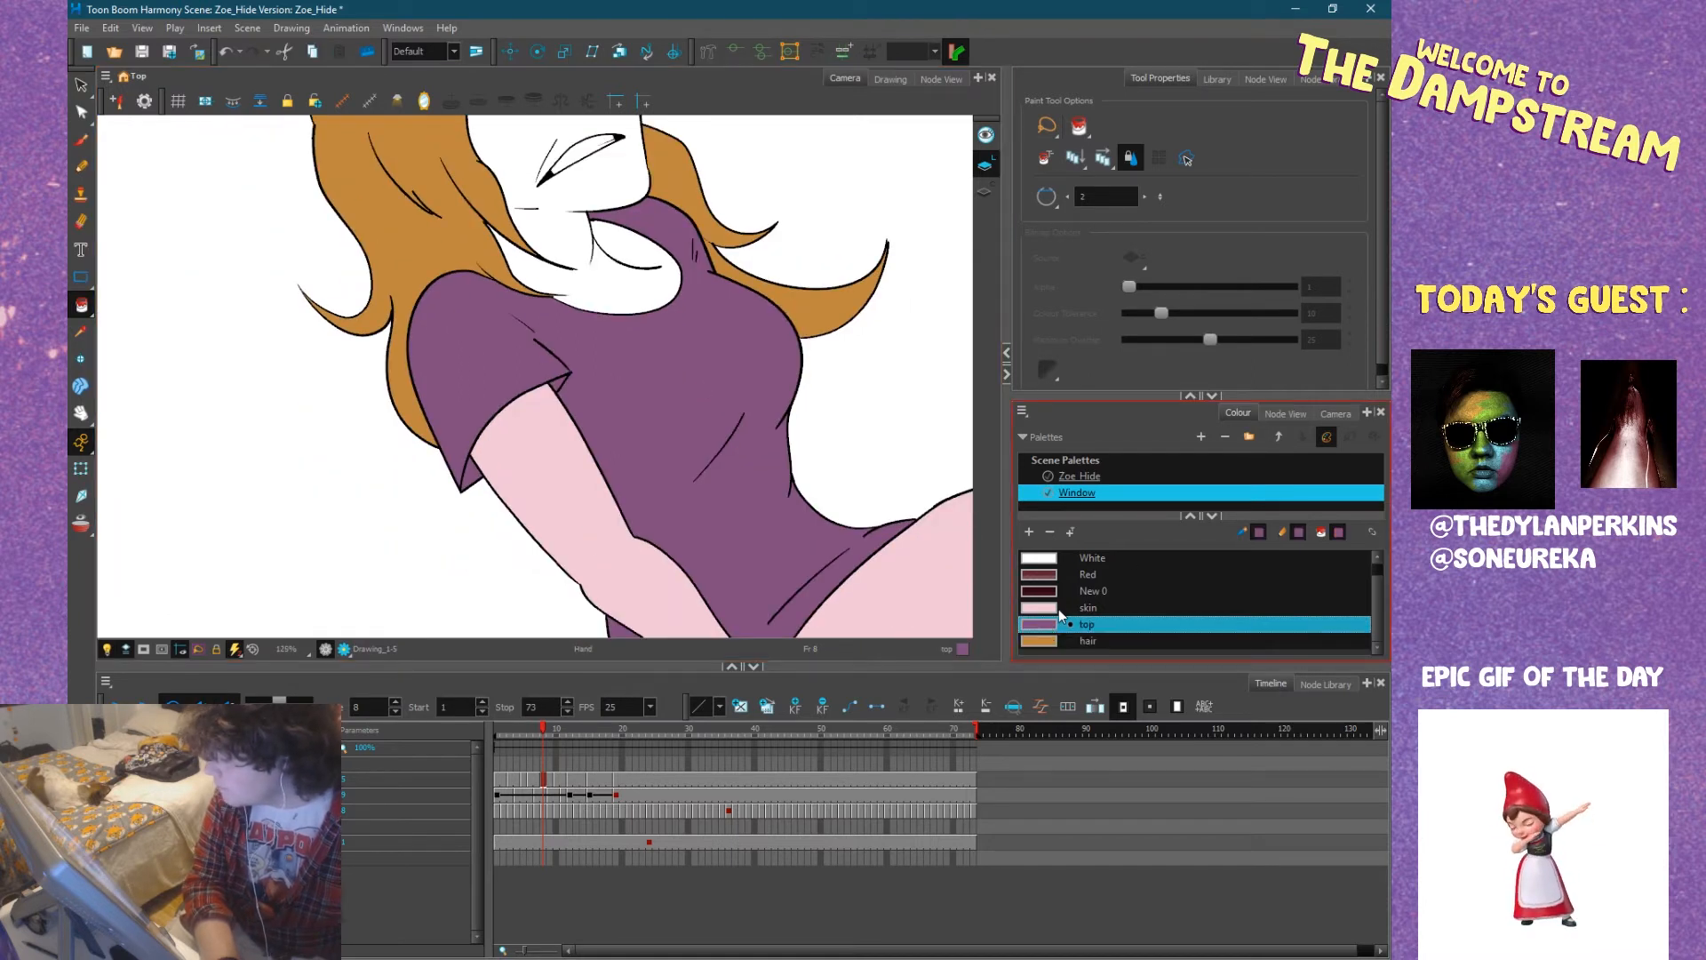
left_click(1058, 608)
mouse_move(567, 366)
left_mouse_down()
mouse_move(488, 332)
mouse_move(450, 358)
mouse_move(358, 235)
mouse_move(376, 348)
left_mouse_up()
left_click_drag(457, 445, 651, 502)
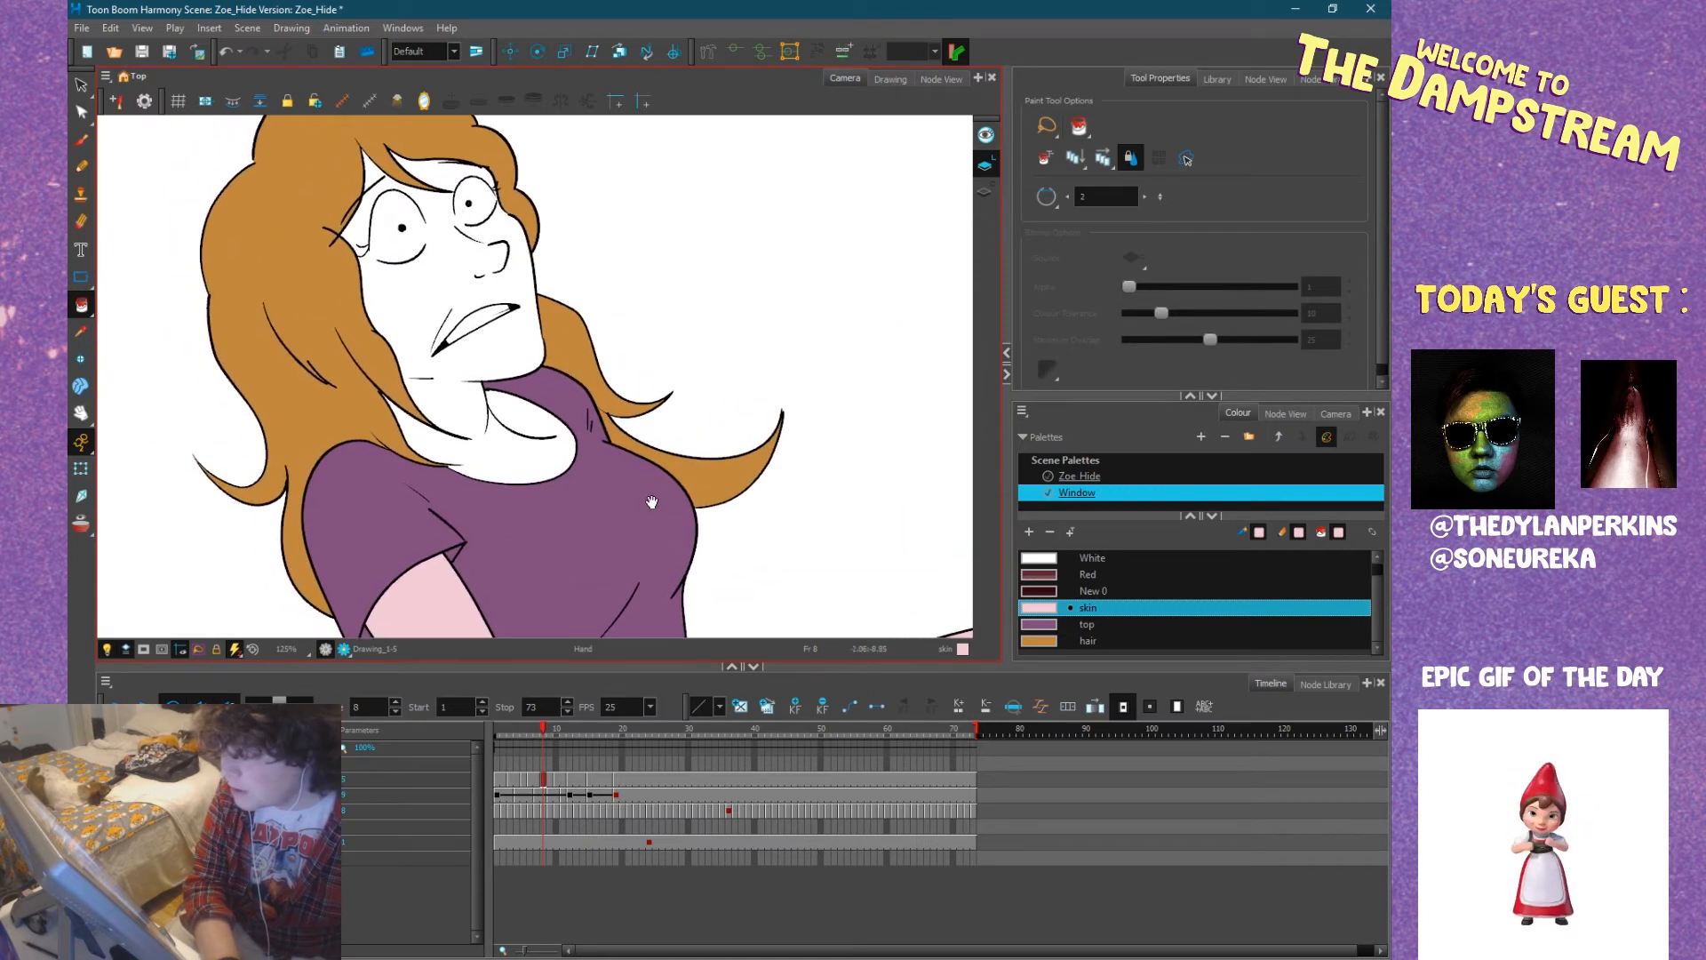
Try to fill Zoe's face, neck and neckline with the skin colour.
left_click(462, 409)
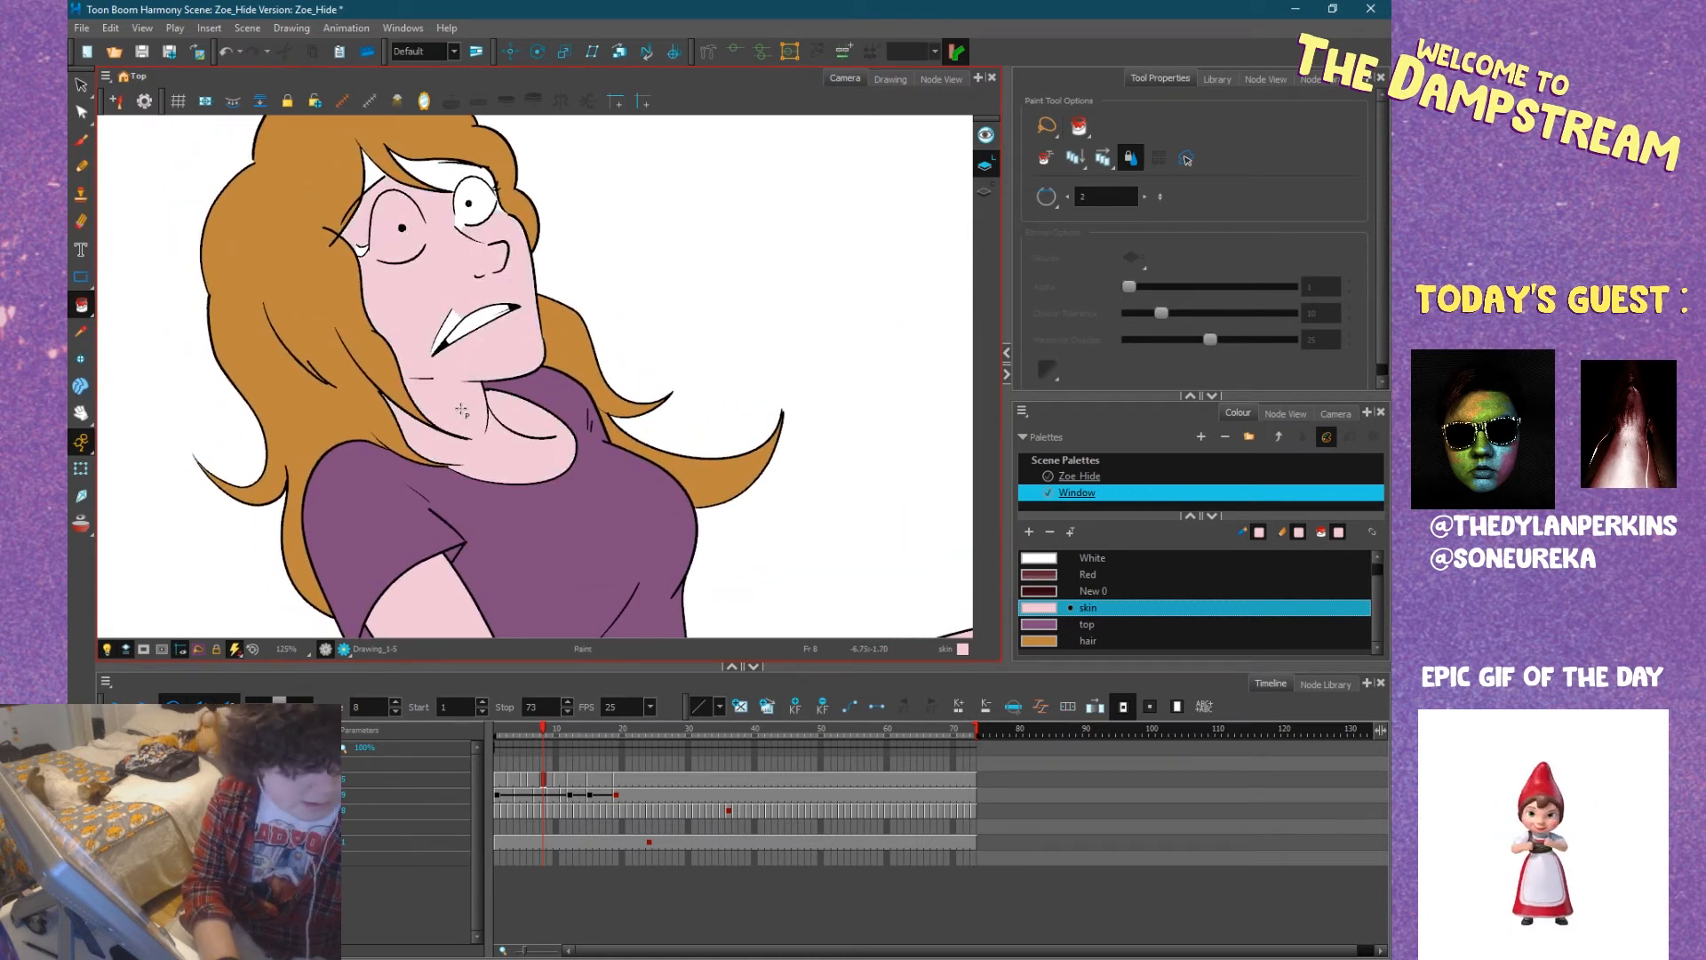
key("ctrl+z")
scroll(498, 389, "up", 2)
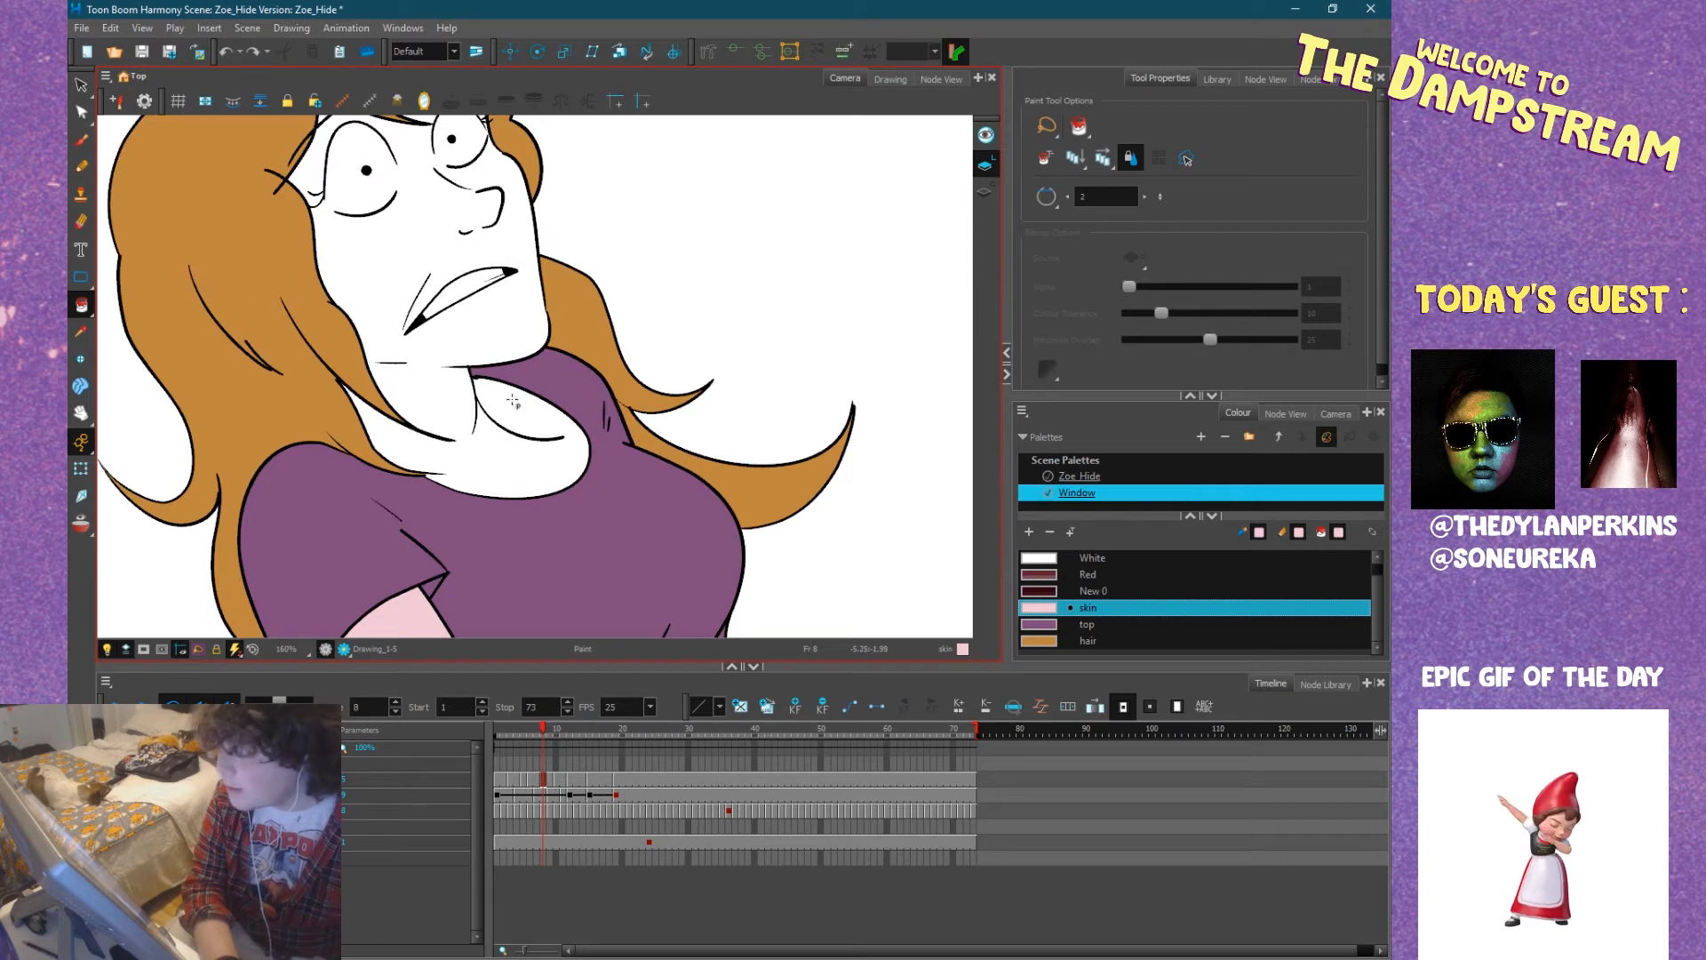
left_click(508, 397)
key("ctrl+z")
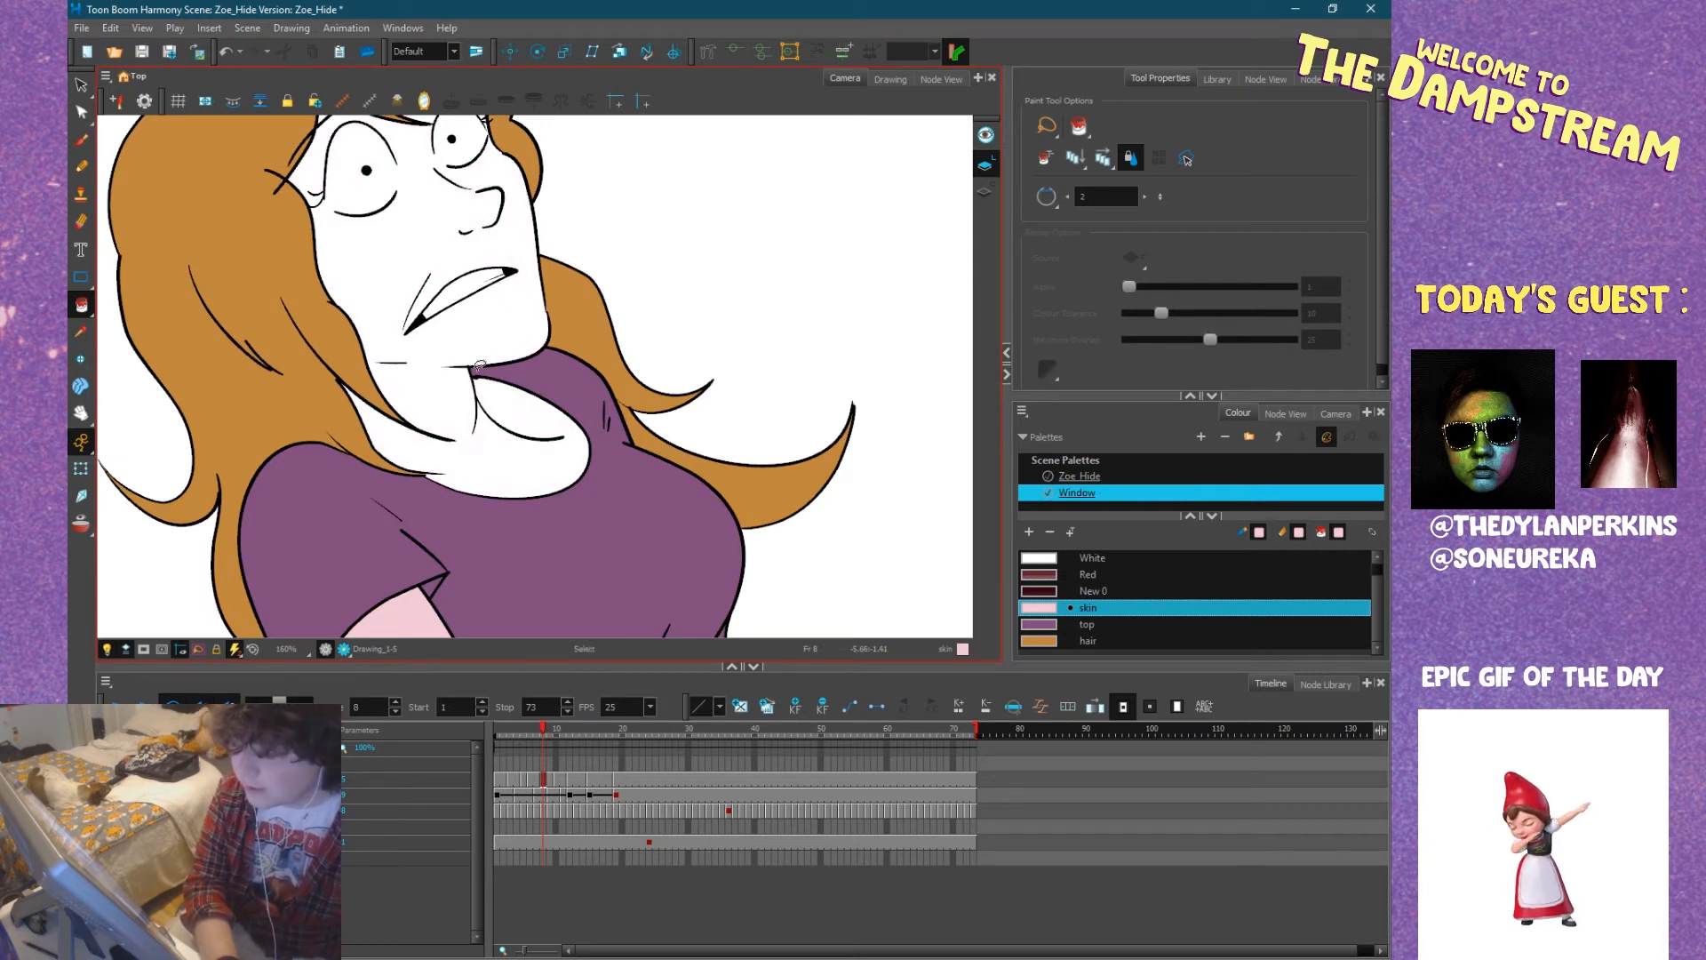
Pencil skin-coloured lines across the gaps in both of Zoe's eye outlines at frame 8.
left_click_drag(464, 381, 483, 451)
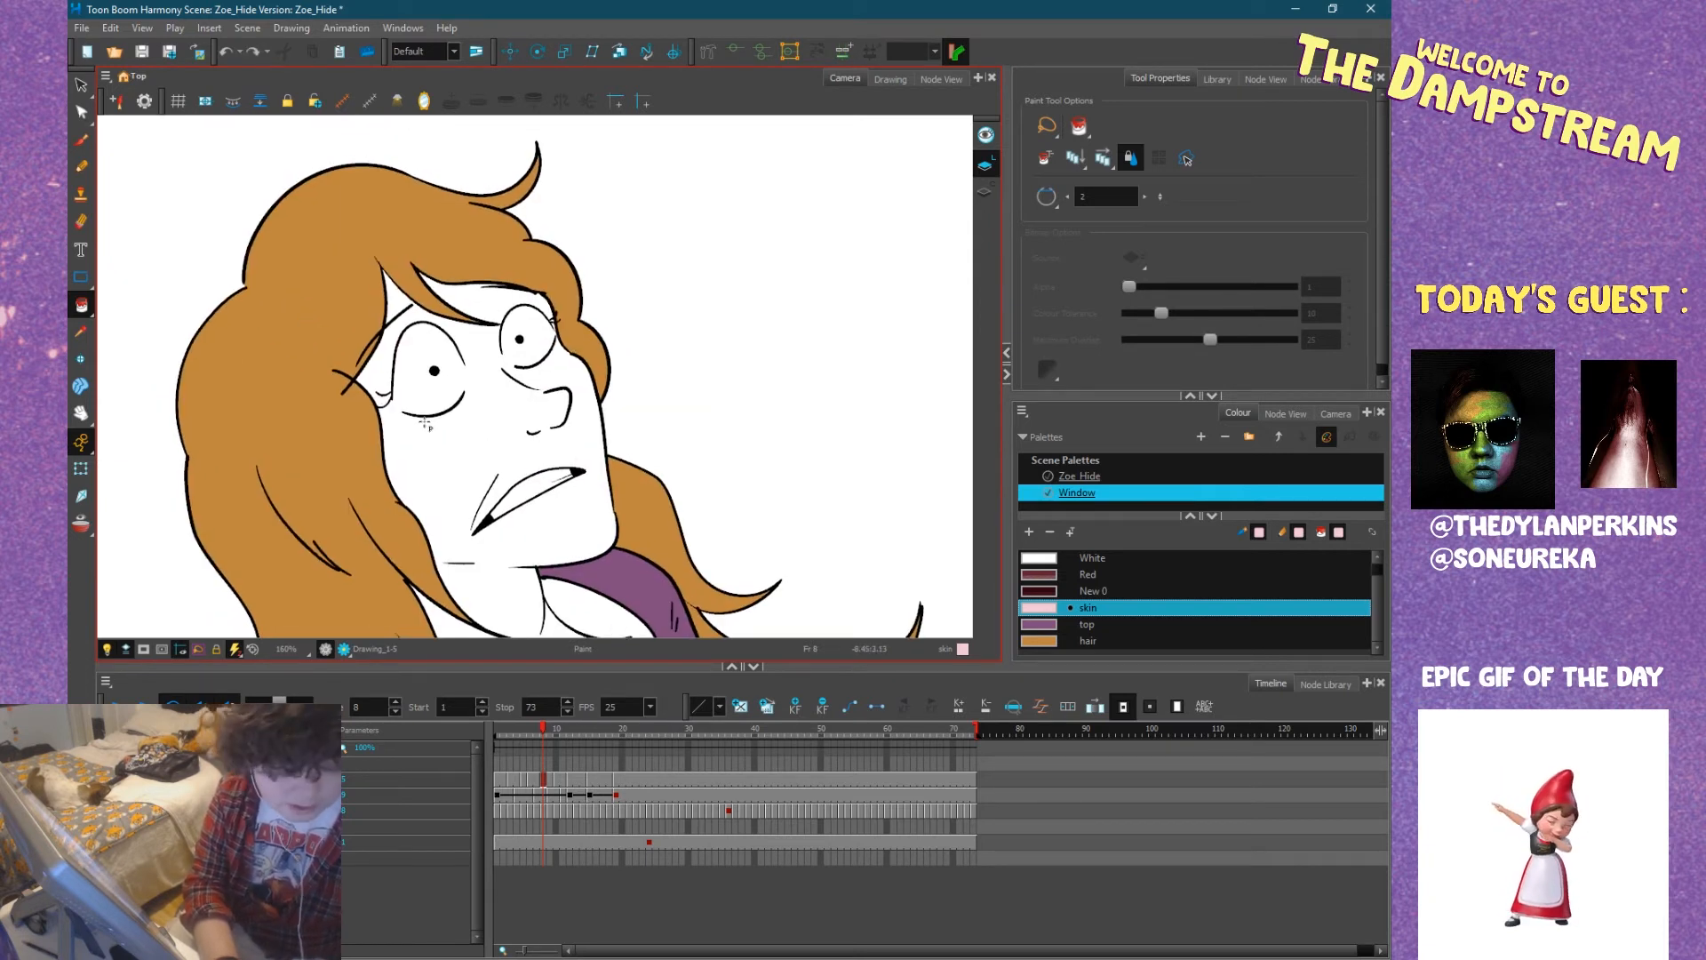
key("alt+x")
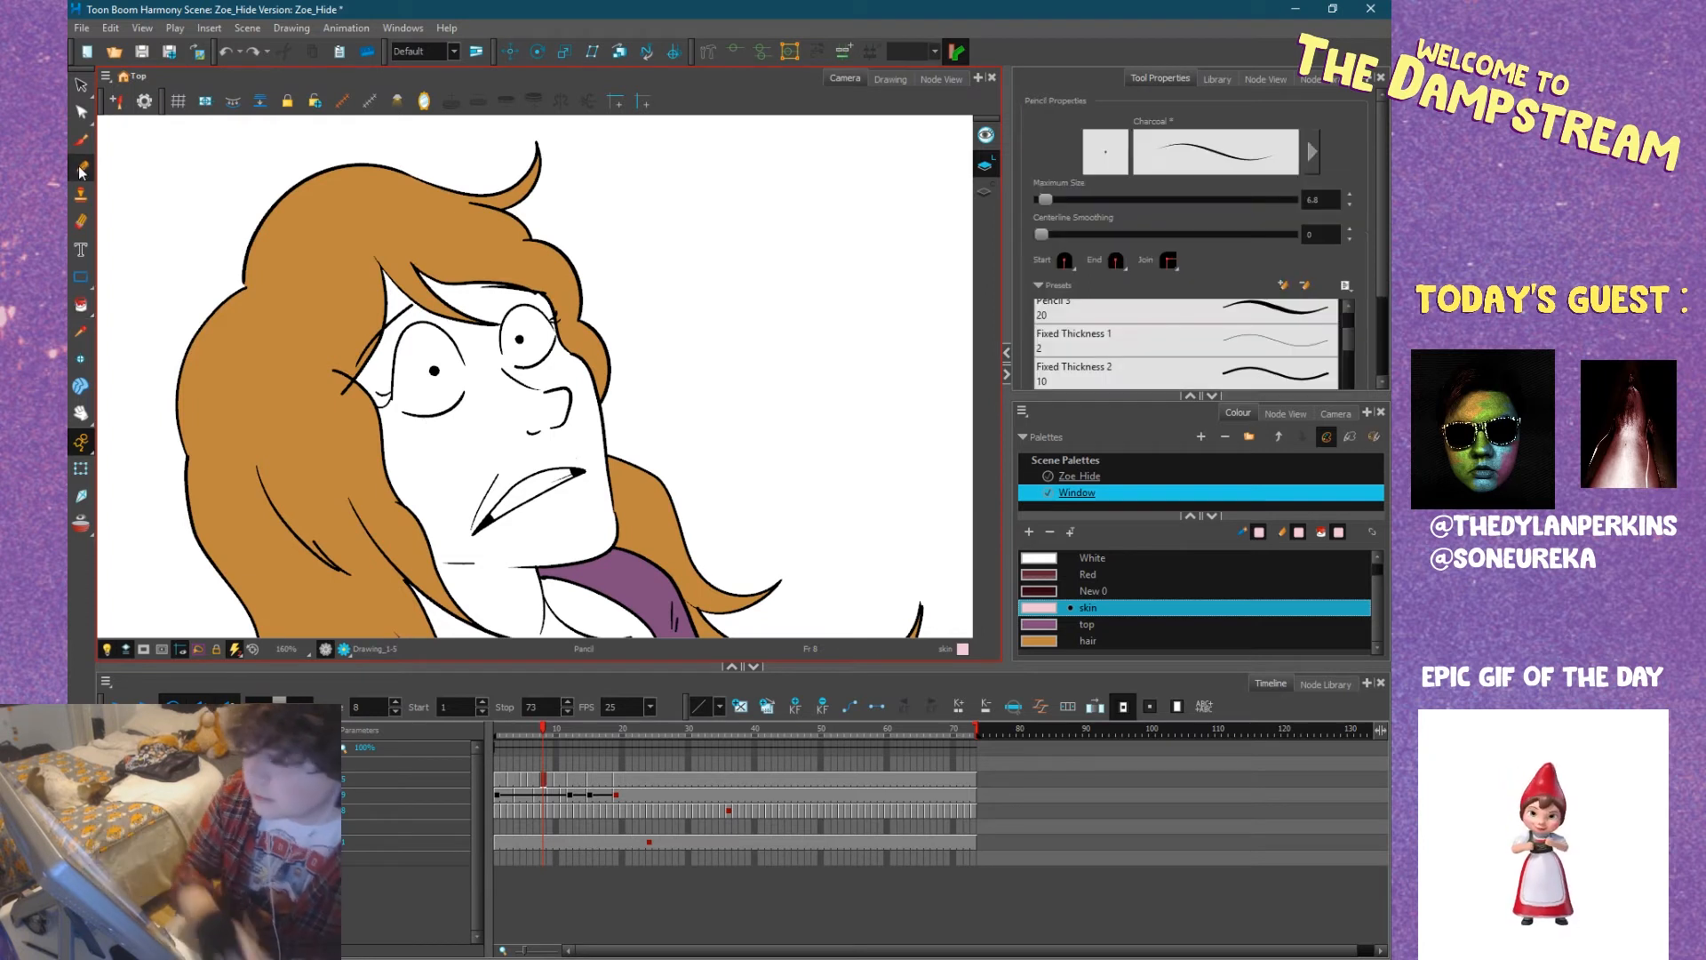
scroll(350, 343, "up", 3)
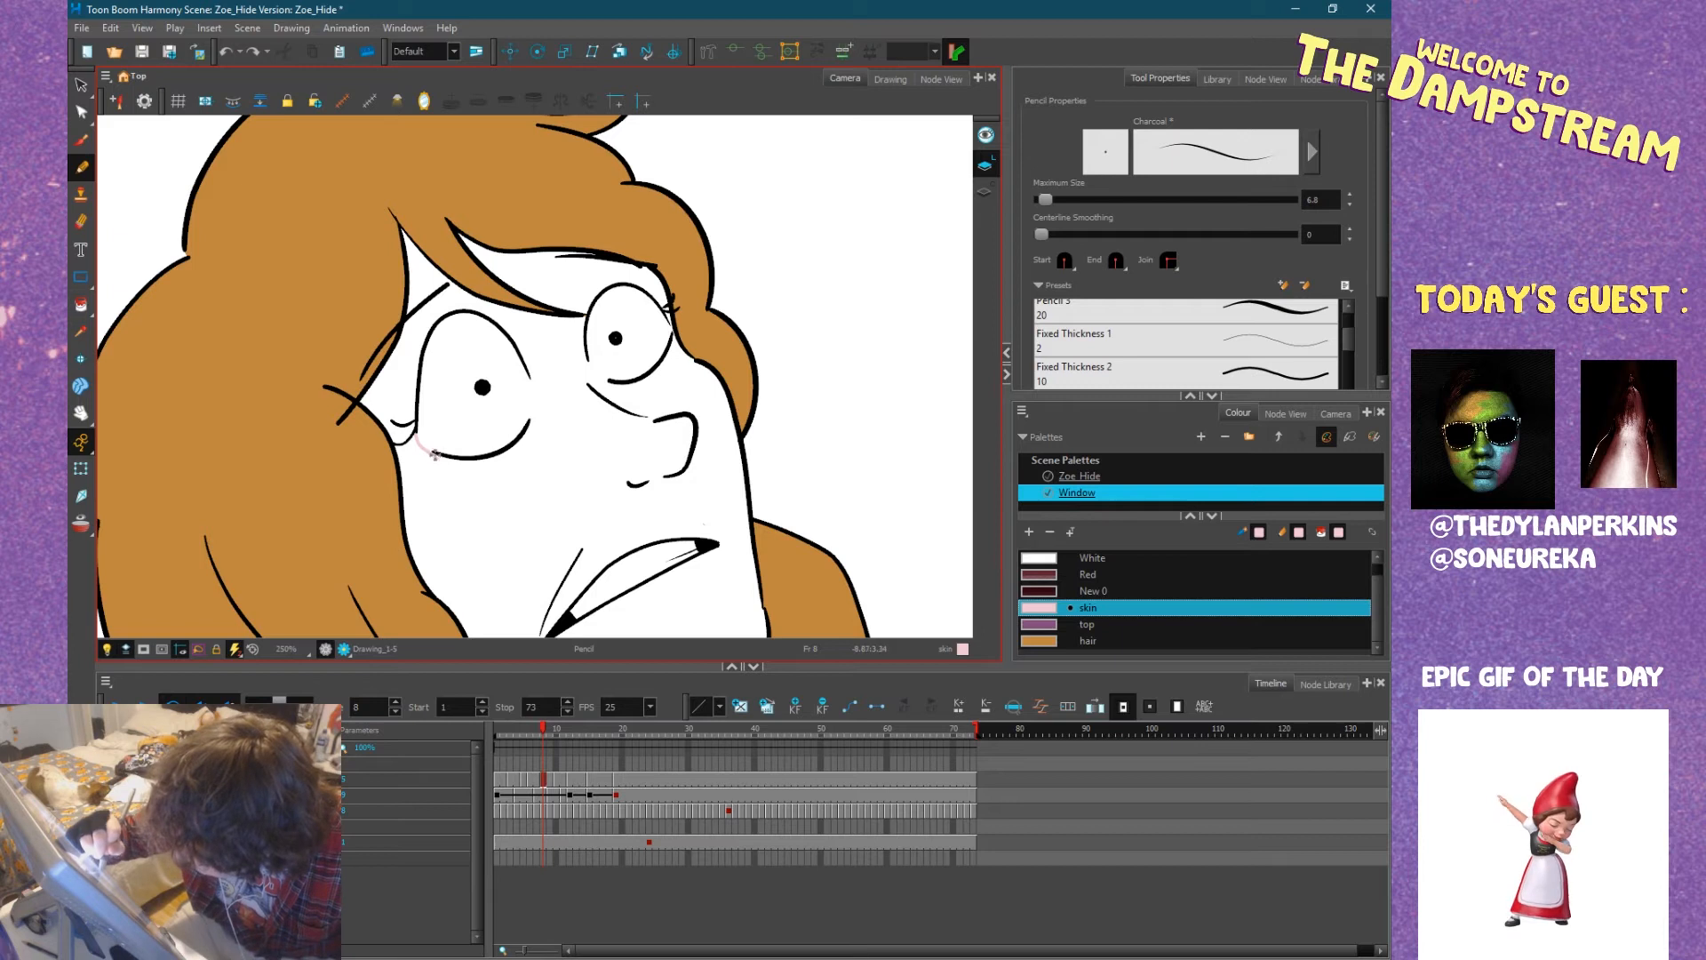
mouse_move(529, 421)
left_mouse_down()
mouse_move(526, 373)
mouse_move(612, 384)
left_mouse_up()
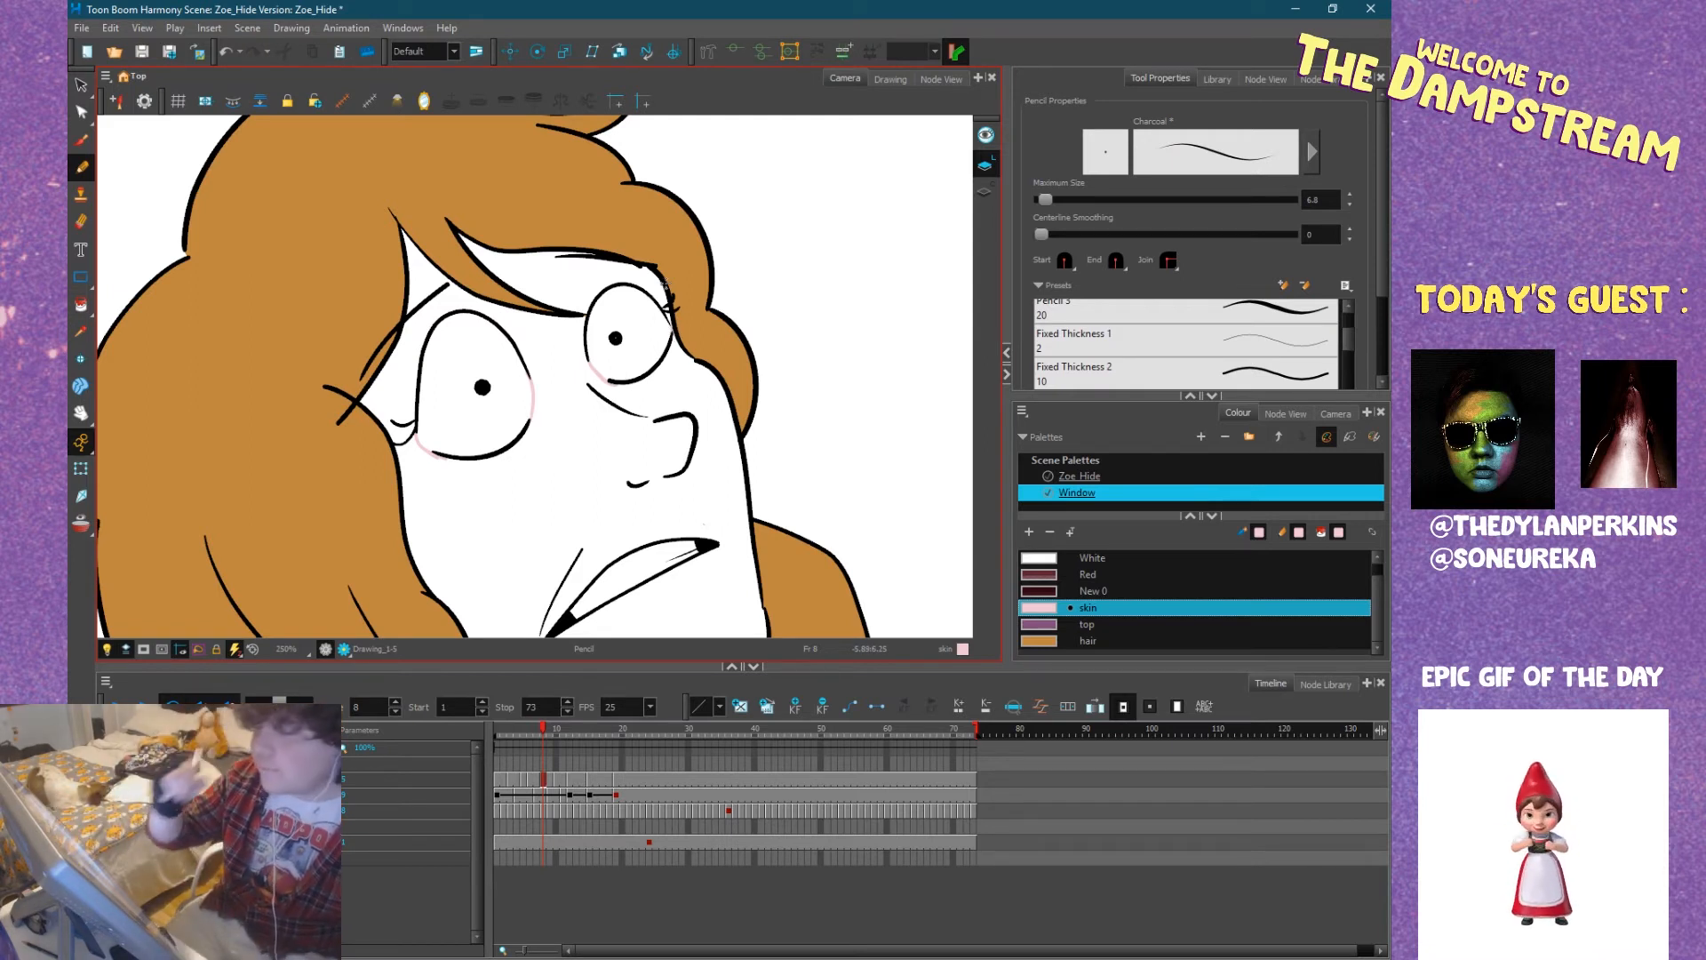
Fill the two forehead patches beneath Zoe's fringe with the skin colour using the Paint tool.
key("alt+i")
left_click(419, 269)
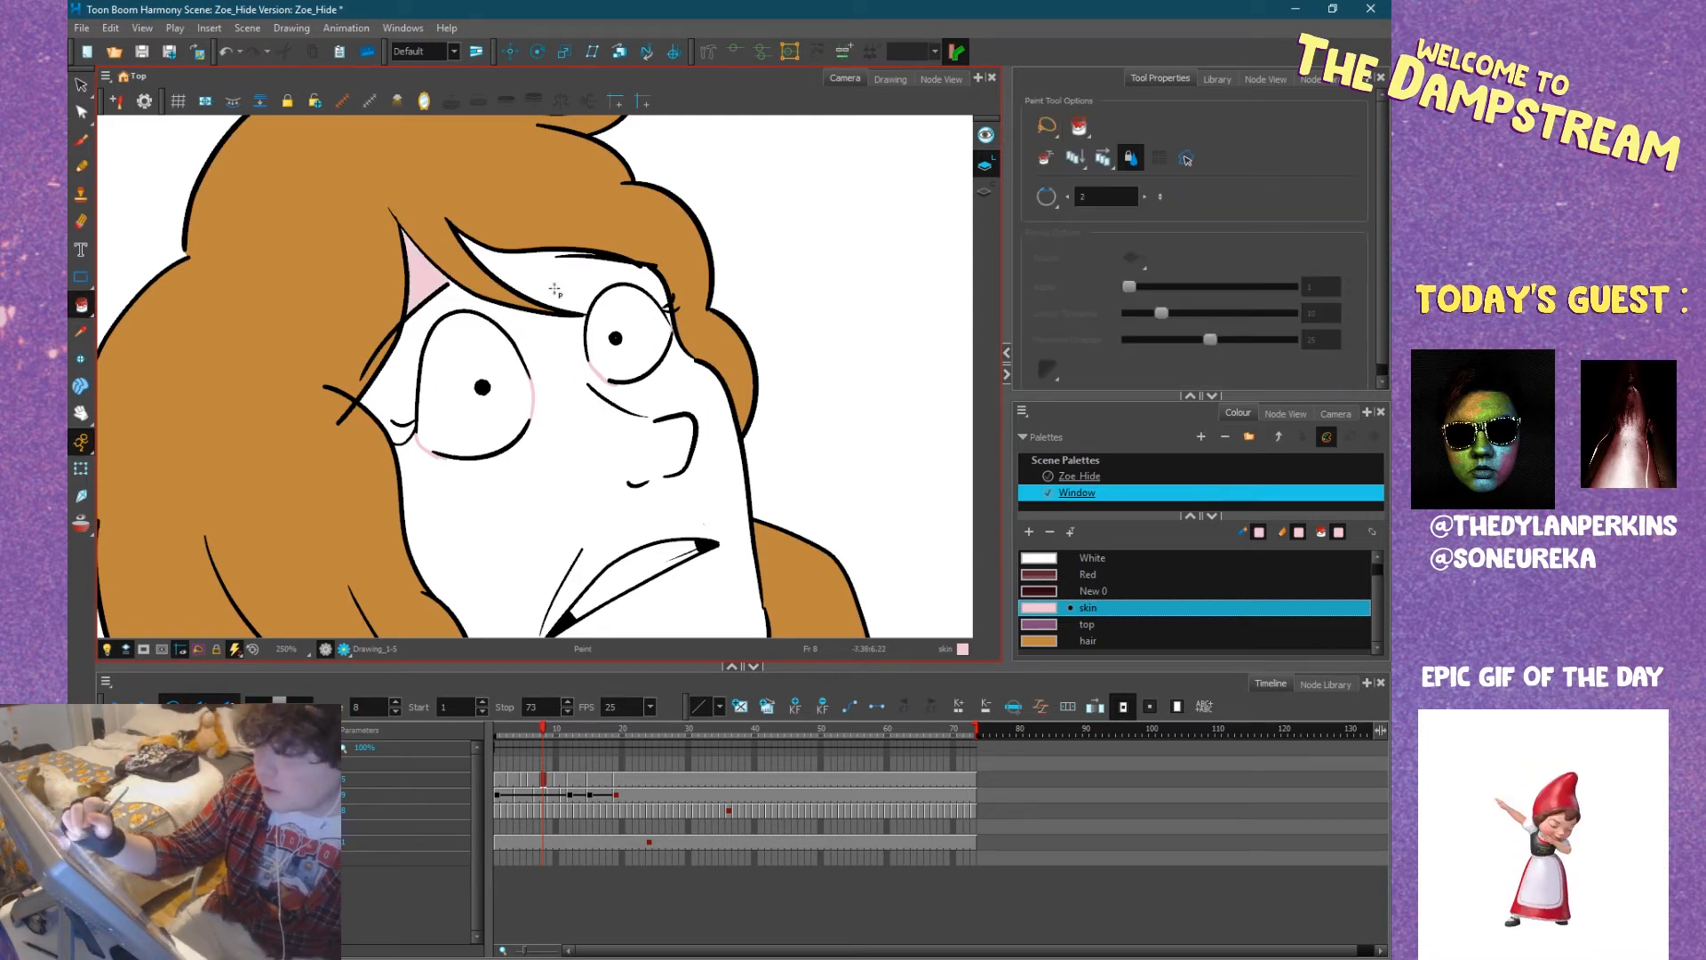
left_click(555, 290)
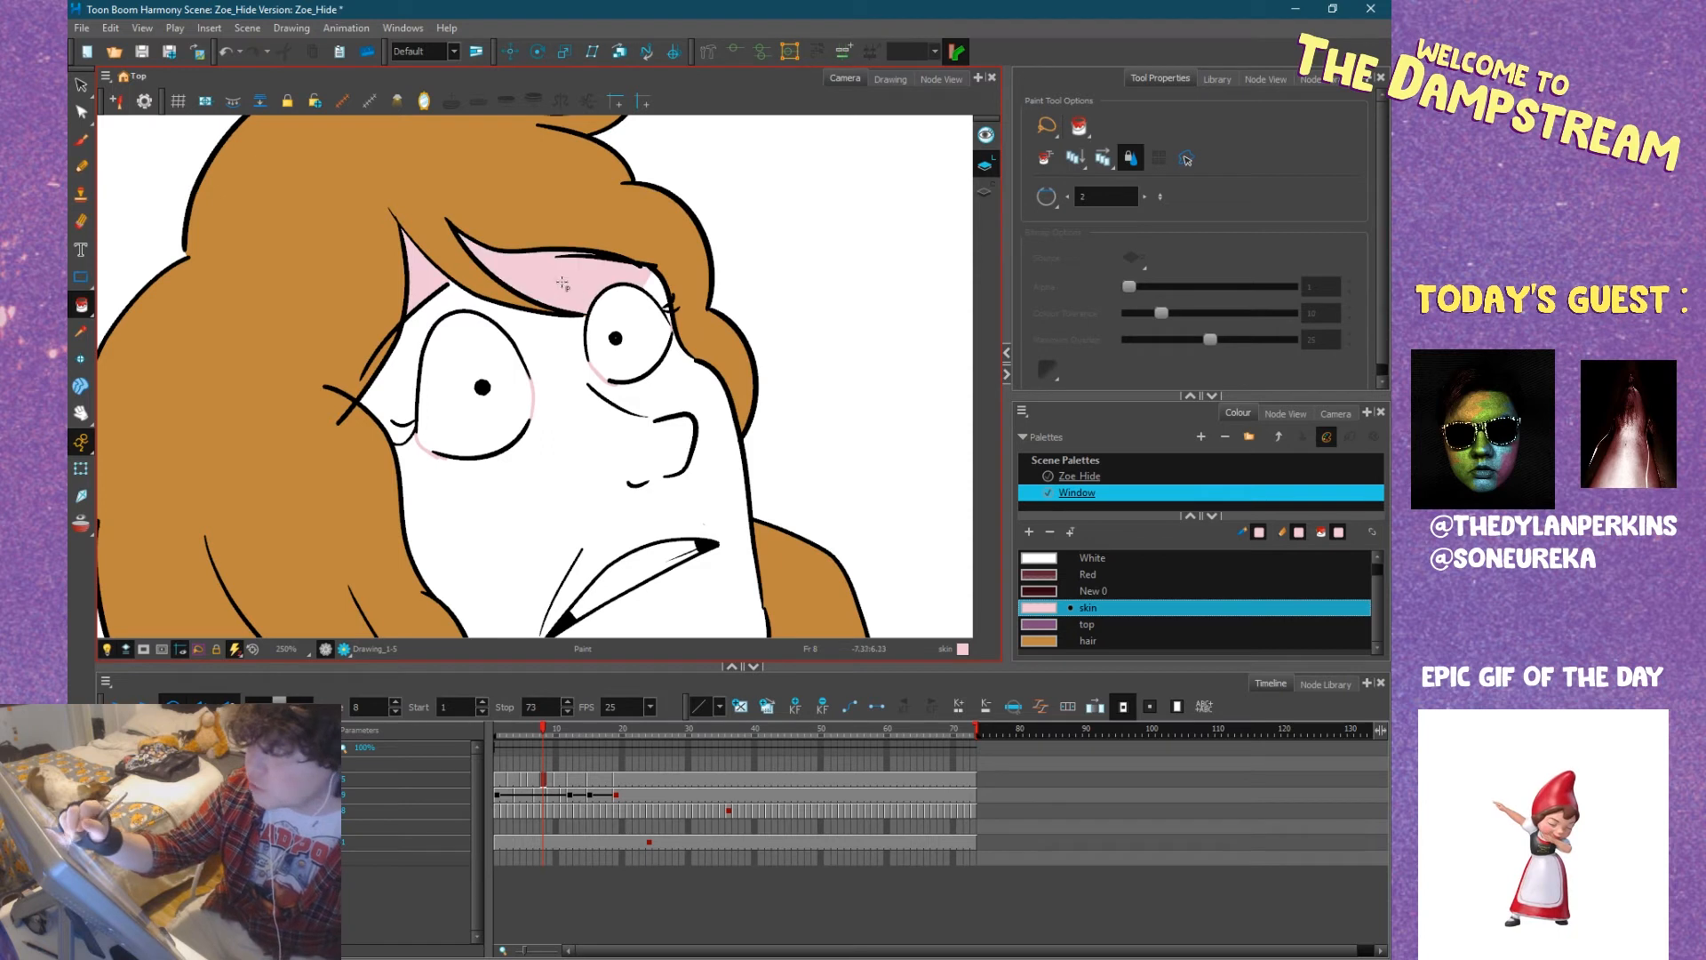
Fill Zoe's face and the small gaps between the lashes and outline of her far eye with the skin colour at frame 8.
left_click(551, 450)
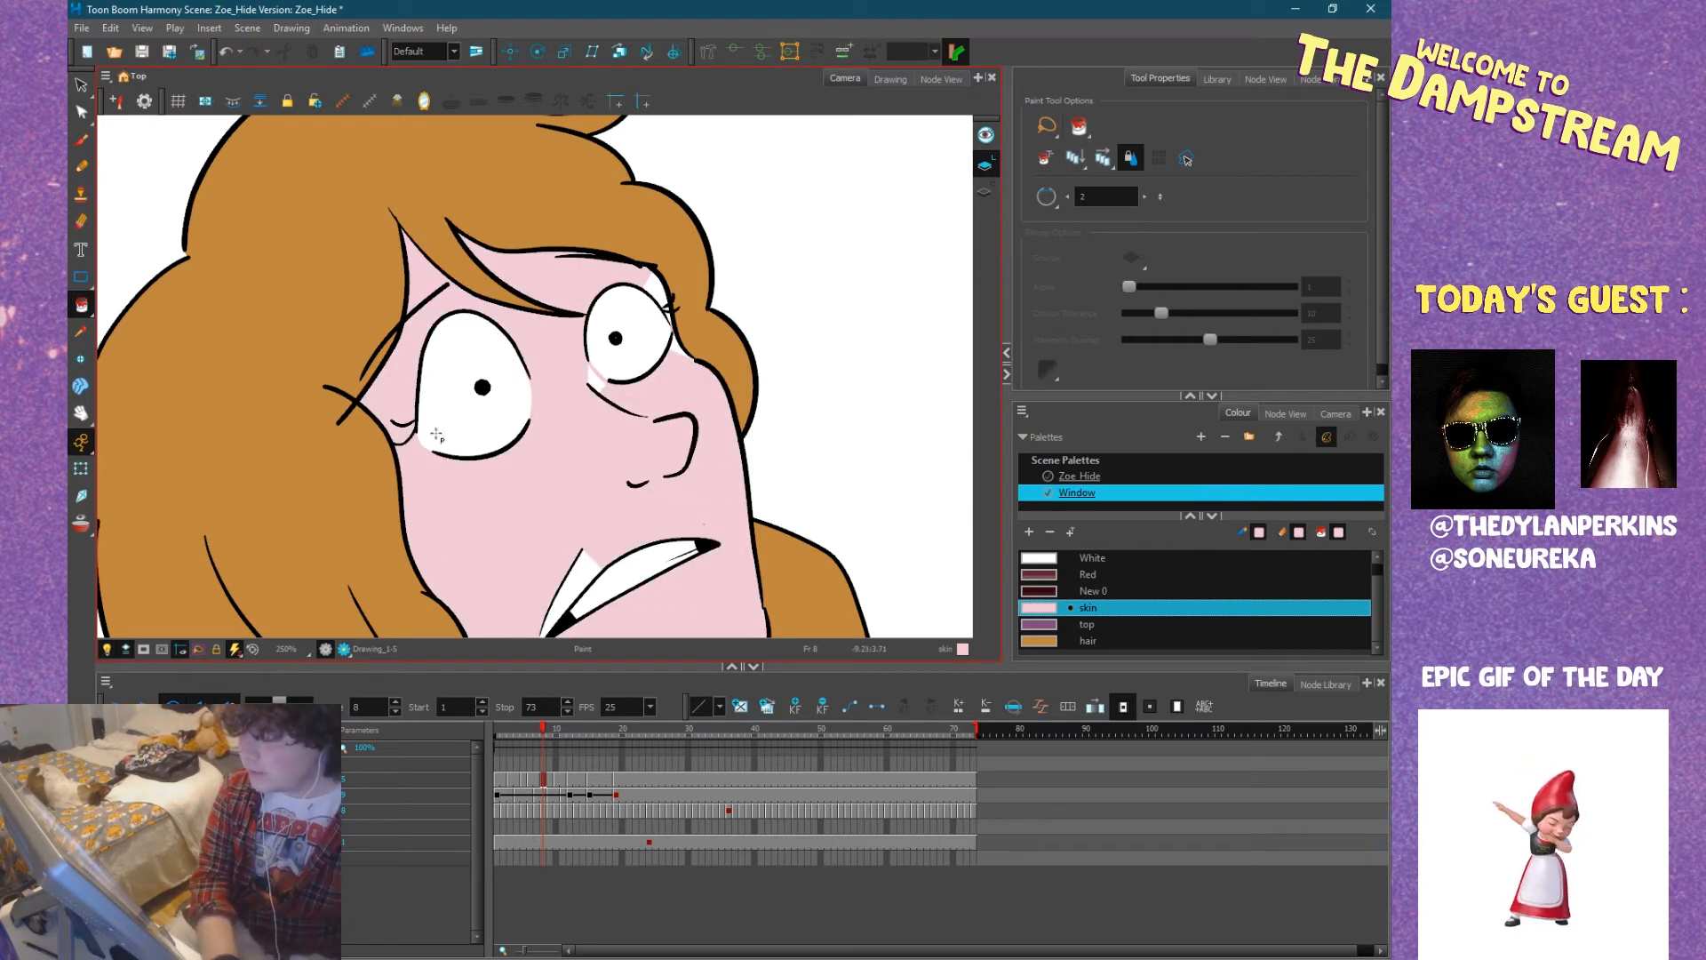
left_click_drag(570, 439, 445, 462)
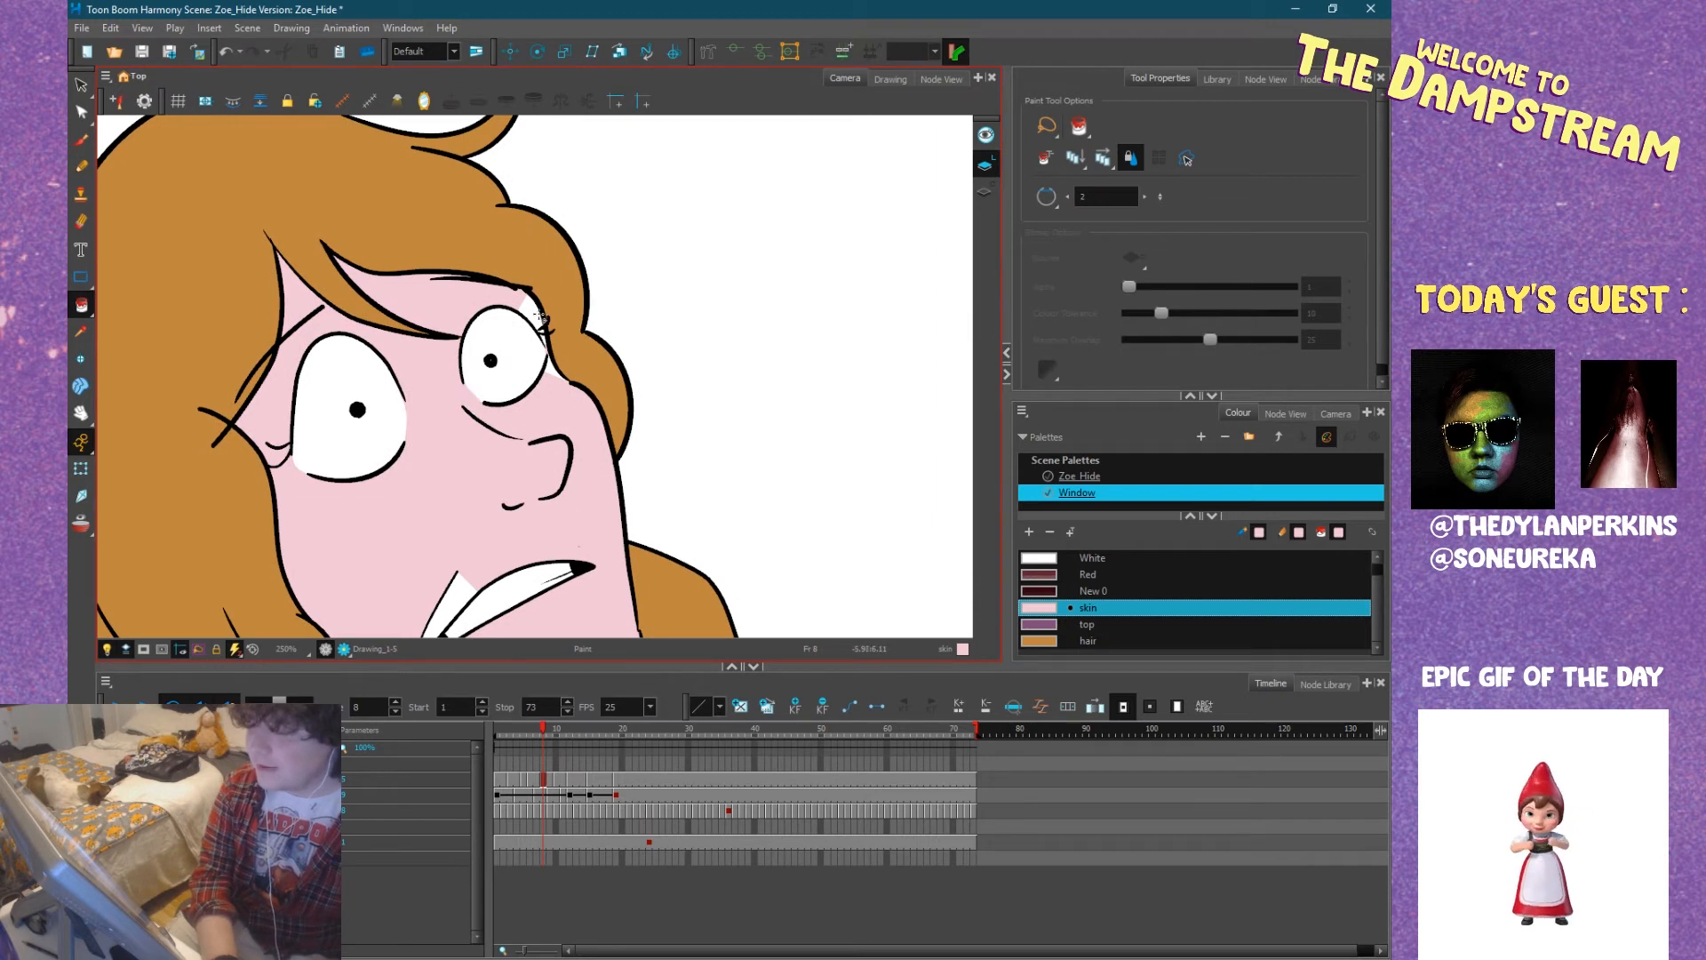
scroll(542, 326, "up", 8)
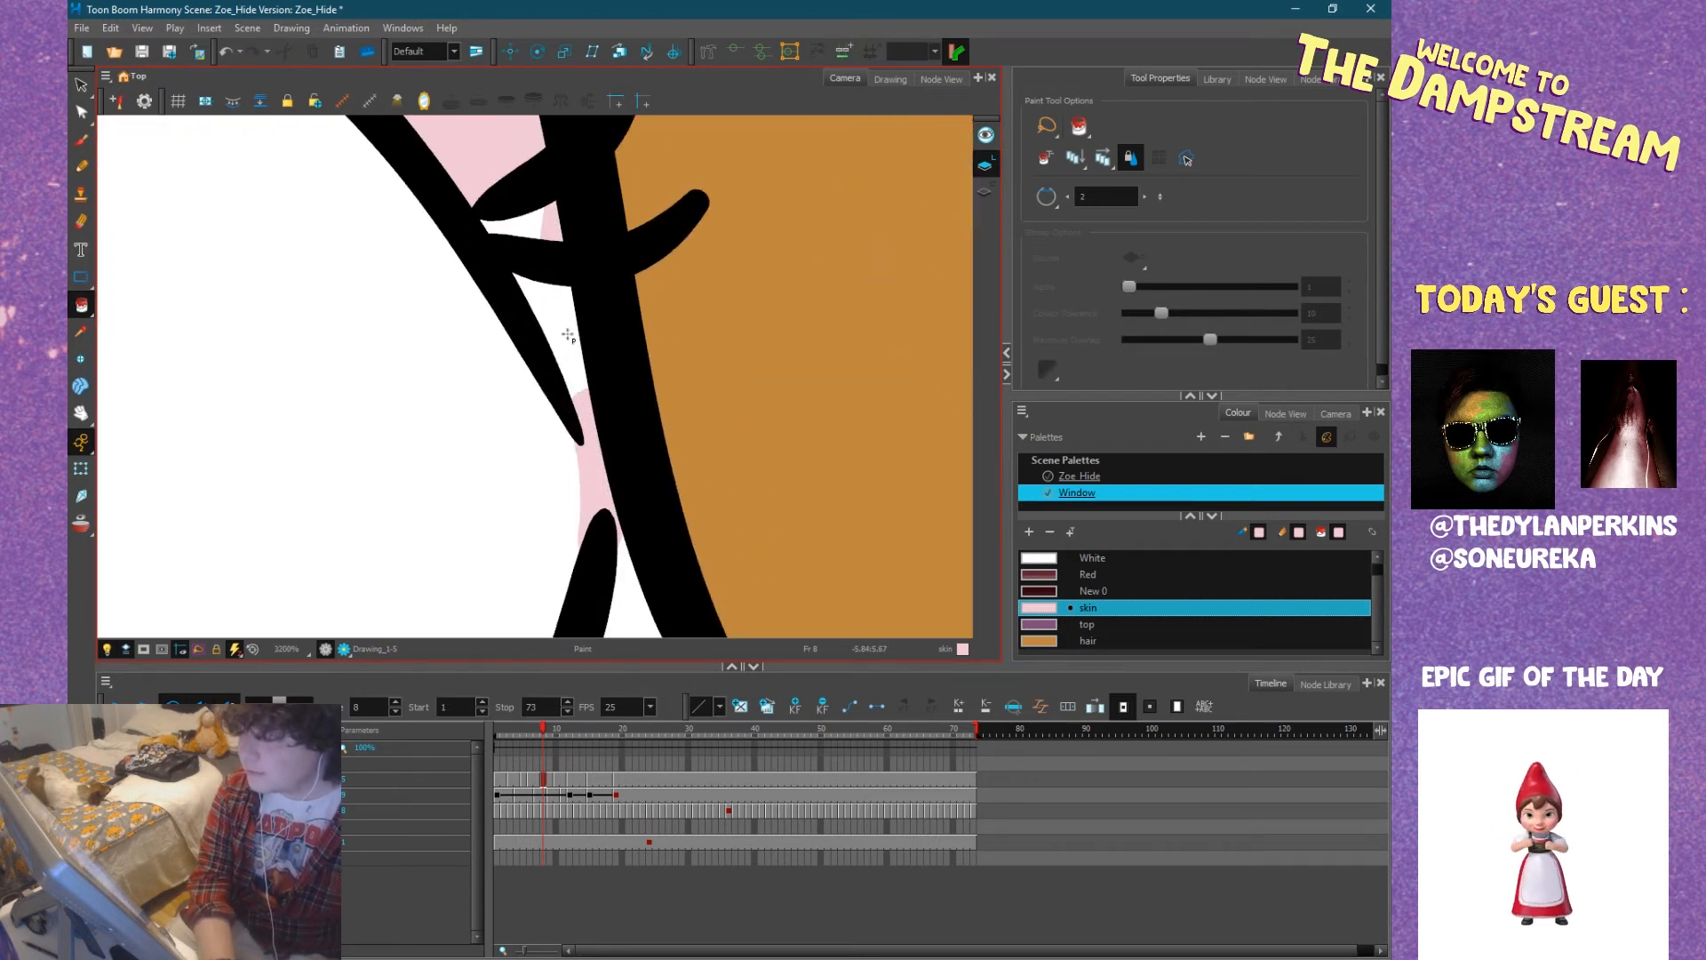
left_click(514, 230)
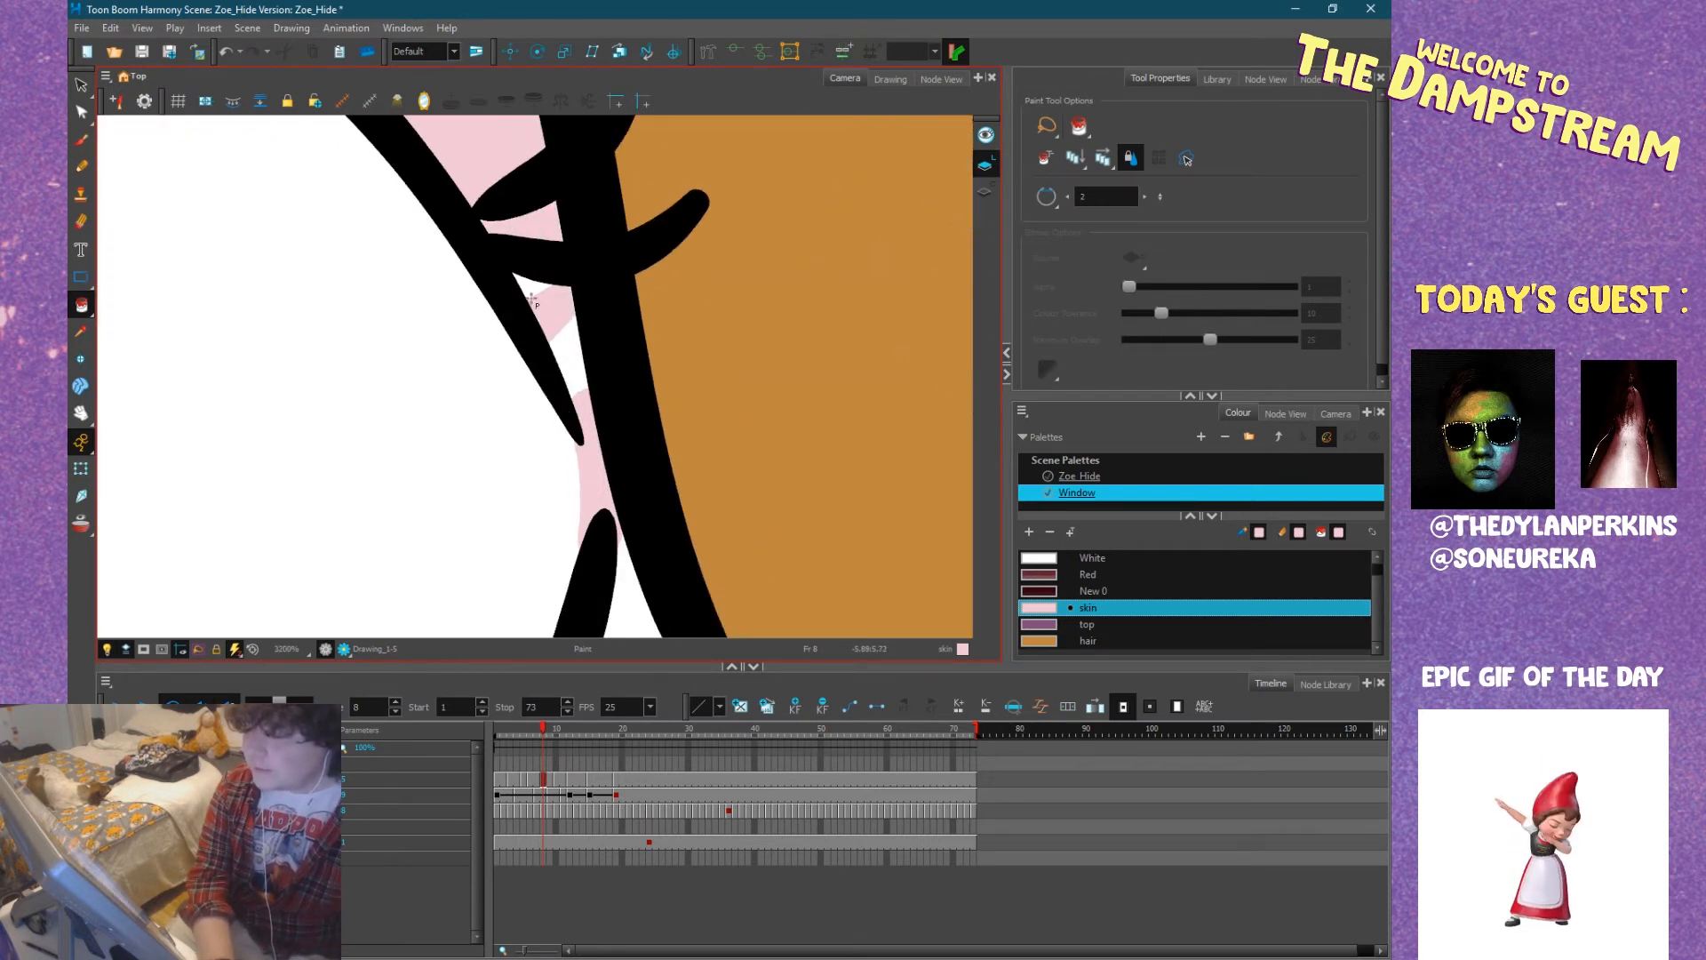
left_click(574, 351)
scroll(586, 392, "down", 8)
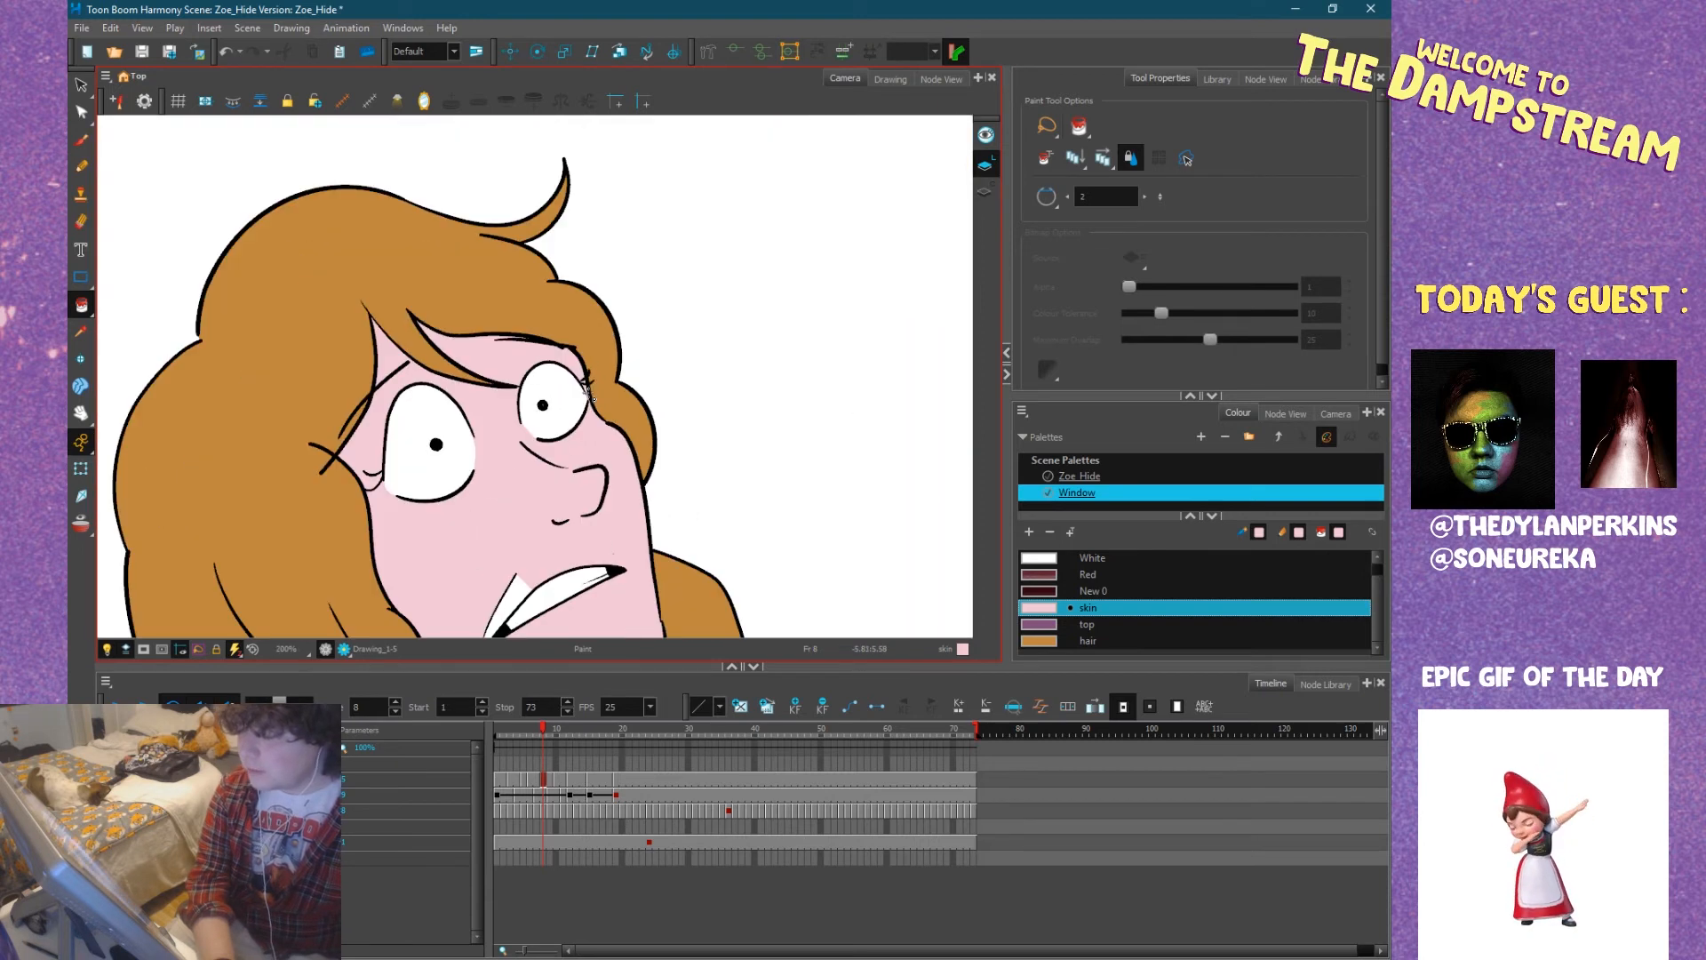
Fill the unpainted patch between Zoe's mouth and cheek crease with the skin colour at frame 8.
left_click_drag(582, 396, 527, 269)
left_click(457, 478)
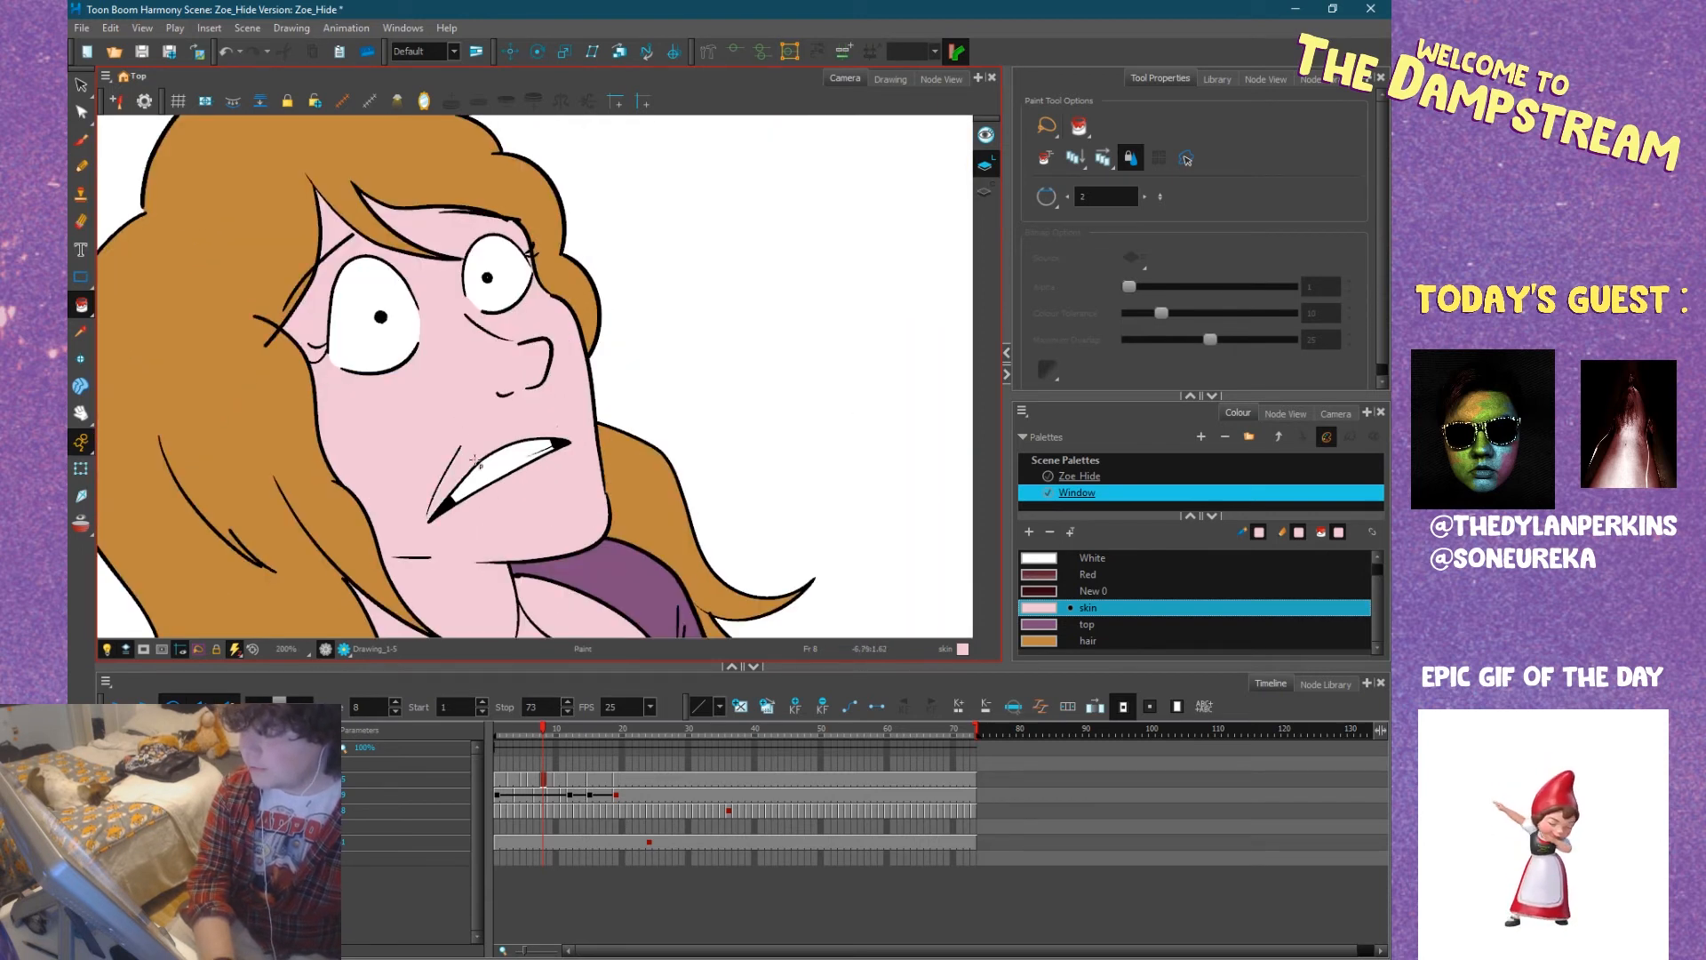
scroll(485, 489, "down", 2)
left_click_drag(508, 459, 491, 426)
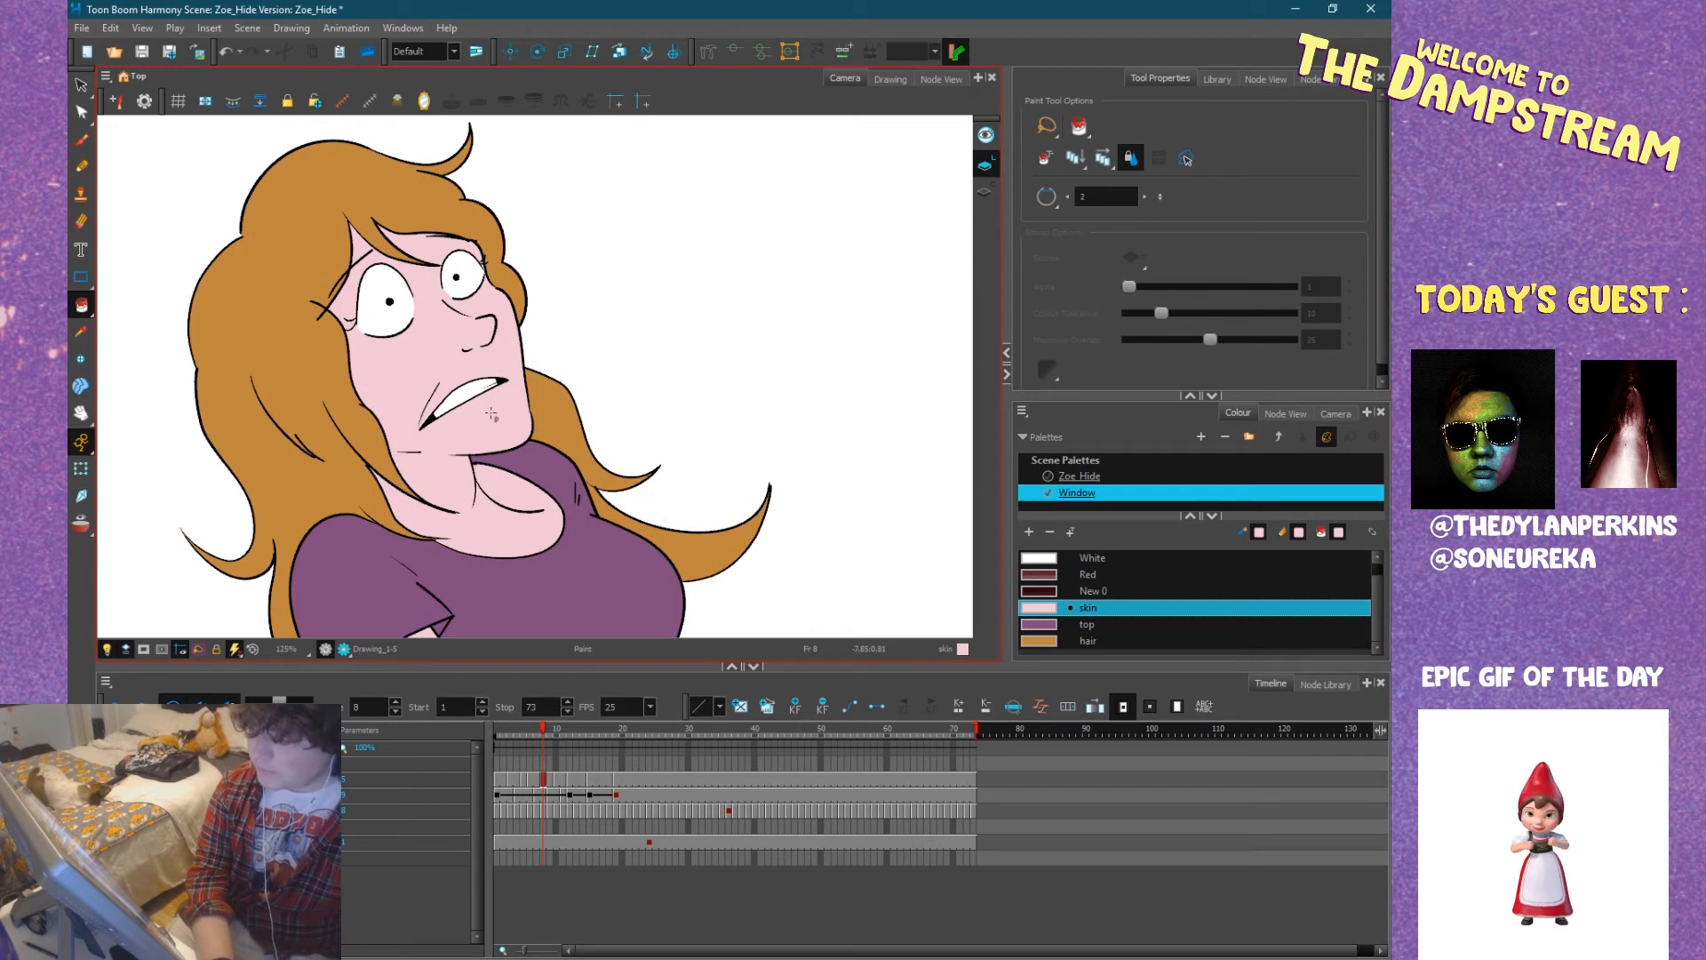
Make White the active paint colour for Zoe's eyes at frame 8.
left_click(1051, 560)
scroll(480, 284, "up", 6)
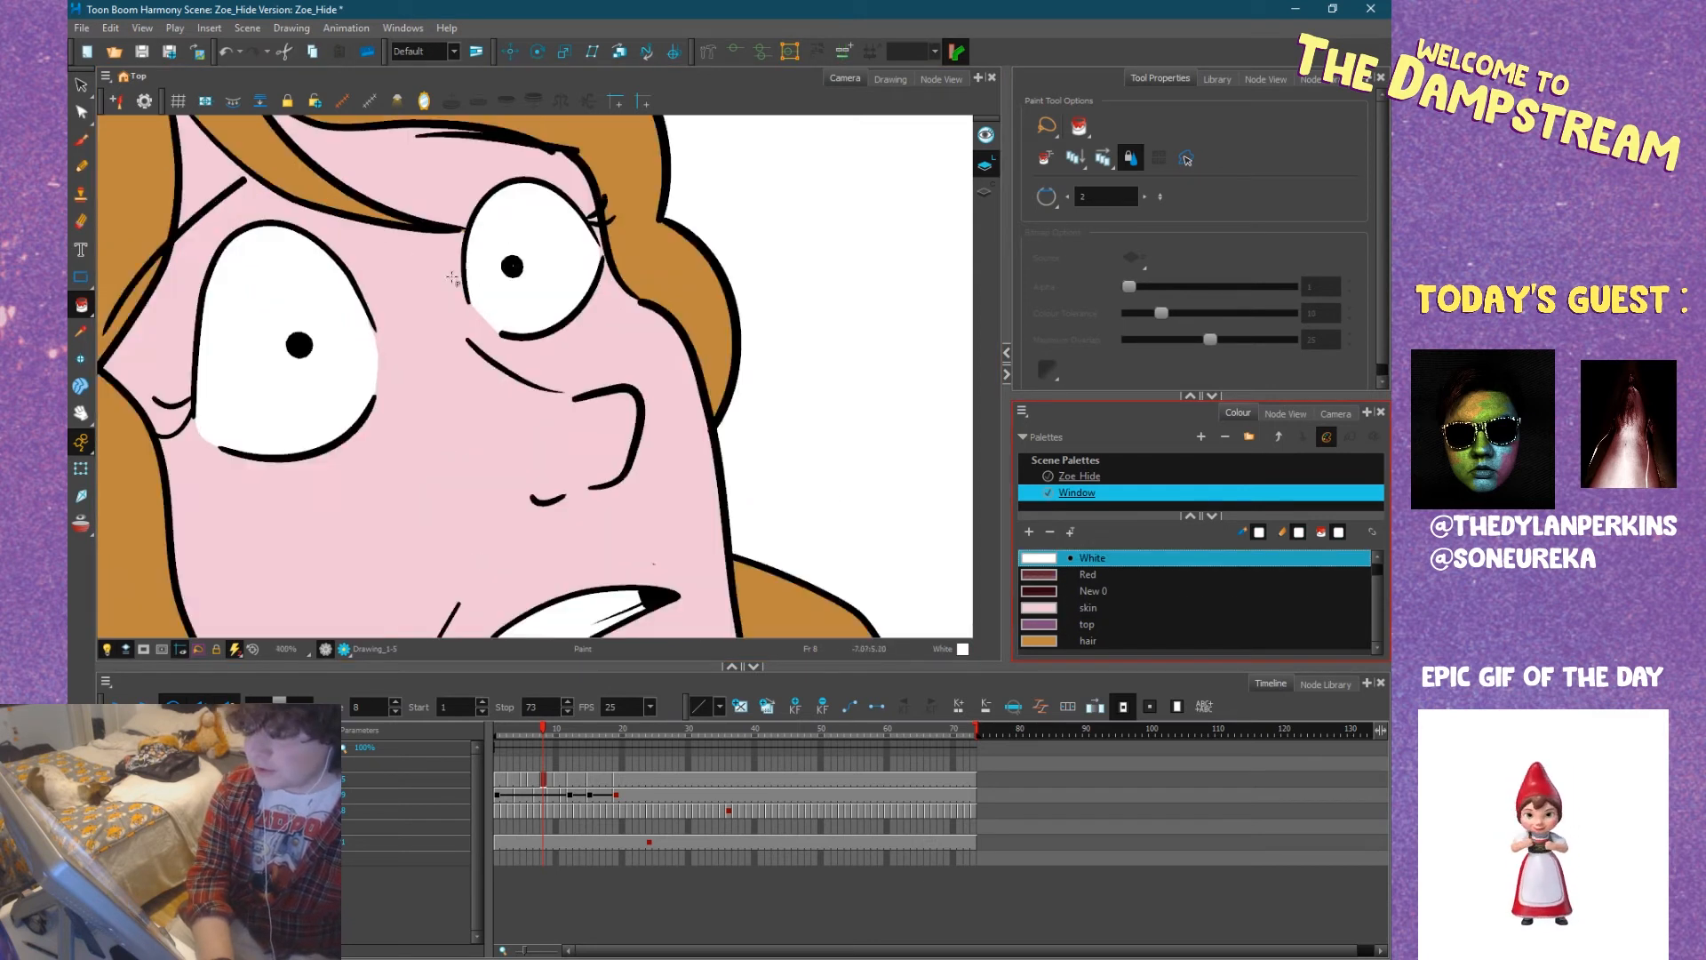
left_click_drag(440, 329, 553, 315)
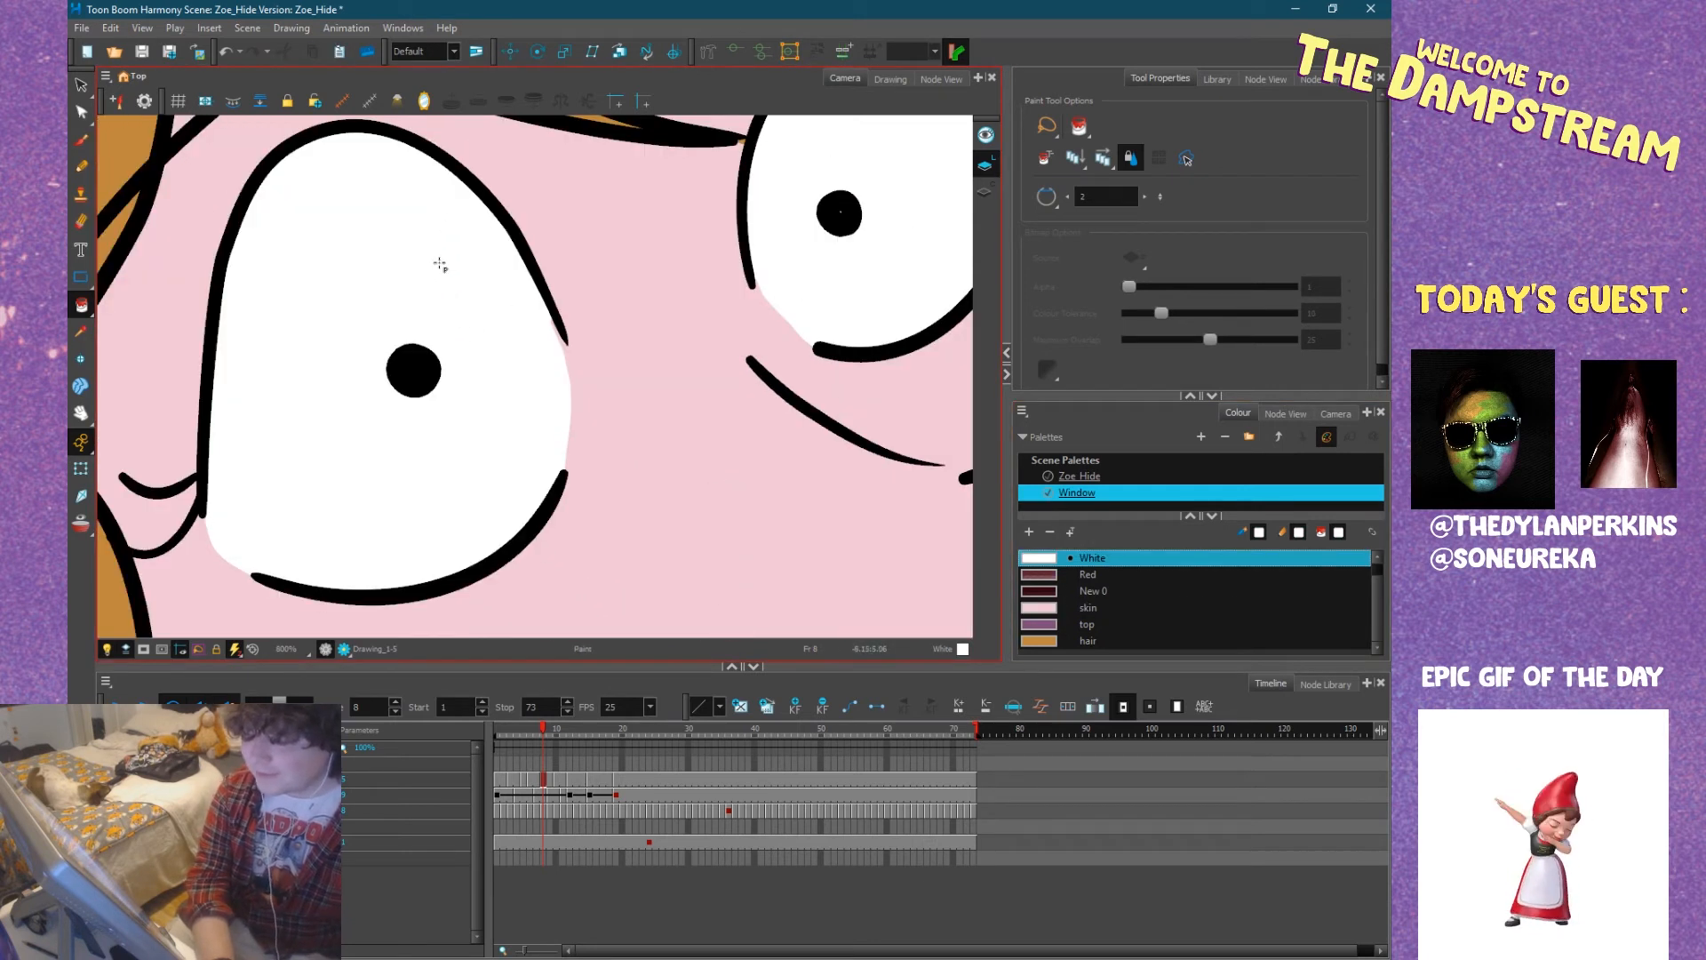
scroll(453, 271, "down", 6)
Check the coloured figure at frame 8, then play the whole animation from frame 1.
left_click_drag(679, 396, 646, 265)
left_click_drag(733, 418, 623, 263)
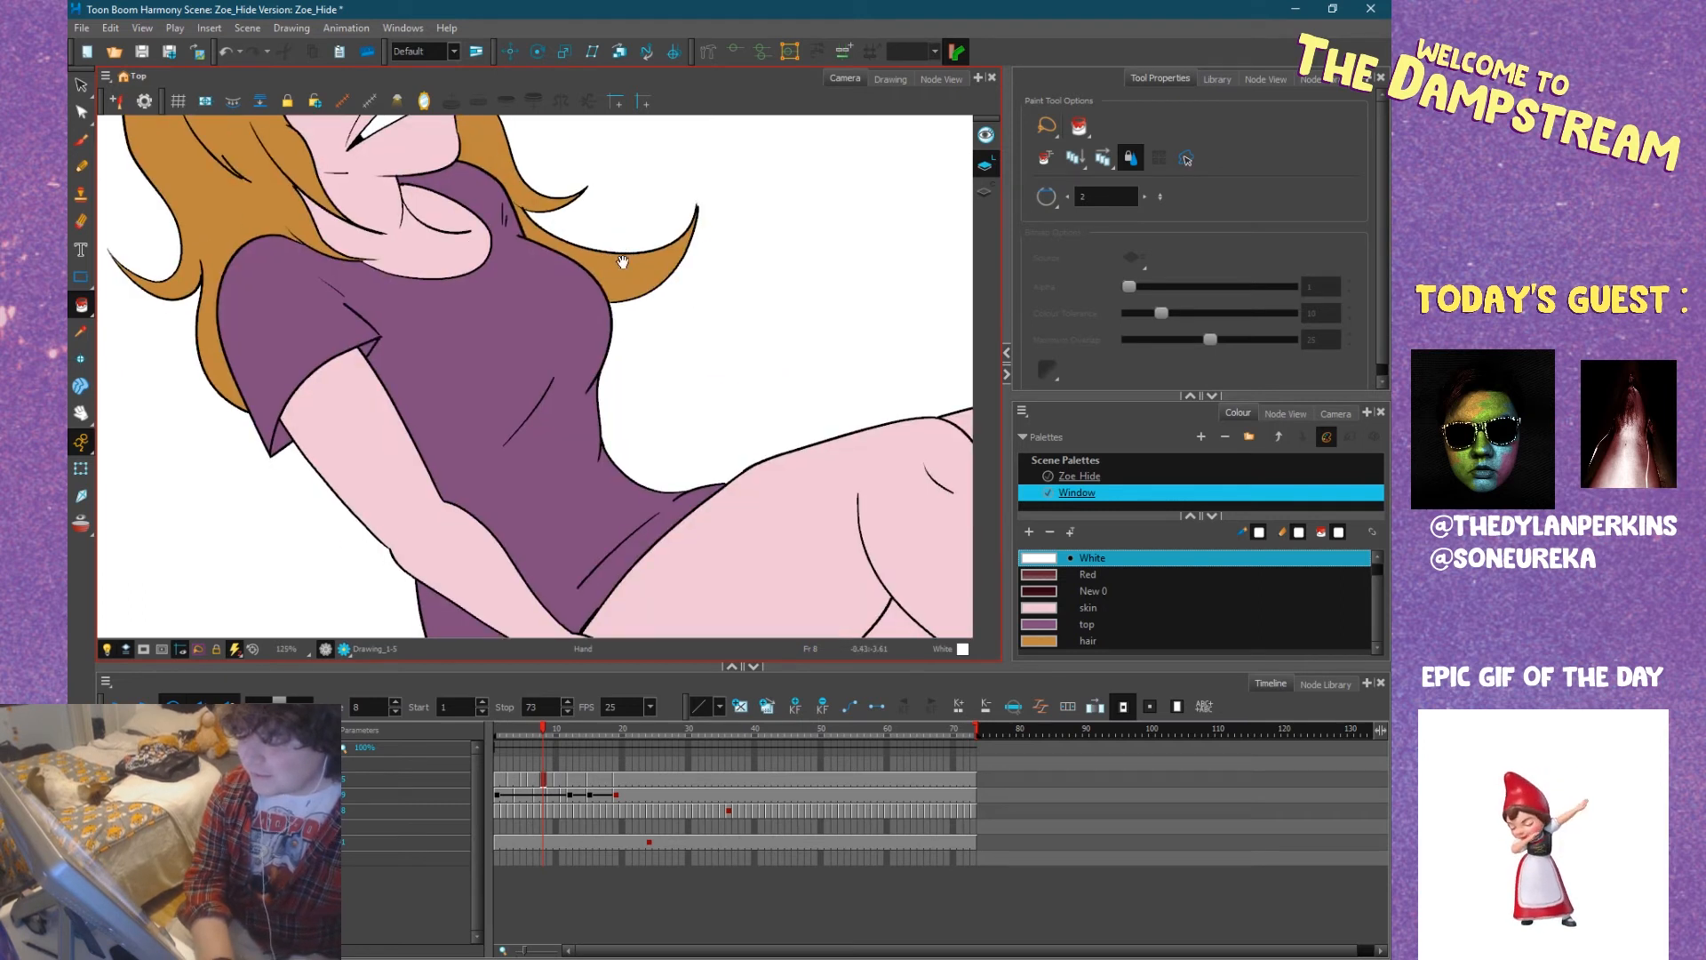
scroll(622, 262, "down", 3)
mouse_move(635, 321)
left_mouse_down()
mouse_move(620, 379)
mouse_move(529, 393)
left_mouse_up()
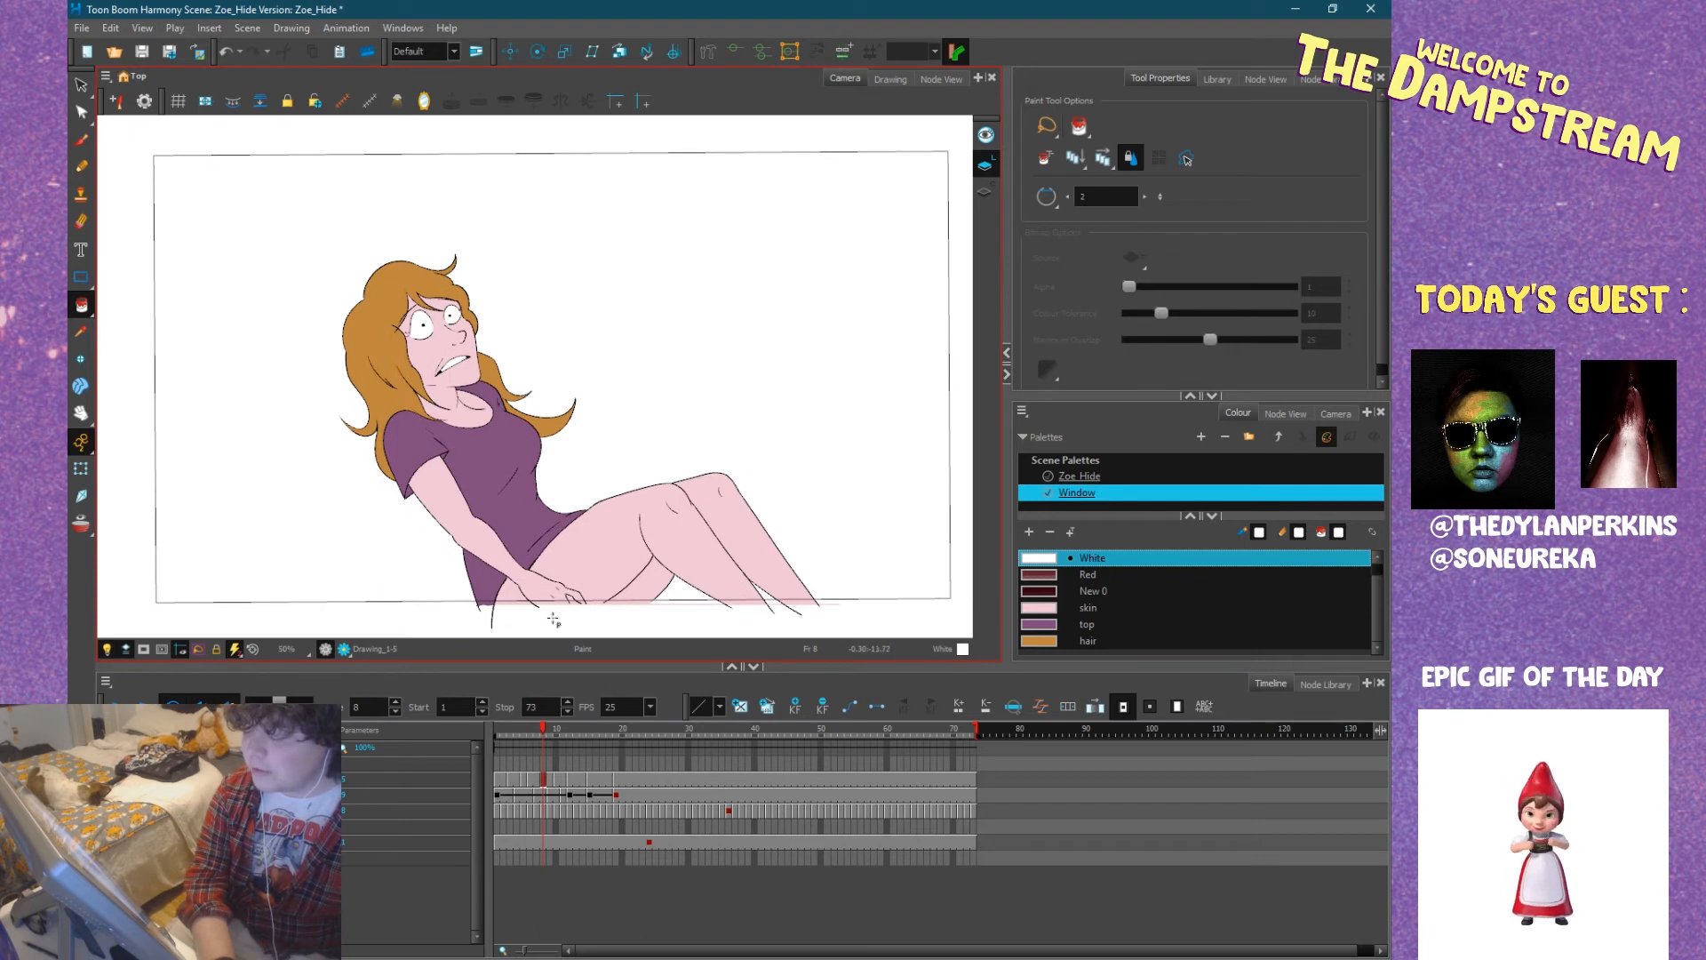
left_click_drag(544, 731, 444, 730)
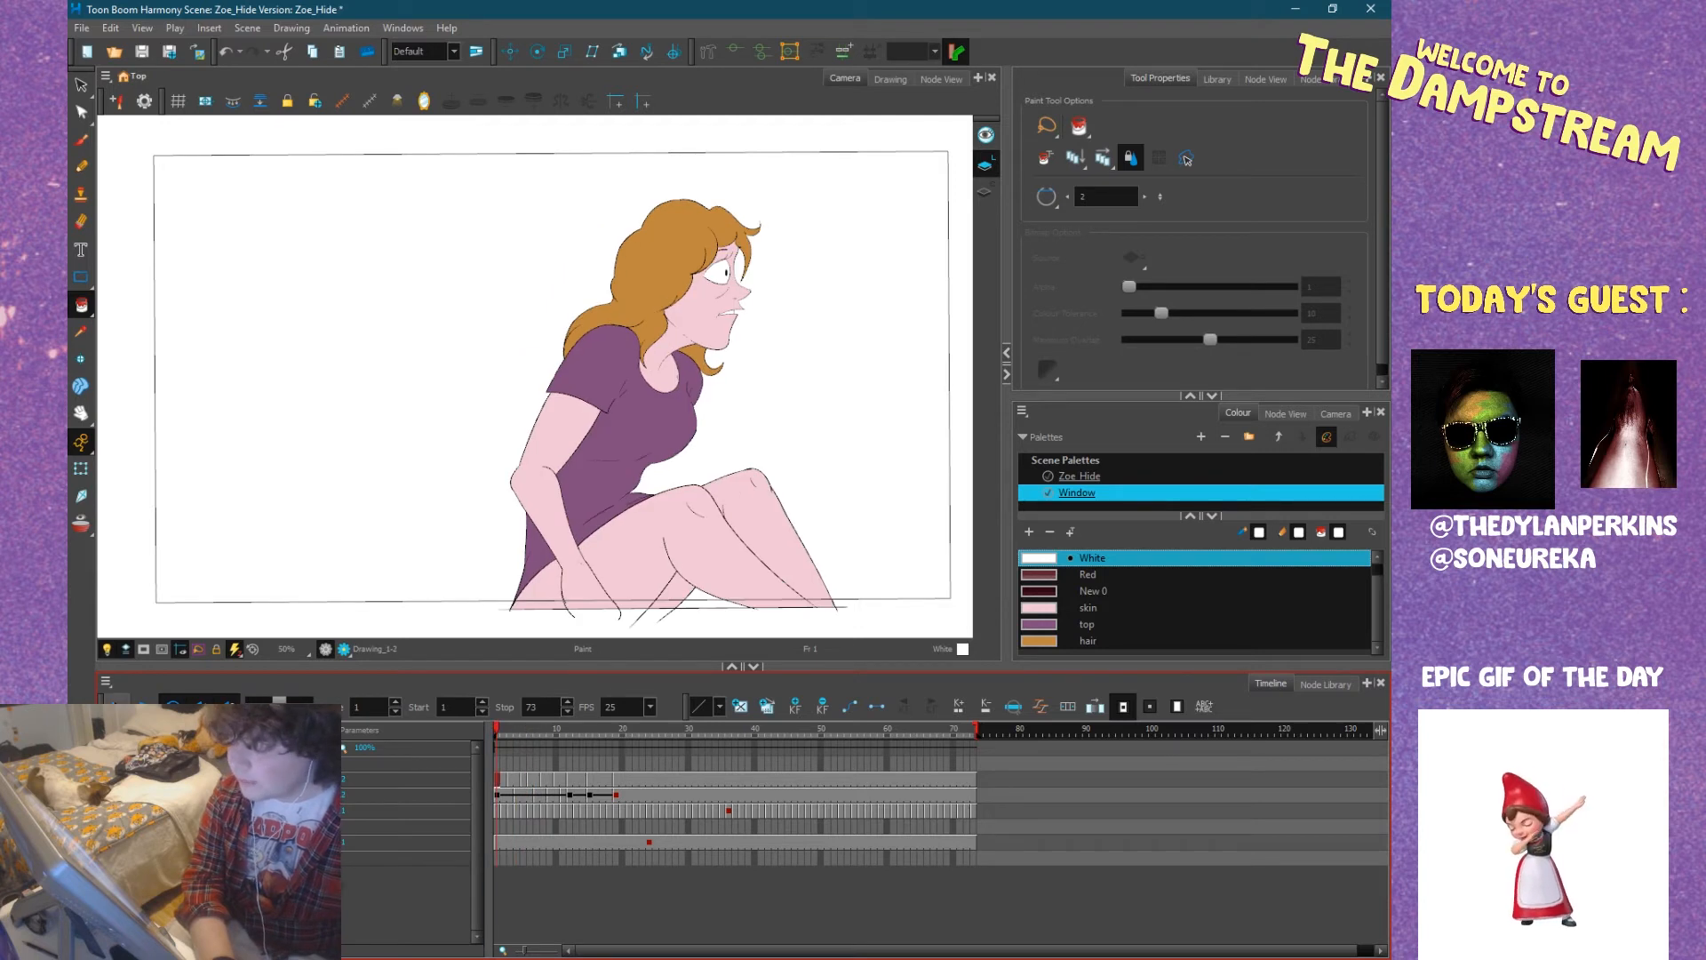
key("Return")
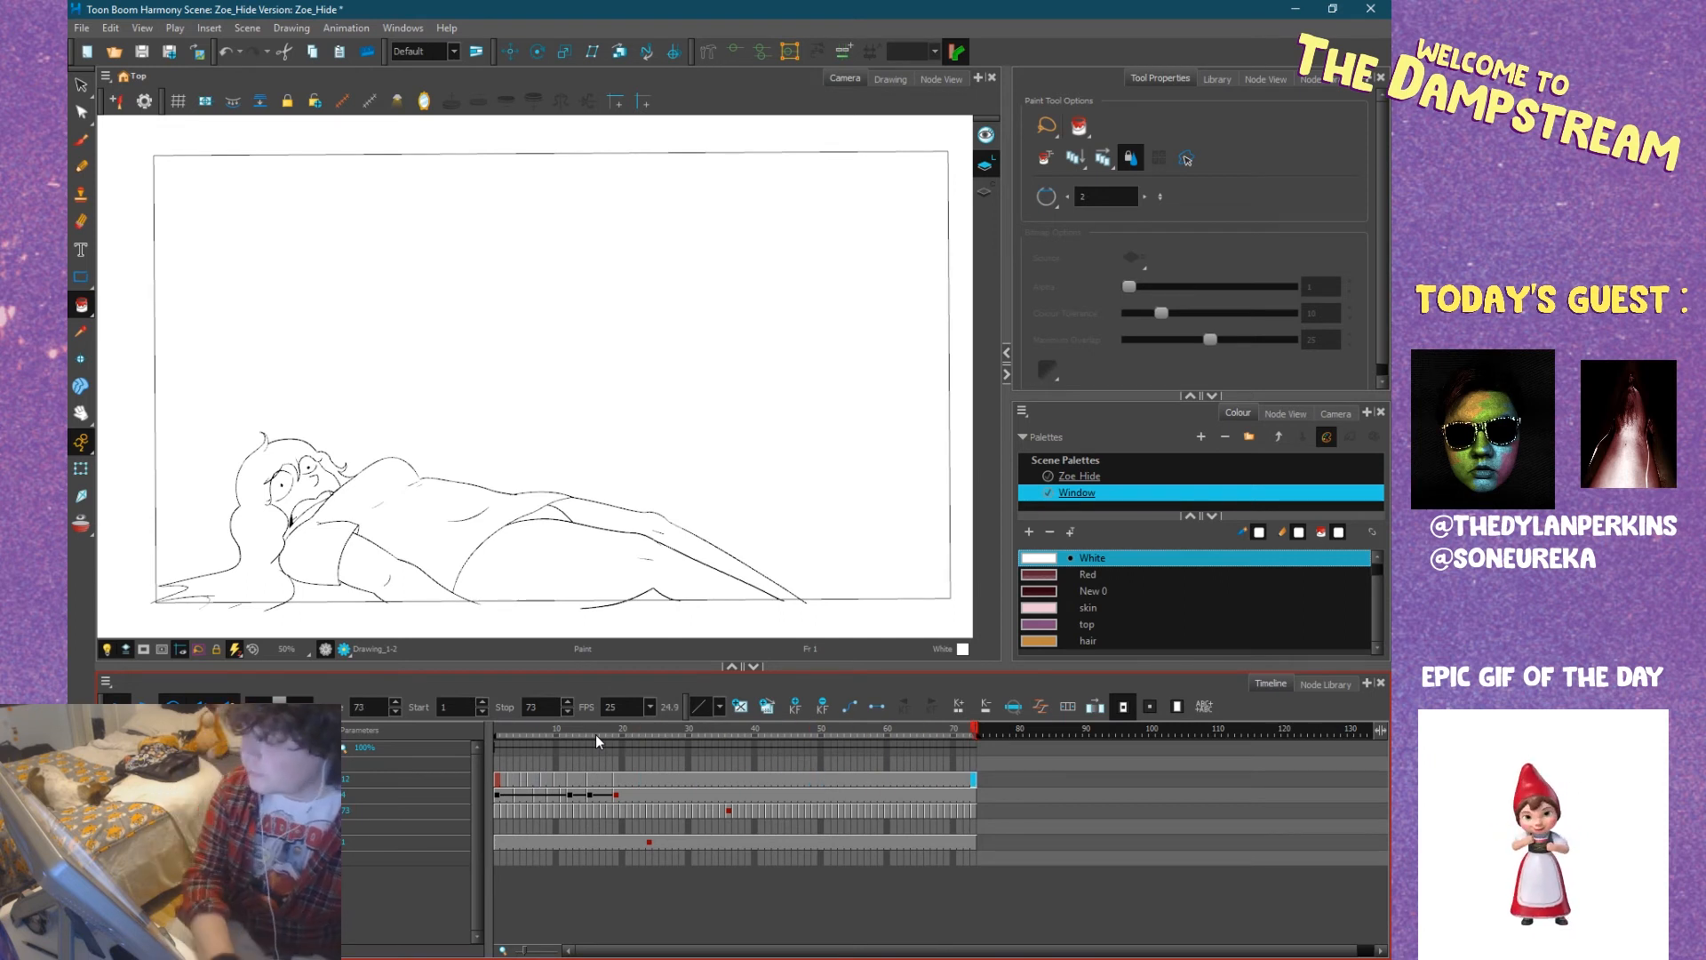
Pencil a skin-coloured line along the ground to close the open ends of Zoe's arm and legs at frame 5.
mouse_move(604, 727)
left_mouse_down()
mouse_move(476, 728)
mouse_move(544, 730)
mouse_move(528, 730)
left_mouse_up()
left_click_drag(807, 495, 707, 455)
left_click(81, 166)
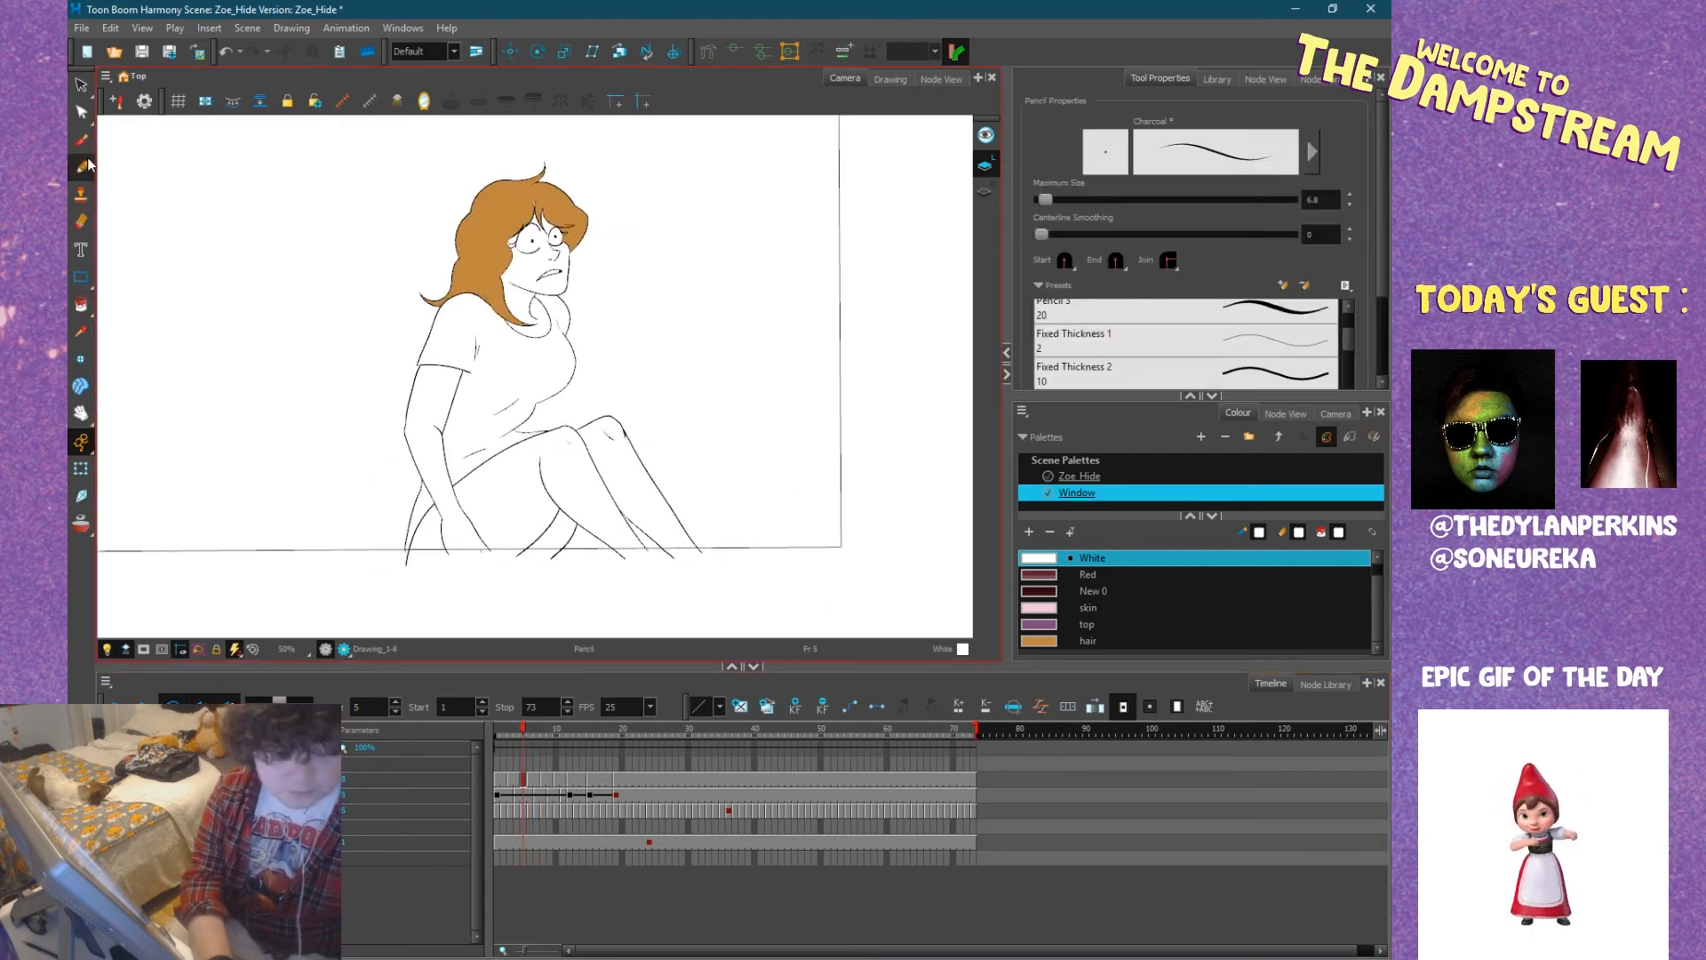
left_click(1038, 609)
scroll(495, 554, "up", 2)
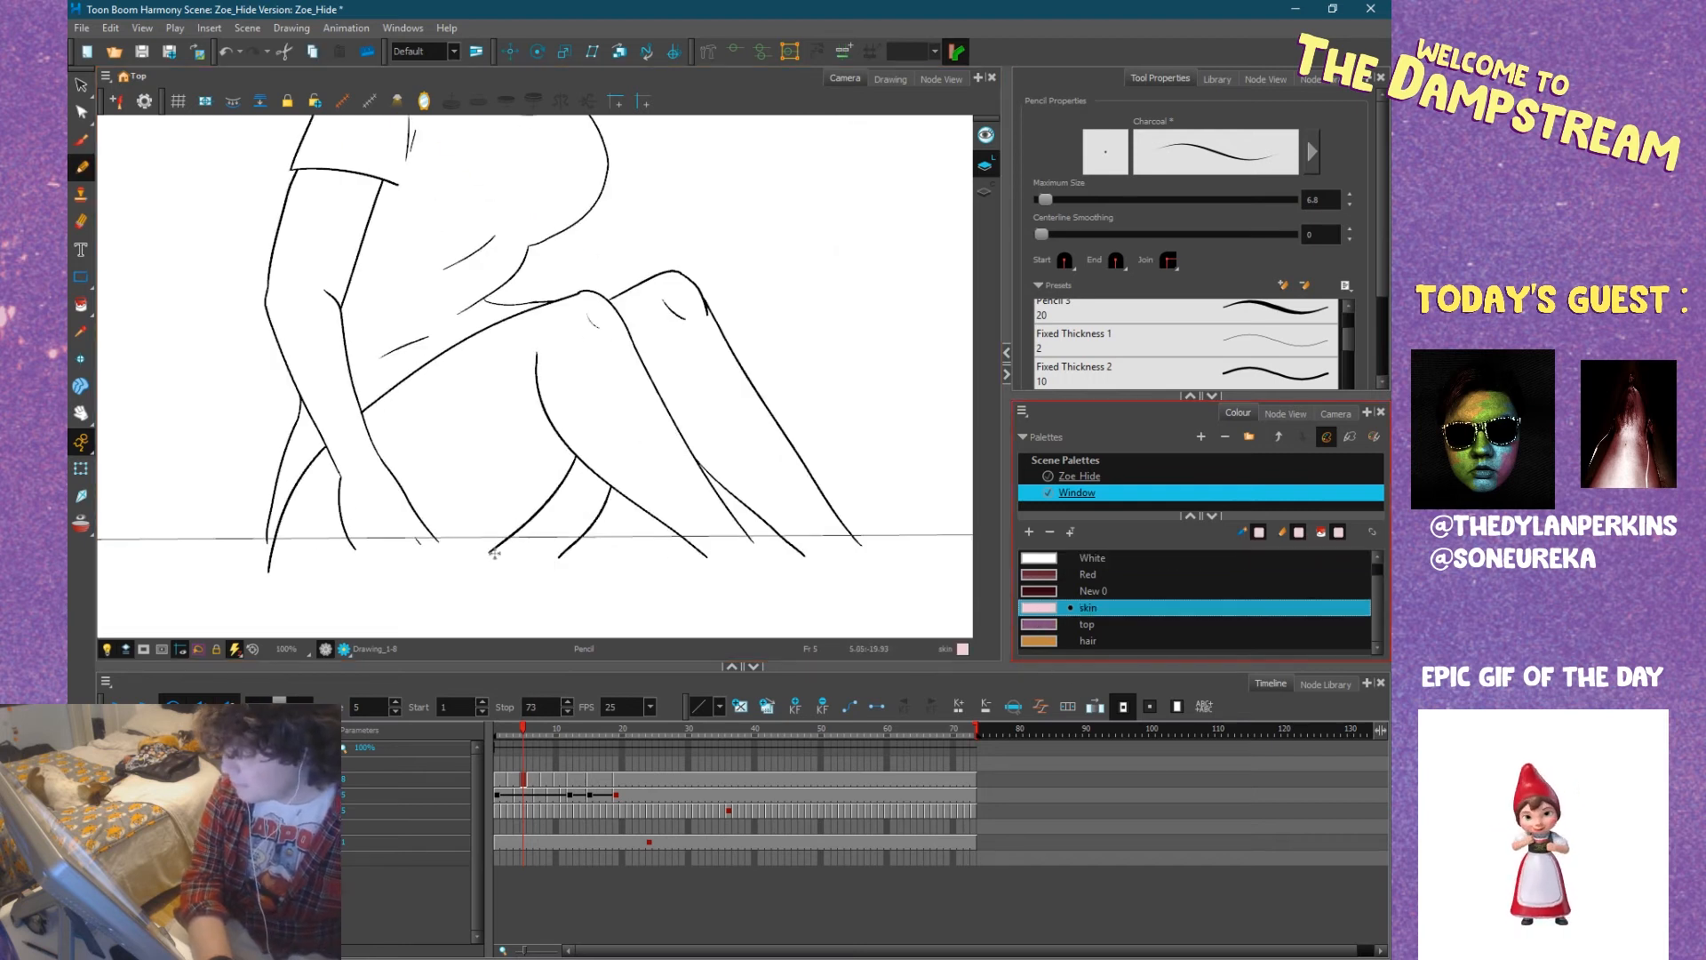
left_click_drag(281, 538, 390, 546)
left_click_drag(603, 548, 787, 551)
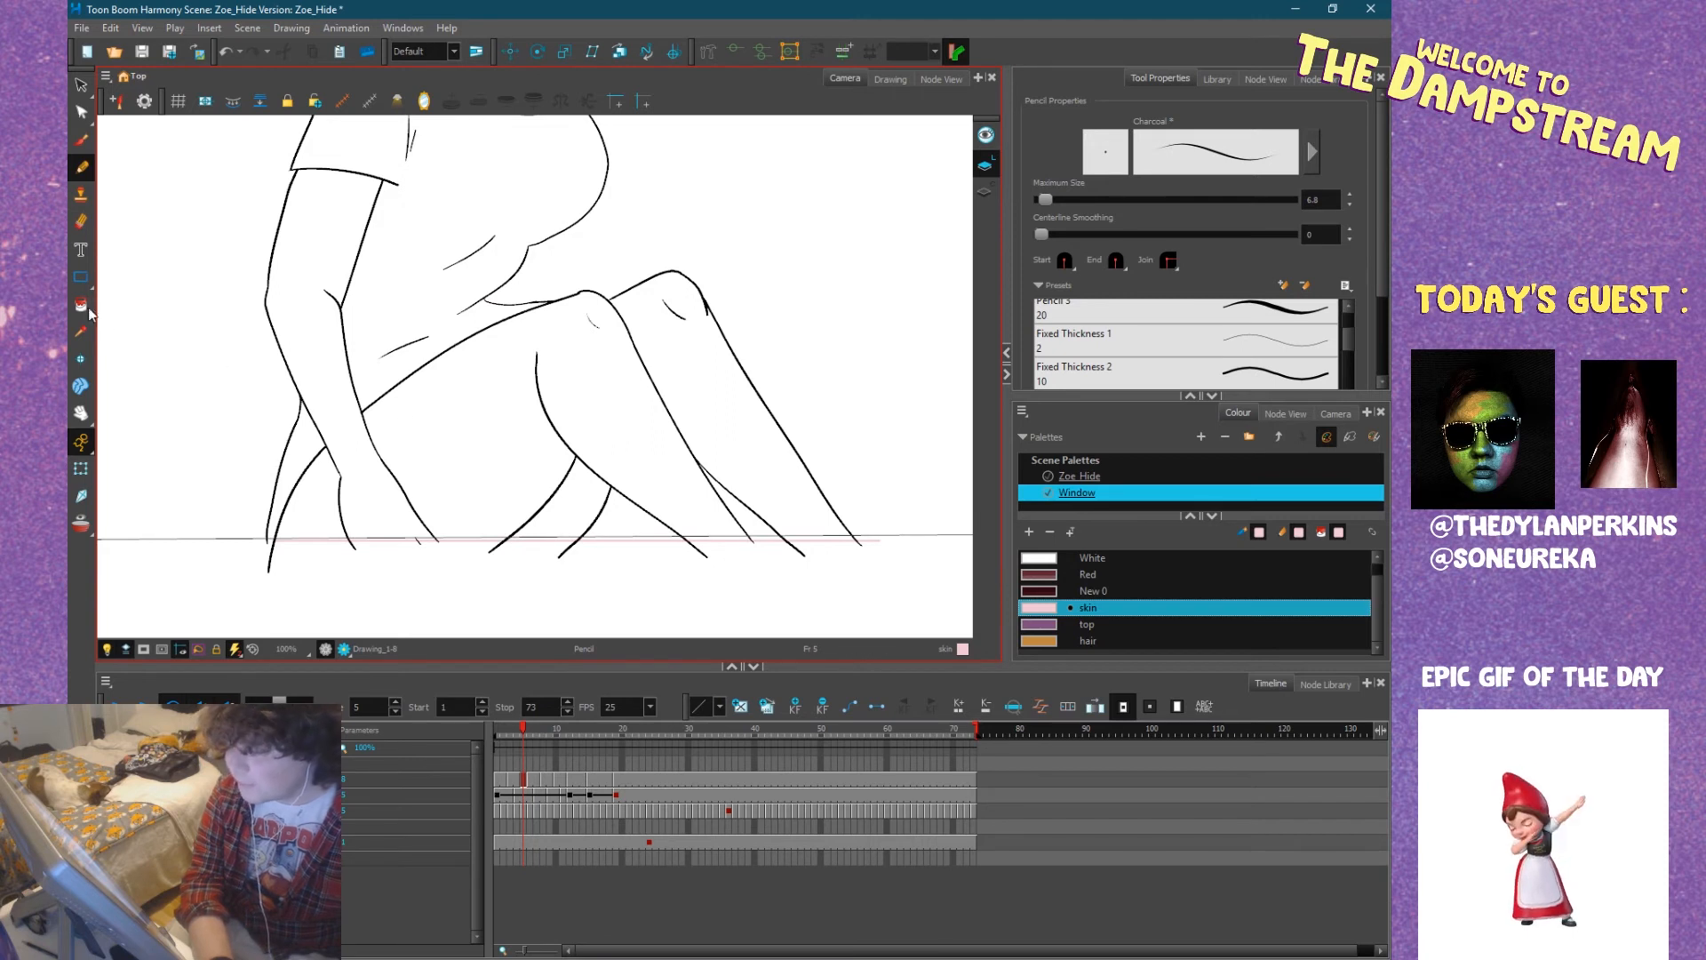
Fill Zoe's arm, hand and both legs with the skin colour at frame 5 using the Paint tool.
left_click(80, 305)
left_click_drag(556, 502, 515, 513)
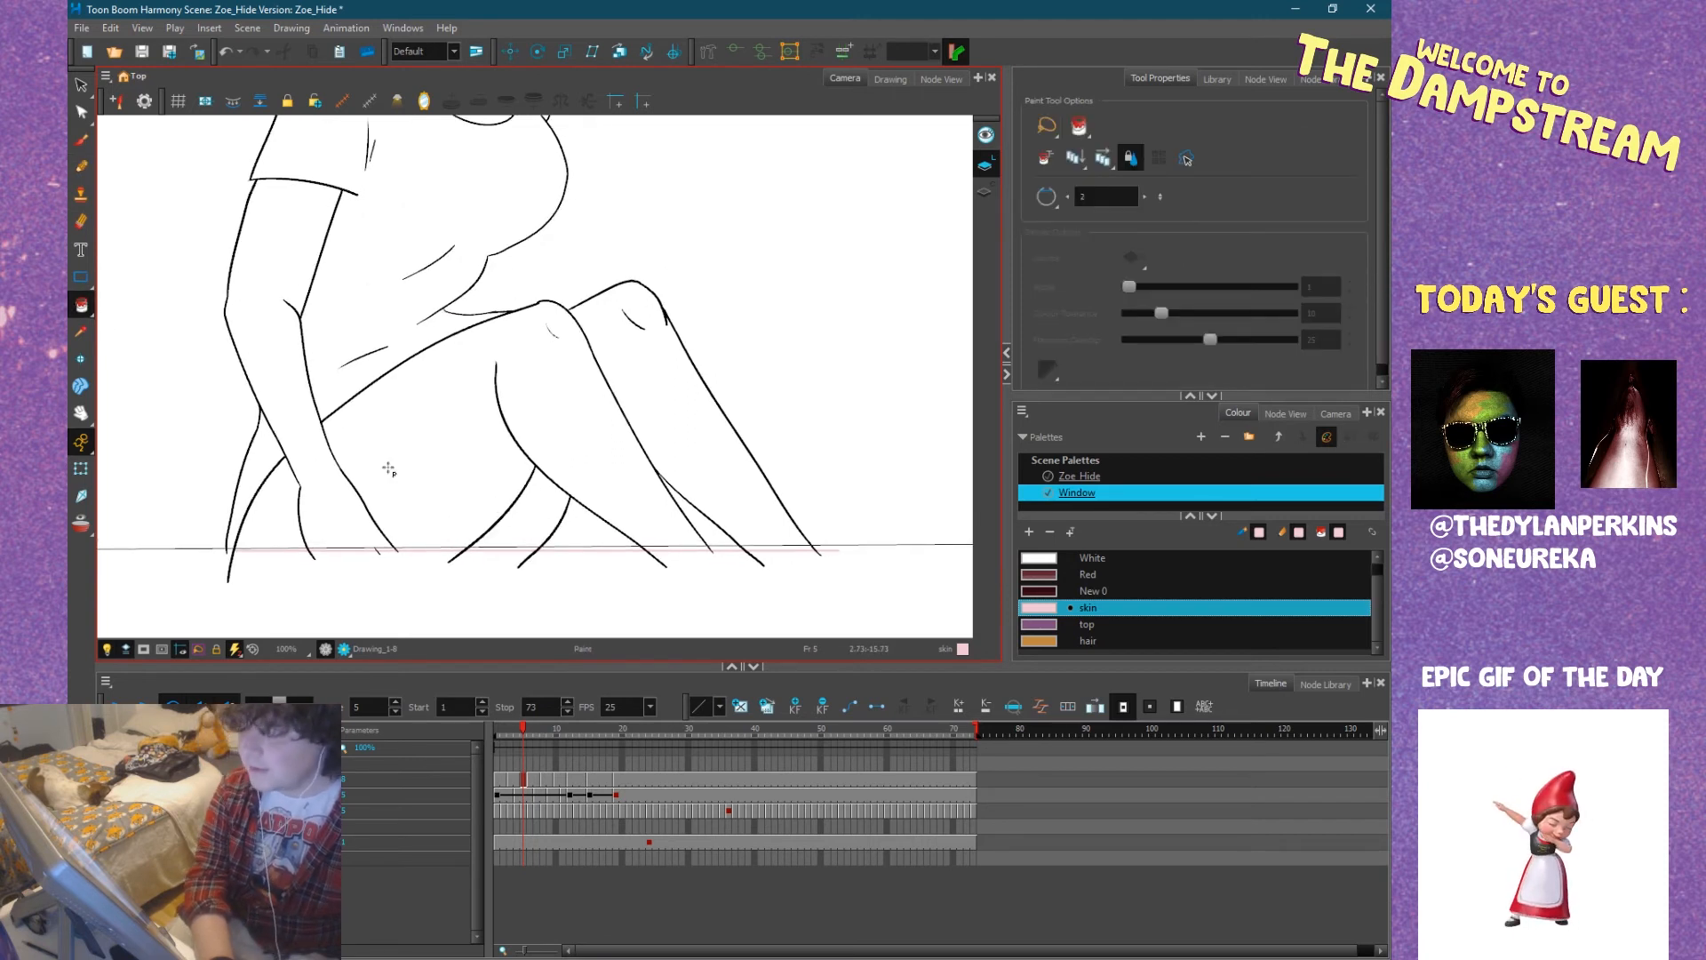
left_click(385, 469)
left_click(275, 513)
left_click(341, 521)
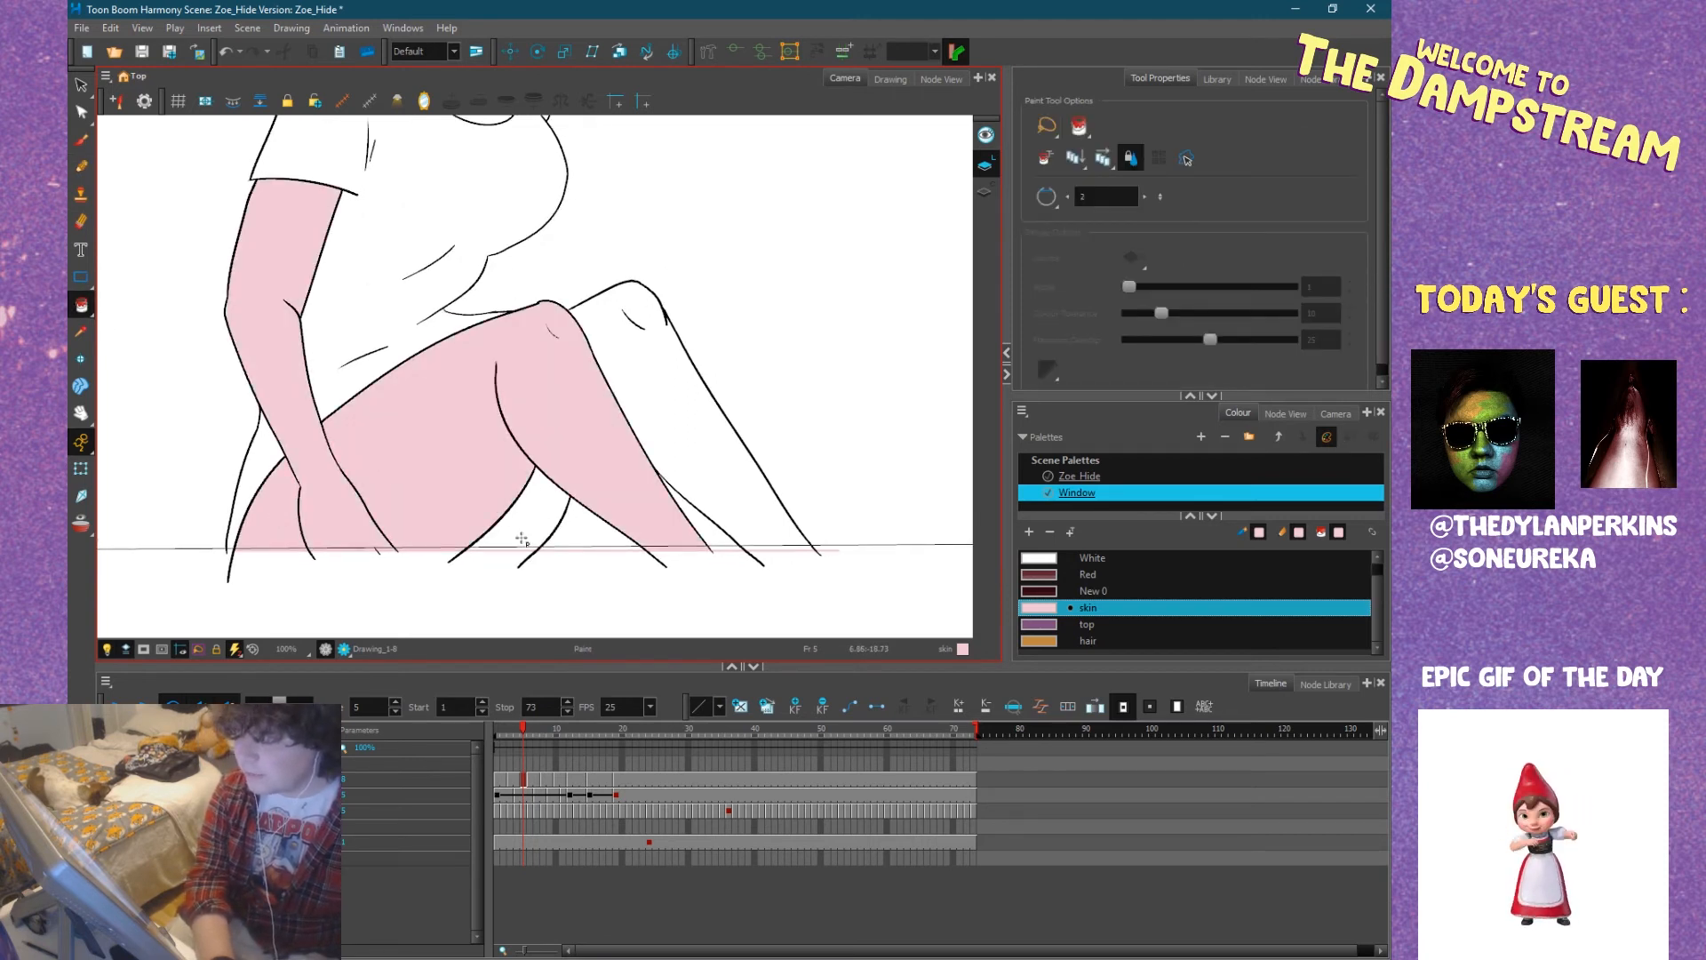
left_click(523, 538)
left_click(673, 428)
left_click_drag(558, 423, 548, 625)
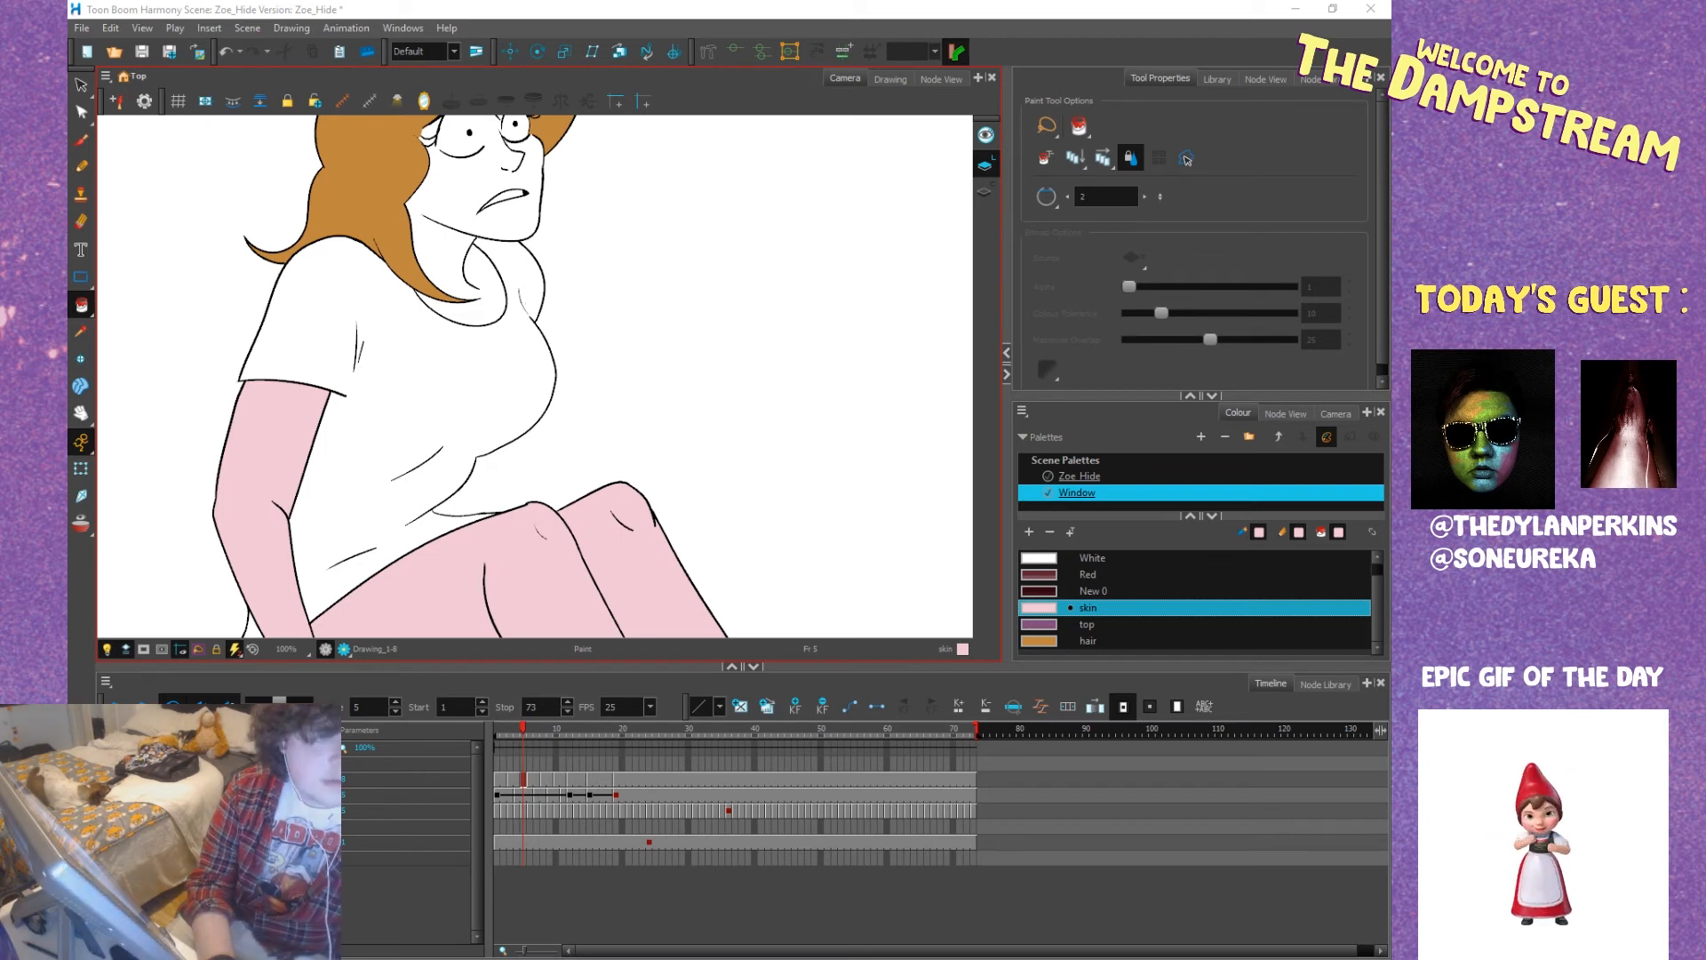
Switch to the YouTube window, adjust the Frog Chorus video's volume, skip it ahead to 0:33 and return to Toon Boom Harmony.
key("alt+Tab")
left_click_drag(69, 356, 865, 23)
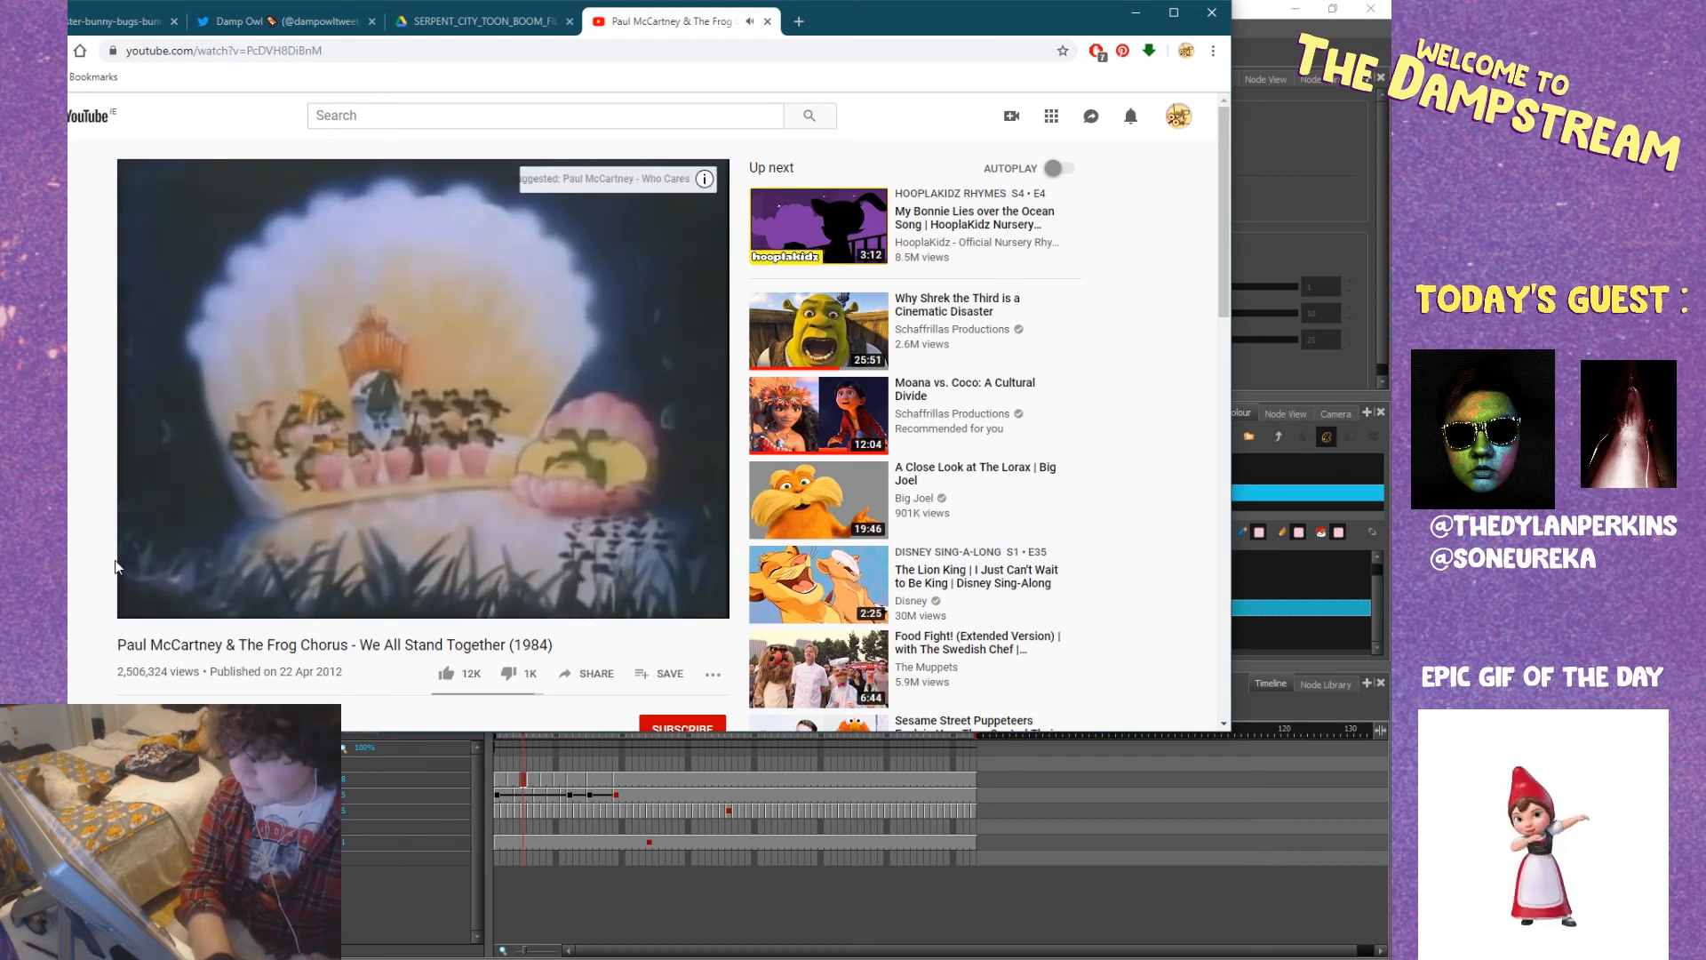
left_click_drag(238, 610, 232, 604)
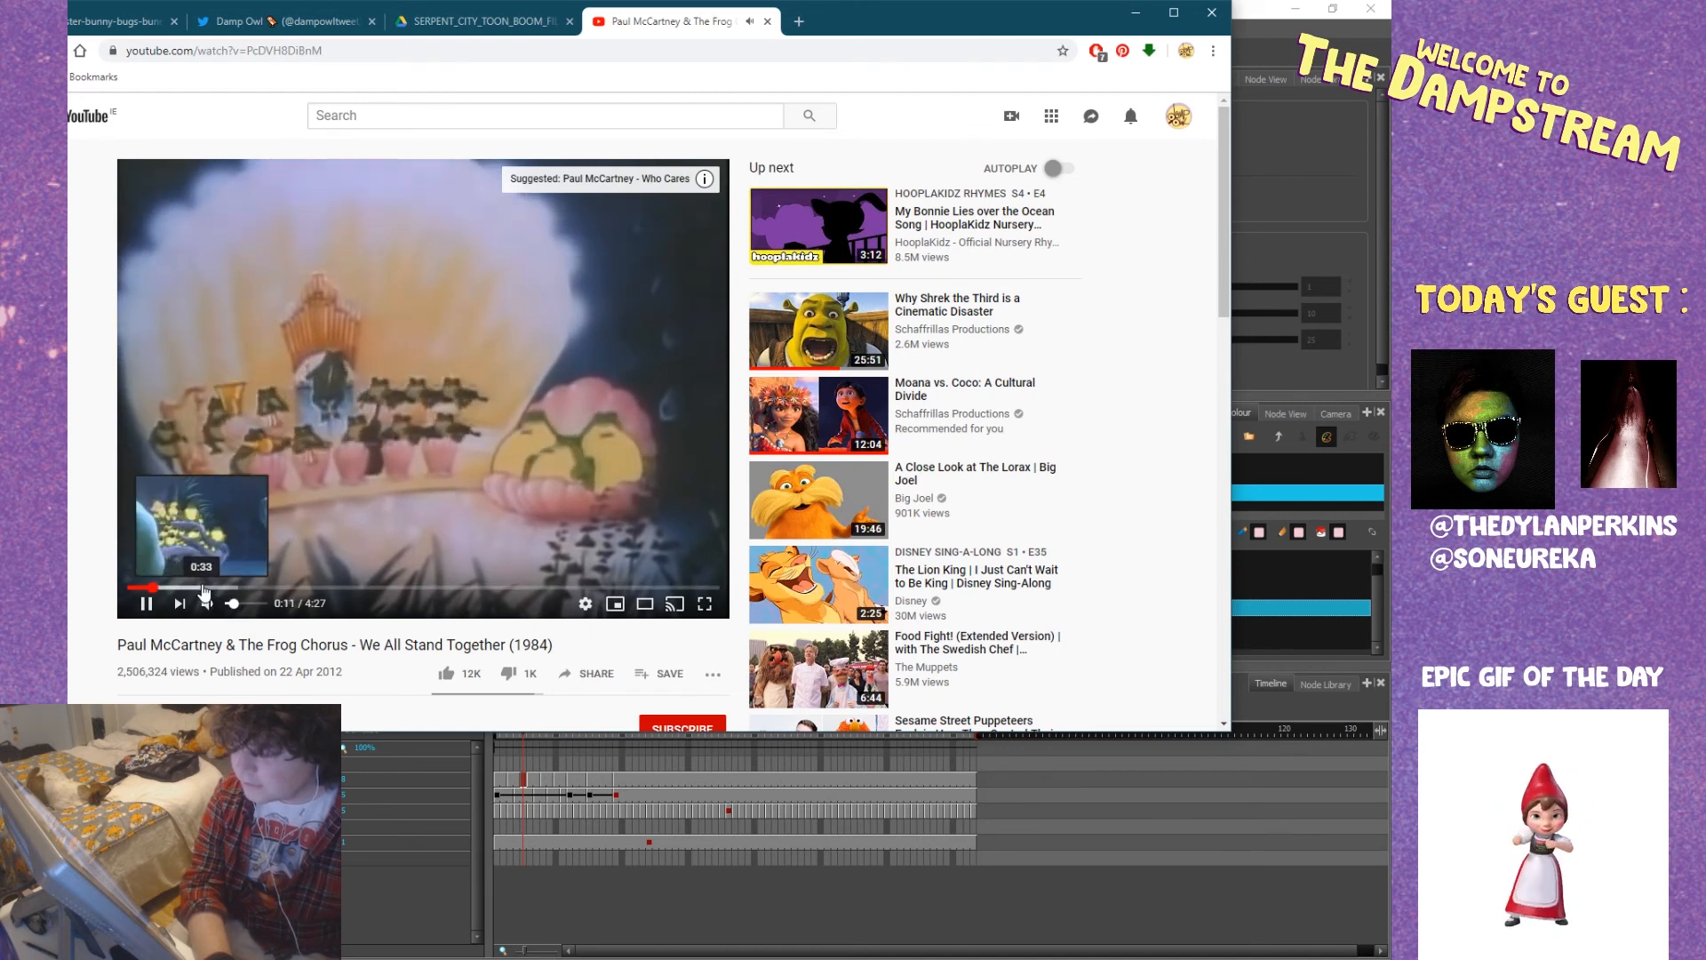
left_click(201, 588)
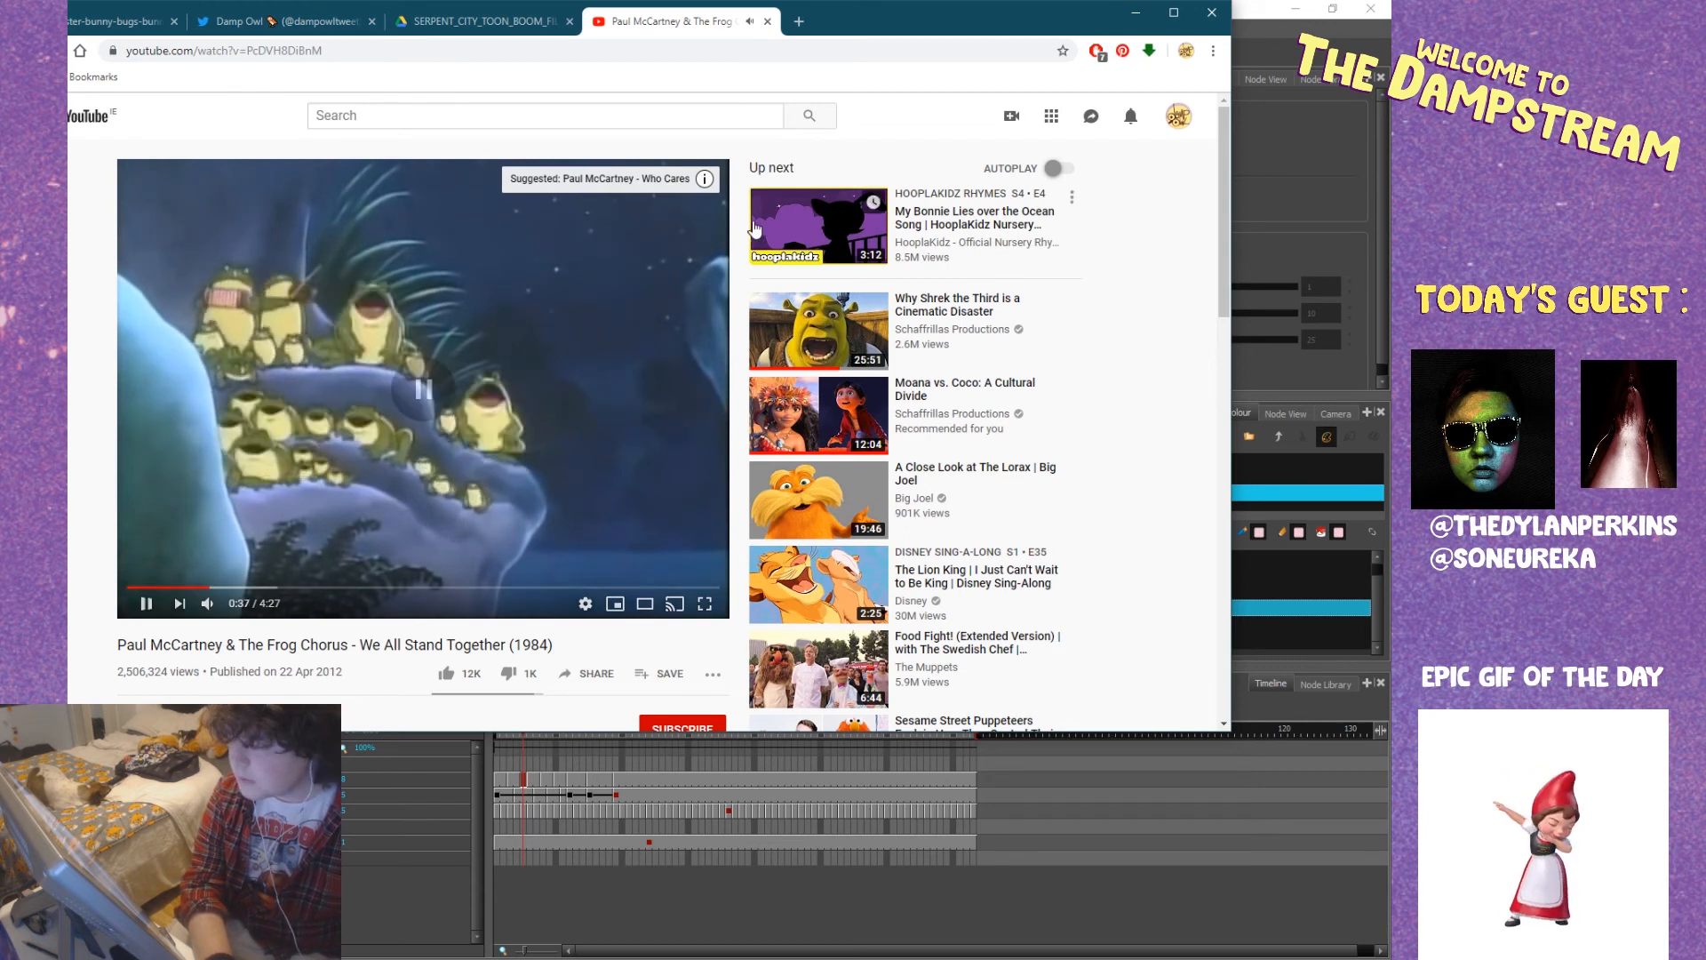
left_click_drag(878, 10, 69, 352)
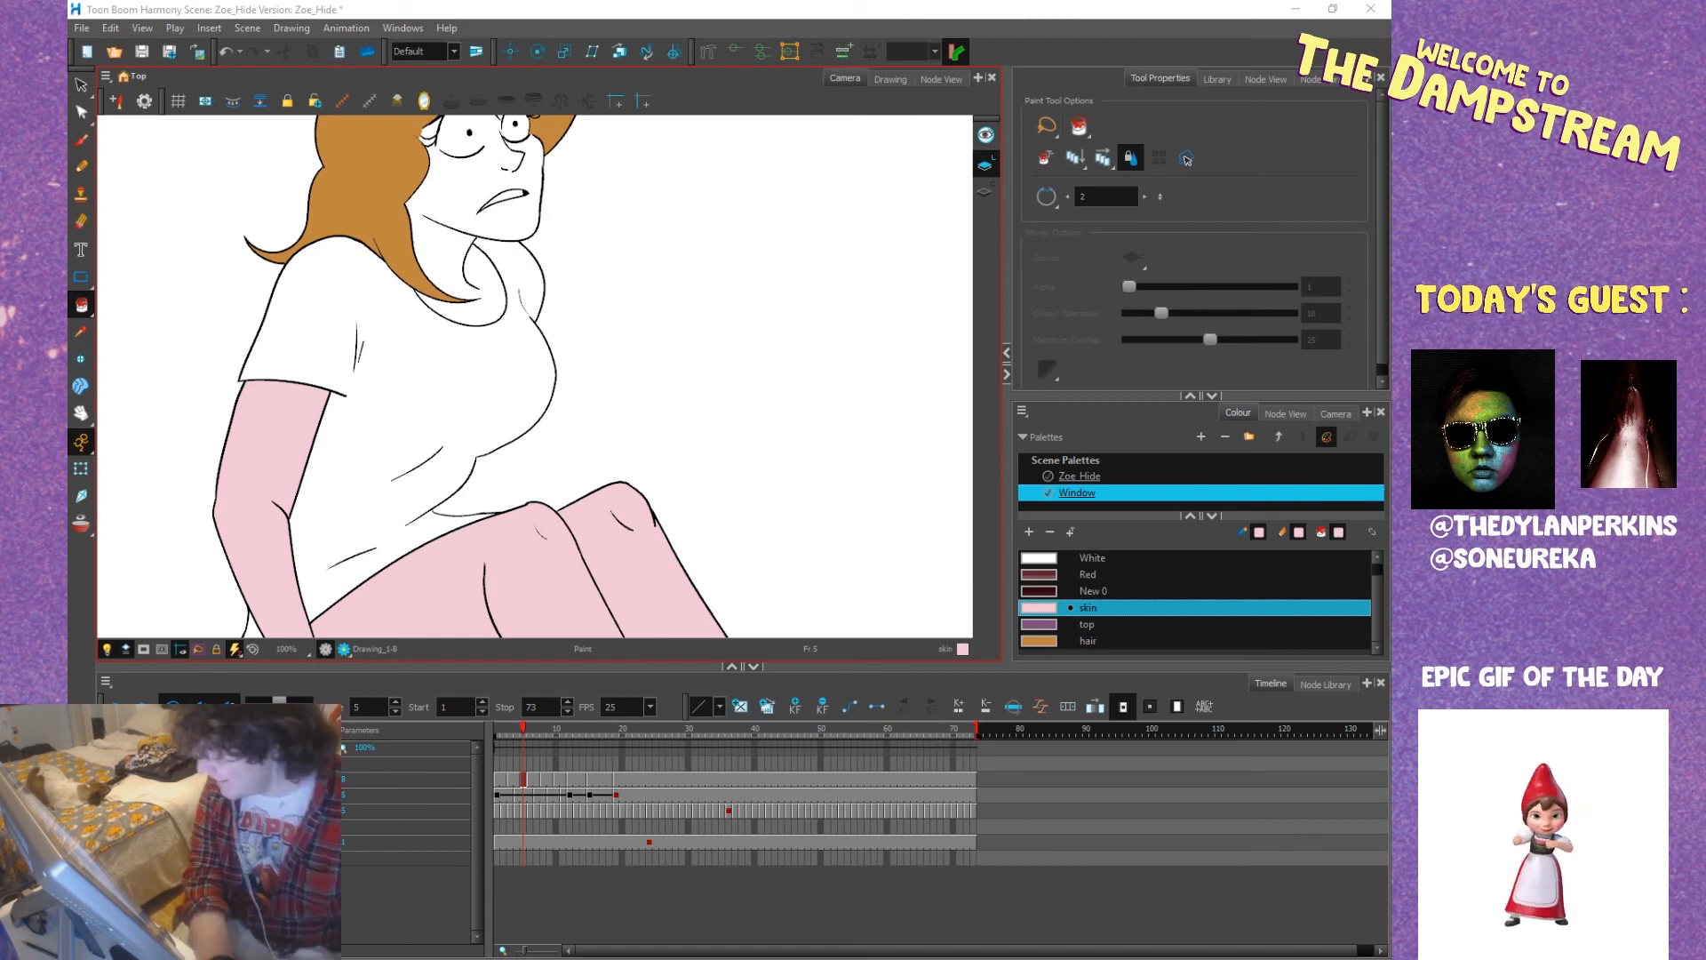
Scrub through the falling animation from frame 1 to frame 19 to check which drawings are coloured.
left_click(521, 729)
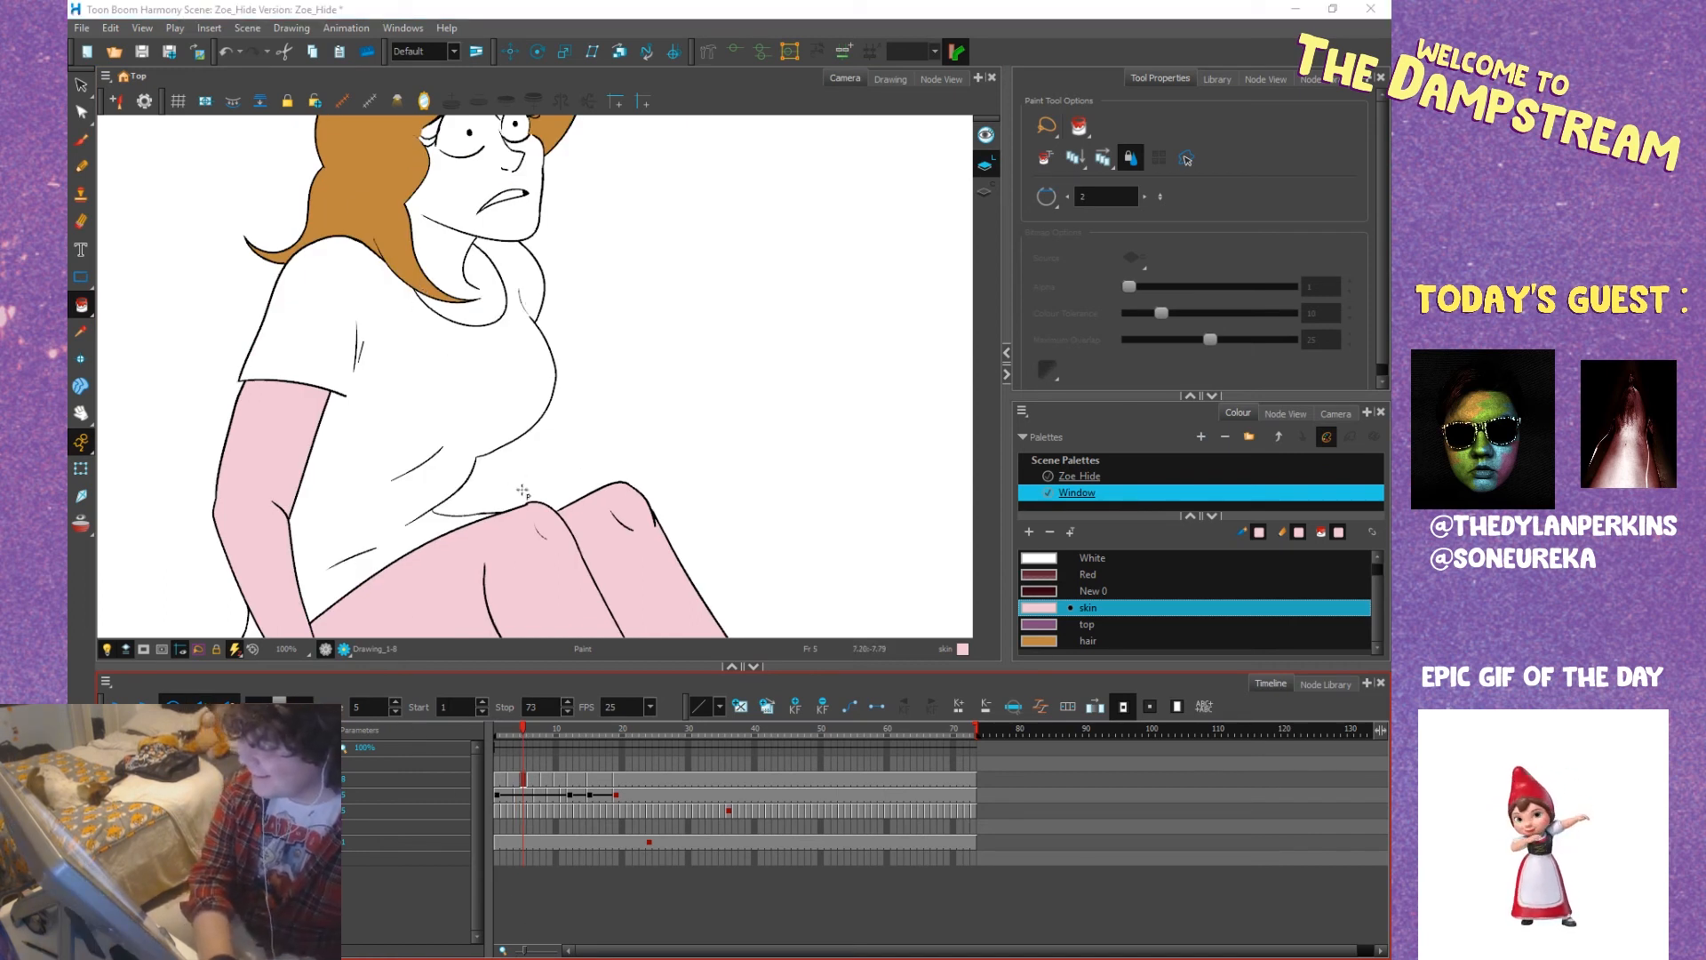
mouse_move(546, 421)
left_mouse_down()
mouse_move(653, 520)
mouse_move(558, 427)
left_mouse_up()
key("1")
left_click_drag(519, 727, 498, 734)
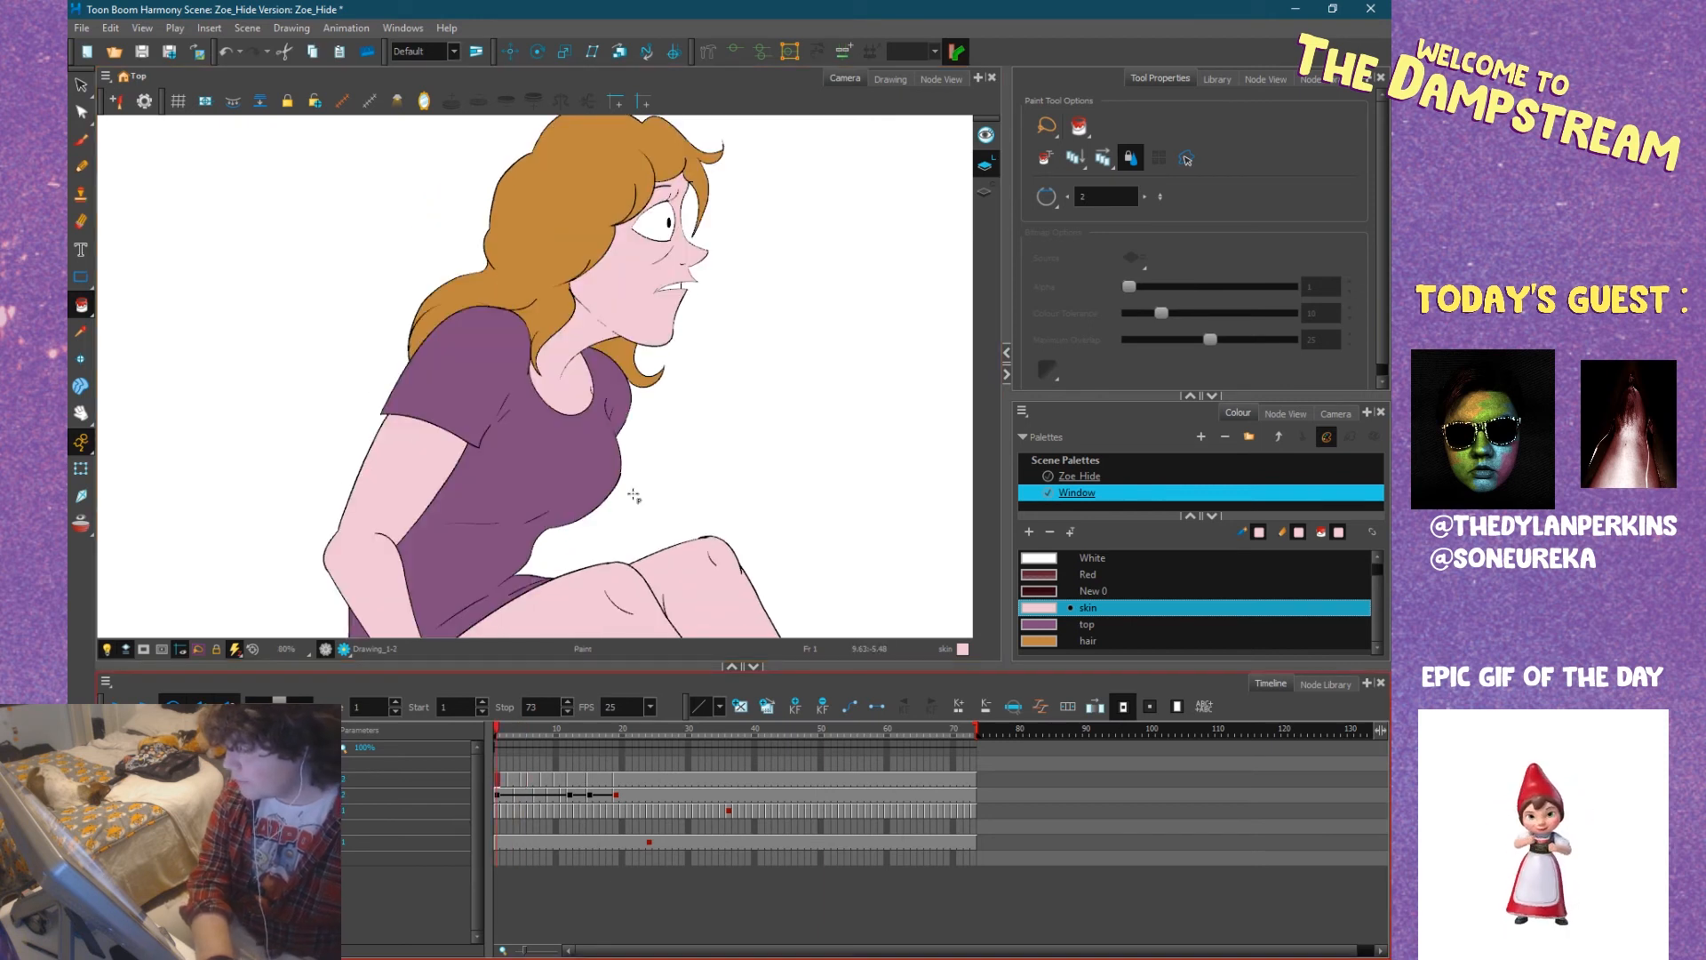
scroll(638, 502, "down", 2)
left_click_drag(649, 517, 679, 454)
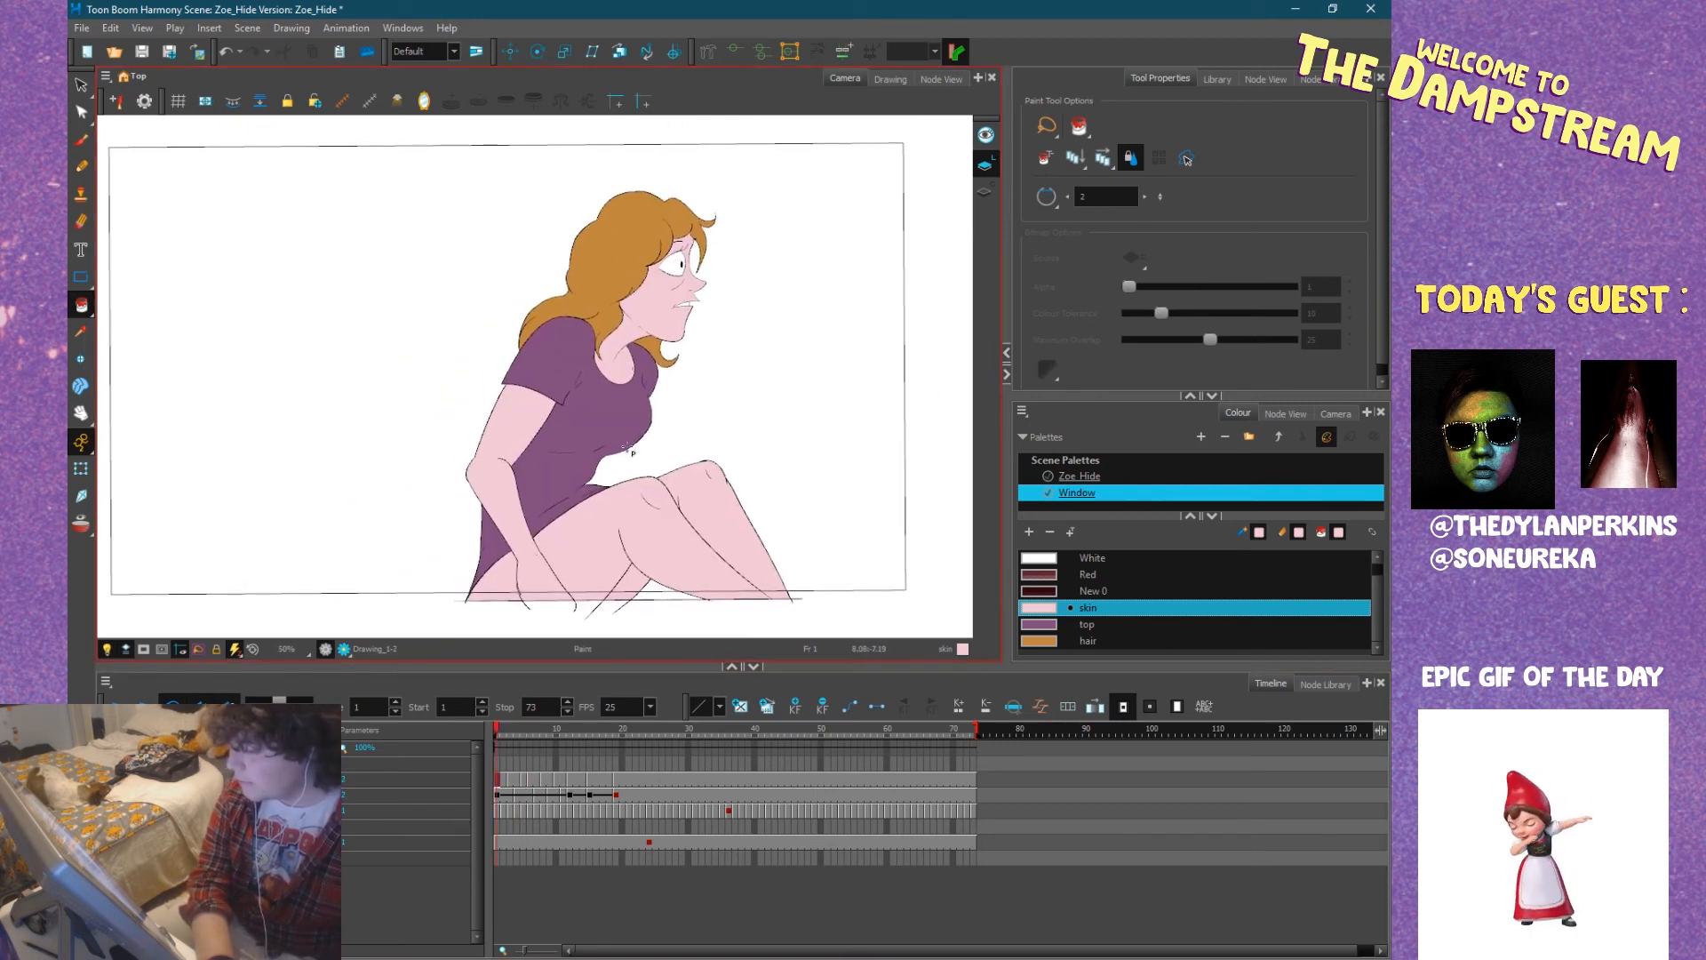
mouse_move(527, 733)
left_mouse_down()
mouse_move(494, 731)
mouse_move(589, 733)
mouse_move(542, 733)
left_mouse_up()
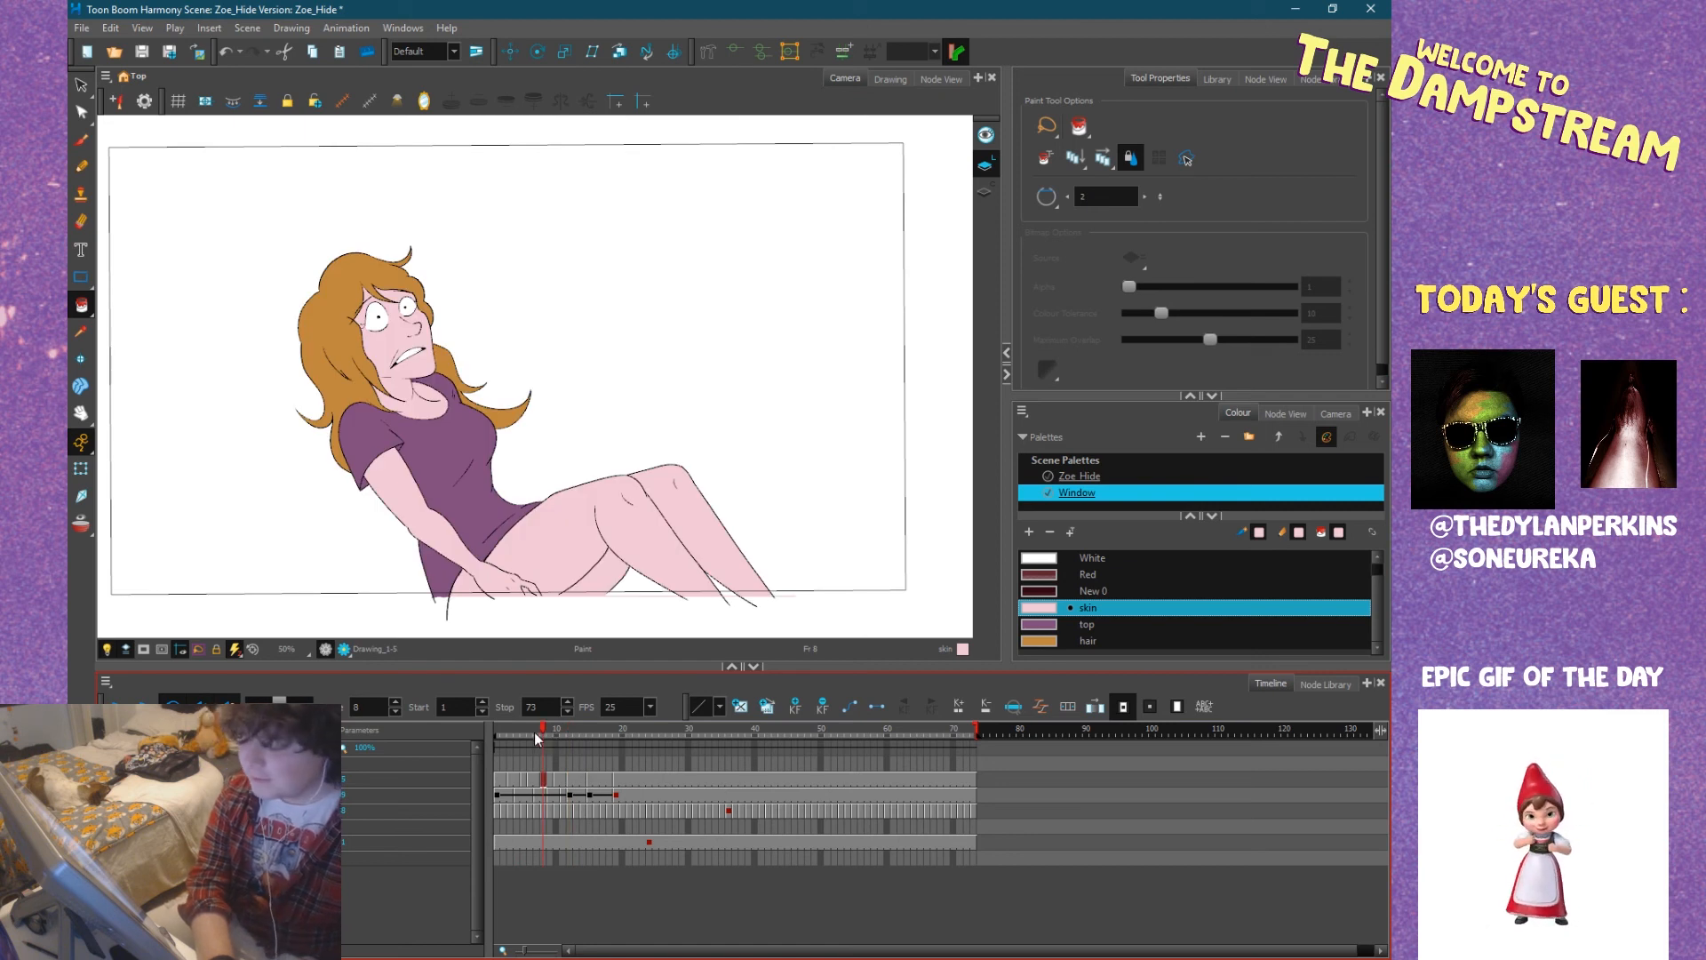
mouse_move(535, 732)
left_mouse_down()
mouse_move(503, 733)
mouse_move(615, 730)
left_mouse_up()
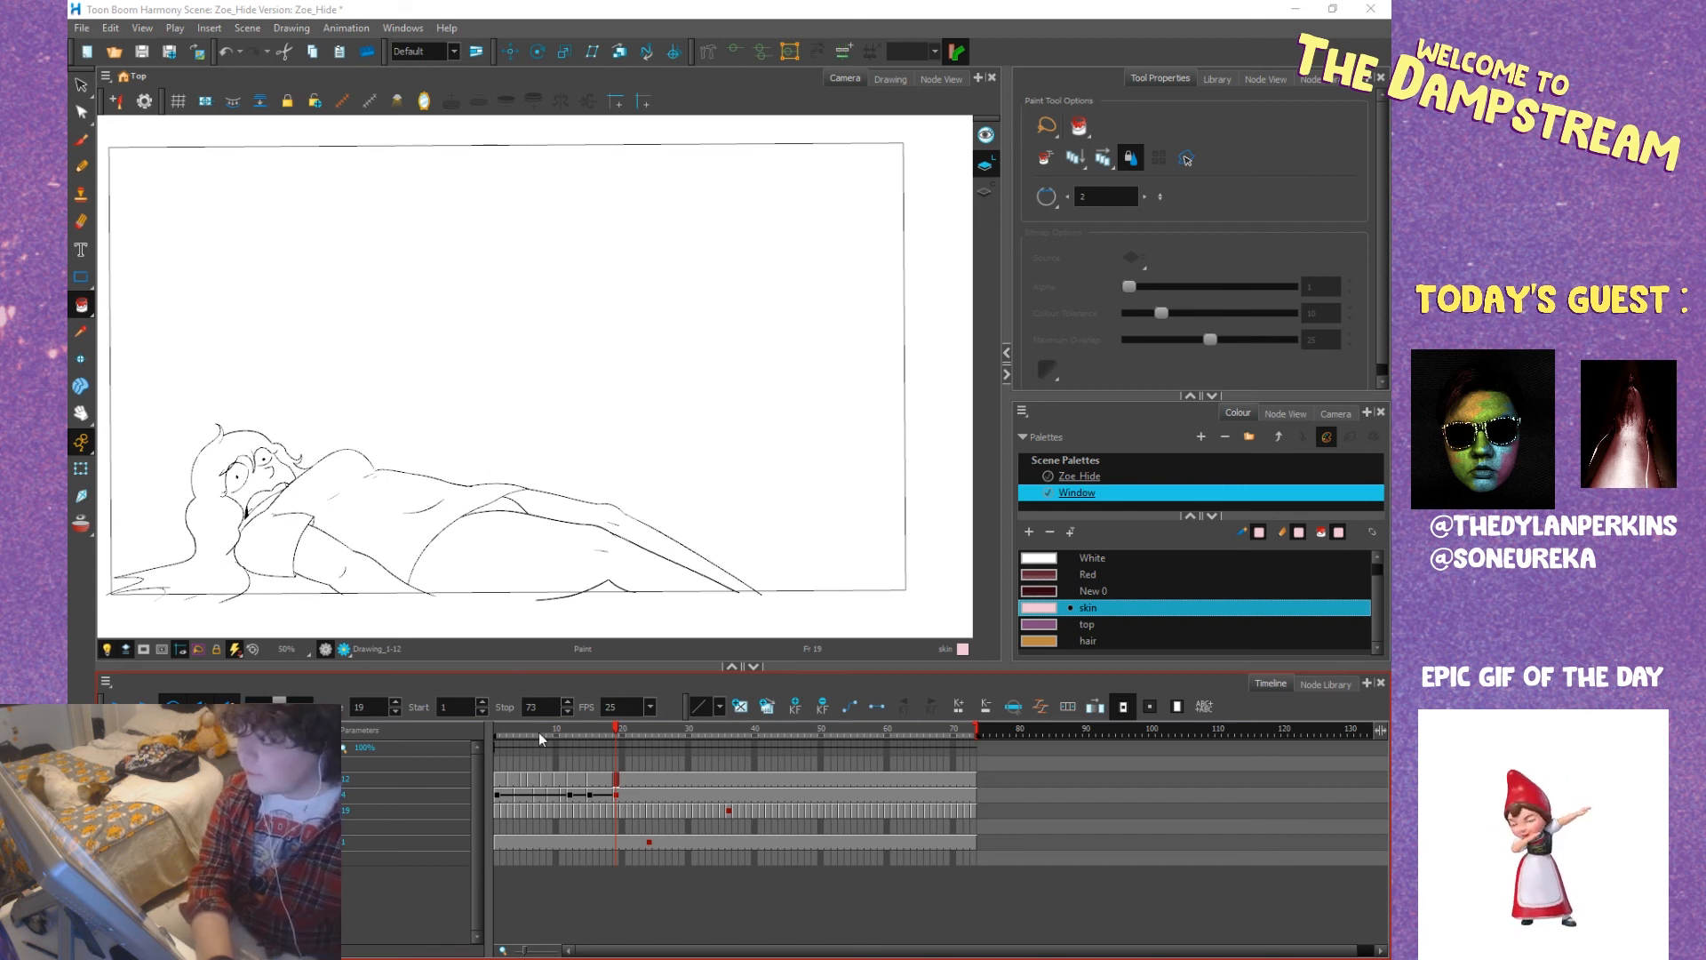
Go to Zoe's lying-down drawing at frame 54 and bring her head and body into view.
mouse_move(568, 730)
left_mouse_down()
mouse_move(484, 730)
mouse_move(620, 743)
mouse_move(453, 741)
mouse_move(710, 759)
left_mouse_up()
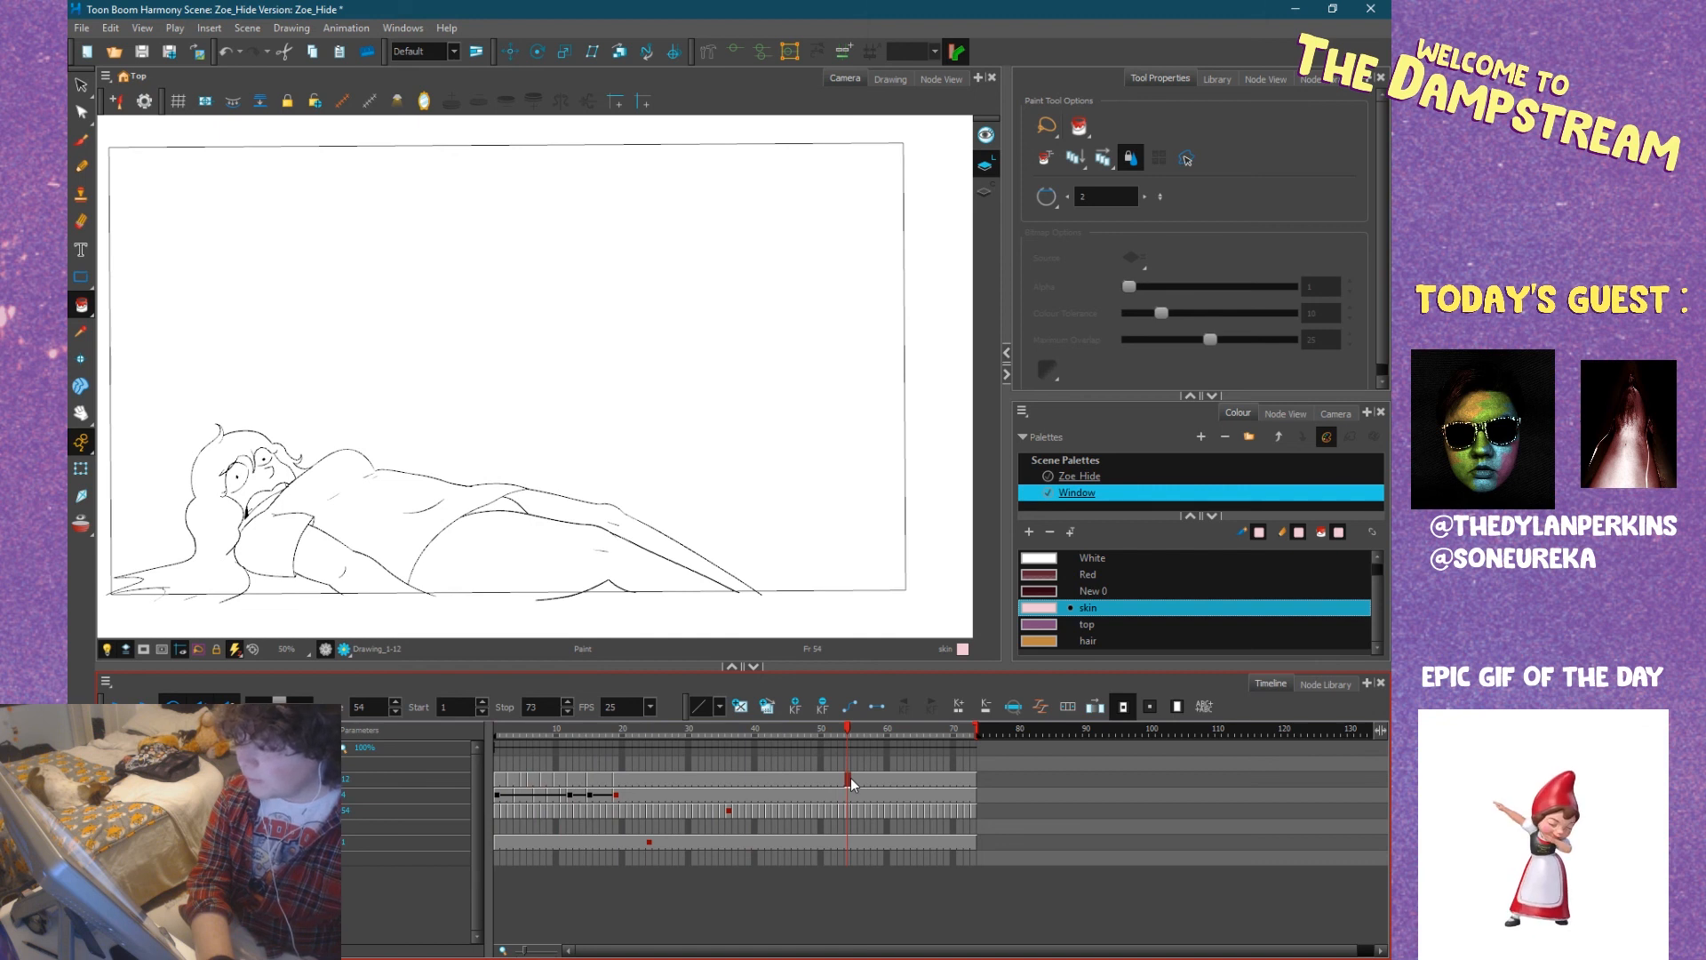
key("space")
left_click_drag(407, 413, 472, 426)
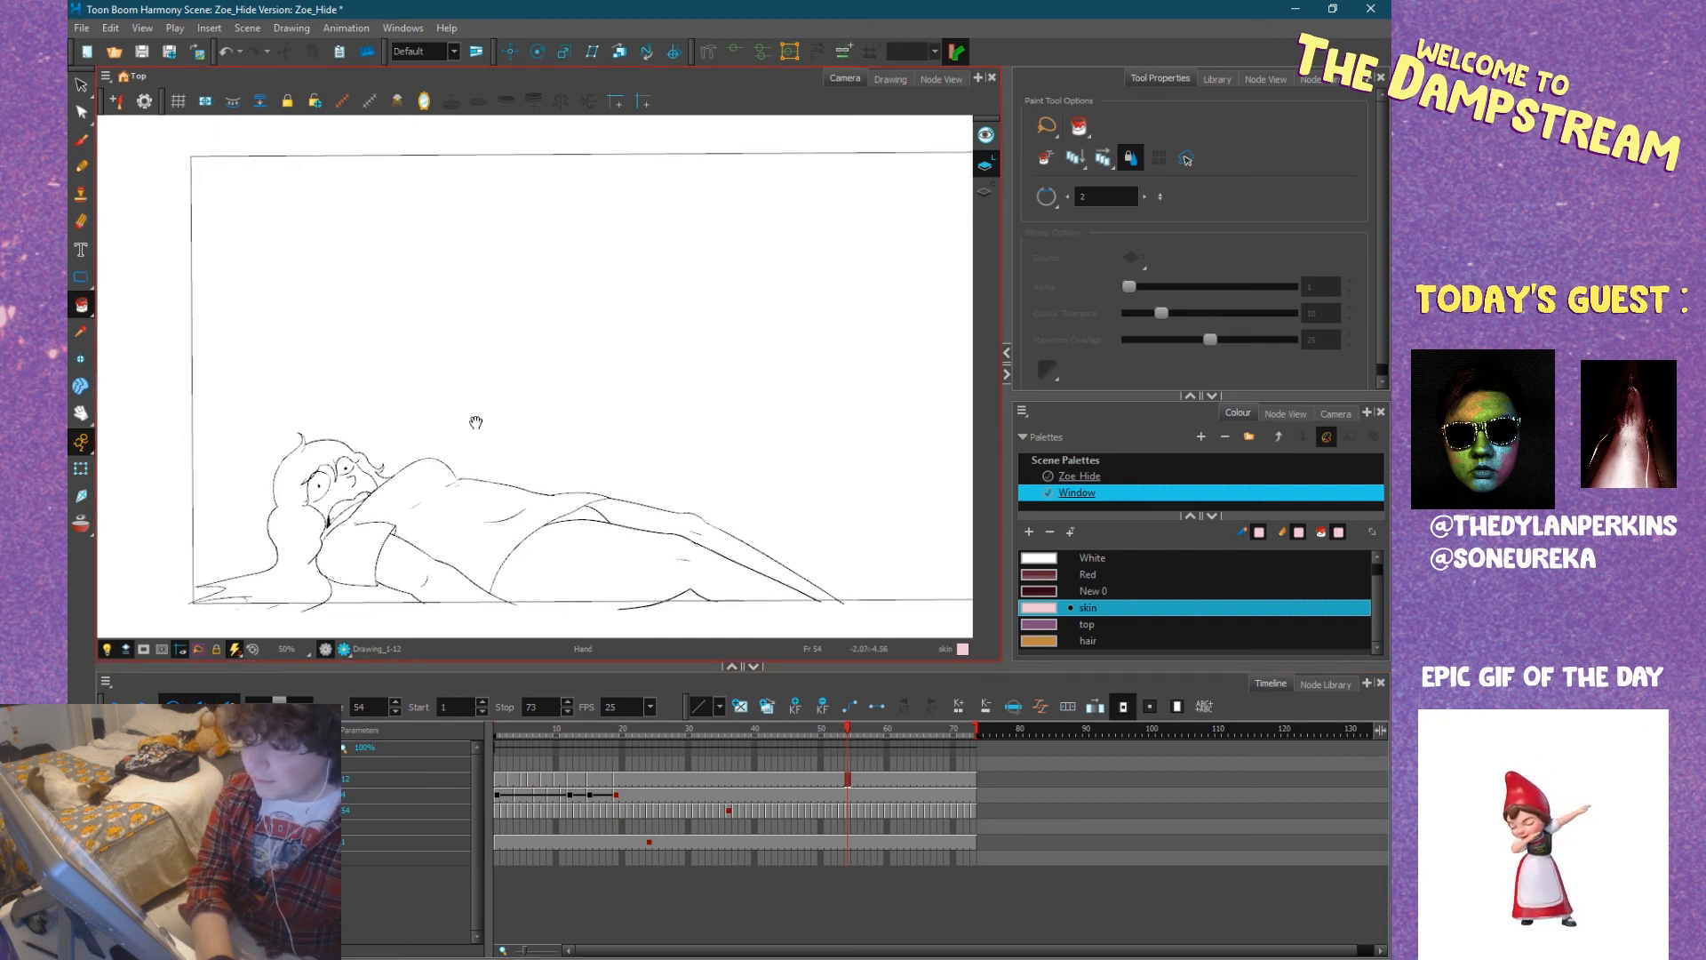